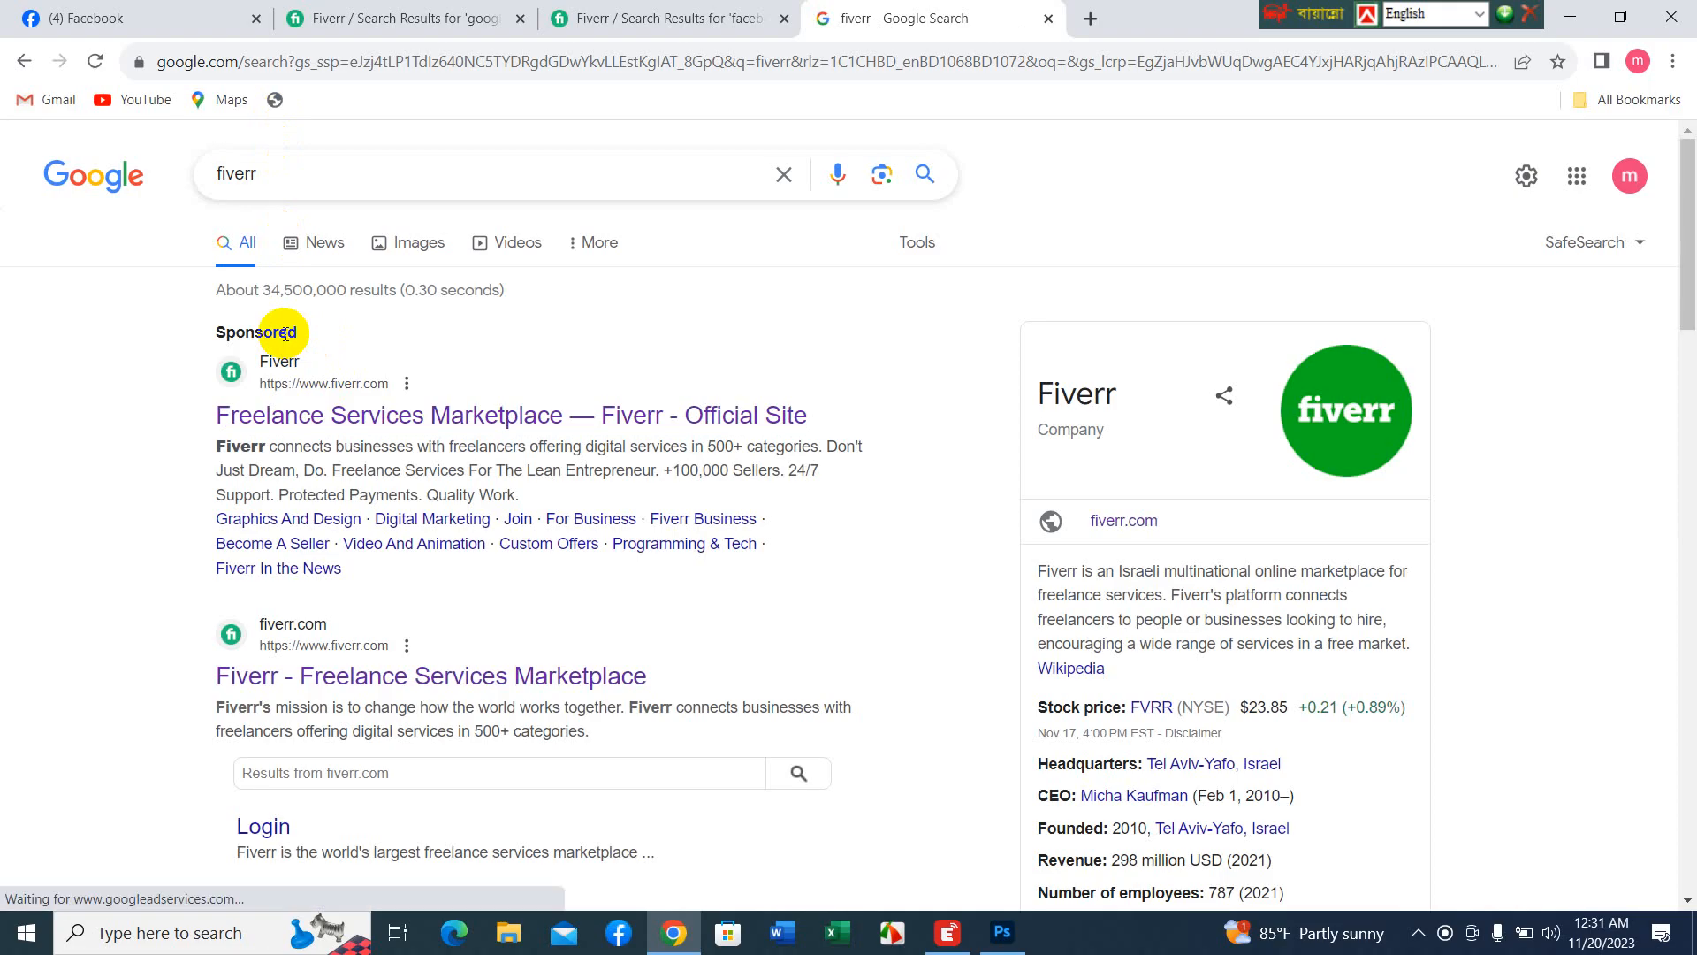
- Open the official Fiverr site from the sponsored Google result and dismiss the account creation prompt
{"action": "left_click", "coordinate": [262, 412]}
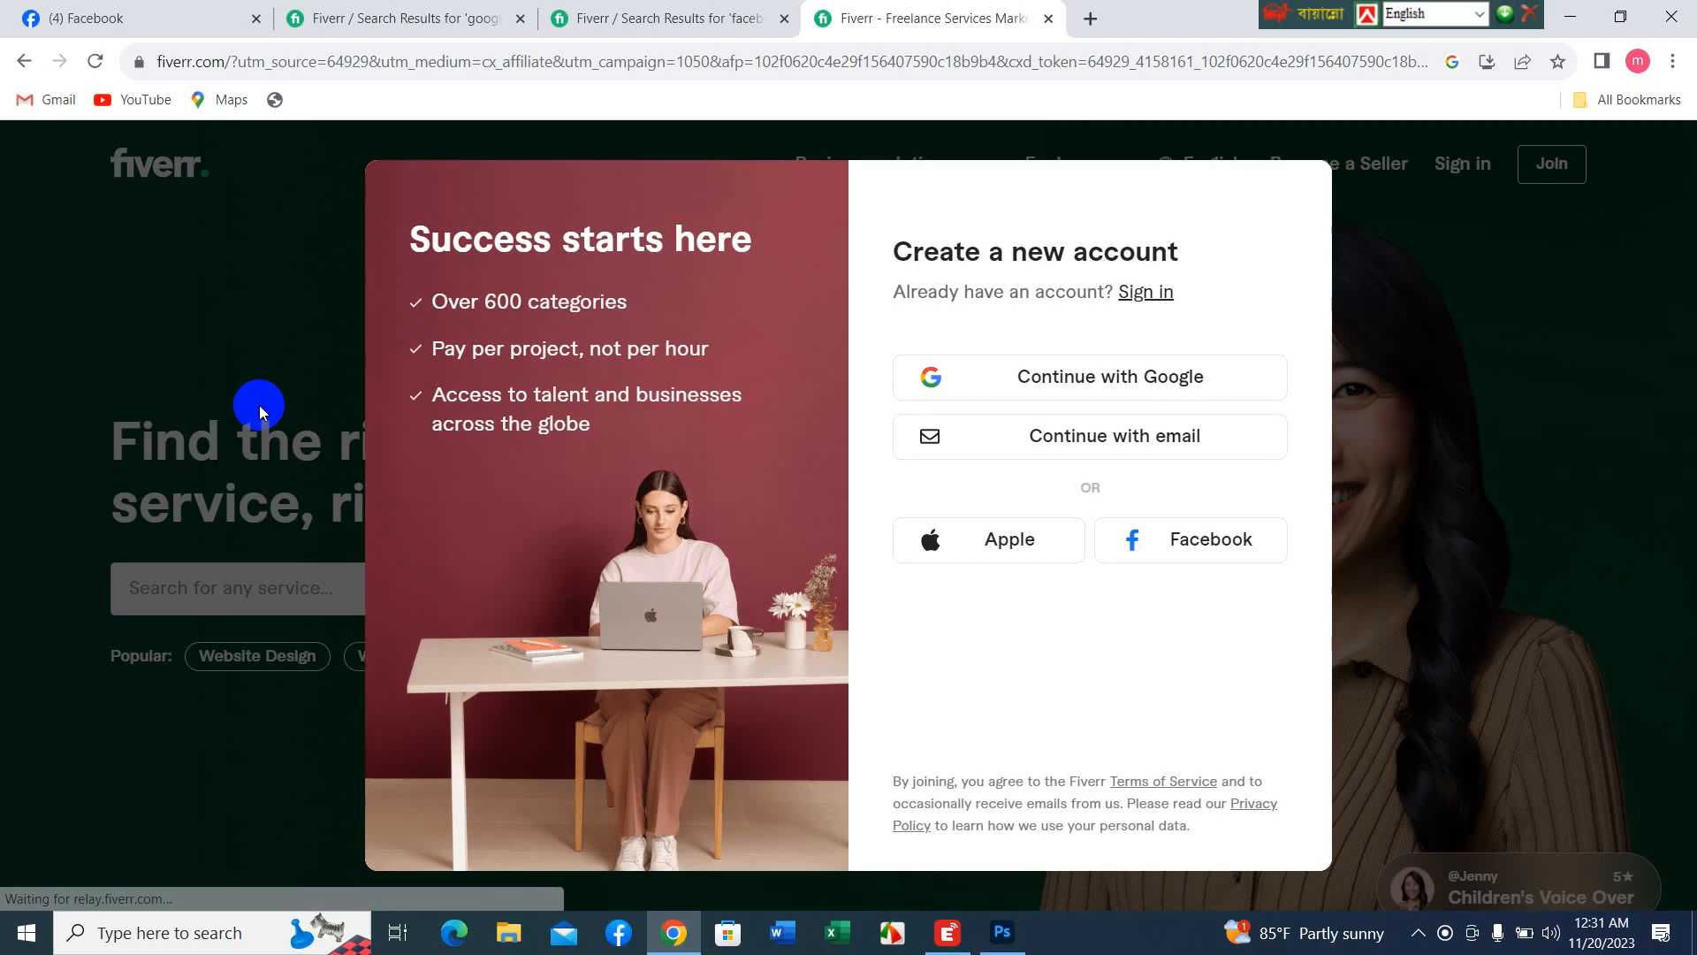
{"action": "left_click", "coordinate": [1471, 490]}
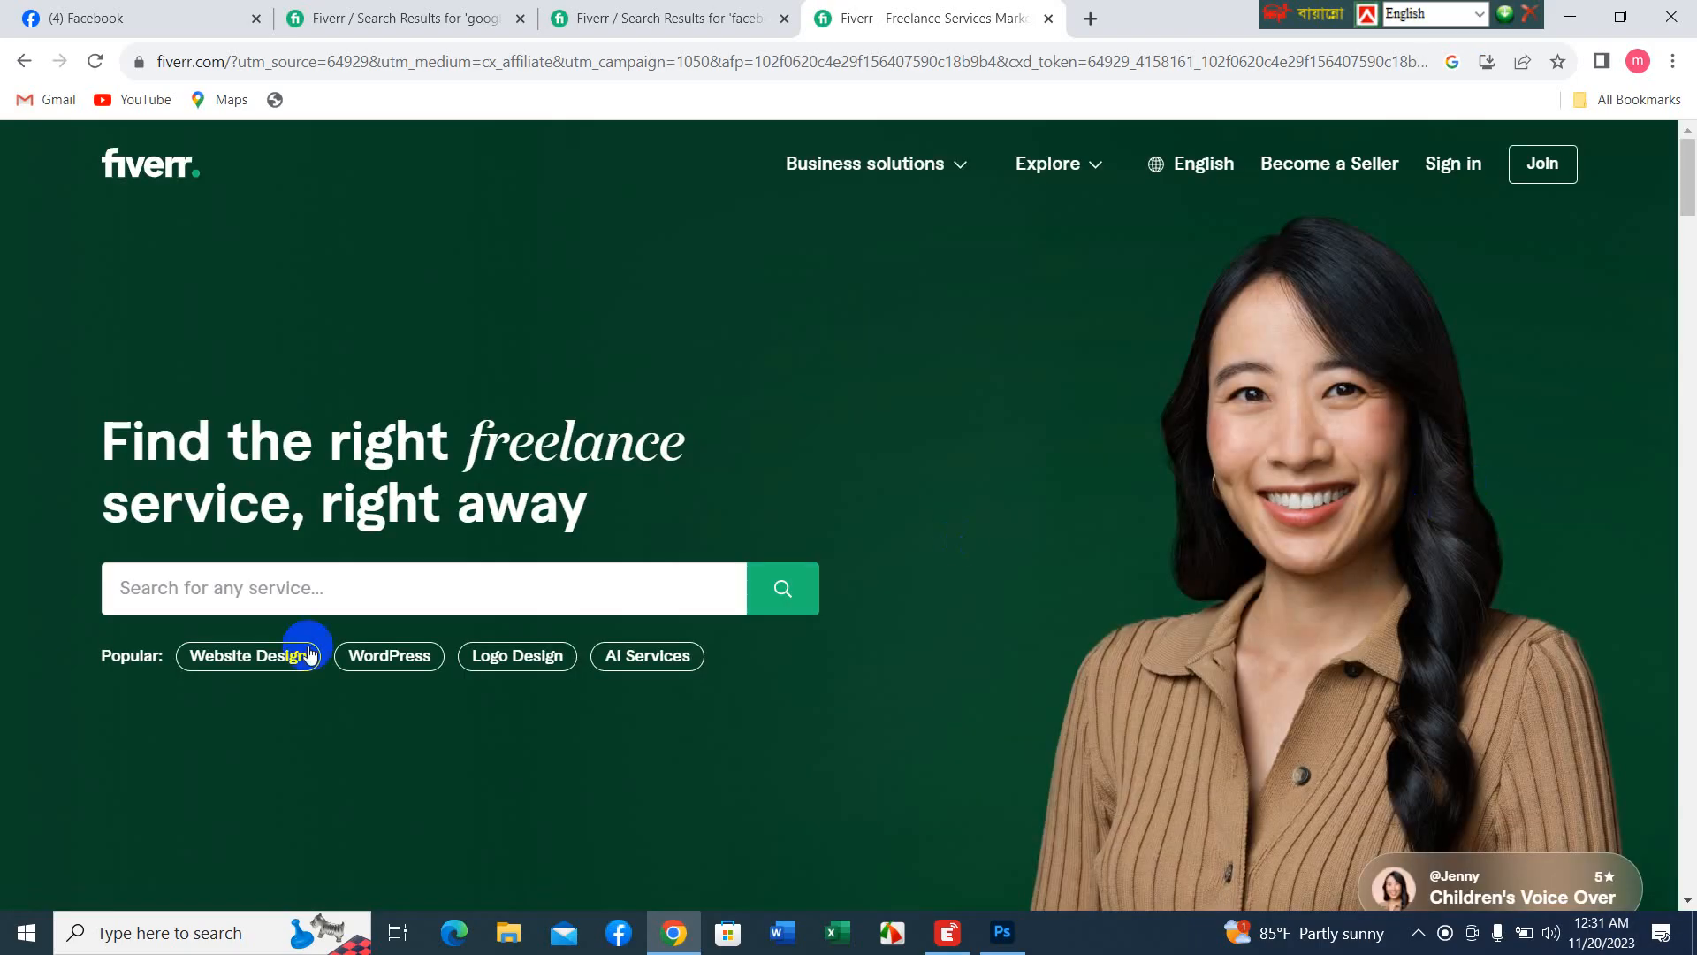
- Search Fiverr for services using the suggested query "youtube seo"
{"action": "left_click", "coordinate": [189, 572]}
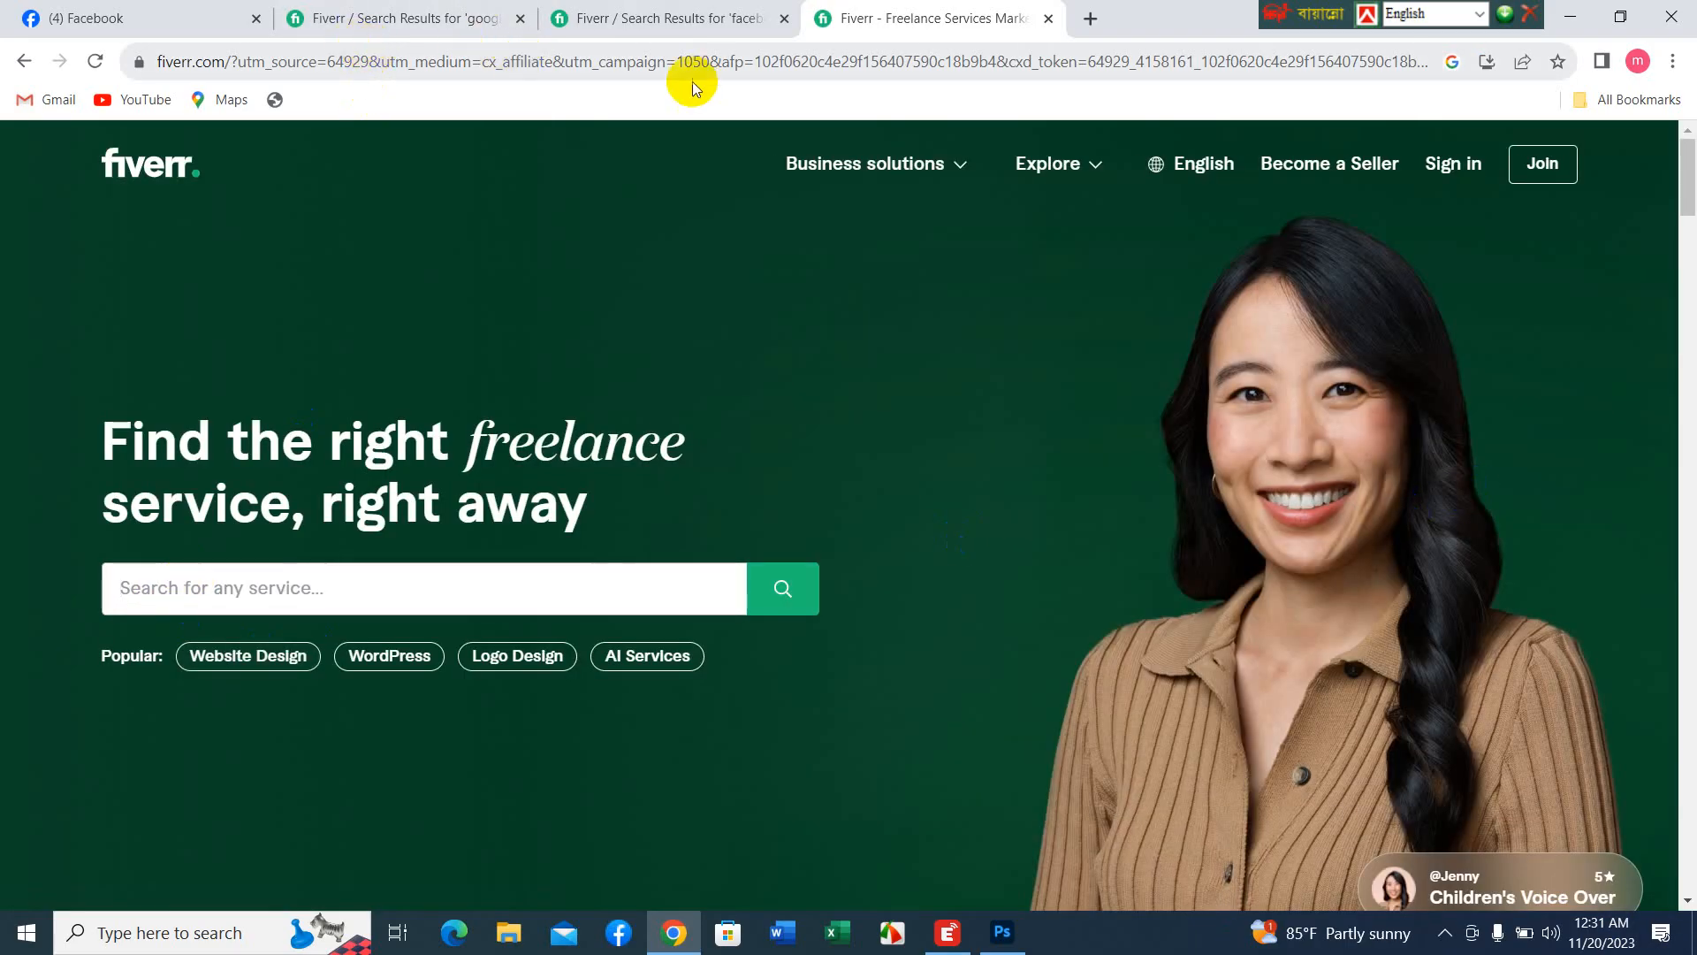
{"action": "type", "text": "y"}
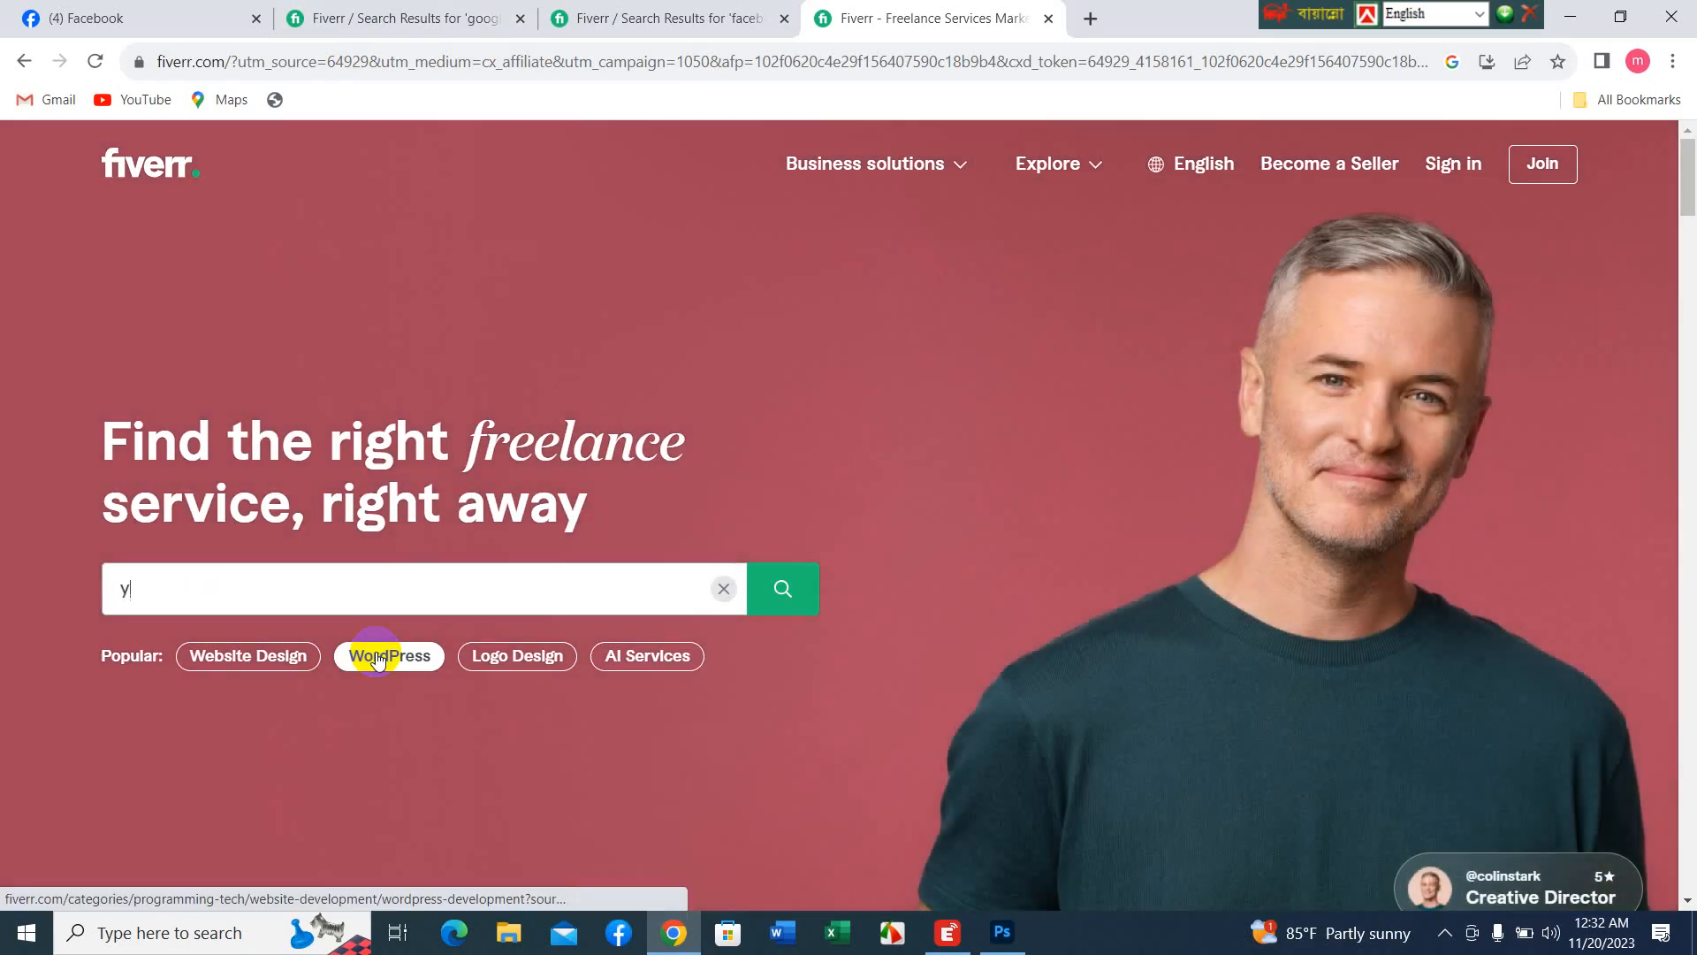
{"action": "type", "text": "e"}
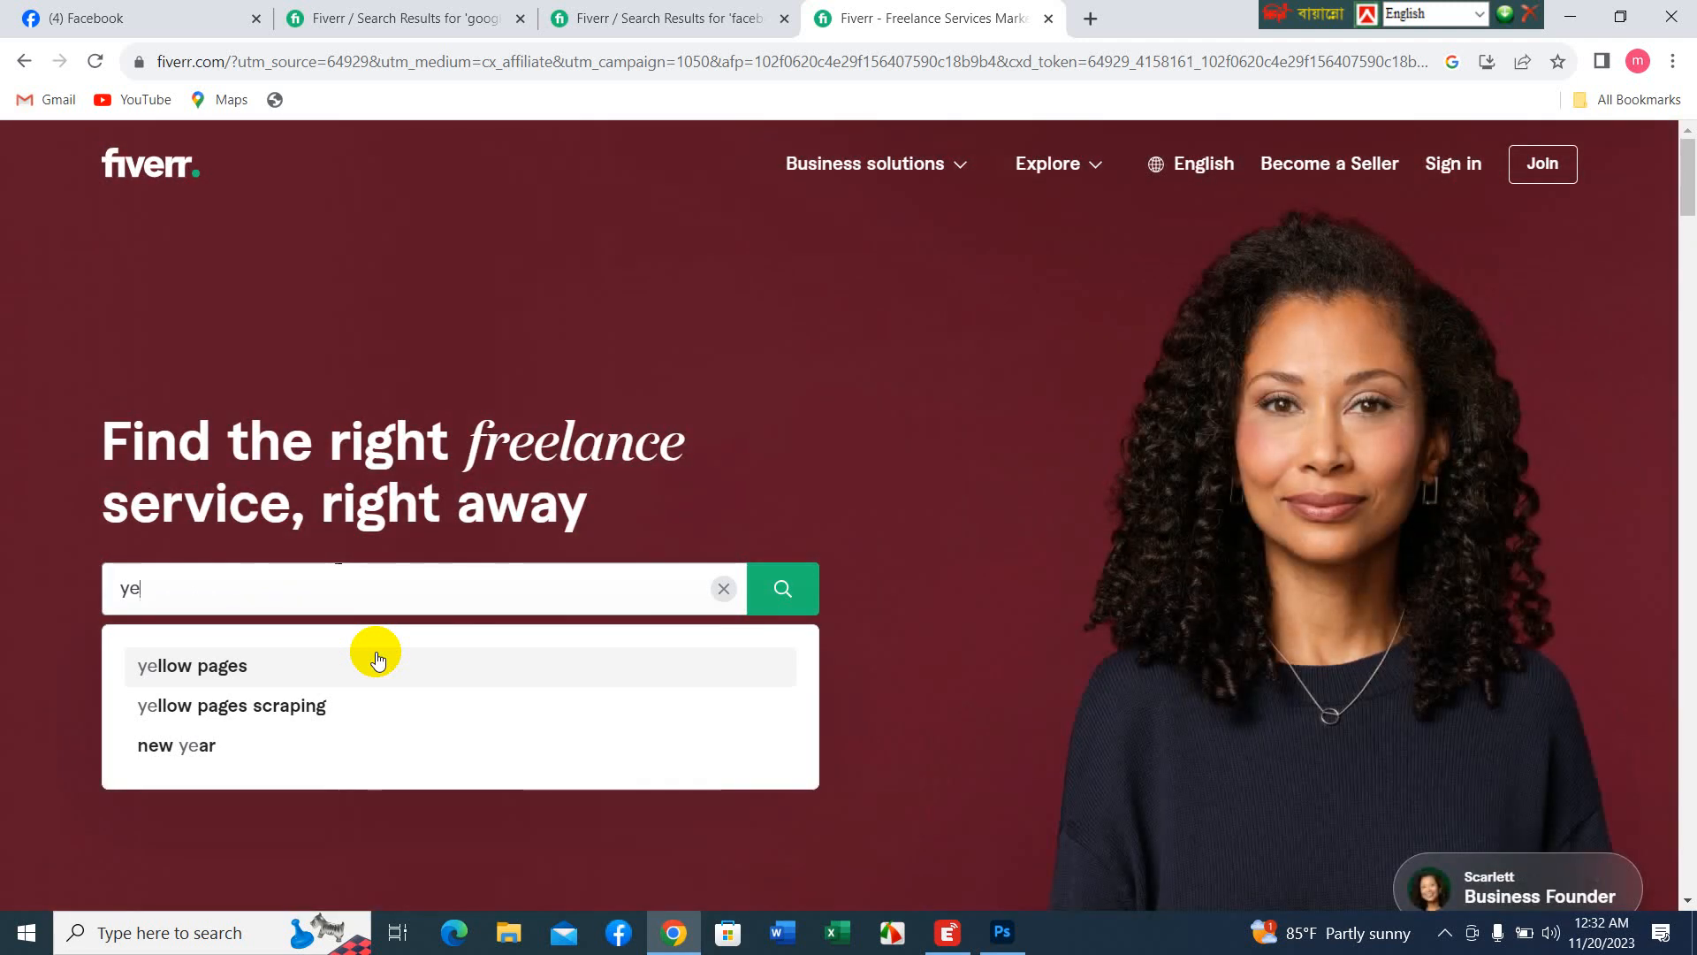
{"action": "key", "text": "BackSpace"}
{"action": "type", "text": "u"}
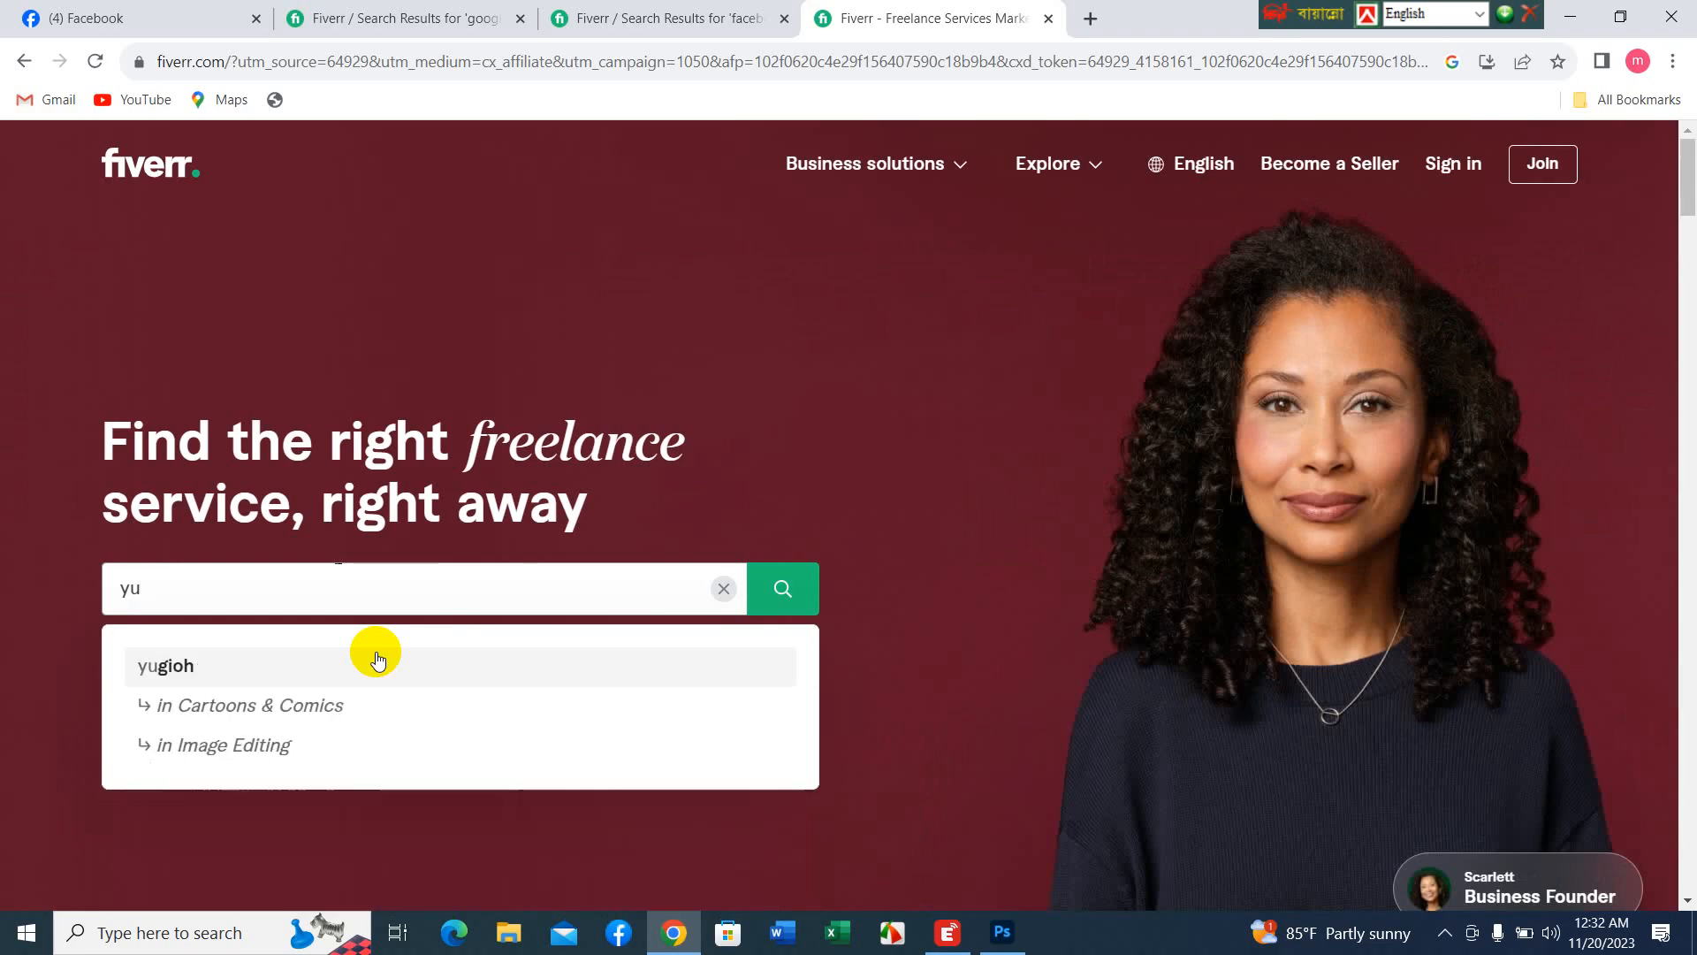
{"action": "key", "text": "BackSpace"}
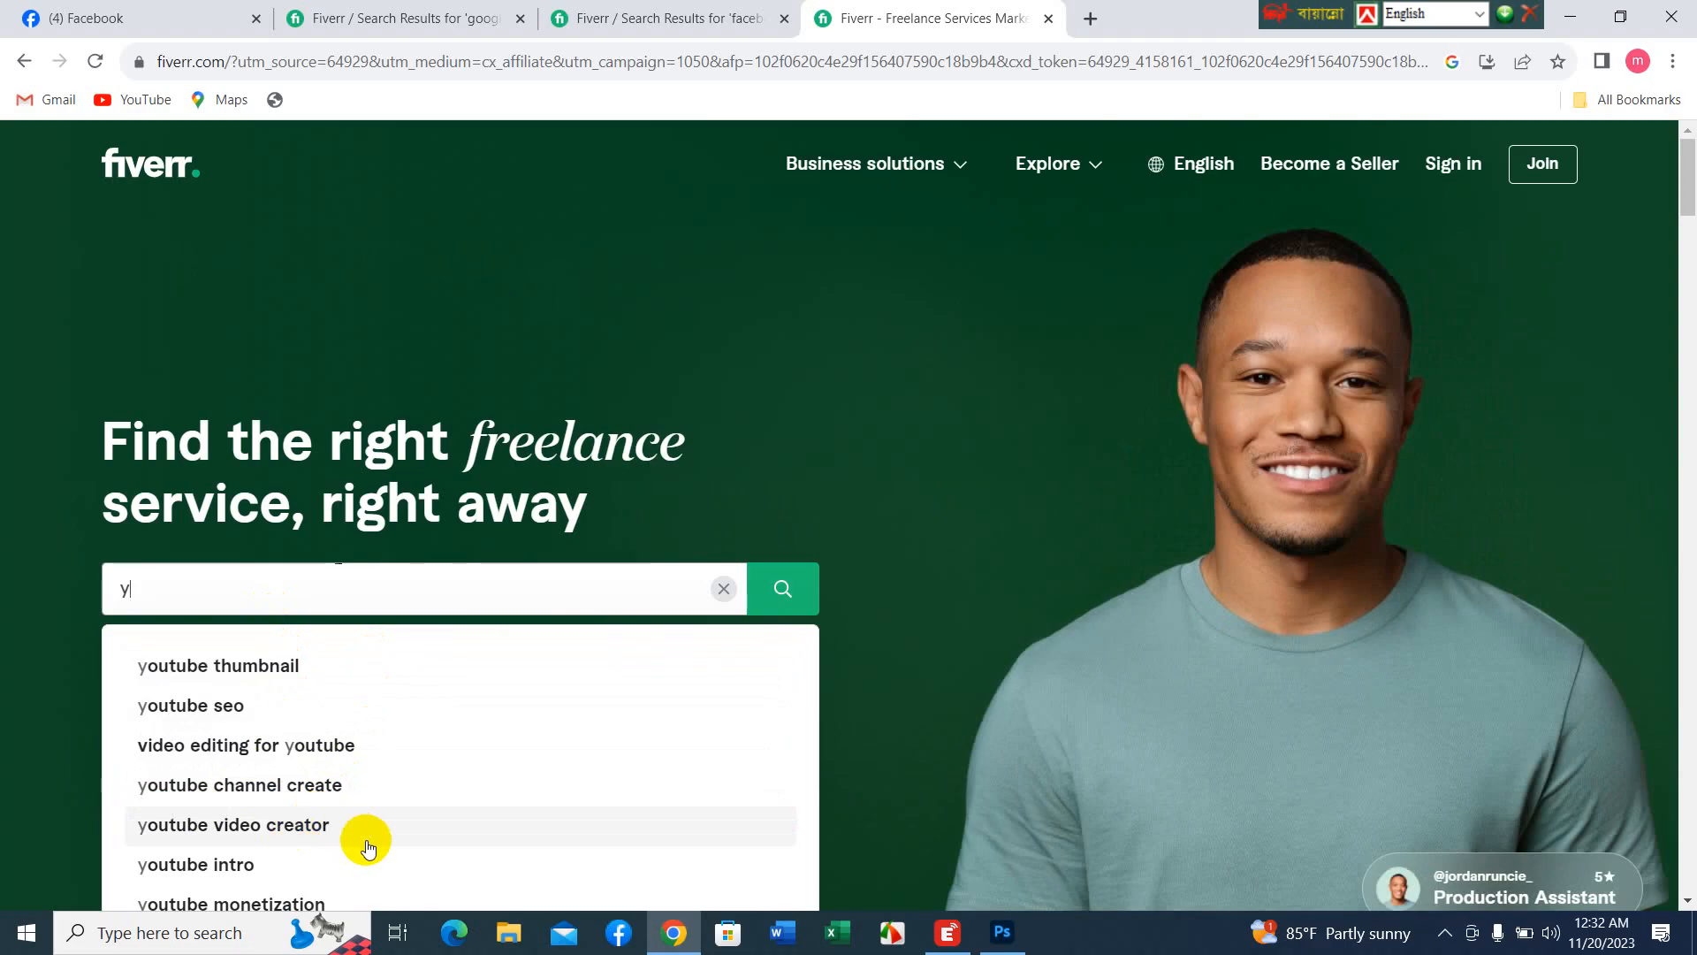
{"action": "scroll", "coordinate": [372, 840], "scroll_direction": "down", "scroll_amount": 1}
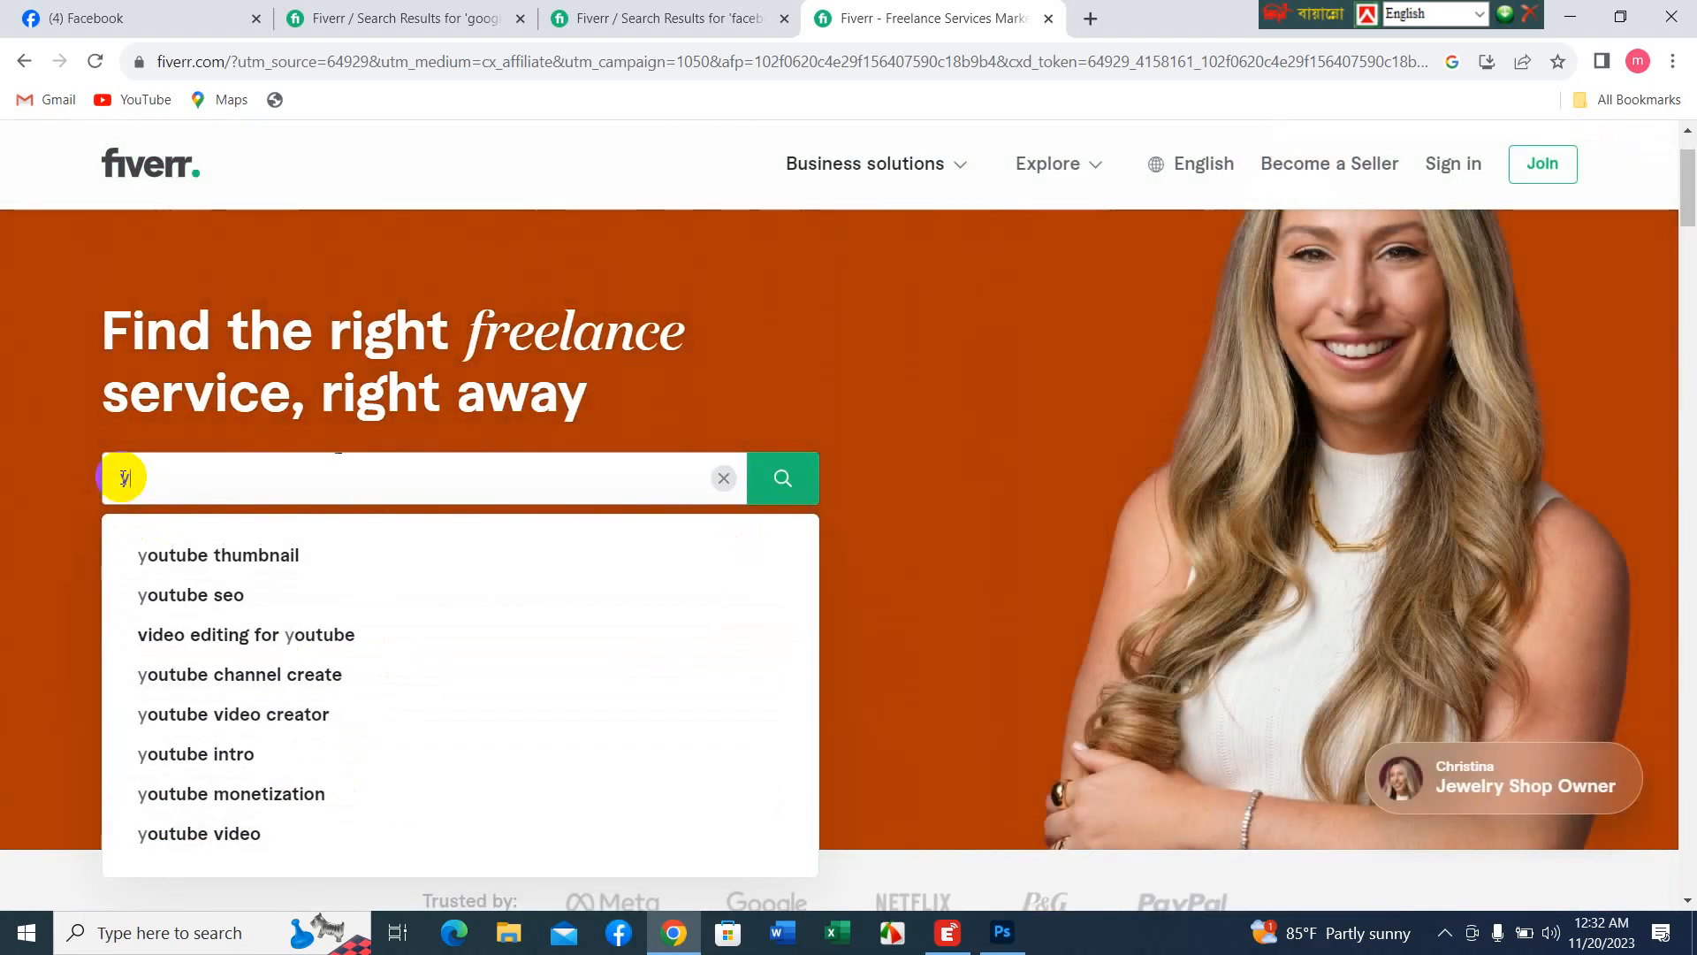
{"action": "type", "text": "o"}
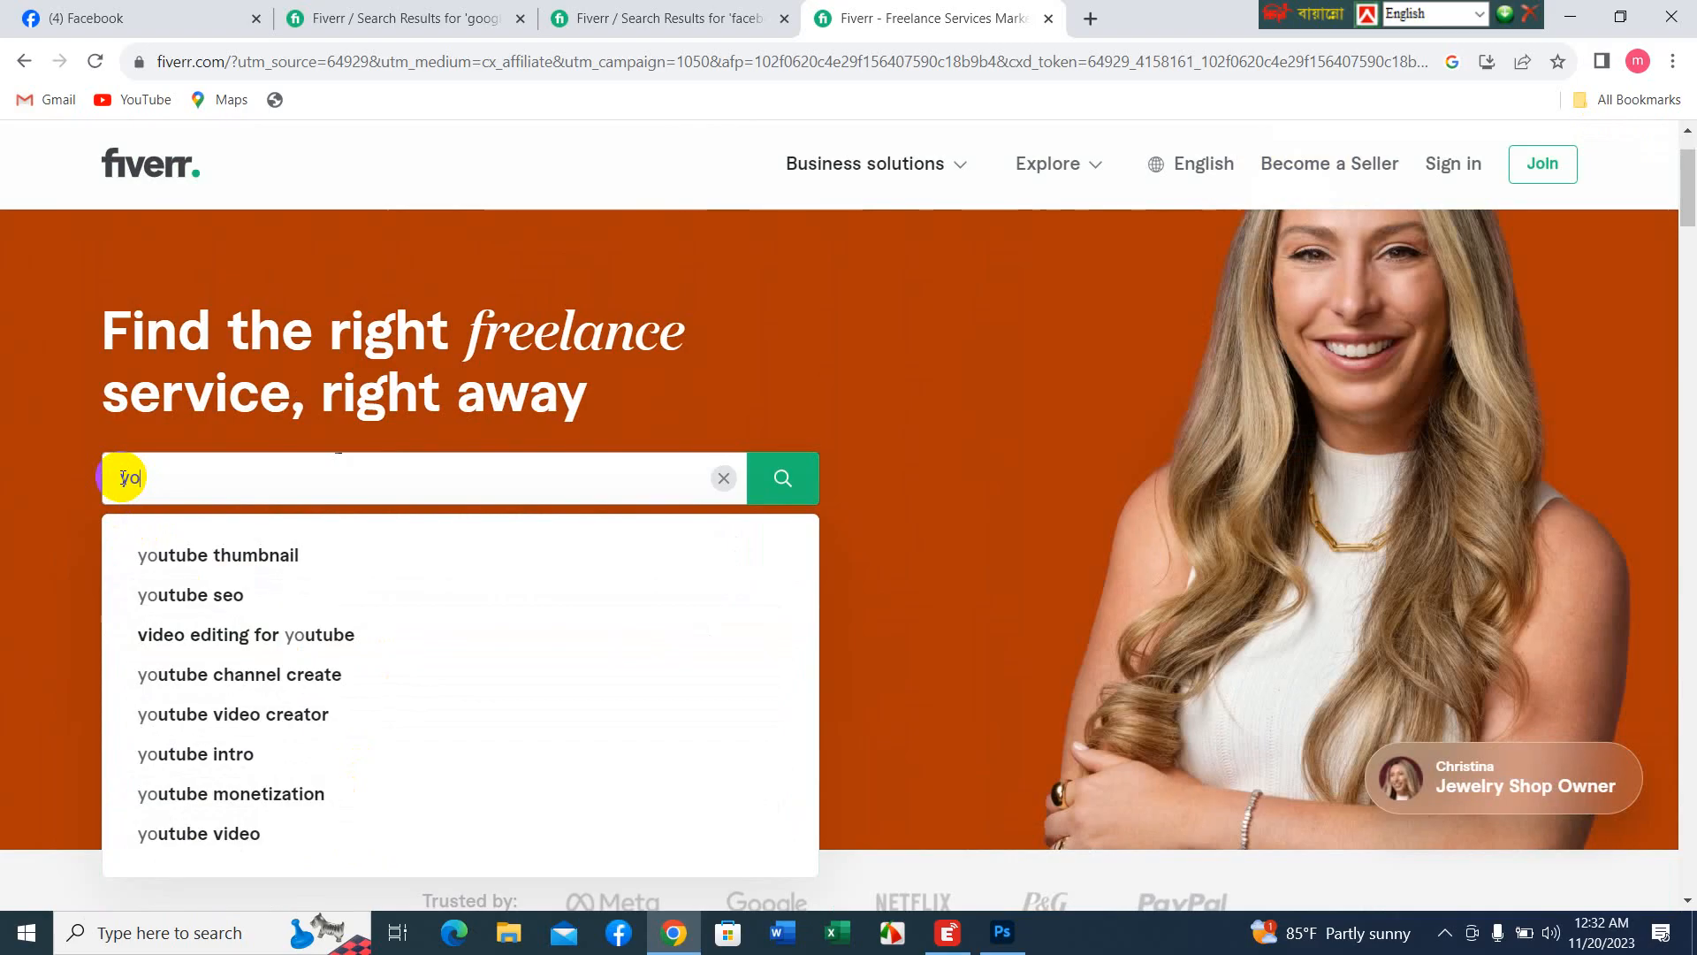
{"action": "left_click", "coordinate": [193, 595]}
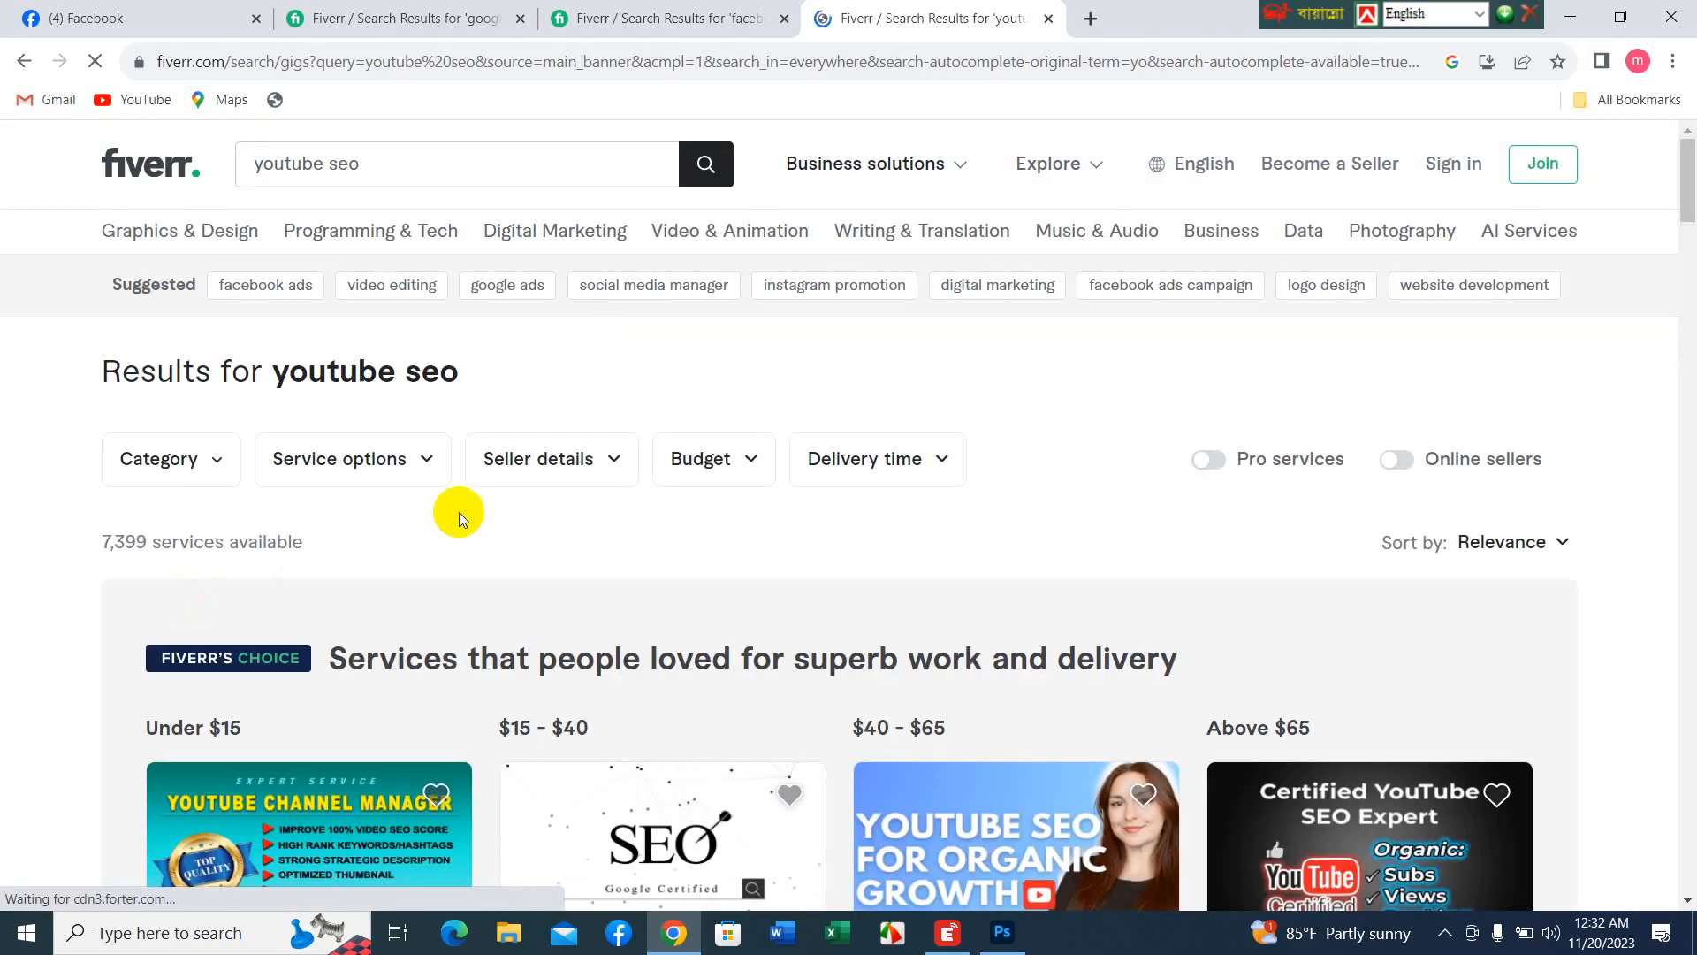
- Examine the gig thumbnails in the youtube seo results, including the Fiverr's Choice row
{"action": "scroll", "coordinate": [710, 781], "scroll_direction": "down", "scroll_amount": 5}
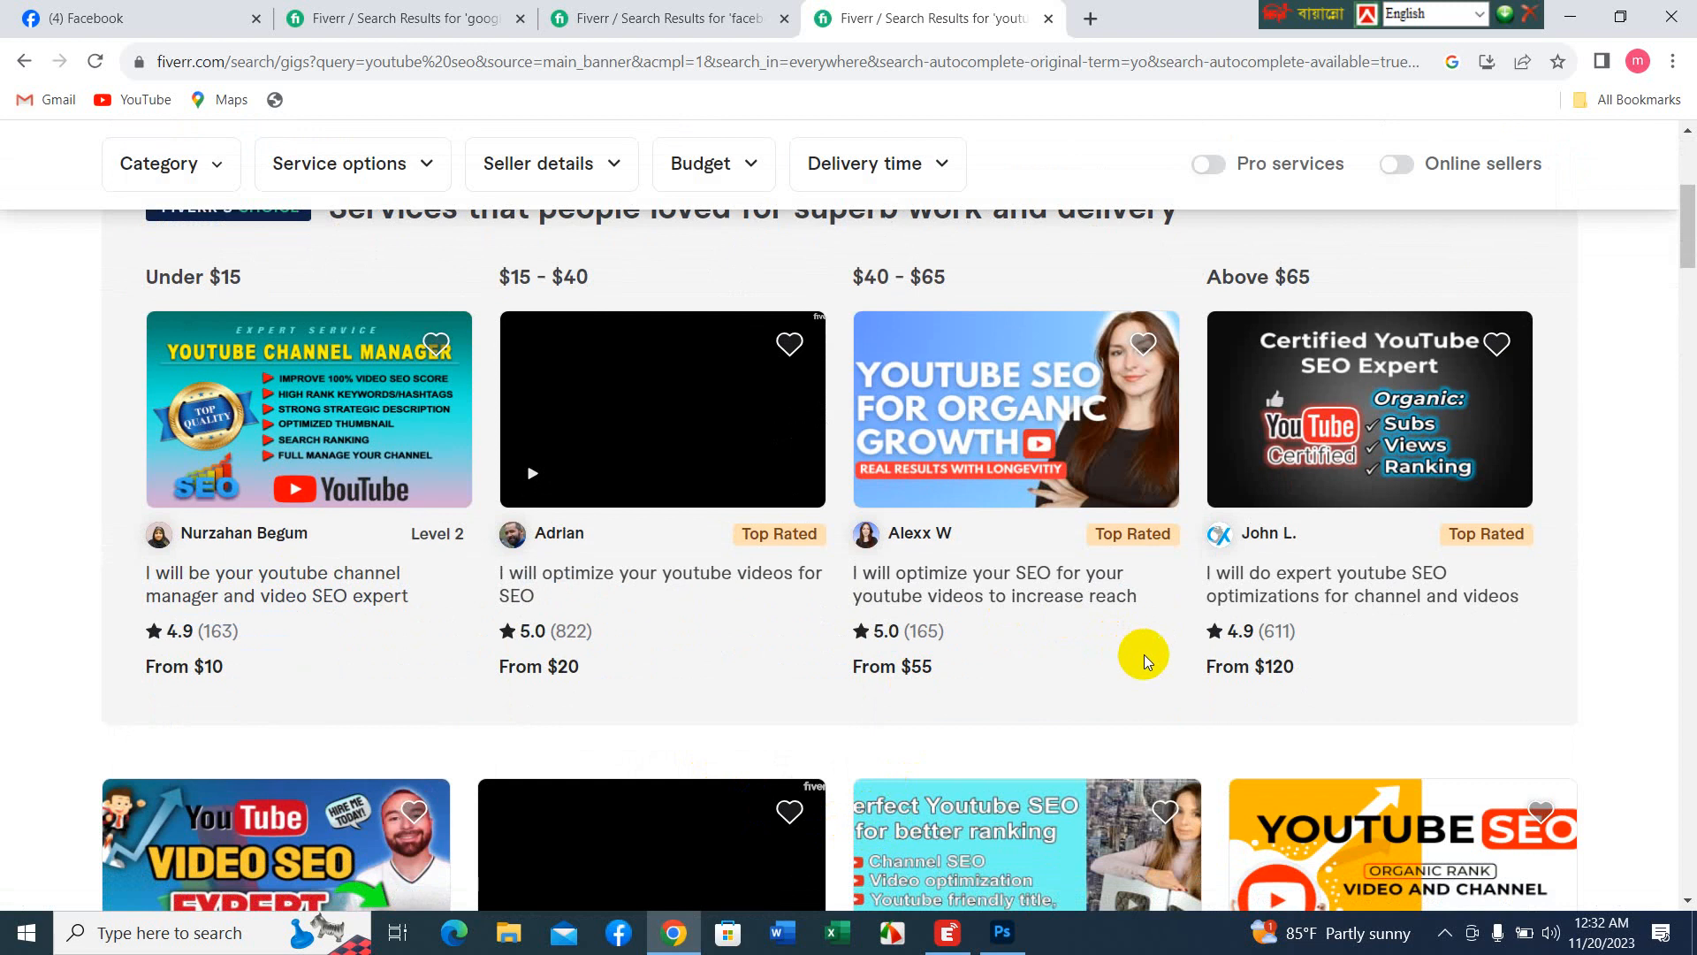
{"action": "scroll", "coordinate": [1144, 654], "scroll_direction": "down", "scroll_amount": 2}
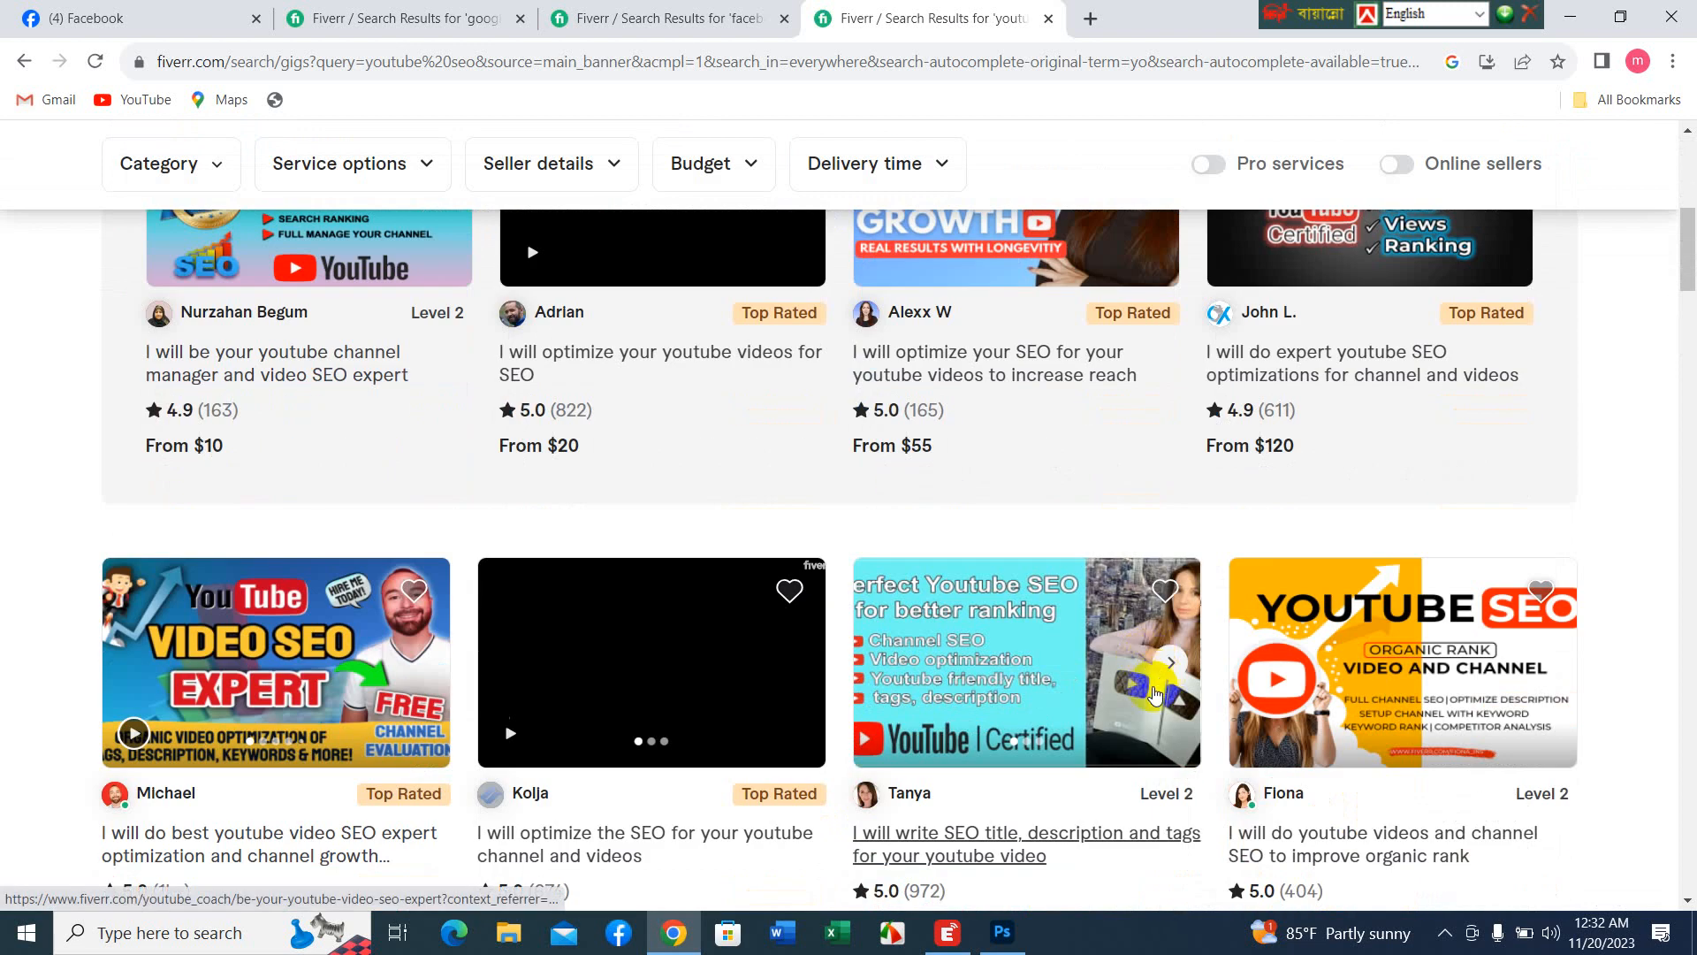
{"action": "scroll", "coordinate": [1330, 611], "scroll_direction": "up", "scroll_amount": 2}
{"action": "scroll", "coordinate": [1331, 612], "scroll_direction": "down", "scroll_amount": 2}
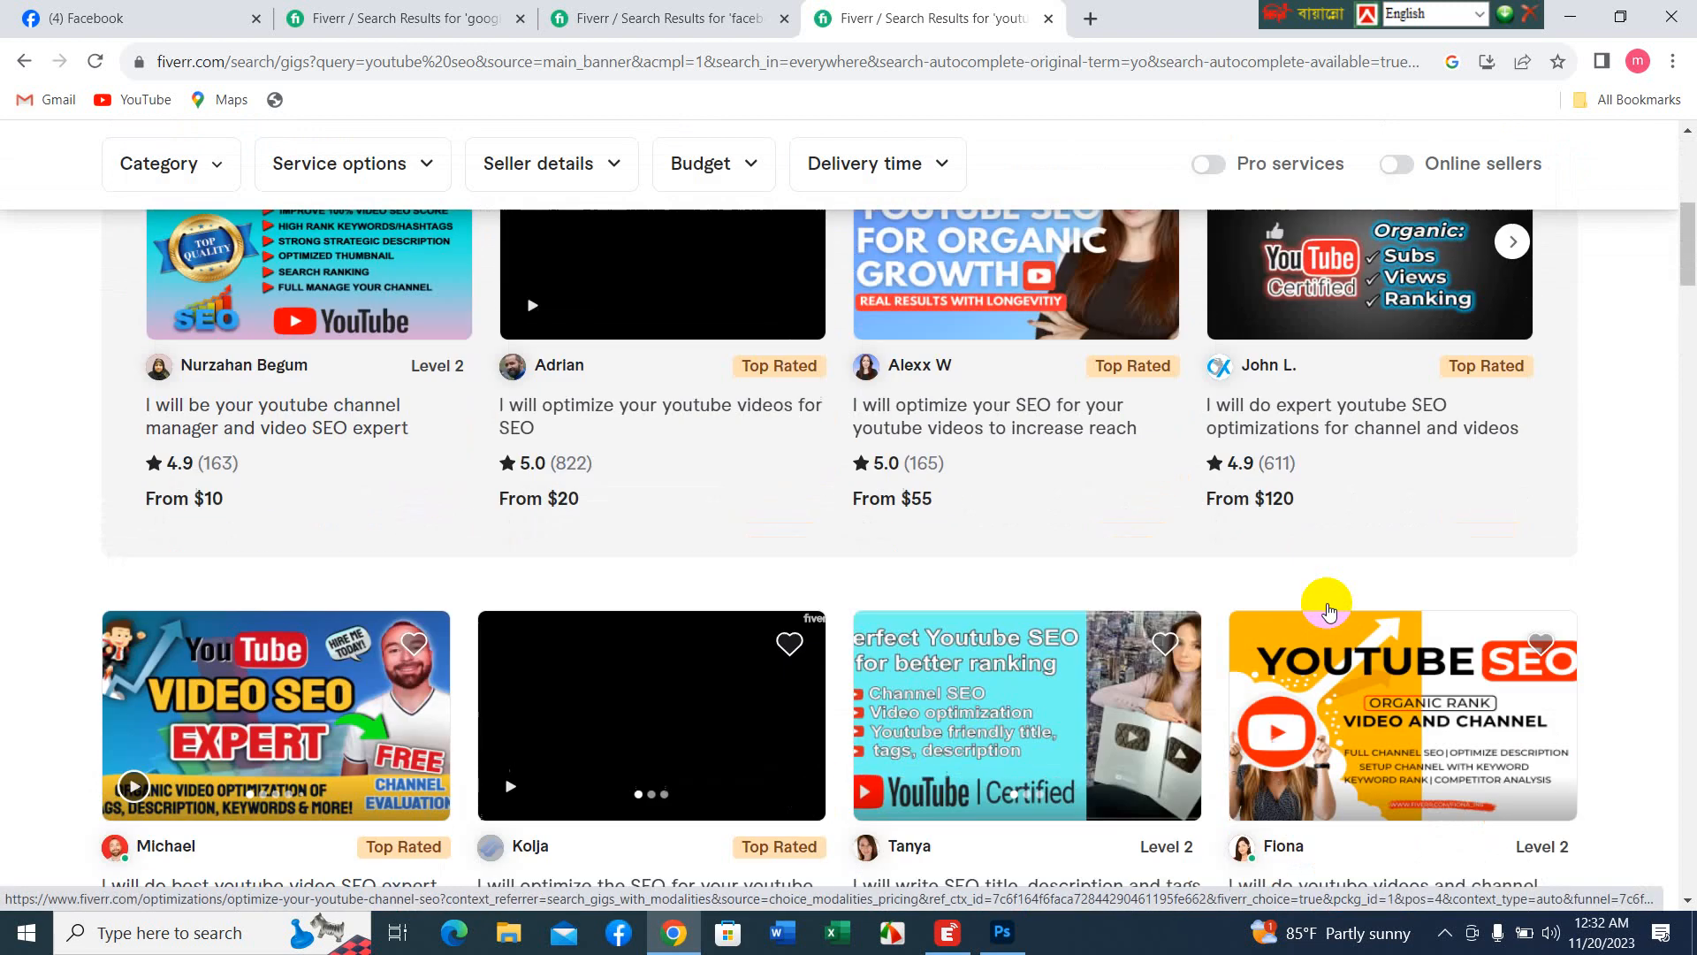
{"action": "scroll", "coordinate": [1331, 612], "scroll_direction": "up", "scroll_amount": 3}
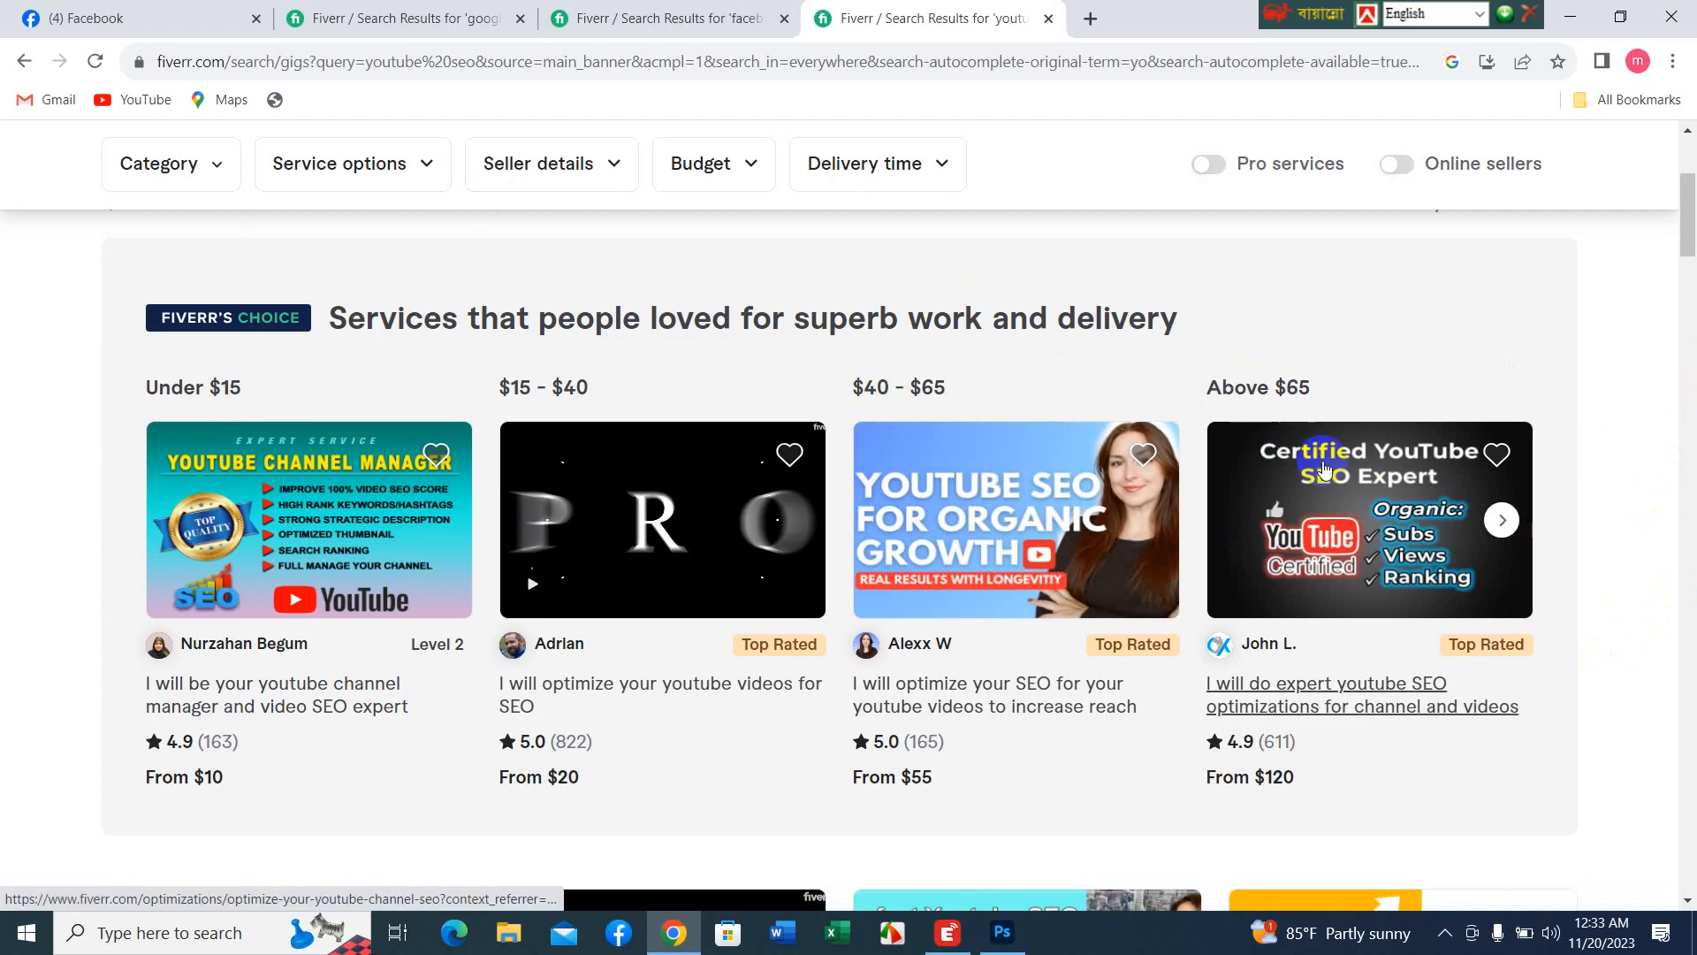
- Open the Fiverr homepage in a new browser tab through a Google search for fiverr and dismiss the account creation prompt
{"action": "left_click", "coordinate": [1092, 19]}
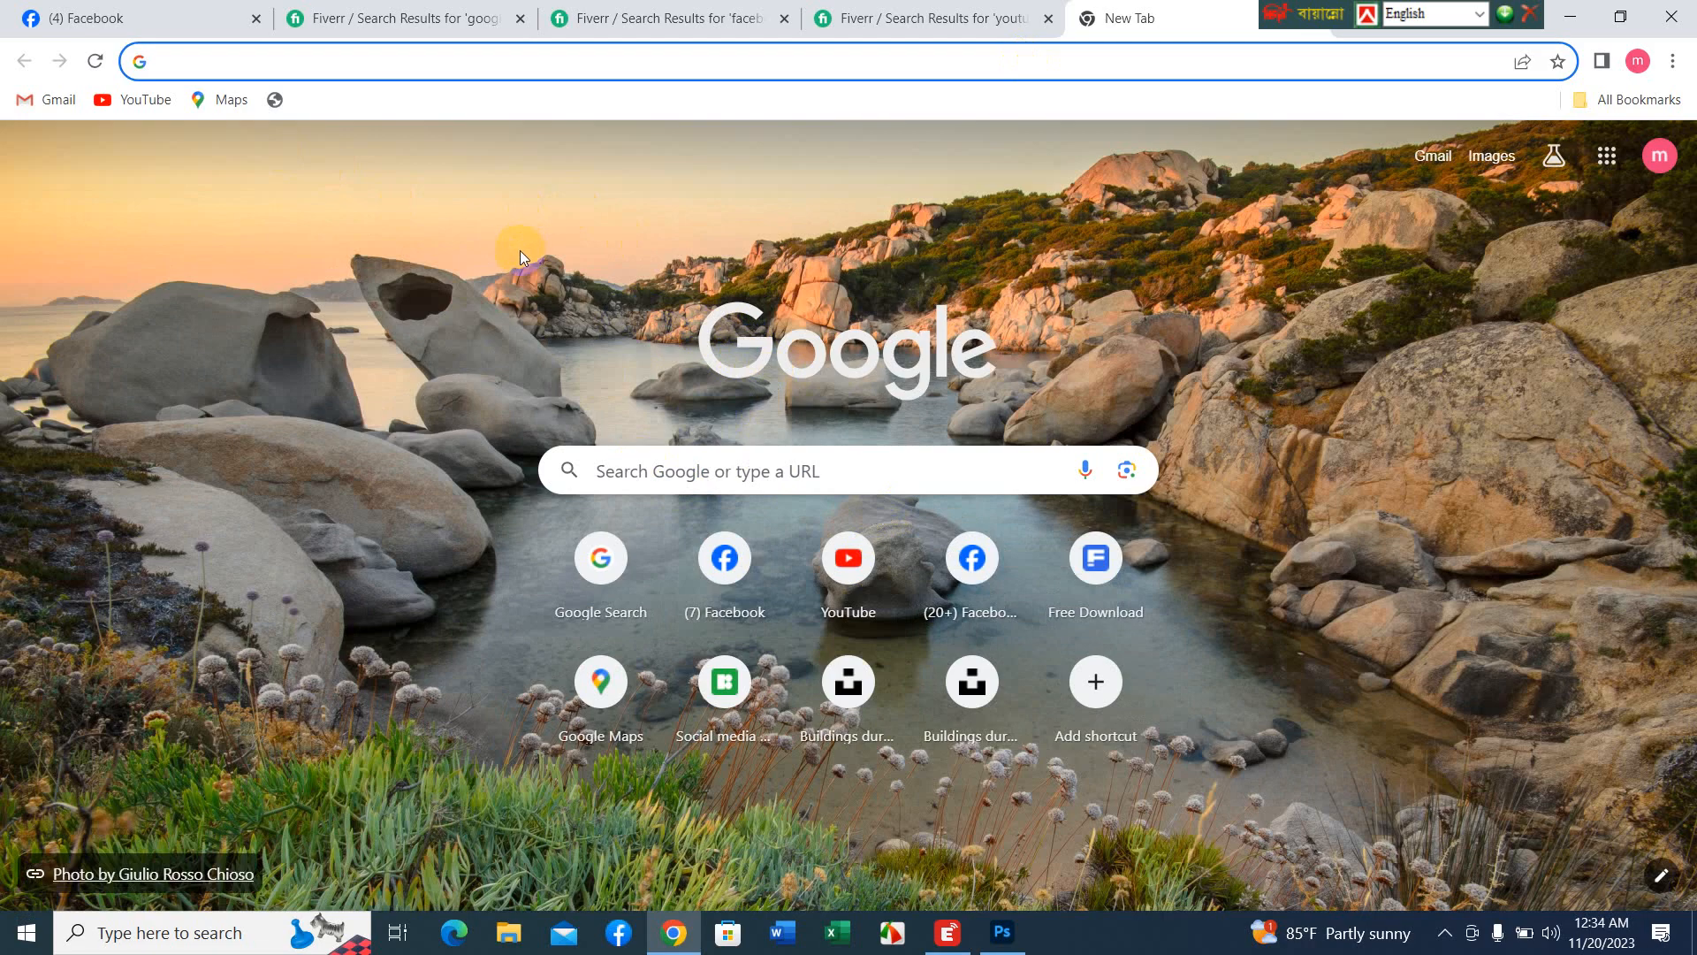
{"action": "type", "text": "f"}
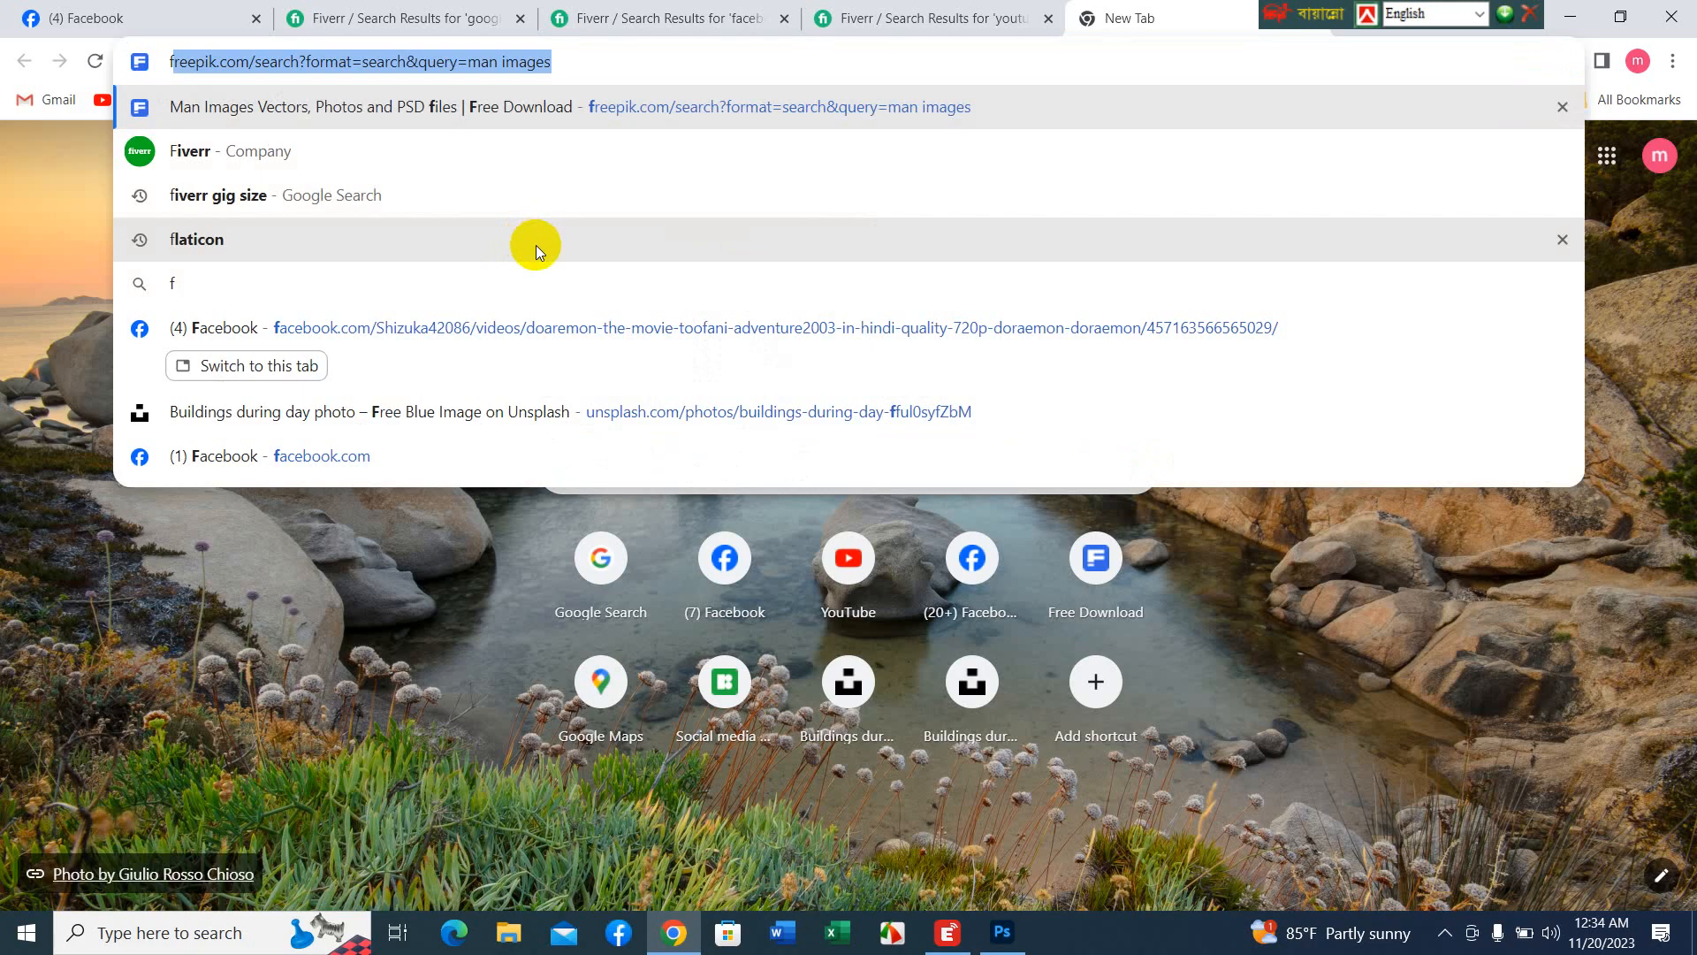
{"action": "left_click", "coordinate": [304, 166]}
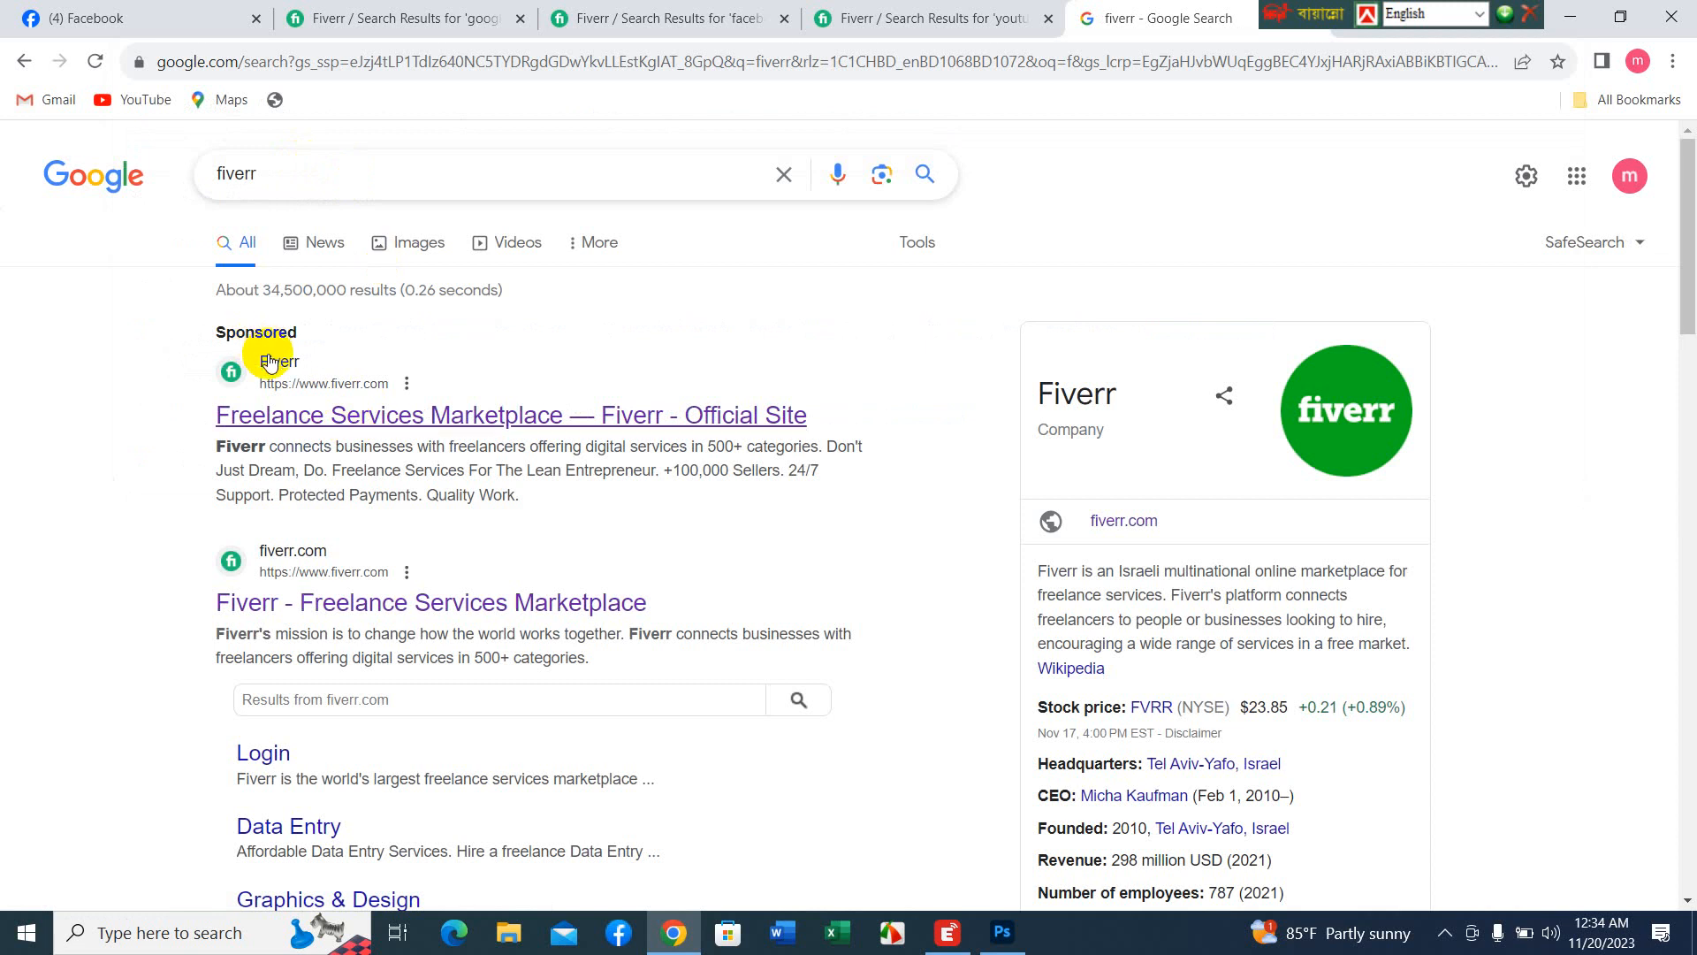
{"action": "left_click", "coordinate": [269, 367]}
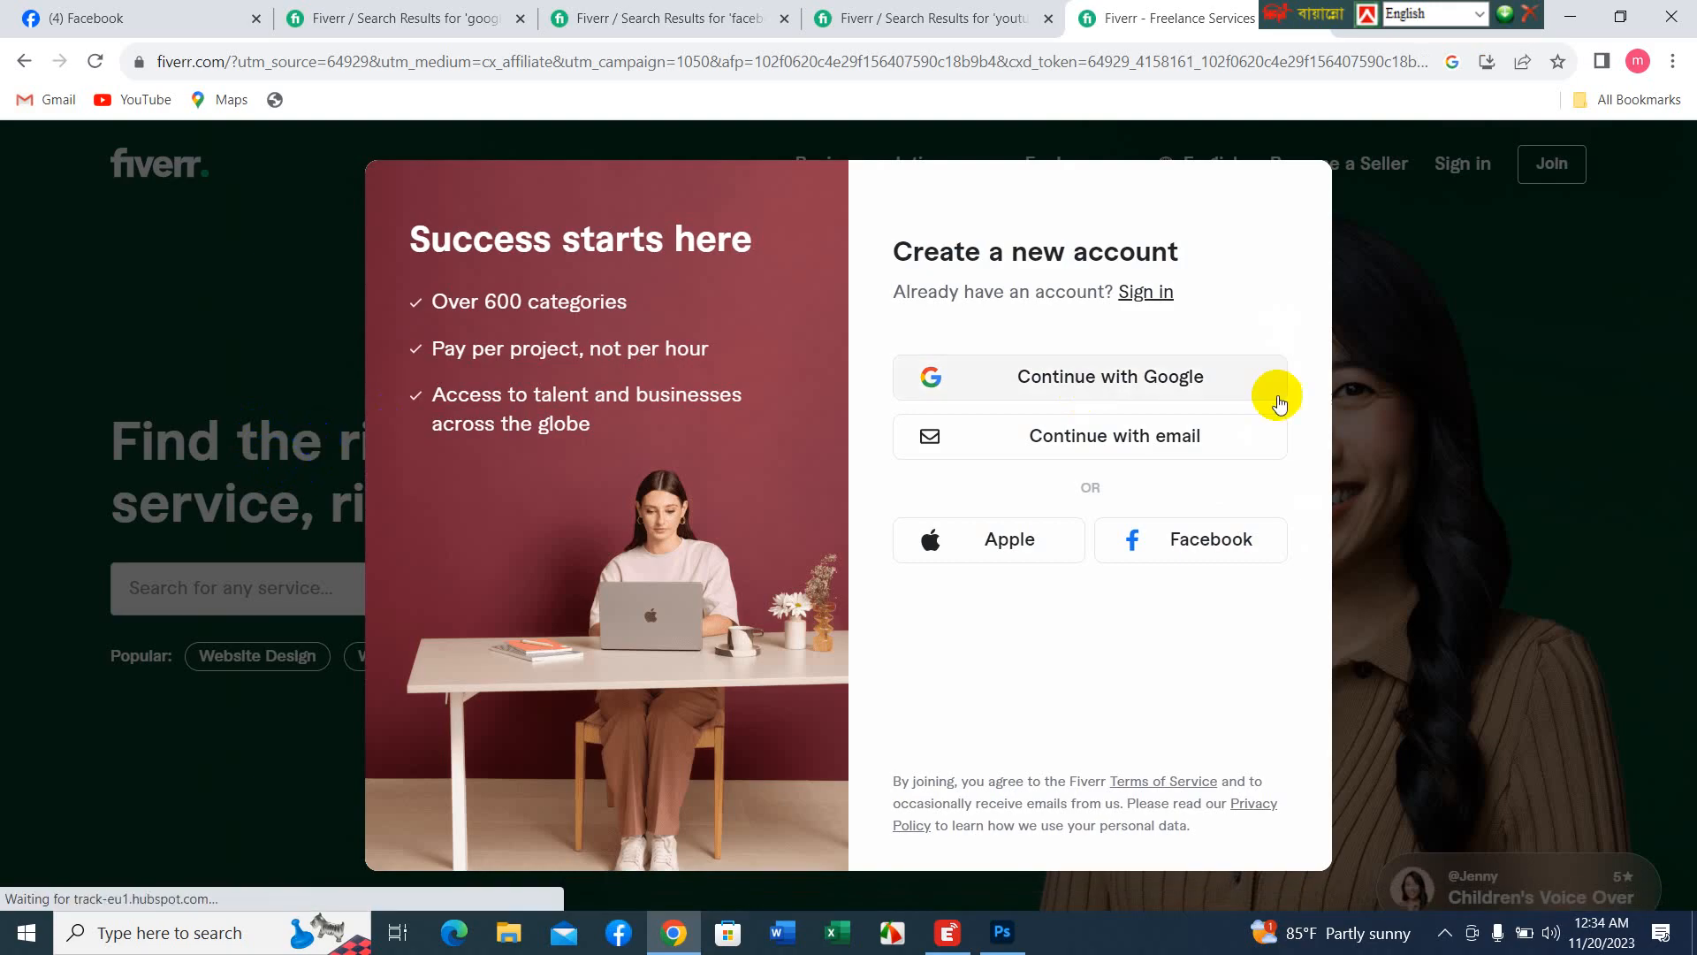
{"action": "left_click", "coordinate": [1364, 457]}
- Search Fiverr for services using the suggested query "graphic design"
{"action": "left_click", "coordinate": [153, 586]}
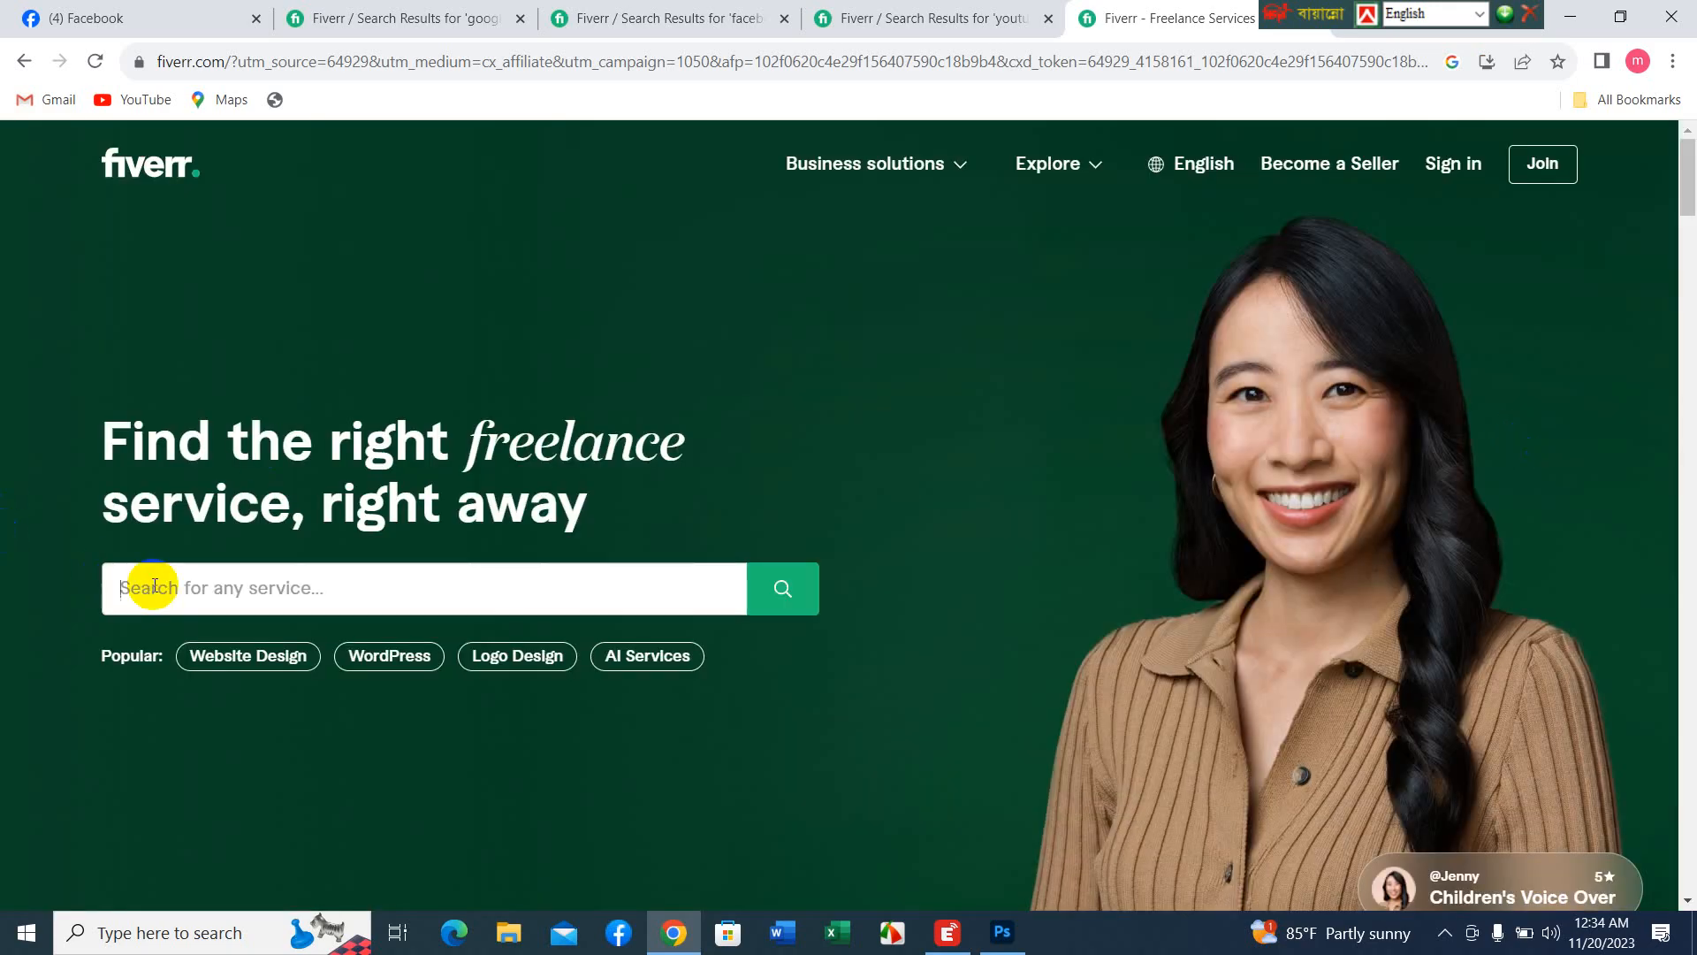
{"action": "type", "text": "g"}
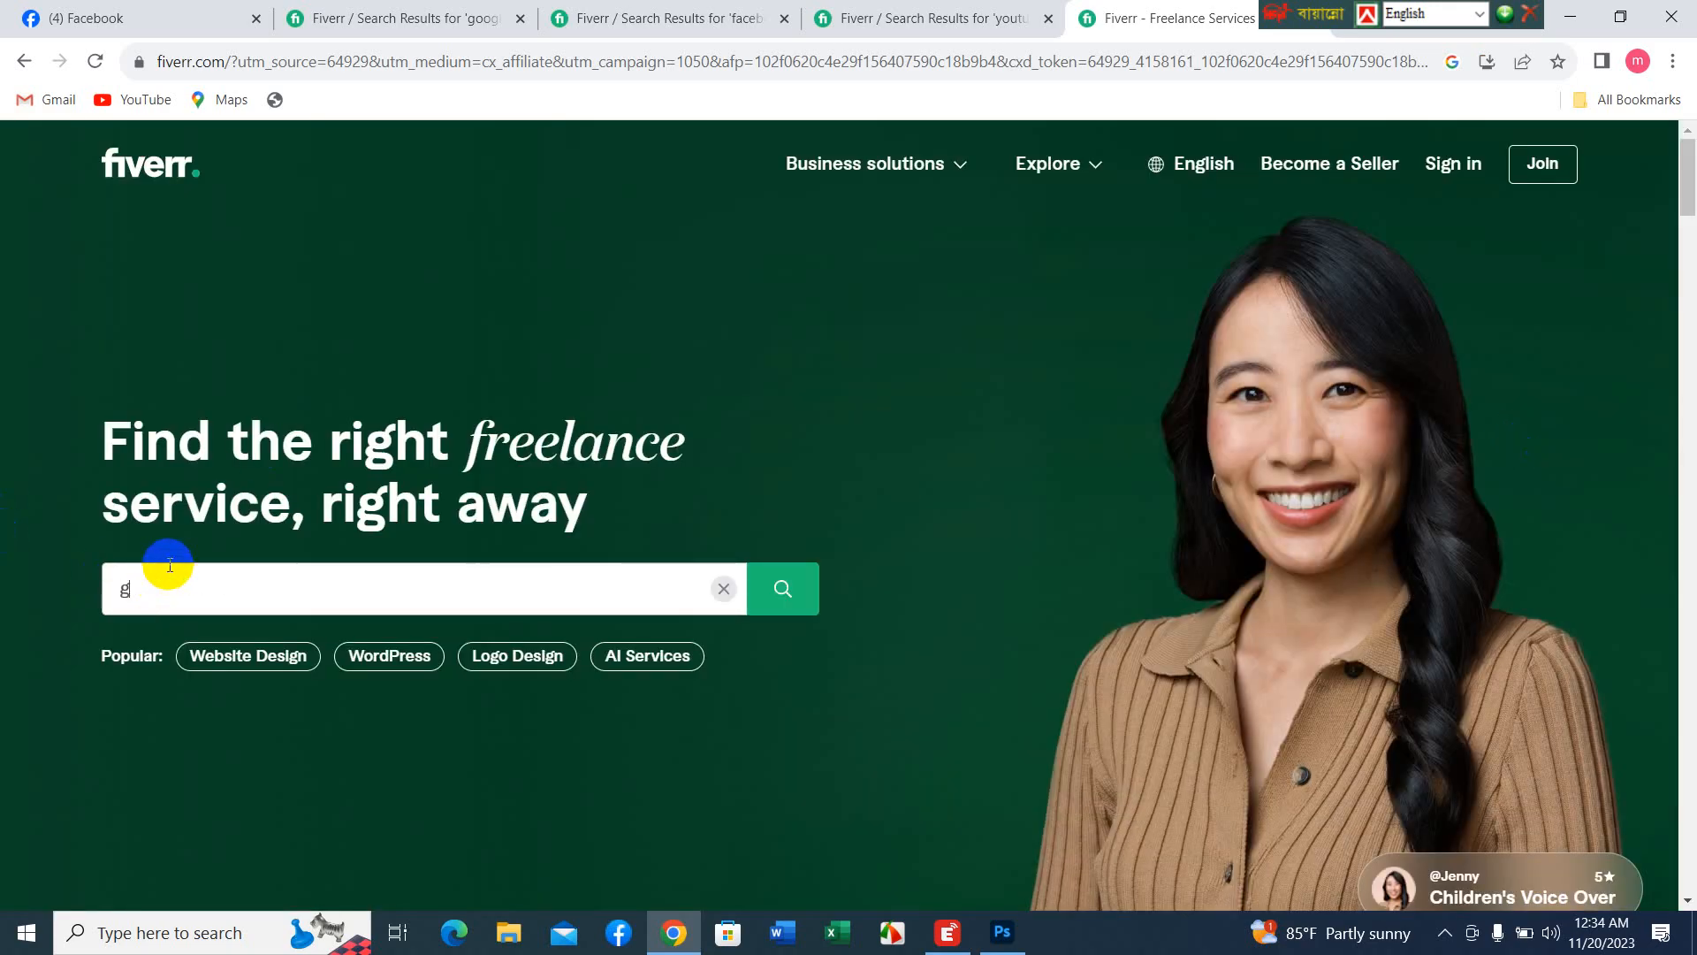
{"action": "type", "text": "r"}
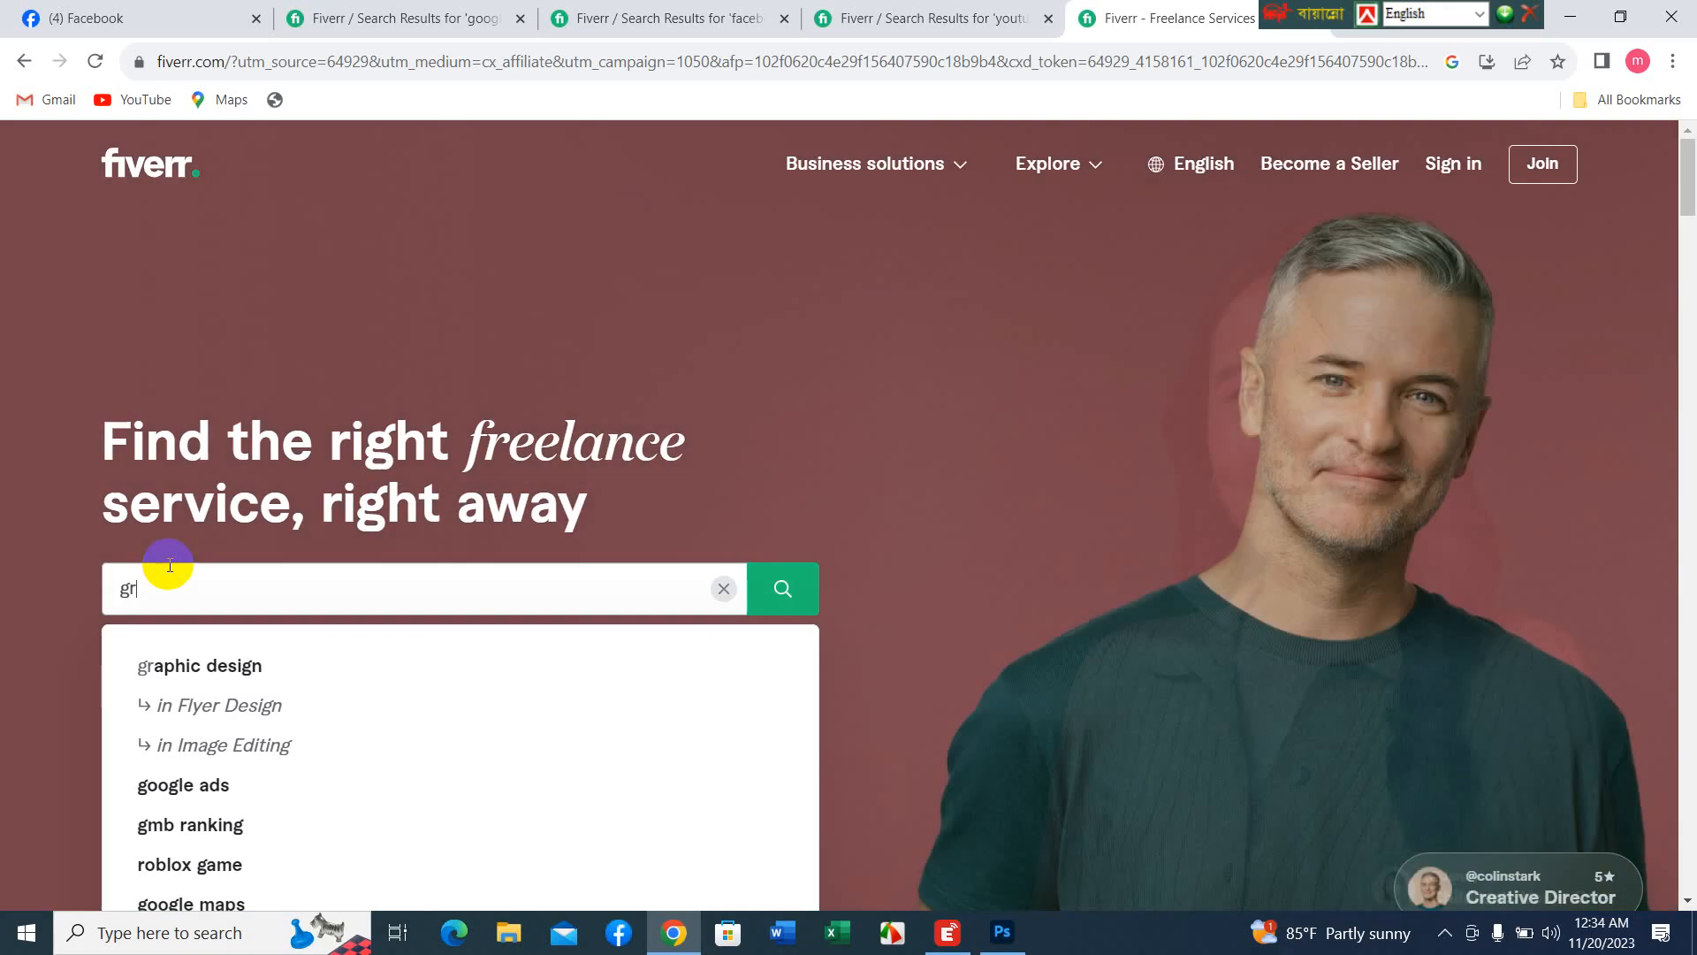
{"action": "left_click", "coordinate": [251, 664]}
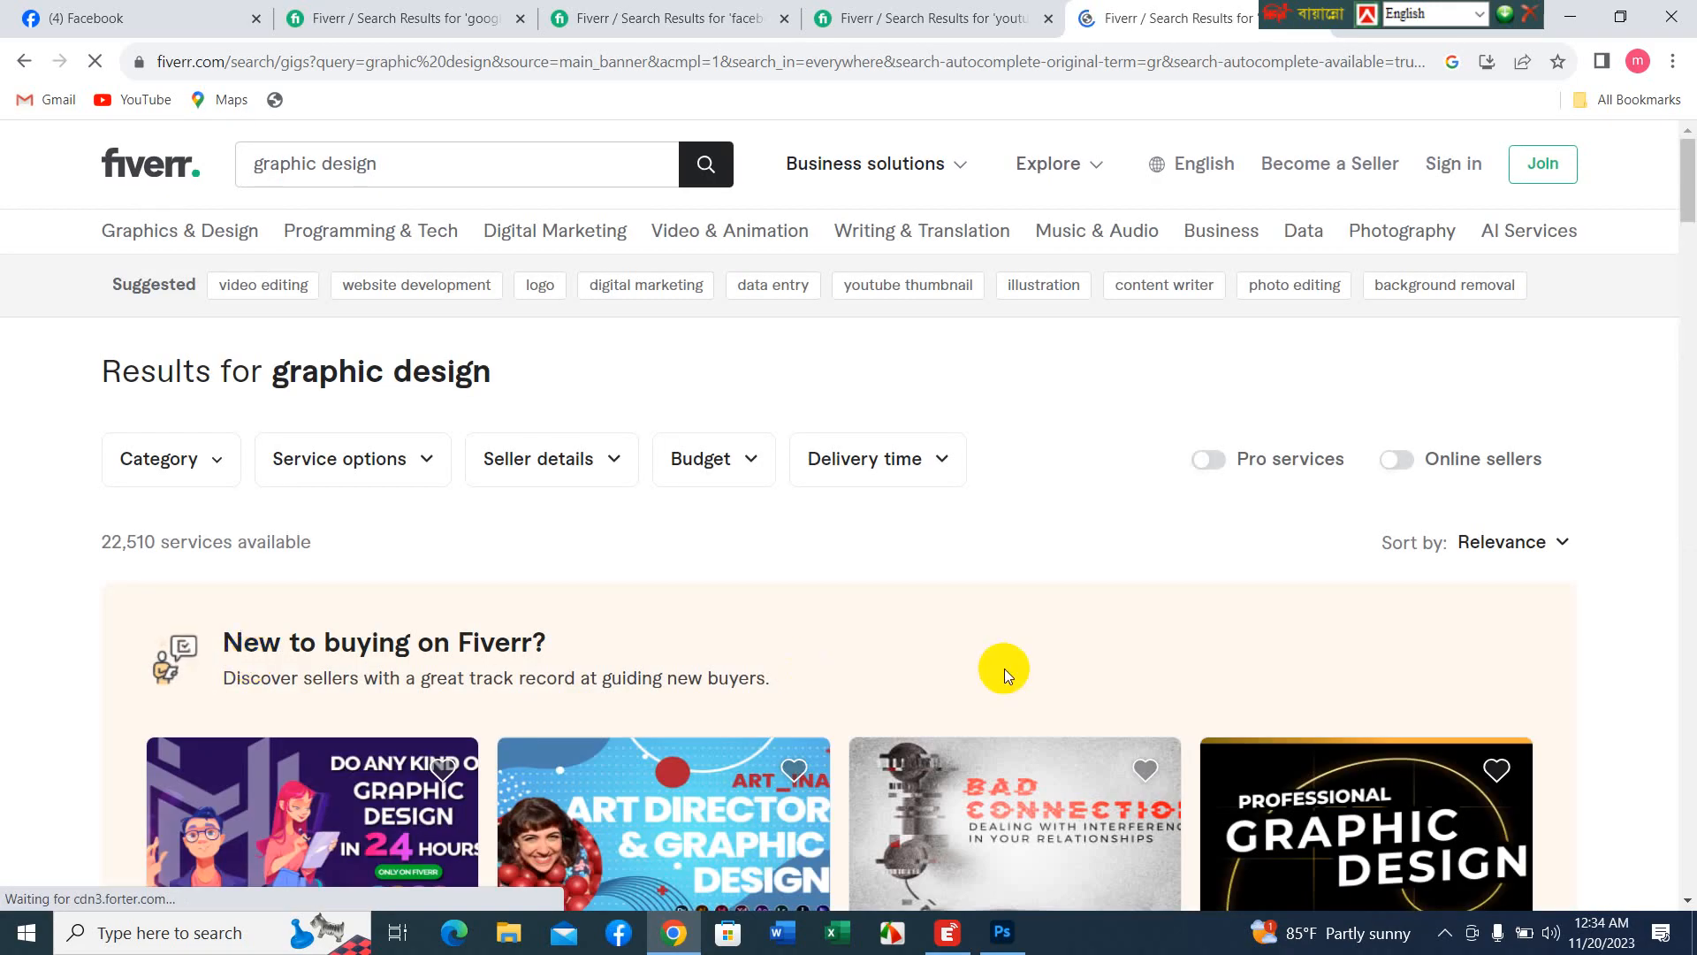
- Browse the graphic design results and open the gig "I will do any graphic design, logo, picture editing, social media work" to view its cover image
{"action": "scroll", "coordinate": [1004, 669], "scroll_direction": "down", "scroll_amount": 5}
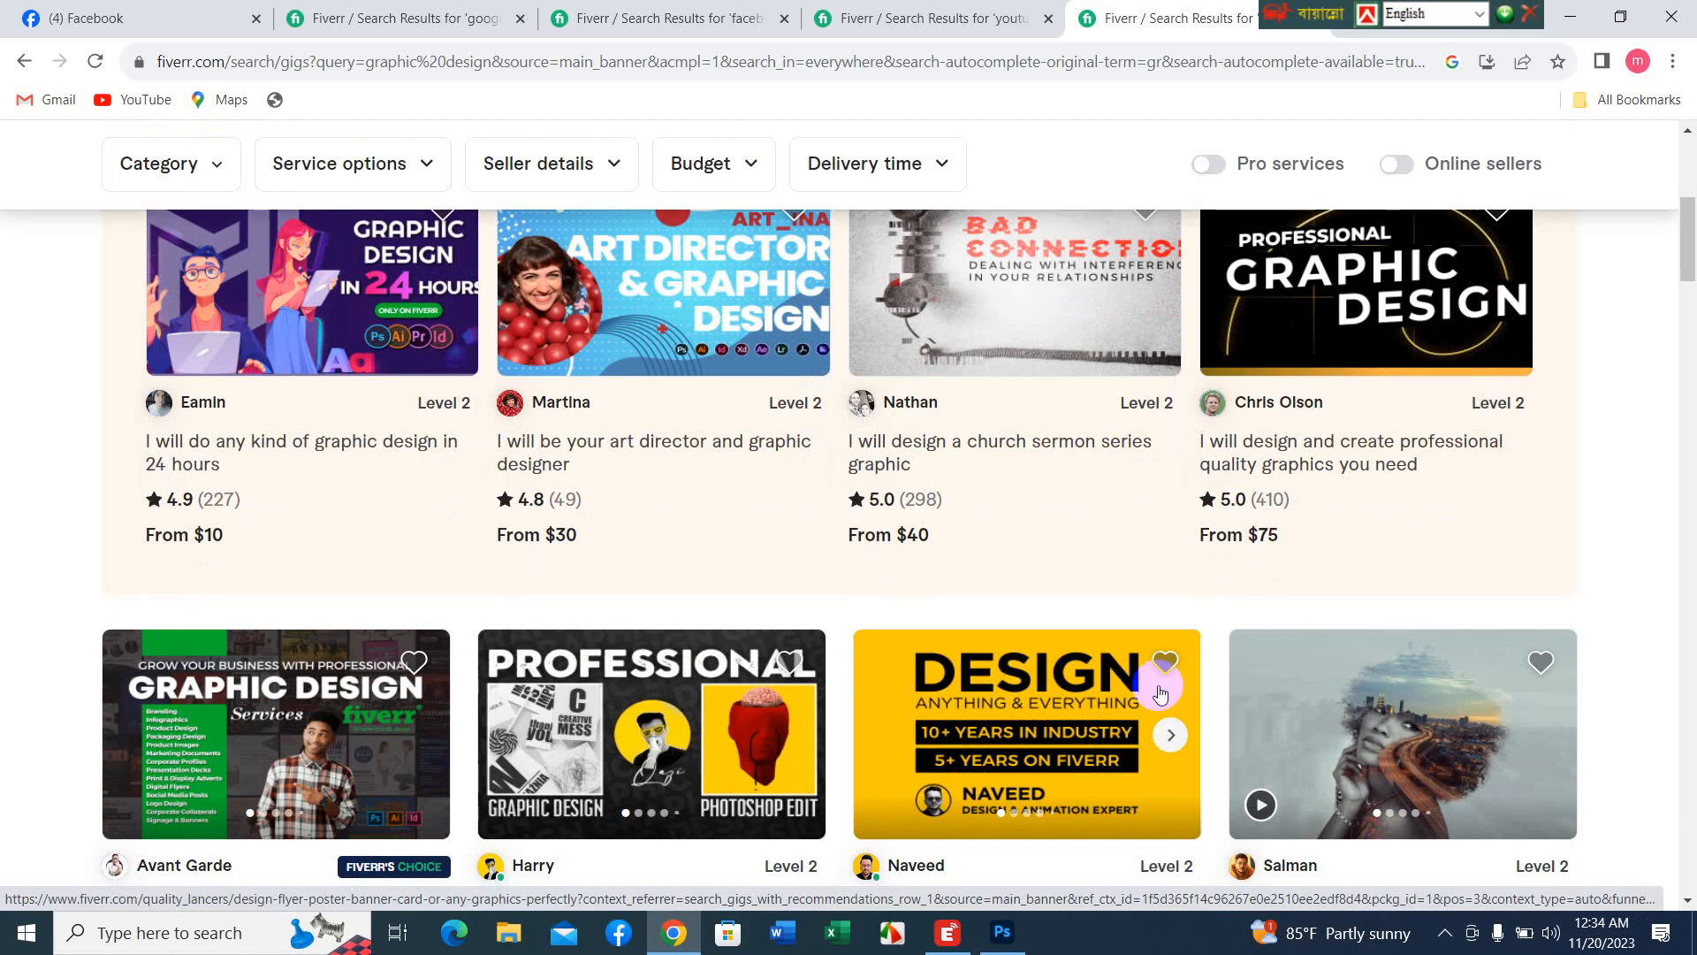
{"action": "scroll", "coordinate": [1161, 692], "scroll_direction": "up", "scroll_amount": 2}
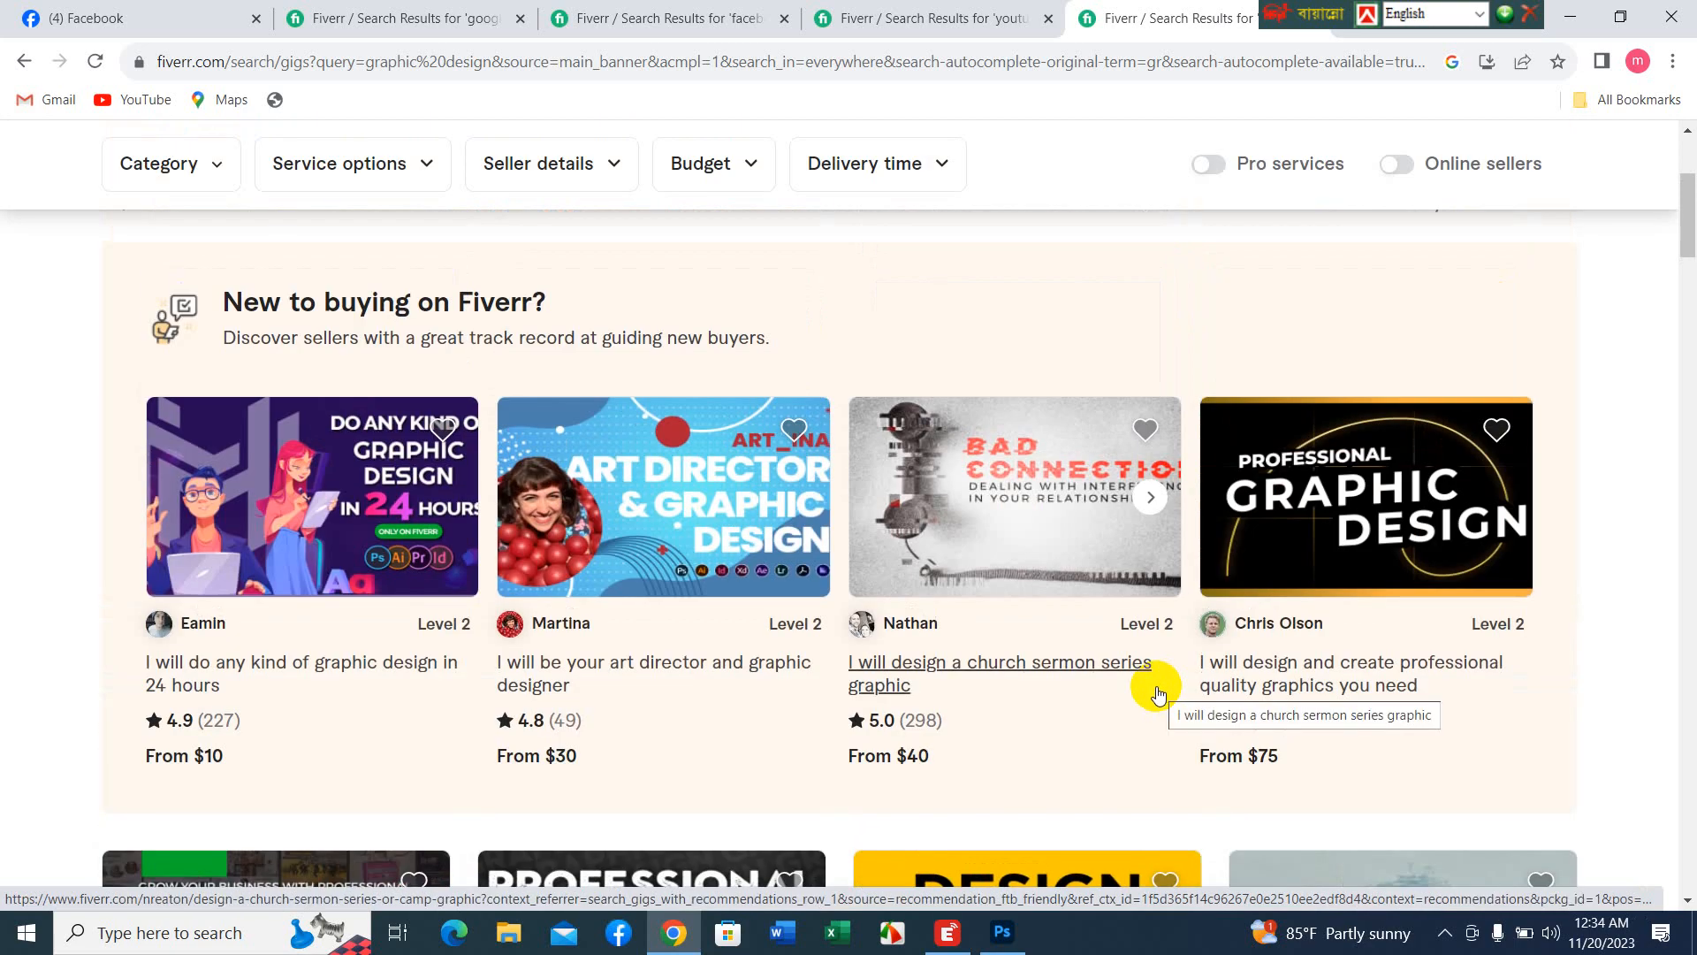
{"action": "scroll", "coordinate": [1153, 695], "scroll_direction": "down", "scroll_amount": 1}
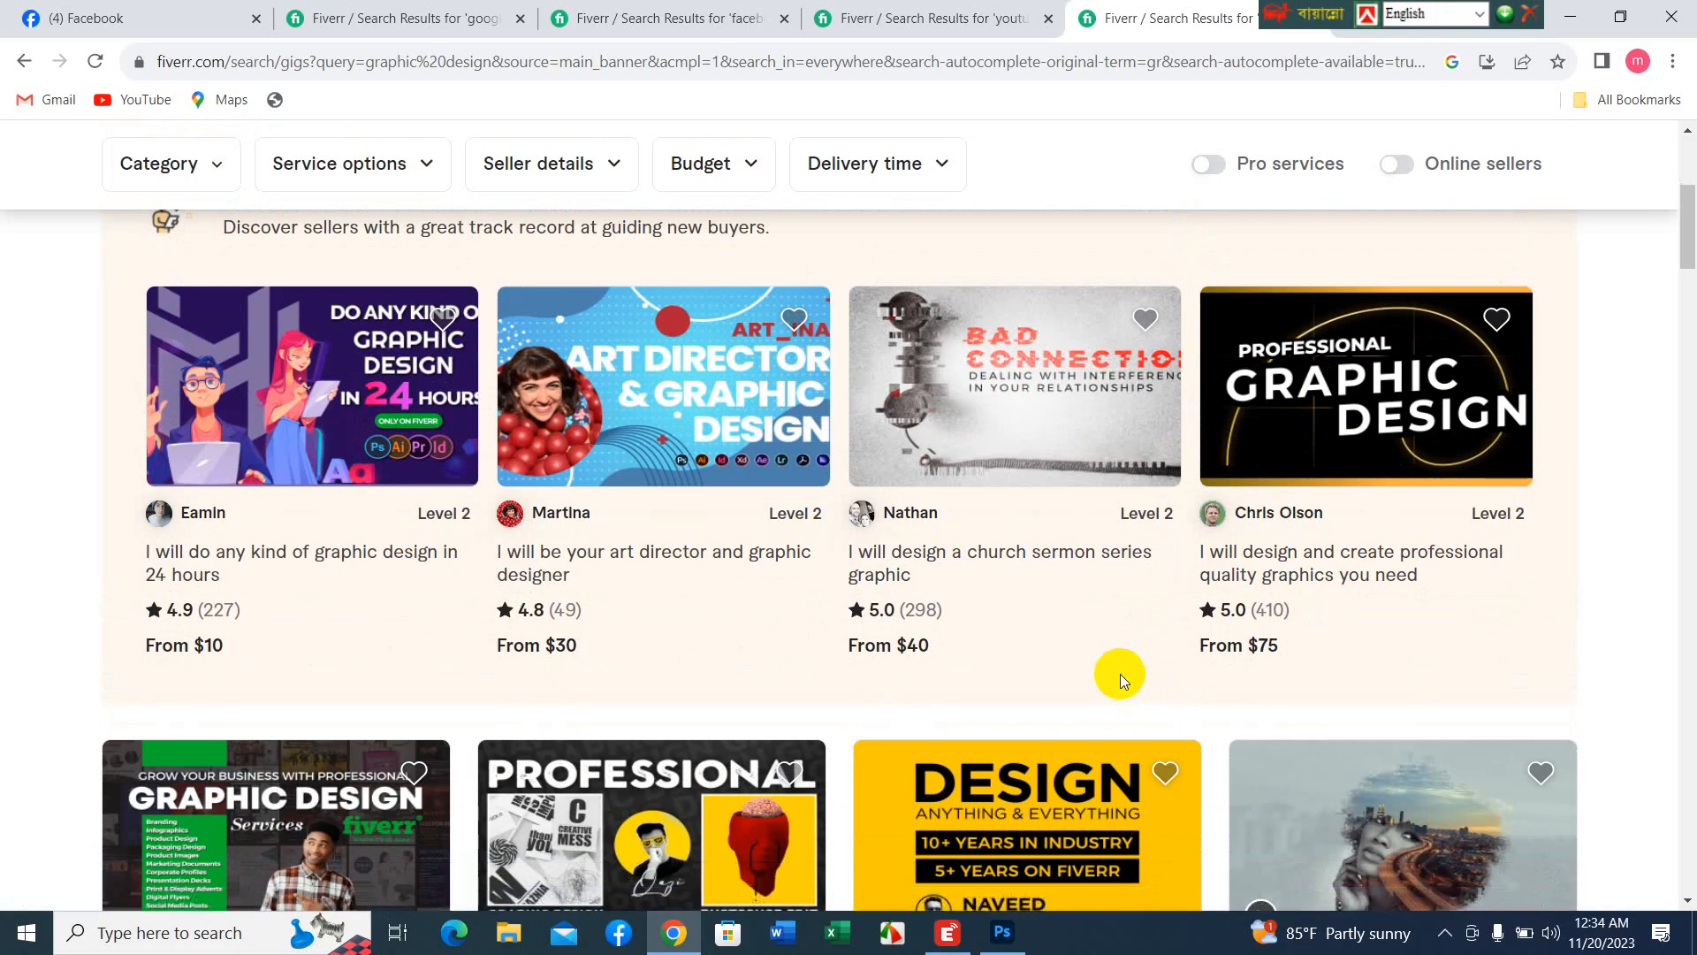
{"action": "scroll", "coordinate": [1121, 679], "scroll_direction": "down", "scroll_amount": 6}
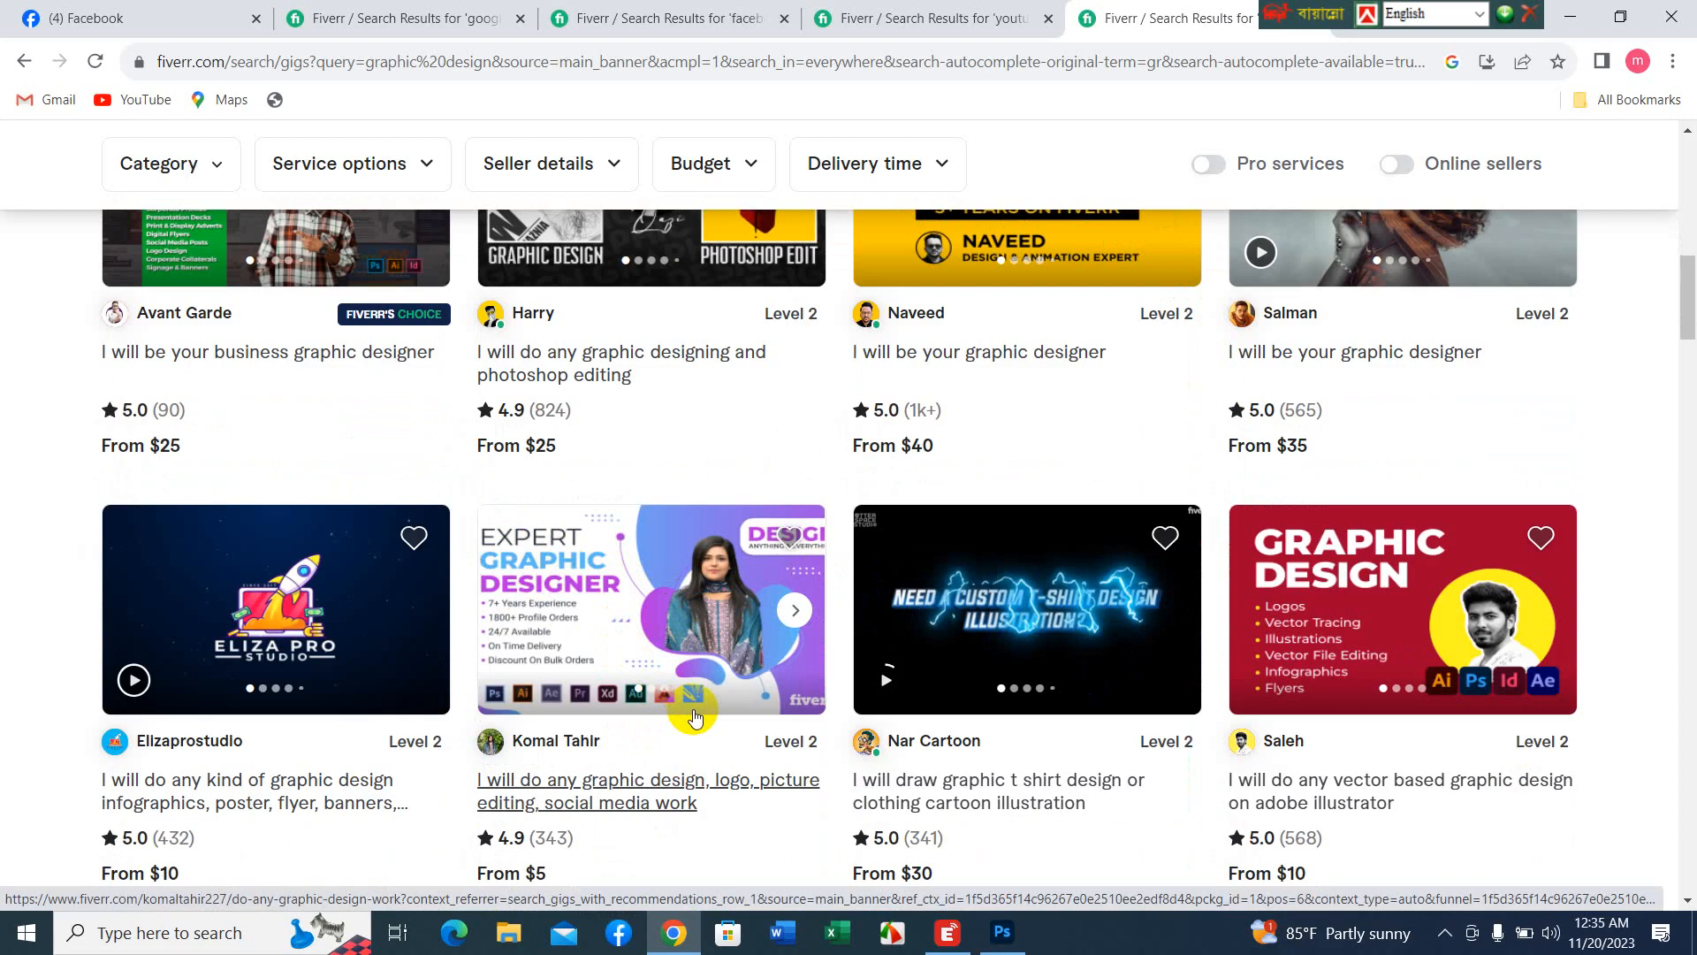
{"action": "left_click", "coordinate": [619, 633]}
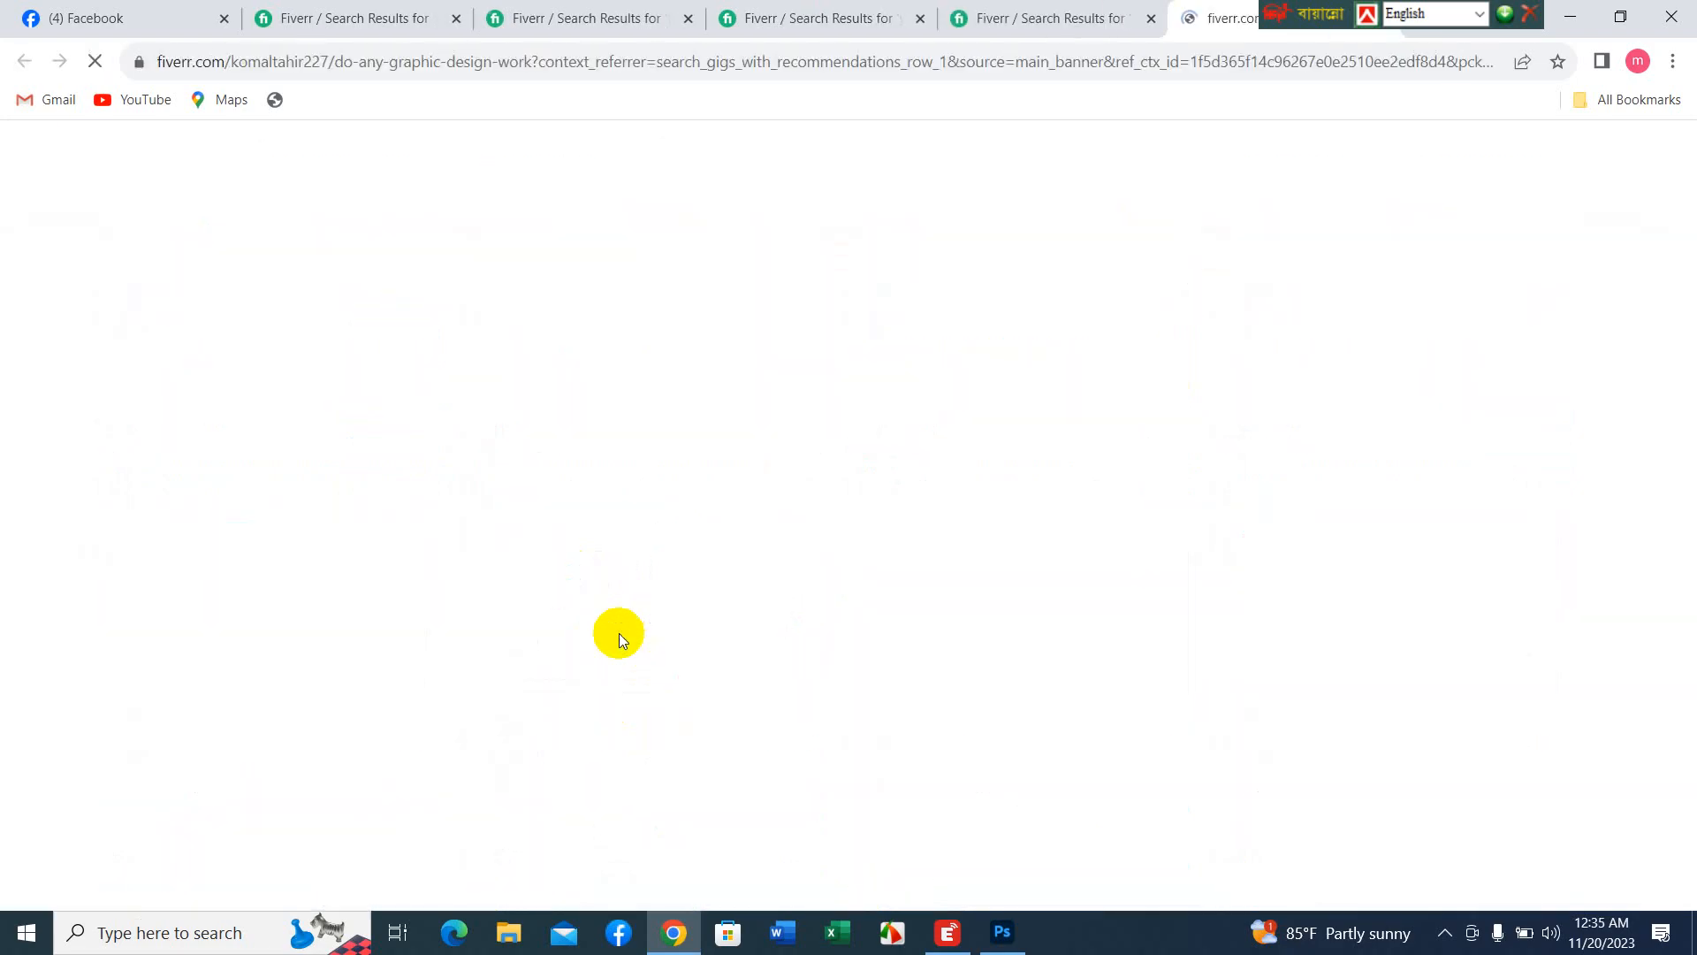
{"action": "scroll", "coordinate": [624, 649], "scroll_direction": "down", "scroll_amount": 3}
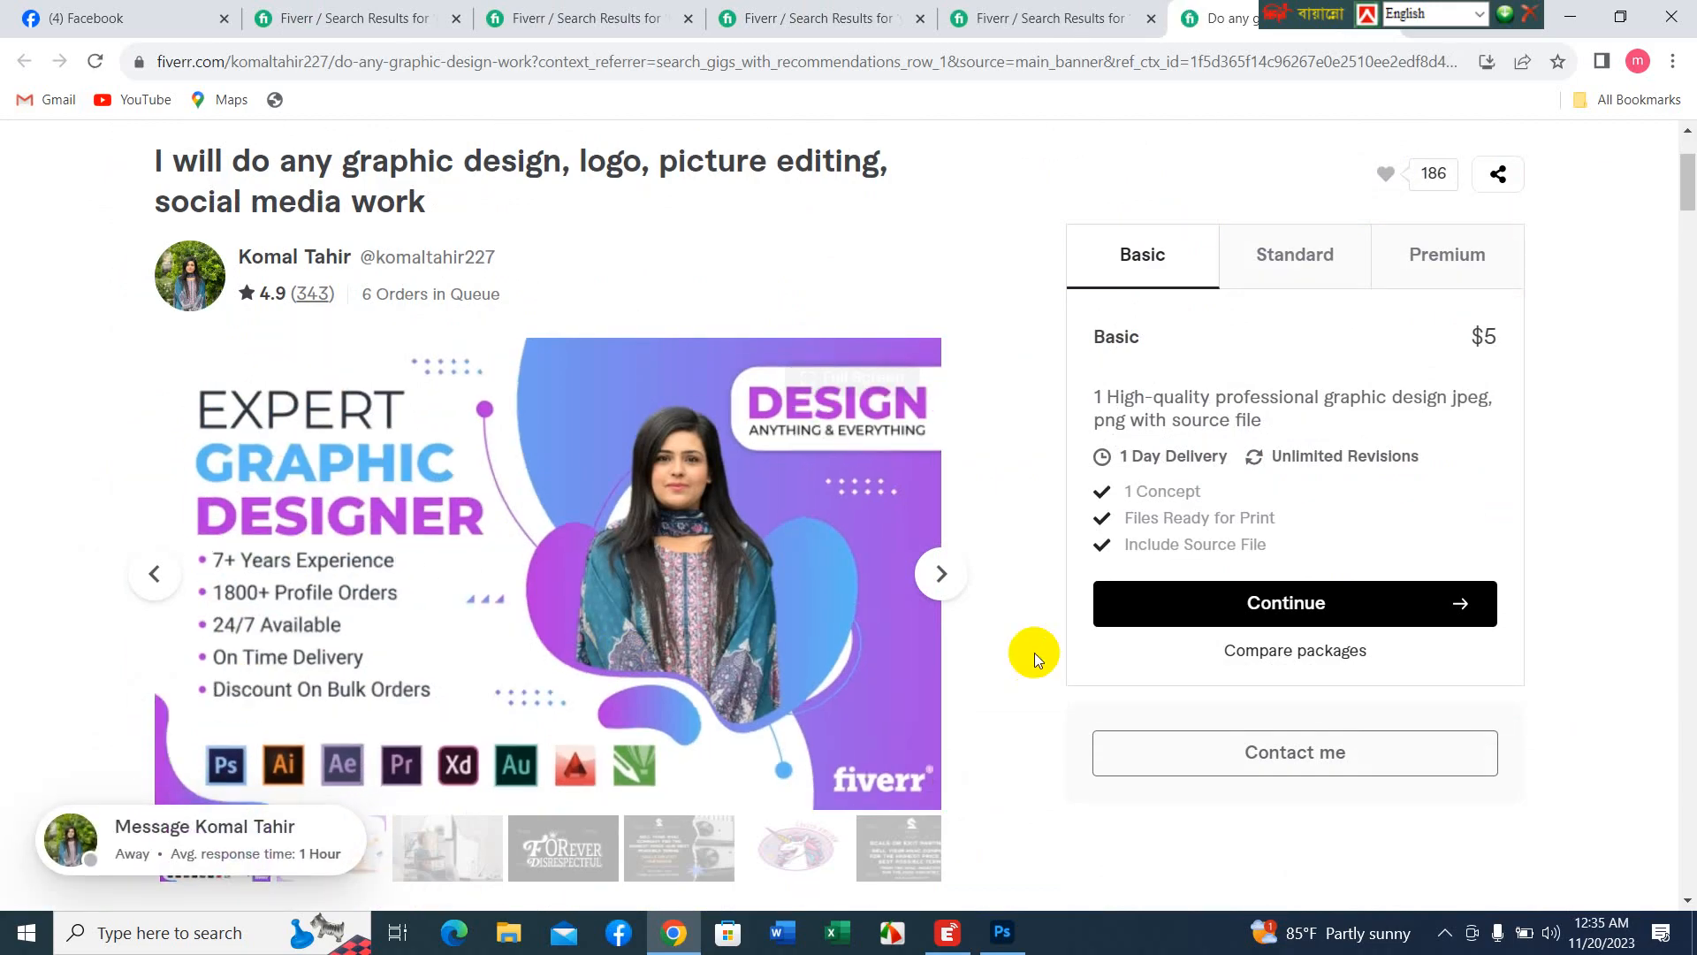
{"action": "scroll", "coordinate": [717, 584], "scroll_direction": "down", "scroll_amount": 1}
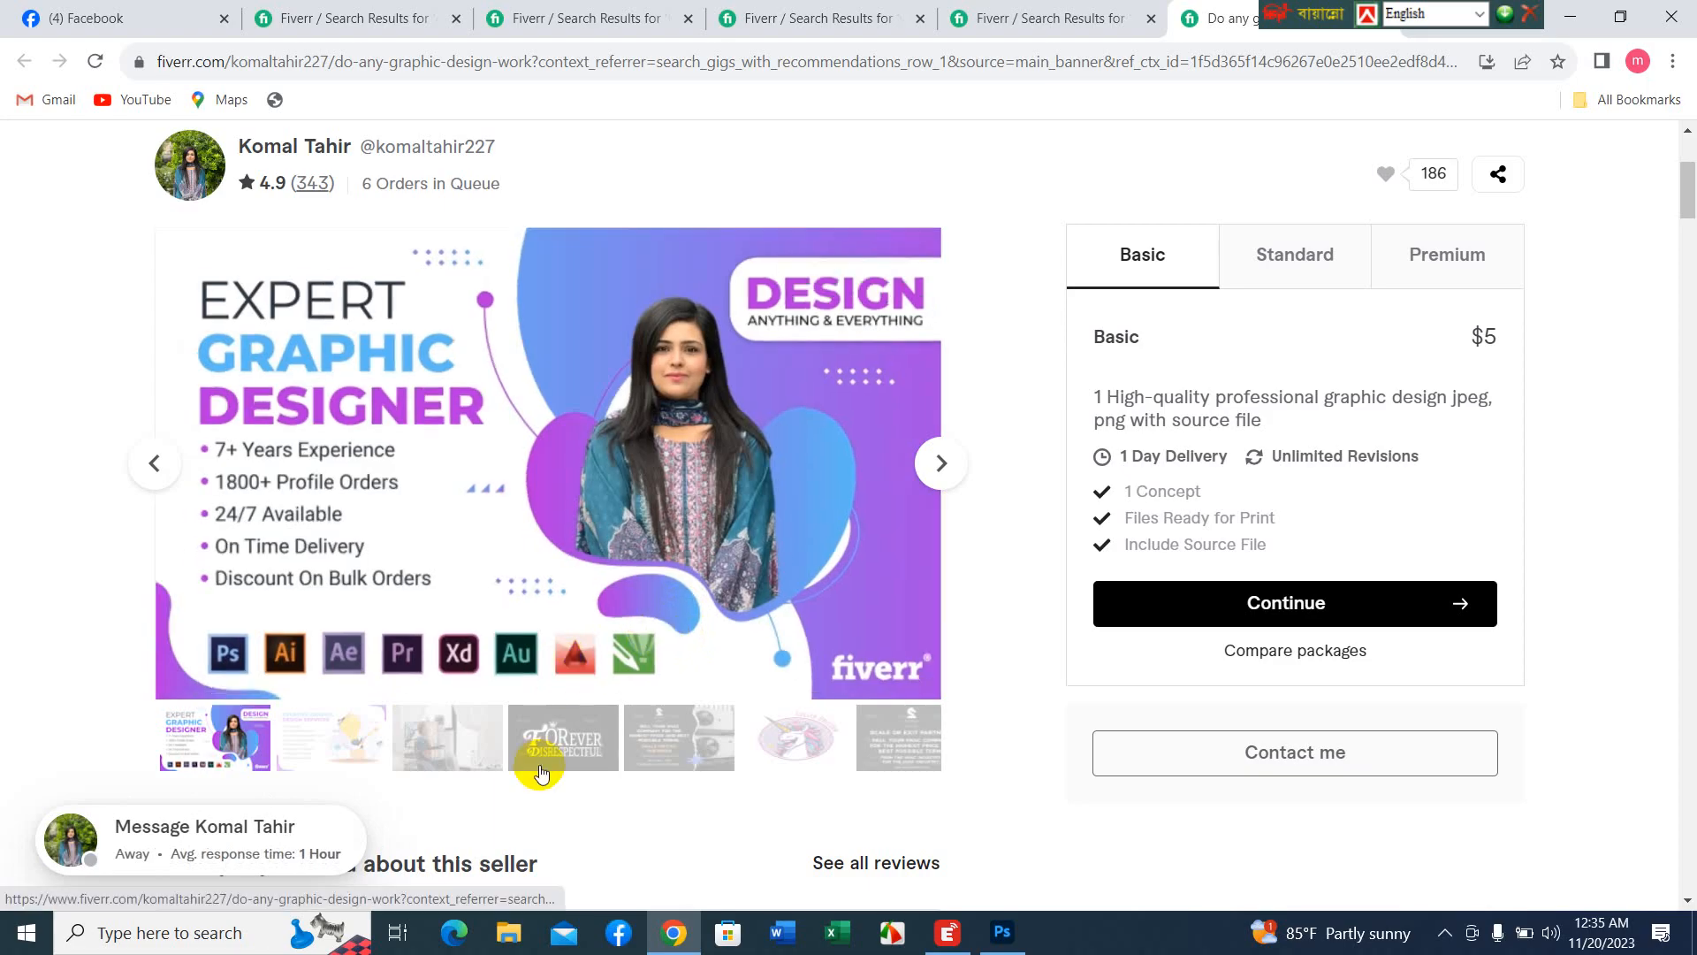
- Return to the already open facebook ads campaign results and look through the gig thumbnails
{"action": "left_click", "coordinate": [811, 27]}
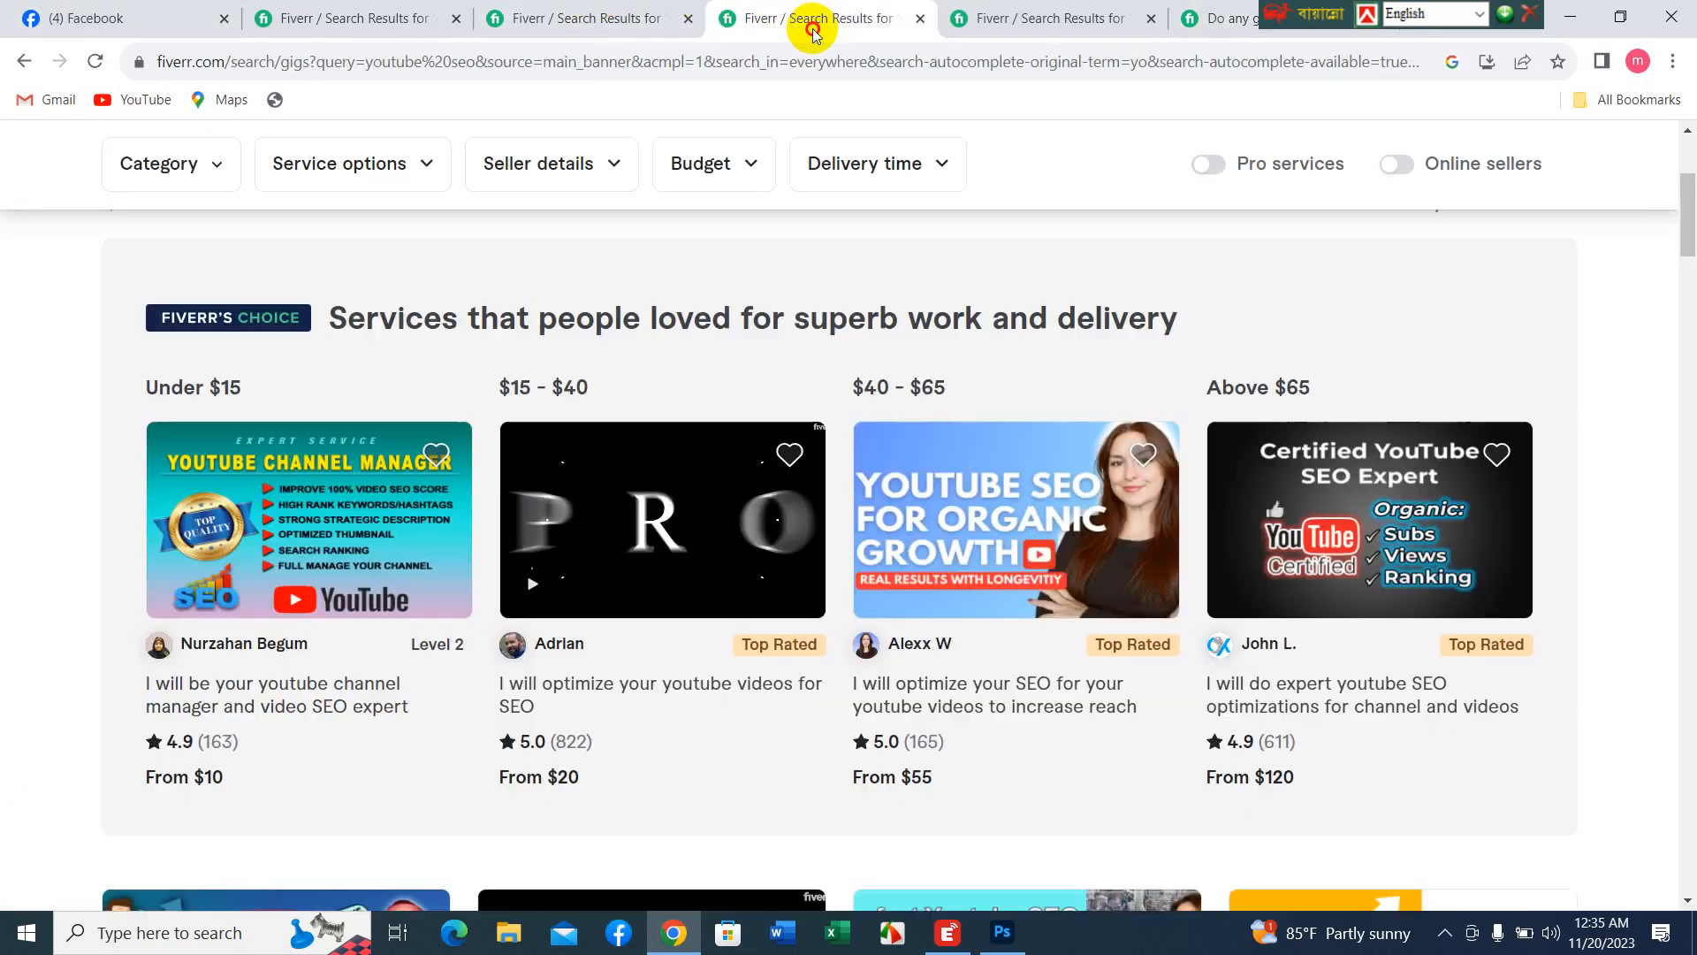
{"action": "left_click", "coordinate": [606, 17]}
{"action": "scroll", "coordinate": [639, 466], "scroll_direction": "down", "scroll_amount": 1}
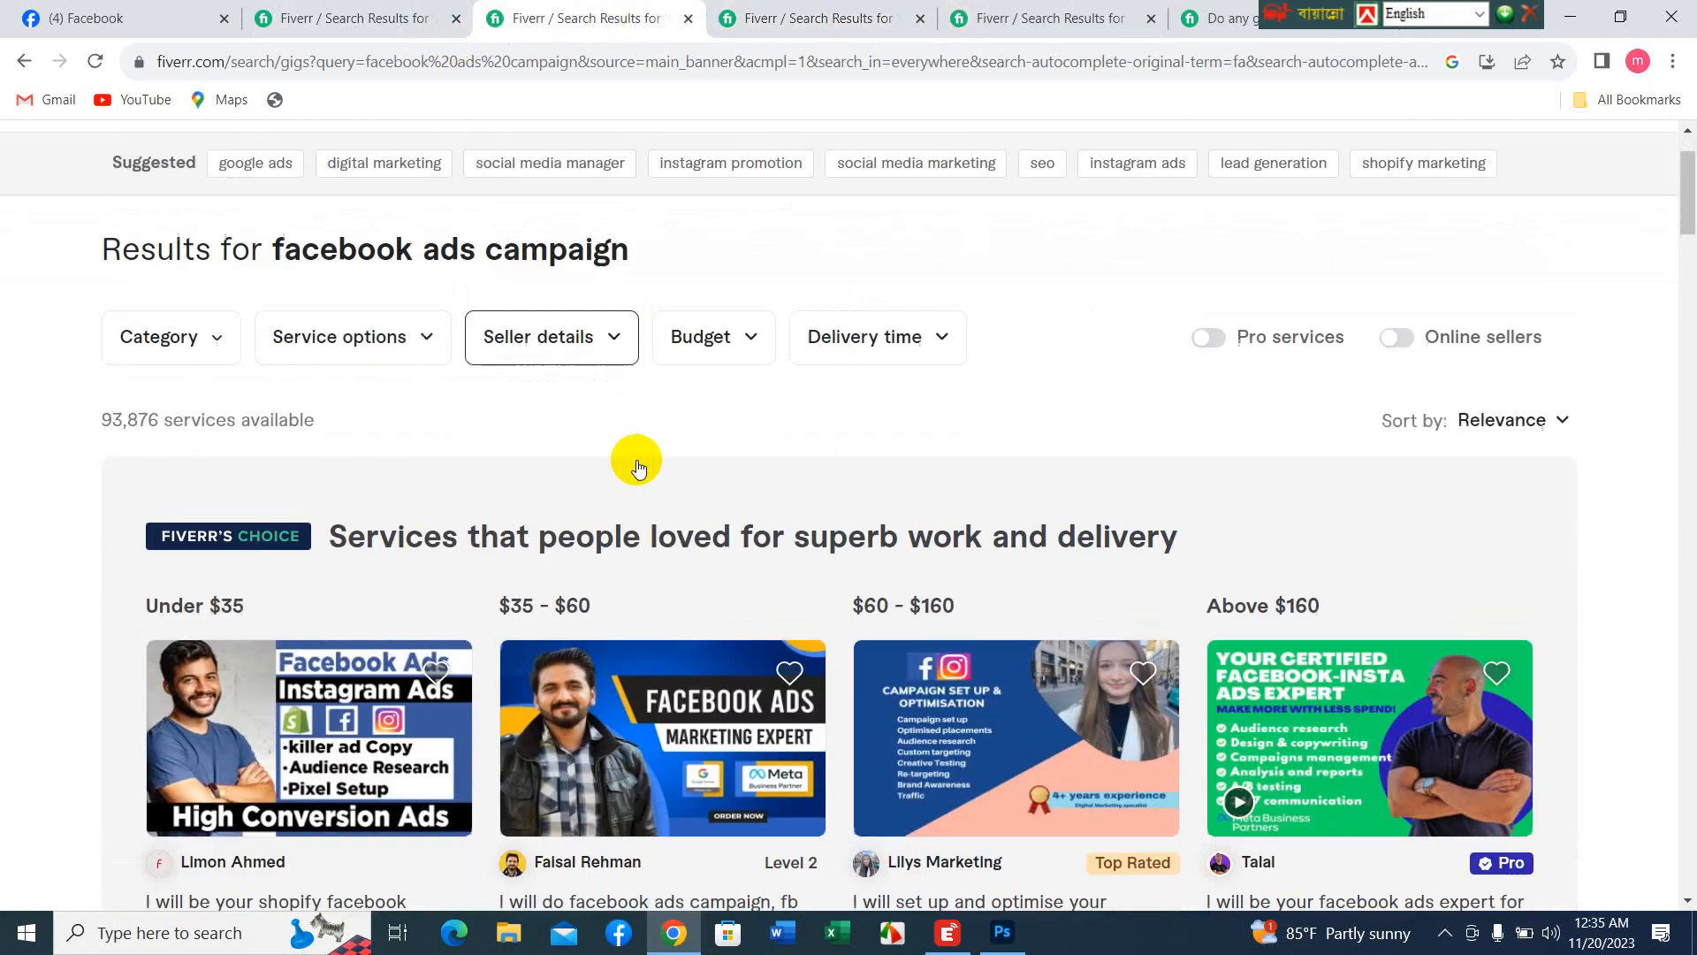
{"action": "scroll", "coordinate": [633, 465], "scroll_direction": "down", "scroll_amount": 5}
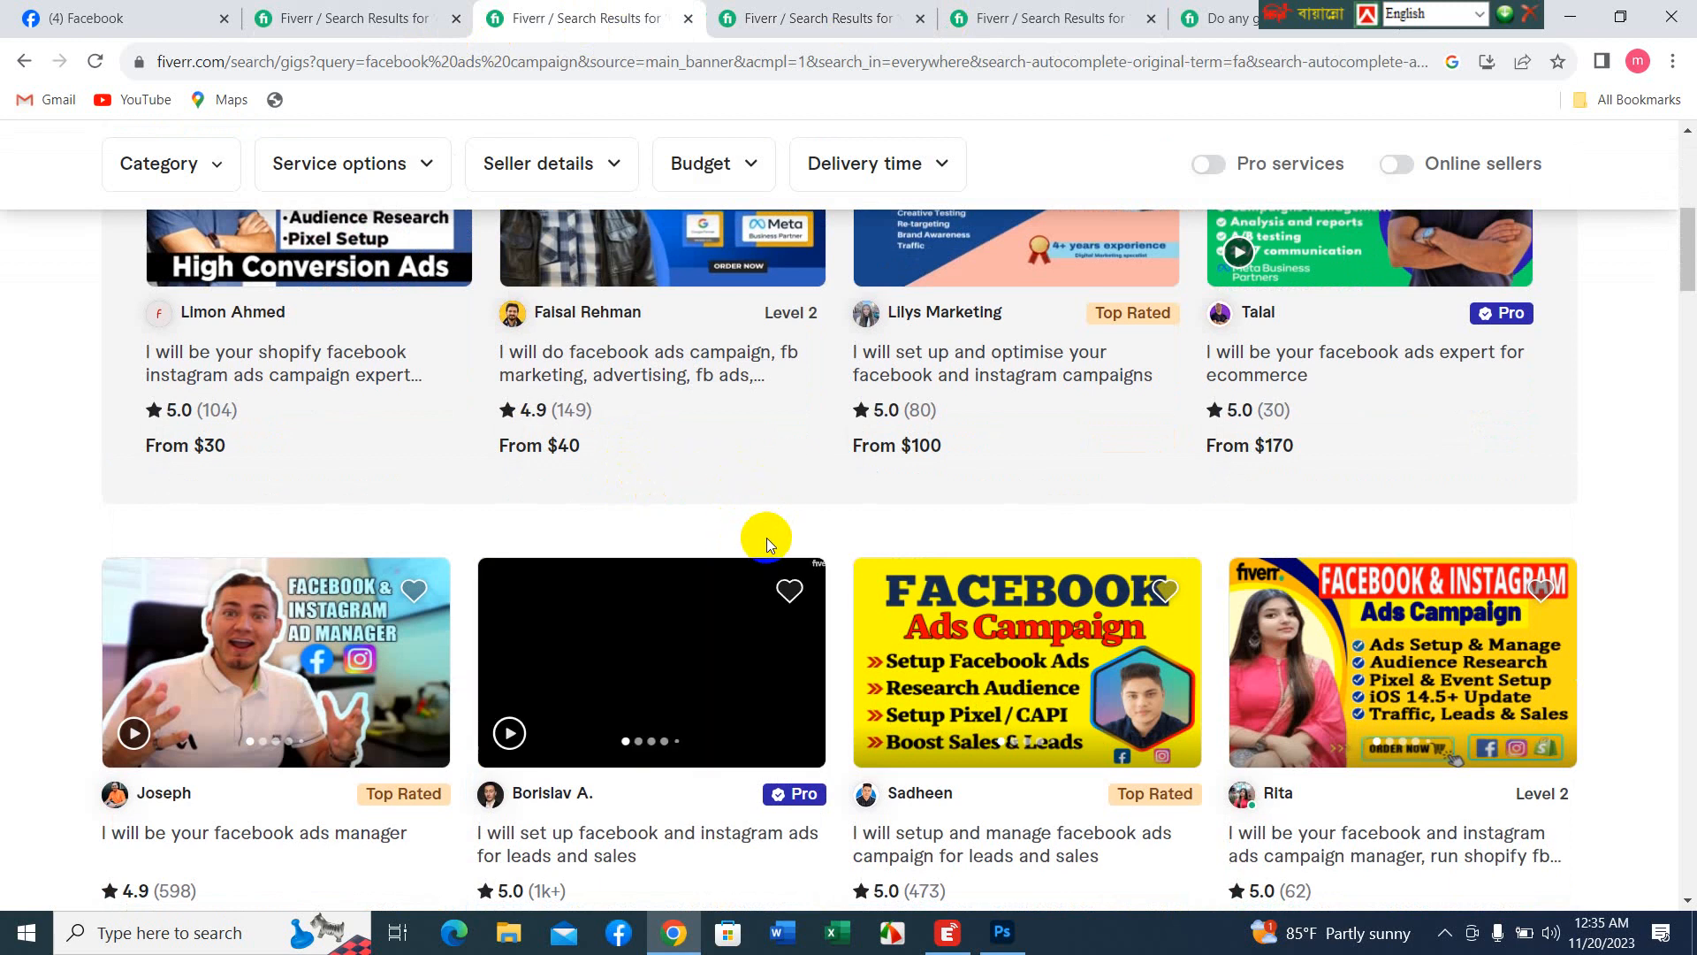
- Open the gig "I will be your facebook and instagram ads campaign manager, run shopify fb ads" and view its cover image
{"action": "left_click", "coordinate": [1497, 713]}
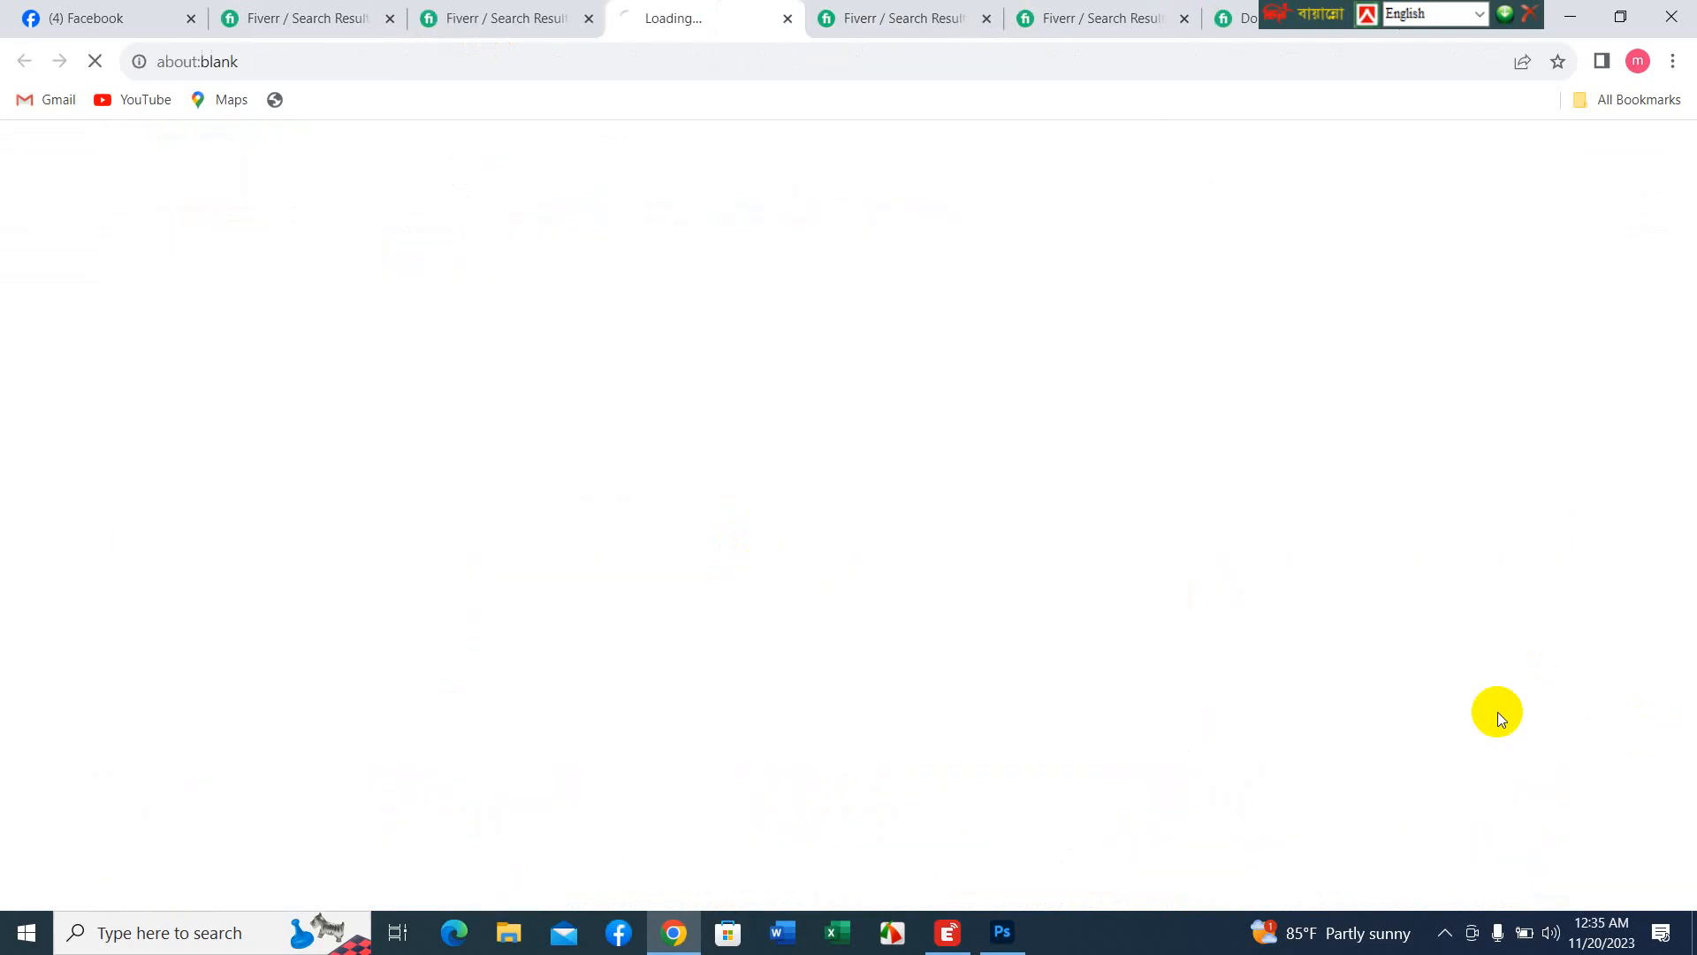
{"action": "scroll", "coordinate": [1045, 670], "scroll_direction": "down", "scroll_amount": 2}
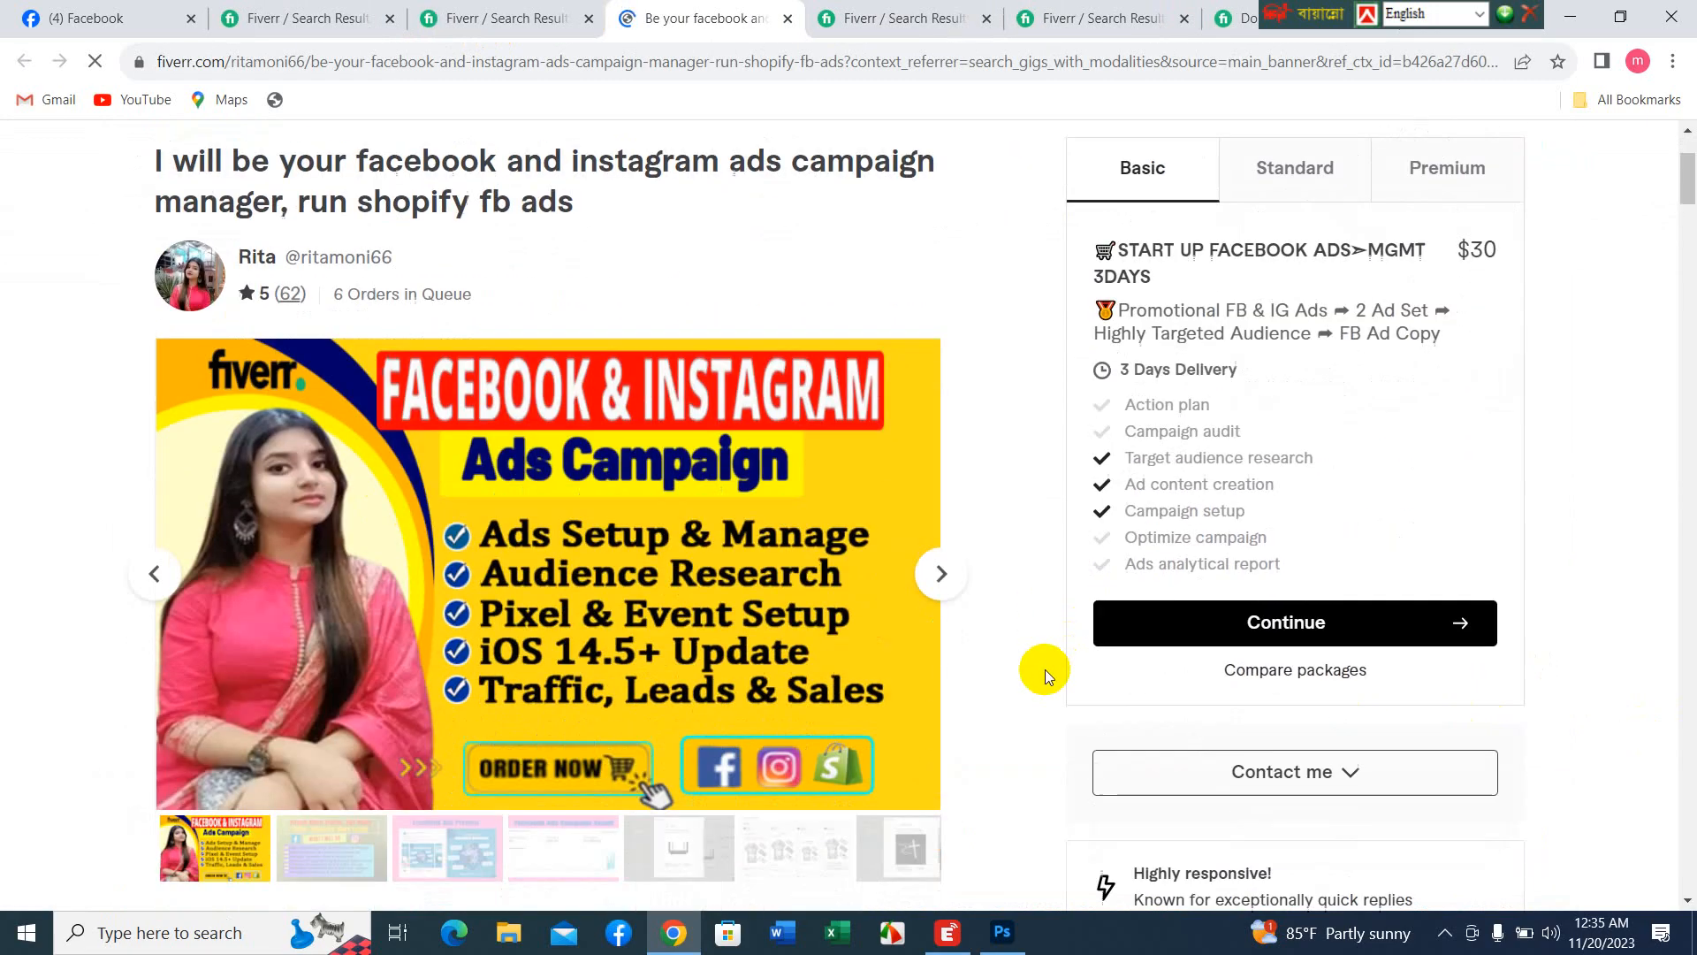
{"action": "scroll", "coordinate": [1045, 670], "scroll_direction": "down", "scroll_amount": 2}
{"action": "scroll", "coordinate": [1047, 668], "scroll_direction": "up", "scroll_amount": 1}
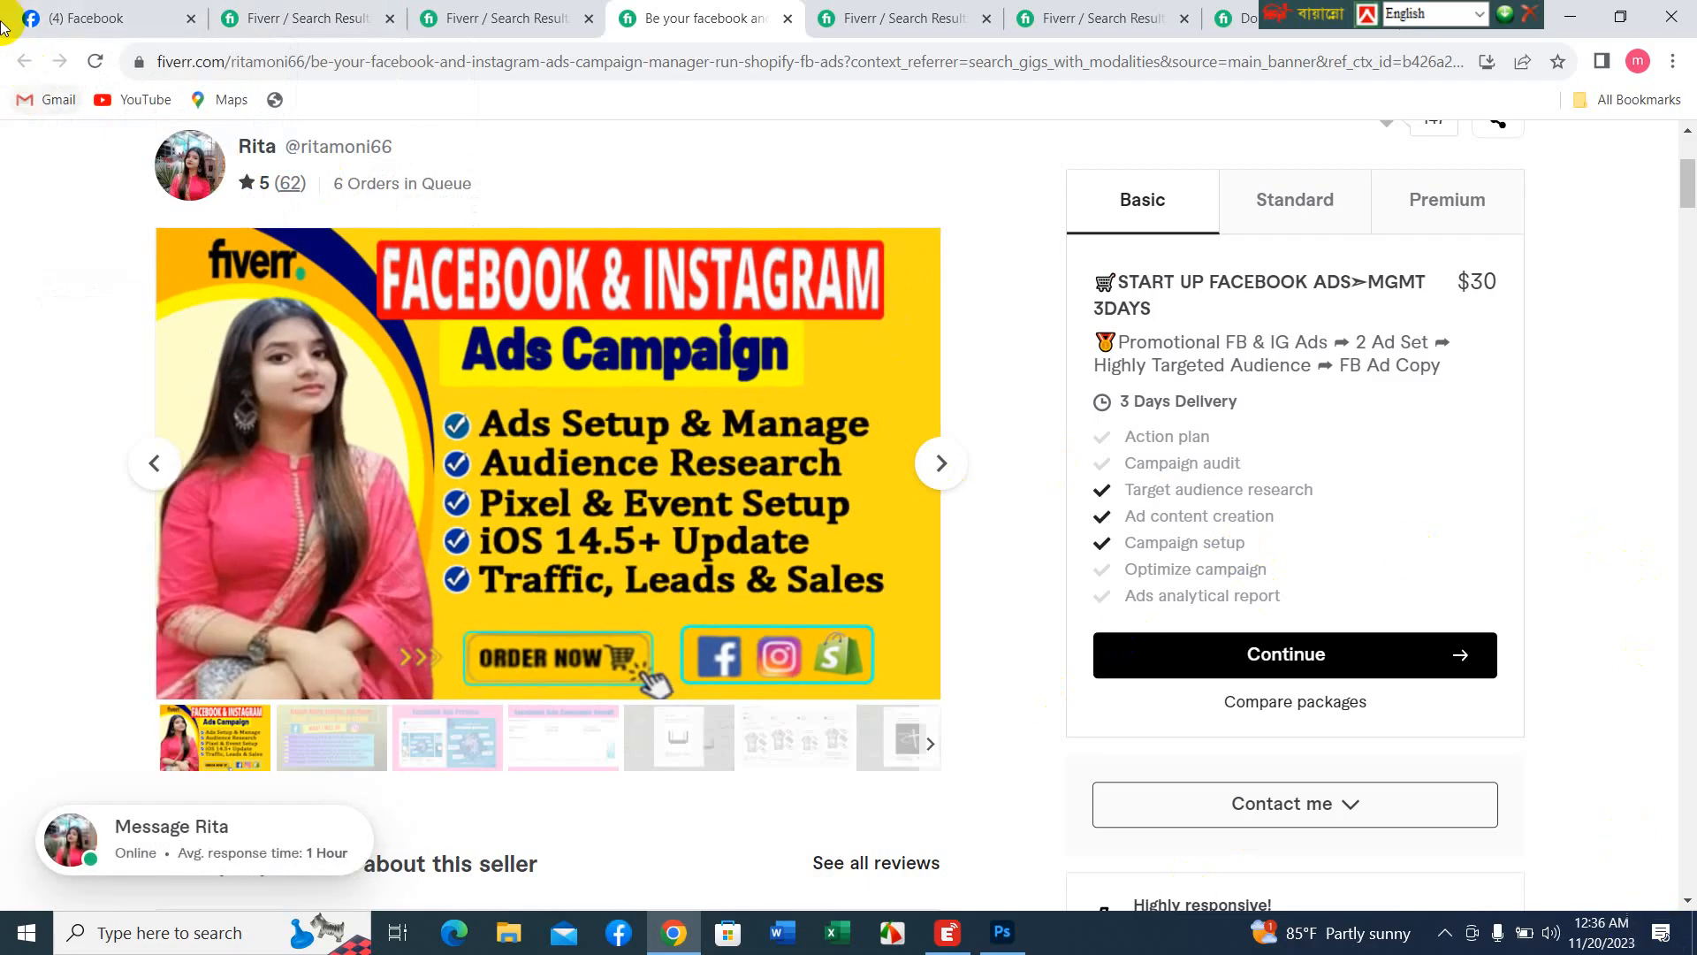
- From the facebook ads campaign results, open the gig "I will be your facebook ads manager, run fb ads campaigns and marketing, instagram ads" and view its cover image
{"action": "left_click", "coordinate": [513, 26]}
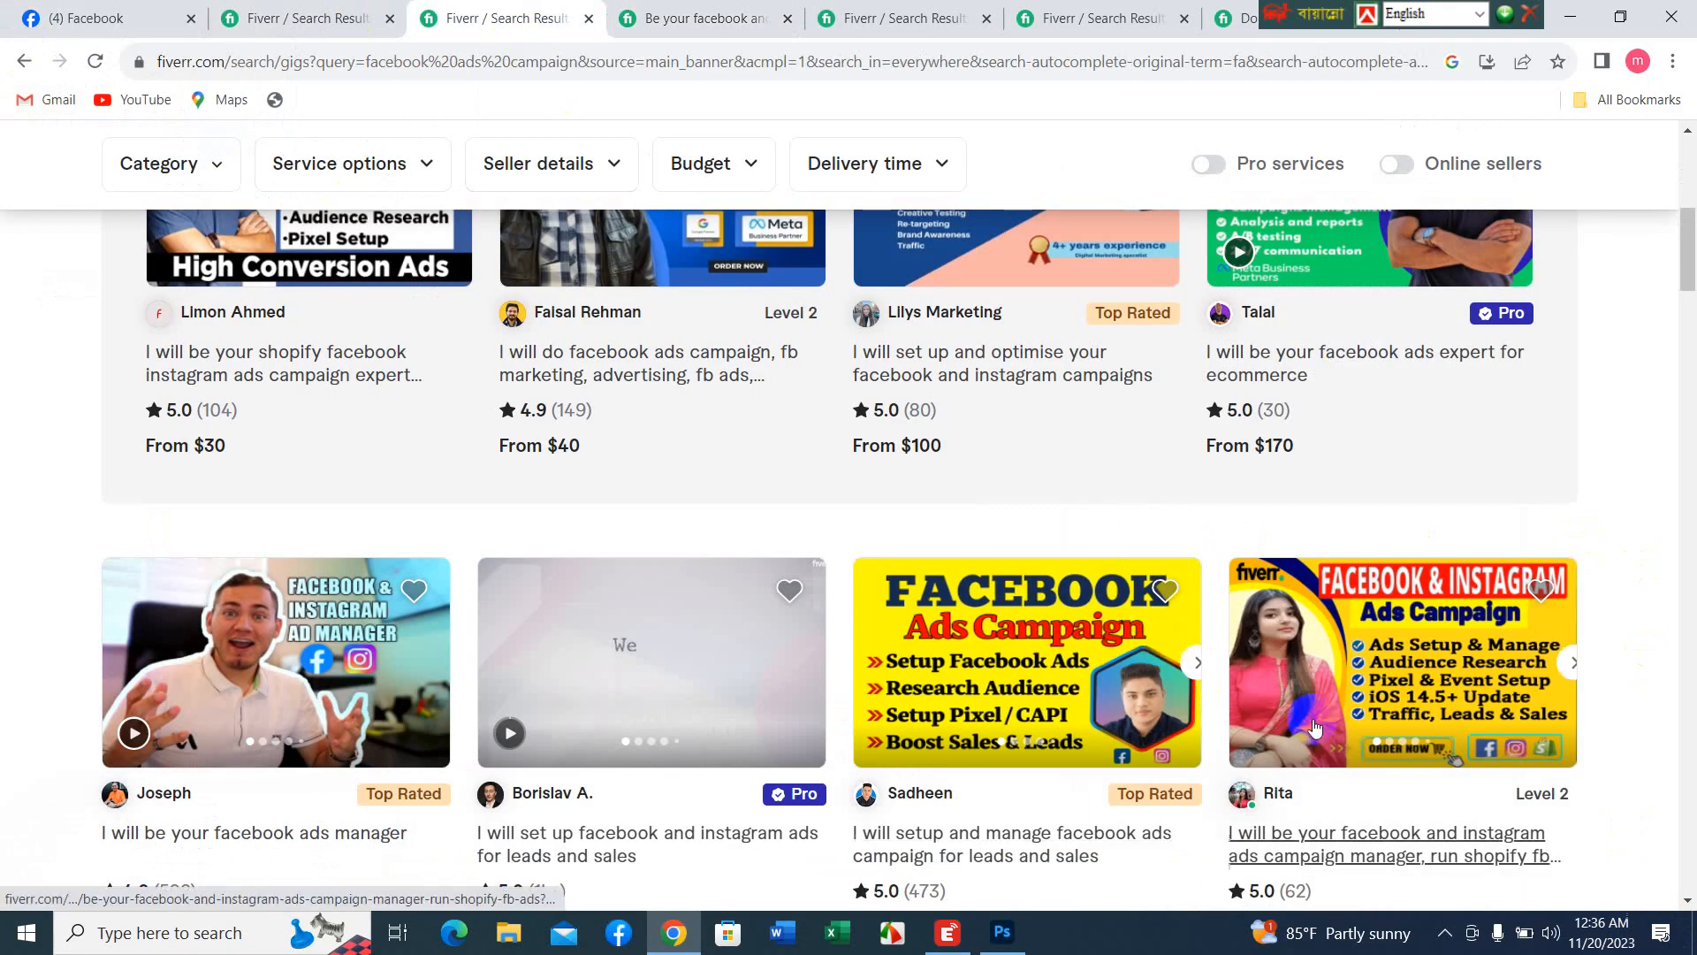
{"action": "scroll", "coordinate": [1282, 732], "scroll_direction": "down", "scroll_amount": 6}
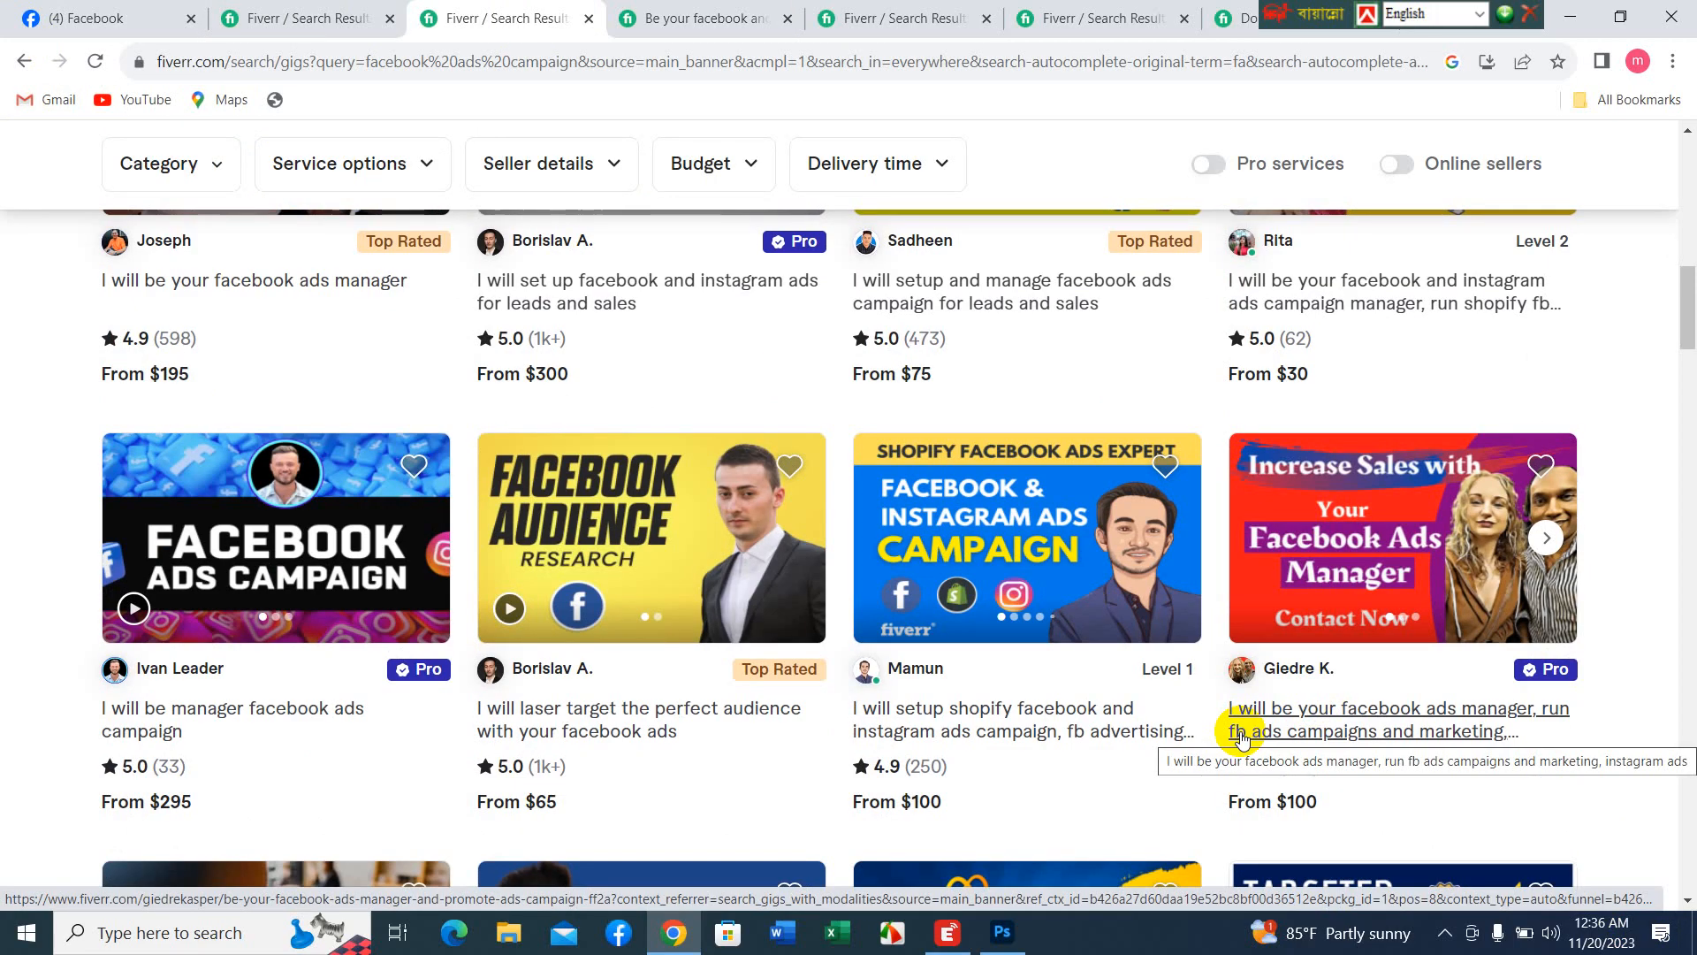
{"action": "left_click", "coordinate": [1318, 508]}
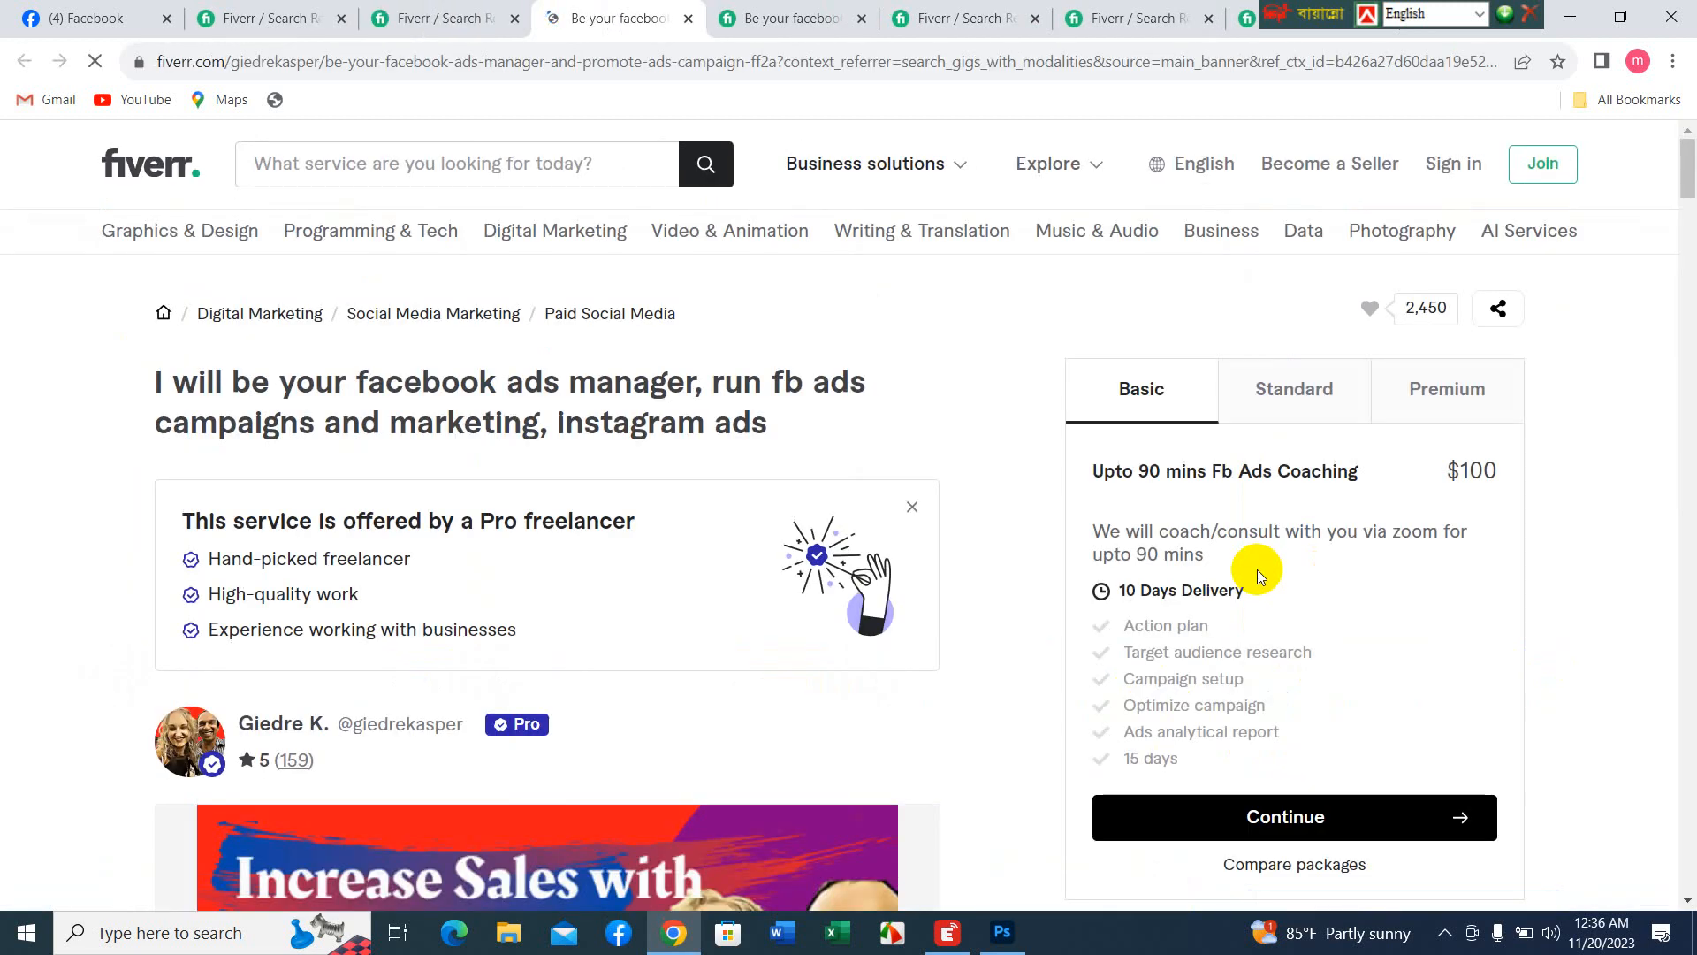
{"action": "scroll", "coordinate": [1238, 592], "scroll_direction": "down", "scroll_amount": 4}
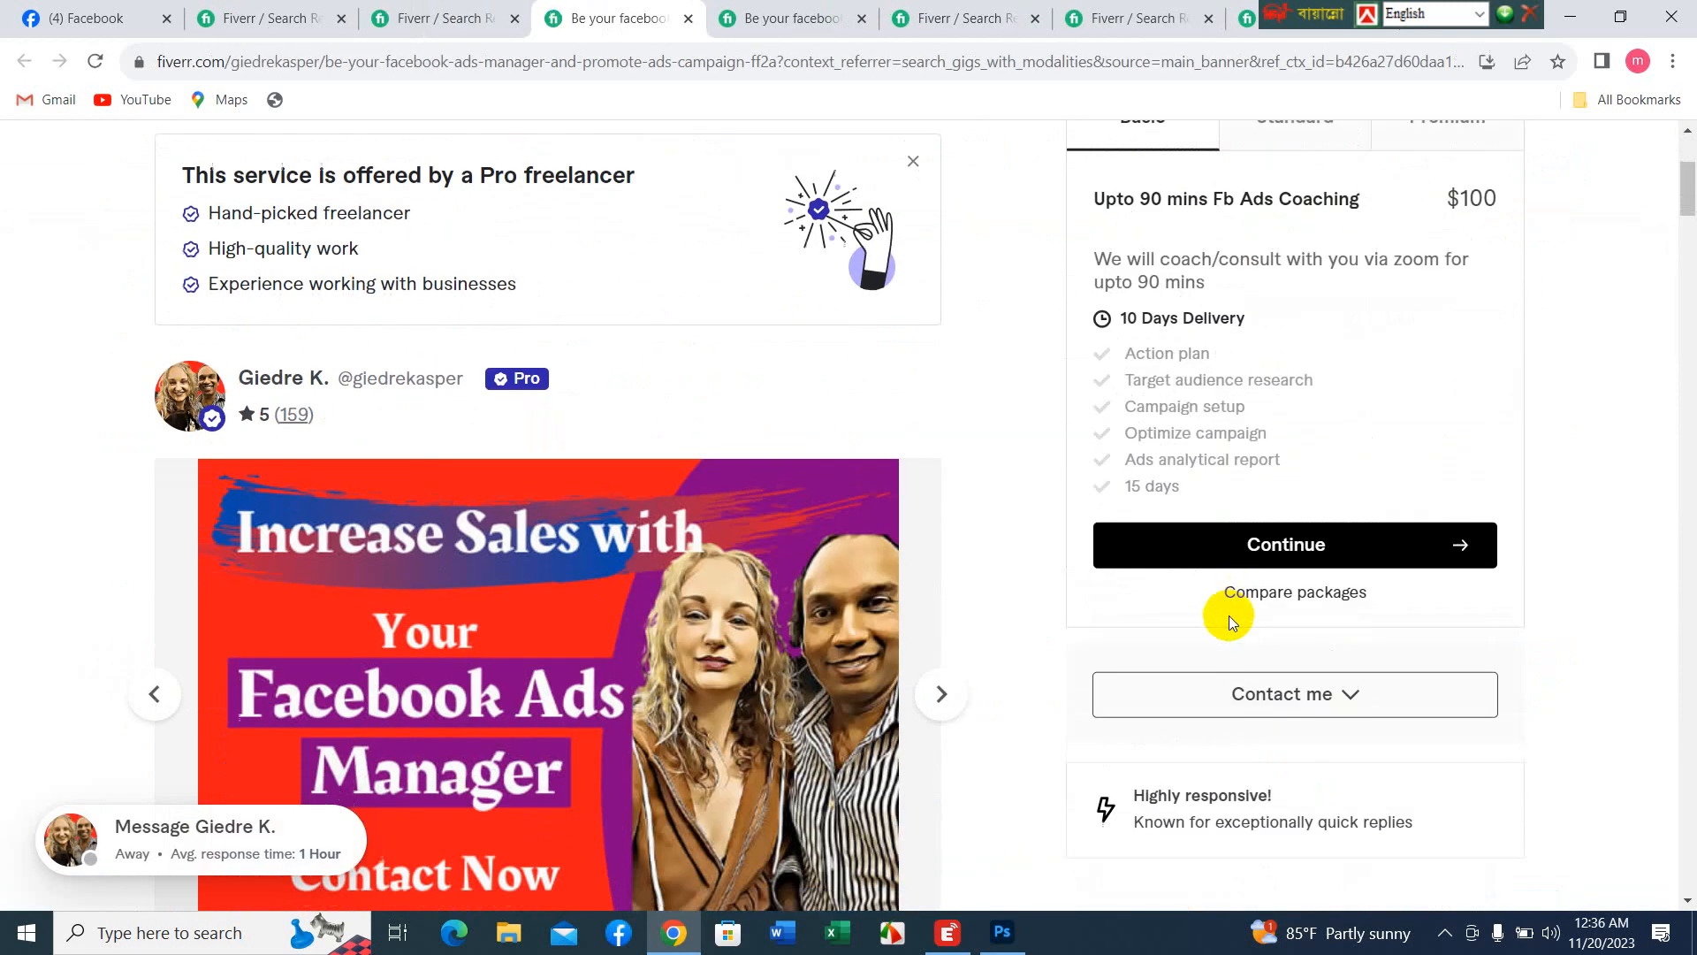
{"action": "scroll", "coordinate": [1229, 615], "scroll_direction": "down", "scroll_amount": 2}
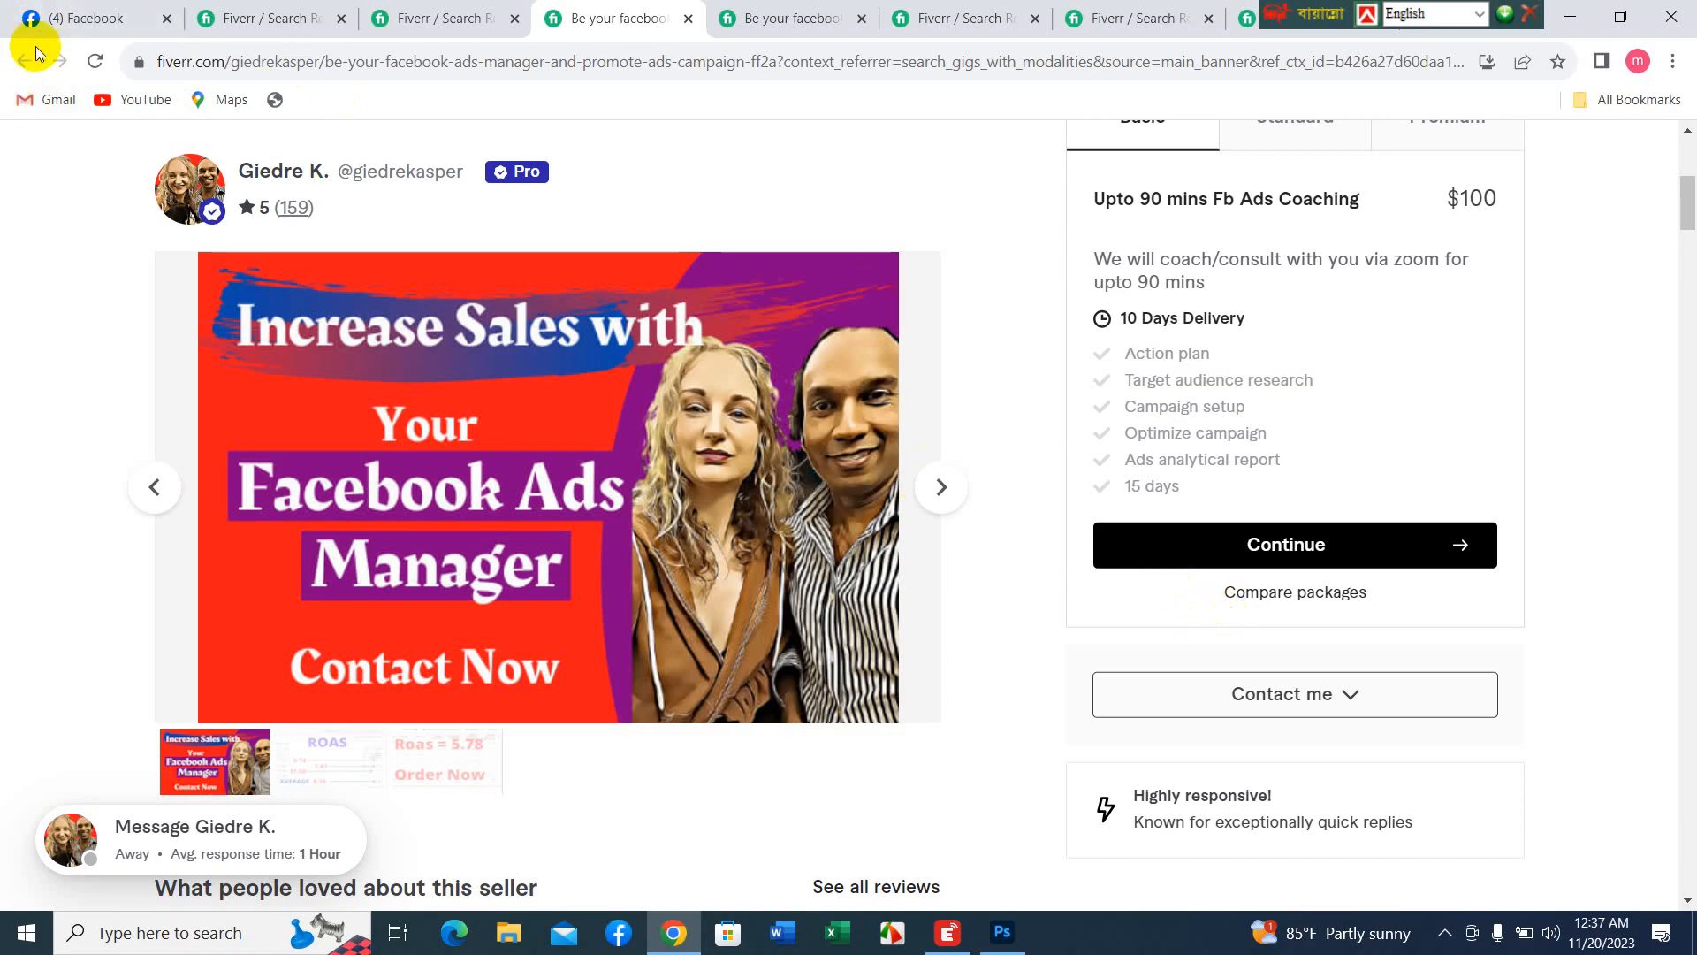
- Return to the facebook ads campaign results and compare the gig thumbnails around the opened gigs
{"action": "left_click", "coordinate": [431, 19]}
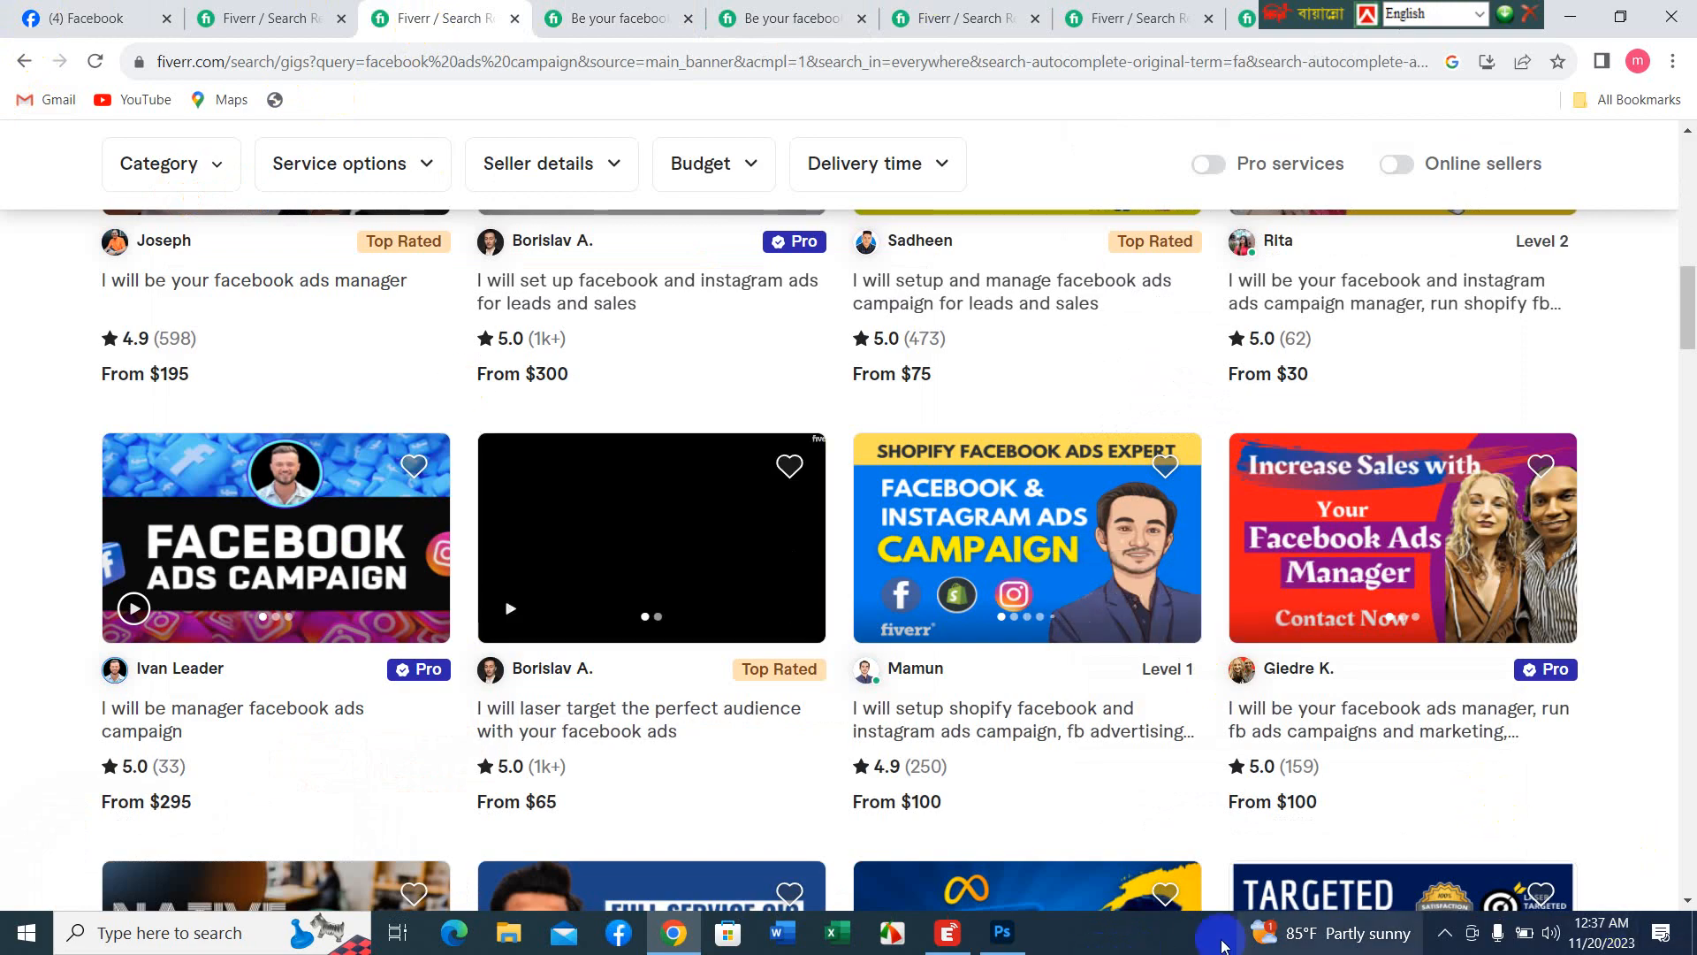
{"action": "scroll", "coordinate": [1383, 835], "scroll_direction": "down", "scroll_amount": 3}
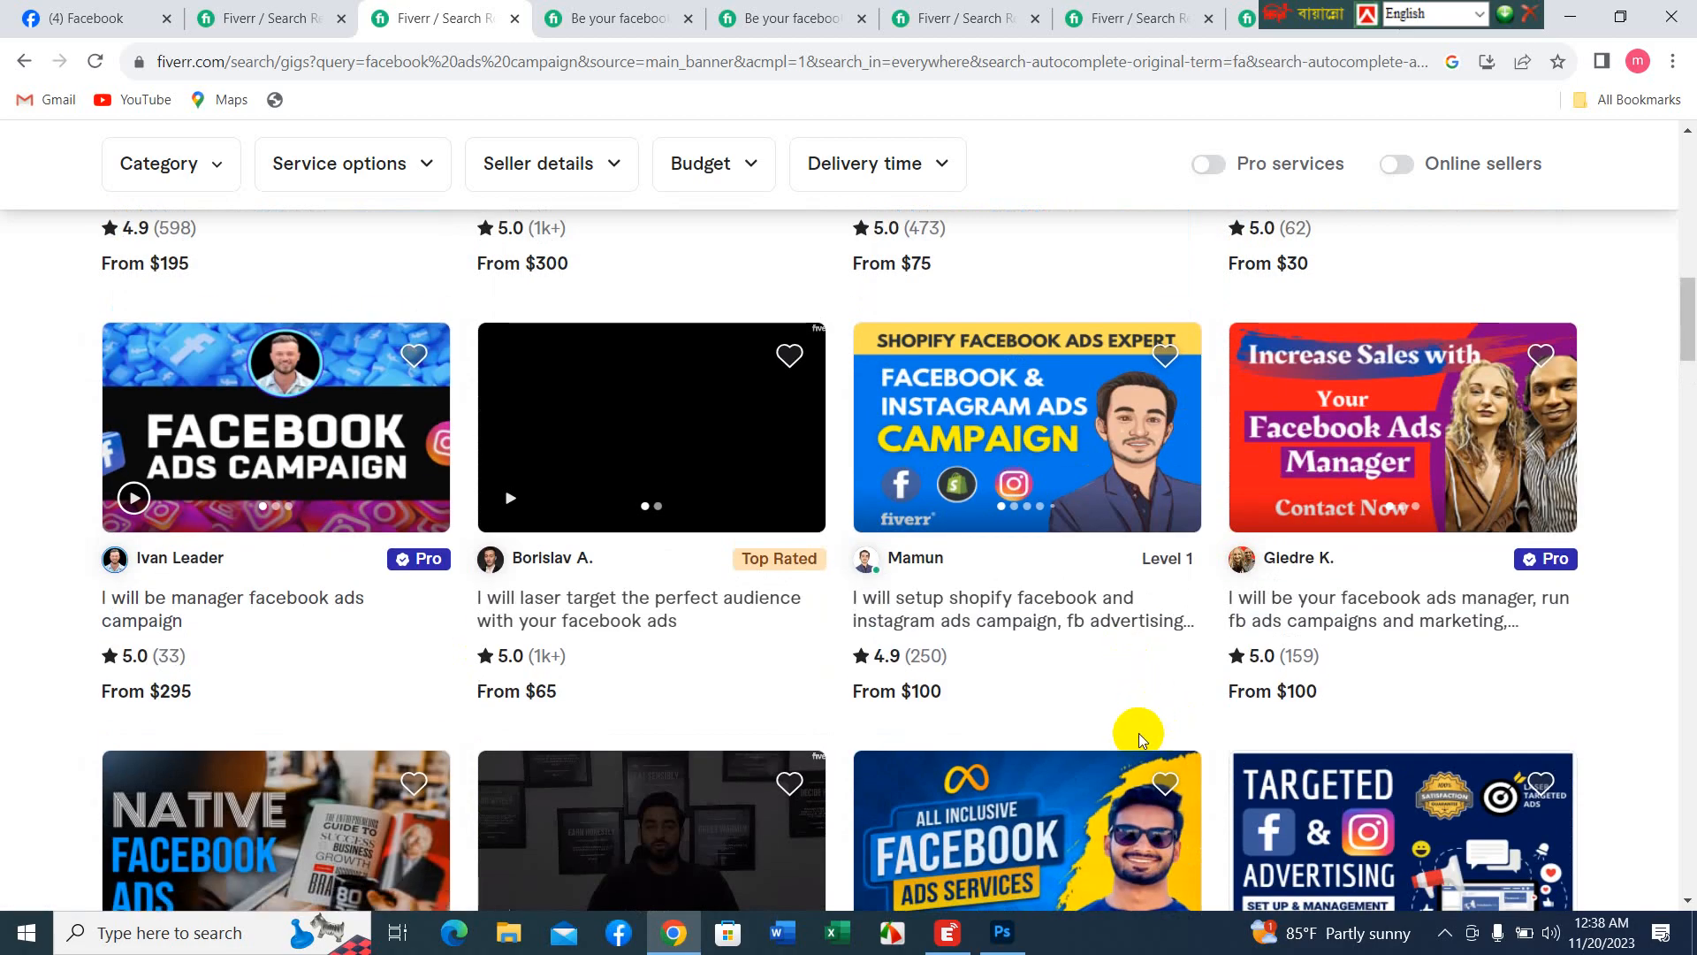
{"action": "scroll", "coordinate": [1139, 733], "scroll_direction": "up", "scroll_amount": 5}
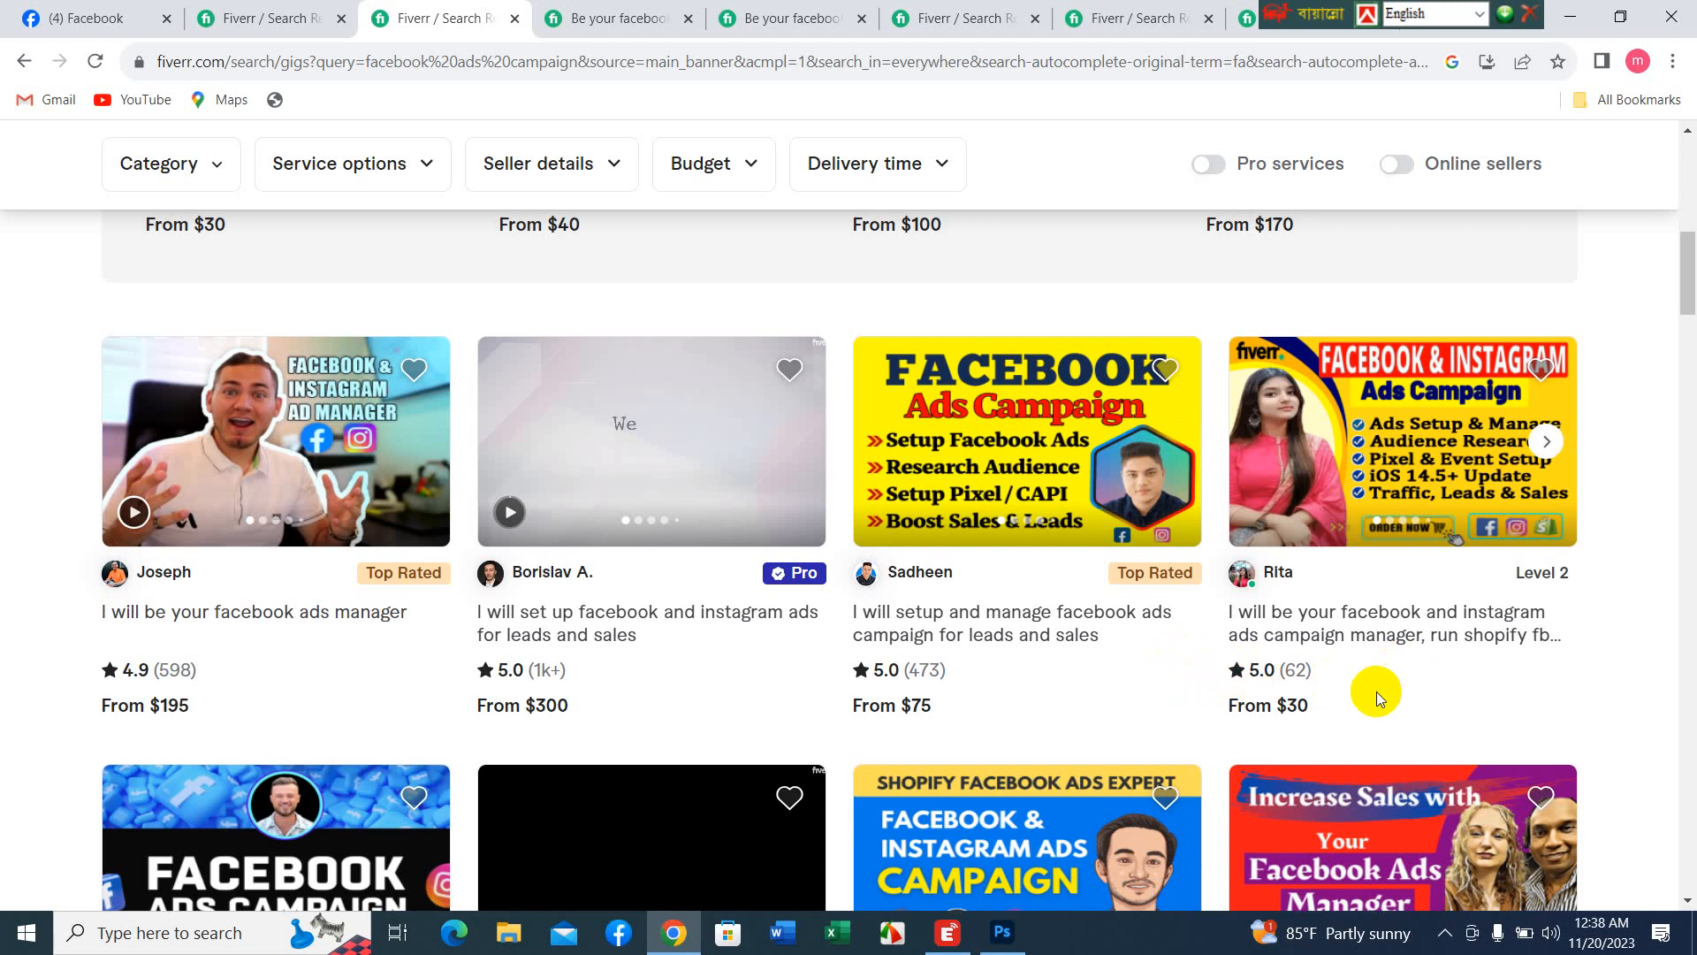
{"action": "scroll", "coordinate": [1376, 692], "scroll_direction": "down", "scroll_amount": 2}
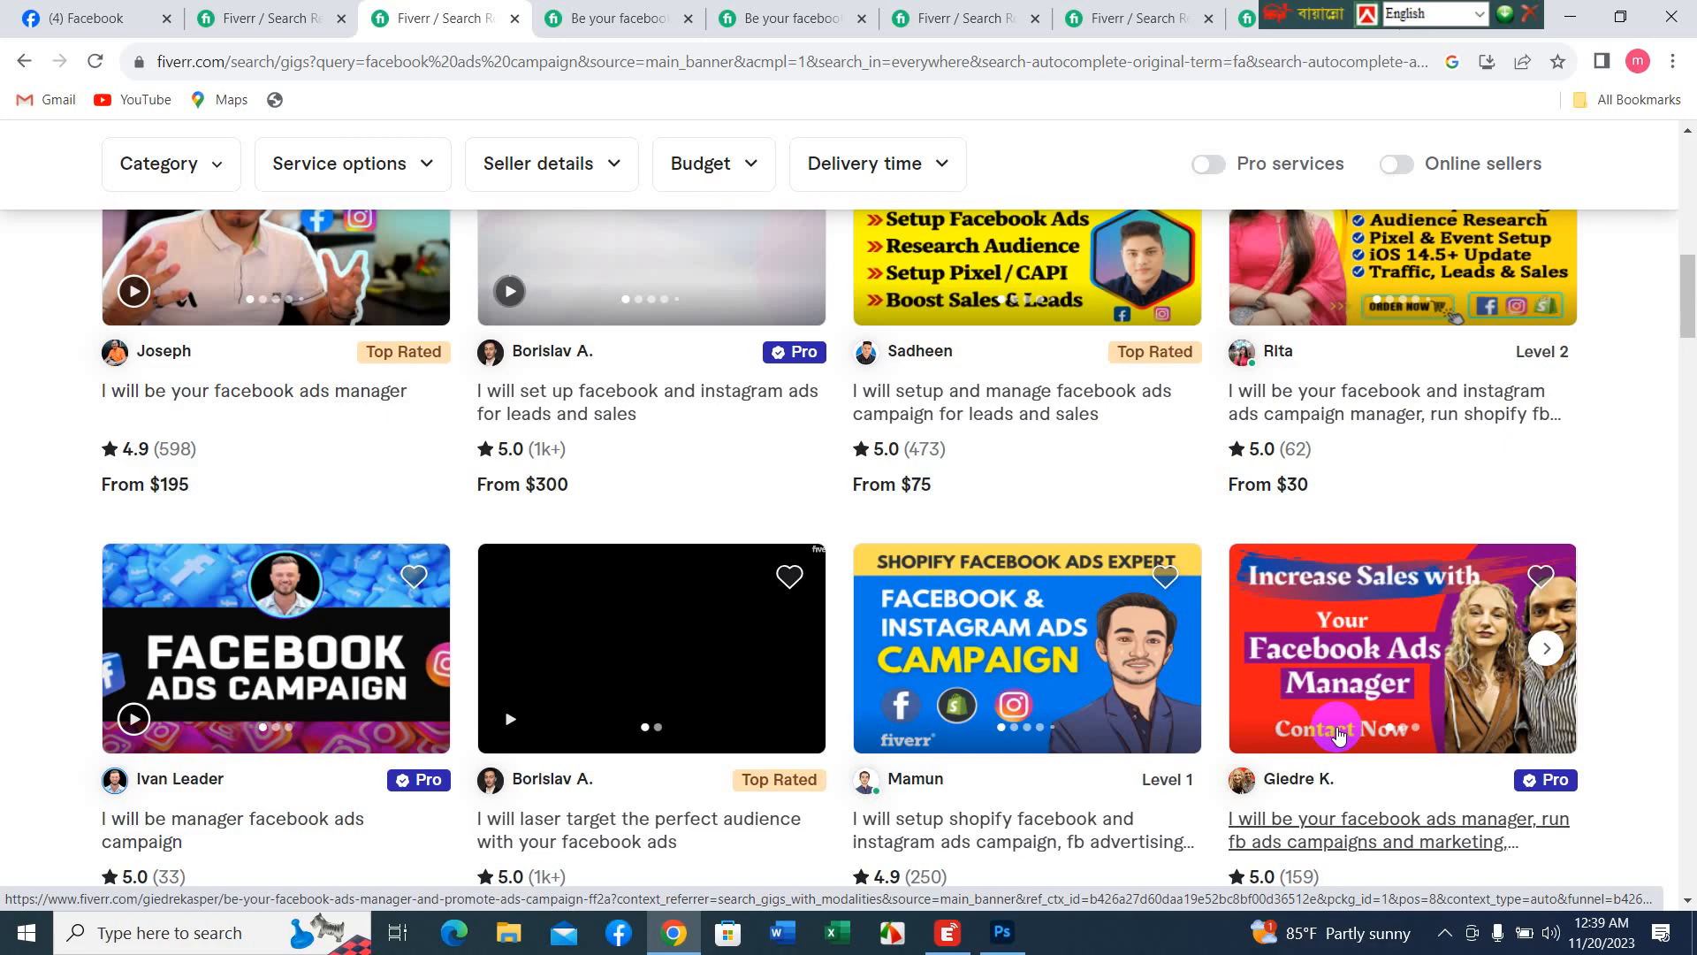
- Switch to Photoshop to check the woman.psd design, and return to the start of the facebook ads campaign results in Chrome
{"action": "left_click", "coordinate": [987, 948]}
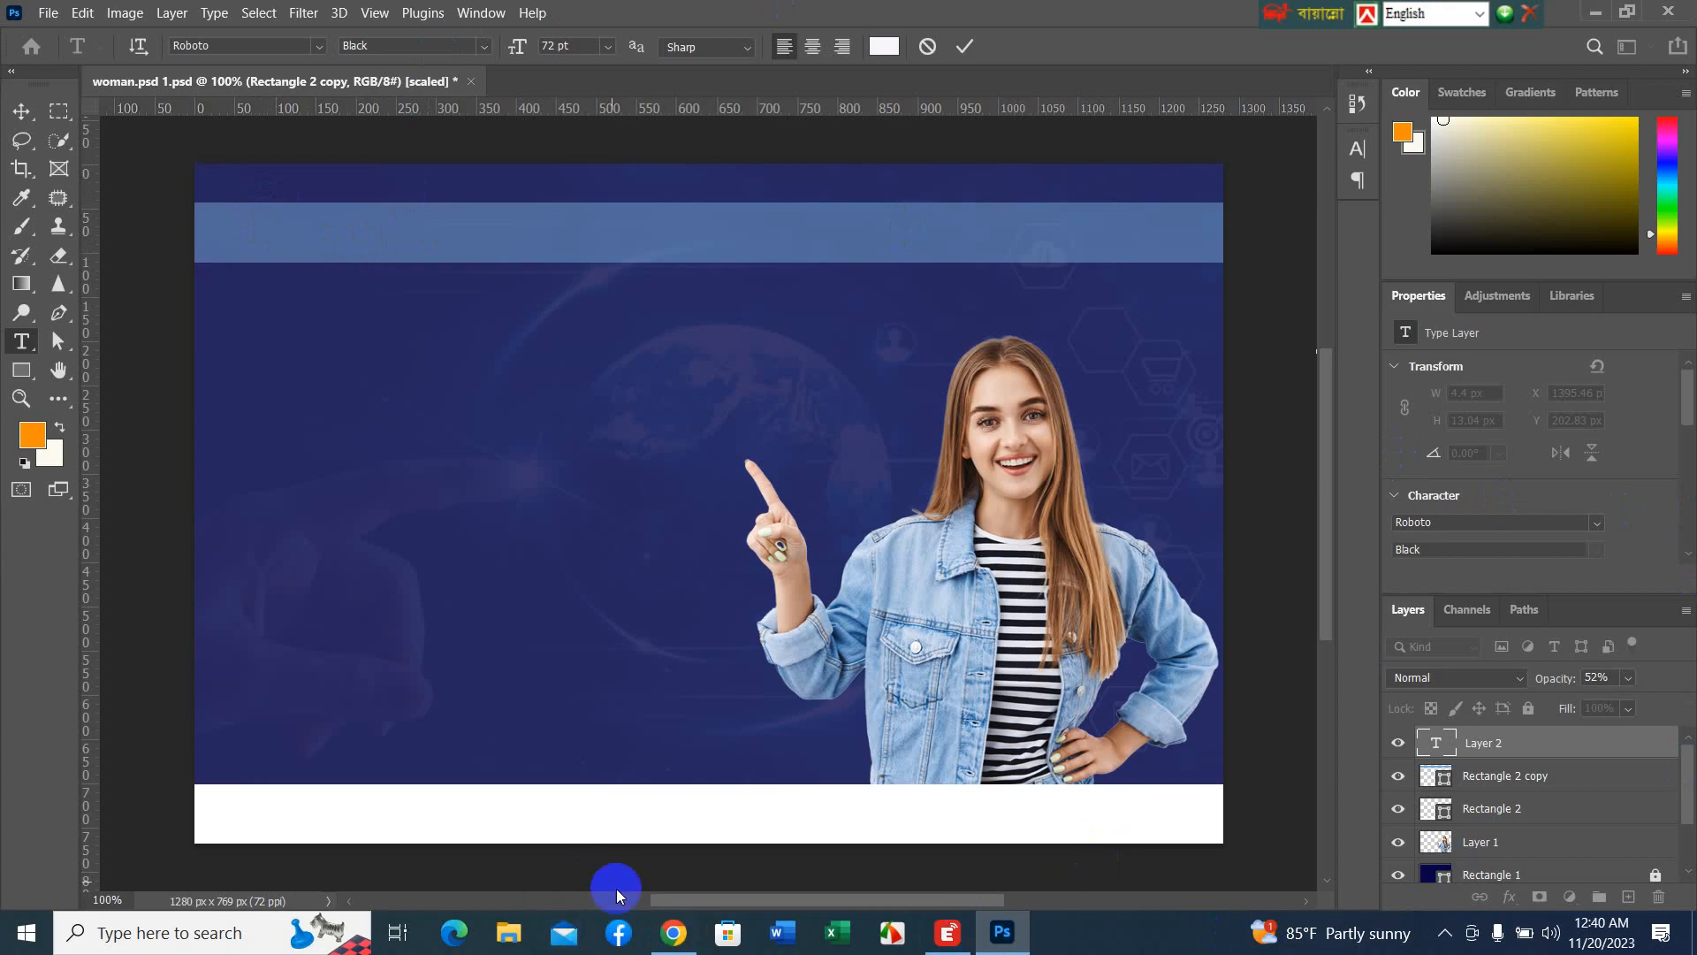
{"action": "left_click", "coordinate": [674, 946]}
{"action": "scroll", "coordinate": [720, 644], "scroll_direction": "up", "scroll_amount": 5}
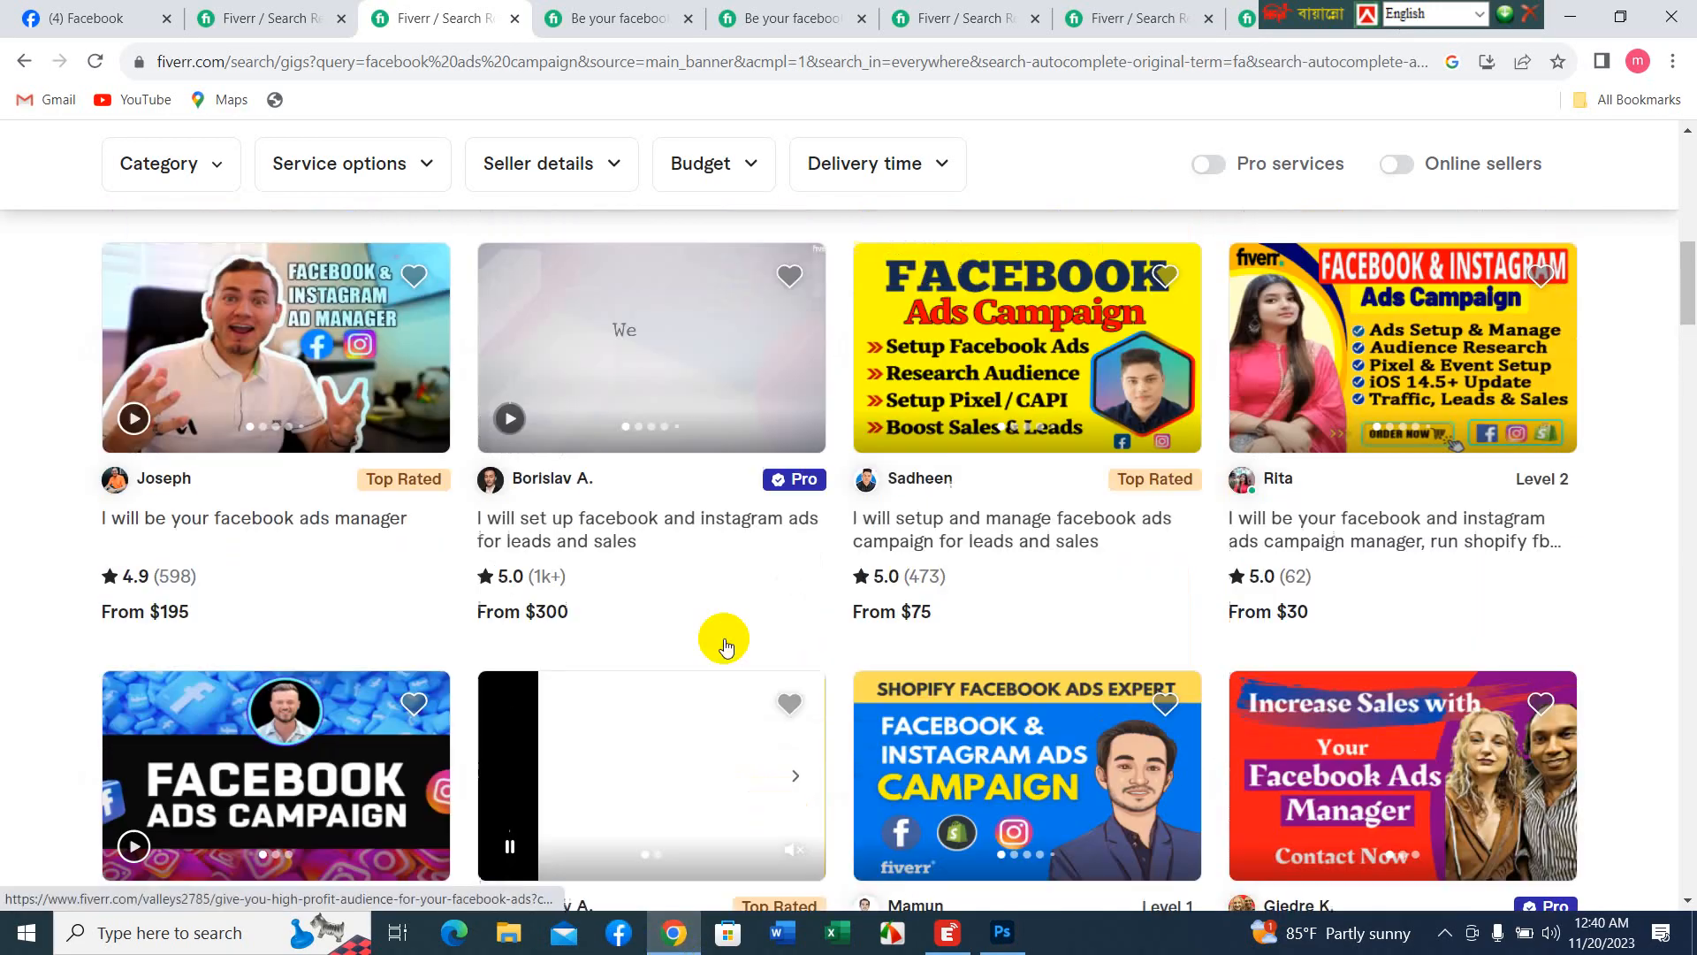
{"action": "scroll", "coordinate": [725, 645], "scroll_direction": "up", "scroll_amount": 5}
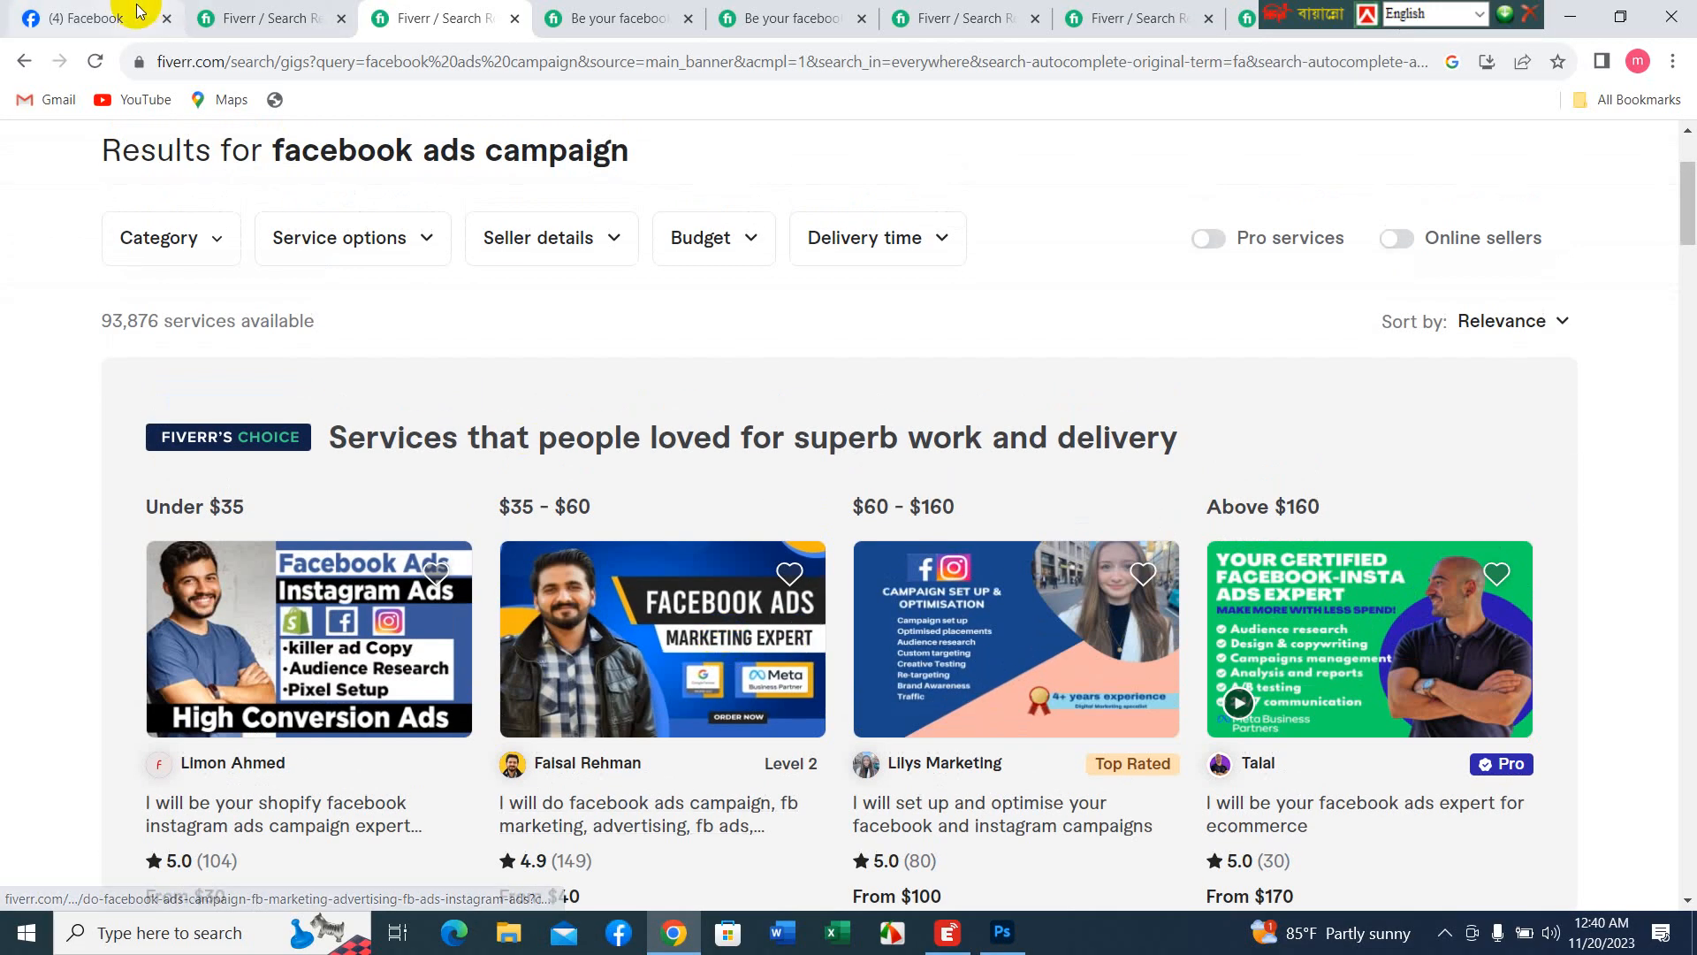
- Switch to the already open google ads results and look through the gig thumbnails
{"action": "left_click", "coordinate": [234, 20]}
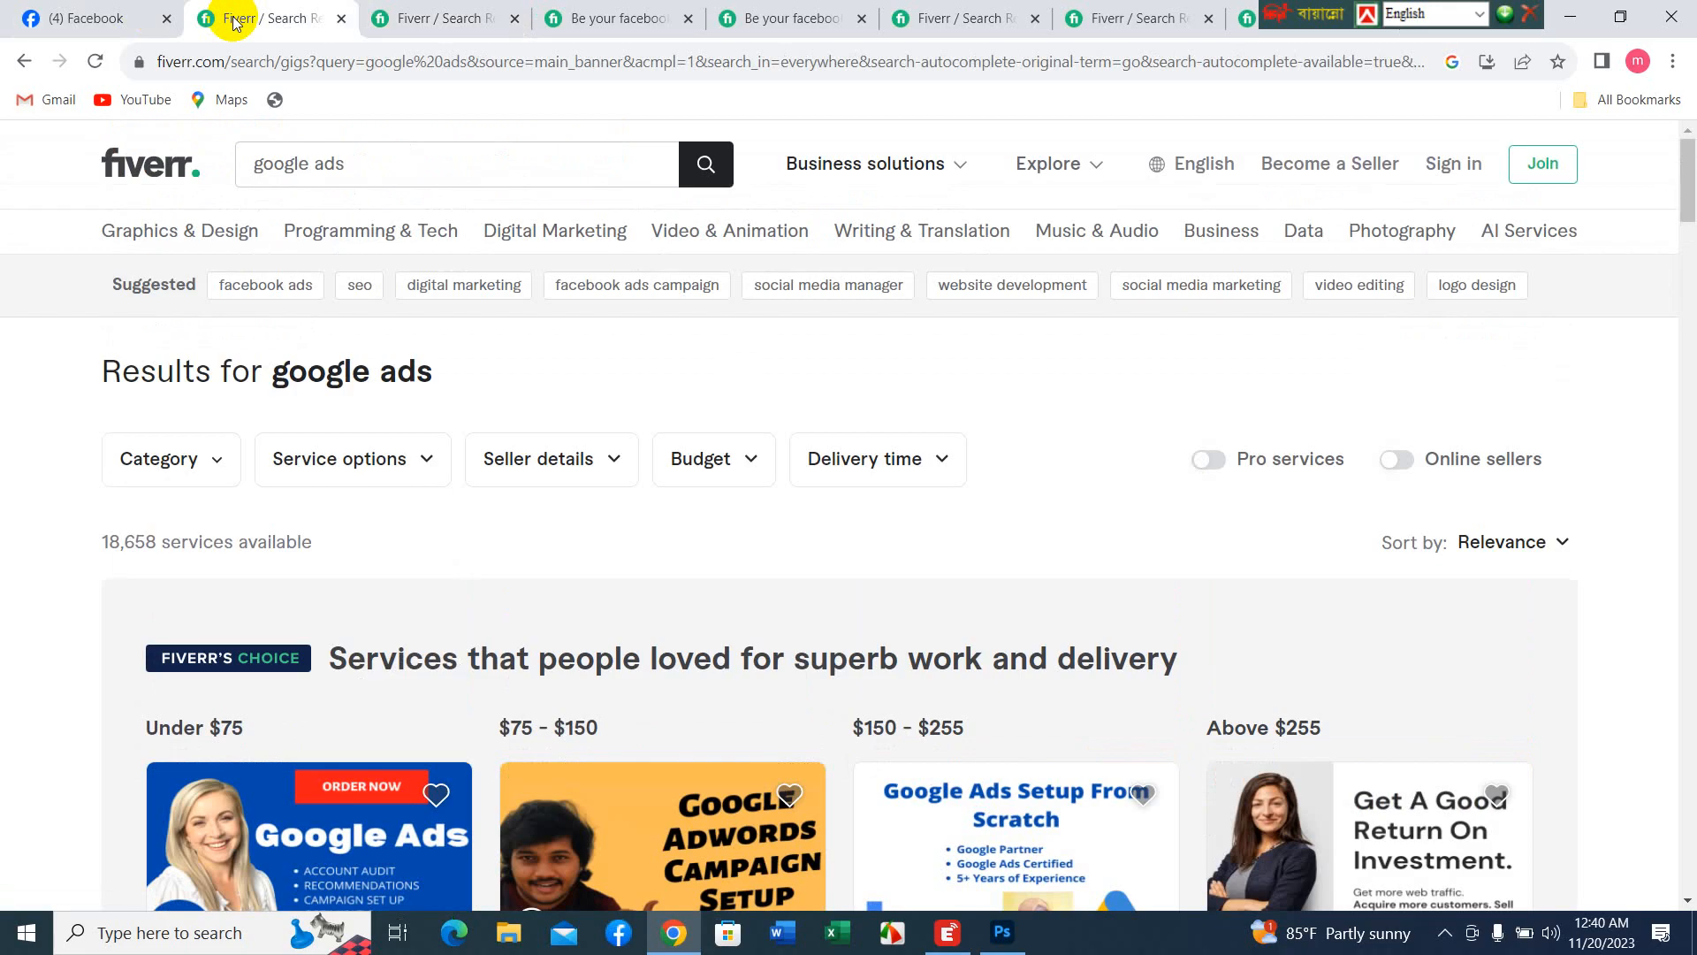
{"action": "scroll", "coordinate": [924, 442], "scroll_direction": "down", "scroll_amount": 3}
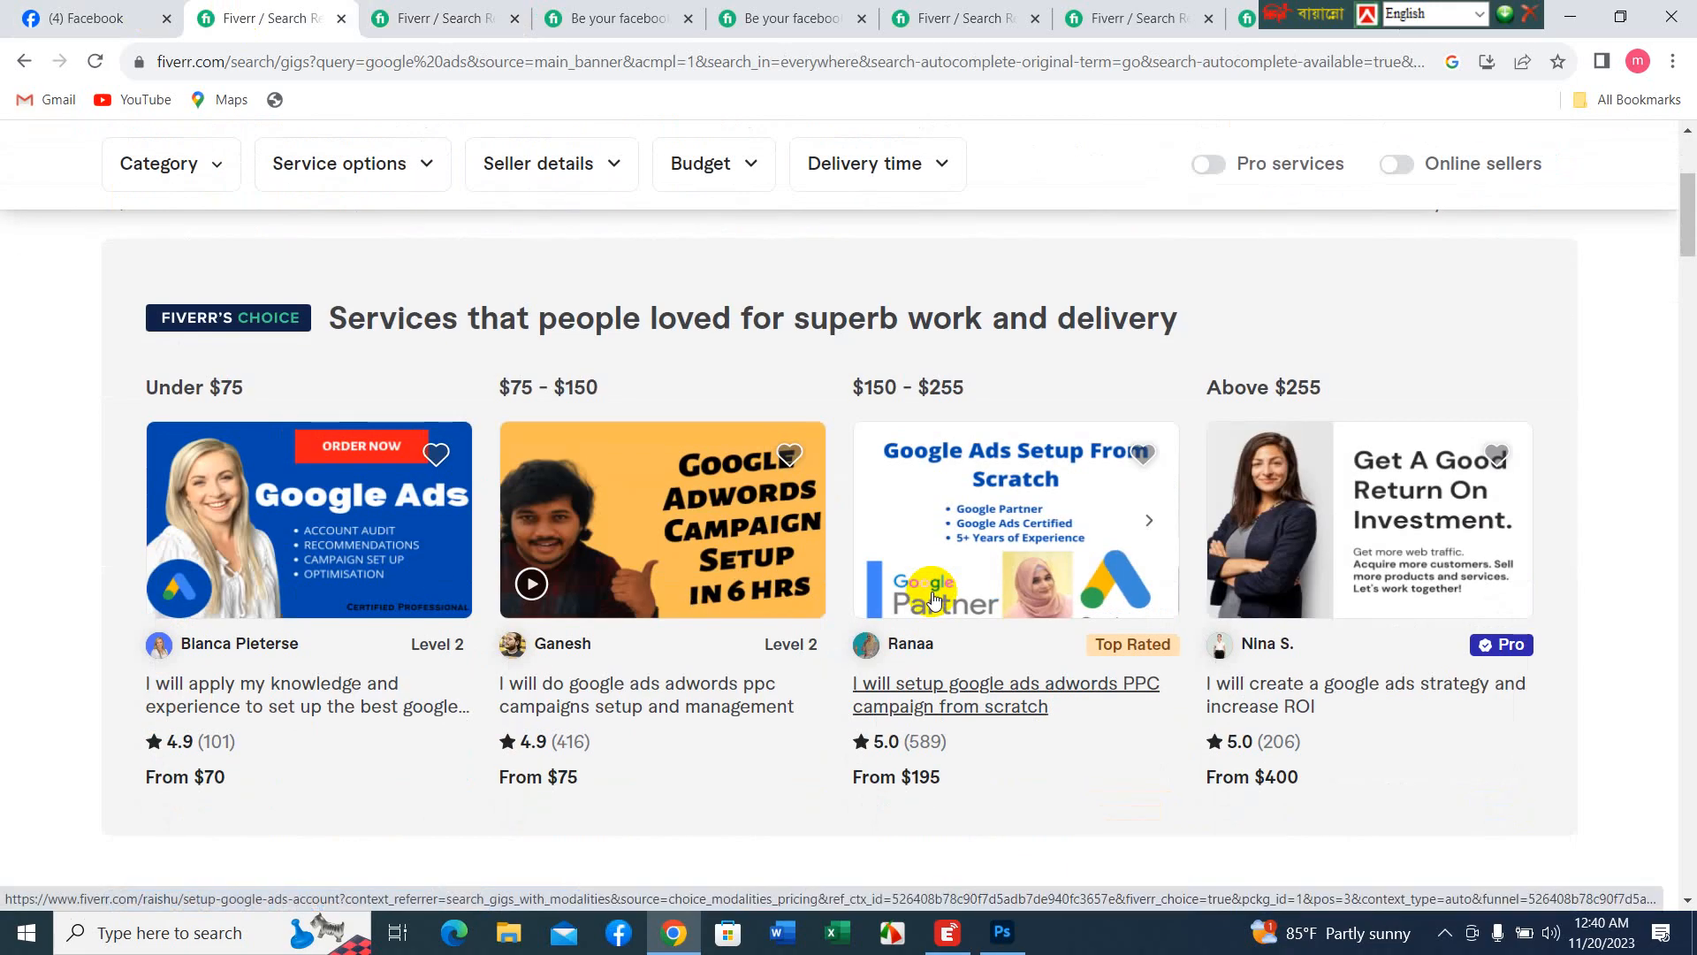
{"action": "scroll", "coordinate": [936, 599], "scroll_direction": "down", "scroll_amount": 2}
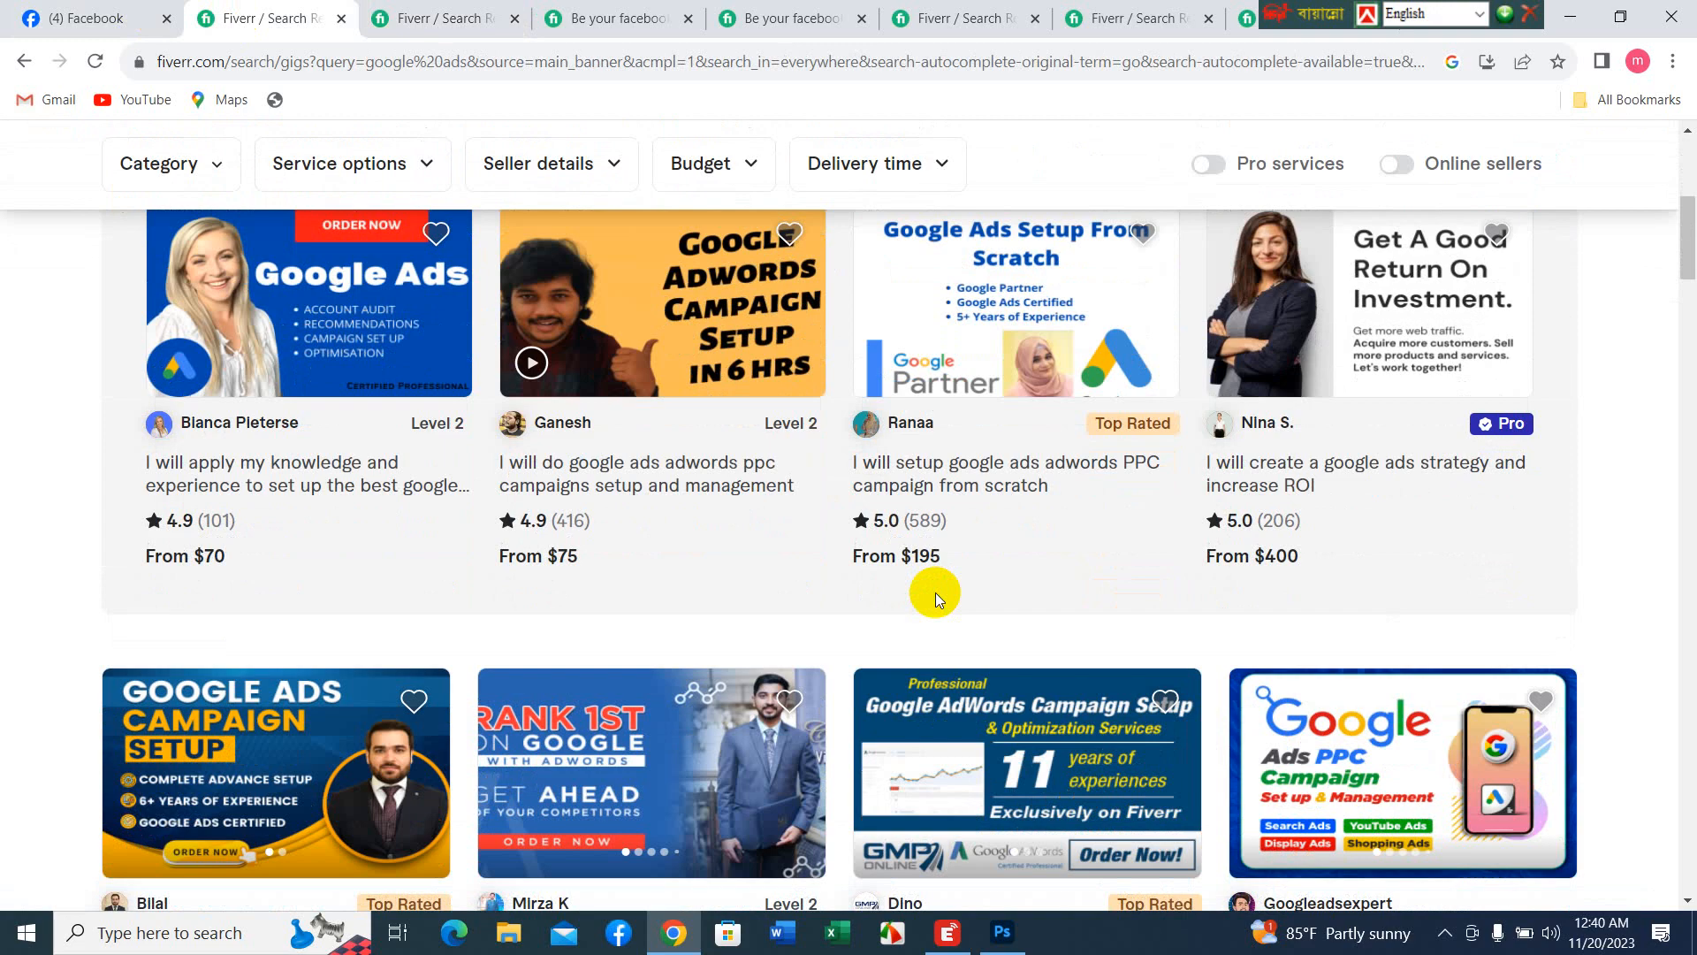
{"action": "scroll", "coordinate": [935, 600], "scroll_direction": "down", "scroll_amount": 3}
{"action": "scroll", "coordinate": [936, 601], "scroll_direction": "down", "scroll_amount": 3}
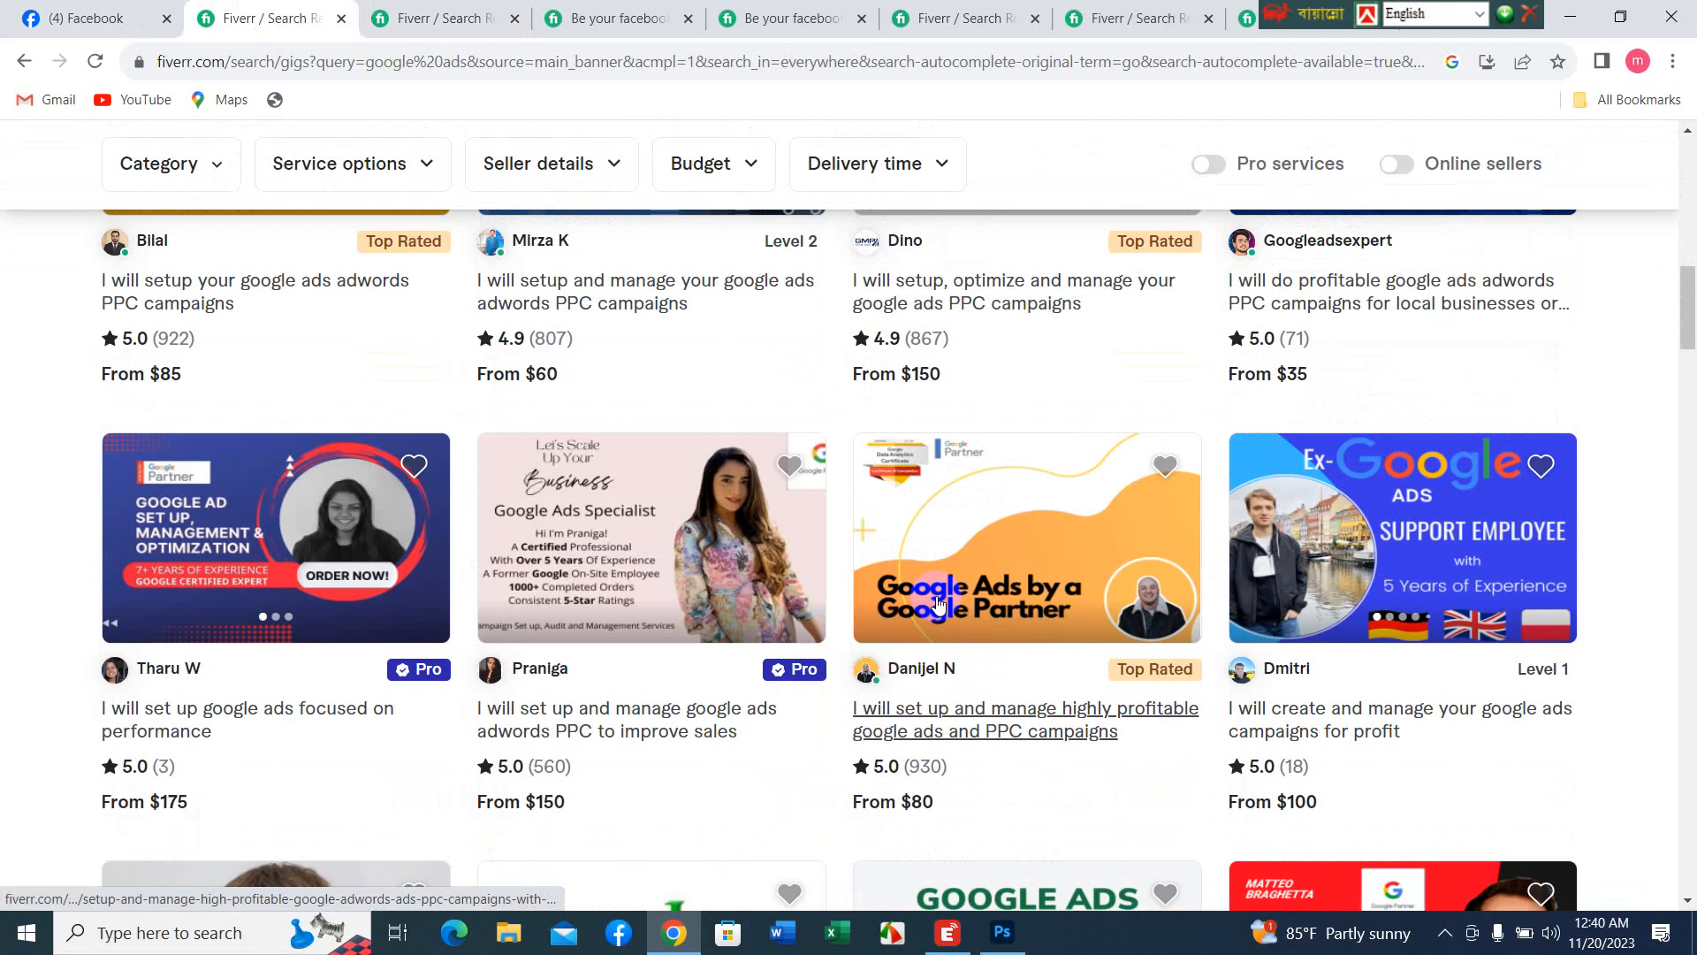
{"action": "scroll", "coordinate": [936, 601], "scroll_direction": "down", "scroll_amount": 2}
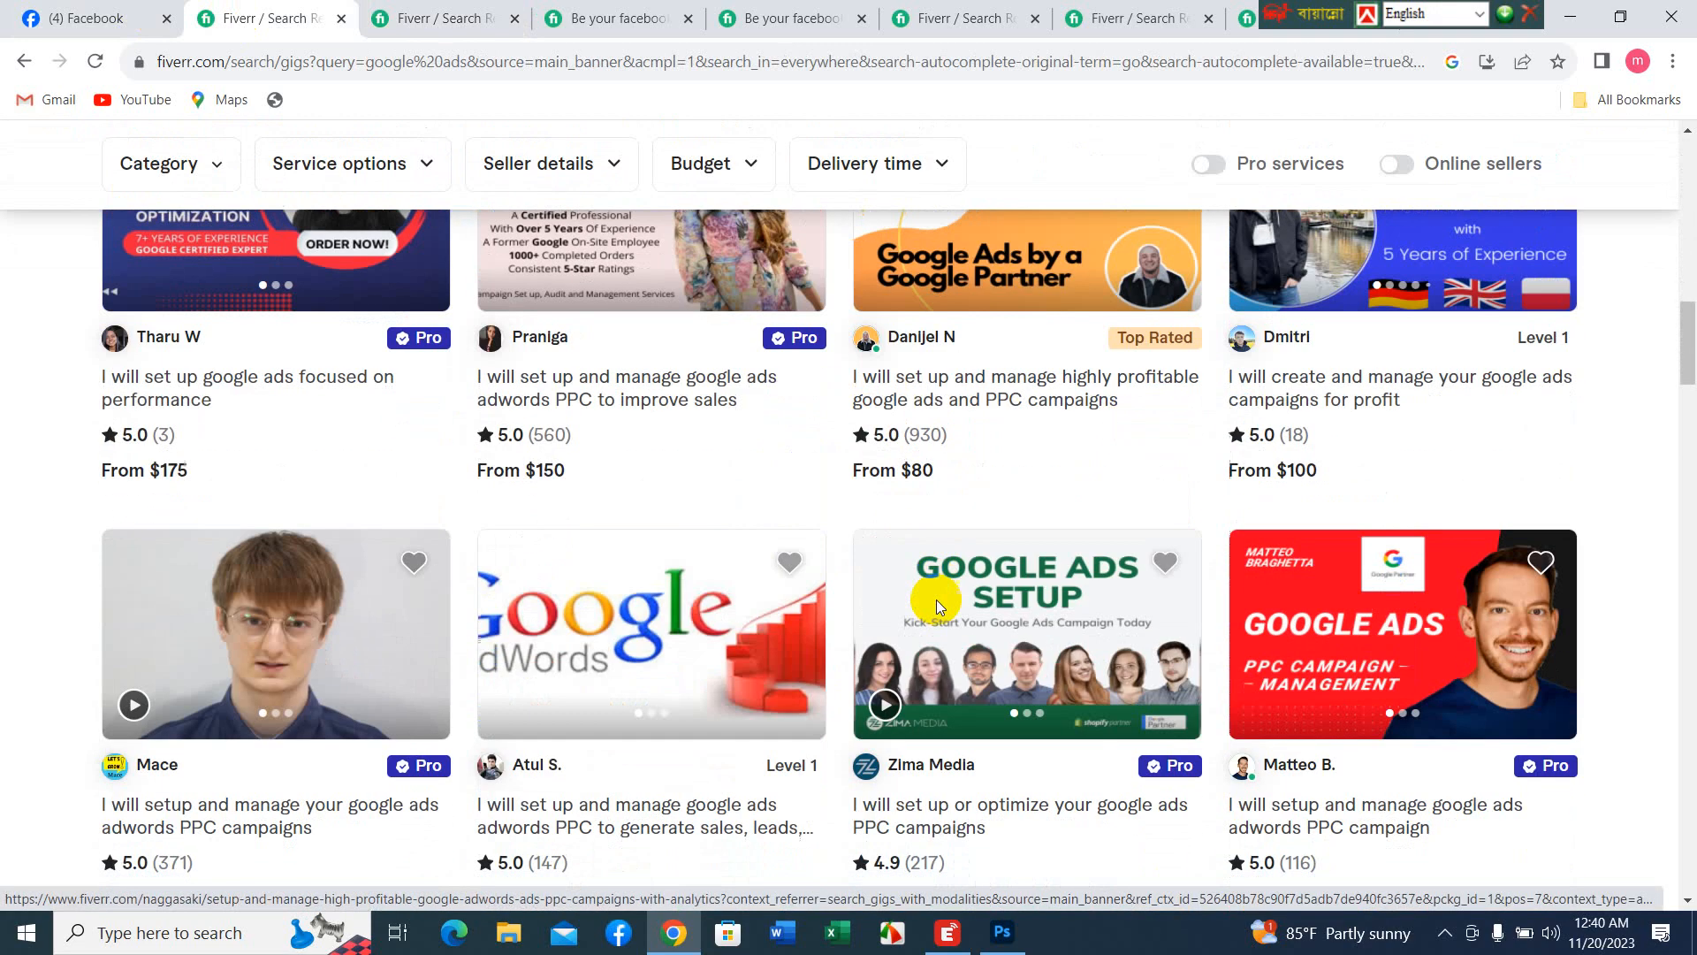
- Revisit the facebook ads campaign results, the open facebook ads manager gig and the graphic design results
{"action": "left_click", "coordinate": [433, 18]}
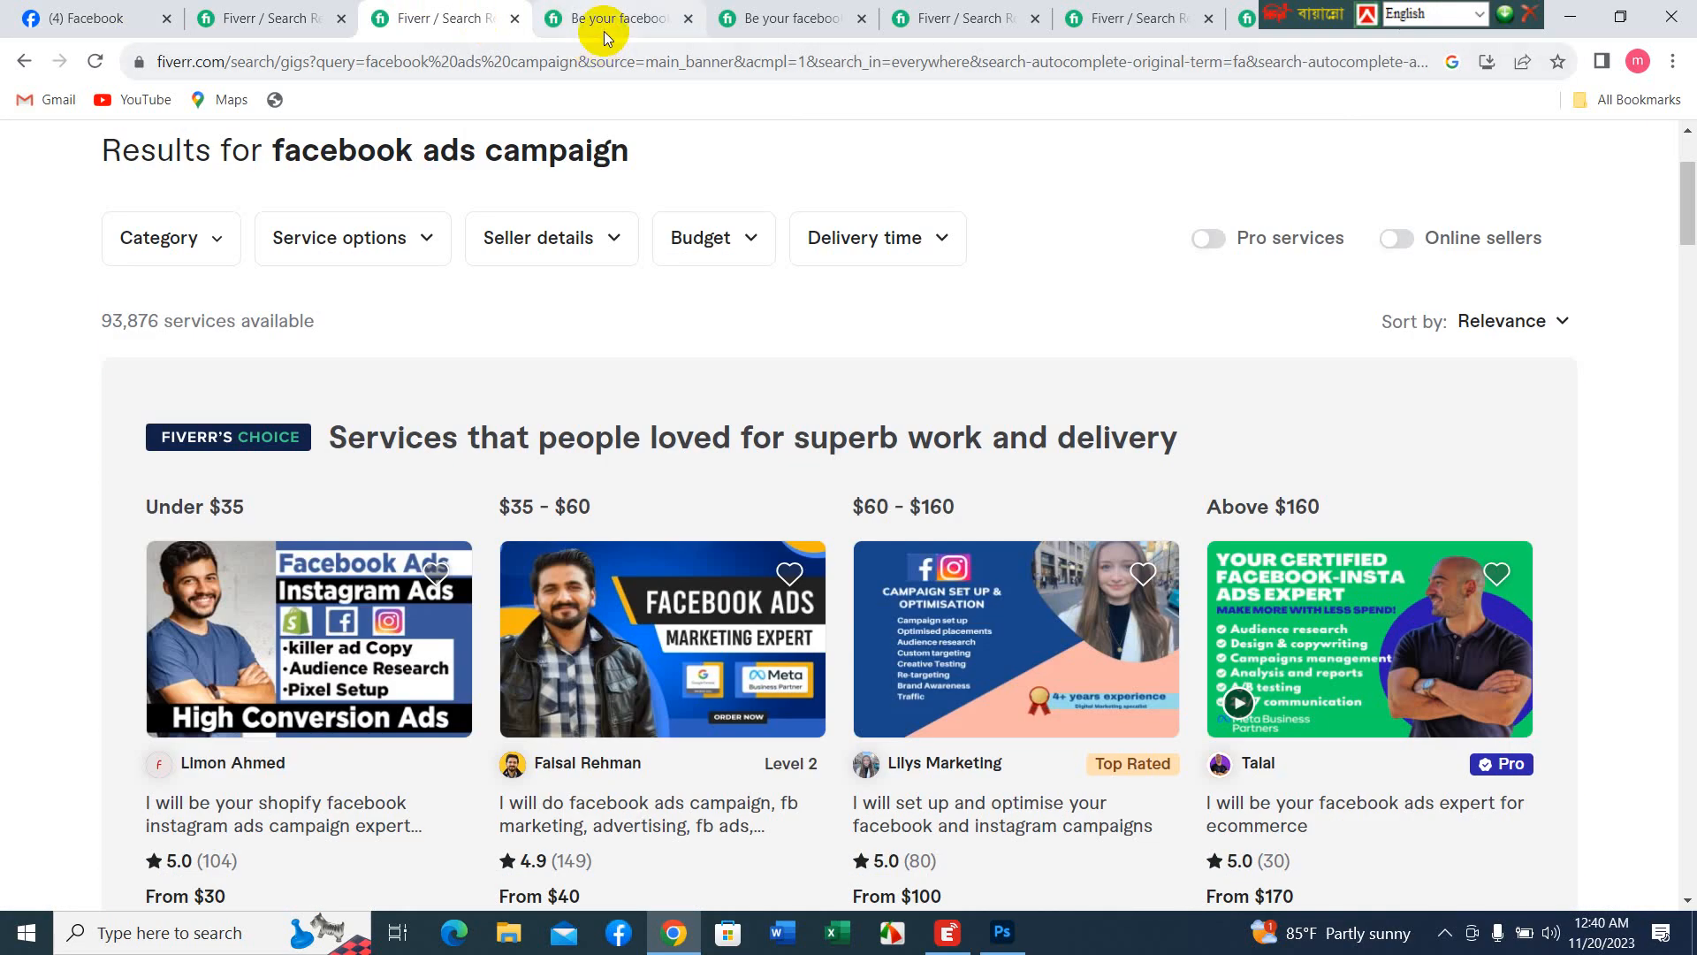
{"action": "left_click", "coordinate": [603, 17]}
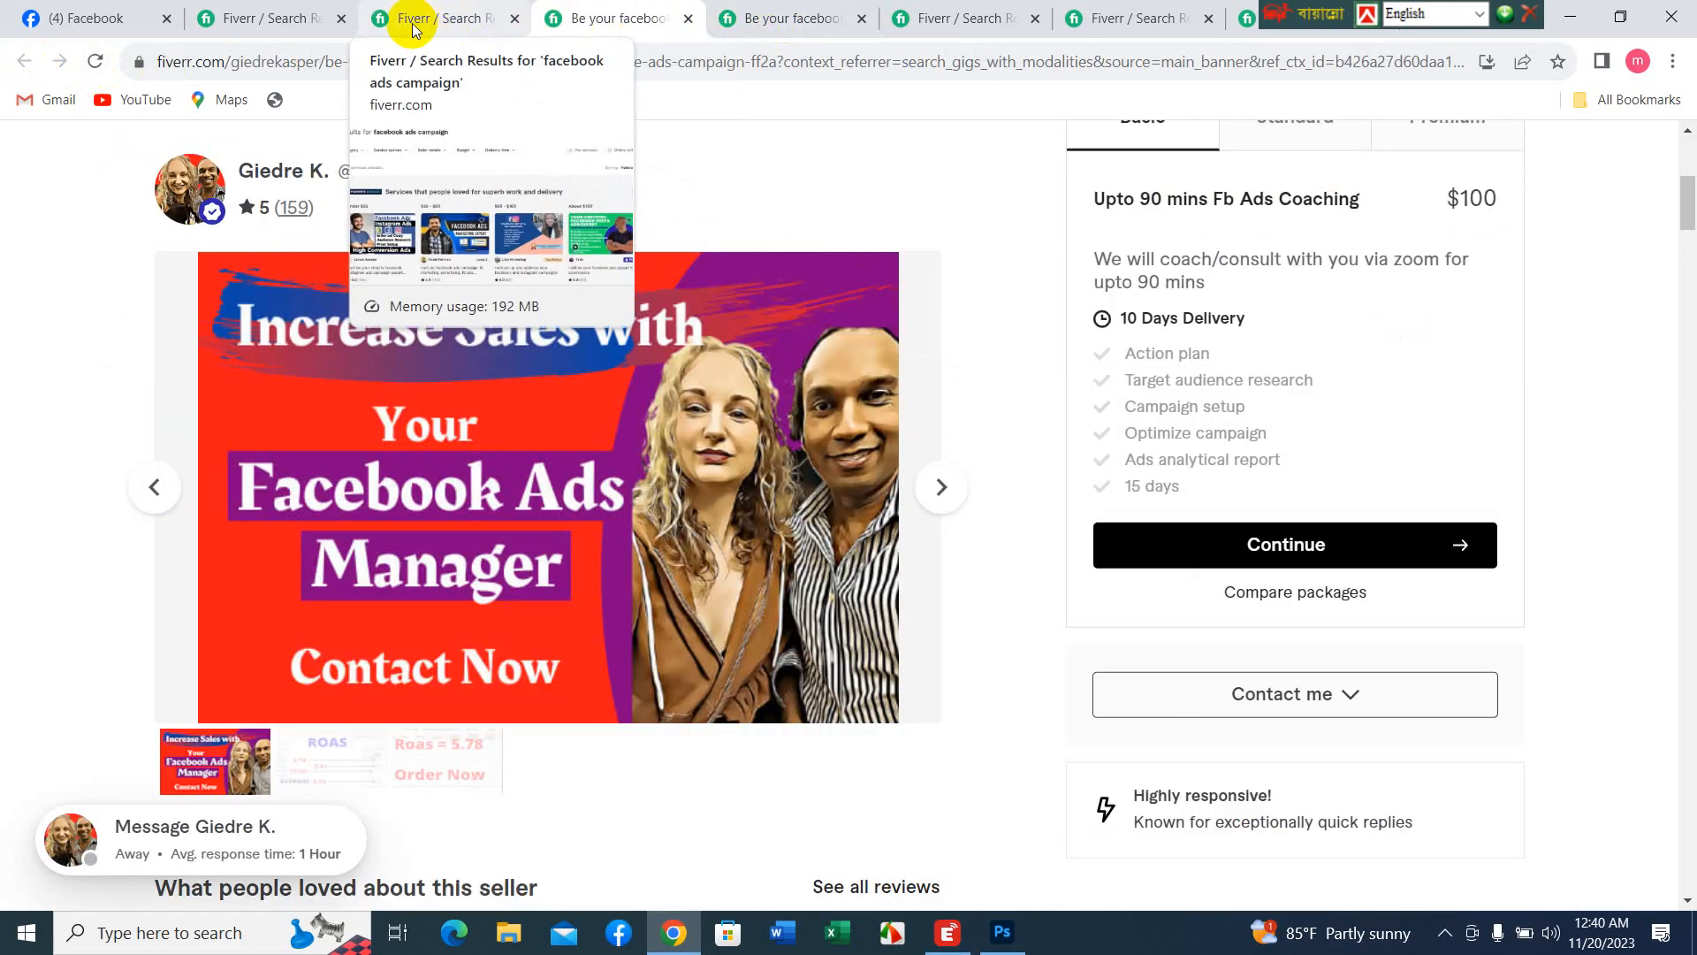
{"action": "left_click", "coordinate": [1143, 19]}
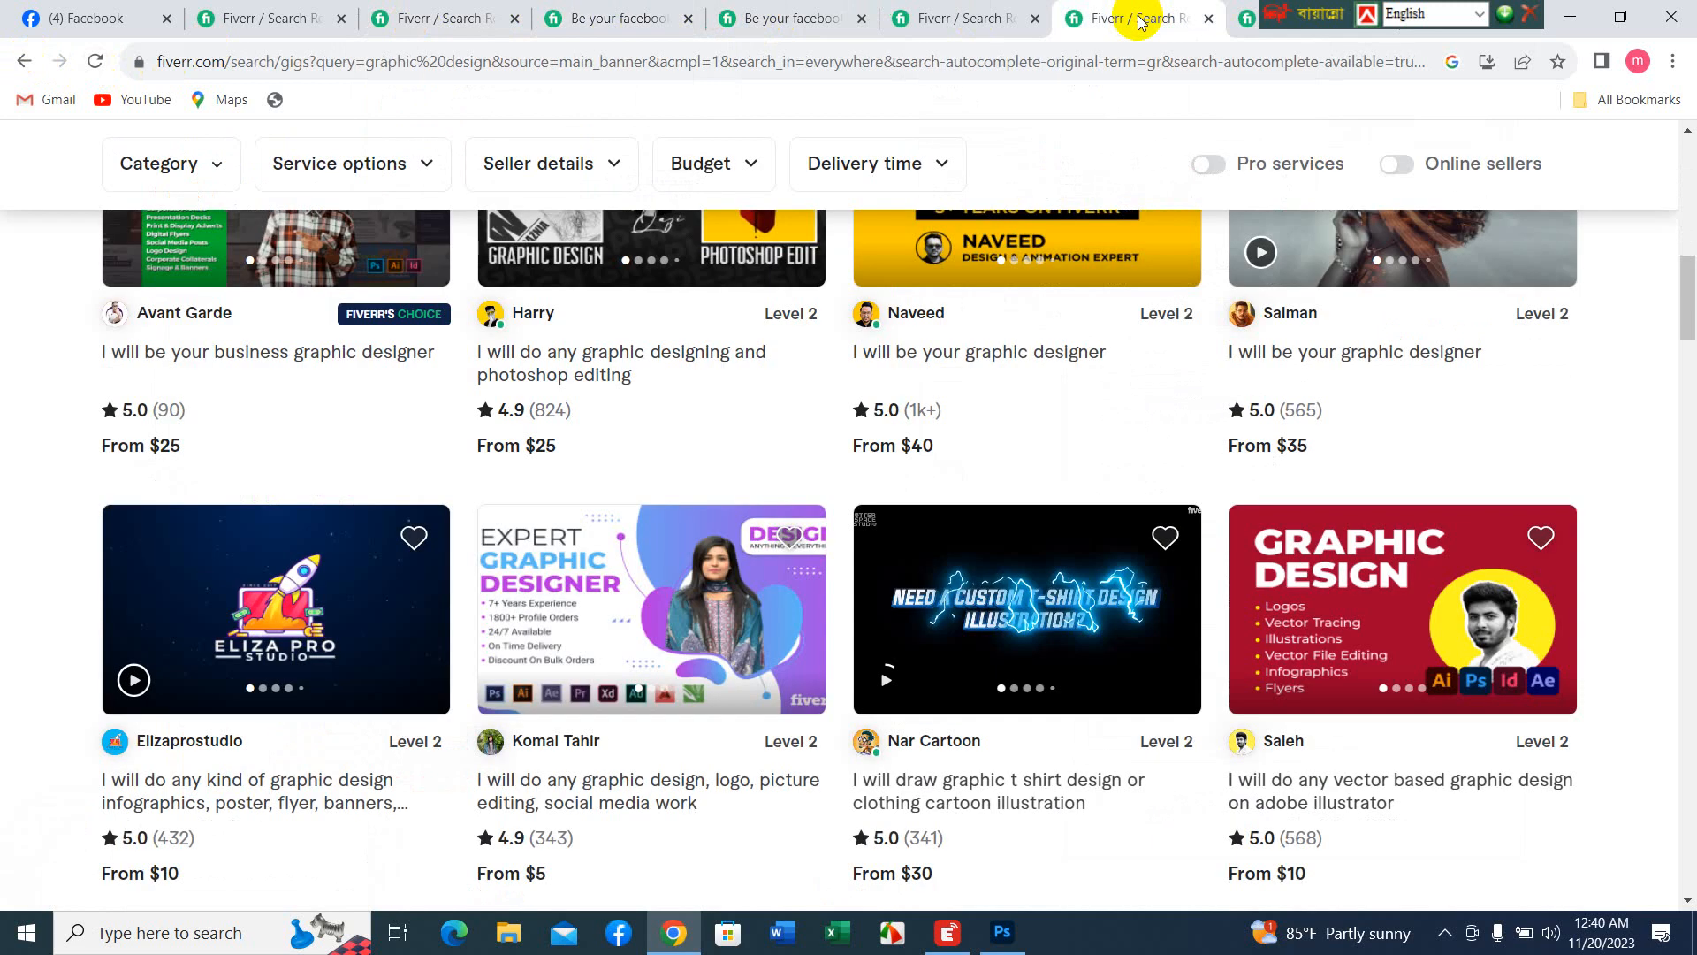
- Switch to the already open youtube seo results and look through the gig thumbnails for cover design references
{"action": "left_click", "coordinate": [970, 15]}
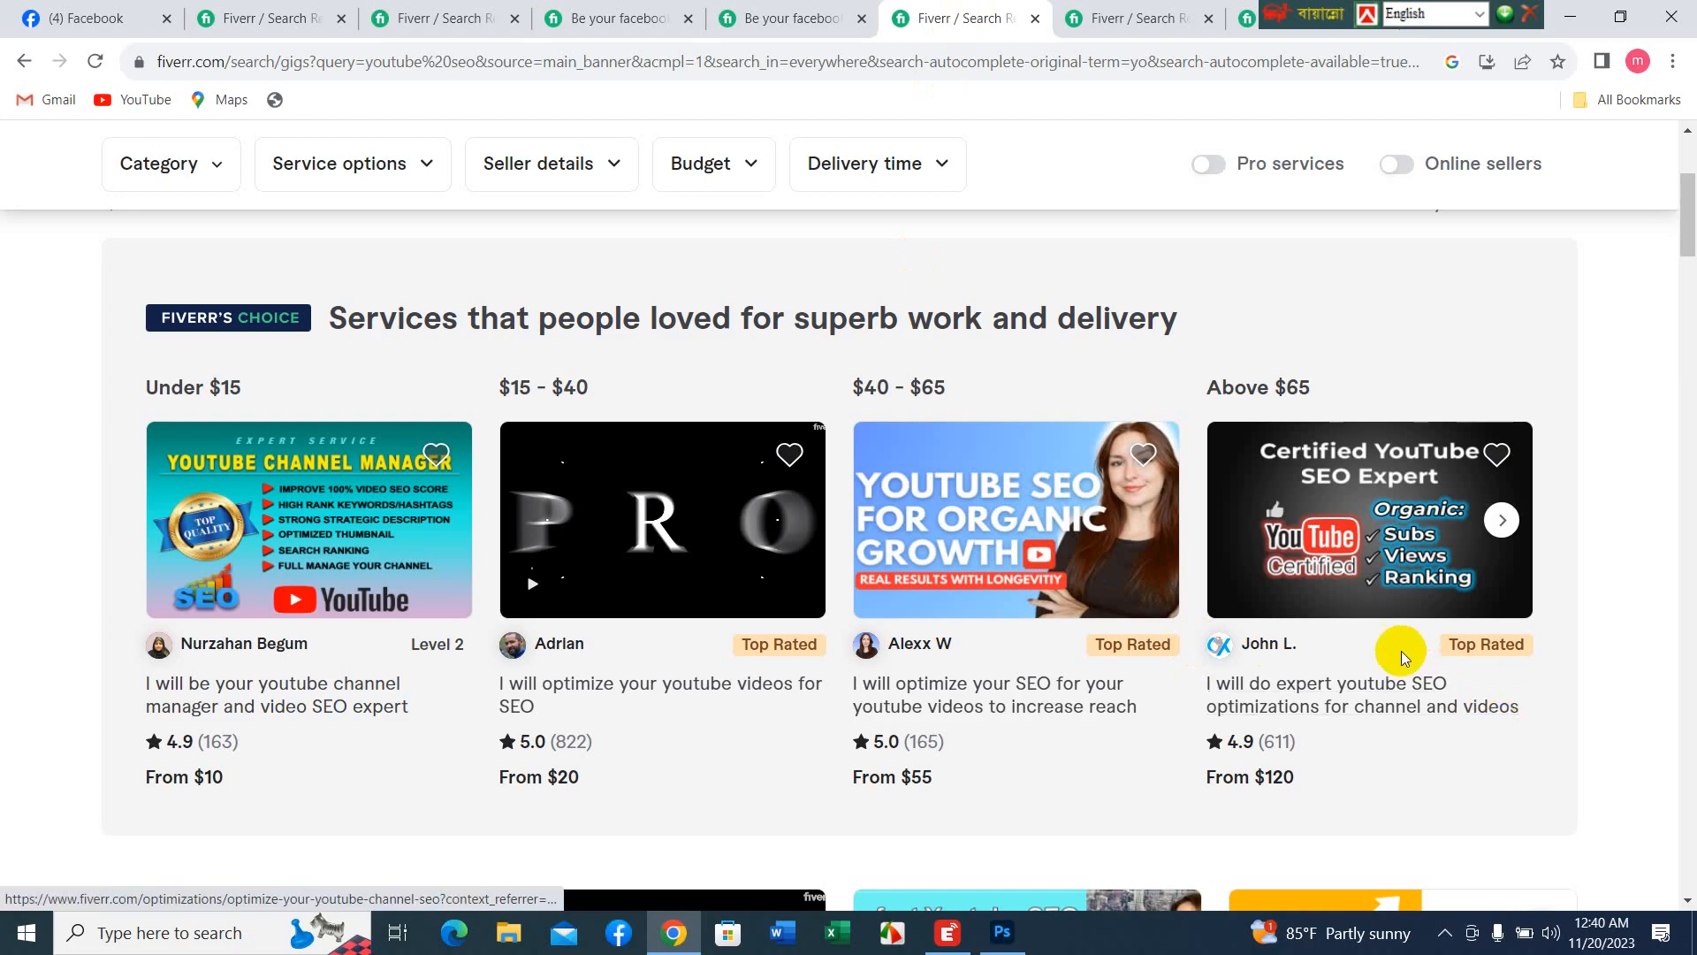
{"action": "scroll", "coordinate": [1400, 651], "scroll_direction": "down", "scroll_amount": 6}
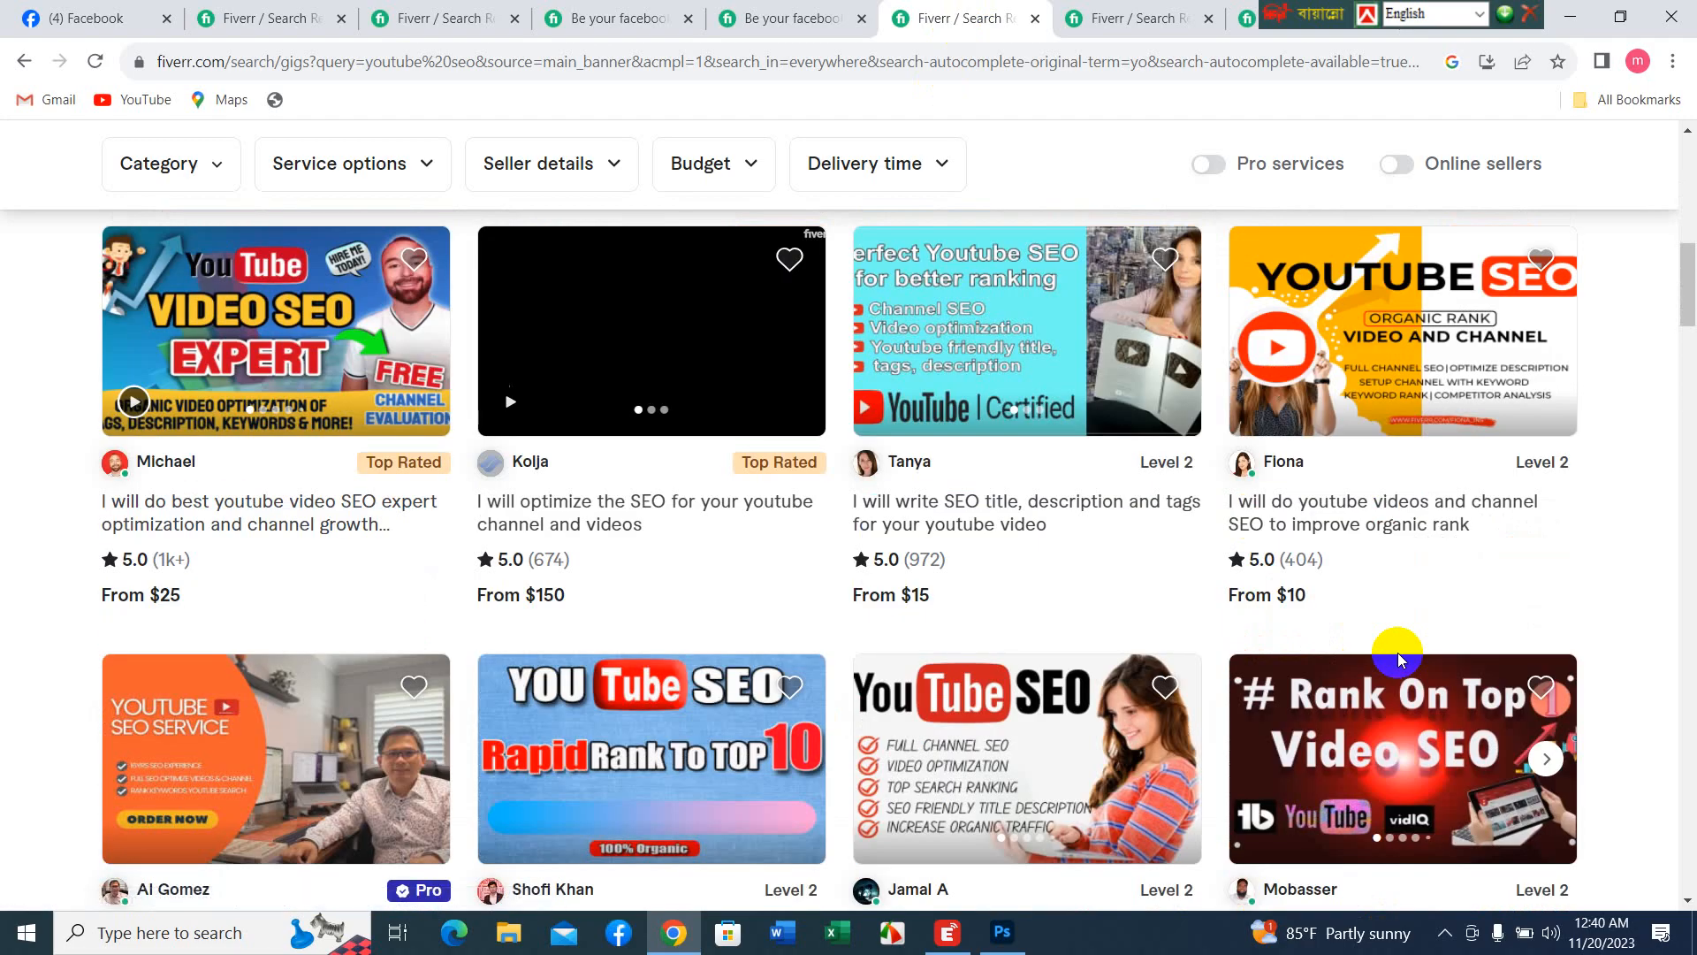
{"action": "scroll", "coordinate": [1398, 655], "scroll_direction": "down", "scroll_amount": 2}
{"action": "scroll", "coordinate": [1398, 655], "scroll_direction": "down", "scroll_amount": 3}
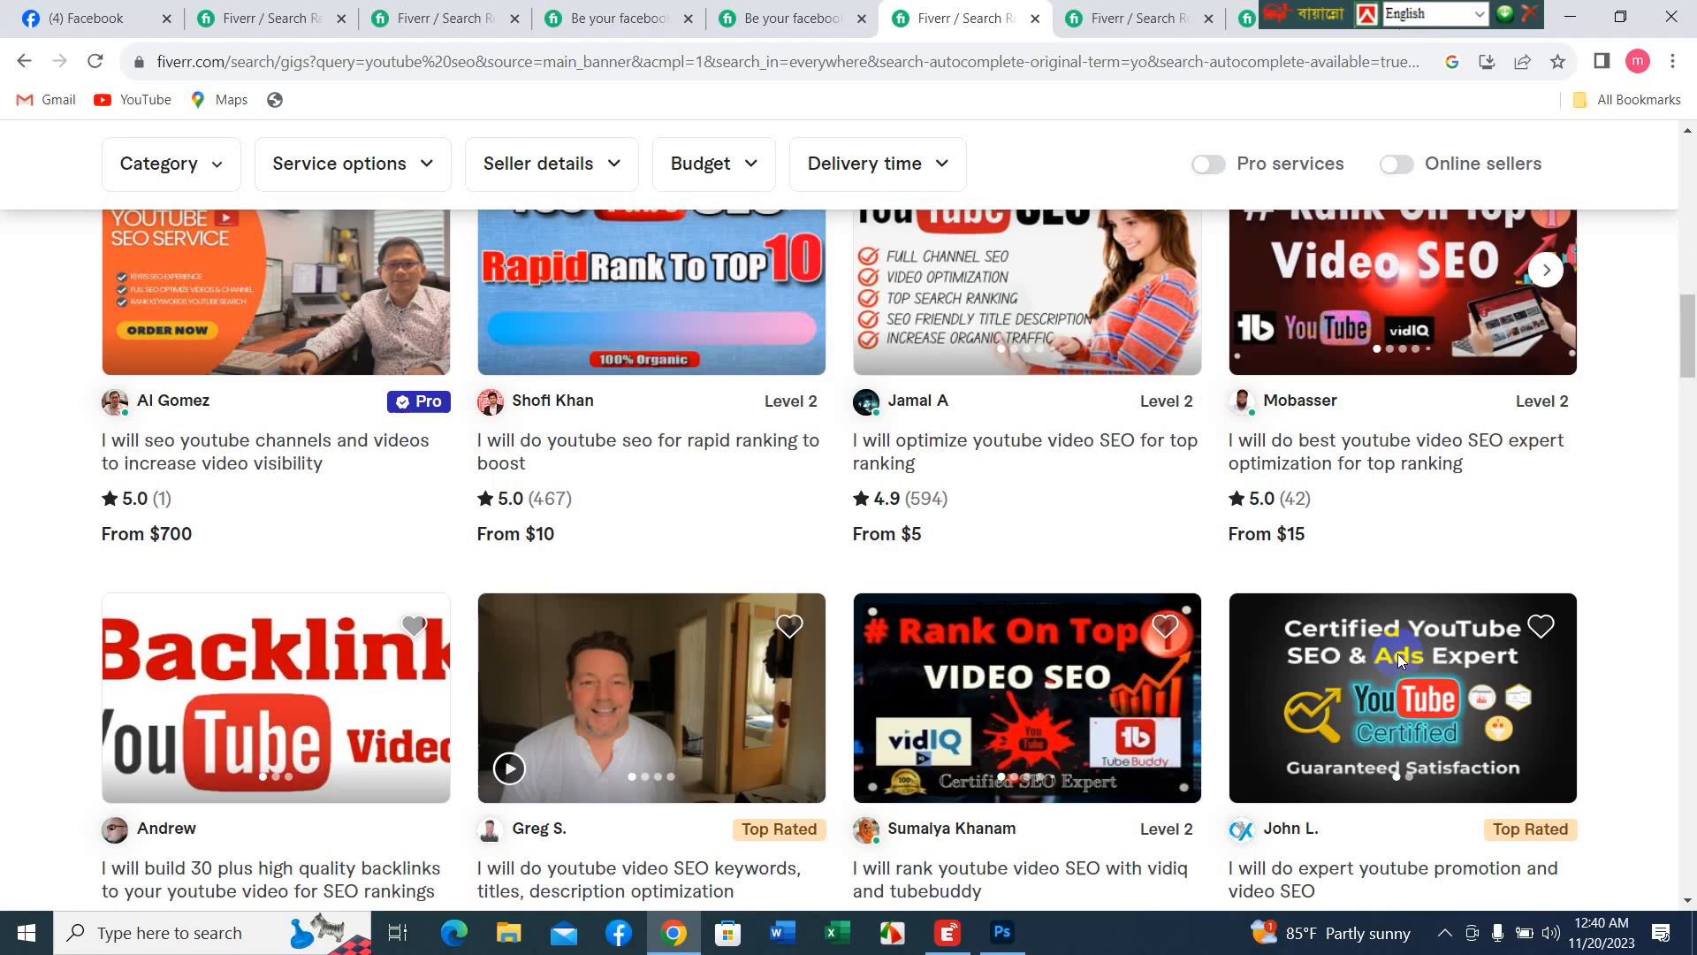
{"action": "scroll", "coordinate": [1399, 659], "scroll_direction": "down", "scroll_amount": 2}
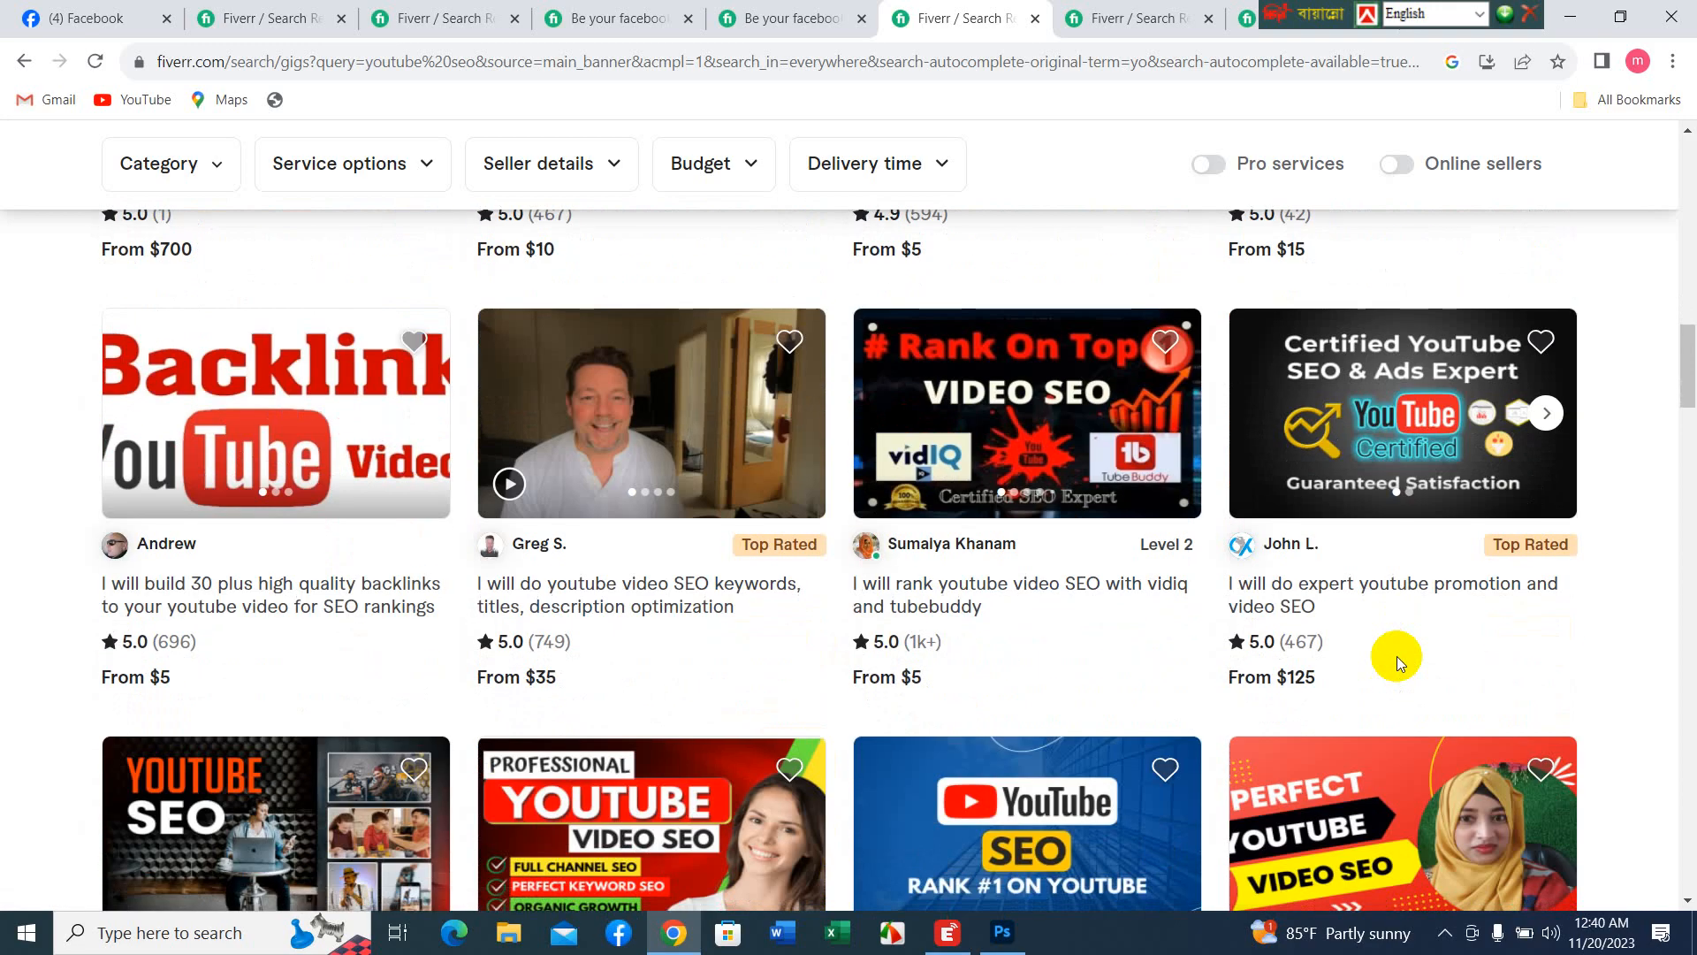
{"action": "scroll", "coordinate": [1390, 670], "scroll_direction": "down", "scroll_amount": 3}
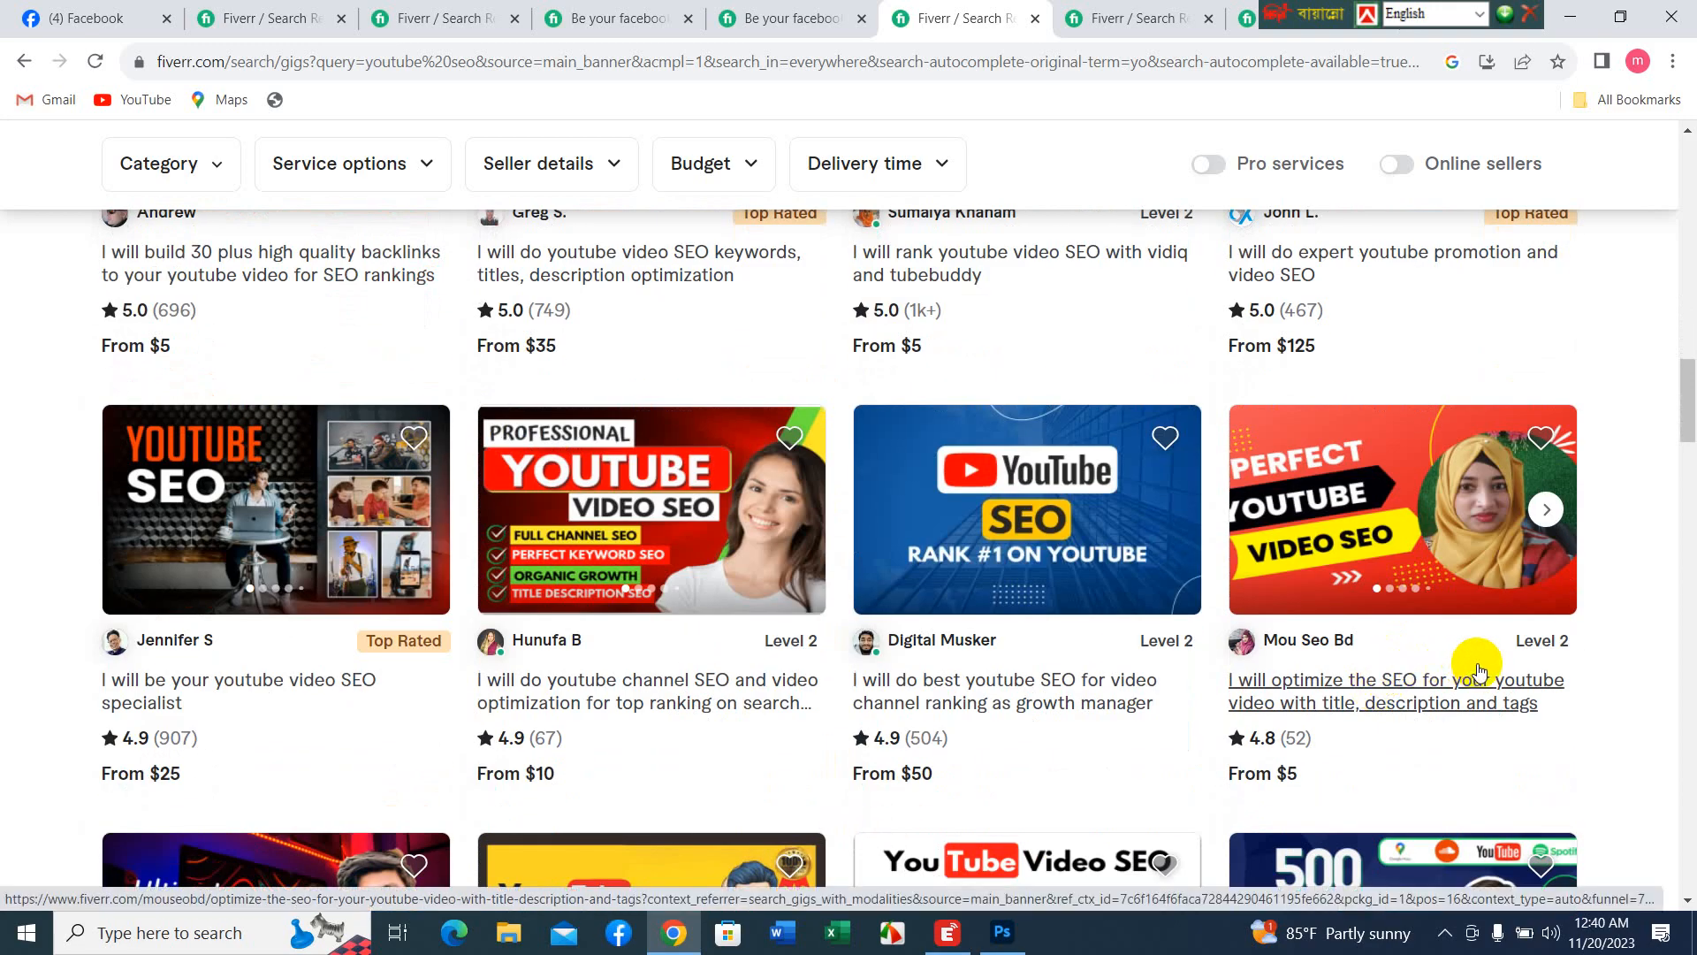
{"action": "scroll", "coordinate": [1480, 672], "scroll_direction": "down", "scroll_amount": 2}
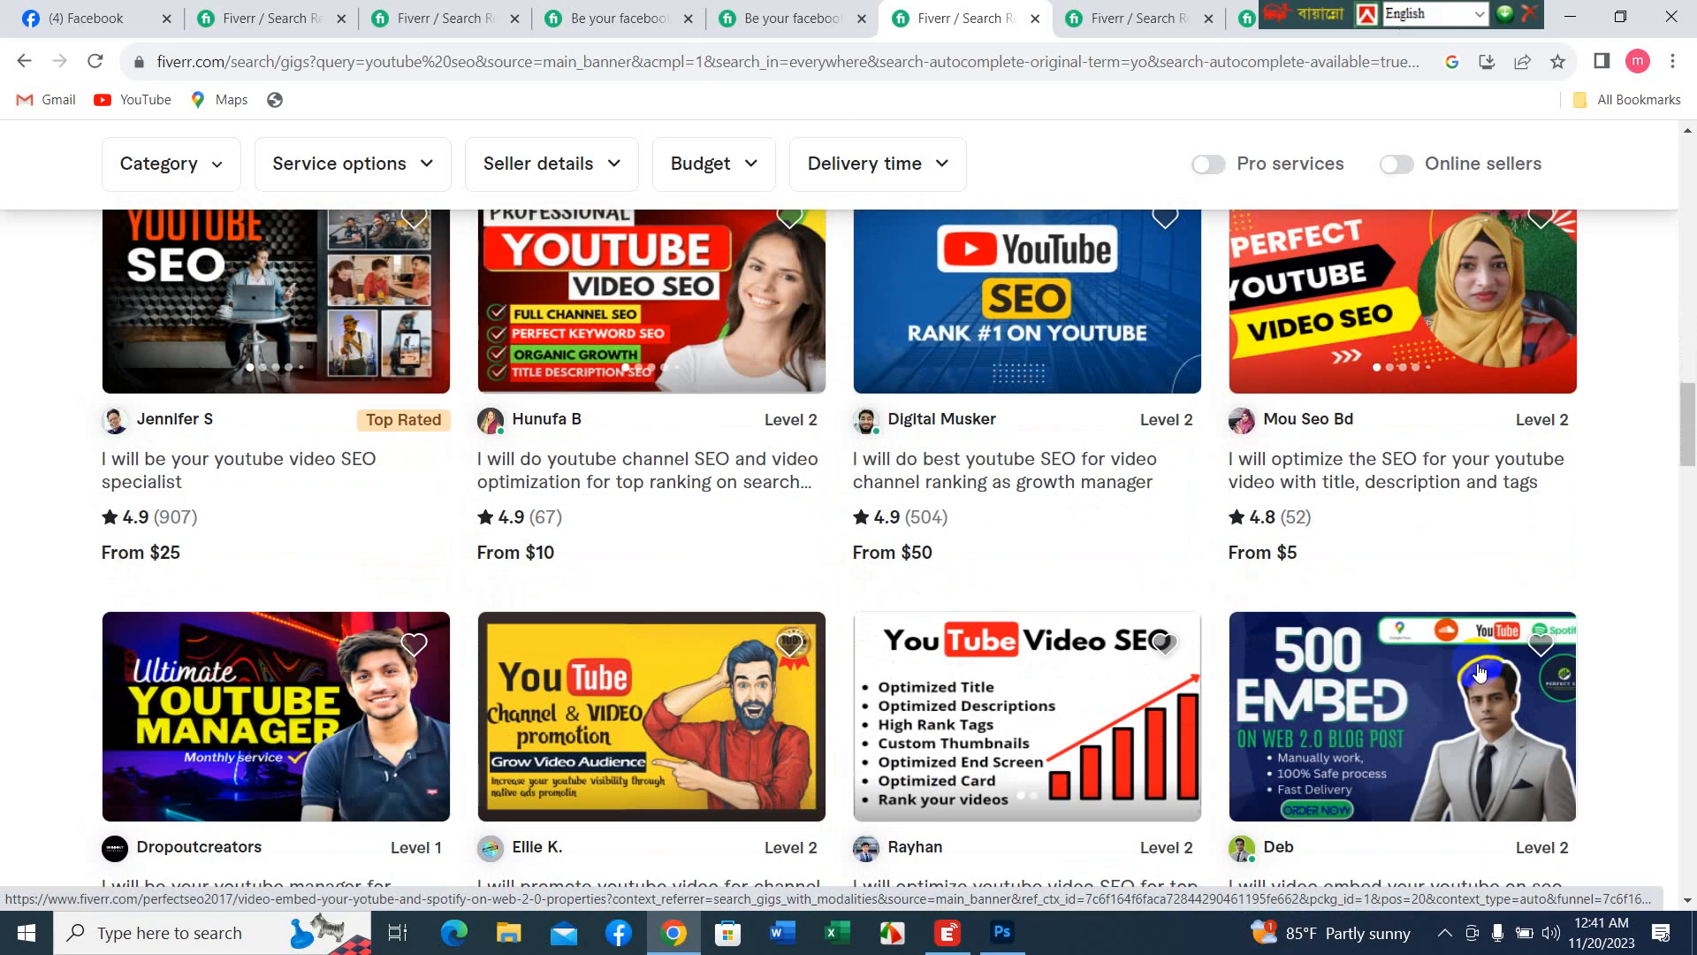
- Open the gig "I will be your youtube manager for channel growth and channel SEO" and view its cover image
{"action": "left_click", "coordinate": [407, 743]}
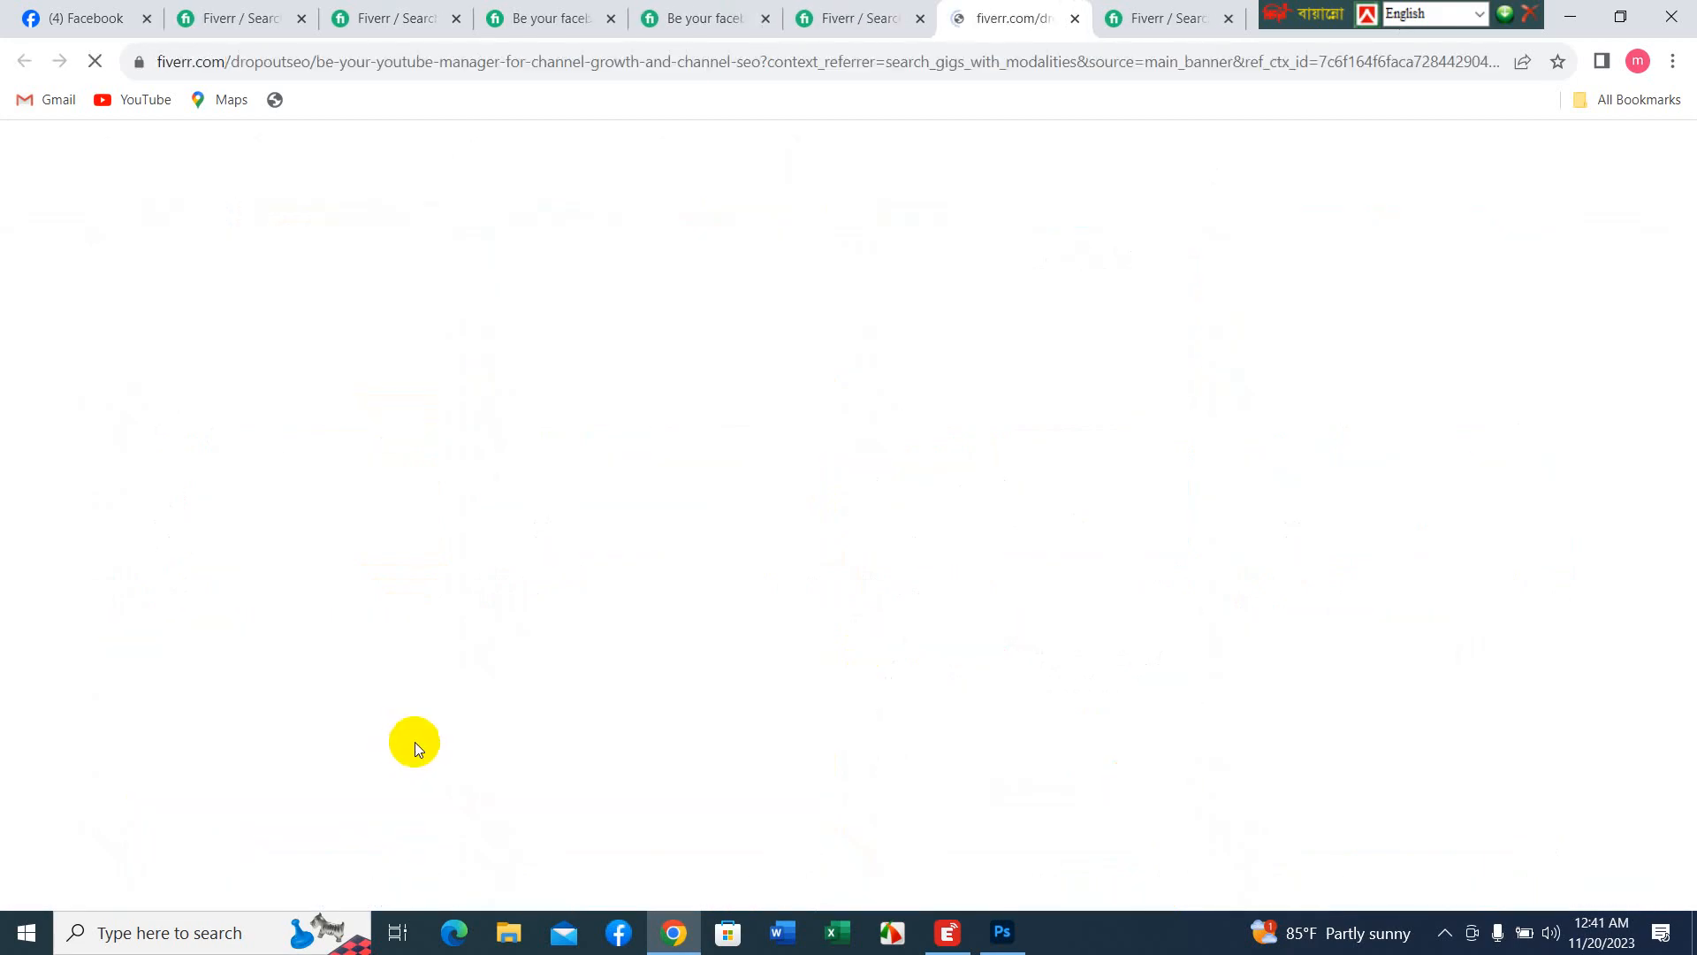
{"action": "scroll", "coordinate": [824, 686], "scroll_direction": "down", "scroll_amount": 5}
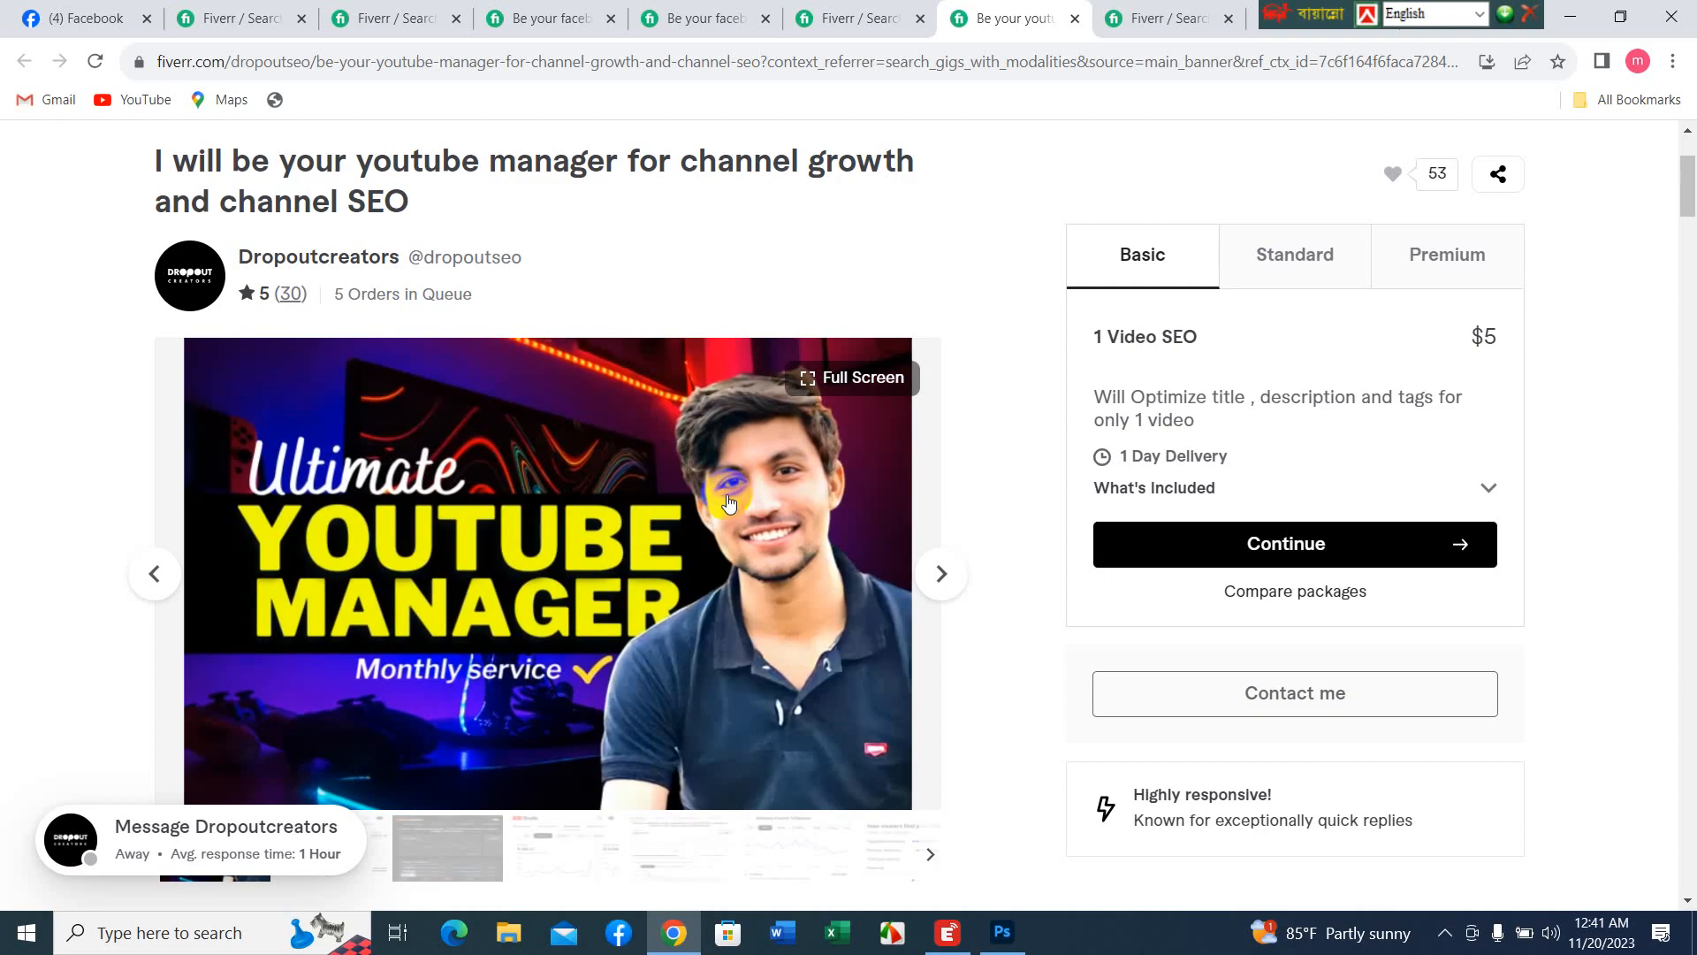
{"action": "scroll", "coordinate": [960, 499], "scroll_direction": "down", "scroll_amount": 2}
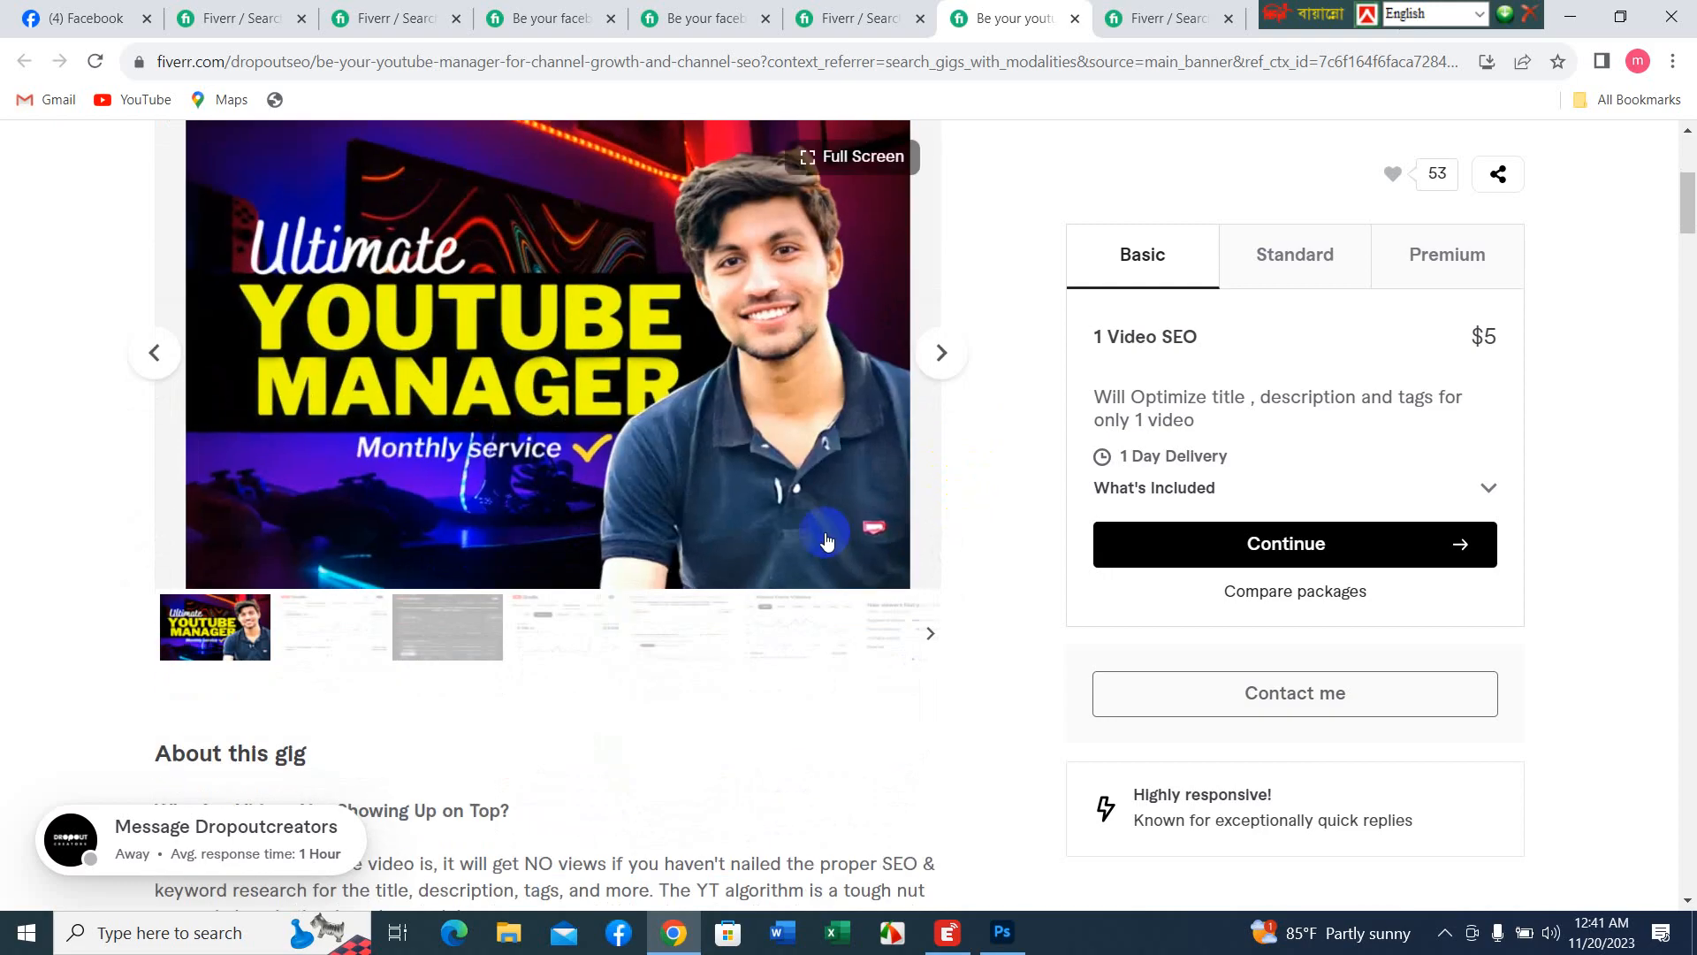
{"action": "scroll", "coordinate": [826, 541], "scroll_direction": "up", "scroll_amount": 2}
{"action": "scroll", "coordinate": [826, 541], "scroll_direction": "down", "scroll_amount": 2}
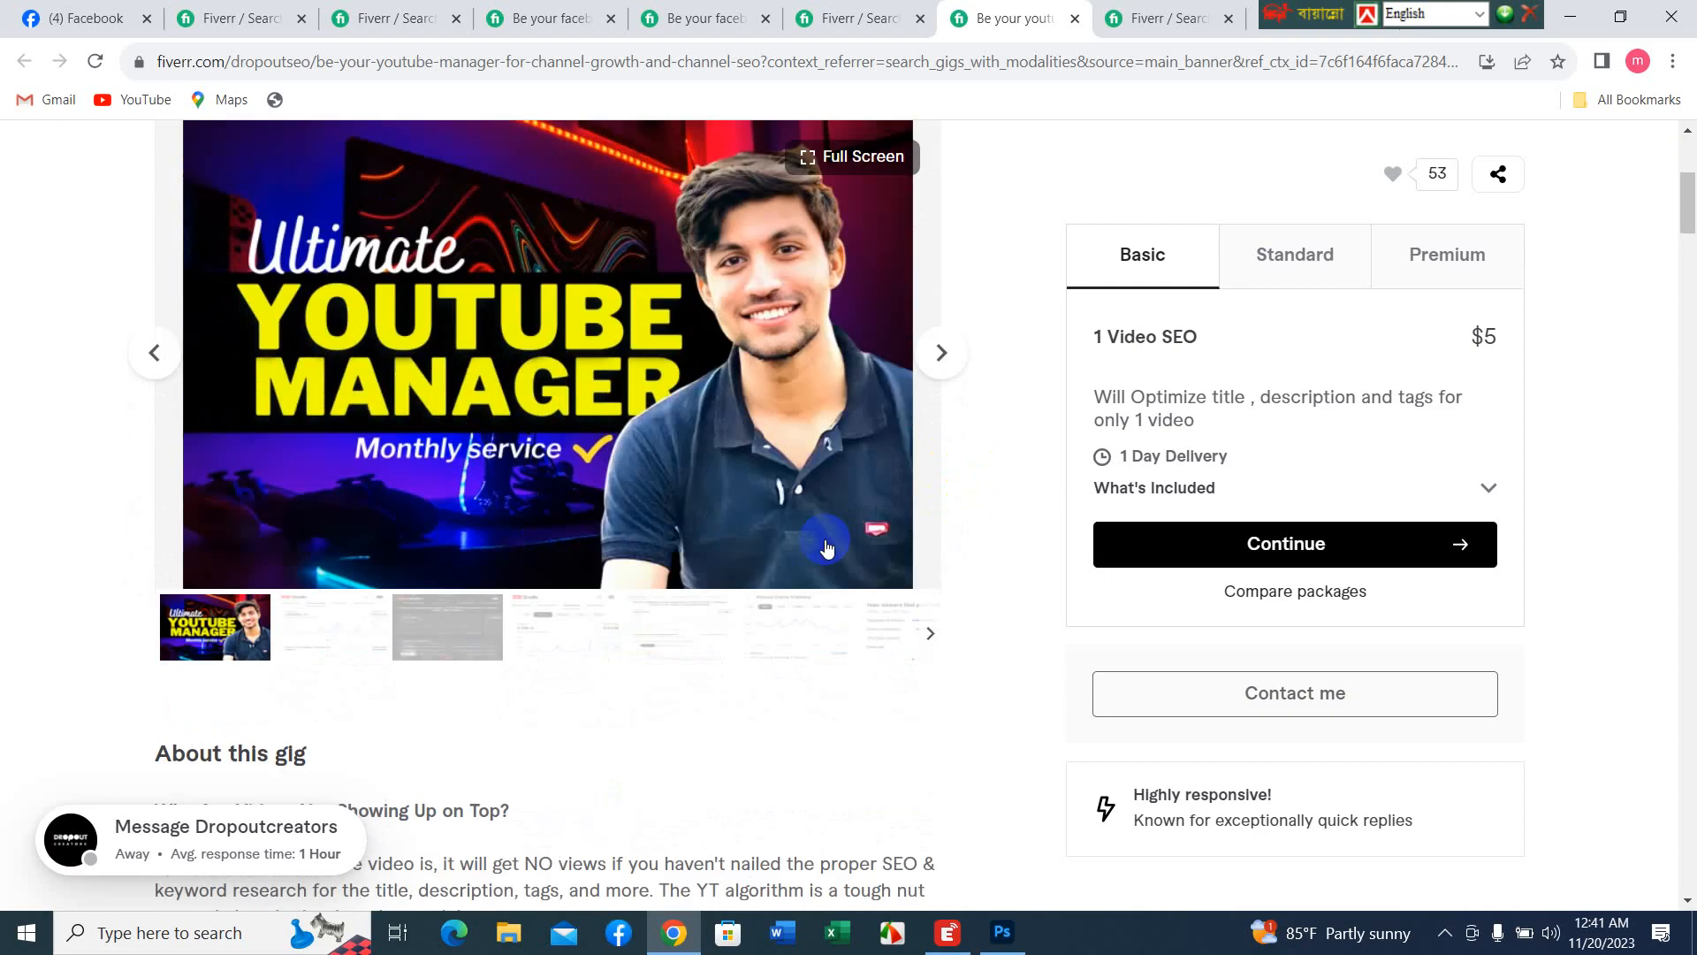
- View the other images in the youtube manager gig's gallery one after another
{"action": "left_click", "coordinate": [325, 622]}
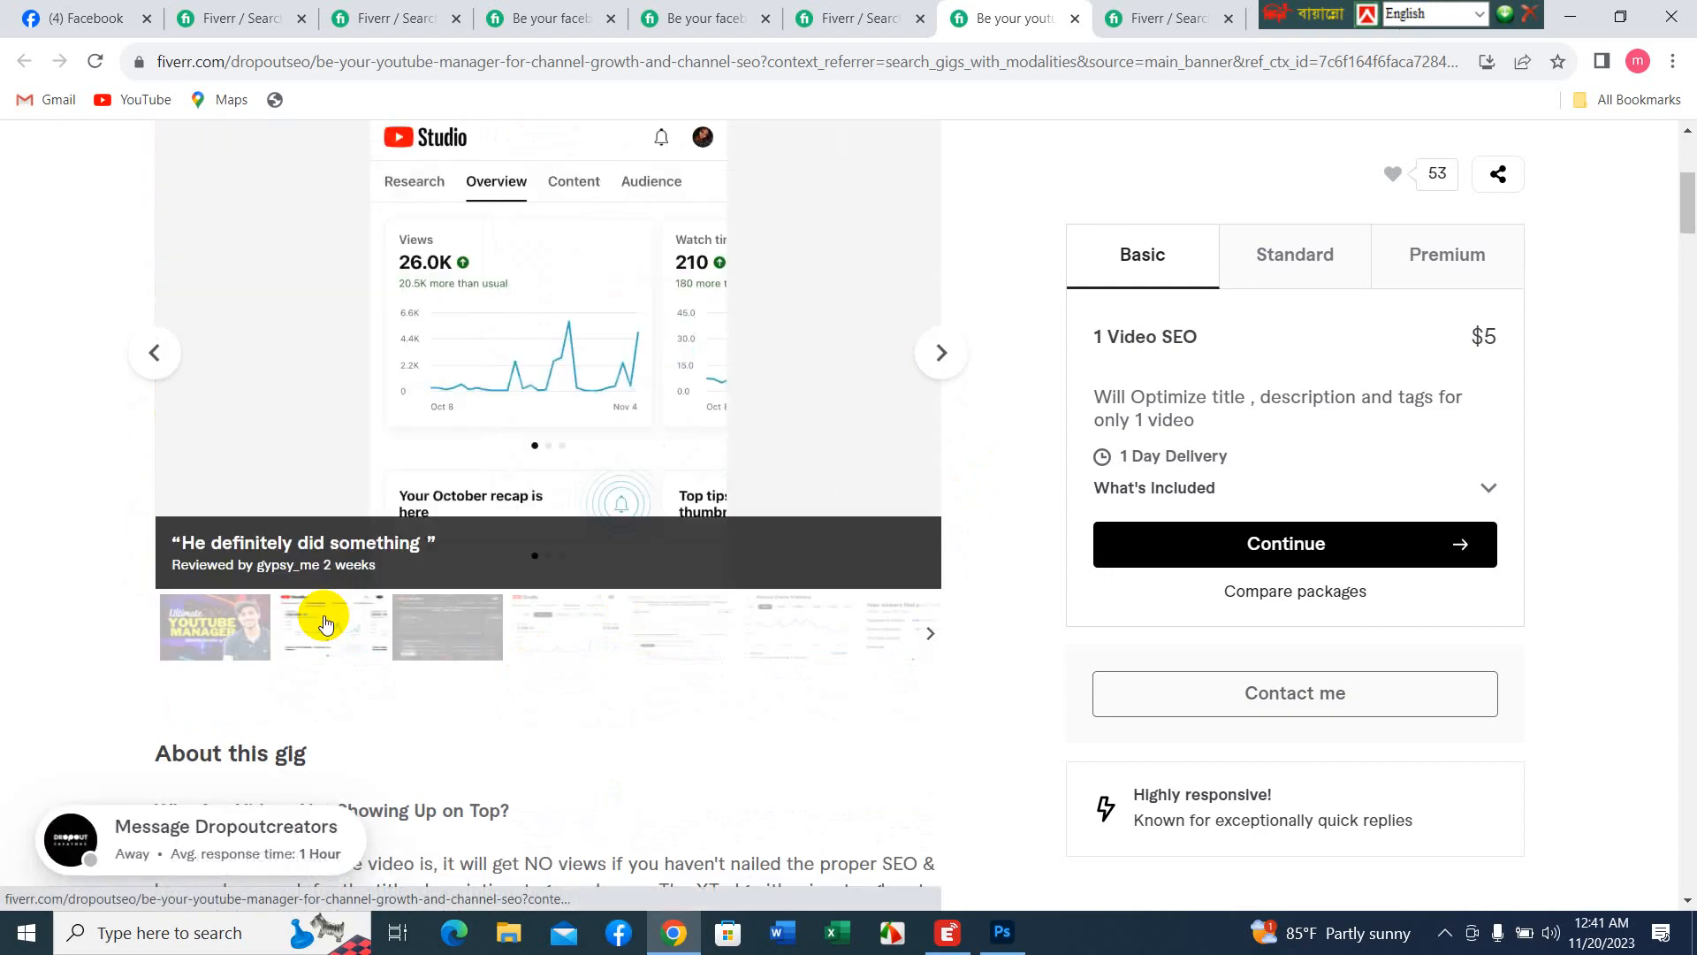
{"action": "left_click", "coordinate": [434, 624]}
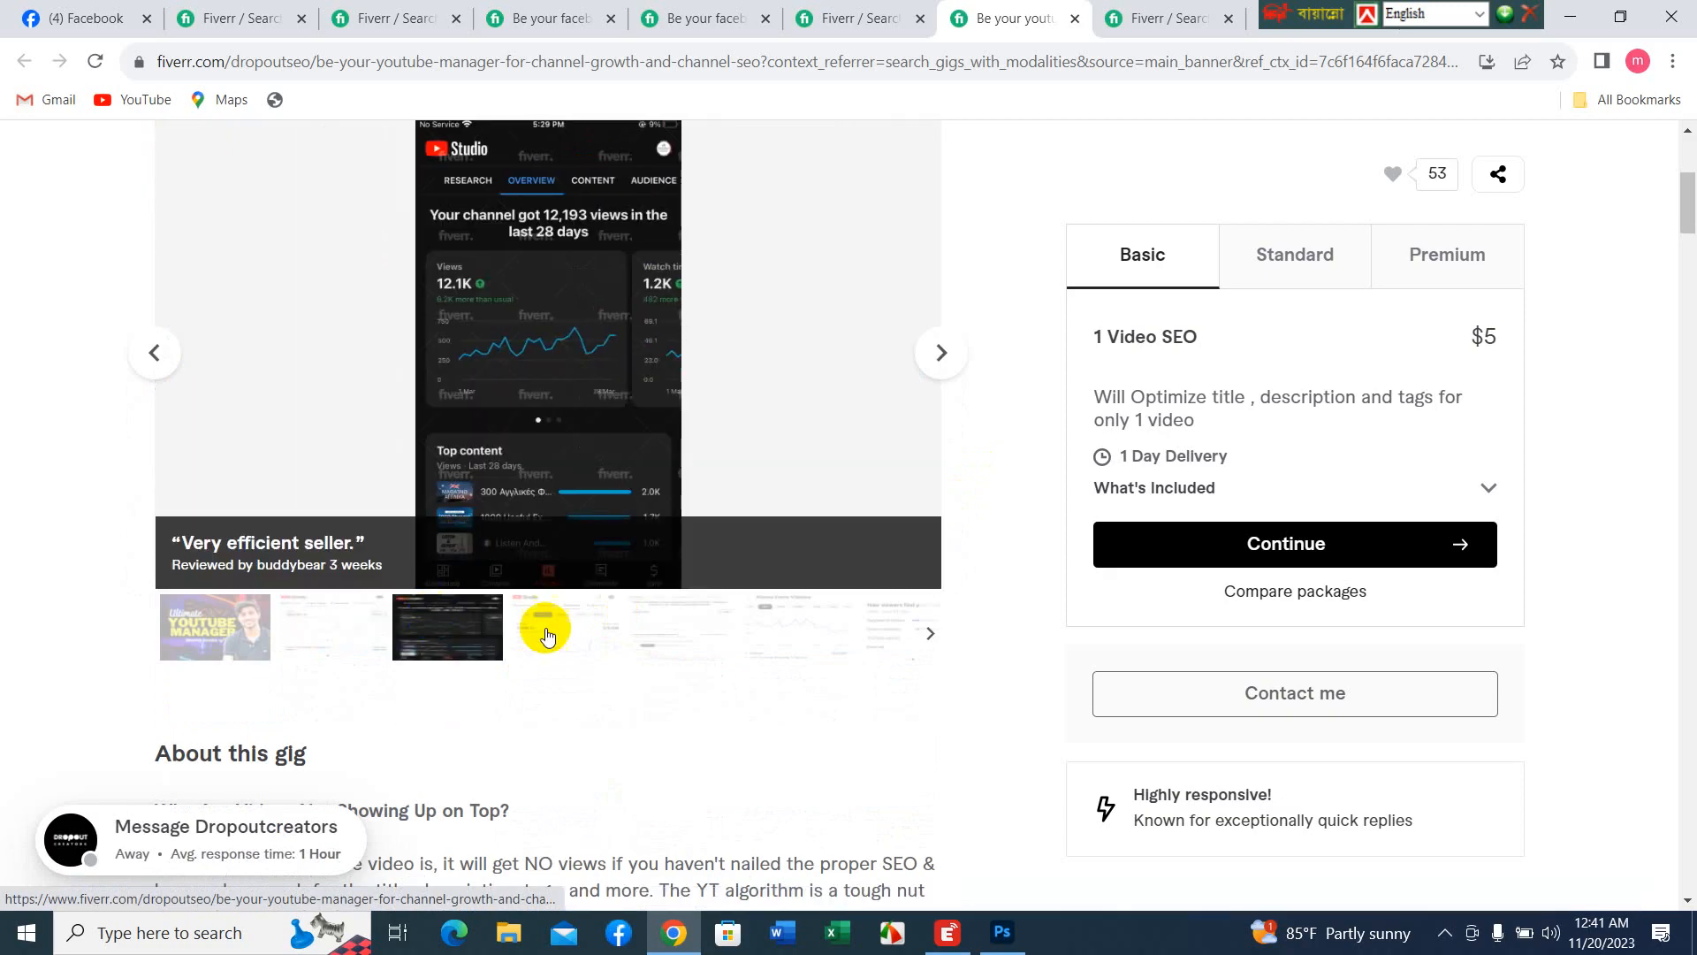
{"action": "left_click", "coordinate": [549, 629]}
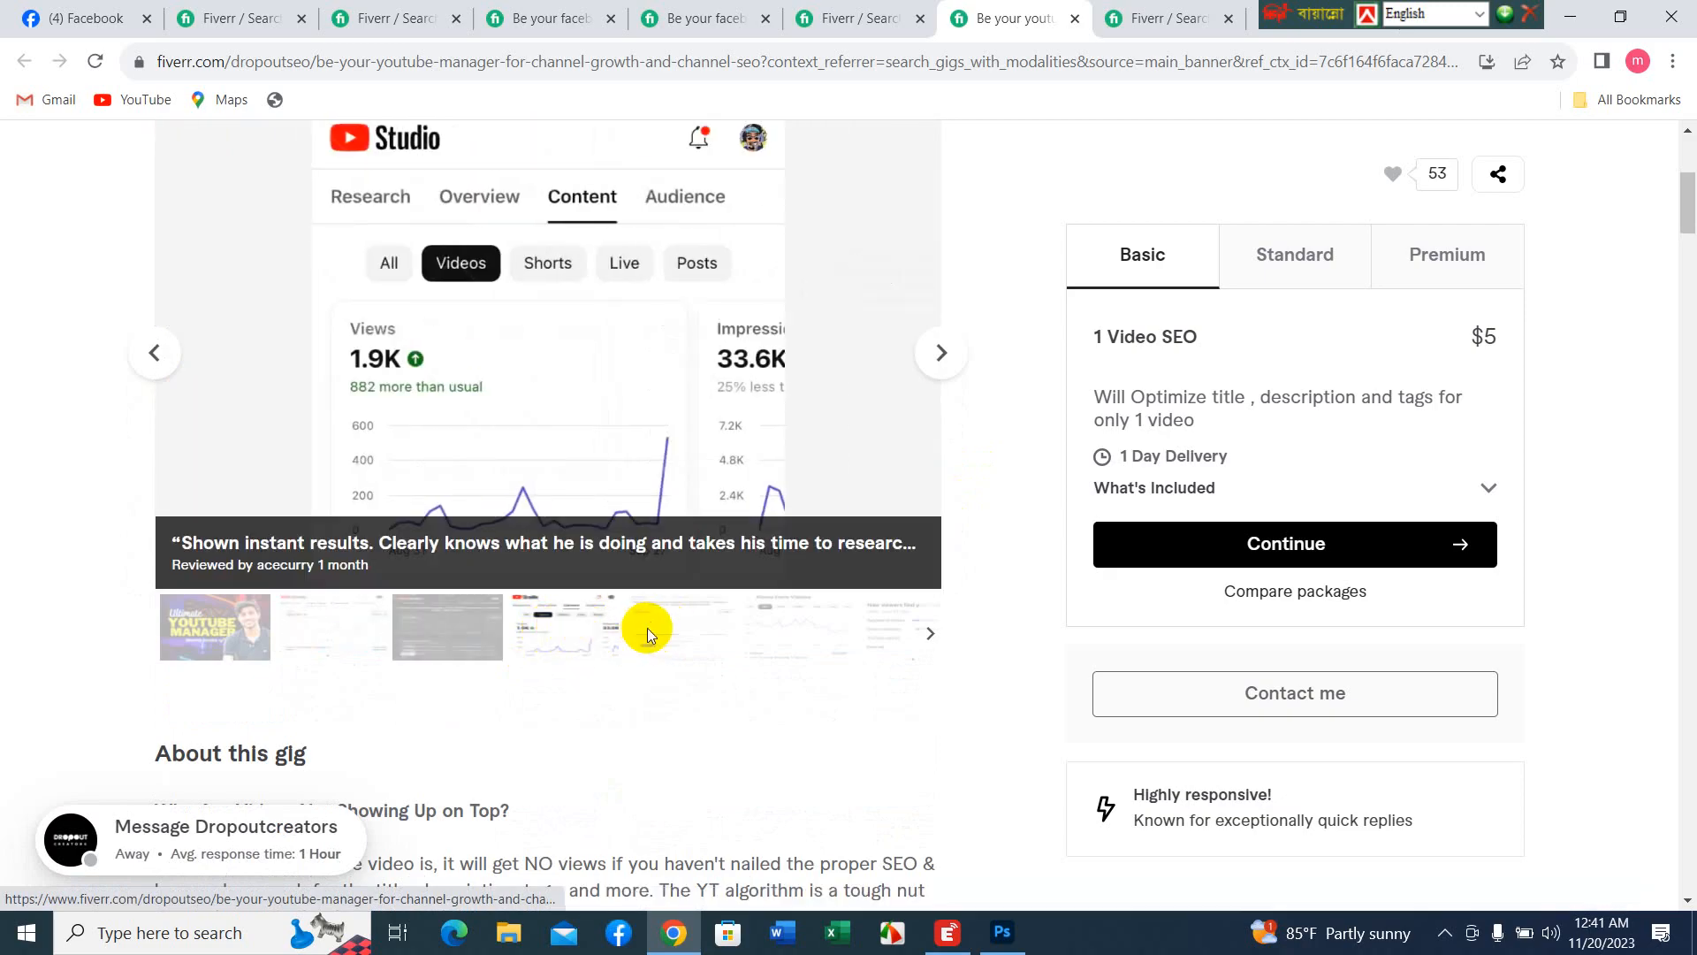
{"action": "left_click", "coordinate": [645, 629]}
{"action": "left_click", "coordinate": [785, 635]}
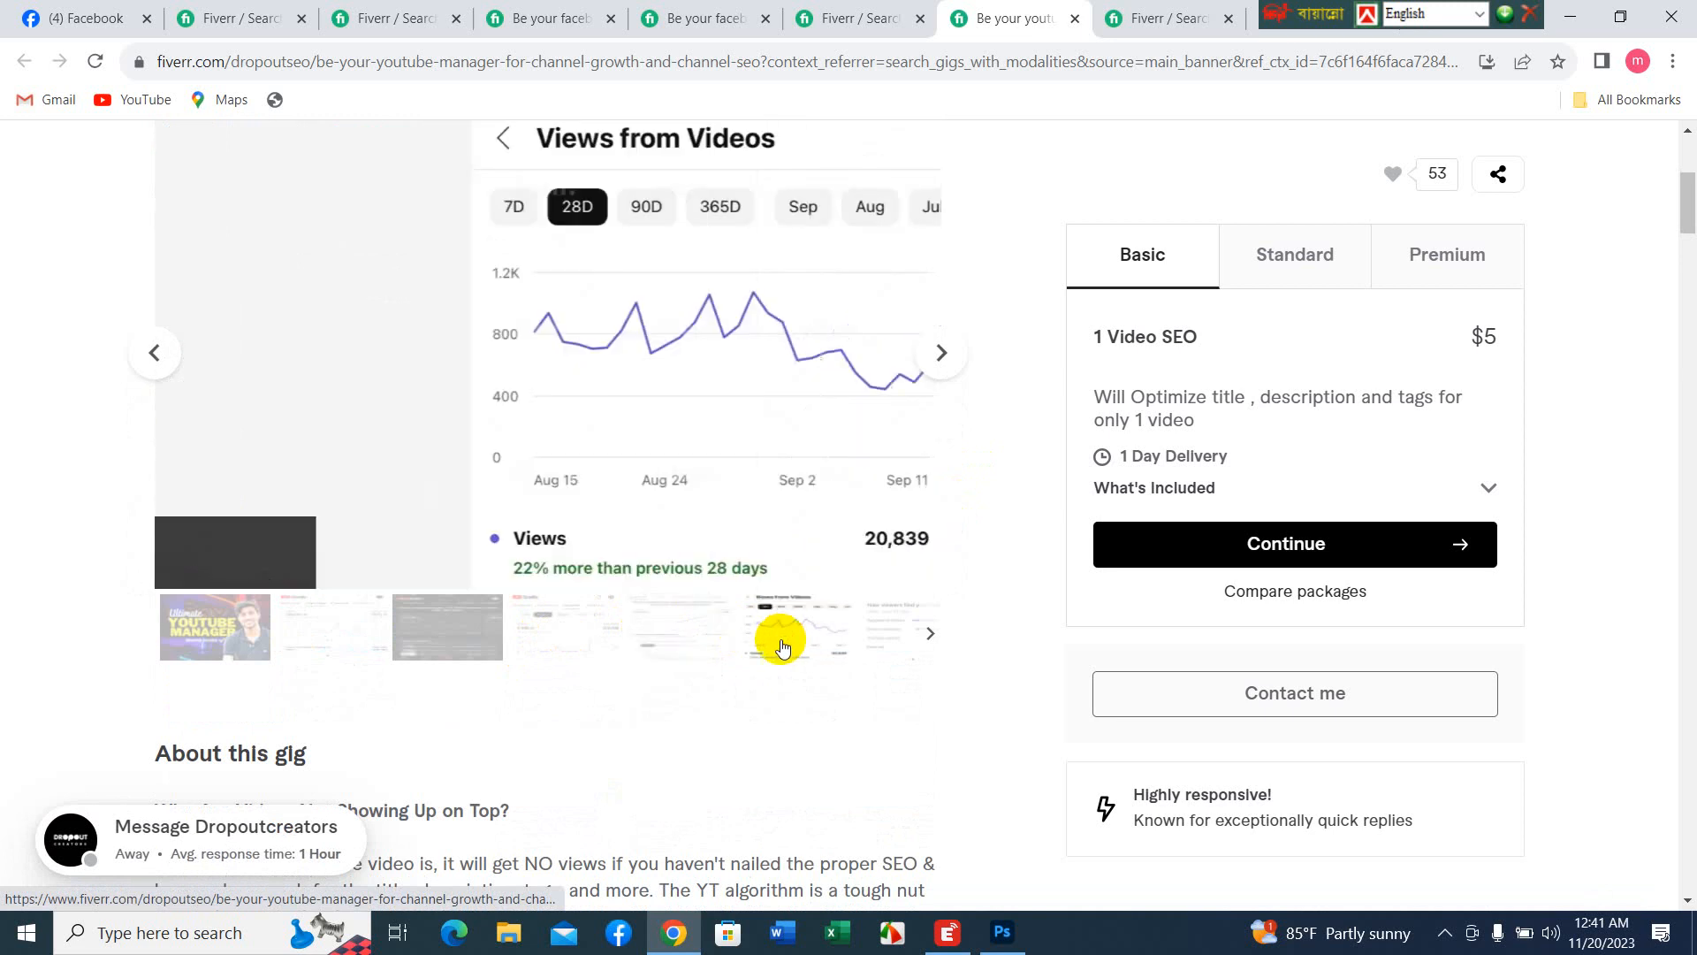
{"action": "left_click", "coordinate": [912, 646]}
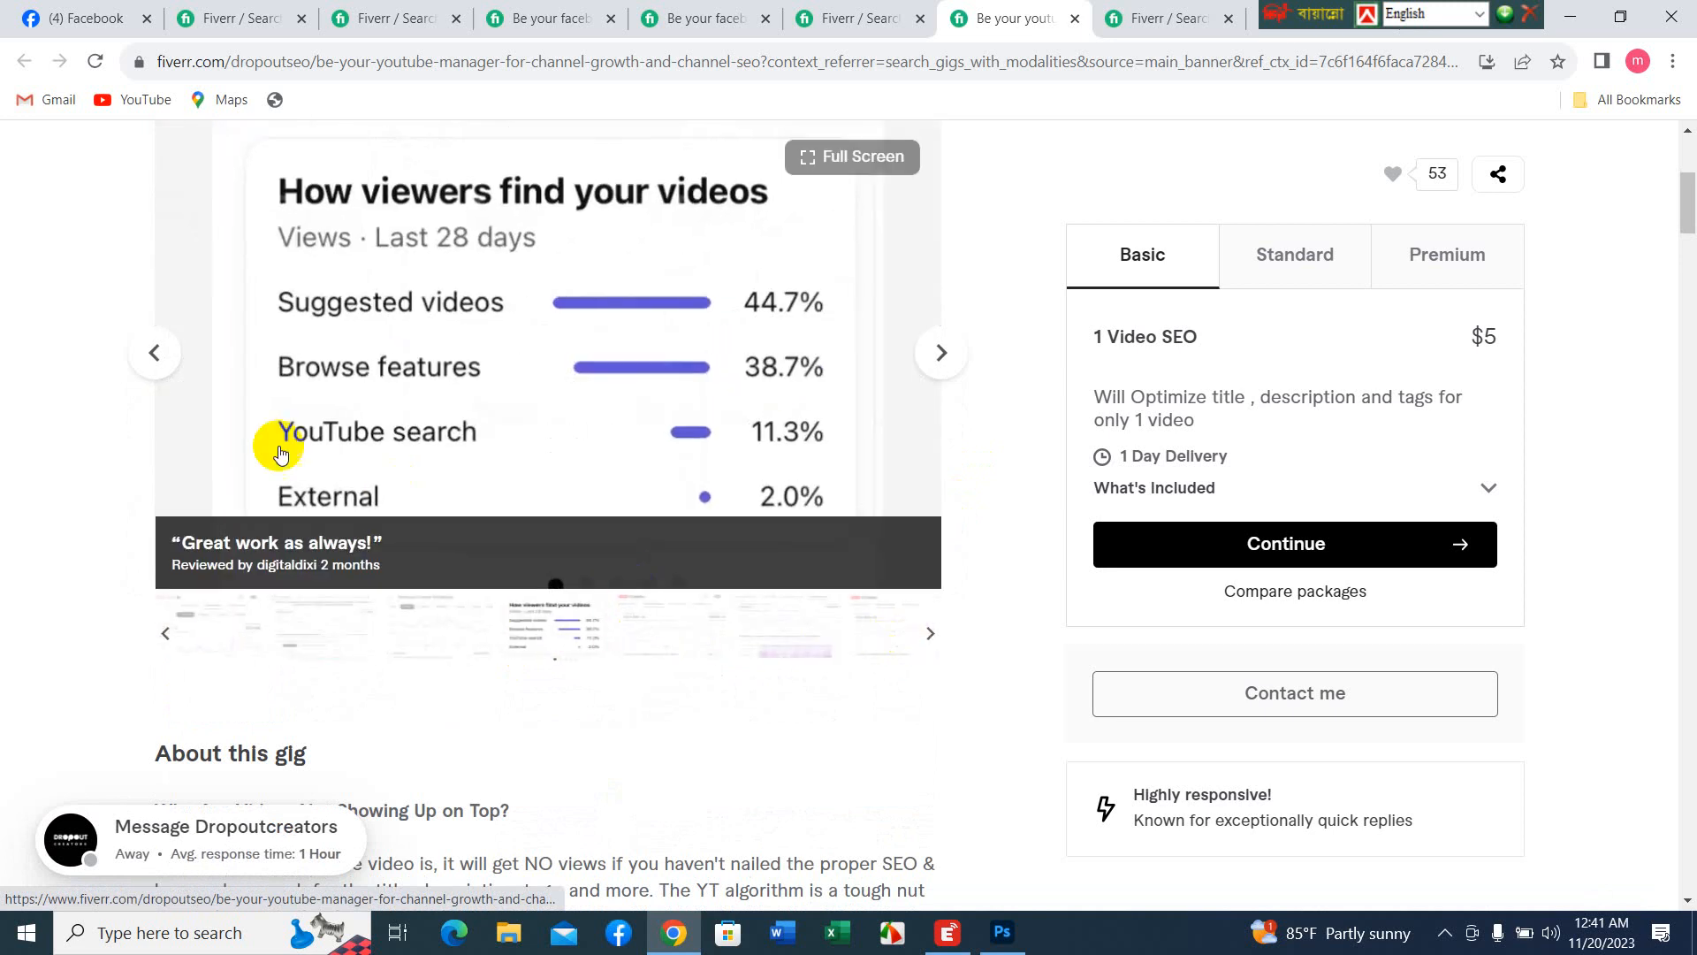
- Return to the youtube manager gig's cover image and view the gallery's other images again up to the fifth one
{"action": "left_click", "coordinate": [175, 642]}
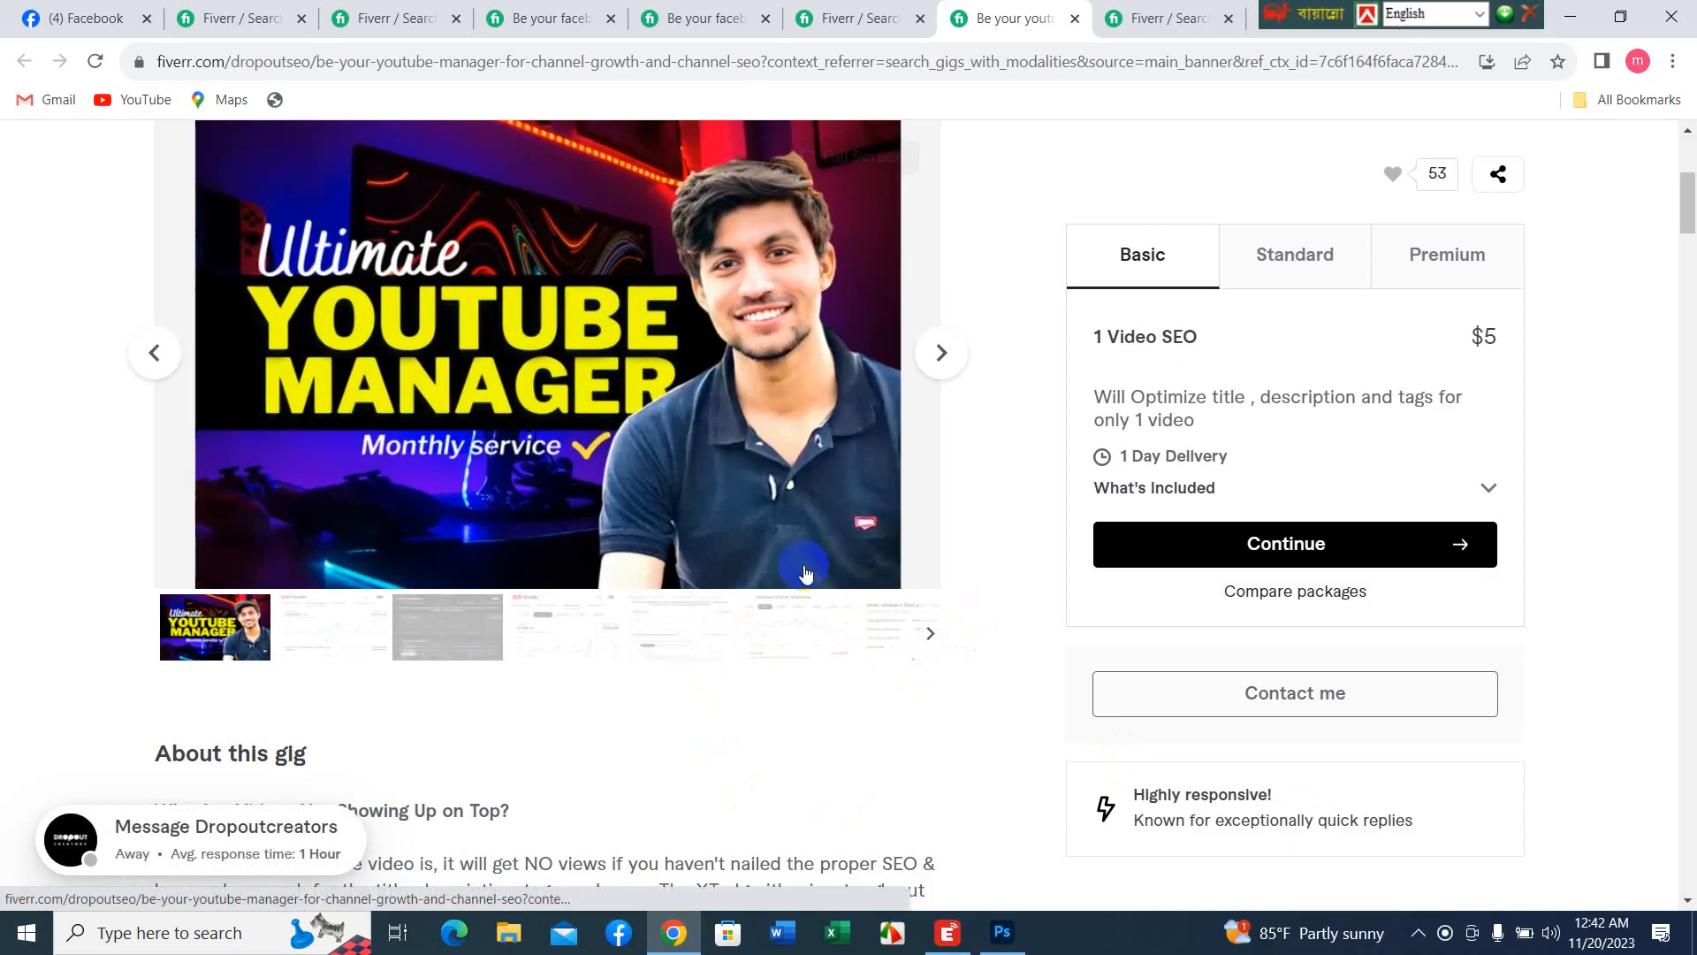
{"action": "scroll", "coordinate": [836, 610], "scroll_direction": "up", "scroll_amount": 1}
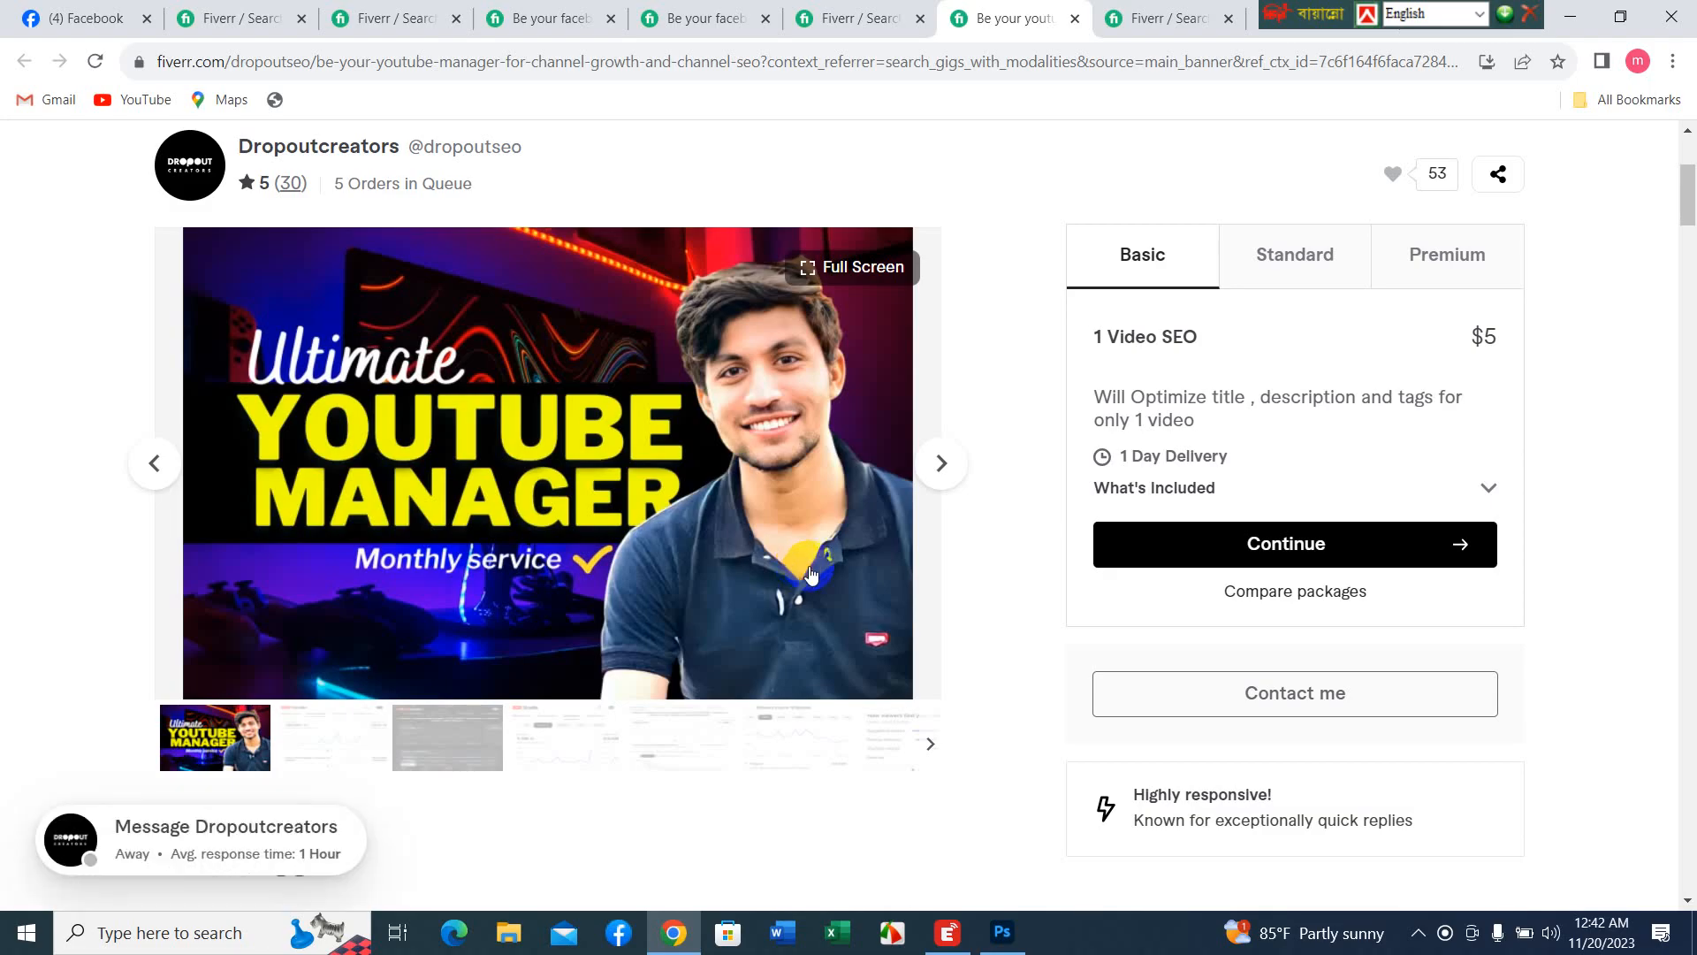
{"action": "left_click", "coordinate": [320, 753]}
{"action": "left_click", "coordinate": [442, 759]}
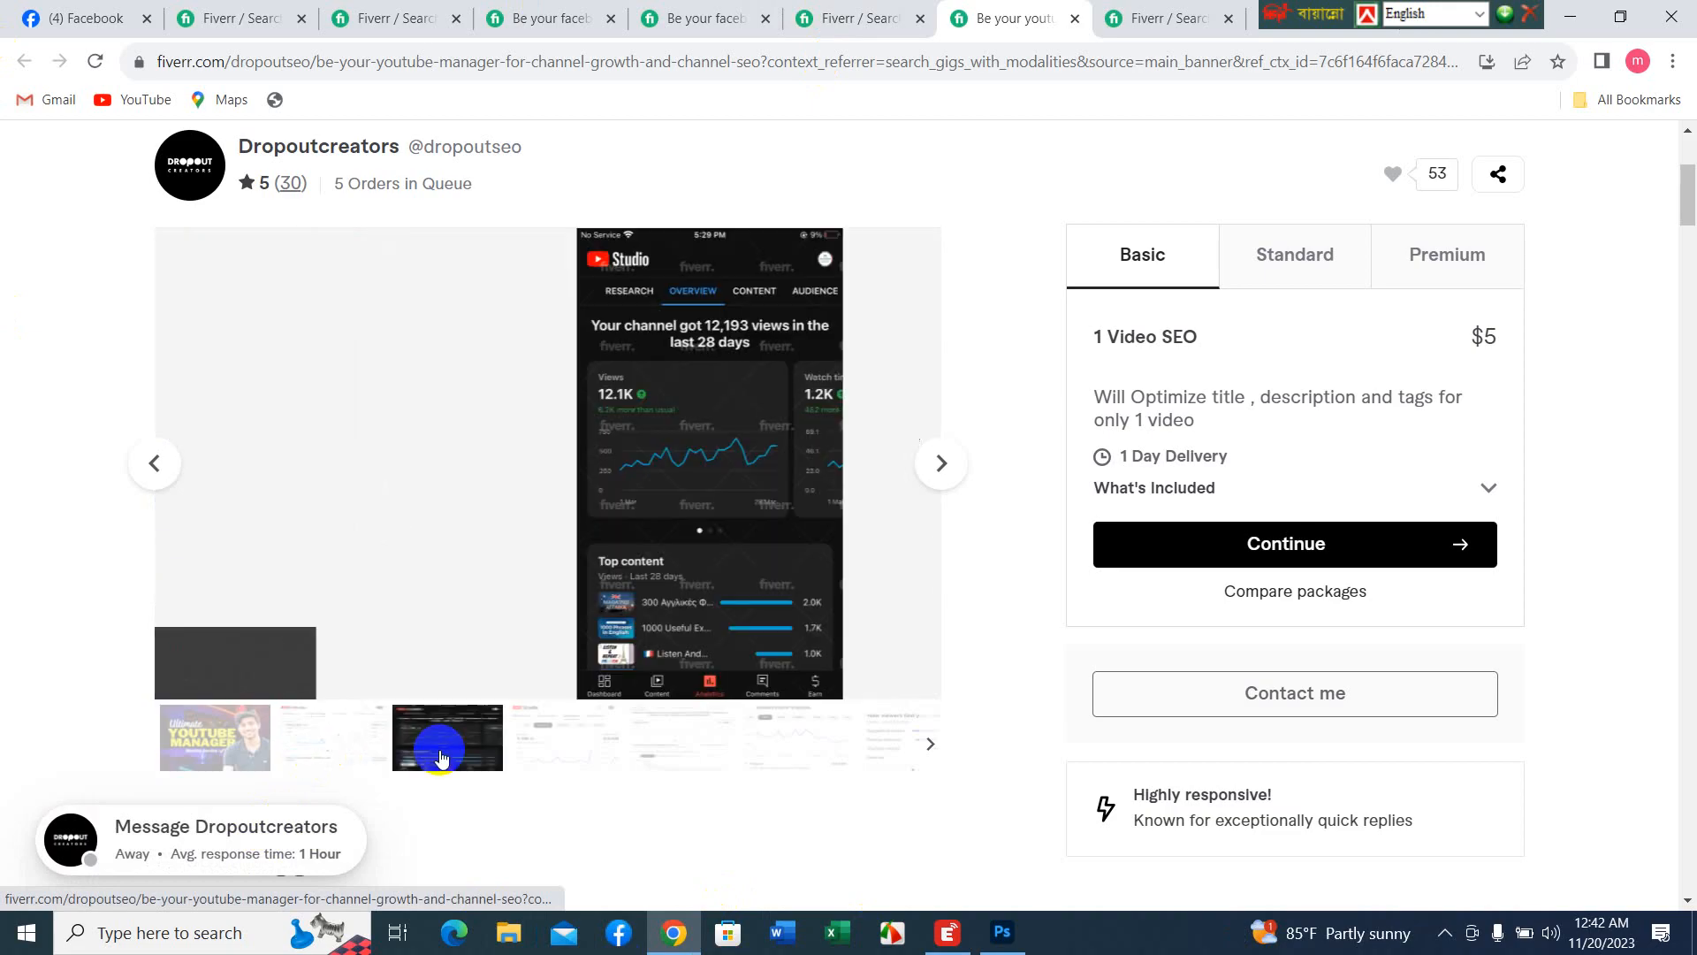
{"action": "left_click", "coordinate": [576, 759]}
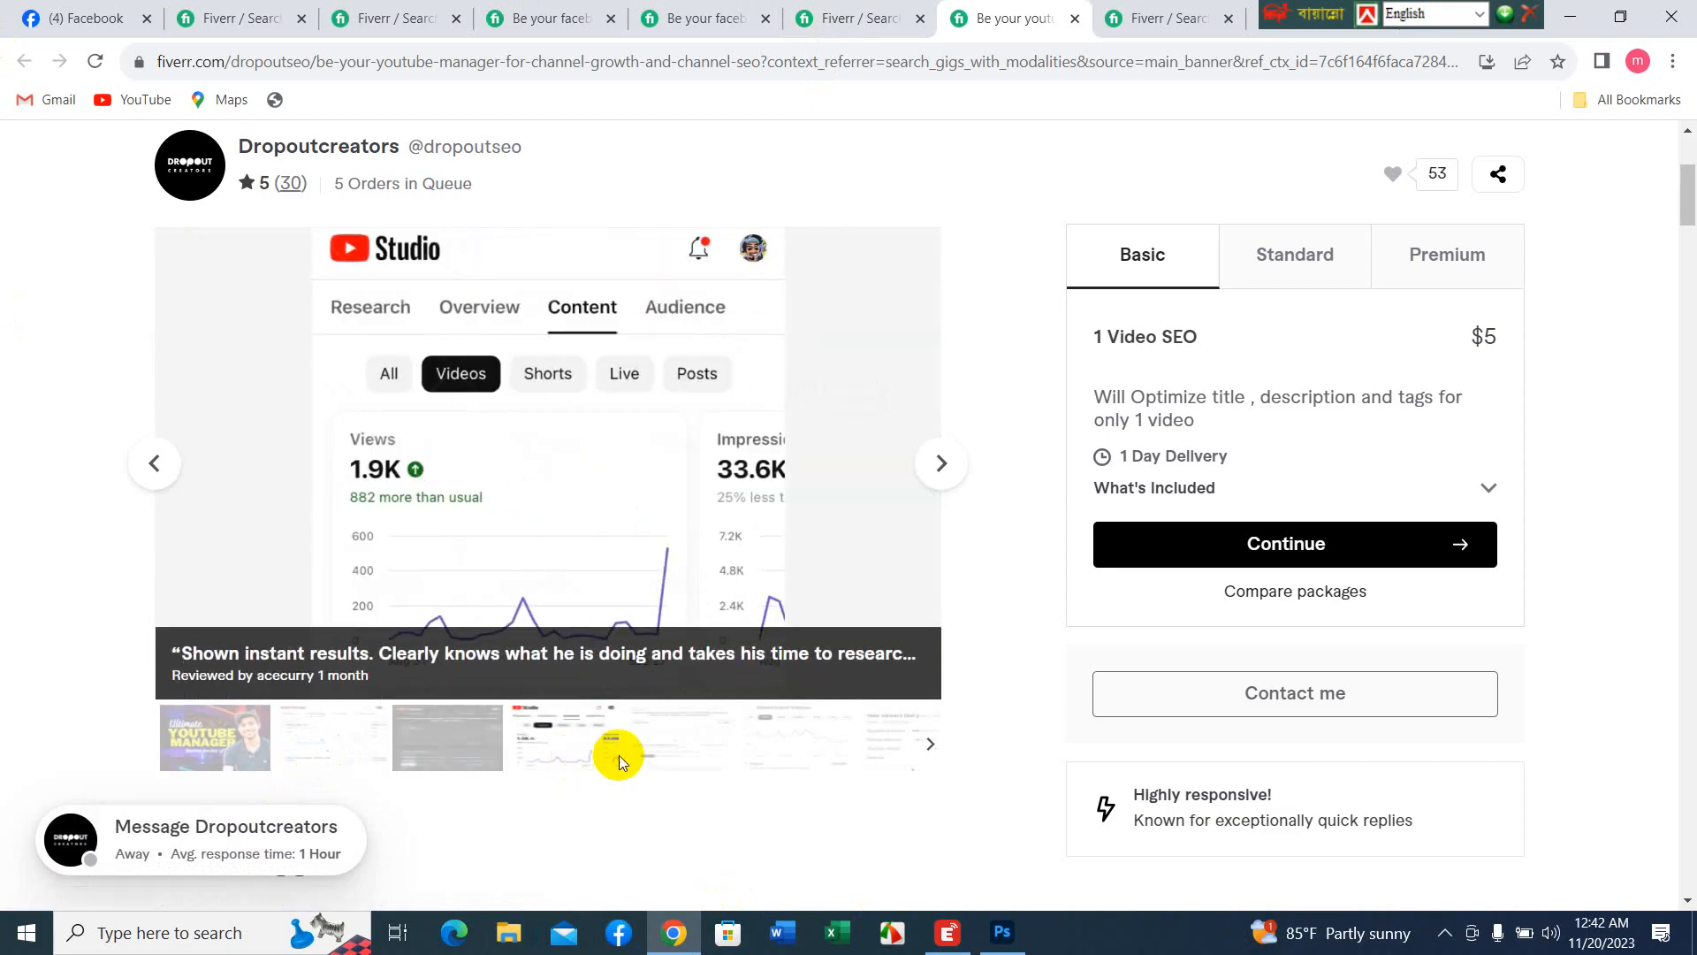
{"action": "left_click", "coordinate": [663, 739]}
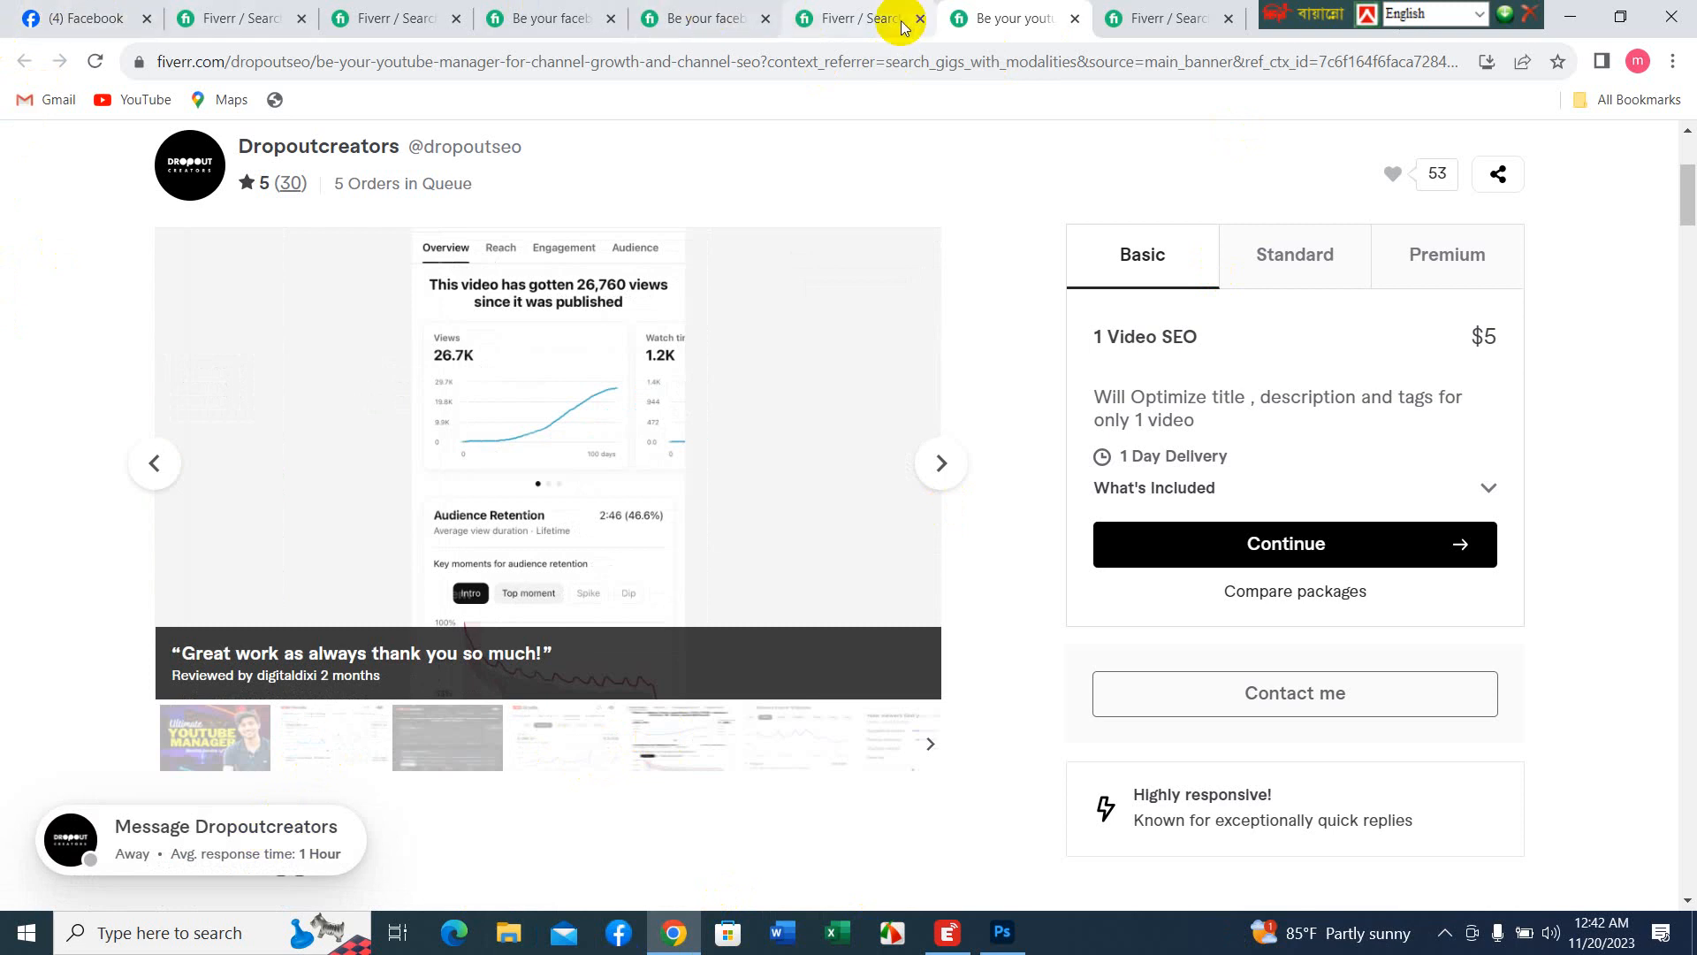
- From the youtube seo results, open the gig "I will video embed your youtube on seo web 2 0 backlinks", and go back to the results
{"action": "left_click", "coordinate": [852, 19]}
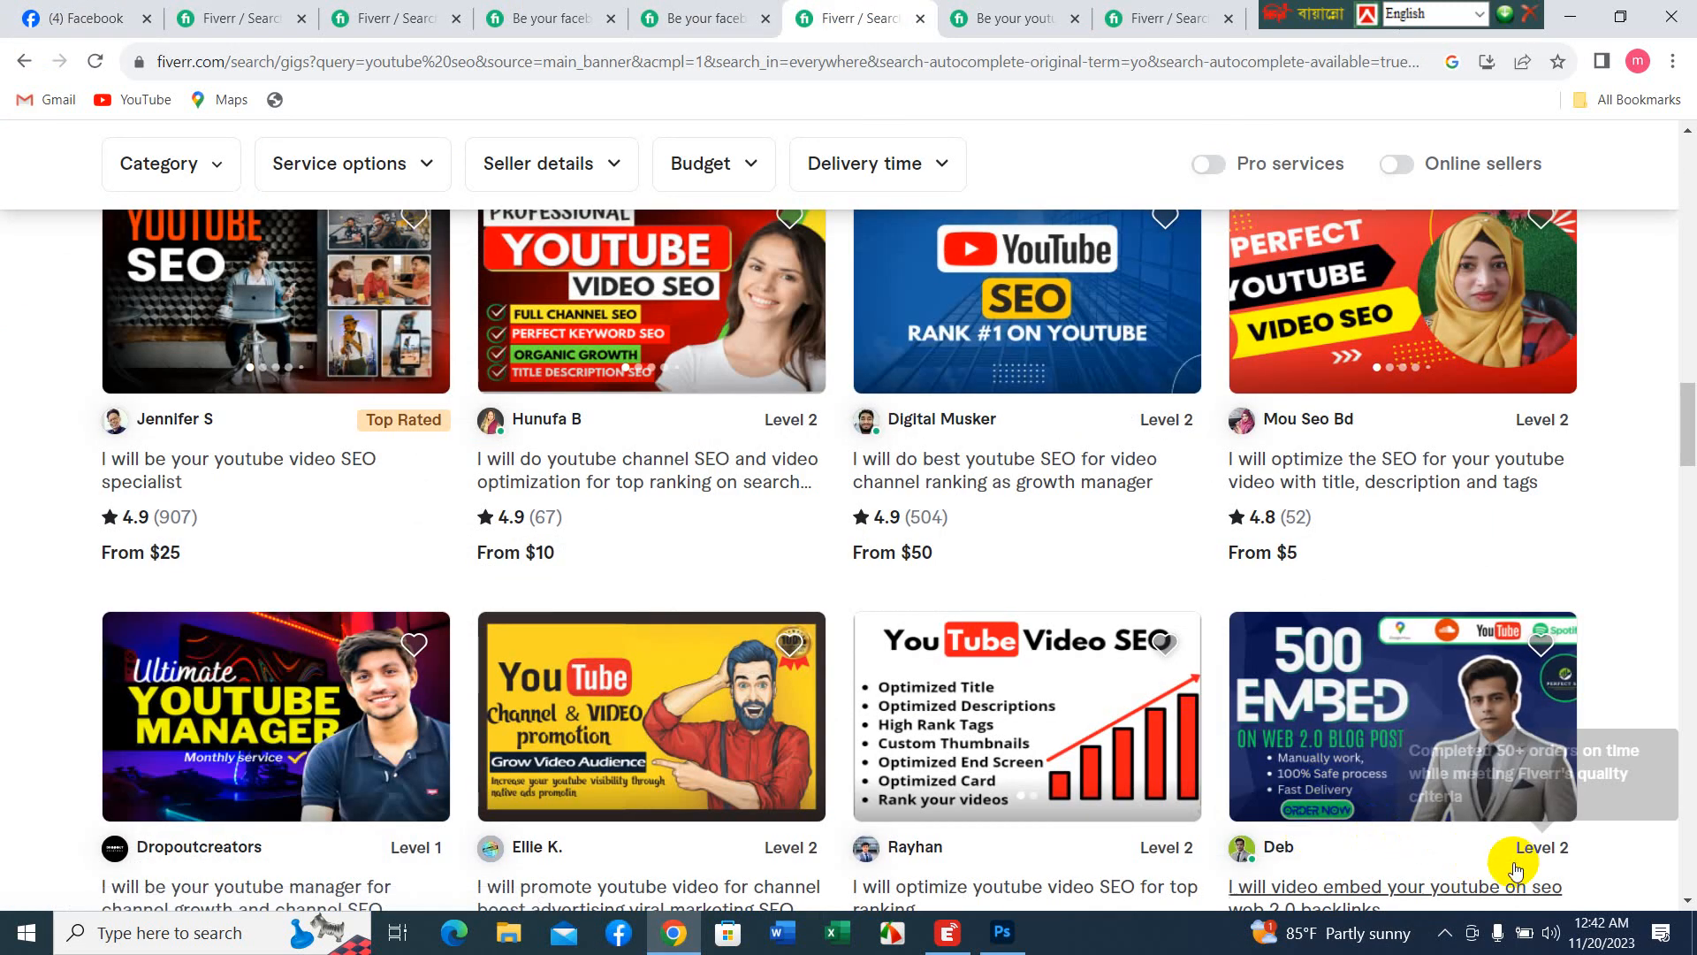
{"action": "left_click", "coordinate": [1436, 722]}
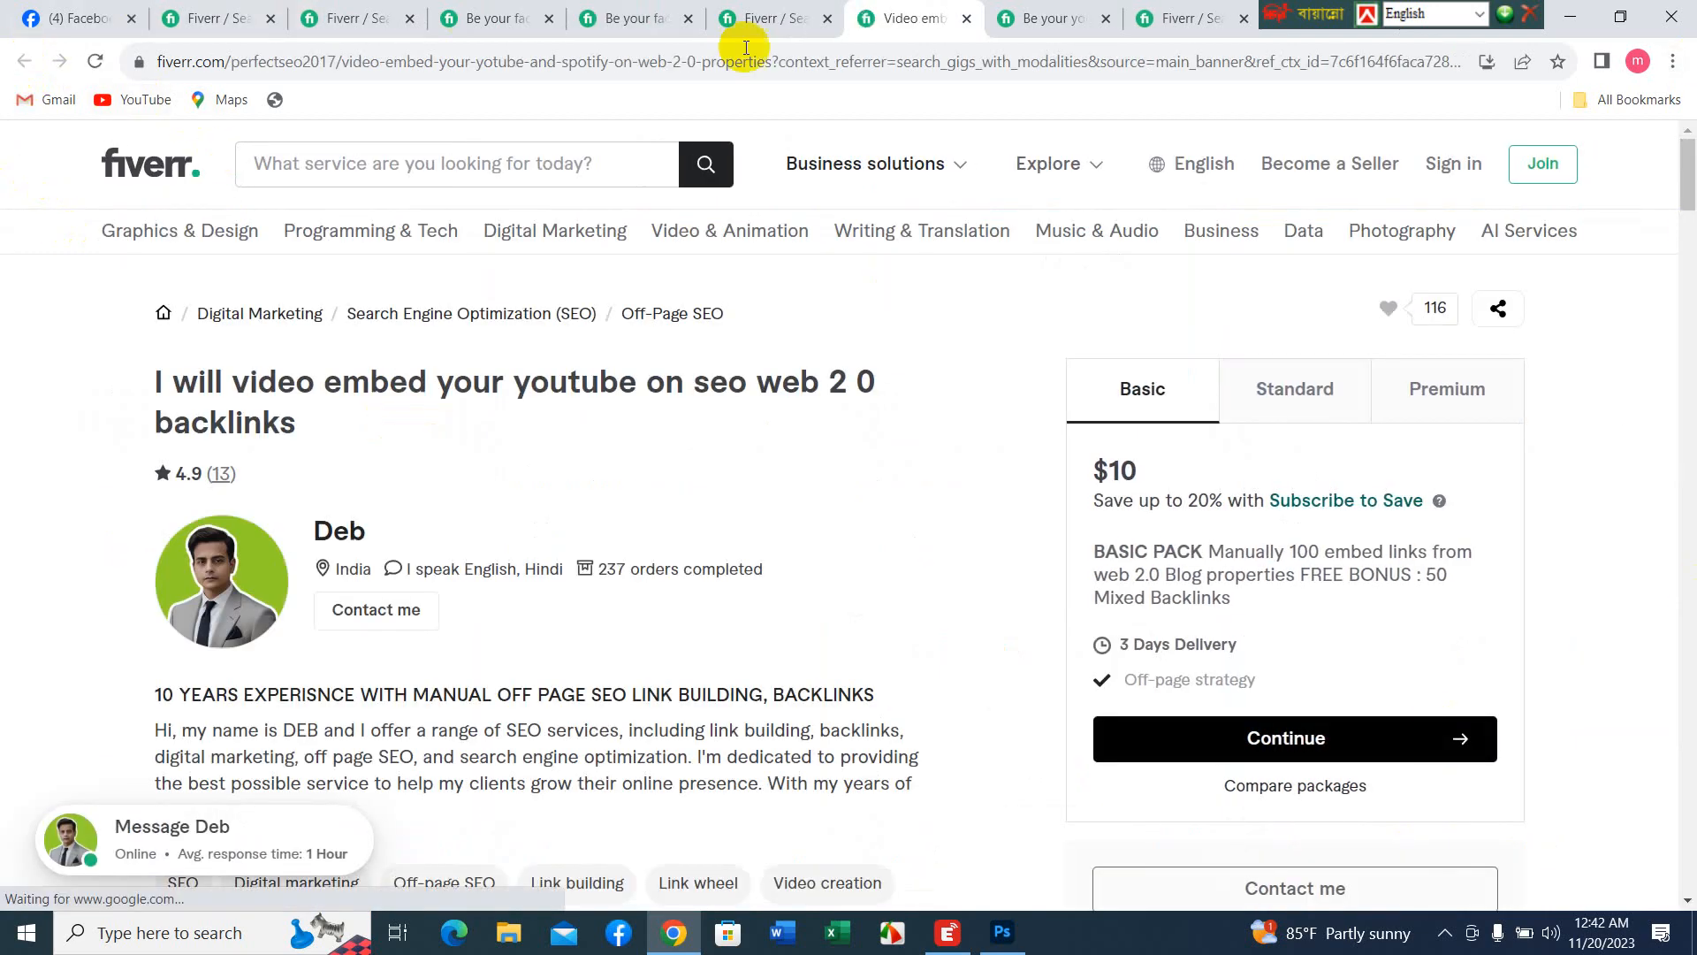
{"action": "left_click", "coordinate": [776, 19]}
- Look through more gig thumbnails in the youtube seo results for cover design references
{"action": "scroll", "coordinate": [1393, 885], "scroll_direction": "up", "scroll_amount": 3}
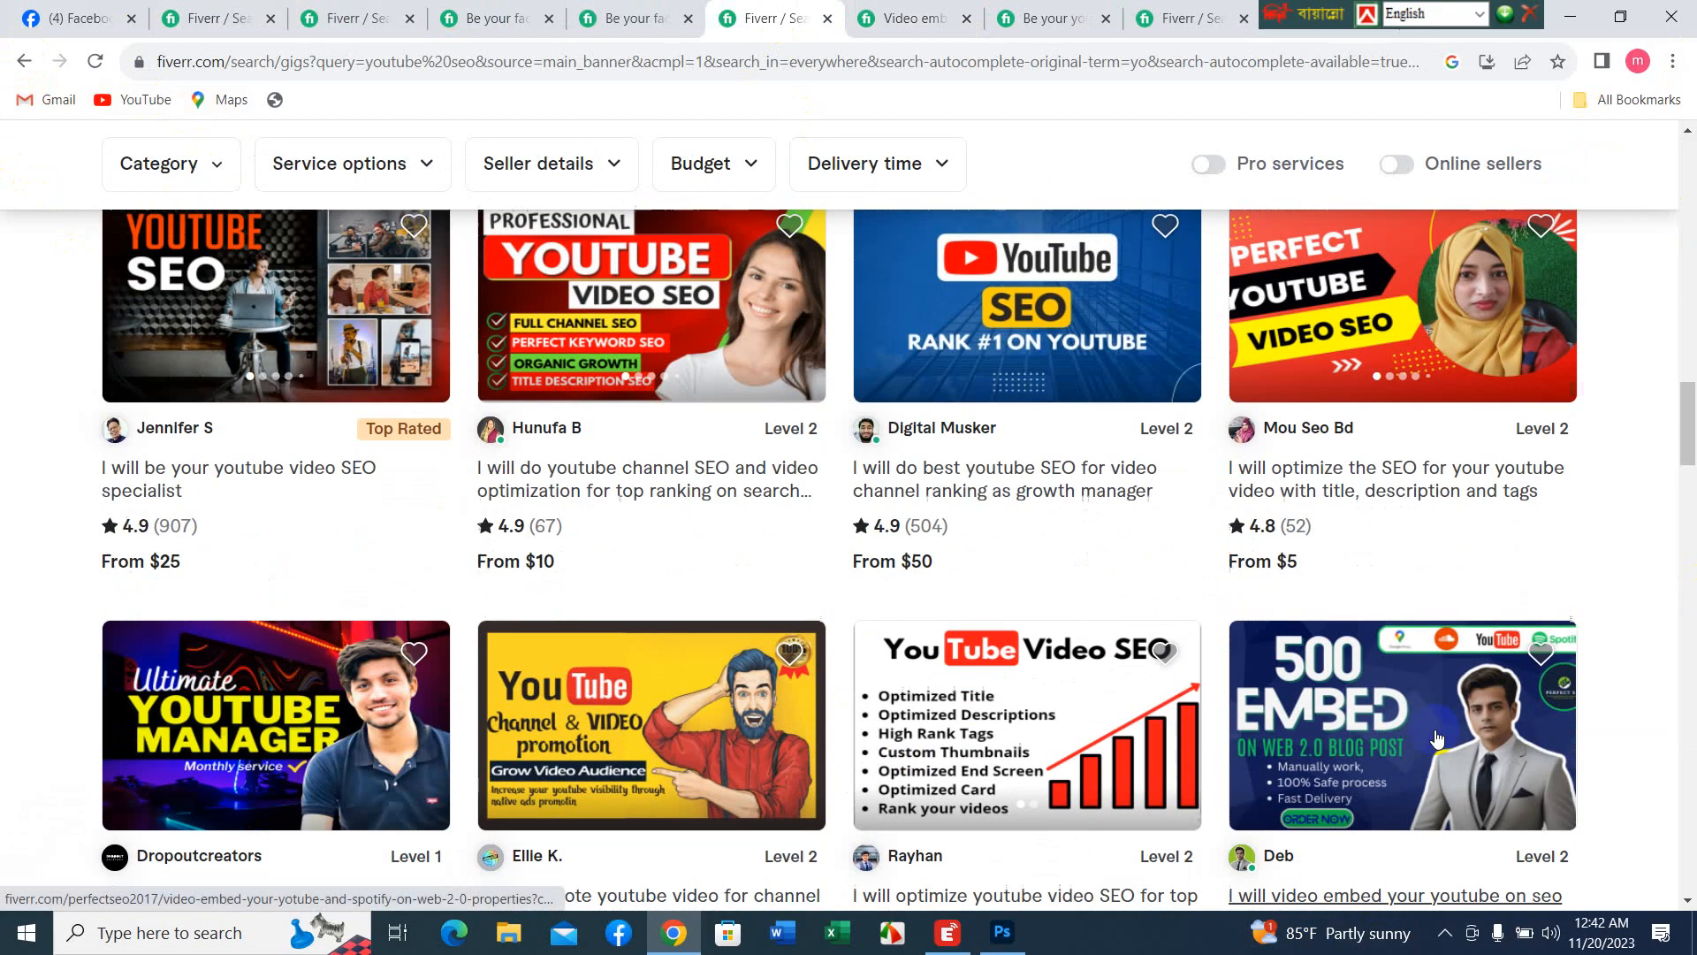
{"action": "scroll", "coordinate": [1434, 732], "scroll_direction": "down", "scroll_amount": 4}
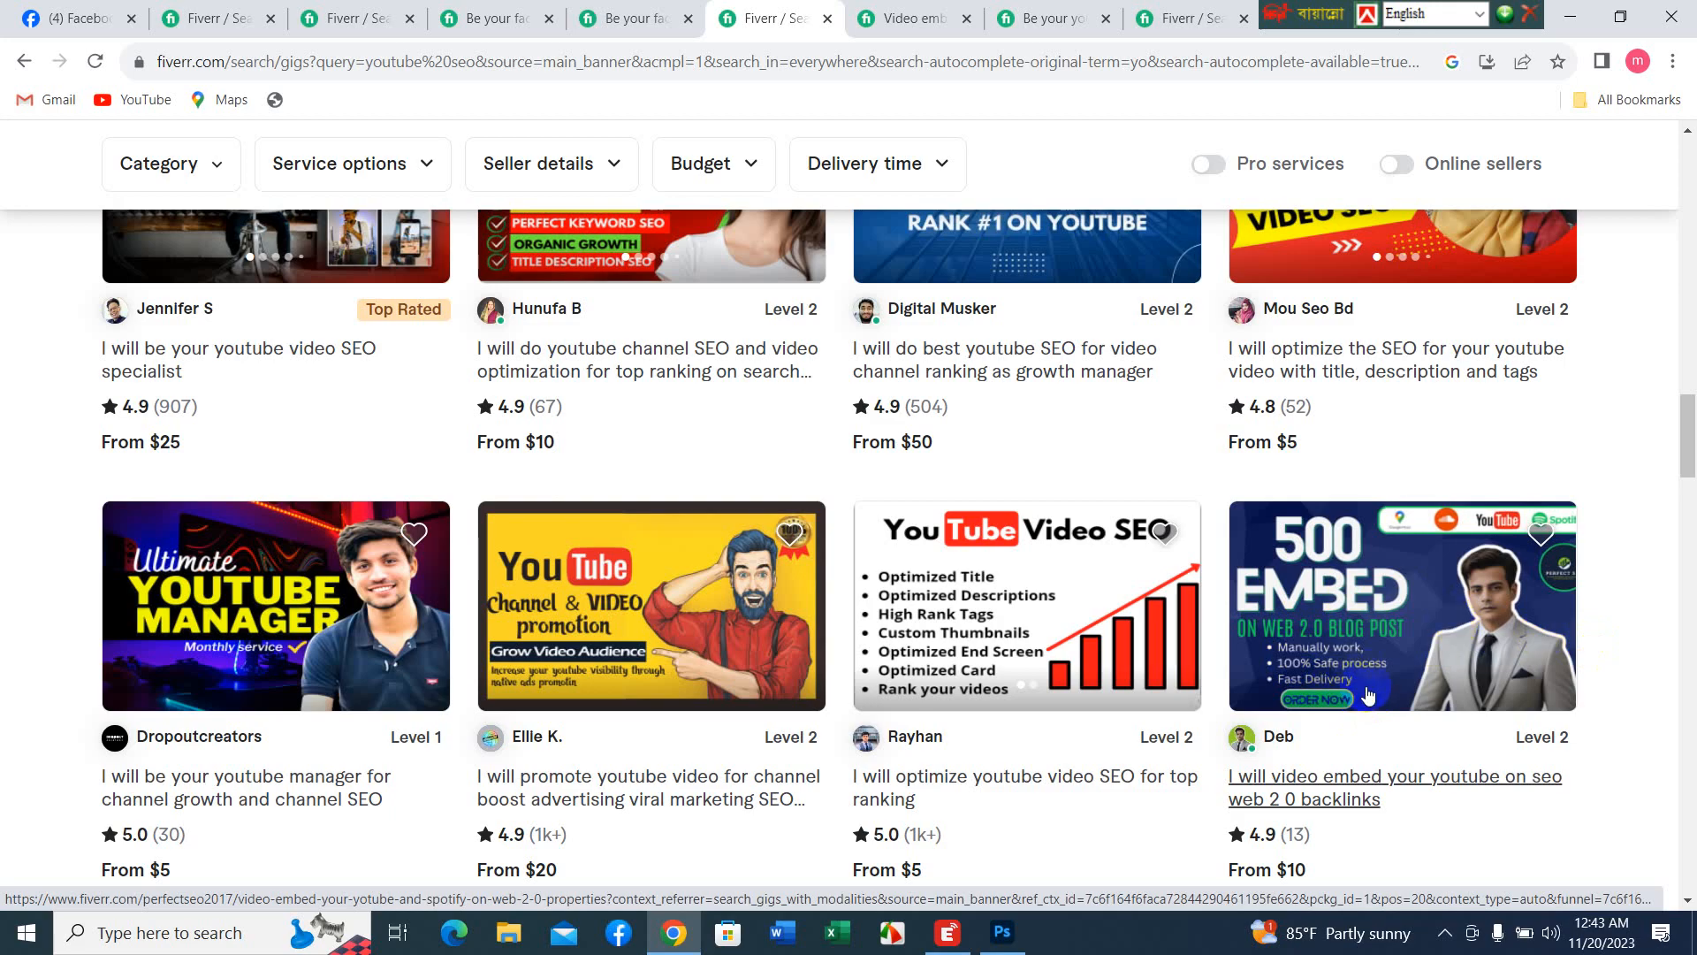
{"action": "scroll", "coordinate": [1396, 698], "scroll_direction": "down", "scroll_amount": 1}
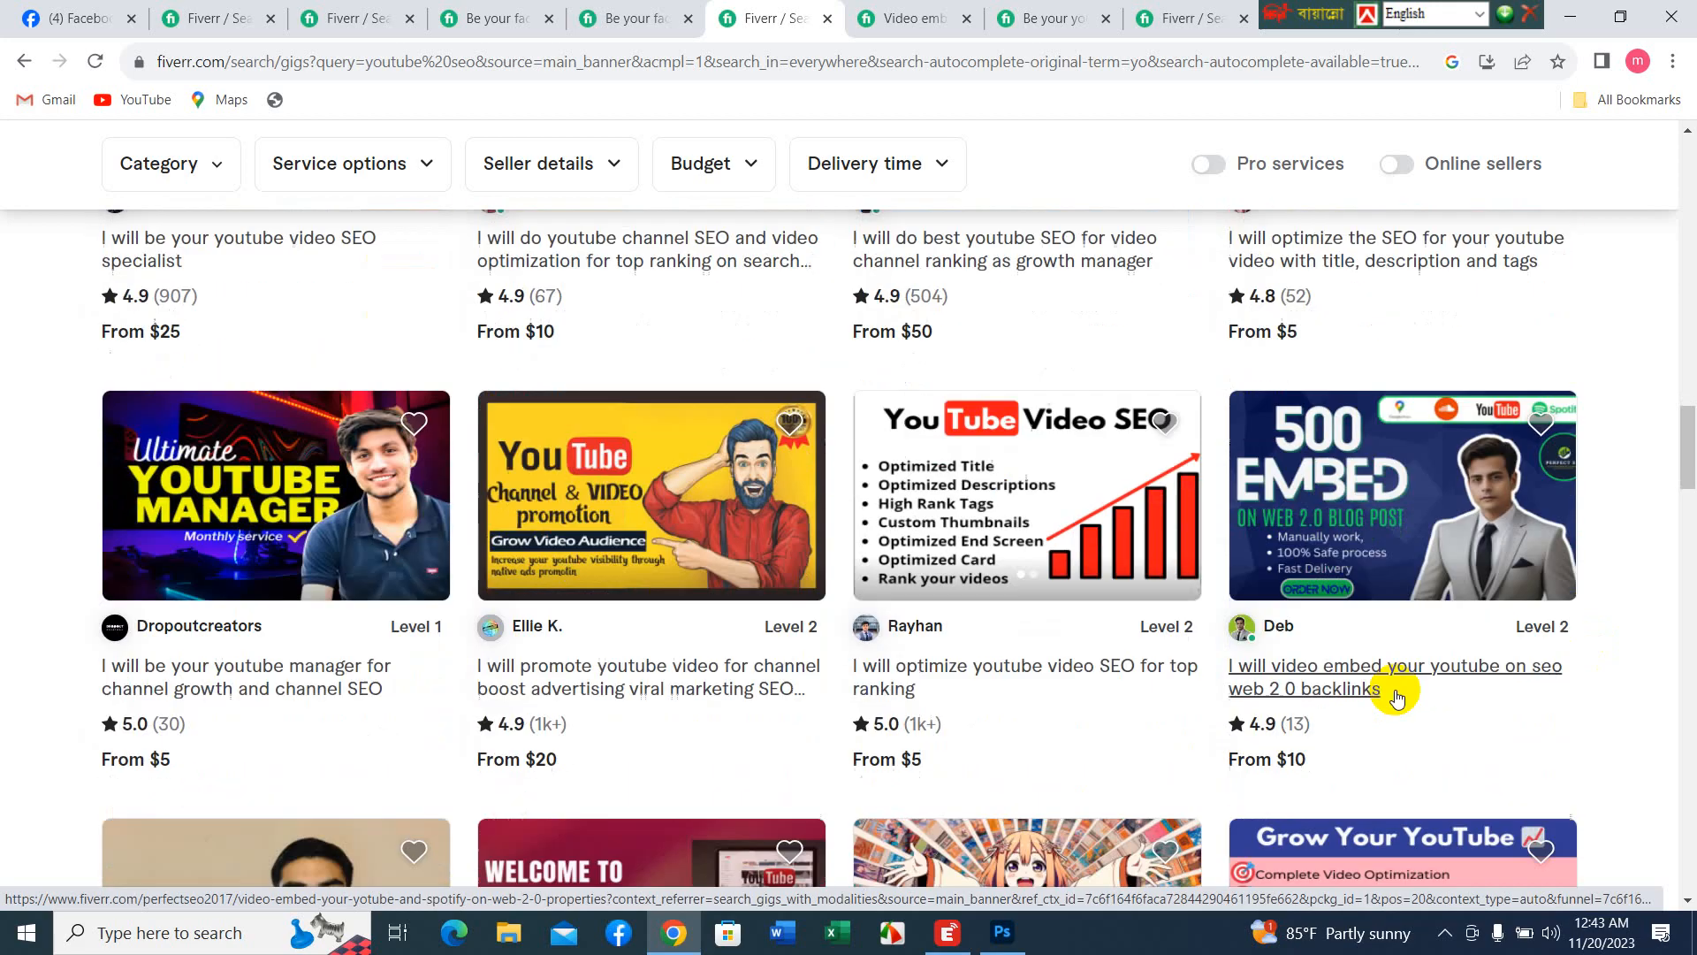
{"action": "scroll", "coordinate": [1397, 699], "scroll_direction": "down", "scroll_amount": 3}
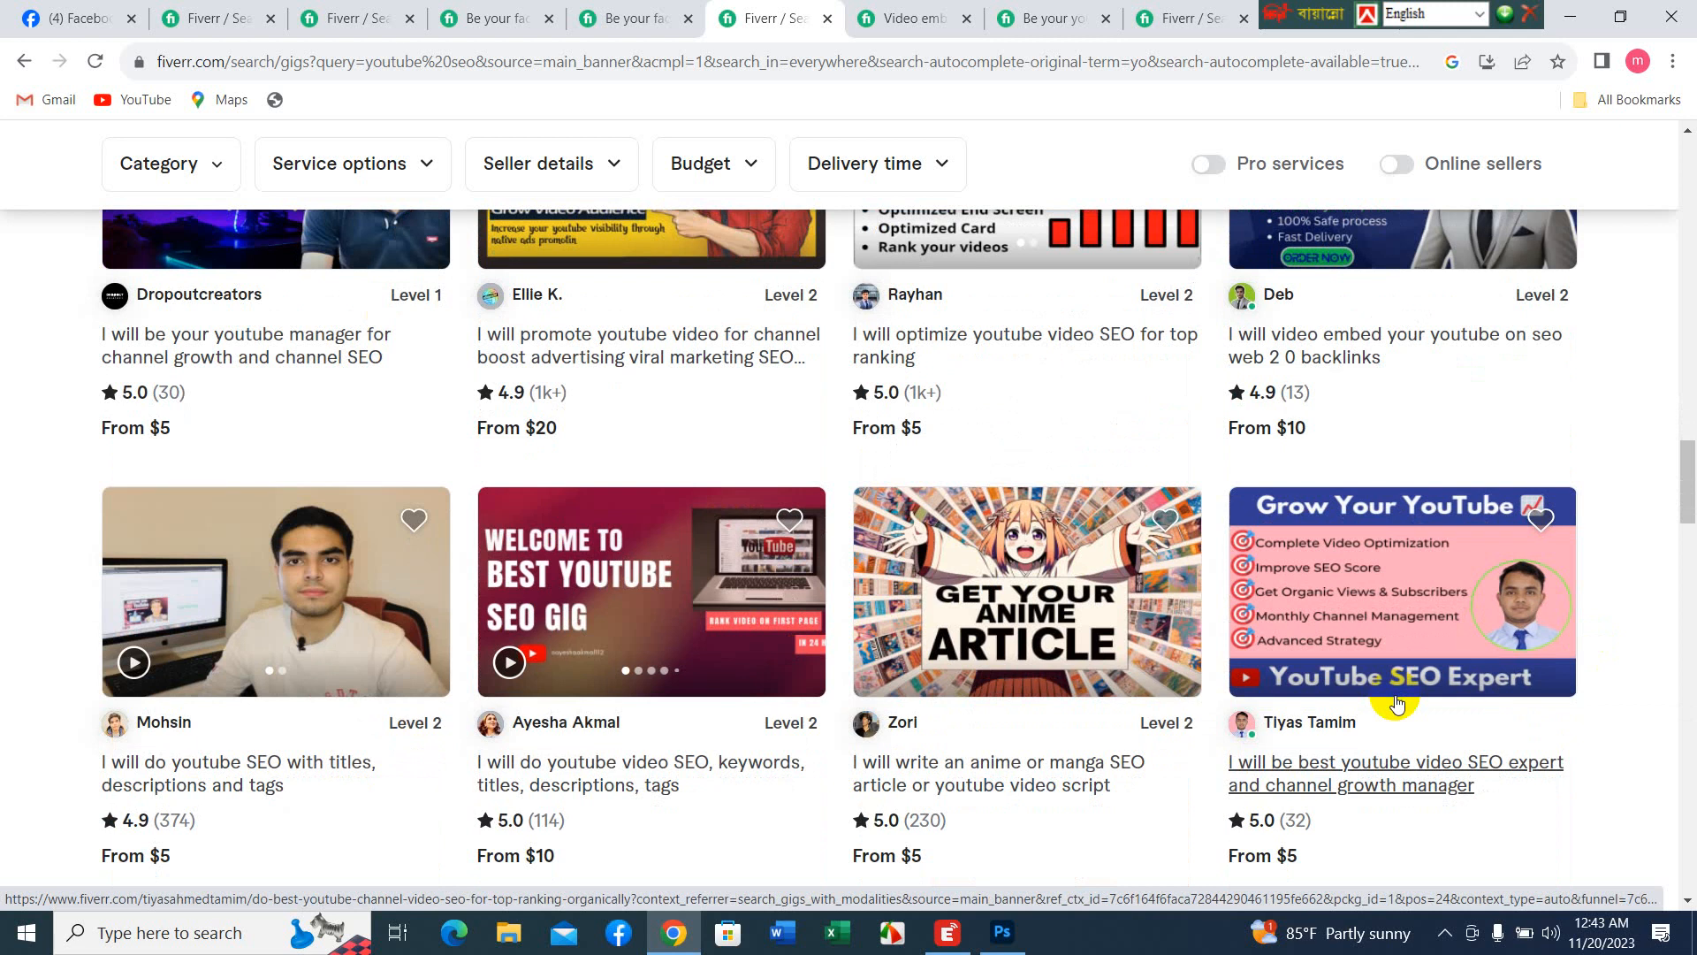
{"action": "scroll", "coordinate": [1388, 707], "scroll_direction": "up", "scroll_amount": 2}
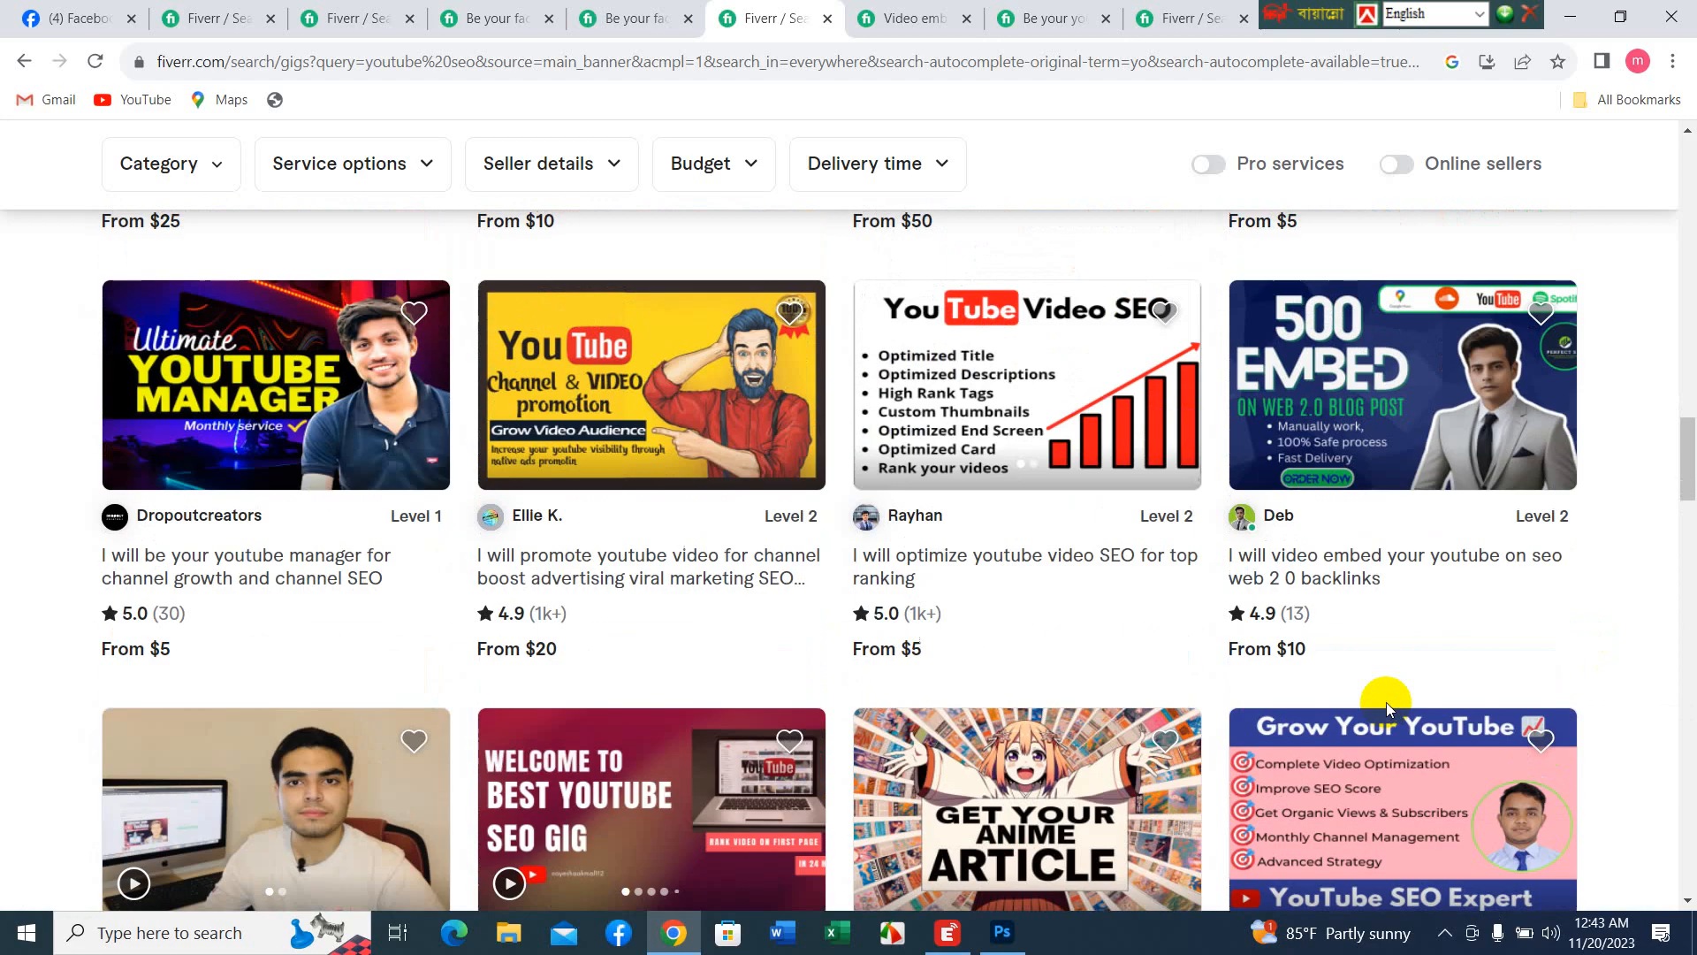
{"action": "scroll", "coordinate": [945, 862], "scroll_direction": "up", "scroll_amount": 1}
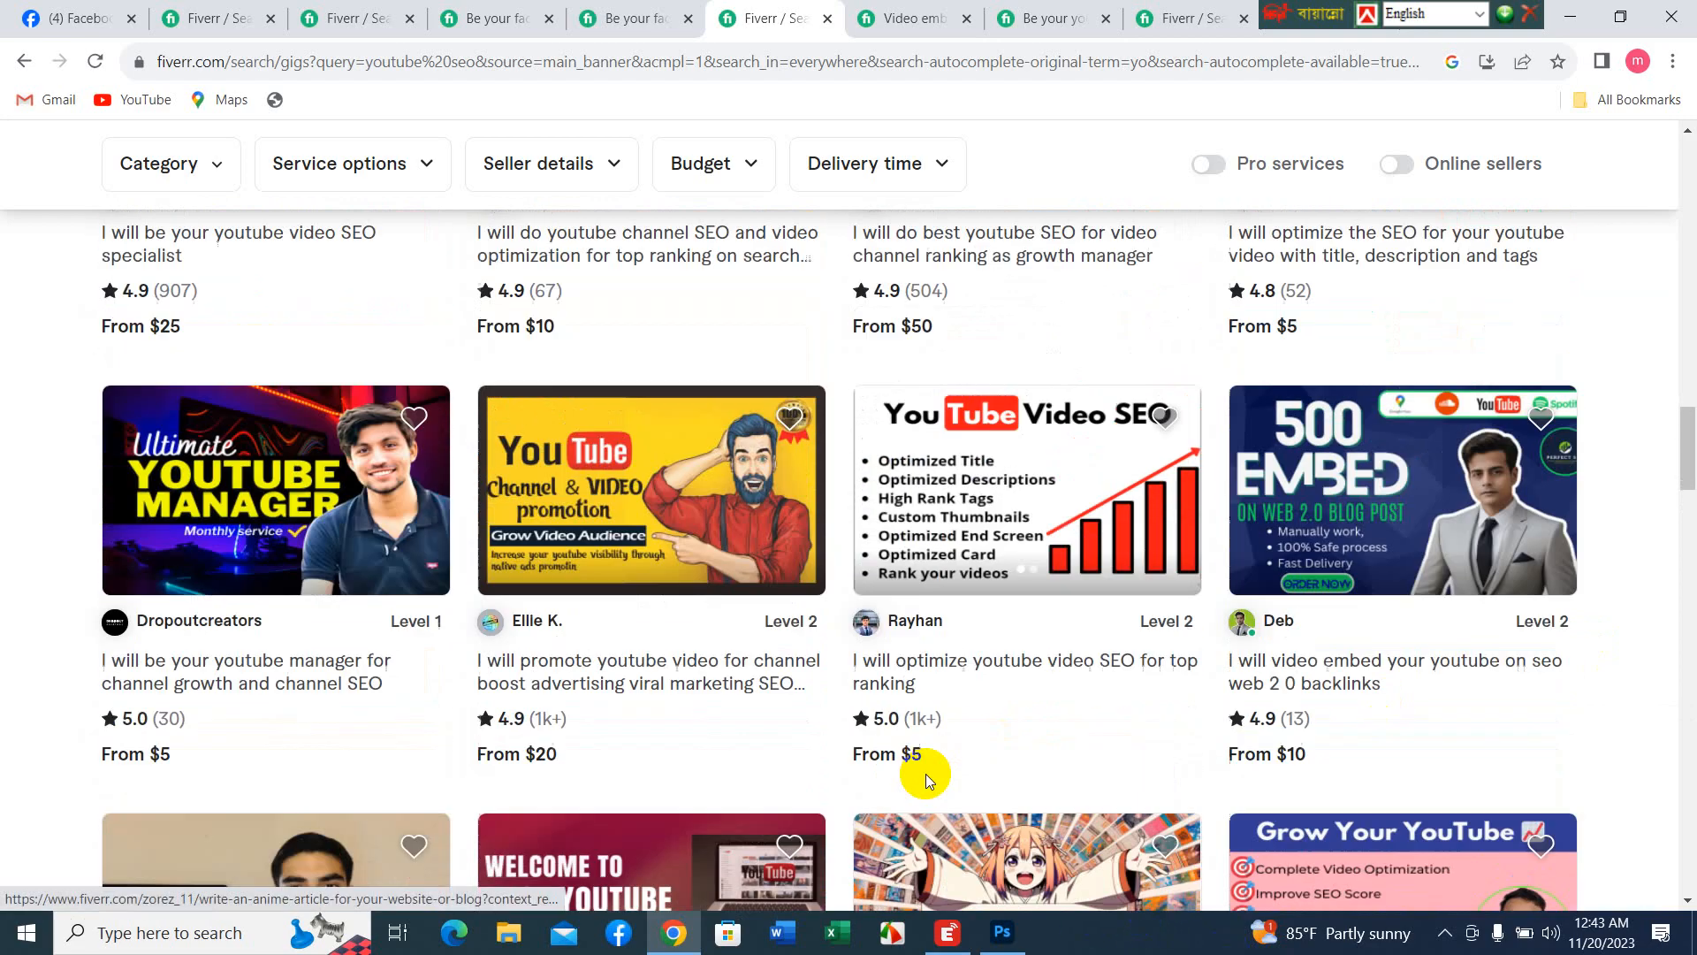
- Switch to Photoshop, commit the pending text, delete the Lorem Ipsum text layer and return to the Move tool
{"action": "left_click", "coordinate": [1002, 936]}
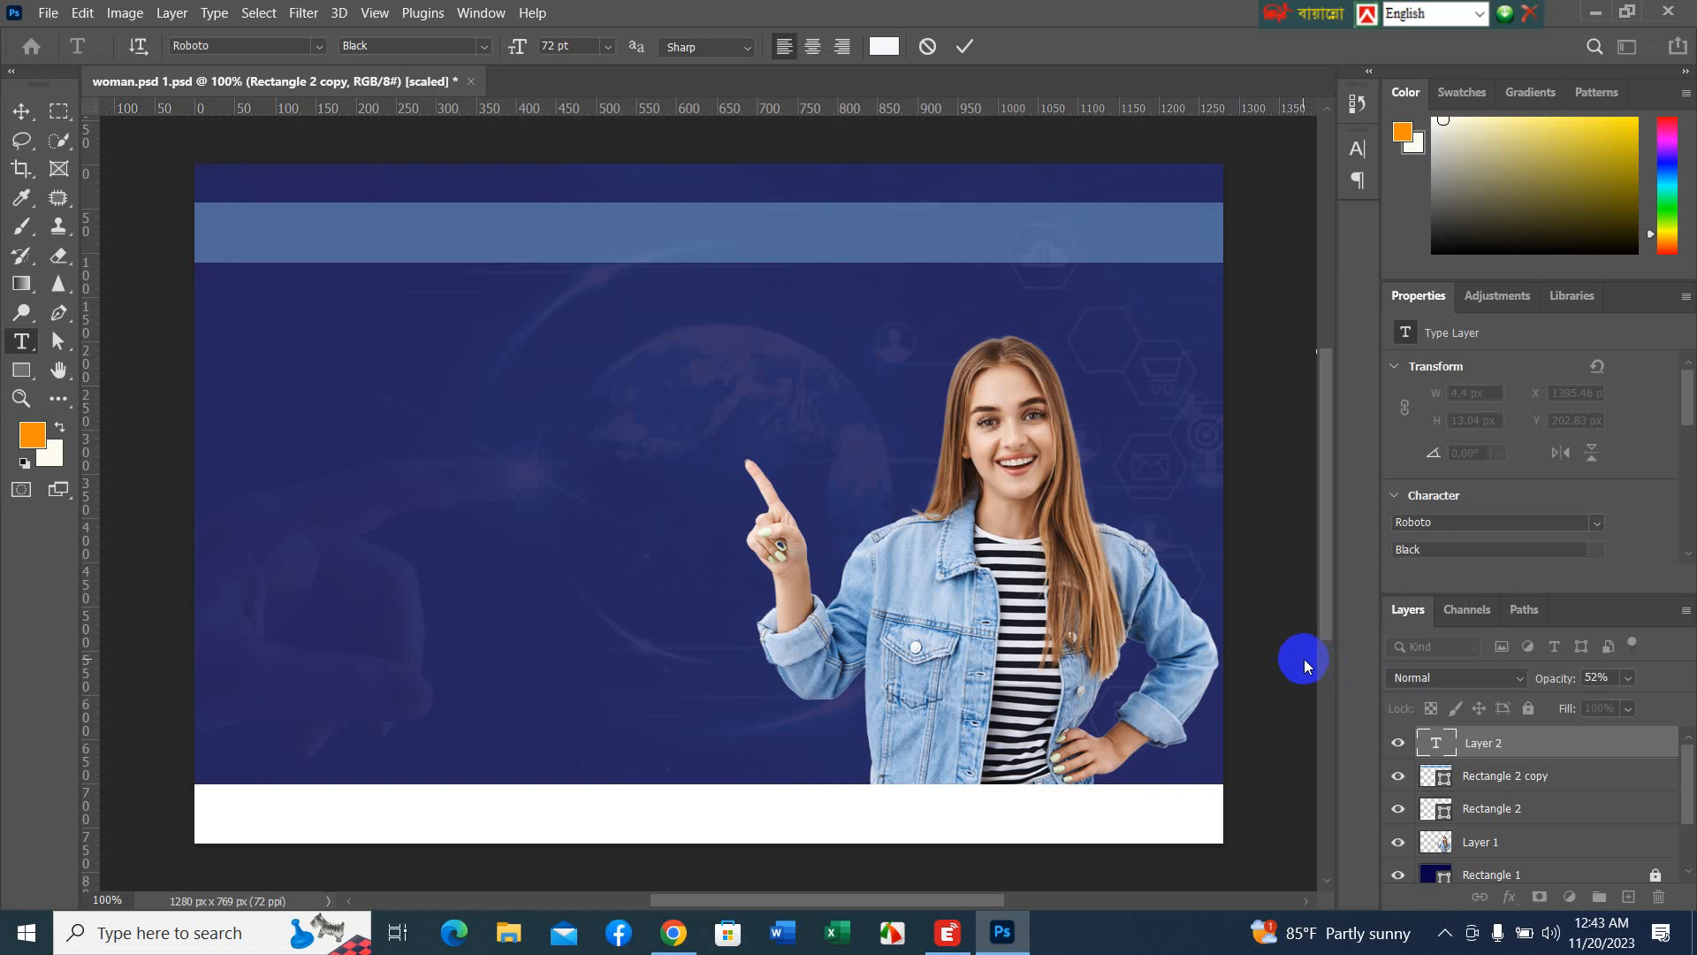
{"action": "left_click", "coordinate": [49, 13]}
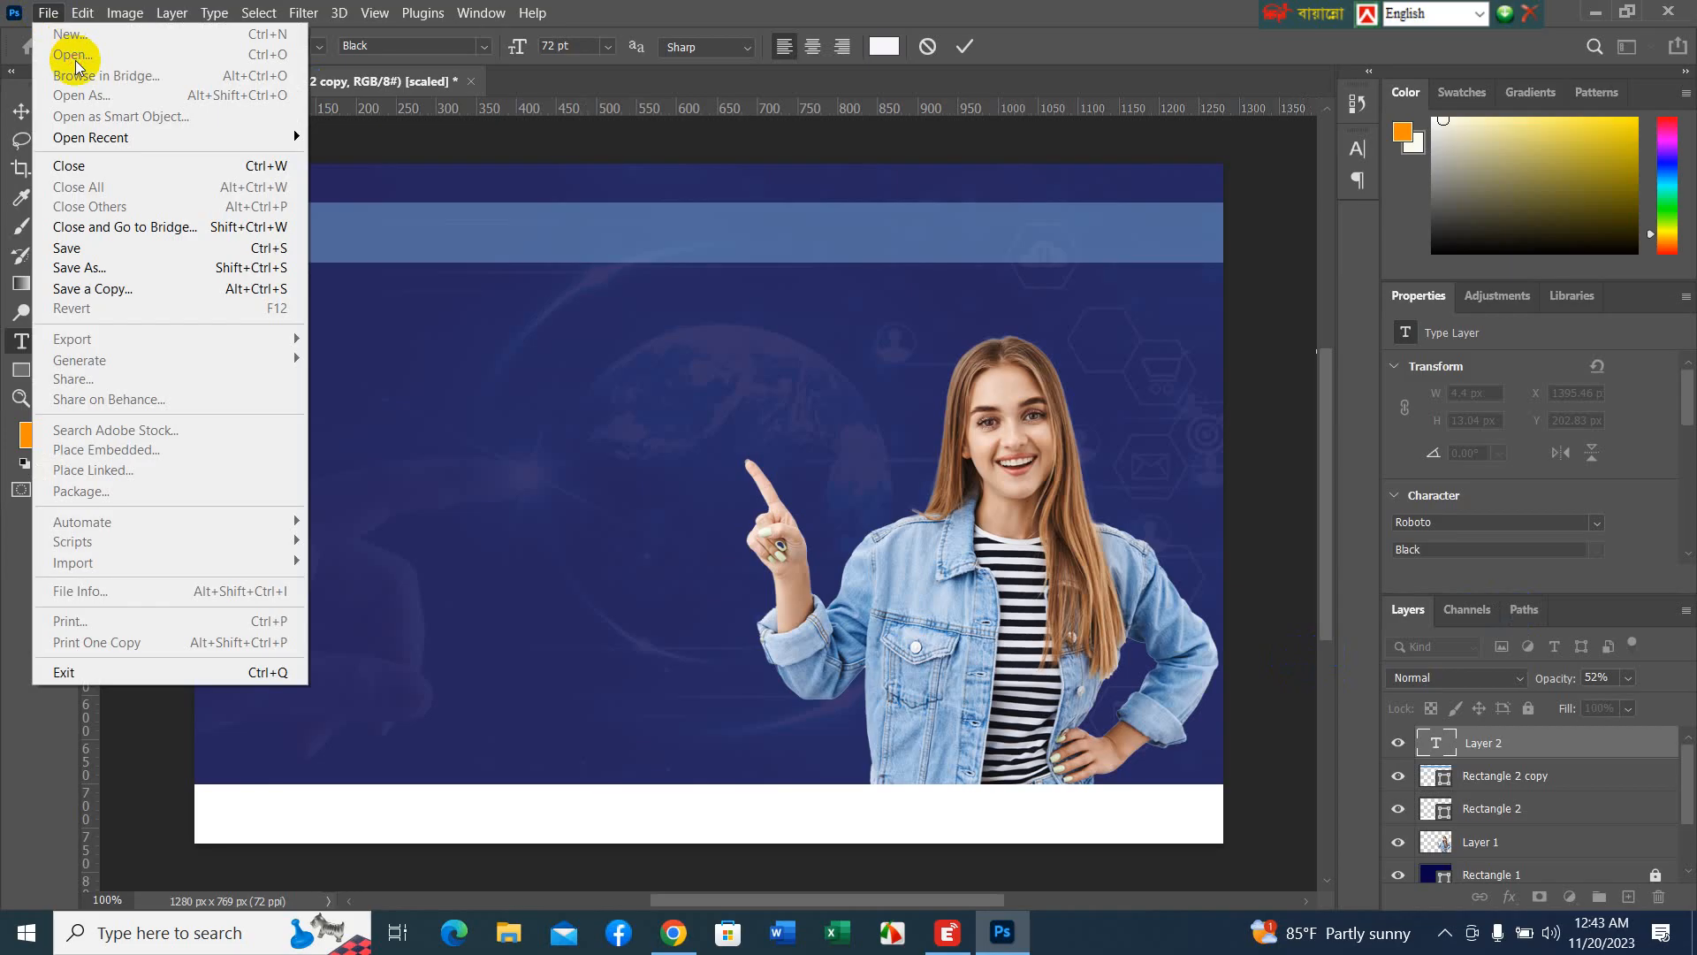
{"action": "left_click", "coordinate": [964, 46]}
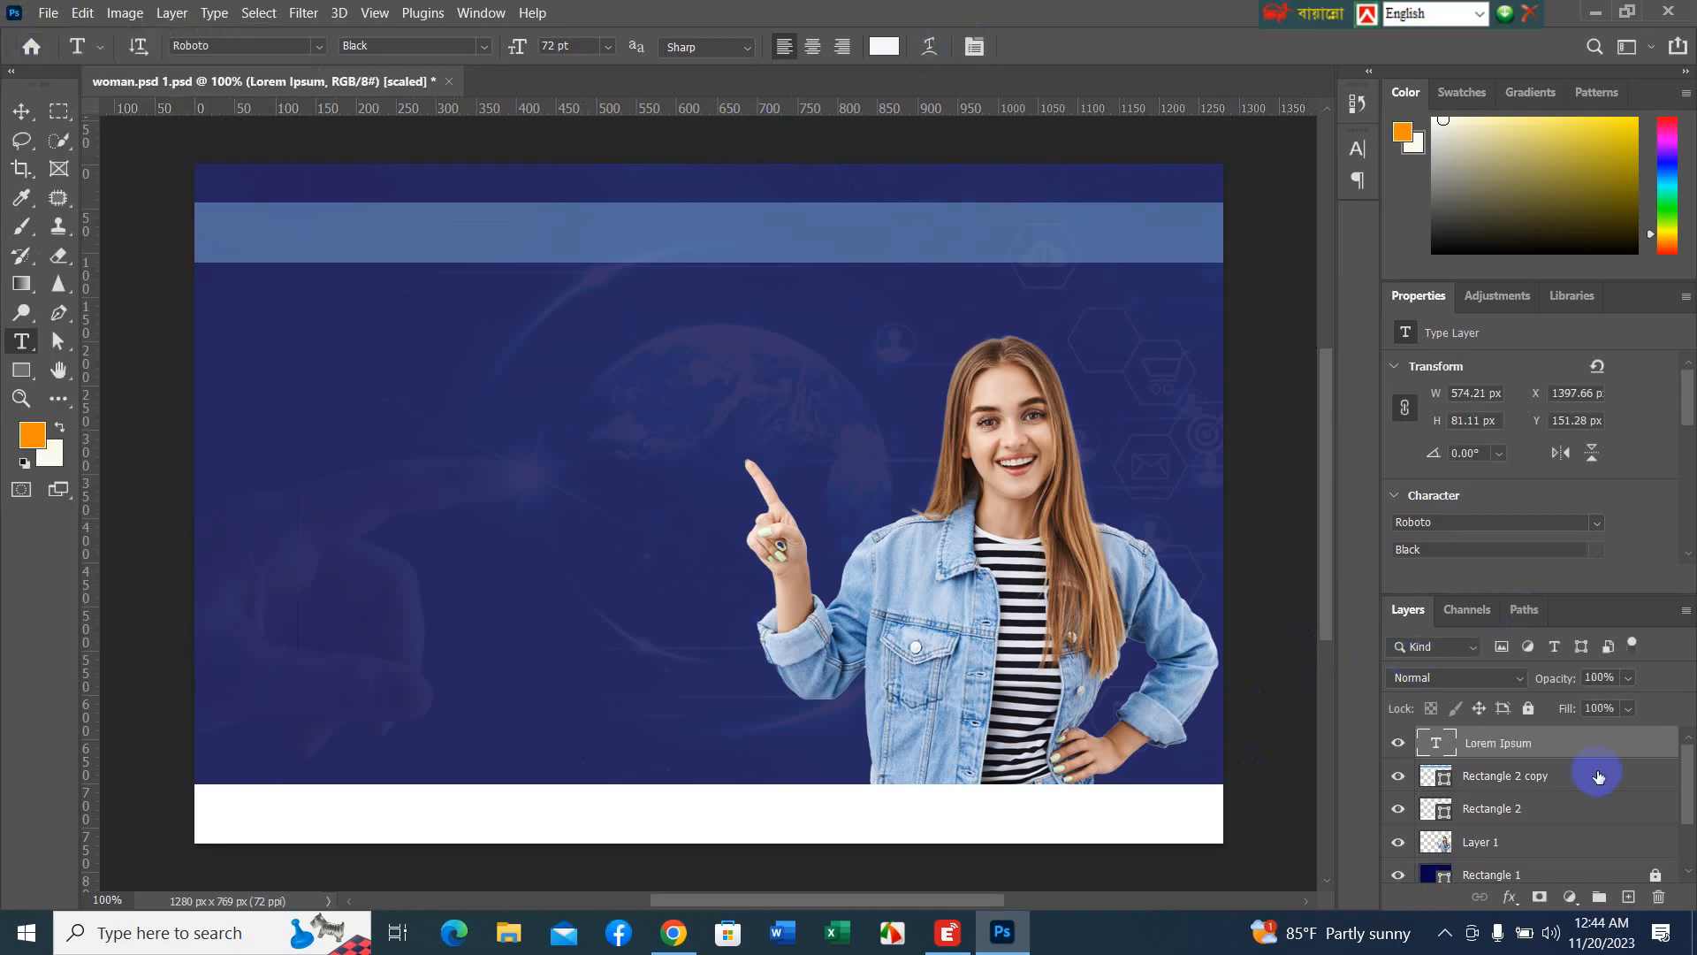
{"action": "left_click", "coordinate": [1592, 745]}
{"action": "left_click_drag", "start_coordinate": [1592, 746], "coordinate": [1665, 898]}
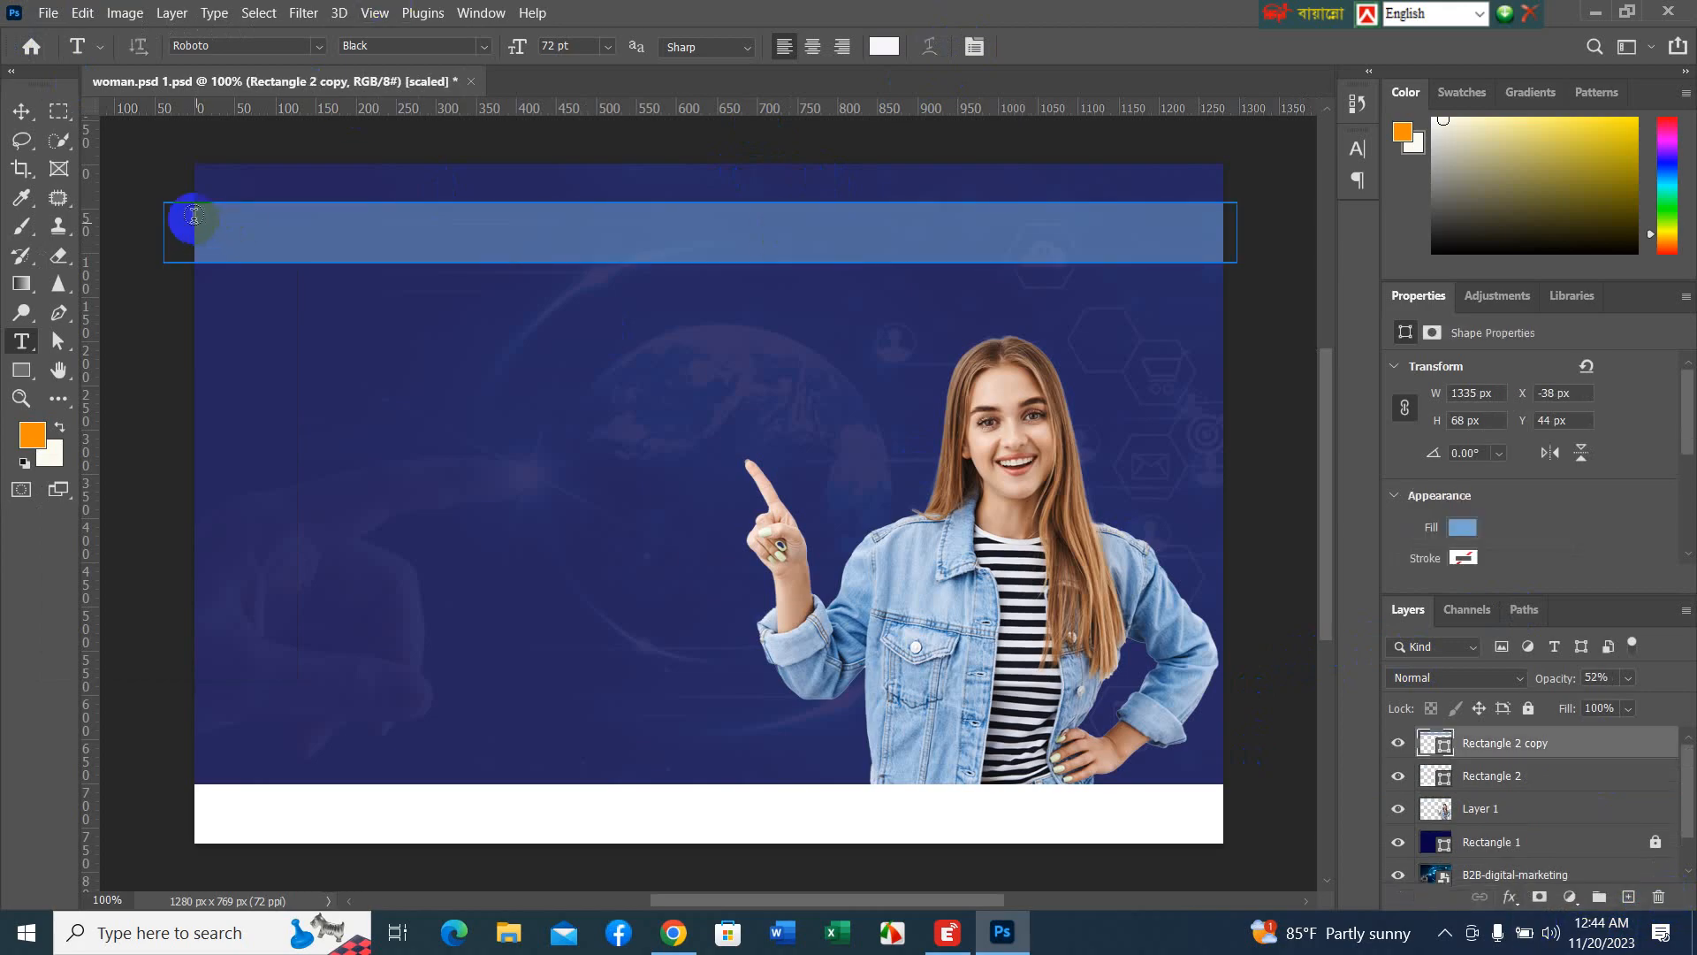
{"action": "left_click", "coordinate": [21, 111]}
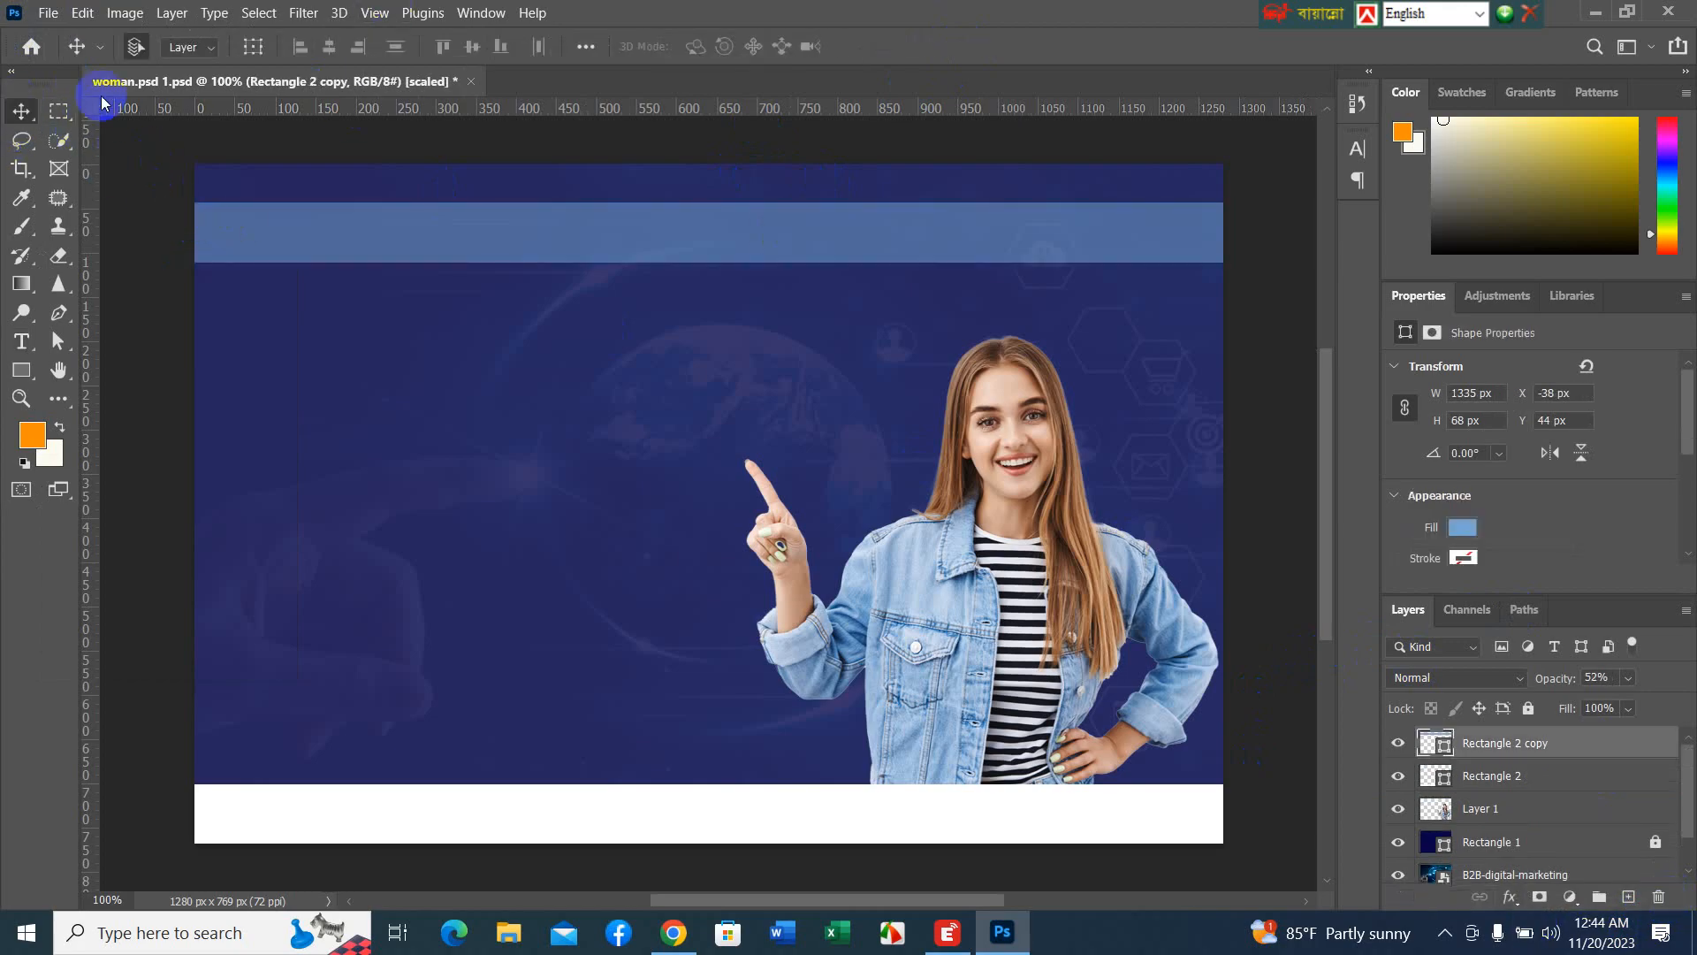
- Open the carefree-good-looking-blond-woman-pointing JPG from the Downloads folder
{"action": "left_click", "coordinate": [47, 10]}
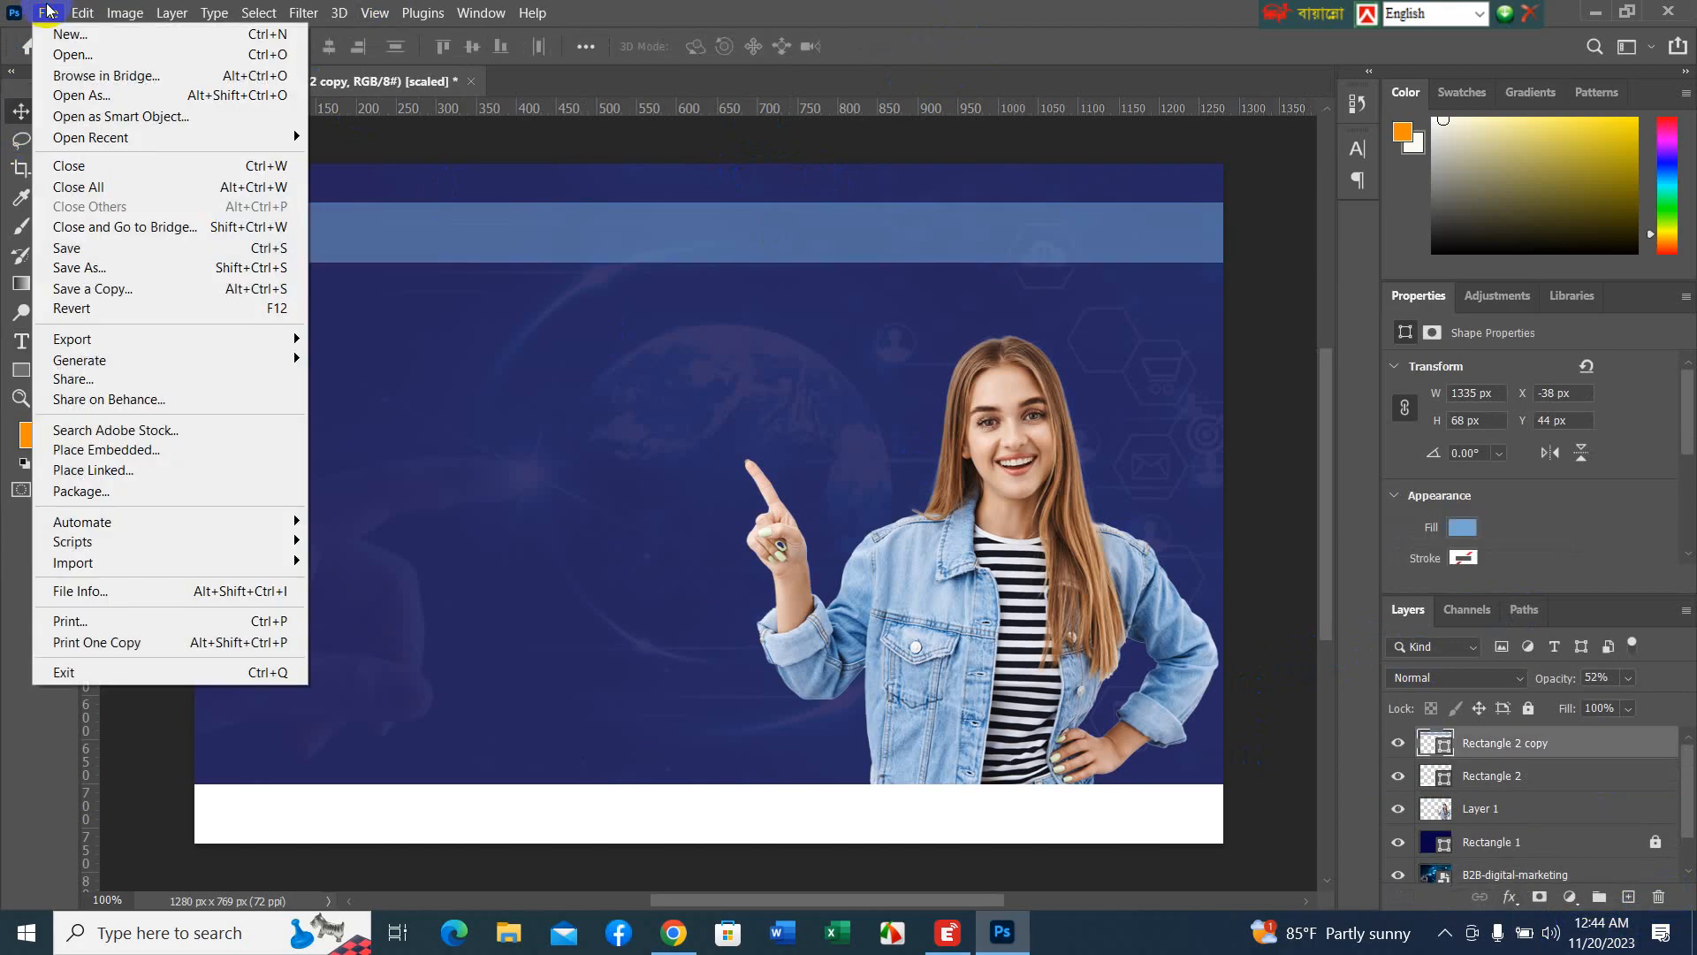
{"action": "left_click", "coordinate": [83, 61]}
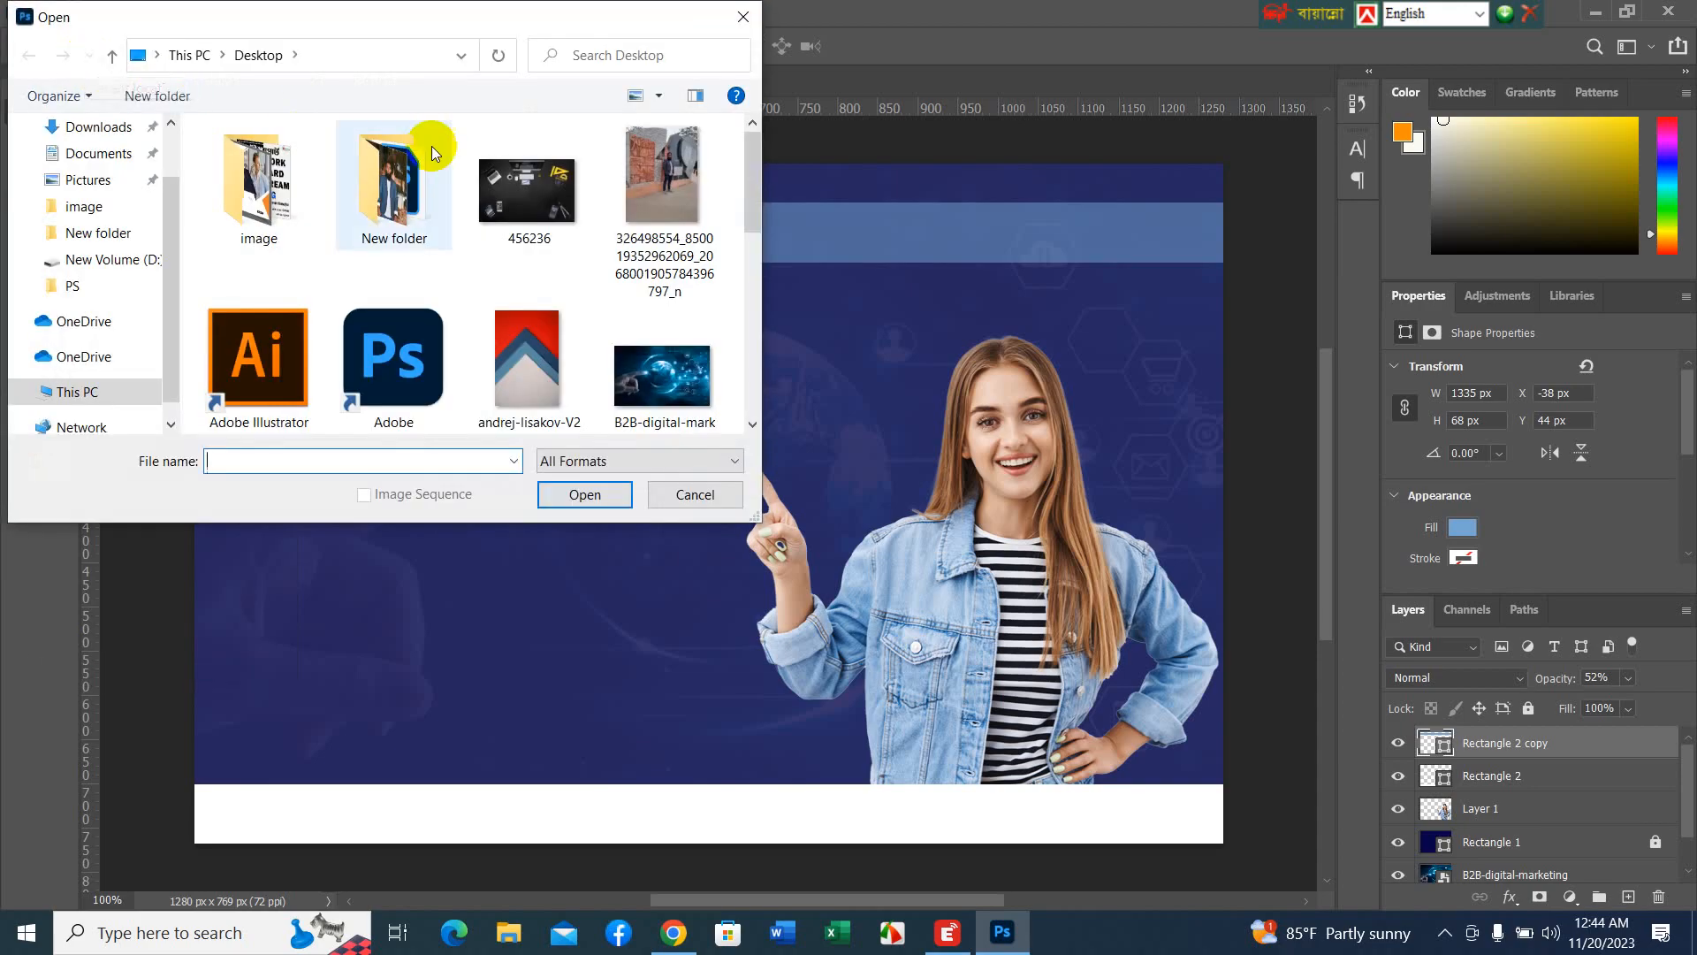
{"action": "scroll", "coordinate": [441, 177], "scroll_direction": "down", "scroll_amount": 5}
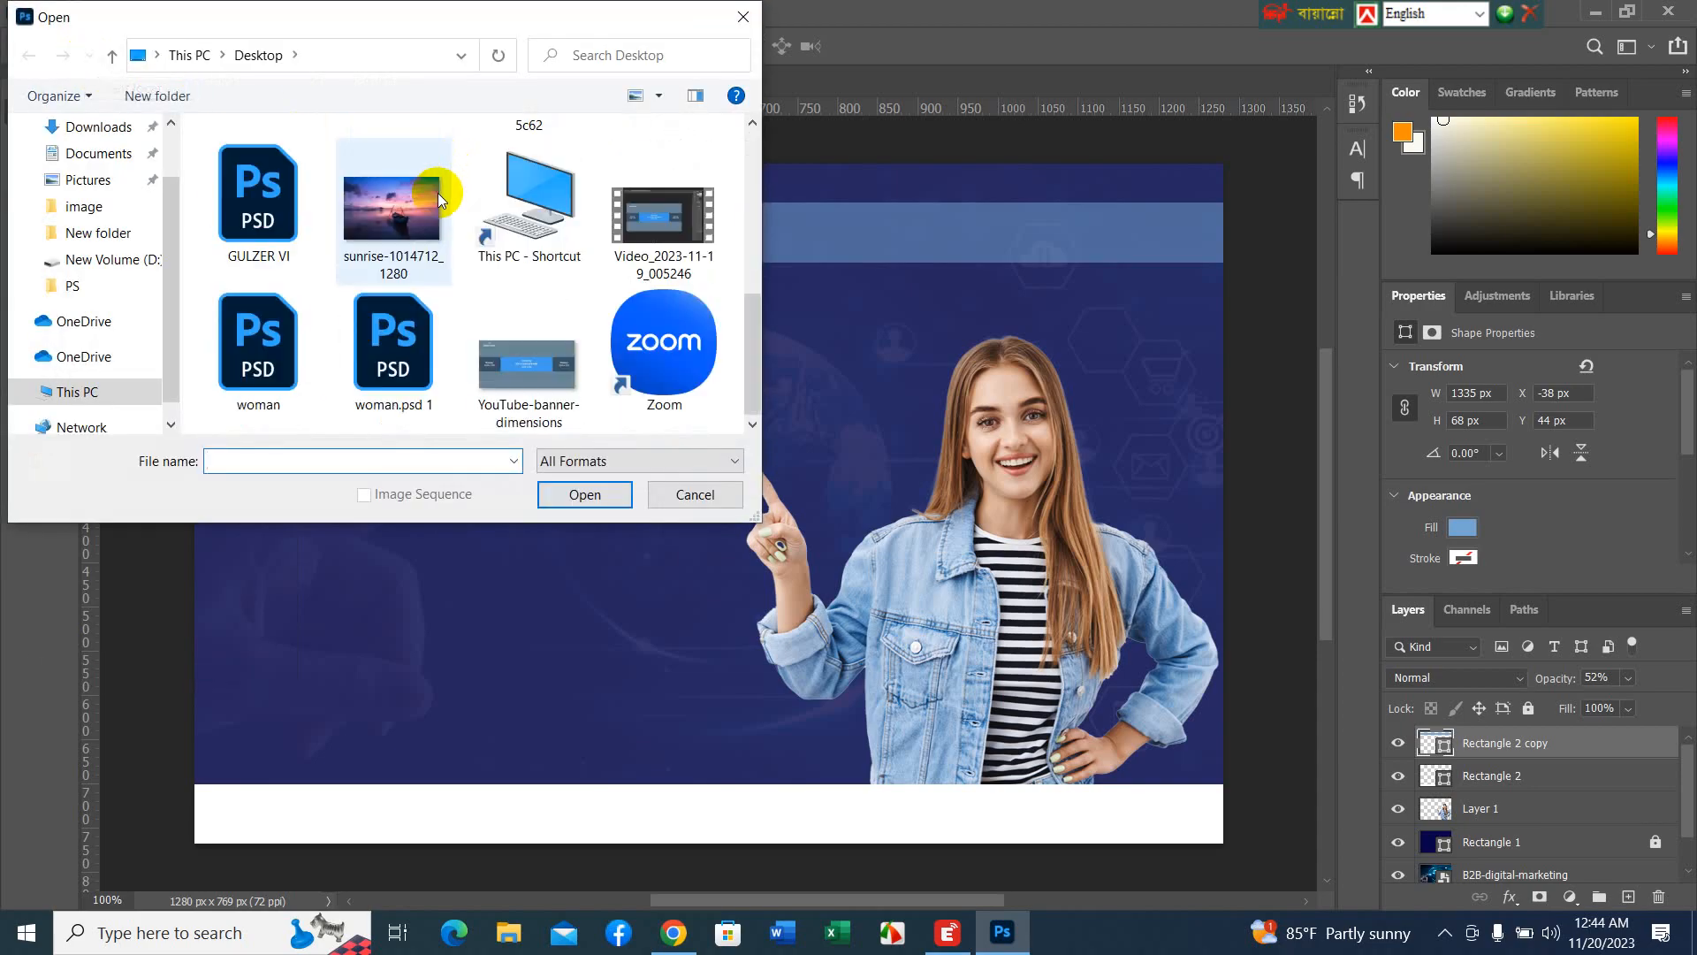
{"action": "scroll", "coordinate": [437, 193], "scroll_direction": "up", "scroll_amount": 5}
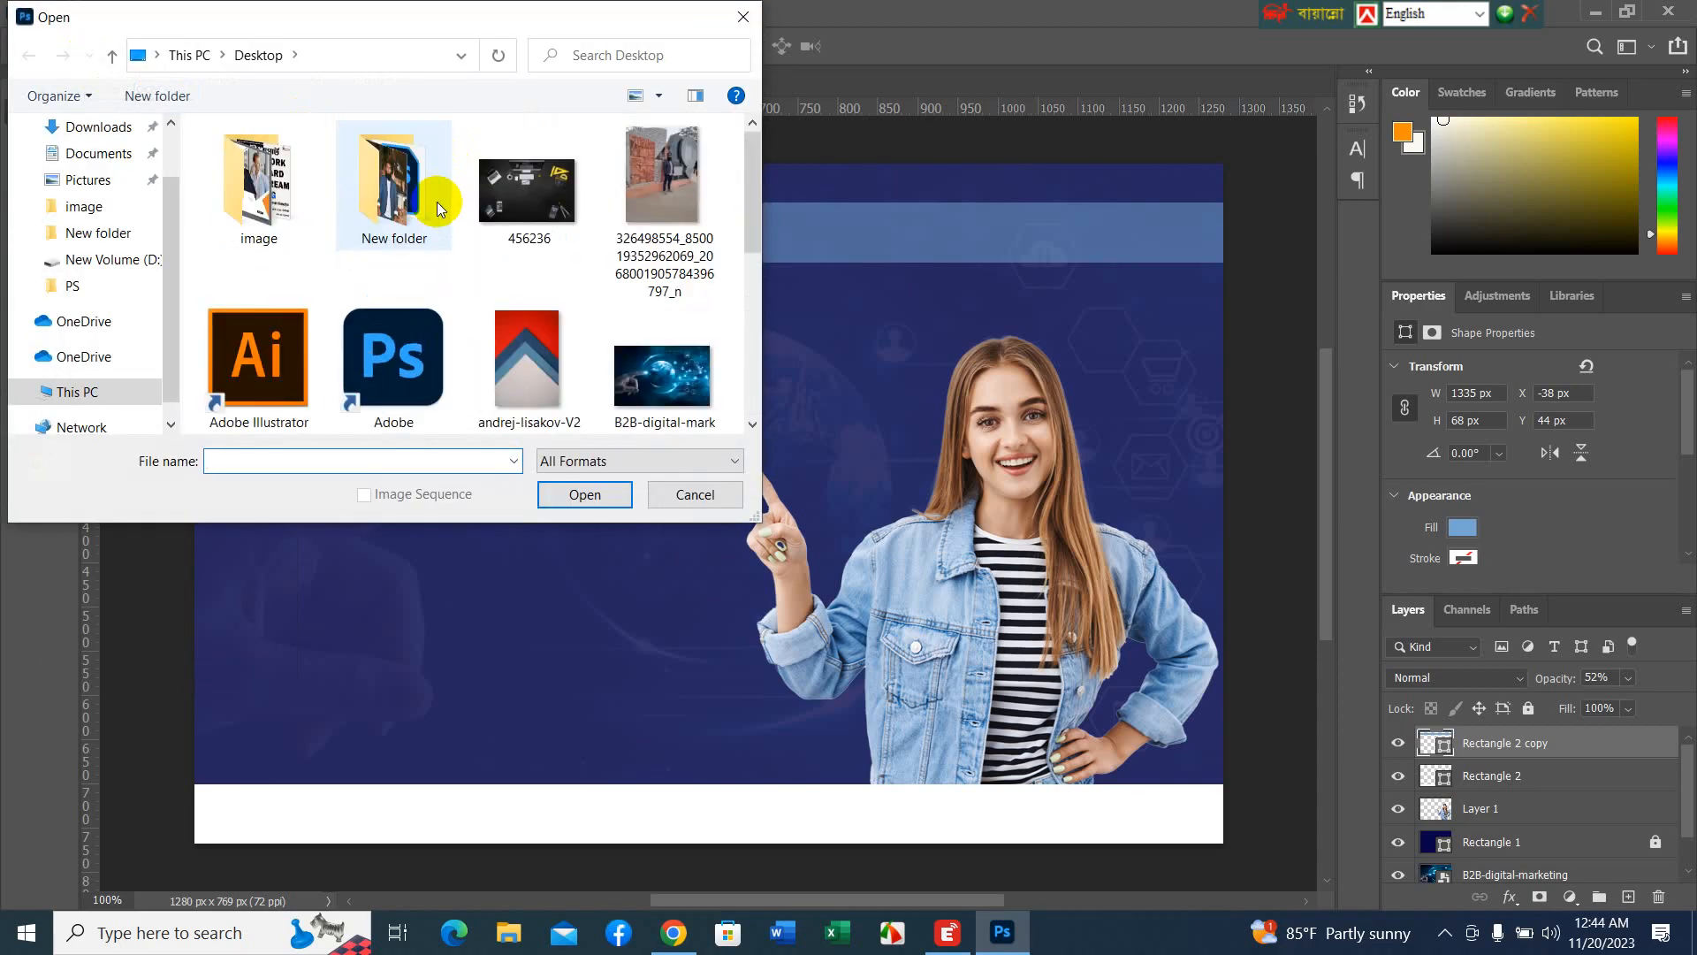
{"action": "scroll", "coordinate": [437, 202], "scroll_direction": "down", "scroll_amount": 5}
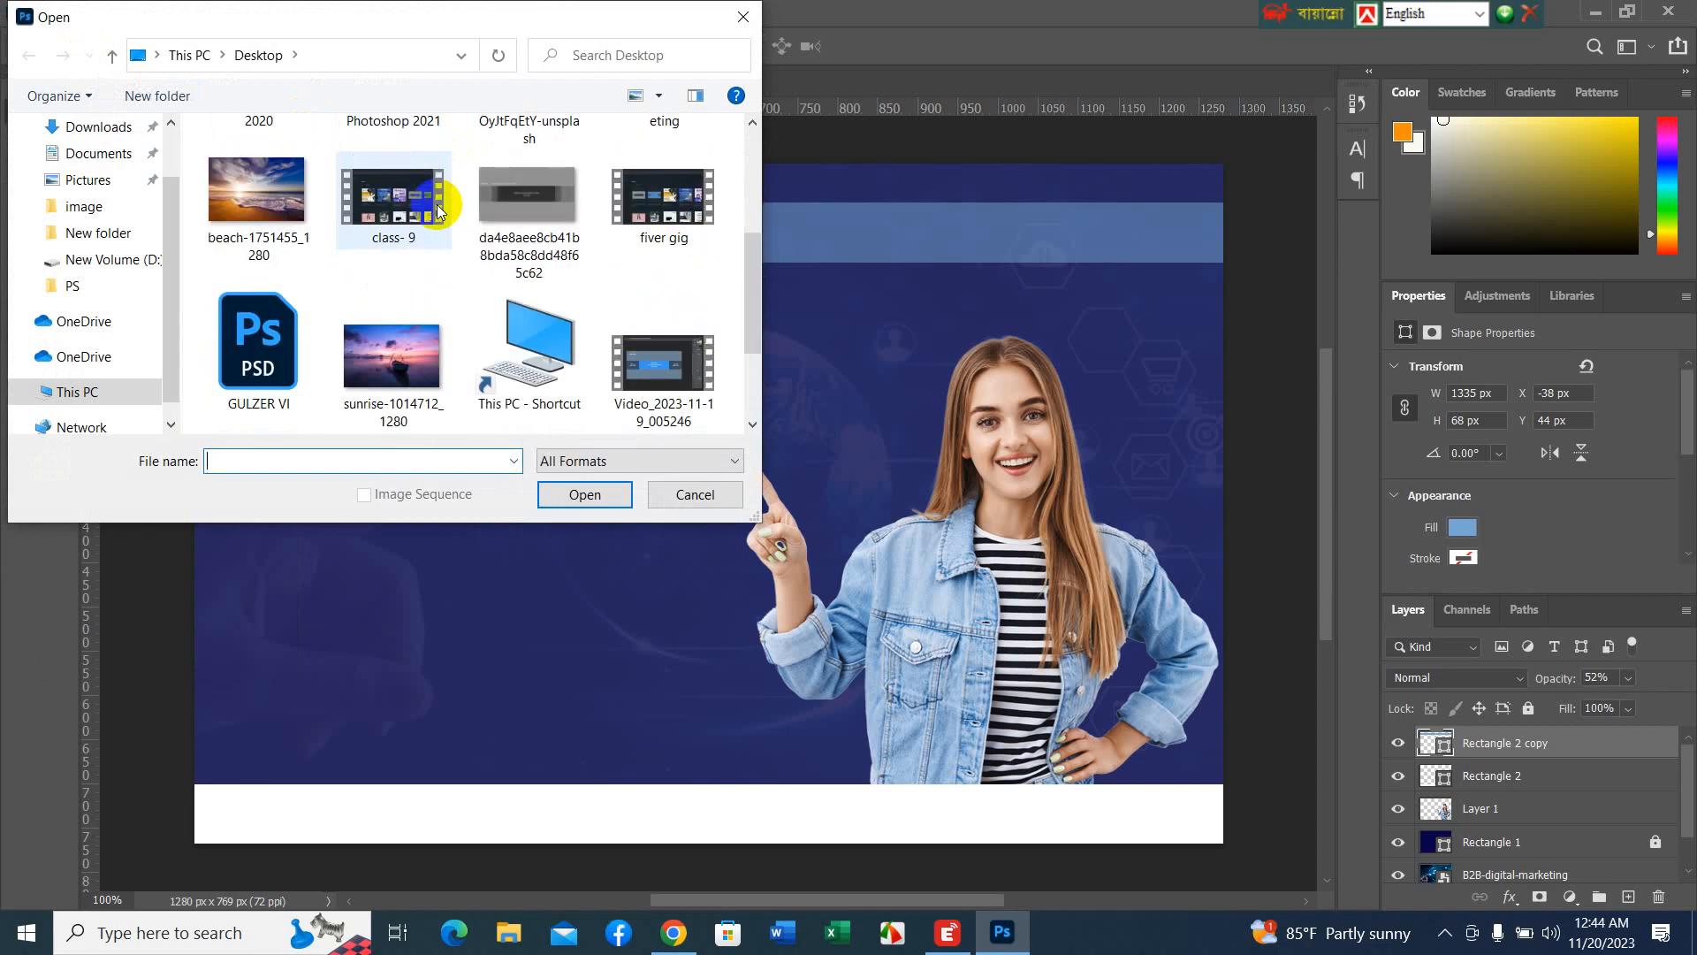
{"action": "left_click", "coordinate": [96, 127]}
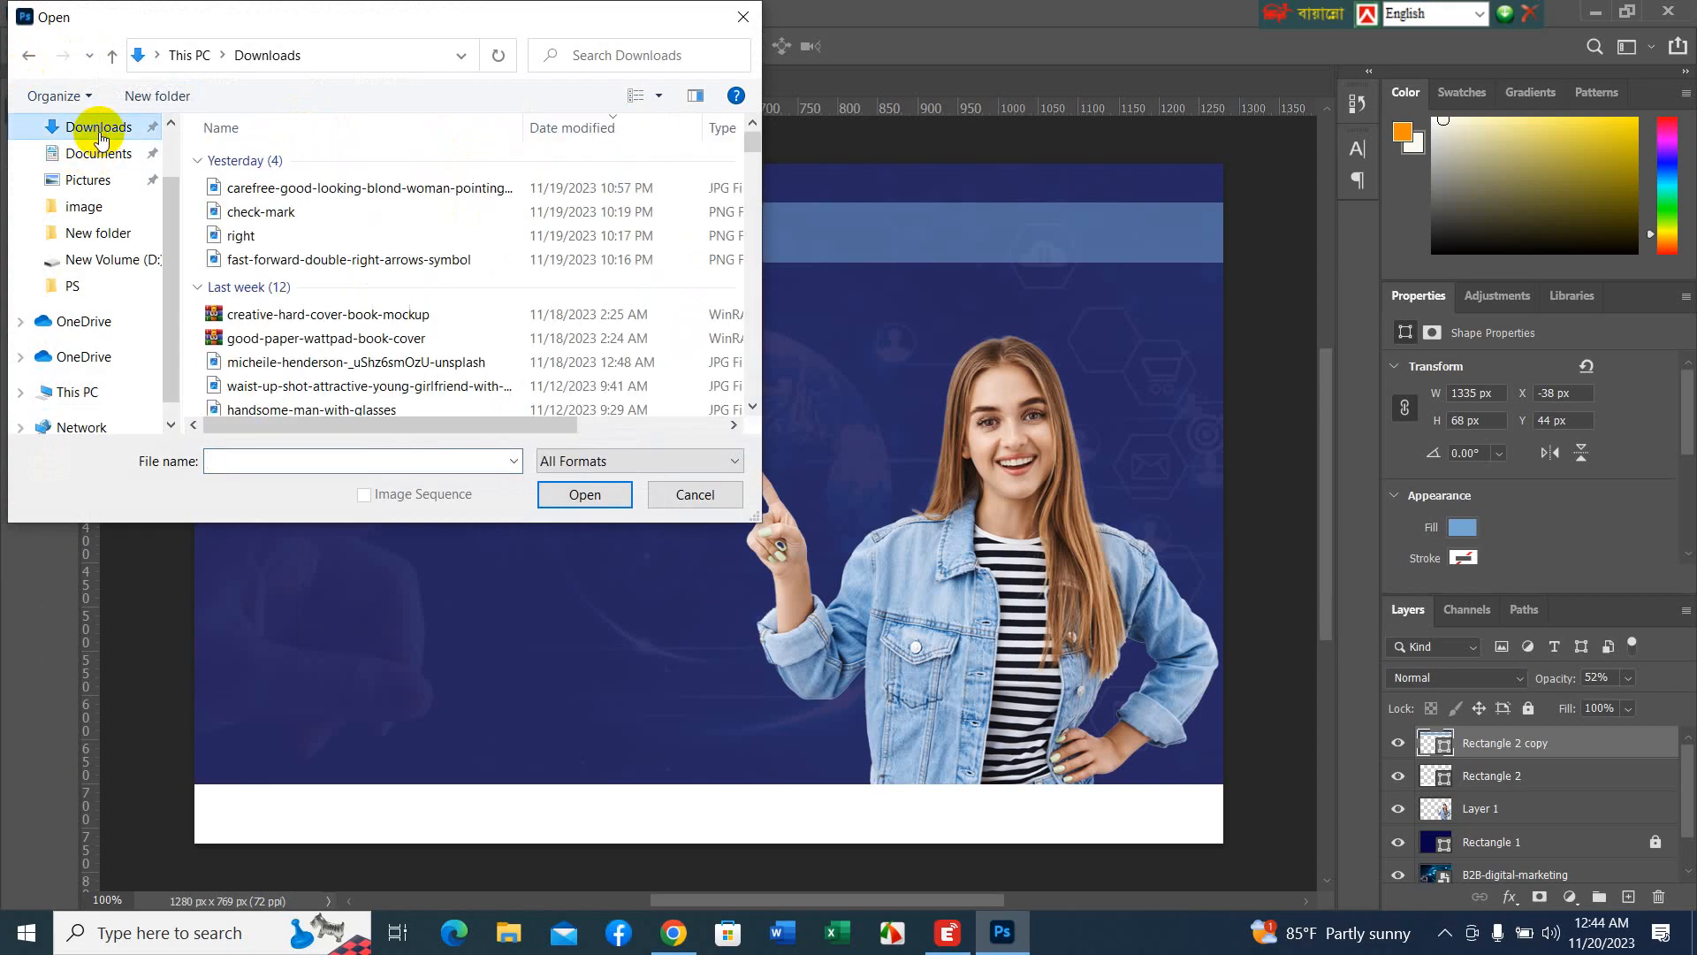
{"action": "left_click", "coordinate": [374, 190]}
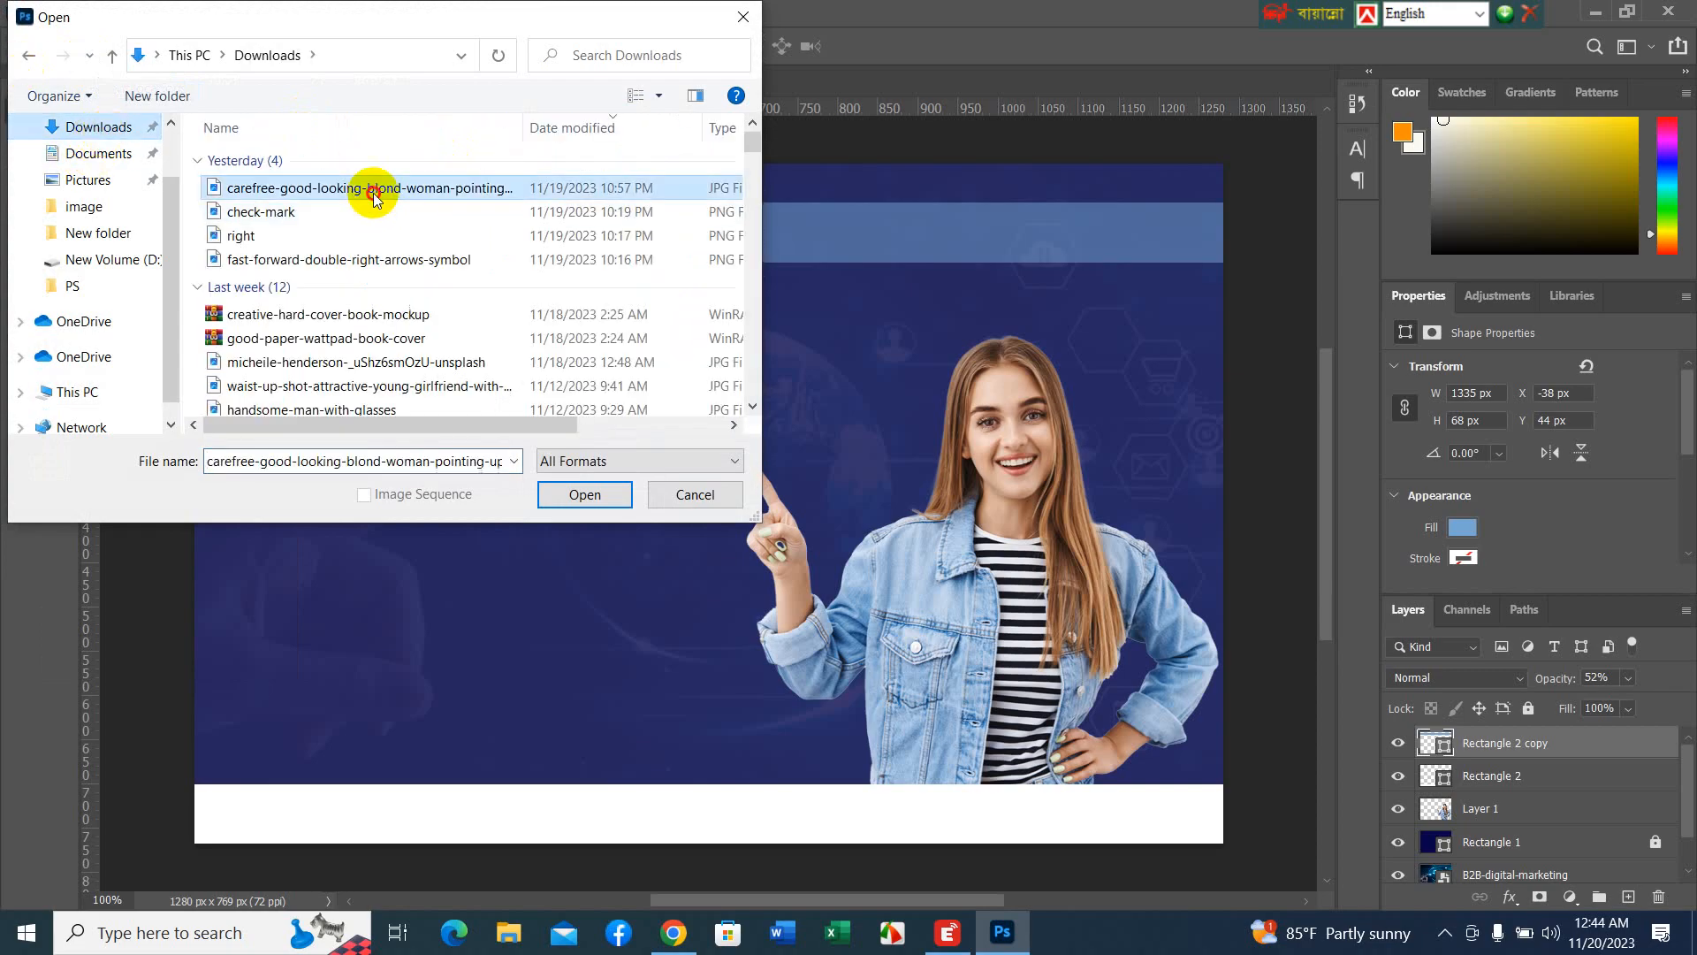
{"action": "left_click", "coordinate": [570, 495]}
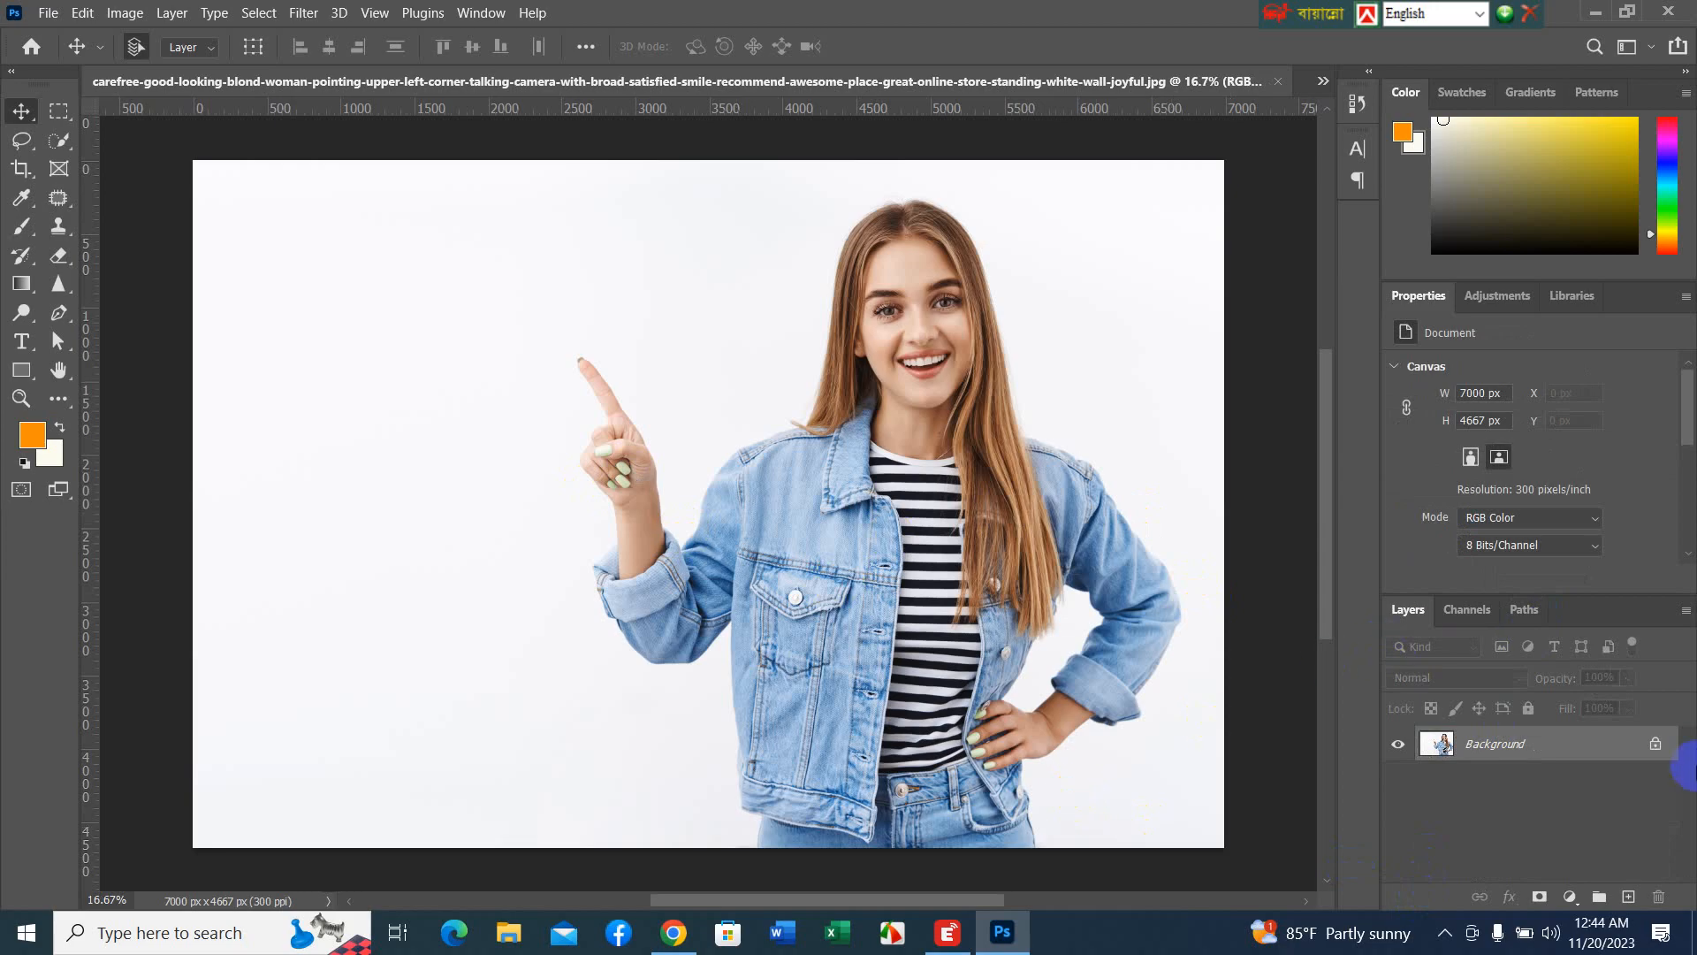
- Unlock the photo's Background layer and remove its background with the Remove Background quick action
{"action": "left_click", "coordinate": [1655, 743]}
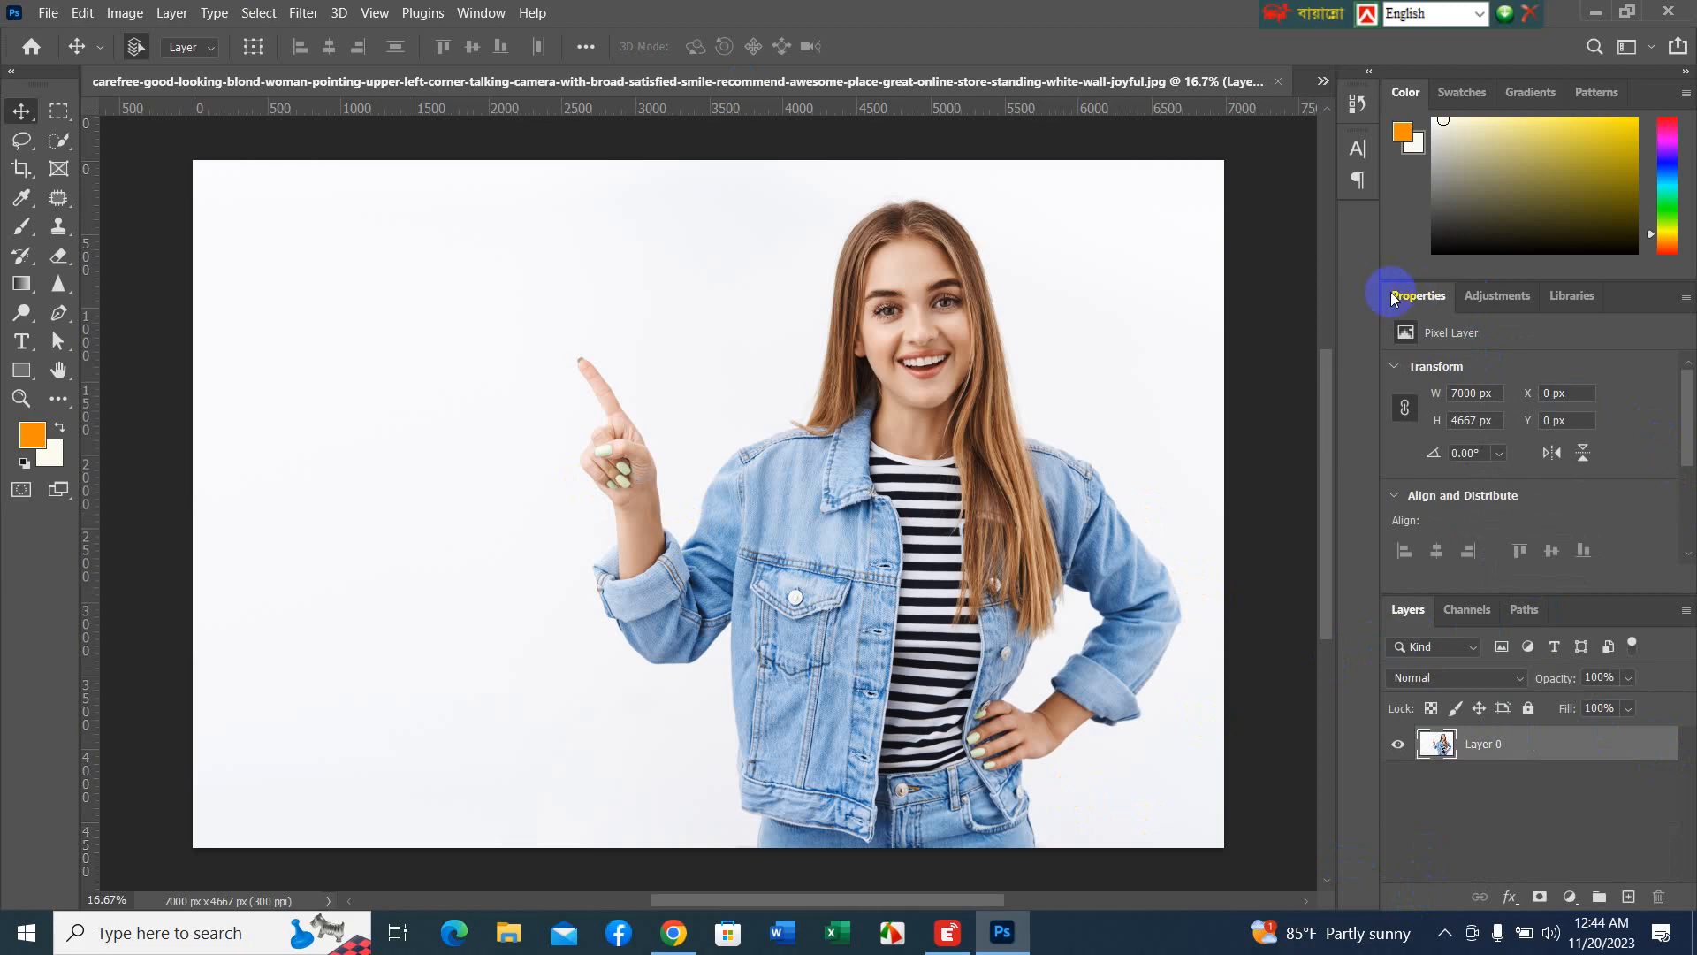
{"action": "left_click_drag", "start_coordinate": [1687, 428], "coordinate": [1682, 517]}
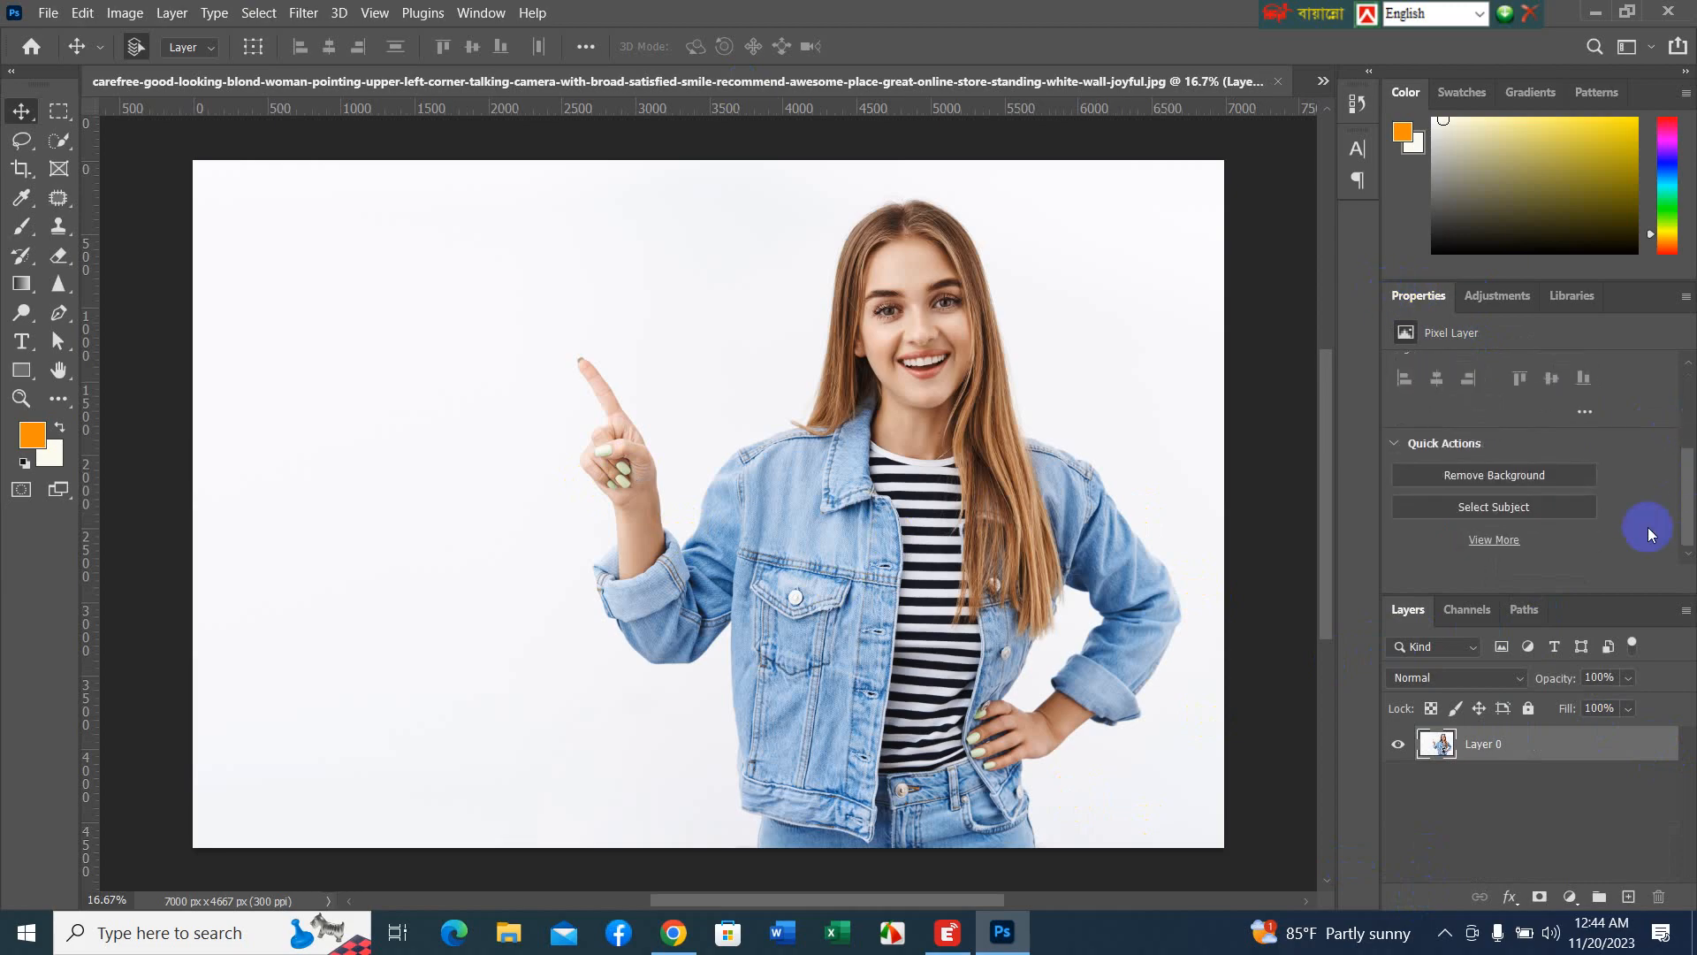
{"action": "left_click", "coordinate": [1516, 480]}
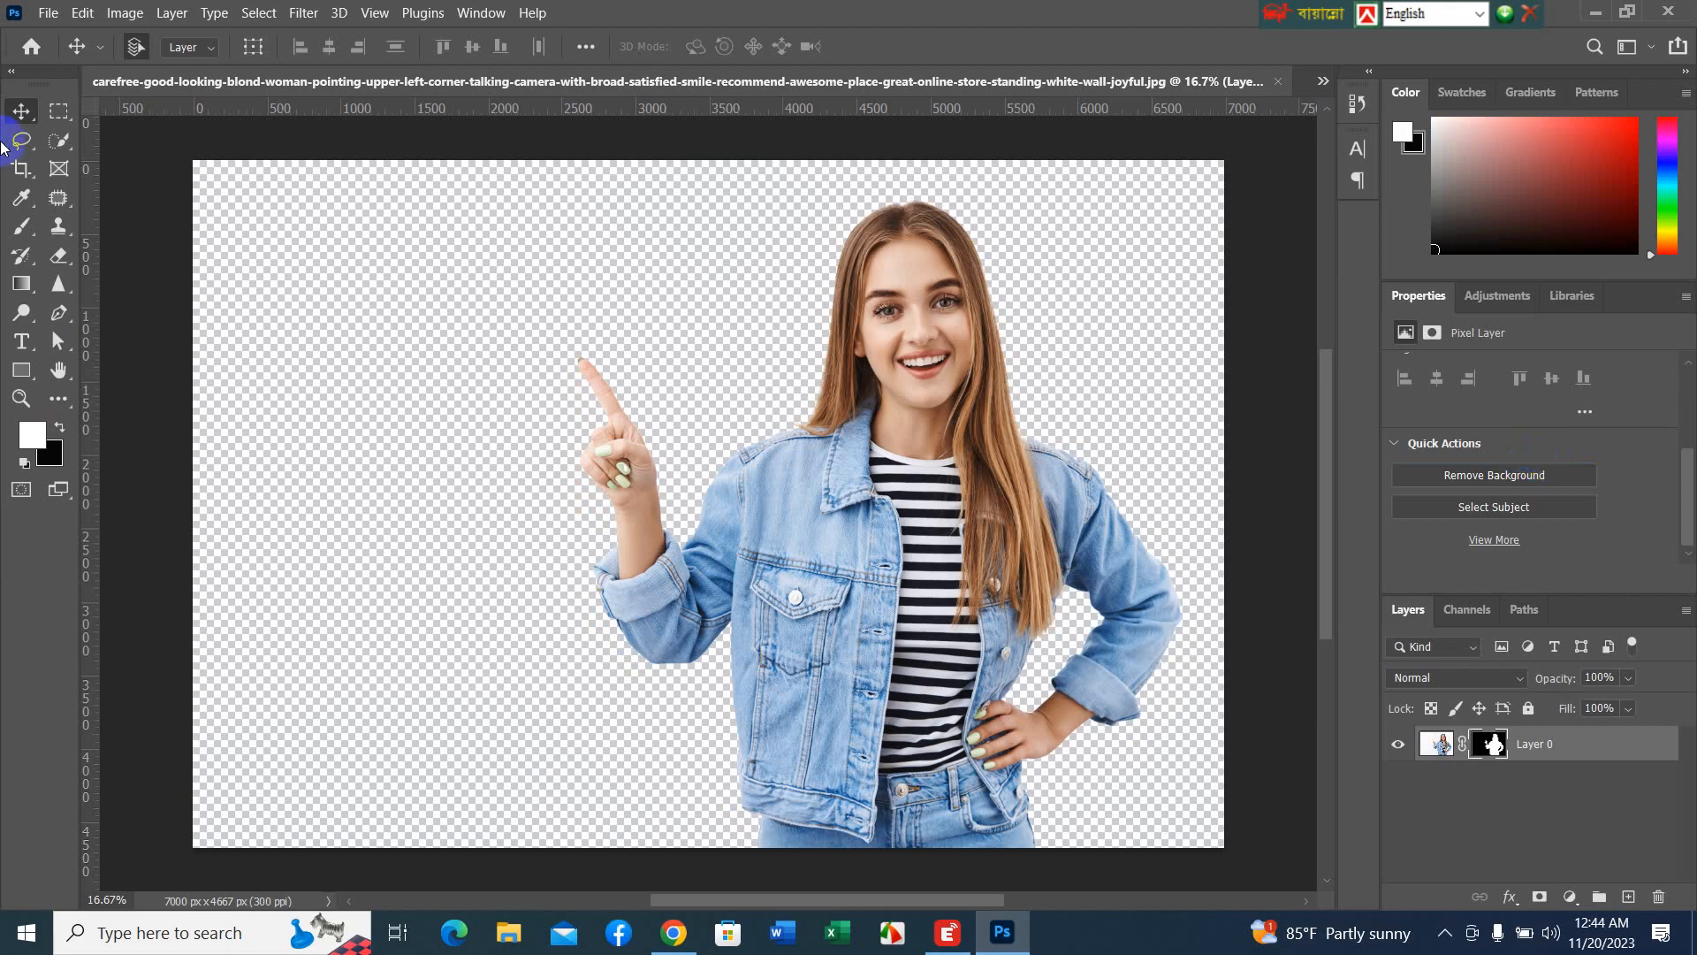
- Move the cut-out woman left and slightly down on the canvas, and duplicate Layer 0
{"action": "left_click_drag", "start_coordinate": [957, 571], "coordinate": [862, 576]}
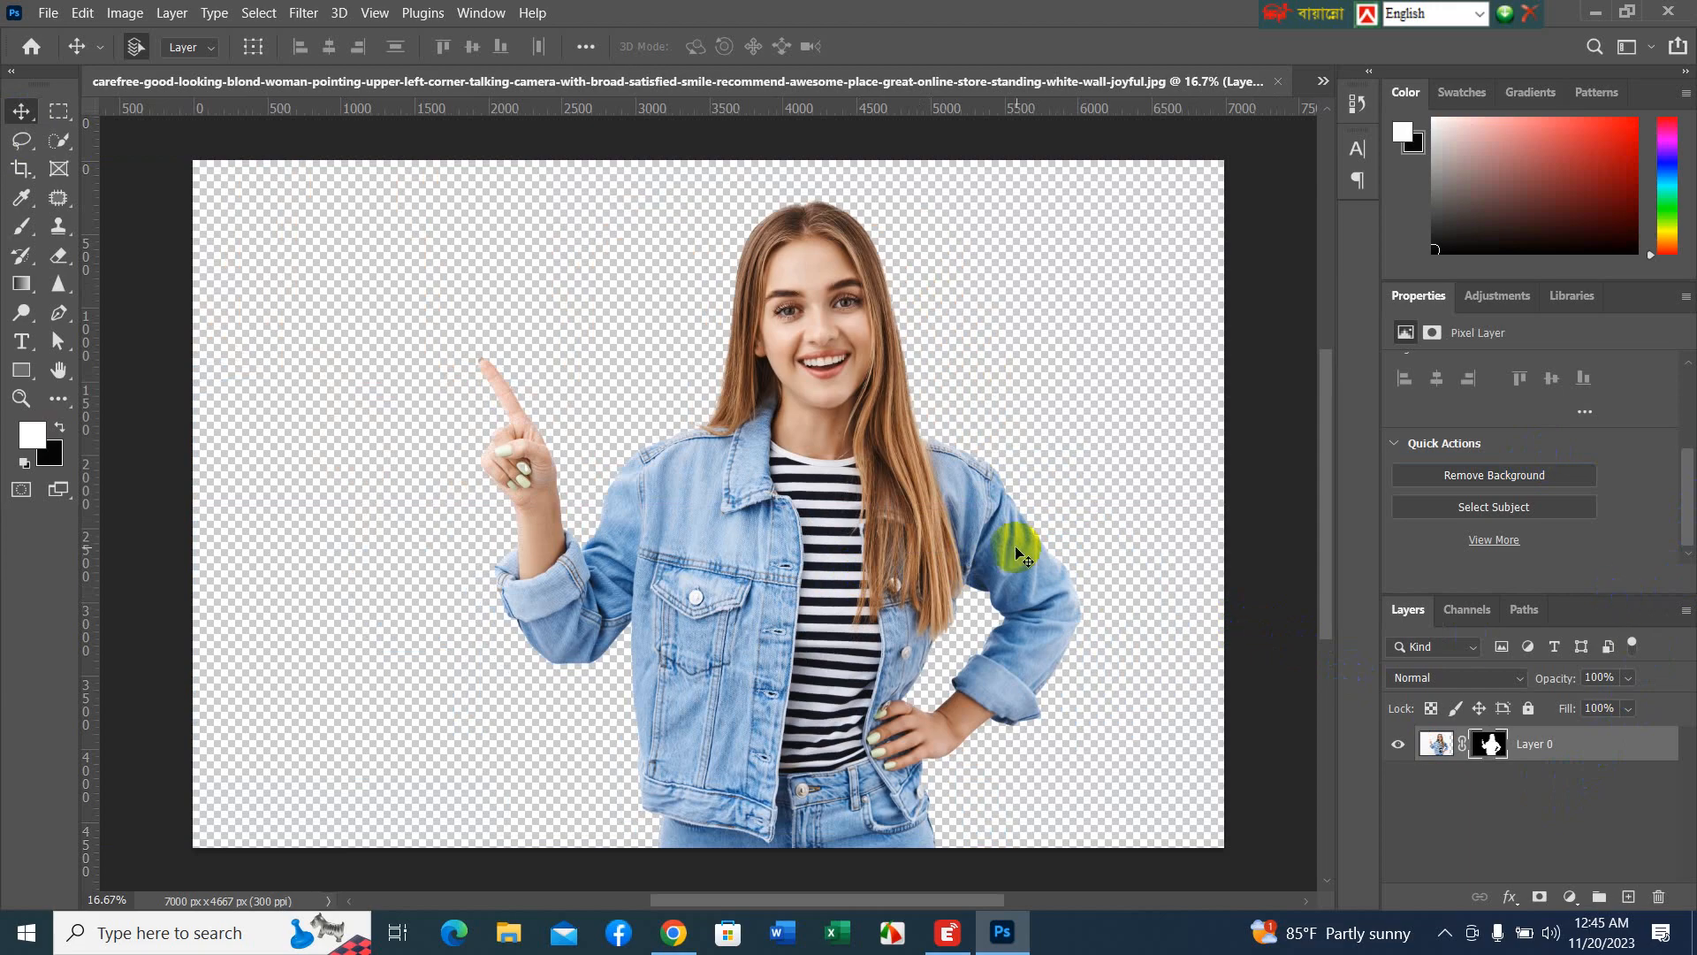
{"action": "mouse_move", "coordinate": [784, 608]}
{"action": "left_mouse_down"}
{"action": "mouse_move", "coordinate": [787, 595]}
{"action": "mouse_move", "coordinate": [625, 591]}
{"action": "mouse_move", "coordinate": [781, 617]}
{"action": "left_mouse_up"}
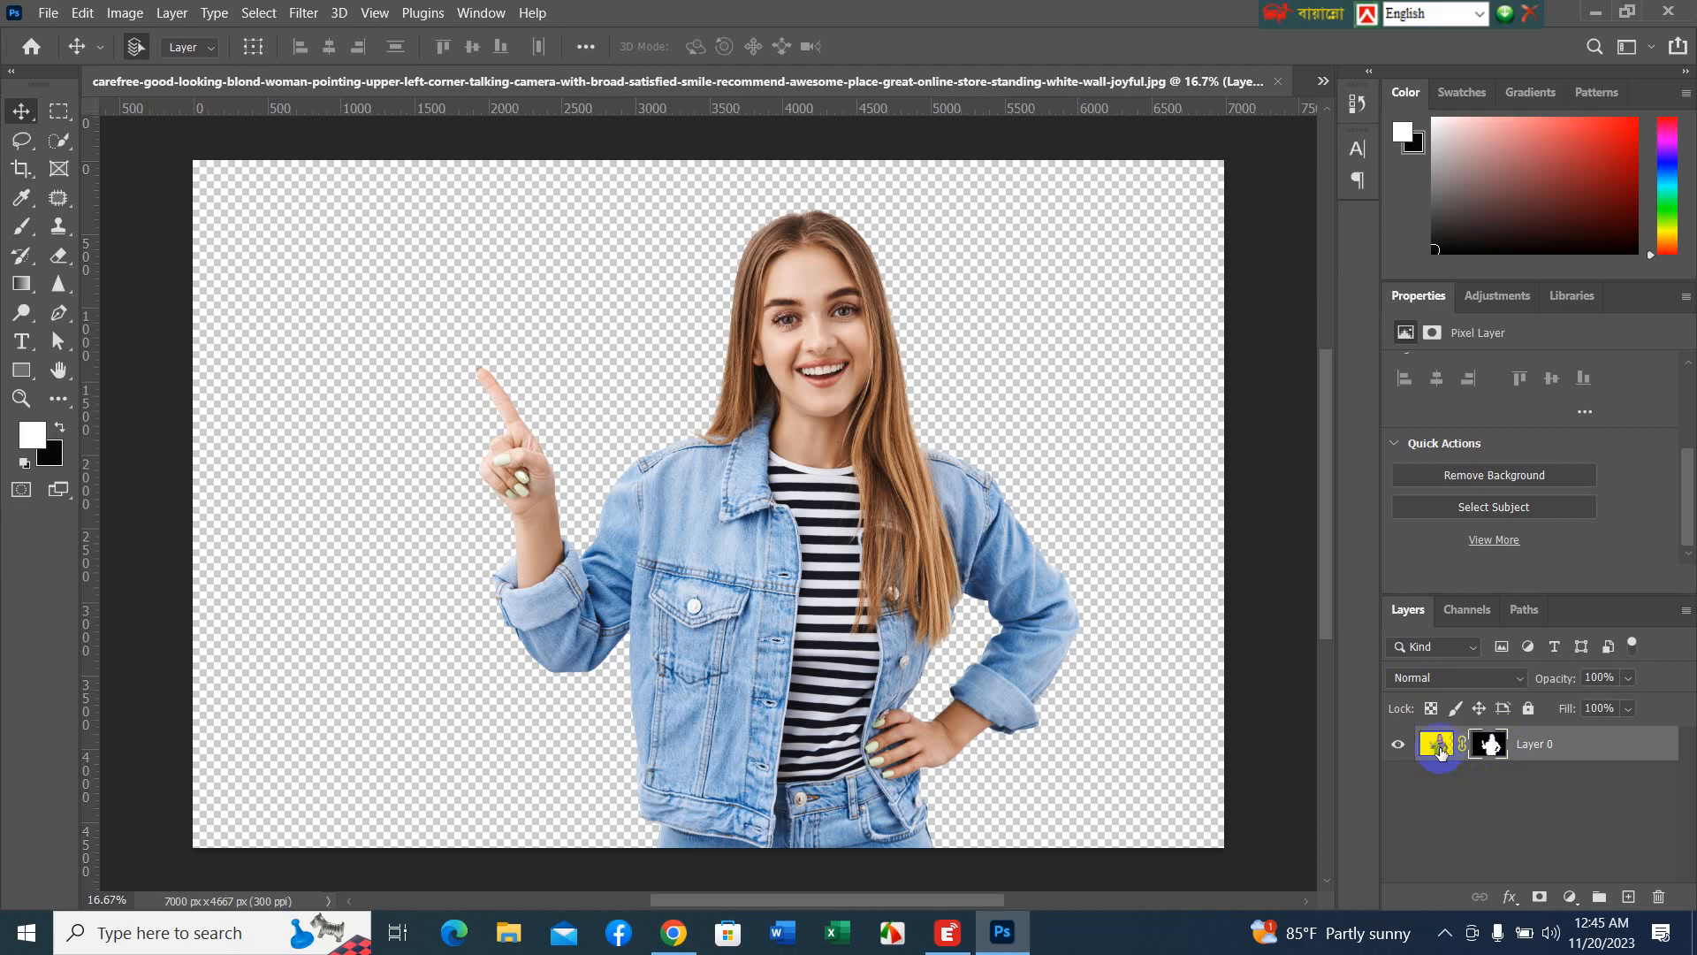
{"action": "left_click", "coordinate": [1490, 747]}
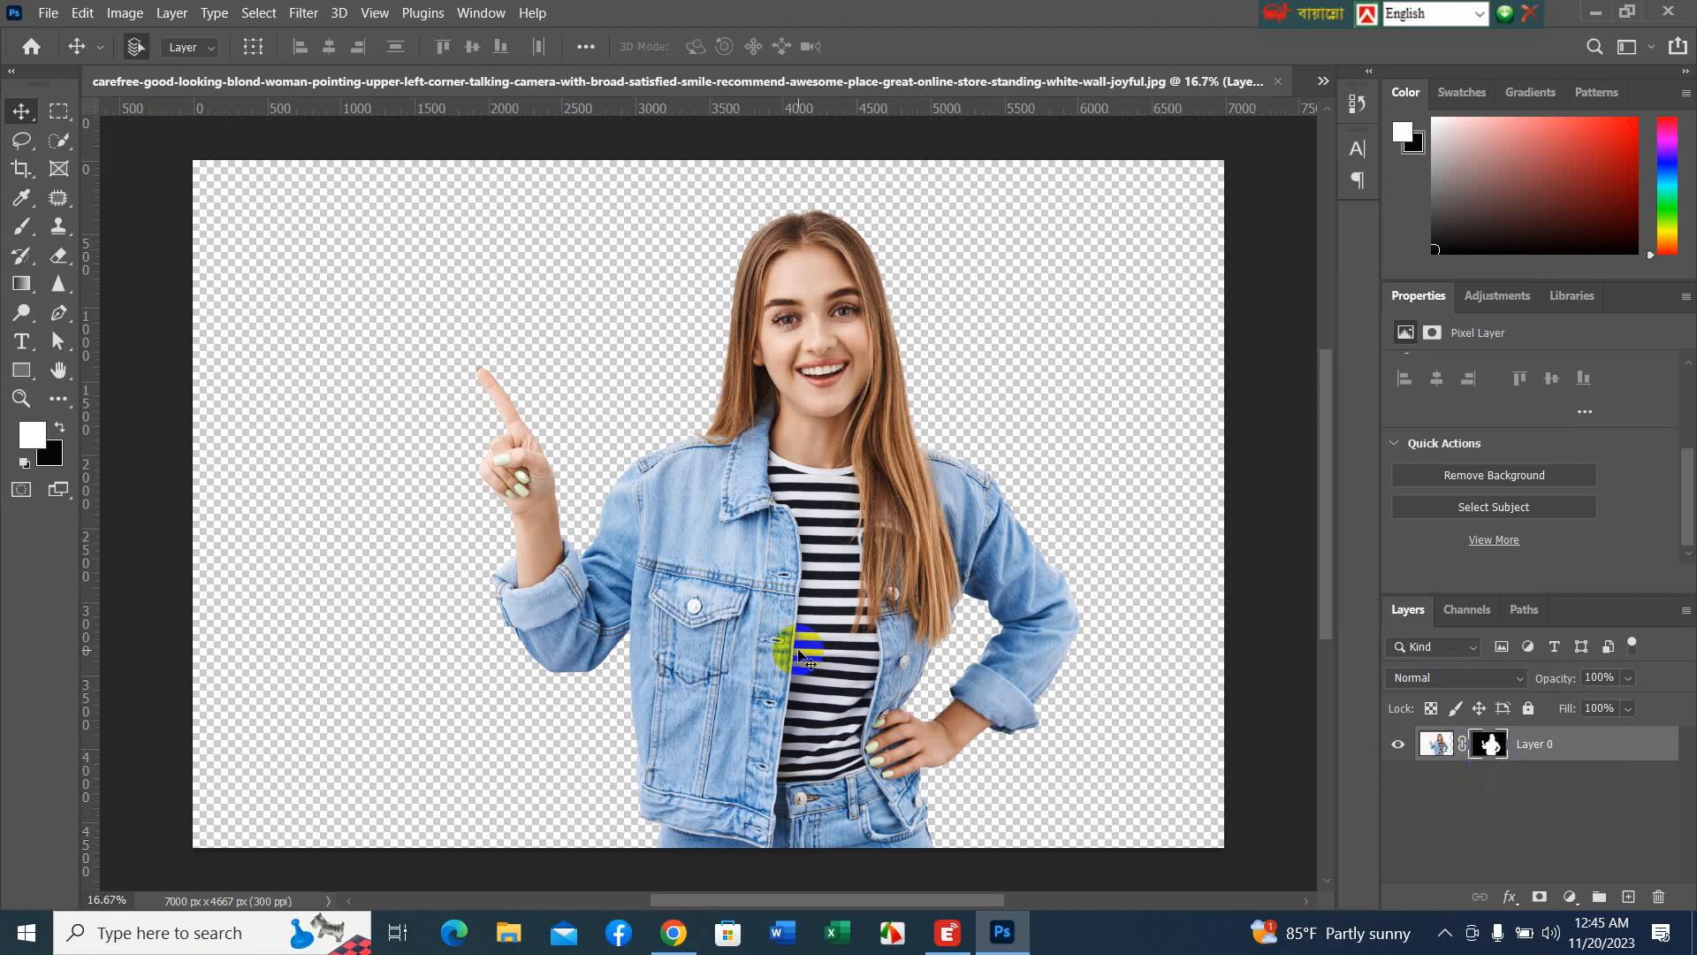
{"action": "left_click_drag", "start_coordinate": [860, 659], "coordinate": [737, 670]}
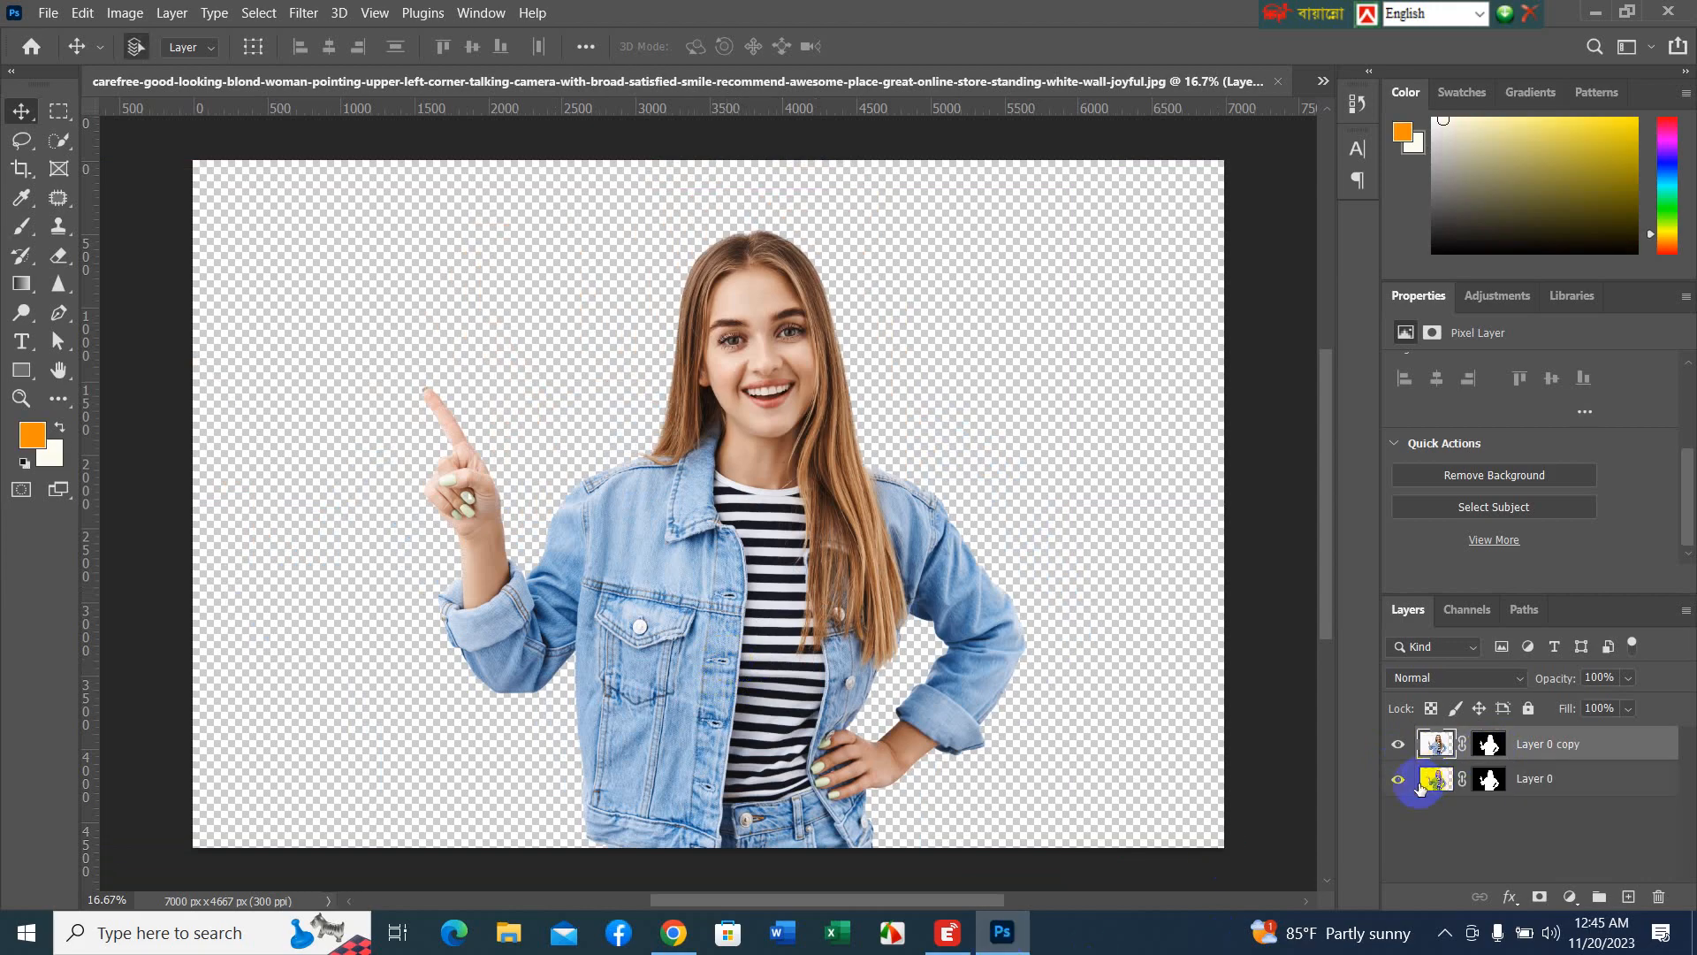
- Hide Layer 0 and permanently apply the layer mask on Layer 0 copy
{"action": "left_click", "coordinate": [1399, 779]}
{"action": "left_click", "coordinate": [1491, 746]}
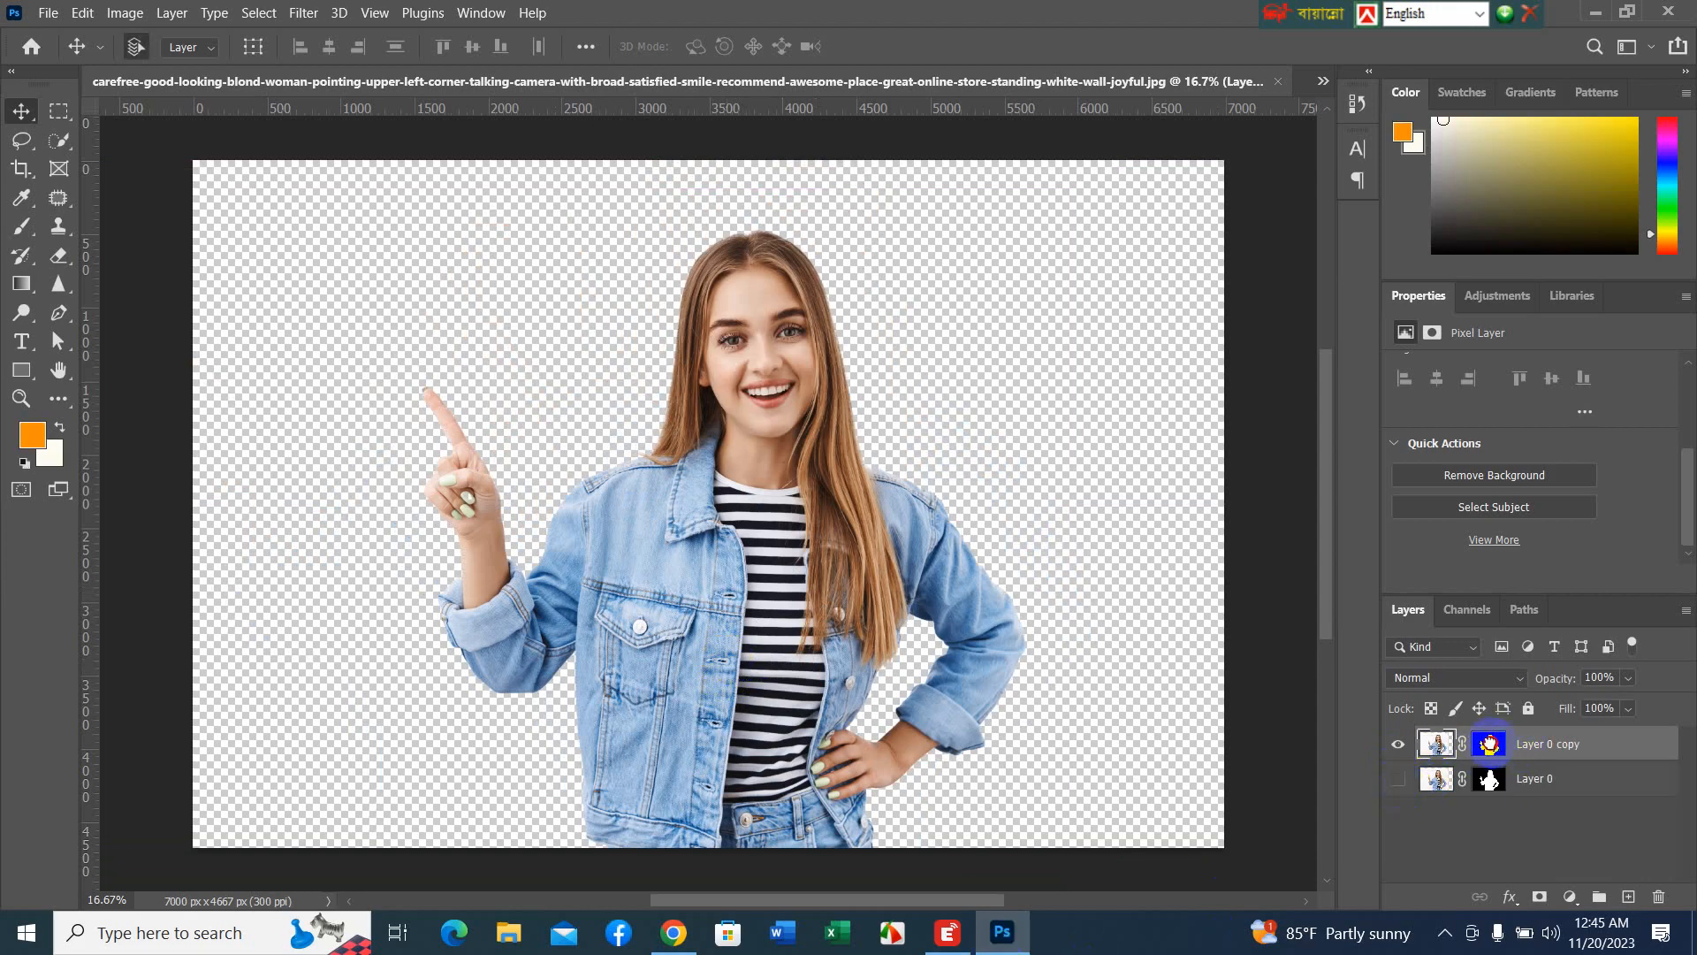
{"action": "left_click_drag", "start_coordinate": [1491, 746], "coordinate": [1664, 900]}
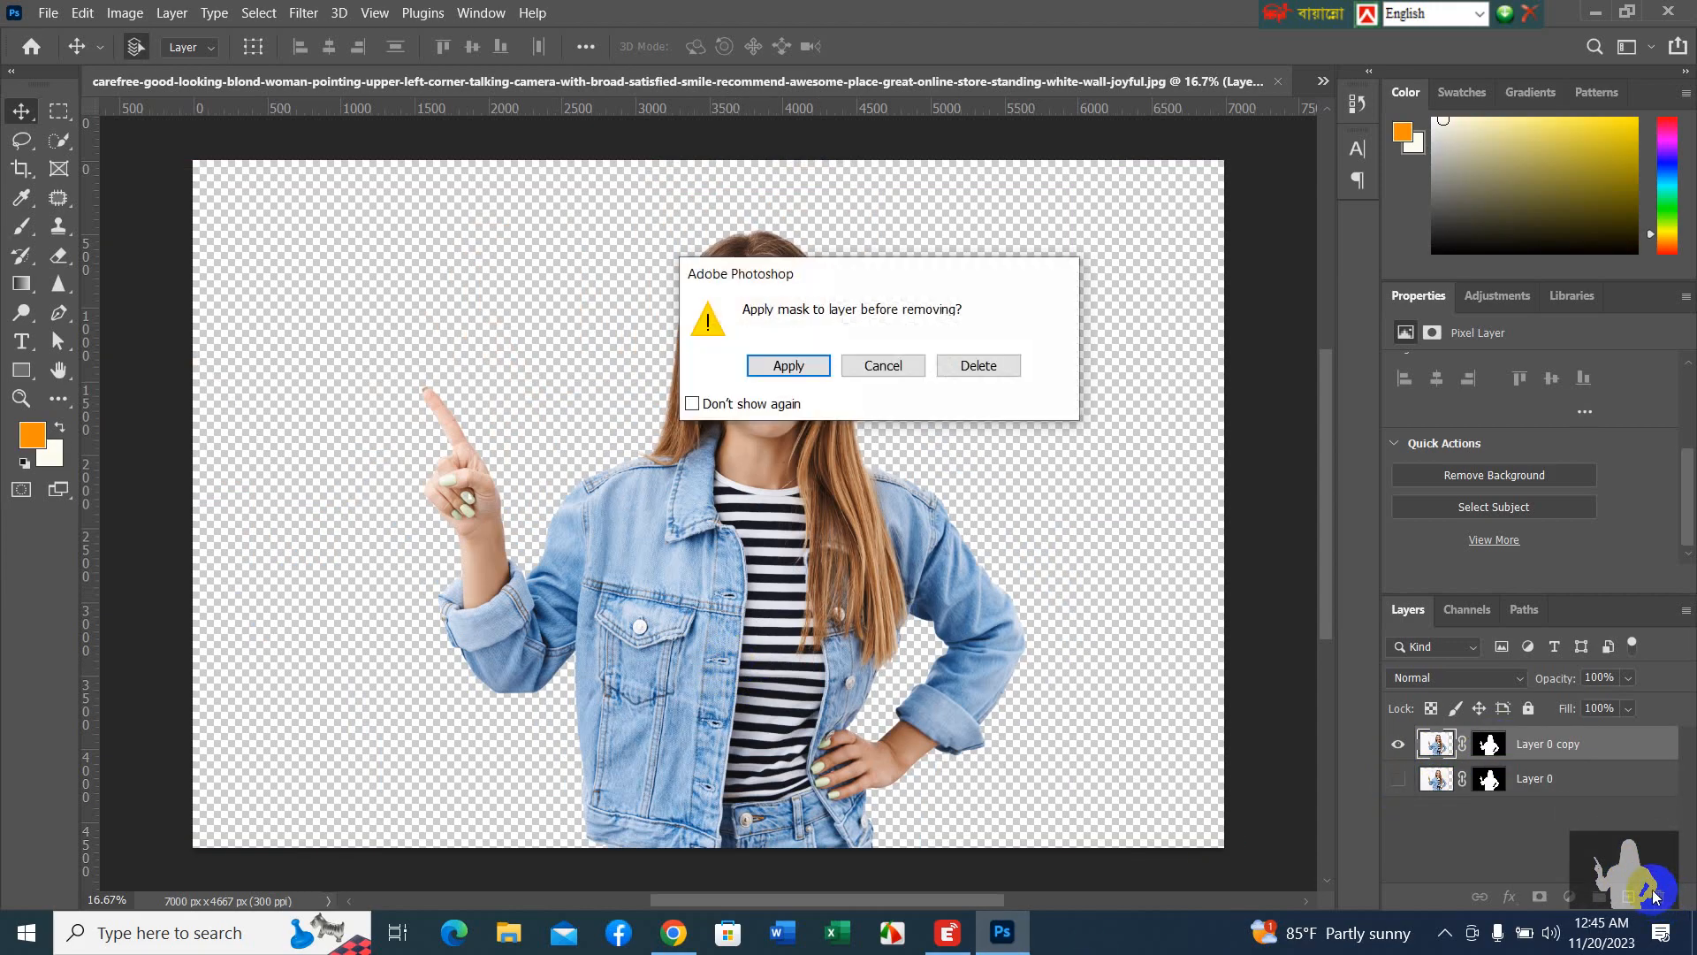
{"action": "left_click", "coordinate": [783, 372]}
- Move the cut-out woman slightly up and to the right, and place a horizontal guide just above the canvas
{"action": "left_click_drag", "start_coordinate": [654, 579], "coordinate": [778, 549]}
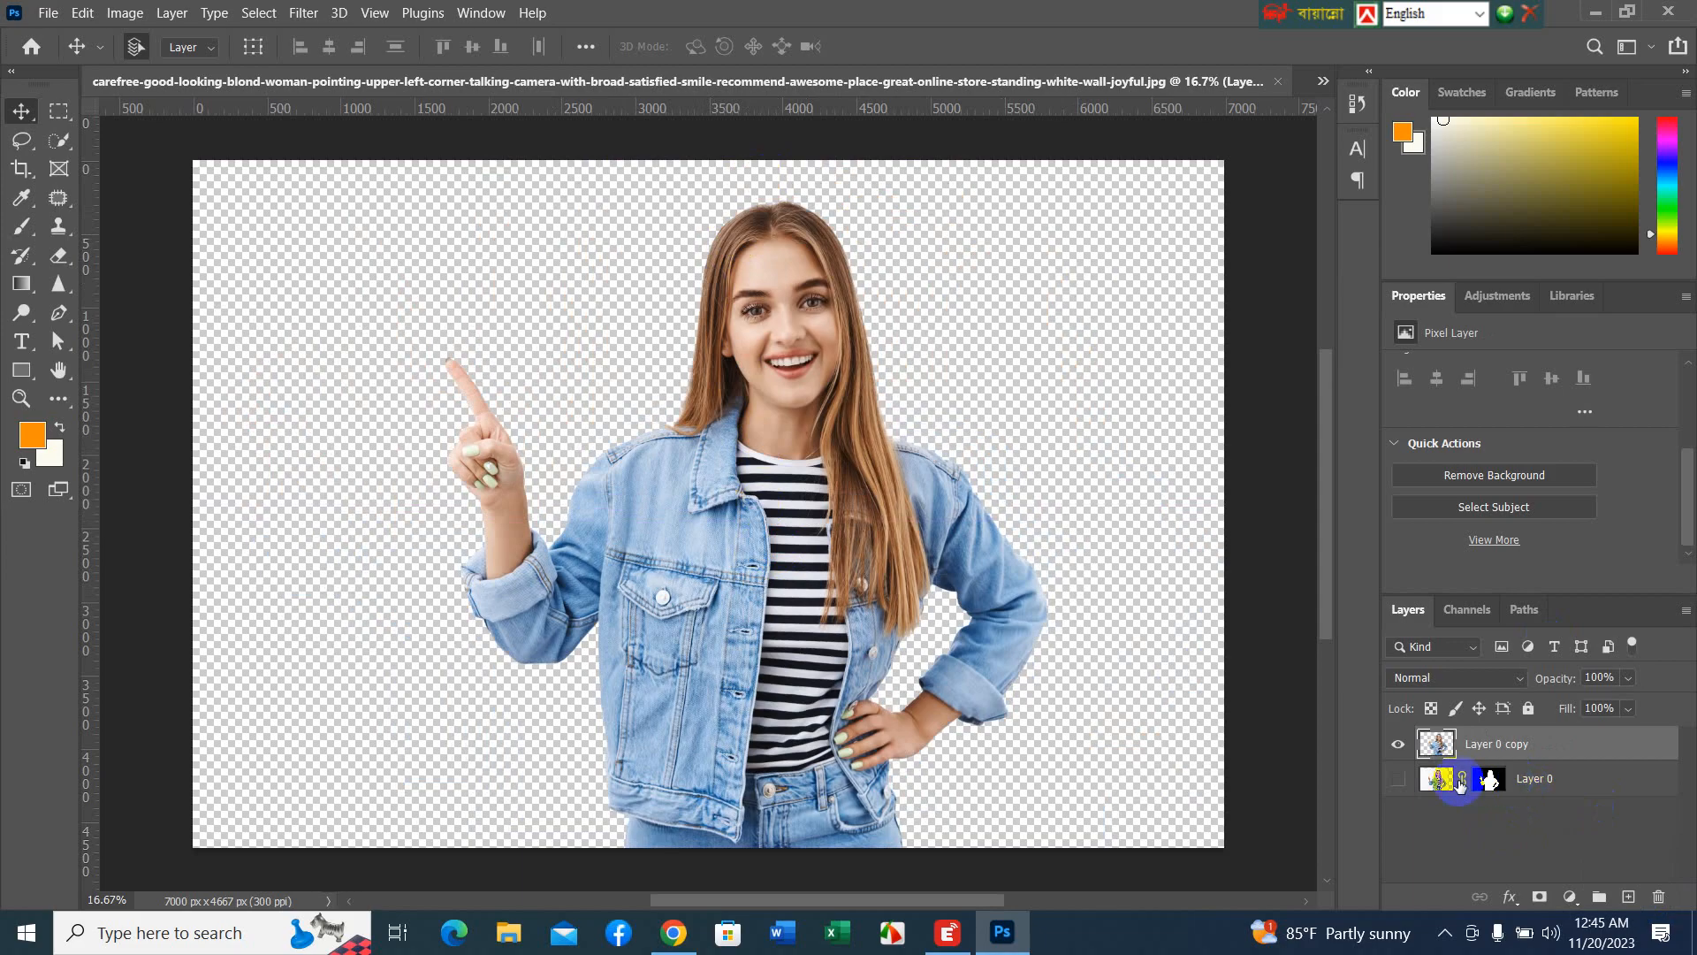
{"action": "mouse_move", "coordinate": [769, 623]}
{"action": "left_mouse_down"}
{"action": "mouse_move", "coordinate": [296, 612]}
{"action": "mouse_move", "coordinate": [447, 601]}
{"action": "mouse_move", "coordinate": [920, 659]}
{"action": "mouse_move", "coordinate": [651, 595]}
{"action": "mouse_move", "coordinate": [704, 565]}
{"action": "mouse_move", "coordinate": [769, 596]}
{"action": "mouse_move", "coordinate": [507, 610]}
{"action": "mouse_move", "coordinate": [841, 618]}
{"action": "mouse_move", "coordinate": [547, 611]}
{"action": "mouse_move", "coordinate": [807, 606]}
{"action": "mouse_move", "coordinate": [782, 612]}
{"action": "left_mouse_up"}
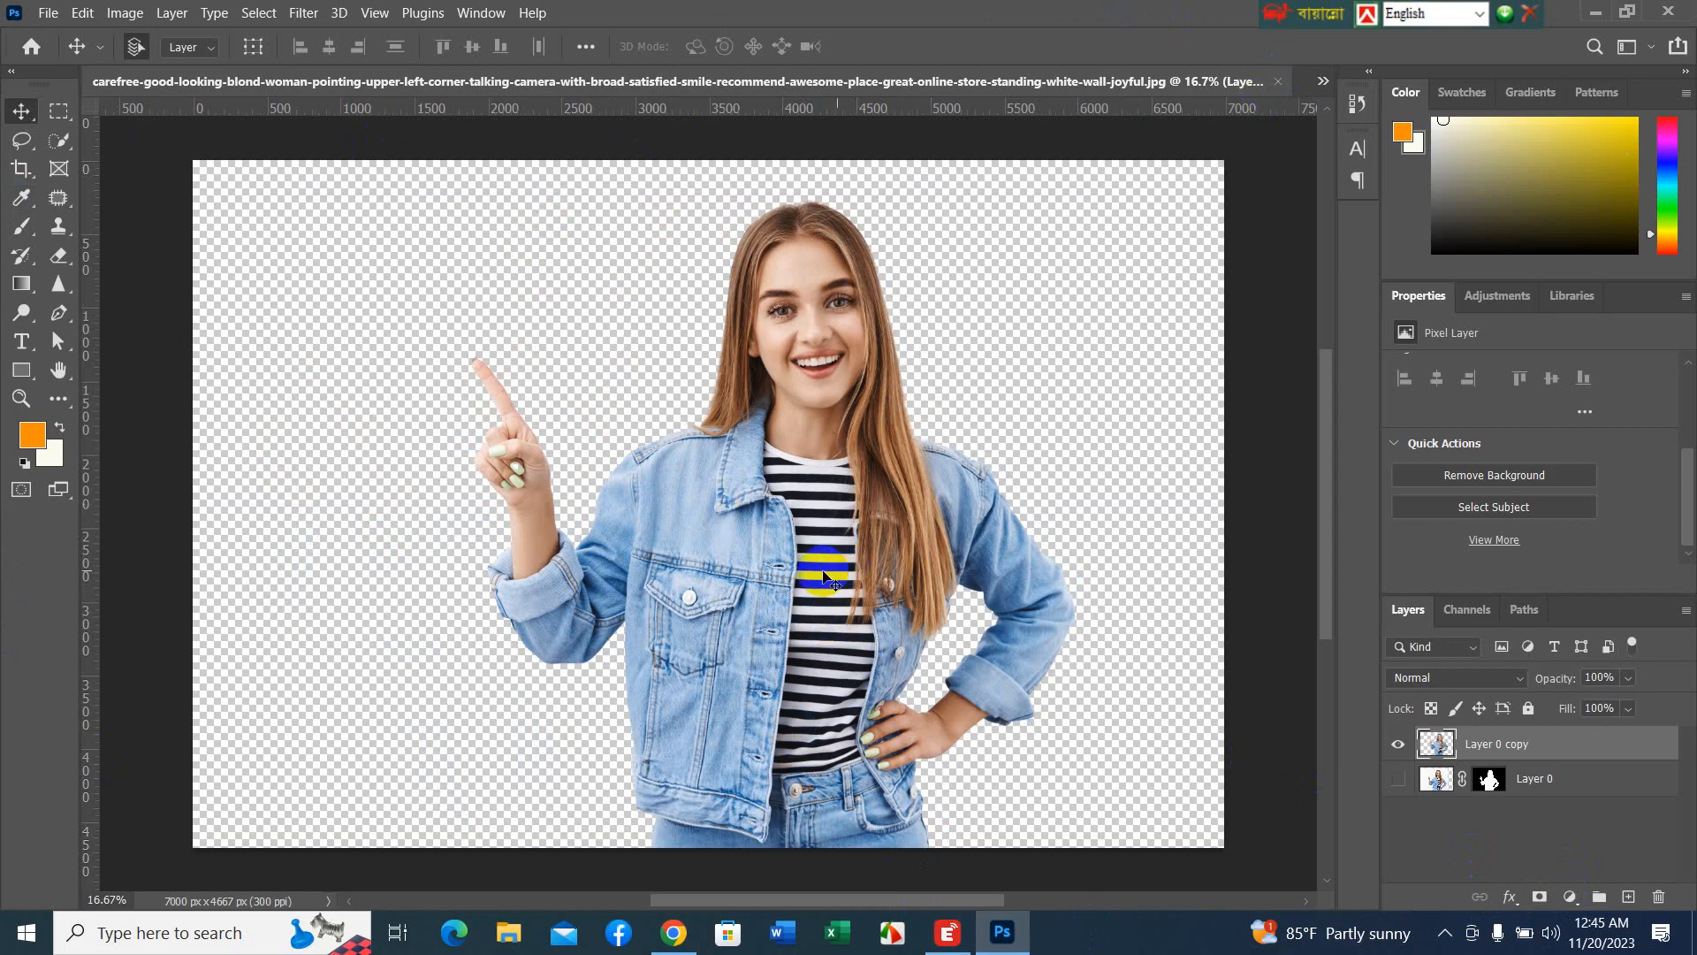
{"action": "left_click_drag", "start_coordinate": [823, 576], "coordinate": [756, 587]}
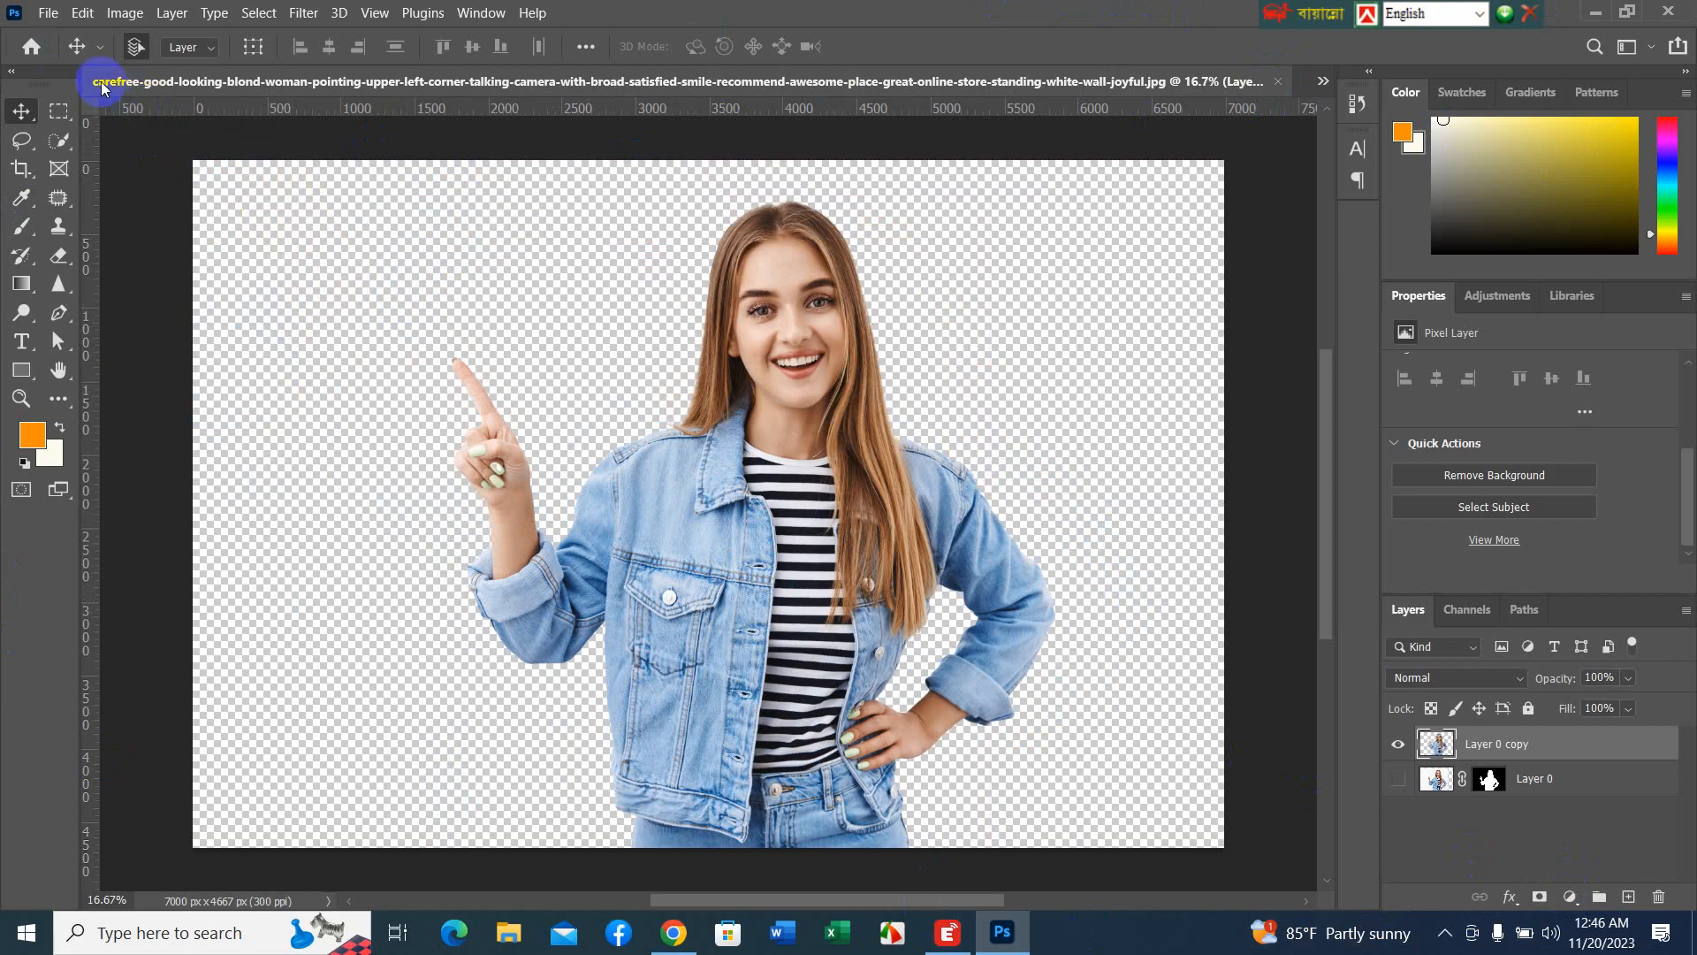
{"action": "left_click_drag", "start_coordinate": [105, 108], "coordinate": [755, 113]}
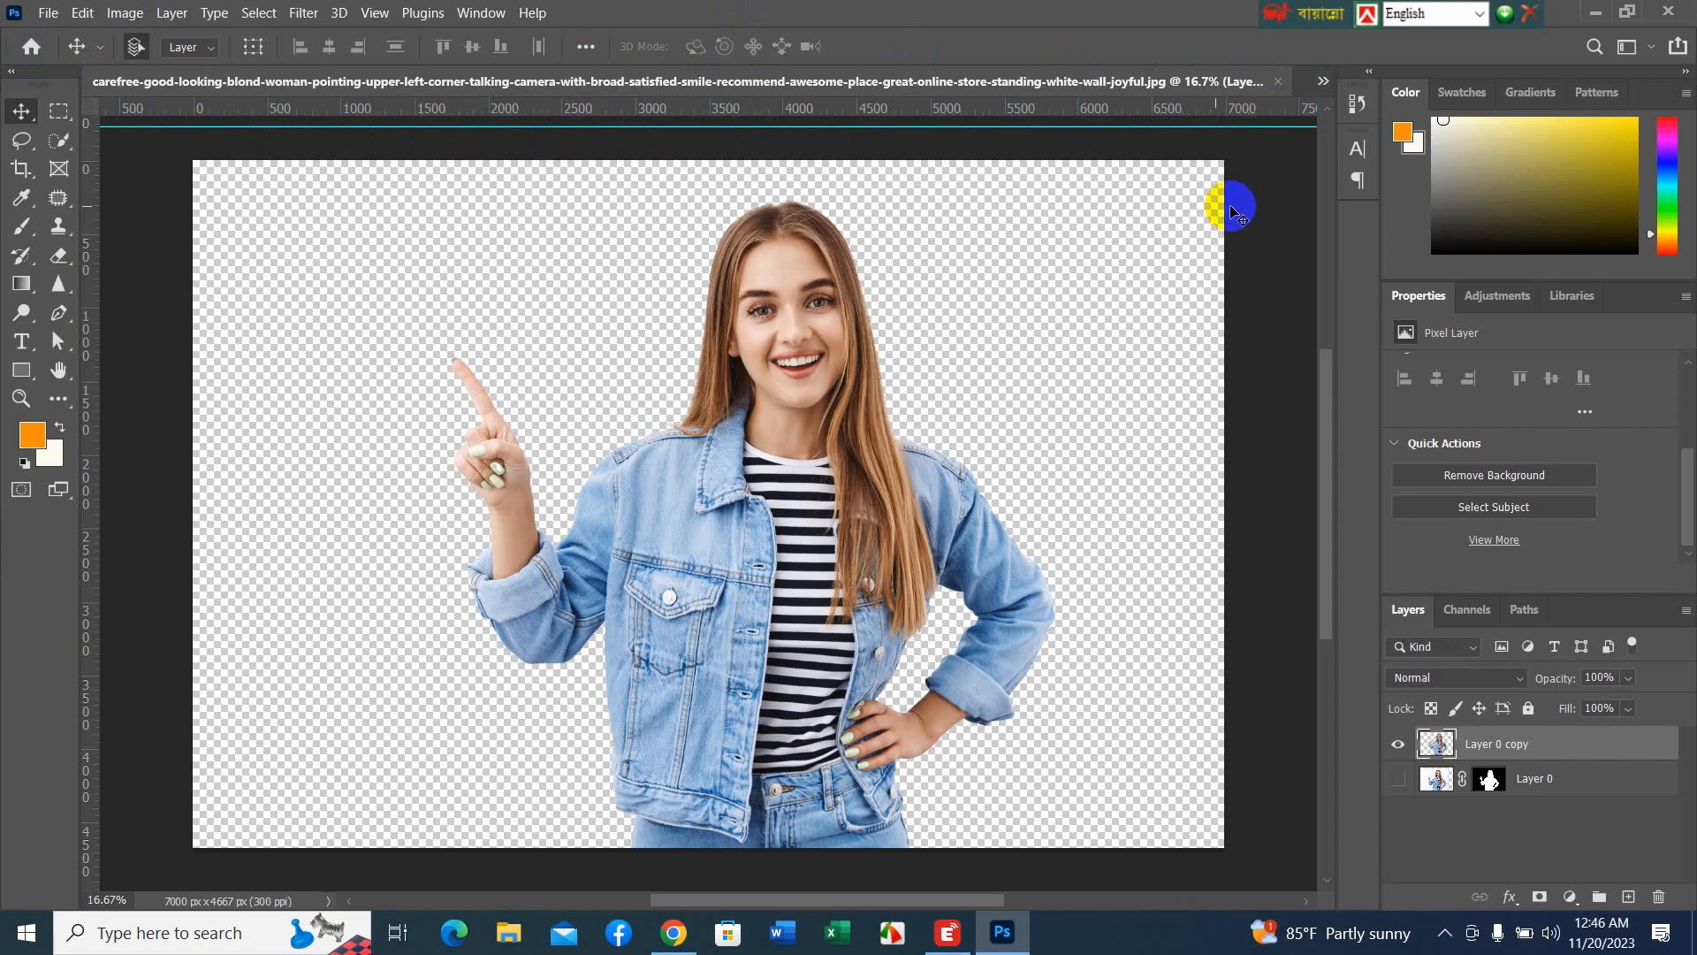
{"action": "left_click", "coordinate": [48, 13]}
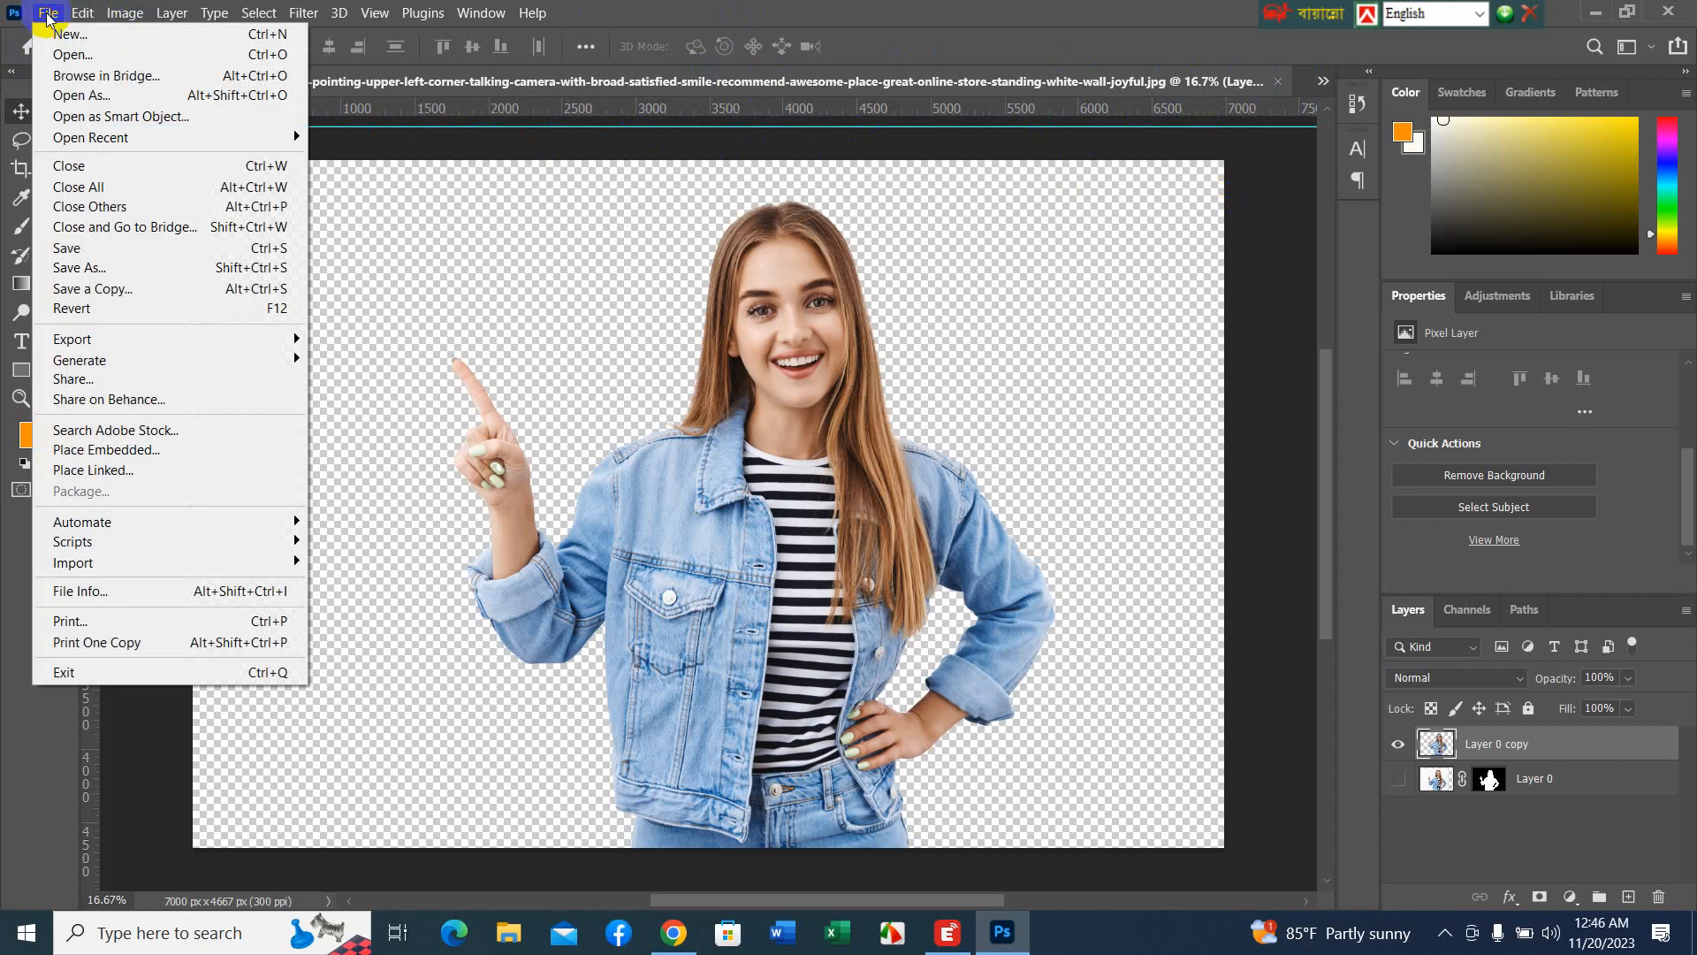
{"action": "left_click", "coordinate": [93, 253]}
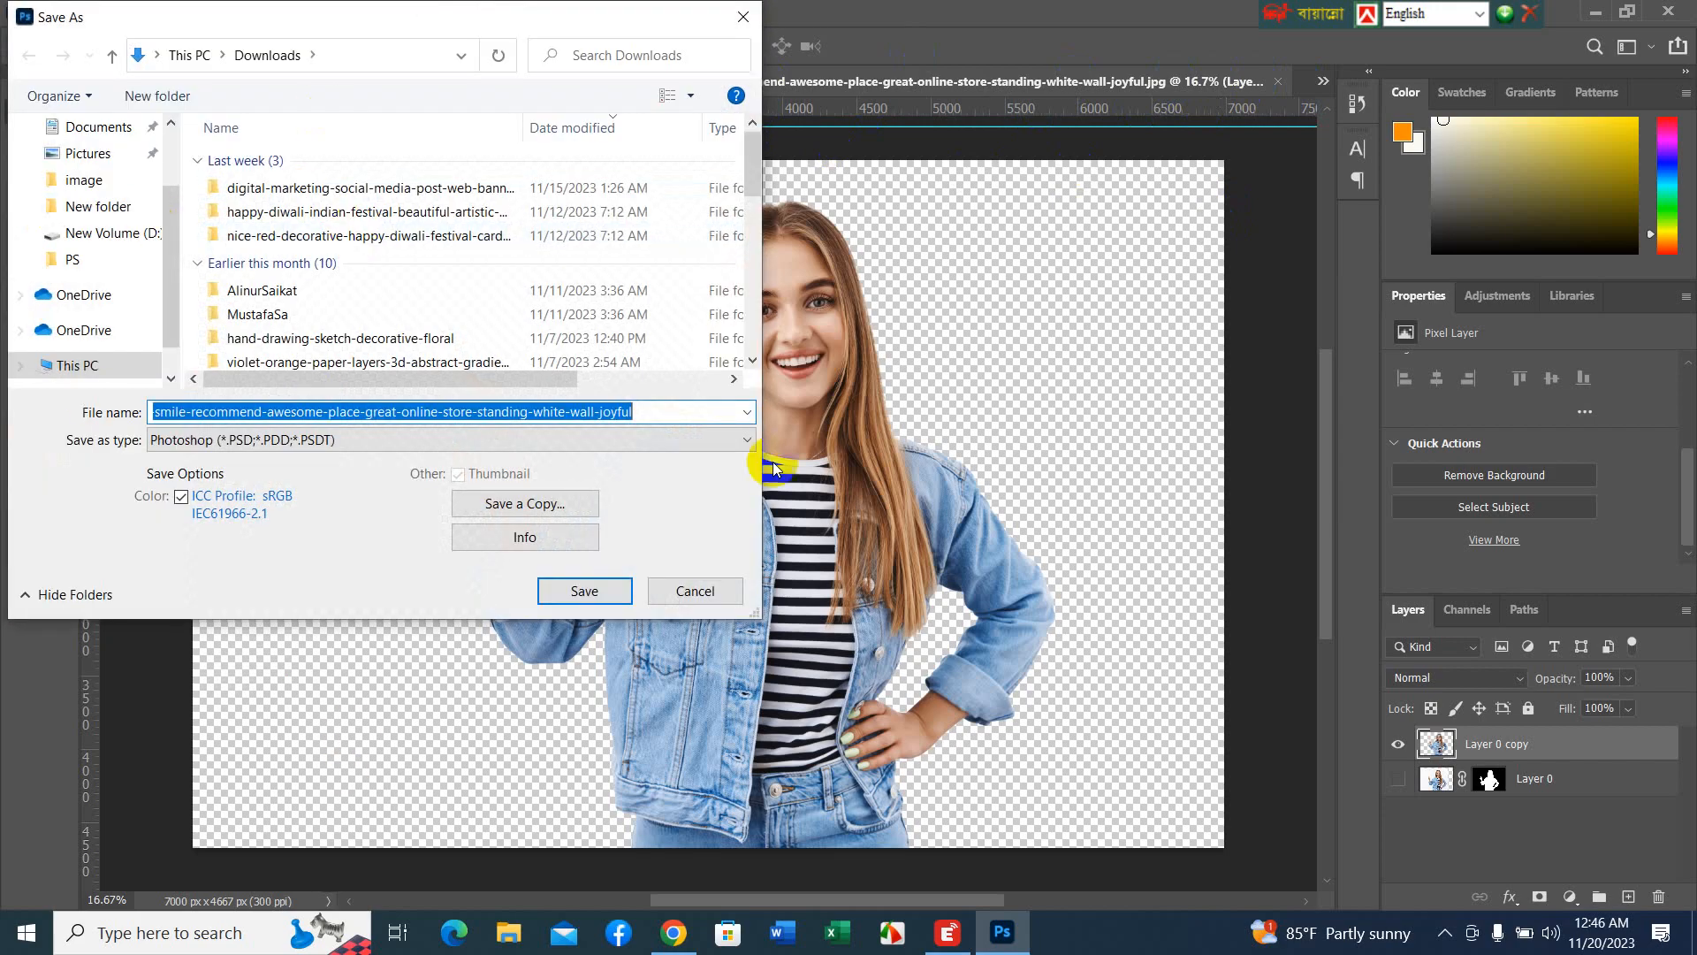
{"action": "left_click", "coordinate": [655, 594]}
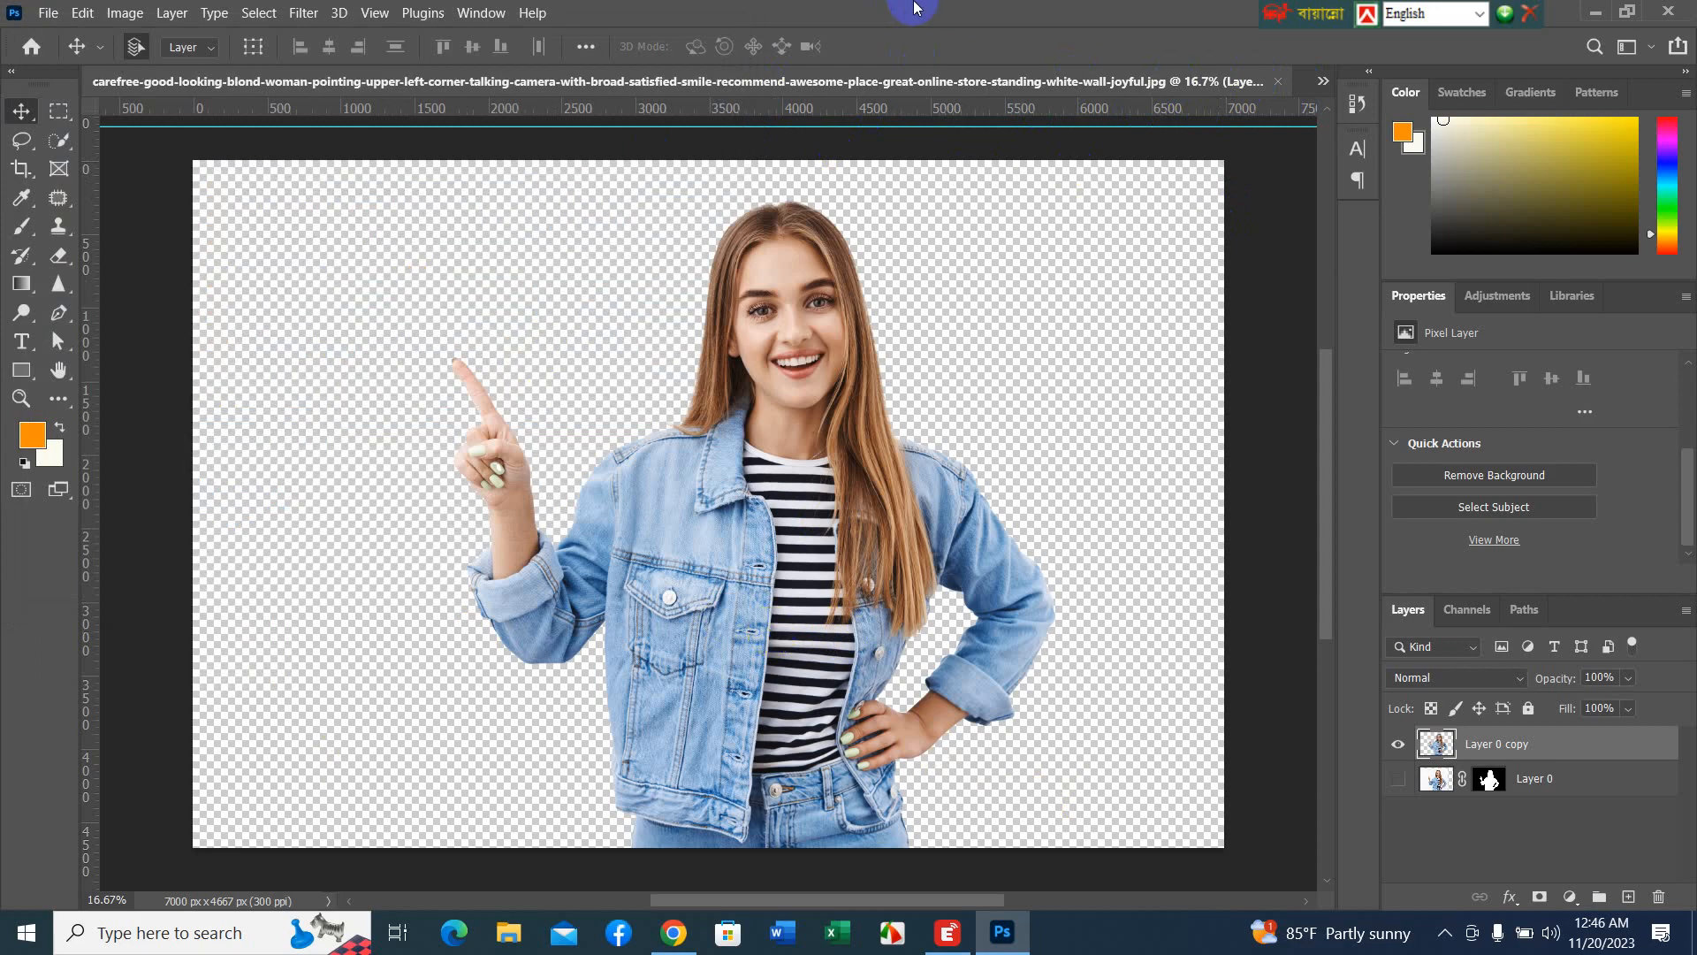
- Close the woman photo document without saving its changes
{"action": "left_click", "coordinate": [1276, 81]}
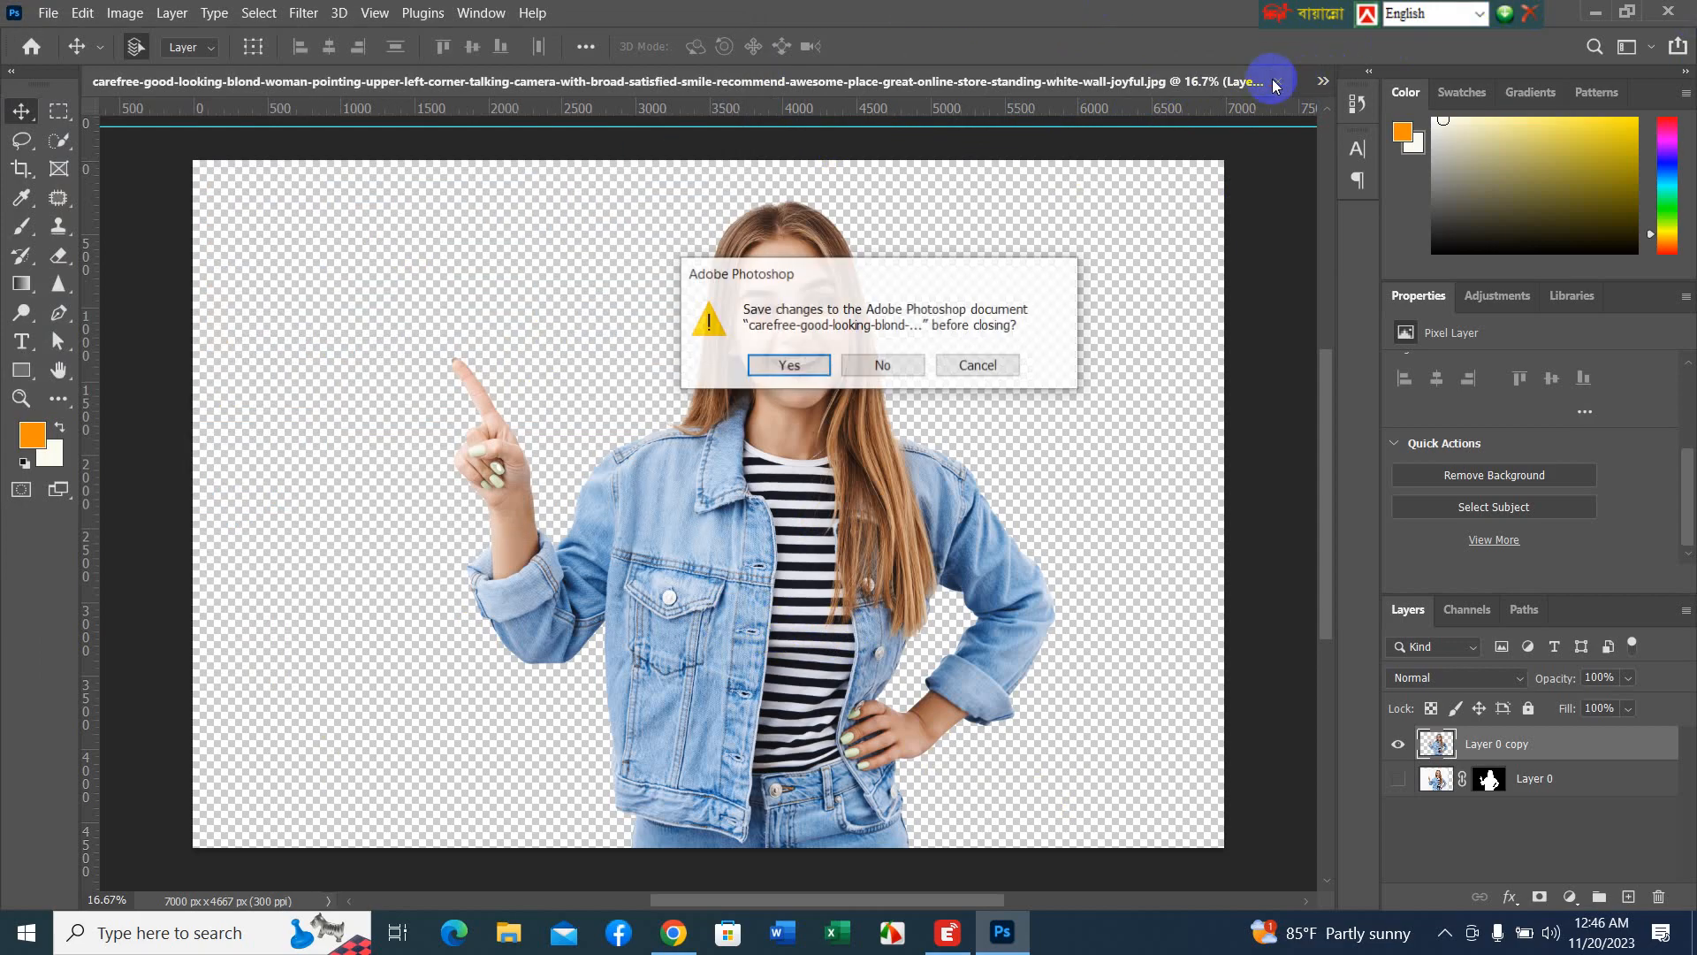
{"action": "left_click", "coordinate": [887, 365]}
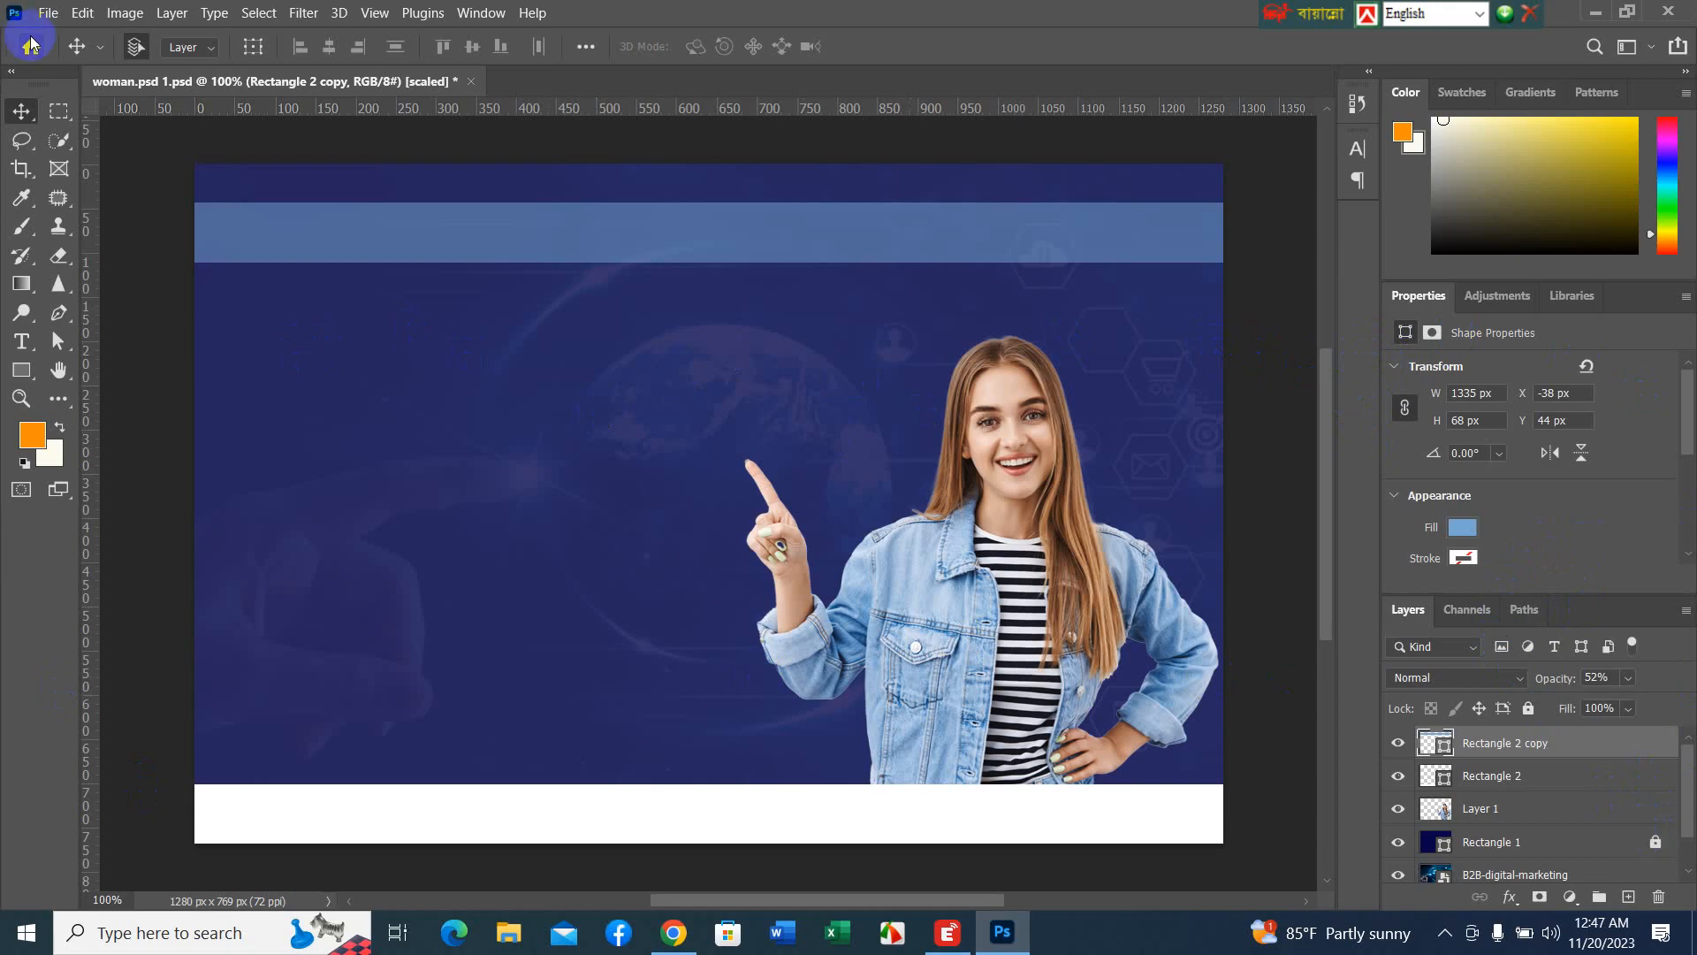
{"action": "left_click", "coordinate": [48, 14]}
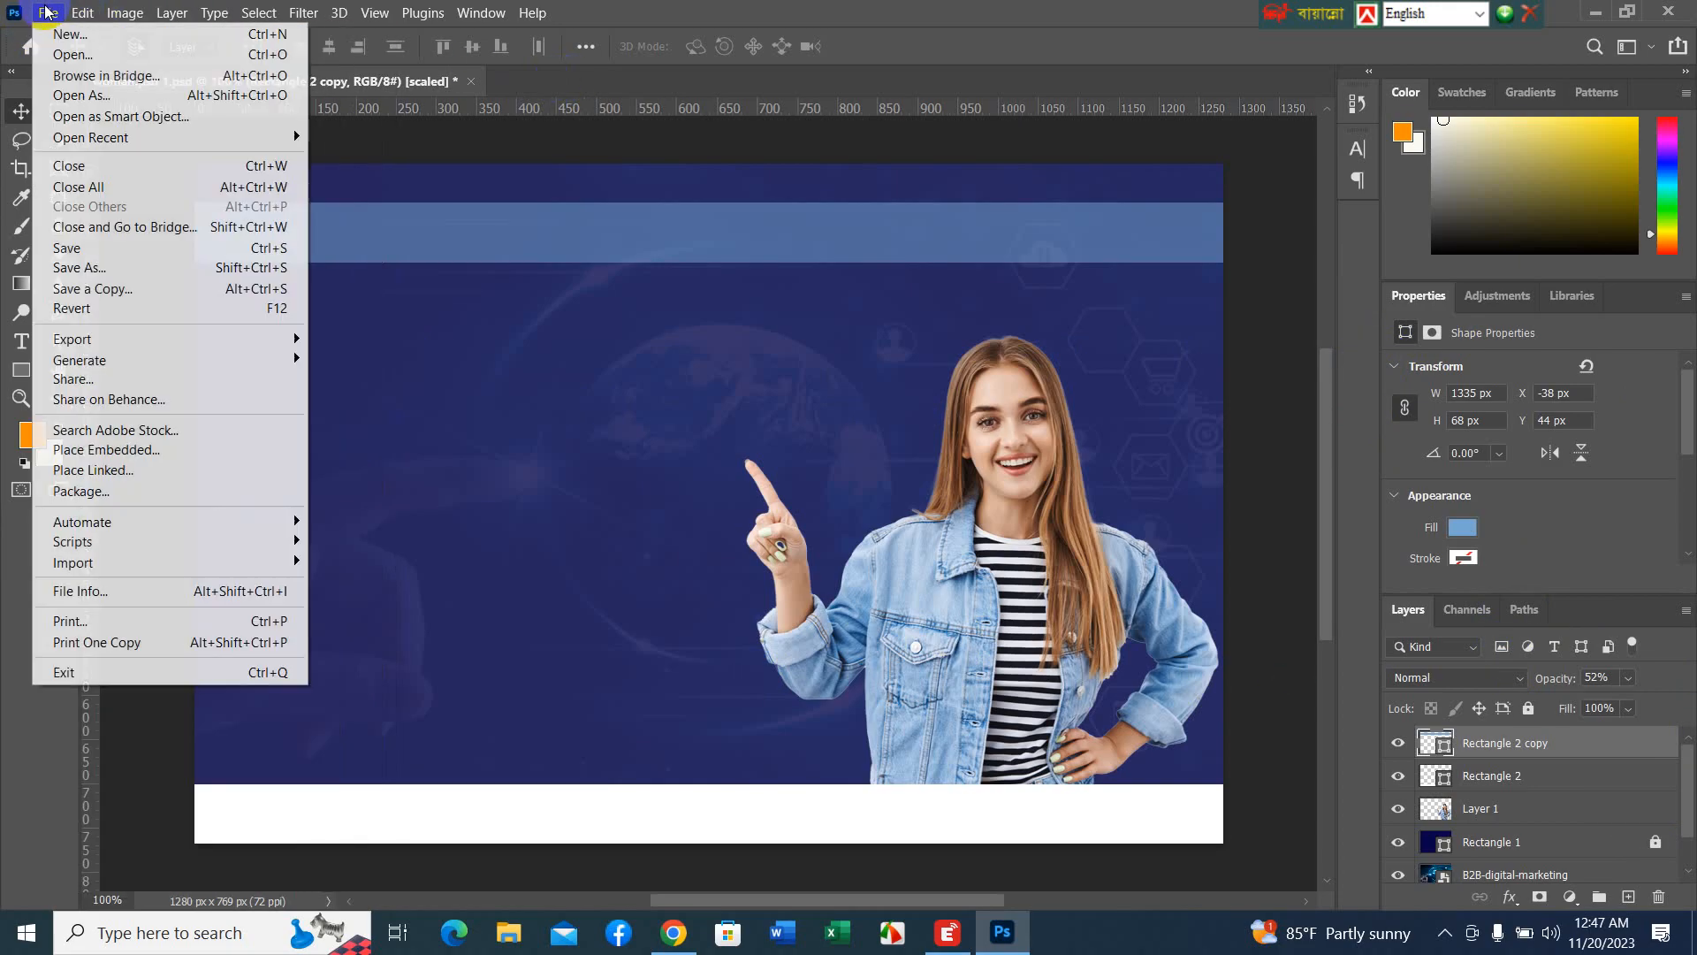
{"action": "mouse_move", "coordinate": [100, 11]}
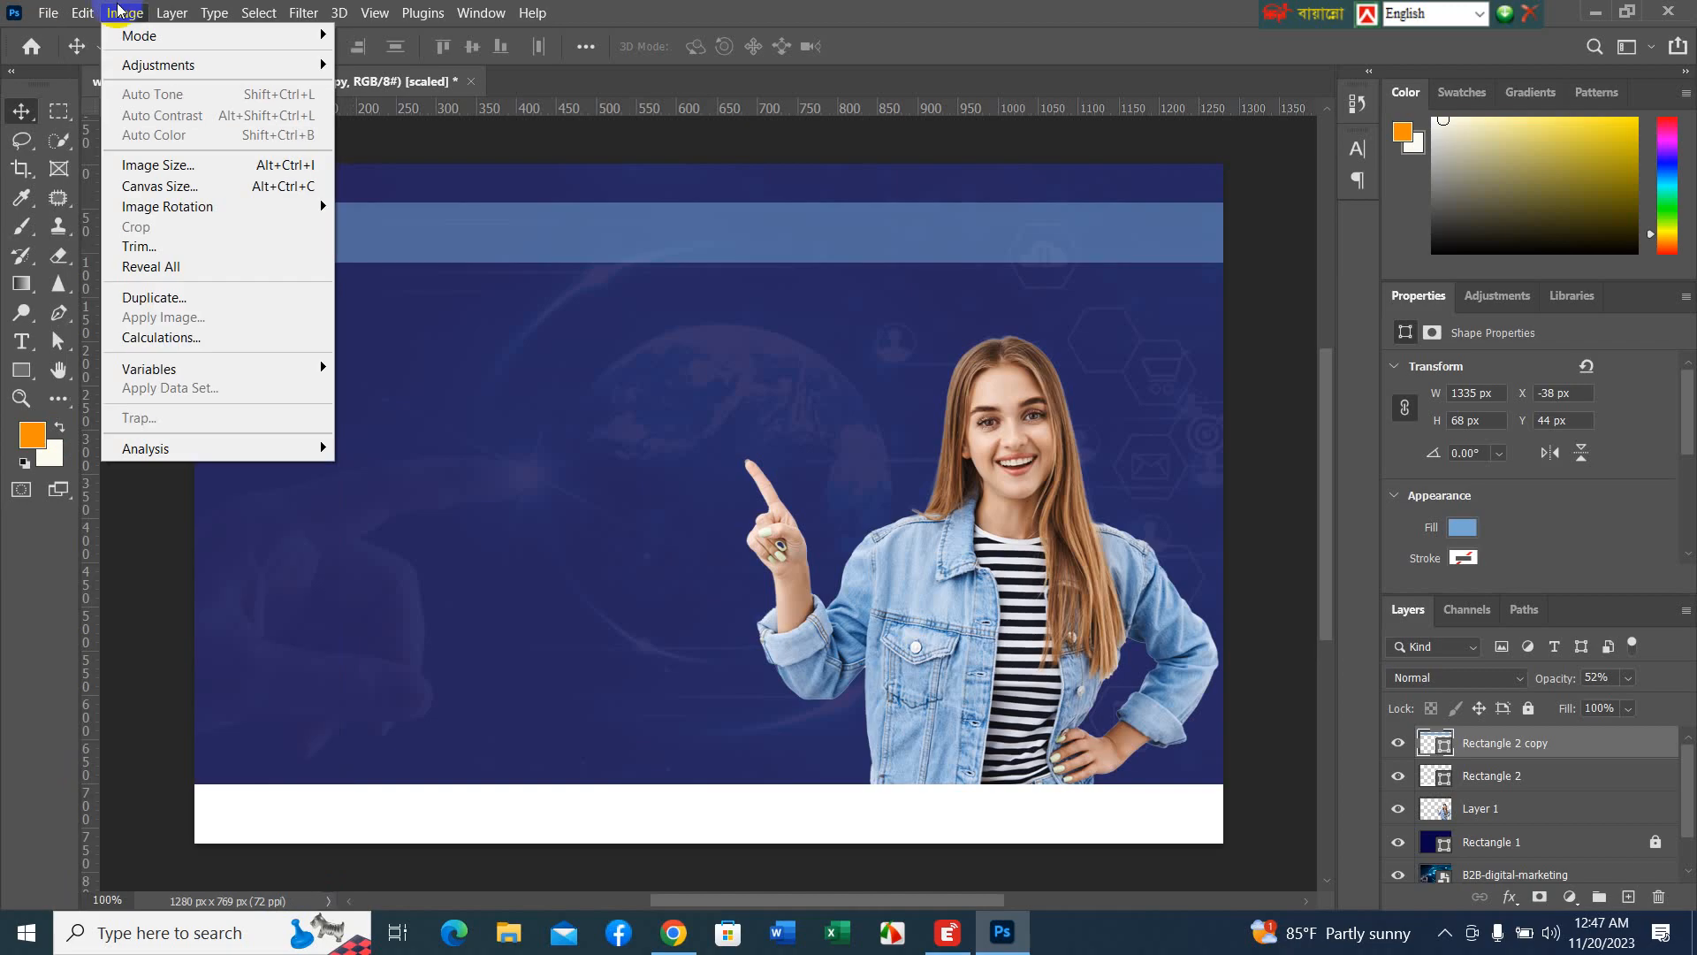
{"action": "mouse_move", "coordinate": [171, 13]}
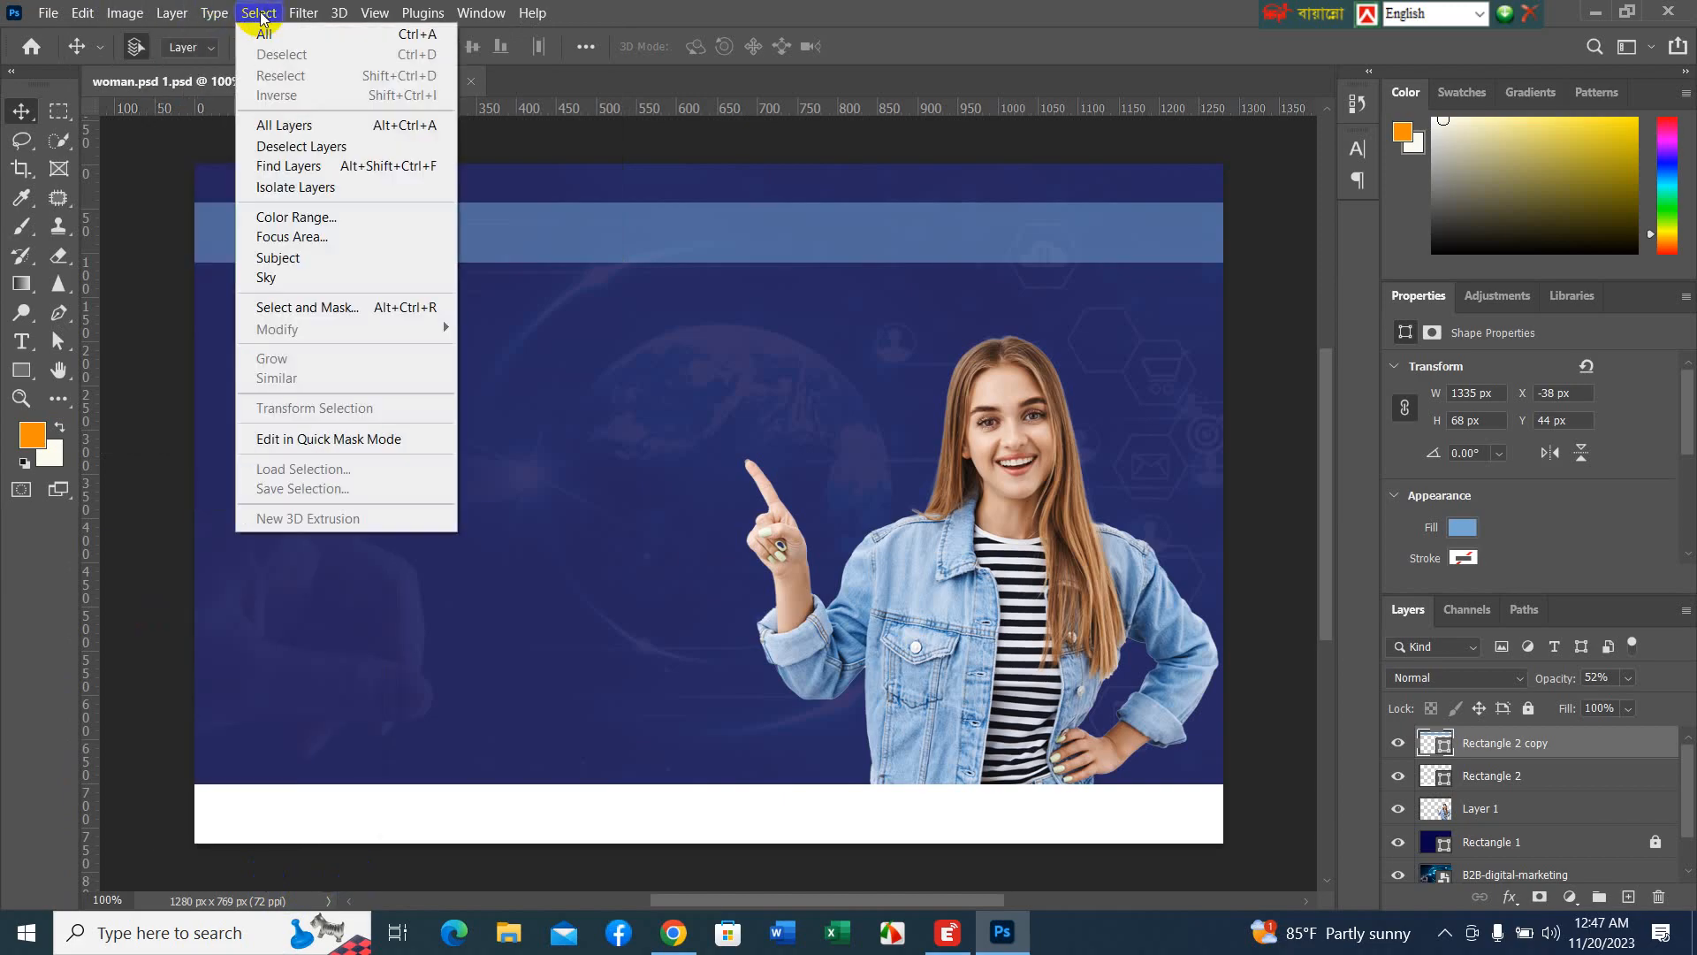
{"action": "mouse_move", "coordinate": [343, 24]}
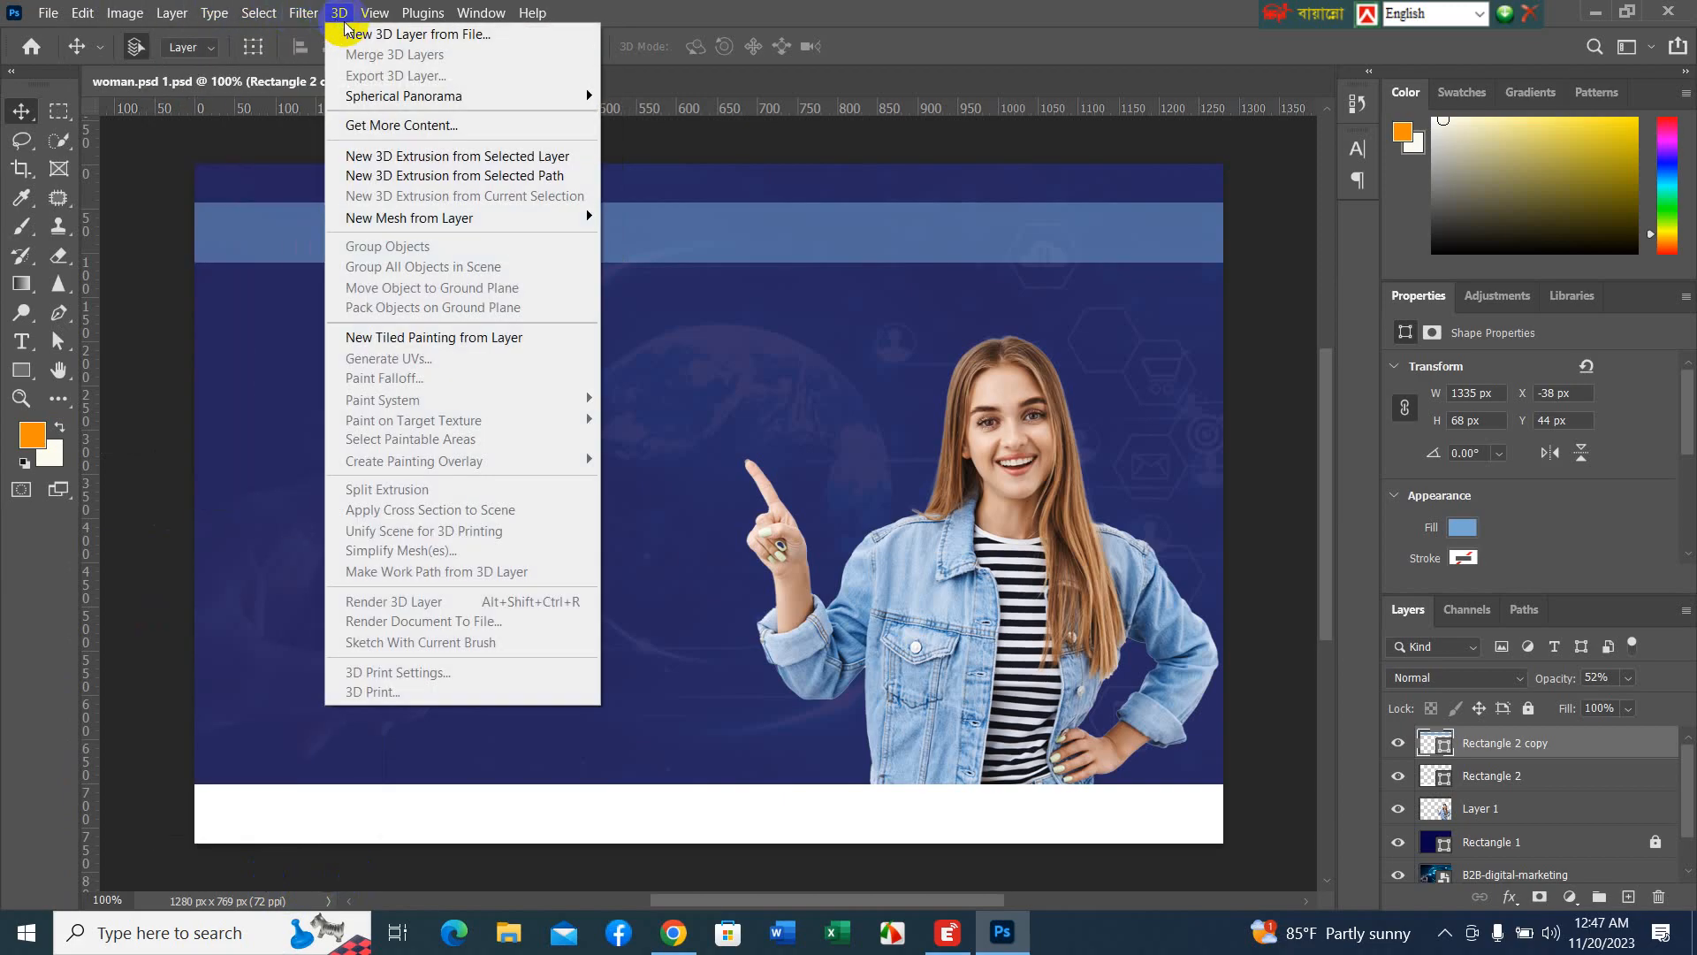
{"action": "mouse_move", "coordinate": [434, 25]}
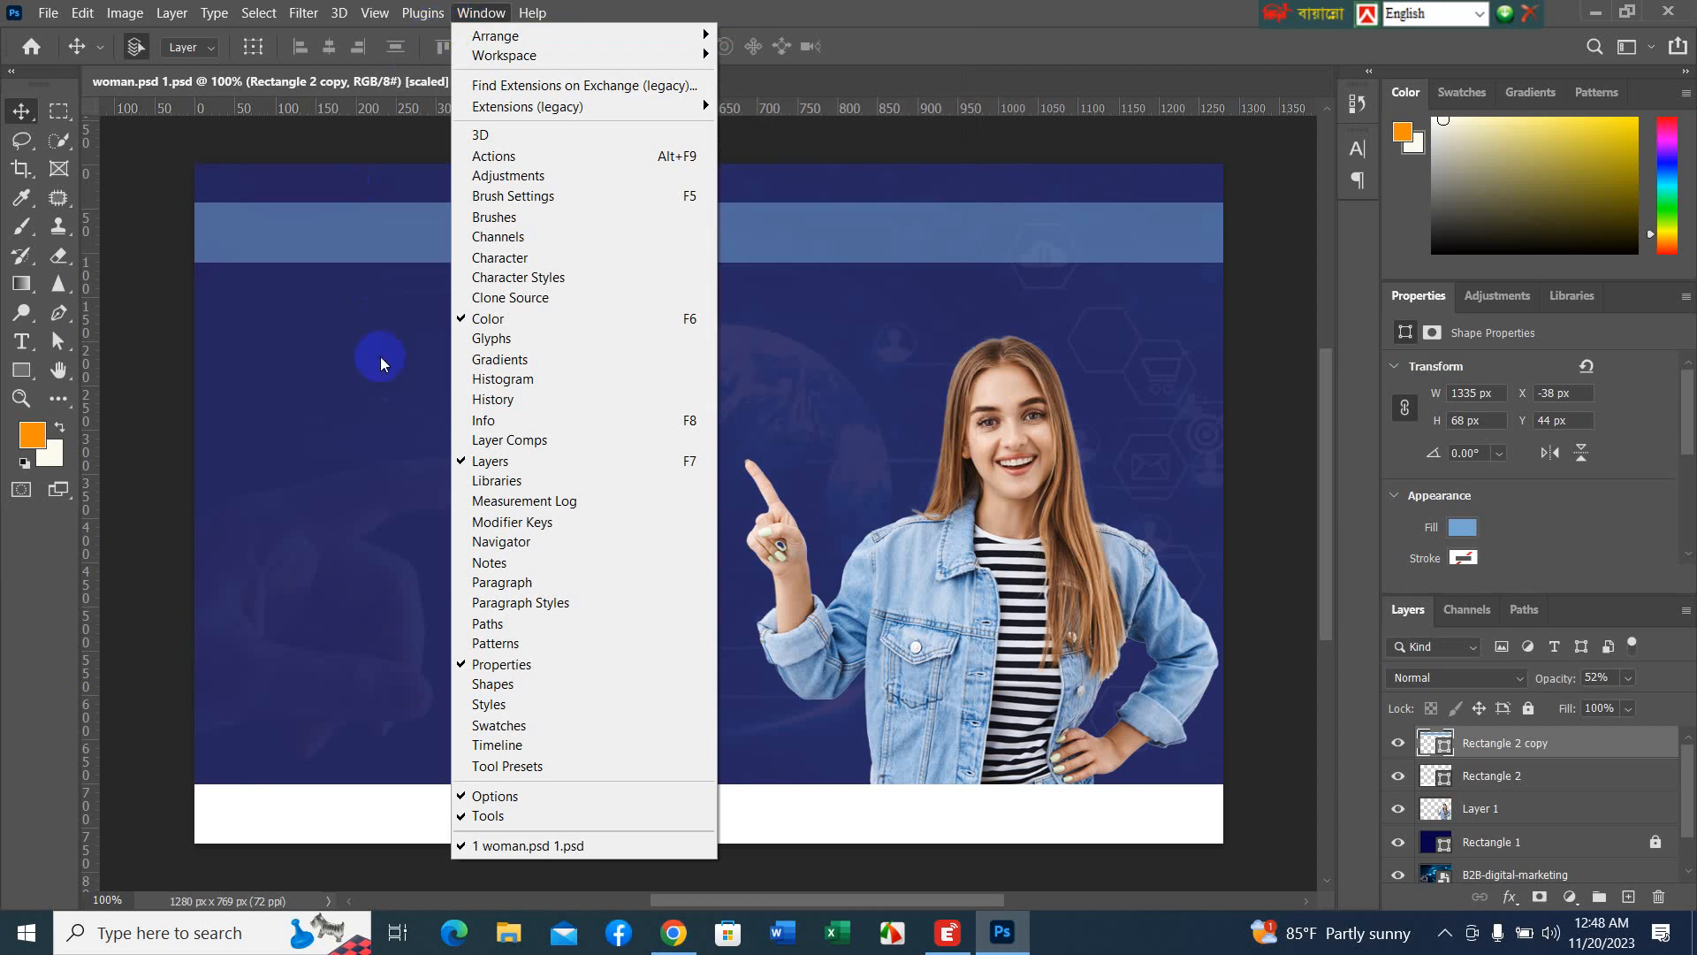
{"action": "left_click", "coordinate": [375, 380]}
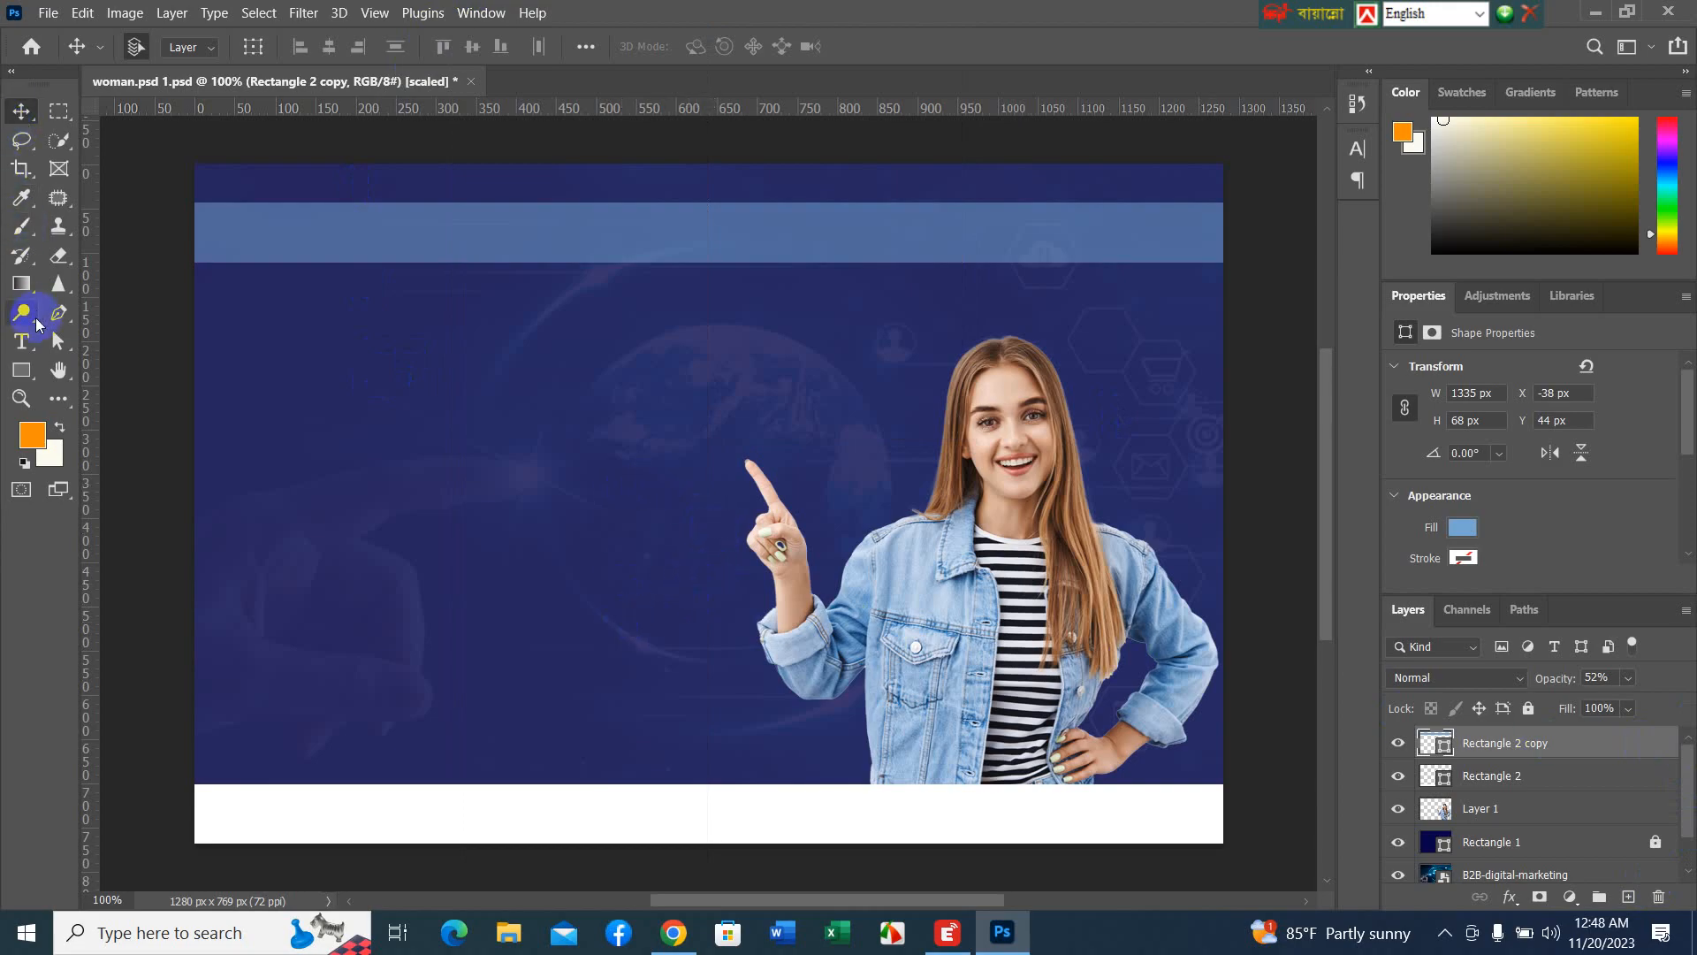
- Add a text layer reading GOOGLE below the light-blue band and commit it by returning to the Move tool
{"action": "left_click", "coordinate": [22, 342]}
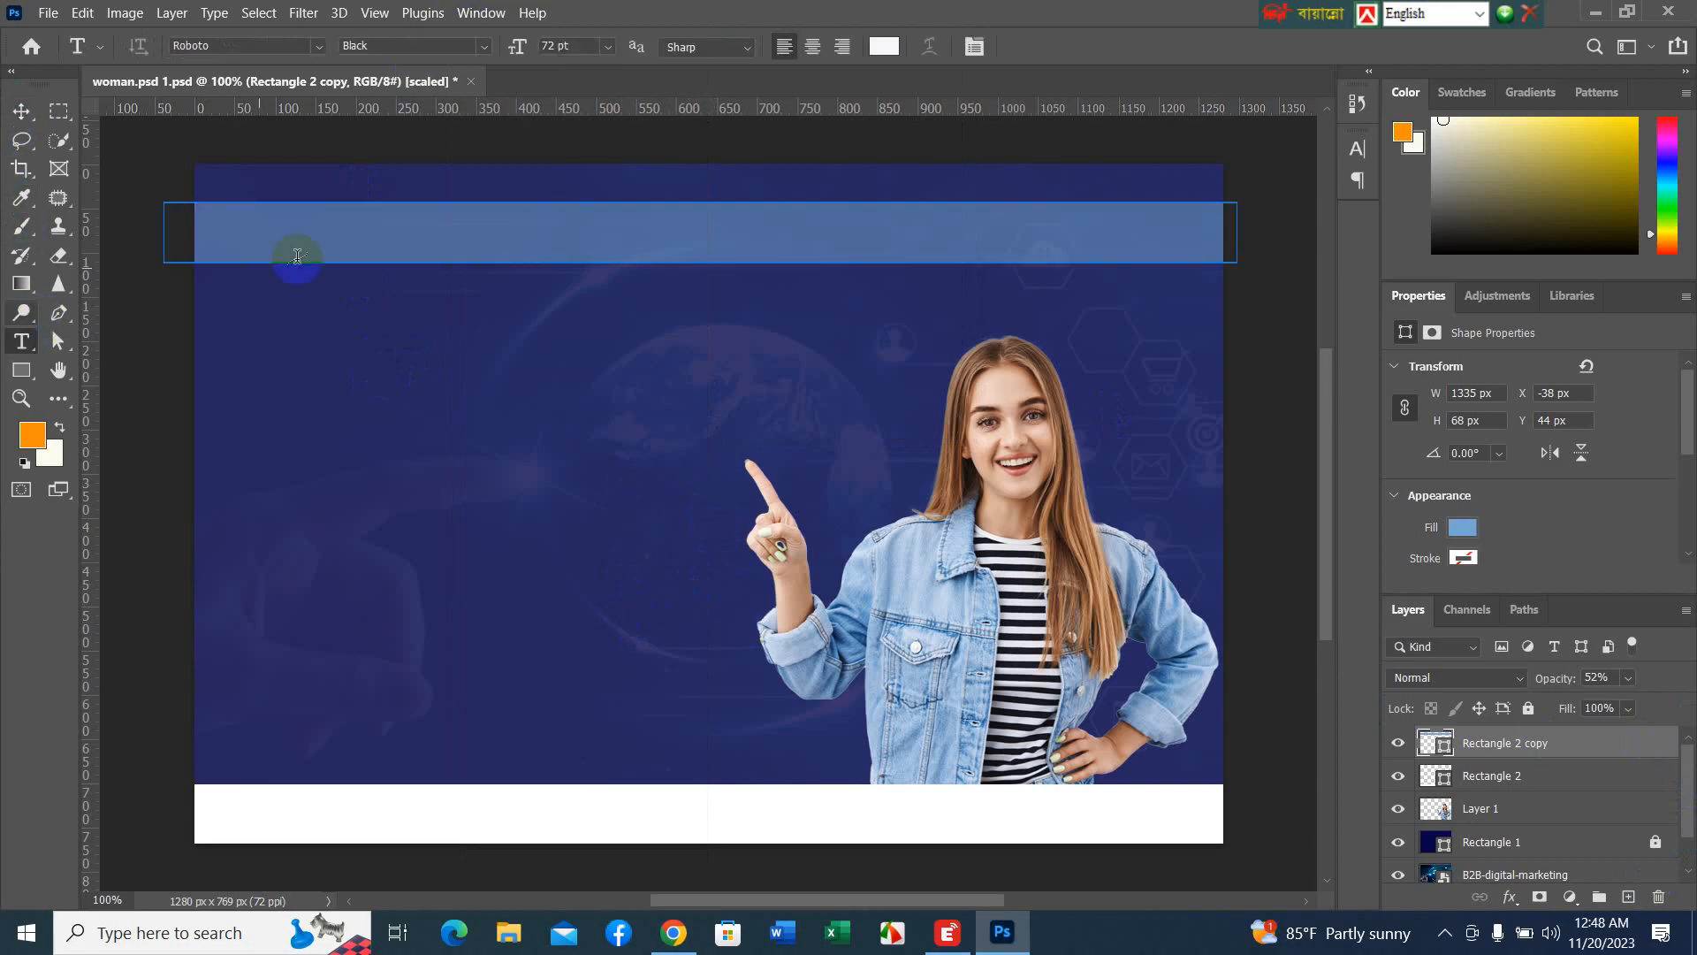
{"action": "left_click", "coordinate": [349, 348]}
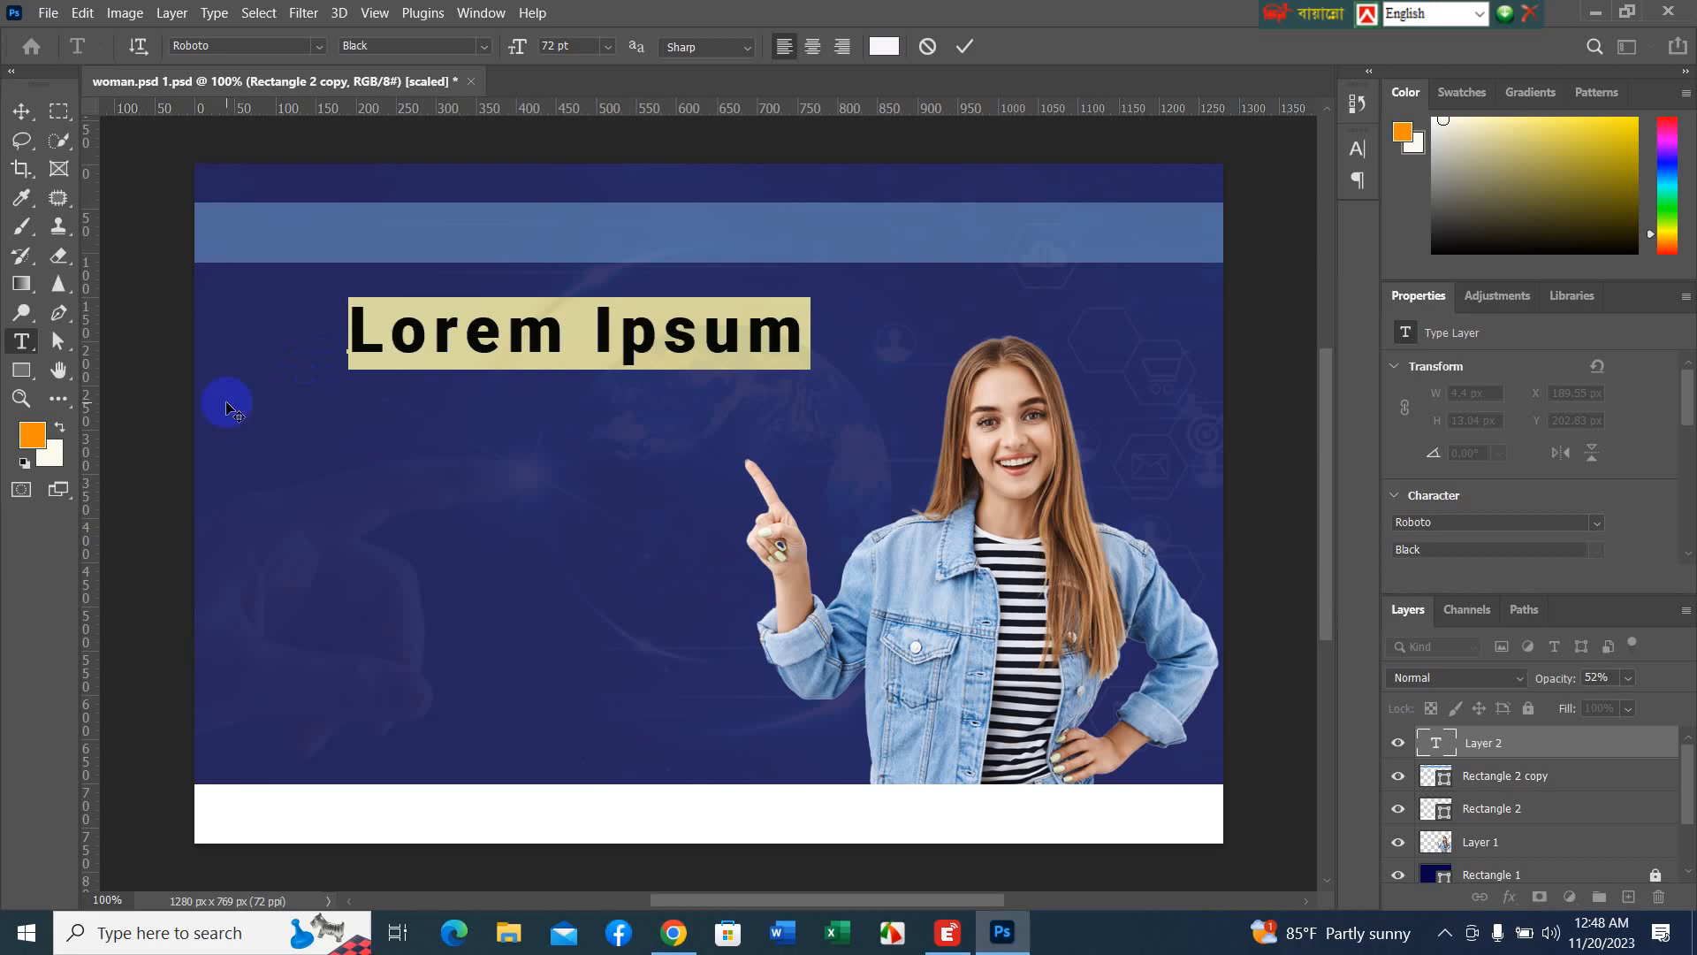
{"action": "type", "text": "G"}
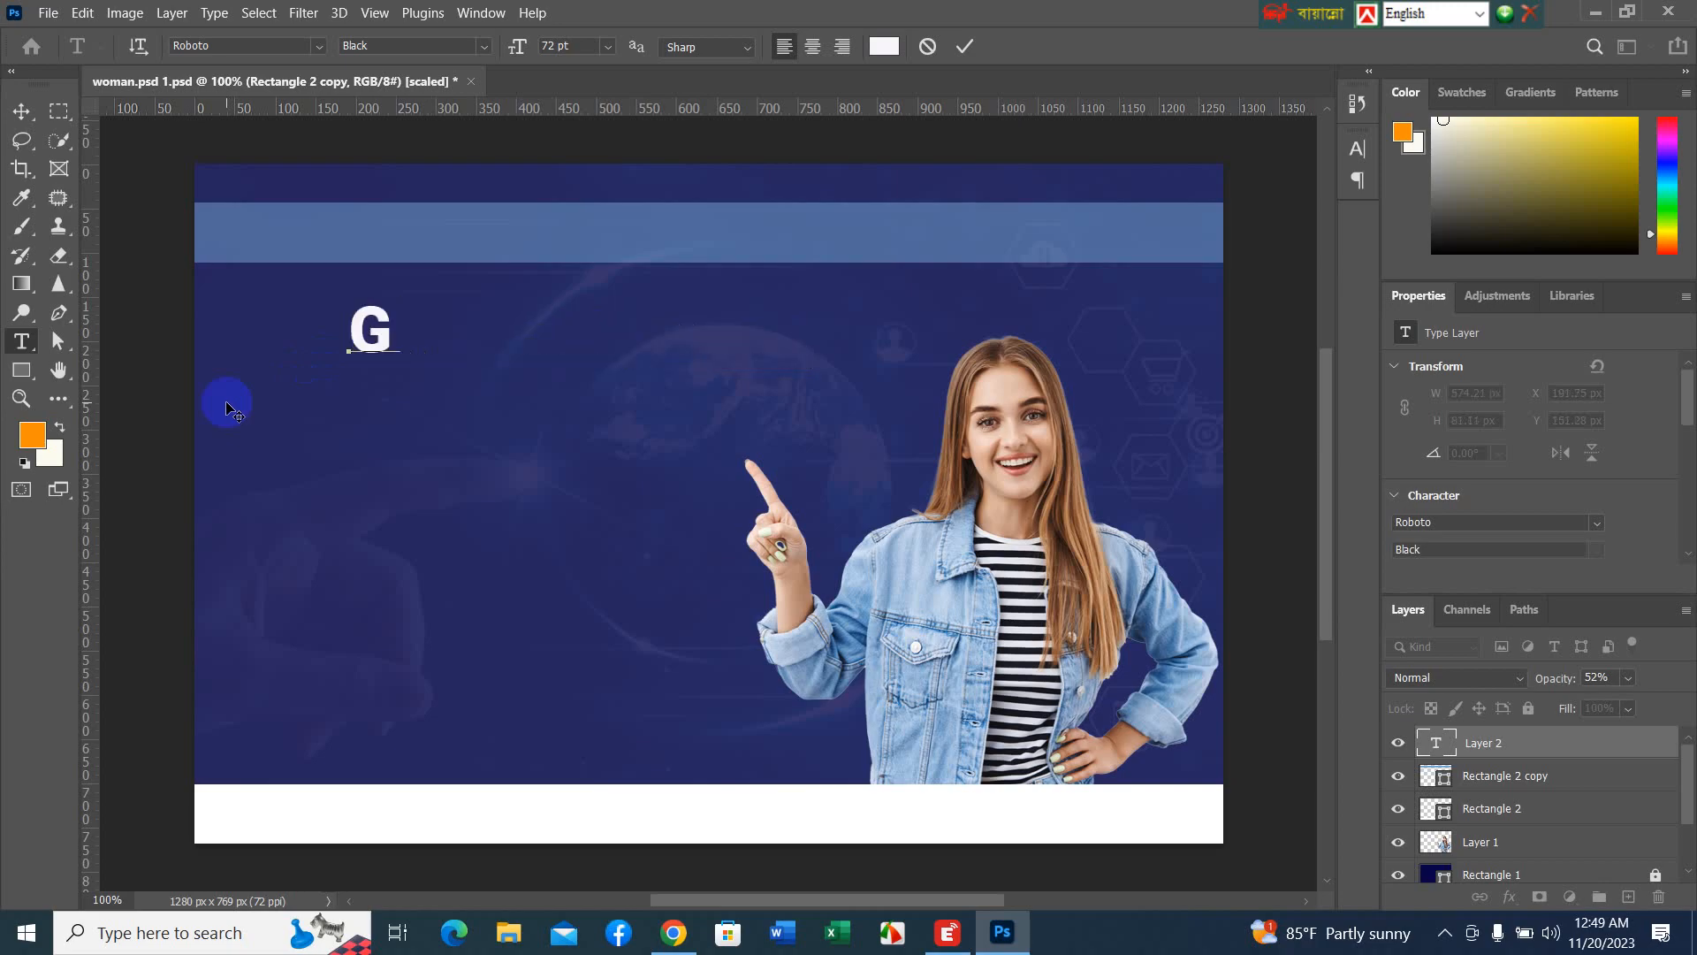
{"action": "type", "text": "O"}
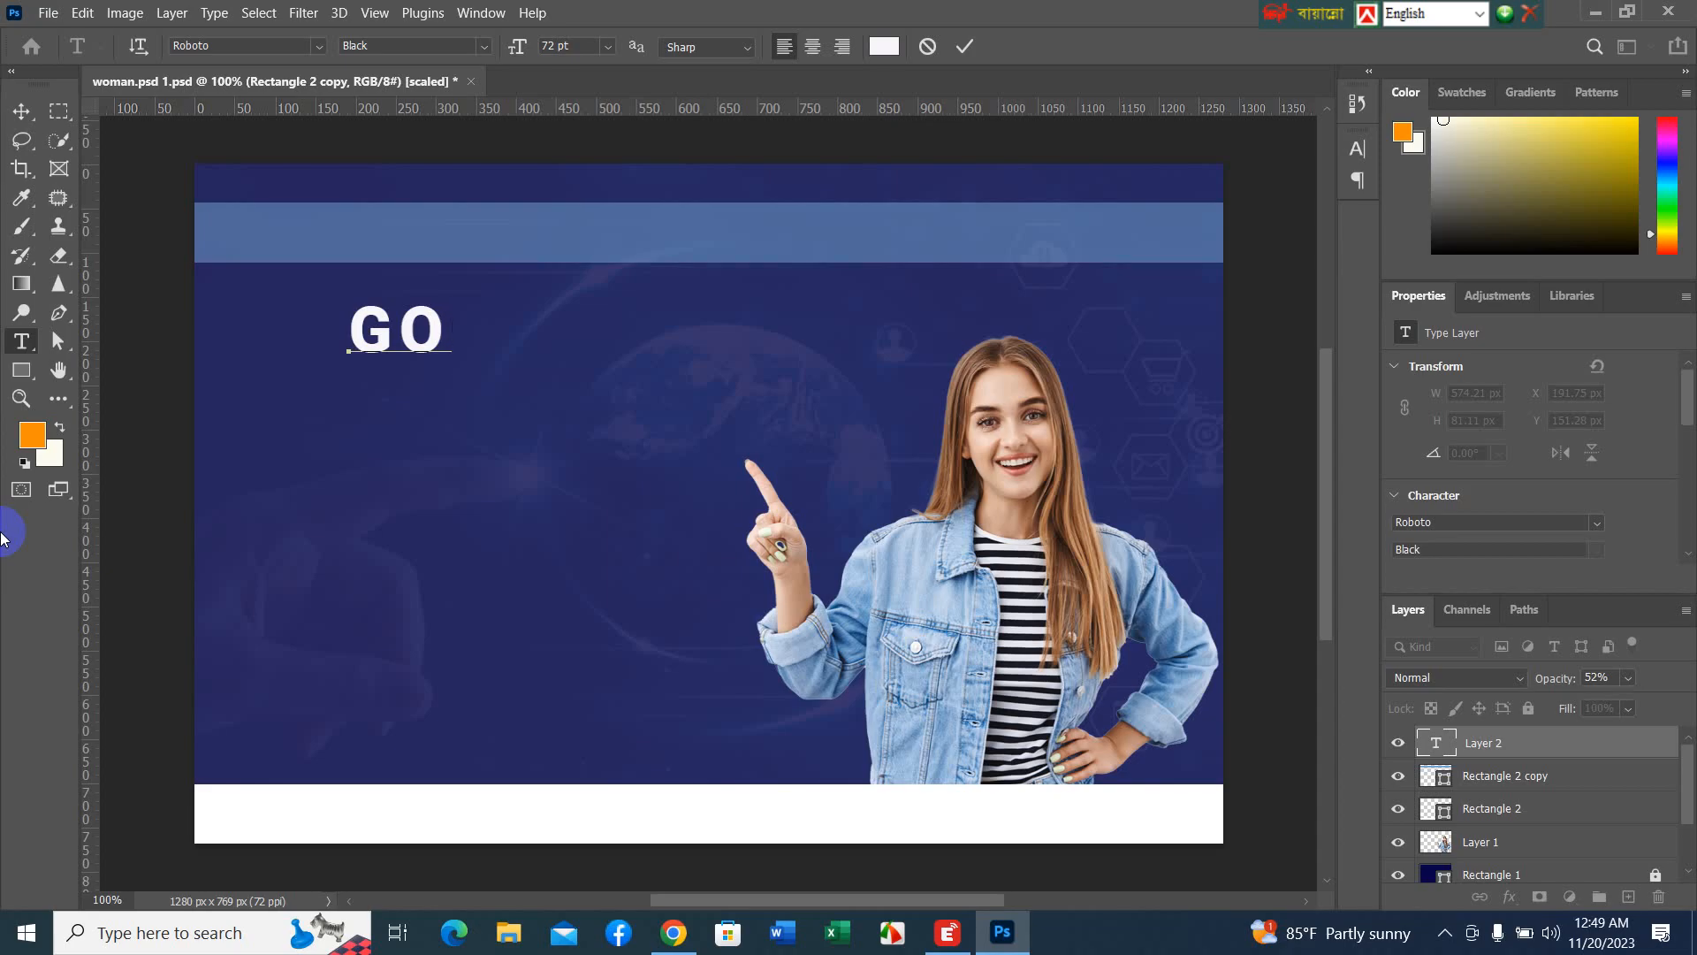
{"action": "type", "text": "G"}
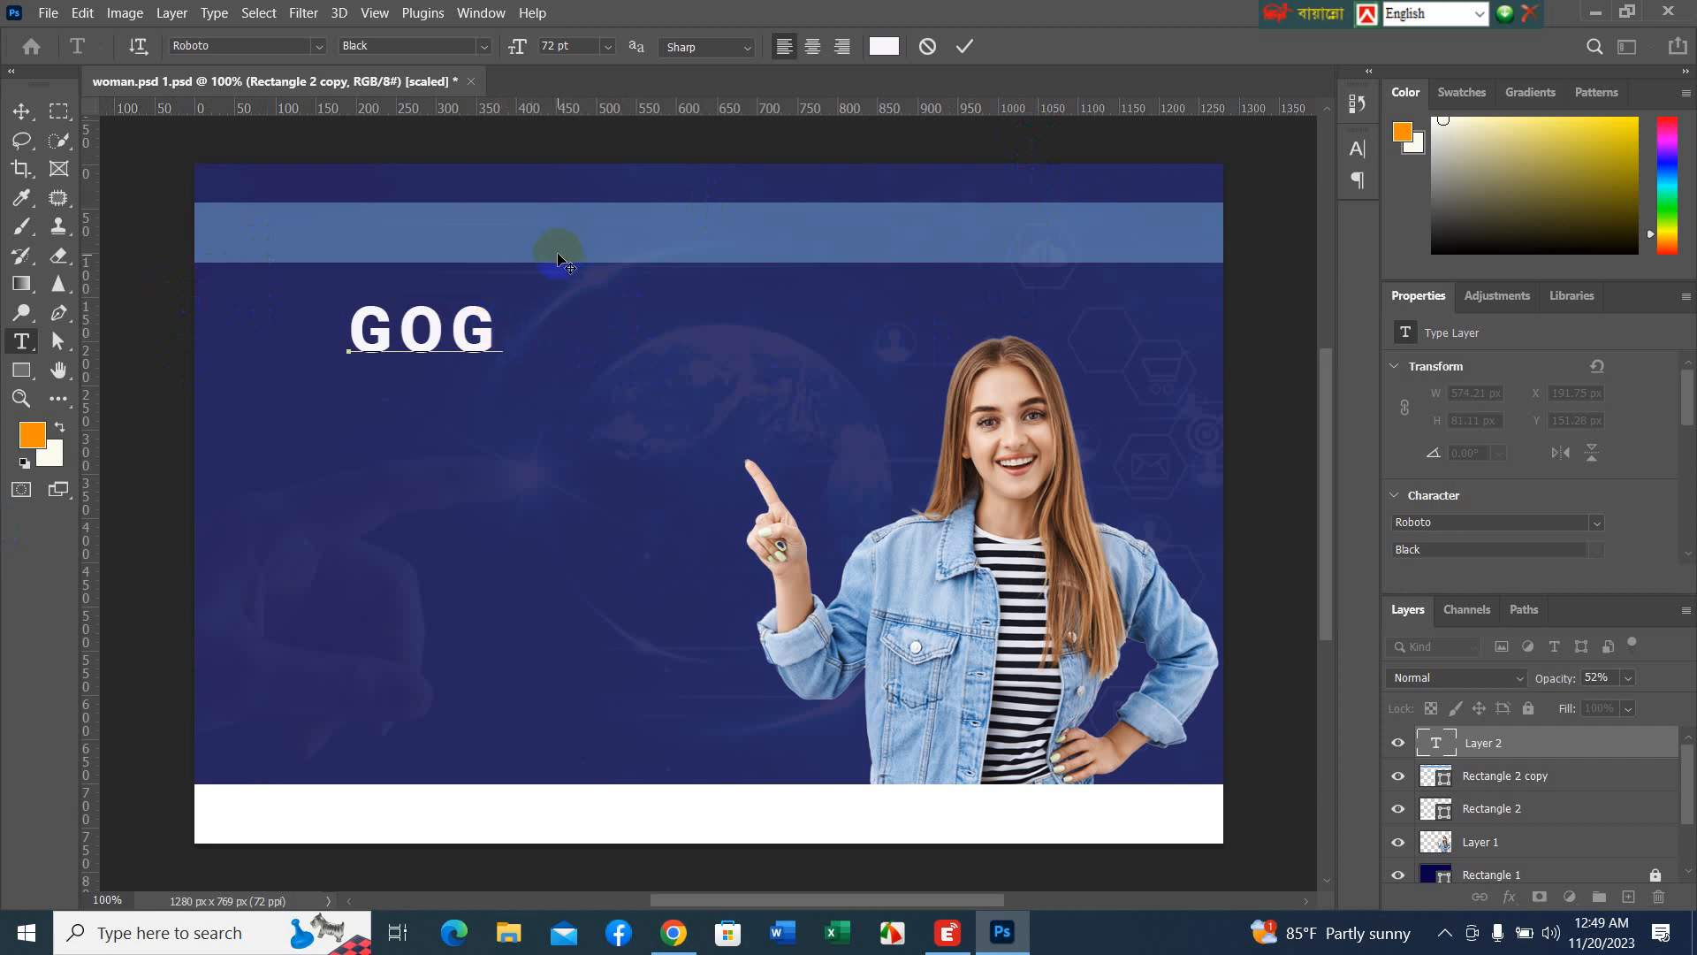
{"action": "key", "text": "BackSpace"}
{"action": "type", "text": "OGE"}
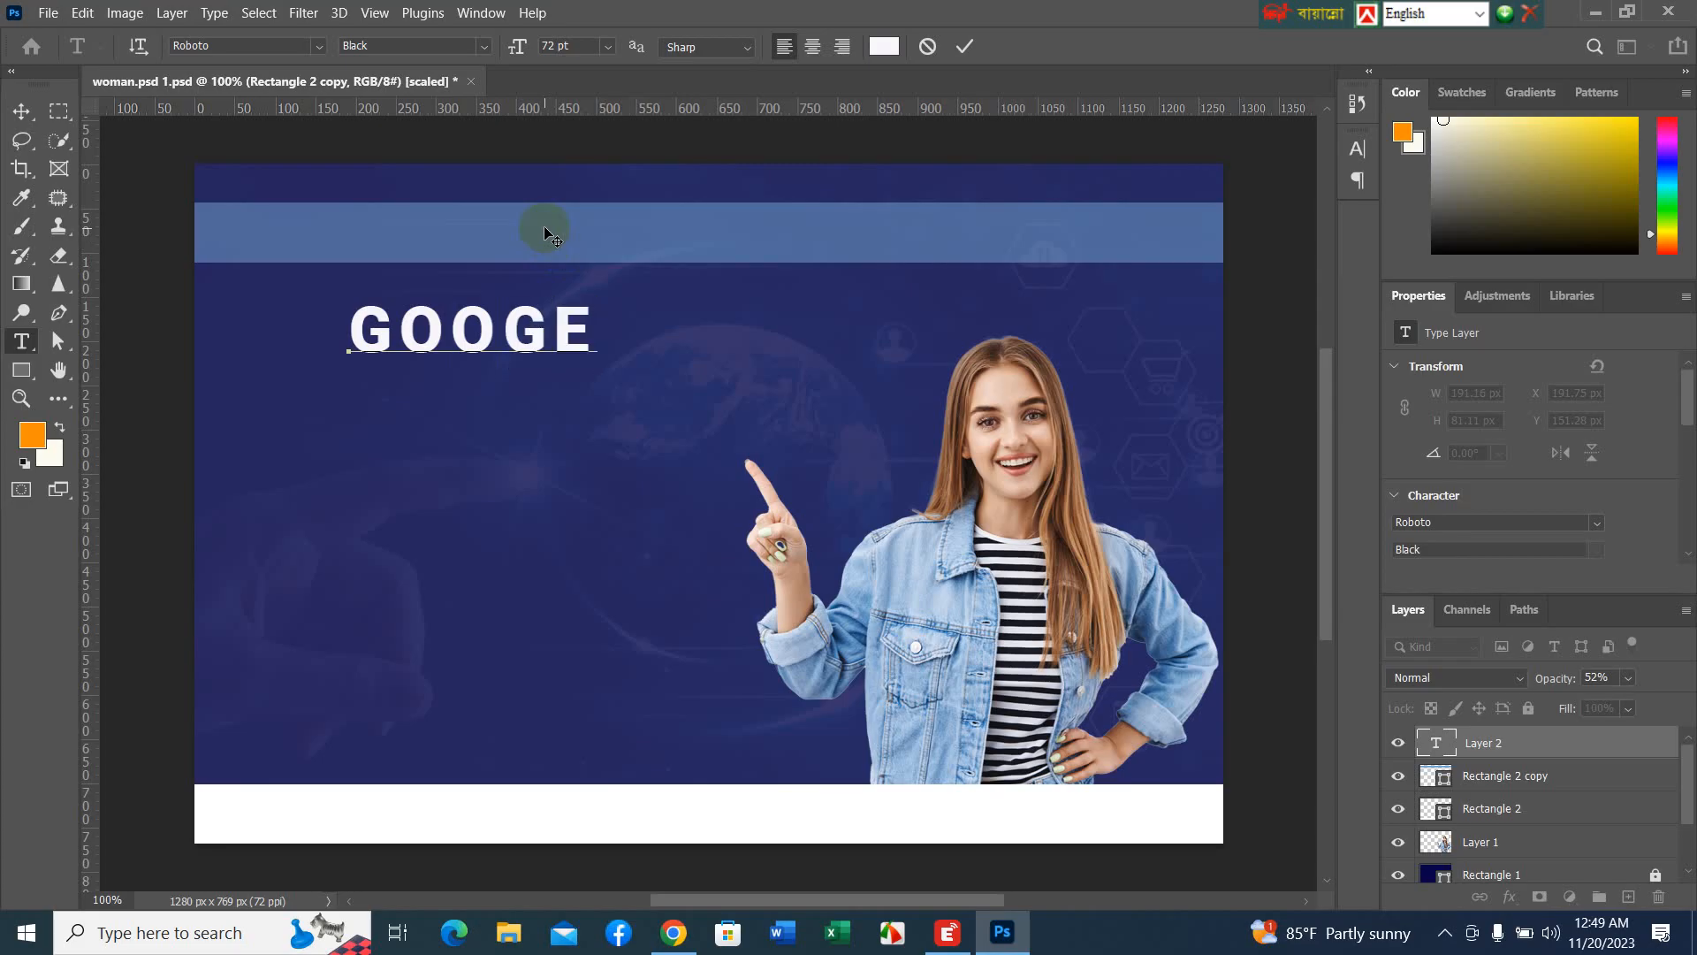
{"action": "type", "text": "L"}
{"action": "key", "text": "BackSpace"}
{"action": "key", "text": "BackSpace"}
{"action": "type", "text": "LE"}
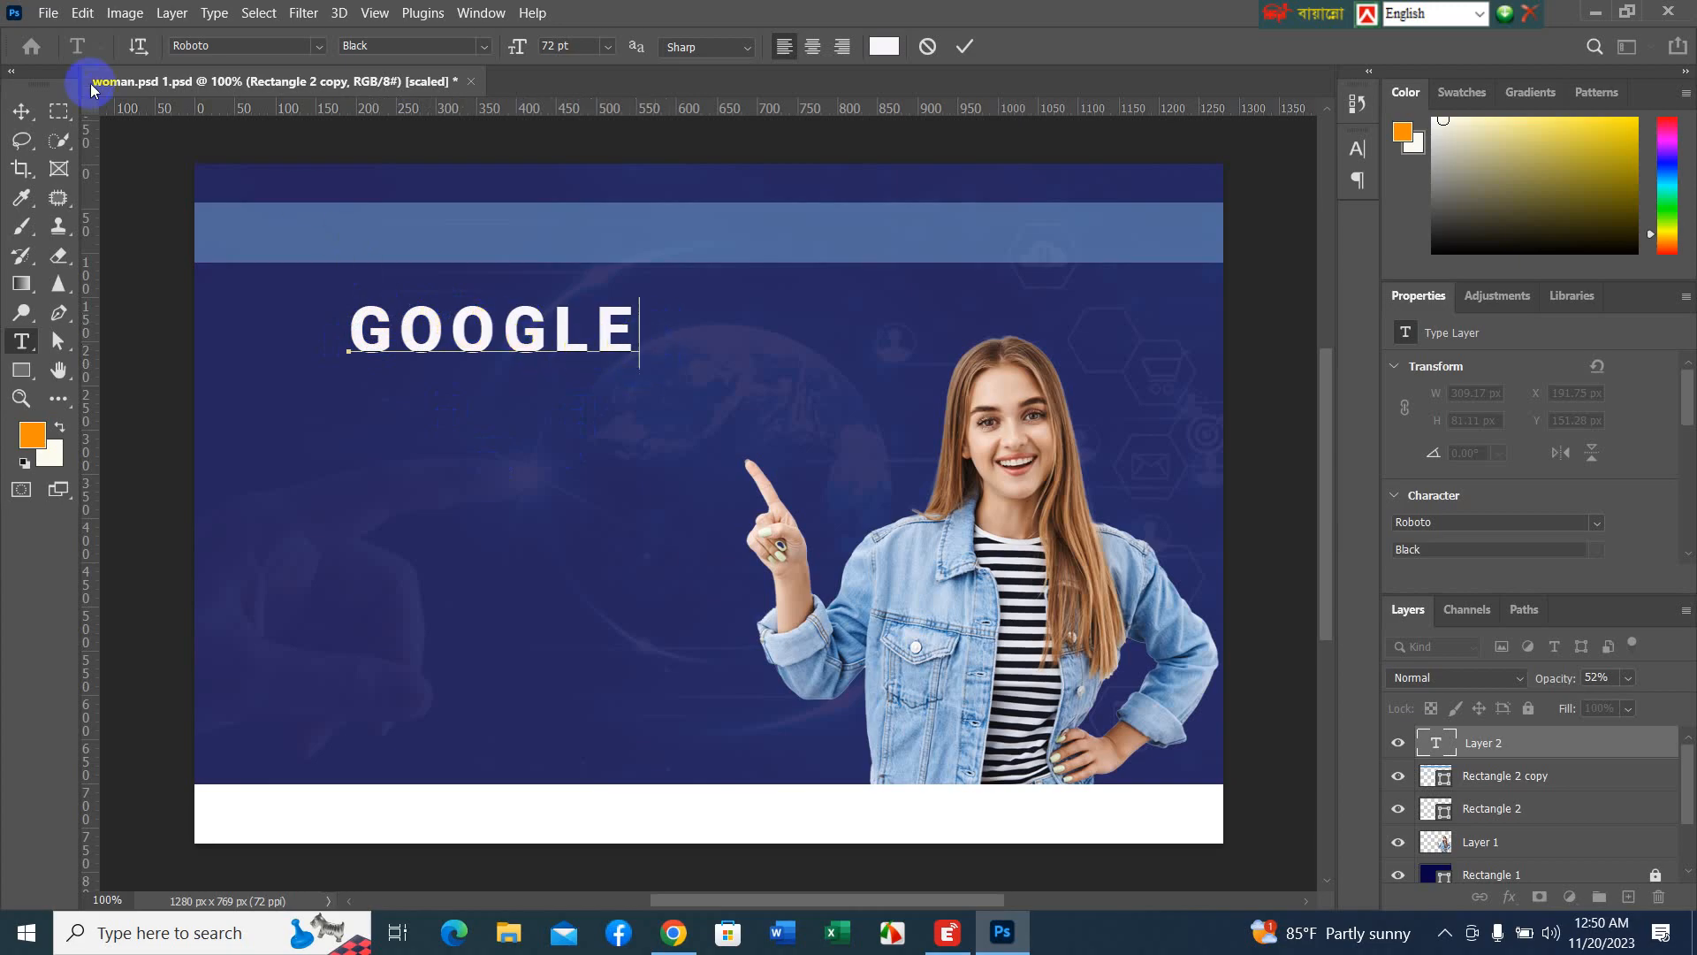
{"action": "left_click", "coordinate": [9, 111]}
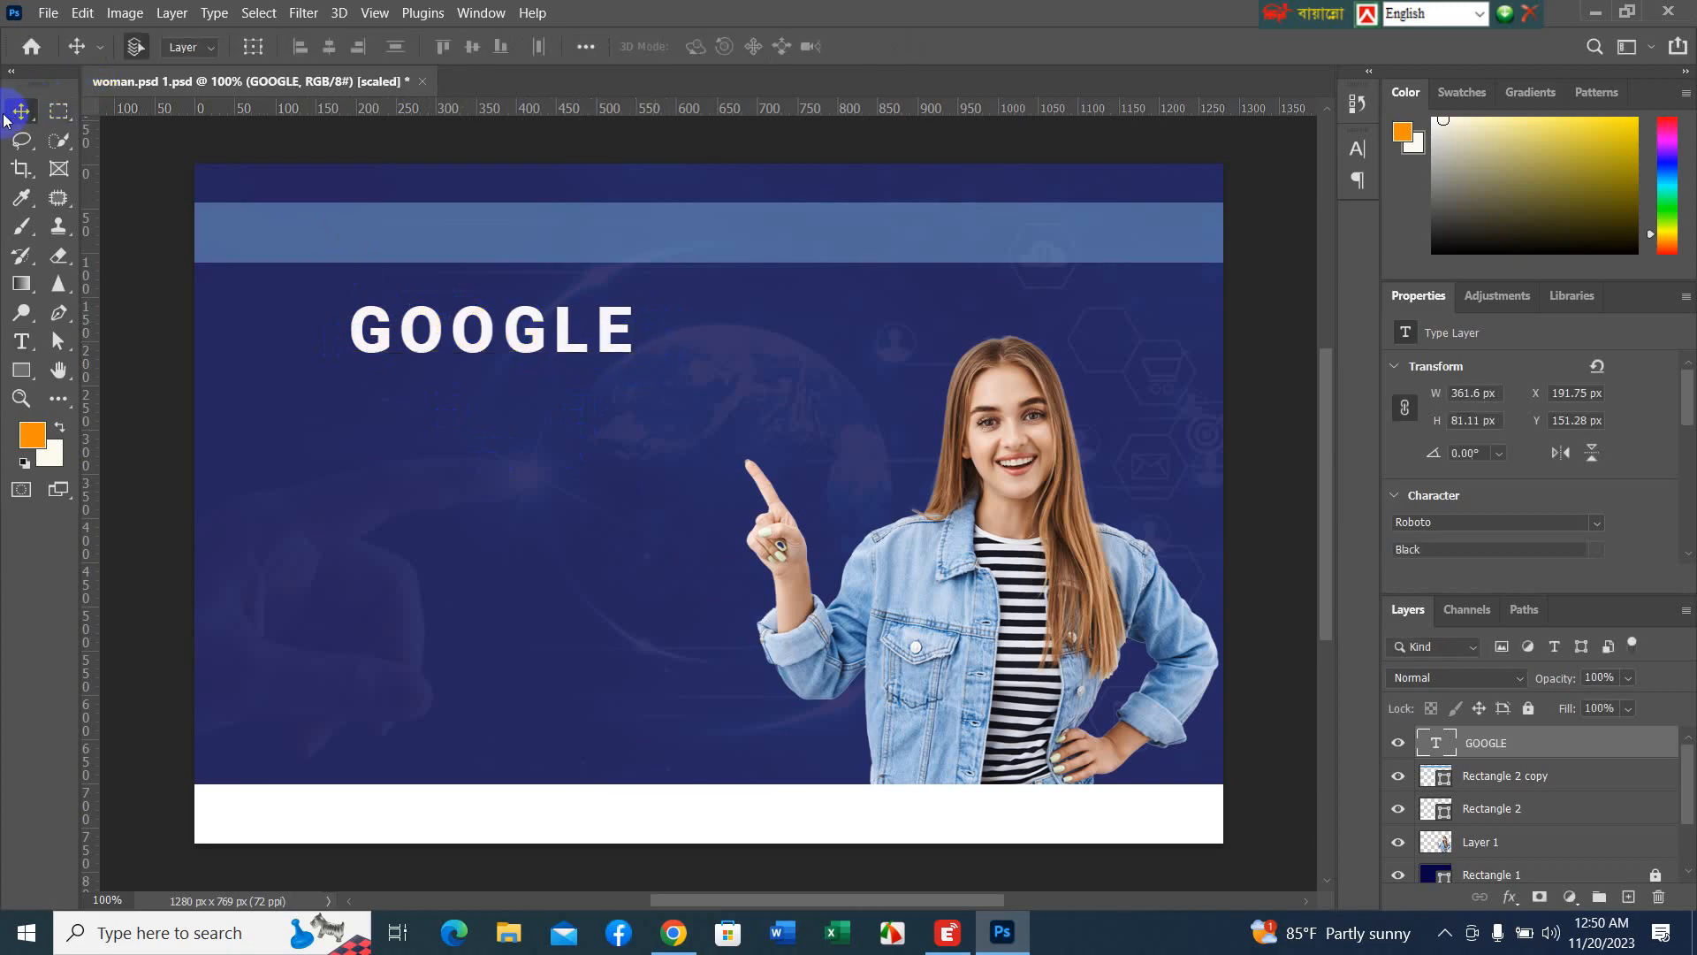
- Select the whole GOOGLE text and try tracking values of 0, 10 and 75 on it
{"action": "double_click", "coordinate": [512, 320]}
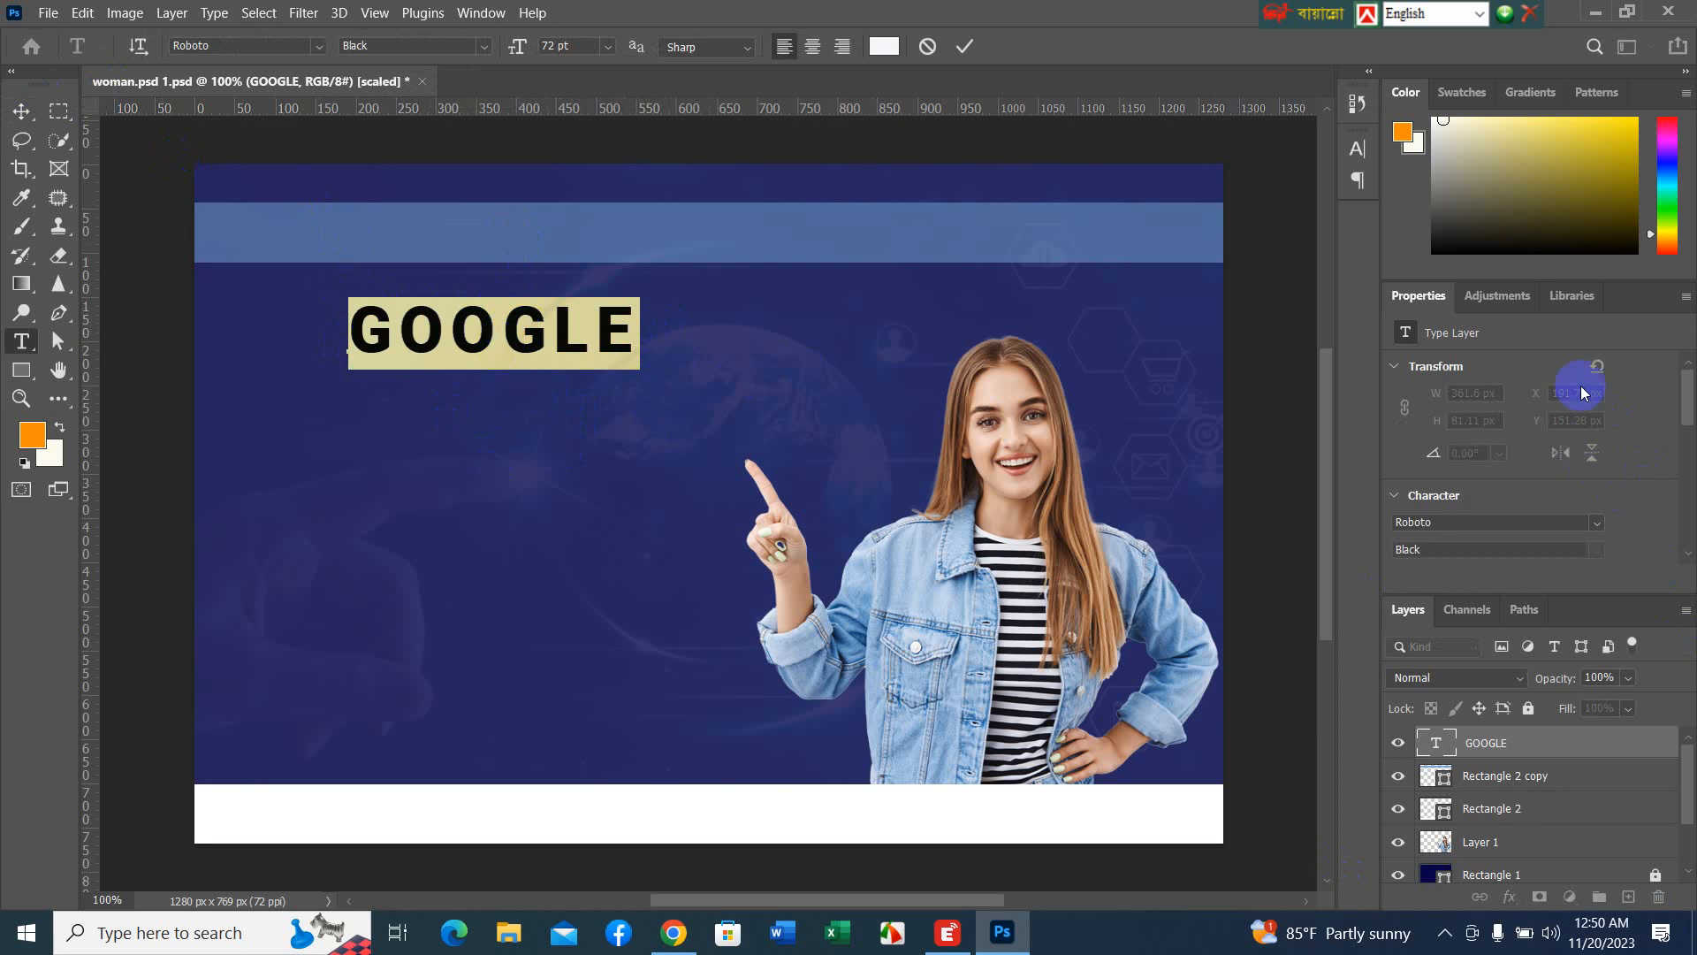
{"action": "left_click", "coordinate": [1688, 419]}
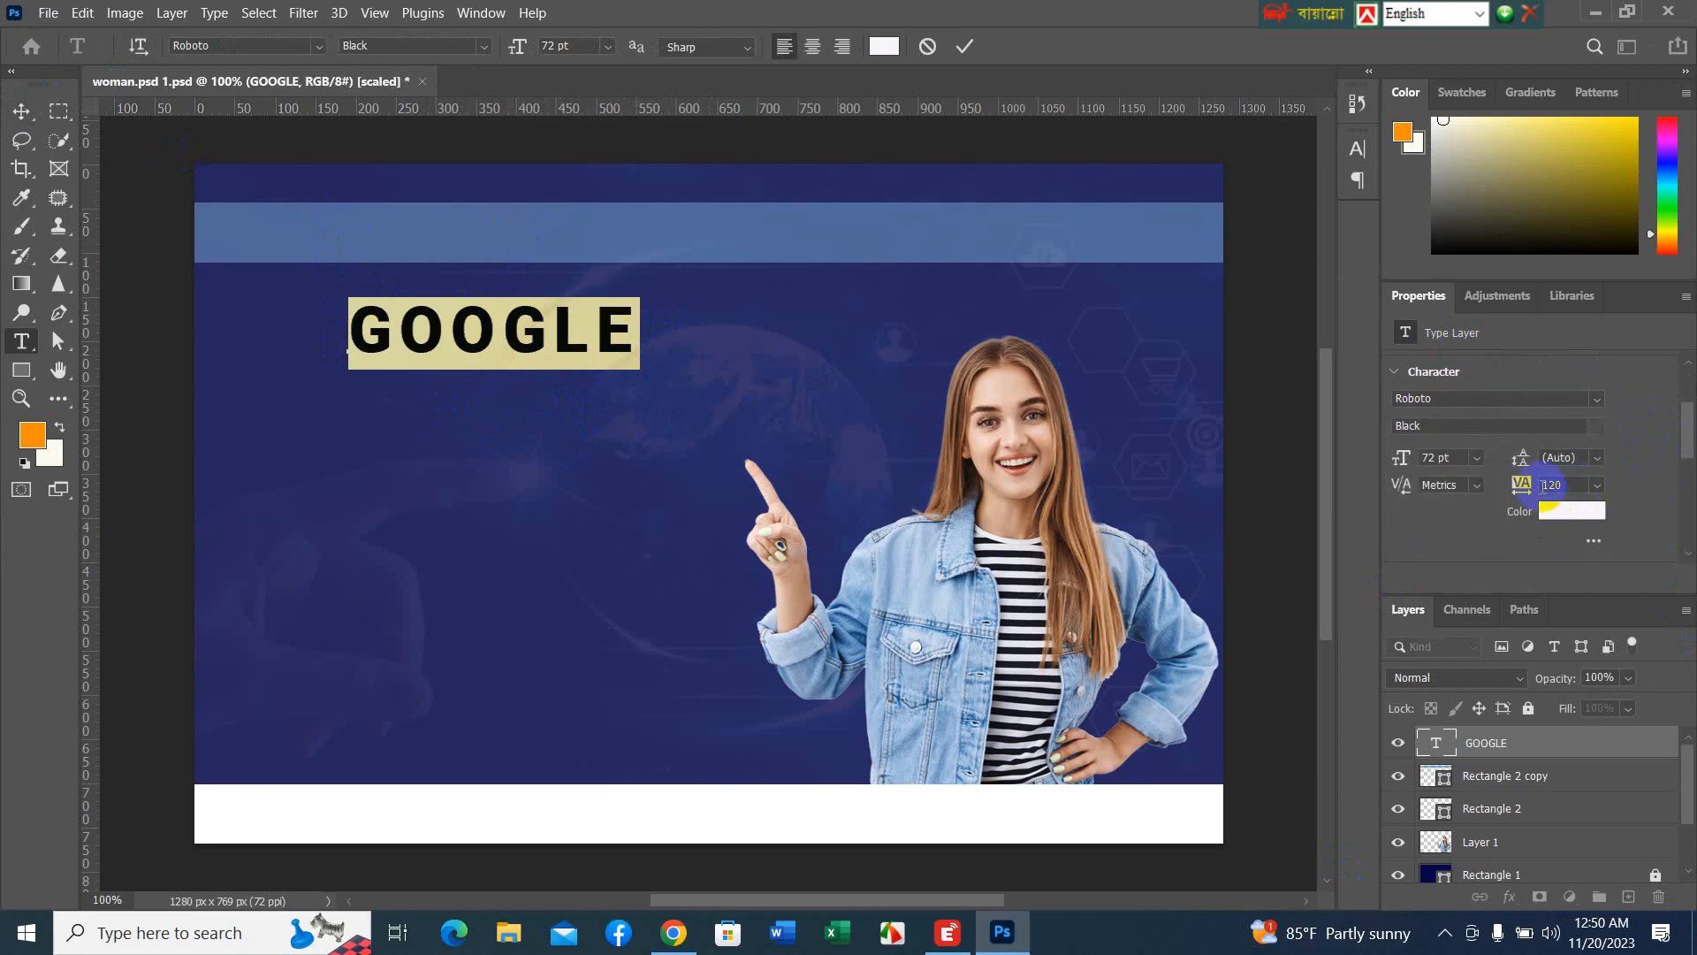
{"action": "left_click", "coordinate": [1600, 486]}
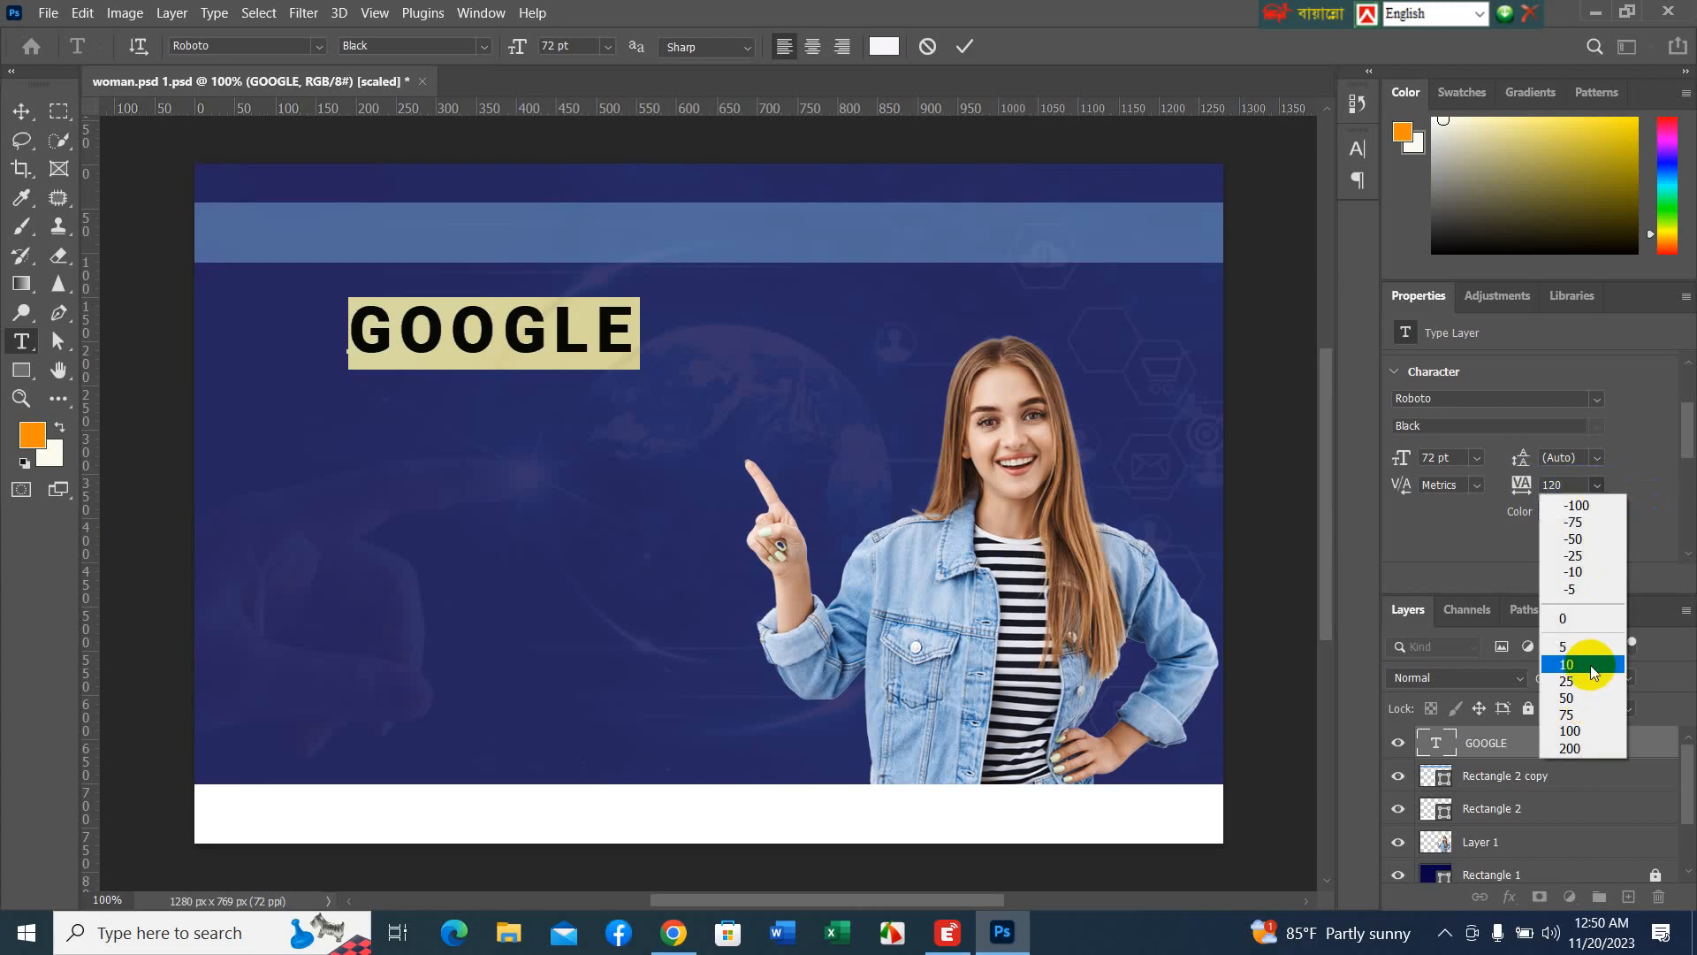
{"action": "left_click", "coordinate": [1567, 619]}
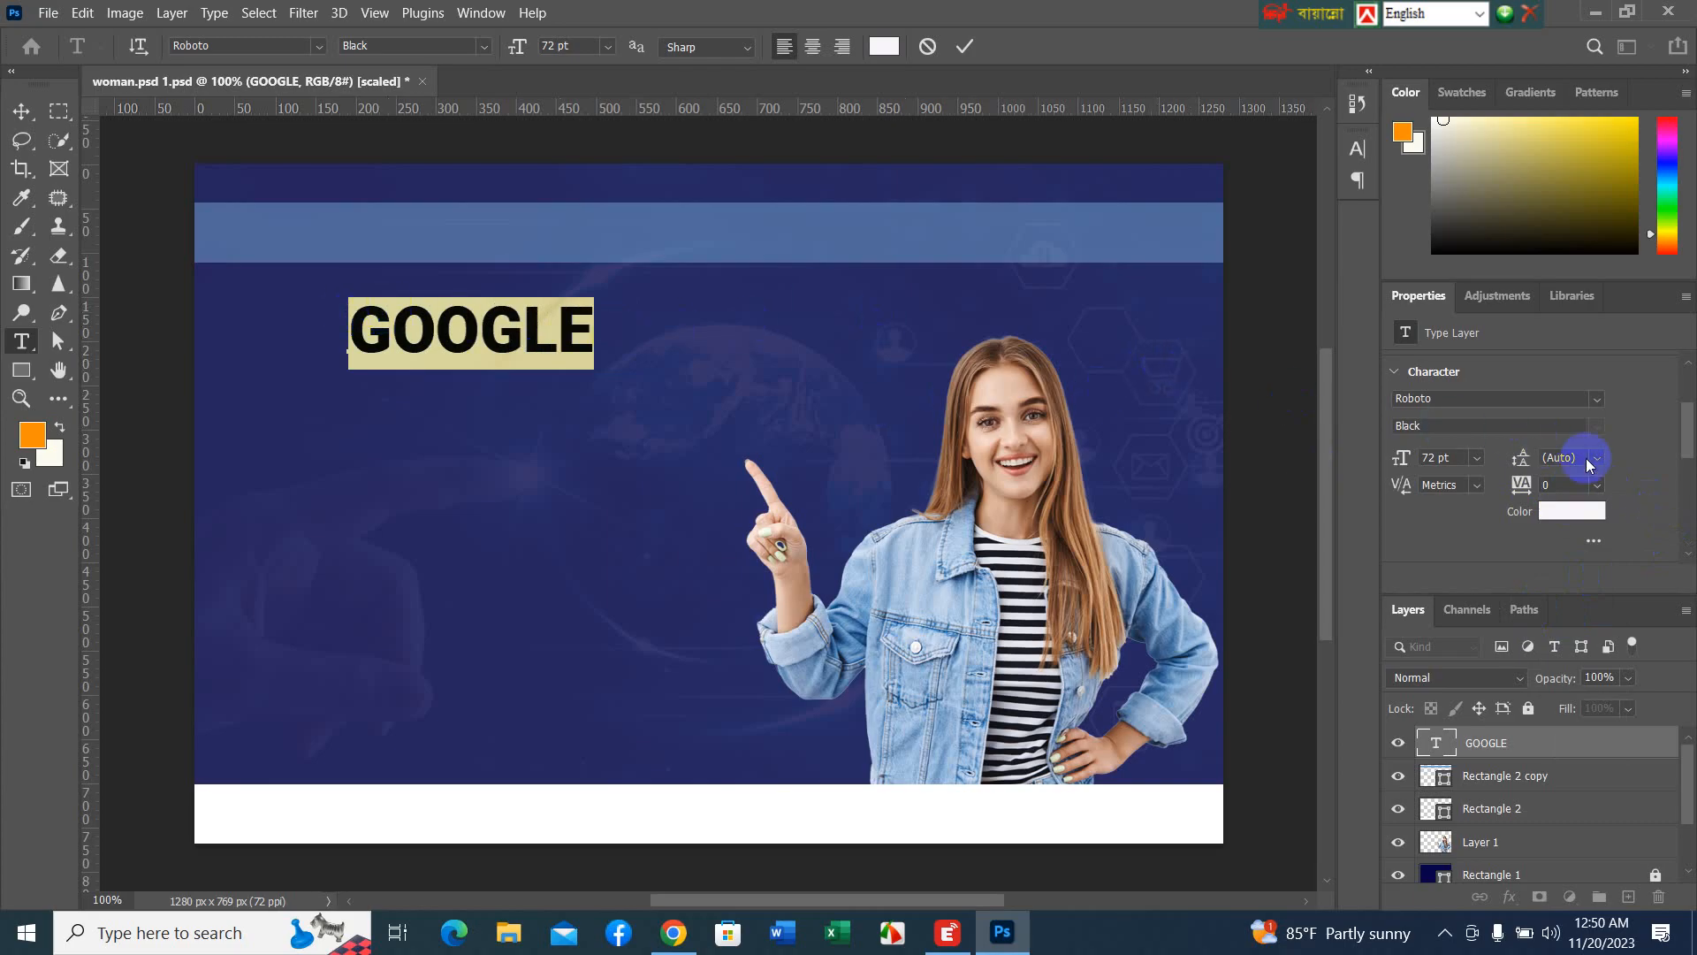
{"action": "left_click", "coordinate": [1596, 486]}
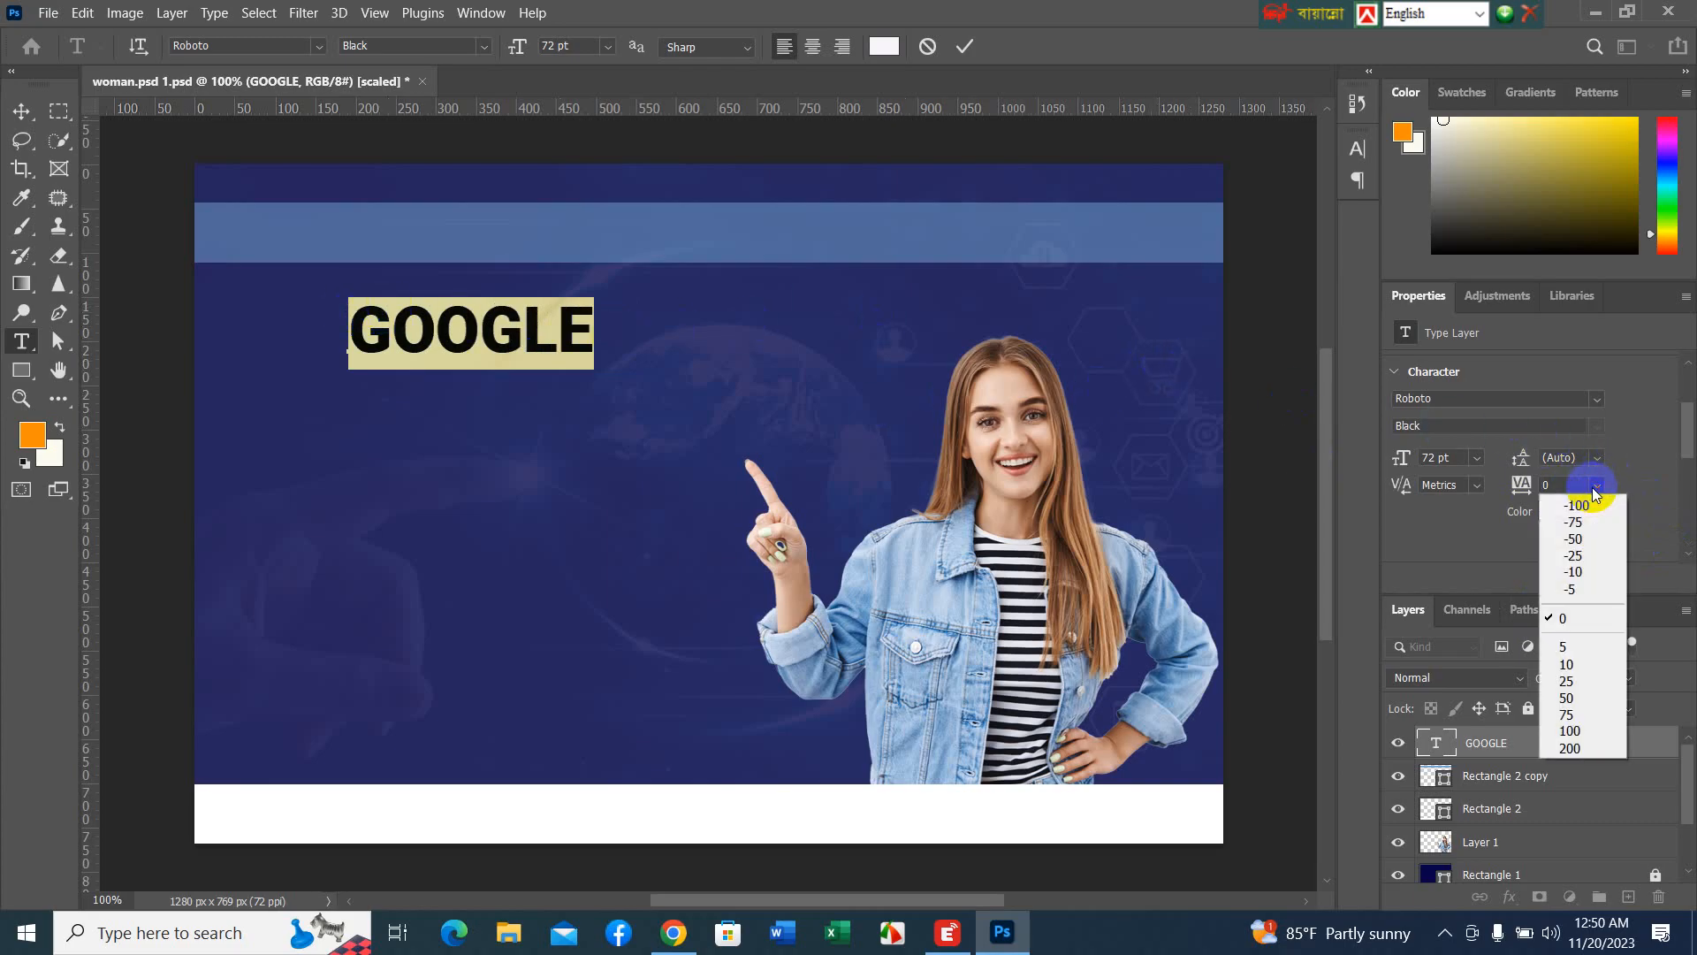
{"action": "left_click", "coordinate": [1585, 665]}
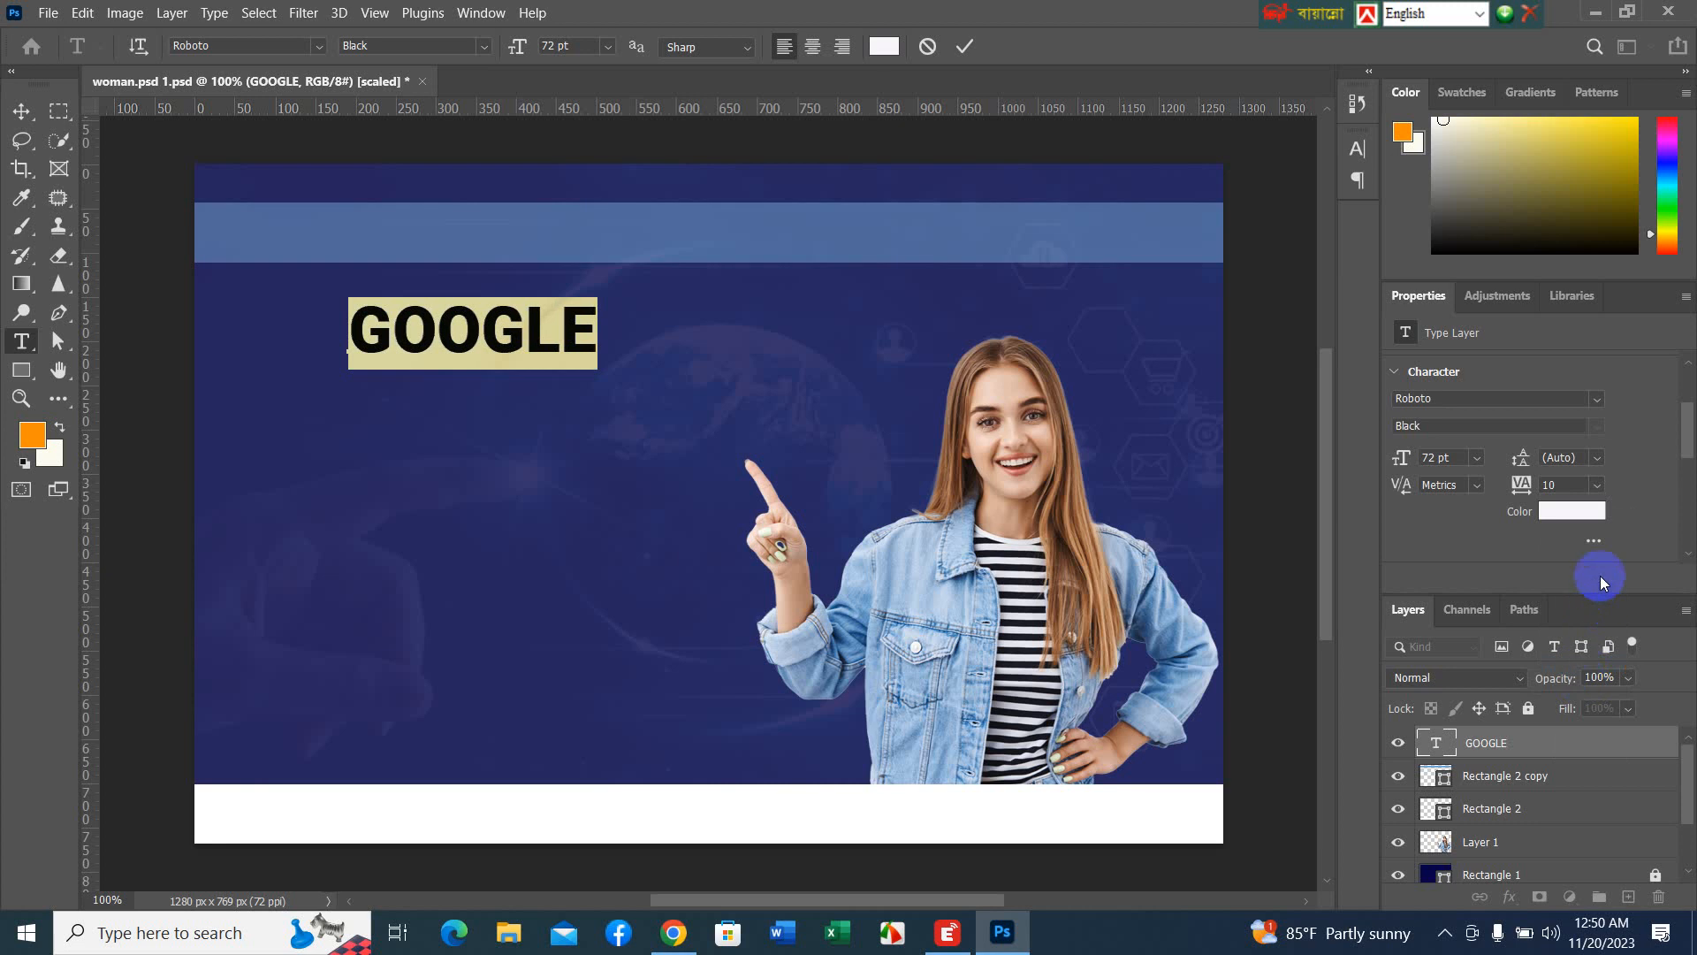
{"action": "left_click", "coordinate": [1597, 484]}
{"action": "left_click", "coordinate": [1600, 714]}
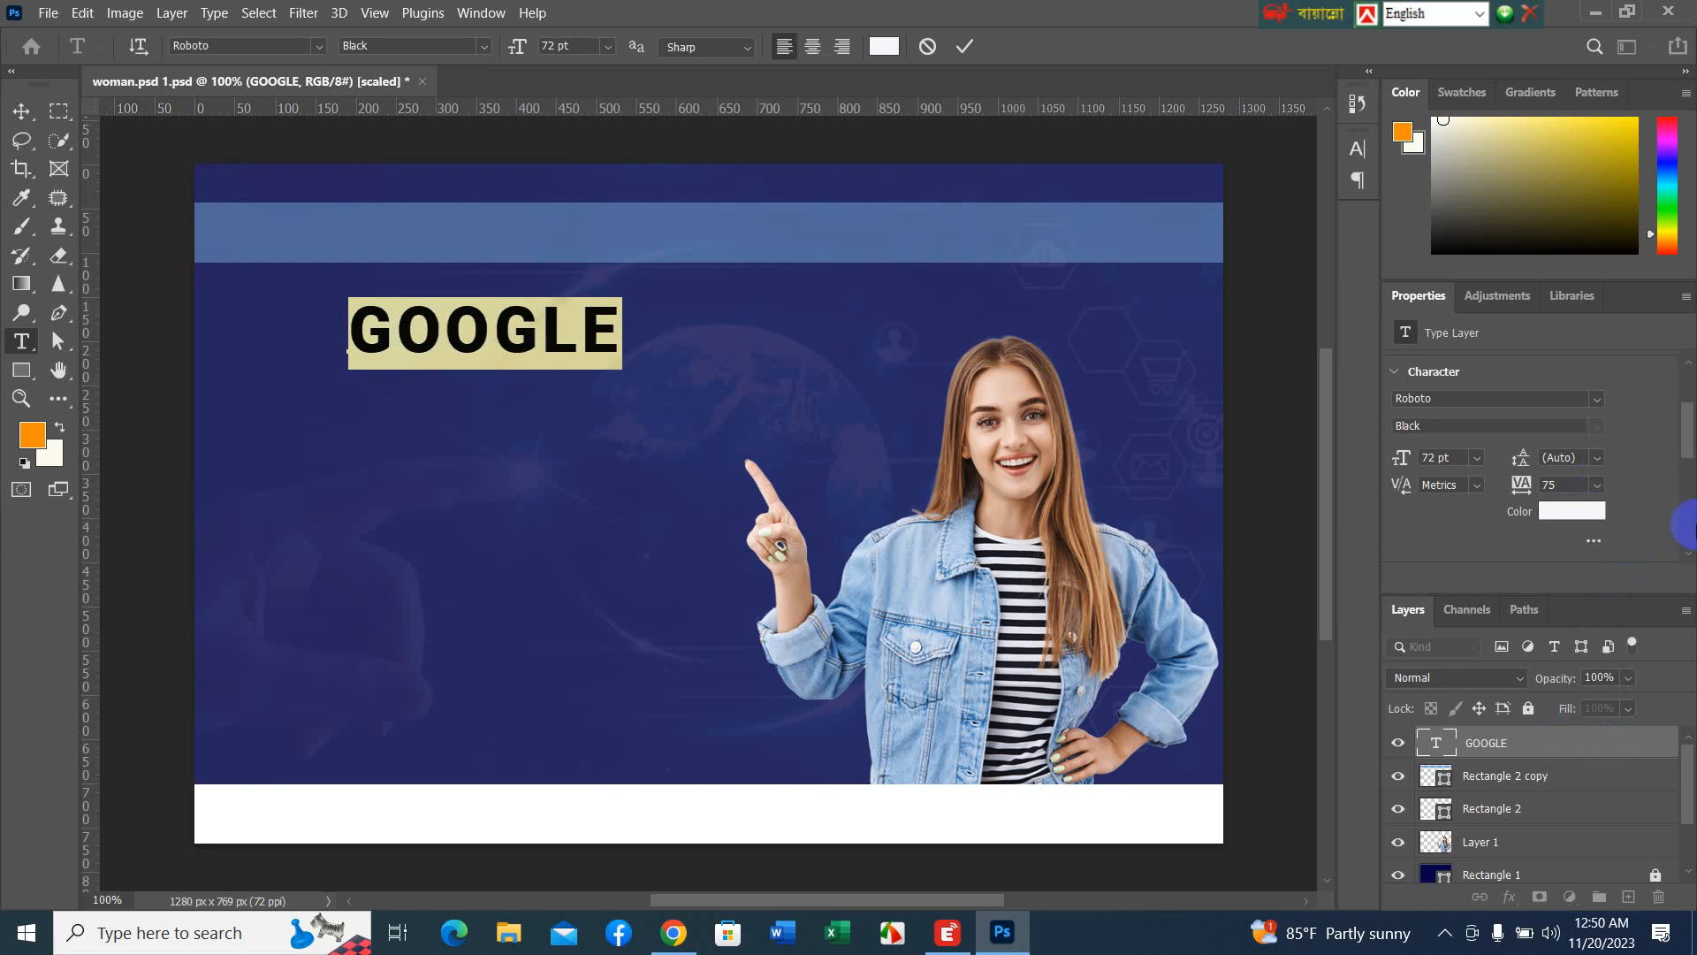
- Widen the letter spacing of the selected GOOGLE text to a tracking of 420
{"action": "left_click", "coordinate": [1576, 484]}
{"action": "scroll", "coordinate": [1576, 484], "scroll_direction": "up", "scroll_amount": 14}
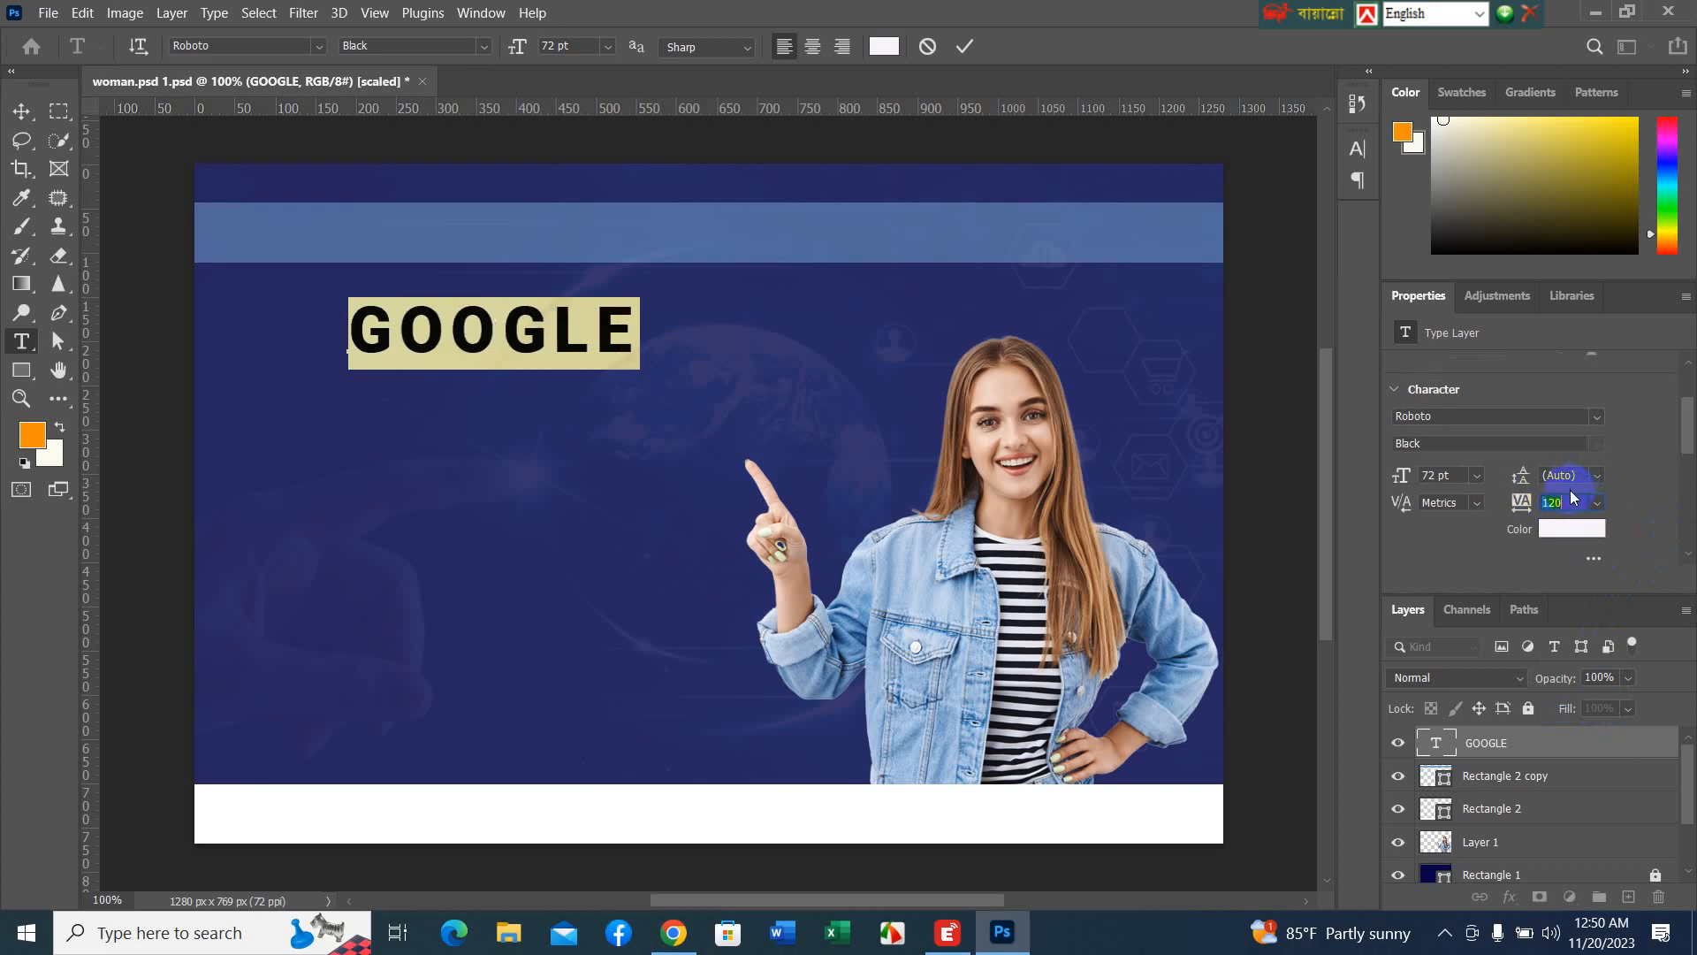
{"action": "scroll", "coordinate": [1567, 503], "scroll_direction": "up", "scroll_amount": 8}
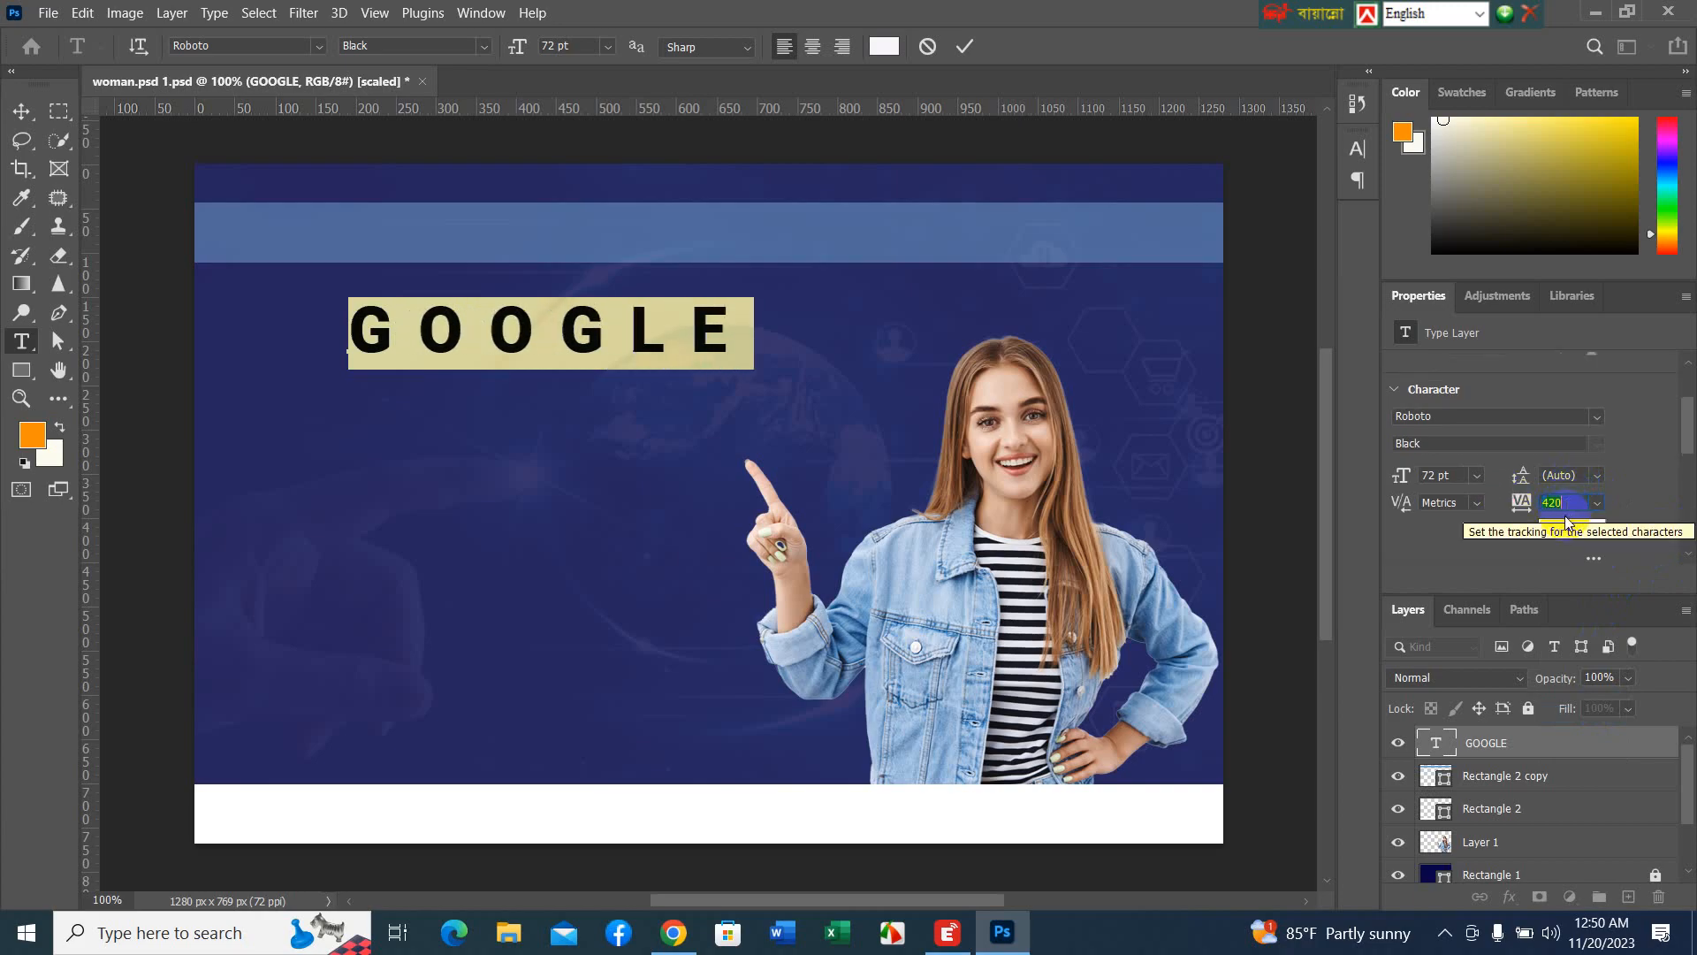
{"action": "scroll", "coordinate": [1565, 516], "scroll_direction": "down", "scroll_amount": 3}
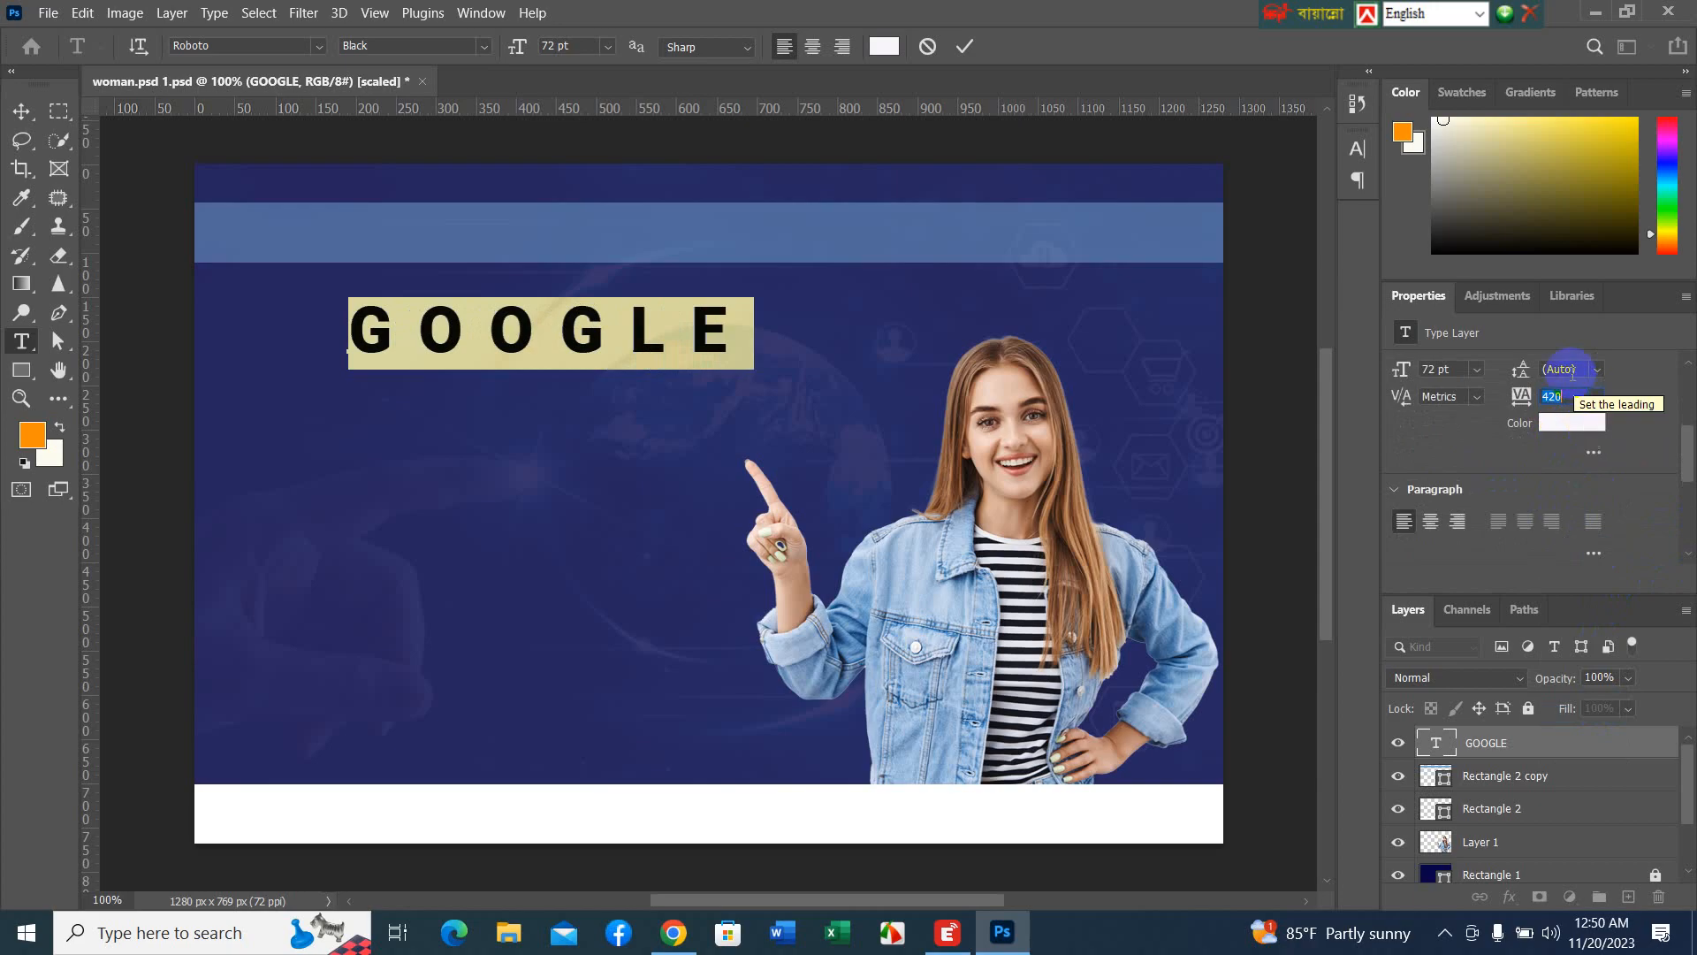
- Try tightening the letter spacing of the selected GOOGLE text to tracking values of 320, -20 and -200
{"action": "scroll", "coordinate": [1569, 388], "scroll_direction": "down", "scroll_amount": 3}
{"action": "scroll", "coordinate": [1568, 387], "scroll_direction": "up", "scroll_amount": 2}
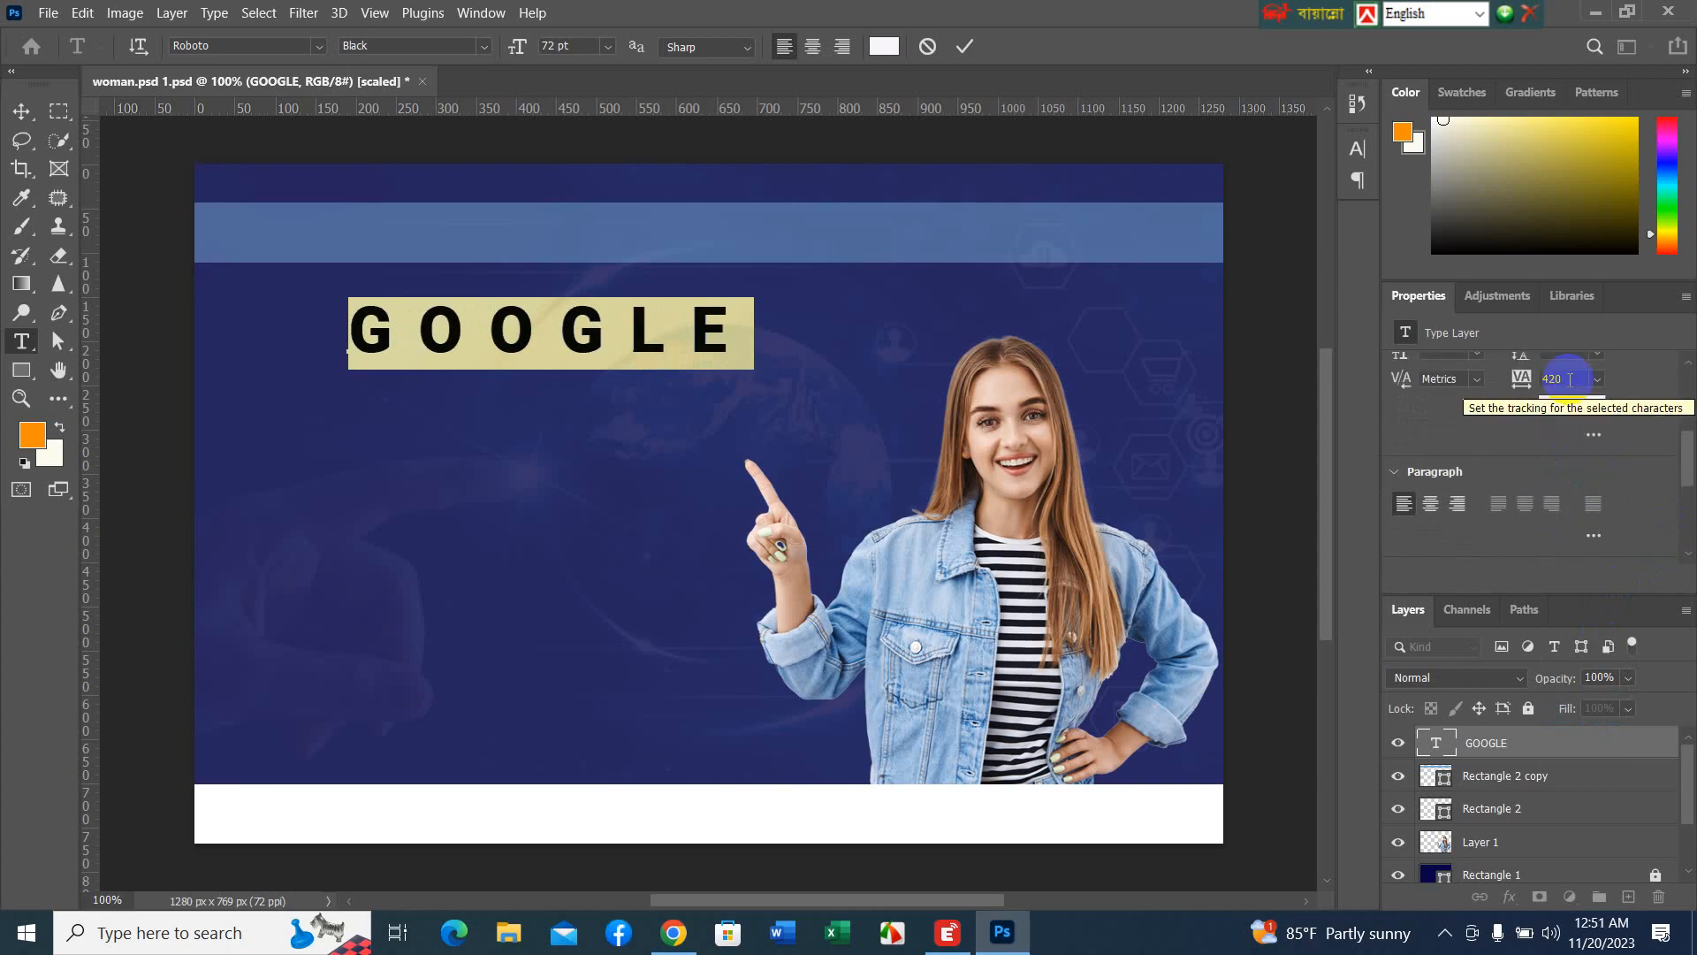
{"action": "scroll", "coordinate": [1570, 380], "scroll_direction": "up", "scroll_amount": 1}
{"action": "left_click", "coordinate": [1511, 397]}
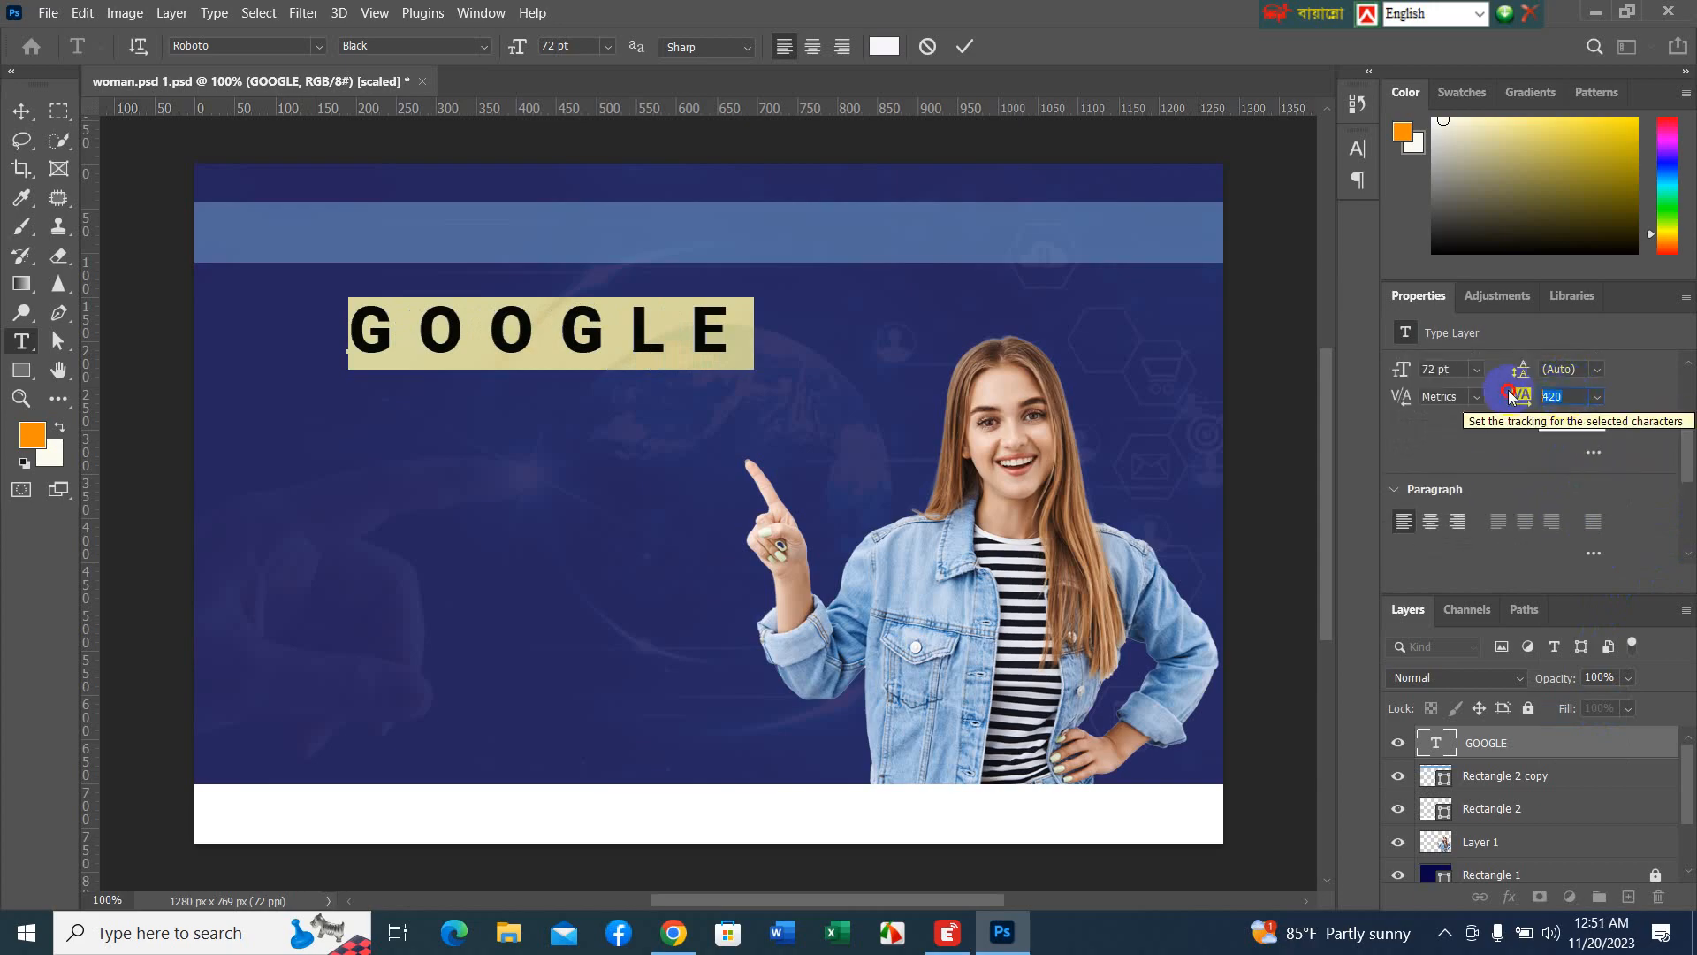
{"action": "scroll", "coordinate": [1548, 396], "scroll_direction": "down", "scroll_amount": 5}
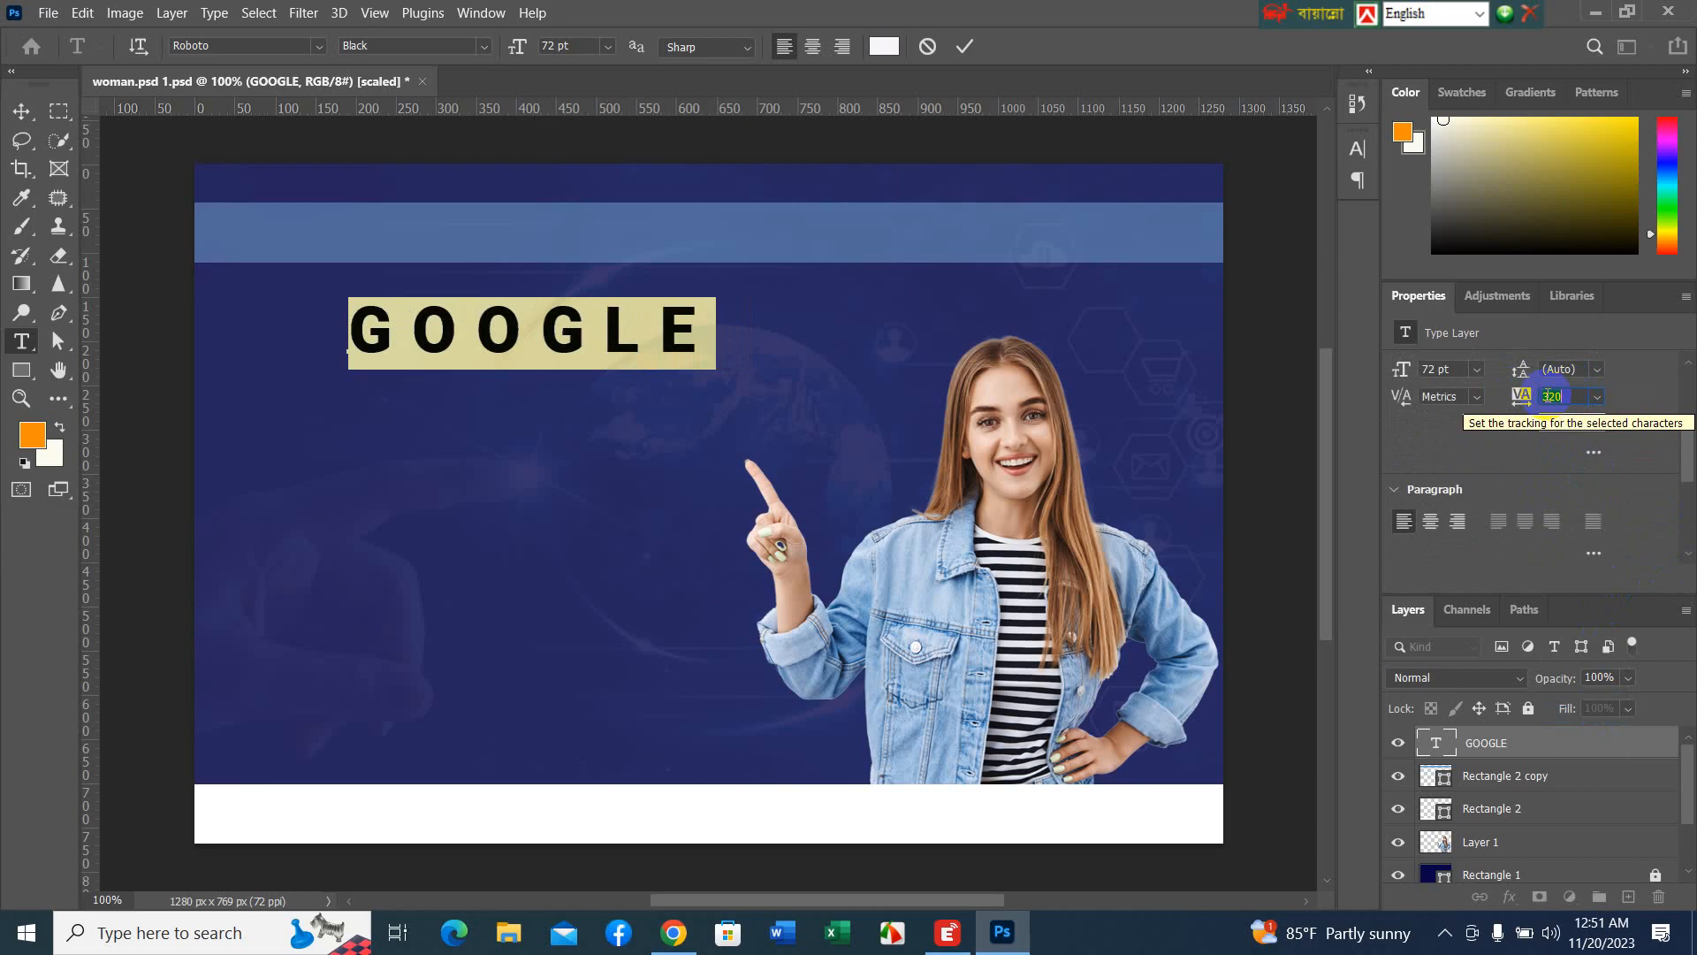
{"action": "scroll", "coordinate": [1553, 396], "scroll_direction": "down", "scroll_amount": 17}
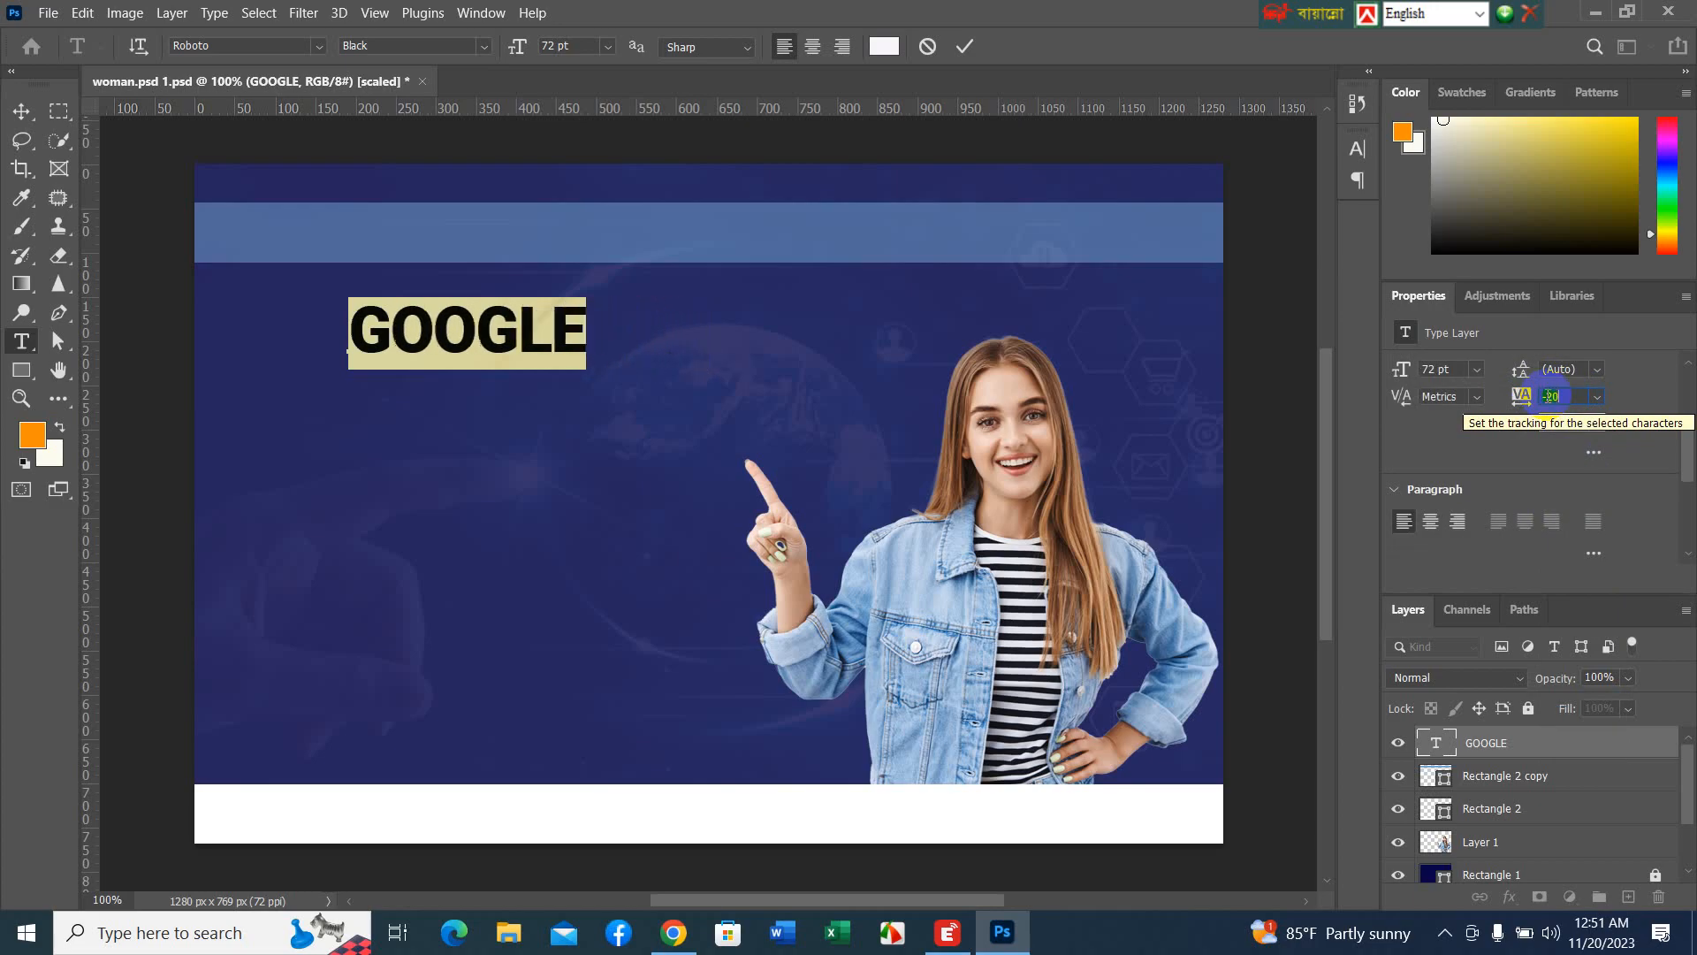
{"action": "scroll", "coordinate": [1554, 396], "scroll_direction": "down", "scroll_amount": 9}
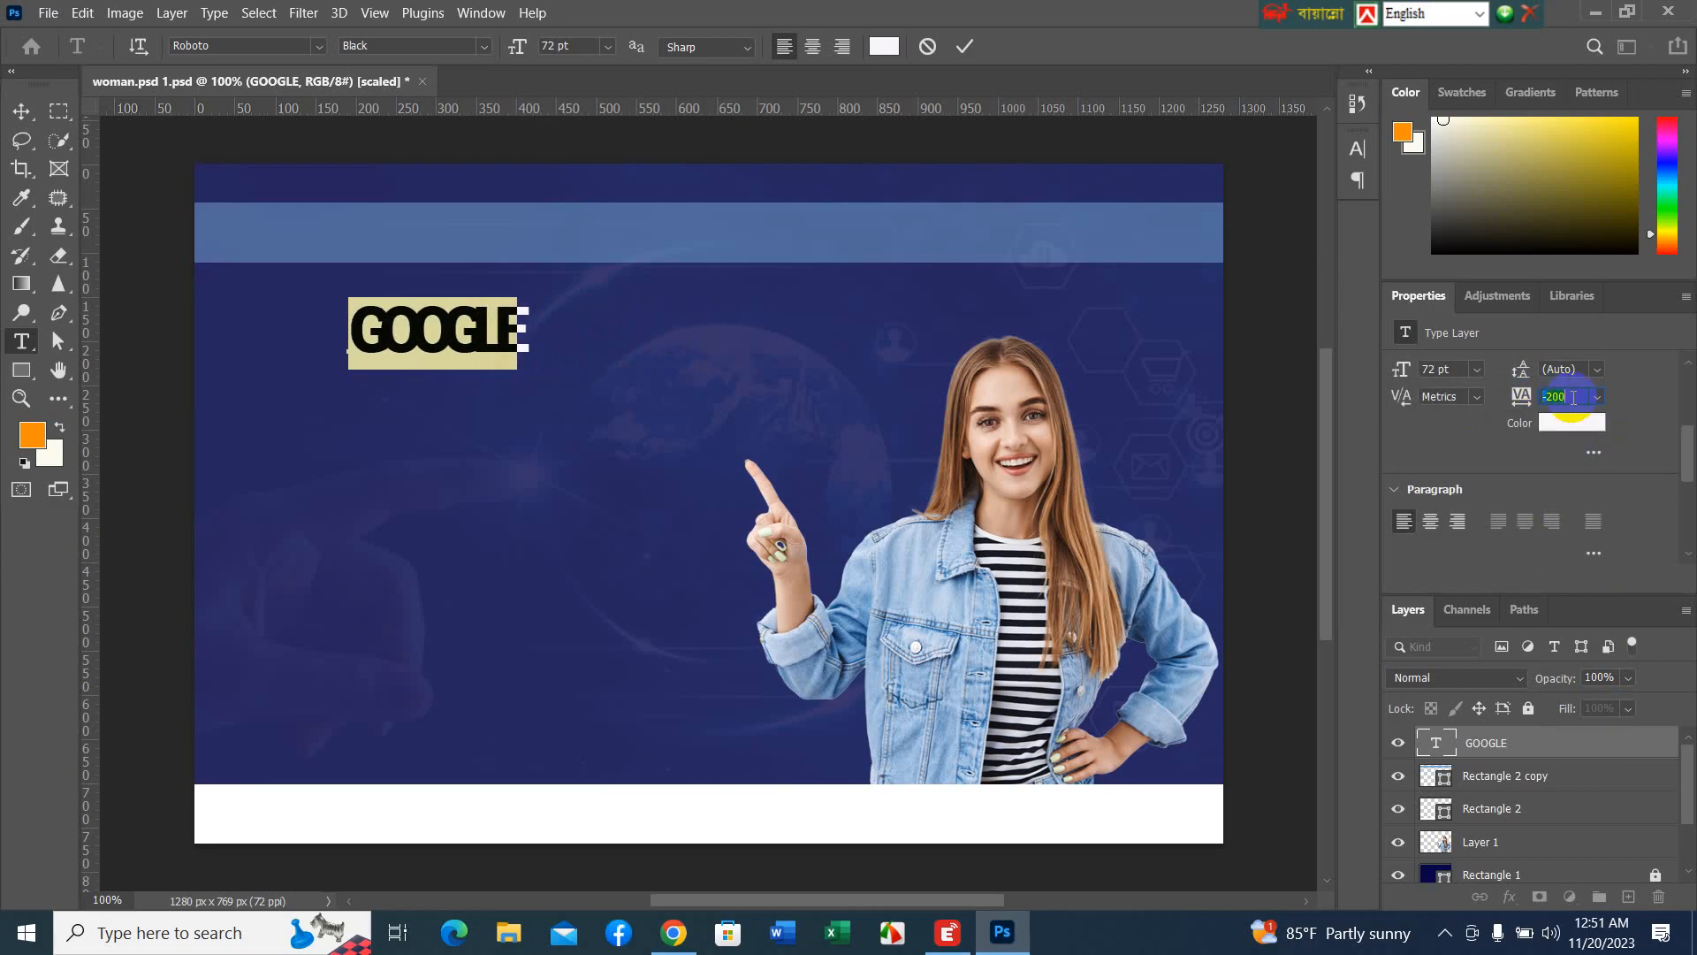
- Set the tracking of the selected GOOGLE text to 0 and commit the text, returning to the Move tool
{"action": "scroll", "coordinate": [1574, 398], "scroll_direction": "up", "scroll_amount": 13}
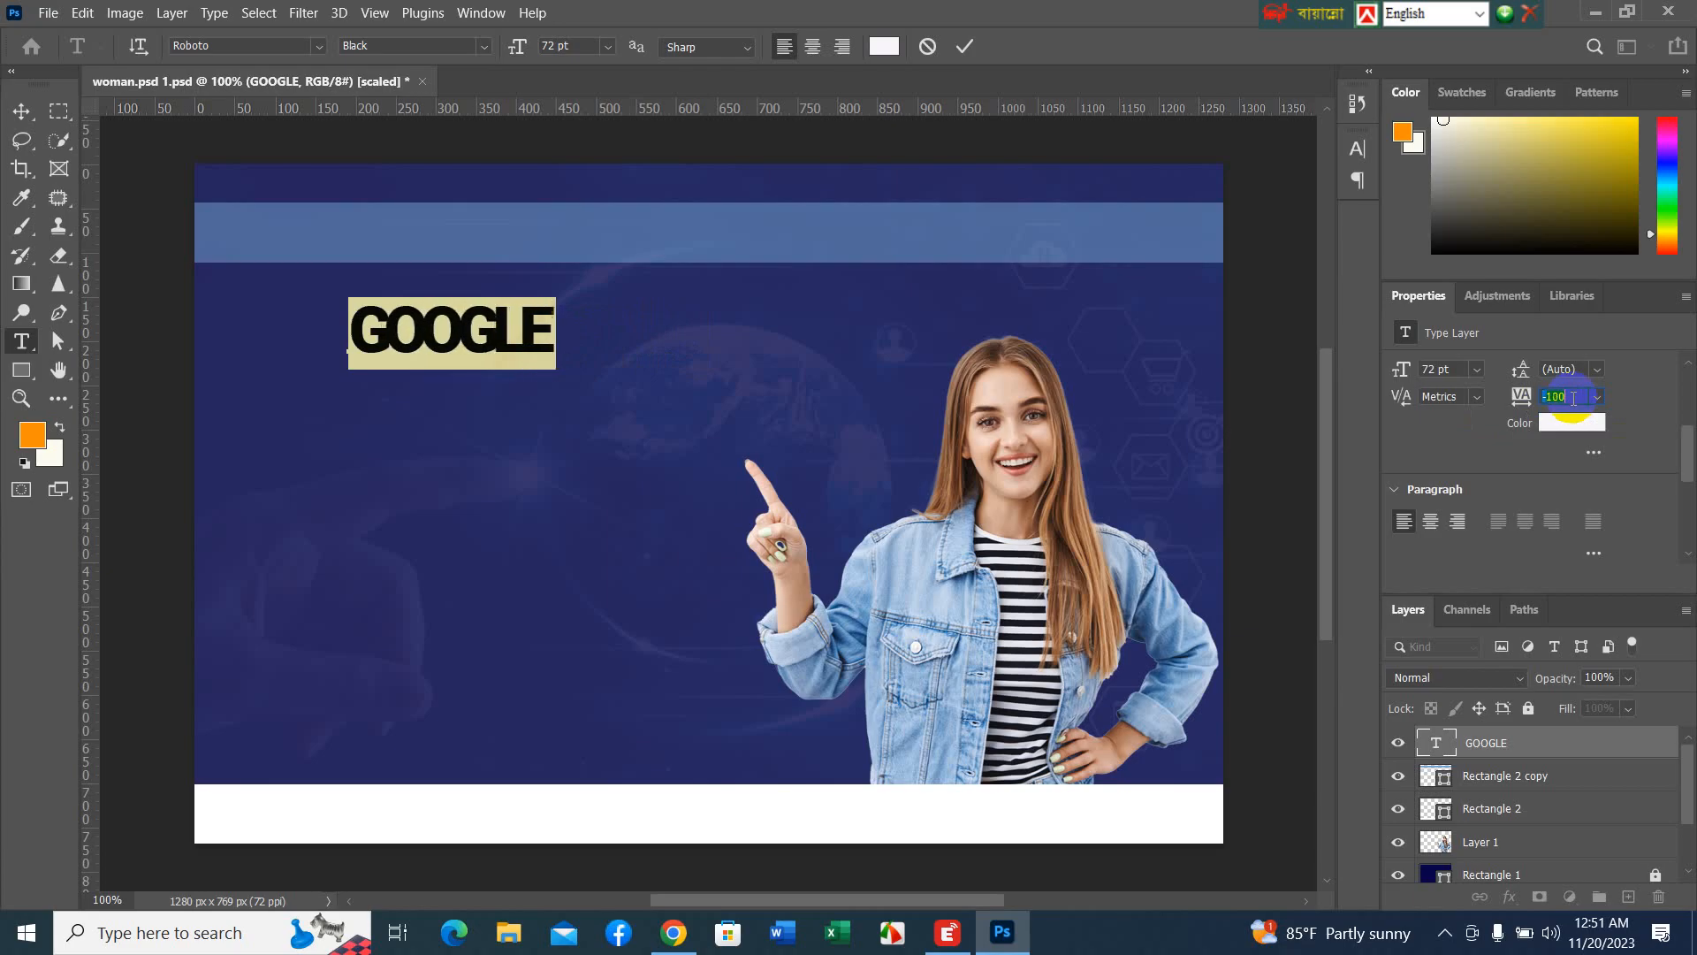
{"action": "scroll", "coordinate": [1570, 400], "scroll_direction": "up", "scroll_amount": 3}
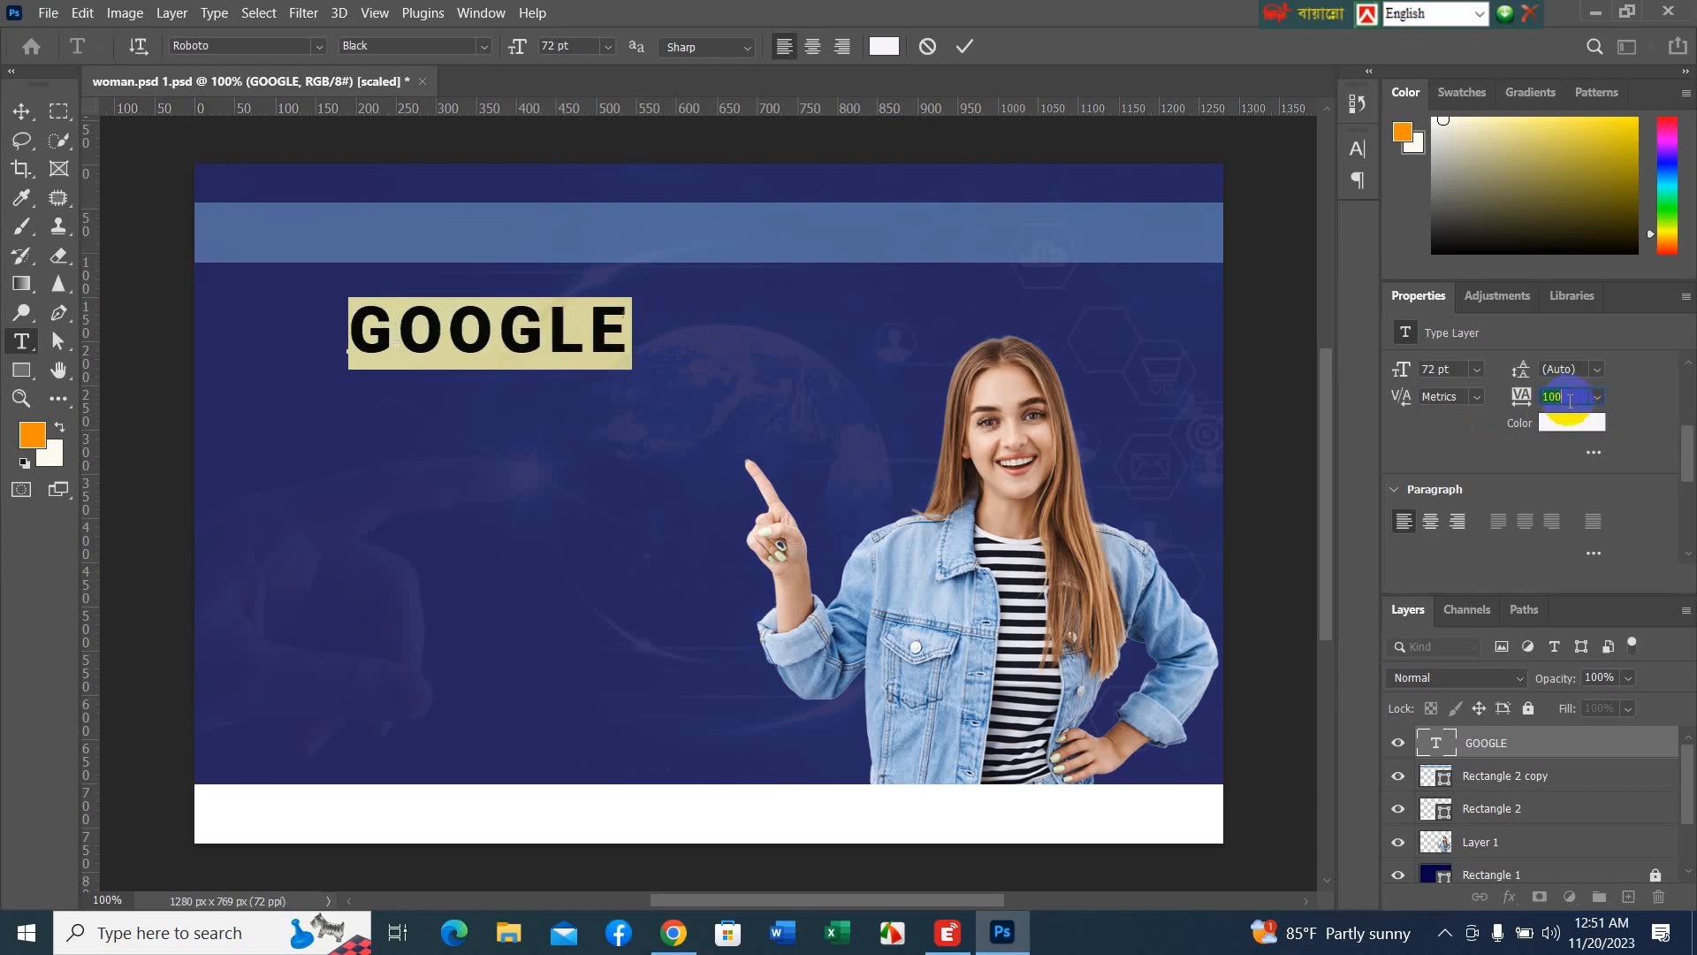
{"action": "scroll", "coordinate": [1570, 400], "scroll_direction": "down", "scroll_amount": 4}
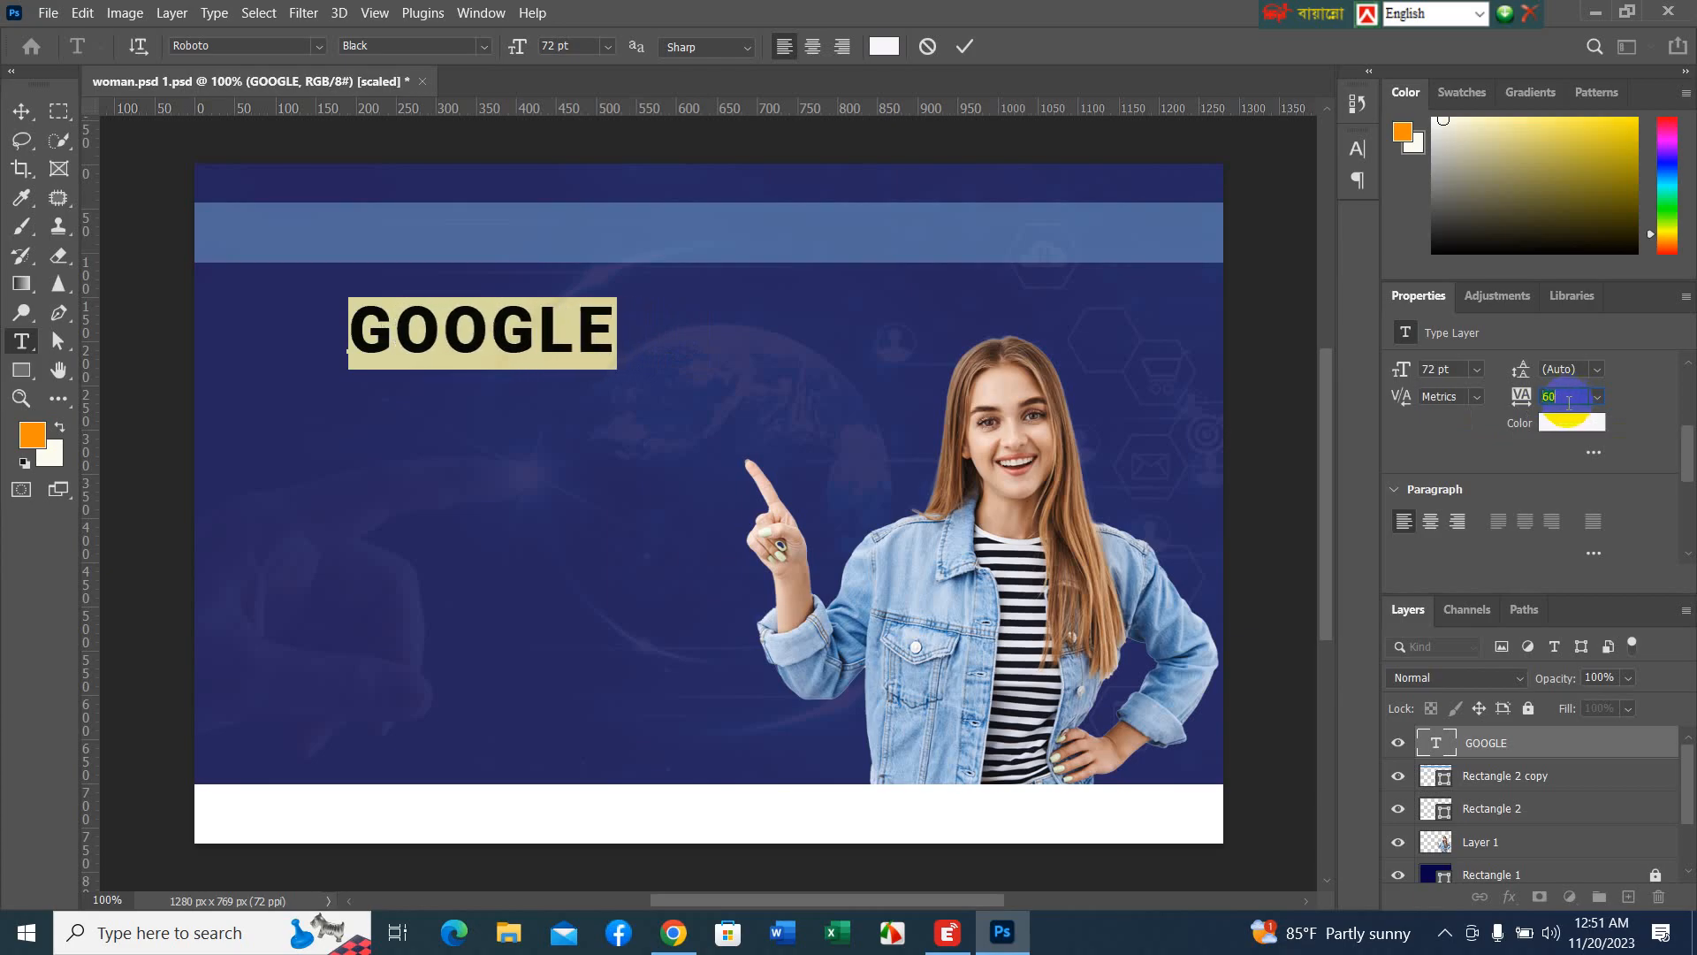
{"action": "scroll", "coordinate": [1566, 409], "scroll_direction": "down", "scroll_amount": 1}
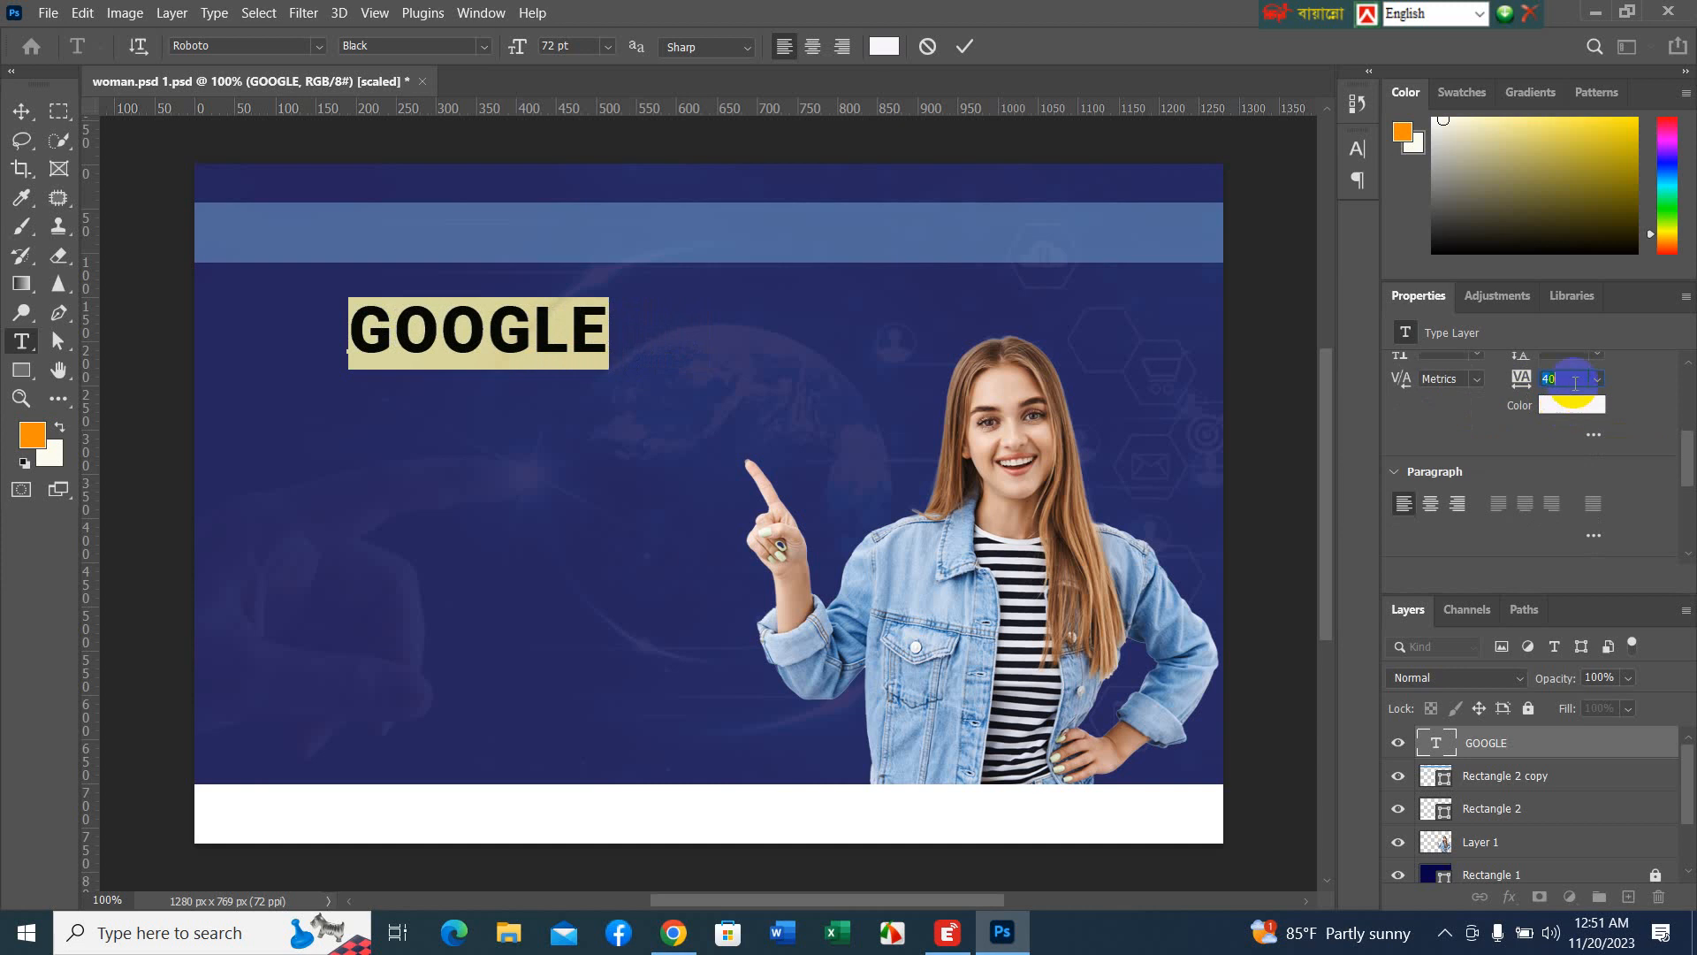
{"action": "scroll", "coordinate": [1575, 383], "scroll_direction": "down", "scroll_amount": 2}
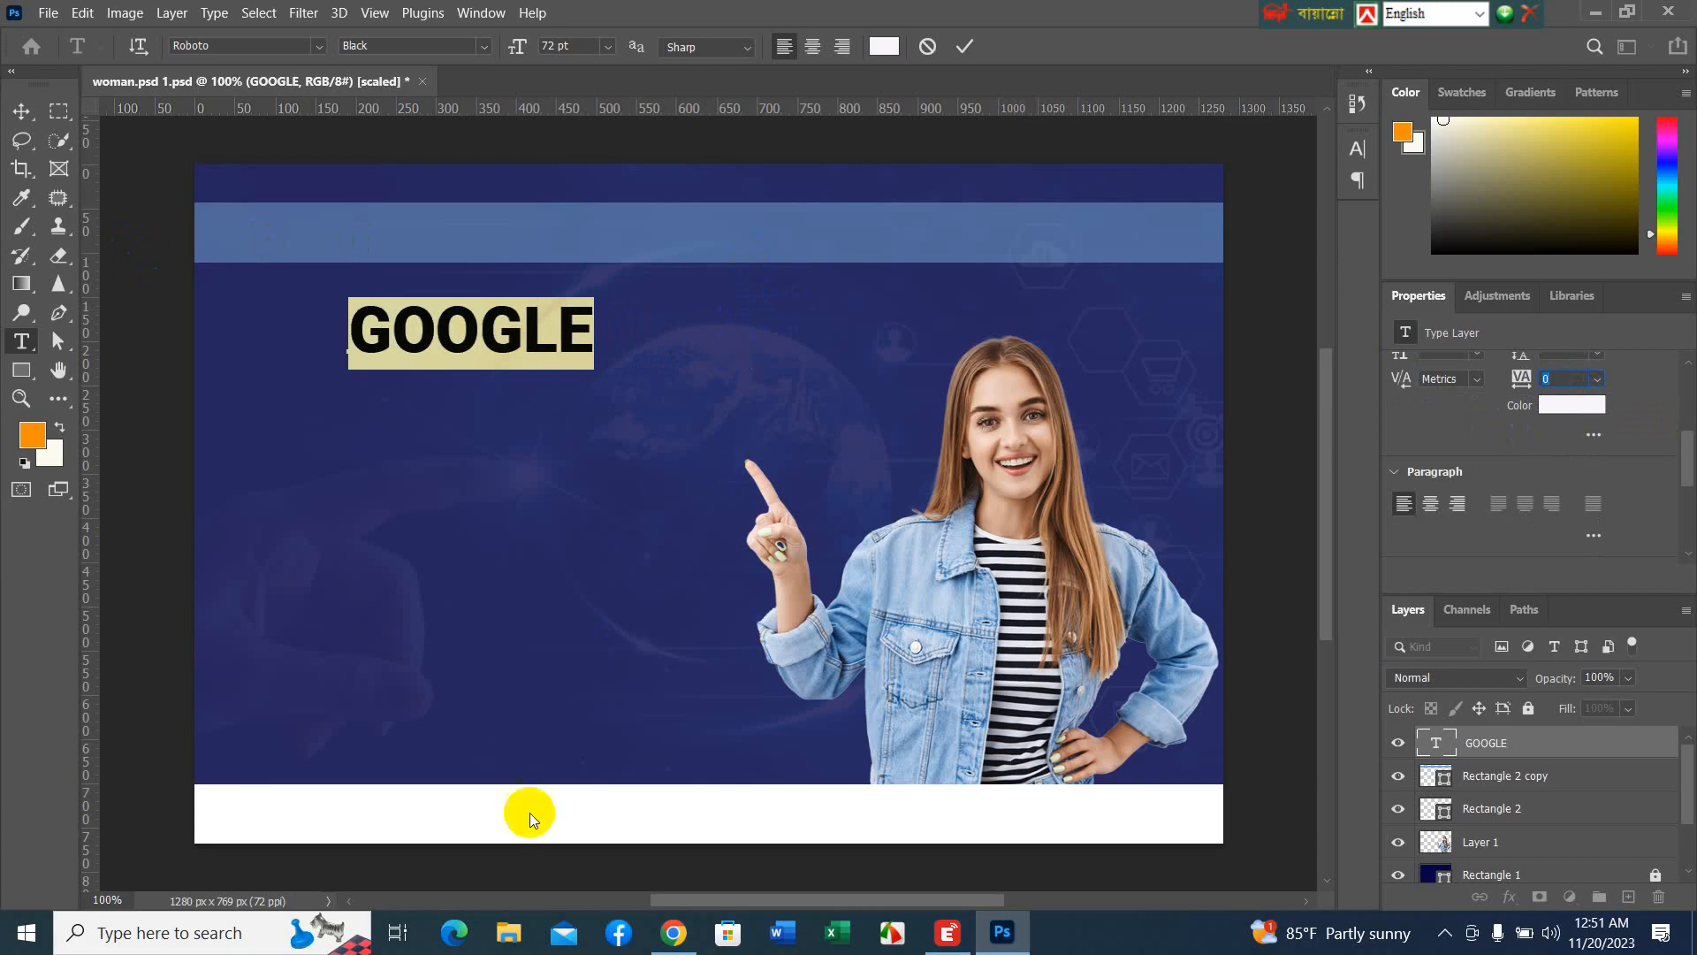
{"action": "left_click", "coordinate": [970, 54]}
{"action": "key", "text": "v"}
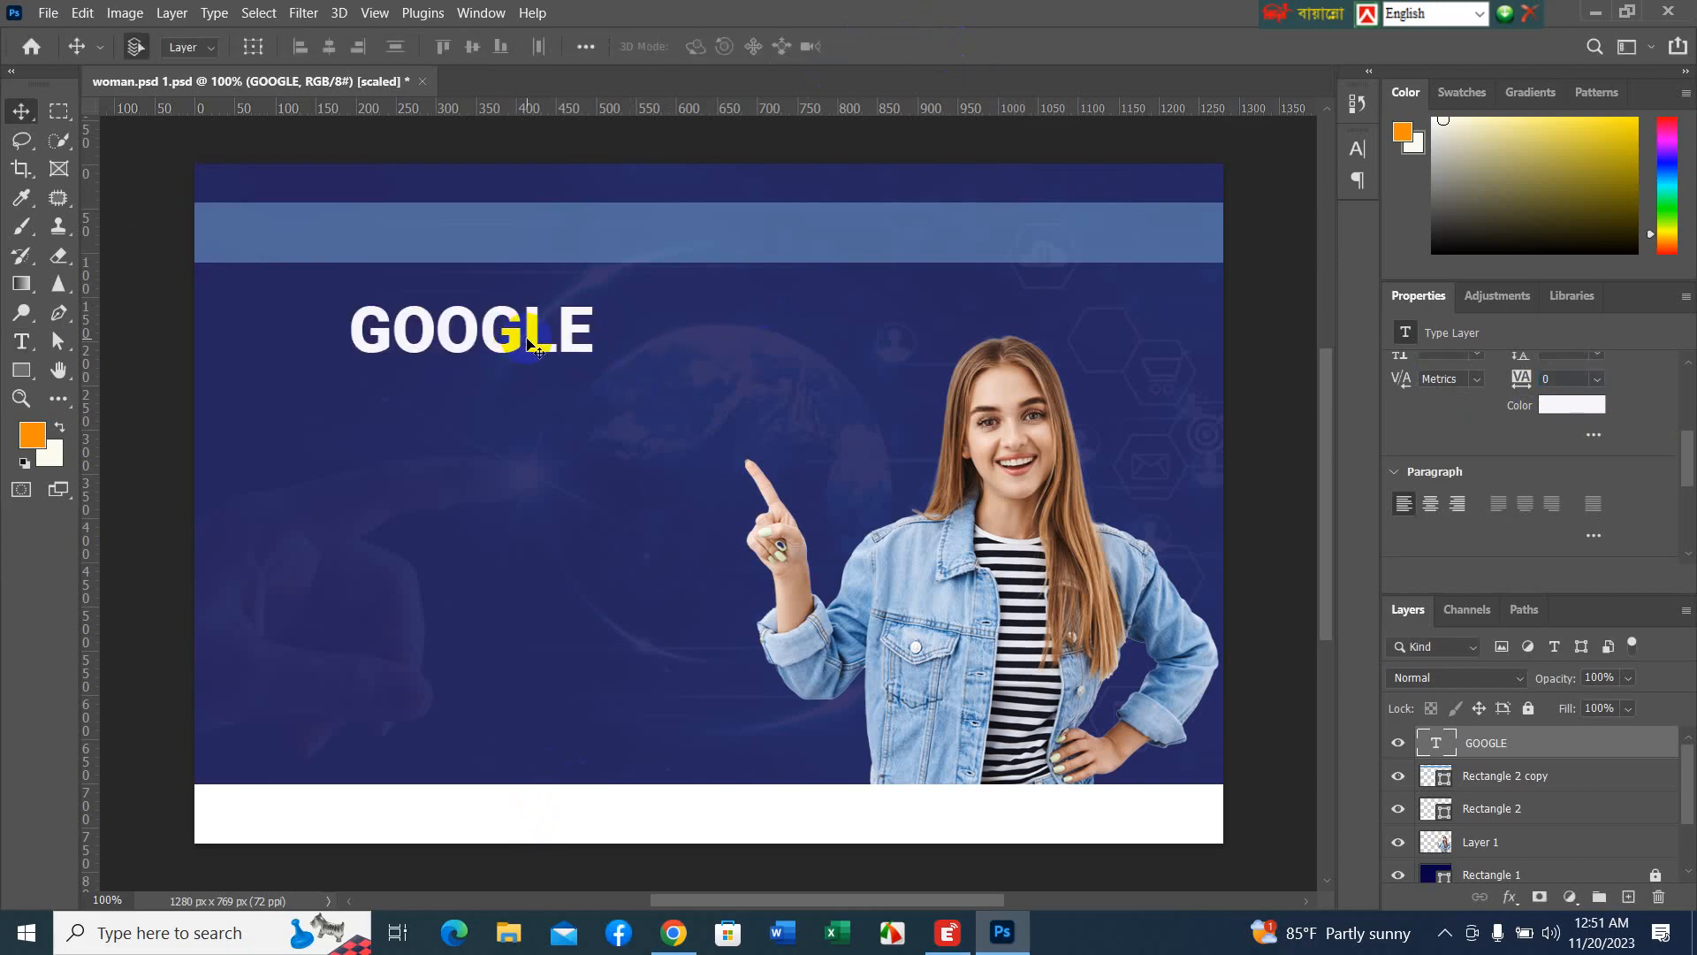
- Move the GOOGLE text up onto the light-blue band and extend it to read GOOGLE ADS
{"action": "left_click_drag", "start_coordinate": [527, 346], "coordinate": [525, 249]}
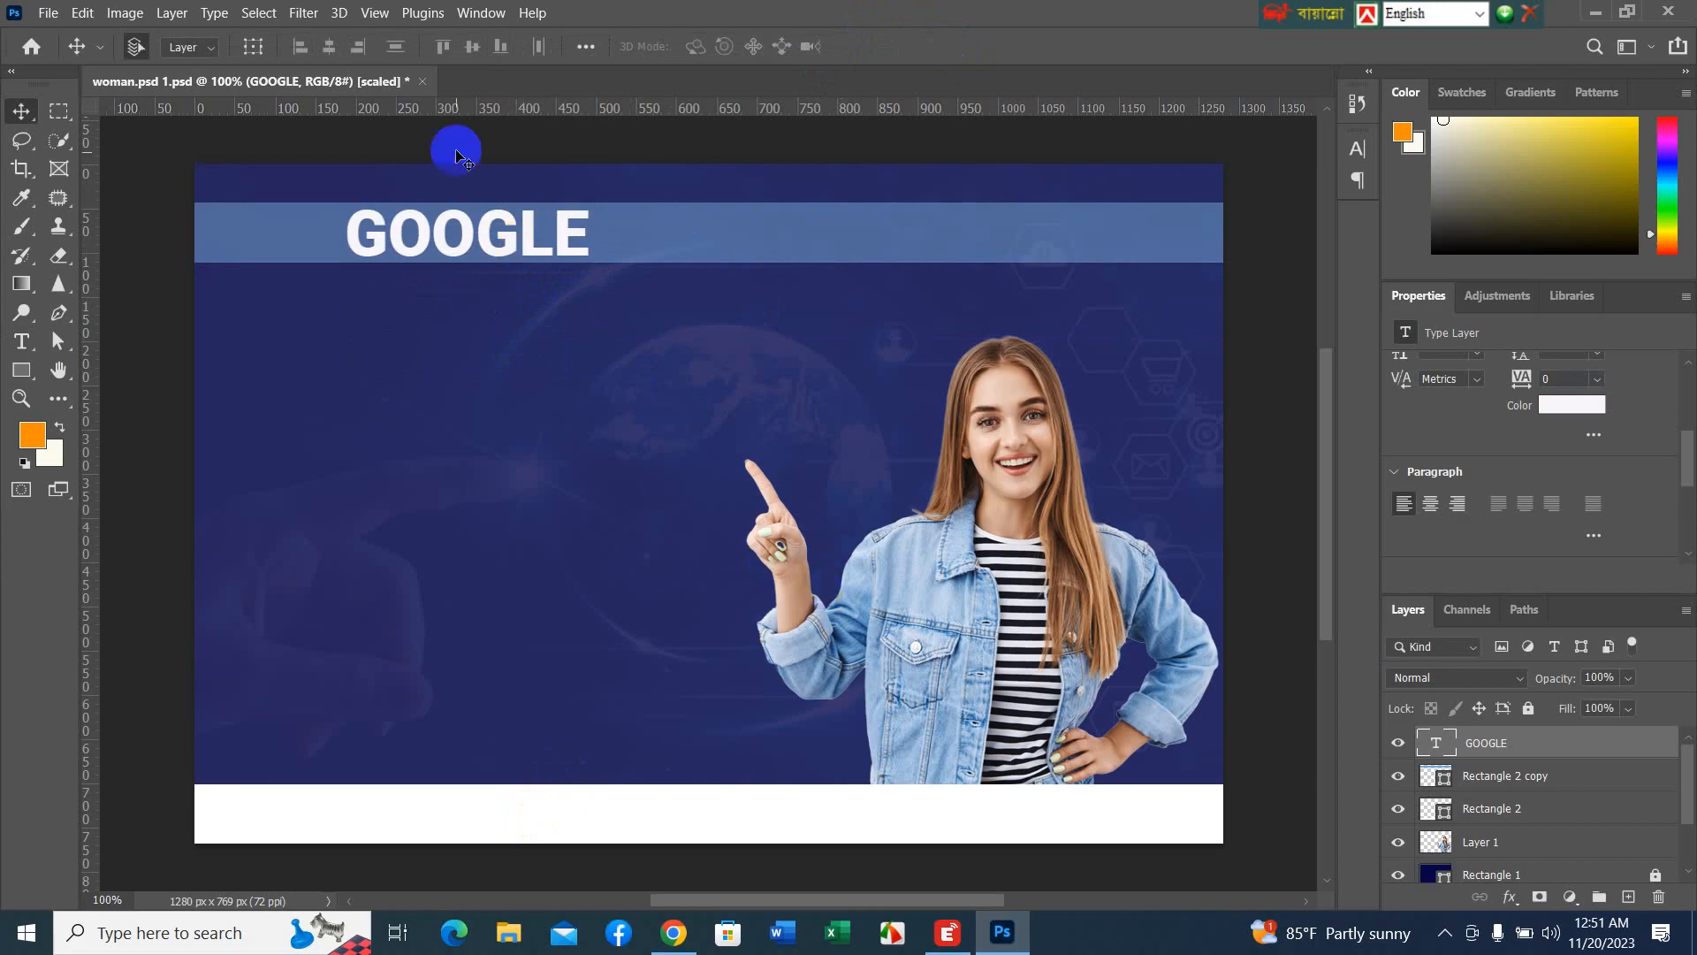
{"action": "double_click", "coordinate": [528, 230]}
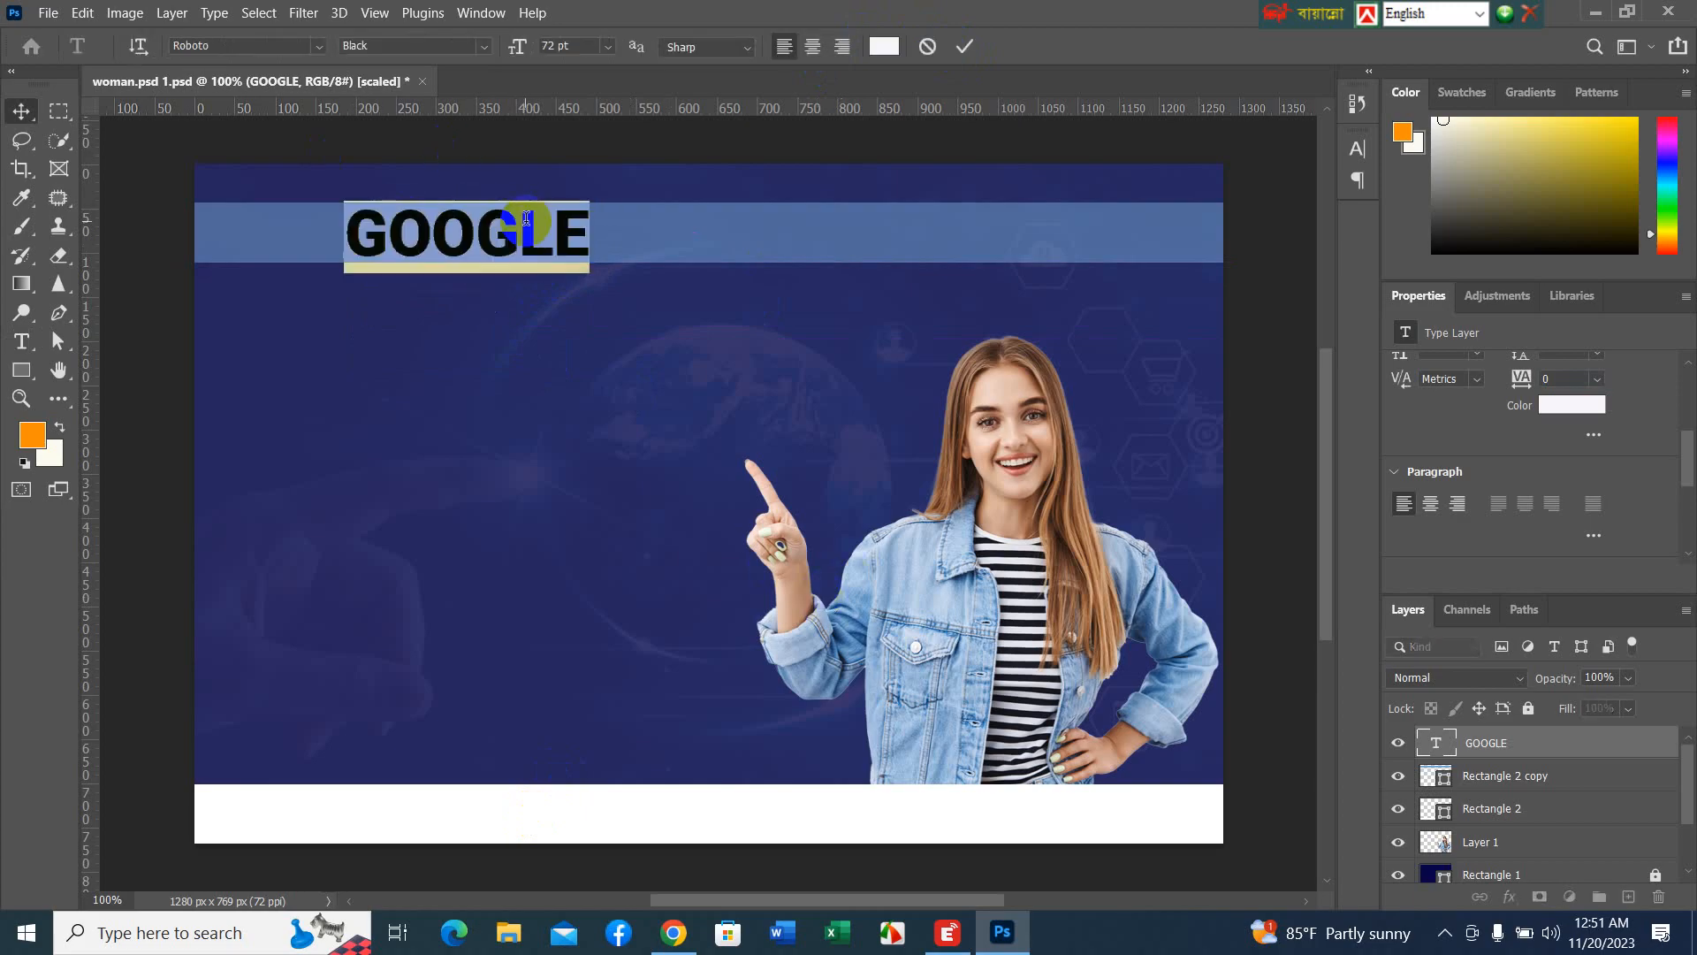
{"action": "left_click", "coordinate": [535, 251]}
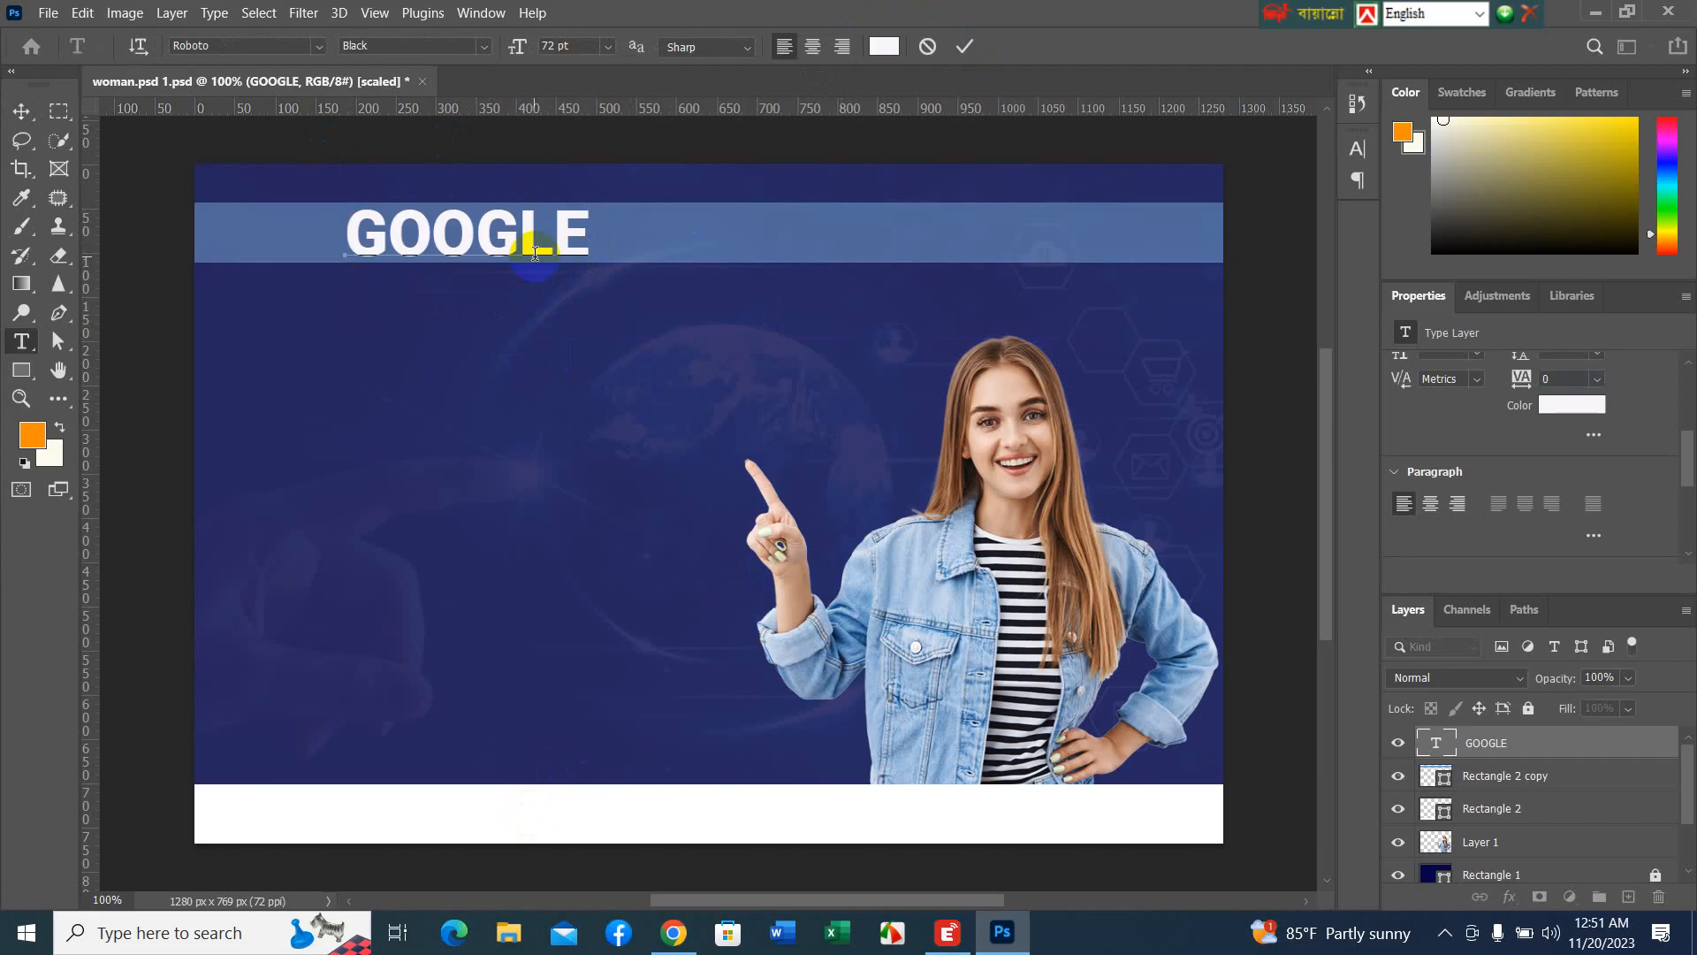
{"action": "type", "text": "A"}
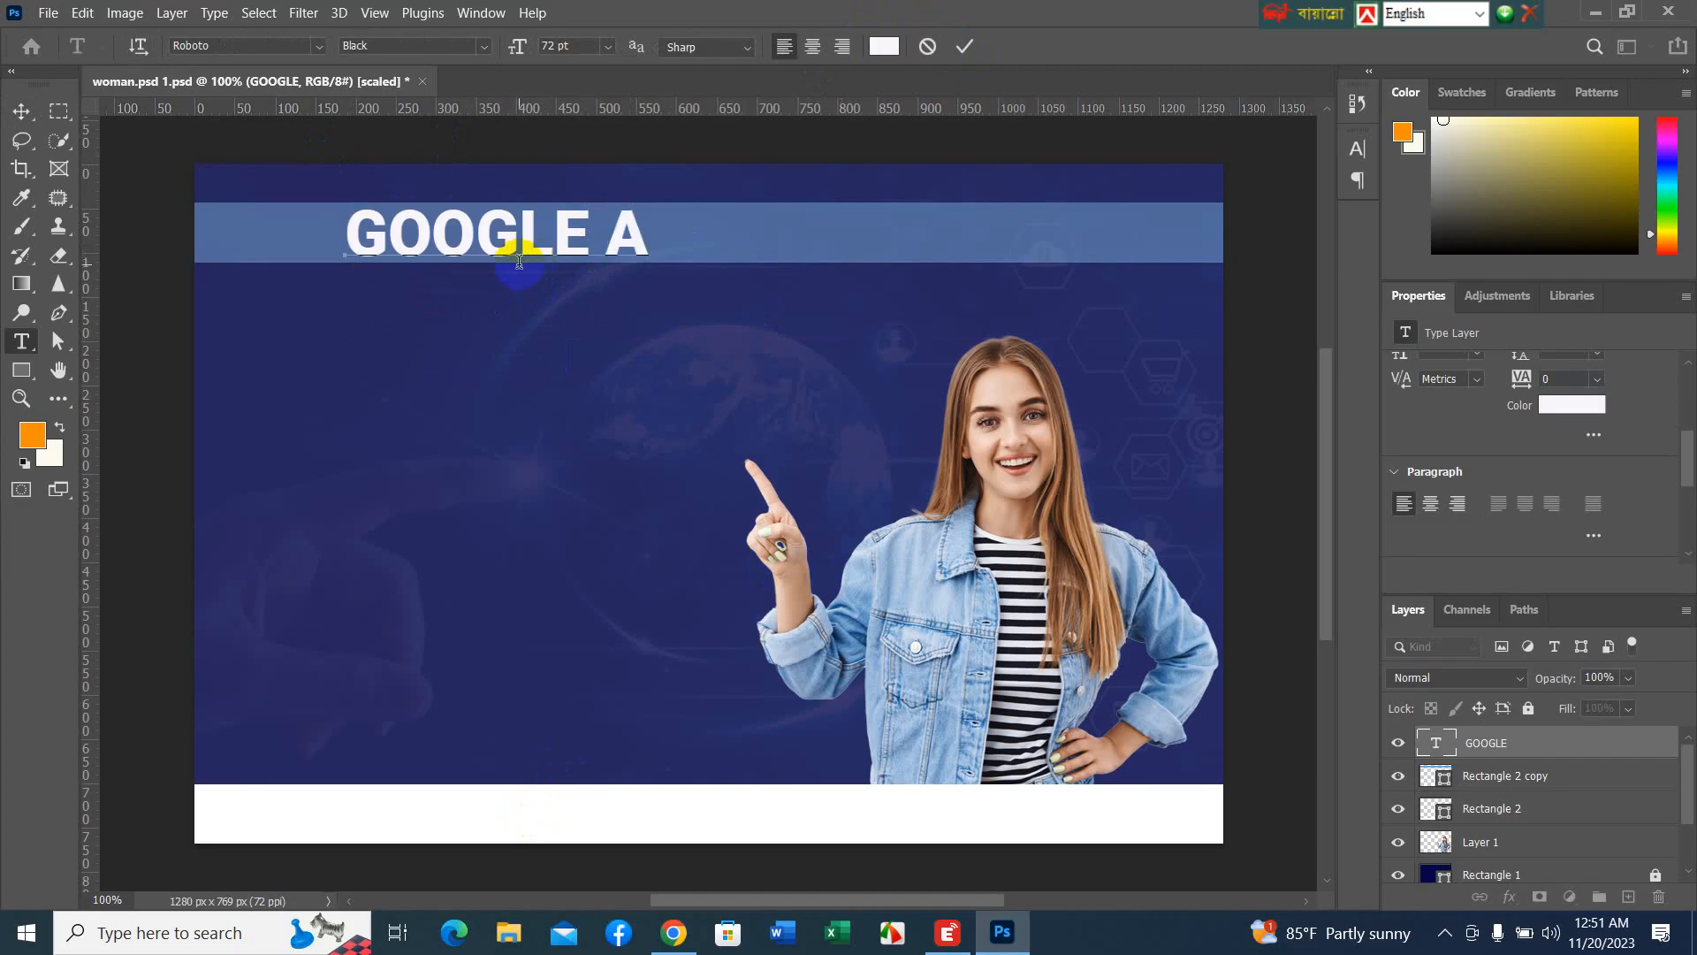
{"action": "type", "text": "DS"}
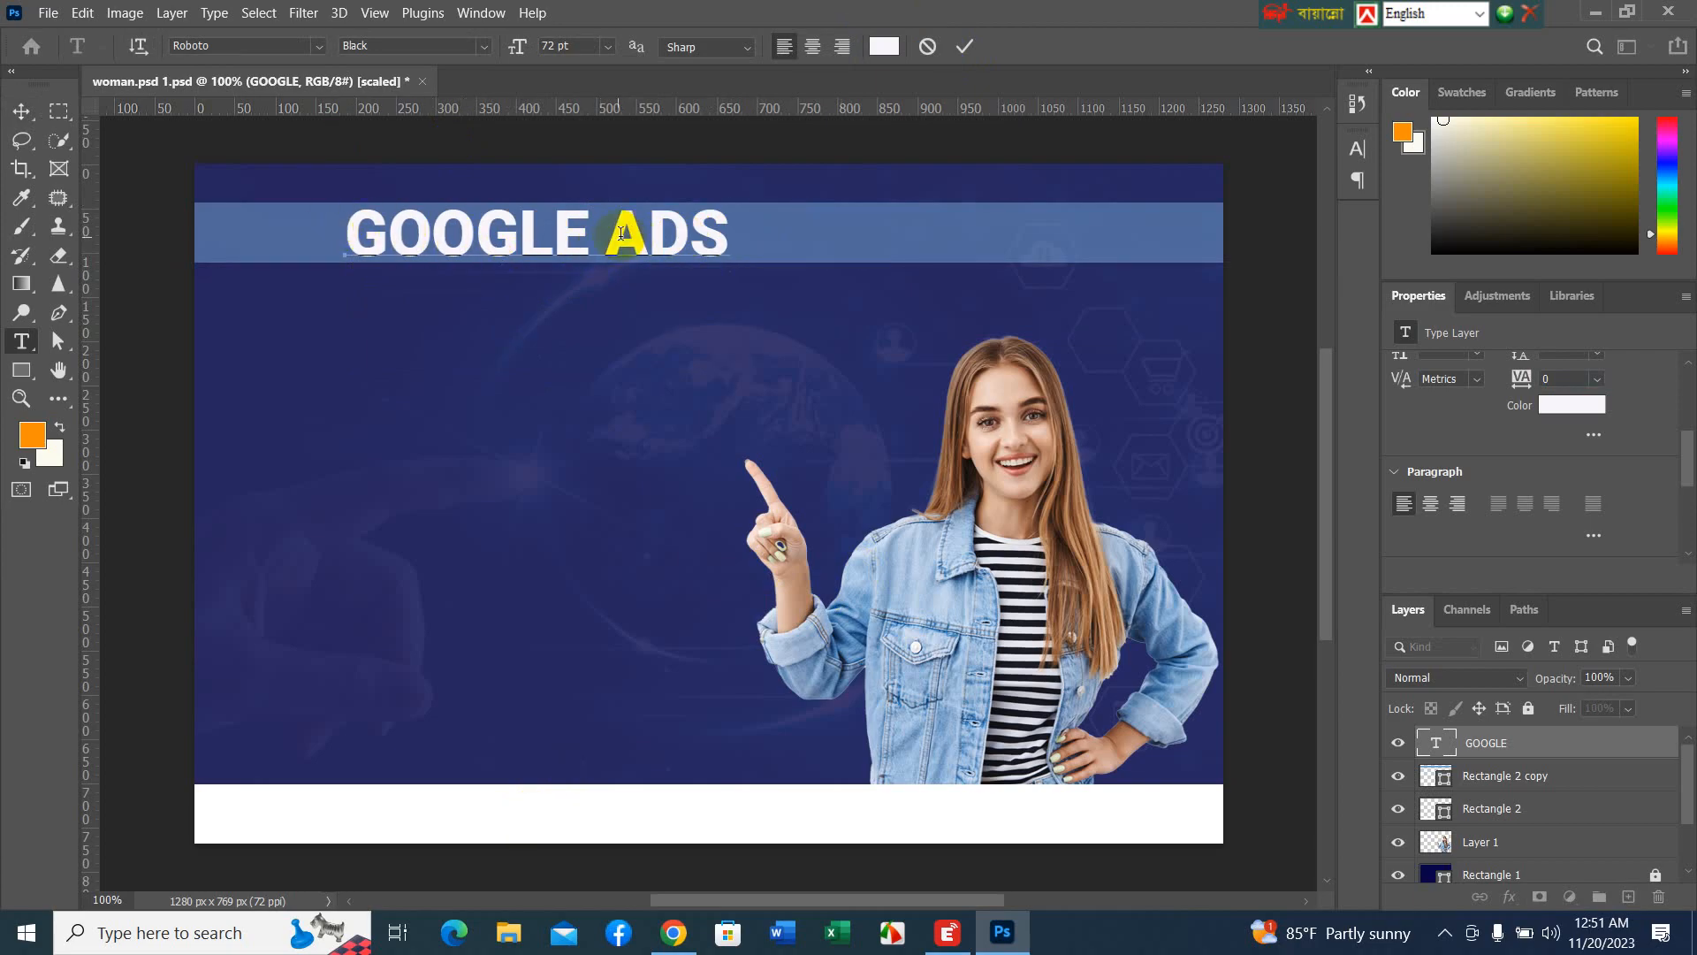
- Colour only the word ADS yellow (fee905) and commit the text, returning to the Move tool
{"action": "left_click", "coordinate": [730, 233]}
{"action": "left_click_drag", "start_coordinate": [730, 233], "coordinate": [605, 234]}
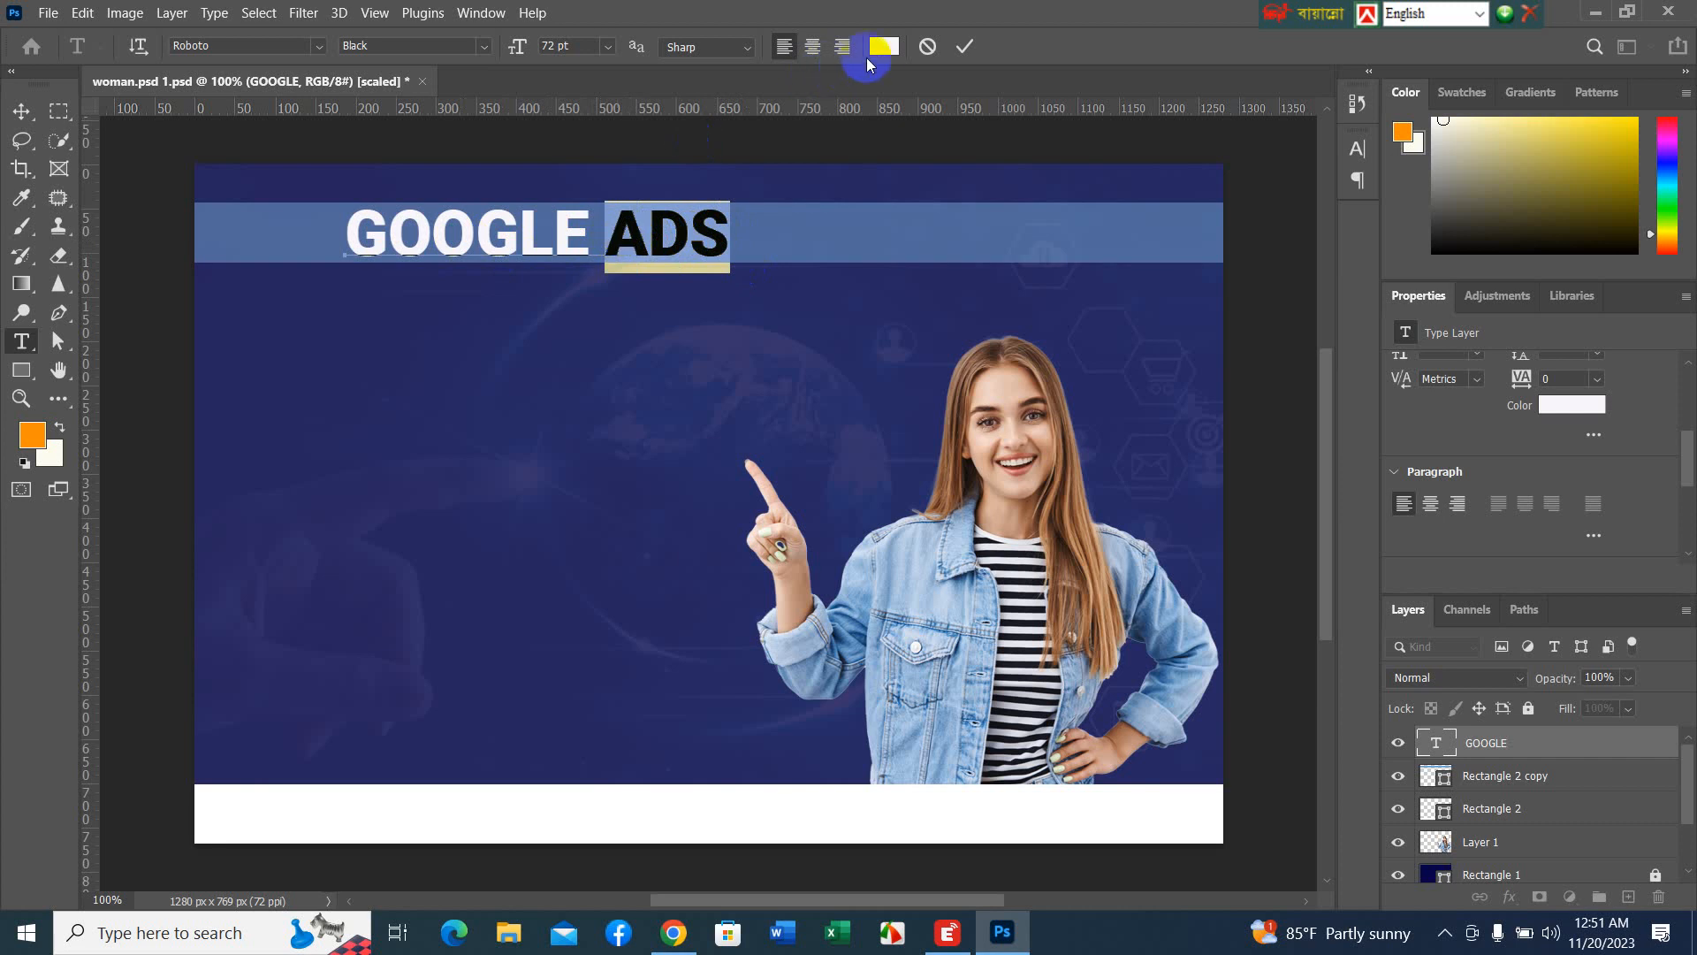
{"action": "left_click", "coordinate": [884, 46]}
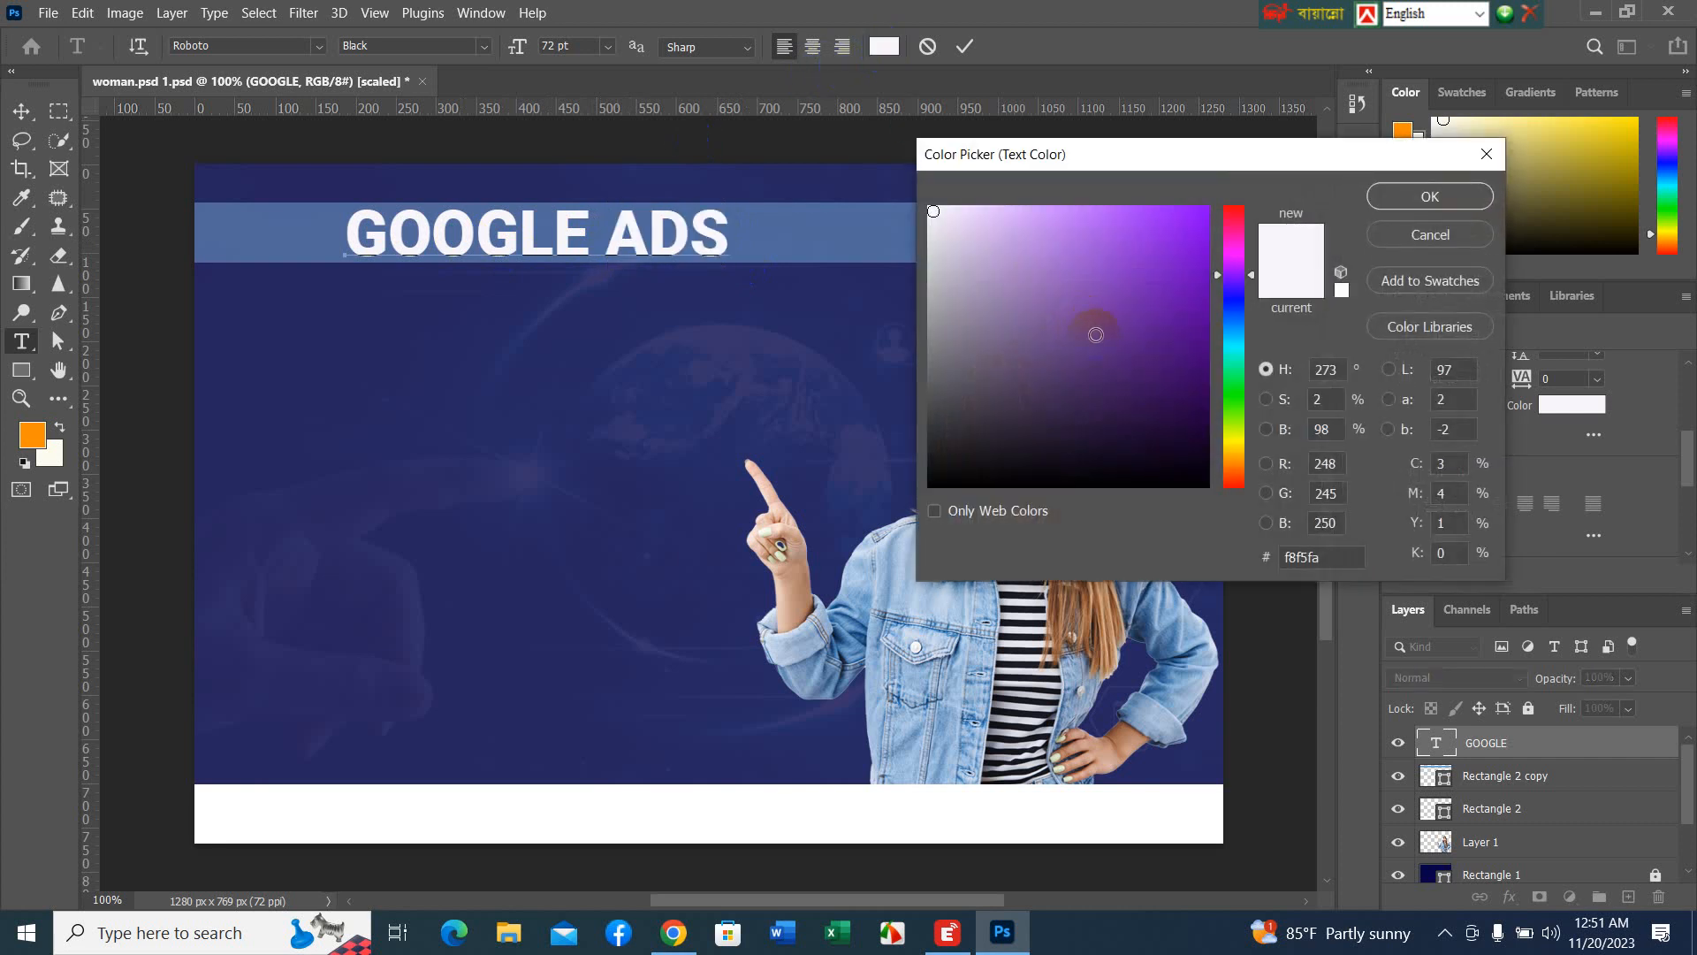
{"action": "left_click", "coordinate": [1234, 448]}
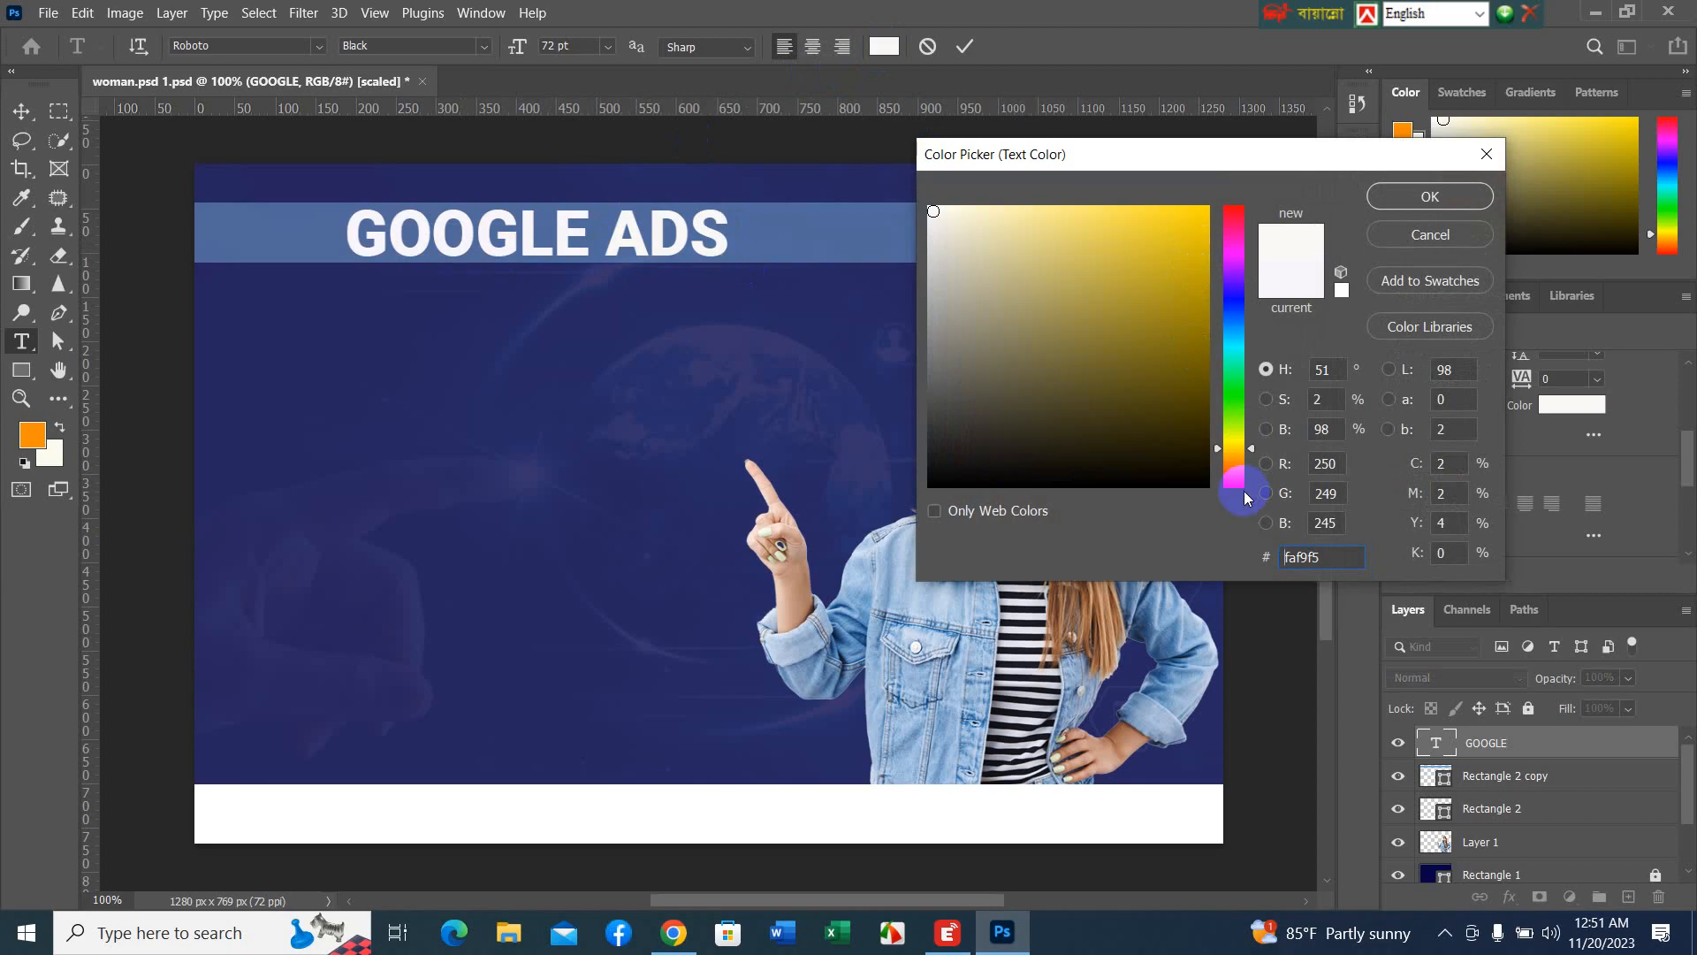
{"action": "left_click", "coordinate": [1232, 445]}
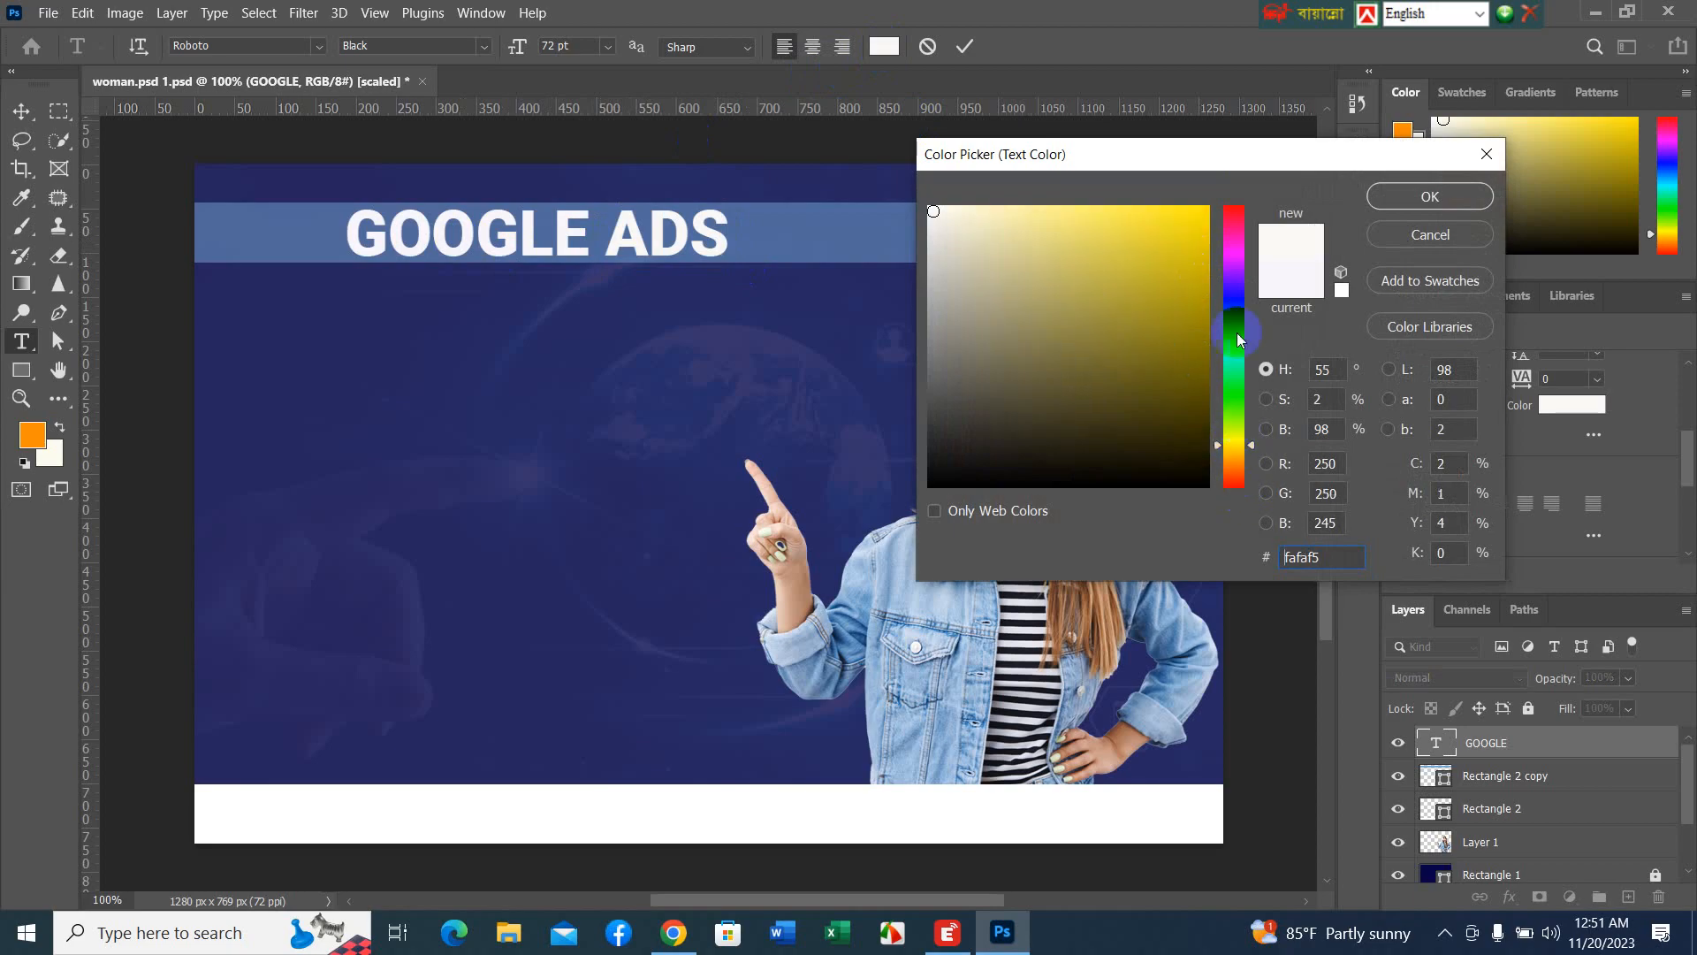
{"action": "left_click", "coordinate": [1205, 209]}
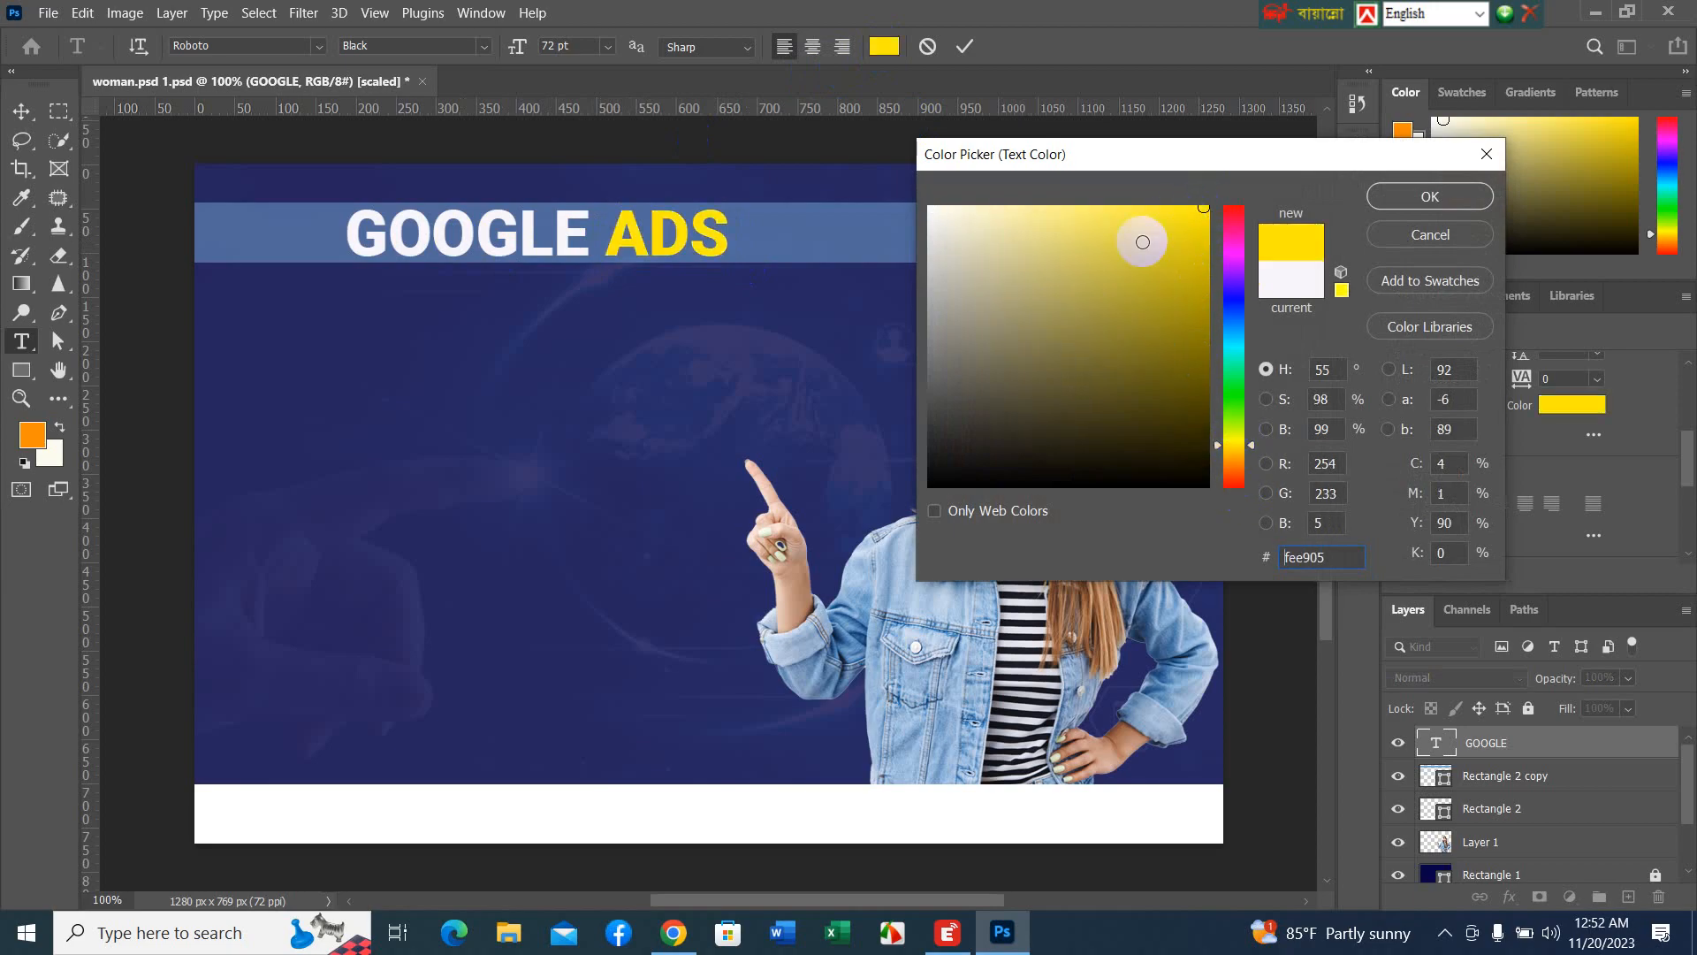
{"action": "left_click", "coordinate": [1420, 199]}
{"action": "left_click", "coordinate": [1265, 233]}
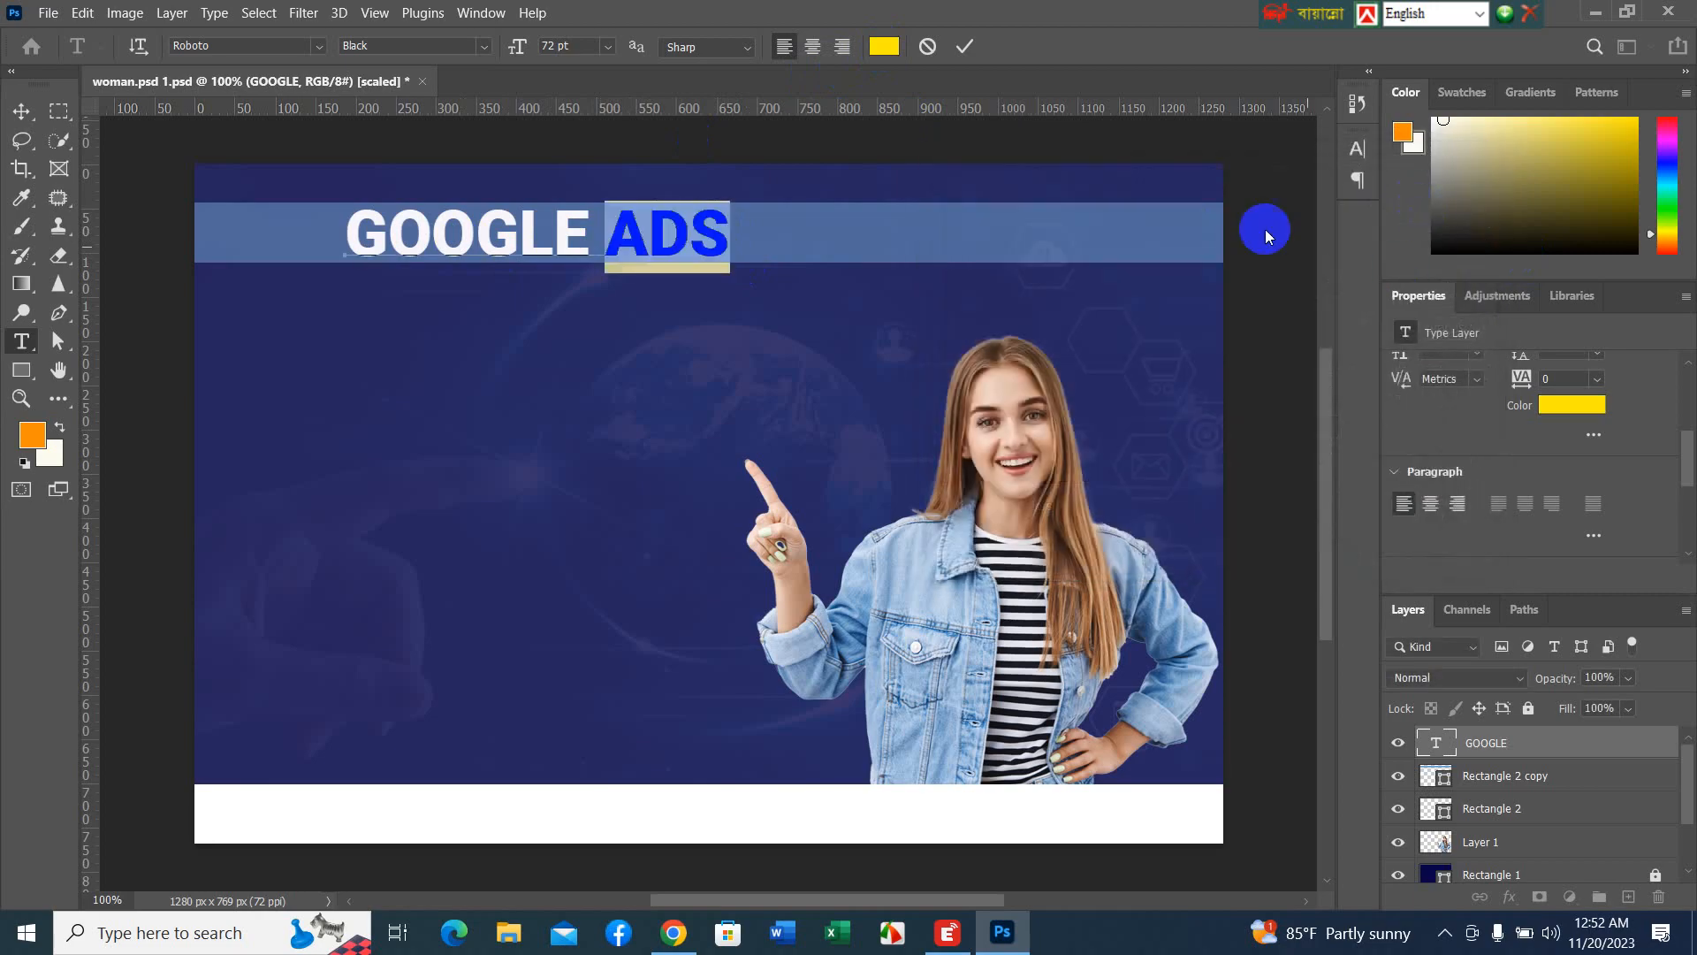
{"action": "left_click", "coordinate": [964, 46]}
{"action": "key", "text": "v"}
{"action": "left_click", "coordinate": [903, 343]}
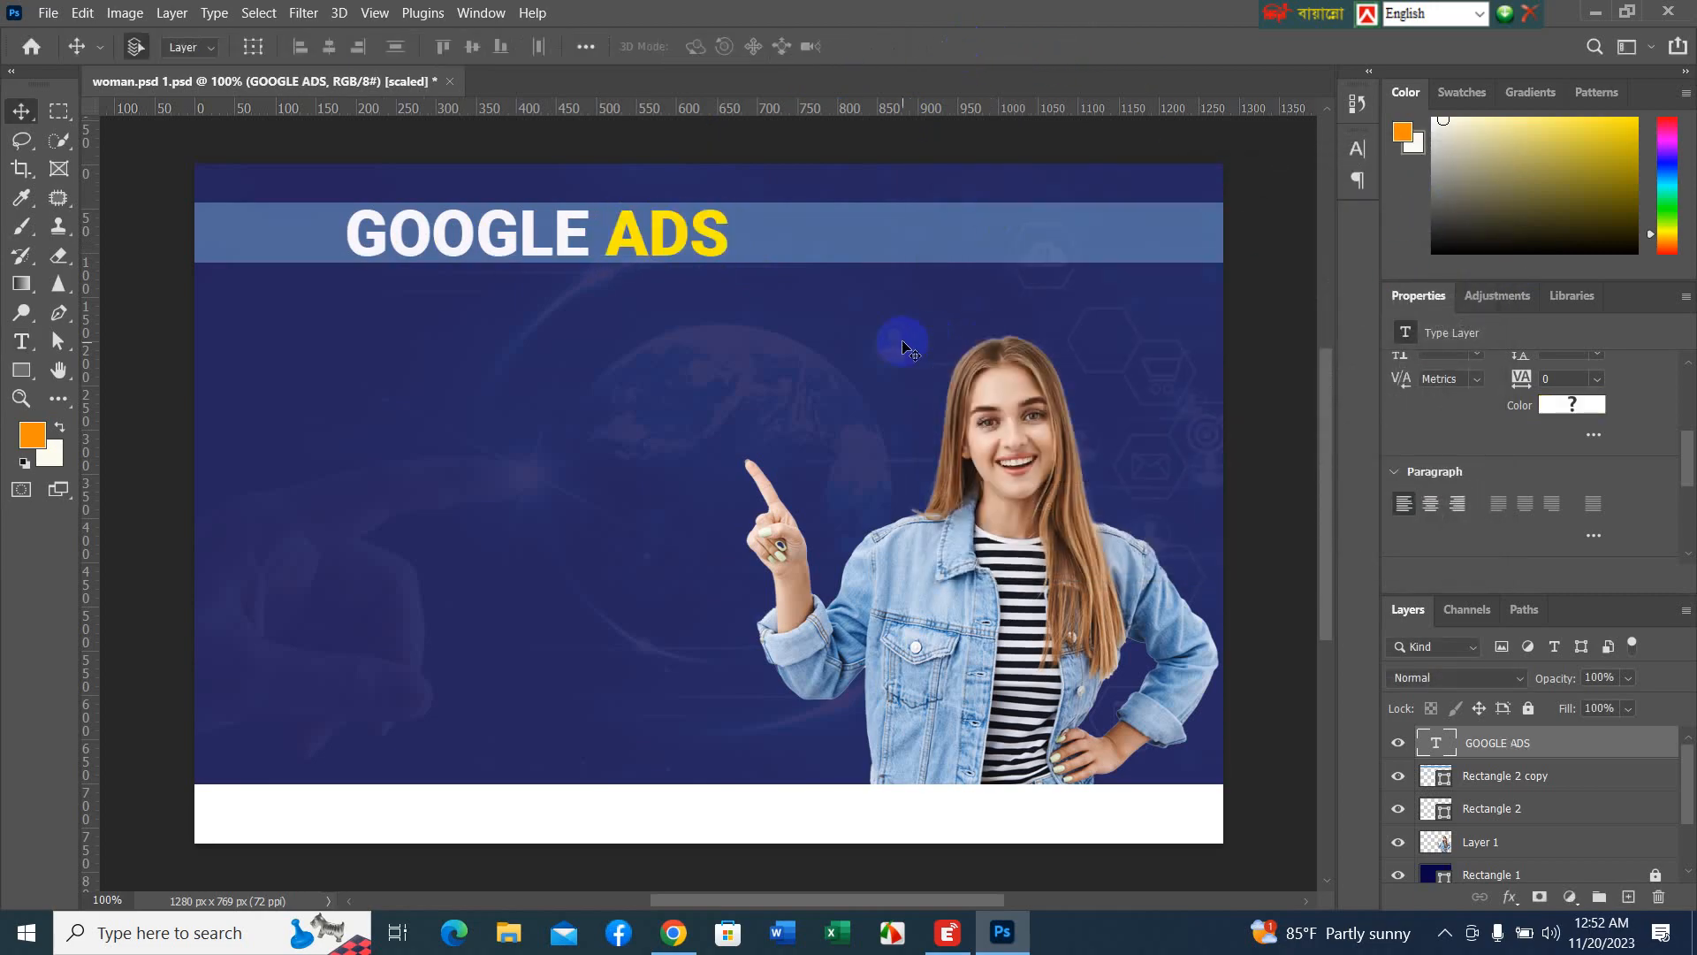
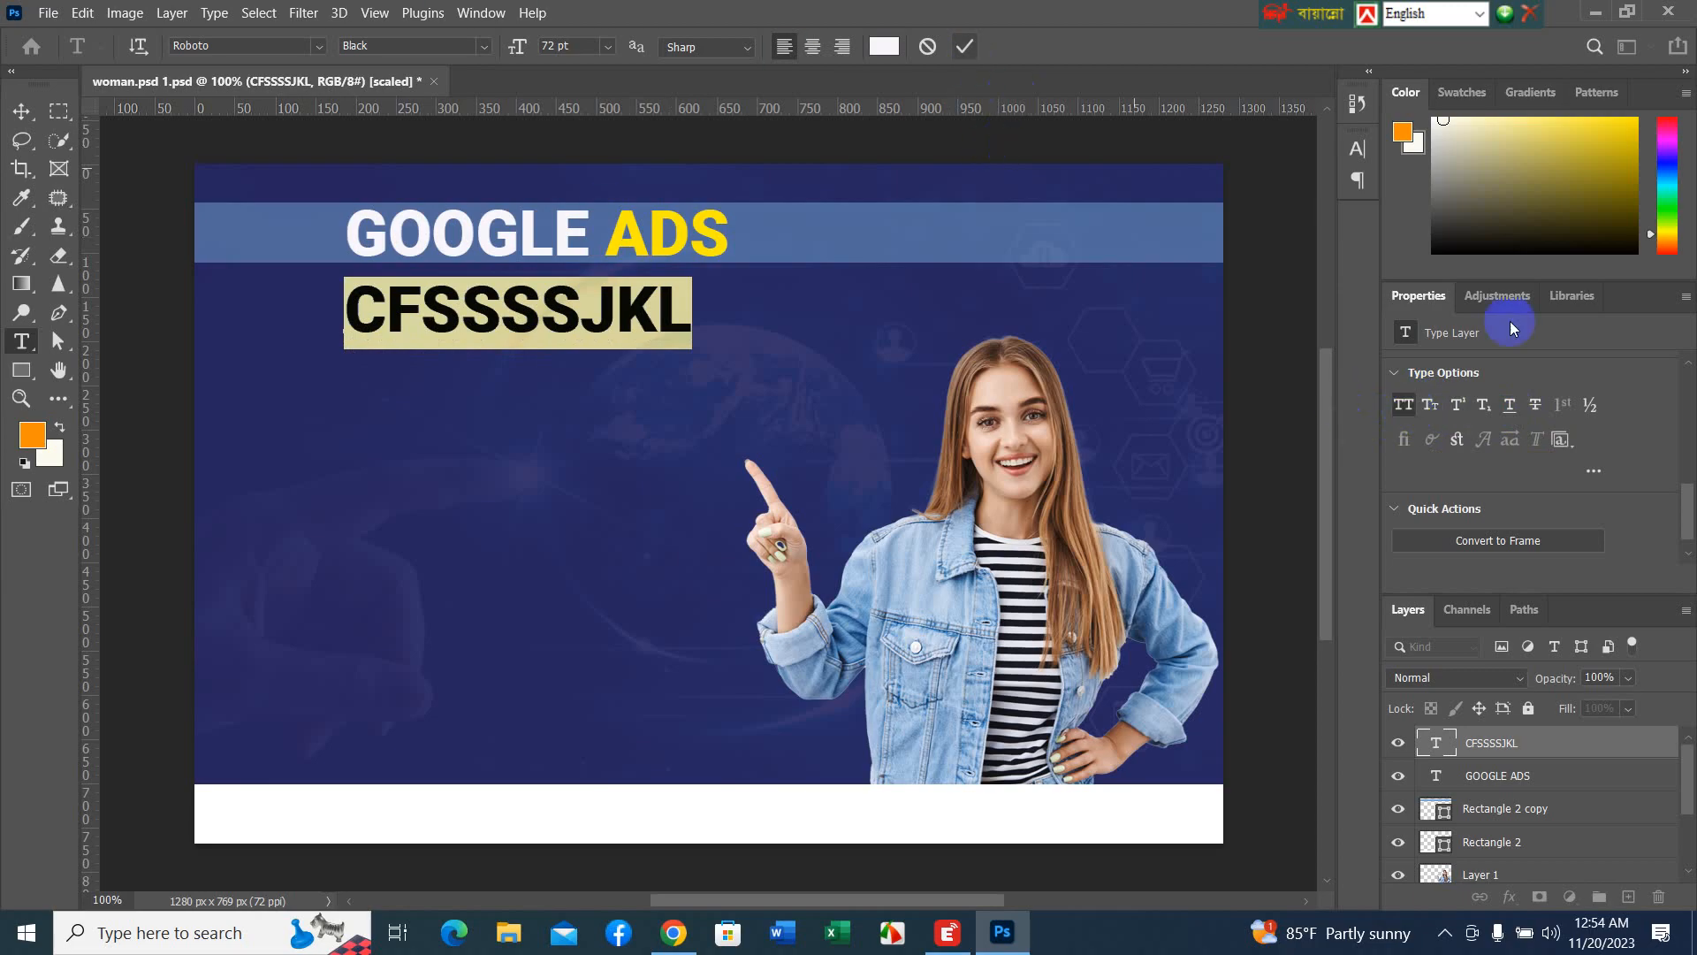
- Turn off All Caps for the selected CFSSSSJKL text and commit it, returning to the Move tool
{"action": "left_click", "coordinate": [1404, 405]}
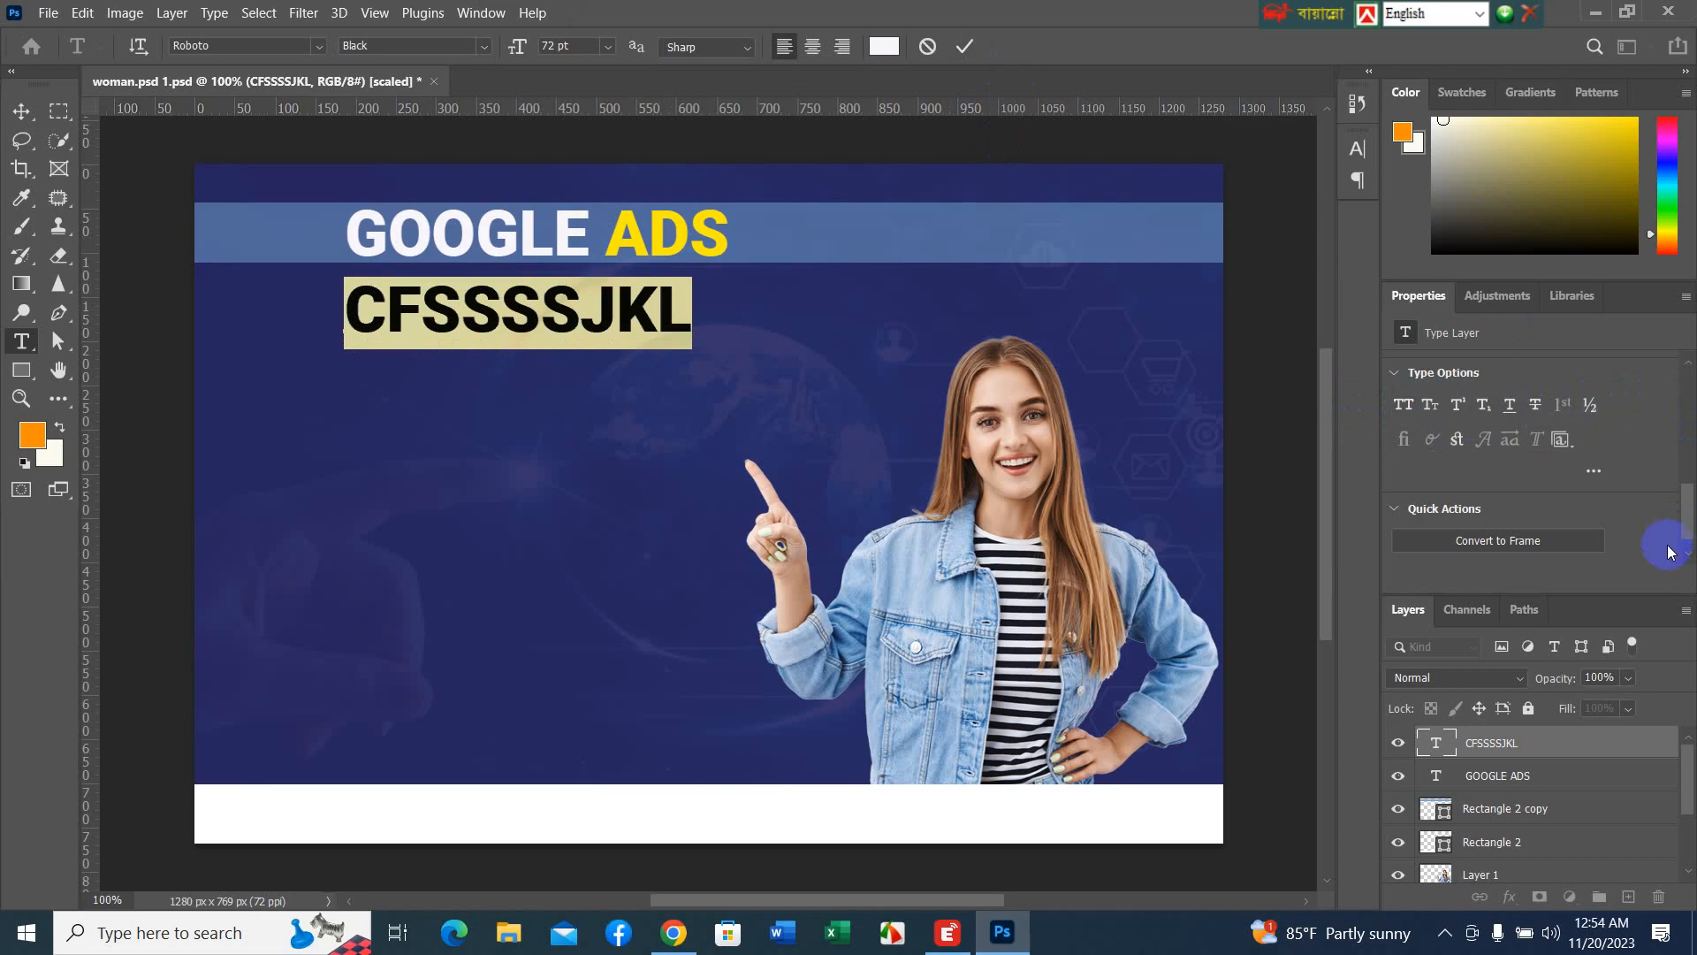
{"action": "left_click_drag", "start_coordinate": [1688, 522], "coordinate": [1659, 437]}
{"action": "scroll", "coordinate": [1658, 438], "scroll_direction": "down", "scroll_amount": 2}
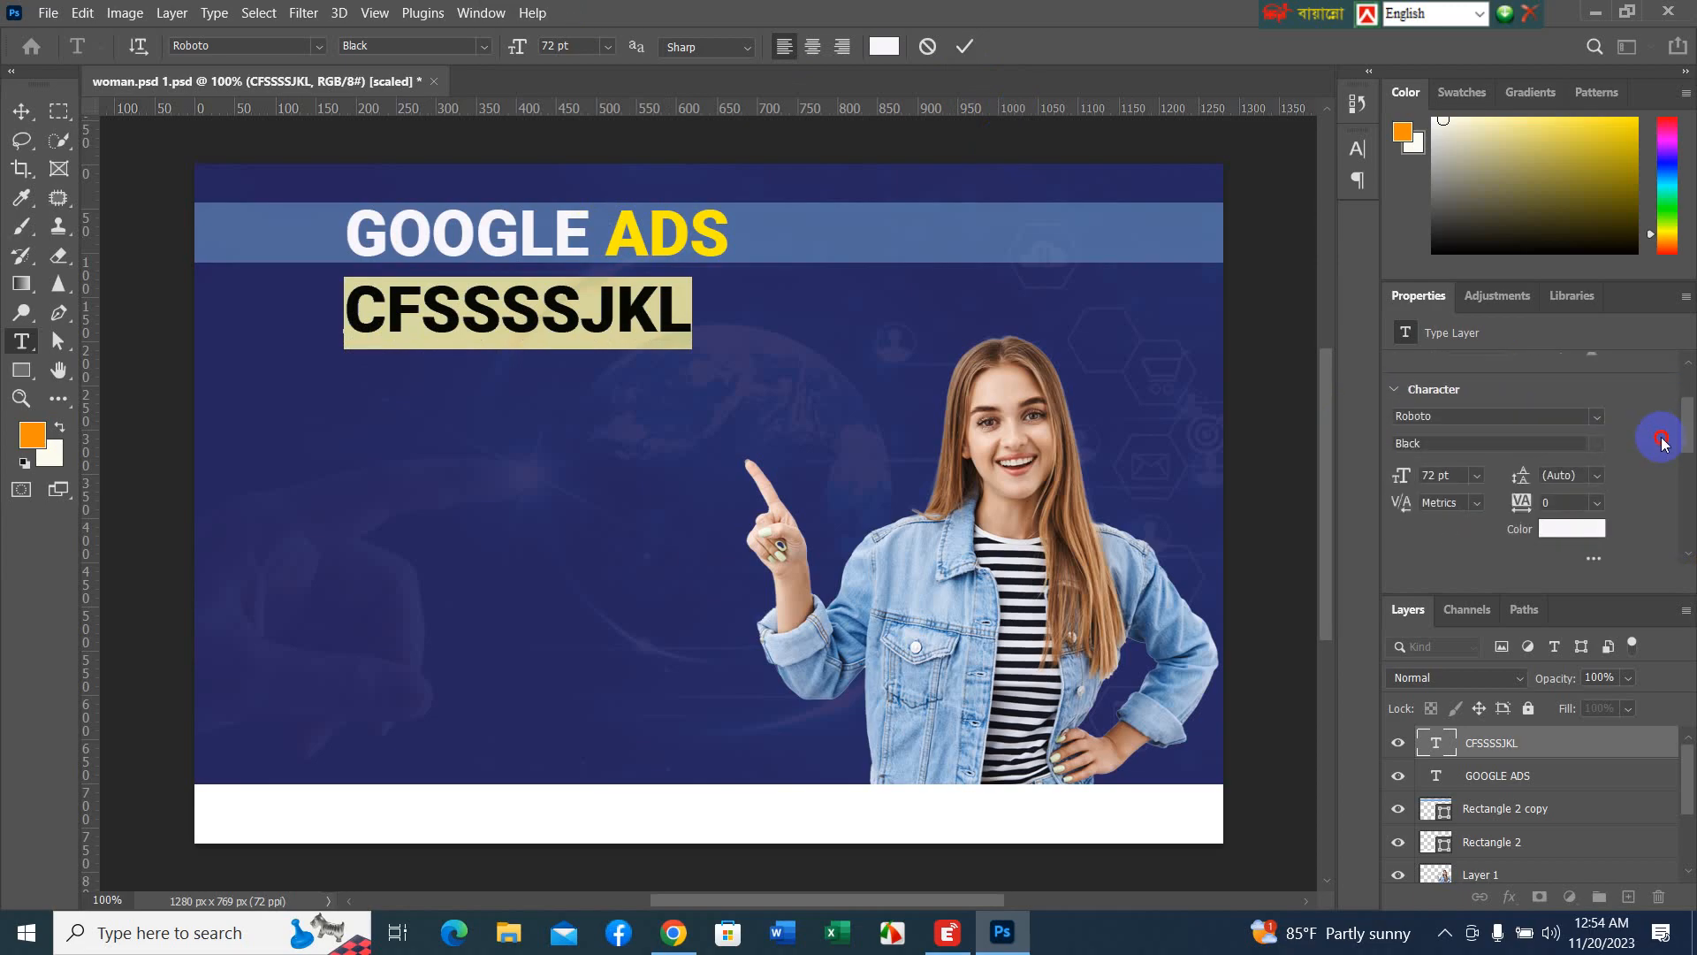
{"action": "left_click", "coordinate": [964, 46]}
{"action": "key", "text": "v"}
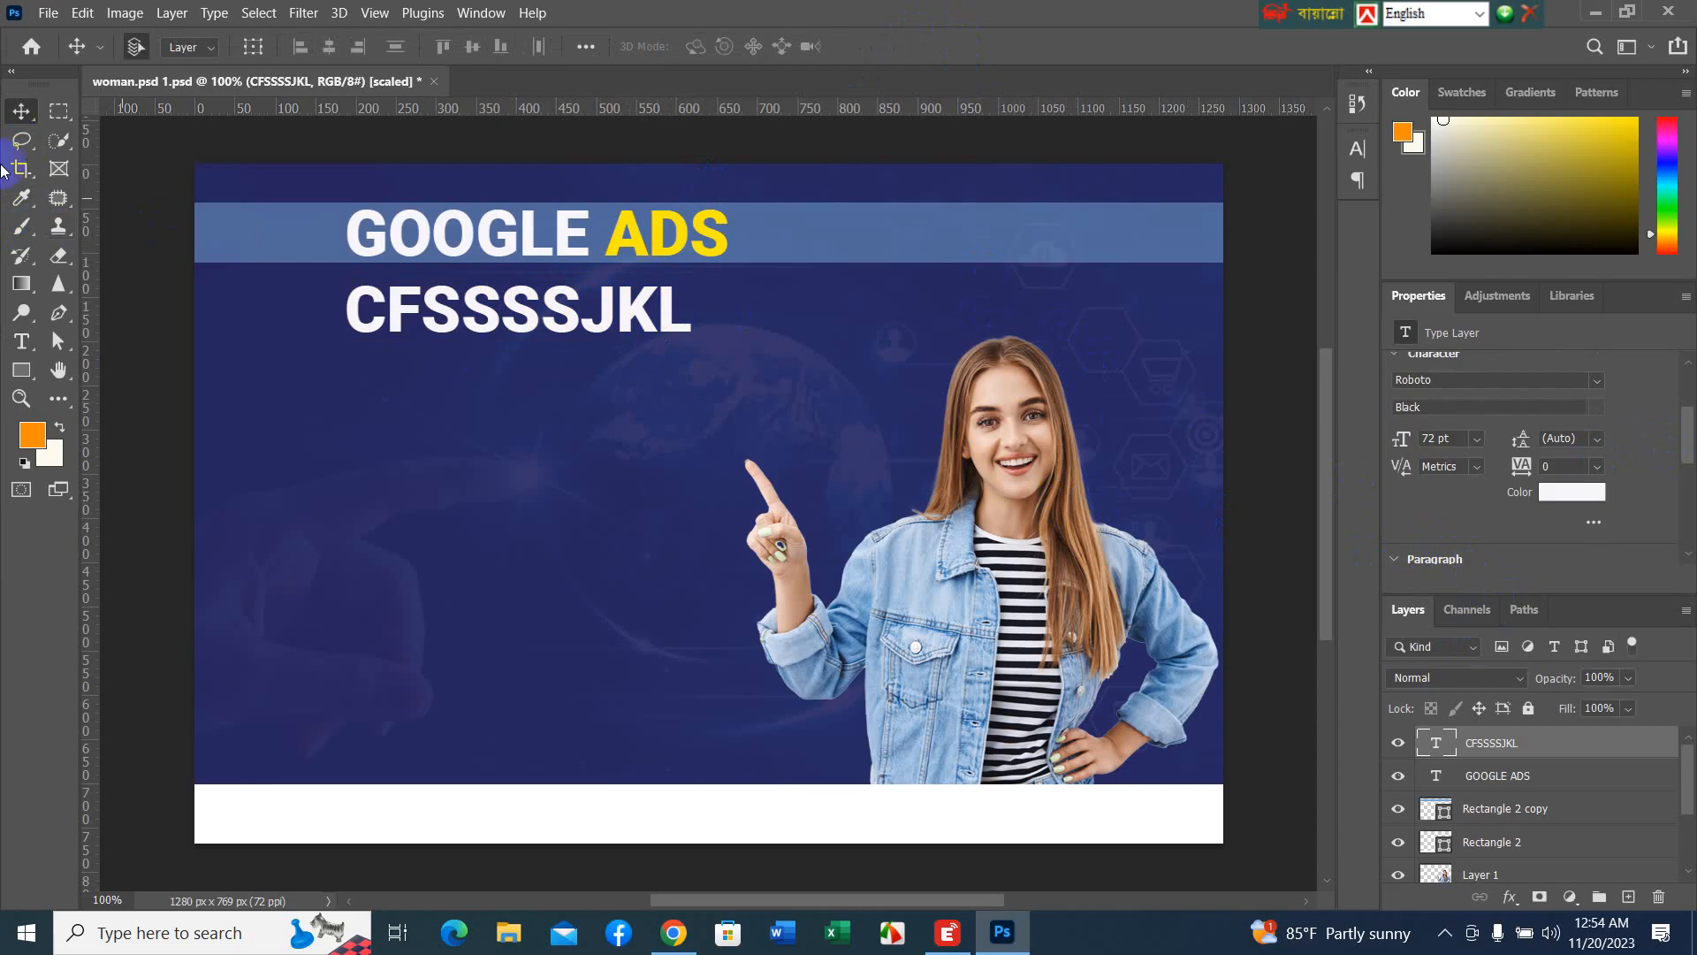
- Paint five separate soft orange dots on a new layer with the 150 px Brush and delete that layer
{"action": "left_click", "coordinate": [25, 228]}
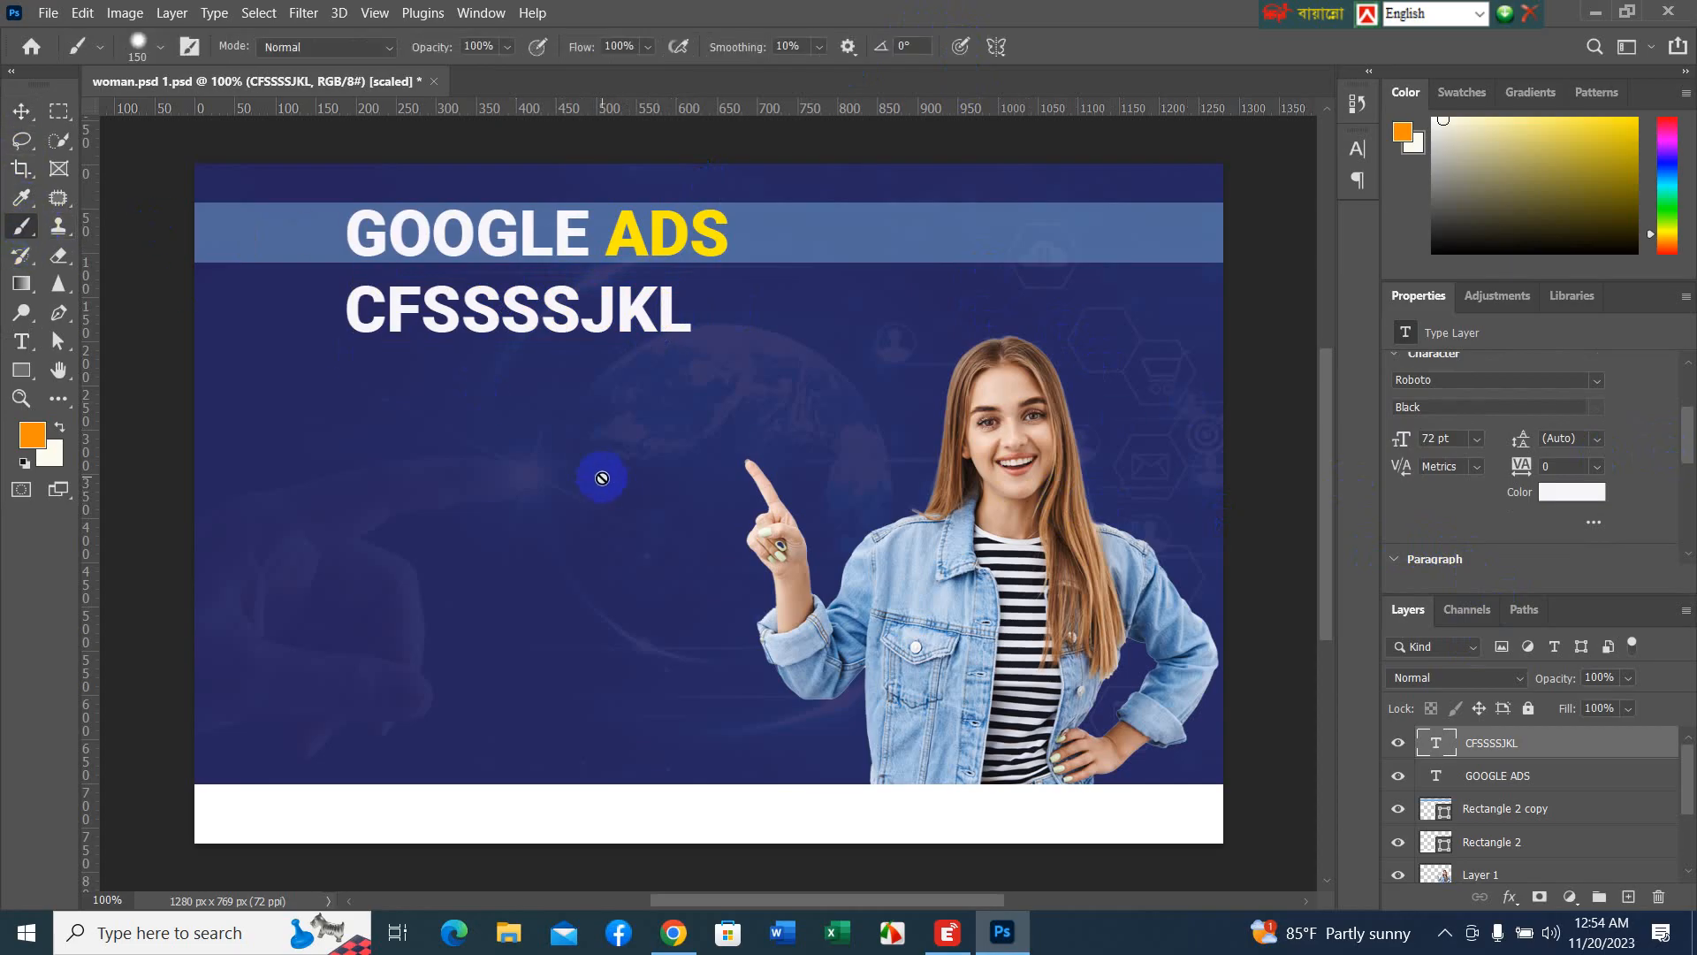
{"action": "left_click", "coordinate": [1630, 897]}
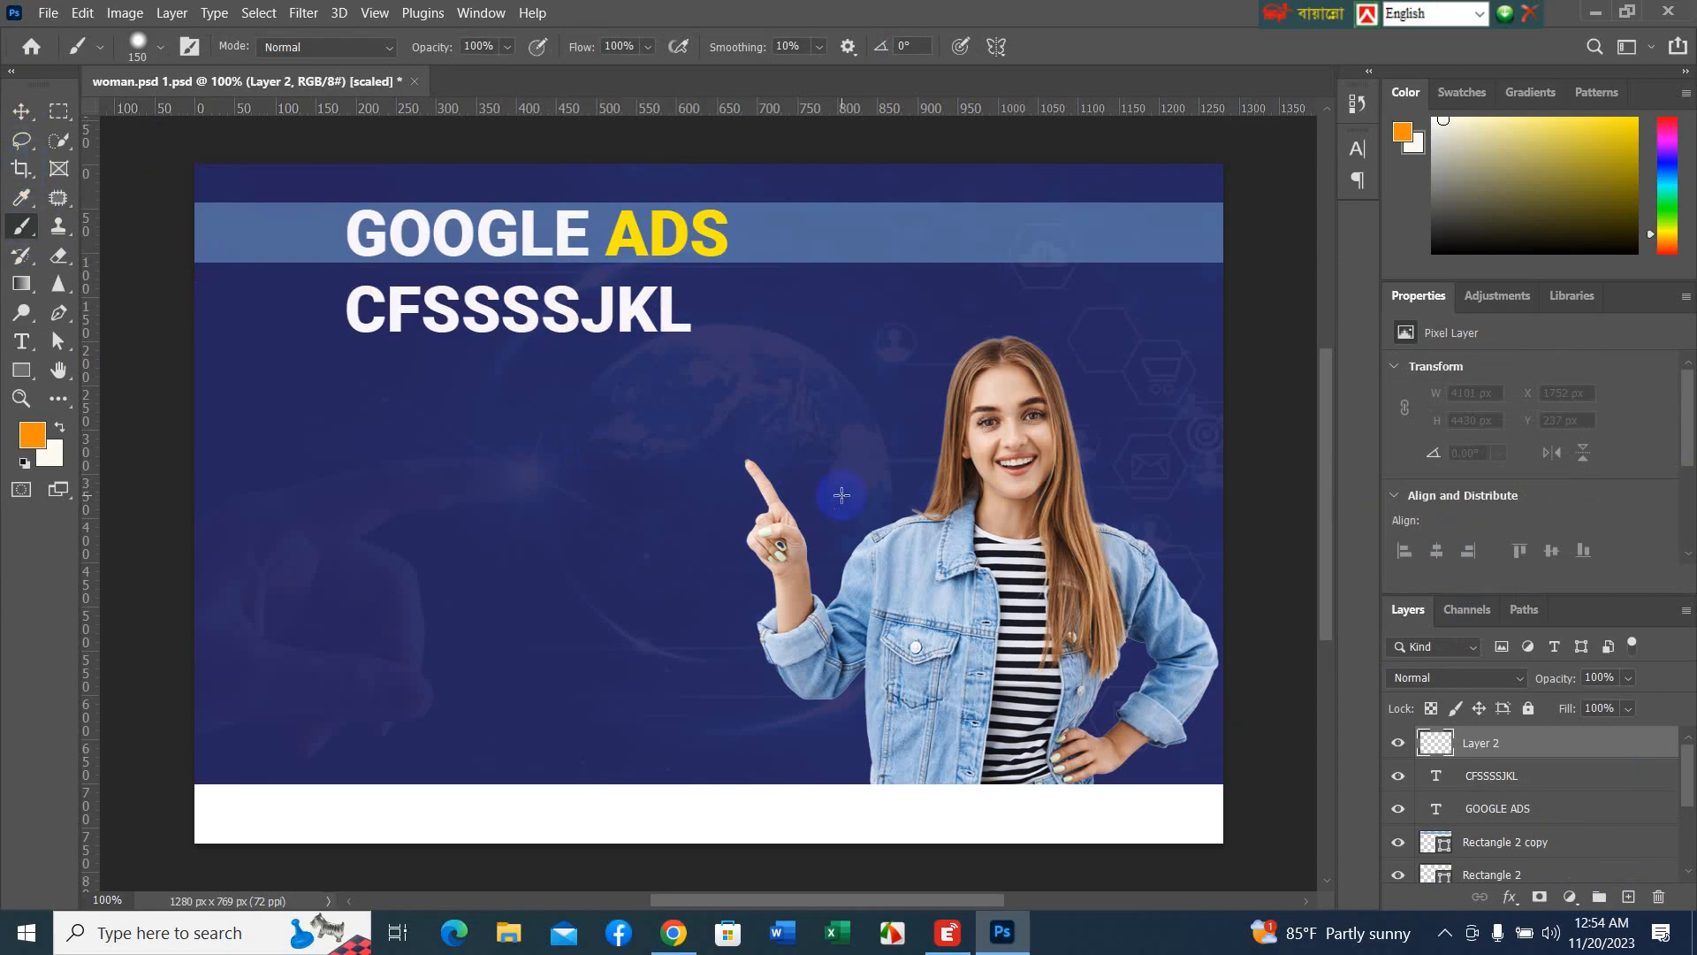
{"action": "left_click", "coordinate": [525, 501]}
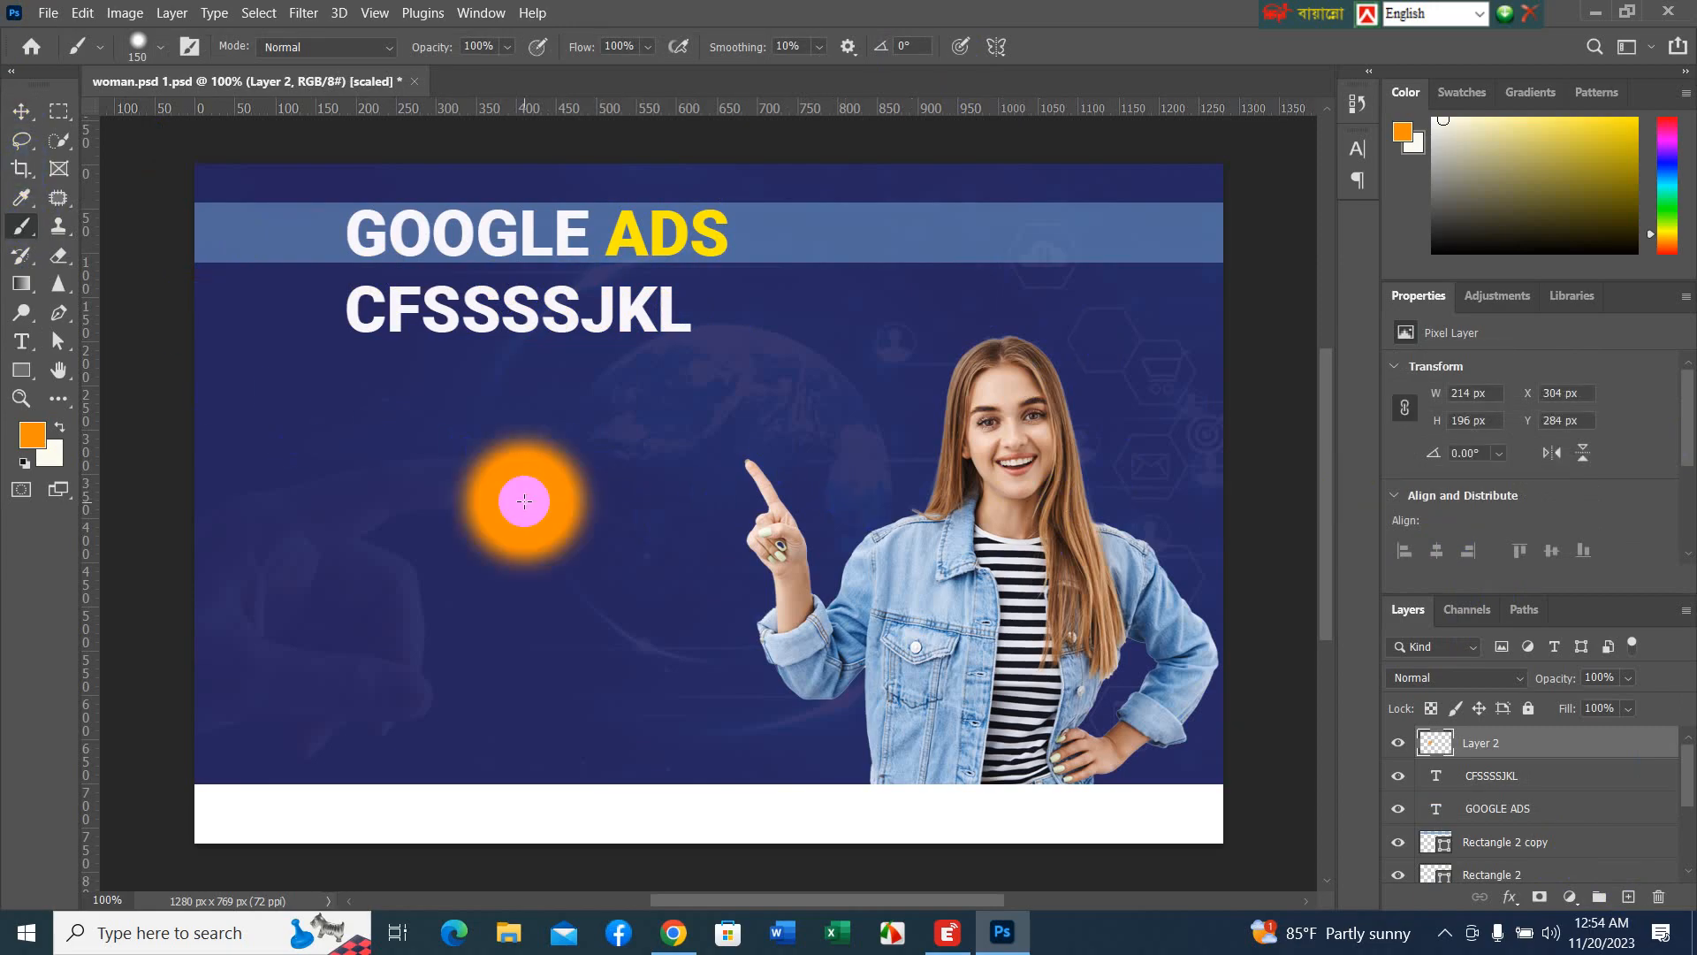
{"action": "left_click", "coordinate": [864, 404]}
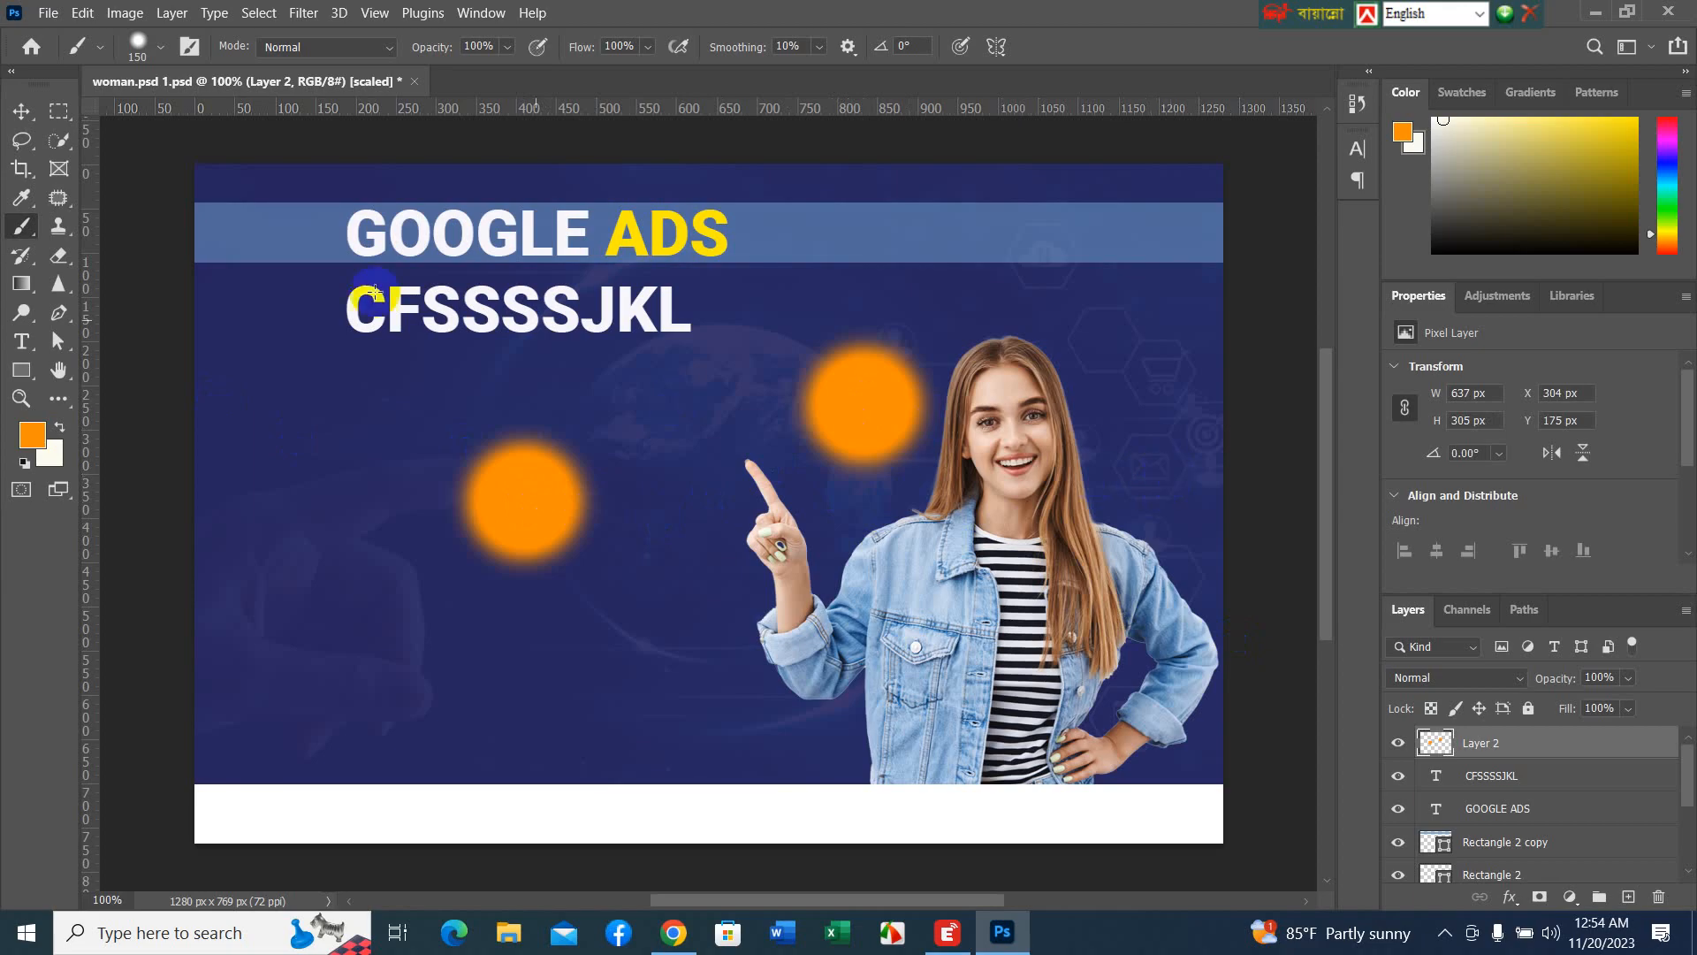
{"action": "left_click", "coordinate": [673, 402]}
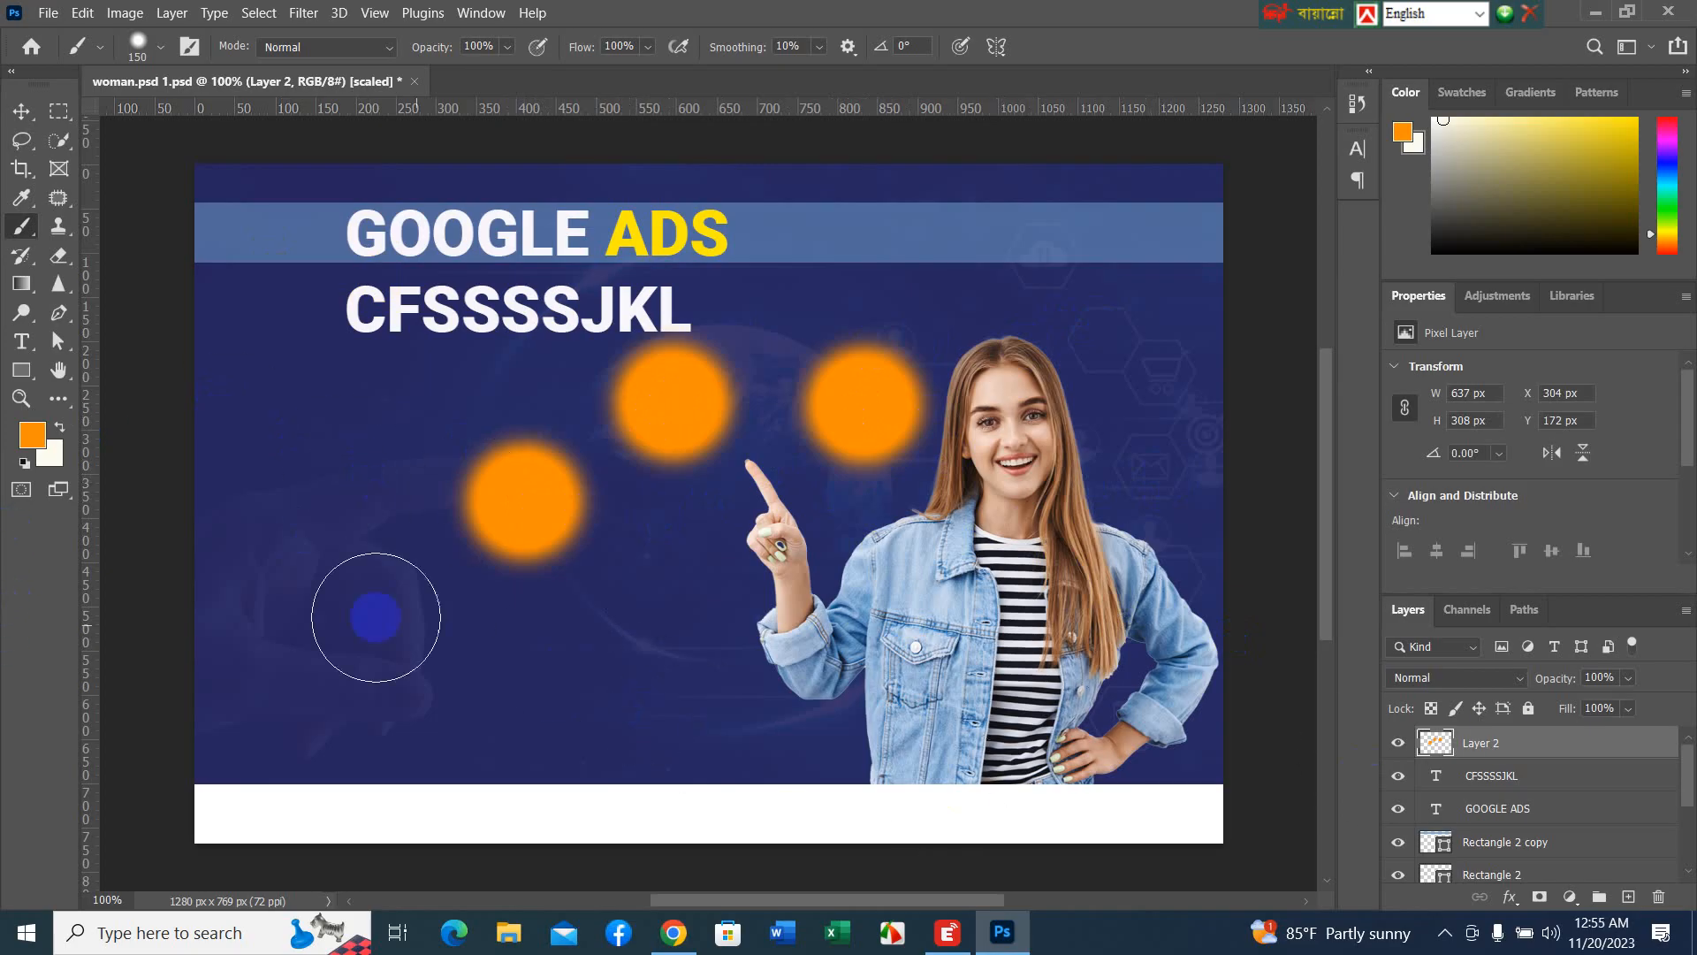
{"action": "left_click", "coordinate": [308, 589]}
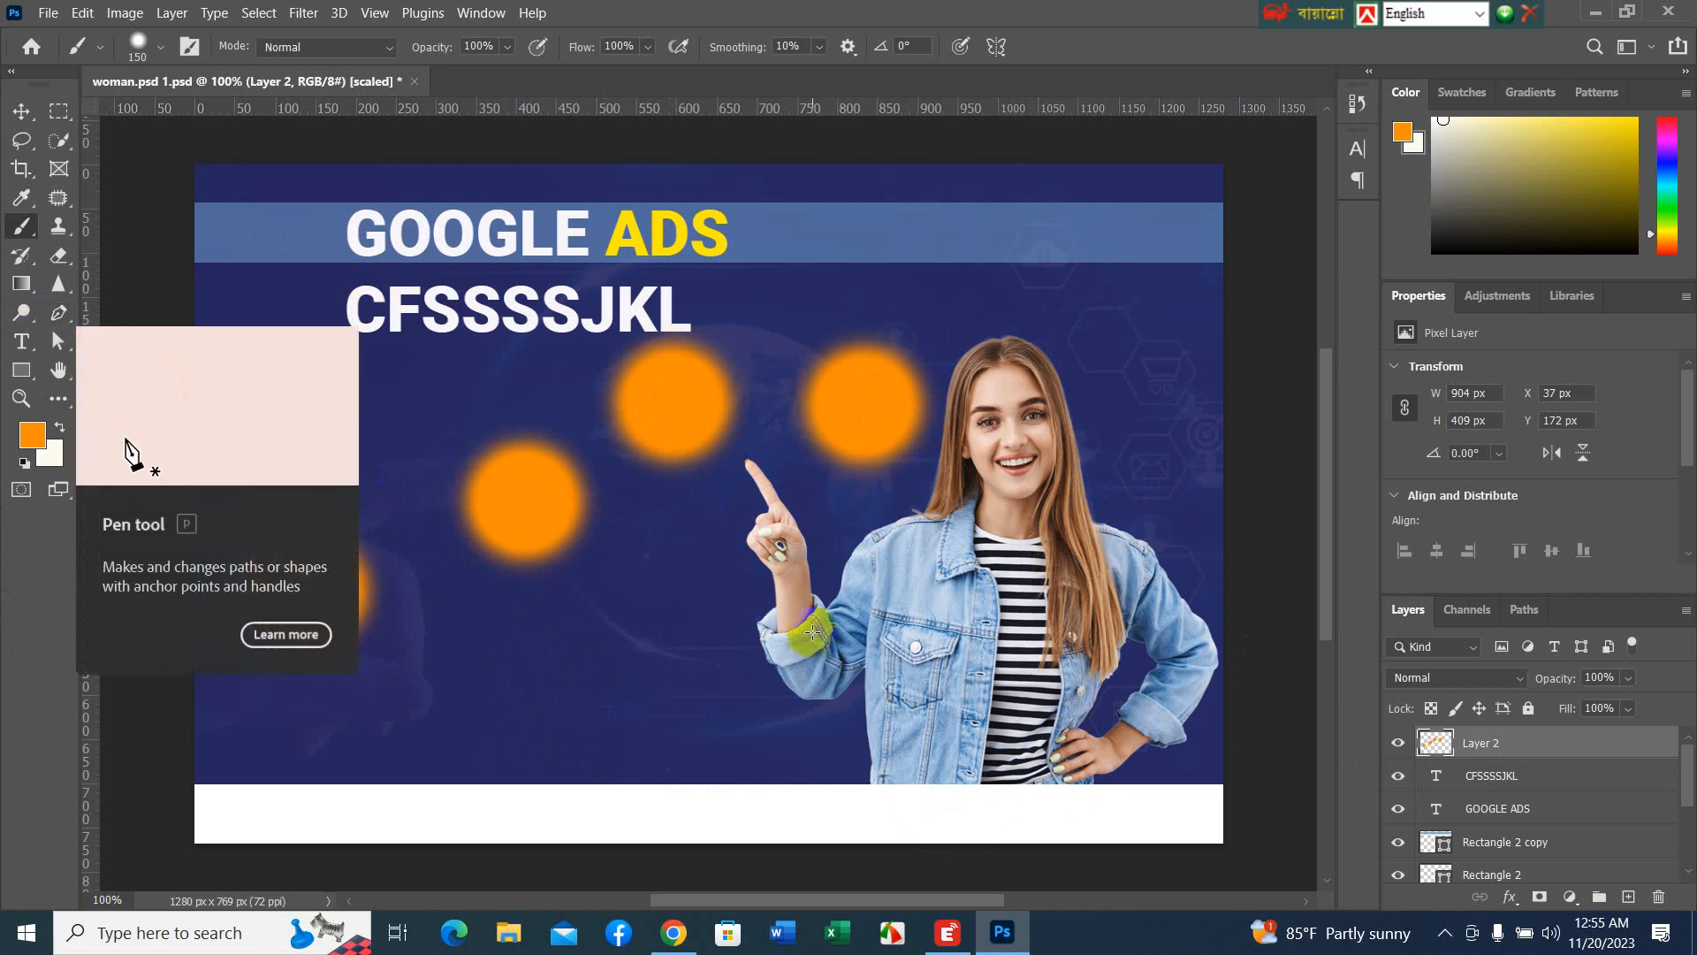
{"action": "left_click", "coordinate": [635, 652]}
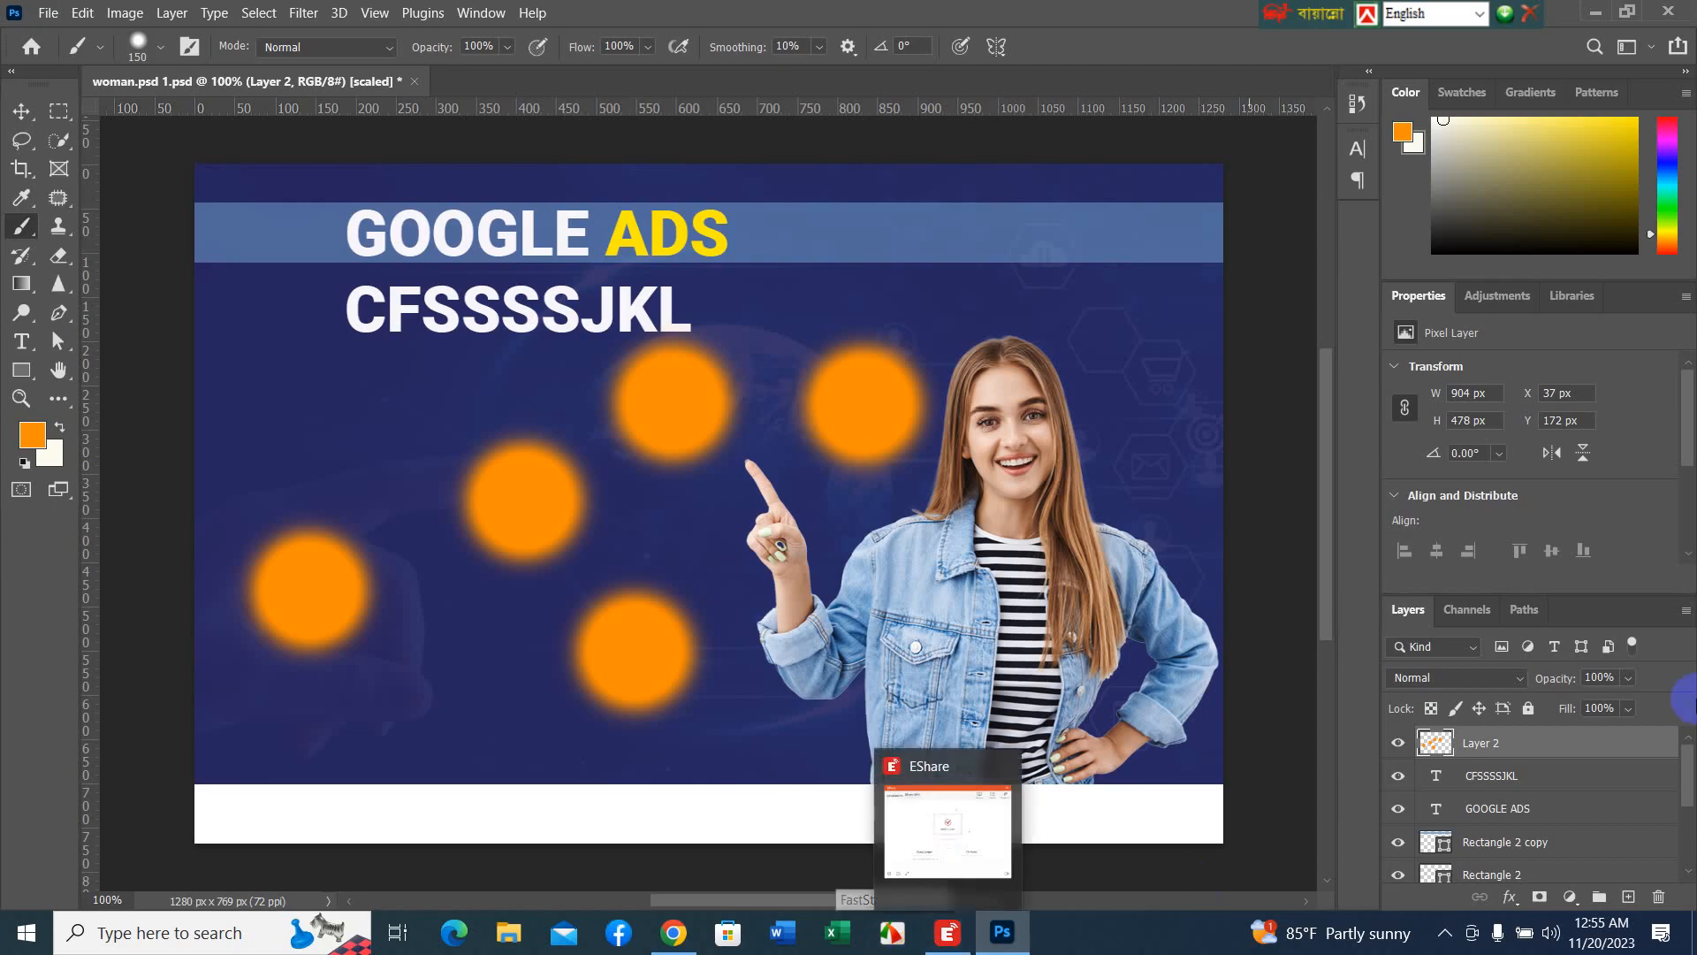
{"action": "left_click_drag", "start_coordinate": [1636, 742], "coordinate": [1659, 910]}
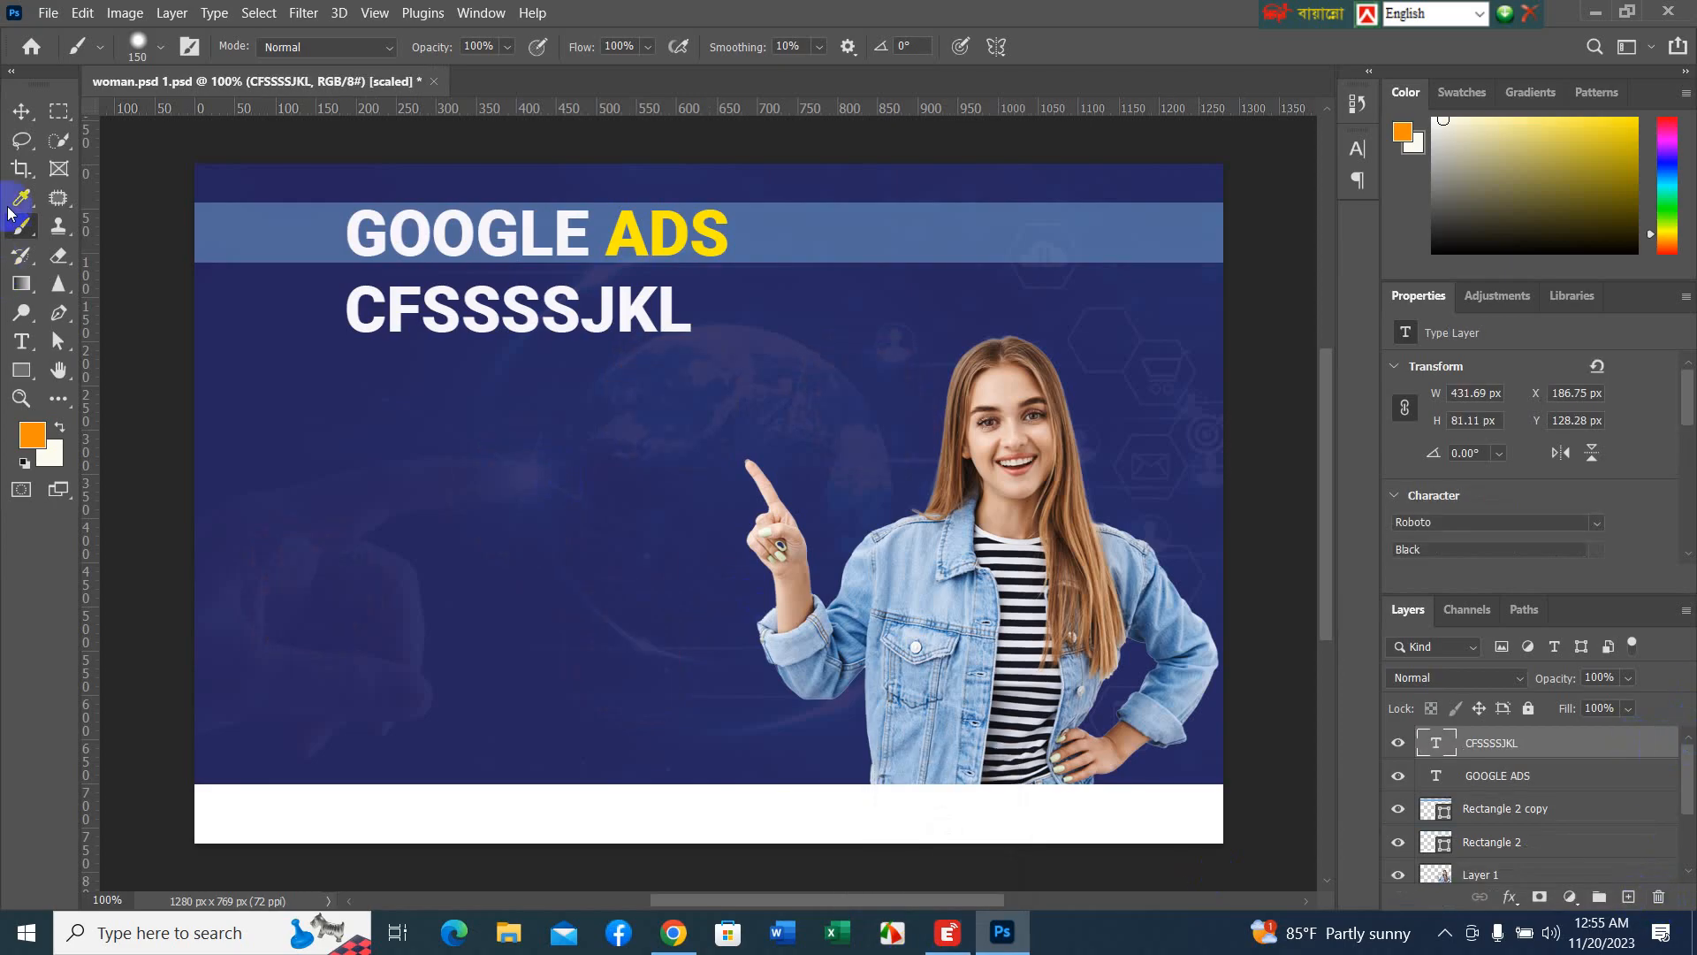
- Select the woman's cut-out layer with the Move tool and move the floating language bar clear of the layer options
{"action": "left_click", "coordinate": [21, 111]}
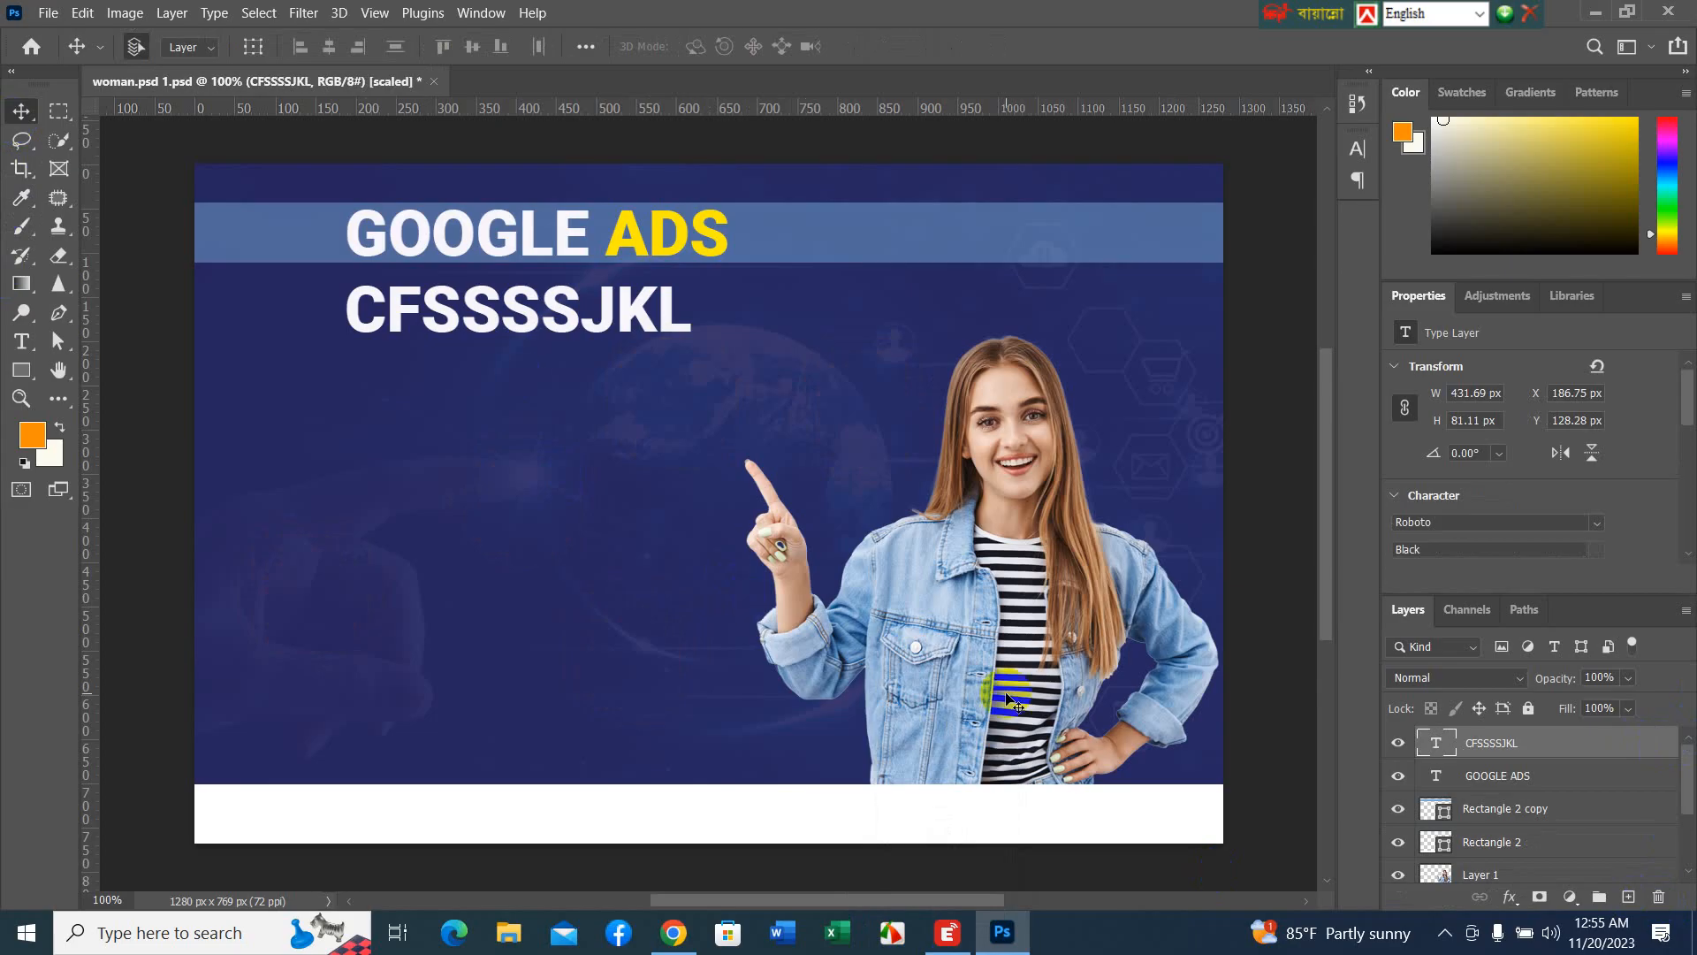
{"action": "left_click", "coordinate": [1008, 699]}
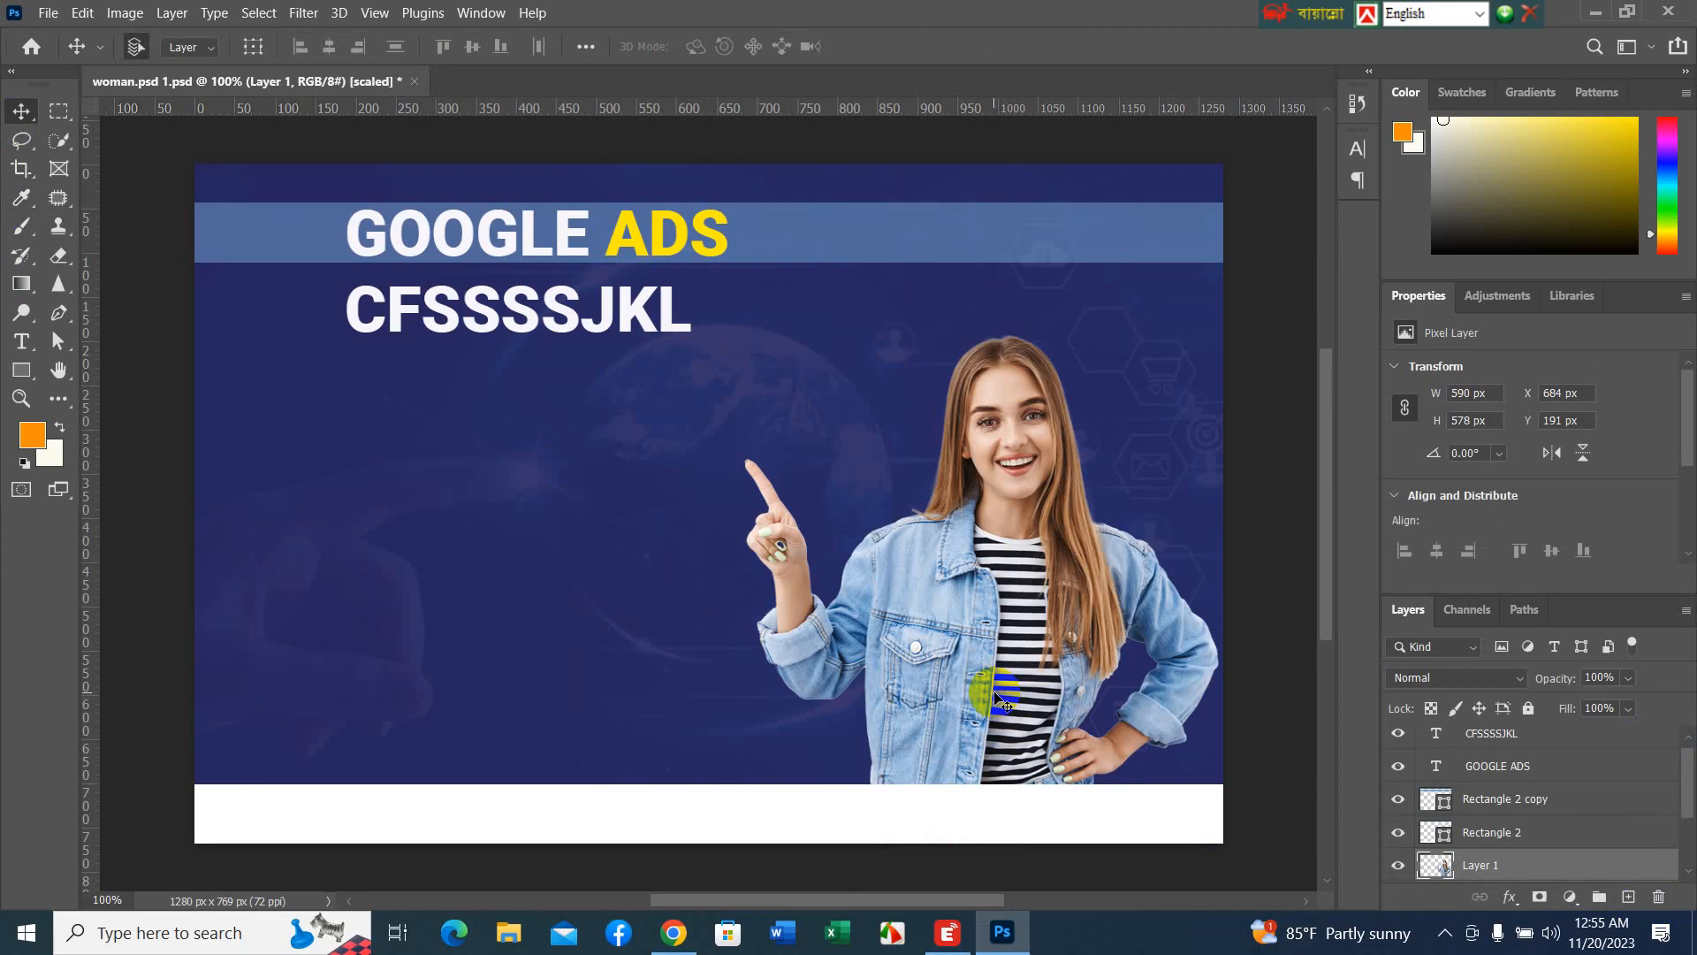
{"action": "right_click", "coordinate": [1575, 867]}
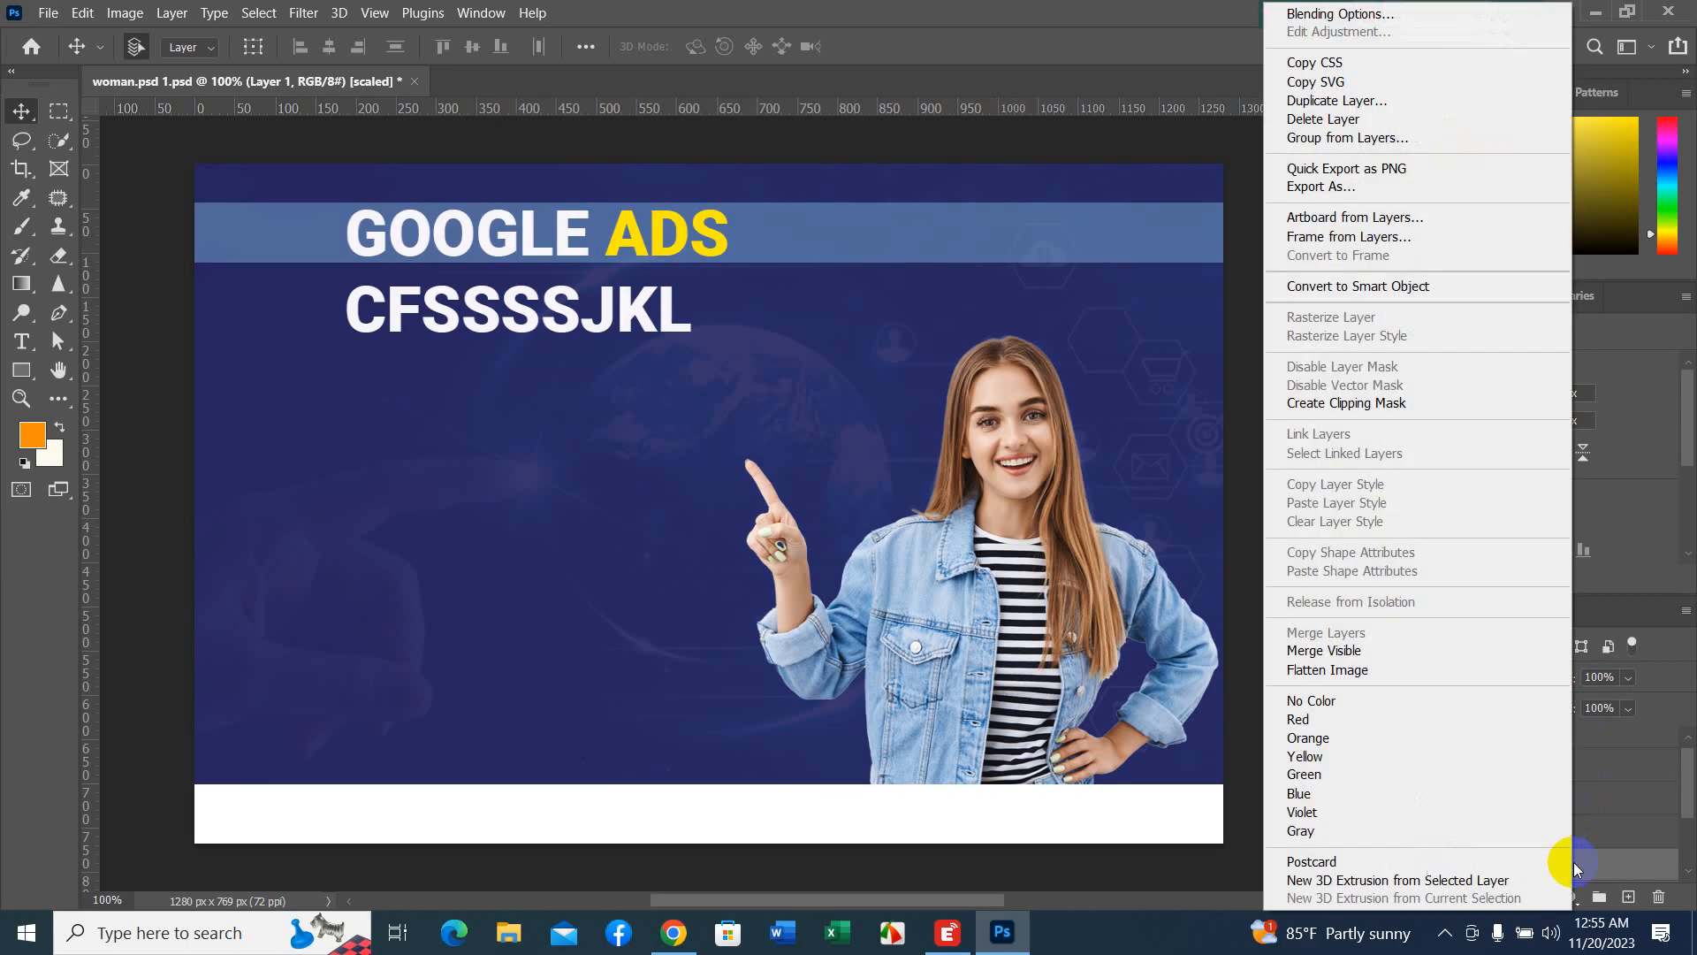
{"action": "left_click", "coordinate": [1426, 9]}
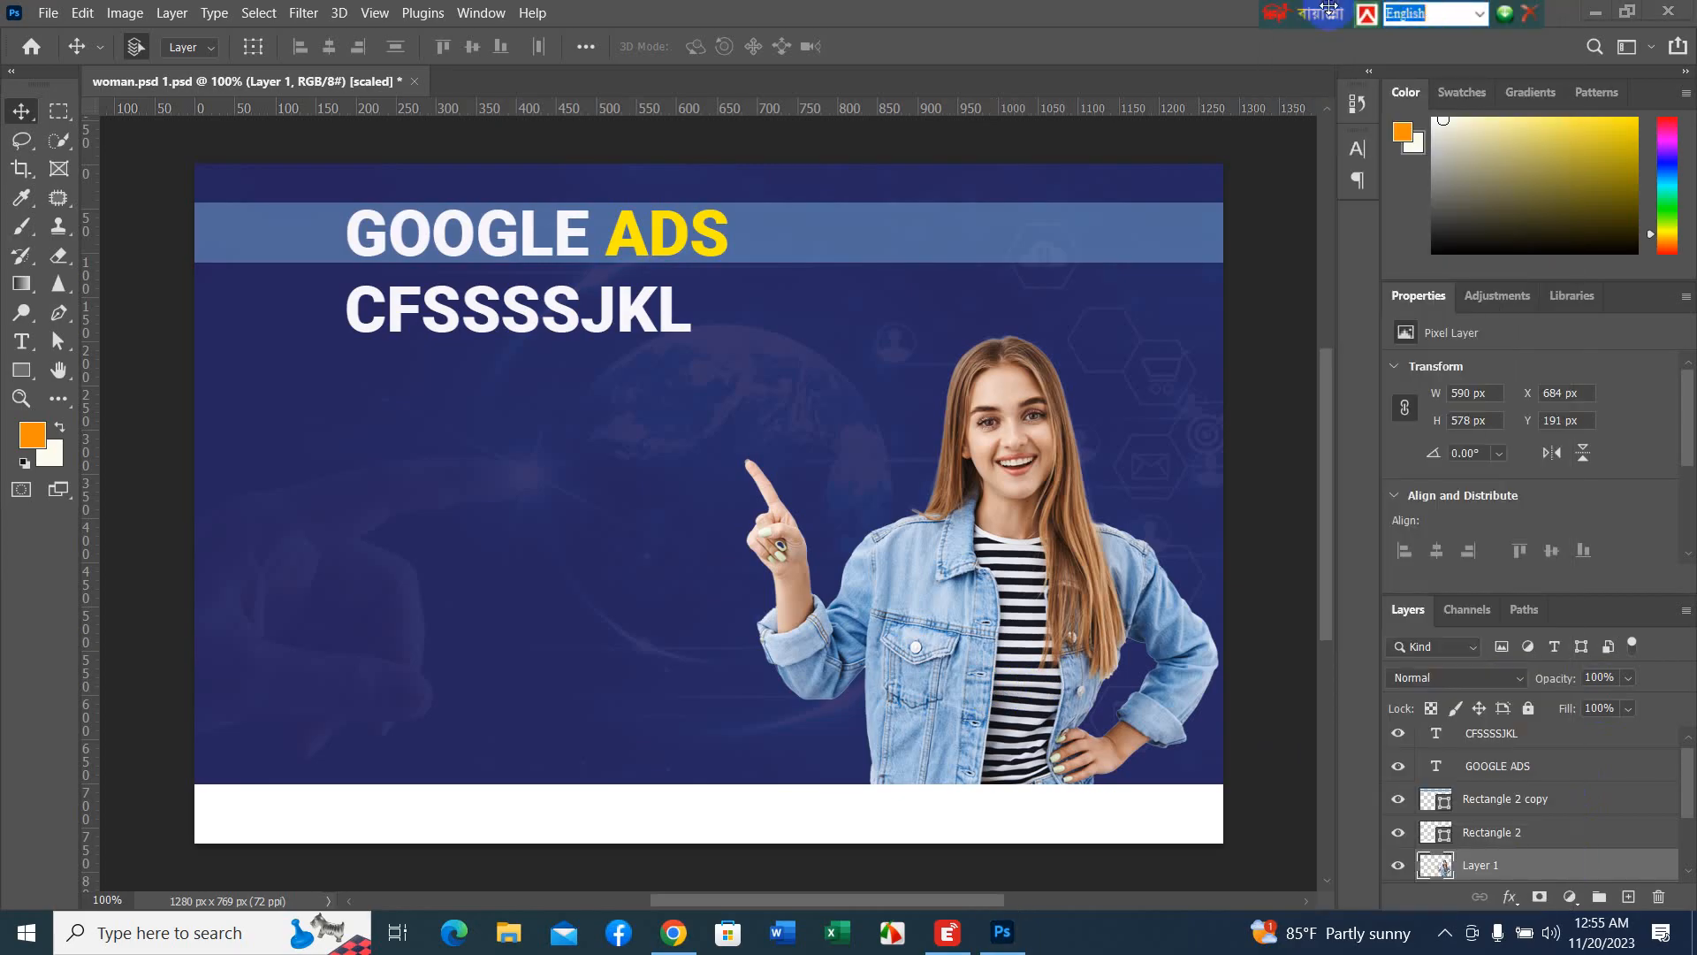
{"action": "left_click_drag", "start_coordinate": [1328, 12], "coordinate": [944, 14]}
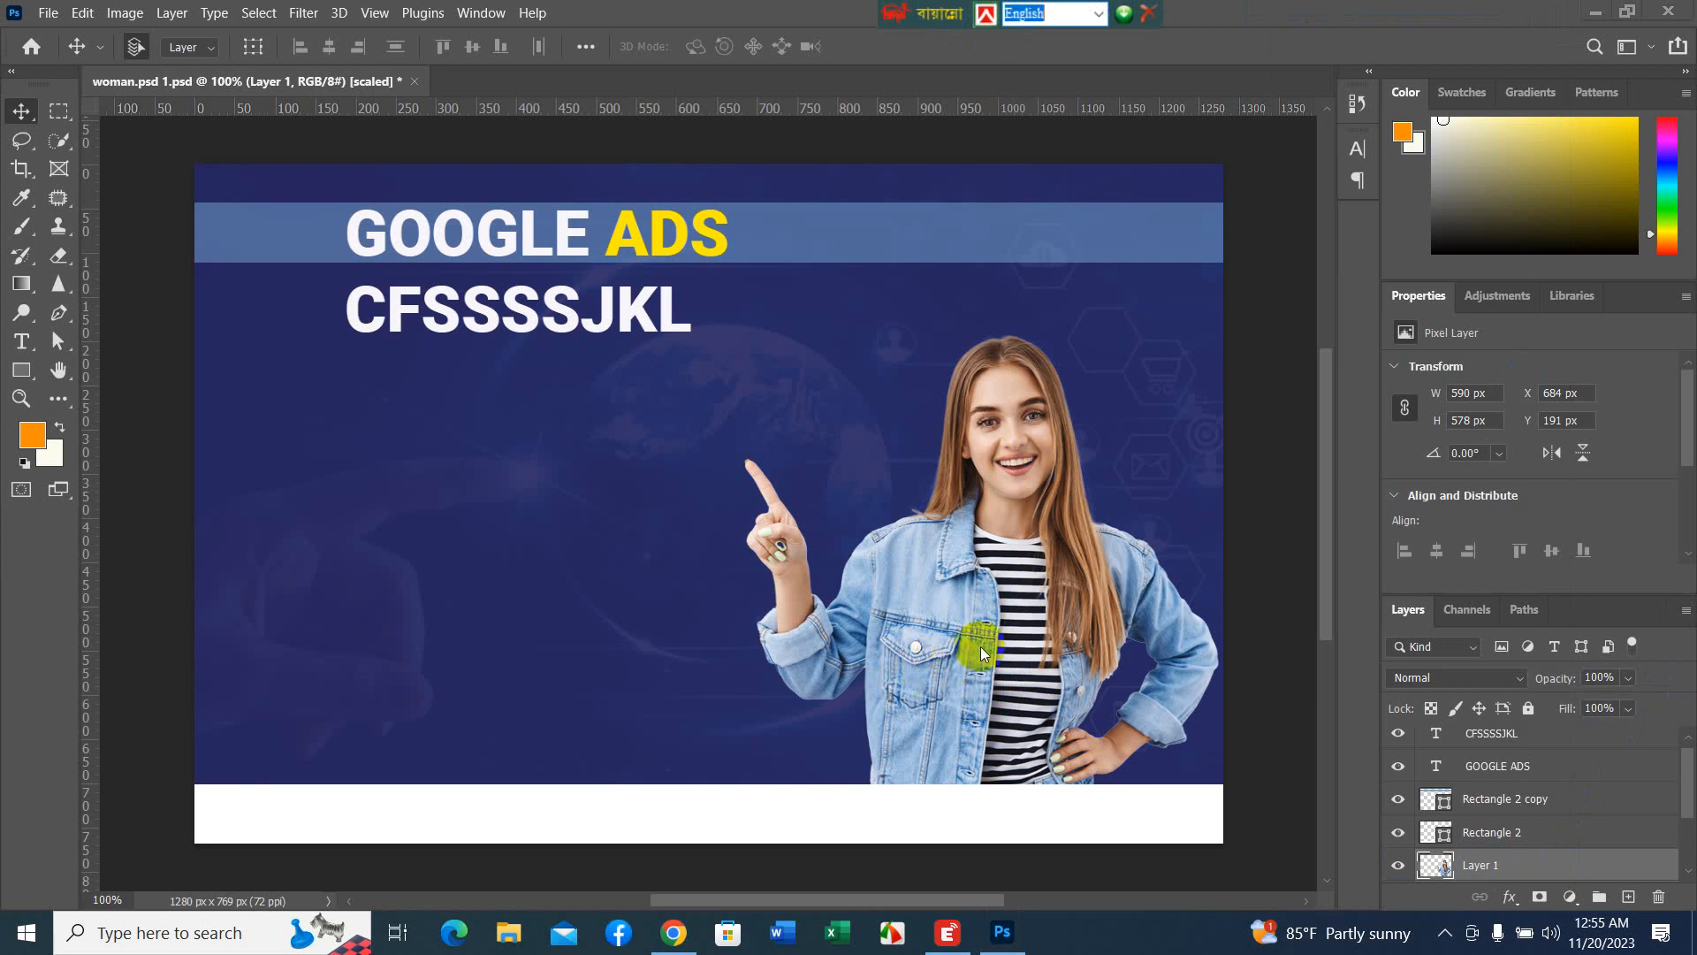
- Open the blending options of Layer 1, enable a Stroke, and move the dialog aside to uncover the woman
{"action": "left_click", "coordinate": [1598, 861]}
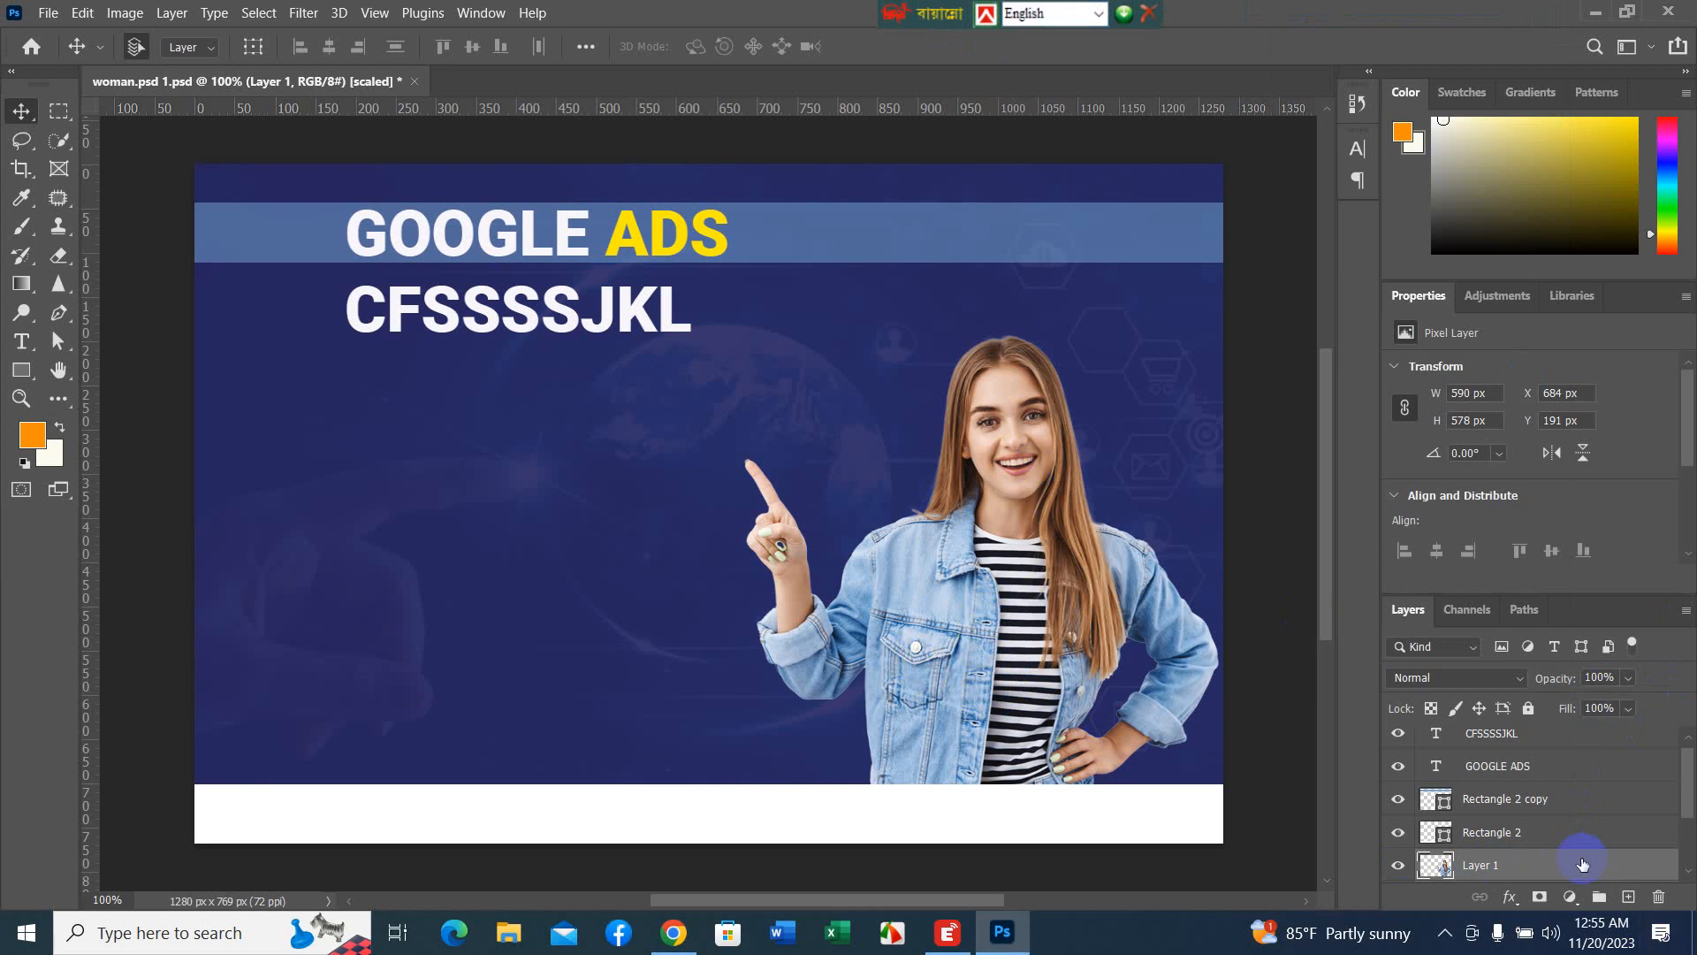
{"action": "left_click", "coordinate": [1560, 786]}
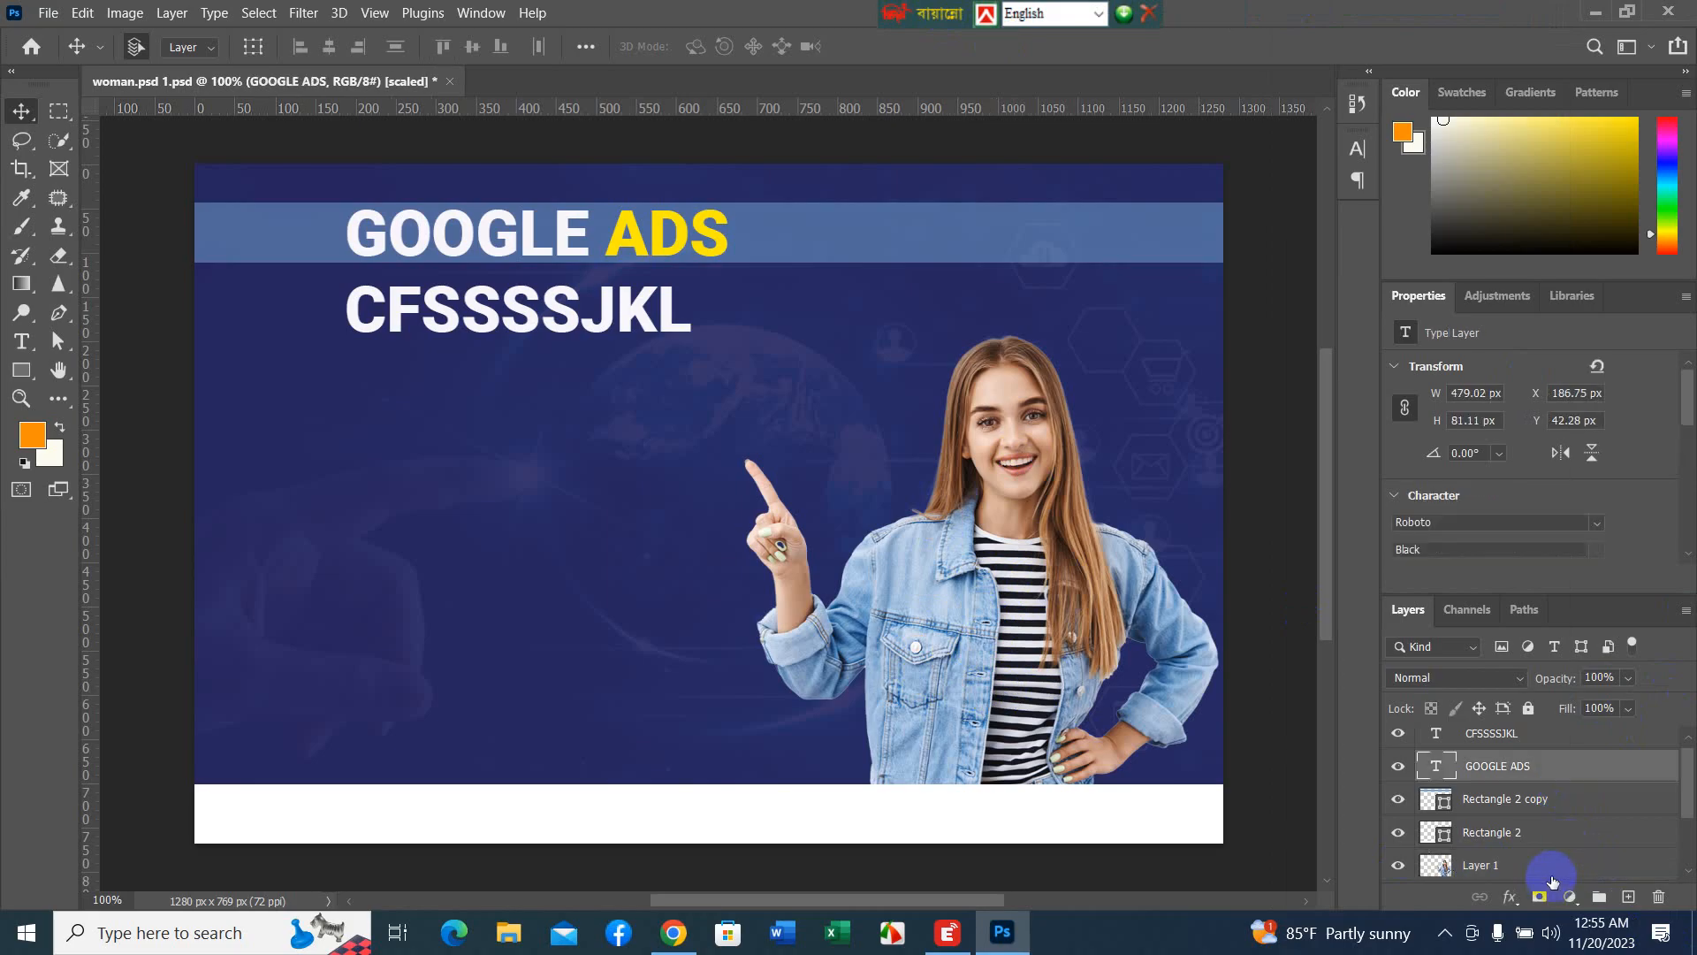
{"action": "left_click", "coordinate": [1529, 872]}
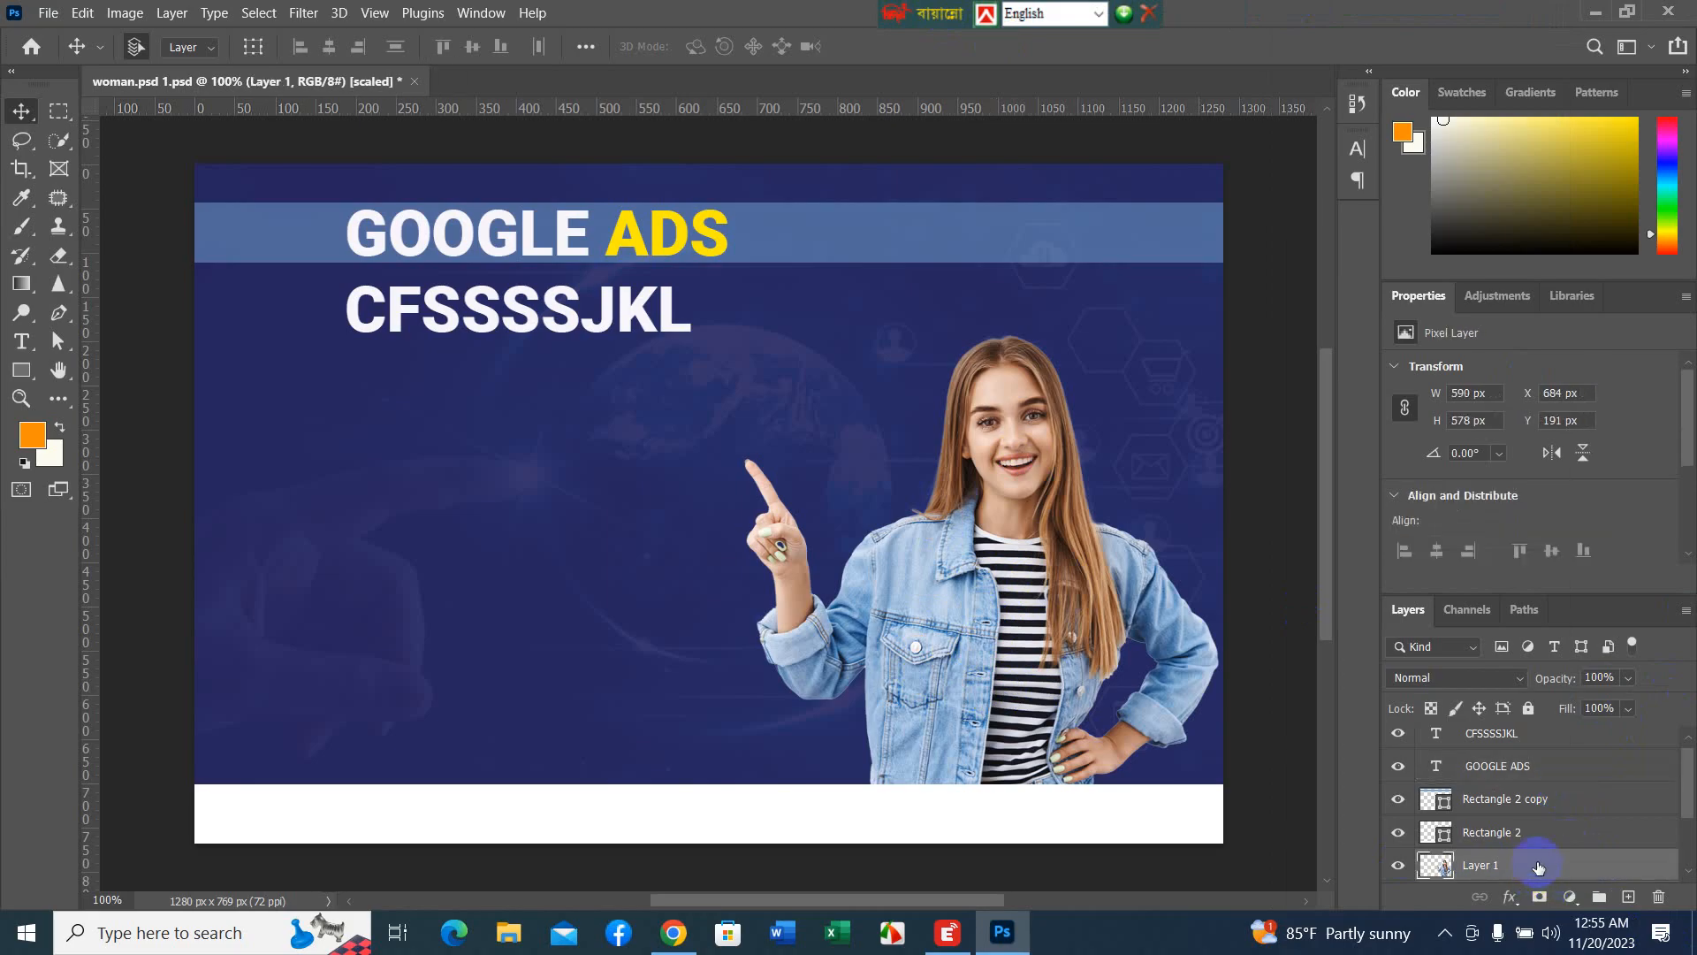
{"action": "right_click", "coordinate": [1538, 867]}
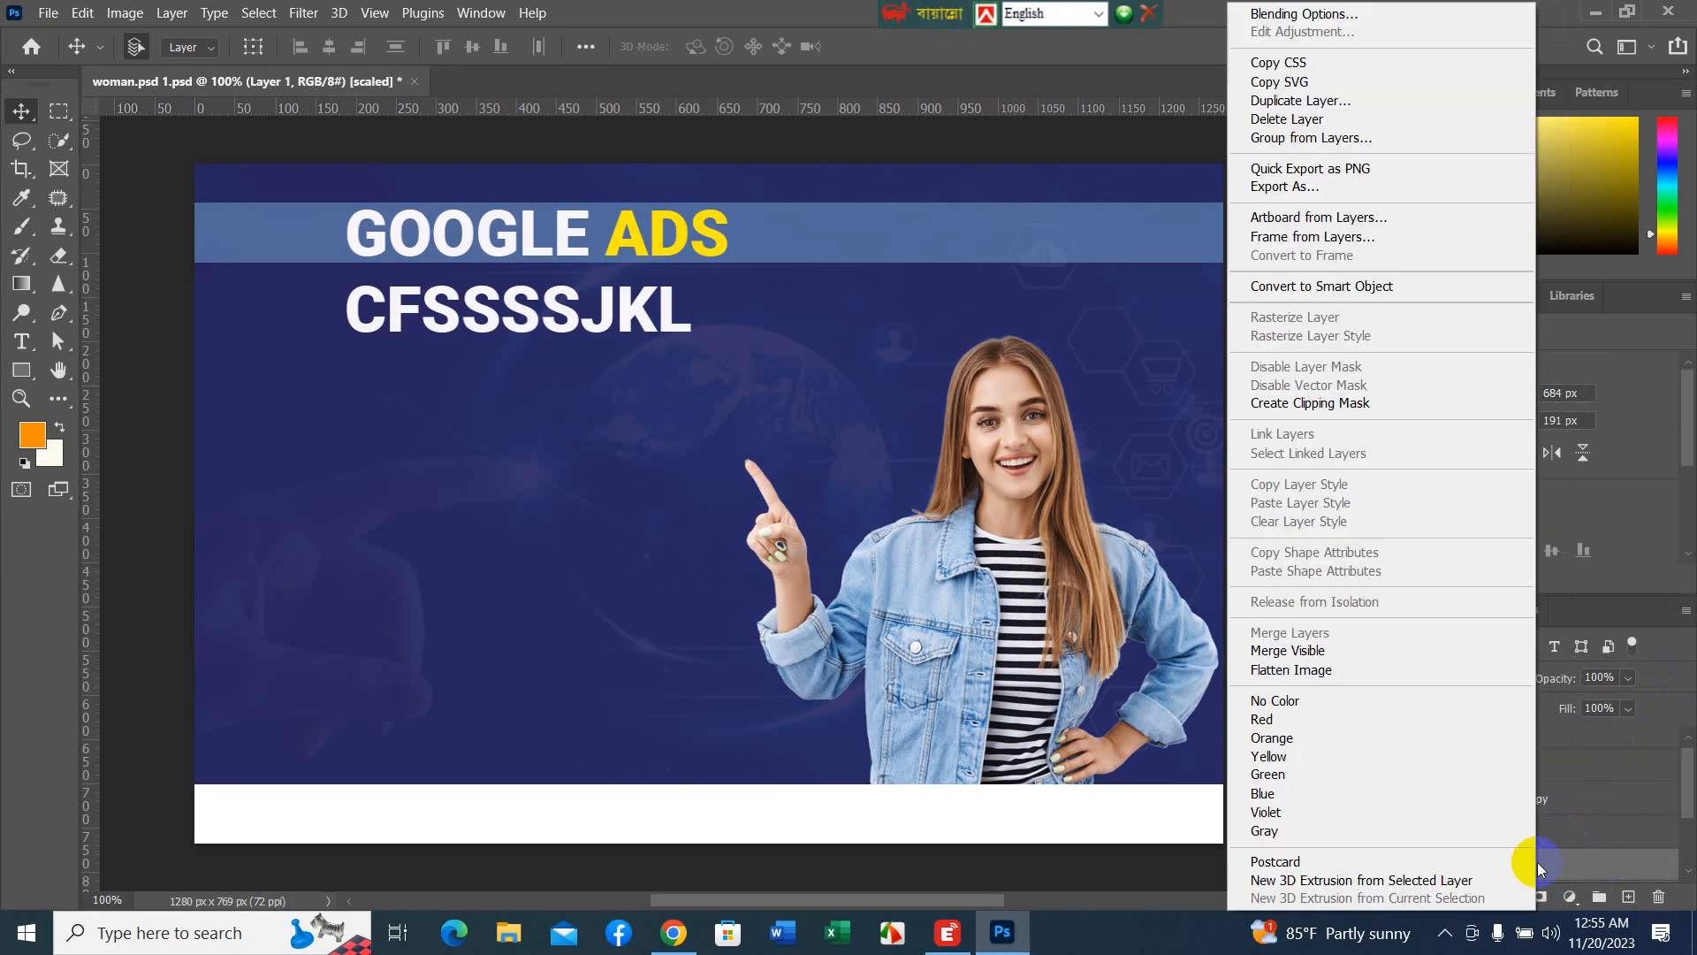
{"action": "left_click", "coordinate": [1367, 12]}
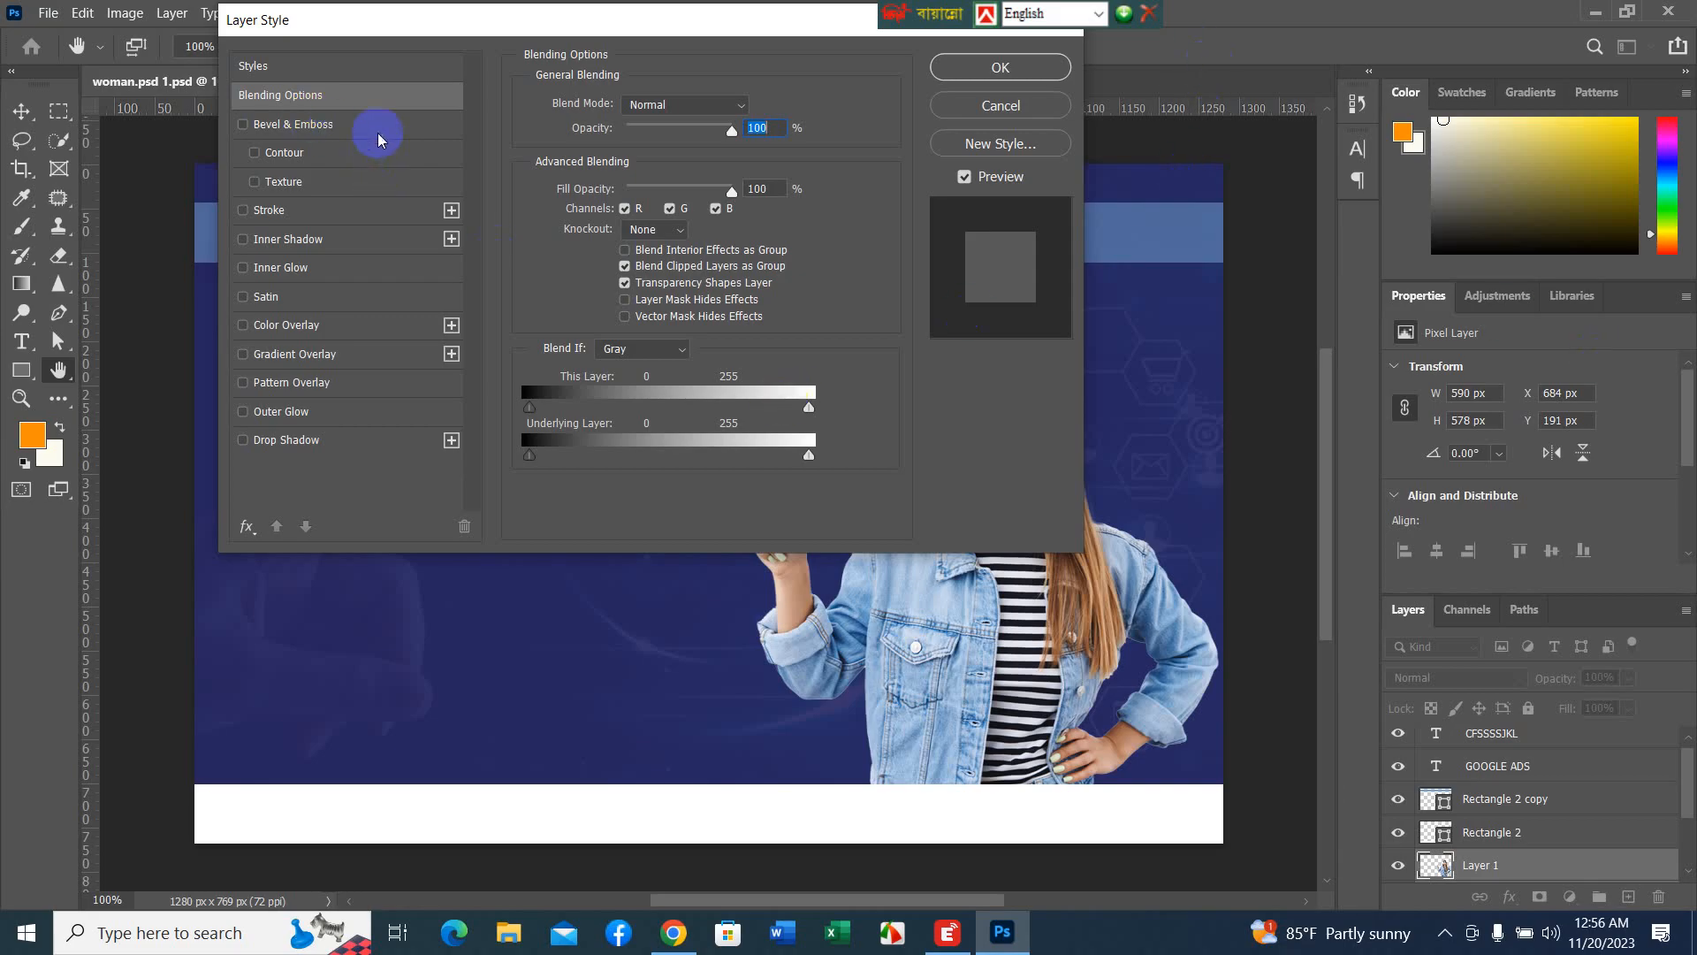
{"action": "left_click", "coordinate": [366, 218]}
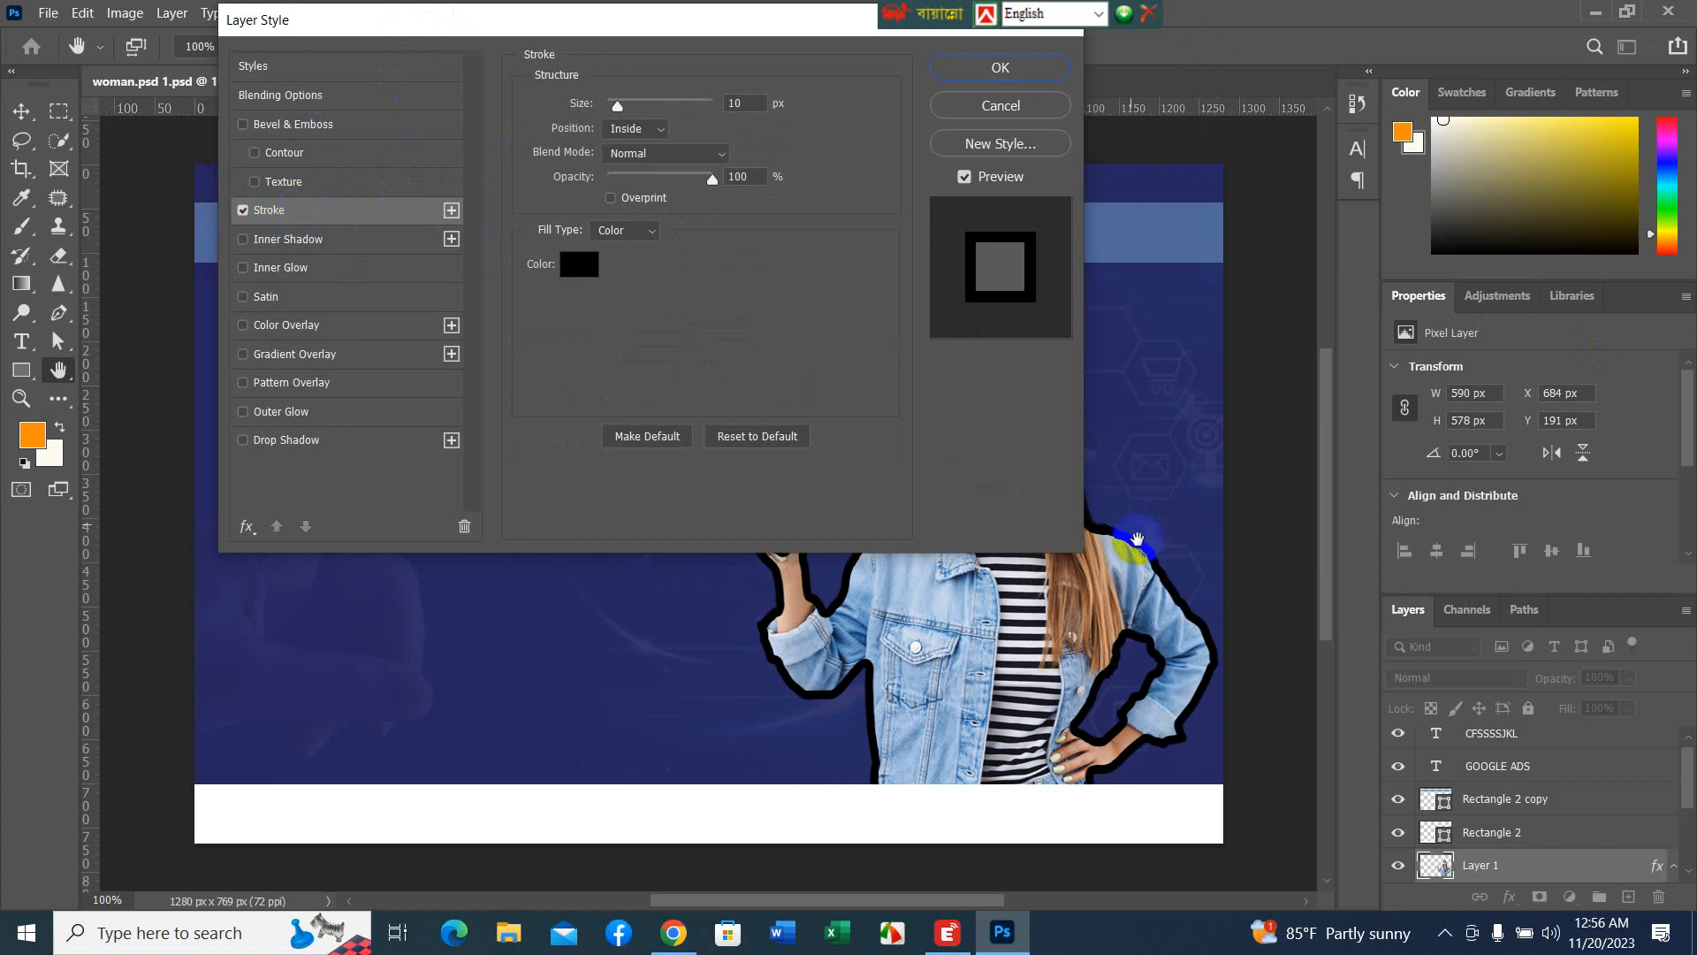
{"action": "left_click_drag", "start_coordinate": [712, 15], "coordinate": [564, 34]}
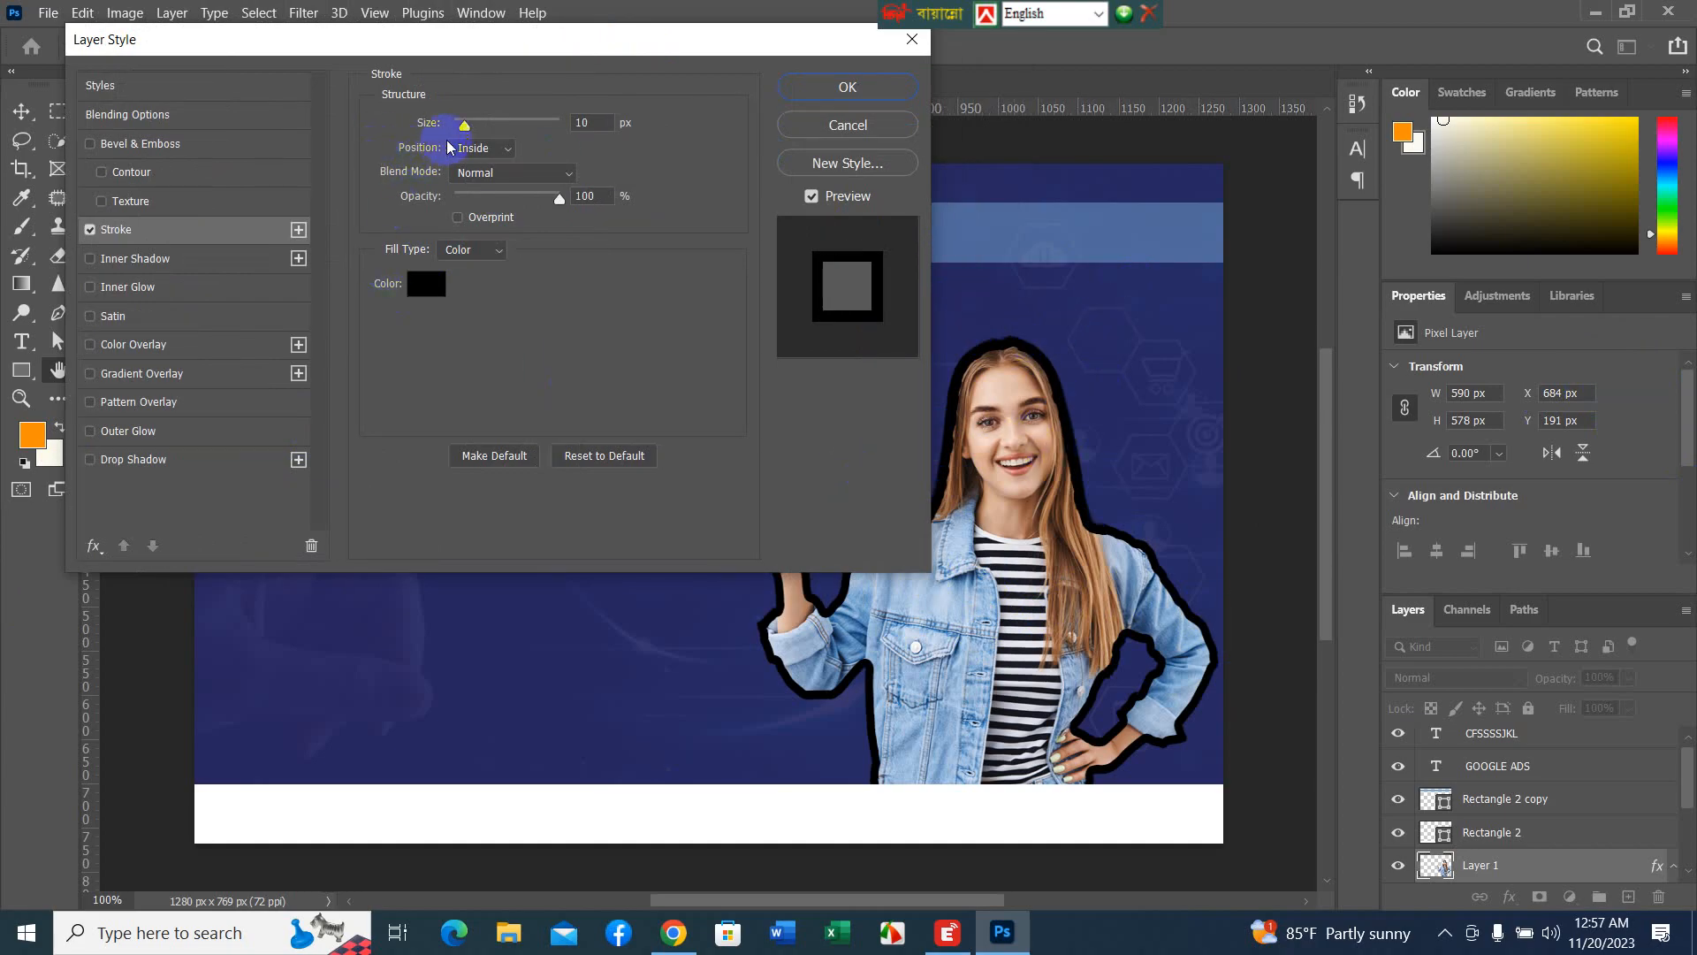
- Set the woman's stroke position to Outside and its colour to white (ffffff)
{"action": "left_click", "coordinate": [504, 154]}
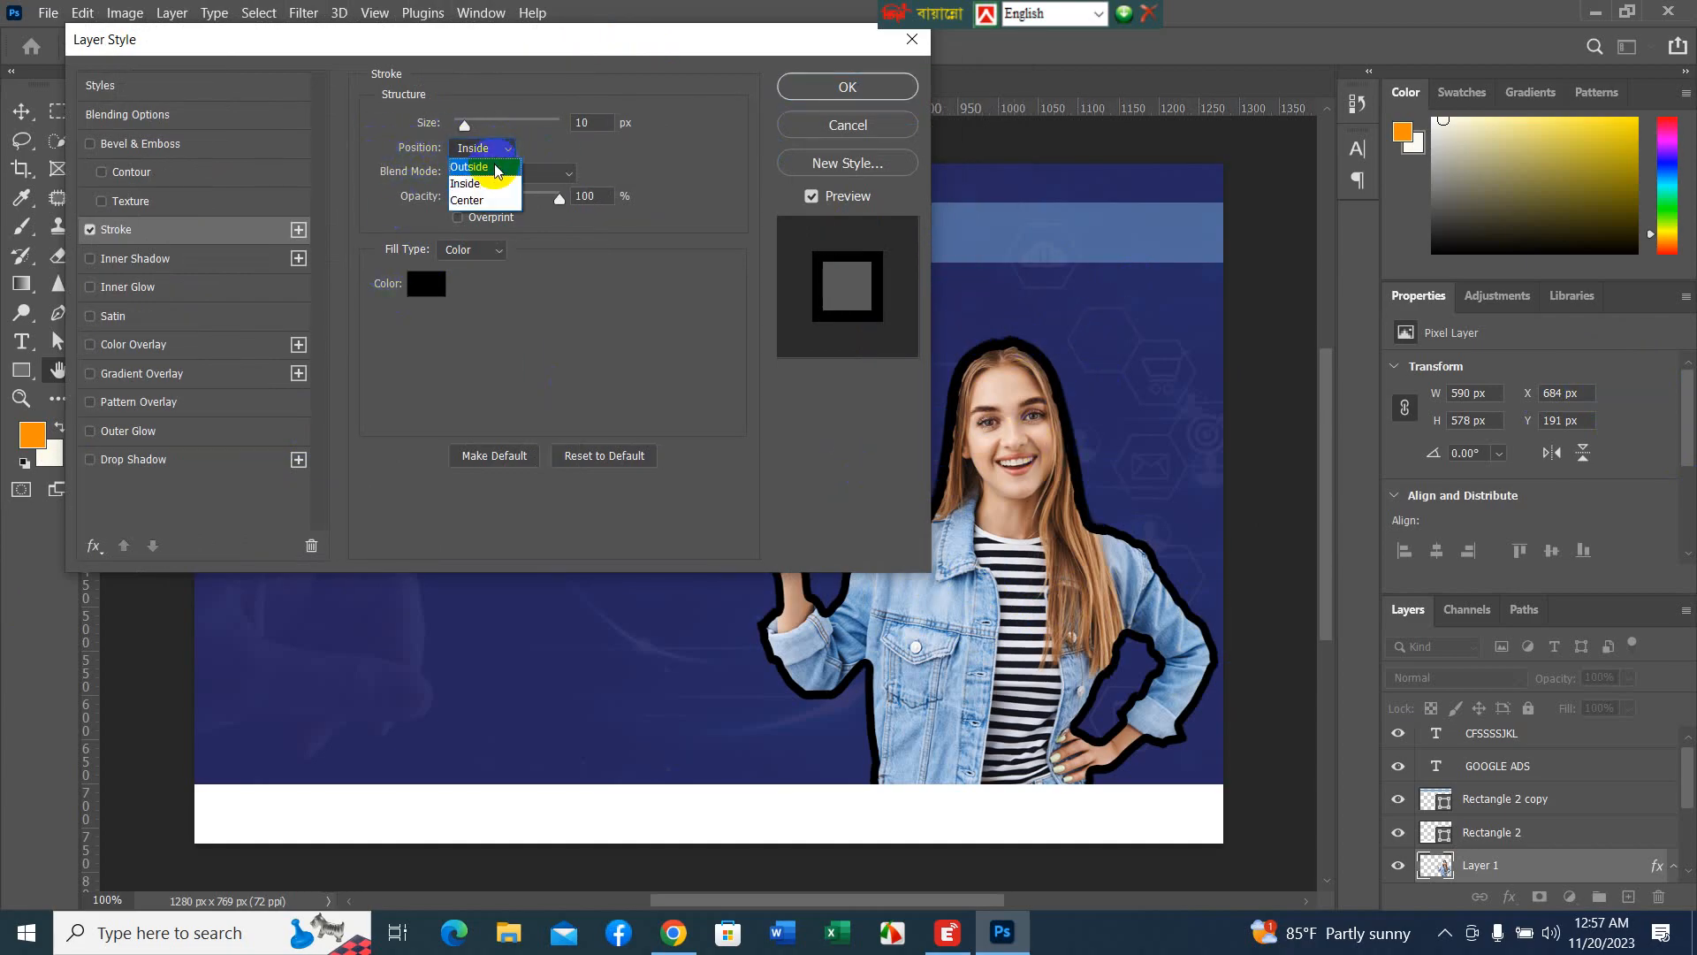
{"action": "left_click", "coordinate": [495, 172]}
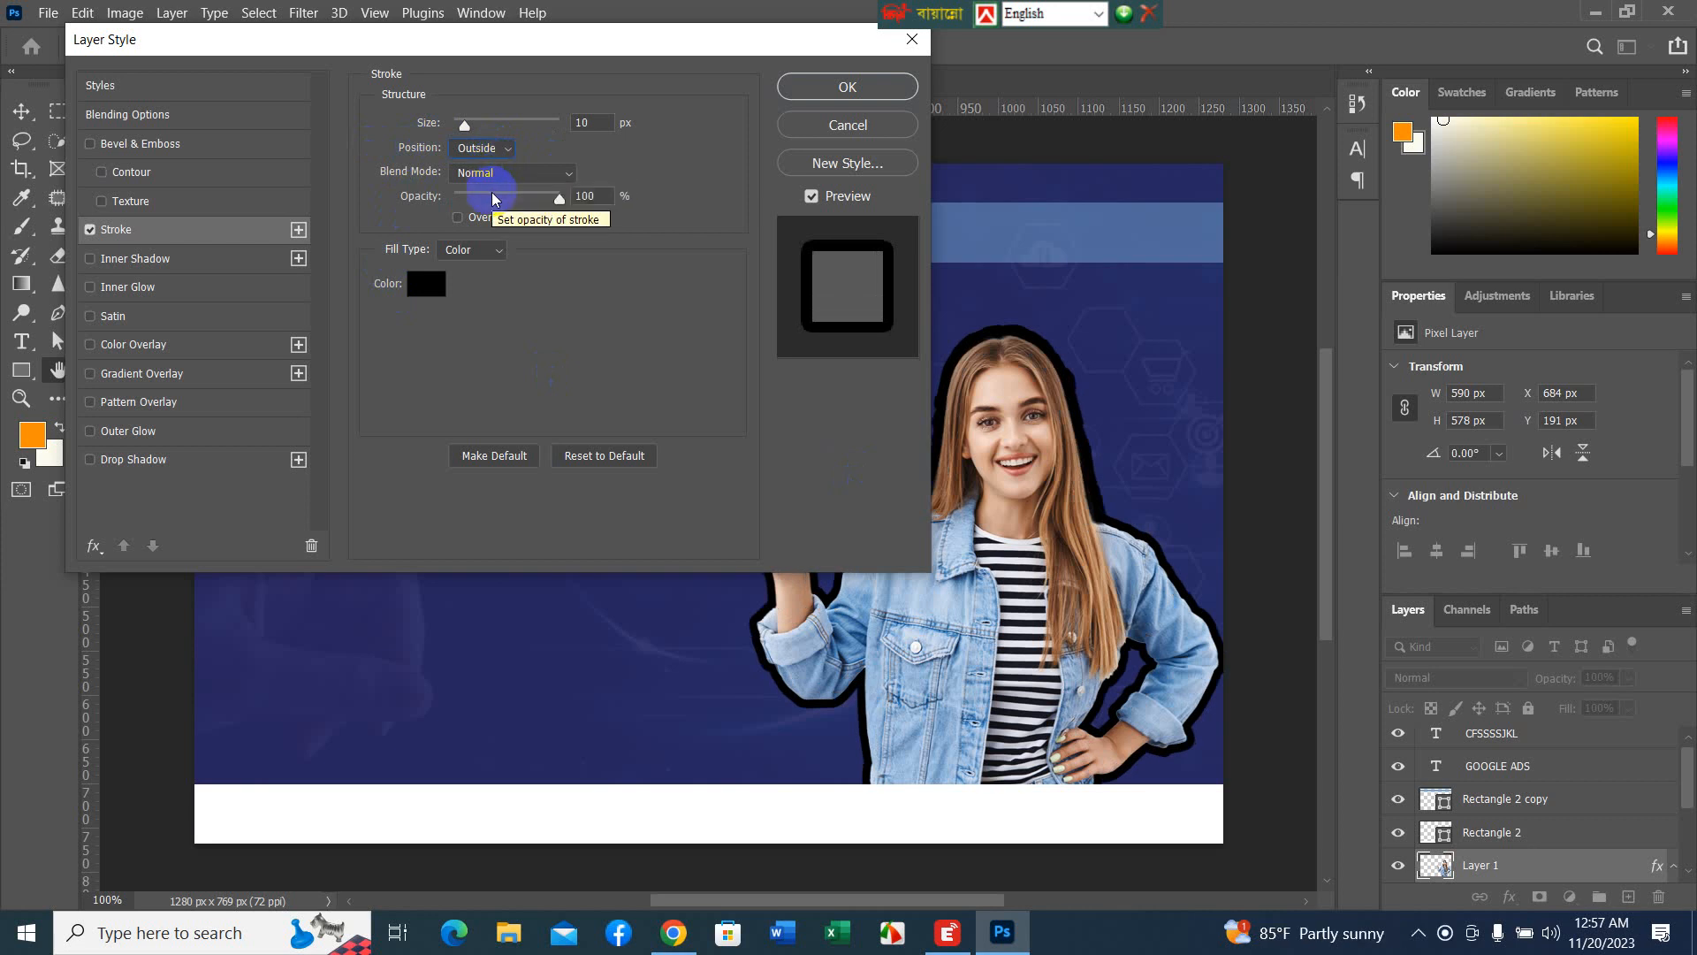
{"action": "left_click", "coordinate": [427, 283]}
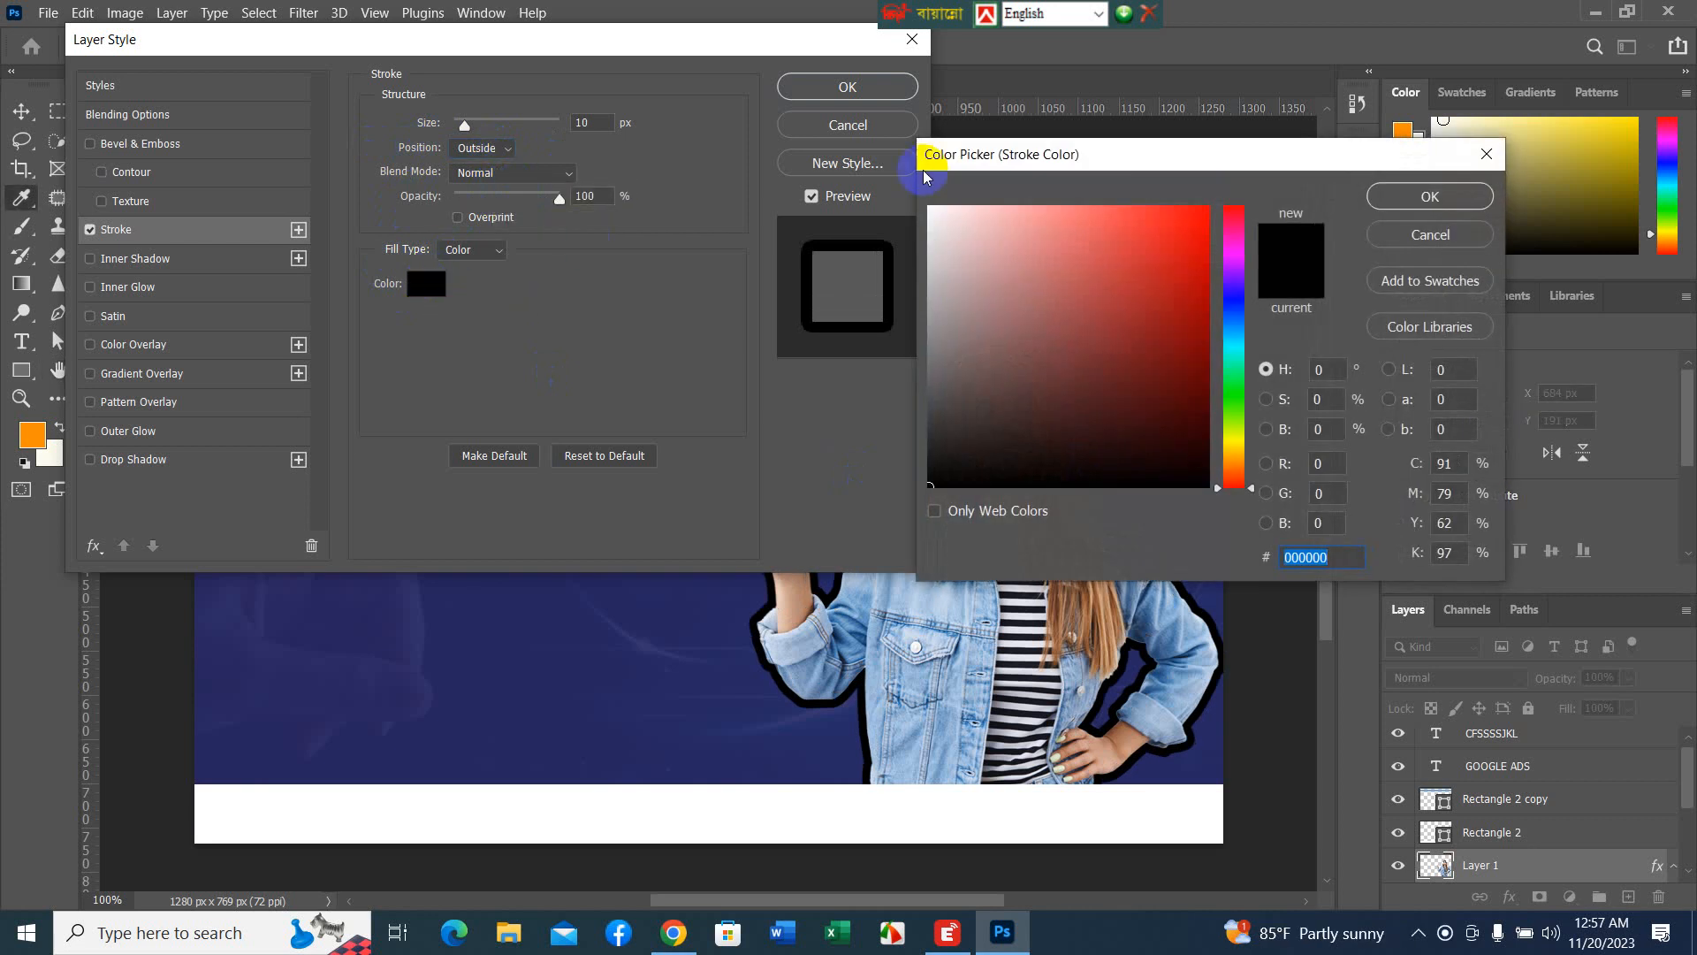
{"action": "left_click", "coordinate": [933, 211]}
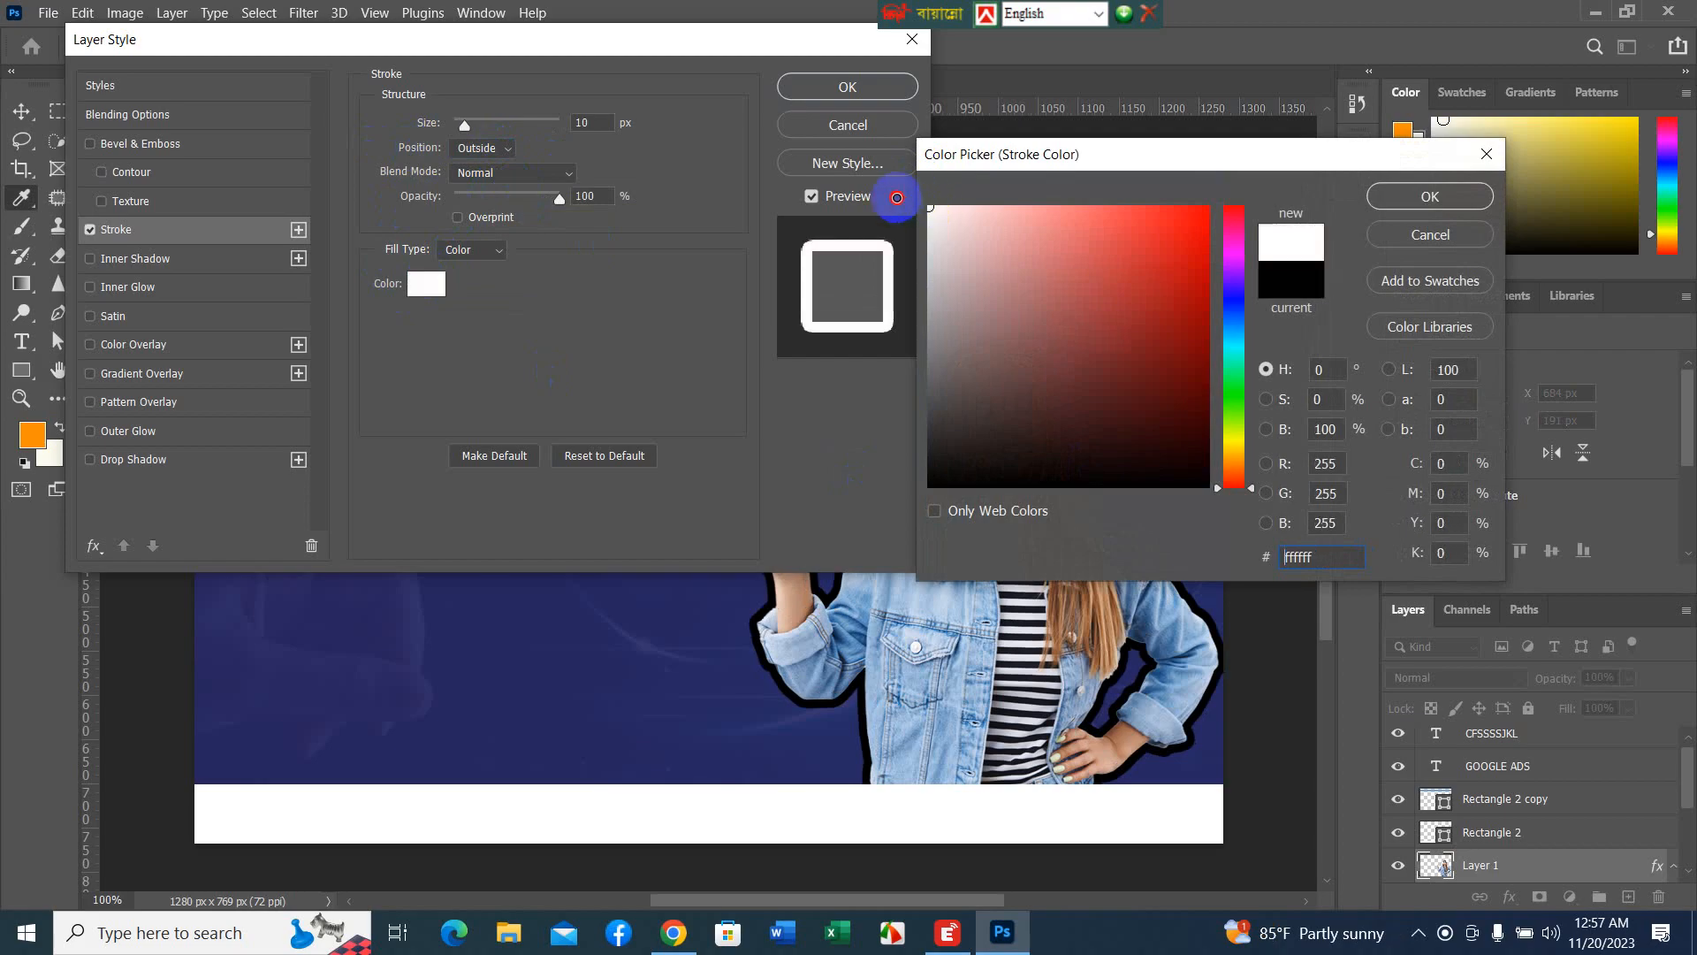
{"action": "left_click", "coordinate": [1431, 197]}
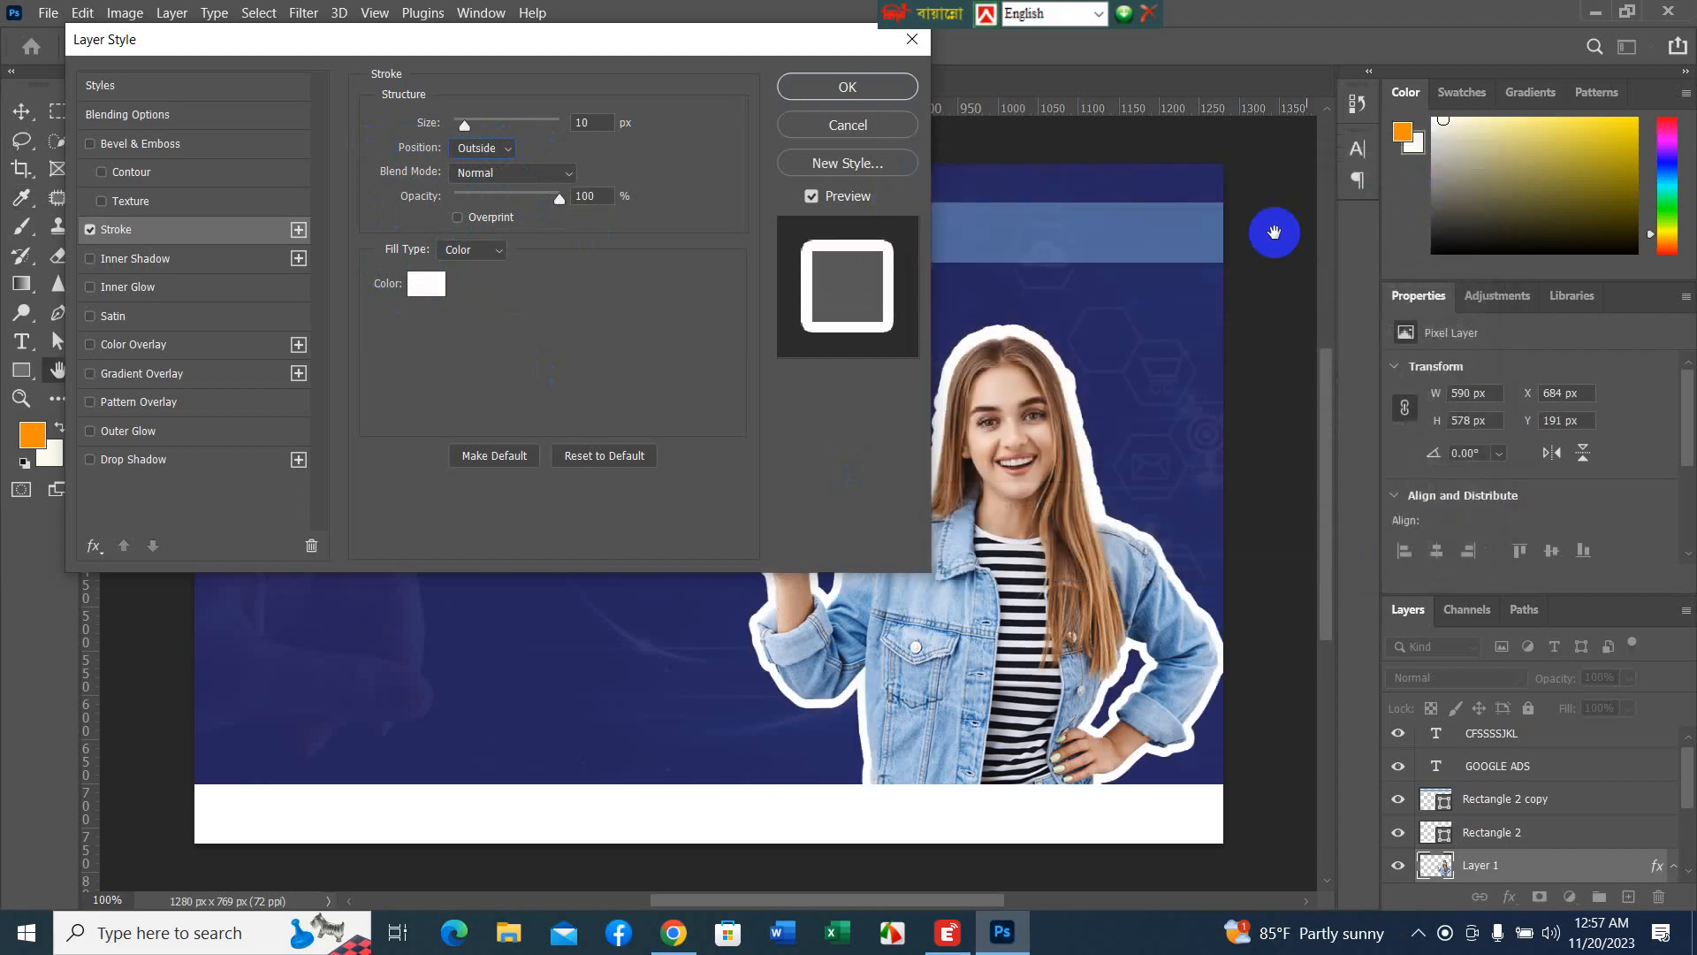
- Set the stroke size to 3 px and apply the layer style
{"action": "left_click", "coordinate": [584, 123]}
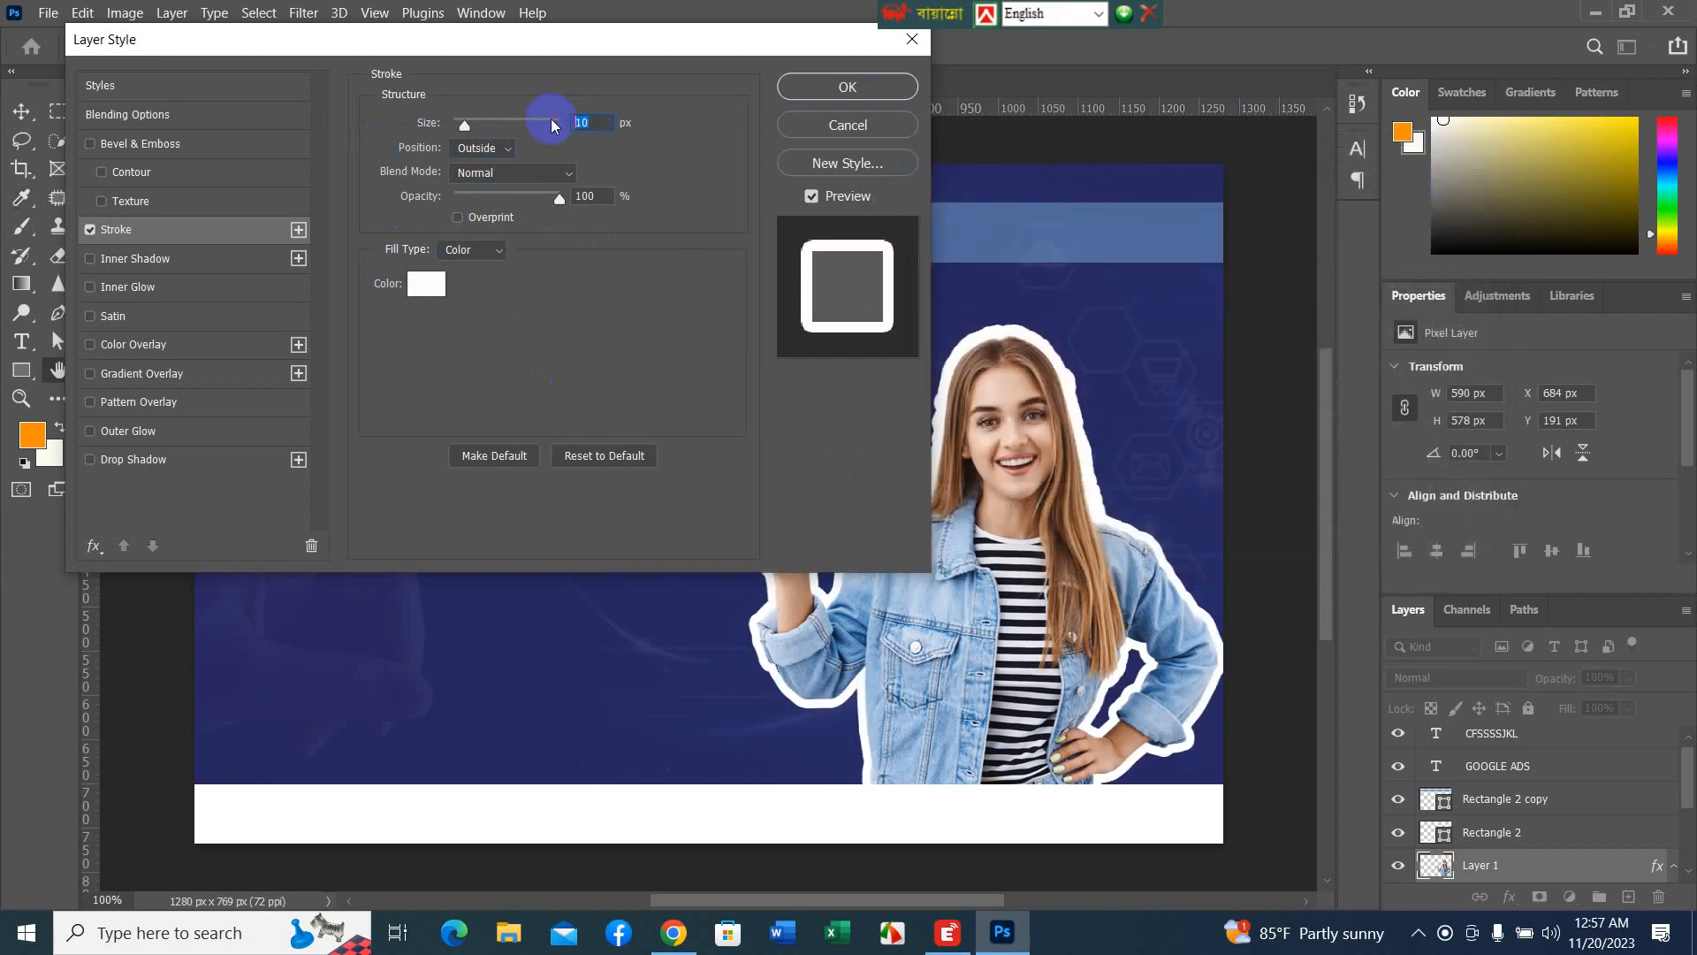
{"action": "type", "text": "2"}
{"action": "key", "text": "Down"}
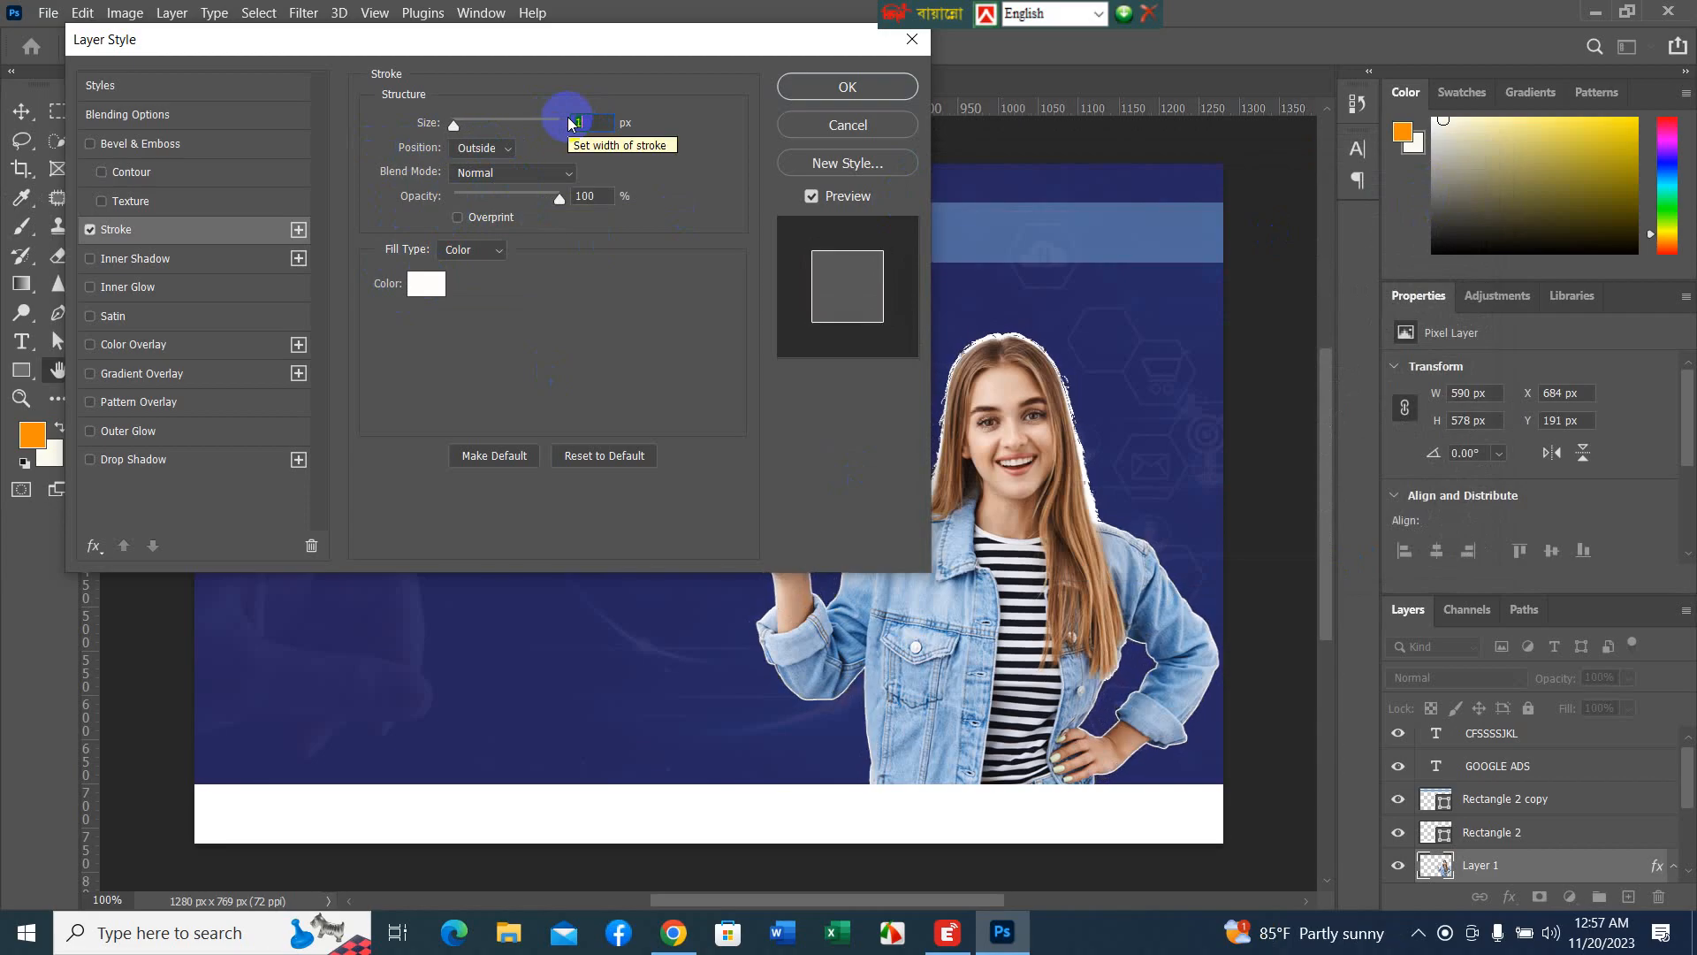
{"action": "key", "text": "Up"}
{"action": "key", "text": "Up"}
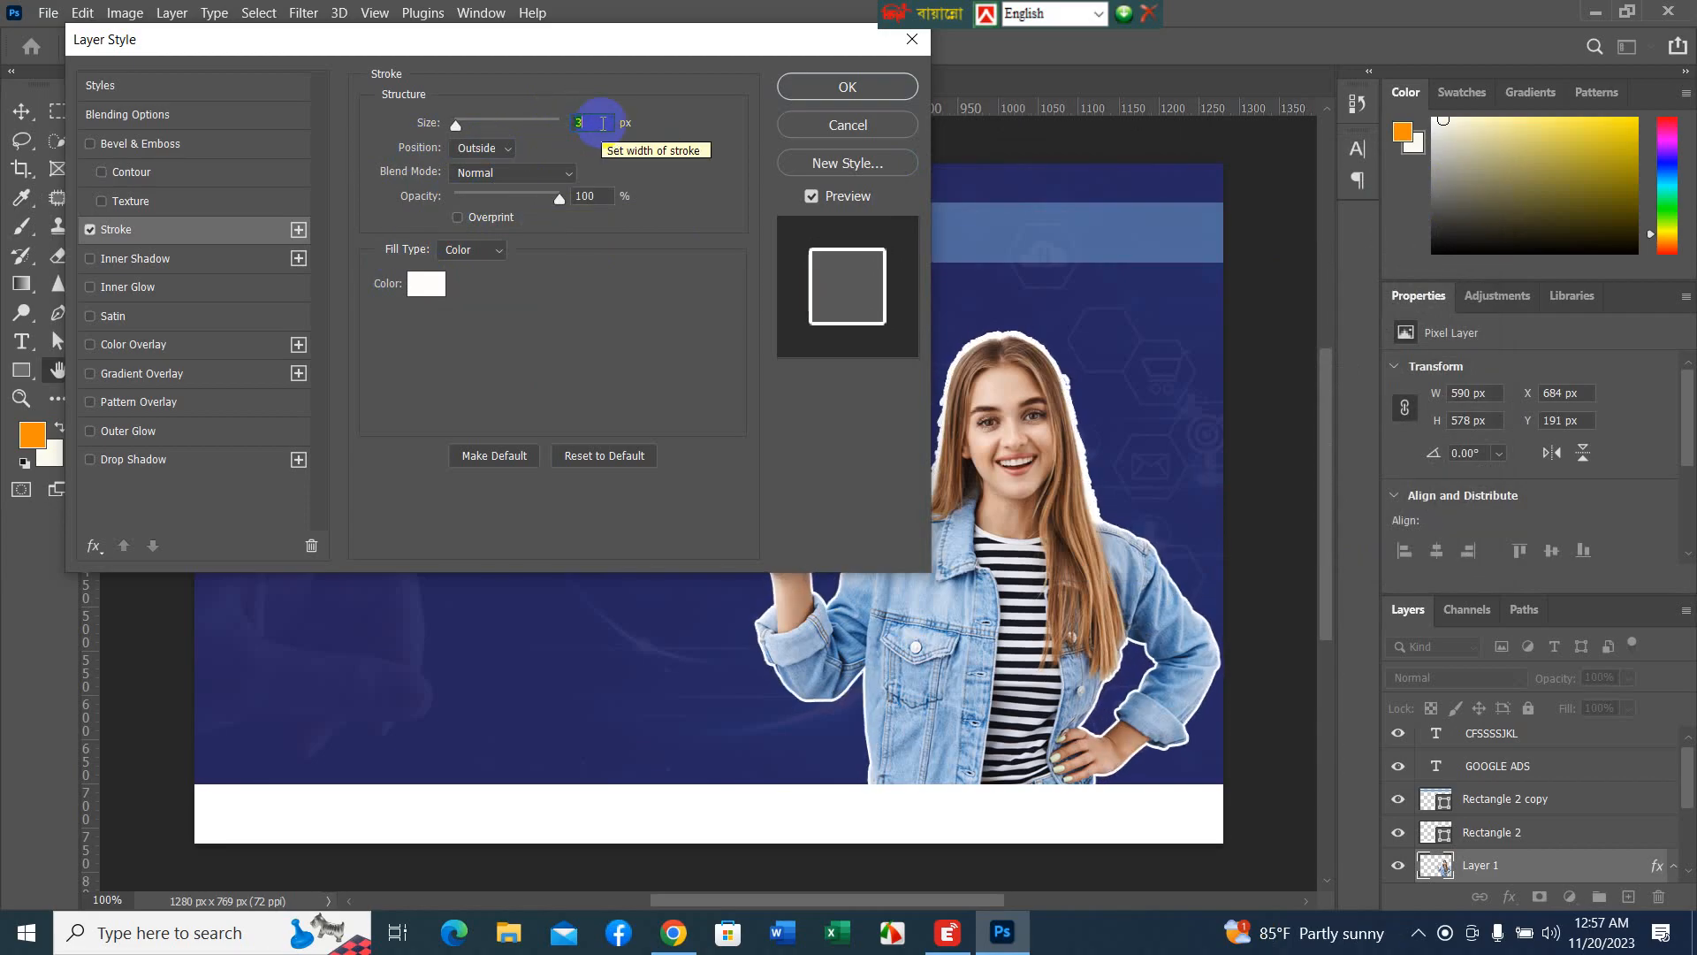
{"action": "left_click", "coordinate": [848, 87]}
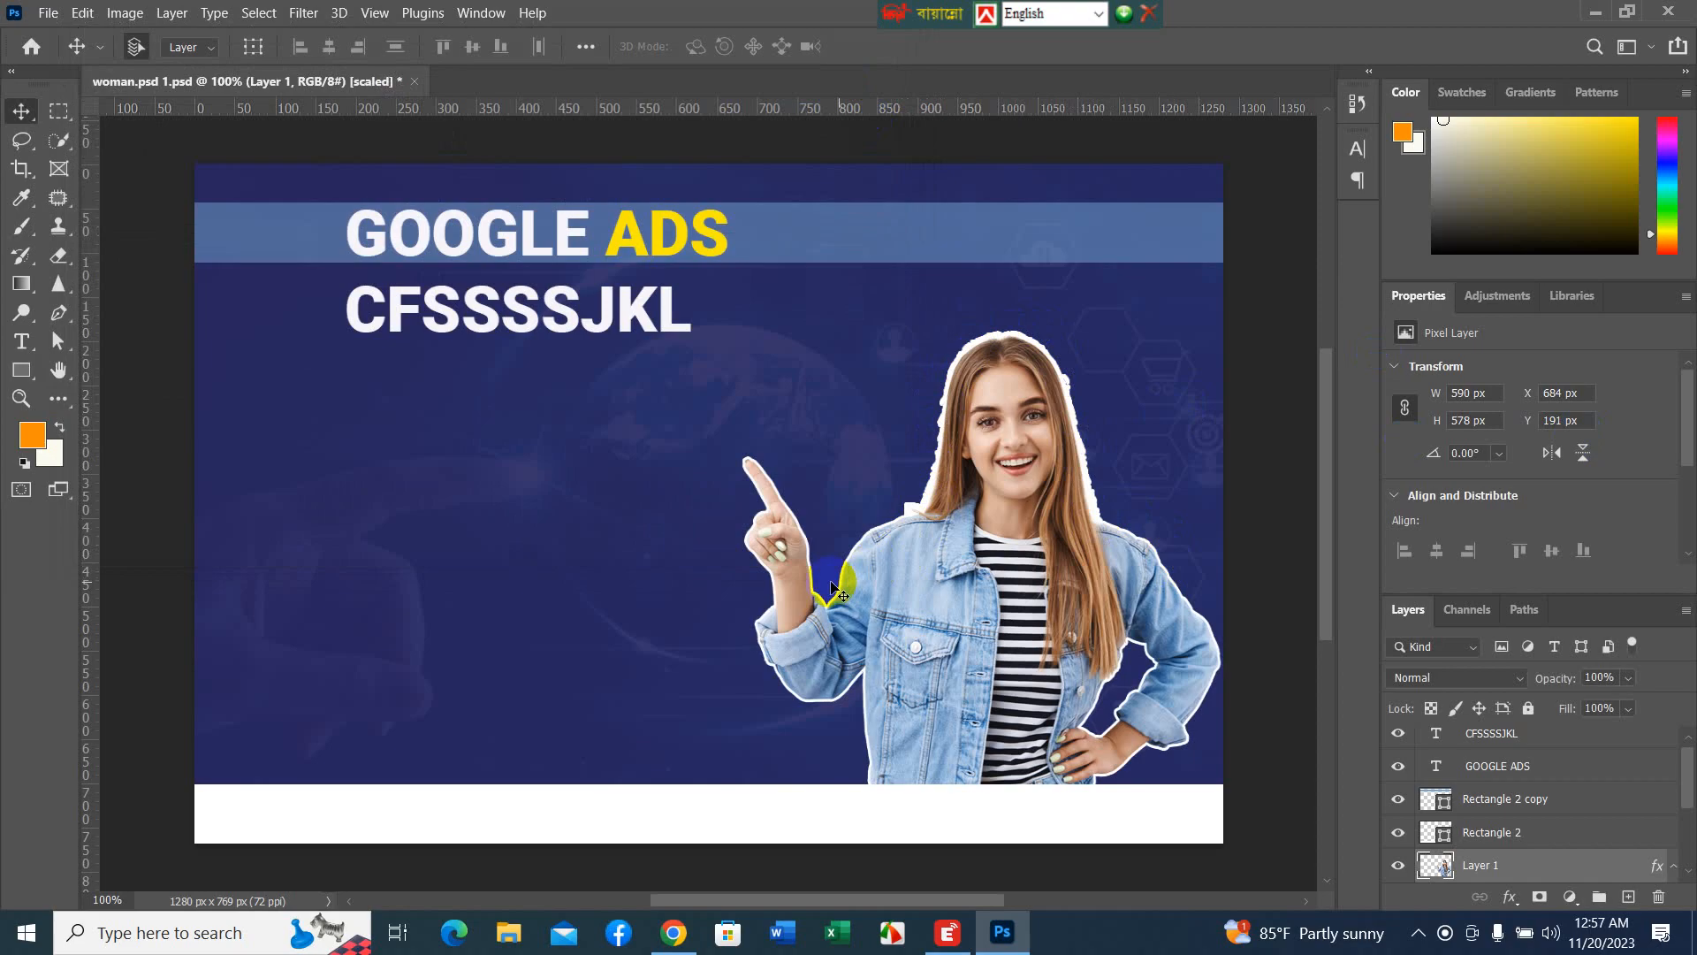
- Erase the stray white patch between the hair and the shoulder on the pointing-hand side, reducing the Eraser to 9 px
{"action": "left_click", "coordinate": [58, 256]}
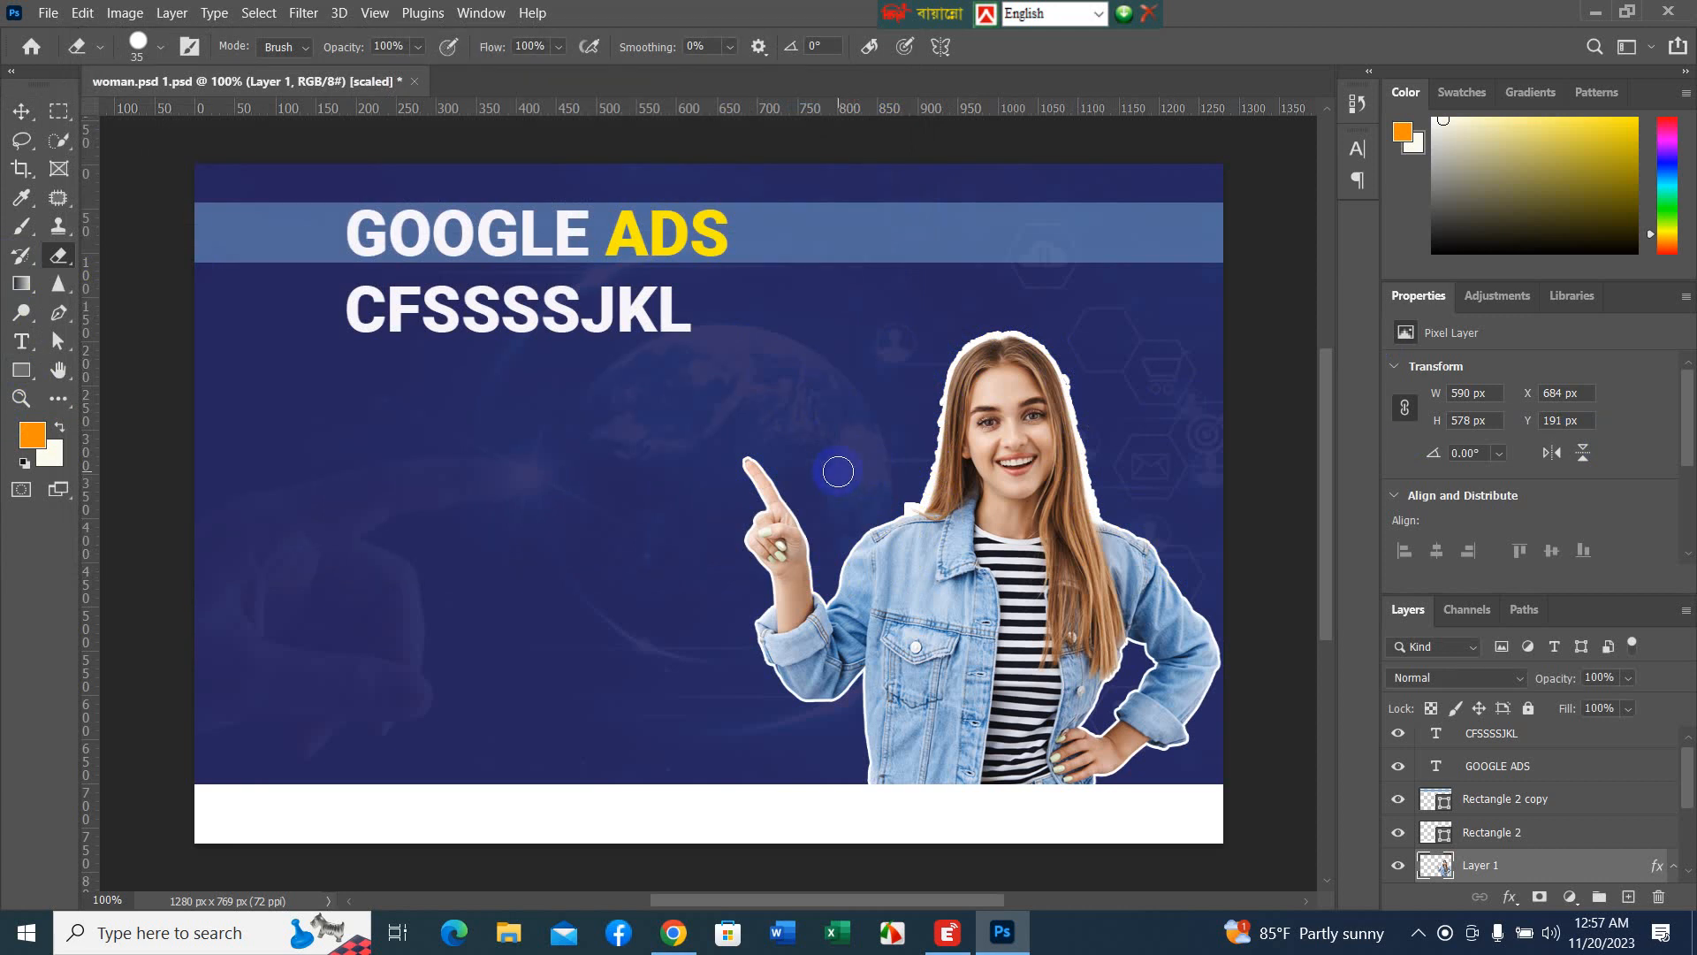
{"action": "scroll", "coordinate": [838, 471], "scroll_direction": "up", "scroll_amount": 5}
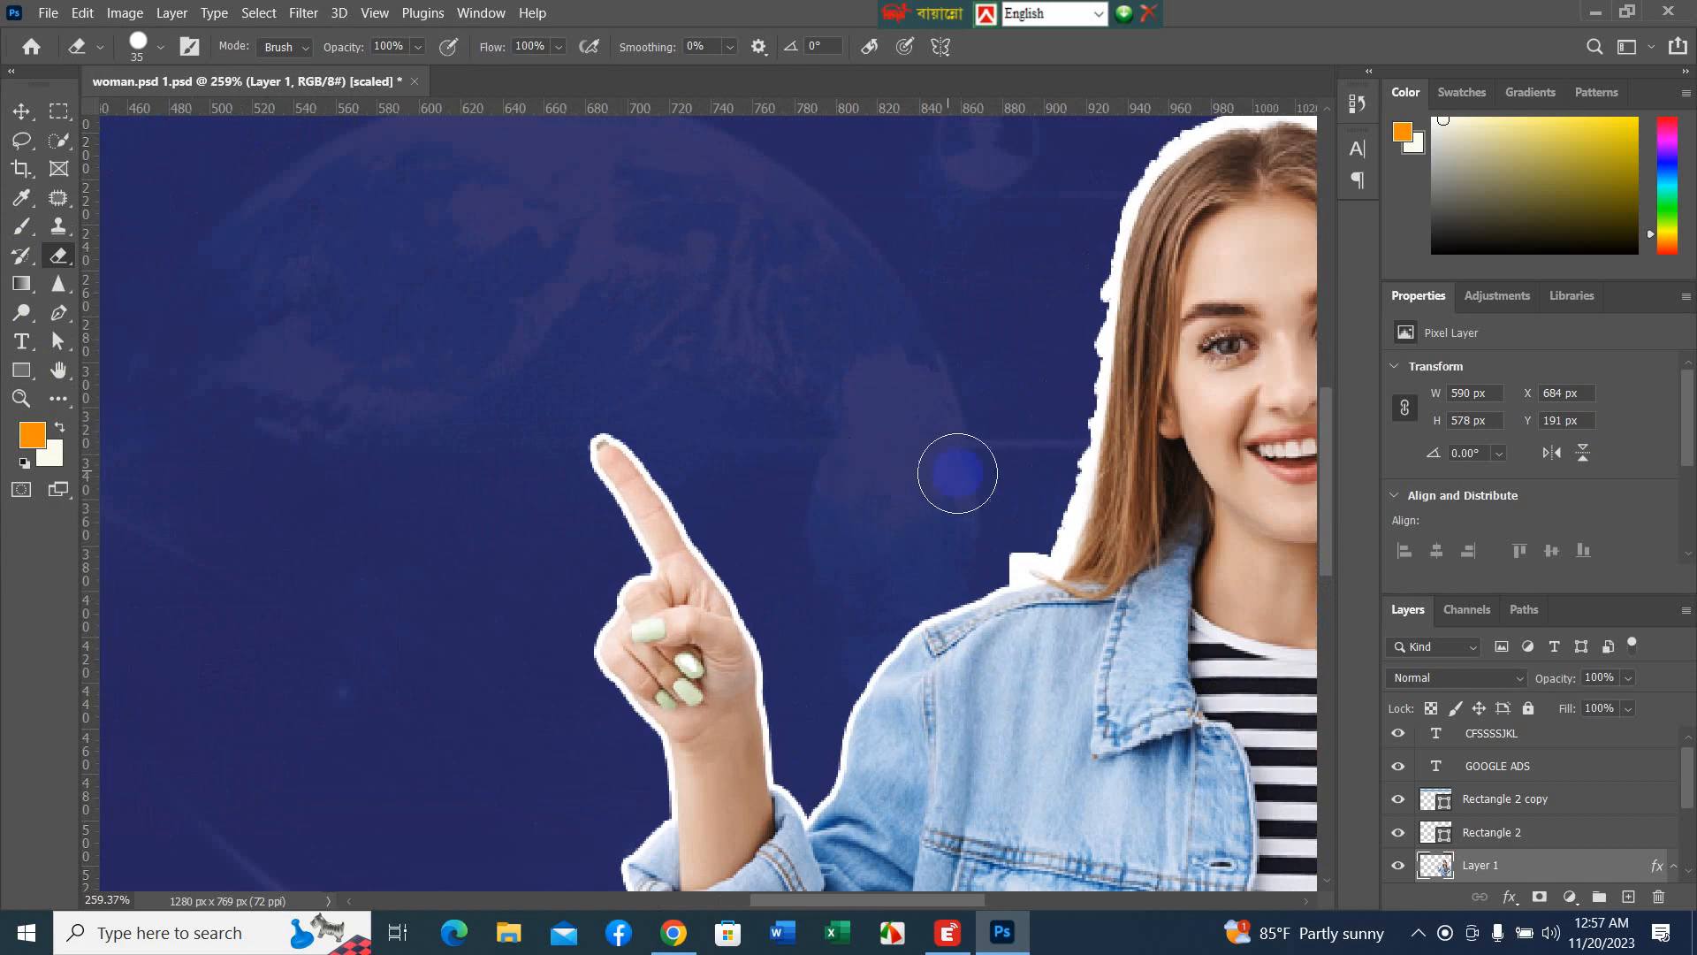
{"action": "left_click_drag", "start_coordinate": [1174, 458], "coordinate": [799, 458]}
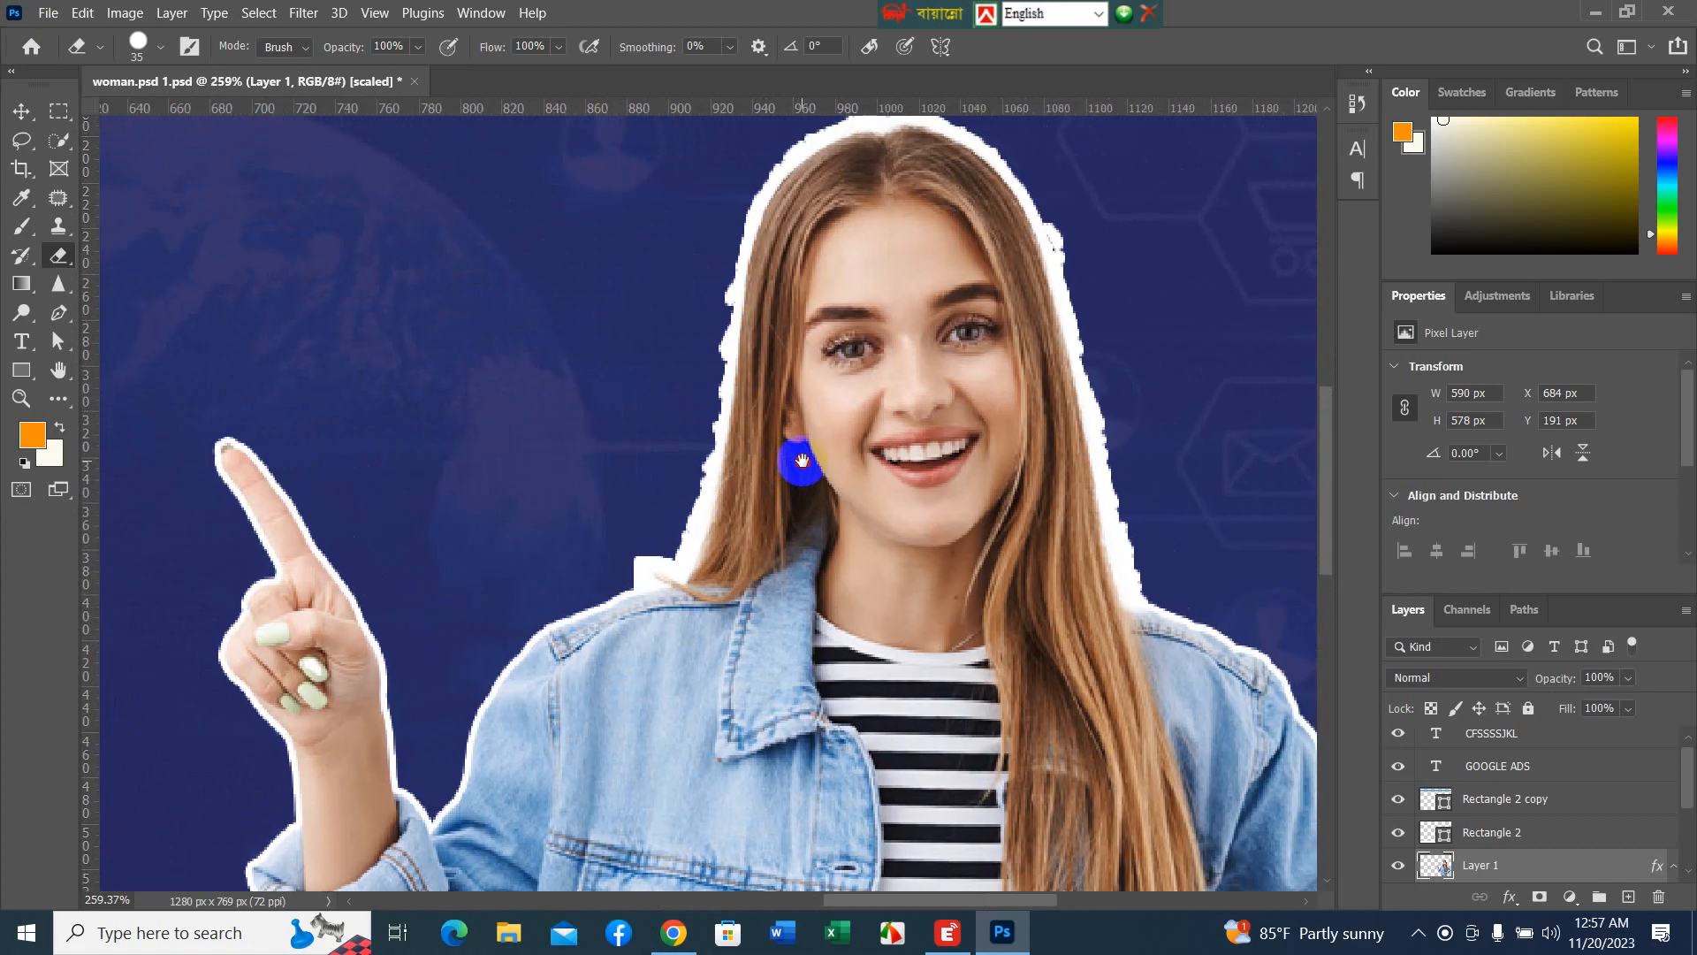
{"action": "mouse_move", "coordinate": [657, 567]}
{"action": "left_mouse_down"}
{"action": "mouse_move", "coordinate": [658, 511]}
{"action": "mouse_move", "coordinate": [701, 511]}
{"action": "mouse_move", "coordinate": [624, 544]}
{"action": "mouse_move", "coordinate": [618, 575]}
{"action": "mouse_move", "coordinate": [641, 579]}
{"action": "mouse_move", "coordinate": [680, 540]}
{"action": "mouse_move", "coordinate": [723, 264]}
{"action": "left_mouse_up"}
{"action": "key", "text": "bracketleft"}
{"action": "key", "text": "bracketleft"}
{"action": "key", "text": "bracketleft"}
{"action": "key", "text": "bracketleft"}
{"action": "key", "text": "bracketleft"}
{"action": "key", "text": "bracketleft"}
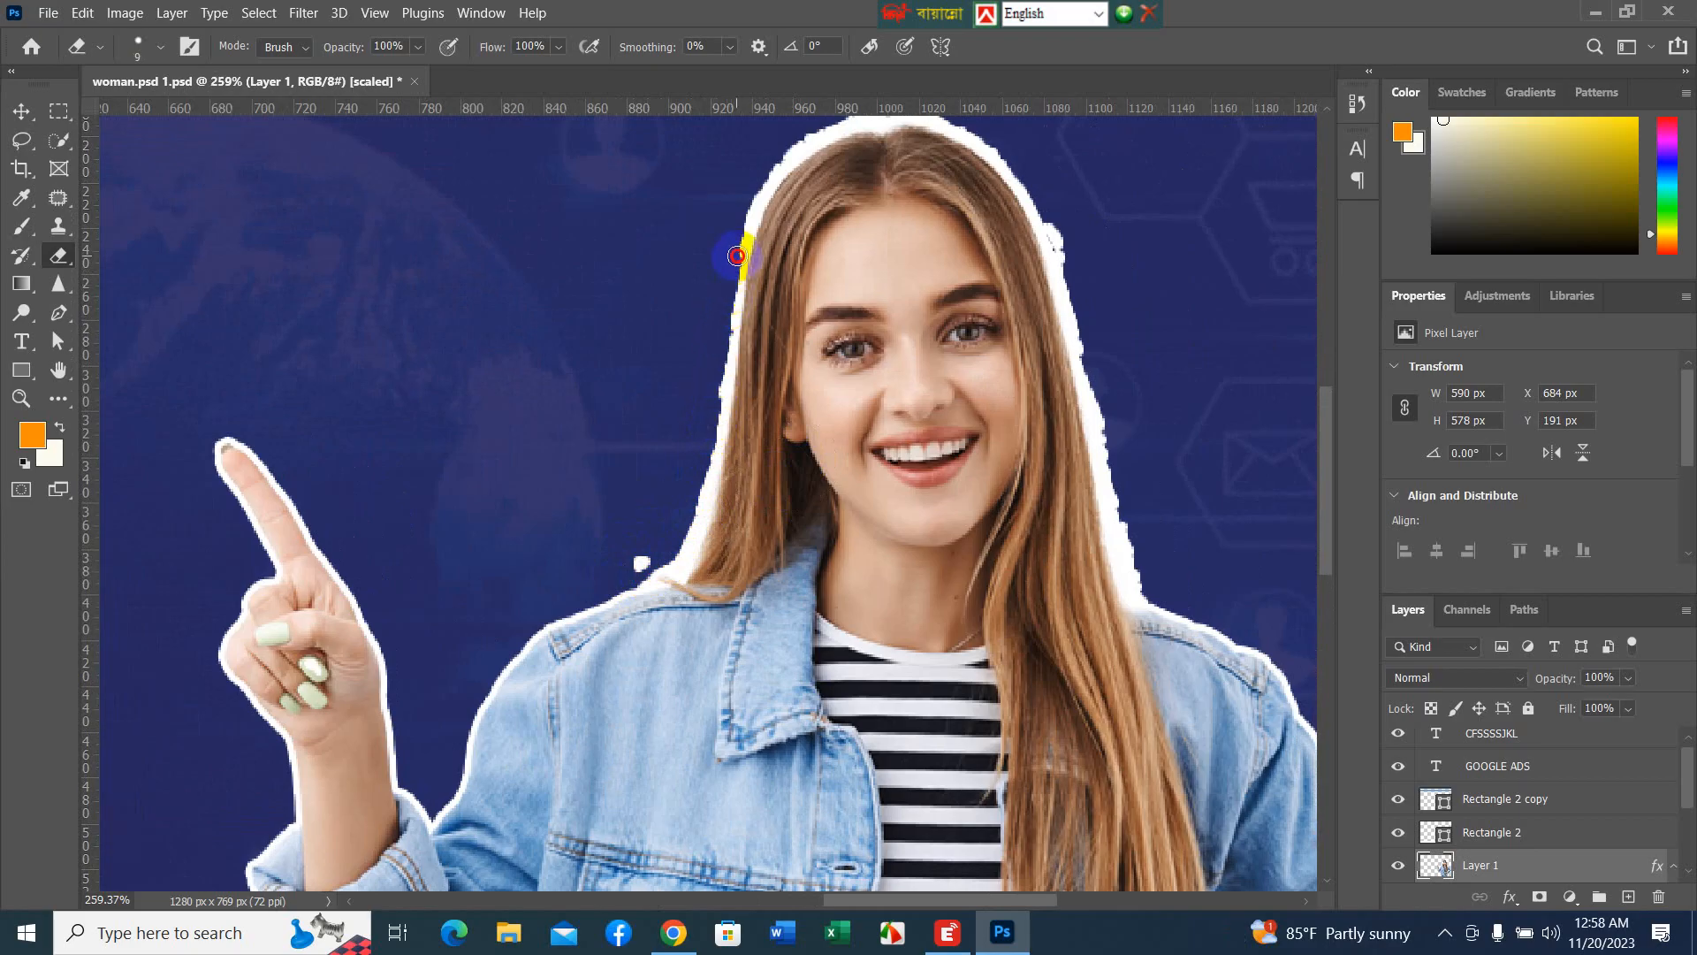
{"action": "left_click", "coordinate": [638, 562]}
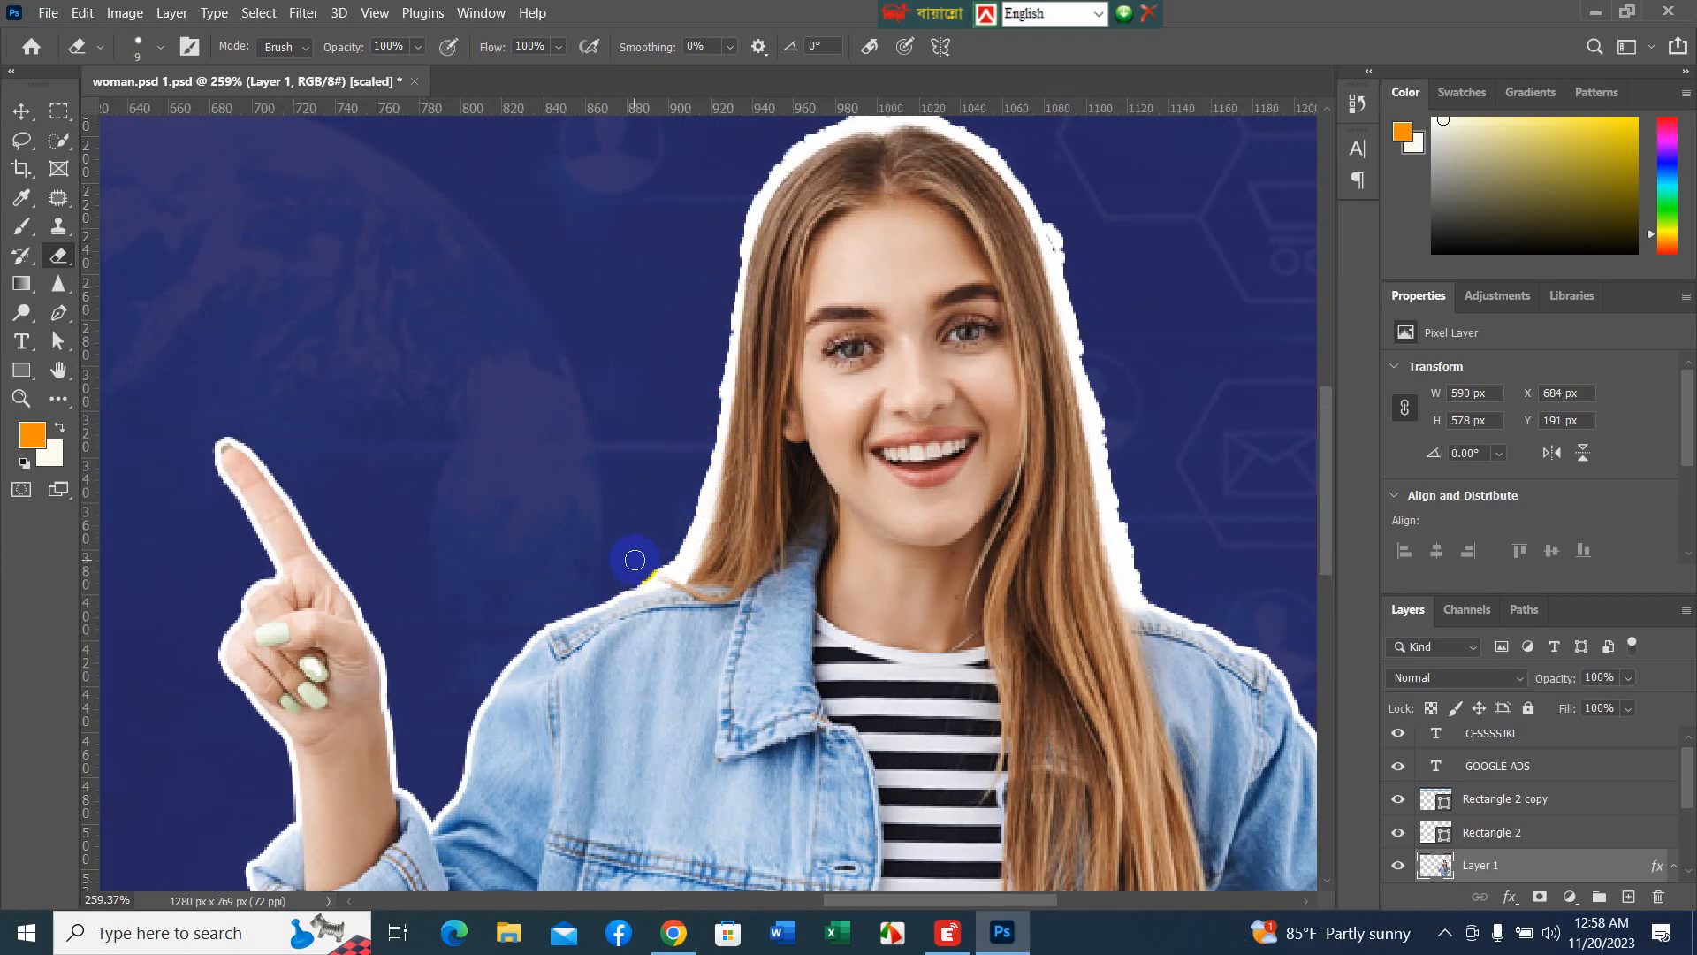
- Clean up the rough outline along the shoulder and hair on the pointing-hand side with an 8 px Eraser
{"action": "scroll", "coordinate": [675, 508], "scroll_direction": "up", "scroll_amount": 2}
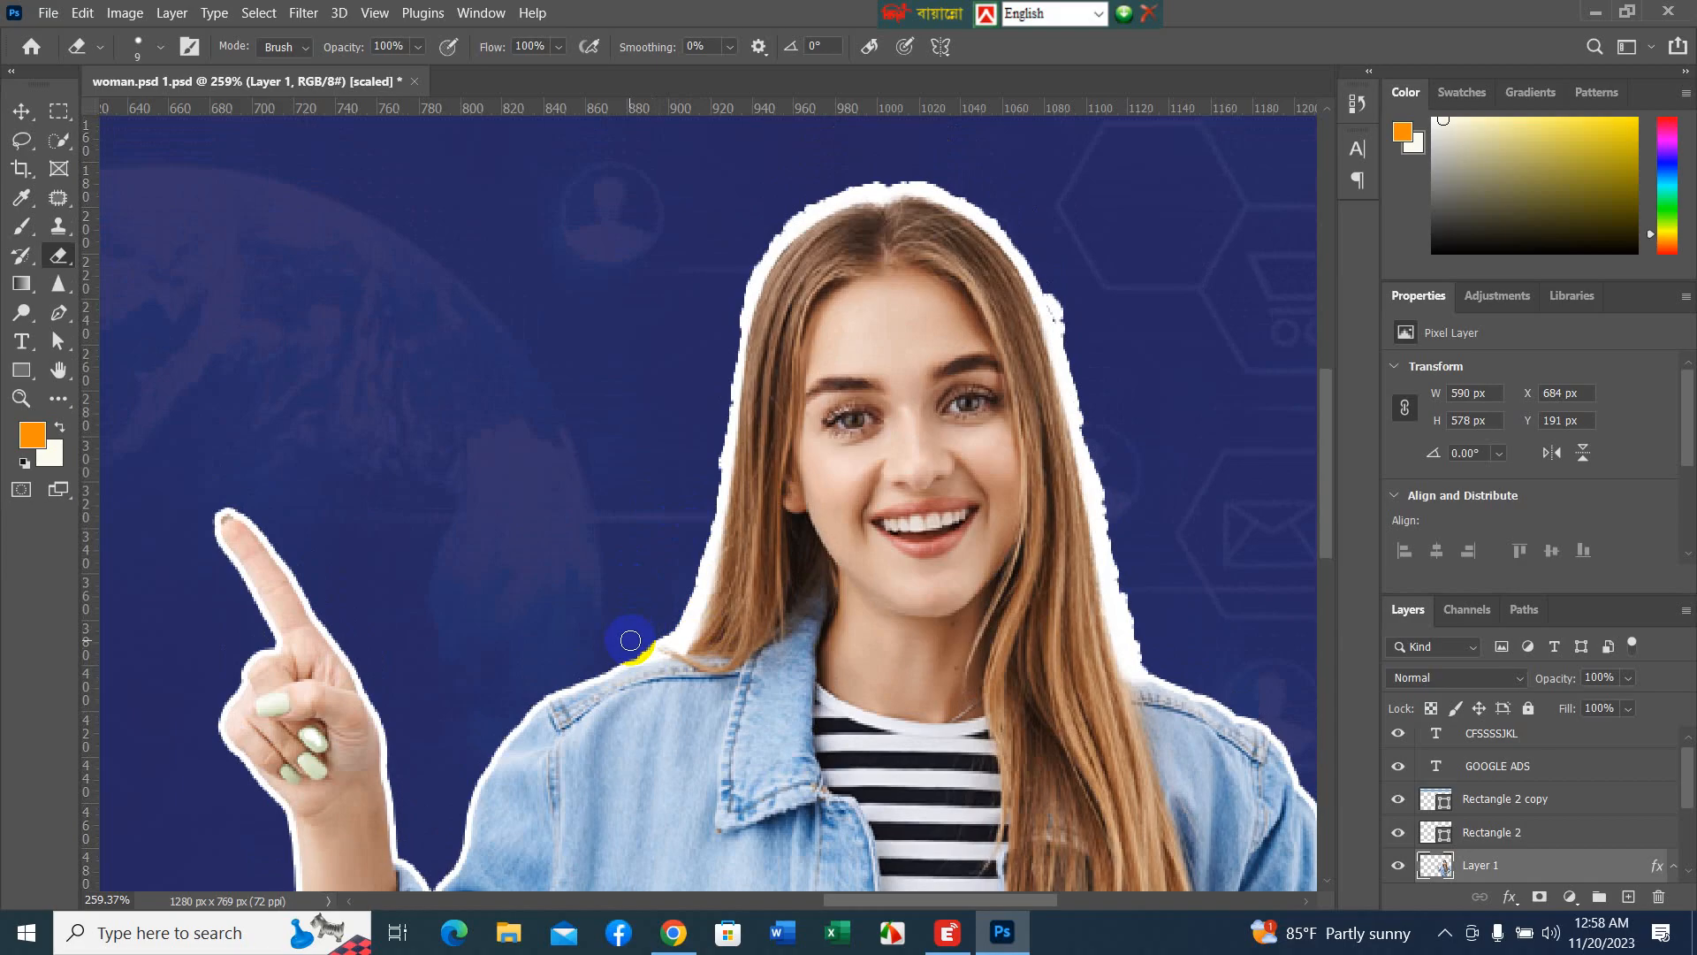
{"action": "left_click", "coordinate": [630, 640]}
{"action": "left_click", "coordinate": [636, 648]}
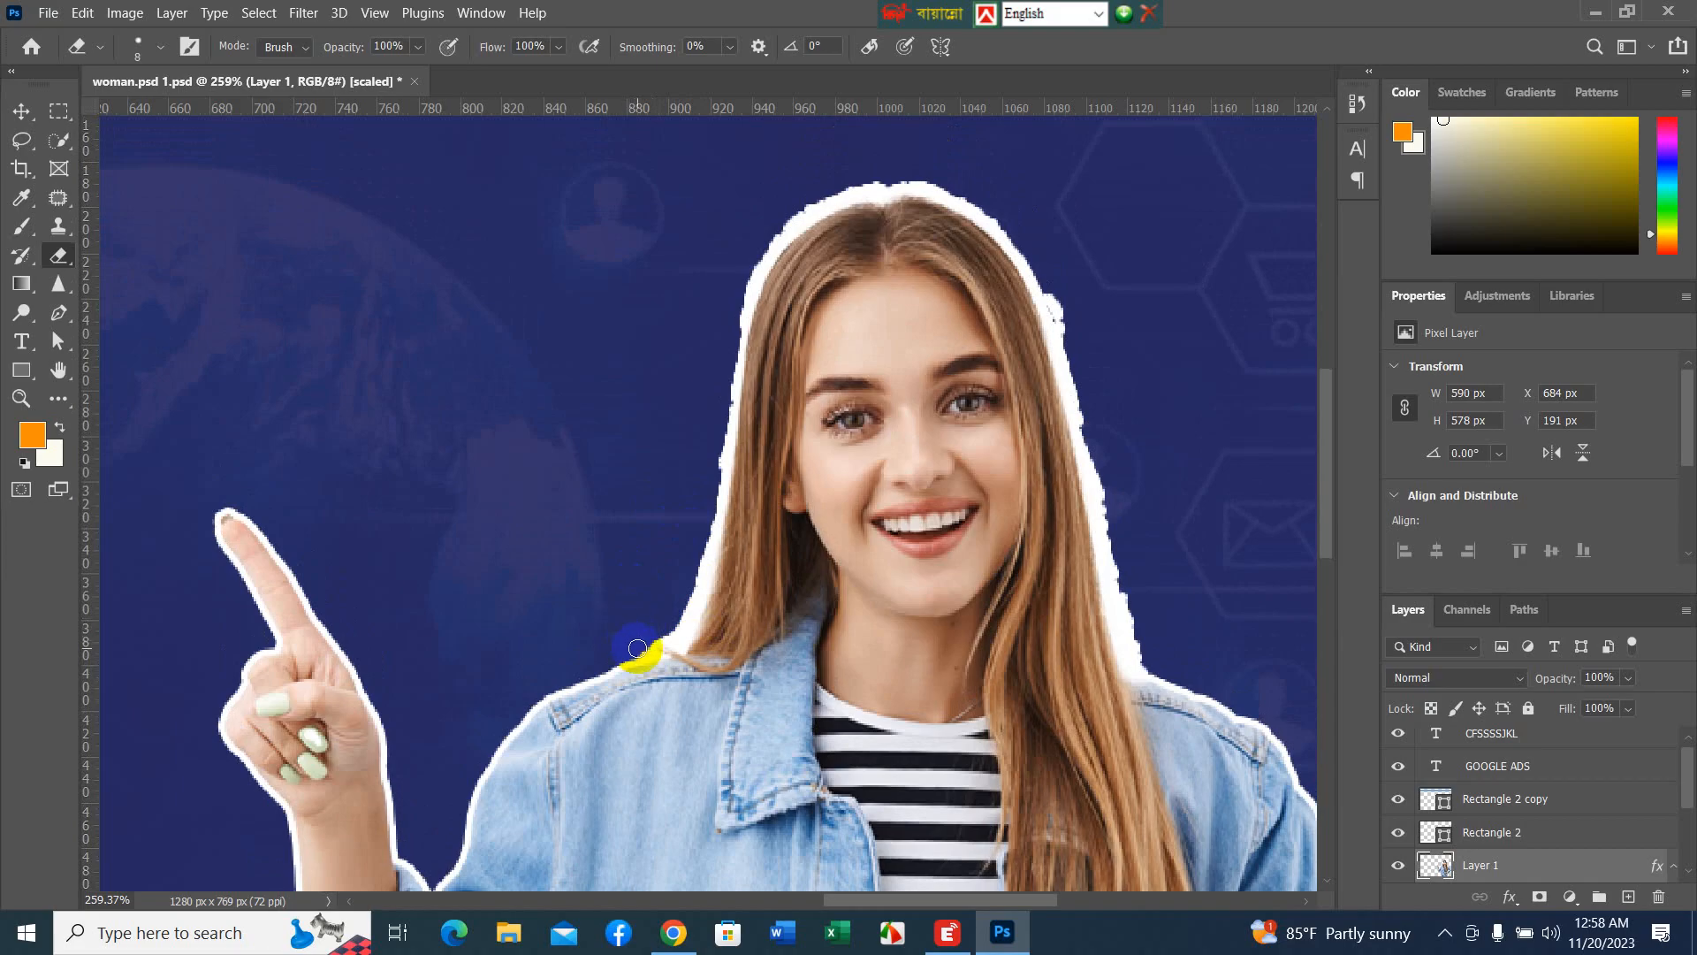
{"action": "mouse_move", "coordinate": [636, 648]}
{"action": "left_mouse_down"}
{"action": "mouse_move", "coordinate": [679, 625]}
{"action": "mouse_move", "coordinate": [696, 581]}
{"action": "left_mouse_up"}
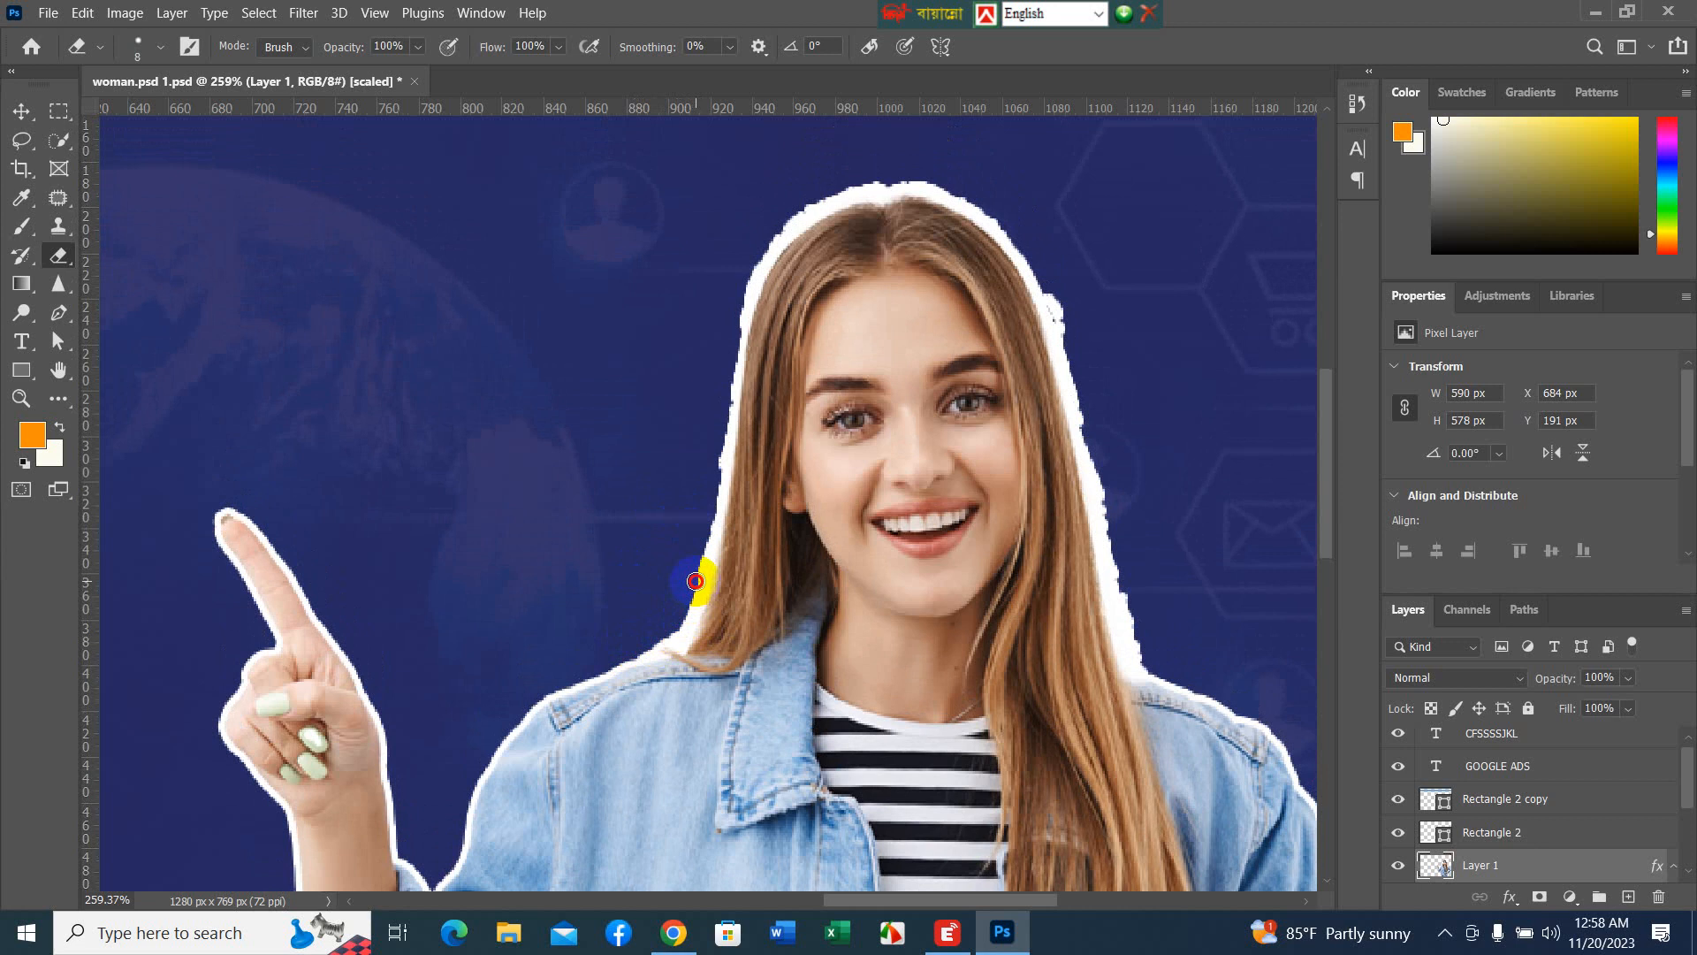
{"action": "left_click_drag", "start_coordinate": [695, 581], "coordinate": [693, 576]}
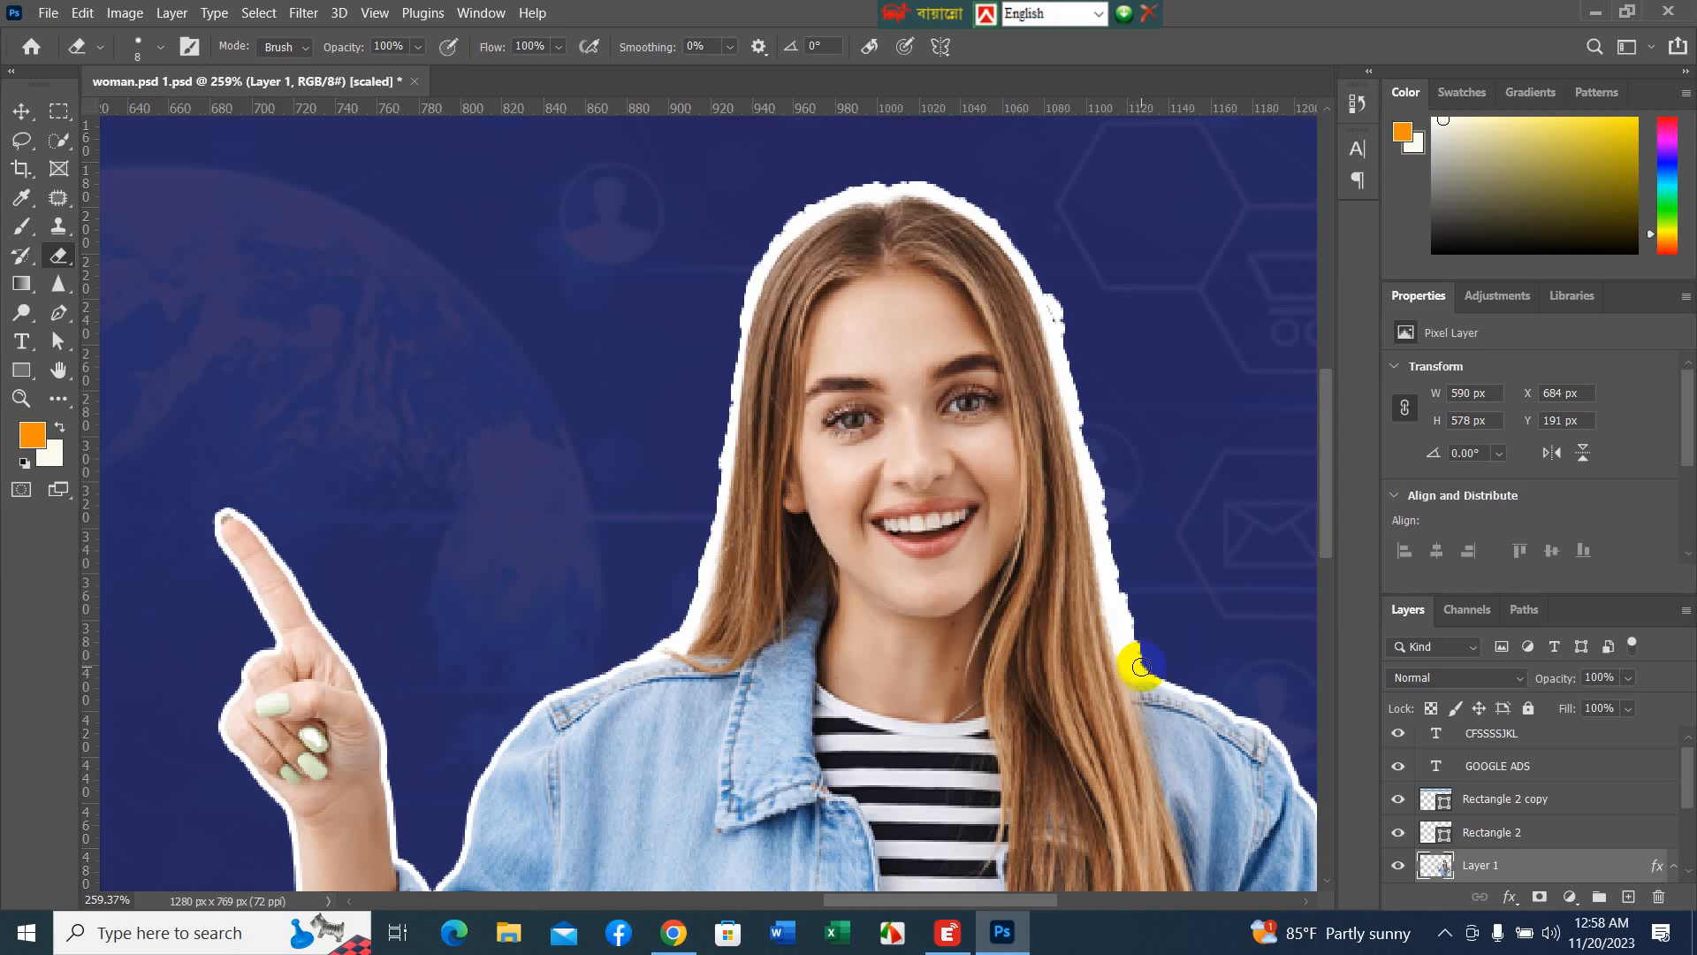
- Erase the jagged fringe in straight strokes along the opposite hair edge, between the shoulder and the side of the head
{"action": "left_click", "coordinate": [1072, 374], "text": "shift"}
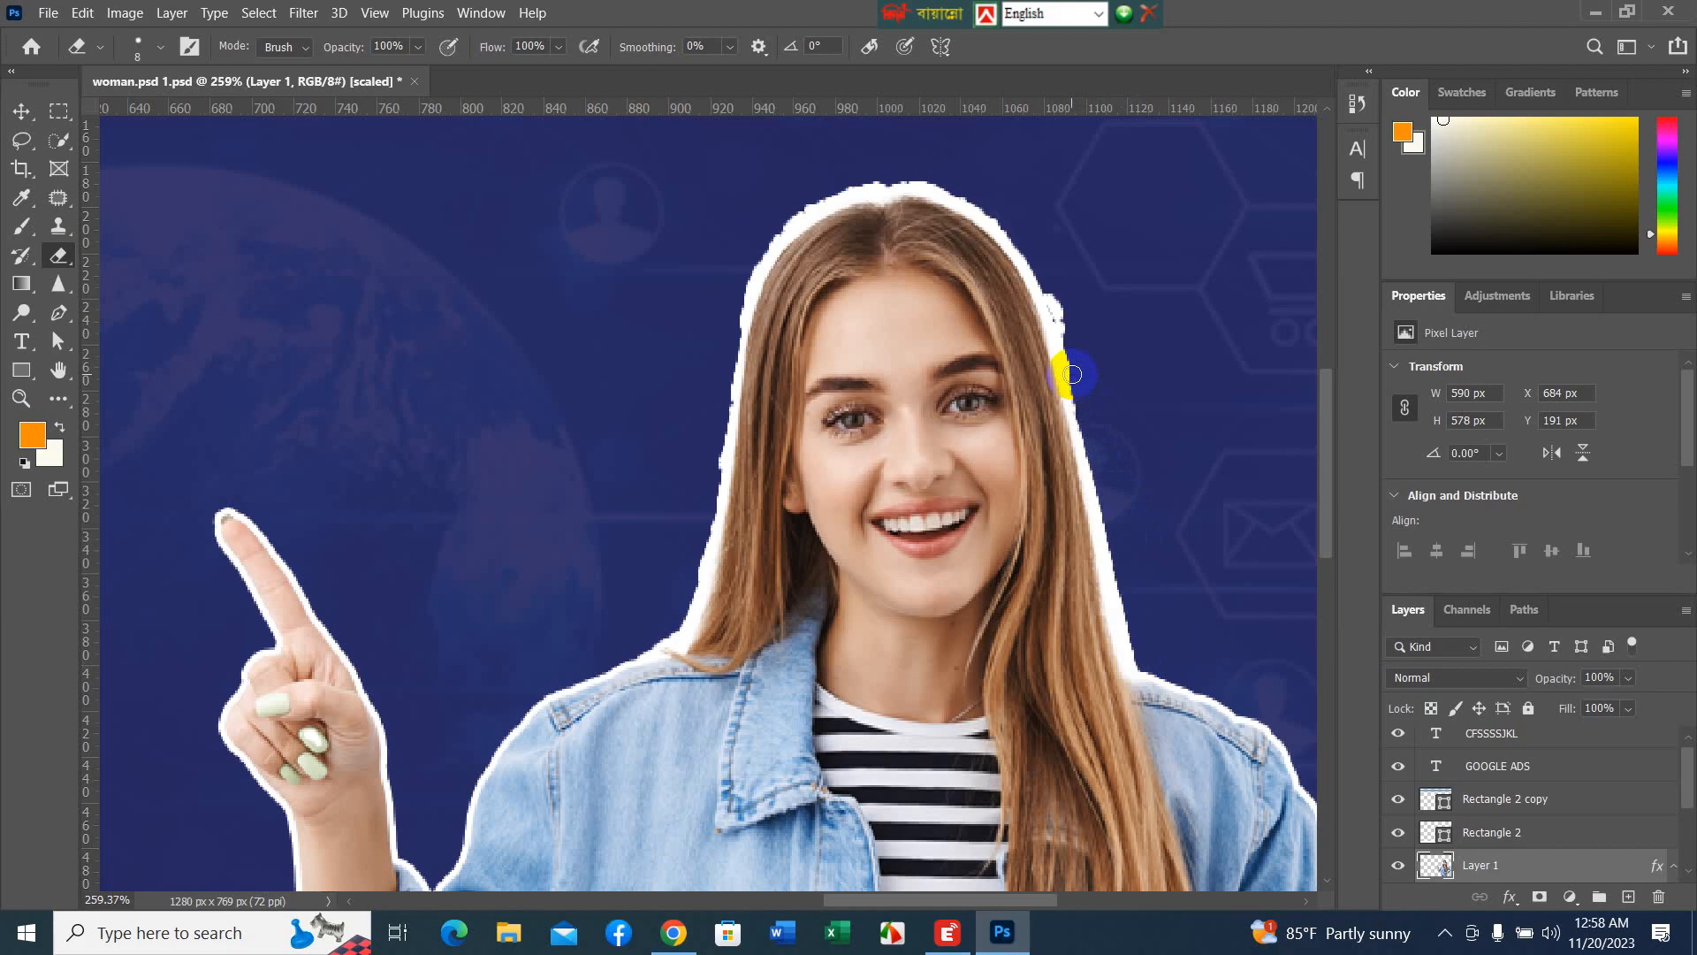
{"action": "left_click", "coordinate": [1131, 663], "text": "shift"}
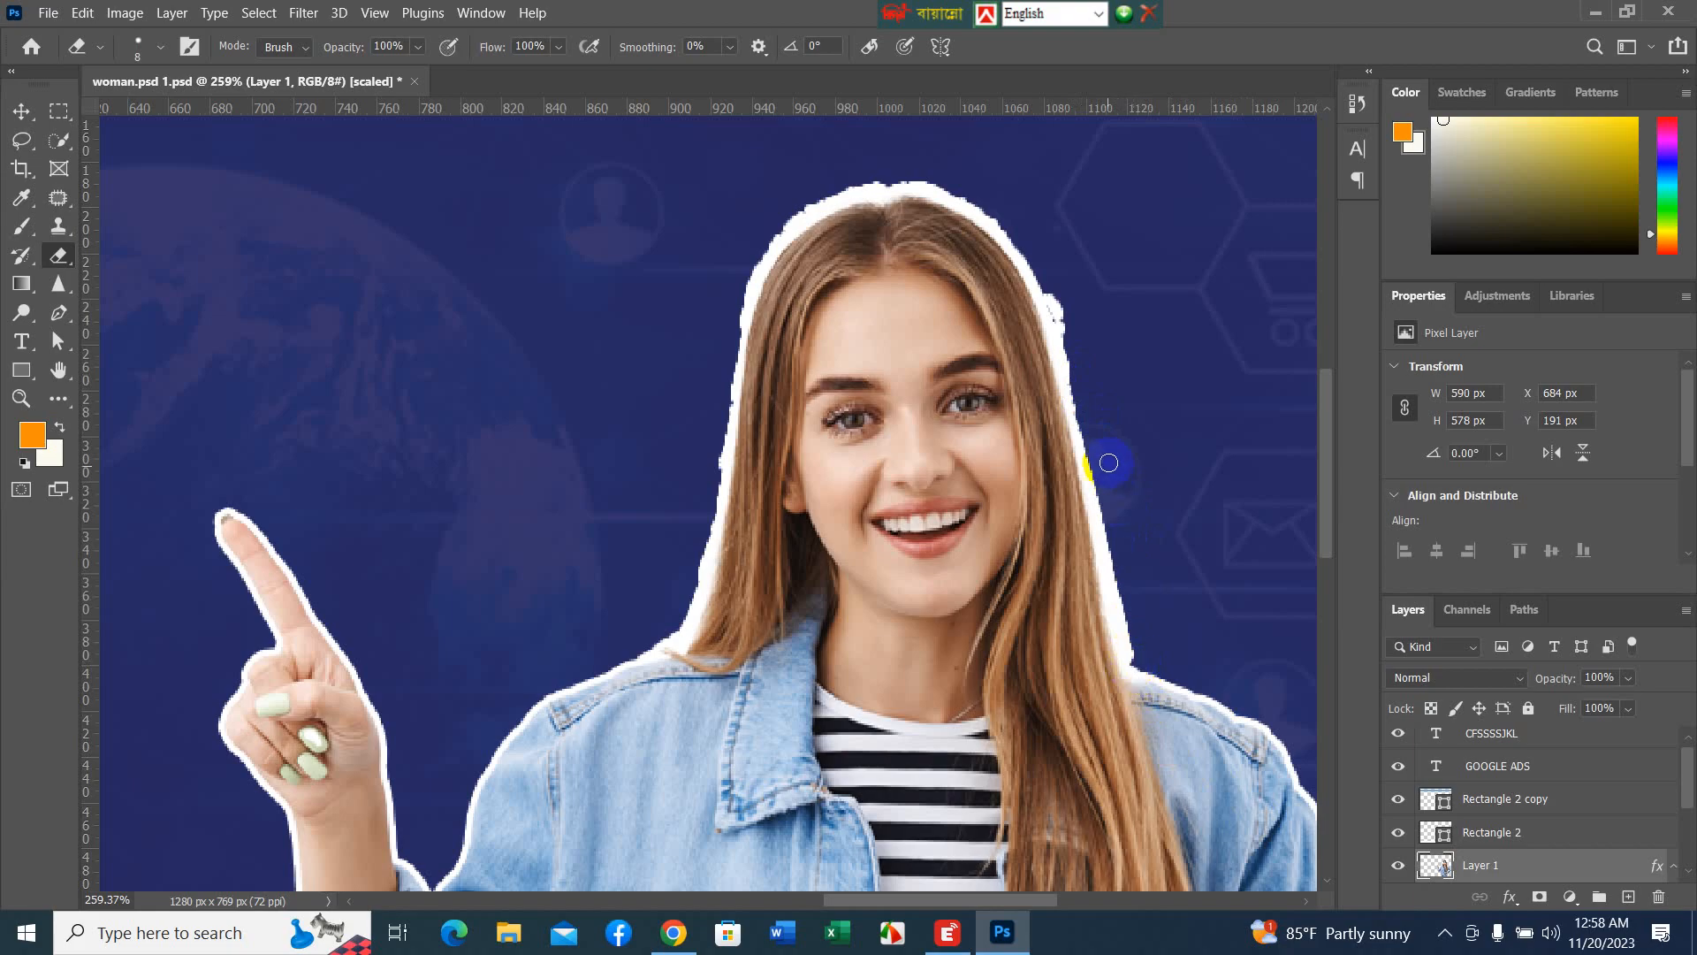
{"action": "left_click", "coordinate": [1073, 374]}
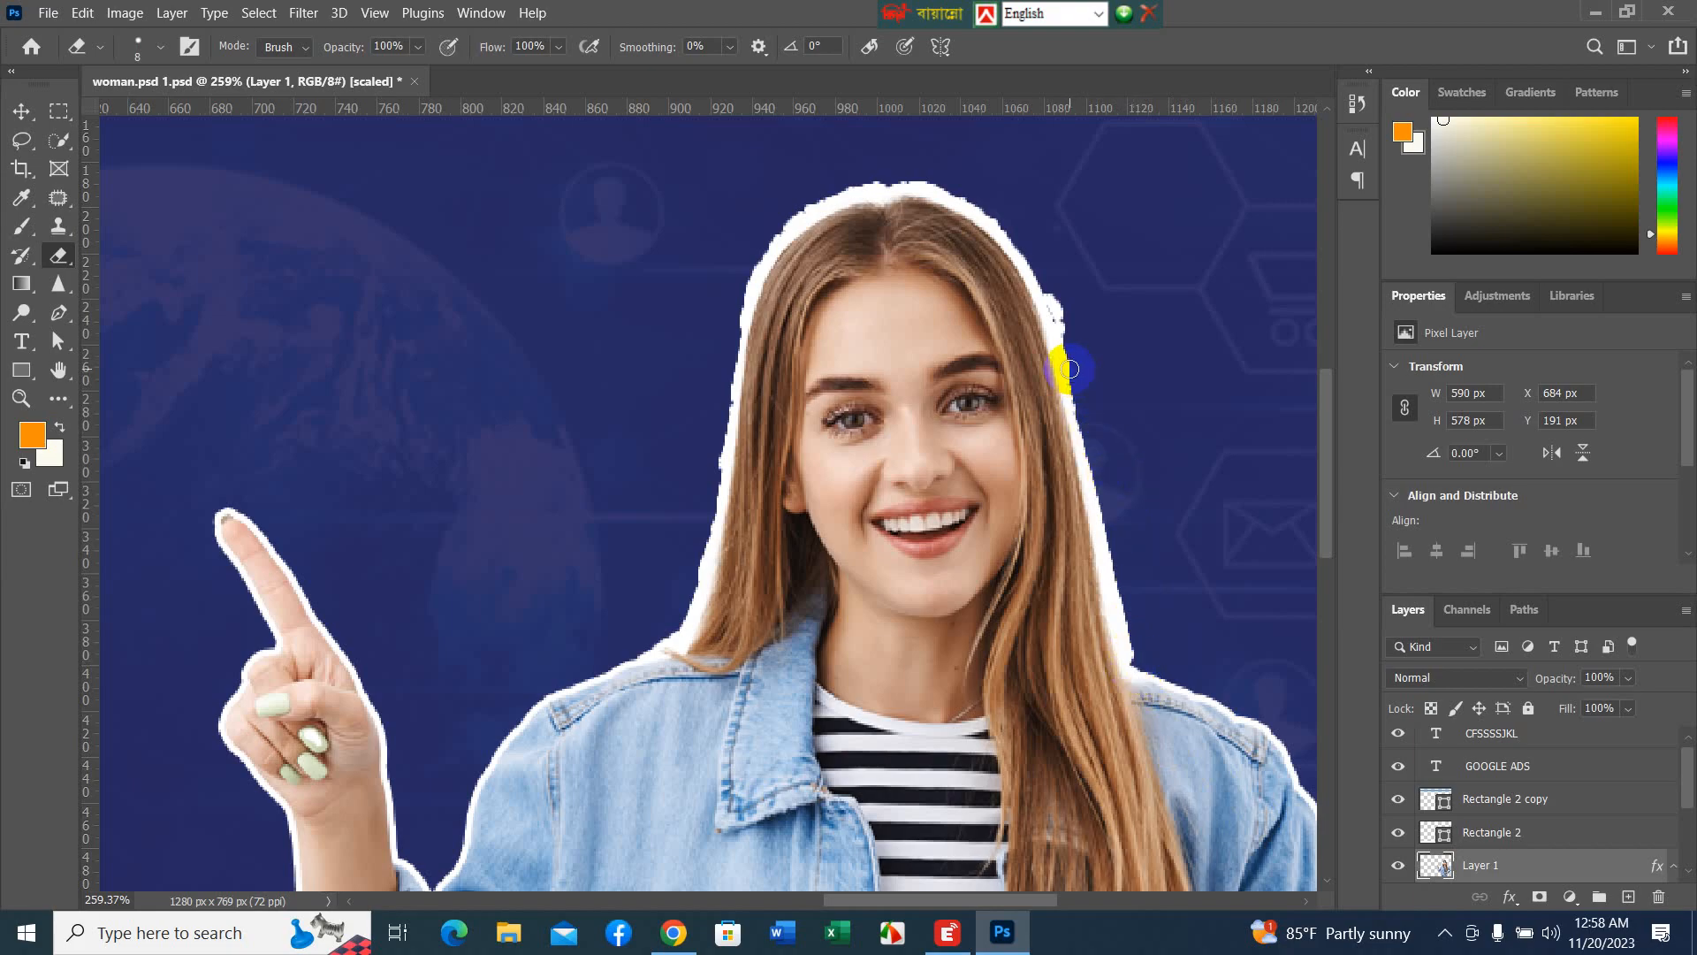
{"action": "left_click", "coordinate": [1070, 369]}
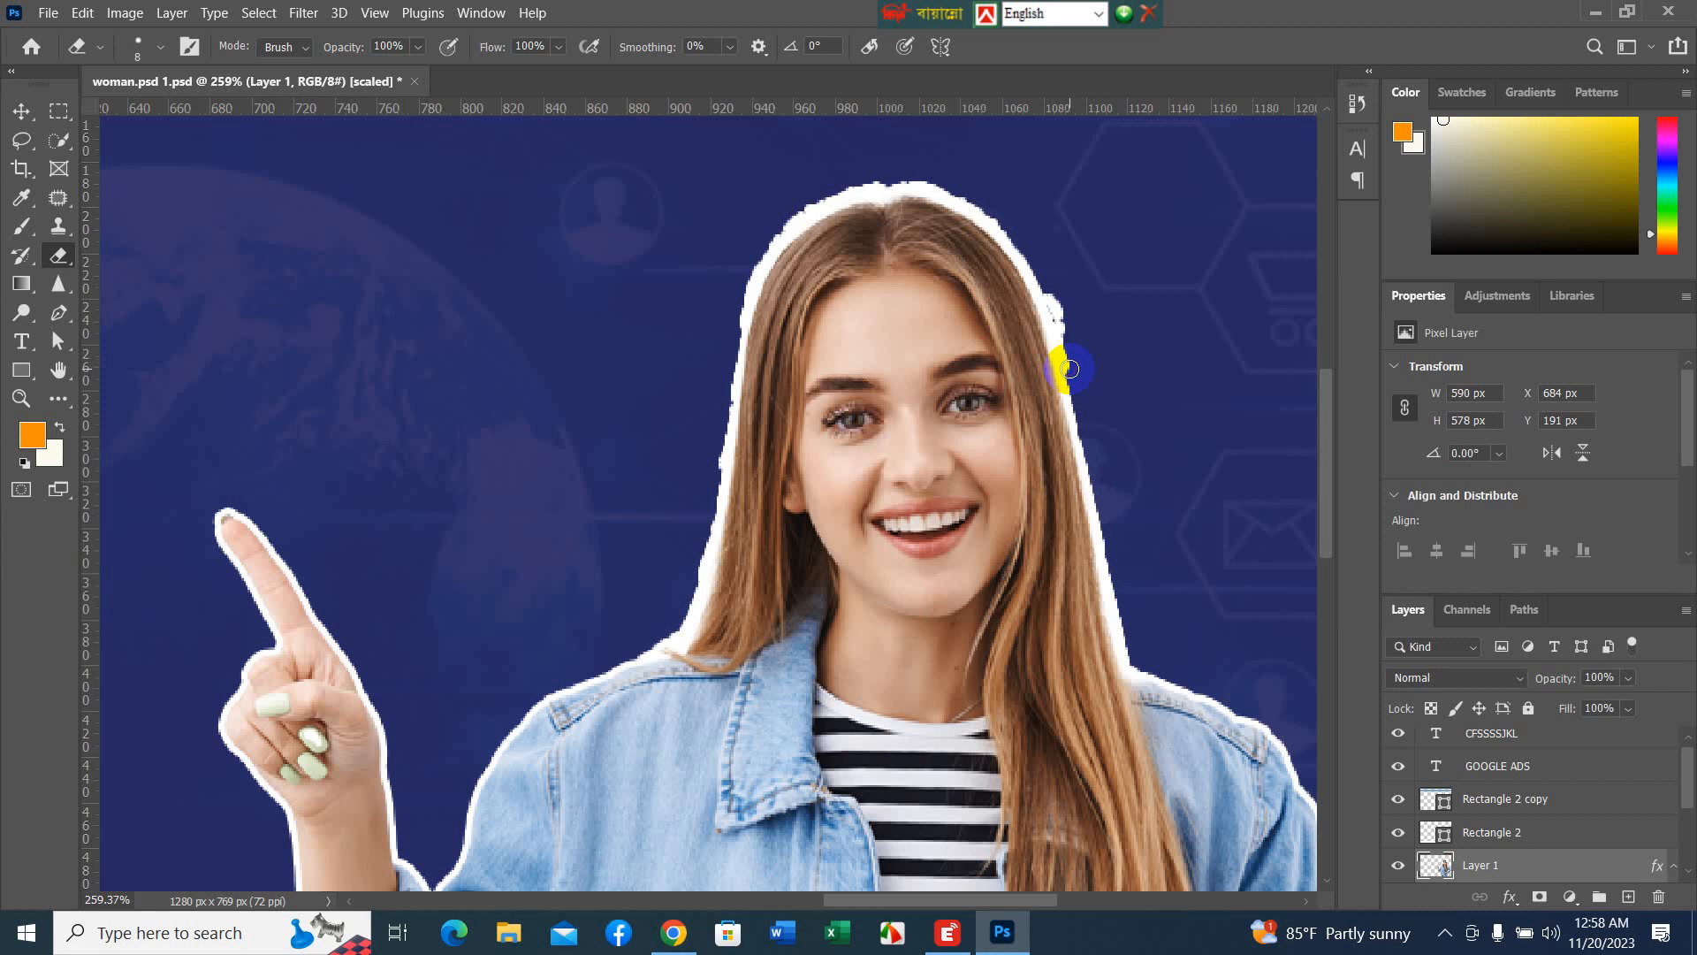
{"action": "mouse_move", "coordinate": [1069, 369]}
{"action": "left_mouse_down"}
{"action": "mouse_move", "coordinate": [1072, 332]}
{"action": "mouse_move", "coordinate": [945, 159]}
{"action": "mouse_move", "coordinate": [970, 159]}
{"action": "mouse_move", "coordinate": [1046, 256]}
{"action": "mouse_move", "coordinate": [1088, 389]}
{"action": "mouse_move", "coordinate": [1044, 274]}
{"action": "mouse_move", "coordinate": [999, 216]}
{"action": "mouse_move", "coordinate": [926, 185]}
{"action": "mouse_move", "coordinate": [839, 186]}
{"action": "mouse_move", "coordinate": [778, 223]}
{"action": "mouse_move", "coordinate": [753, 266]}
{"action": "mouse_move", "coordinate": [710, 486]}
{"action": "mouse_move", "coordinate": [743, 279]}
{"action": "mouse_move", "coordinate": [783, 215]}
{"action": "mouse_move", "coordinate": [847, 185]}
{"action": "mouse_move", "coordinate": [971, 200]}
{"action": "mouse_move", "coordinate": [1013, 234]}
{"action": "mouse_move", "coordinate": [1088, 394]}
{"action": "left_mouse_up"}
{"action": "scroll", "coordinate": [1178, 387], "scroll_direction": "down", "scroll_amount": 3}
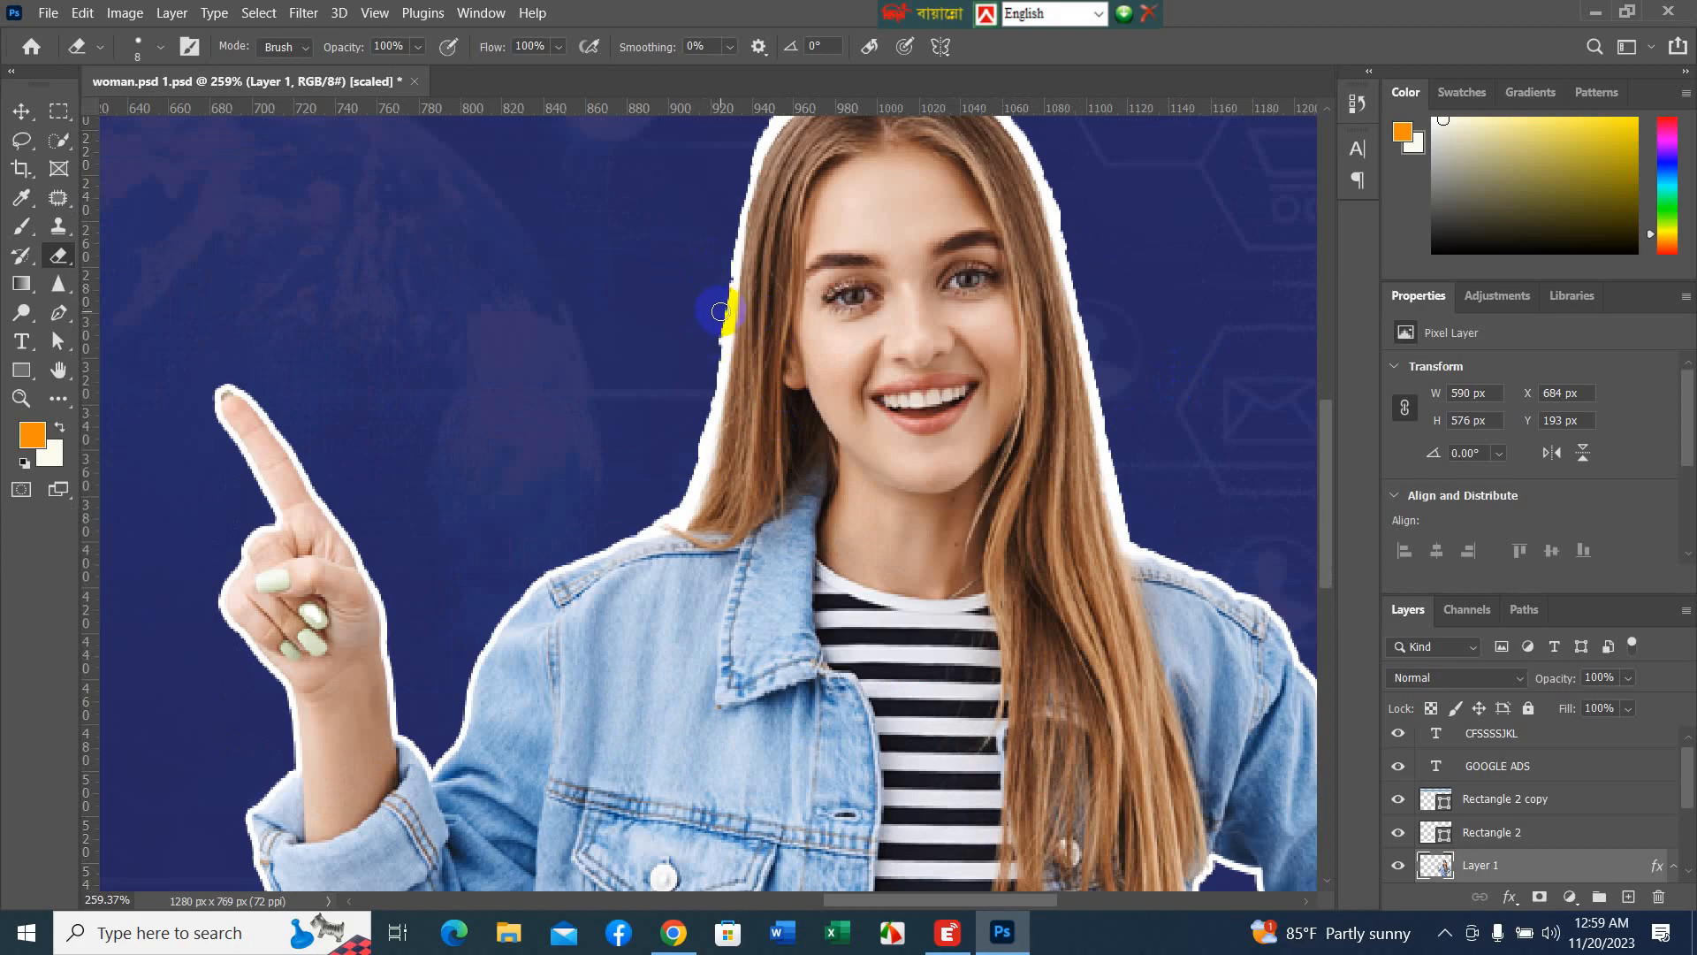
- Erase the remaining rough outline along the pointing-hand side of the hair and shoulder, and over the top of the head
{"action": "mouse_move", "coordinate": [720, 311]}
{"action": "left_mouse_down"}
{"action": "mouse_move", "coordinate": [694, 473]}
{"action": "mouse_move", "coordinate": [647, 512]}
{"action": "left_mouse_up"}
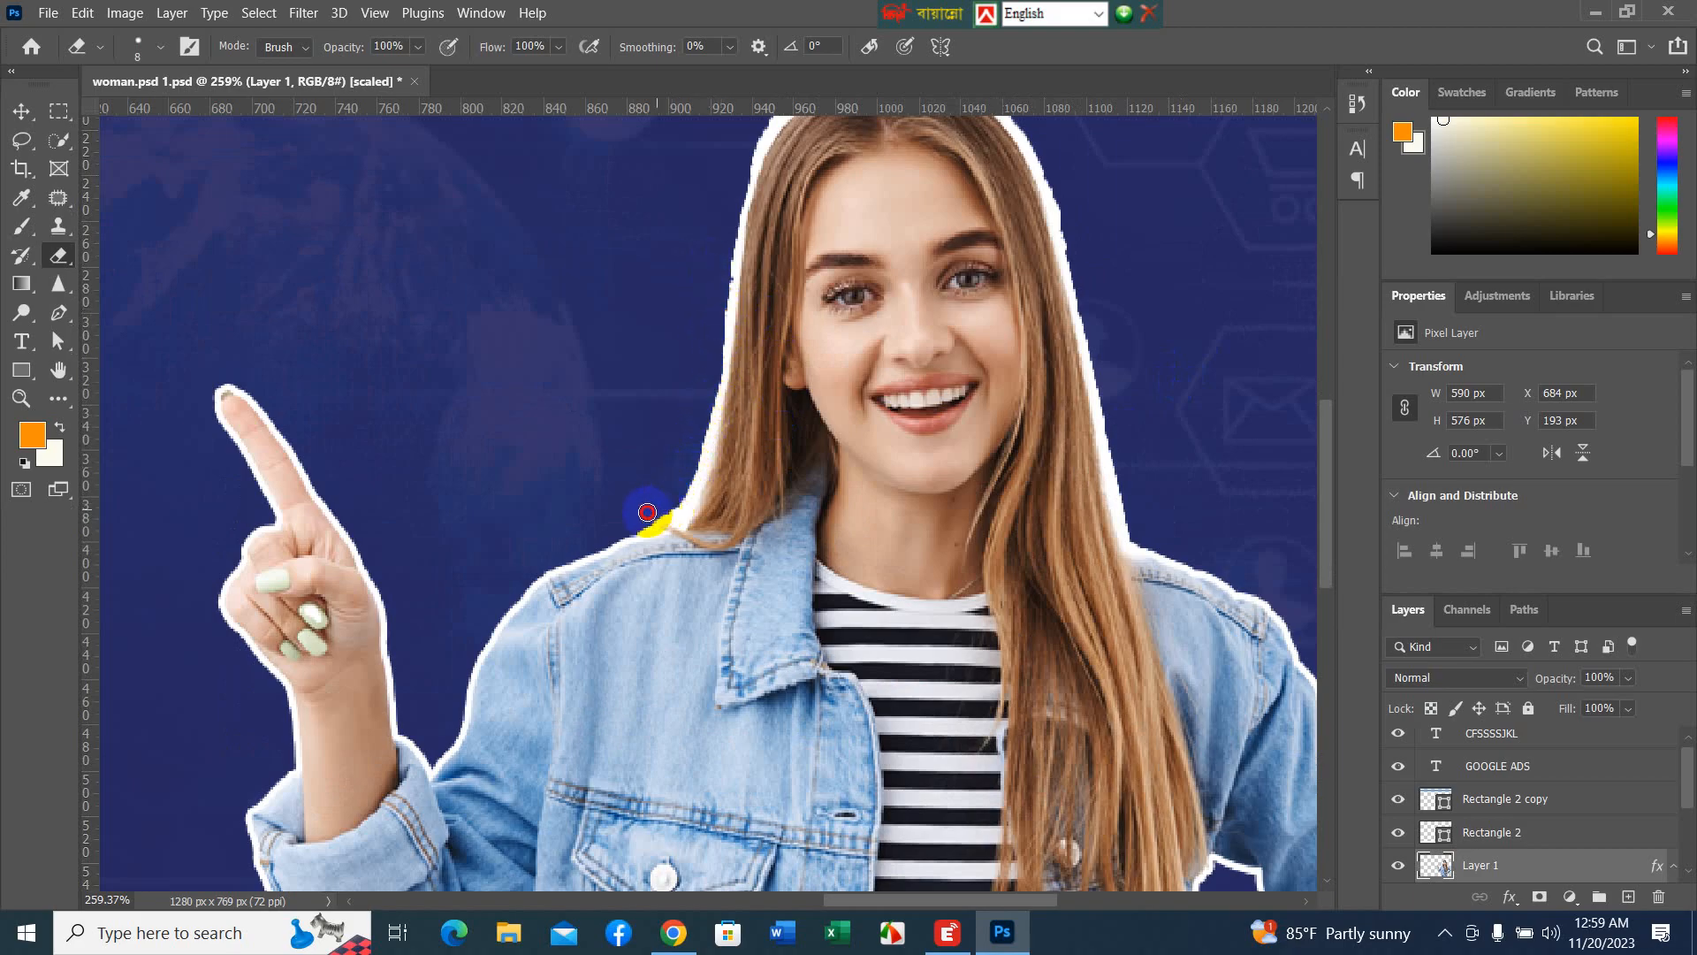
{"action": "scroll", "coordinate": [1264, 428], "scroll_direction": "up", "scroll_amount": 3}
{"action": "left_click", "coordinate": [775, 397]}
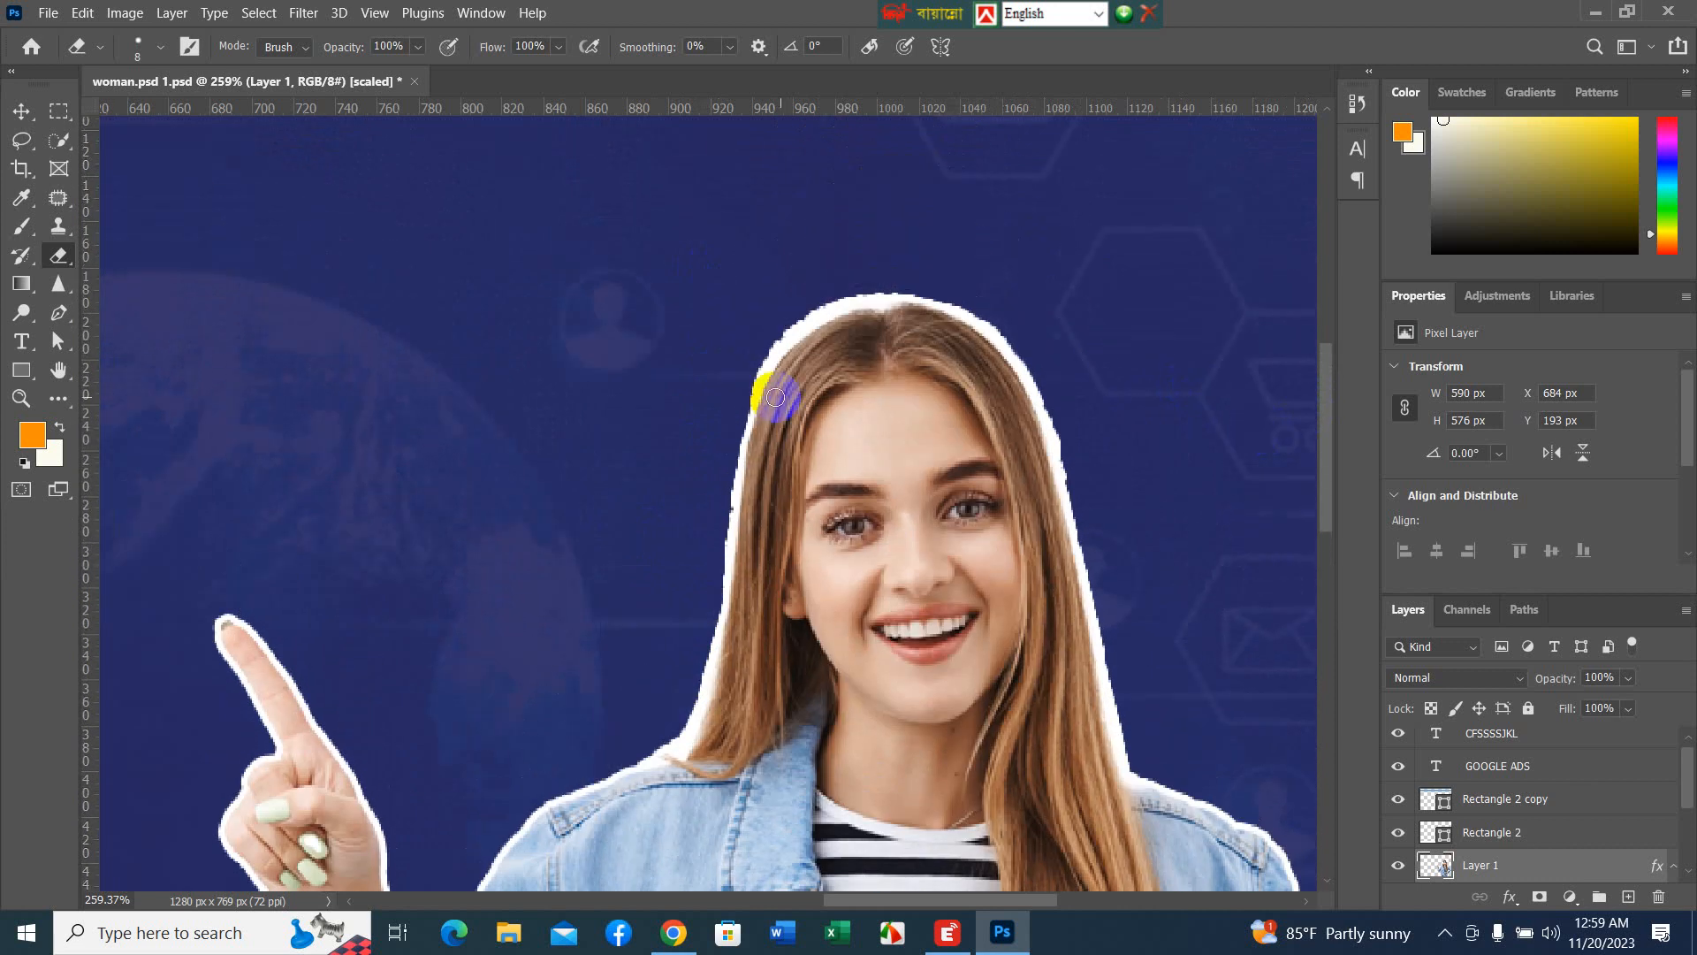
{"action": "mouse_move", "coordinate": [775, 397]}
{"action": "left_mouse_down"}
{"action": "mouse_move", "coordinate": [748, 397]}
{"action": "mouse_move", "coordinate": [781, 321]}
{"action": "mouse_move", "coordinate": [815, 302]}
{"action": "mouse_move", "coordinate": [962, 305]}
{"action": "mouse_move", "coordinate": [1050, 410]}
{"action": "mouse_move", "coordinate": [1075, 493]}
{"action": "left_mouse_up"}
{"action": "scroll", "coordinate": [1116, 343], "scroll_direction": "down", "scroll_amount": 6}
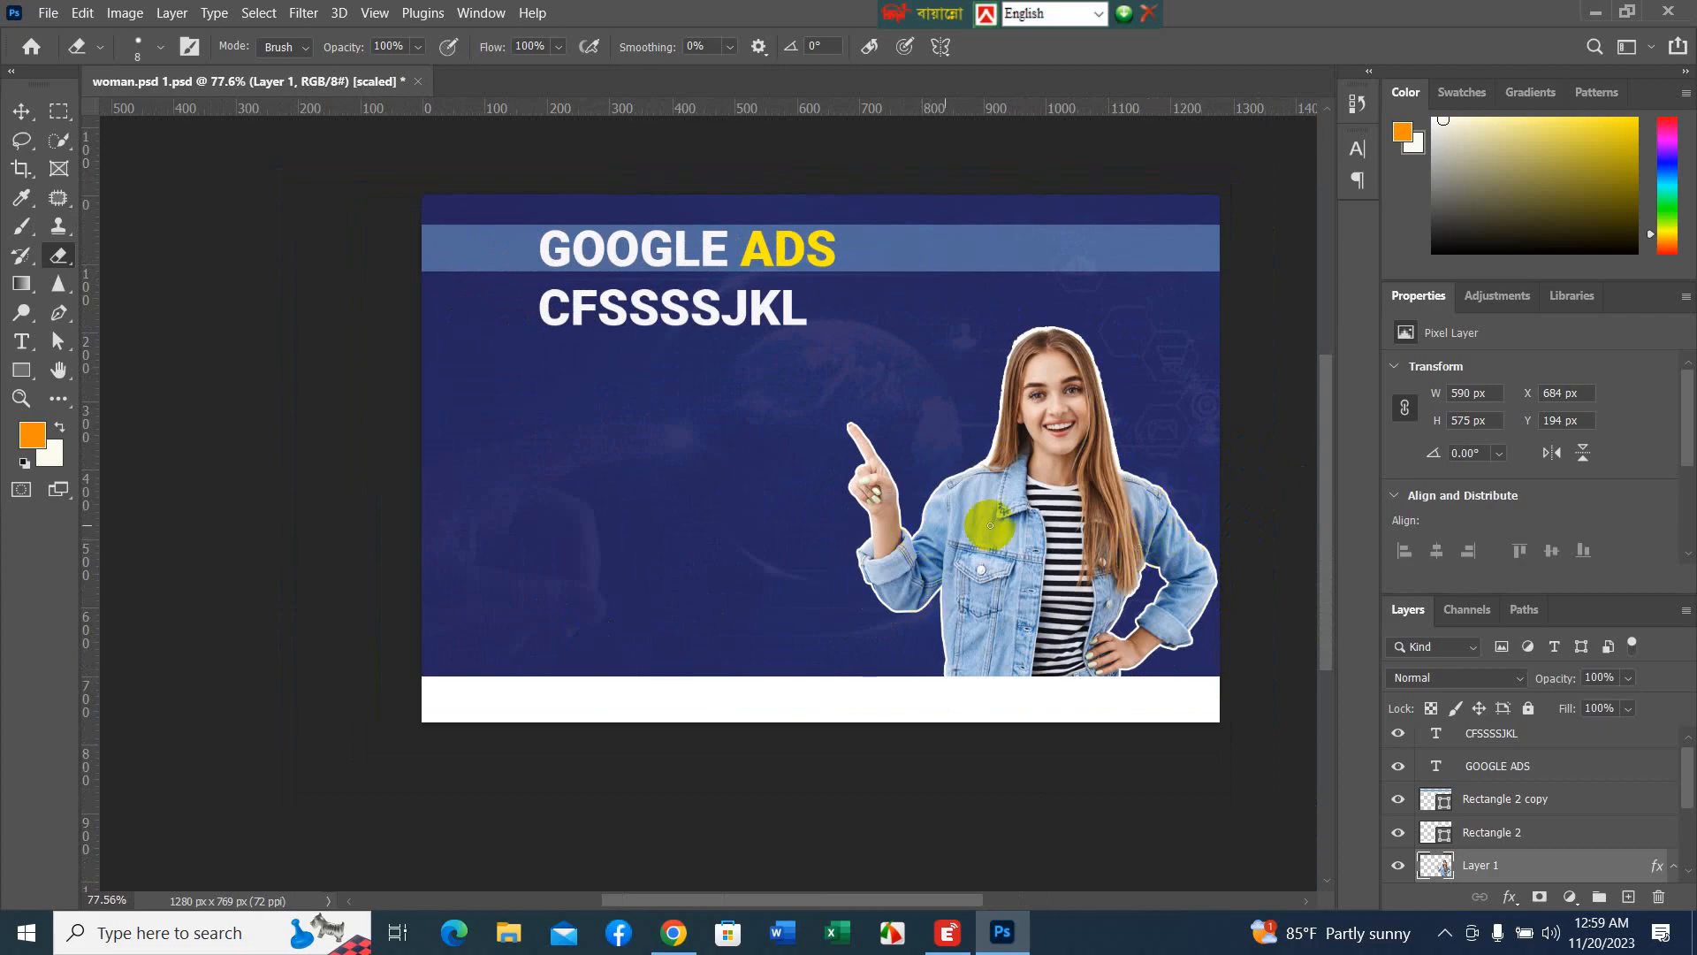
- Switch to the Brush tool and enlarge the brush to 500 px
{"action": "left_click", "coordinate": [20, 111]}
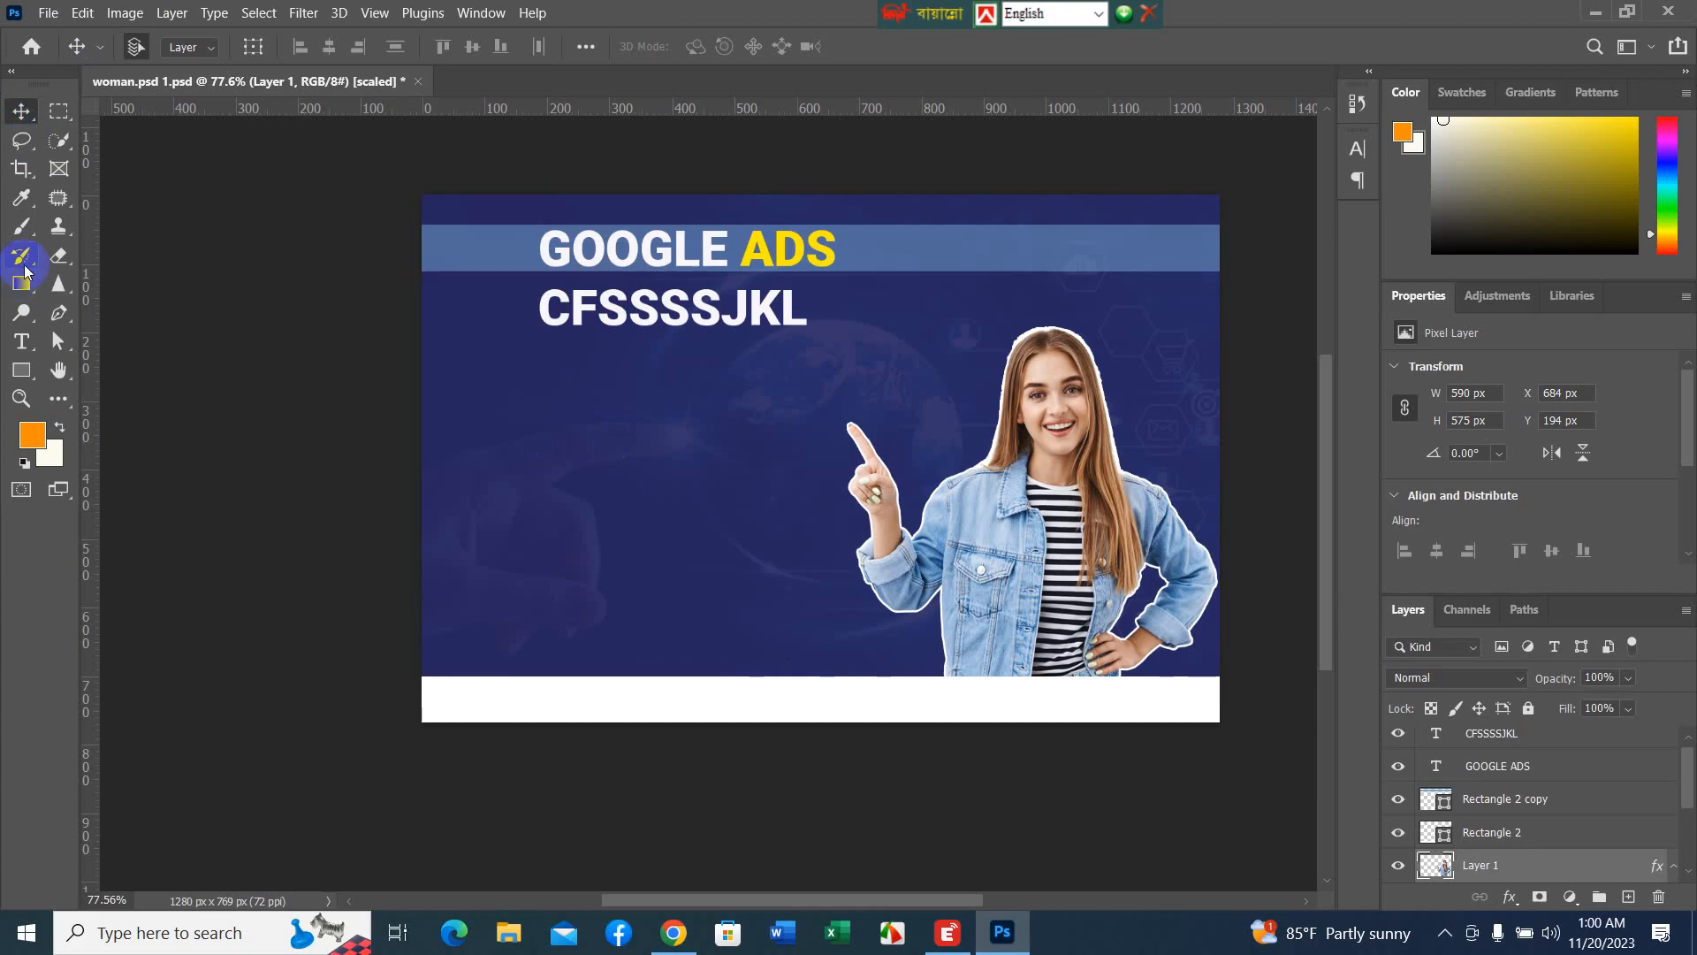
{"action": "left_click", "coordinate": [21, 228]}
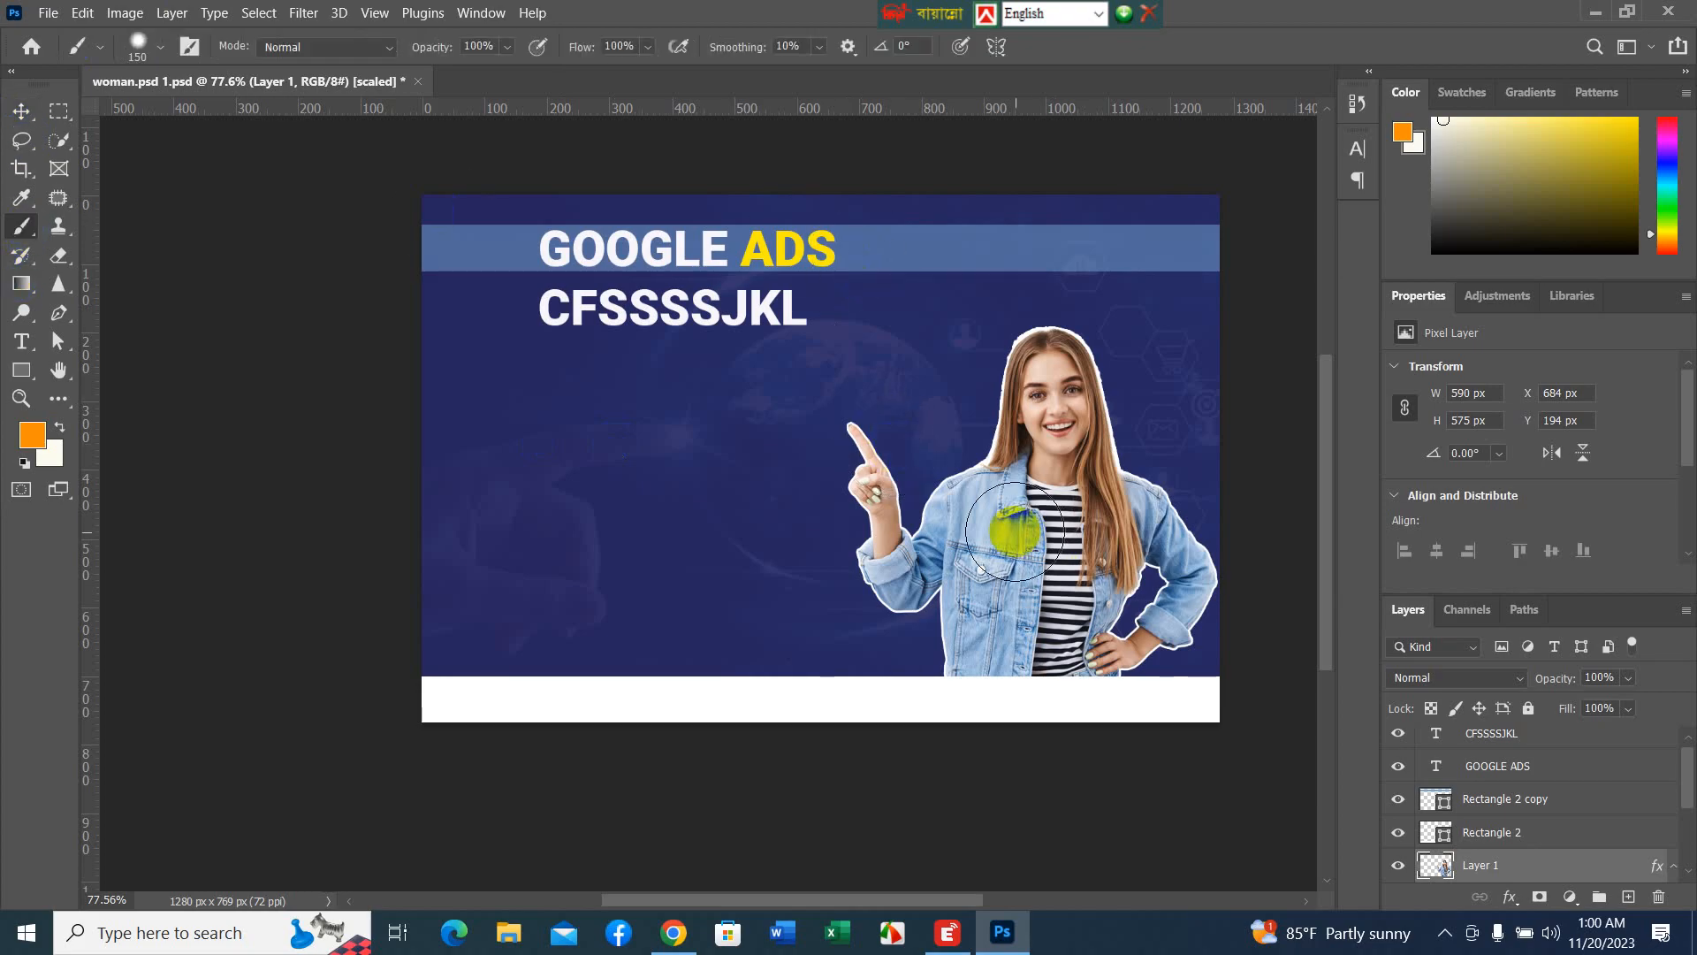
{"action": "key", "text": "]"}
{"action": "key", "text": "]"}
{"action": "key", "text": "]"}
{"action": "key", "text": "]"}
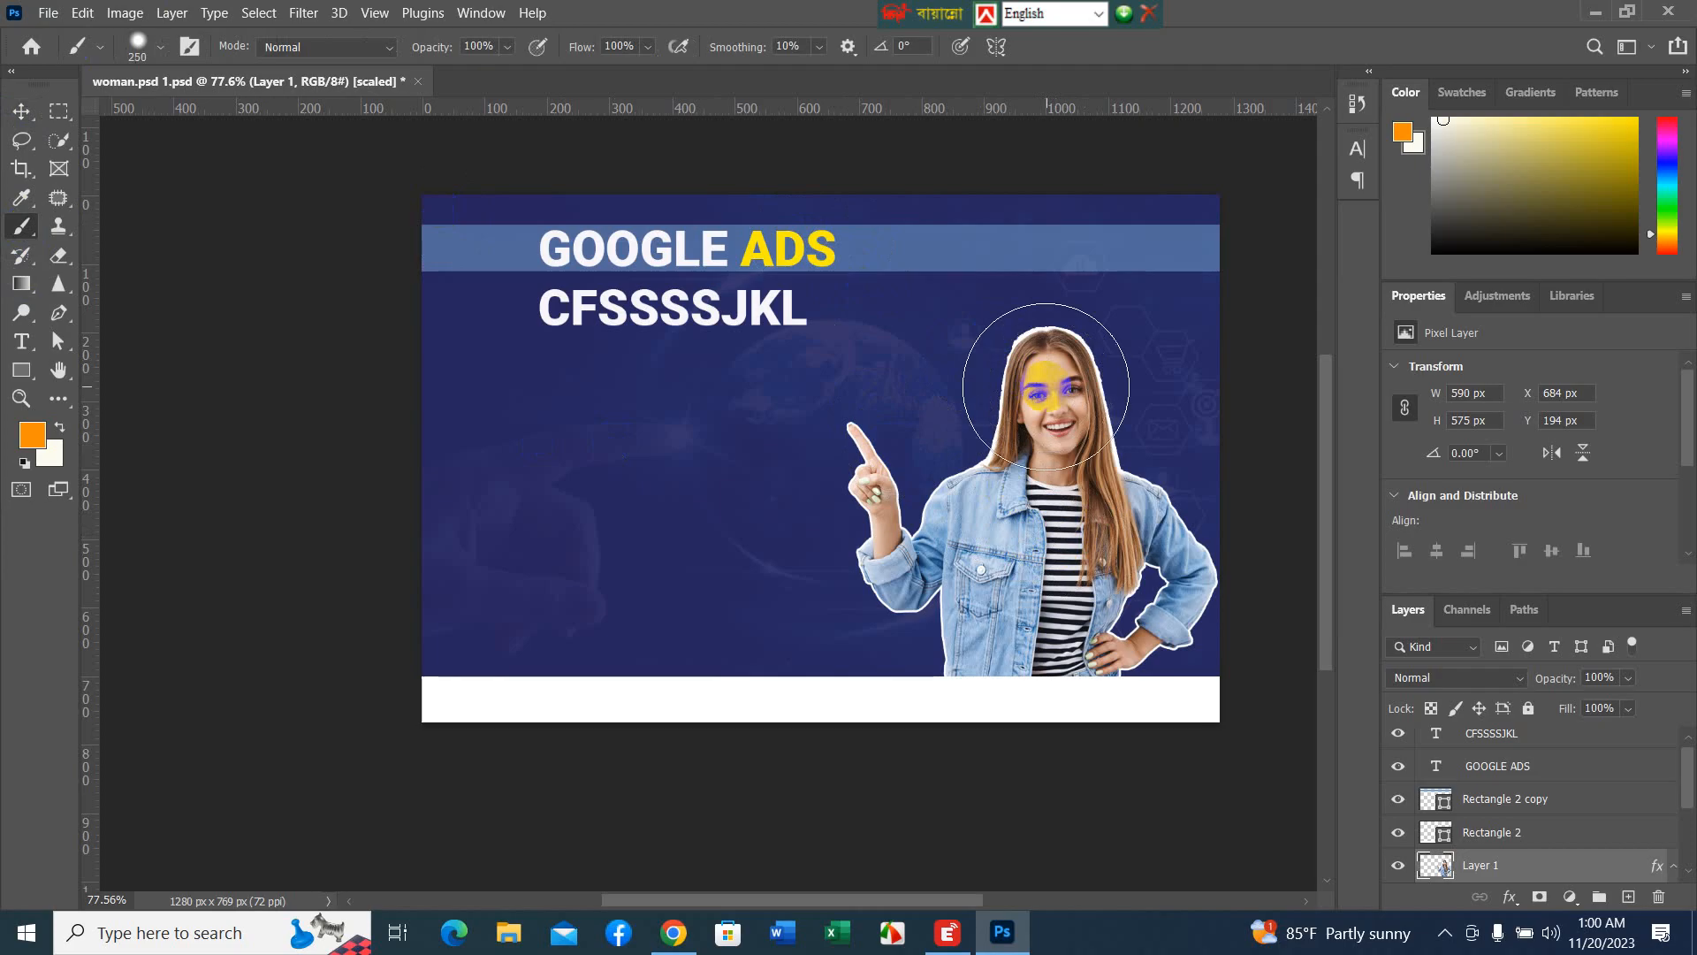
{"action": "left_click_drag", "start_coordinate": [1046, 386], "coordinate": [1054, 417]}
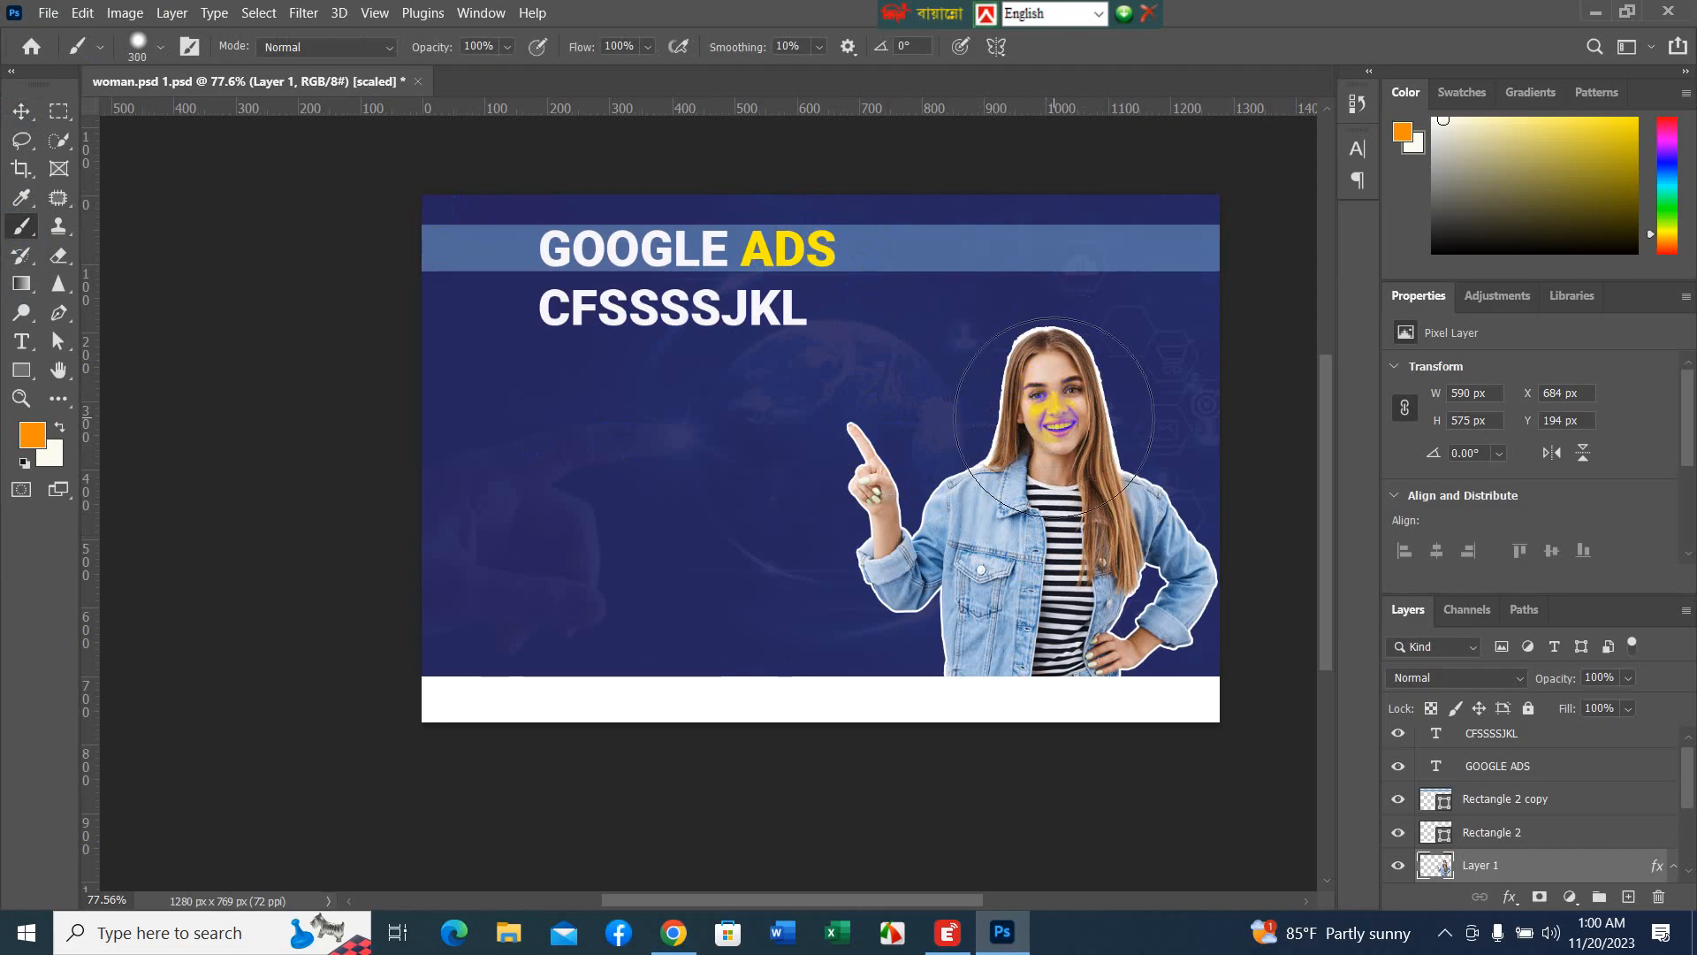
{"action": "key", "text": "]"}
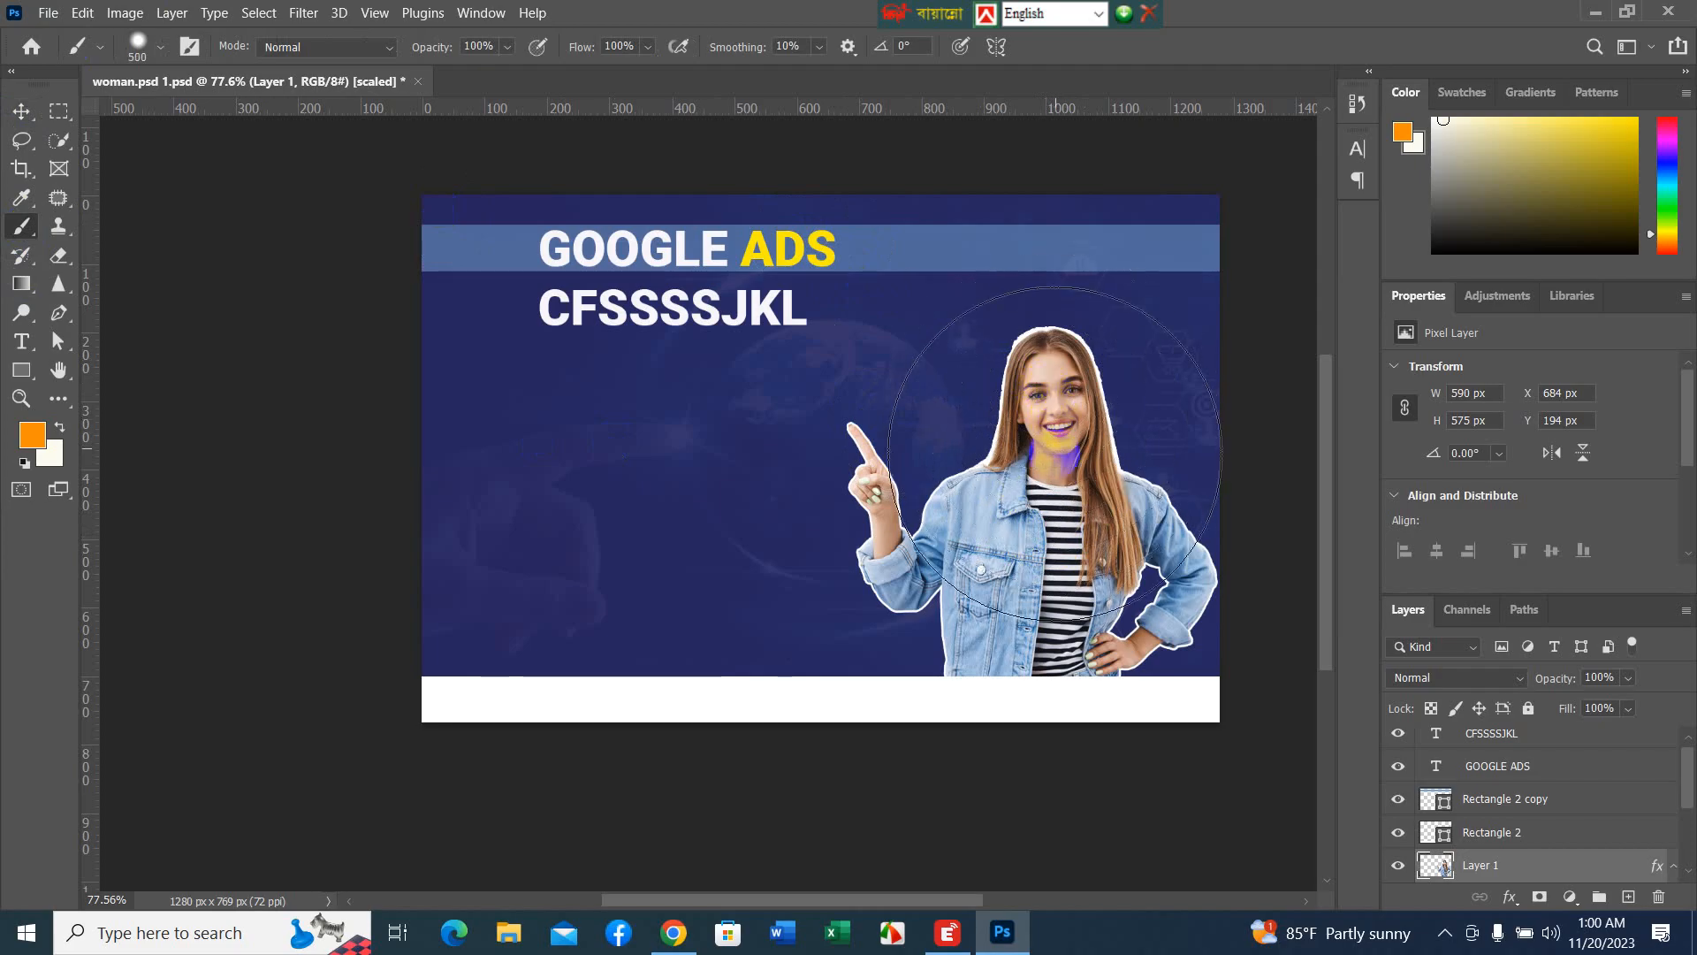
{"action": "key", "text": "]"}
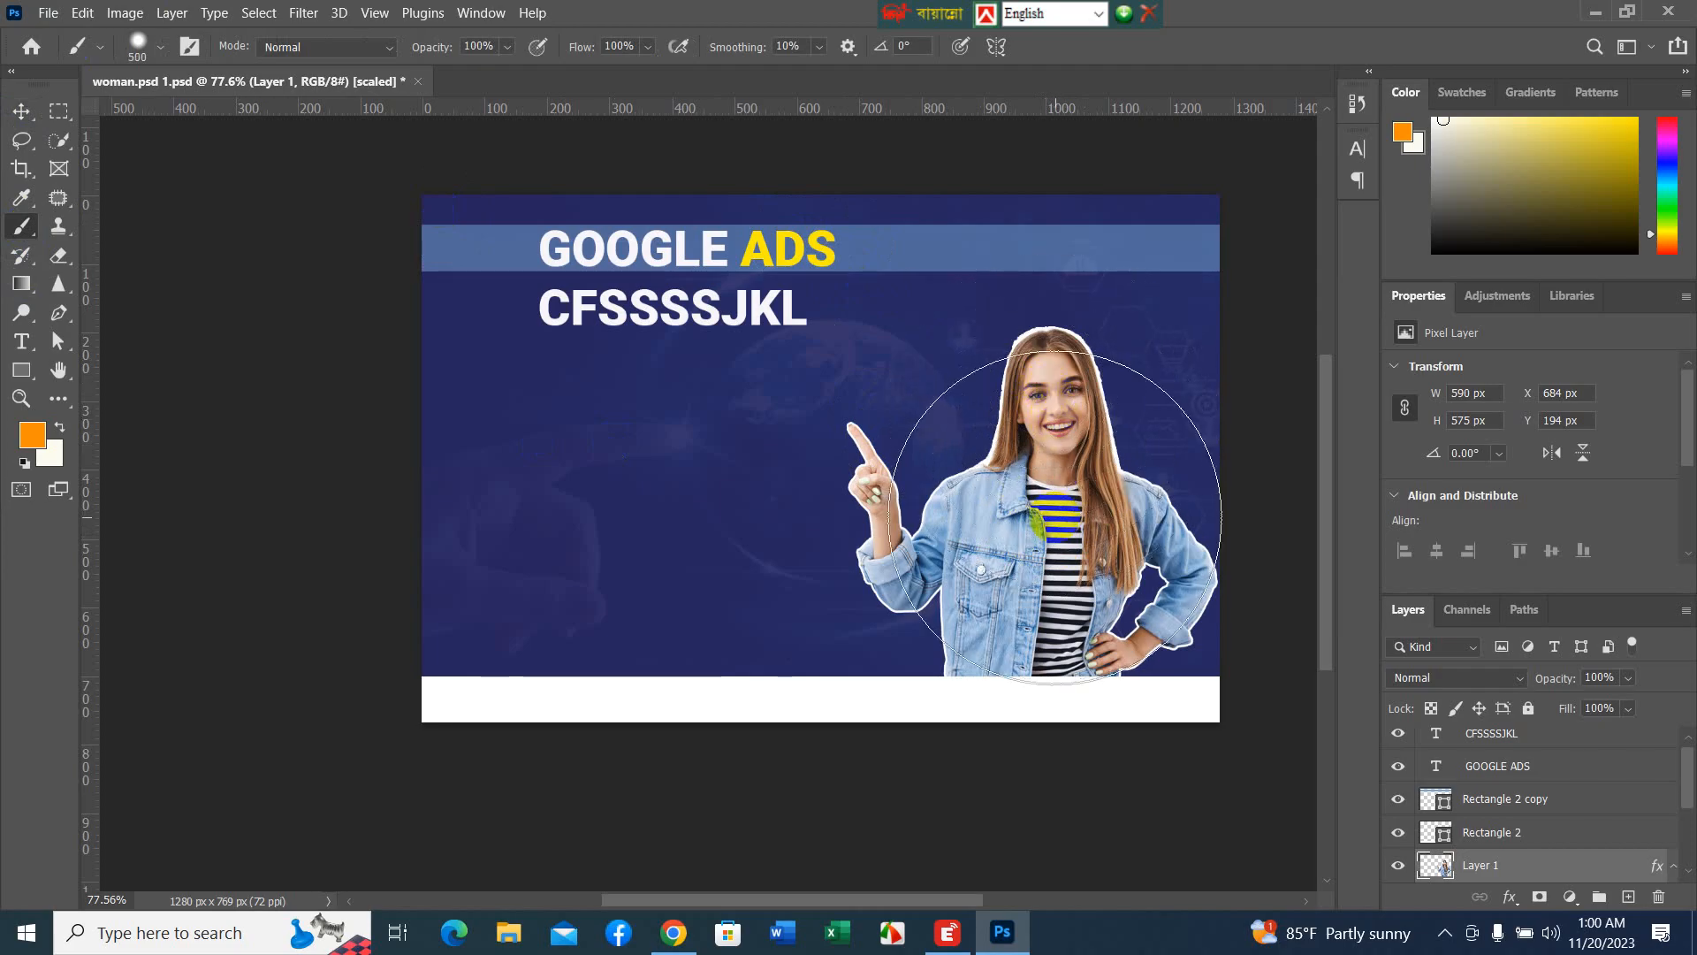
{"action": "left_click", "coordinate": [1631, 897]}
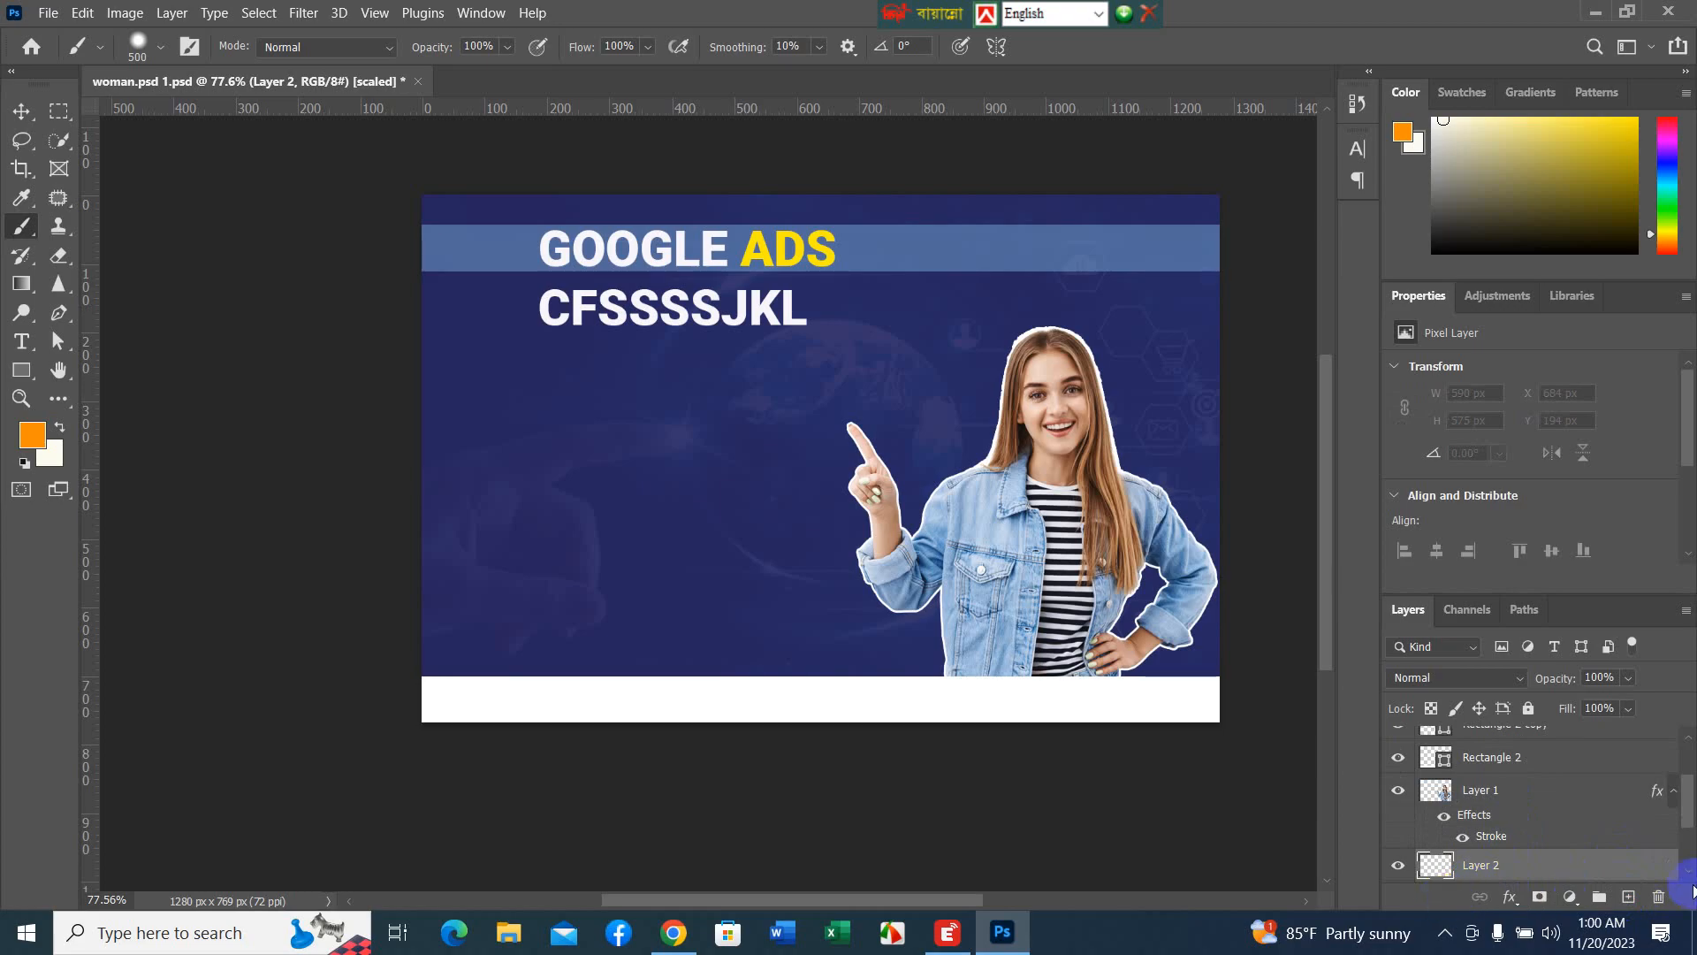
{"action": "key", "text": "Delete"}
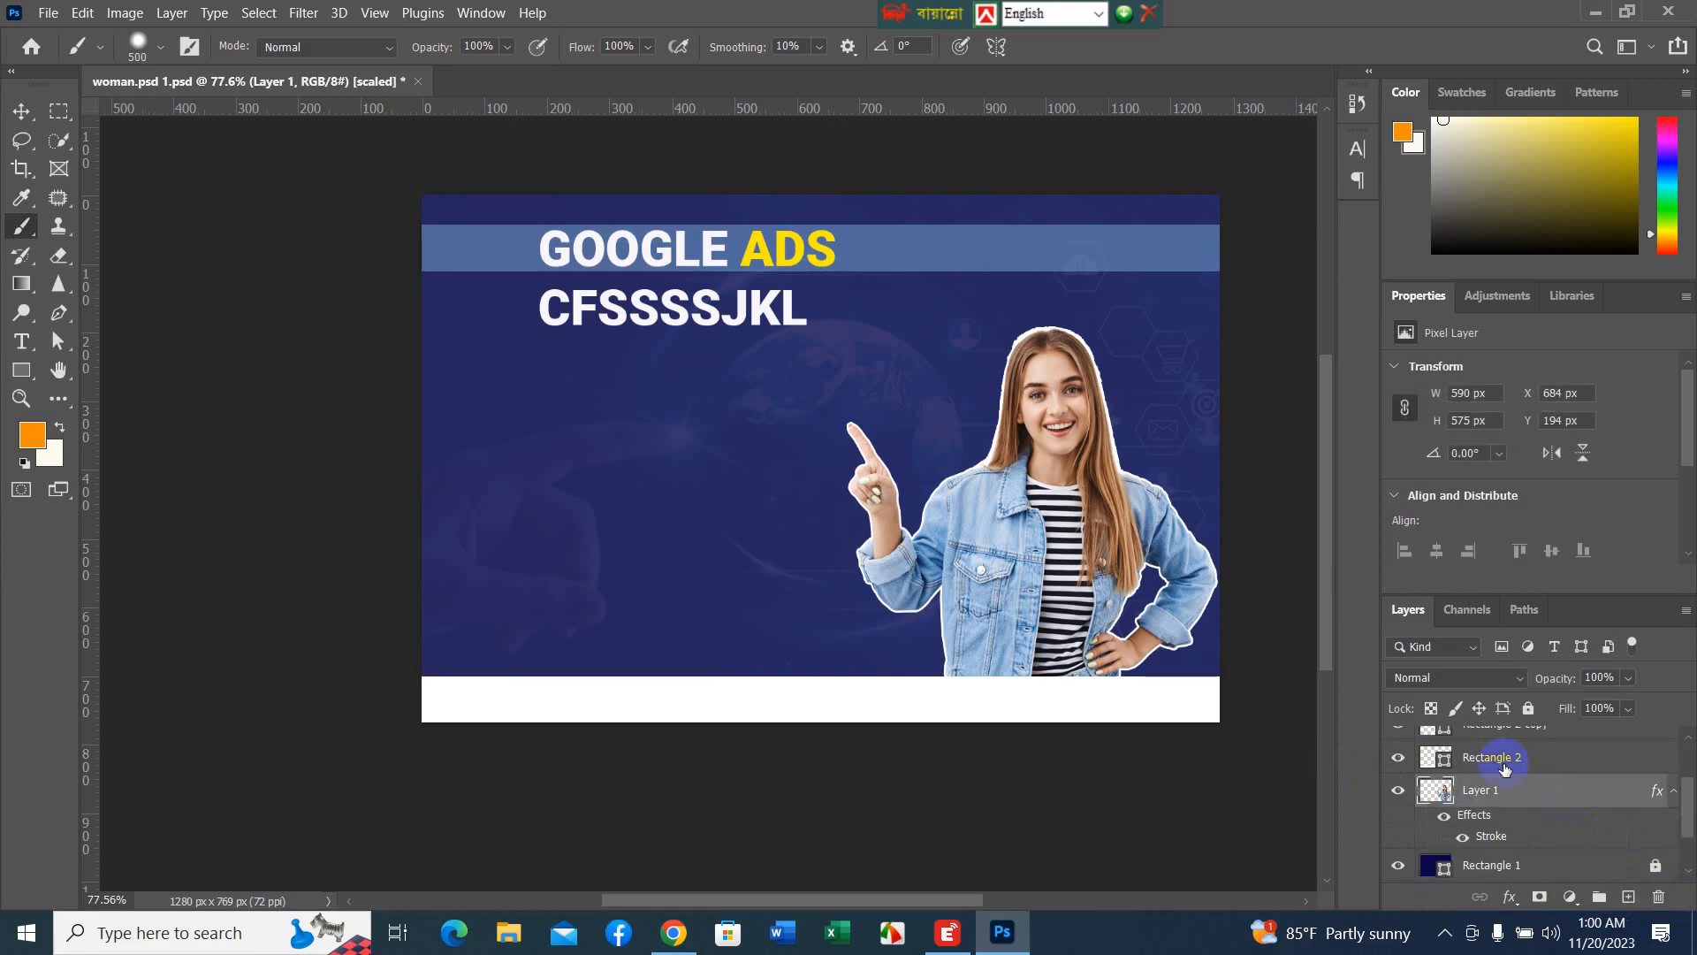
{"action": "left_click", "coordinate": [1629, 897]}
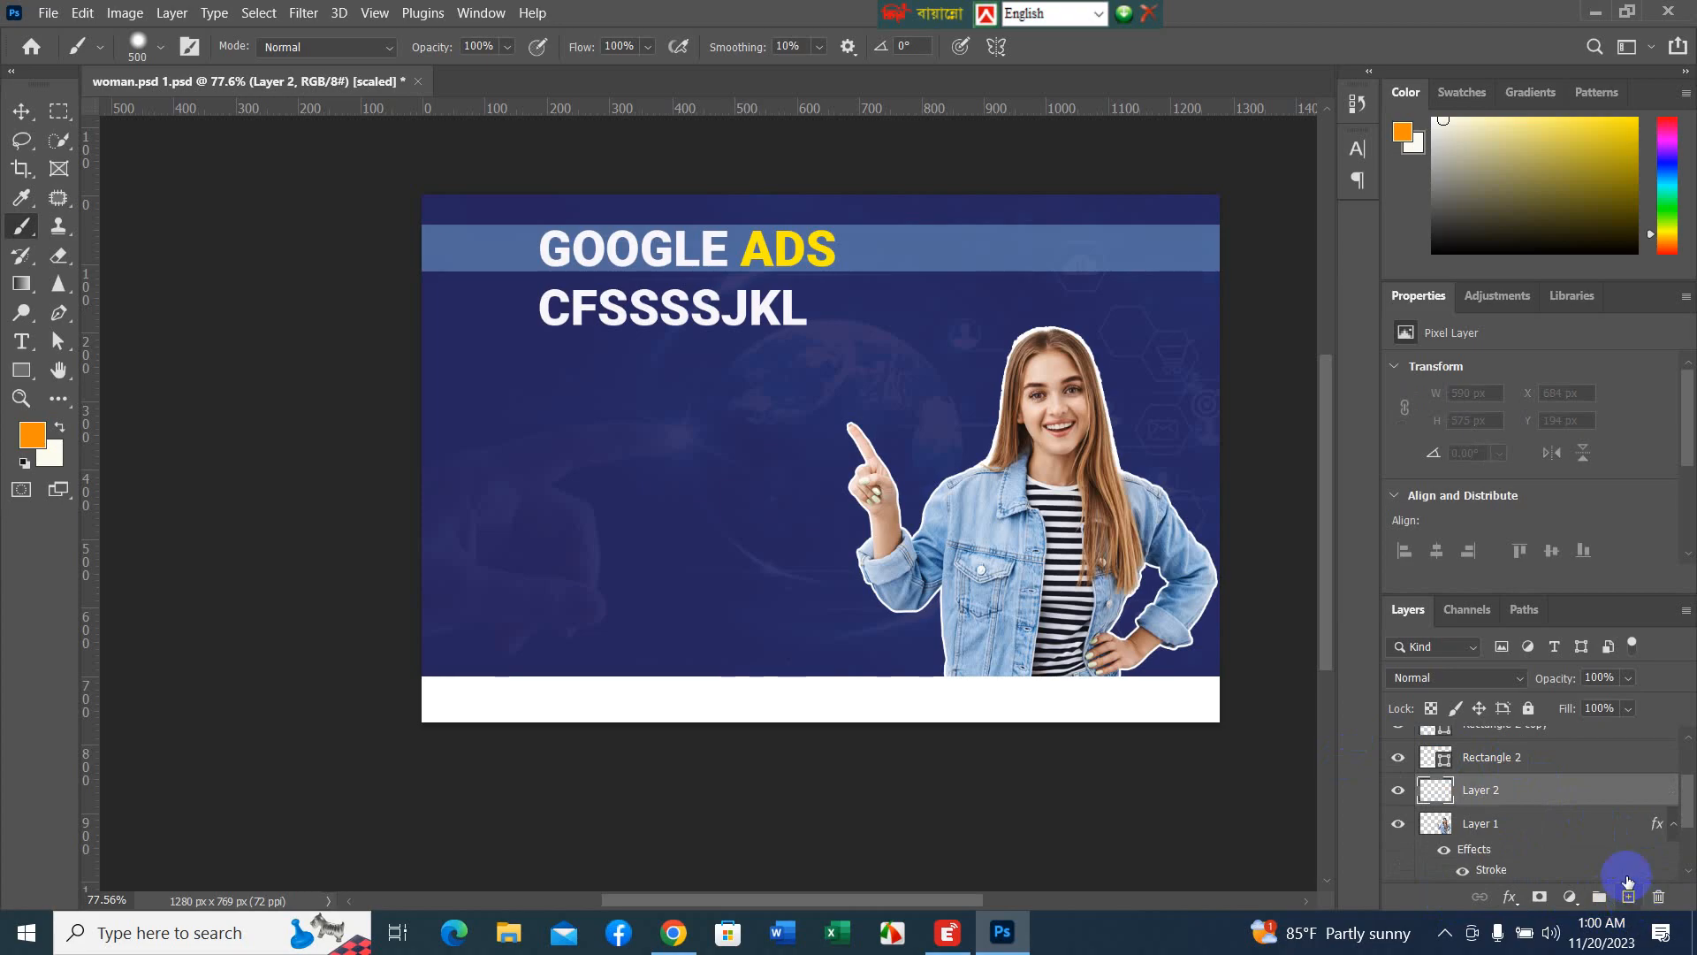
{"action": "left_click_drag", "start_coordinate": [1610, 798], "coordinate": [1658, 897]}
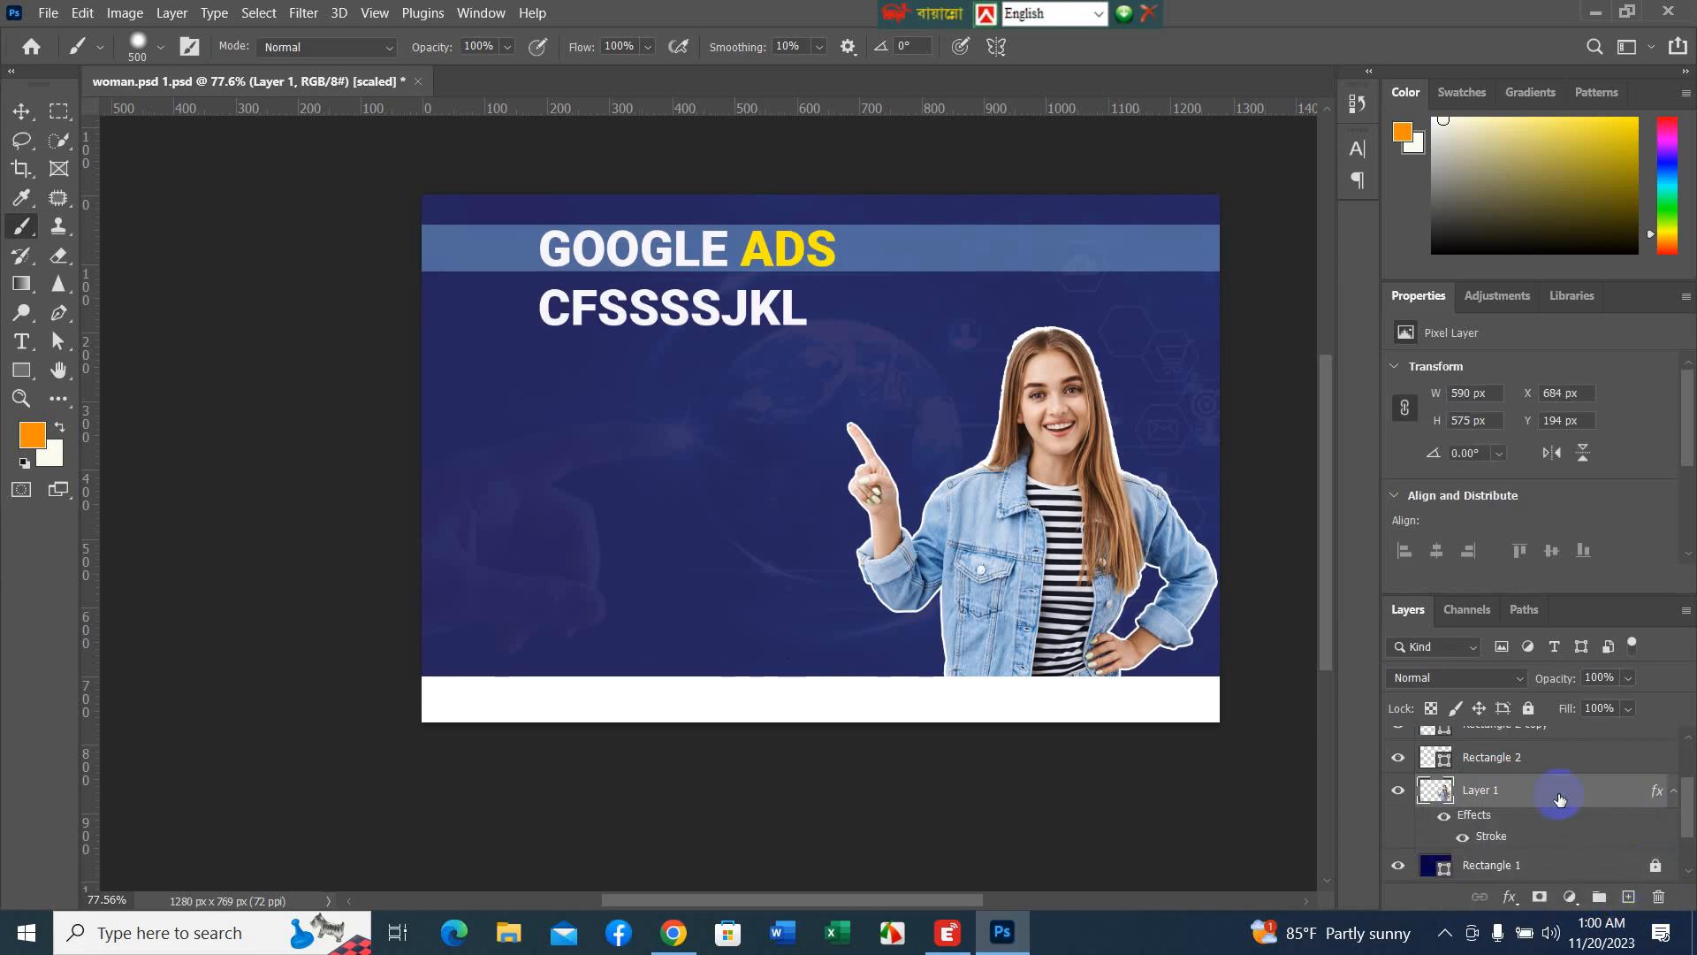
- Add an empty layer directly beneath the woman's layer, make a test brush stroke on it and undo the stroke
{"action": "left_click", "coordinate": [1632, 896]}
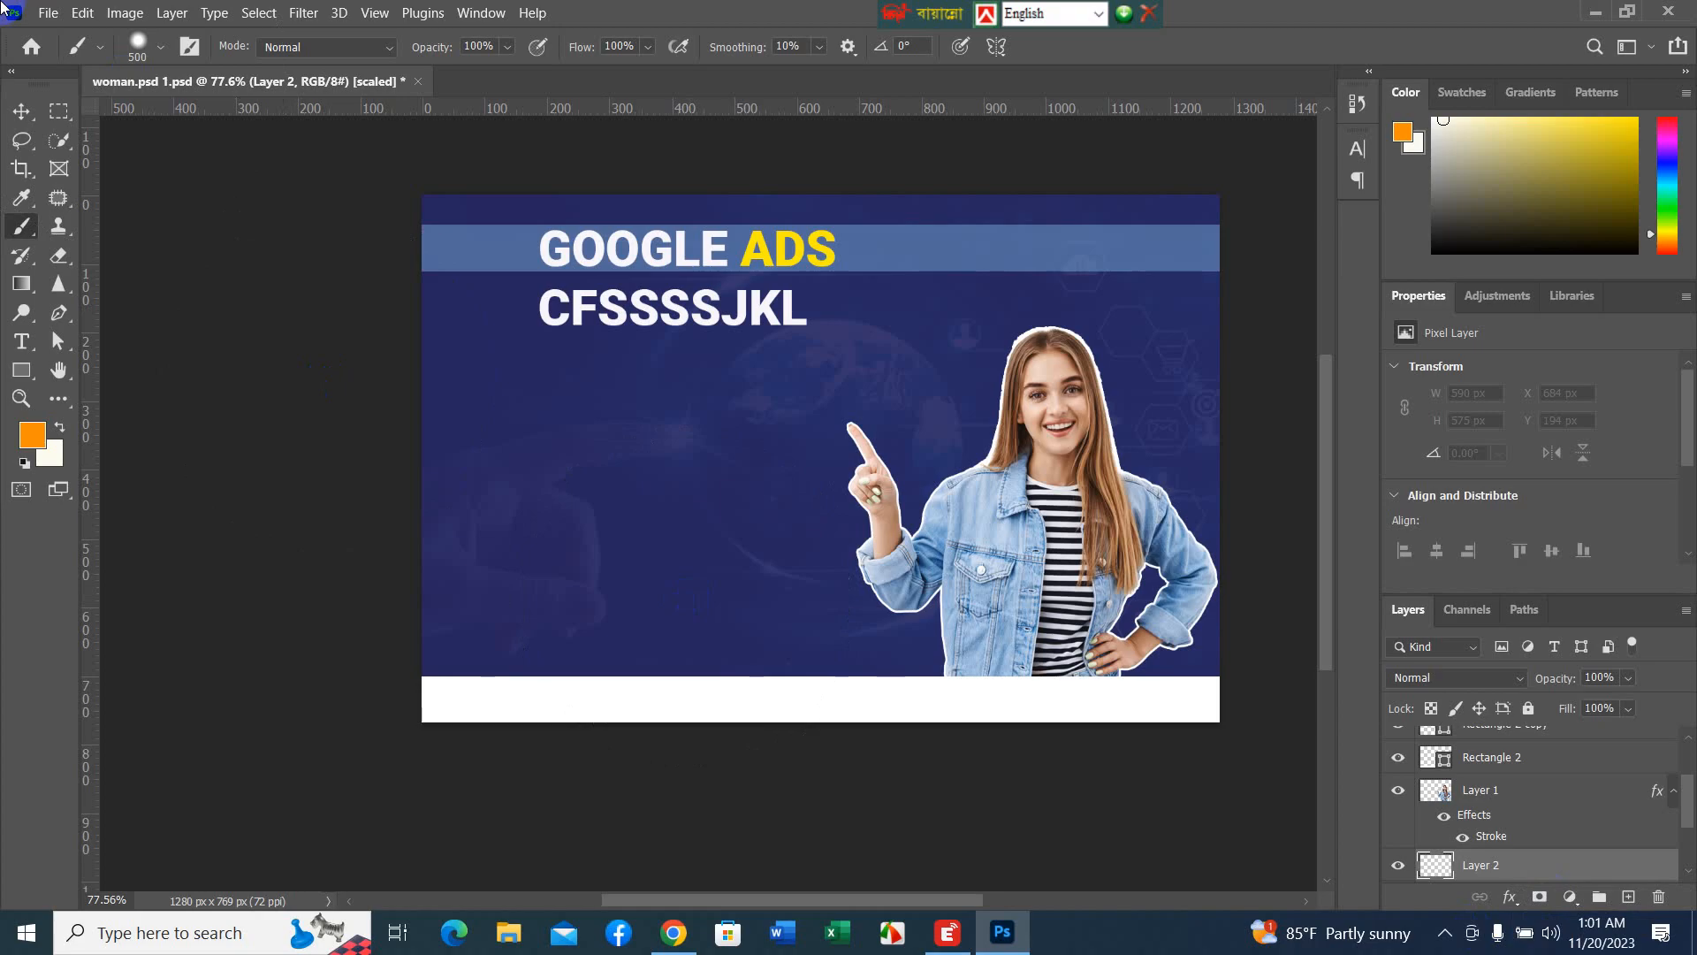
{"action": "left_click_drag", "start_coordinate": [973, 527], "coordinate": [1017, 529]}
{"action": "key", "text": "ctrl+z"}
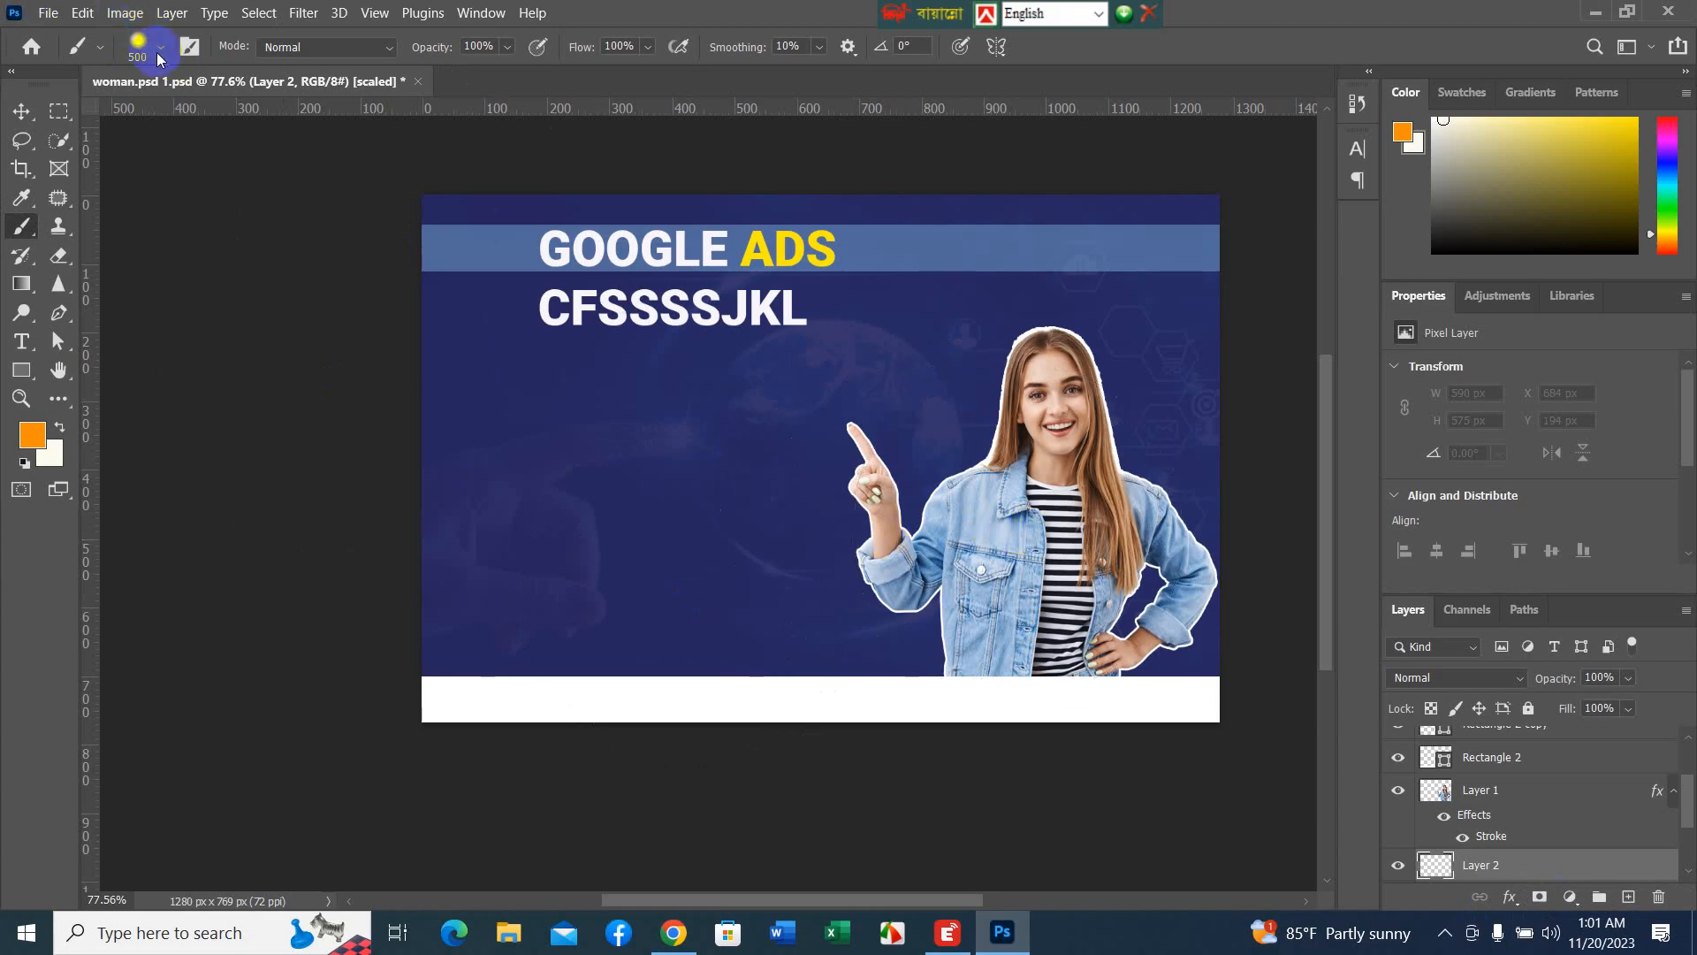
- Set the hardness of the 500 px brush to 0%
{"action": "left_click", "coordinate": [161, 53]}
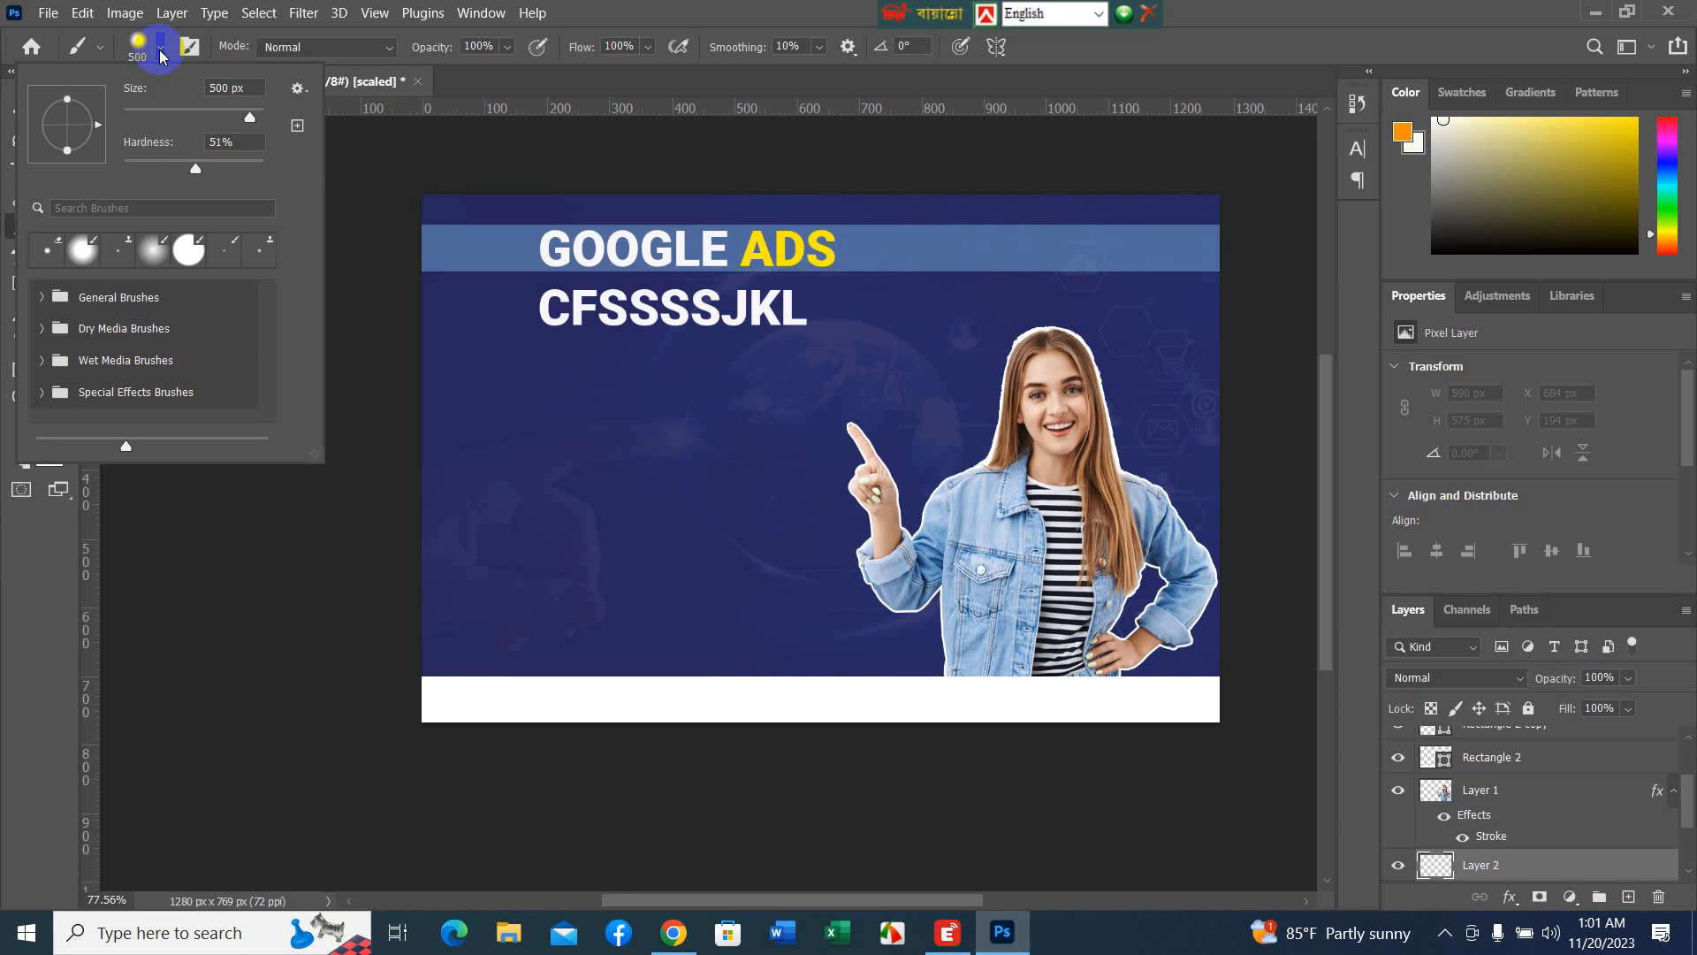
{"action": "left_click_drag", "start_coordinate": [194, 171], "coordinate": [21, 142]}
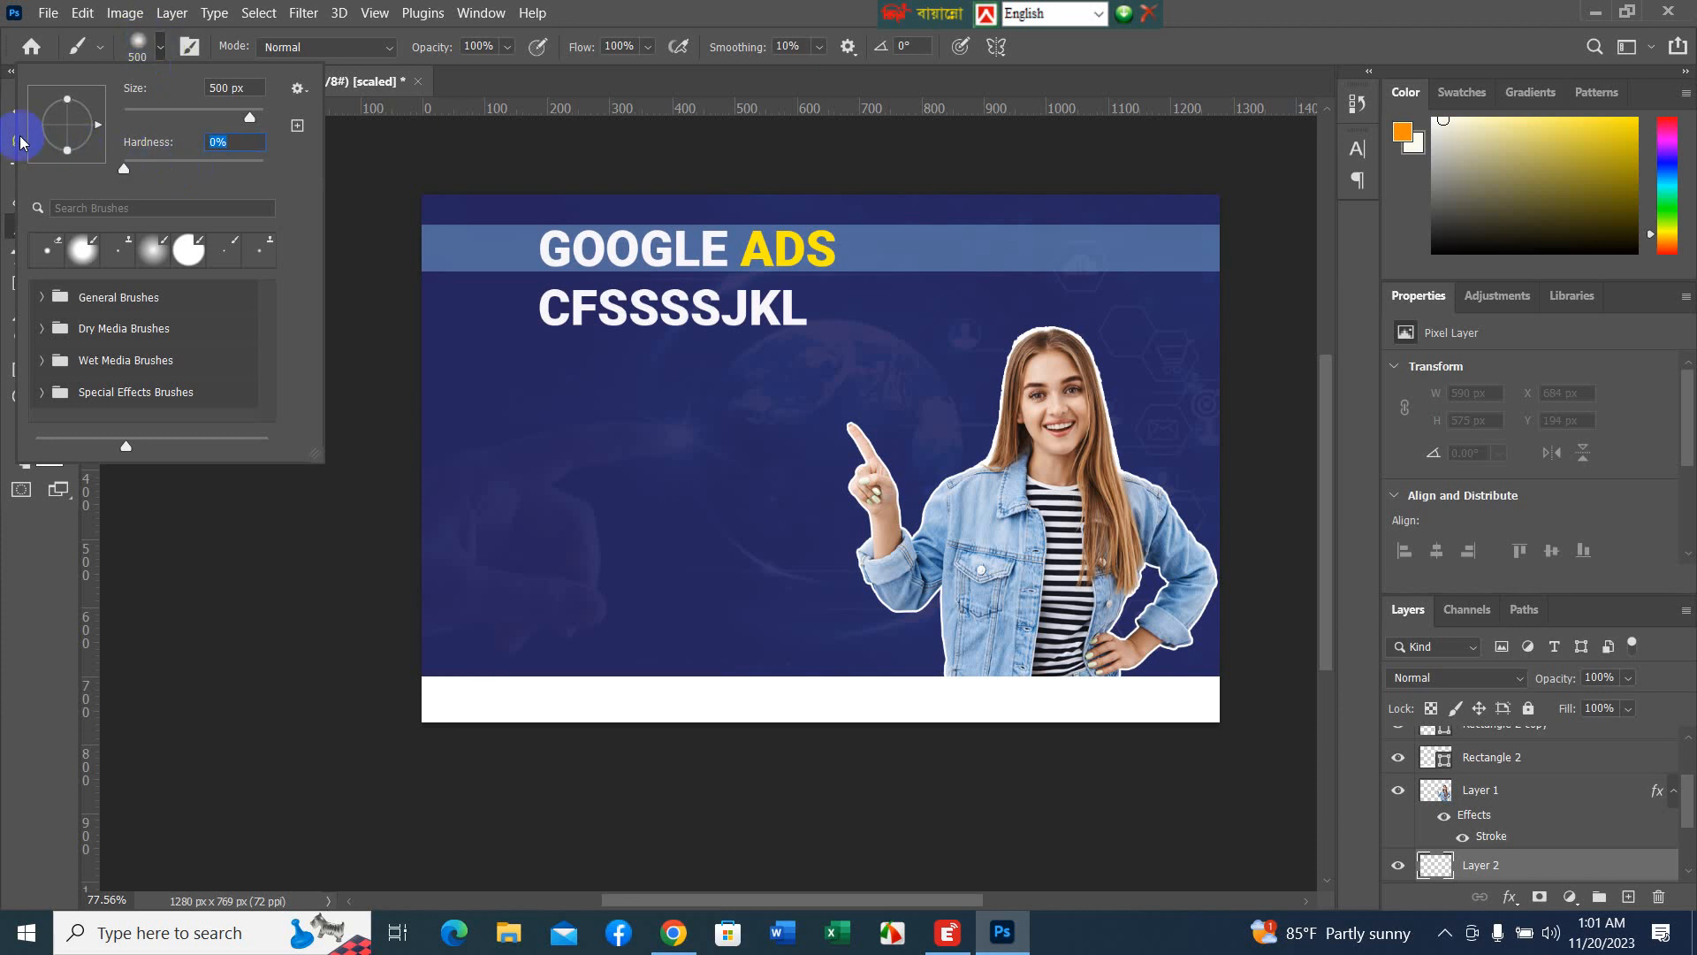
{"action": "left_click", "coordinate": [86, 255]}
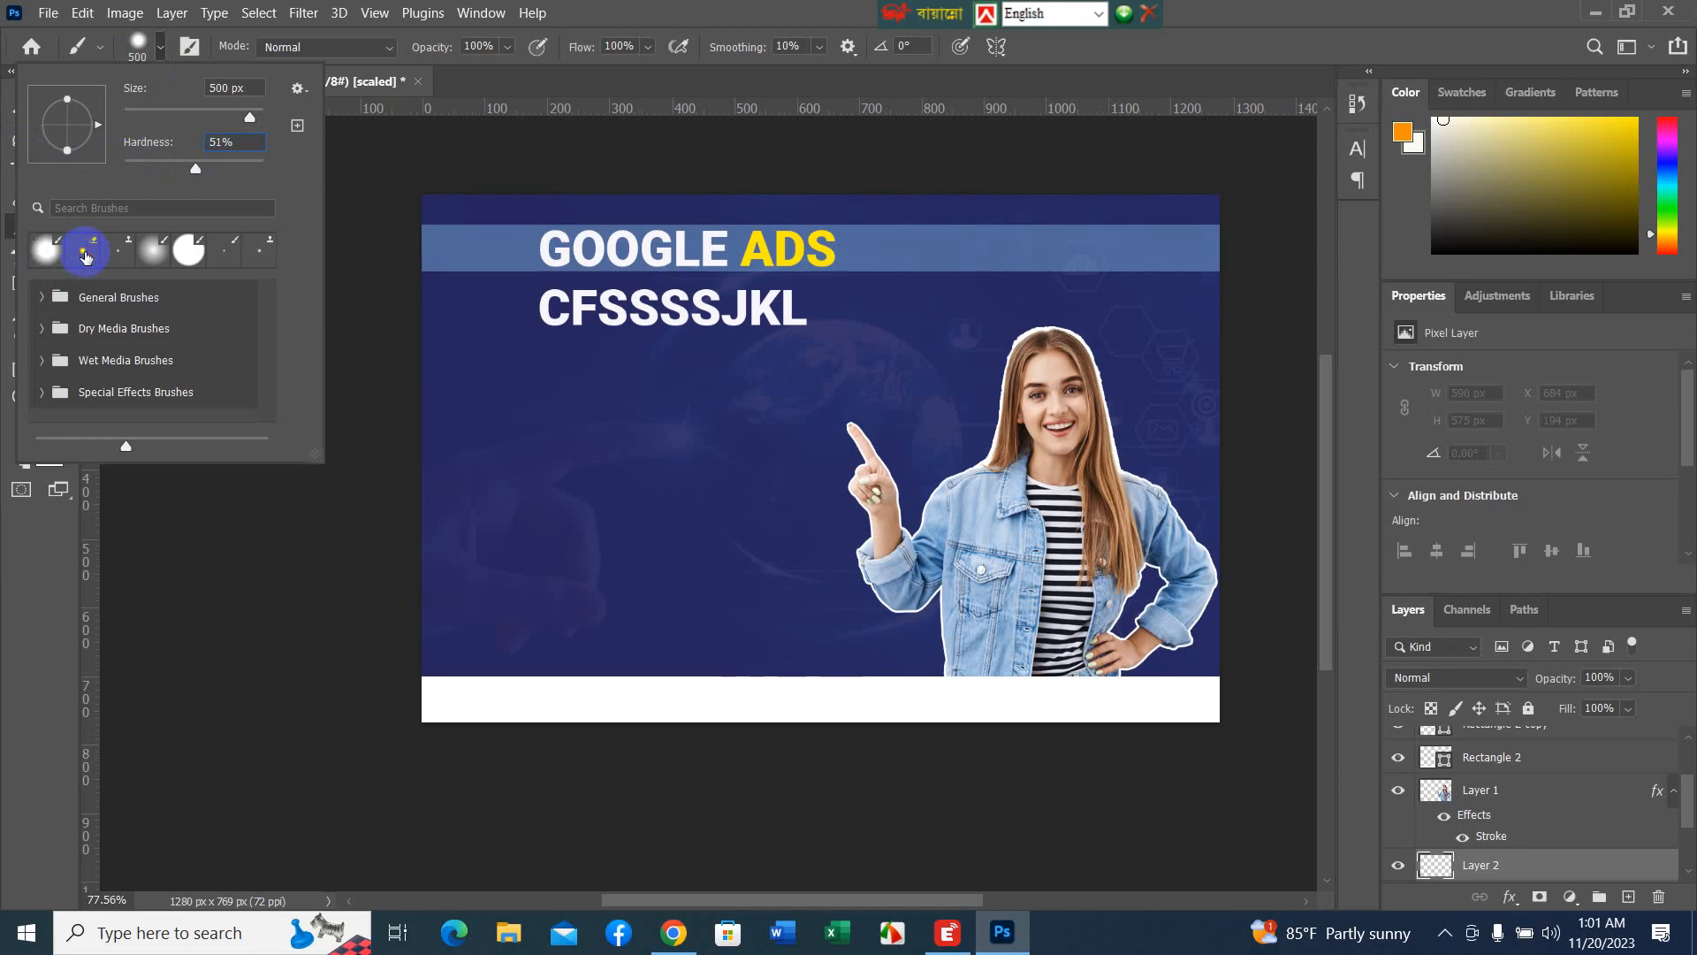
{"action": "left_click", "coordinate": [224, 146]}
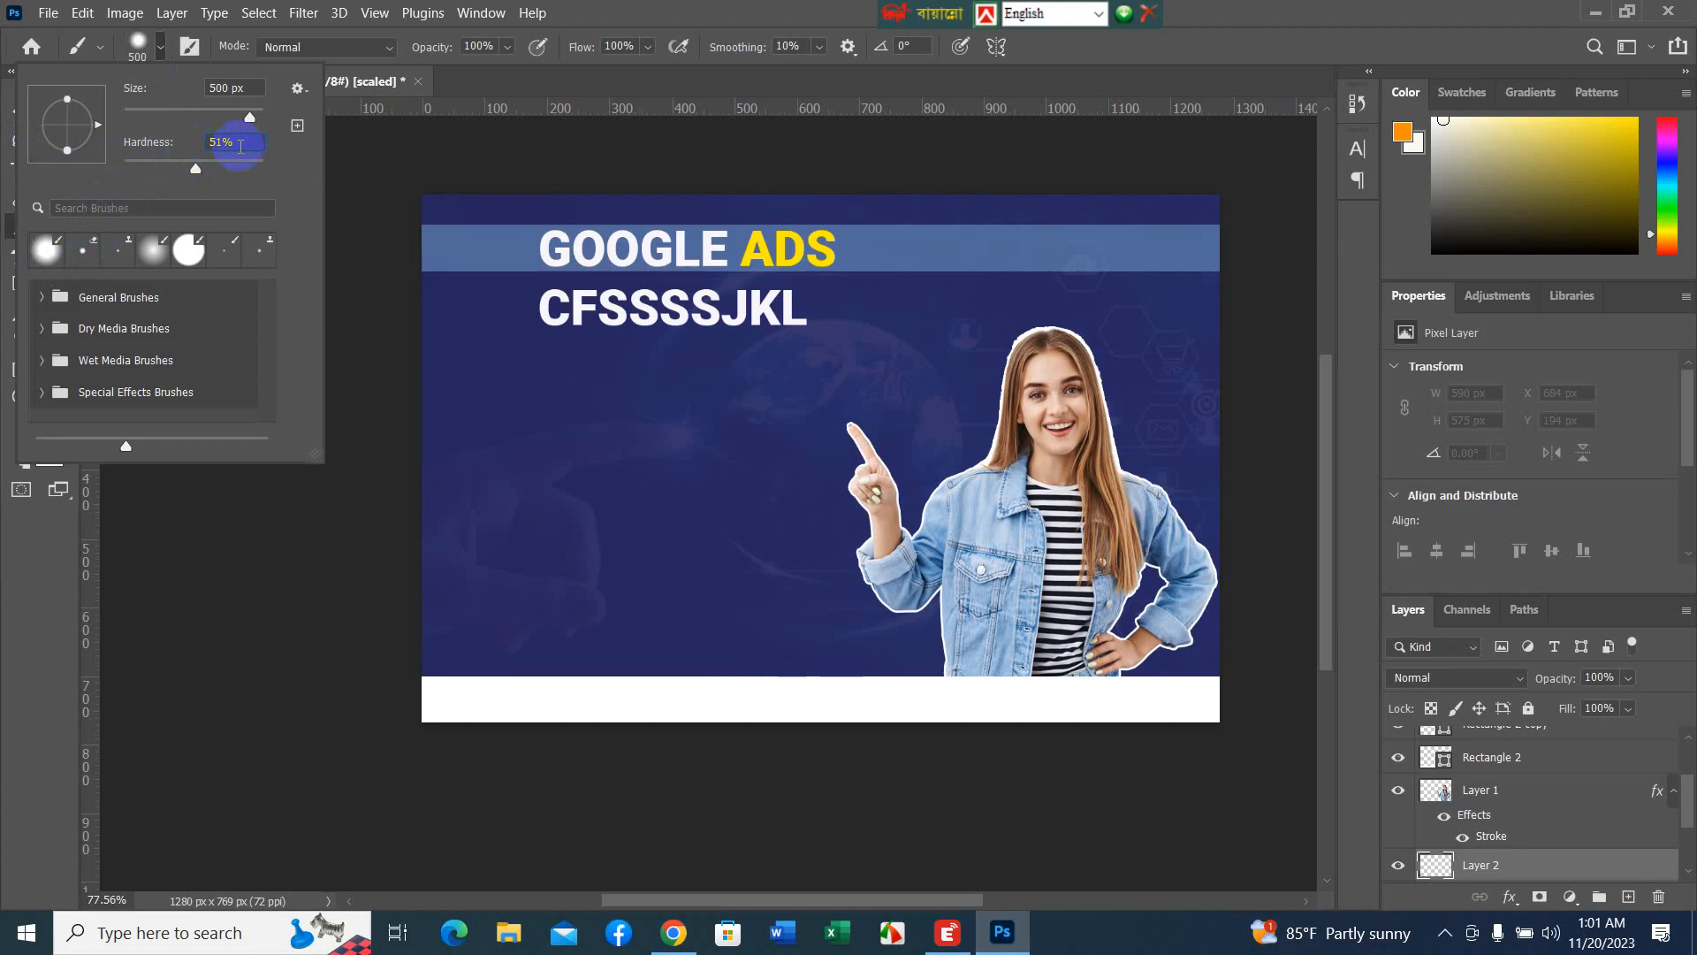
{"action": "left_click_drag", "start_coordinate": [197, 168], "coordinate": [71, 154]}
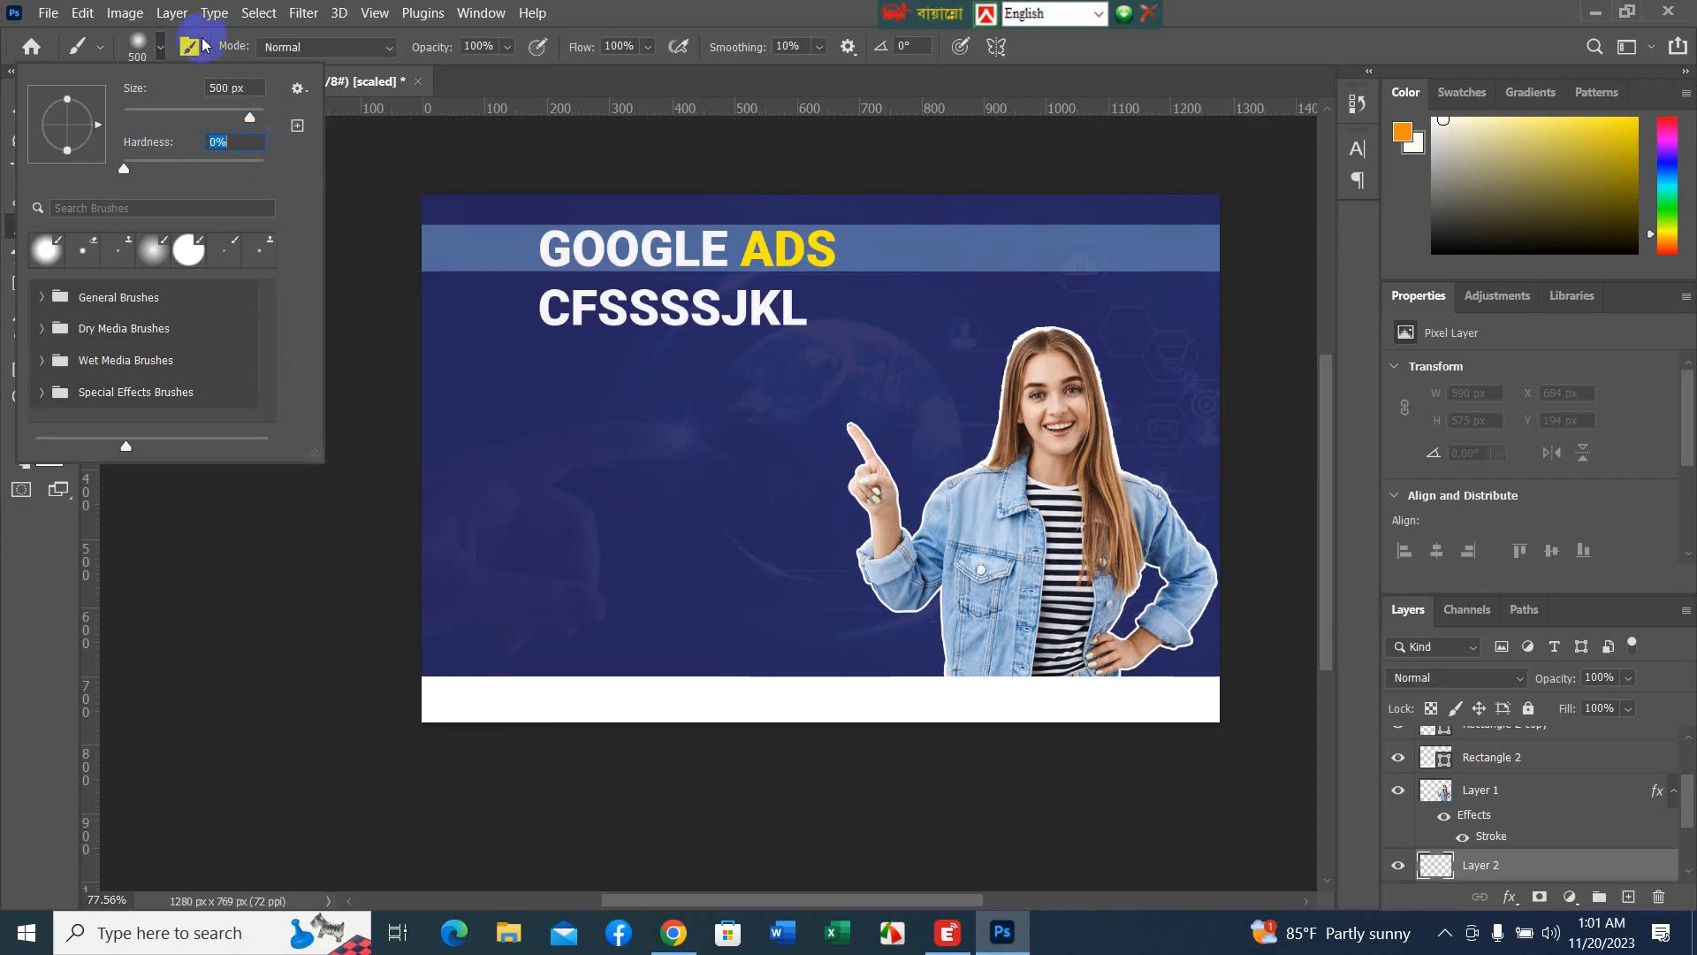
{"action": "left_click", "coordinate": [469, 75]}
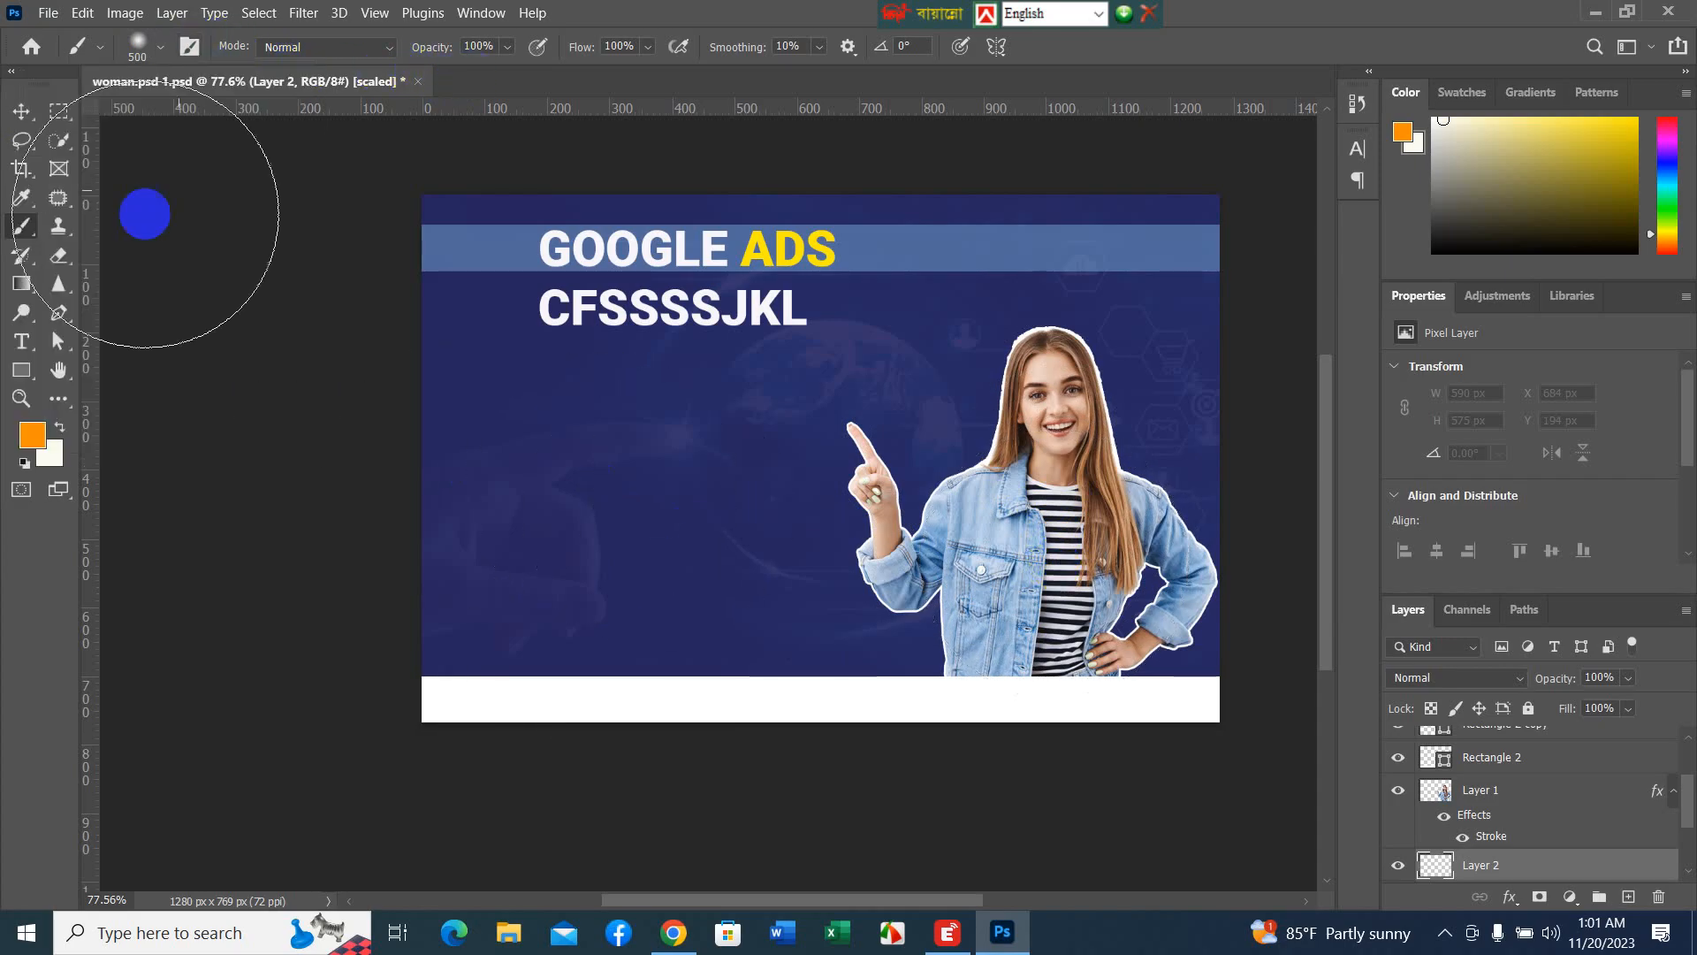
- Set the foreground color to white (ffffff)
{"action": "left_click", "coordinate": [35, 445]}
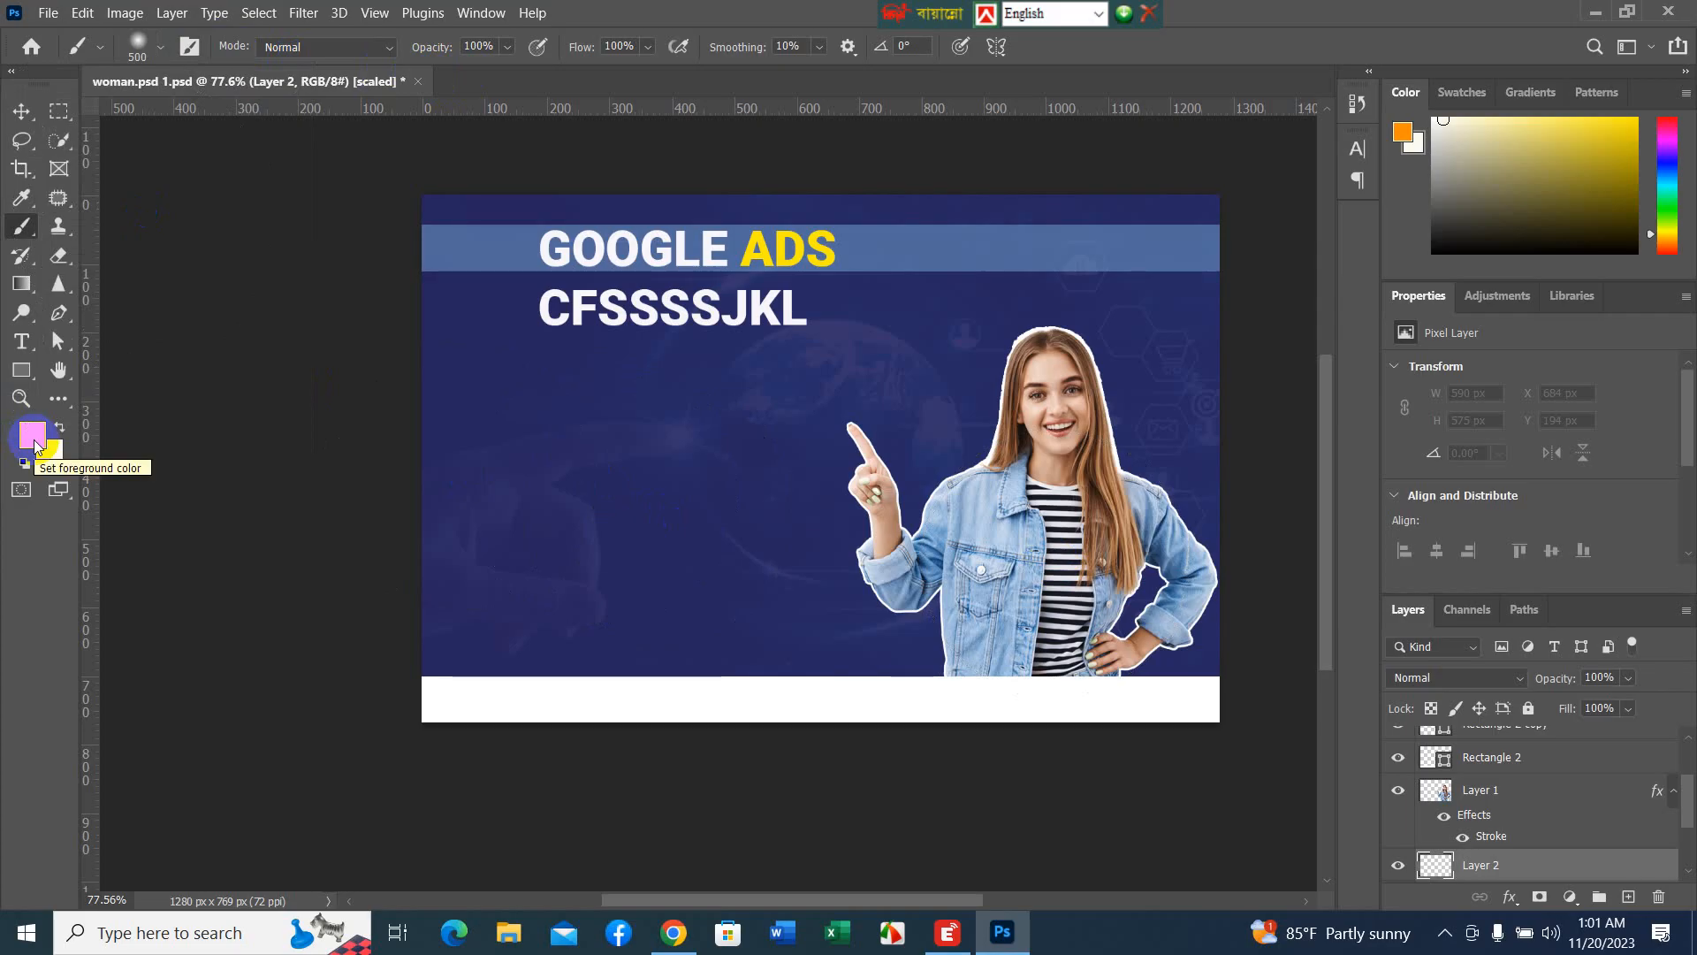
{"action": "left_click", "coordinate": [36, 445]}
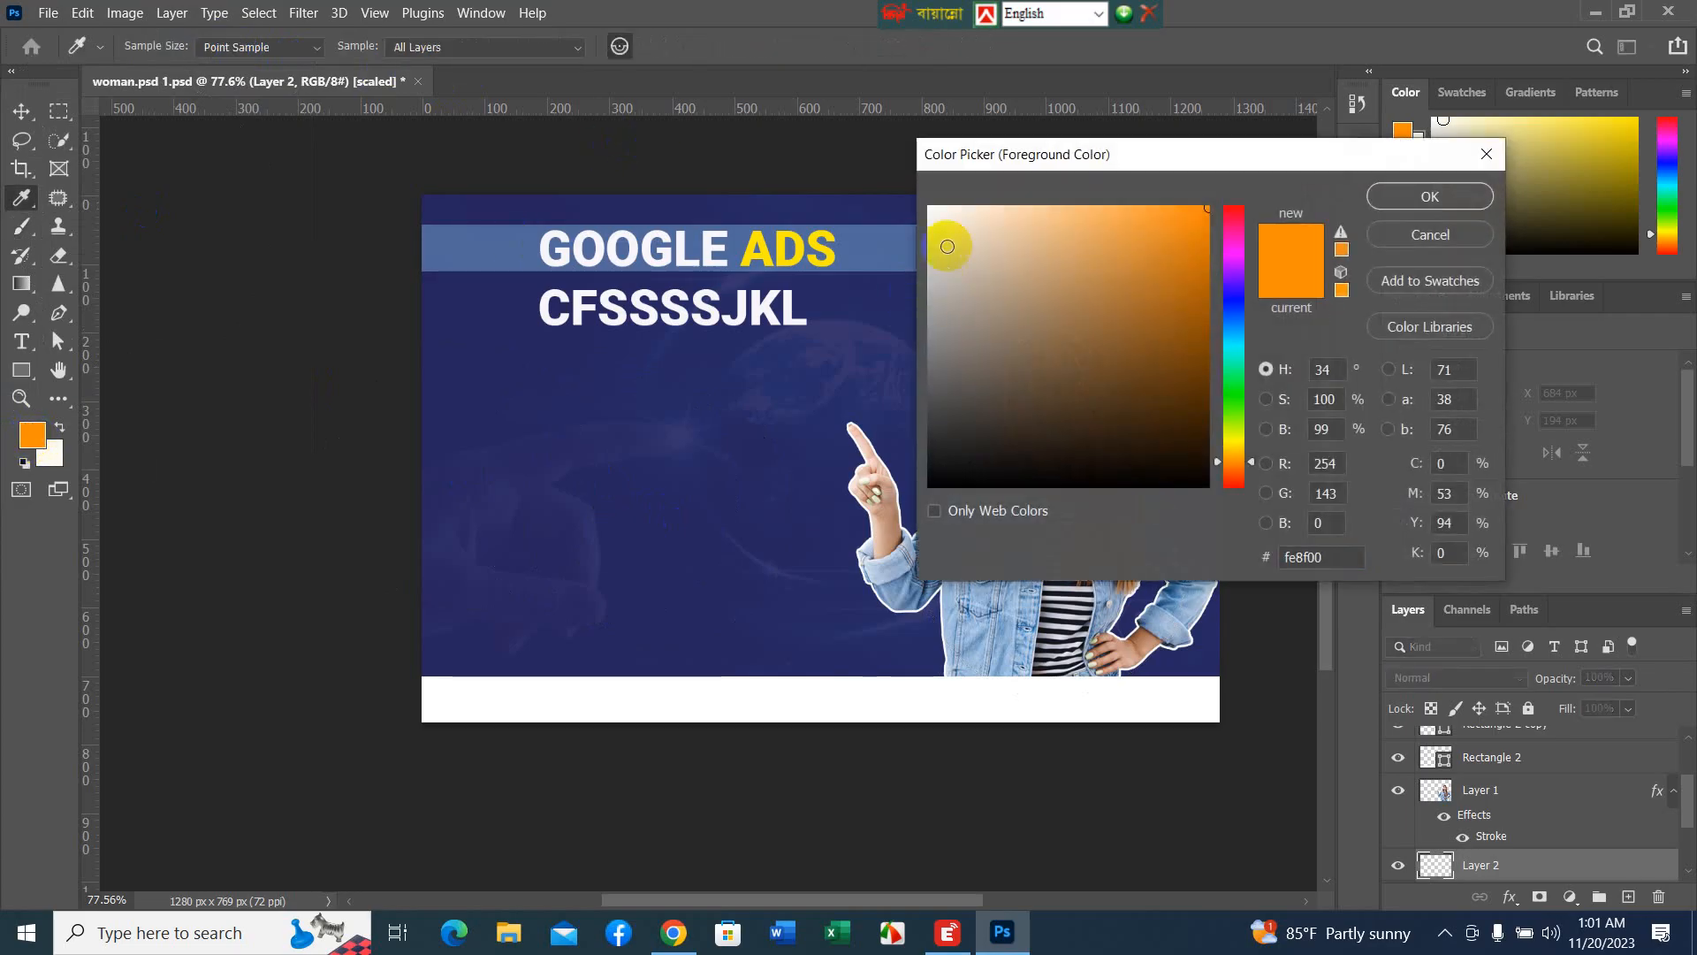
{"action": "left_click_drag", "start_coordinate": [948, 247], "coordinate": [883, 171]}
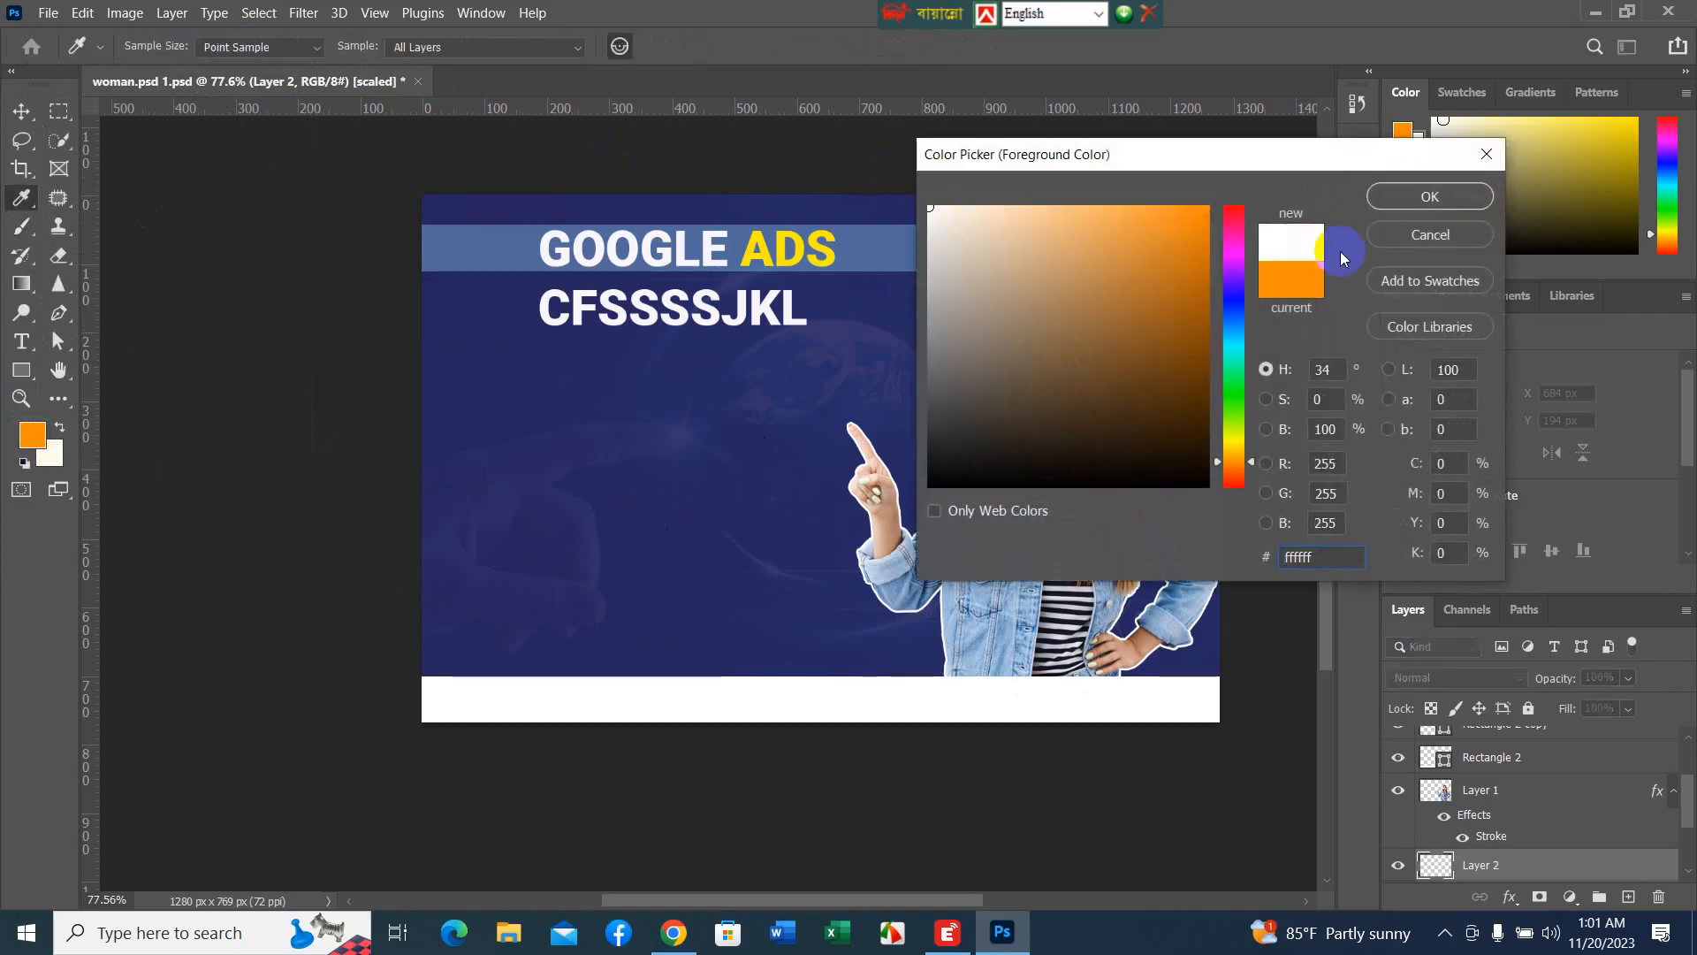
{"action": "left_click", "coordinate": [1418, 198]}
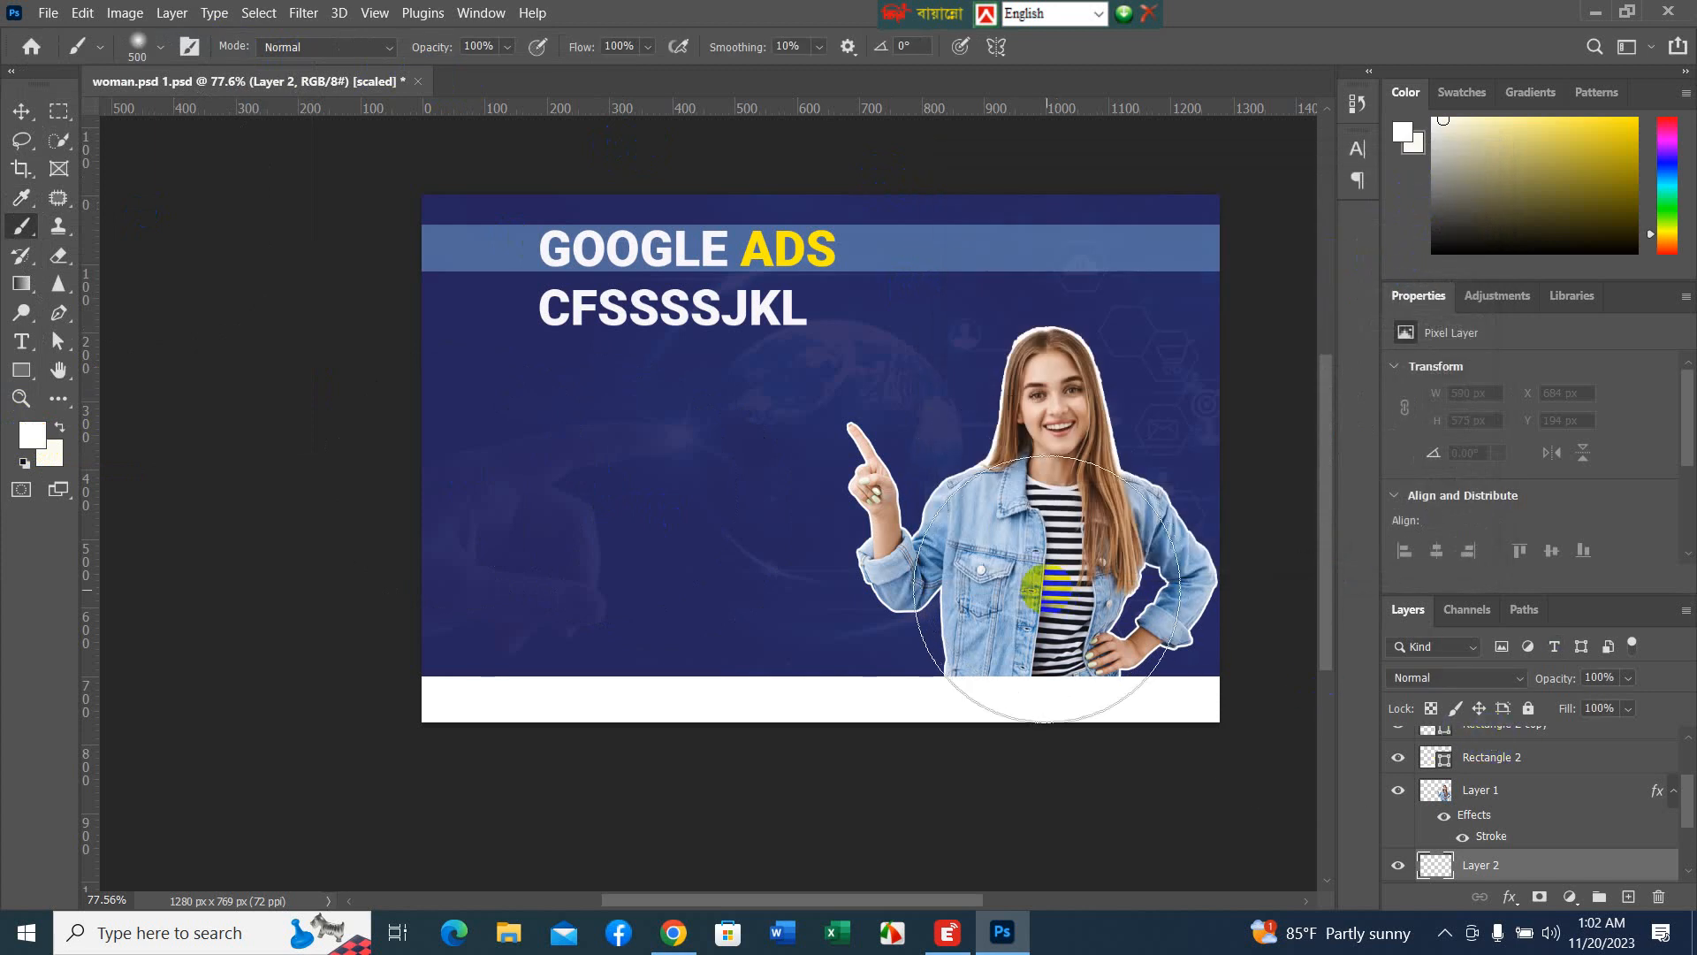
- Paint a soft white glow behind the woman's torso and upper body on the layer beneath her
{"action": "left_click", "coordinate": [1057, 587]}
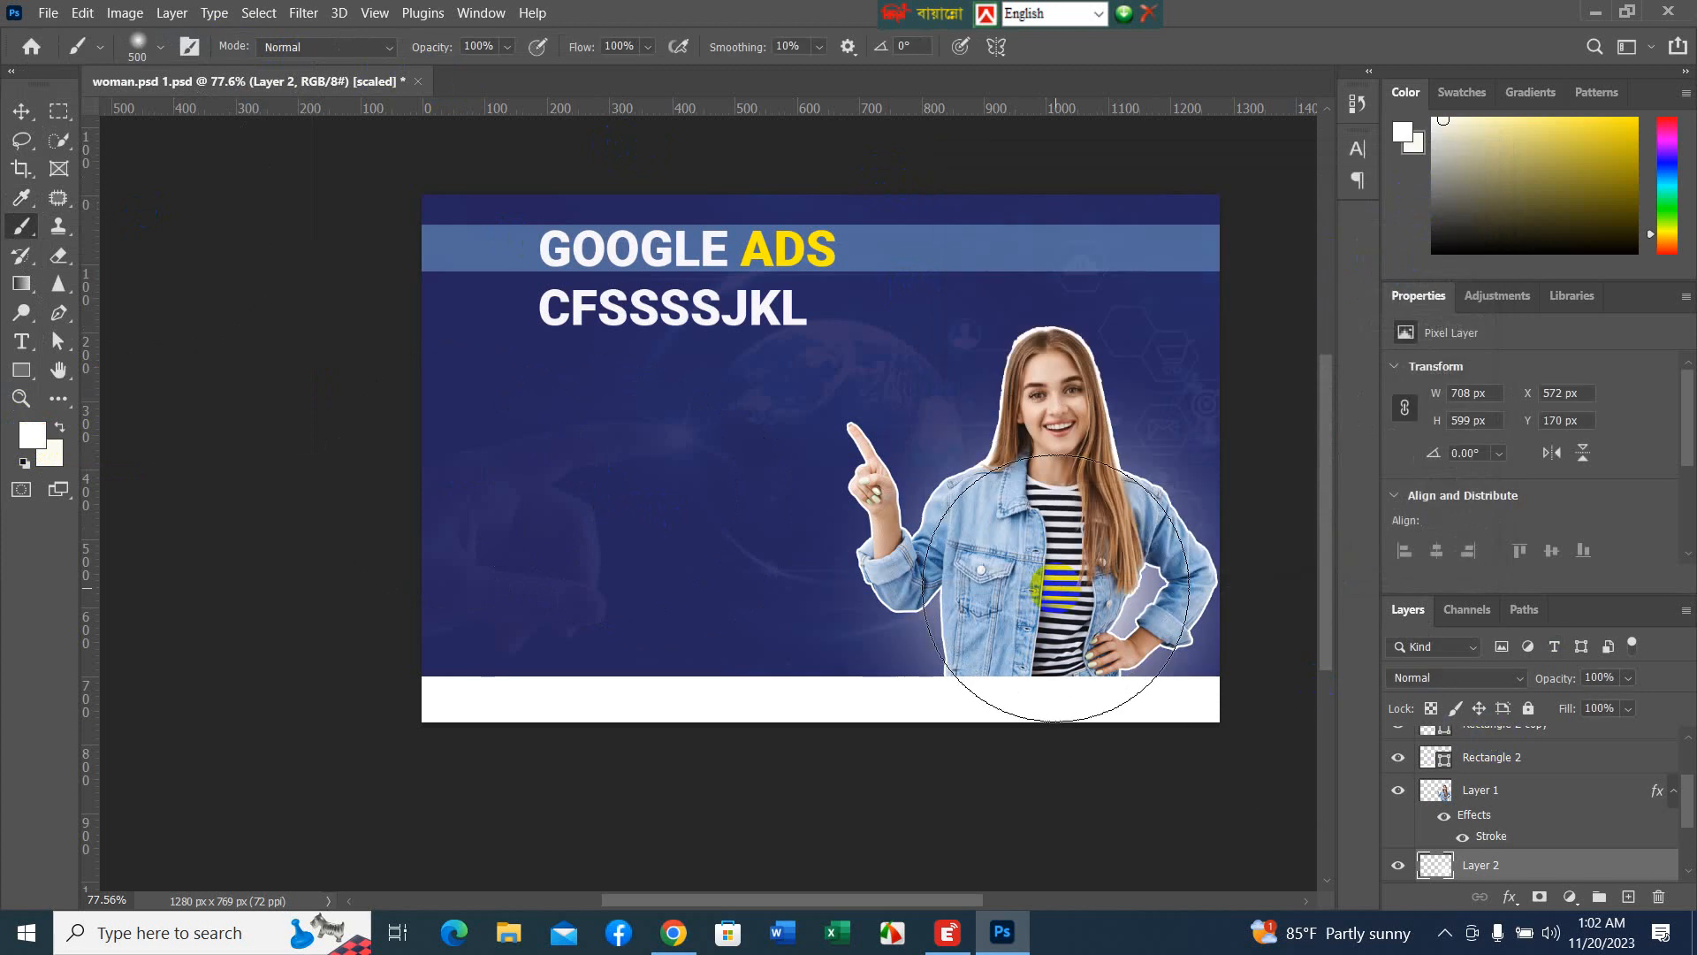
{"action": "left_click", "coordinate": [1046, 506]}
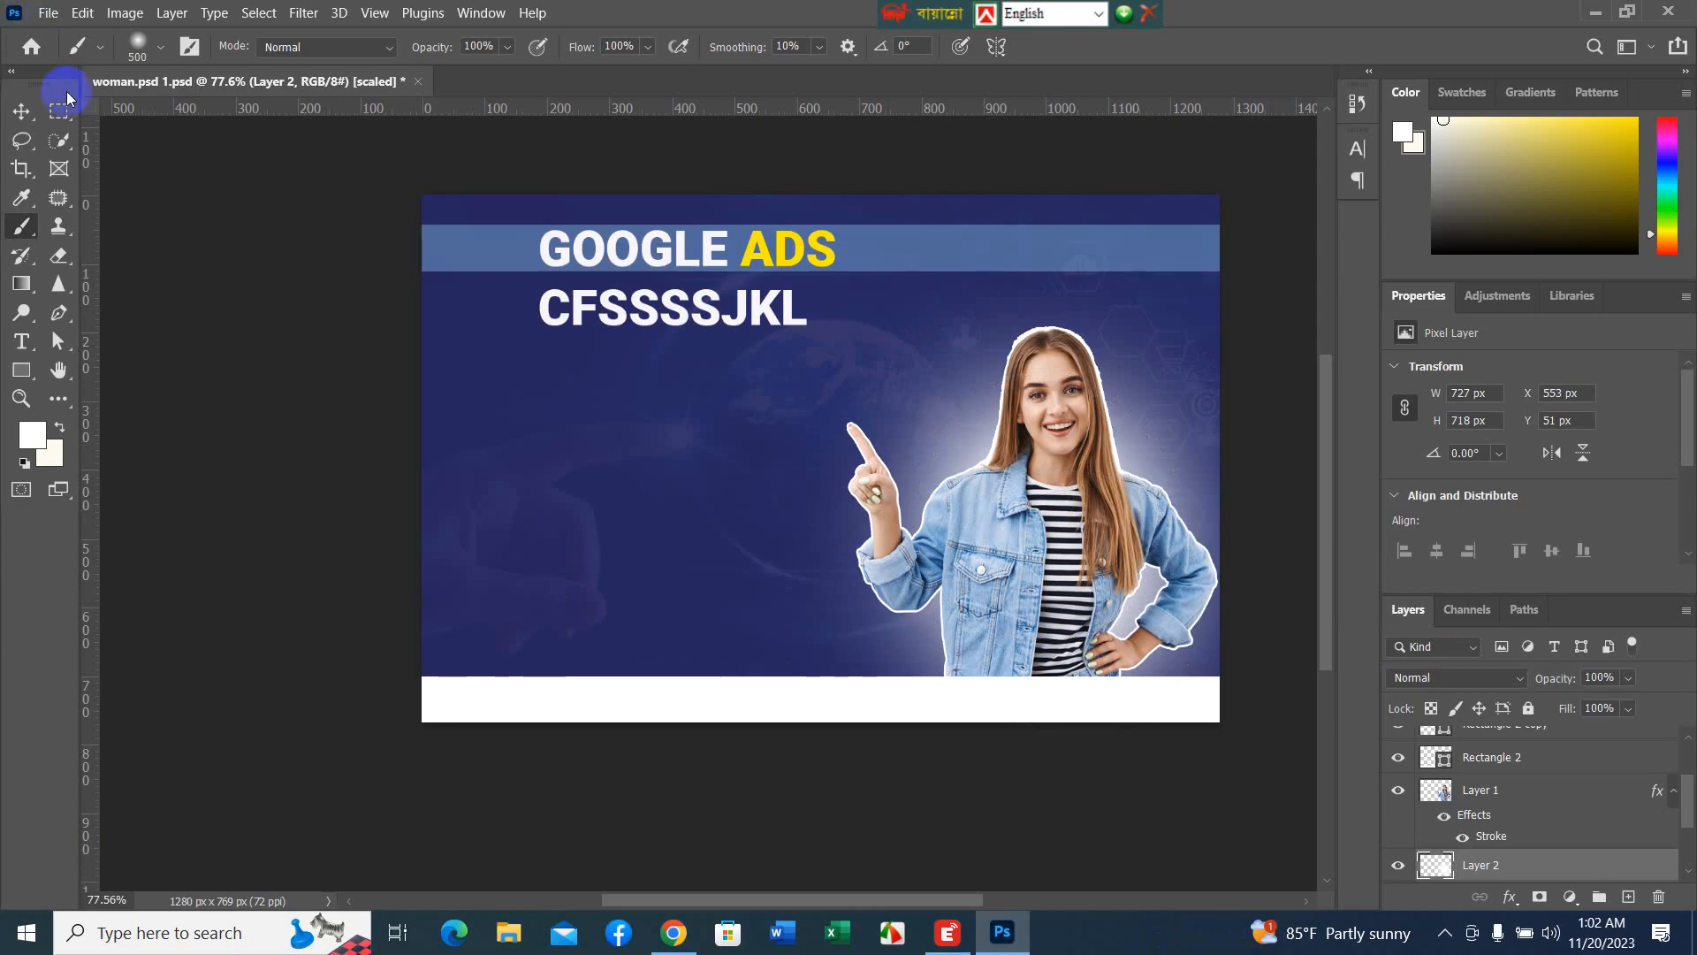
{"action": "left_click", "coordinate": [29, 112]}
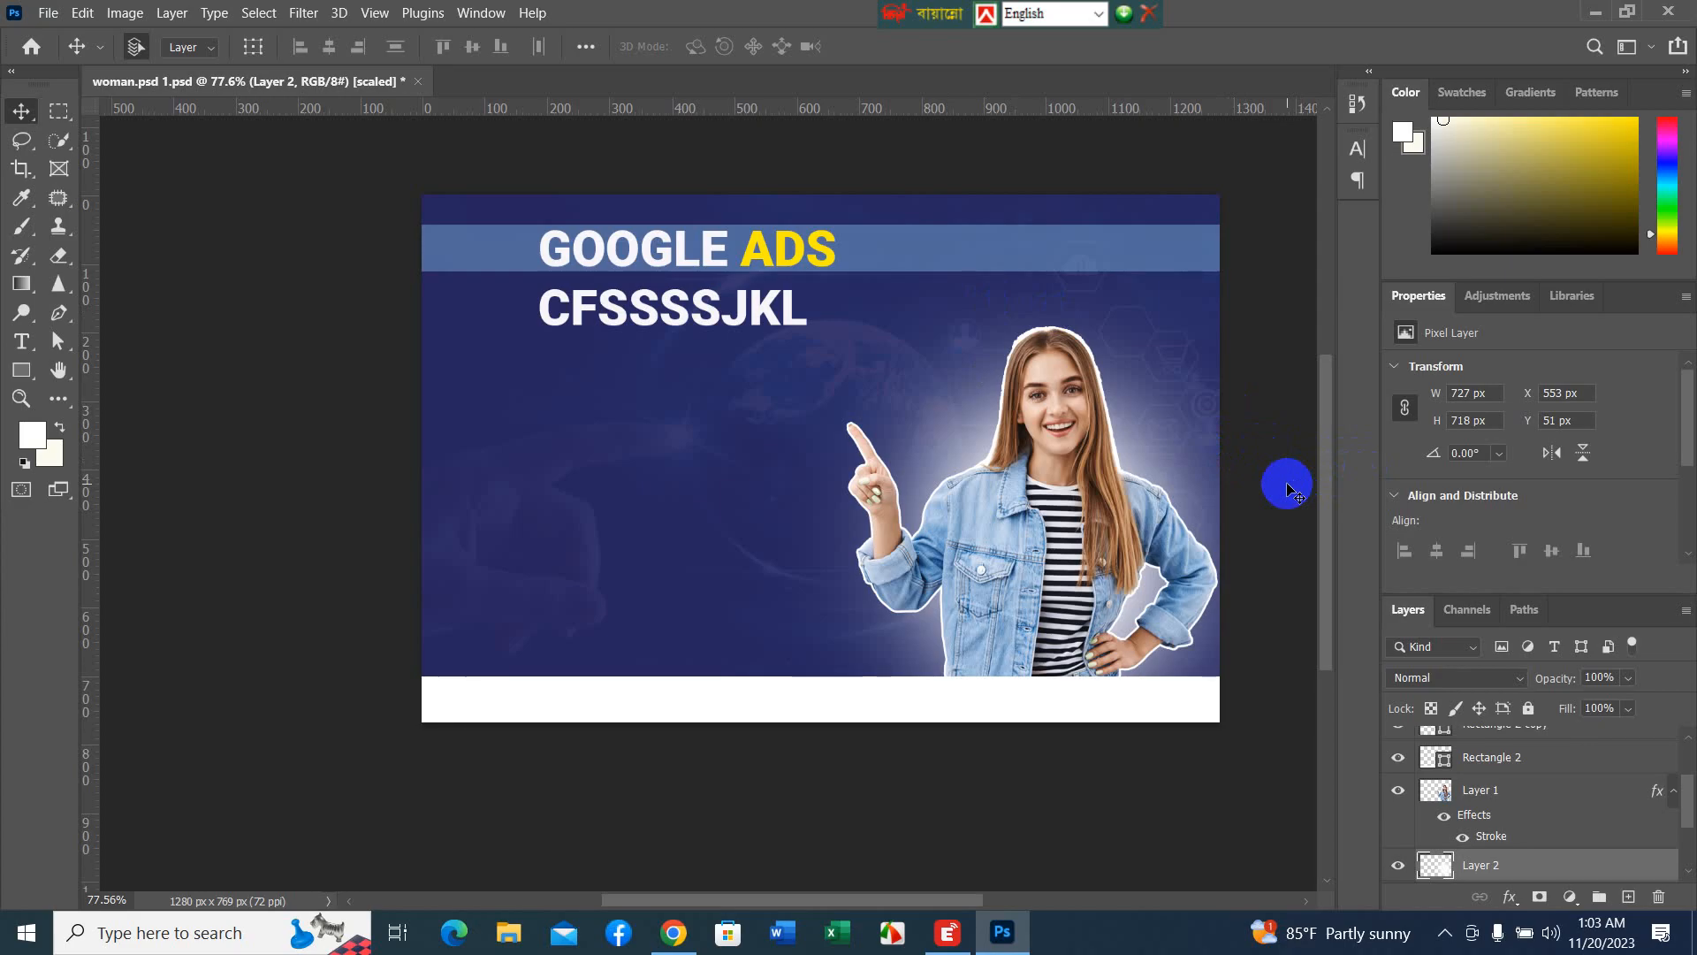
- Duplicate the woman's layer and remove the layer effects from the copy
{"action": "left_click", "coordinate": [1455, 797]}
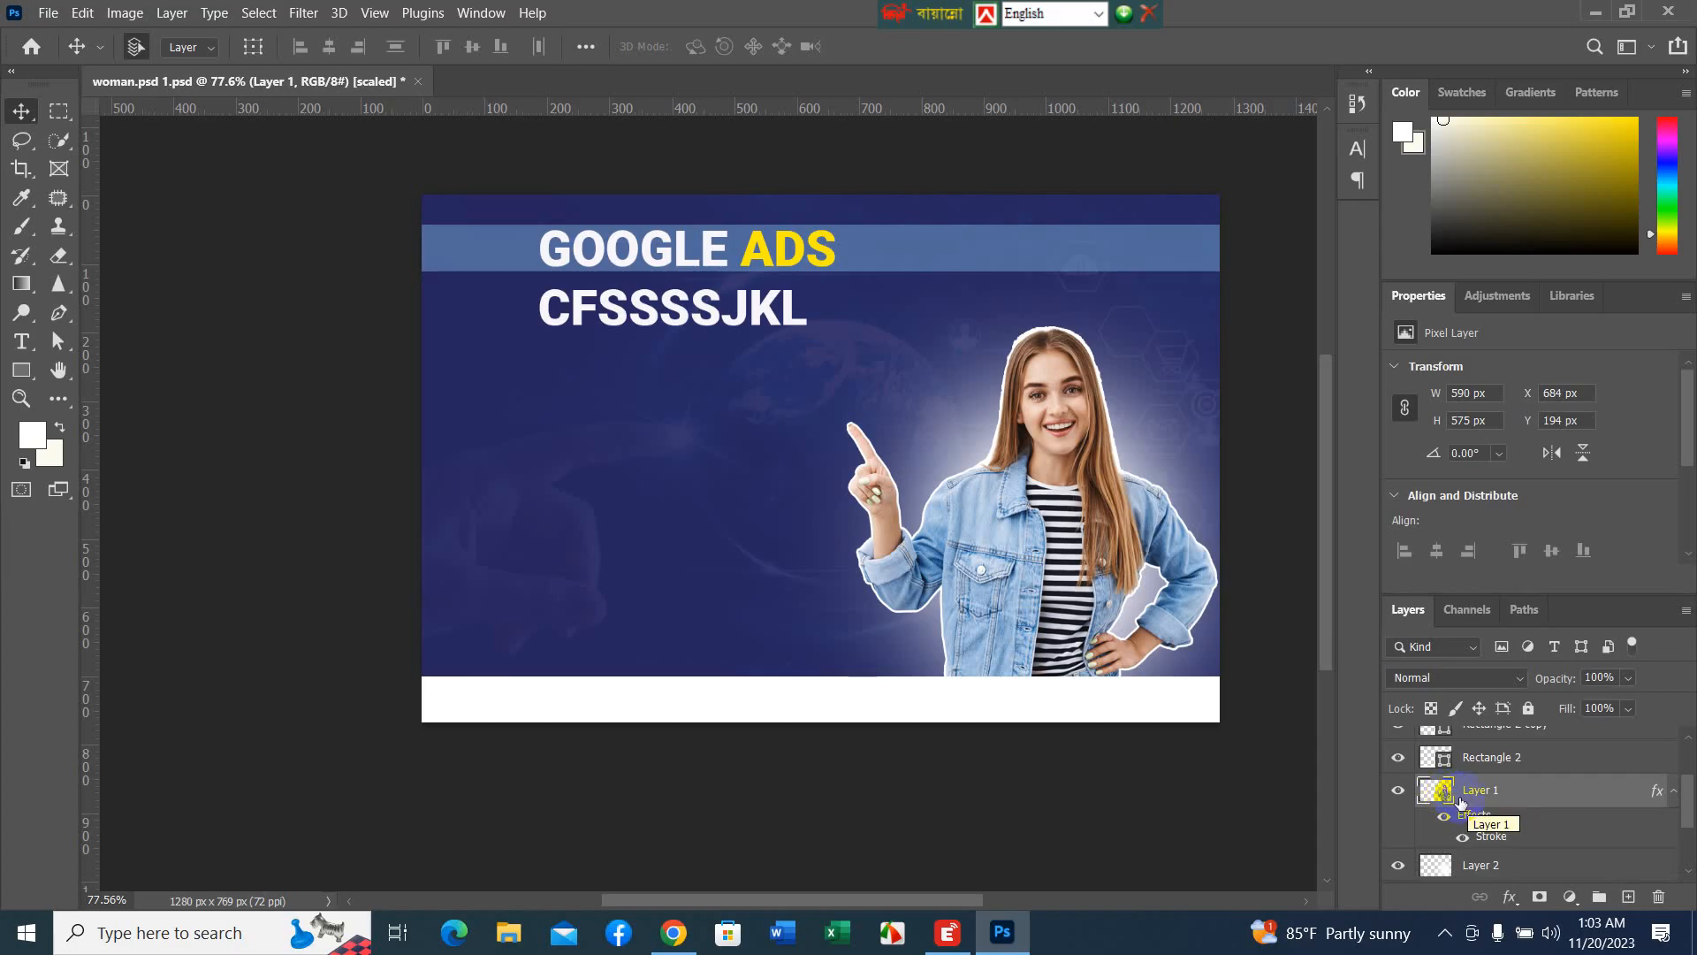
{"action": "key", "text": "ctrl+j"}
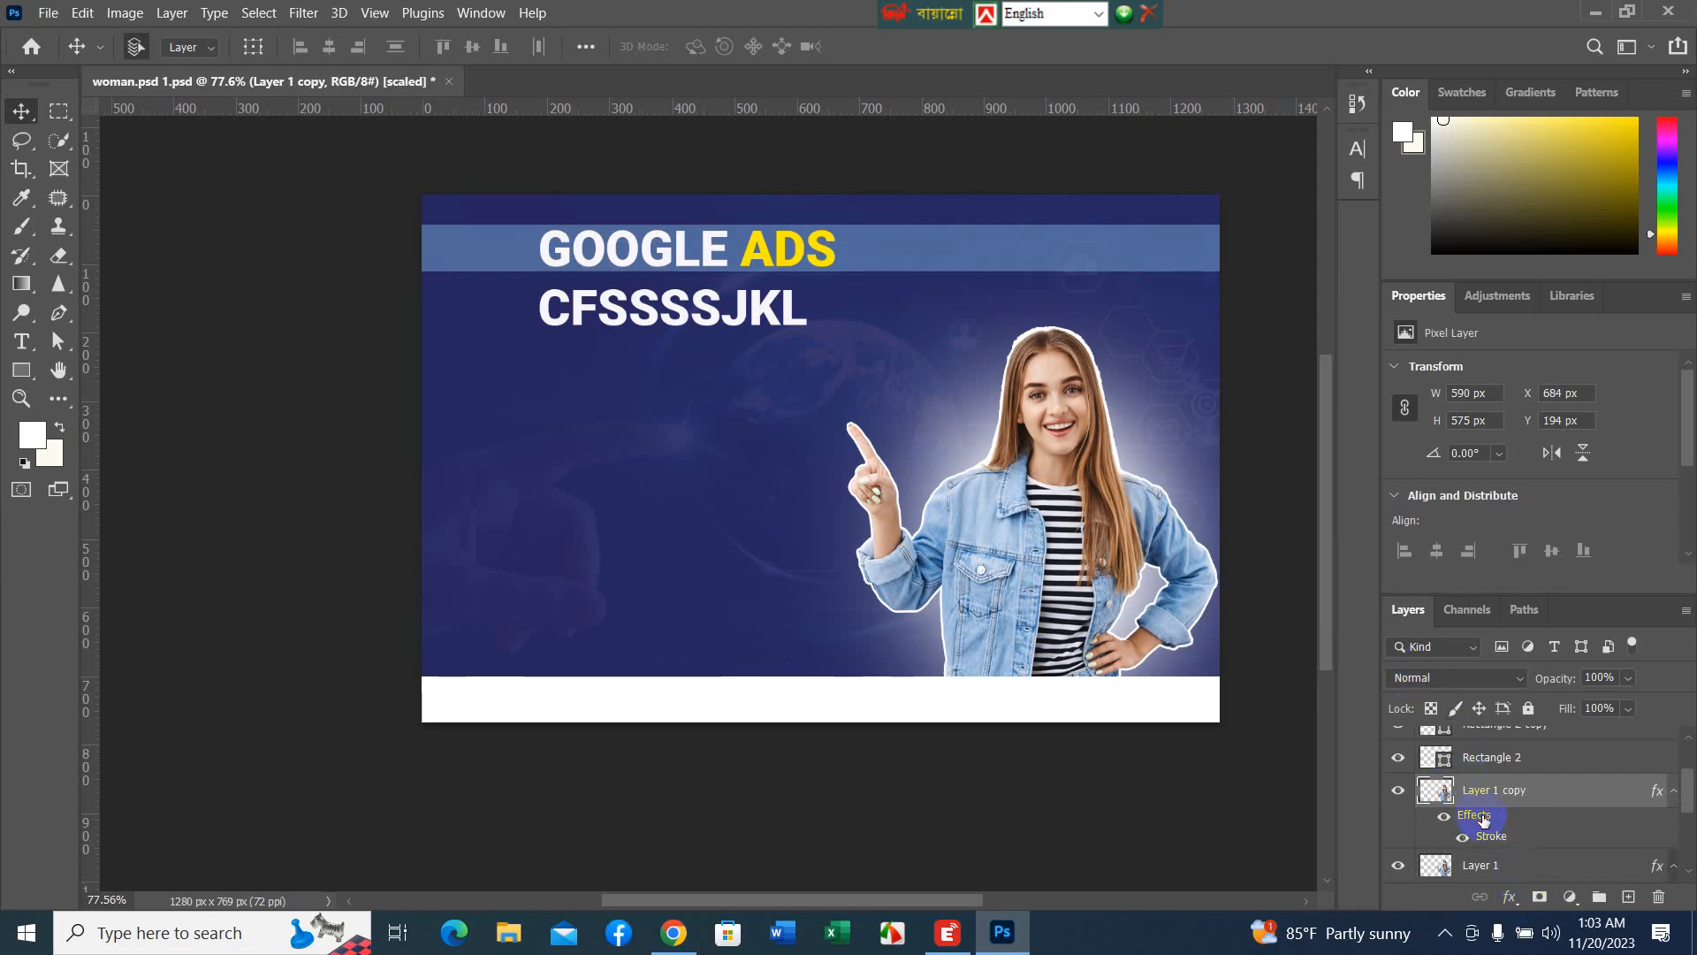
{"action": "mouse_move", "coordinate": [1472, 815]}
{"action": "left_mouse_down"}
{"action": "mouse_move", "coordinate": [1573, 840]}
{"action": "mouse_move", "coordinate": [1645, 898]}
{"action": "left_mouse_up"}
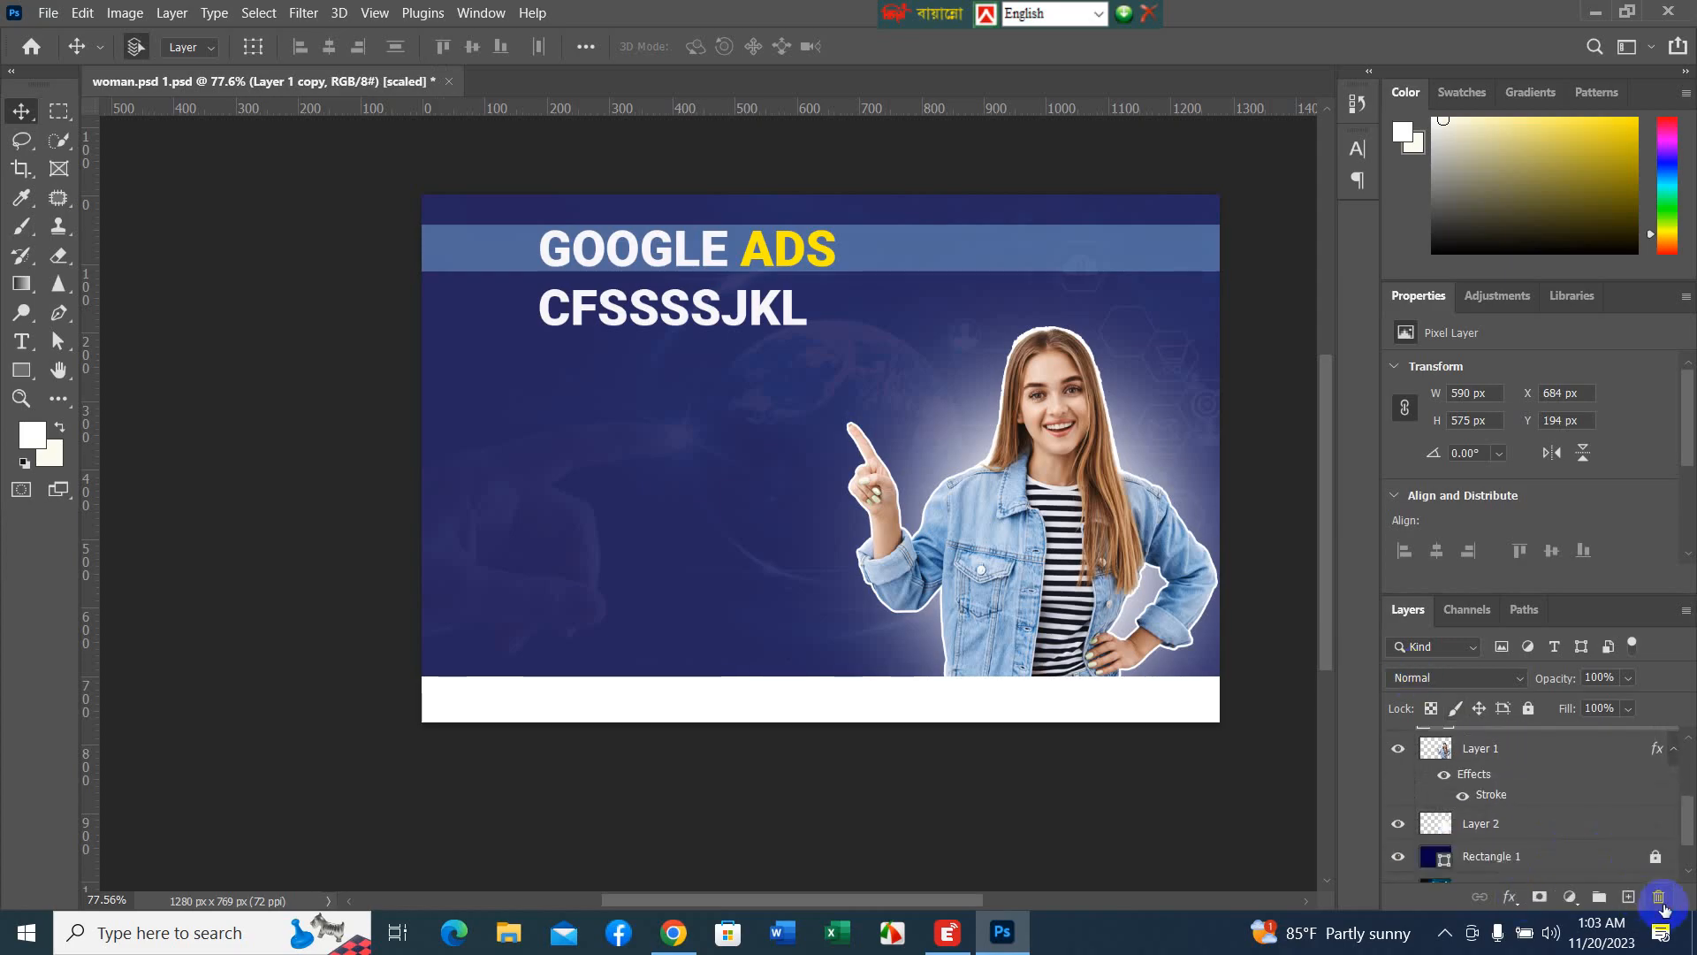
{"action": "scroll", "coordinate": [1604, 796], "scroll_direction": "up", "scroll_amount": 1}
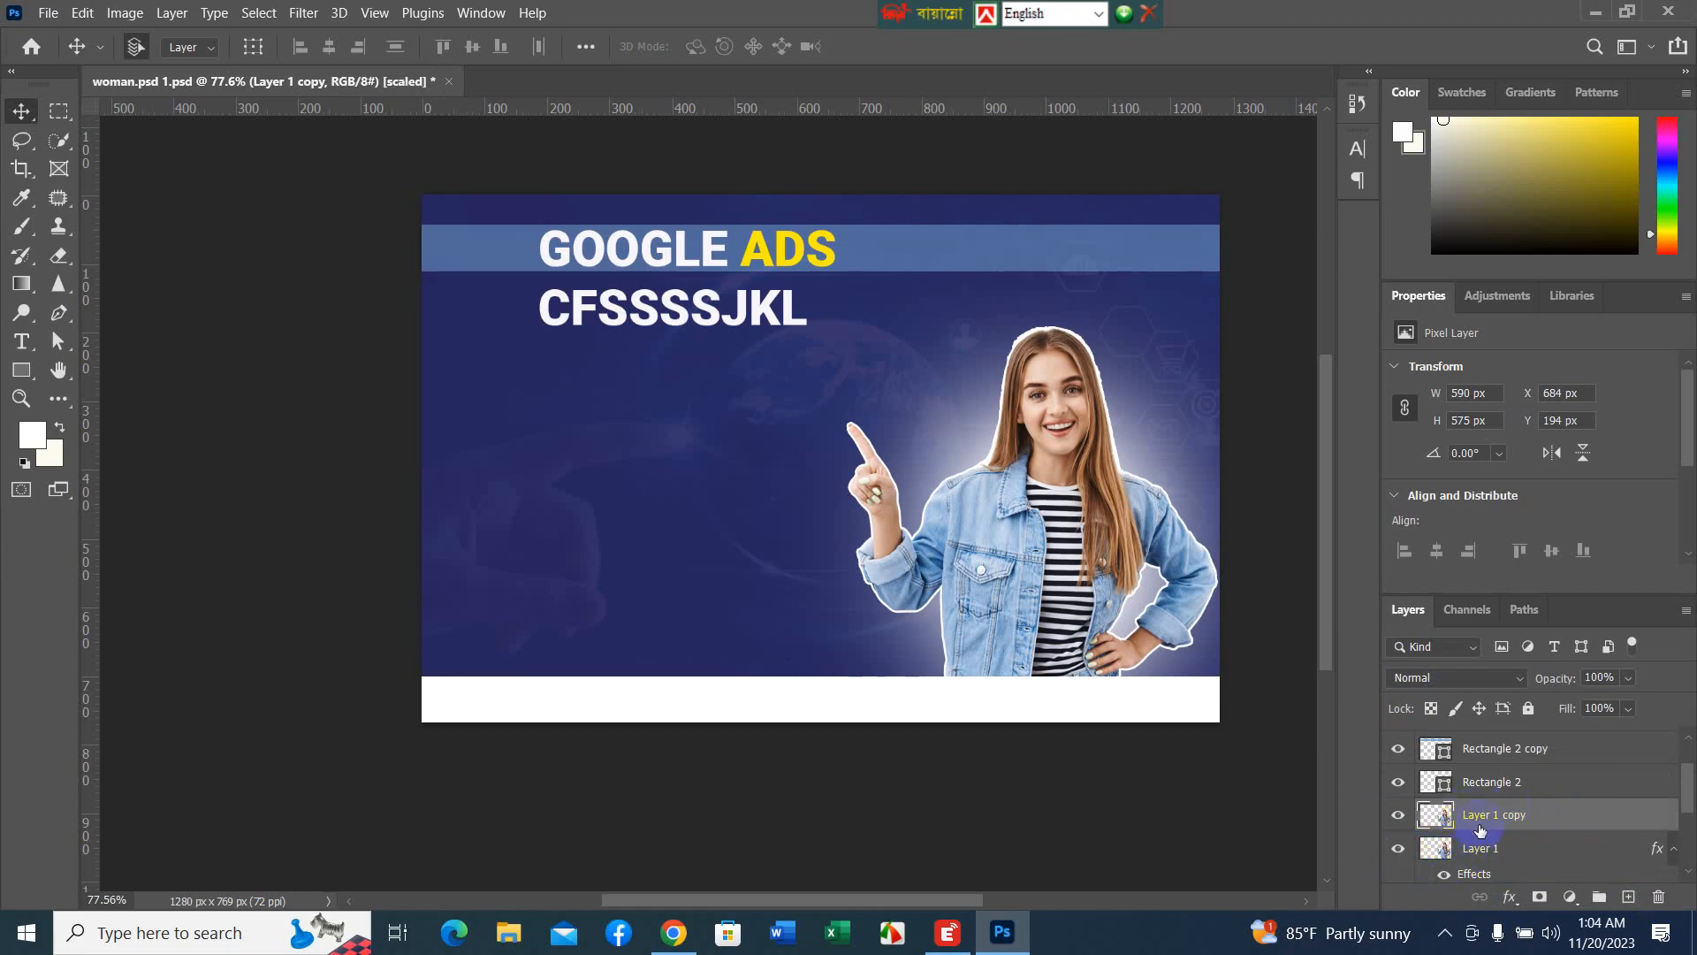
- Try adding a Drop Shadow effect to the woman's copied layer, Layer 1 copy
{"action": "right_click", "coordinate": [1550, 817]}
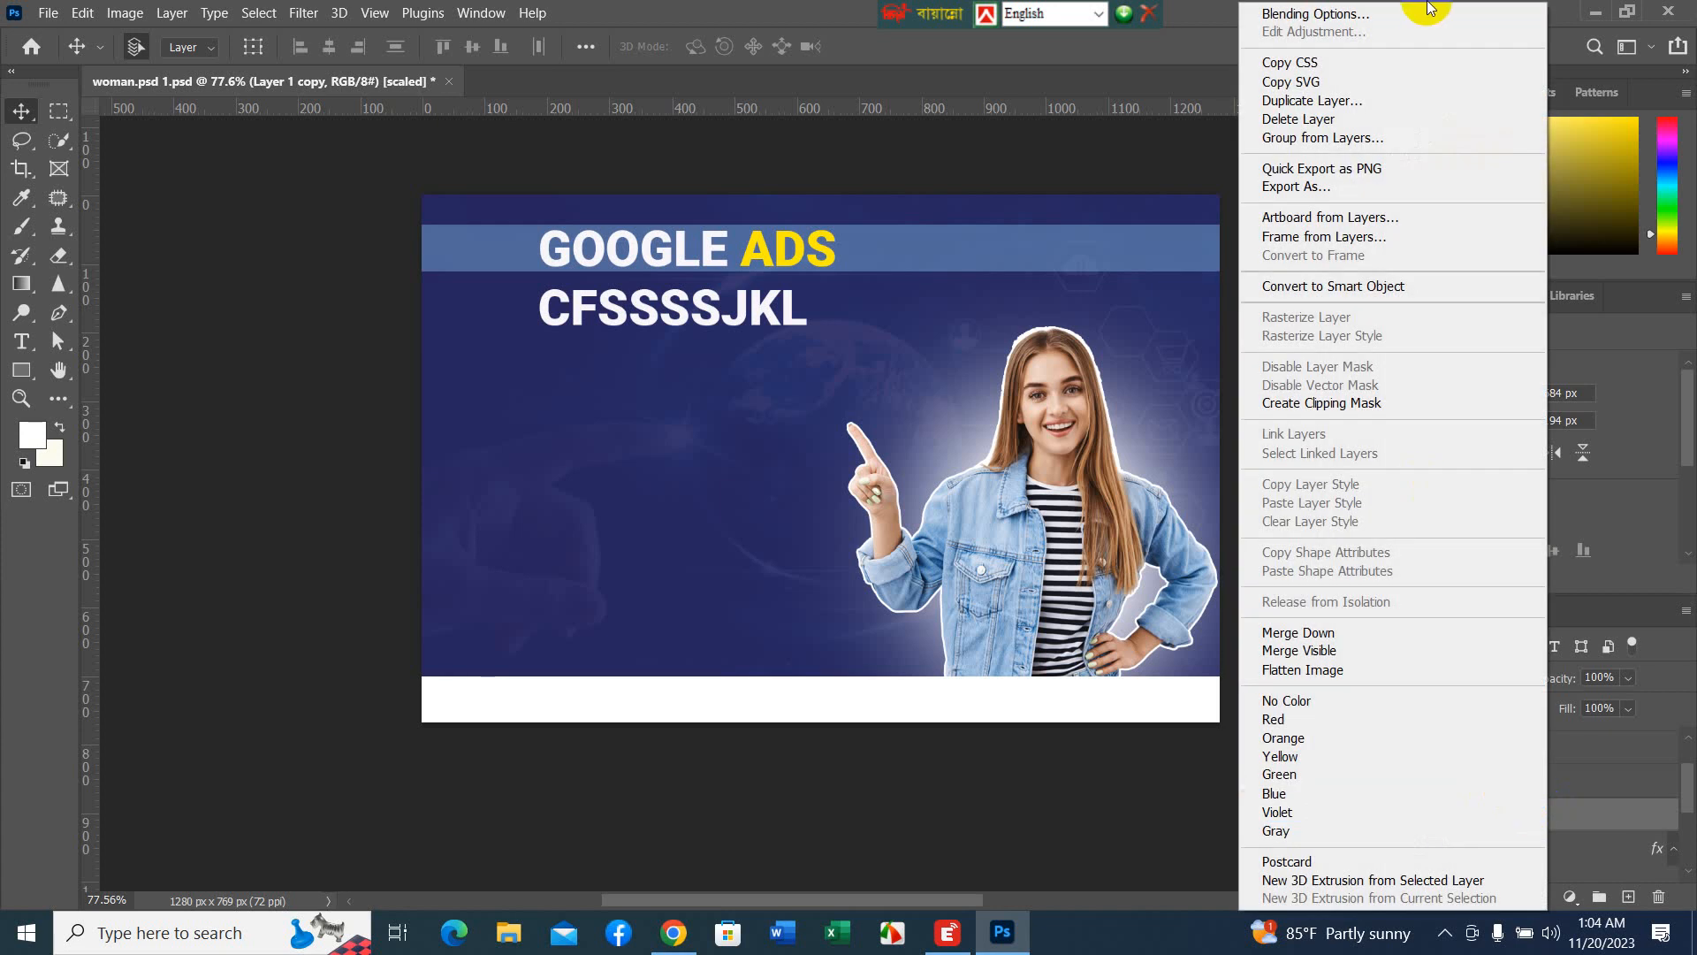
{"action": "left_click", "coordinate": [1400, 16]}
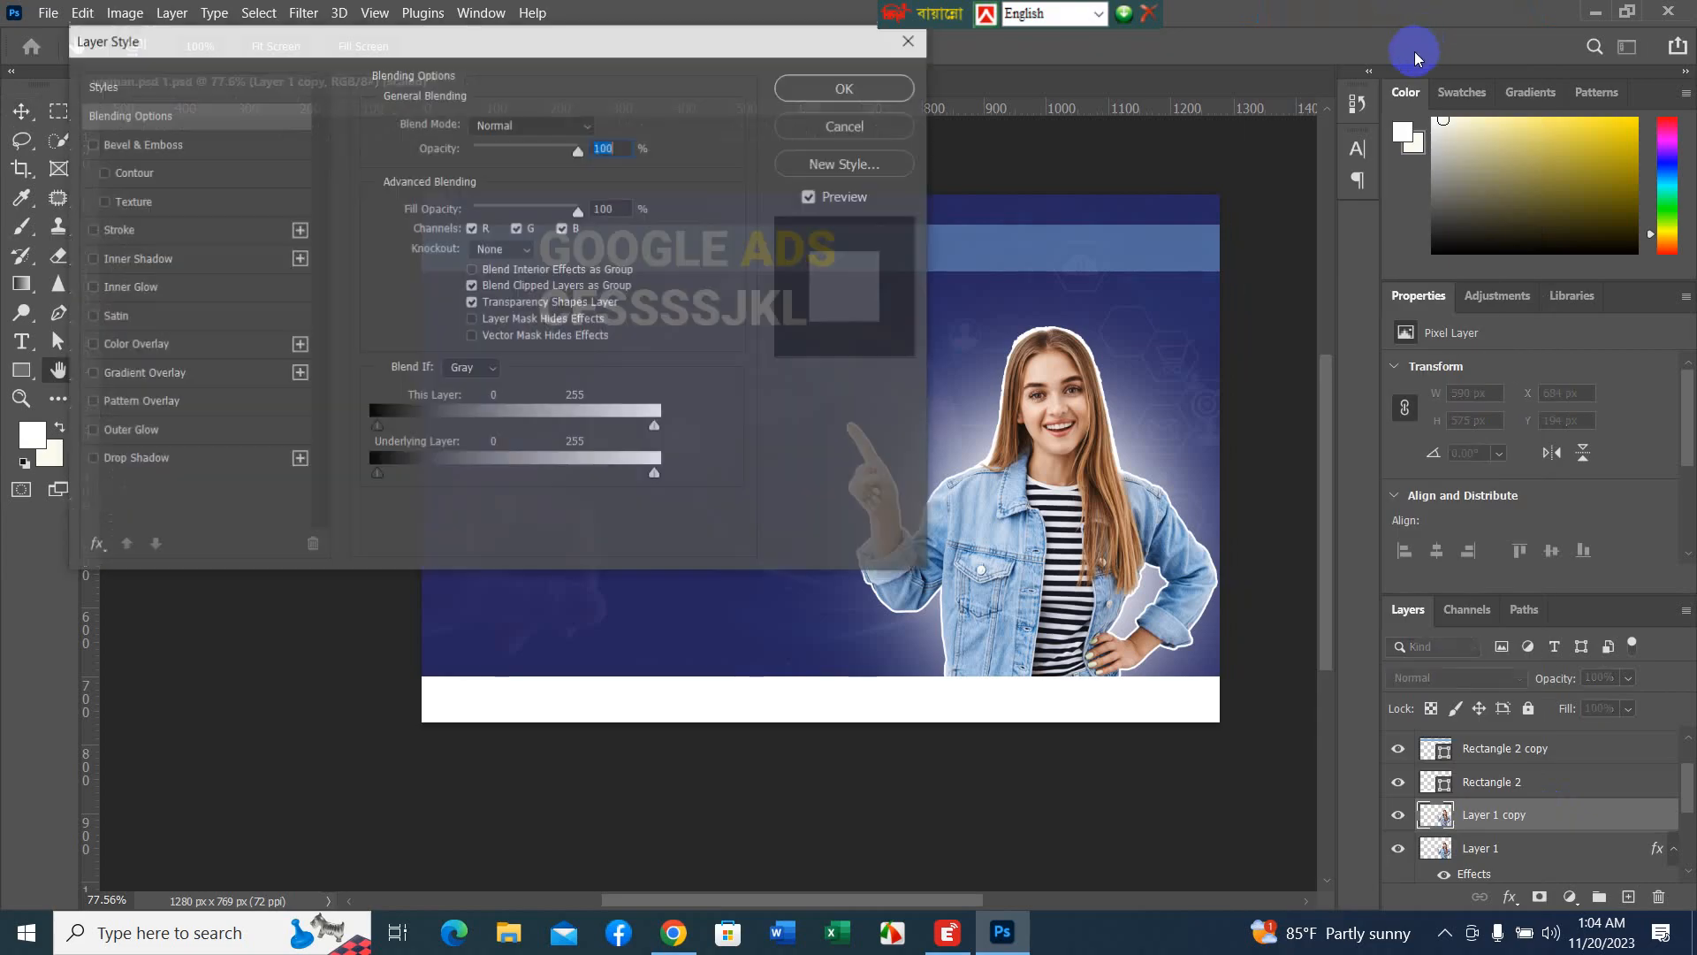
{"action": "left_click_drag", "start_coordinate": [360, 38], "coordinate": [1174, 80]}
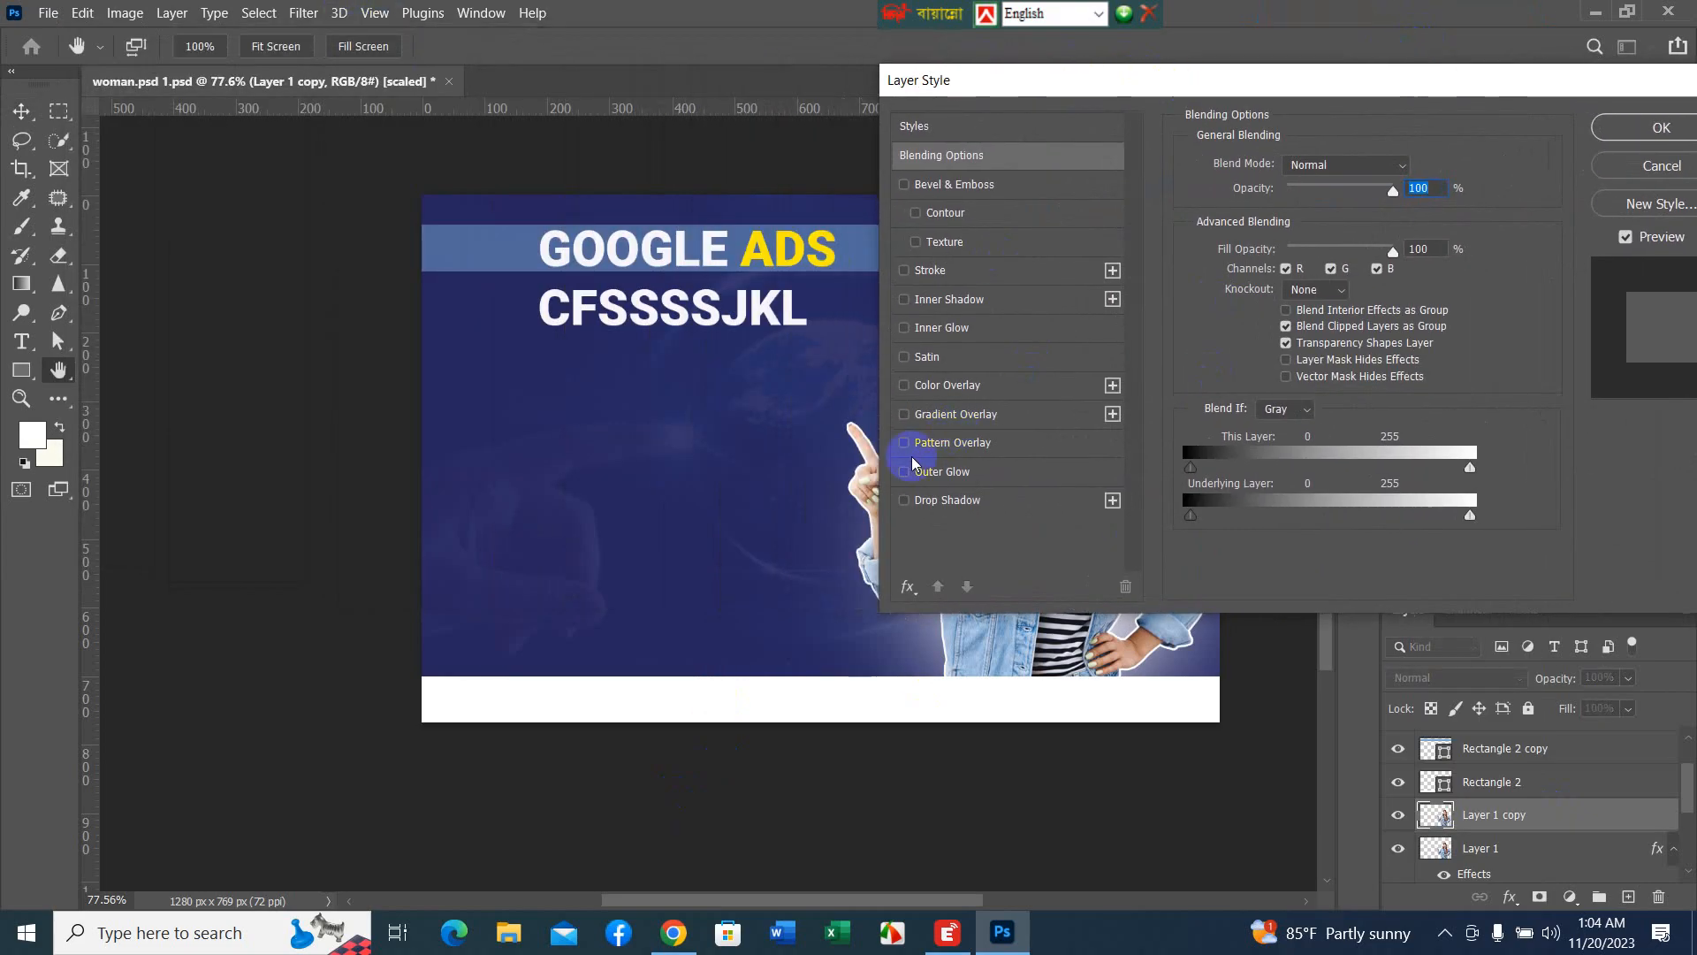
{"action": "left_click_drag", "start_coordinate": [1072, 86], "coordinate": [252, 21]}
{"action": "left_click", "coordinate": [134, 104]}
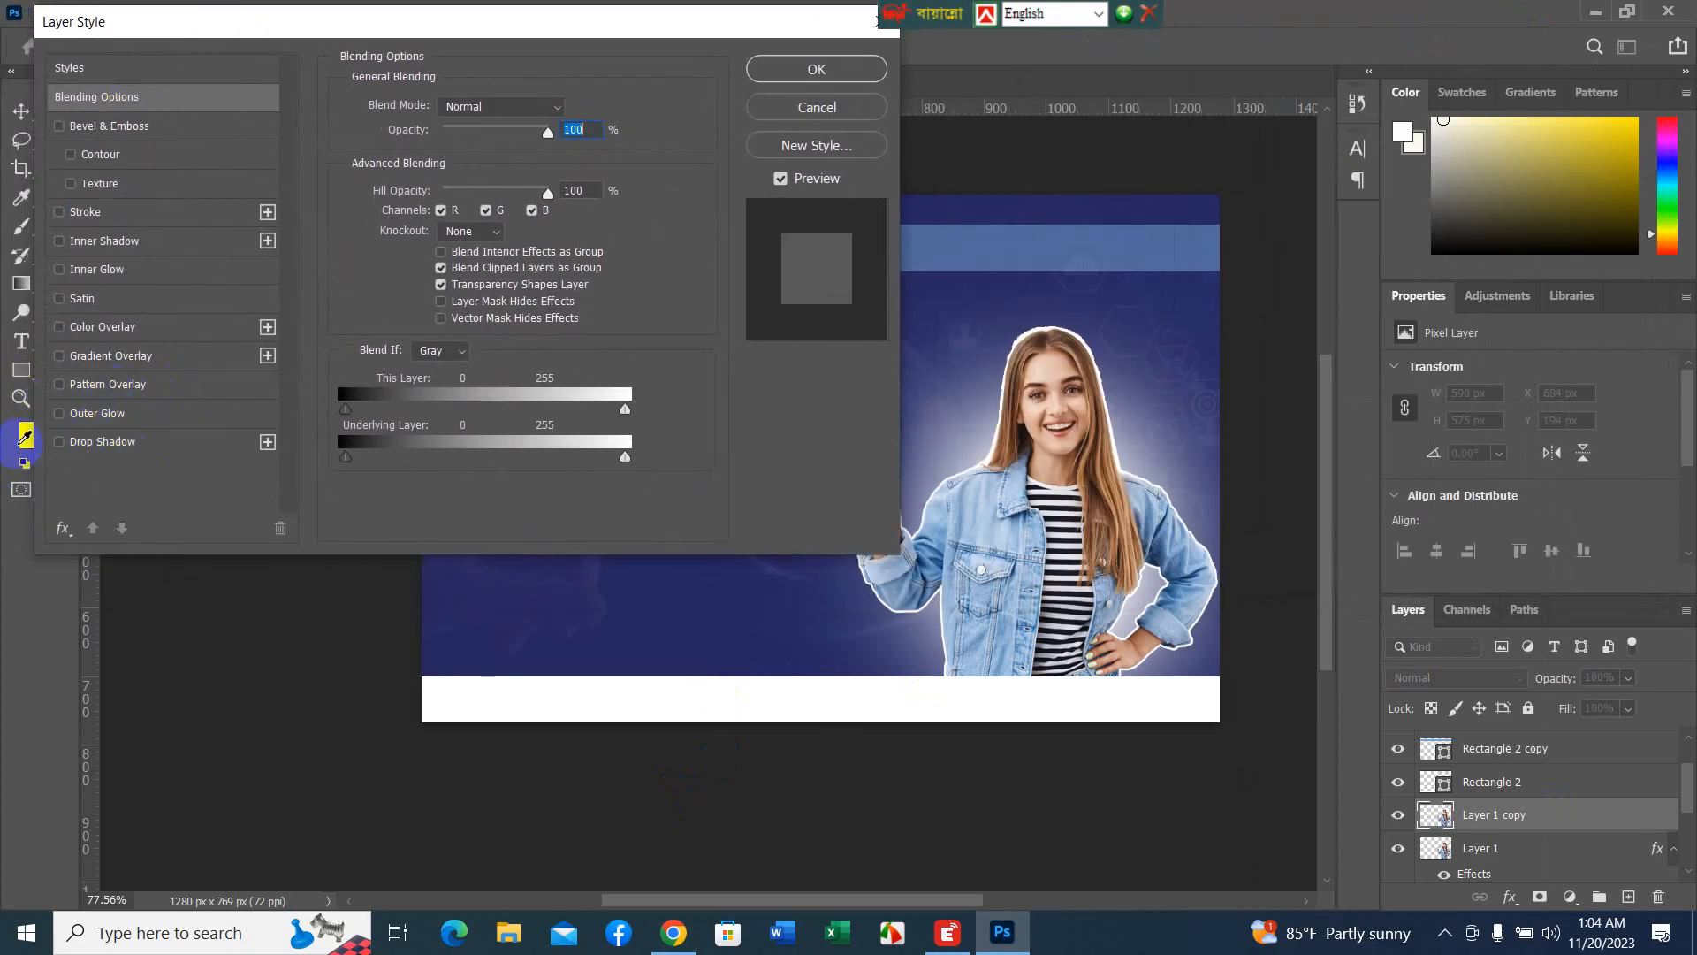
{"action": "left_click", "coordinate": [173, 451]}
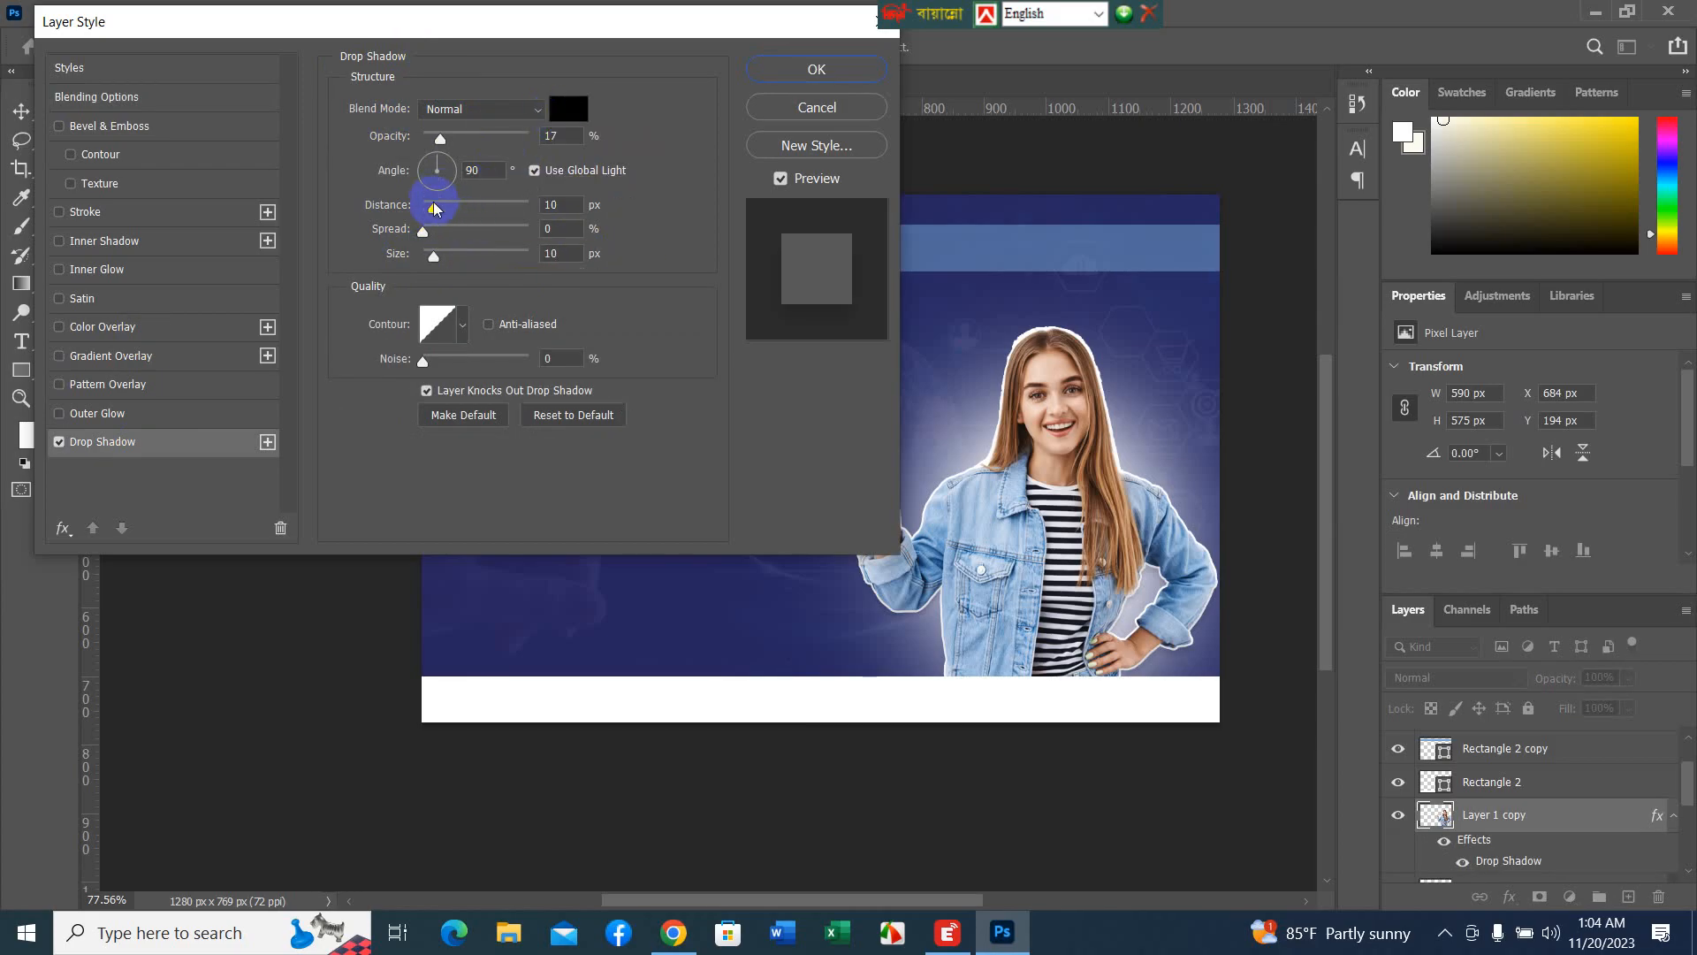
- Try the drop shadow at 28 px distance, 164° angle and 33% opacity, and remove the effect from Layer 1 copy
{"action": "left_click_drag", "start_coordinate": [444, 209], "coordinate": [452, 177]}
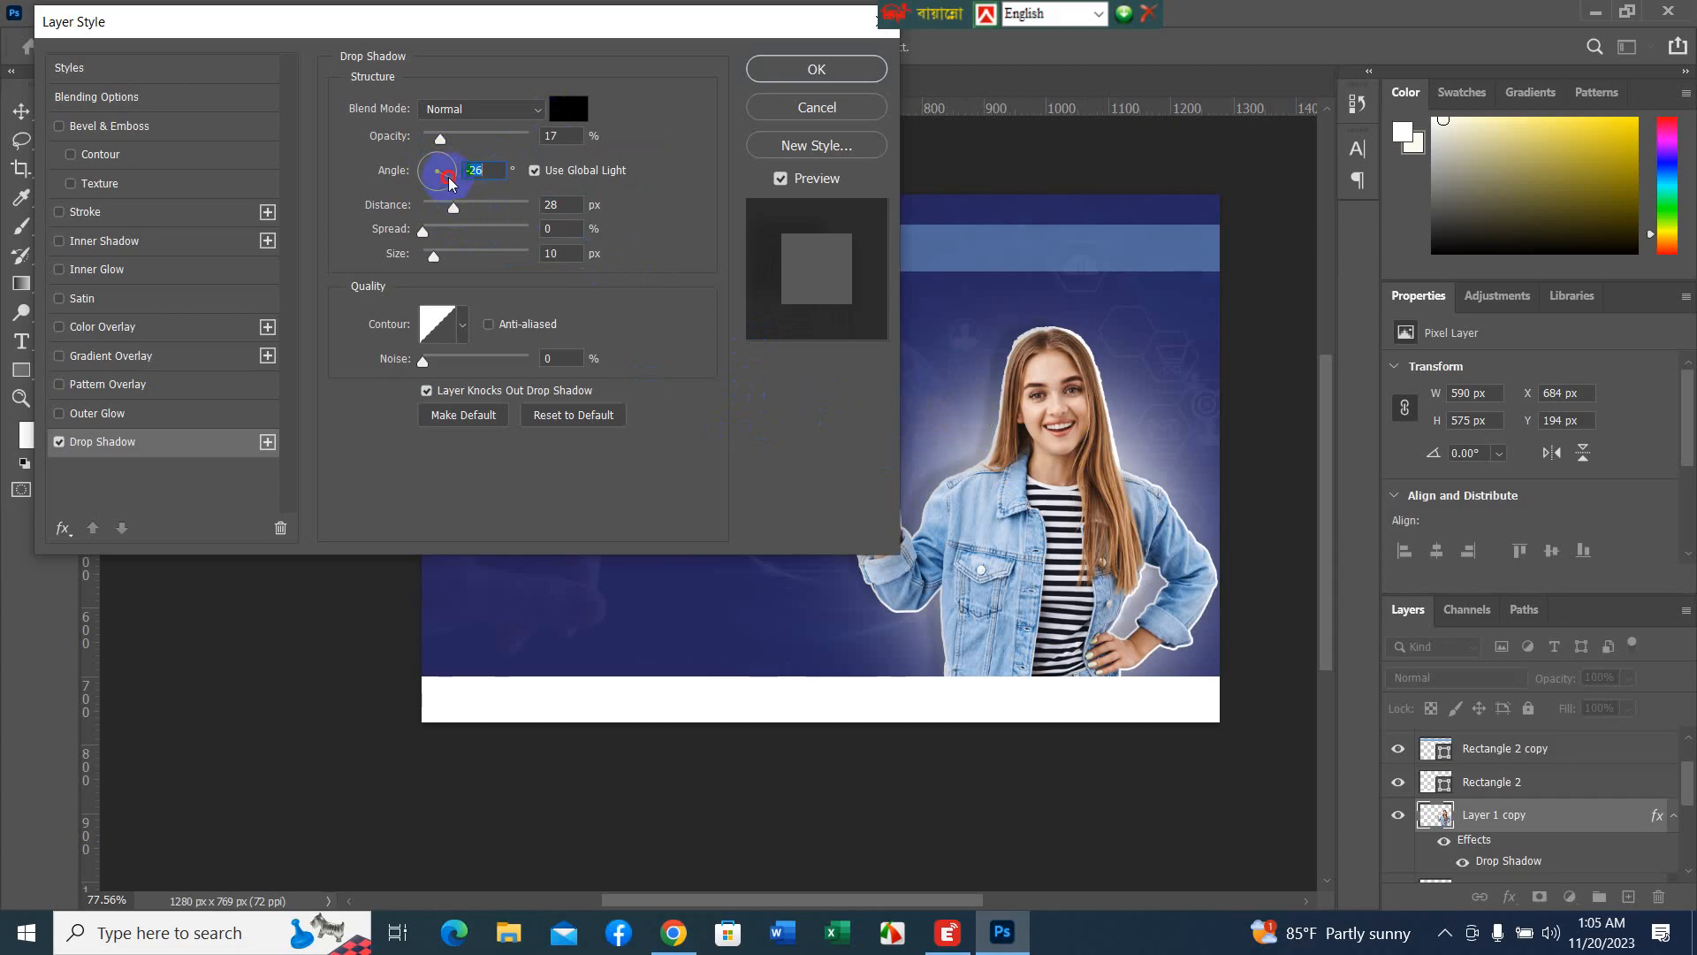
{"action": "left_click_drag", "start_coordinate": [444, 179], "coordinate": [395, 160]}
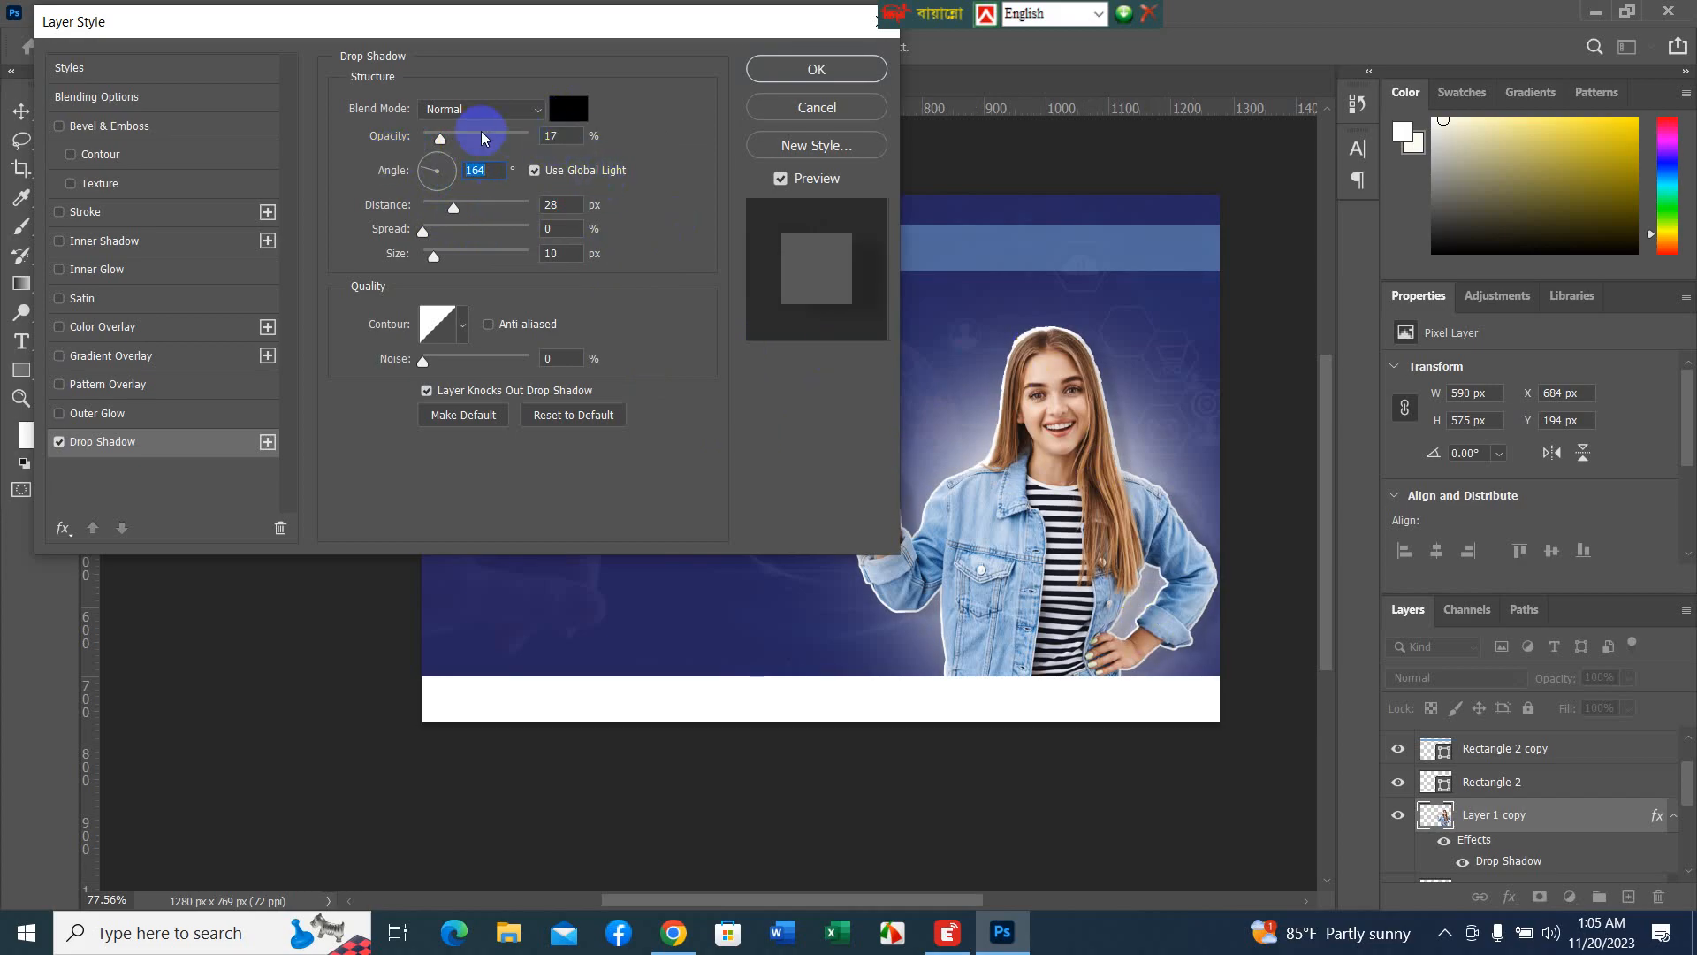
{"action": "left_click_drag", "start_coordinate": [441, 139], "coordinate": [516, 140]}
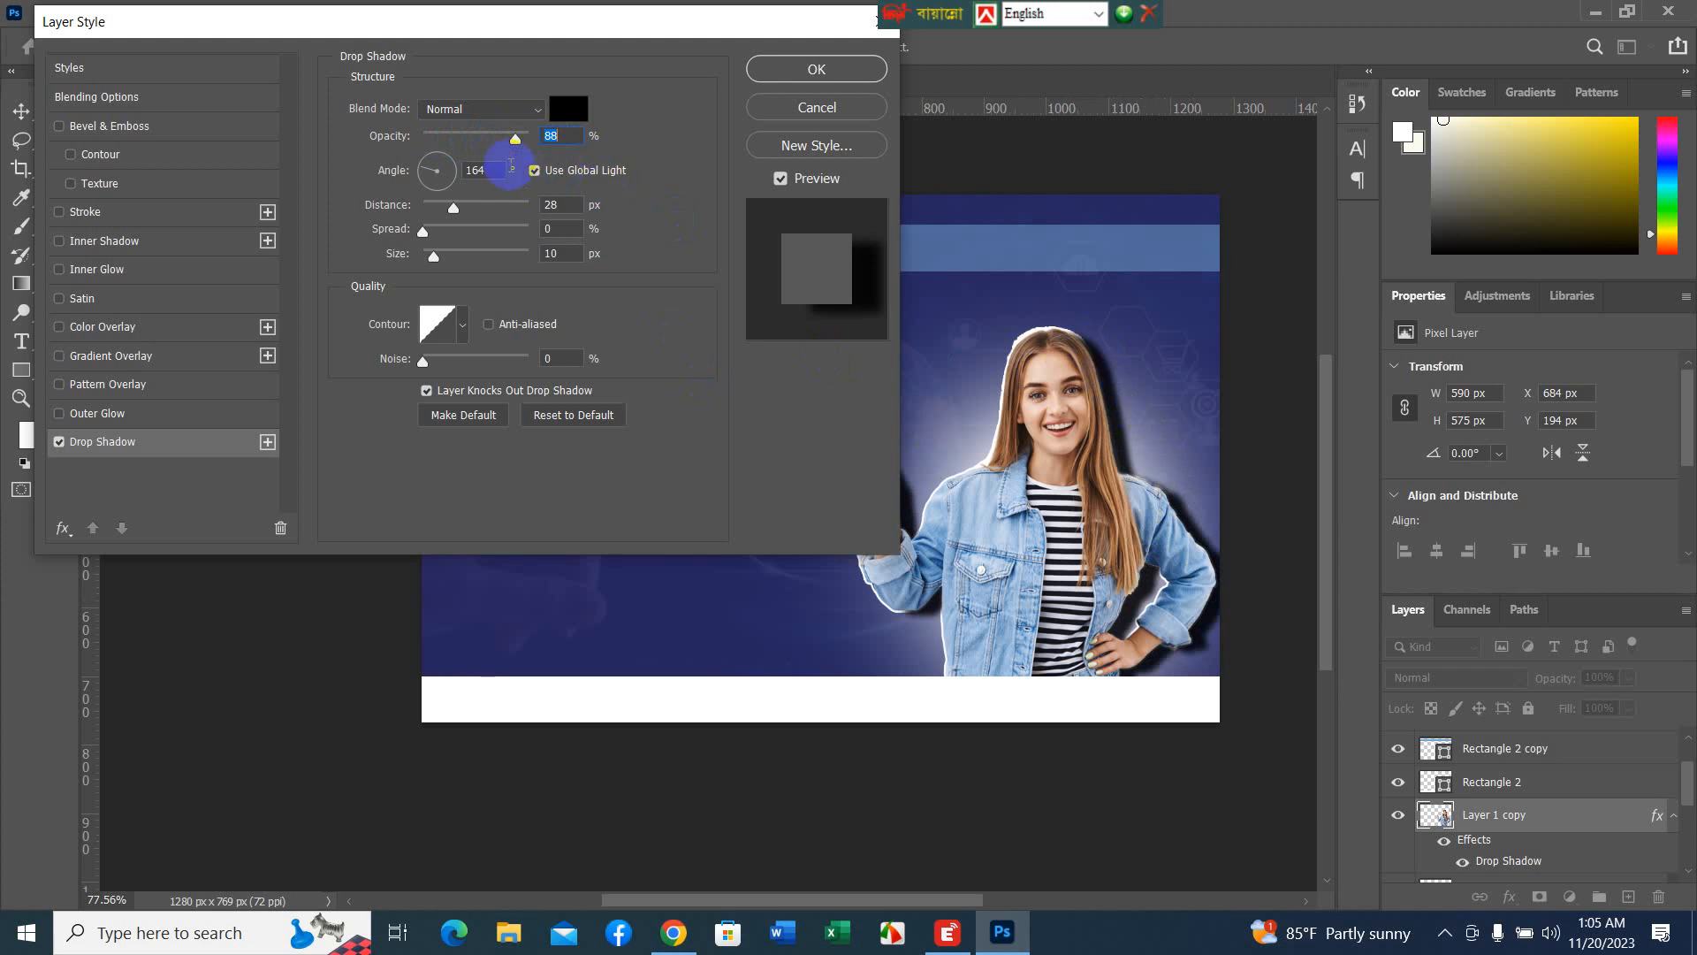
{"action": "left_click_drag", "start_coordinate": [517, 145], "coordinate": [465, 142]}
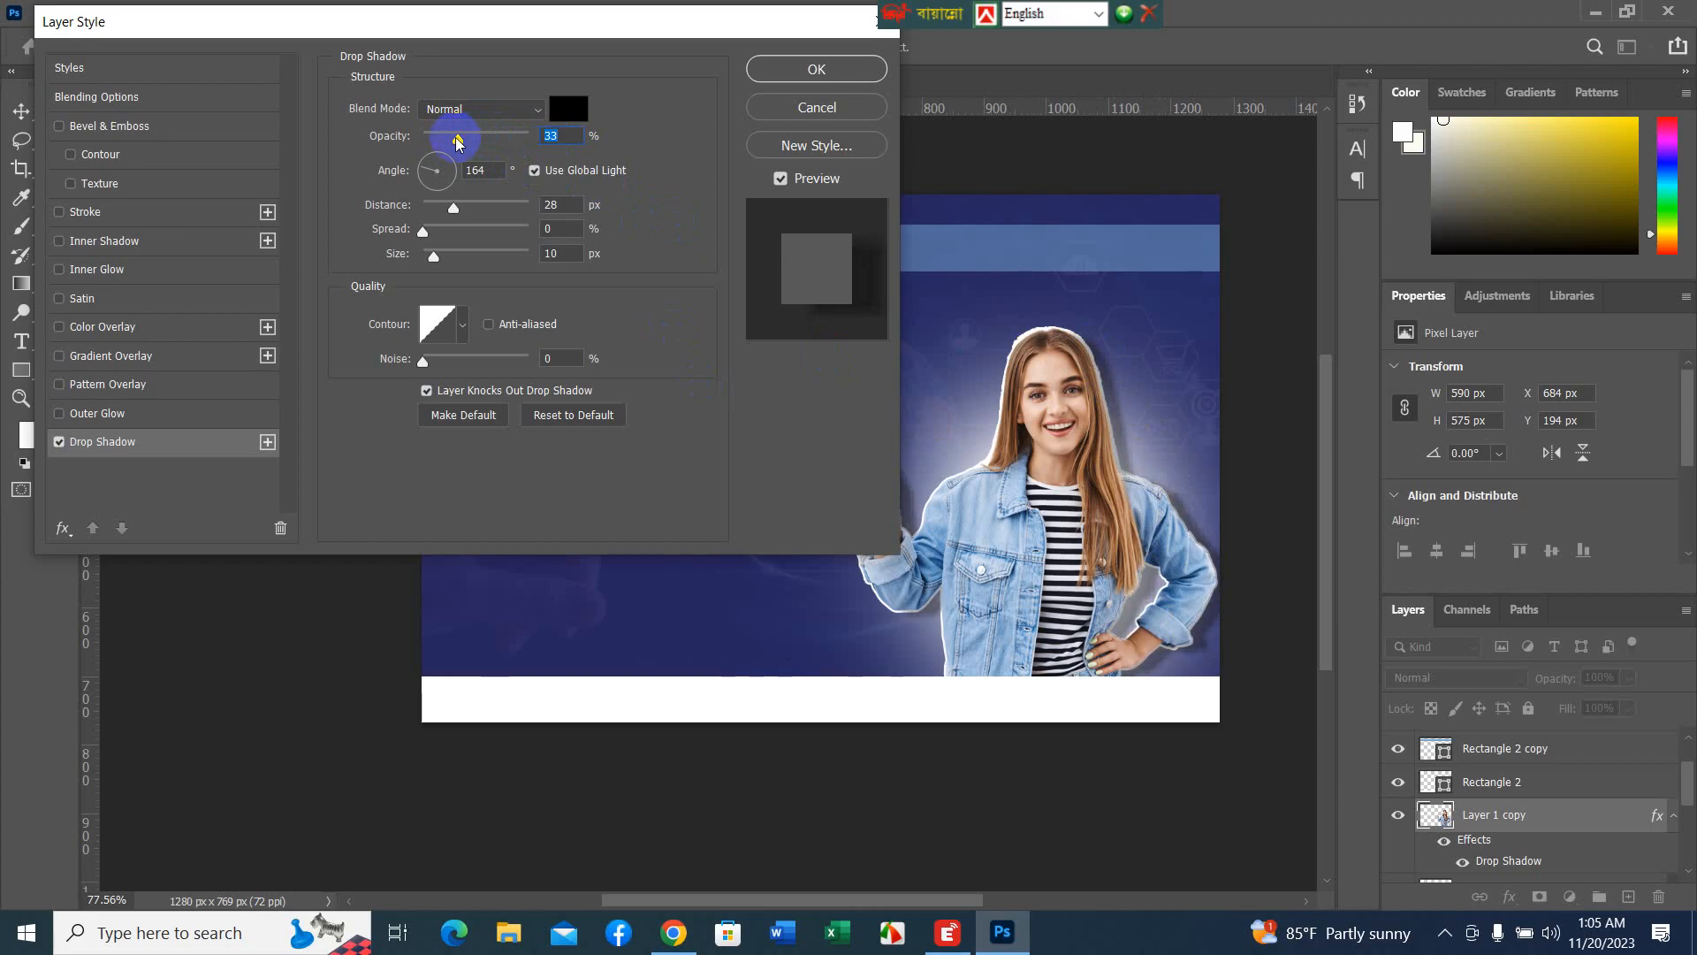
{"action": "left_click", "coordinate": [490, 171]}
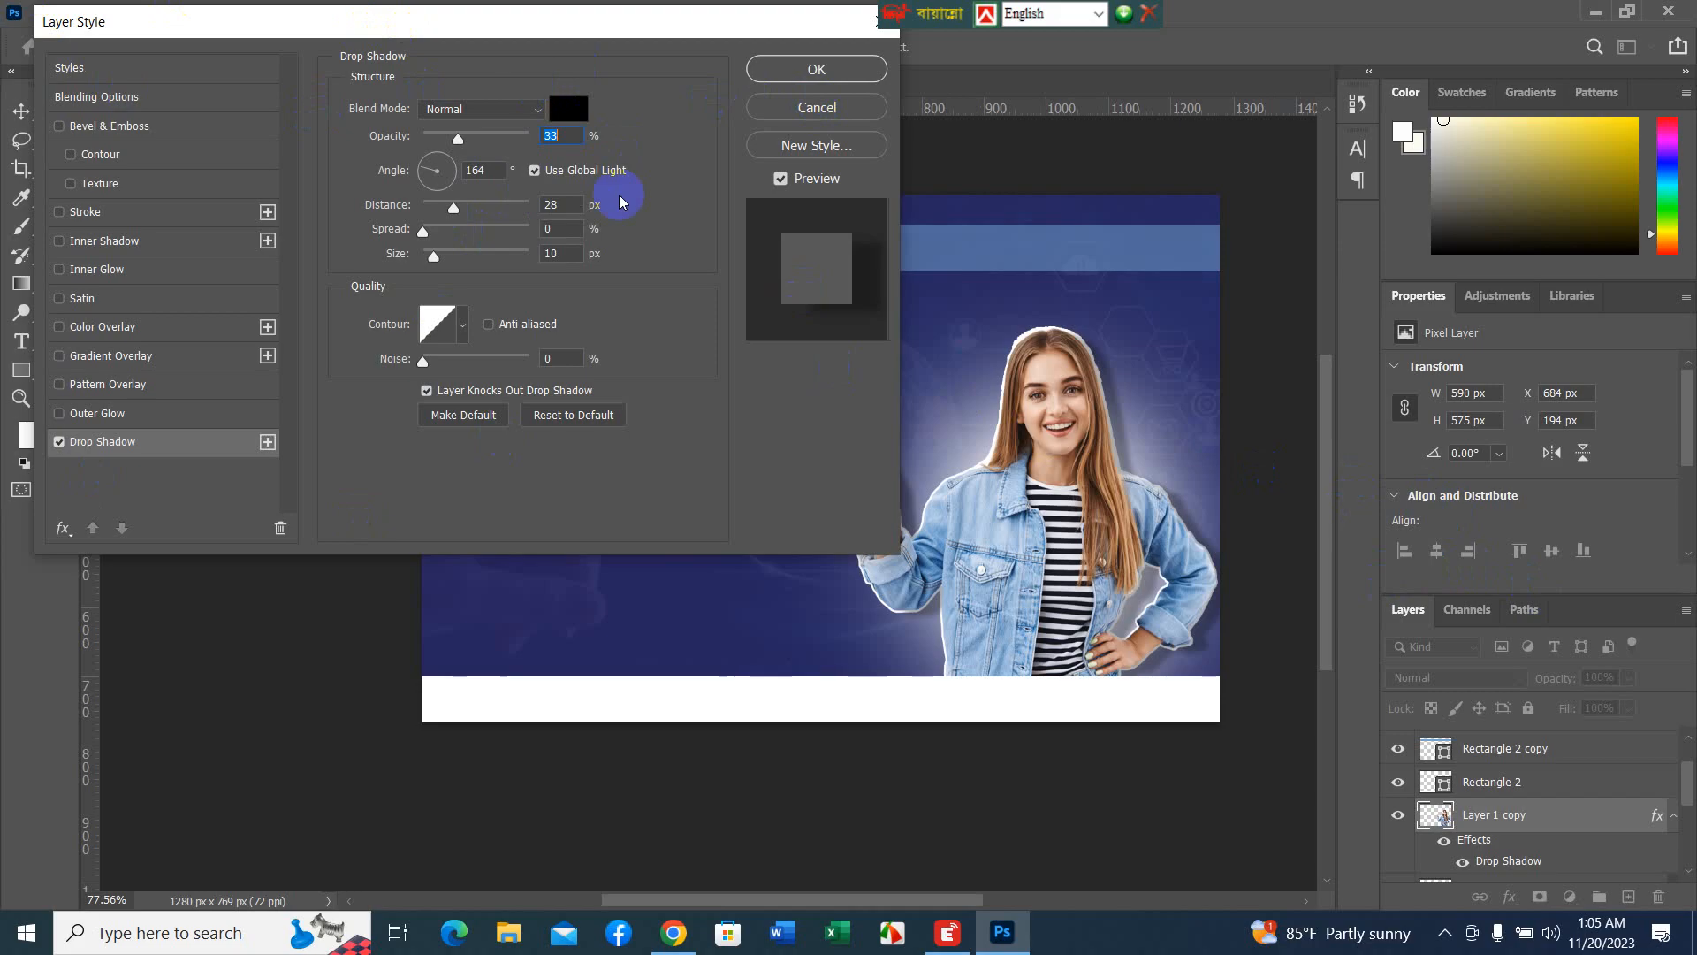
{"action": "left_click", "coordinate": [835, 76]}
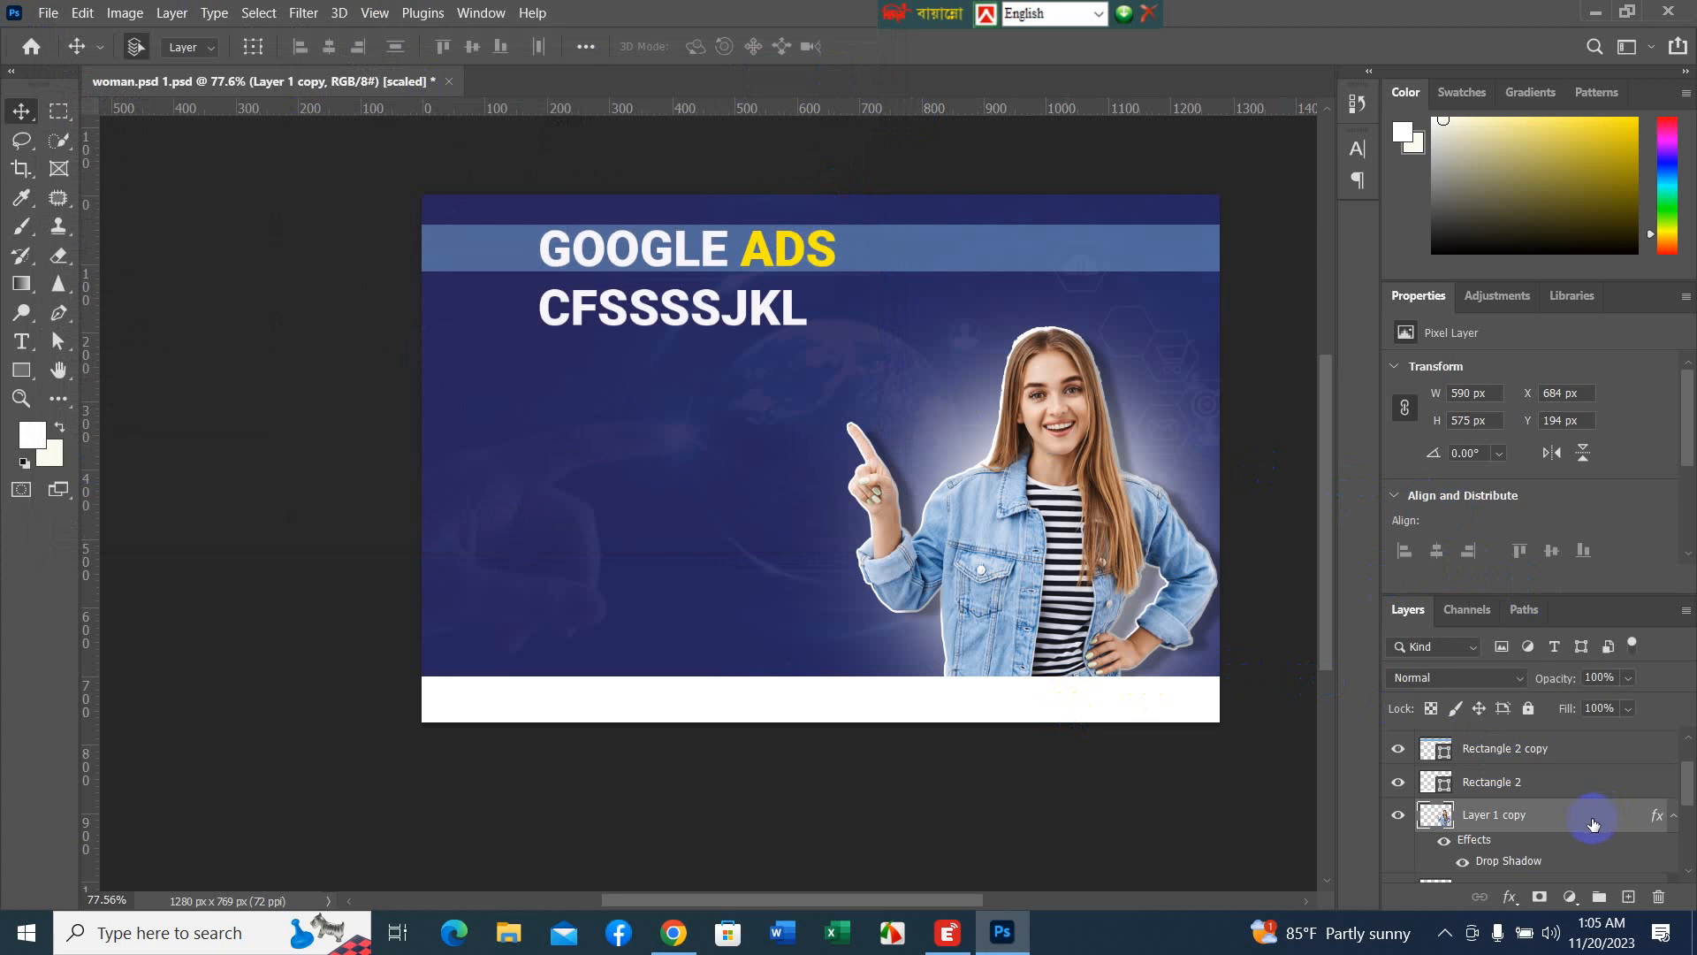
{"action": "left_click_drag", "start_coordinate": [1483, 842], "coordinate": [1658, 897]}
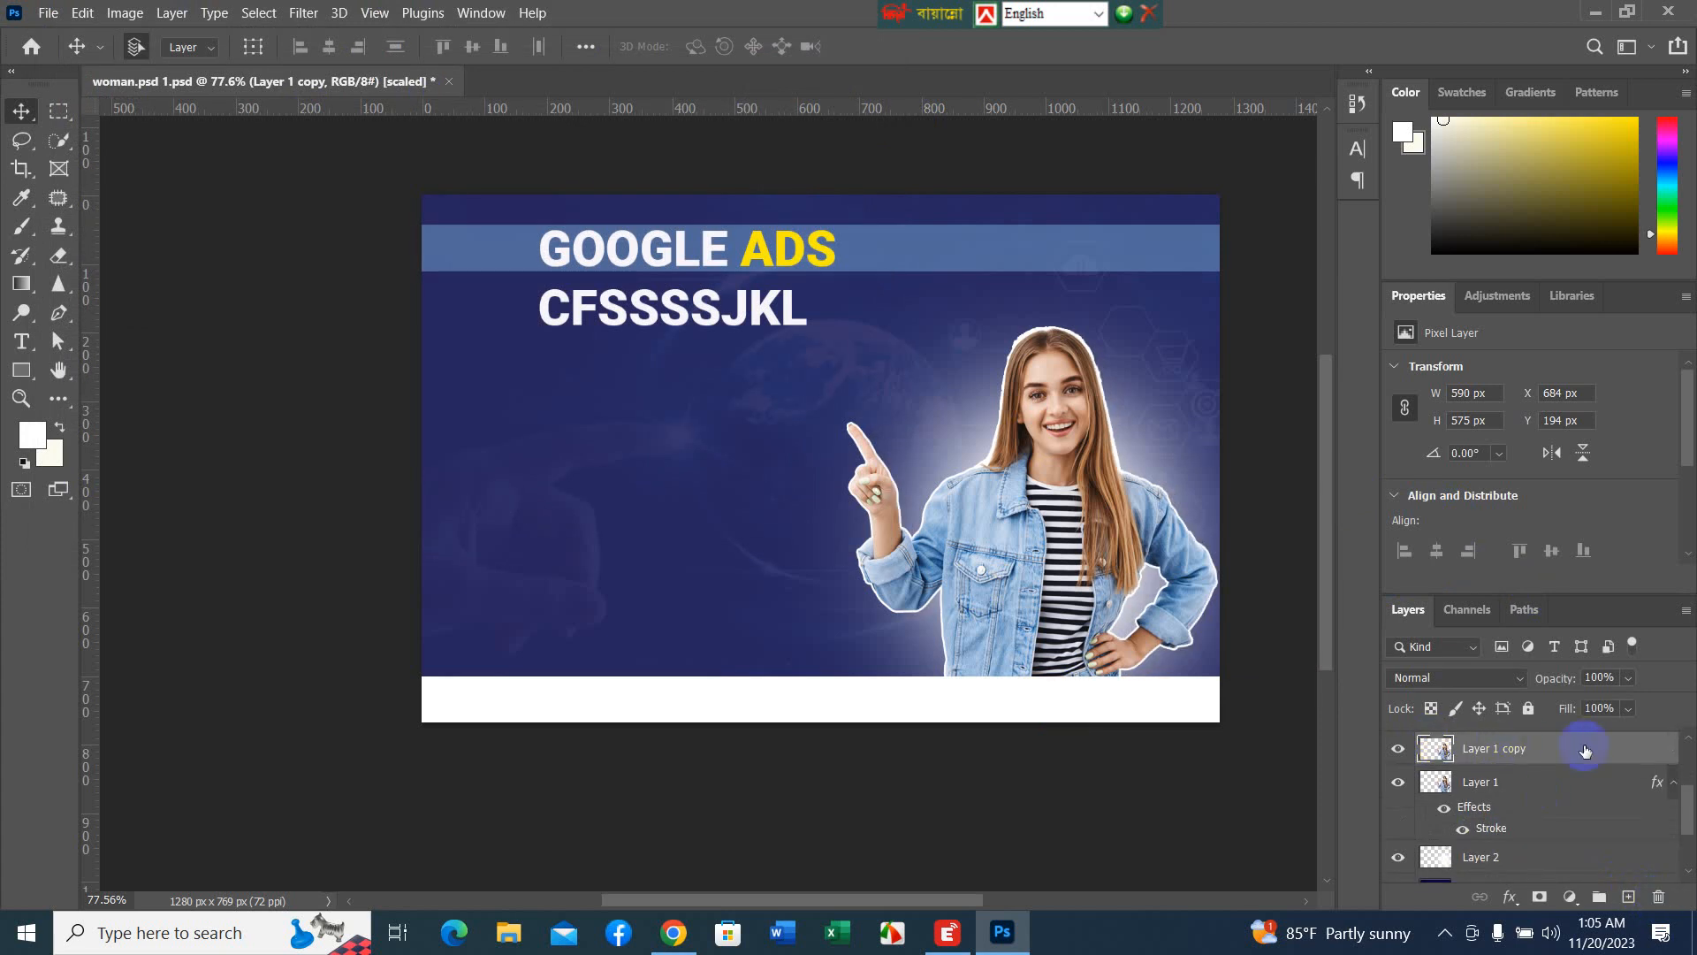
{"action": "left_click", "coordinate": [1571, 898]}
{"action": "left_click", "coordinate": [1532, 512]}
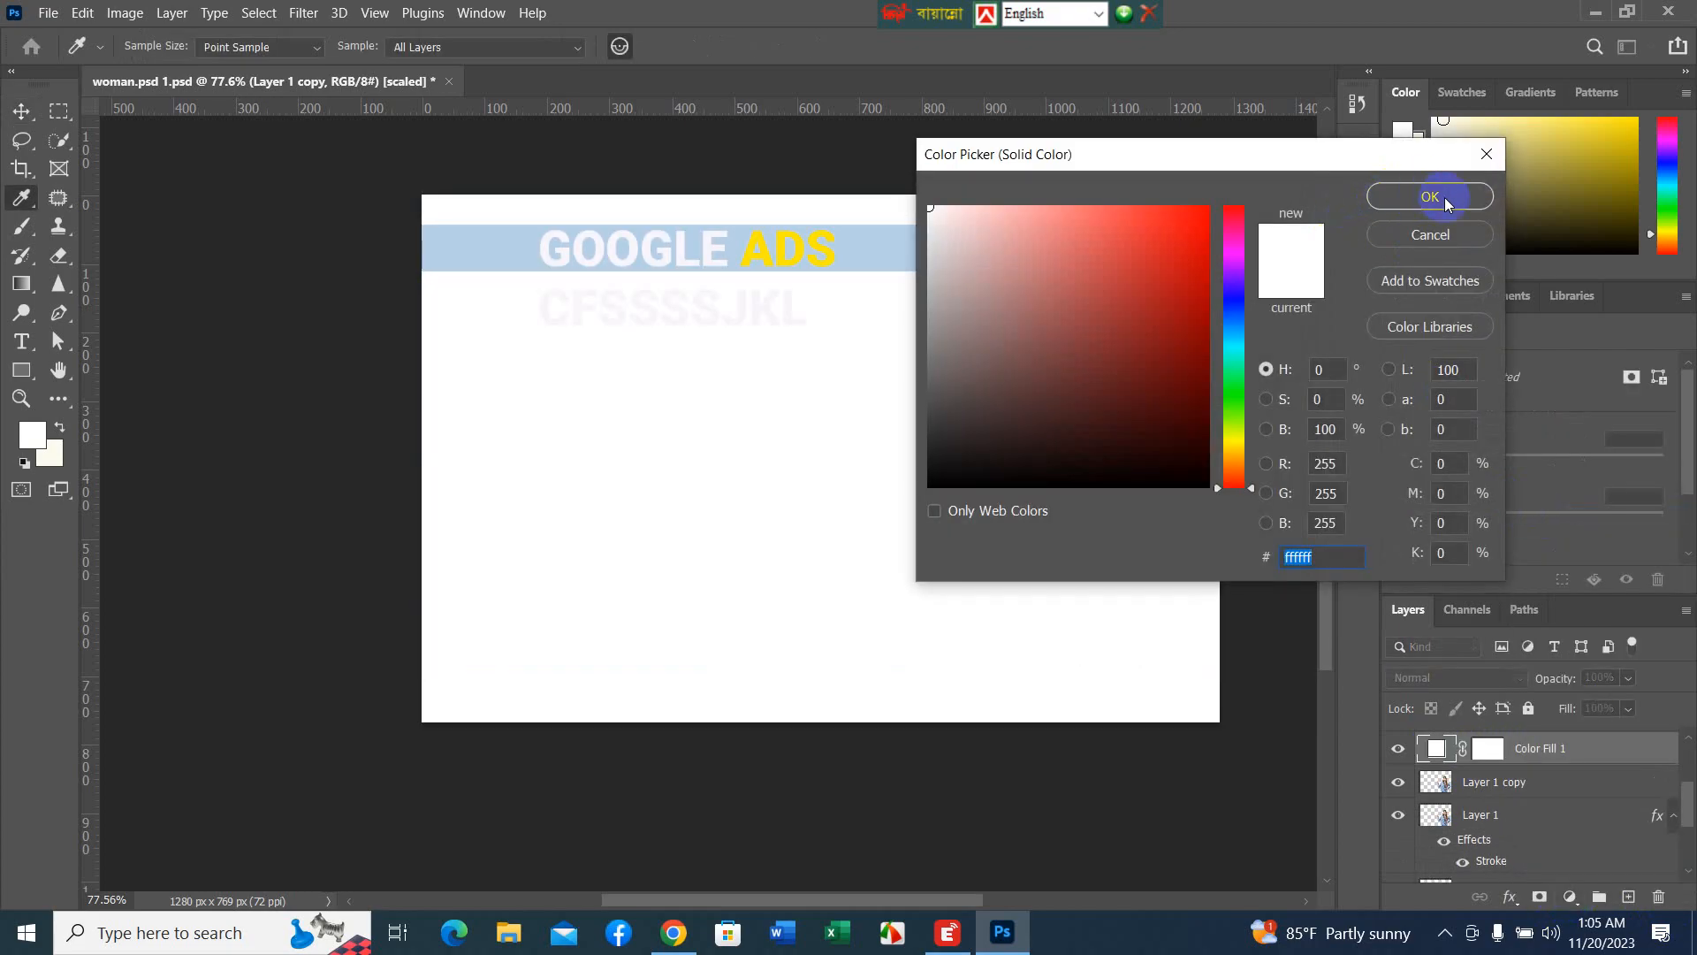
{"action": "left_click", "coordinate": [1441, 236]}
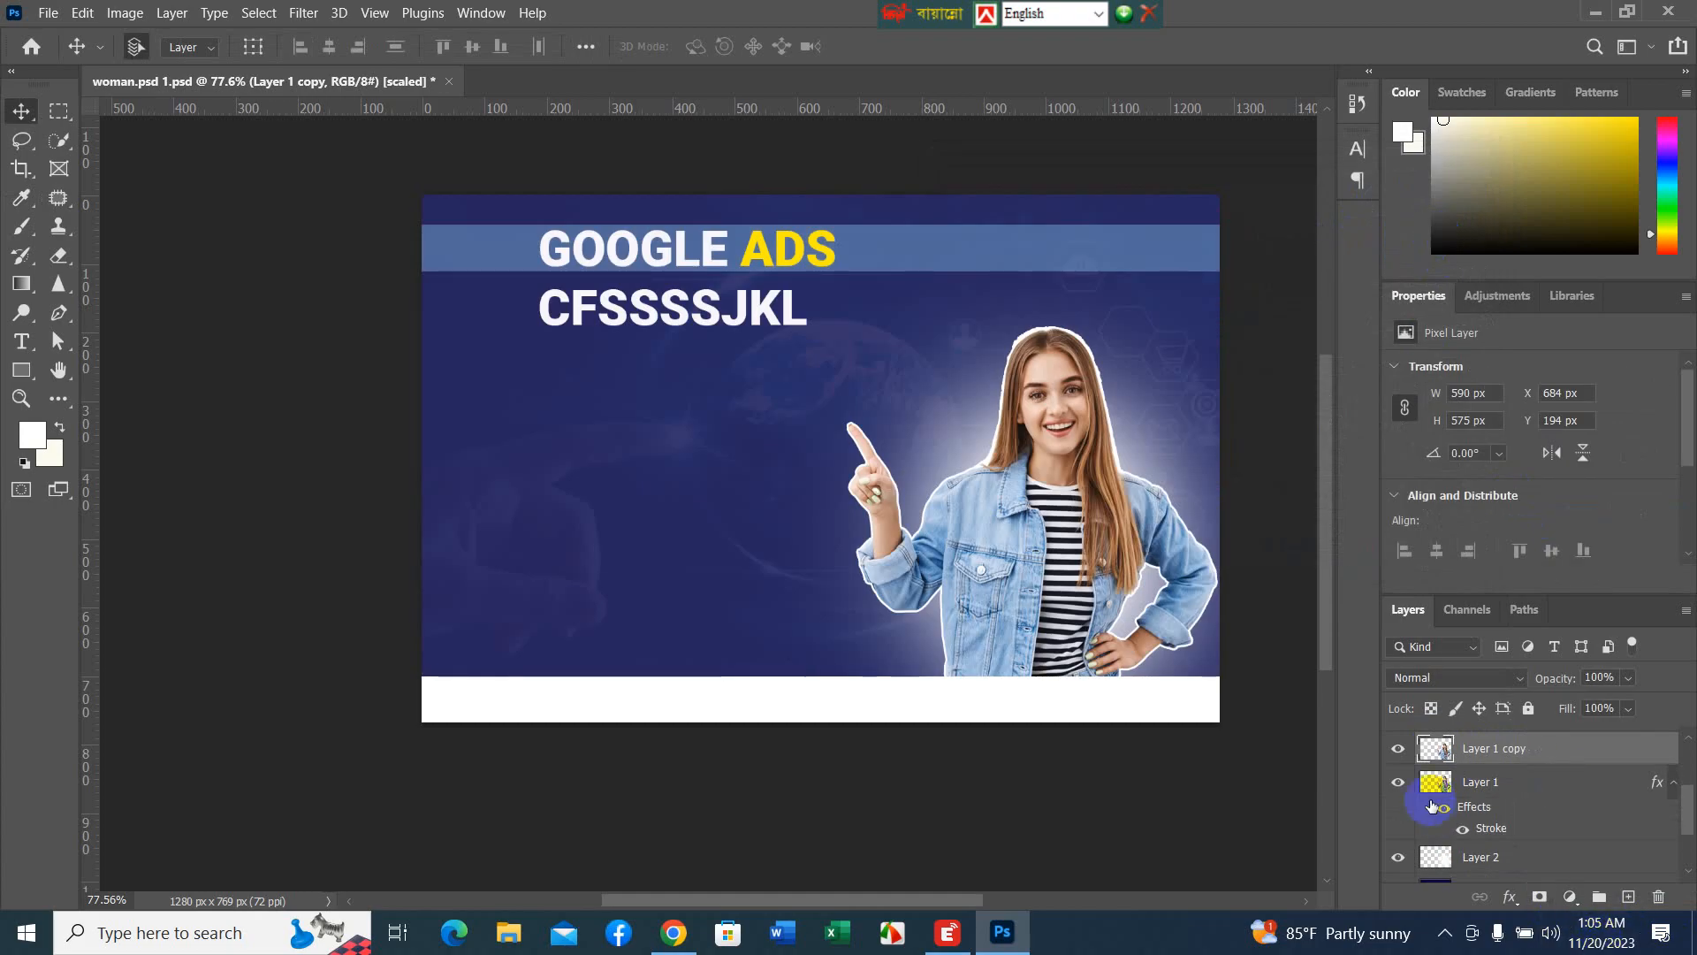
- Create a black (000000) Solid Color fill layer from the woman's outline selection and place it directly beneath Layer 1
{"action": "left_click", "coordinate": [1448, 753]}
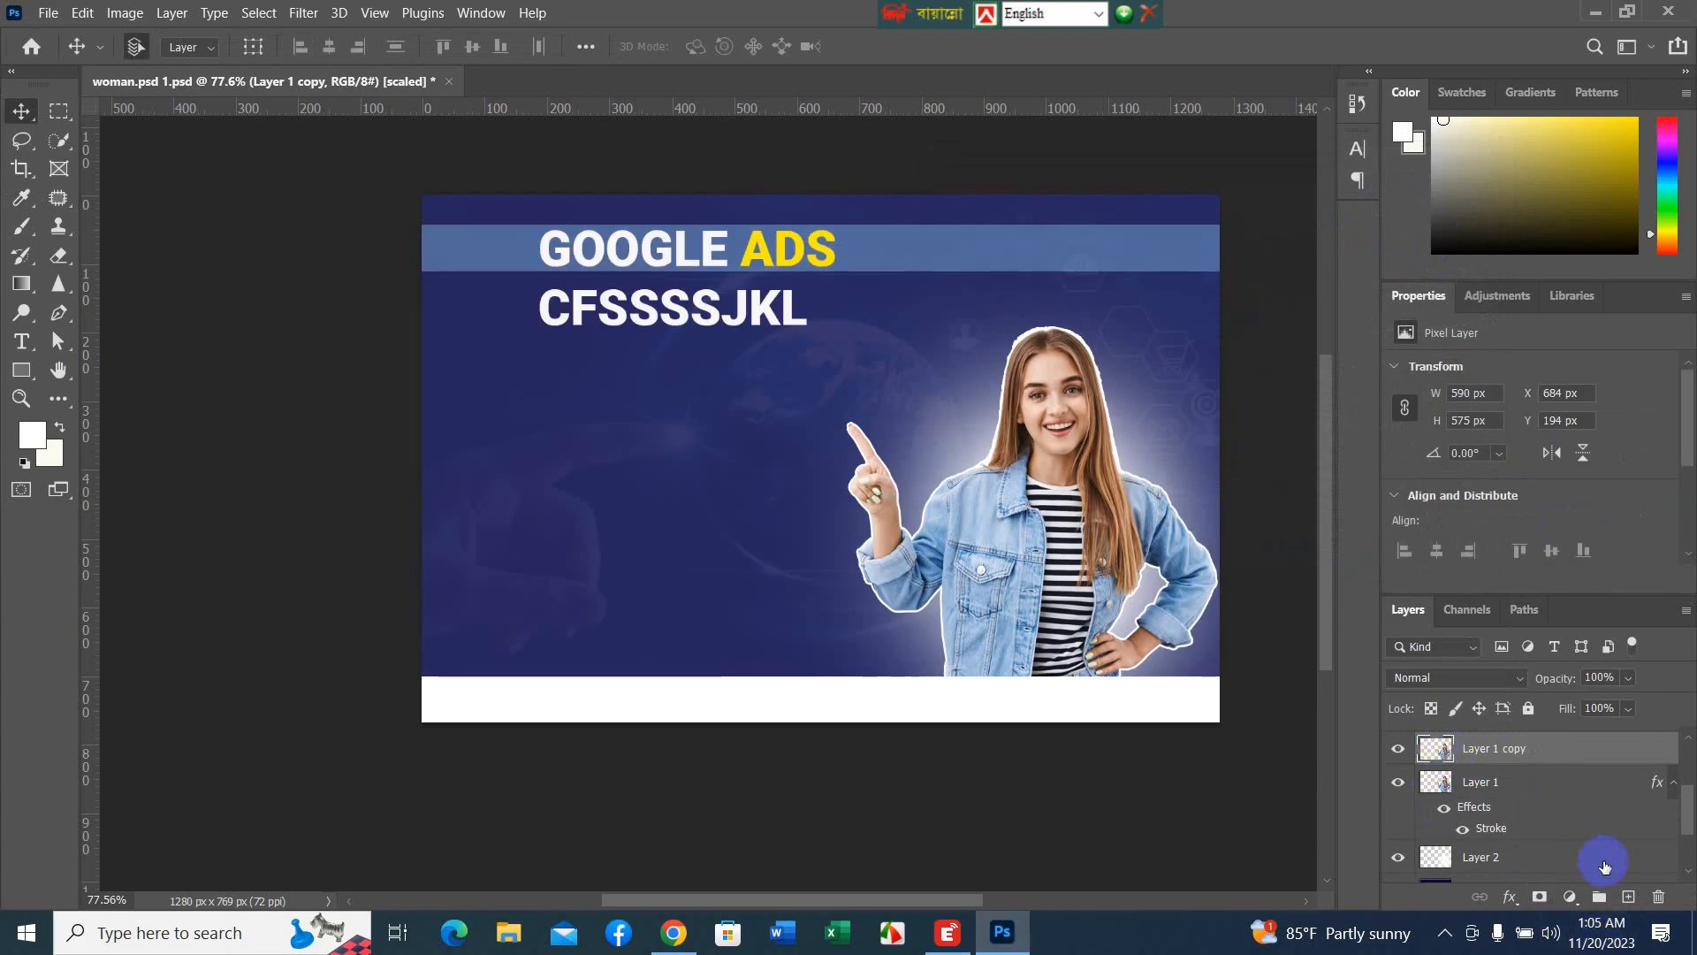
{"action": "left_click", "coordinate": [1443, 753], "text": "ctrl"}
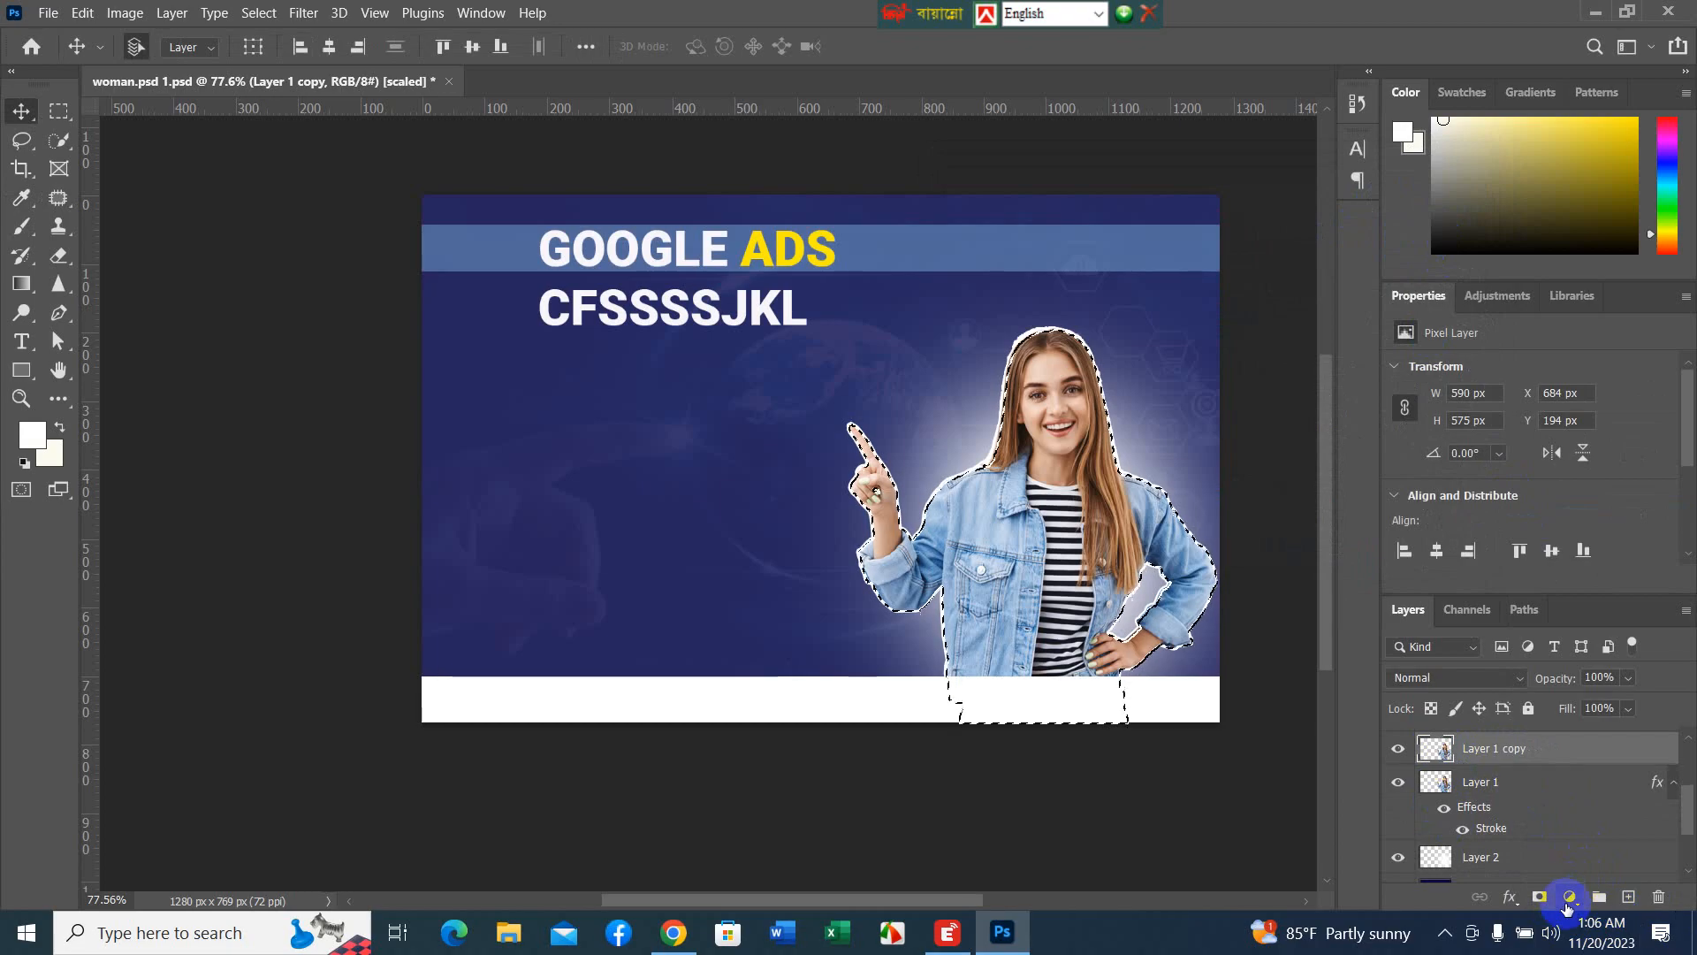
{"action": "left_click", "coordinate": [1569, 898]}
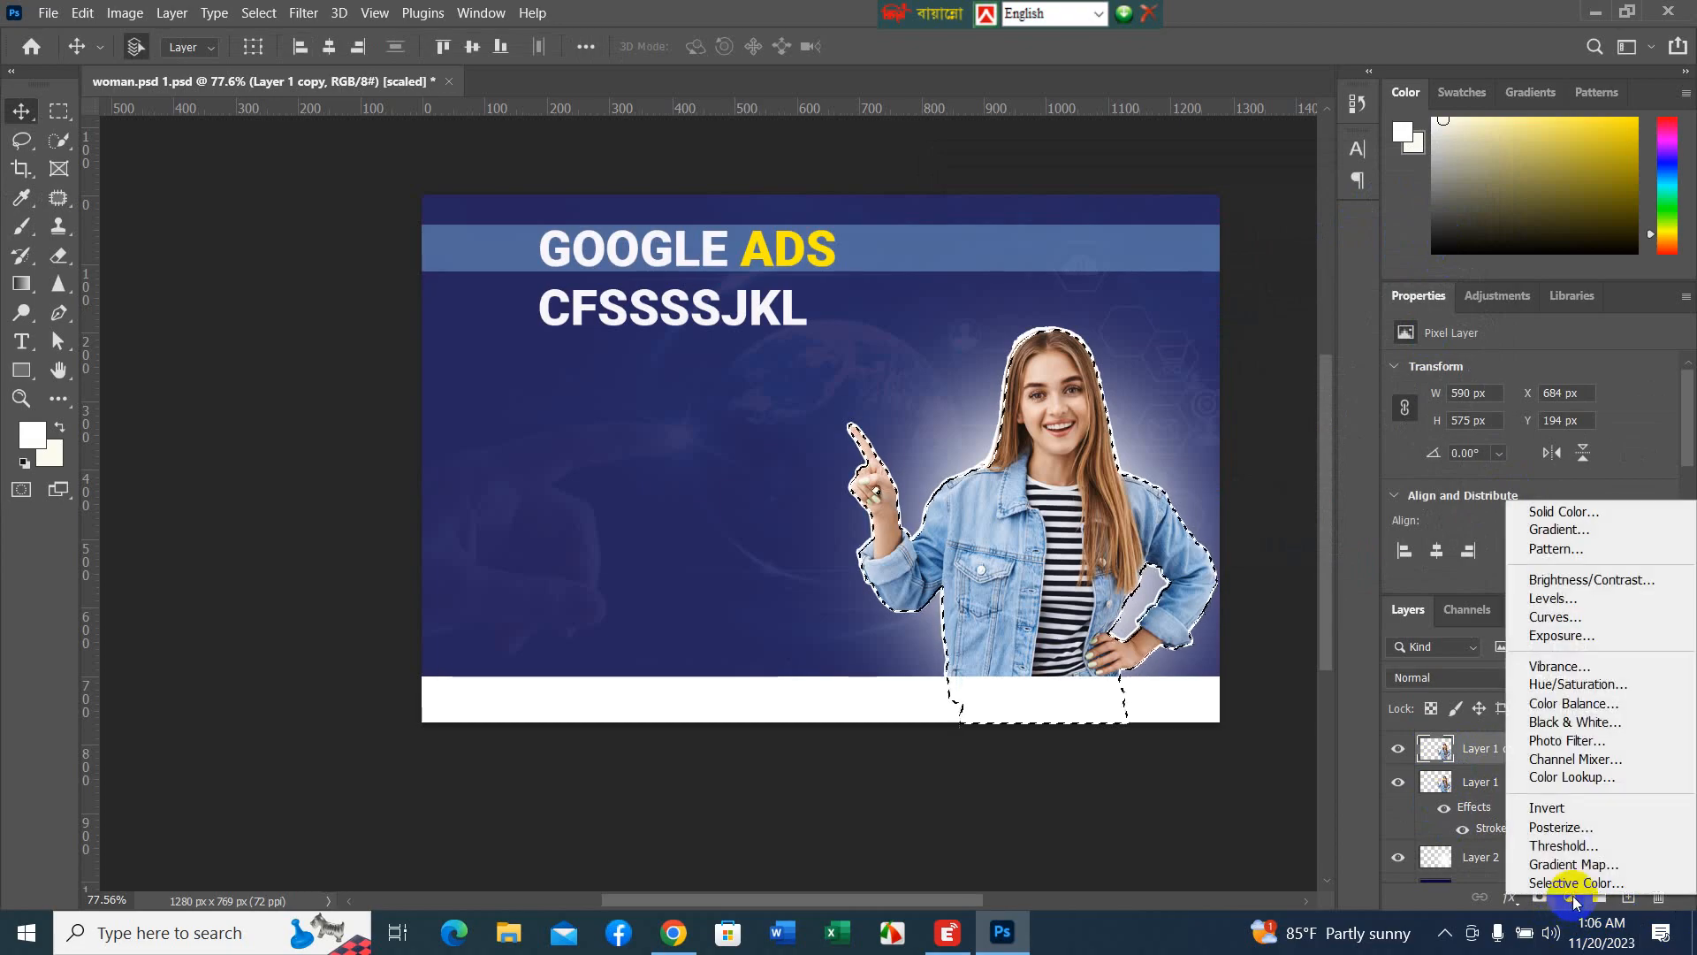
{"action": "left_click", "coordinate": [1544, 519]}
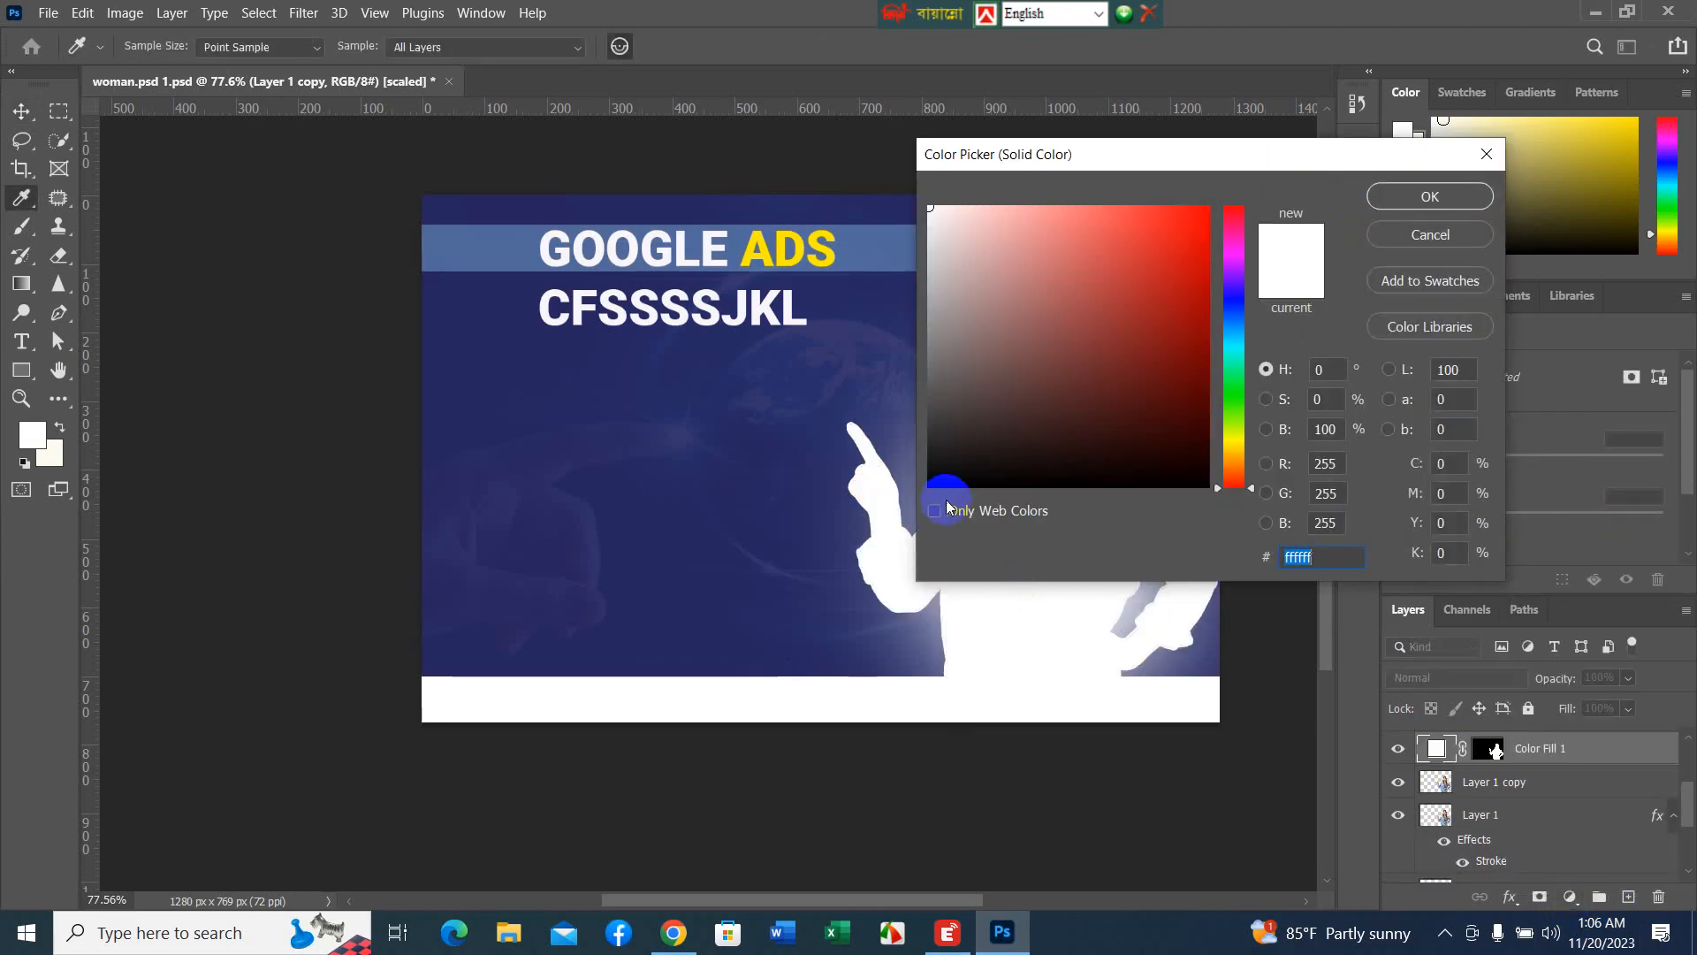
{"action": "left_click_drag", "start_coordinate": [940, 477], "coordinate": [925, 491]}
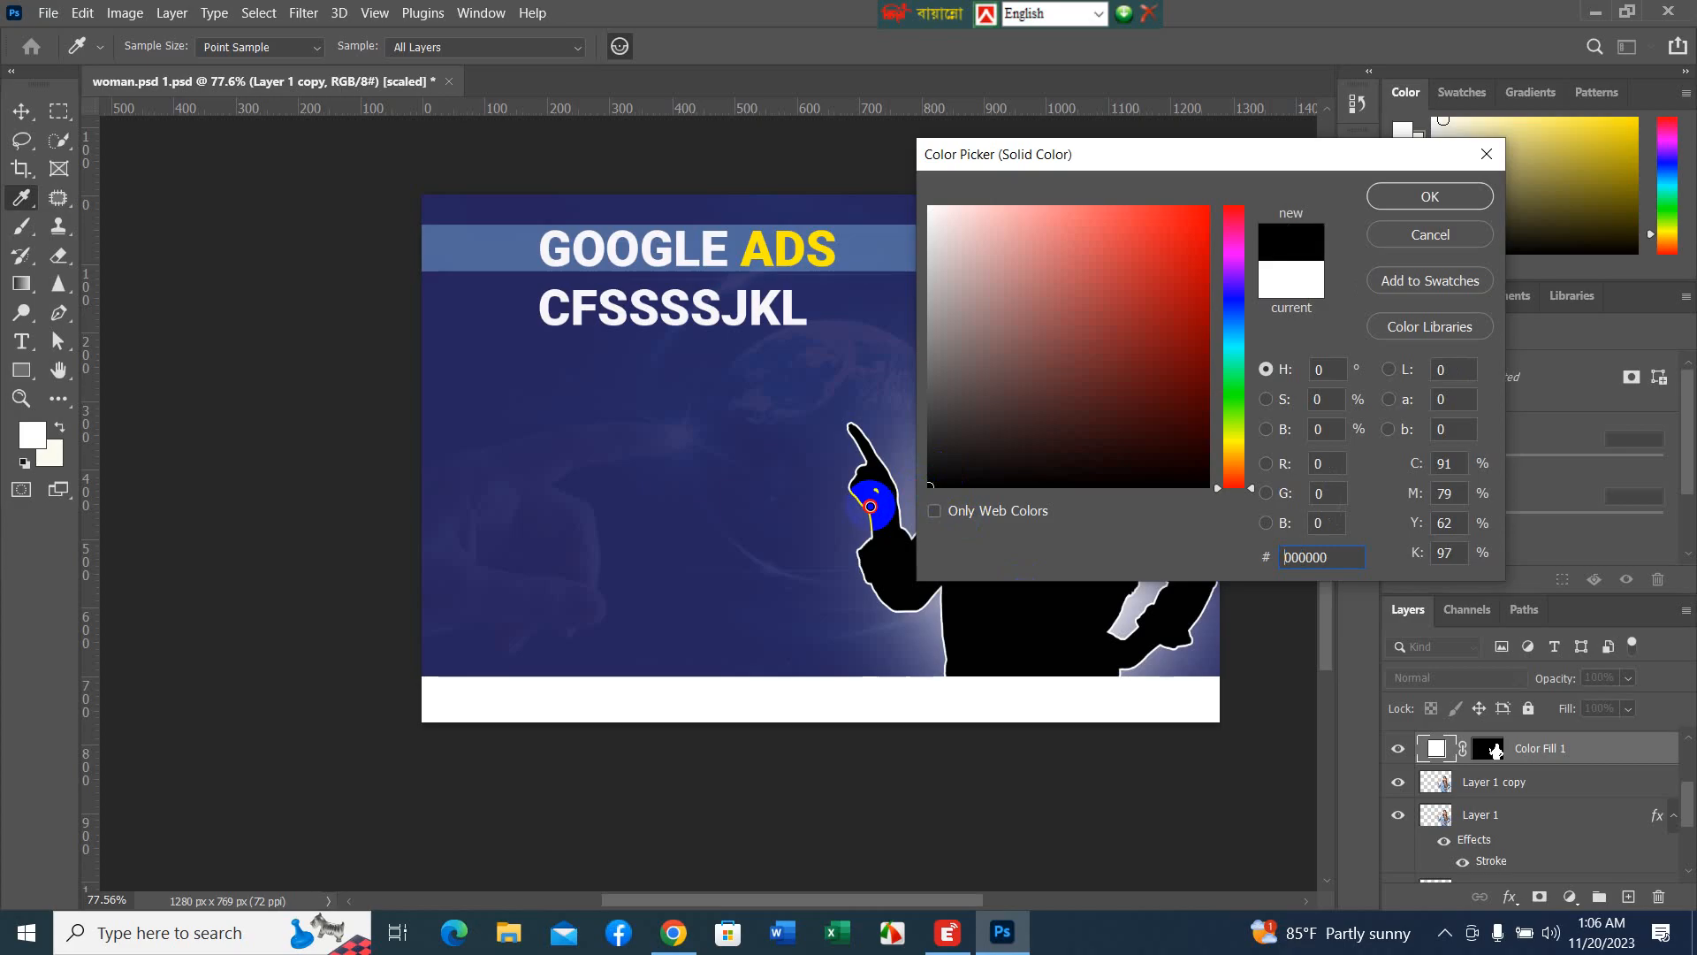
{"action": "left_click", "coordinate": [1423, 198]}
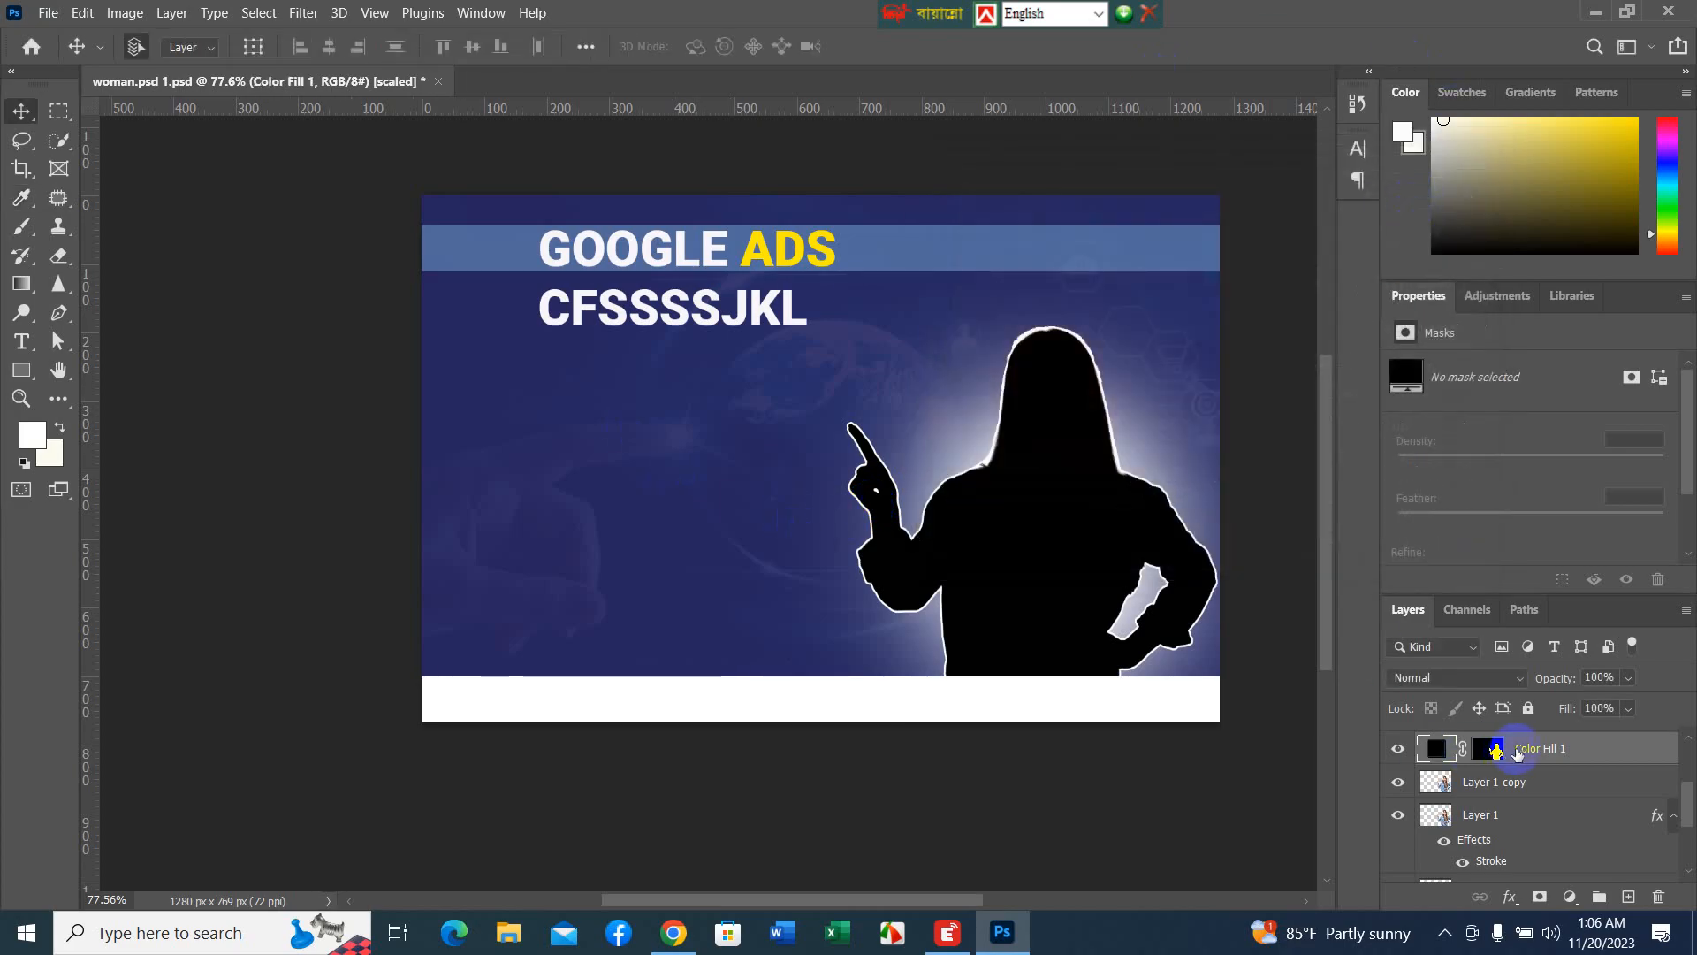
{"action": "left_click_drag", "start_coordinate": [1520, 750], "coordinate": [1519, 875]}
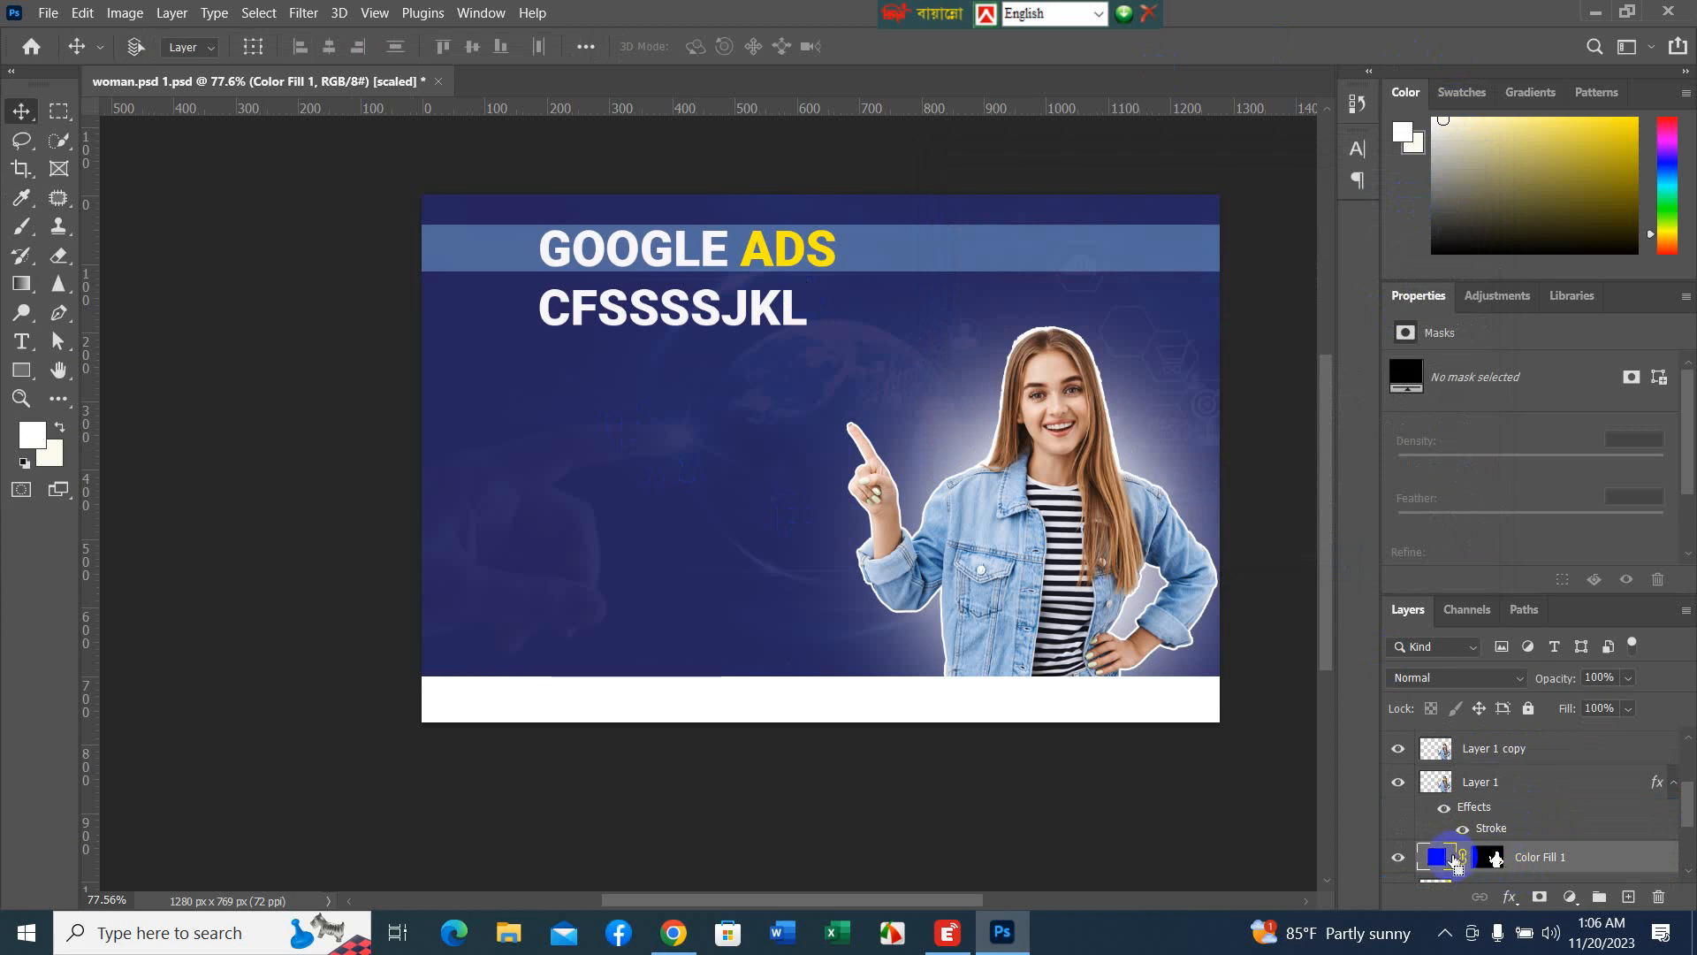
- Distort the black silhouette so its upper part shifts slightly to the right of the woman, like a cast shadow
{"action": "key", "text": "ctrl+t"}
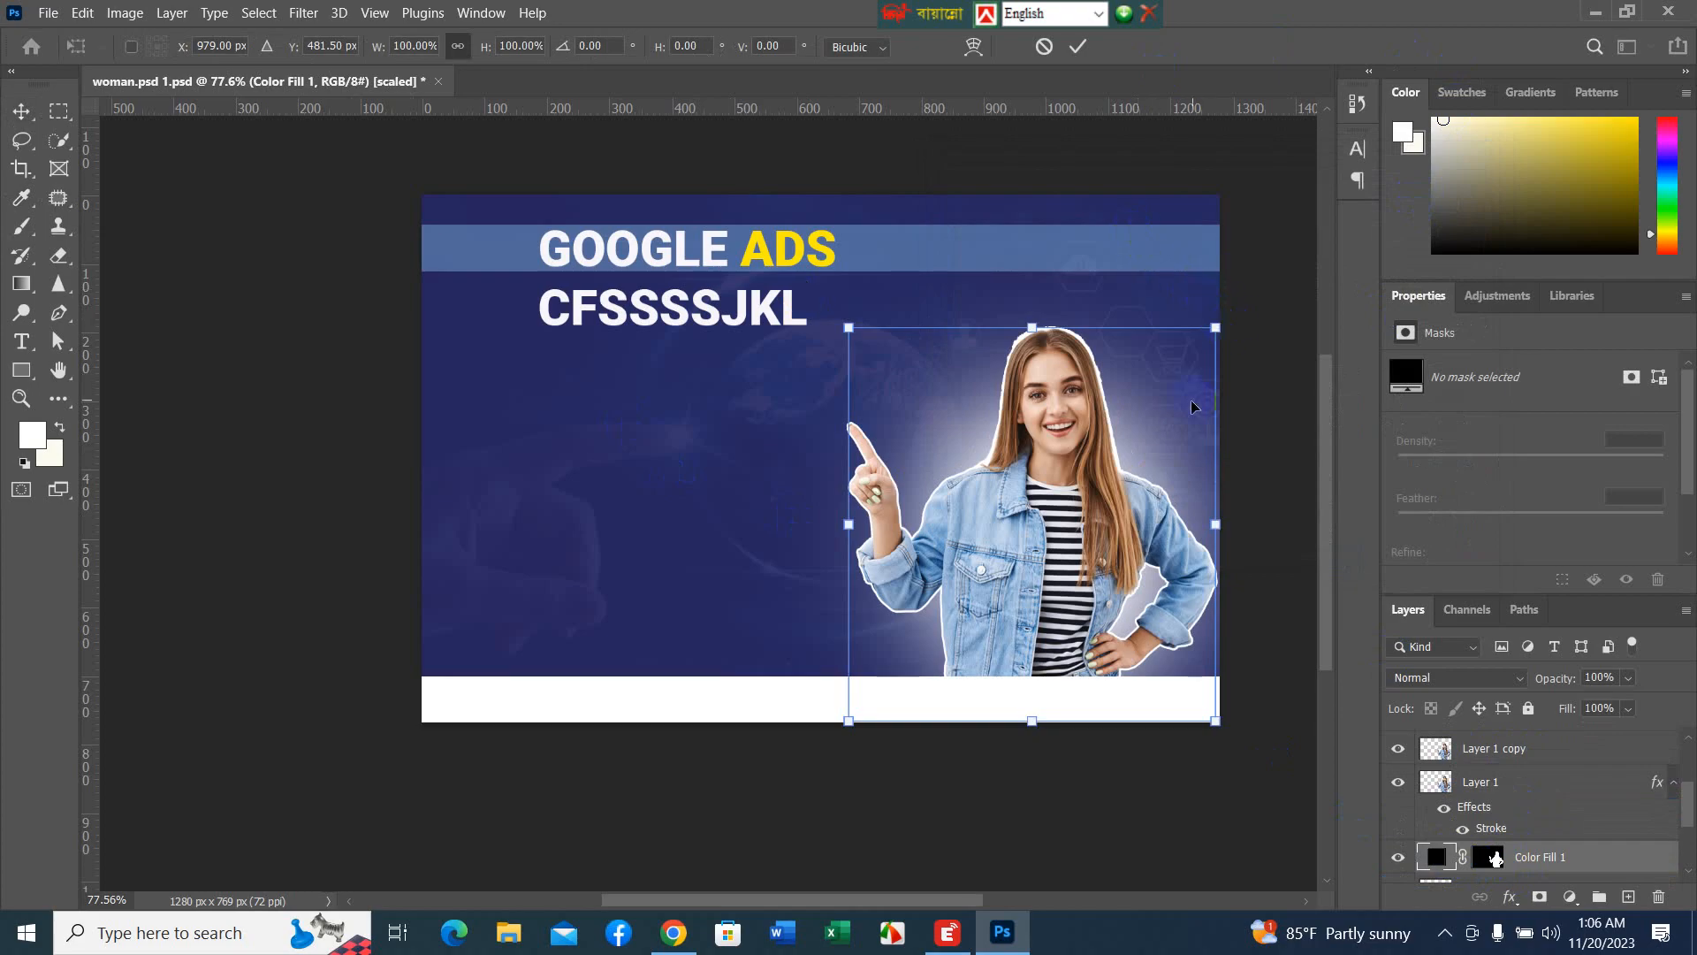
{"action": "right_click", "coordinate": [1153, 469]}
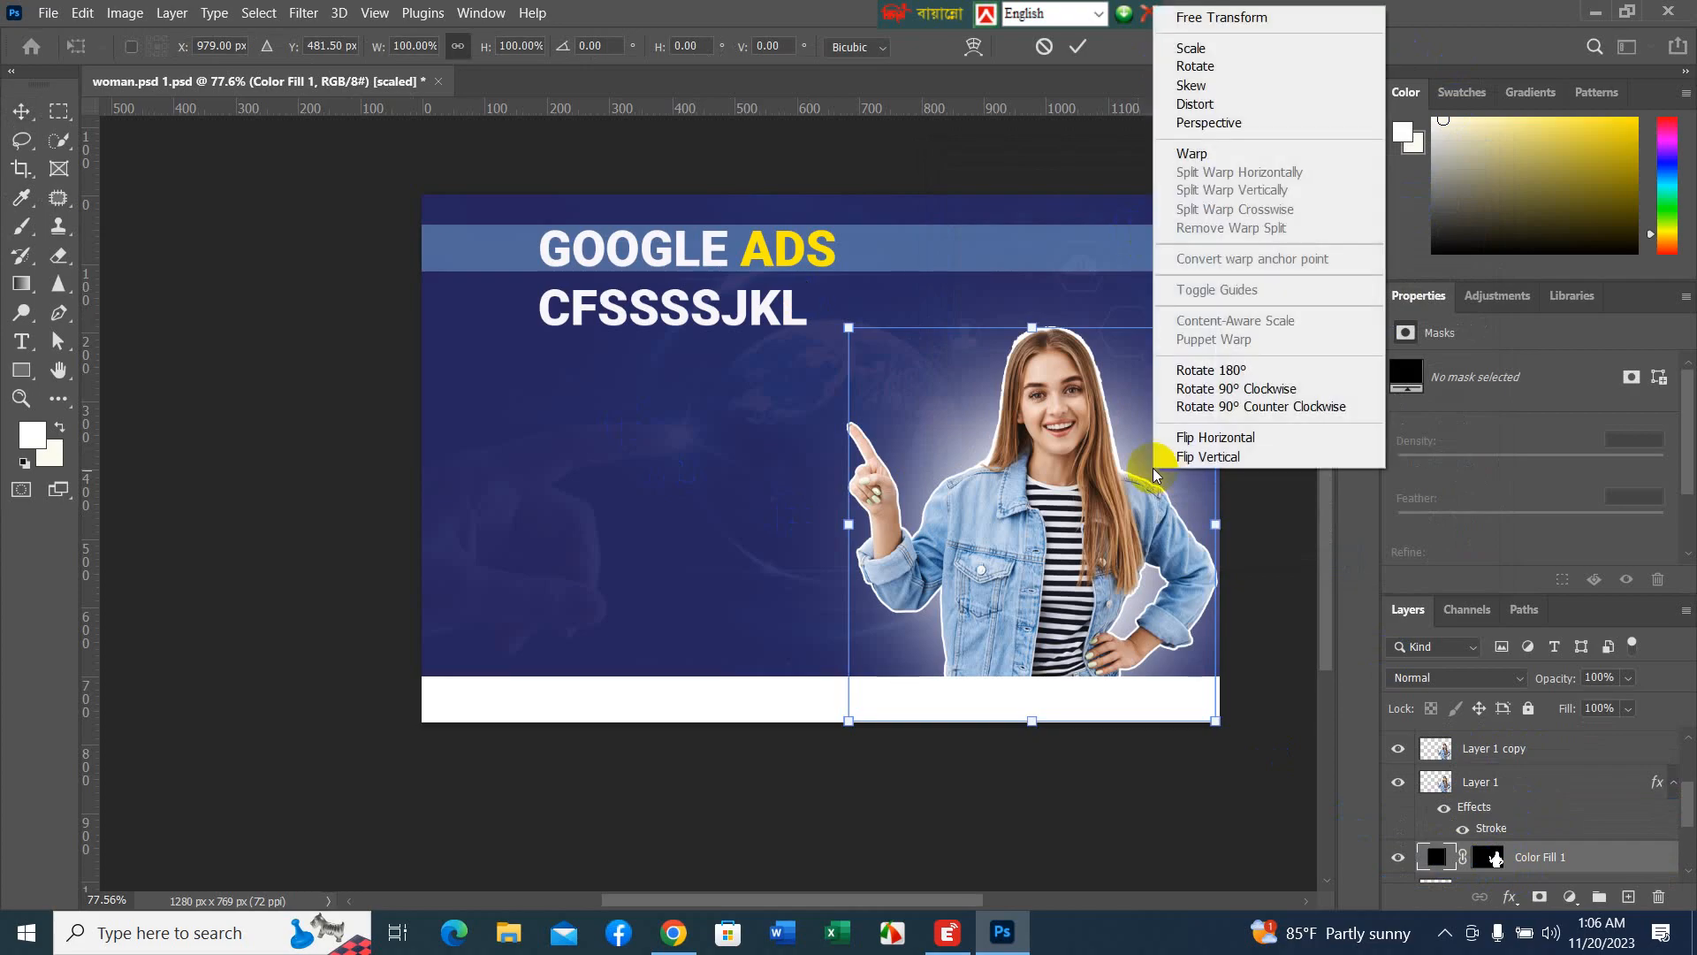
{"action": "left_click", "coordinate": [1196, 104]}
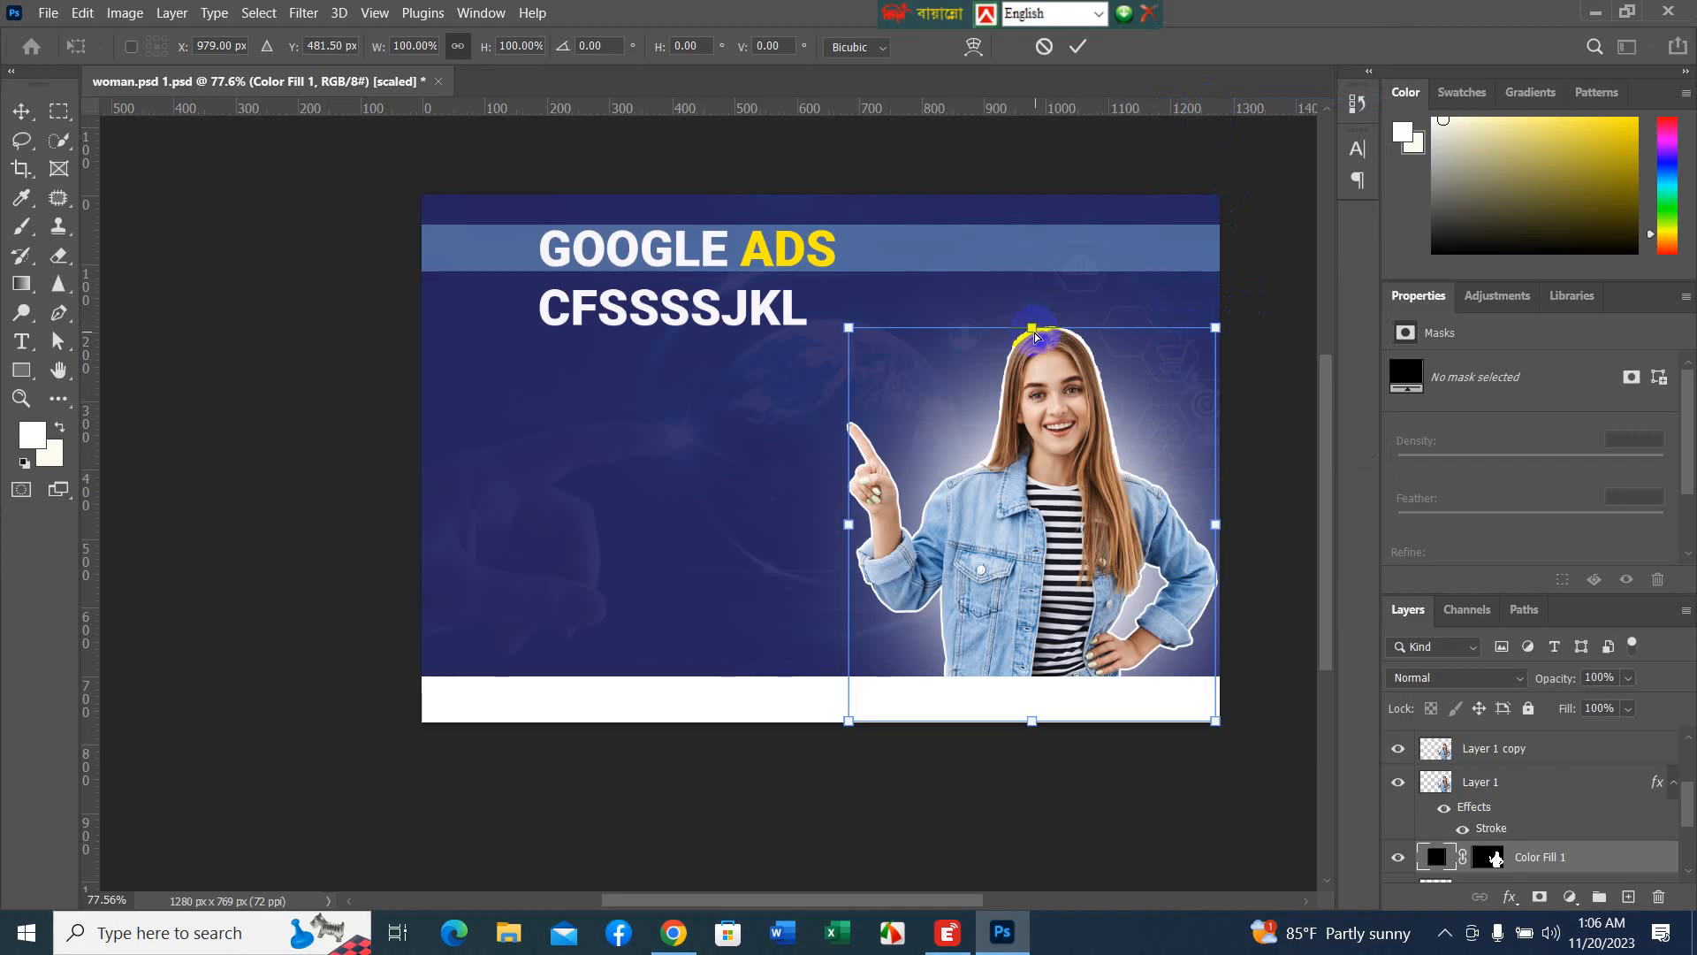
{"action": "left_click_drag", "start_coordinate": [1034, 330], "coordinate": [1054, 326]}
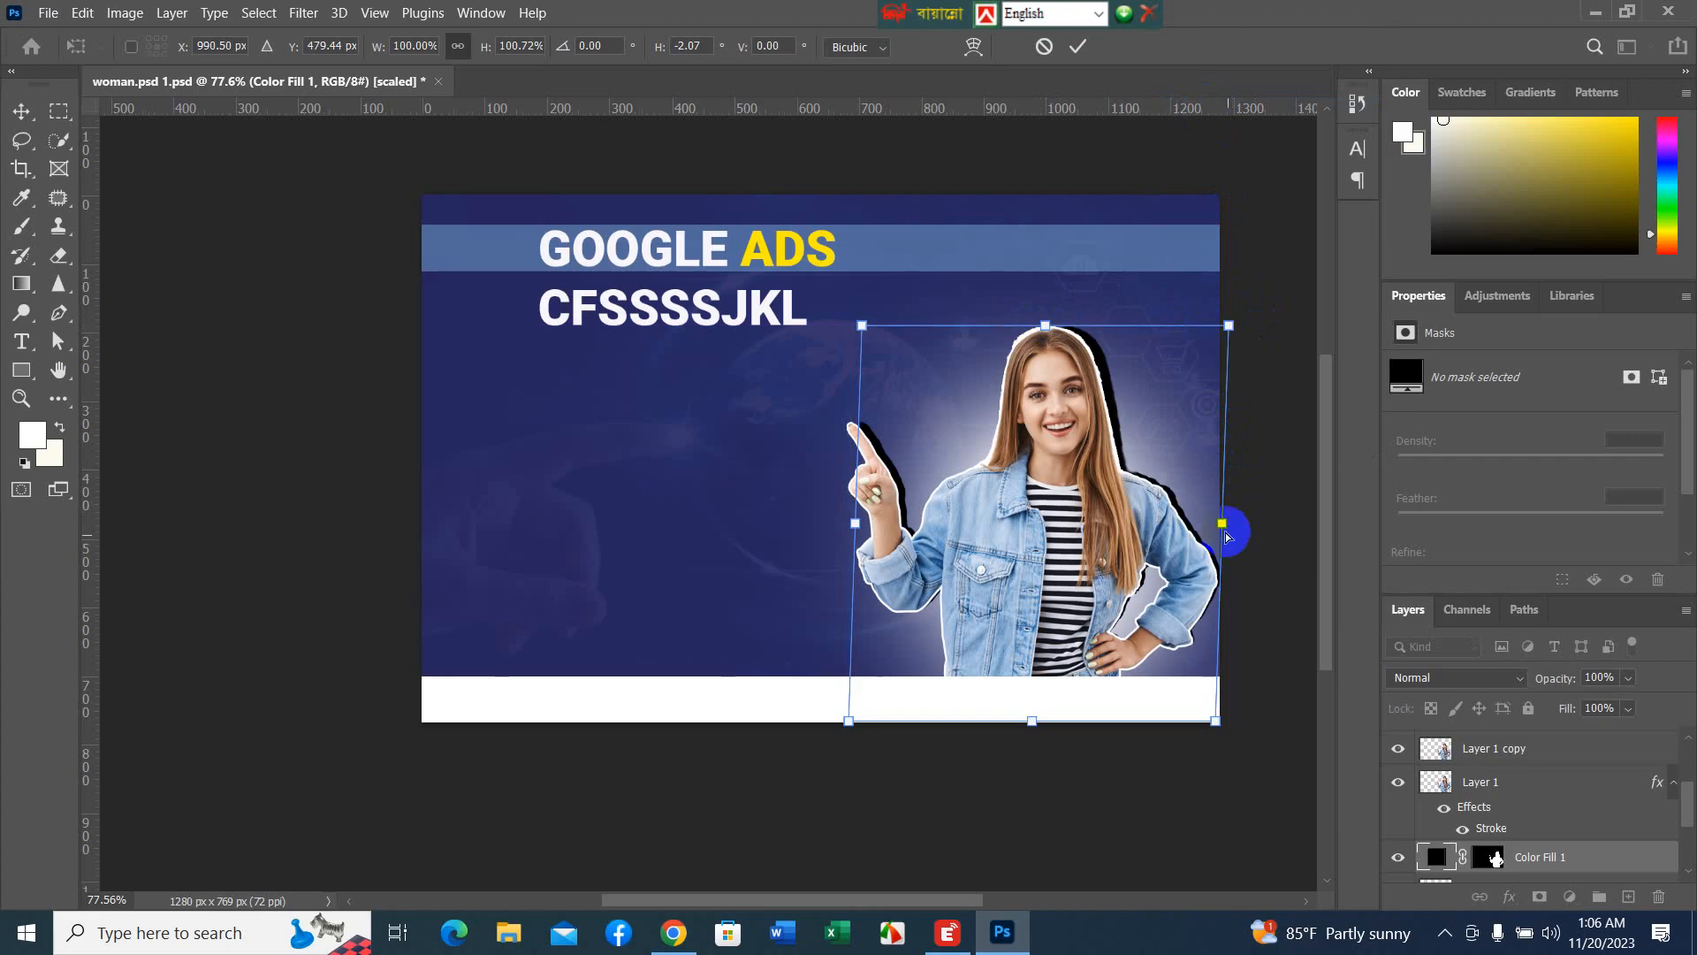
{"action": "left_click_drag", "start_coordinate": [1231, 326], "coordinate": [1237, 339]}
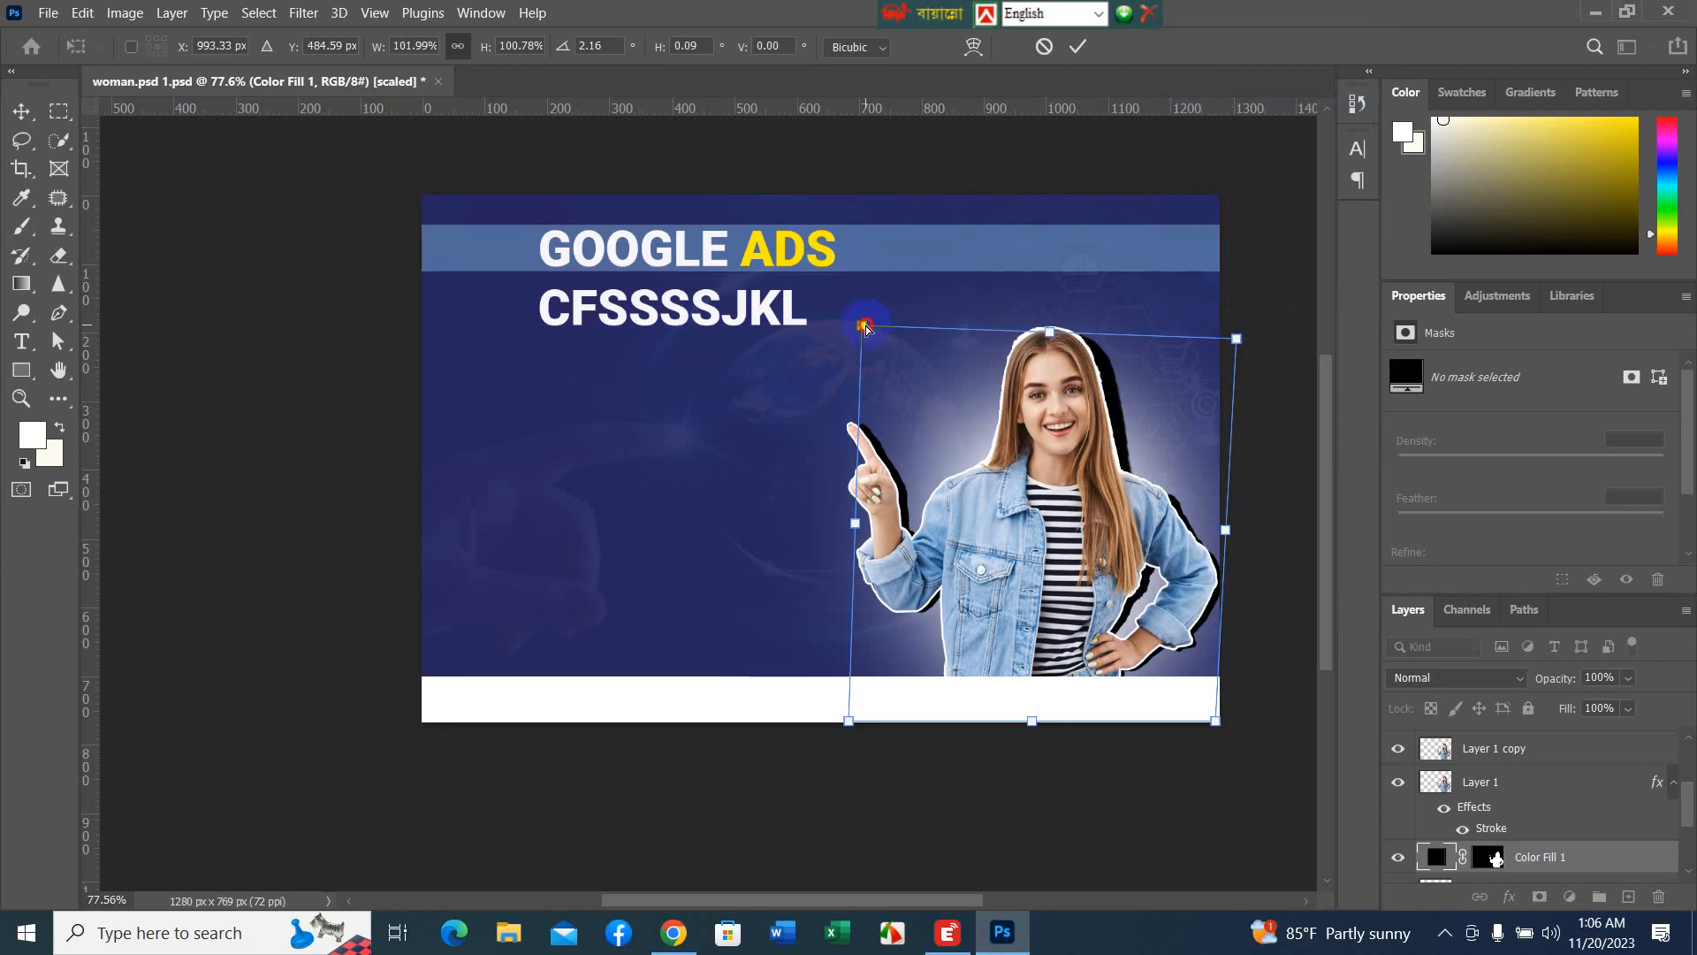
{"action": "left_click_drag", "start_coordinate": [865, 328], "coordinate": [862, 333]}
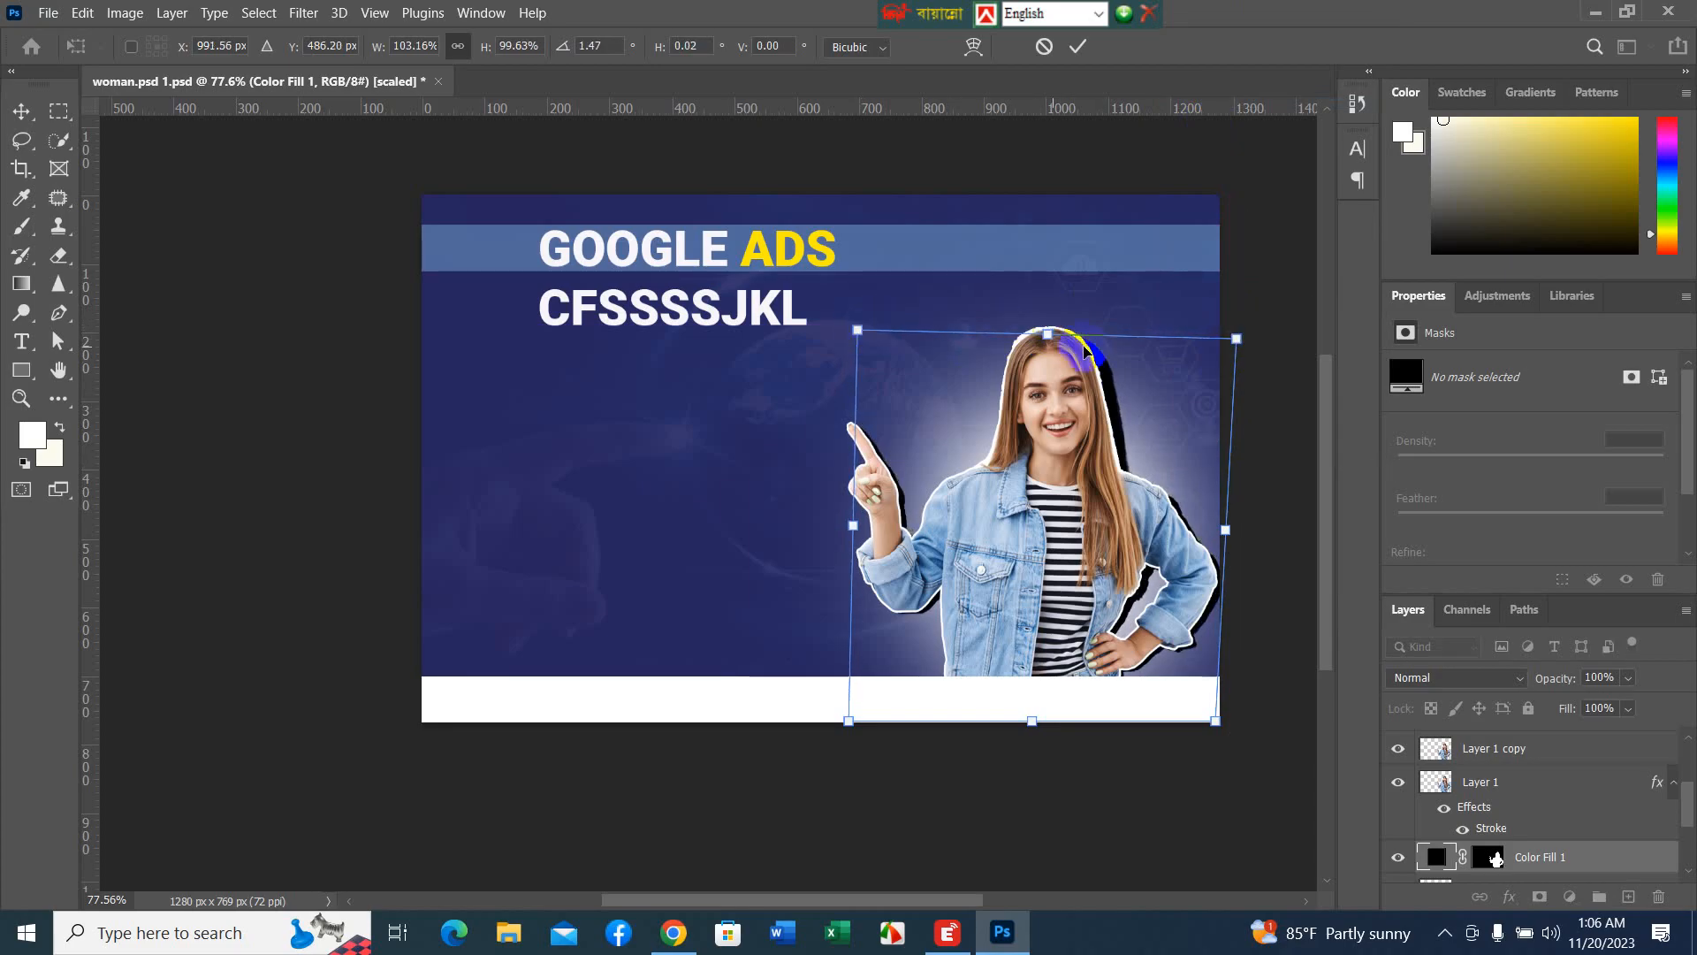
{"action": "left_click_drag", "start_coordinate": [1048, 339], "coordinate": [1053, 329]}
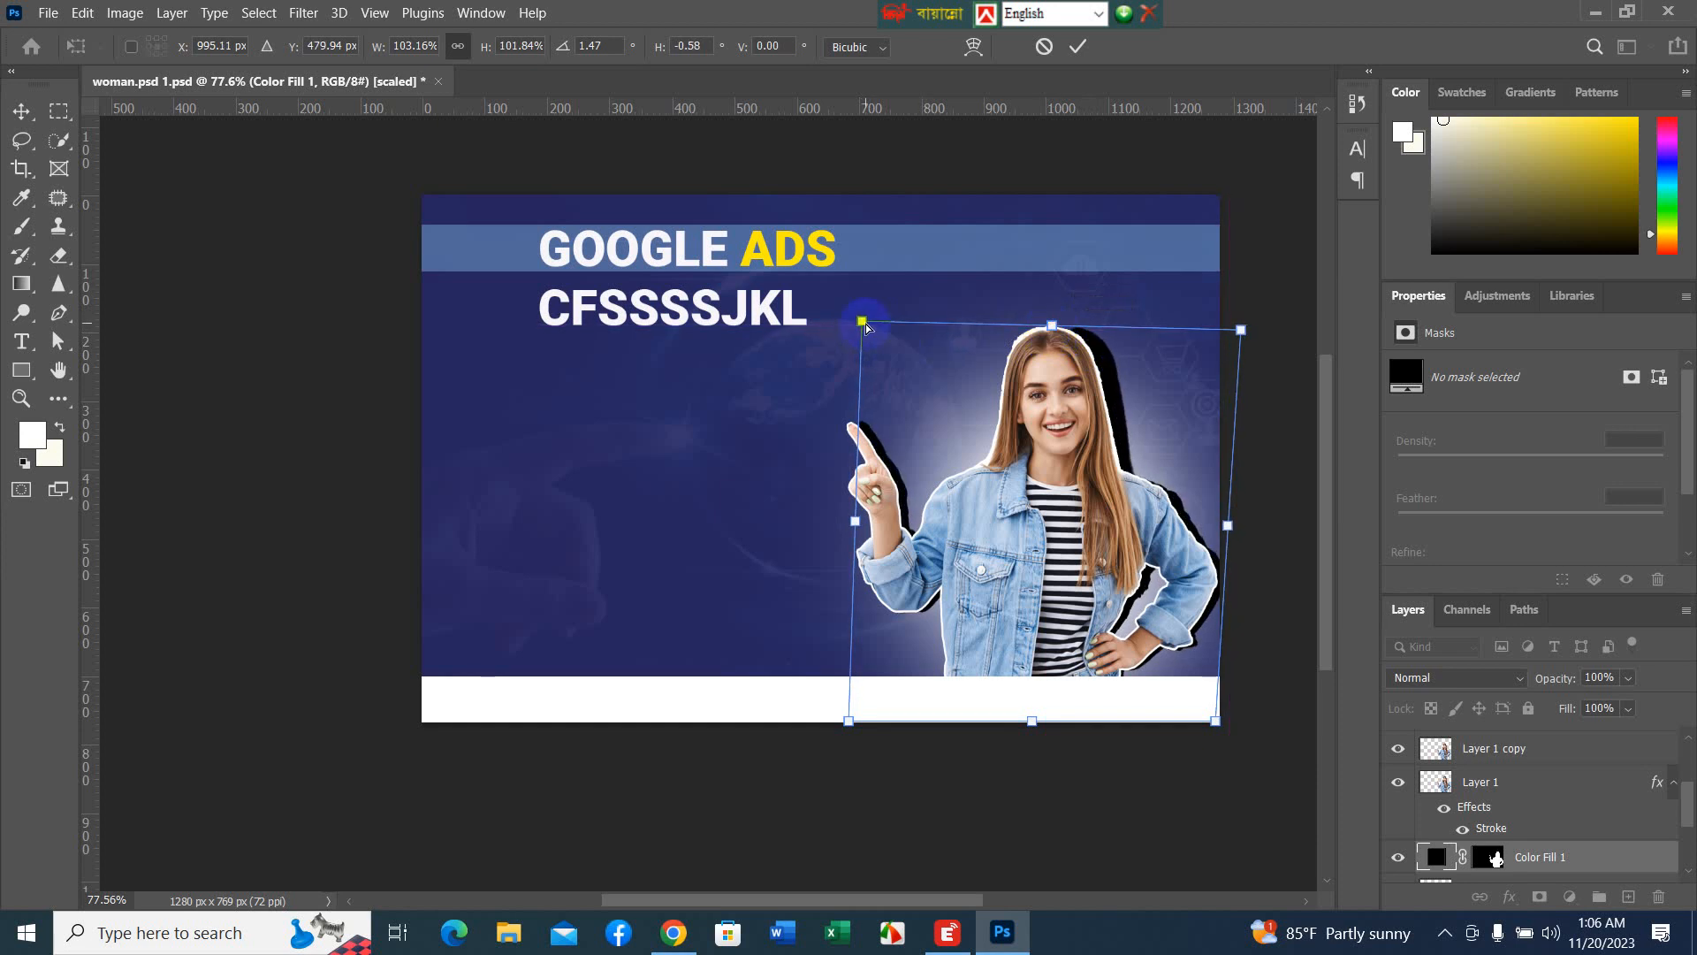
{"action": "left_click_drag", "start_coordinate": [864, 322], "coordinate": [868, 335]}
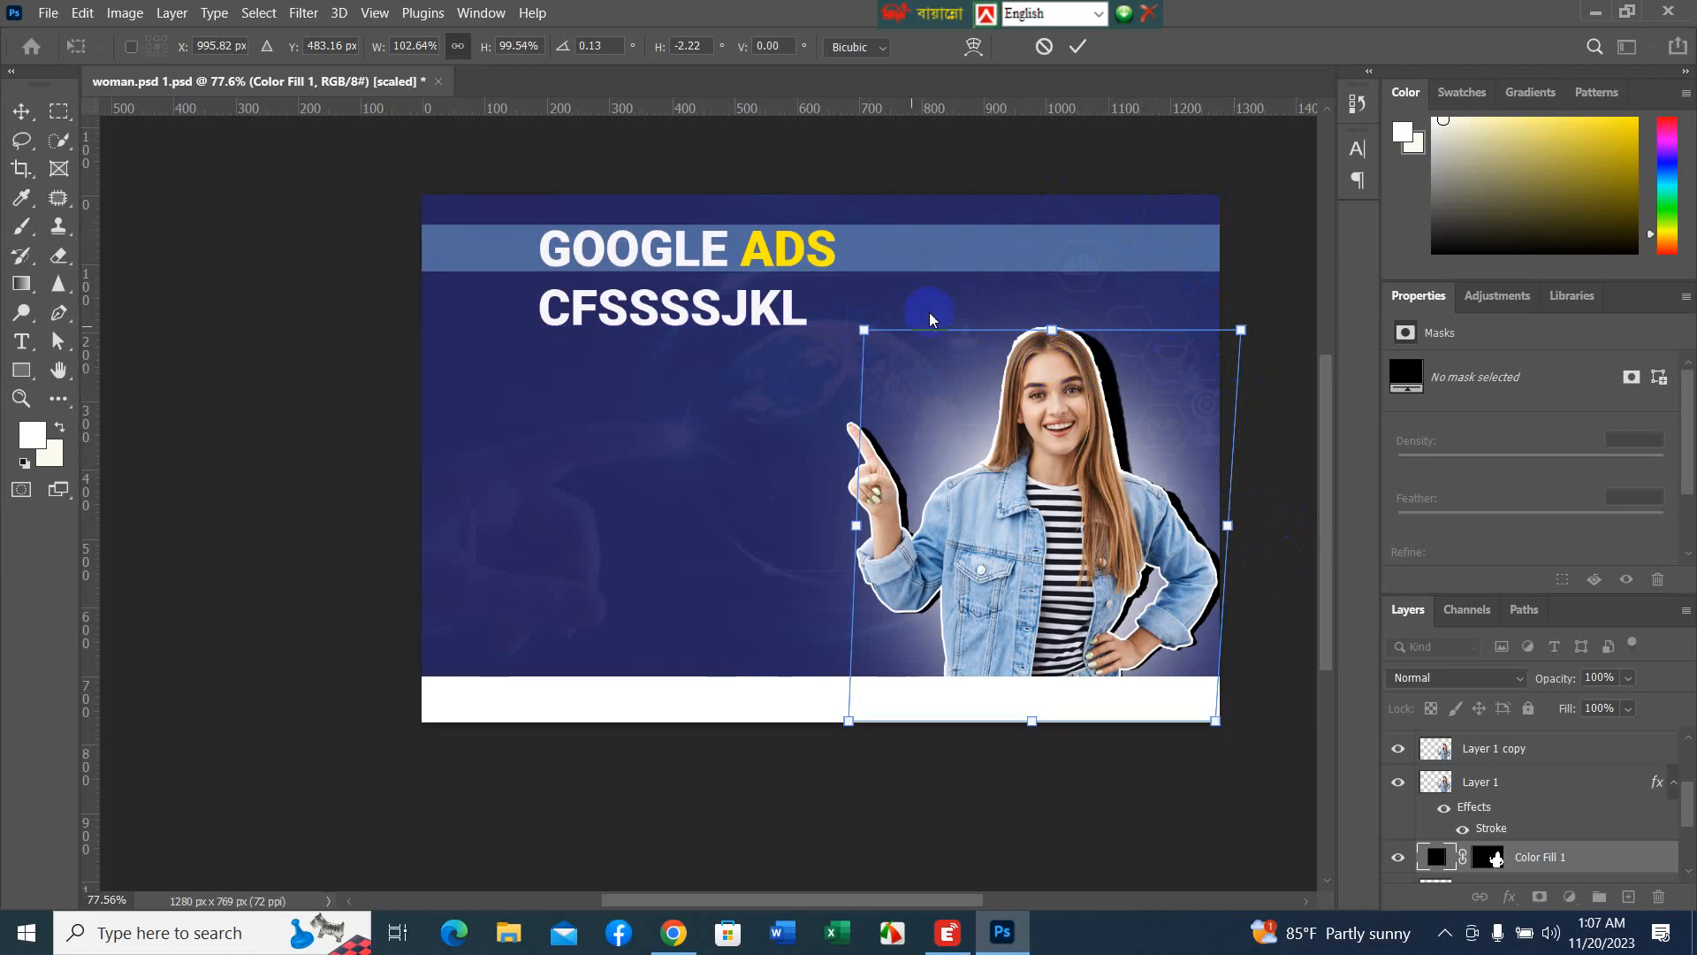
{"action": "left_click", "coordinate": [1068, 52]}
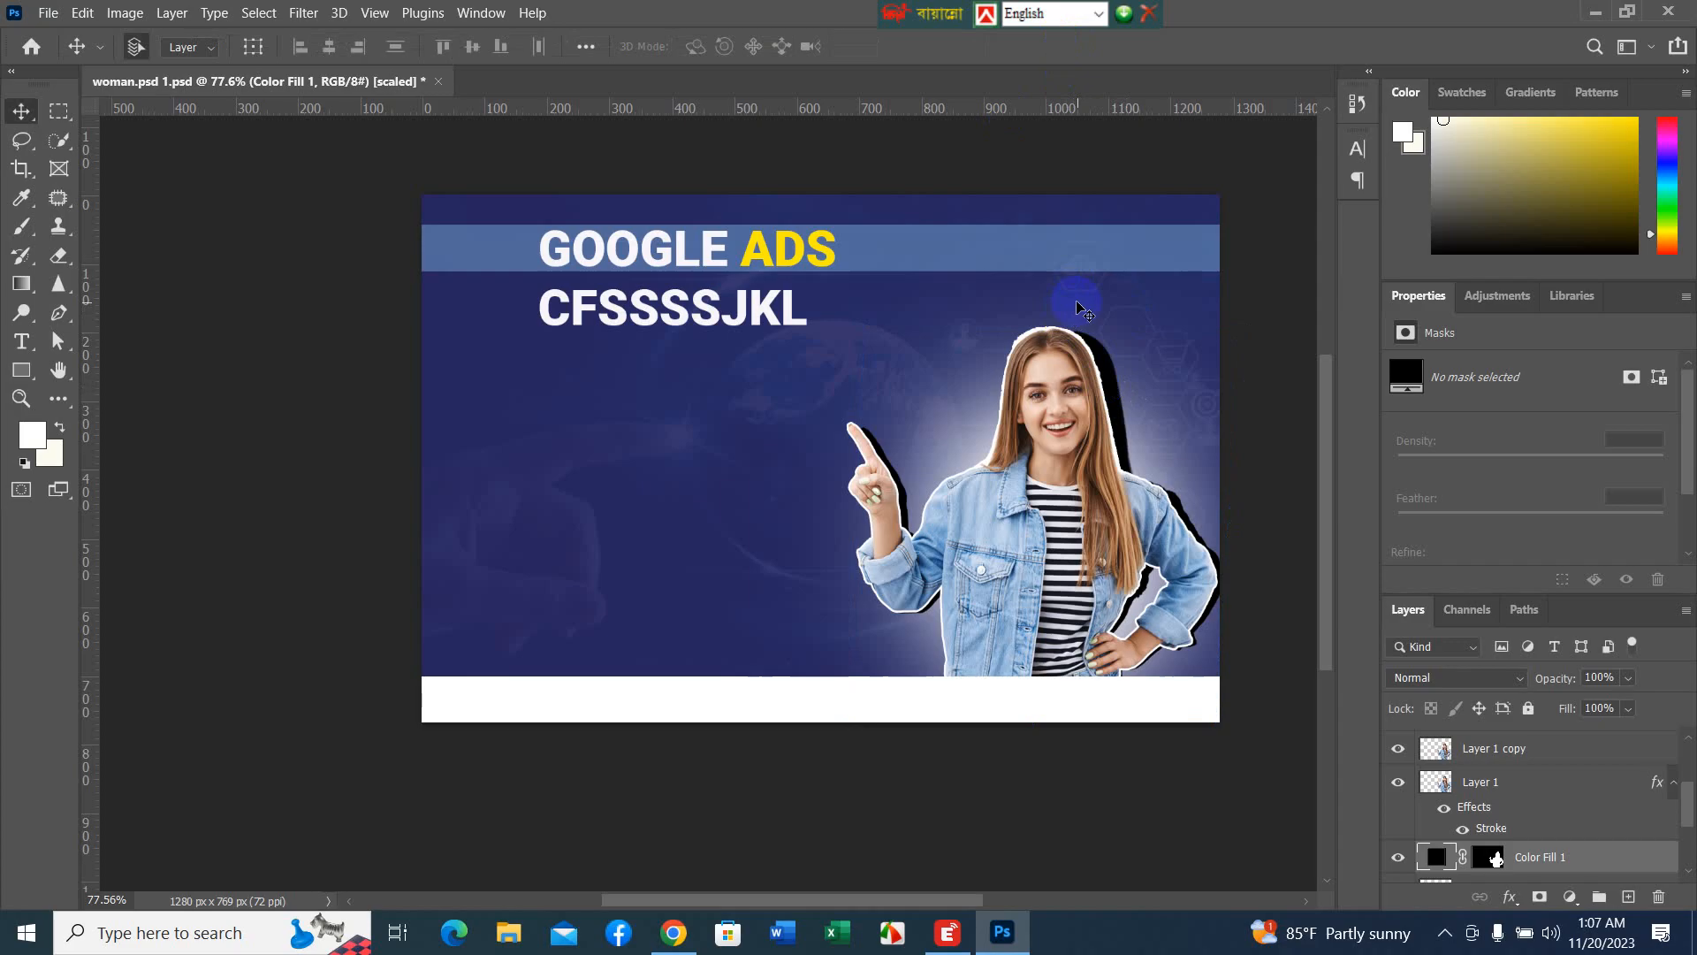
- Convert the black silhouette fill layer to a smart object and soften it with a 23.5-pixel Gaussian Blur
{"action": "left_click", "coordinate": [301, 13]}
{"action": "mouse_move", "coordinate": [348, 276]}
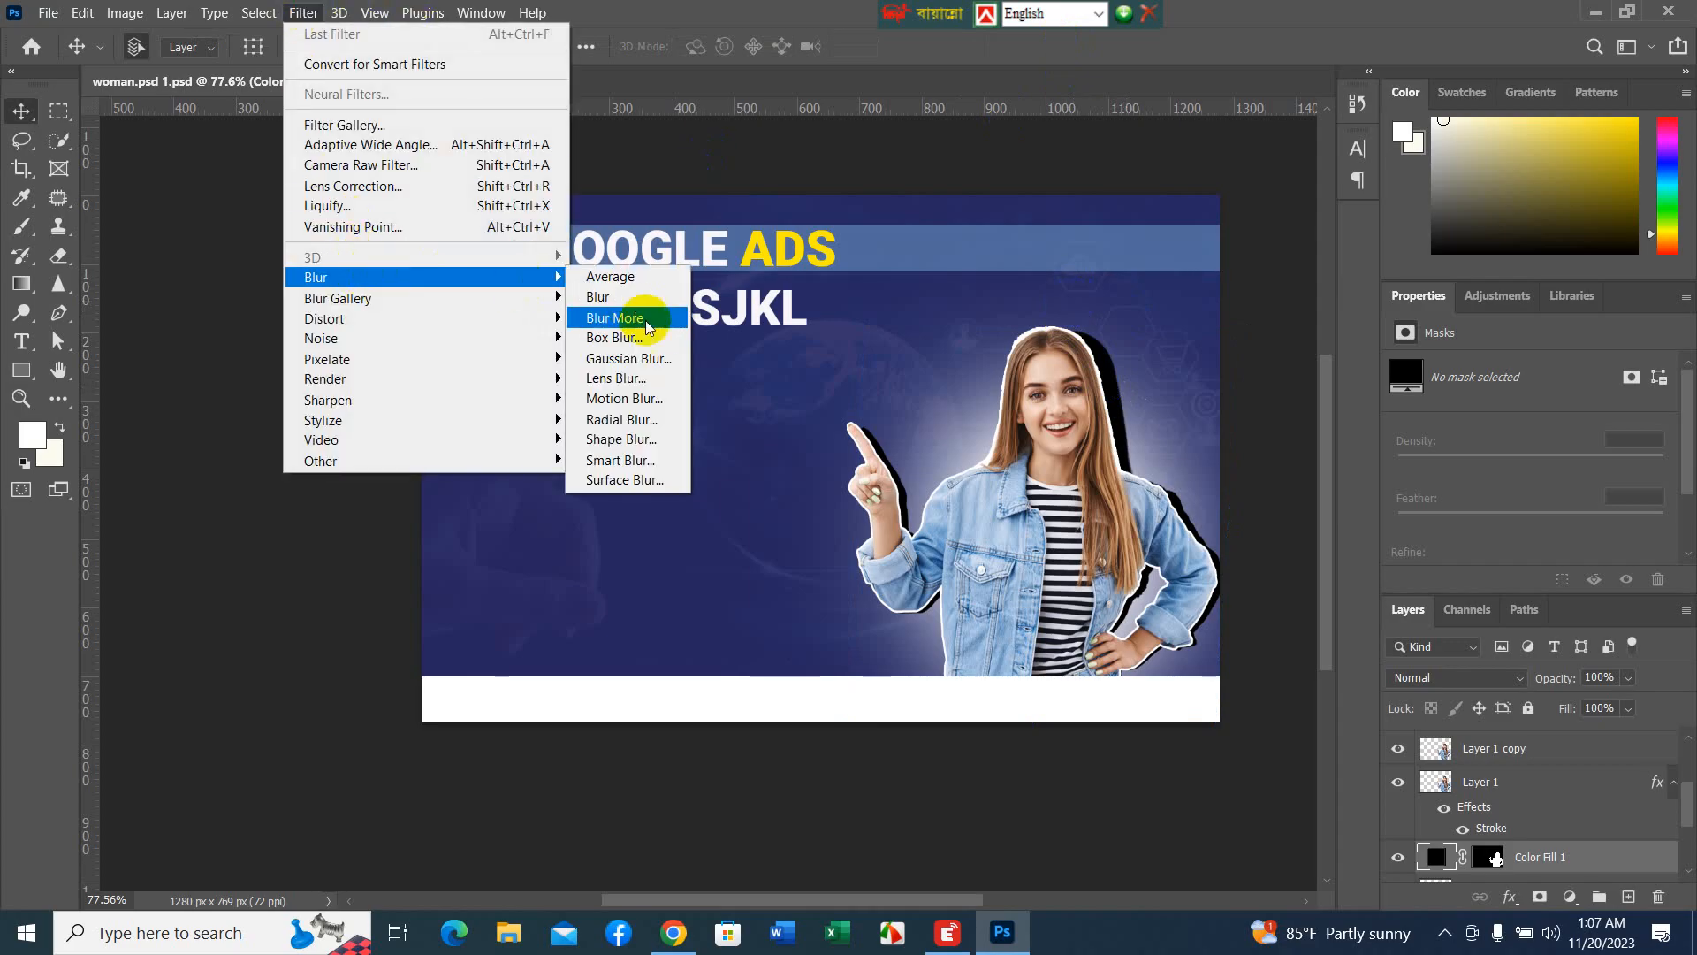
{"action": "left_click", "coordinate": [627, 358]}
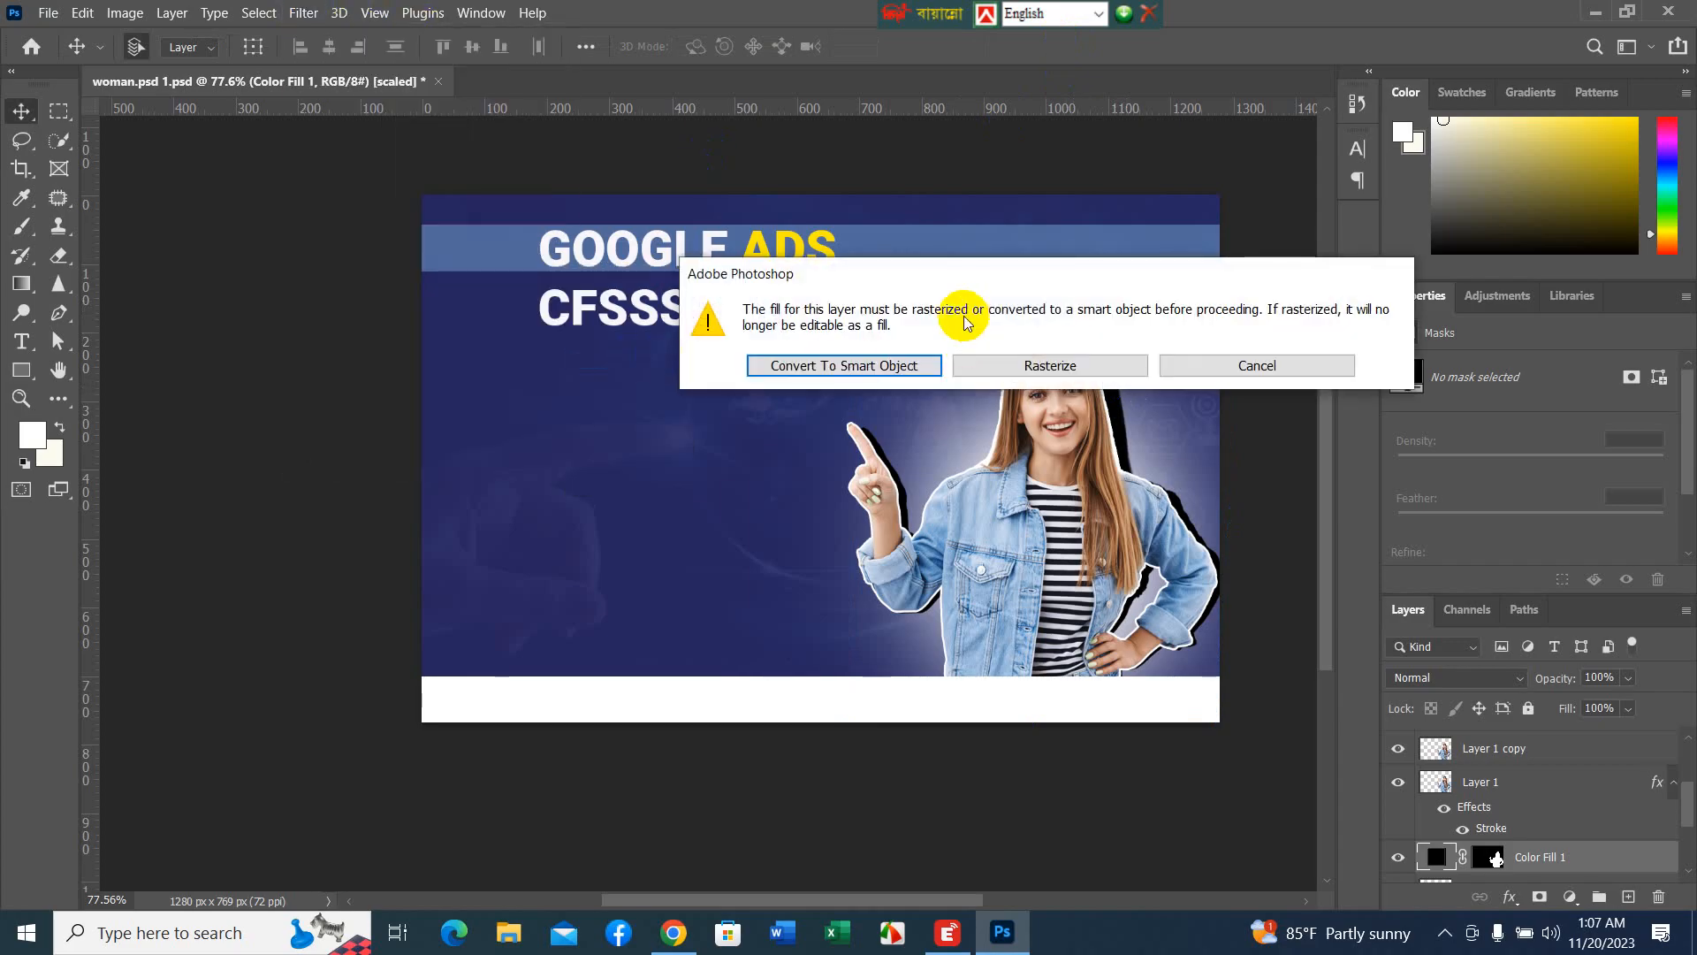
{"action": "left_click", "coordinate": [837, 366]}
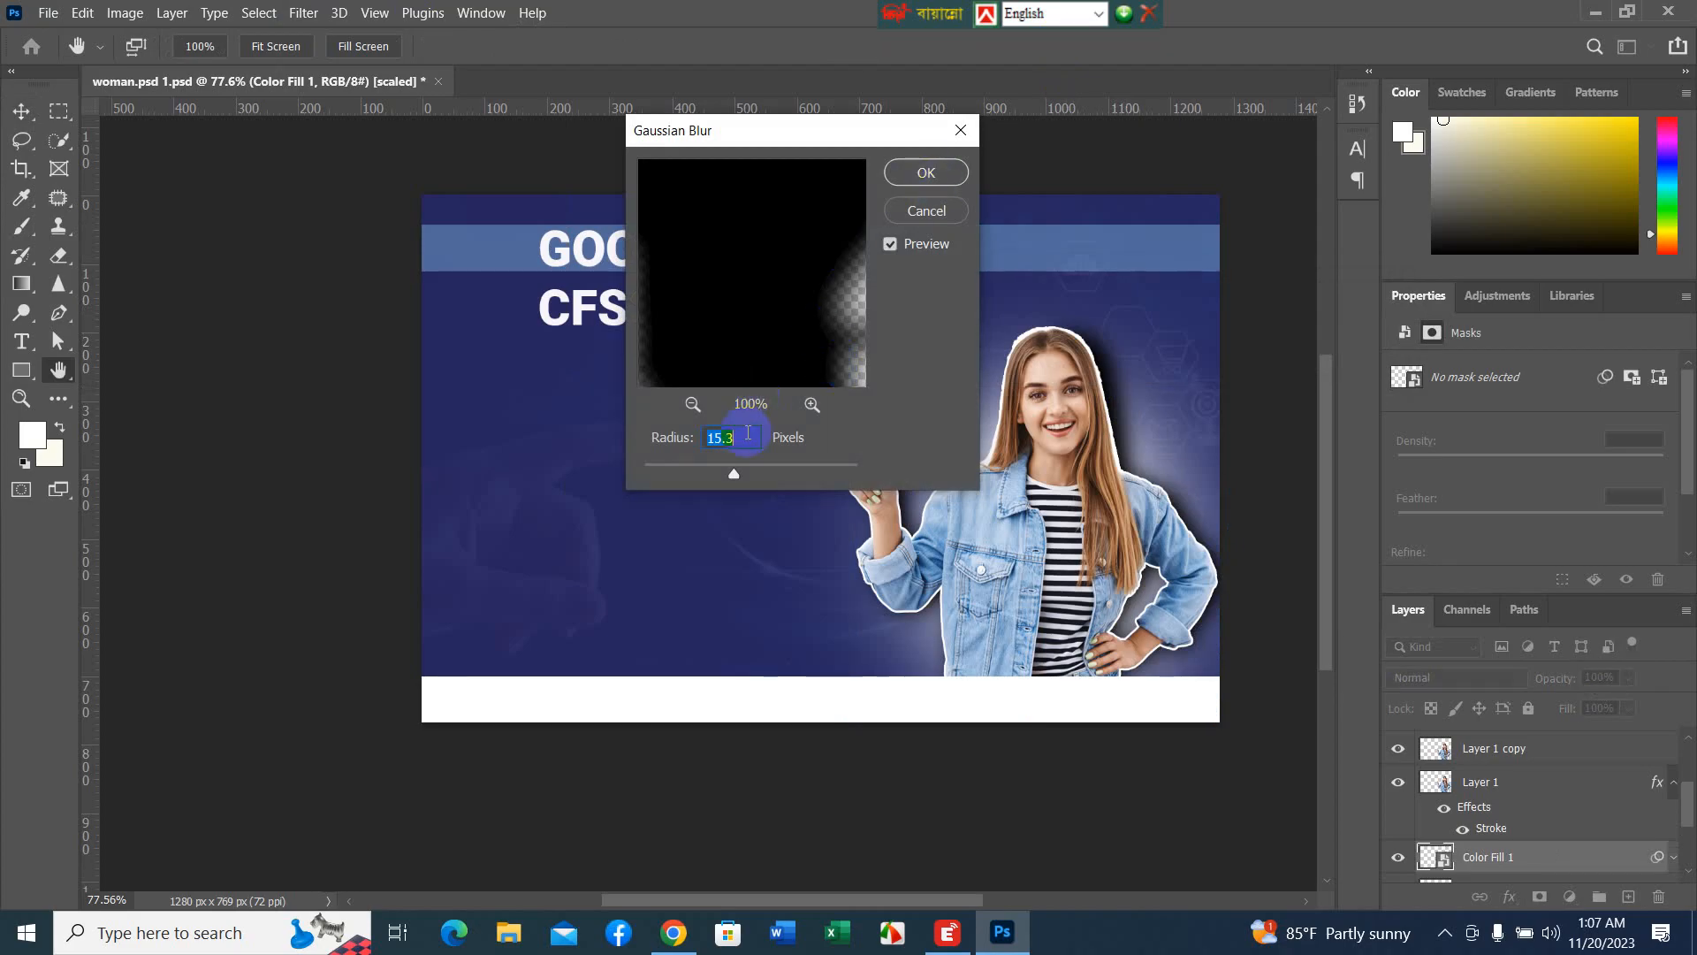
{"action": "left_click_drag", "start_coordinate": [807, 157], "coordinate": [609, 160]}
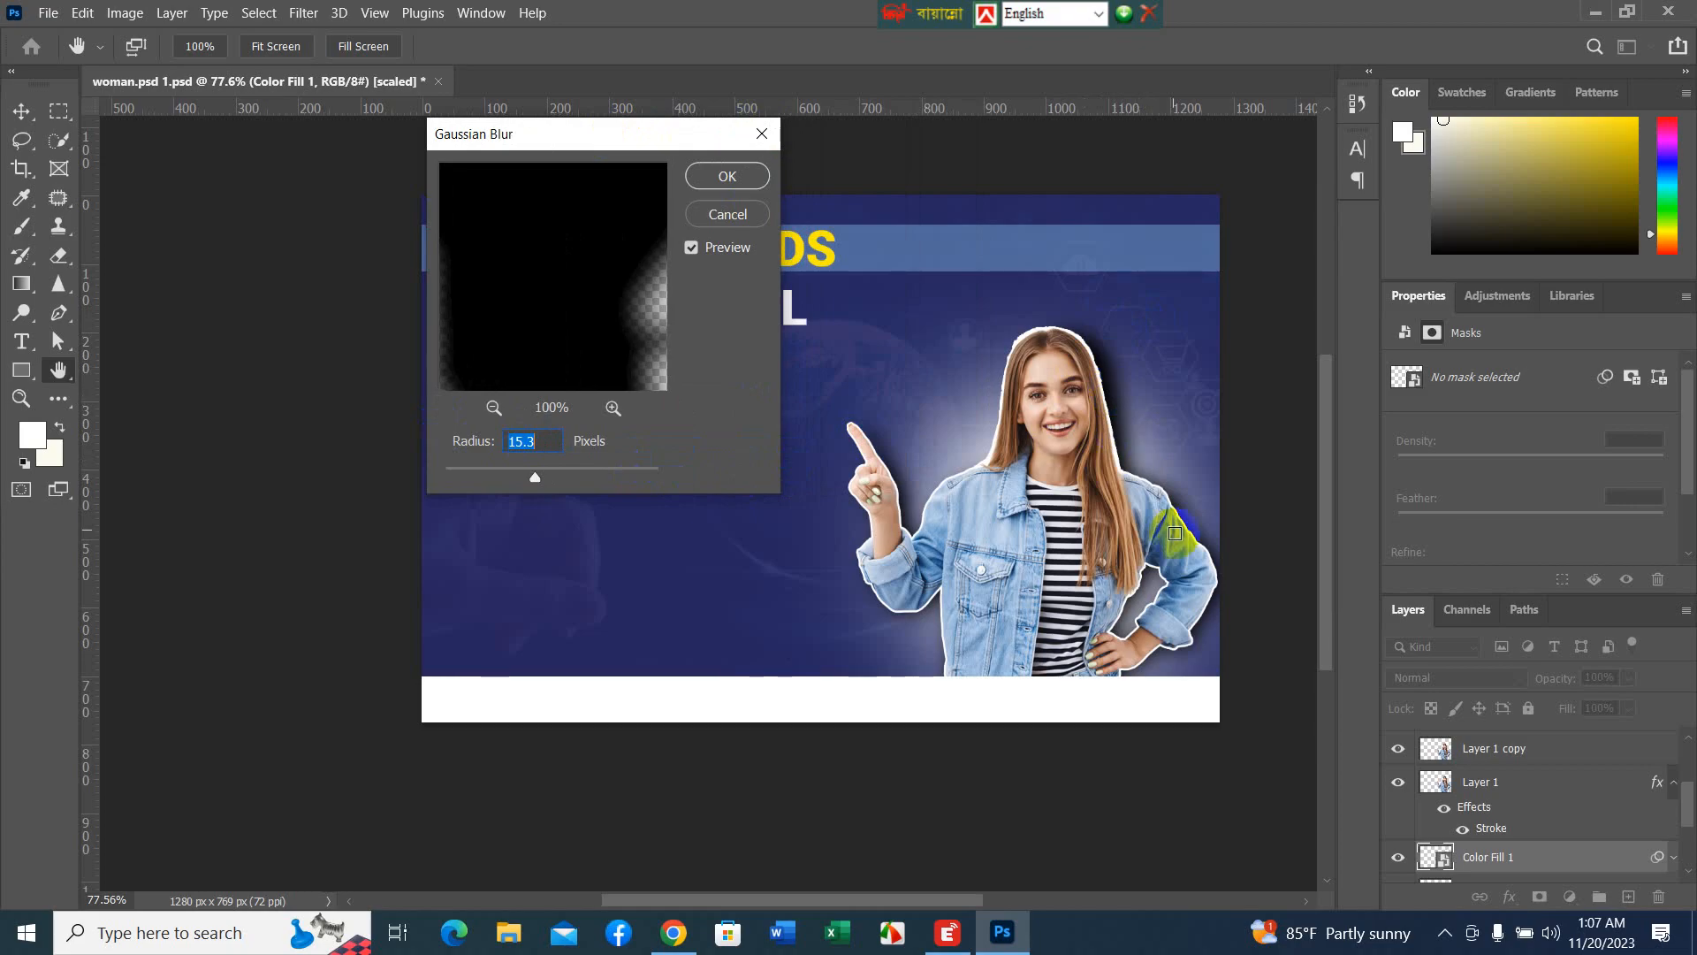
{"action": "left_click_drag", "start_coordinate": [535, 477], "coordinate": [543, 483]}
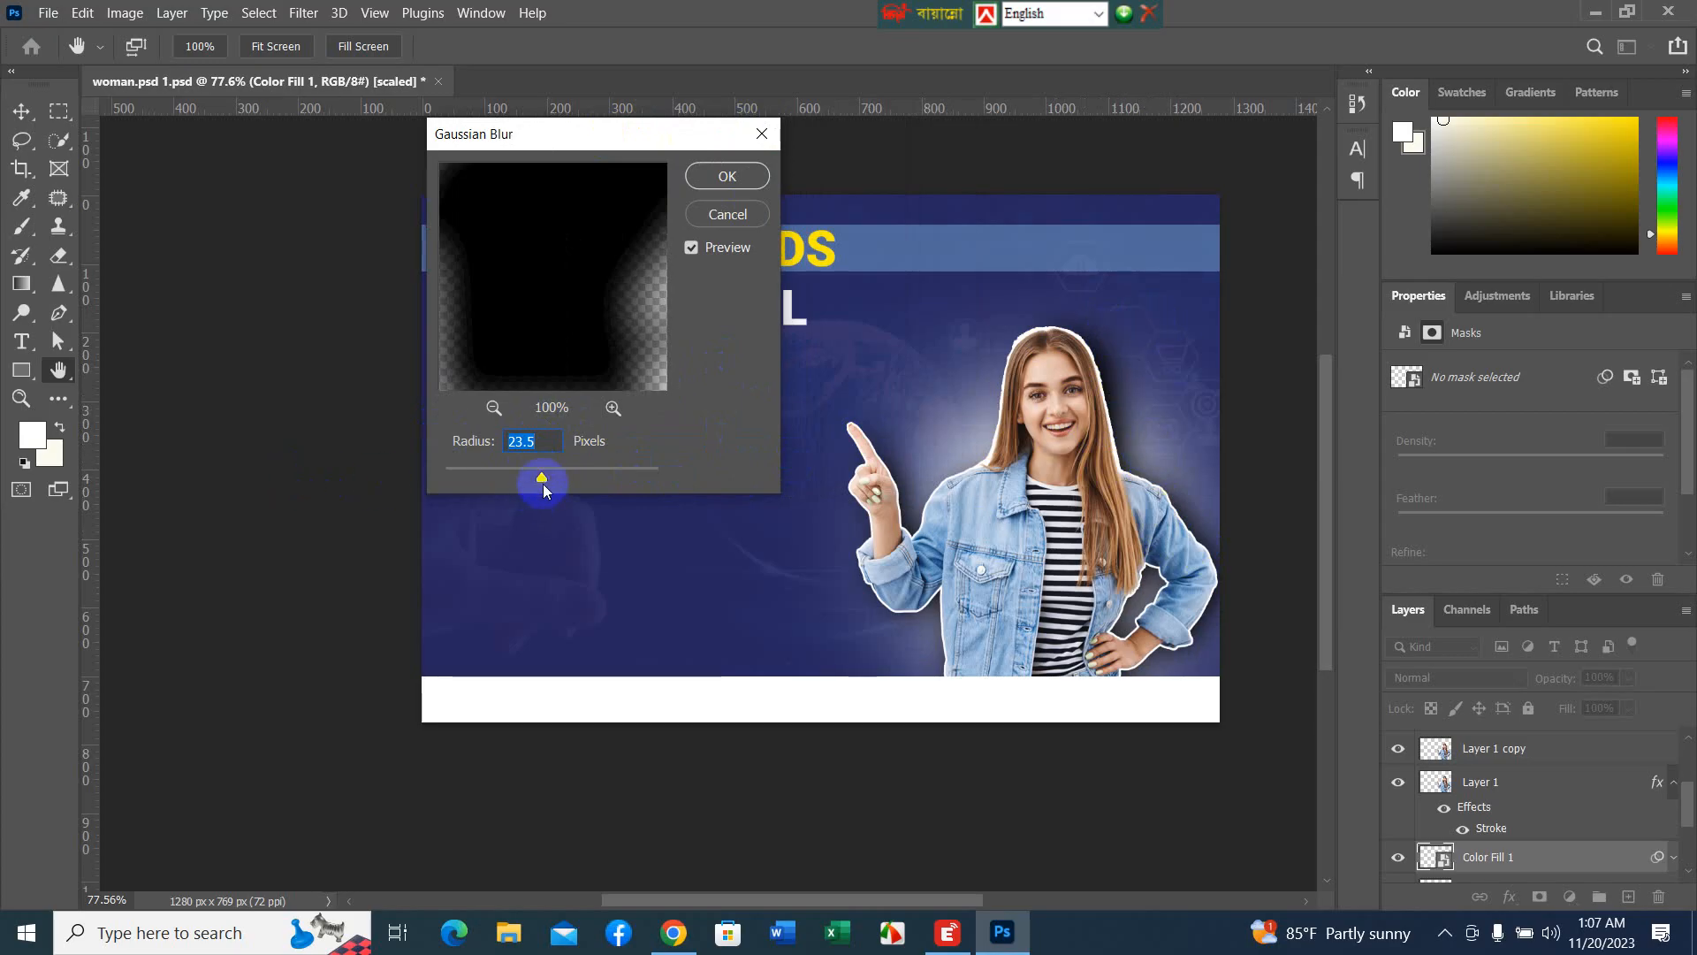
{"action": "mouse_move", "coordinate": [544, 491]}
{"action": "left_mouse_down"}
{"action": "mouse_move", "coordinate": [519, 478]}
{"action": "mouse_move", "coordinate": [543, 480]}
{"action": "left_mouse_up"}
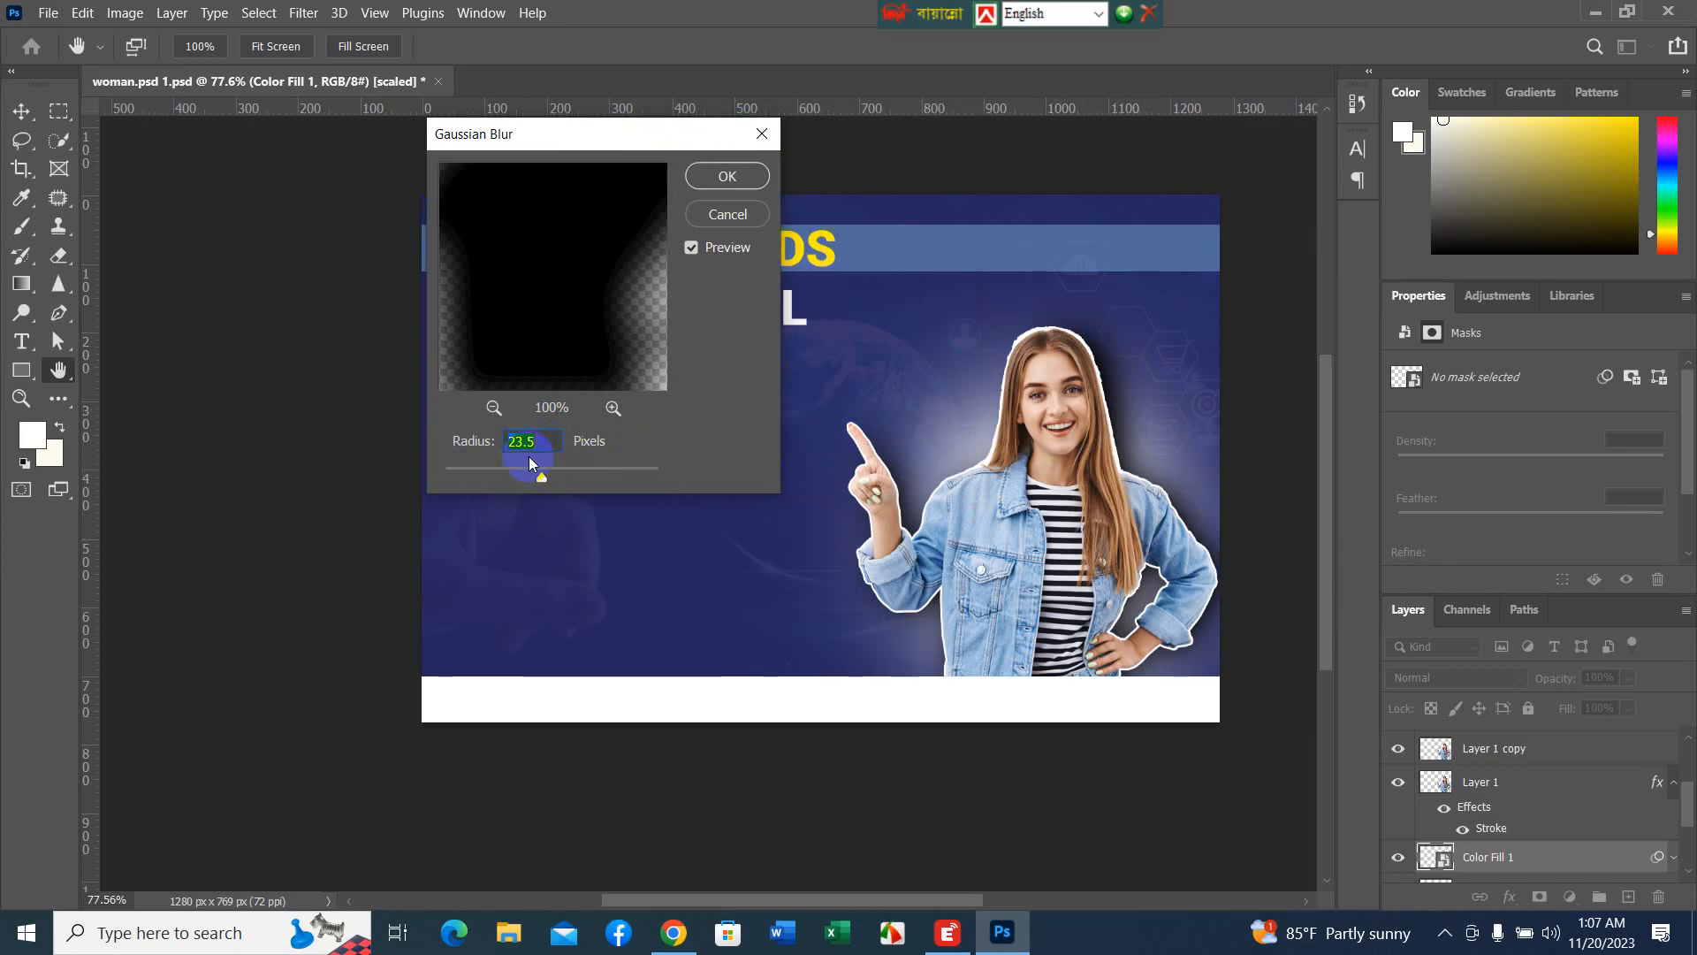
{"action": "left_click", "coordinate": [718, 174]}
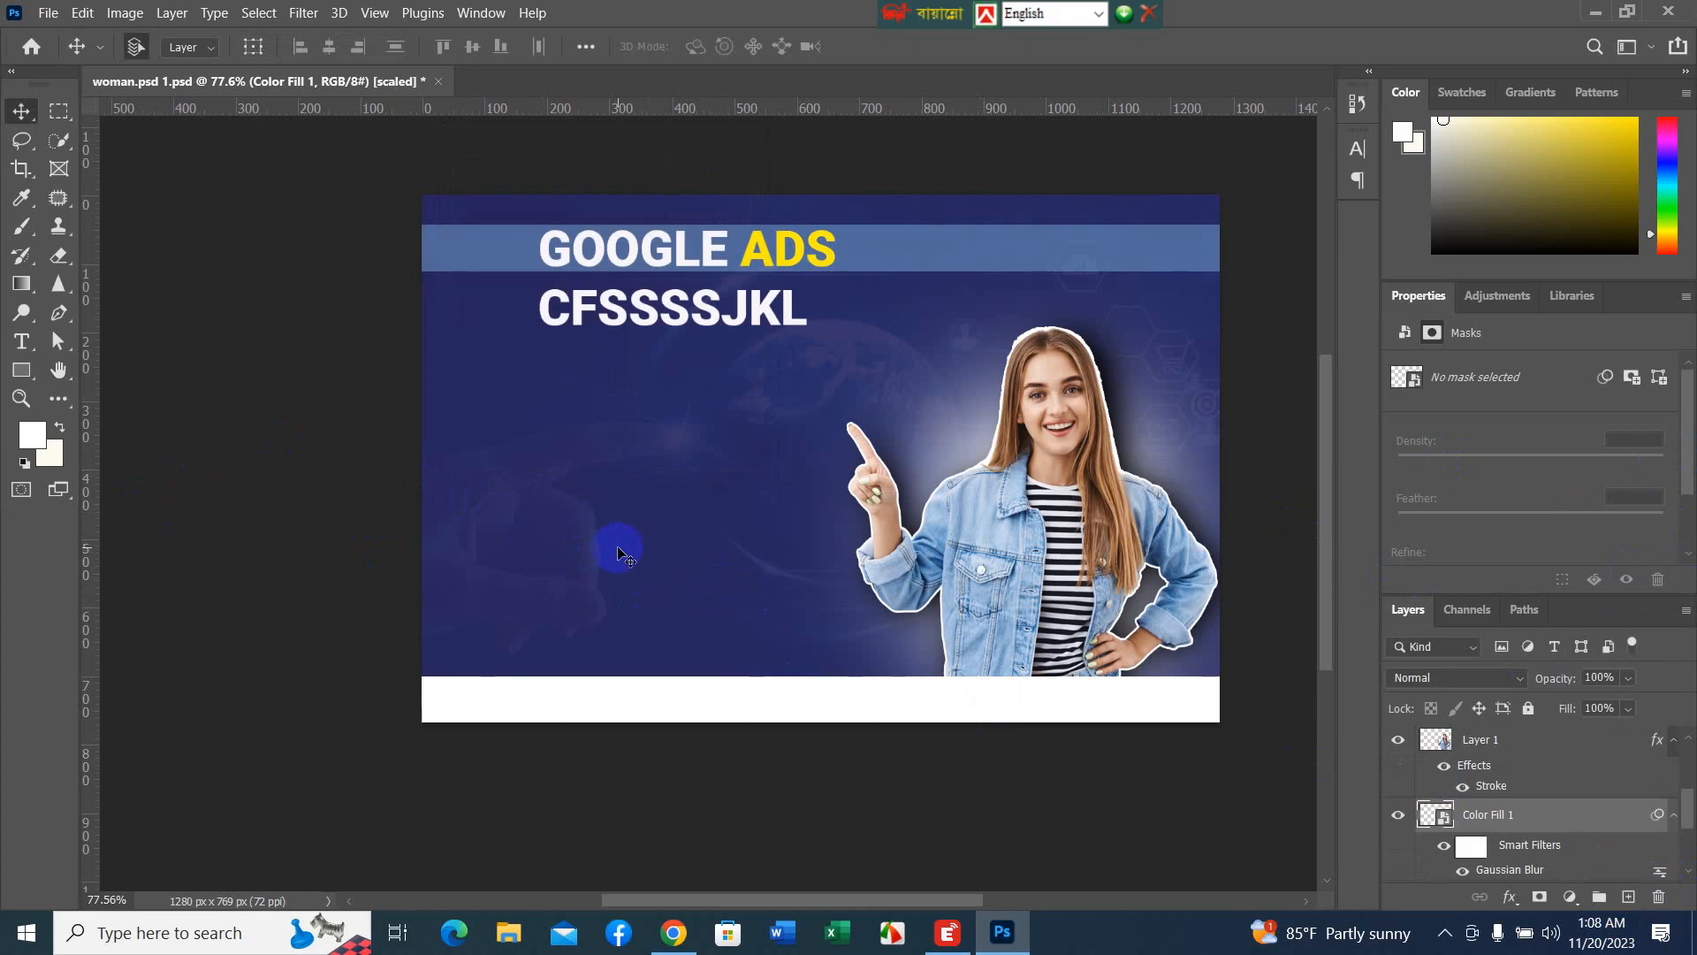
{"action": "left_click", "coordinate": [49, 13]}
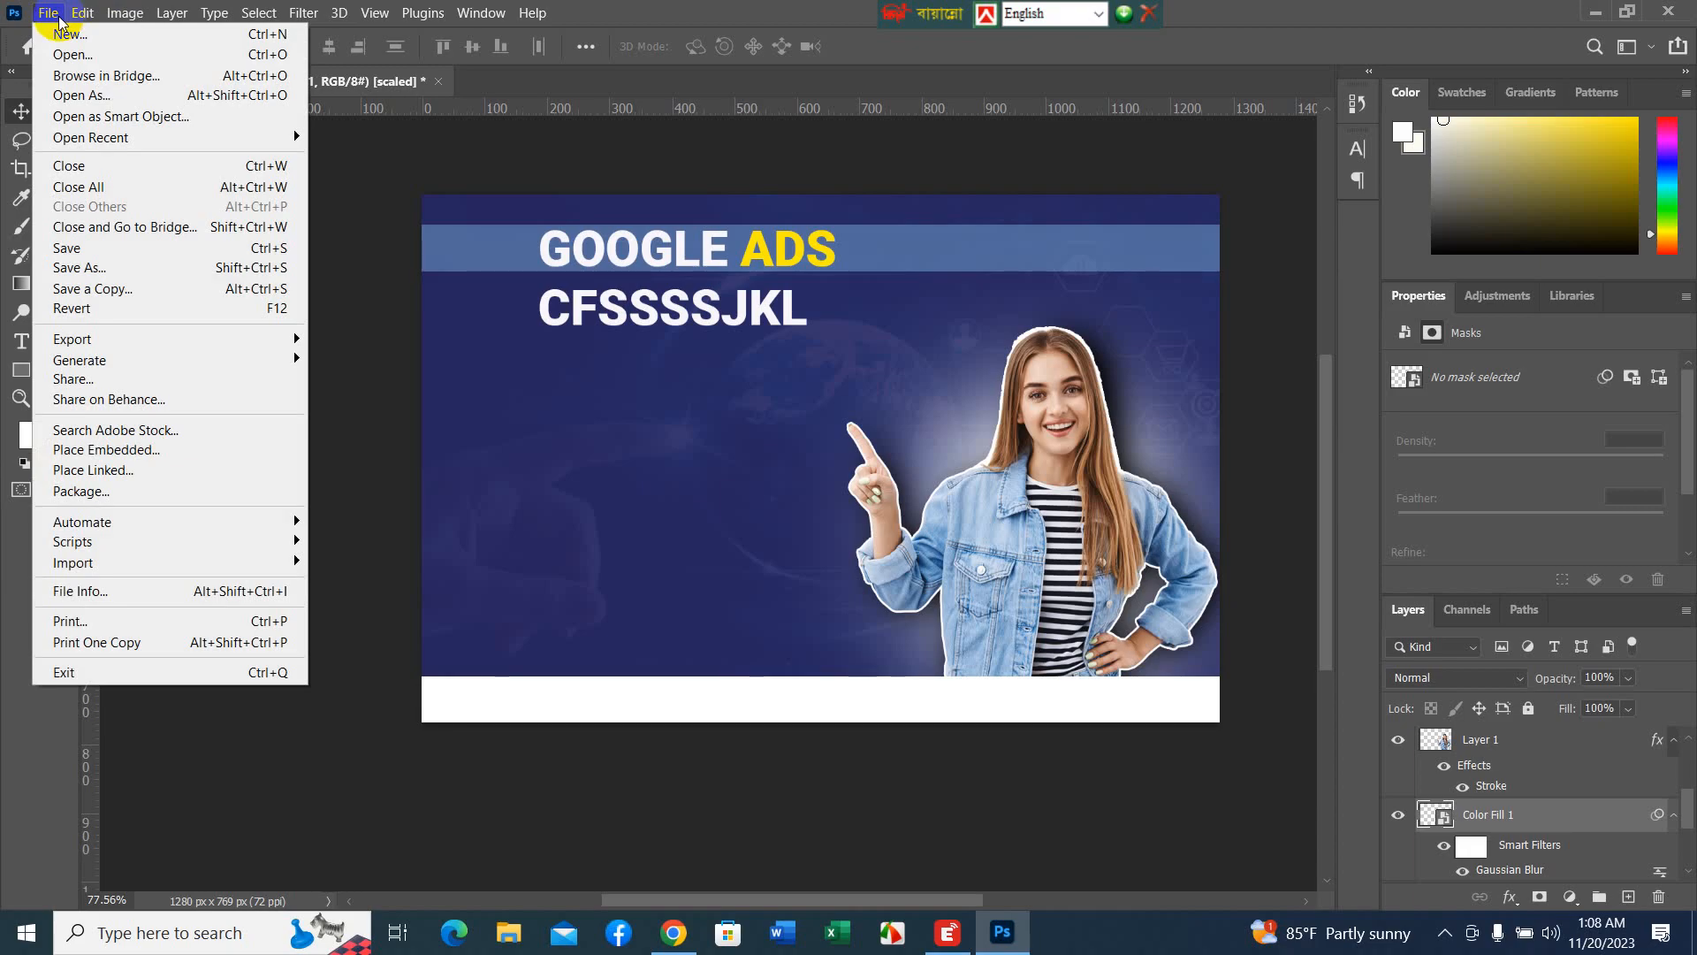
{"action": "left_click", "coordinate": [70, 56]}
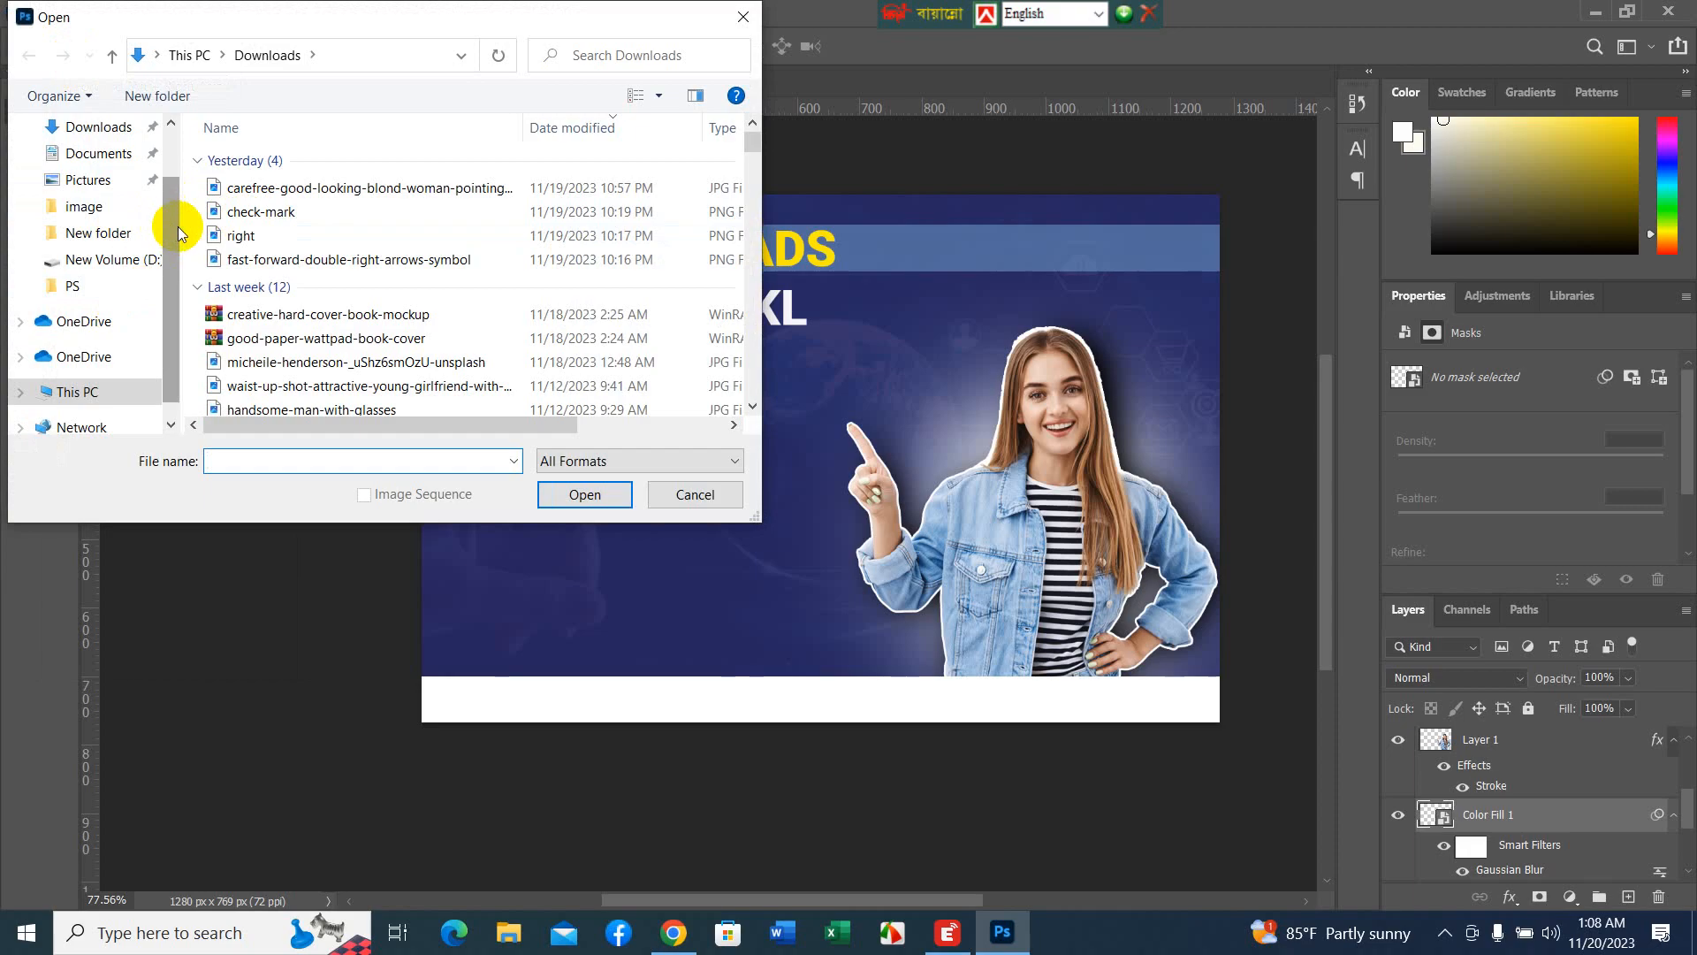
{"action": "left_click_drag", "start_coordinate": [172, 229], "coordinate": [178, 155]}
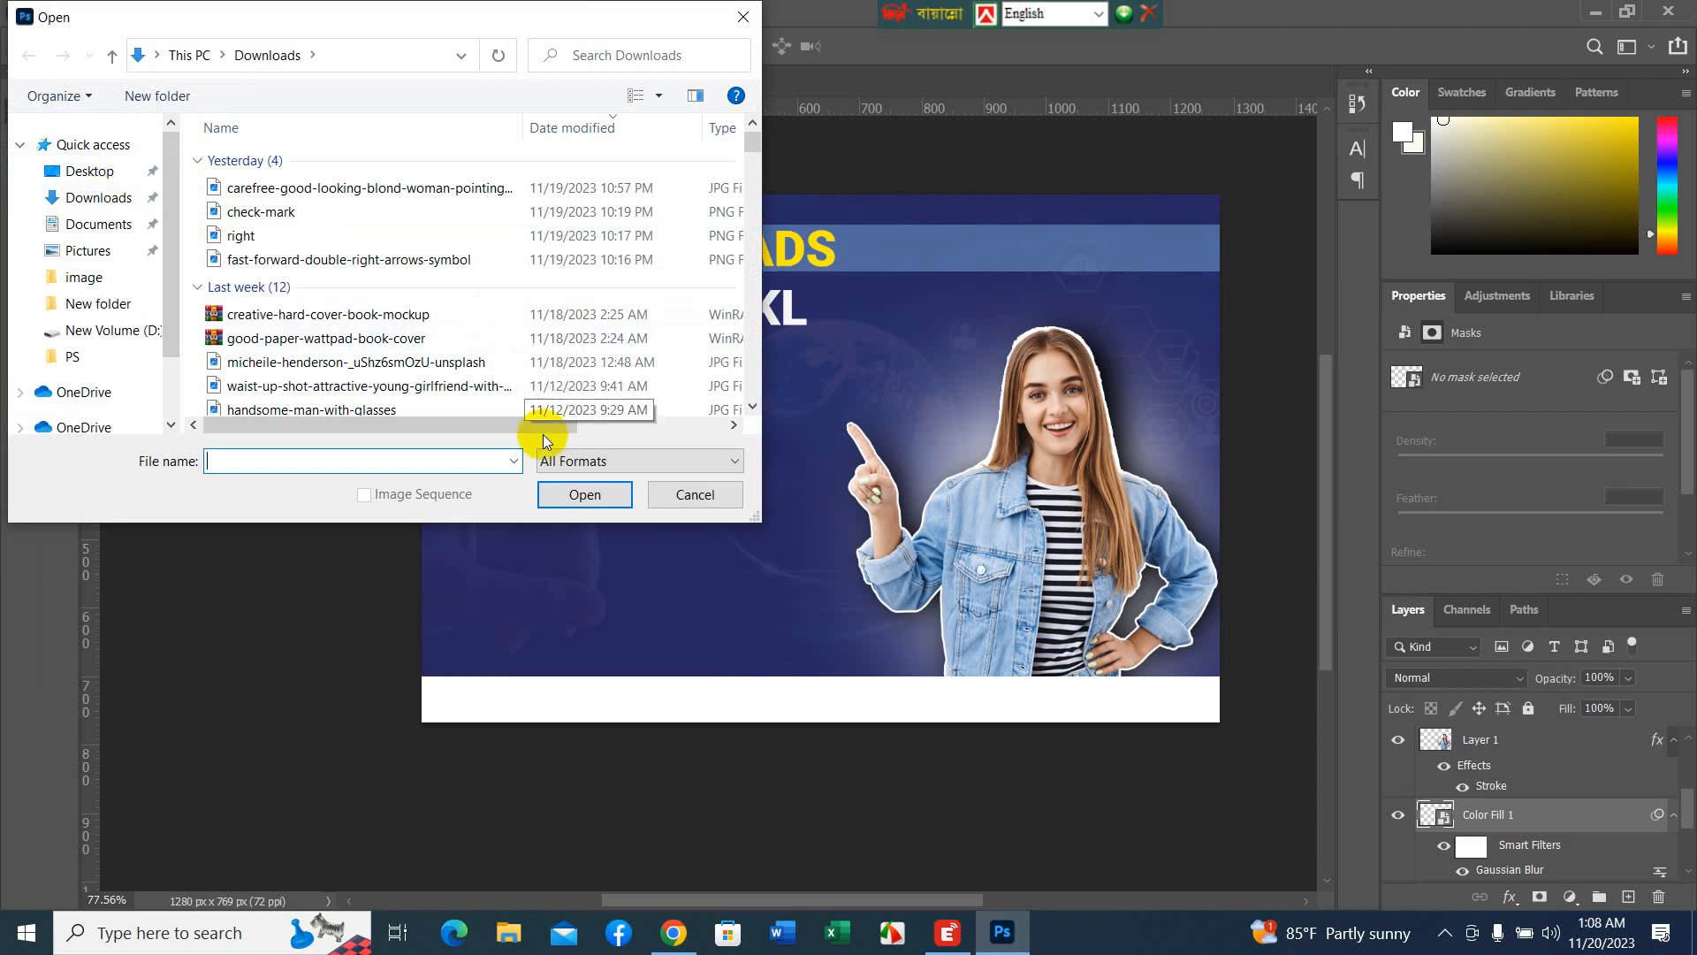
{"action": "left_click", "coordinate": [703, 504]}
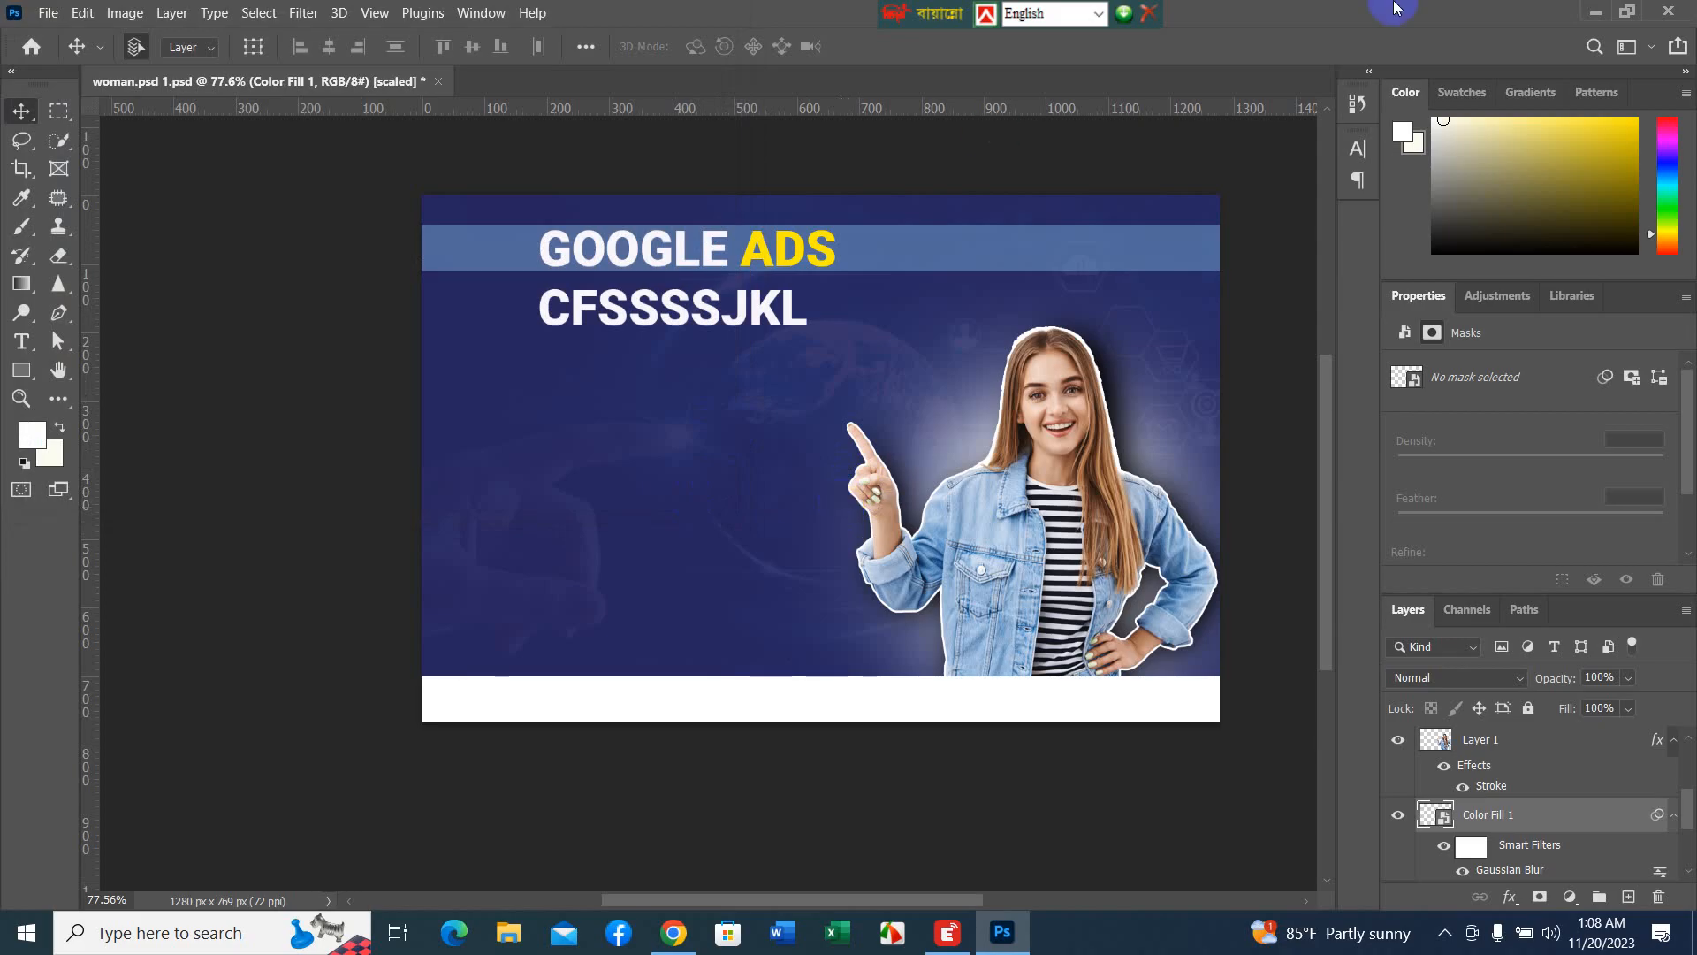
- Switch to Chrome, move the floating language bar off the middle browser tabs, and open a new tab
{"action": "left_click", "coordinate": [1593, 13]}
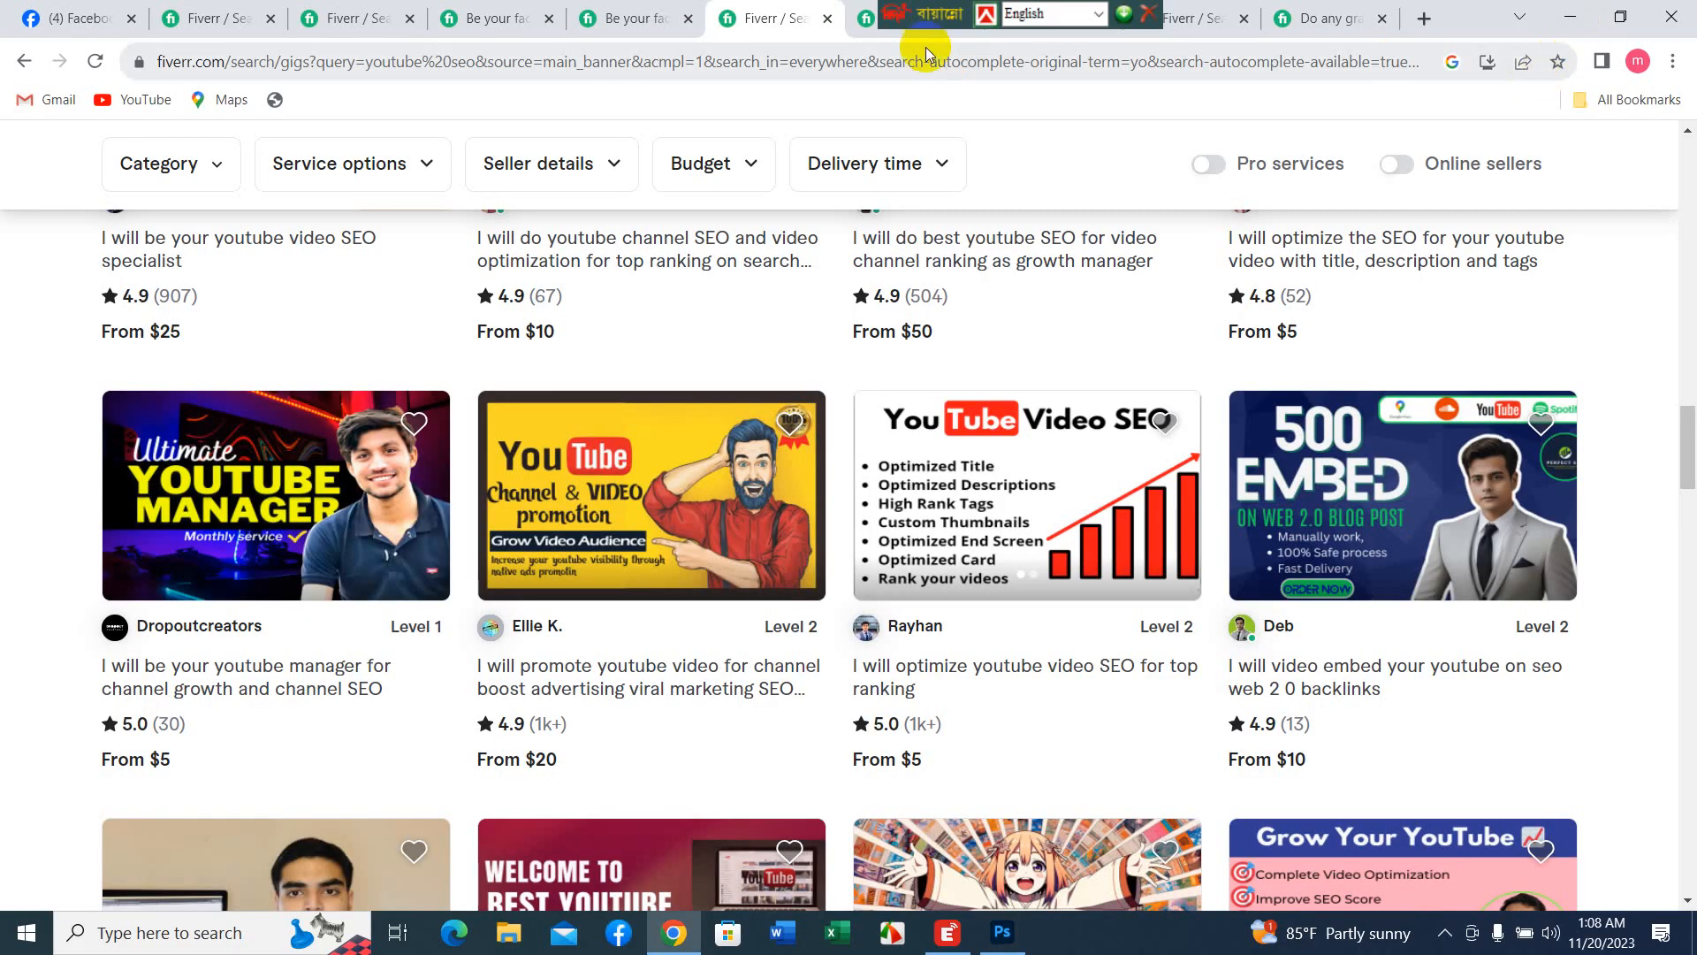
{"action": "left_click_drag", "start_coordinate": [919, 14], "coordinate": [110, 5]}
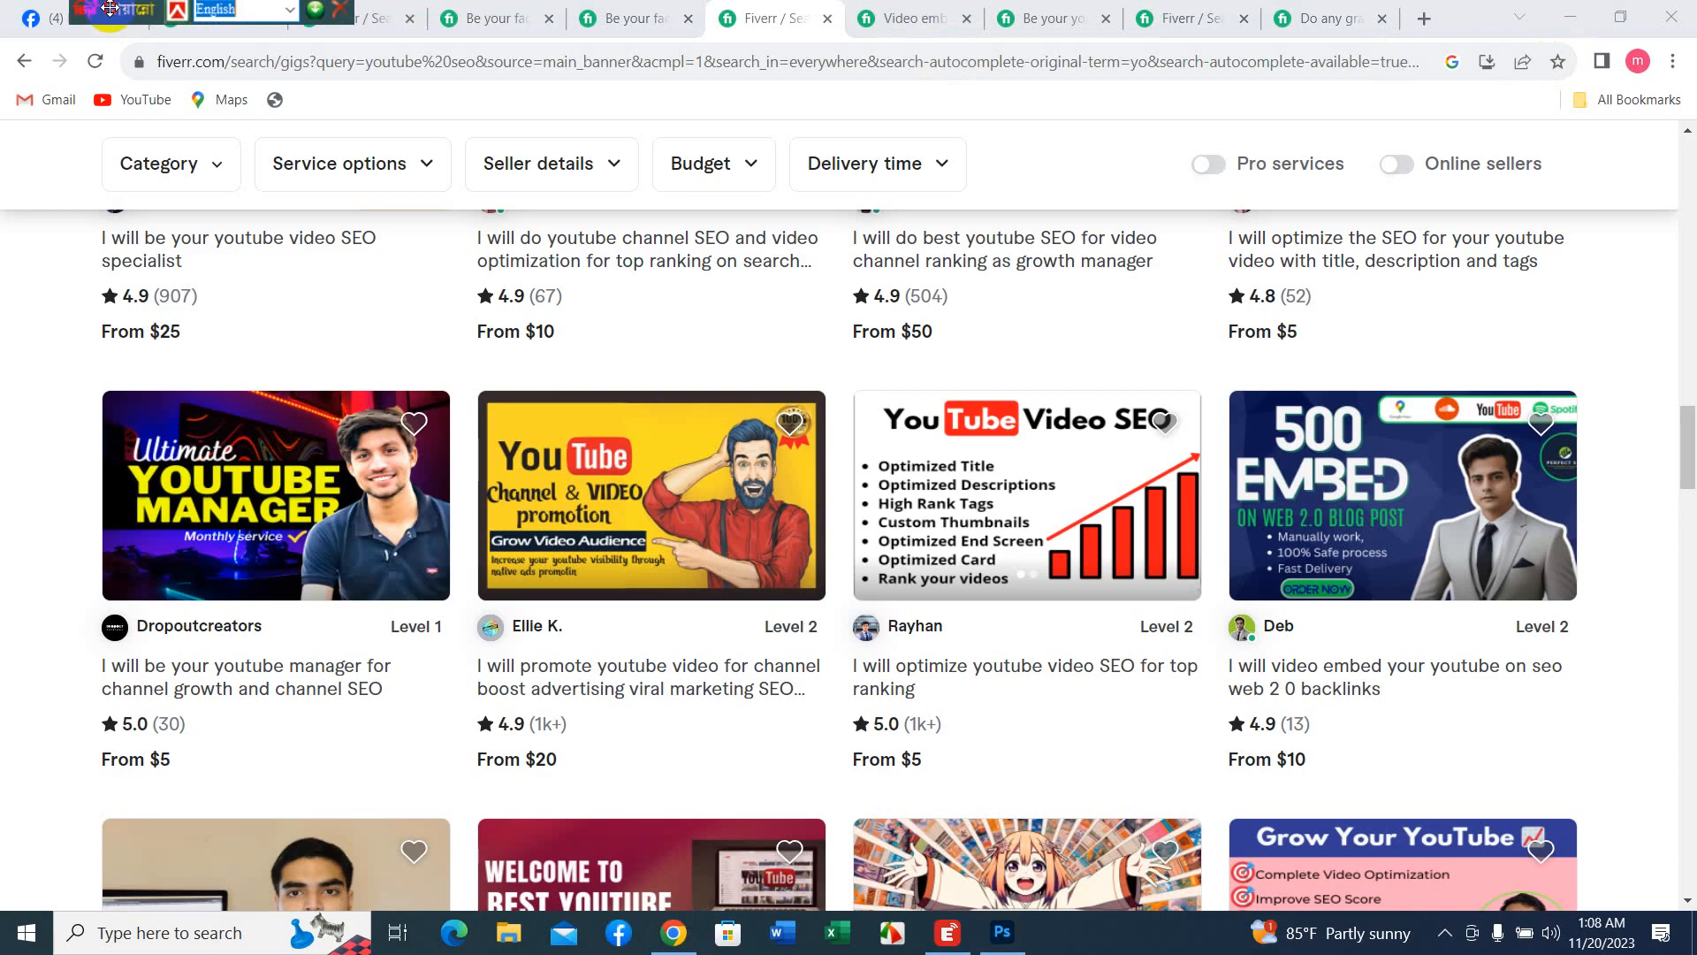
{"action": "left_click", "coordinate": [1424, 18]}
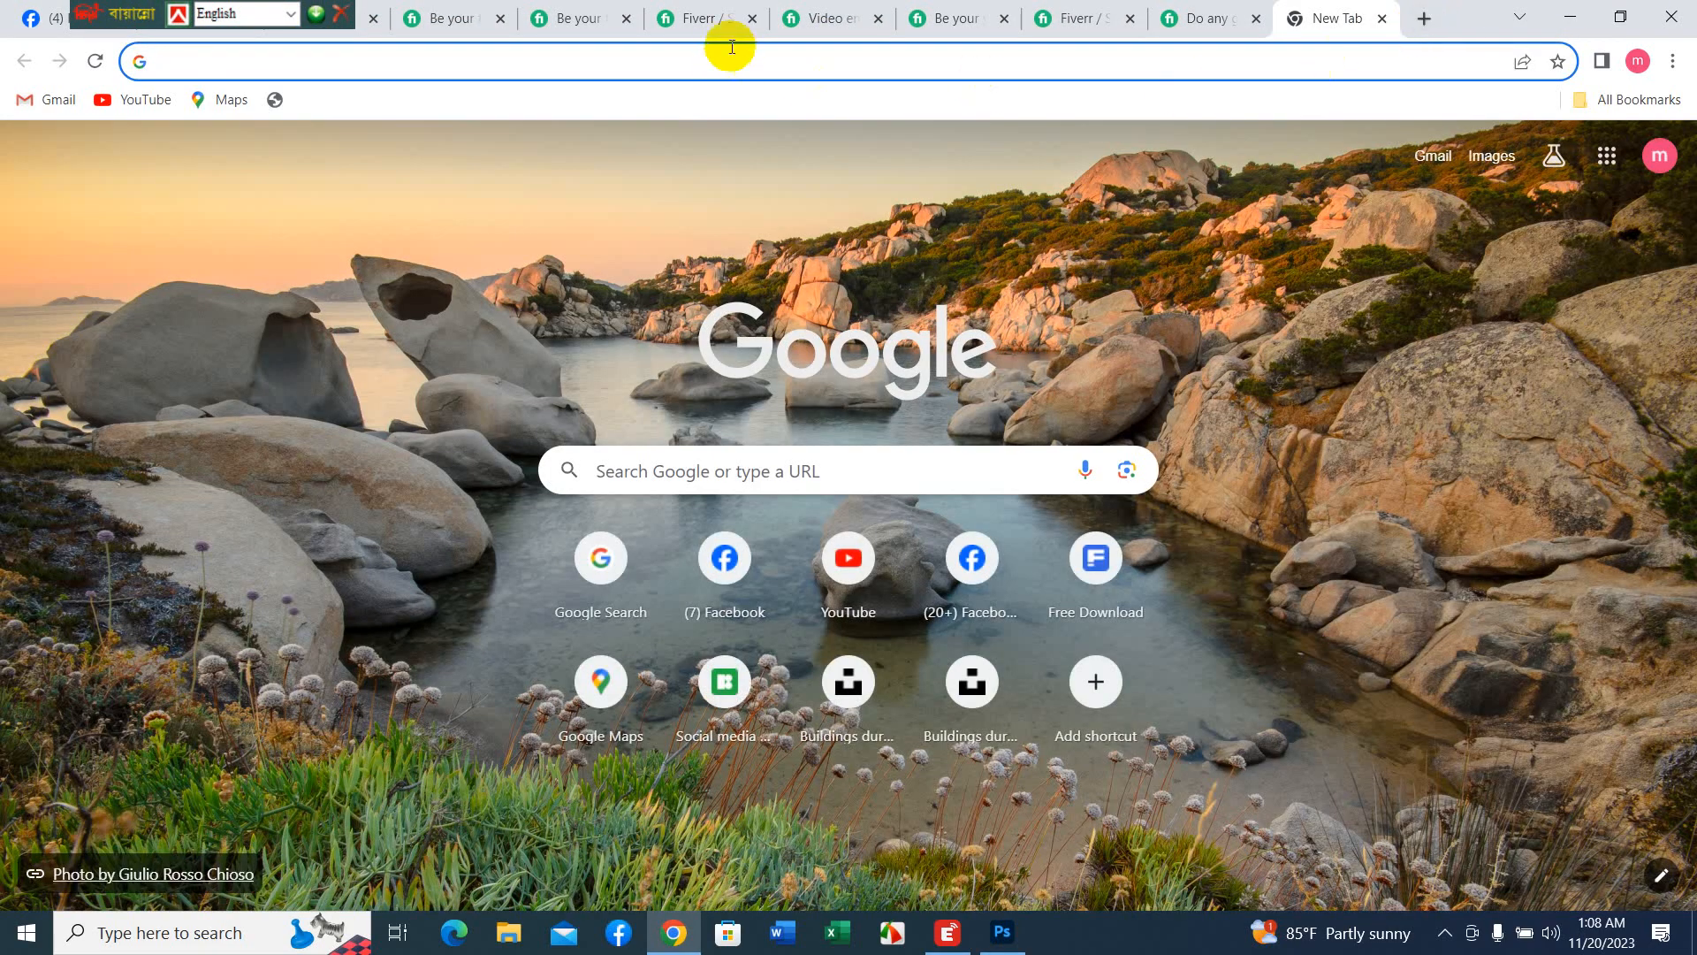
{"action": "type", "text": "f"}
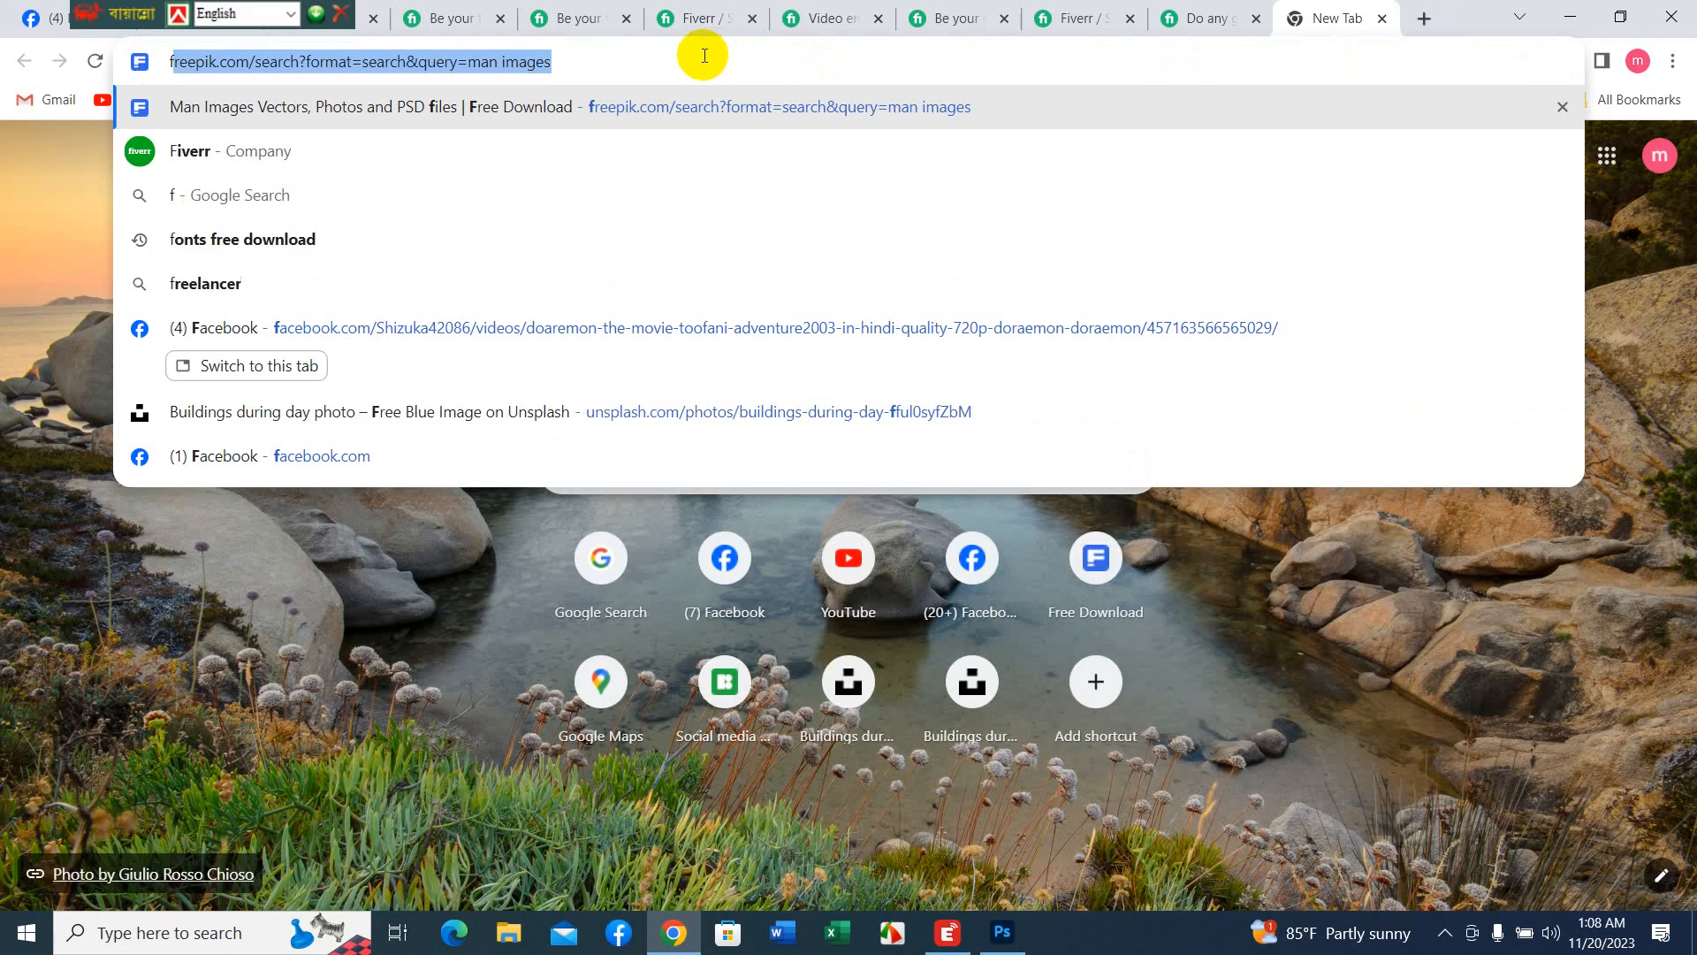
{"action": "type", "text": "l"}
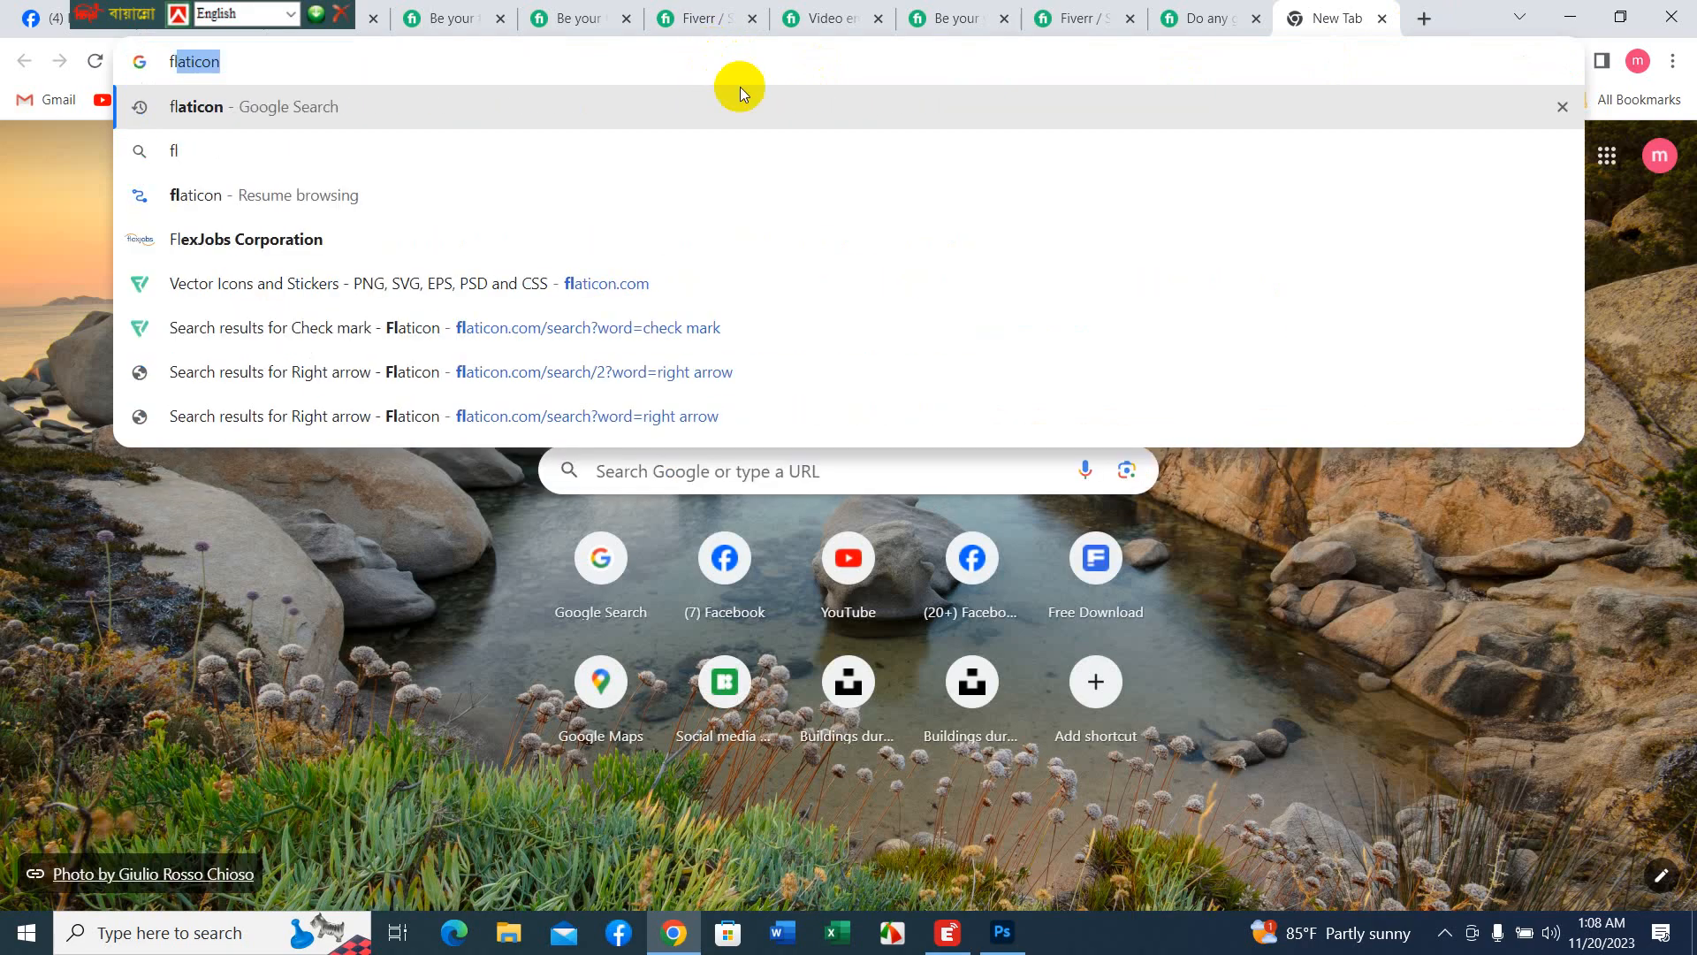
{"action": "type", "text": "aticon"}
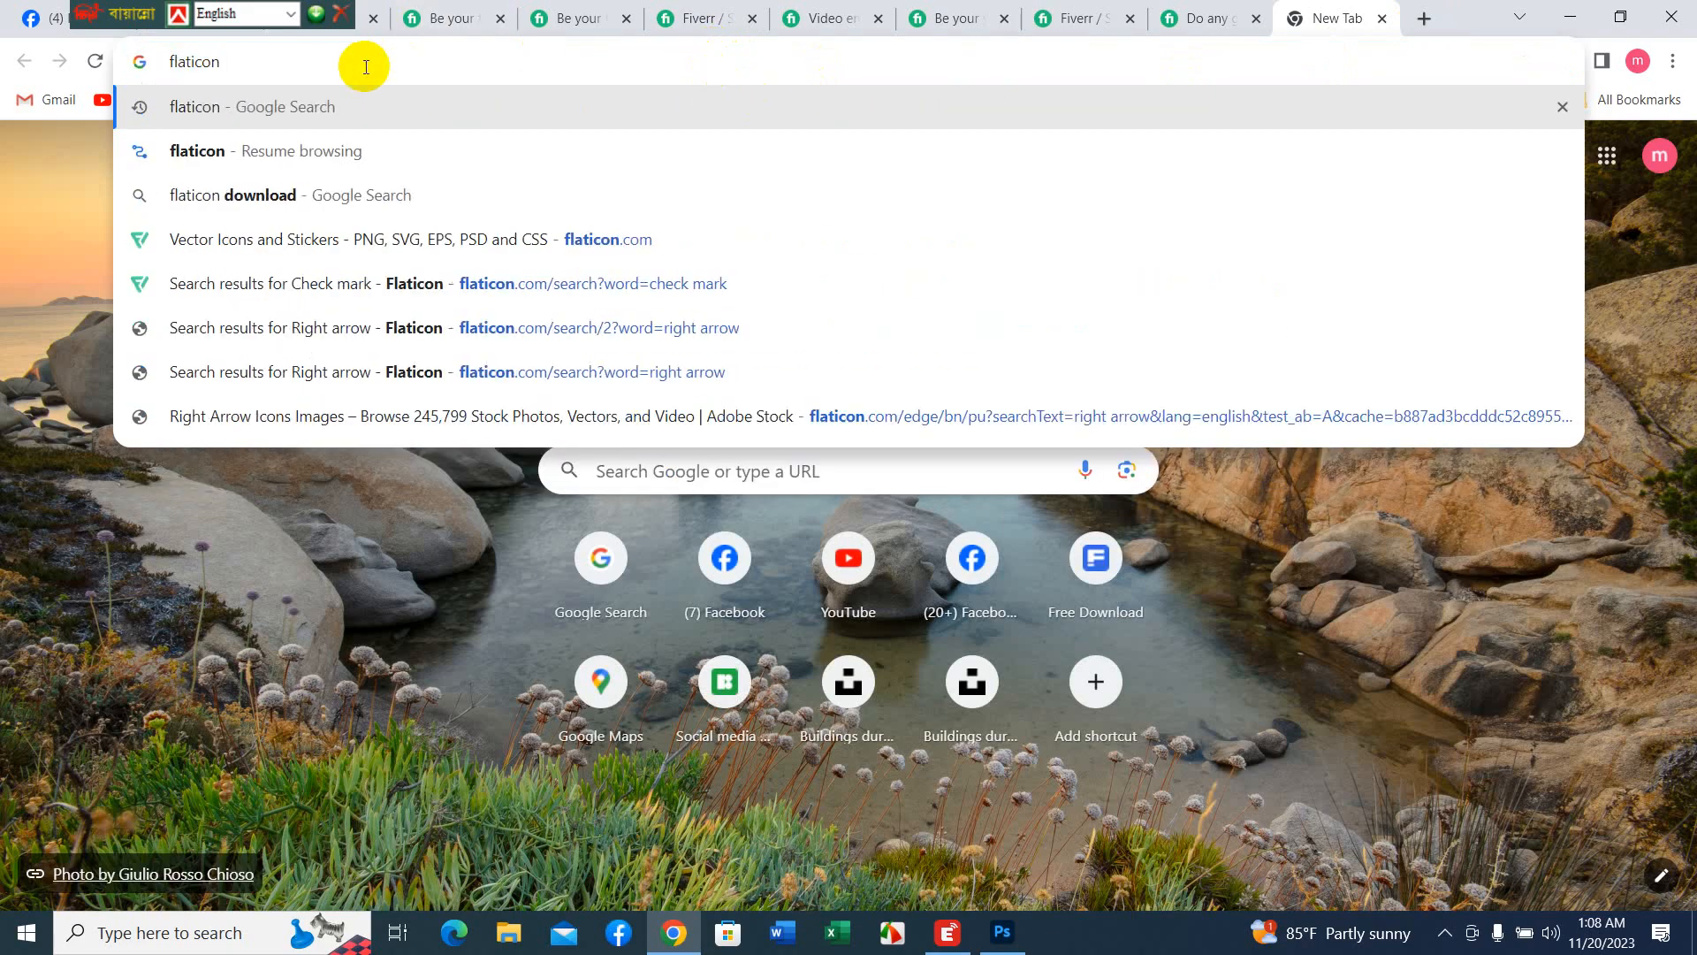
{"action": "left_click", "coordinate": [346, 150]}
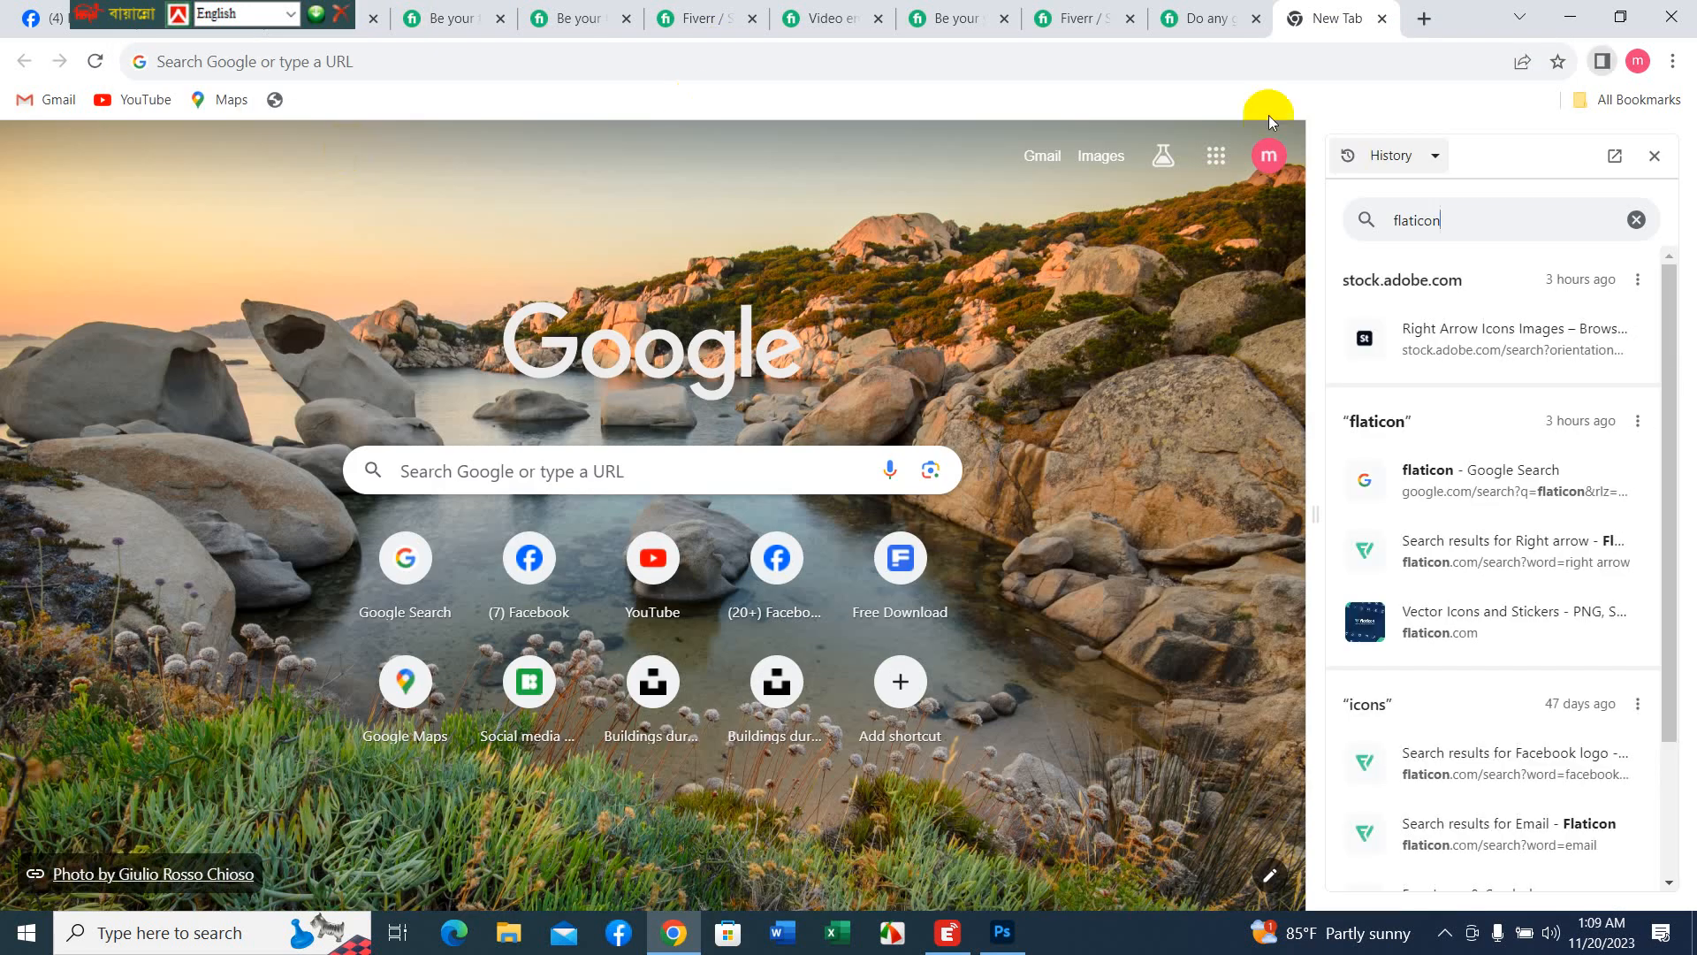
{"action": "left_click", "coordinate": [1636, 221]}
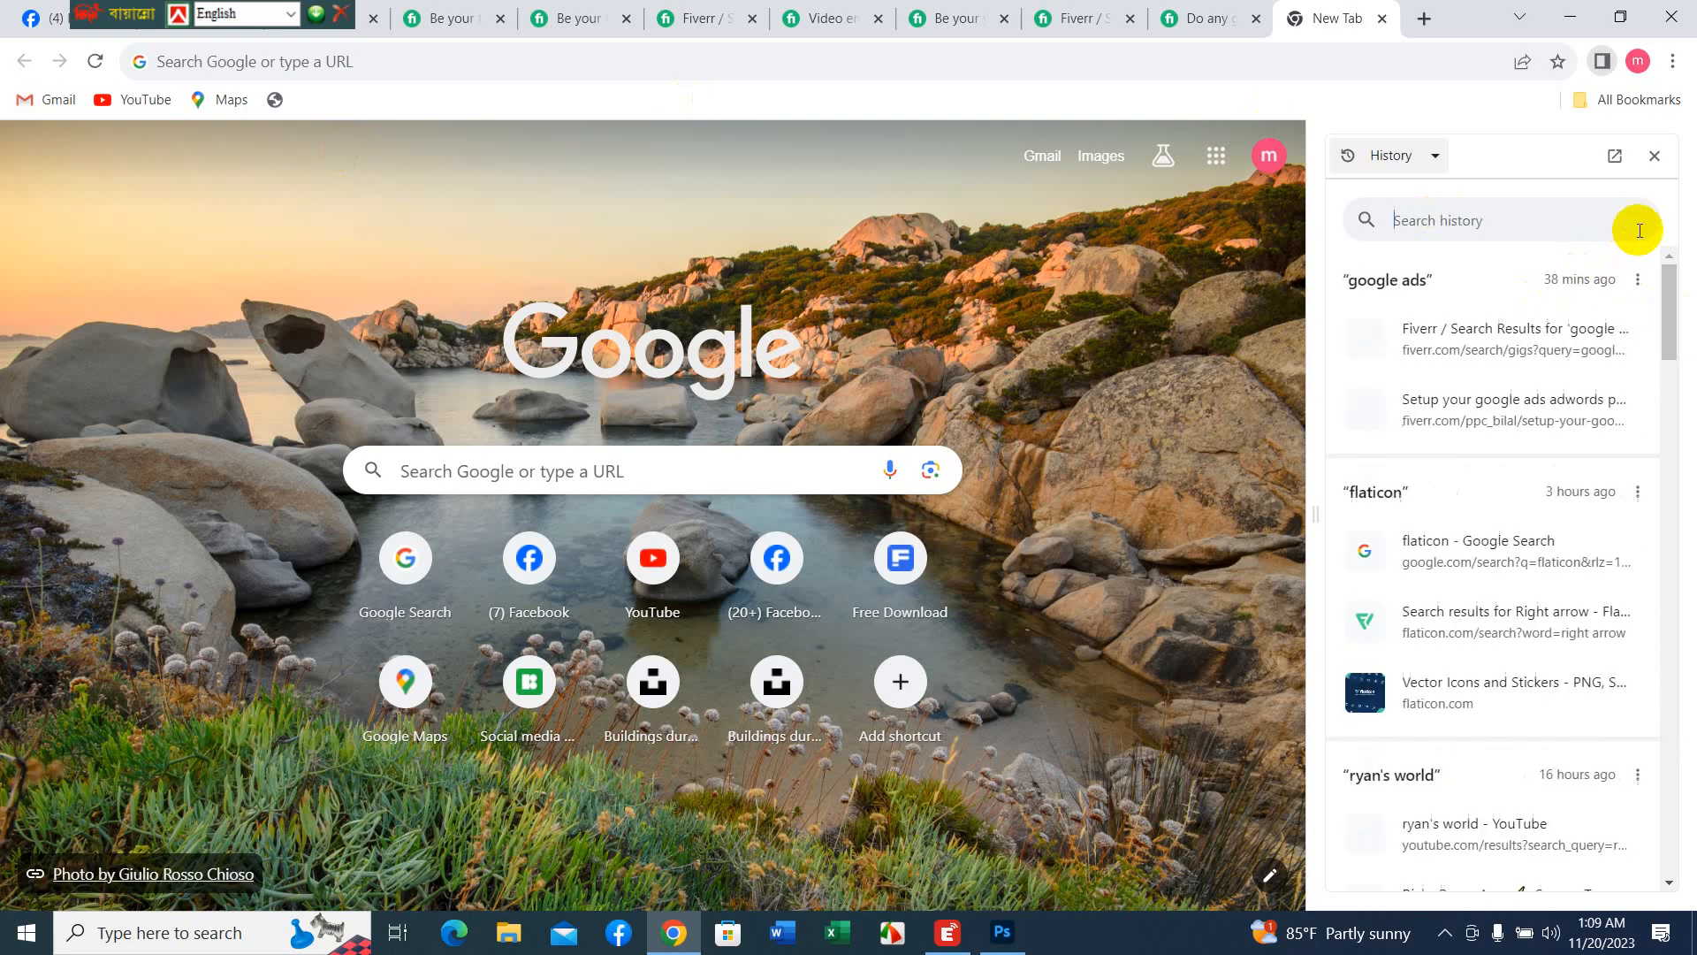
{"action": "left_click", "coordinate": [1650, 157]}
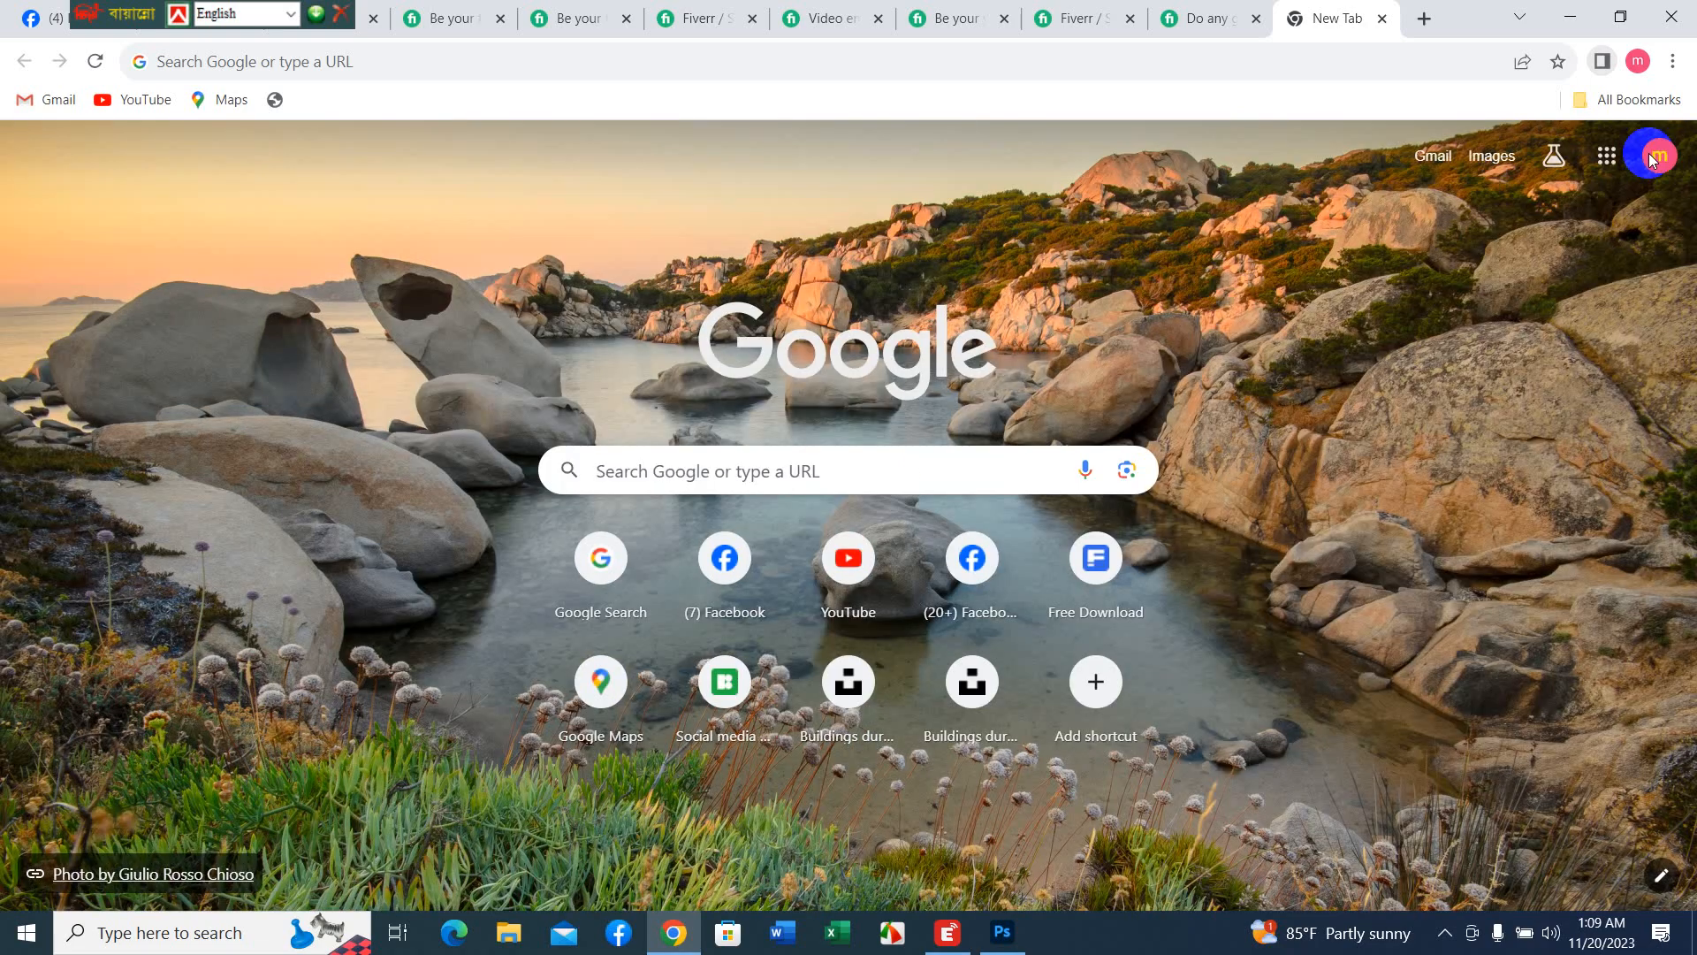
- Search Google for flaticon and open the Flaticon website
{"action": "left_click", "coordinate": [238, 62]}
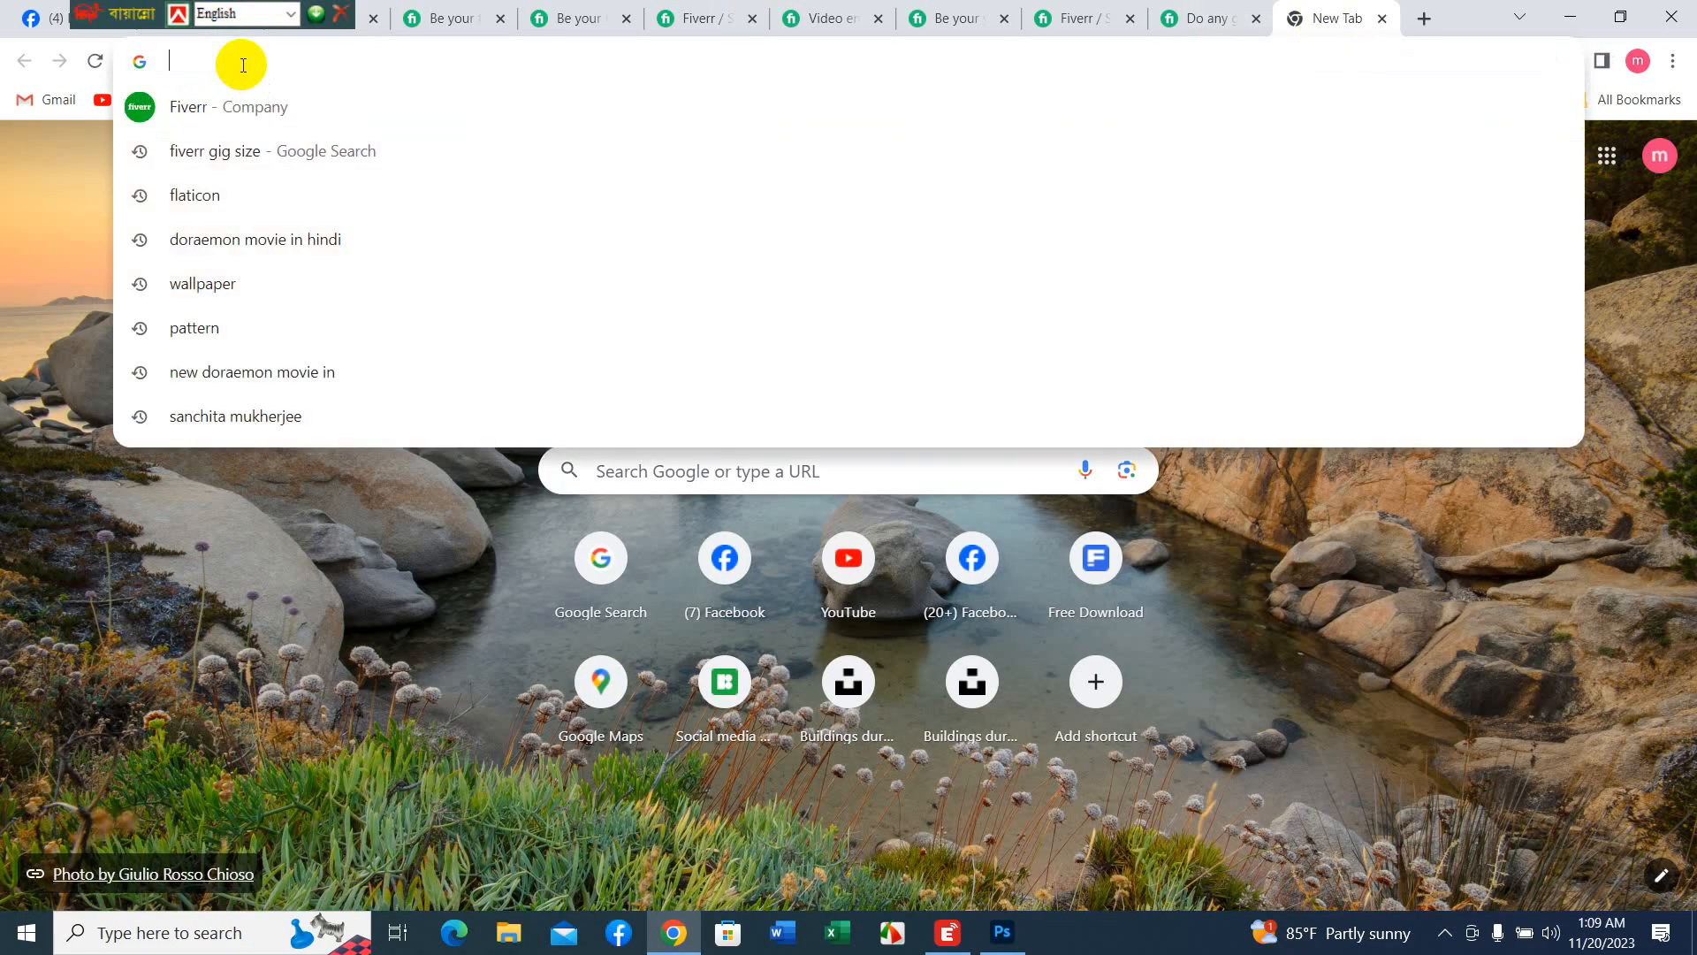
{"action": "left_click", "coordinate": [198, 208]}
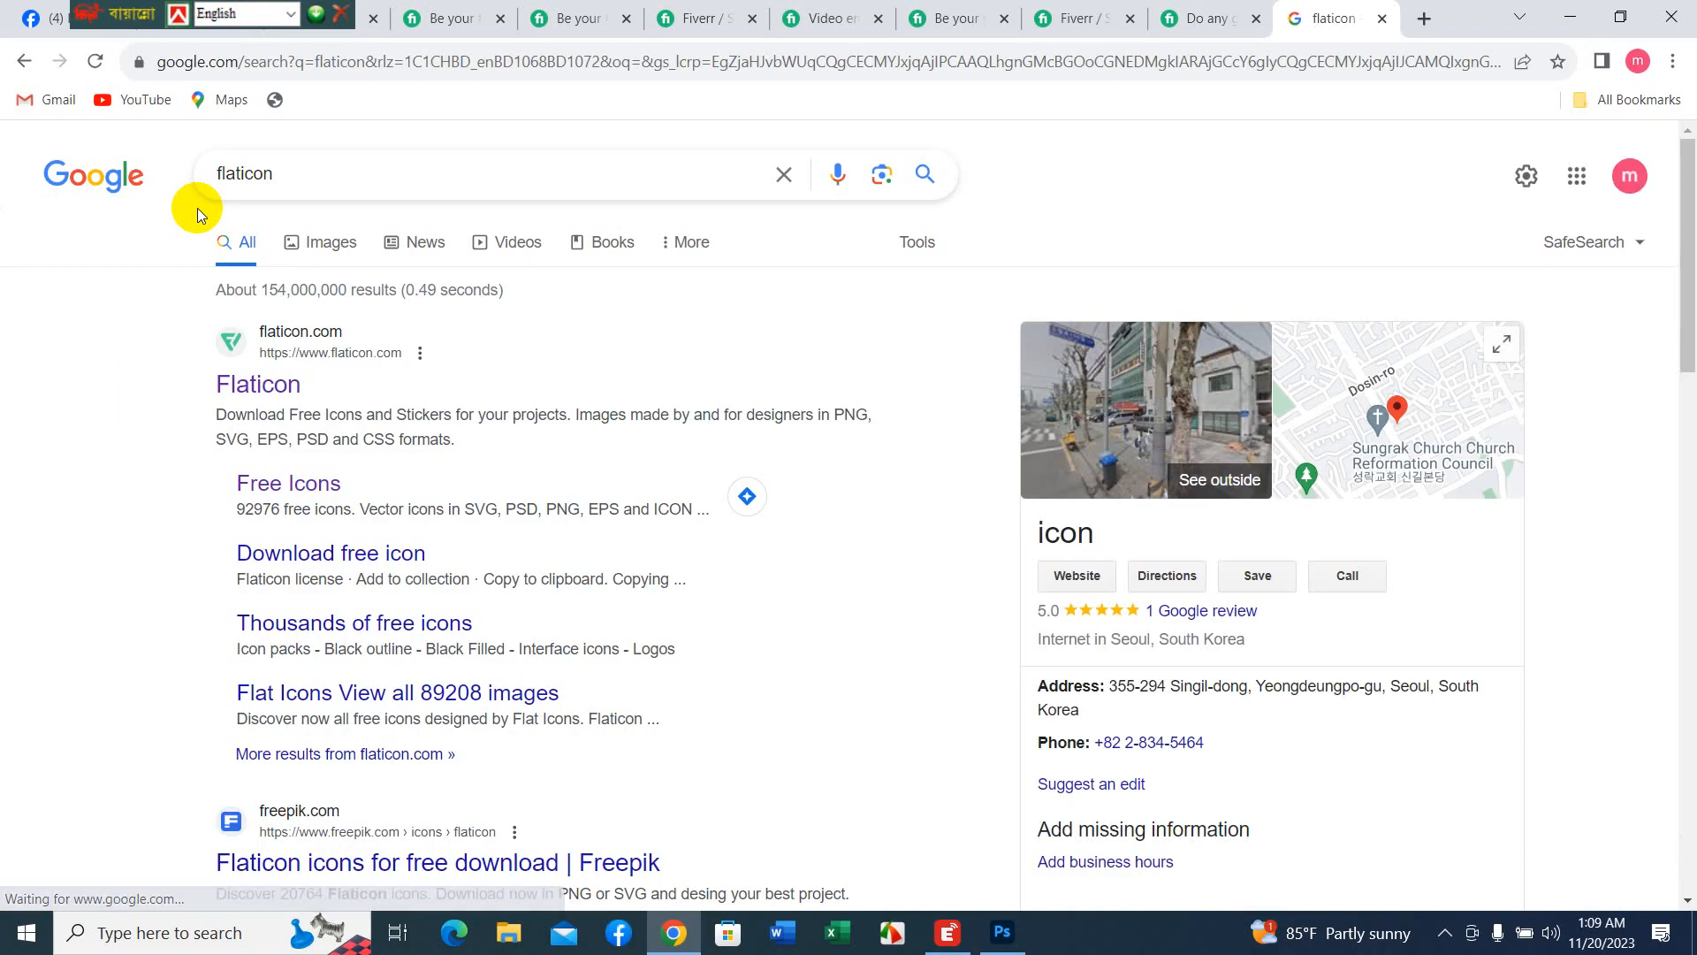
{"action": "left_click", "coordinate": [256, 395]}
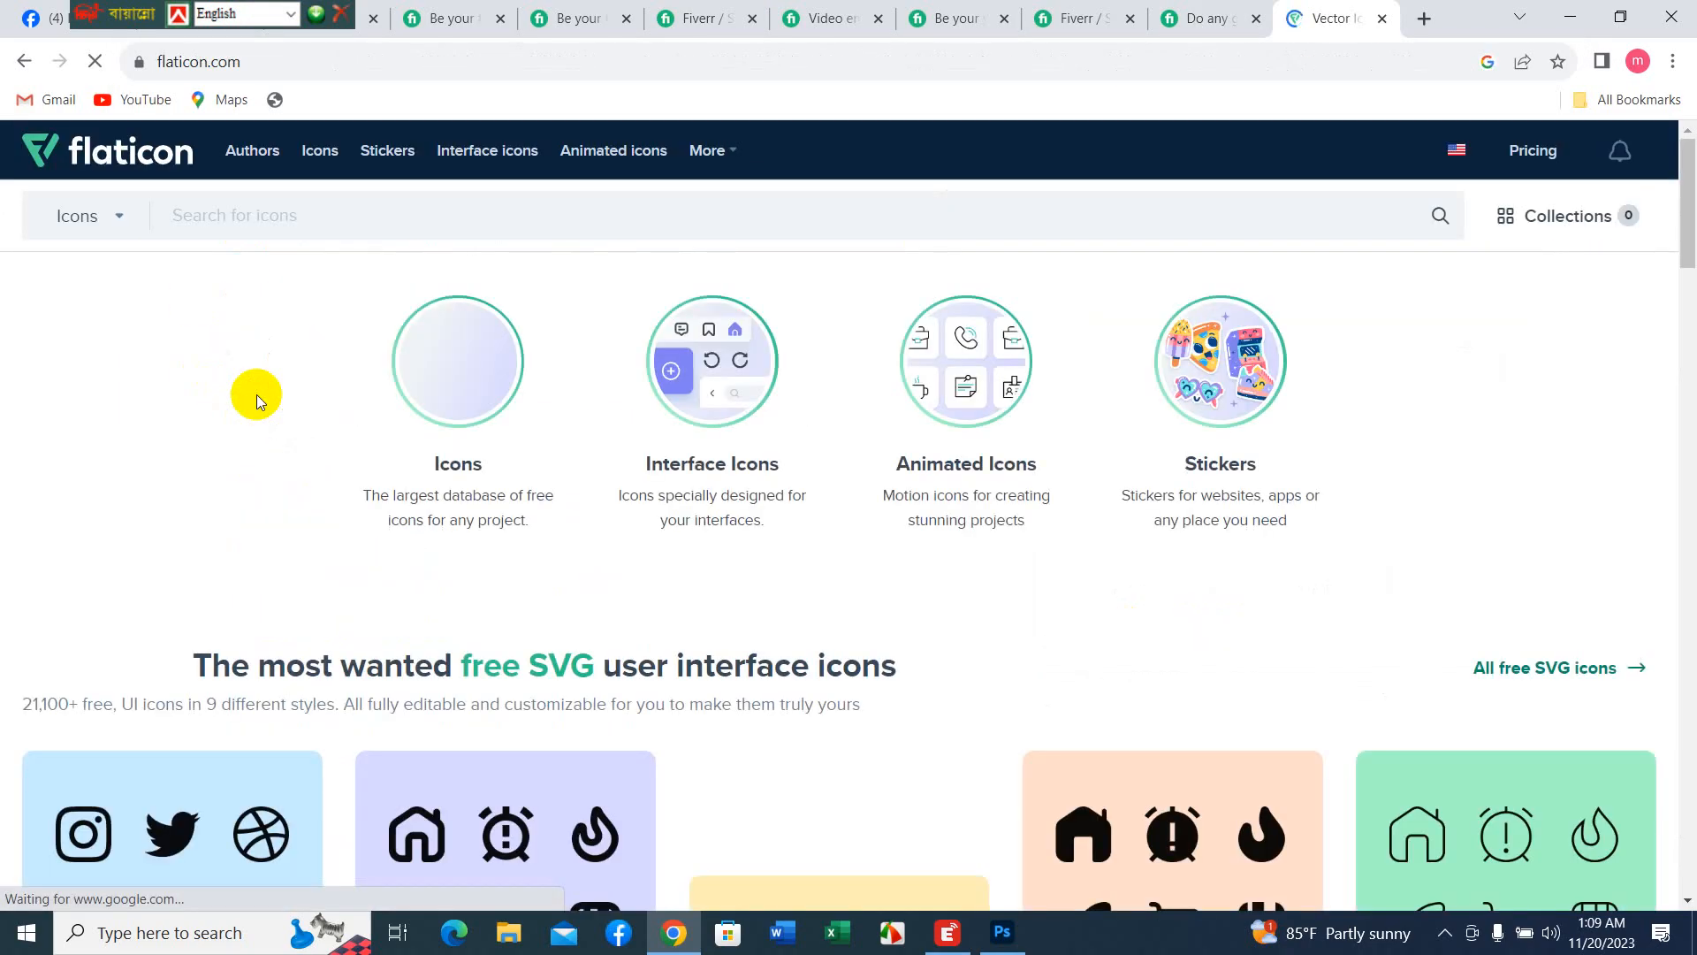
- Look through the interface icon, top icon and top sticker collections on the Flaticon home page
{"action": "scroll", "coordinate": [981, 631], "scroll_direction": "down", "scroll_amount": 5}
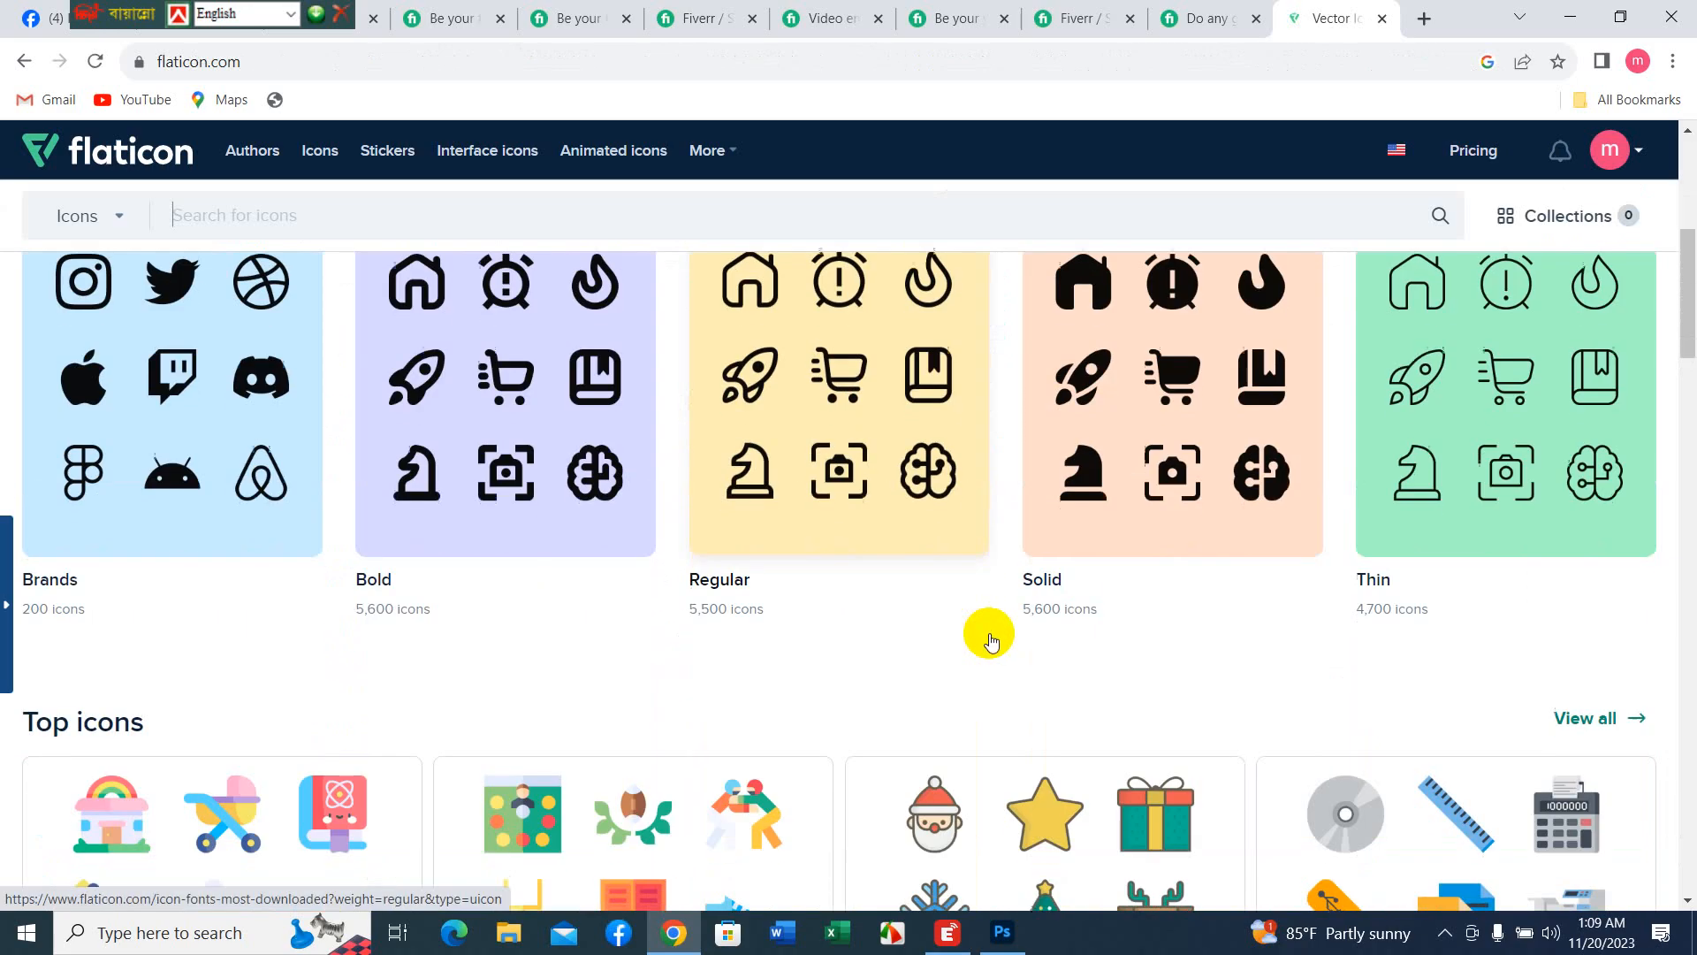
{"action": "scroll", "coordinate": [1047, 600], "scroll_direction": "down", "scroll_amount": 12}
{"action": "scroll", "coordinate": [1105, 582], "scroll_direction": "up", "scroll_amount": 7}
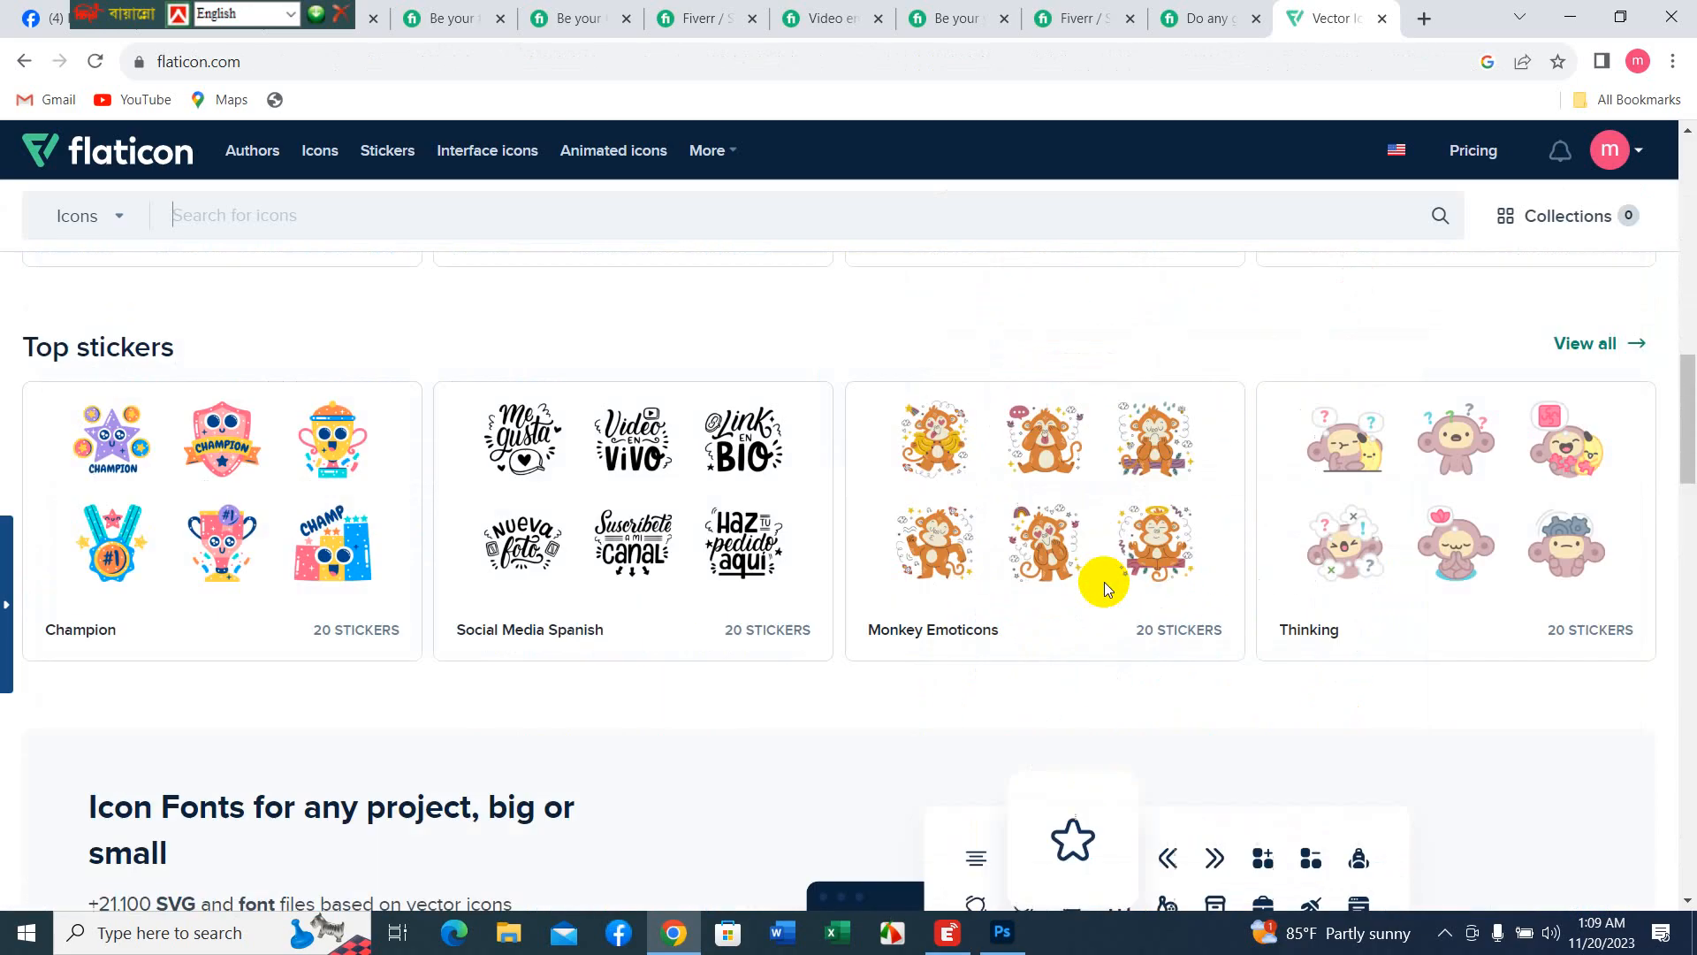
{"action": "scroll", "coordinate": [1106, 594], "scroll_direction": "up", "scroll_amount": 10}
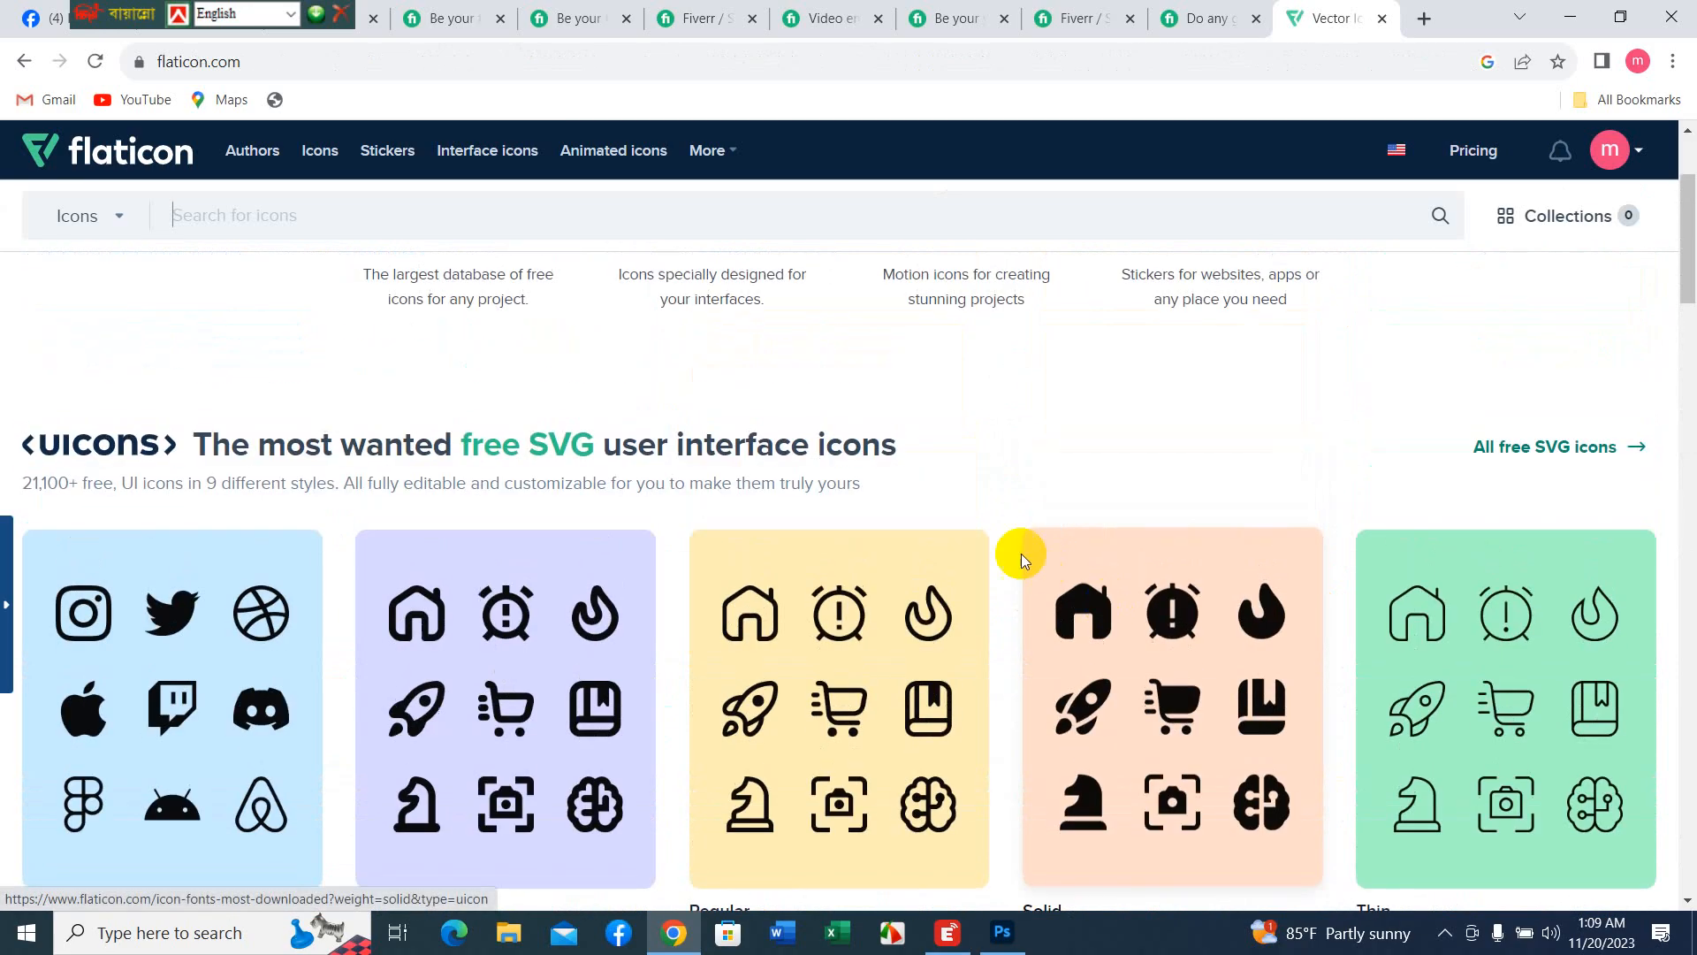
{"action": "left_click", "coordinate": [230, 218]}
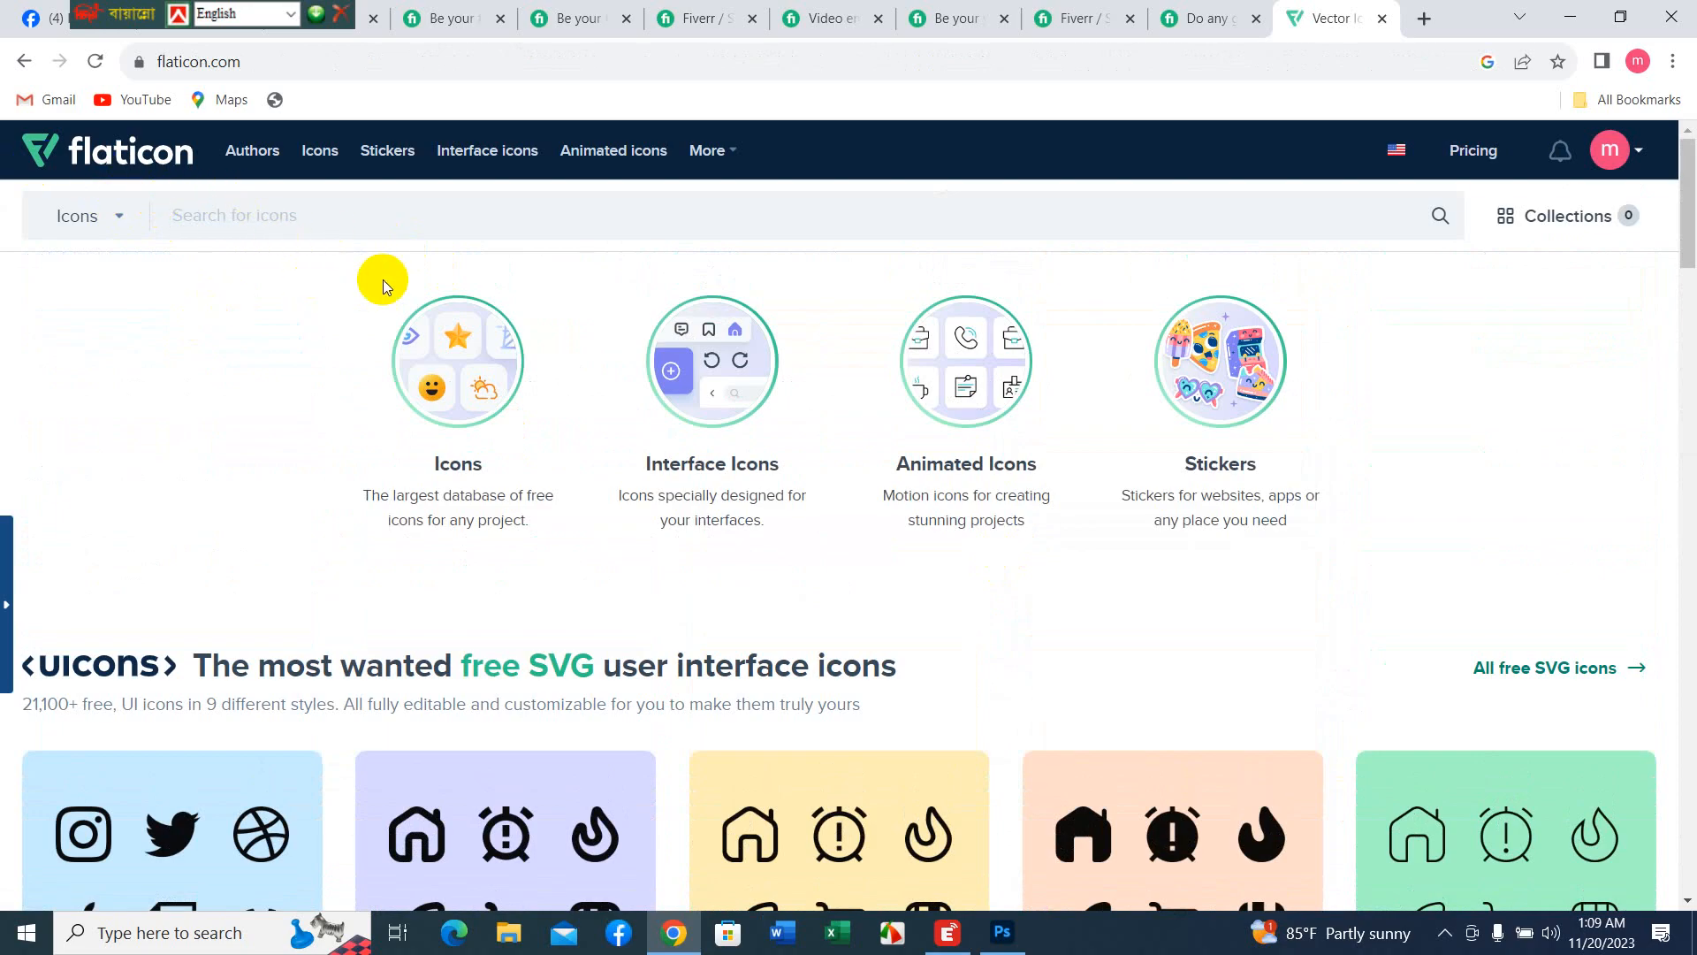
{"action": "scroll", "coordinate": [378, 283], "scroll_direction": "down", "scroll_amount": 3}
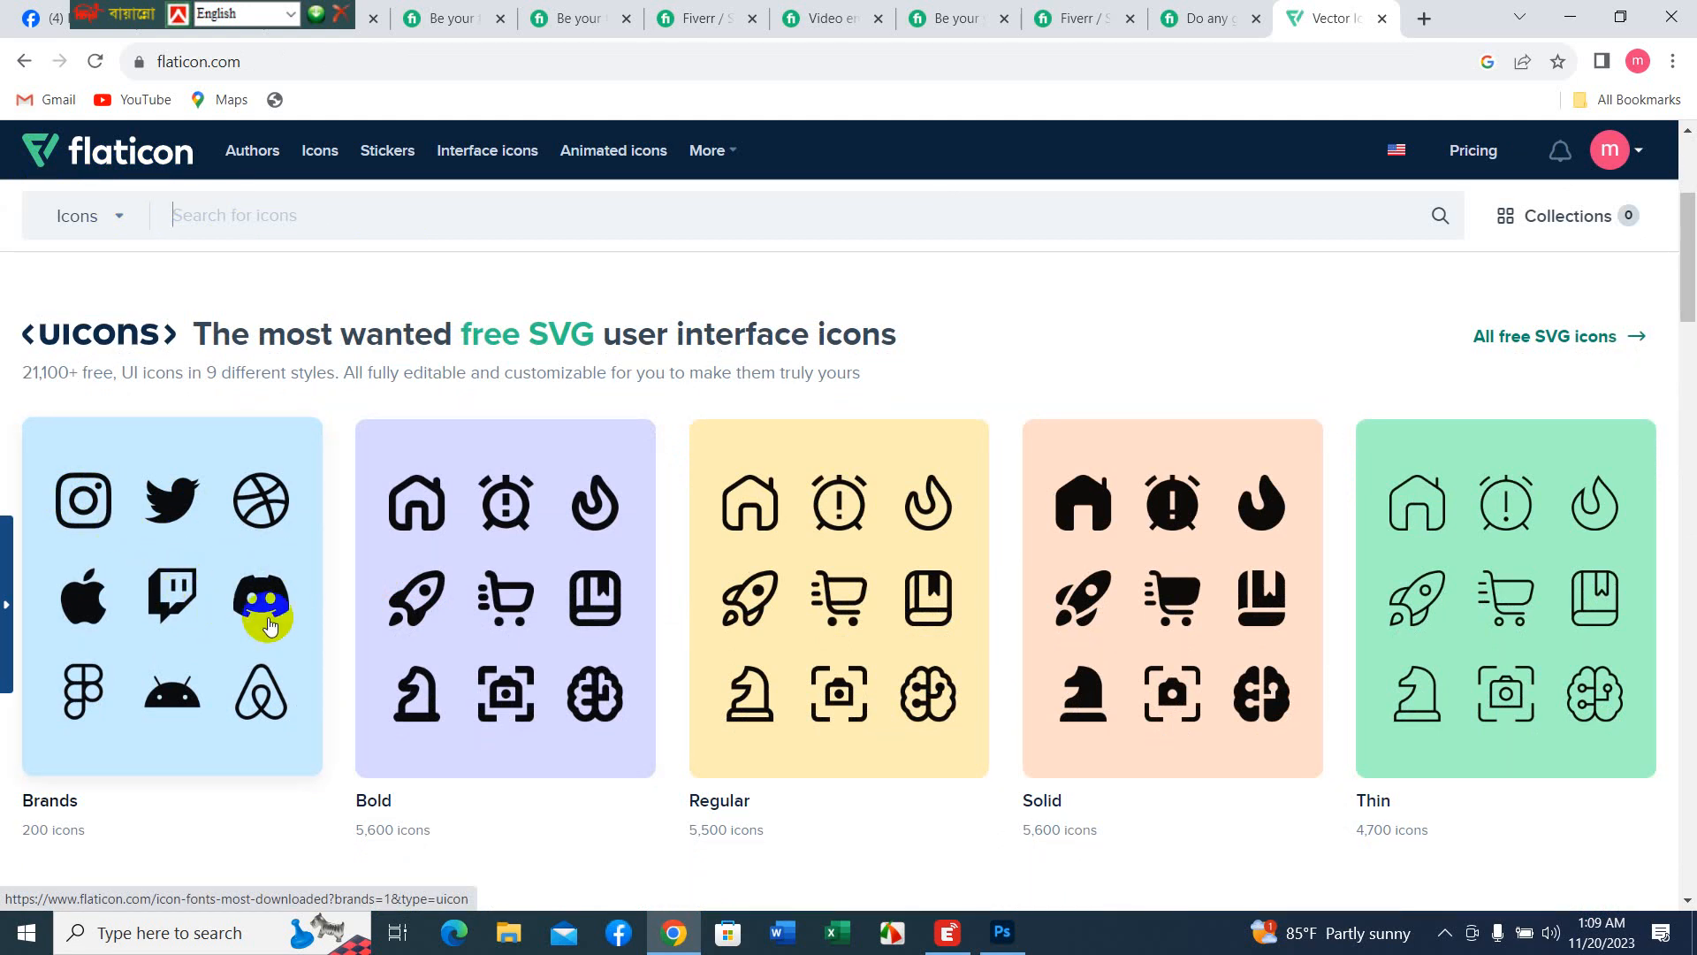
{"action": "scroll", "coordinate": [325, 464], "scroll_direction": "down", "scroll_amount": 8}
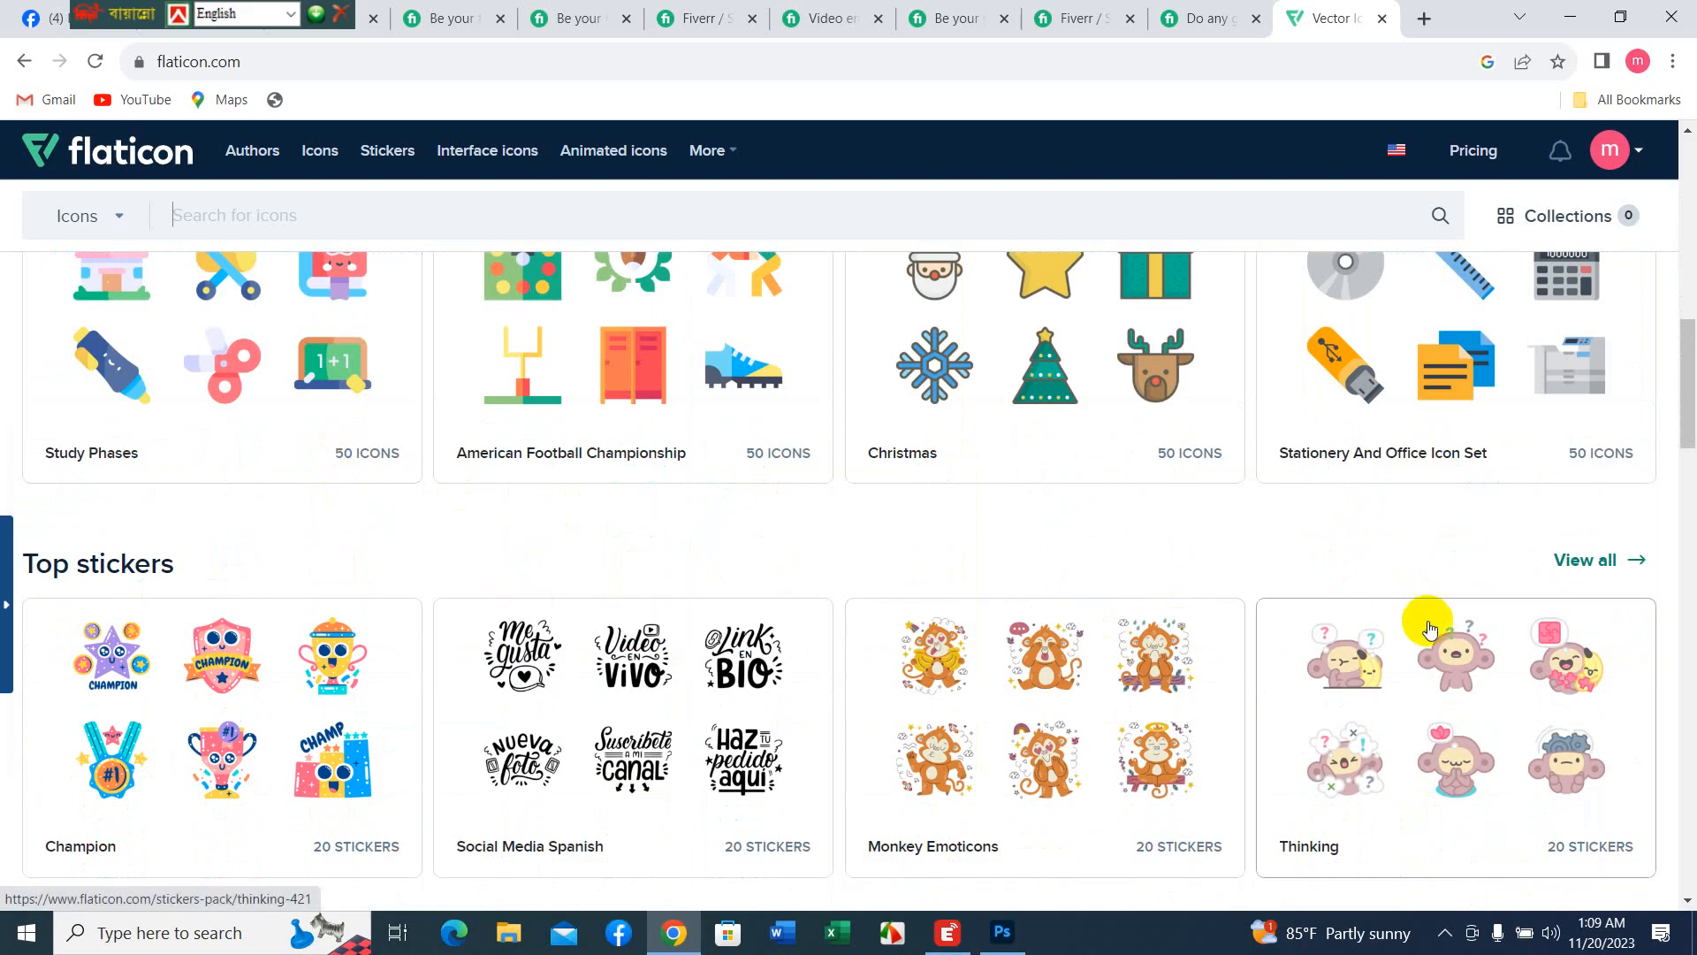
{"action": "scroll", "coordinate": [1424, 636], "scroll_direction": "down", "scroll_amount": 5}
{"action": "scroll", "coordinate": [1425, 663], "scroll_direction": "up", "scroll_amount": 8}
{"action": "scroll", "coordinate": [1425, 661], "scroll_direction": "up", "scroll_amount": 10}
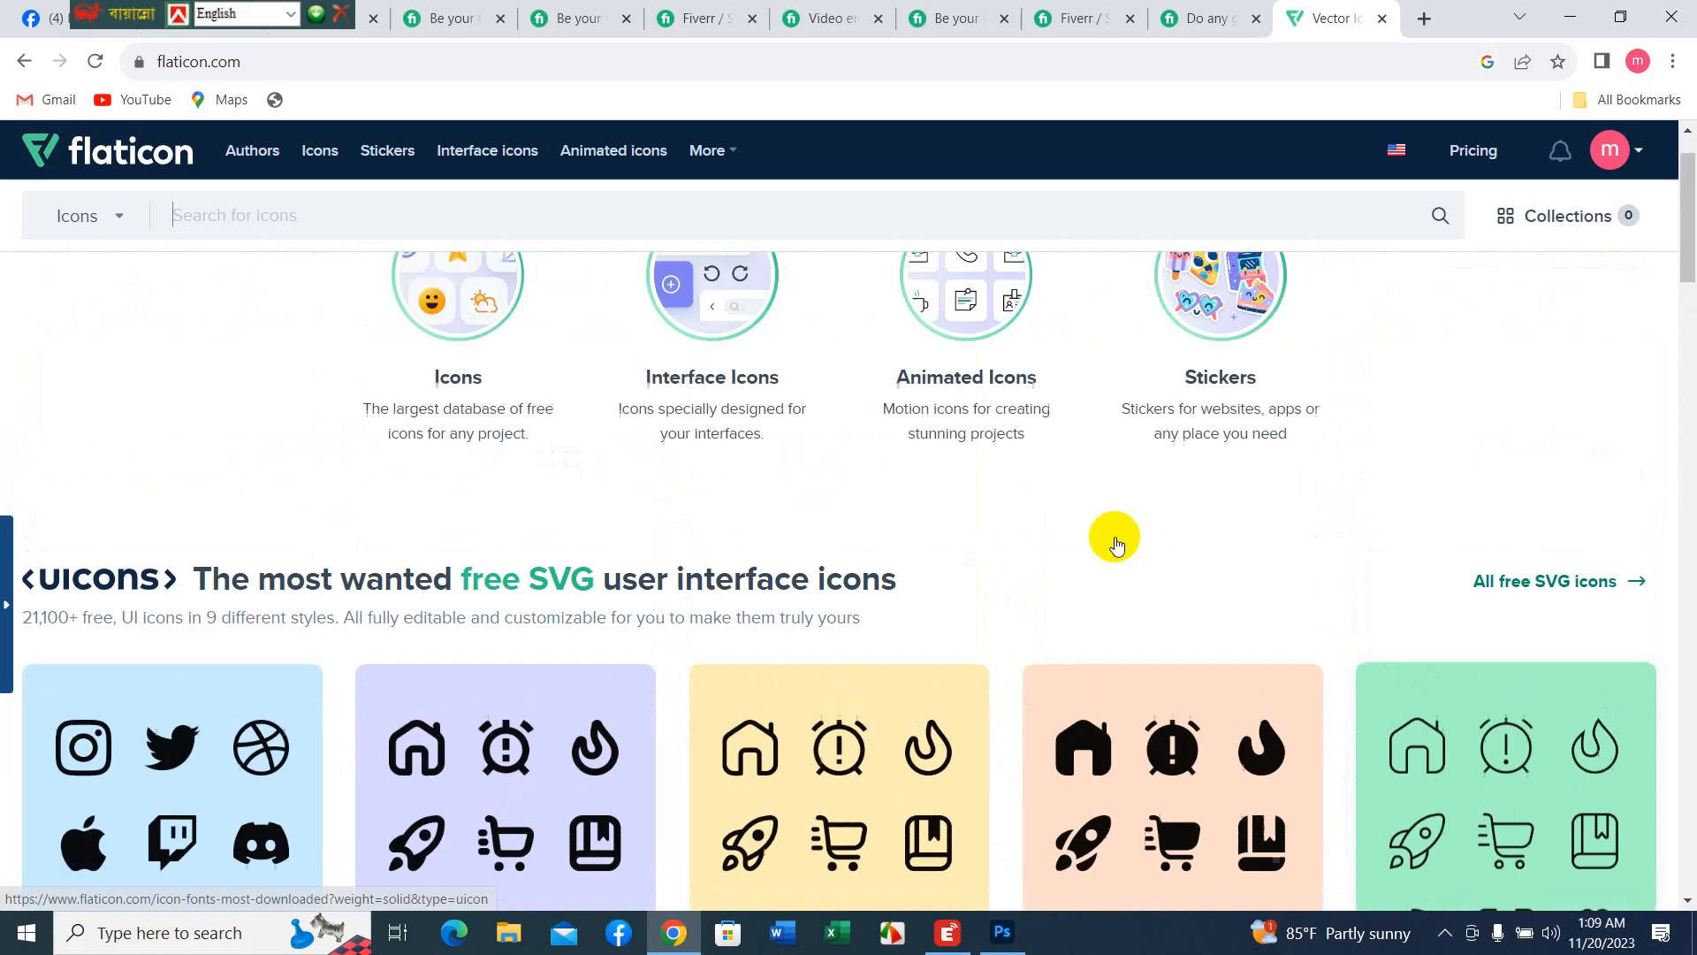
- Search Flaticon's icons for "facebook logo" and look over the first rows of results
{"action": "left_click", "coordinate": [193, 218]}
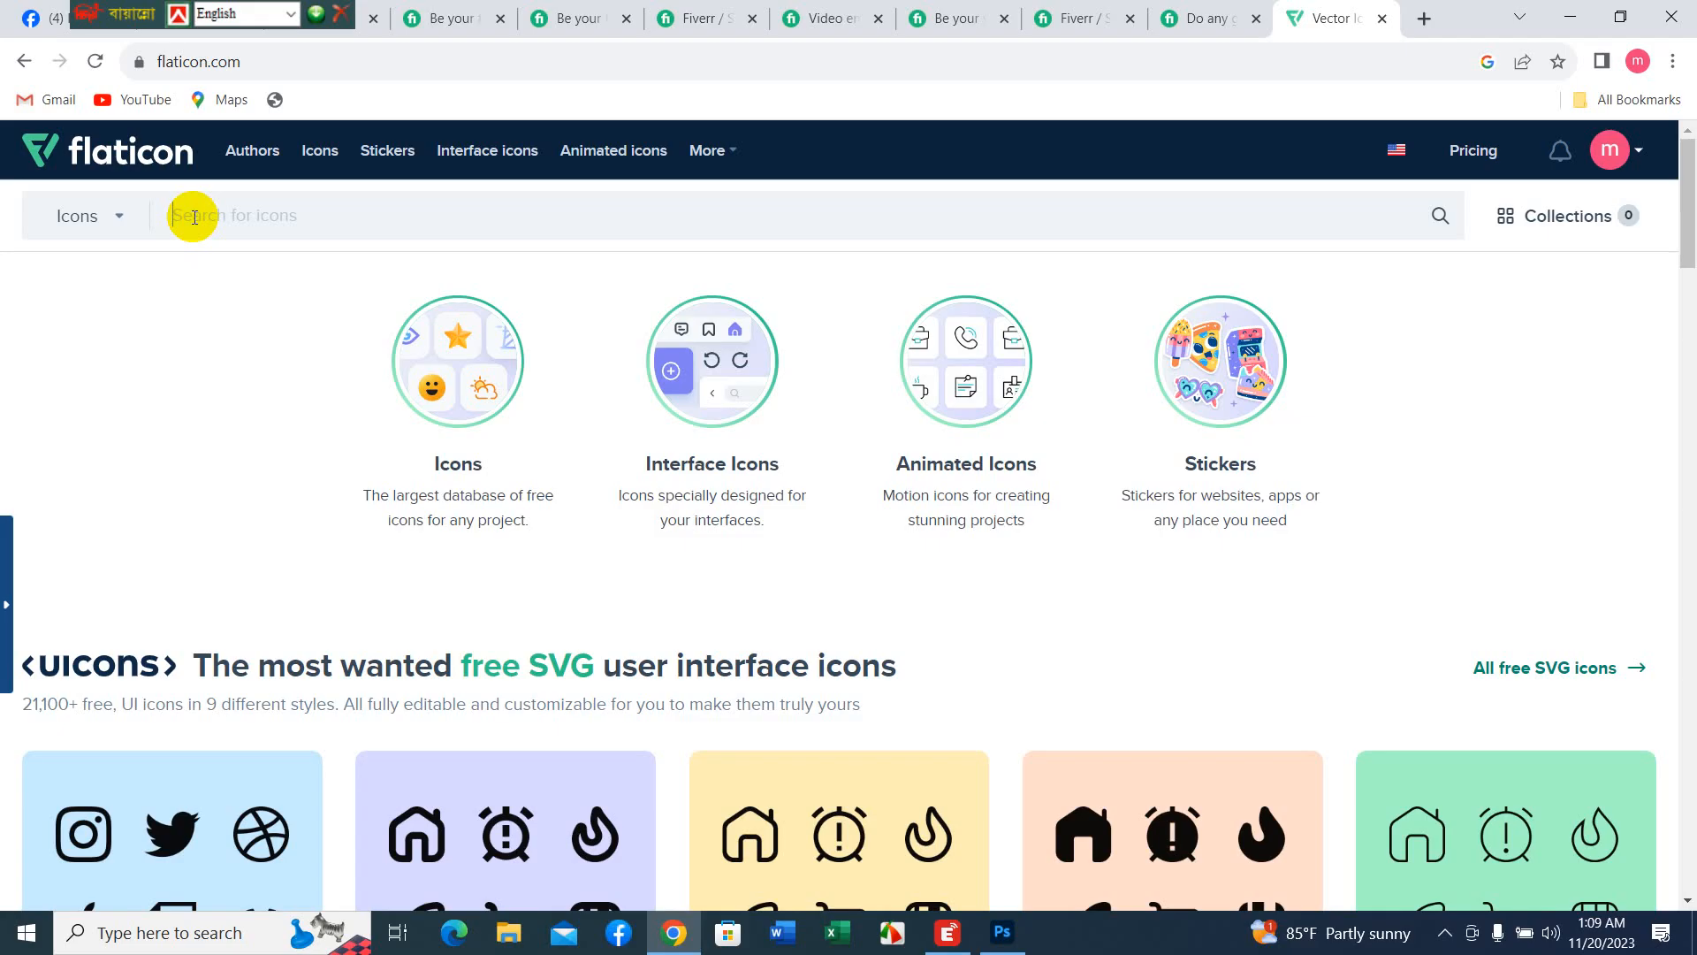
{"action": "type", "text": "face"}
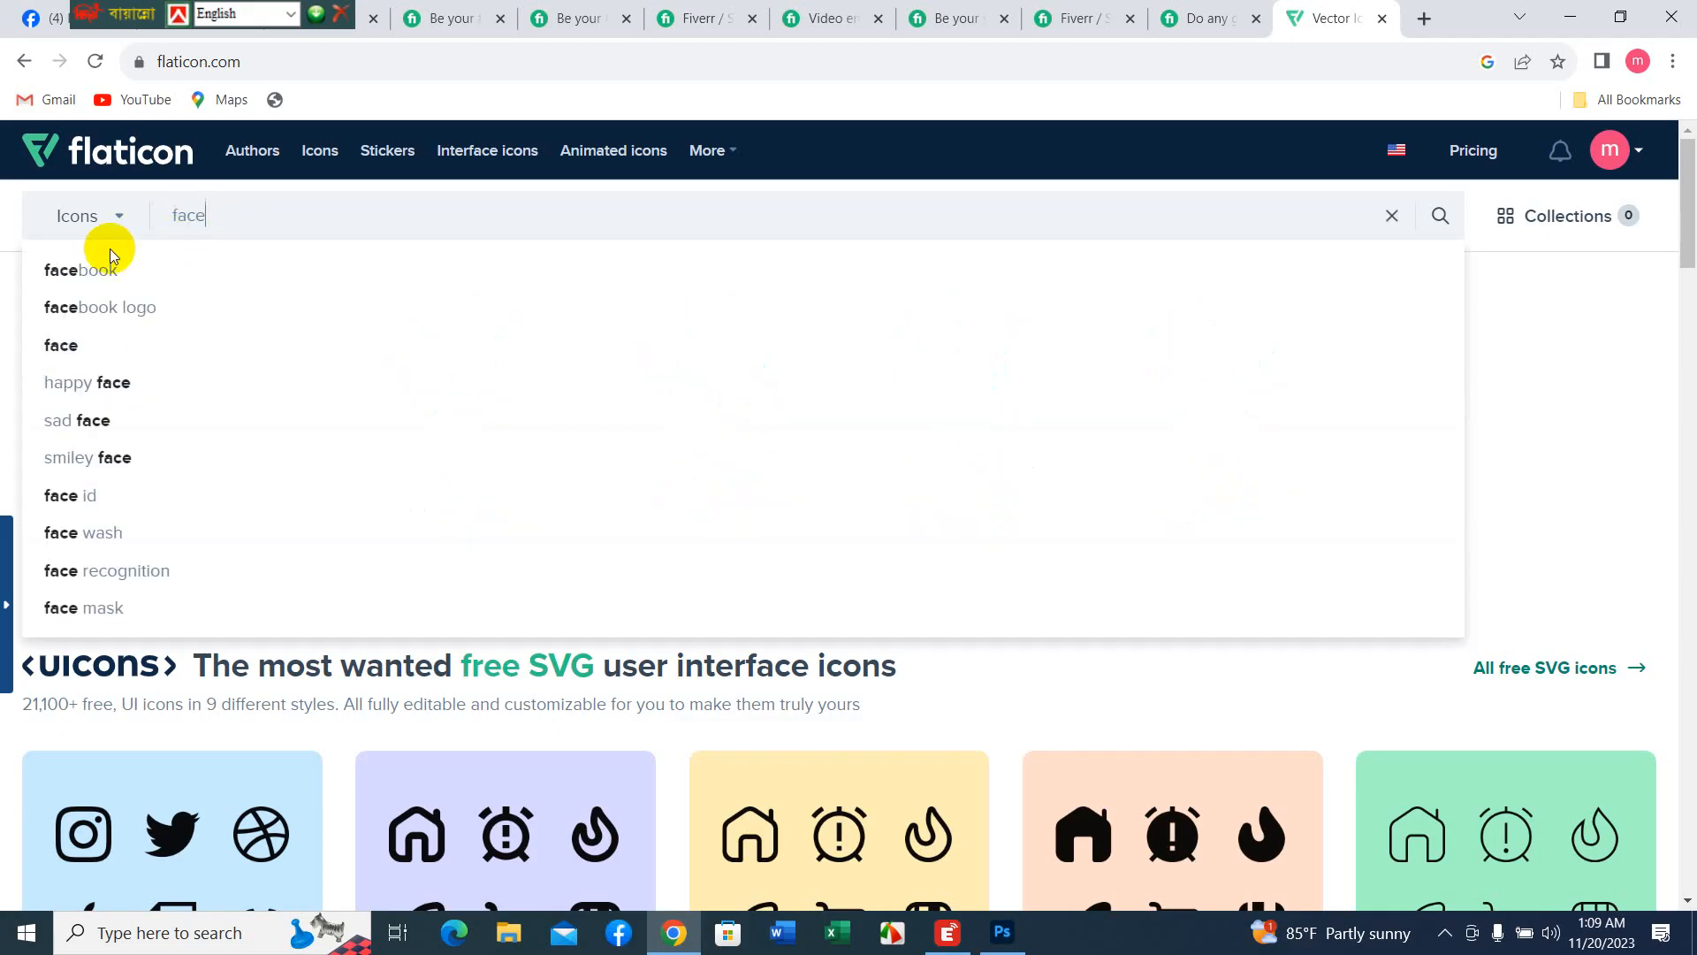
{"action": "left_click", "coordinate": [122, 306]}
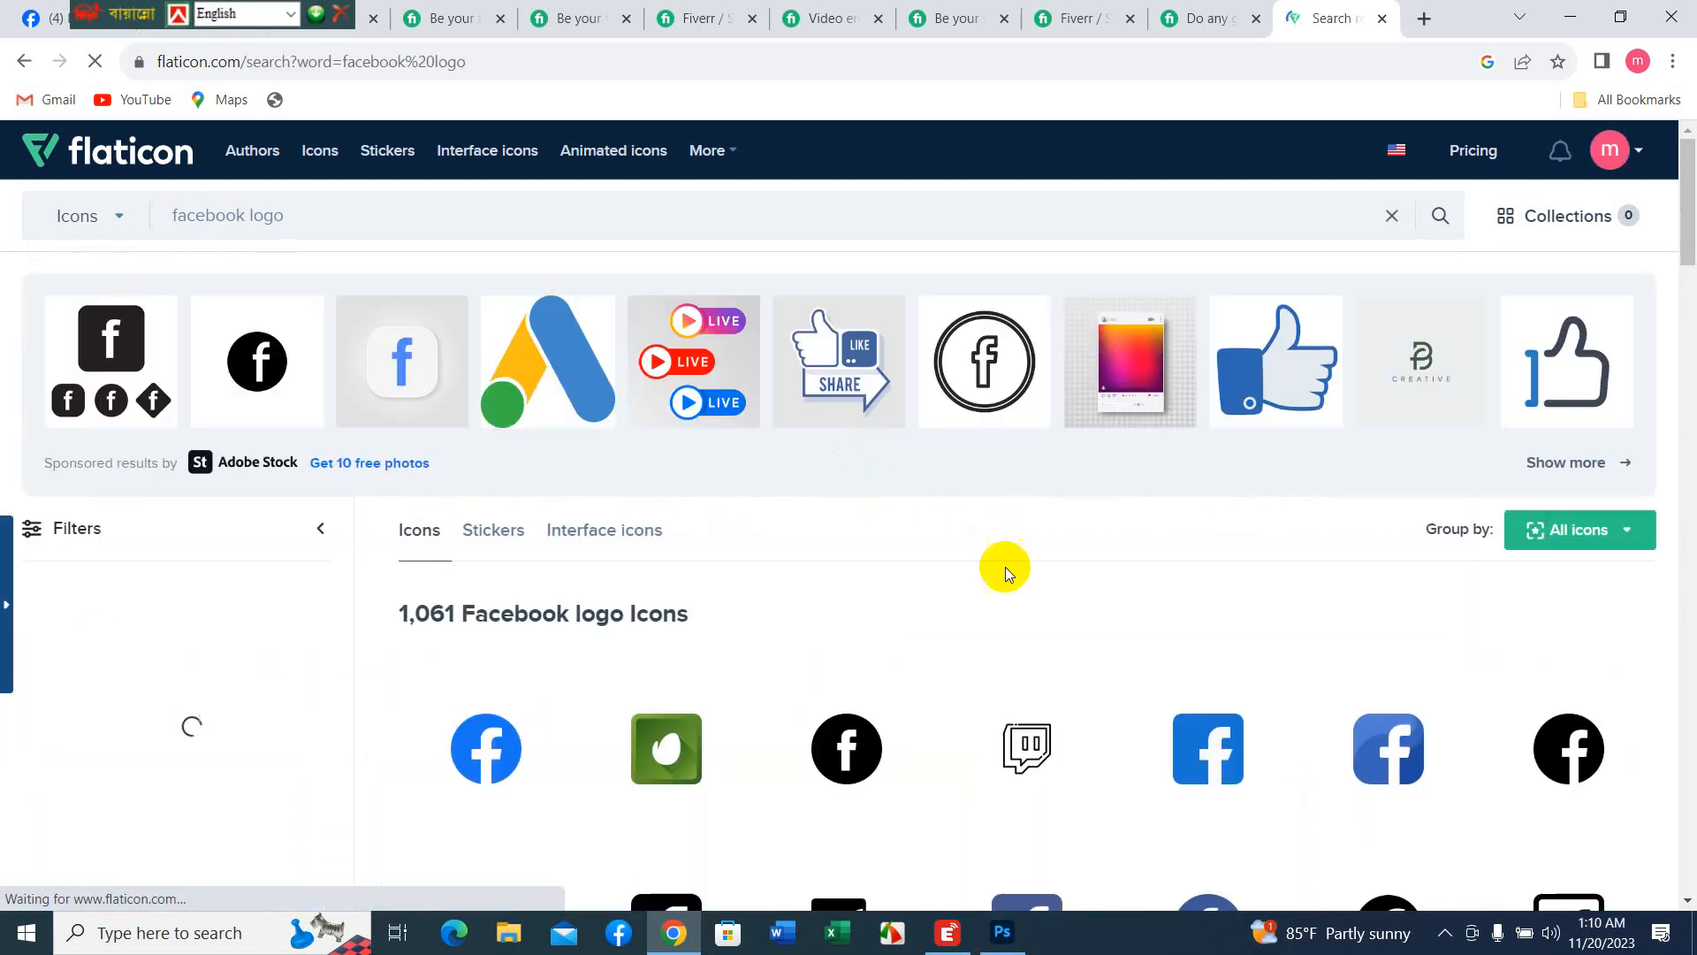
{"action": "scroll", "coordinate": [1005, 573], "scroll_direction": "down", "scroll_amount": 4}
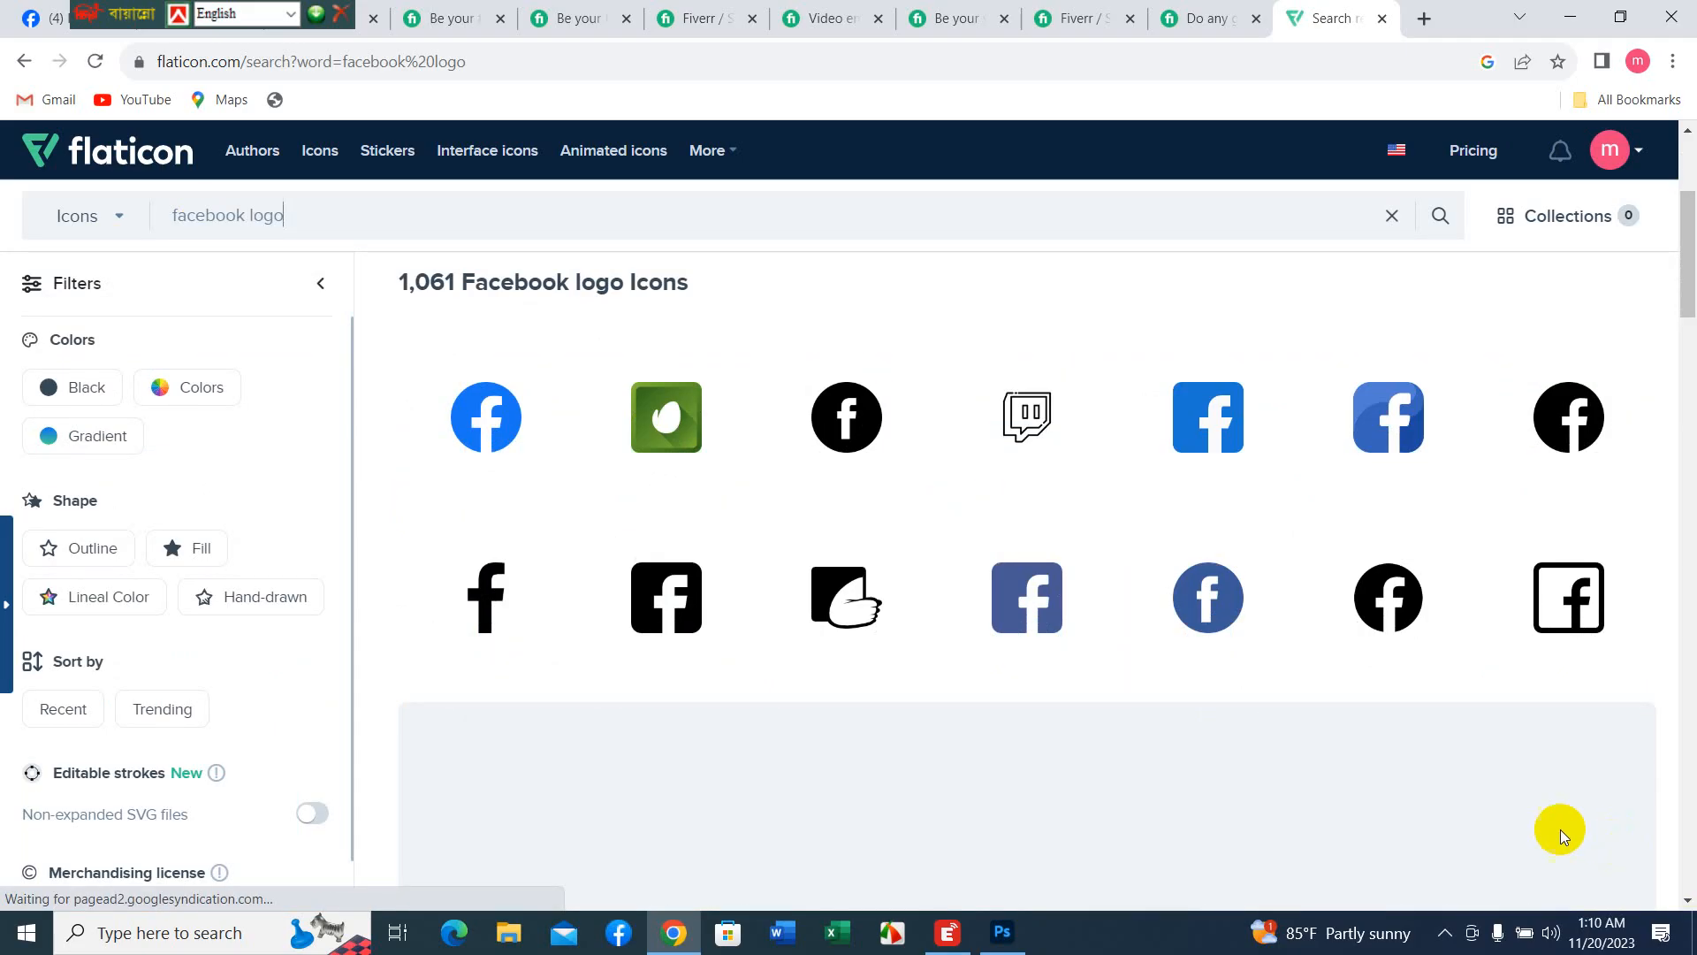
{"action": "mouse_move", "coordinate": [455, 447]}
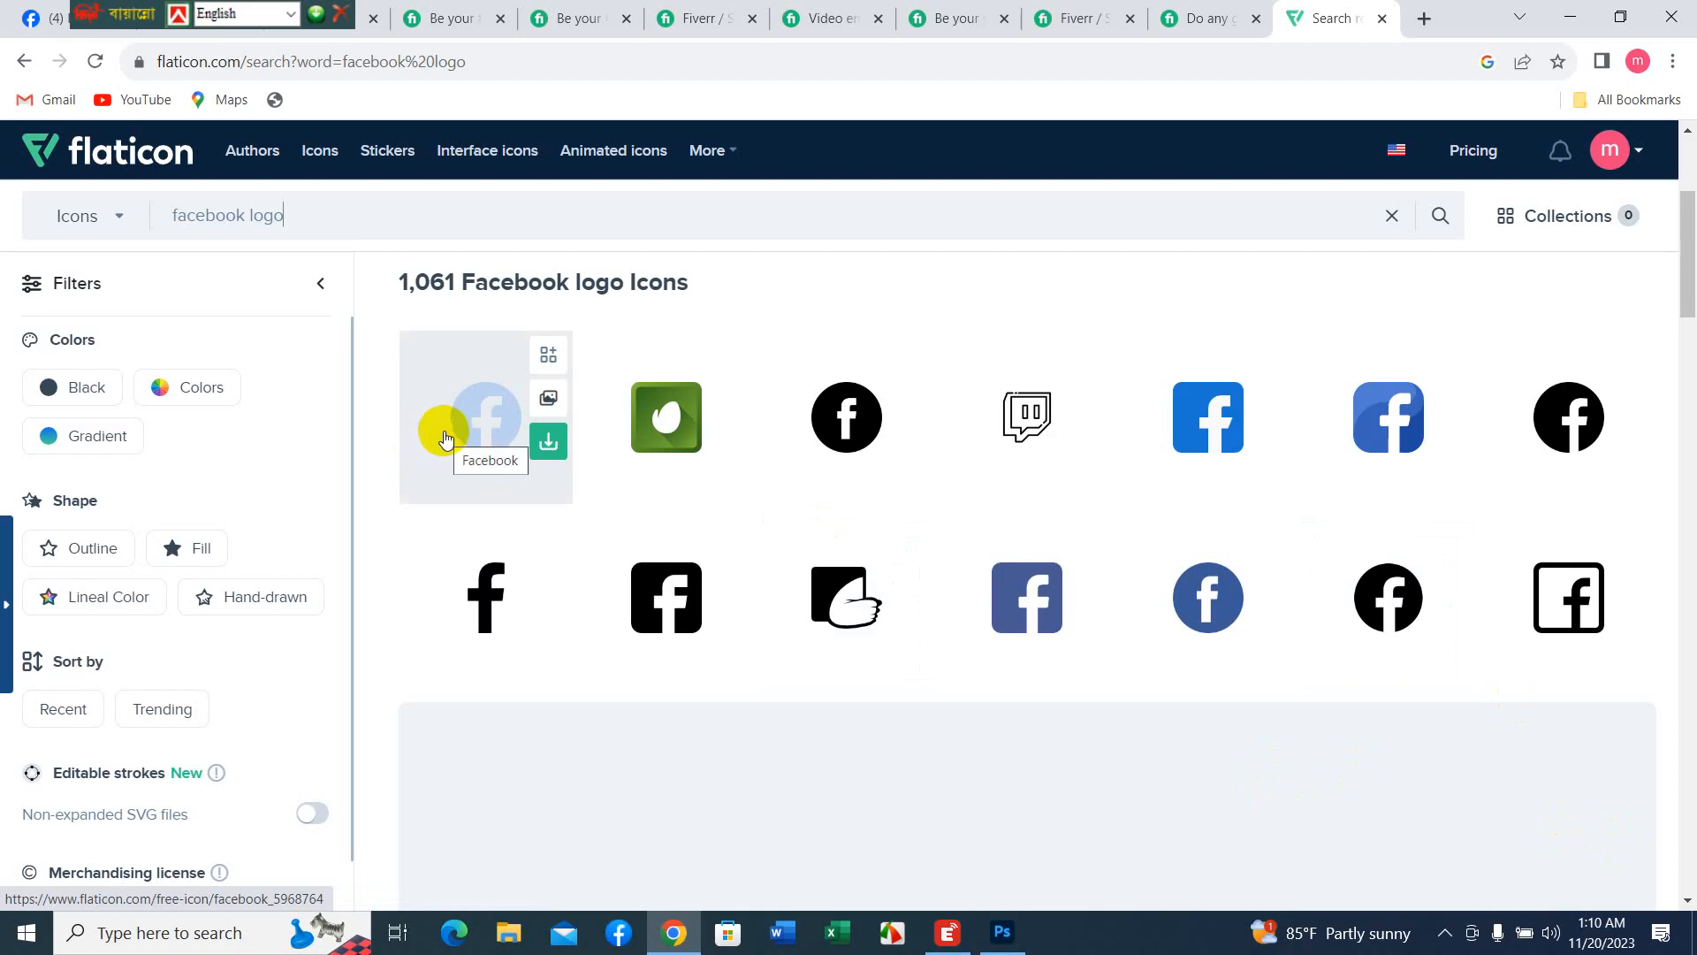
- Download the black rounded-square Facebook icon from the second row of results as a free PNG
{"action": "mouse_move", "coordinate": [828, 452]}
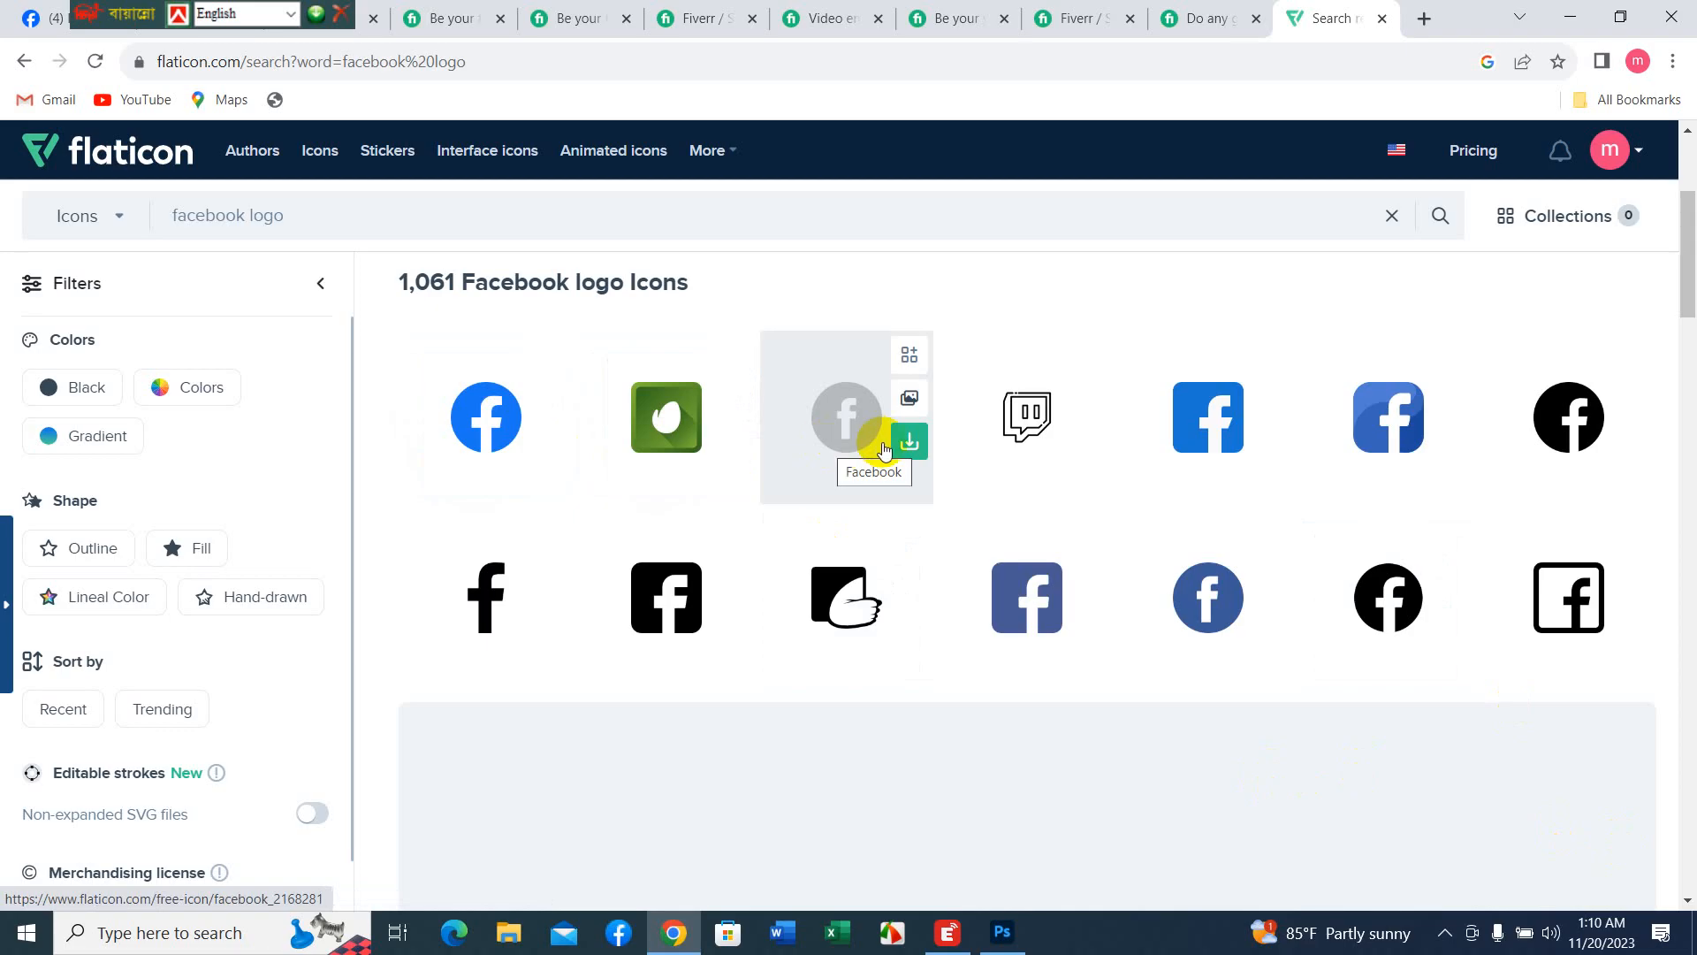
{"action": "mouse_move", "coordinate": [504, 425]}
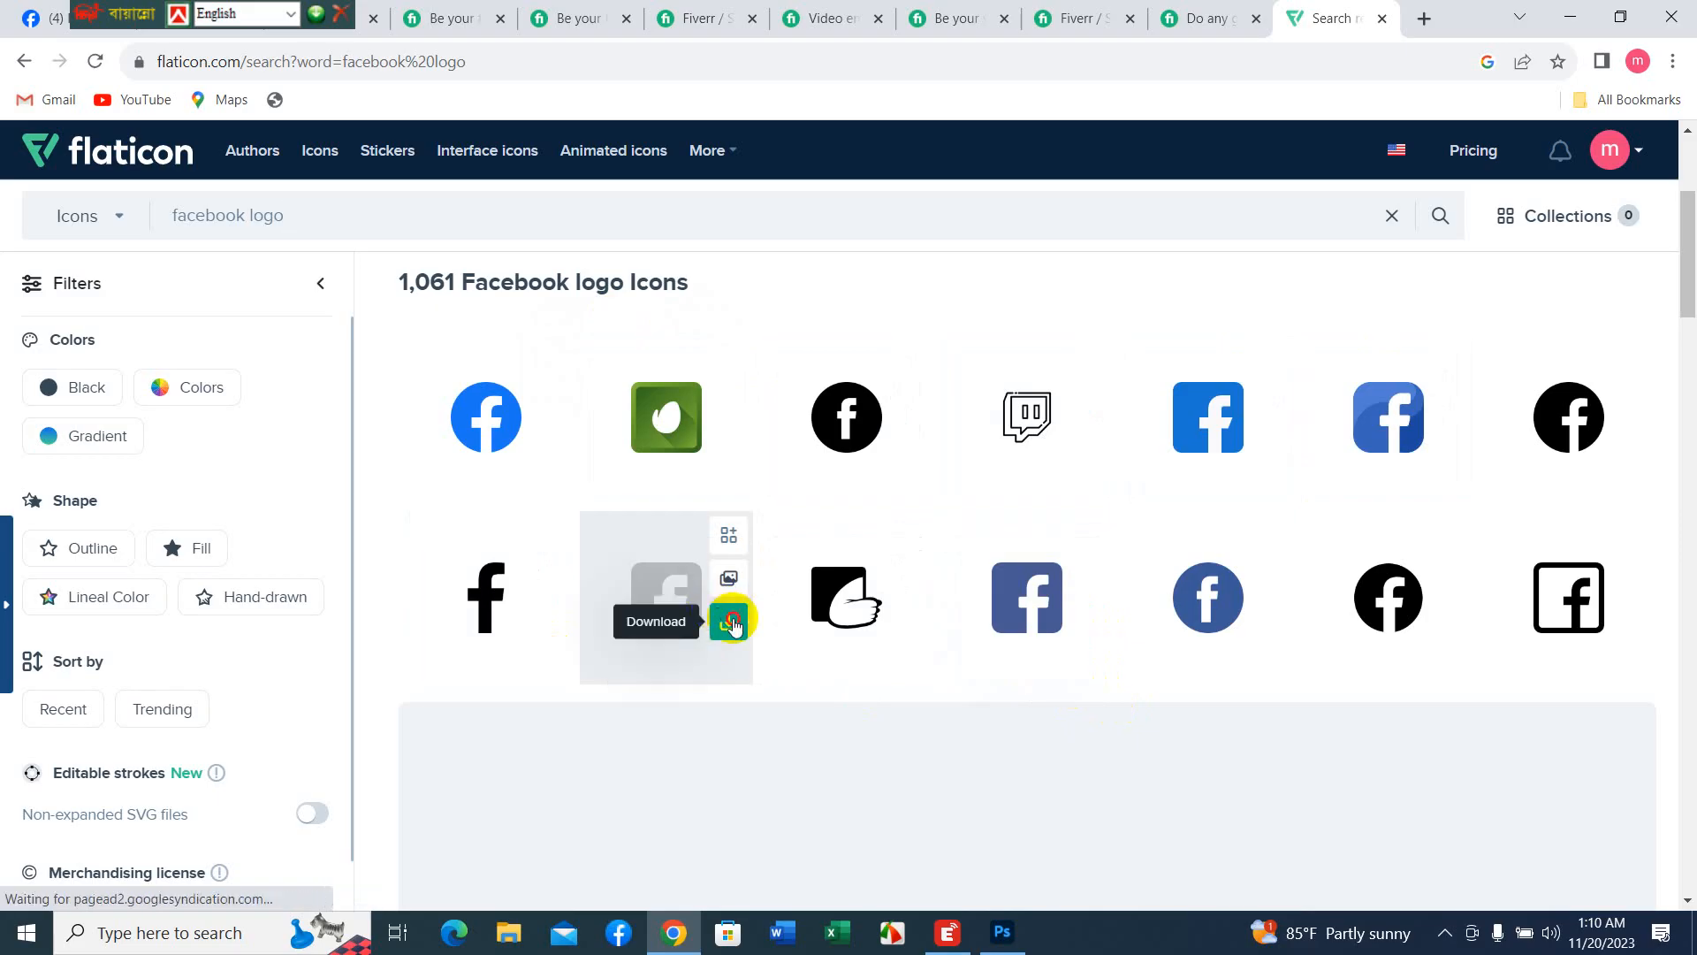
{"action": "left_click", "coordinate": [731, 624]}
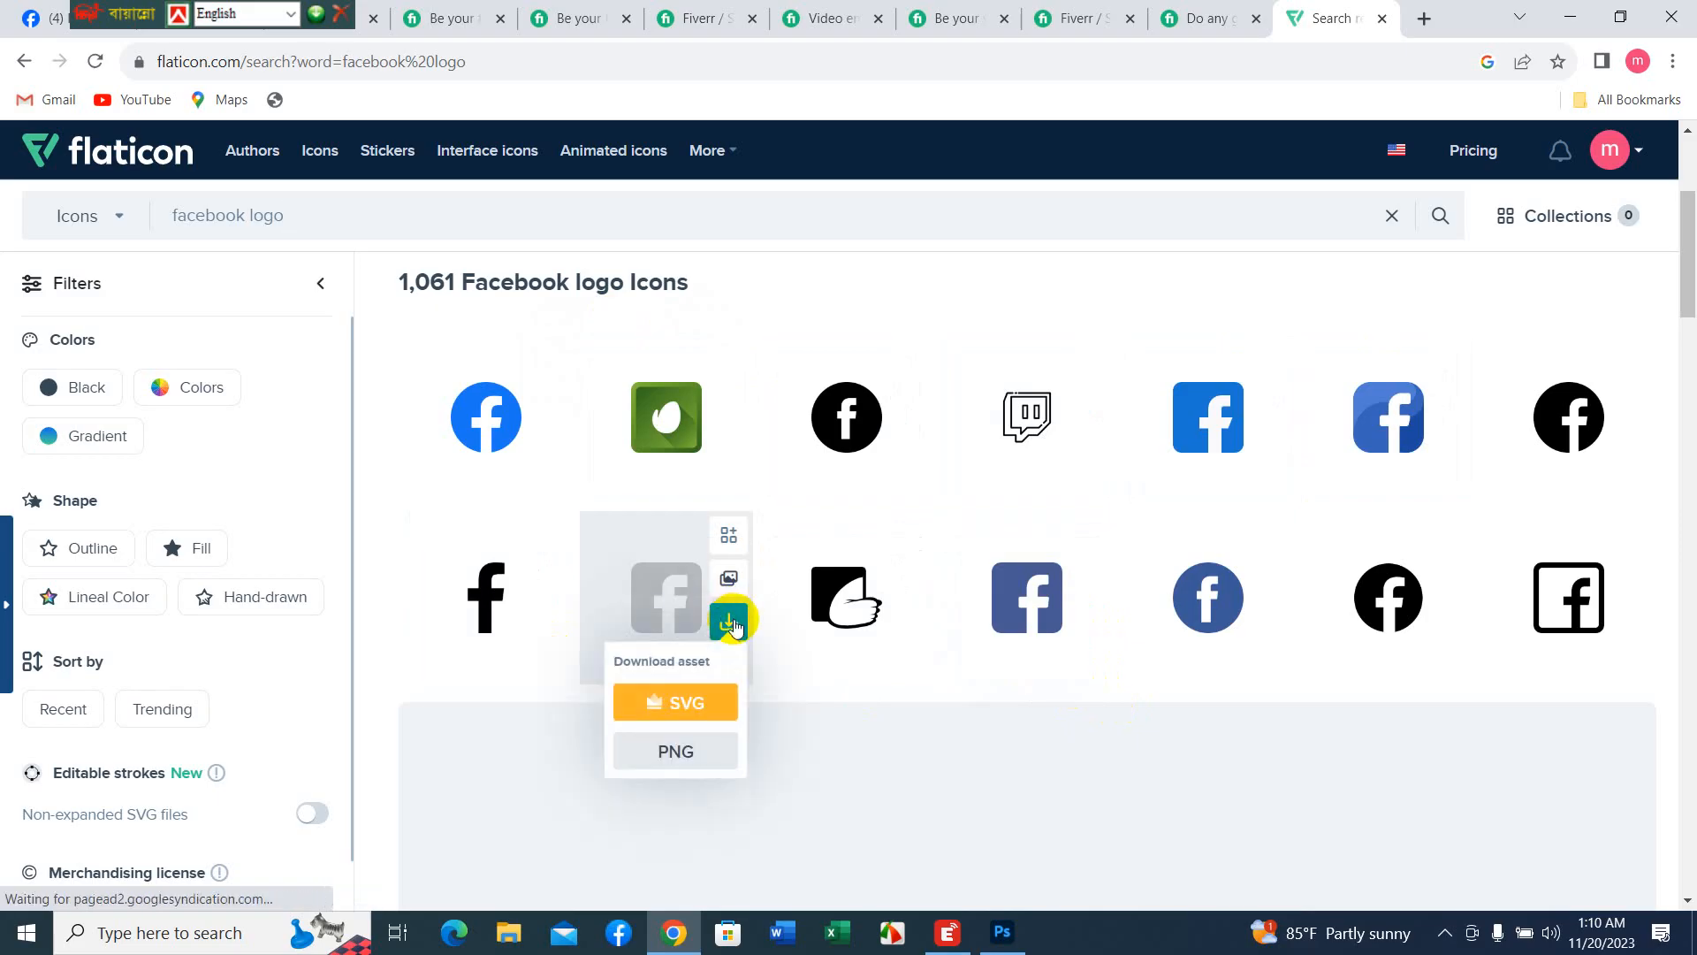
{"action": "left_click", "coordinate": [707, 757]}
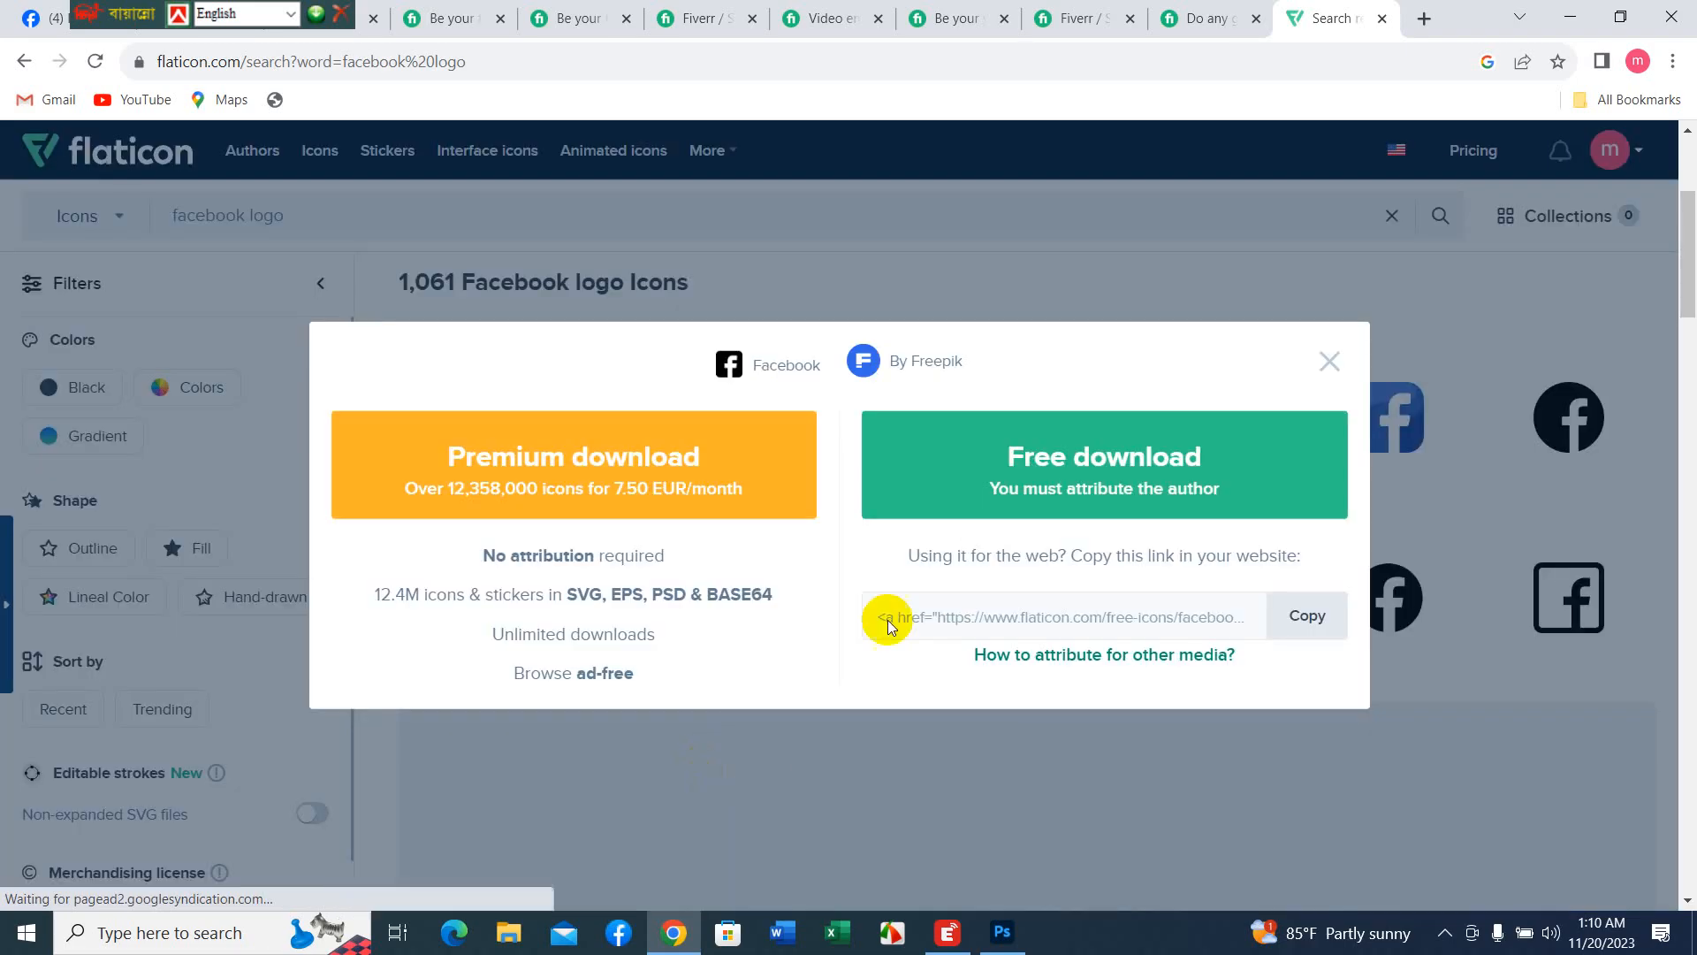
{"action": "left_click", "coordinate": [1009, 473]}
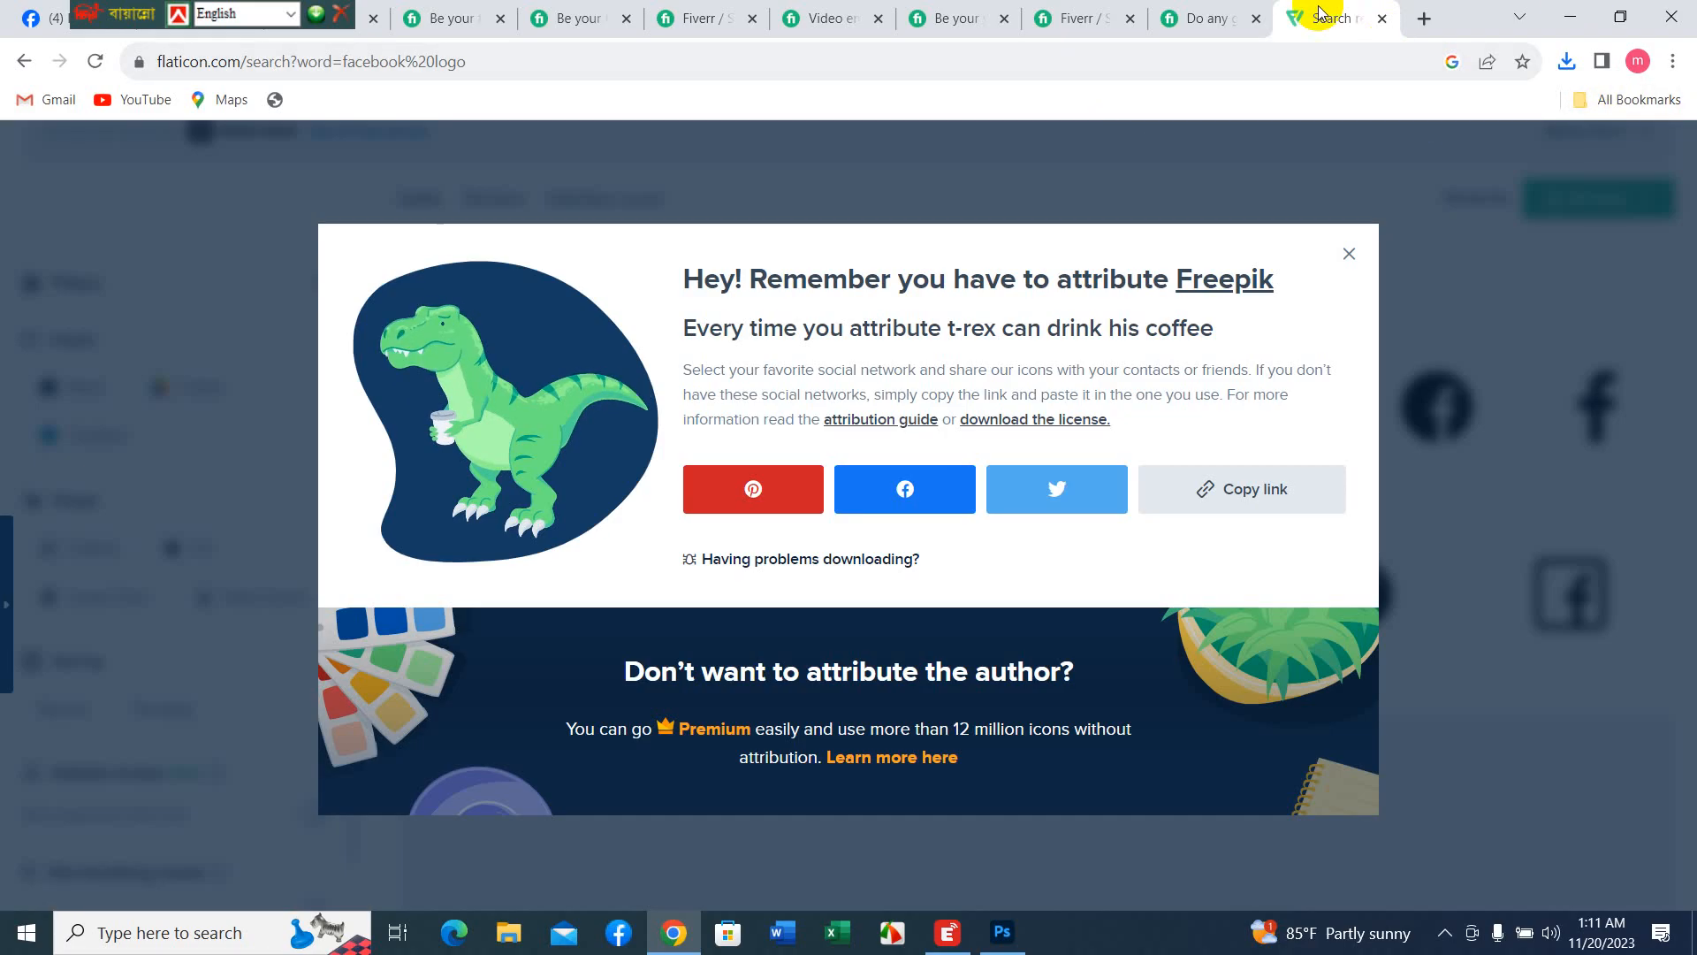
- Minimize the browser, switch to Photoshop, and move the floating language bar off the application menus
{"action": "left_click", "coordinate": [1558, 15]}
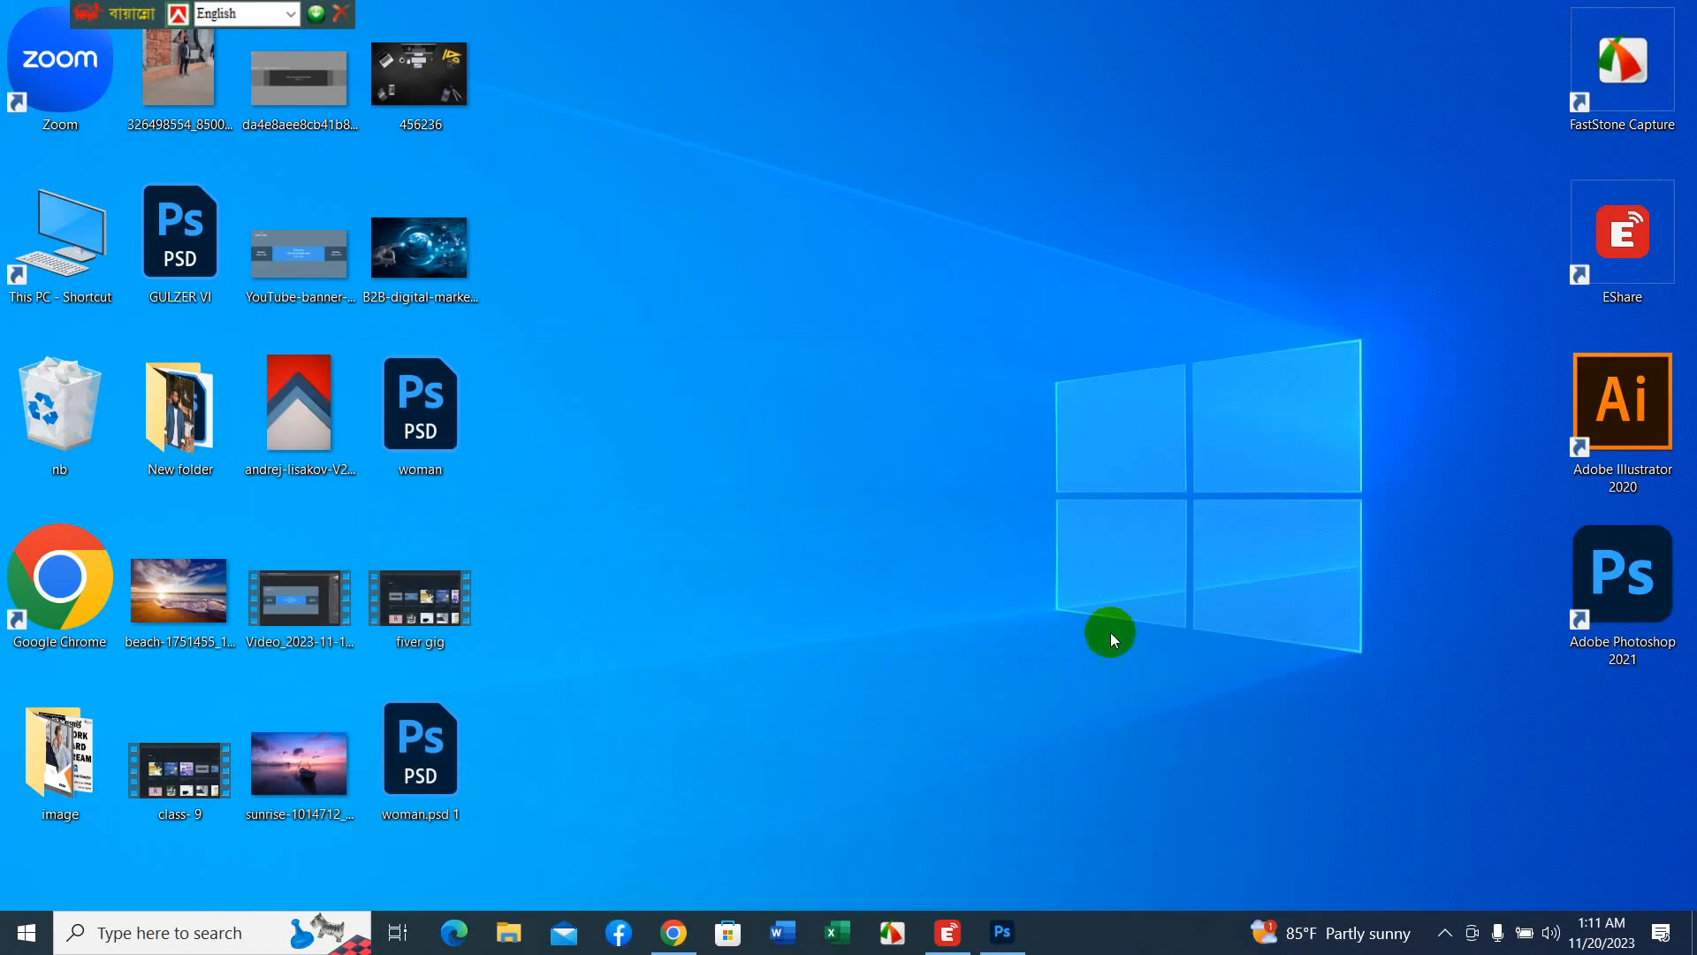
{"action": "left_click", "coordinate": [1002, 936]}
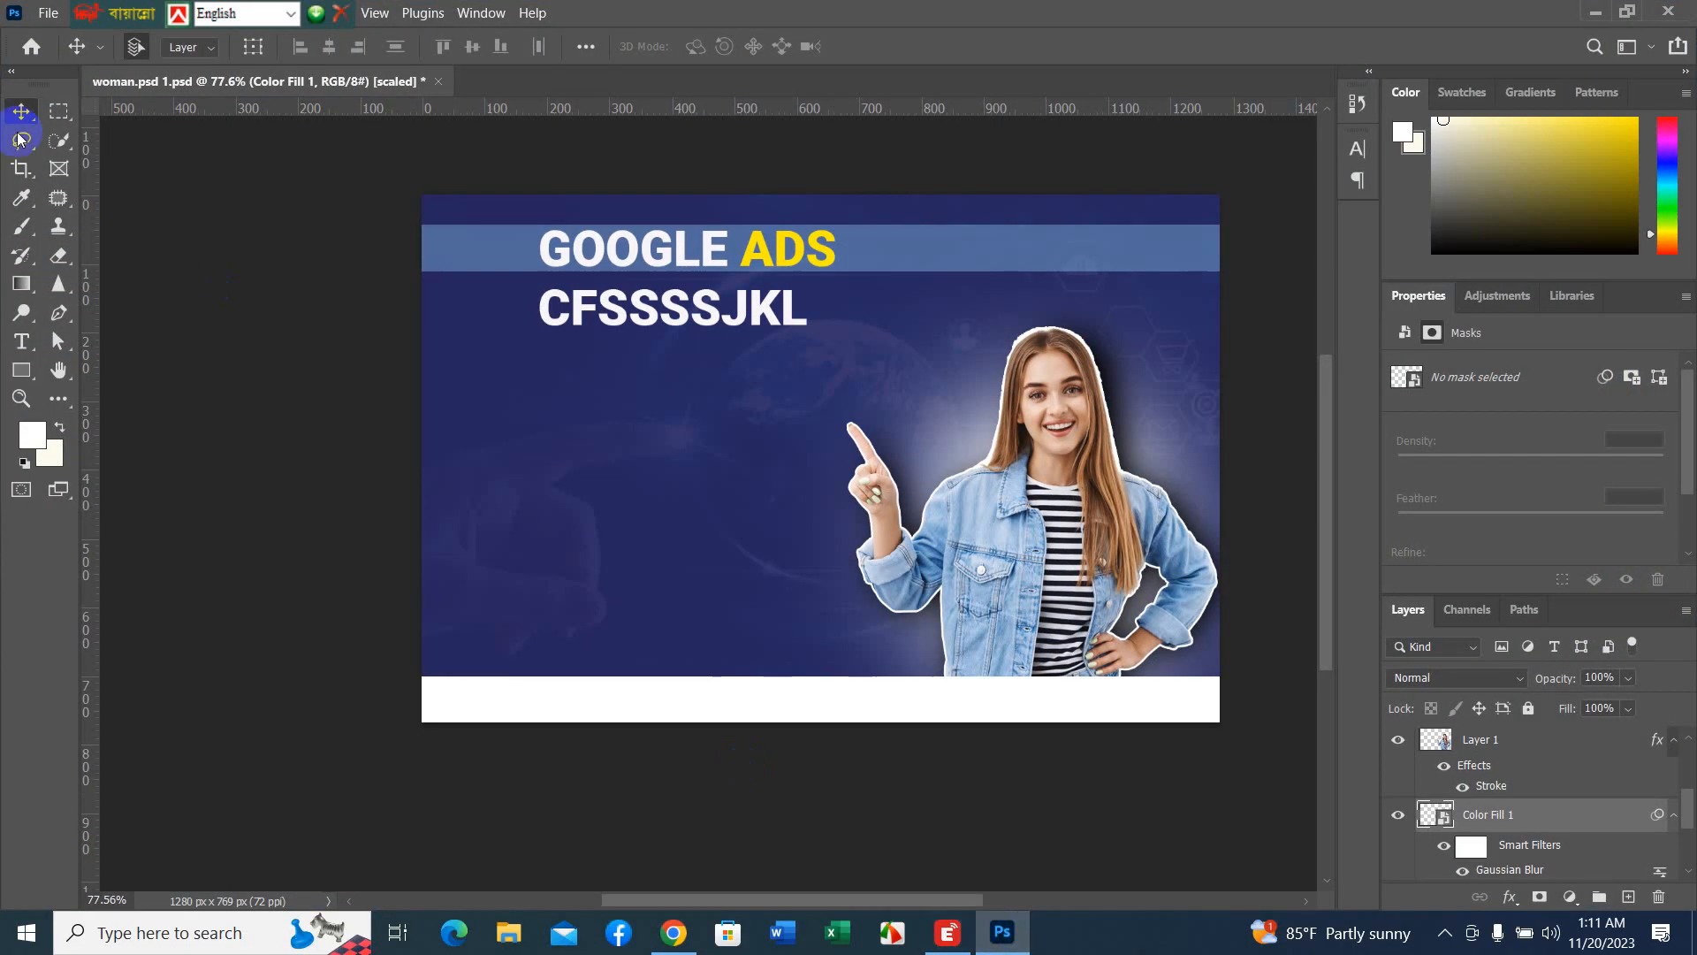
{"action": "left_click_drag", "start_coordinate": [106, 16], "coordinate": [636, 16]}
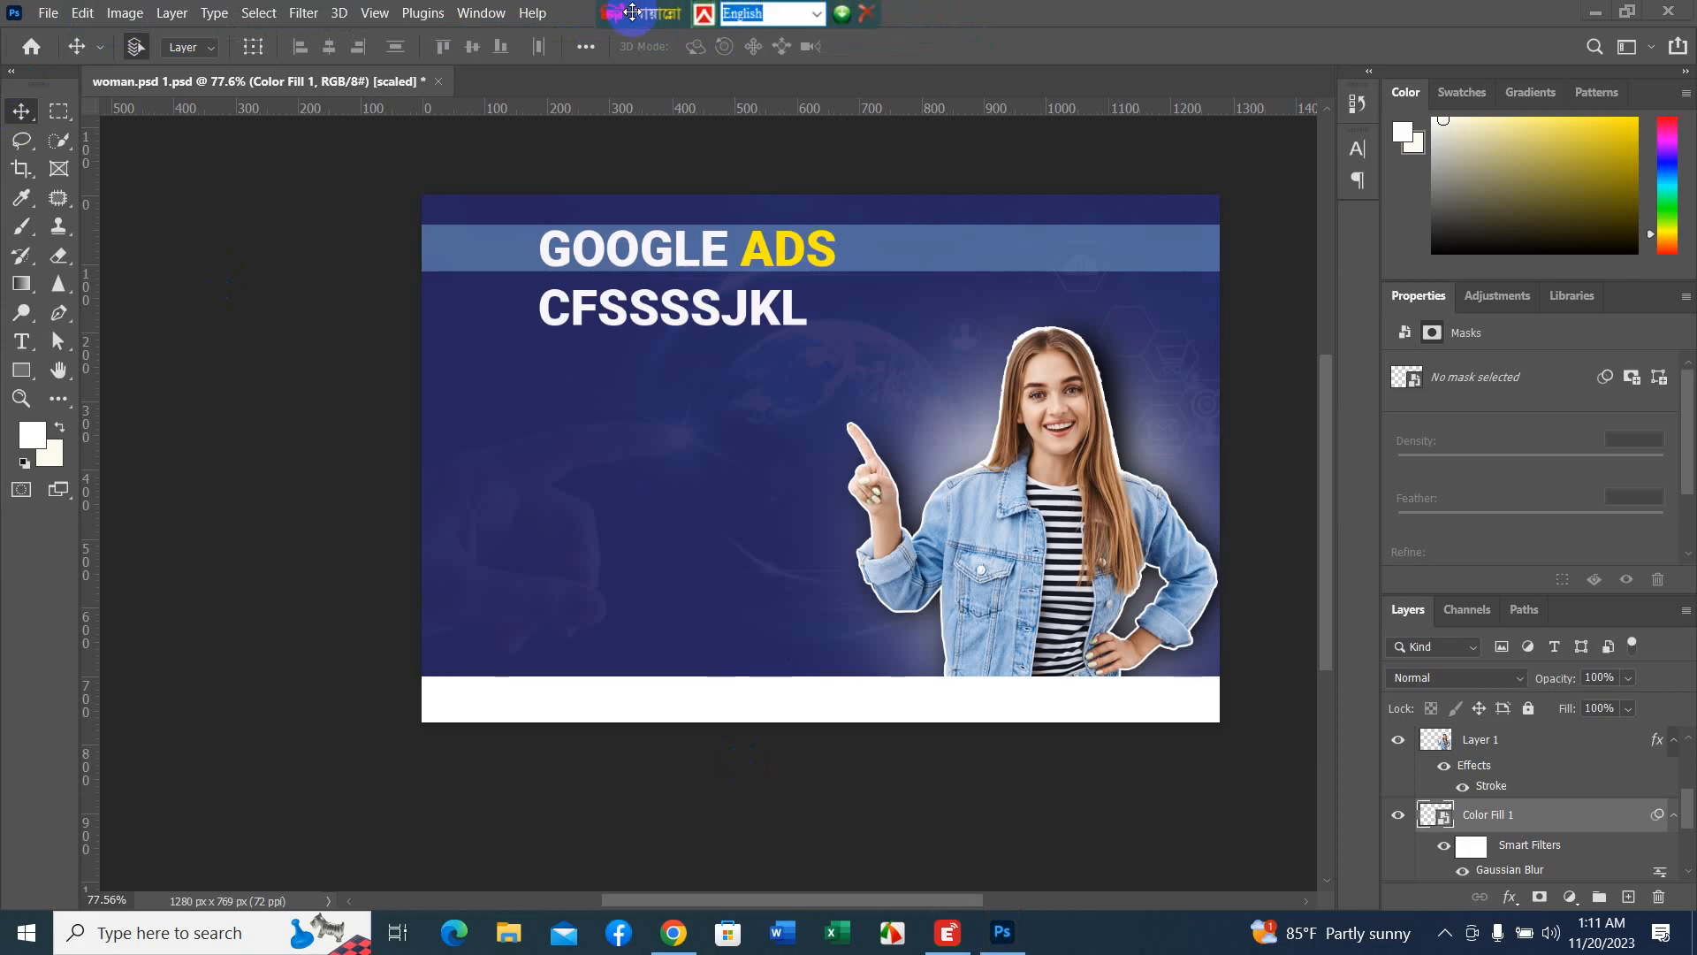
- Place the downloaded facebook (2) file as an embedded object and scale it to about 60 × 54 px in the cover's lower-left area
{"action": "left_click", "coordinate": [49, 13]}
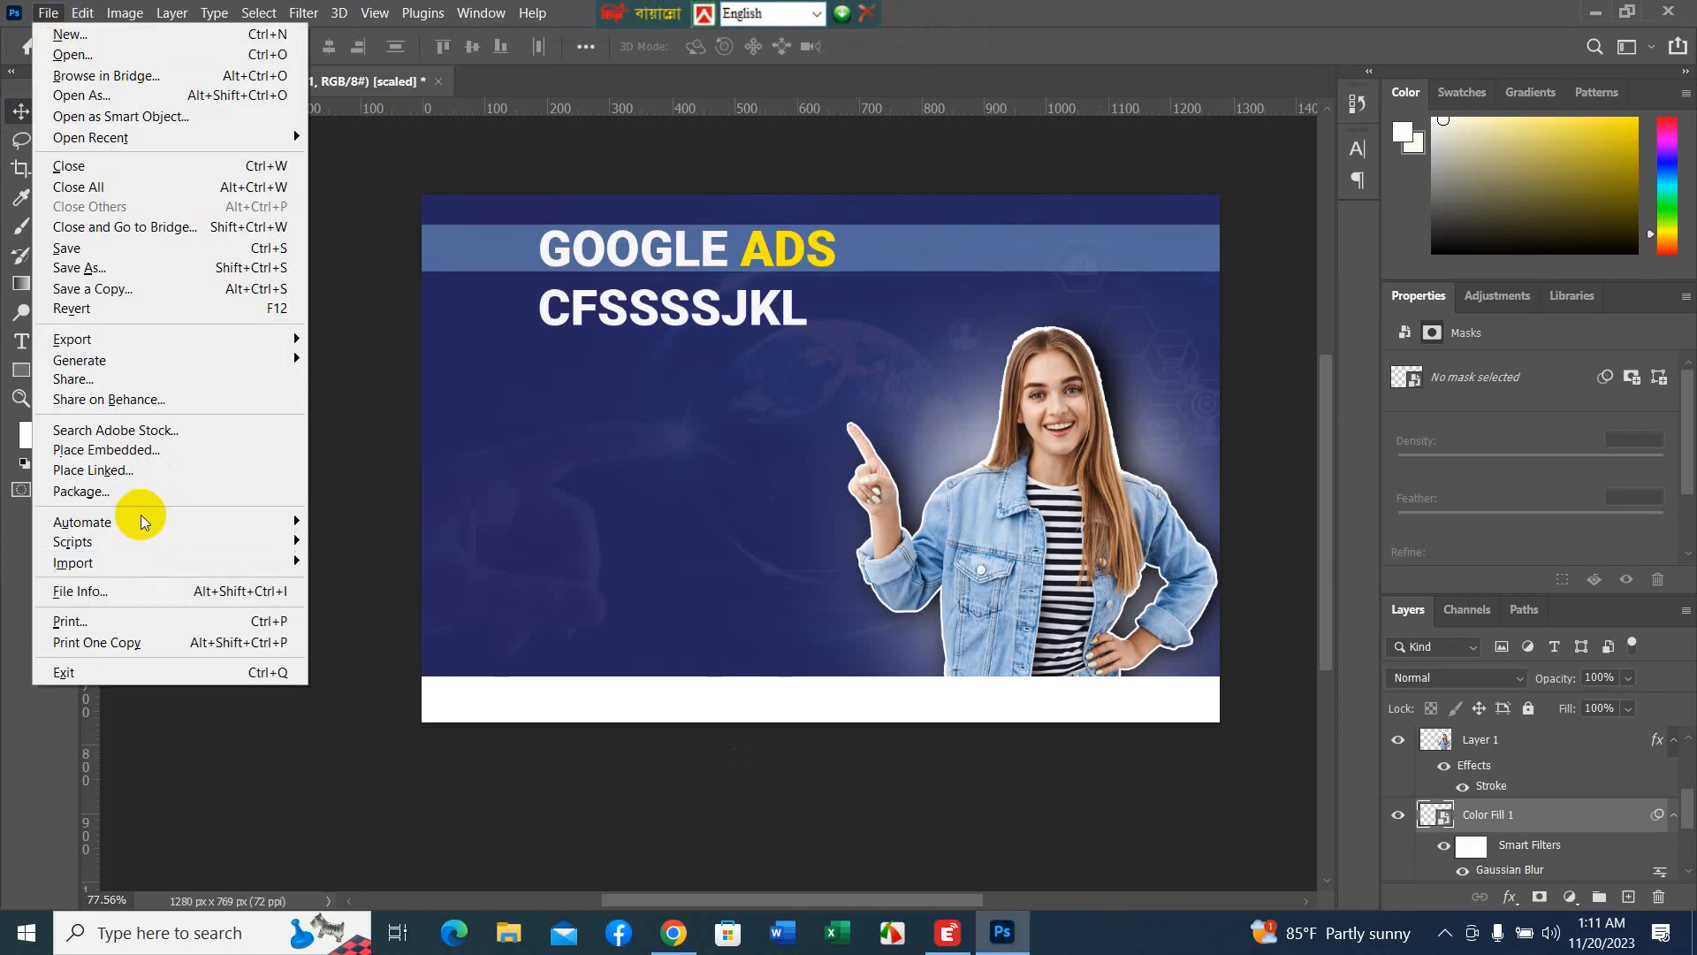
{"action": "left_click", "coordinate": [144, 452]}
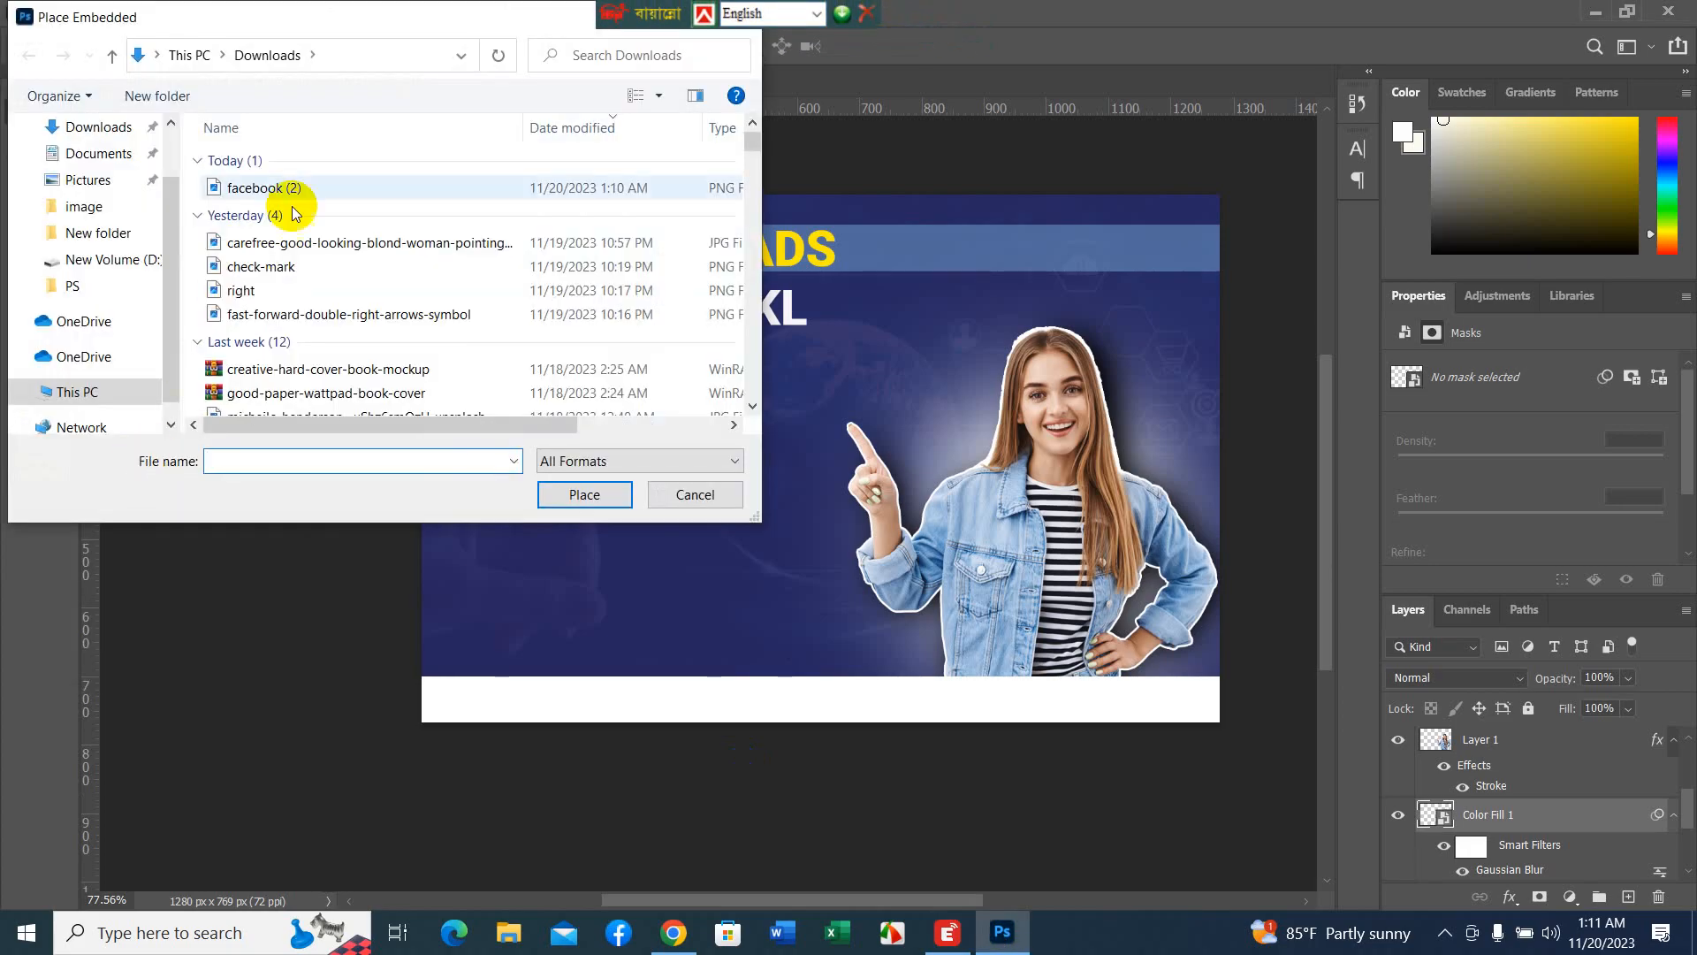
{"action": "left_click", "coordinate": [300, 186]}
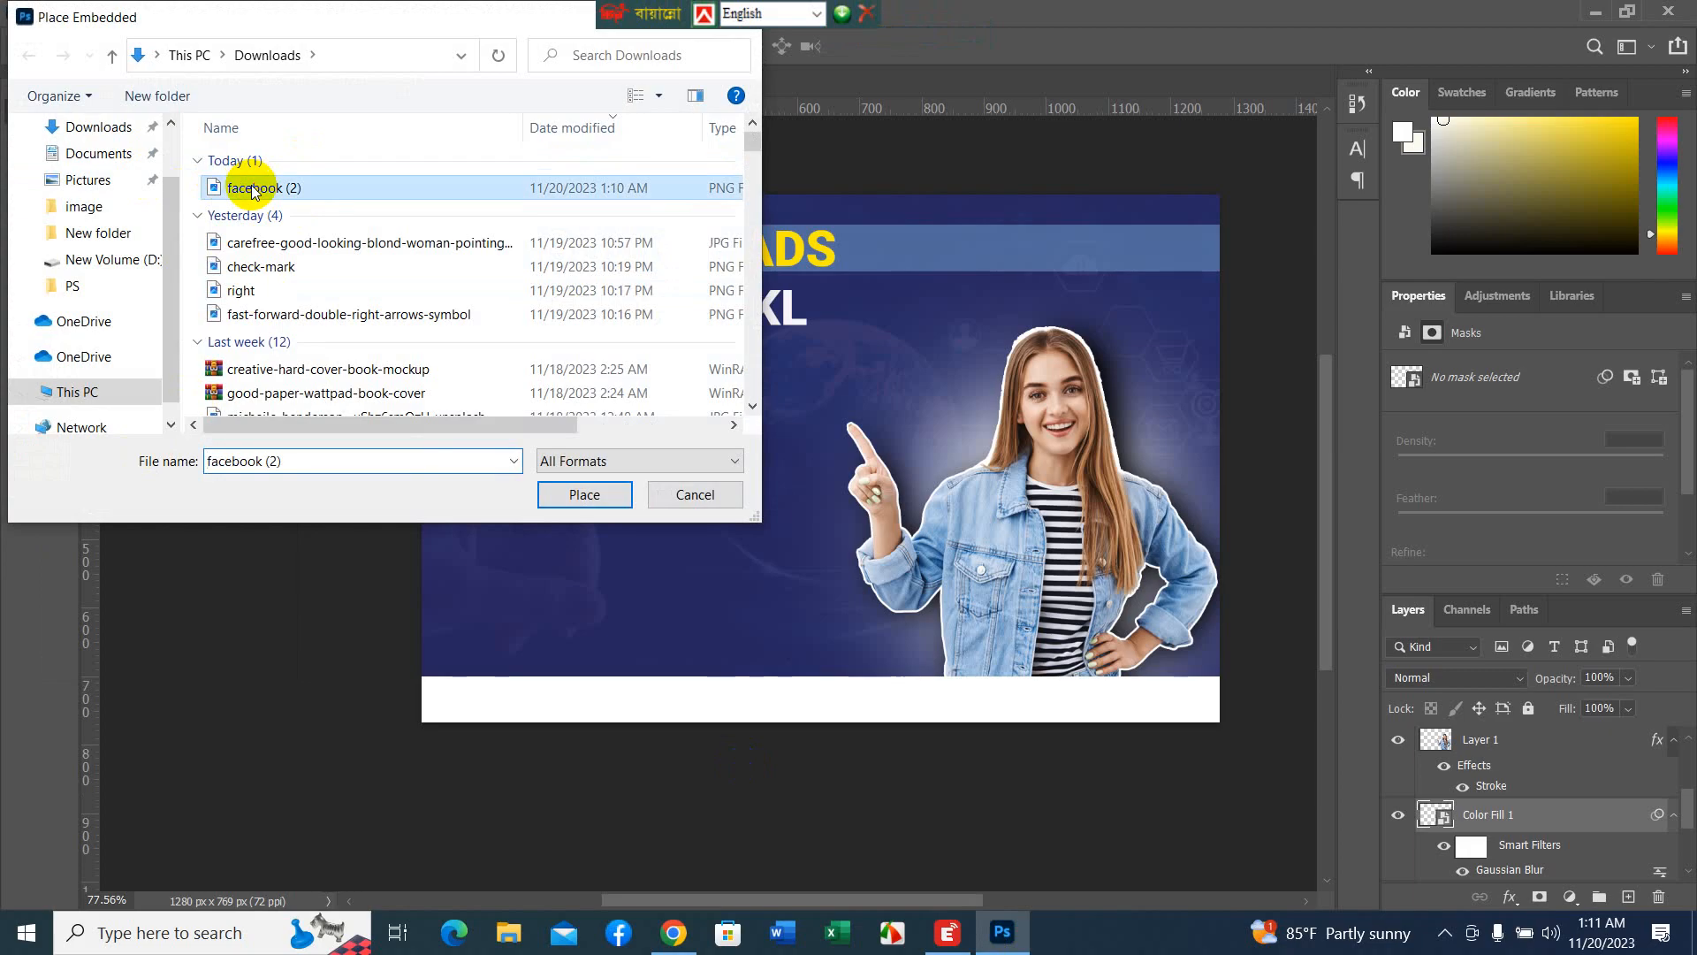
{"action": "left_click", "coordinate": [583, 495]}
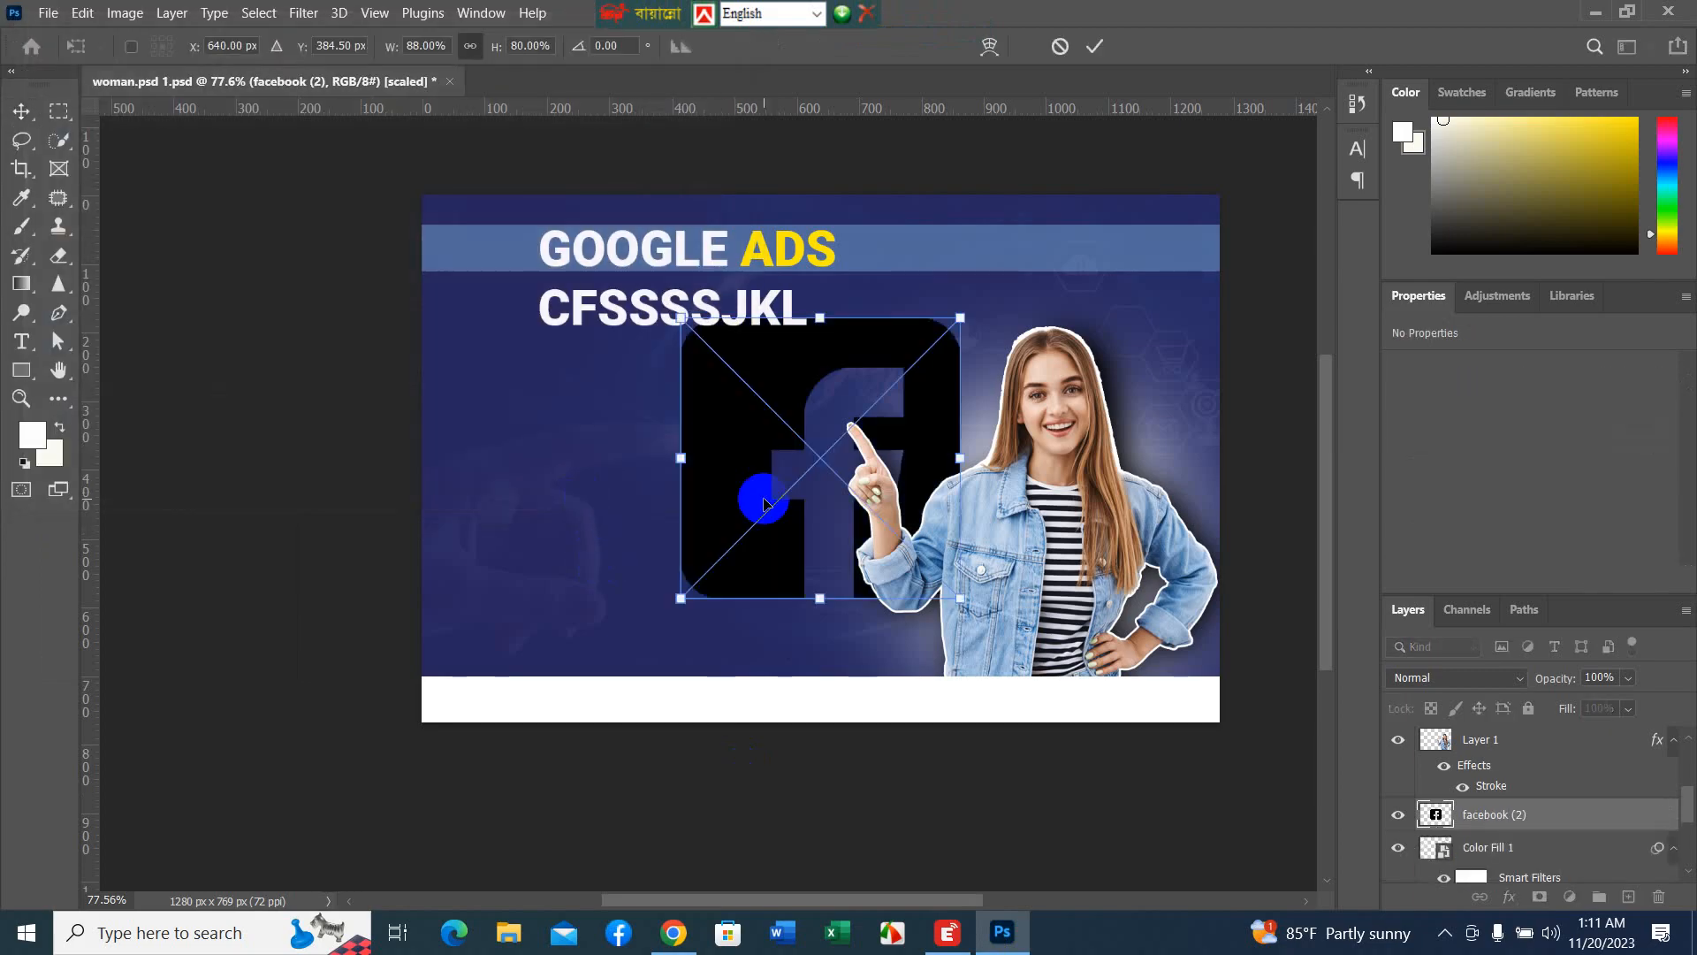
{"action": "left_click_drag", "start_coordinate": [731, 485], "coordinate": [508, 485]}
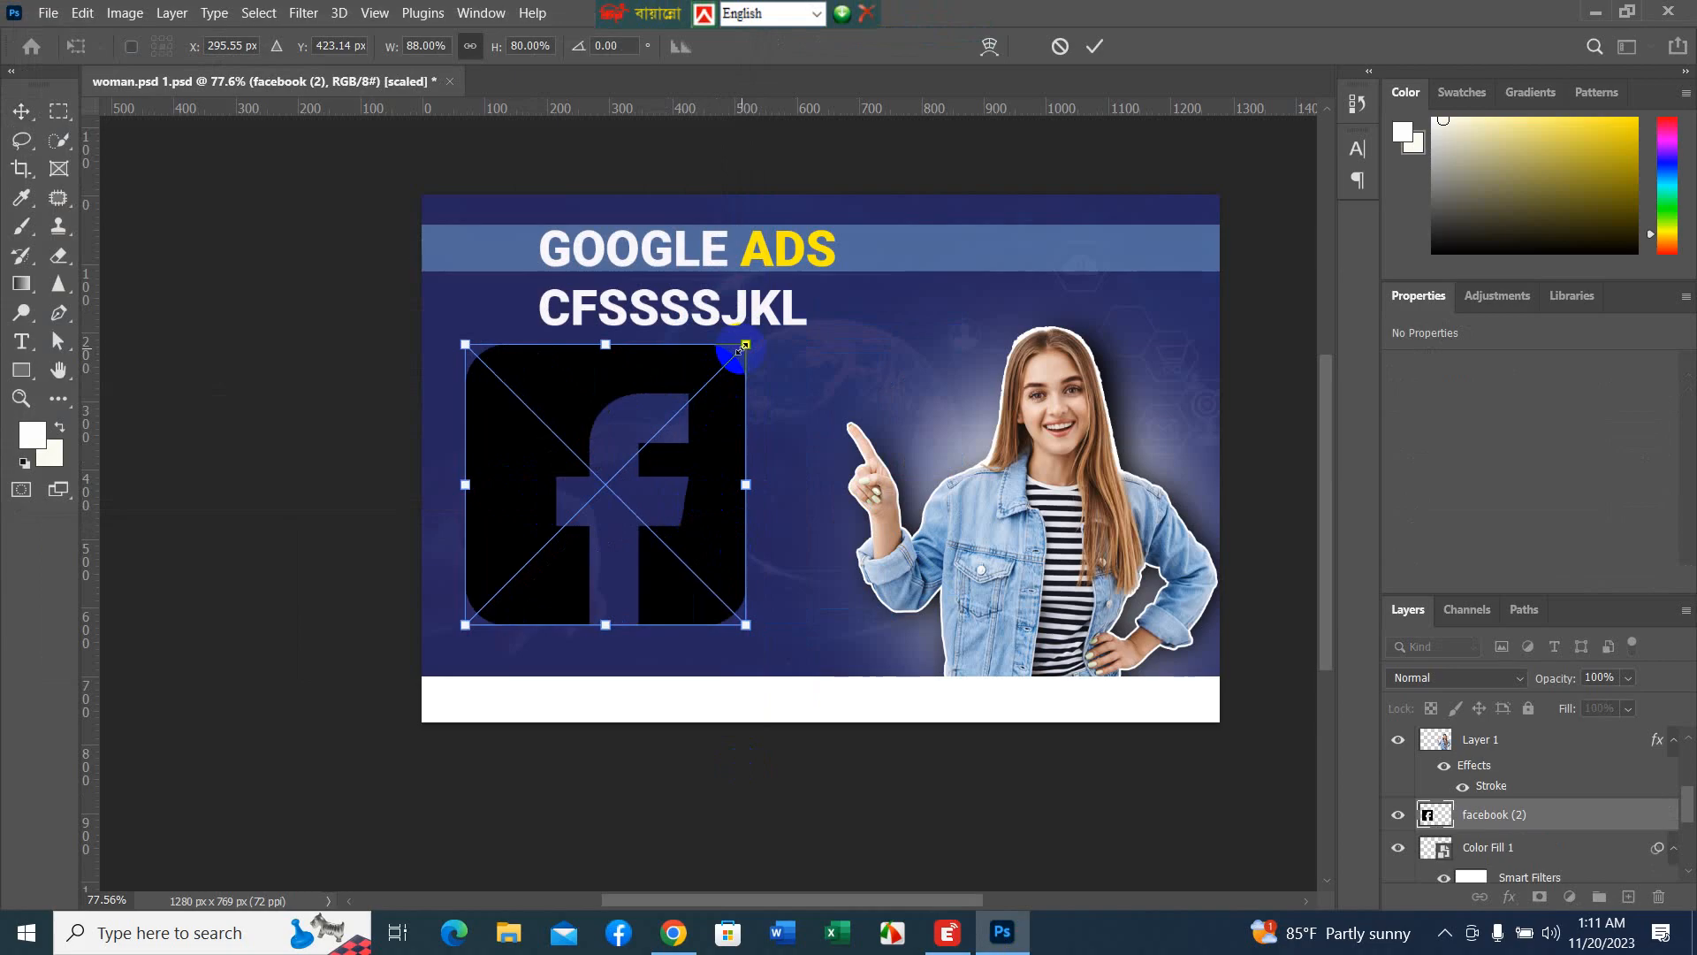
{"action": "left_click_drag", "start_coordinate": [743, 346], "coordinate": [503, 588]}
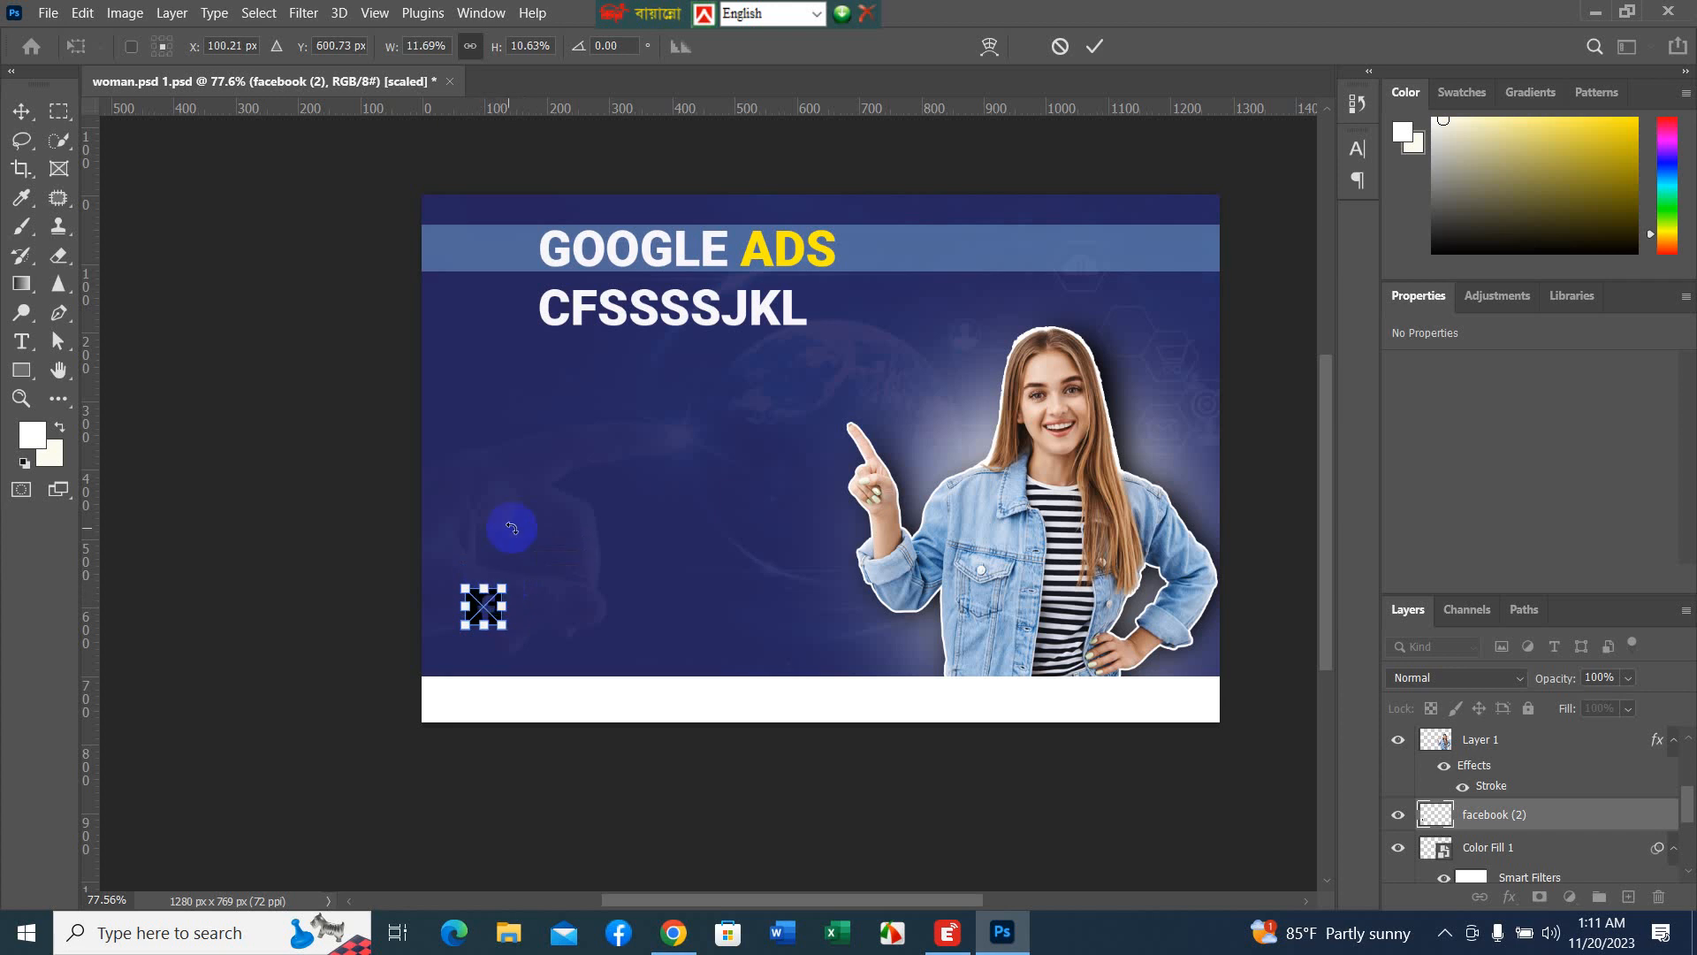
{"action": "left_click", "coordinate": [1100, 46]}
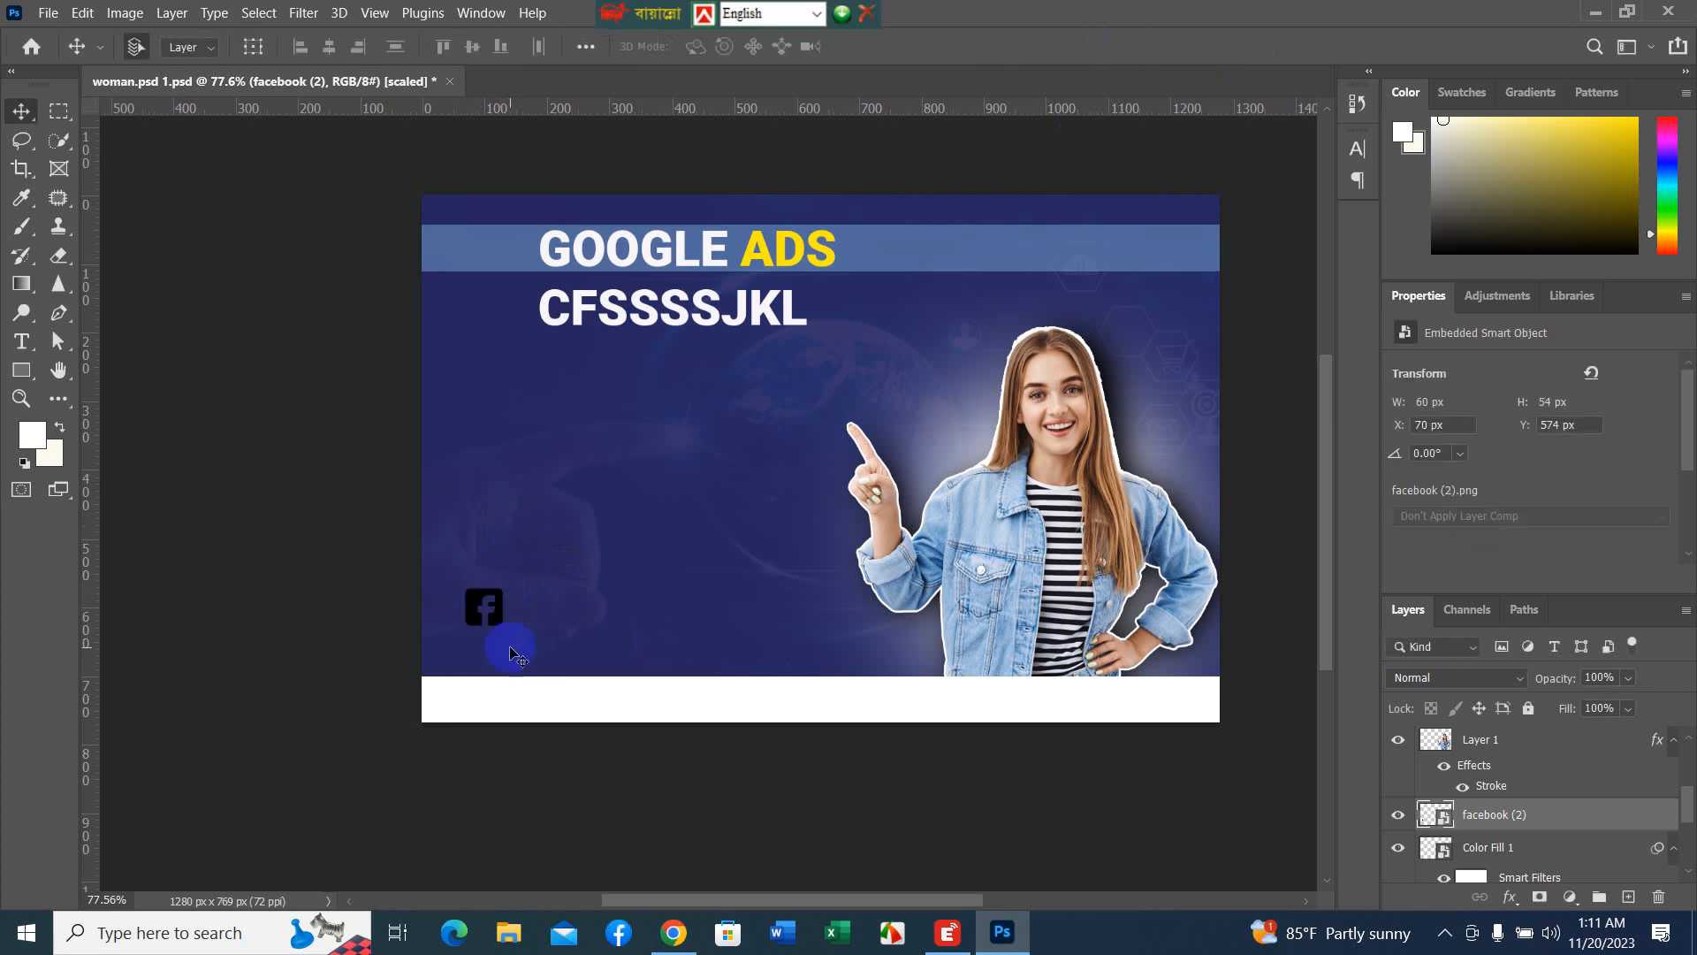
- Move the Facebook icon onto the white strip below the woman and raise its layer above Rectangle 2 copy
{"action": "left_click", "coordinate": [482, 630]}
{"action": "left_click_drag", "start_coordinate": [504, 638], "coordinate": [992, 719]}
{"action": "left_click", "coordinate": [1684, 820]}
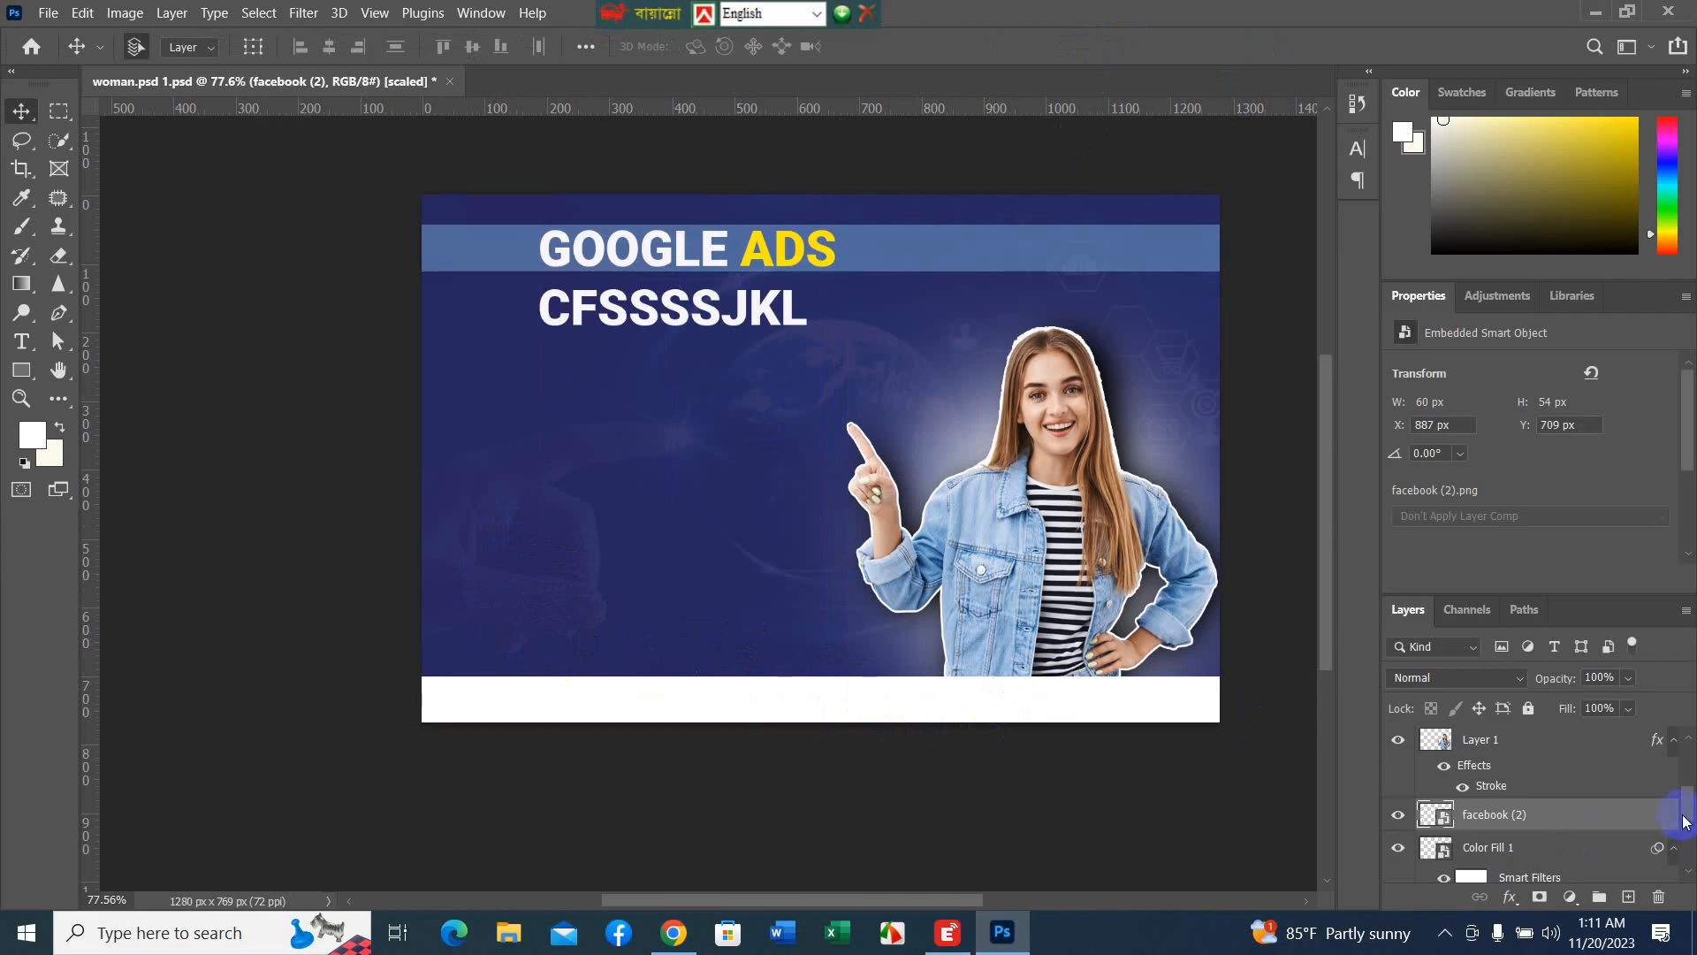
{"action": "left_click_drag", "start_coordinate": [1588, 822], "coordinate": [1563, 742]}
{"action": "left_click_drag", "start_coordinate": [1678, 826], "coordinate": [1607, 754]}
{"action": "left_click_drag", "start_coordinate": [1690, 798], "coordinate": [1683, 778]}
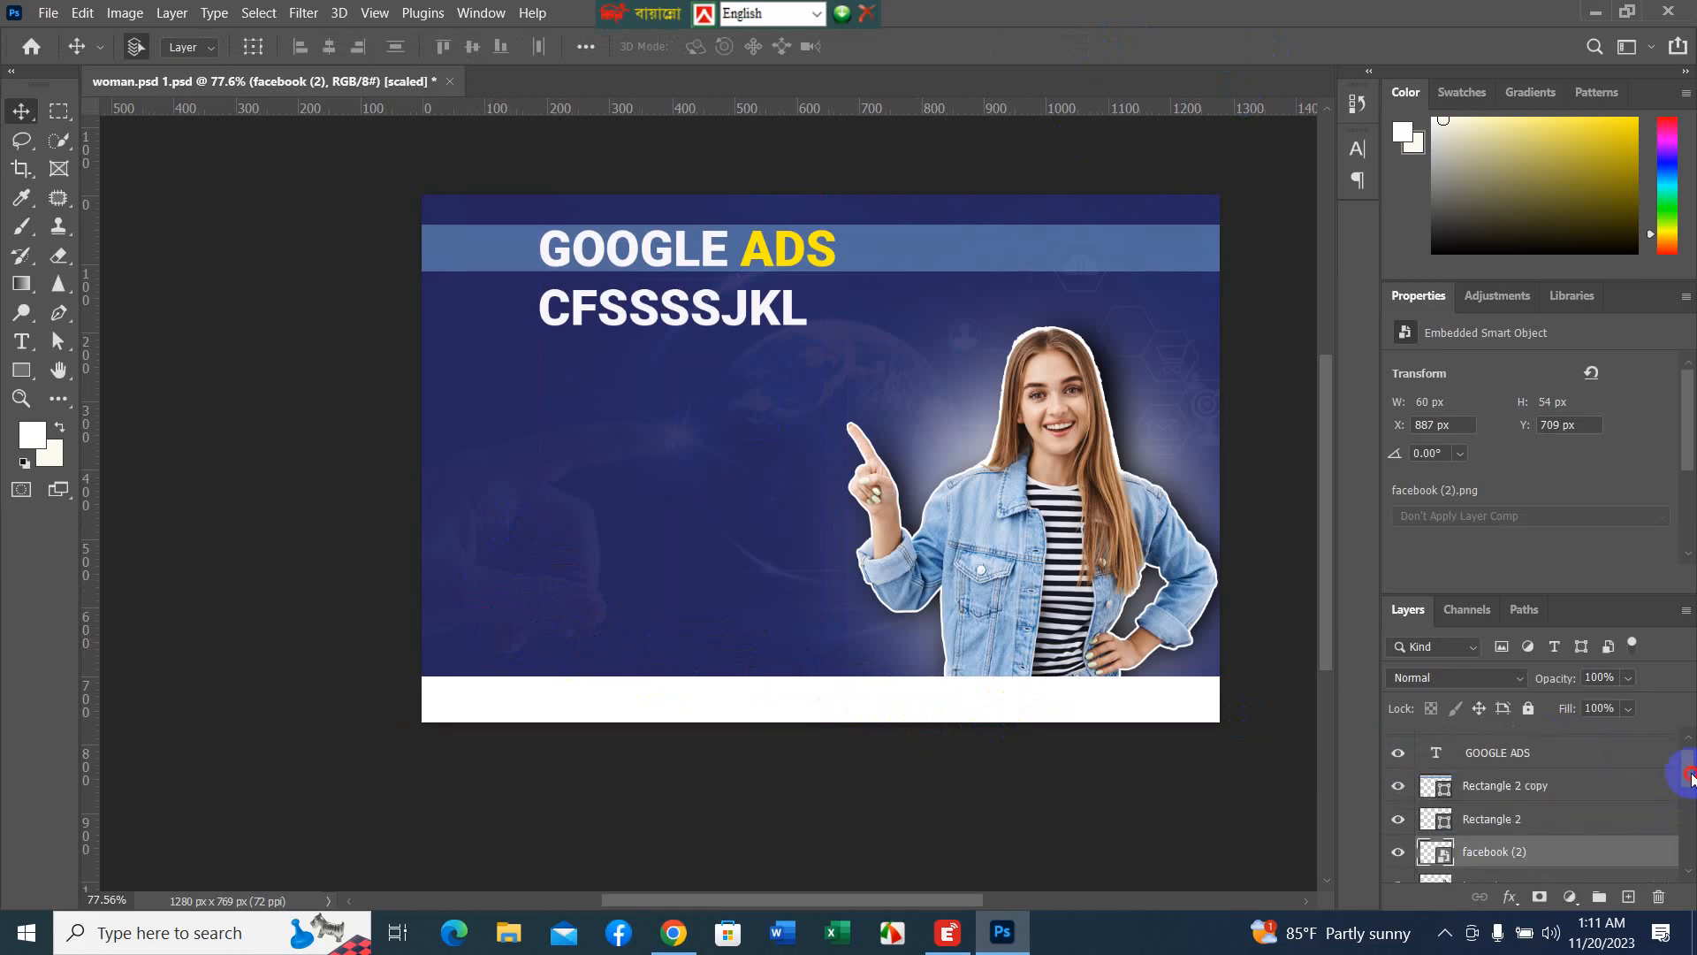
{"action": "left_click_drag", "start_coordinate": [1645, 854], "coordinate": [1596, 762]}
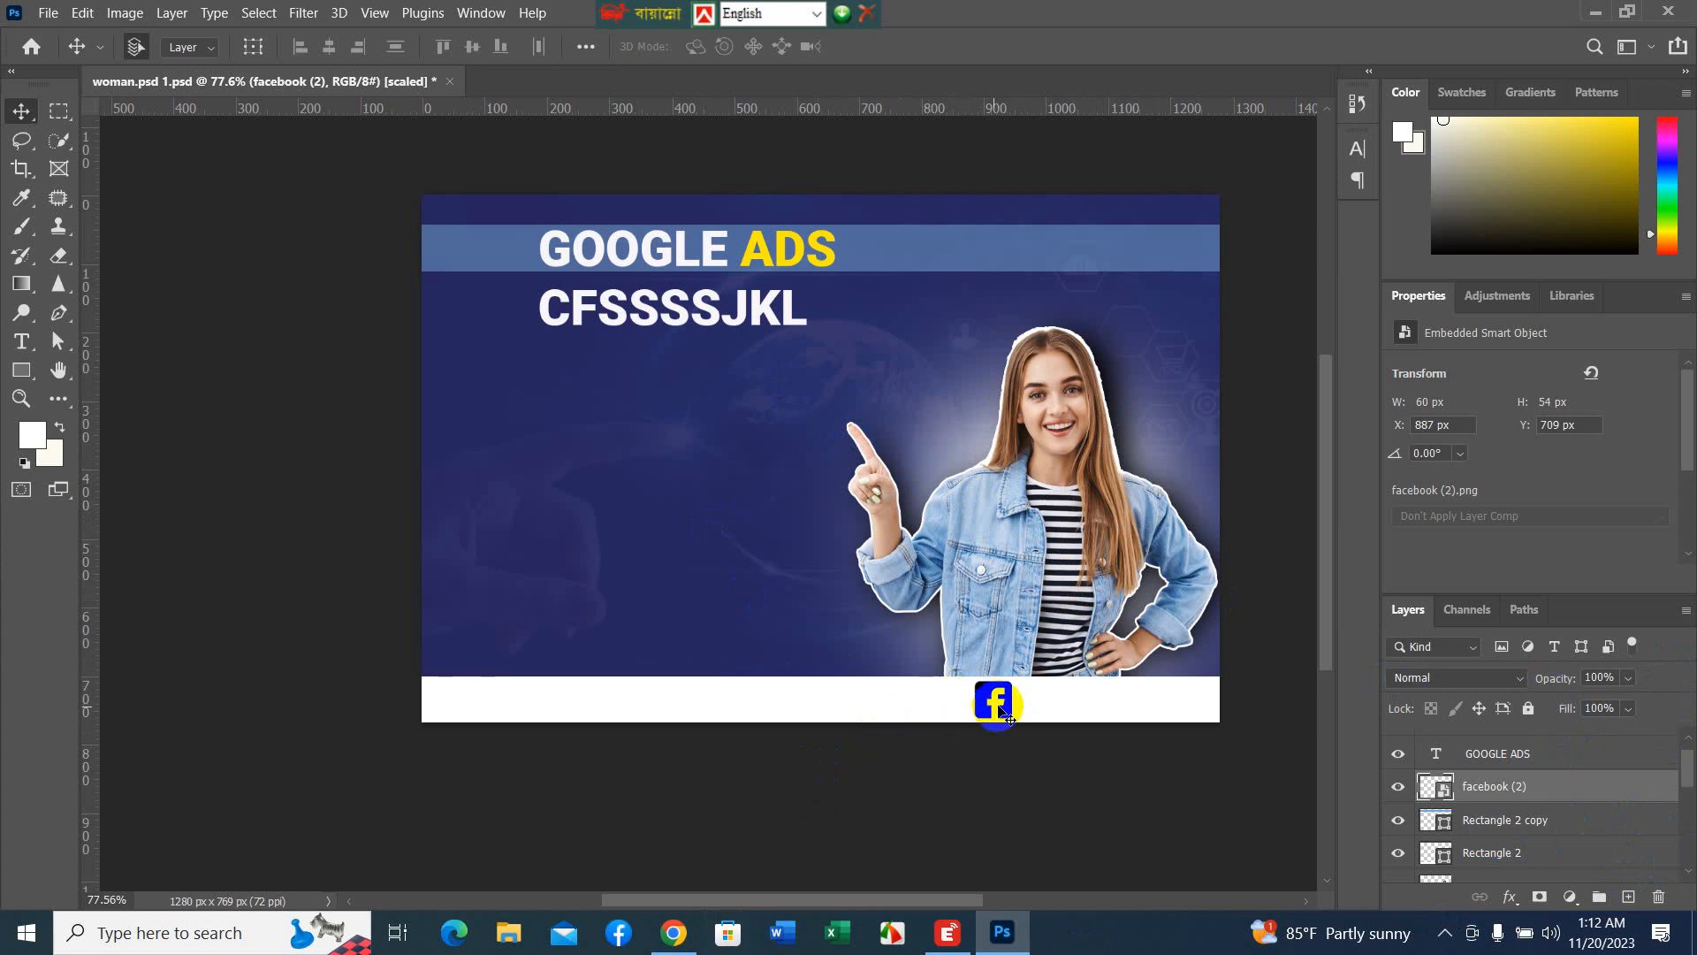
- Add a Color Overlay to the Facebook icon layer, trying red and blue shades and settling on near-black 080808
{"action": "right_click", "coordinate": [1524, 787]}
{"action": "left_click", "coordinate": [1327, 14]}
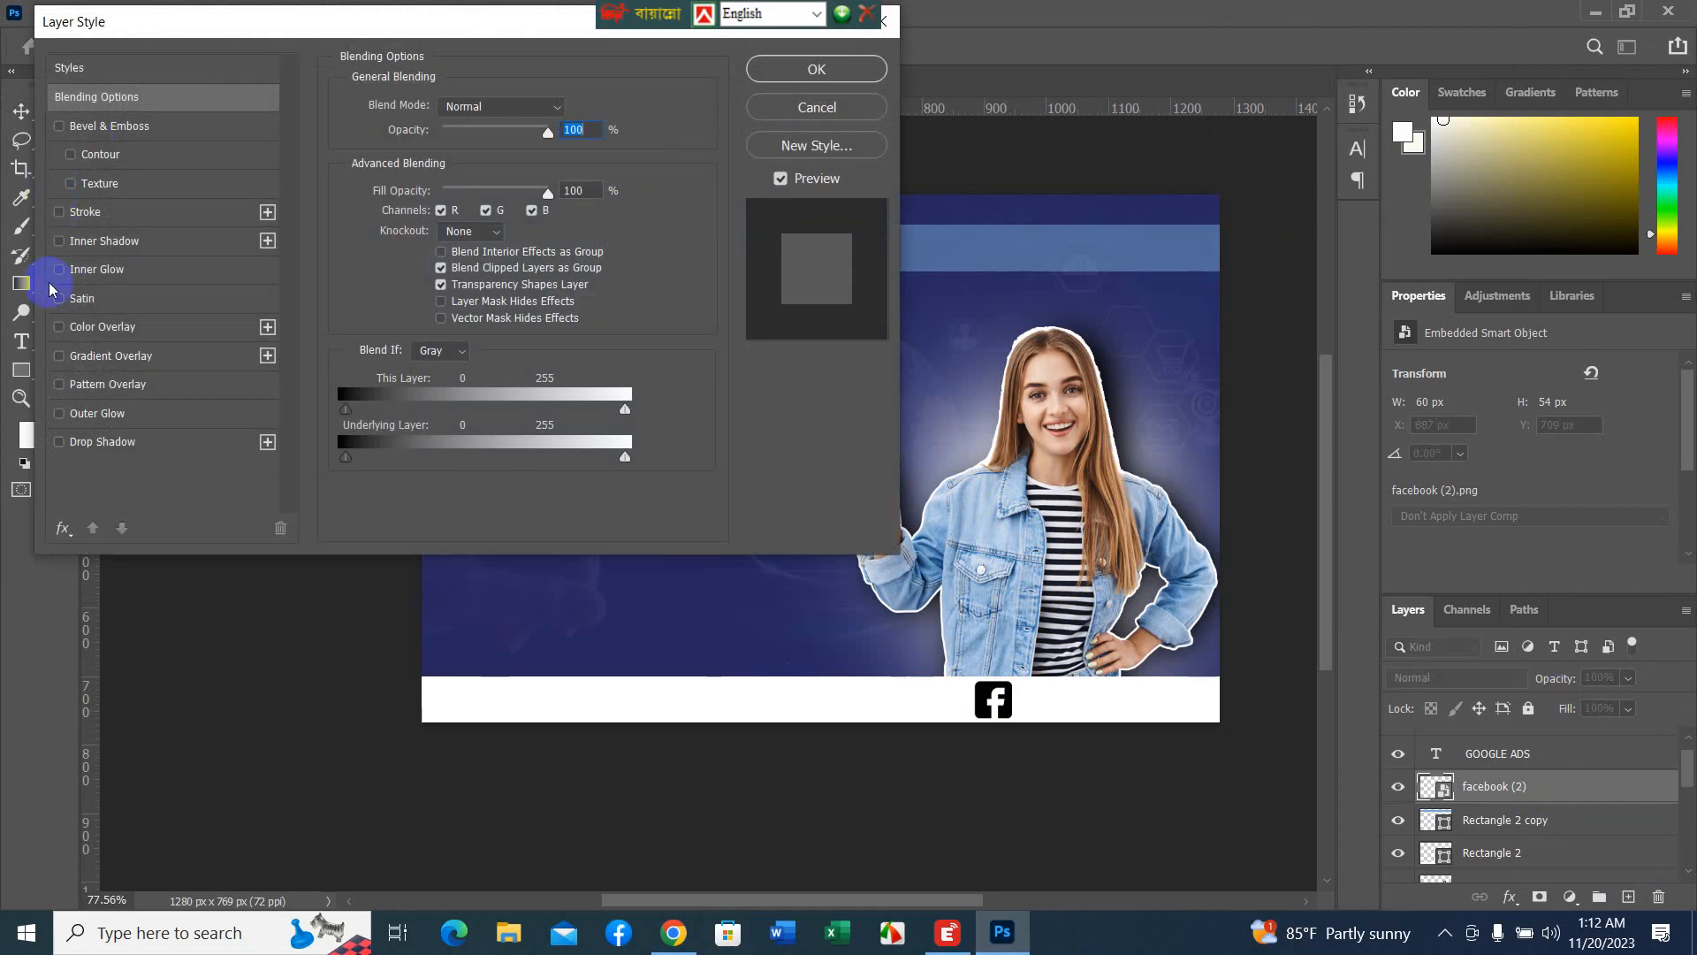
{"action": "left_click", "coordinate": [173, 329]}
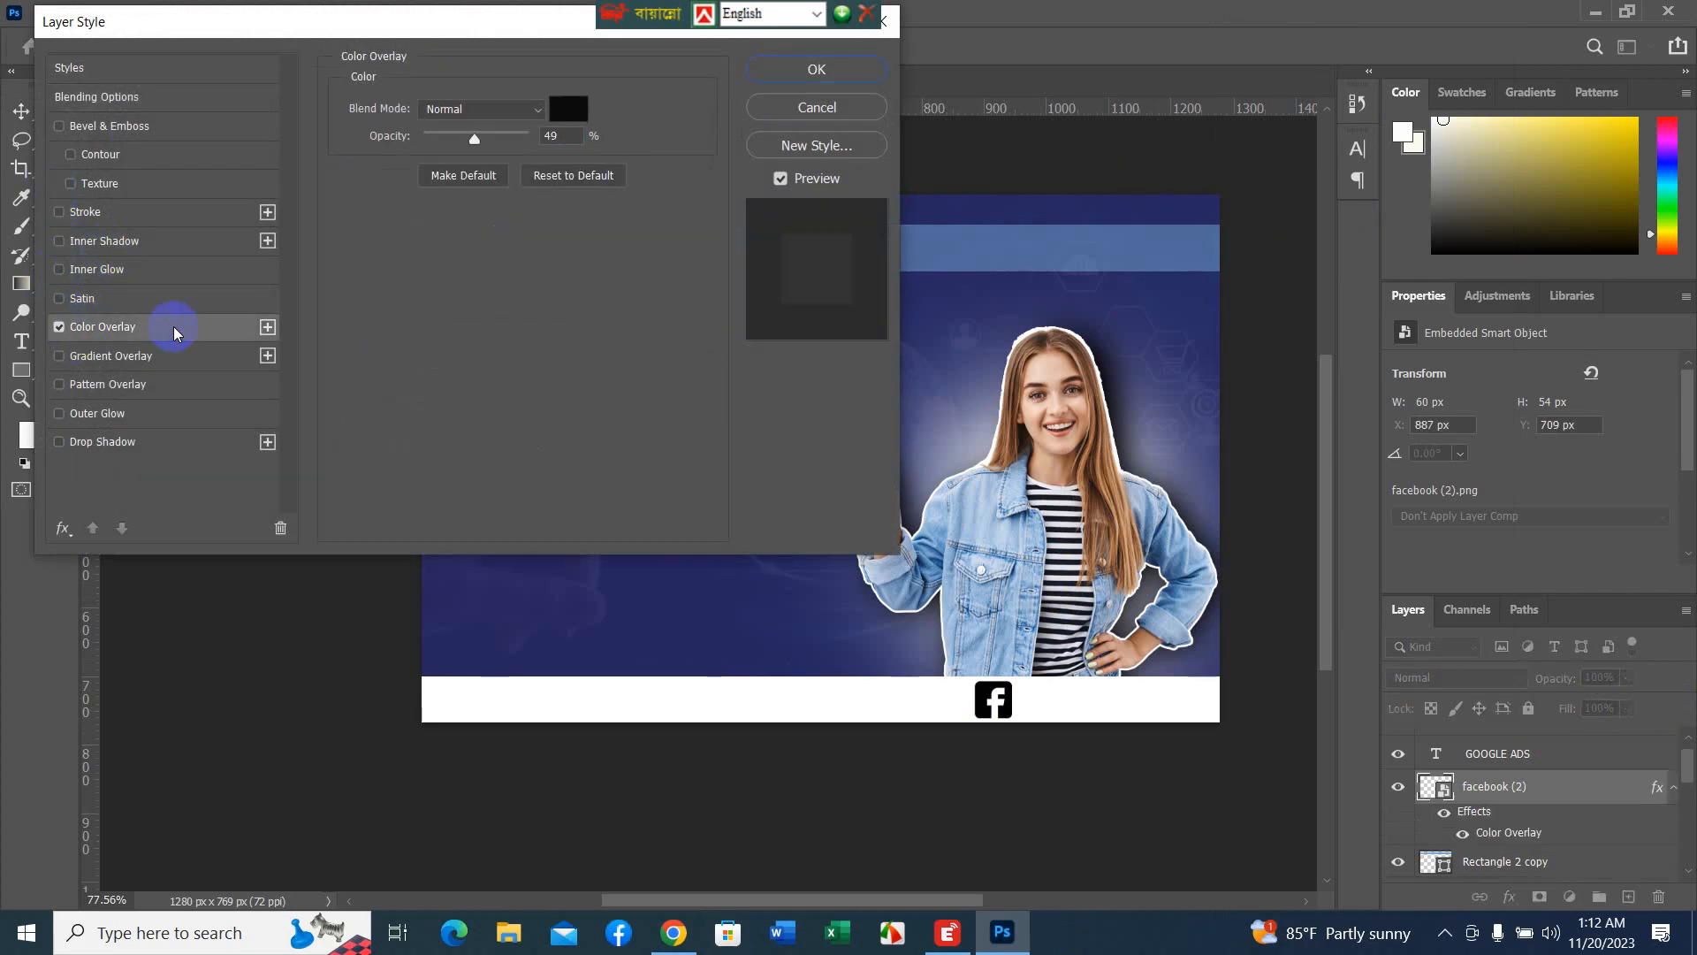
{"action": "left_click", "coordinate": [568, 108]}
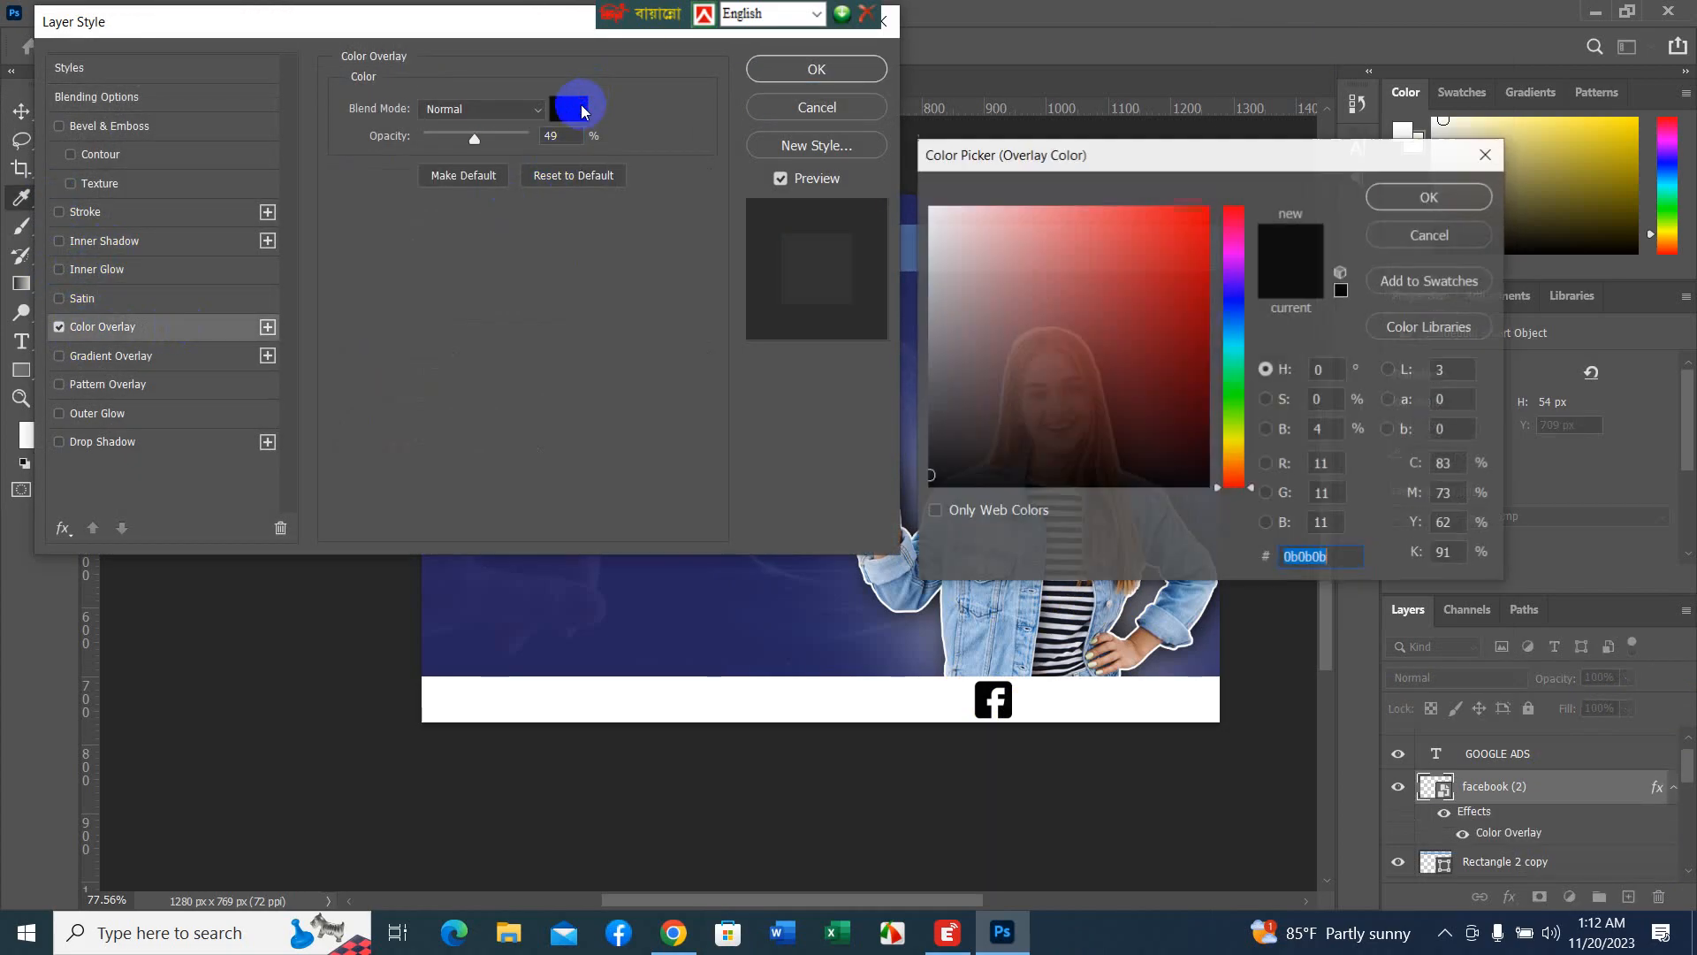
{"action": "left_click_drag", "start_coordinate": [1191, 210], "coordinate": [1178, 245]}
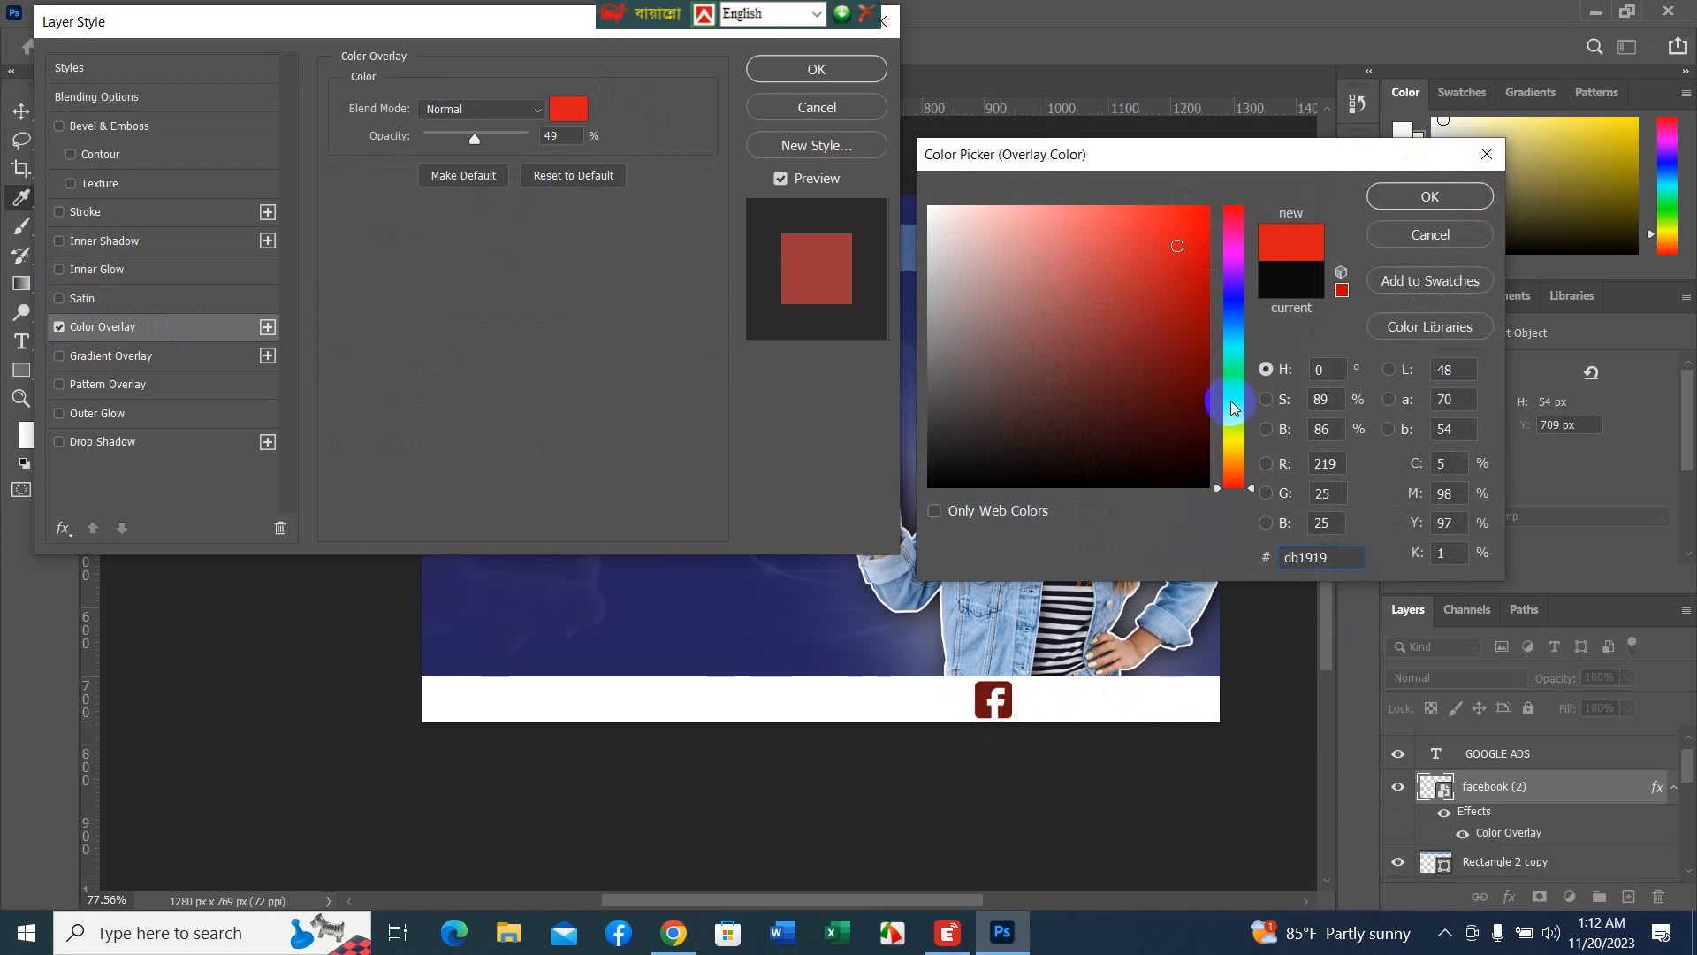
{"action": "left_click_drag", "start_coordinate": [1223, 326], "coordinate": [1222, 304]}
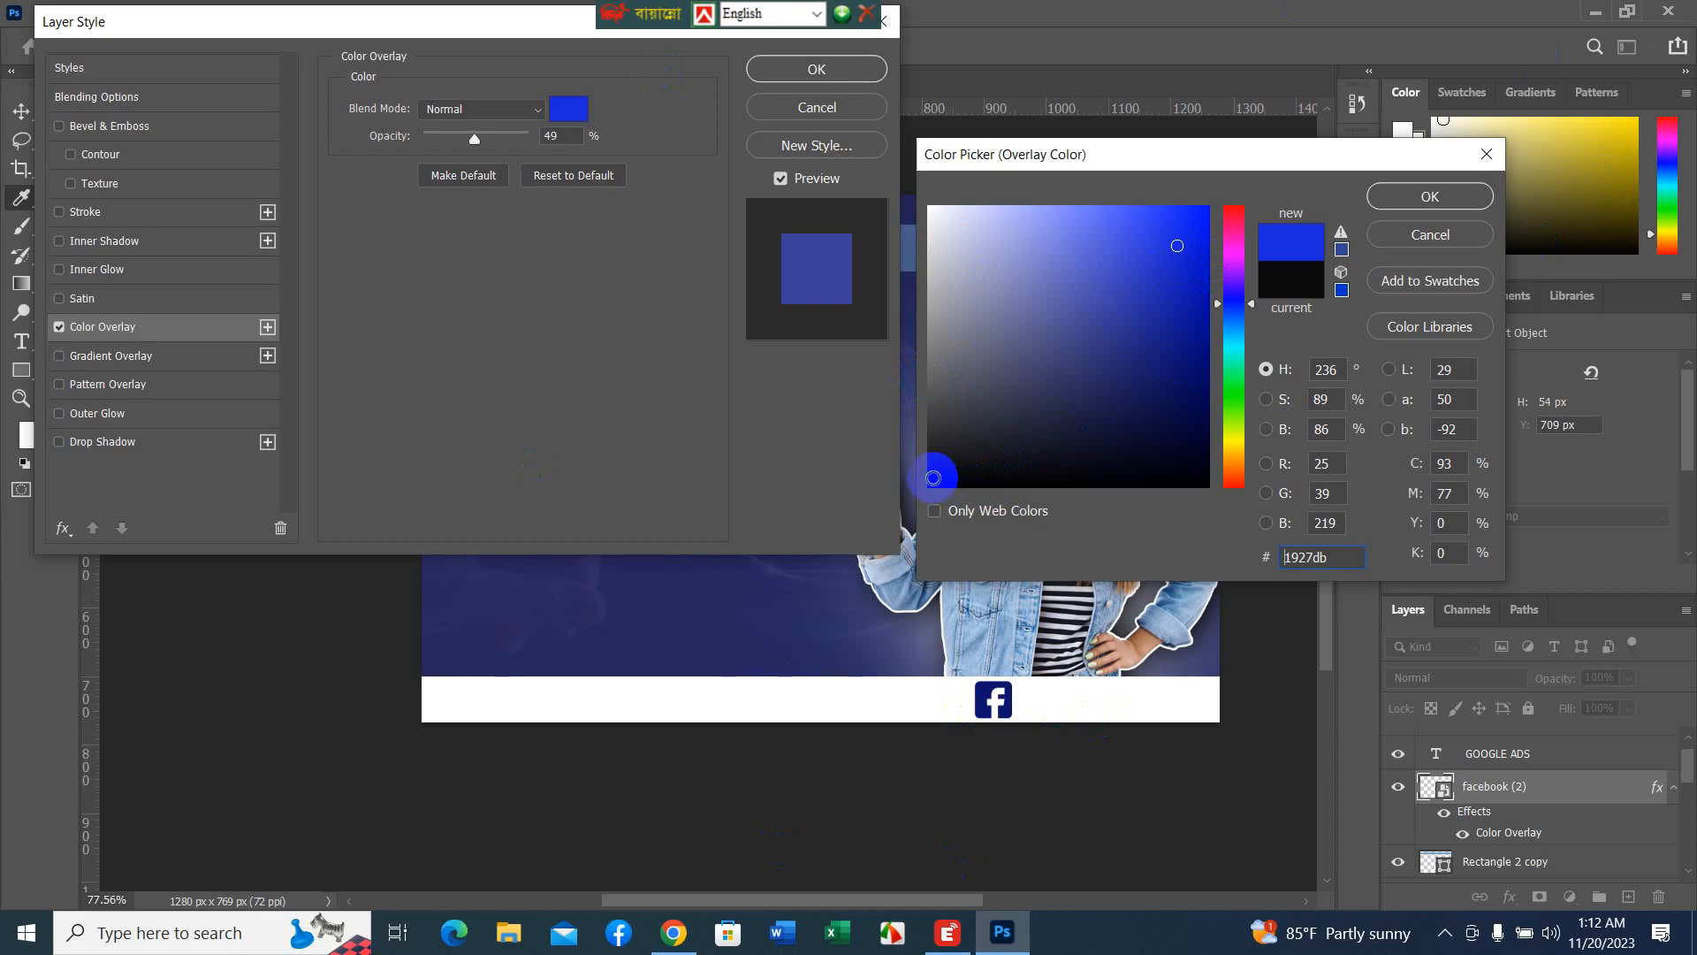
{"action": "left_click", "coordinate": [934, 478]}
{"action": "left_click", "coordinate": [840, 66]}
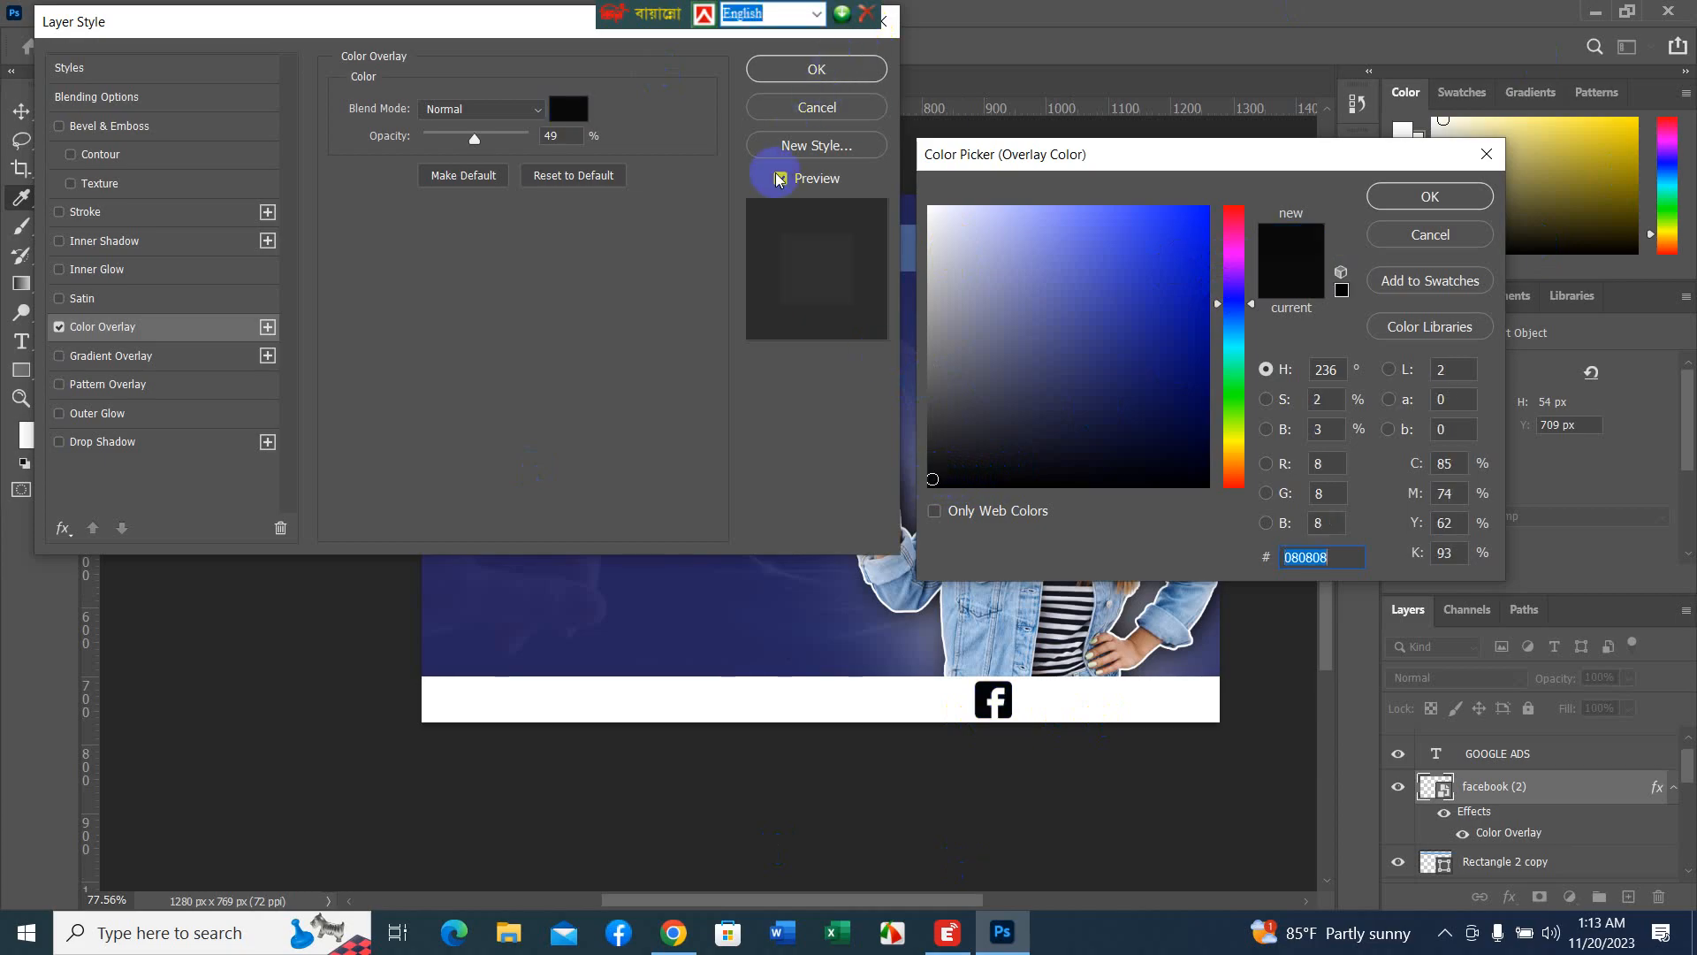
{"action": "left_click", "coordinate": [1463, 208]}
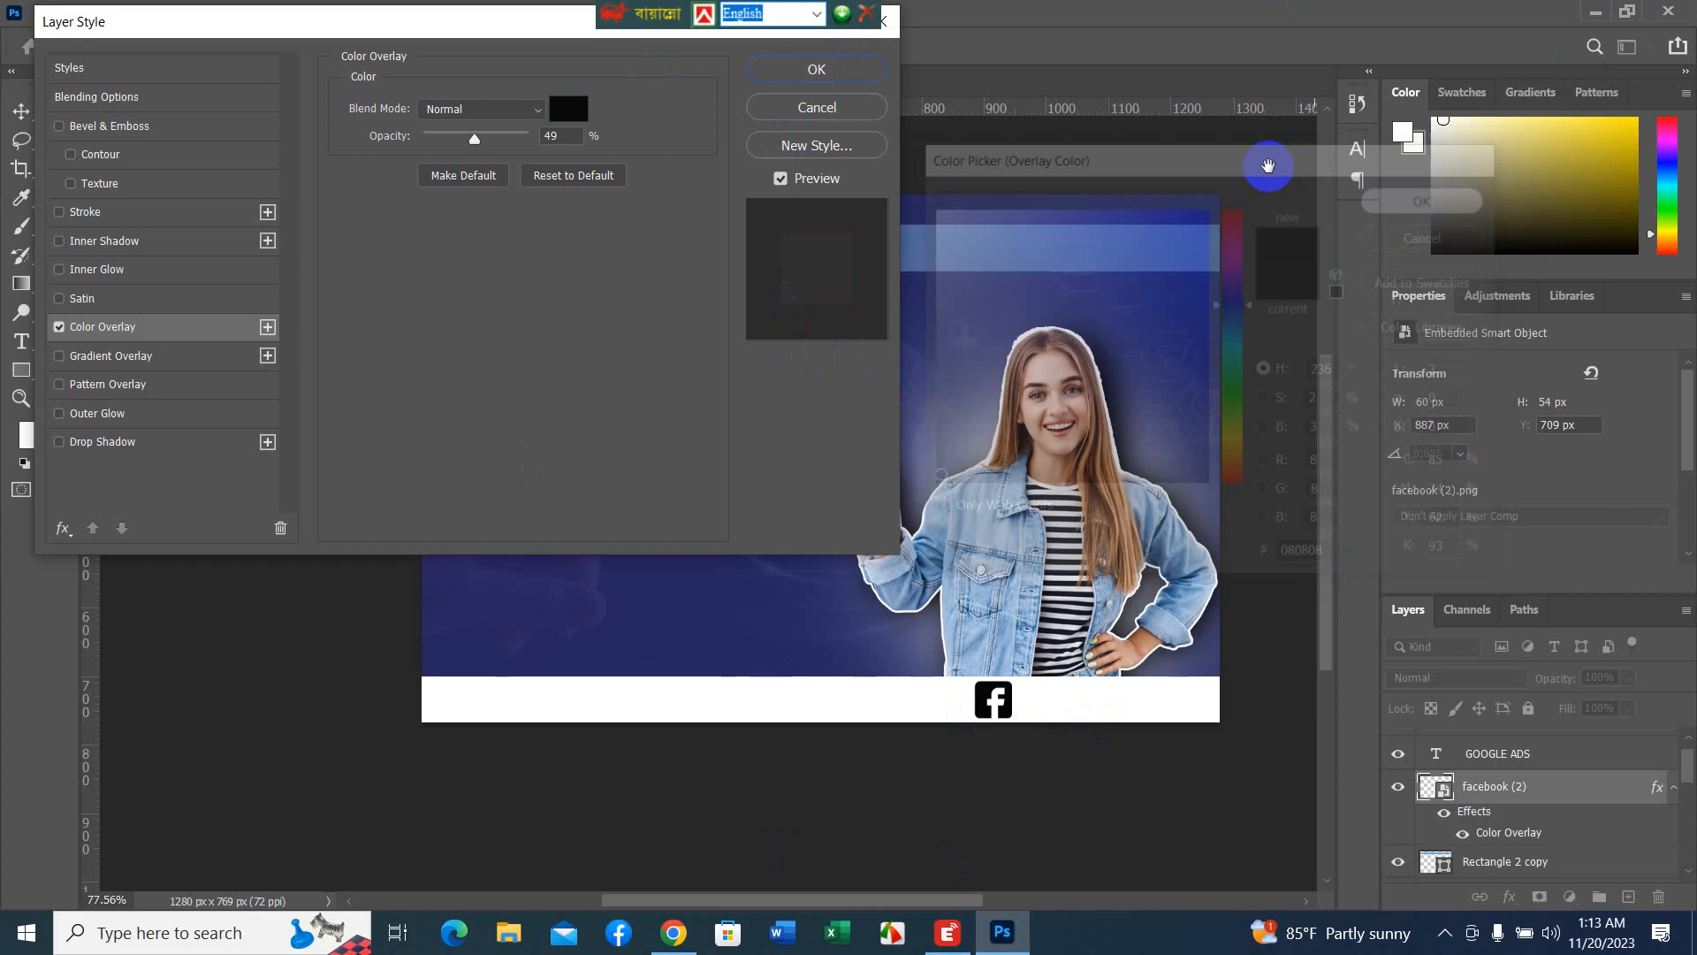
{"action": "left_click", "coordinate": [801, 69]}
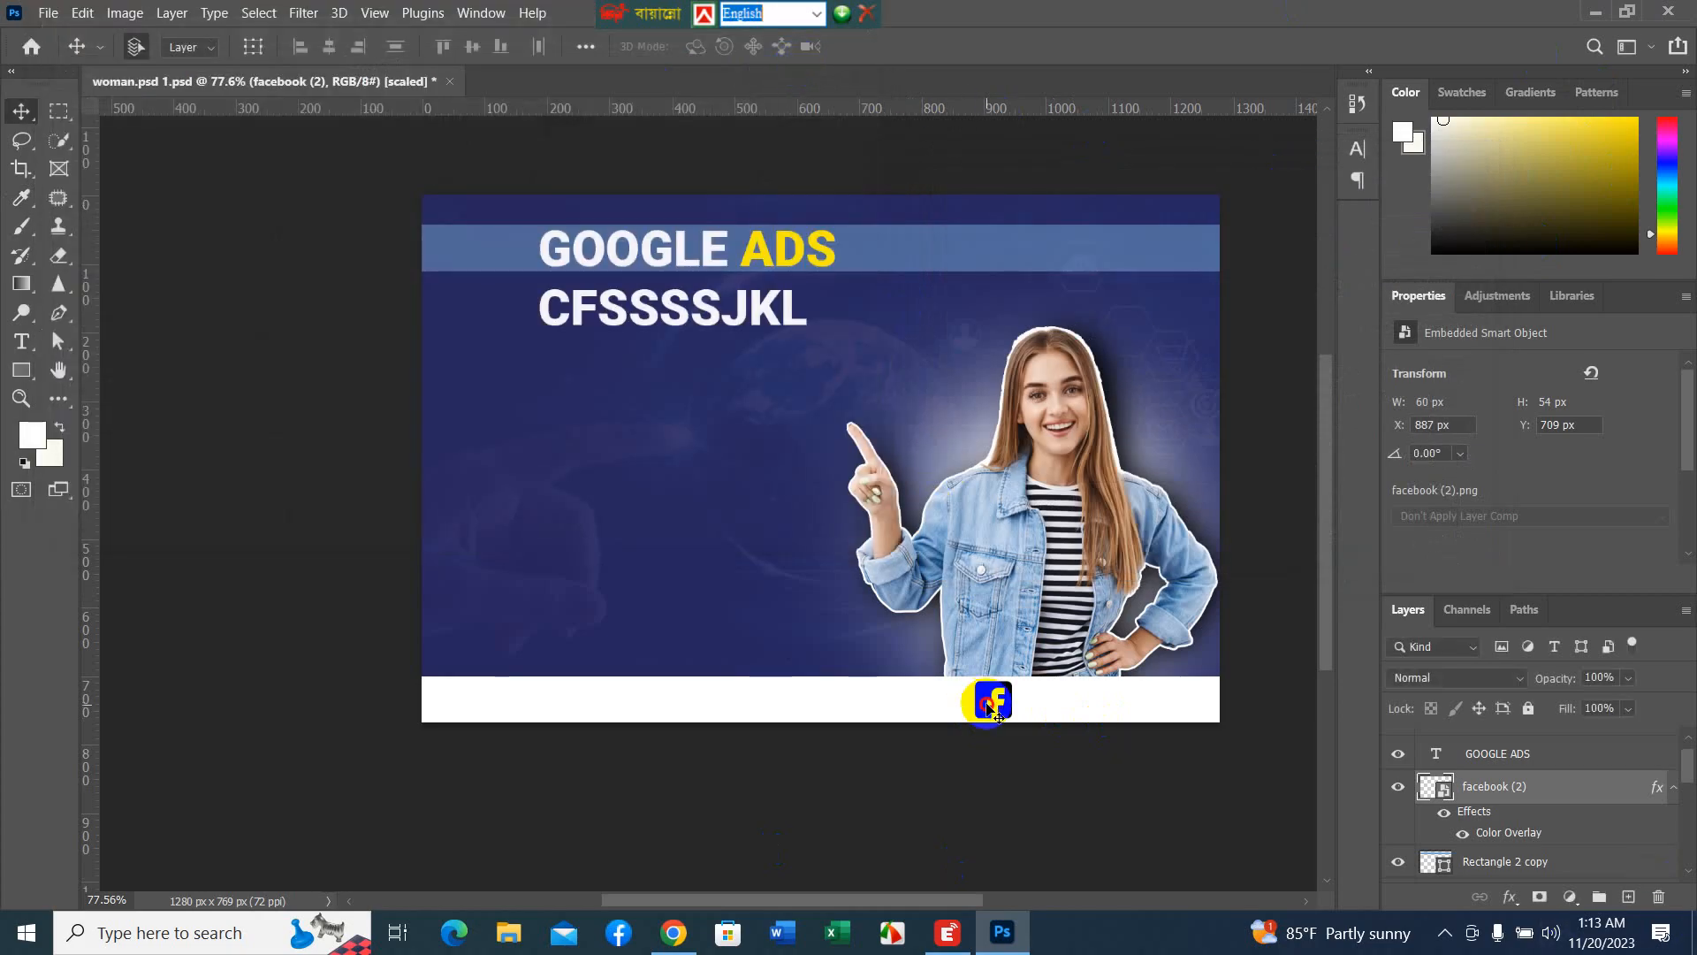
- Scale the Facebook icon down to about 49 × 44 px and place it midway up the white strip, under the woman's jacket
{"action": "scroll", "coordinate": [1008, 710], "scroll_direction": "up", "scroll_amount": 8}
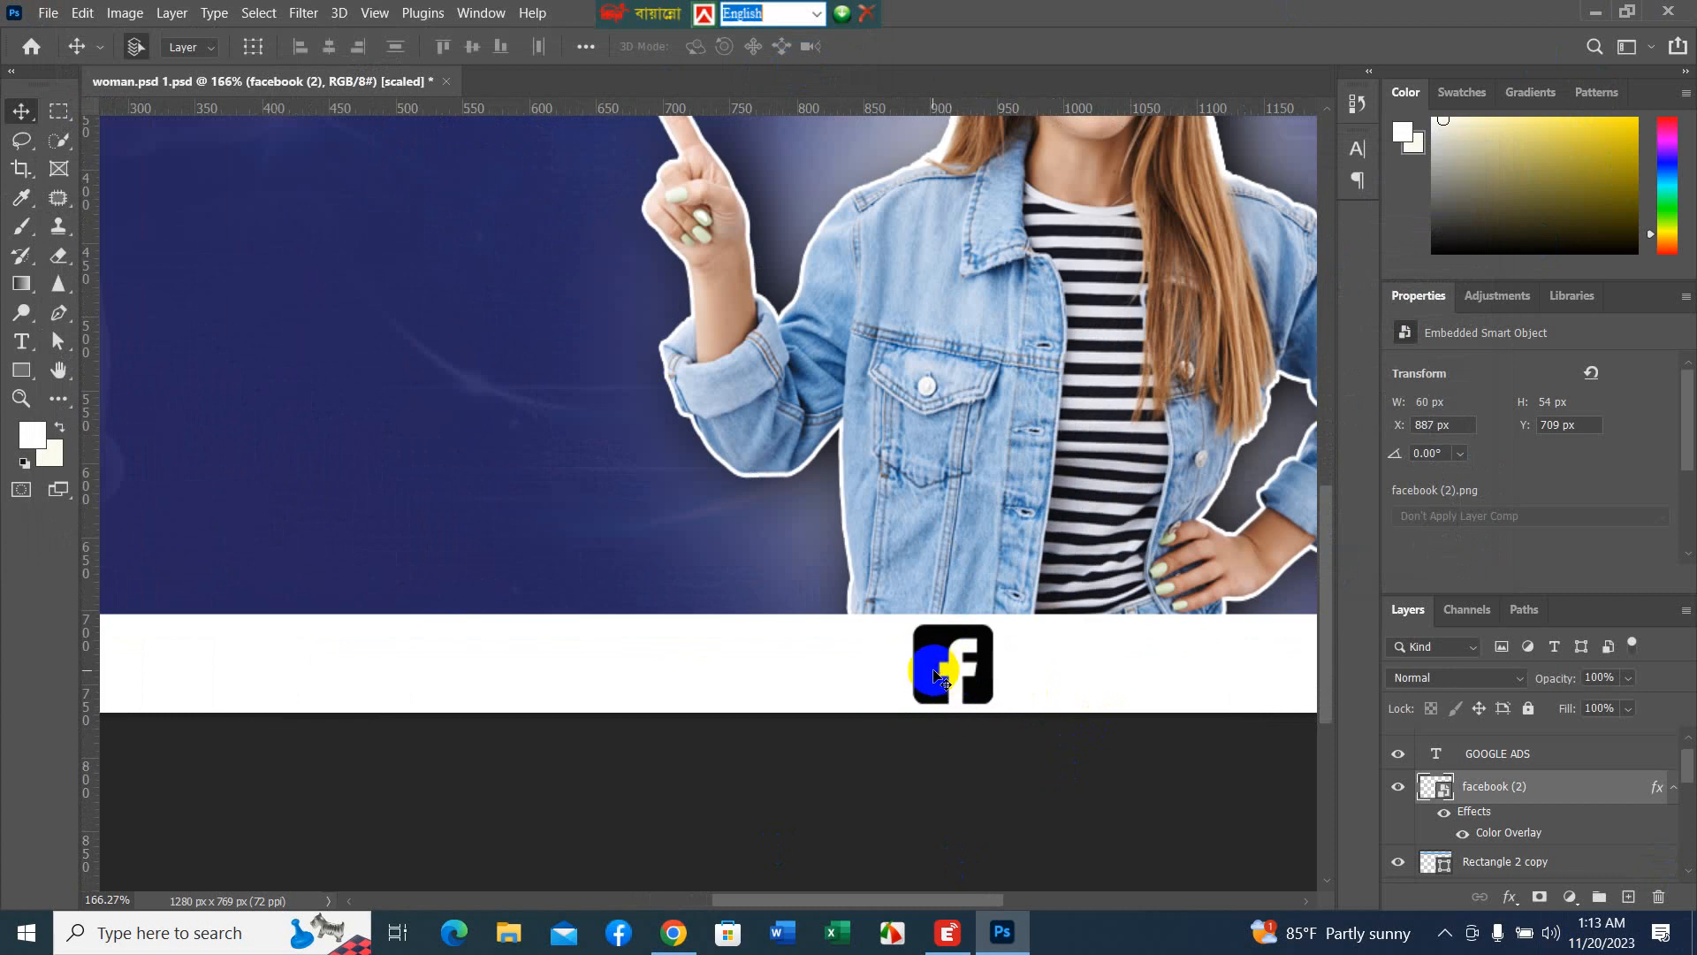
{"action": "key", "text": "ctrl+t"}
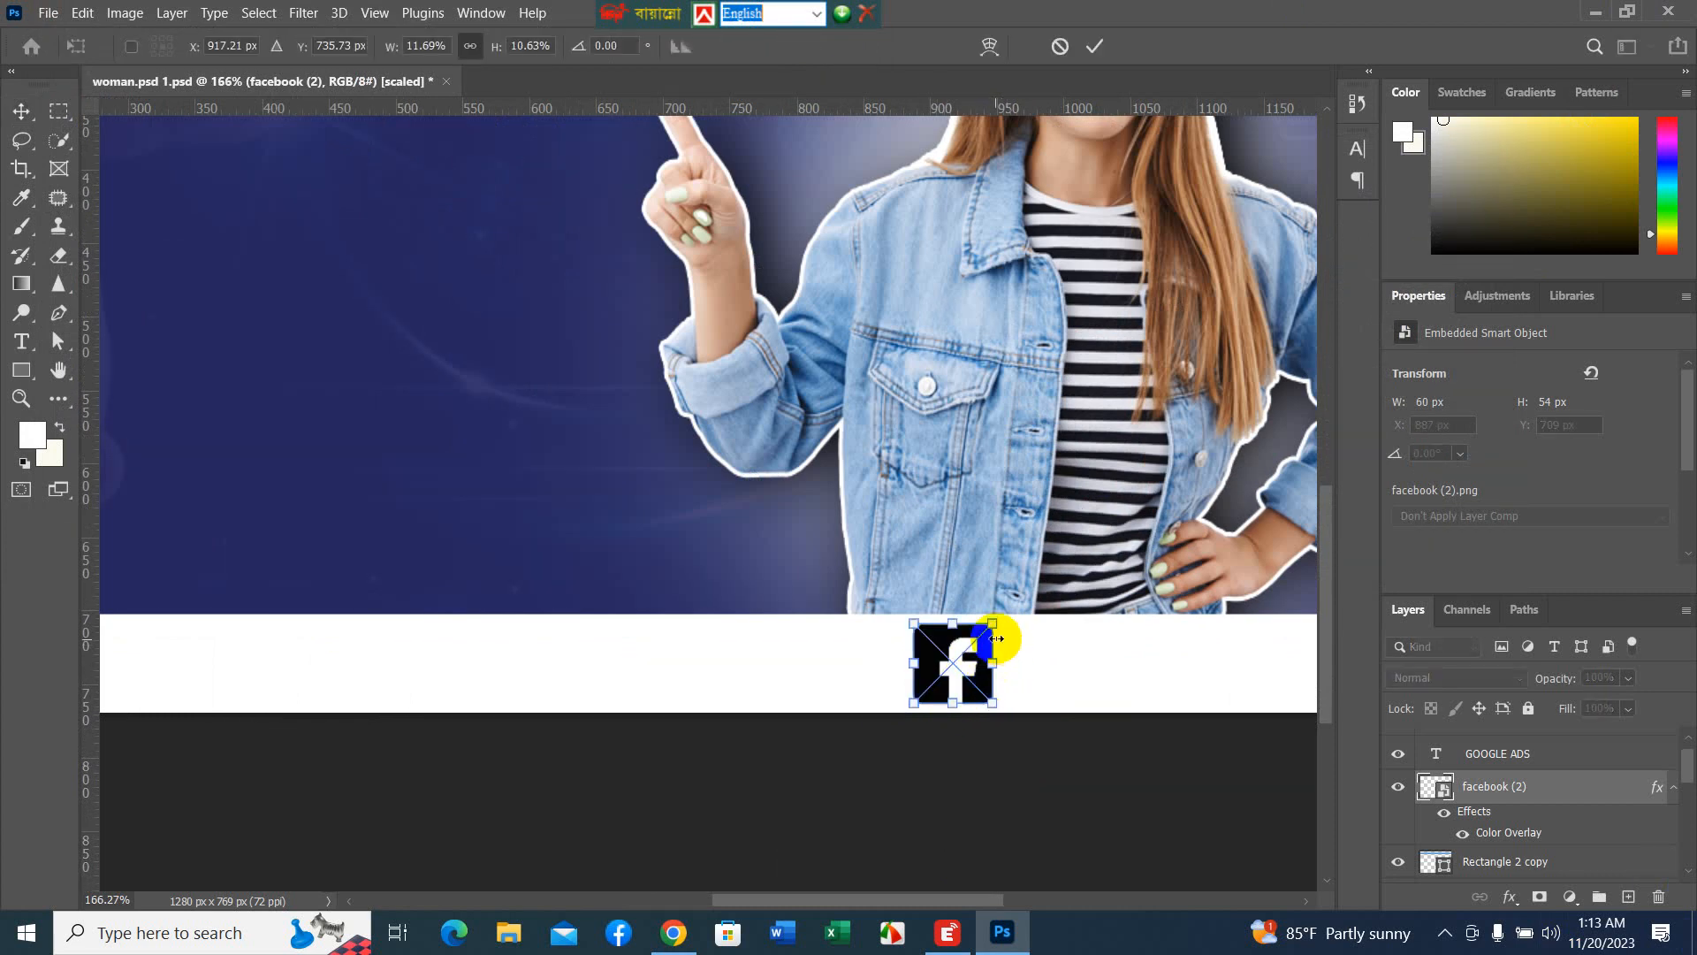
{"action": "left_click_drag", "start_coordinate": [993, 628], "coordinate": [942, 287]}
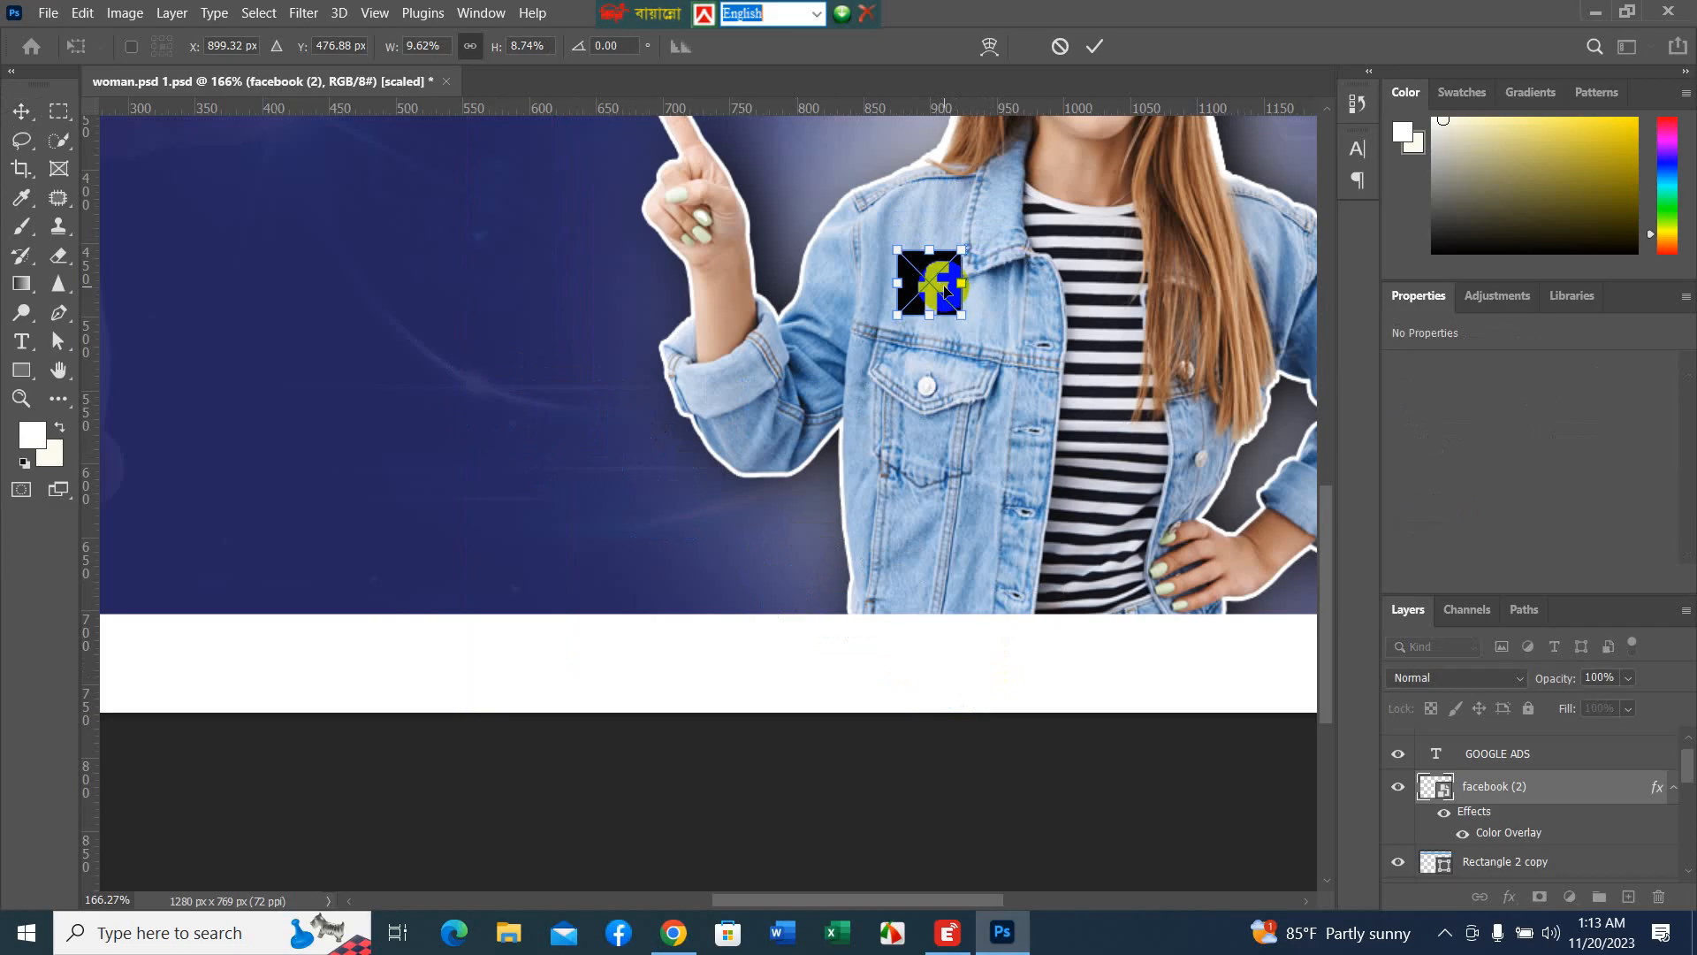
{"action": "left_click_drag", "start_coordinate": [898, 283], "coordinate": [881, 396]}
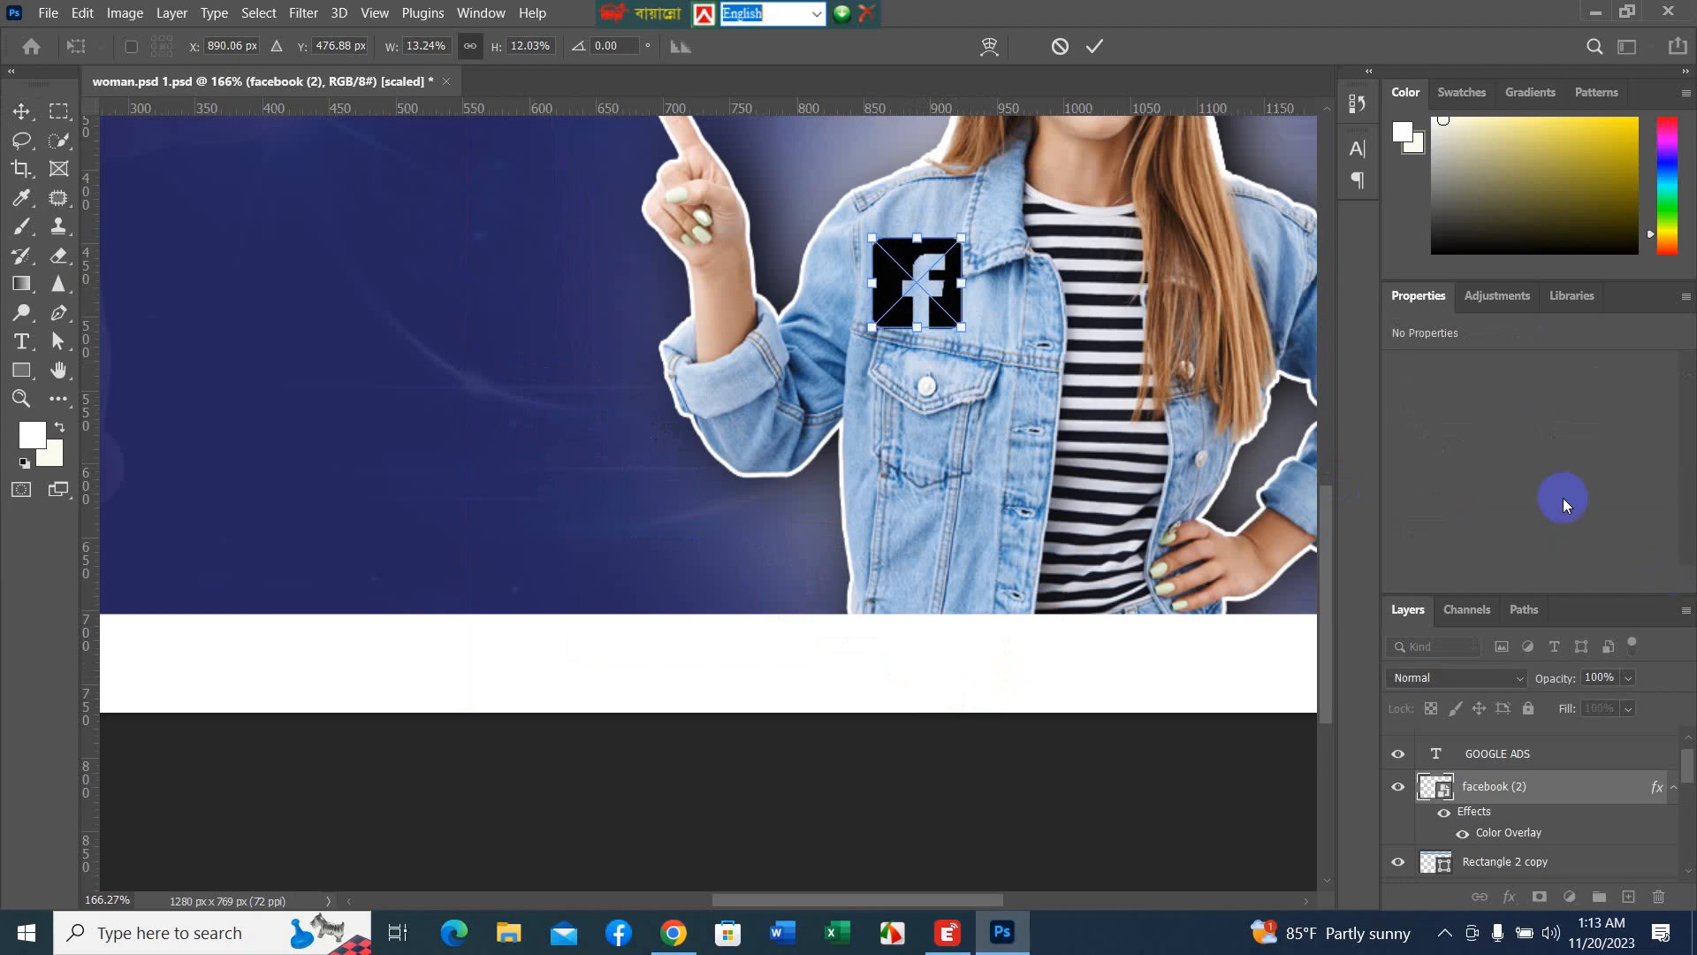
{"action": "key", "text": "ctrl+z"}
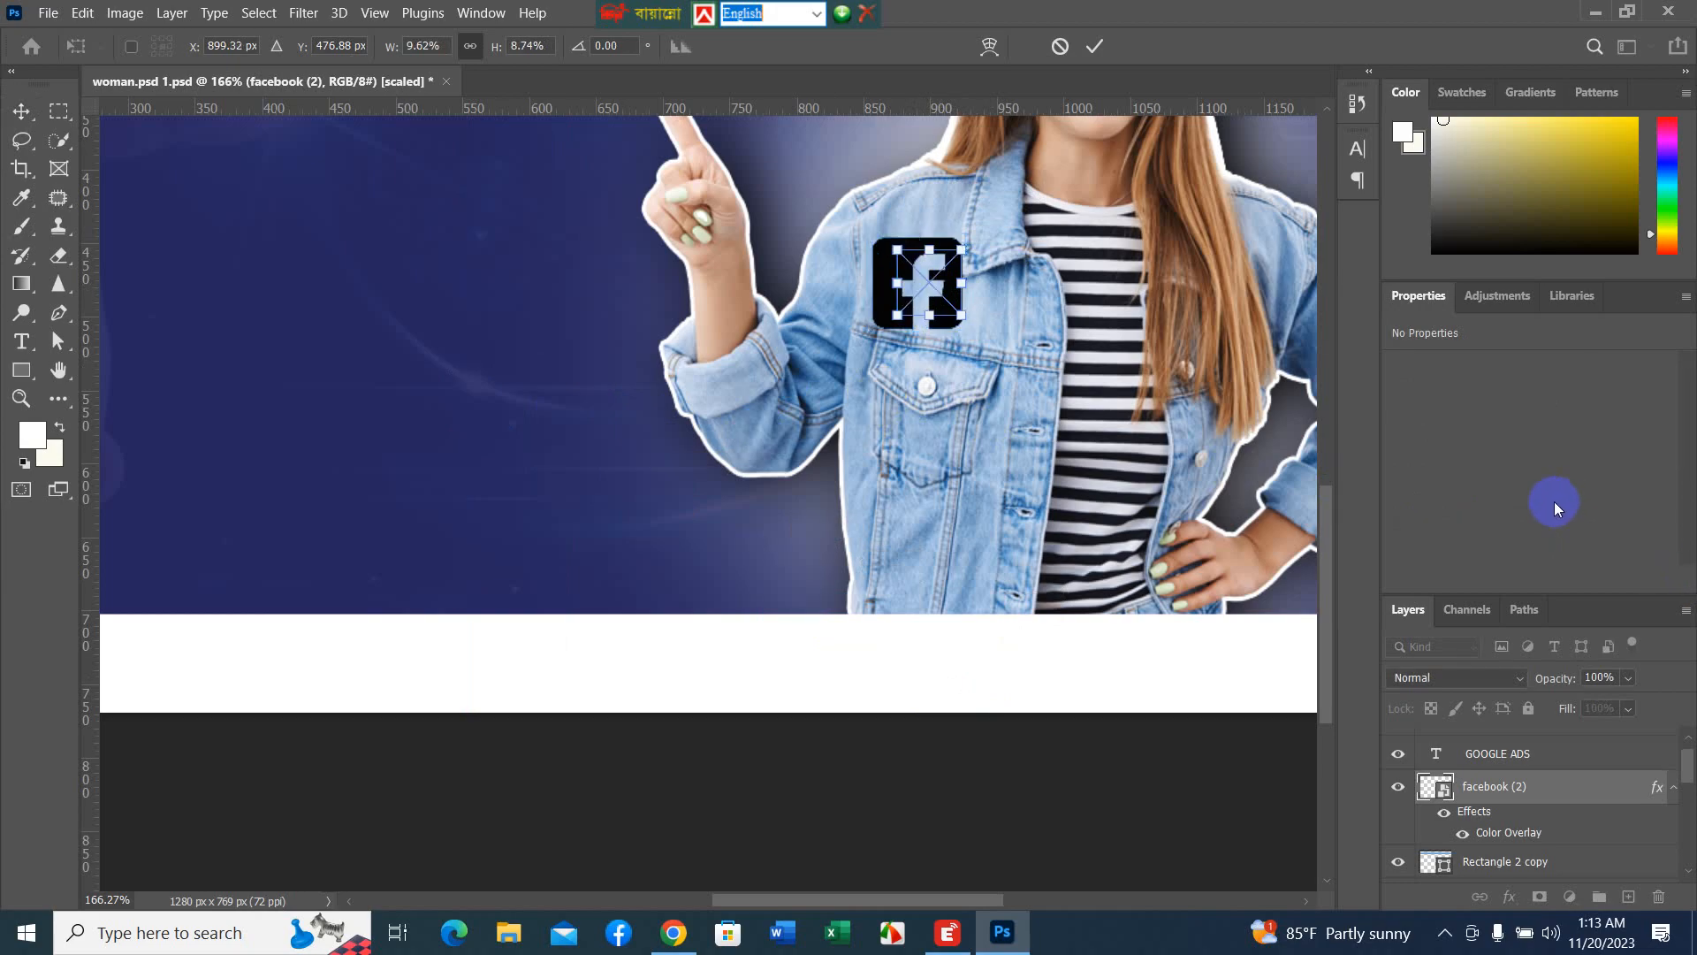
{"action": "key", "text": "ctrl+z"}
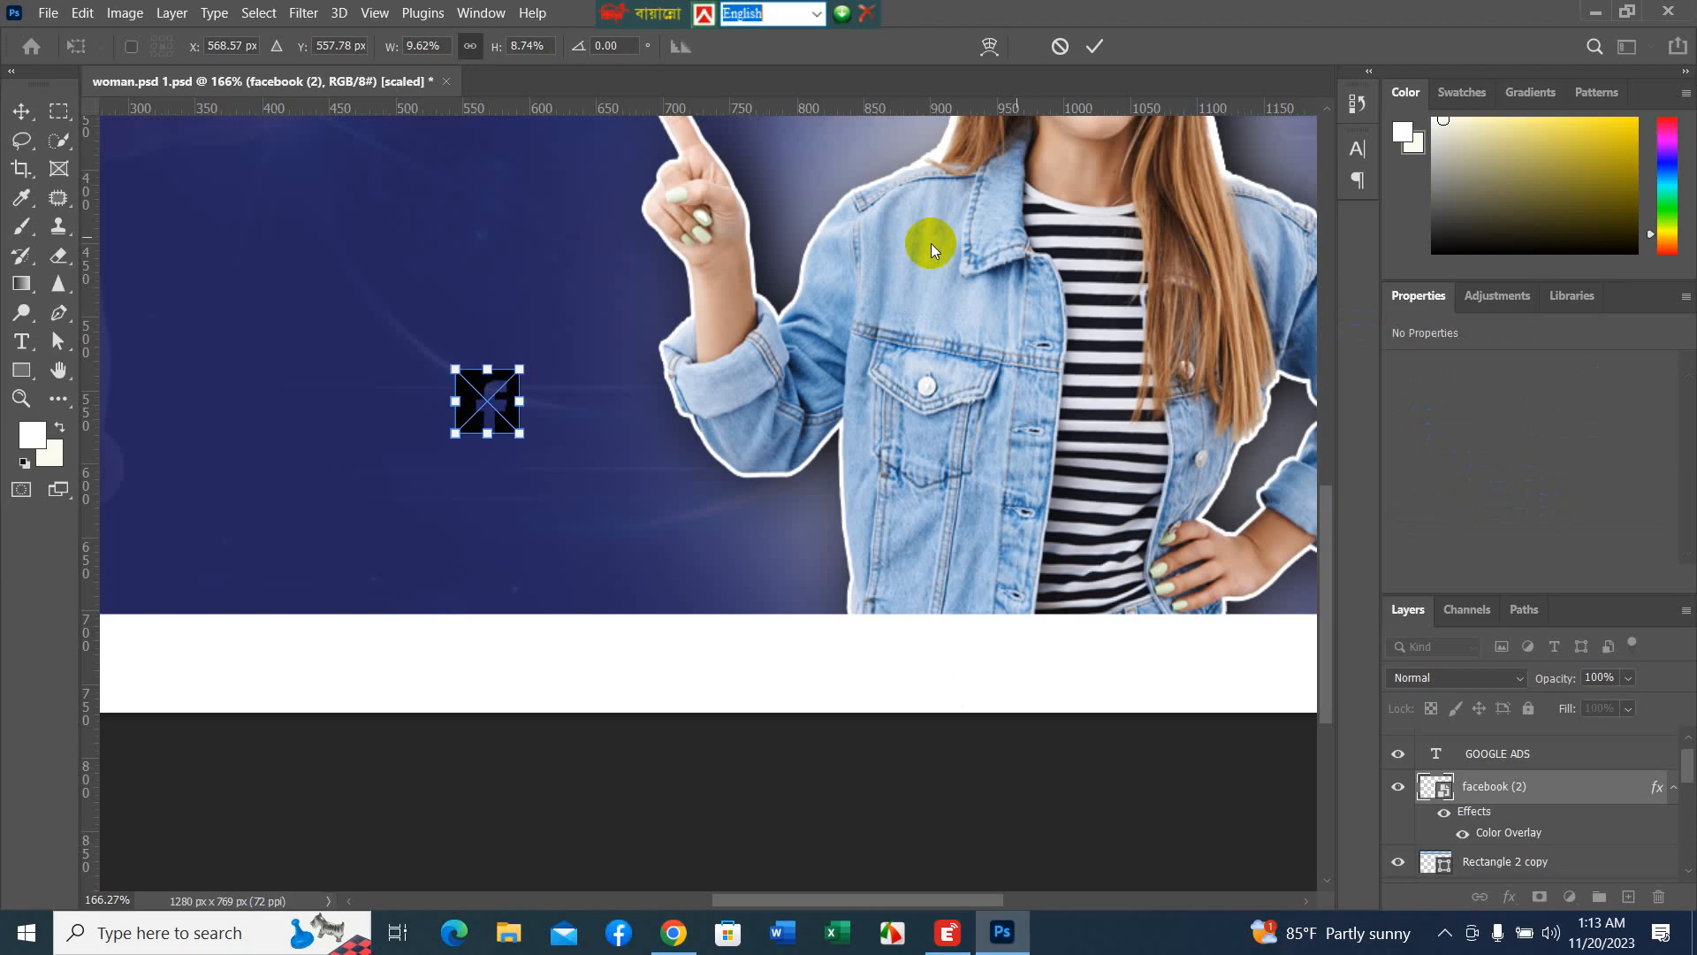
{"action": "left_click_drag", "start_coordinate": [469, 402], "coordinate": [886, 665]}
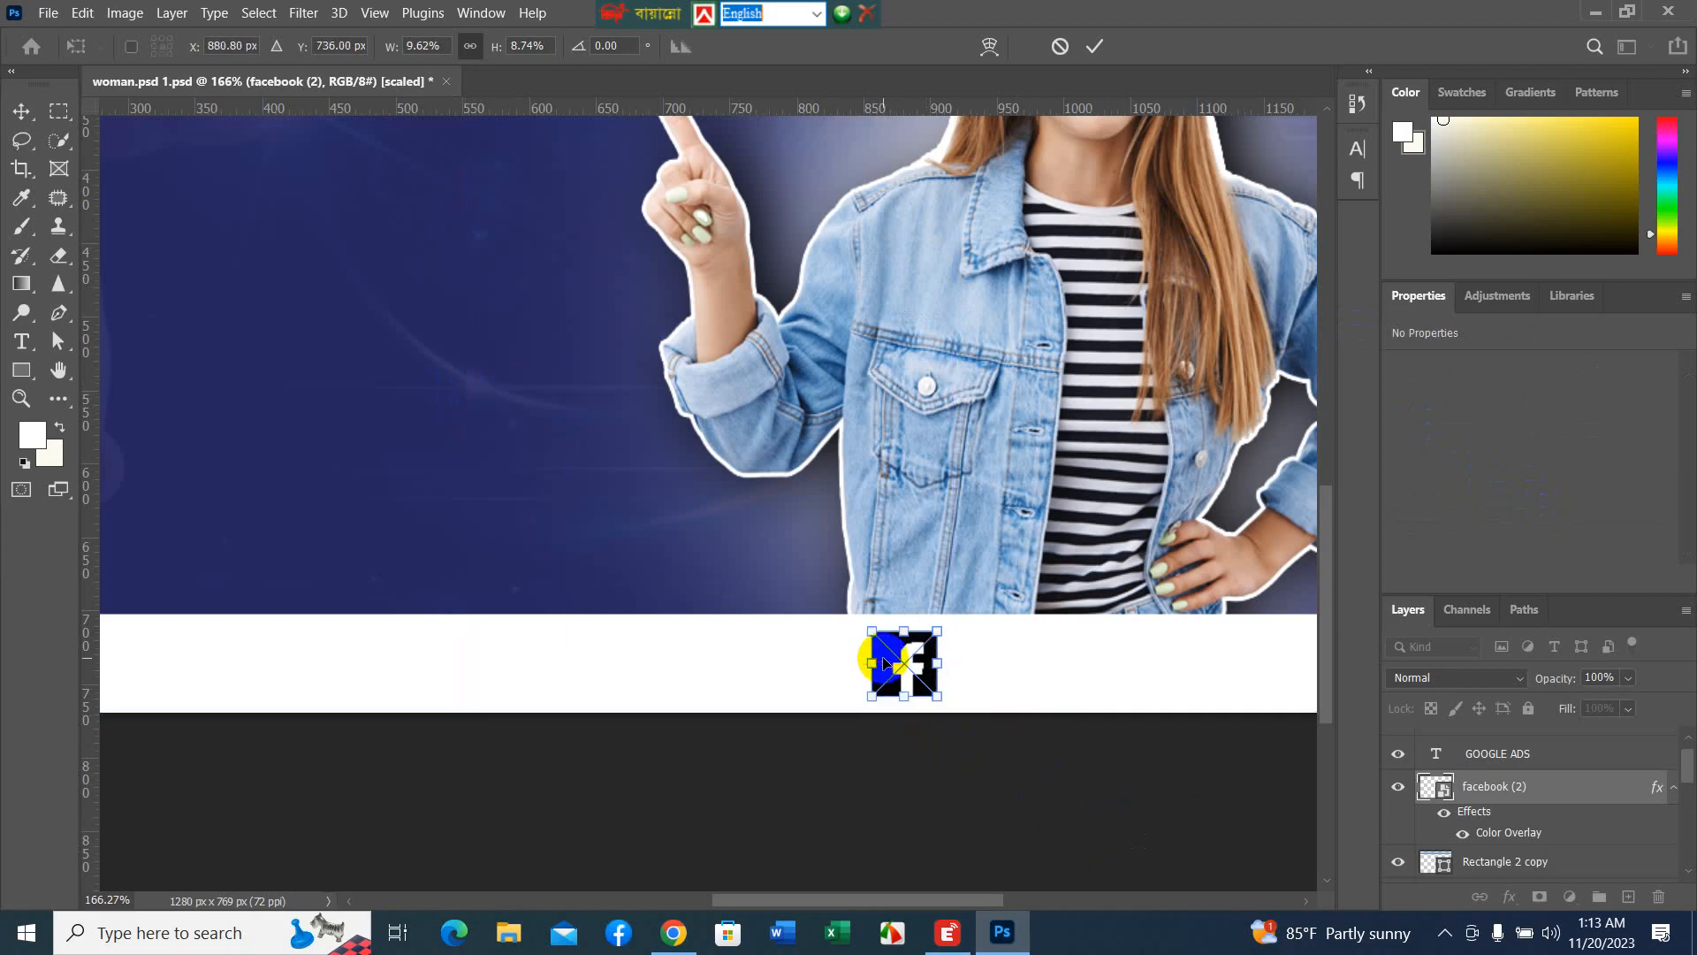
{"action": "left_click", "coordinate": [1093, 46]}
- Draw a white rectangle about 44 × 41 px over the Facebook icon on the bottom strip, above the facebook (2) layer
{"action": "left_click", "coordinate": [739, 661]}
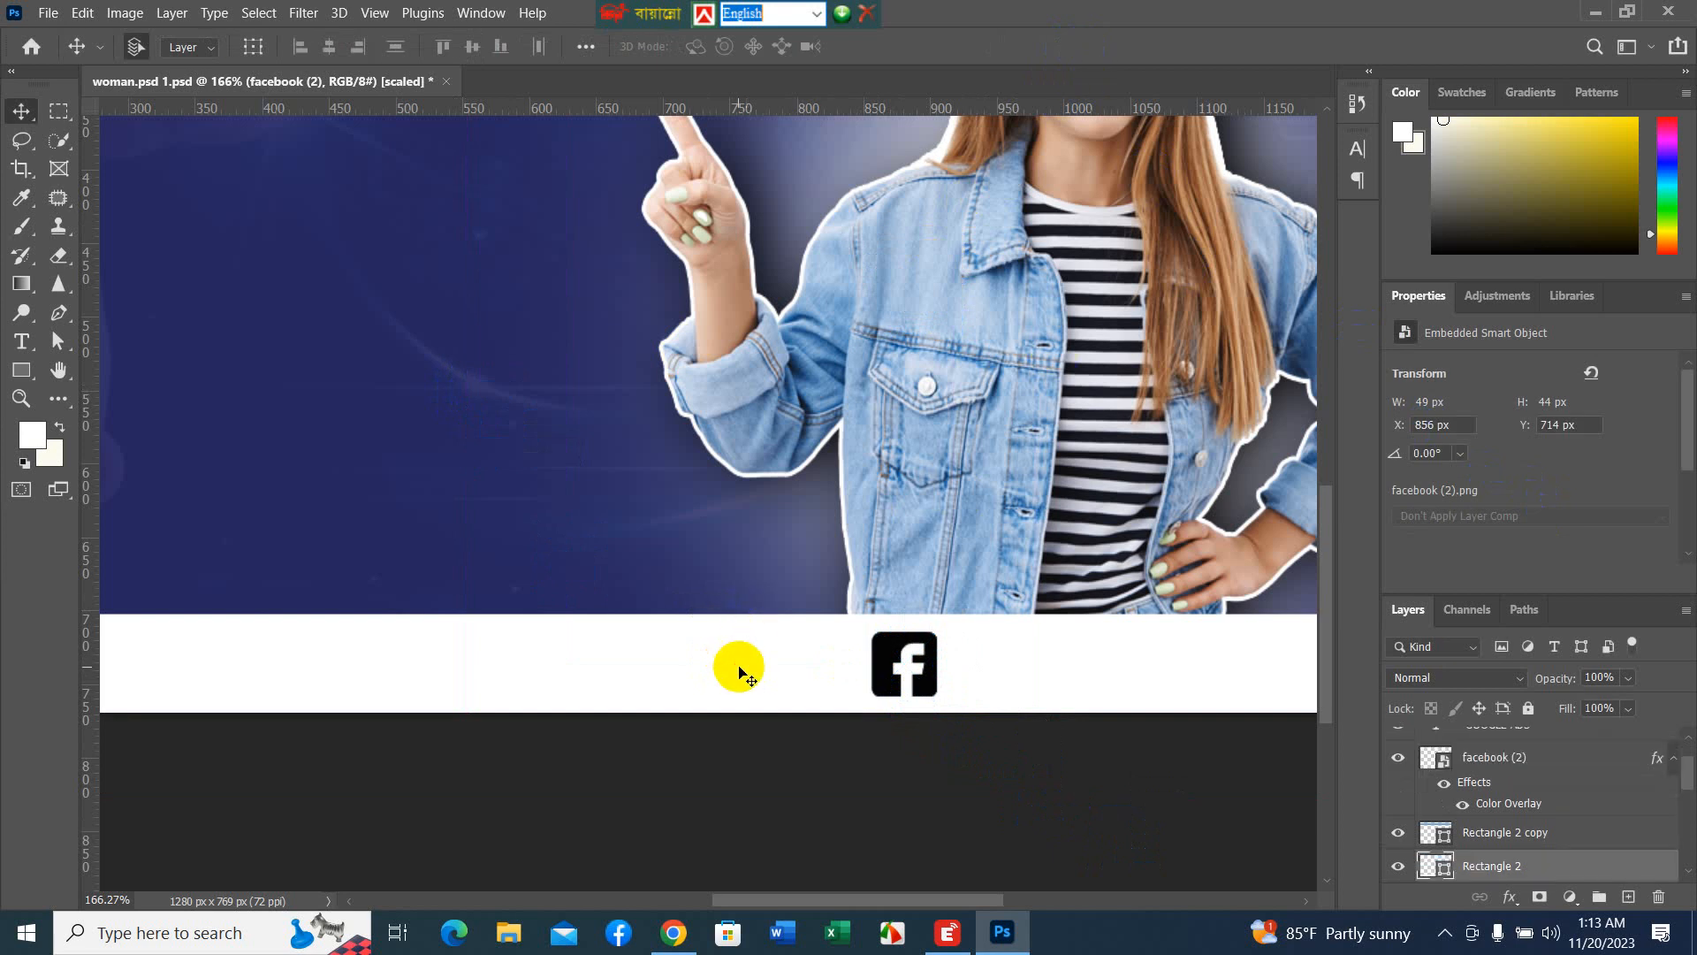
{"action": "left_click", "coordinate": [882, 670]}
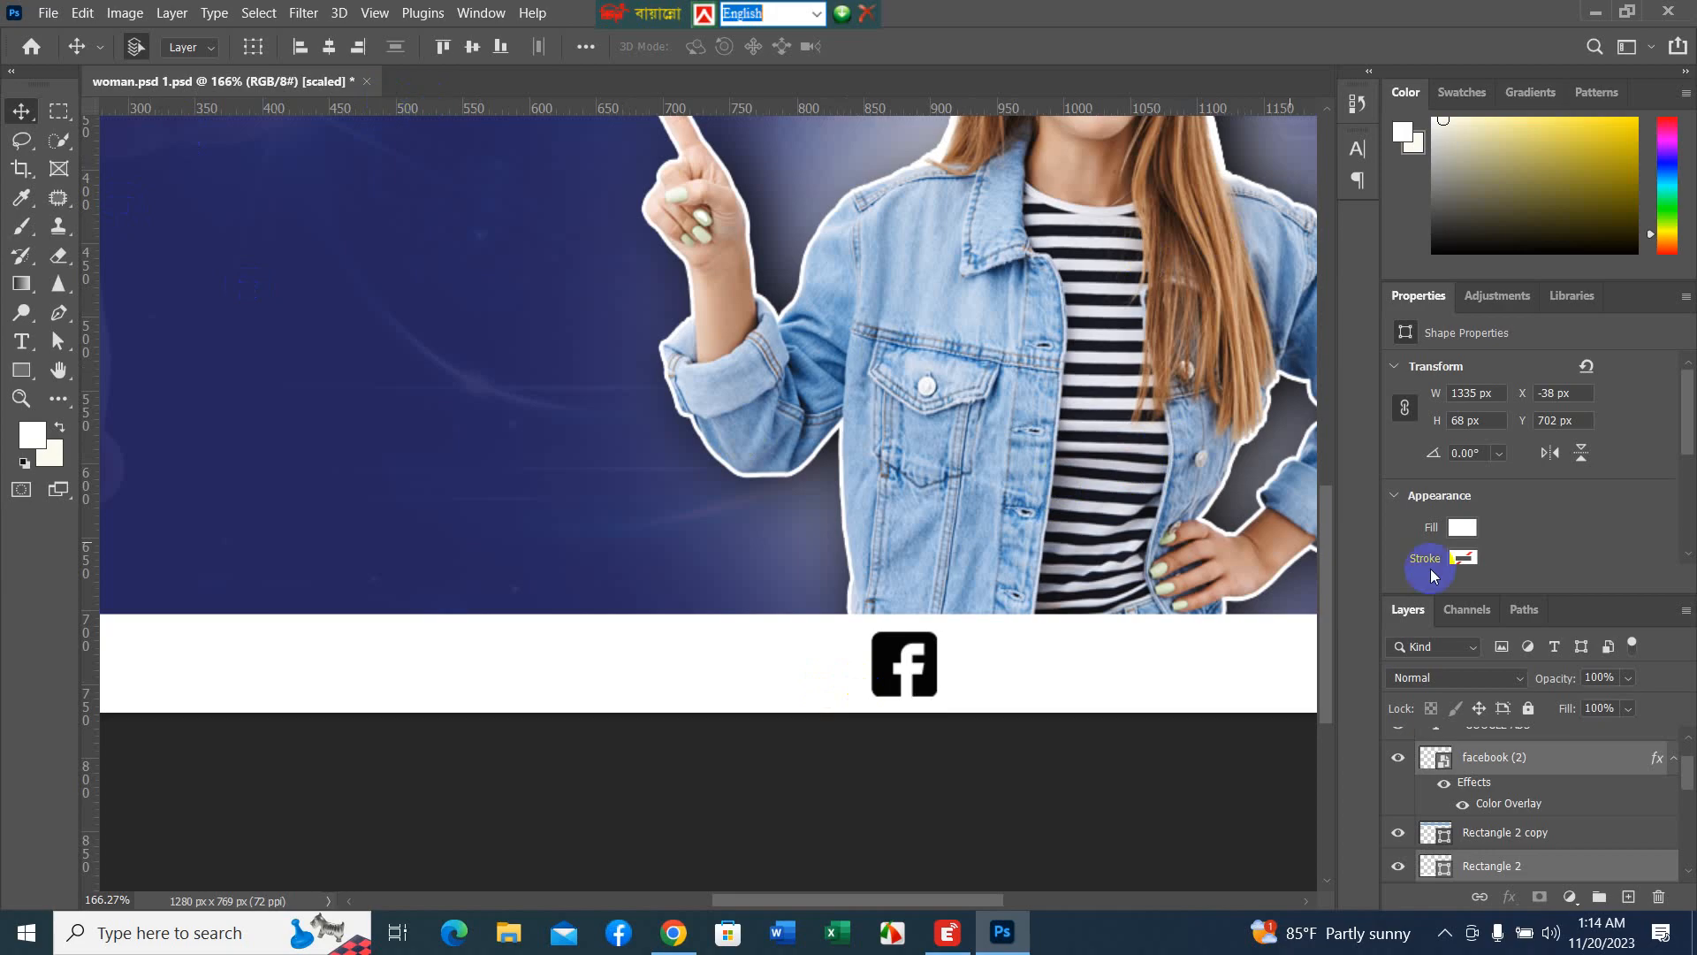
{"action": "left_click", "coordinate": [21, 370]}
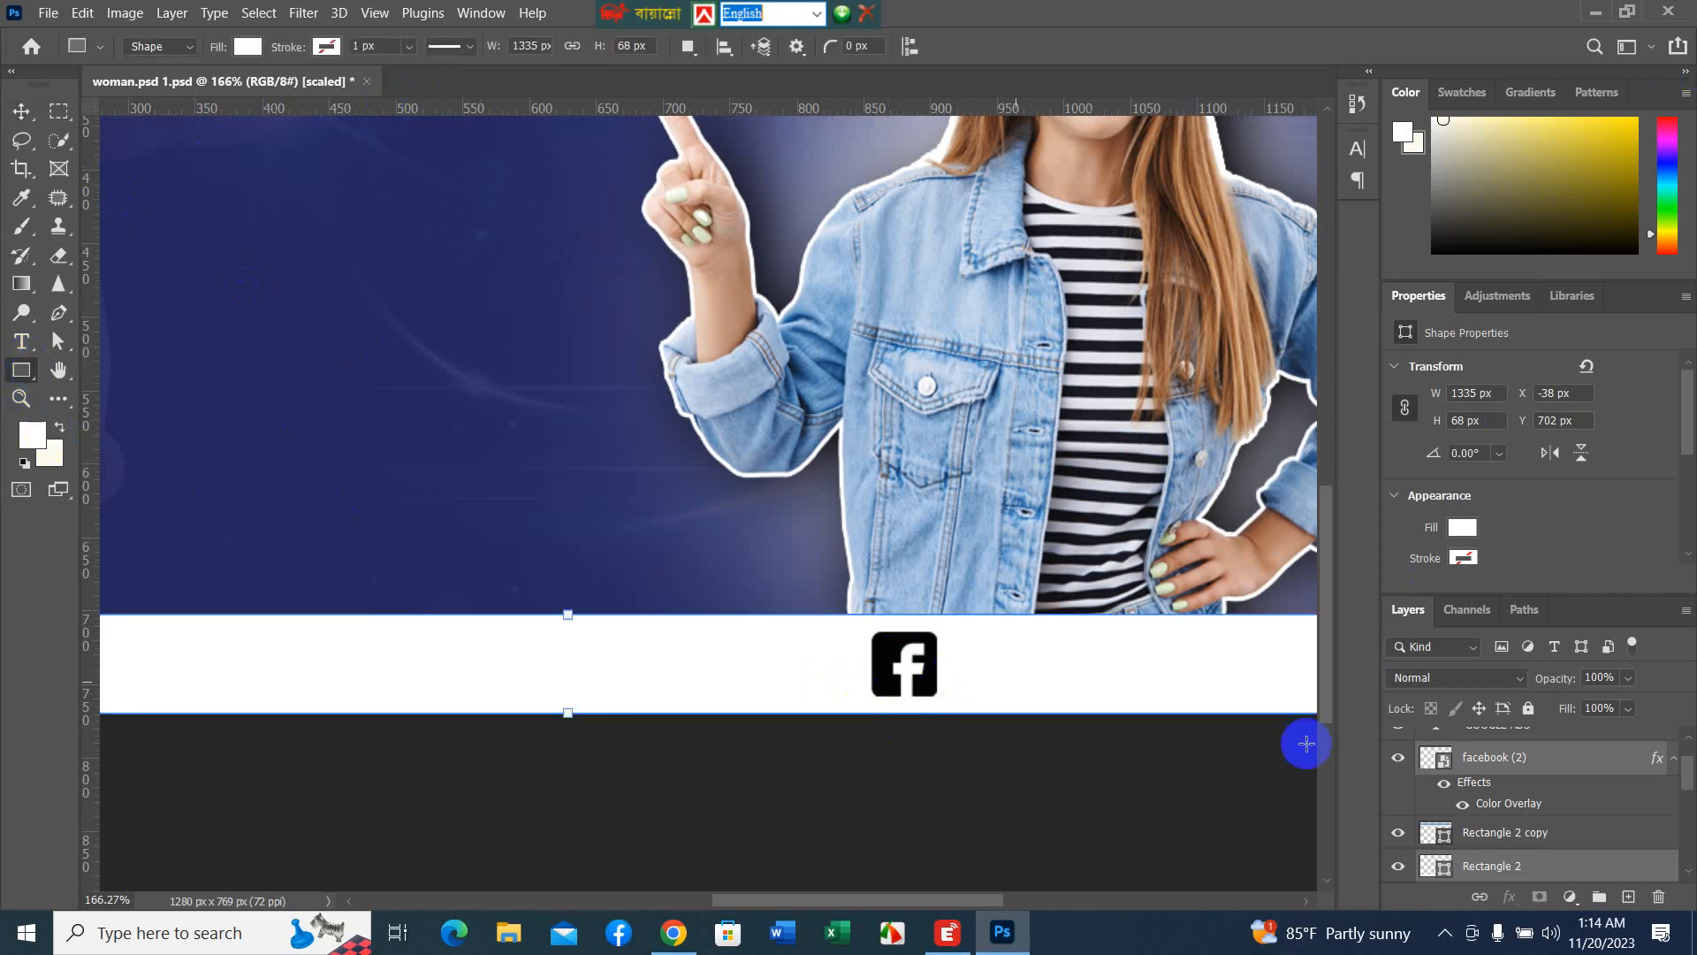
{"action": "left_click", "coordinate": [1533, 766]}
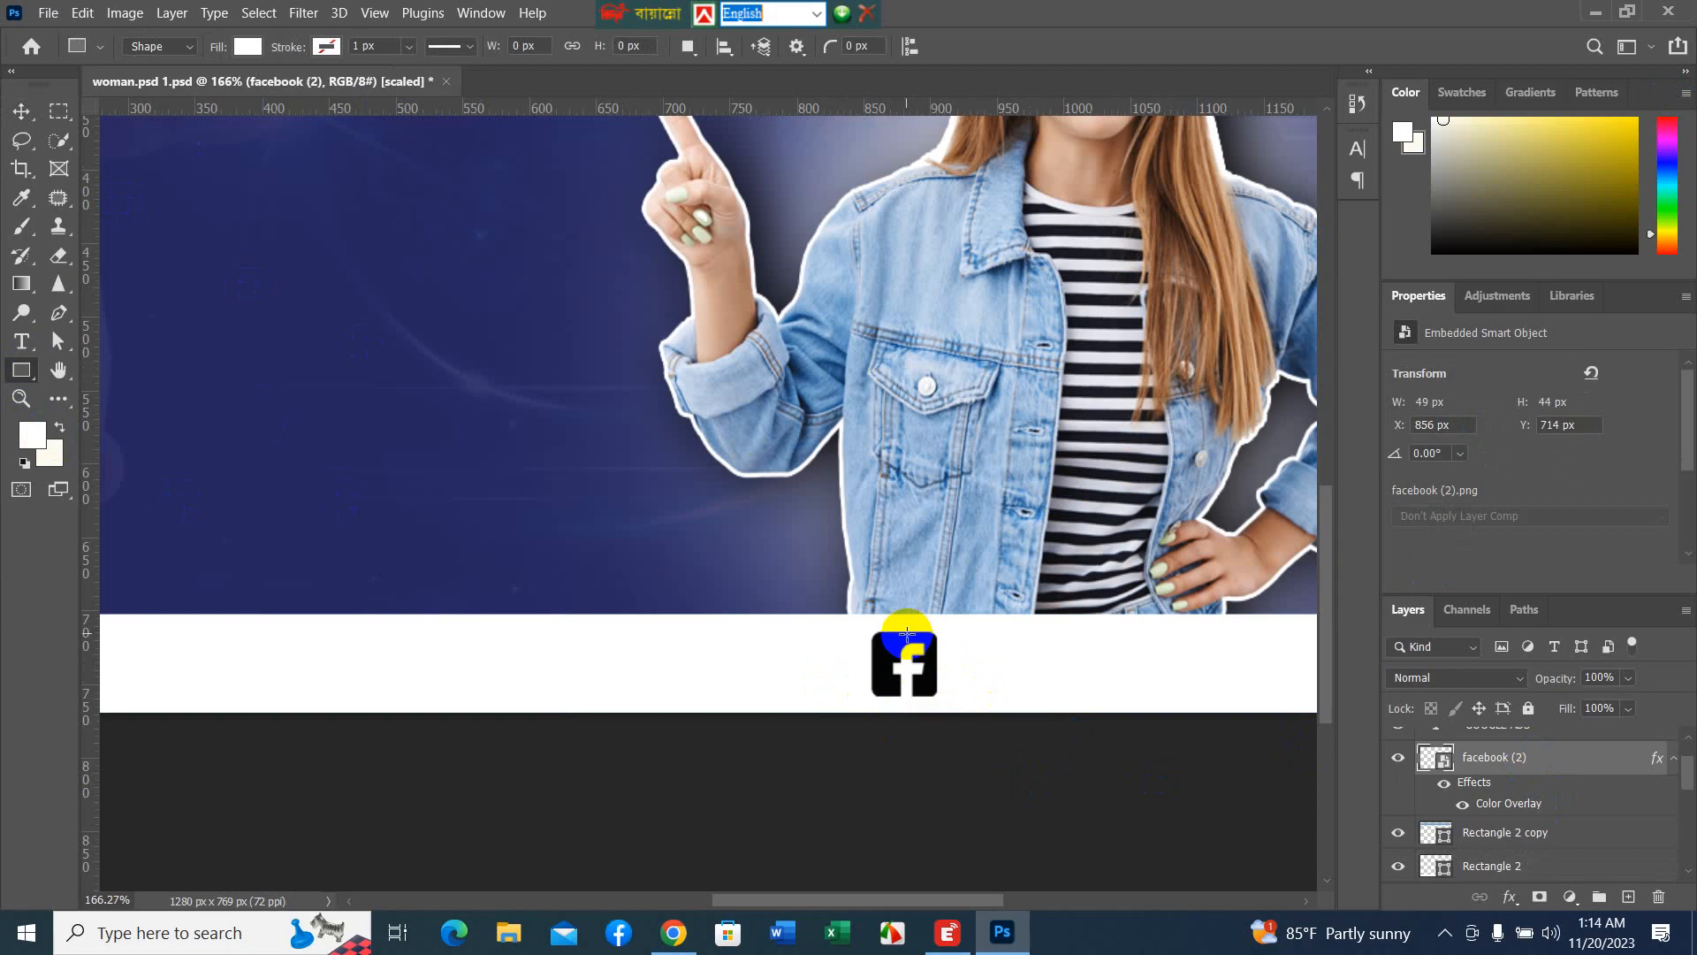
{"action": "left_click_drag", "start_coordinate": [908, 633], "coordinate": [933, 694]}
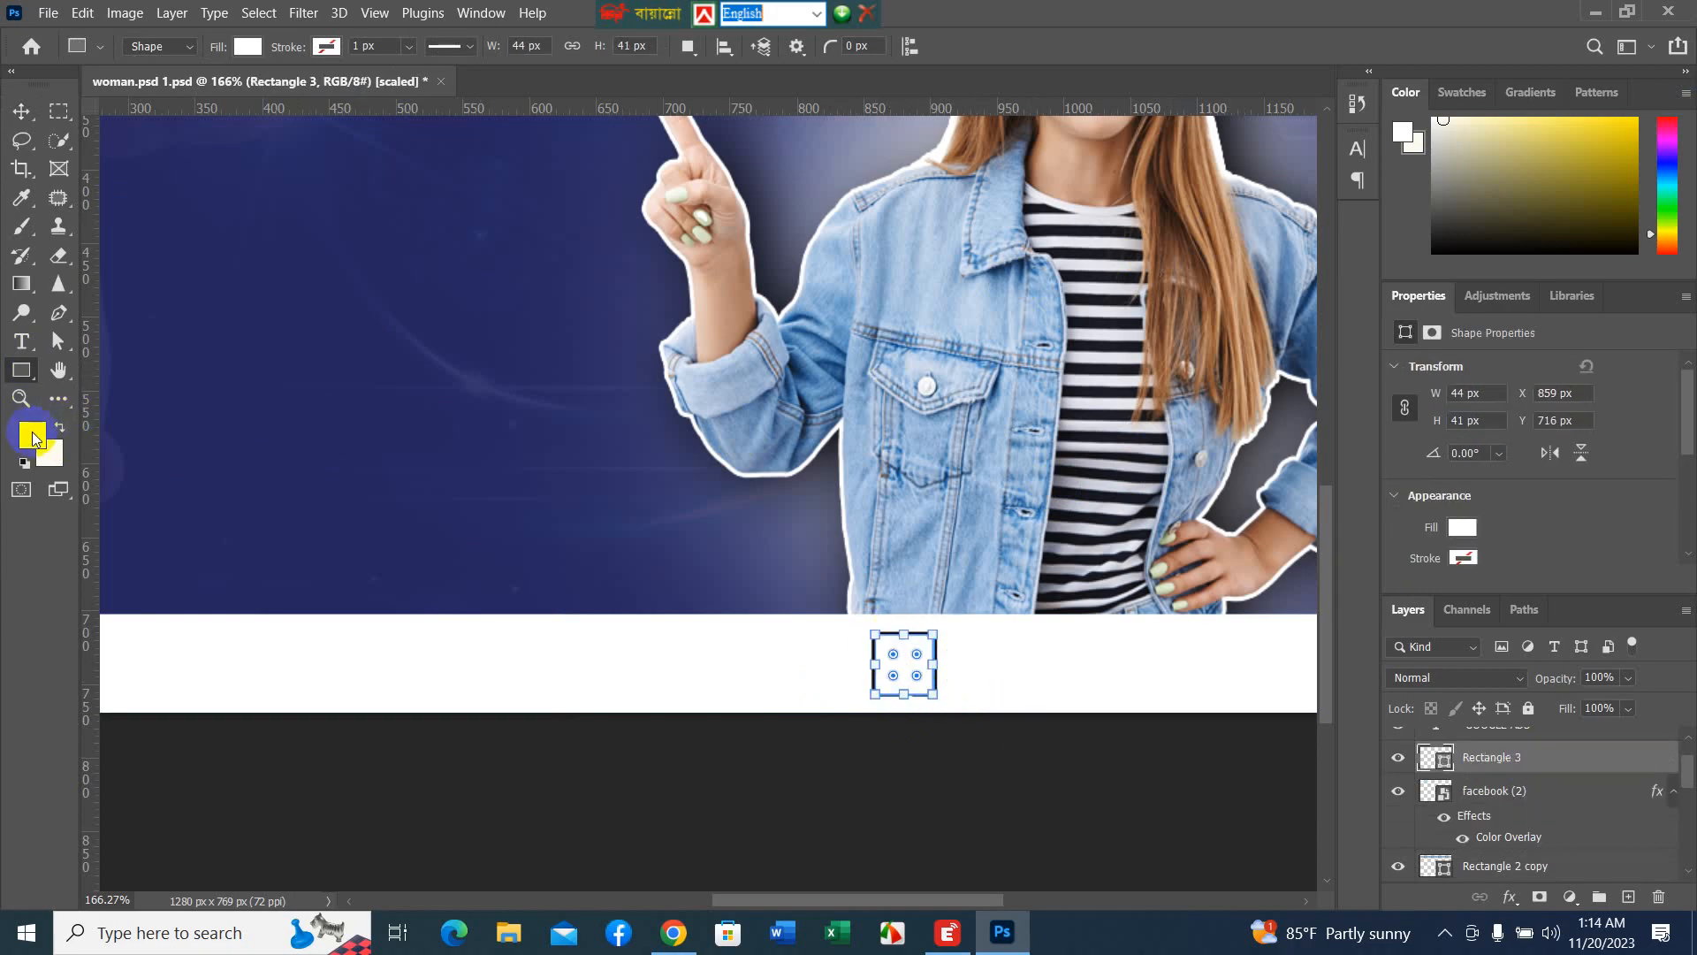
- Set the foreground color to navy 262862 sampled from the cover's background
{"action": "left_click", "coordinate": [32, 435]}
{"action": "left_click", "coordinate": [554, 492]}
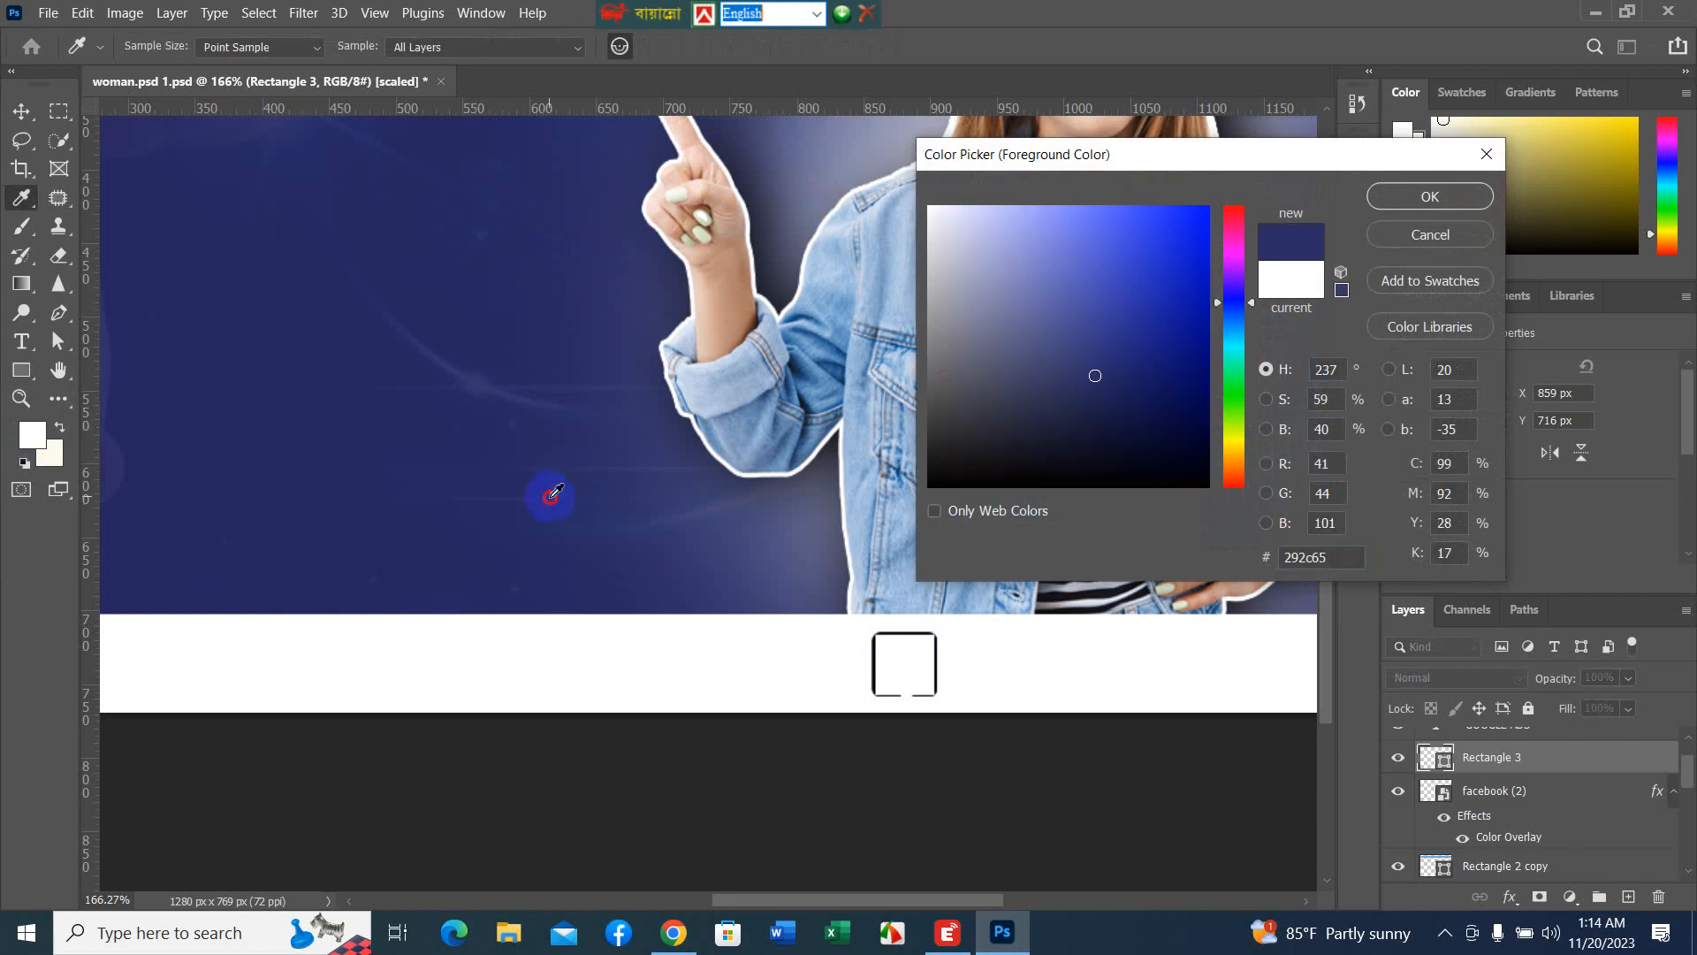
{"action": "left_click", "coordinate": [437, 477]}
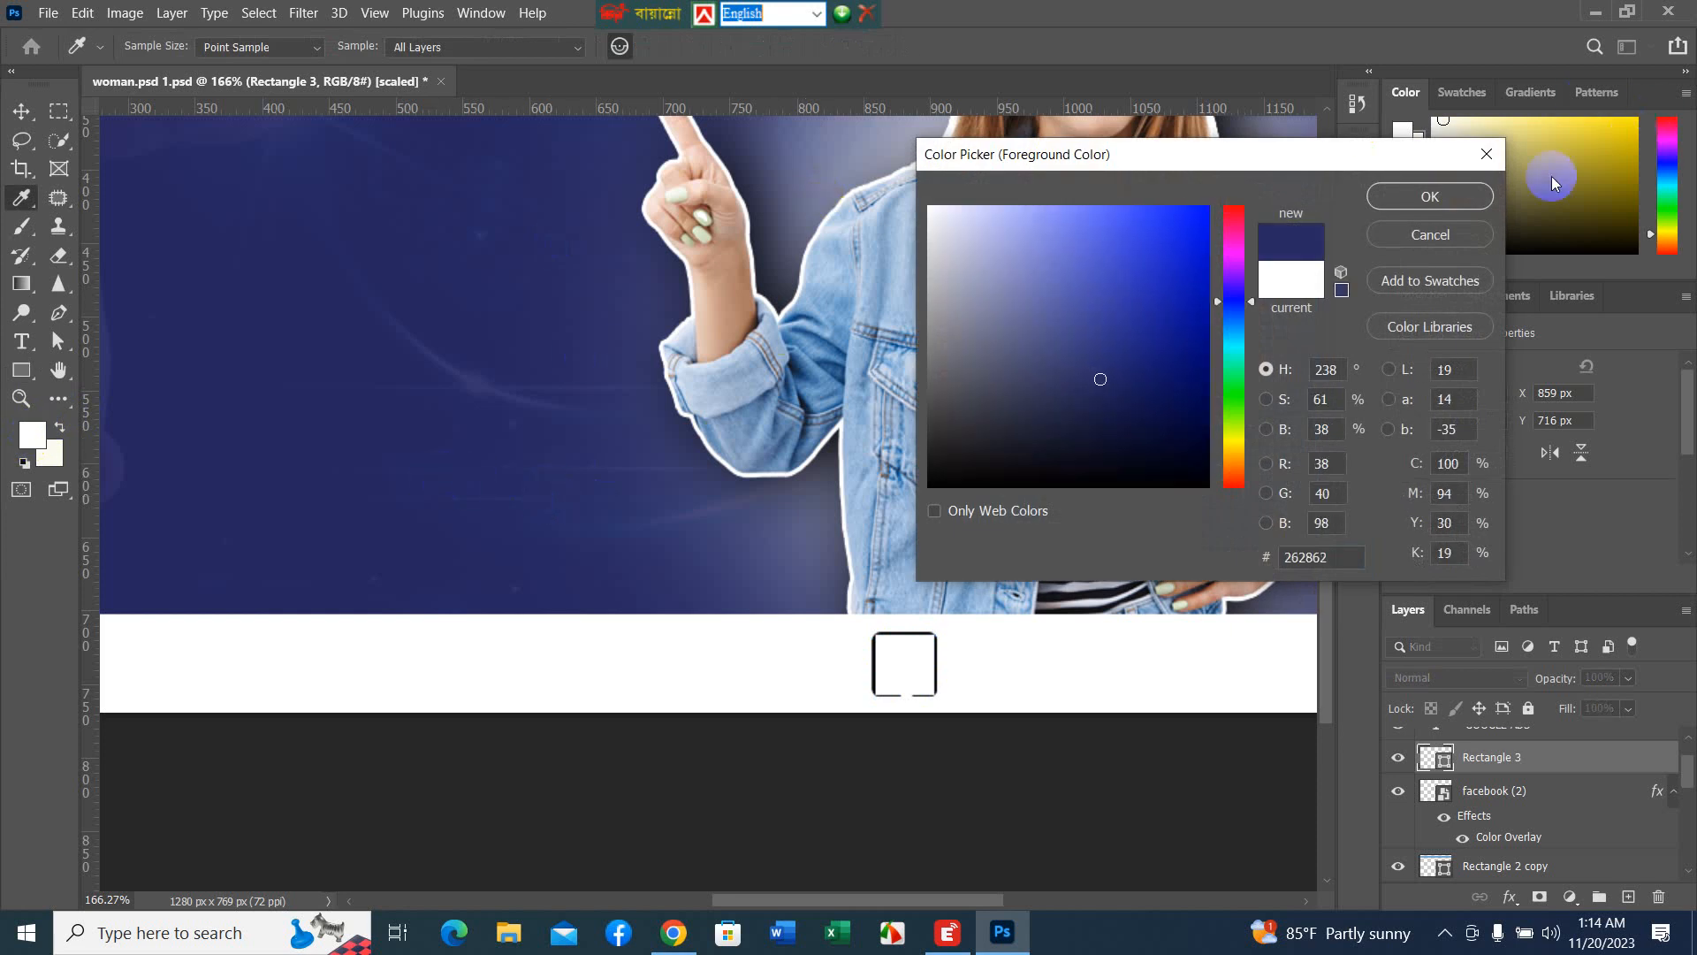
{"action": "left_click", "coordinate": [1412, 197]}
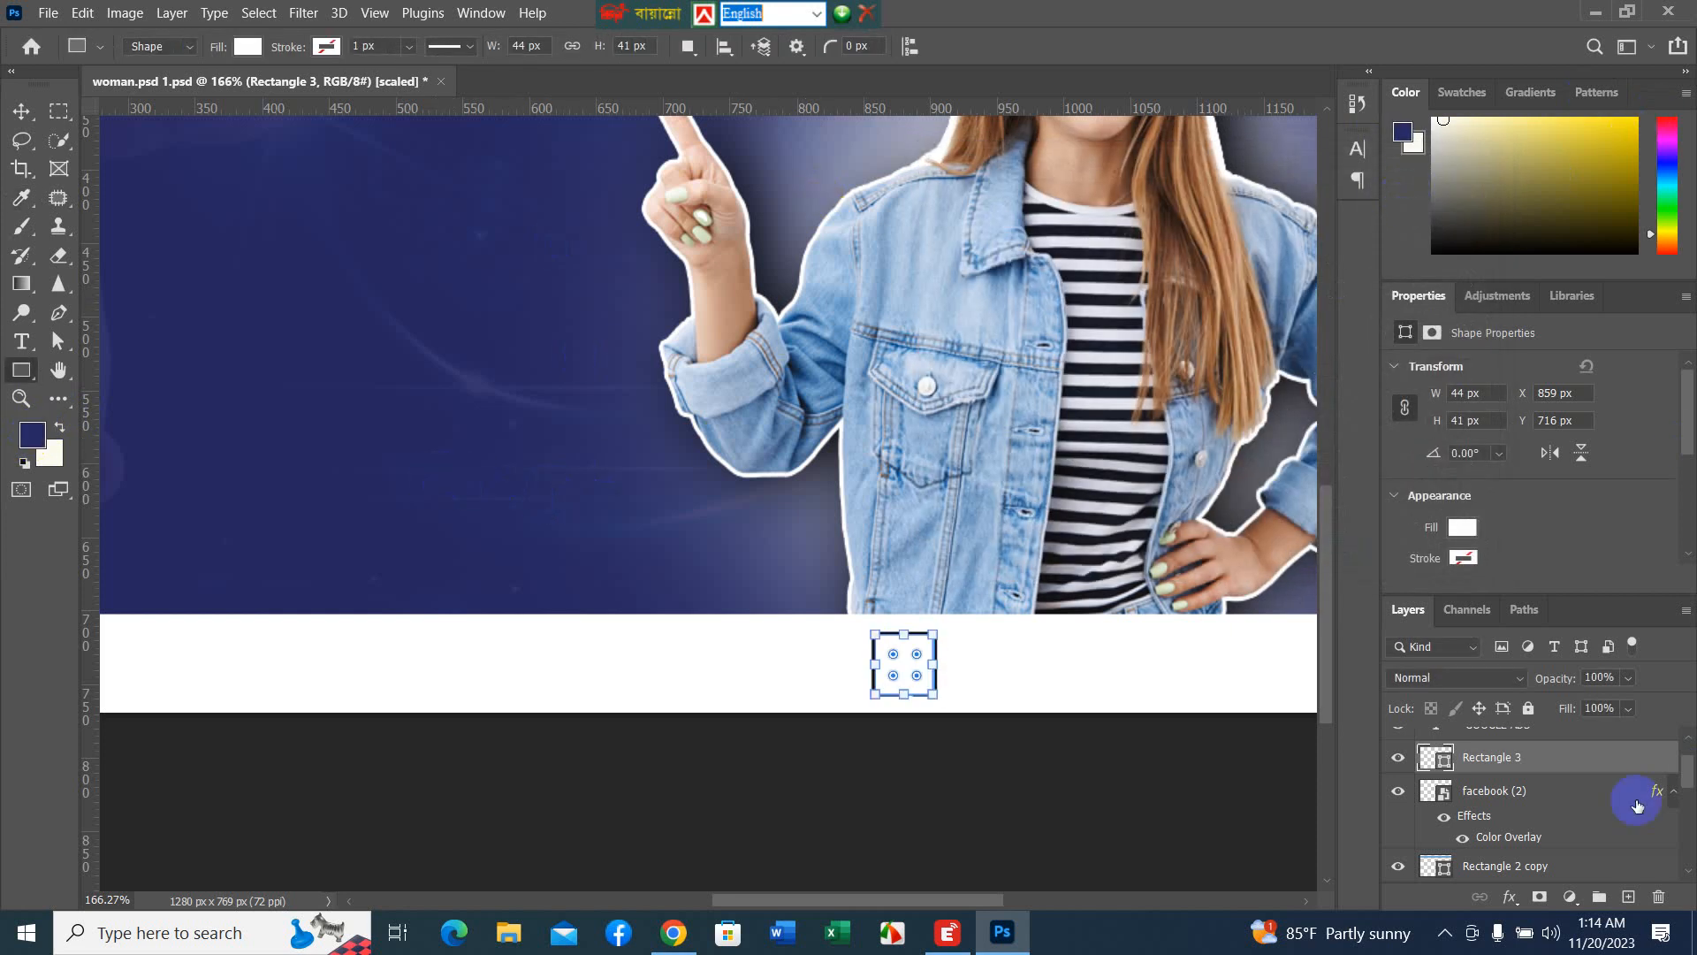
- Fill Rectangle 3 with a slightly brighter shade of the sampled background navy and move its layer below facebook (2)
{"action": "double_click", "coordinate": [1449, 758]}
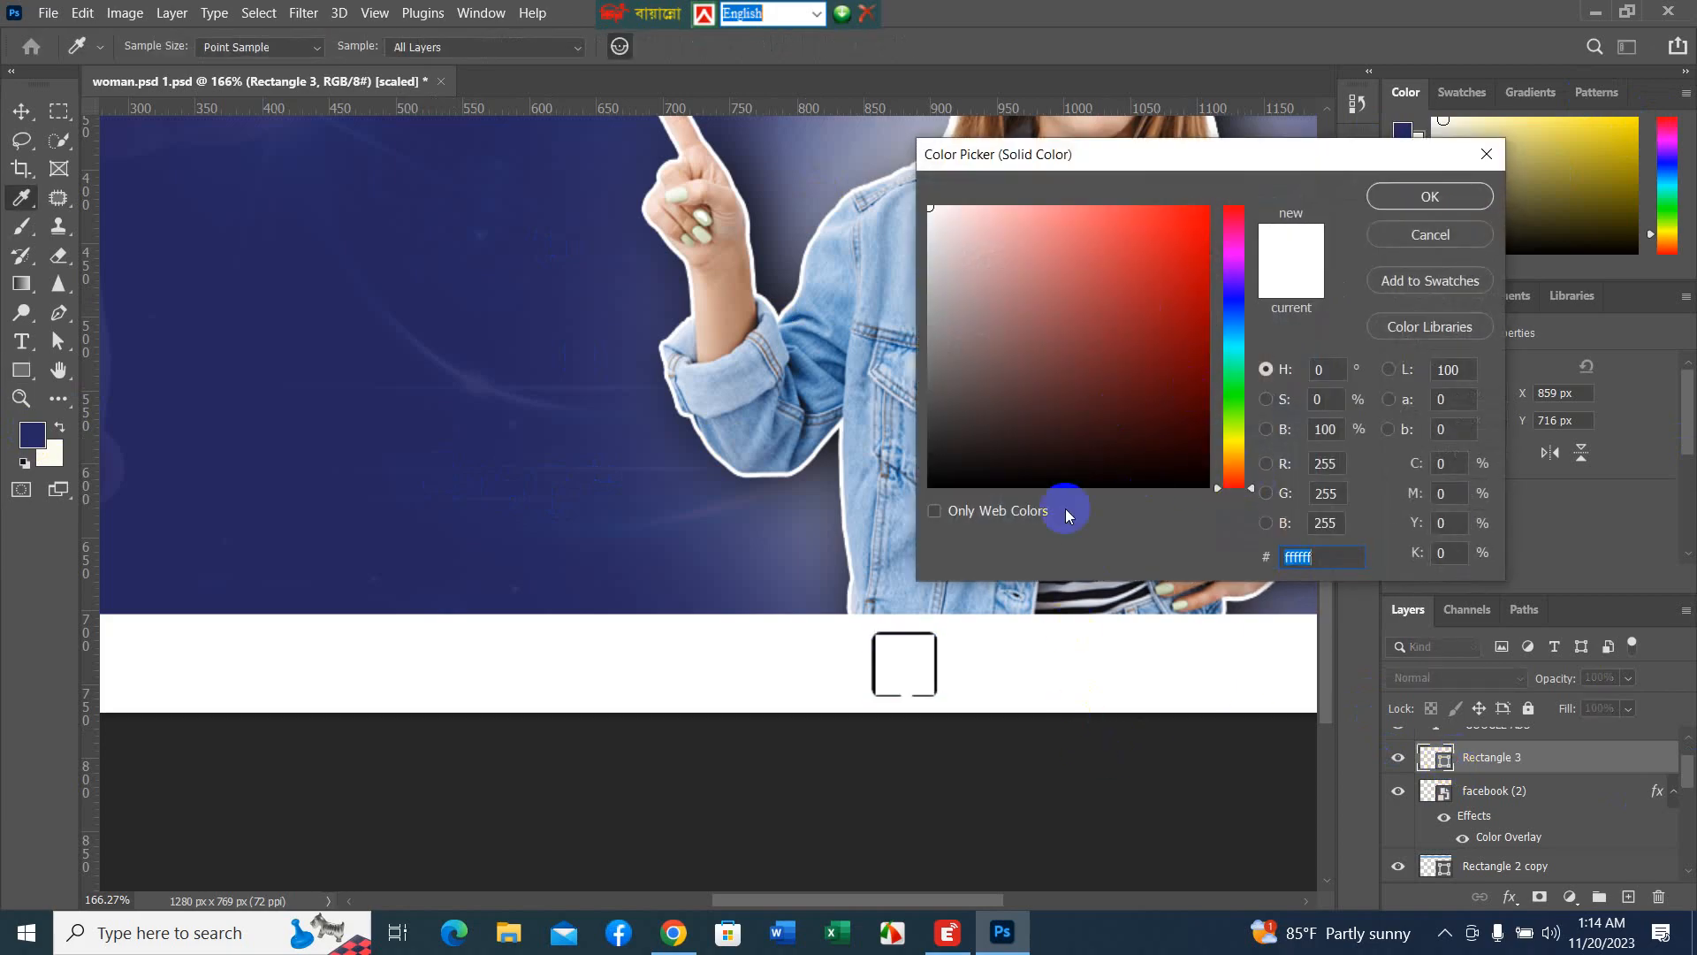
{"action": "left_click", "coordinate": [450, 484]}
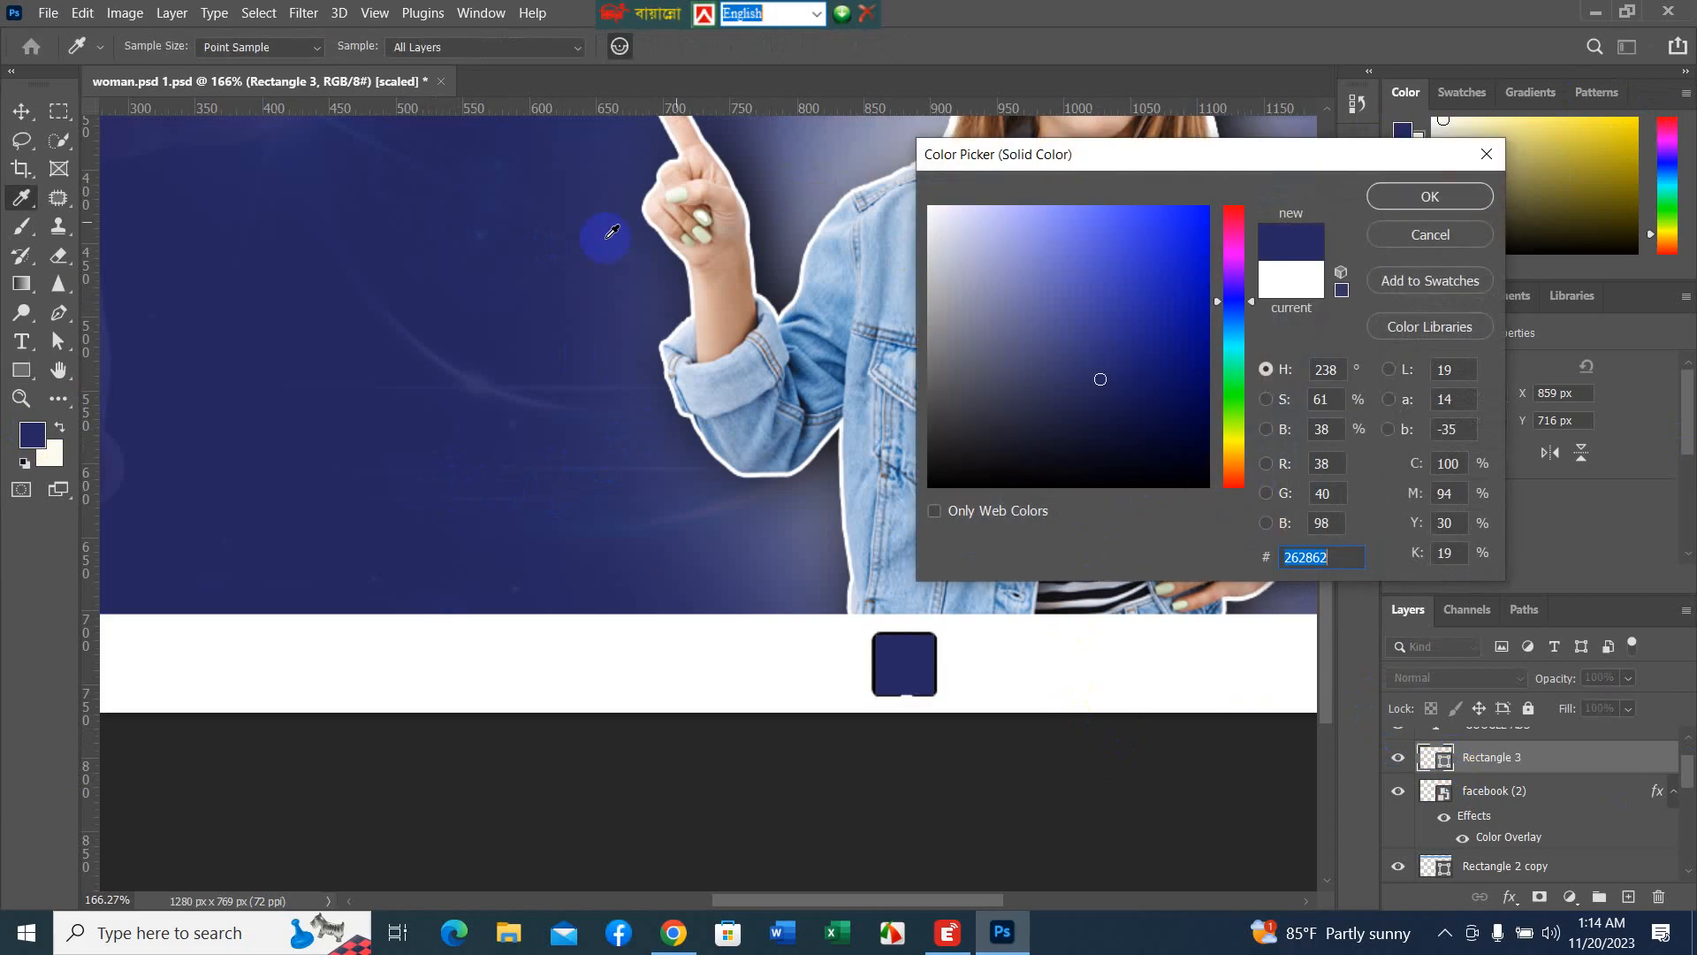
{"action": "left_click", "coordinate": [285, 363]}
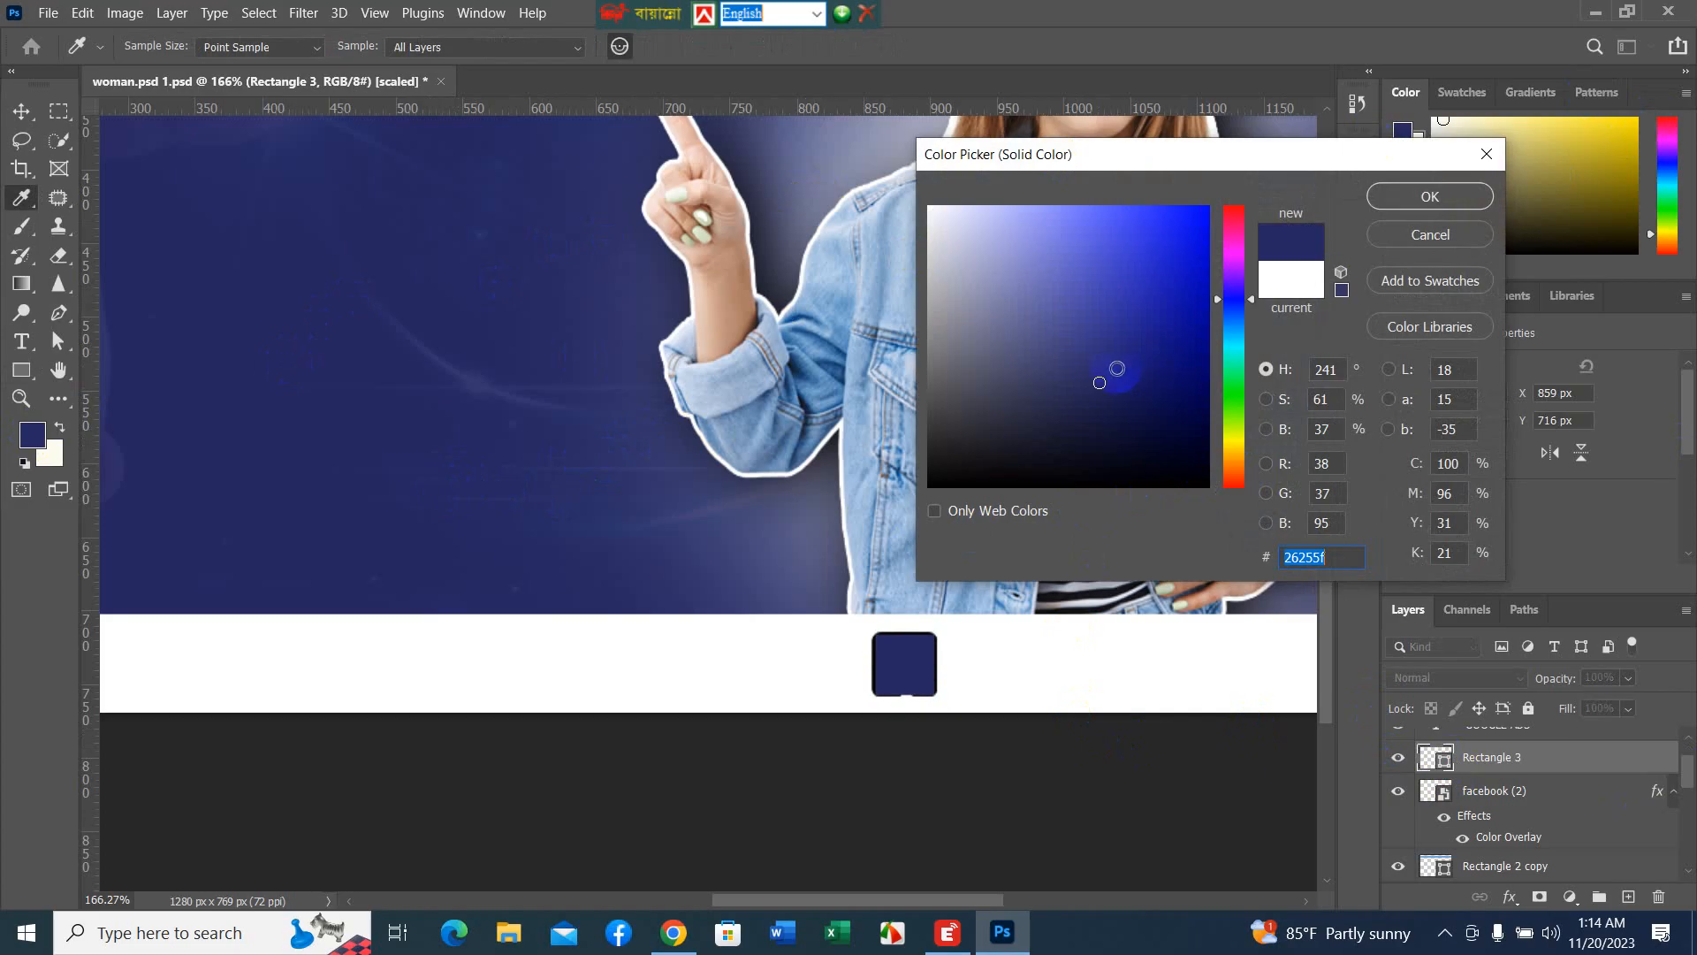
{"action": "left_click", "coordinate": [1125, 366]}
{"action": "left_click", "coordinate": [1455, 199]}
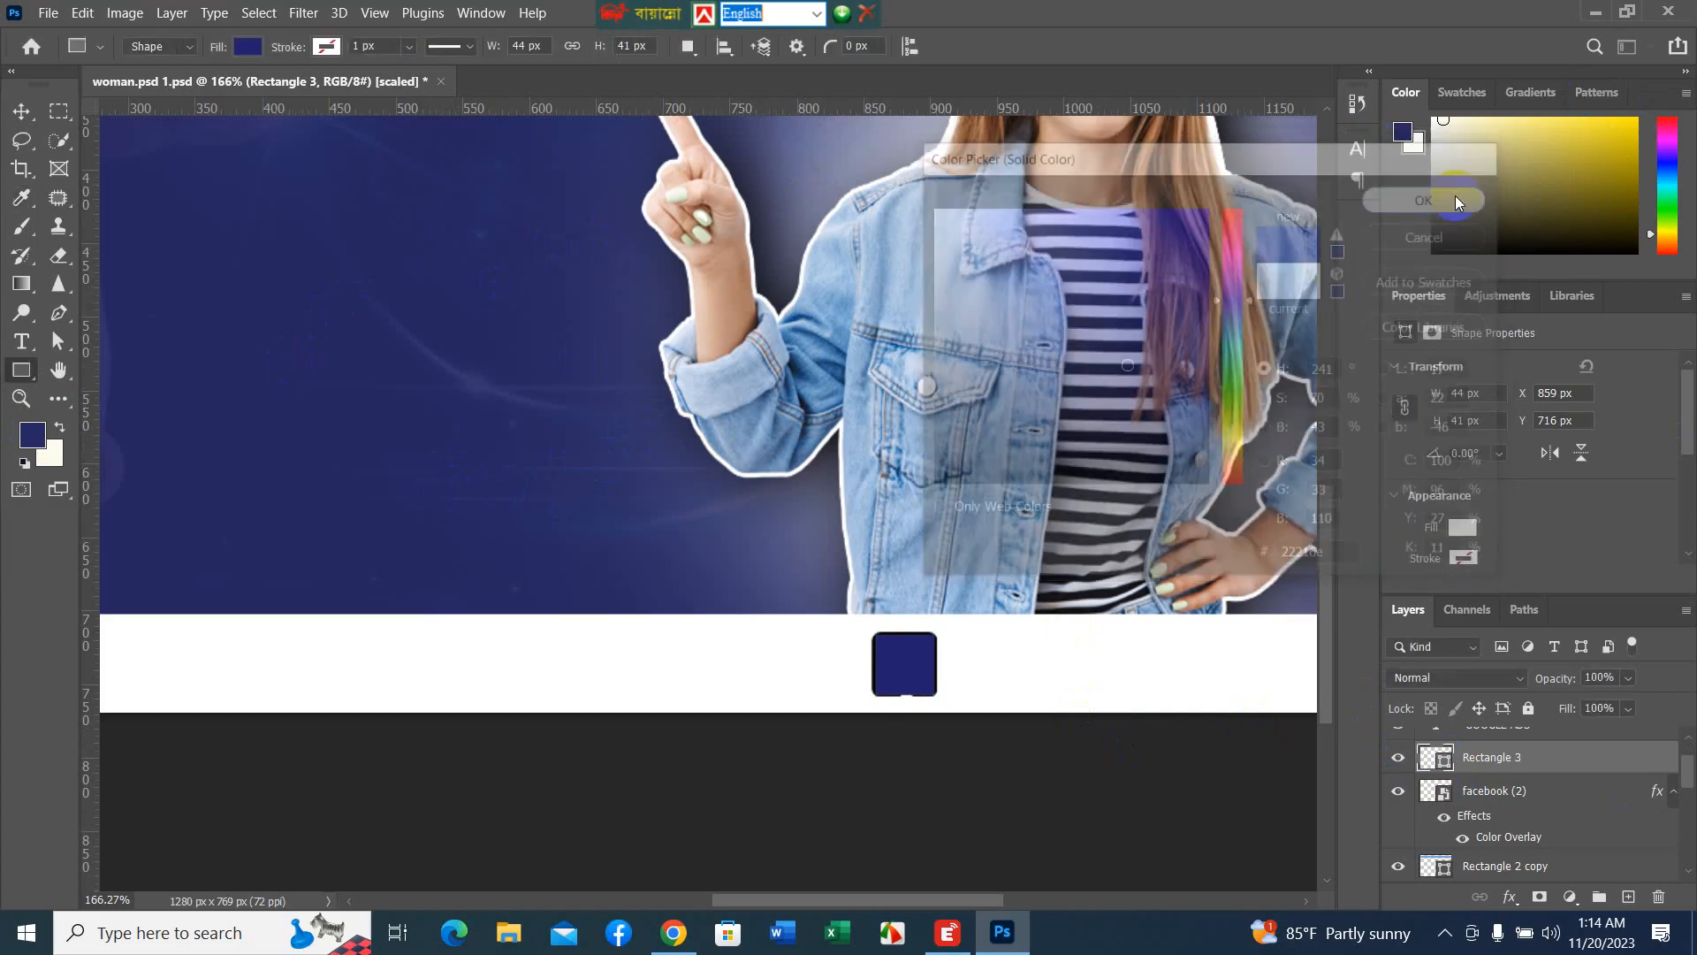
{"action": "left_click_drag", "start_coordinate": [1522, 746], "coordinate": [1532, 849]}
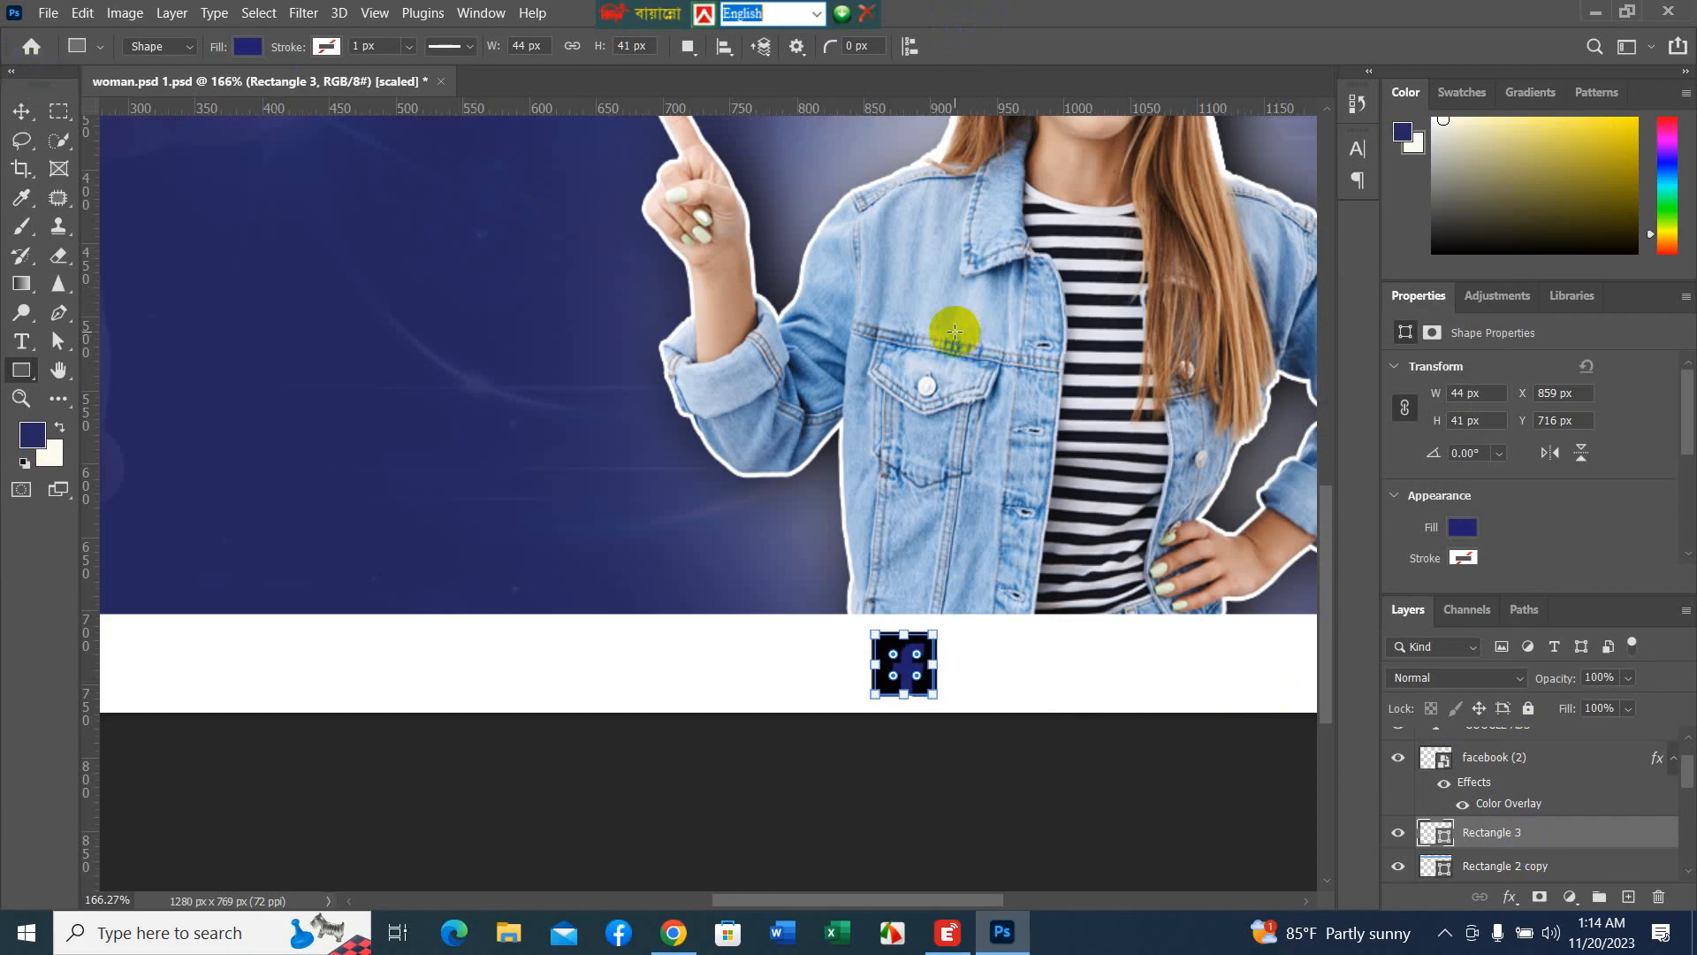
- Compare the Facebook icon with Rectangle 3 hidden and shown behind it, and delete the Rectangle 3 layer
{"action": "left_click", "coordinate": [20, 109]}
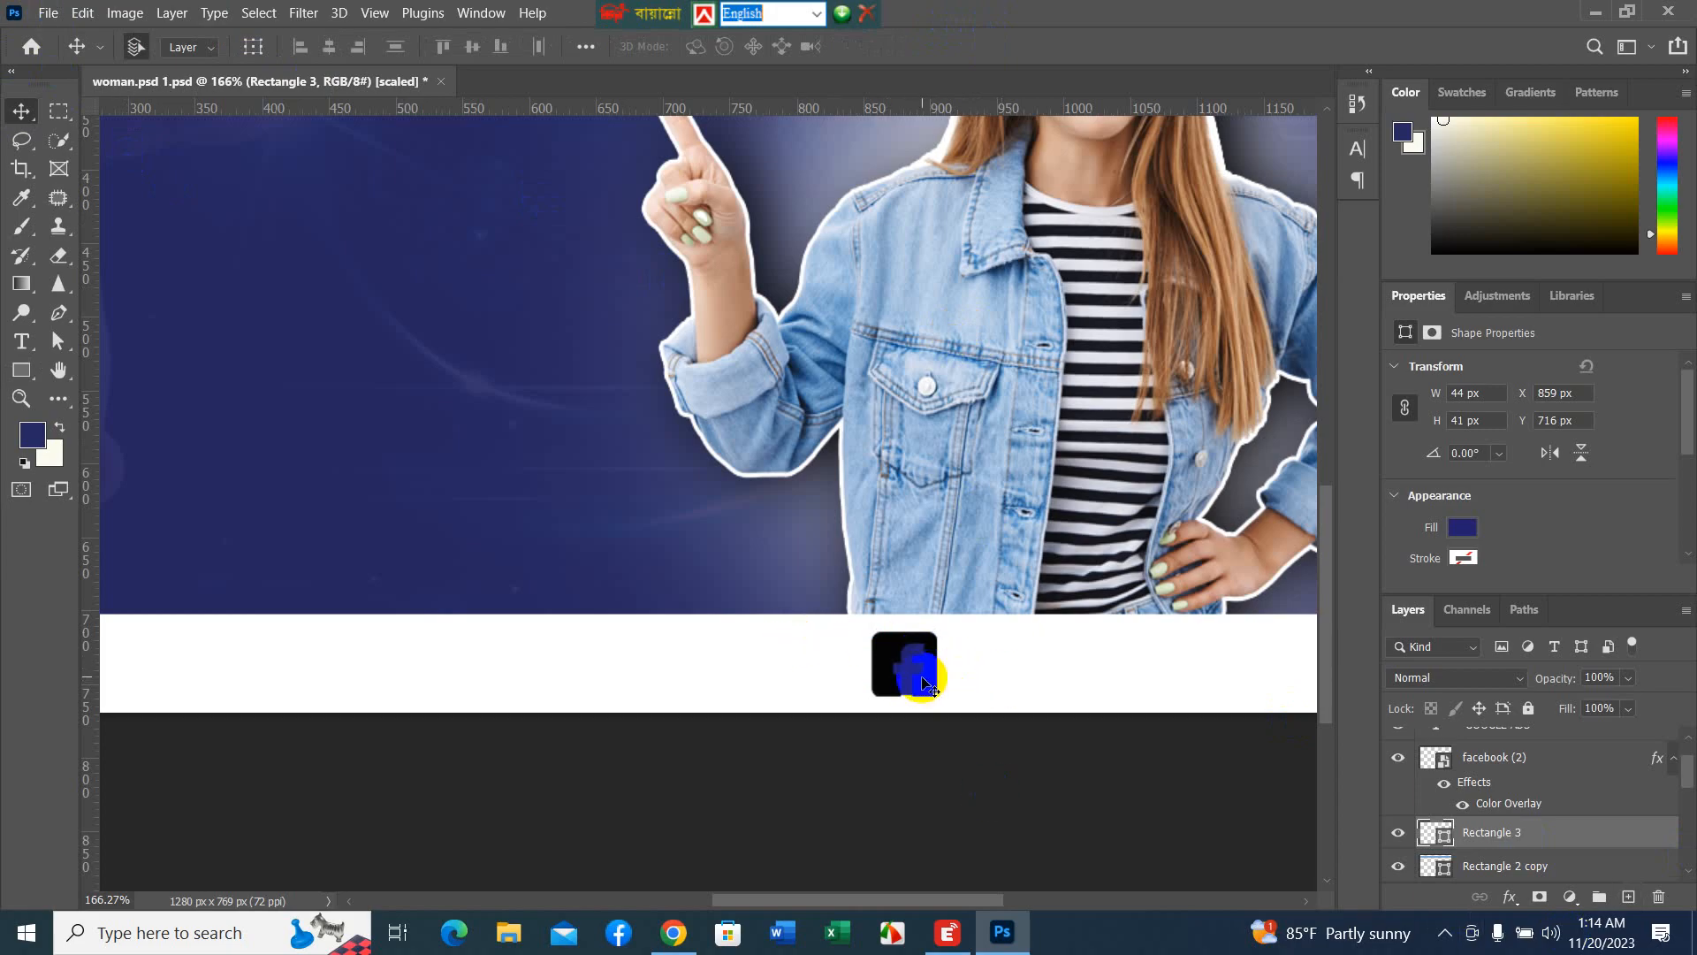
{"action": "left_click", "coordinate": [1400, 836]}
{"action": "left_click", "coordinate": [1399, 835]}
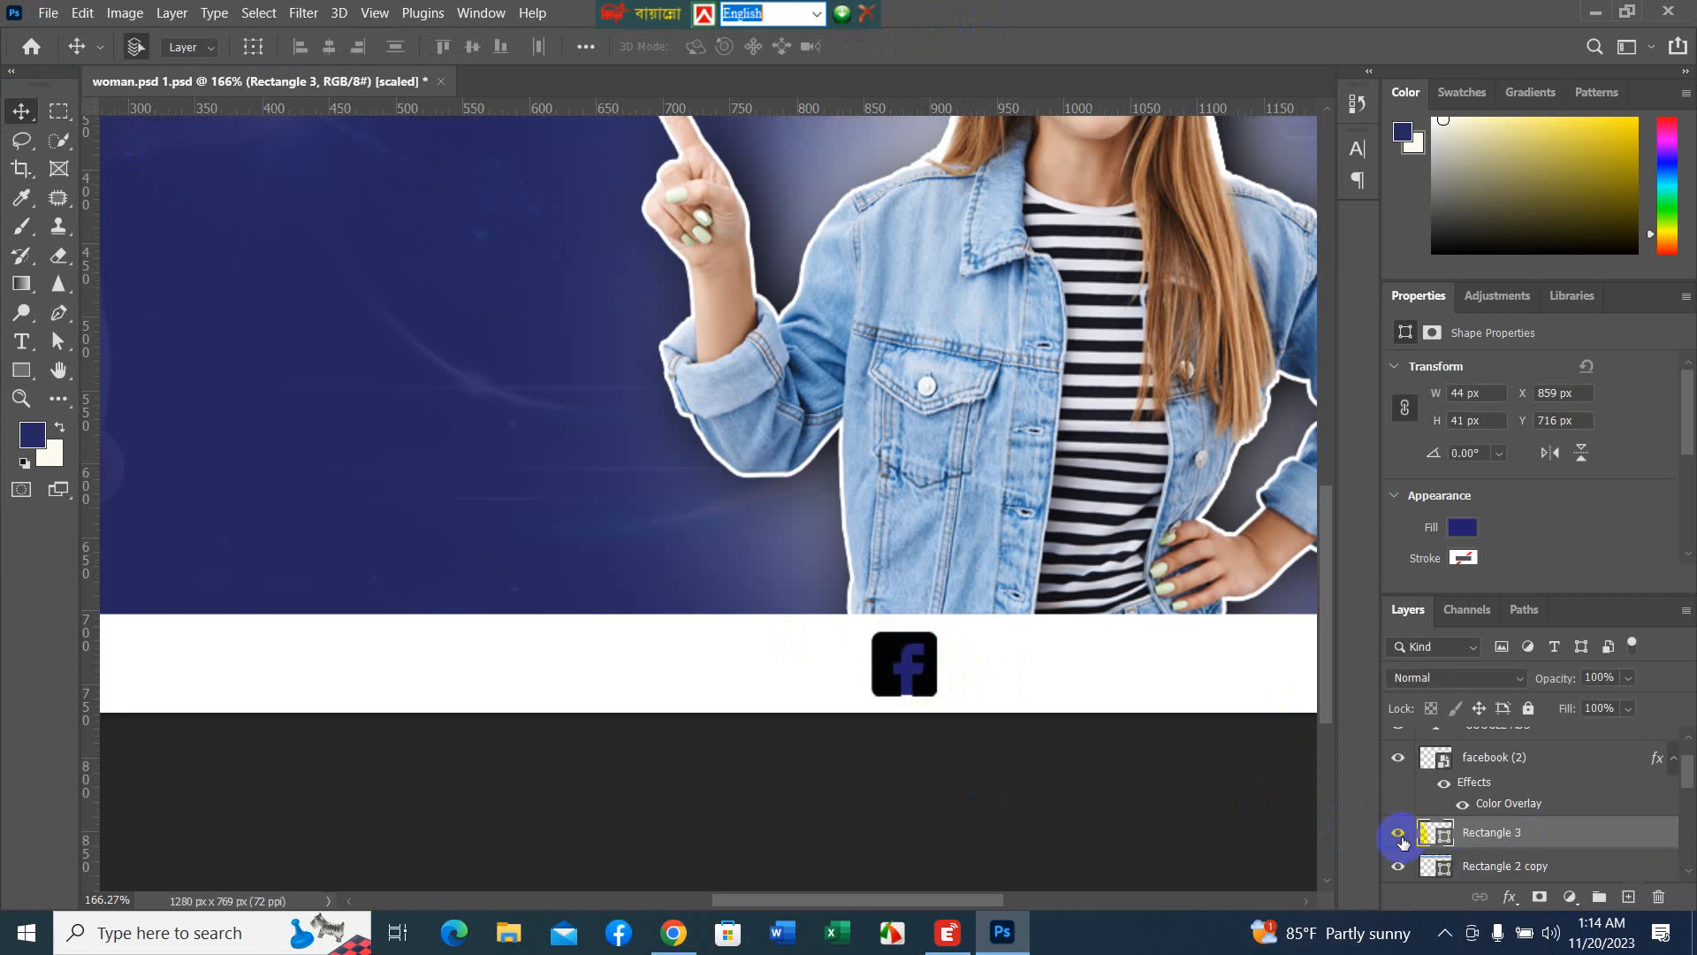
{"action": "left_click", "coordinate": [1400, 835]}
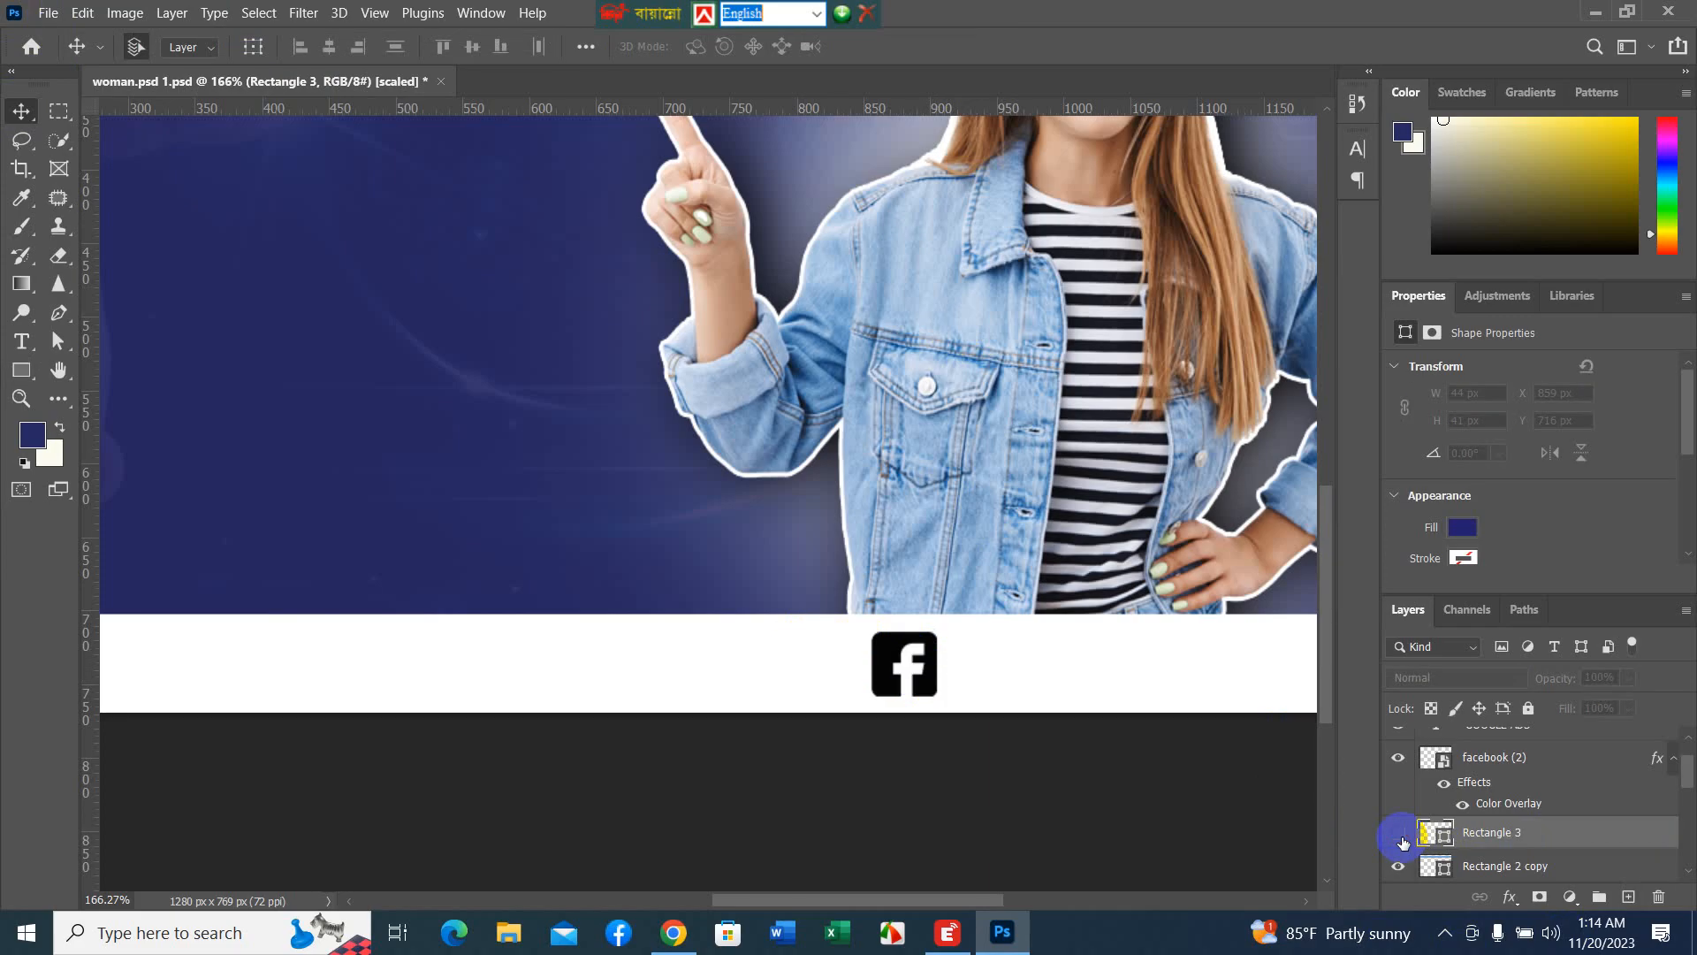
{"action": "left_click_drag", "start_coordinate": [1597, 841], "coordinate": [1658, 897]}
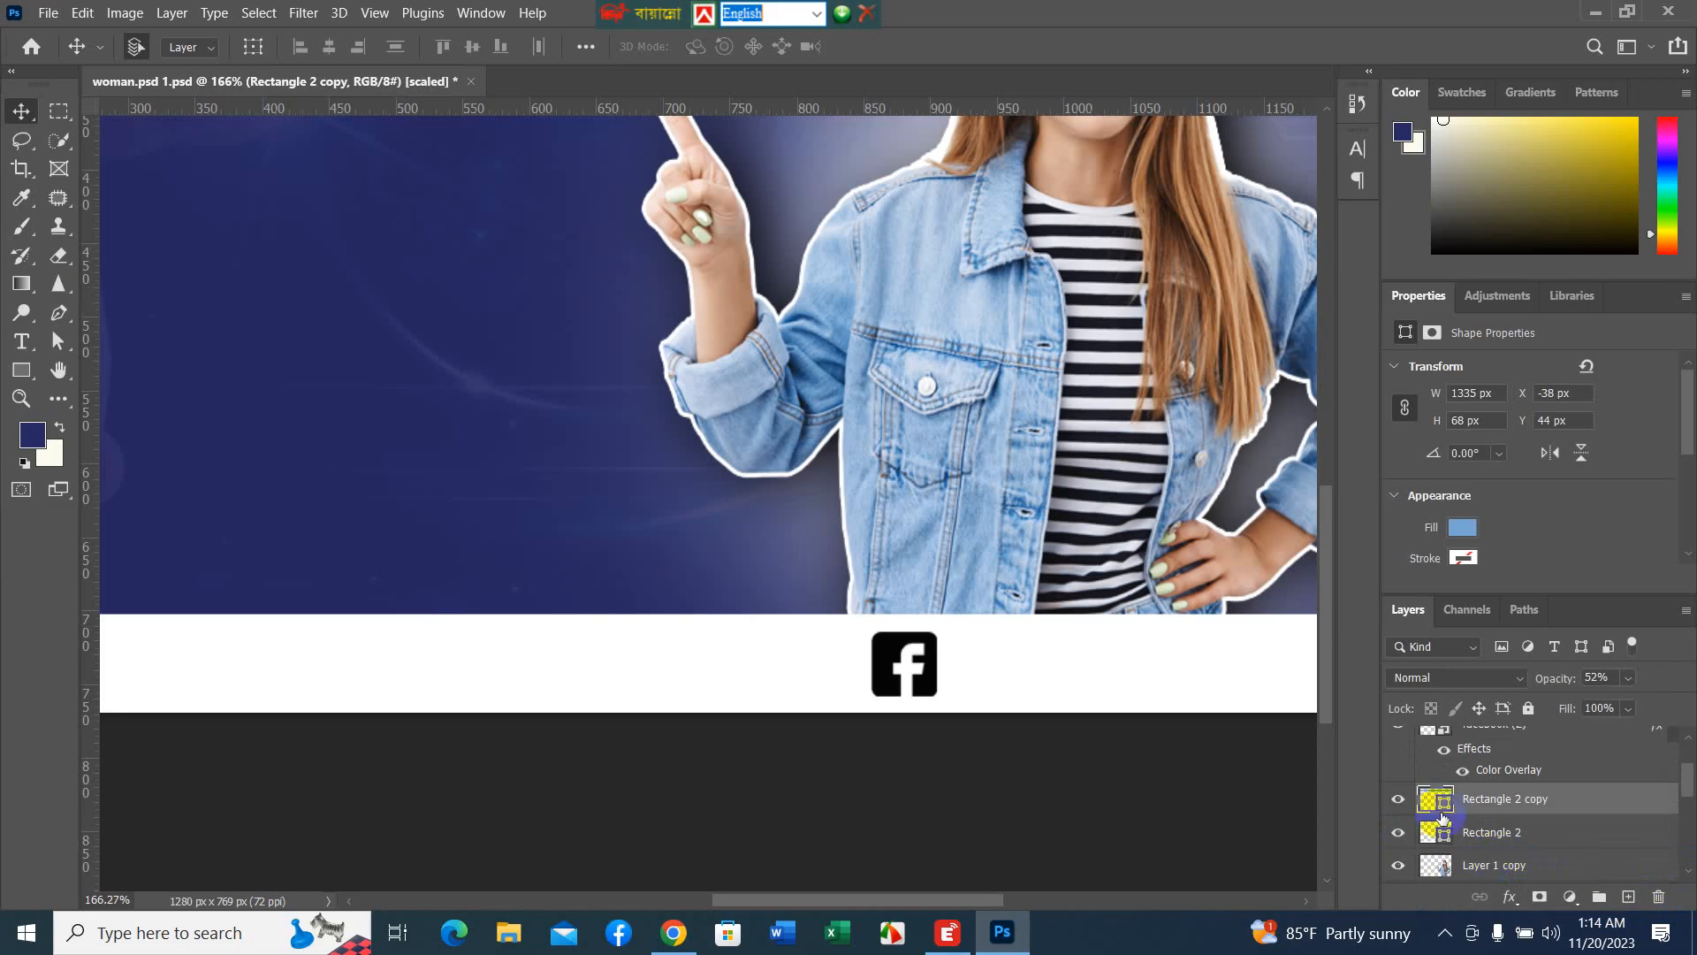
{"action": "left_click_drag", "start_coordinate": [1443, 815], "coordinate": [893, 670]}
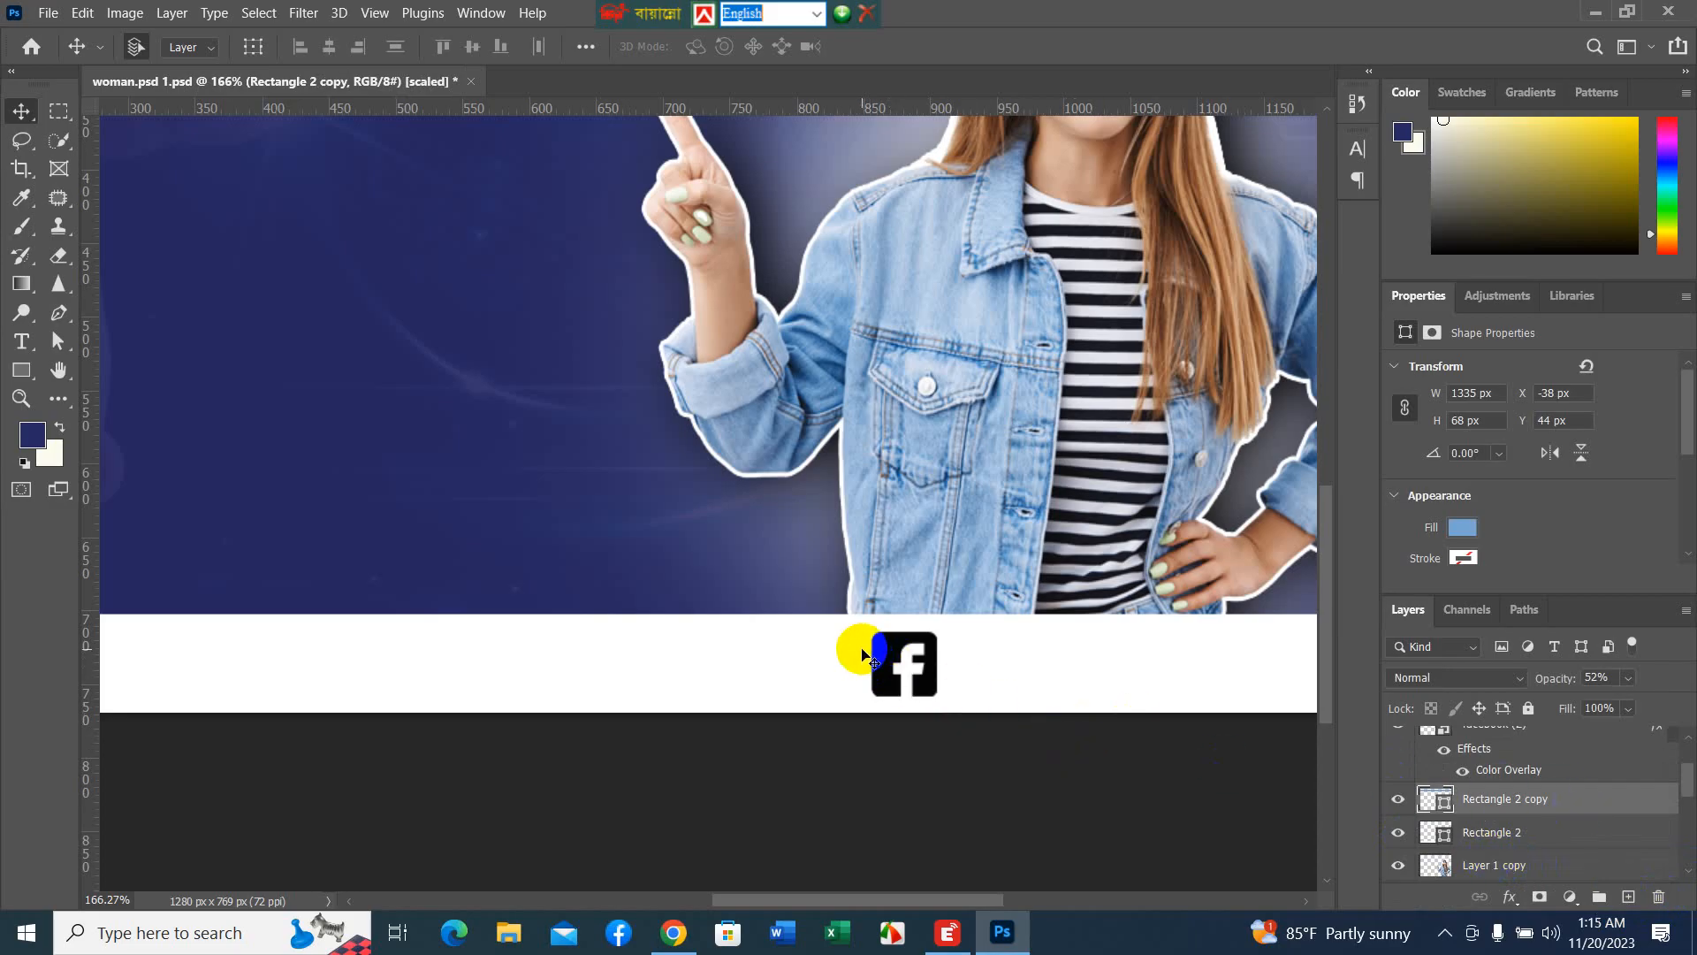
- Change the Color Overlay of the facebook (2) layer to red f70527
{"action": "left_click", "coordinate": [1488, 765]}
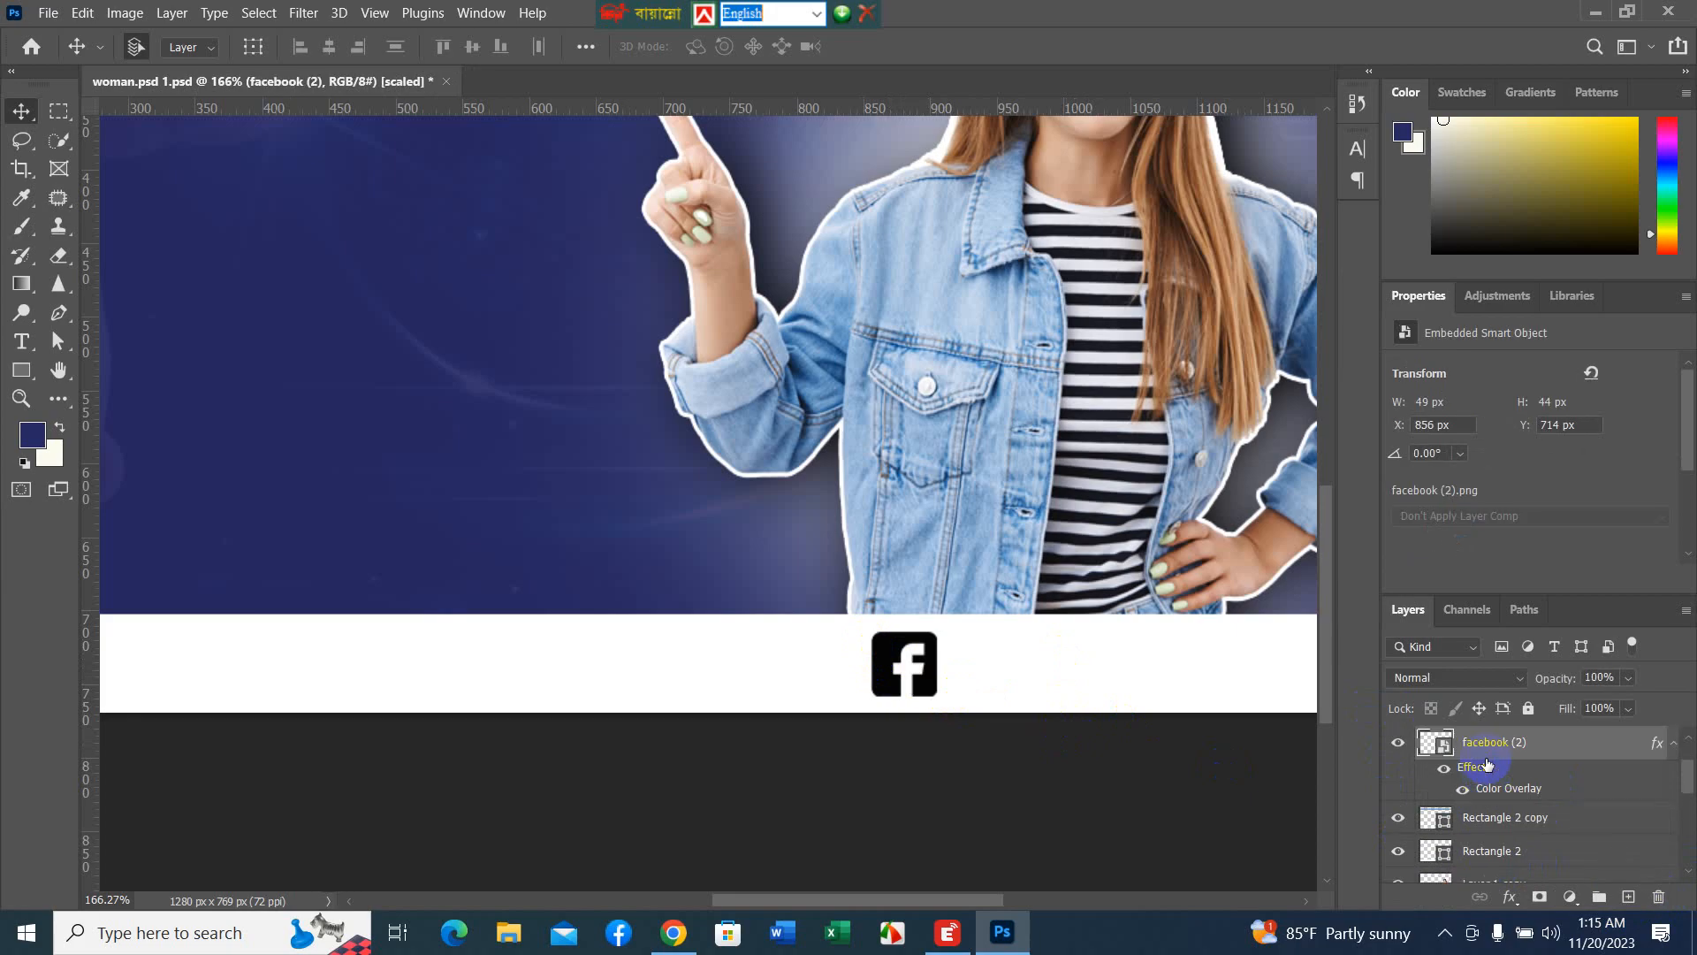
{"action": "right_click", "coordinate": [1588, 756]}
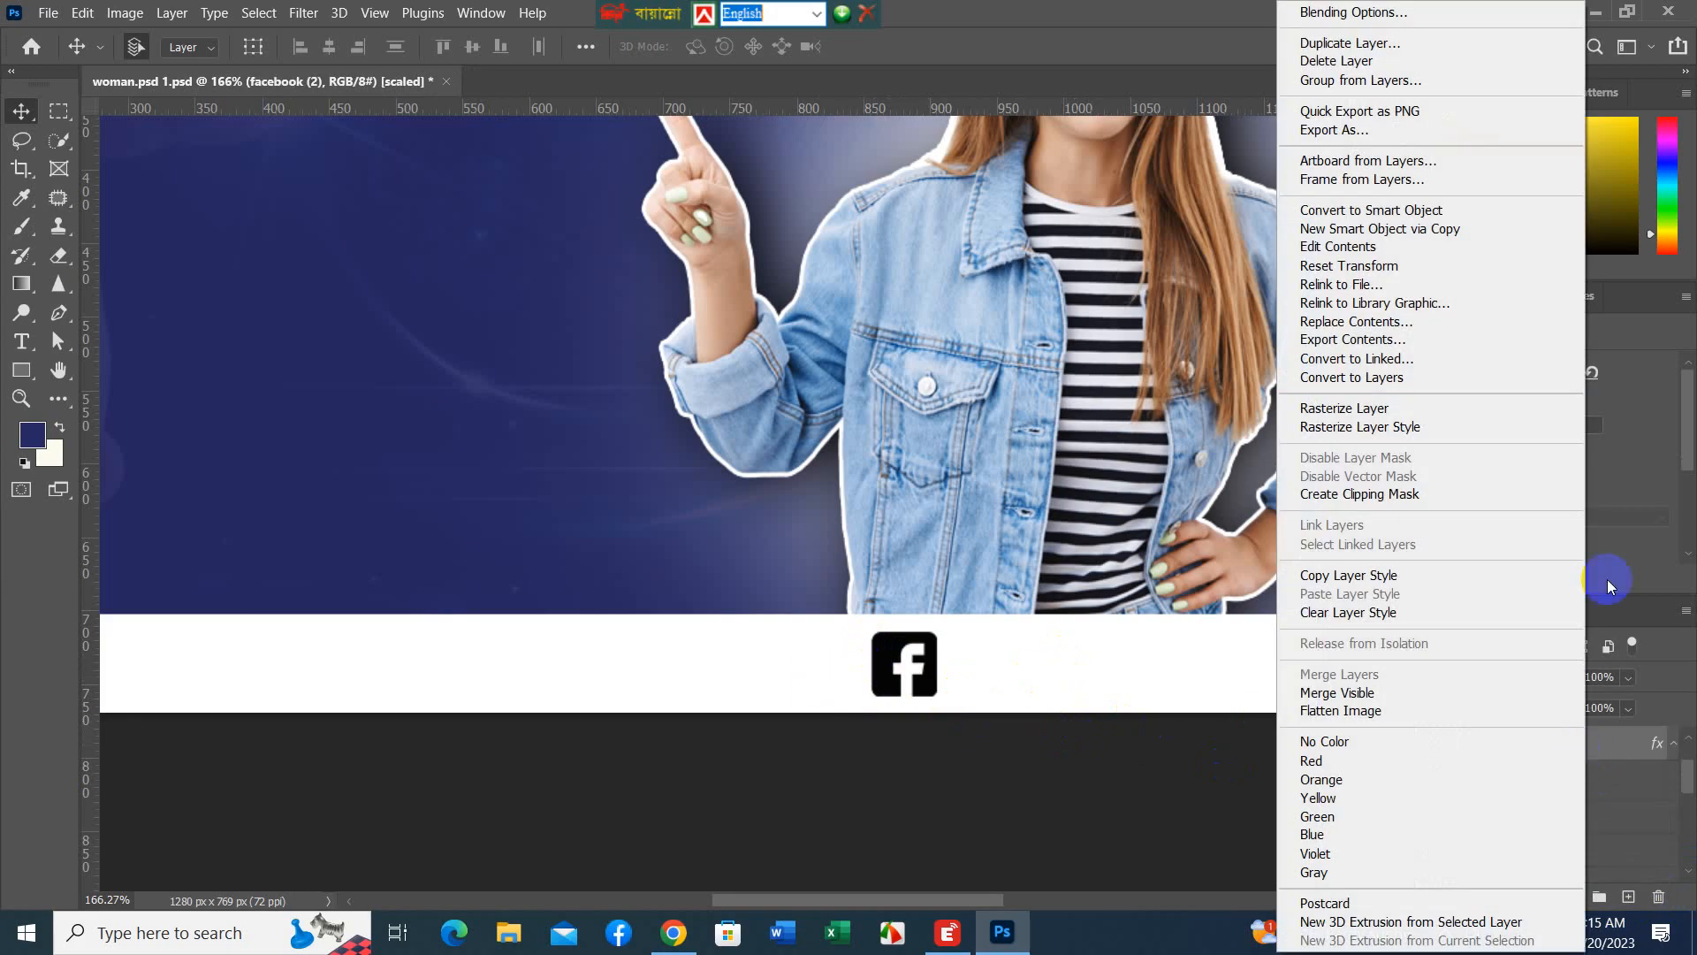
{"action": "left_click", "coordinate": [1429, 13]}
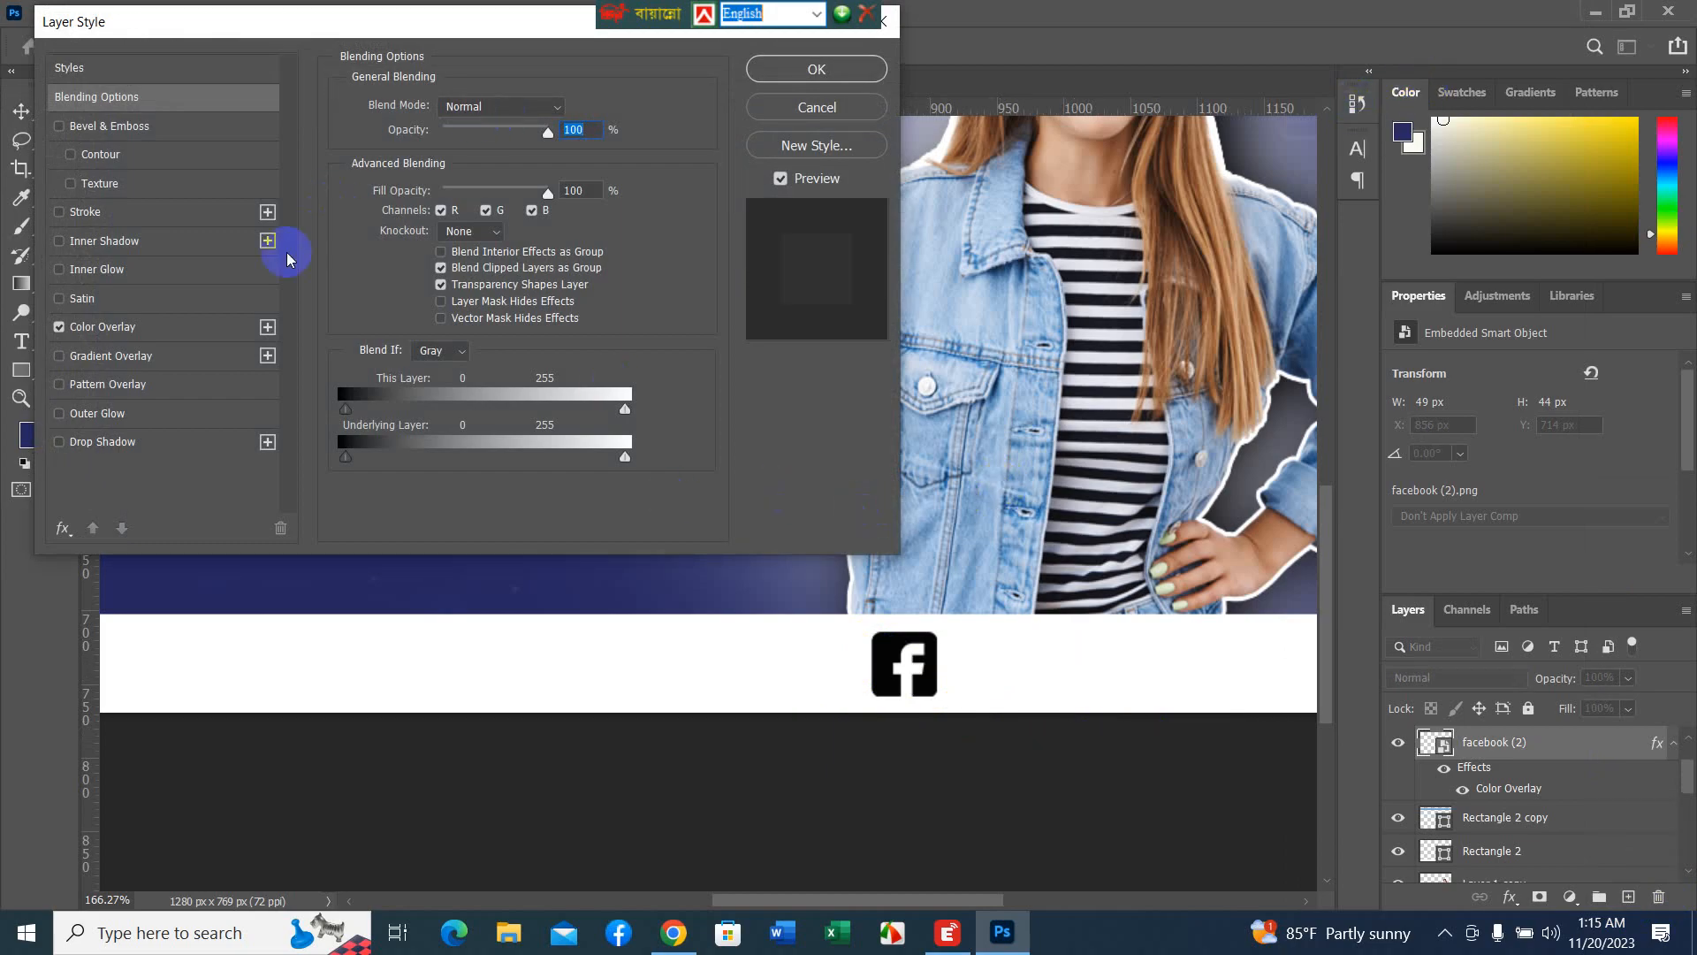
{"action": "left_click", "coordinate": [172, 334]}
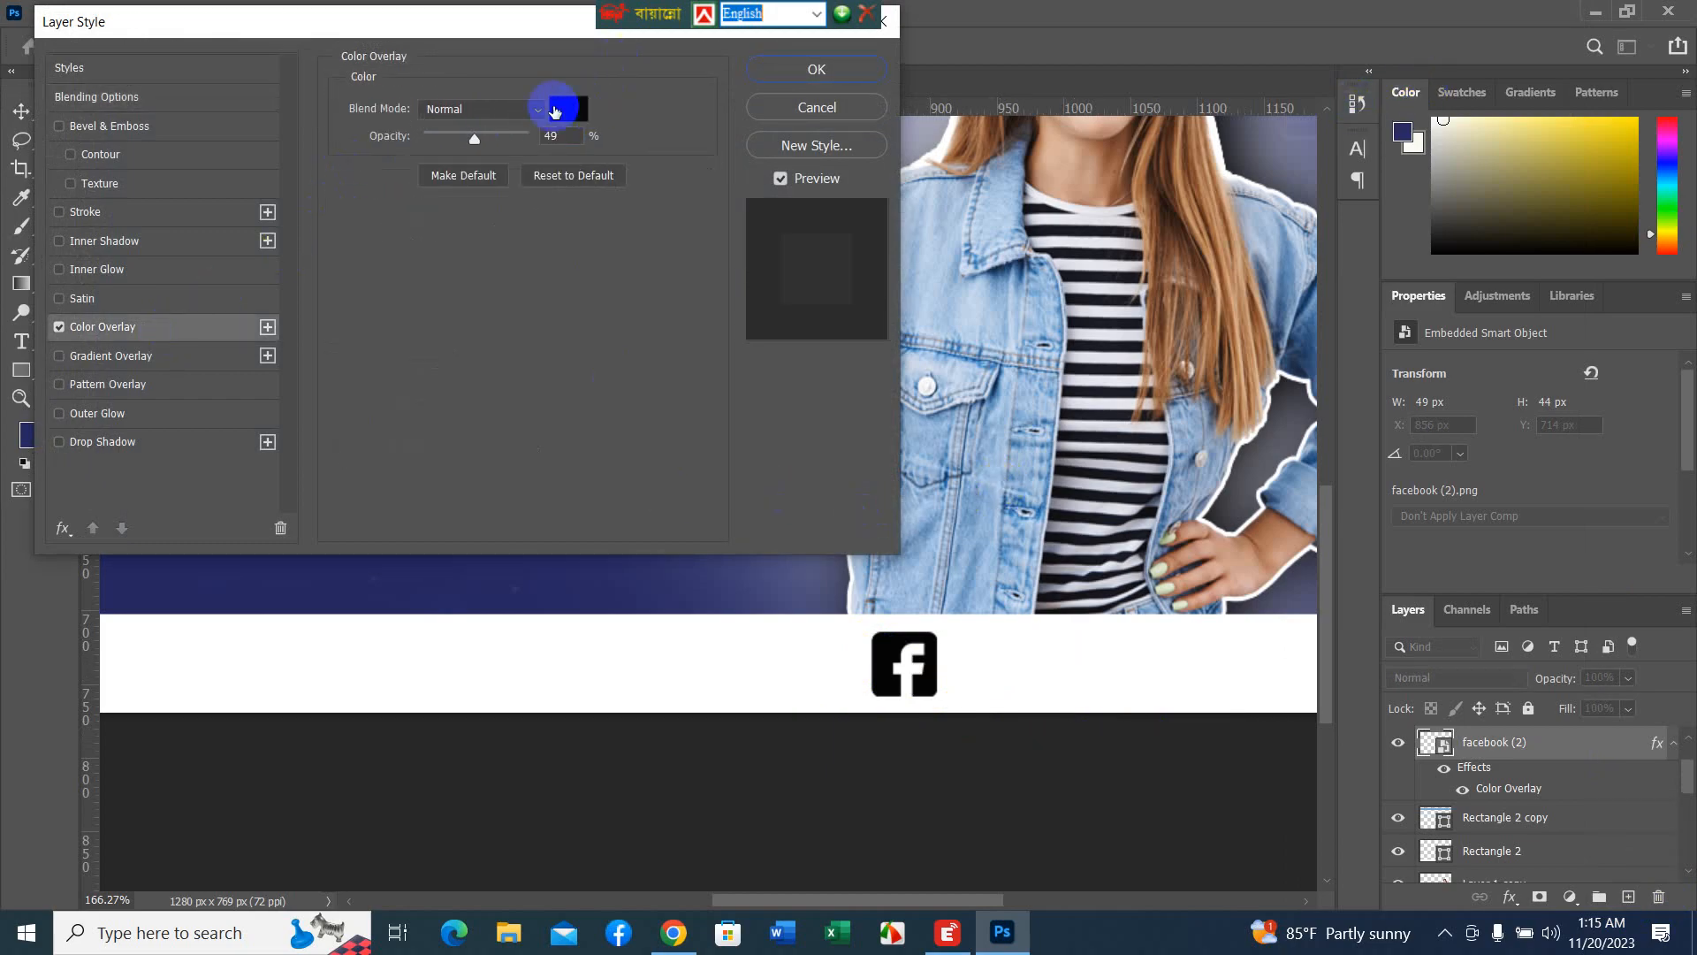
{"action": "left_click", "coordinate": [557, 110]}
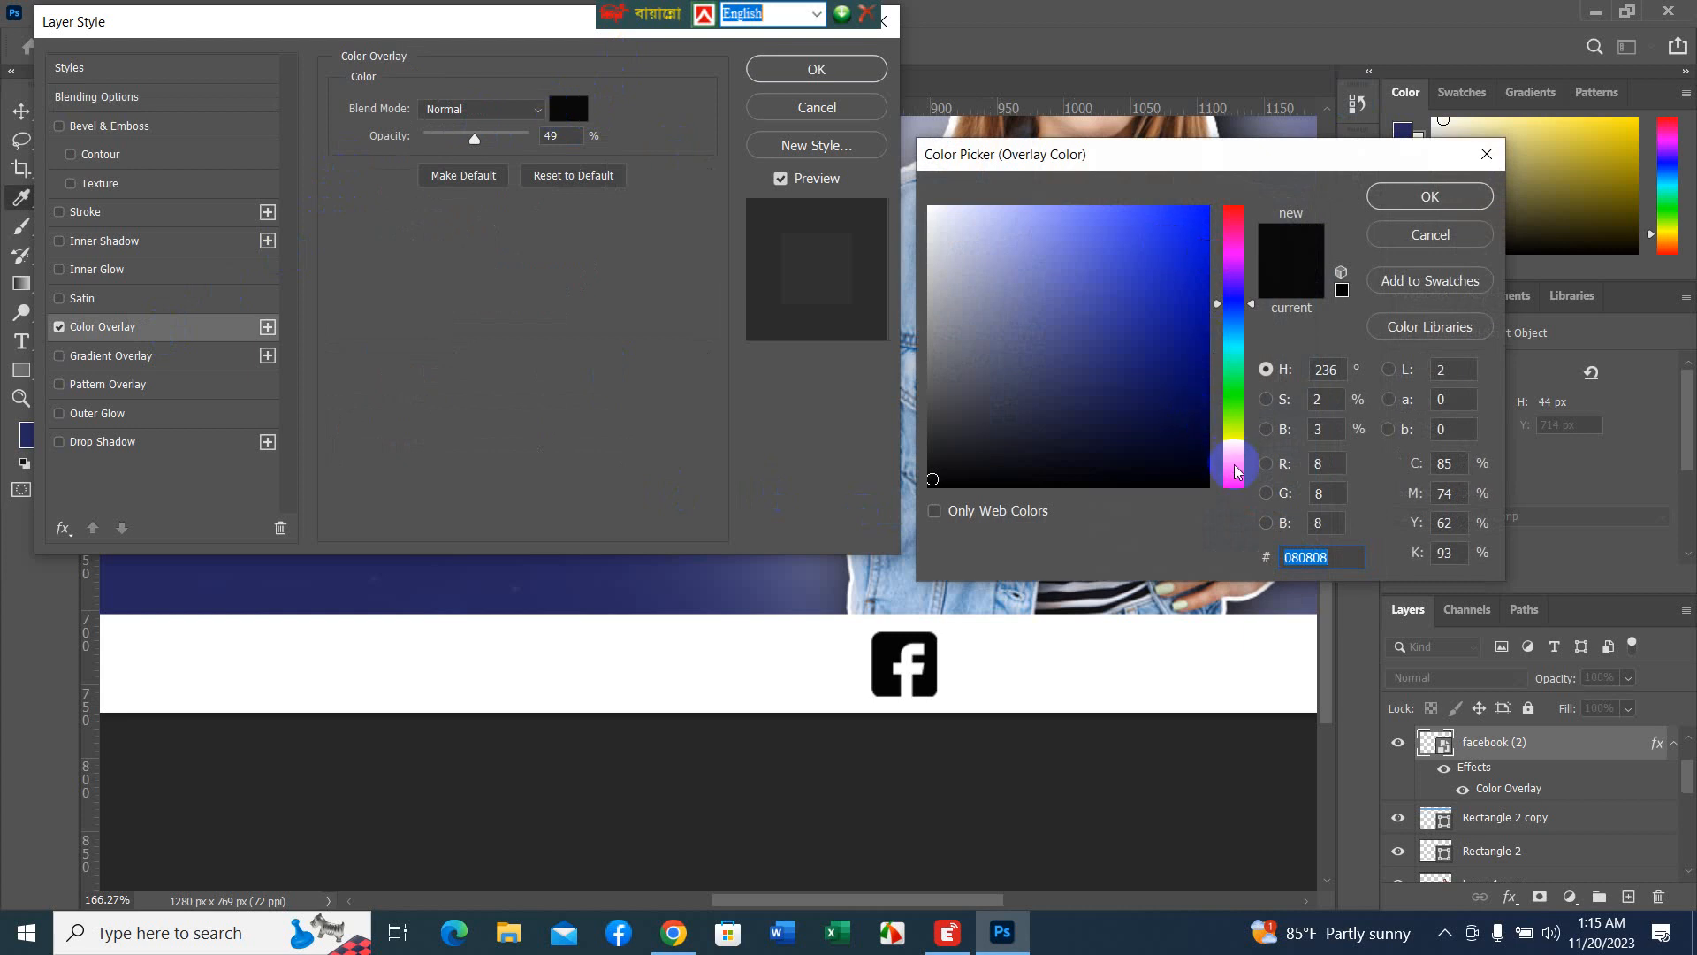
{"action": "left_click", "coordinate": [1232, 214]}
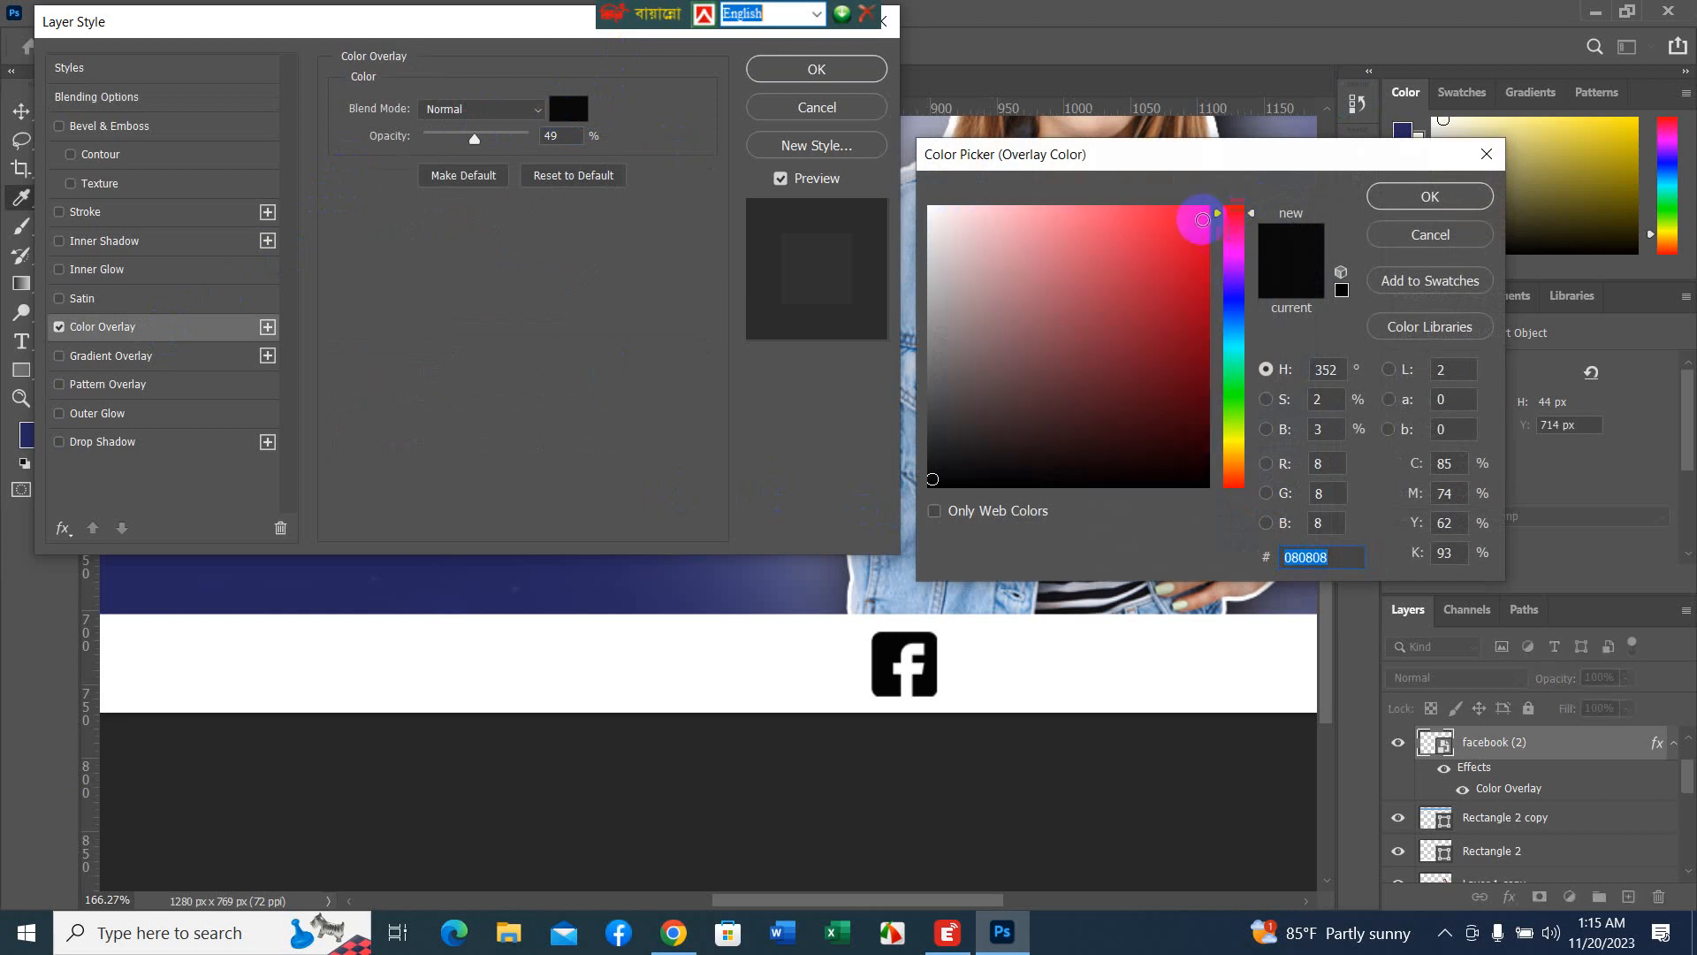
{"action": "left_click", "coordinate": [1206, 217]}
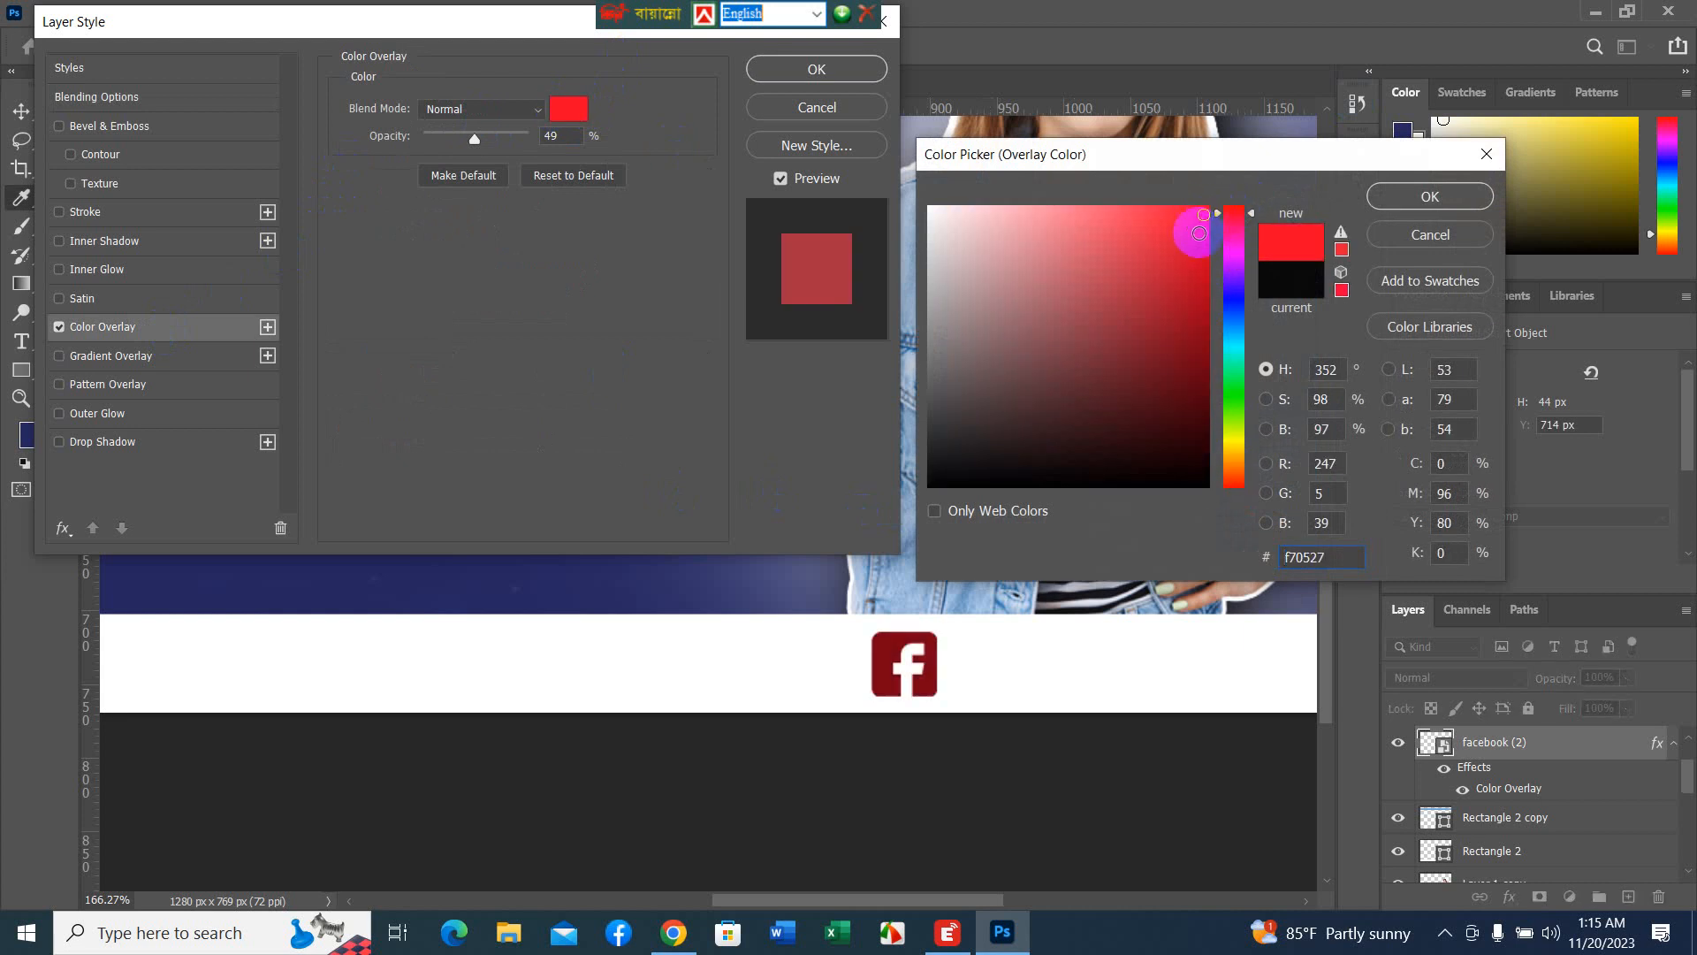
{"action": "left_click", "coordinate": [1430, 197]}
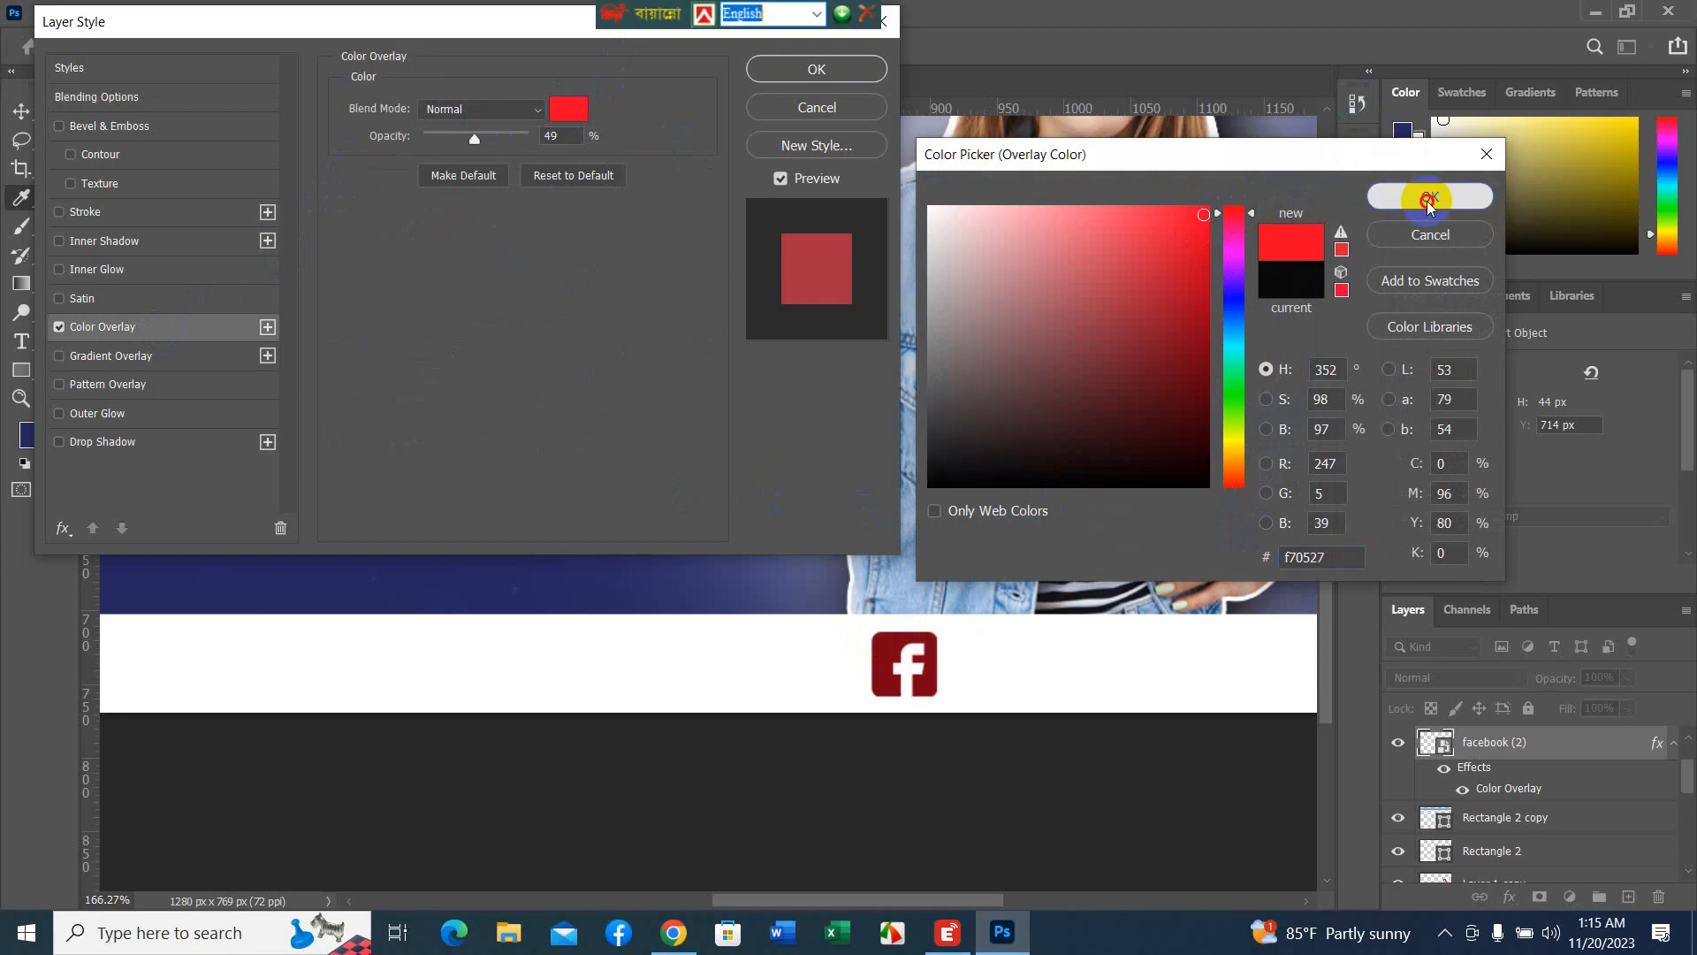
{"action": "left_click", "coordinate": [853, 70]}
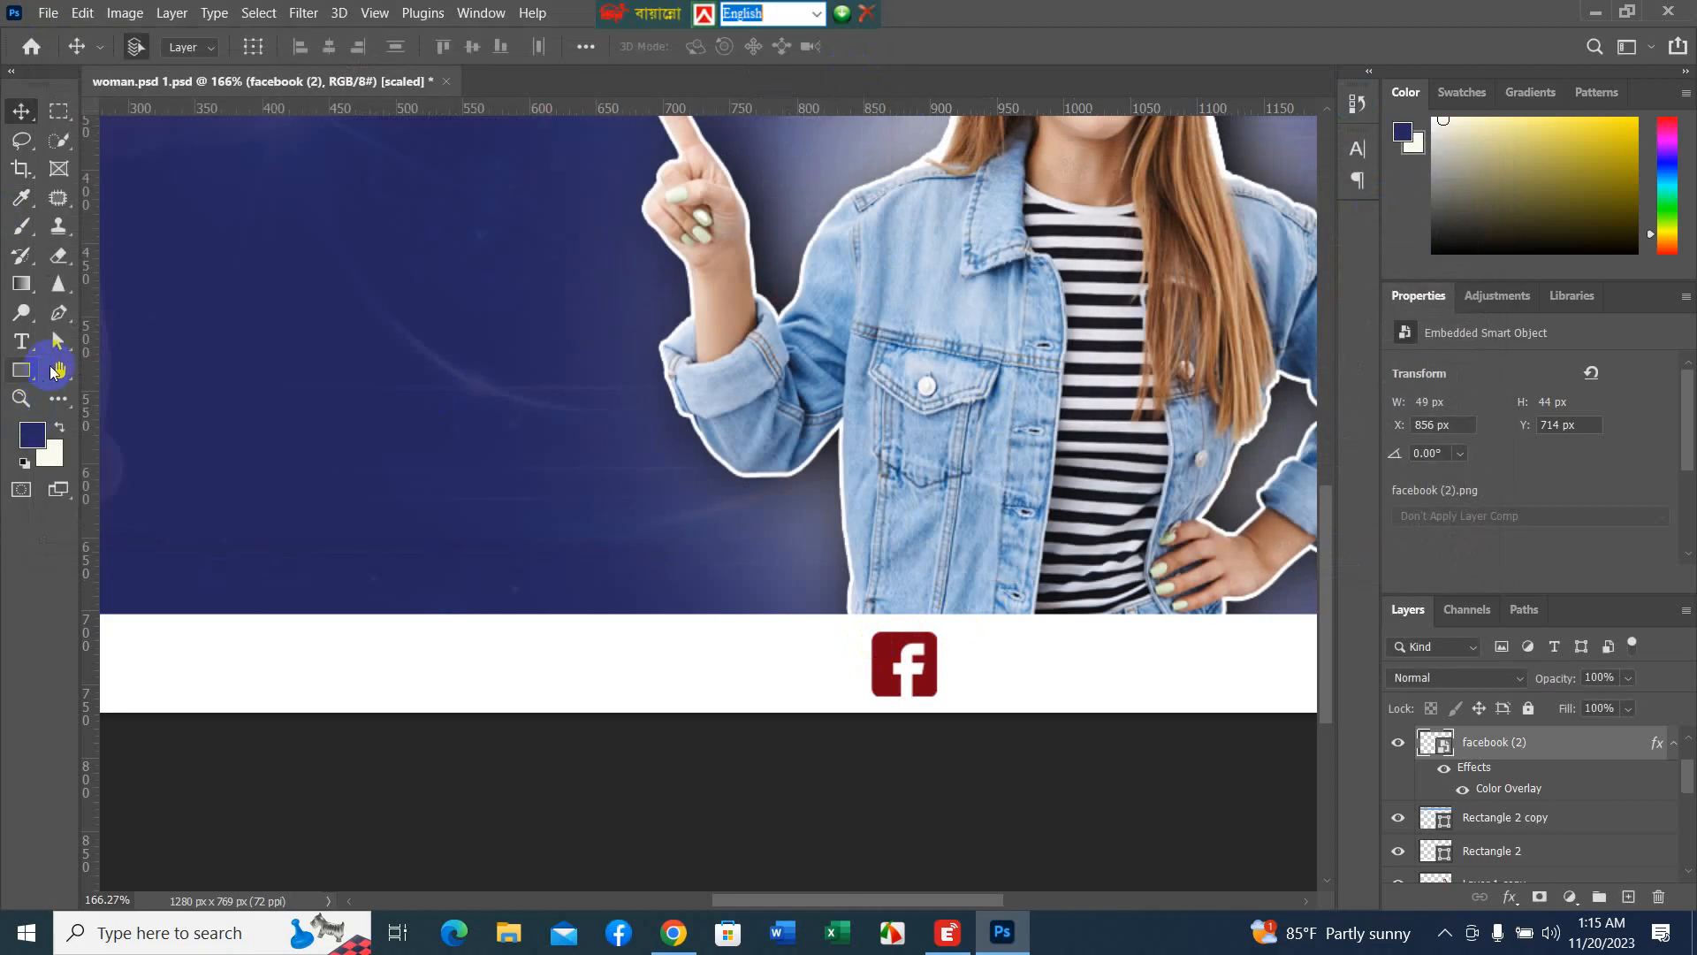
- Draw a navy rectangle about 72 × 44 px on the white strip, to the left of the Facebook icon
{"action": "left_click", "coordinate": [22, 370]}
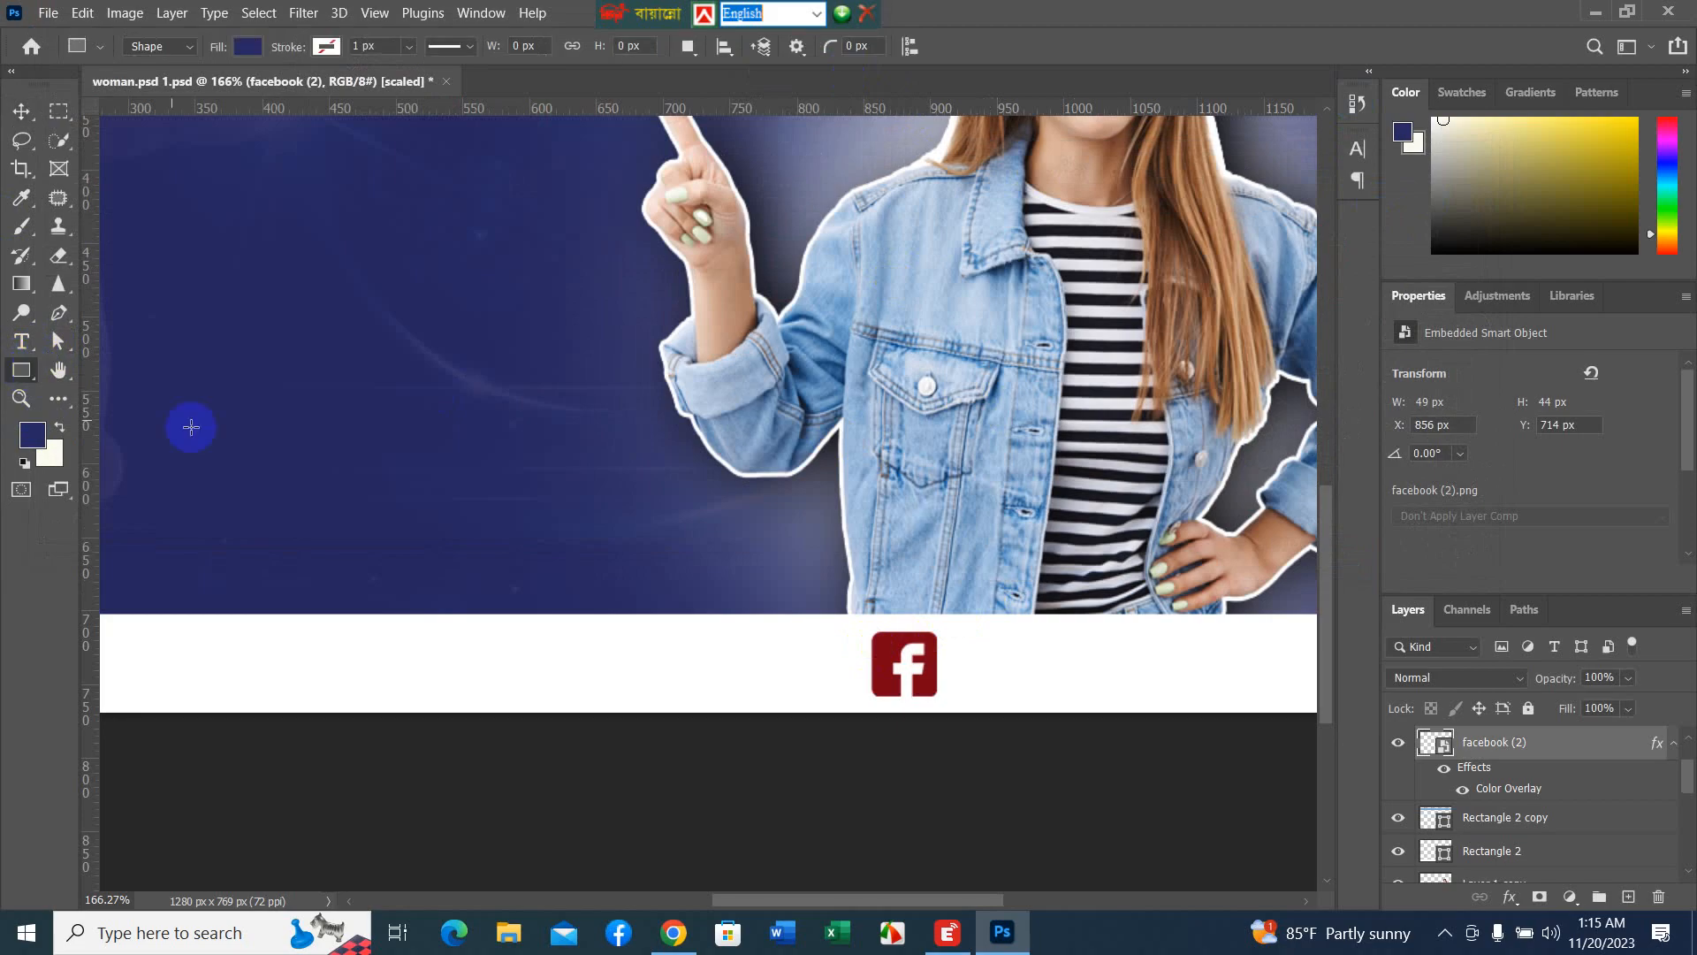
{"action": "left_click", "coordinate": [542, 663]}
{"action": "left_click_drag", "start_coordinate": [552, 647], "coordinate": [647, 711]}
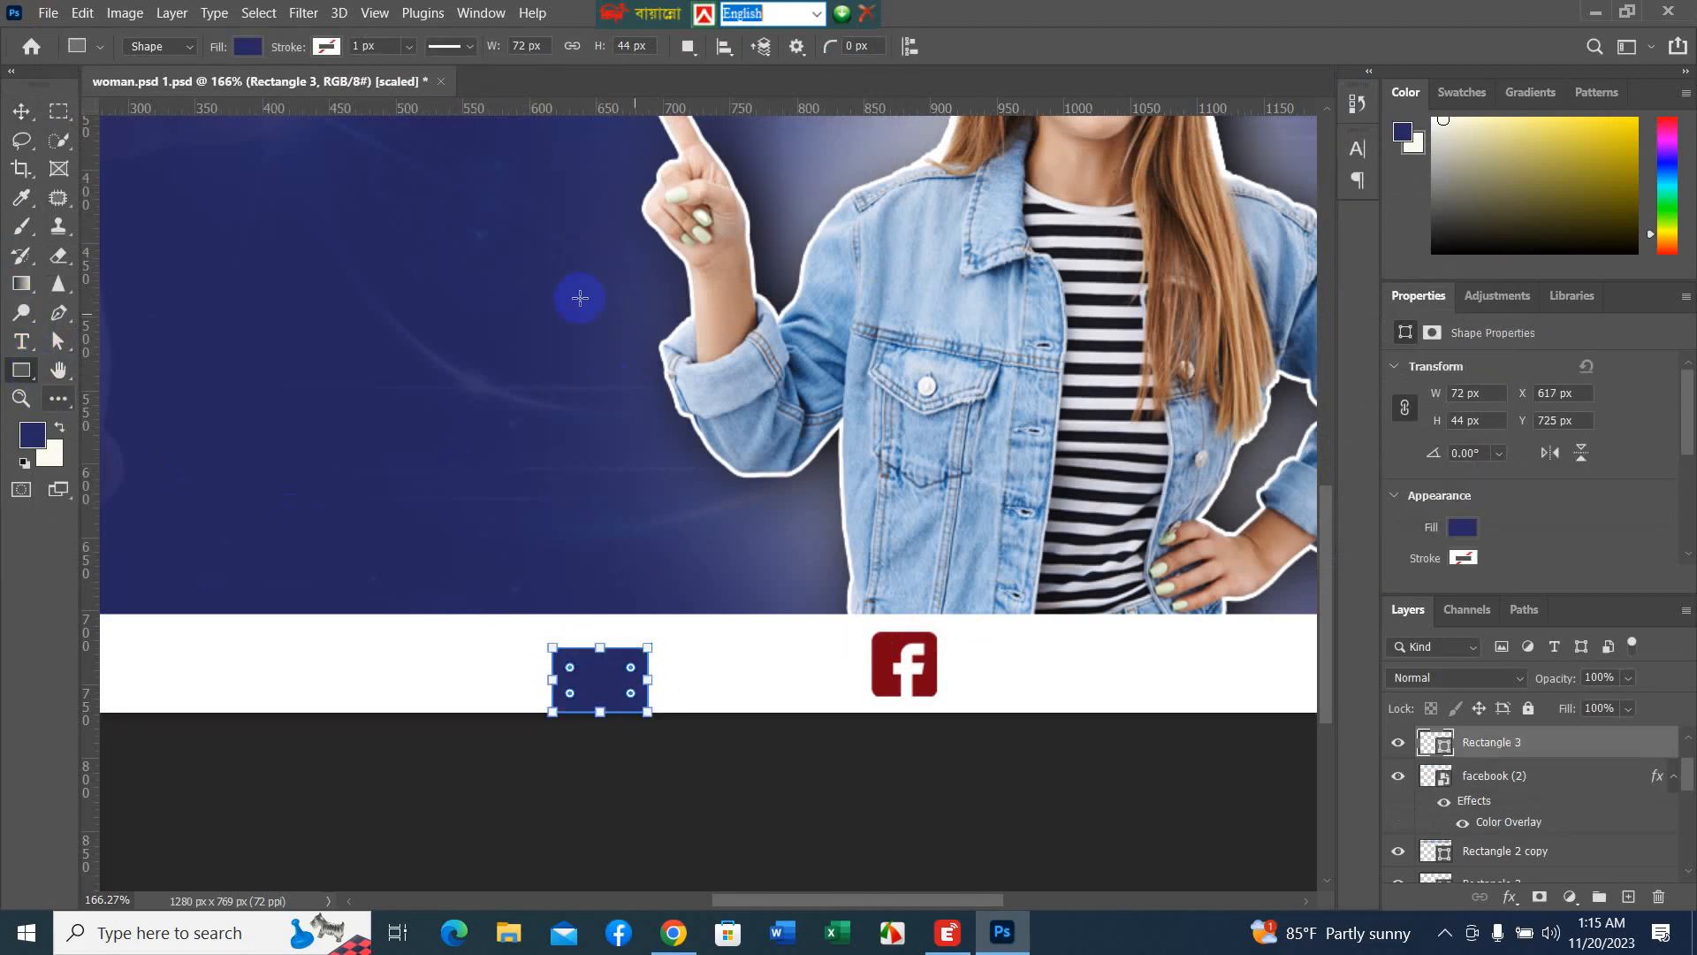
- Fill Rectangle 3 with a bright, saturated orange based on a color sampled from the woman's hair
{"action": "left_click", "coordinate": [20, 199]}
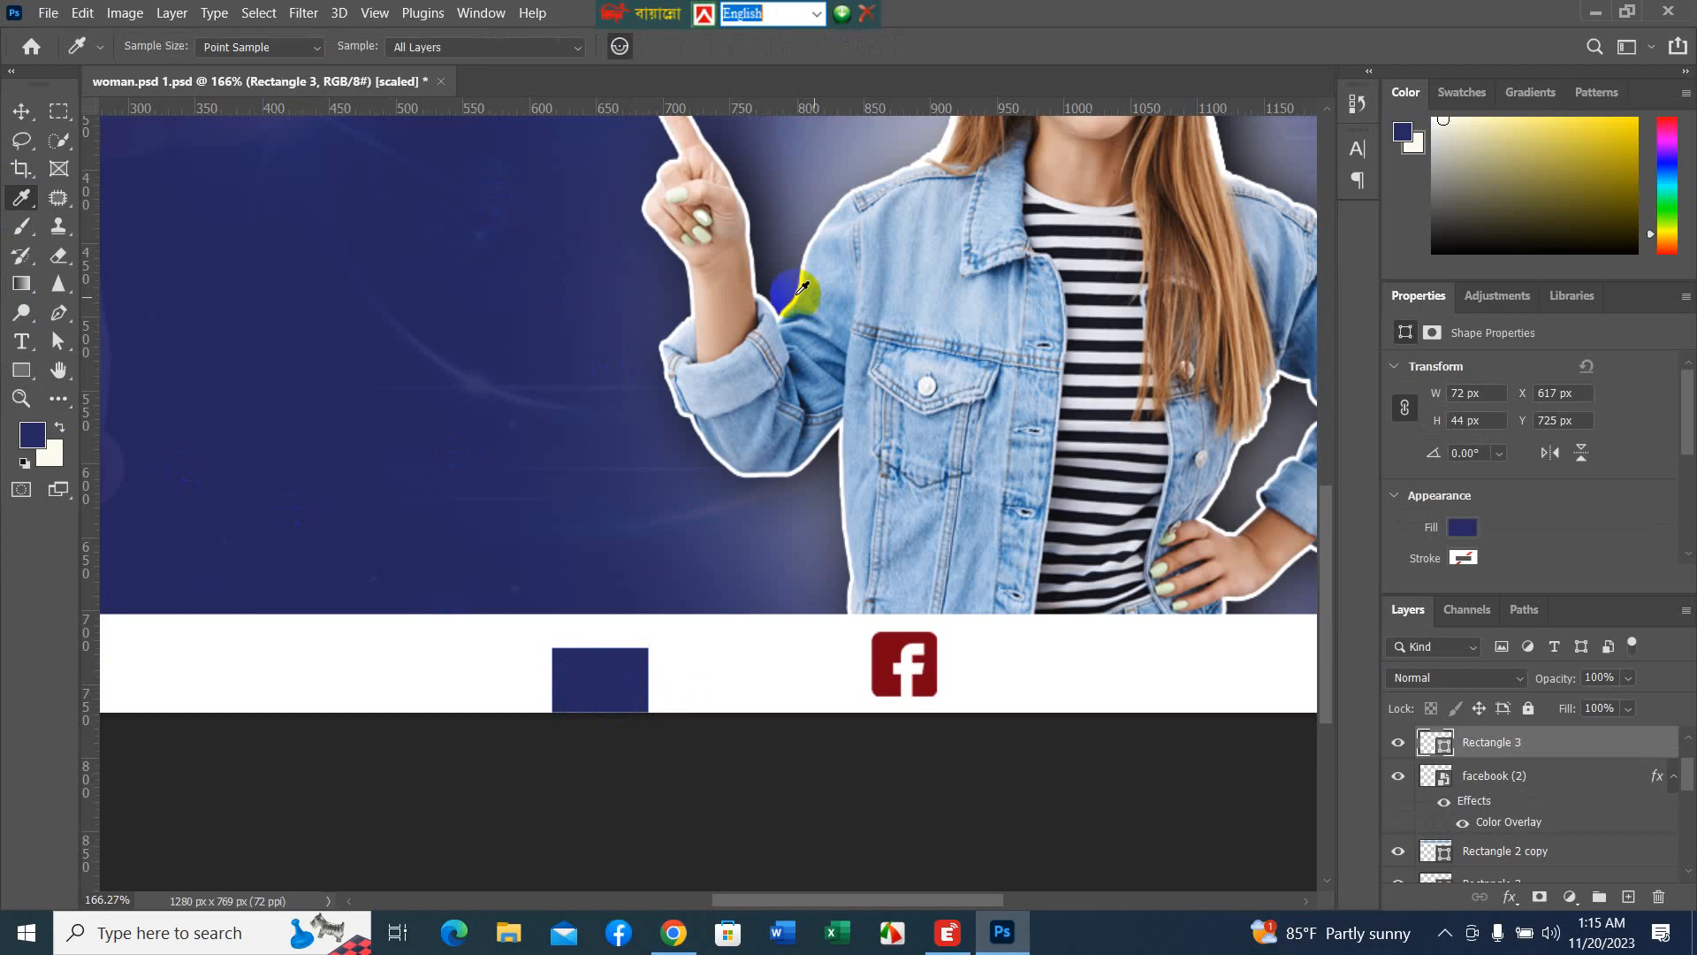
{"action": "scroll", "coordinate": [939, 280], "scroll_direction": "up", "scroll_amount": 6}
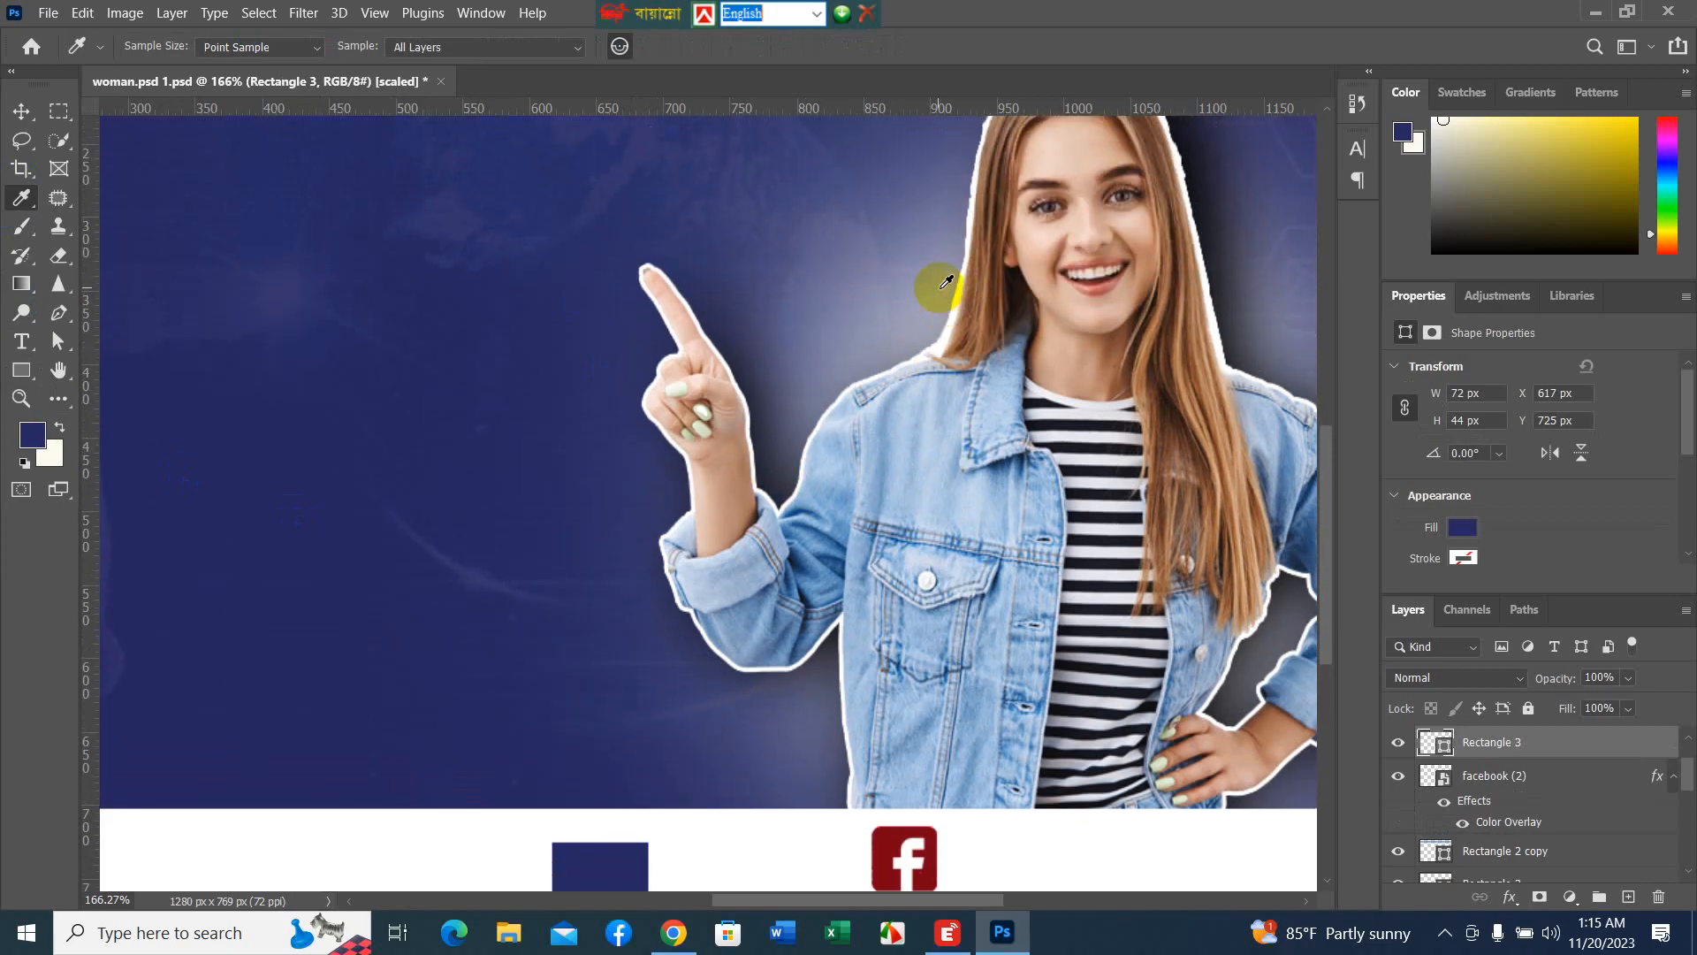
{"action": "left_click", "coordinate": [1198, 398]}
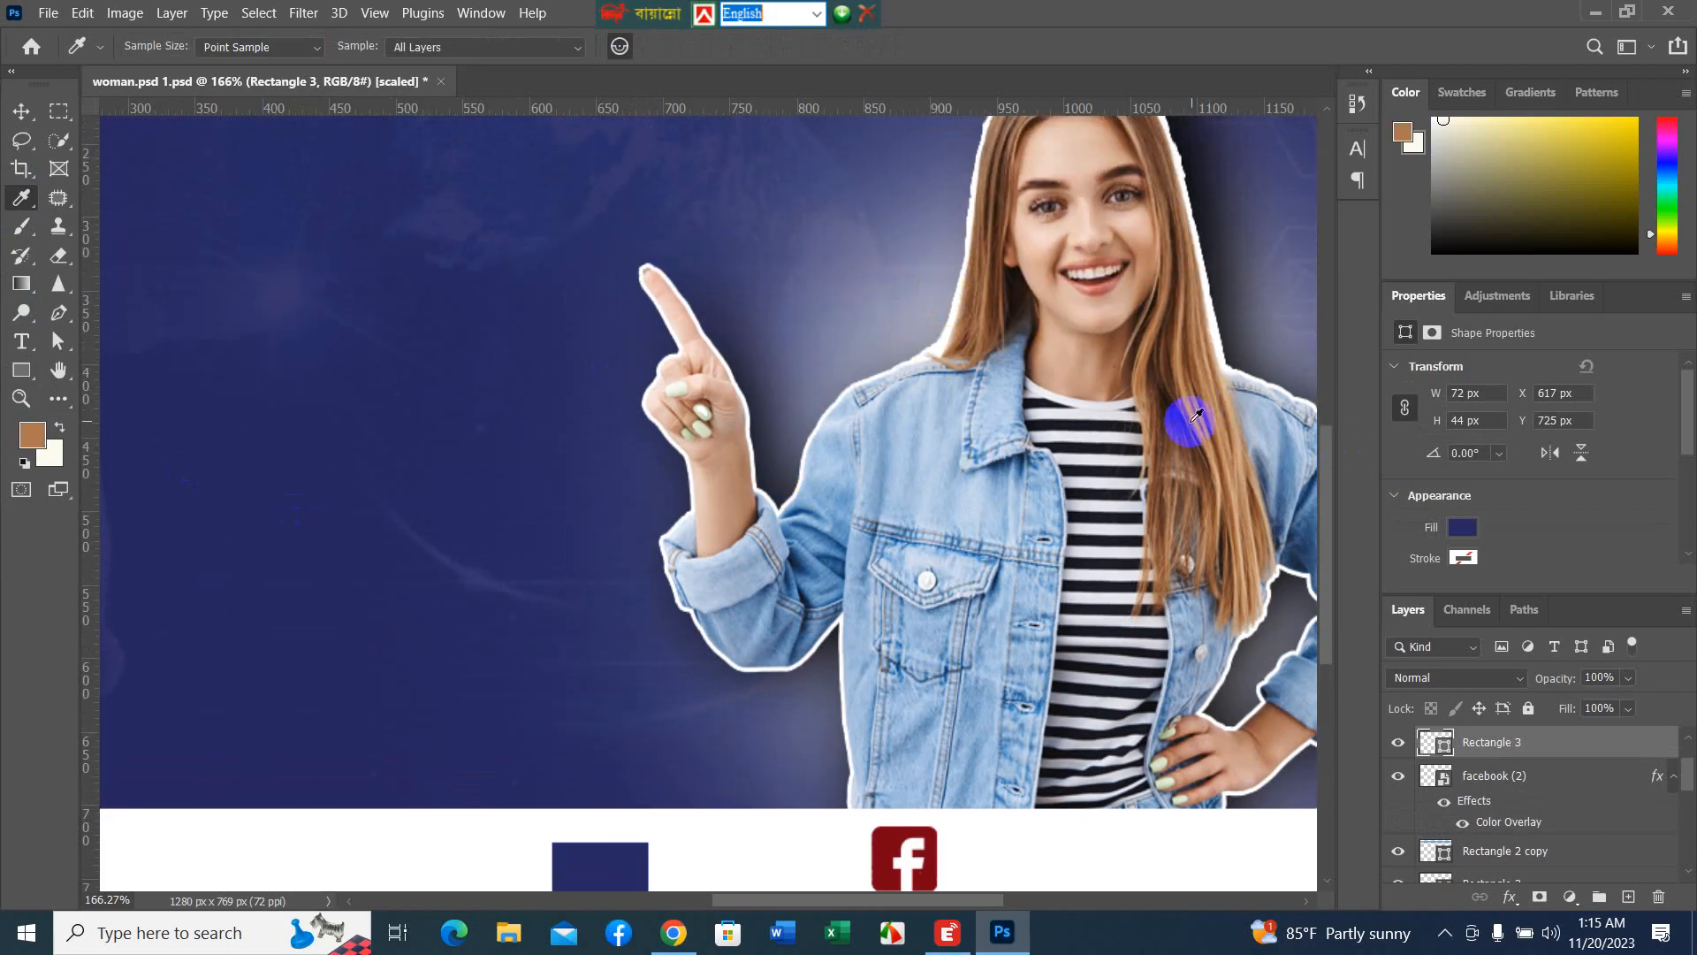
{"action": "double_click", "coordinate": [1436, 744]}
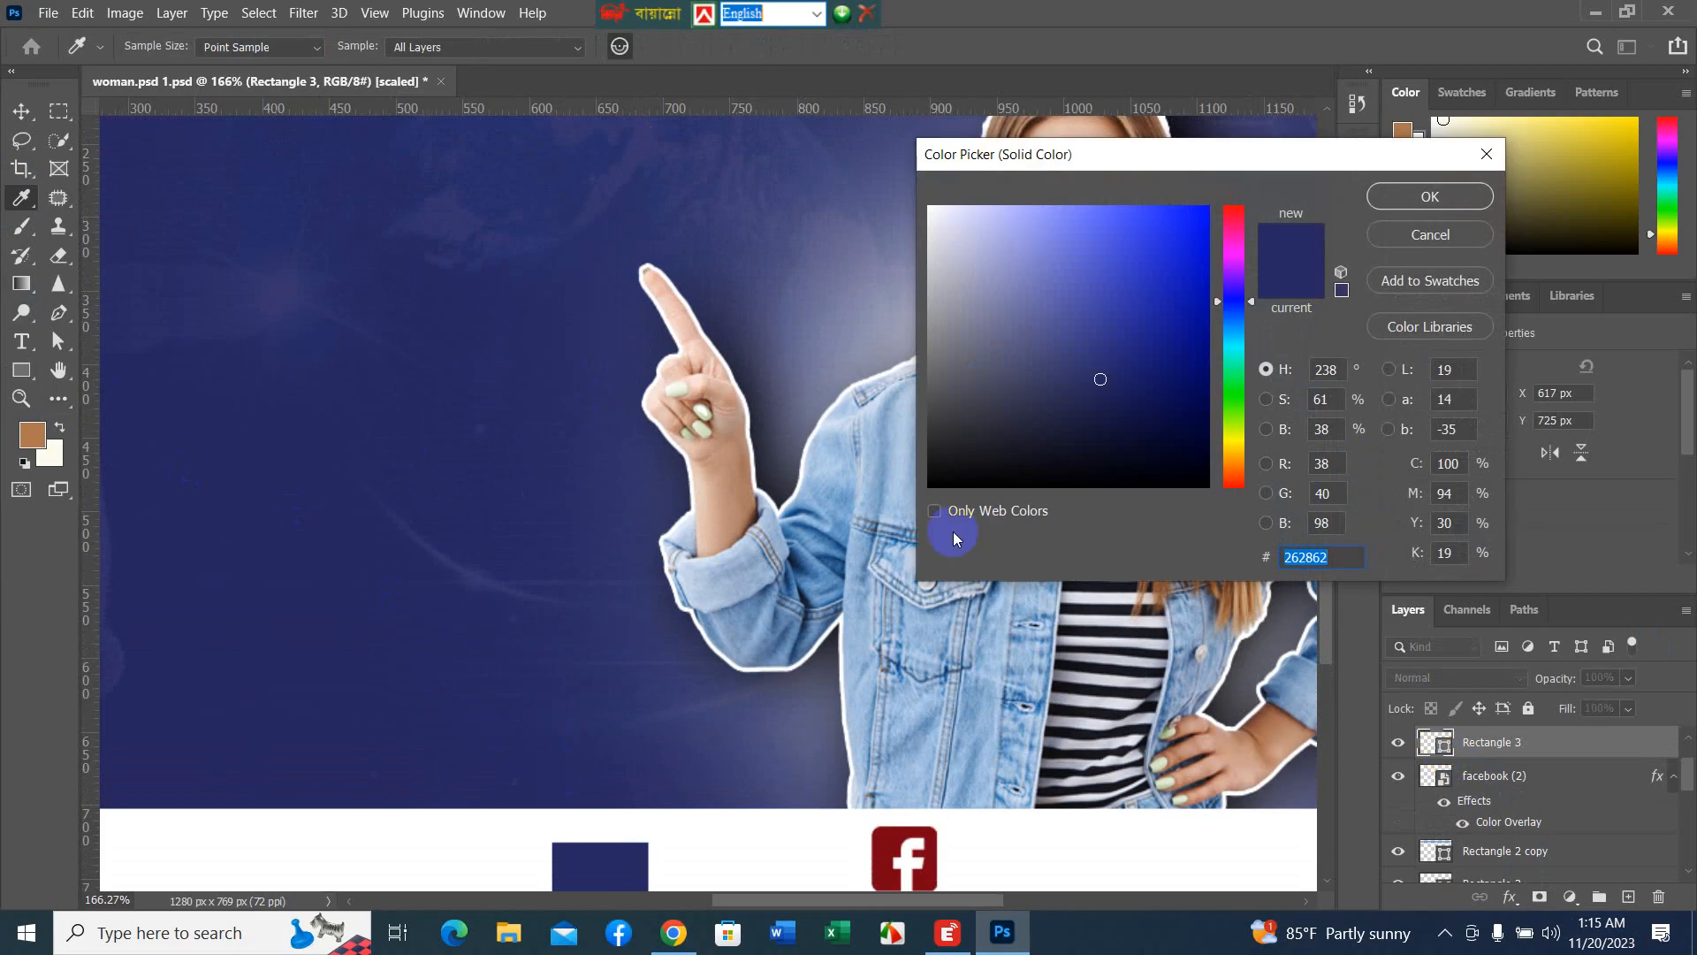
{"action": "left_click_drag", "start_coordinate": [1156, 152], "coordinate": [455, 43]}
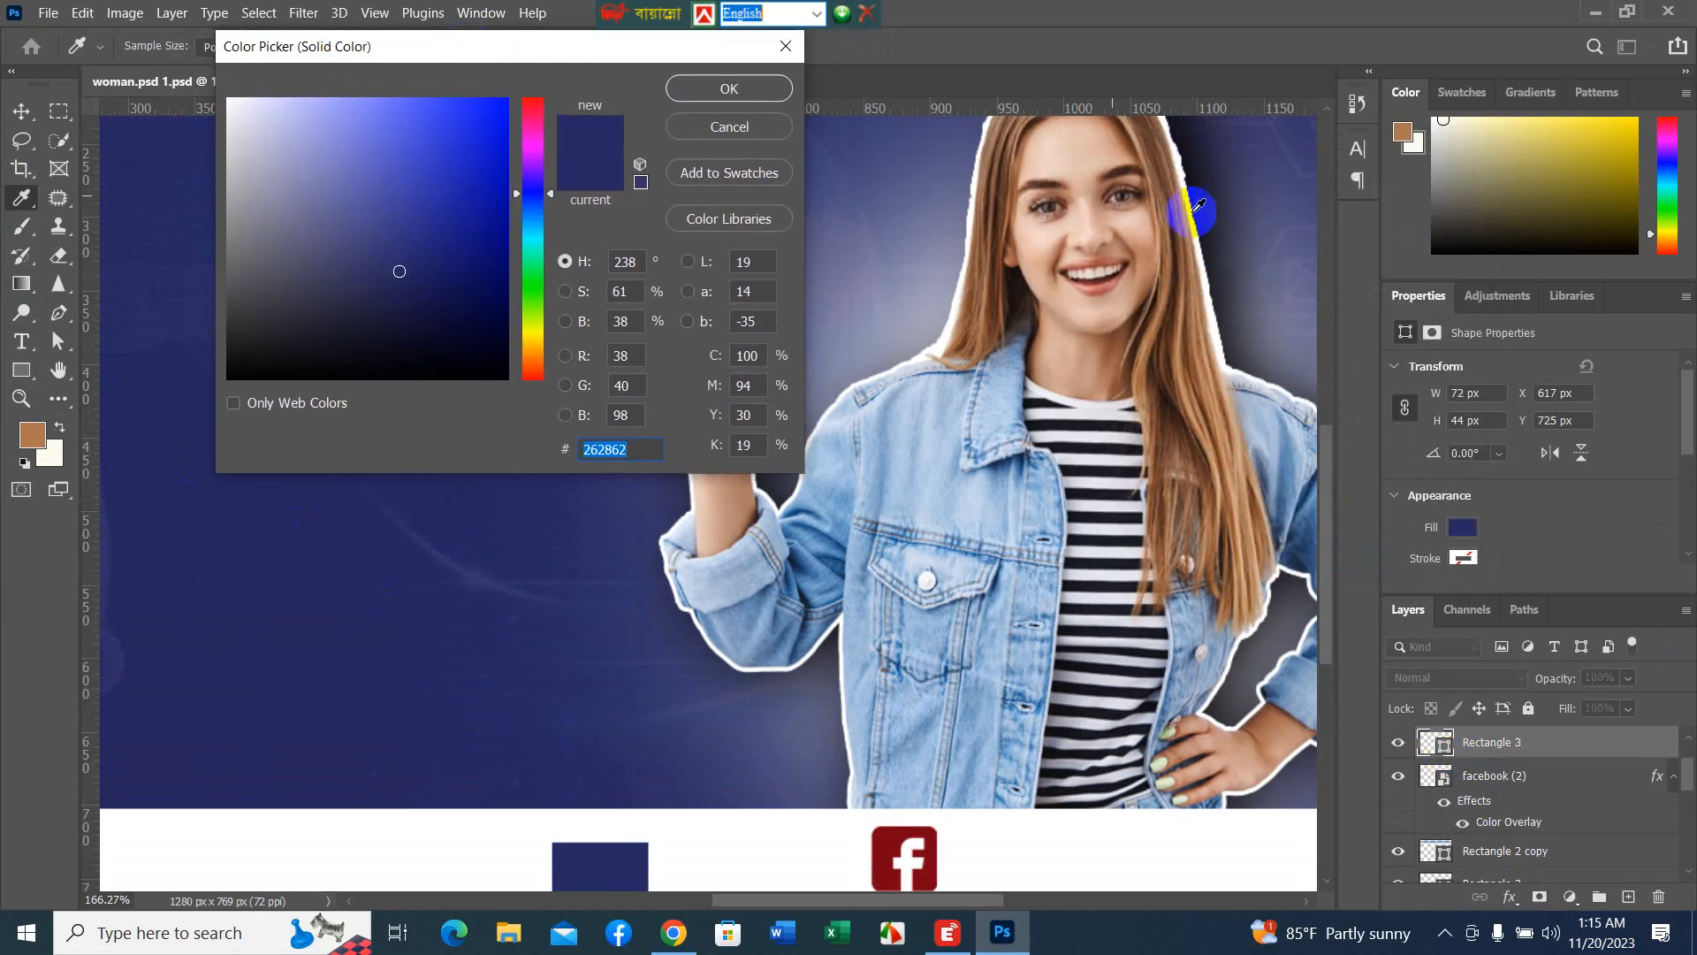
{"action": "left_click", "coordinate": [1190, 354]}
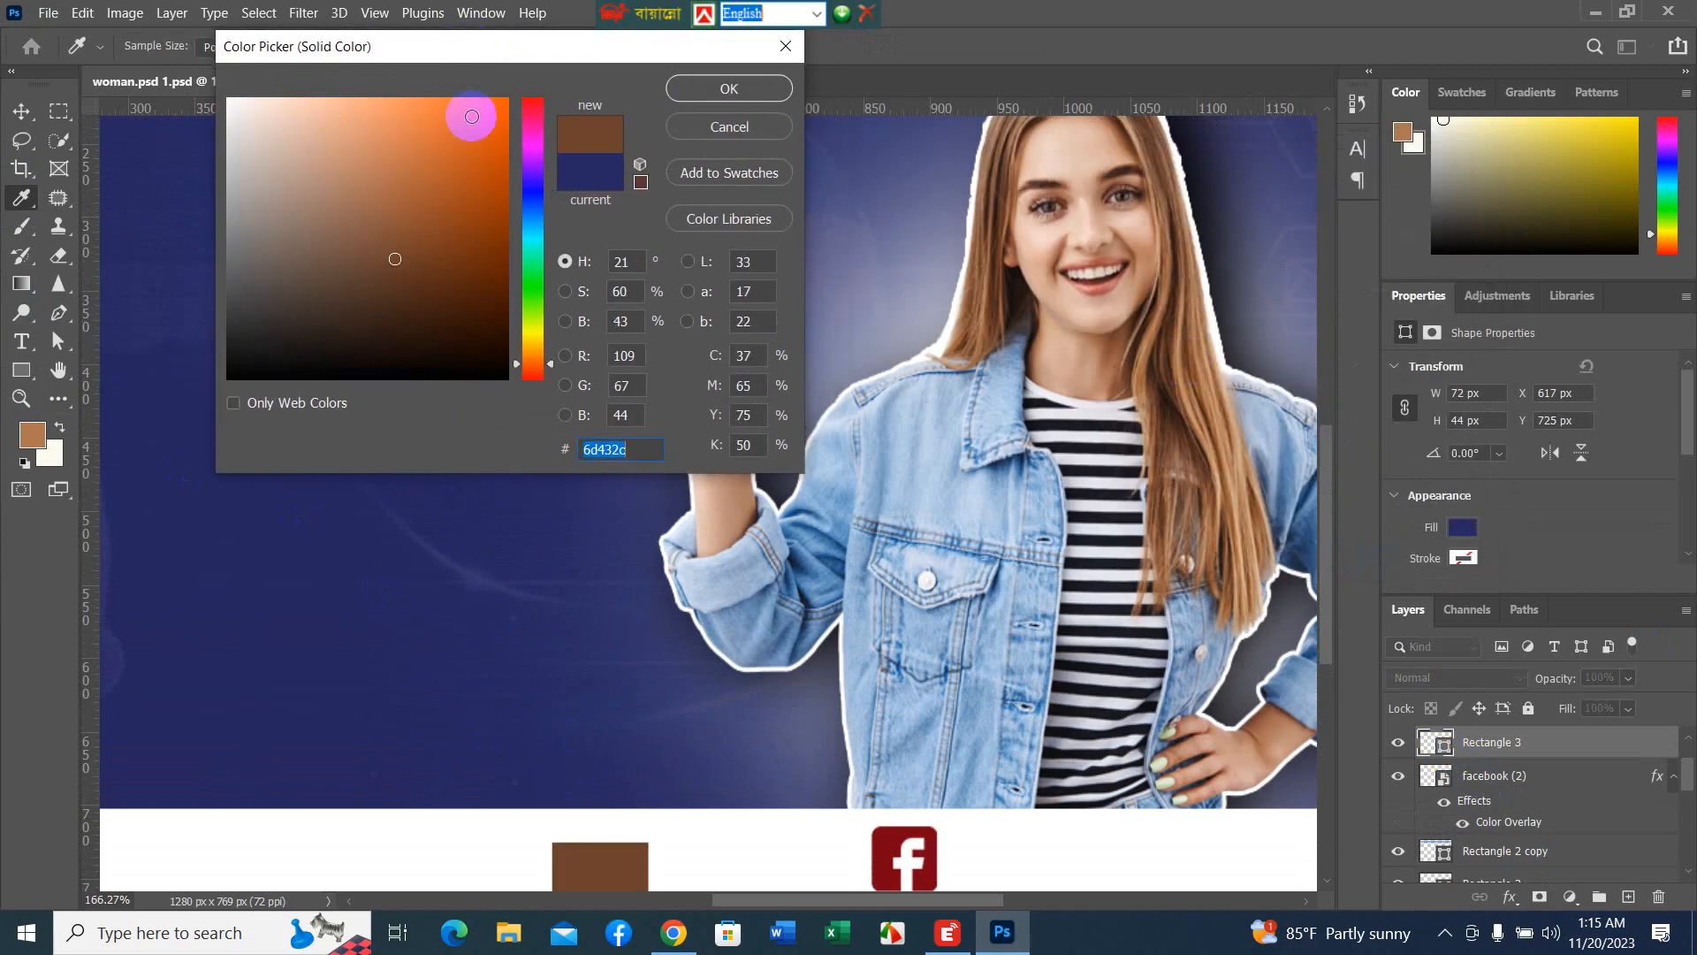
{"action": "left_click", "coordinate": [485, 112]}
{"action": "left_click", "coordinate": [728, 88]}
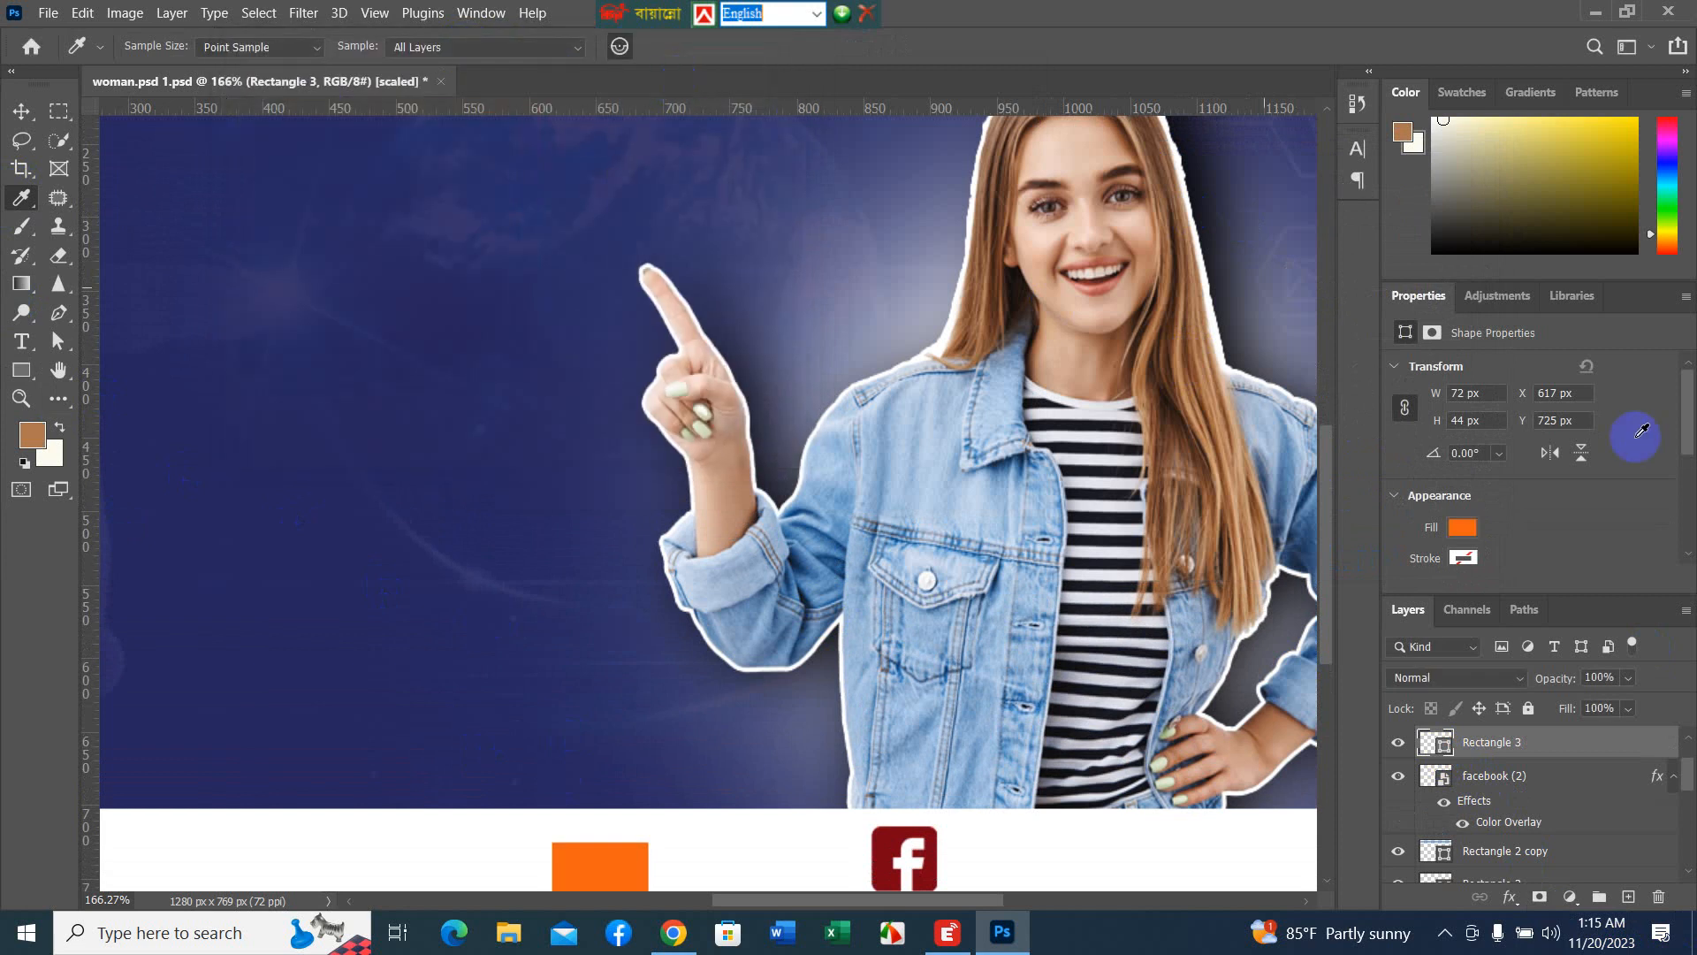
- Try the orange Rectangle 3 as a backing behind the Facebook icon, below the facebook (2) layer, and delete the Rectangle 3 layer
{"action": "scroll", "coordinate": [1592, 661], "scroll_direction": "down", "scroll_amount": 1}
{"action": "left_click_drag", "start_coordinate": [1604, 744], "coordinate": [1600, 836]}
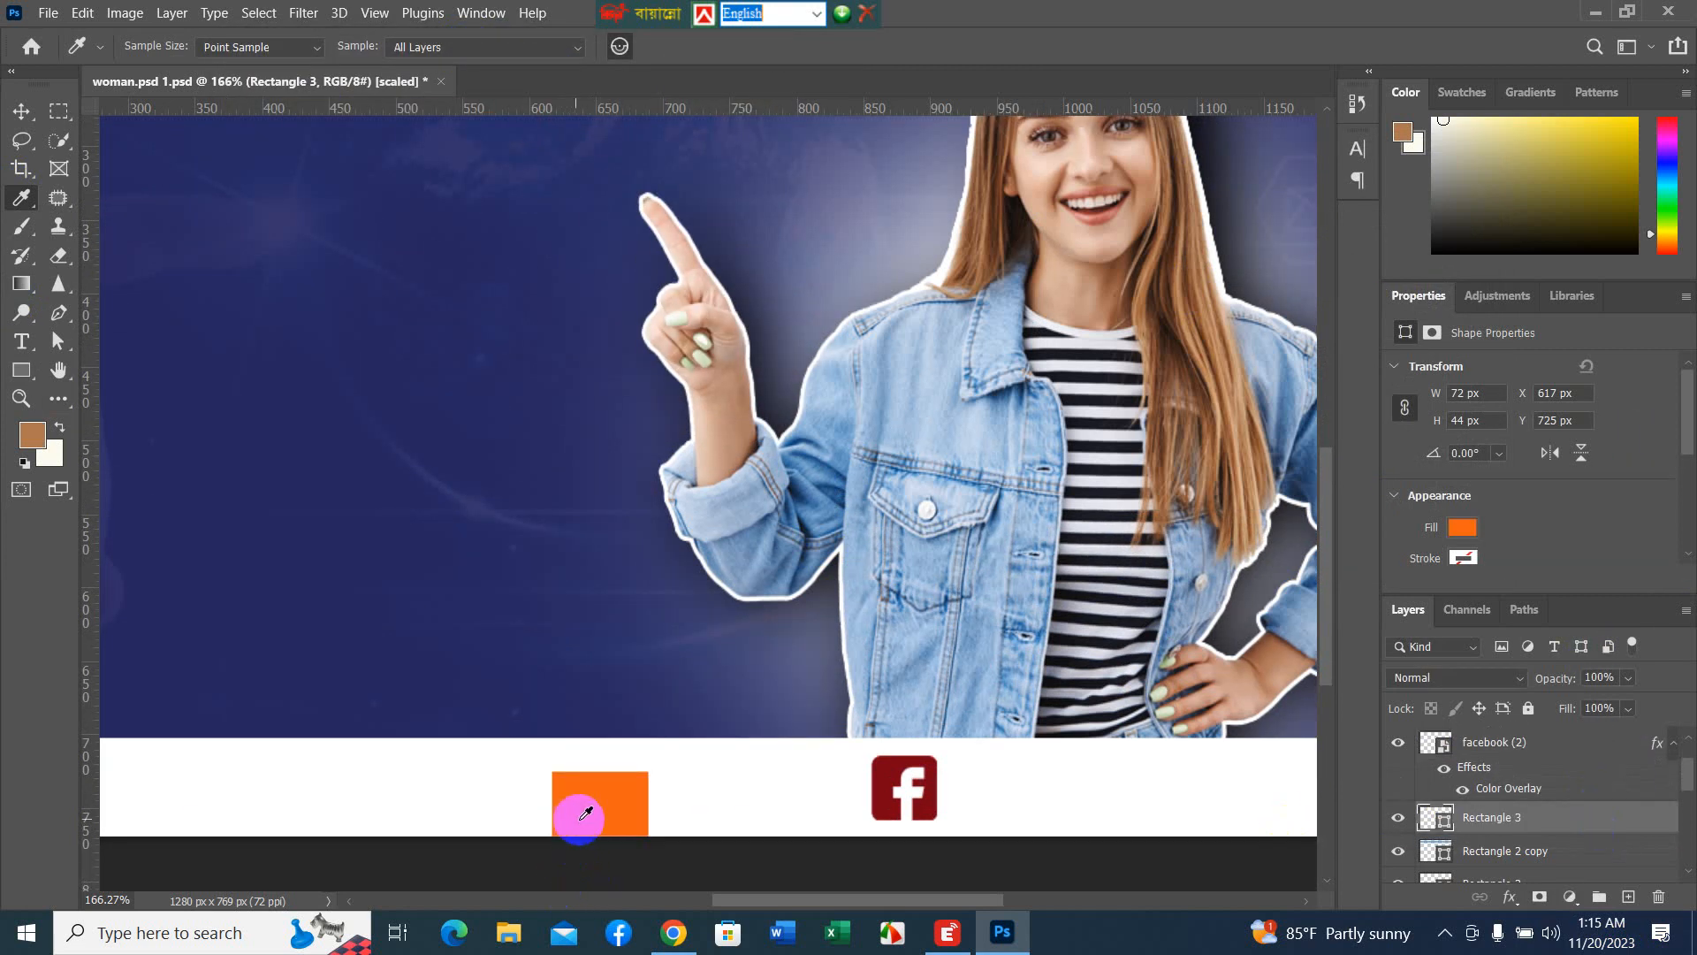
{"action": "left_click", "coordinate": [23, 112]}
{"action": "left_click_drag", "start_coordinate": [580, 785], "coordinate": [888, 785]}
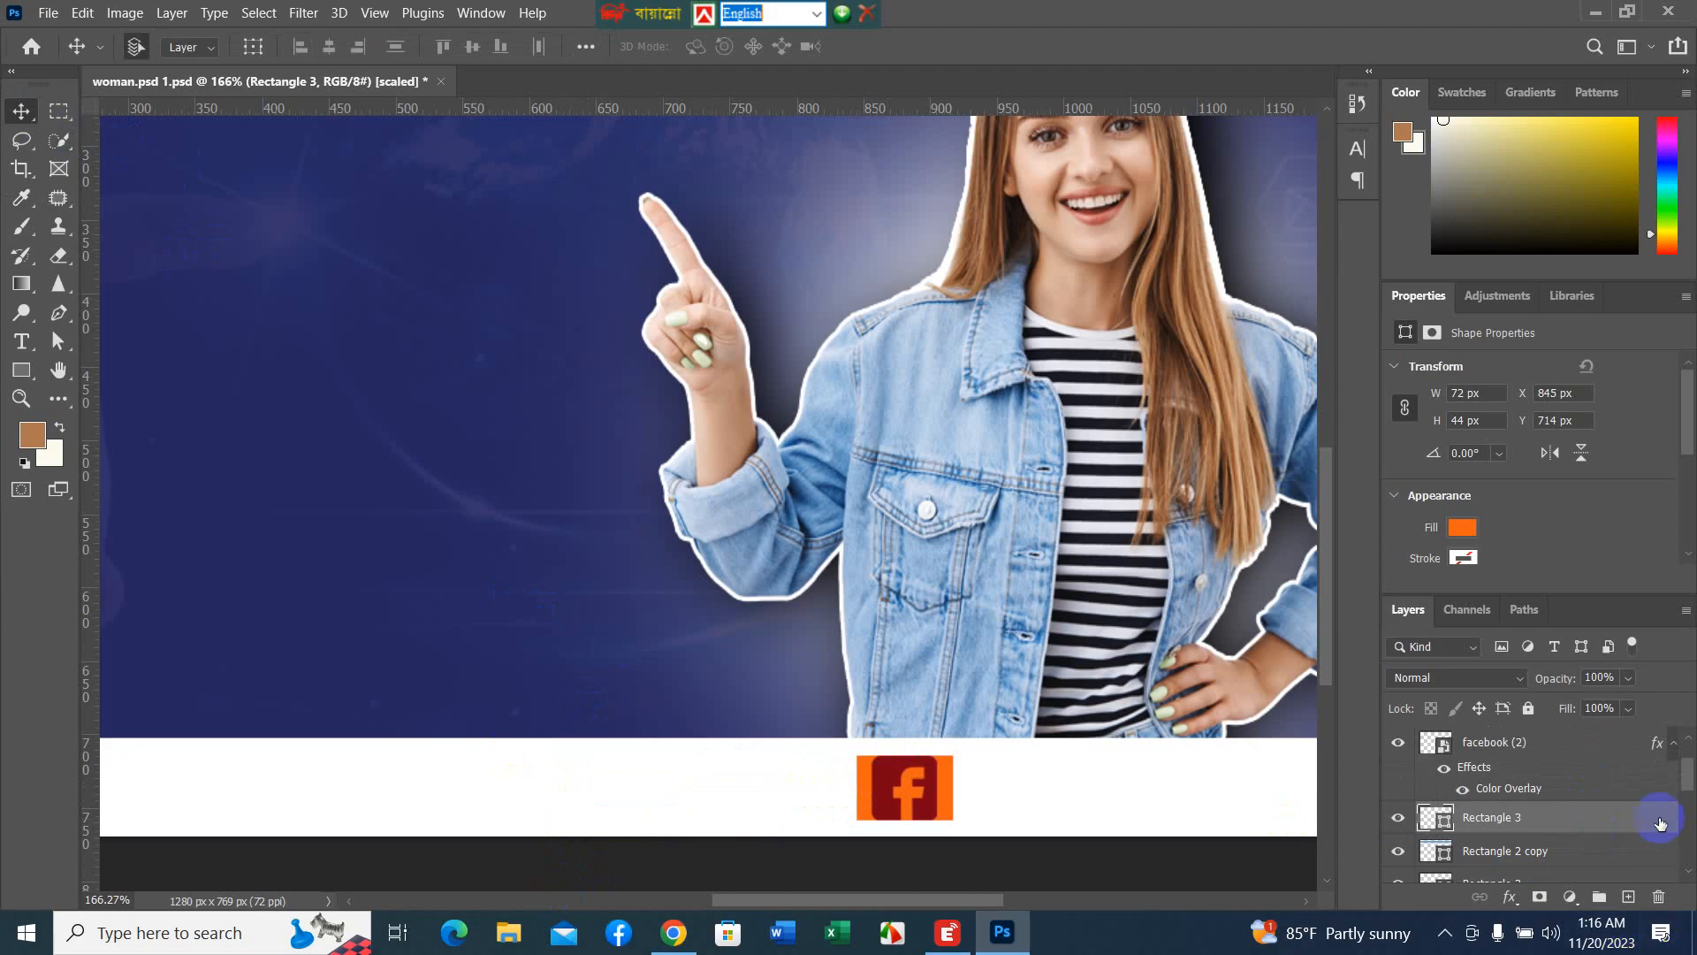
{"action": "left_click_drag", "start_coordinate": [1655, 818], "coordinate": [1659, 903]}
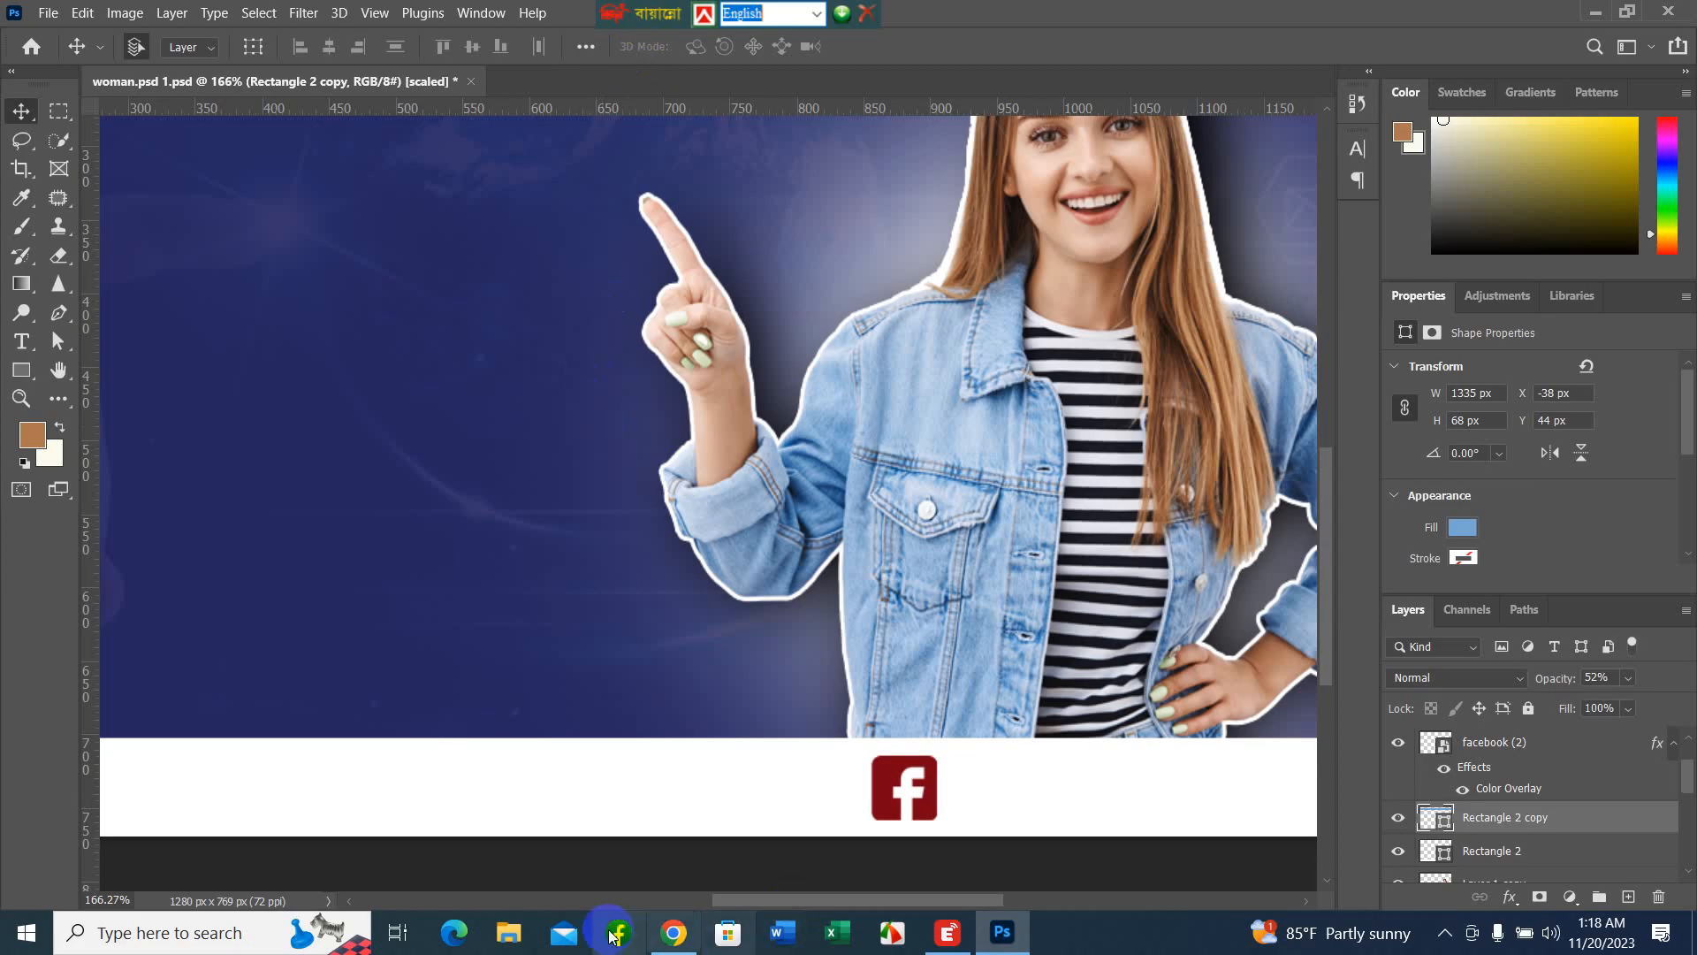
- Switch to Flaticon in Chrome, dismiss the attribution notice, and search for check mark icons, looking through the results
{"action": "left_click", "coordinate": [677, 938]}
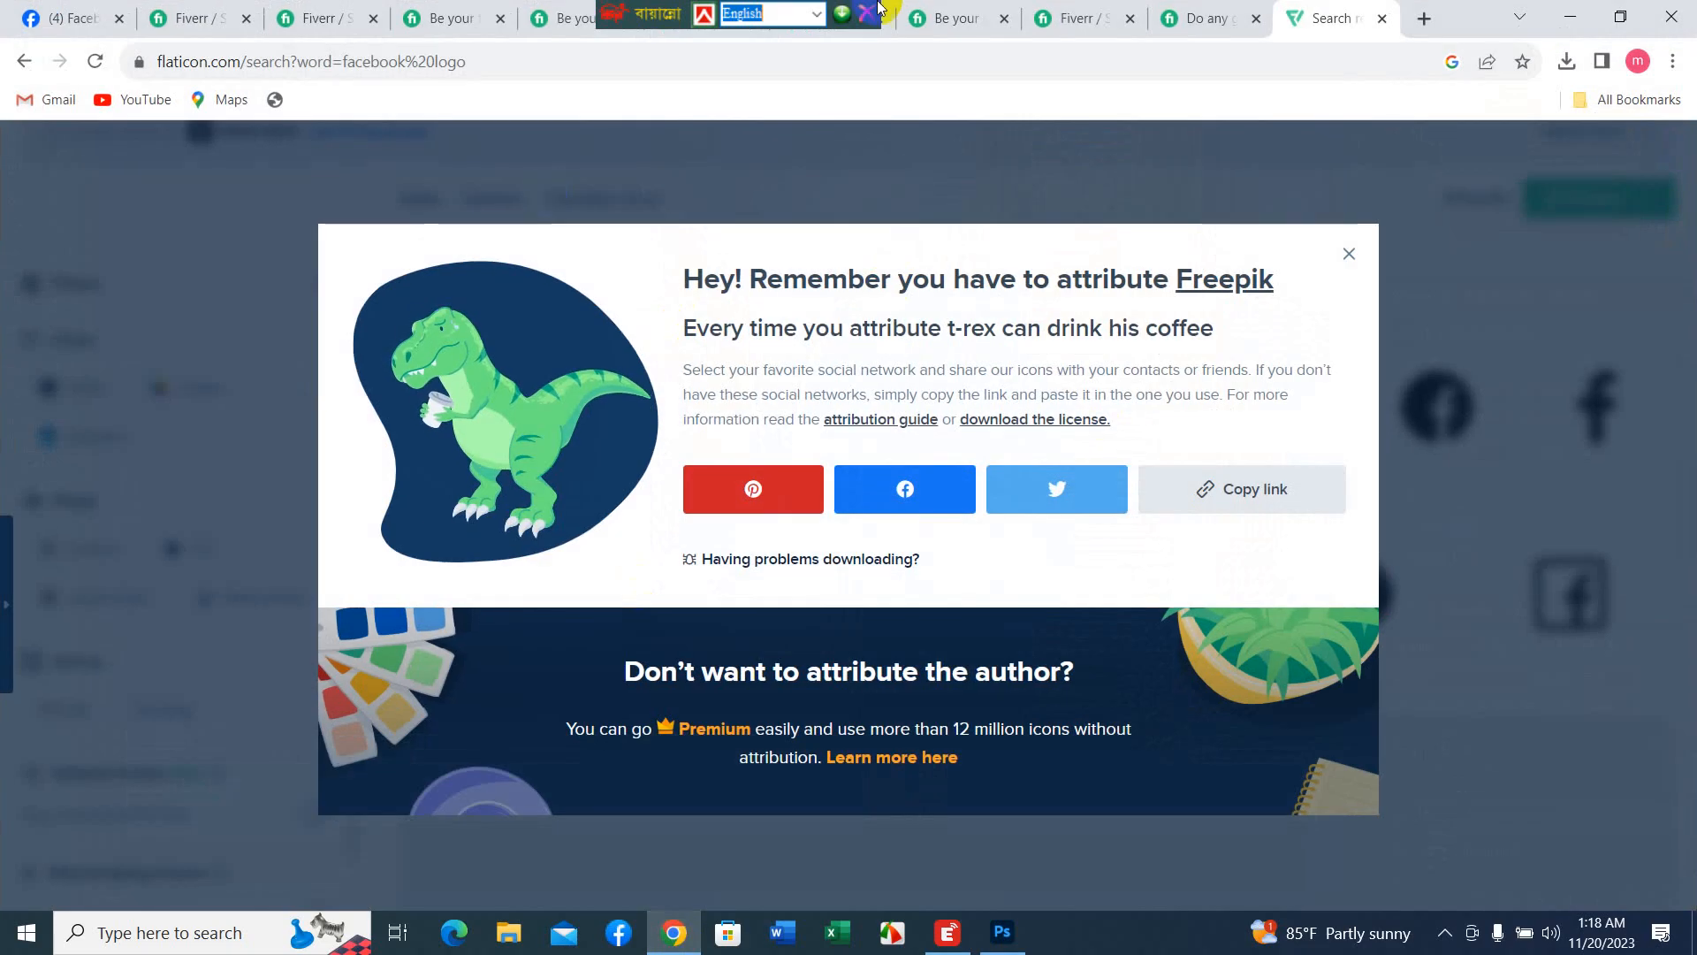
{"action": "left_click", "coordinate": [1350, 256]}
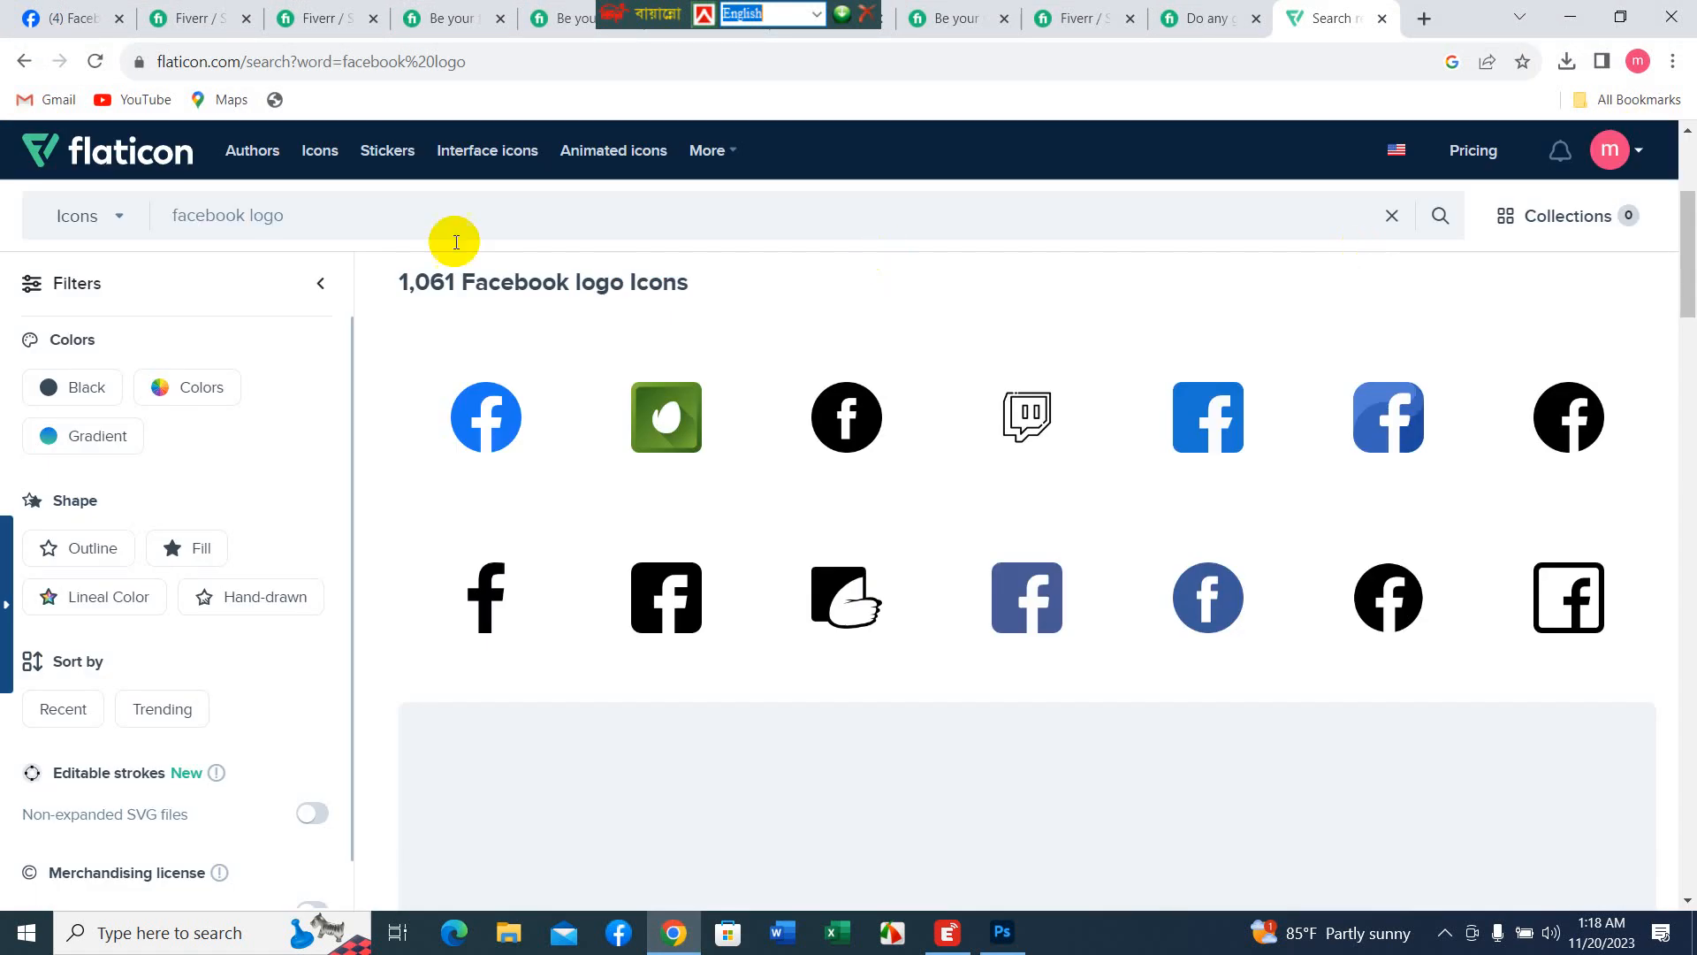
{"action": "left_click", "coordinate": [330, 224]}
{"action": "left_click_drag", "start_coordinate": [330, 223], "coordinate": [71, 216]}
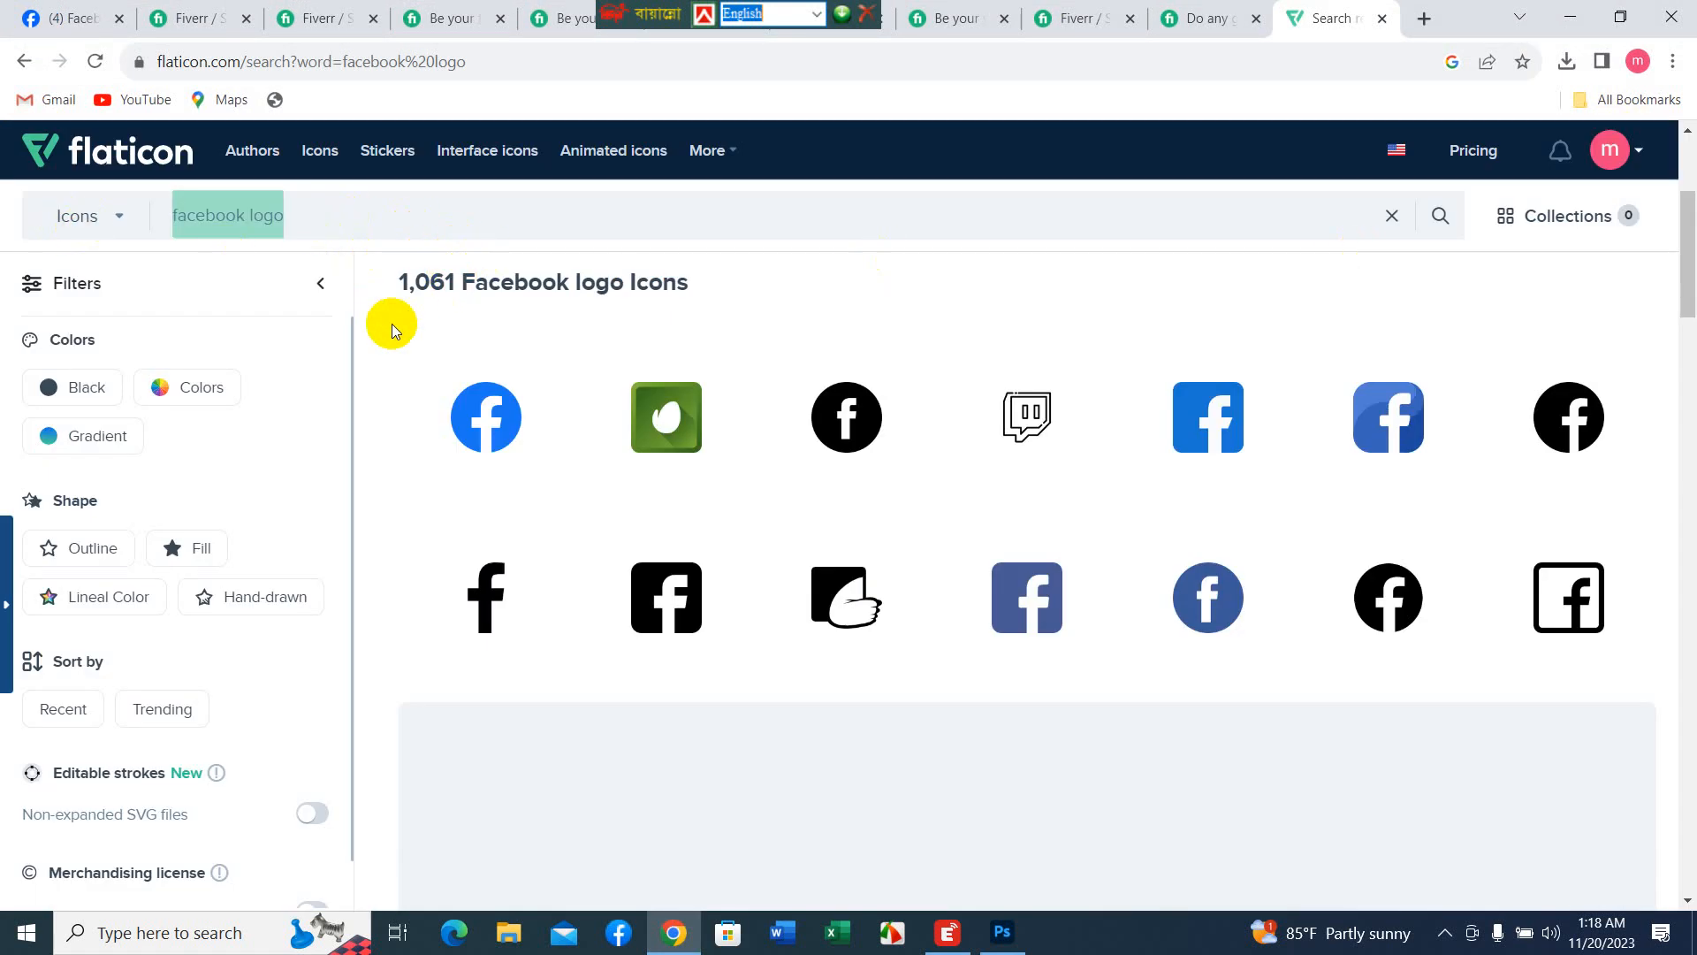
{"action": "type", "text": "c"}
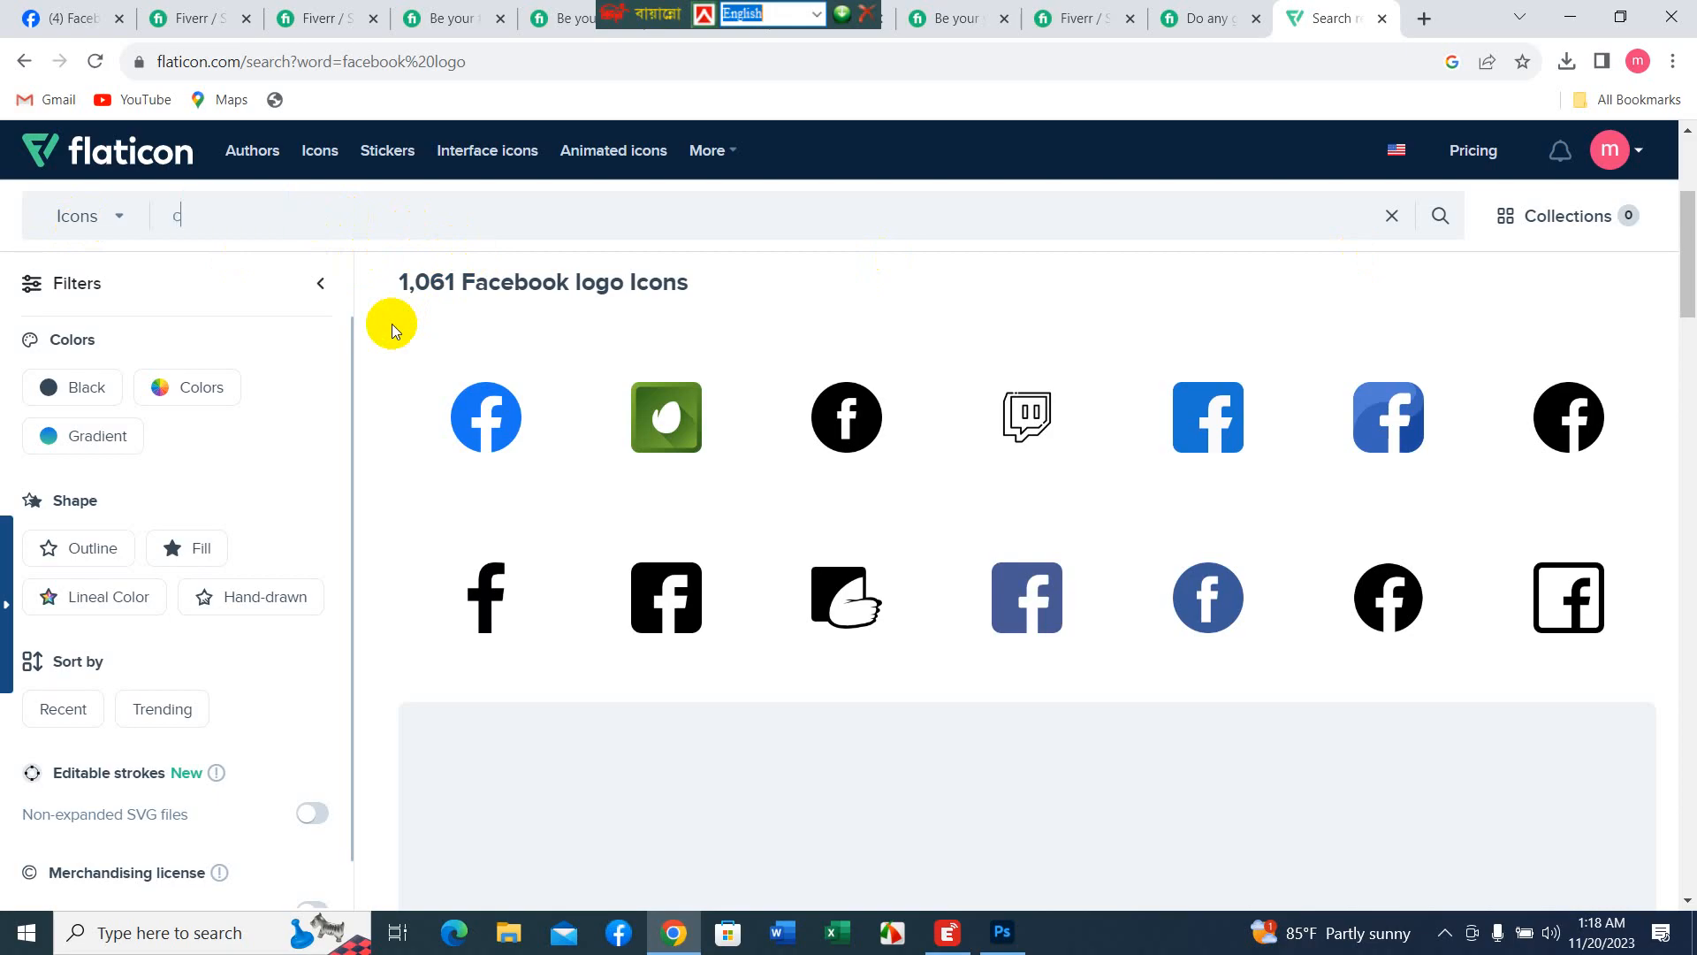
{"action": "type", "text": "h"}
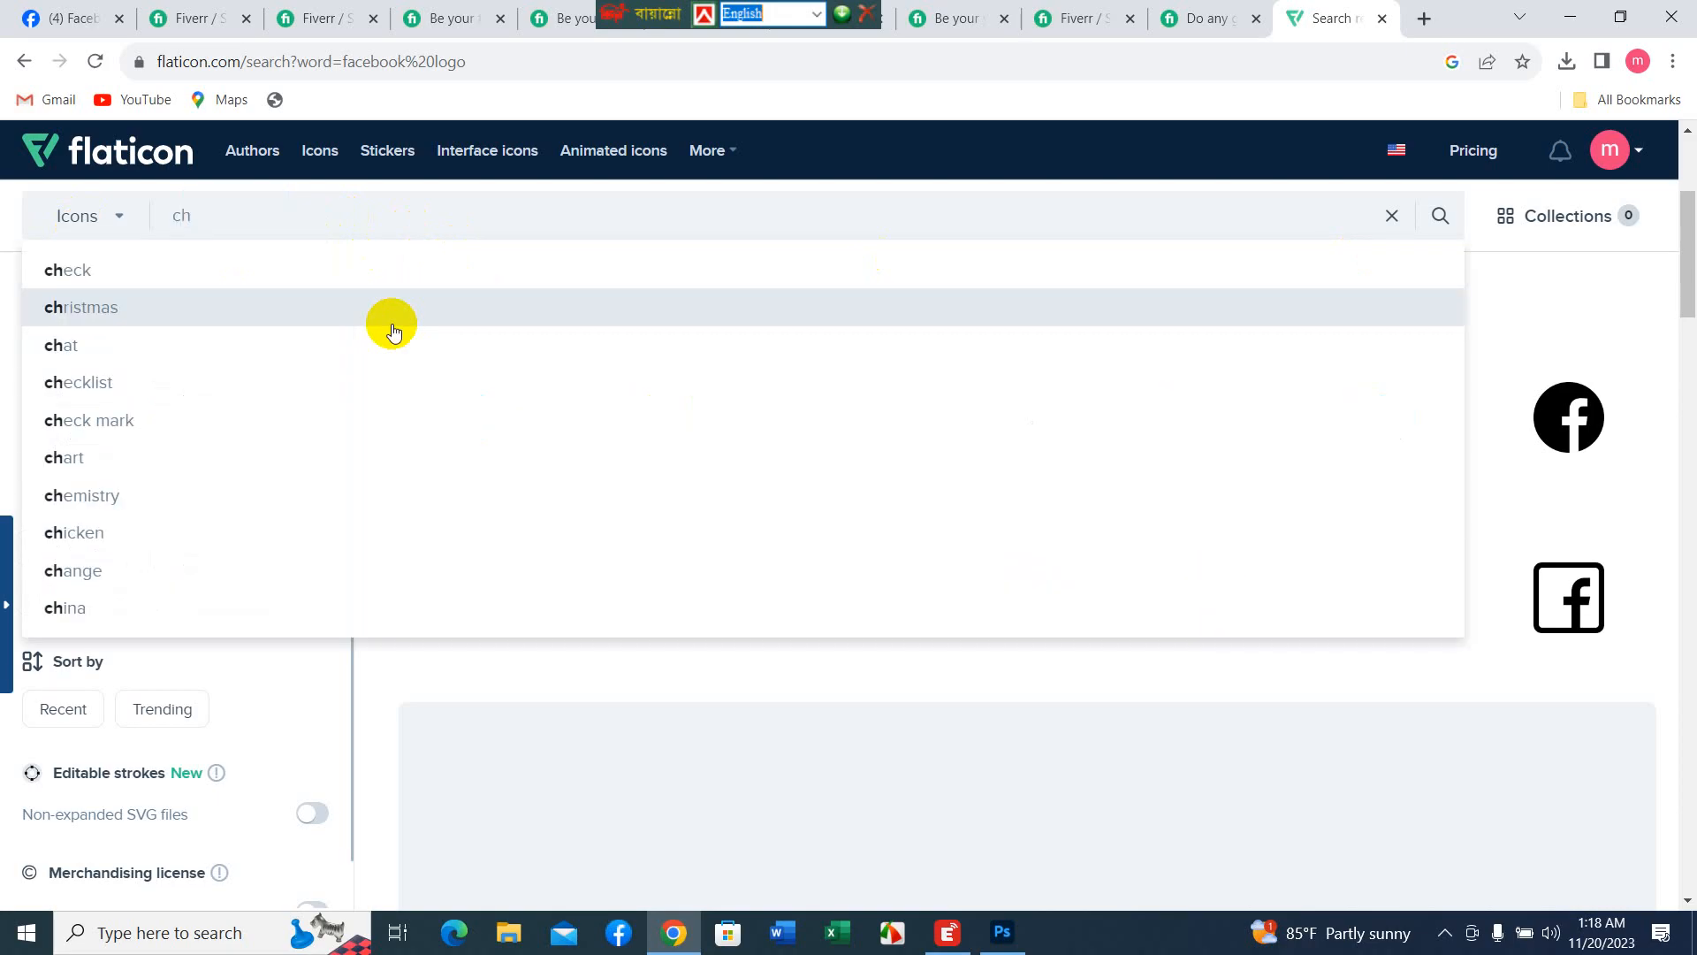
{"action": "left_click", "coordinate": [238, 421]}
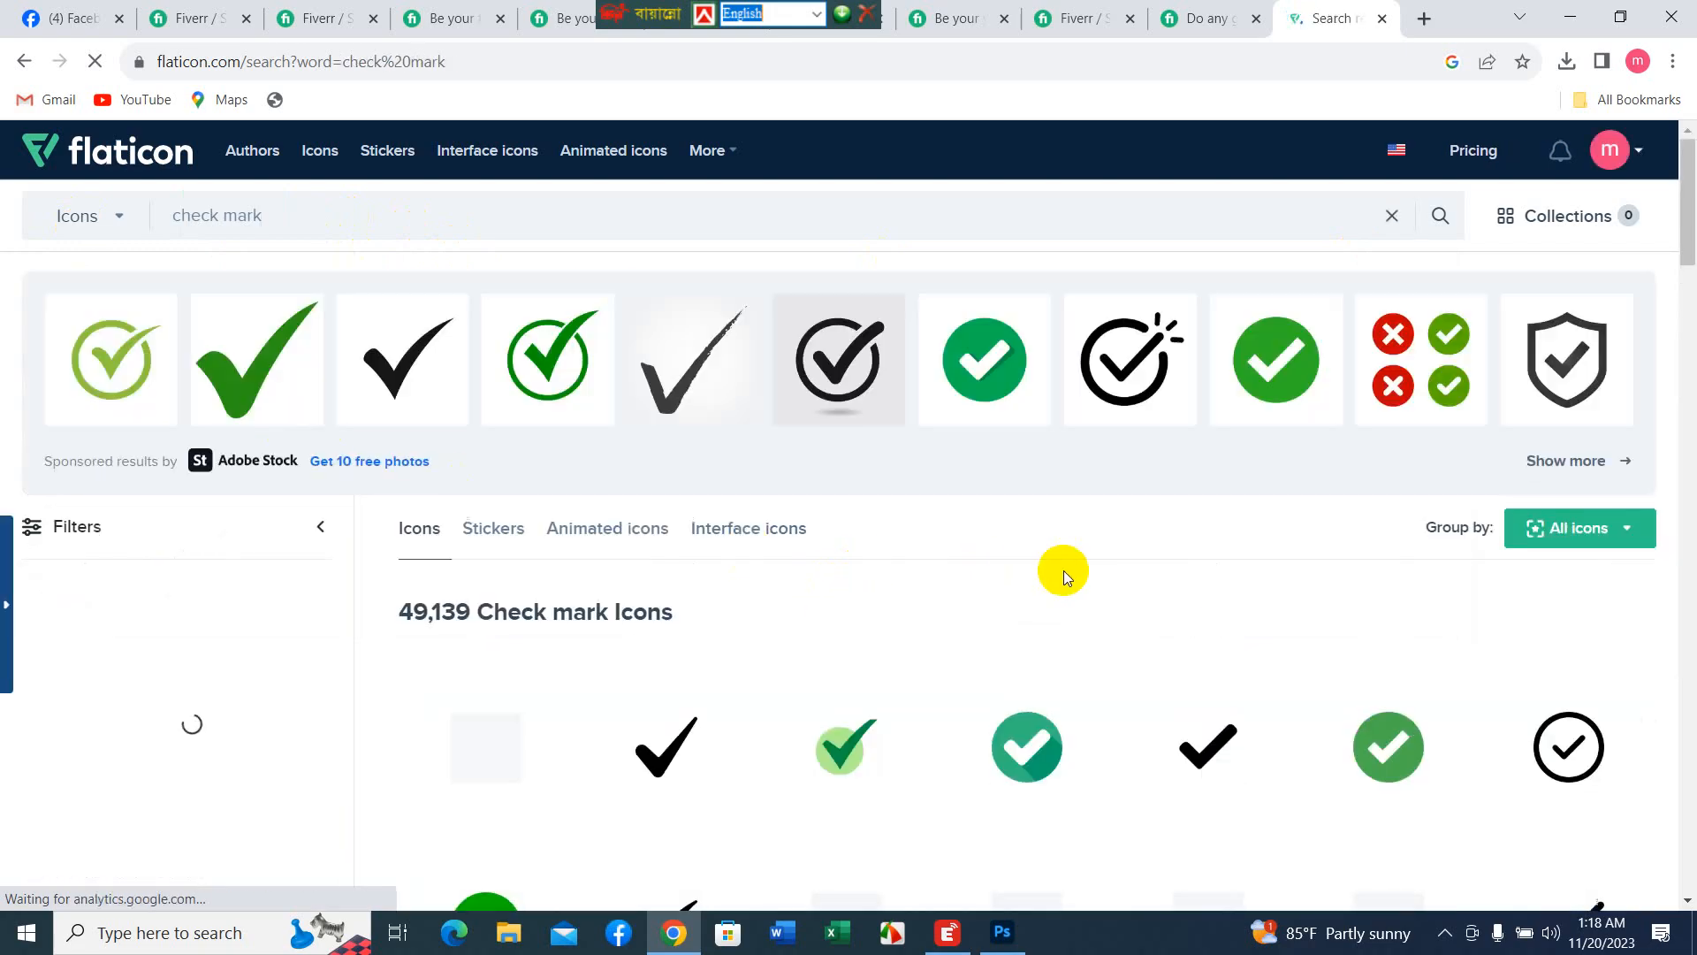
{"action": "scroll", "coordinate": [1064, 570], "scroll_direction": "down", "scroll_amount": 6}
{"action": "scroll", "coordinate": [1064, 599], "scroll_direction": "down", "scroll_amount": 10}
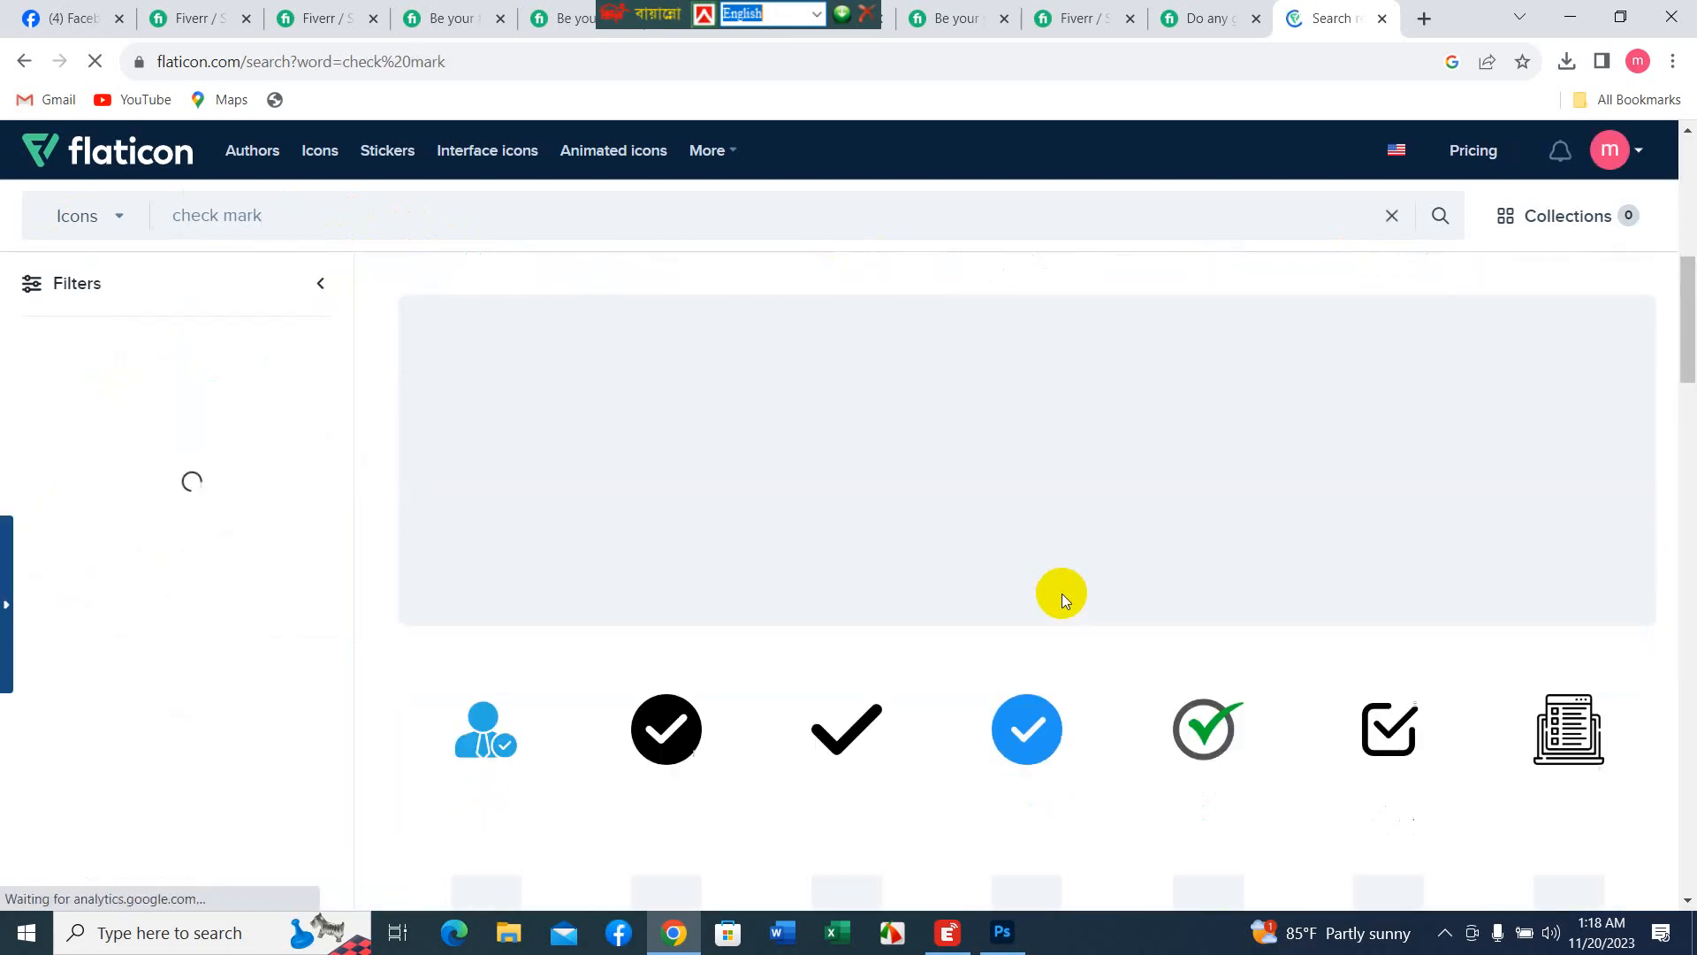
{"action": "scroll", "coordinate": [1160, 612], "scroll_direction": "down", "scroll_amount": 6}
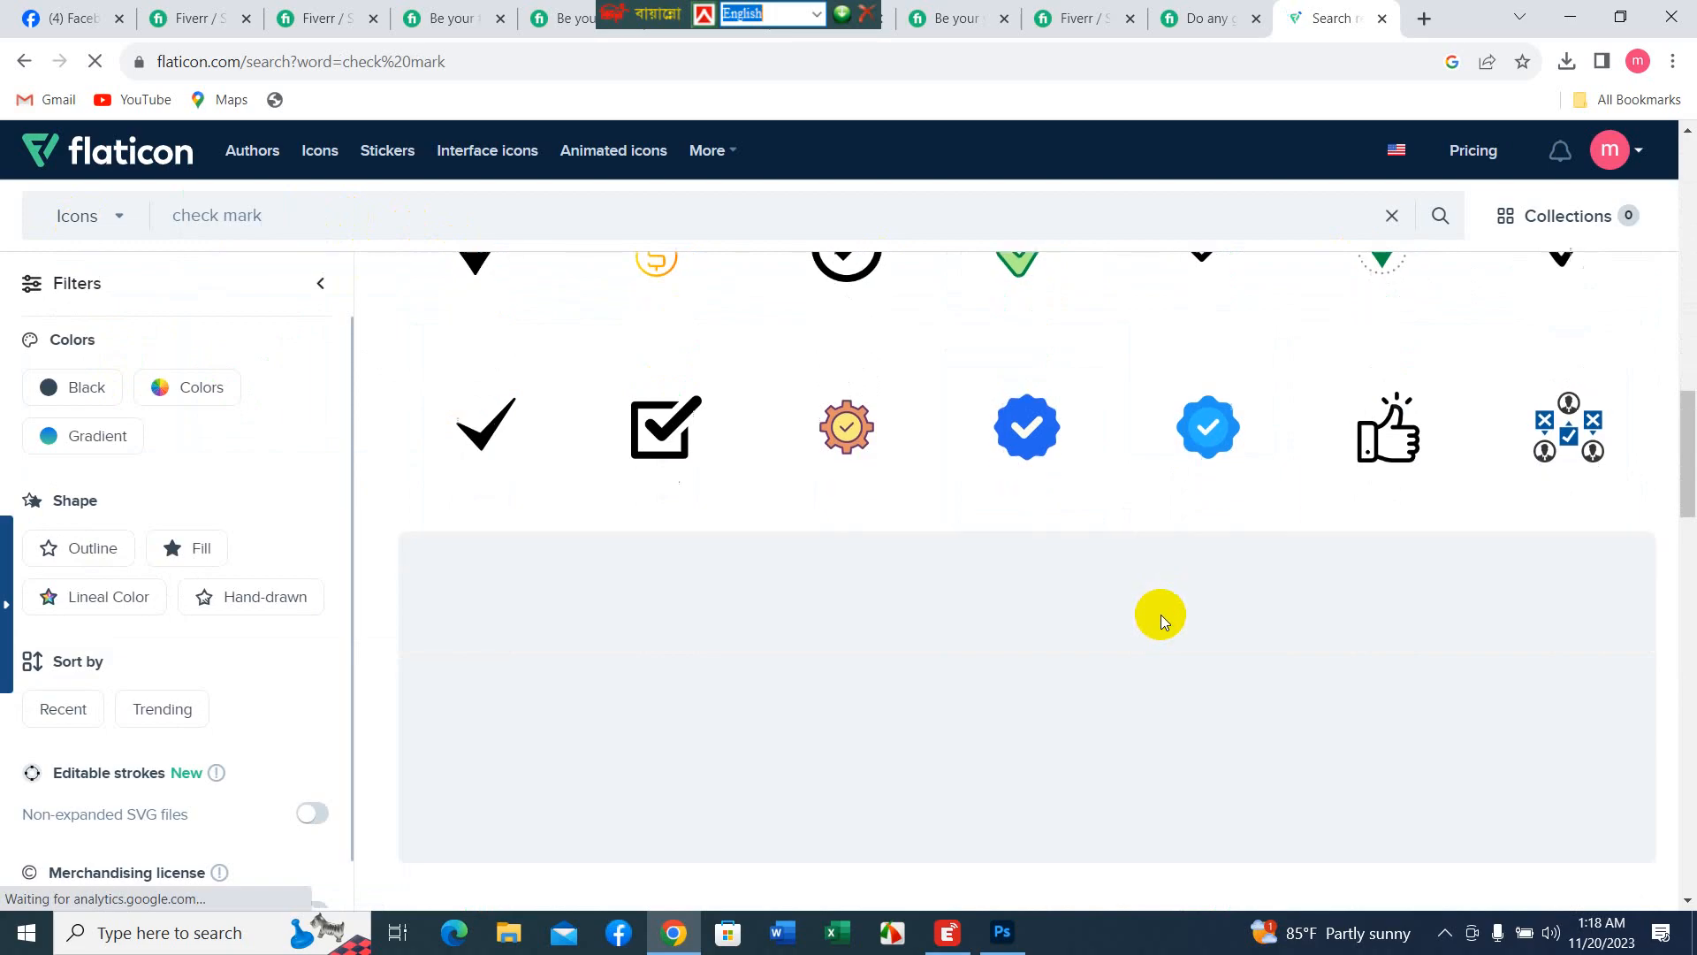
{"action": "scroll", "coordinate": [1162, 630], "scroll_direction": "down", "scroll_amount": 6}
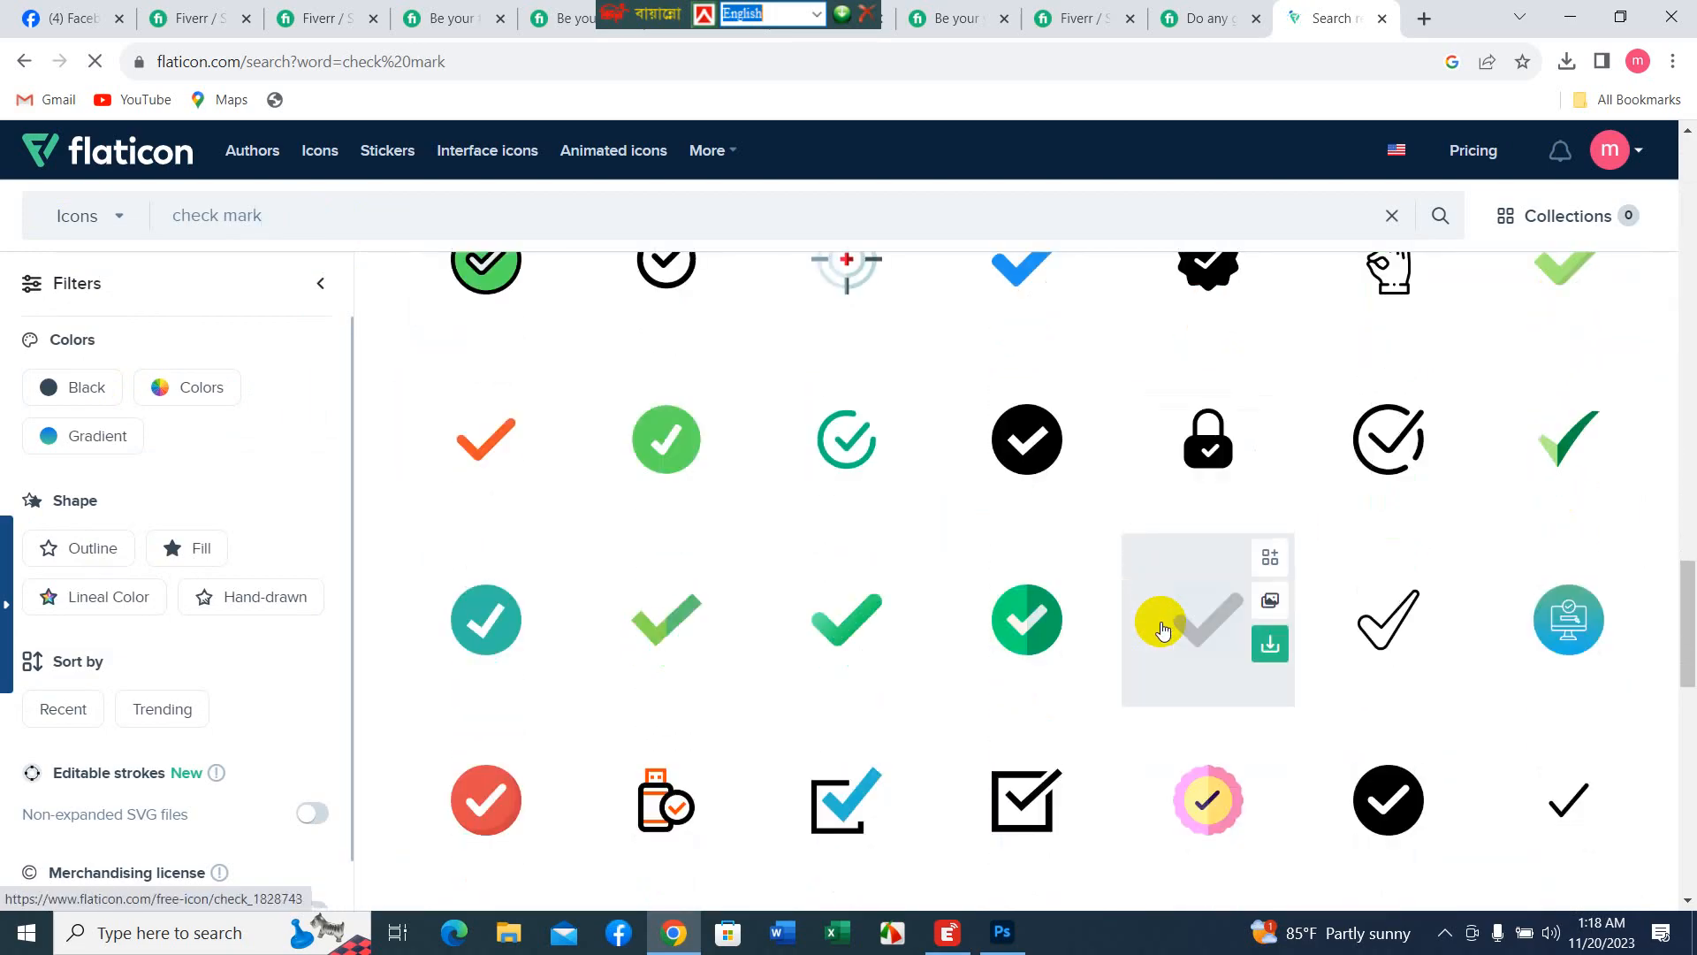
{"action": "scroll", "coordinate": [1162, 630], "scroll_direction": "up", "scroll_amount": 20}
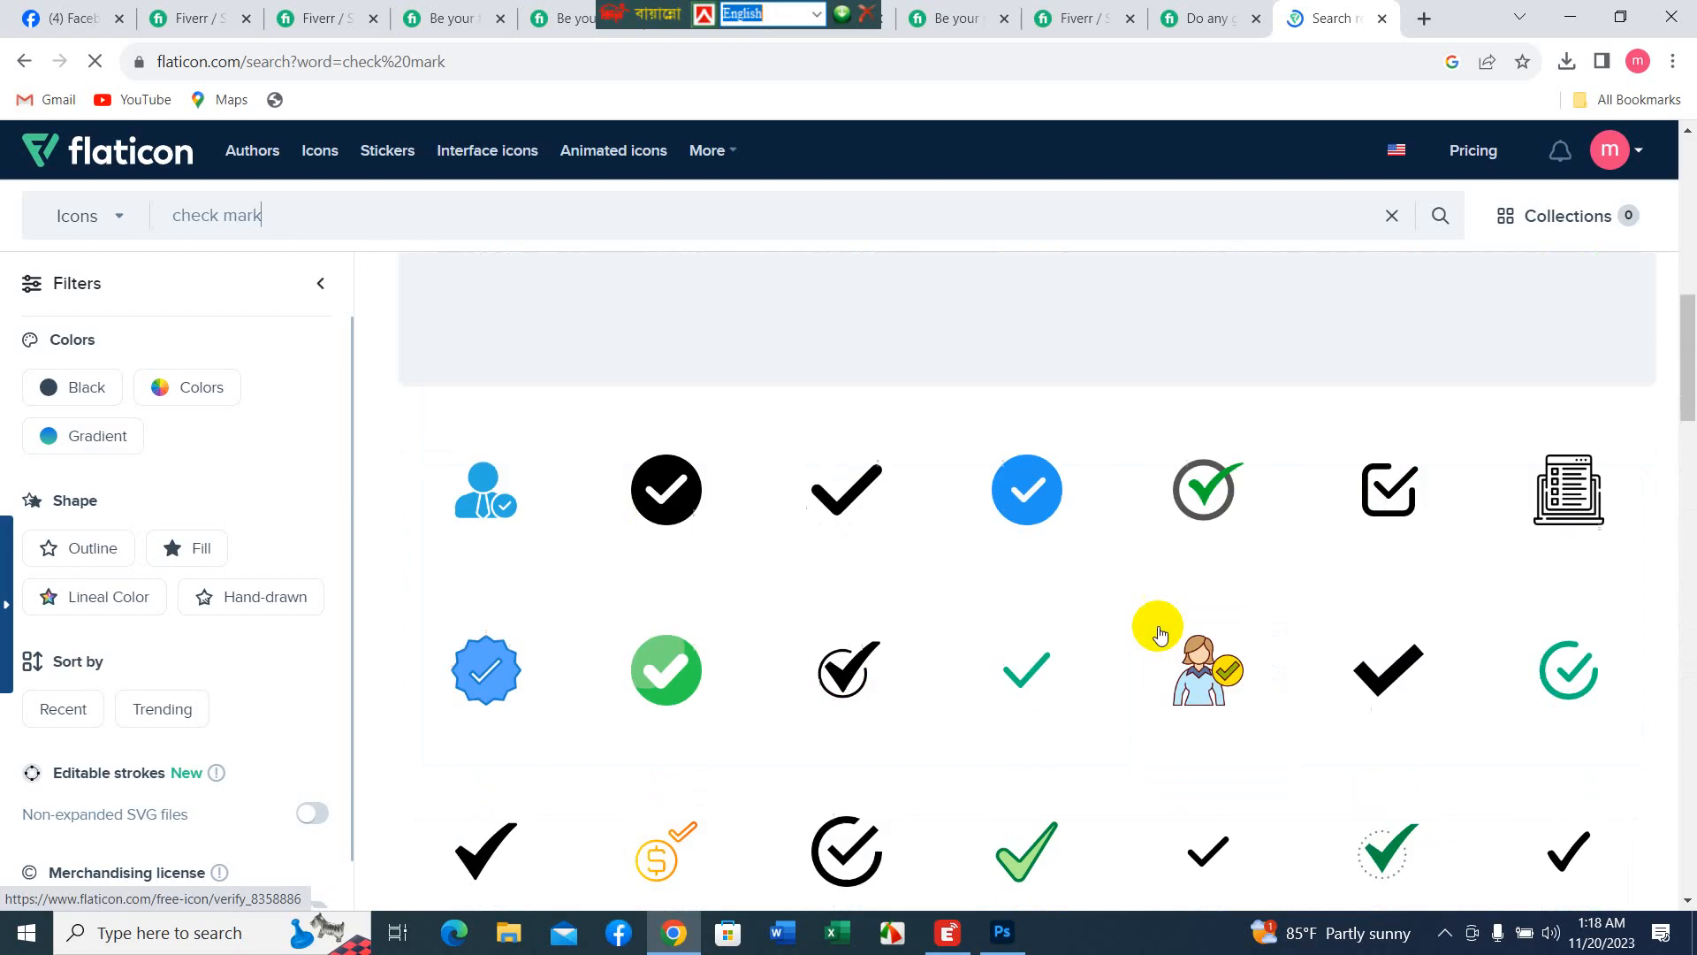
{"action": "scroll", "coordinate": [1160, 633], "scroll_direction": "up", "scroll_amount": 2}
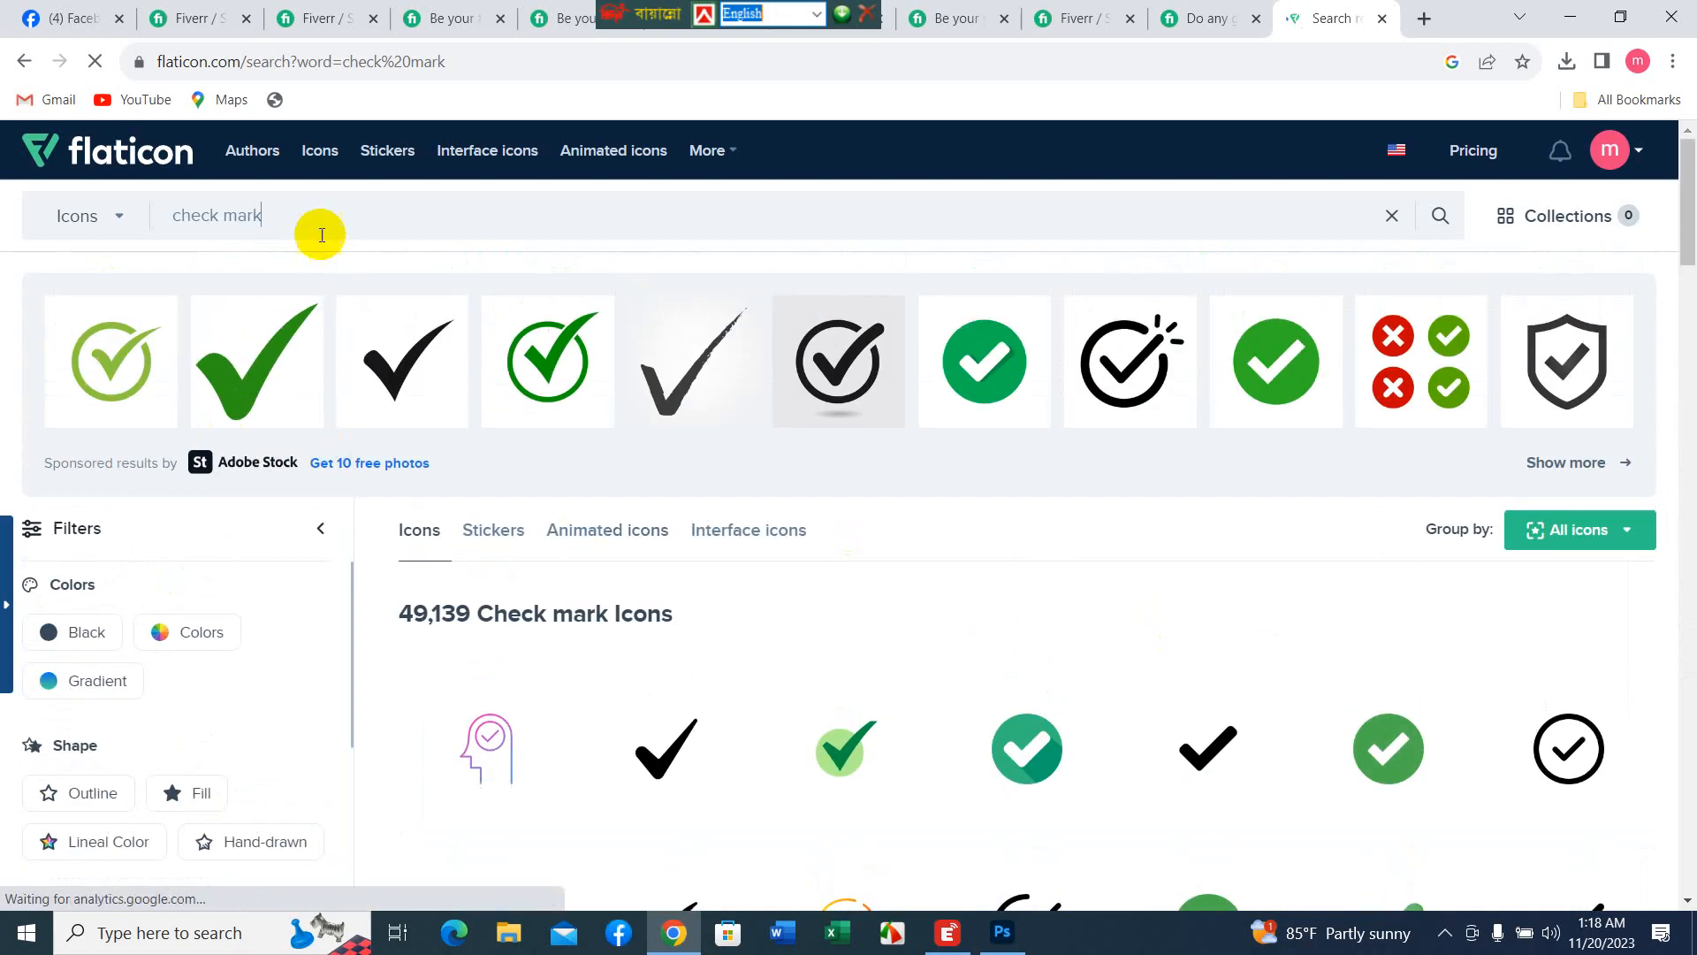
- Search Flaticon for right arrow icons and look through the results for a suitable one
{"action": "left_click", "coordinate": [251, 218]}
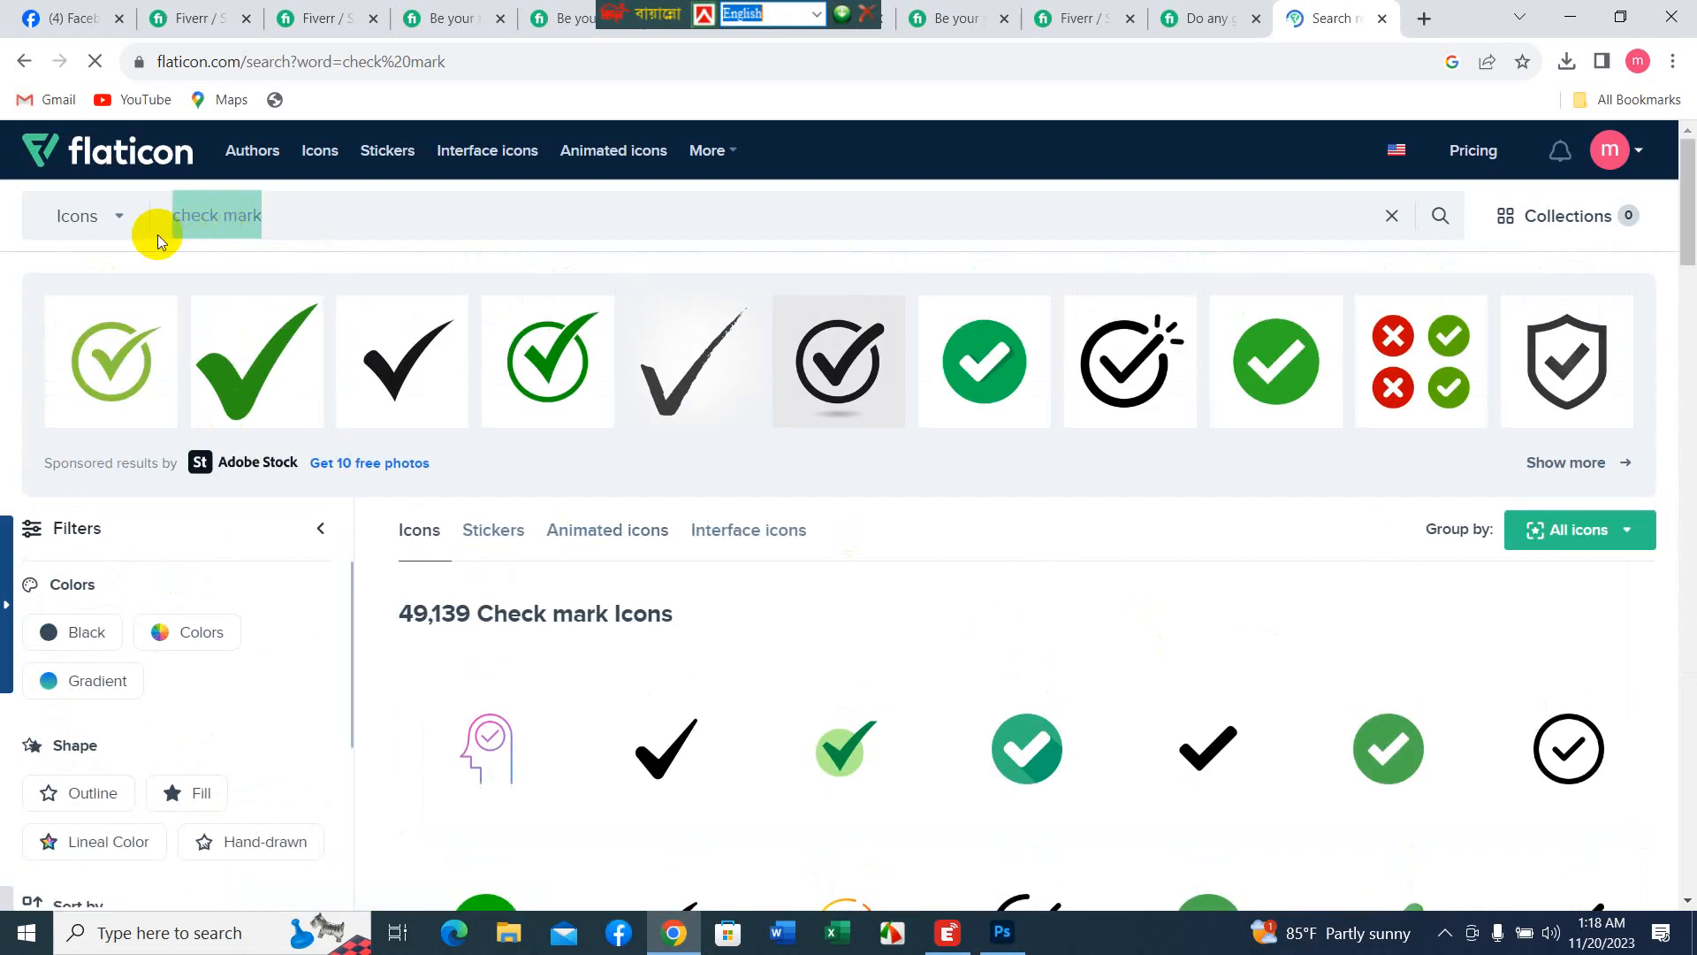
{"action": "type", "text": "rig"}
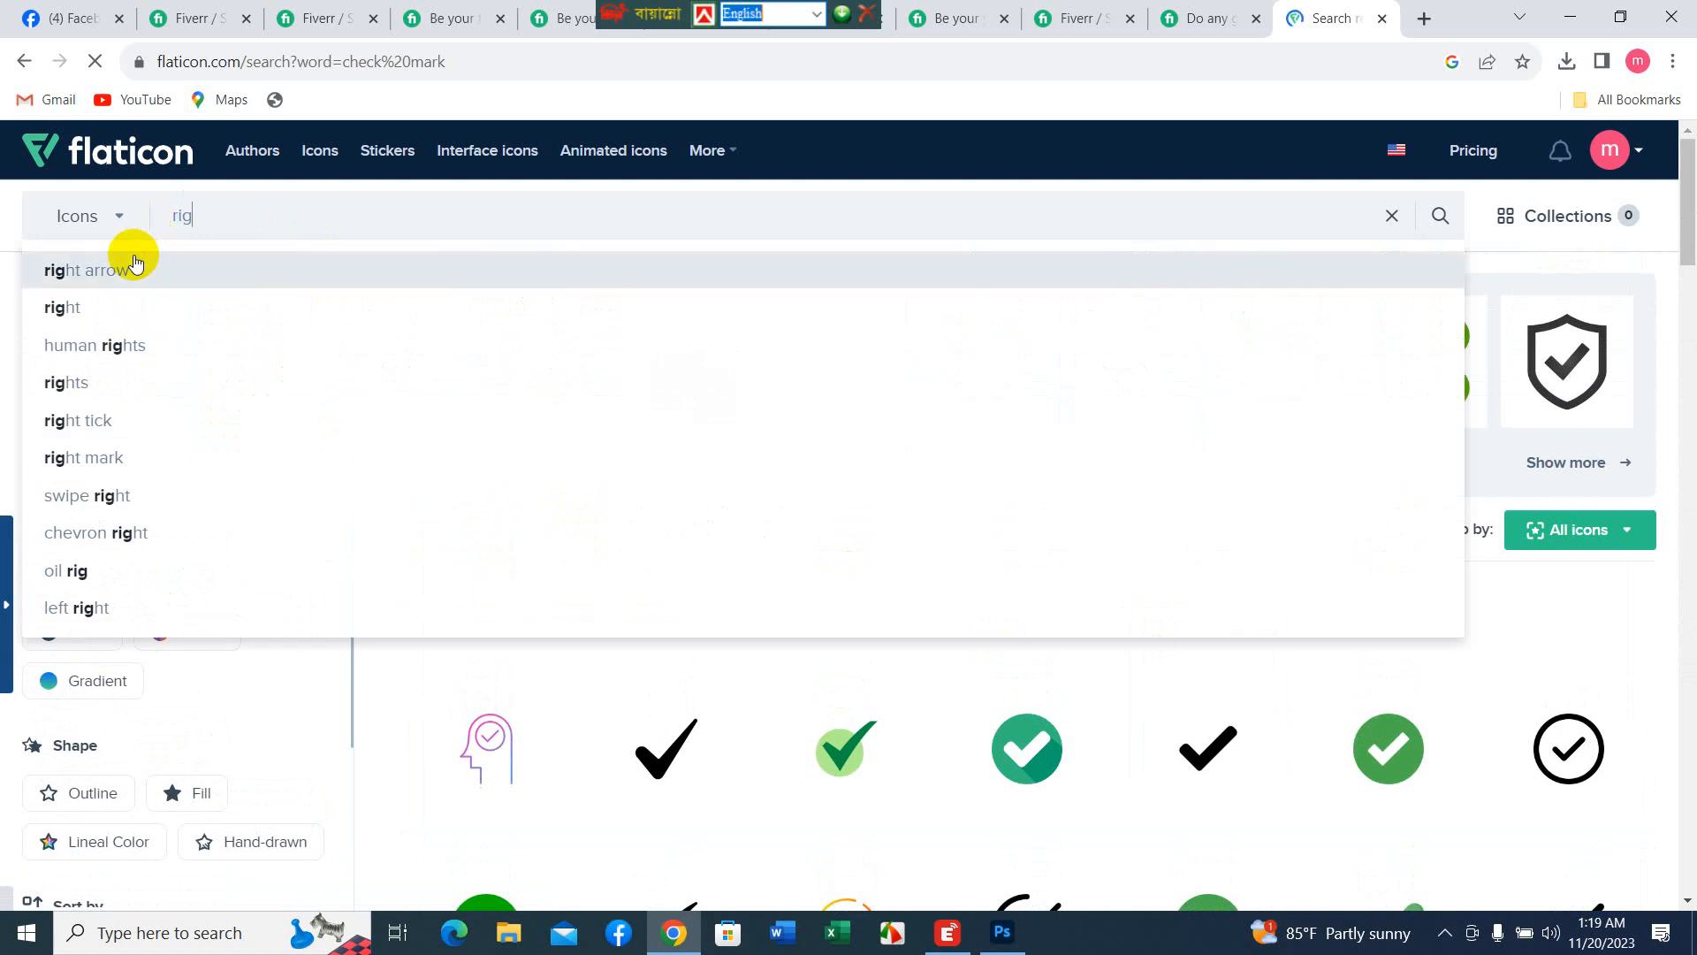
{"action": "left_click", "coordinate": [130, 266]}
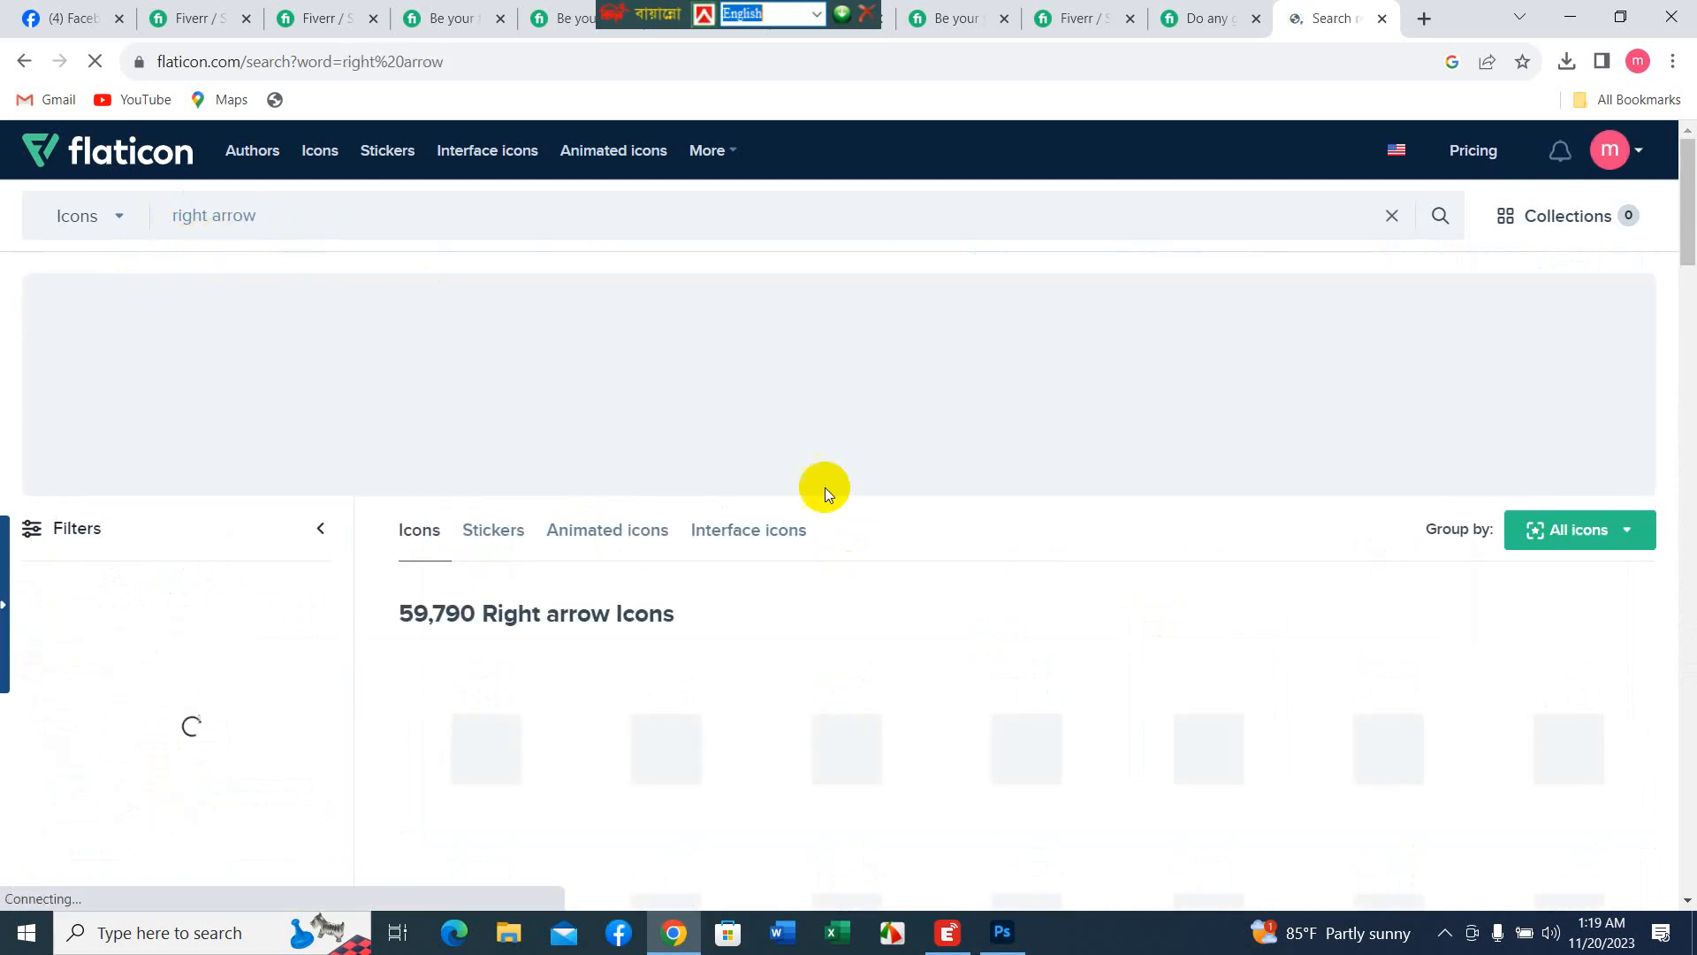
{"action": "scroll", "coordinate": [1318, 694], "scroll_direction": "down", "scroll_amount": 5}
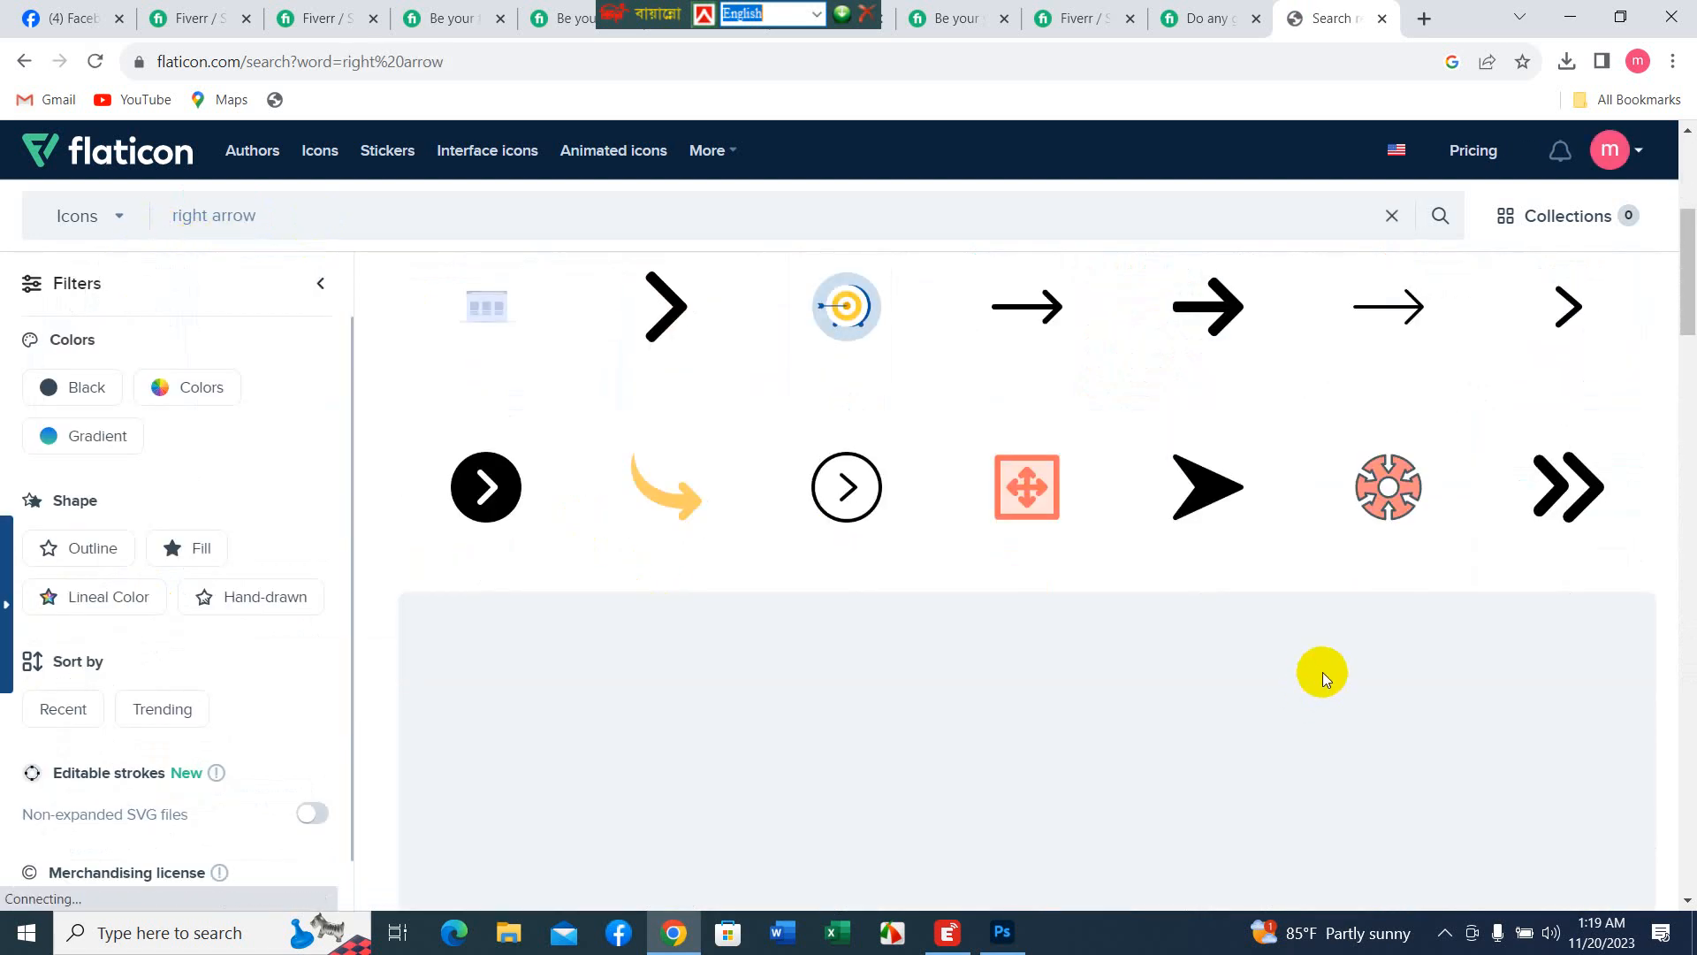
{"action": "scroll", "coordinate": [1328, 696], "scroll_direction": "down", "scroll_amount": 5}
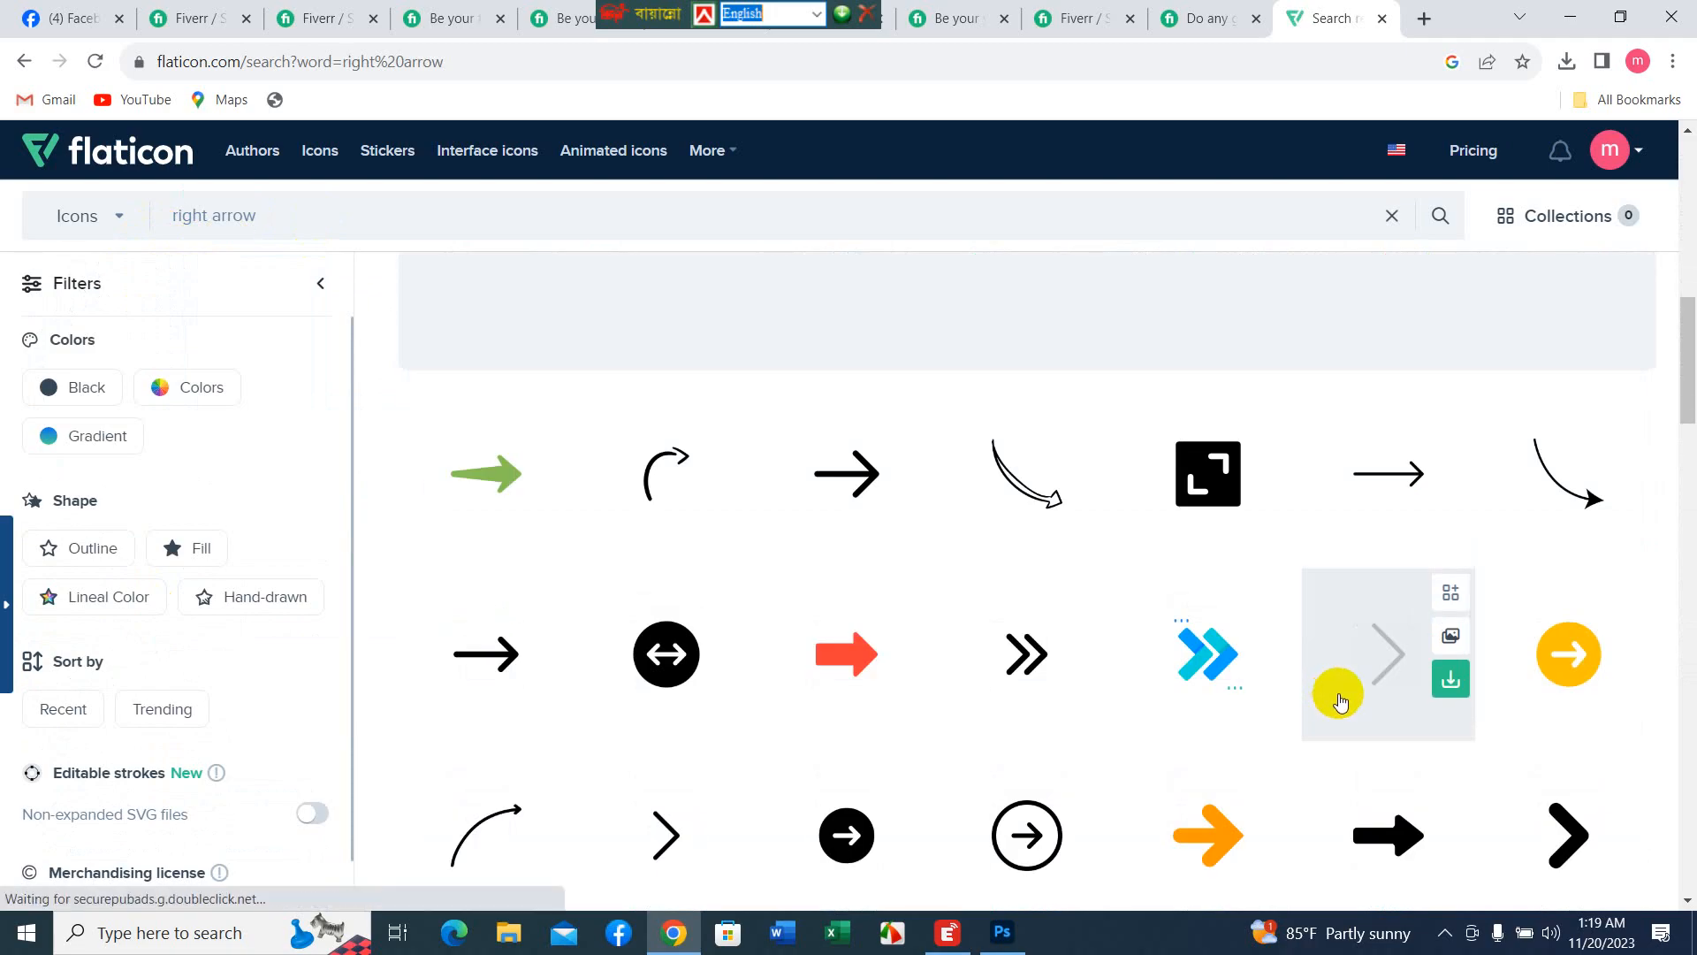
{"action": "scroll", "coordinate": [1337, 696], "scroll_direction": "down", "scroll_amount": 2}
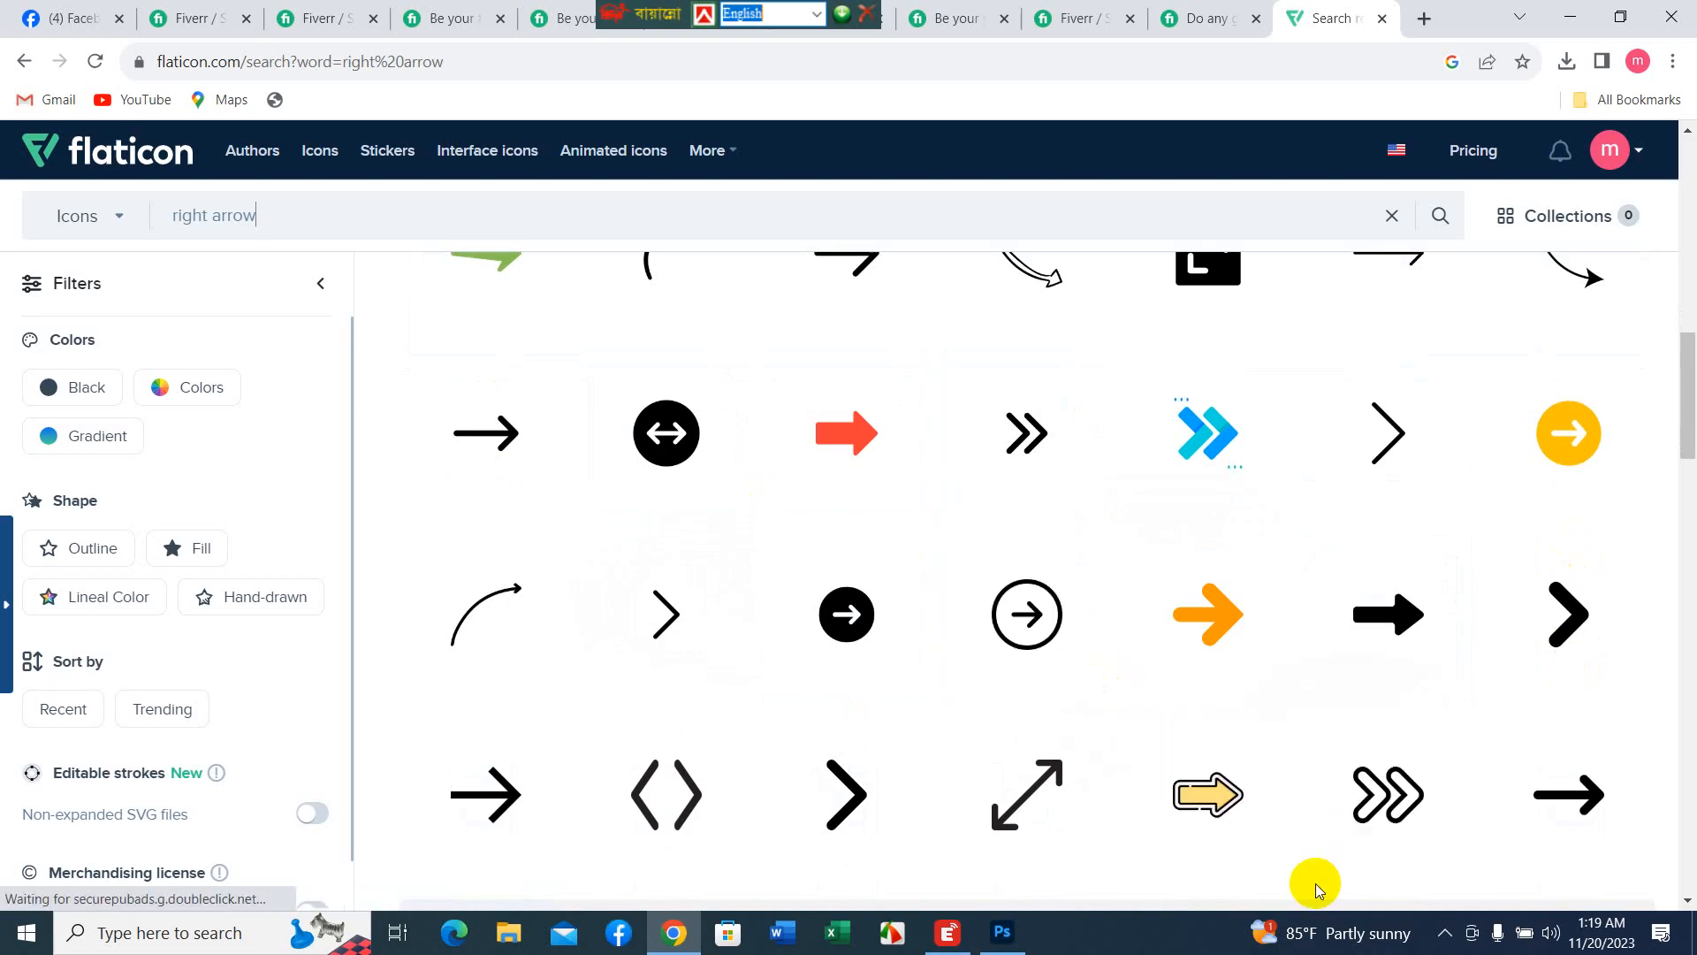
{"action": "mouse_move", "coordinate": [1306, 942]}
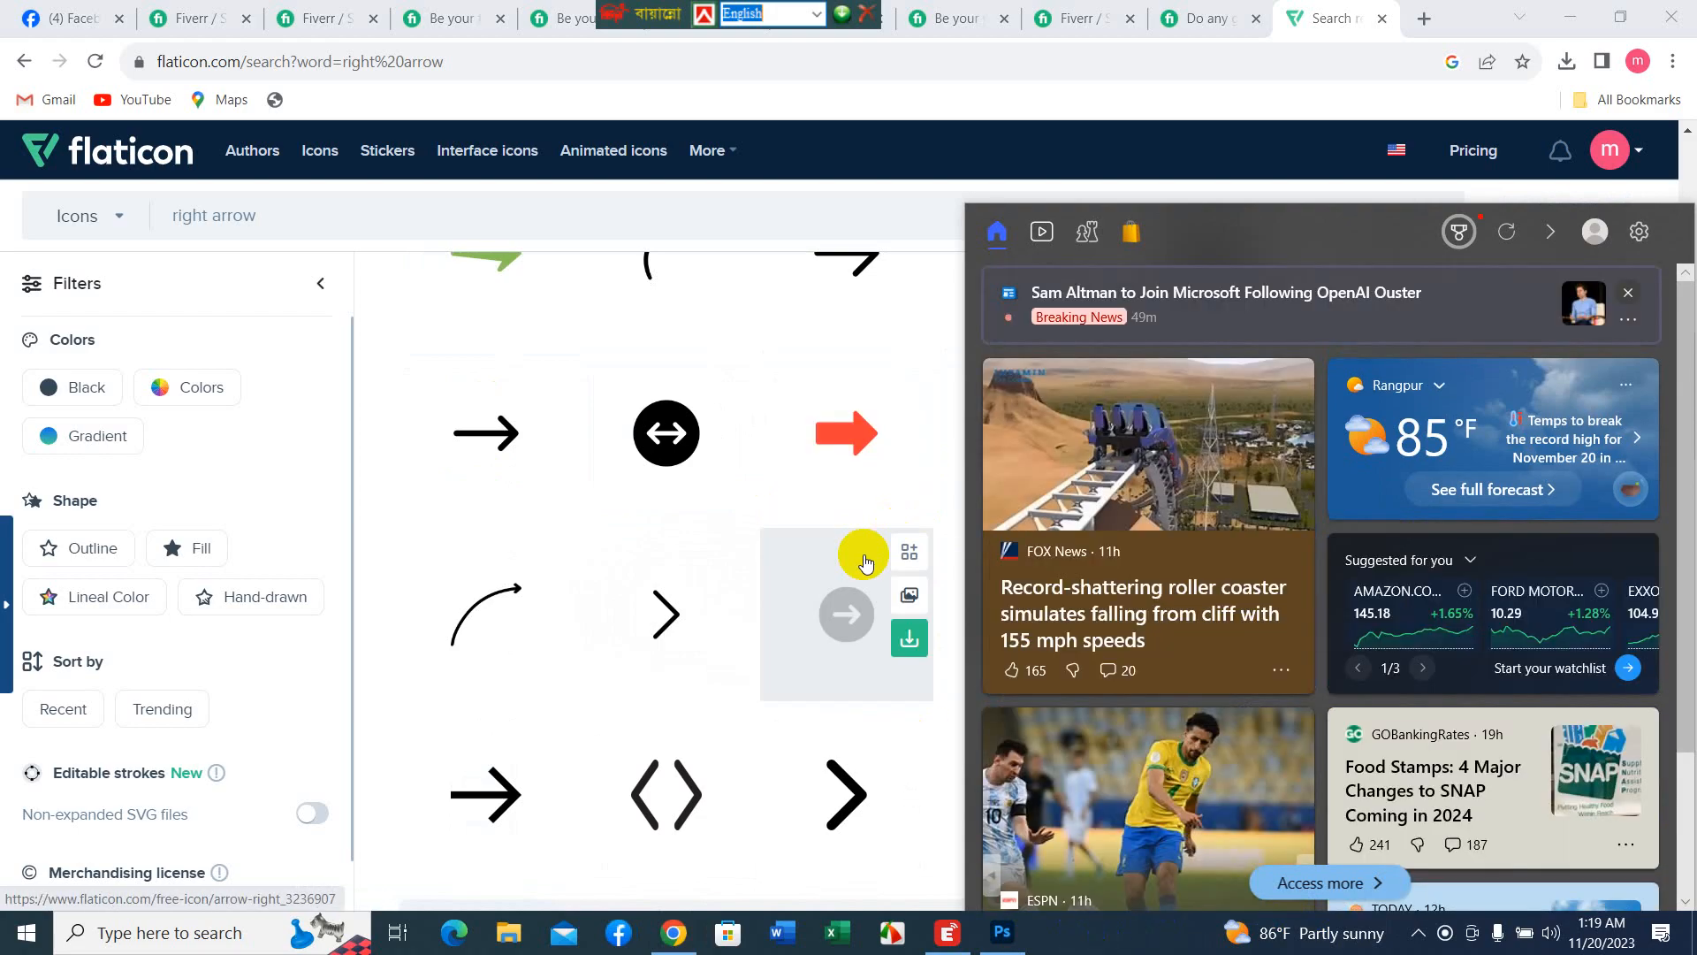
{"action": "mouse_move", "coordinate": [496, 496]}
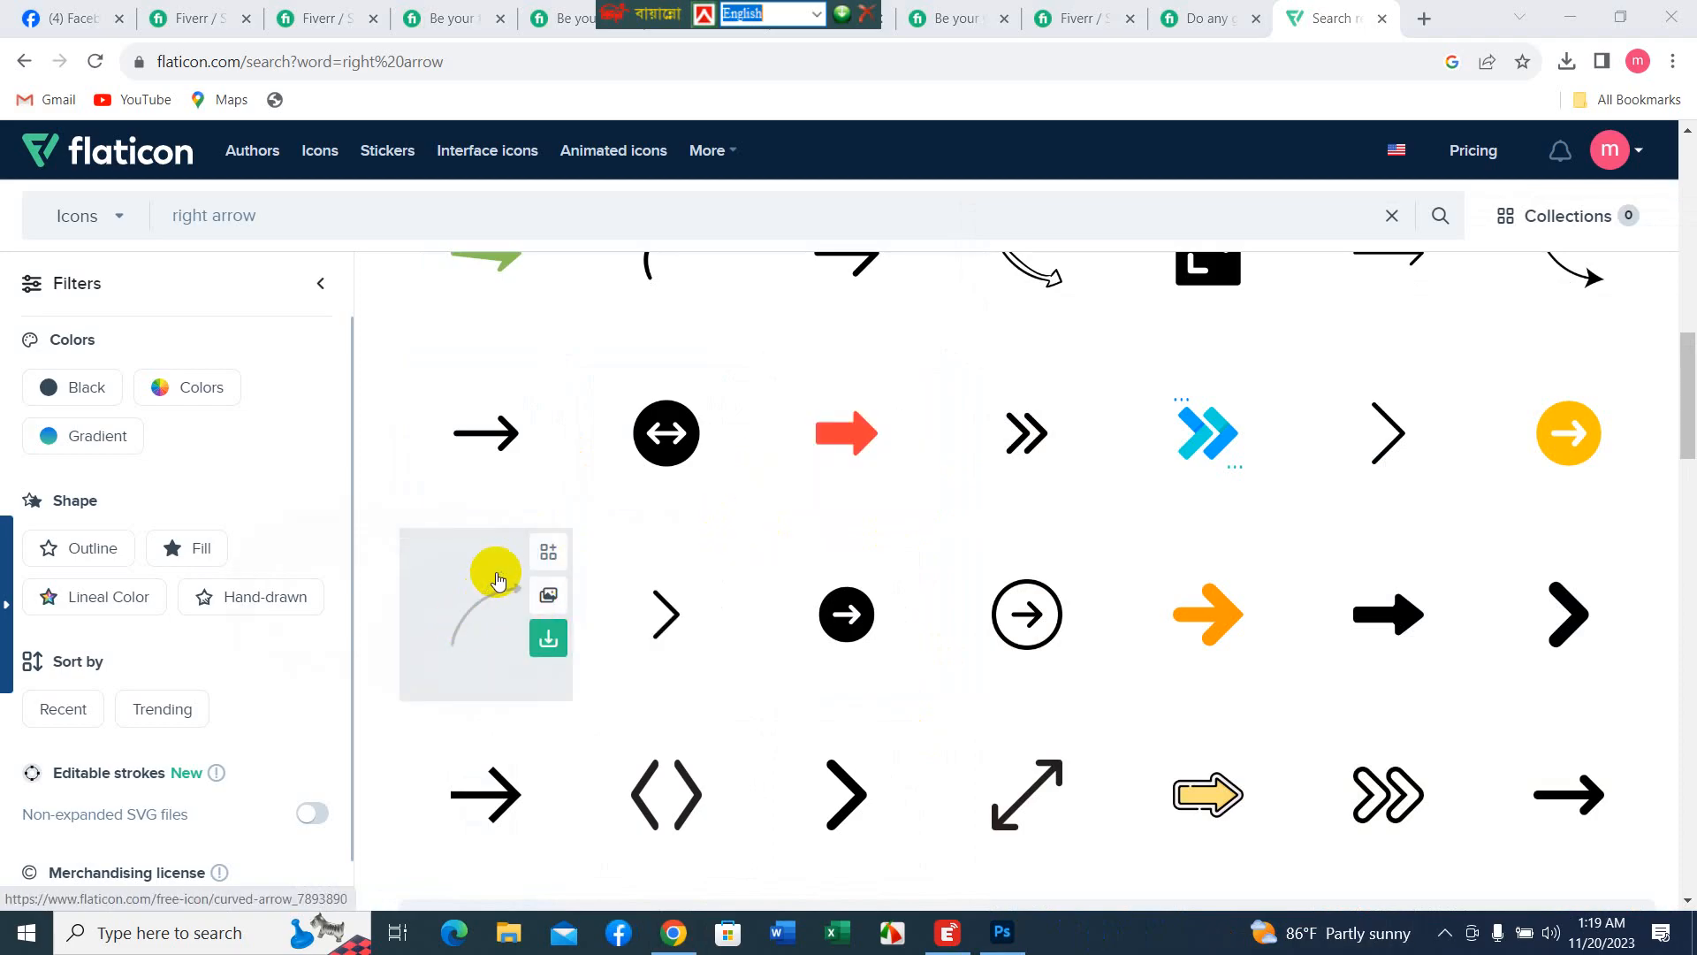
{"action": "scroll", "coordinate": [1039, 544], "scroll_direction": "up", "scroll_amount": 3}
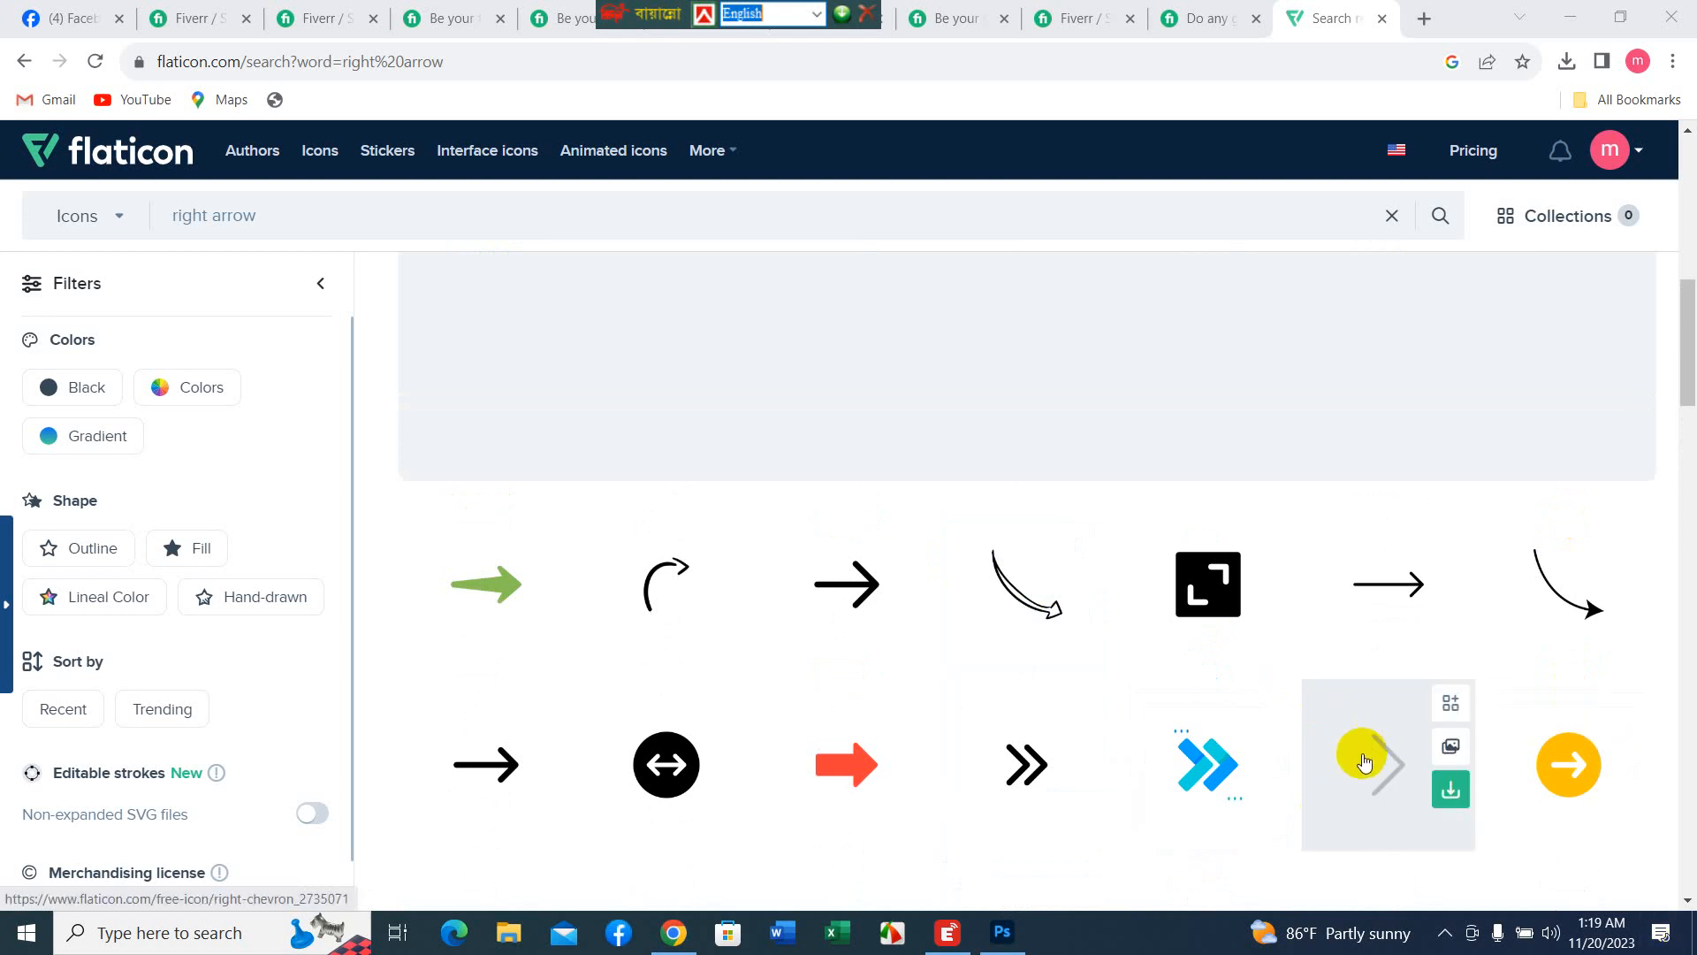
{"action": "scroll", "coordinate": [1362, 788], "scroll_direction": "down", "scroll_amount": 3}
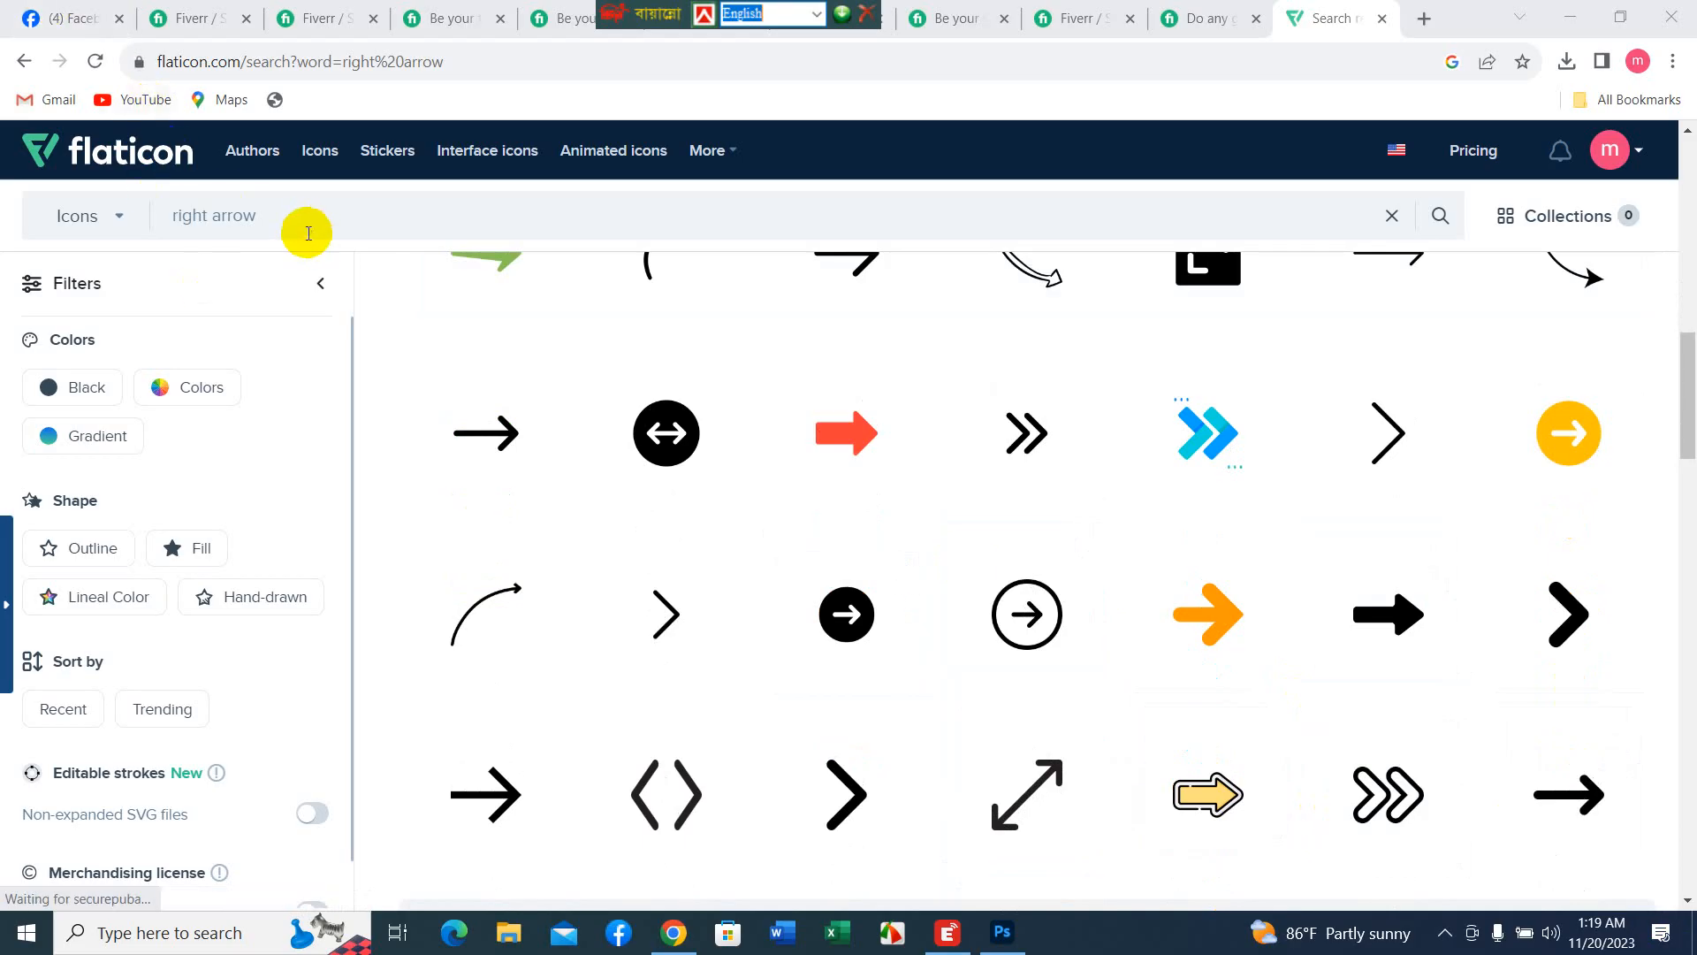
- Replace the word "right" in the icon search with "lavel" and search for "lavel arrow"
{"action": "left_click_drag", "start_coordinate": [203, 216], "coordinate": [132, 217]}
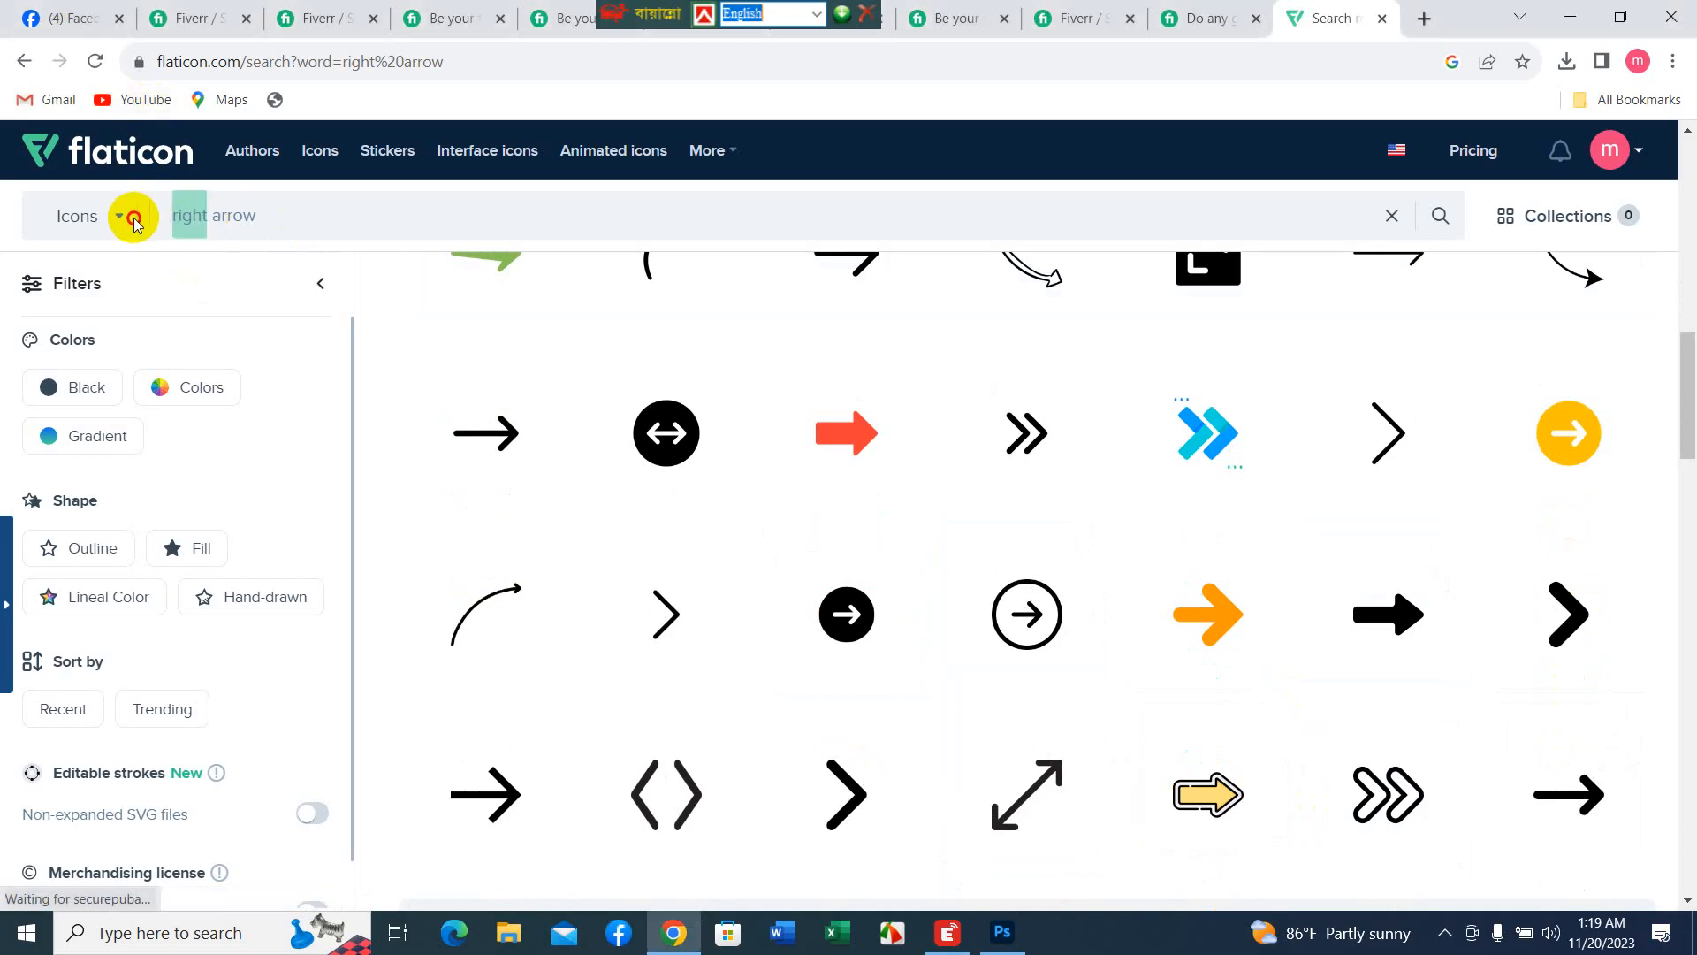
{"action": "type", "text": "la"}
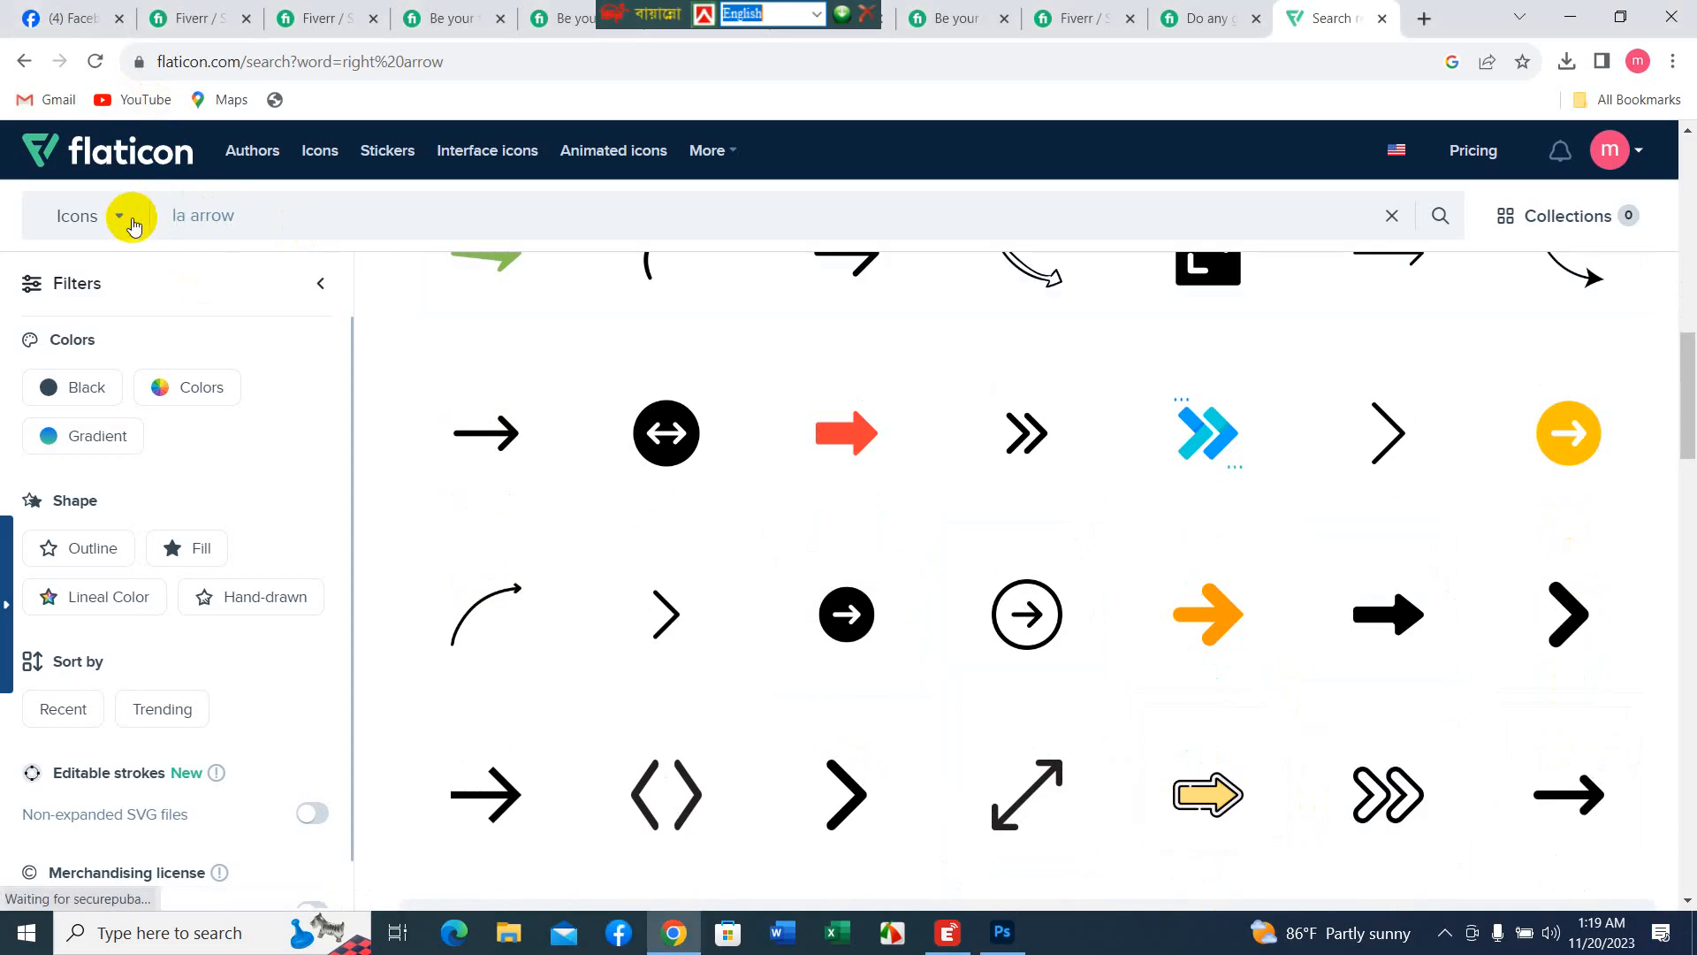
{"action": "type", "text": "vel"}
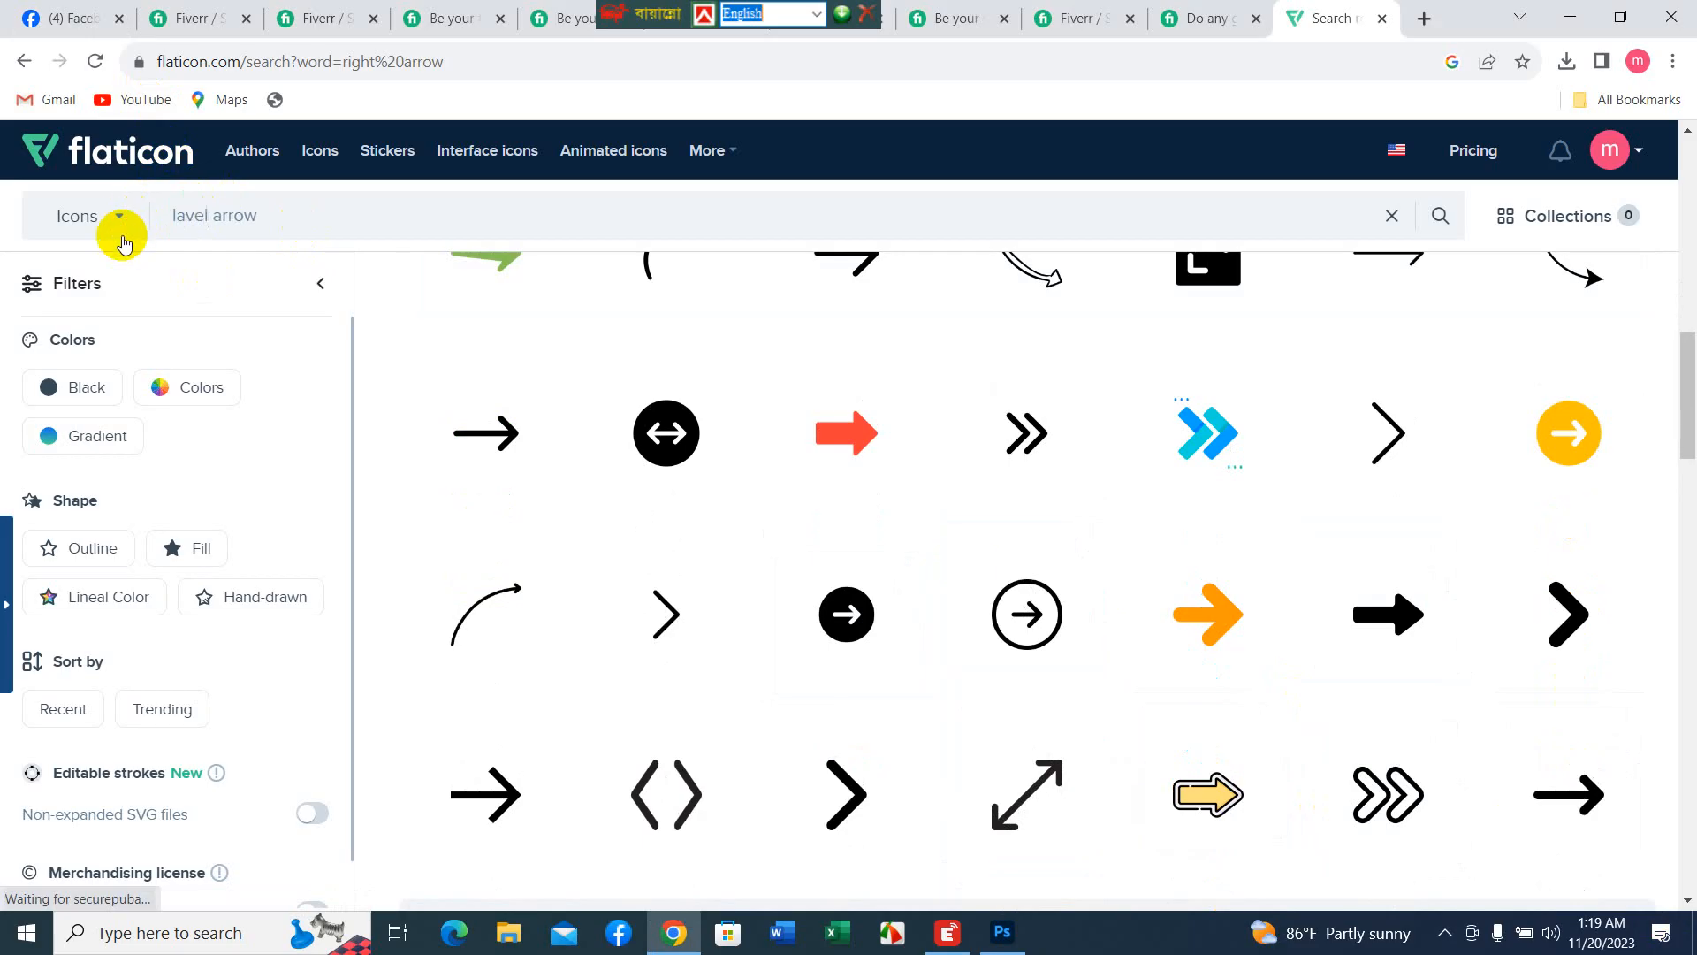
{"action": "key", "text": "Return"}
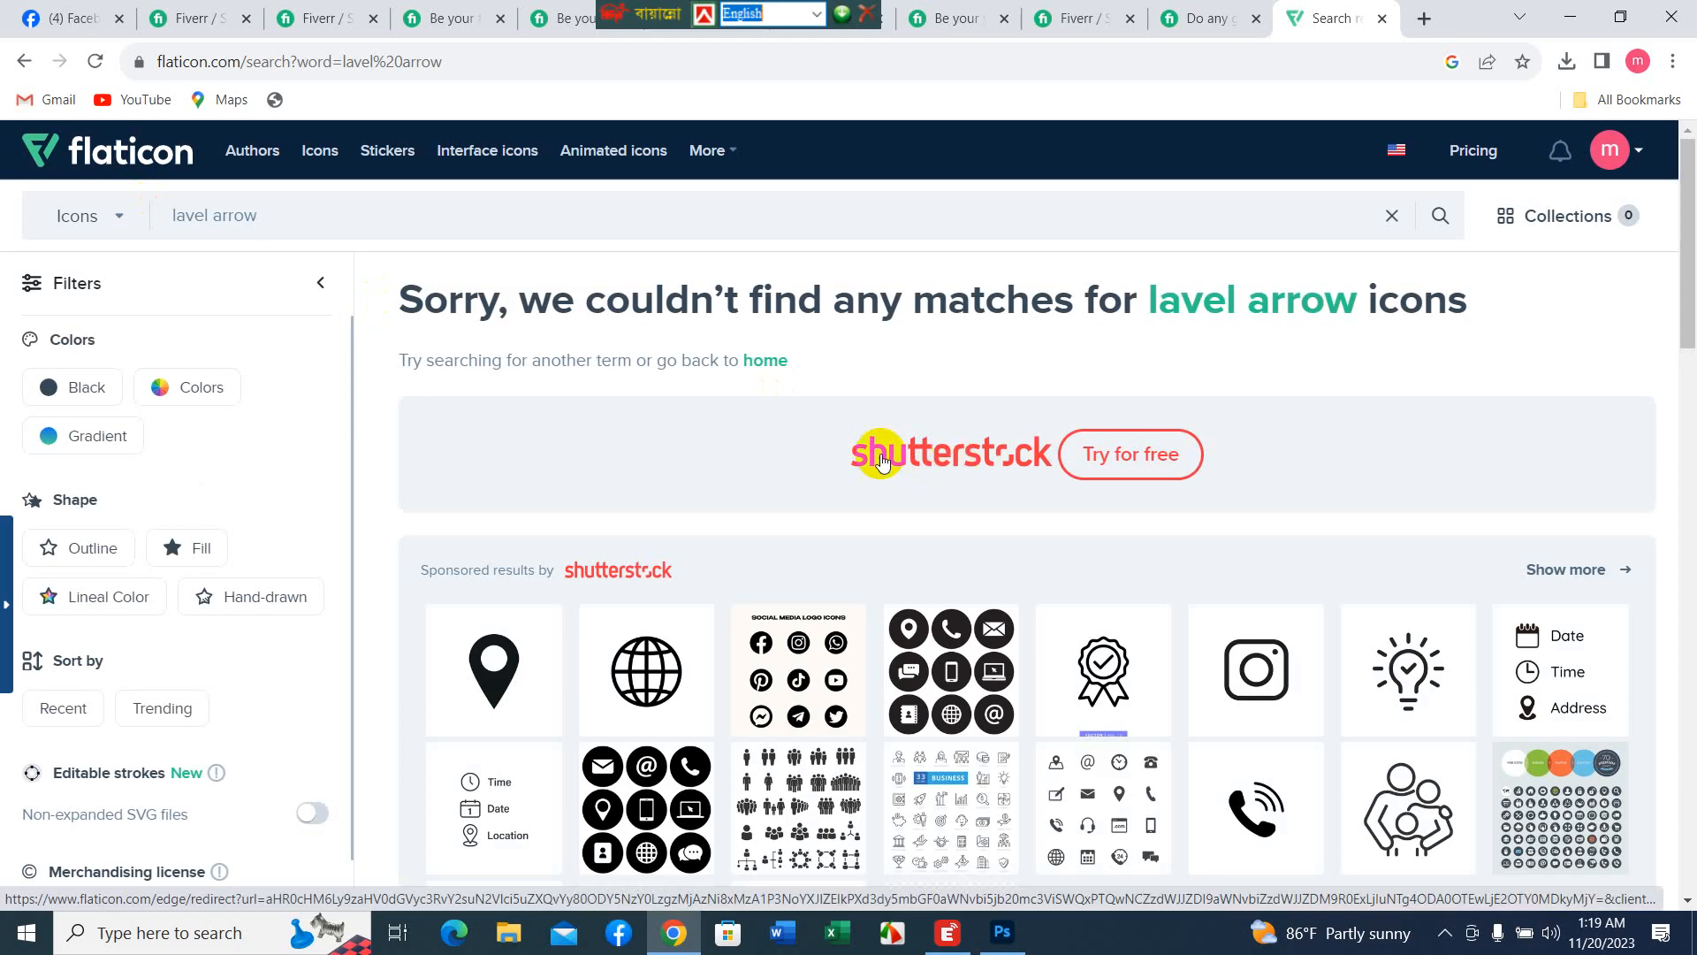
- Shorten the icon search to "arrow" and look through the resulting icons
{"action": "left_click_drag", "start_coordinate": [213, 215], "coordinate": [69, 223]}
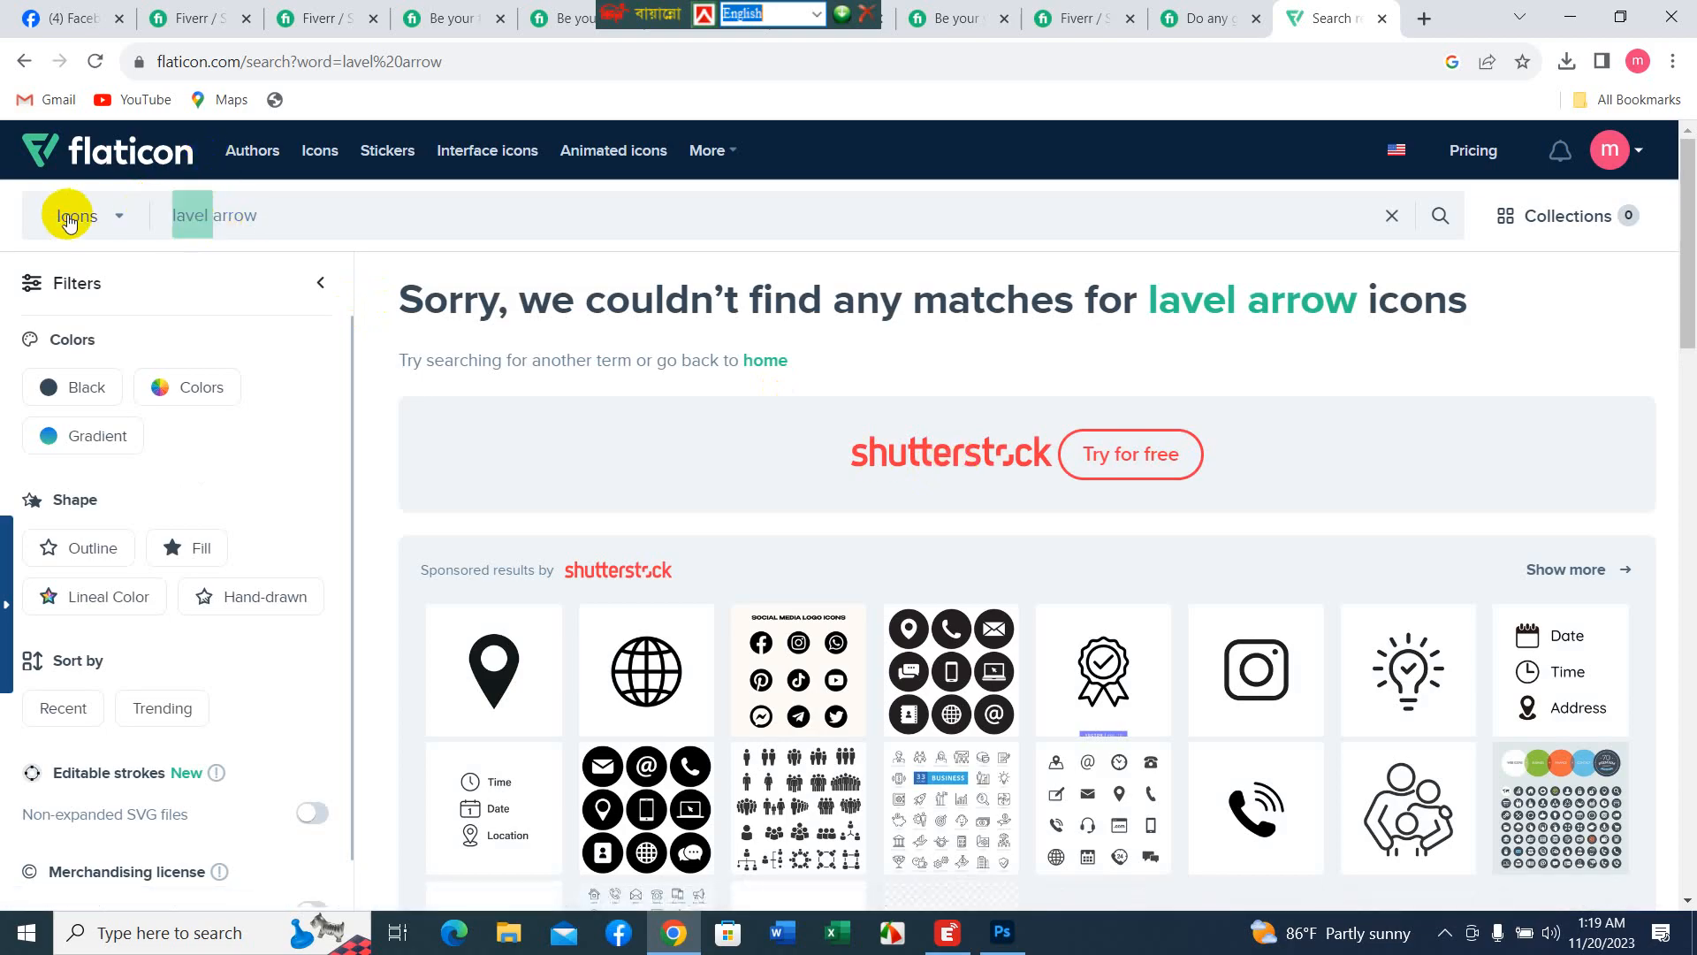
{"action": "key", "text": "BackSpace"}
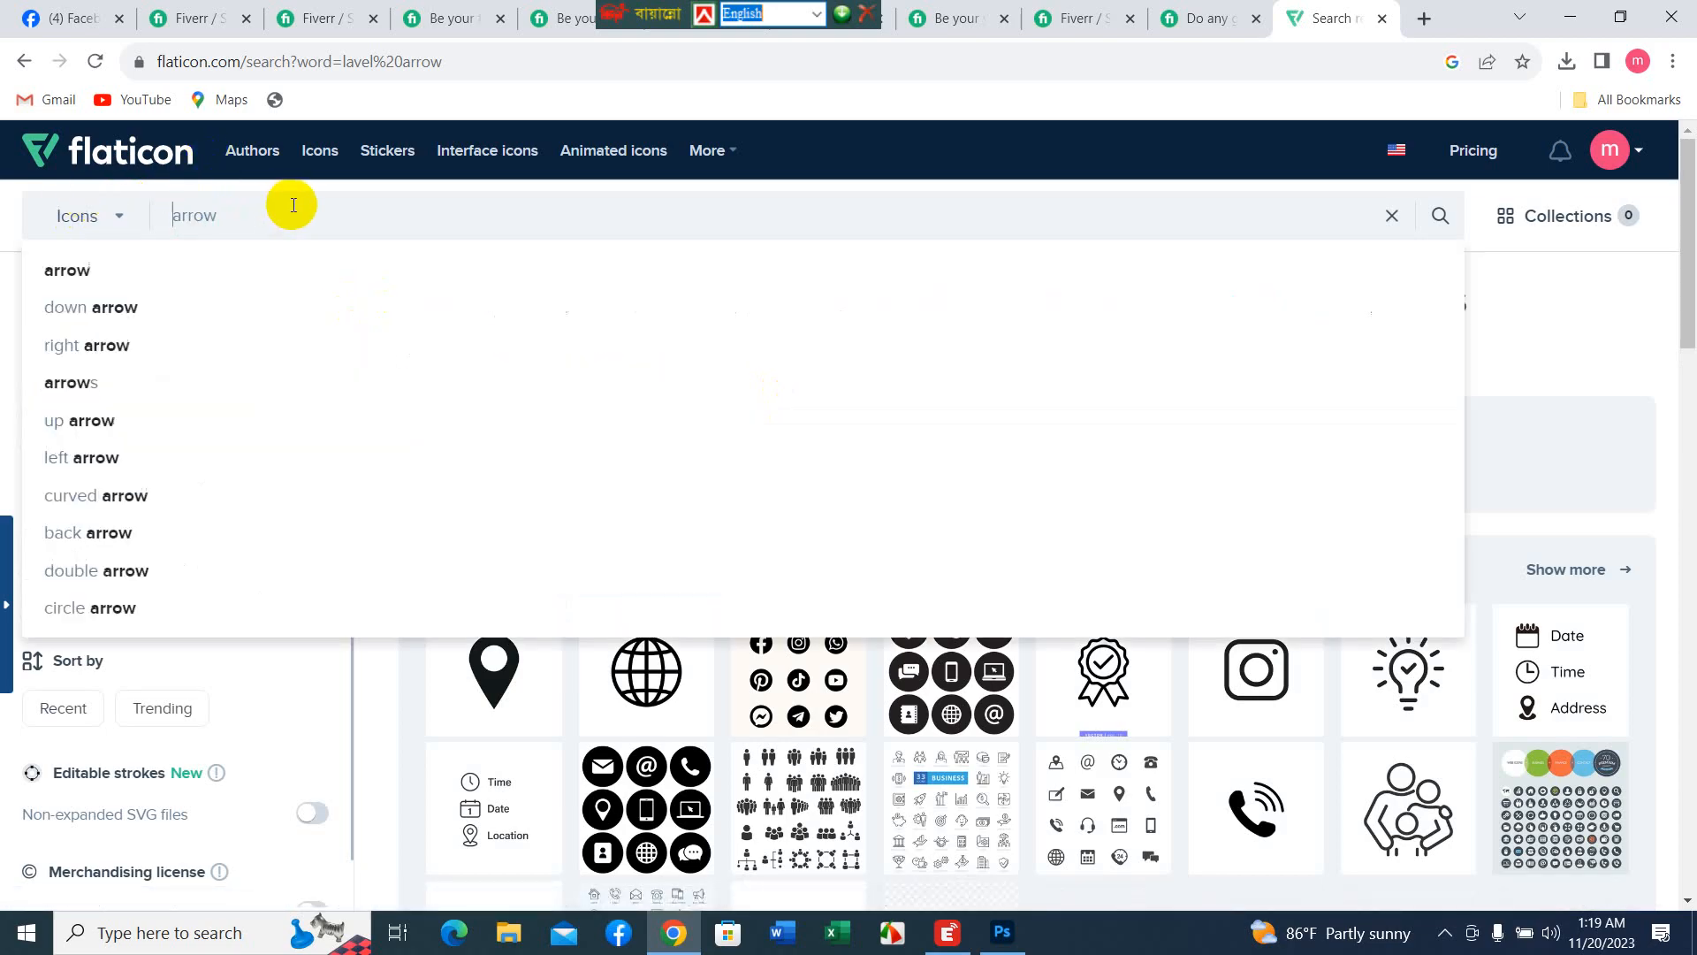
{"action": "key", "text": "Return"}
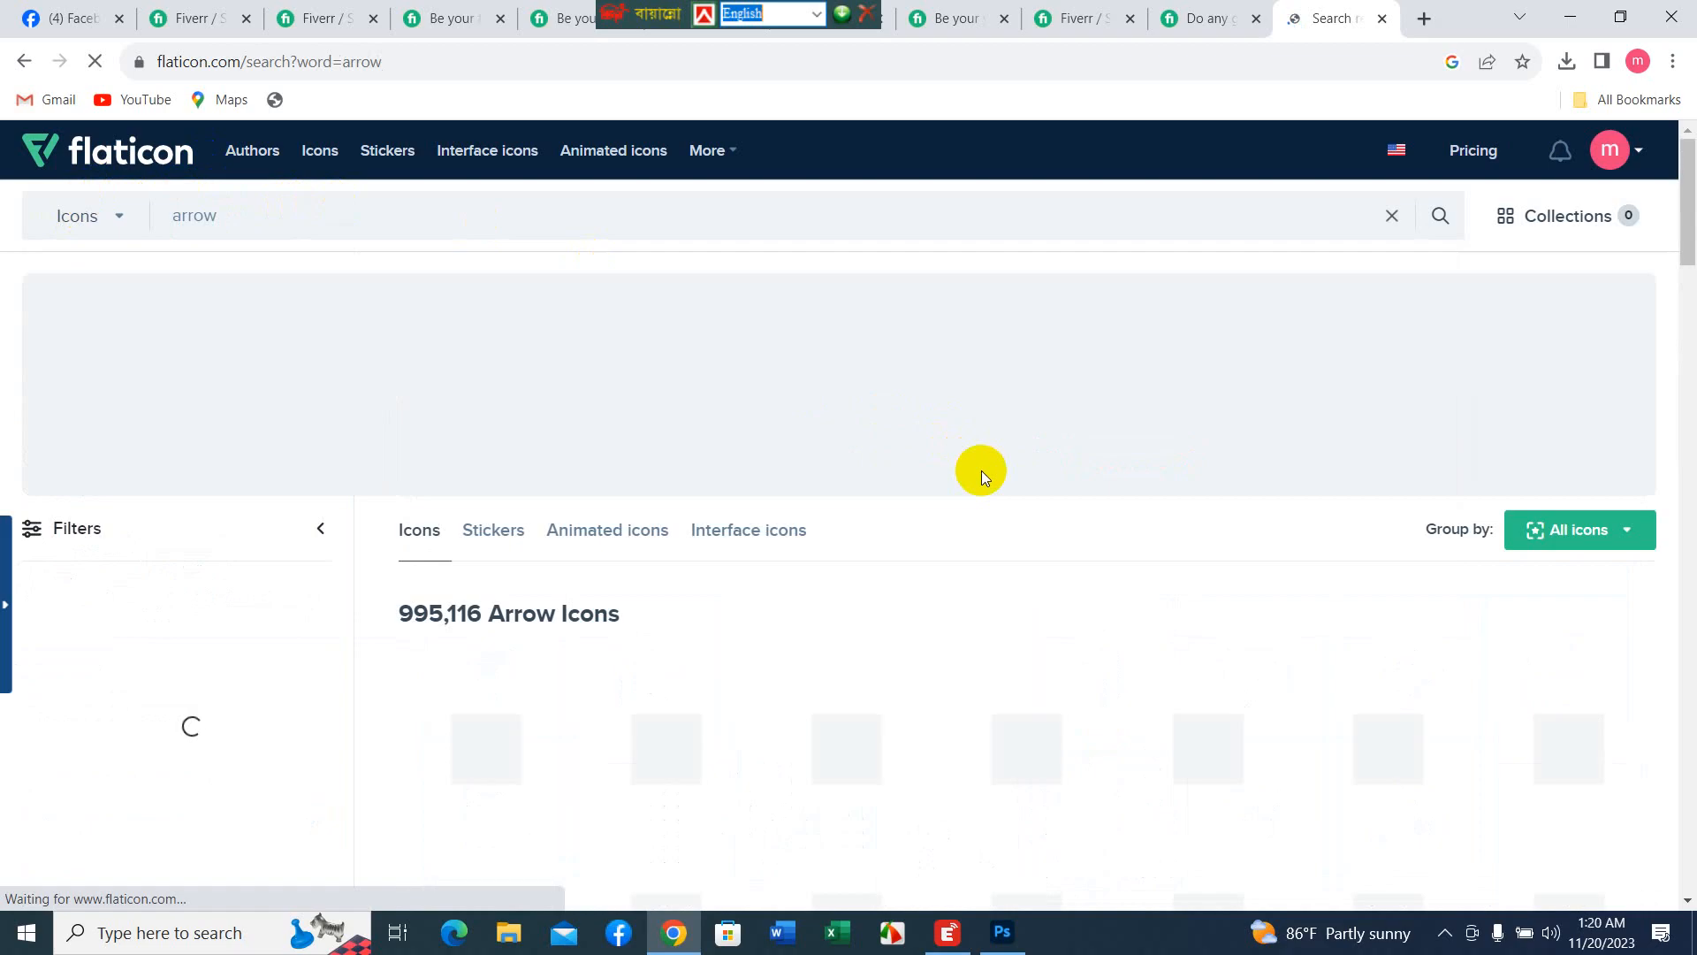
{"action": "scroll", "coordinate": [978, 527], "scroll_direction": "down", "scroll_amount": 5}
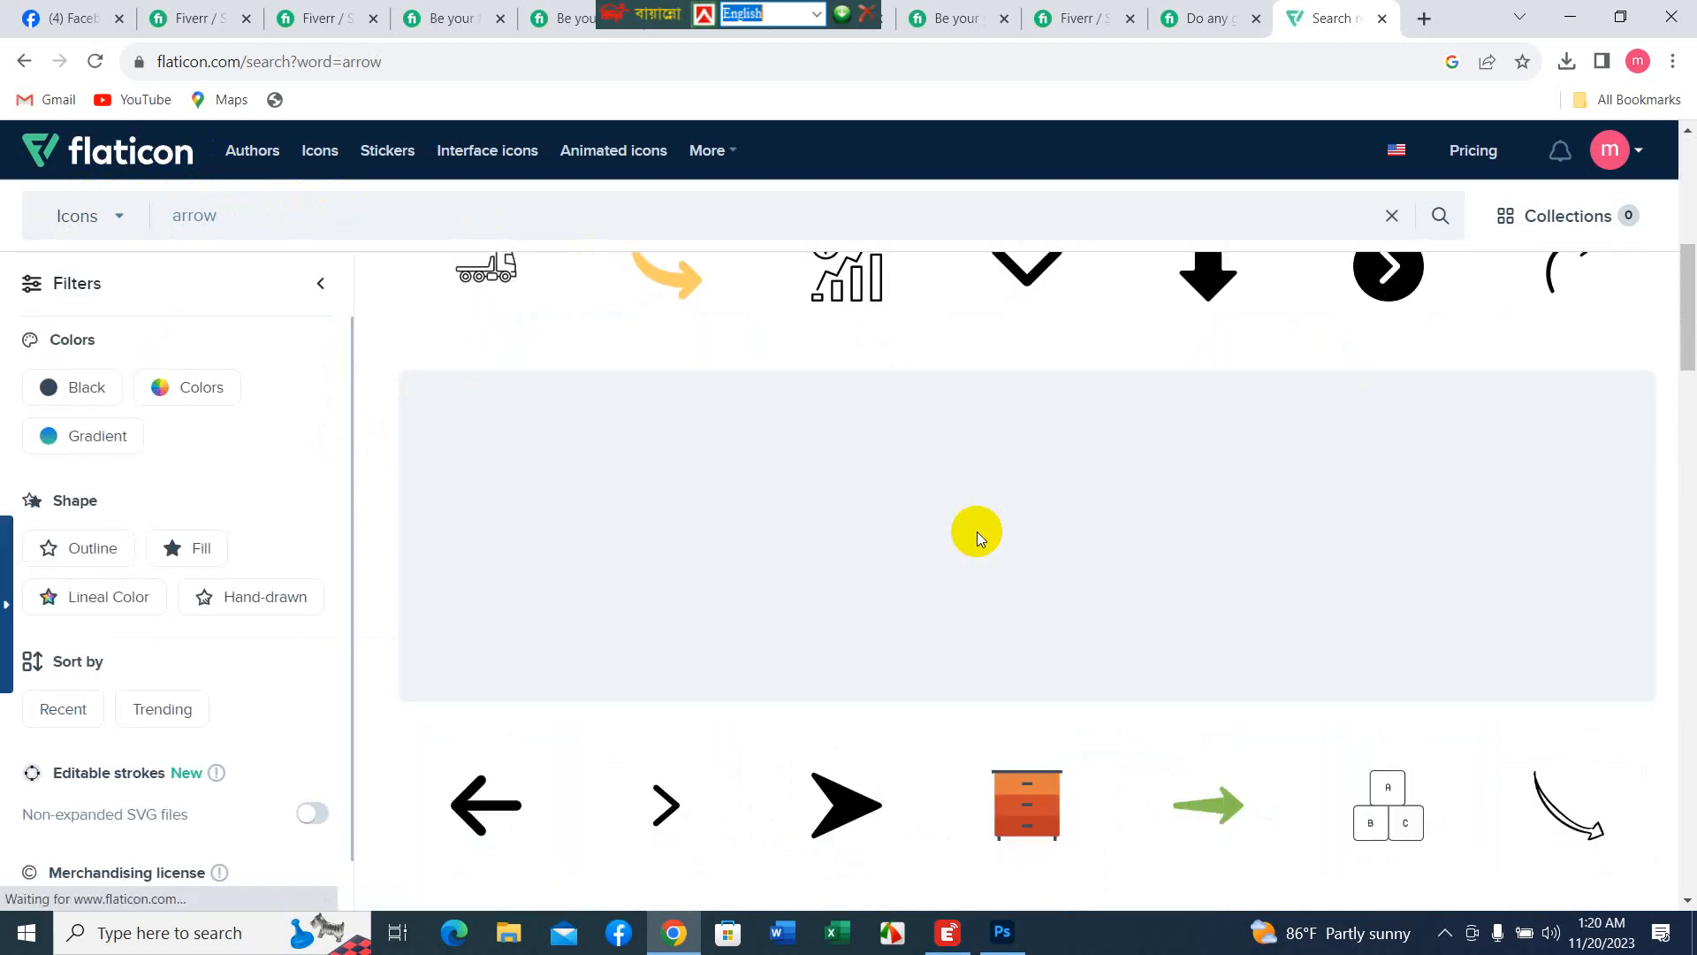
{"action": "scroll", "coordinate": [978, 532], "scroll_direction": "up", "scroll_amount": 3}
{"action": "scroll", "coordinate": [977, 540], "scroll_direction": "down", "scroll_amount": 10}
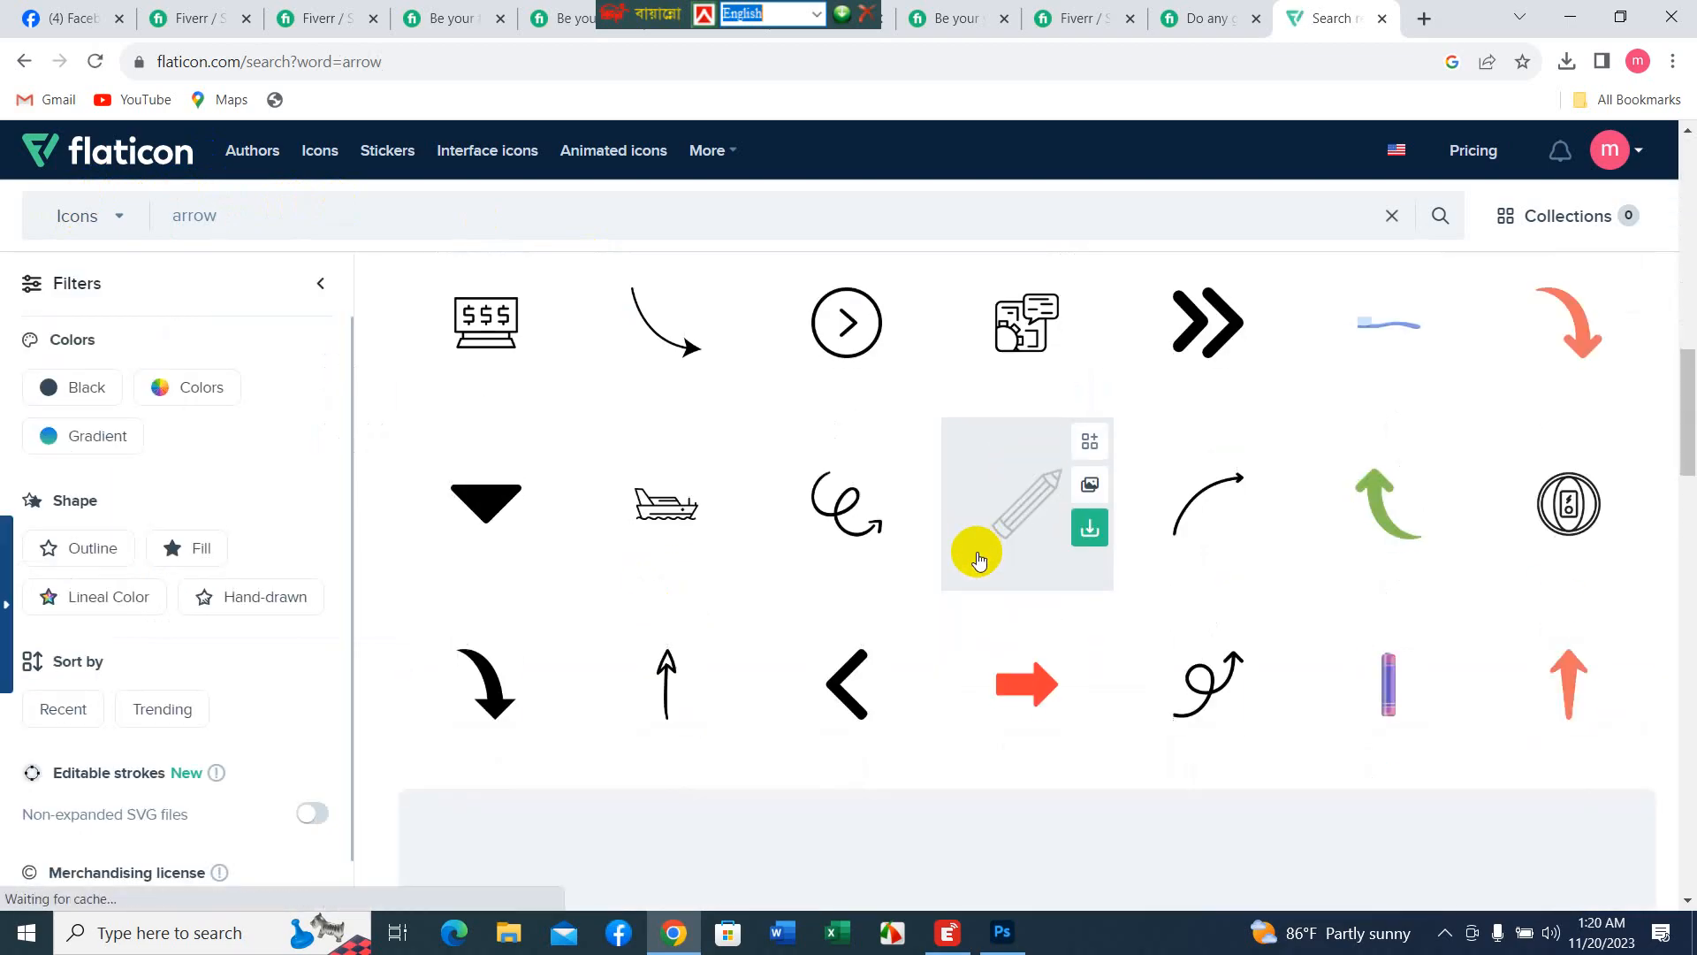
{"action": "scroll", "coordinate": [978, 559], "scroll_direction": "up", "scroll_amount": 8}
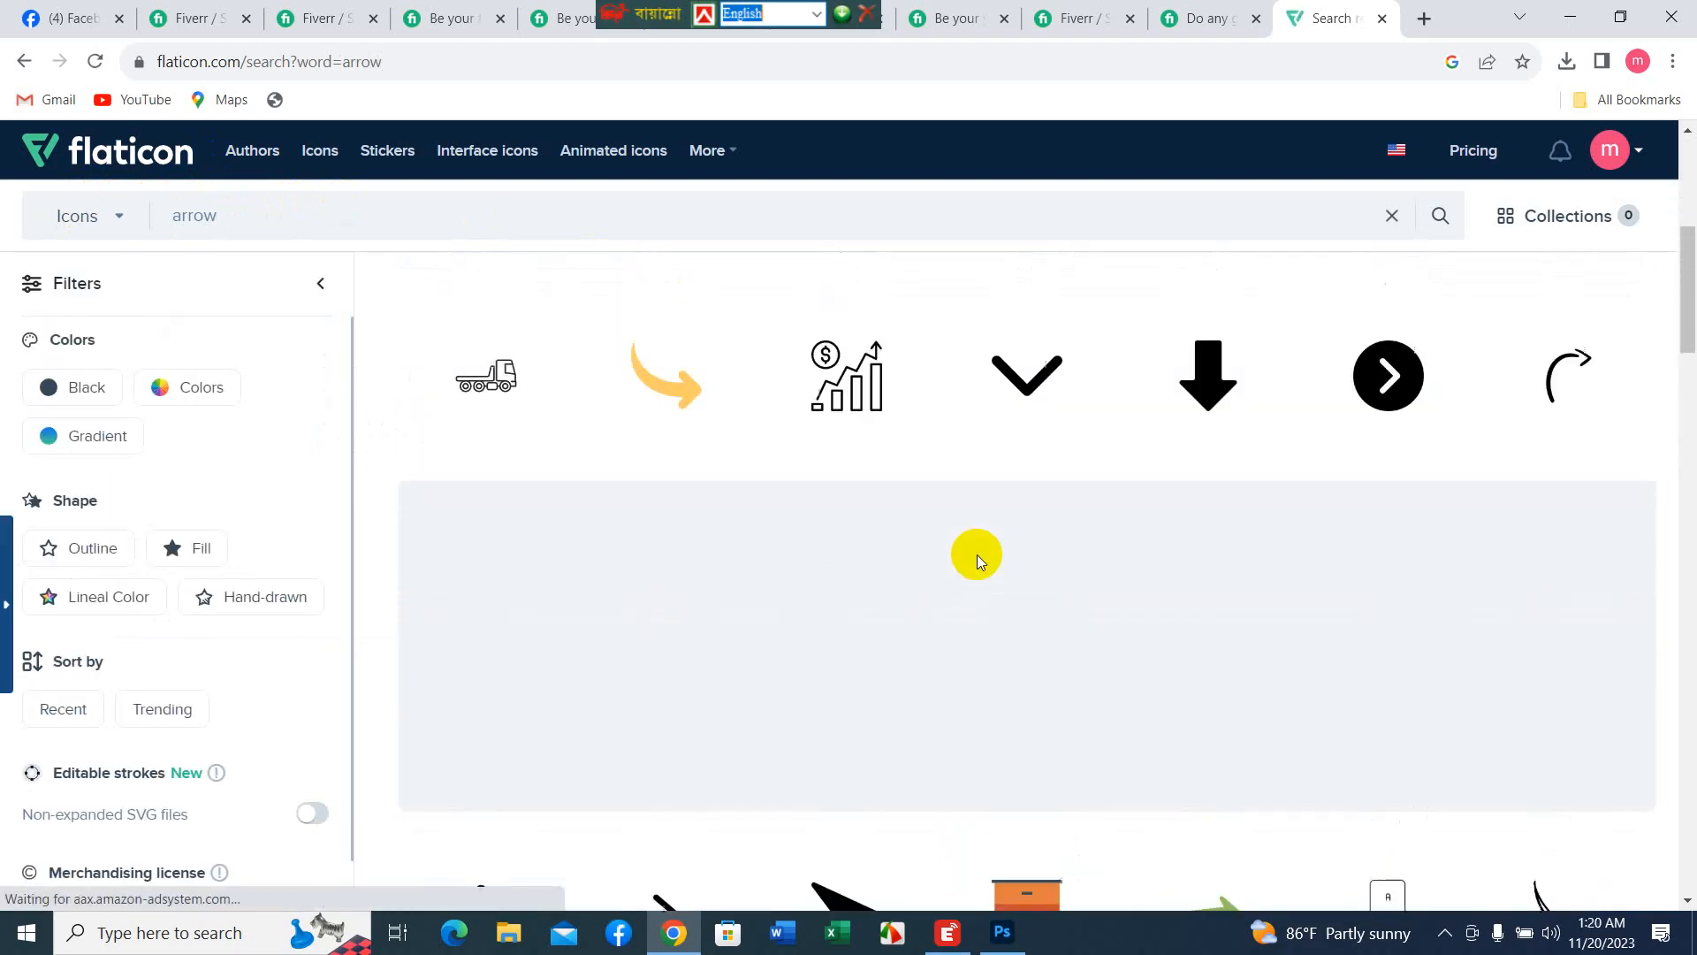
{"action": "scroll", "coordinate": [978, 555], "scroll_direction": "up", "scroll_amount": 3}
{"action": "mouse_move", "coordinate": [652, 595]}
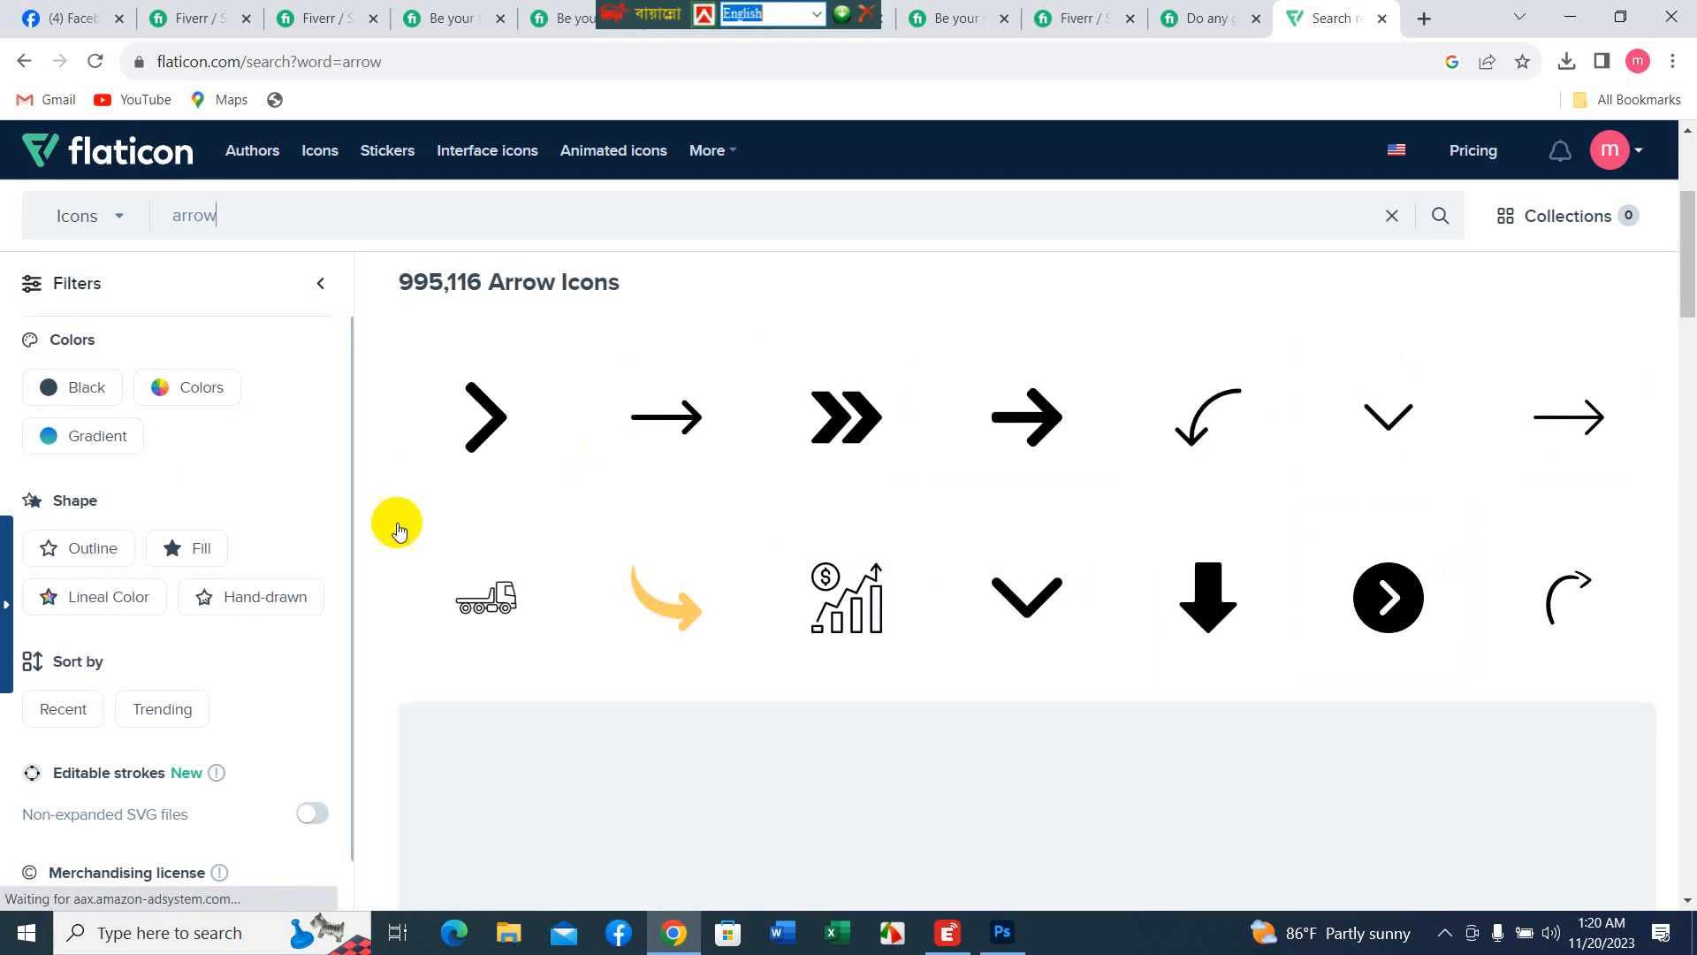
- Open the details of the bar chart icon with the dollar coin and rising arrow, and return to the arrow results
{"action": "left_click", "coordinate": [855, 624]}
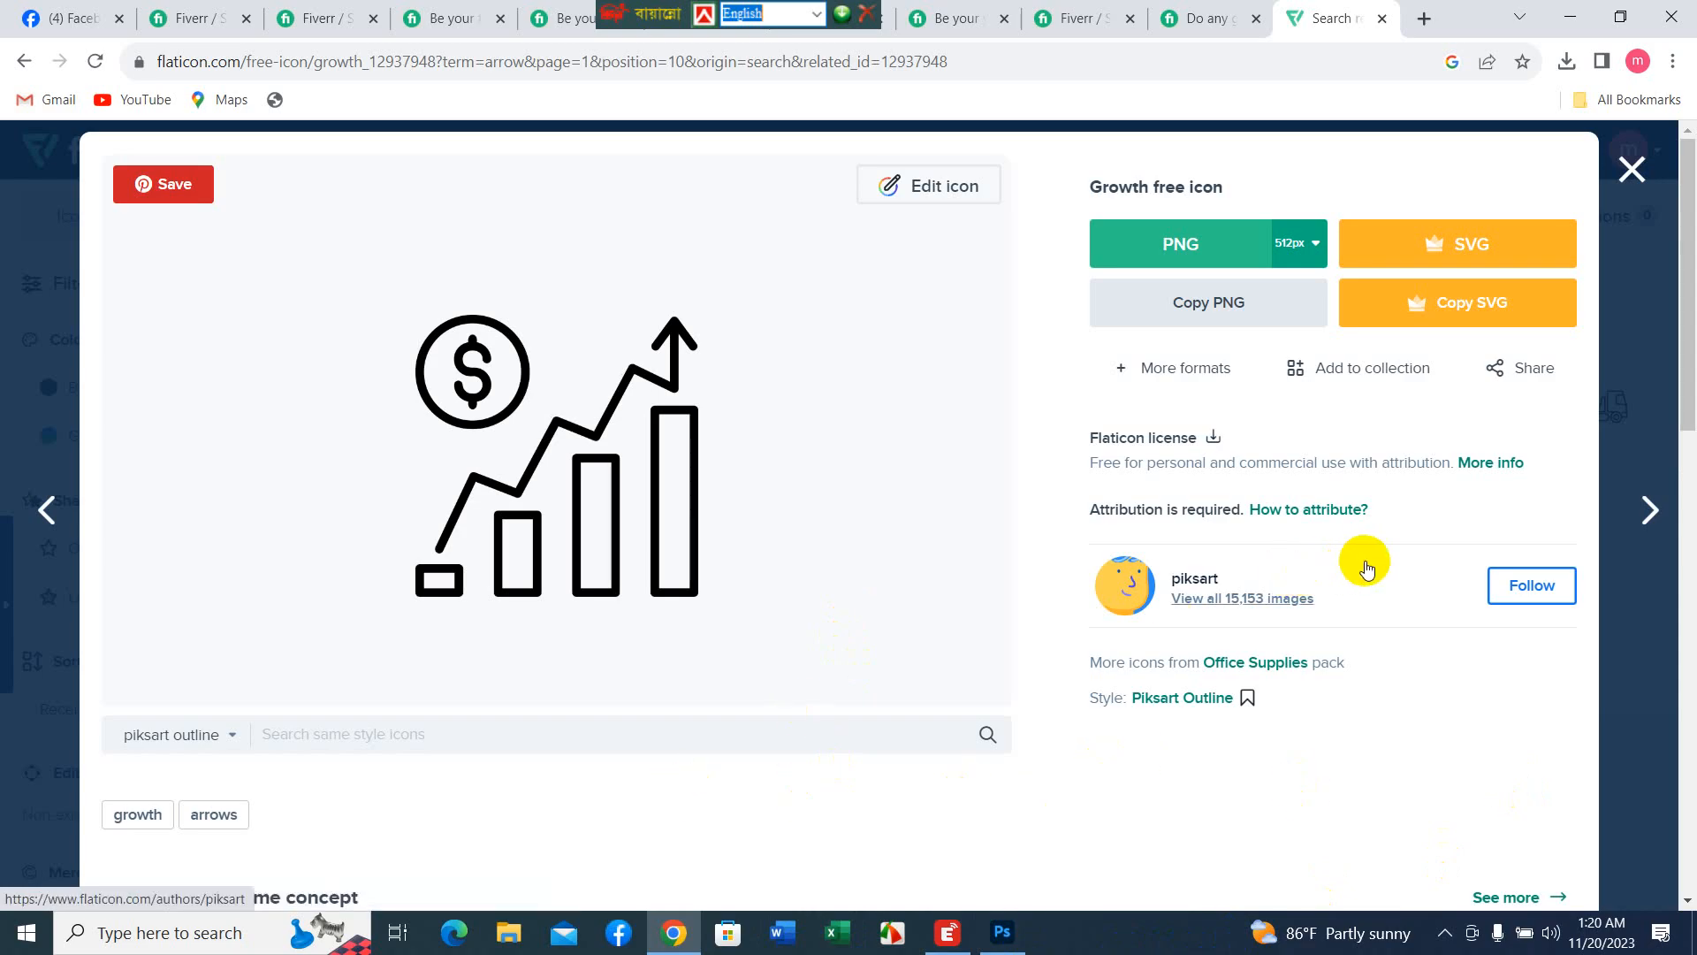
{"action": "left_click", "coordinate": [1123, 575]}
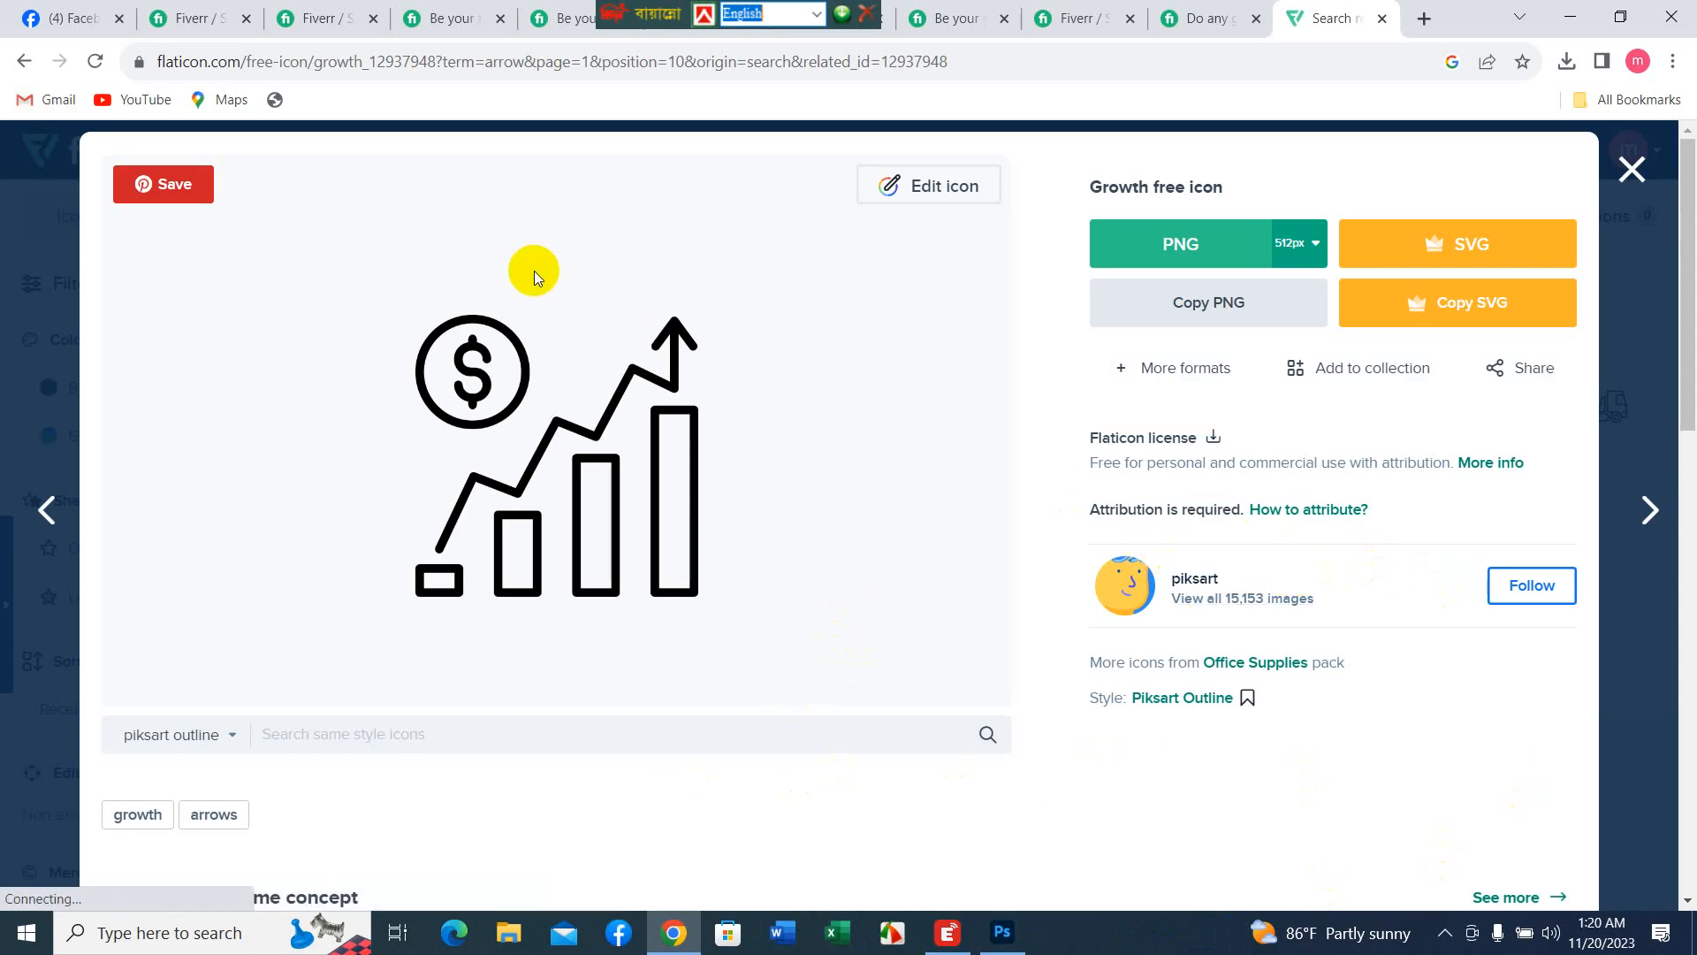
{"action": "left_click", "coordinate": [1629, 170]}
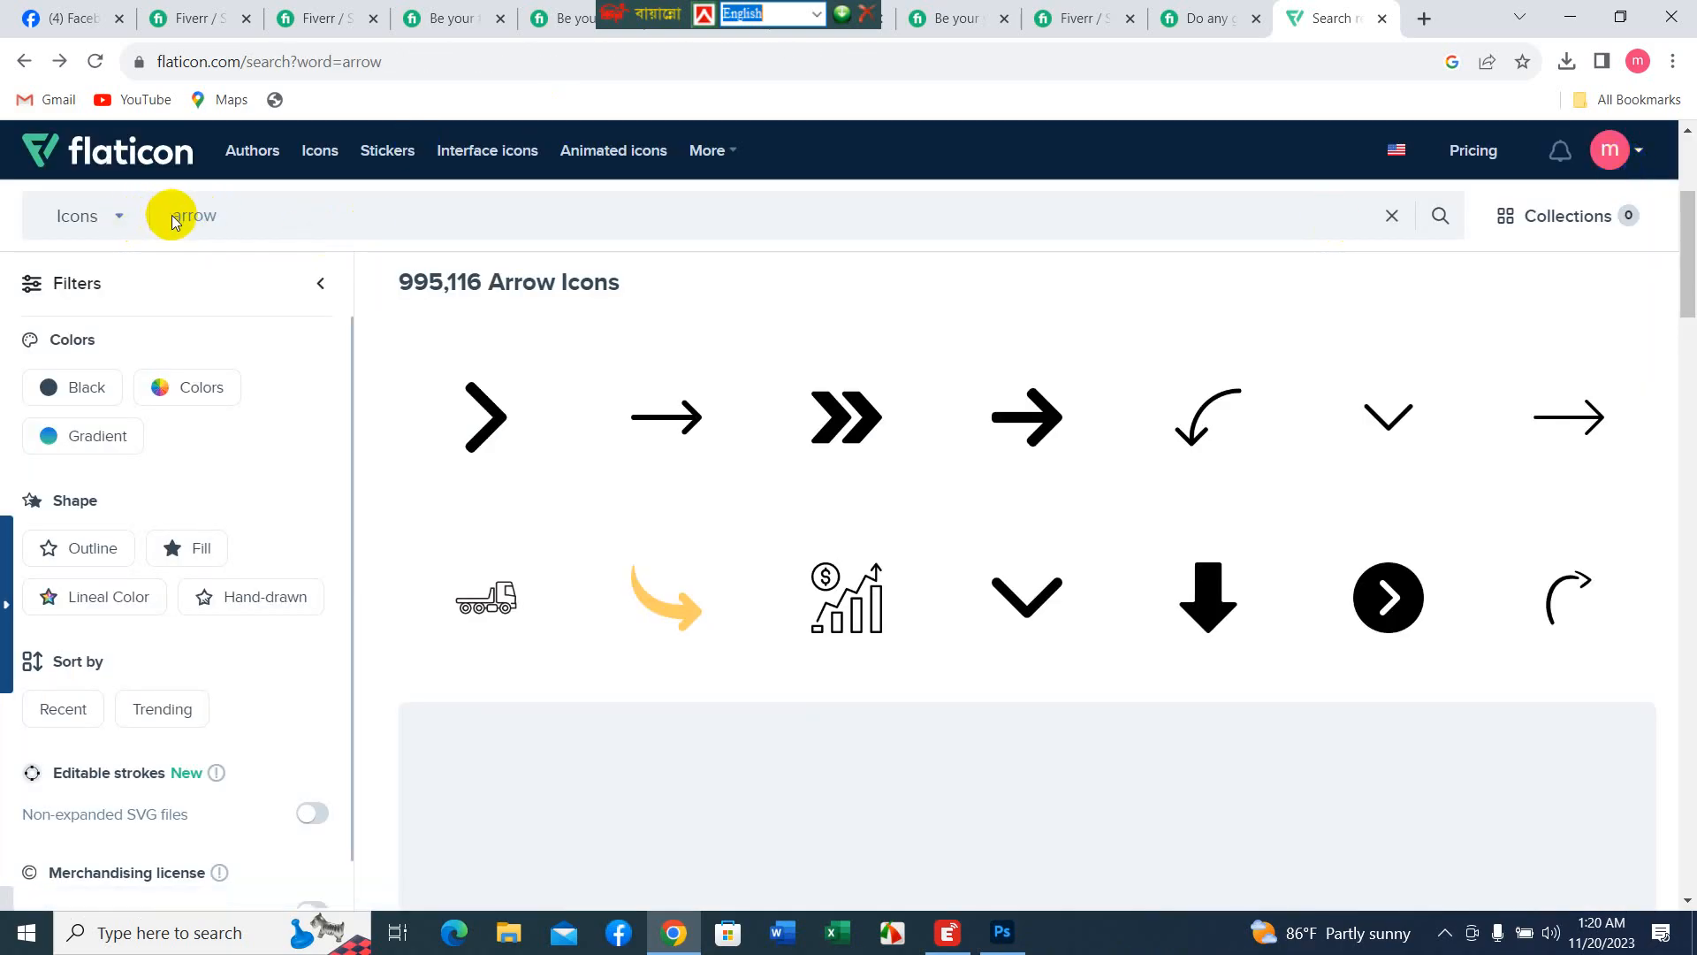
- Extend the icon search term to "growth arrow" and run the search
{"action": "type", "text": "g"}
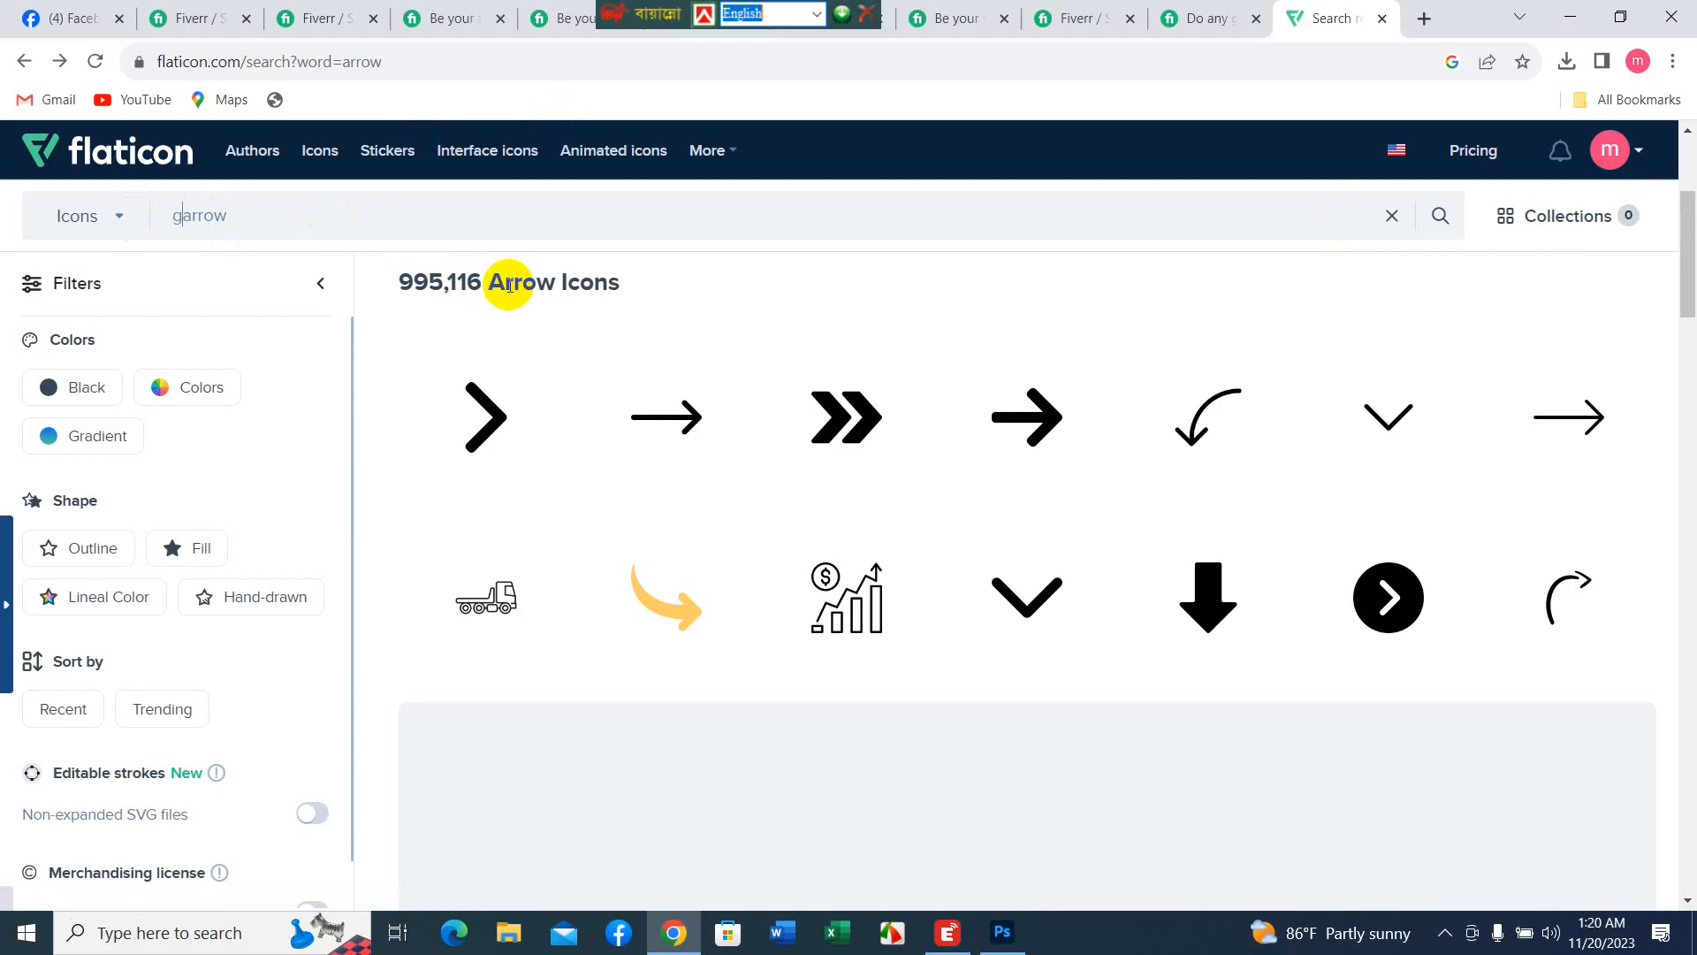
{"action": "type", "text": "ro"}
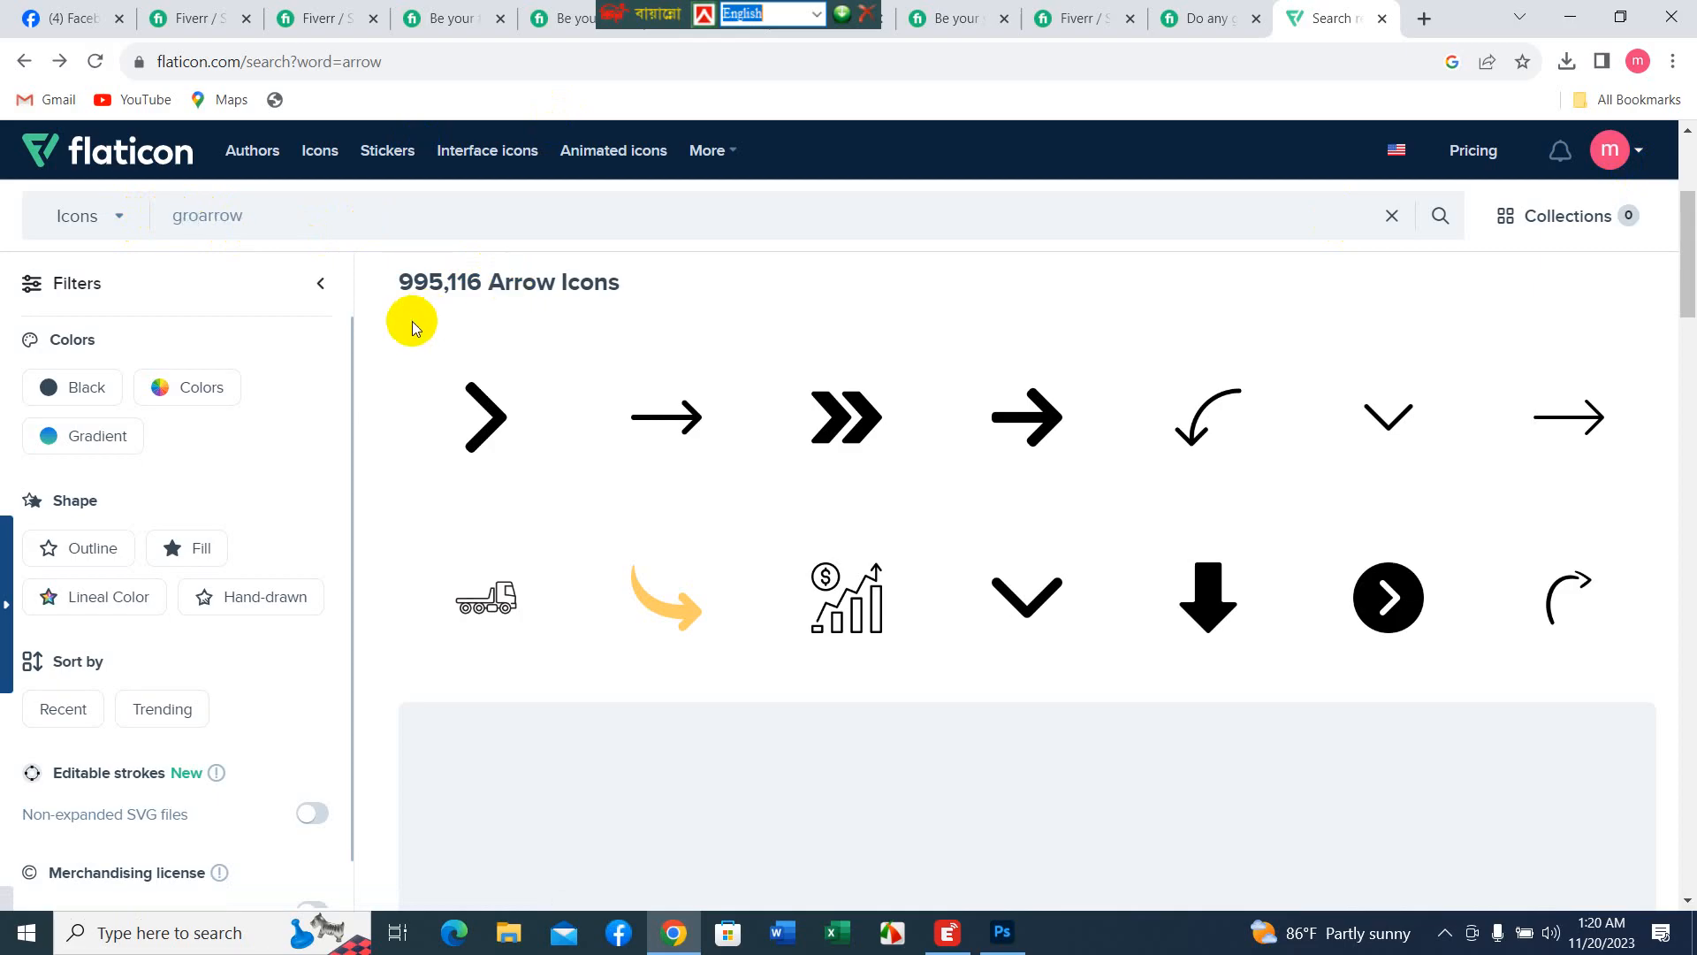
{"action": "type", "text": "wth"}
{"action": "key", "text": "Return"}
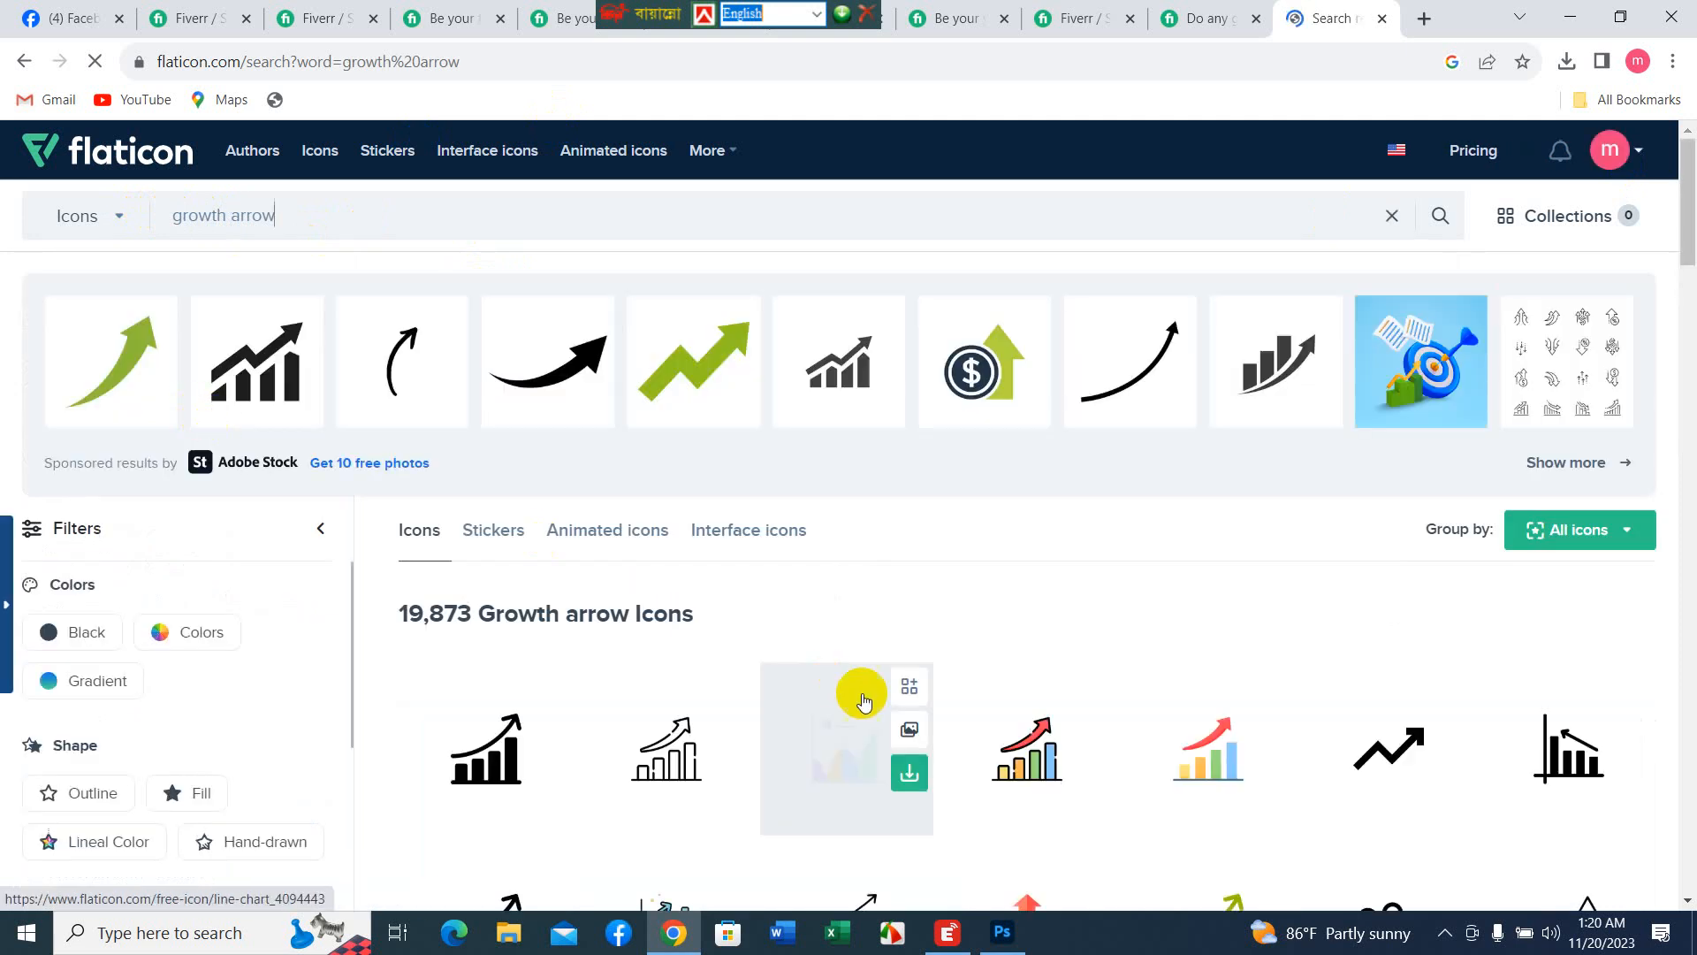
- Browse the growth arrow icons and try to download the blue bar chart with the green rising arrow as SVG
{"action": "scroll", "coordinate": [1336, 765], "scroll_direction": "down", "scroll_amount": 4}
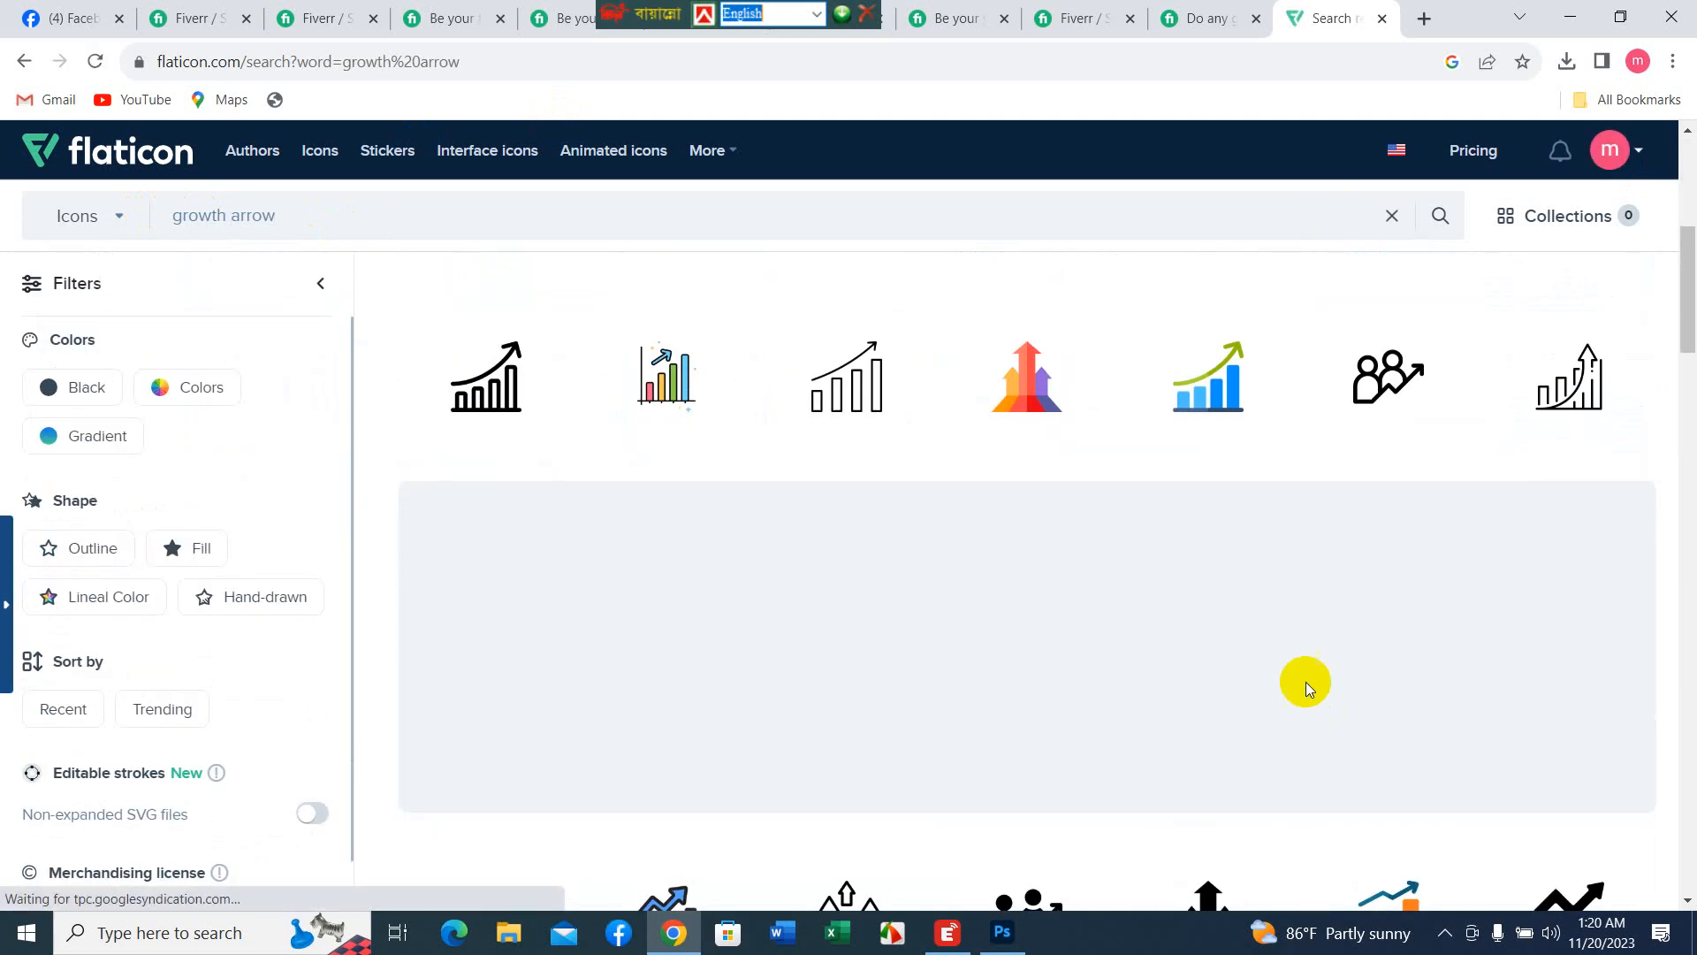
{"action": "scroll", "coordinate": [1169, 608], "scroll_direction": "up", "scroll_amount": 5}
{"action": "scroll", "coordinate": [1168, 607], "scroll_direction": "down", "scroll_amount": 6}
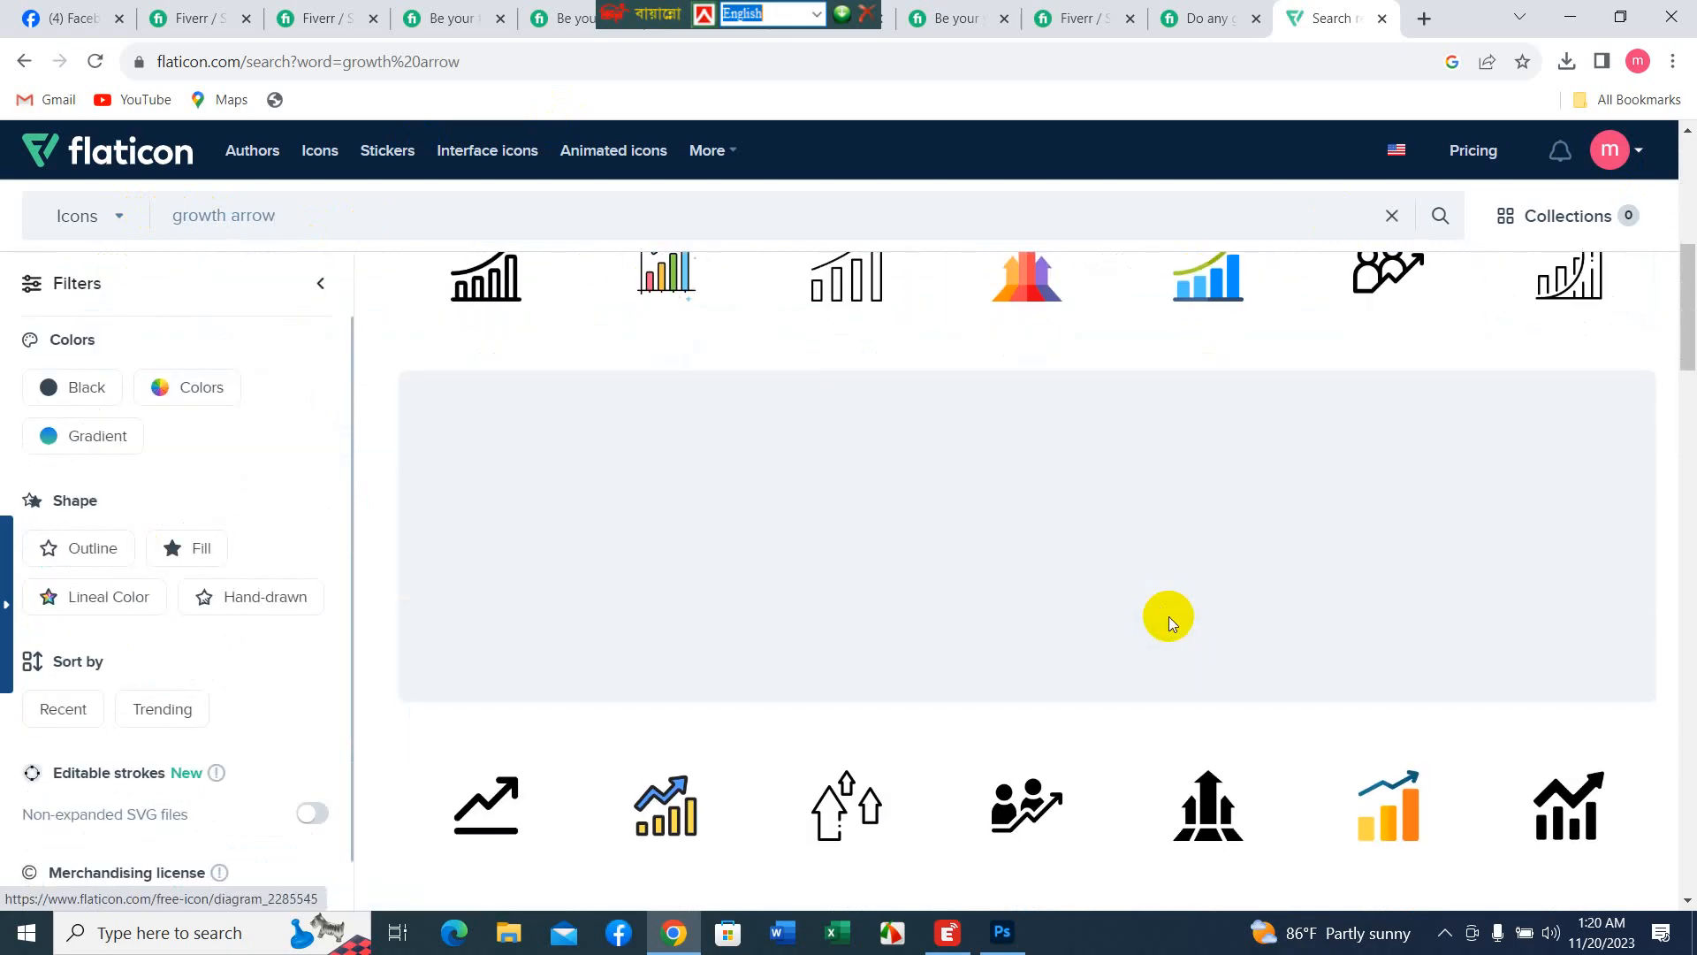
{"action": "scroll", "coordinate": [1168, 618], "scroll_direction": "down", "scroll_amount": 6}
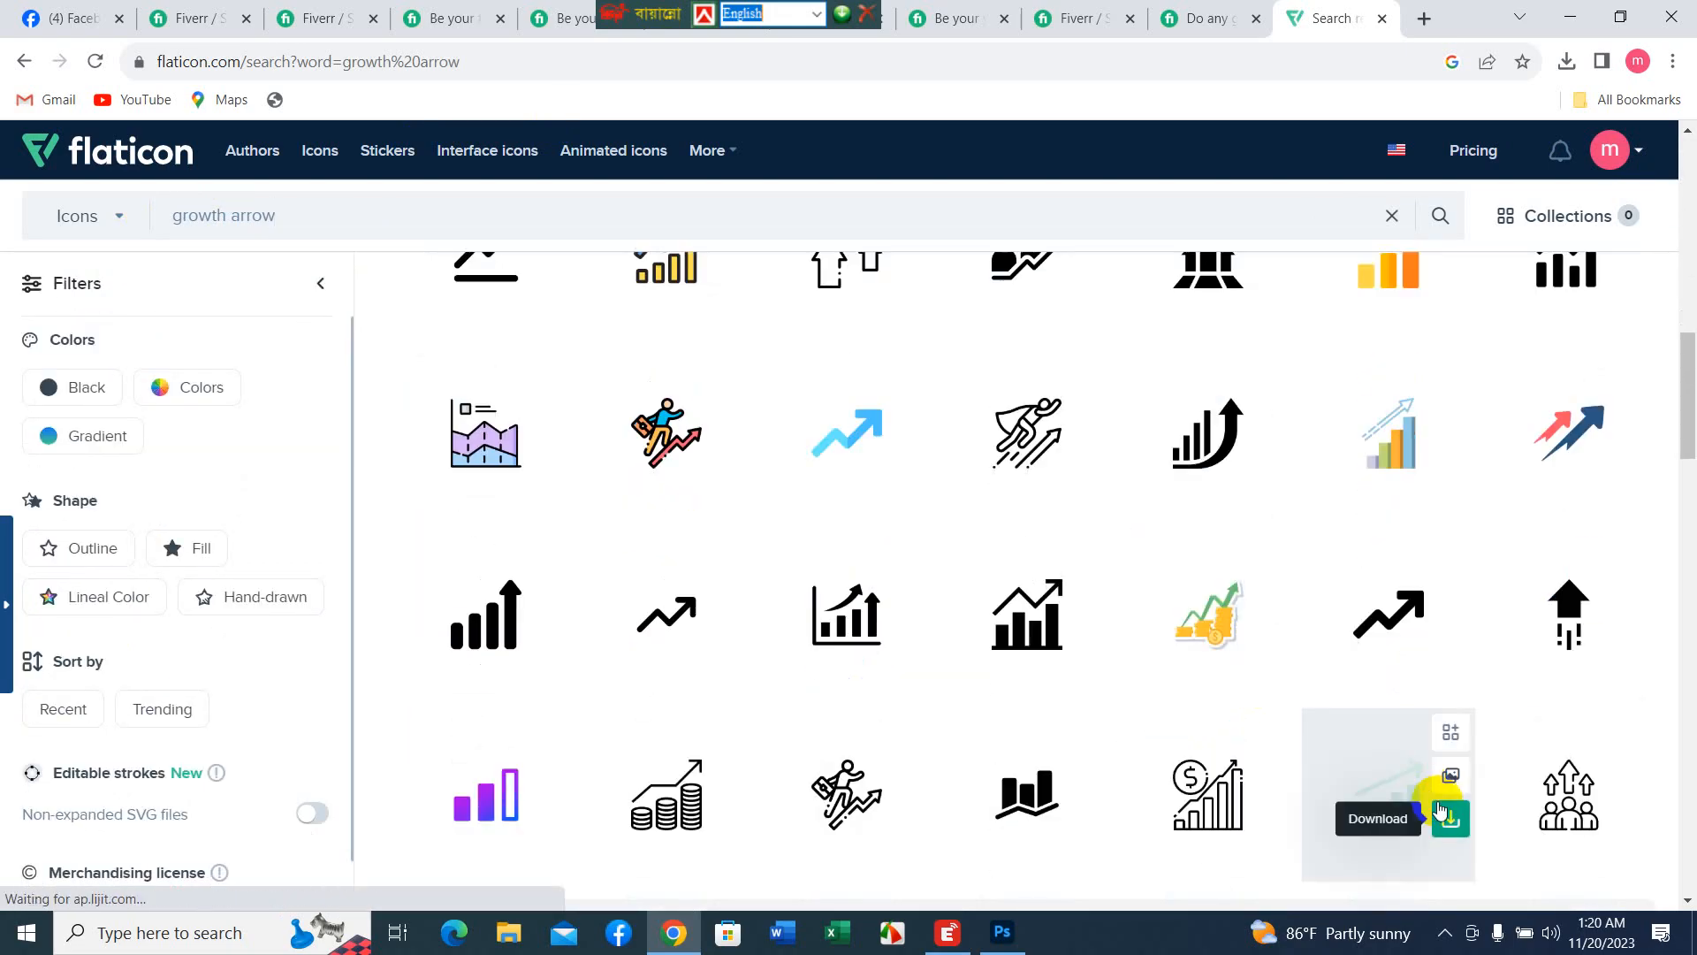
{"action": "scroll", "coordinate": [1518, 564], "scroll_direction": "up", "scroll_amount": 1}
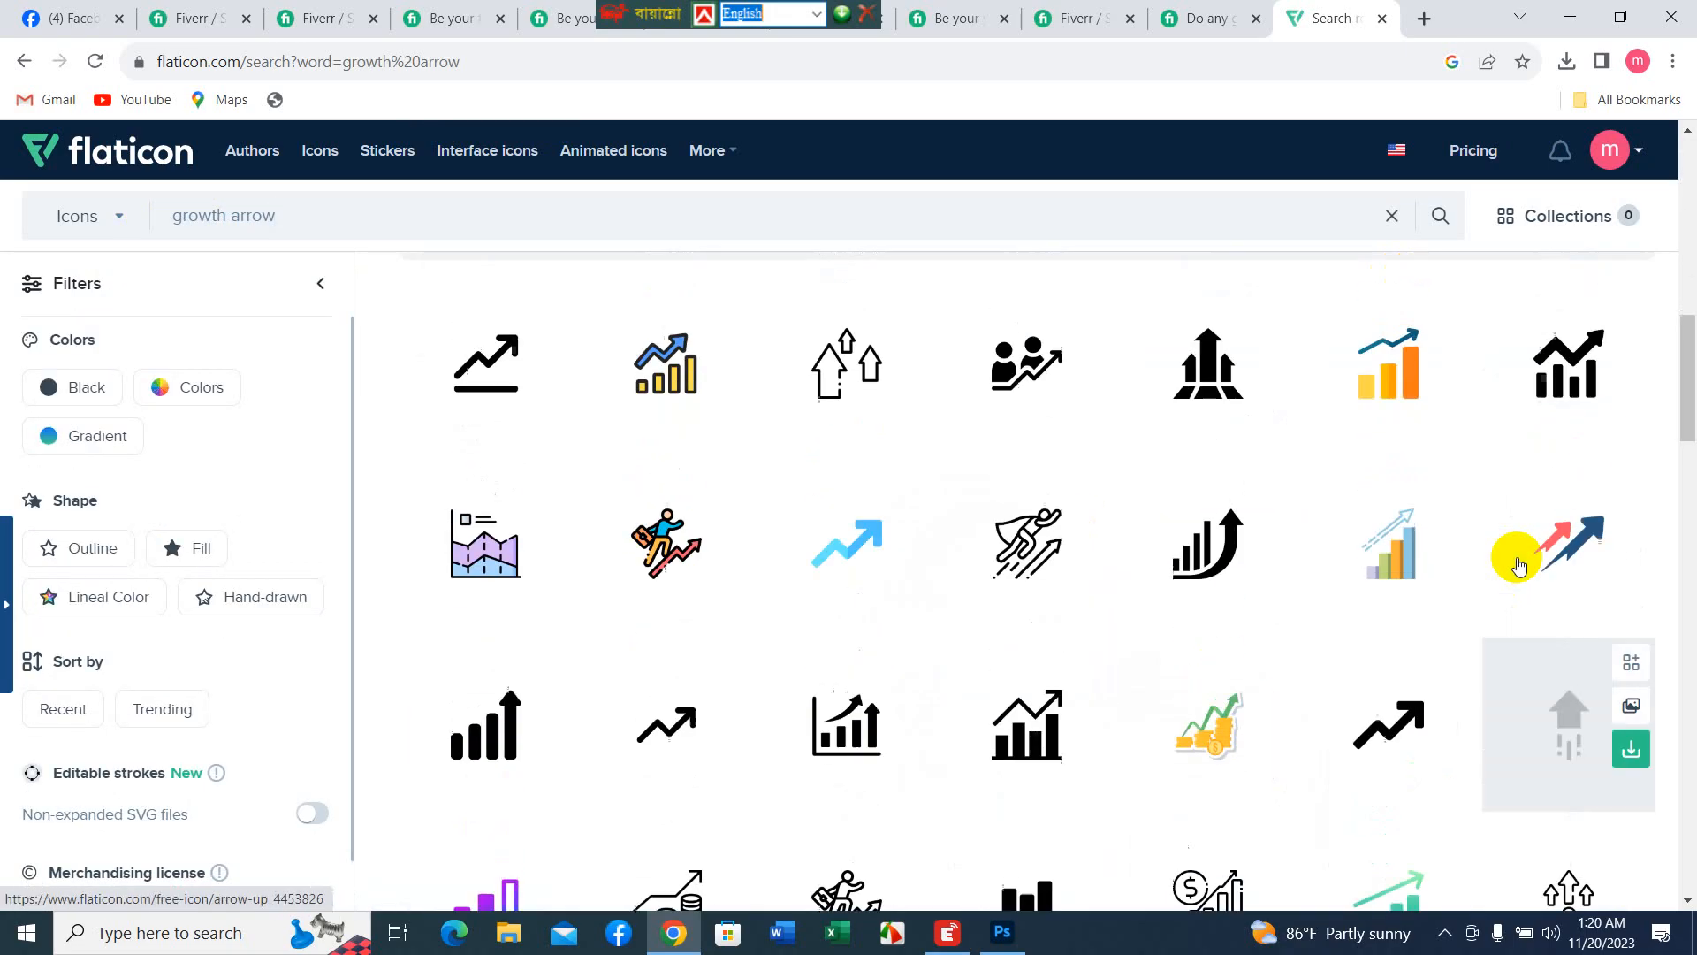
{"action": "scroll", "coordinate": [1518, 564], "scroll_direction": "up", "scroll_amount": 7}
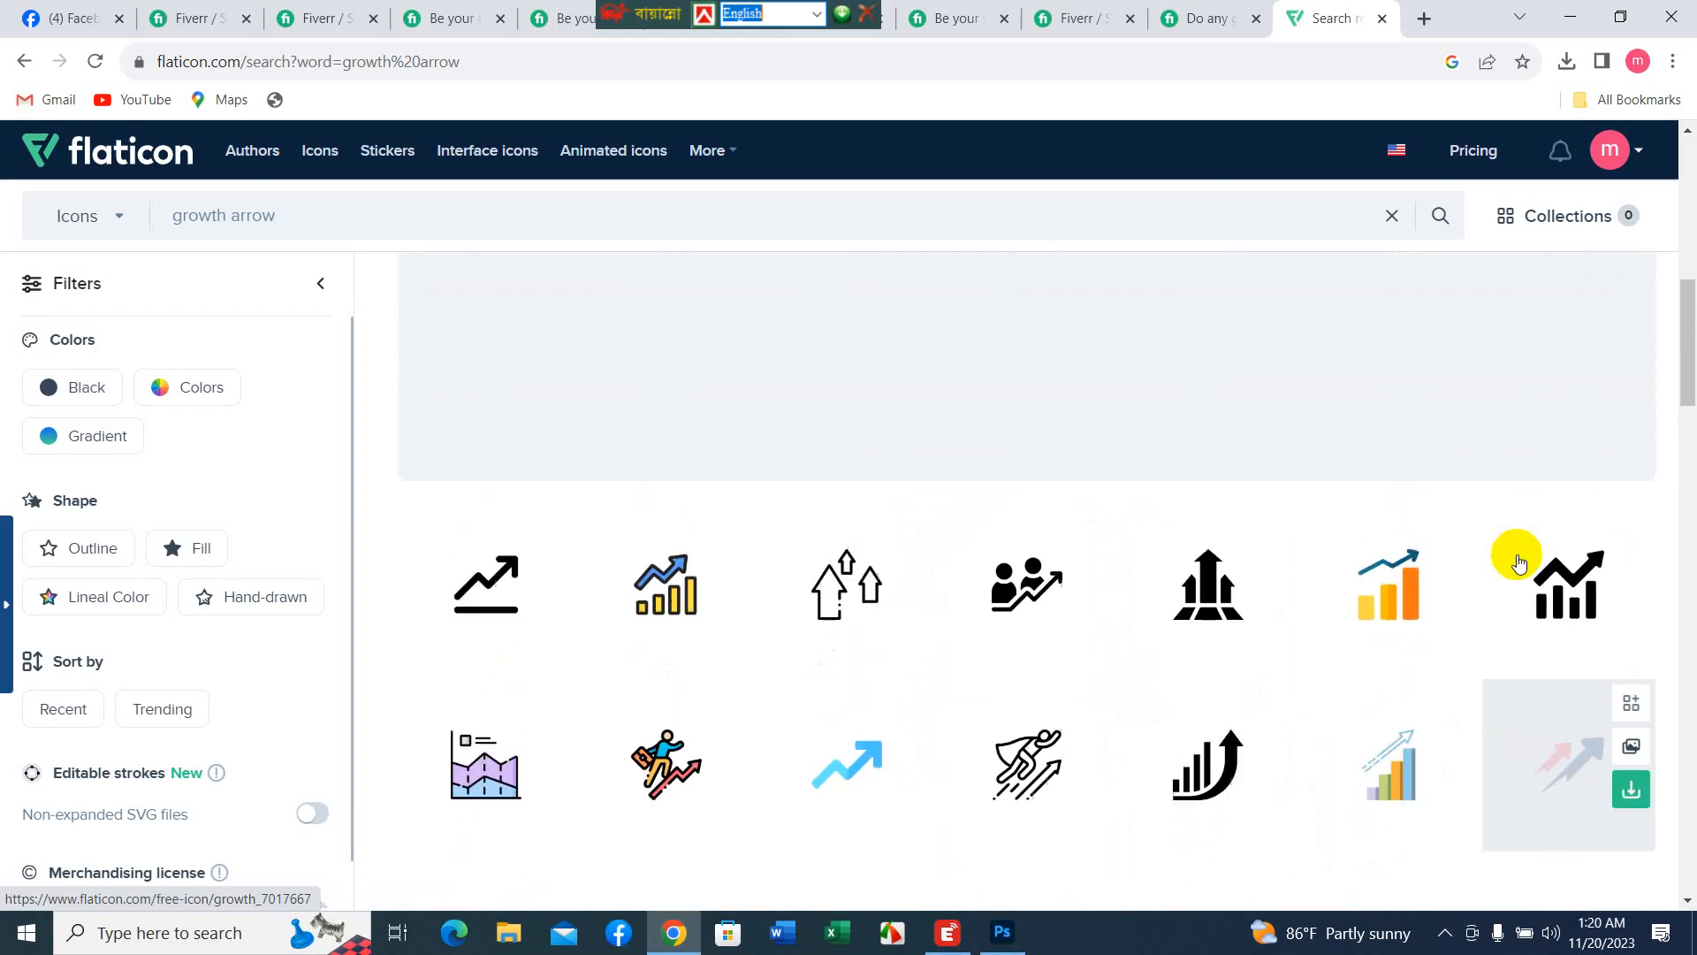
{"action": "scroll", "coordinate": [1517, 557], "scroll_direction": "up", "scroll_amount": 1}
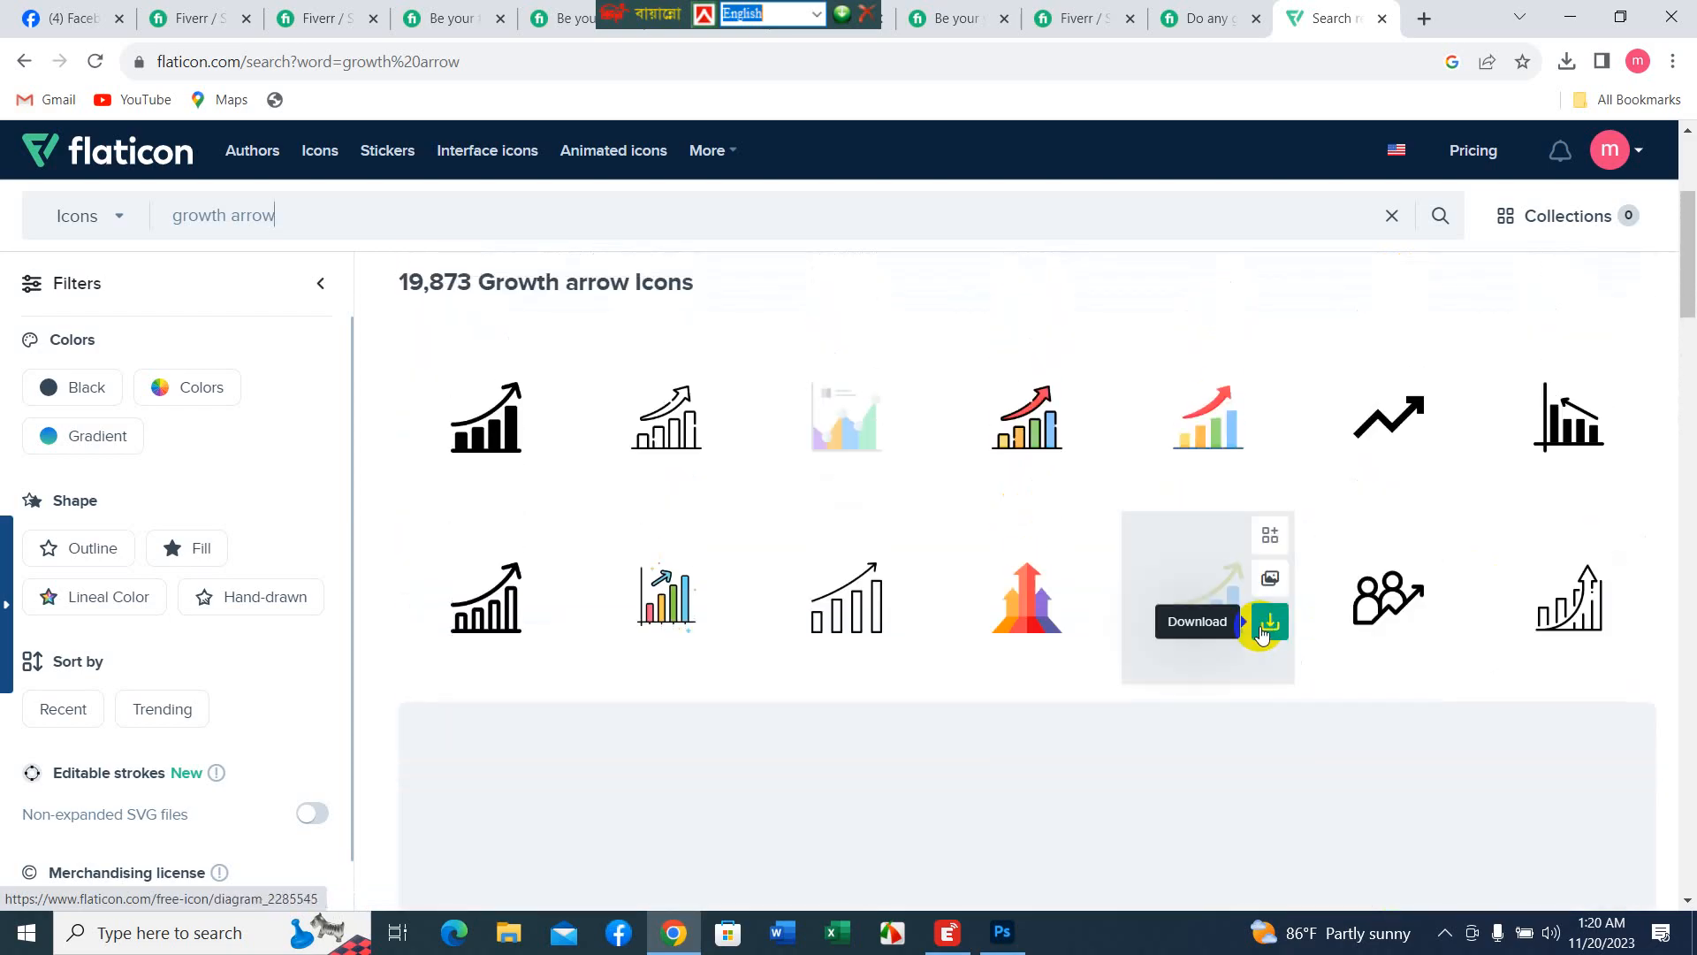
{"action": "left_click", "coordinate": [1270, 624]}
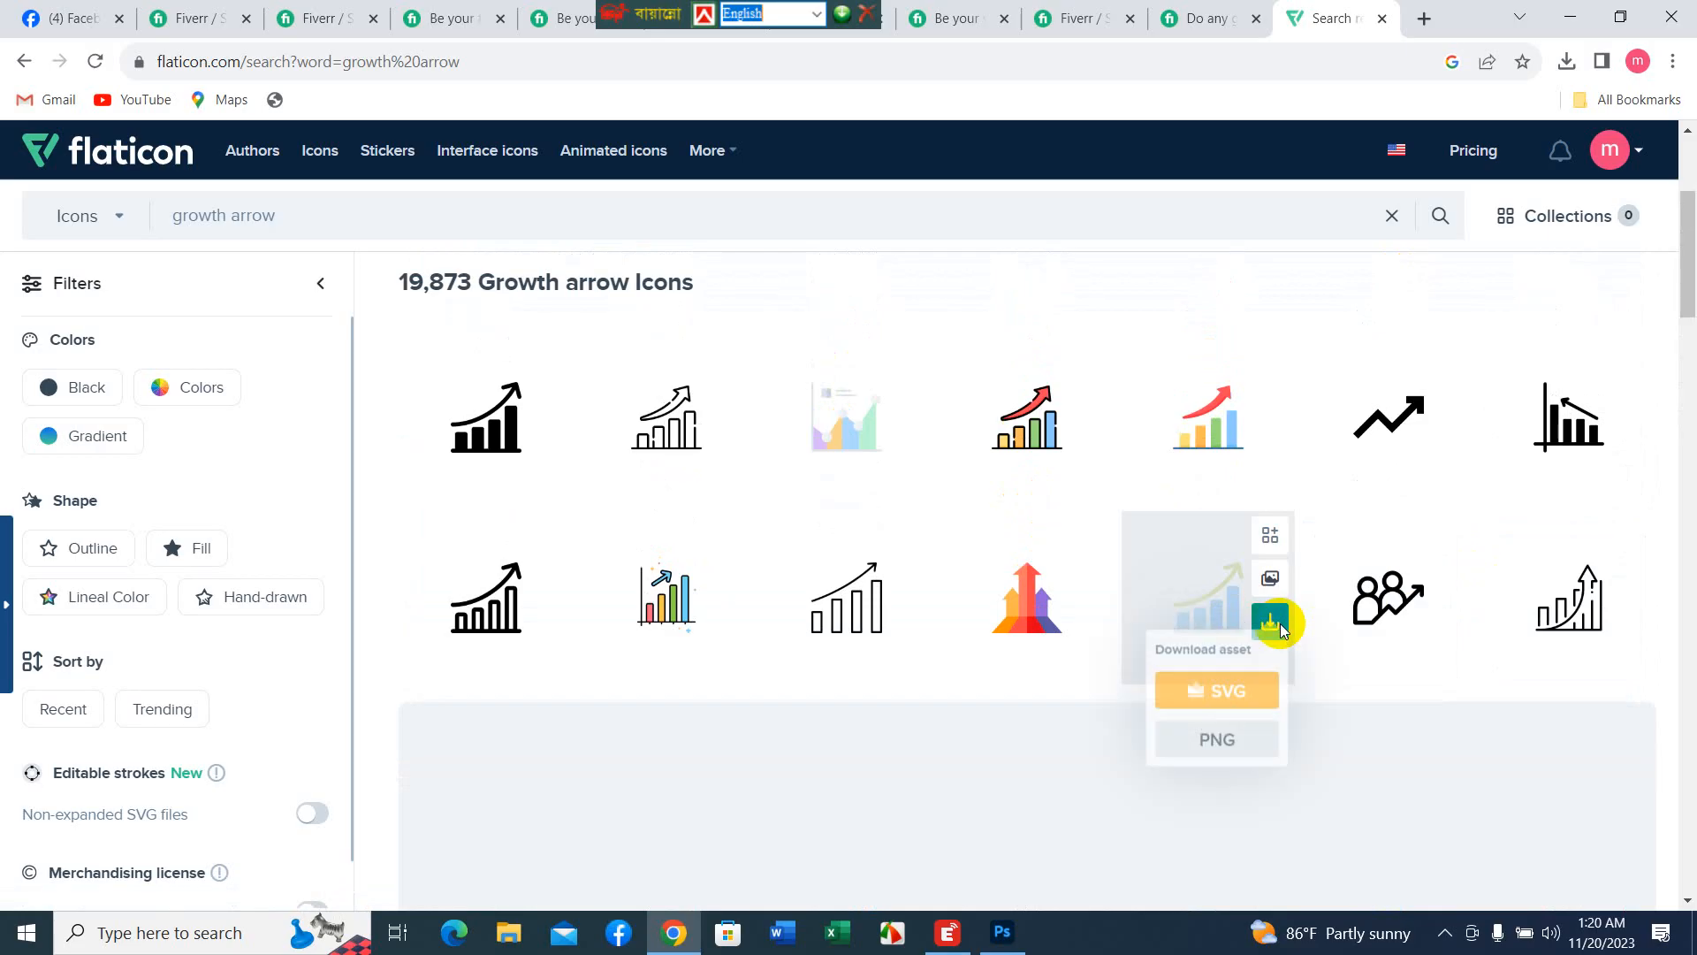
{"action": "left_click", "coordinate": [1231, 707]}
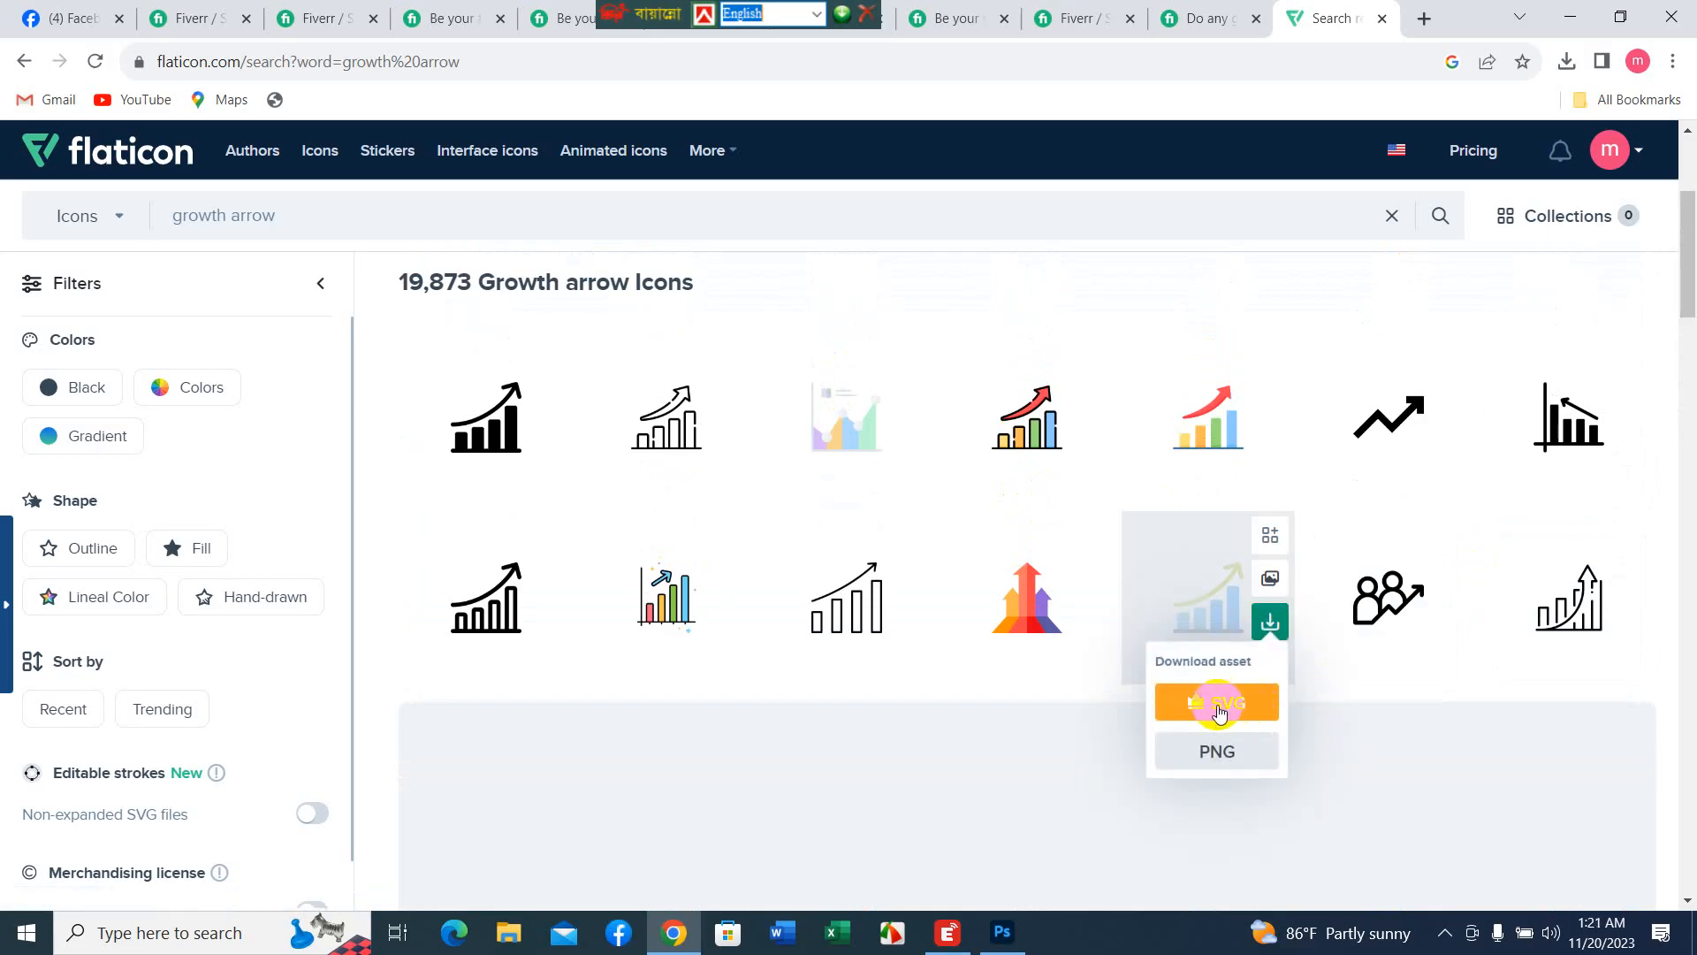
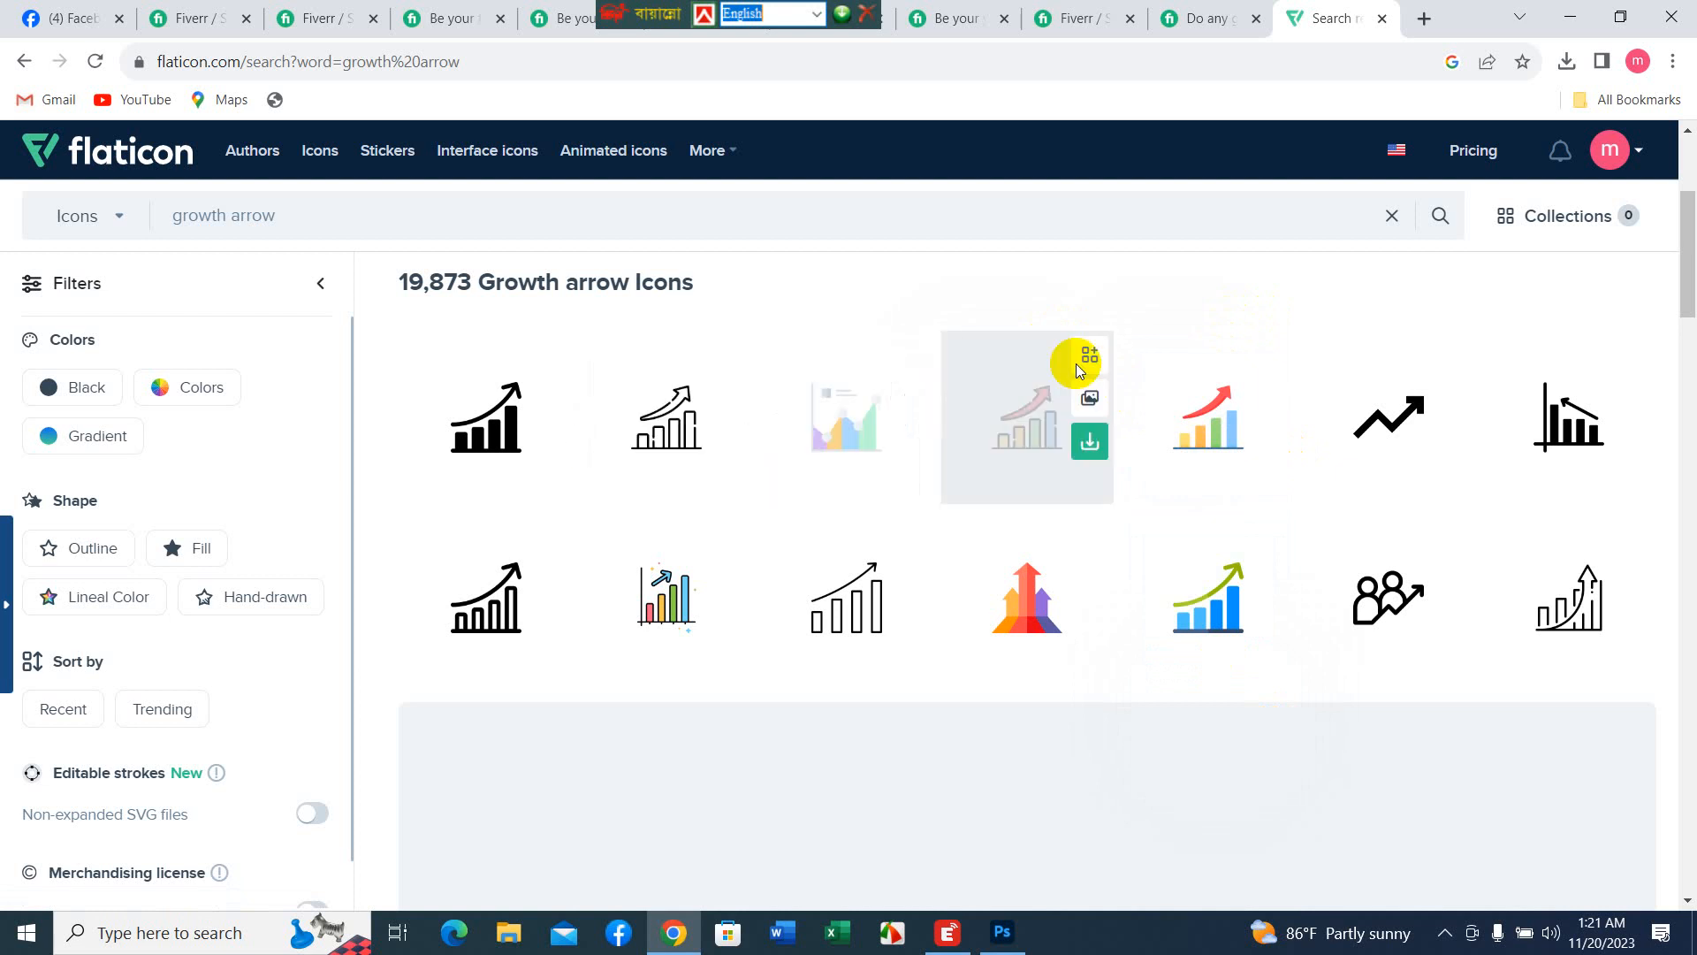
{"action": "left_click", "coordinate": [1161, 298]}
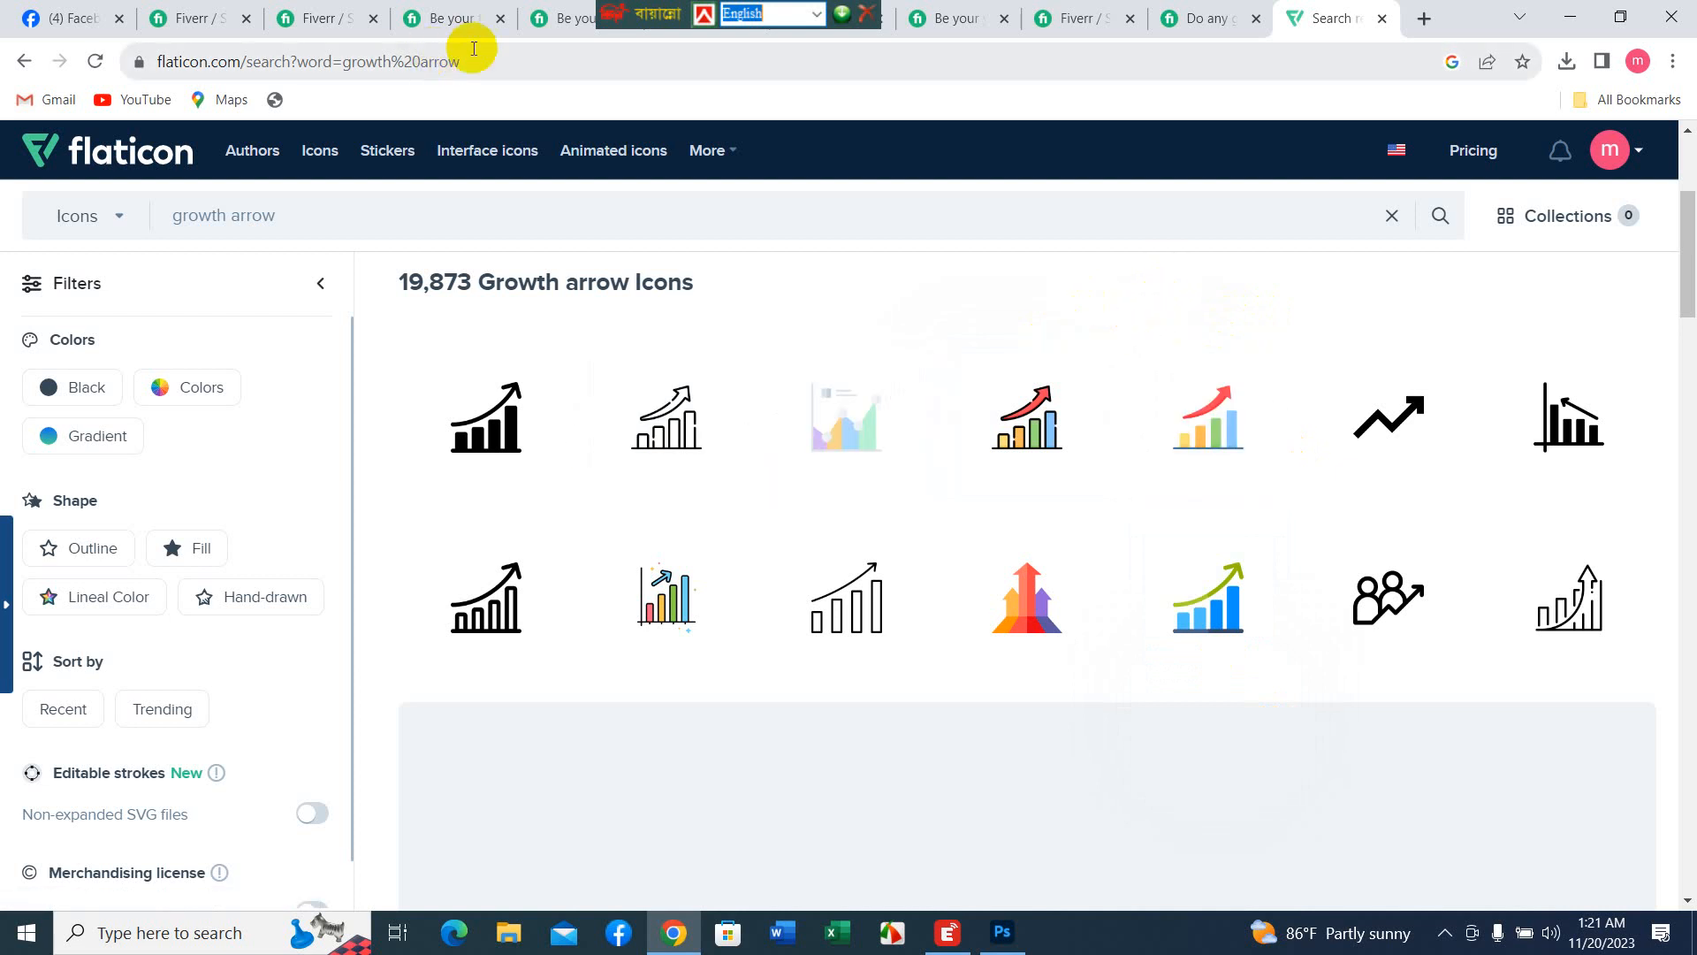
- Look through the first page of growth arrow icons down to its end and return to the first rows
{"action": "scroll", "coordinate": [1046, 316], "scroll_direction": "down", "scroll_amount": 10}
{"action": "scroll", "coordinate": [1430, 464], "scroll_direction": "up", "scroll_amount": 5}
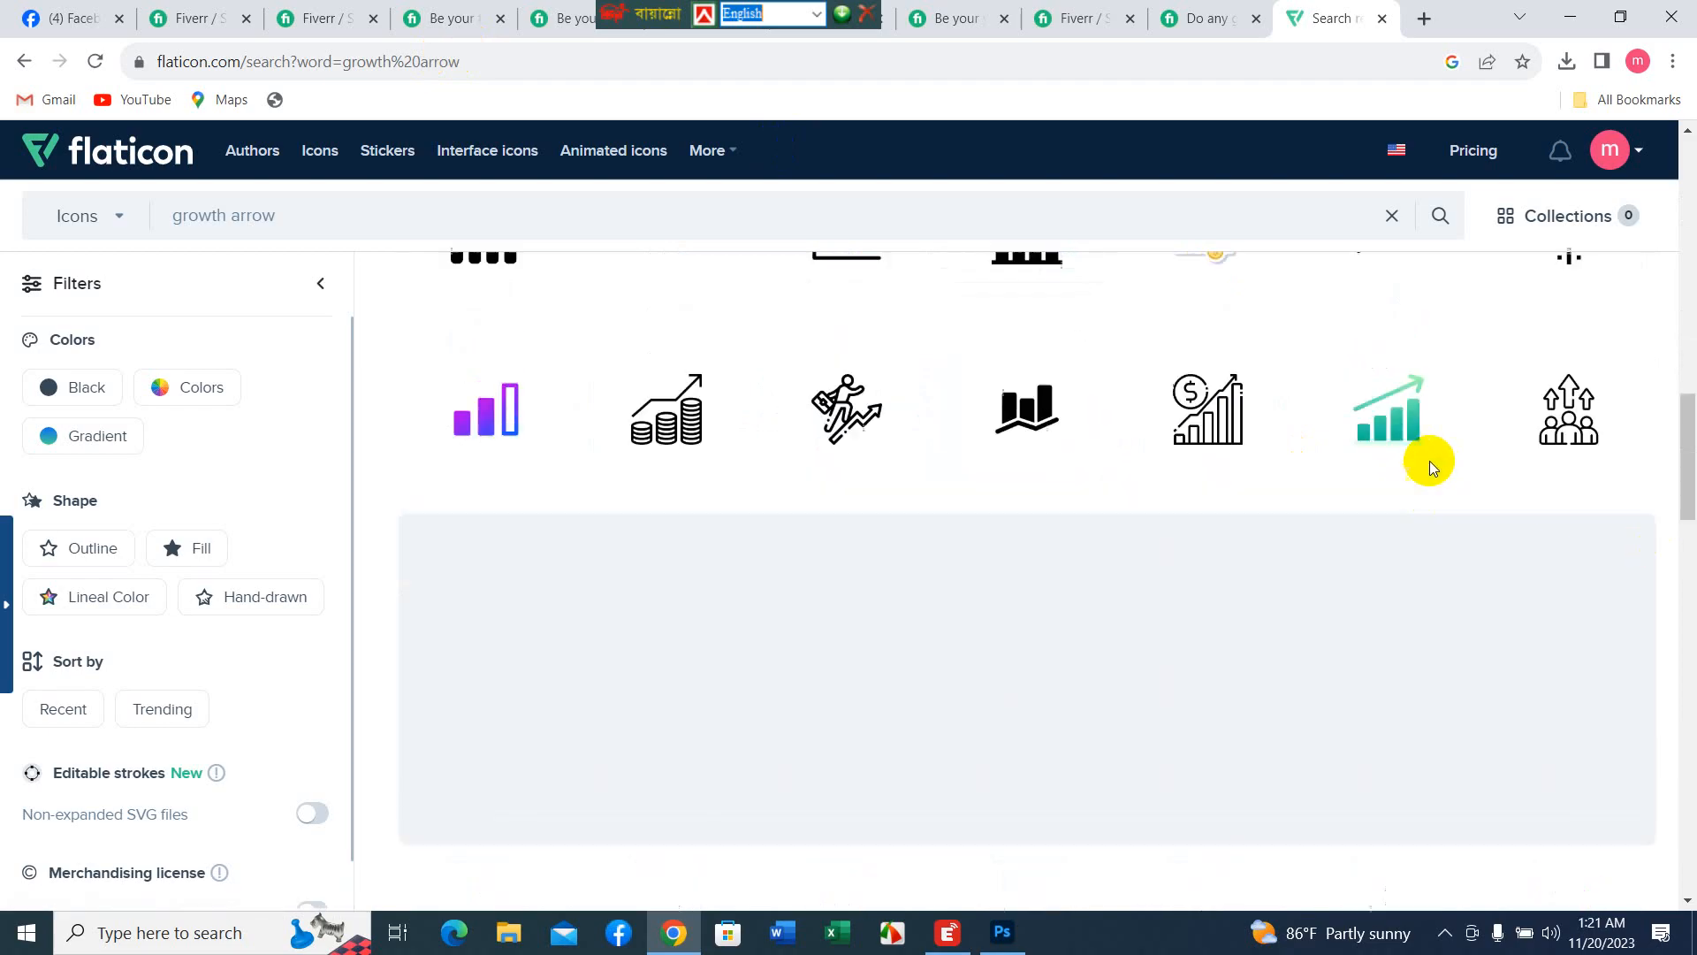
{"action": "scroll", "coordinate": [1430, 465], "scroll_direction": "down", "scroll_amount": 12}
{"action": "scroll", "coordinate": [1430, 475], "scroll_direction": "down", "scroll_amount": 15}
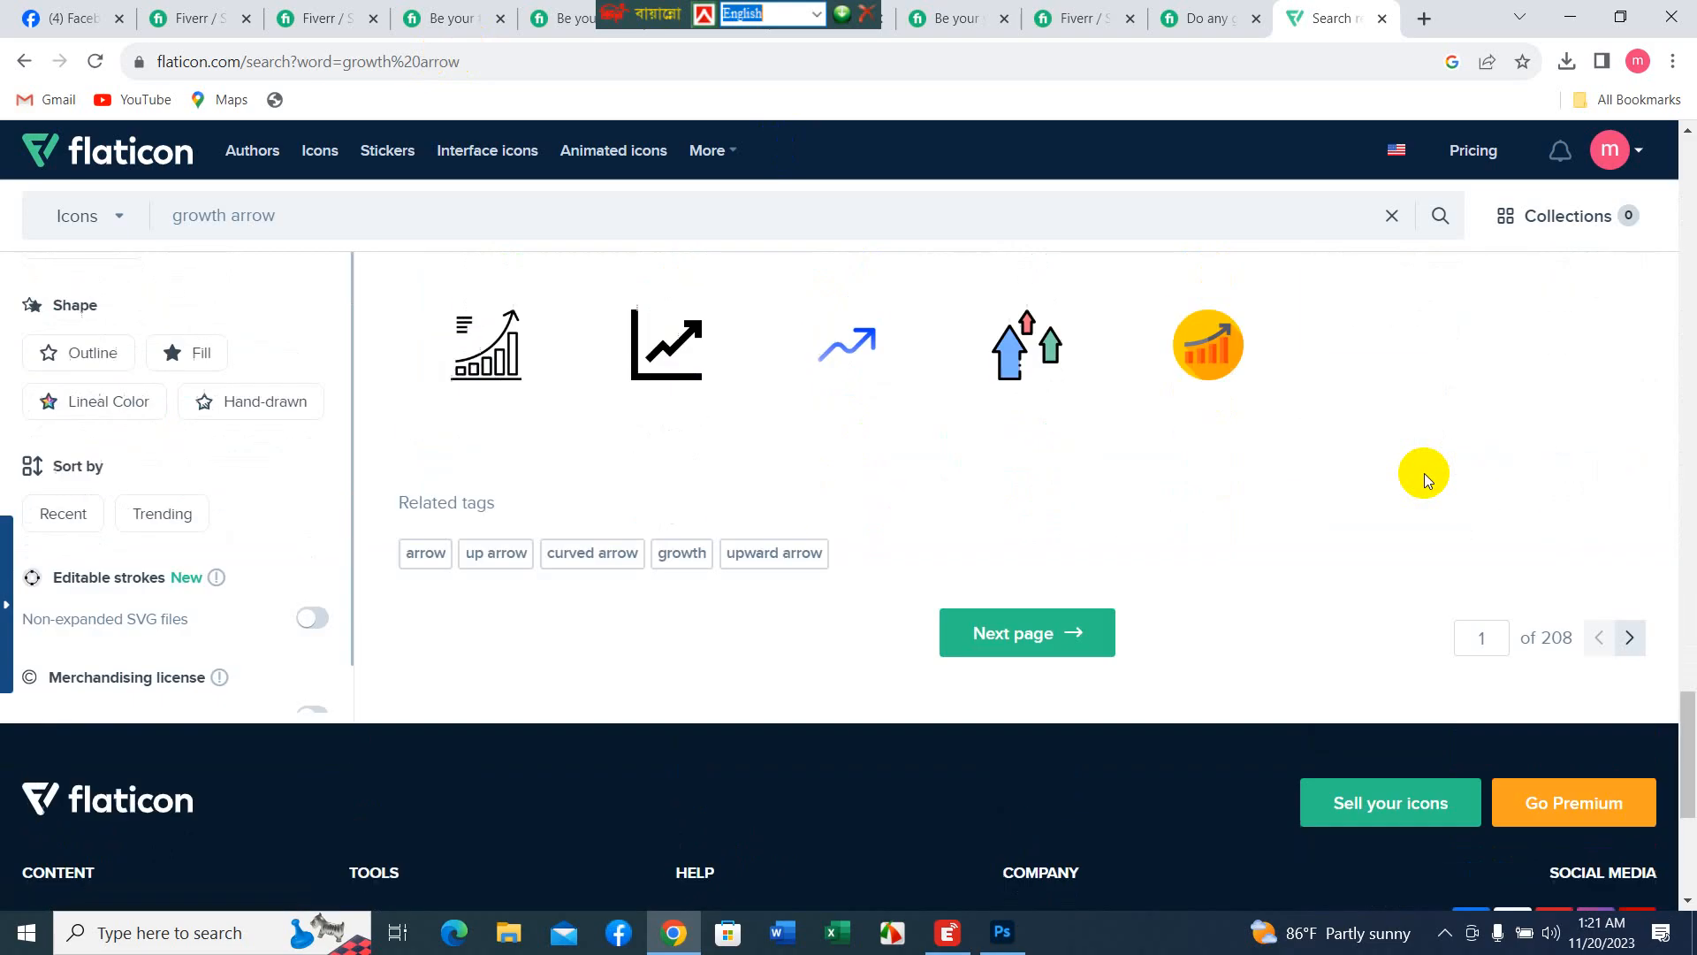
{"action": "scroll", "coordinate": [1424, 474], "scroll_direction": "up", "scroll_amount": 15}
{"action": "scroll", "coordinate": [1426, 478], "scroll_direction": "up", "scroll_amount": 5}
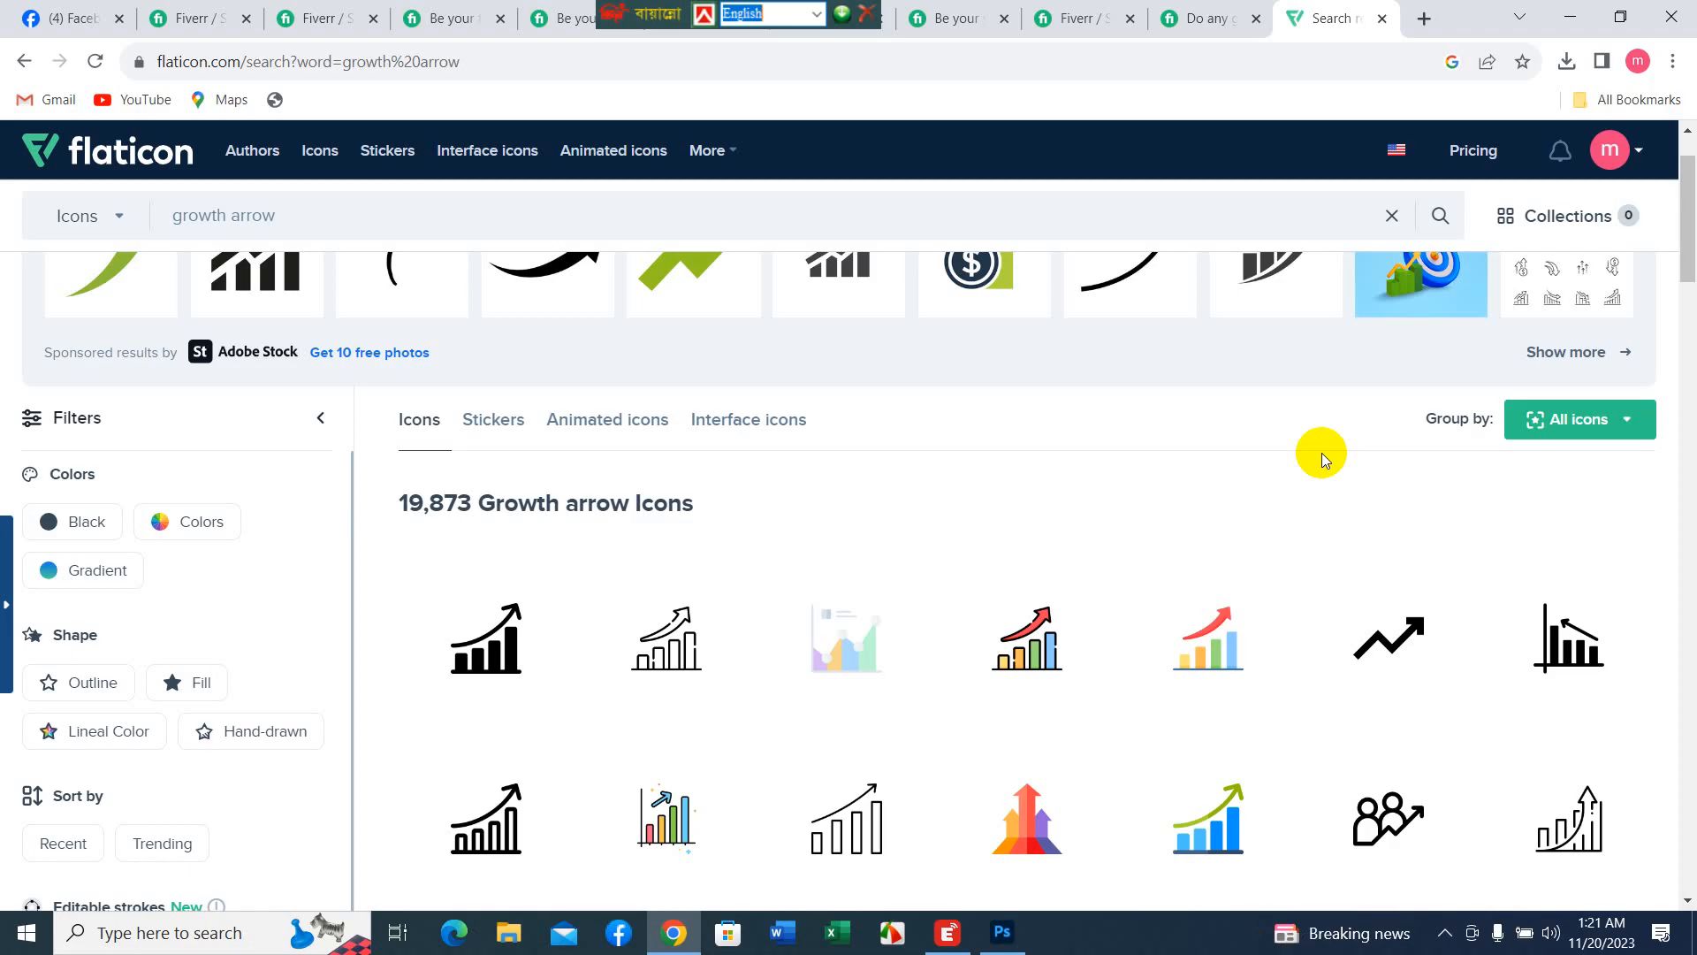
{"action": "mouse_move", "coordinate": [1110, 596]}
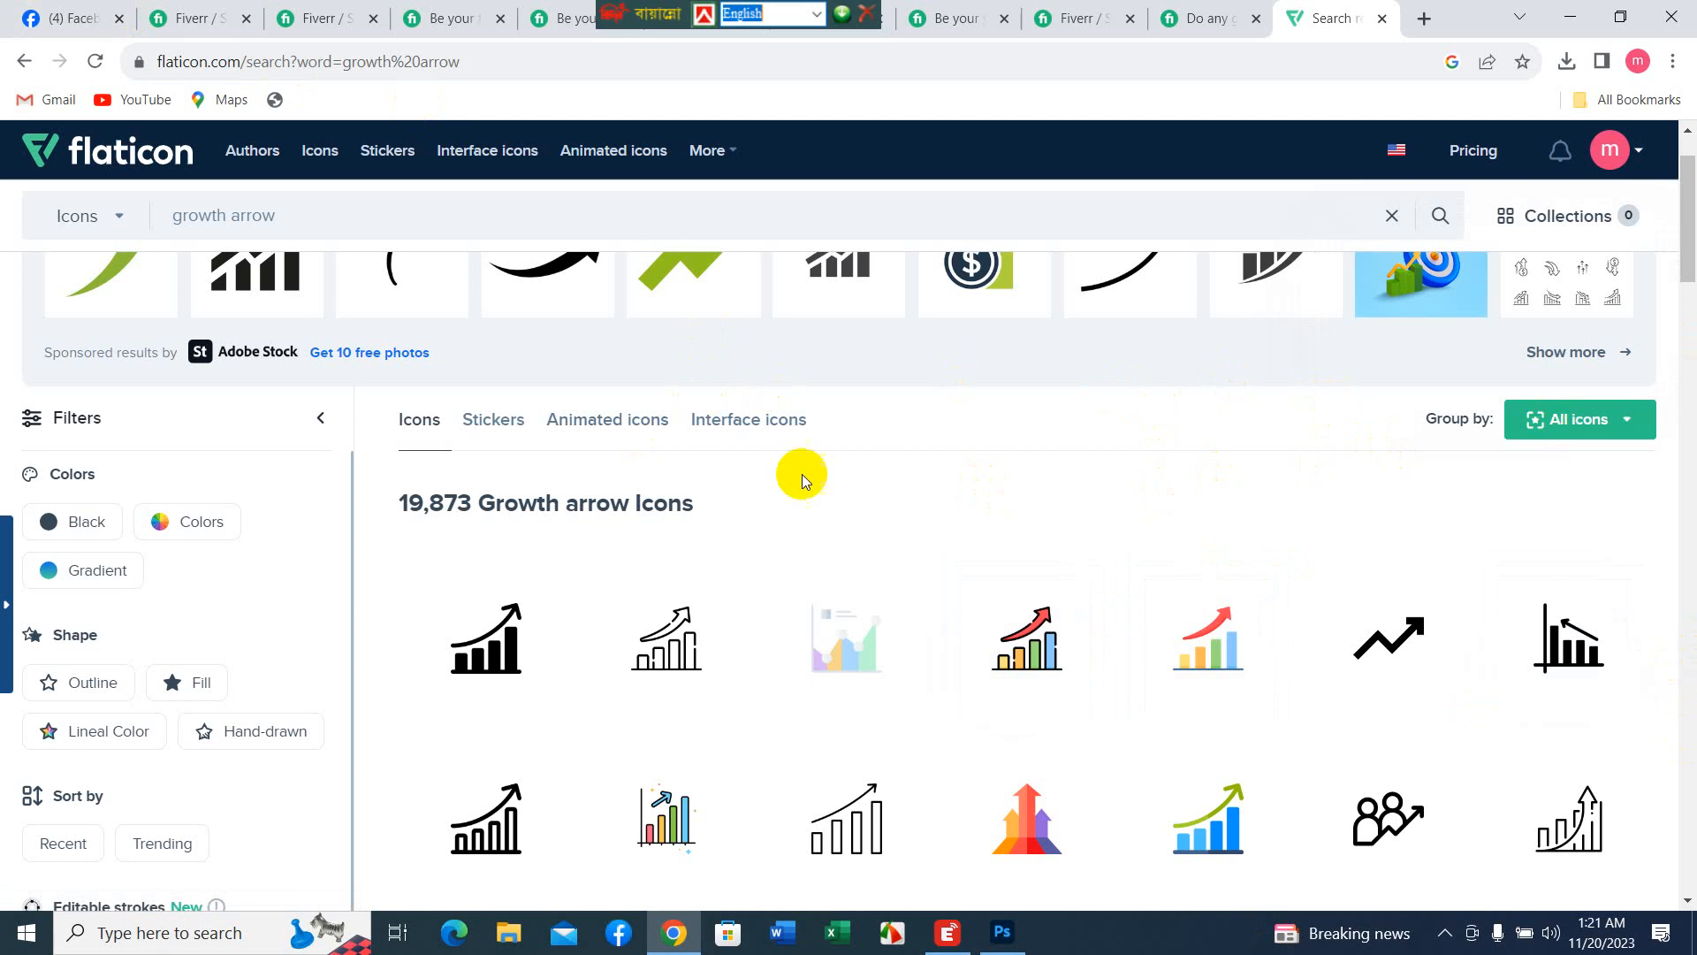
{"action": "scroll", "coordinate": [610, 295], "scroll_direction": "up", "scroll_amount": 1}
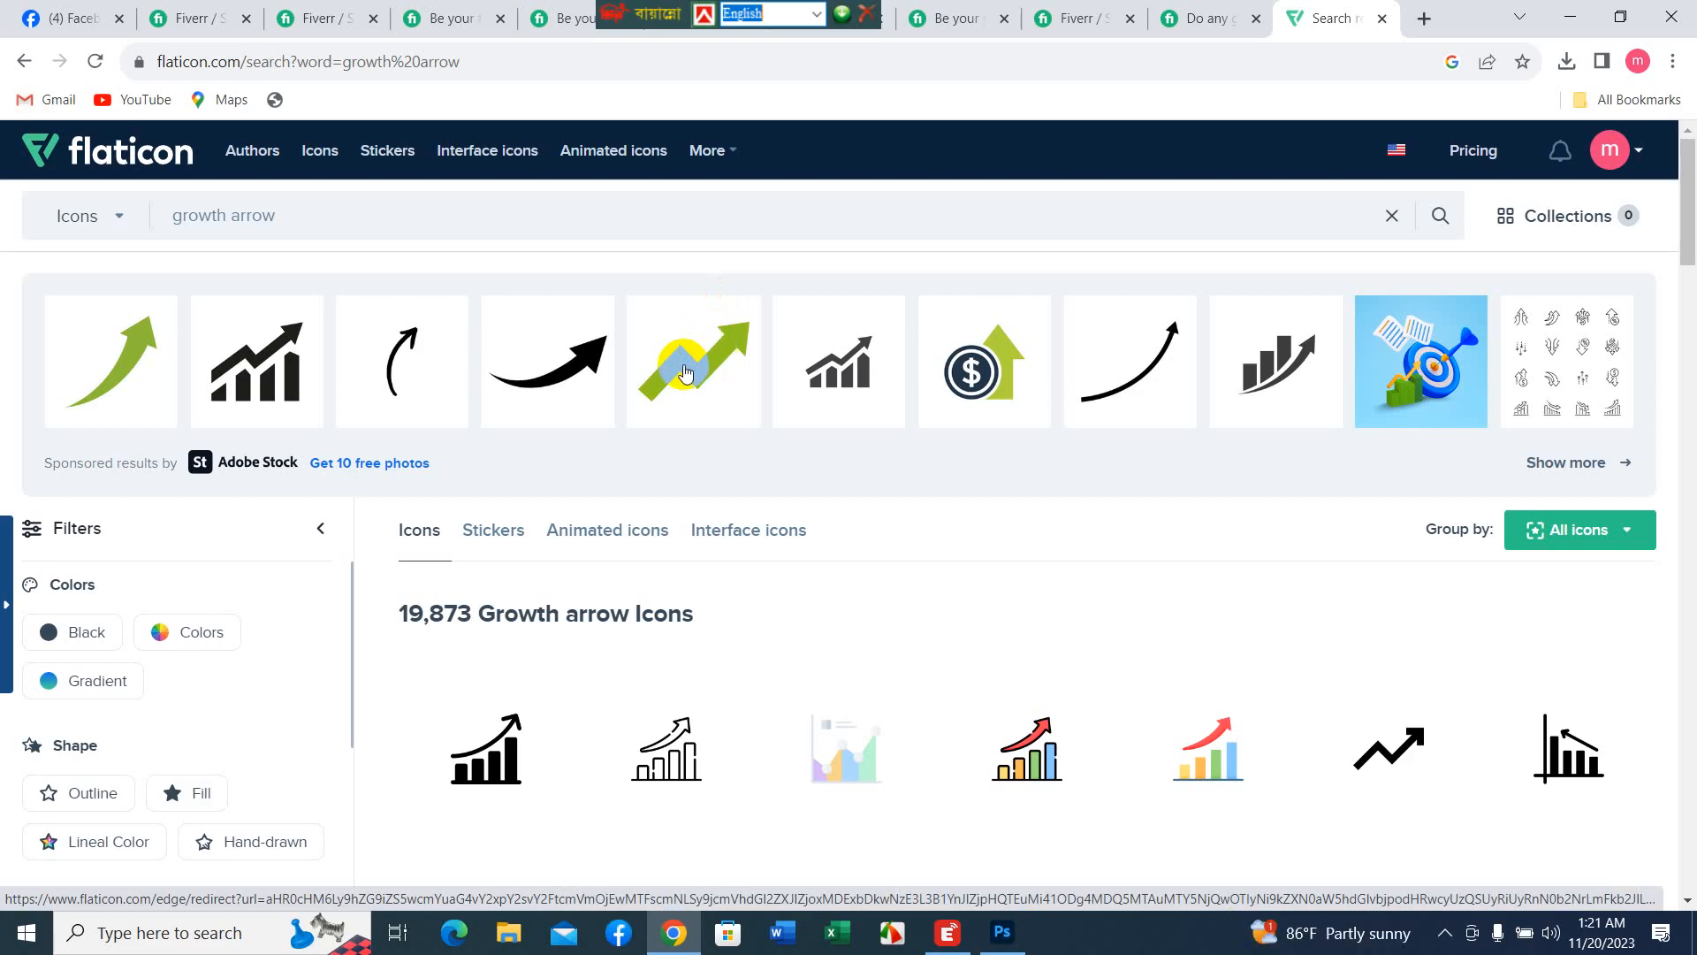
{"action": "scroll", "coordinate": [767, 420], "scroll_direction": "down", "scroll_amount": 8}
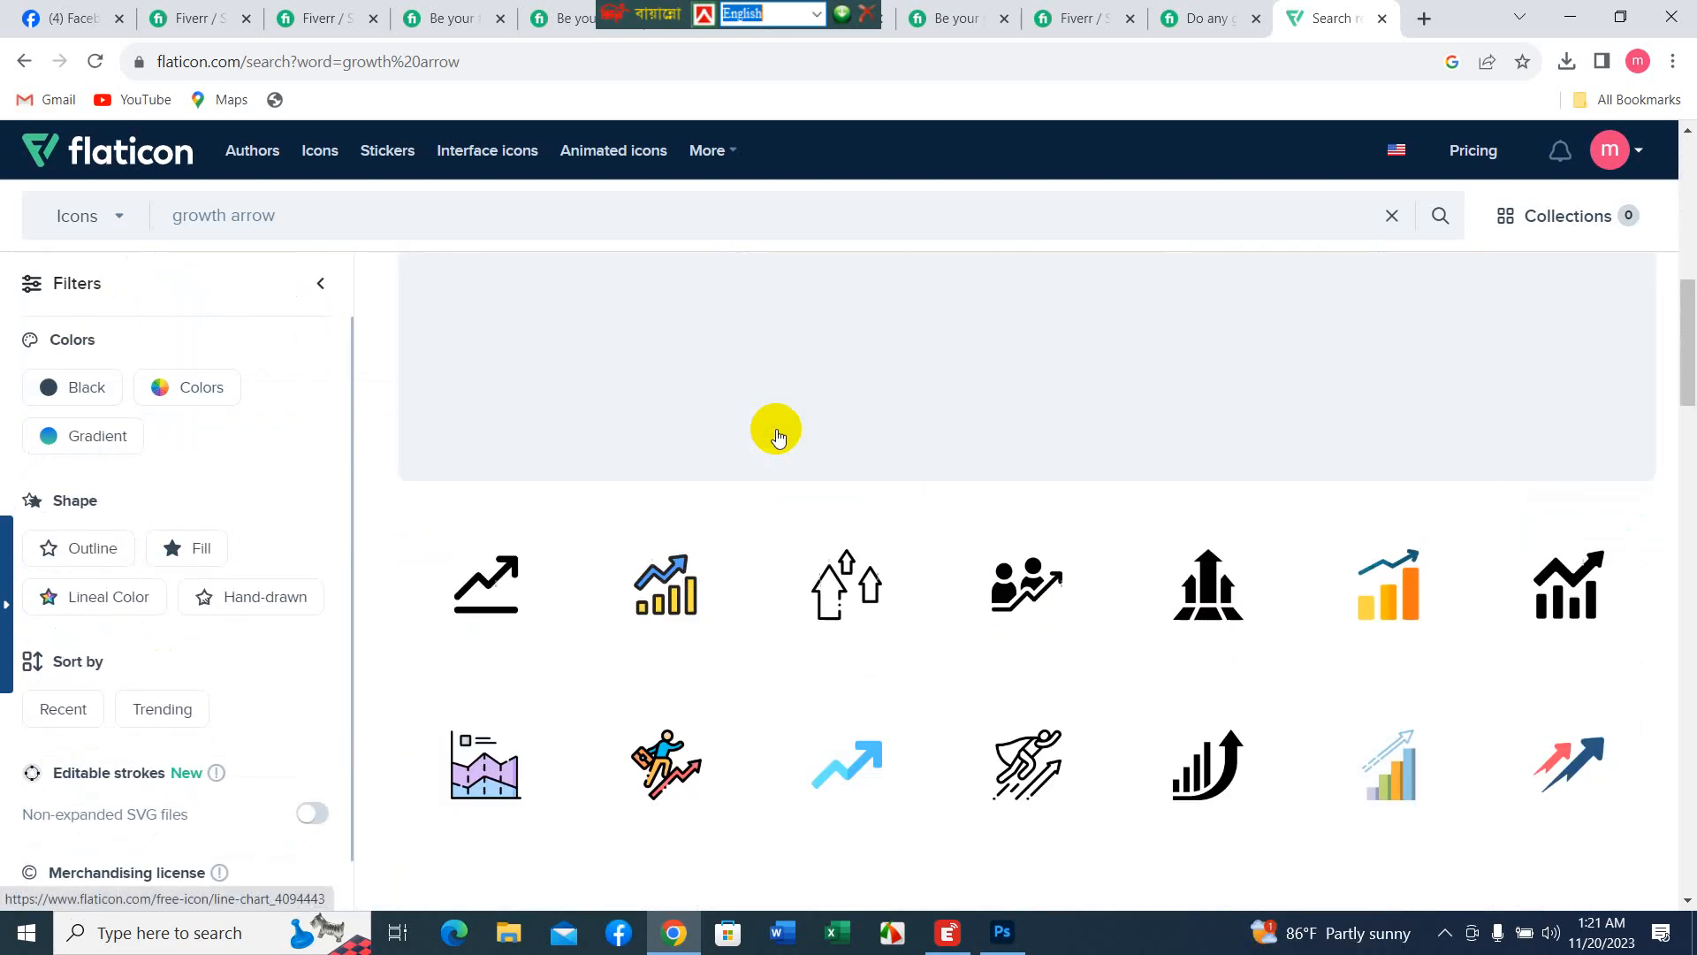
{"action": "scroll", "coordinate": [796, 438], "scroll_direction": "up", "scroll_amount": 8}
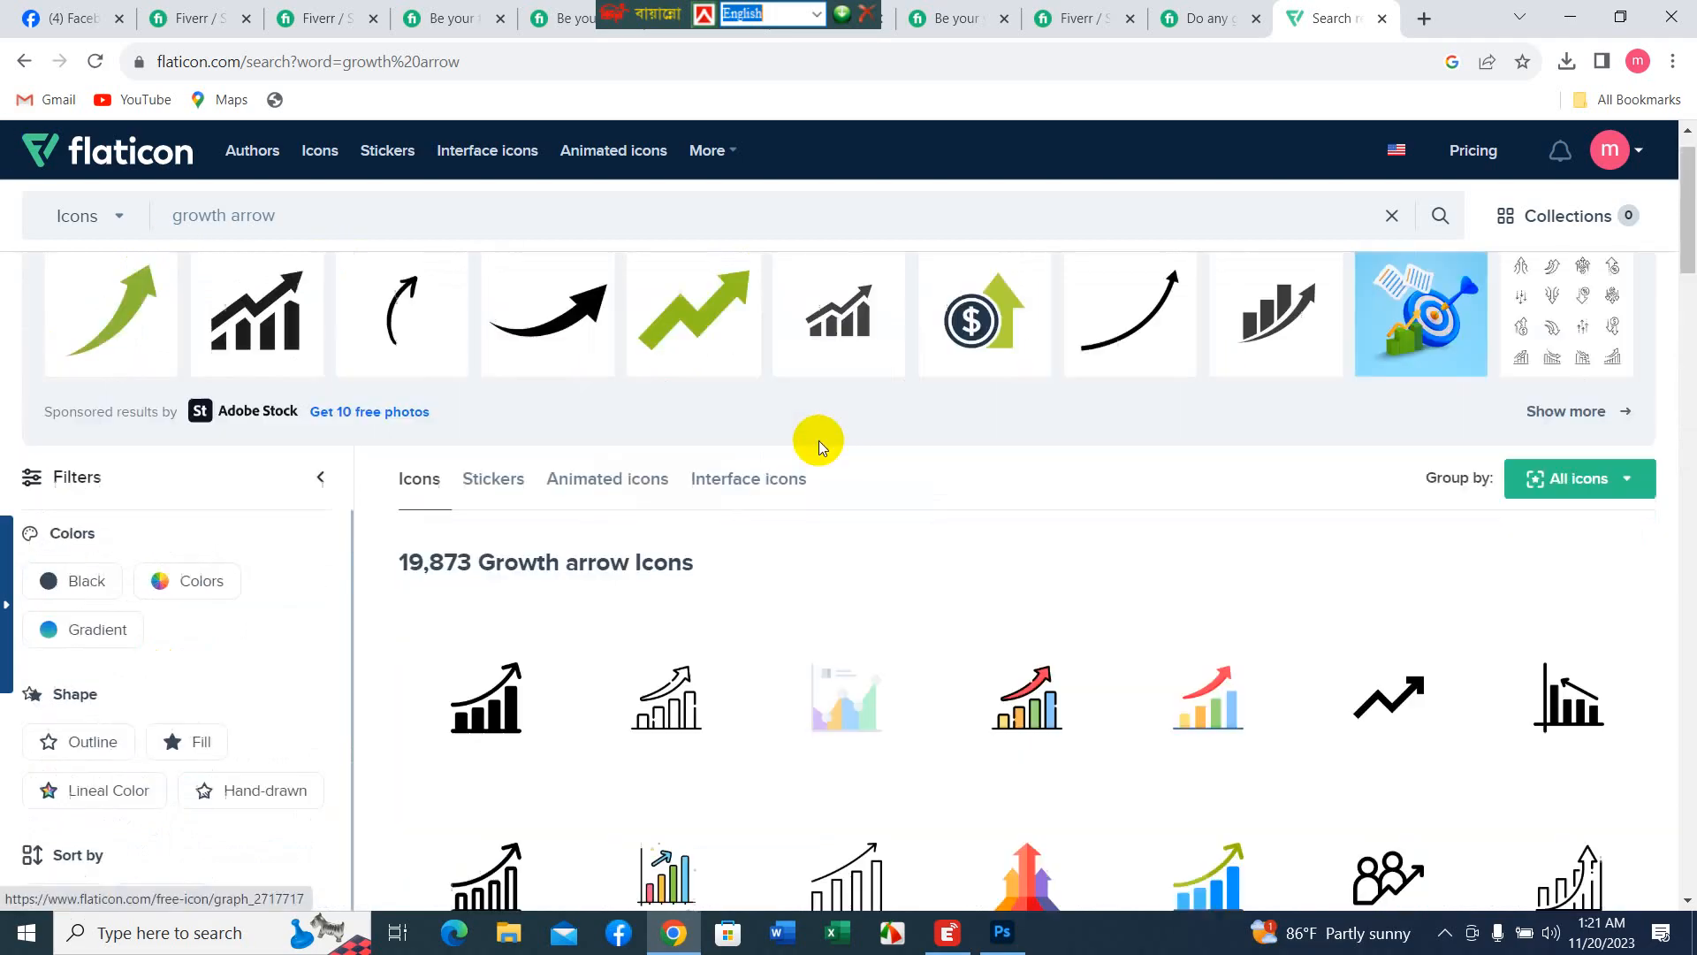
- Switch to Photoshop and look over the Google Ads banner from its heading down to the white footer strip
{"action": "left_click", "coordinate": [1002, 933]}
{"action": "scroll", "coordinate": [1111, 838], "scroll_direction": "up", "scroll_amount": 5}
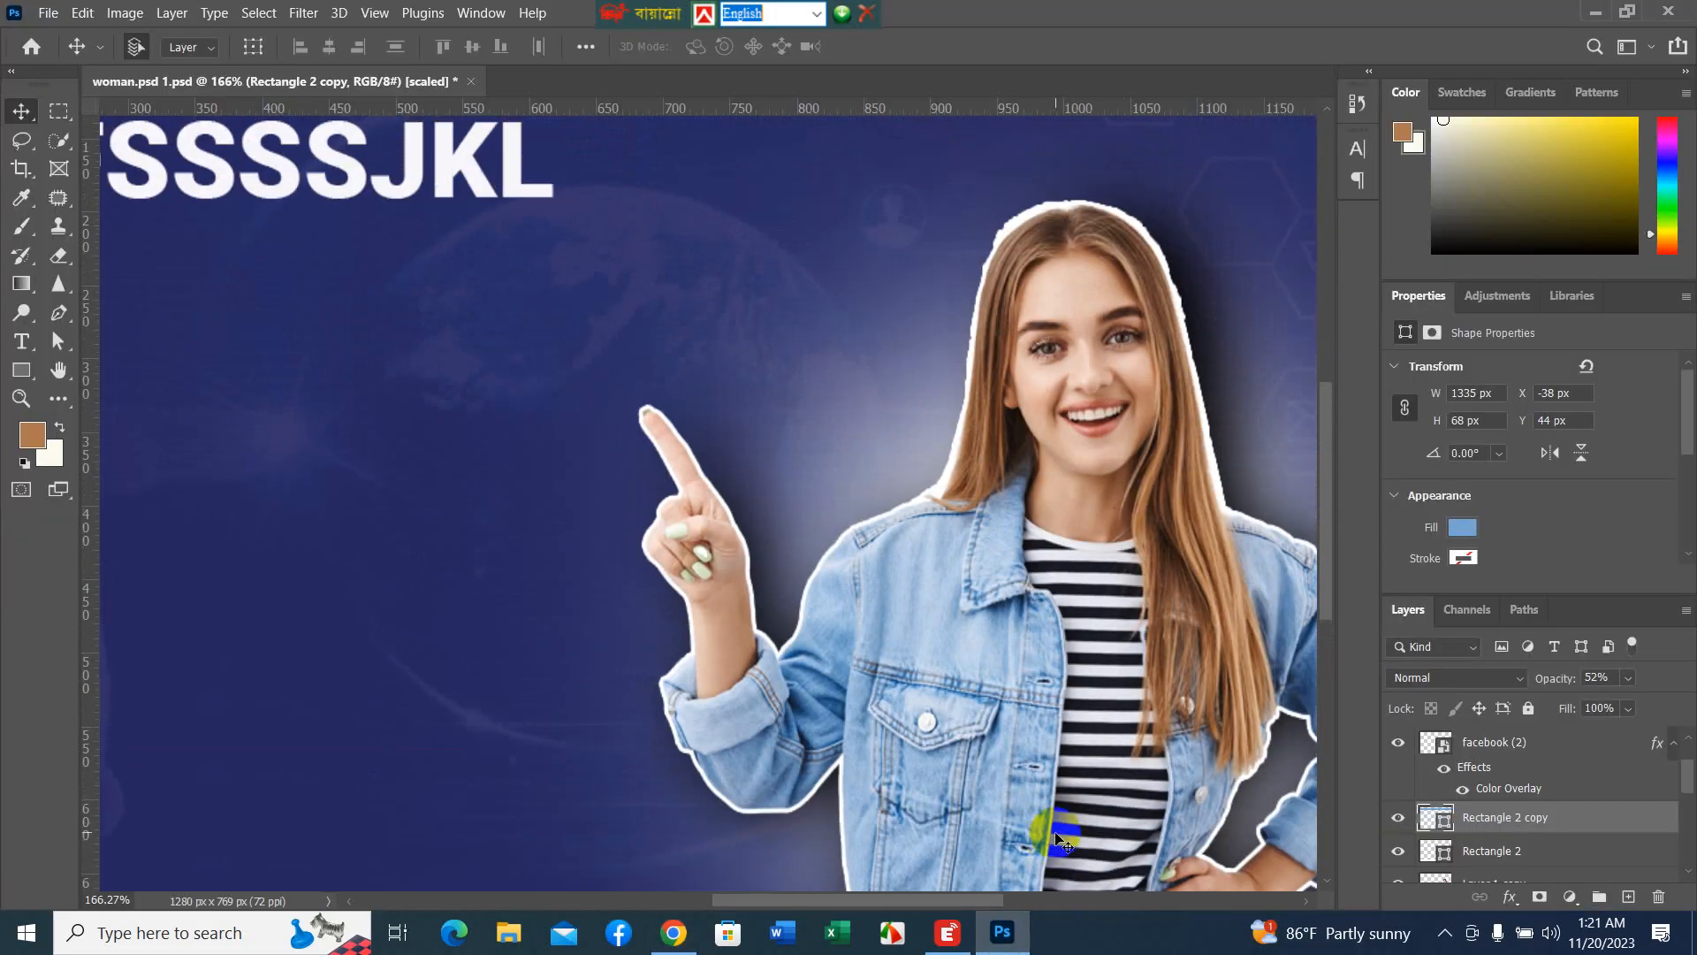
{"action": "scroll", "coordinate": [1053, 847], "scroll_direction": "down", "scroll_amount": 4}
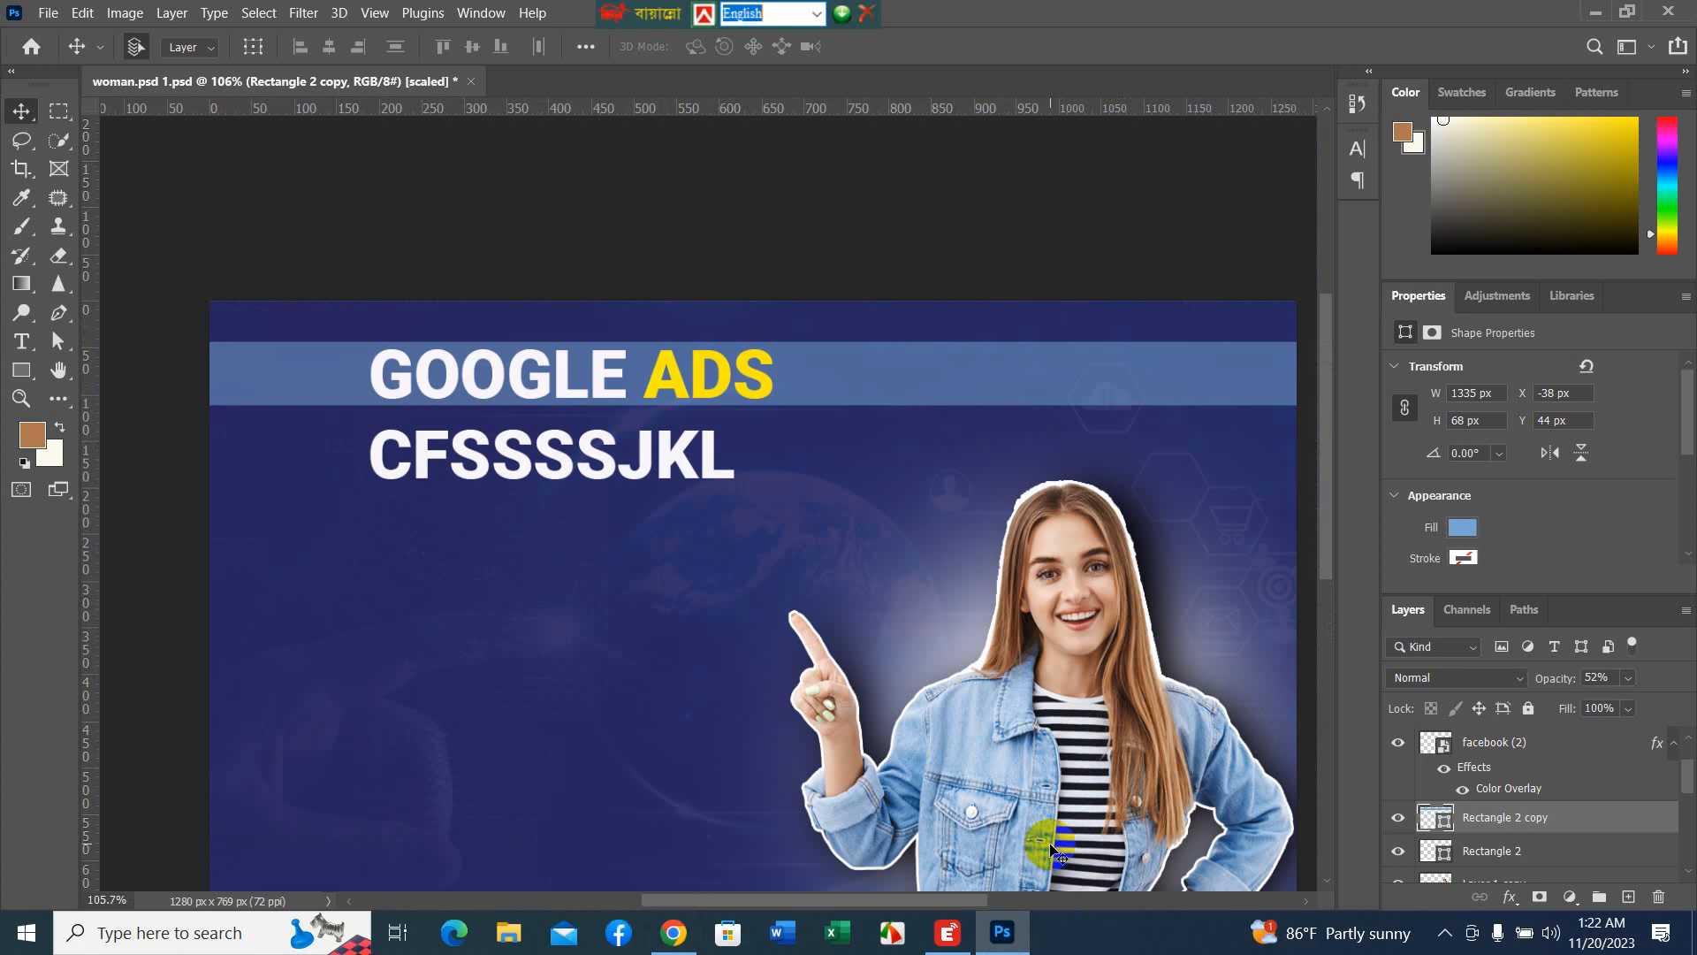
{"action": "scroll", "coordinate": [1042, 850], "scroll_direction": "down", "scroll_amount": 5}
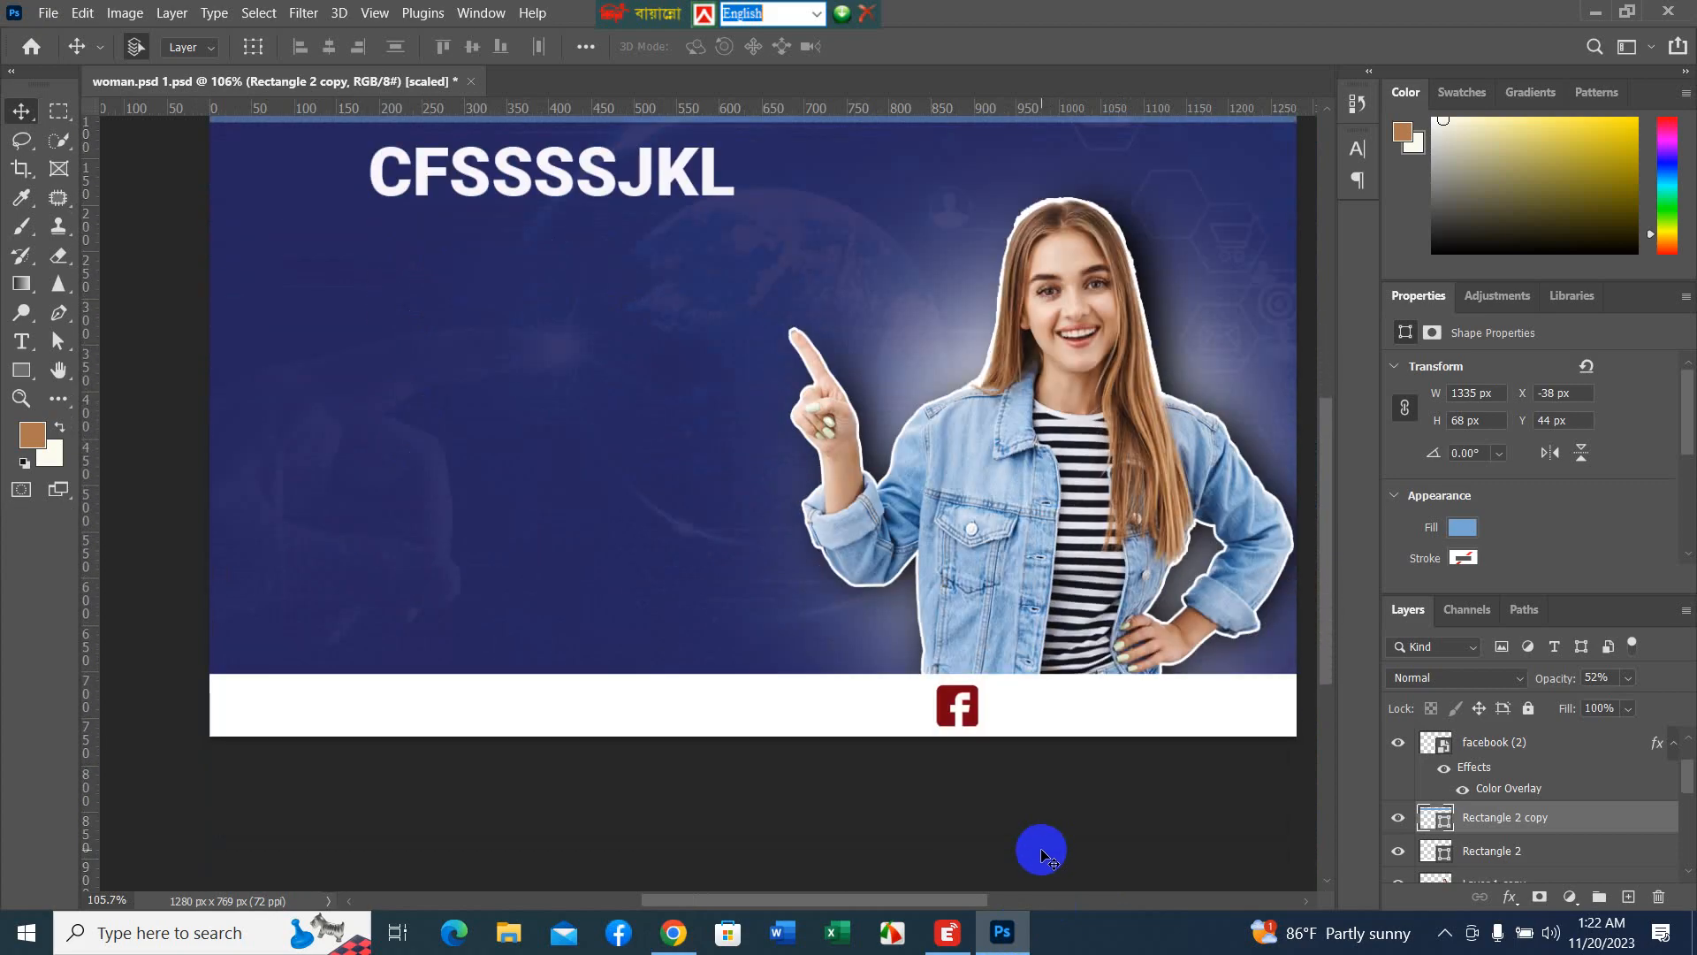
{"action": "scroll", "coordinate": [1042, 850], "scroll_direction": "up", "scroll_amount": 2}
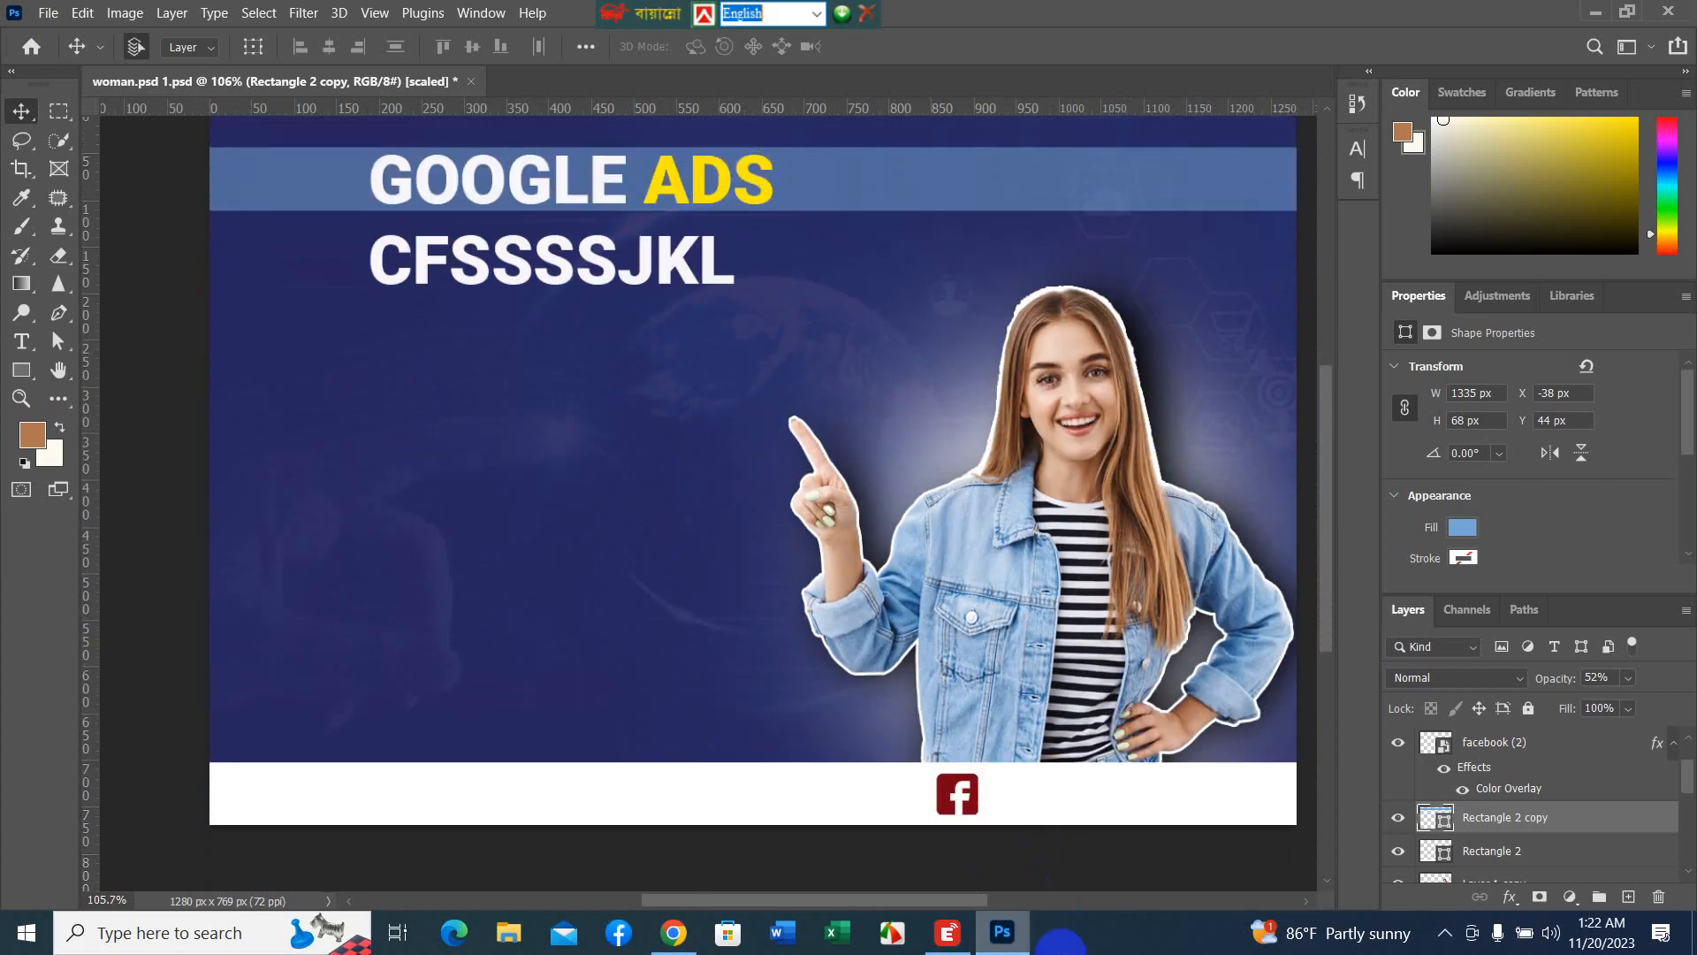
- Minimize Photoshop and the browser, then open New folder on the desktop and look through its images
{"action": "left_click", "coordinate": [1590, 10]}
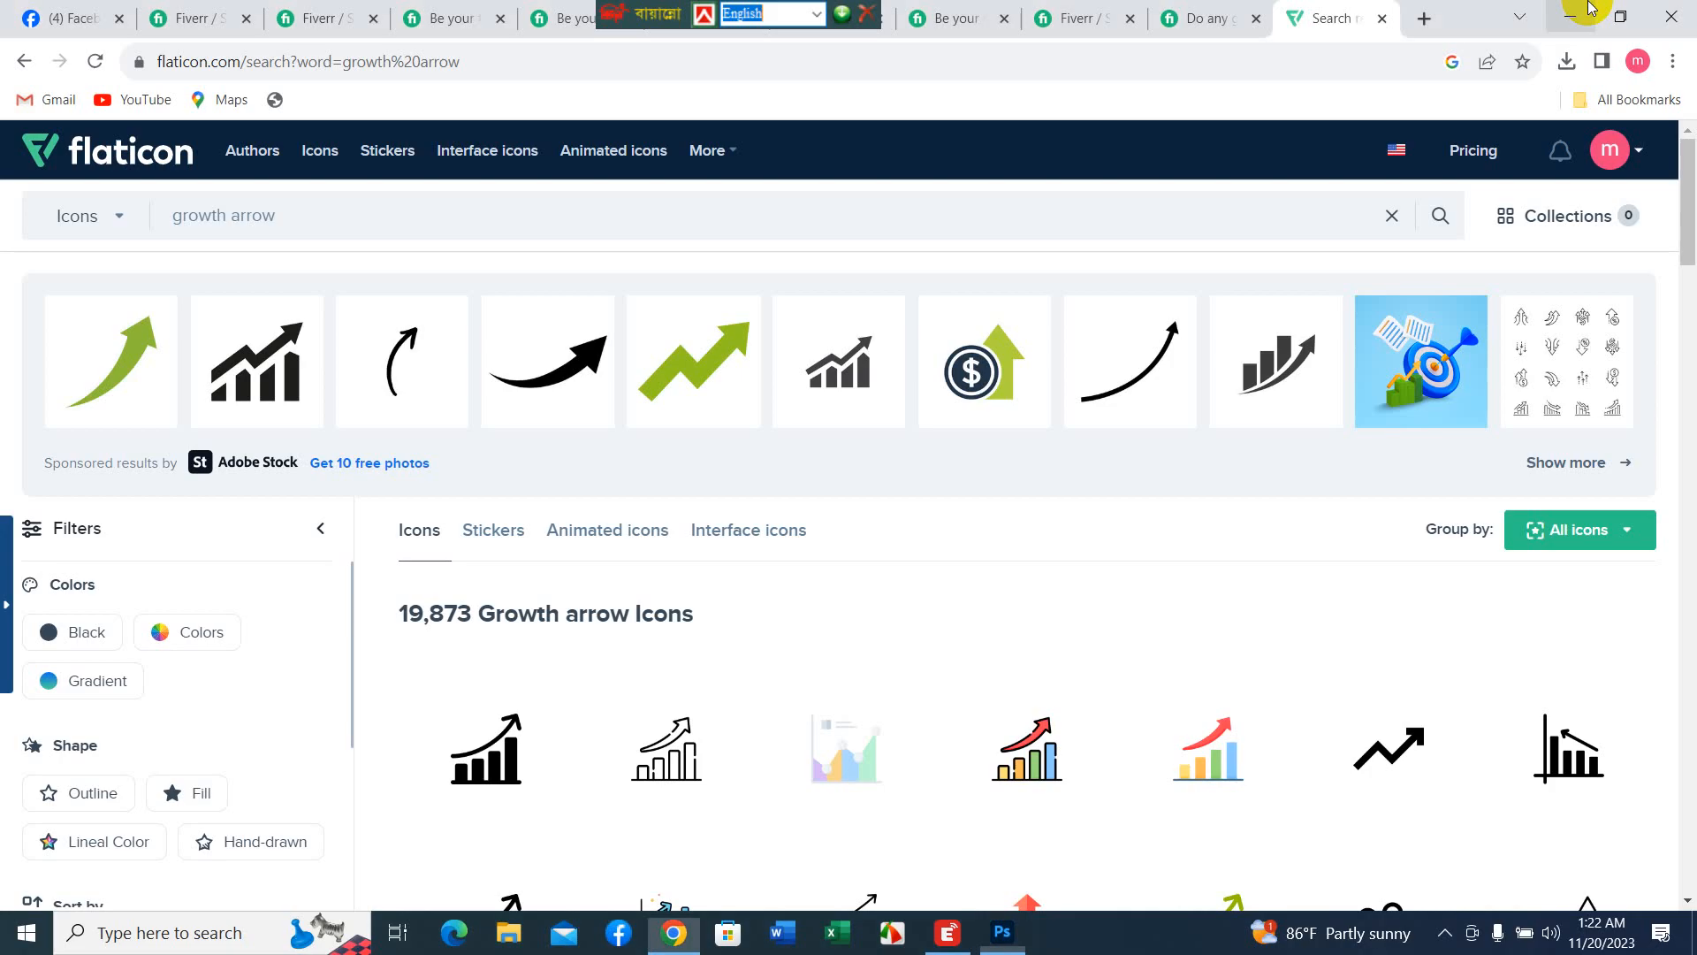
{"action": "left_click", "coordinate": [1565, 16]}
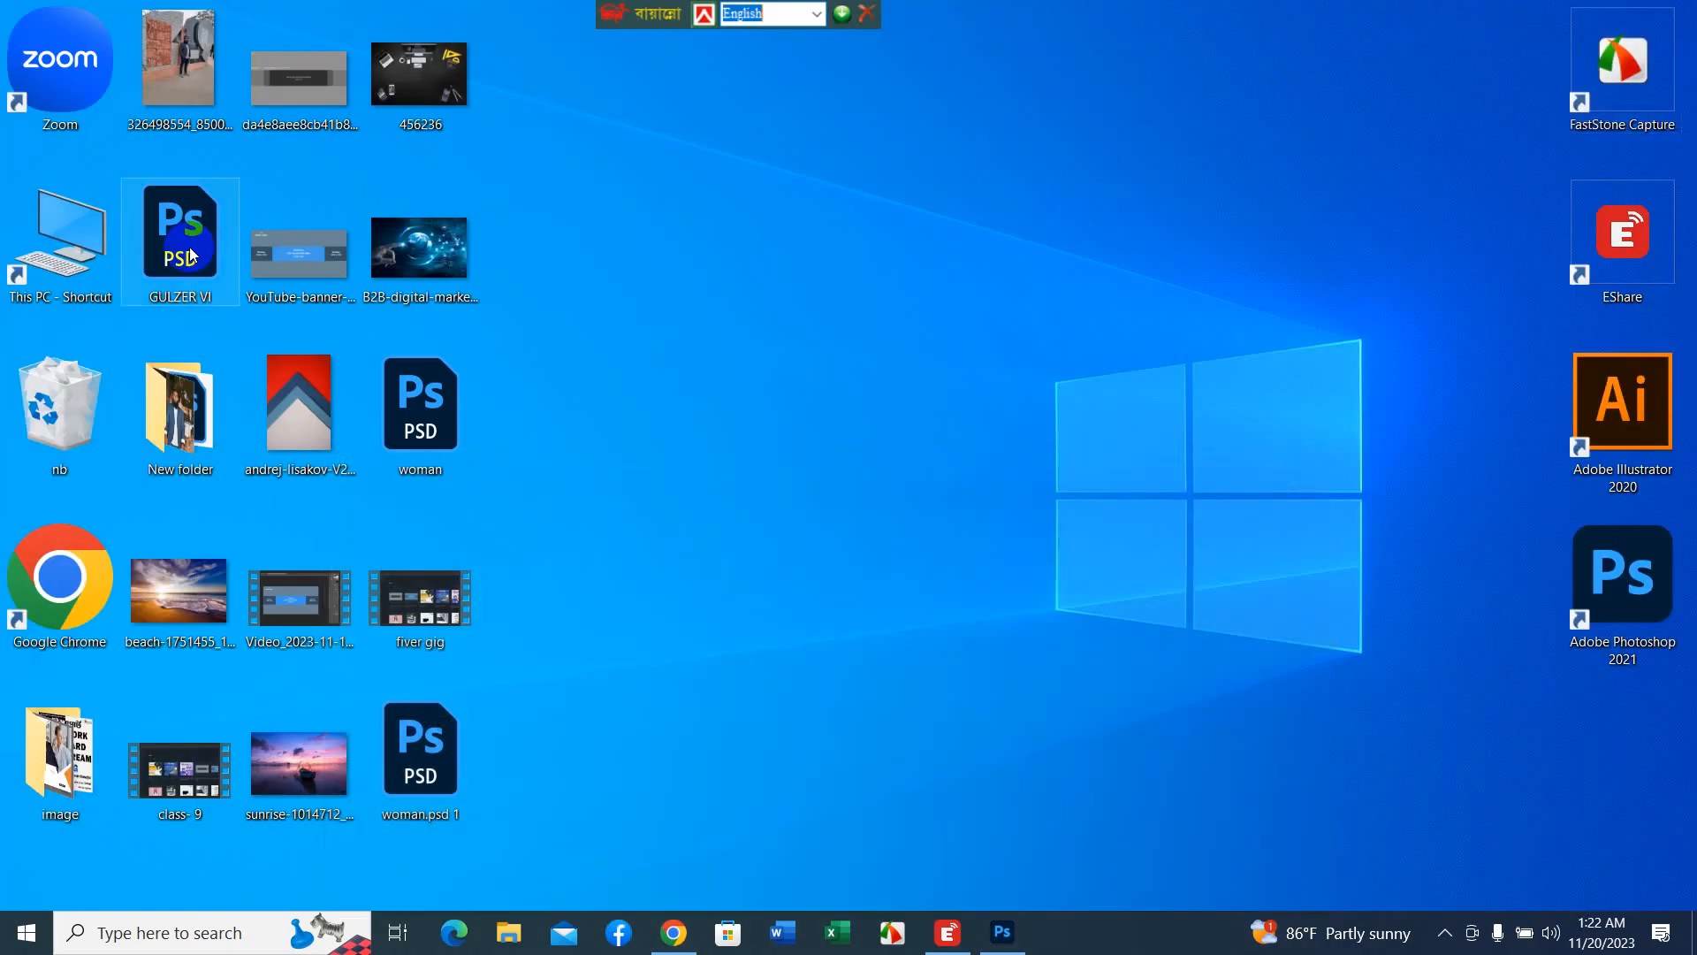
{"action": "double_click", "coordinate": [203, 430]}
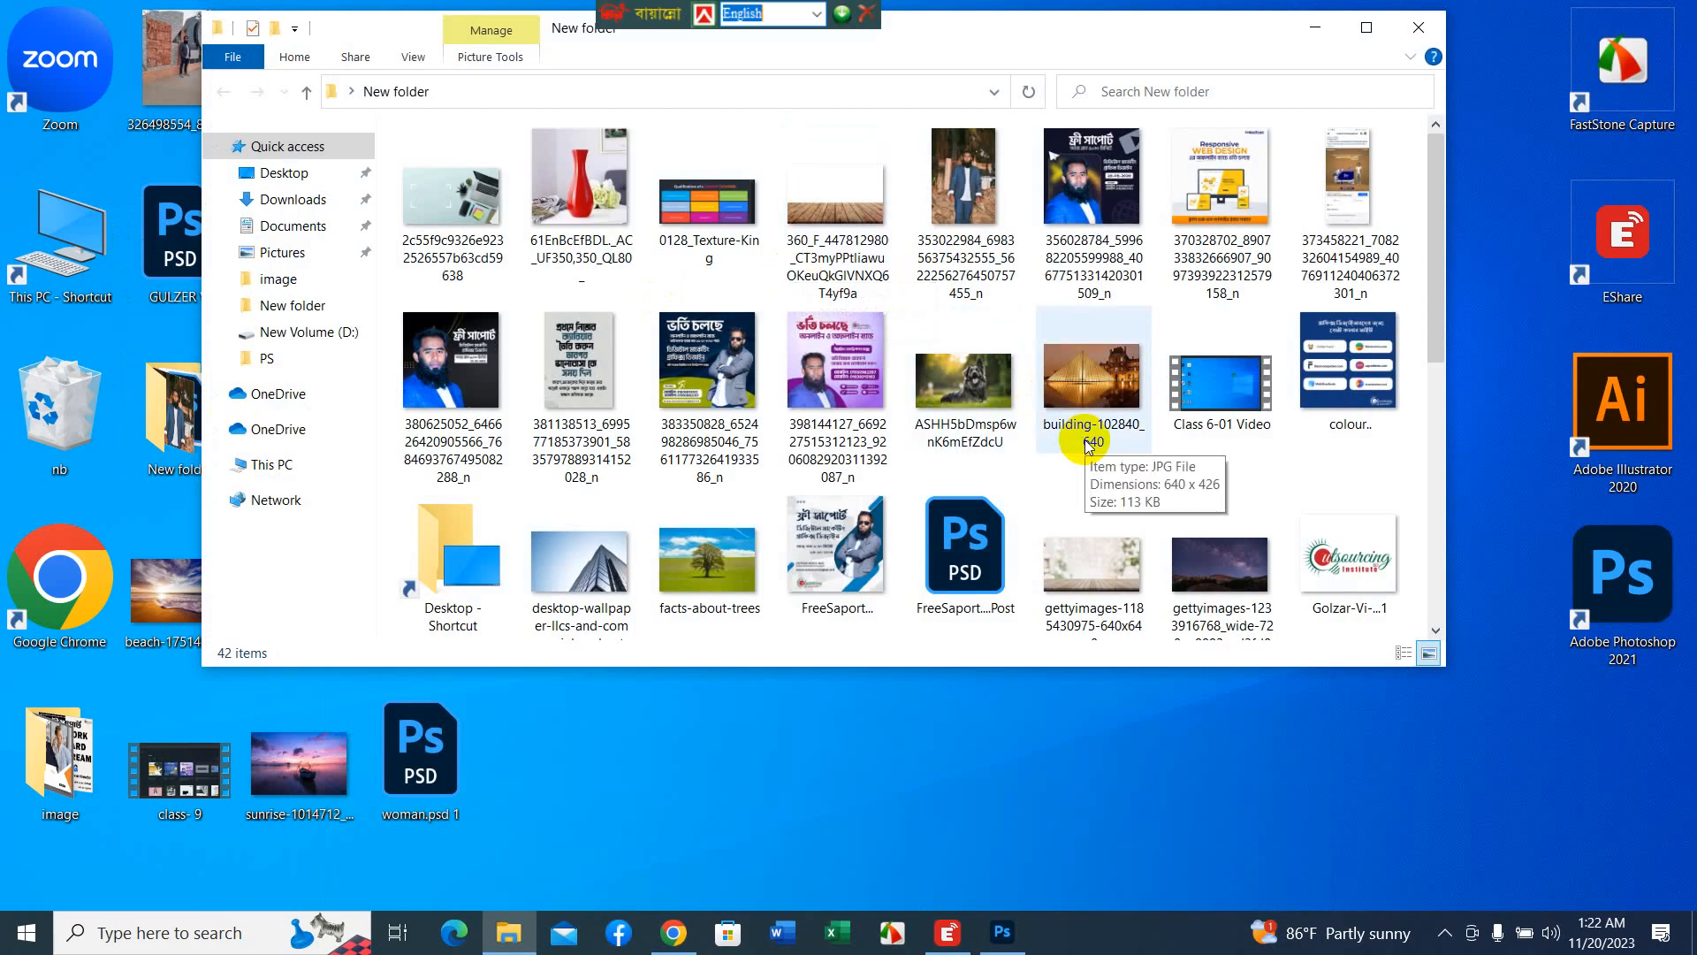
{"action": "scroll", "coordinate": [1088, 444], "scroll_direction": "down", "scroll_amount": 5}
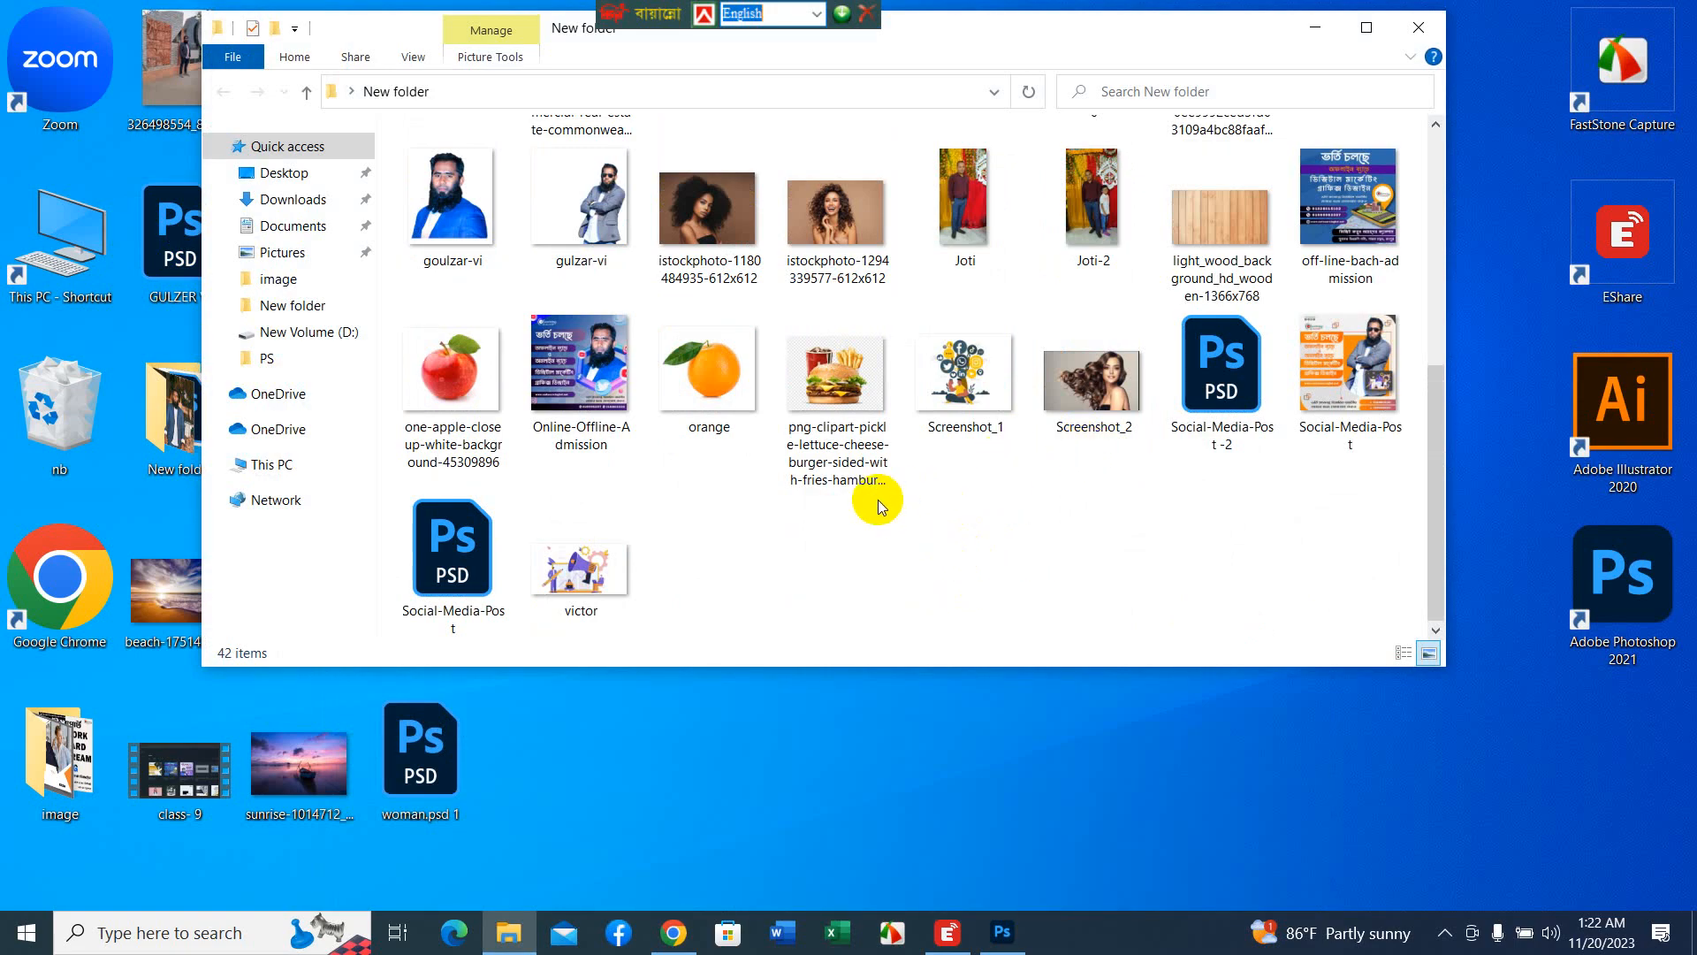
- Try to place the one-apple-closeup-white-background-45309896 image from the folder into the woman.psd 1 banner
{"action": "left_click", "coordinate": [469, 382]}
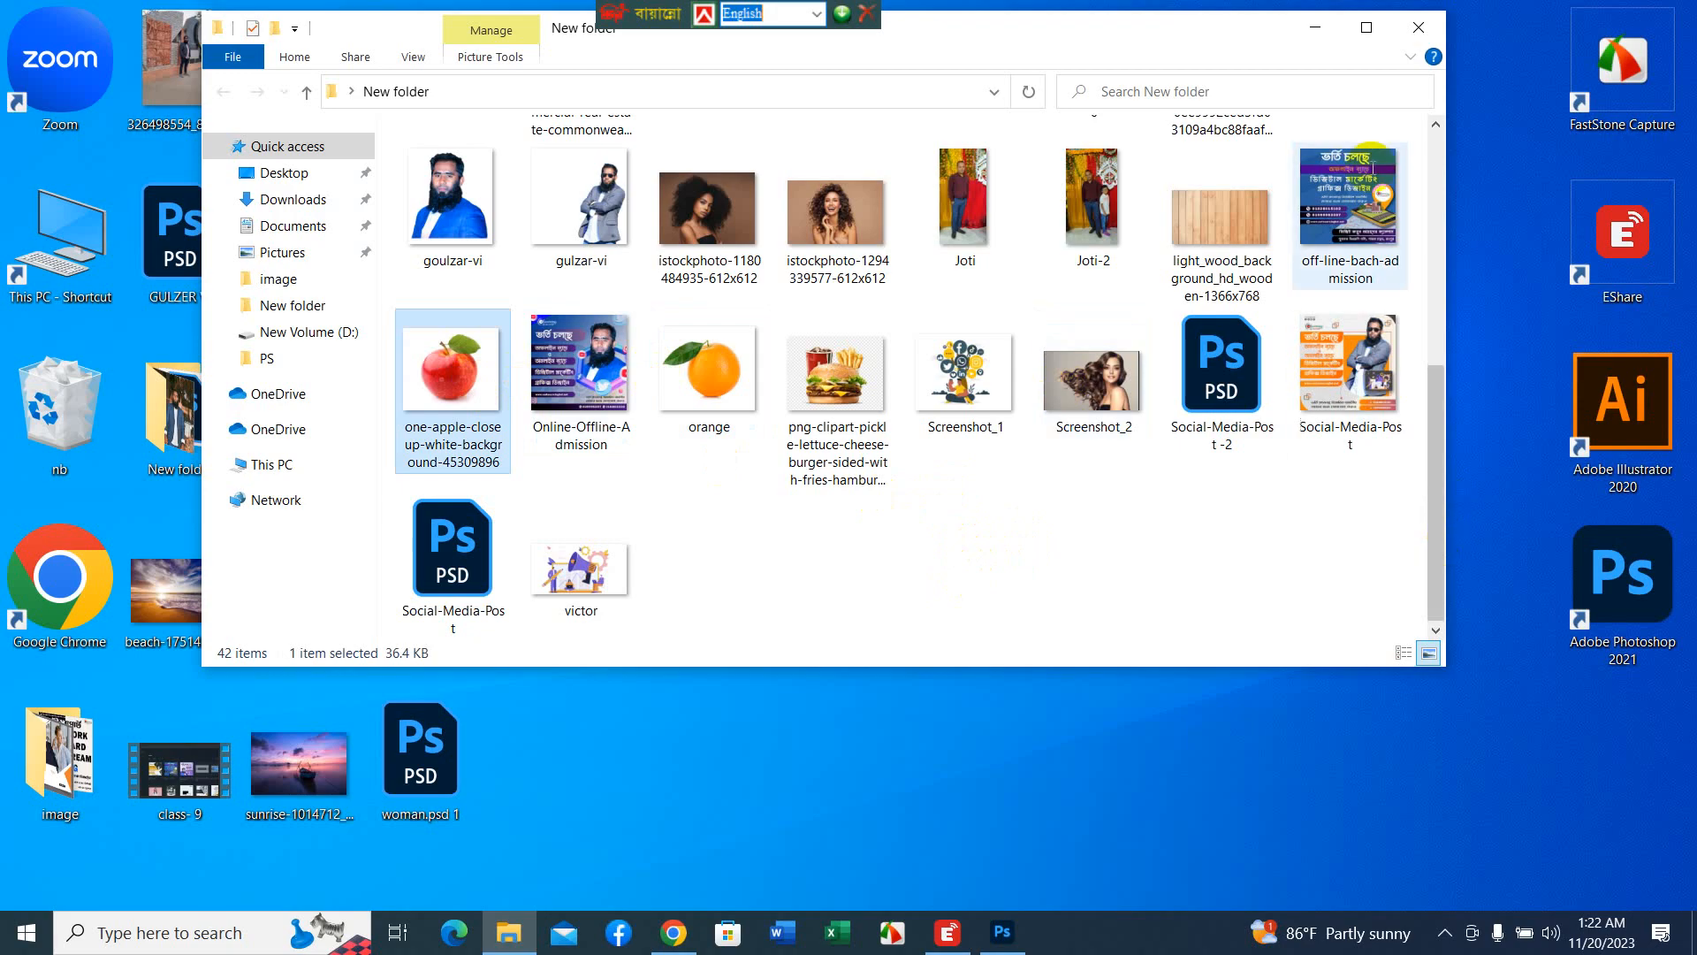
{"action": "left_click_drag", "start_coordinate": [1218, 32], "coordinate": [1104, 49]}
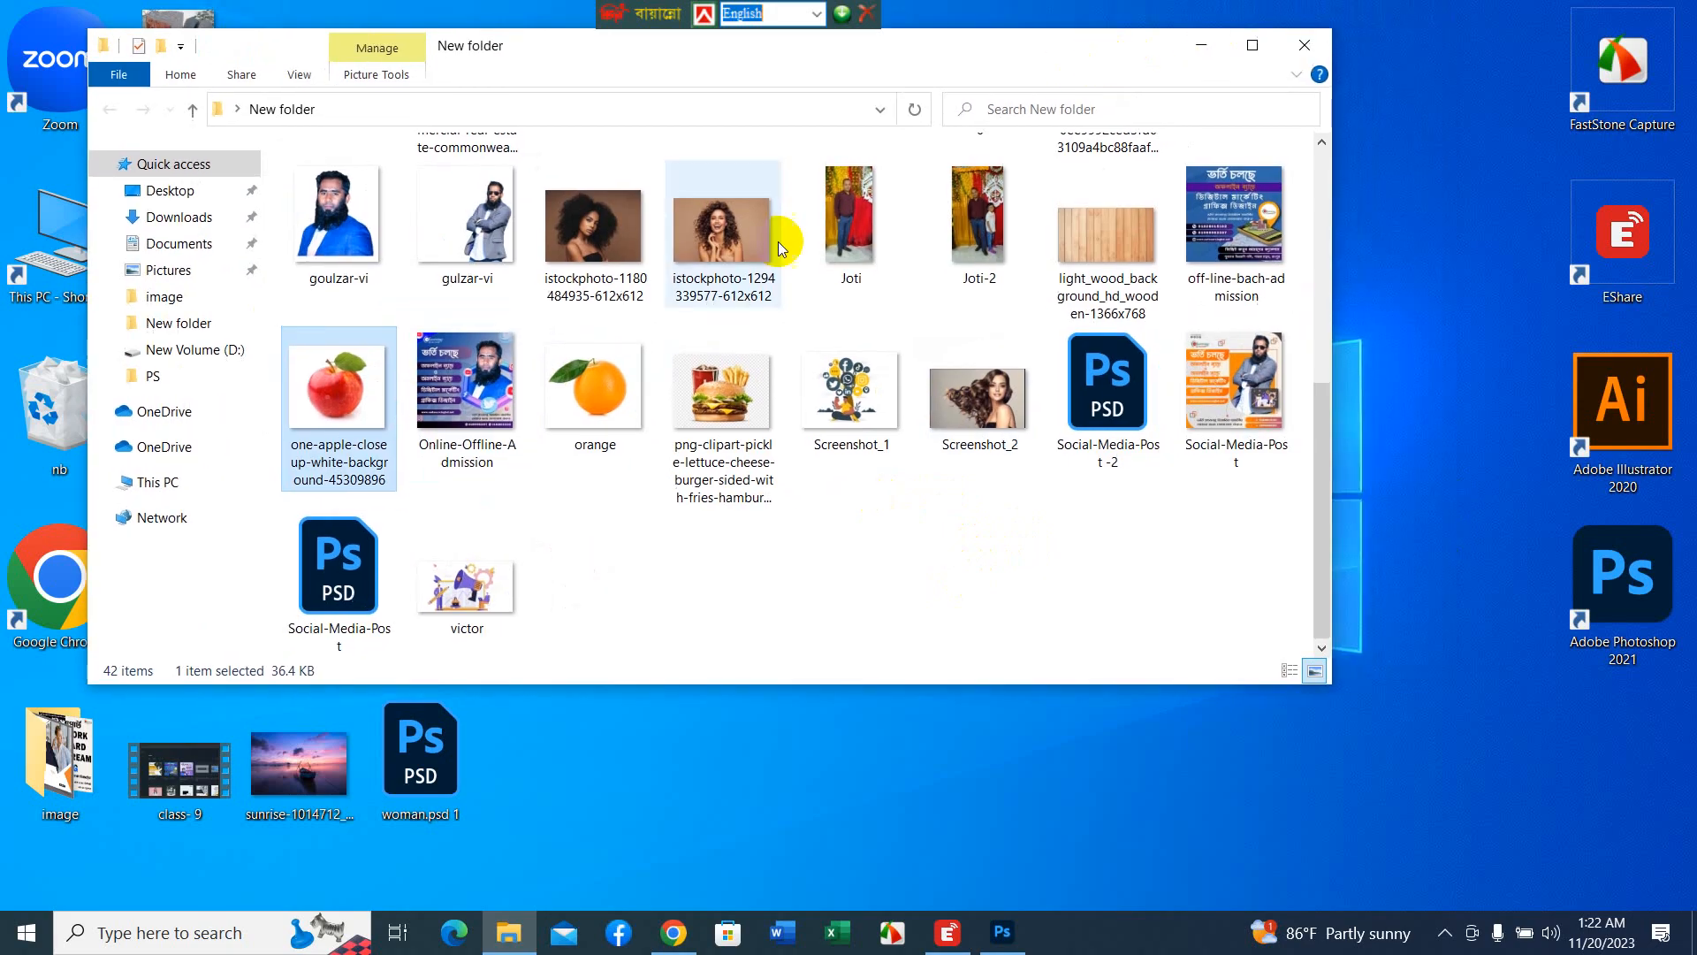
{"action": "left_click_drag", "start_coordinate": [312, 380], "coordinate": [544, 122]}
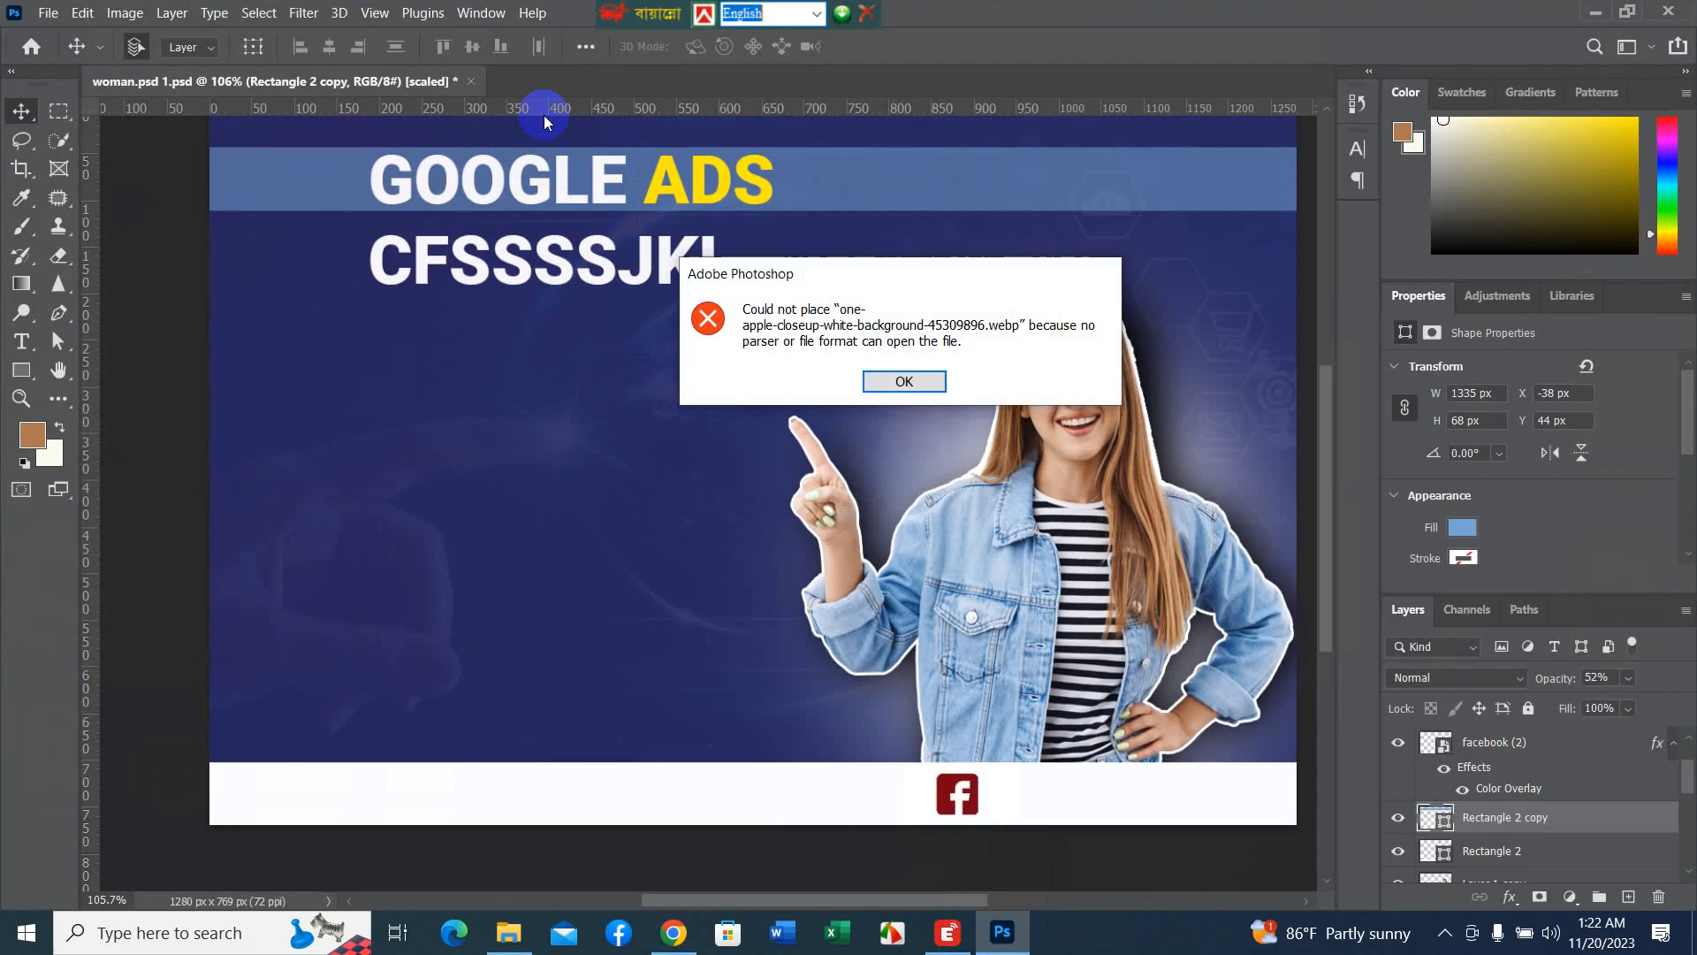
{"action": "left_click", "coordinate": [911, 384]}
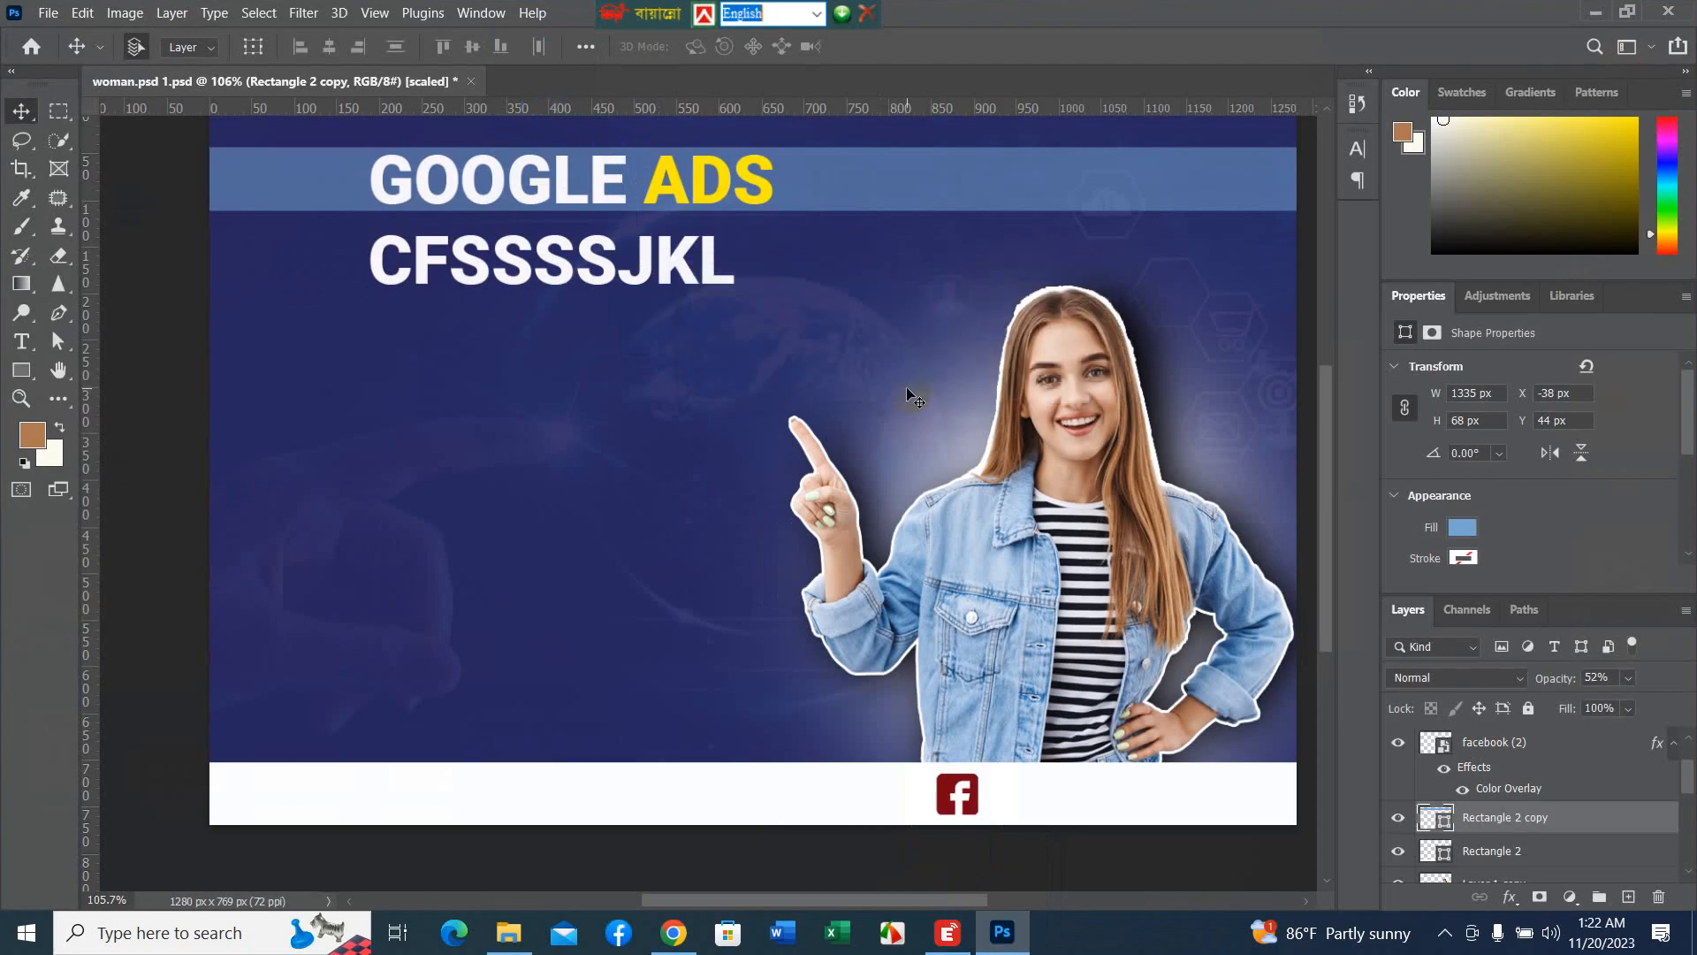
- Start opening a file in Photoshop and look through the image folder on the desktop for a picture
{"action": "left_click", "coordinate": [48, 12]}
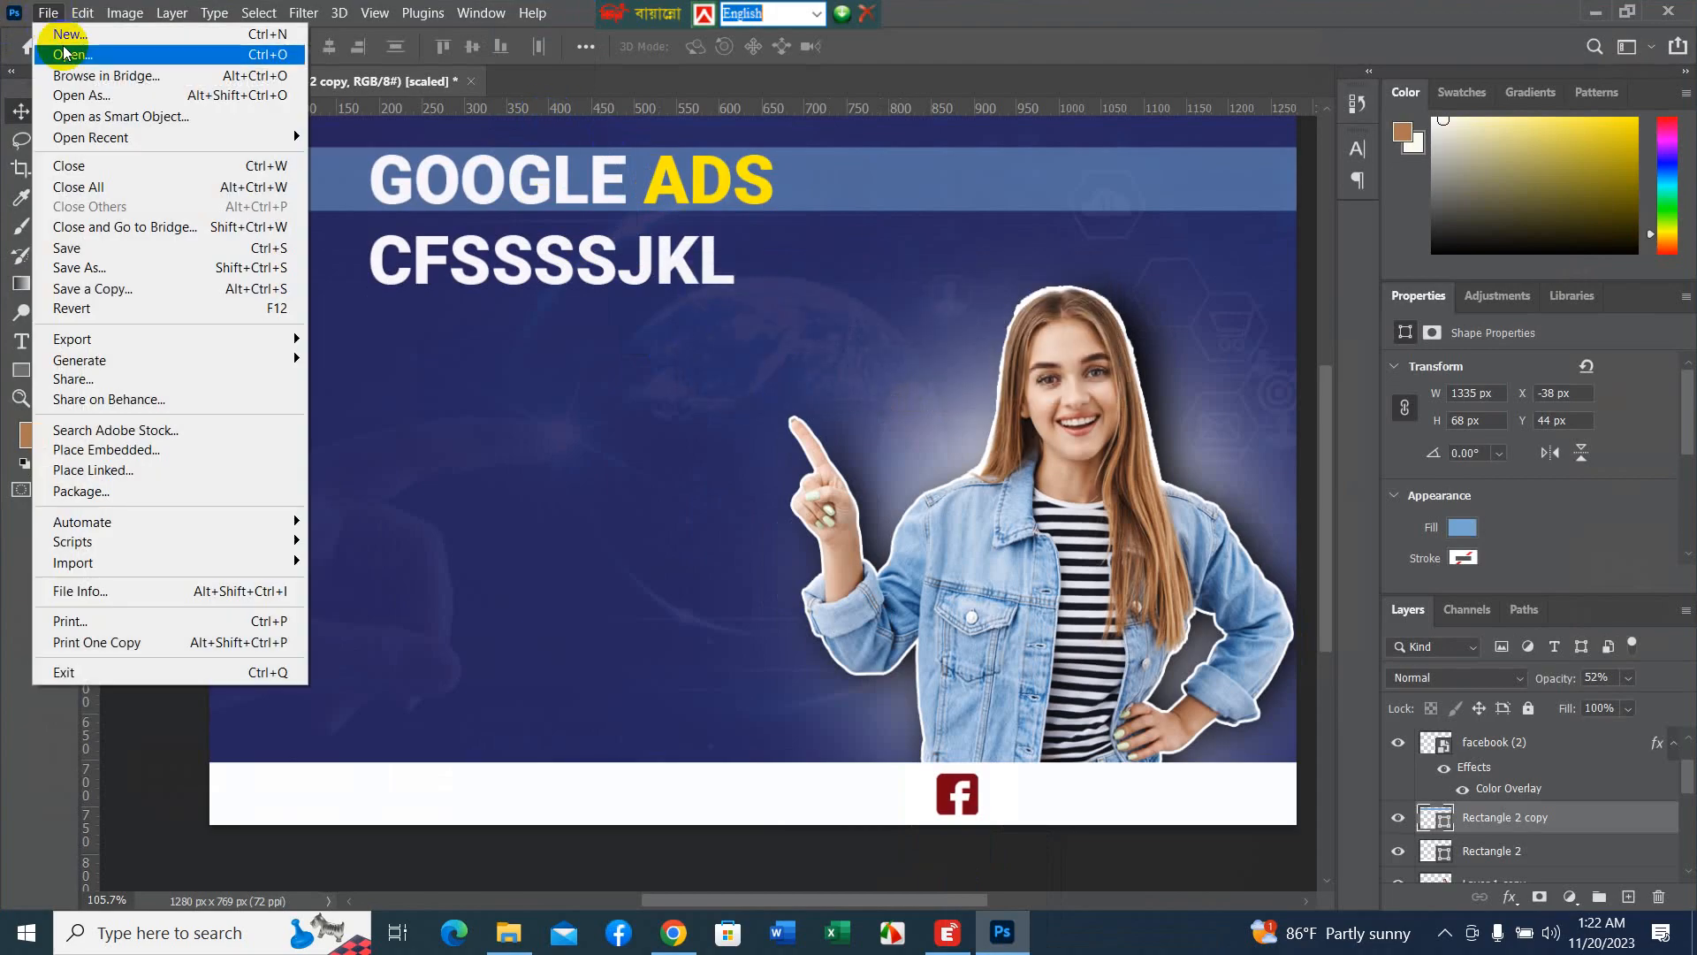
{"action": "left_click", "coordinate": [64, 54]}
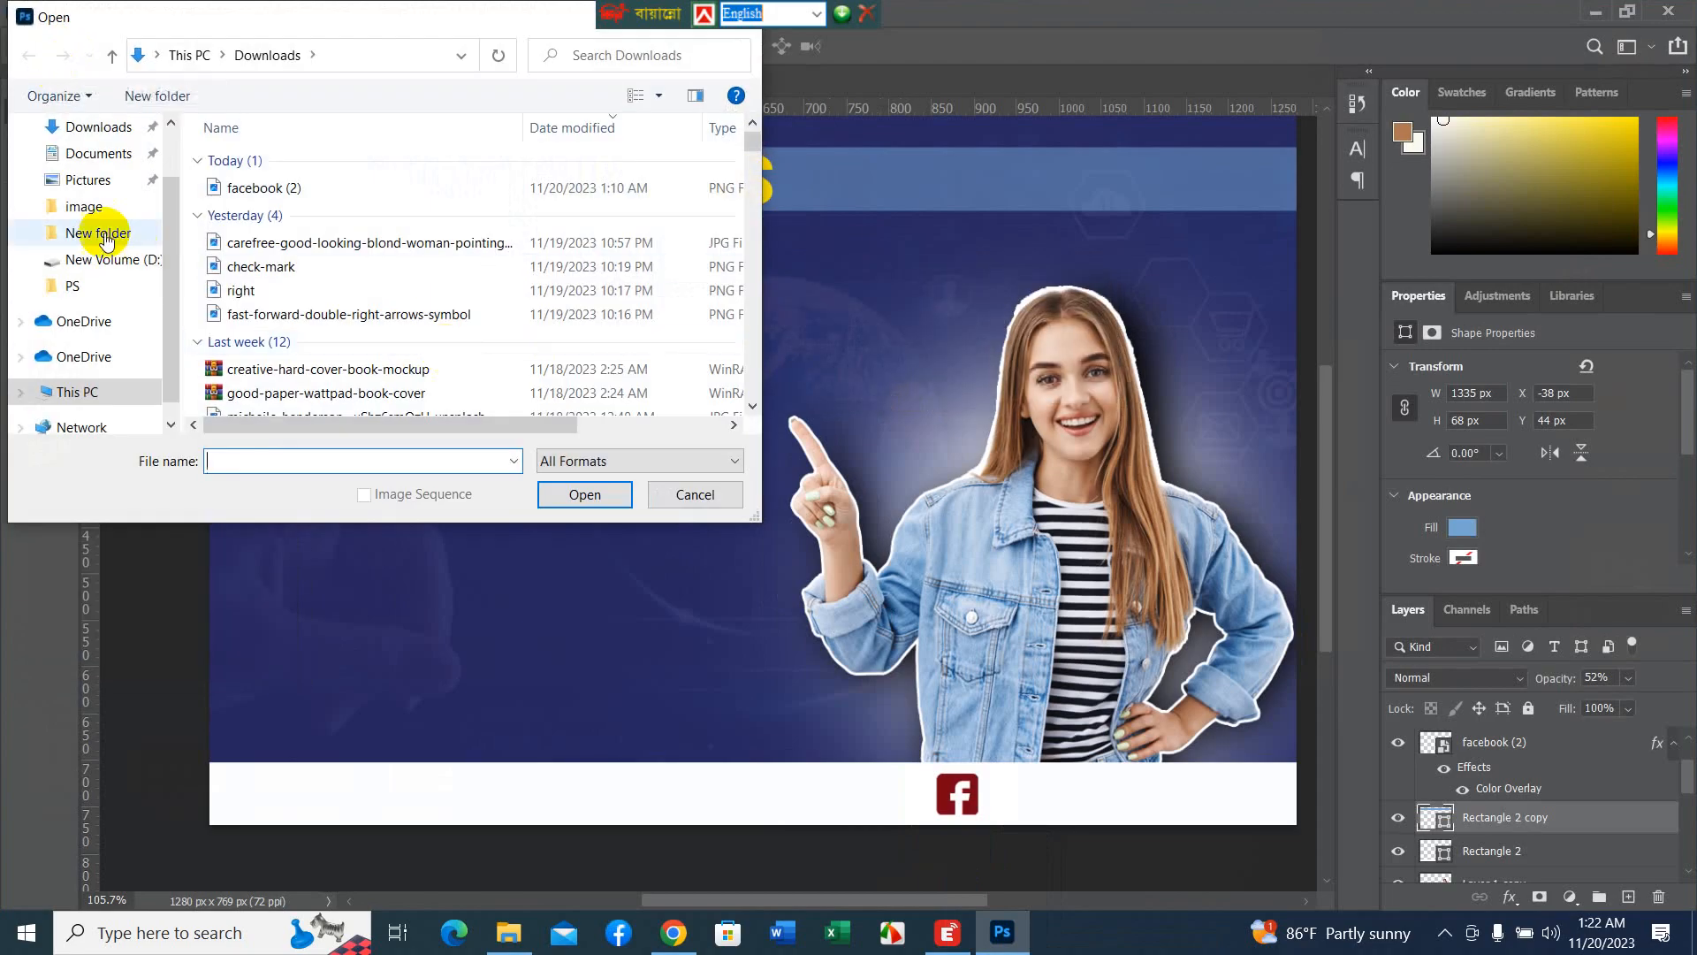
{"action": "scroll", "coordinate": [171, 221], "scroll_direction": "up", "scroll_amount": 2}
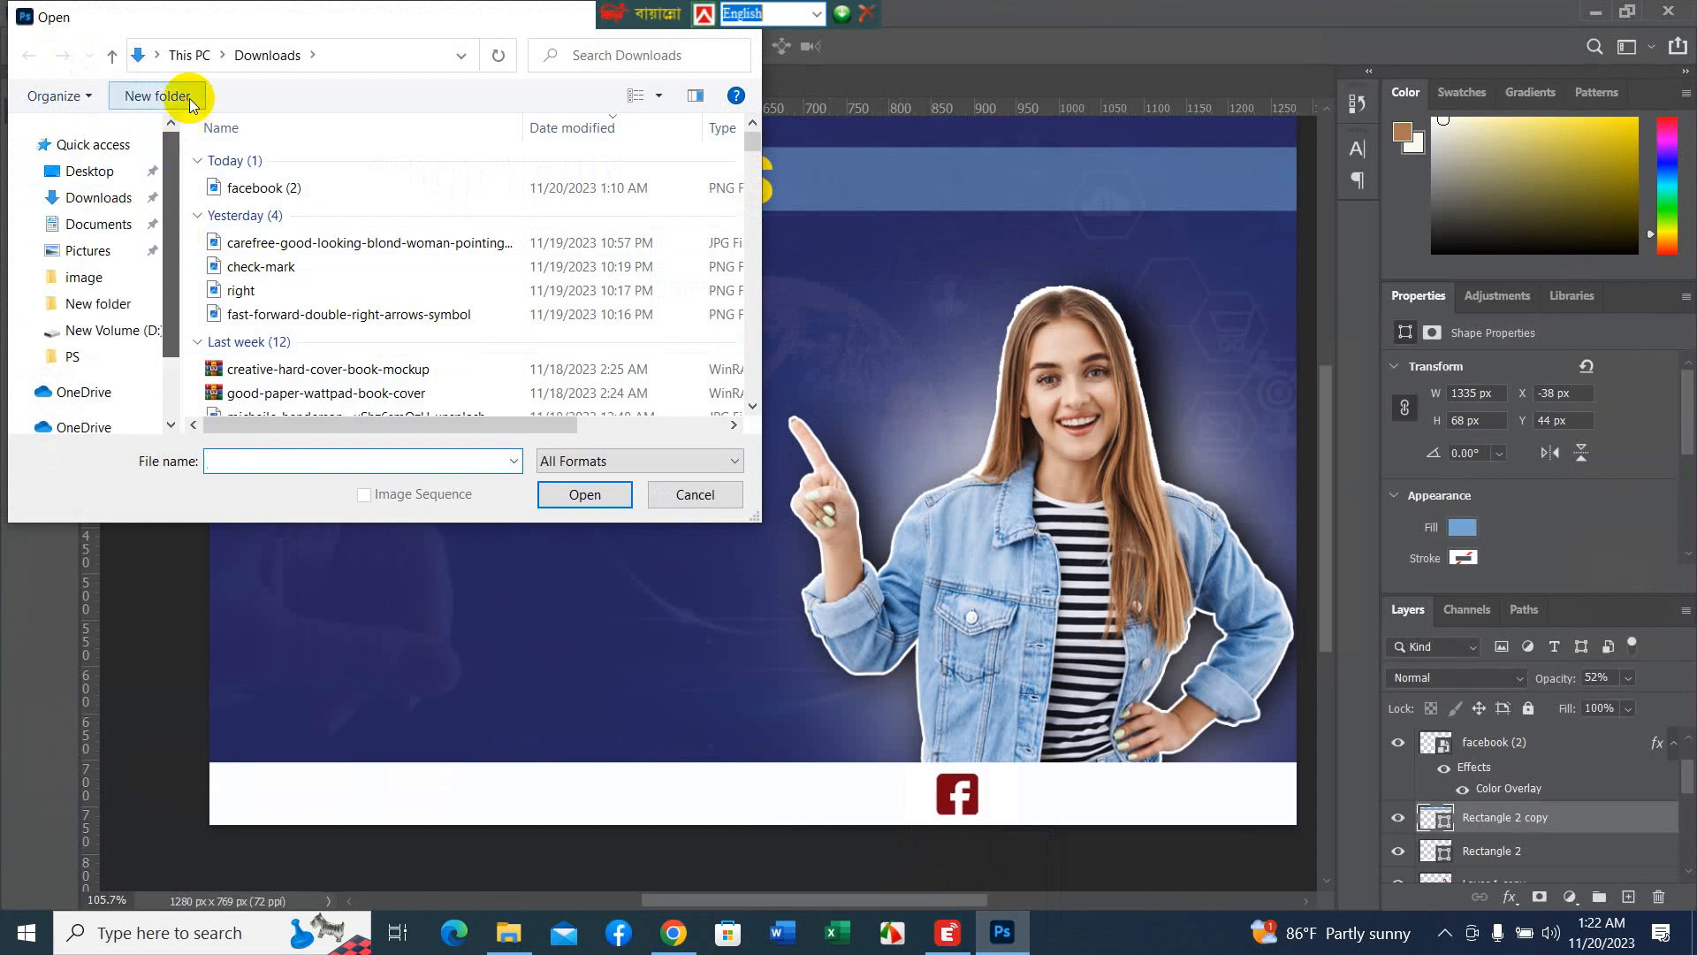
{"action": "left_click", "coordinate": [131, 172]}
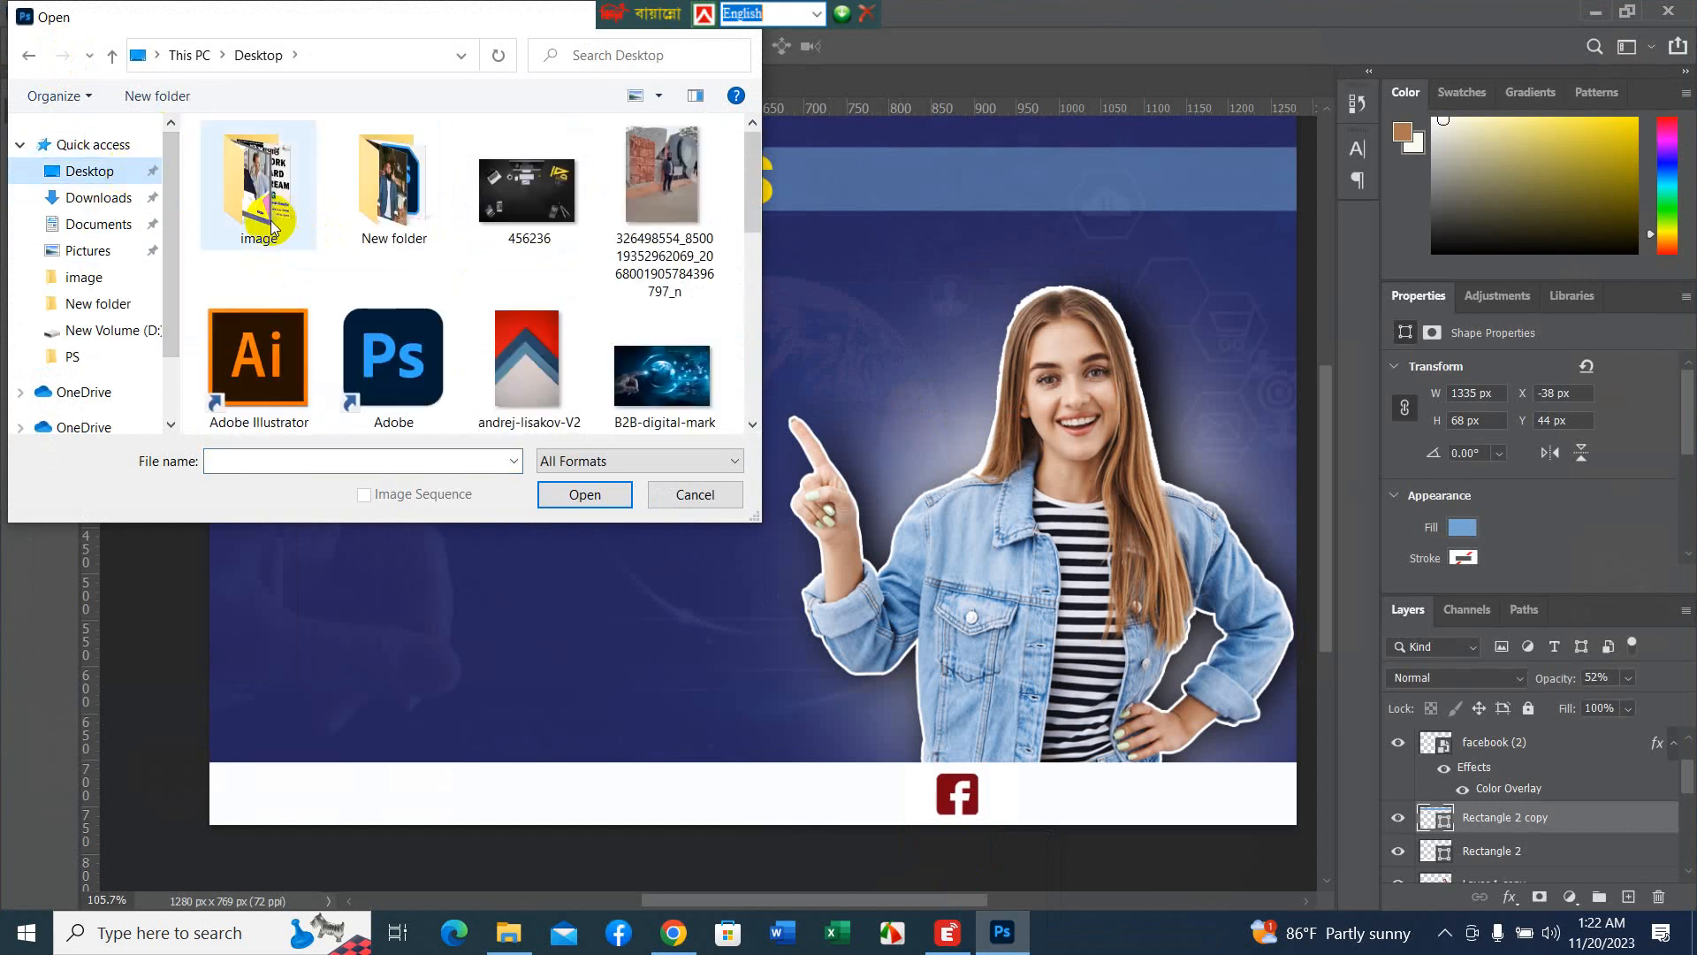
{"action": "double_click", "coordinate": [270, 223]}
{"action": "scroll", "coordinate": [416, 226], "scroll_direction": "down", "scroll_amount": 3}
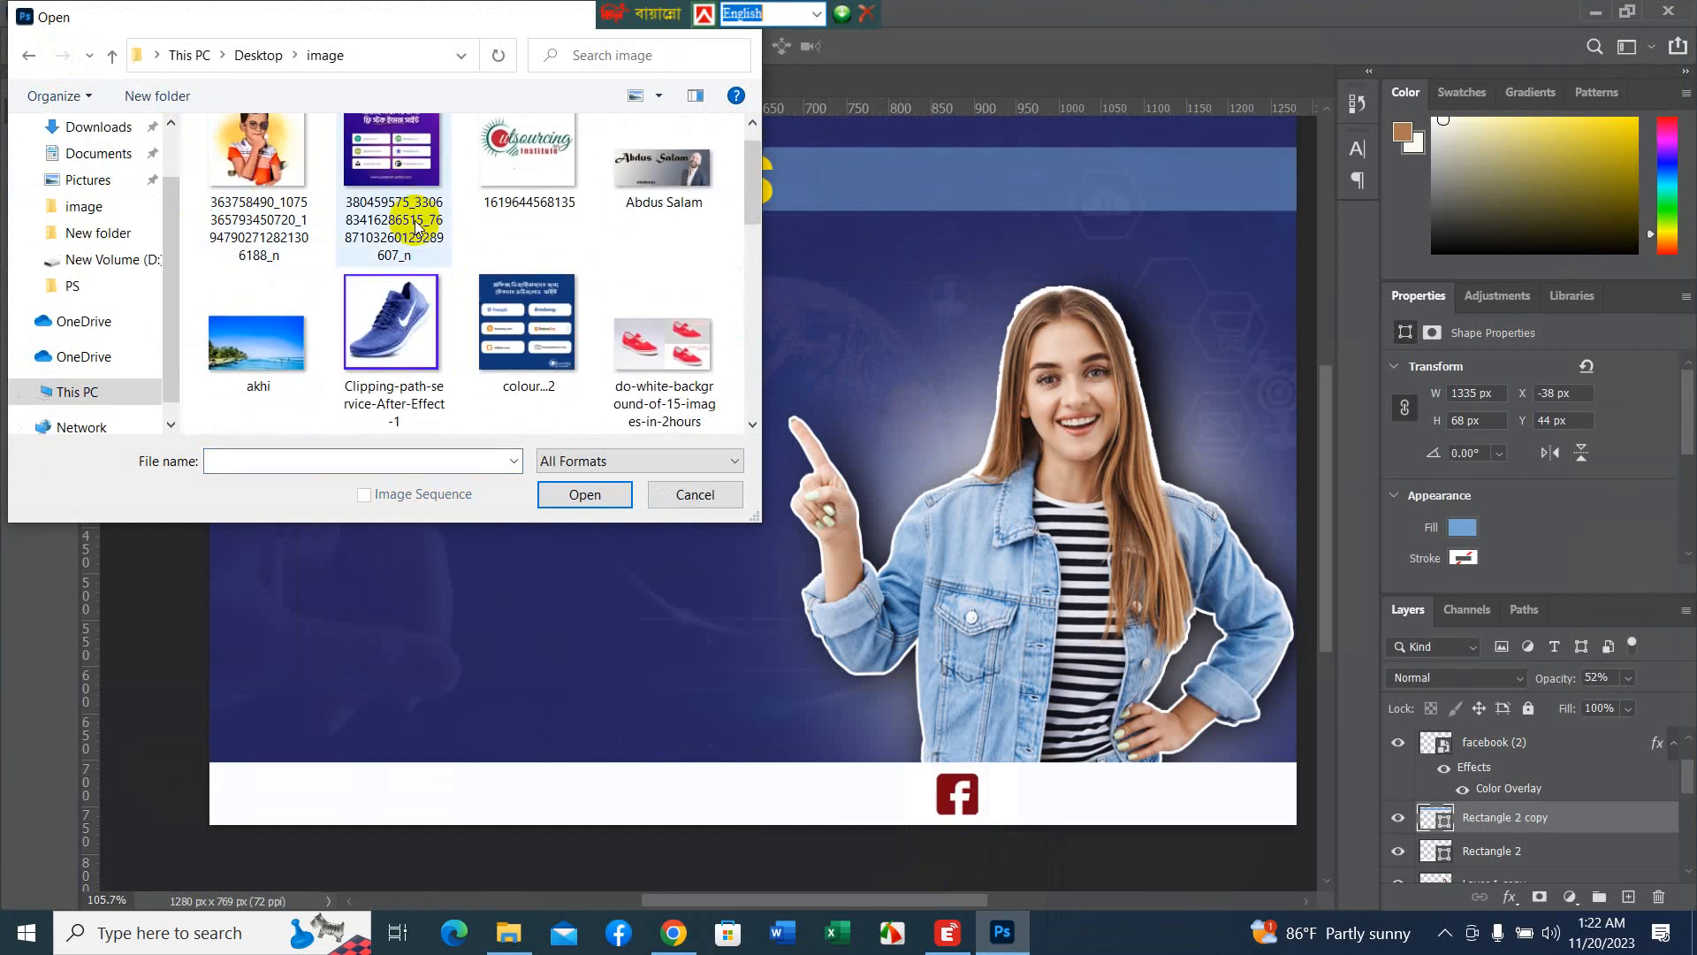
{"action": "scroll", "coordinate": [416, 227], "scroll_direction": "down", "scroll_amount": 6}
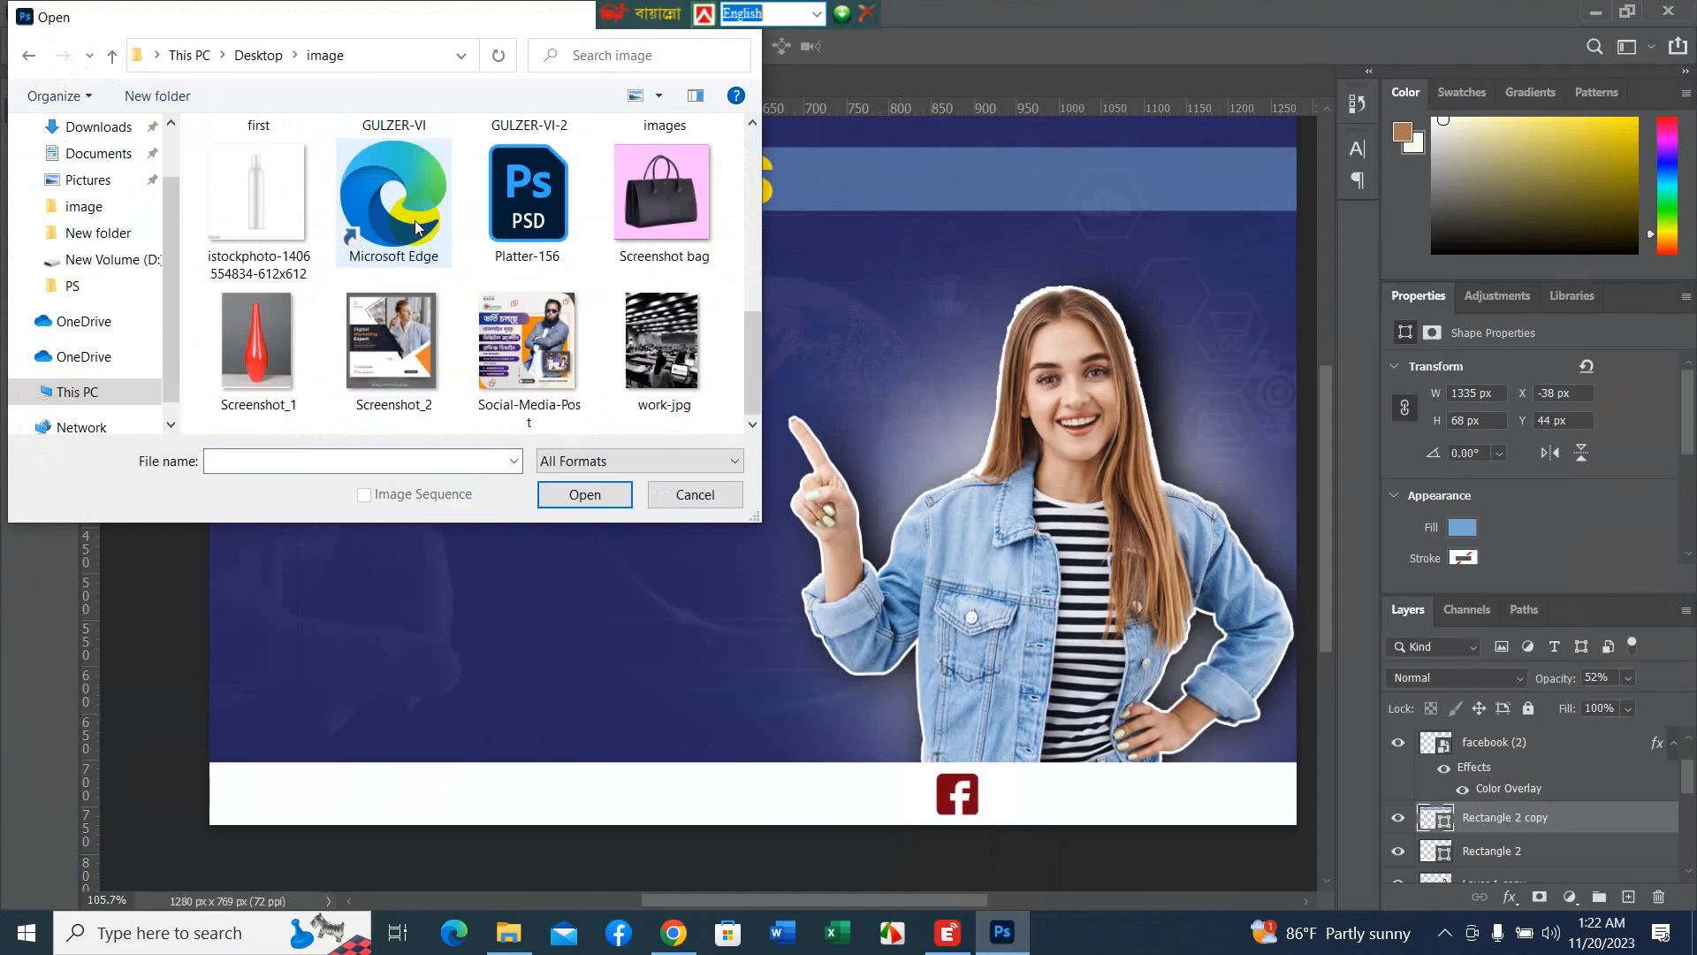
{"action": "scroll", "coordinate": [416, 227], "scroll_direction": "up", "scroll_amount": 10}
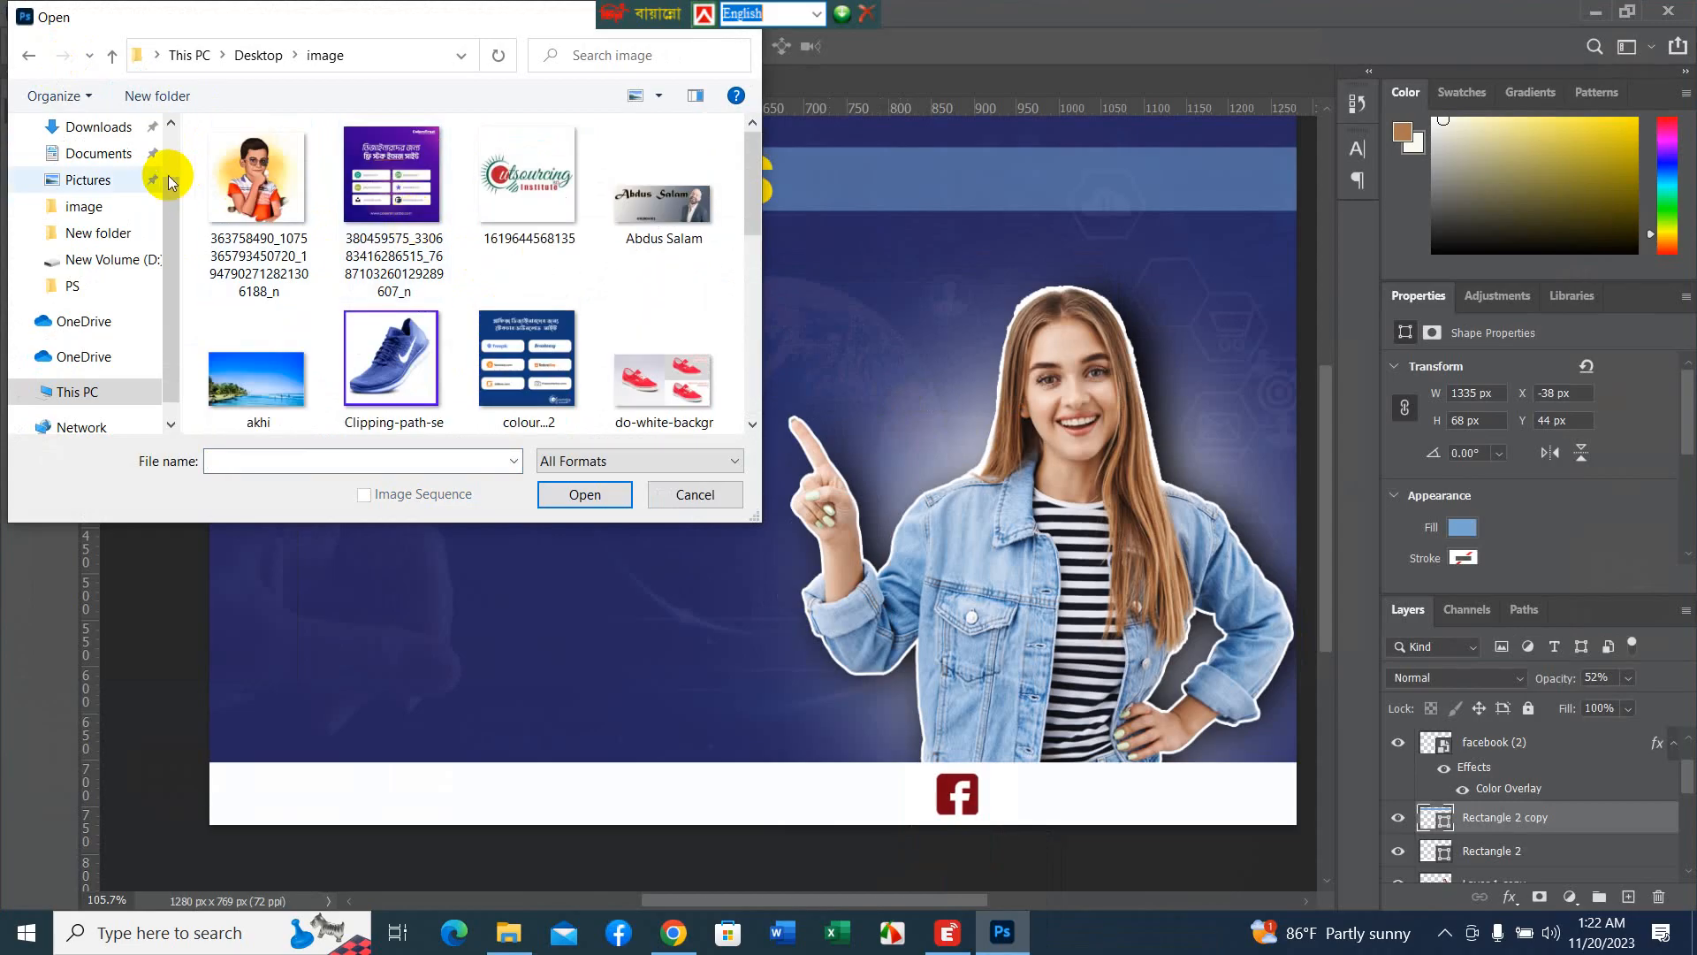
{"action": "scroll", "coordinate": [176, 183], "scroll_direction": "up", "scroll_amount": 2}
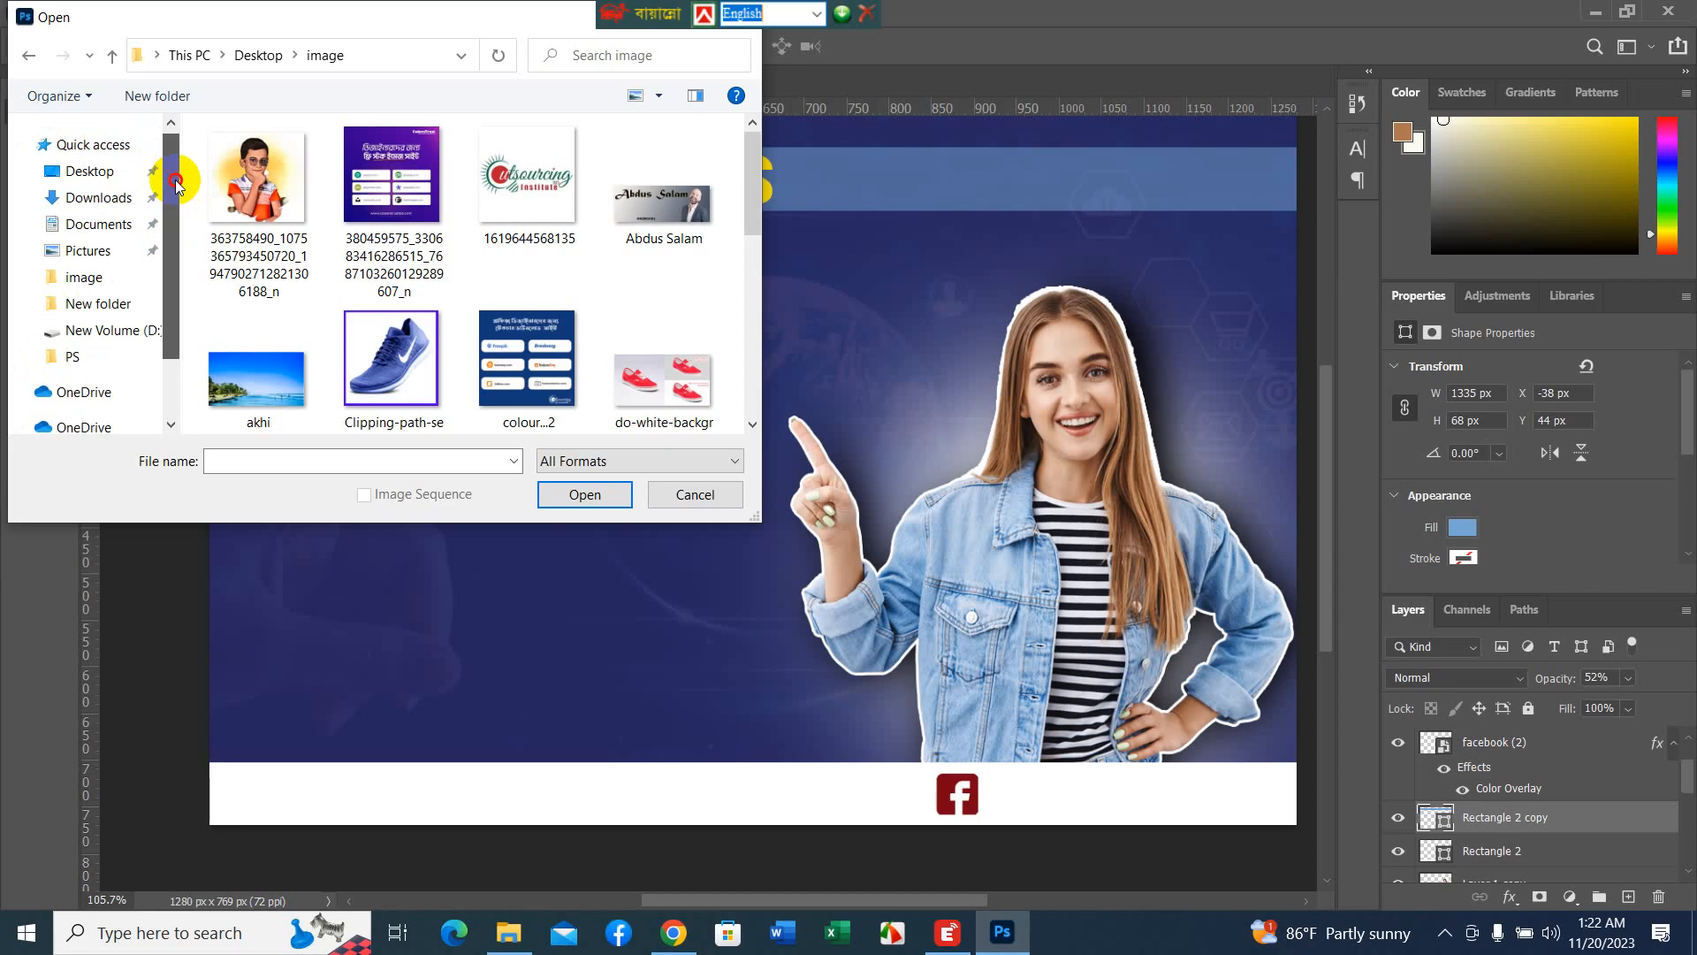
- Go back to the desktop and look through the pictures in New folder down to the end
{"action": "left_click", "coordinate": [112, 170]}
{"action": "left_click", "coordinate": [431, 184]}
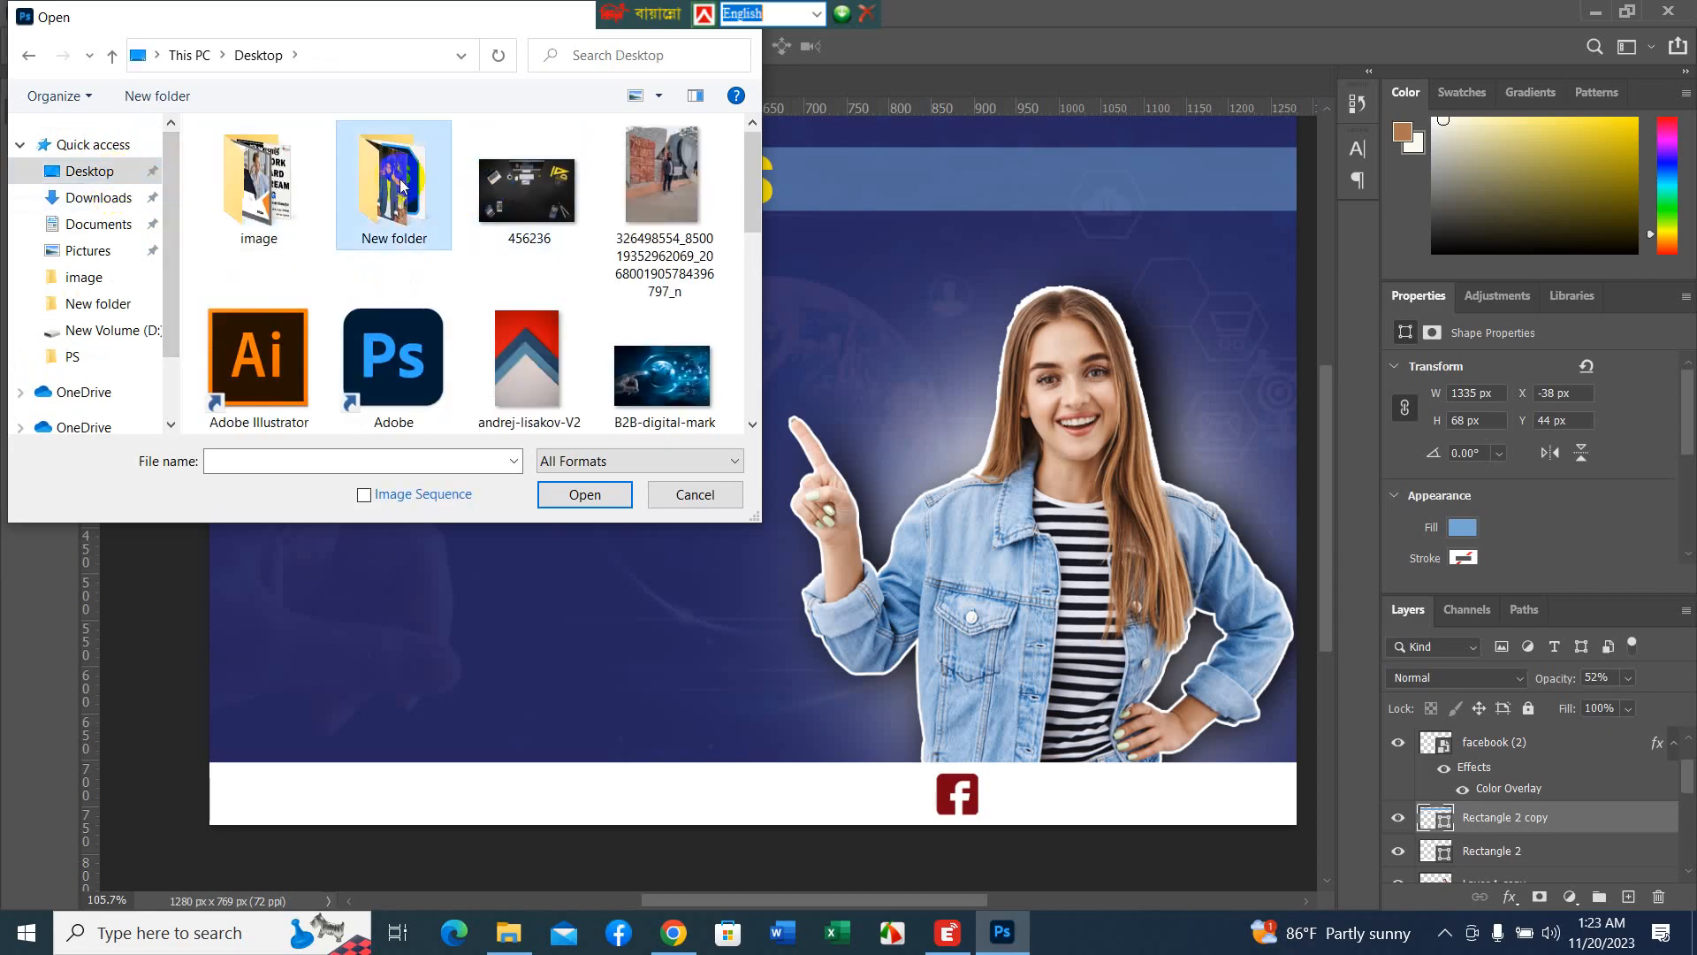
{"action": "double_click", "coordinate": [401, 184]}
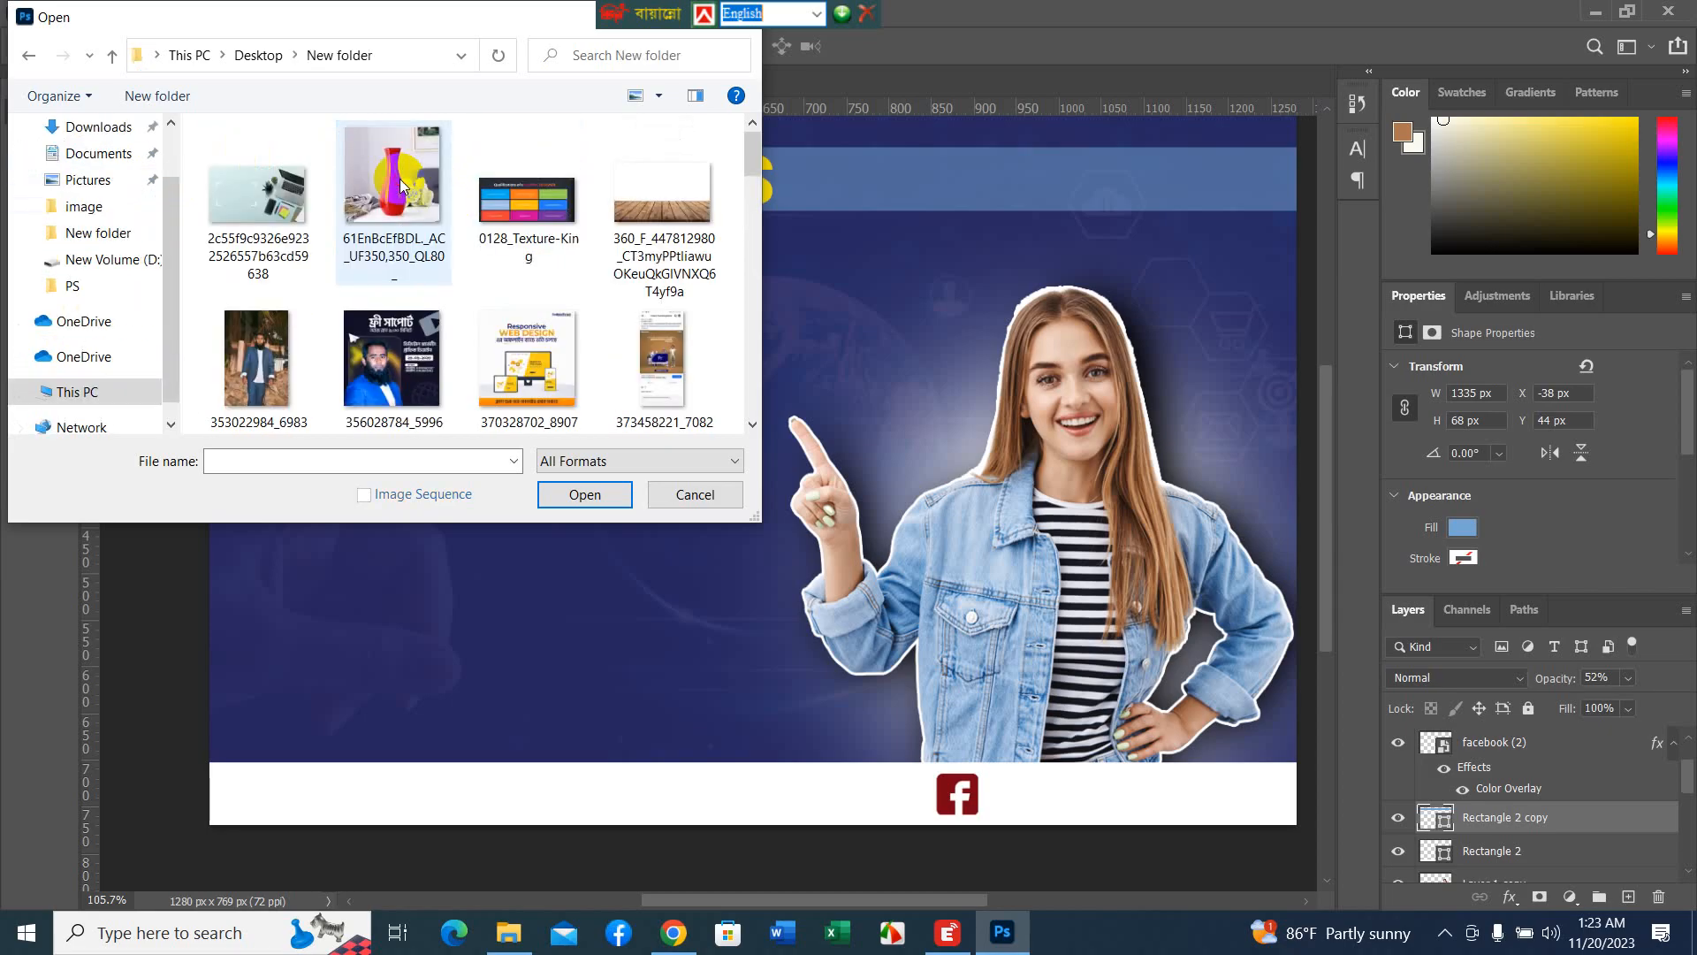
{"action": "scroll", "coordinate": [401, 184], "scroll_direction": "down", "scroll_amount": 3}
{"action": "scroll", "coordinate": [401, 184], "scroll_direction": "up", "scroll_amount": 3}
{"action": "scroll", "coordinate": [492, 243], "scroll_direction": "down", "scroll_amount": 5}
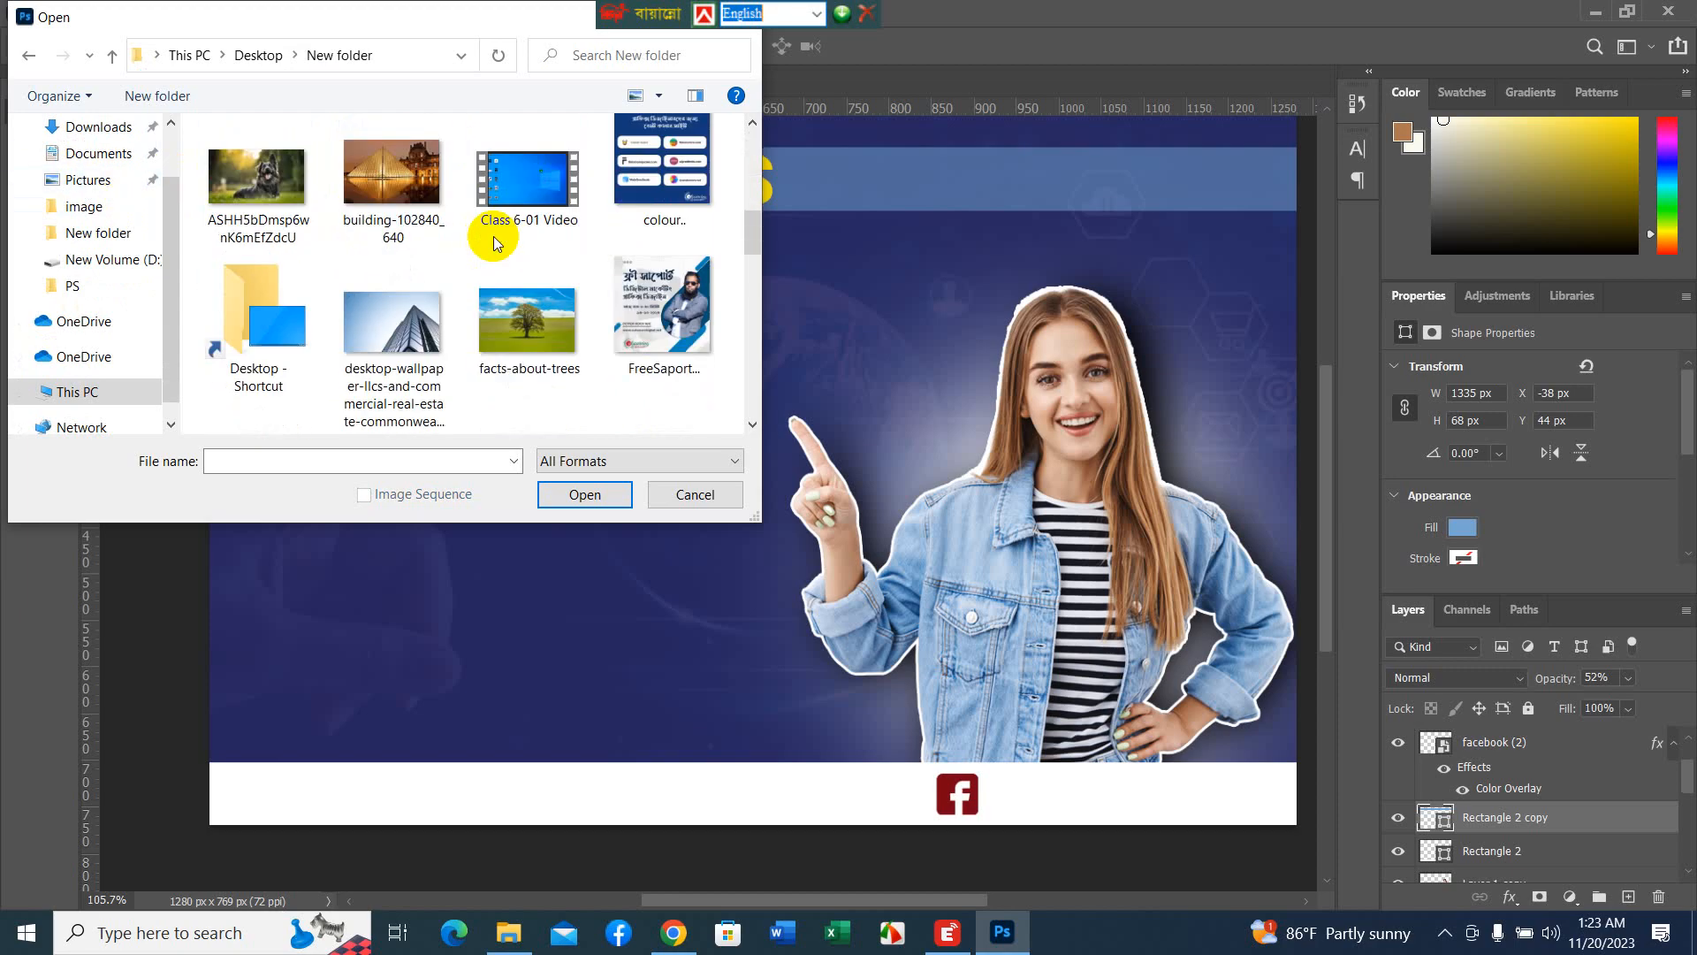
{"action": "scroll", "coordinate": [495, 243], "scroll_direction": "down", "scroll_amount": 3}
{"action": "scroll", "coordinate": [495, 245], "scroll_direction": "down", "scroll_amount": 3}
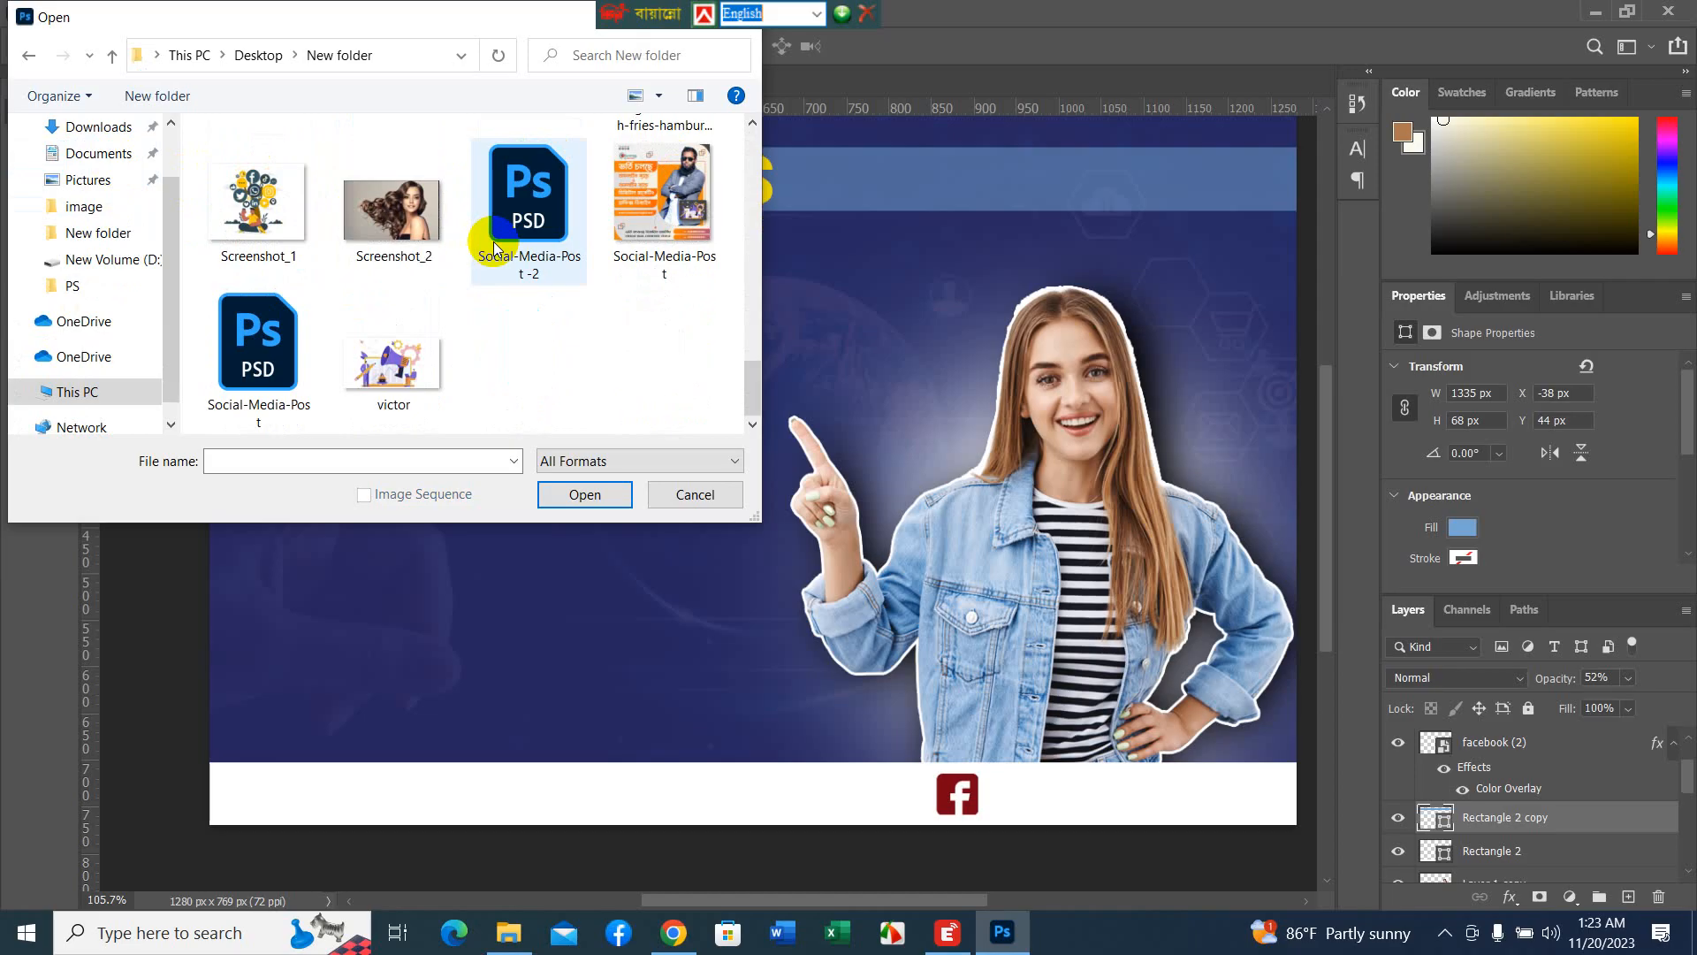
{"action": "scroll", "coordinate": [495, 248], "scroll_direction": "up", "scroll_amount": 8}
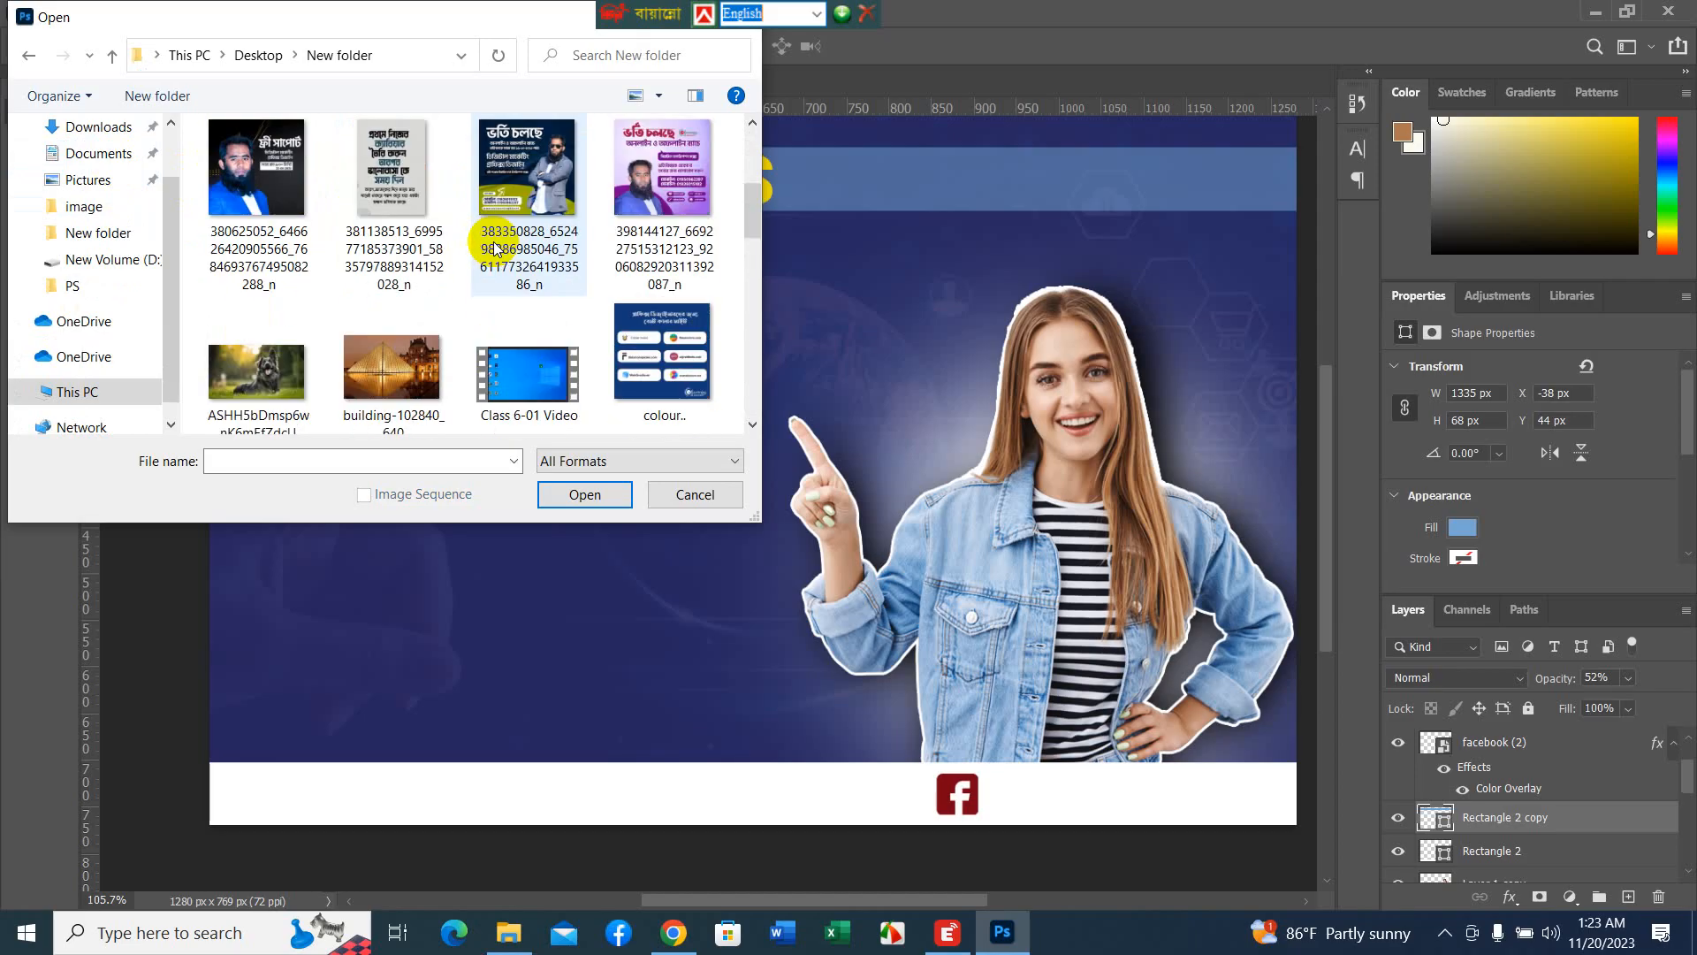
{"action": "scroll", "coordinate": [495, 247], "scroll_direction": "up", "scroll_amount": 3}
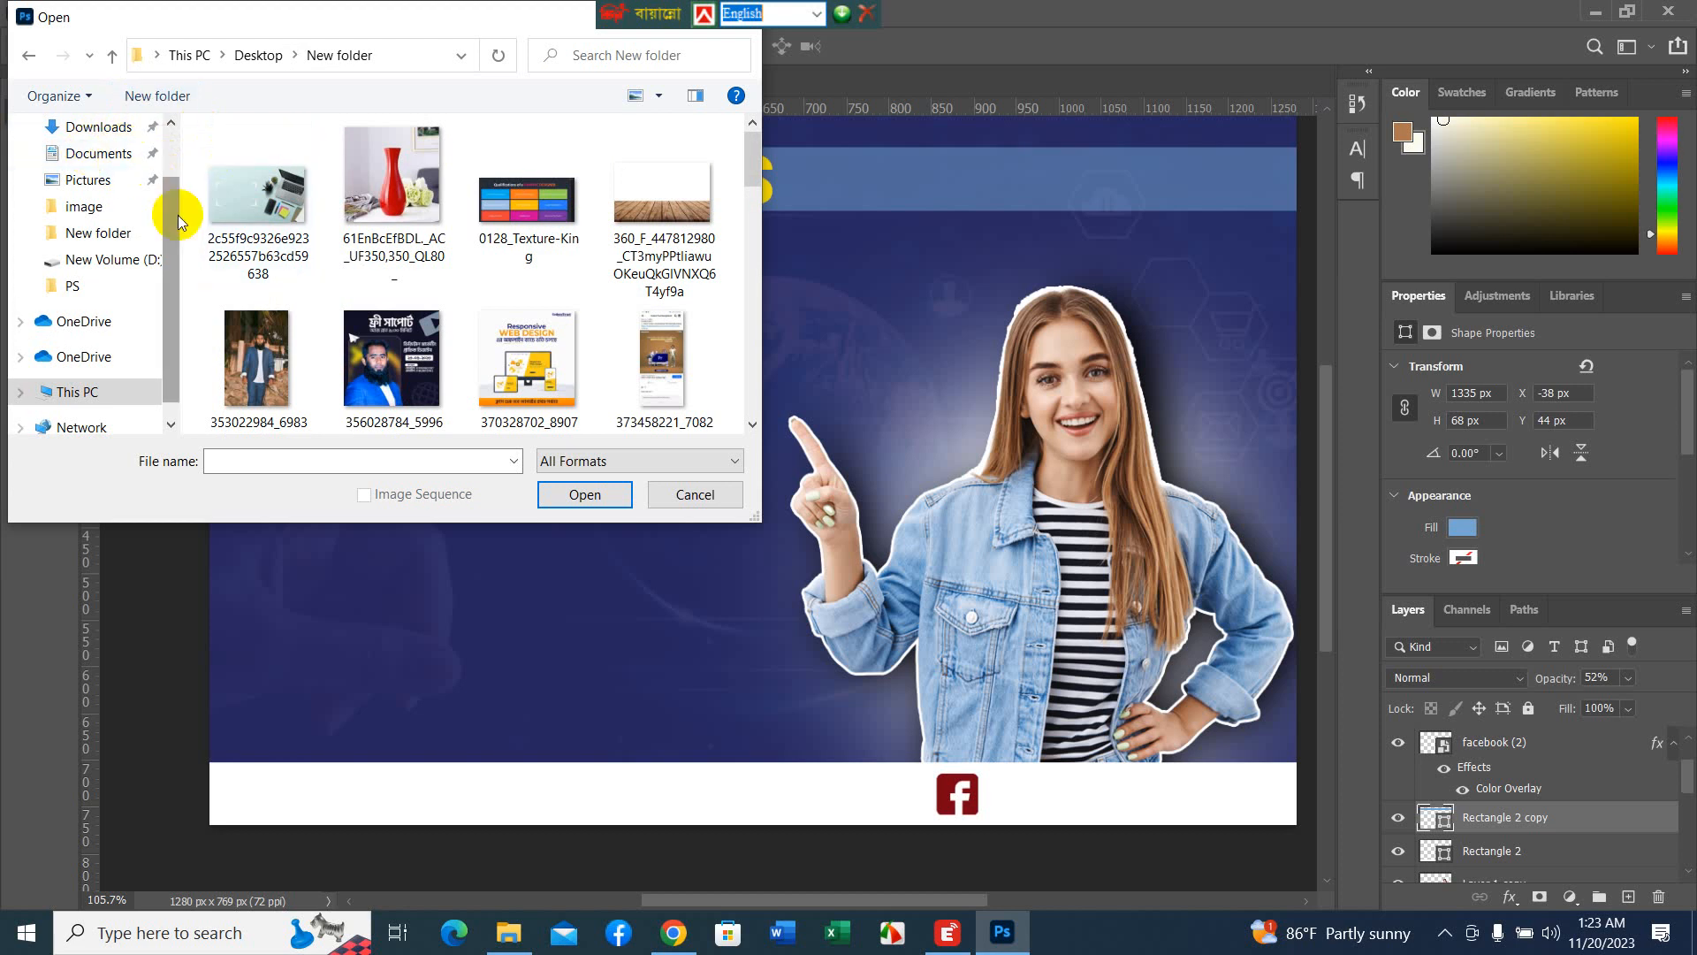
{"action": "scroll", "coordinate": [170, 183], "scroll_direction": "up", "scroll_amount": 1}
{"action": "scroll", "coordinate": [171, 183], "scroll_direction": "up", "scroll_amount": 1}
- Open the B2B-digital-marketing image from the desktop as its own document
{"action": "left_click", "coordinate": [125, 172]}
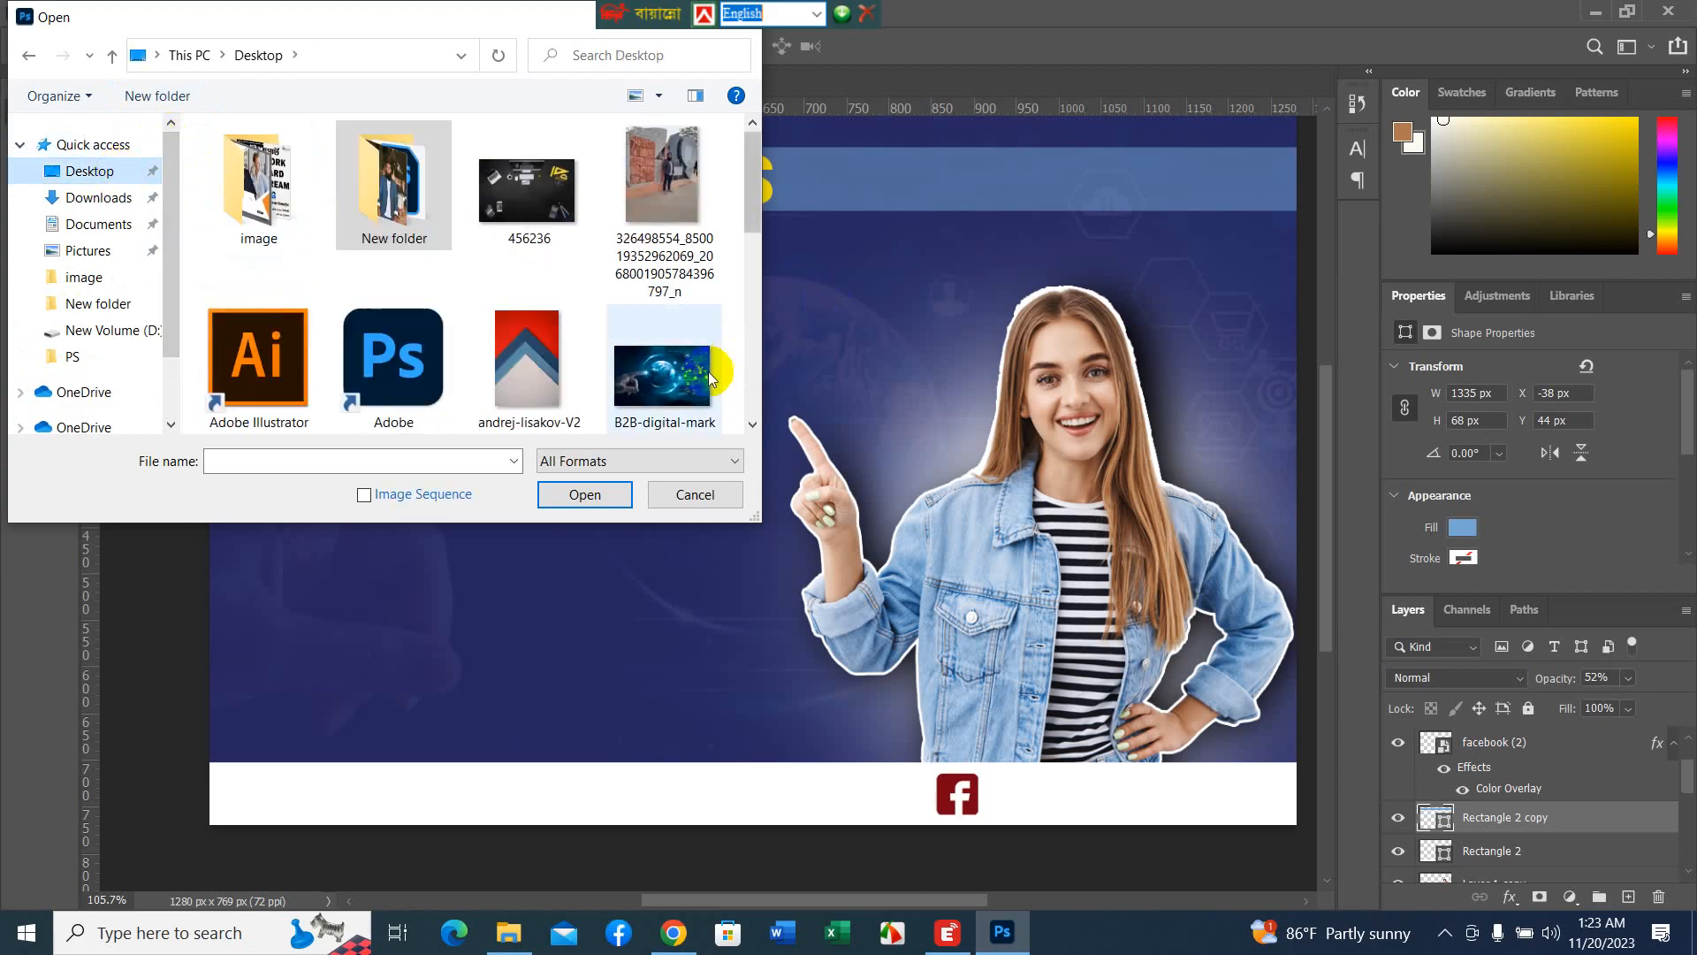
{"action": "left_click", "coordinate": [677, 389]}
{"action": "left_click", "coordinate": [587, 494]}
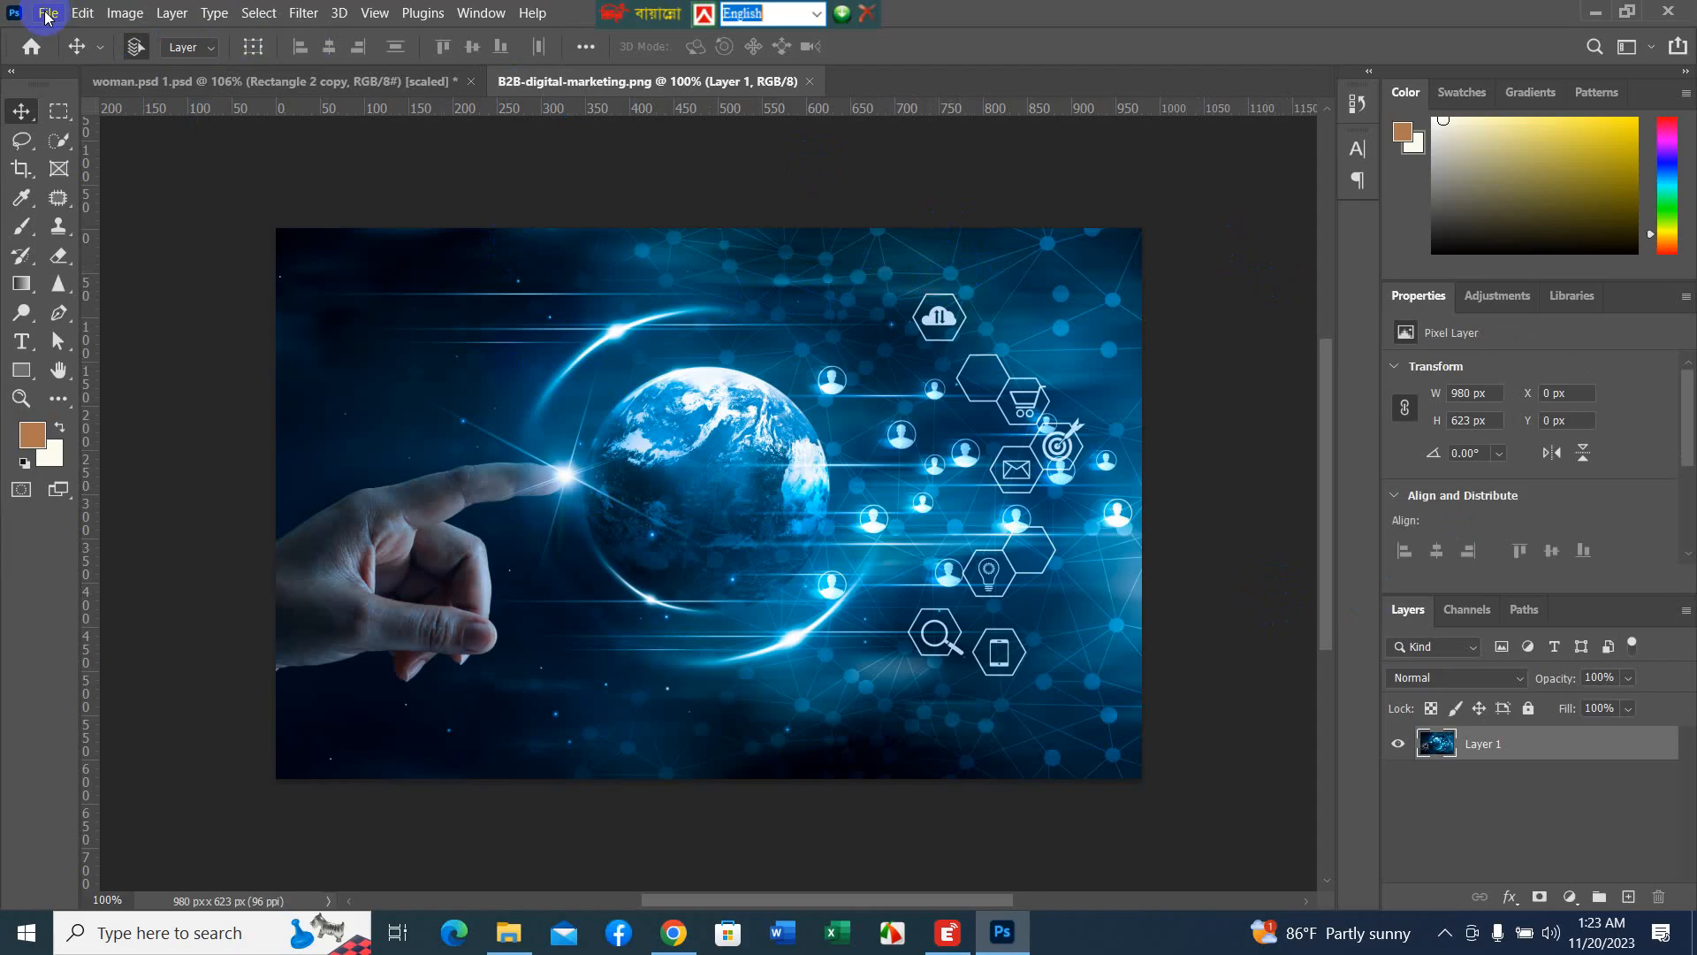
- Create a new 1280 x 769 px document at 72 ppi with a white background, and return to B2B-digital-marketing.png
{"action": "right_click", "coordinate": [822, 86]}
{"action": "left_click", "coordinate": [928, 209]}
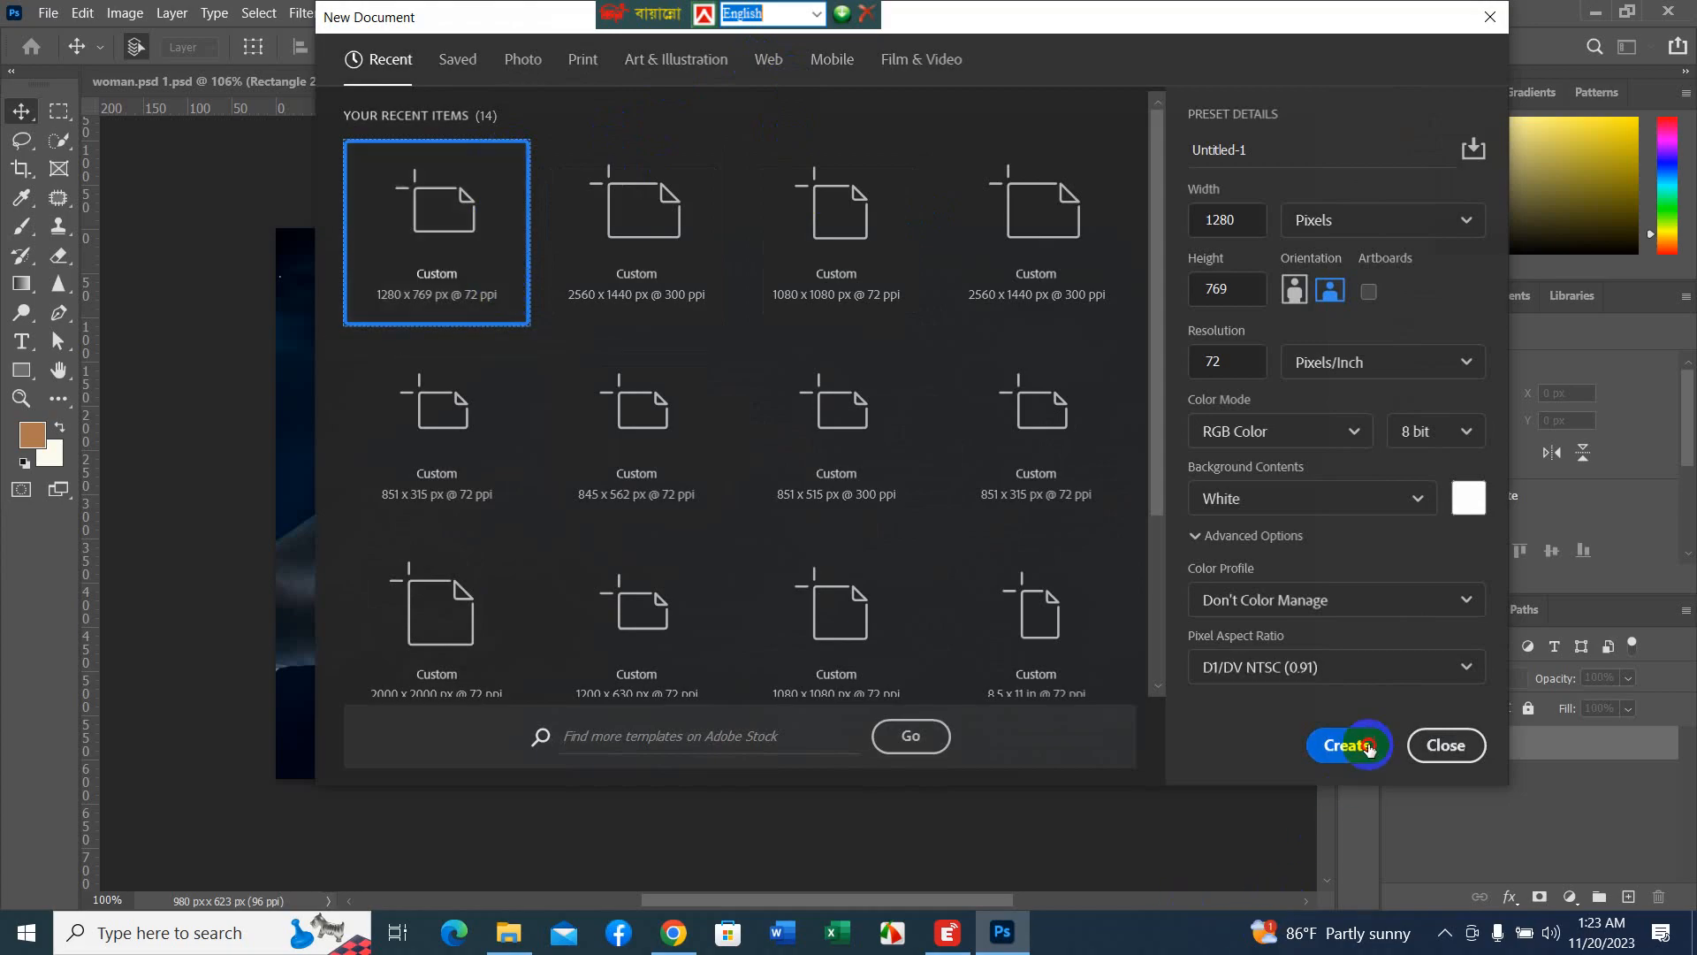
{"action": "left_click", "coordinate": [1347, 746]}
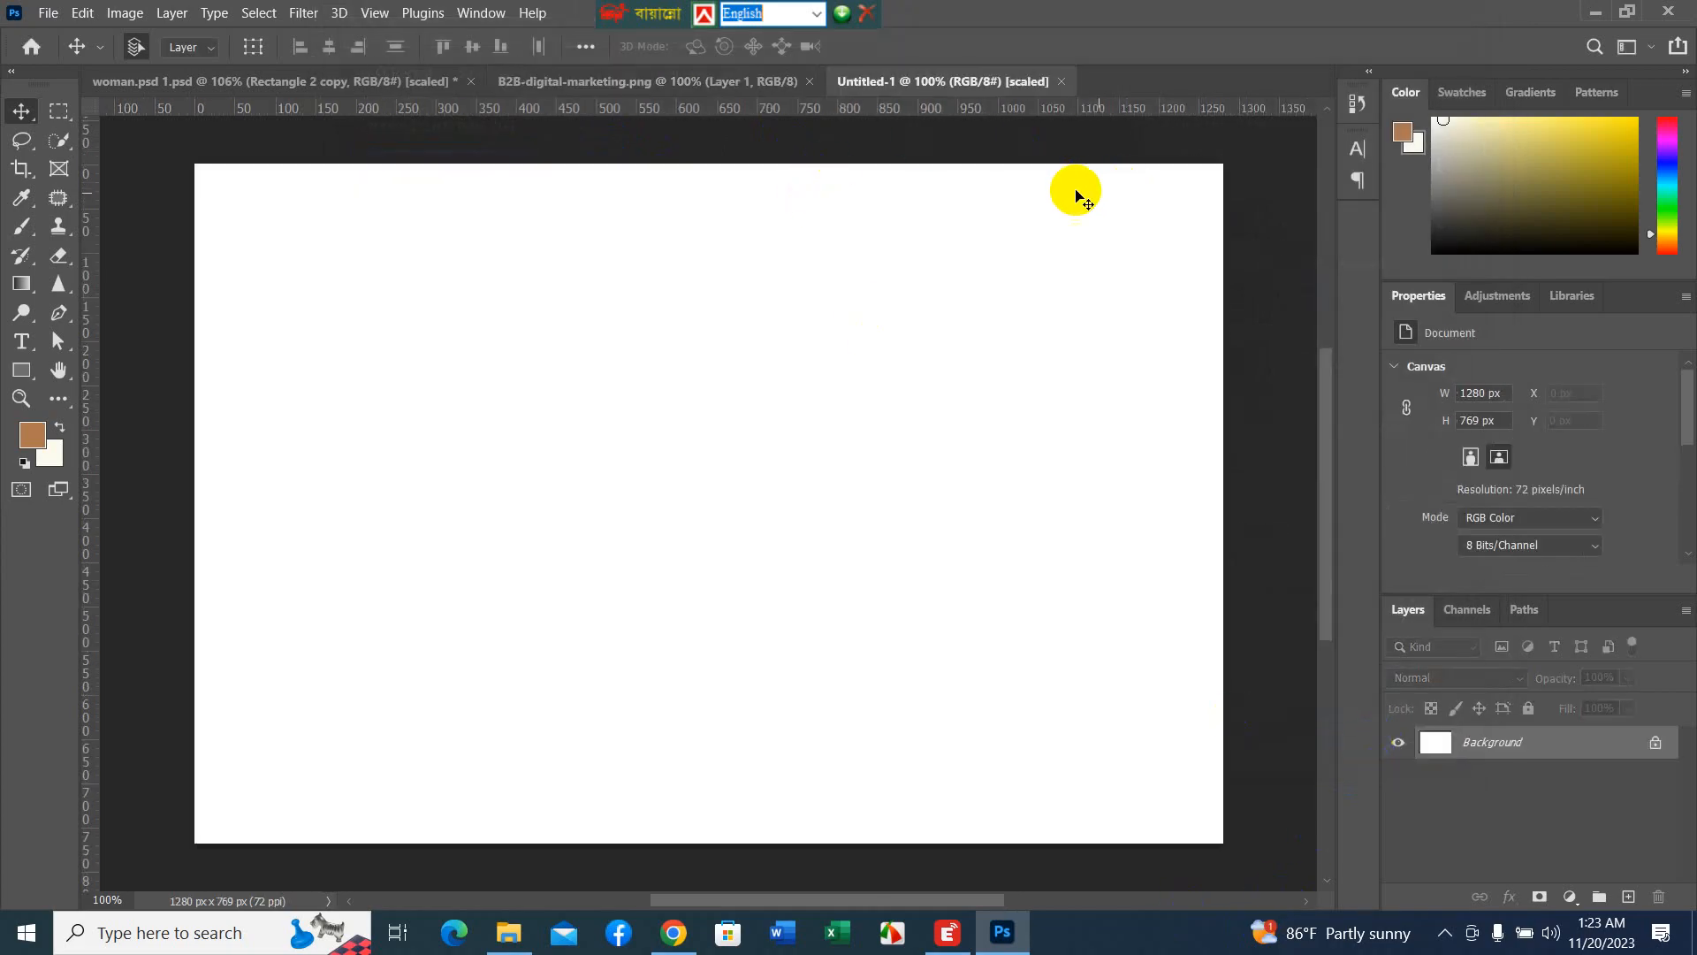
{"action": "left_click", "coordinate": [709, 80]}
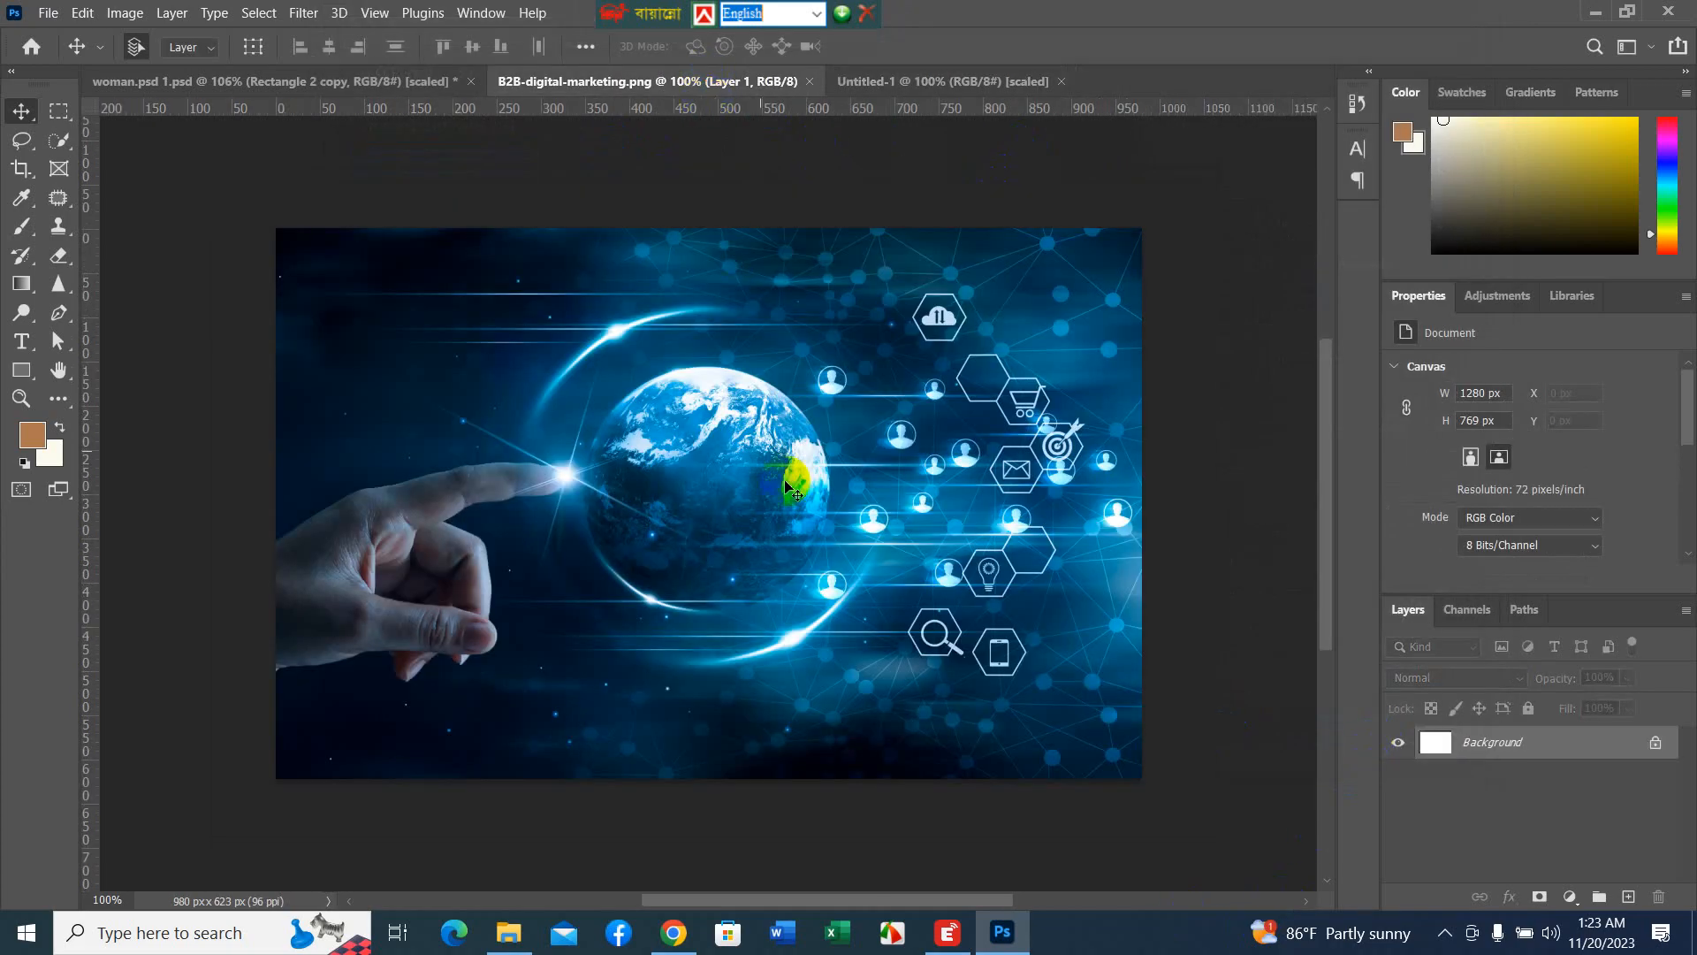
- Copy the B2B-digital-marketing image into the Untitled-1 document and scale it to about 1350 x 781 px so it covers the canvas
{"action": "left_click_drag", "start_coordinate": [782, 535], "coordinate": [606, 445]}
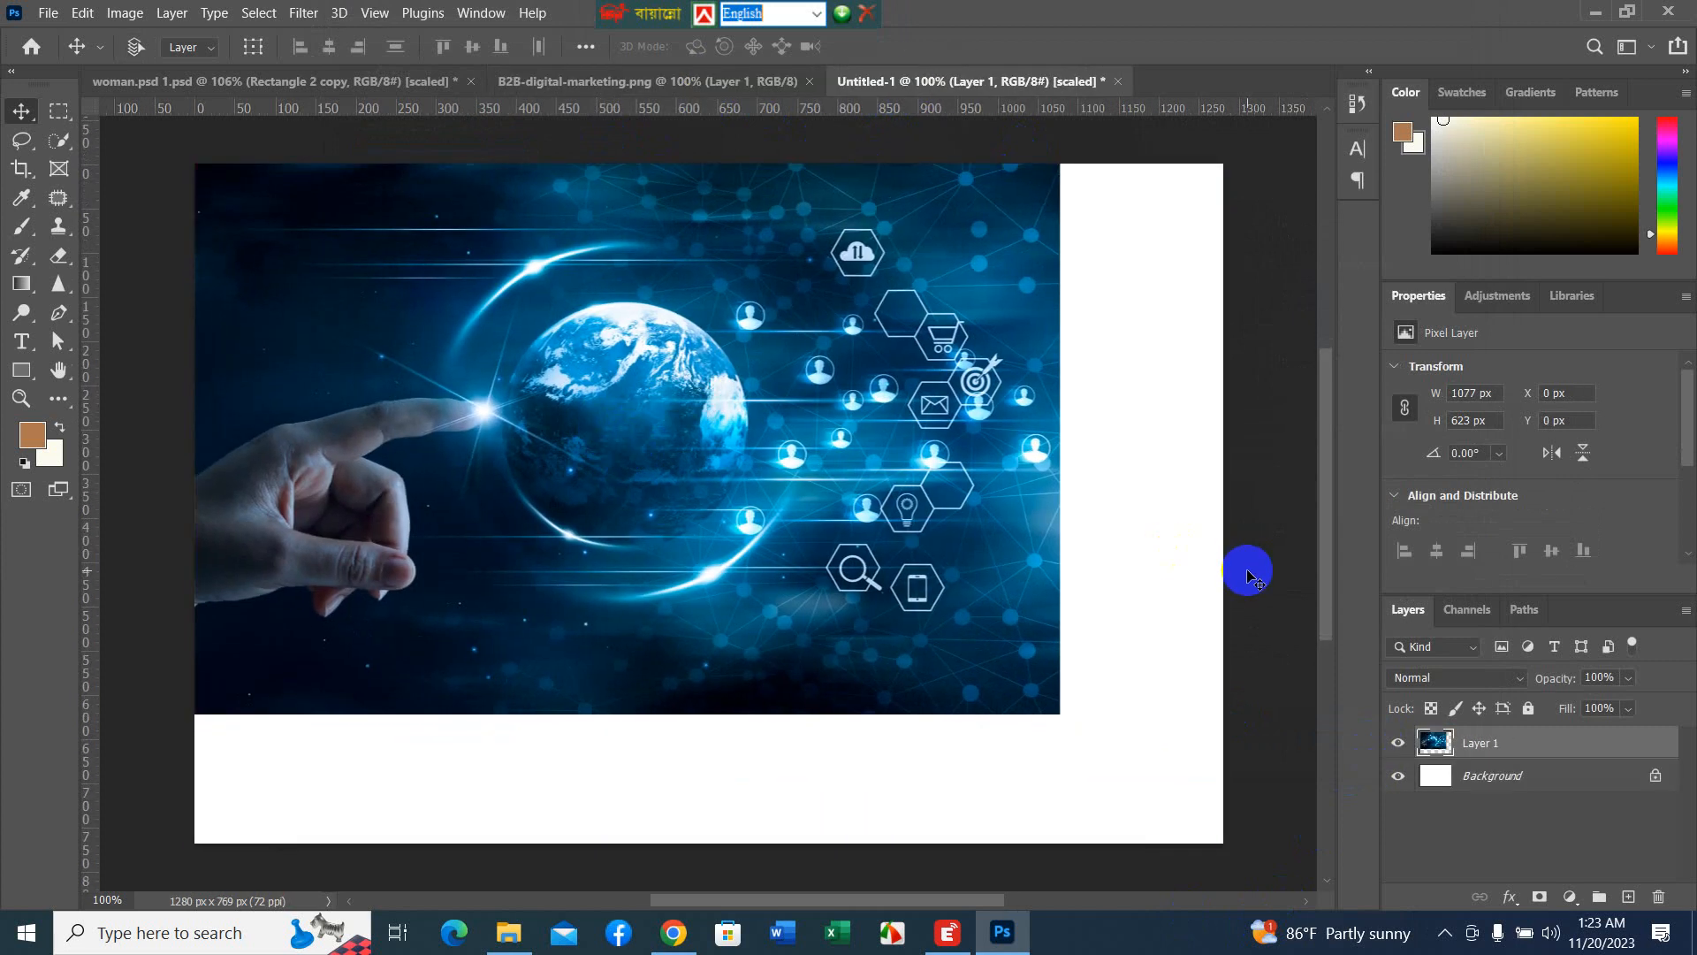
{"action": "key", "text": "ctrl+t"}
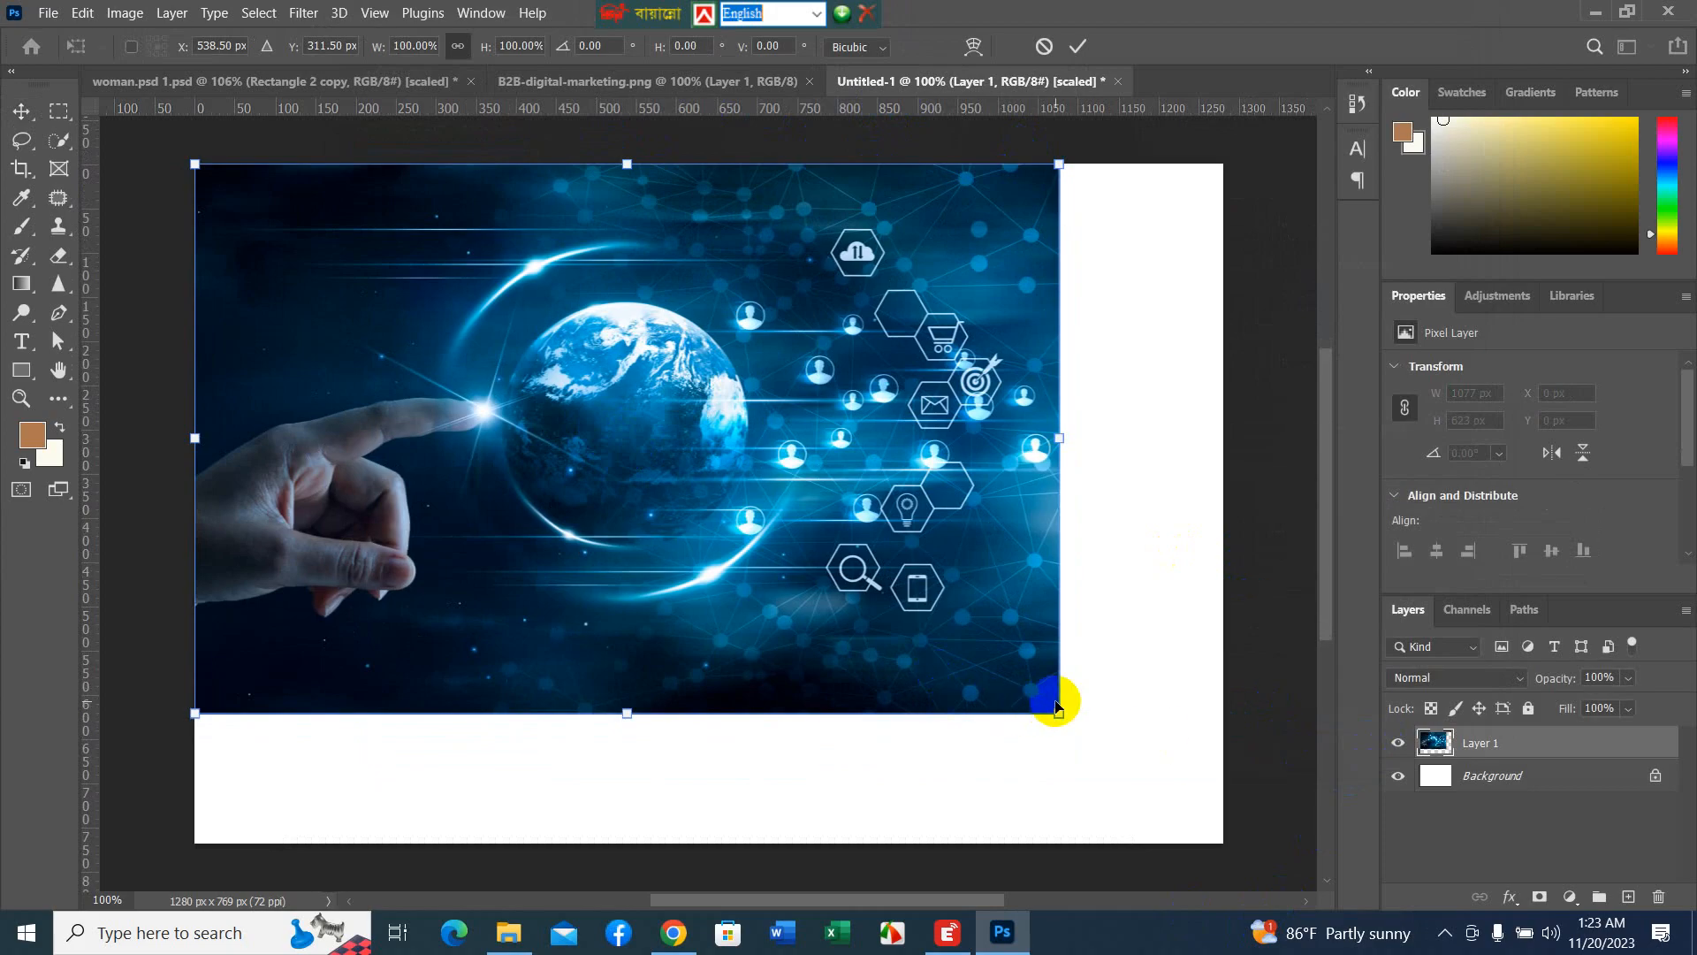
{"action": "left_click_drag", "start_coordinate": [1059, 712], "coordinate": [1278, 852]}
{"action": "left_click_drag", "start_coordinate": [1118, 718], "coordinate": [1089, 717]}
{"action": "left_click", "coordinate": [1080, 46]}
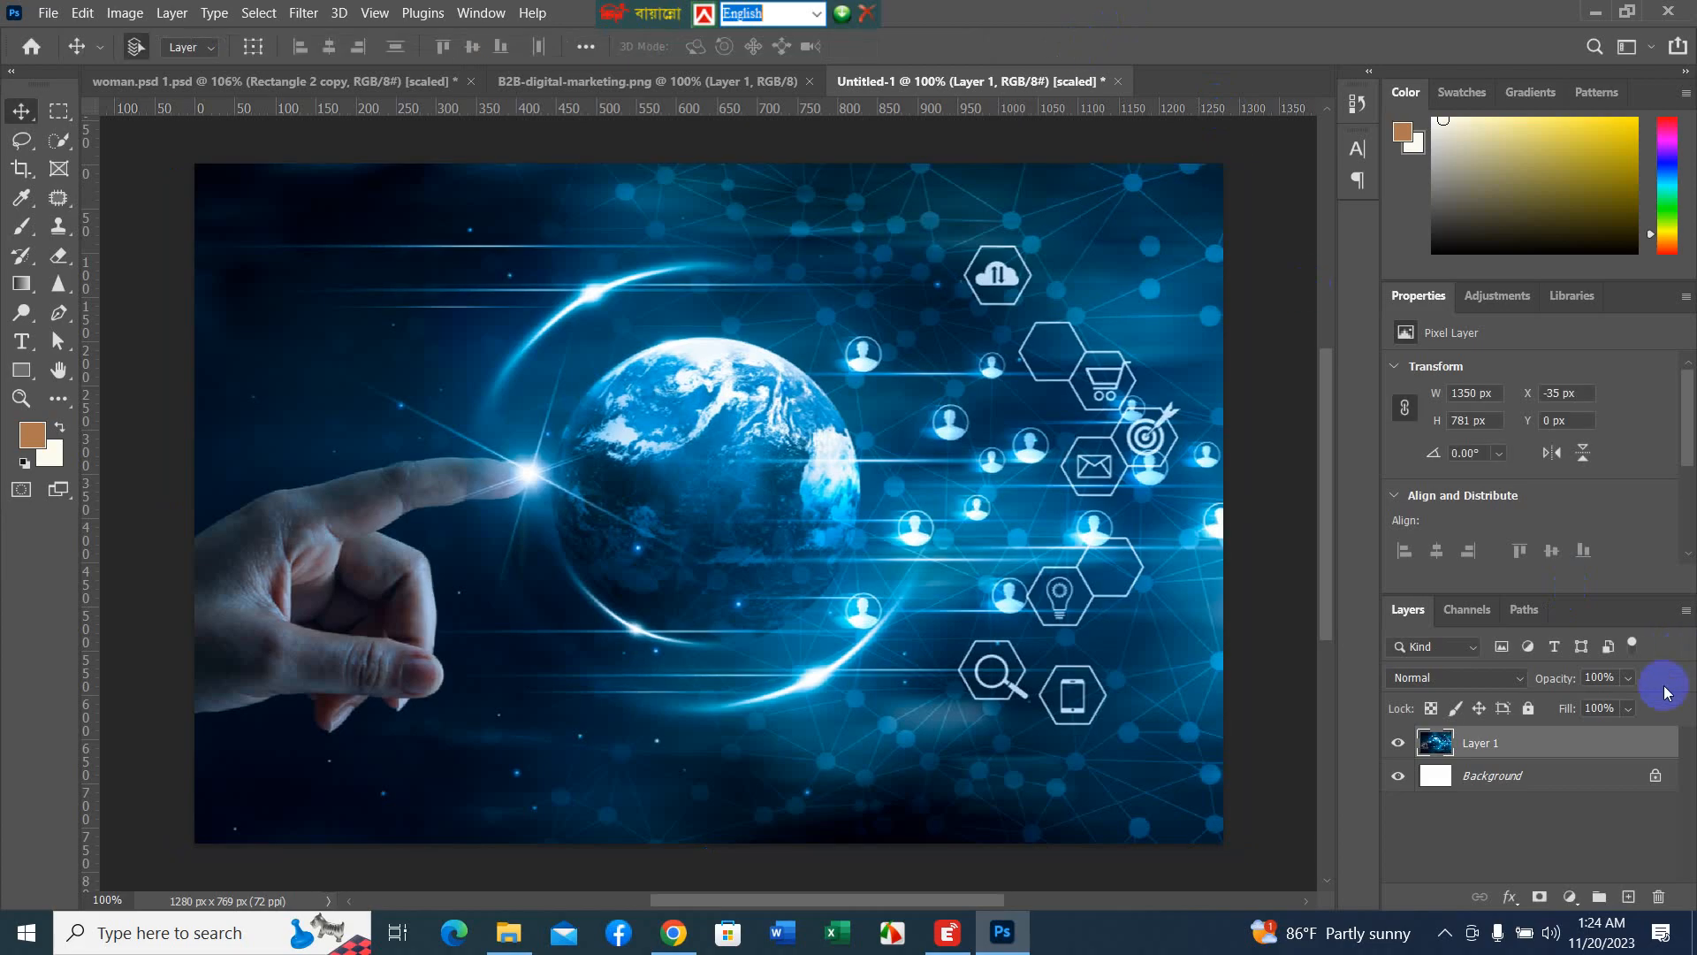
- Try Layer 1 at 51% opacity with 64% fill, and return its opacity to 100%
{"action": "left_click", "coordinate": [1627, 679]}
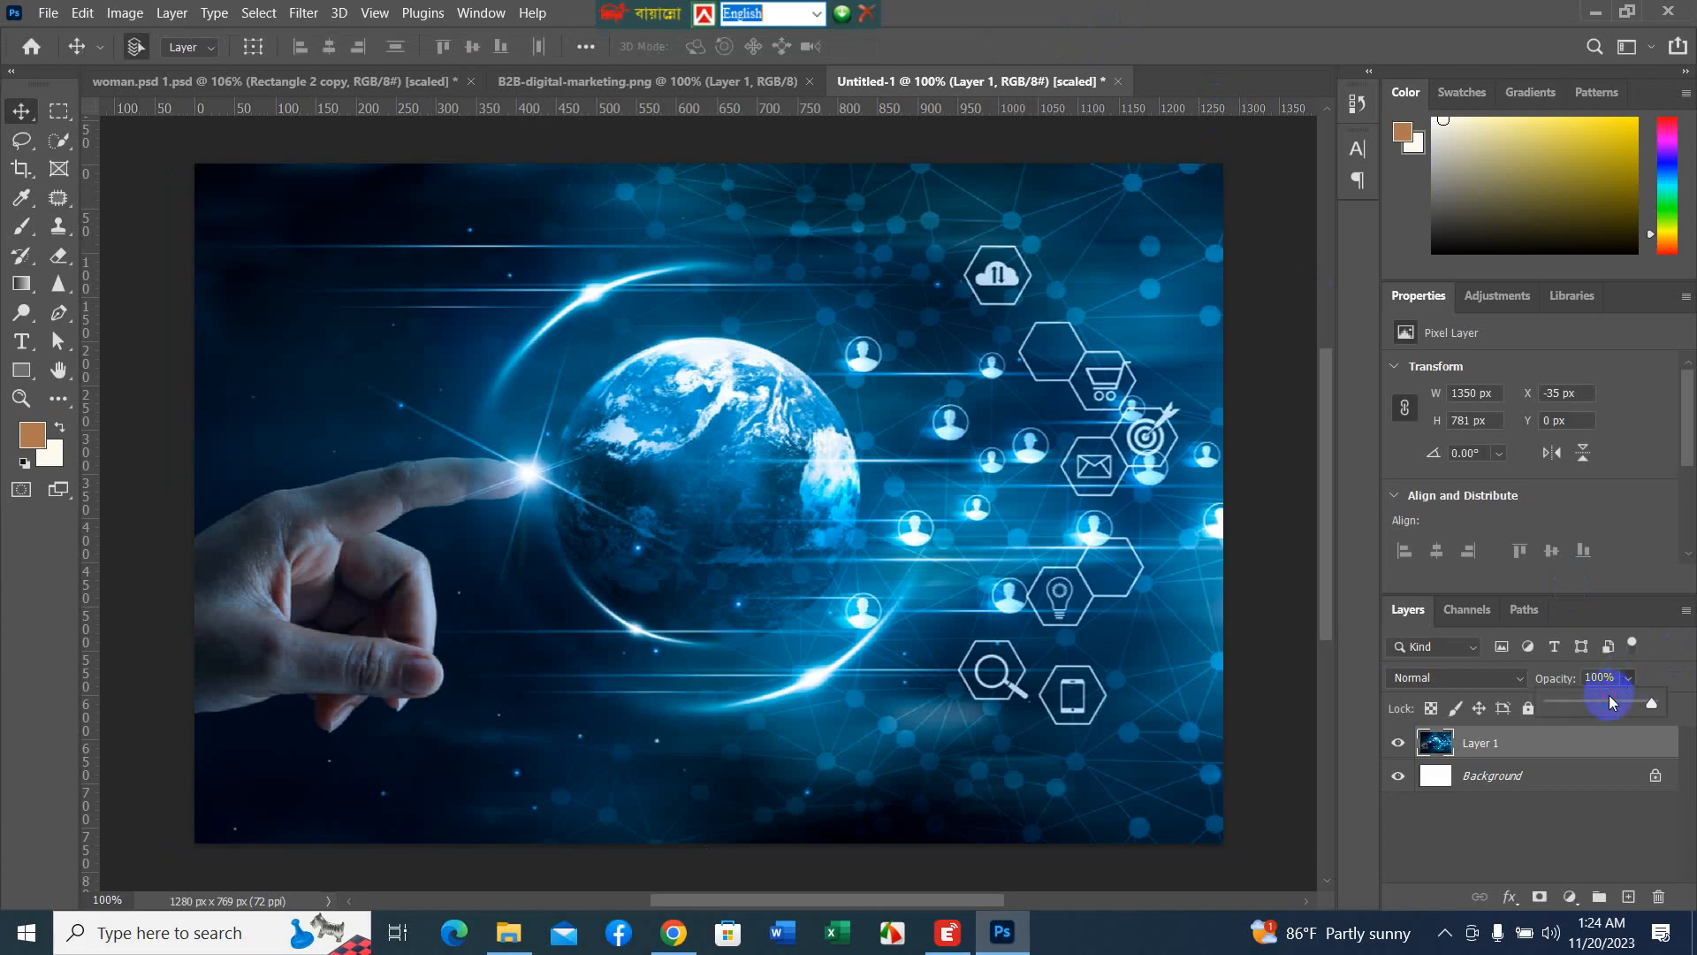
{"action": "left_click_drag", "start_coordinate": [1605, 707], "coordinate": [1603, 705]}
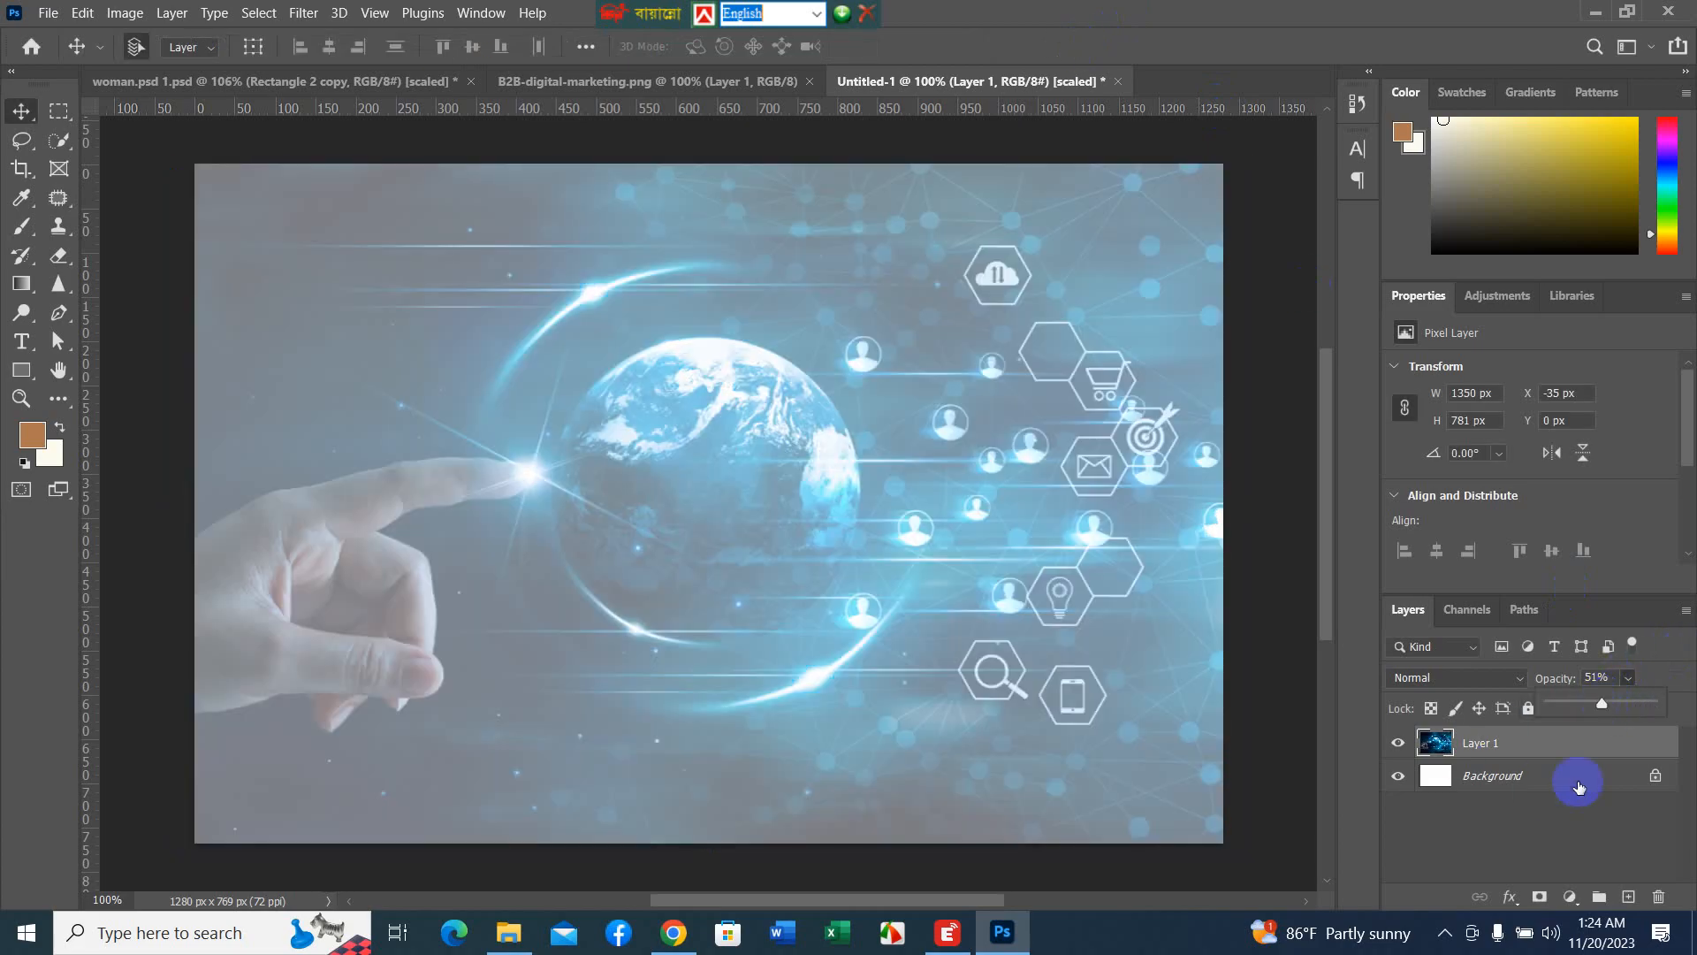
{"action": "left_click", "coordinate": [1668, 666]}
{"action": "left_click", "coordinate": [1641, 710]}
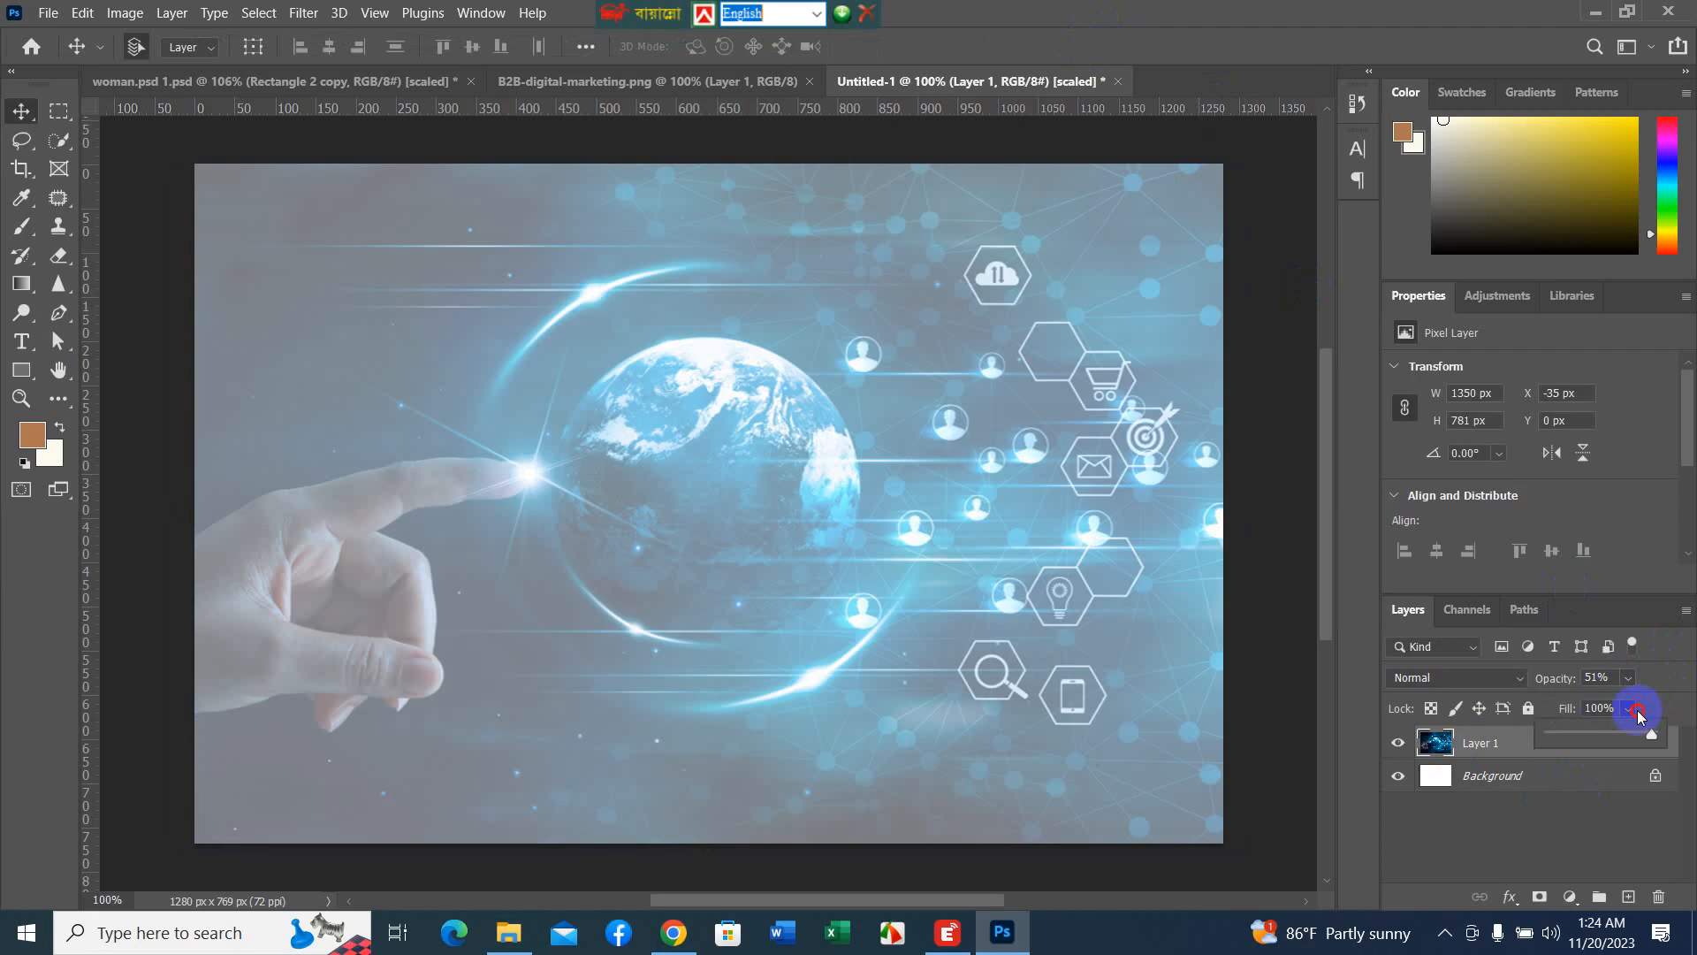
{"action": "left_click", "coordinate": [1618, 739]}
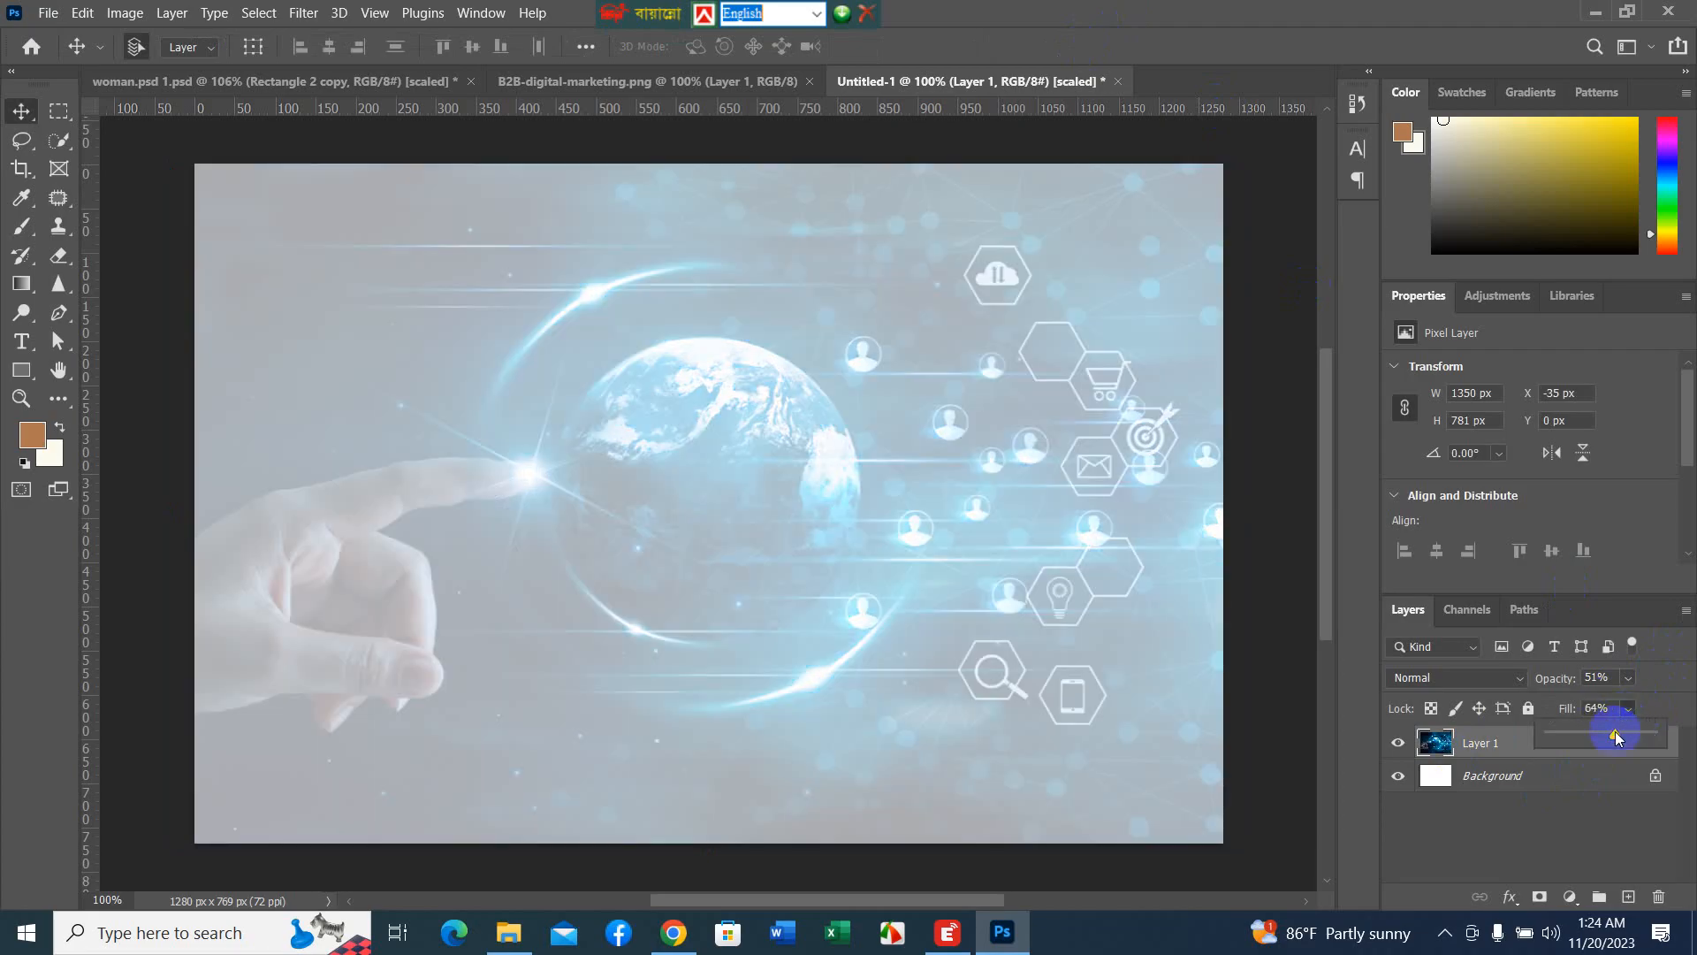
{"action": "left_click", "coordinate": [1628, 679]}
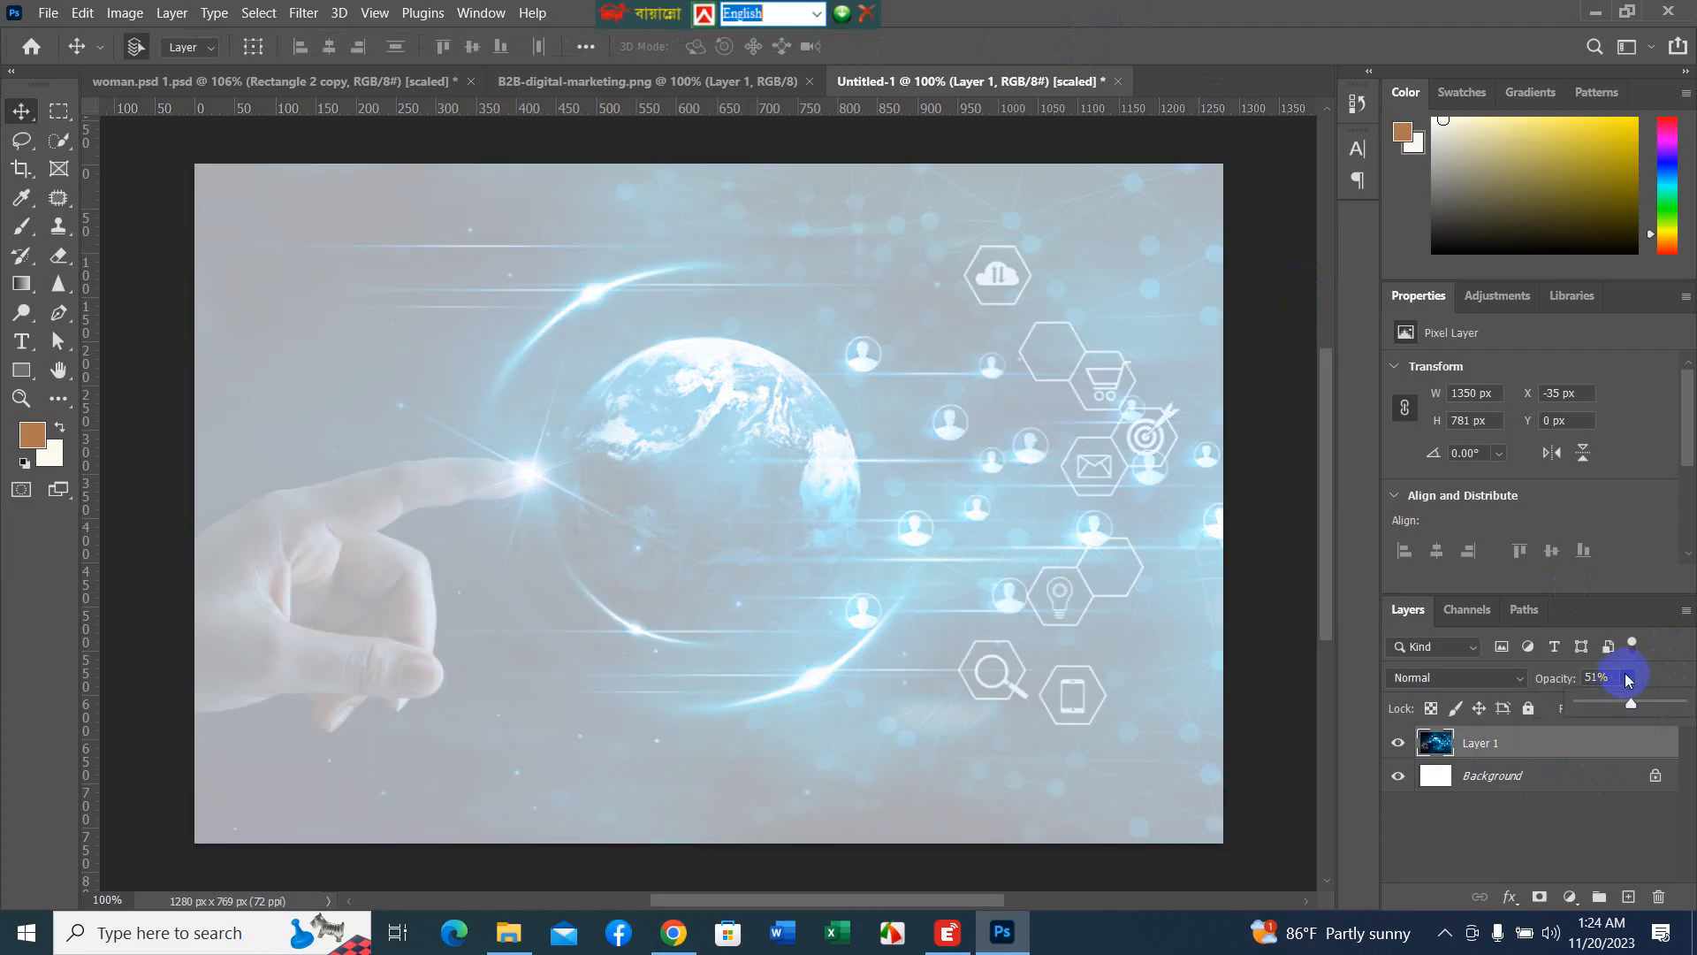
{"action": "left_click_drag", "start_coordinate": [1638, 709], "coordinate": [1683, 703]}
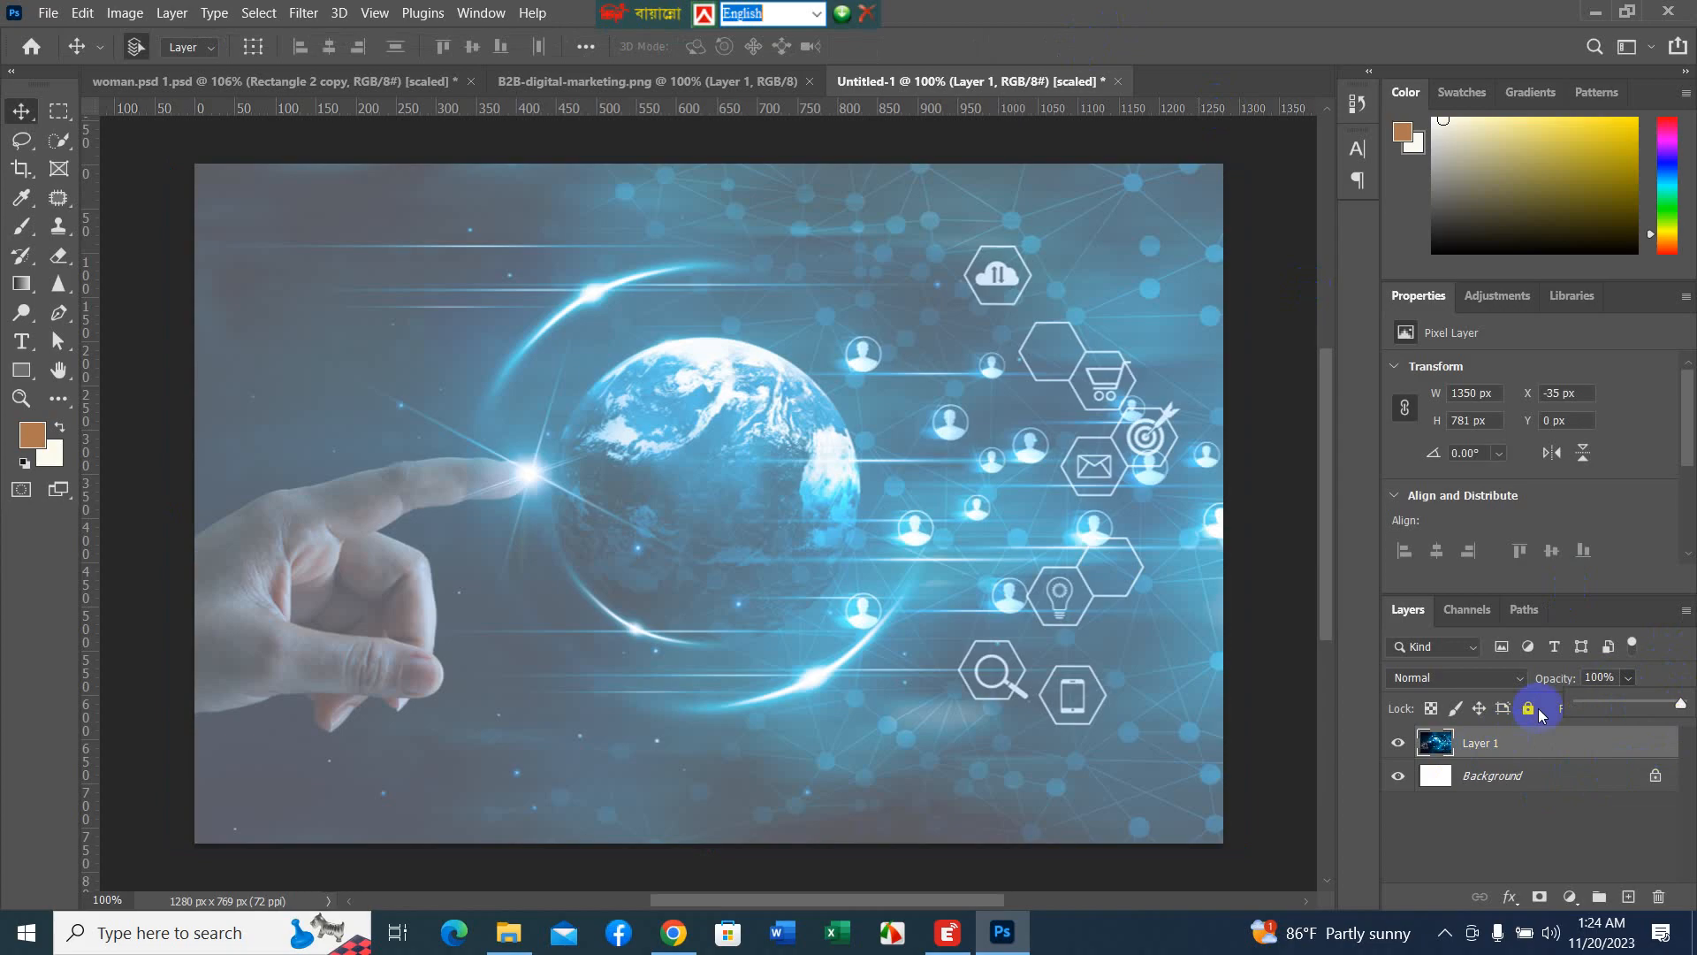
{"action": "left_click", "coordinate": [1666, 653]}
- Set the fill of Layer 1 to 51%
{"action": "left_click", "coordinate": [1627, 708]}
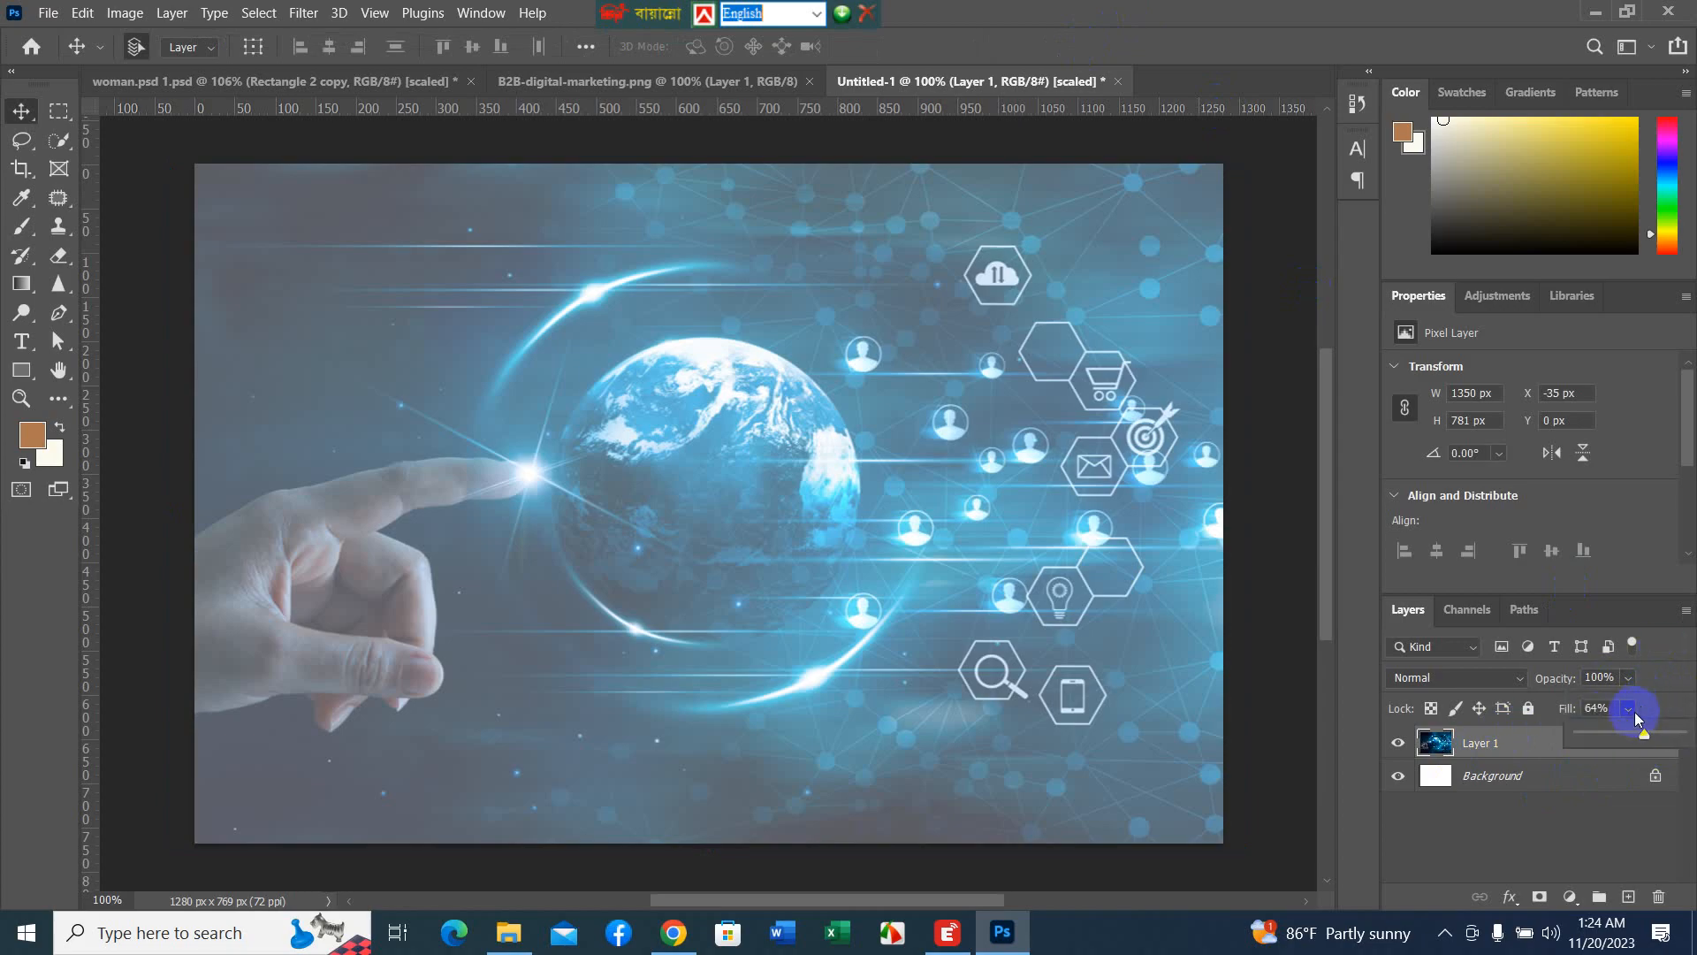
{"action": "left_click_drag", "start_coordinate": [1645, 733], "coordinate": [1633, 733]}
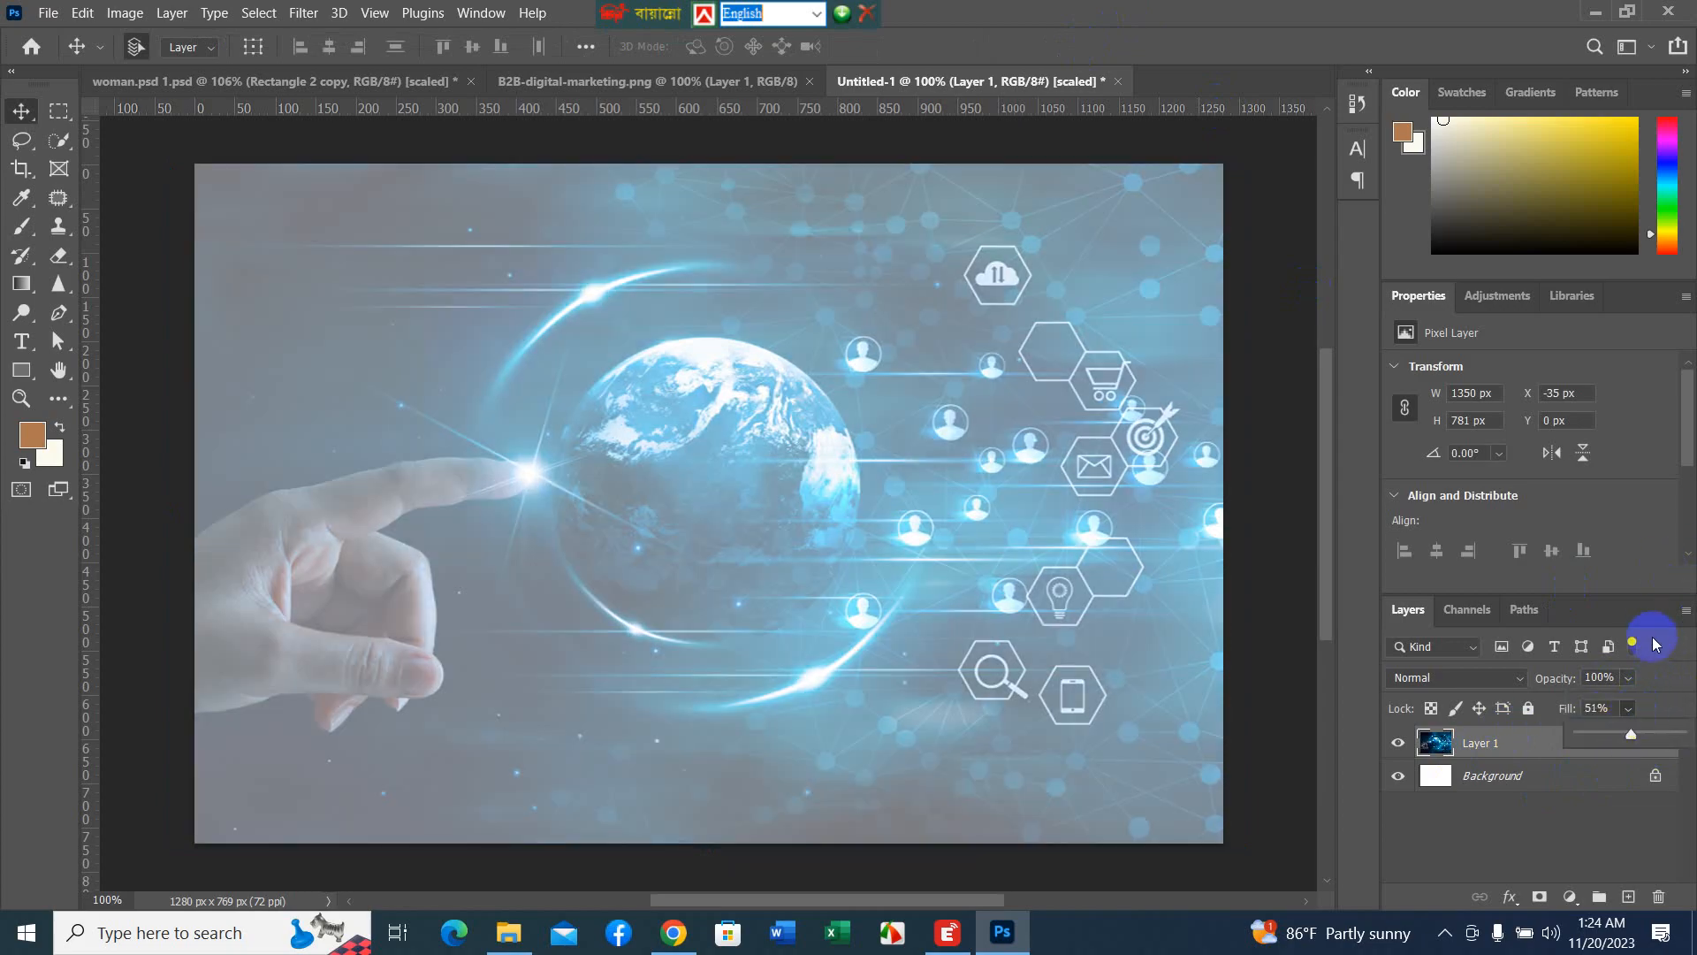
{"action": "left_click", "coordinate": [1677, 651]}
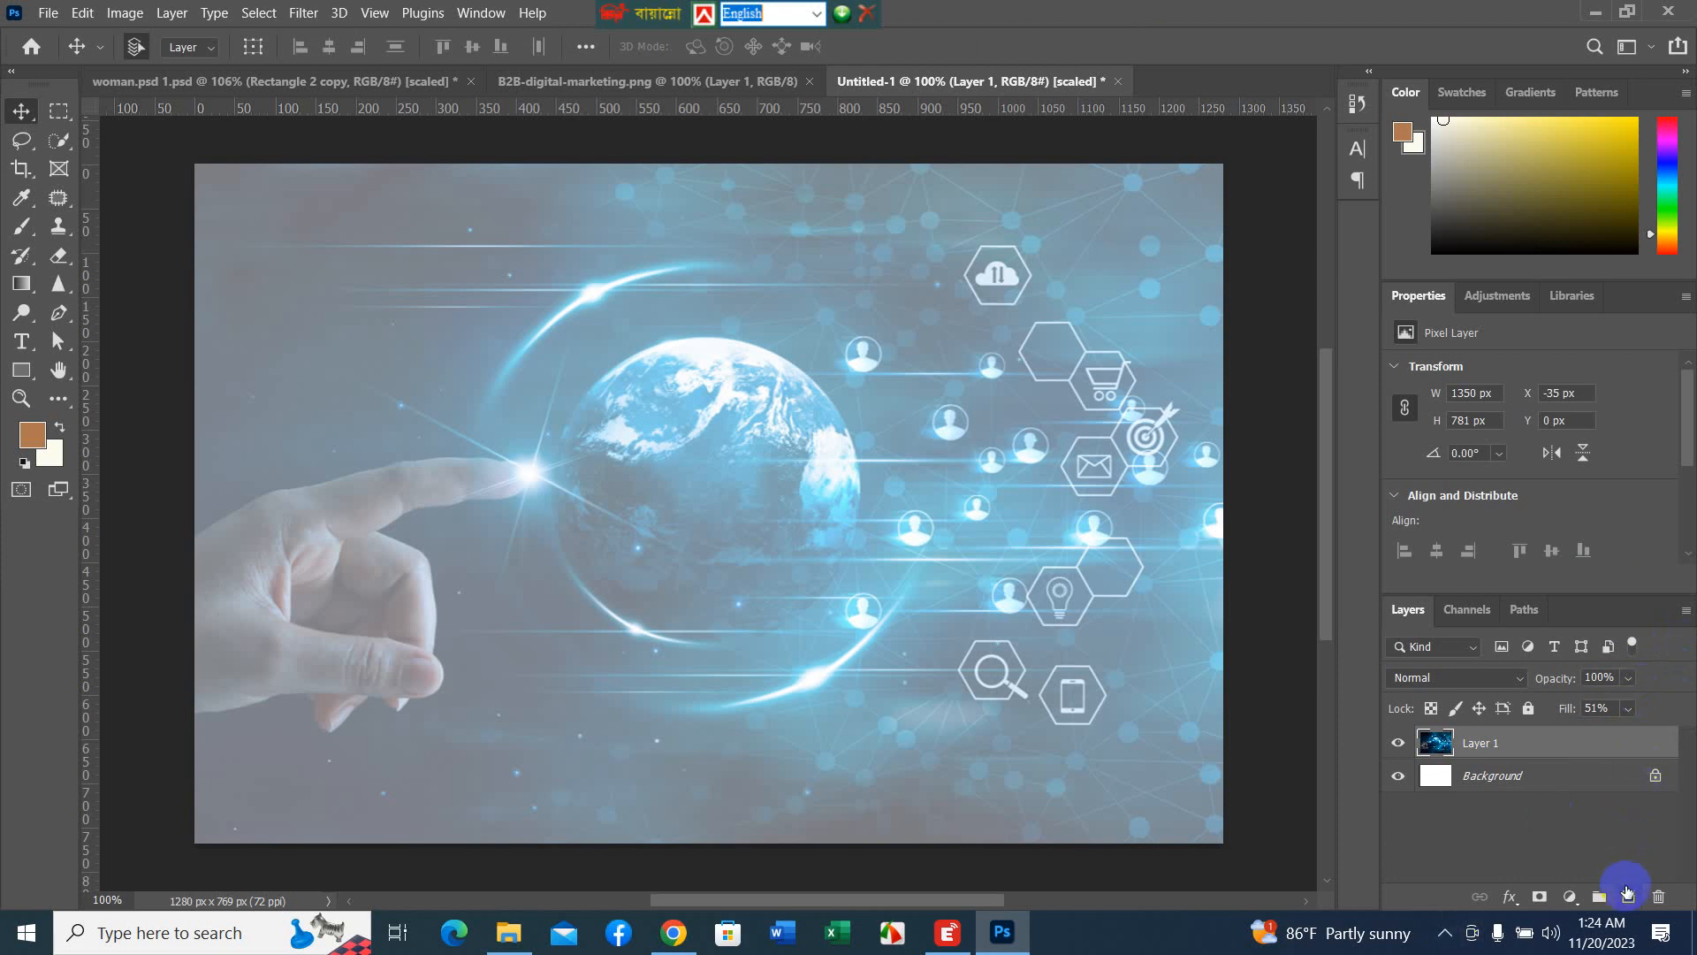
- Add a new empty layer above Layer 1, lock Layer 1, and make the new layer active
{"action": "left_click", "coordinate": [1631, 898]}
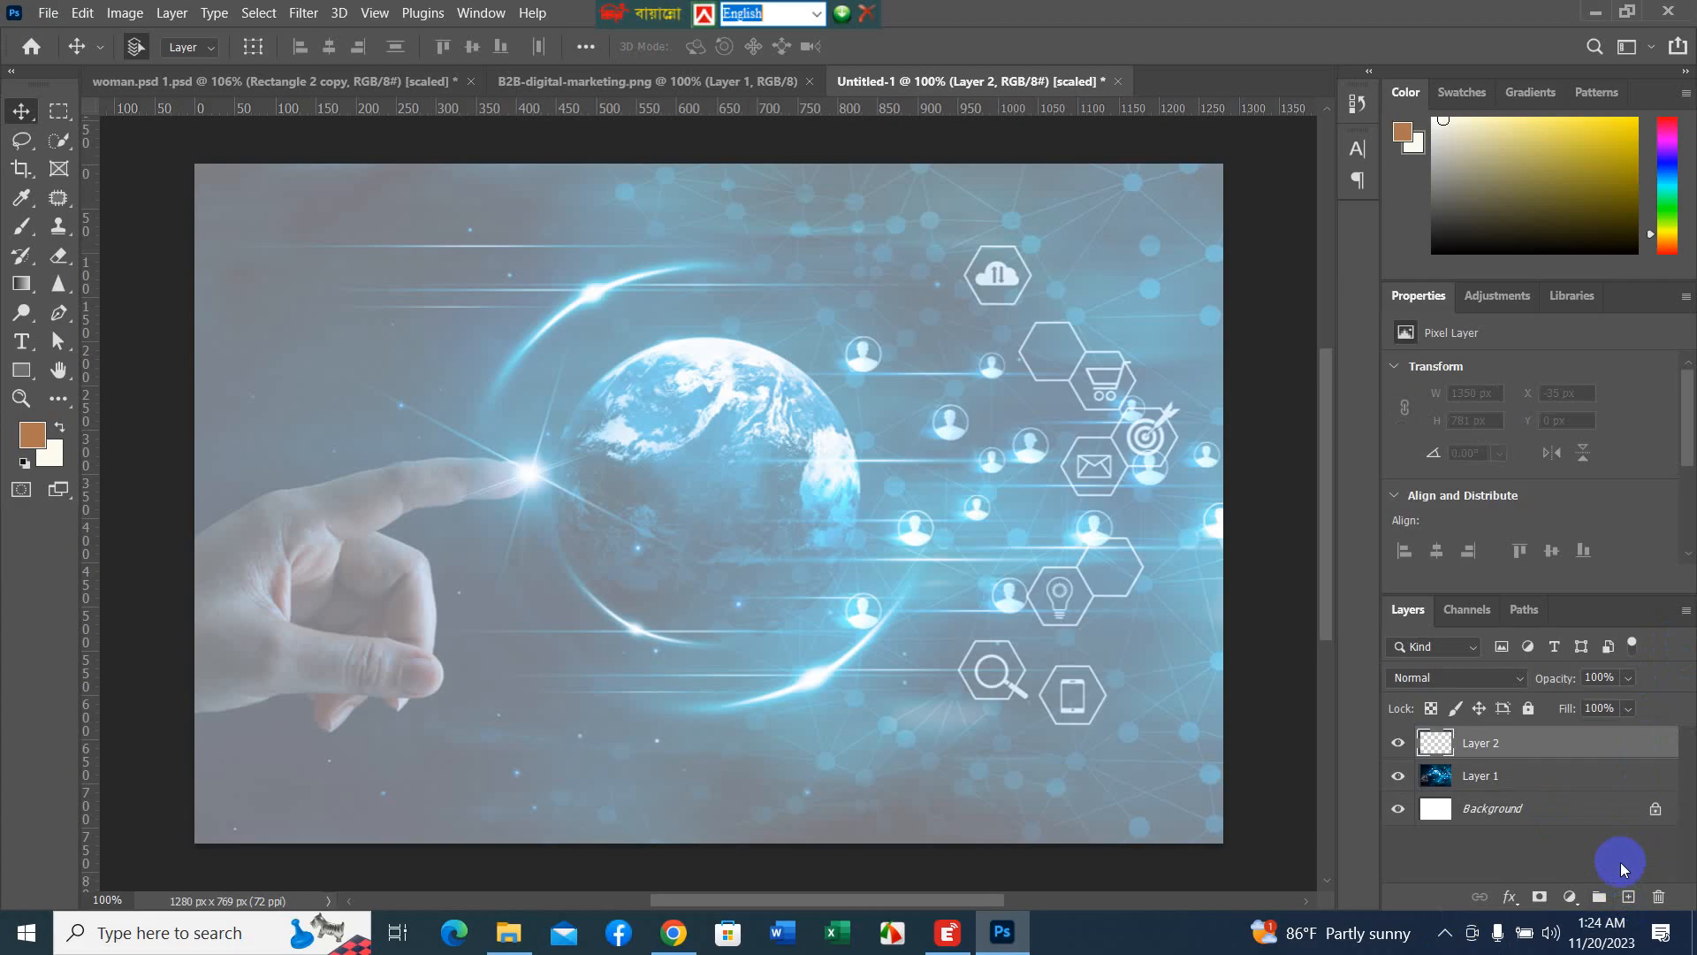
{"action": "left_click", "coordinate": [1542, 778]}
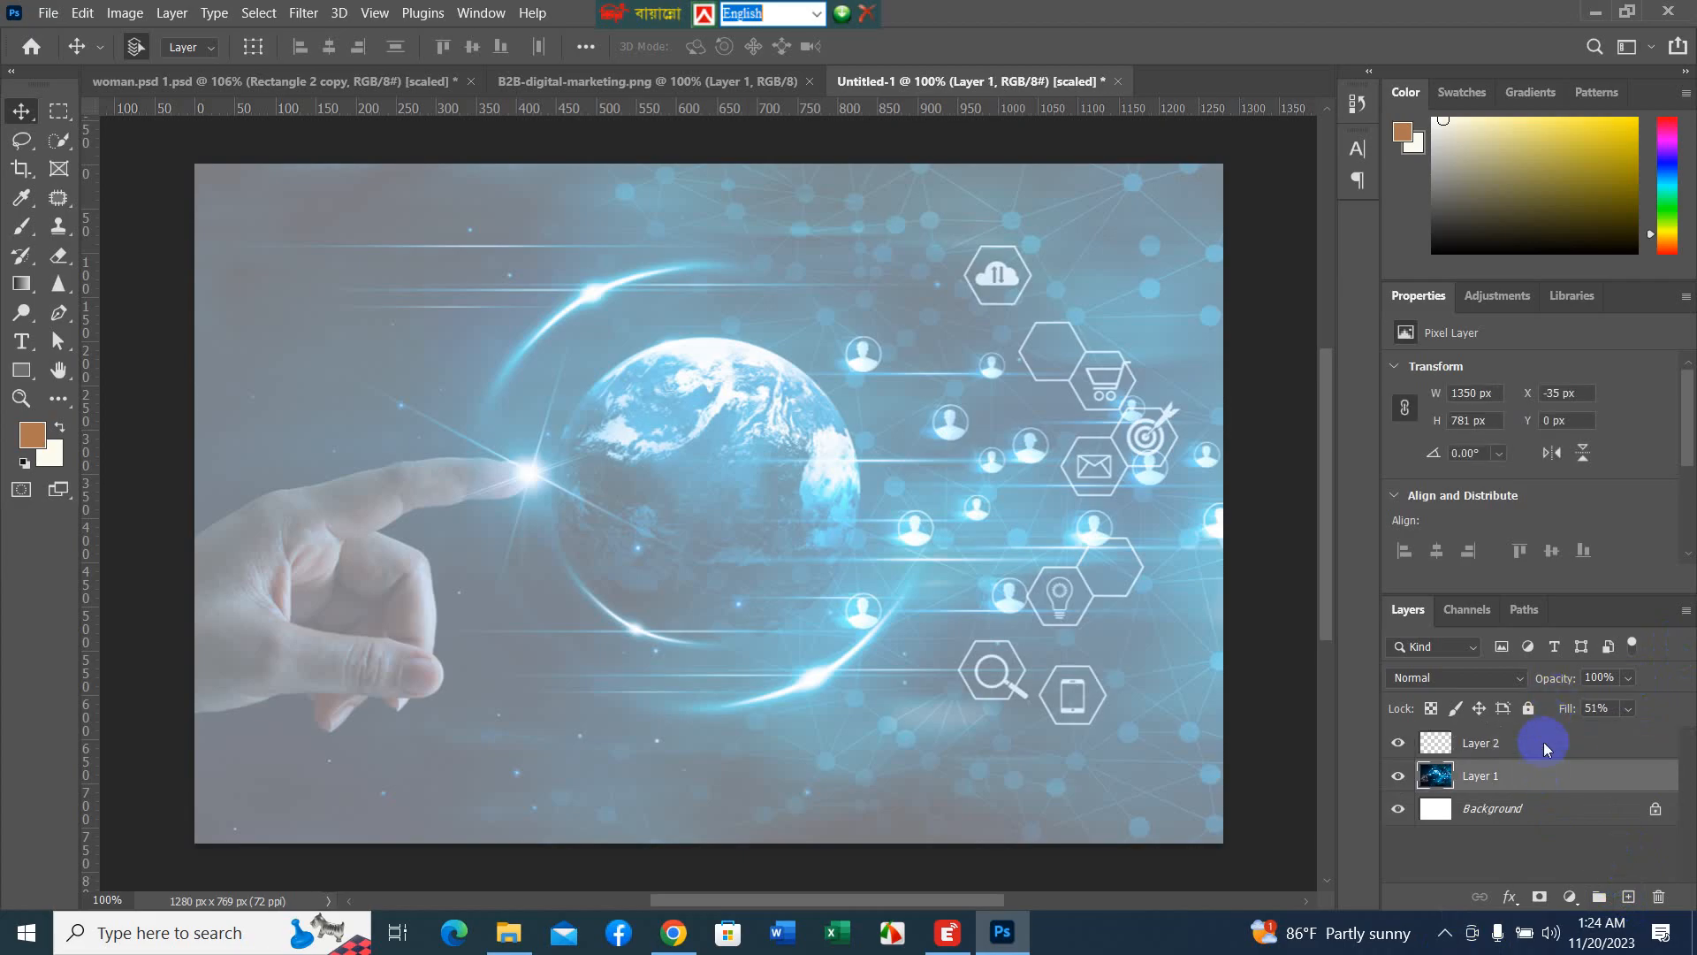
{"action": "left_click", "coordinate": [1529, 707]}
{"action": "left_click", "coordinate": [1534, 745]}
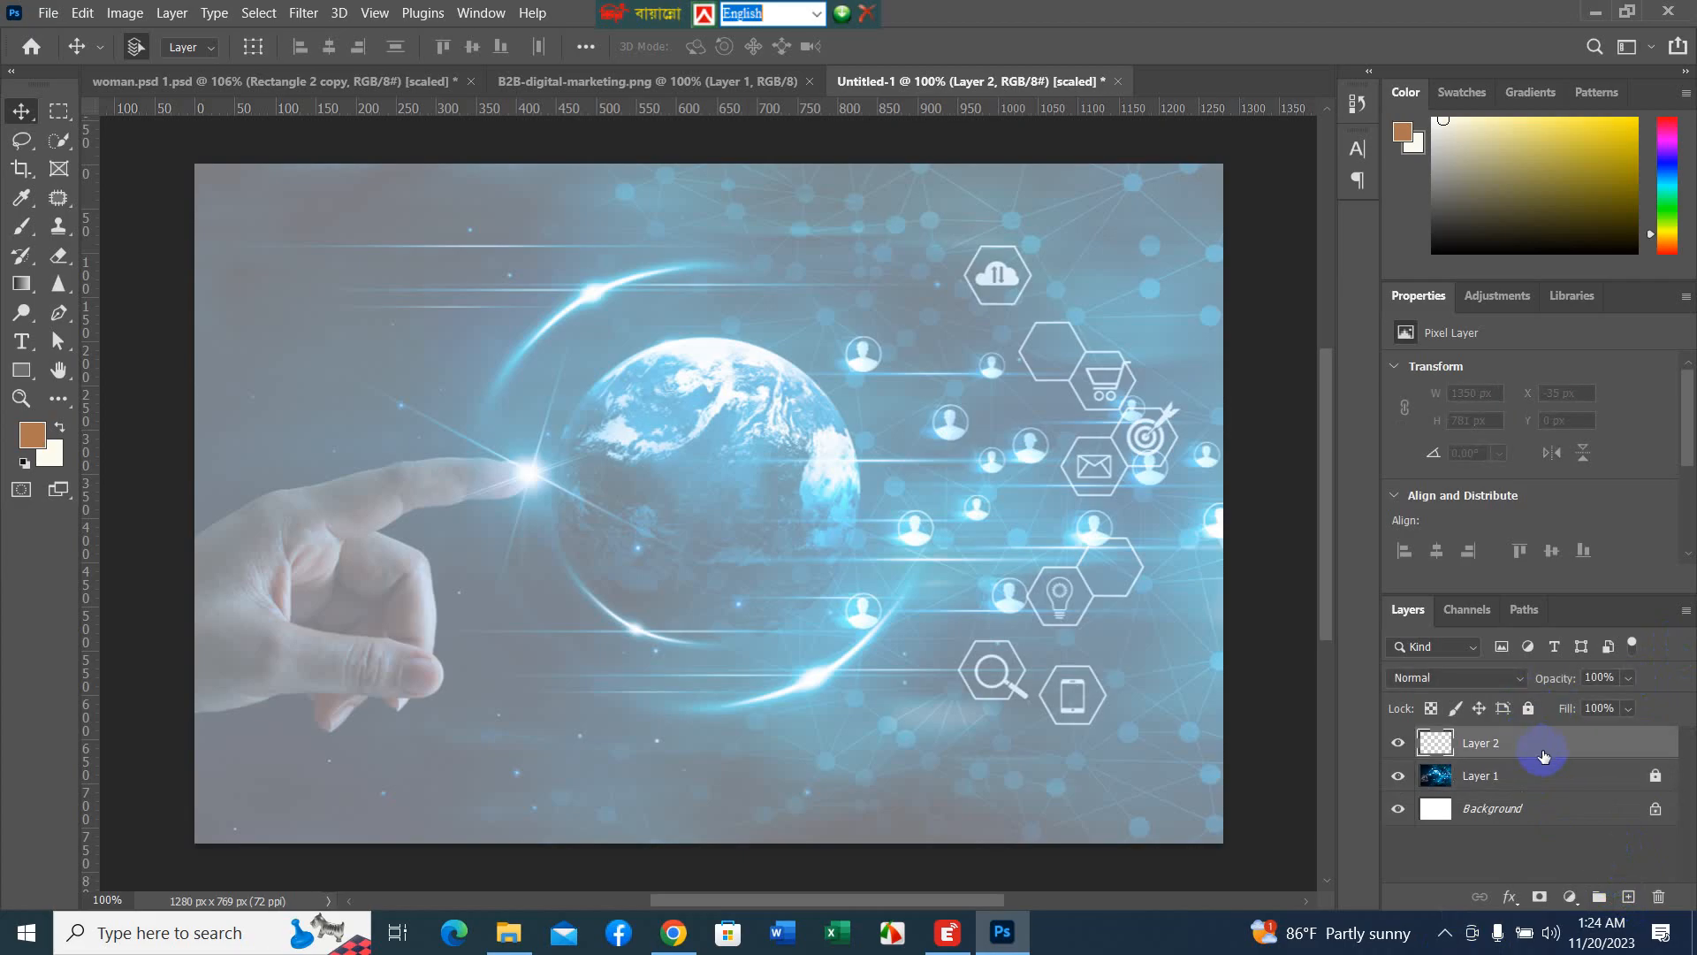
- Draw a rectangle over the whole canvas and extend its edges past the borders to about 1328 x 800 px
{"action": "left_click", "coordinate": [21, 371]}
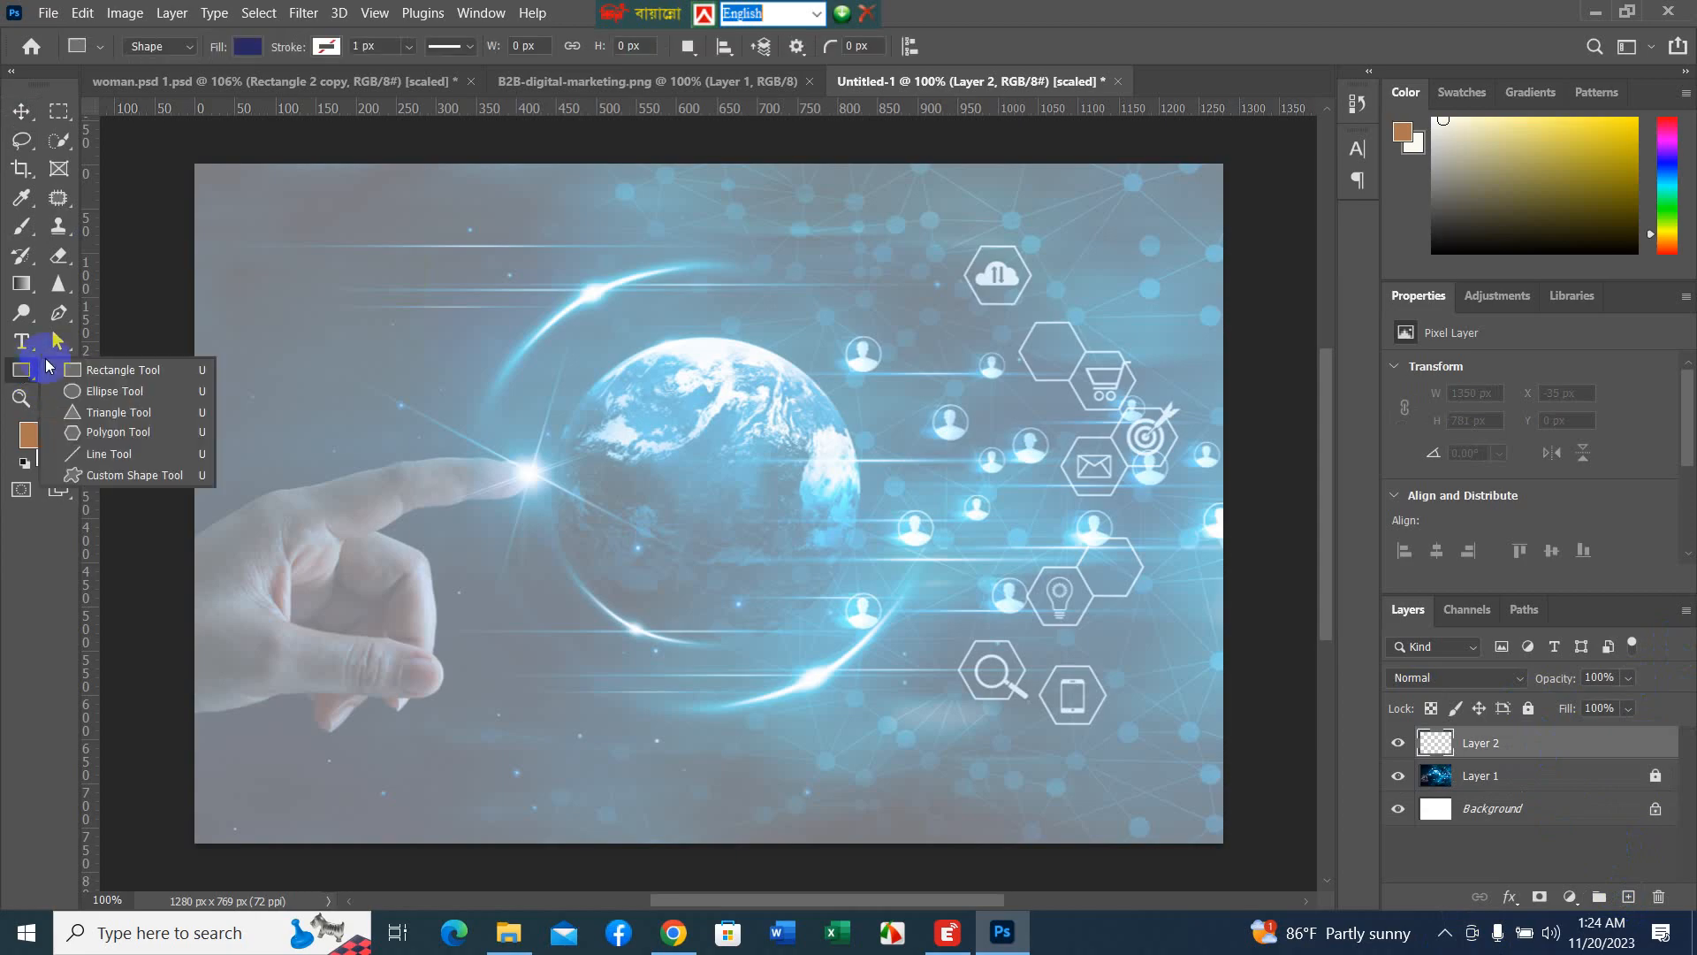
{"action": "left_click_drag", "start_coordinate": [194, 163], "coordinate": [1230, 835]}
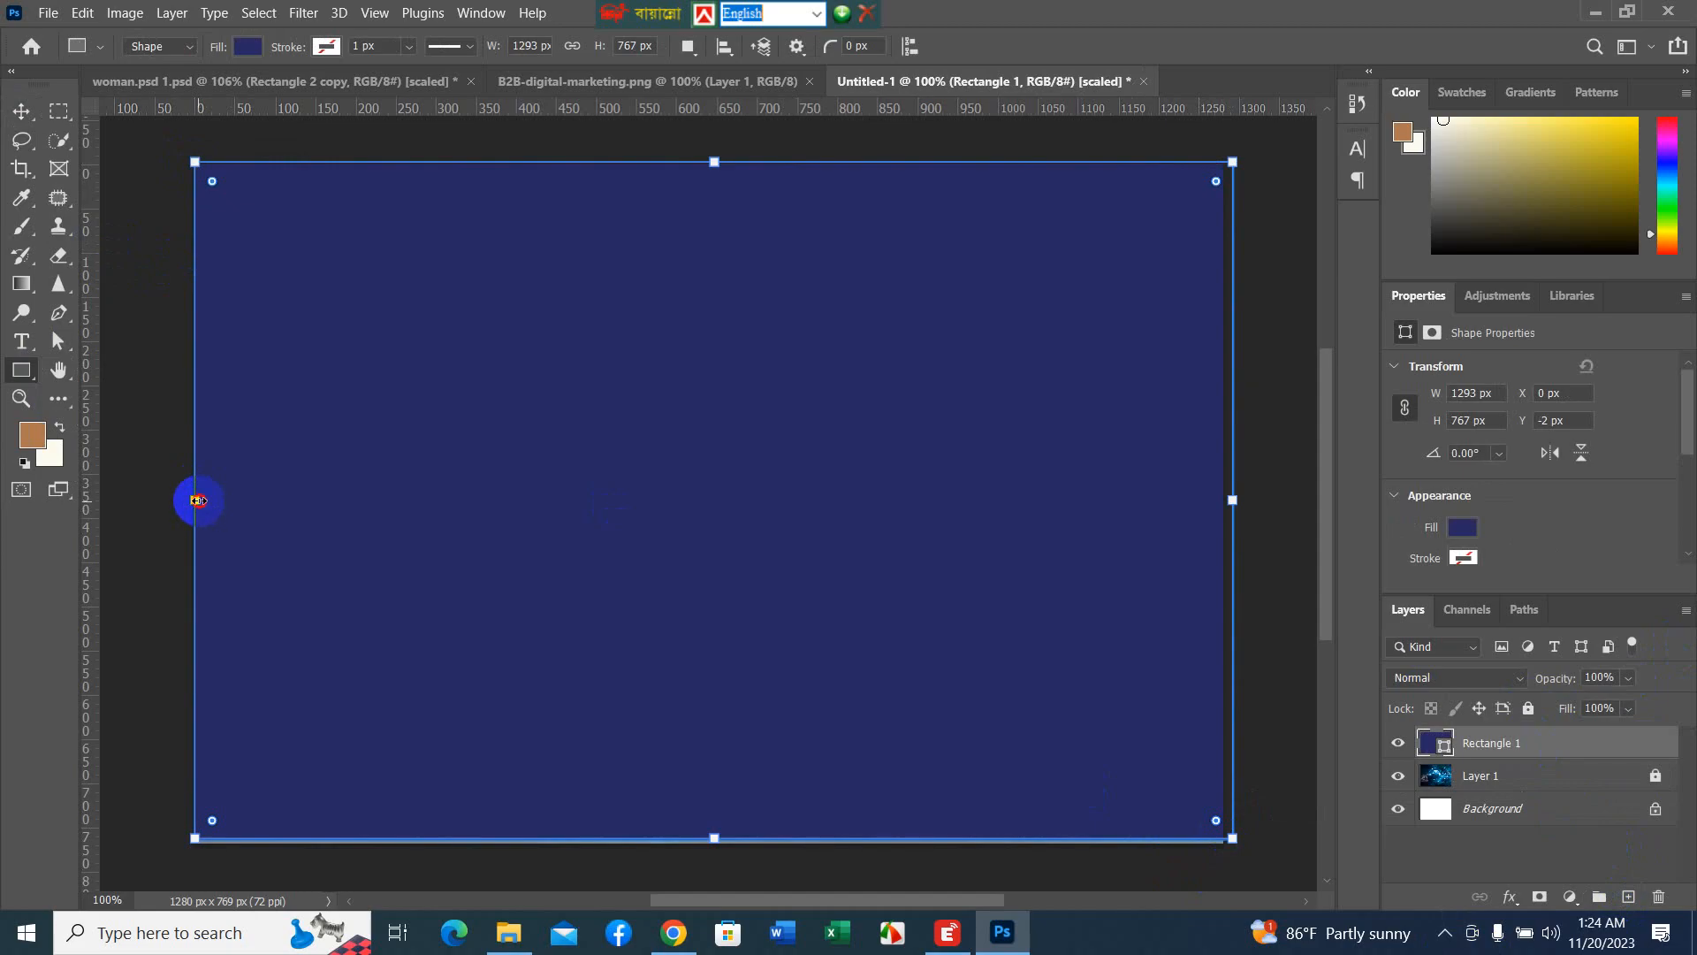
{"action": "left_click_drag", "start_coordinate": [194, 500], "coordinate": [169, 501]}
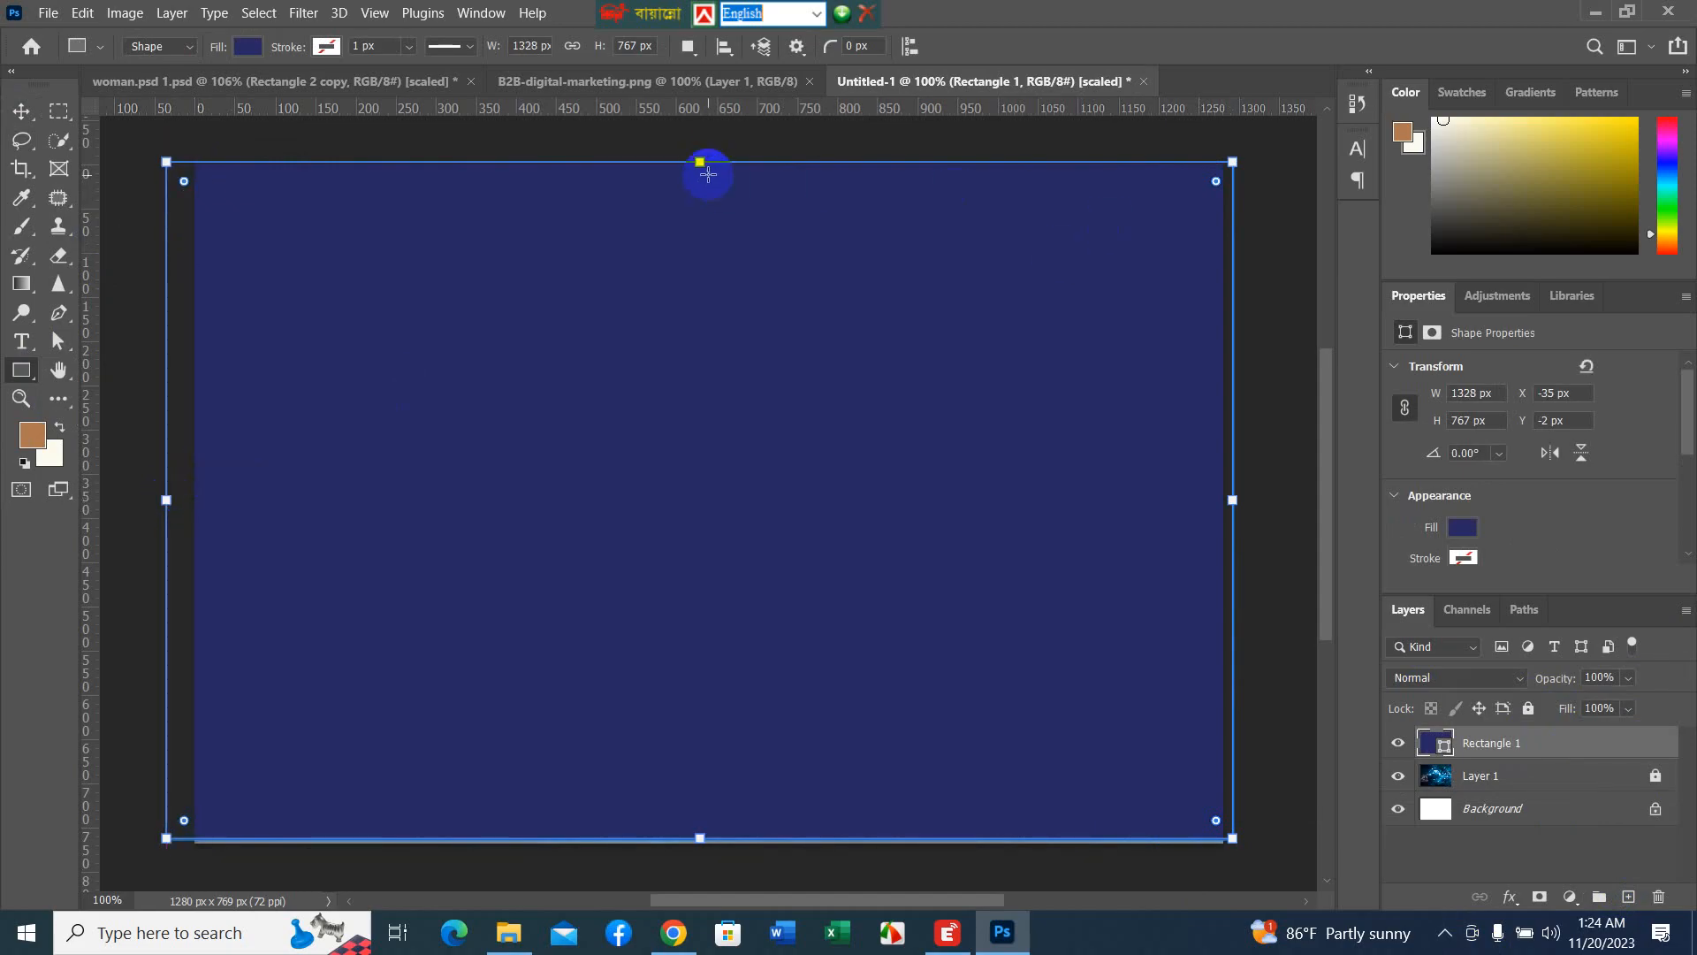
{"action": "left_click_drag", "start_coordinate": [705, 162], "coordinate": [702, 147]}
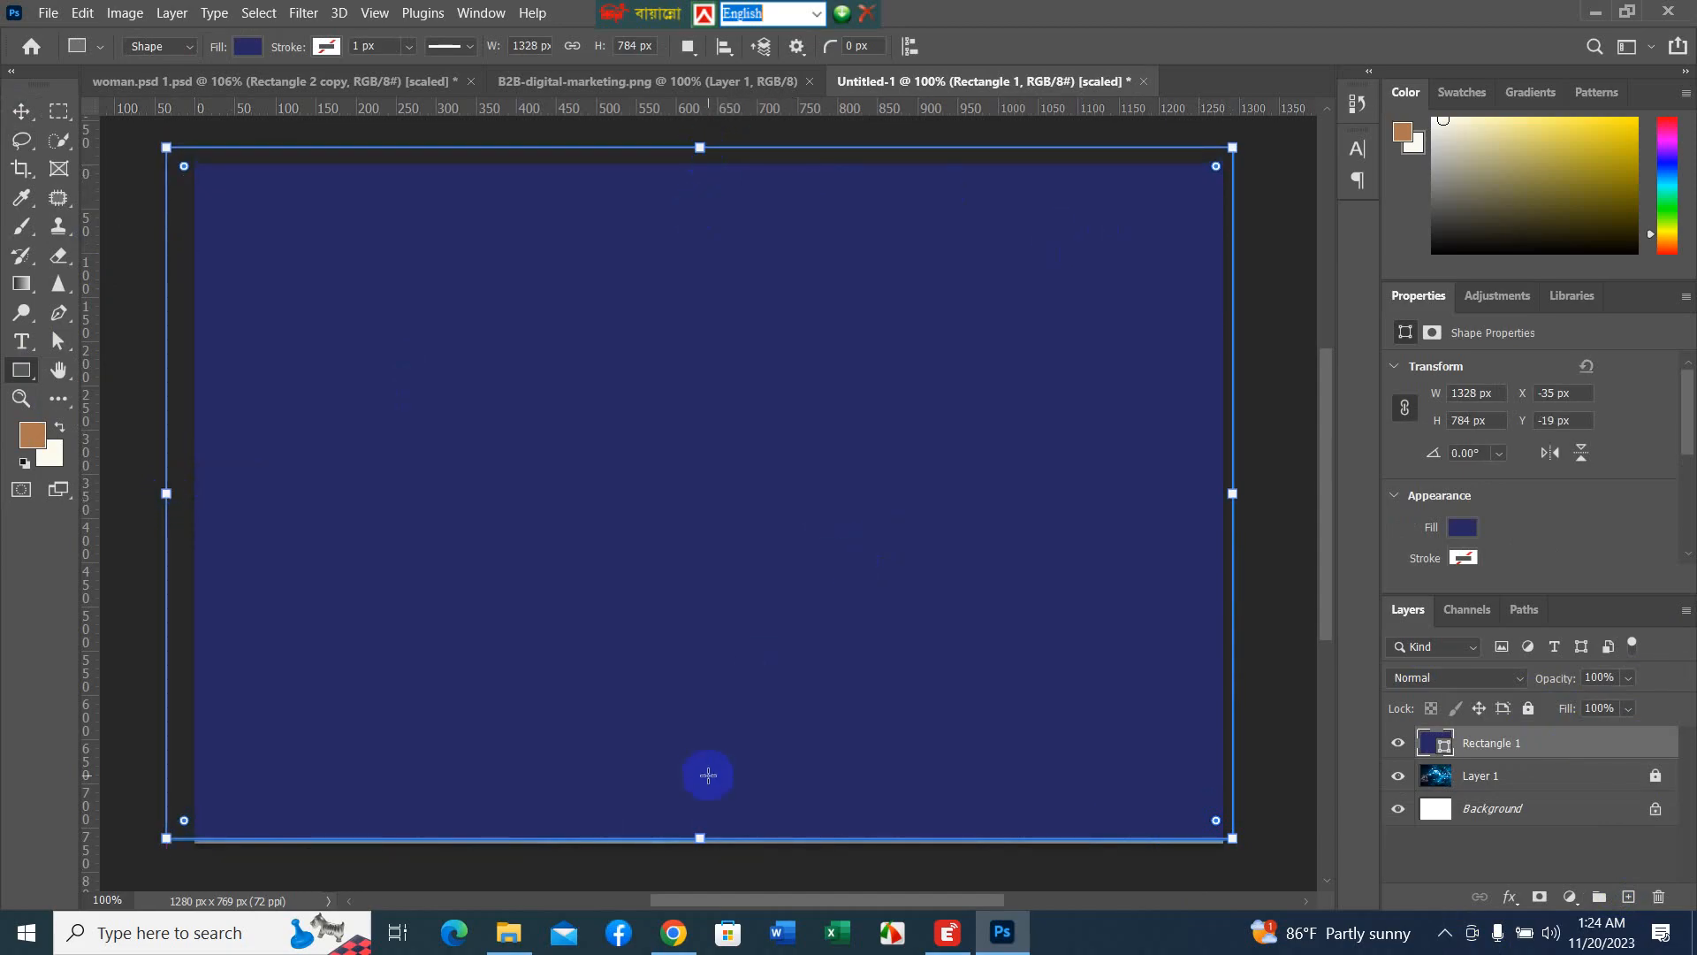
{"action": "left_click_drag", "start_coordinate": [696, 840], "coordinate": [698, 853]}
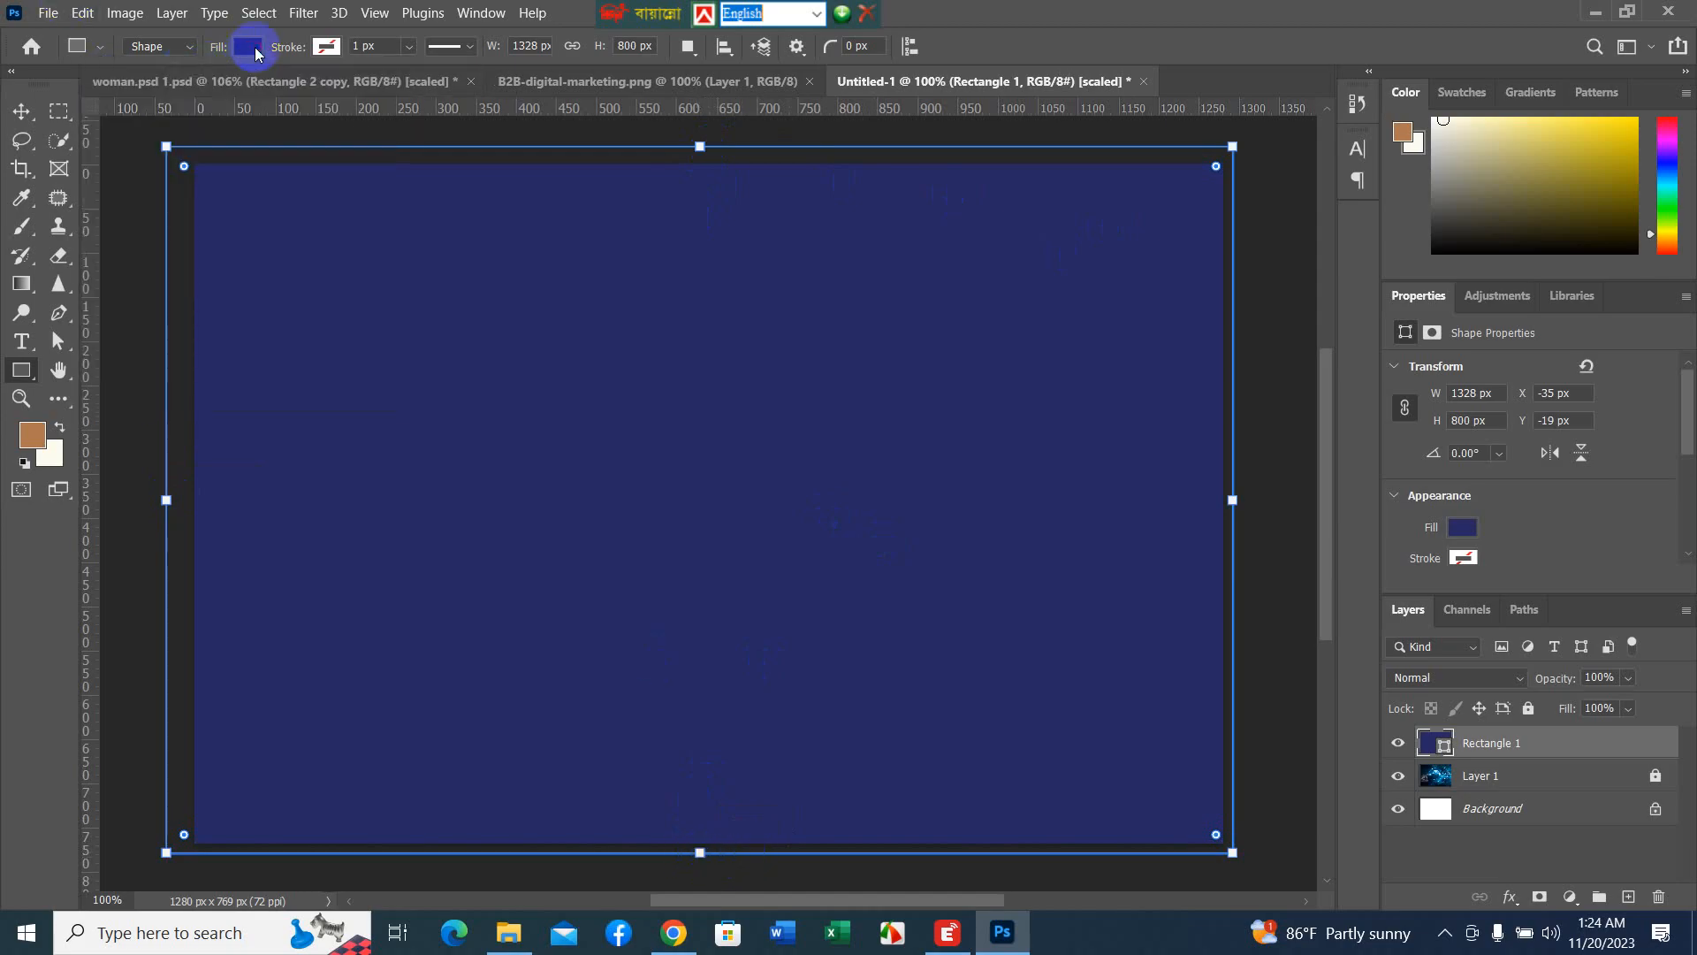
- Fill the canvas-covering rectangle with black and lower its layer opacity to 73%
{"action": "left_click", "coordinate": [251, 48]}
{"action": "left_click", "coordinate": [249, 161]}
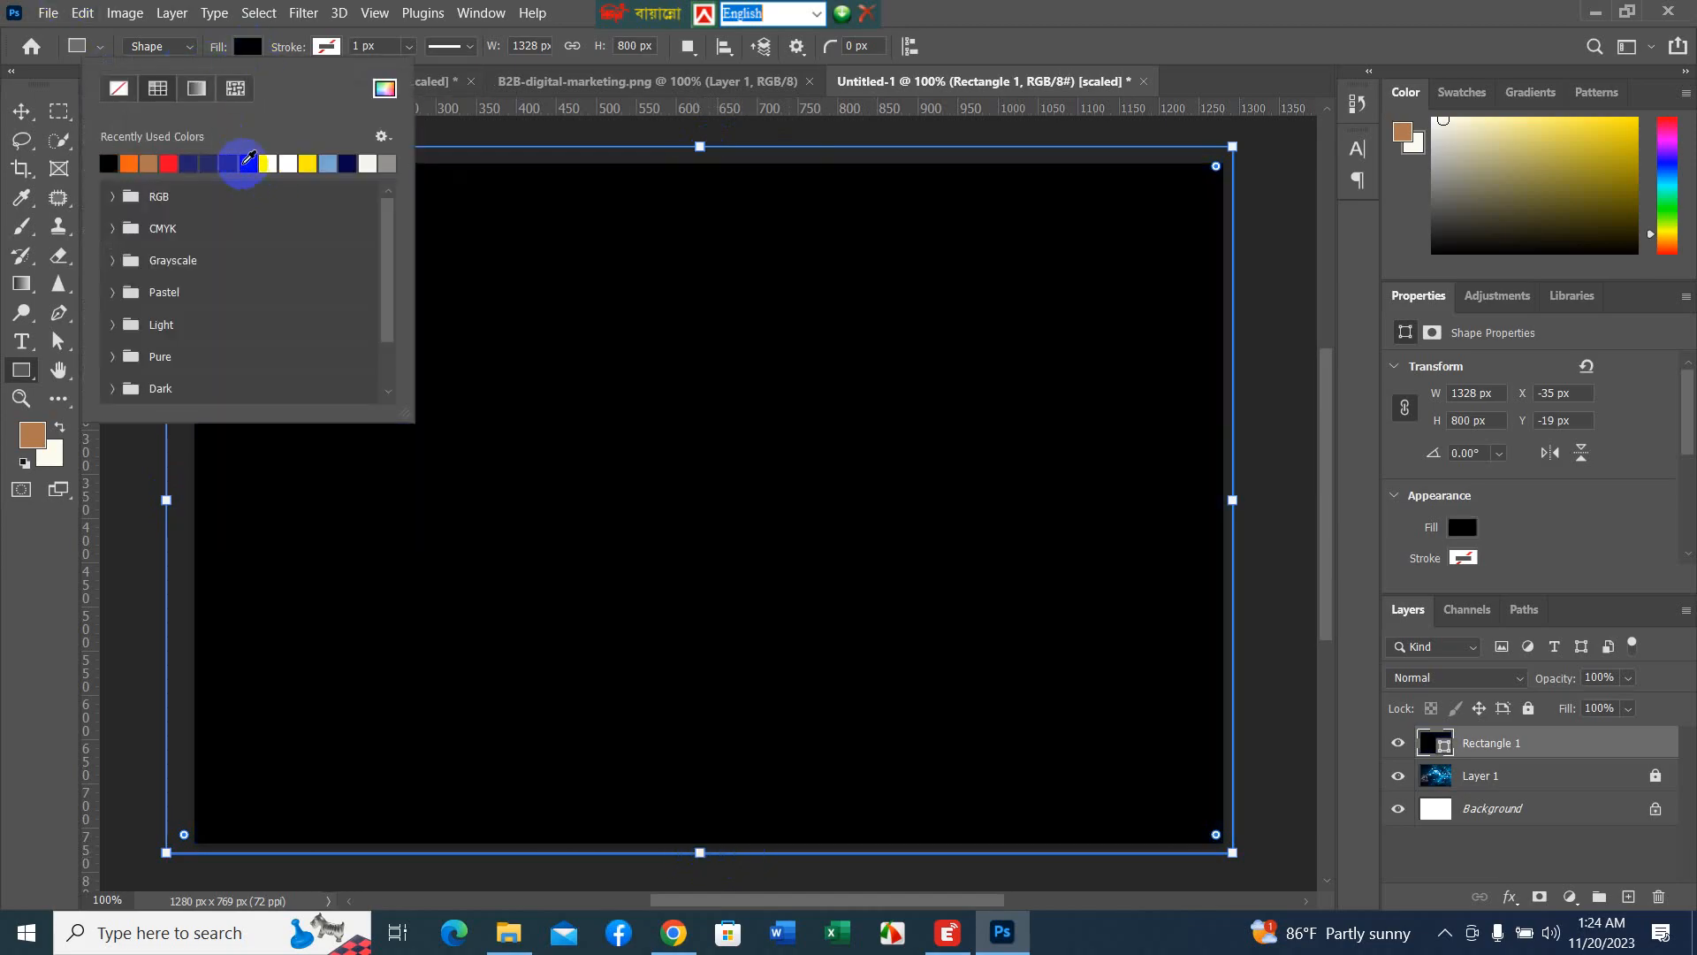
{"action": "left_click", "coordinate": [1000, 40]}
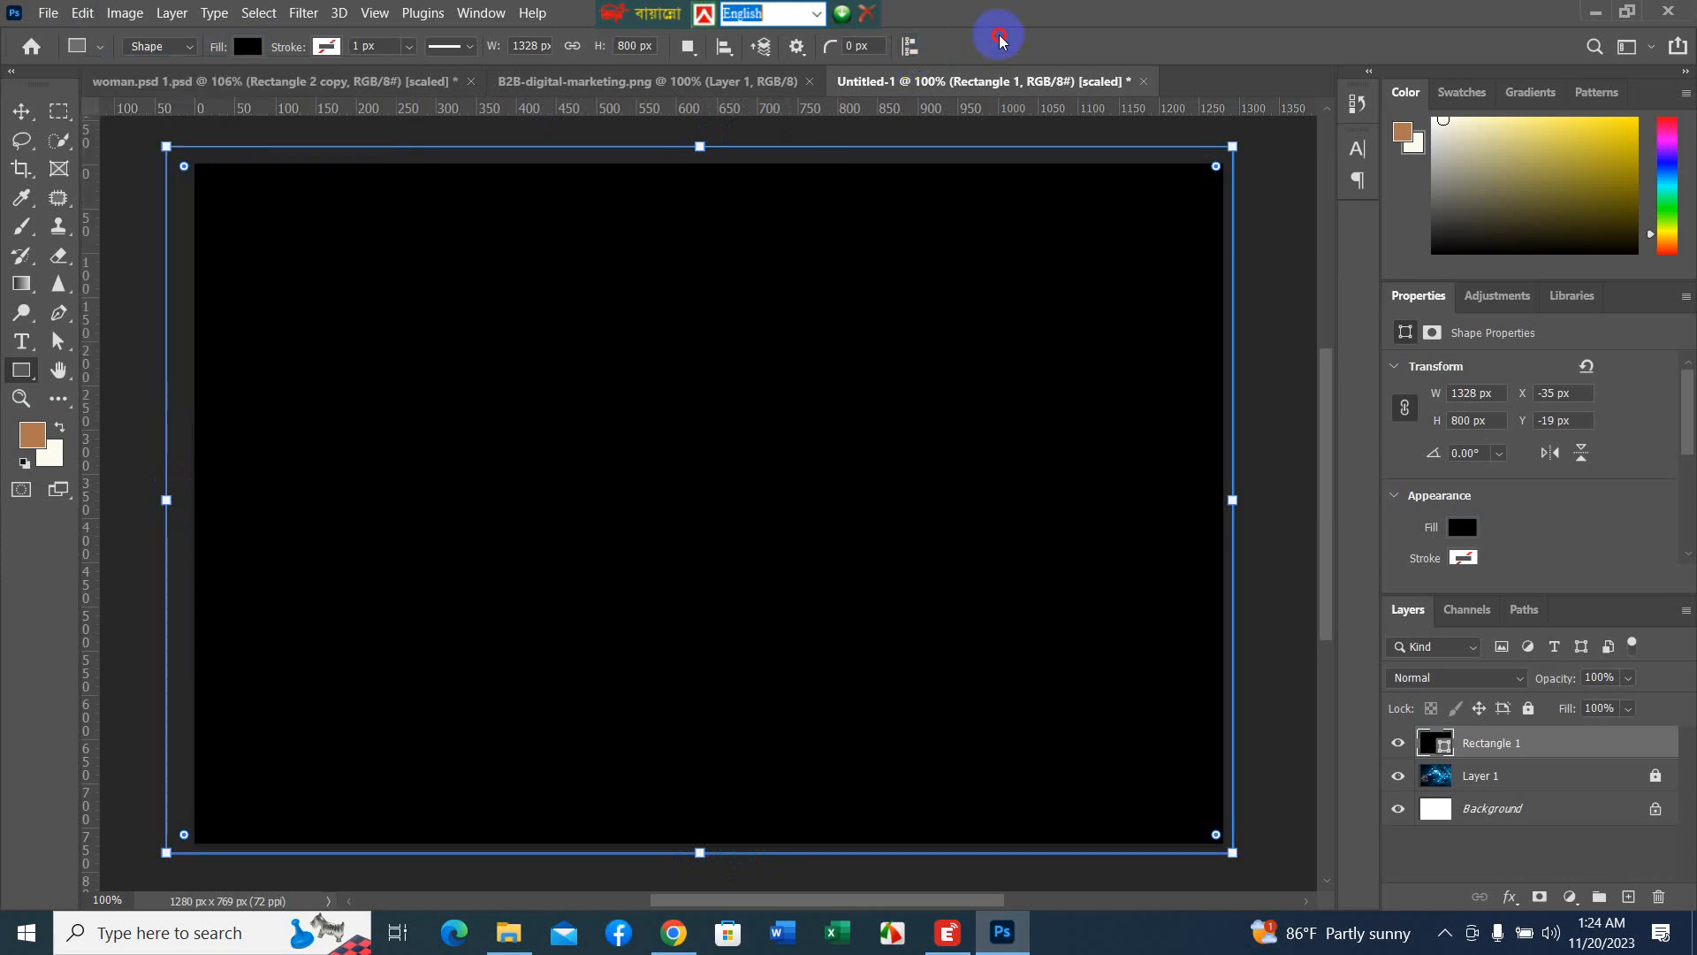
{"action": "left_click", "coordinate": [22, 111]}
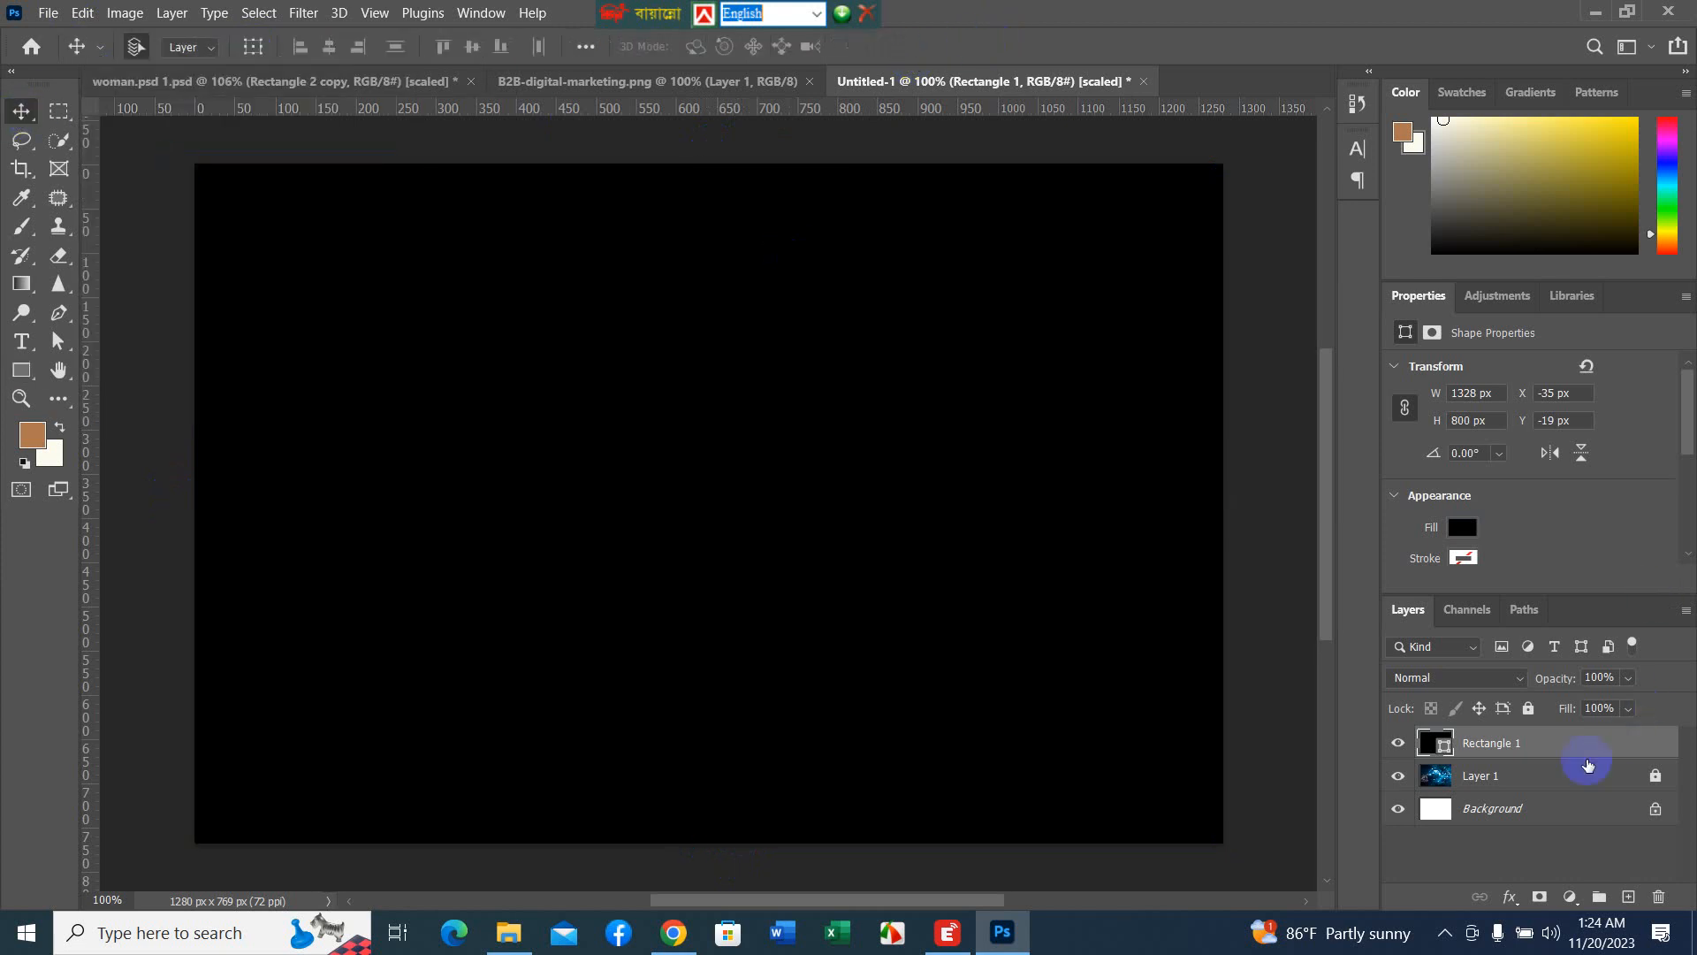
{"action": "left_click", "coordinate": [1627, 679]}
{"action": "mouse_move", "coordinate": [1629, 701]}
{"action": "left_mouse_down"}
{"action": "mouse_move", "coordinate": [1605, 703]}
{"action": "mouse_move", "coordinate": [1624, 707]}
{"action": "left_mouse_up"}
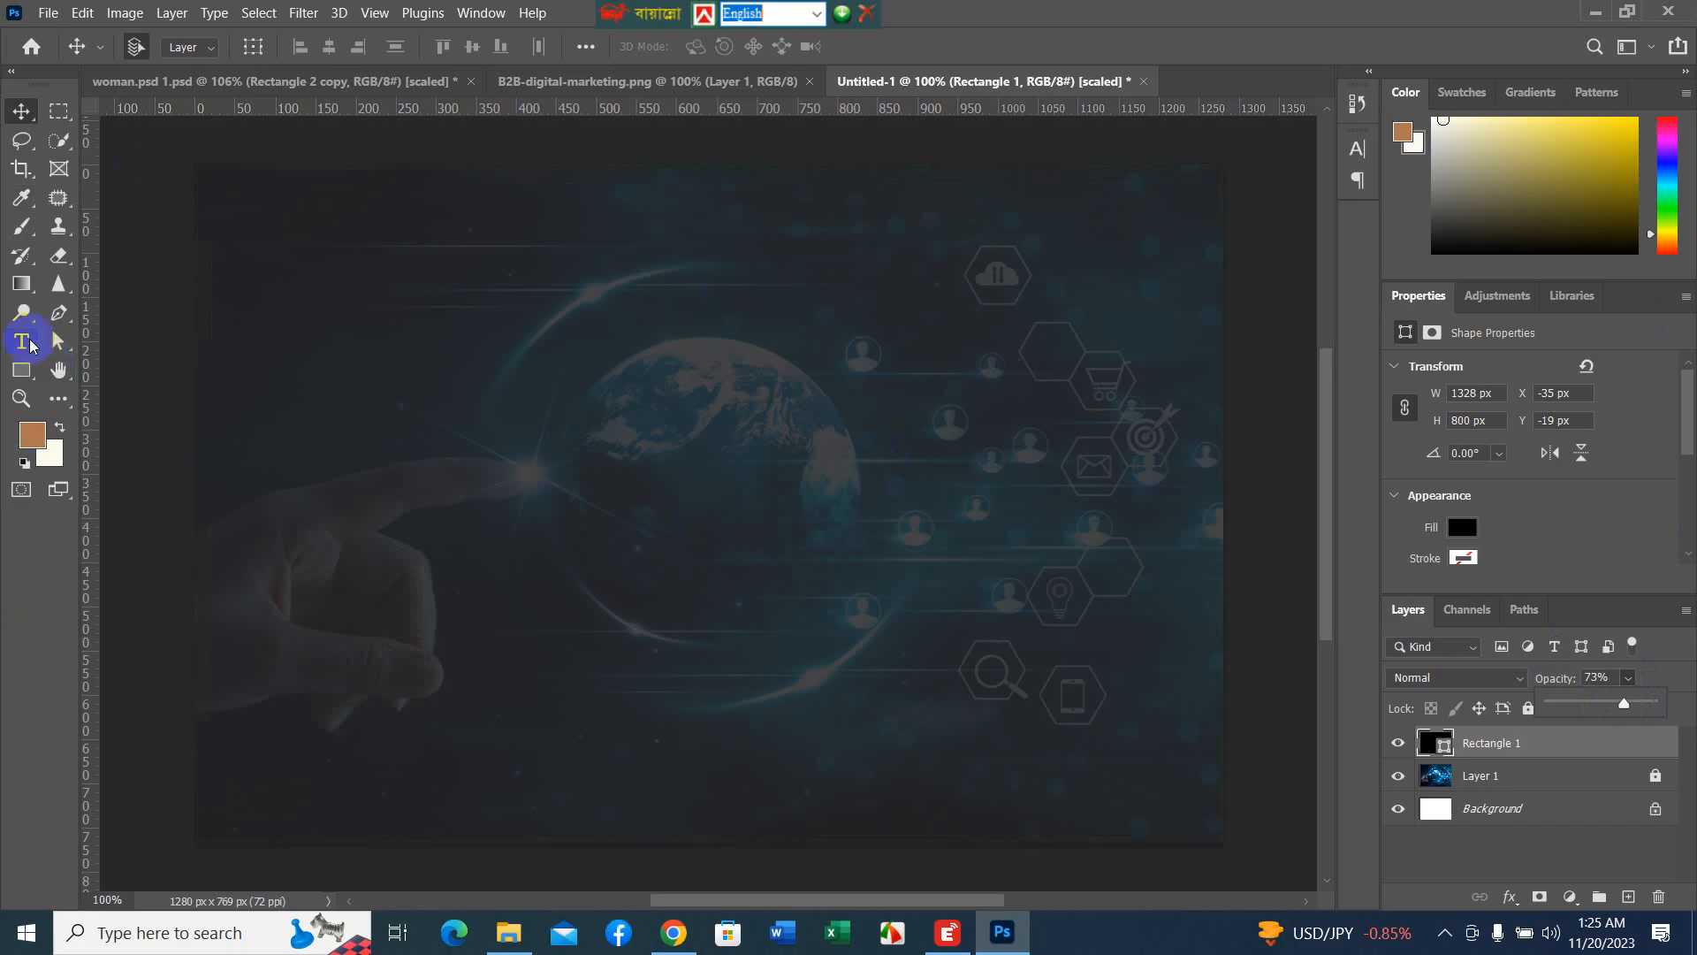
- Add a new empty layer above Rectangle 1, lock Rectangle 1, and make the new layer active
{"action": "left_click", "coordinate": [21, 370]}
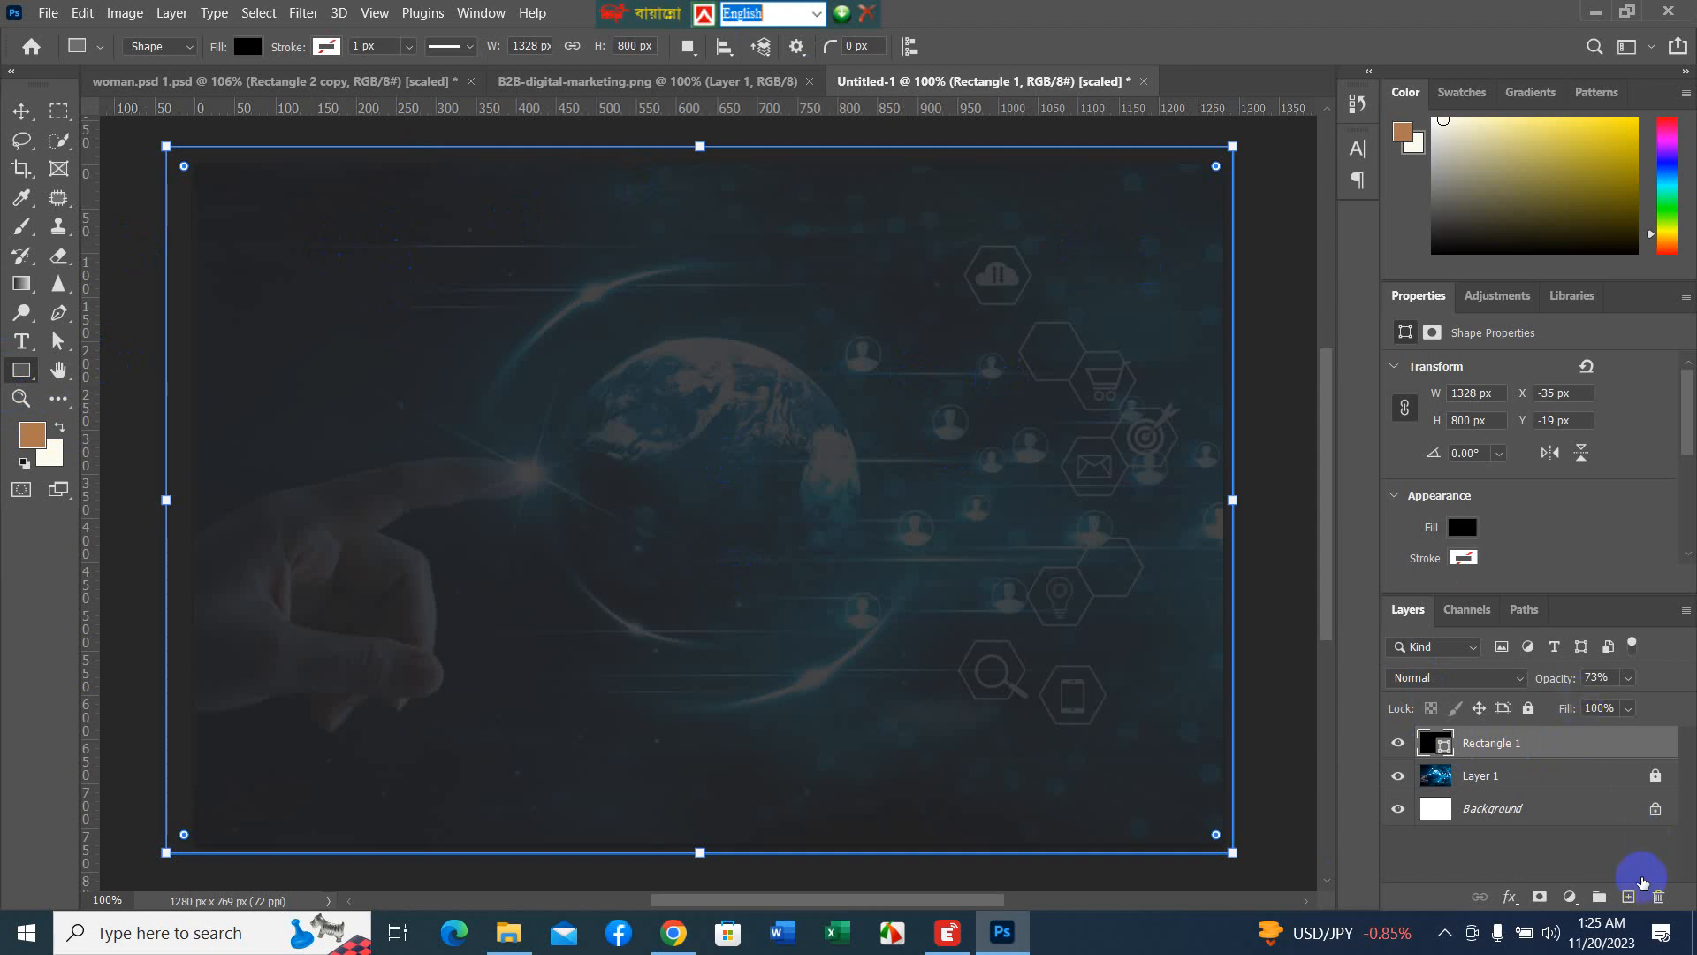
{"action": "left_click", "coordinate": [1628, 898]}
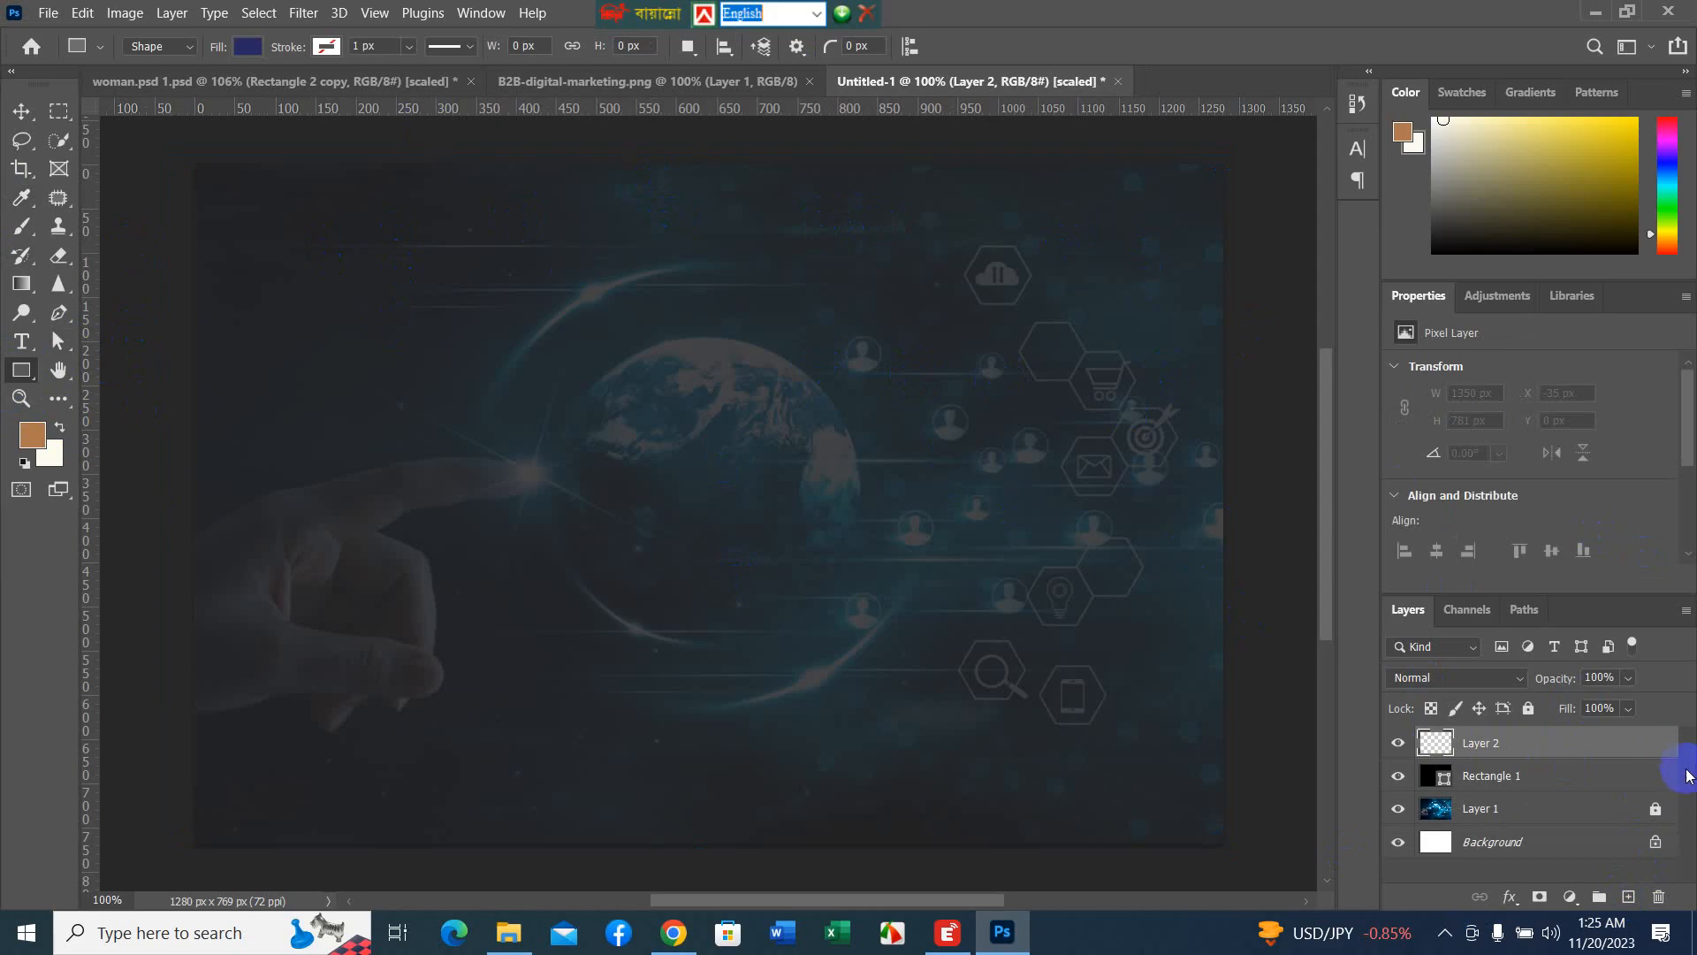
{"action": "left_click", "coordinate": [1629, 778]}
{"action": "left_click", "coordinate": [1529, 708]}
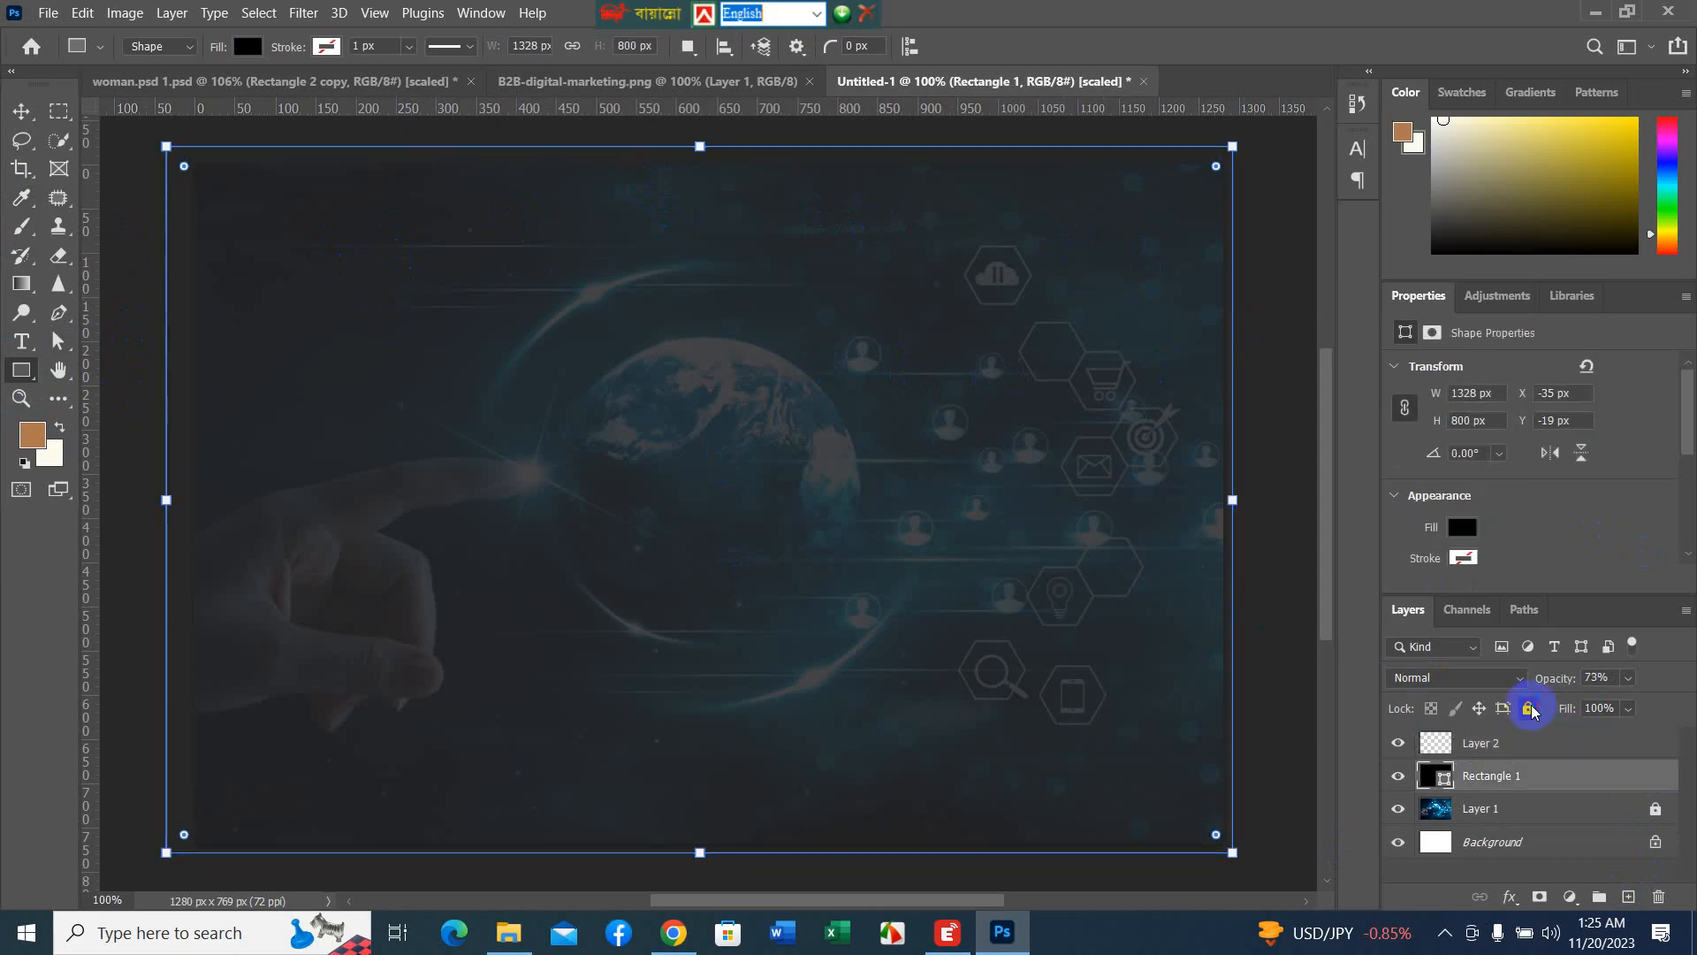
{"action": "left_click", "coordinate": [1518, 759]}
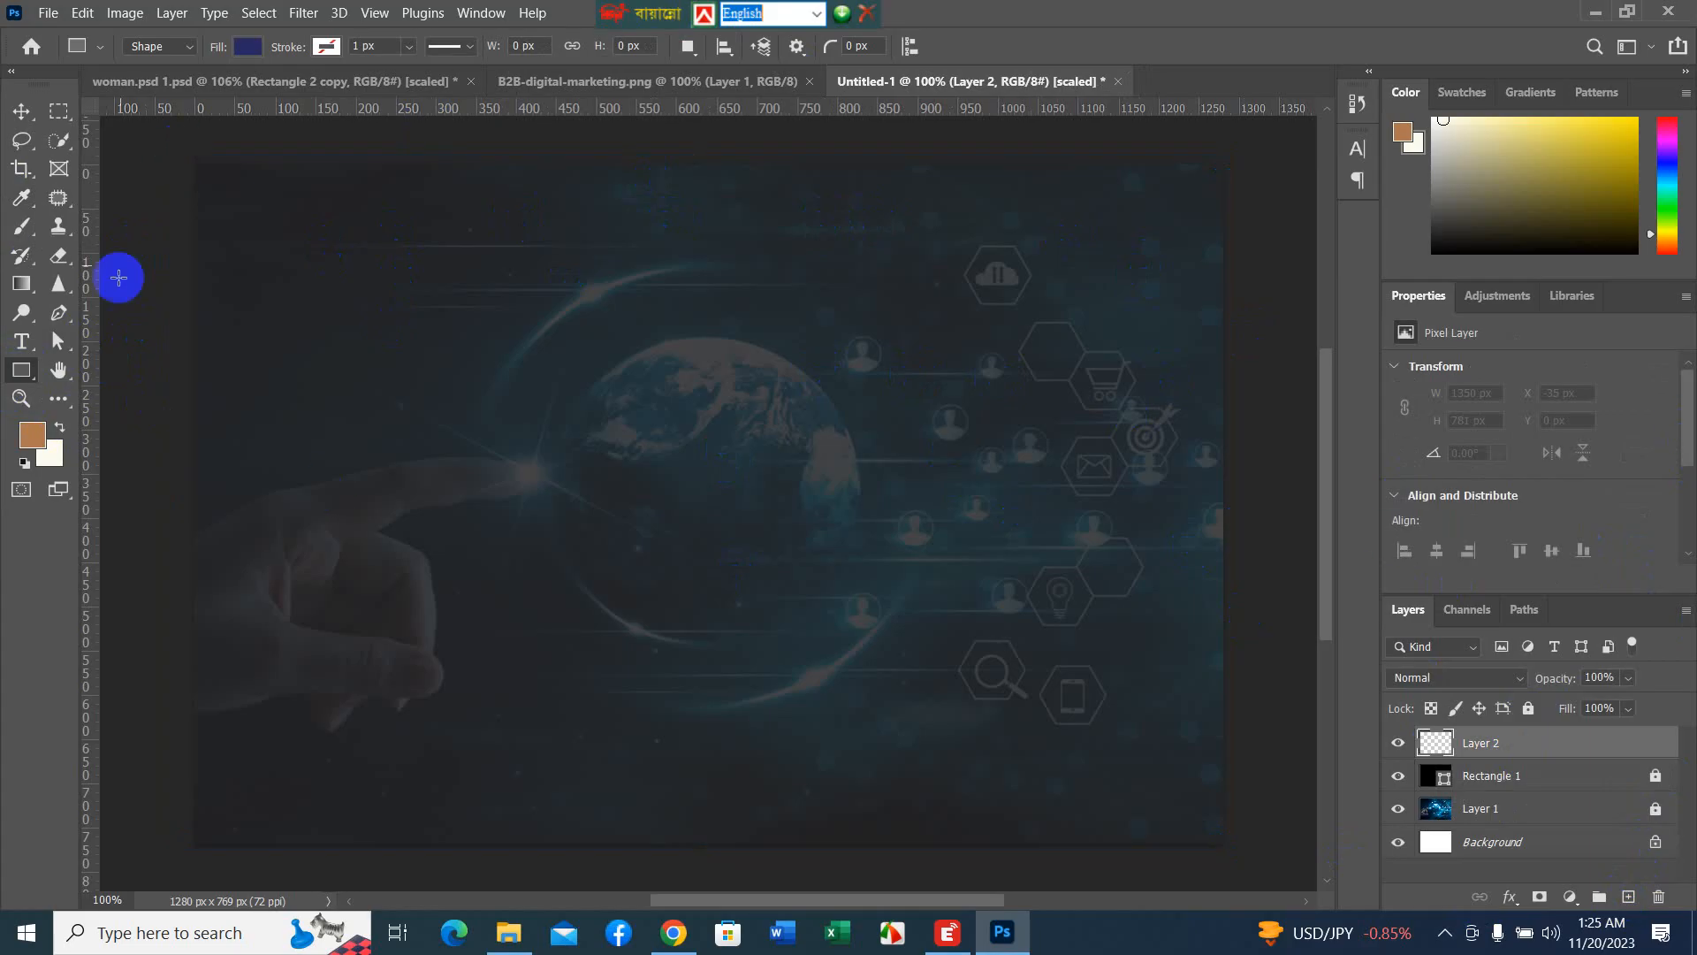
- Draw a trial triangle about 618 x 517 px over the right half of the canvas and delete its layer
{"action": "right_click", "coordinate": [31, 380]}
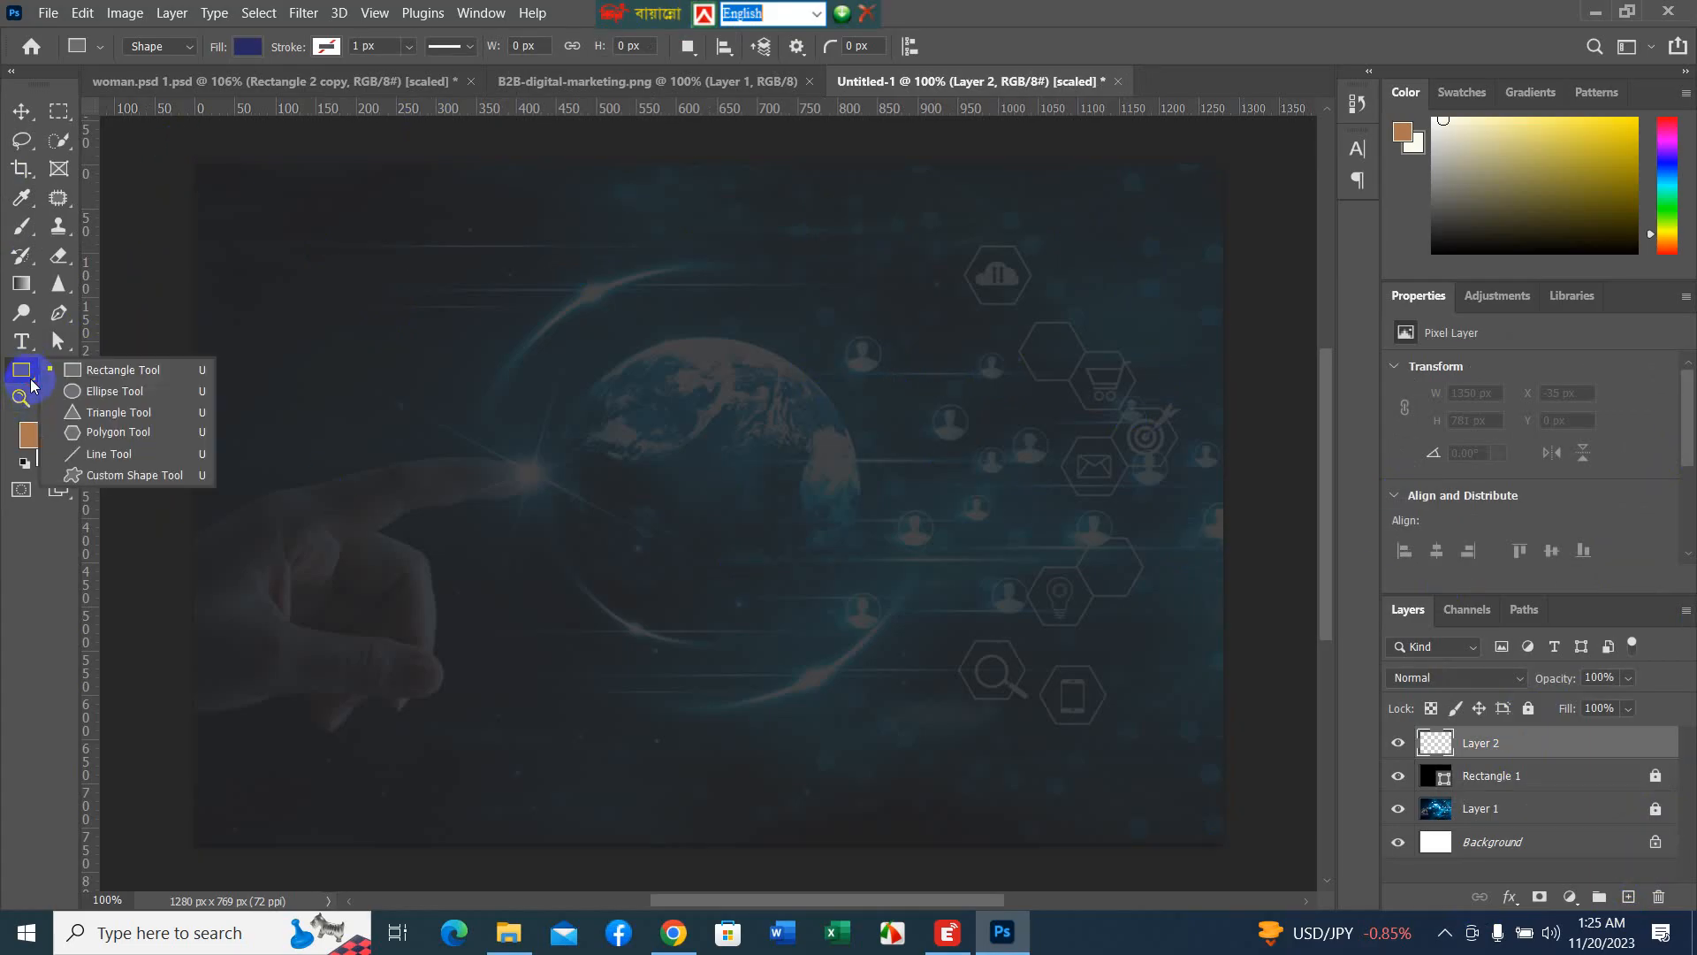
{"action": "left_click", "coordinate": [132, 413]}
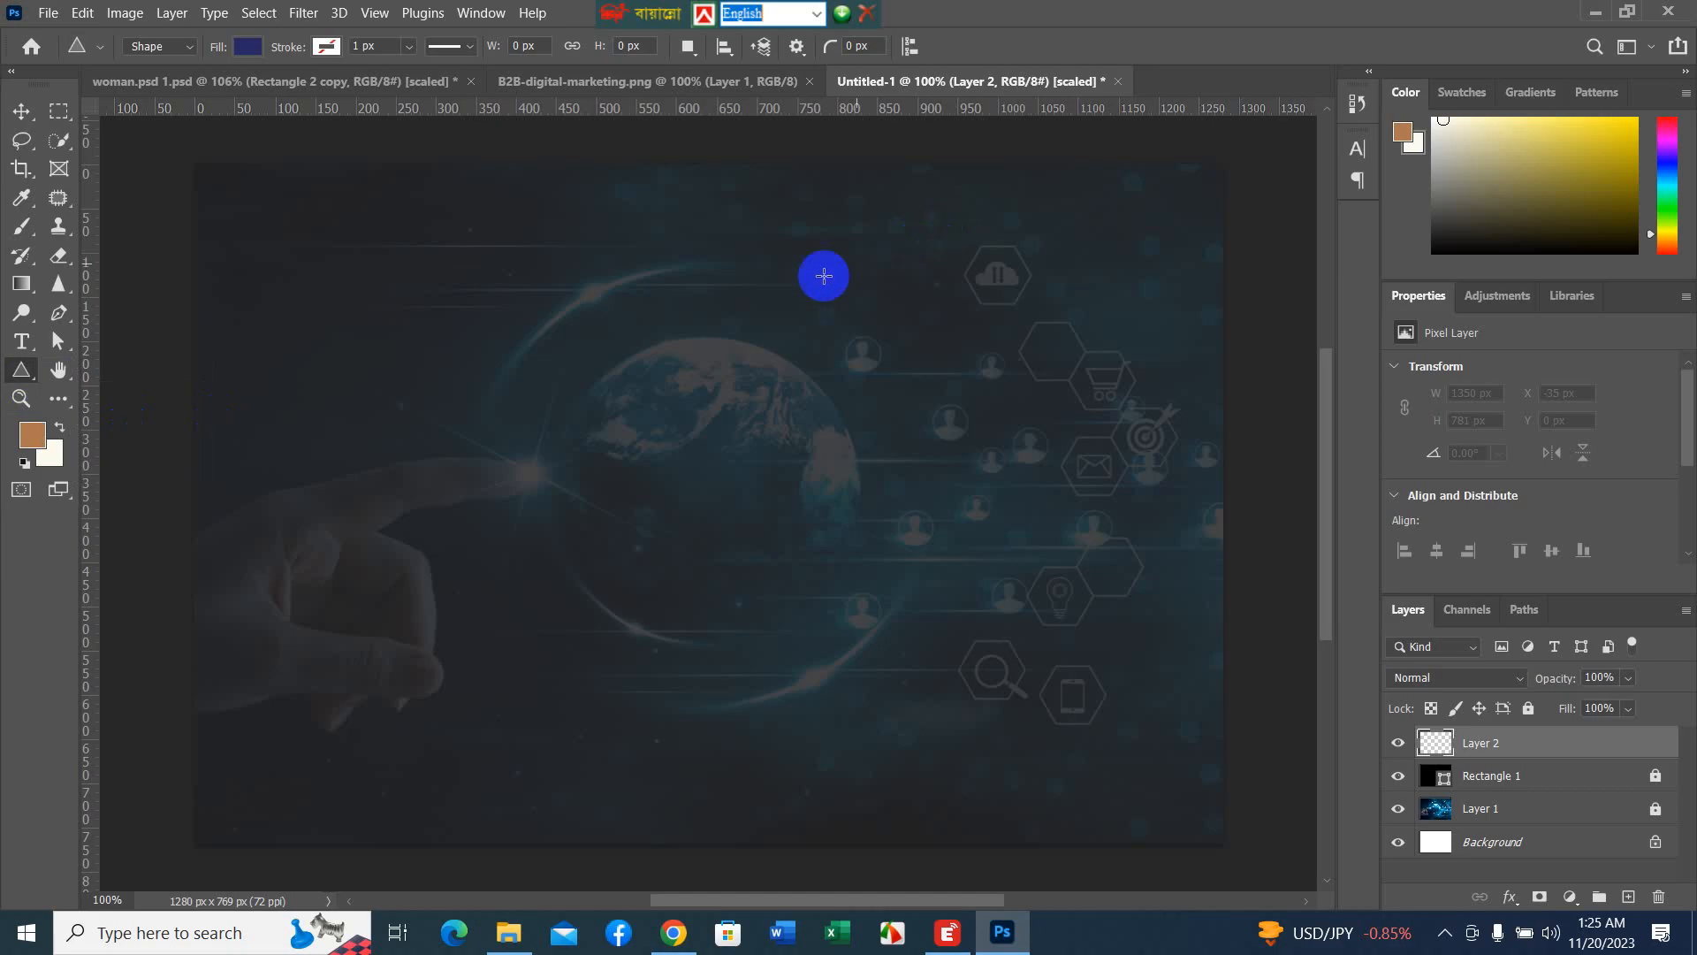
{"action": "left_click_drag", "start_coordinate": [653, 316], "coordinate": [1150, 771]}
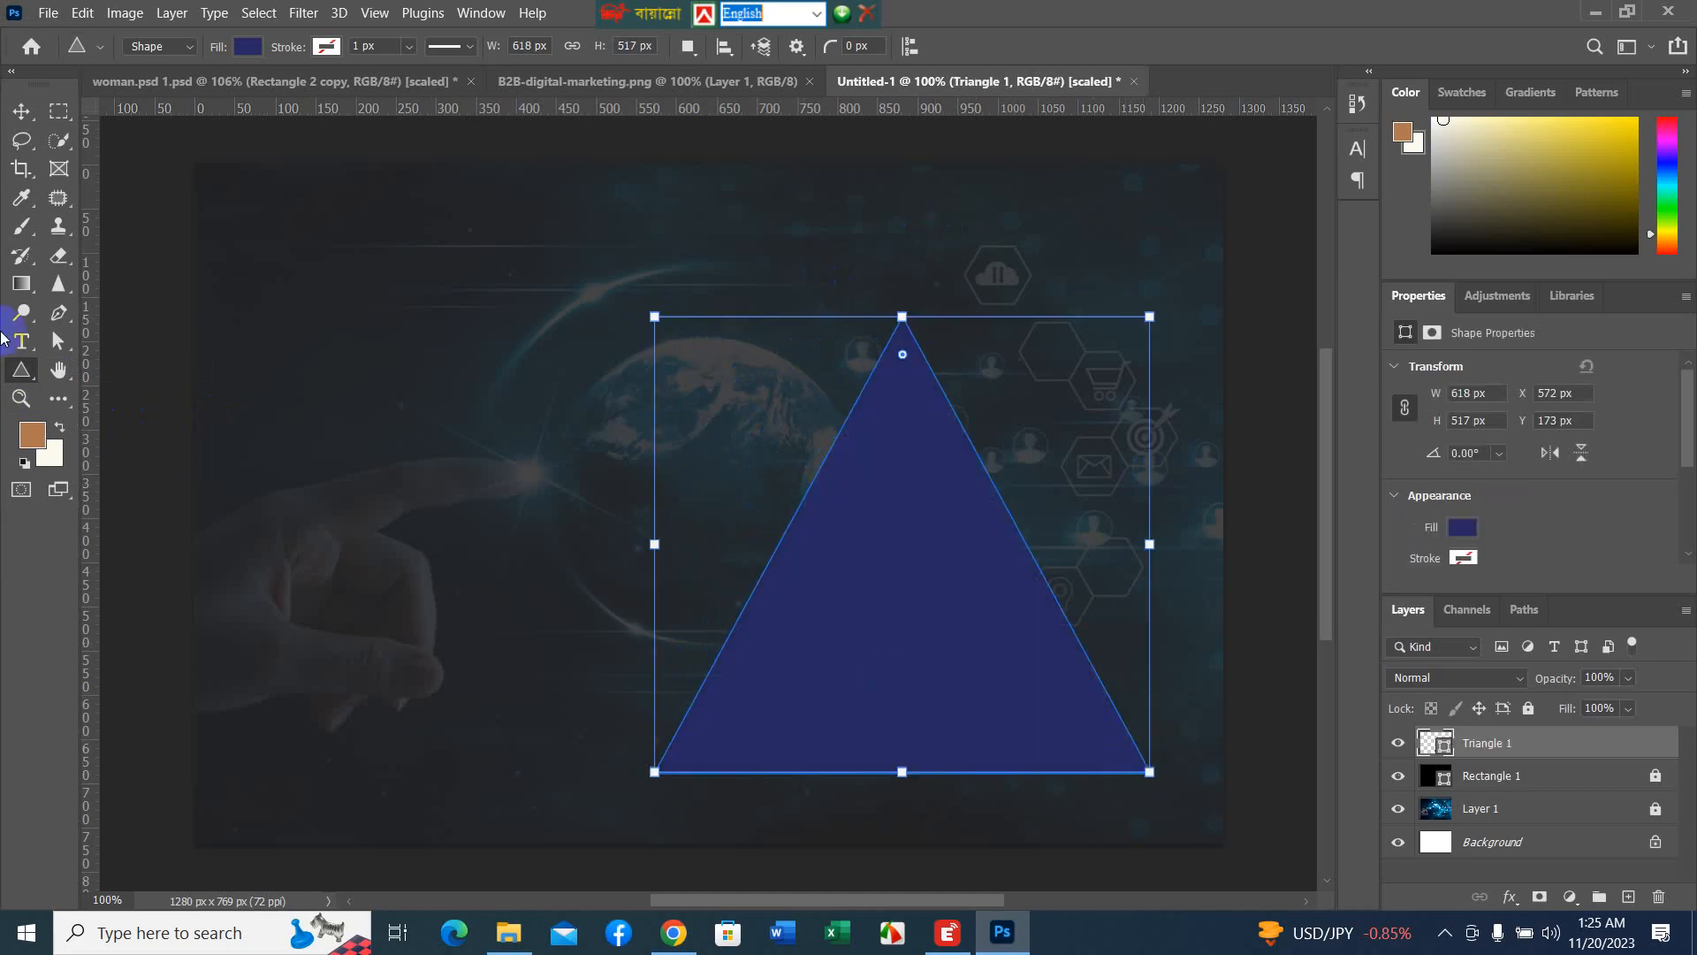
{"action": "right_click", "coordinate": [24, 380]}
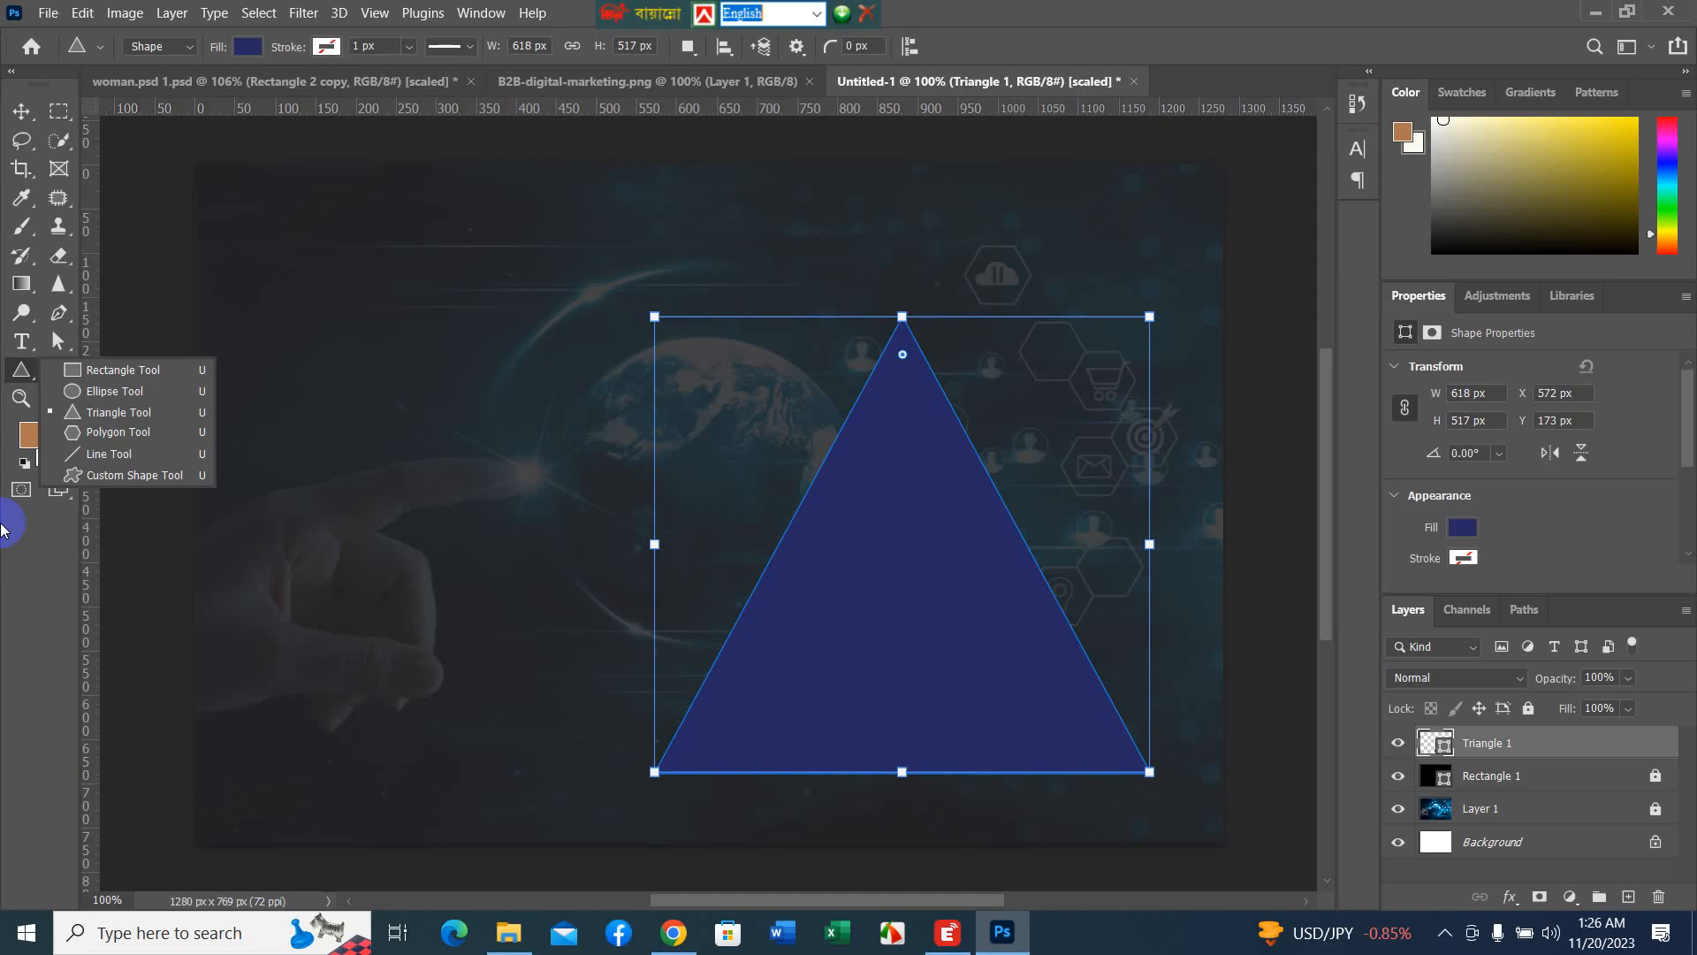
{"action": "left_click", "coordinate": [19, 113]}
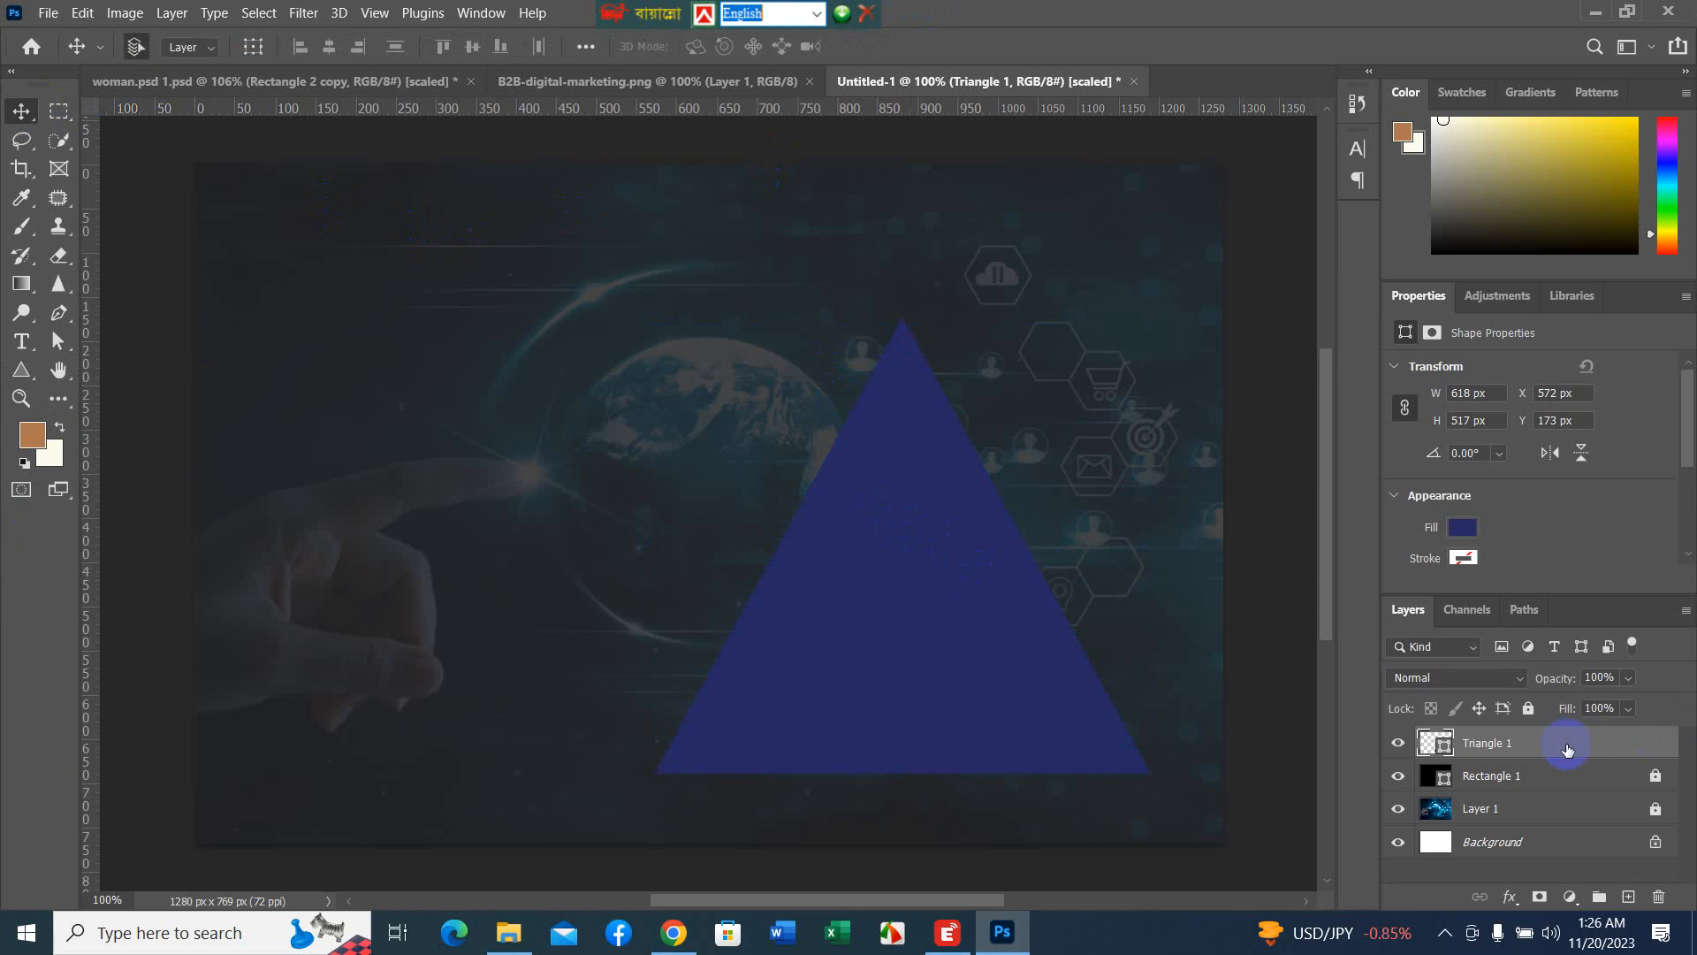
{"action": "double_click", "coordinate": [1627, 748]}
{"action": "left_click_drag", "start_coordinate": [1627, 748], "coordinate": [1661, 896]}
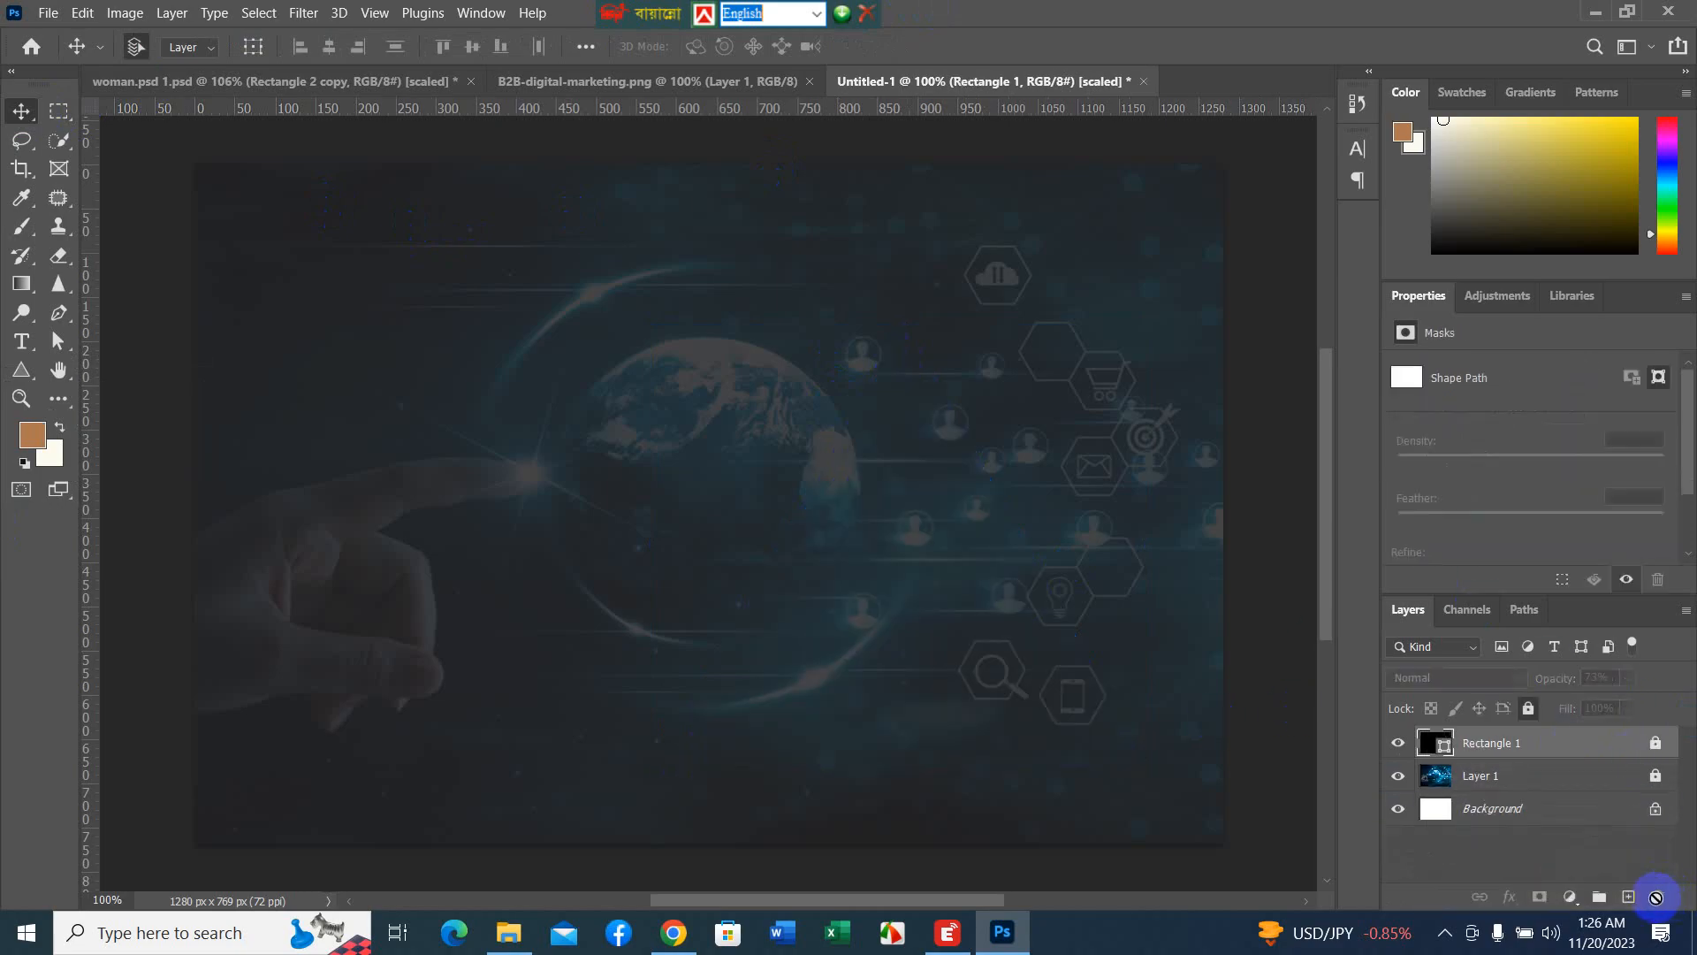
- Draw a black triangle about 423 x 366 px in the upper middle of the canvas
{"action": "left_click", "coordinate": [20, 375]}
{"action": "left_click_drag", "start_coordinate": [591, 401], "coordinate": [1055, 611]}
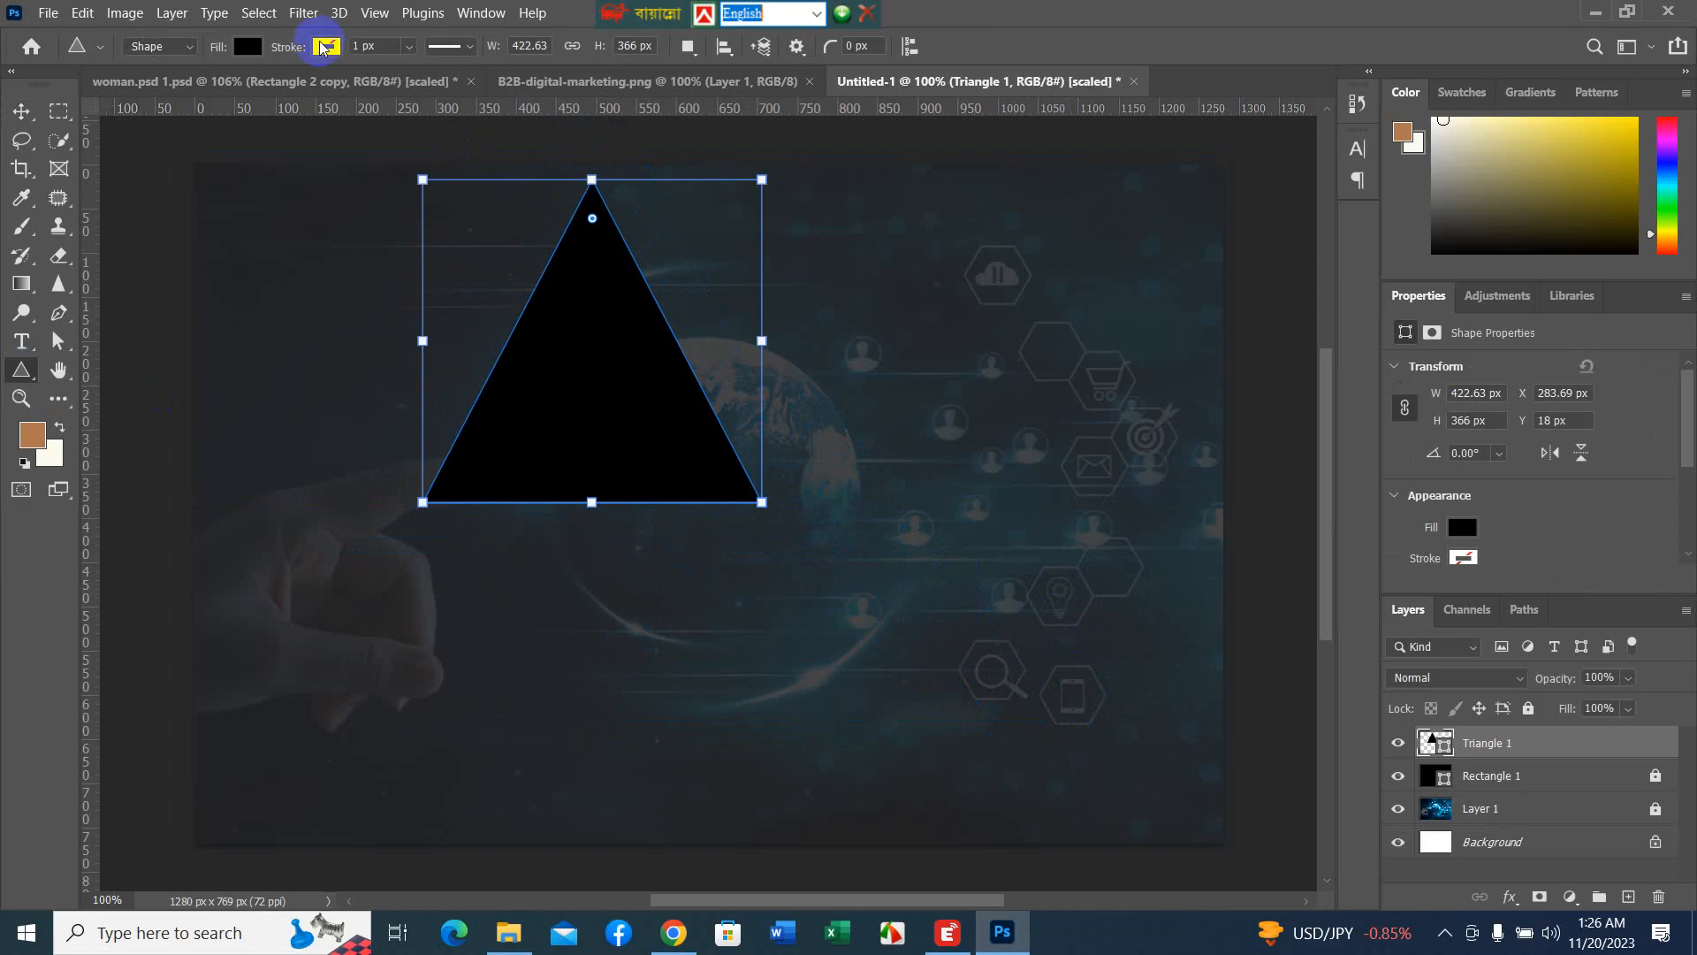
- Remove the triangle's fill and give it a white stroke of 7.63 px
{"action": "left_click", "coordinate": [247, 46]}
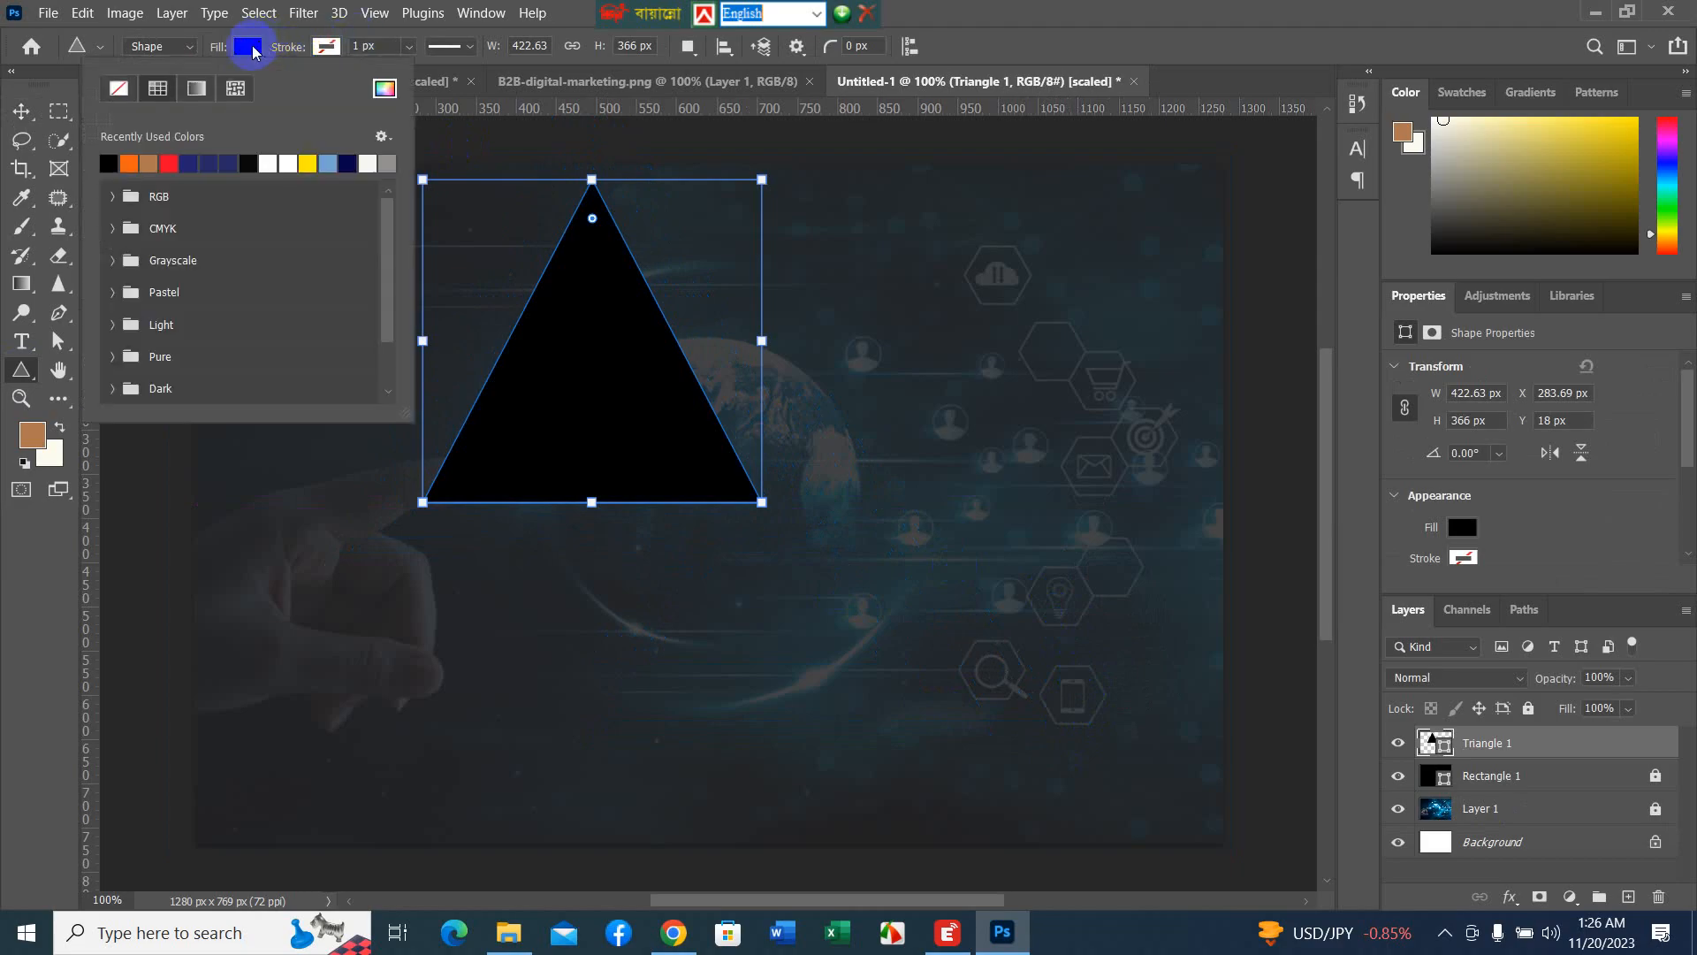
{"action": "left_click", "coordinate": [116, 86]}
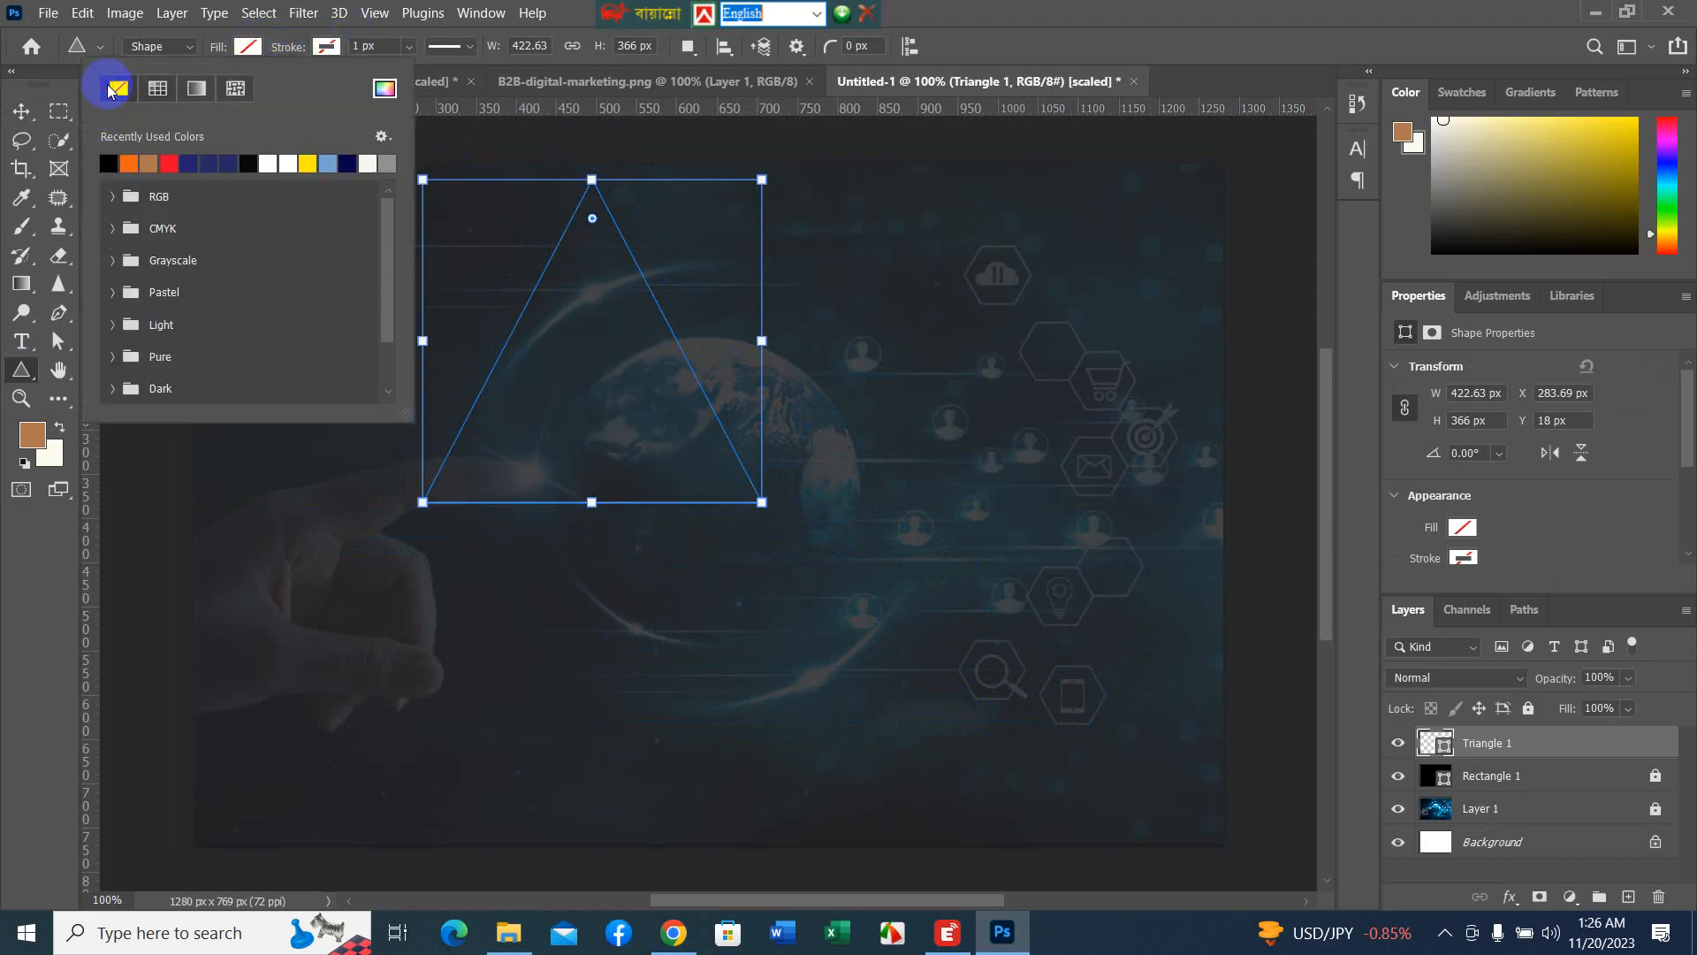
{"action": "left_click_drag", "start_coordinate": [274, 86], "coordinate": [353, 86]}
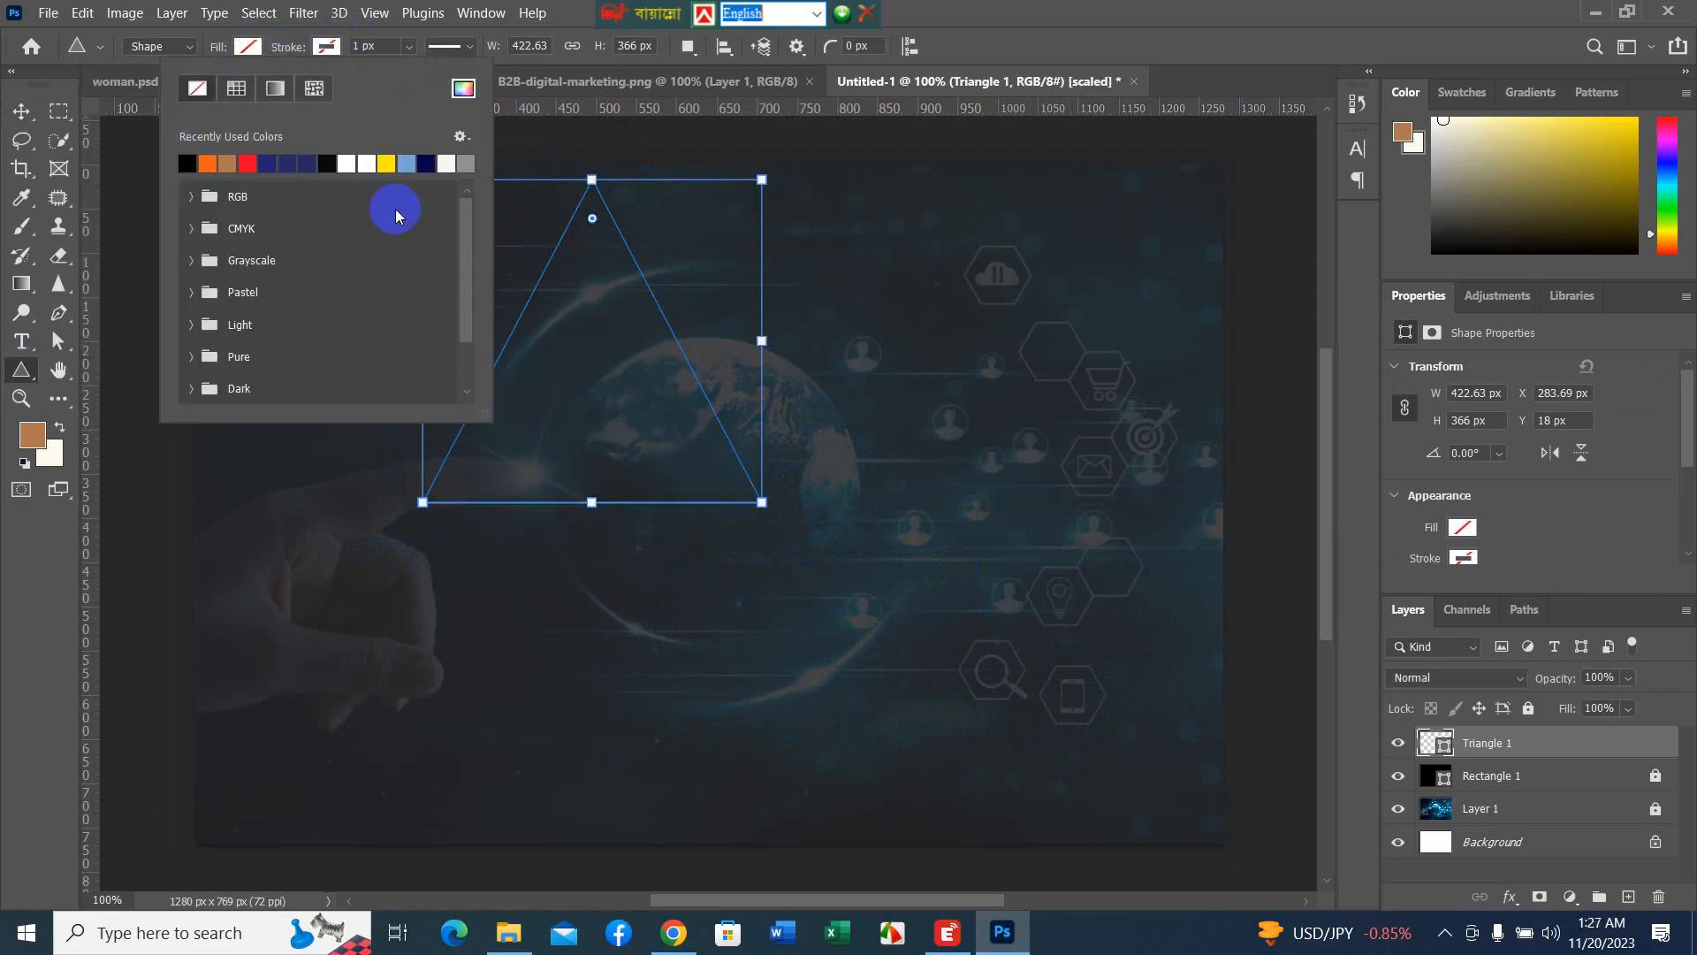
{"action": "left_click", "coordinate": [407, 49]}
{"action": "left_click_drag", "start_coordinate": [416, 71], "coordinate": [429, 77]}
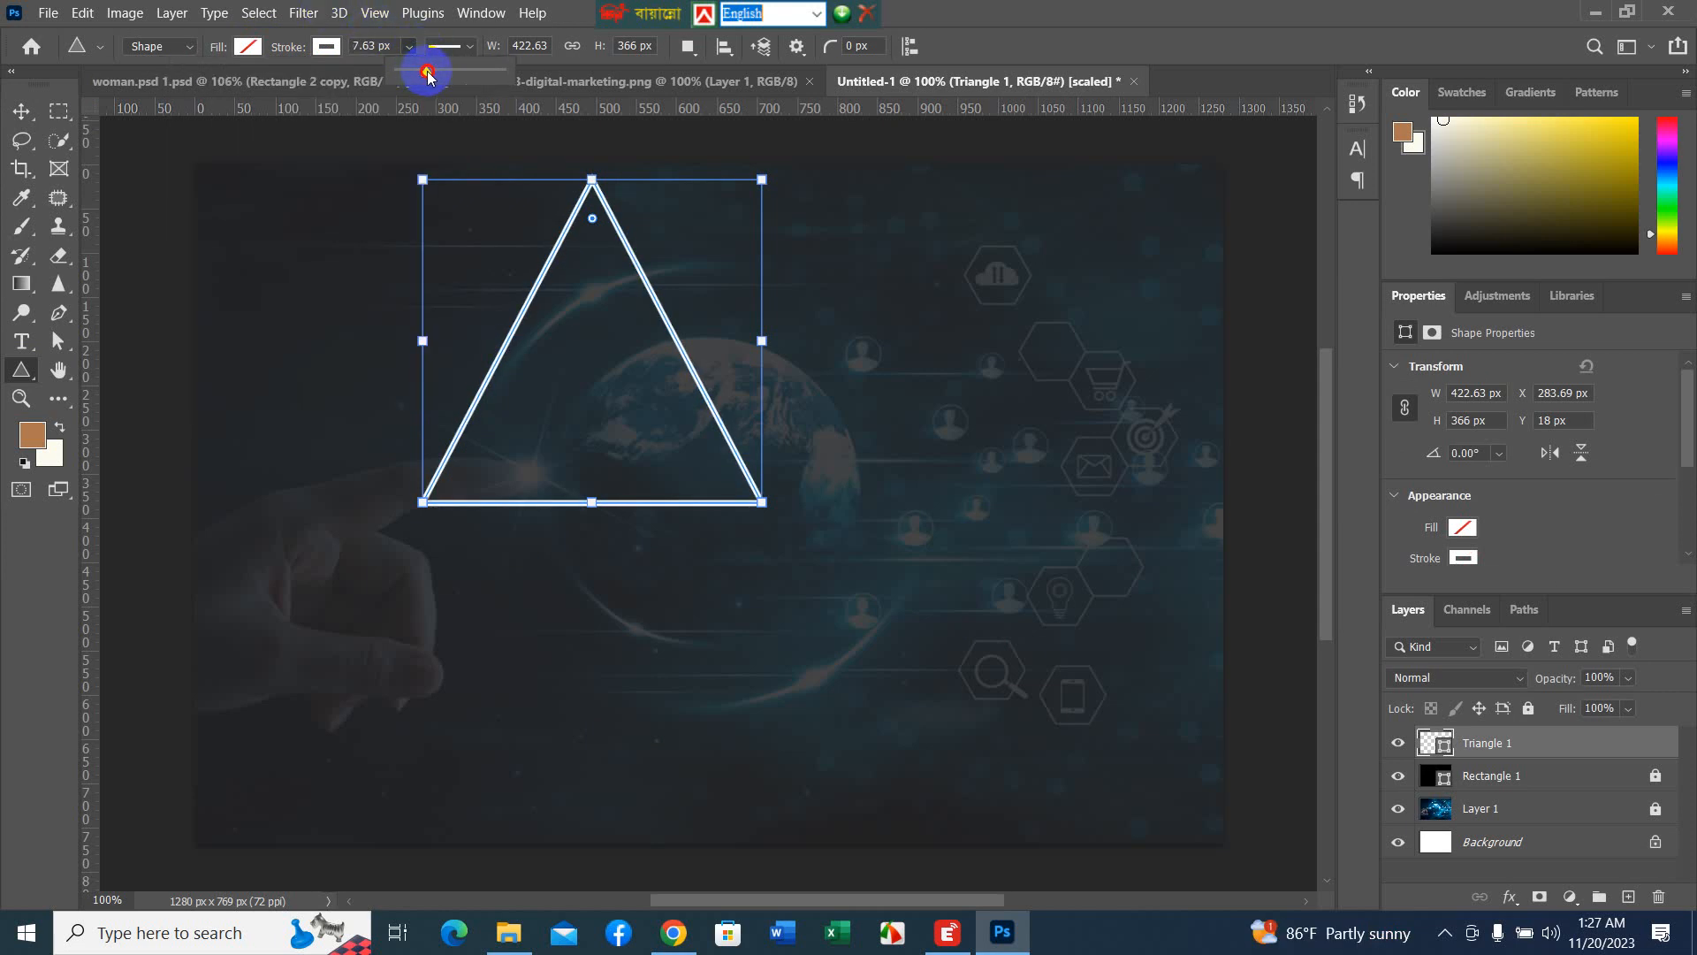
- Round the triangle's corners to a radius of about 24 px
{"action": "left_click", "coordinate": [592, 220]}
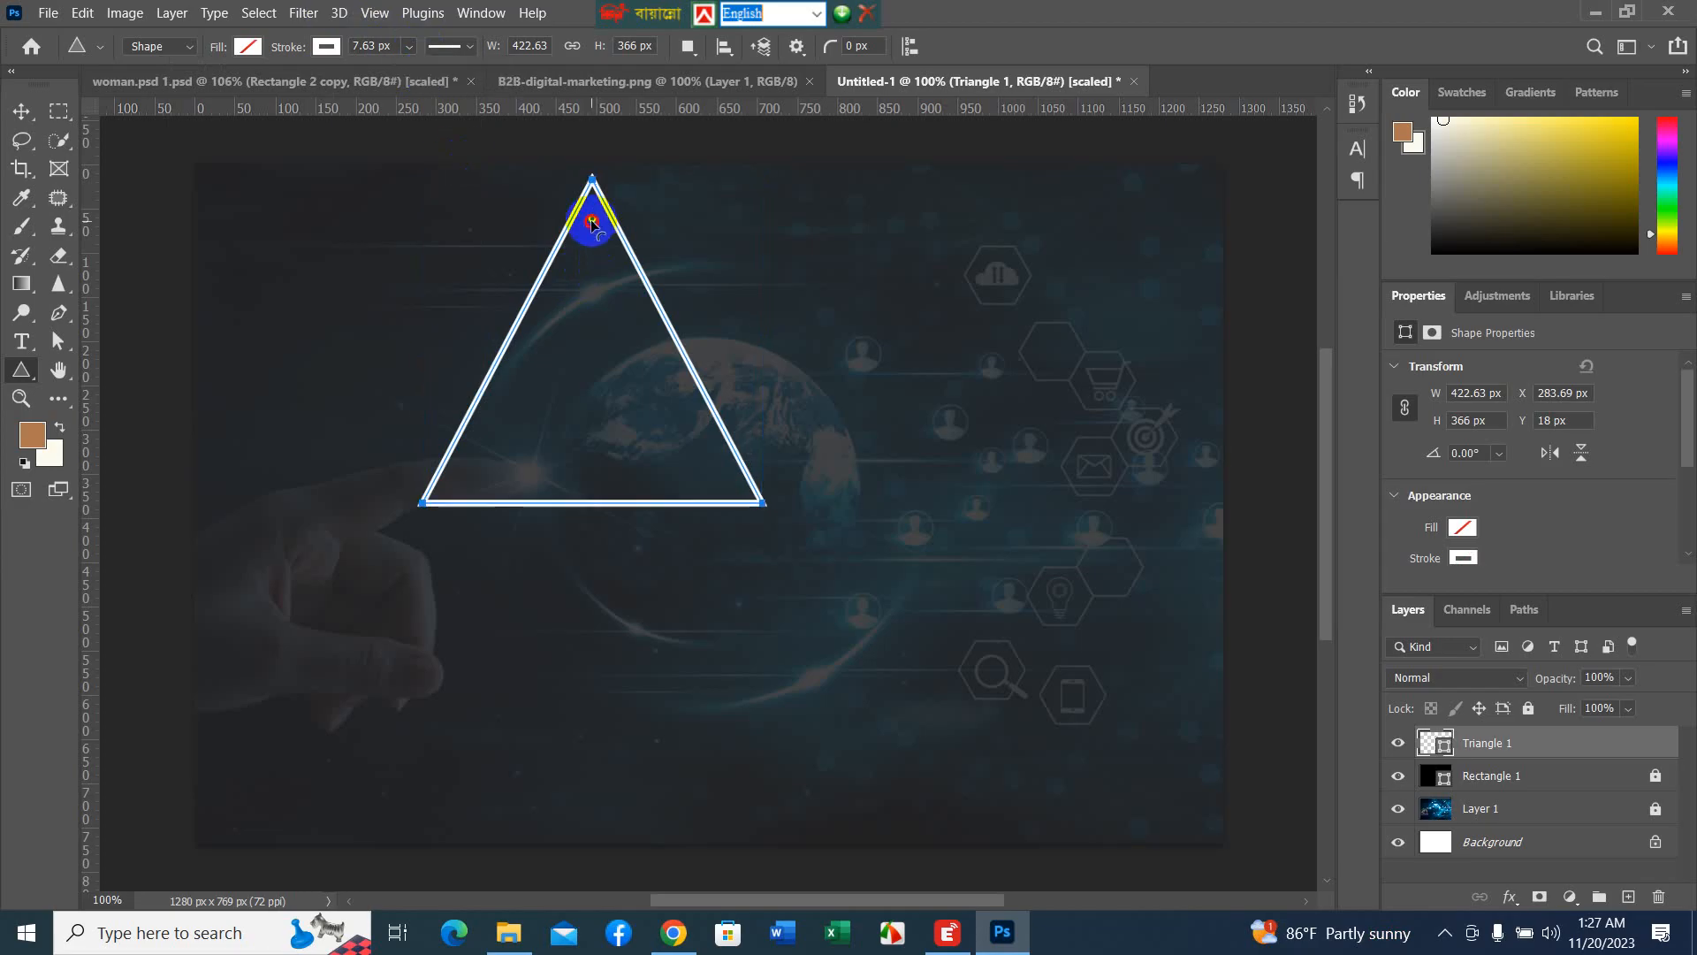
{"action": "left_click_drag", "start_coordinate": [593, 221], "coordinate": [592, 224]}
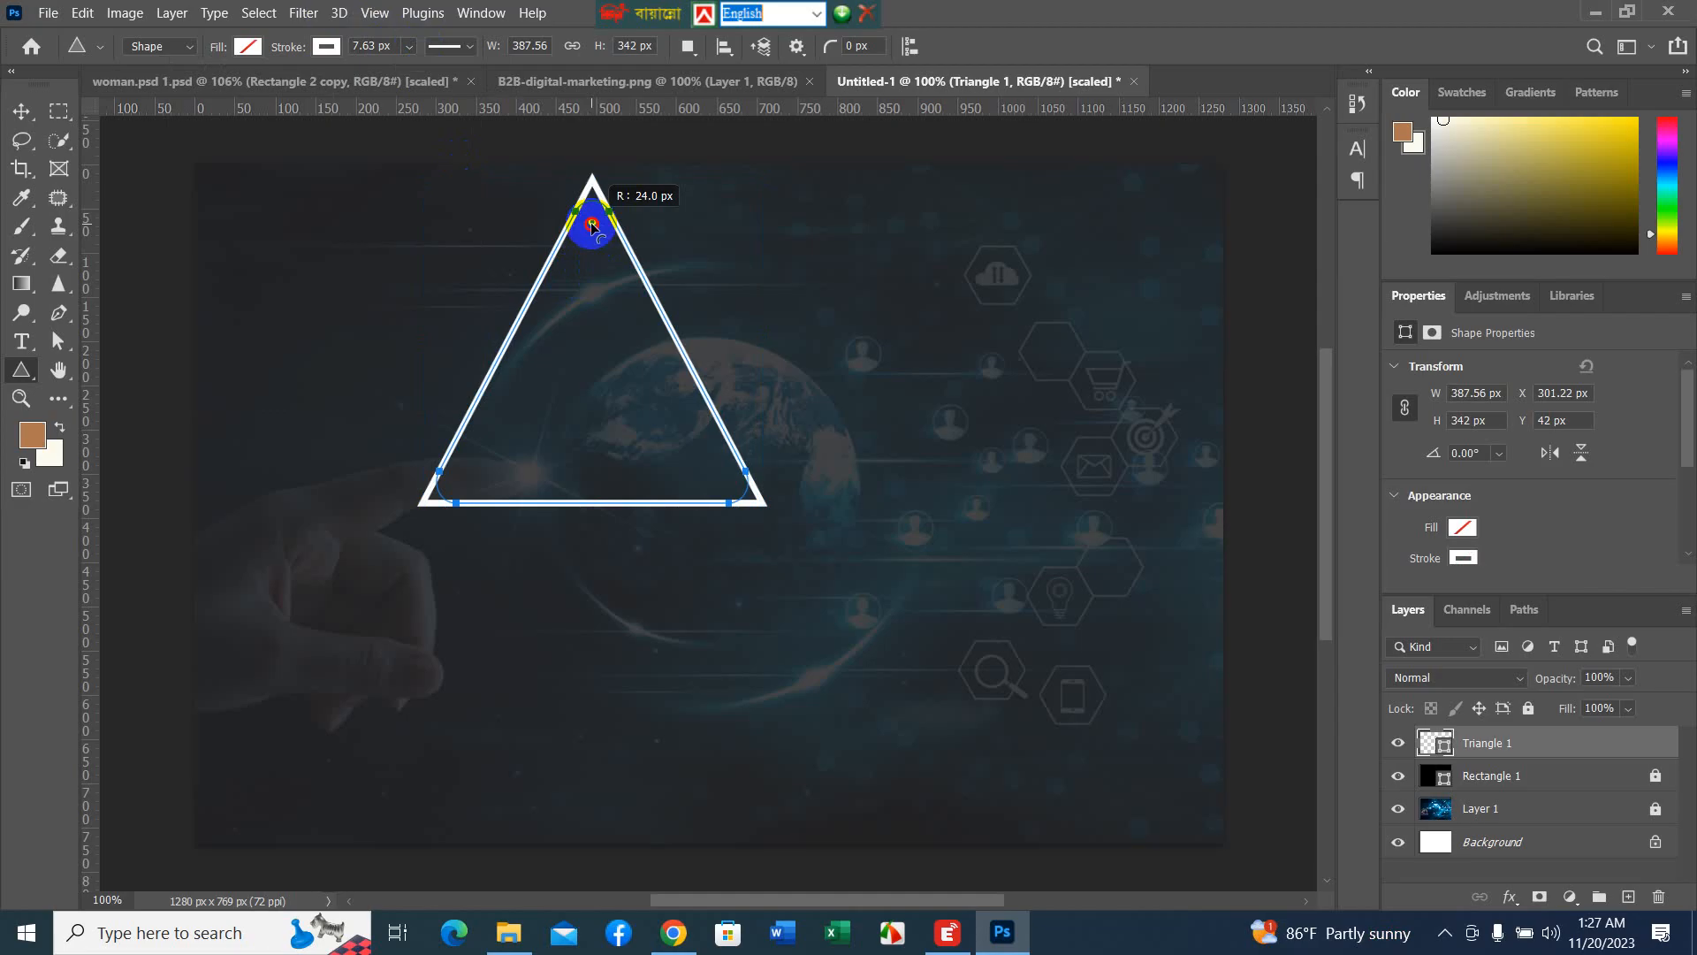
{"action": "left_click_drag", "start_coordinate": [591, 221], "coordinate": [631, 228]}
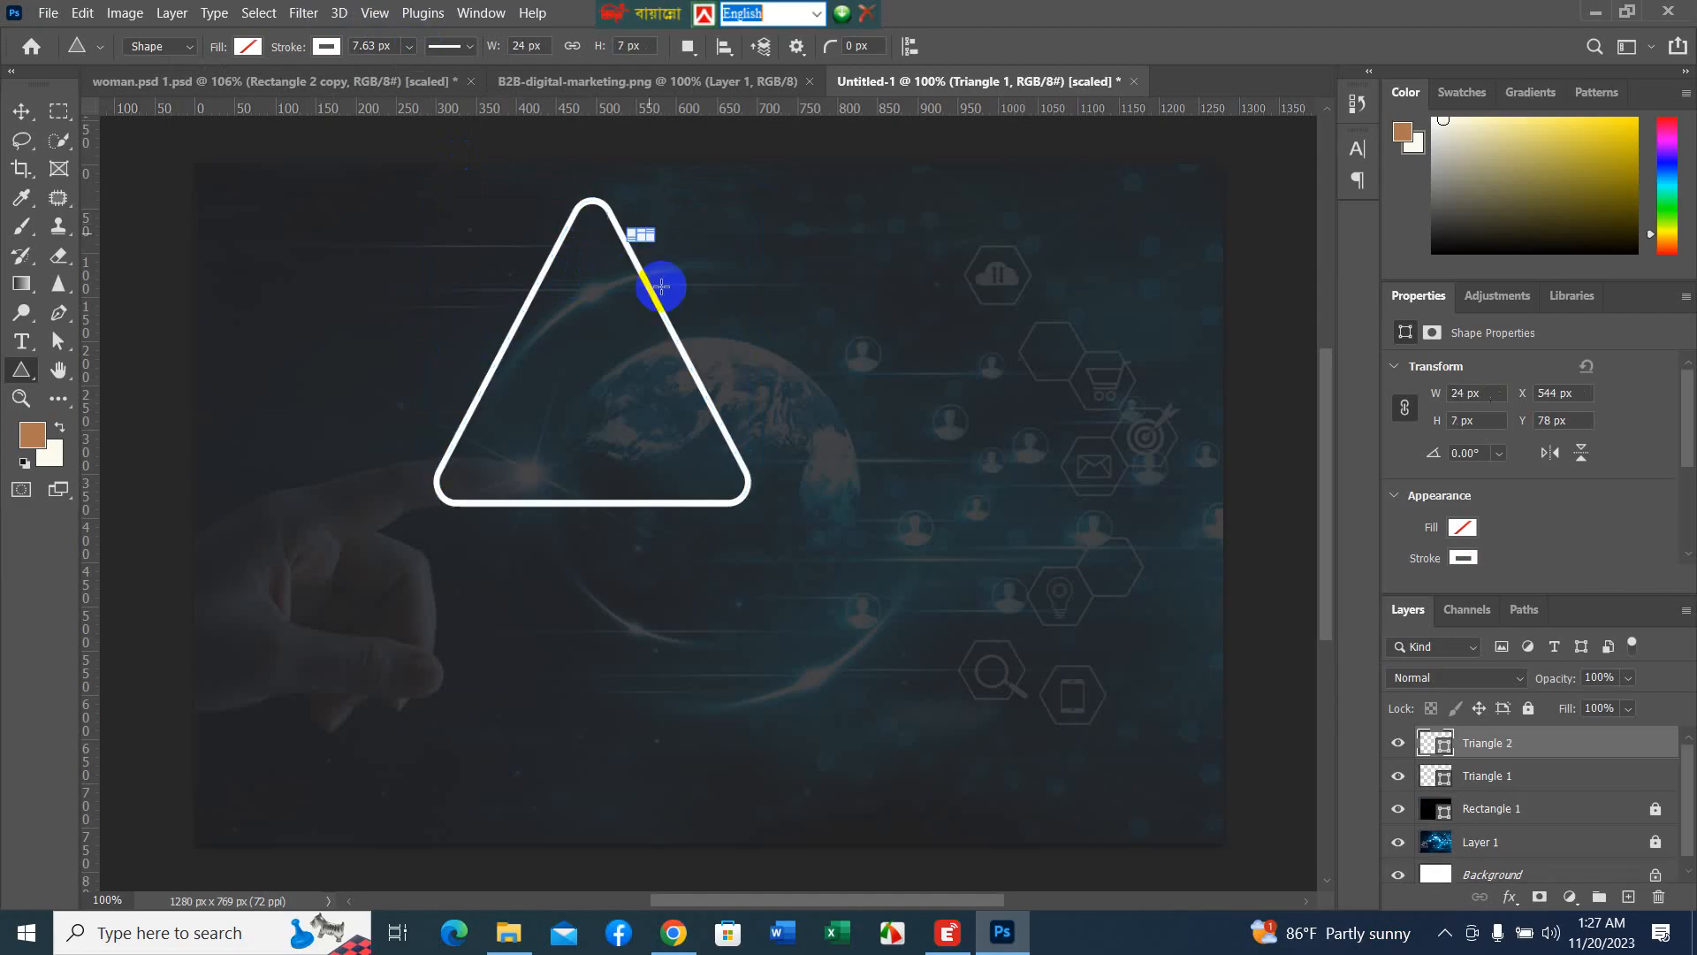
- Delete the small stray triangle's layer and add a new empty layer above the large outlined triangle
{"action": "left_click", "coordinate": [21, 111]}
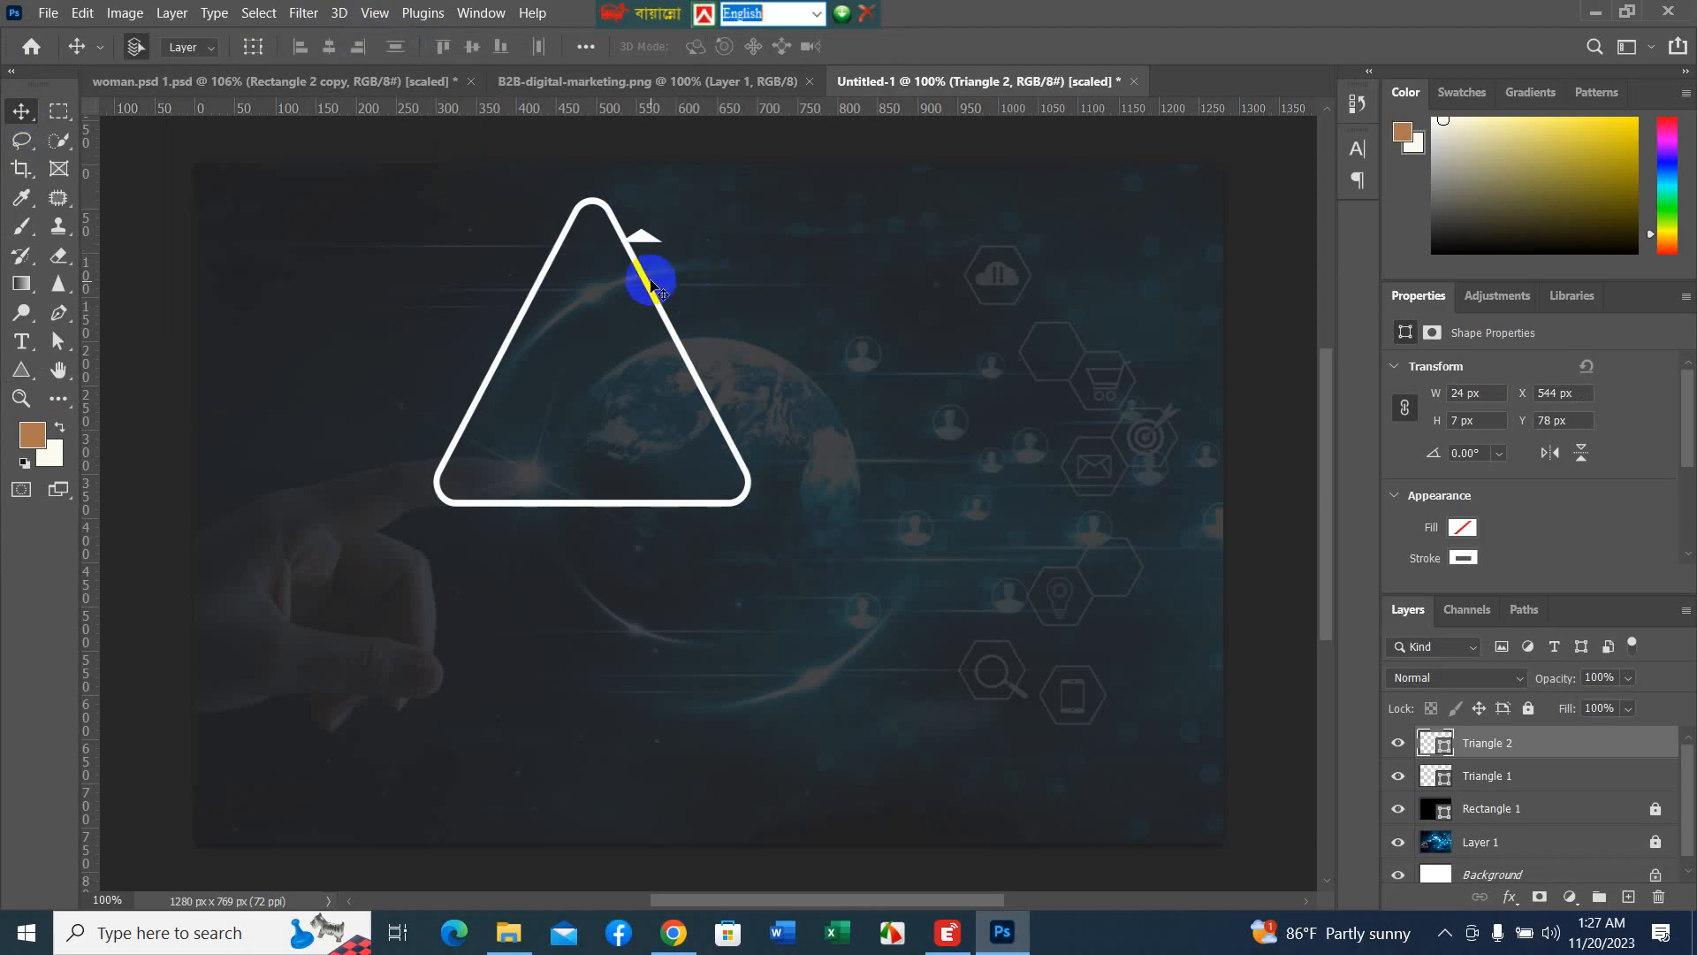
{"action": "left_click_drag", "start_coordinate": [653, 276], "coordinate": [557, 387]}
{"action": "left_click", "coordinate": [642, 219]}
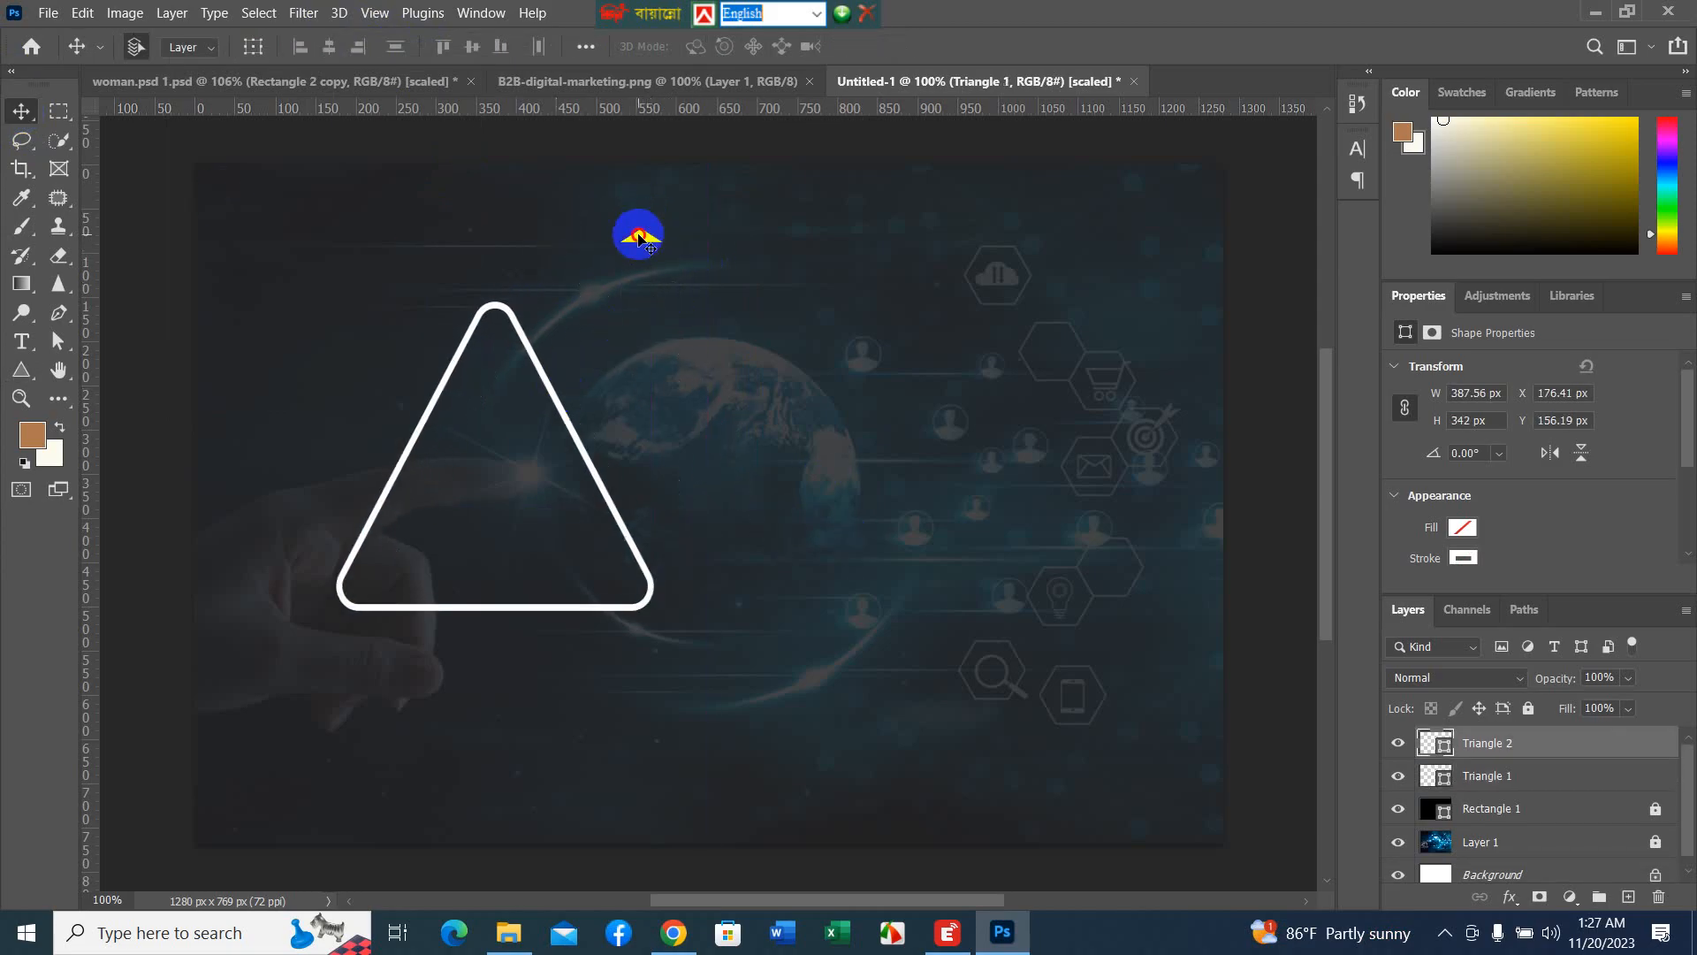
{"action": "left_click_drag", "start_coordinate": [1636, 750], "coordinate": [1659, 897]}
{"action": "left_click", "coordinate": [1627, 895]}
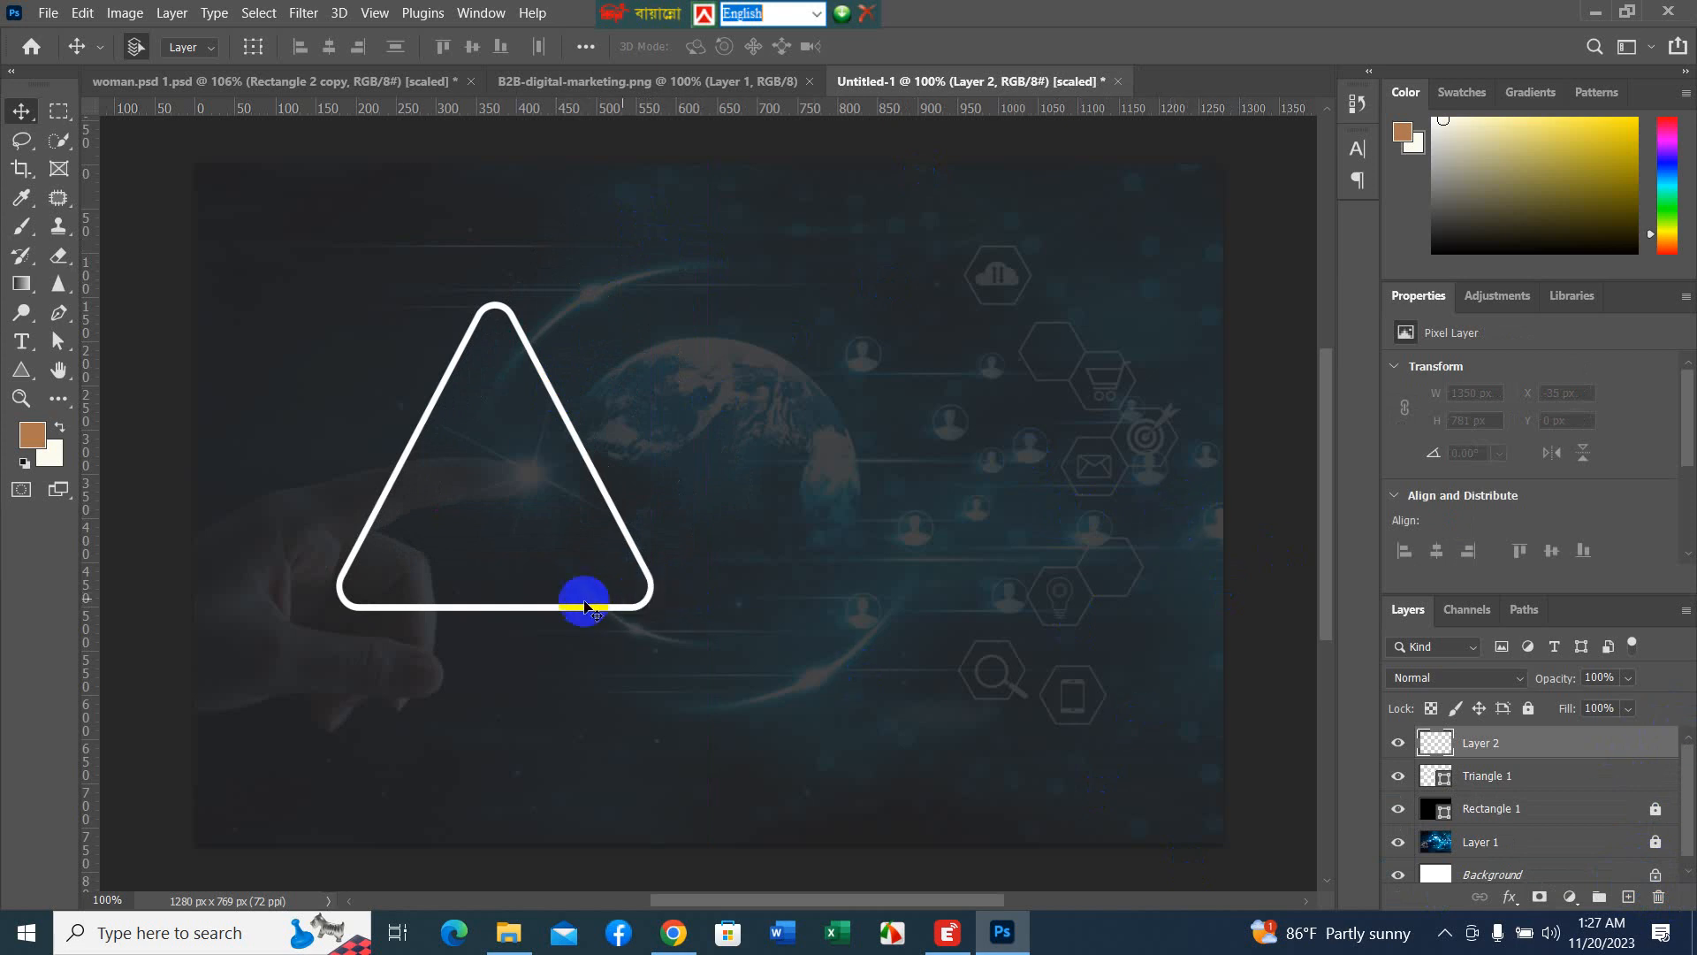
- Move the outlined triangle over the icons in the canvas's right half and rotate it to -178.71°, accepting its conversion to a regular path
{"action": "left_click", "coordinate": [628, 547]}
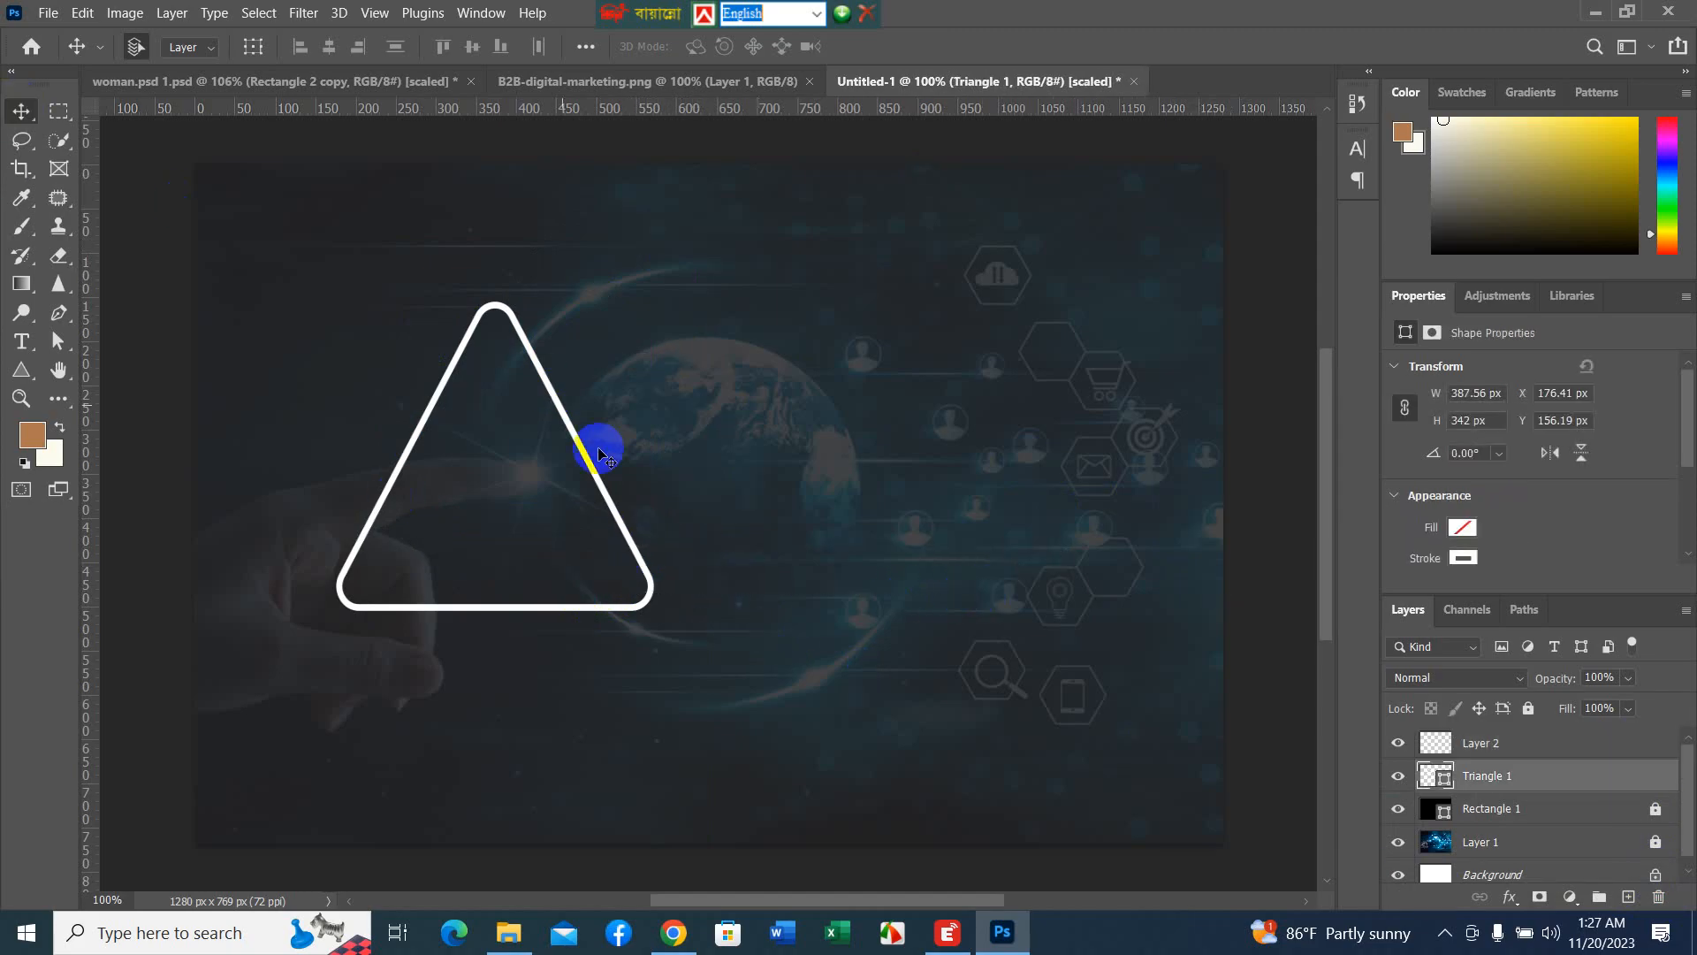
{"action": "left_click_drag", "start_coordinate": [634, 552], "coordinate": [1125, 566]}
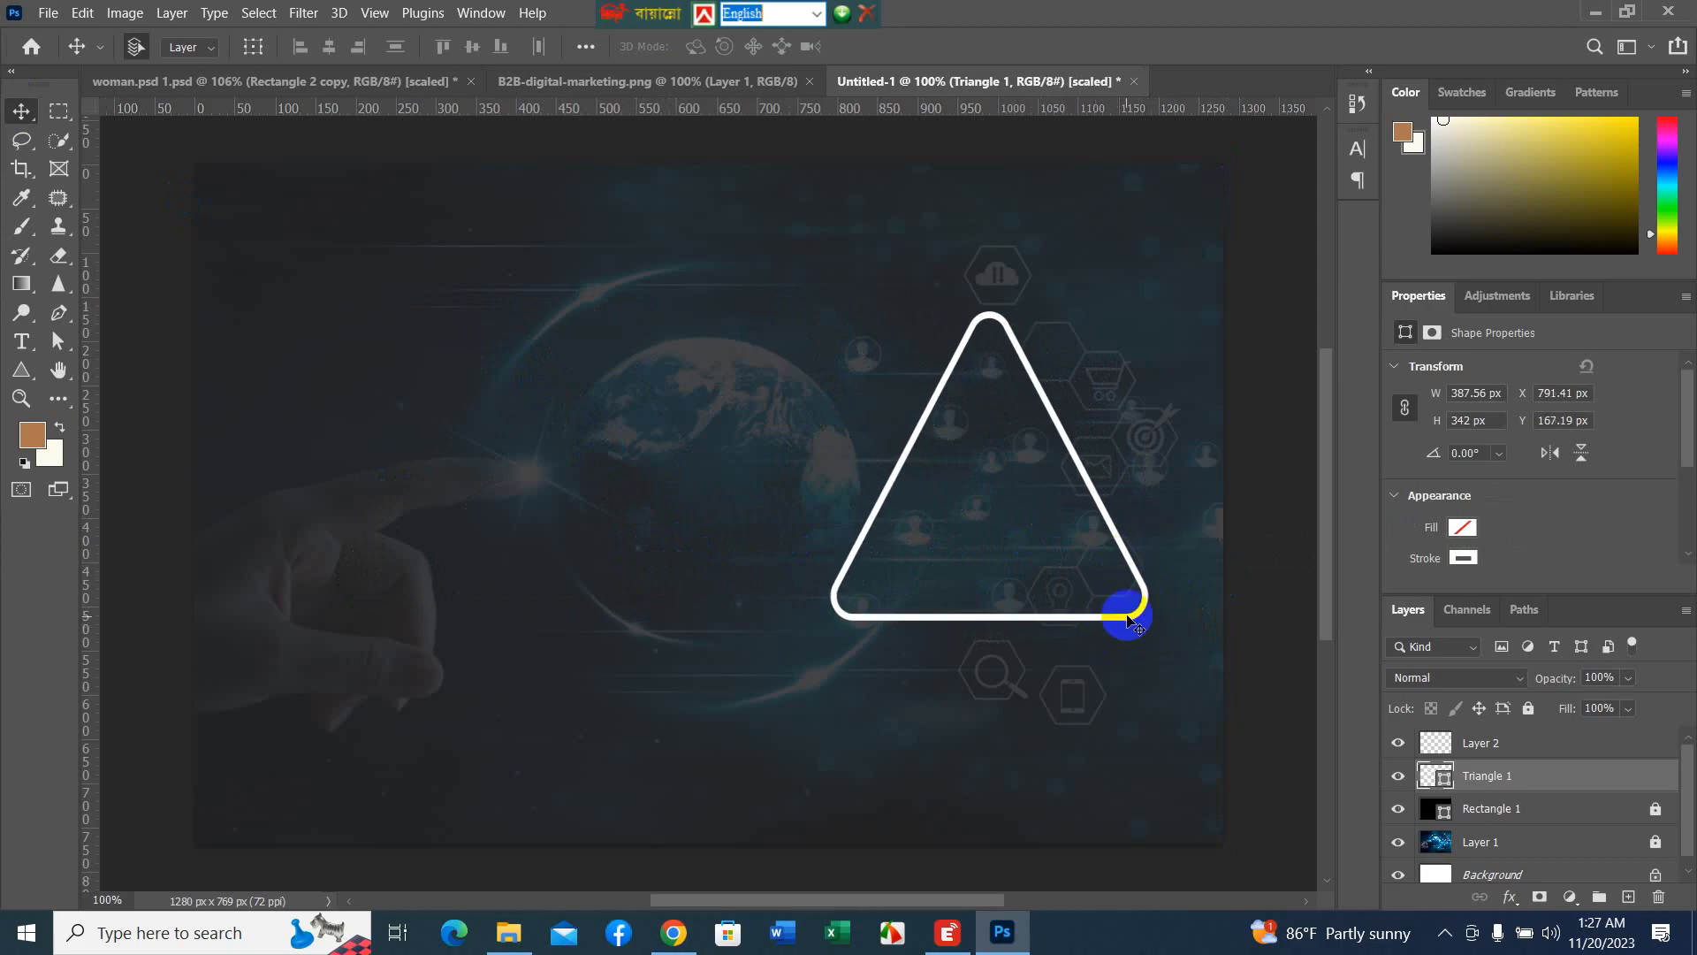
{"action": "key", "text": "ctrl"}
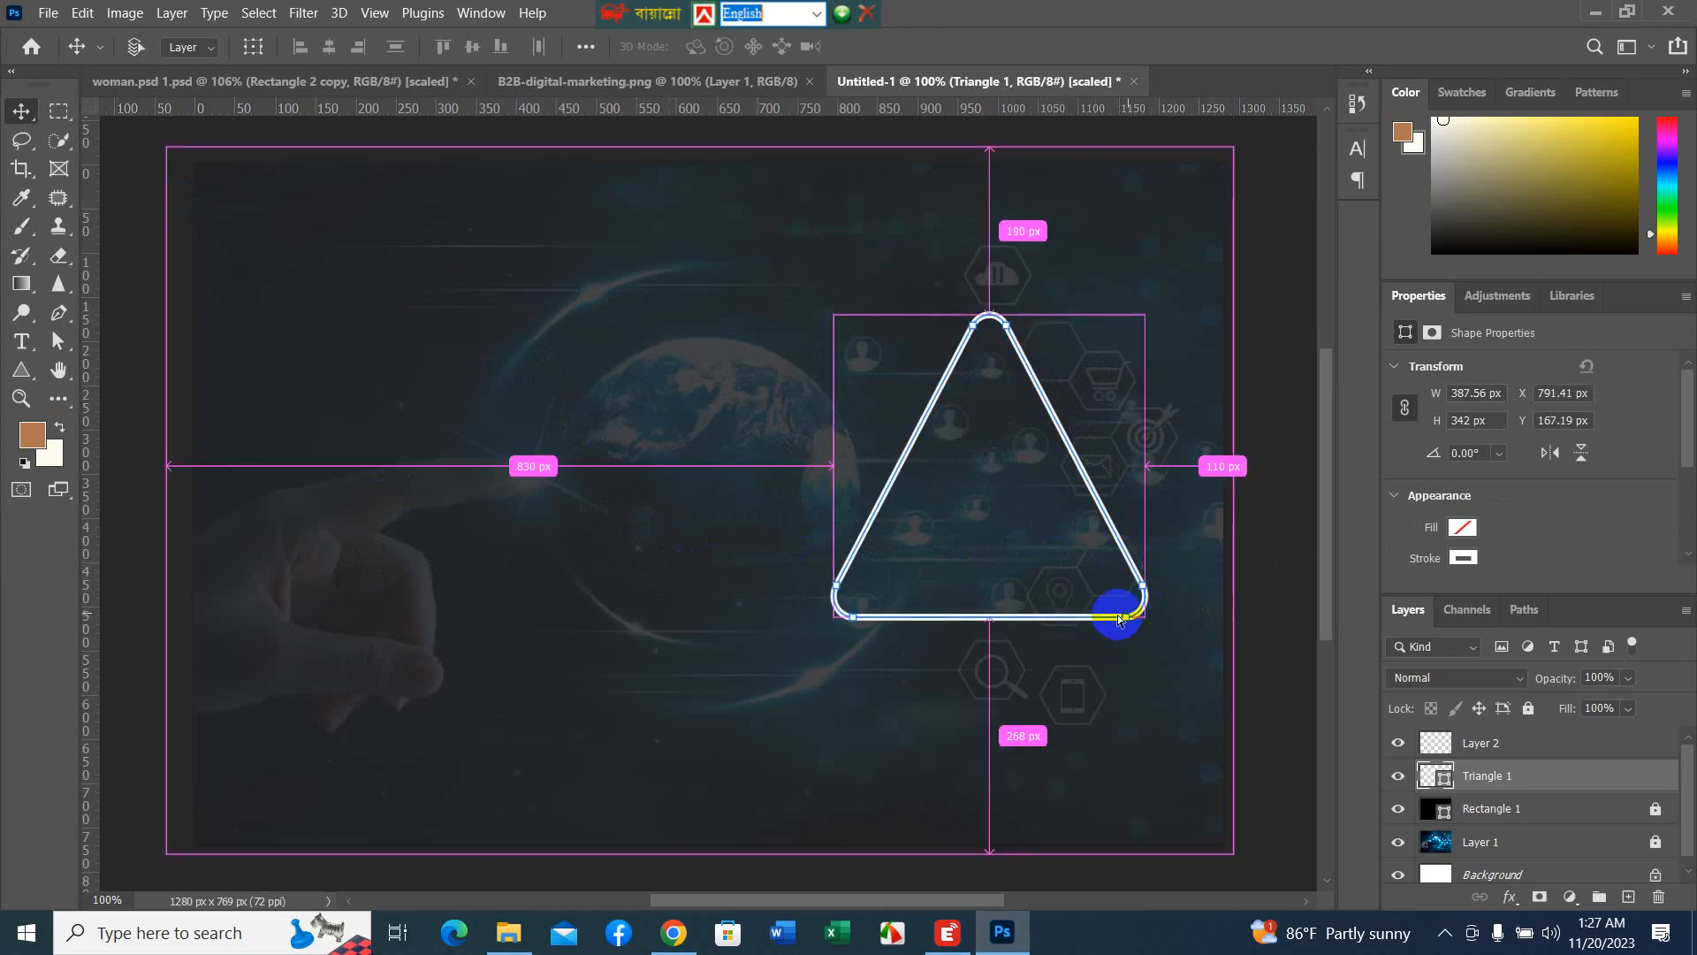
{"action": "key", "text": "ctrl+t"}
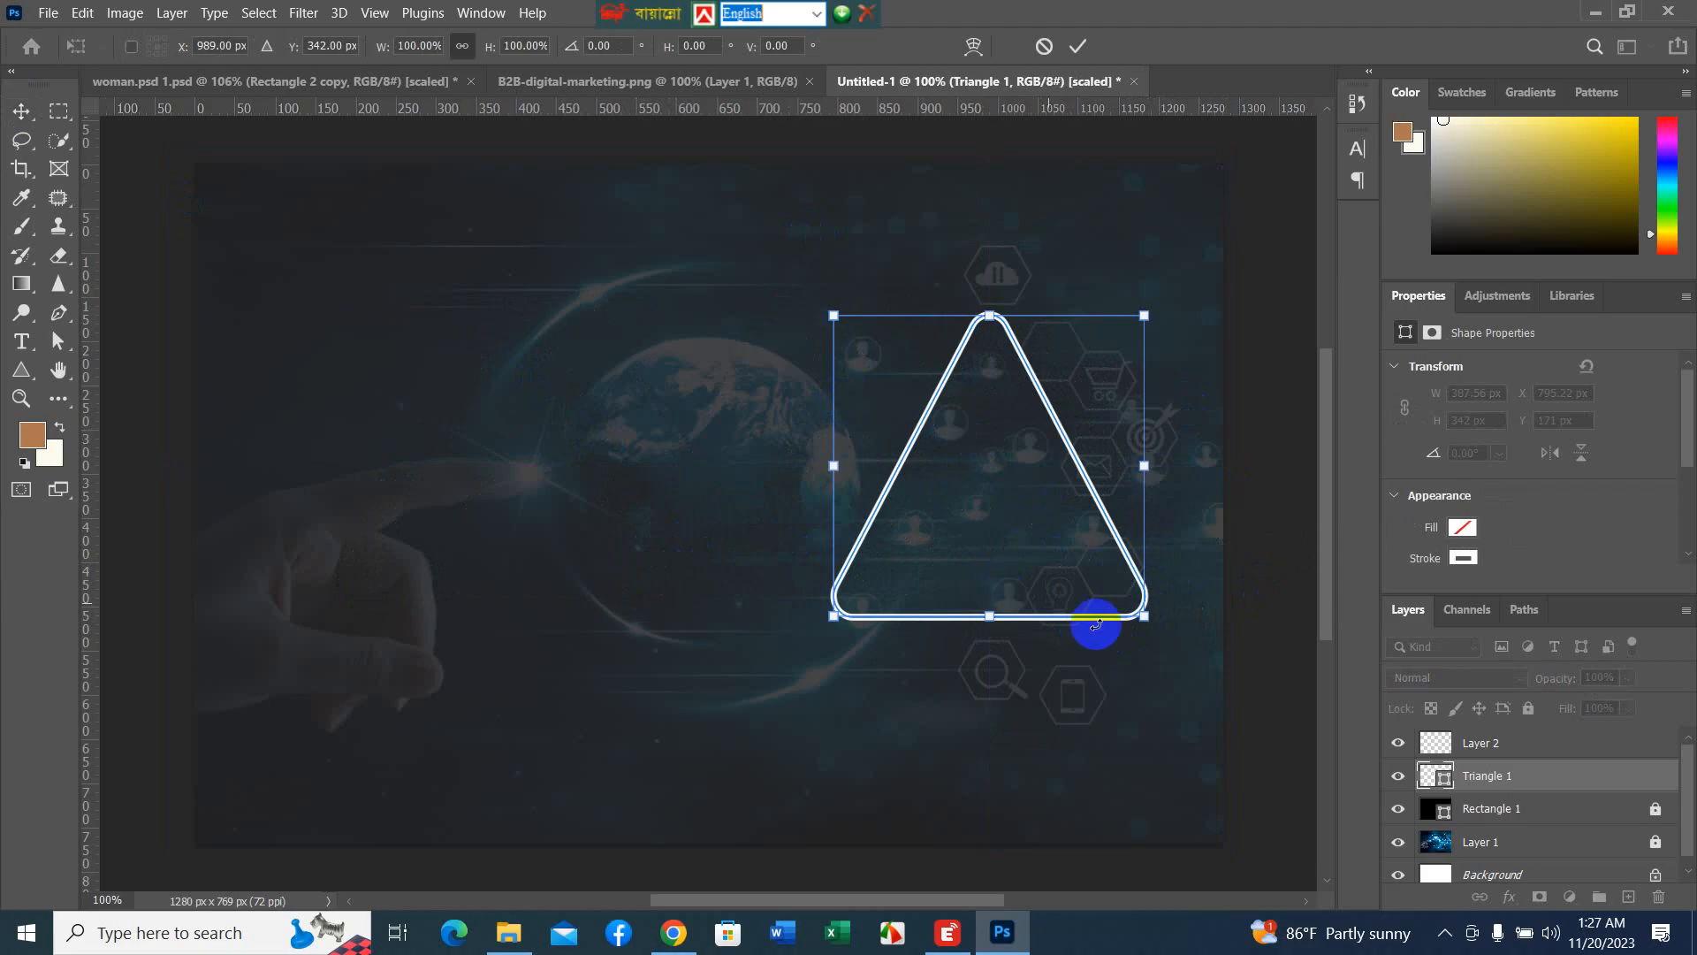
{"action": "left_click_drag", "start_coordinate": [1179, 675], "coordinate": [893, 348]}
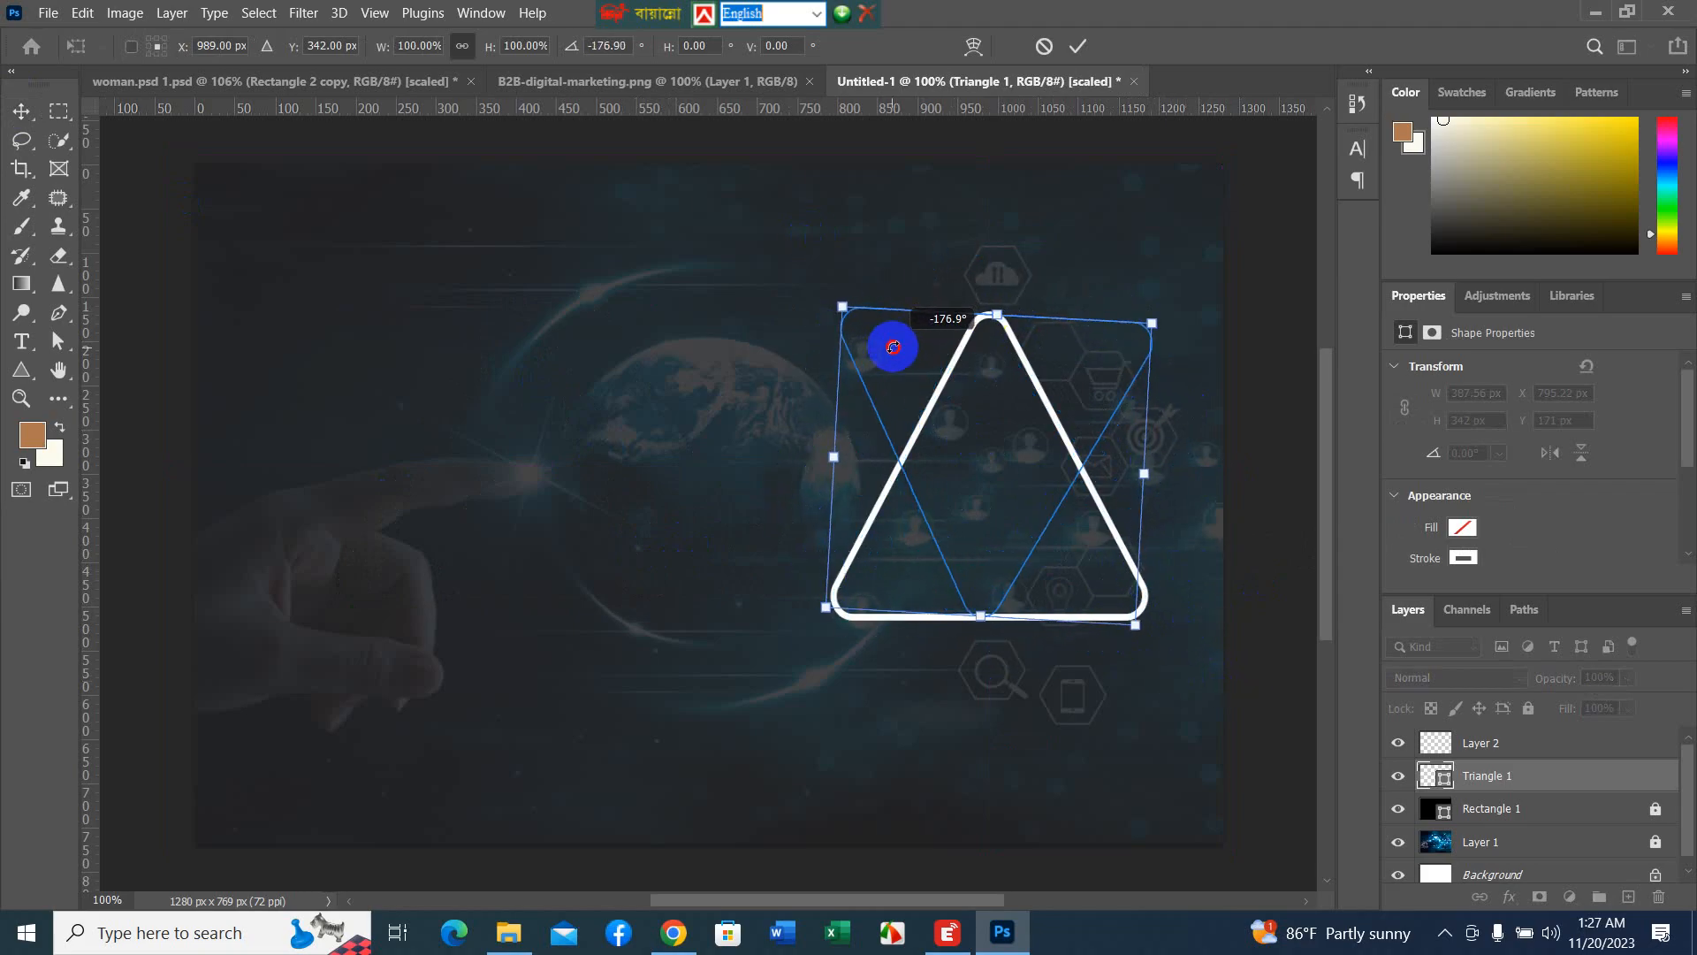
{"action": "left_click_drag", "start_coordinate": [895, 351], "coordinate": [894, 347]}
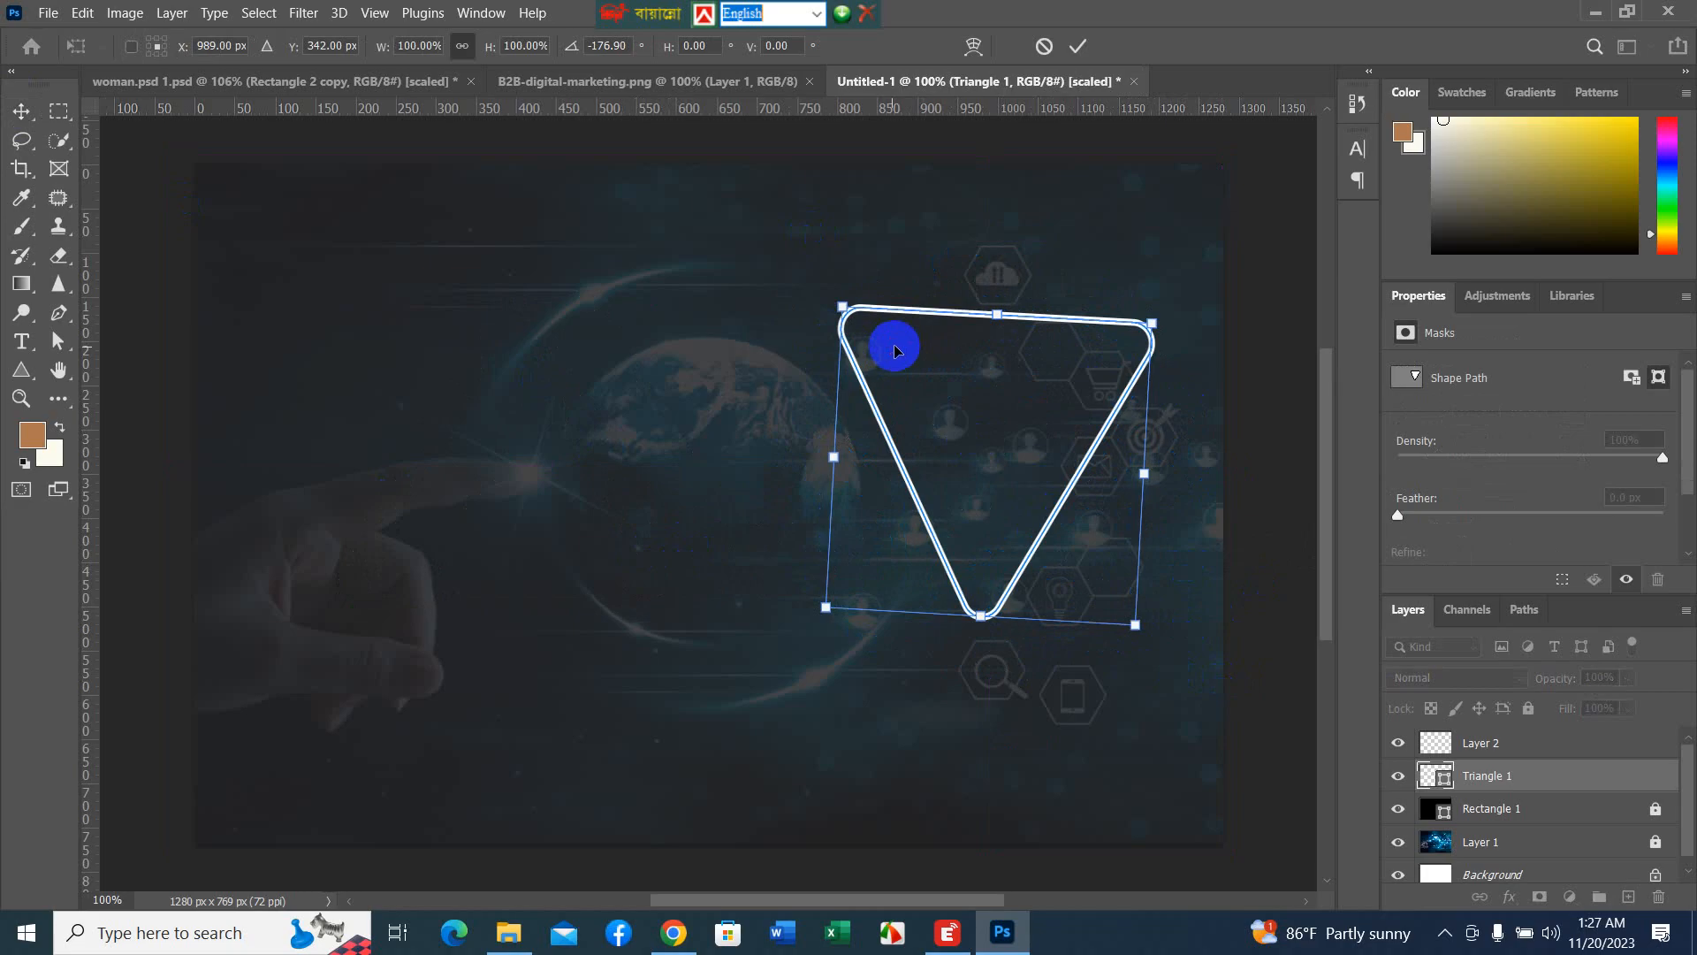
{"action": "left_click_drag", "start_coordinate": [1159, 655], "coordinate": [1159, 640]}
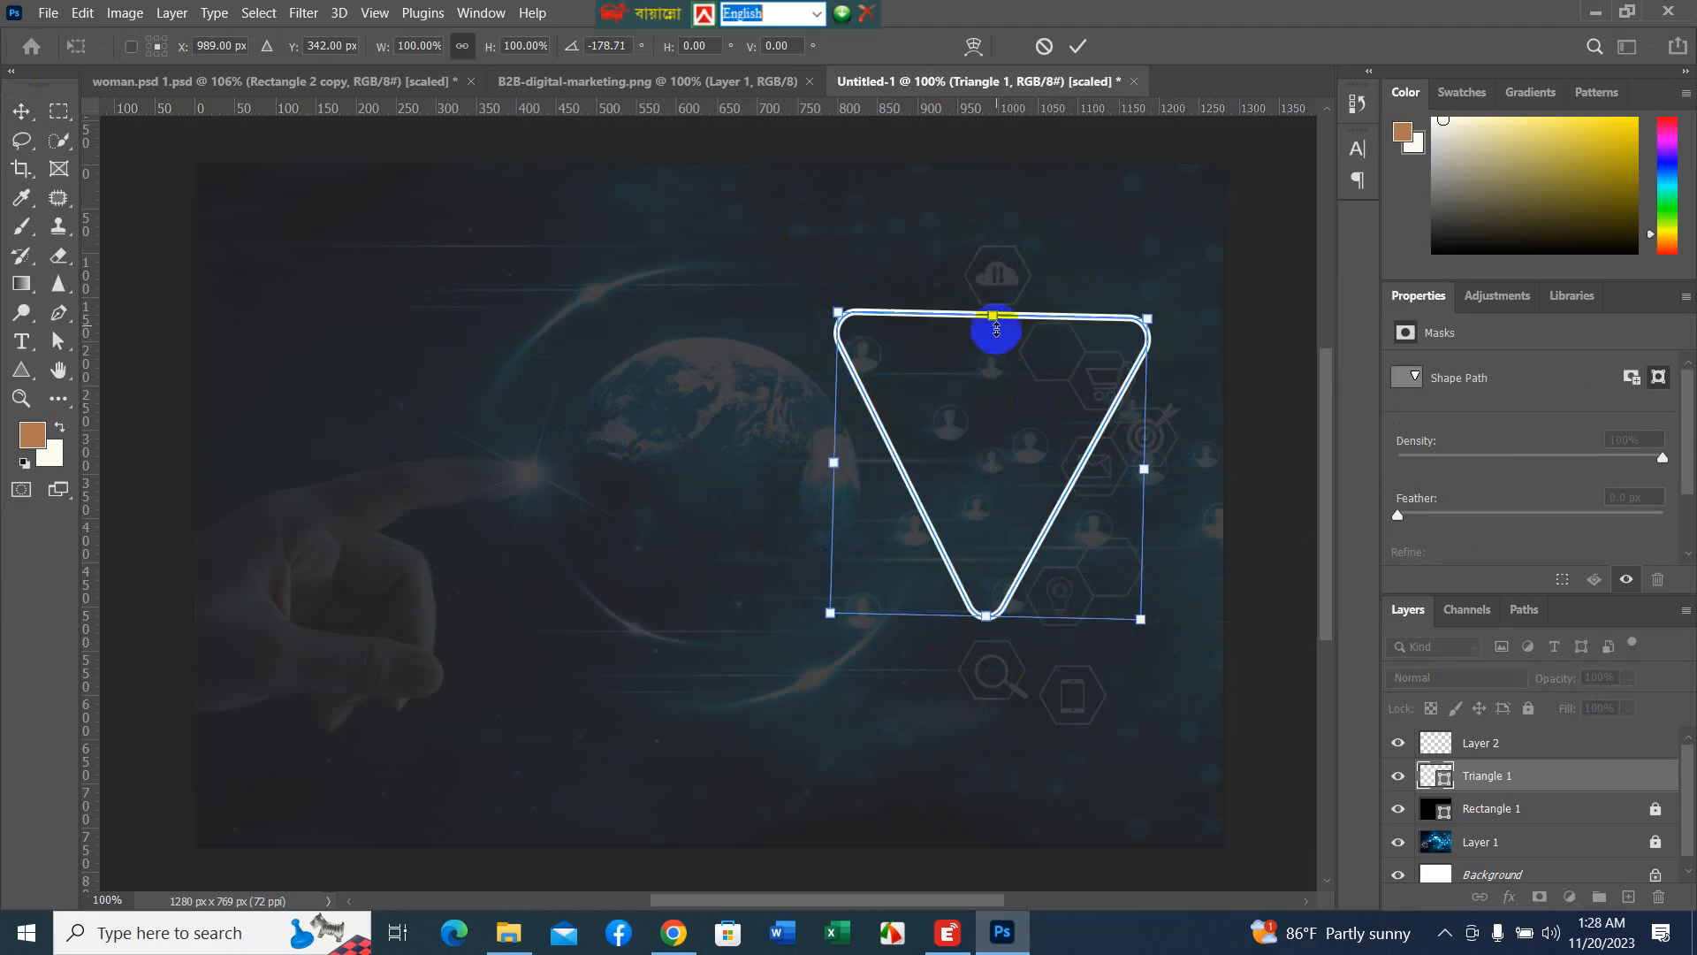
{"action": "left_click", "coordinate": [1078, 46]}
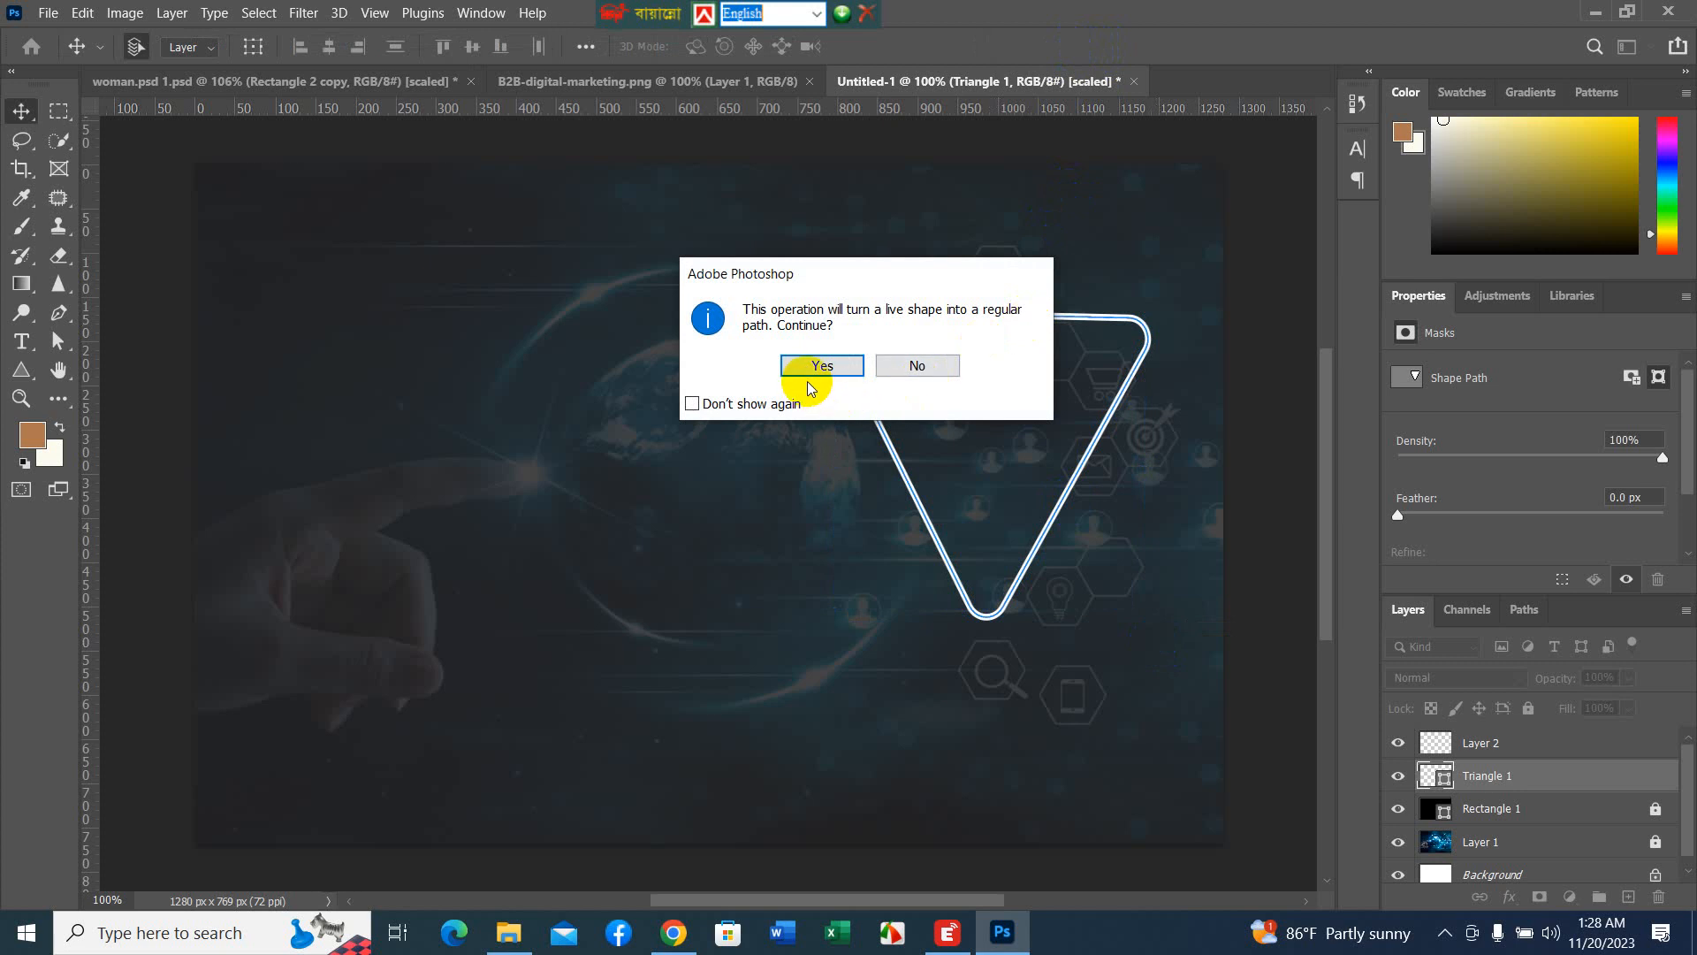
{"action": "left_click", "coordinate": [835, 370]}
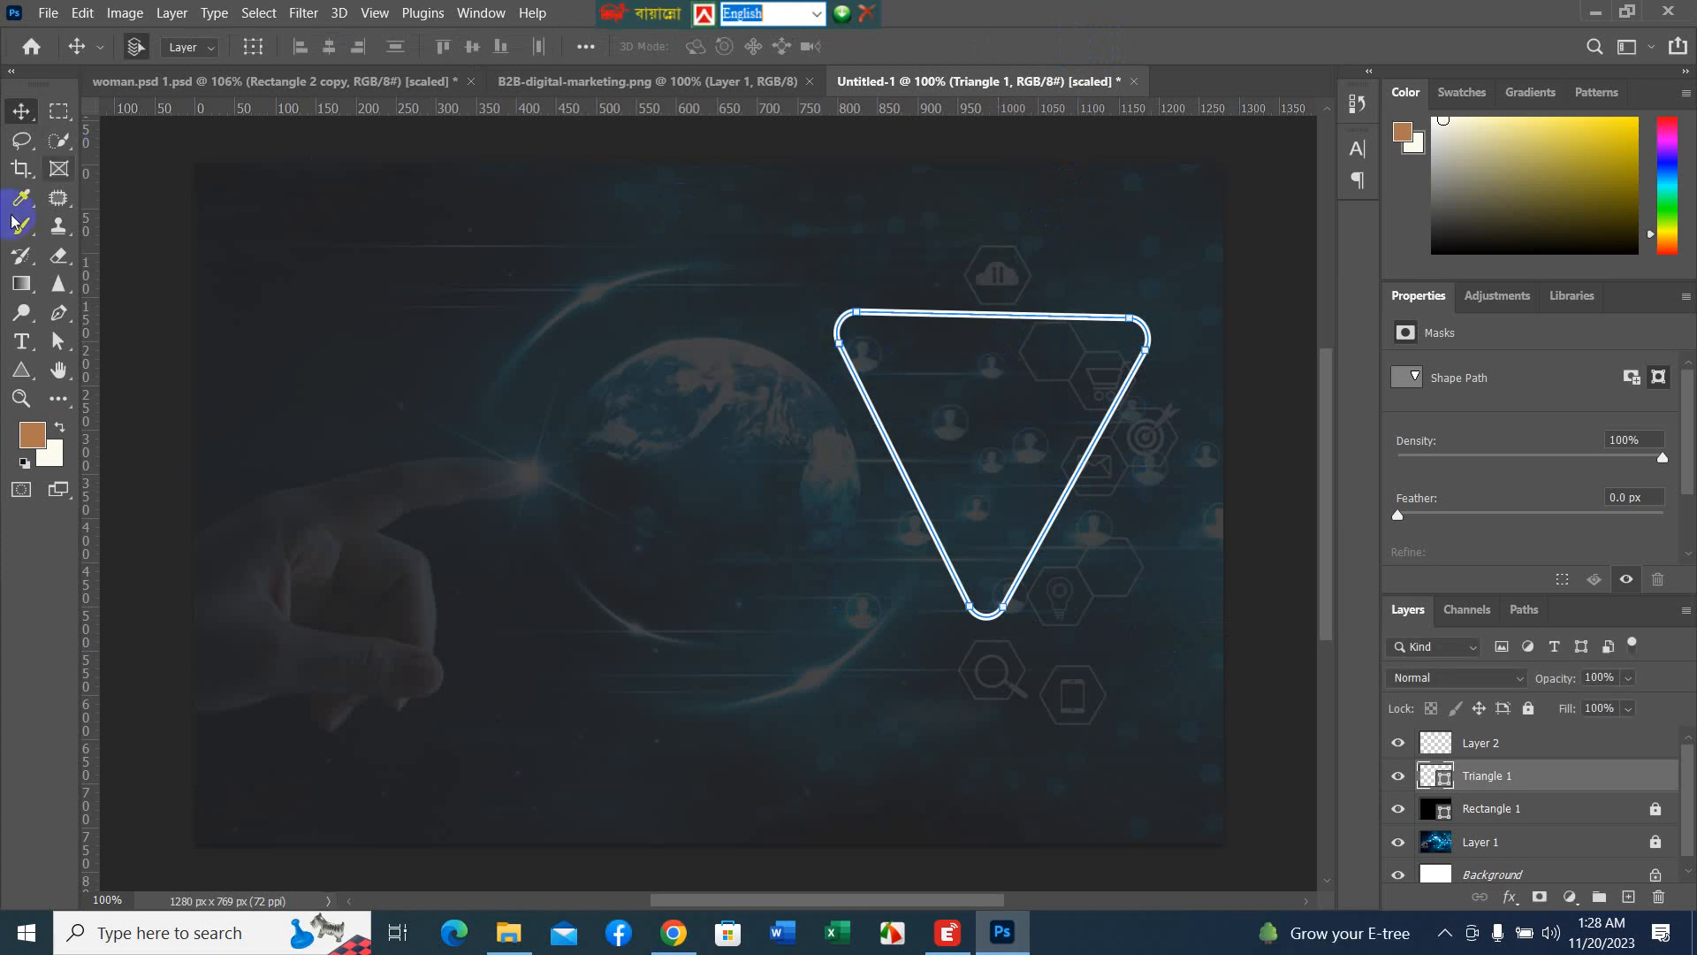
{"action": "left_click", "coordinate": [701, 436]}
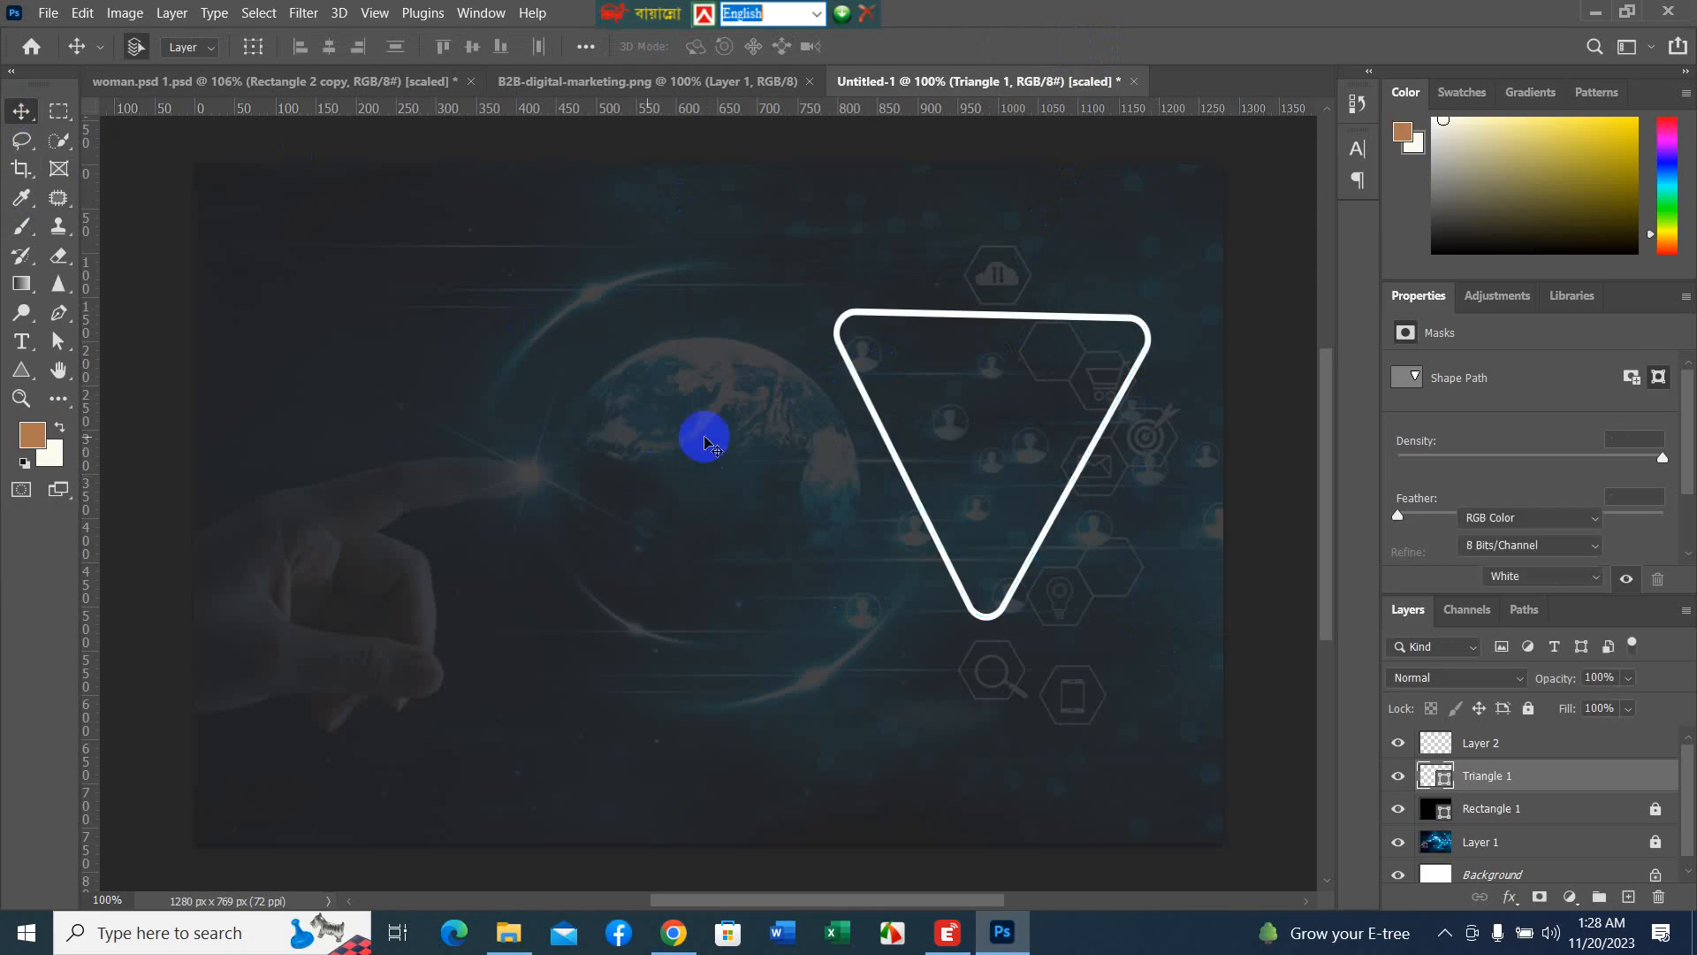
{"action": "left_click_drag", "start_coordinate": [939, 316], "coordinate": [970, 390]}
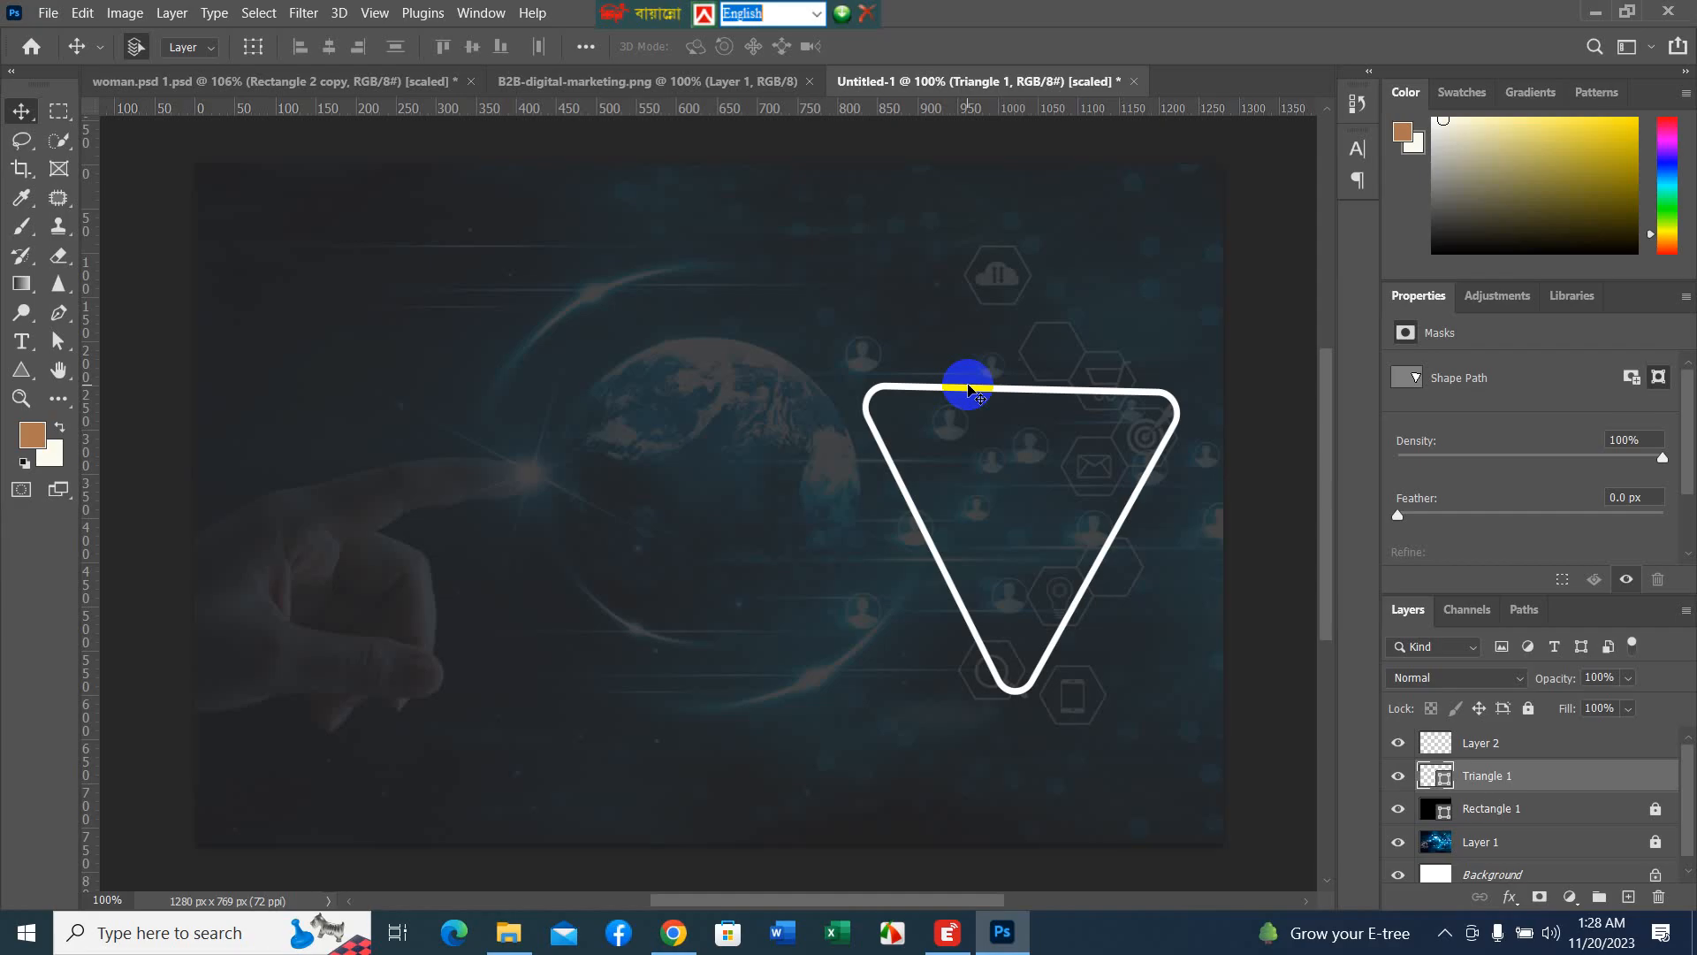
- Switch to the B2B-digital-marketing.png document and look through the Desktop for an image file to open
{"action": "left_click", "coordinate": [223, 83]}
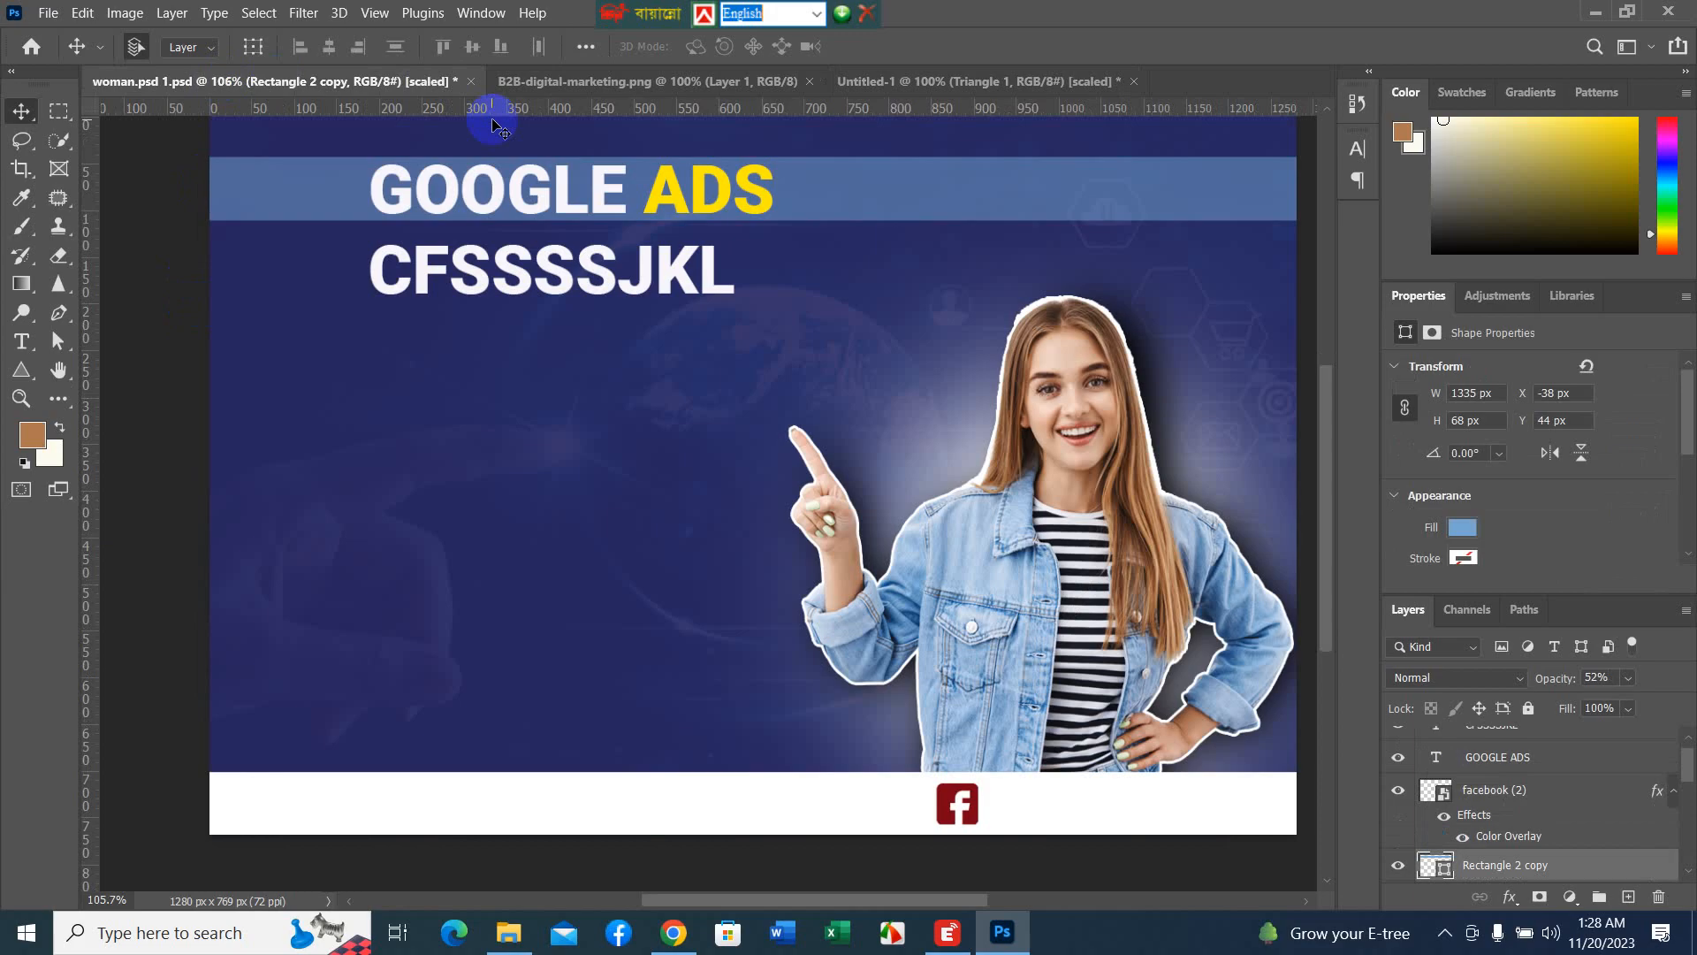
{"action": "left_click", "coordinate": [497, 82]}
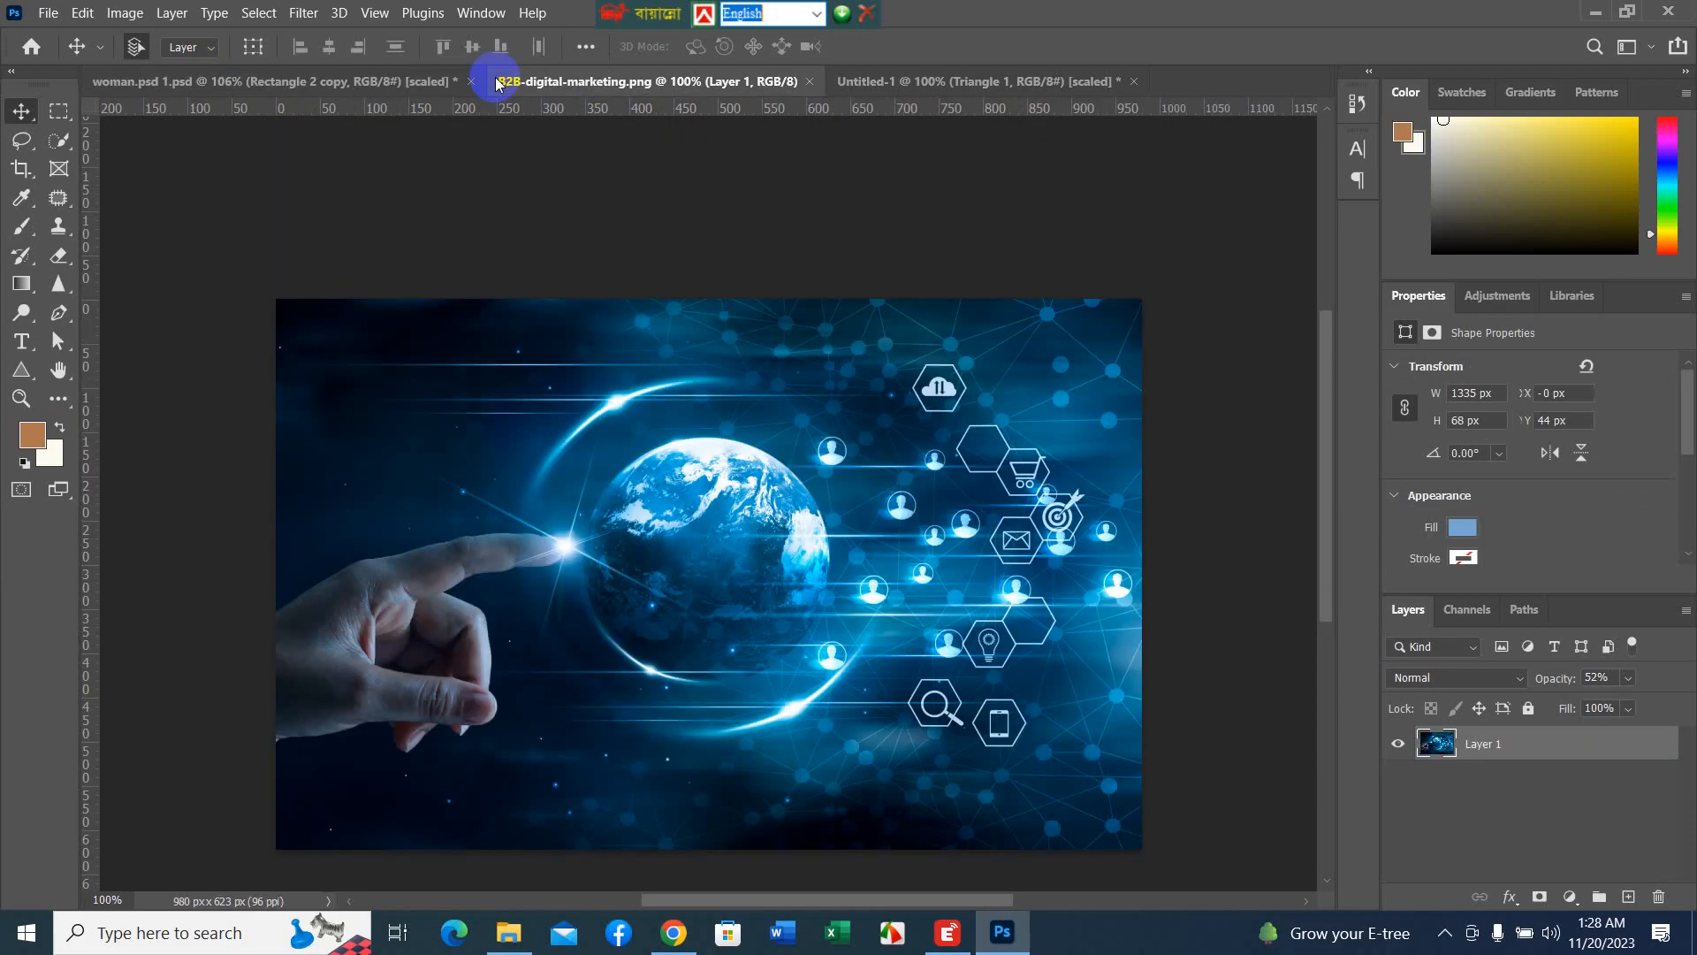
{"action": "left_click", "coordinate": [49, 13]}
{"action": "left_click", "coordinate": [67, 54]}
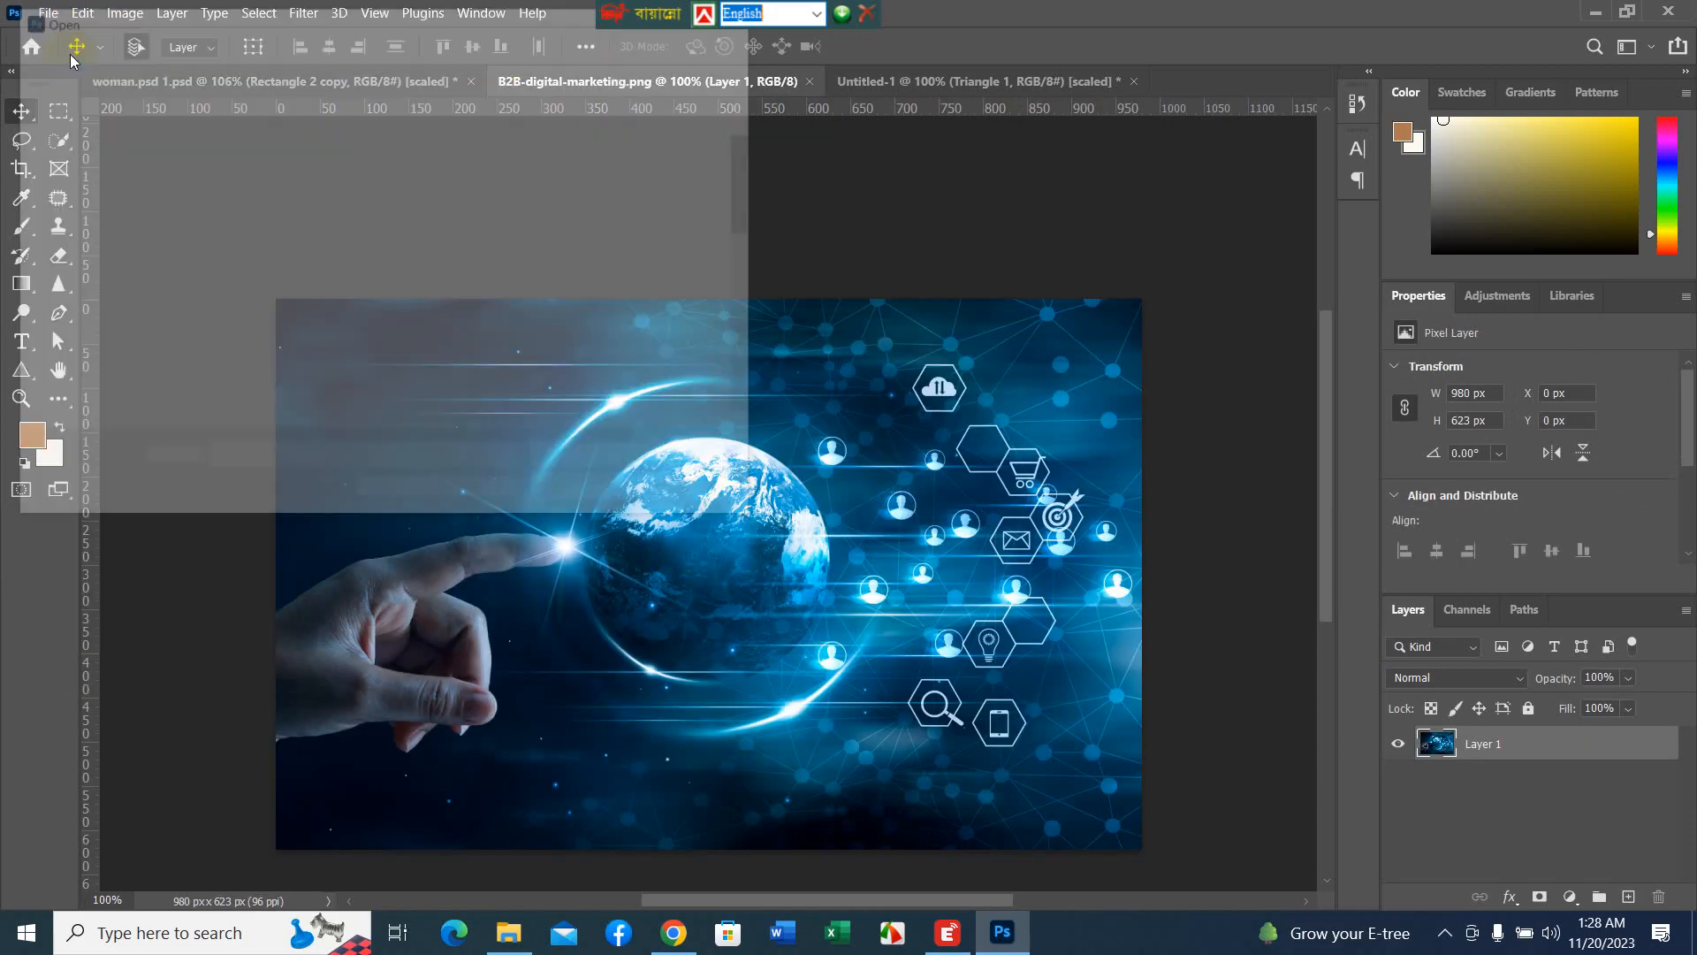
{"action": "scroll", "coordinate": [305, 225], "scroll_direction": "down", "scroll_amount": 5}
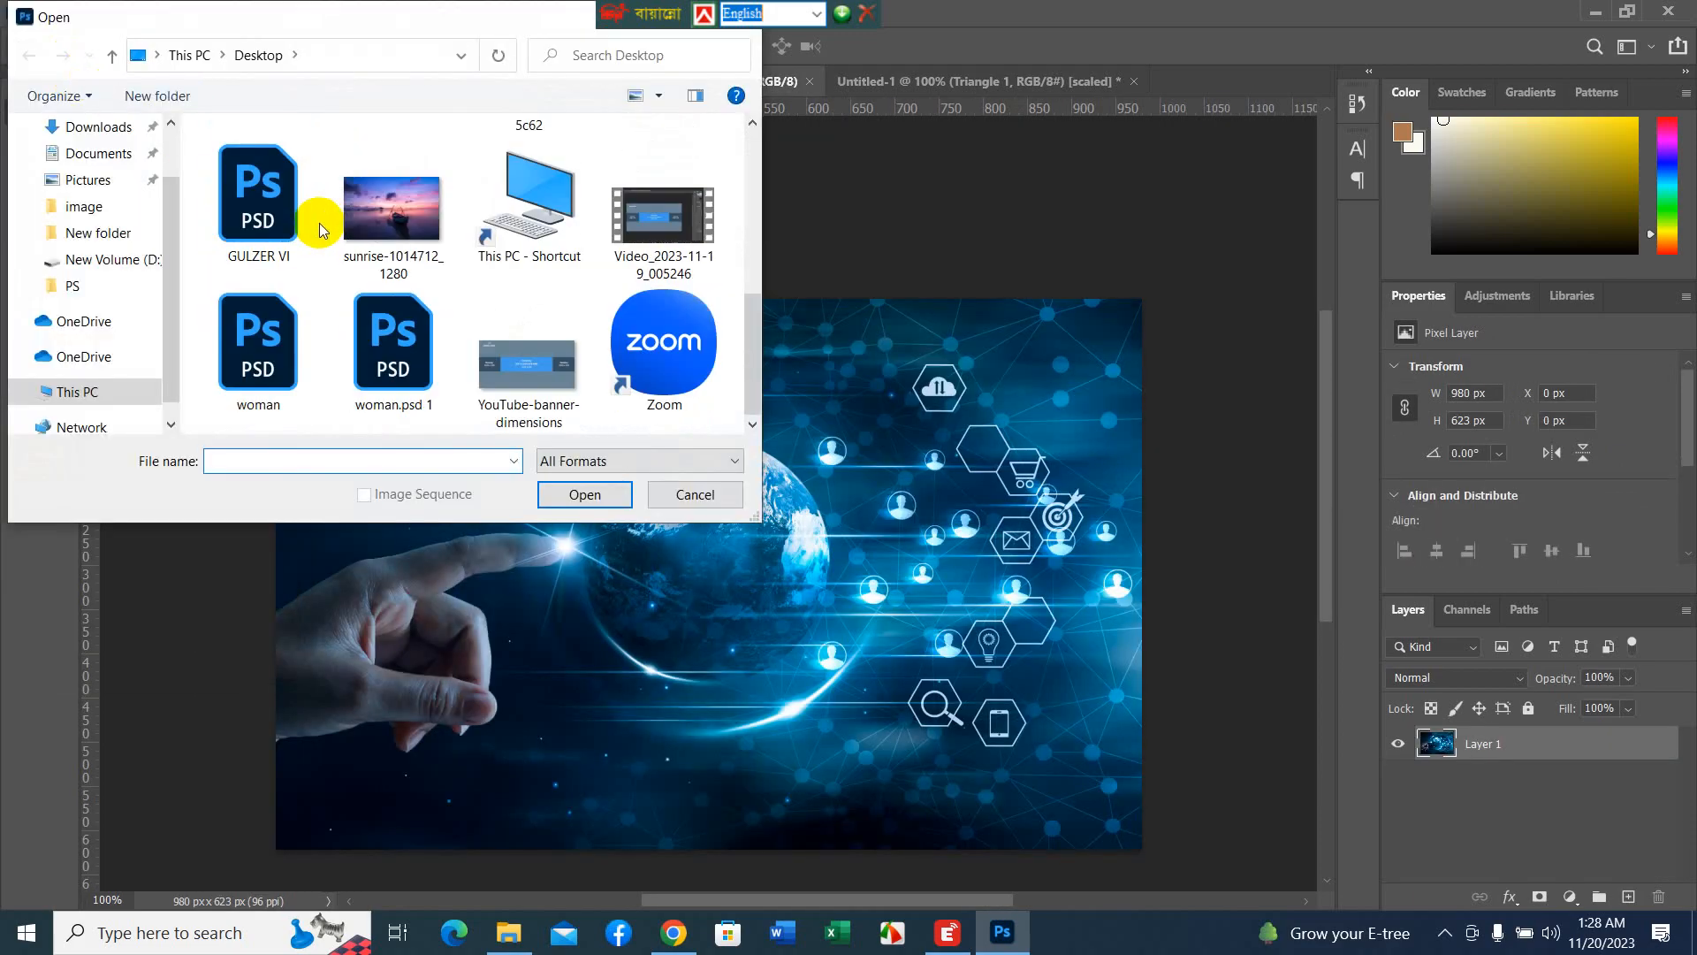
{"action": "scroll", "coordinate": [319, 232], "scroll_direction": "up", "scroll_amount": 5}
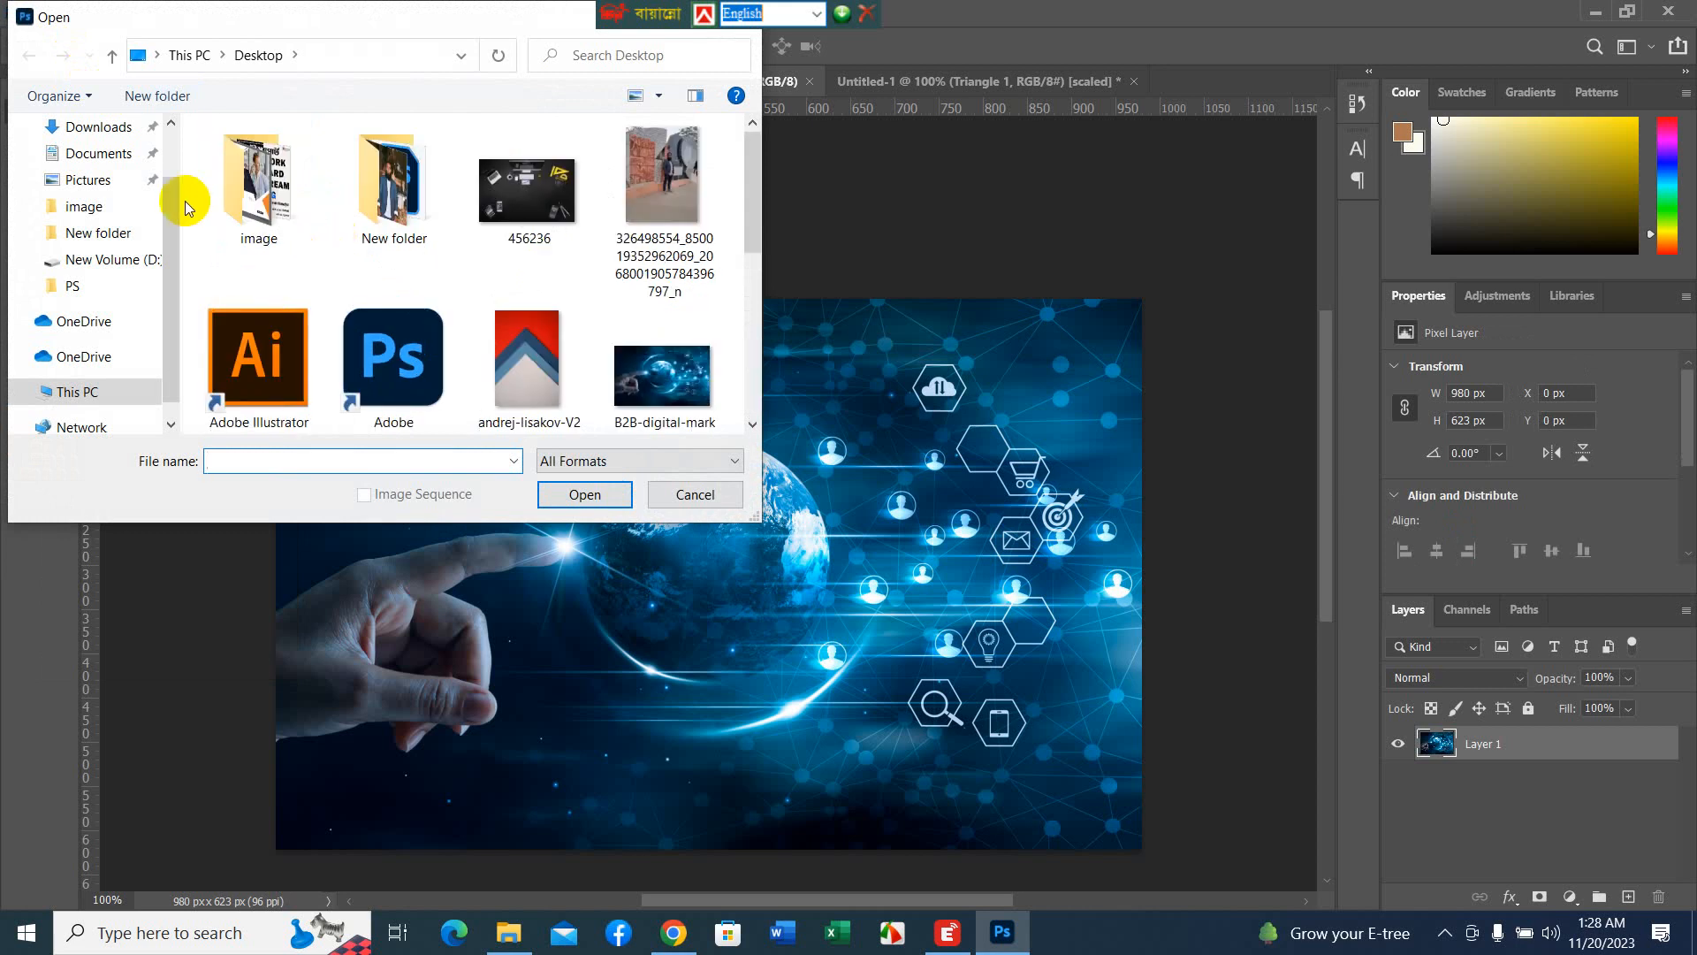
{"action": "scroll", "coordinate": [132, 164], "scroll_direction": "up", "scroll_amount": 3}
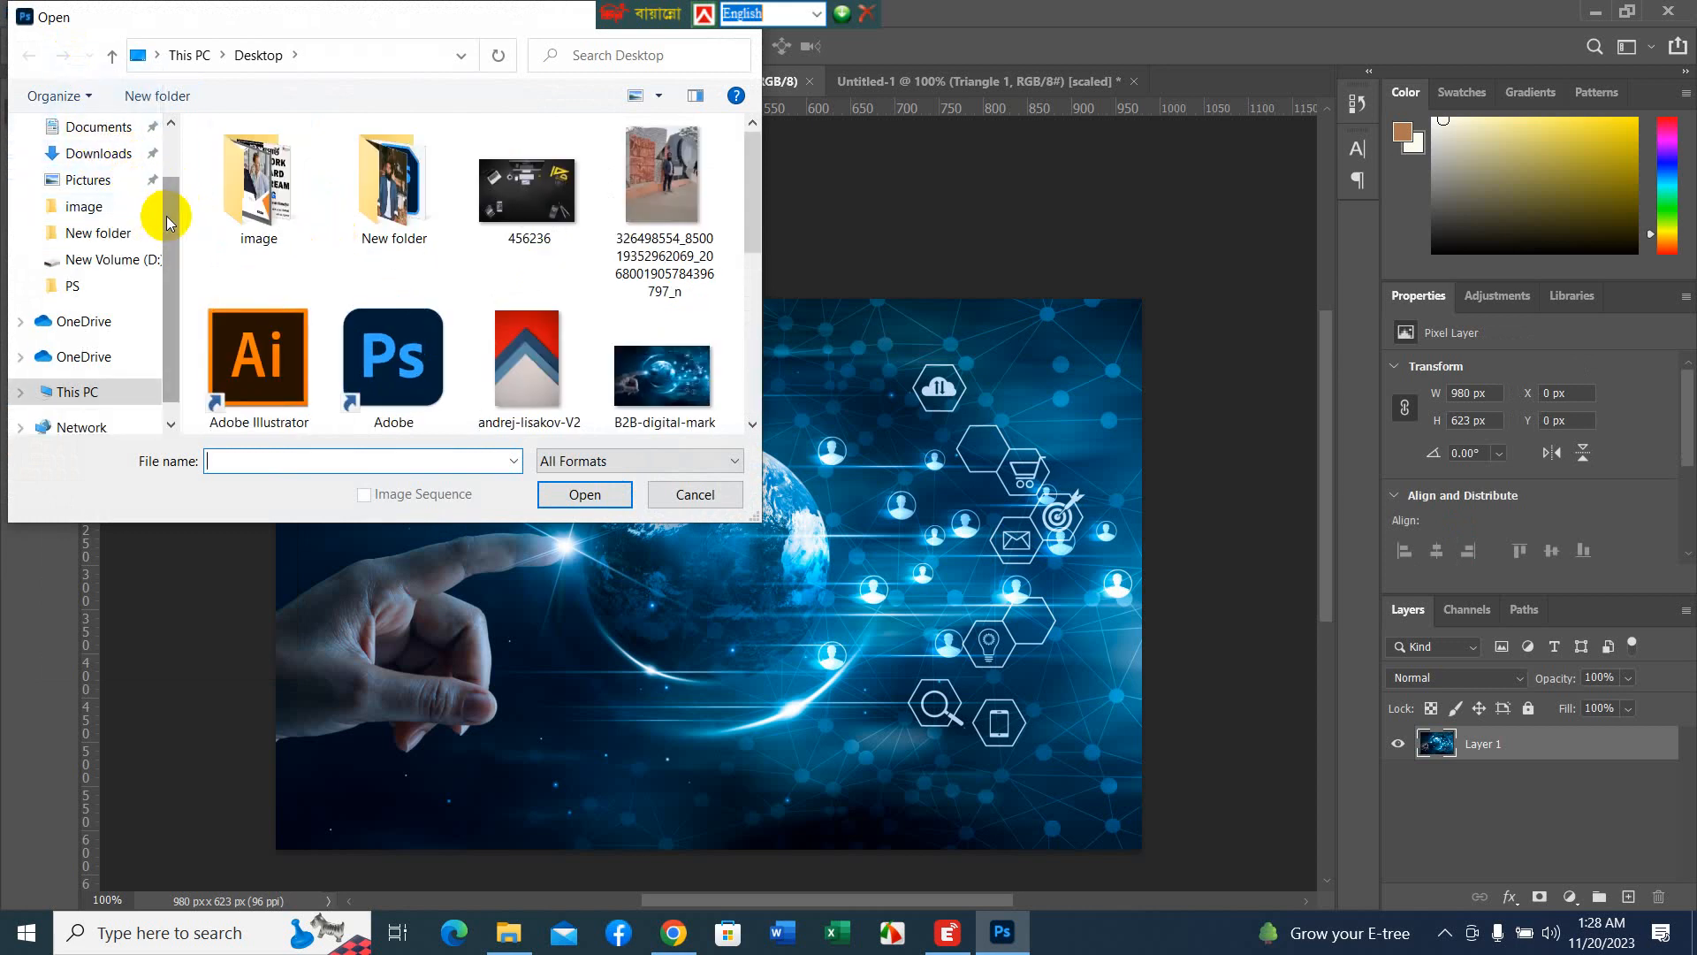
{"action": "left_click", "coordinate": [147, 177]}
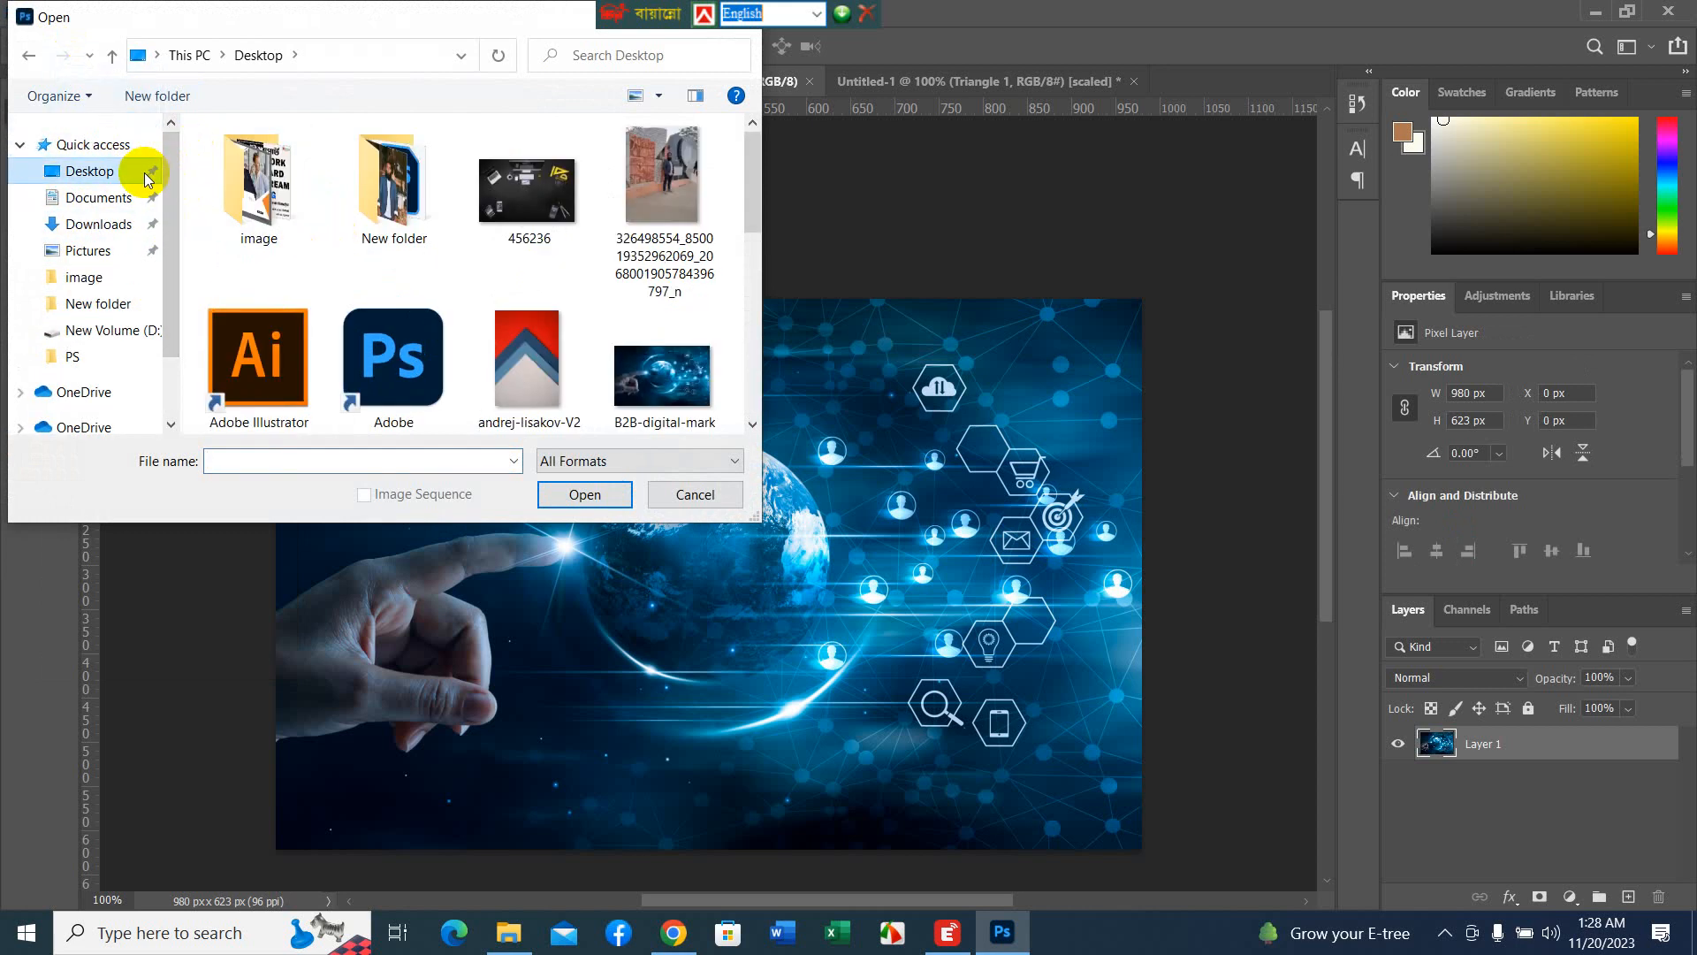
{"action": "scroll", "coordinate": [142, 159], "scroll_direction": "down", "scroll_amount": 2}
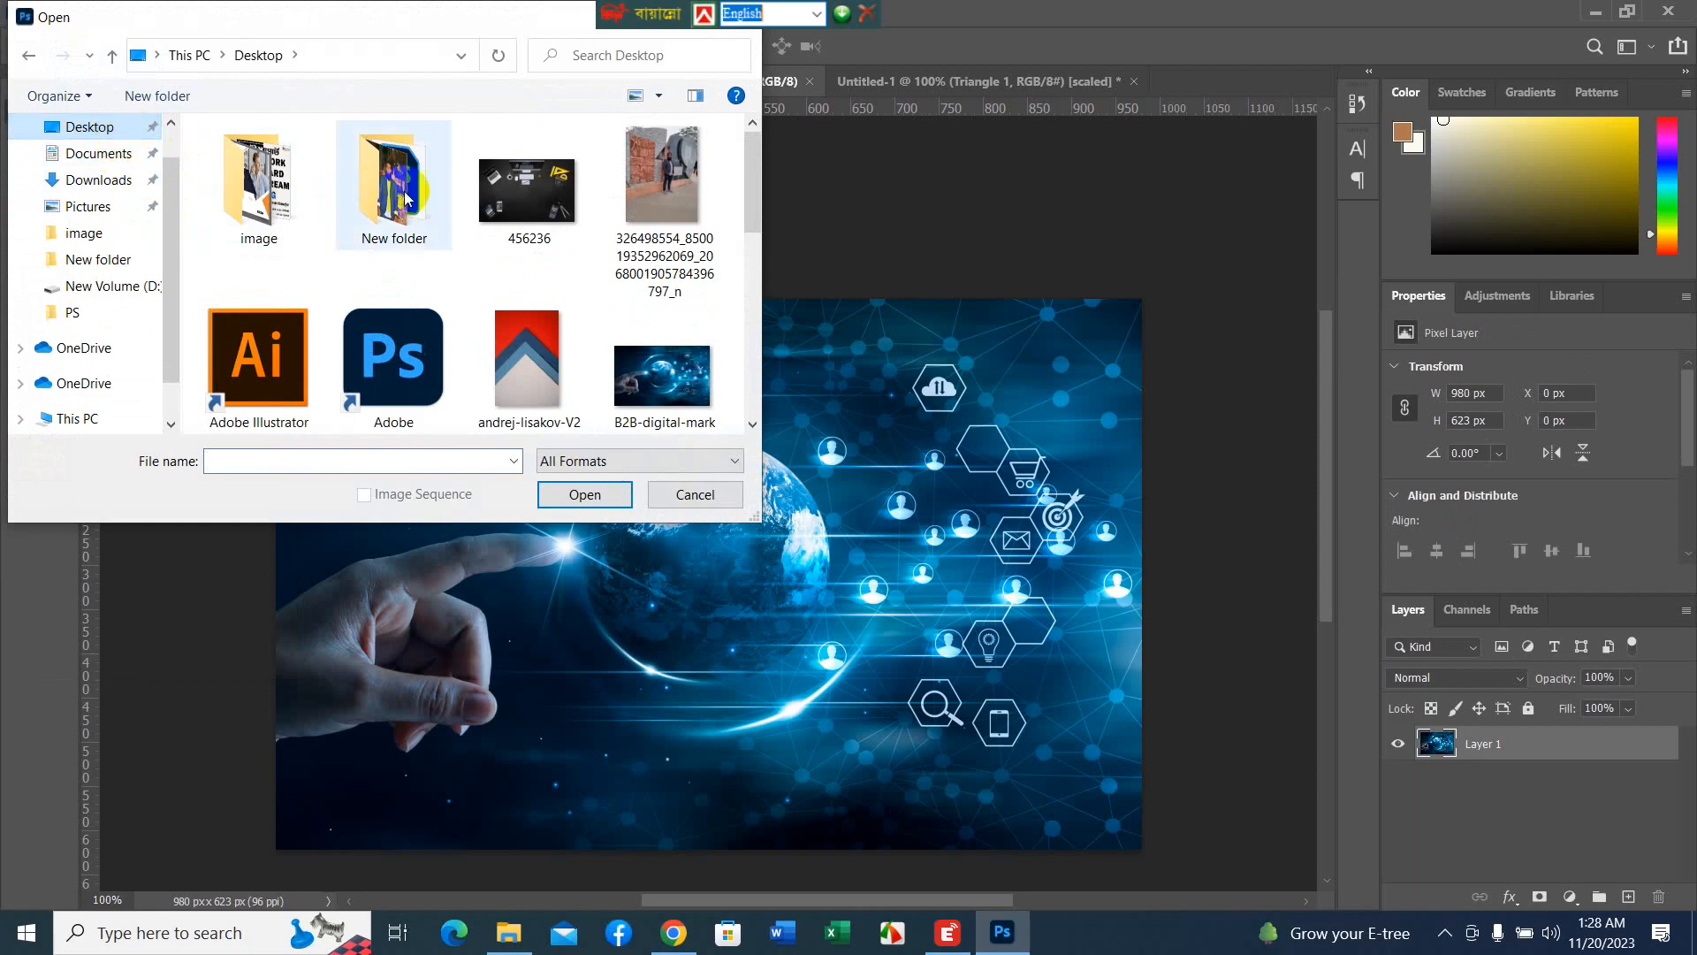
{"action": "scroll", "coordinate": [405, 194], "scroll_direction": "down", "scroll_amount": 3}
{"action": "scroll", "coordinate": [405, 193], "scroll_direction": "up", "scroll_amount": 3}
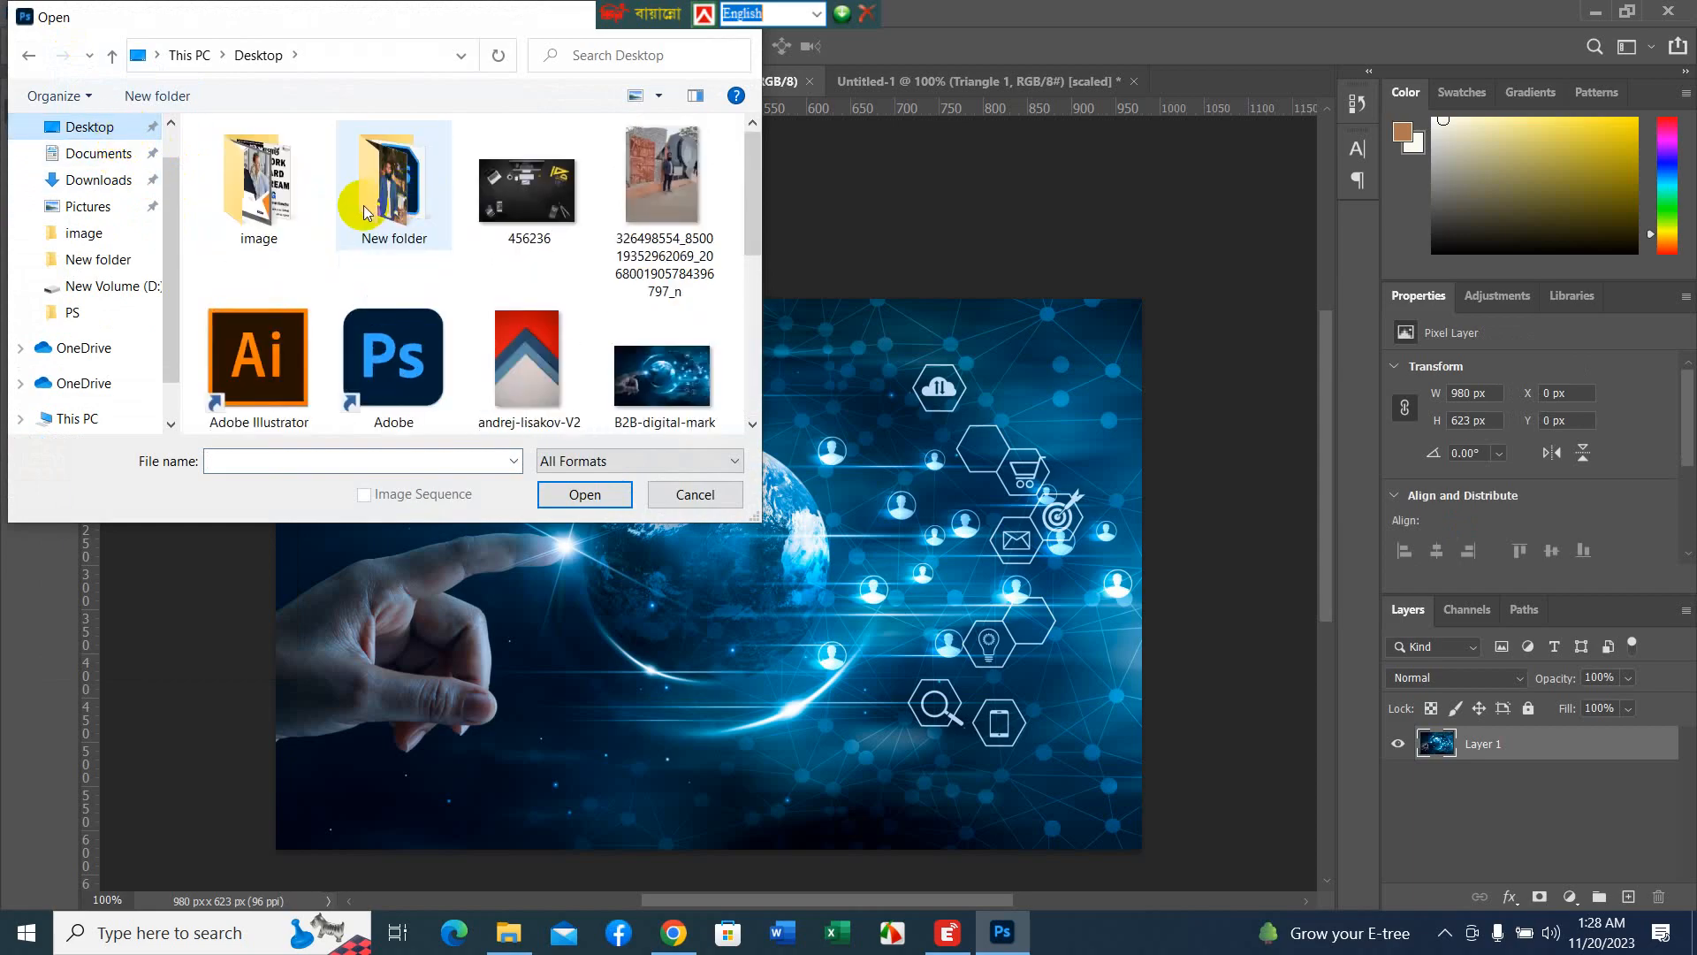
- Look through the Desktop's New folder for an image file to open
{"action": "double_click", "coordinate": [365, 212]}
{"action": "scroll", "coordinate": [563, 263], "scroll_direction": "down", "scroll_amount": 3}
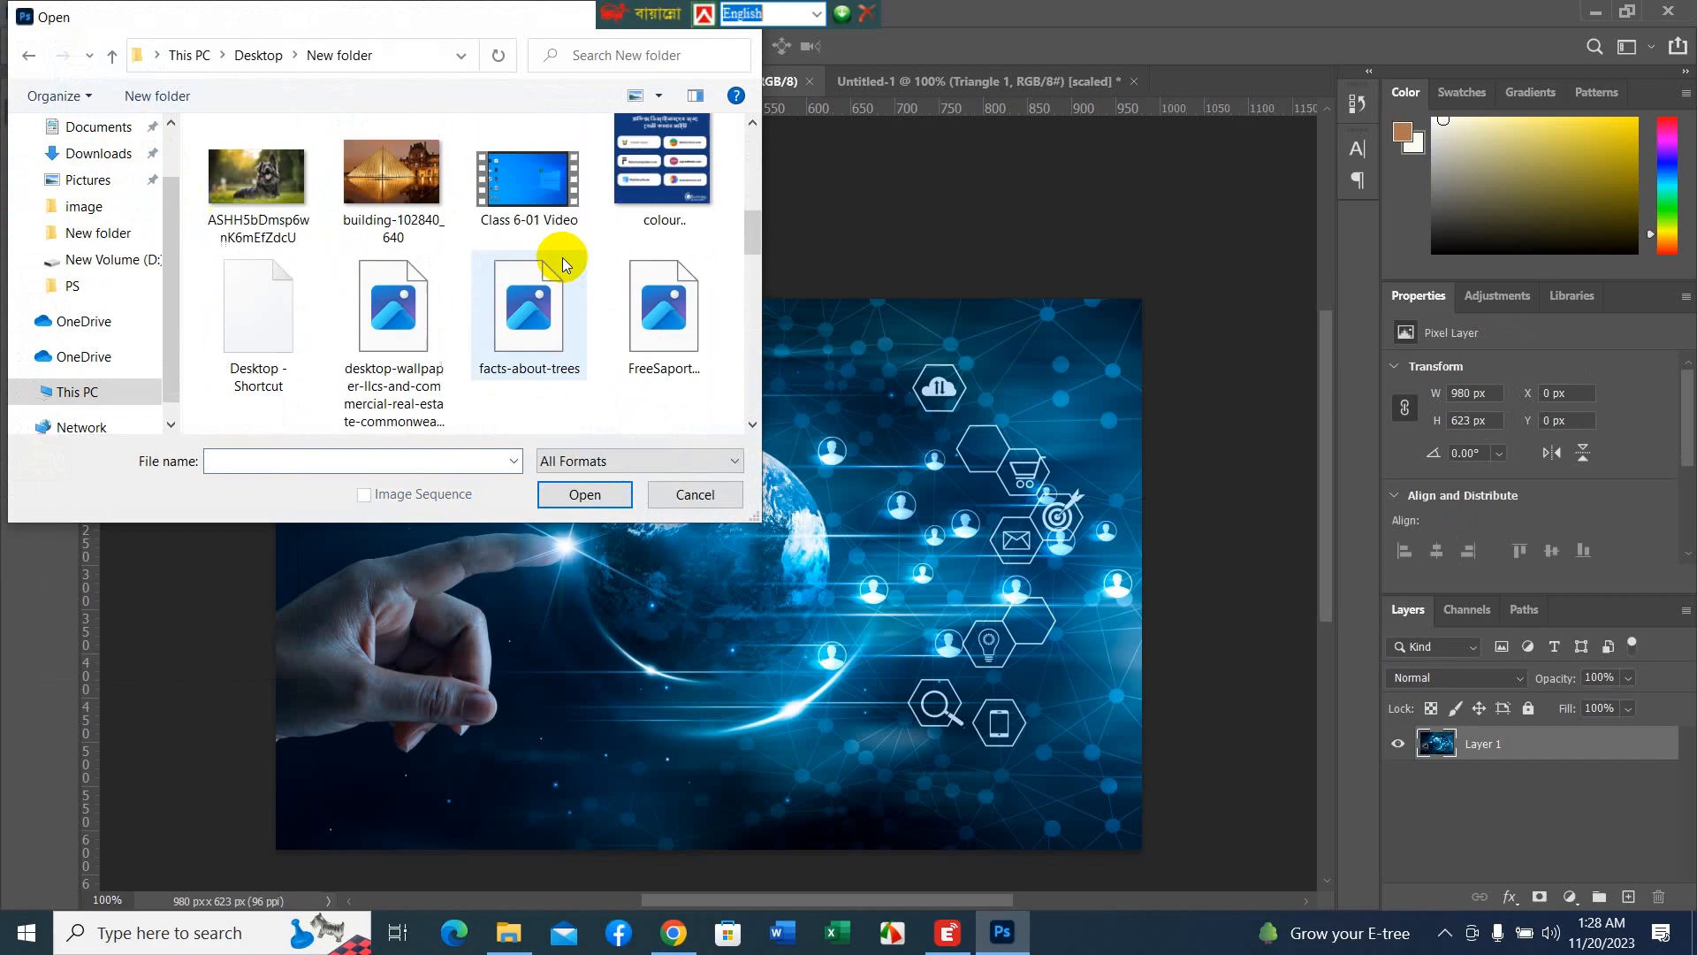
{"action": "scroll", "coordinate": [562, 263], "scroll_direction": "down", "scroll_amount": 6}
{"action": "scroll", "coordinate": [562, 266], "scroll_direction": "up", "scroll_amount": 9}
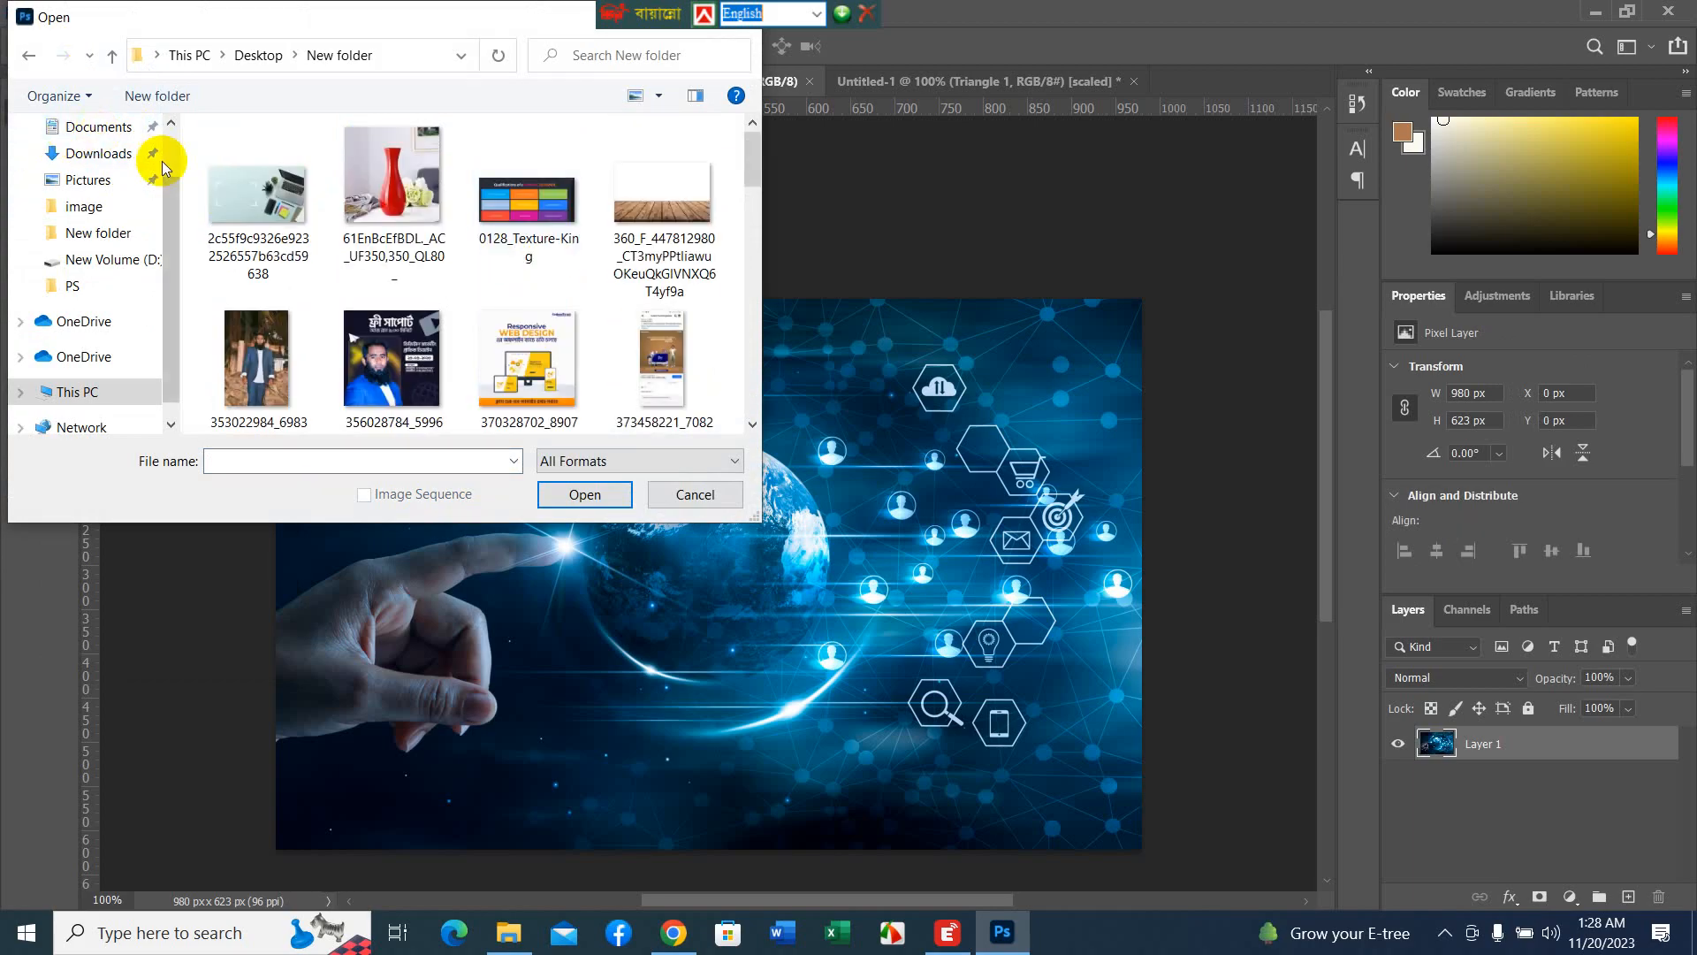
{"action": "scroll", "coordinate": [163, 142], "scroll_direction": "up", "scroll_amount": 1}
- Look through the Desktop's image folder for an image file to open, and leave without opening one
{"action": "left_click", "coordinate": [135, 171]}
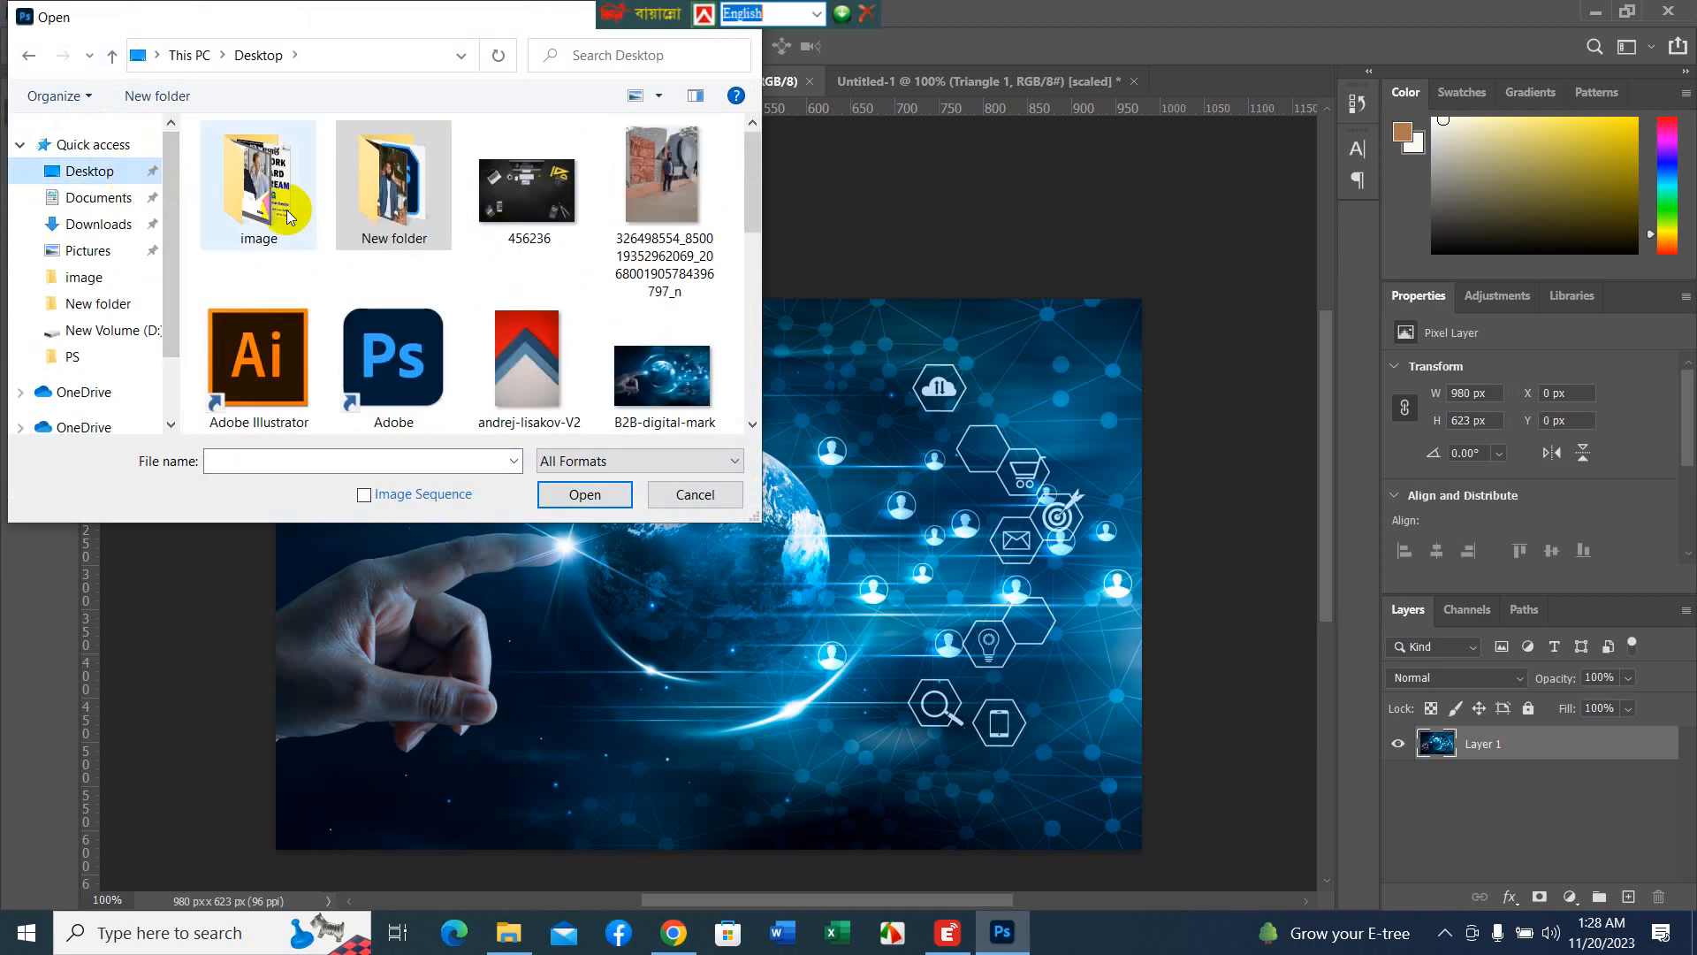
{"action": "double_click", "coordinate": [250, 183]}
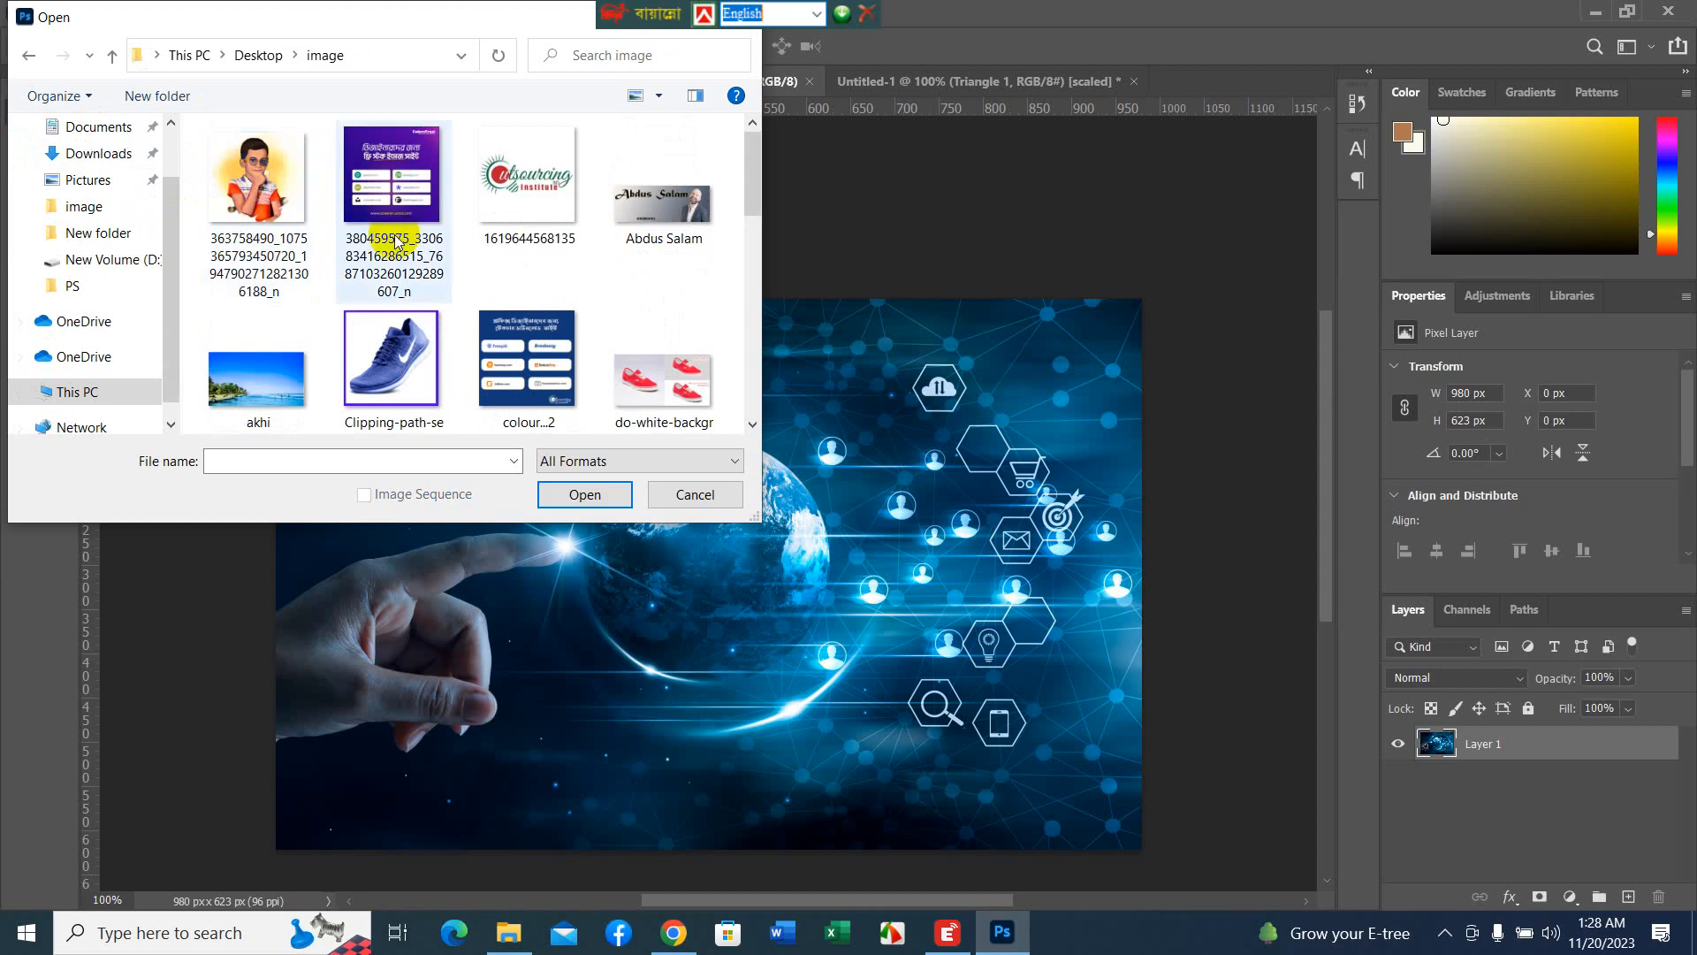
{"action": "scroll", "coordinate": [430, 268], "scroll_direction": "down", "scroll_amount": 3}
{"action": "scroll", "coordinate": [430, 268], "scroll_direction": "down", "scroll_amount": 3}
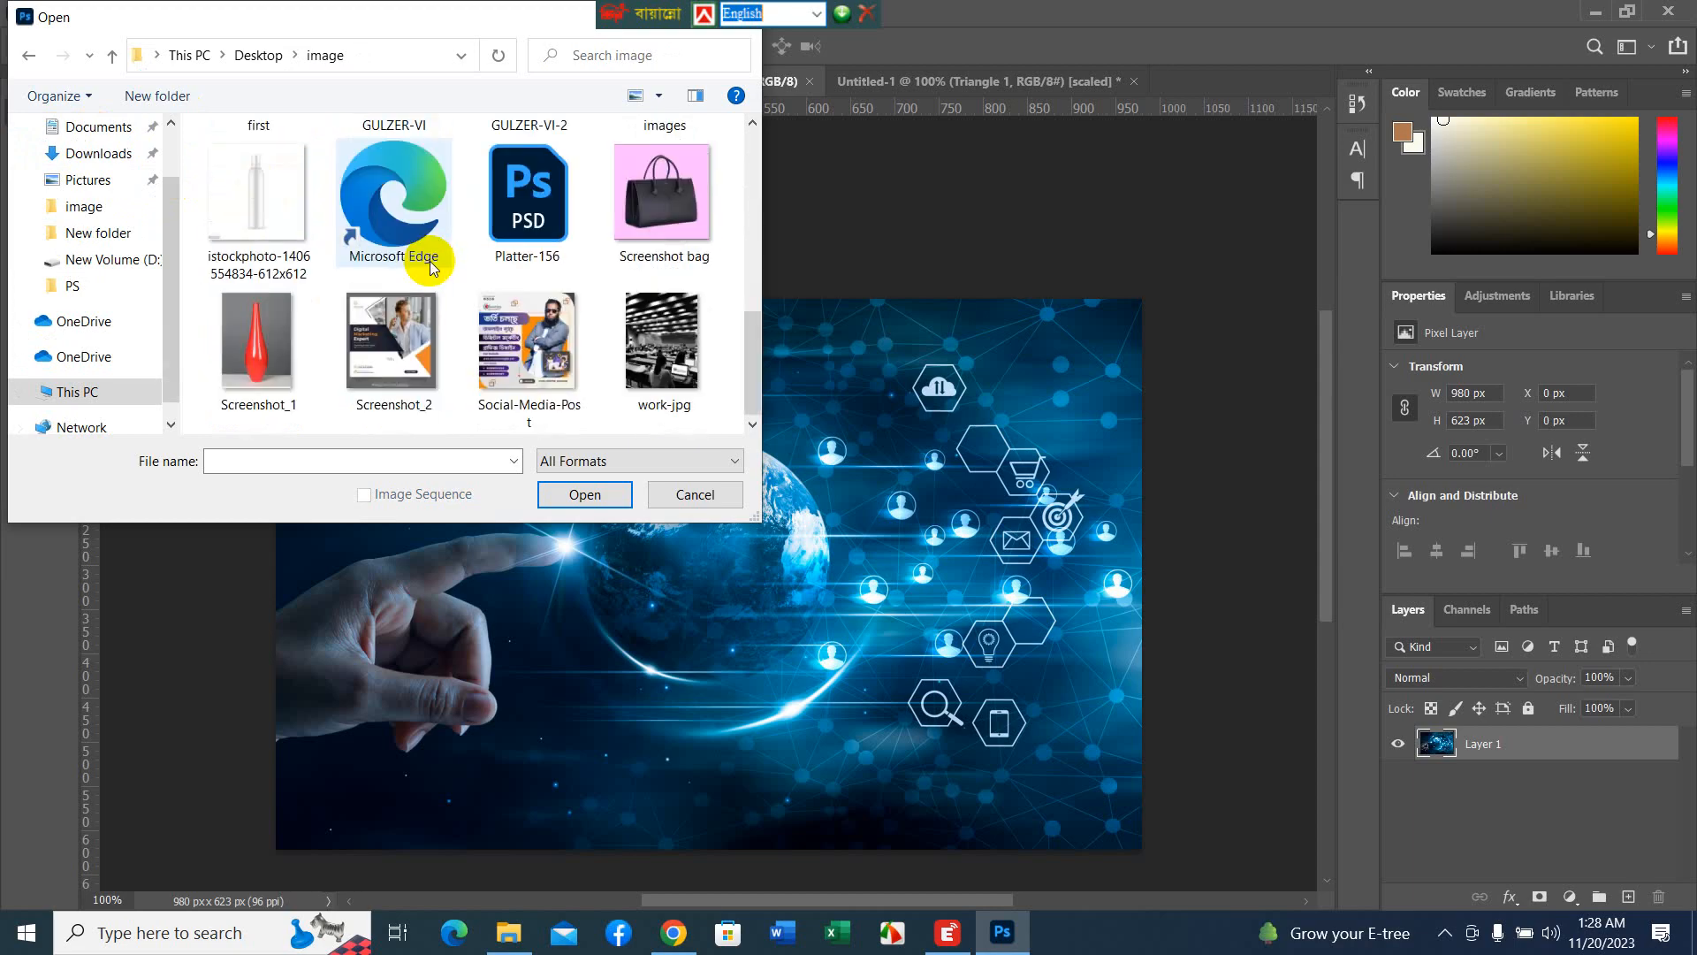
{"action": "scroll", "coordinate": [431, 268], "scroll_direction": "down", "scroll_amount": 3}
{"action": "left_click", "coordinate": [686, 497]}
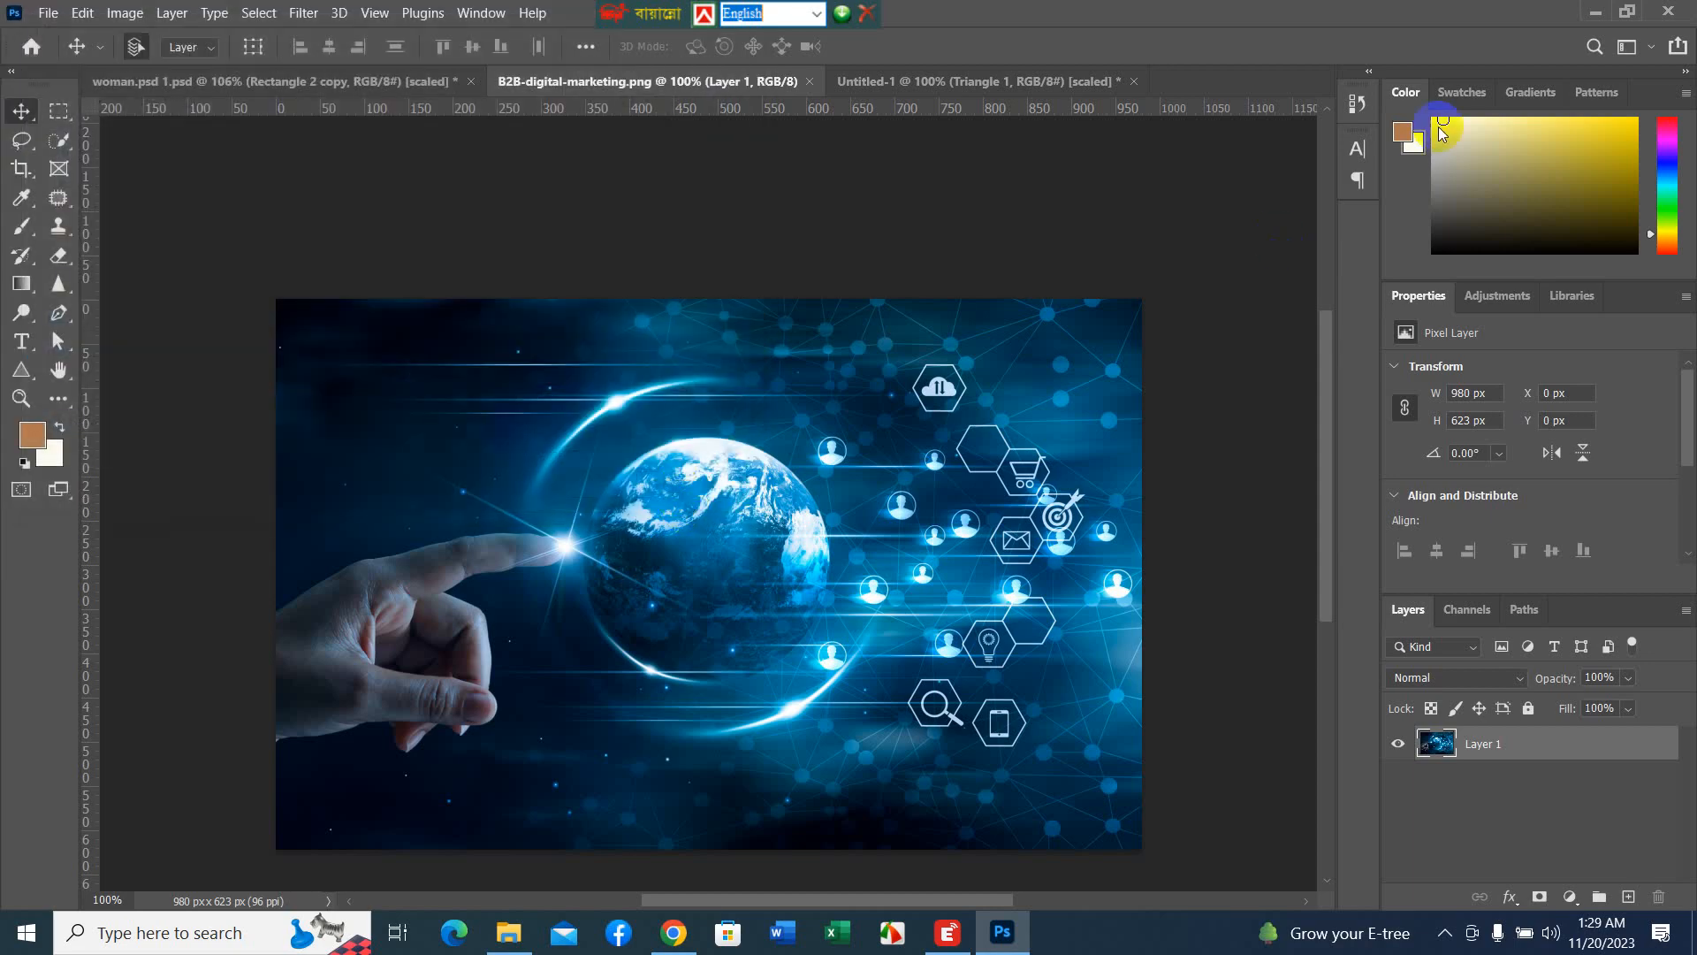
- Switch to the Windows desktop, look through the image folder for a suitable picture, and return to Photoshop
{"action": "left_click", "coordinate": [1595, 12]}
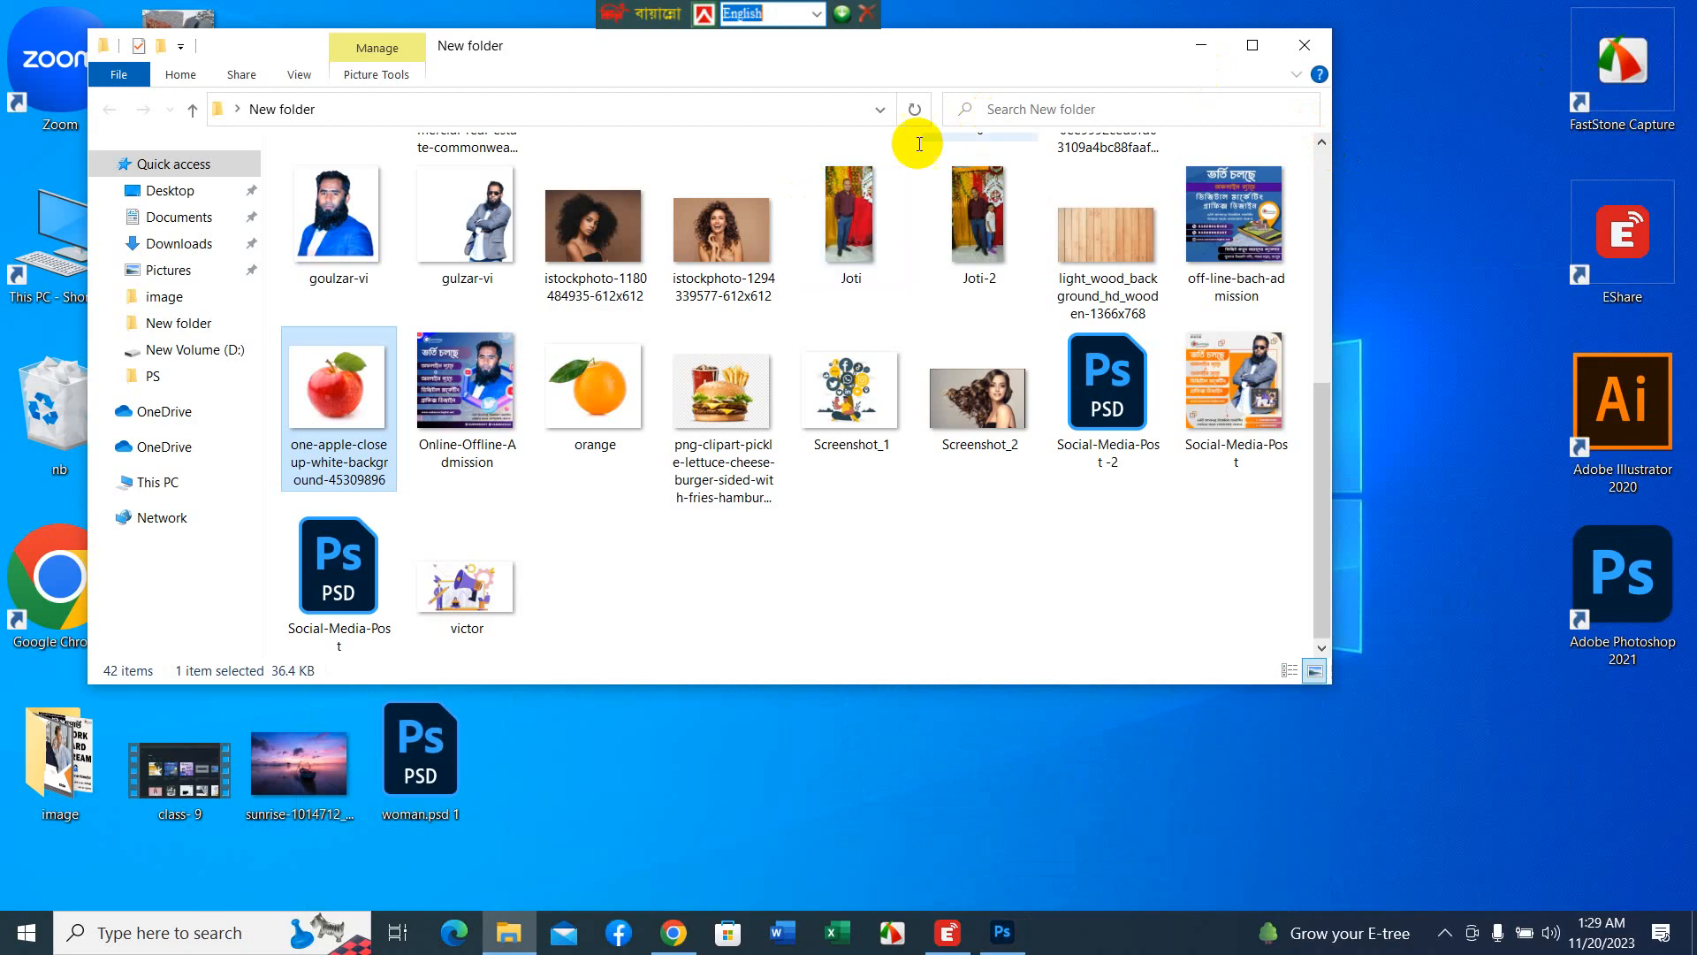
{"action": "left_click", "coordinate": [1304, 45]}
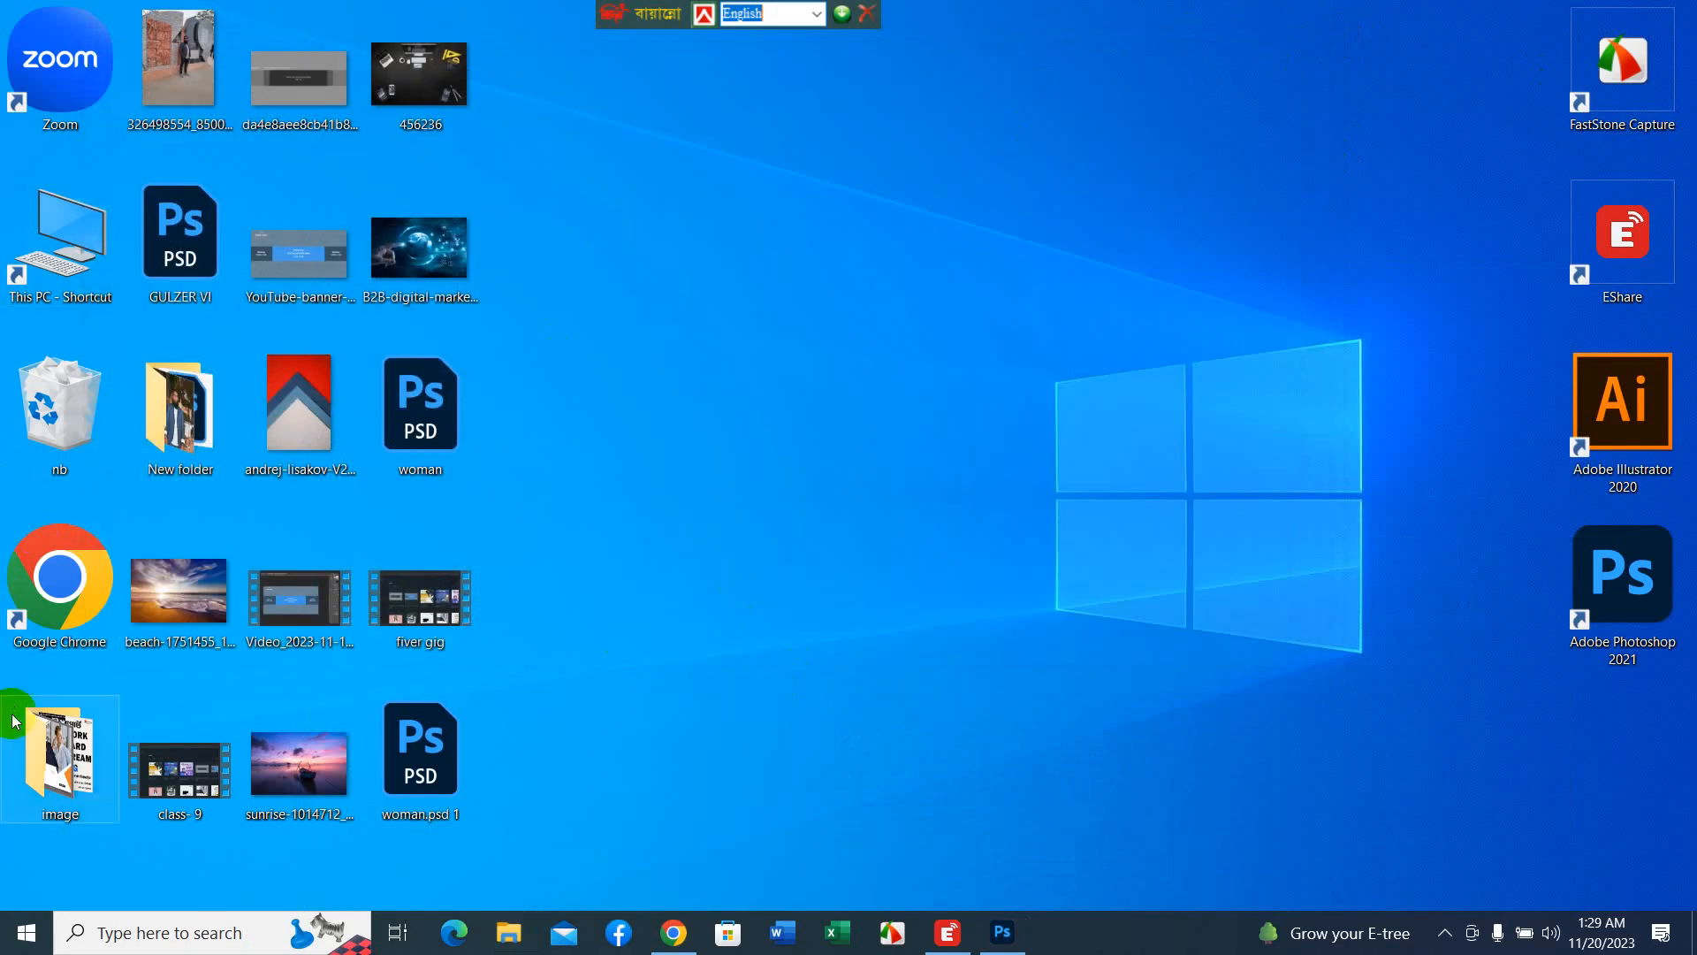
{"action": "double_click", "coordinate": [58, 782]}
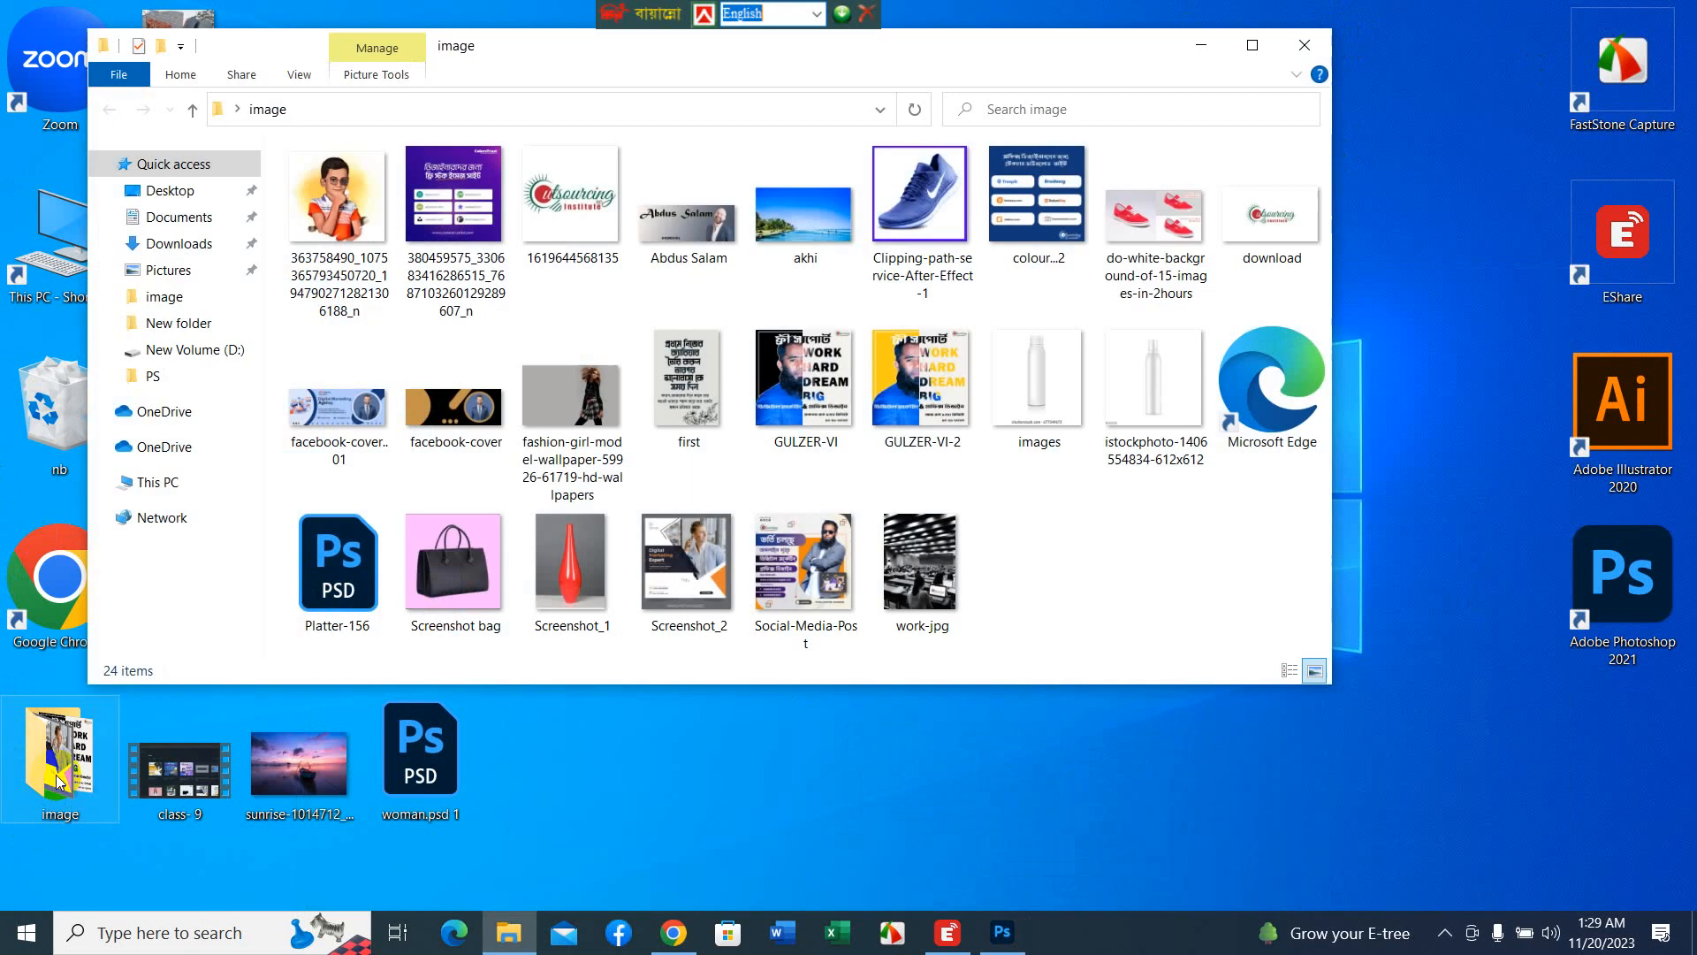
{"action": "left_click", "coordinate": [1317, 50]}
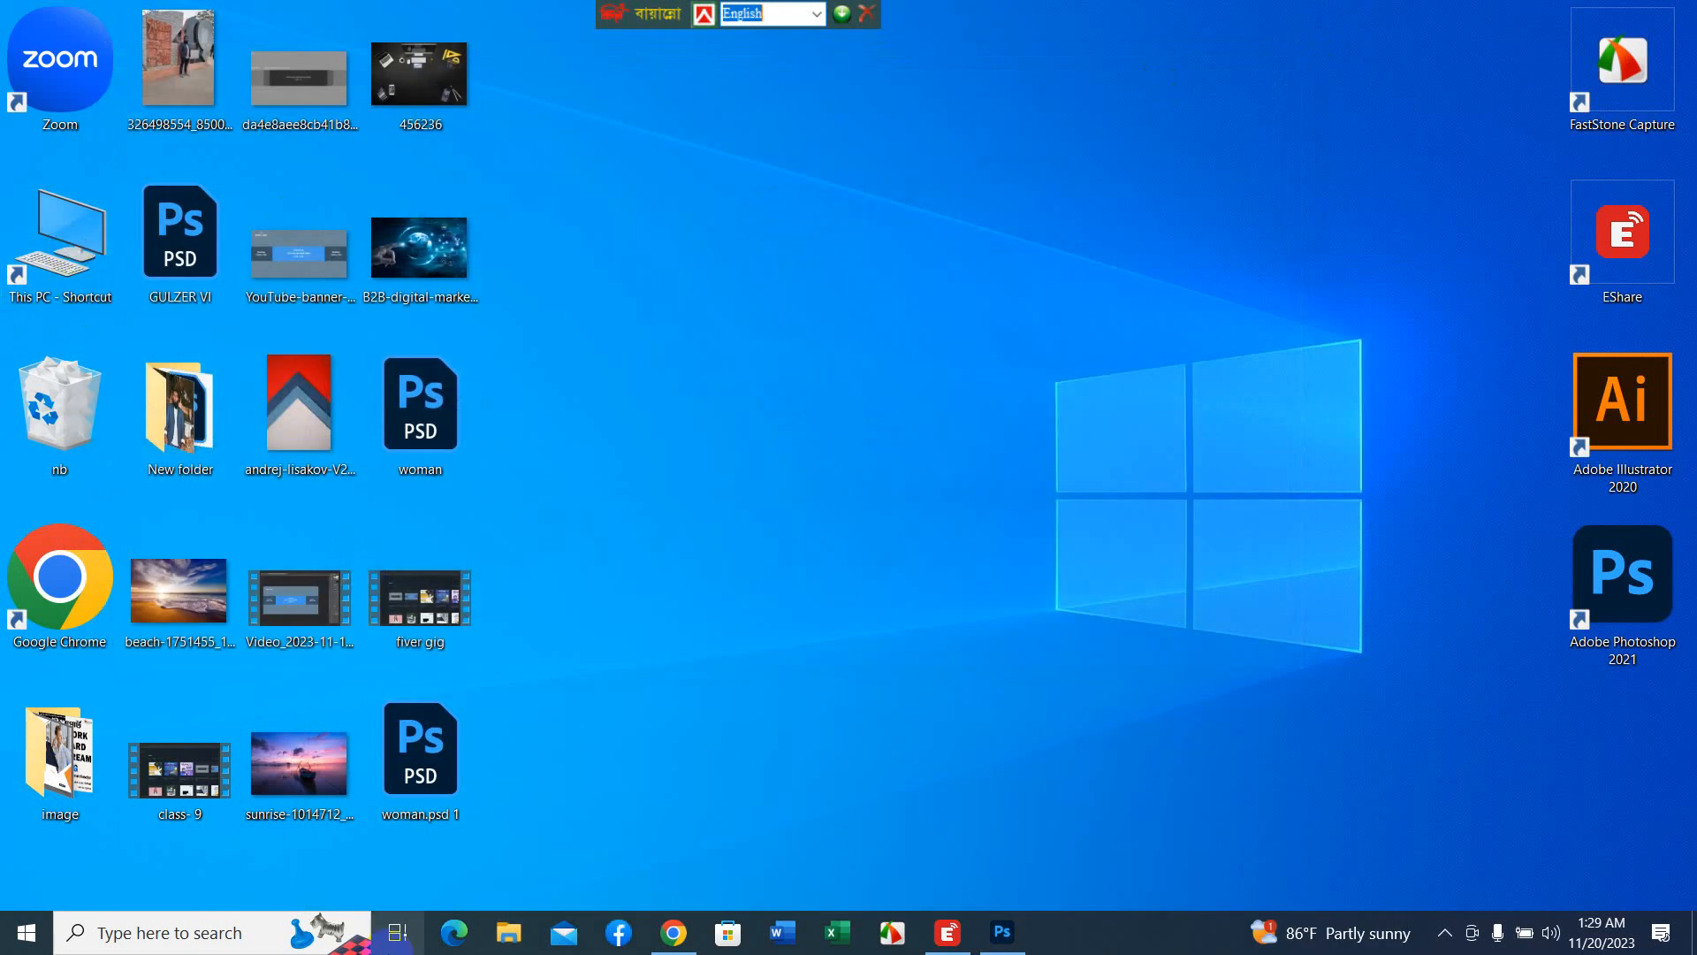
{"action": "left_click", "coordinate": [1001, 932]}
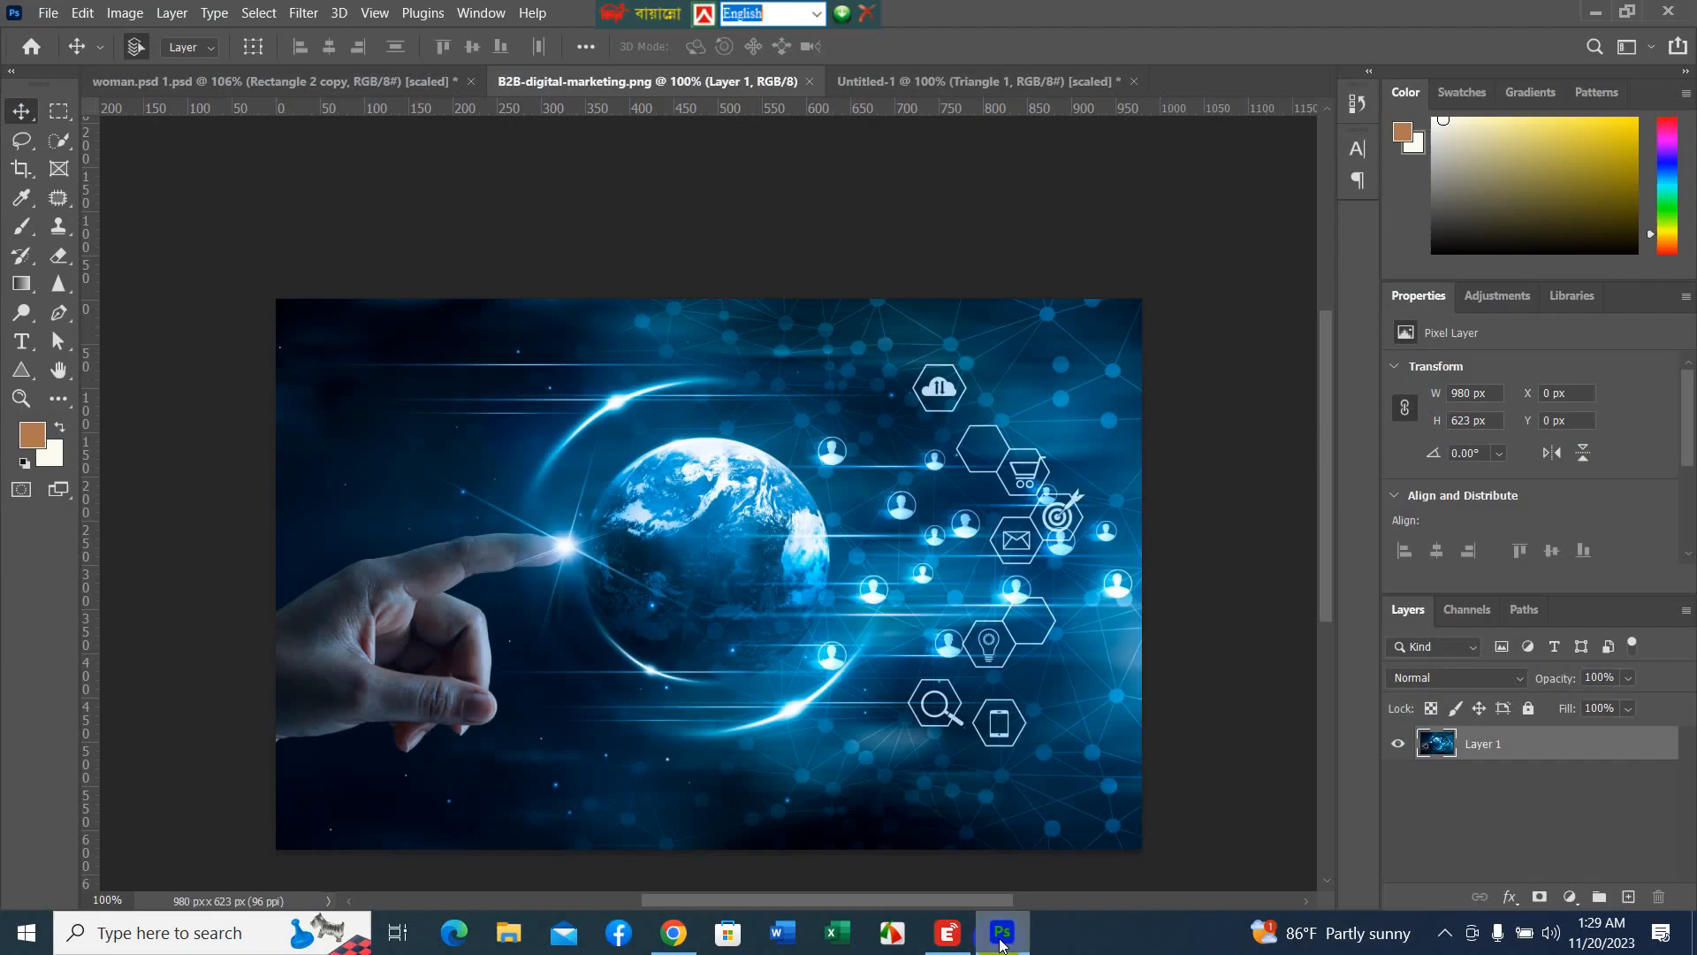
- Place waist-up-shot-attractive-young-girlfriend-with-dark-straight-hair-soft-healthy-skin from Downloads as an embedded image in B2B-digital-marketing.png
{"action": "left_click", "coordinate": [59, 22]}
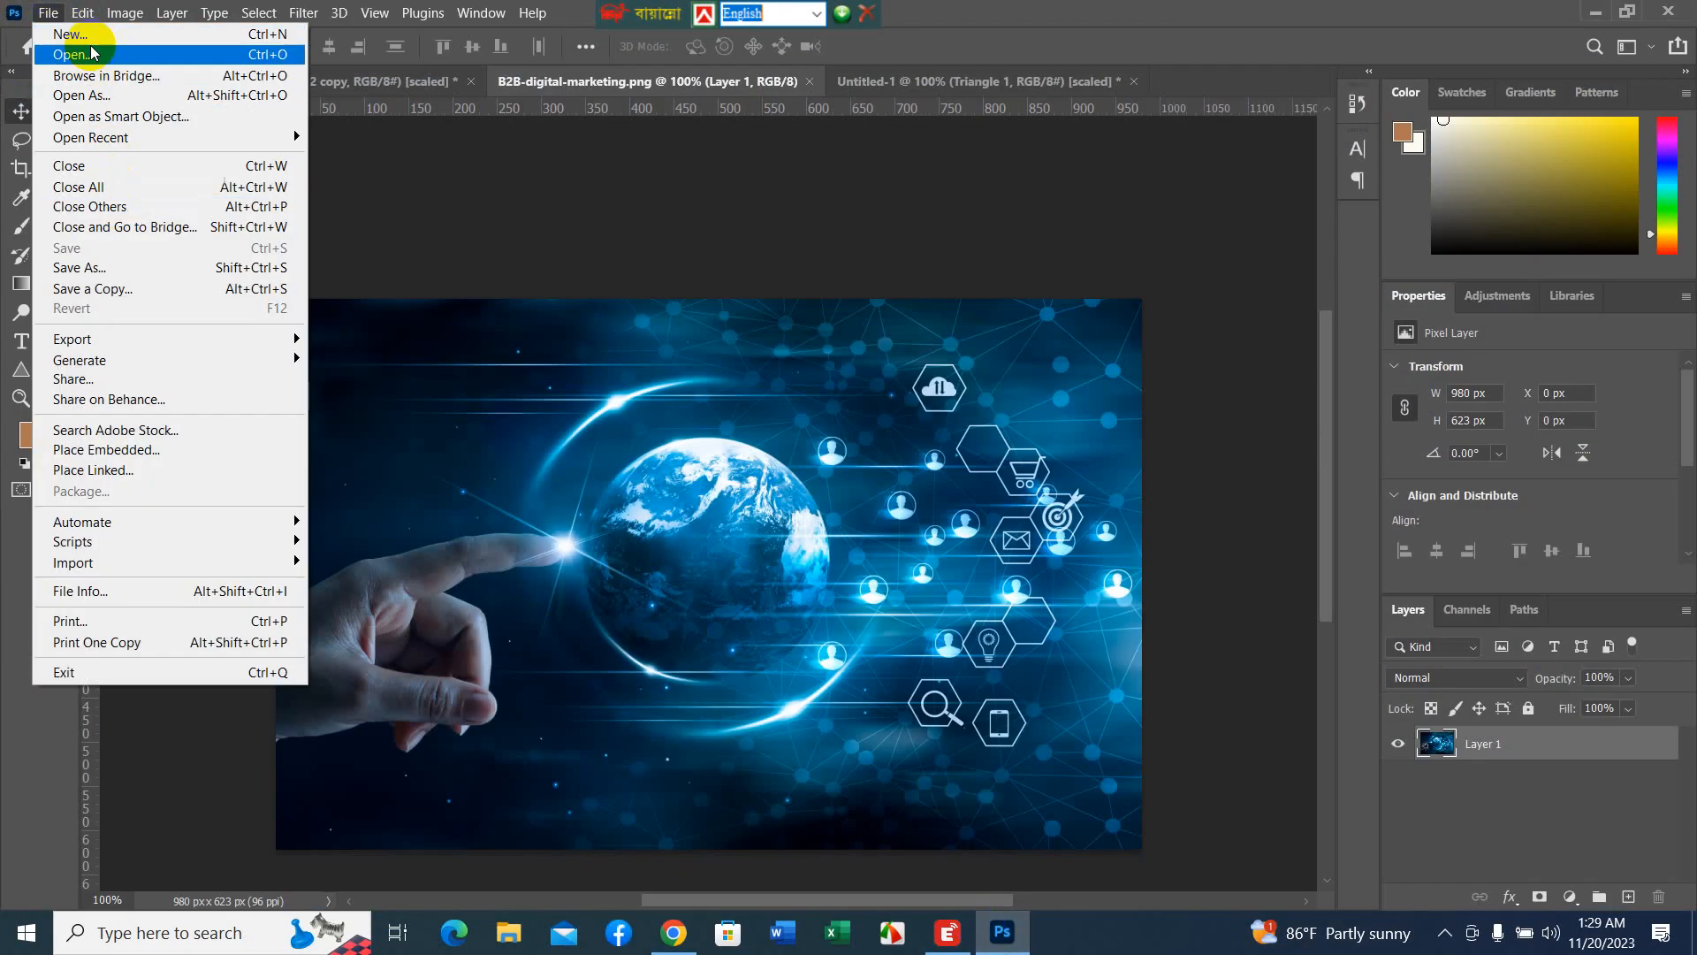
{"action": "left_click", "coordinate": [92, 449]}
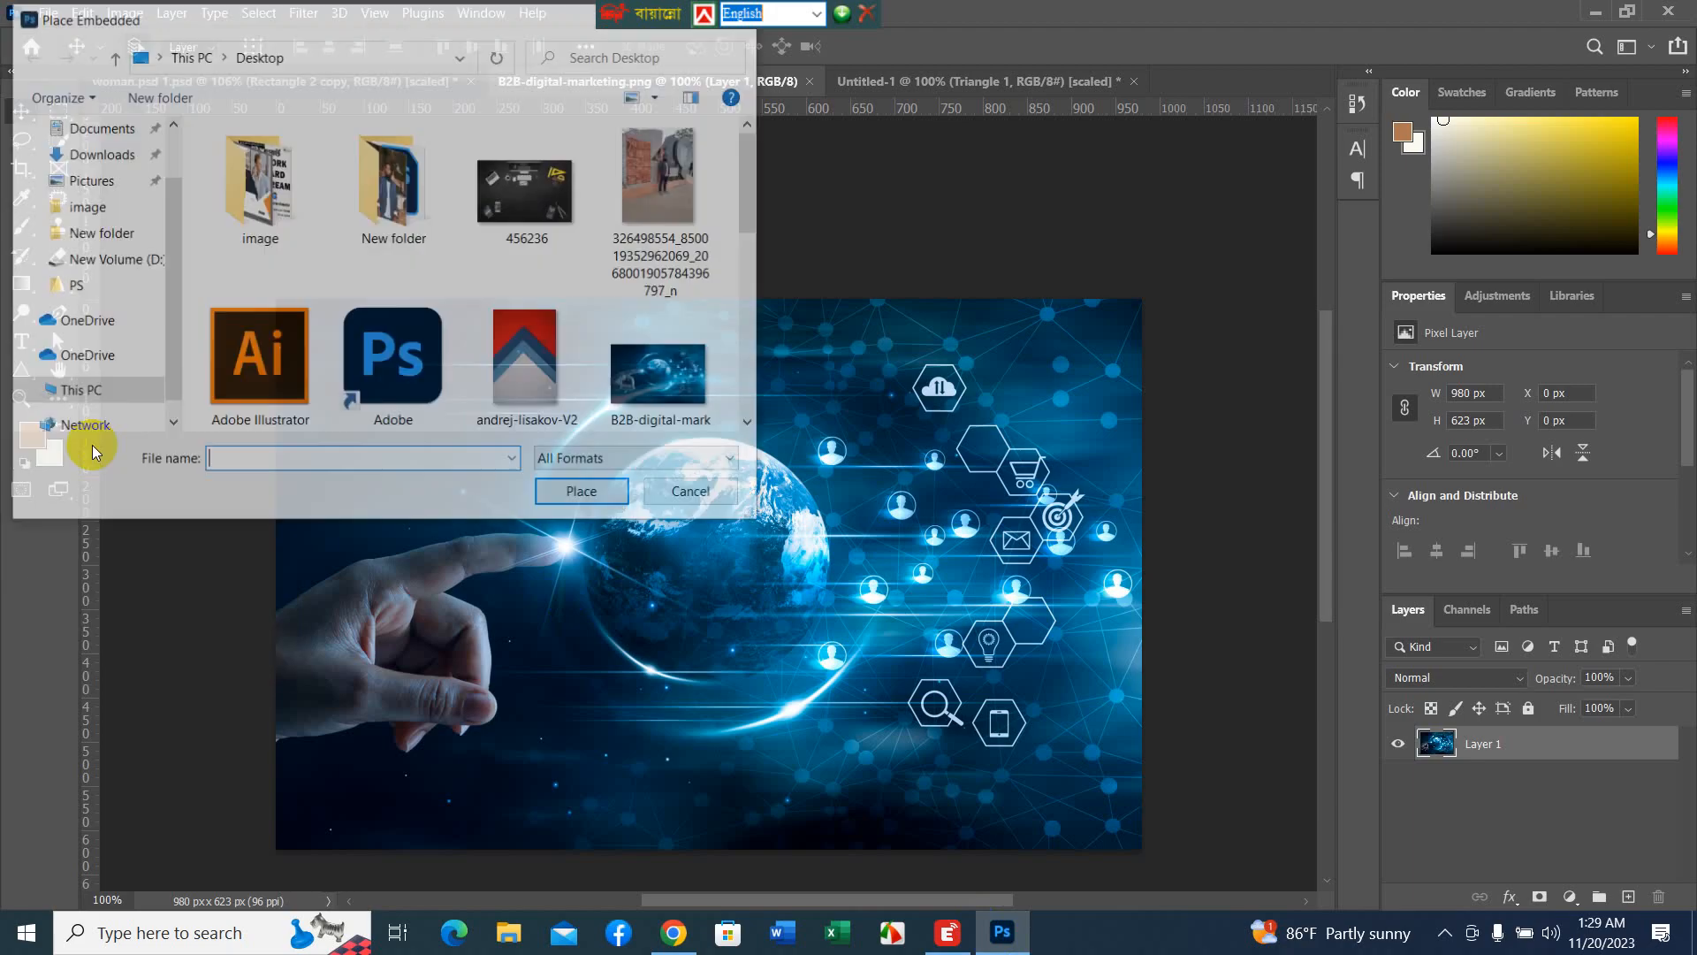
{"action": "left_click", "coordinate": [94, 156]}
{"action": "scroll", "coordinate": [389, 247], "scroll_direction": "down", "scroll_amount": 1}
{"action": "scroll", "coordinate": [374, 253], "scroll_direction": "up", "scroll_amount": 1}
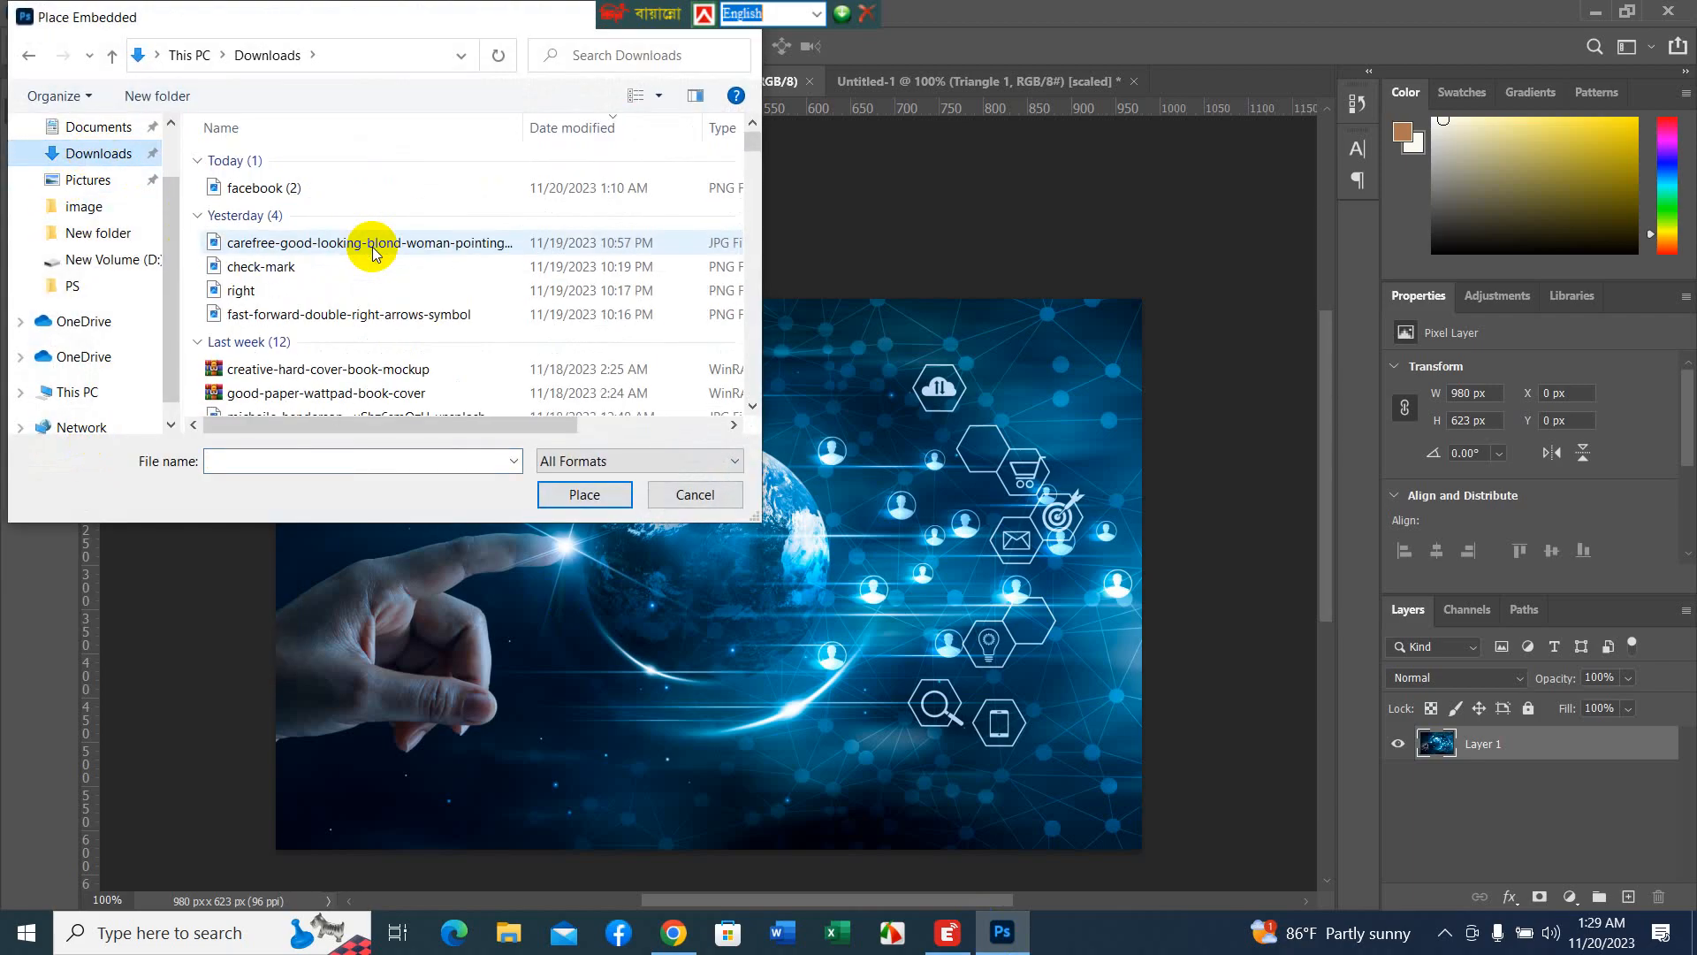
{"action": "scroll", "coordinate": [374, 254], "scroll_direction": "down", "scroll_amount": 1}
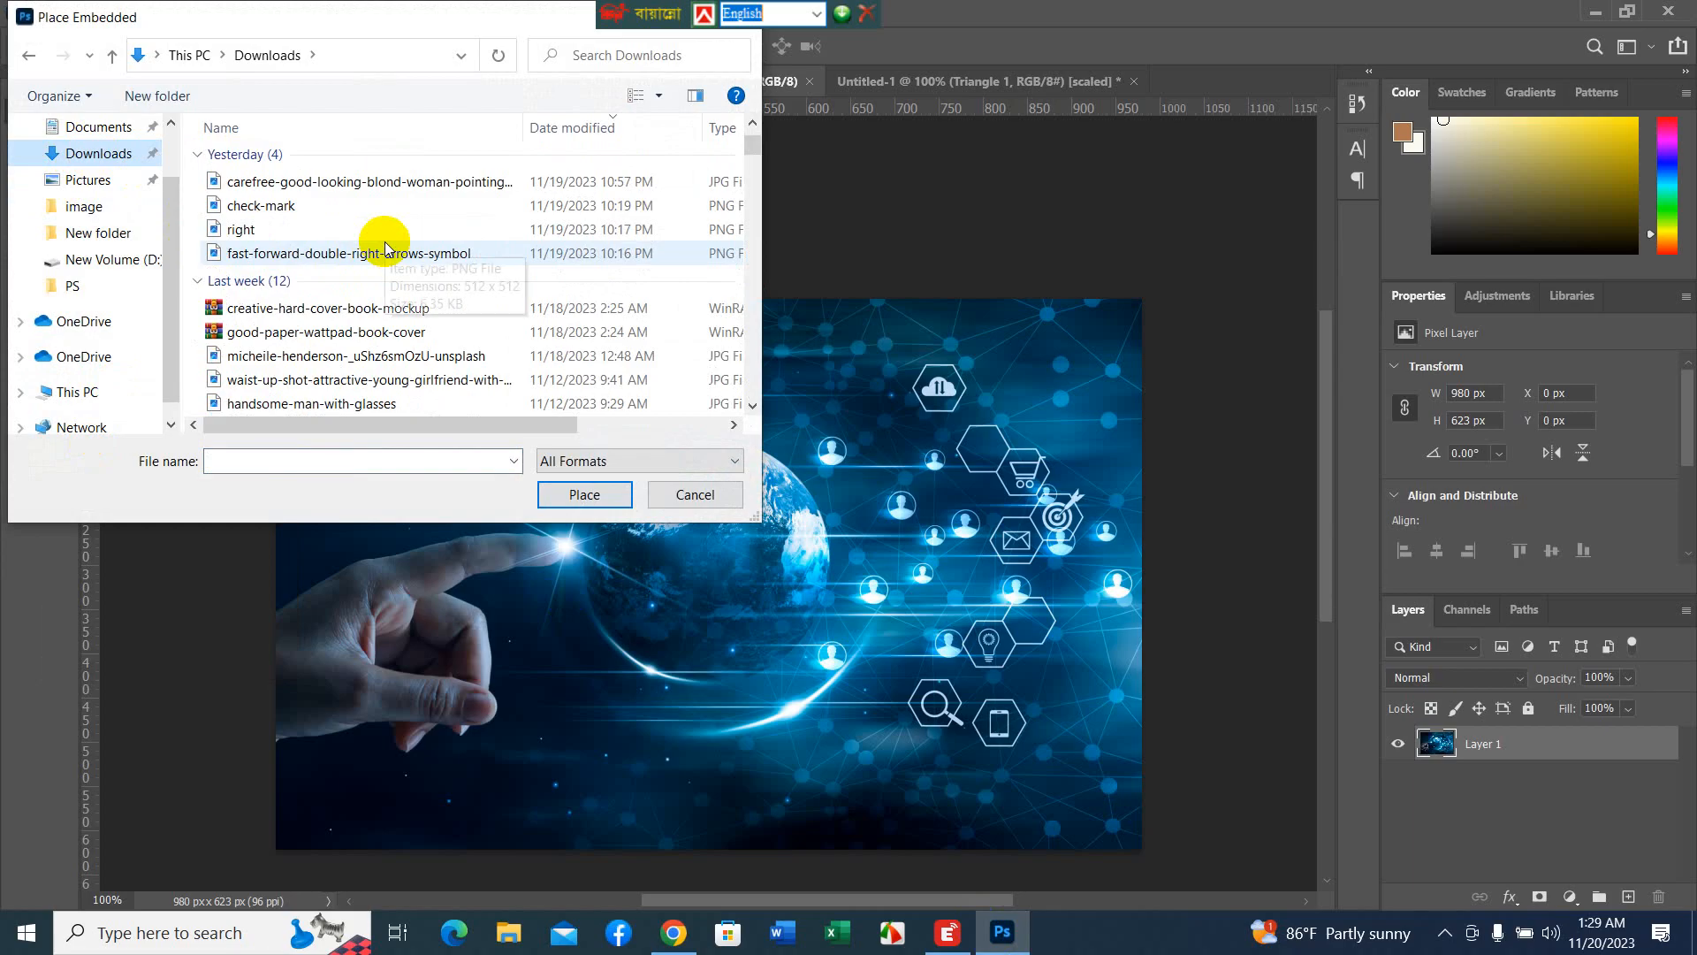
{"action": "scroll", "coordinate": [385, 249], "scroll_direction": "down", "scroll_amount": 1}
{"action": "scroll", "coordinate": [391, 248], "scroll_direction": "down", "scroll_amount": 1}
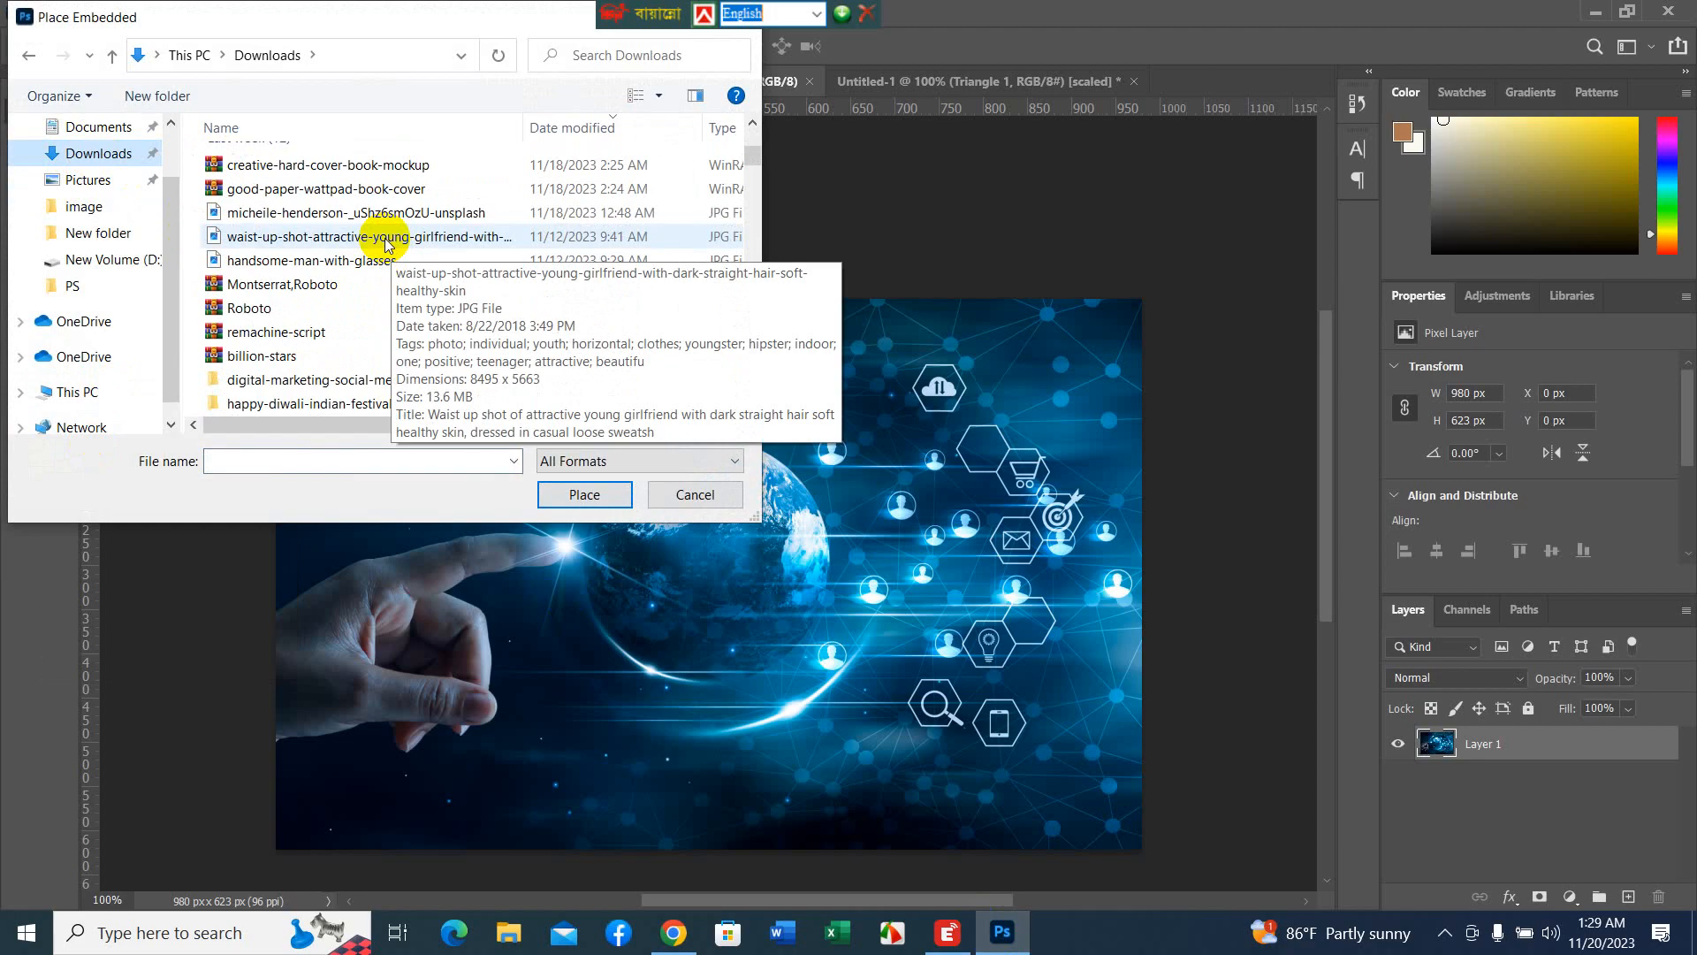
{"action": "left_click", "coordinate": [387, 240]}
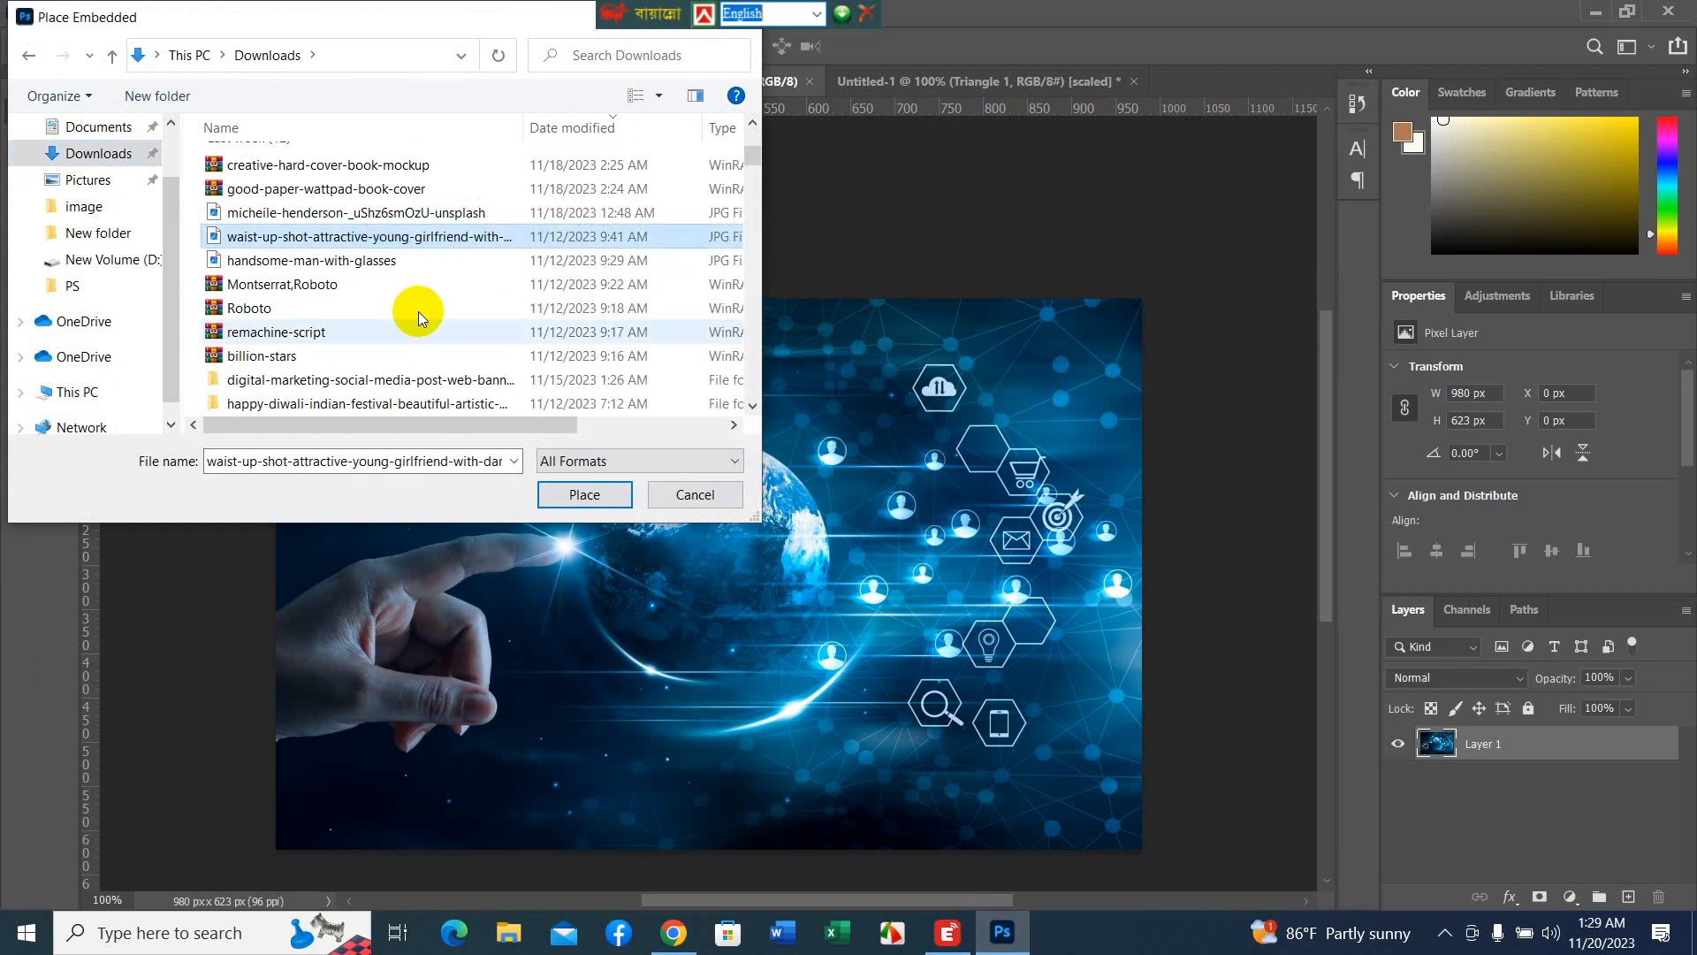
{"action": "left_click", "coordinate": [559, 501]}
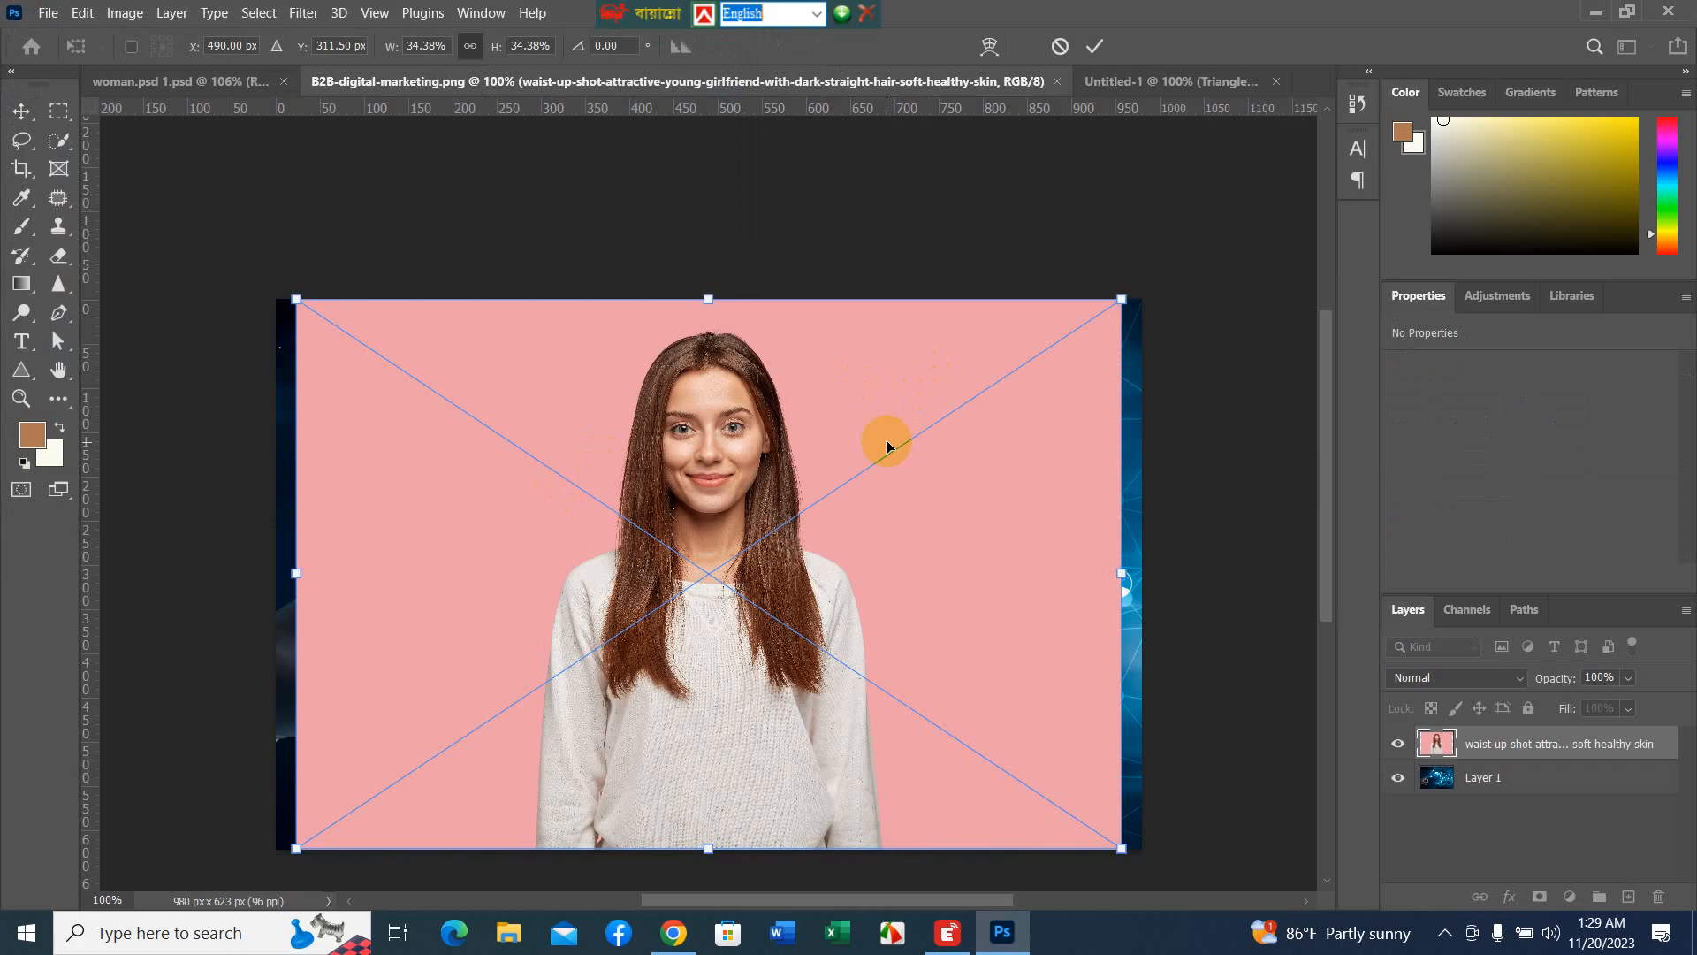
{"action": "left_click", "coordinate": [1094, 46]}
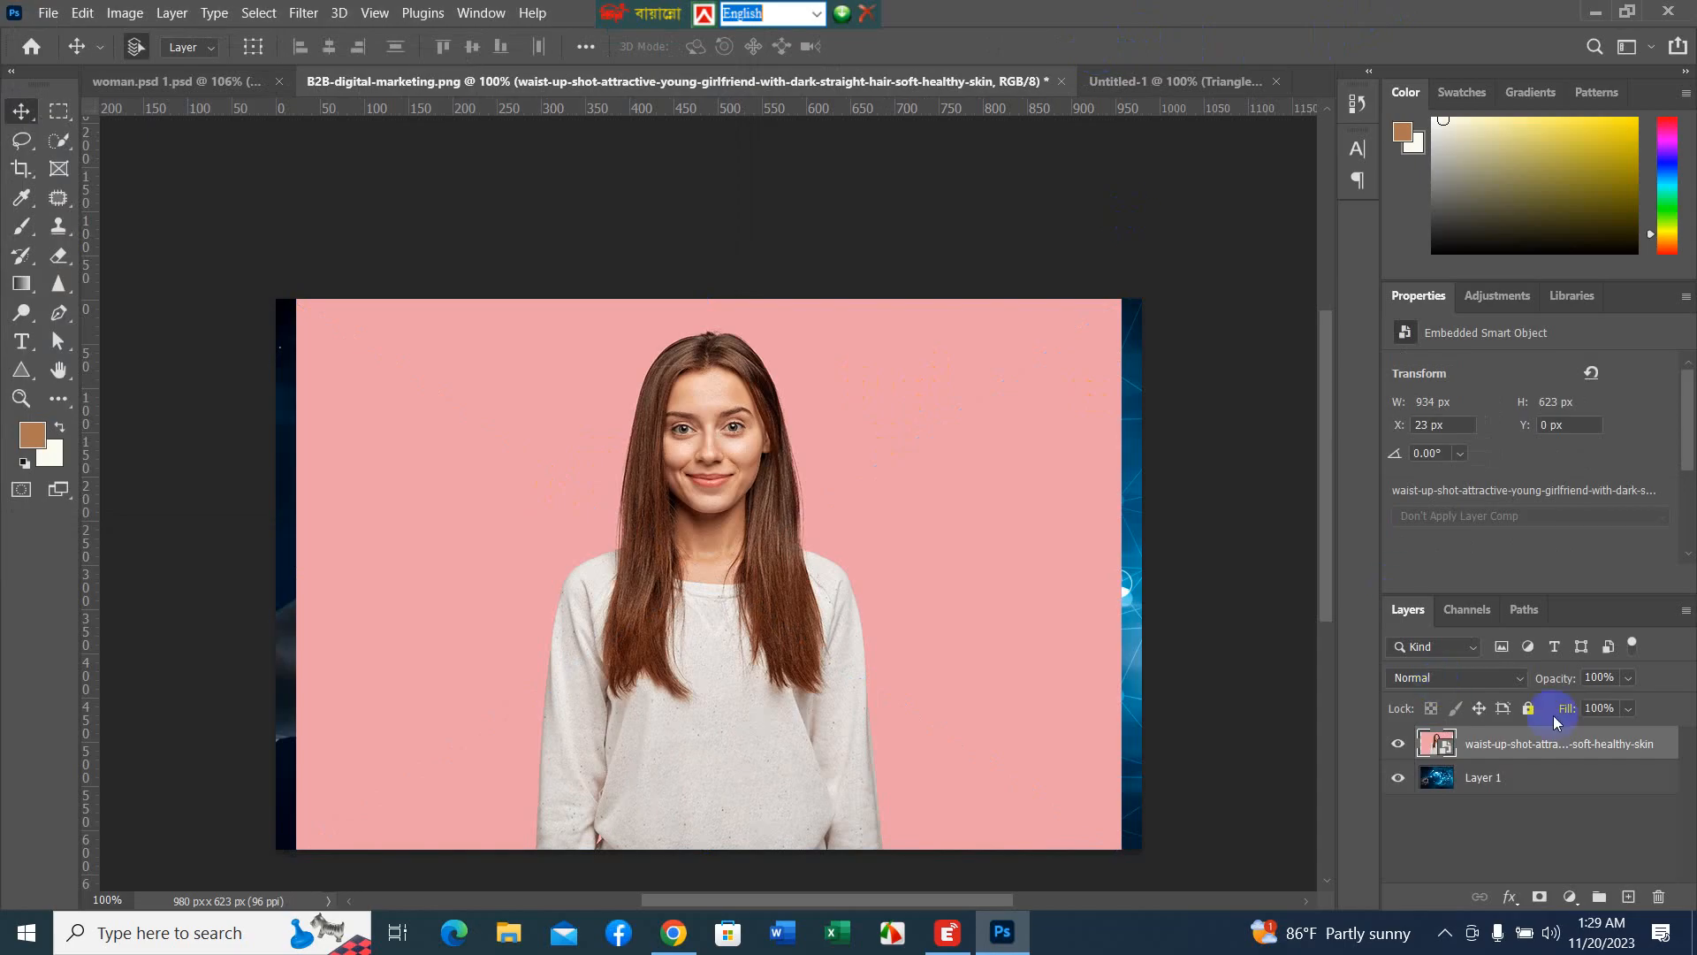
- Delete Layer 1 beneath the placed woman's photo and look through the embedded smart object's properties
{"action": "left_click_drag", "start_coordinate": [1681, 469], "coordinate": [1679, 522]}
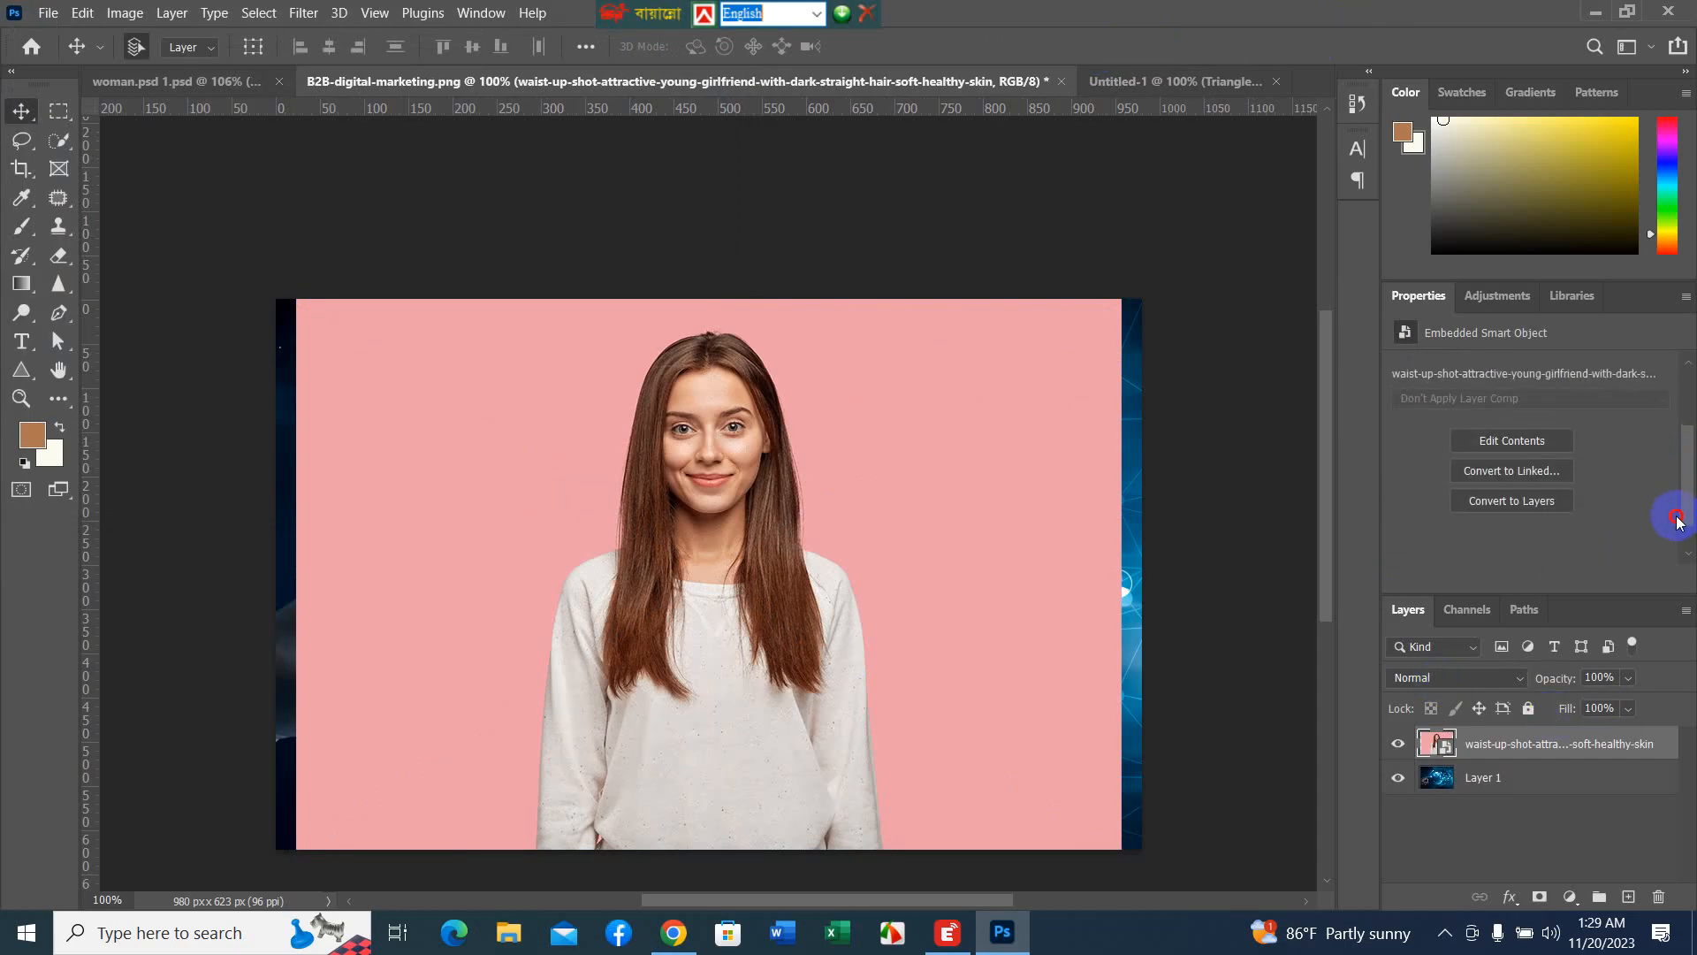
{"action": "left_click_drag", "start_coordinate": [1678, 517], "coordinate": [1676, 514]}
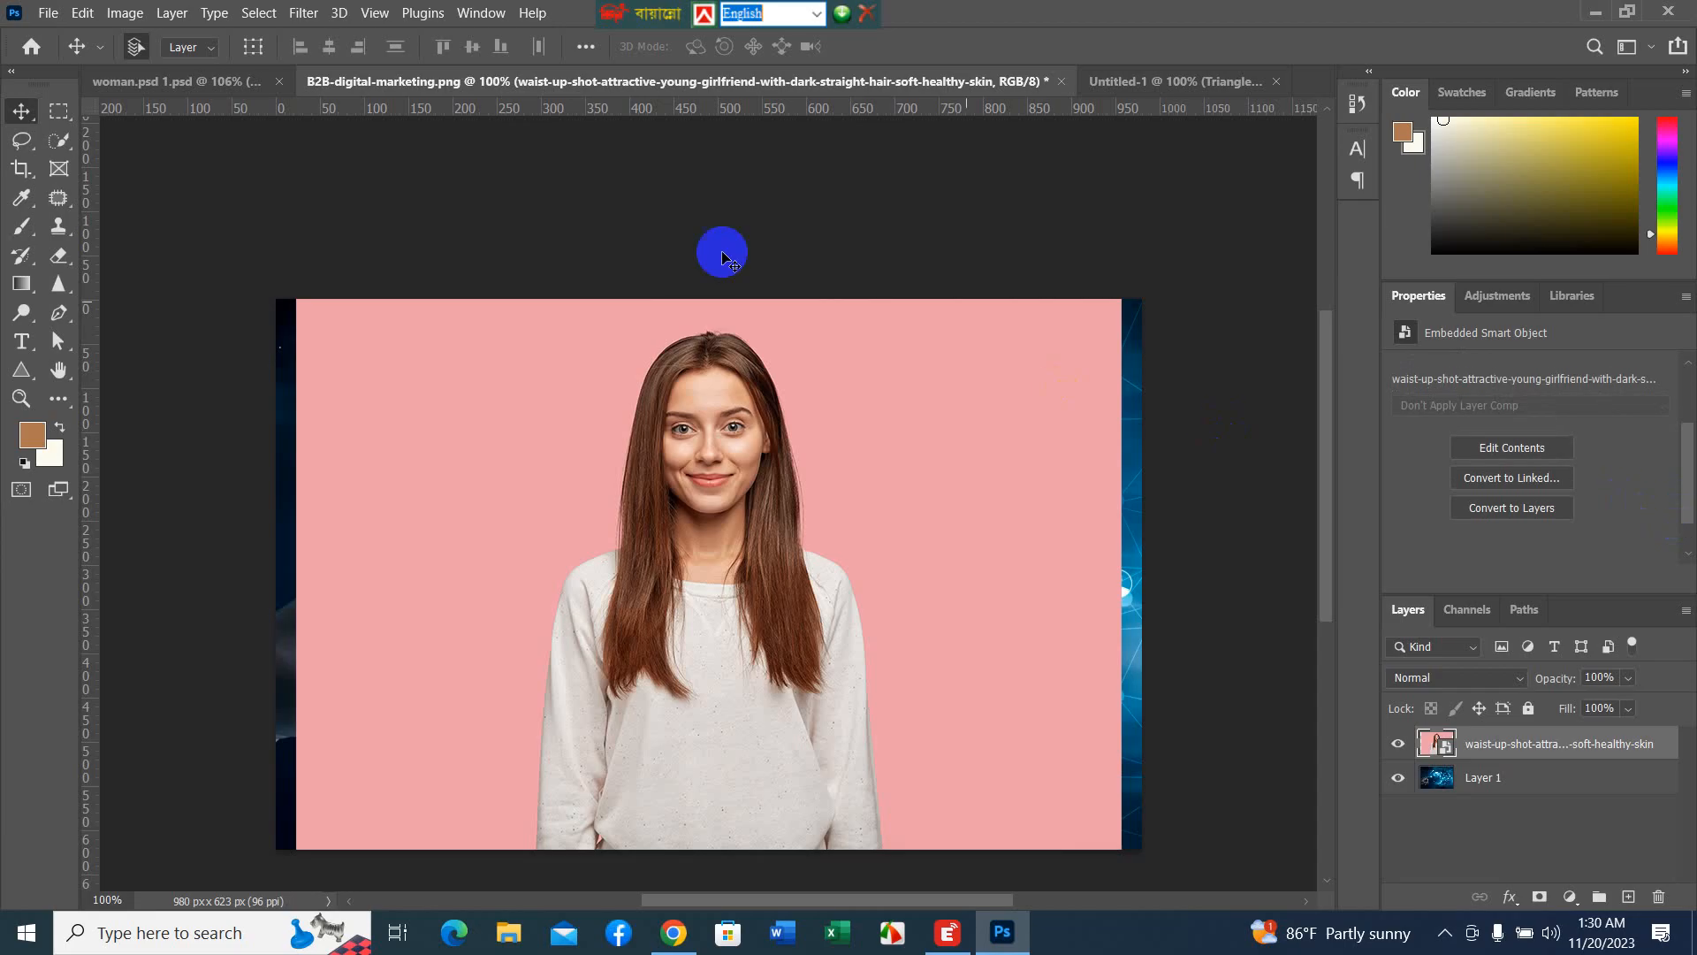
{"action": "left_click", "coordinate": [1129, 80]}
{"action": "left_click", "coordinate": [862, 84]}
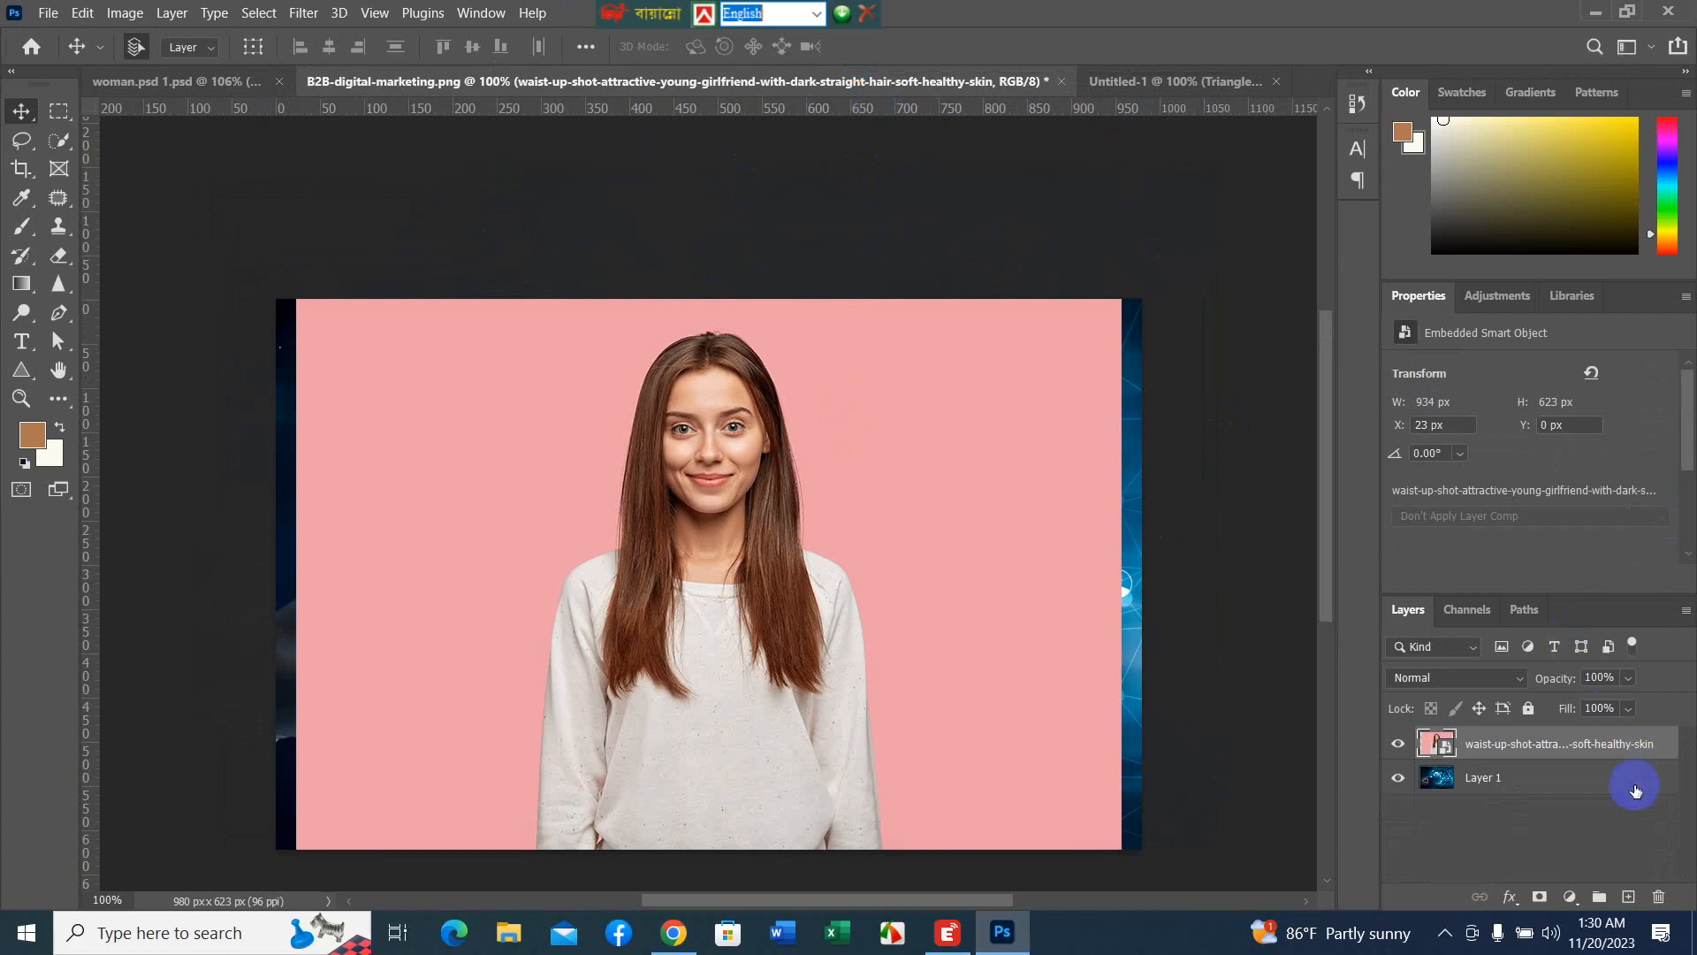
{"action": "left_click_drag", "start_coordinate": [1635, 790], "coordinate": [1659, 896]}
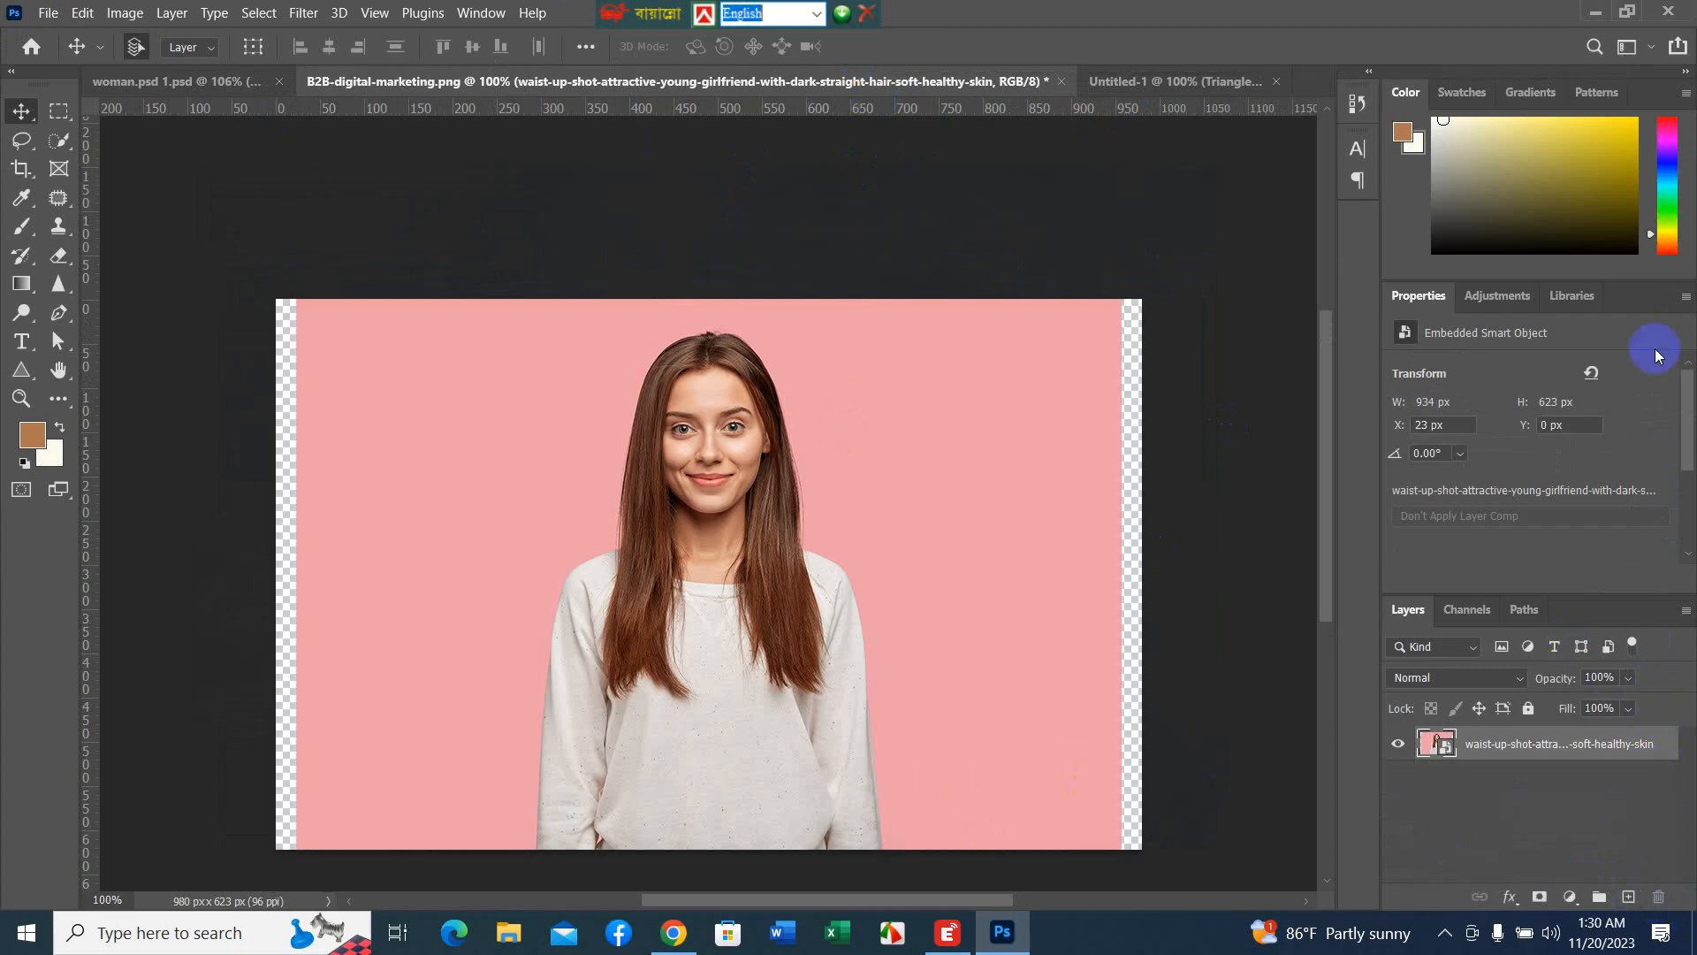
{"action": "scroll", "coordinate": [1645, 415], "scroll_direction": "down", "scroll_amount": 2}
{"action": "left_click_drag", "start_coordinate": [1686, 445], "coordinate": [1688, 473]}
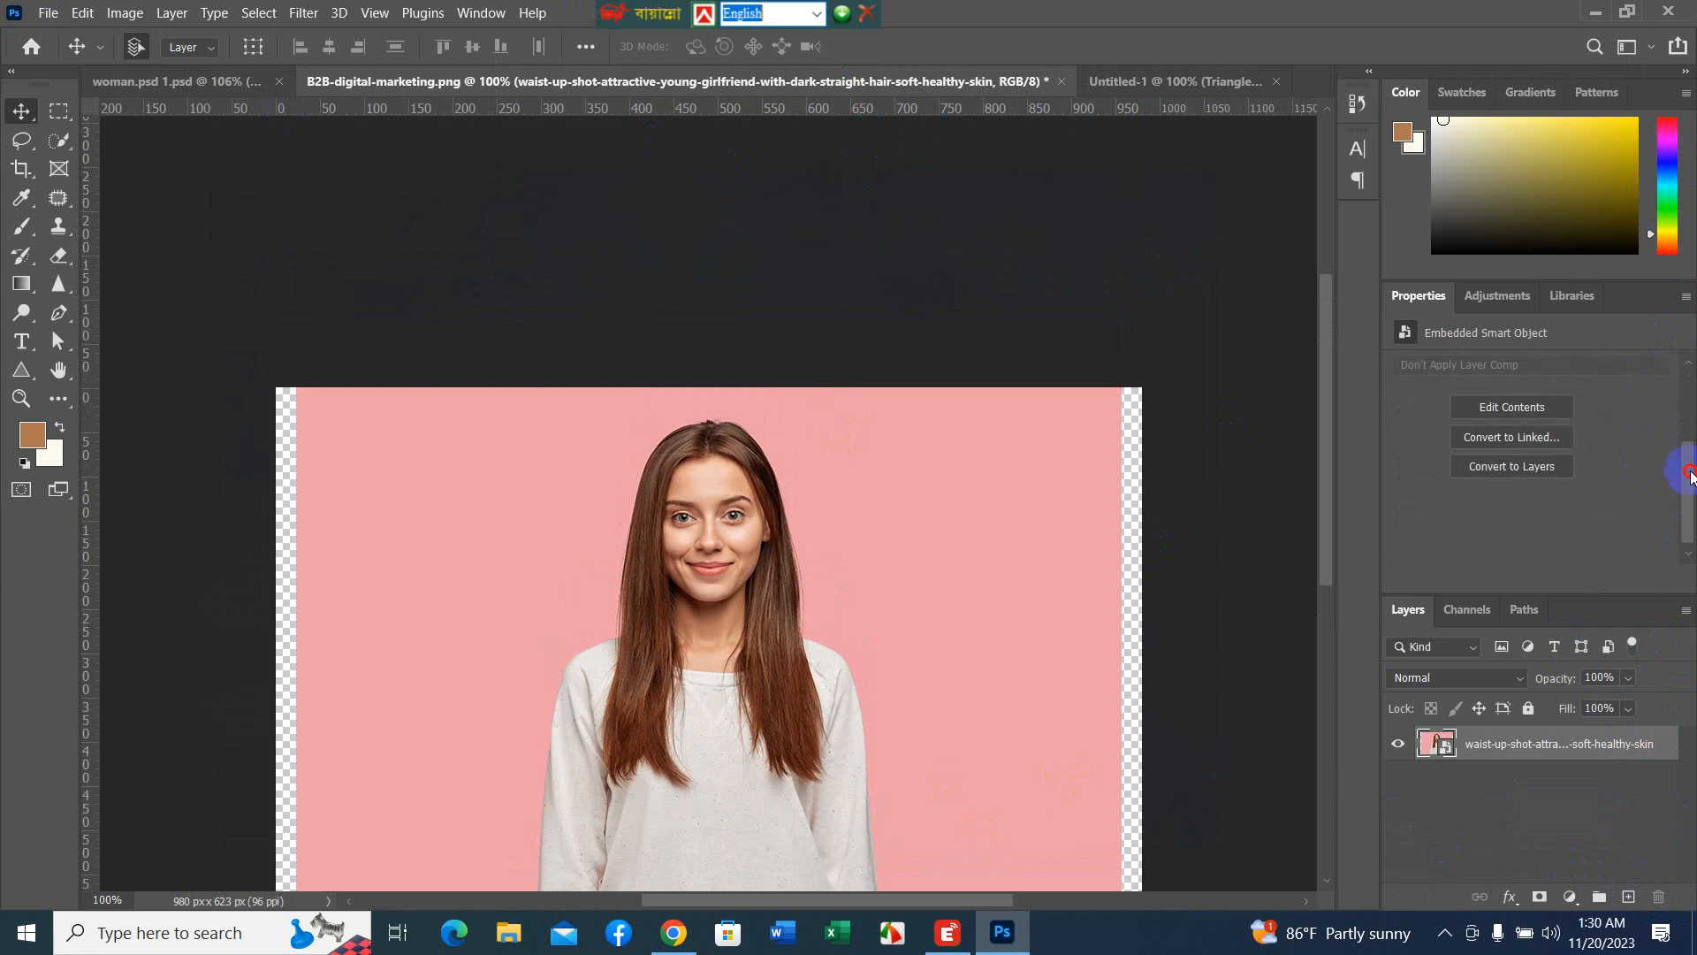
- Close B2B-digital-marketing.png without saving and open waist-up-shot-attractive-young-girlfriend-with-dark-straight-hair-soft-healthy-skin.jpg from Downloads as its own document
{"action": "left_click", "coordinate": [1062, 82]}
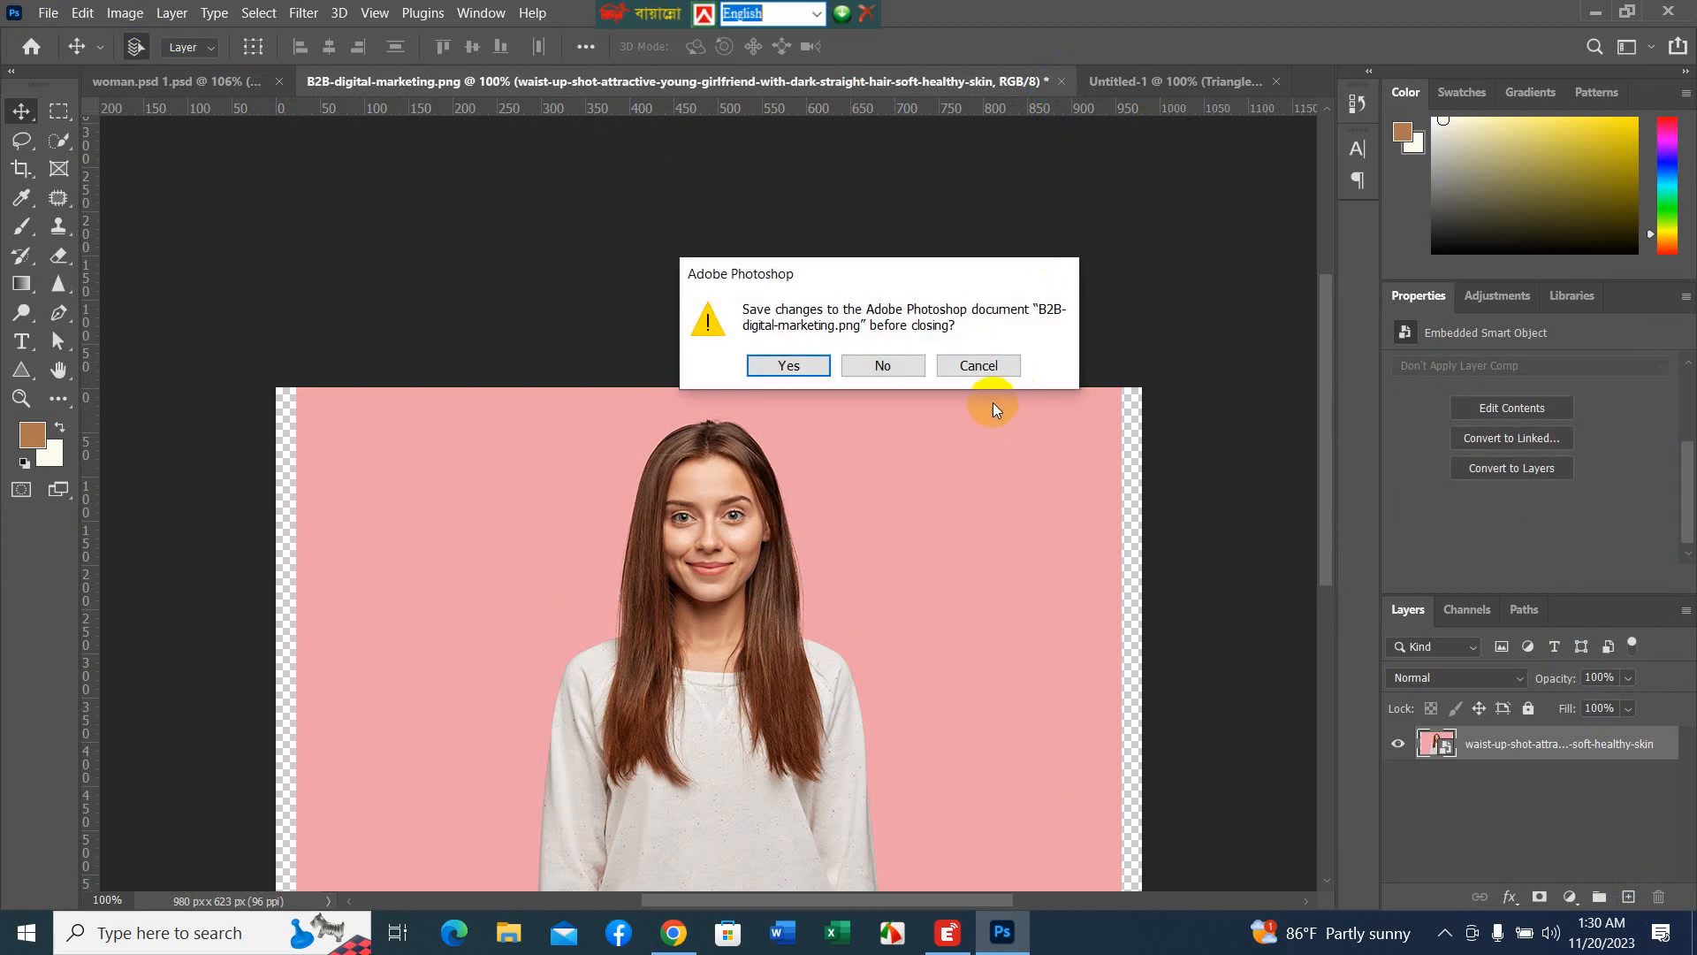
{"action": "left_click", "coordinate": [885, 366]}
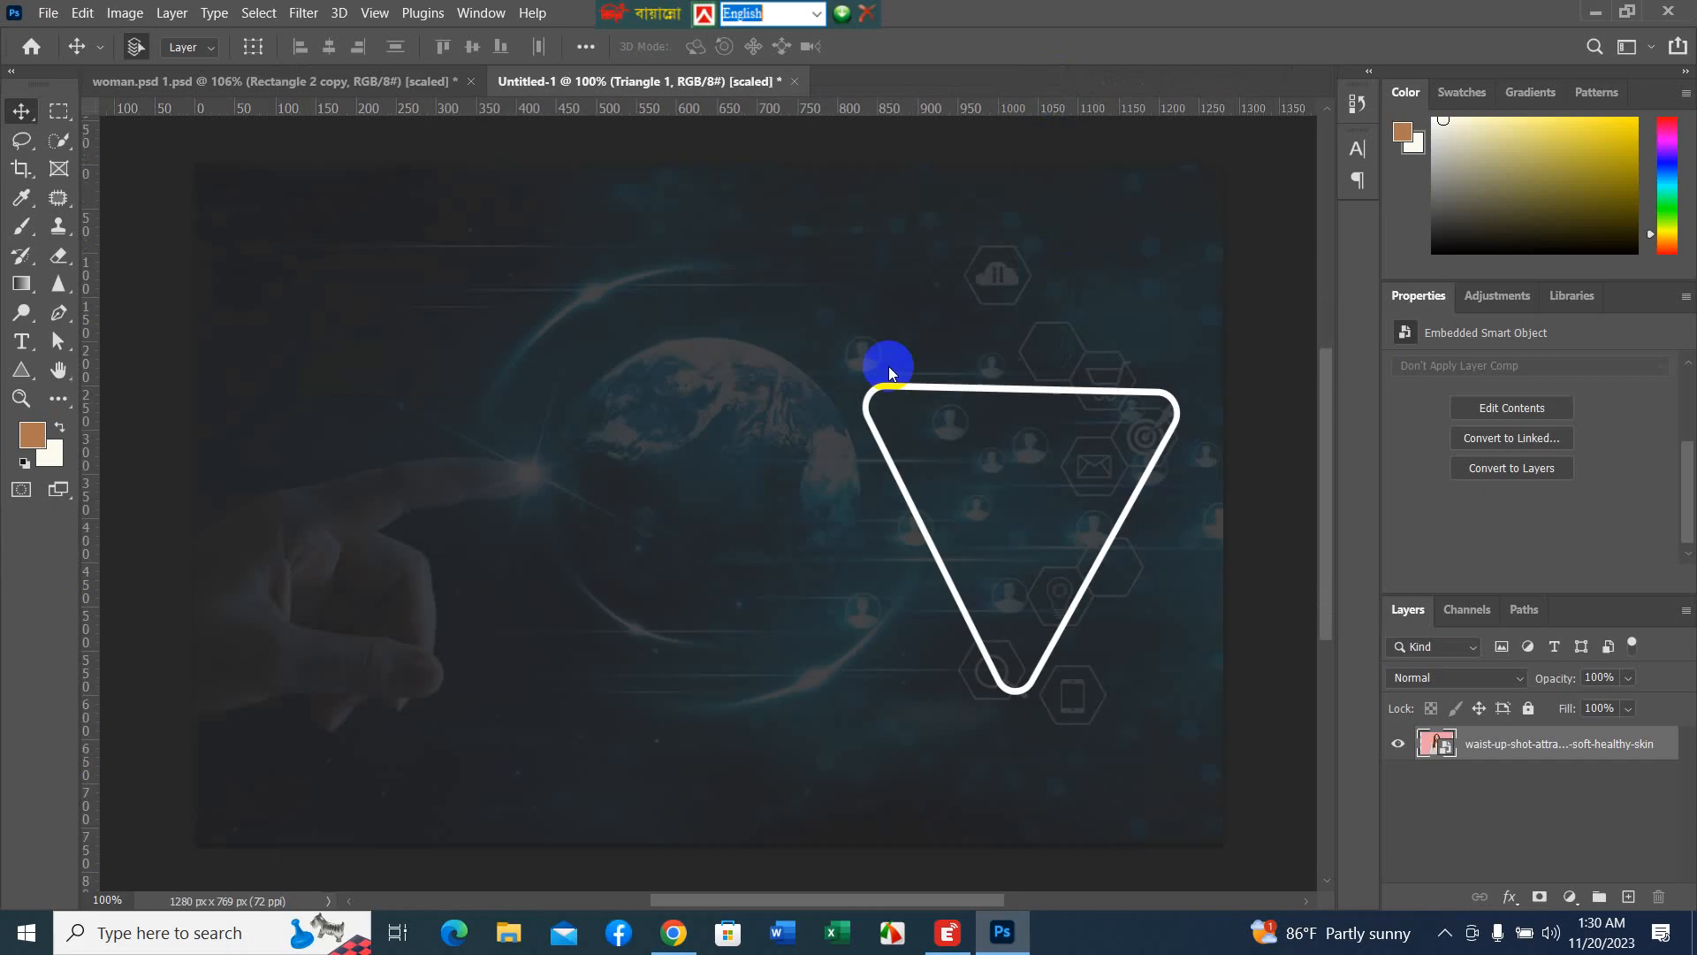
{"action": "left_click", "coordinate": [35, 18]}
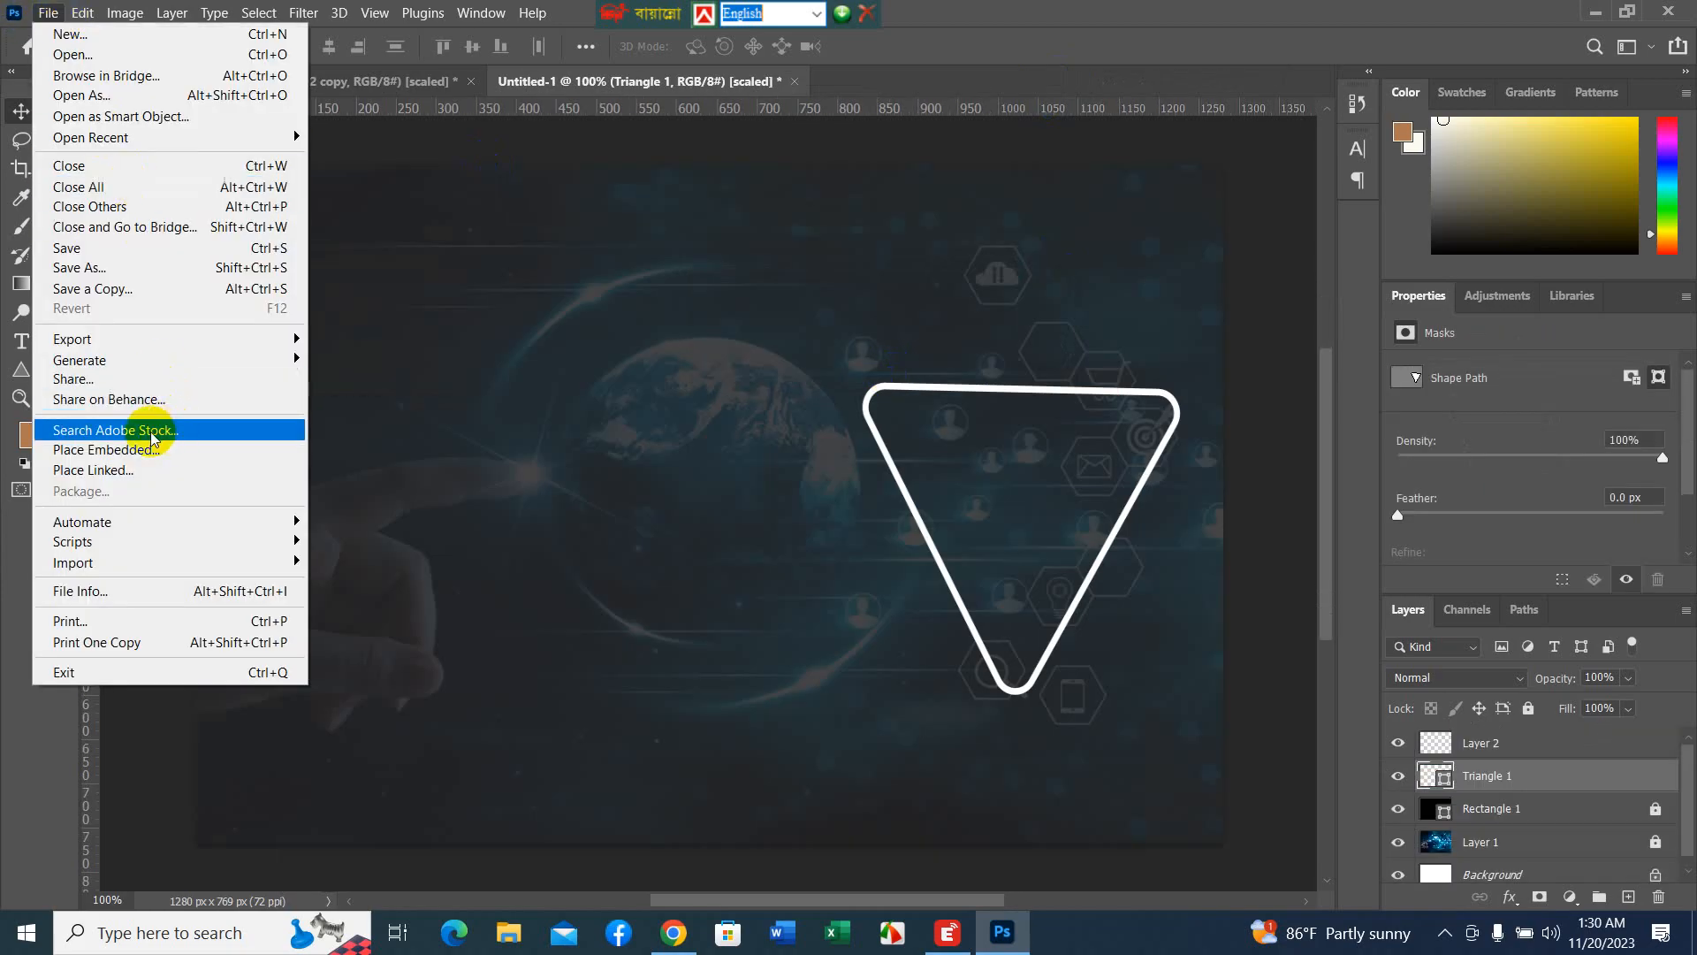
{"action": "left_click", "coordinate": [82, 54]}
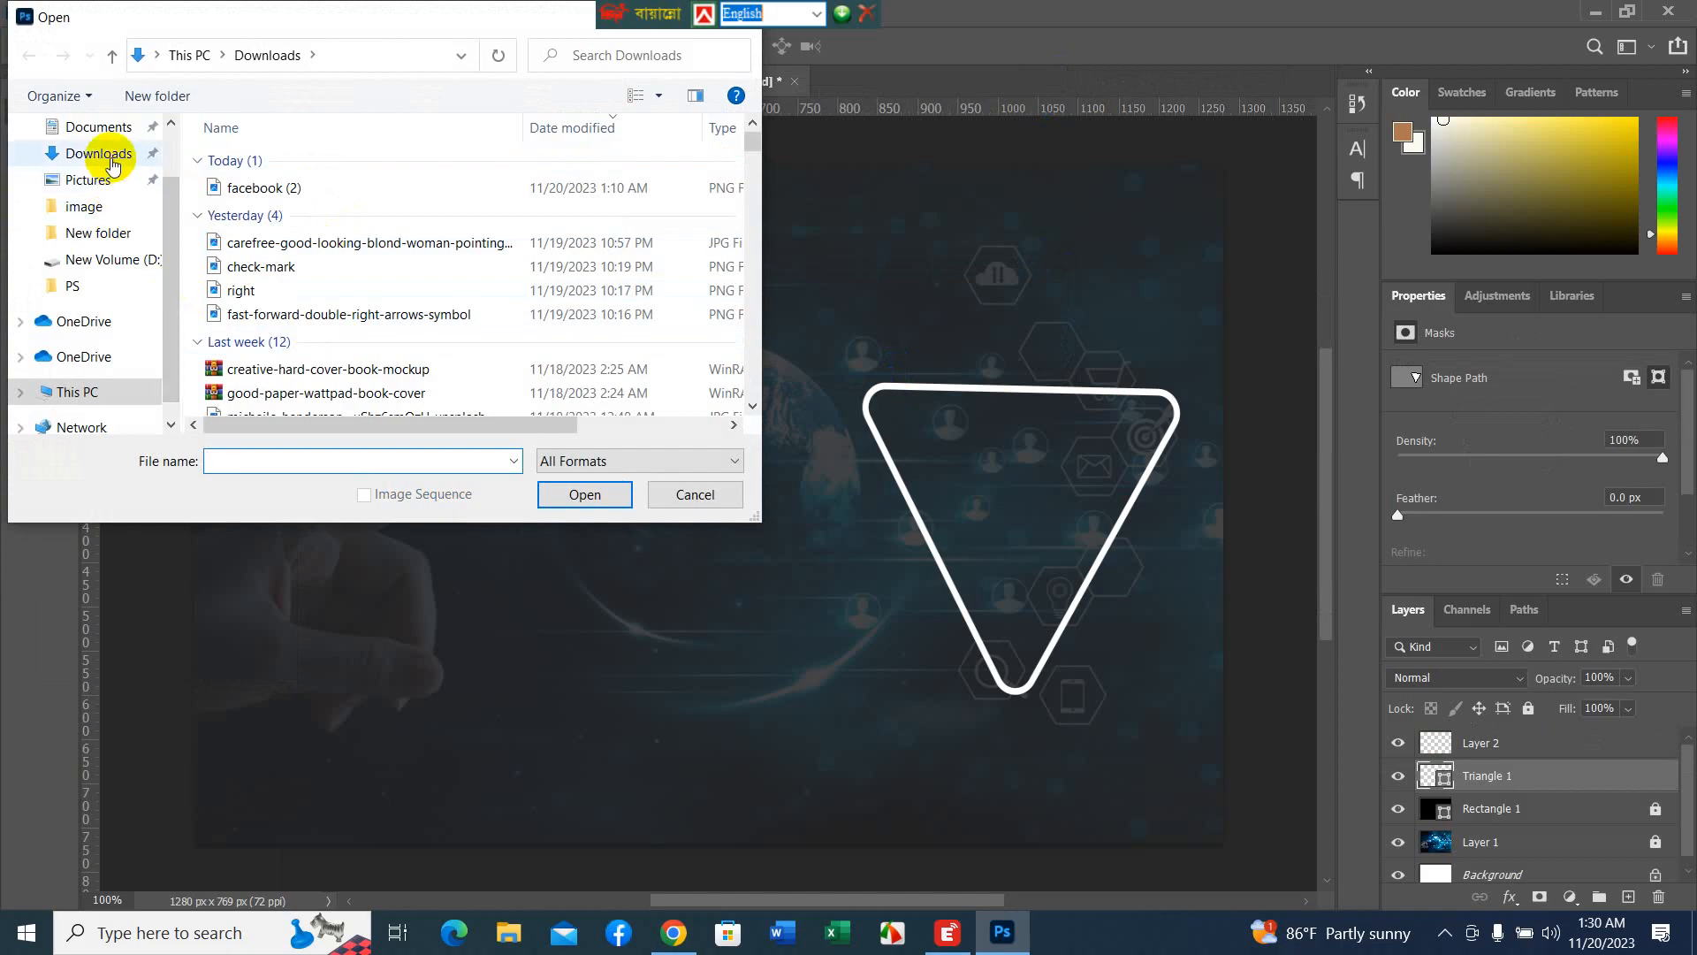
{"action": "left_click", "coordinate": [99, 154]}
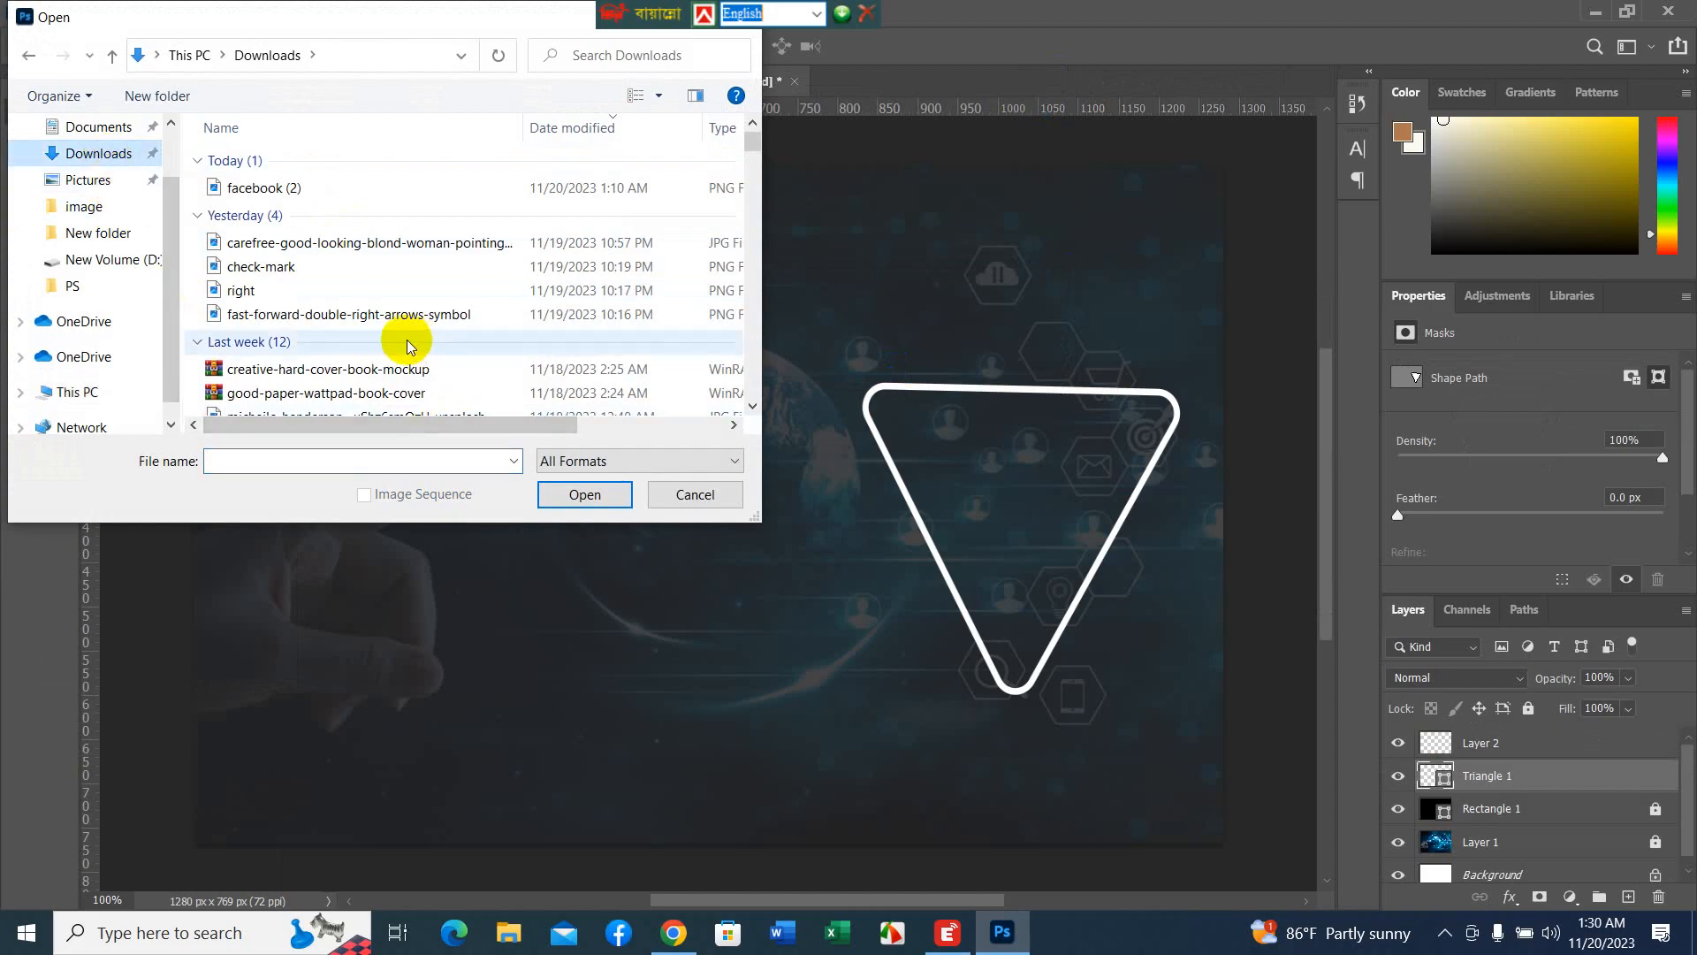
{"action": "scroll", "coordinate": [383, 308], "scroll_direction": "down", "scroll_amount": 2}
{"action": "left_click", "coordinate": [383, 307]}
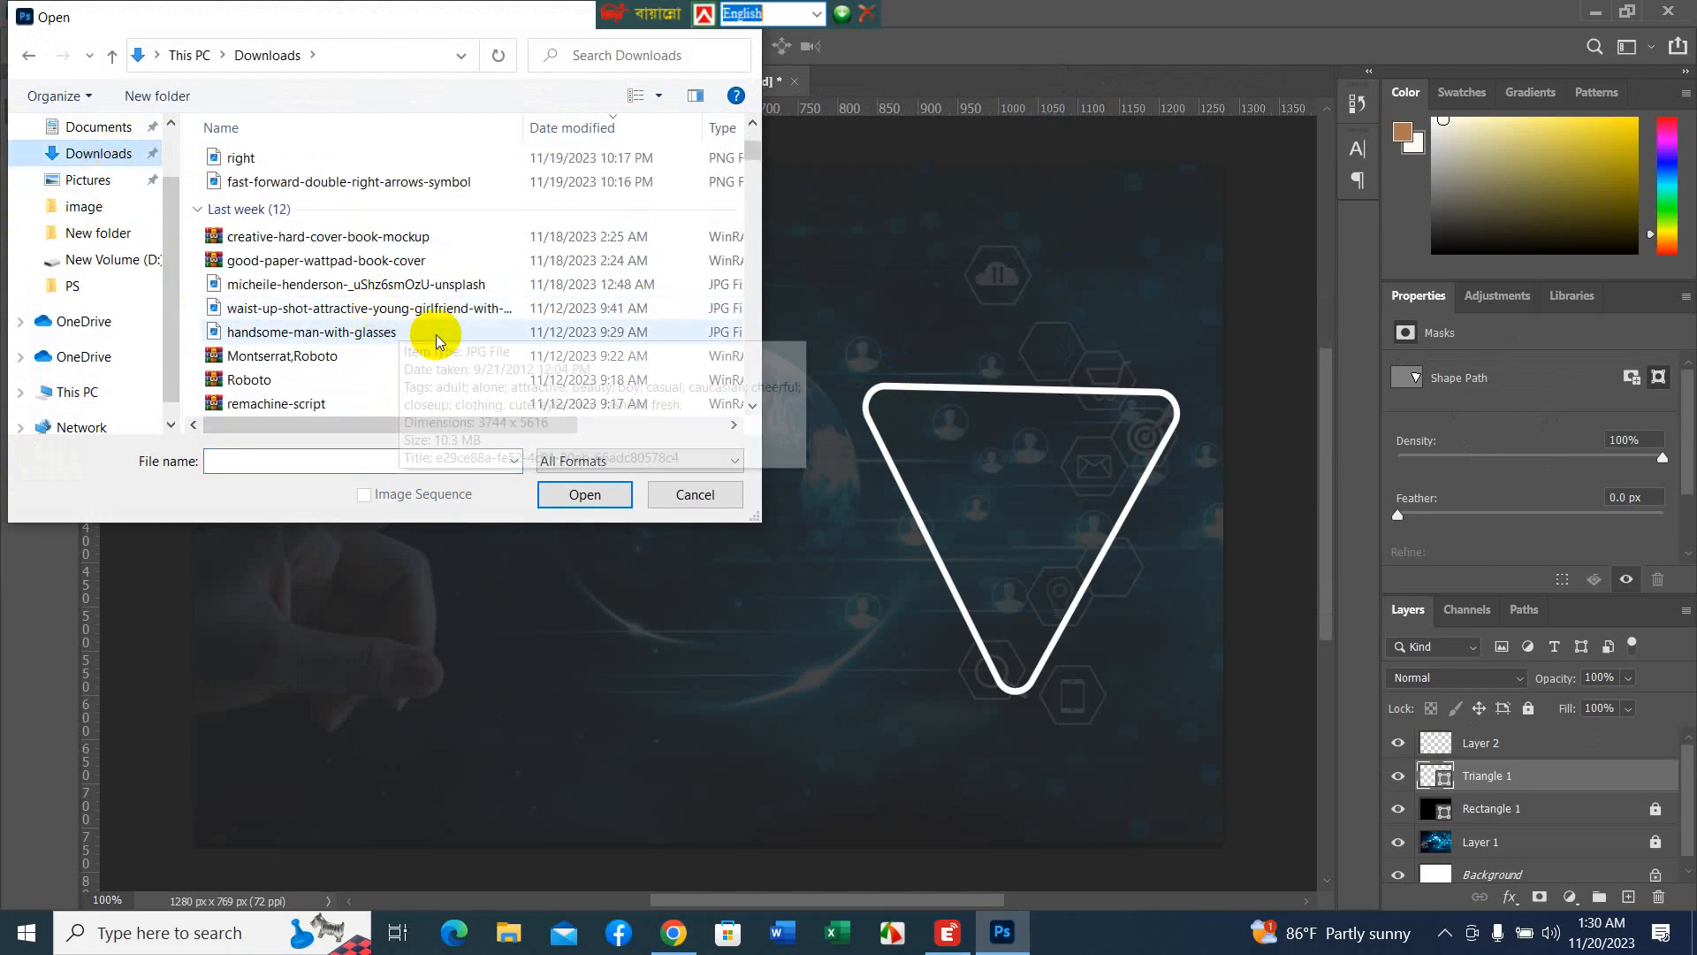
{"action": "left_click", "coordinate": [579, 493]}
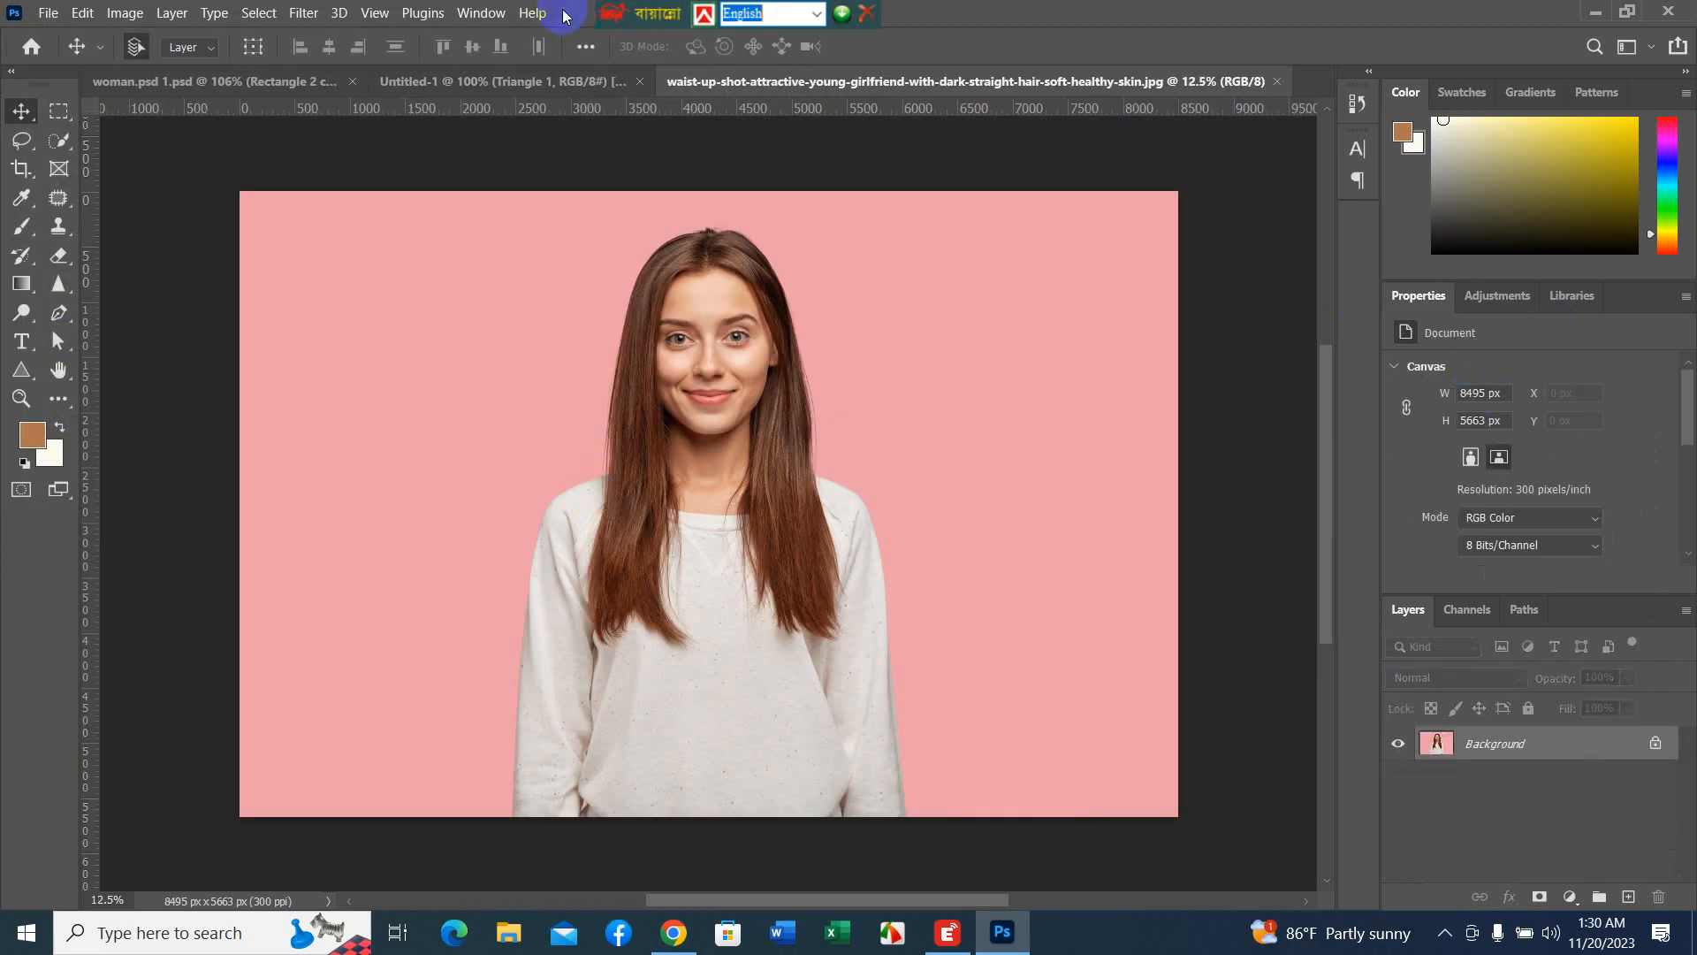
- Hide the Properties panel and show it again
{"action": "left_click", "coordinate": [473, 16]}
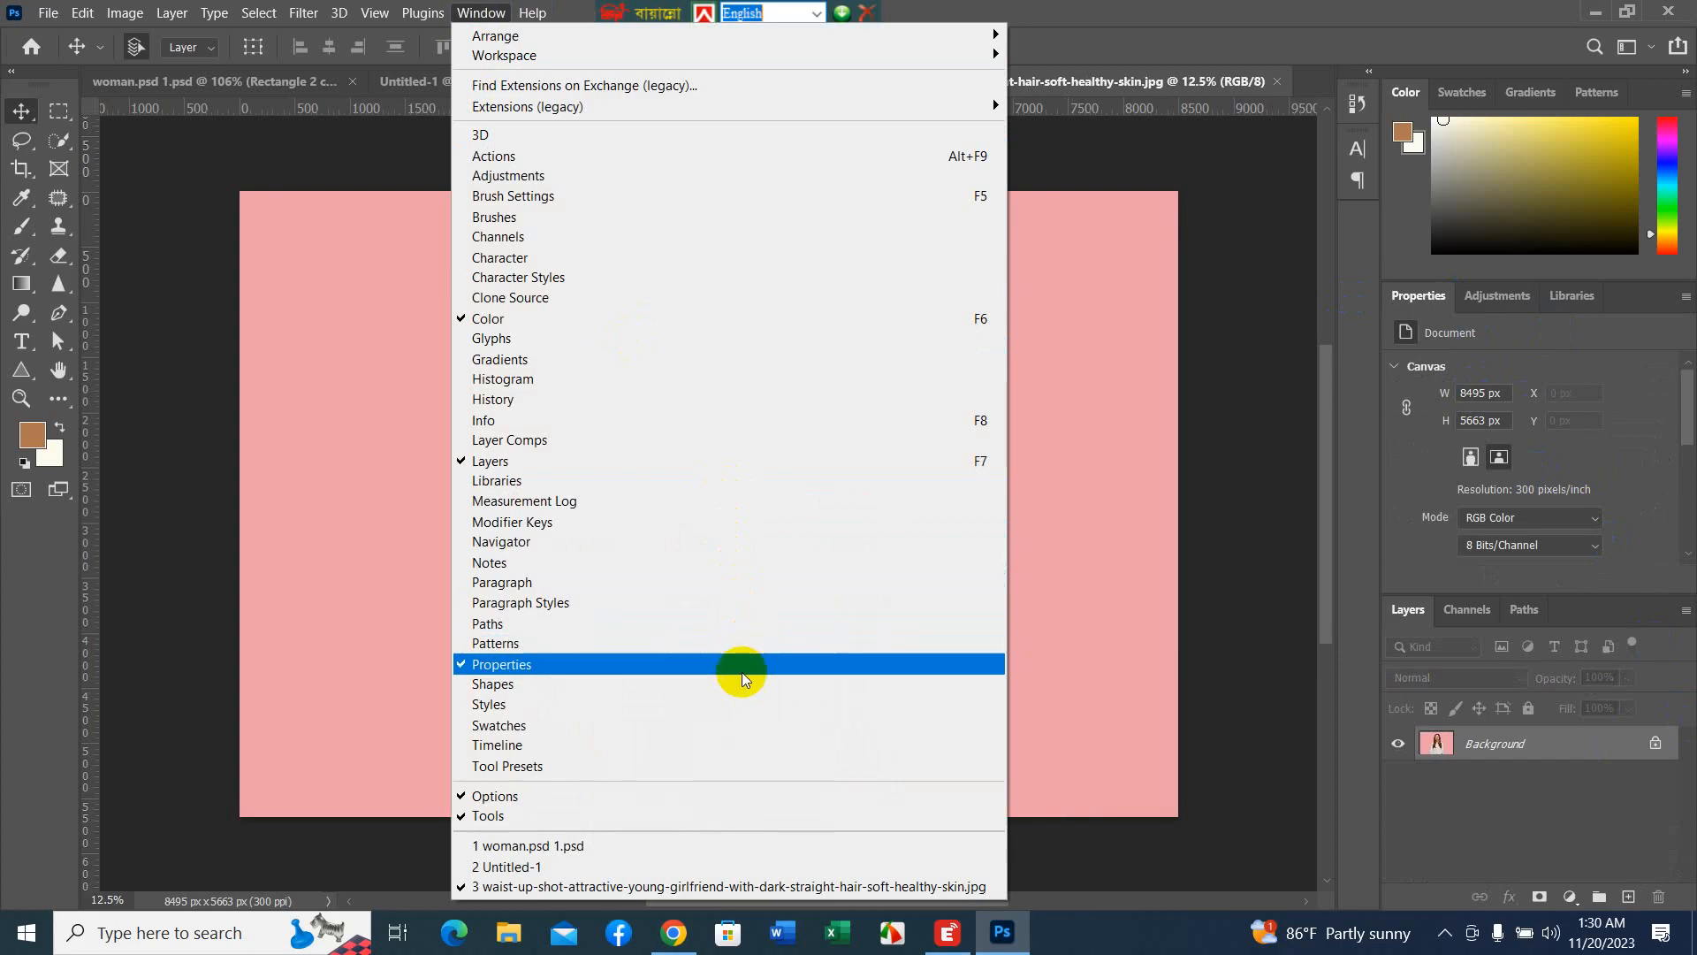
{"action": "left_click", "coordinate": [743, 665]}
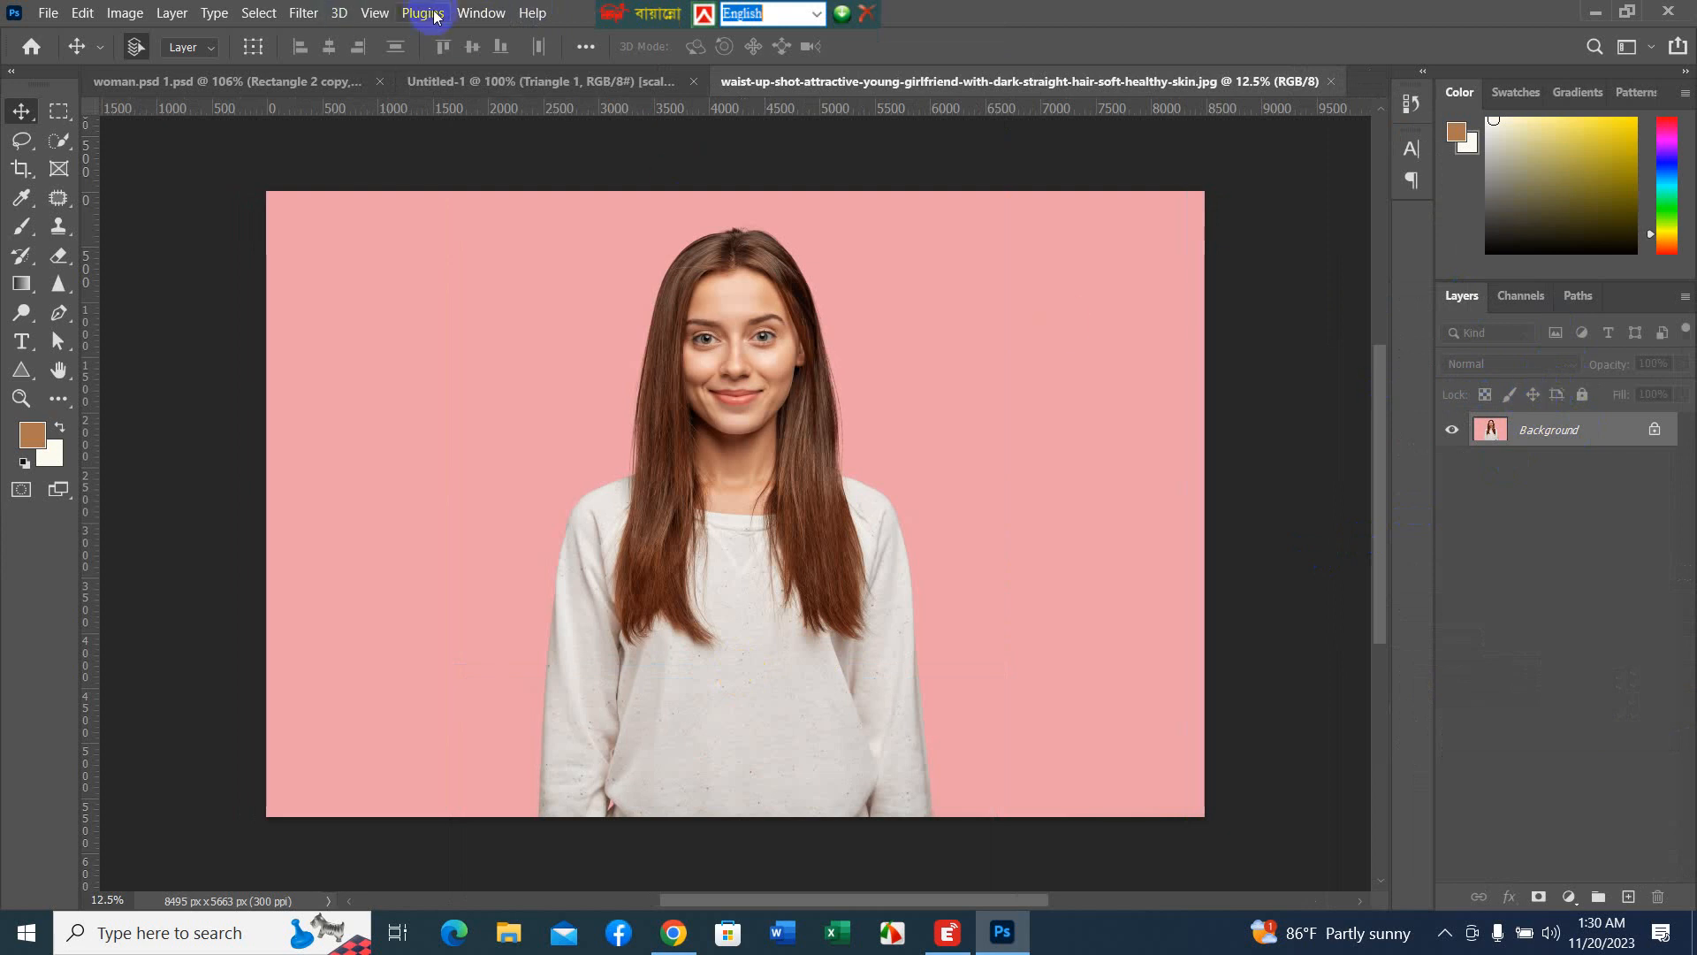
{"action": "left_click", "coordinate": [477, 13]}
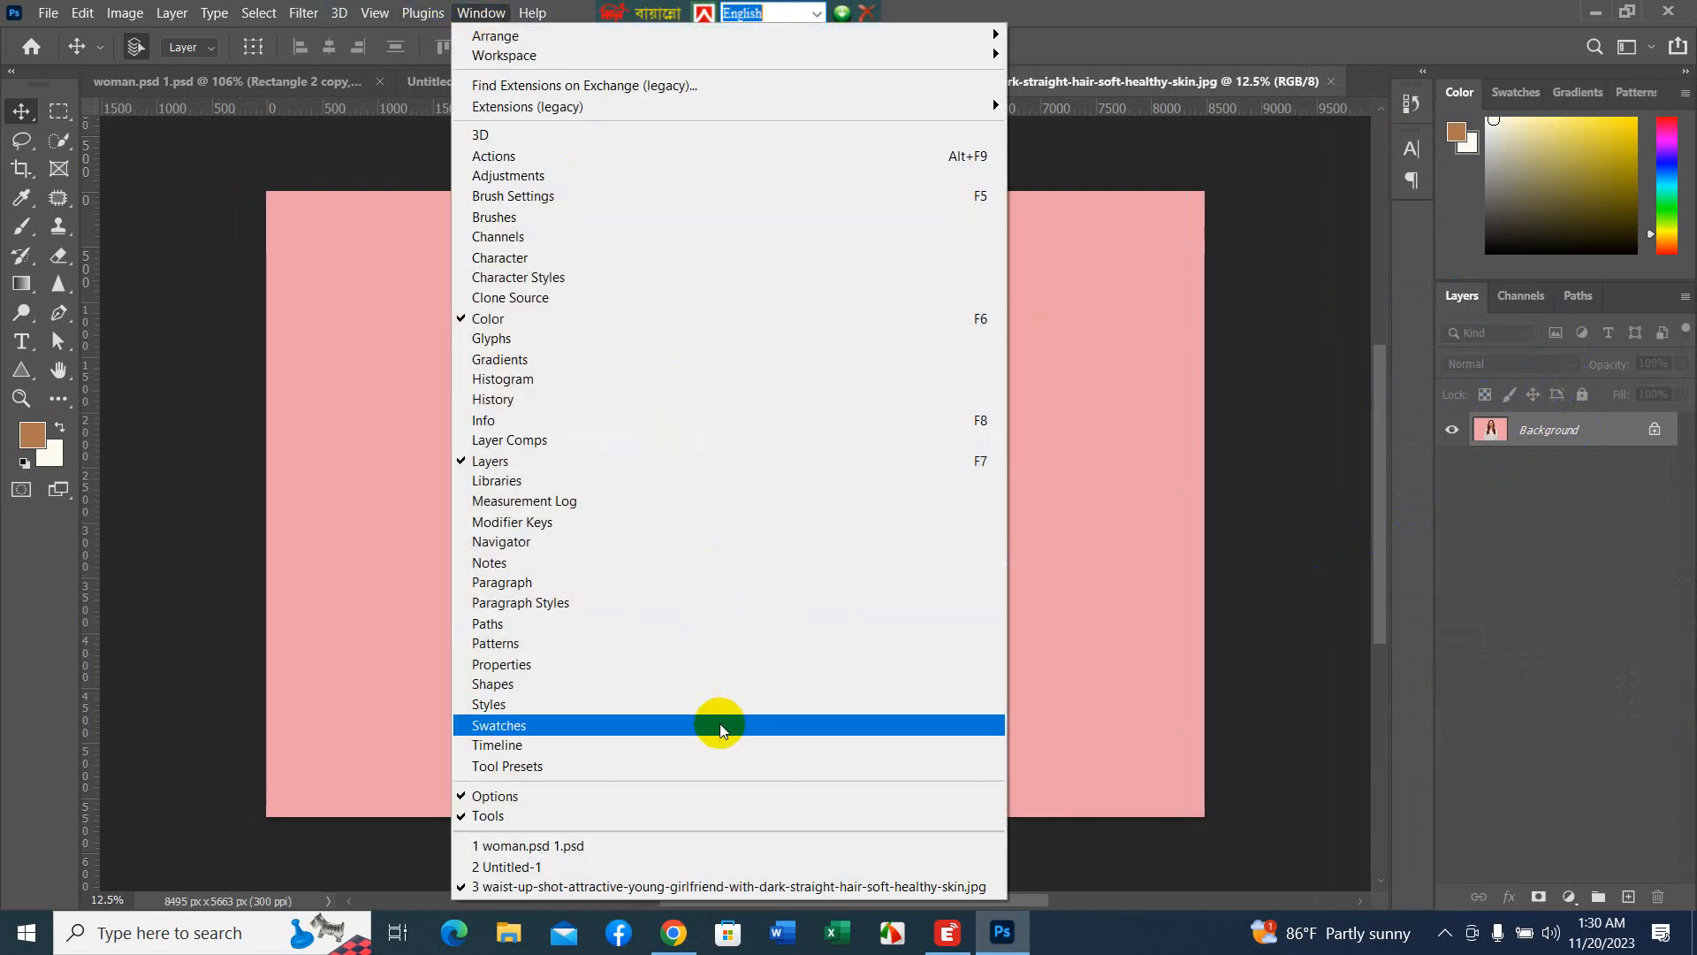
{"action": "left_click", "coordinate": [676, 663]}
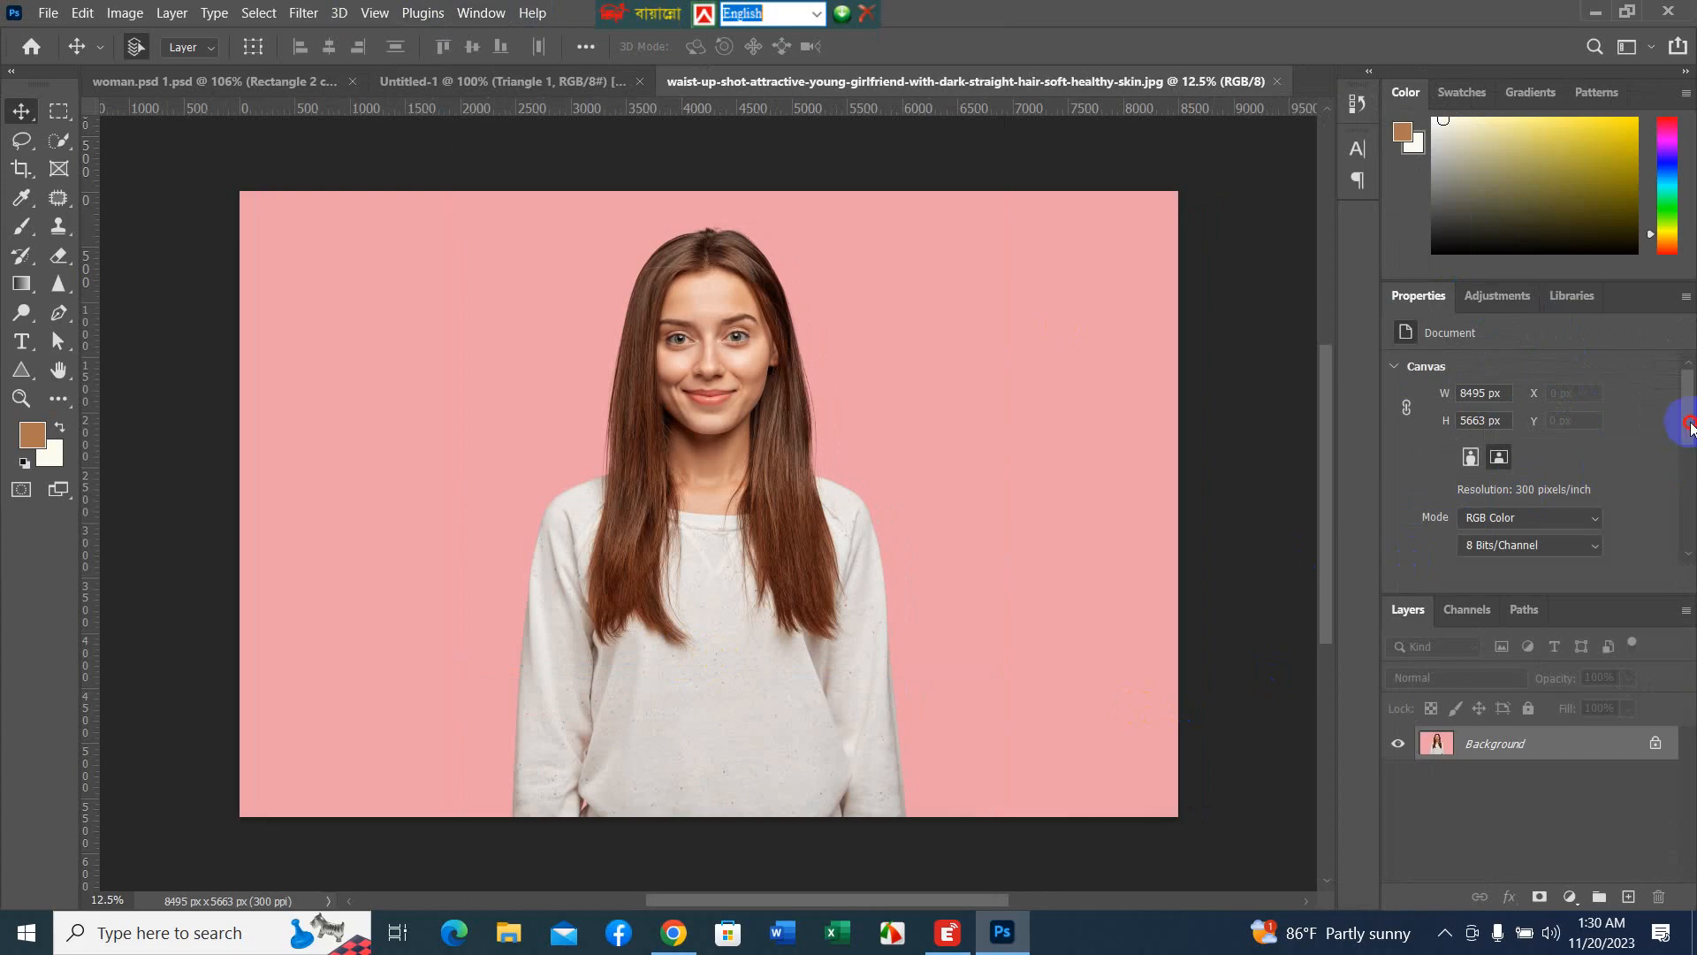
- Look through the photo document's quick actions and unlock its Background layer
{"action": "left_click_drag", "start_coordinate": [1690, 428], "coordinate": [1676, 583]}
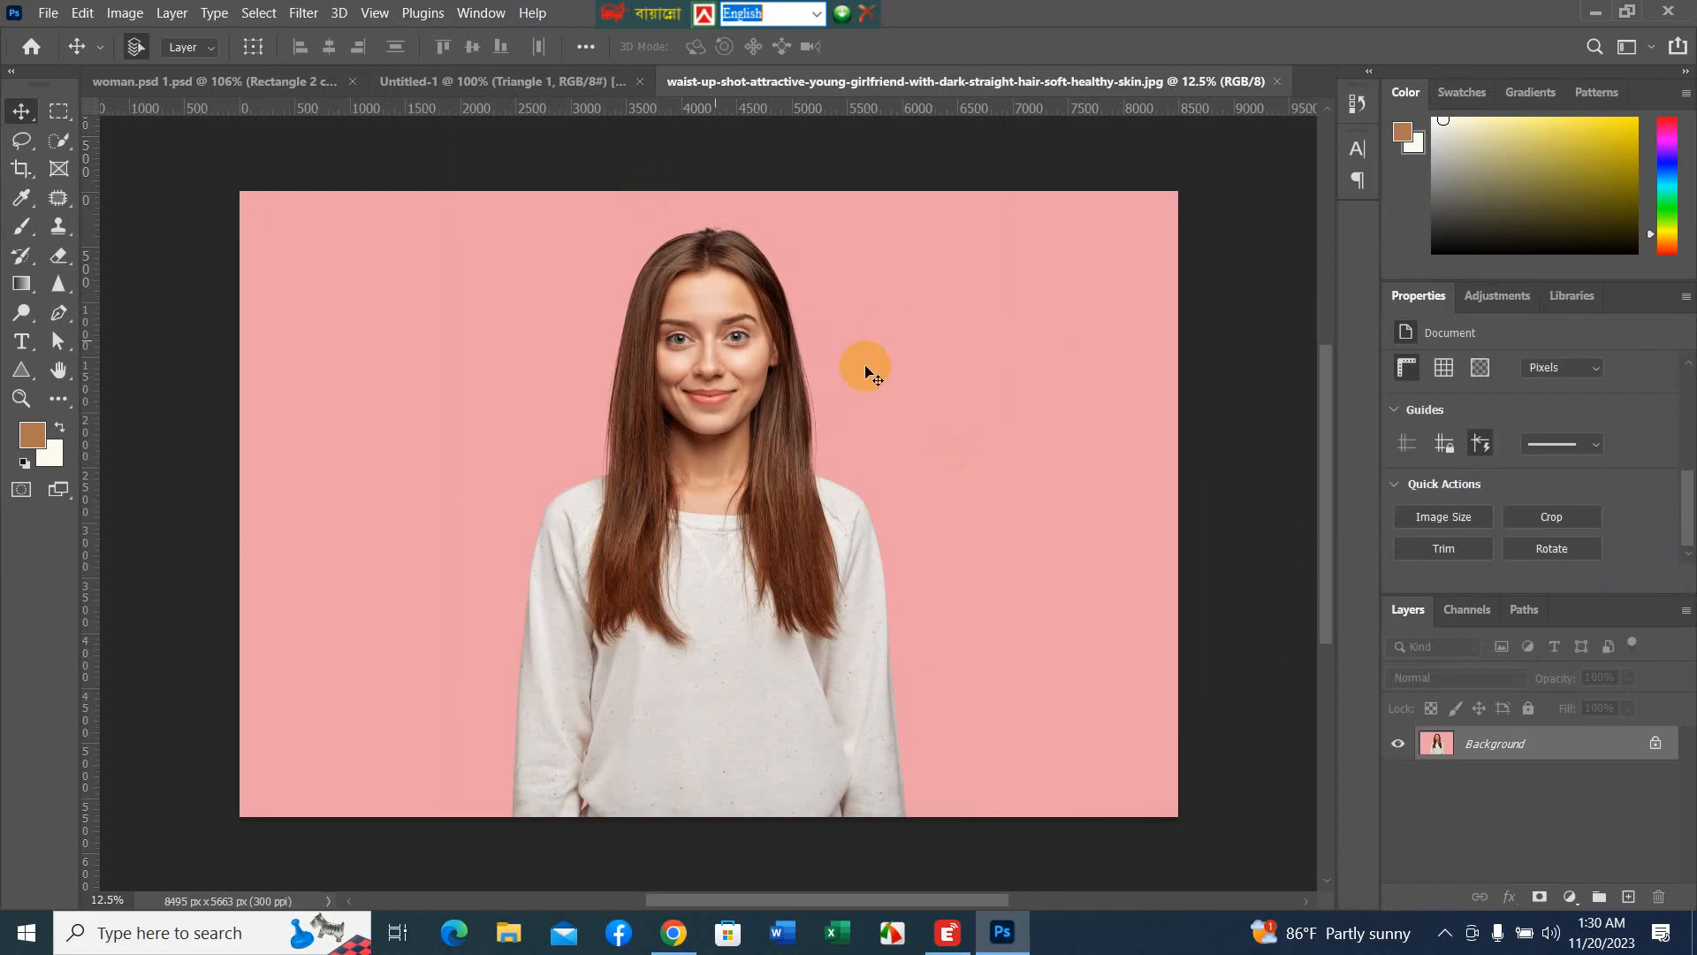
{"action": "left_click", "coordinate": [1656, 745]}
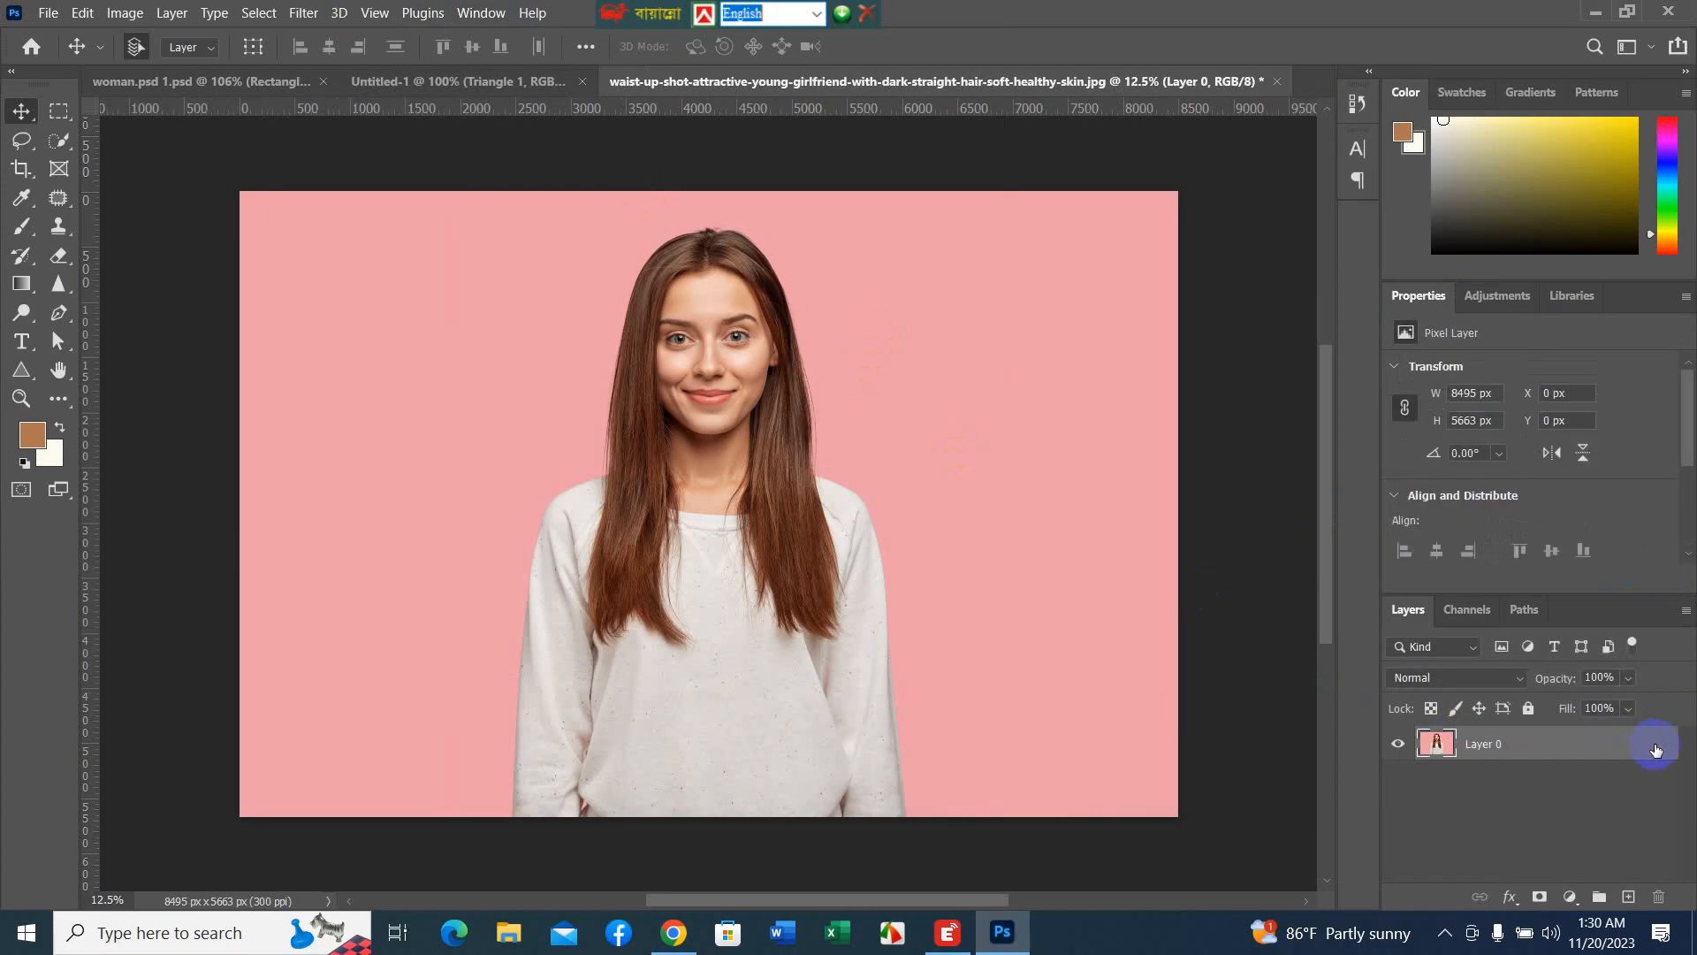
- Remove the photo's background, duplicate the masked layer and apply the mask on Layer 0 copy
{"action": "scroll", "coordinate": [1683, 513], "scroll_direction": "down", "scroll_amount": 2}
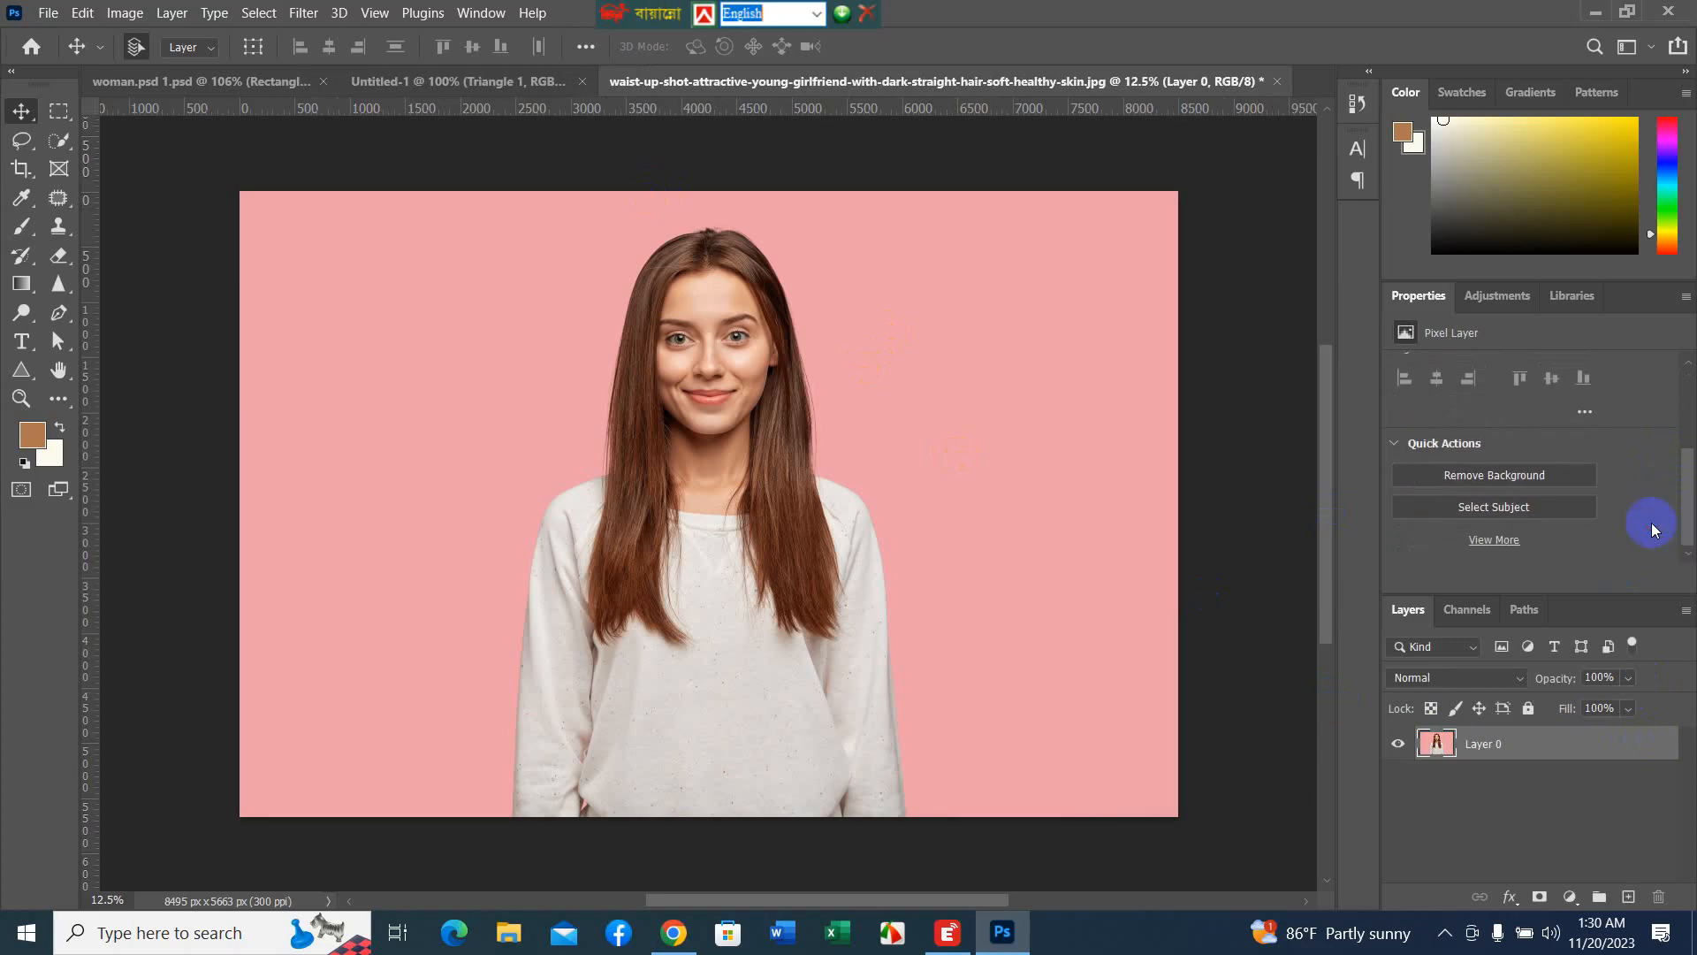
{"action": "left_click", "coordinate": [1574, 476]}
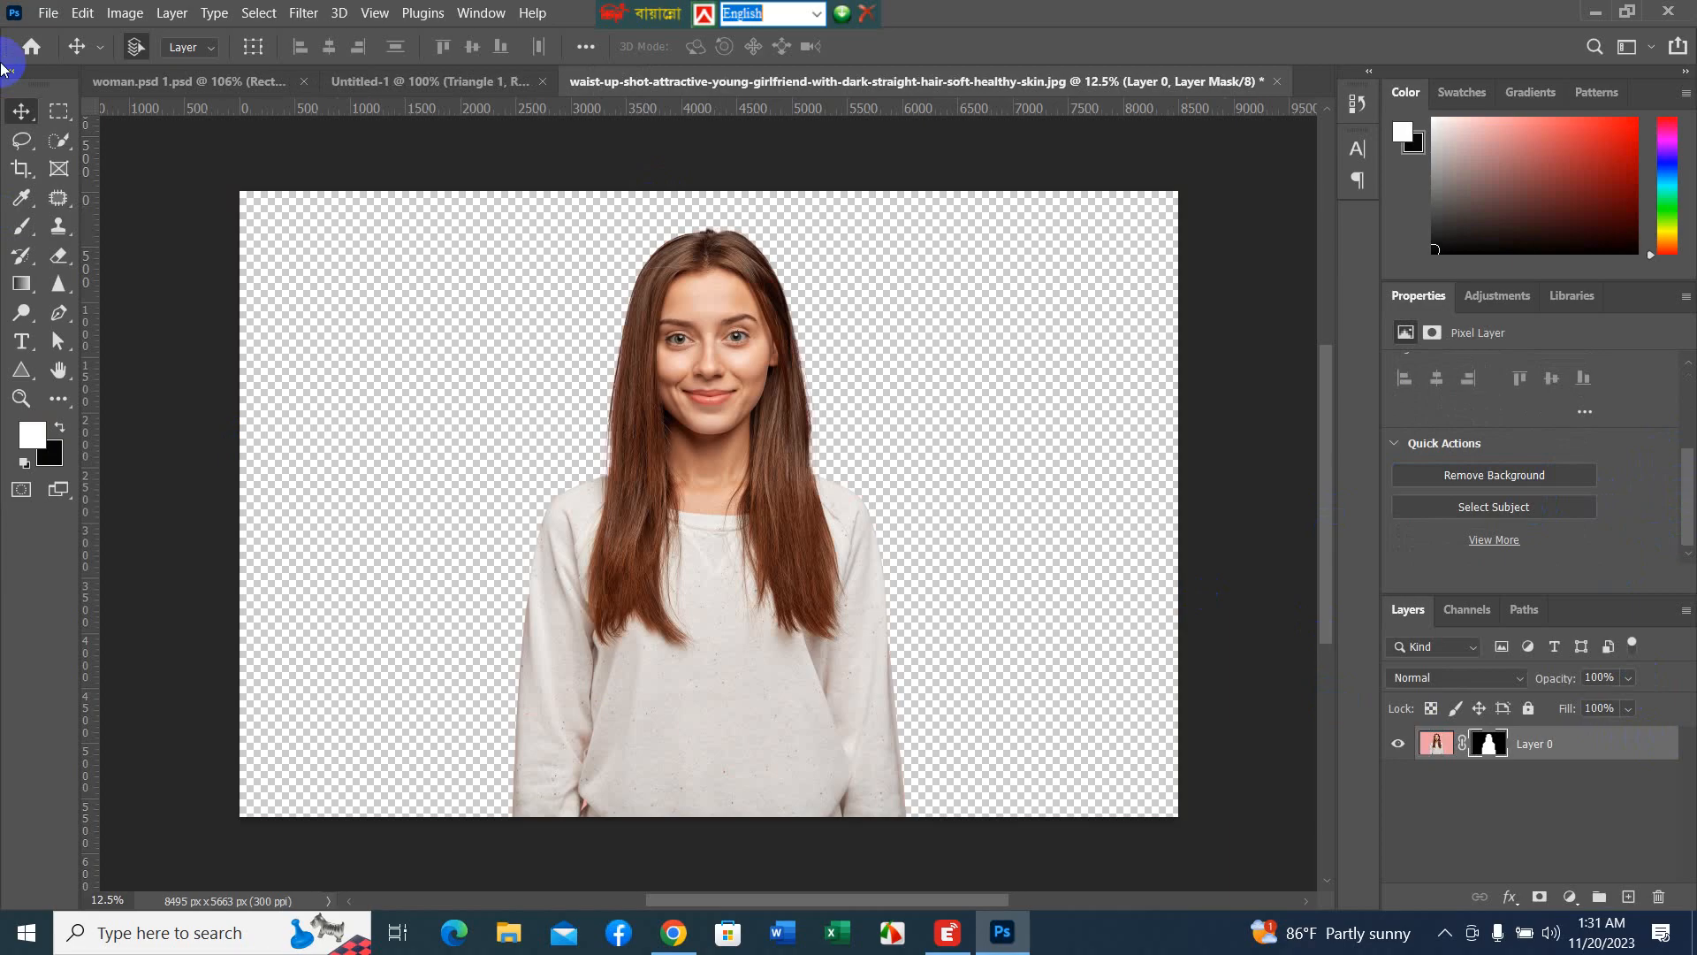
{"action": "key", "text": "ctrl+j"}
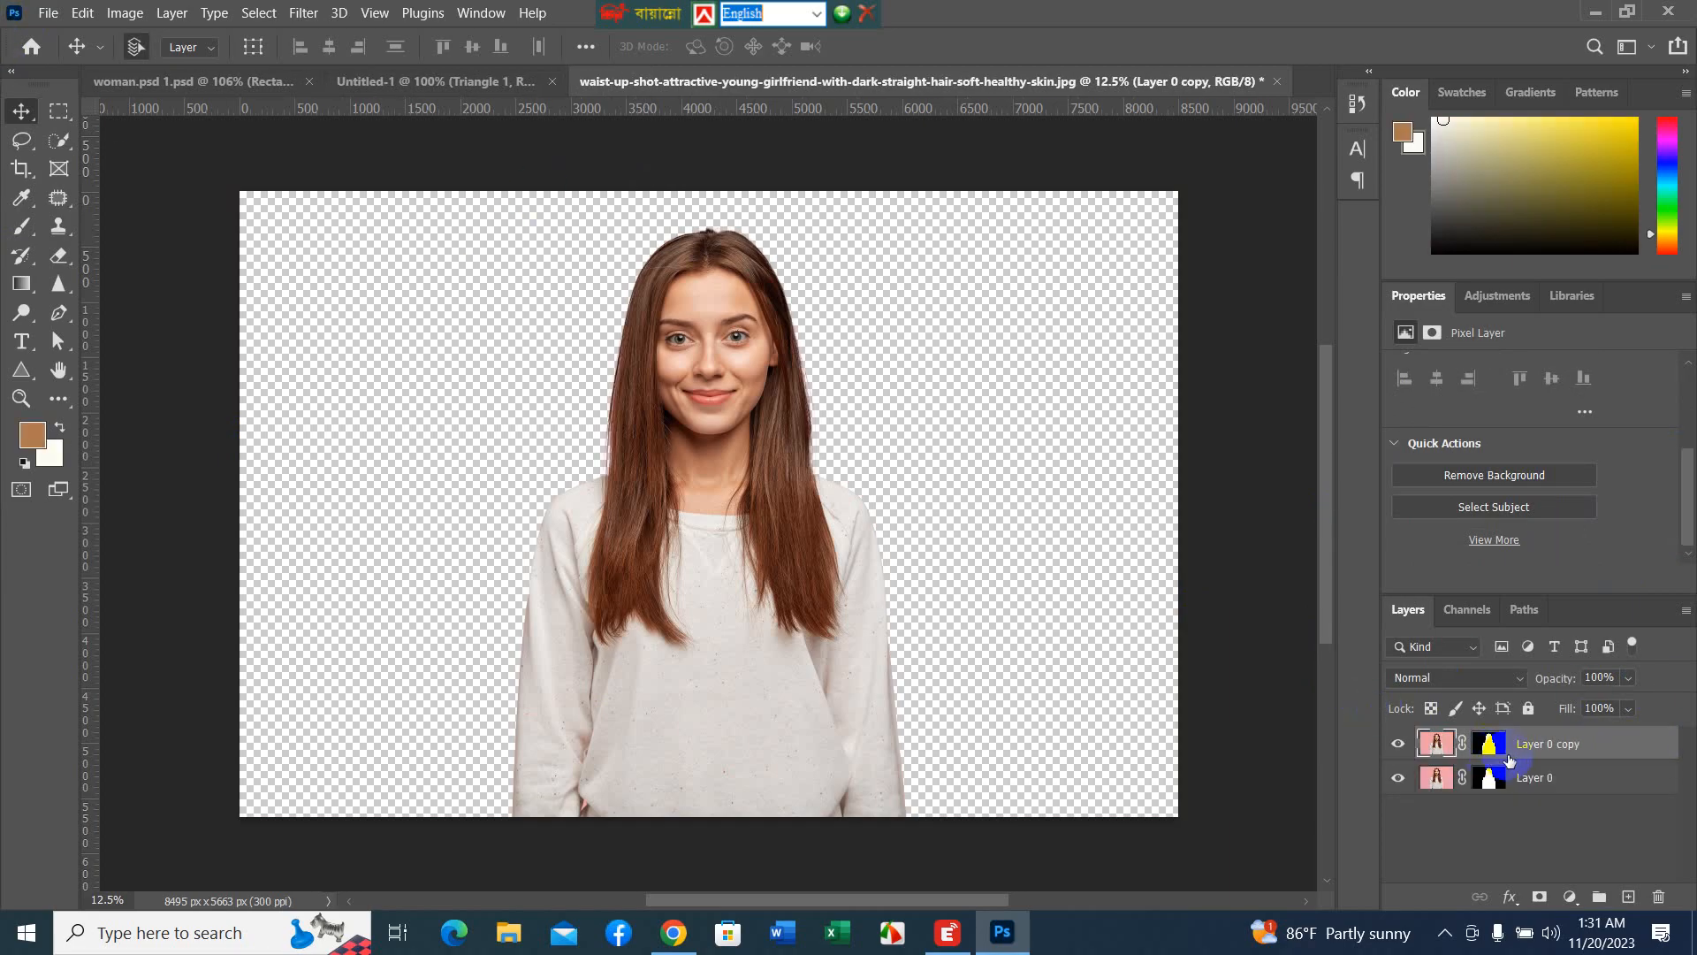
{"action": "left_click_drag", "start_coordinate": [1488, 747], "coordinate": [1661, 896]}
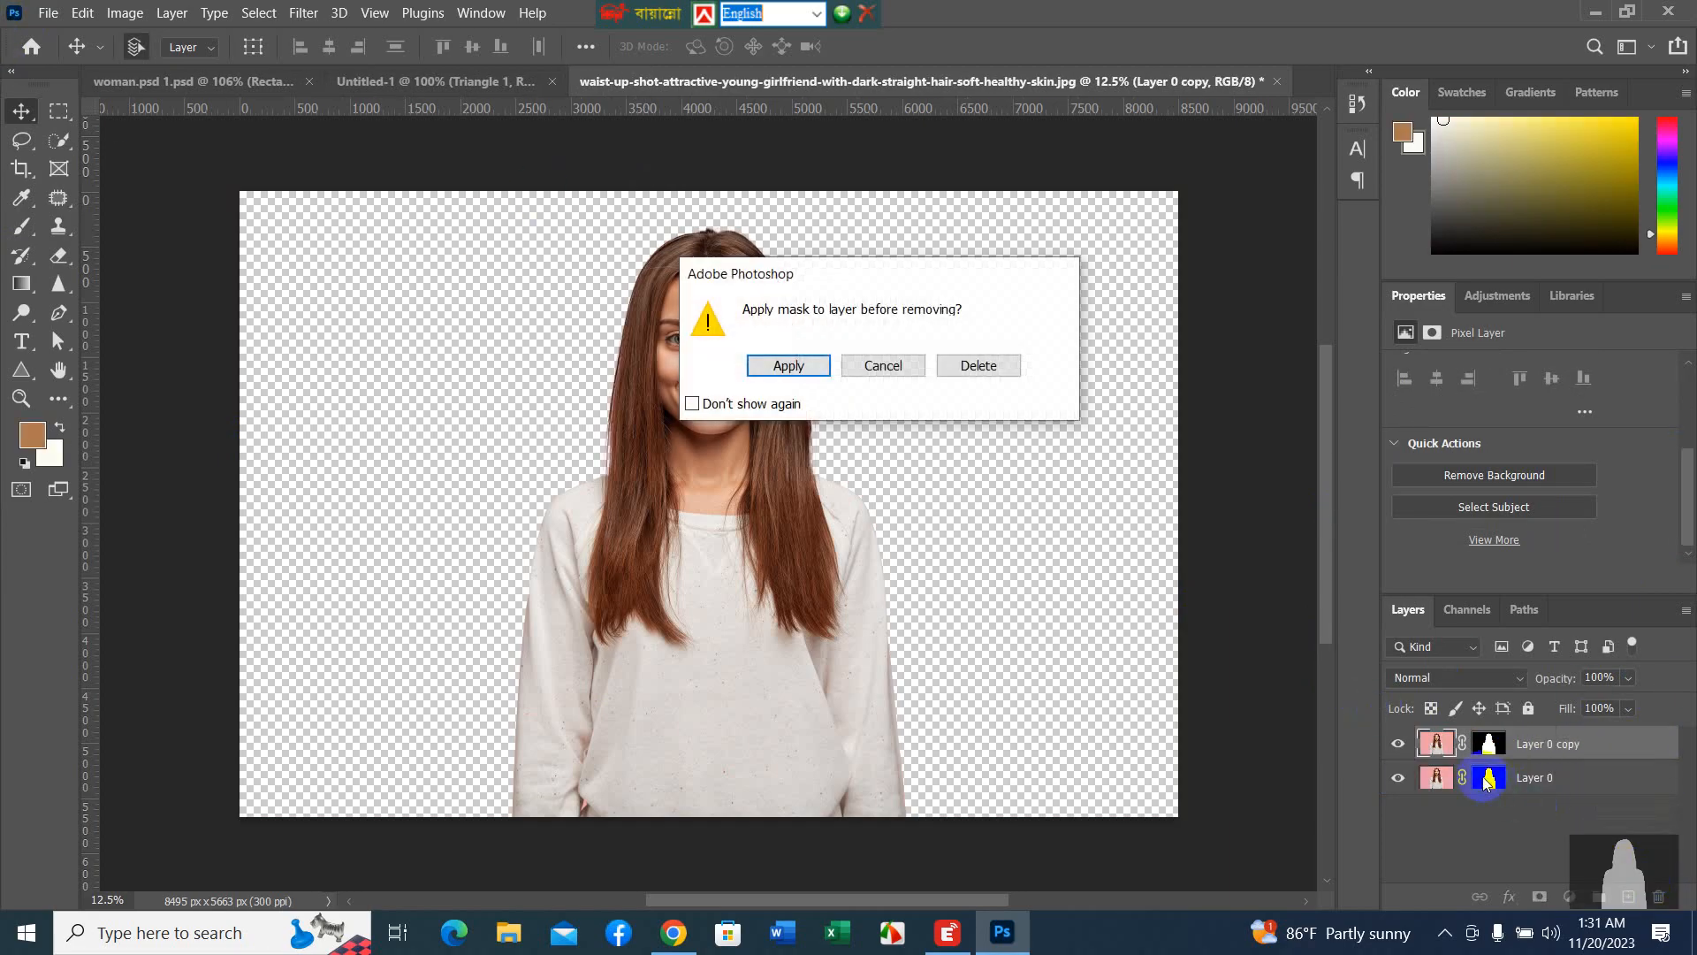
{"action": "left_click", "coordinate": [783, 365]}
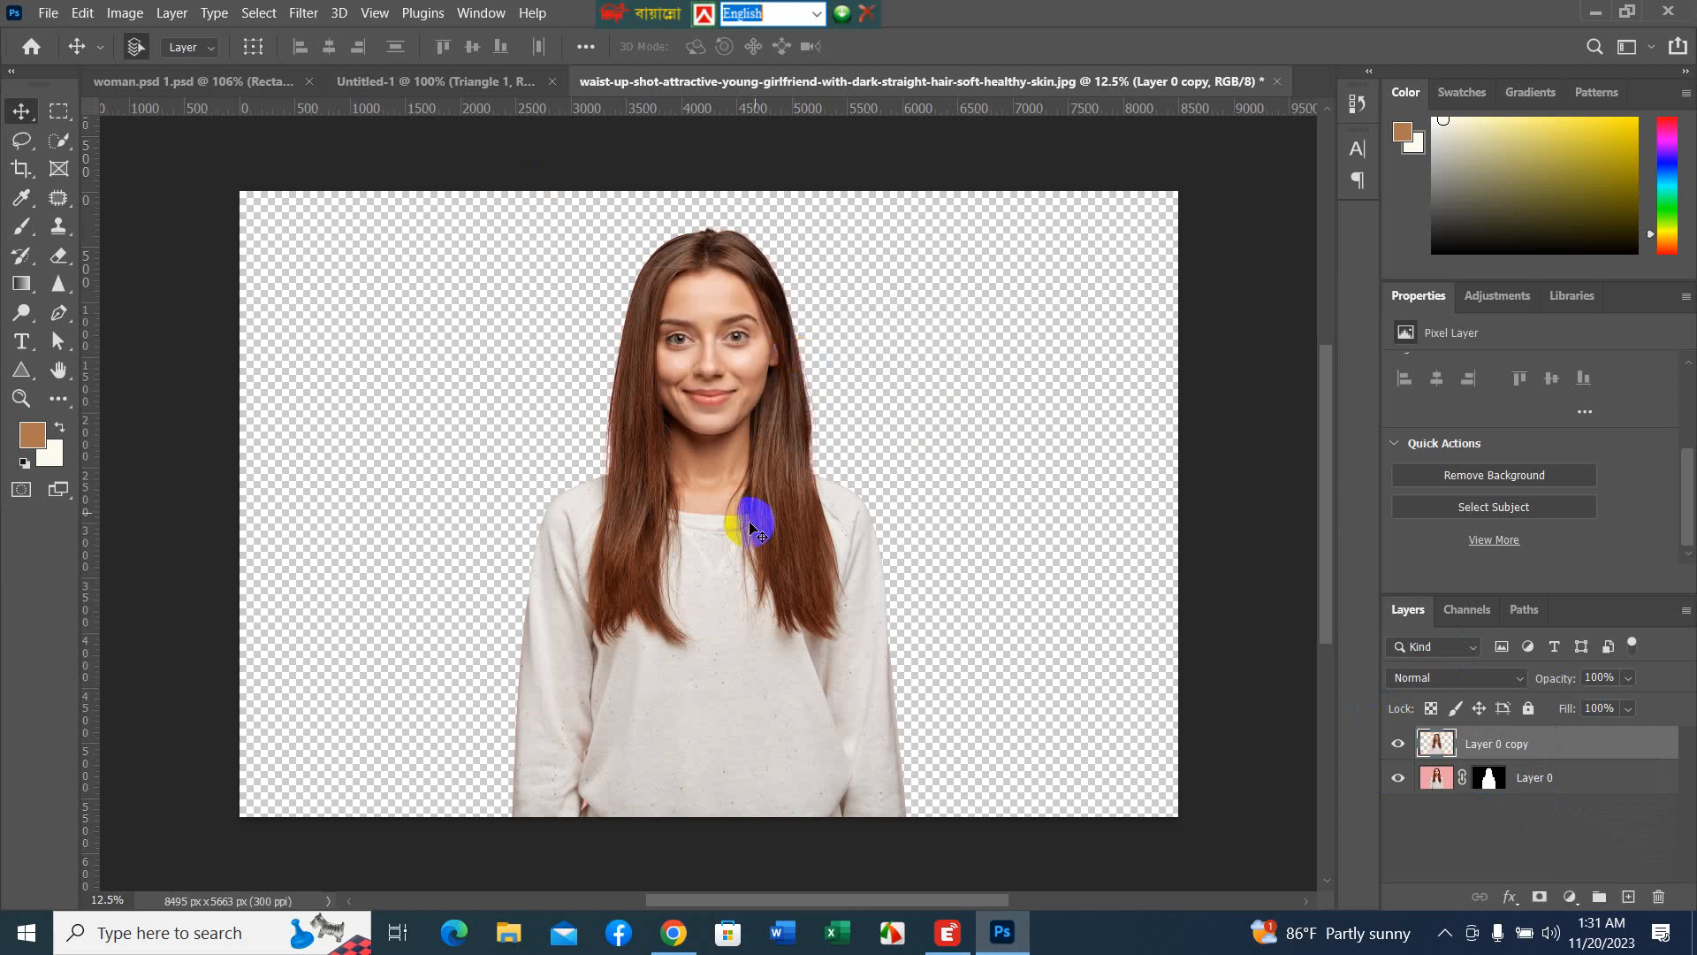
- Bring the cut-out woman into Untitled-1 and scale her down to about 643 x 879 px
{"action": "left_click_drag", "start_coordinate": [757, 511], "coordinate": [840, 553]}
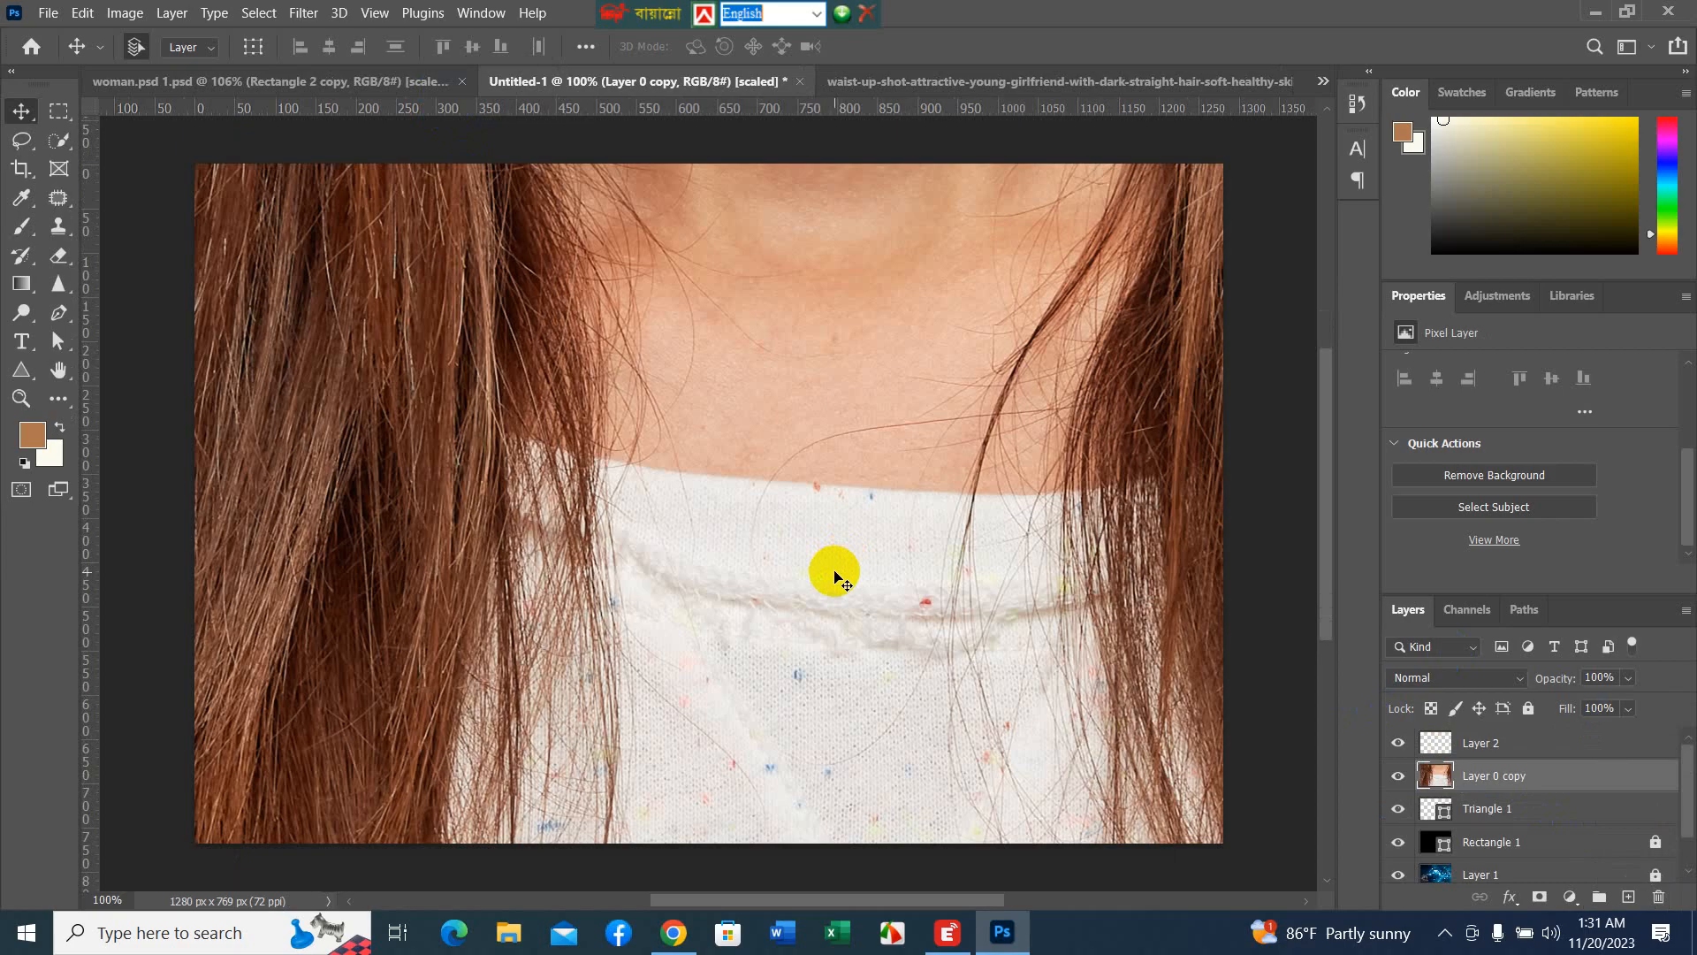
{"action": "key", "text": "ctrl+t"}
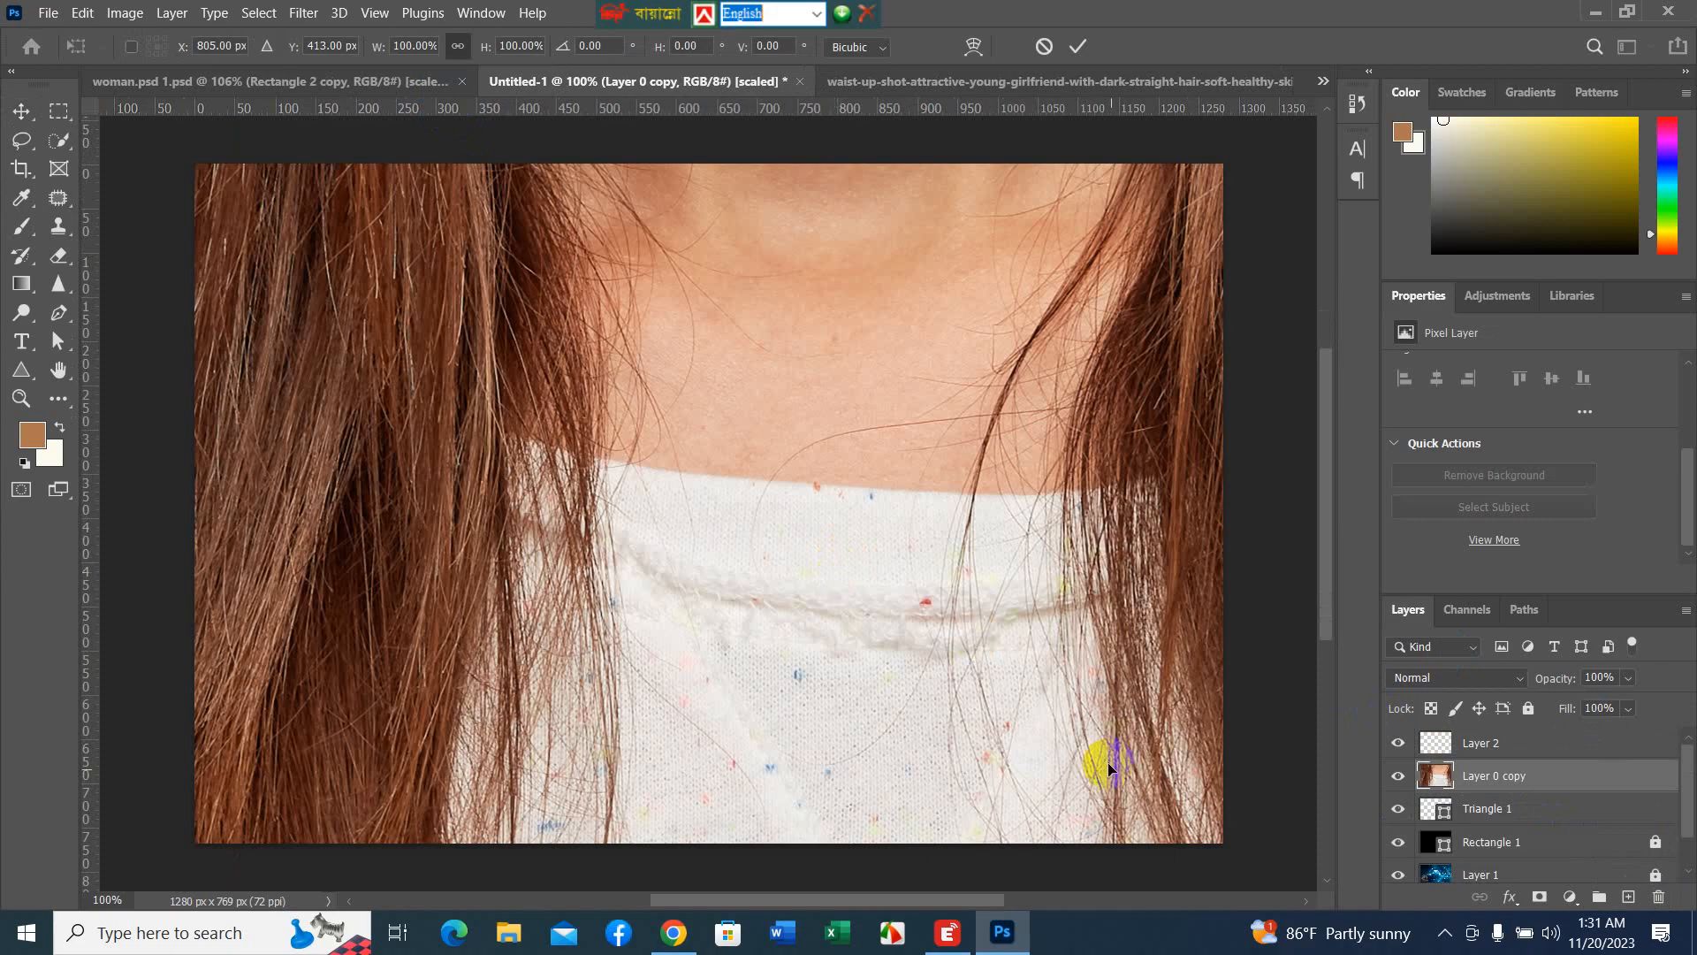
{"action": "scroll", "coordinate": [1008, 652], "scroll_direction": "down", "scroll_amount": 5}
{"action": "scroll", "coordinate": [1008, 652], "scroll_direction": "down", "scroll_amount": 4}
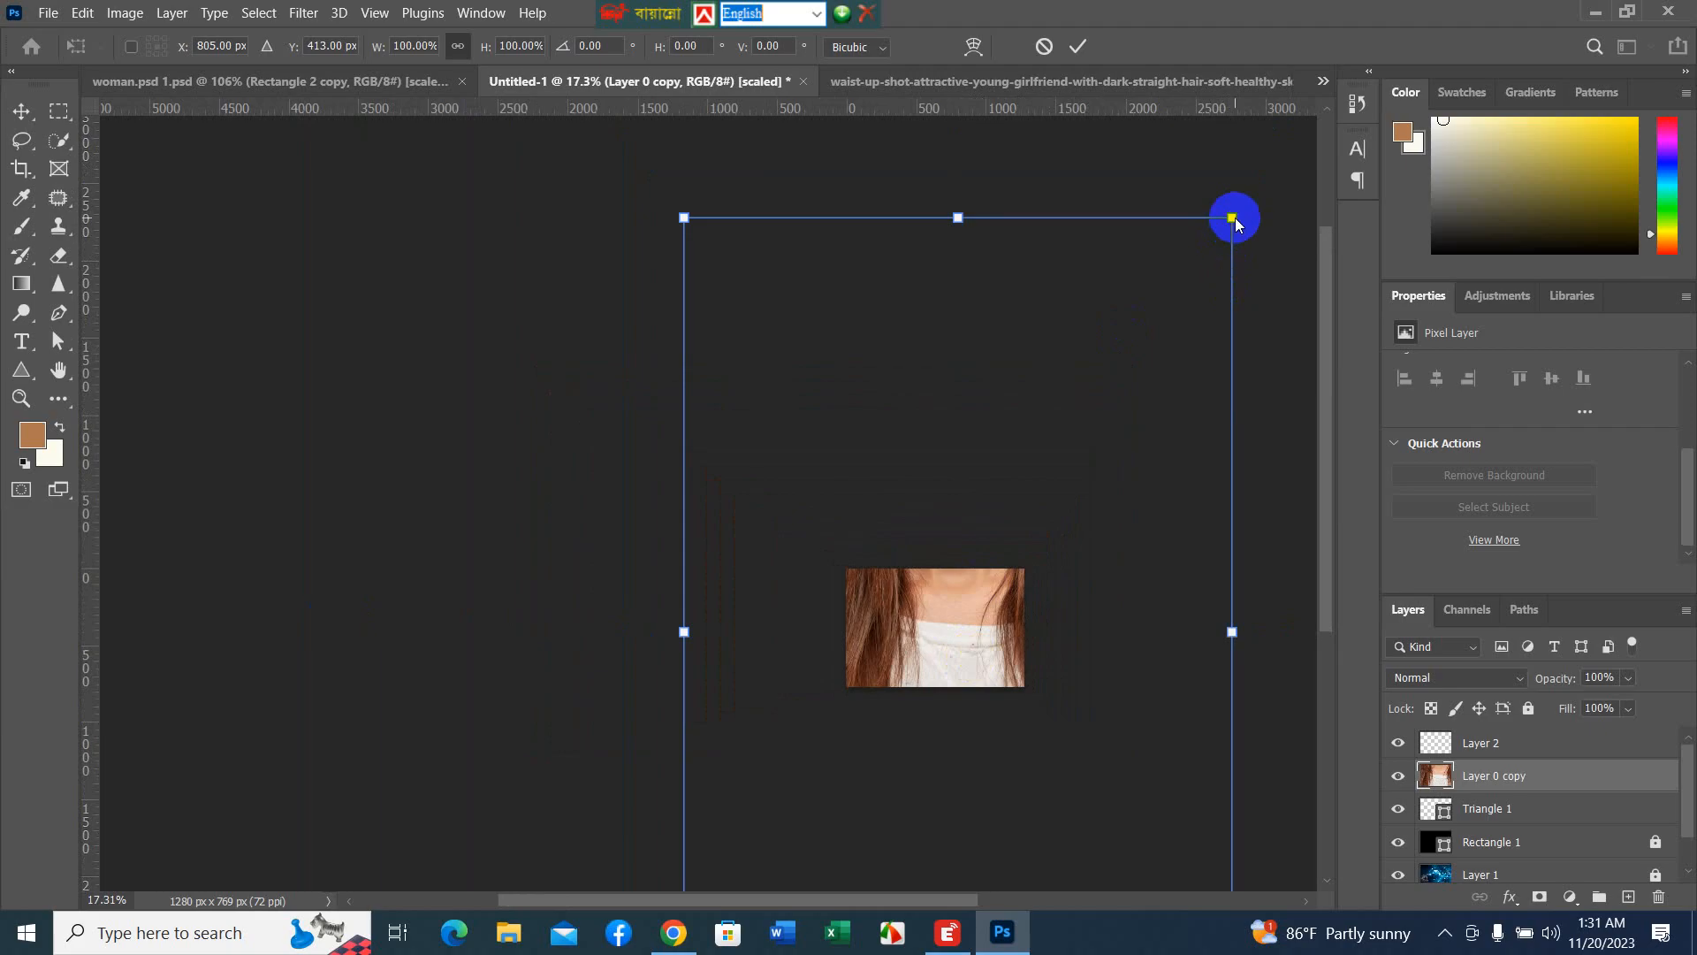
{"action": "left_click_drag", "start_coordinate": [1229, 217], "coordinate": [1036, 575]}
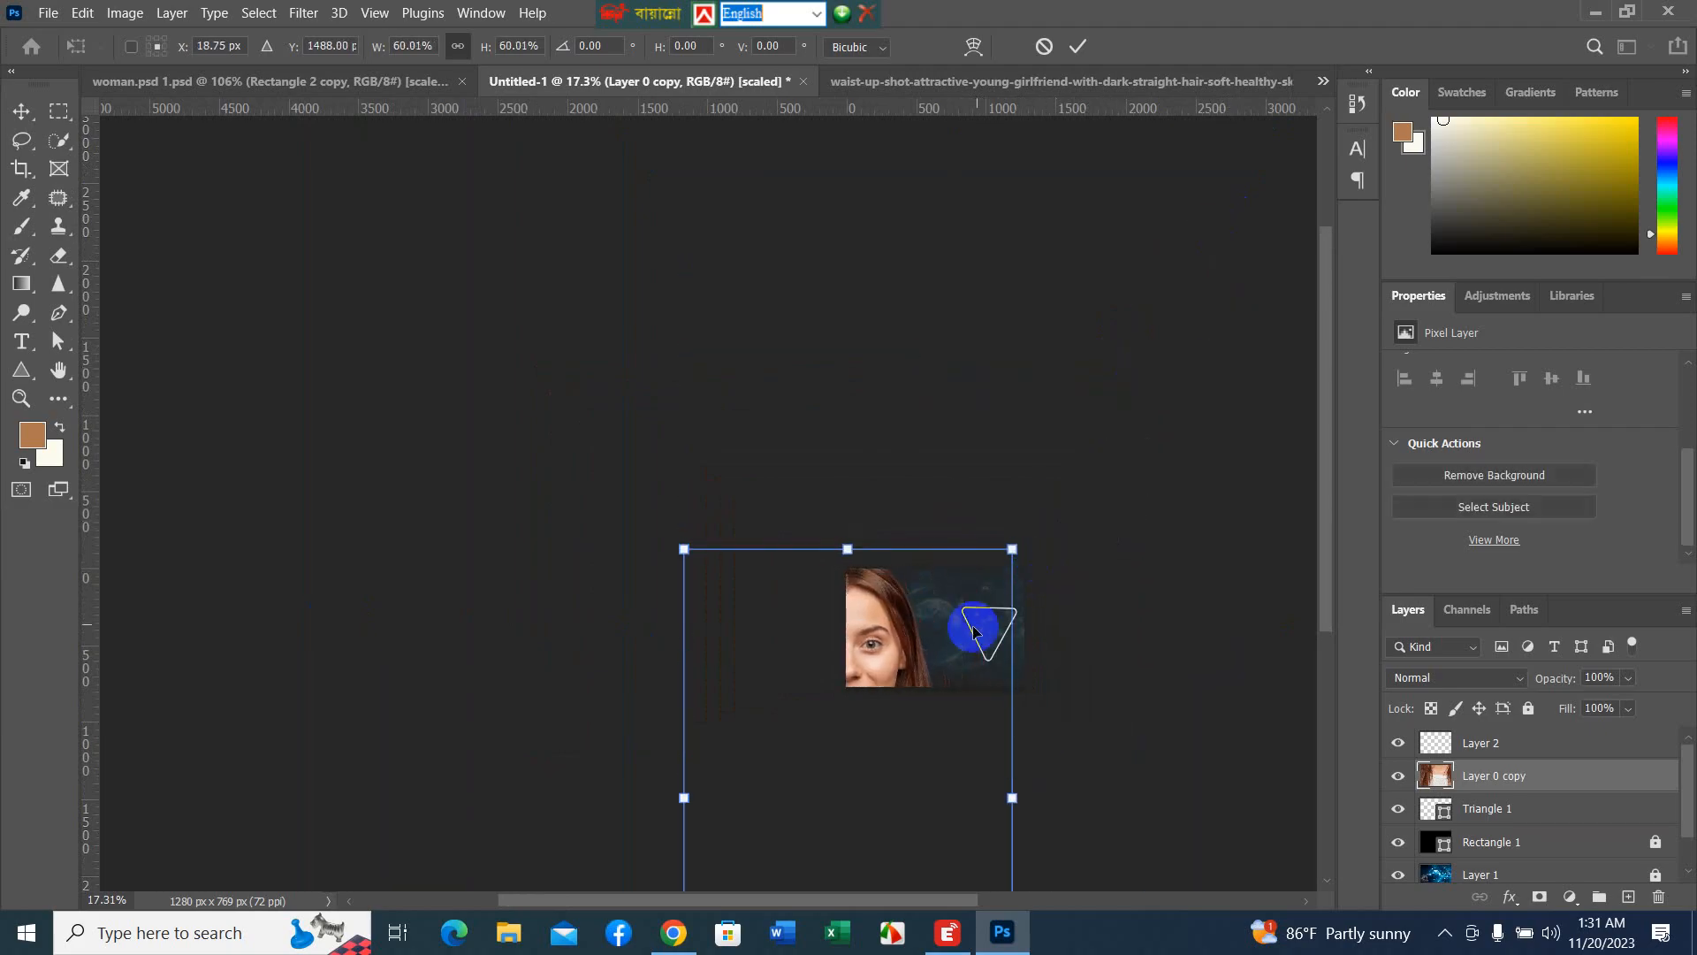
{"action": "left_click_drag", "start_coordinate": [892, 651], "coordinate": [993, 561]}
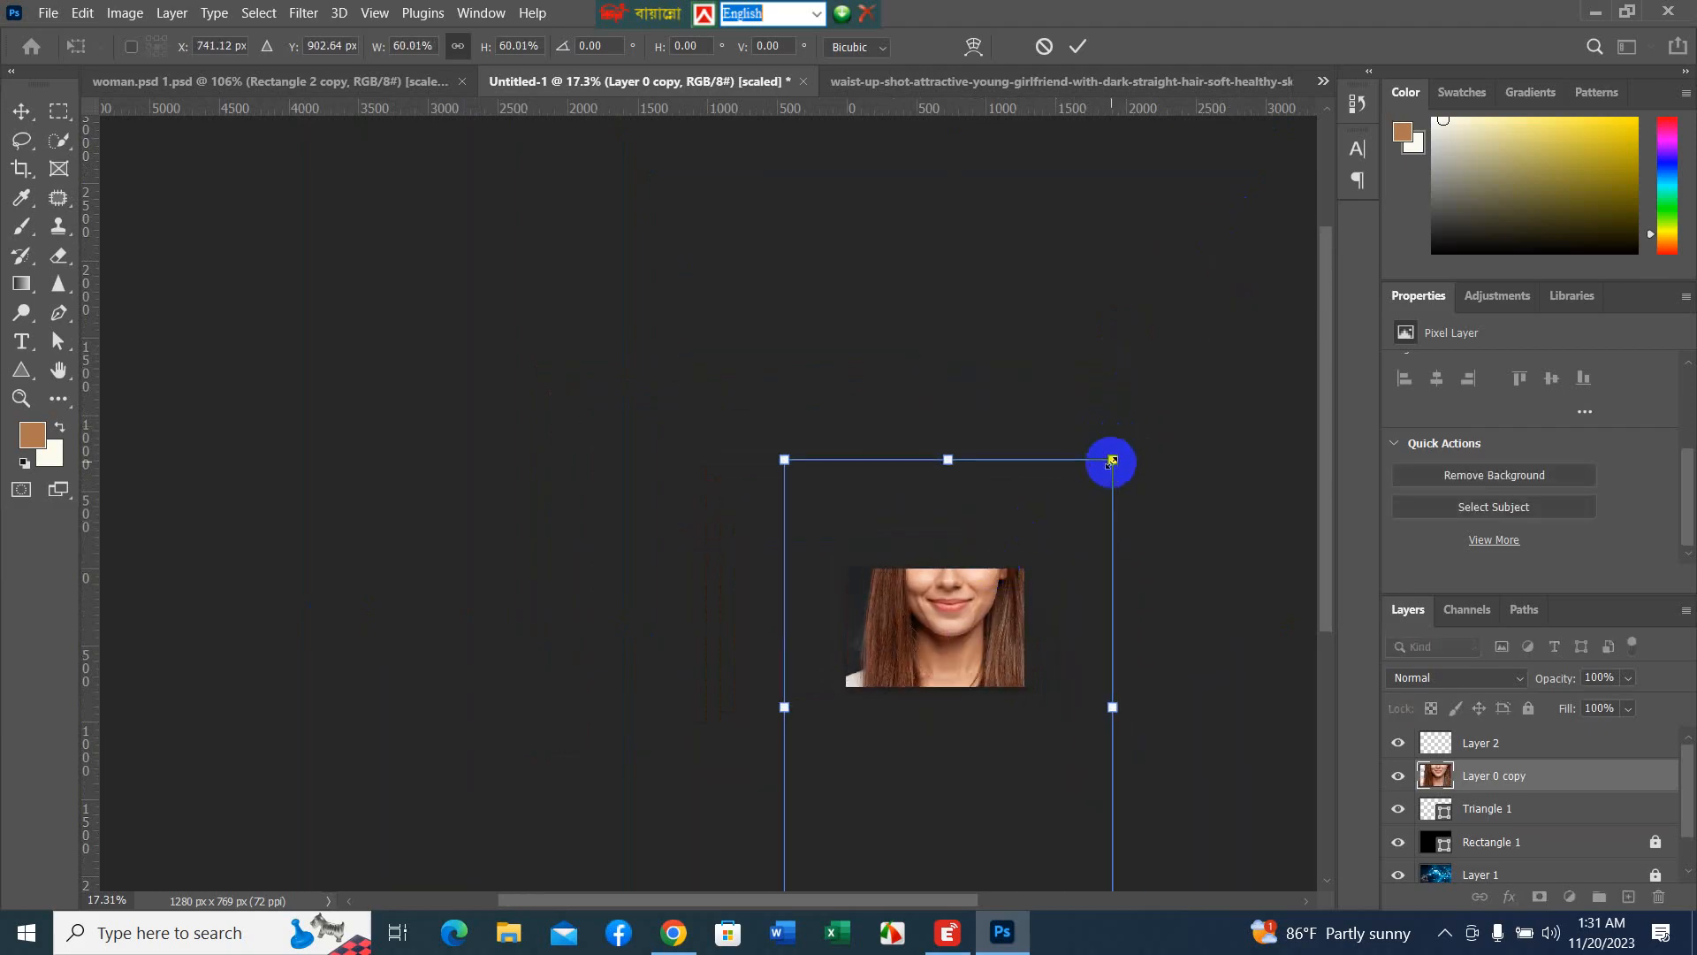
{"action": "left_click_drag", "start_coordinate": [1112, 459], "coordinate": [1000, 625]}
{"action": "left_click_drag", "start_coordinate": [894, 656], "coordinate": [990, 572]}
{"action": "left_click_drag", "start_coordinate": [1093, 542], "coordinate": [978, 618]}
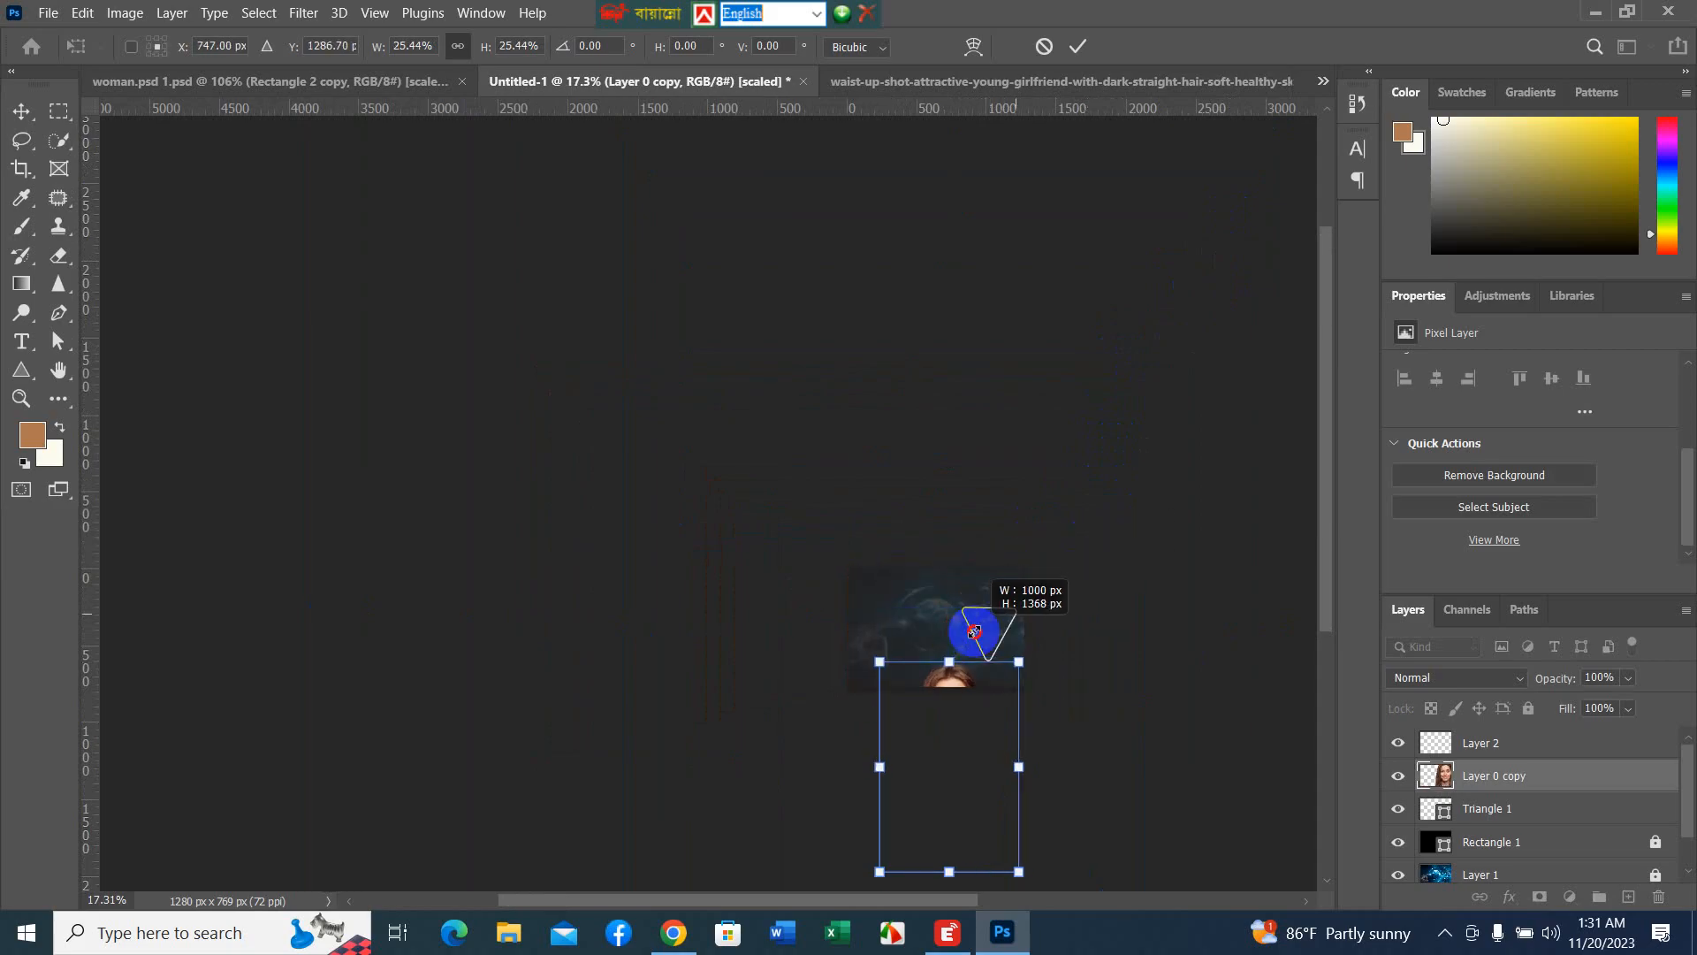
{"action": "left_click_drag", "start_coordinate": [943, 681], "coordinate": [981, 605]}
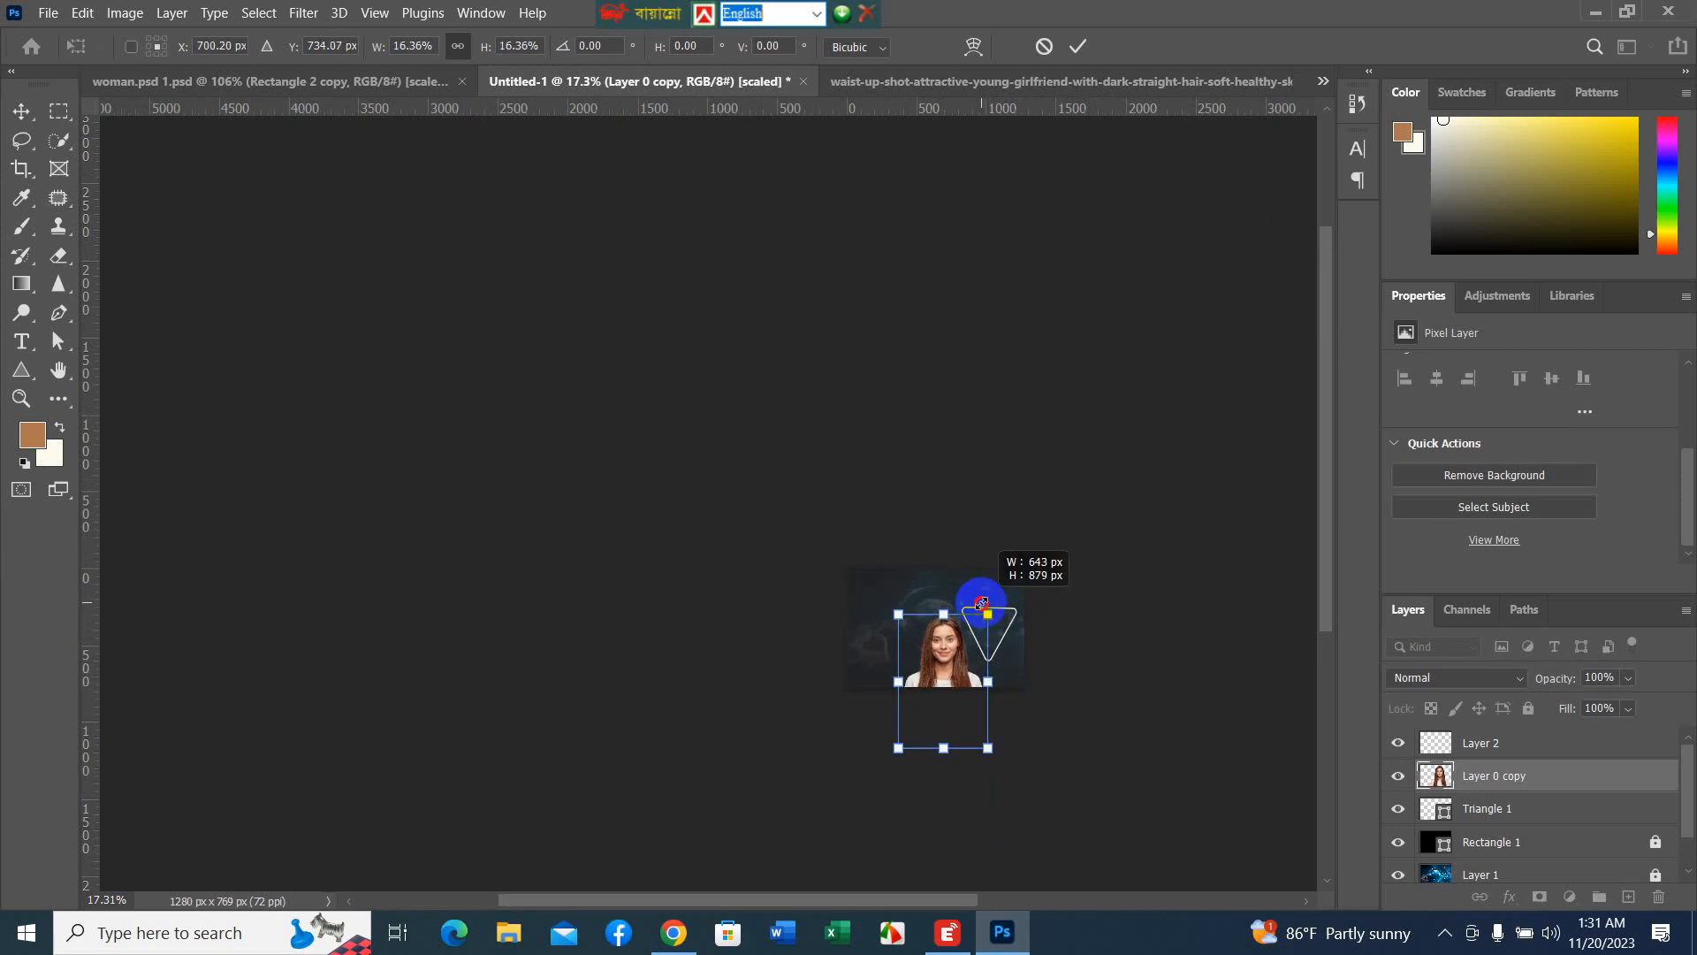
- Shrink the woman to about 456 x 622 px, place her over the triangle and apply the transform
{"action": "scroll", "coordinate": [981, 651], "scroll_direction": "up", "scroll_amount": 3}
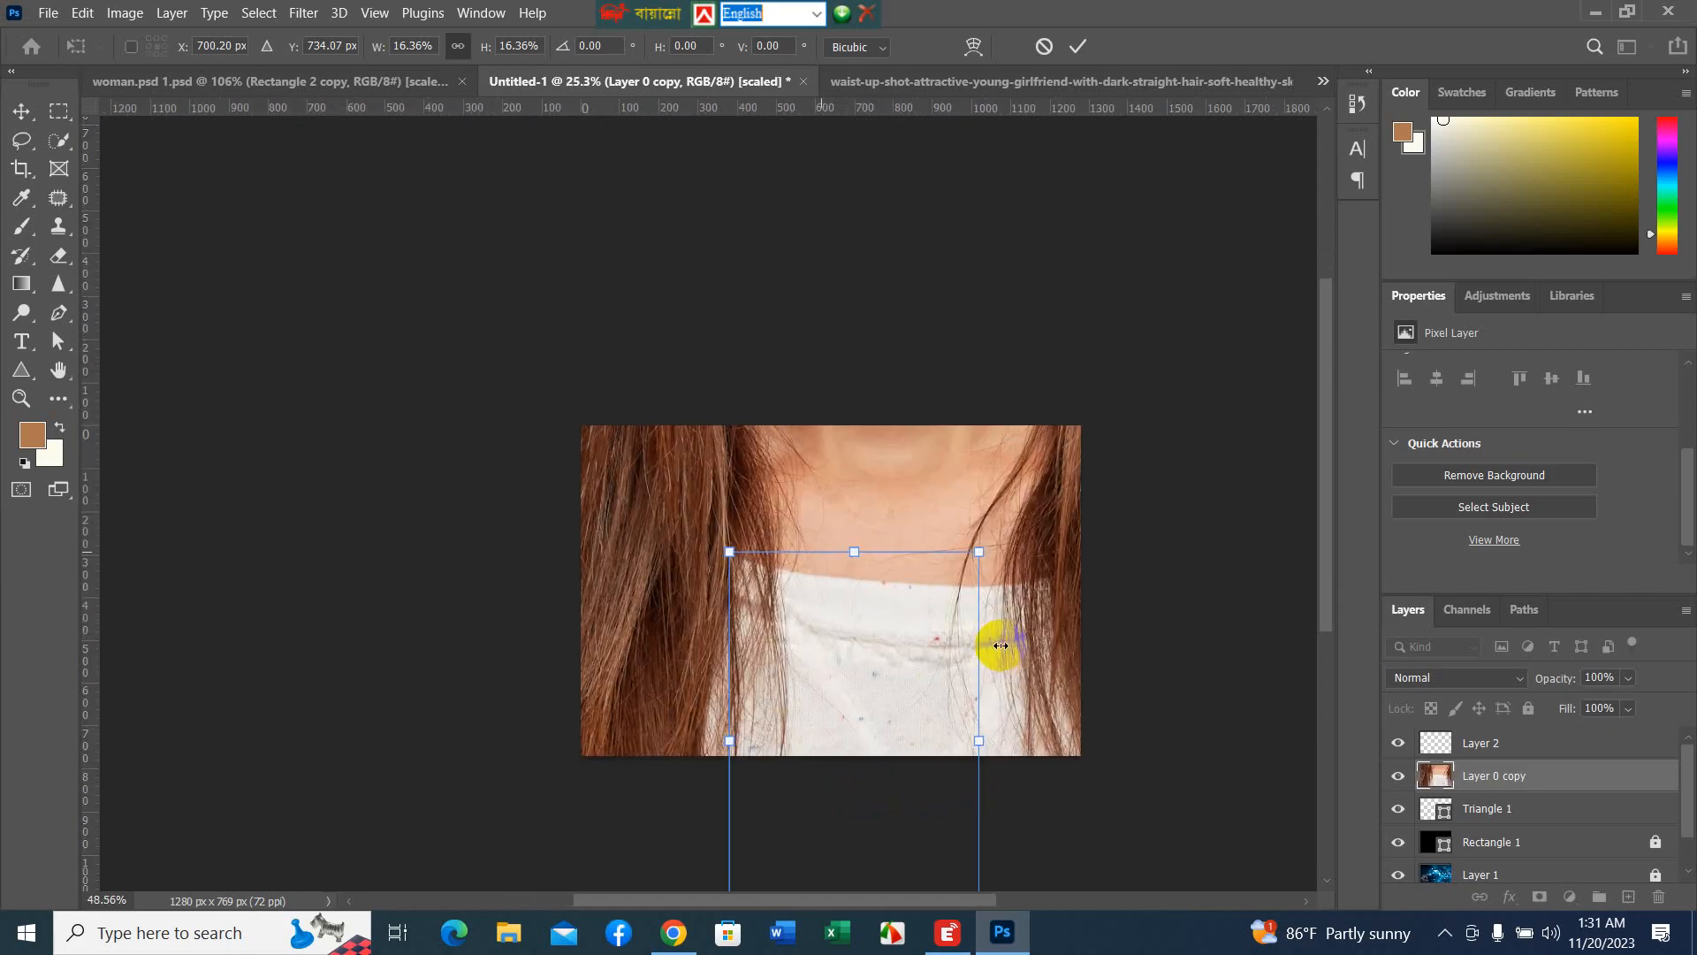
{"action": "scroll", "coordinate": [998, 648], "scroll_direction": "up", "scroll_amount": 3}
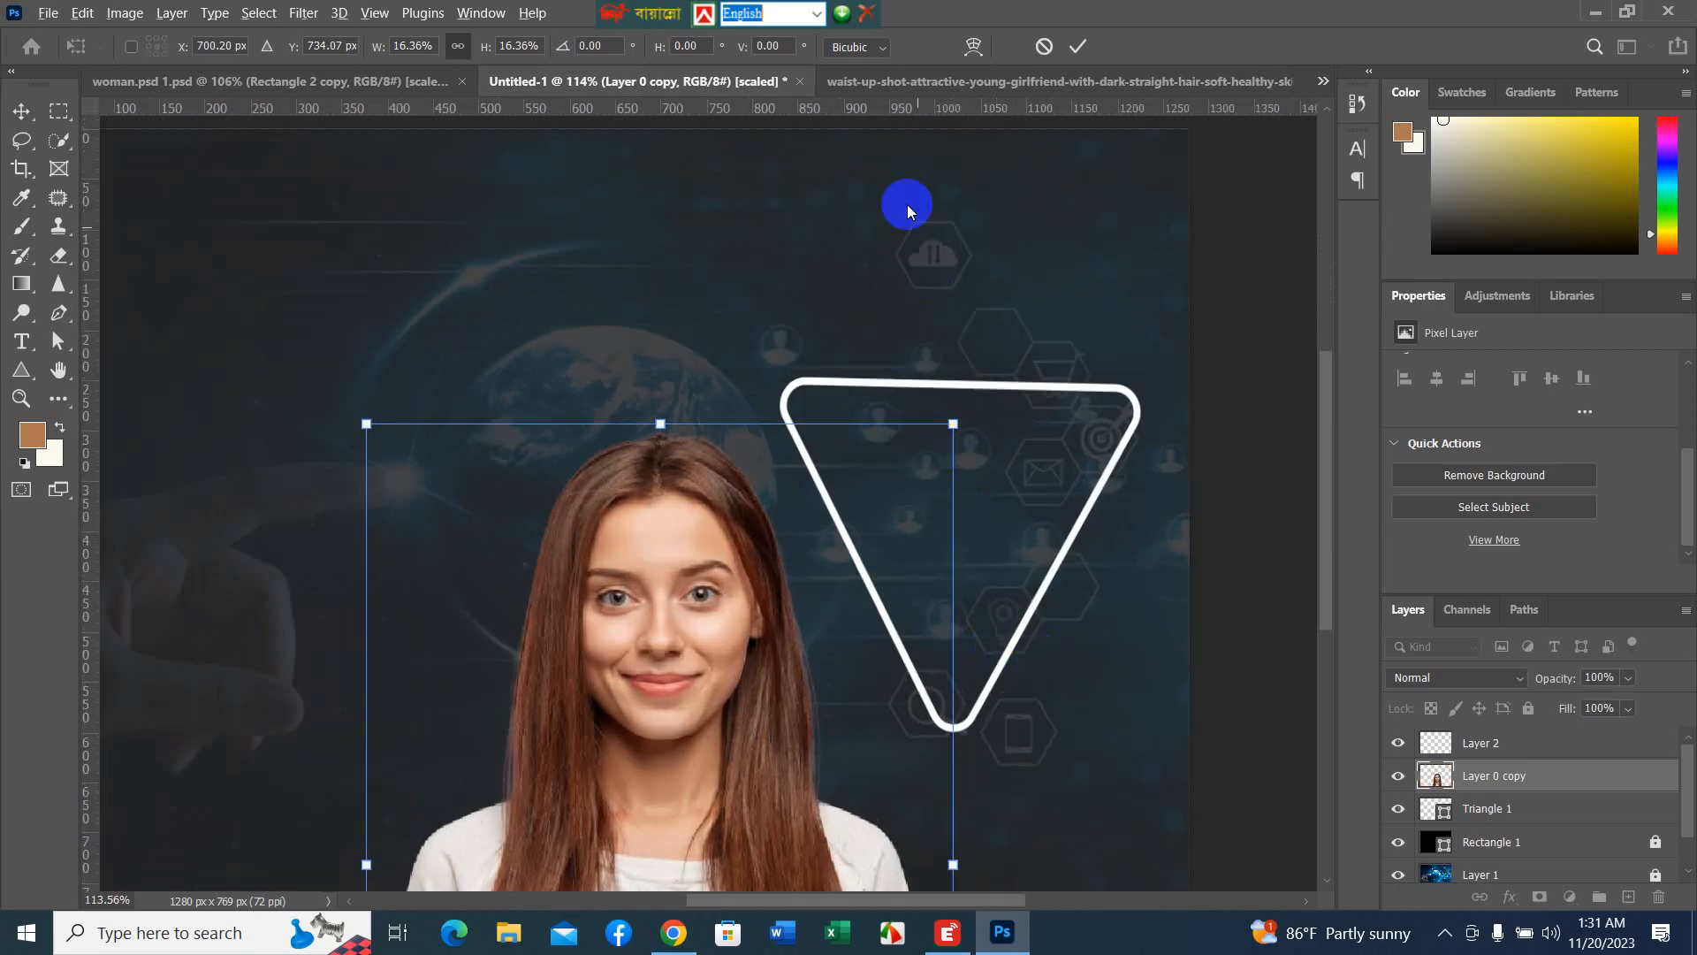
{"action": "scroll", "coordinate": [908, 211], "scroll_direction": "down", "scroll_amount": 2}
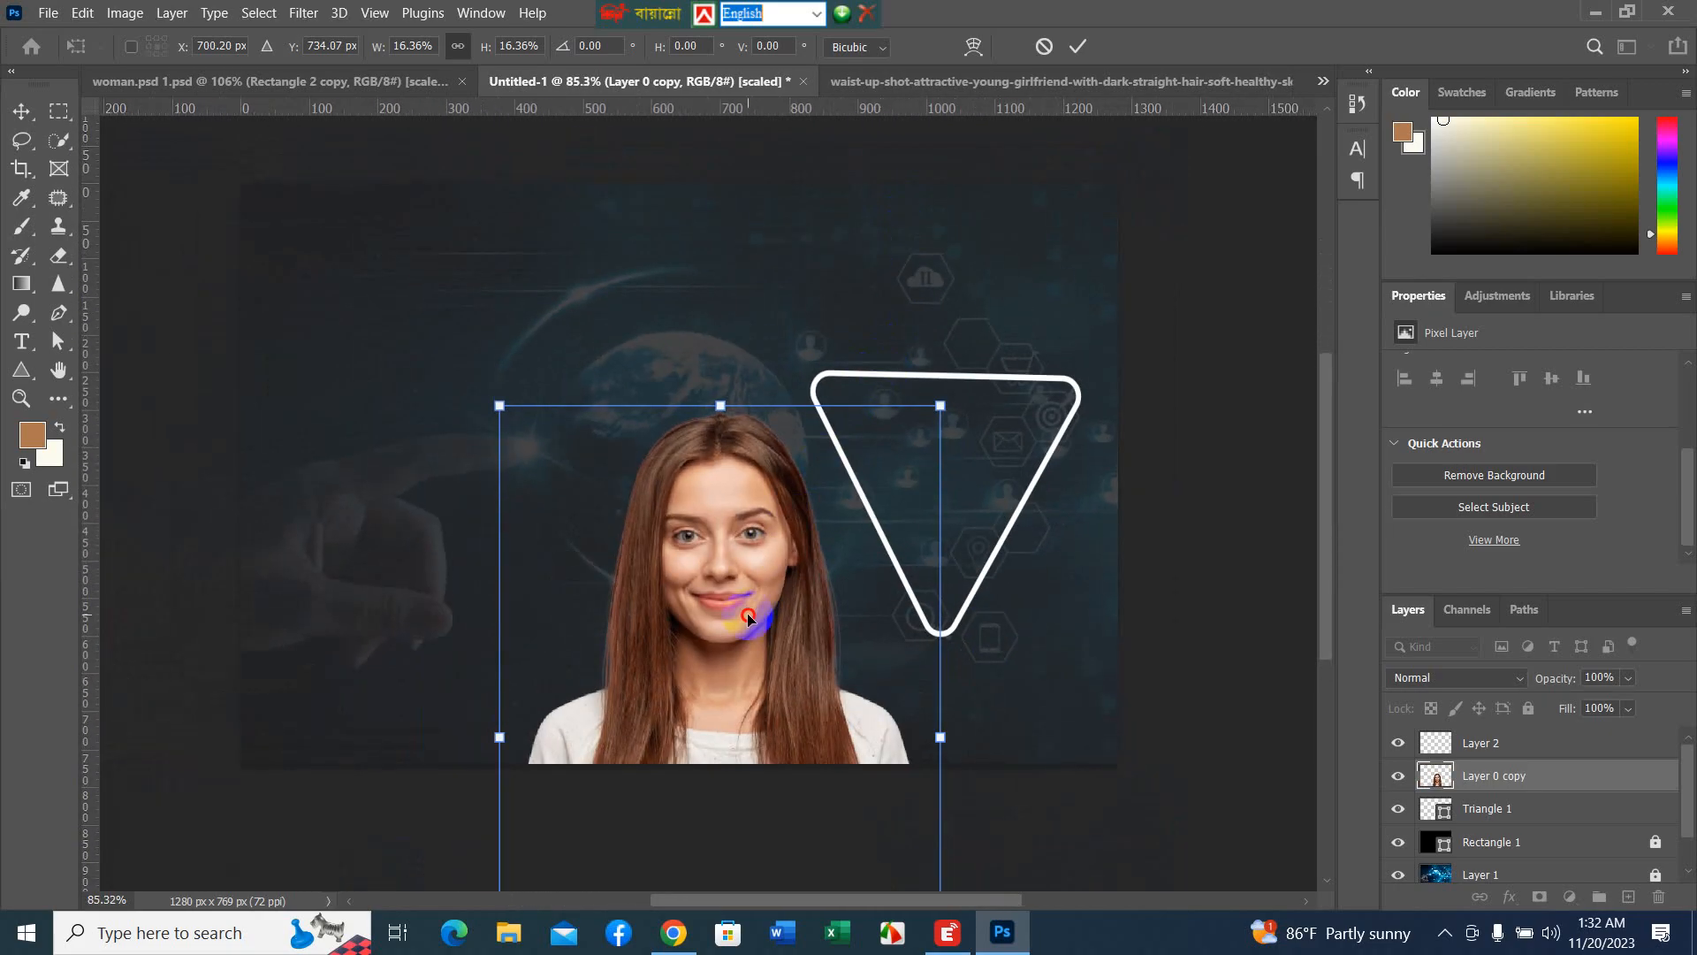
{"action": "left_click_drag", "start_coordinate": [749, 617], "coordinate": [912, 394]}
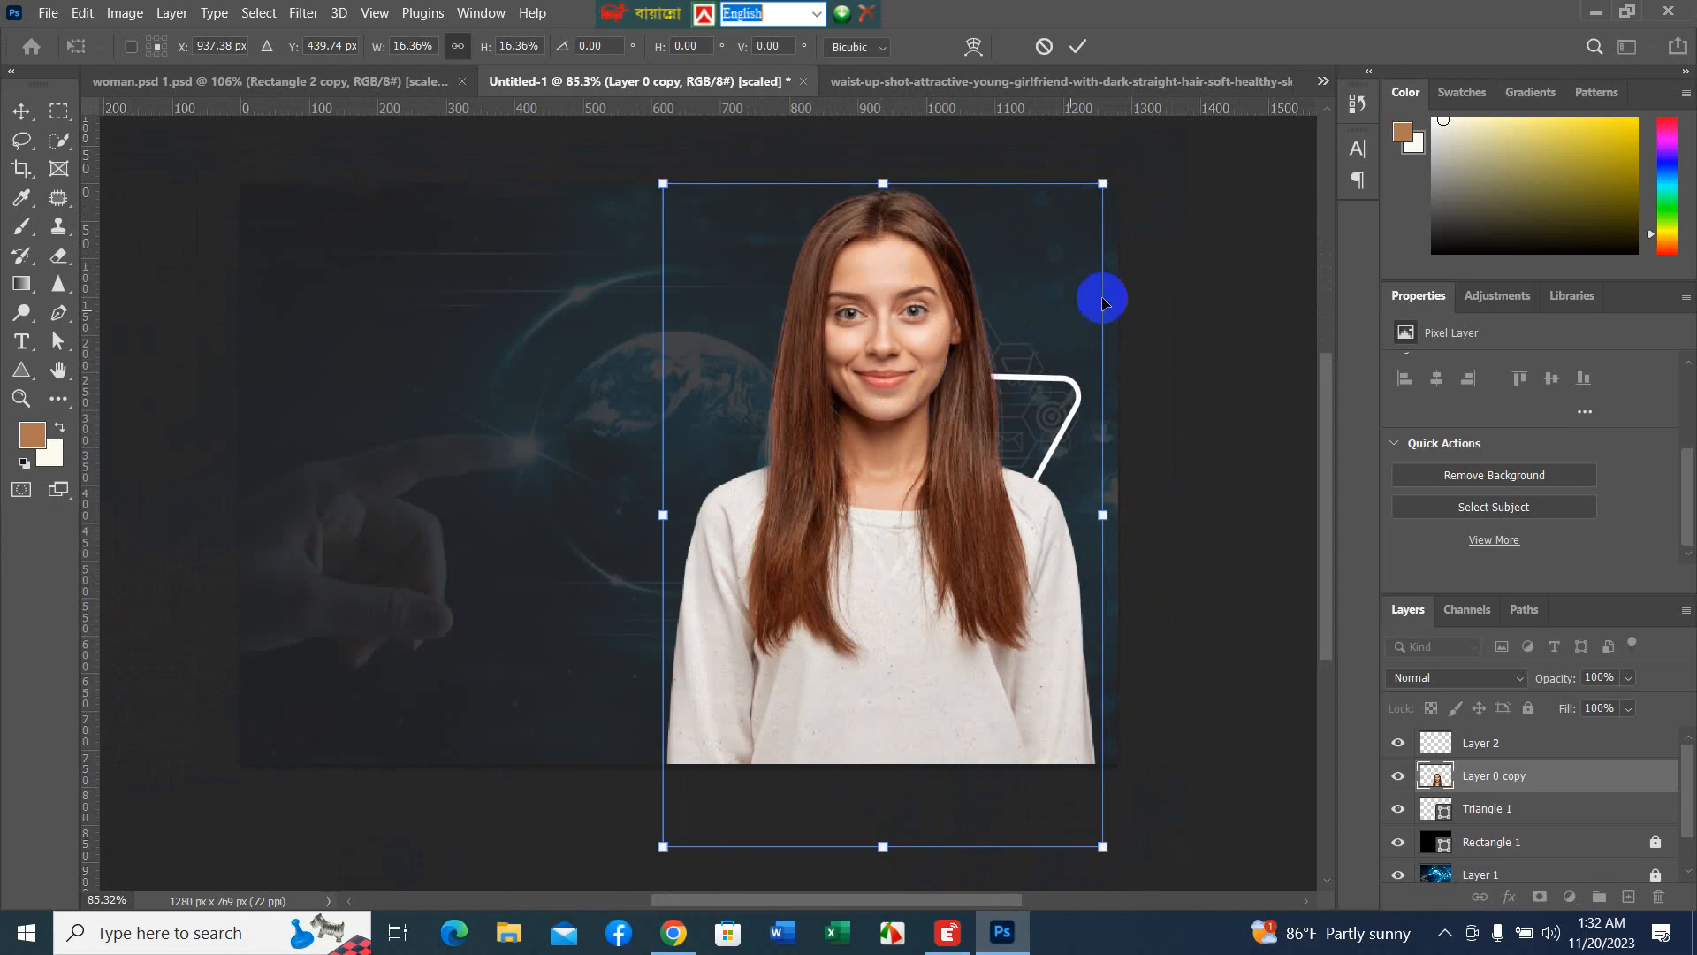
{"action": "left_click_drag", "start_coordinate": [1102, 183], "coordinate": [953, 362]}
{"action": "left_click_drag", "start_coordinate": [828, 662], "coordinate": [956, 469]}
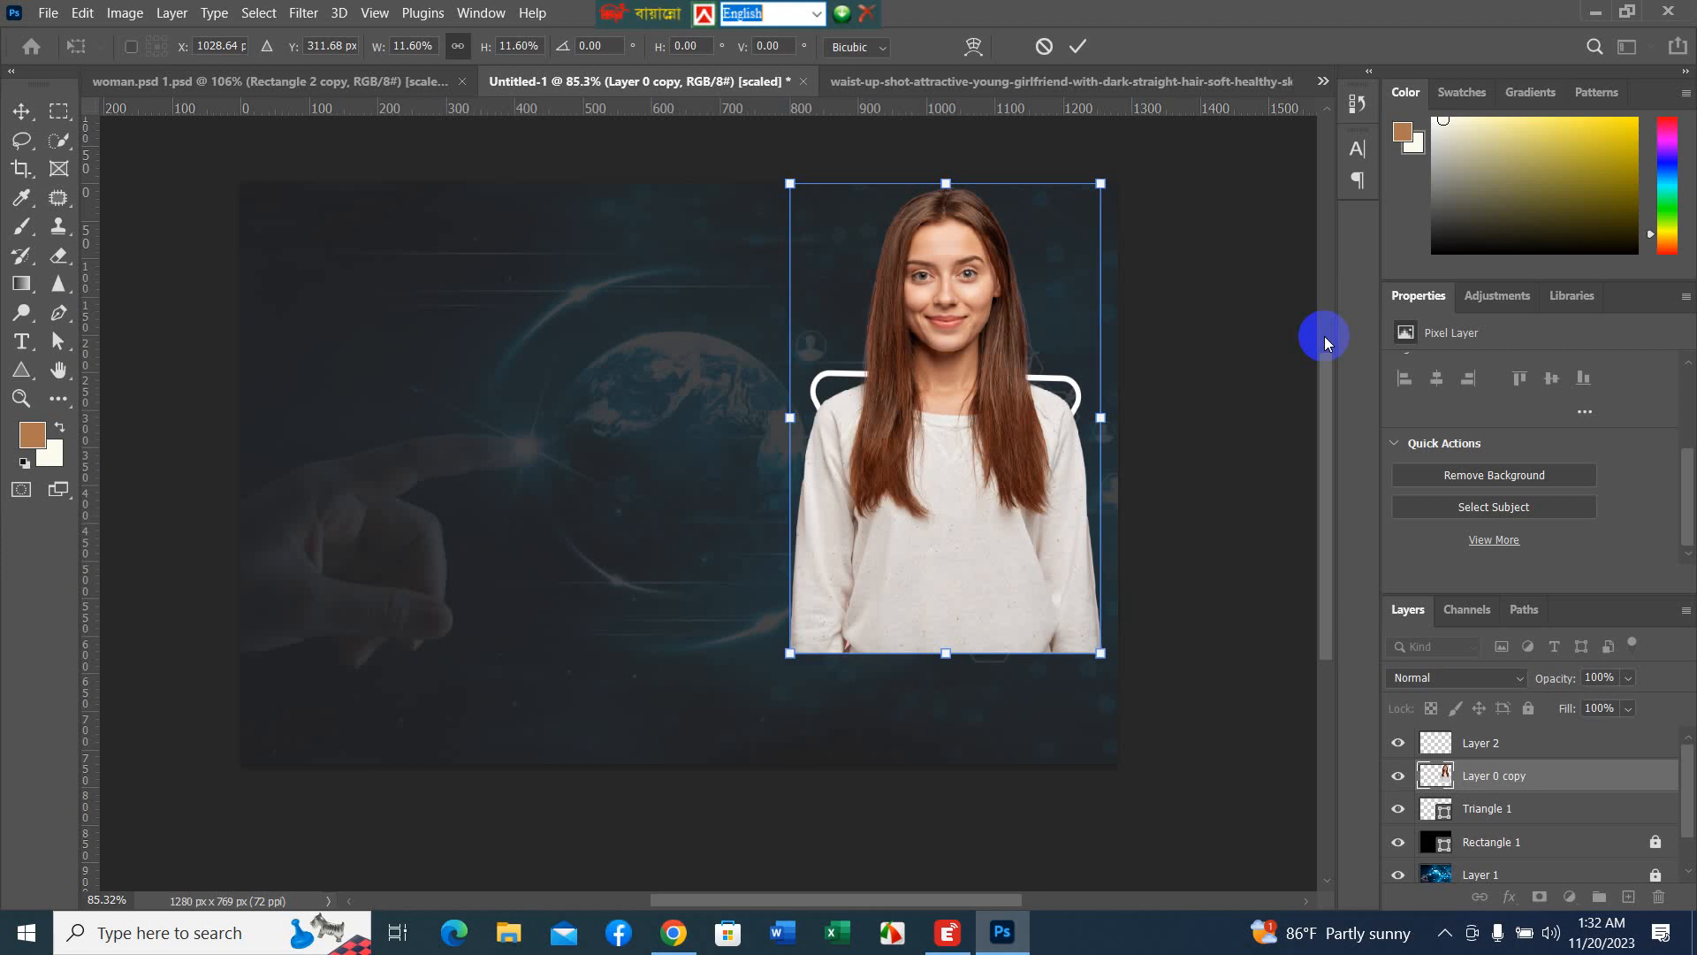
{"action": "left_click", "coordinate": [1075, 46]}
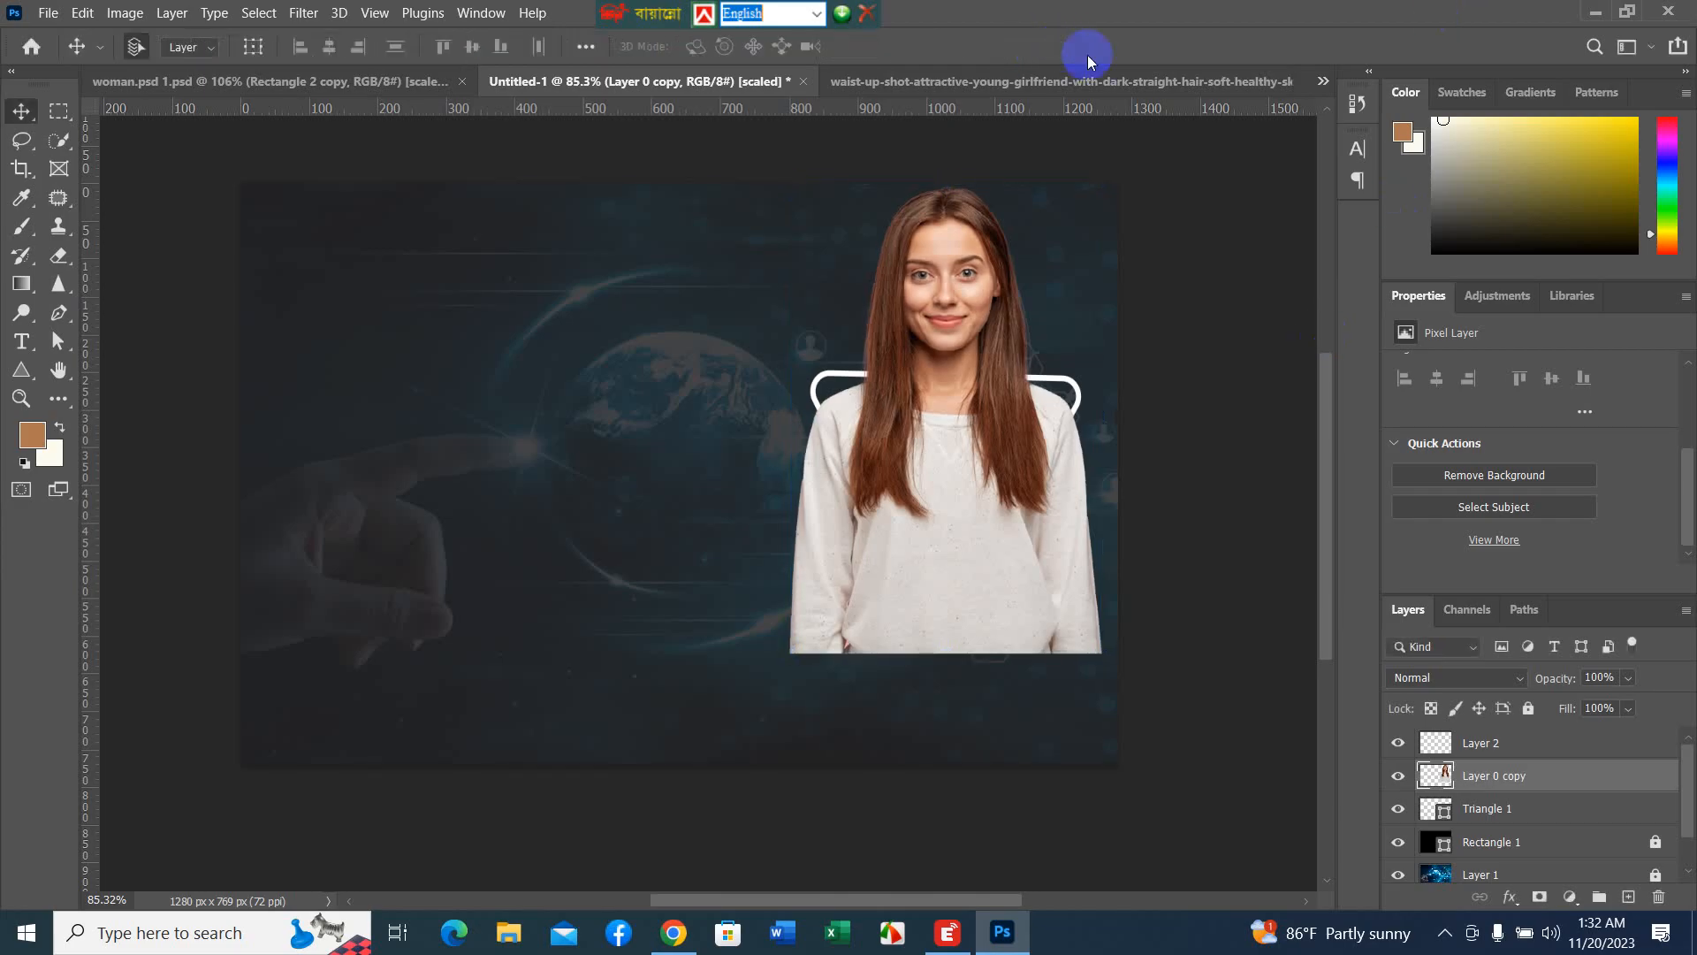
- Duplicate the woman's layer, then hide Layer 0 copy and stack it above the duplicate
{"action": "key", "text": "ctrl+j"}
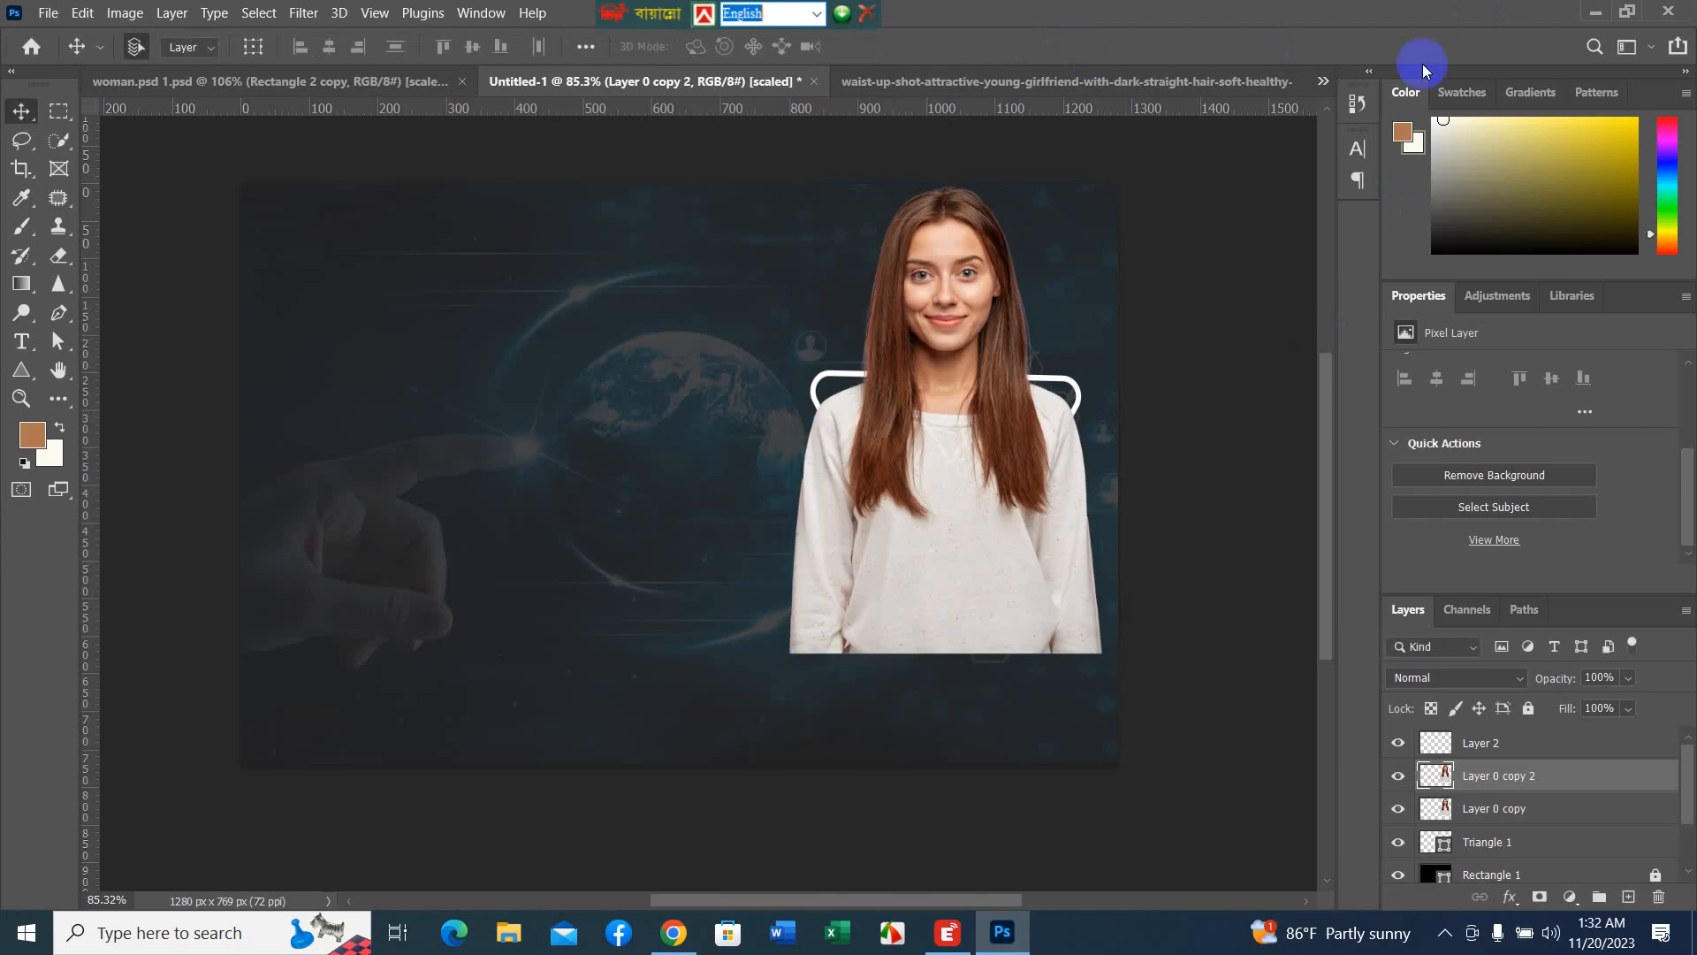
{"action": "left_click", "coordinate": [1401, 812]}
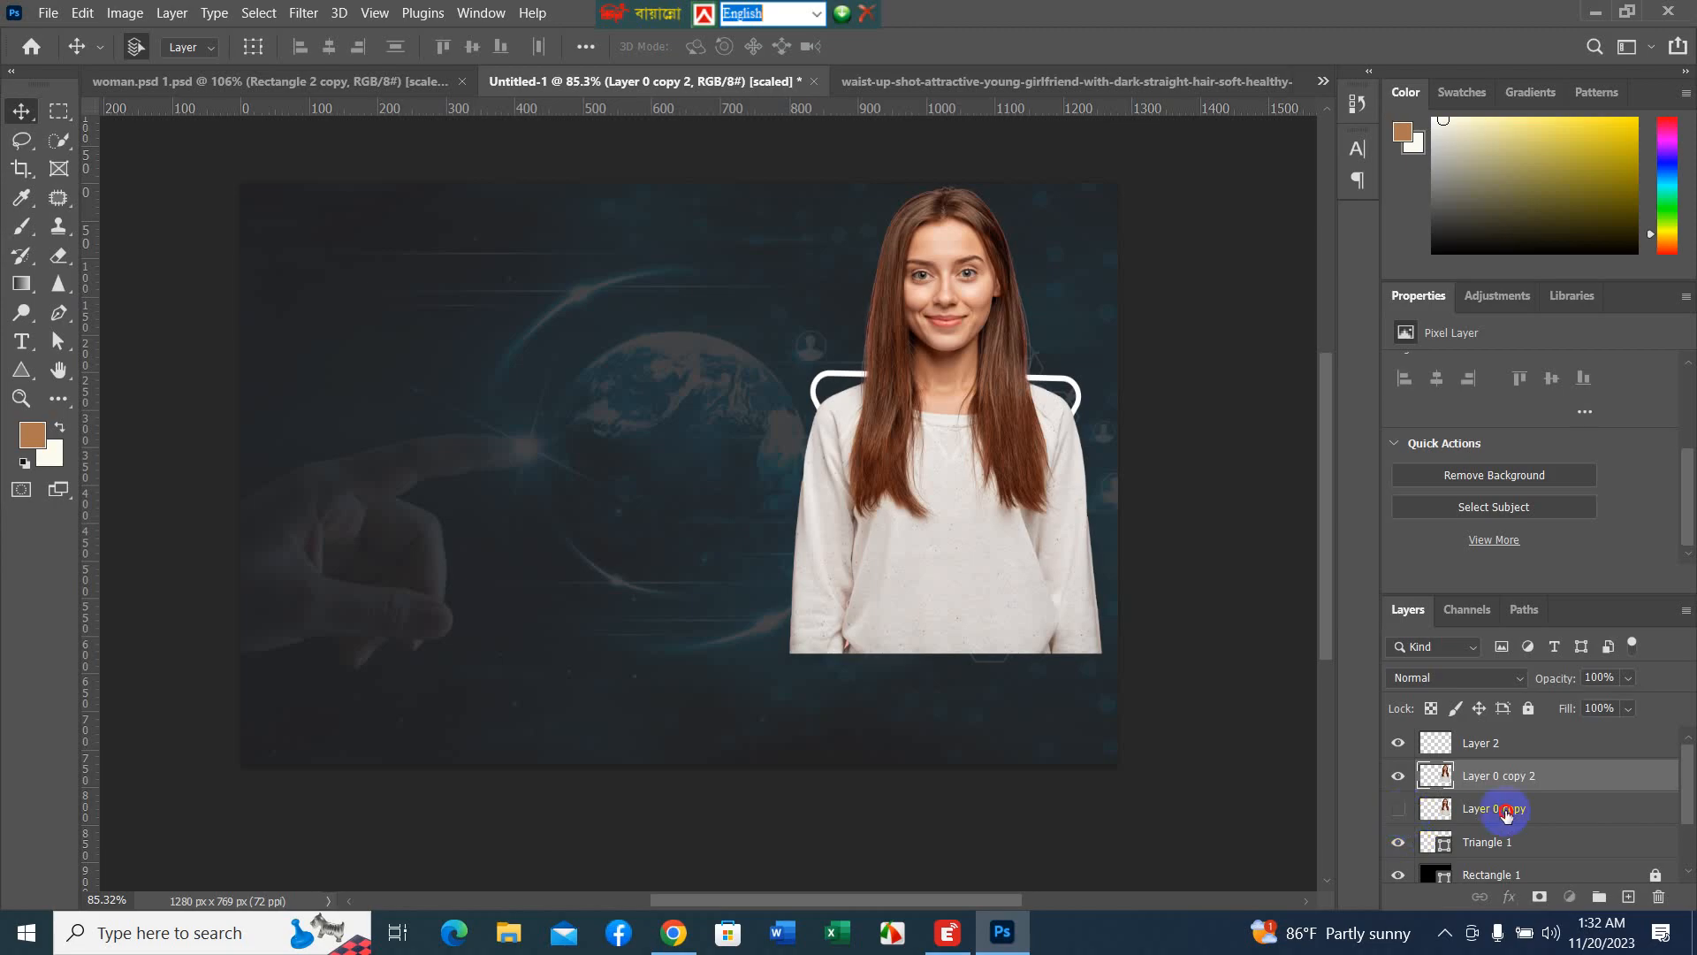
{"action": "left_click_drag", "start_coordinate": [1507, 811], "coordinate": [1533, 782]}
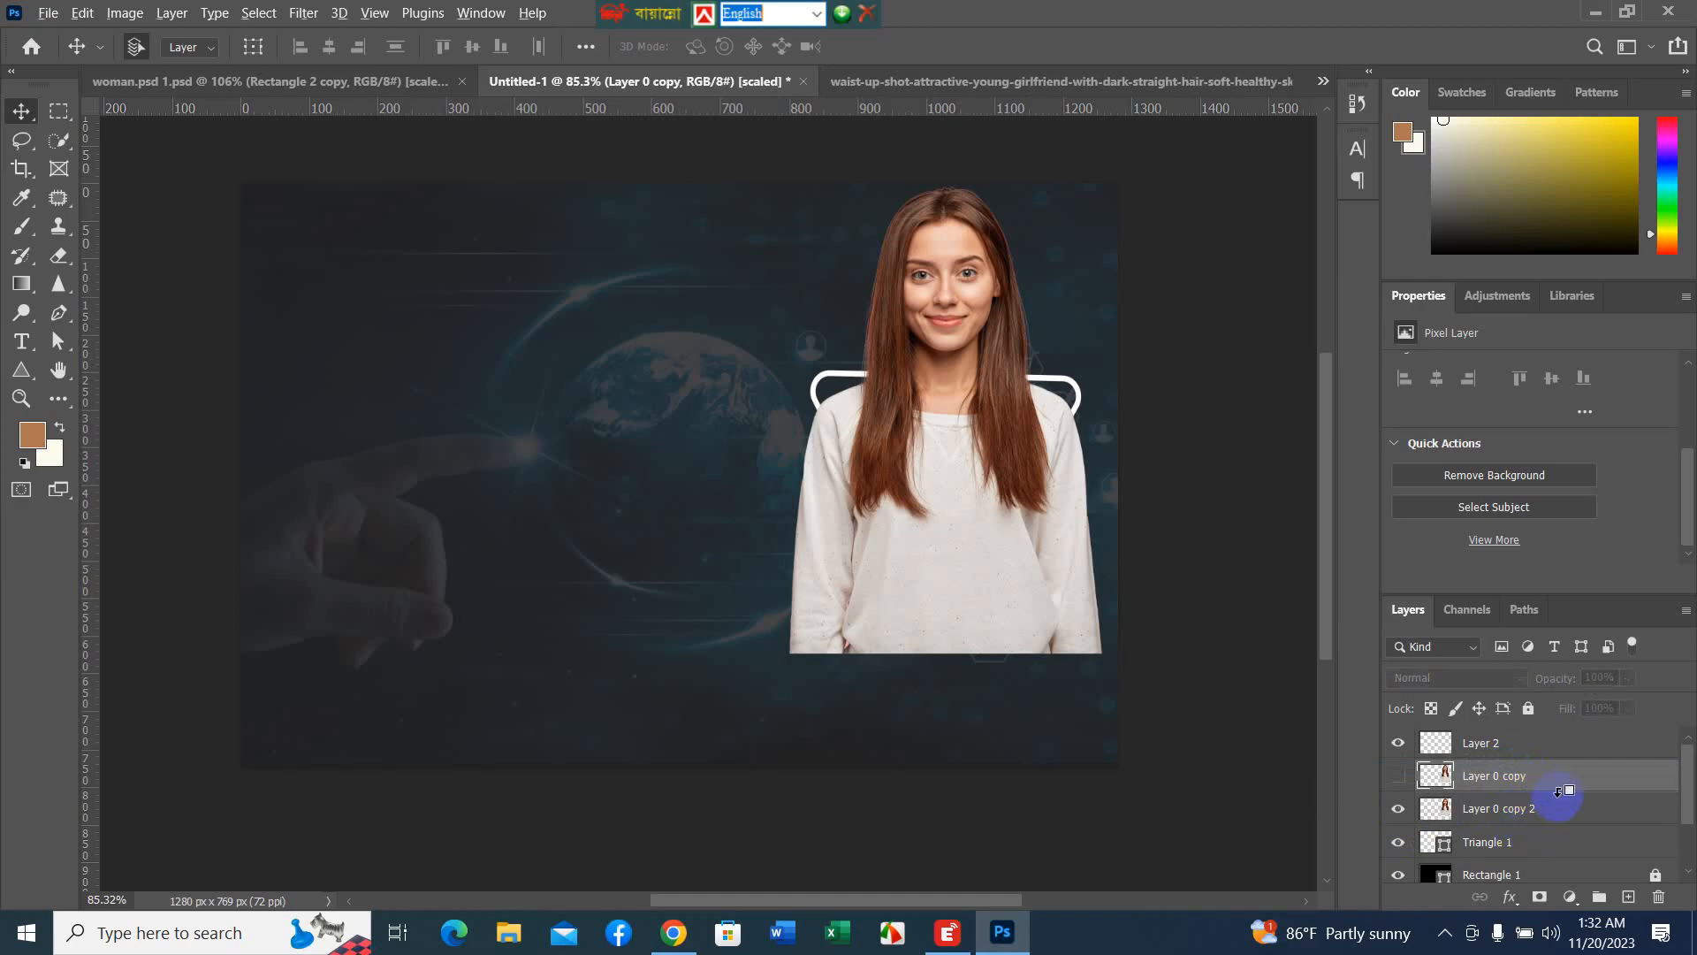
- Try clipping Layer 0 copy and Layer 0 copy 2 to Triangle 1, then remove both clippings
{"action": "left_click", "coordinate": [1556, 794], "text": "alt"}
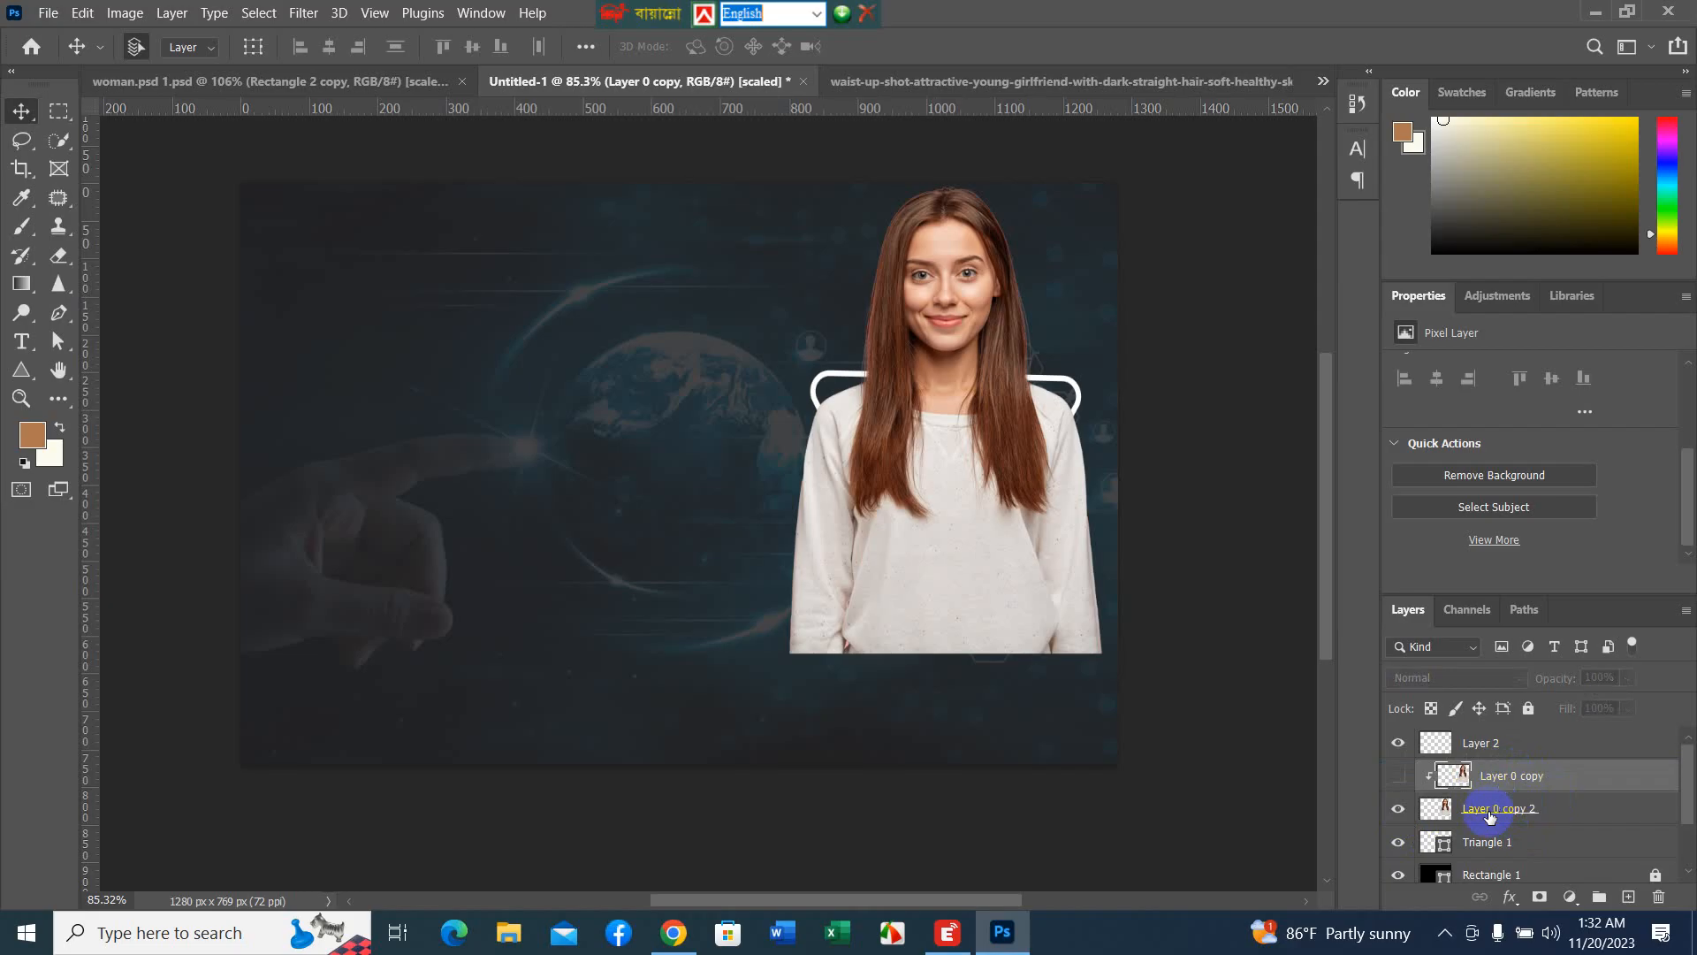
{"action": "left_click", "coordinate": [1578, 812]}
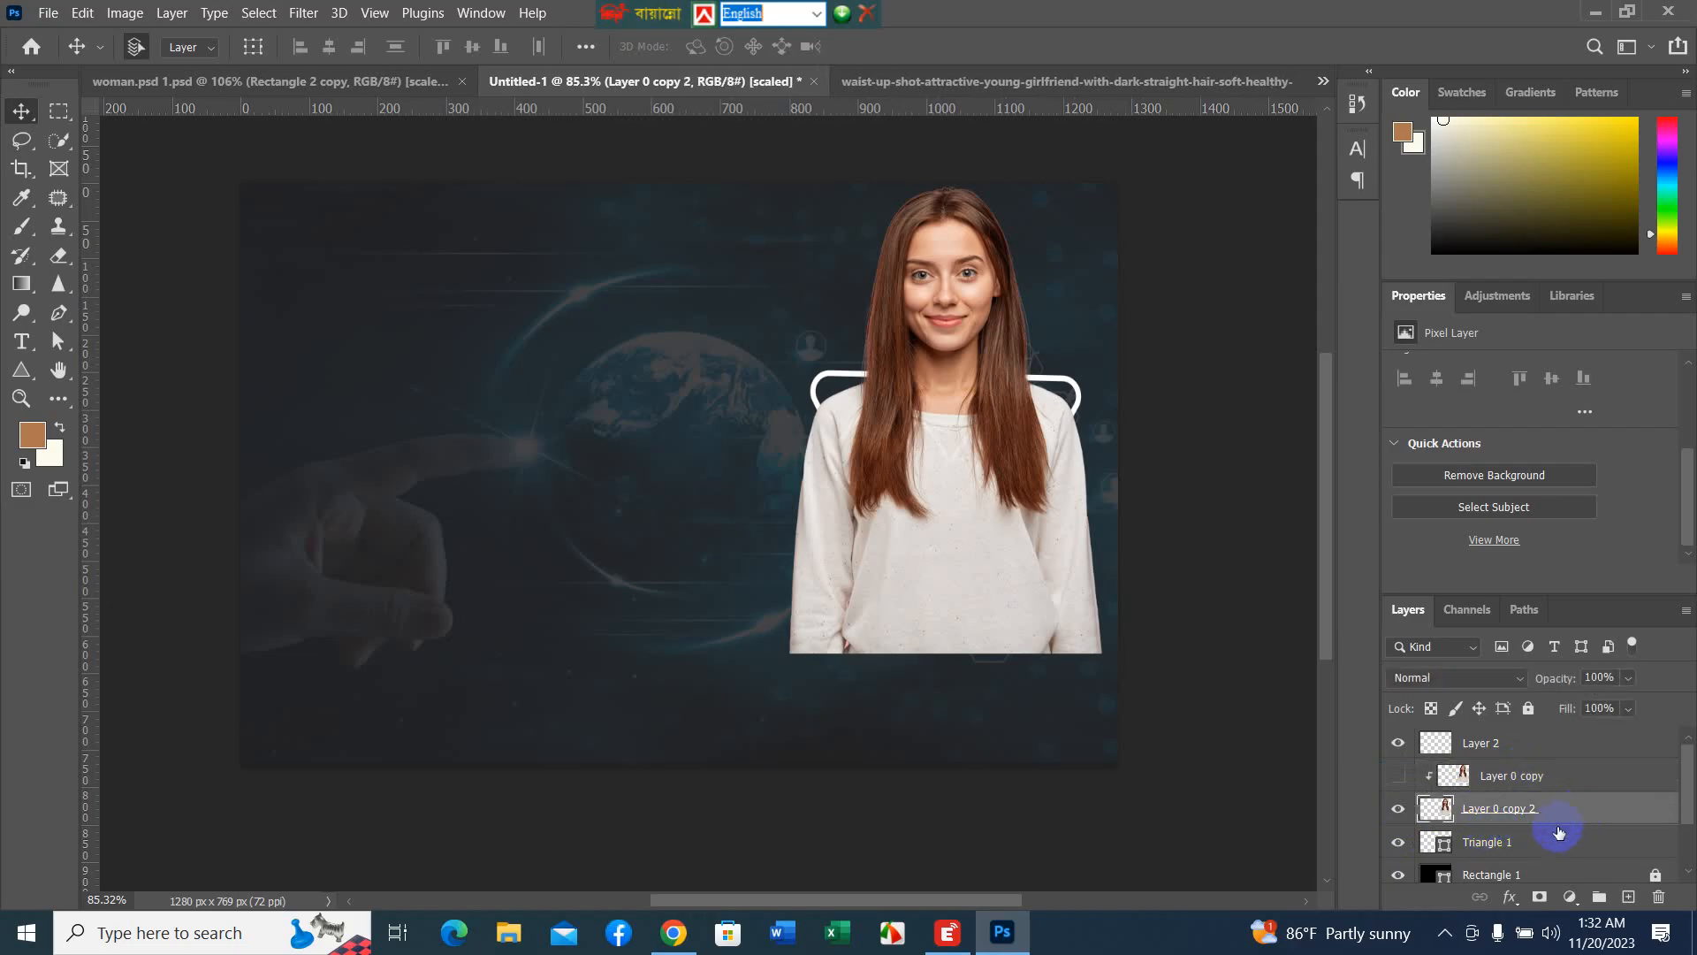
{"action": "left_click_drag", "start_coordinate": [1498, 822], "coordinate": [1494, 819]}
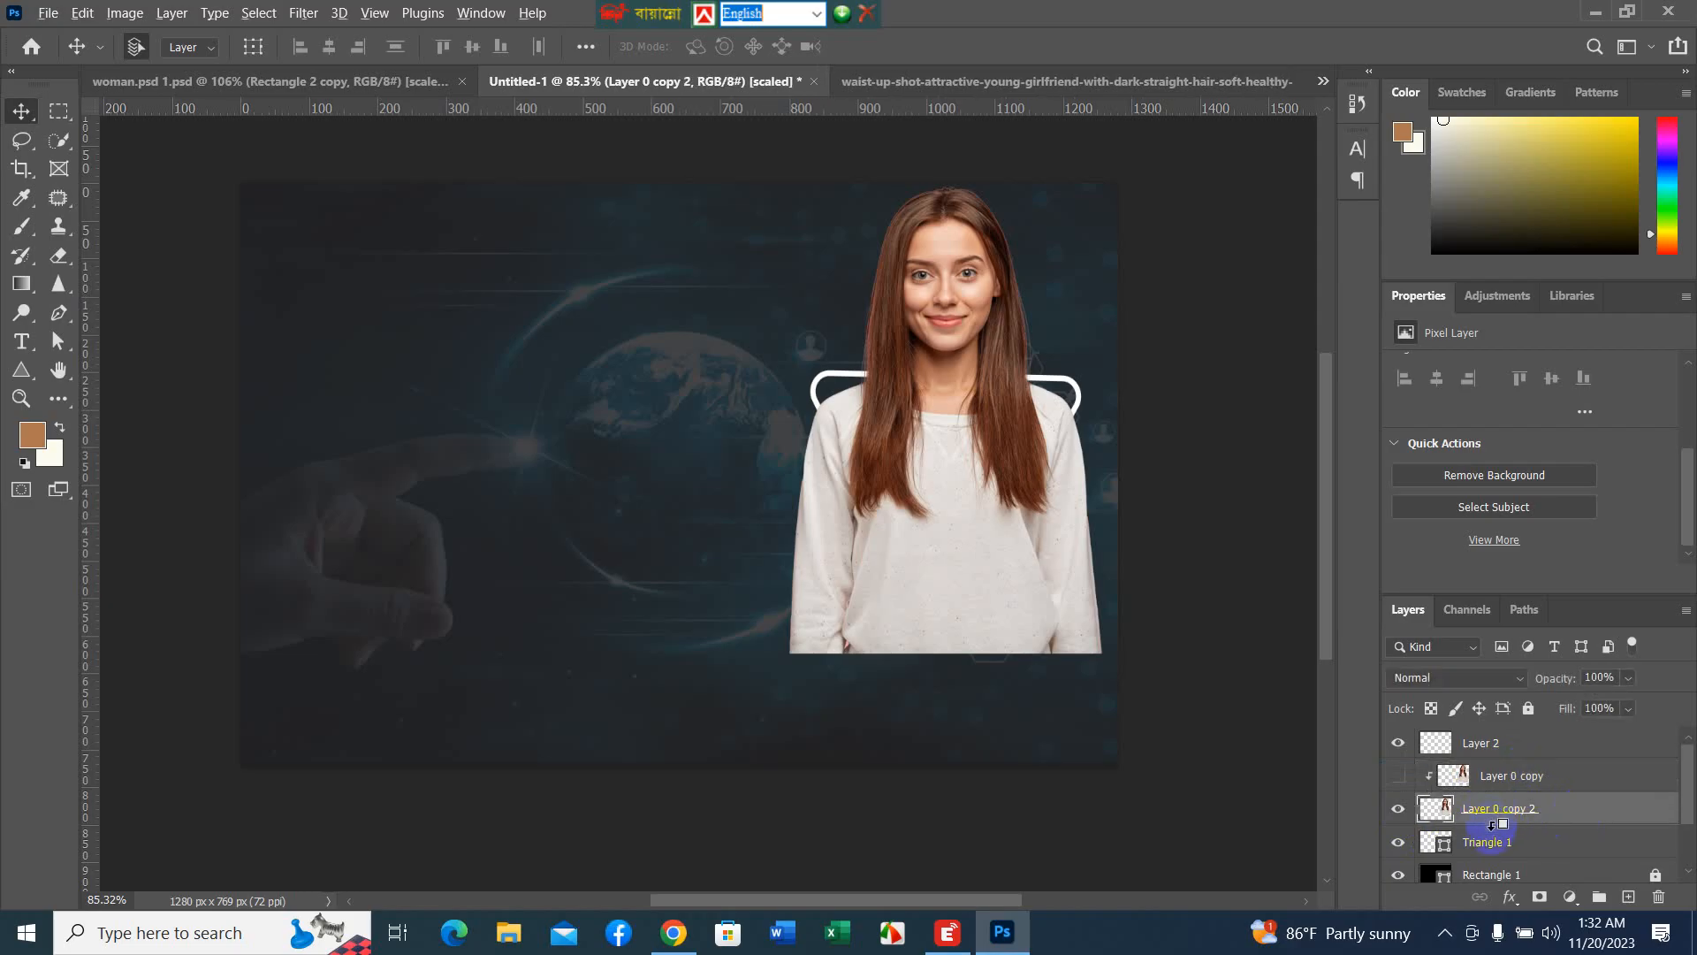
{"action": "left_click", "coordinate": [1494, 824], "text": "alt"}
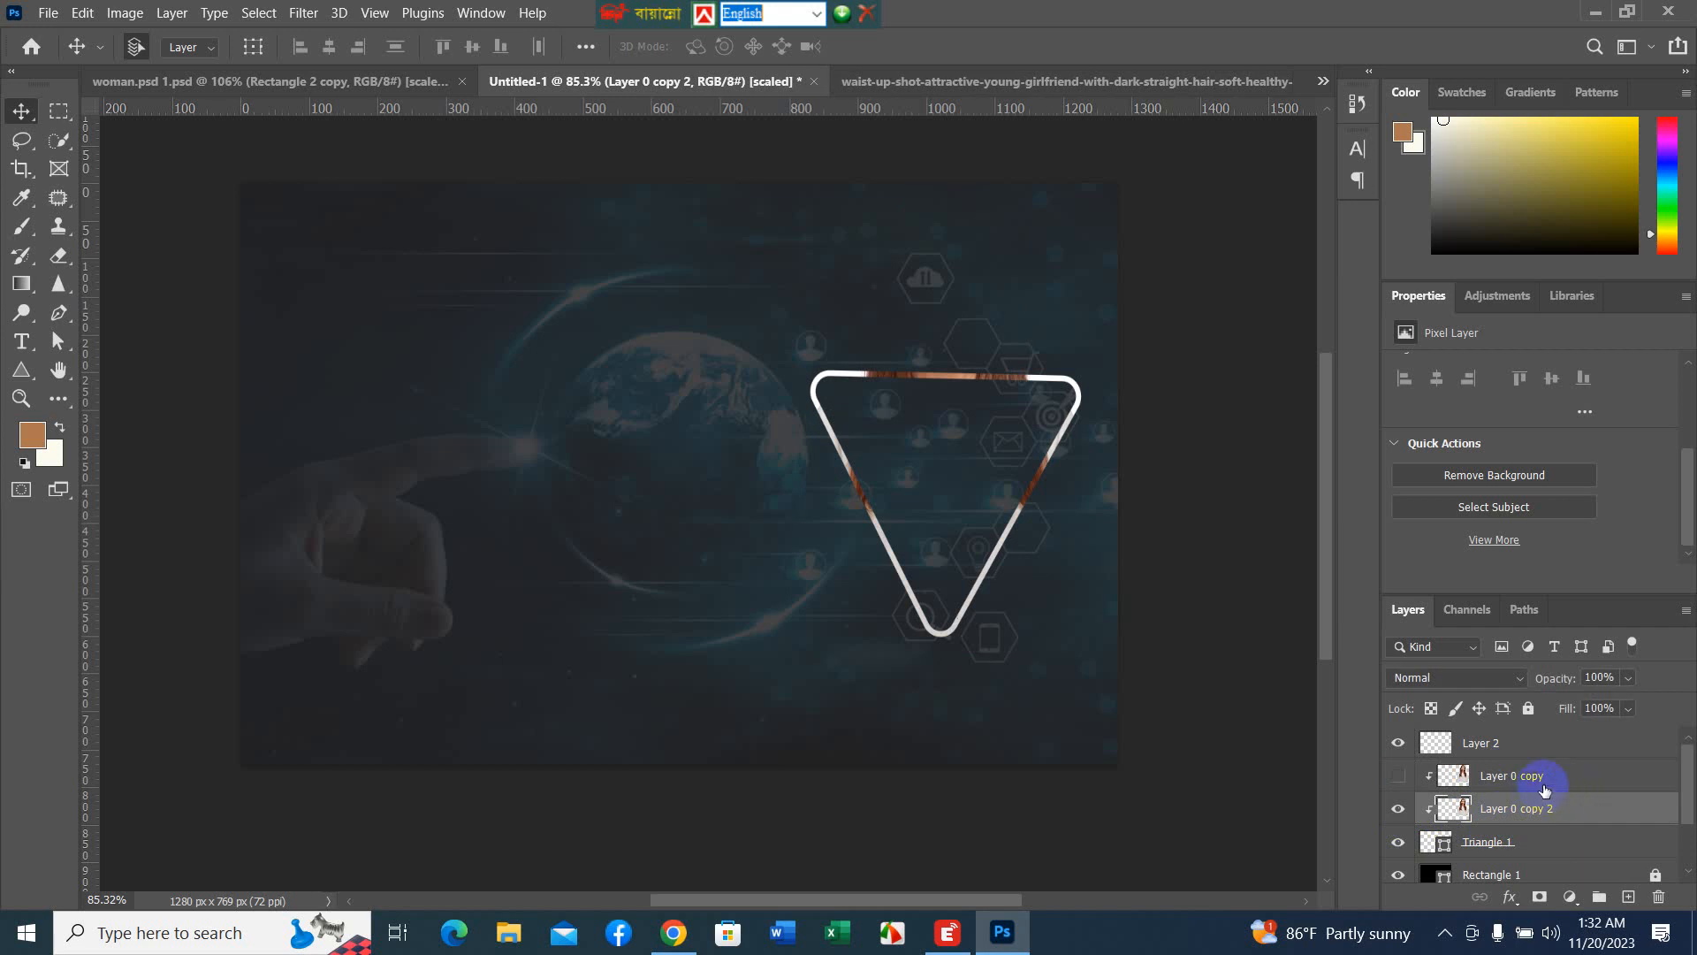
{"action": "key", "text": "ctrl+z"}
{"action": "left_click", "coordinate": [1457, 792], "text": "alt"}
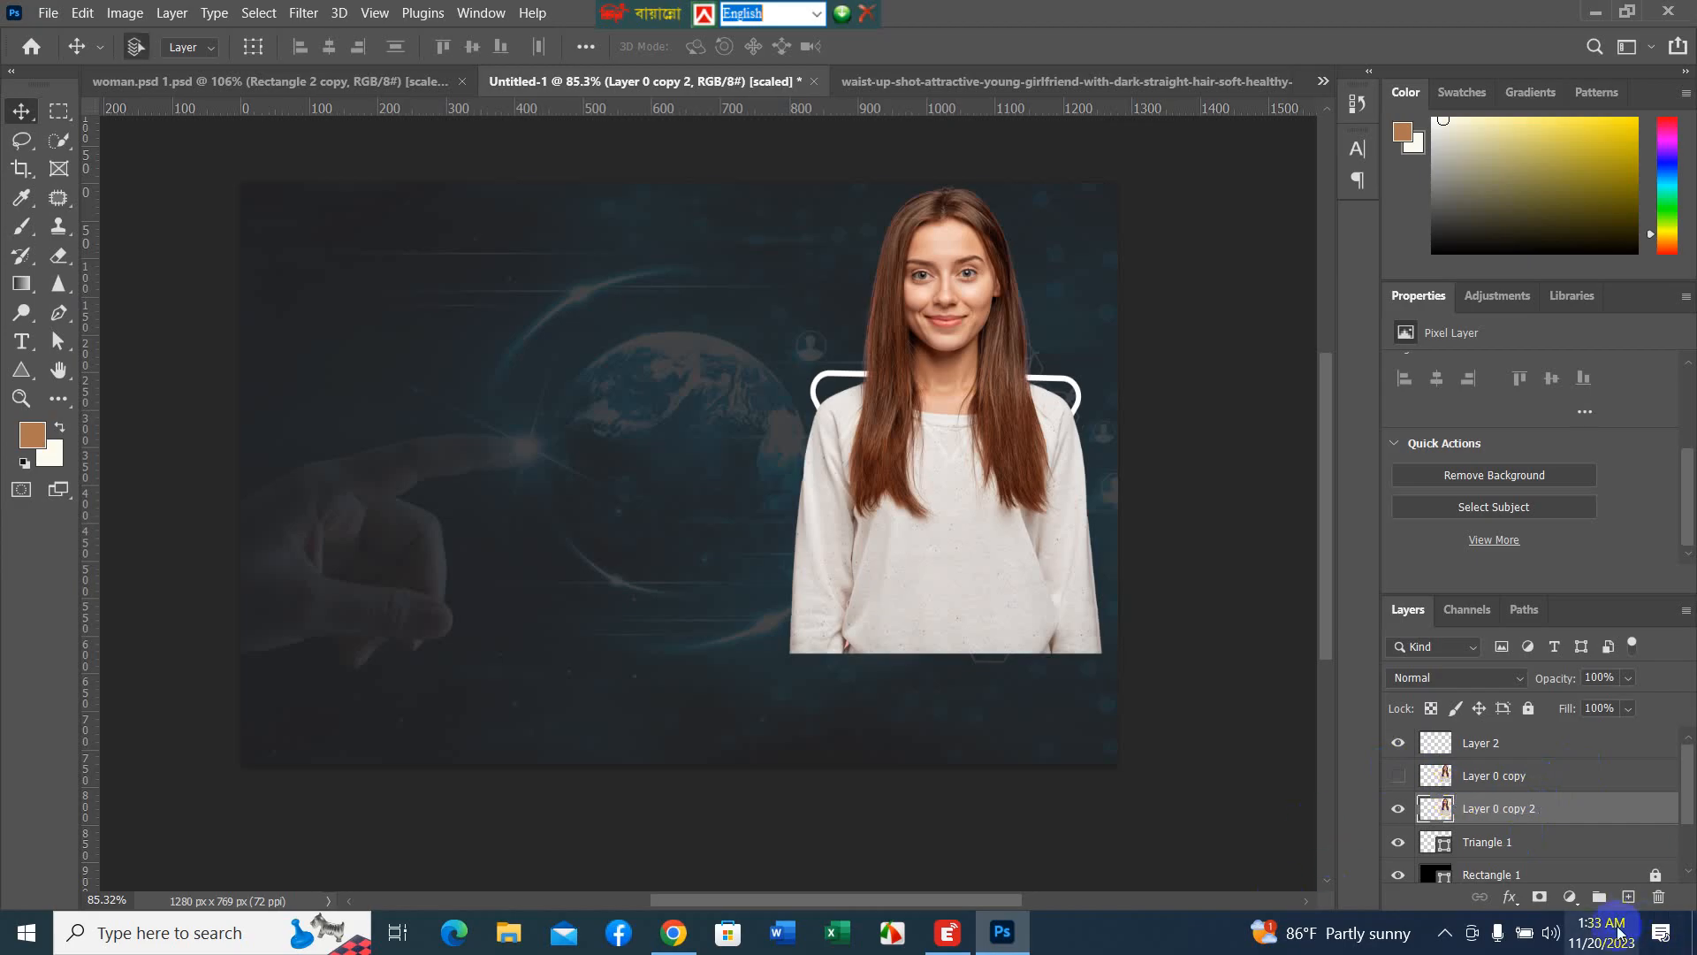
- Try Layer 0 copy 2 alone as a clipping mask on Triangle 1
{"action": "left_click", "coordinate": [1544, 853]}
{"action": "left_click", "coordinate": [1551, 809]}
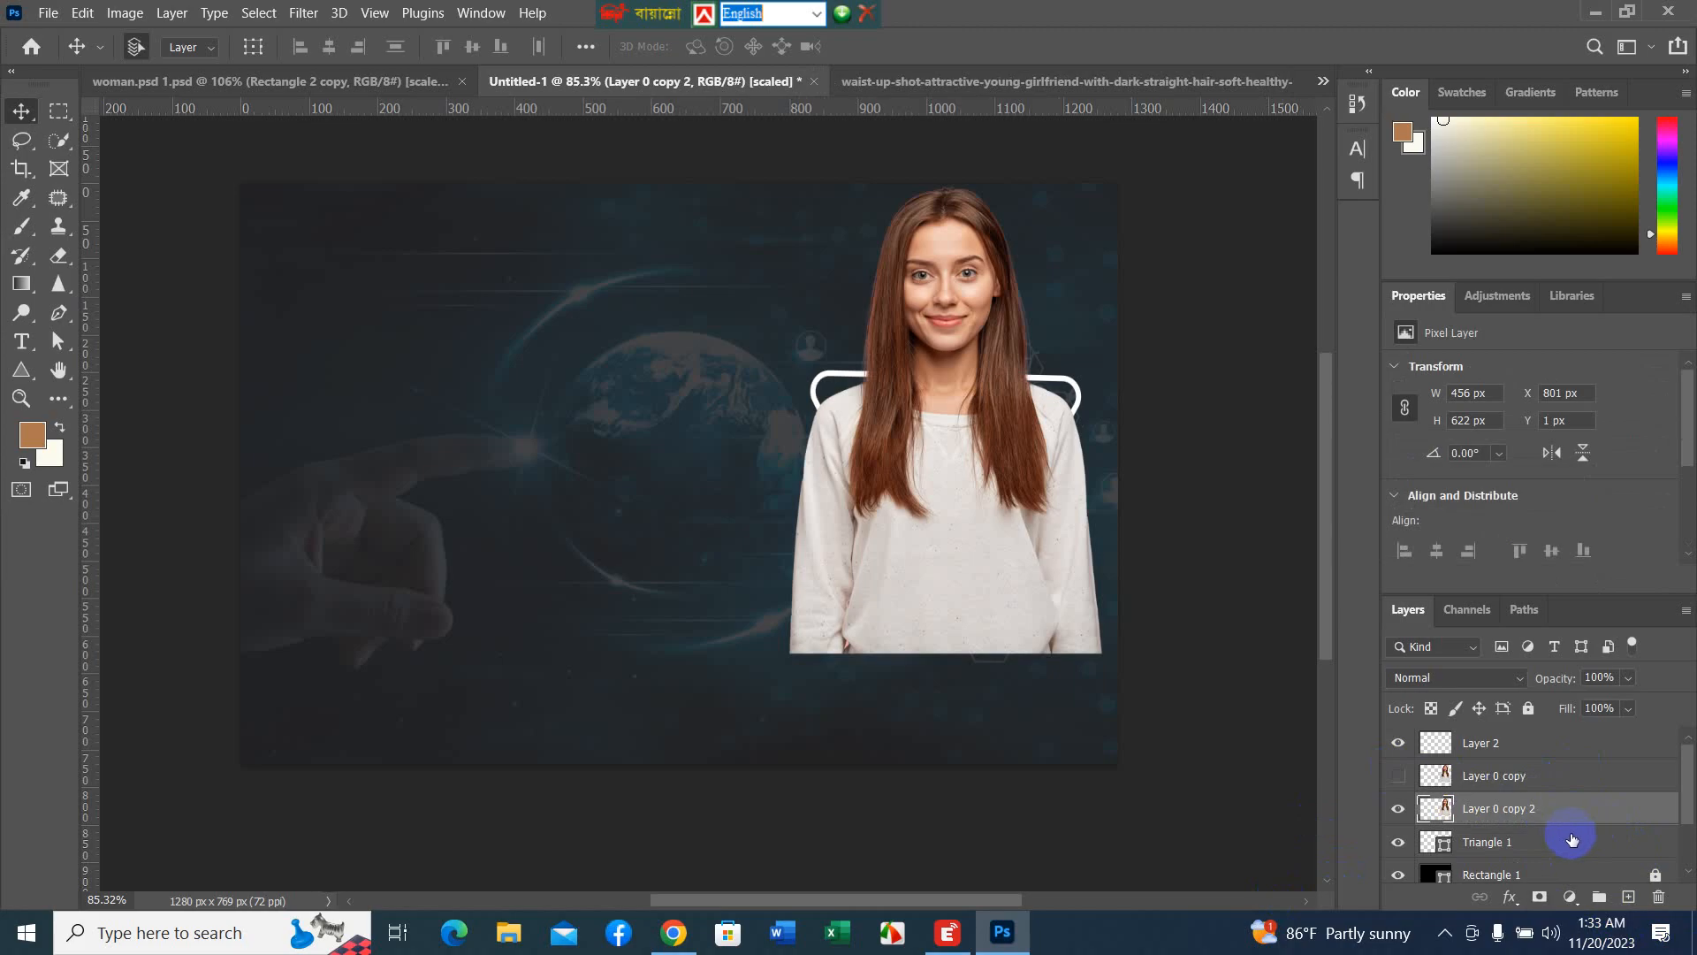
{"action": "left_click", "coordinate": [1485, 825], "text": "alt"}
{"action": "left_click", "coordinate": [1692, 933]}
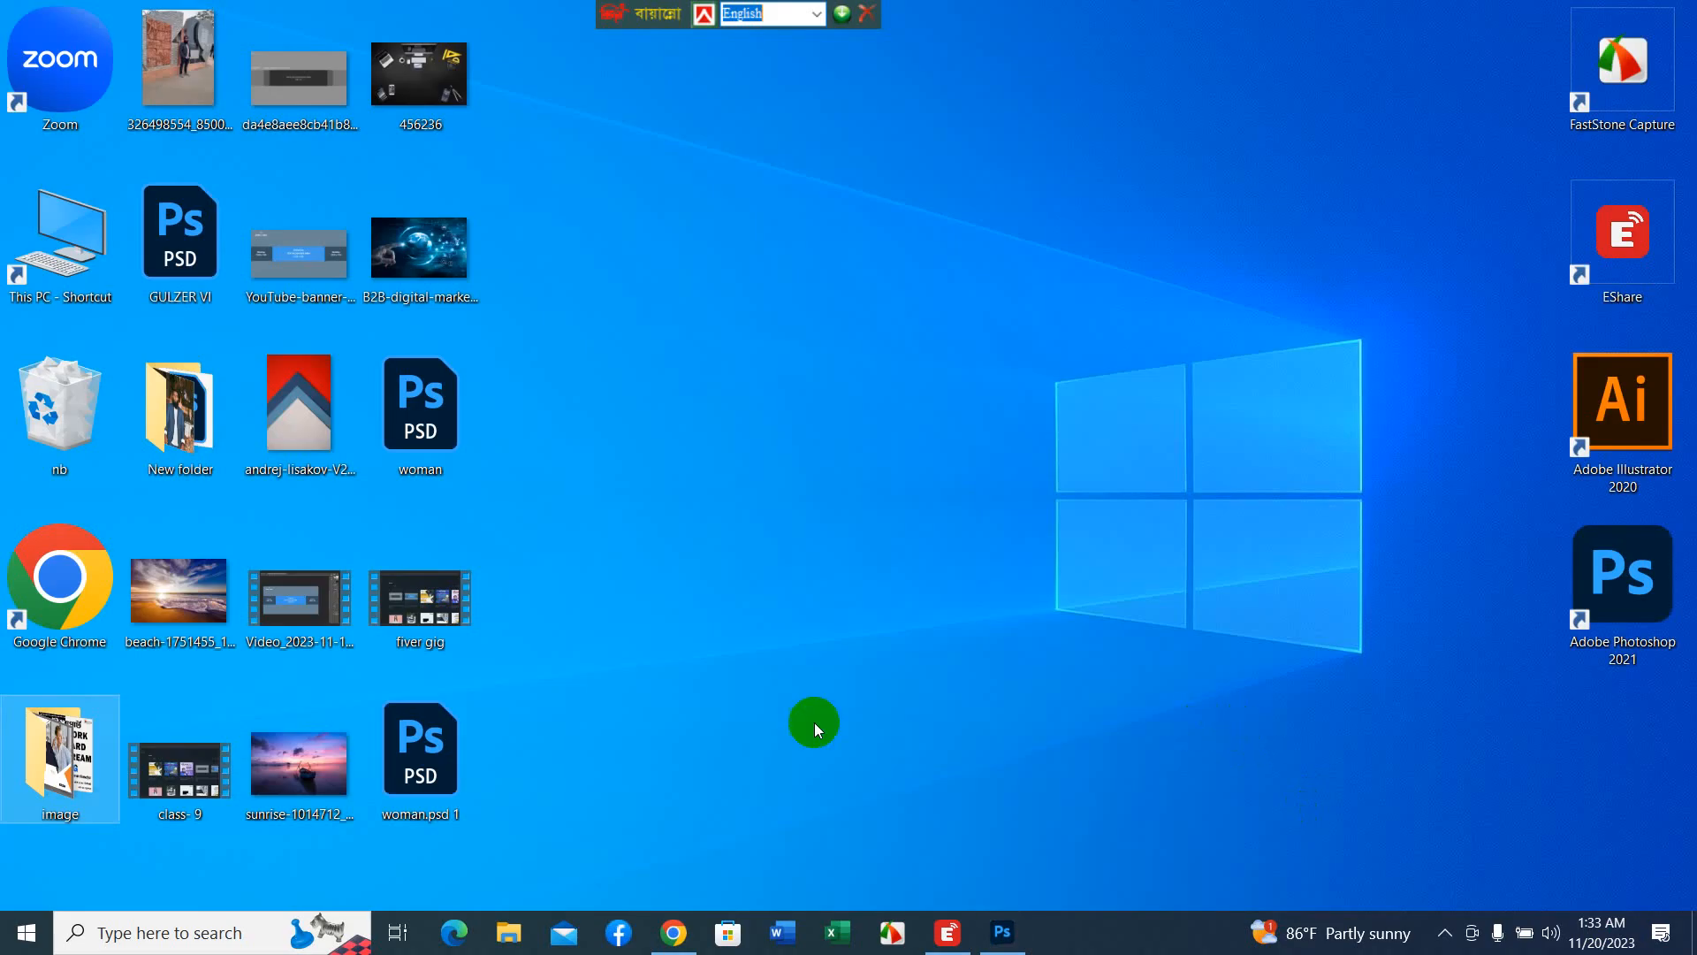
{"action": "left_click", "coordinate": [681, 940]}
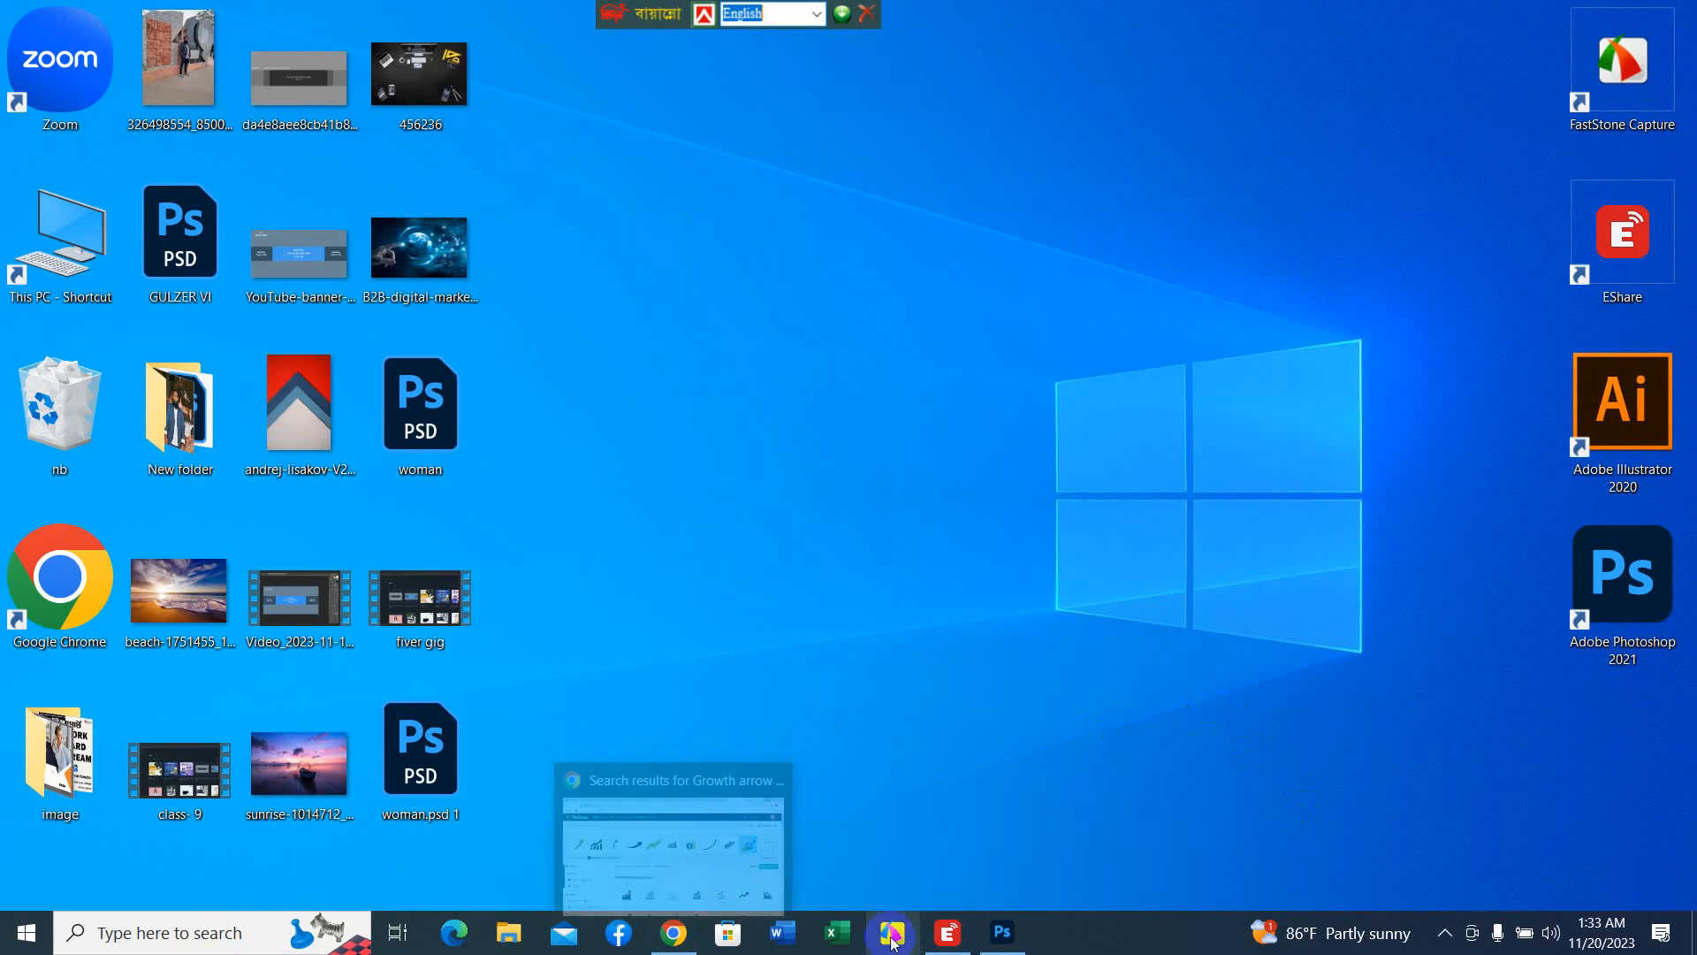
{"action": "left_click", "coordinate": [1002, 933]}
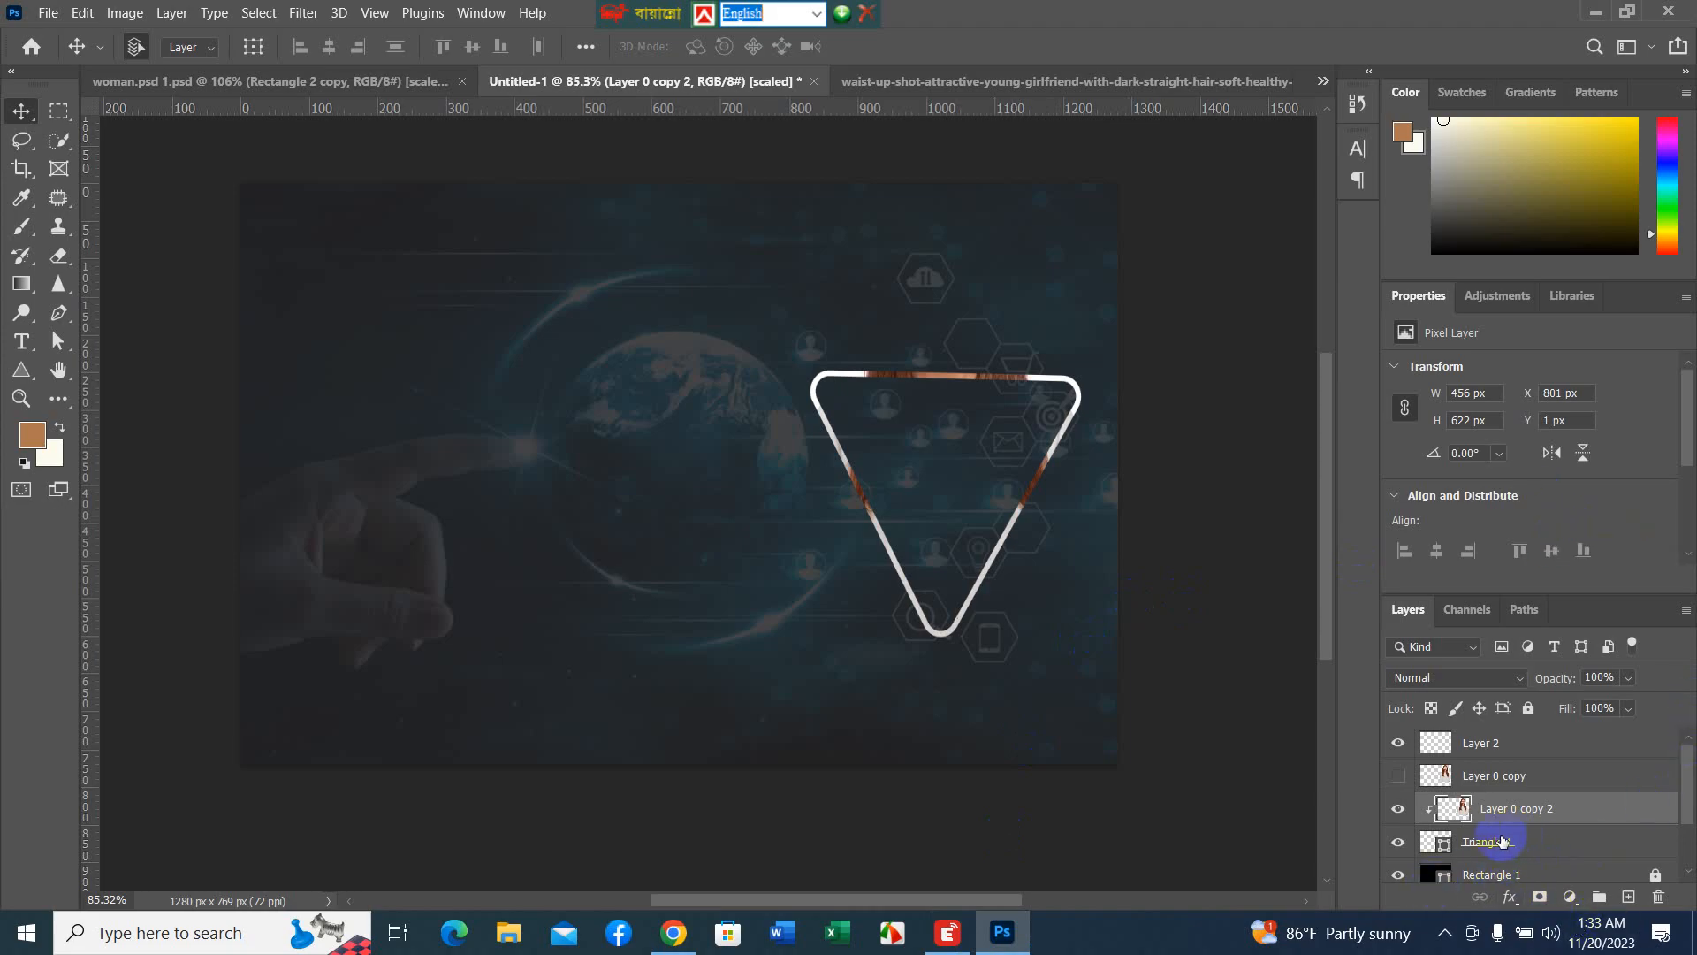
- Switch the visibility of Layer 0 copy on and off to compare it with the clipped duplicate
{"action": "left_click", "coordinate": [1397, 775]}
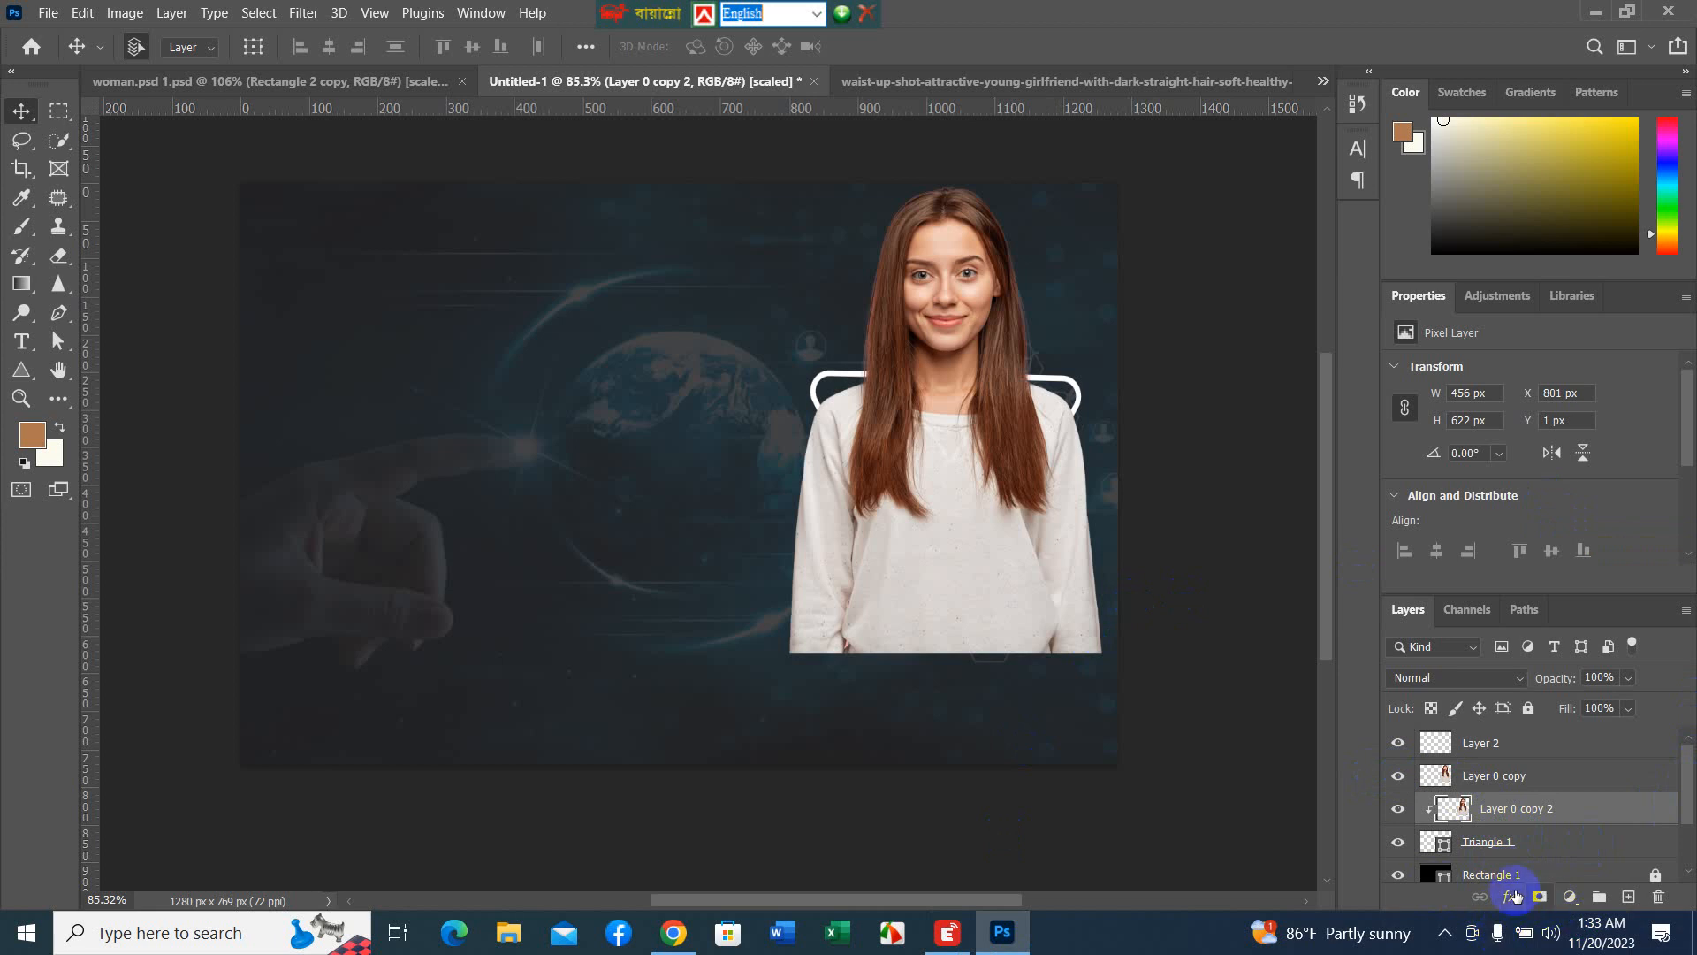
{"action": "left_click", "coordinate": [1398, 775]}
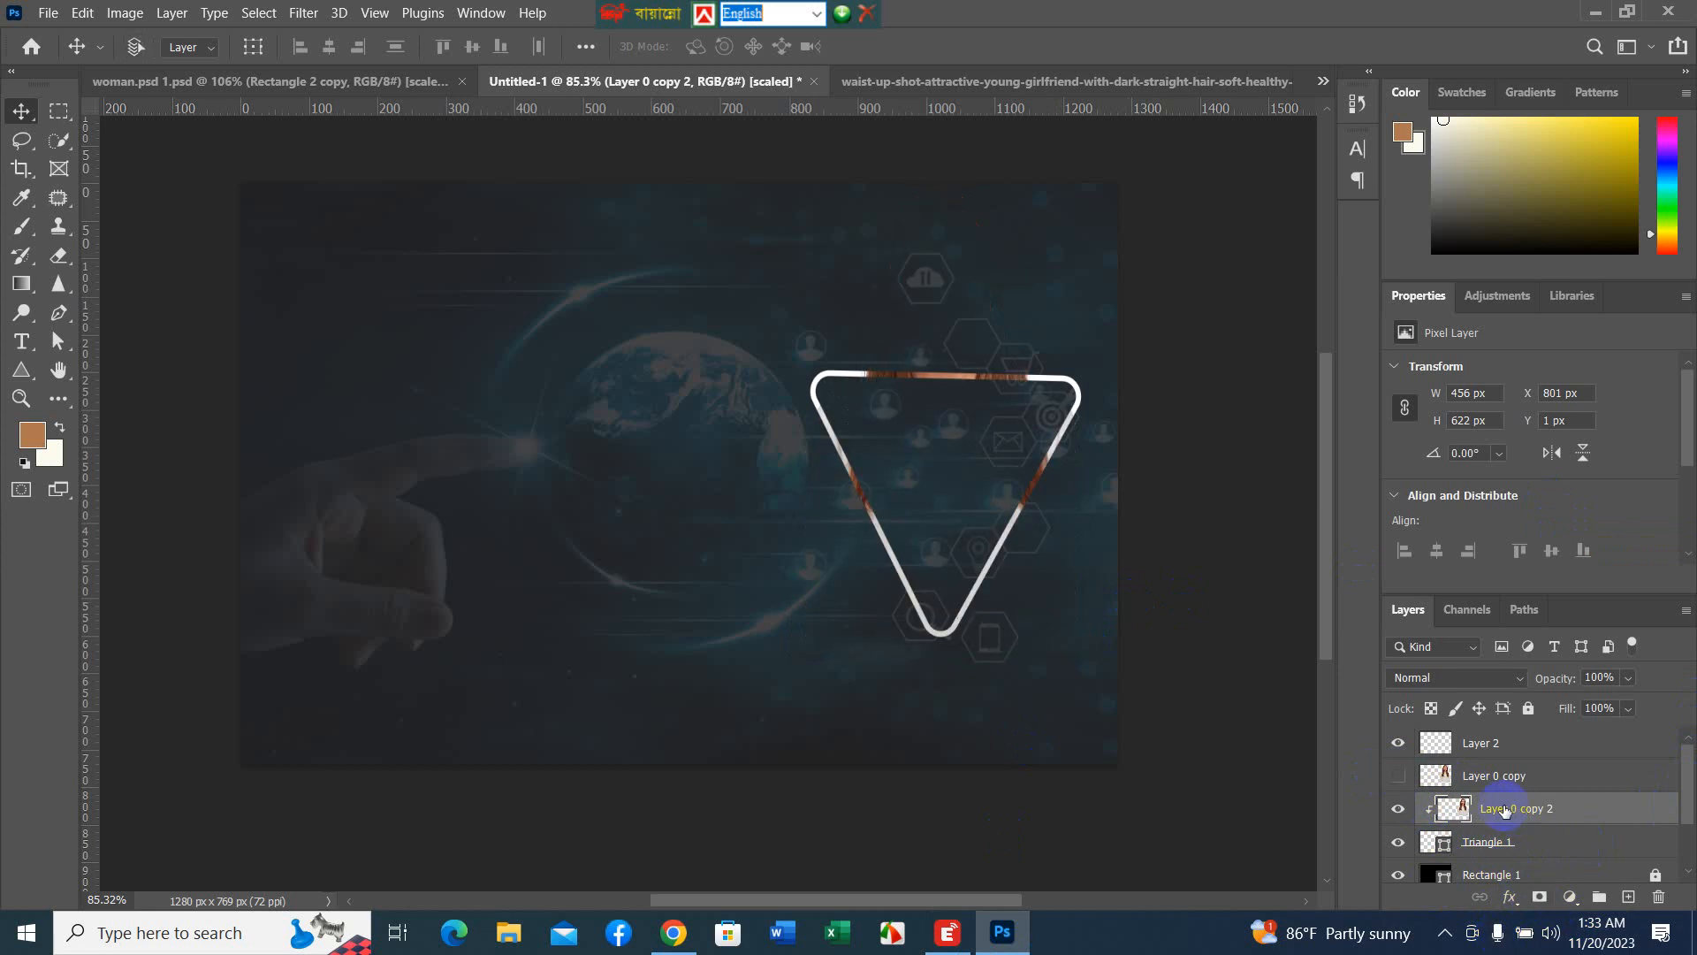
{"action": "key", "text": "ctrl+z"}
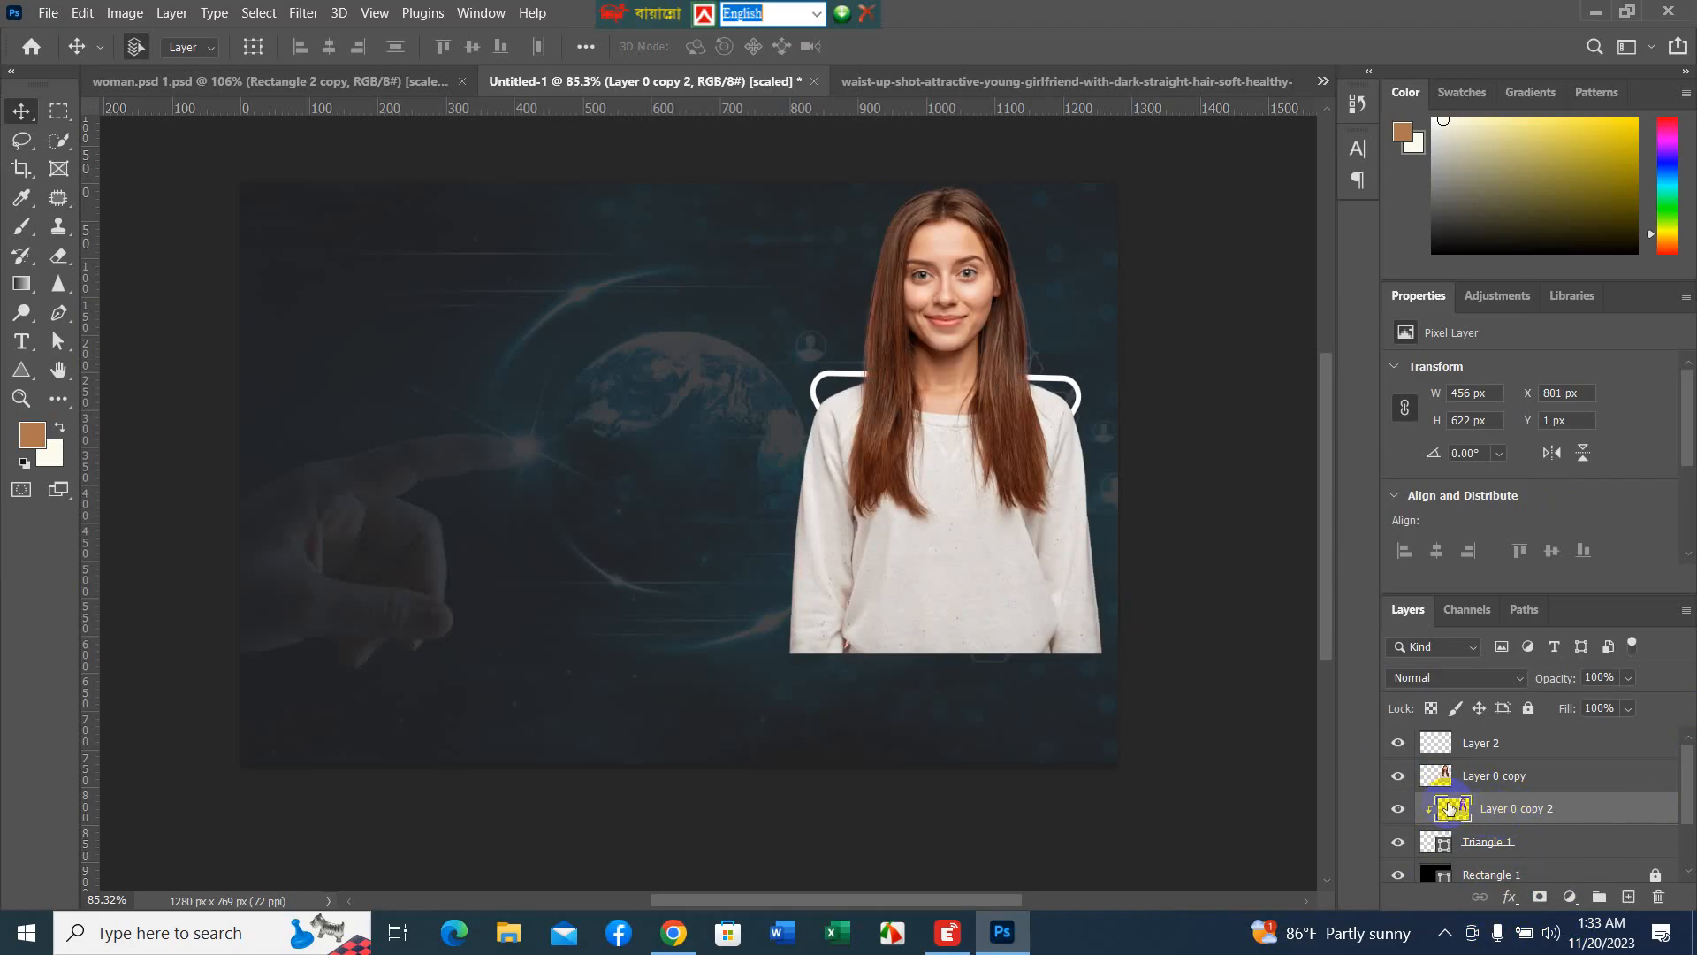
- Hide Layer 0 copy and add a layer mask to the unclipped Layer 0 copy 2
{"action": "left_click", "coordinate": [1396, 781]}
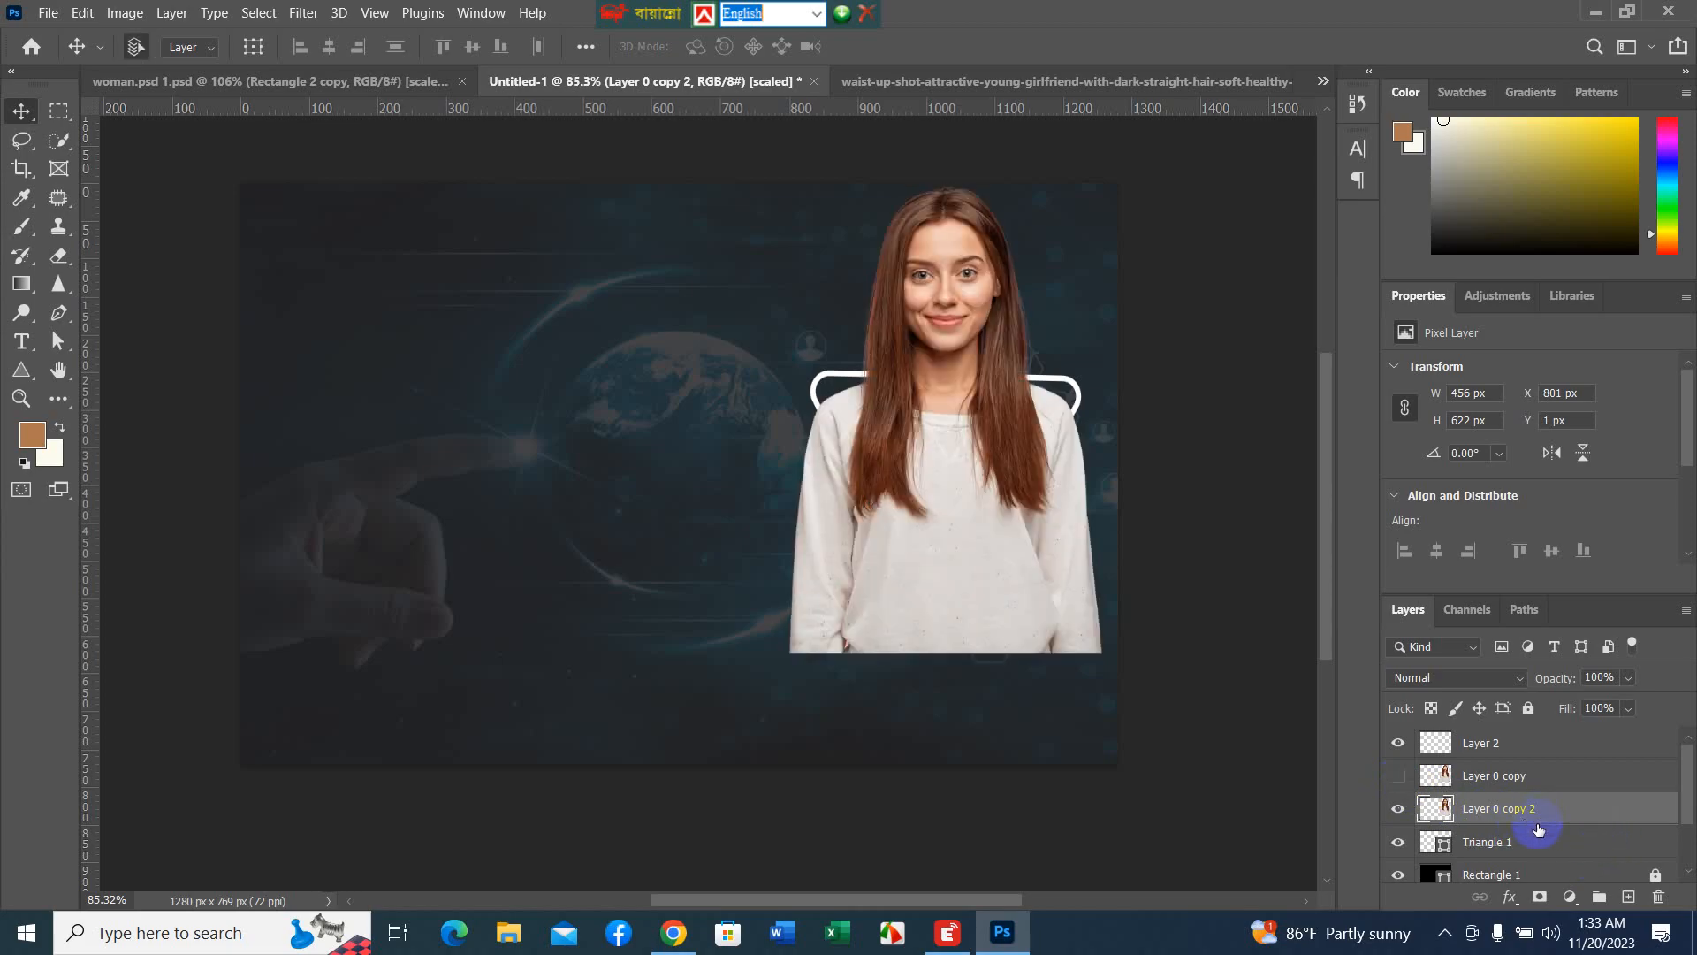
{"action": "left_click", "coordinate": [1539, 897]}
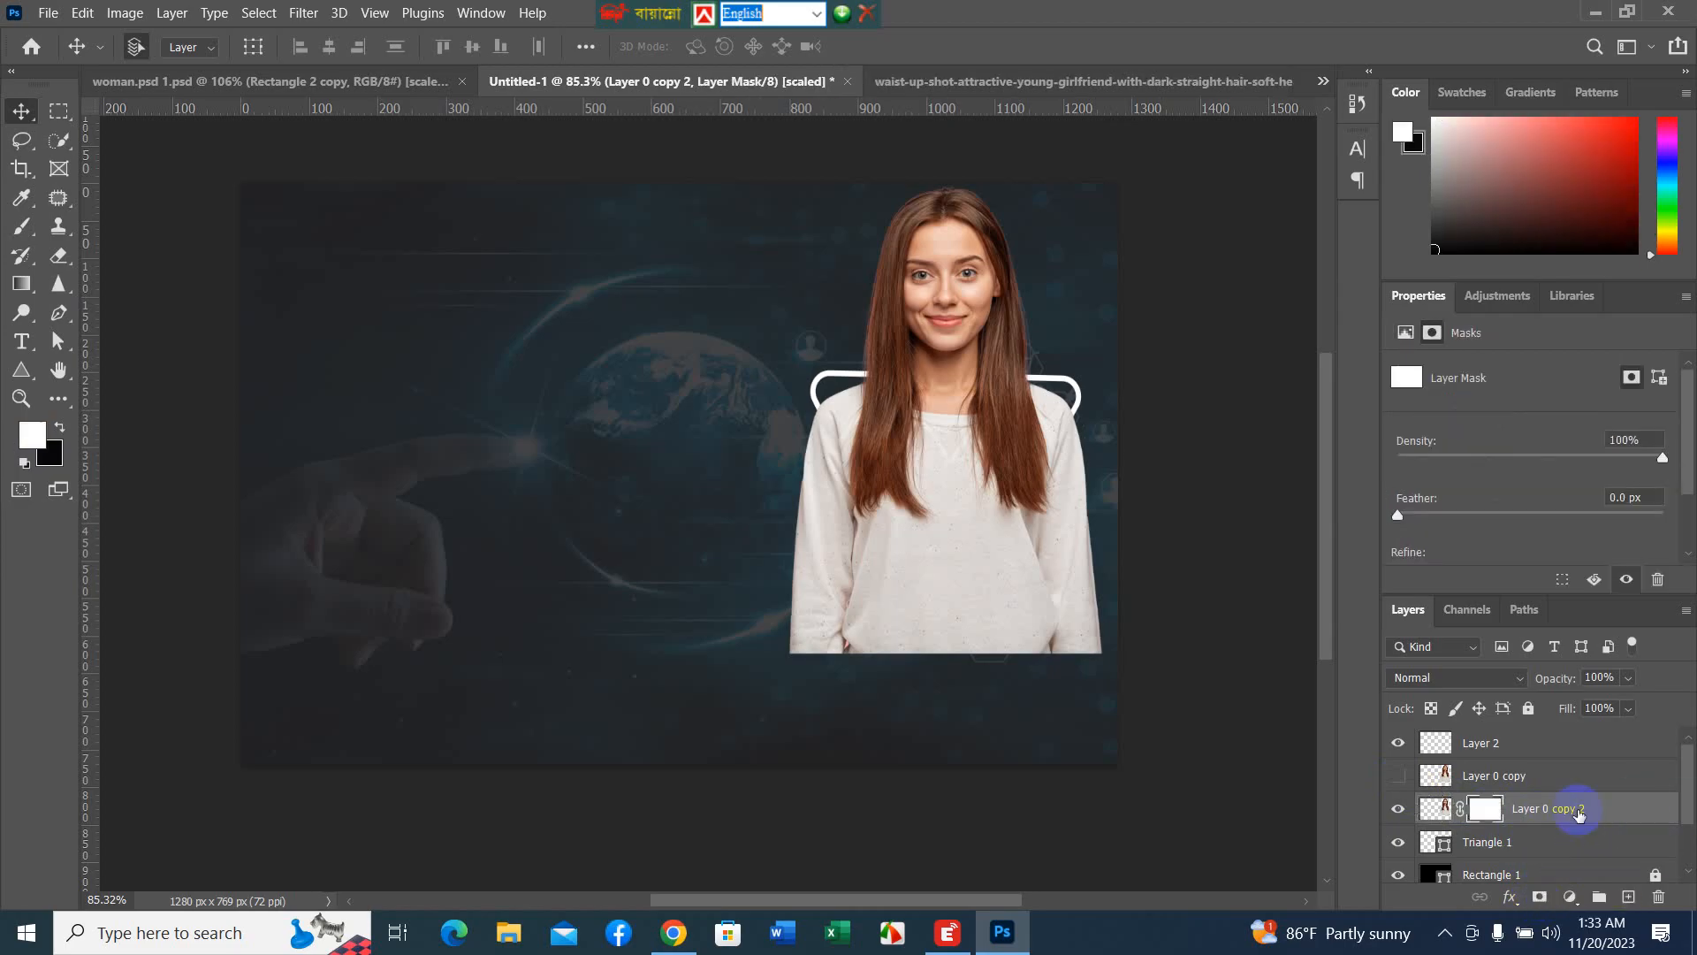
- Invert the layer mask of Layer 0 copy 2 to black and reveal the woman's head and neck with a 200 px white brush
{"action": "left_click", "coordinate": [1481, 808]}
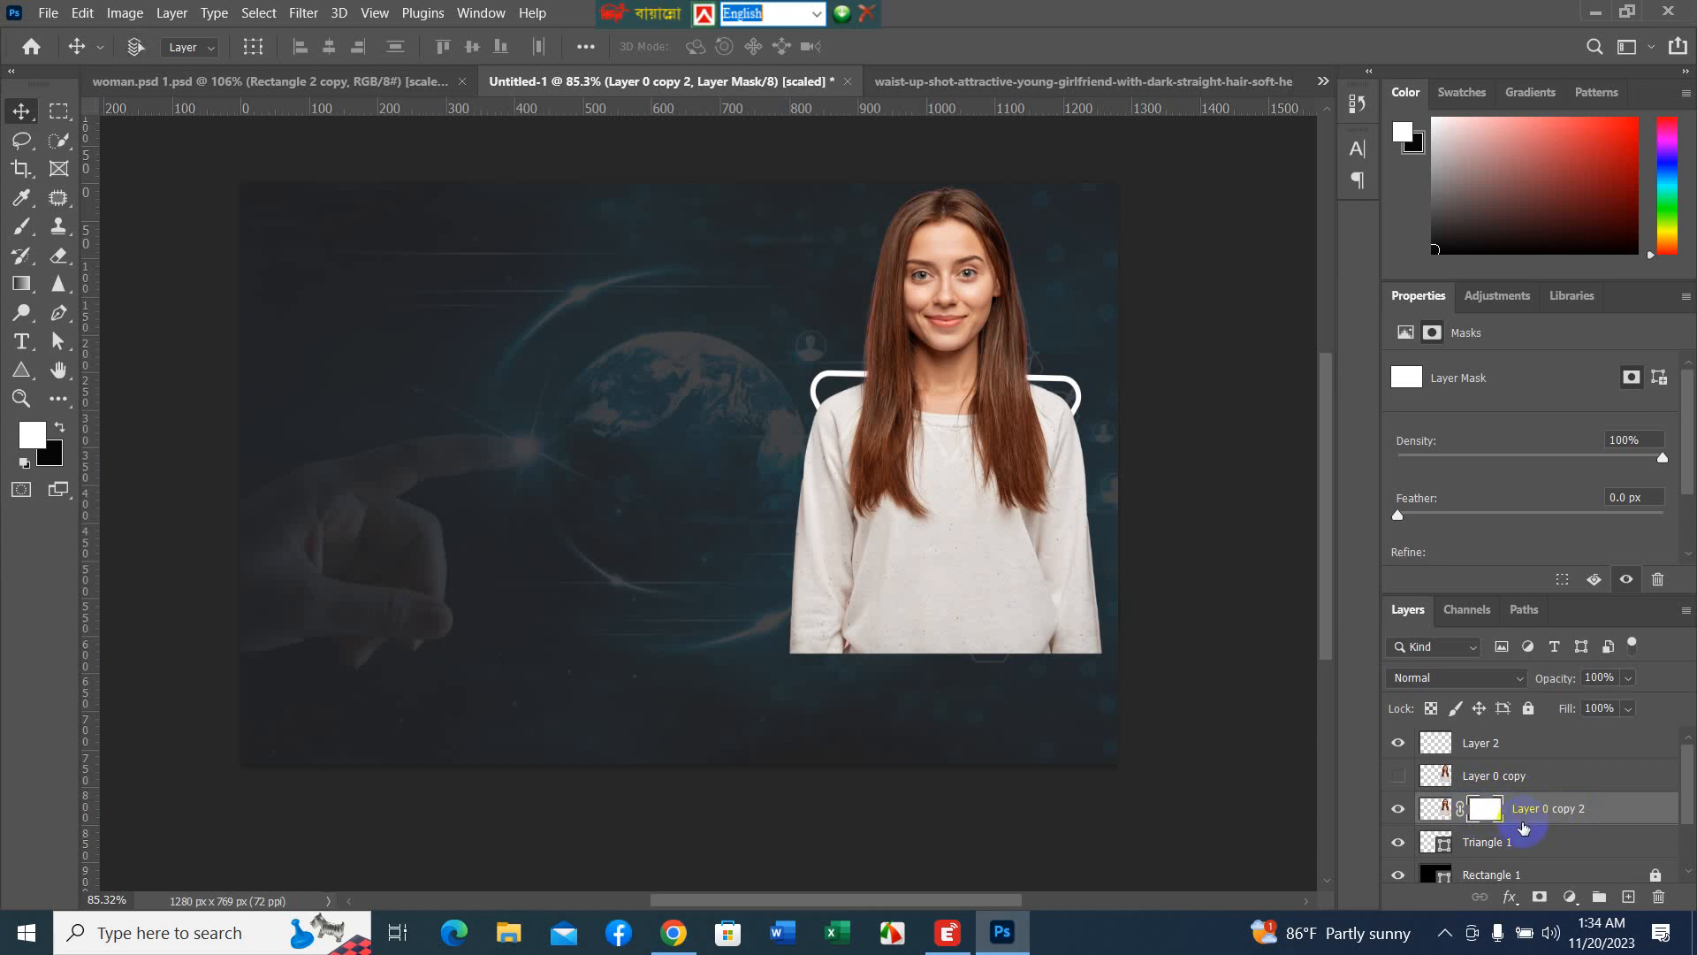
{"action": "key", "text": "ctrl+i"}
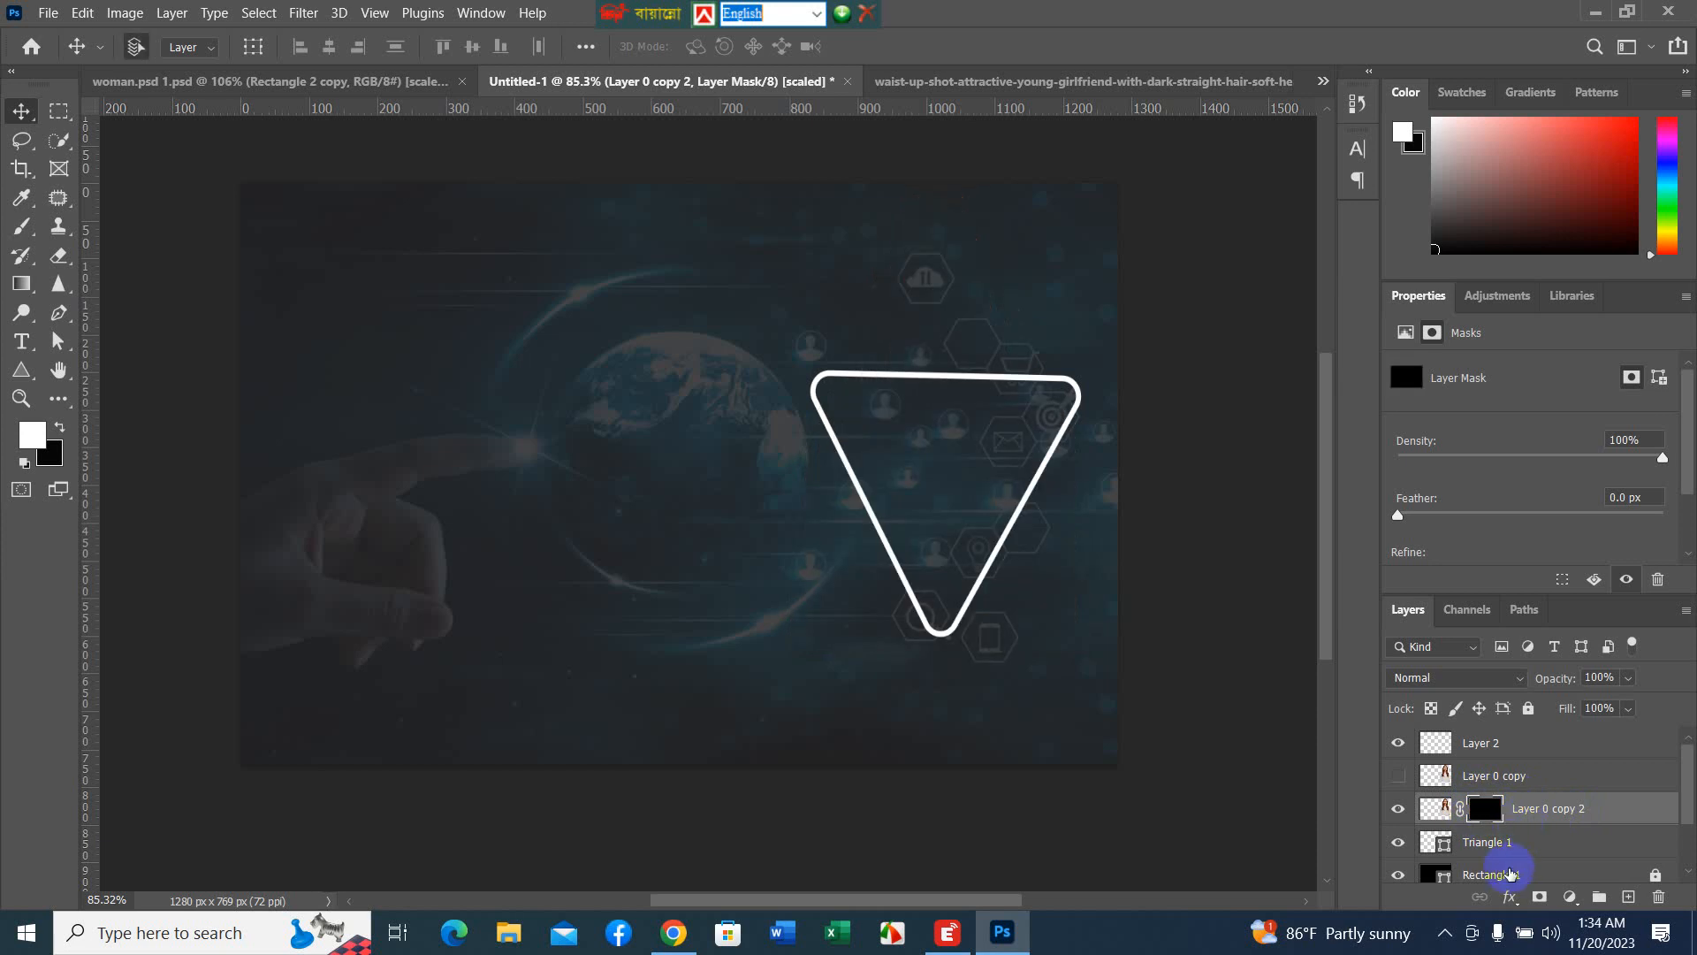
{"action": "left_click", "coordinate": [16, 231]}
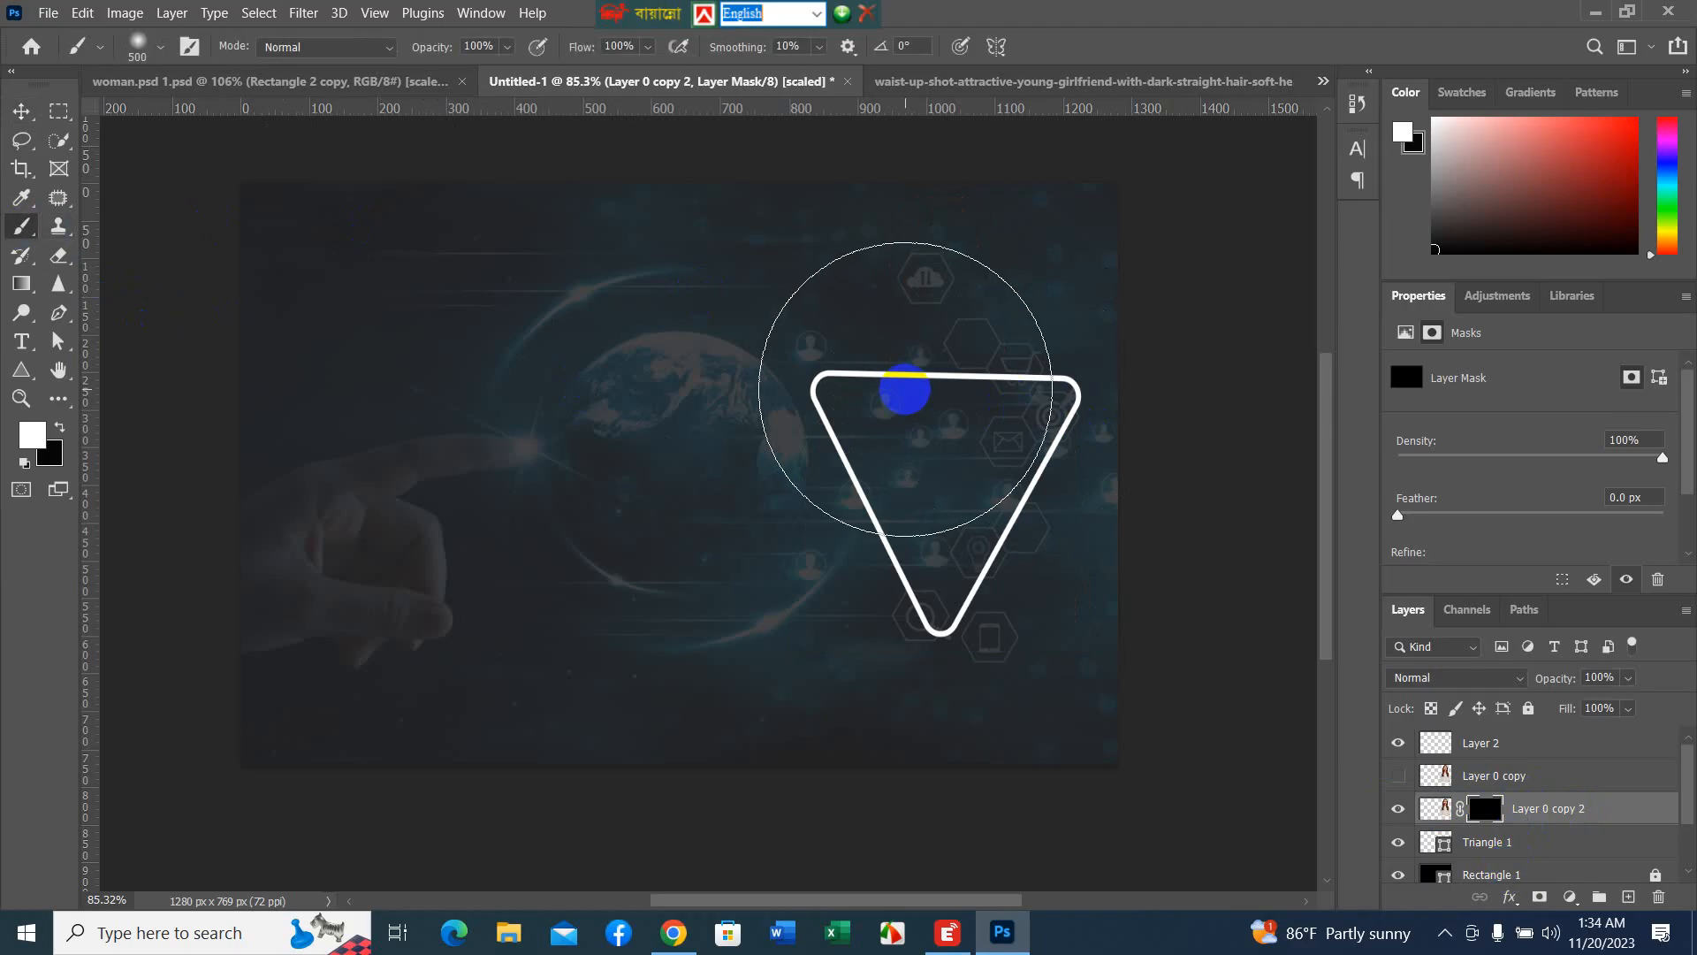
{"action": "key", "text": "bracketleft"}
{"action": "key", "text": "bracketleft"}
{"action": "key", "text": "bracketleft"}
{"action": "key", "text": "bracketleft"}
{"action": "key", "text": "bracketleft"}
{"action": "key", "text": "bracketleft"}
{"action": "key", "text": "bracketleft"}
{"action": "mouse_move", "coordinate": [906, 389]}
{"action": "left_mouse_down"}
{"action": "mouse_move", "coordinate": [877, 319]}
{"action": "mouse_move", "coordinate": [937, 278]}
{"action": "mouse_move", "coordinate": [1013, 305]}
{"action": "mouse_move", "coordinate": [936, 312]}
{"action": "mouse_move", "coordinate": [957, 252]}
{"action": "mouse_move", "coordinate": [980, 252]}
{"action": "mouse_move", "coordinate": [955, 253]}
{"action": "mouse_move", "coordinate": [1016, 303]}
{"action": "mouse_move", "coordinate": [945, 334]}
{"action": "mouse_move", "coordinate": [922, 365]}
{"action": "mouse_move", "coordinate": [974, 380]}
{"action": "mouse_move", "coordinate": [934, 361]}
{"action": "mouse_move", "coordinate": [907, 269]}
{"action": "mouse_move", "coordinate": [968, 257]}
{"action": "mouse_move", "coordinate": [948, 226]}
{"action": "left_mouse_up"}
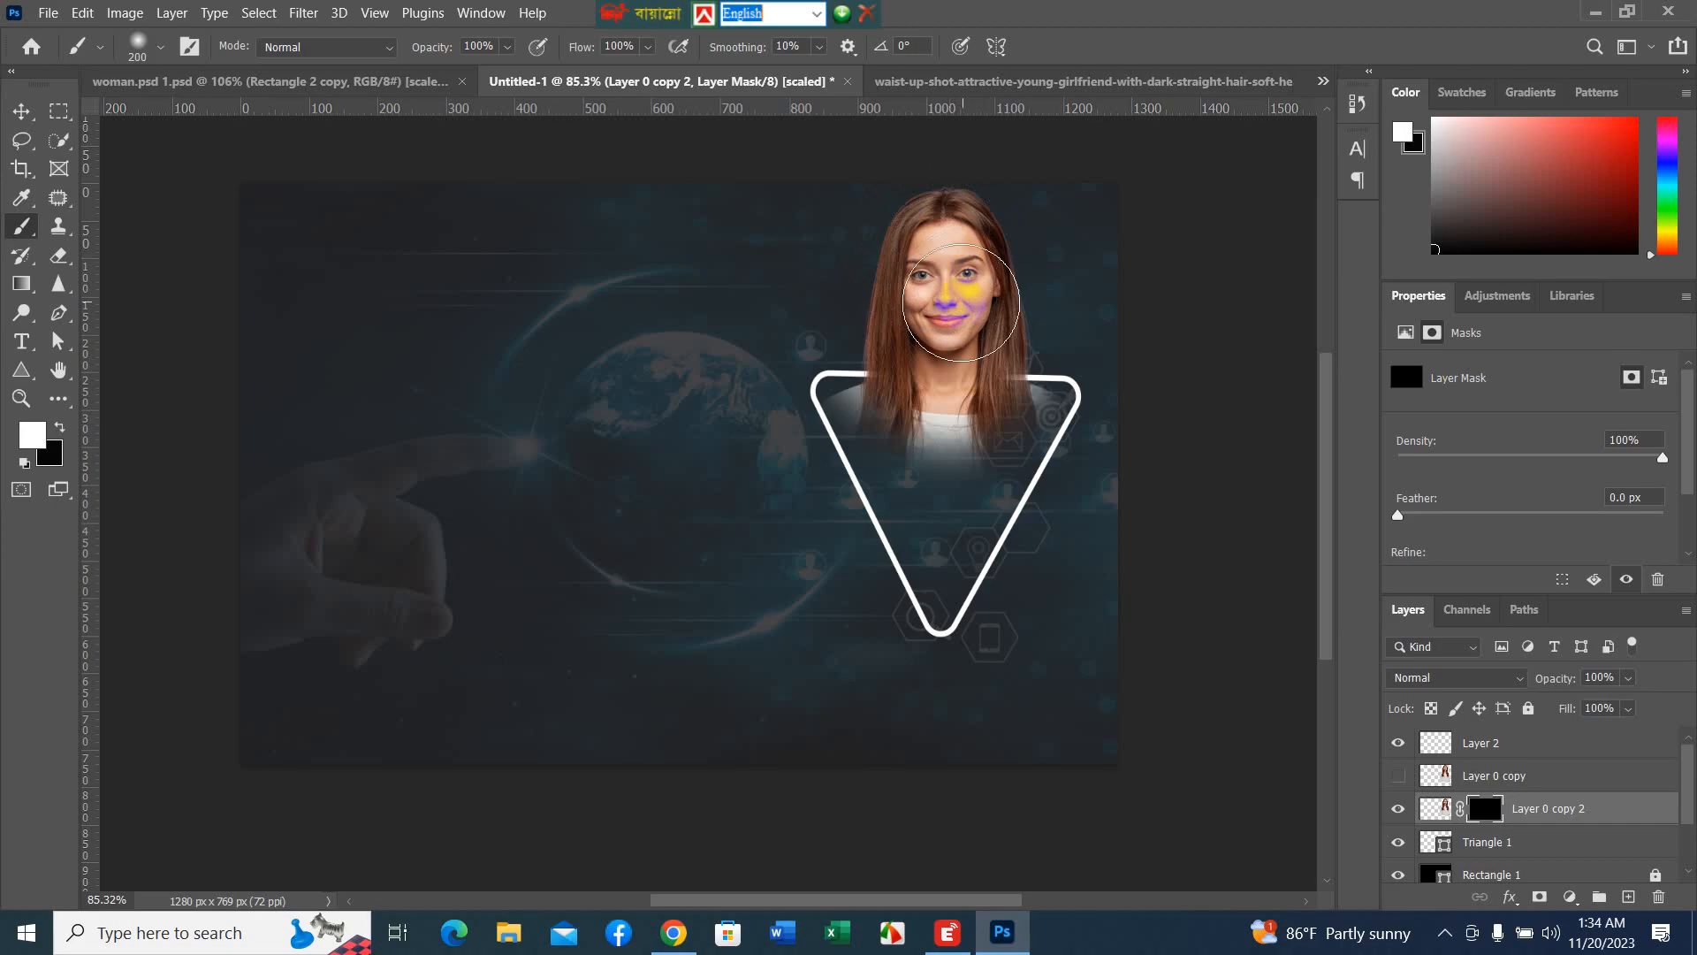
- Paint white on the mask with an 80 px brush to reveal the hair and both shoulders inside the upper triangle
{"action": "scroll", "coordinate": [970, 423], "scroll_direction": "up", "scroll_amount": 3}
{"action": "scroll", "coordinate": [971, 423], "scroll_direction": "up", "scroll_amount": 4}
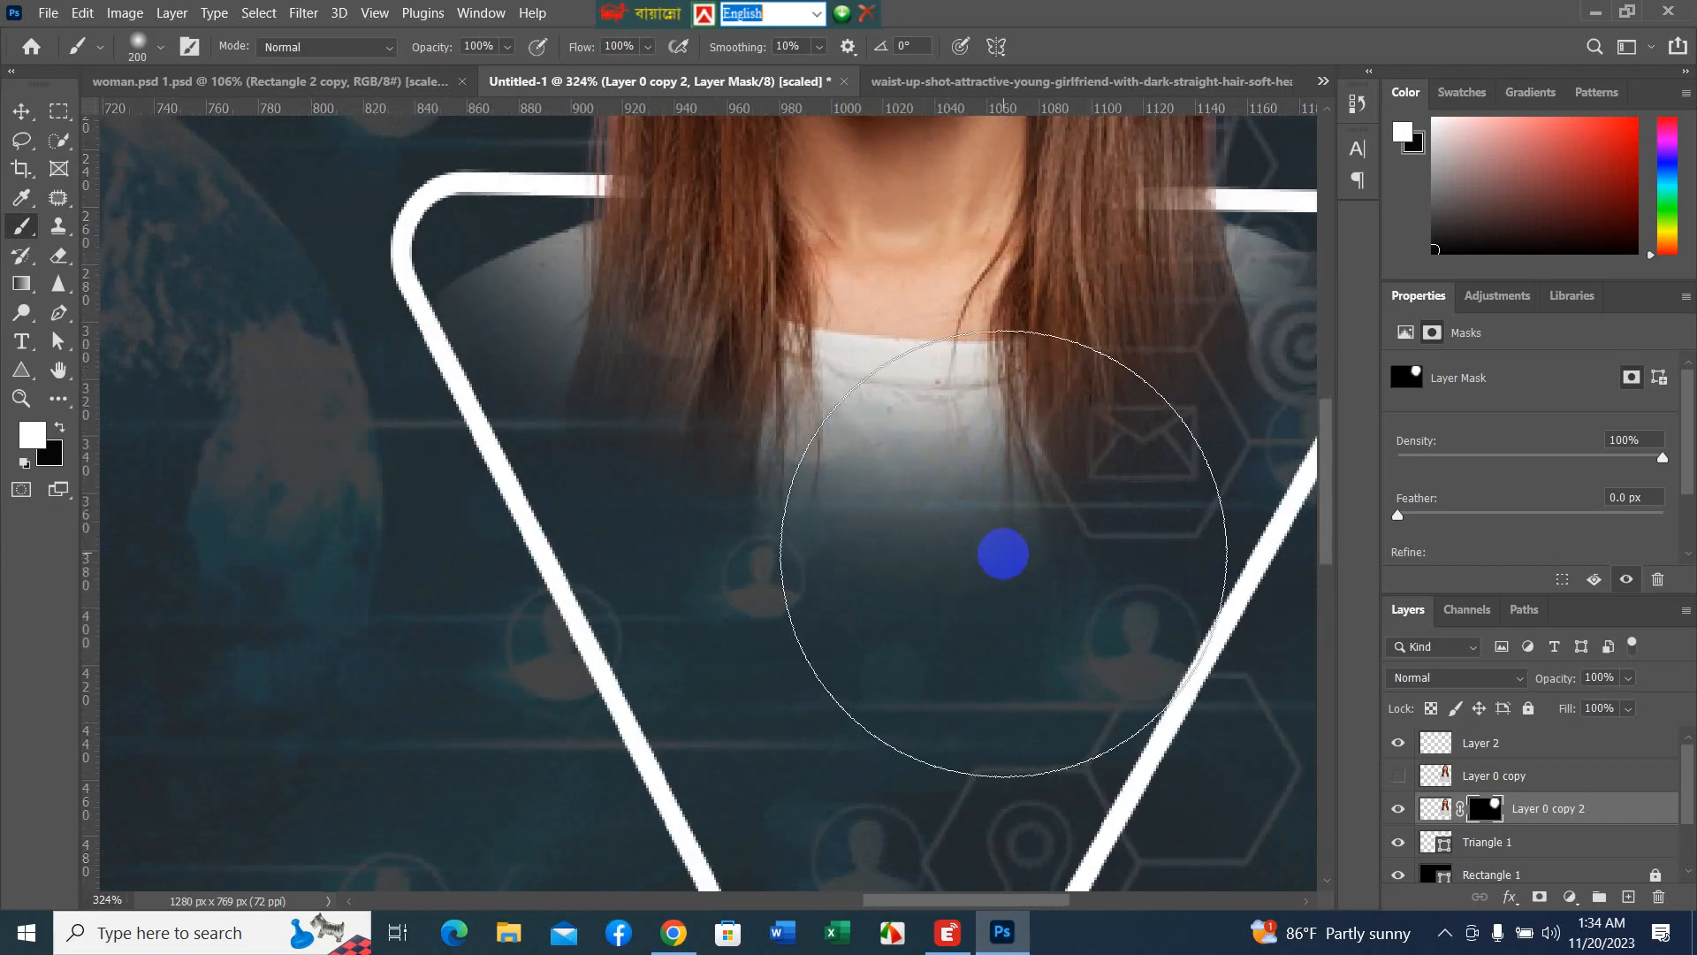
{"action": "key", "text": "bracketleft"}
{"action": "key", "text": "bracketleft"}
{"action": "key", "text": "bracketleft"}
{"action": "key", "text": "bracketleft"}
{"action": "key", "text": "bracketleft"}
{"action": "key", "text": "bracketleft"}
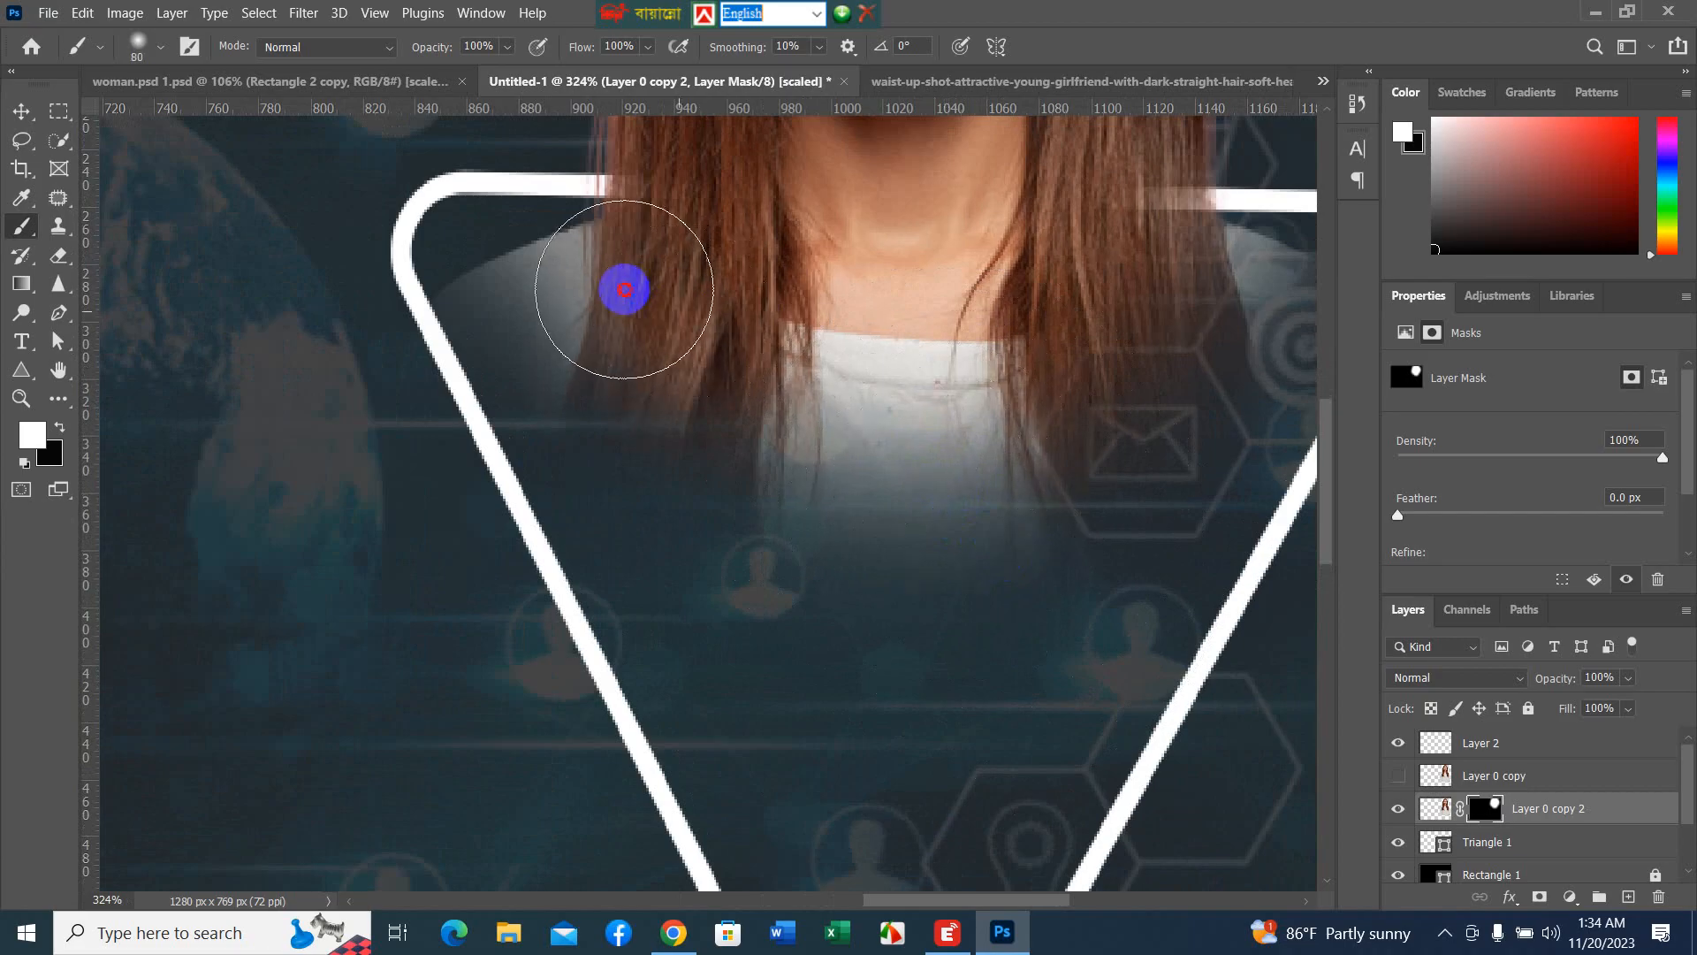
{"action": "mouse_move", "coordinate": [618, 288]}
{"action": "left_mouse_down"}
{"action": "mouse_move", "coordinate": [534, 280]}
{"action": "mouse_move", "coordinate": [659, 383]}
{"action": "mouse_move", "coordinate": [625, 372]}
{"action": "mouse_move", "coordinate": [610, 406]}
{"action": "mouse_move", "coordinate": [836, 357]}
{"action": "mouse_move", "coordinate": [993, 398]}
{"action": "mouse_move", "coordinate": [1052, 353]}
{"action": "left_mouse_up"}
{"action": "left_click_drag", "start_coordinate": [1182, 364], "coordinate": [1185, 375]}
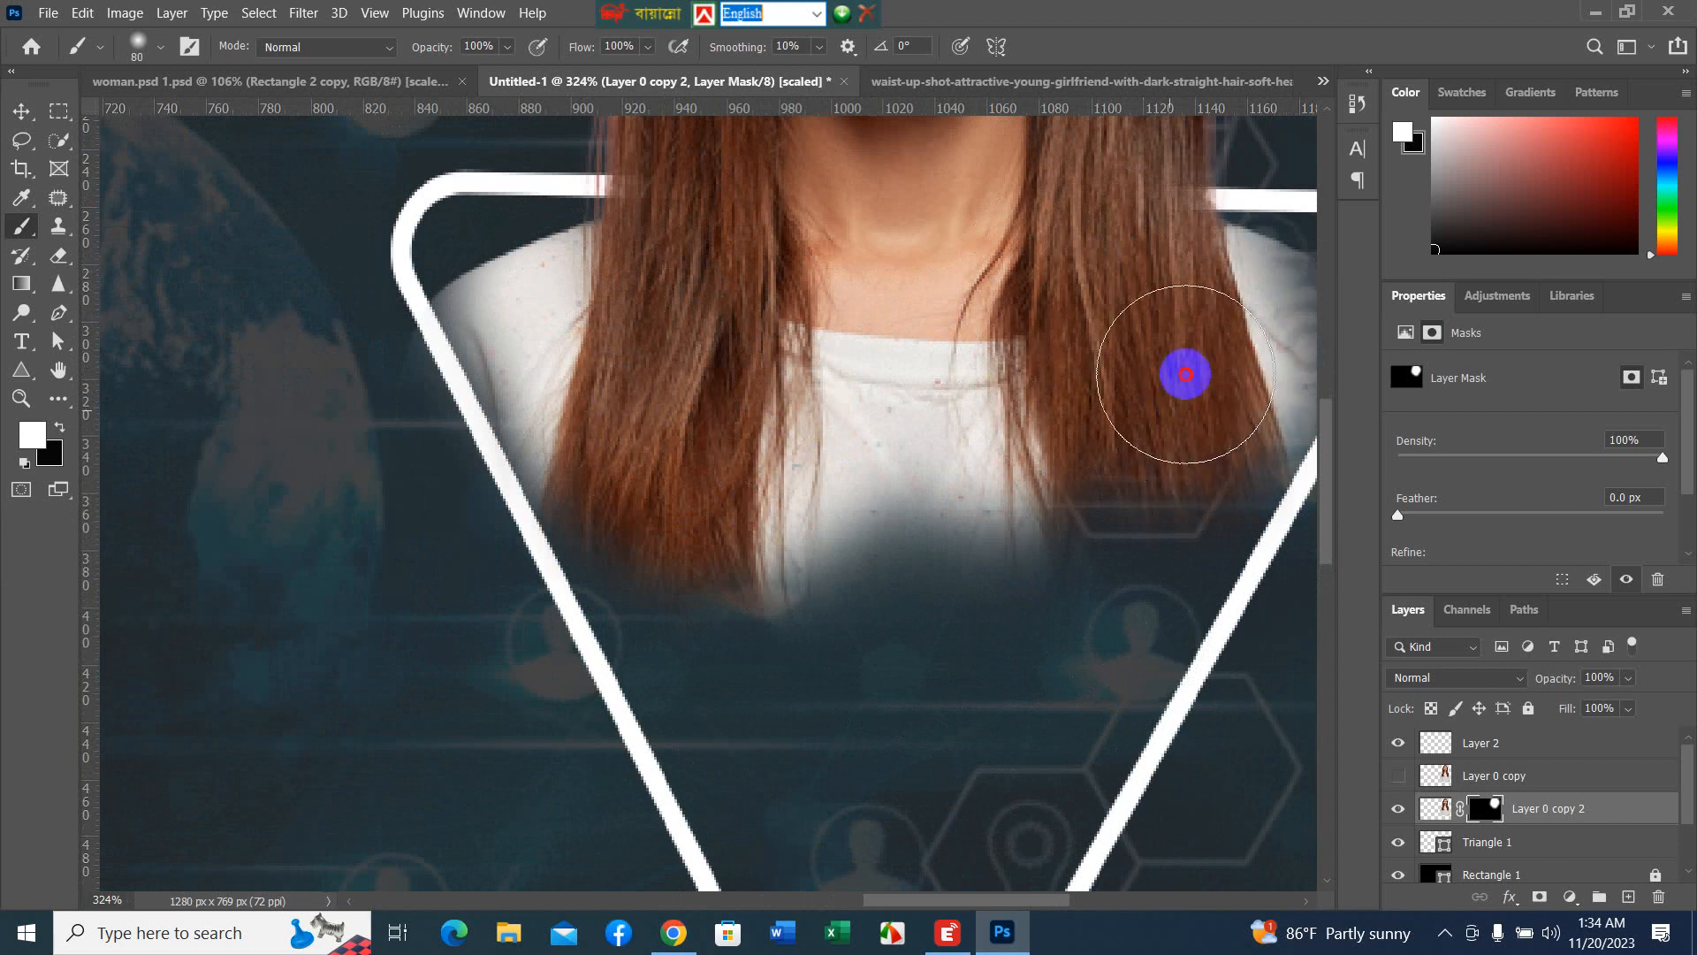
- Continue painting white on the mask to reveal the hair ends and chest across the middle of the triangle
{"action": "scroll", "coordinate": [1140, 413], "scroll_direction": "down", "scroll_amount": 2}
{"action": "key", "text": "space"}
{"action": "left_click_drag", "start_coordinate": [1039, 341], "coordinate": [761, 394]}
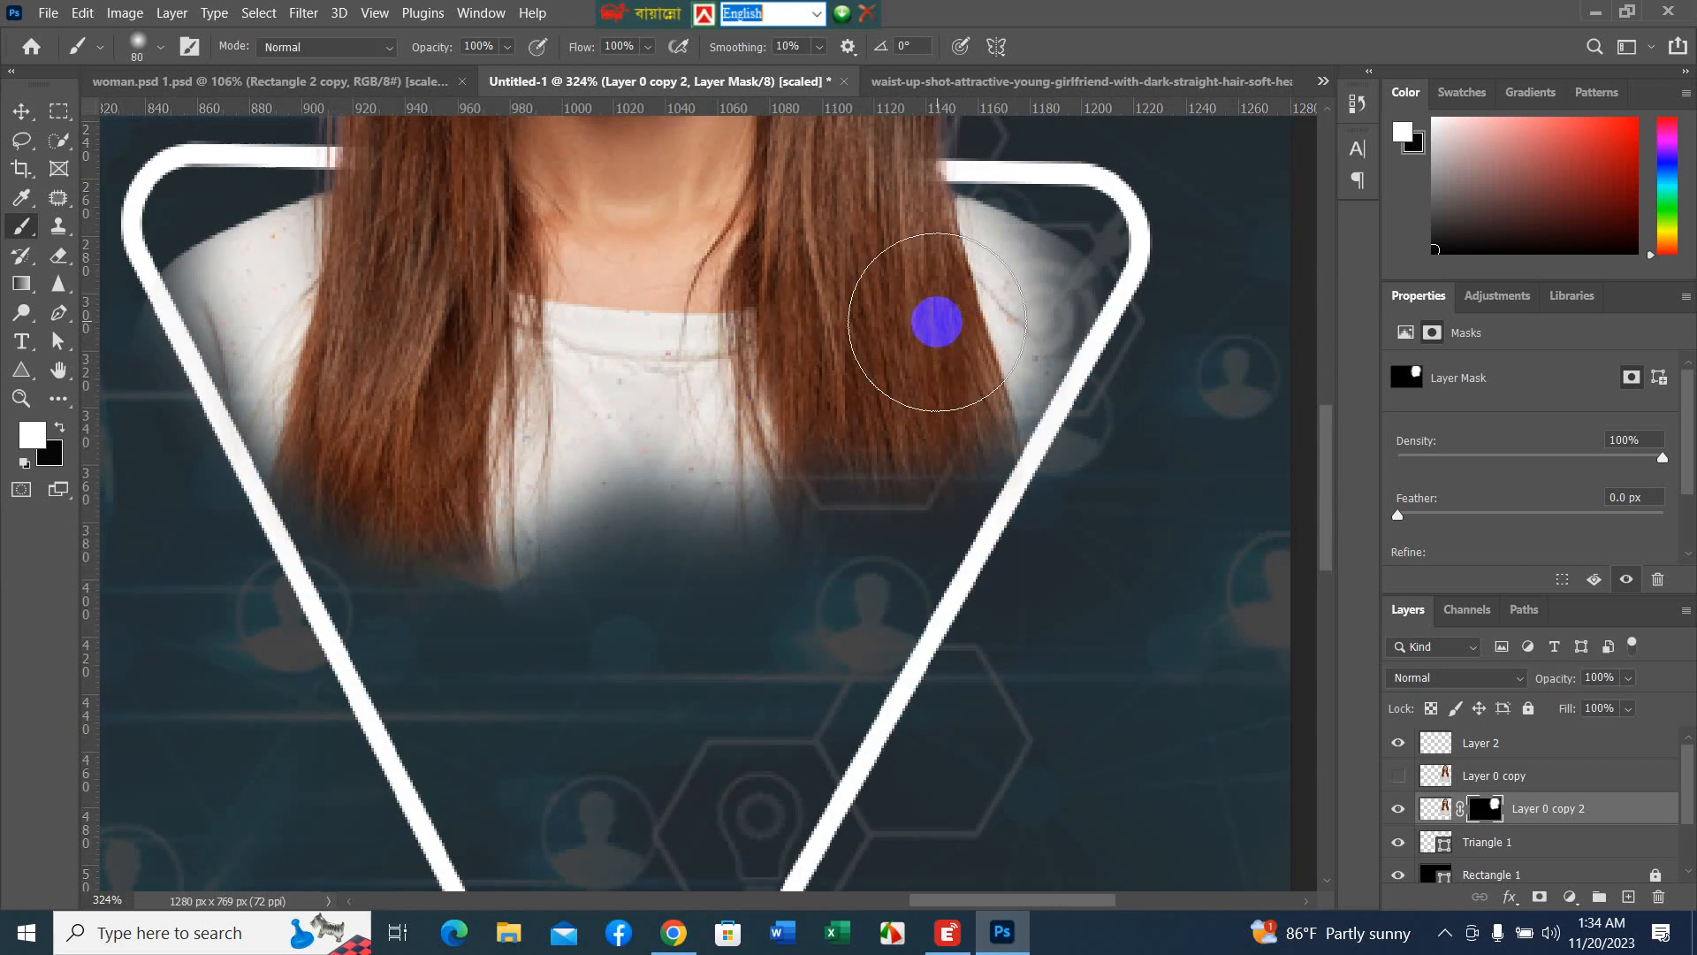
{"action": "scroll", "coordinate": [795, 447], "scroll_direction": "down", "scroll_amount": 4}
{"action": "scroll", "coordinate": [800, 442], "scroll_direction": "down", "scroll_amount": 1}
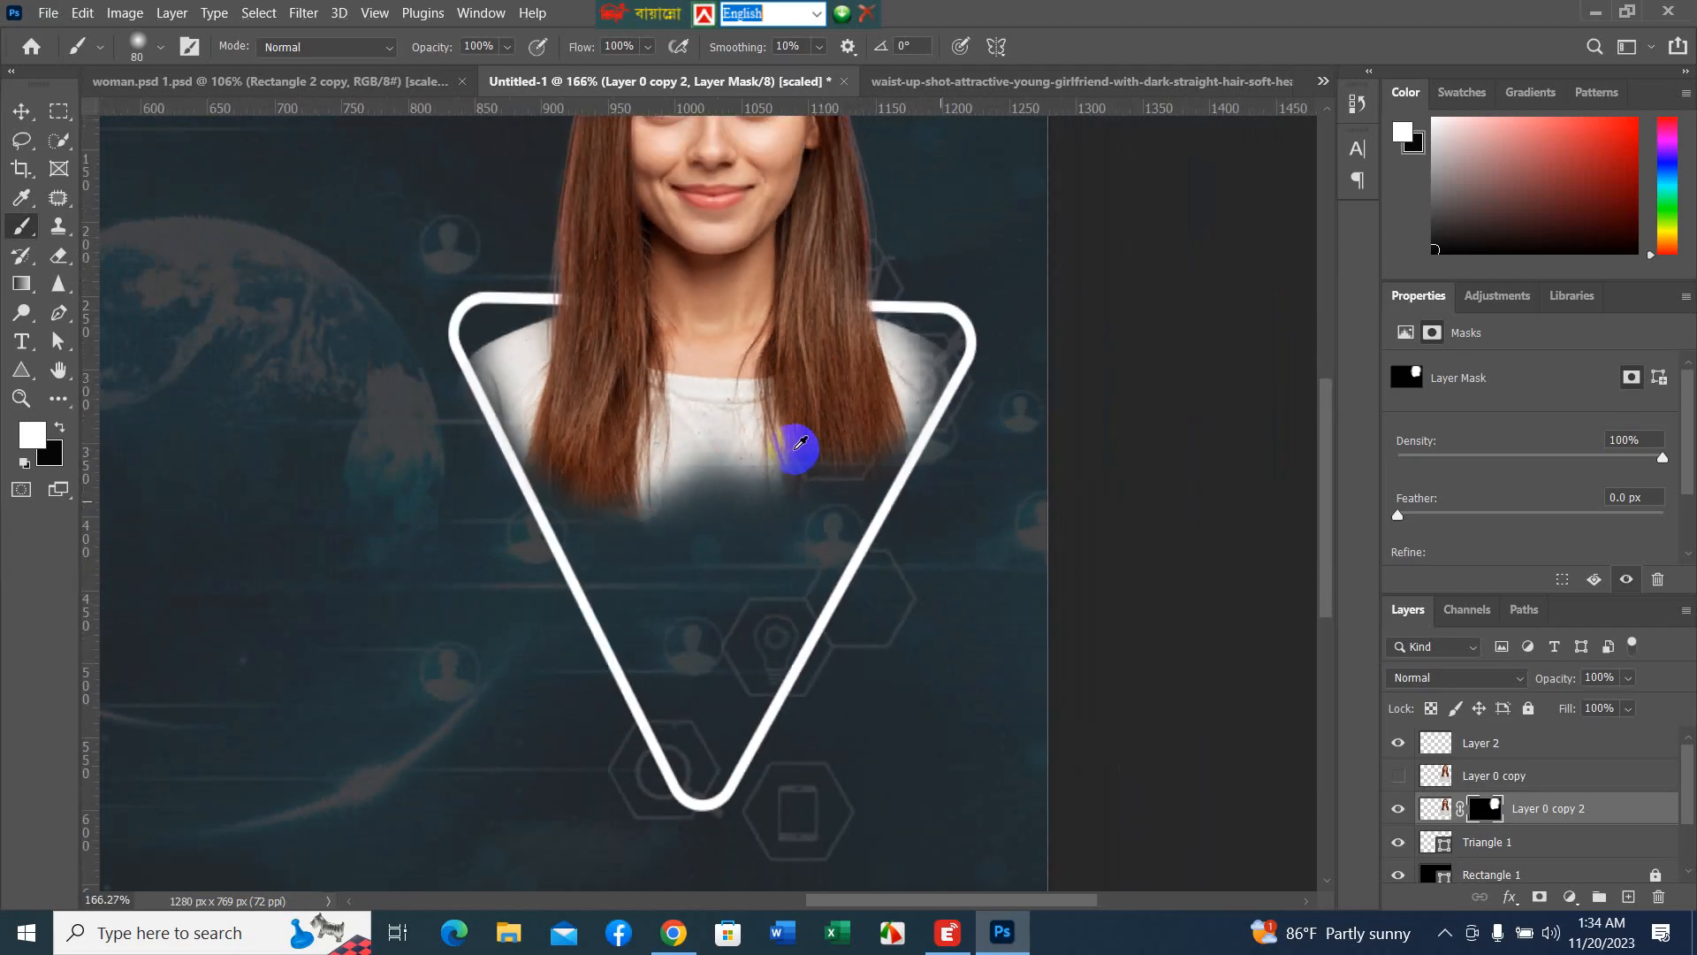
{"action": "mouse_move", "coordinate": [803, 455]}
{"action": "left_mouse_down"}
{"action": "mouse_move", "coordinate": [766, 504]}
{"action": "mouse_move", "coordinate": [878, 432]}
{"action": "mouse_move", "coordinate": [769, 595]}
{"action": "mouse_move", "coordinate": [686, 481]}
{"action": "mouse_move", "coordinate": [658, 496]}
{"action": "mouse_move", "coordinate": [599, 448]}
{"action": "mouse_move", "coordinate": [587, 463]}
{"action": "mouse_move", "coordinate": [557, 395]}
{"action": "mouse_move", "coordinate": [613, 530]}
{"action": "mouse_move", "coordinate": [672, 595]}
{"action": "mouse_move", "coordinate": [617, 515]}
{"action": "left_mouse_up"}
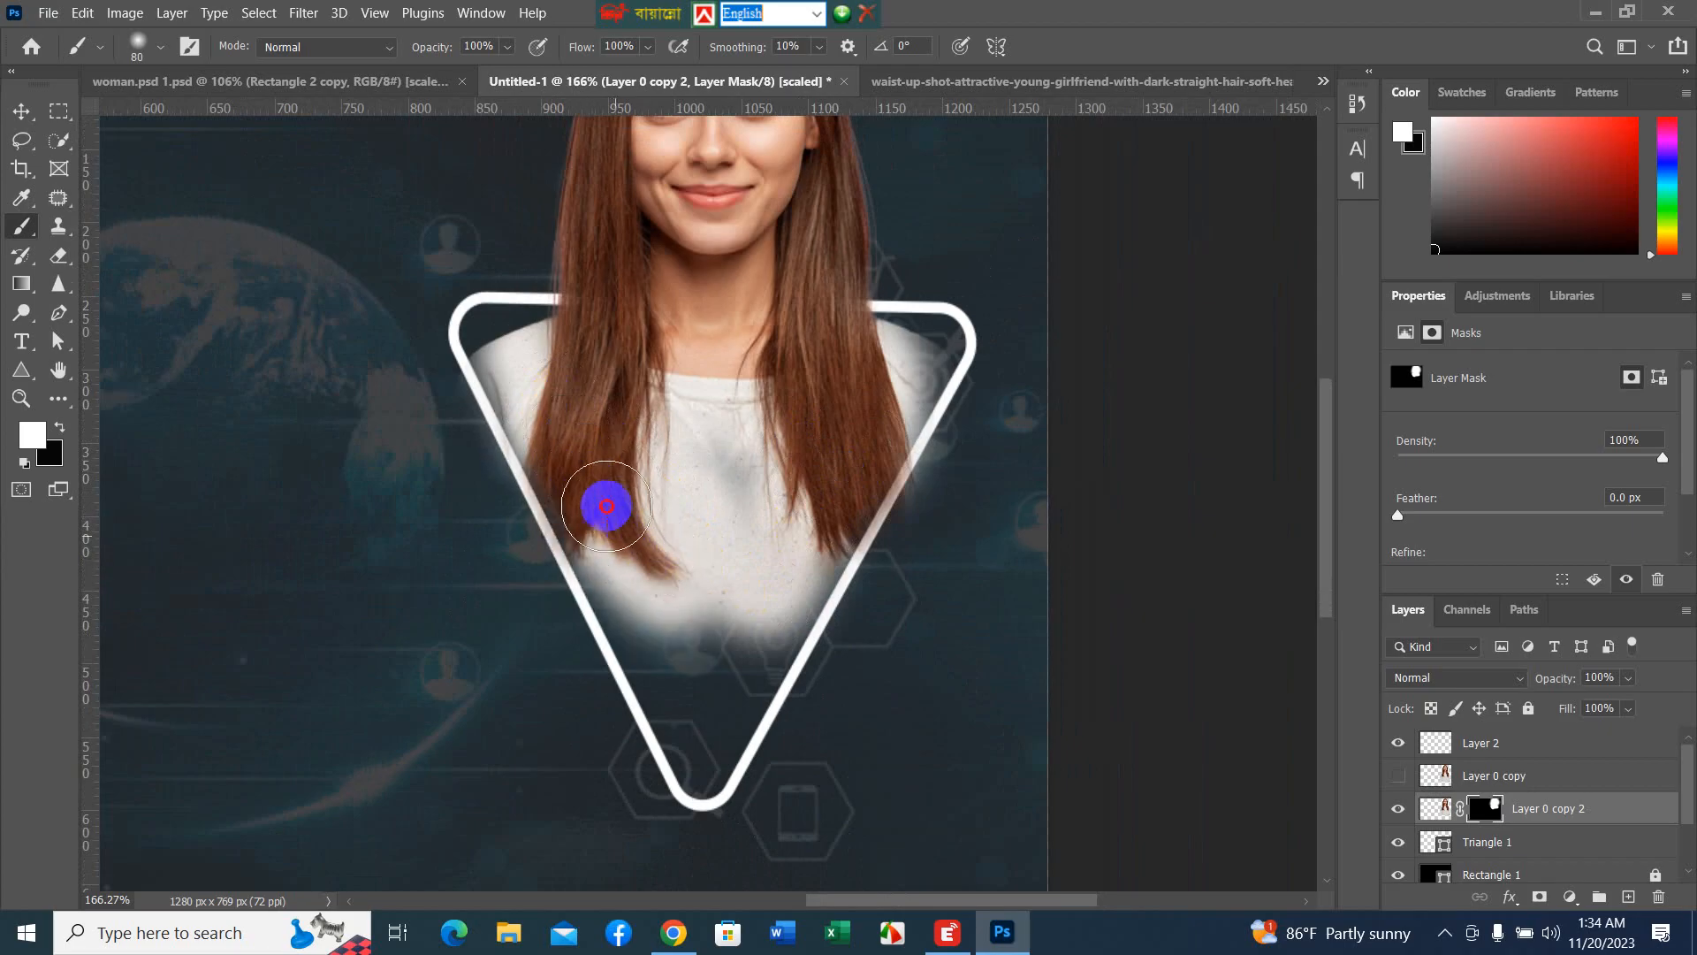
- Reduce the brush to 45 px and 30 px and reveal the sweater along the triangle's inner edges down to its tip
{"action": "key", "text": "bracketleft"}
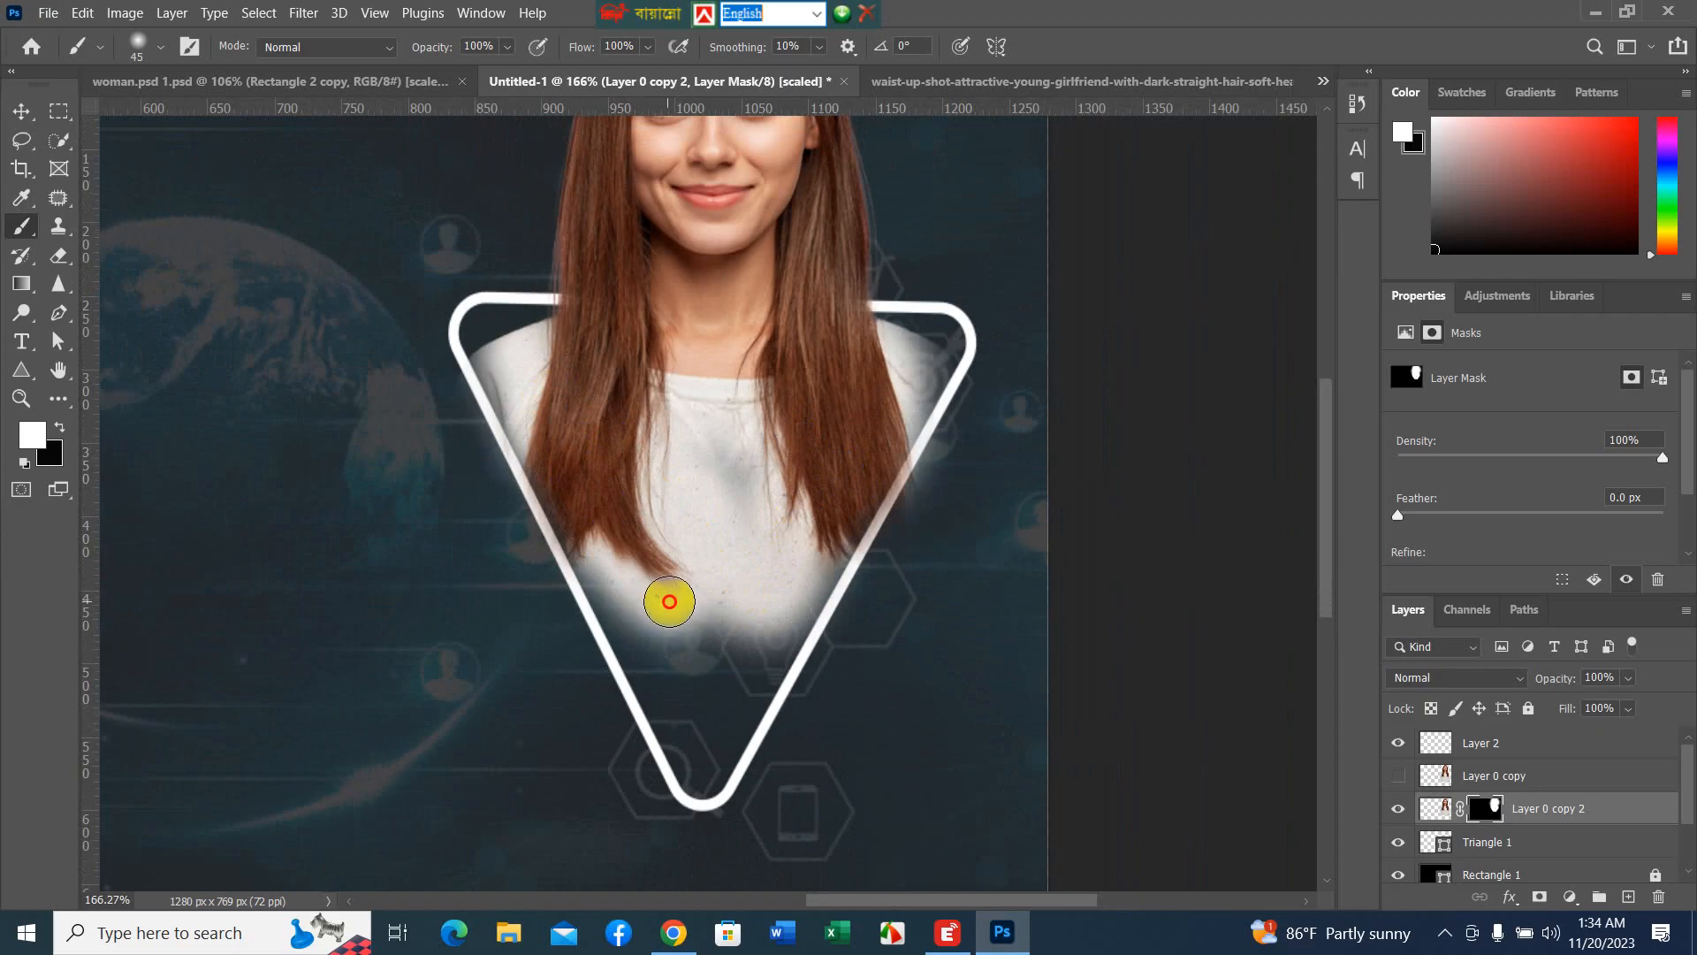
{"action": "mouse_move", "coordinate": [667, 599]}
{"action": "left_mouse_down"}
{"action": "mouse_move", "coordinate": [707, 691]}
{"action": "mouse_move", "coordinate": [749, 605]}
{"action": "mouse_move", "coordinate": [688, 433]}
{"action": "mouse_move", "coordinate": [763, 403]}
{"action": "mouse_move", "coordinate": [805, 430]}
{"action": "mouse_move", "coordinate": [785, 531]}
{"action": "mouse_move", "coordinate": [817, 511]}
{"action": "mouse_move", "coordinate": [780, 594]}
{"action": "mouse_move", "coordinate": [823, 524]}
{"action": "mouse_move", "coordinate": [731, 679]}
{"action": "mouse_move", "coordinate": [798, 556]}
{"action": "mouse_move", "coordinate": [663, 610]}
{"action": "mouse_move", "coordinate": [616, 546]}
{"action": "mouse_move", "coordinate": [633, 611]}
{"action": "mouse_move", "coordinate": [686, 681]}
{"action": "mouse_move", "coordinate": [651, 662]}
{"action": "mouse_move", "coordinate": [697, 657]}
{"action": "mouse_move", "coordinate": [641, 694]}
{"action": "left_mouse_up"}
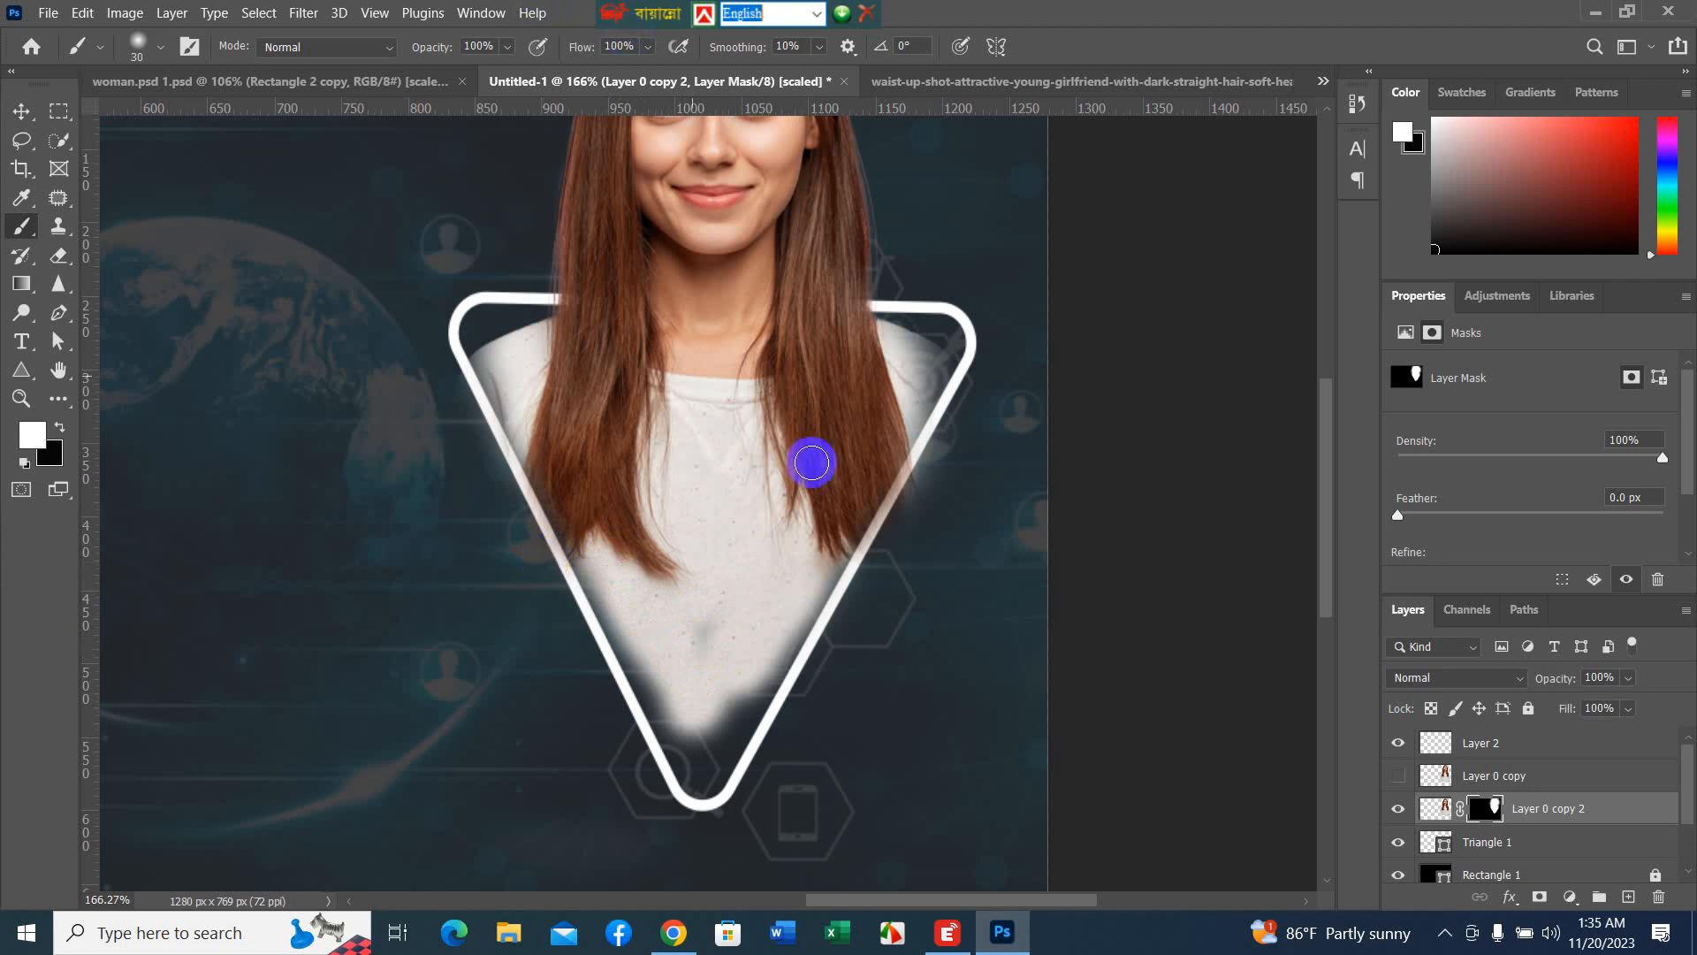
{"action": "left_click", "coordinate": [597, 398]}
{"action": "mouse_move", "coordinate": [597, 399]}
{"action": "left_mouse_down"}
{"action": "mouse_move", "coordinate": [687, 541]}
{"action": "mouse_move", "coordinate": [625, 540]}
{"action": "mouse_move", "coordinate": [620, 561]}
{"action": "mouse_move", "coordinate": [593, 547]}
{"action": "mouse_move", "coordinate": [687, 735]}
{"action": "mouse_move", "coordinate": [730, 751]}
{"action": "mouse_move", "coordinate": [765, 638]}
{"action": "mouse_move", "coordinate": [748, 674]}
{"action": "mouse_move", "coordinate": [816, 559]}
{"action": "mouse_move", "coordinate": [794, 595]}
{"action": "mouse_move", "coordinate": [655, 664]}
{"action": "mouse_move", "coordinate": [700, 777]}
{"action": "mouse_move", "coordinate": [784, 628]}
{"action": "mouse_move", "coordinate": [709, 781]}
{"action": "mouse_move", "coordinate": [580, 514]}
{"action": "mouse_move", "coordinate": [629, 614]}
{"action": "mouse_move", "coordinate": [640, 454]}
{"action": "mouse_move", "coordinate": [732, 505]}
{"action": "mouse_move", "coordinate": [829, 364]}
{"action": "mouse_move", "coordinate": [898, 336]}
{"action": "mouse_move", "coordinate": [921, 348]}
{"action": "mouse_move", "coordinate": [896, 410]}
{"action": "mouse_move", "coordinate": [930, 358]}
{"action": "mouse_move", "coordinate": [912, 355]}
{"action": "mouse_move", "coordinate": [941, 344]}
{"action": "mouse_move", "coordinate": [911, 420]}
{"action": "mouse_move", "coordinate": [810, 496]}
{"action": "left_mouse_up"}
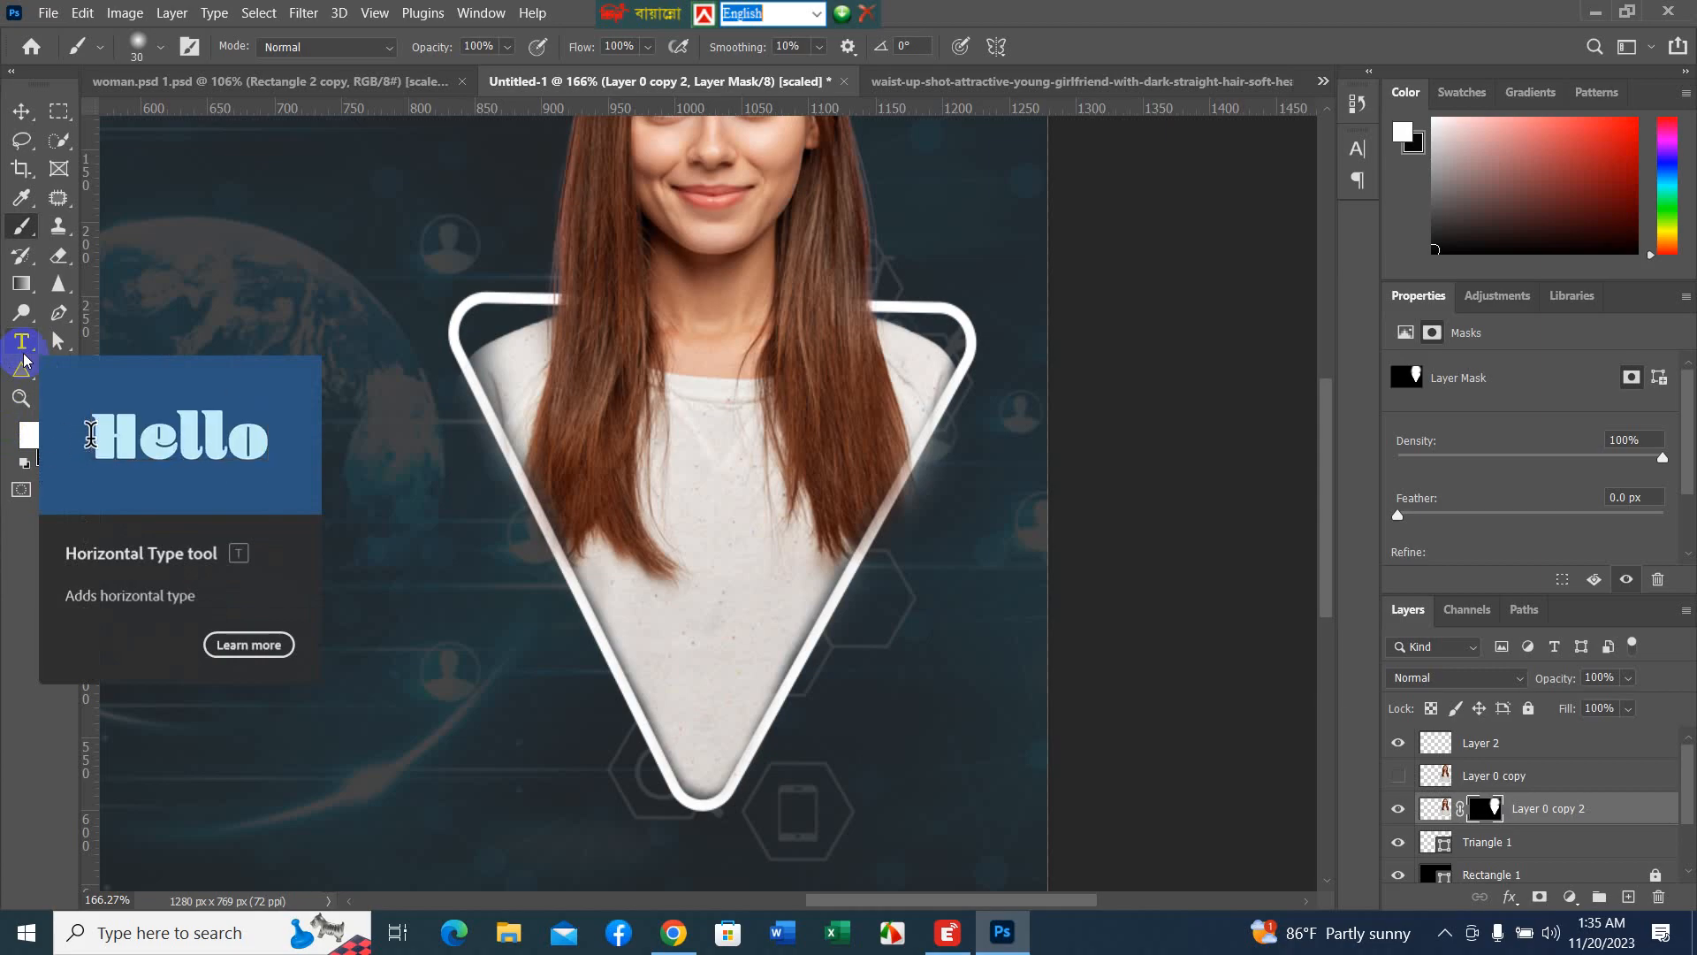
- Swap the foreground colour to black and paint out the mask spill outside the triangle's right edge
{"action": "left_click", "coordinate": [58, 427]}
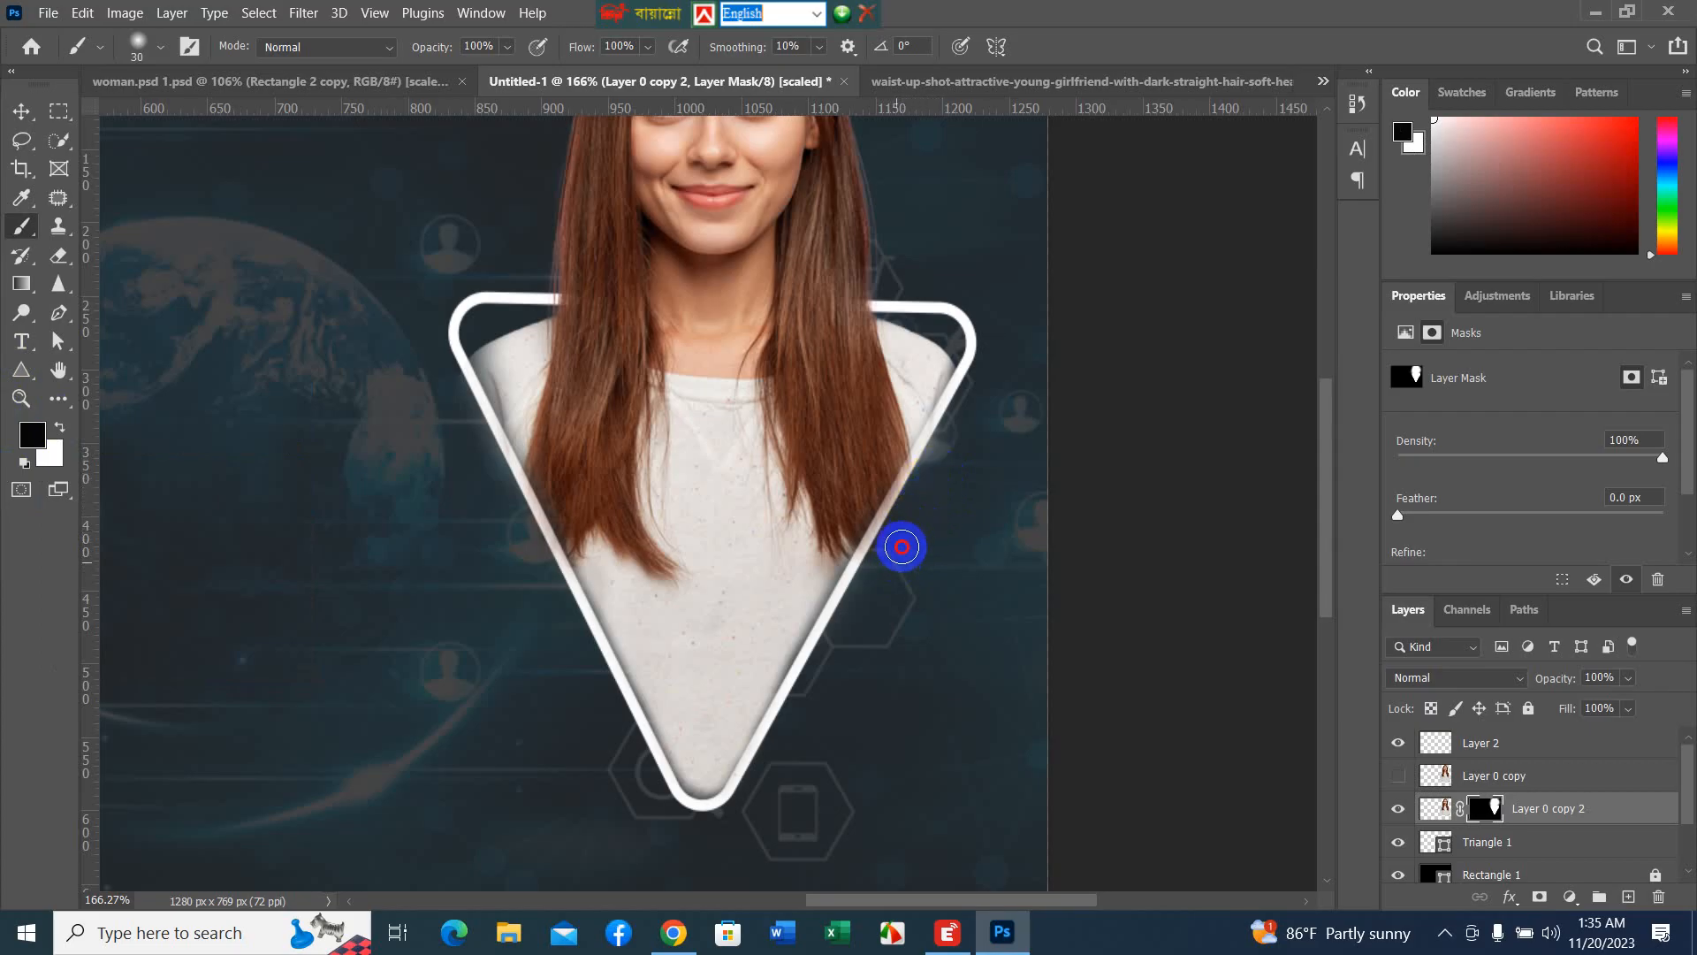
{"action": "mouse_move", "coordinate": [893, 552]}
{"action": "left_mouse_down"}
{"action": "mouse_move", "coordinate": [940, 461]}
{"action": "mouse_move", "coordinate": [1024, 434]}
{"action": "left_mouse_up"}
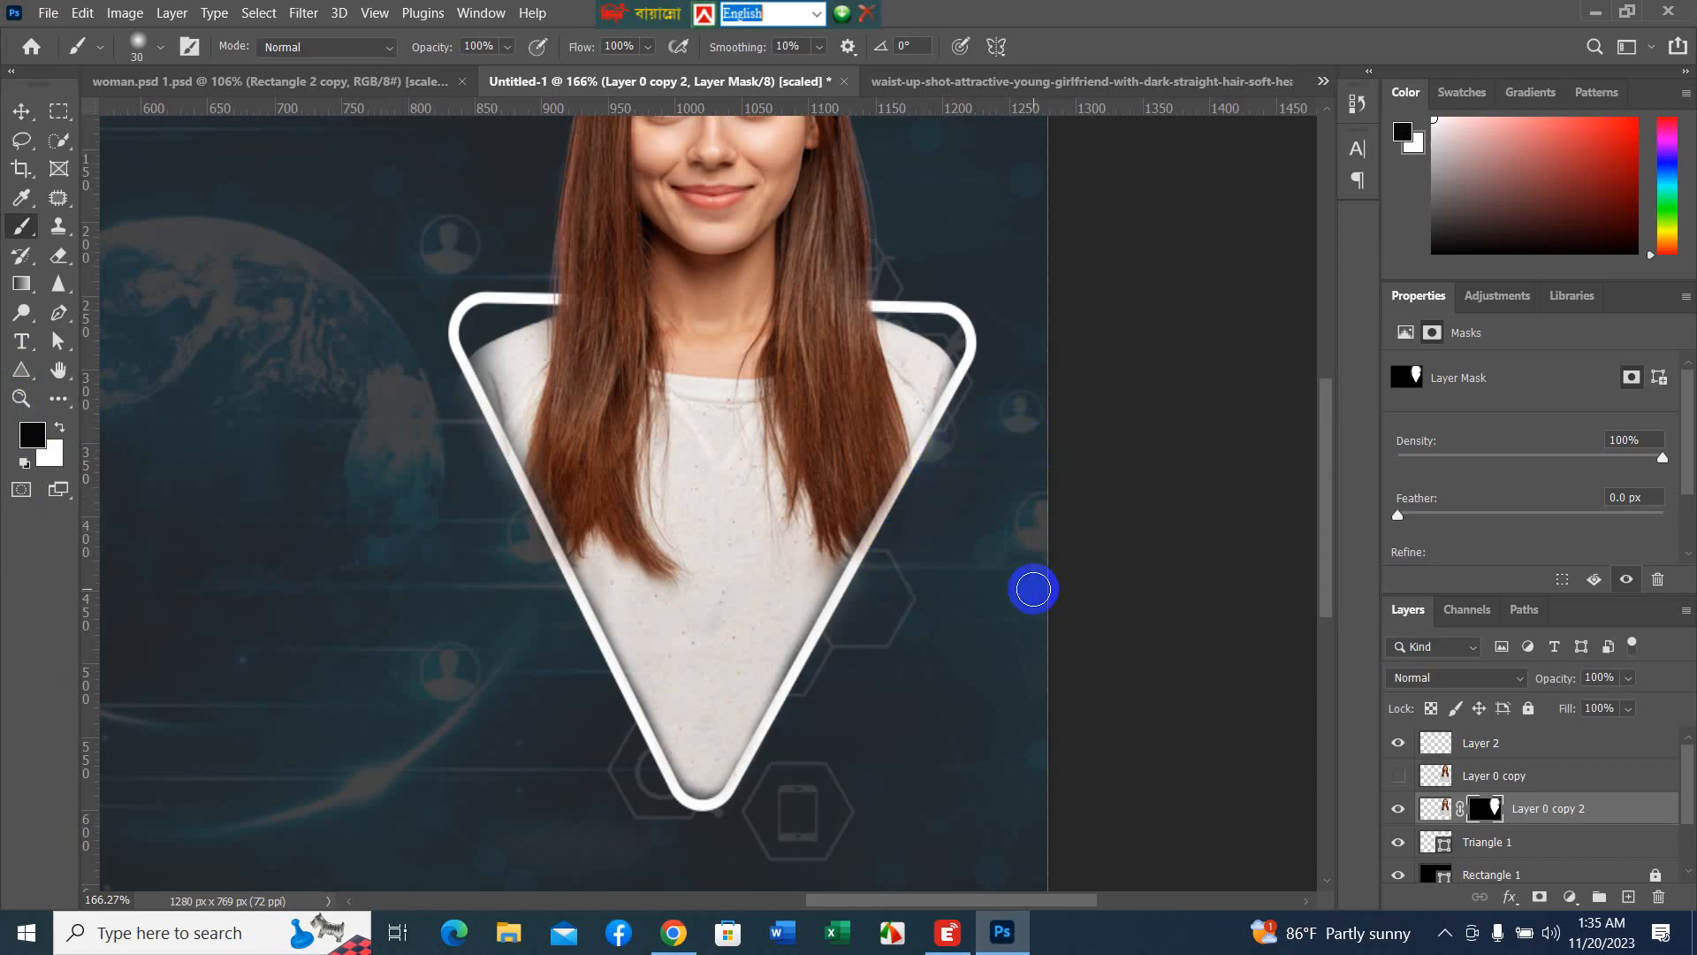
{"action": "scroll", "coordinate": [492, 406], "scroll_direction": "up", "scroll_amount": 3}
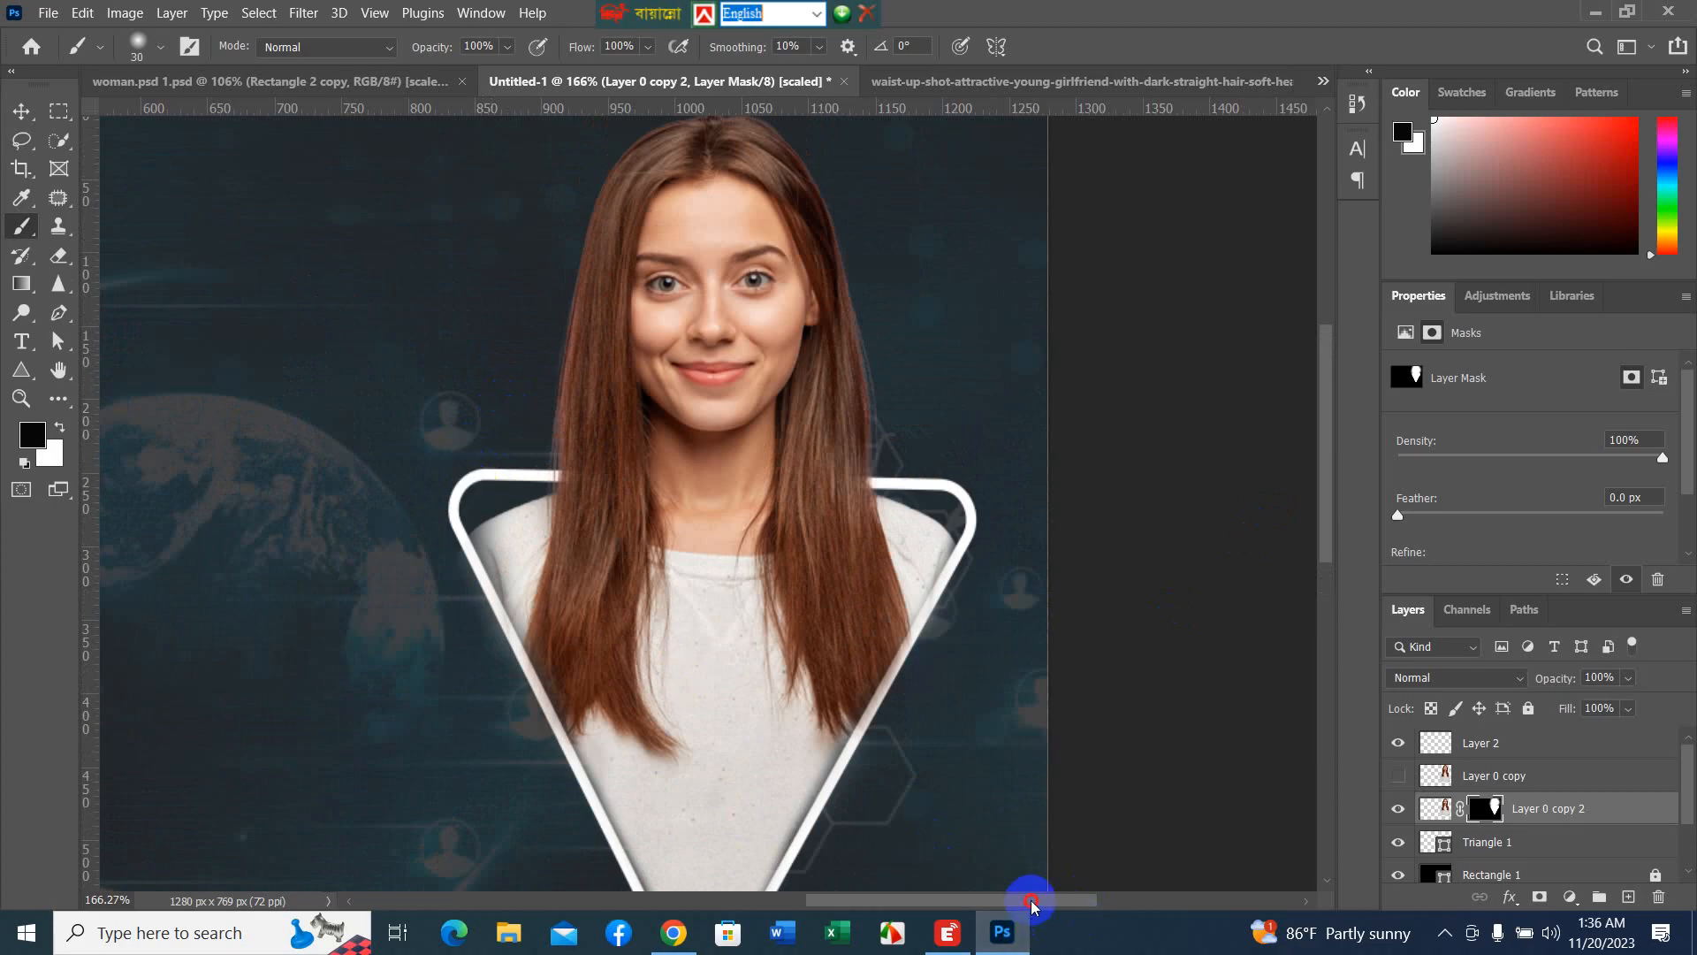
{"action": "left_click_drag", "start_coordinate": [1025, 900], "coordinate": [966, 906]}
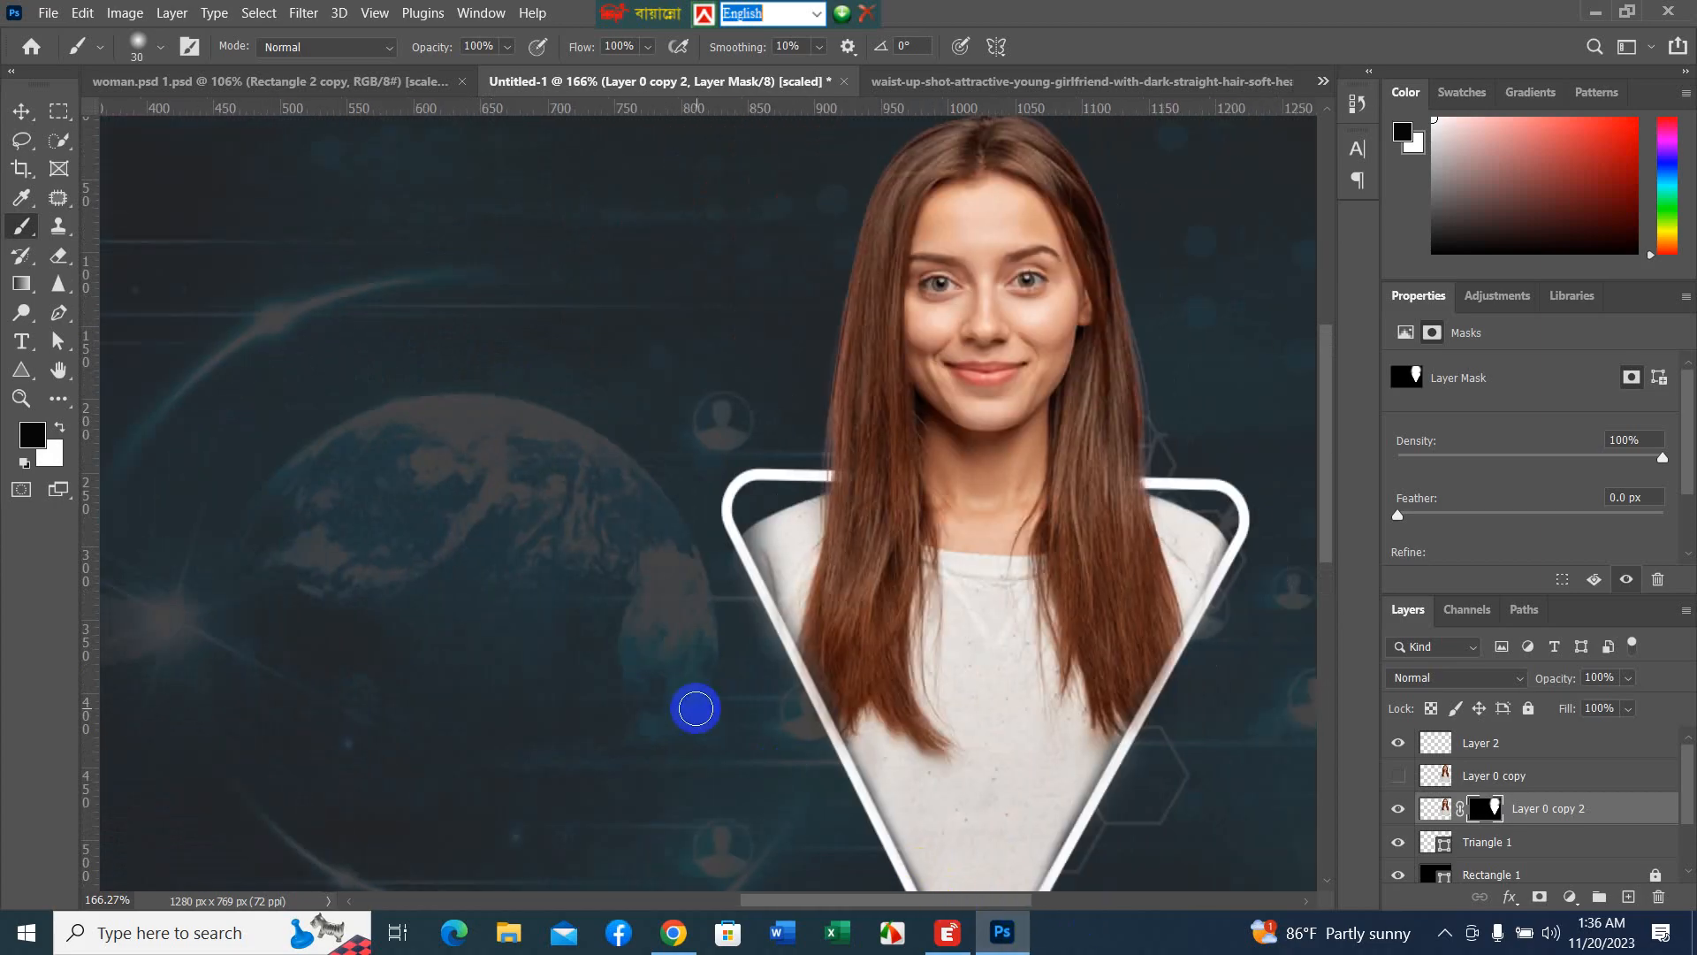
- Hide the masked Layer 0 copy 2 and show Layer 0 copy again
{"action": "scroll", "coordinate": [695, 708], "scroll_direction": "down", "scroll_amount": 5}
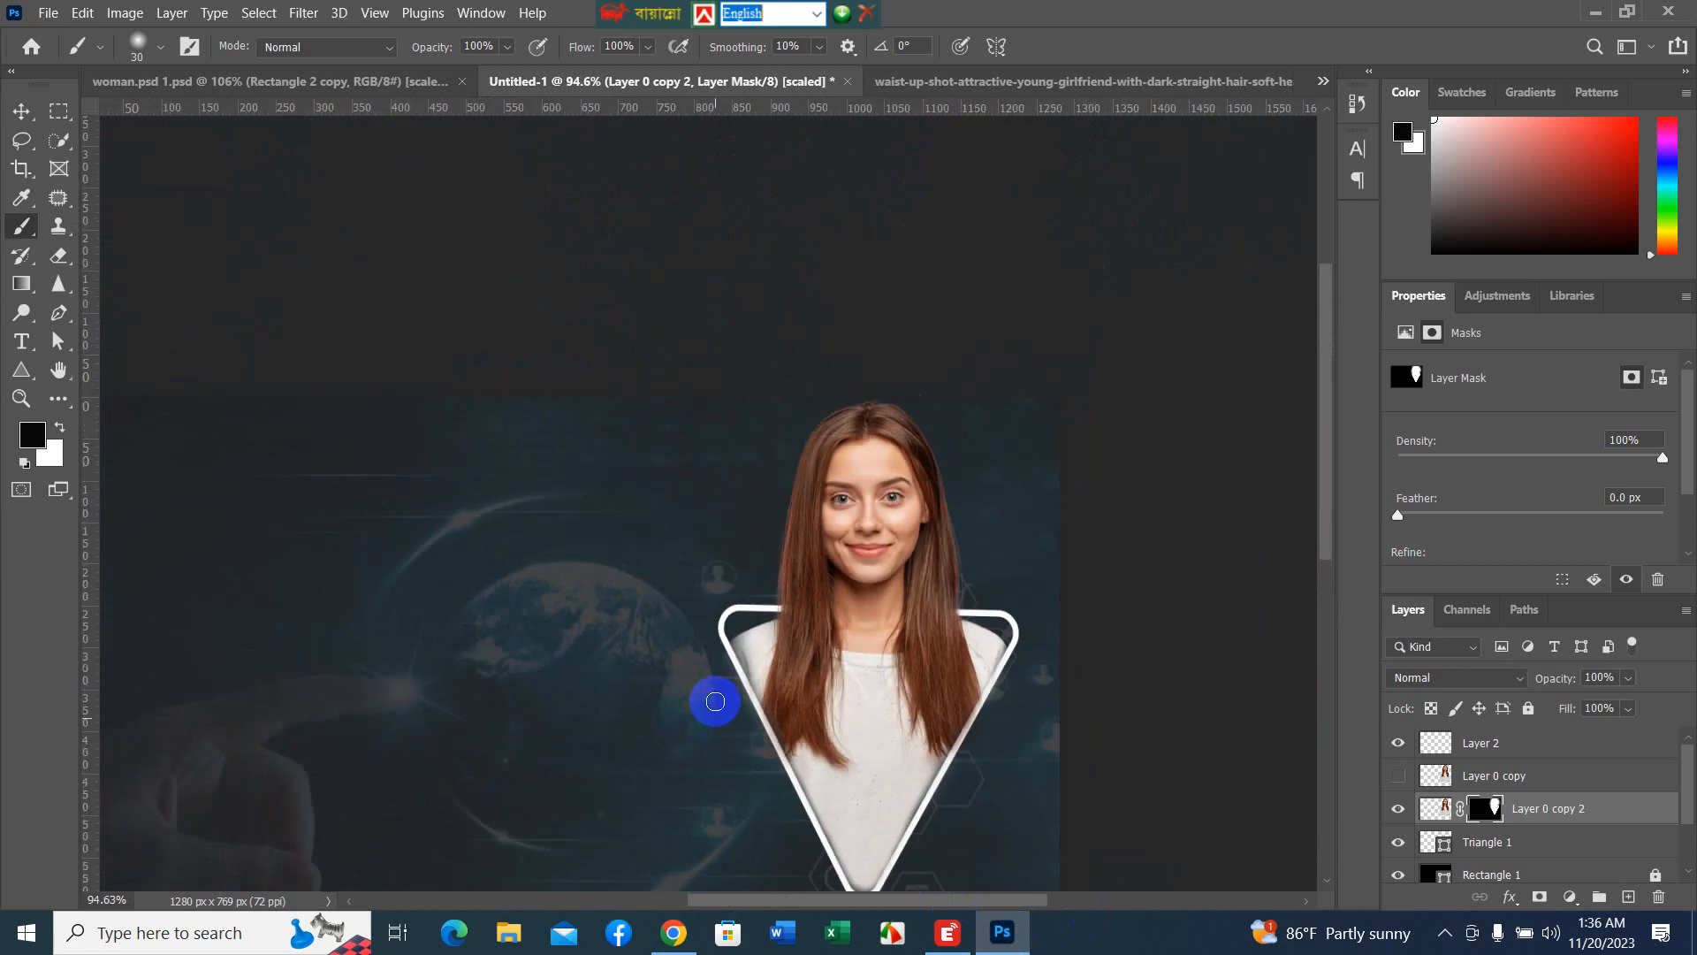
{"action": "scroll", "coordinate": [715, 701], "scroll_direction": "down", "scroll_amount": 5}
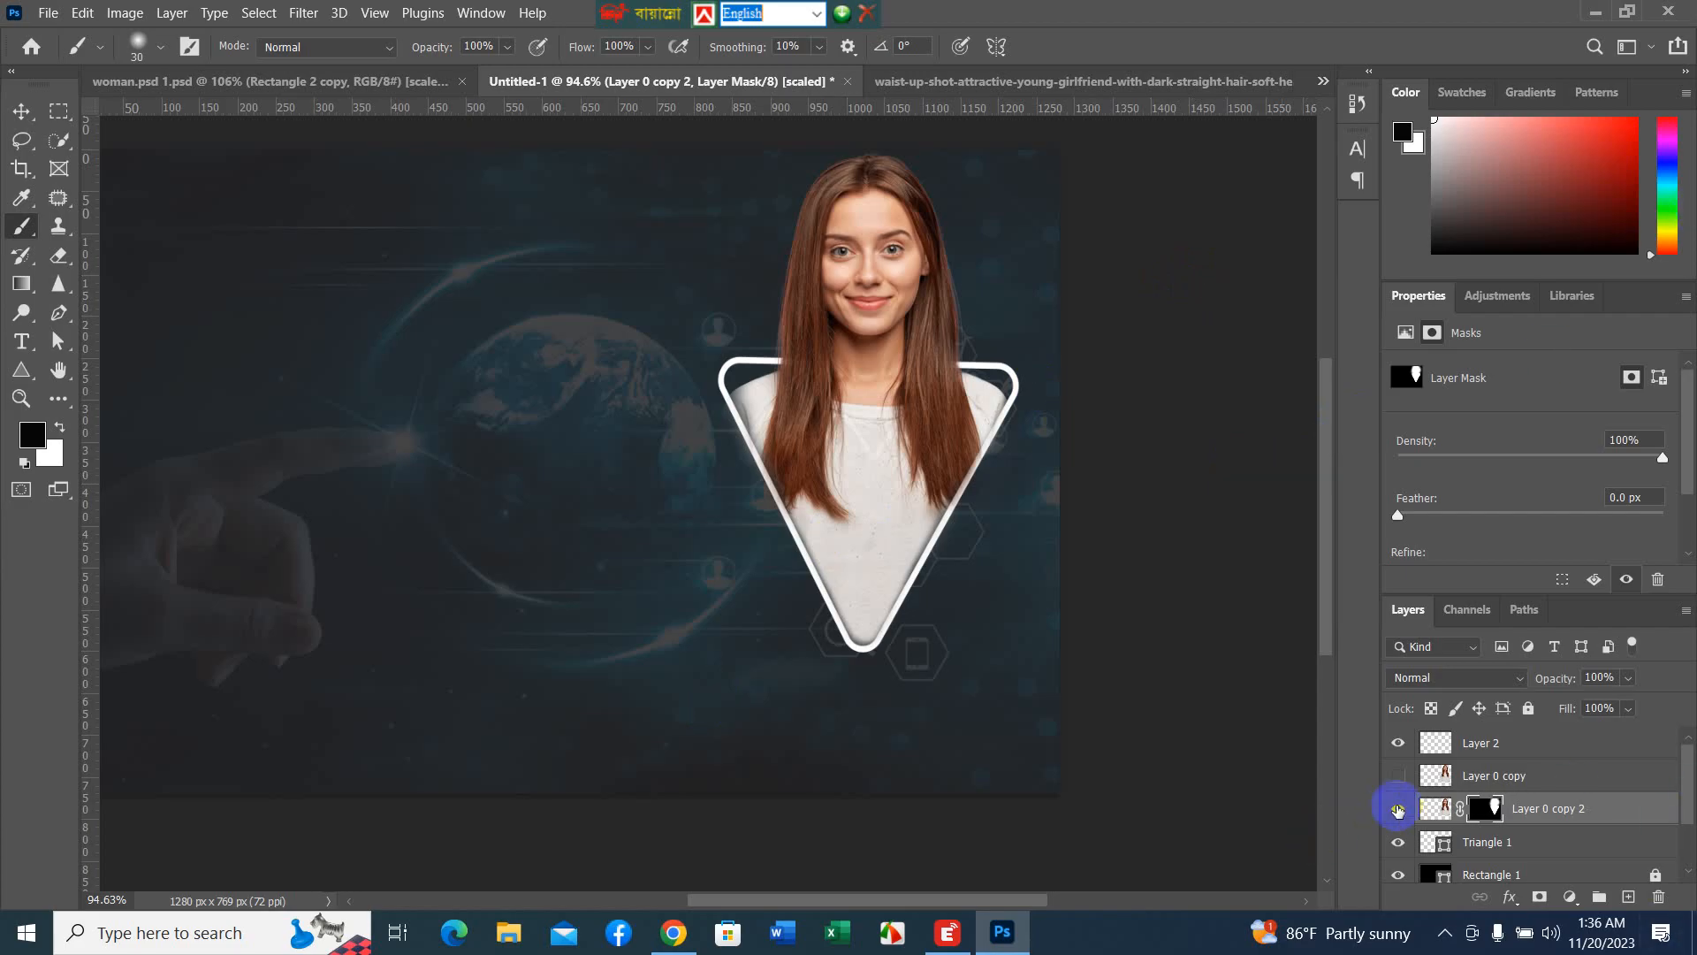
{"action": "left_click", "coordinate": [1397, 808]}
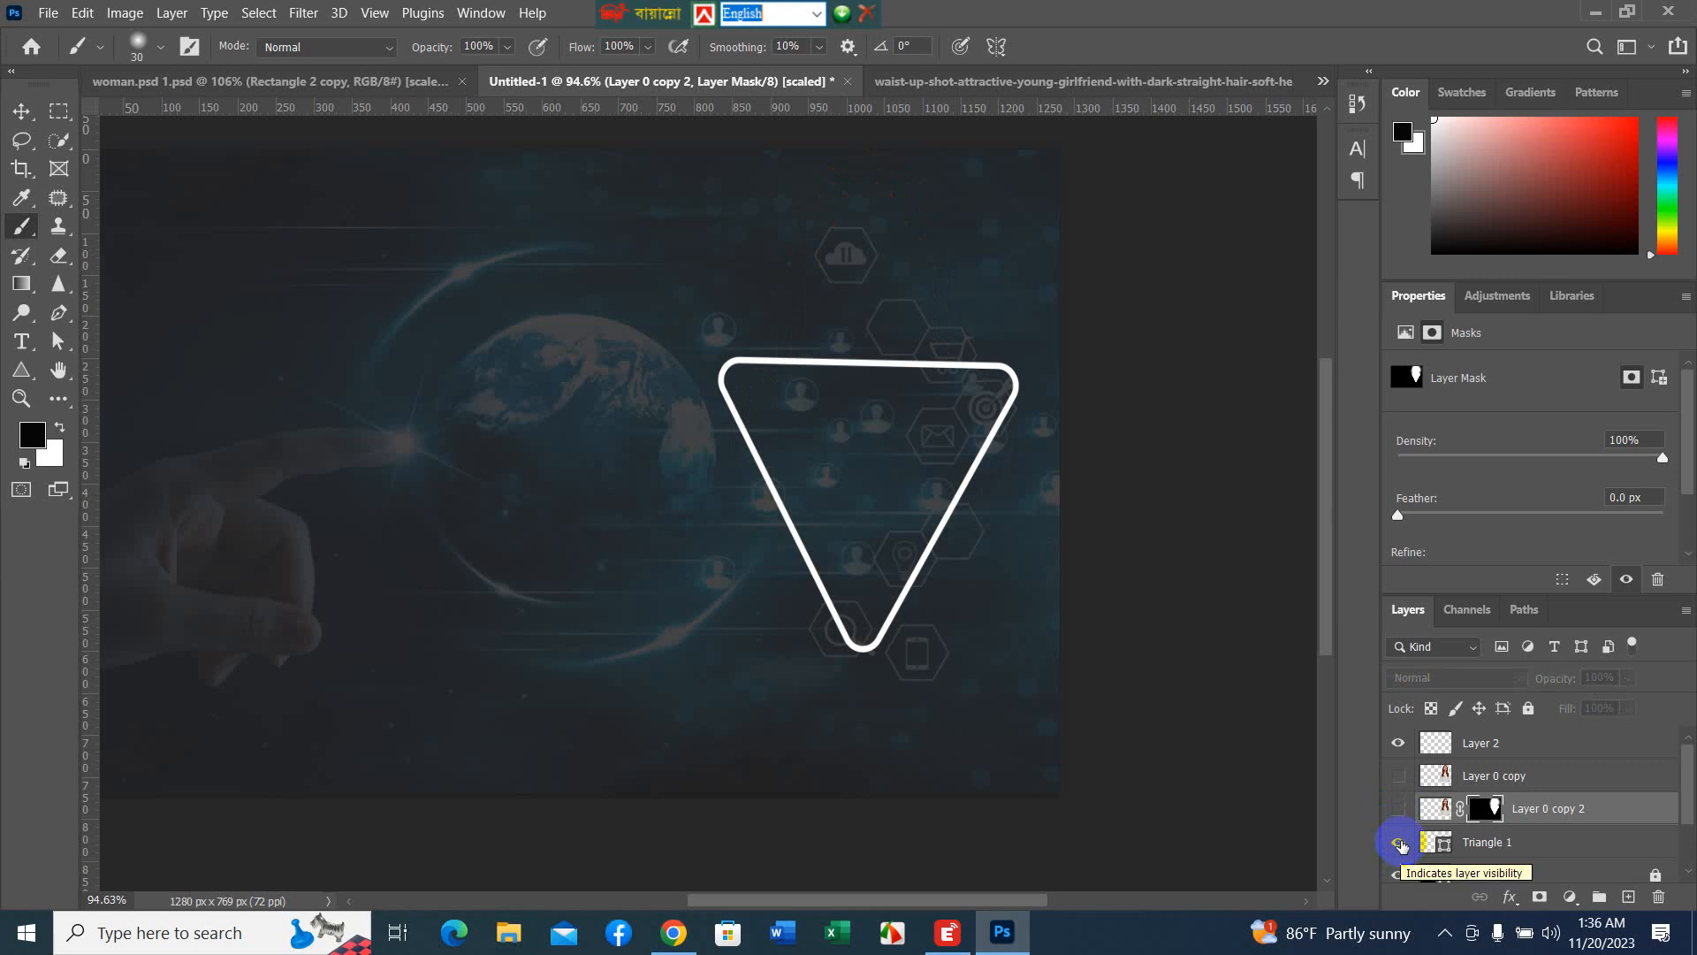
{"action": "left_click", "coordinate": [1397, 777]}
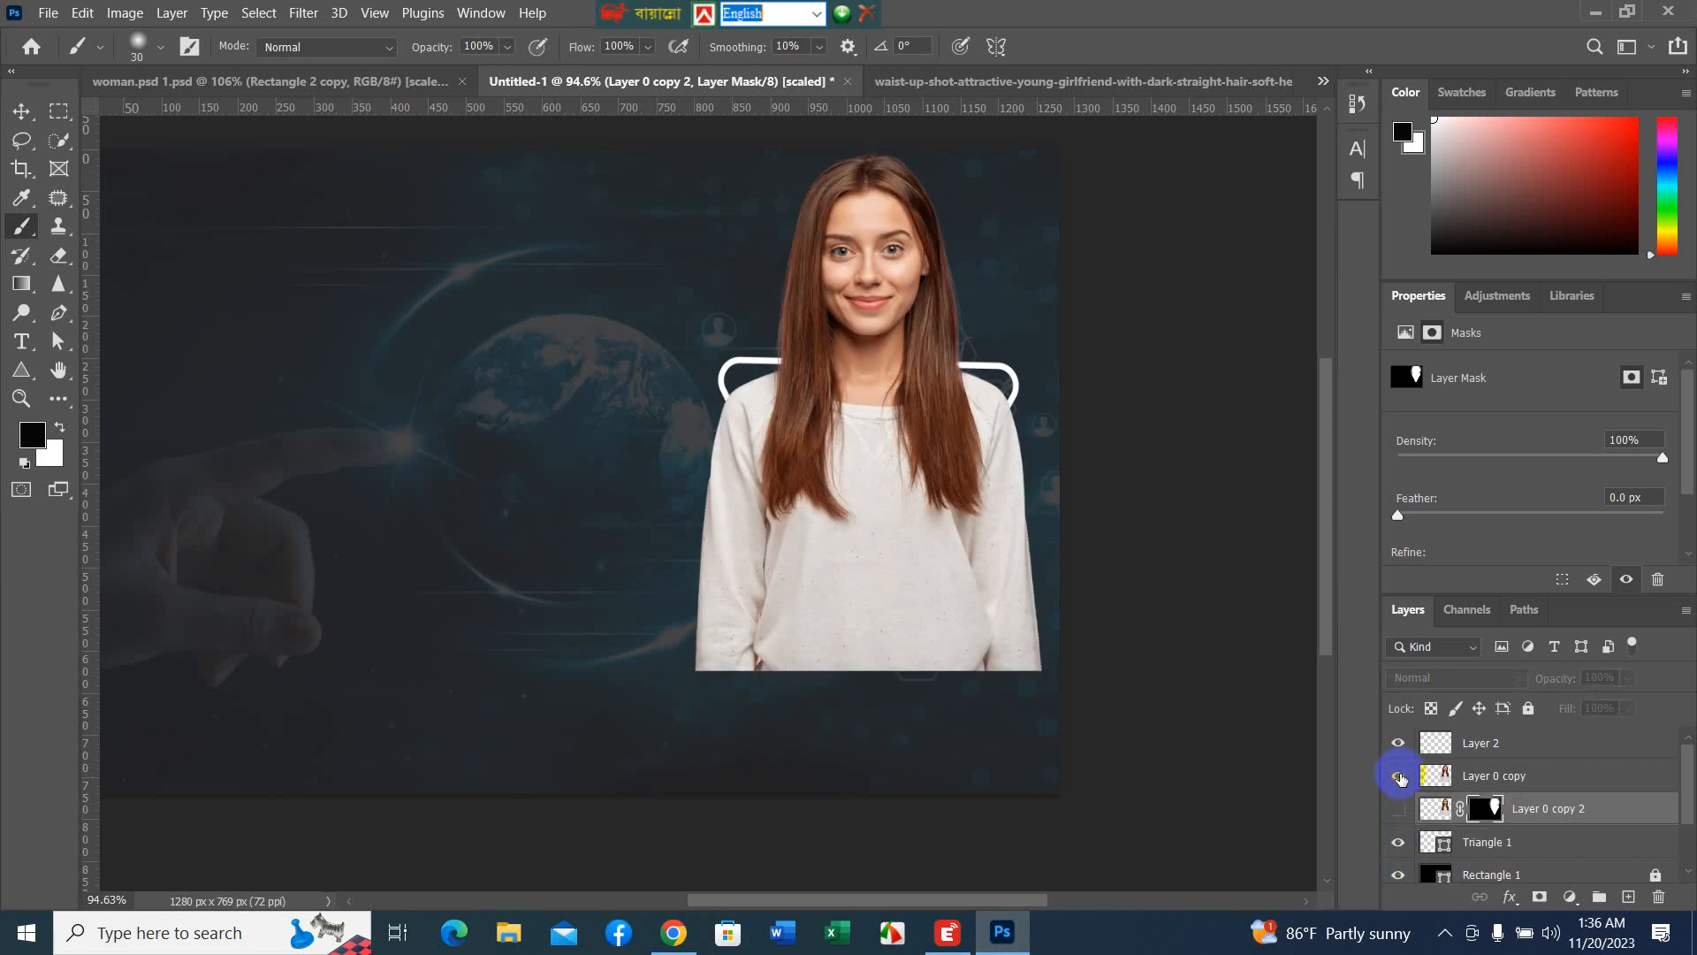
- Draw a black circle of about 448 x 408 px with the Ellipse tool and place it over the hand and globe
{"action": "left_click", "coordinate": [27, 376]}
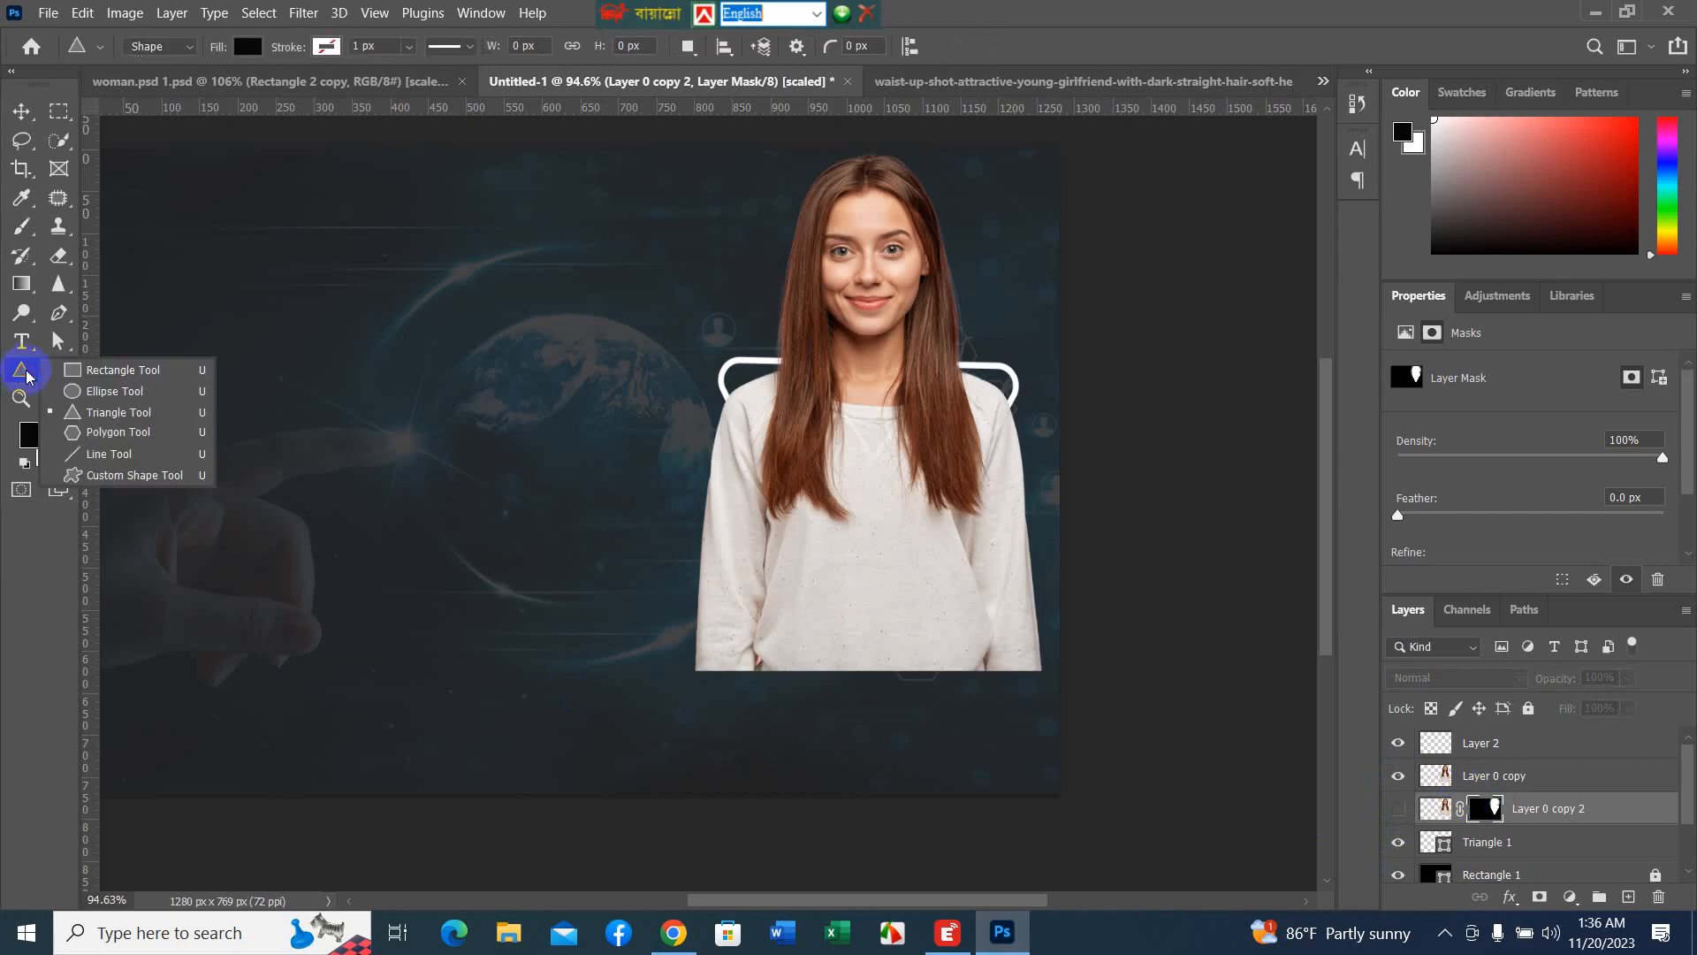
{"action": "left_click", "coordinate": [125, 392]}
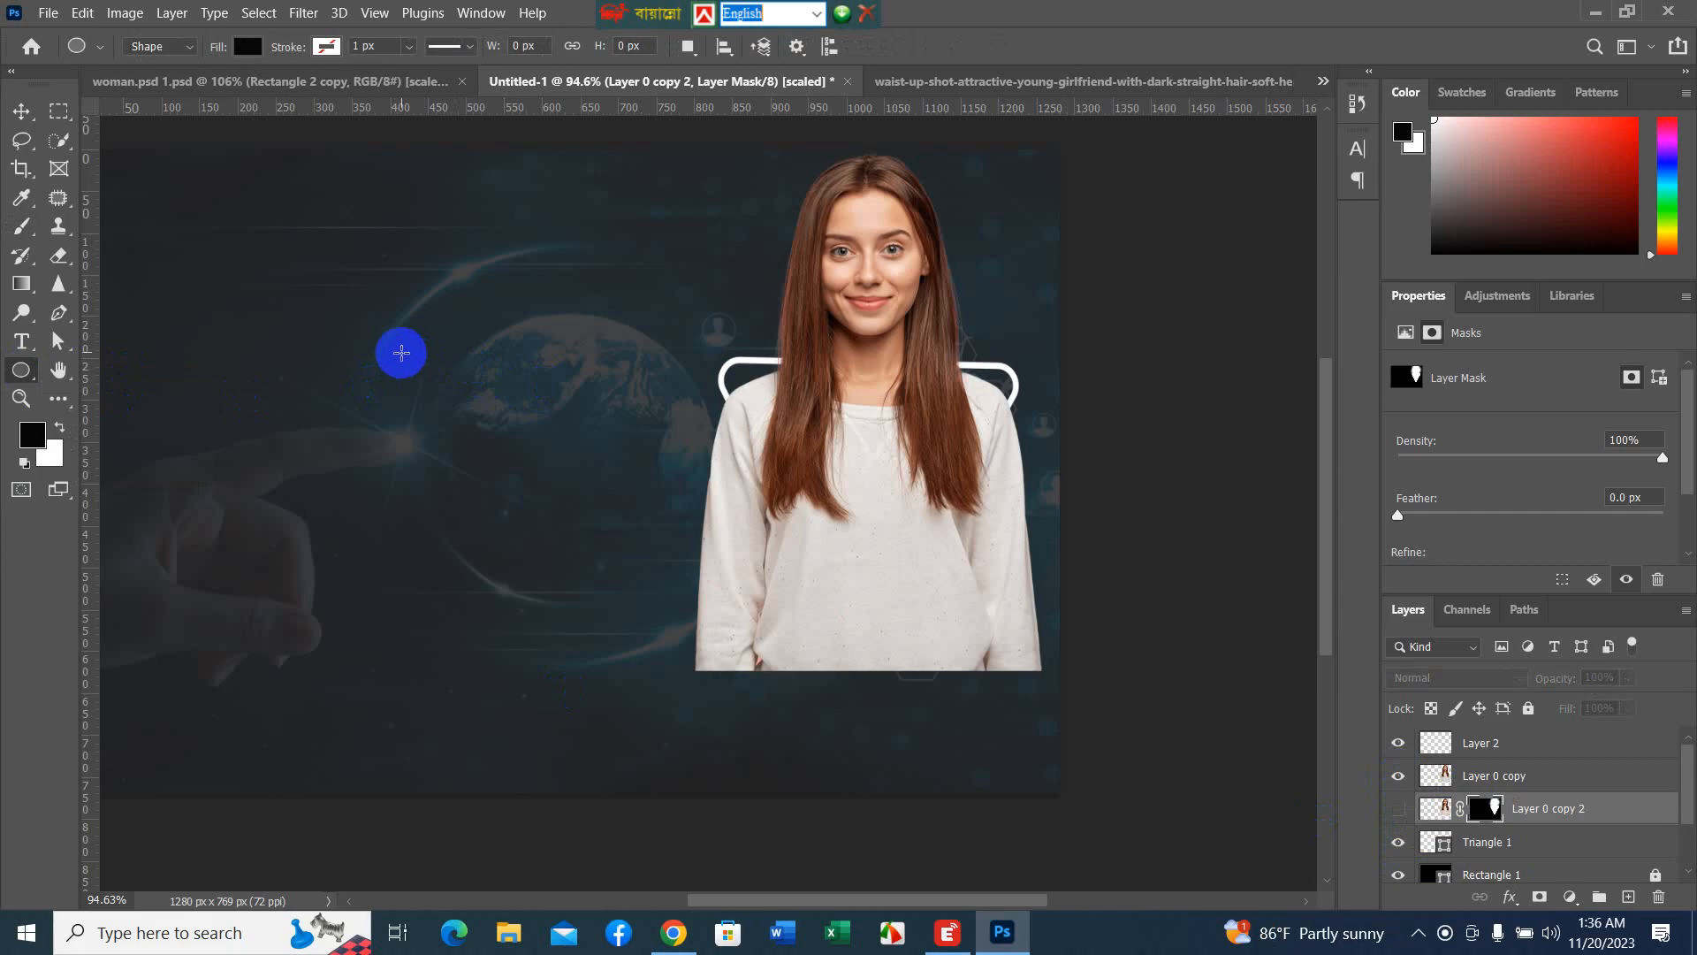
{"action": "mouse_move", "coordinate": [403, 352]}
{"action": "left_mouse_down"}
{"action": "mouse_move", "coordinate": [489, 456]}
{"action": "mouse_move", "coordinate": [459, 380]}
{"action": "left_mouse_up"}
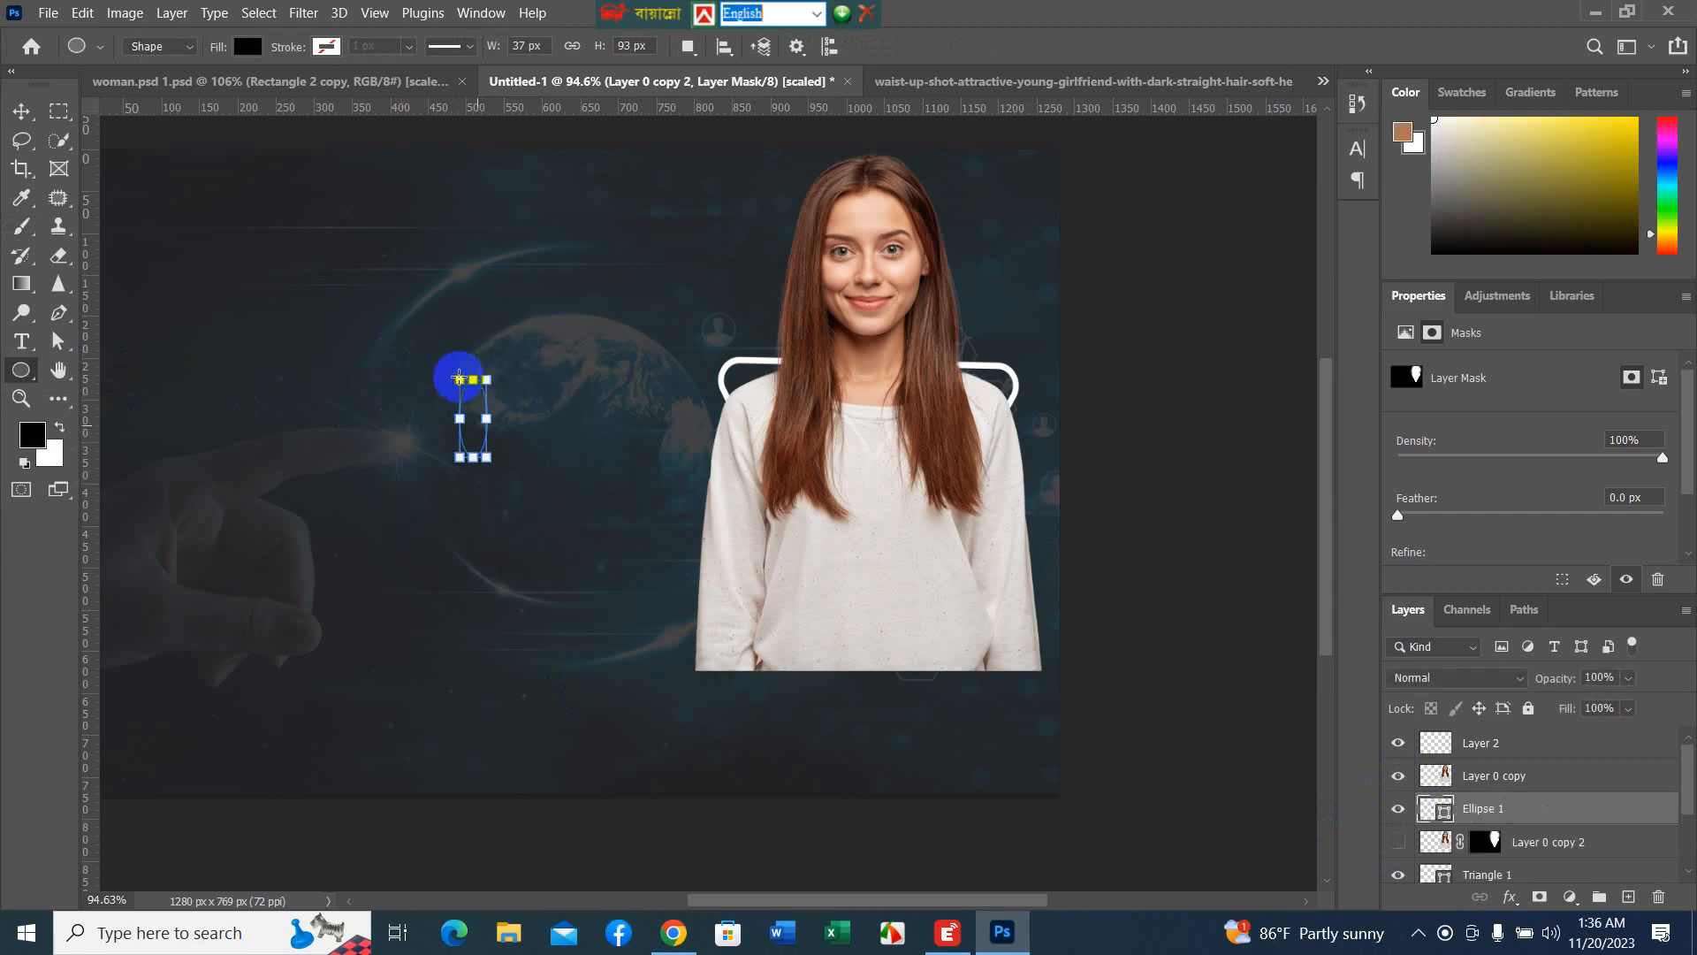
{"action": "key", "text": "ctrl+z"}
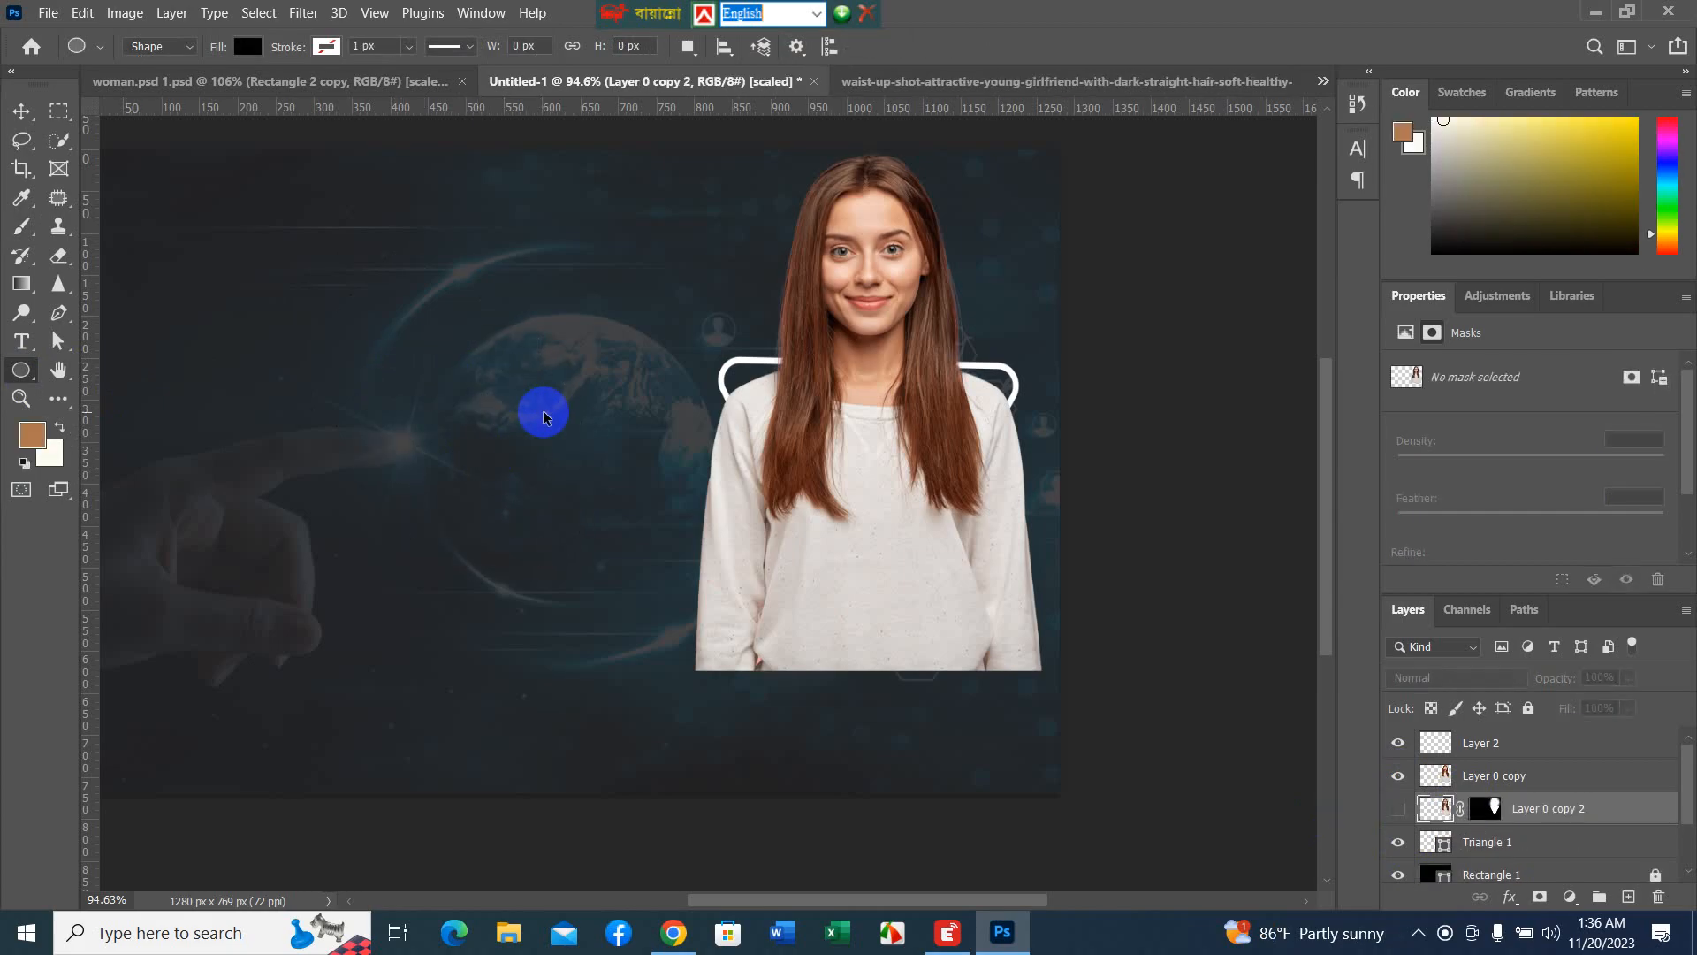
{"action": "left_click_drag", "start_coordinate": [389, 319], "coordinate": [561, 510]}
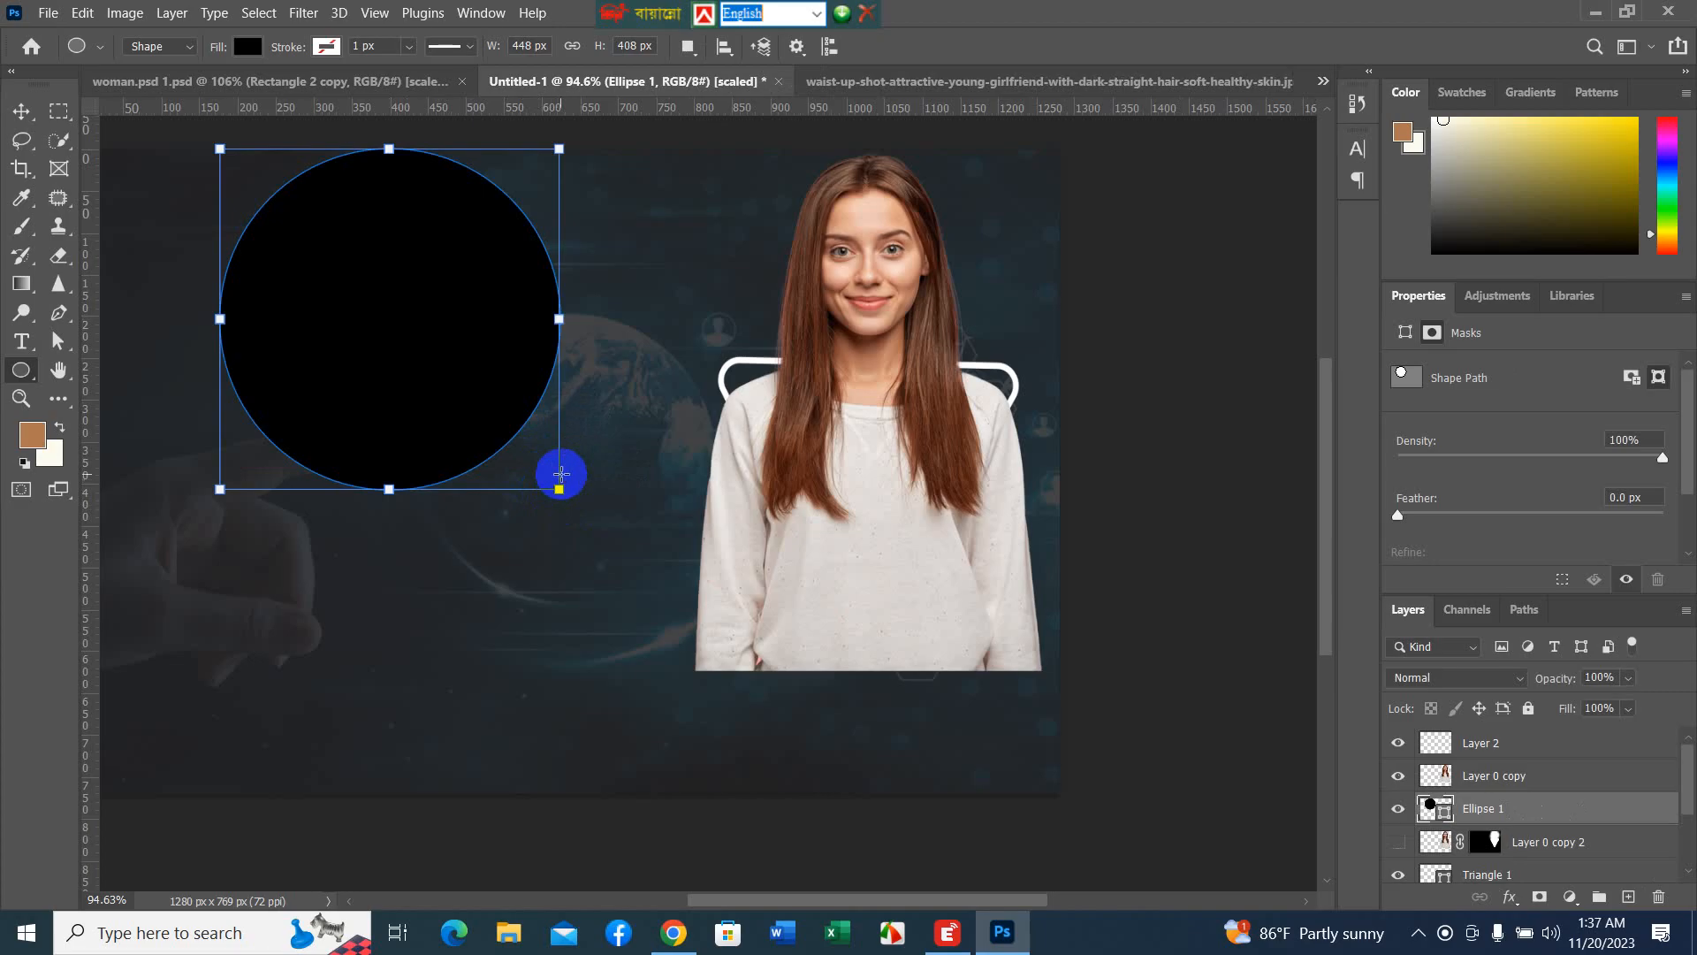
{"action": "left_click", "coordinate": [22, 110]}
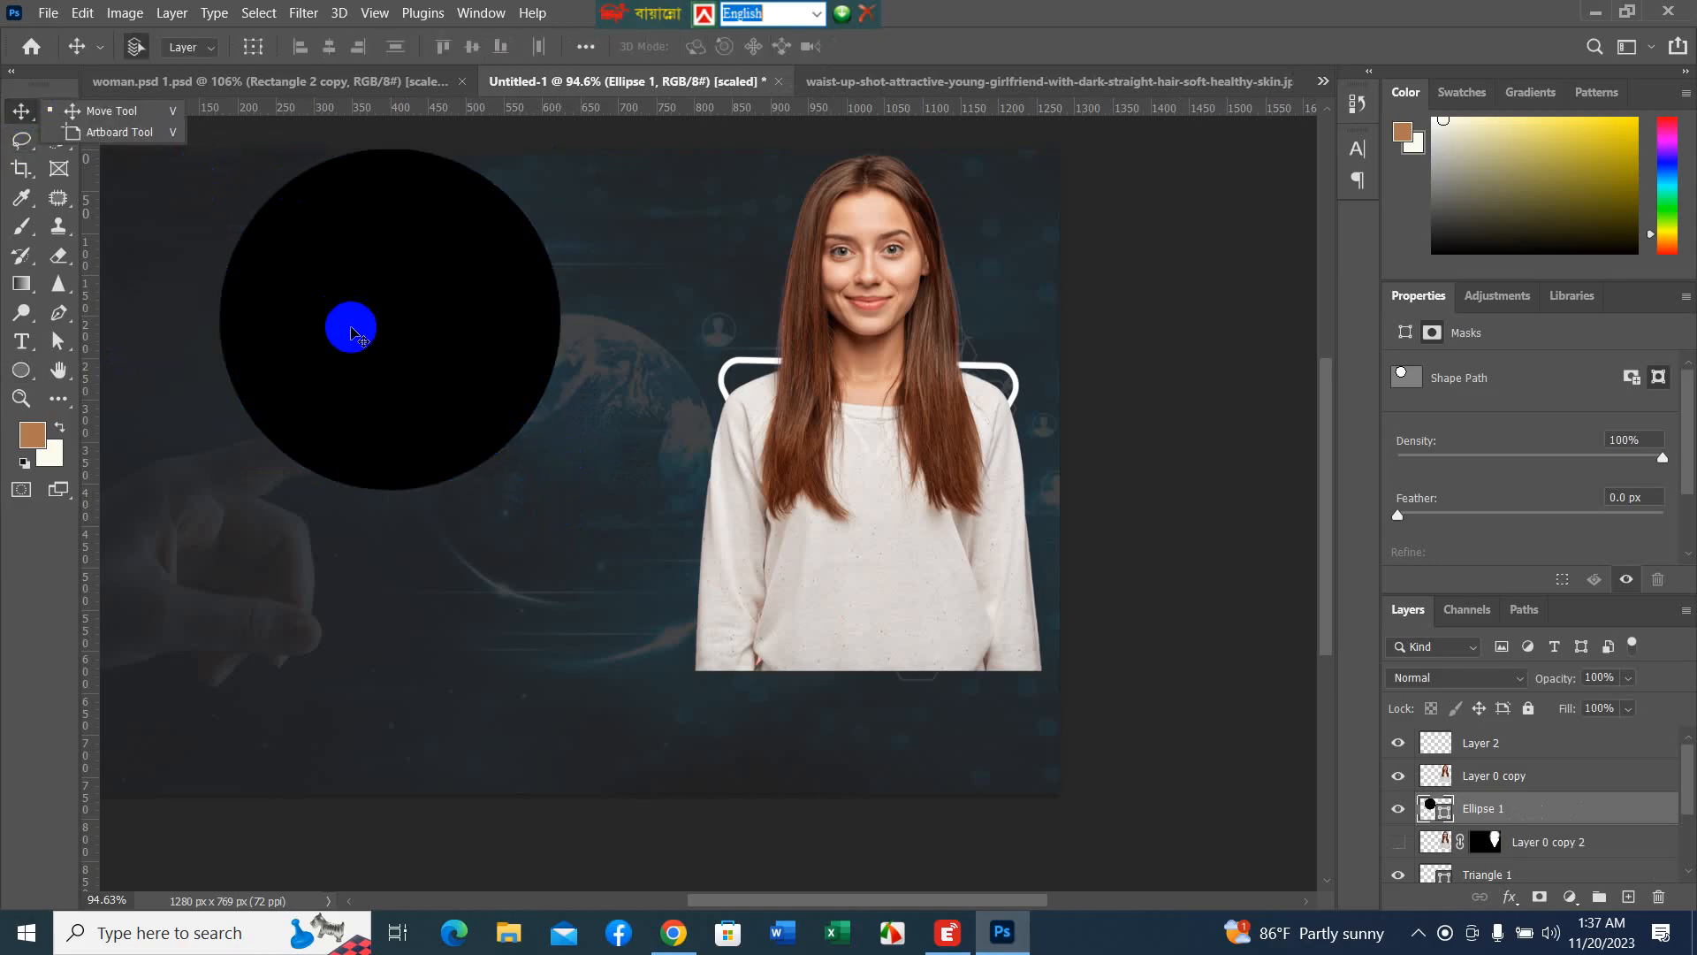
{"action": "left_click_drag", "start_coordinate": [352, 326], "coordinate": [378, 420]}
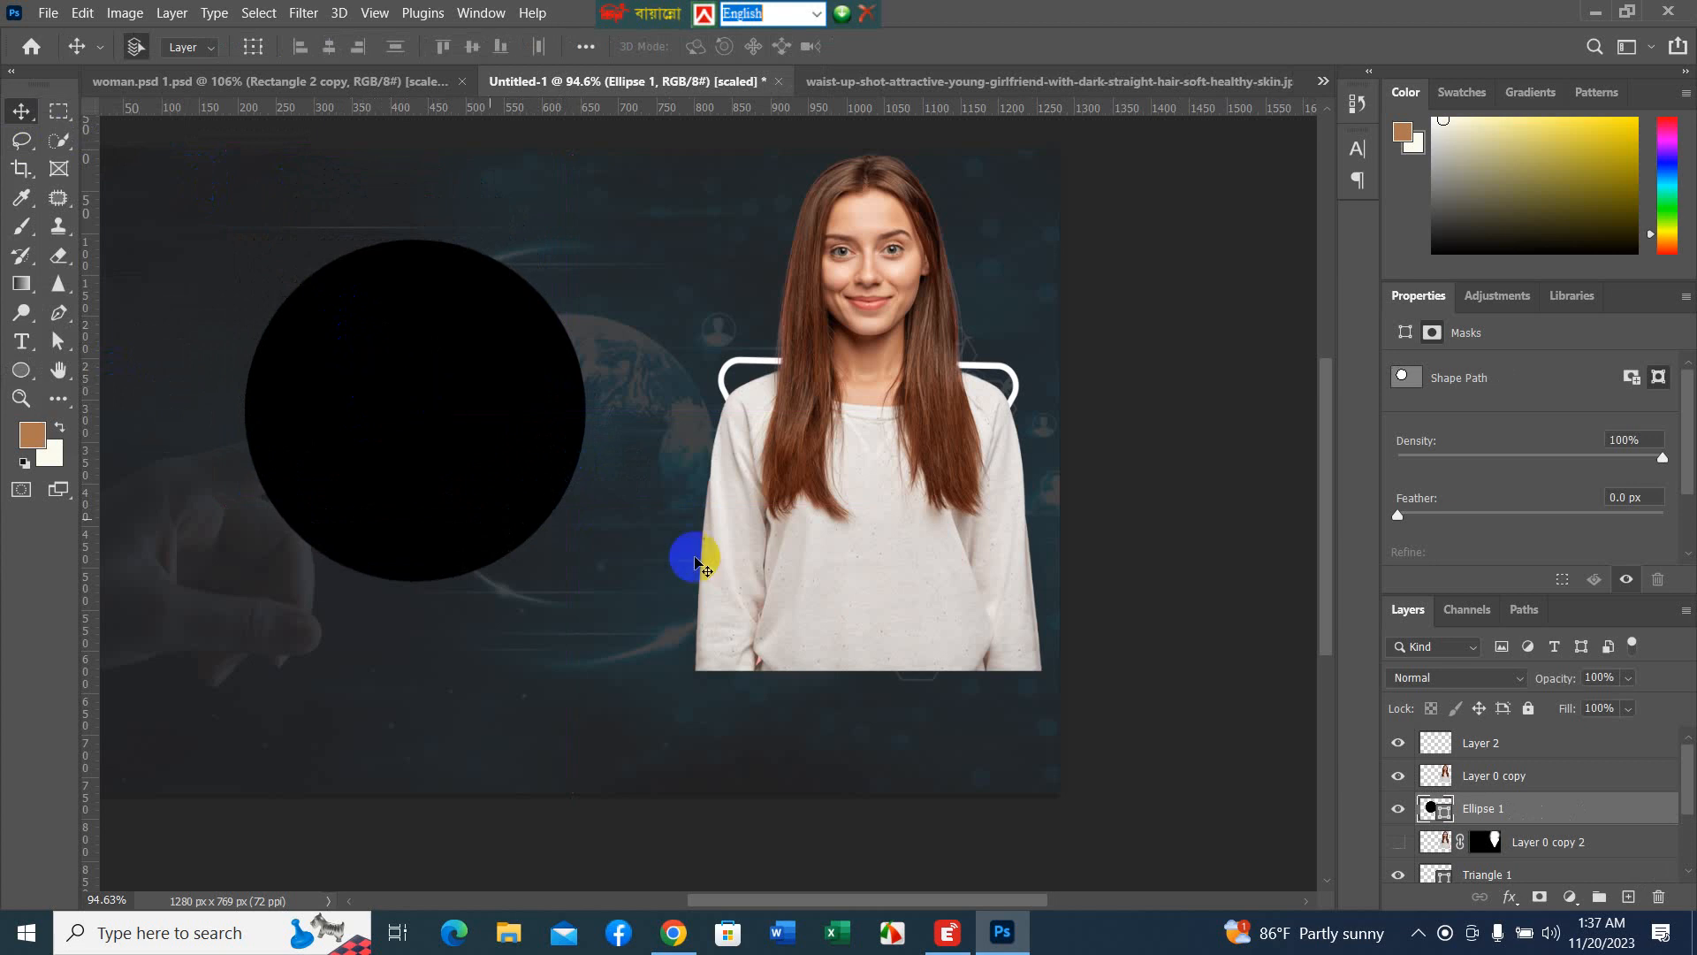
- Recolour the circle to d5d1cd sampled from the sweater and move it behind the woman's head and shoulders at X 801, Y 0 px
{"action": "double_click", "coordinate": [1437, 808]}
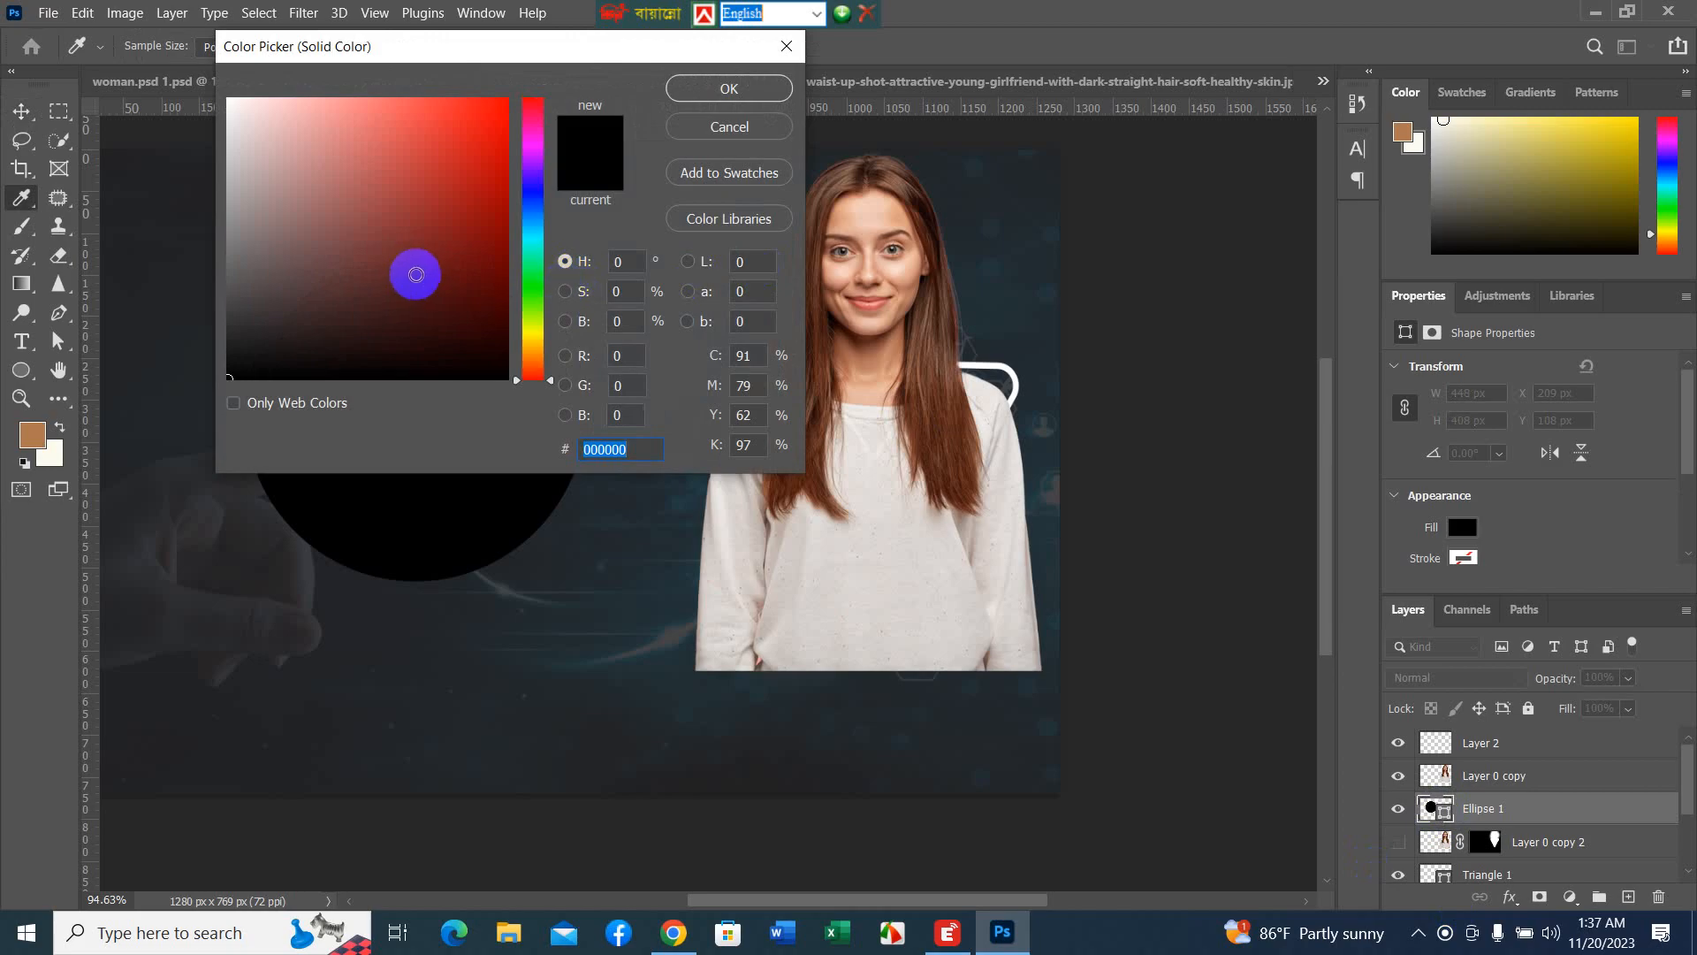
{"action": "left_click", "coordinate": [533, 247]}
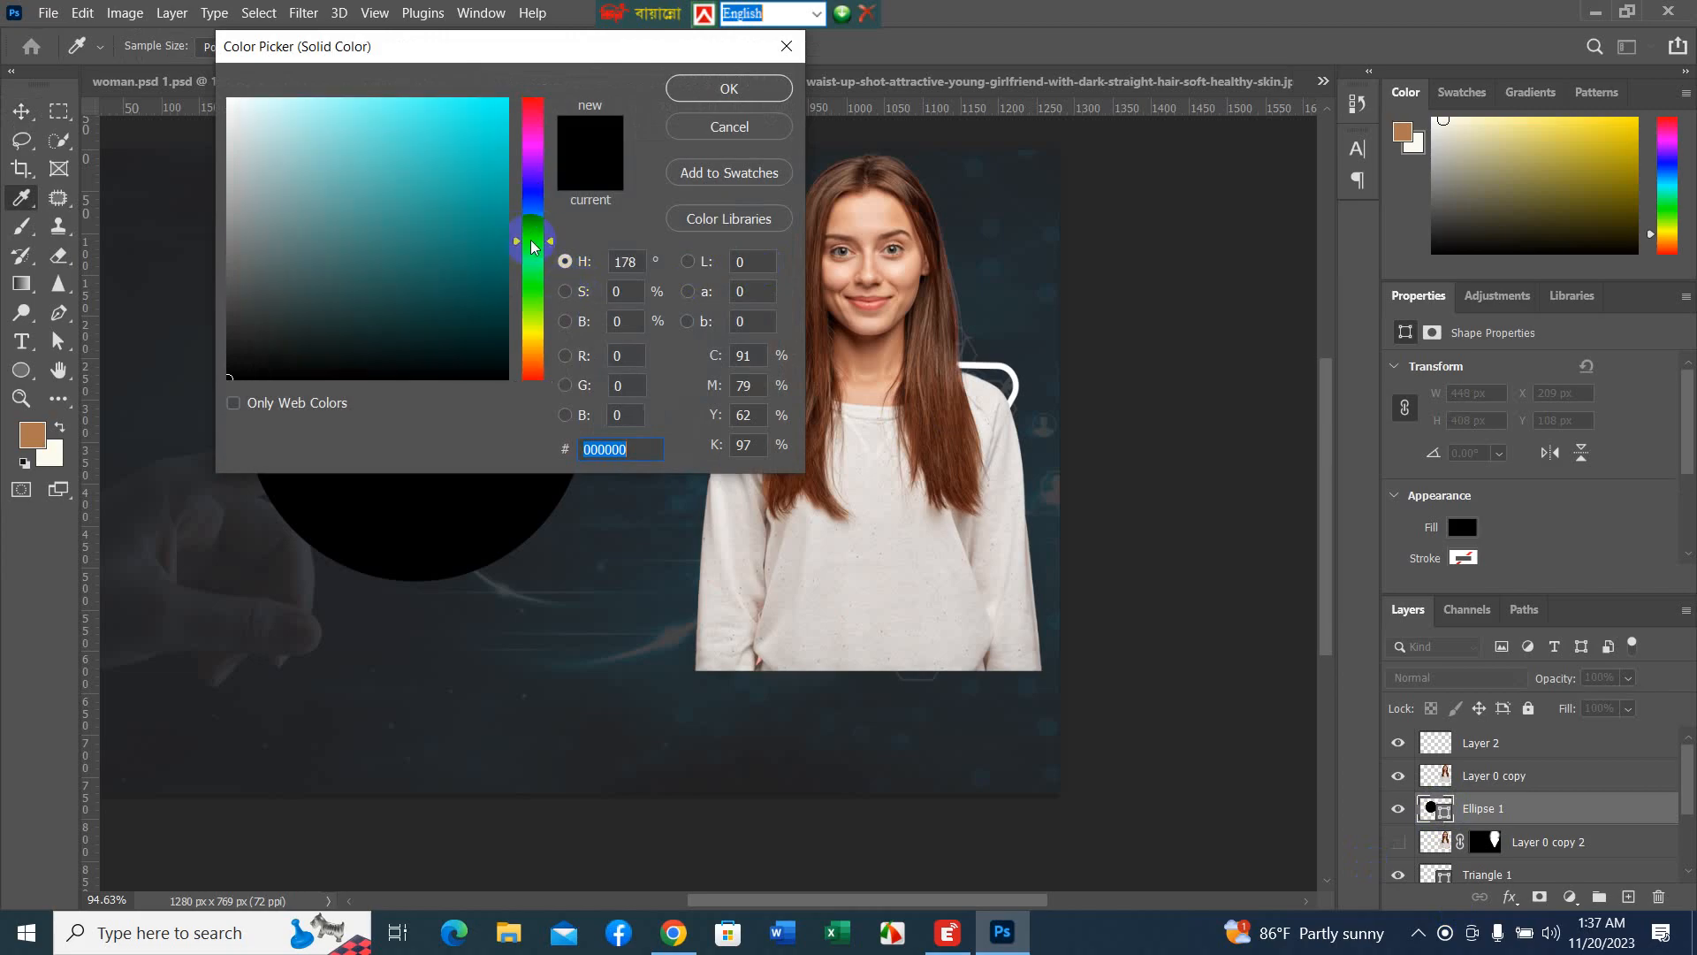
{"action": "left_click", "coordinate": [828, 581]}
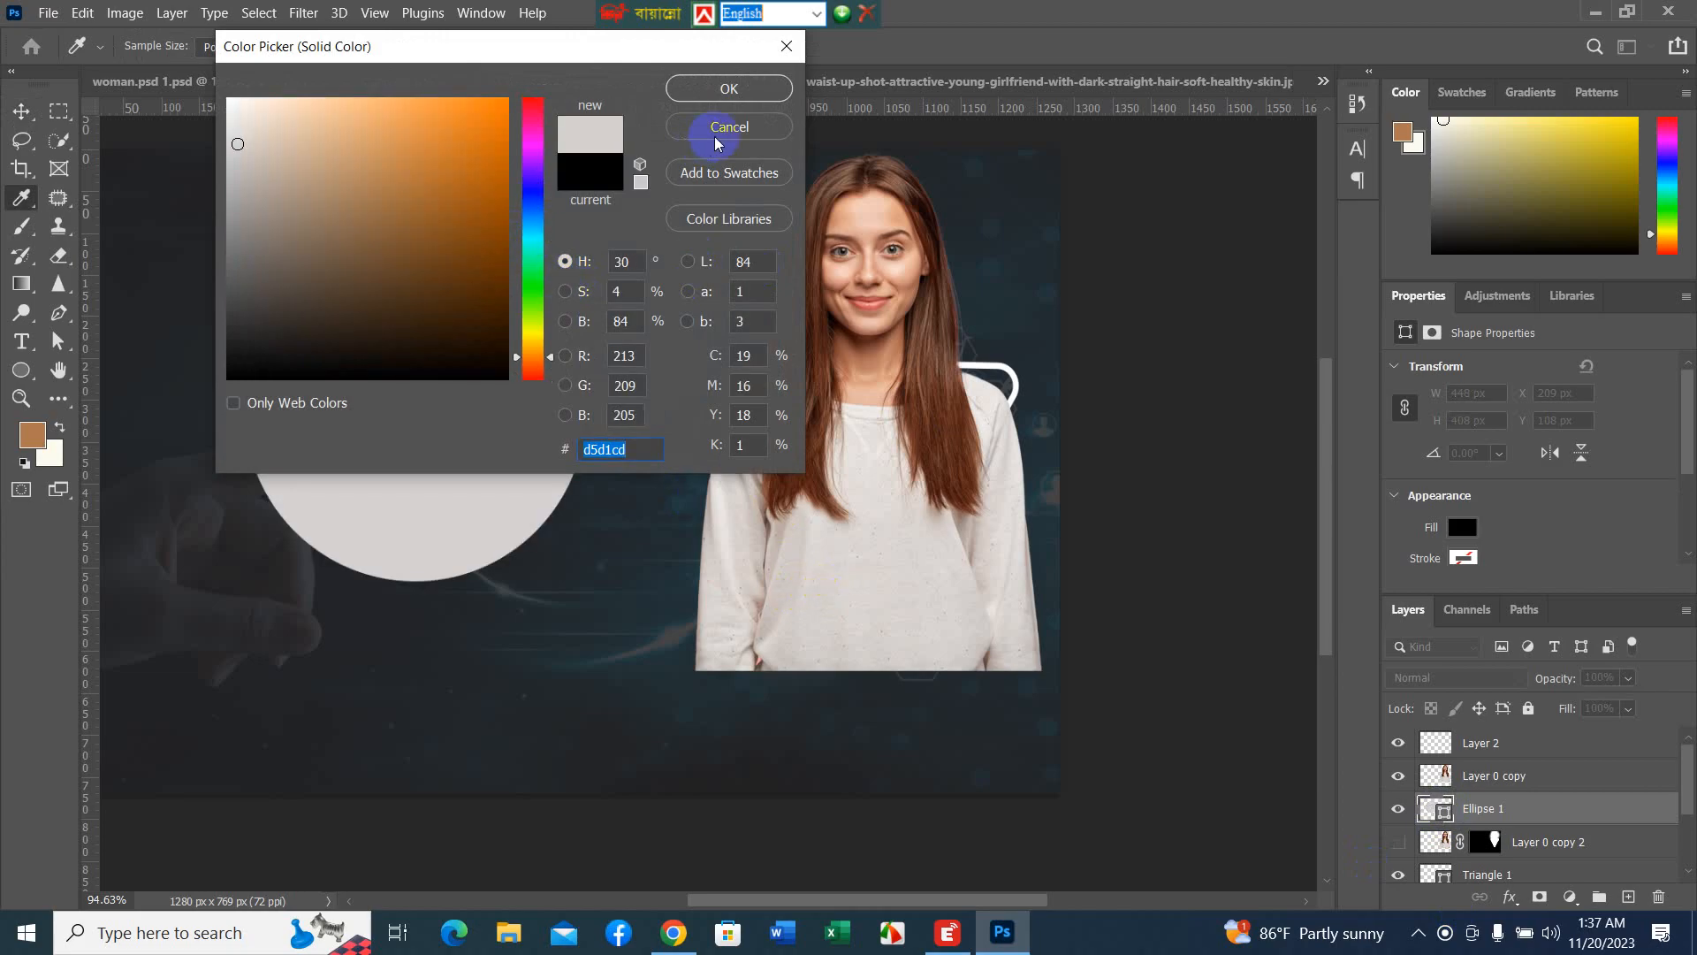
{"action": "left_click", "coordinate": [716, 91]}
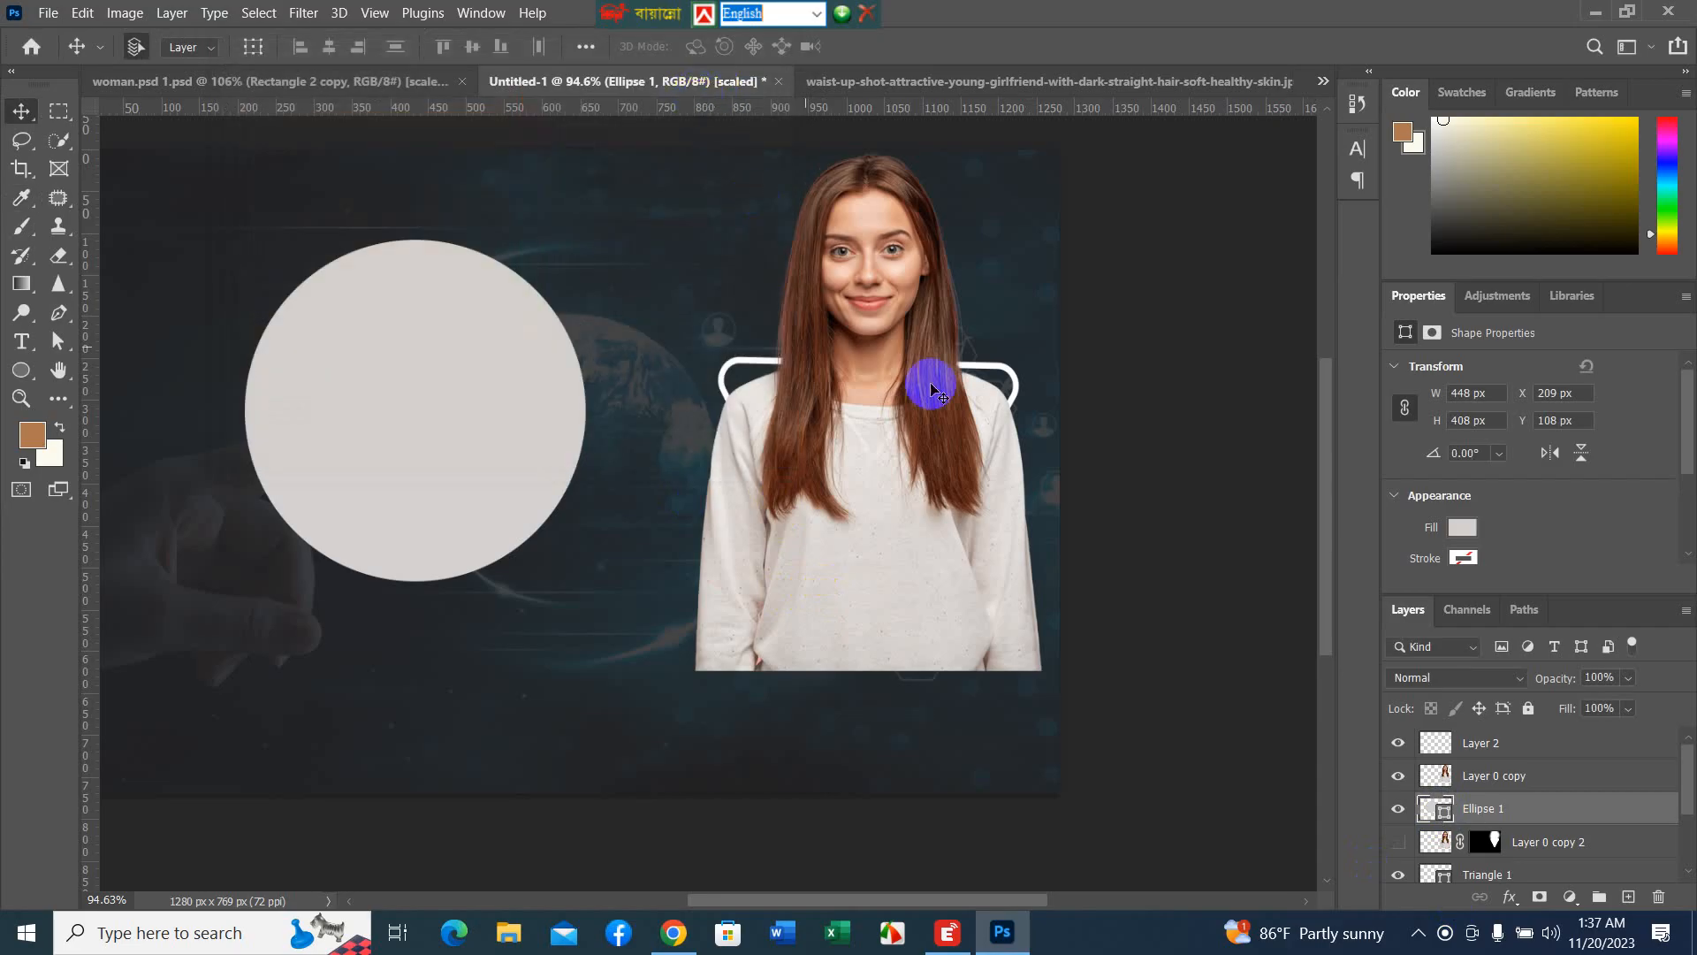
{"action": "left_click_drag", "start_coordinate": [396, 350], "coordinate": [851, 261]}
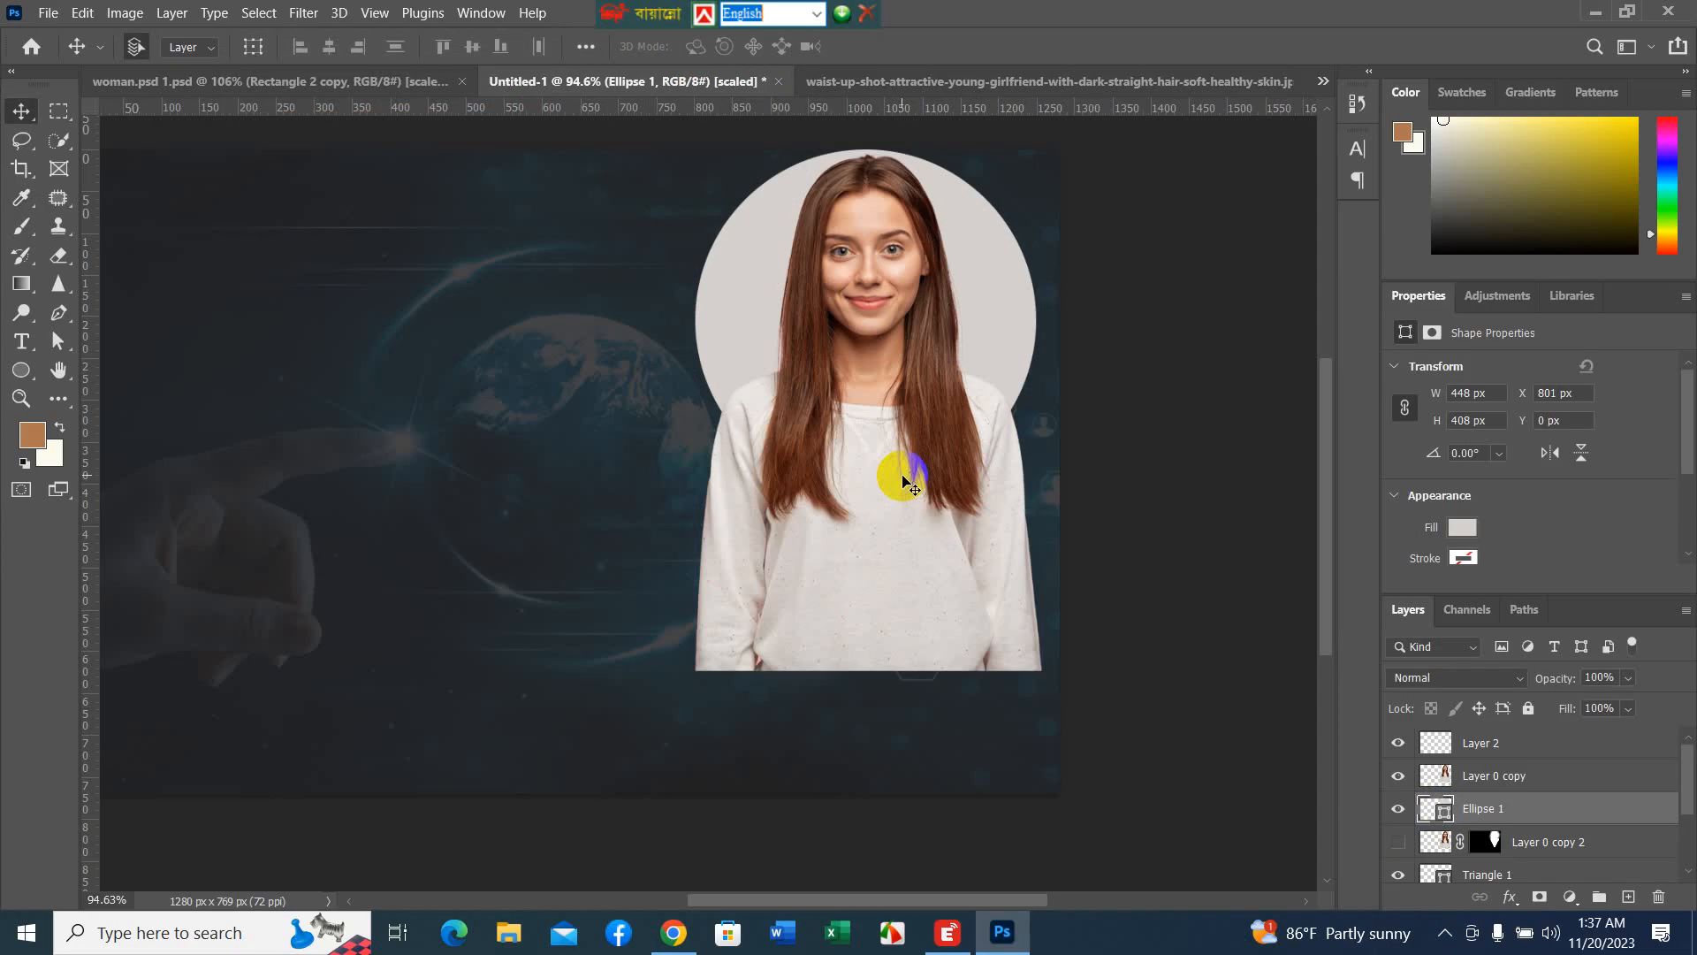
- Scale the woman on Layer 0 copy to 90.63% and move her to X 835, Y 0 px over the circle
{"action": "left_click", "coordinate": [943, 626]}
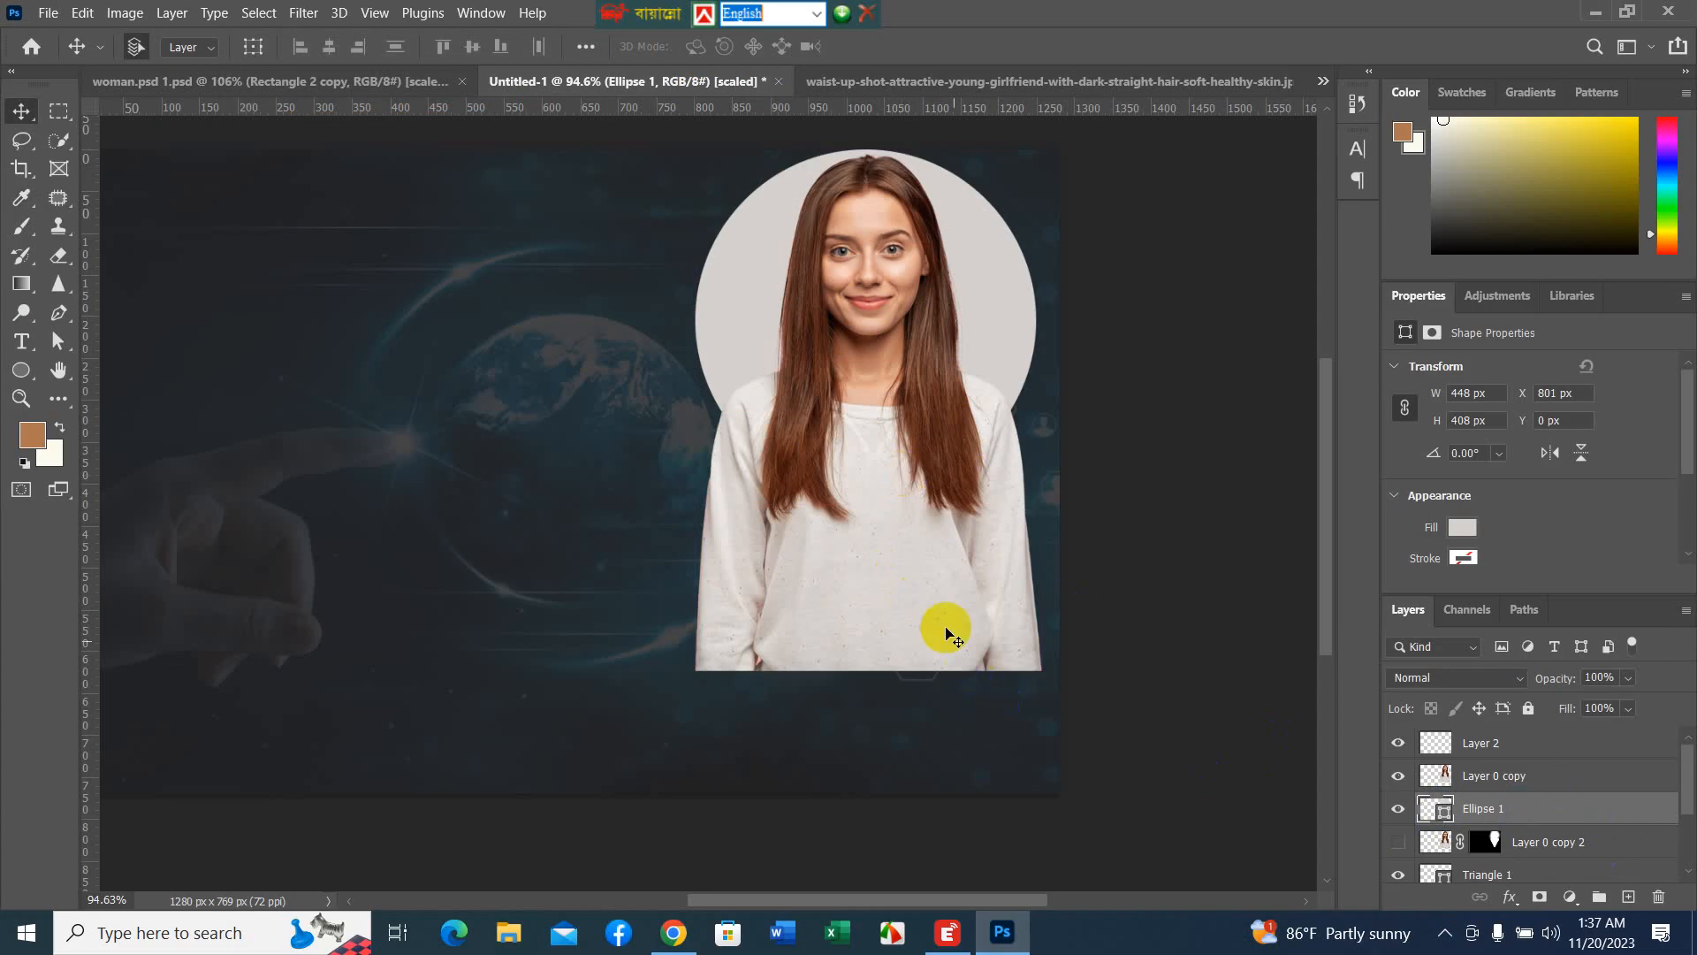
{"action": "key", "text": "ctrl+t"}
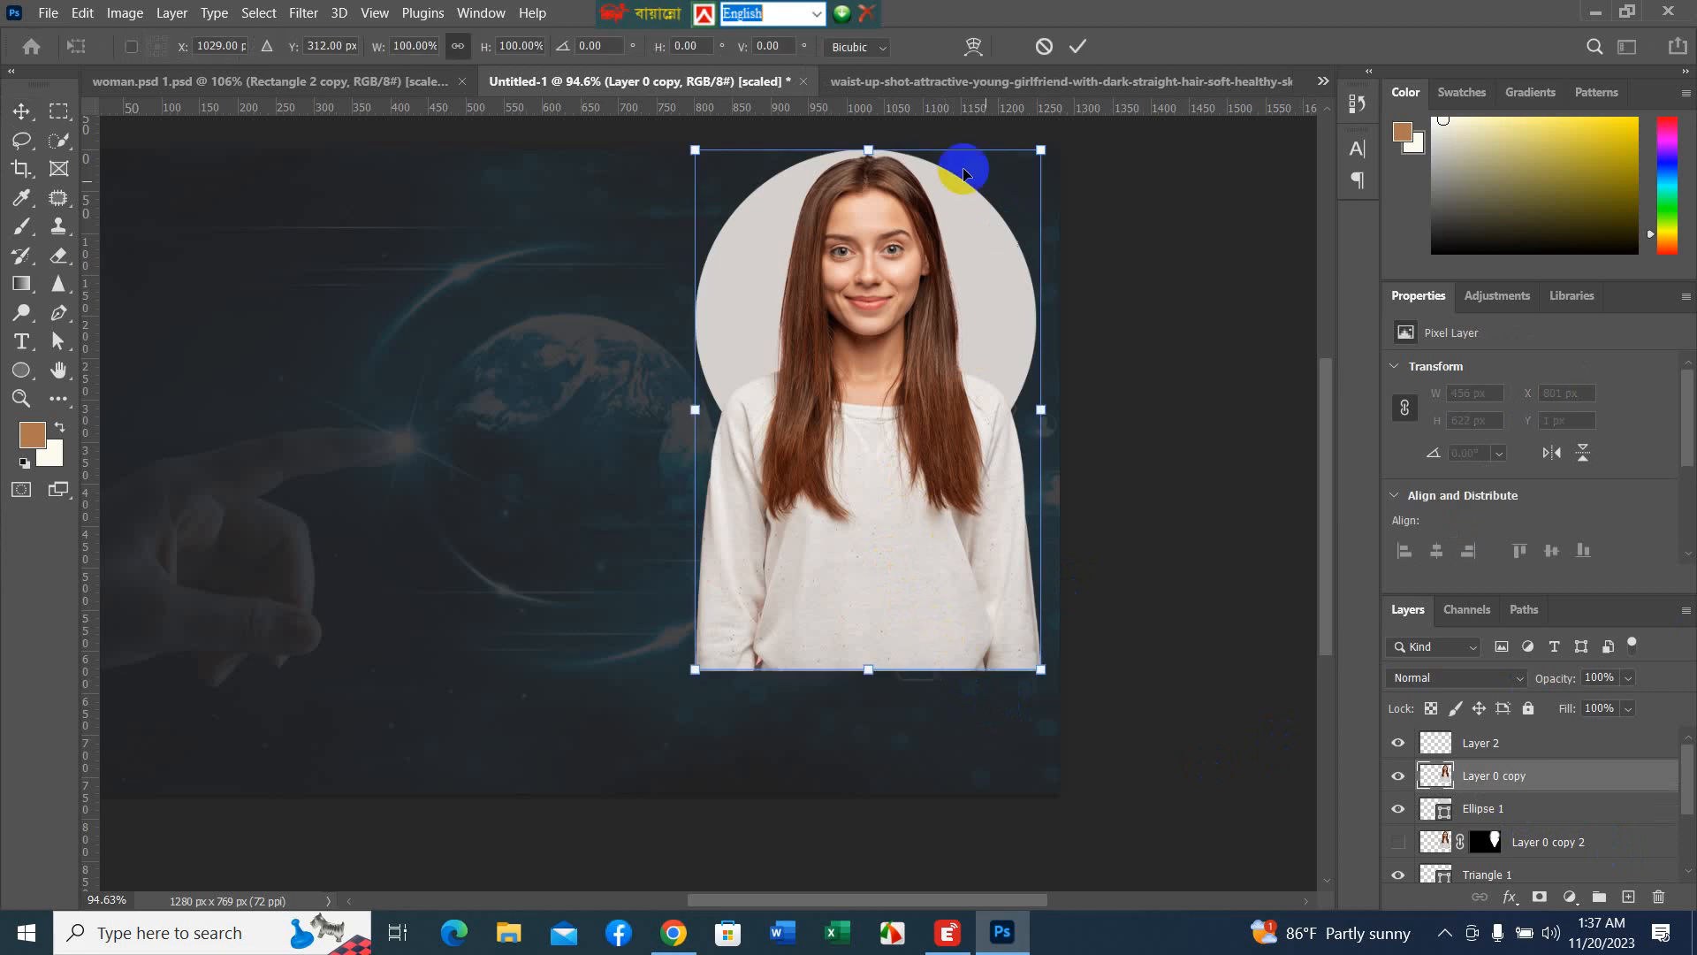
{"action": "left_click_drag", "start_coordinate": [1046, 148], "coordinate": [1030, 178]}
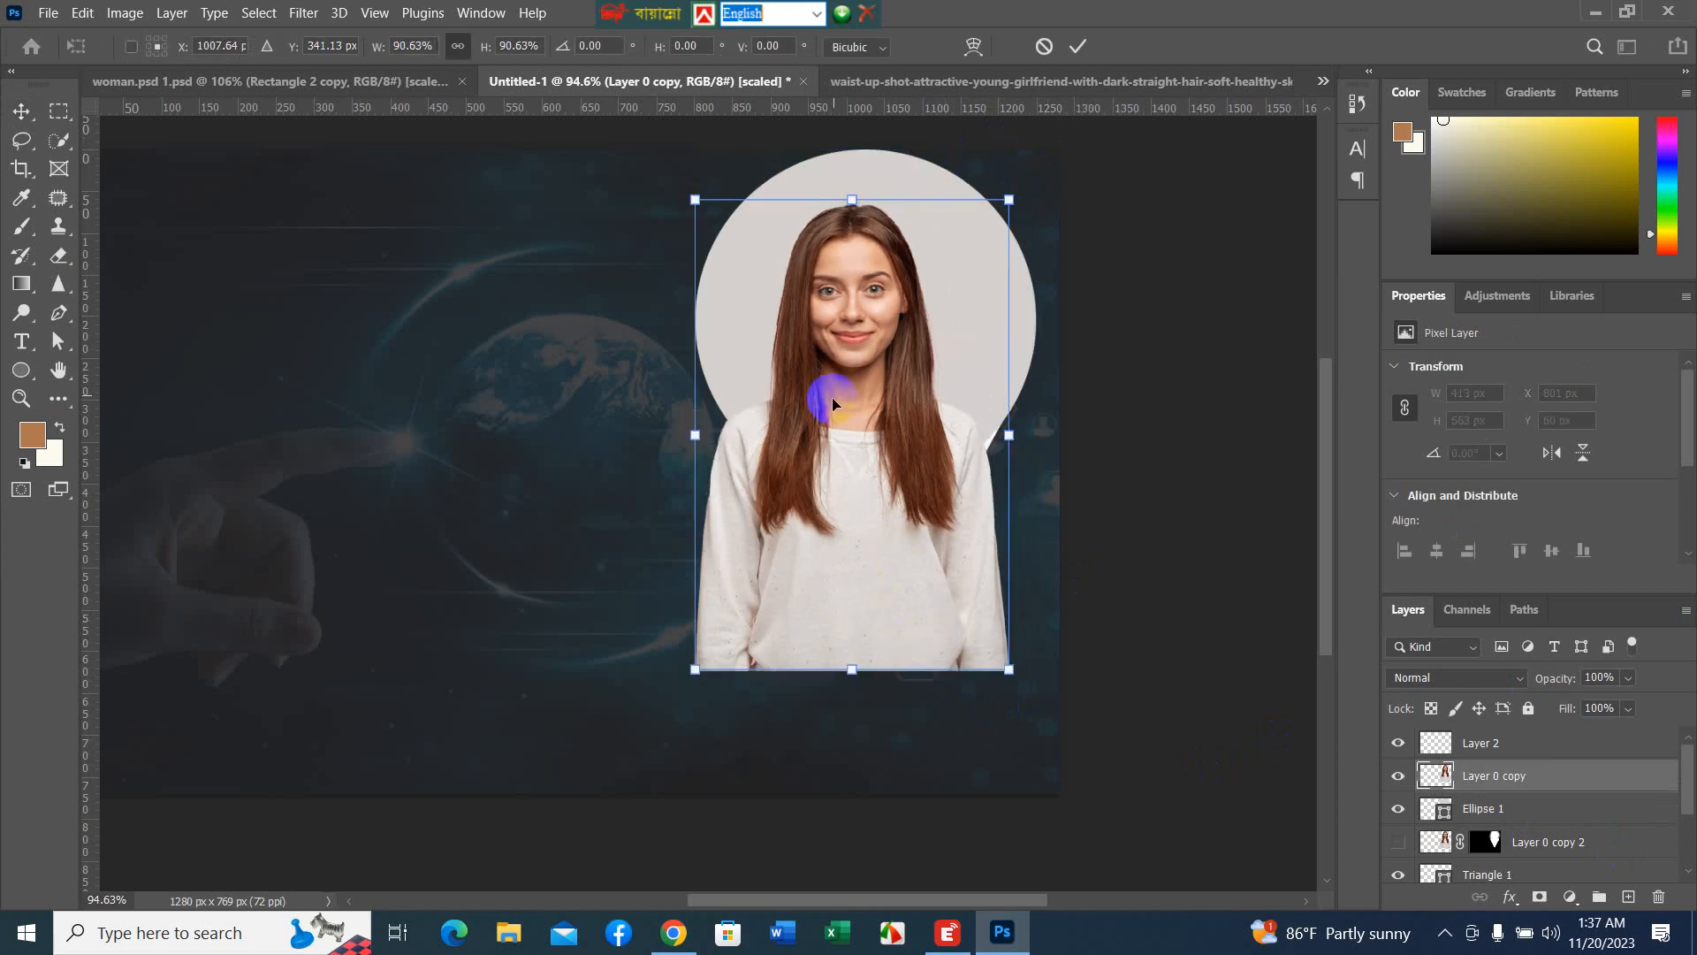
{"action": "left_click_drag", "start_coordinate": [818, 454], "coordinate": [841, 416]}
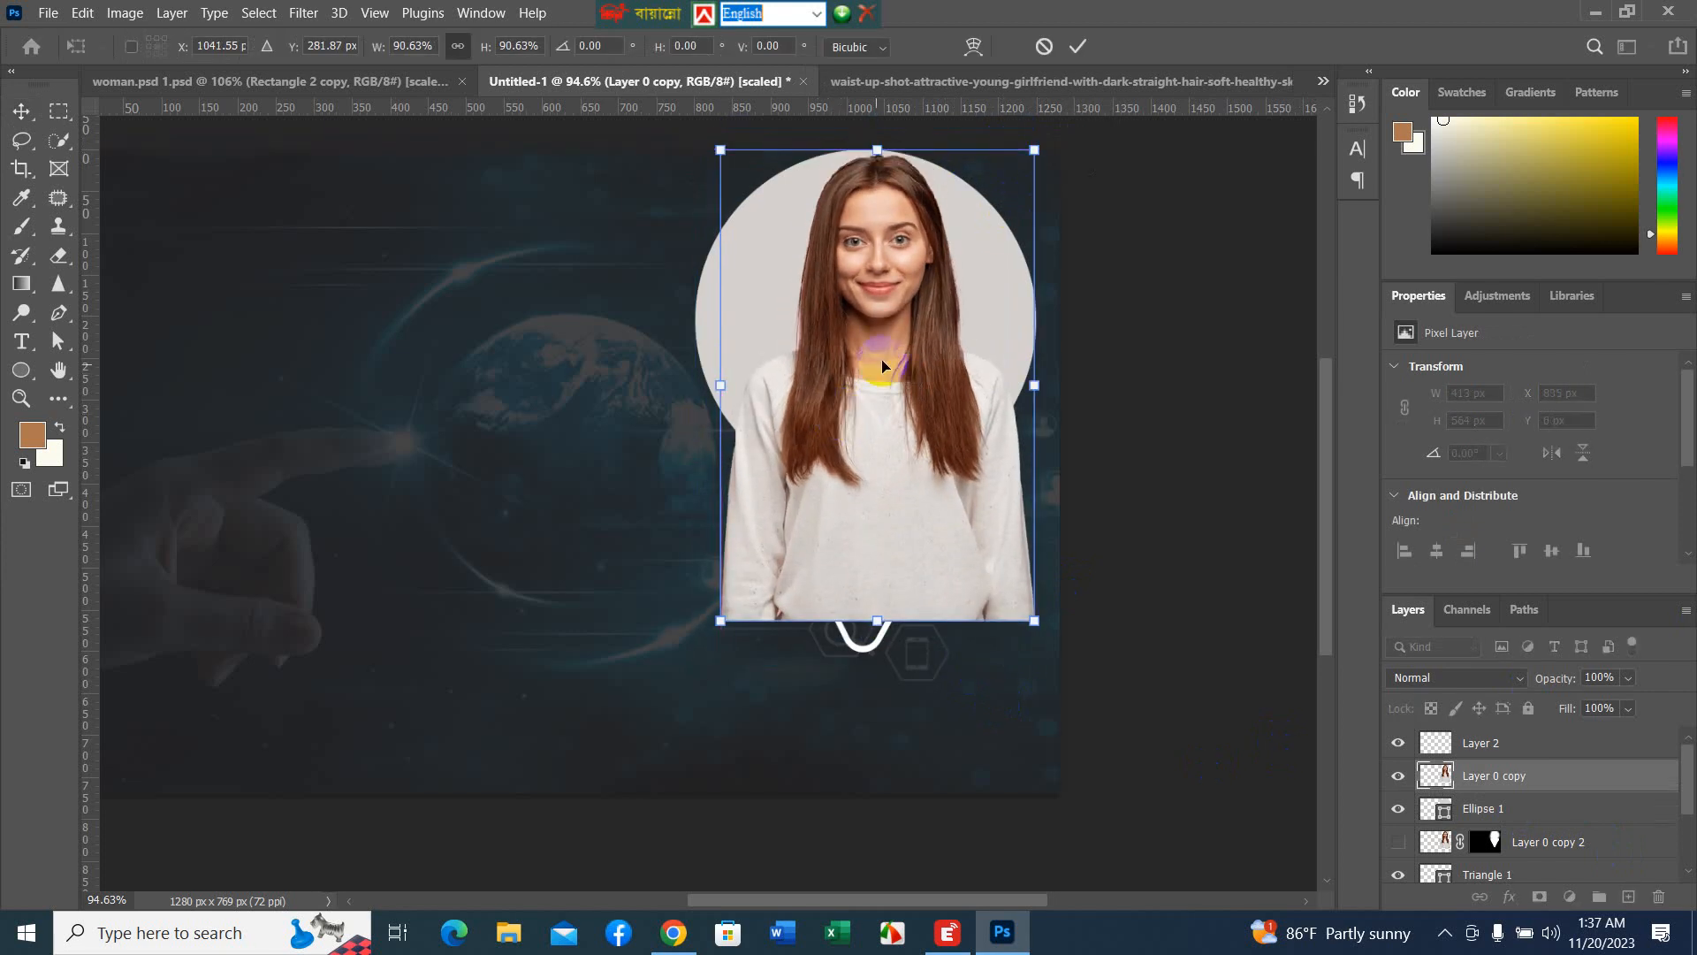
{"action": "left_click", "coordinate": [1080, 46]}
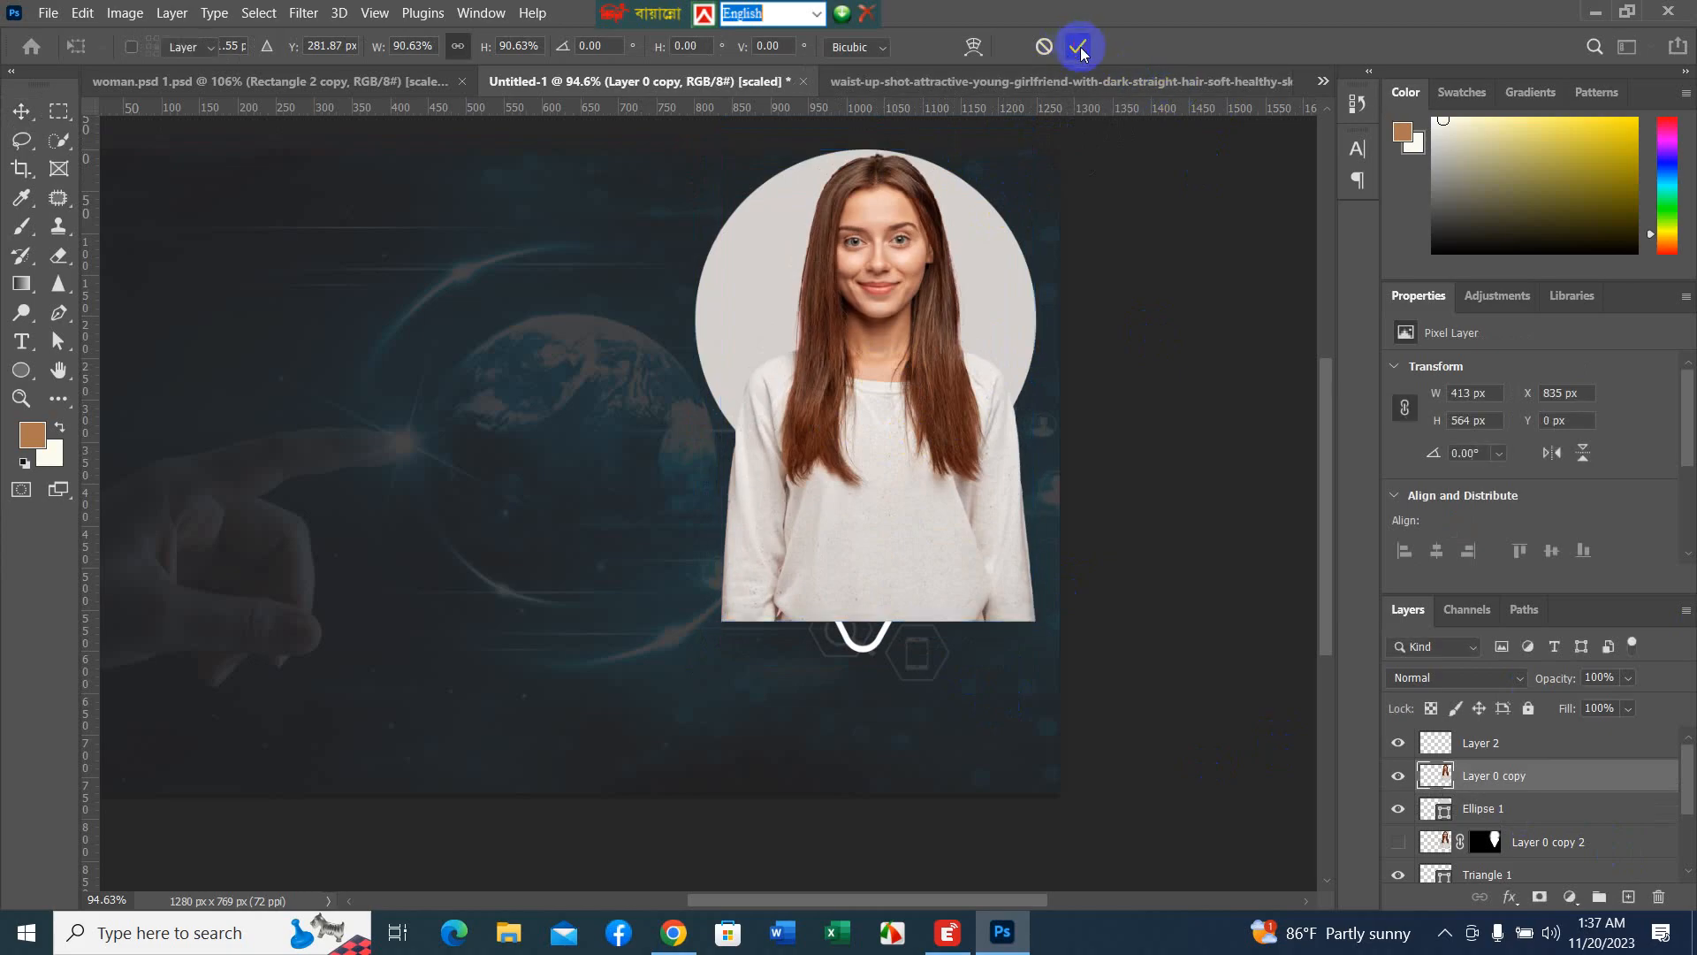
- Clip Layer 0 copy to the Ellipse 1 layer so the woman is masked by the circle
{"action": "left_click", "coordinate": [1507, 815], "text": "shift"}
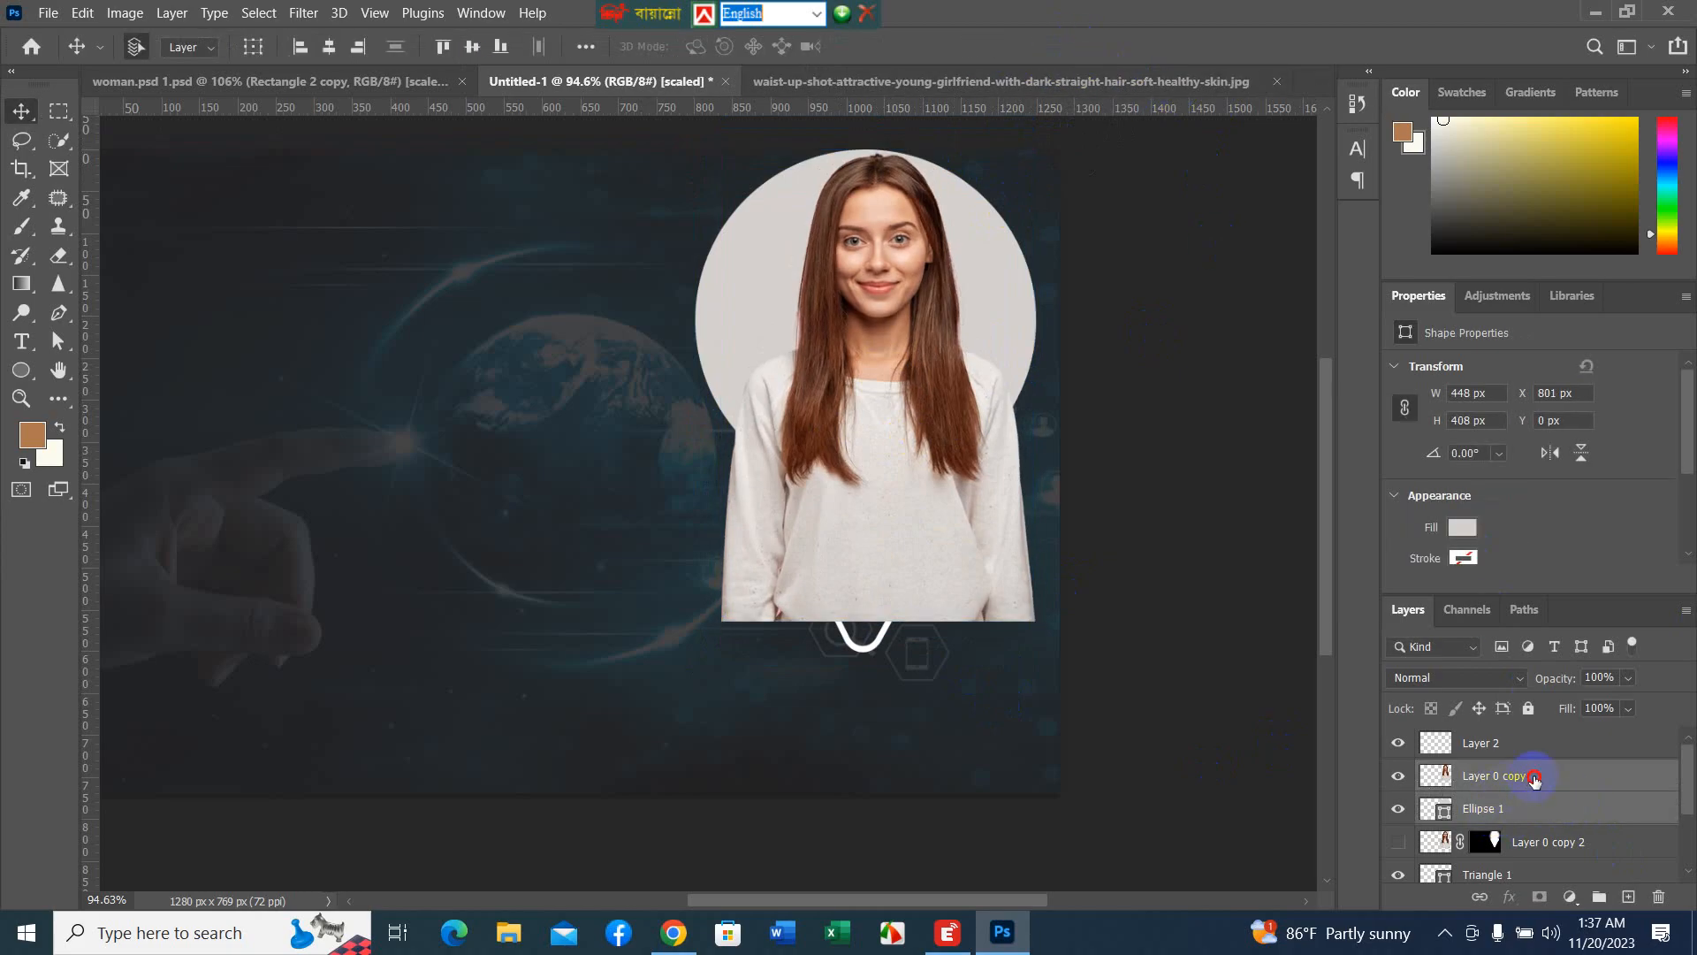
{"action": "left_click", "coordinate": [1535, 778]}
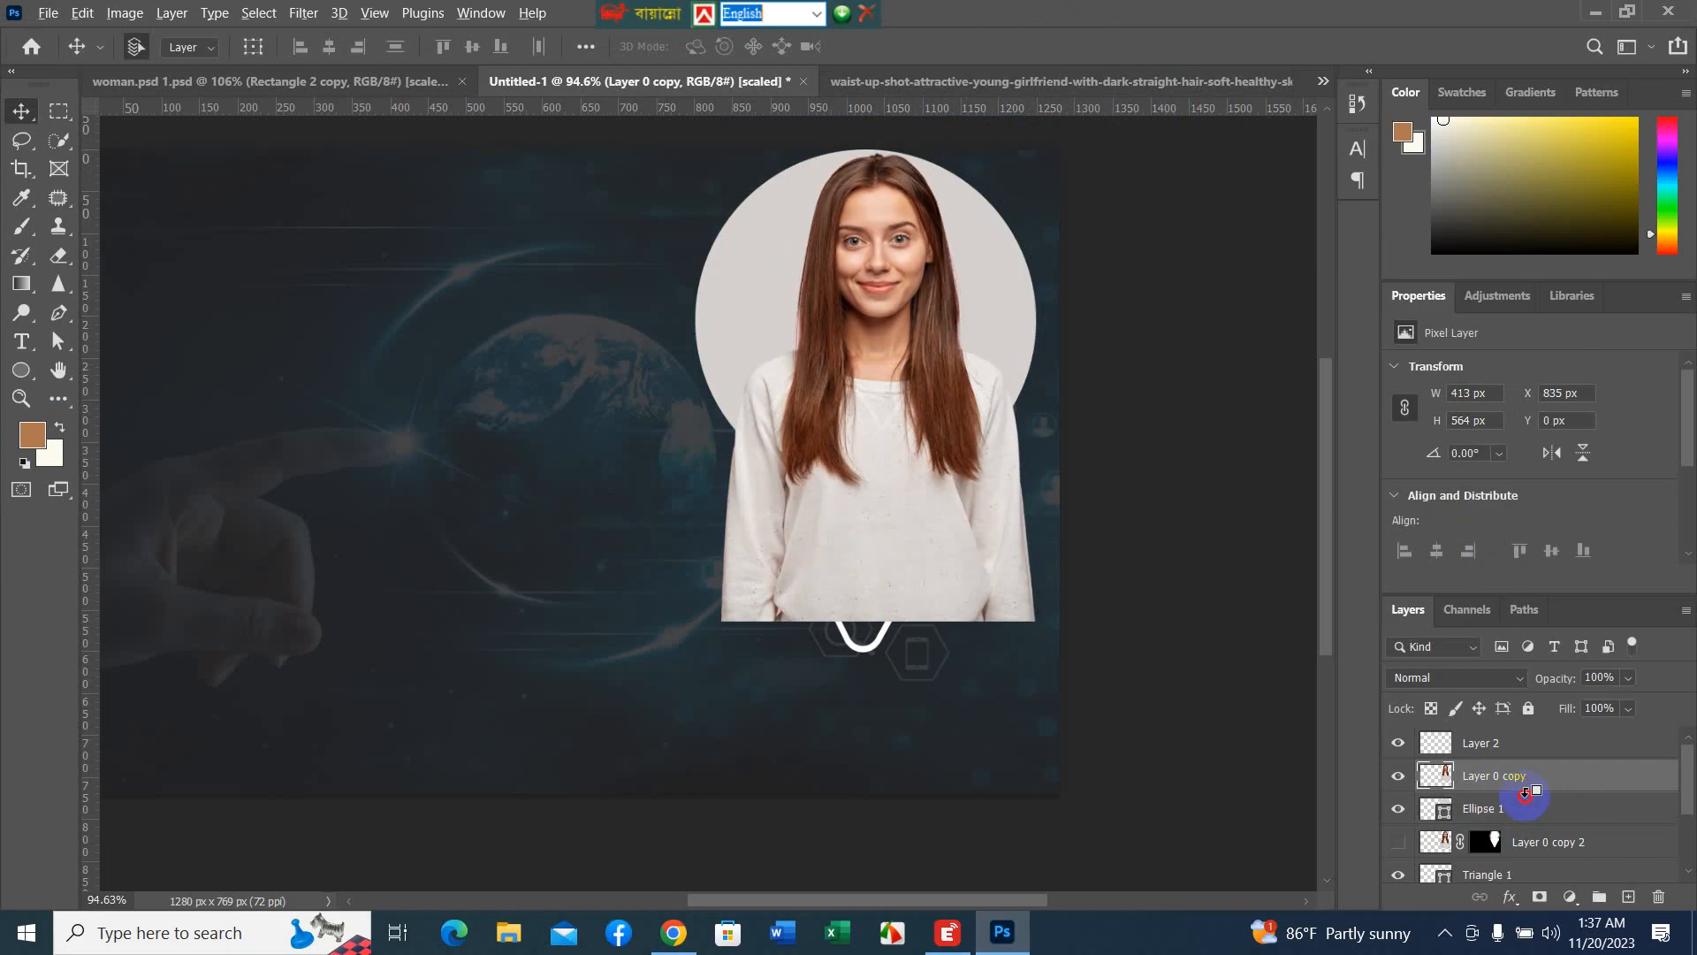
{"action": "left_click", "coordinate": [1527, 793], "text": "alt"}
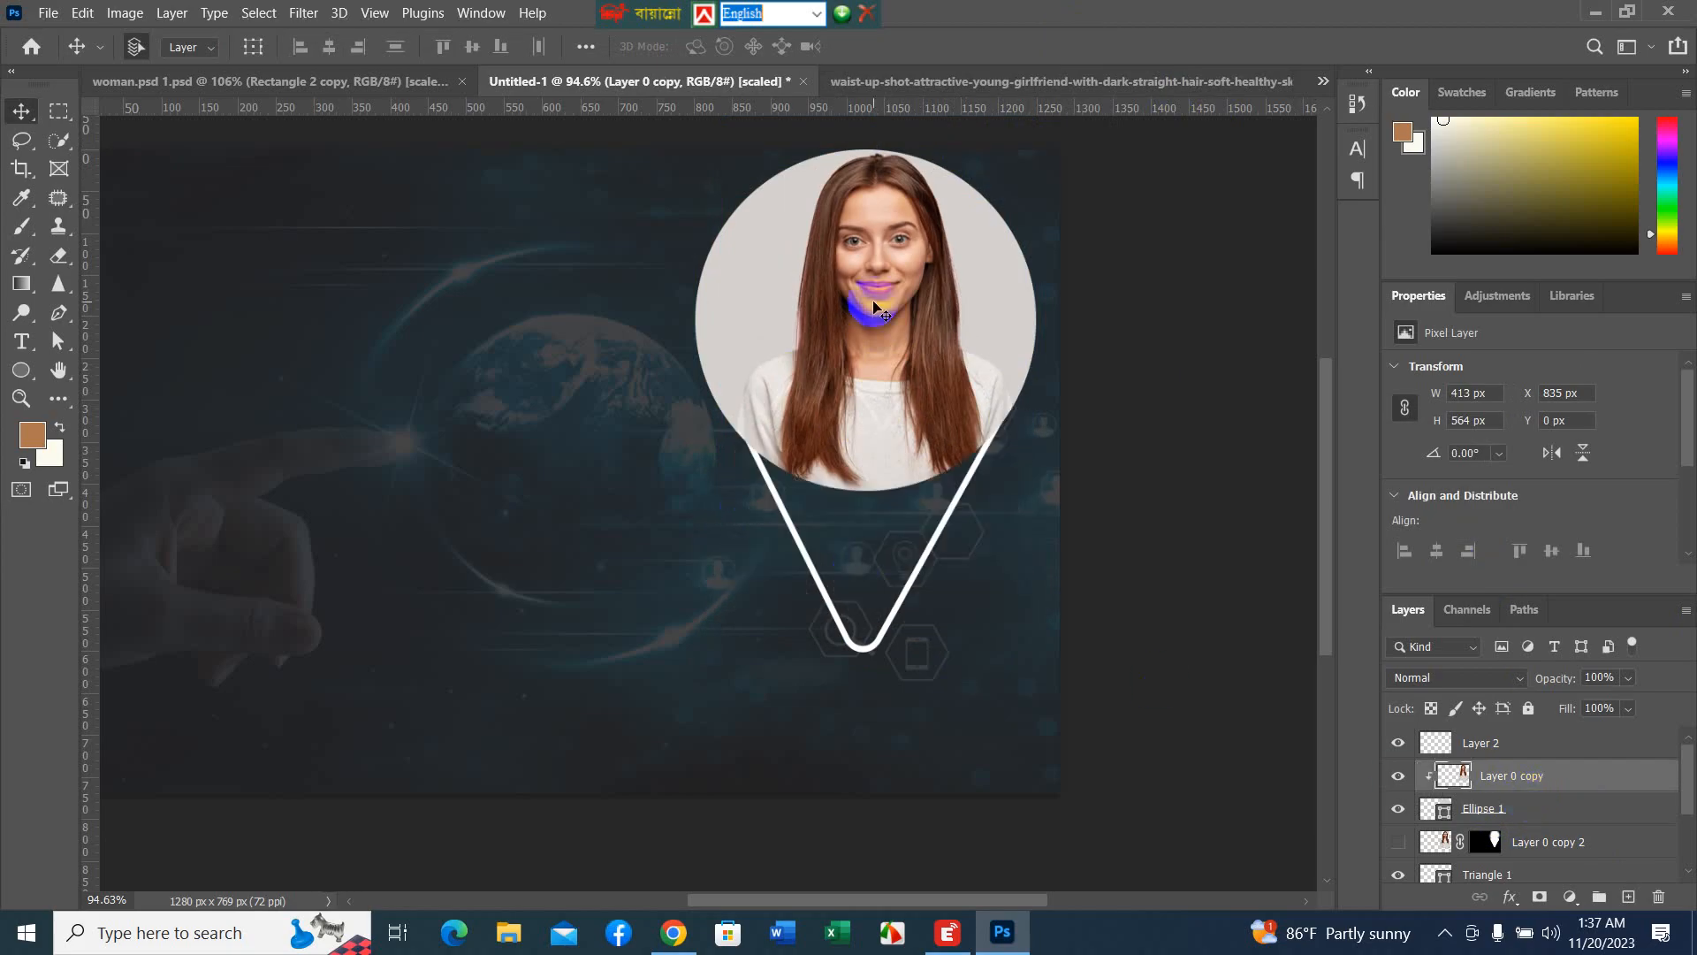
- Shift the circle slightly against the clipped woman, and move both down together so the circle sits at X 805, Y 149 px
{"action": "left_click", "coordinate": [967, 248]}
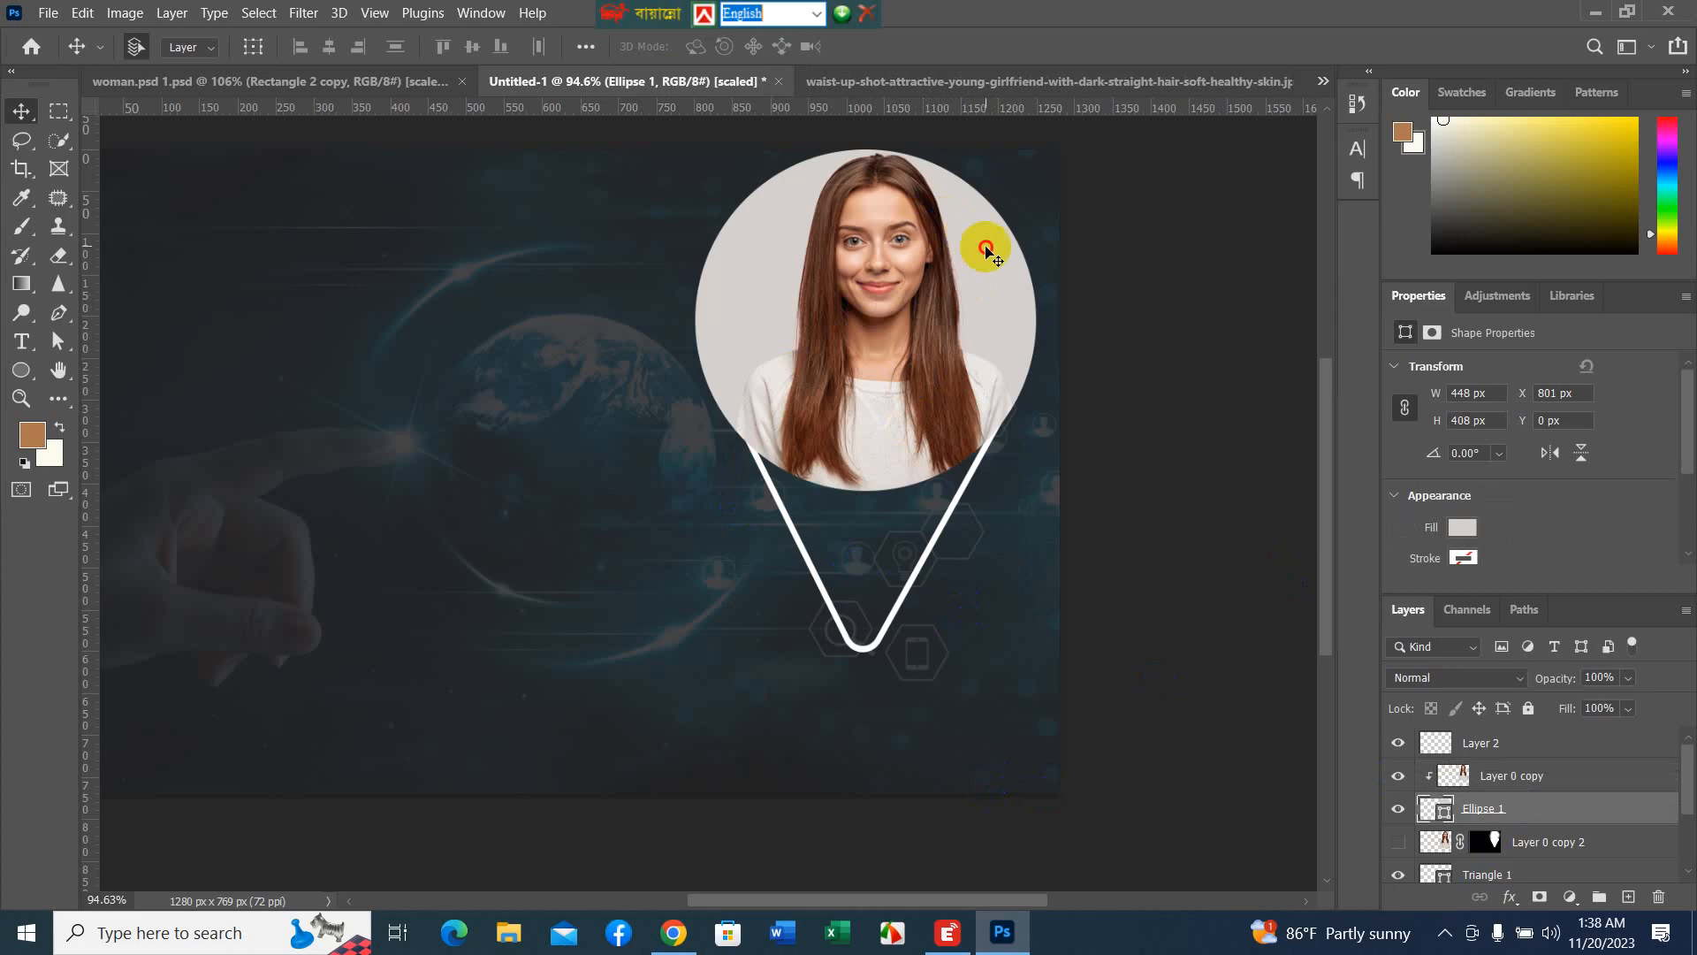
{"action": "left_click_drag", "start_coordinate": [987, 253], "coordinate": [989, 239]}
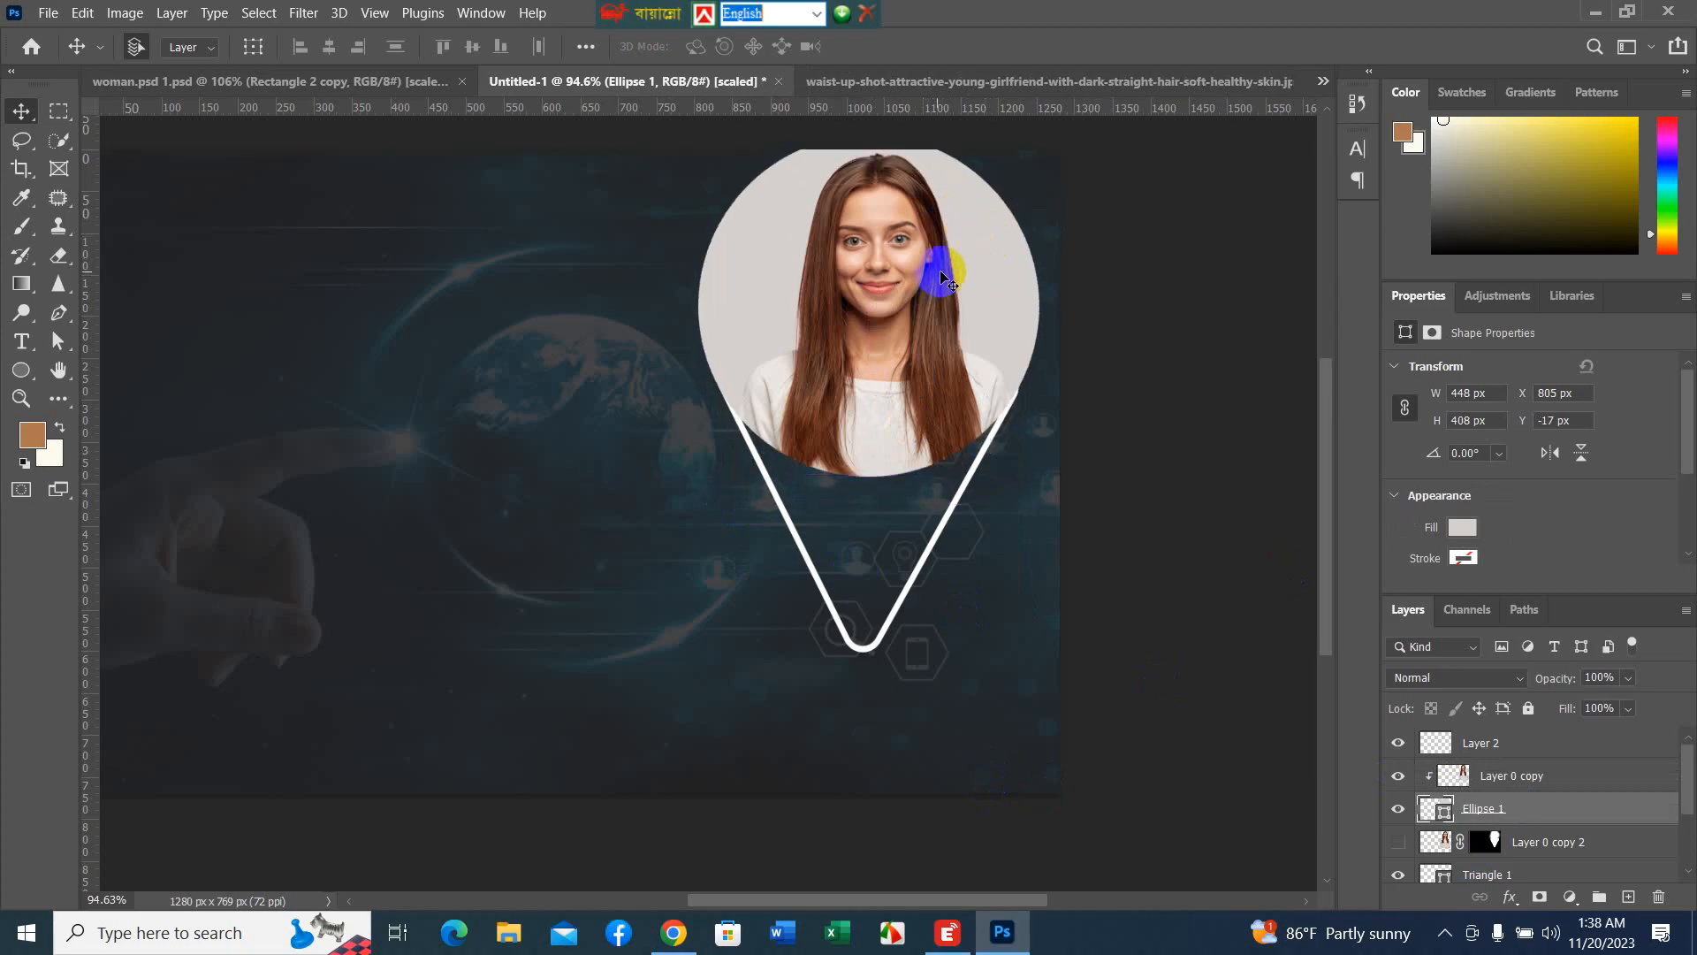
{"action": "left_click", "coordinate": [1508, 781], "text": "ctrl"}
{"action": "left_click_drag", "start_coordinate": [937, 367], "coordinate": [903, 489]}
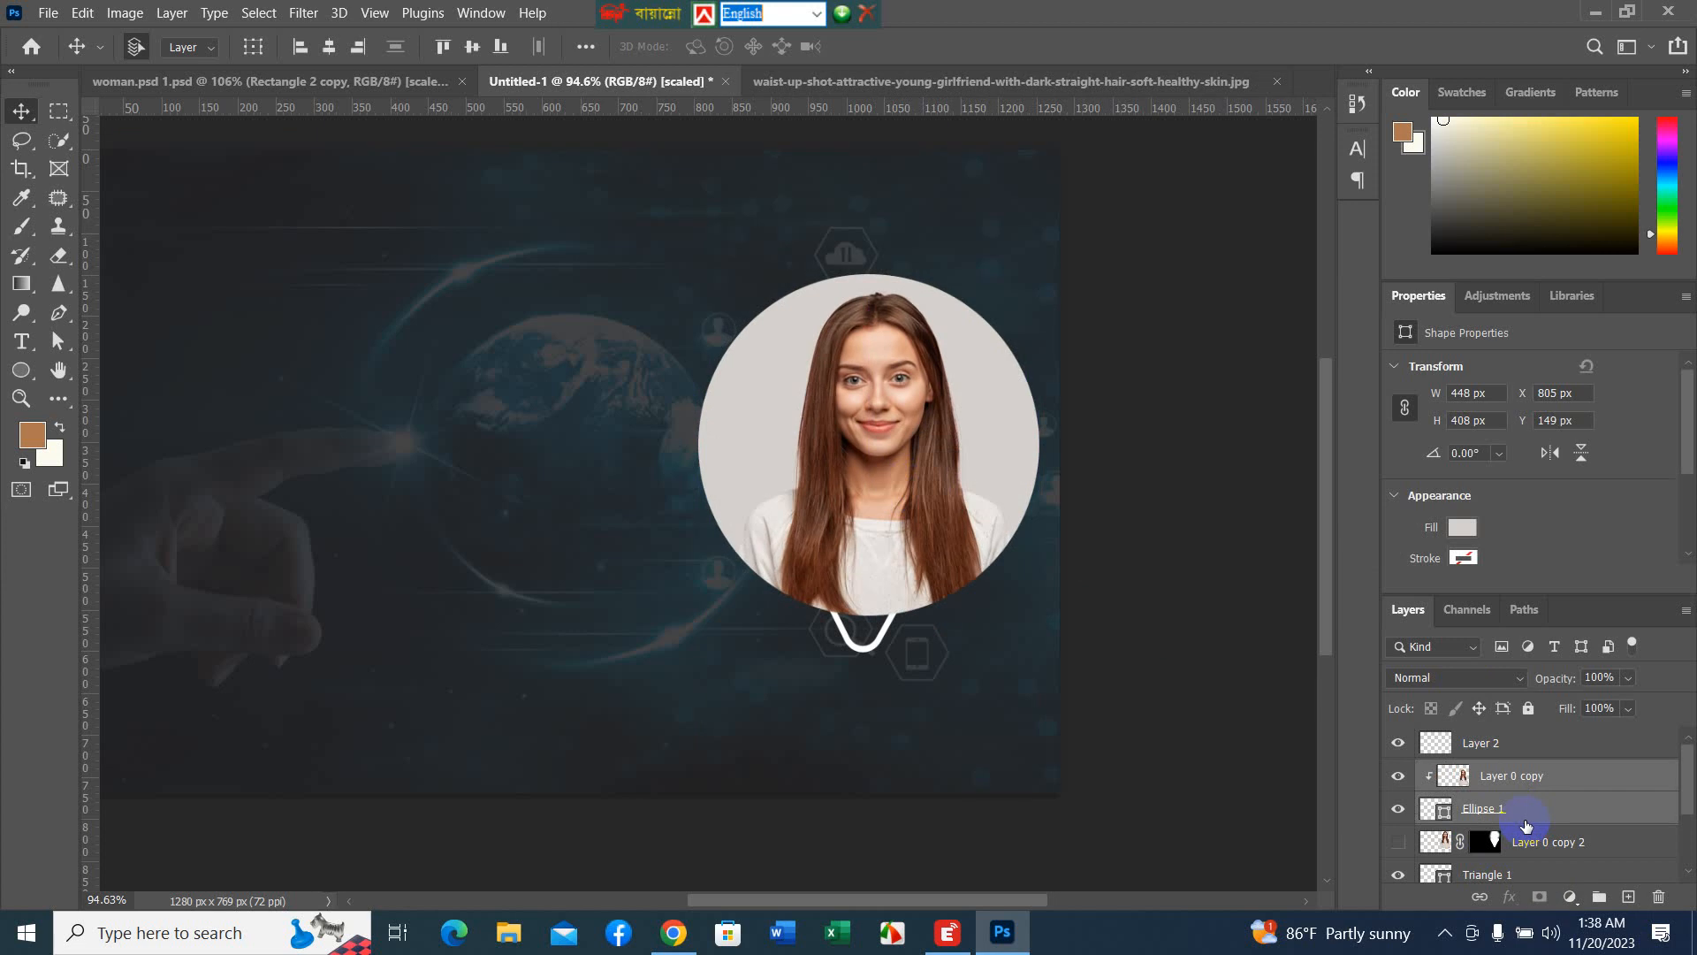
- Bring Triangle 1 above Layer 0 copy in the stack and move it up to sit within the circle
{"action": "scroll", "coordinate": [1526, 826], "scroll_direction": "down", "scroll_amount": 1}
{"action": "left_click_drag", "start_coordinate": [1516, 842], "coordinate": [1516, 747]}
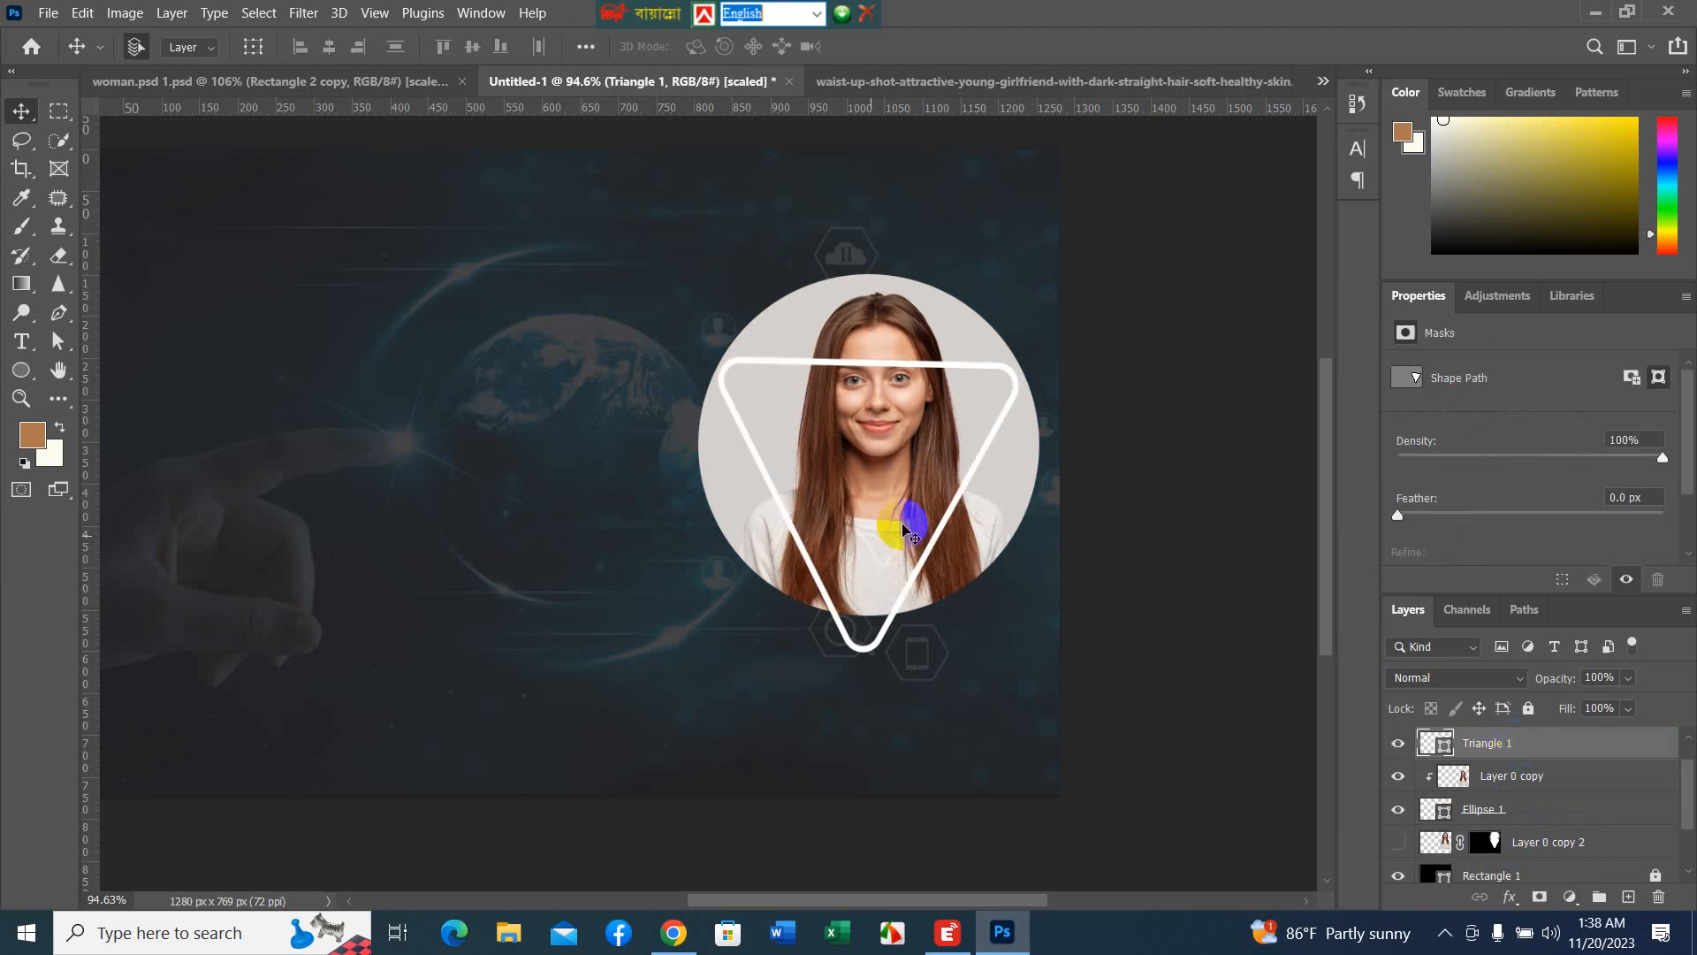
{"action": "left_click_drag", "start_coordinate": [1009, 403], "coordinate": [1012, 373]}
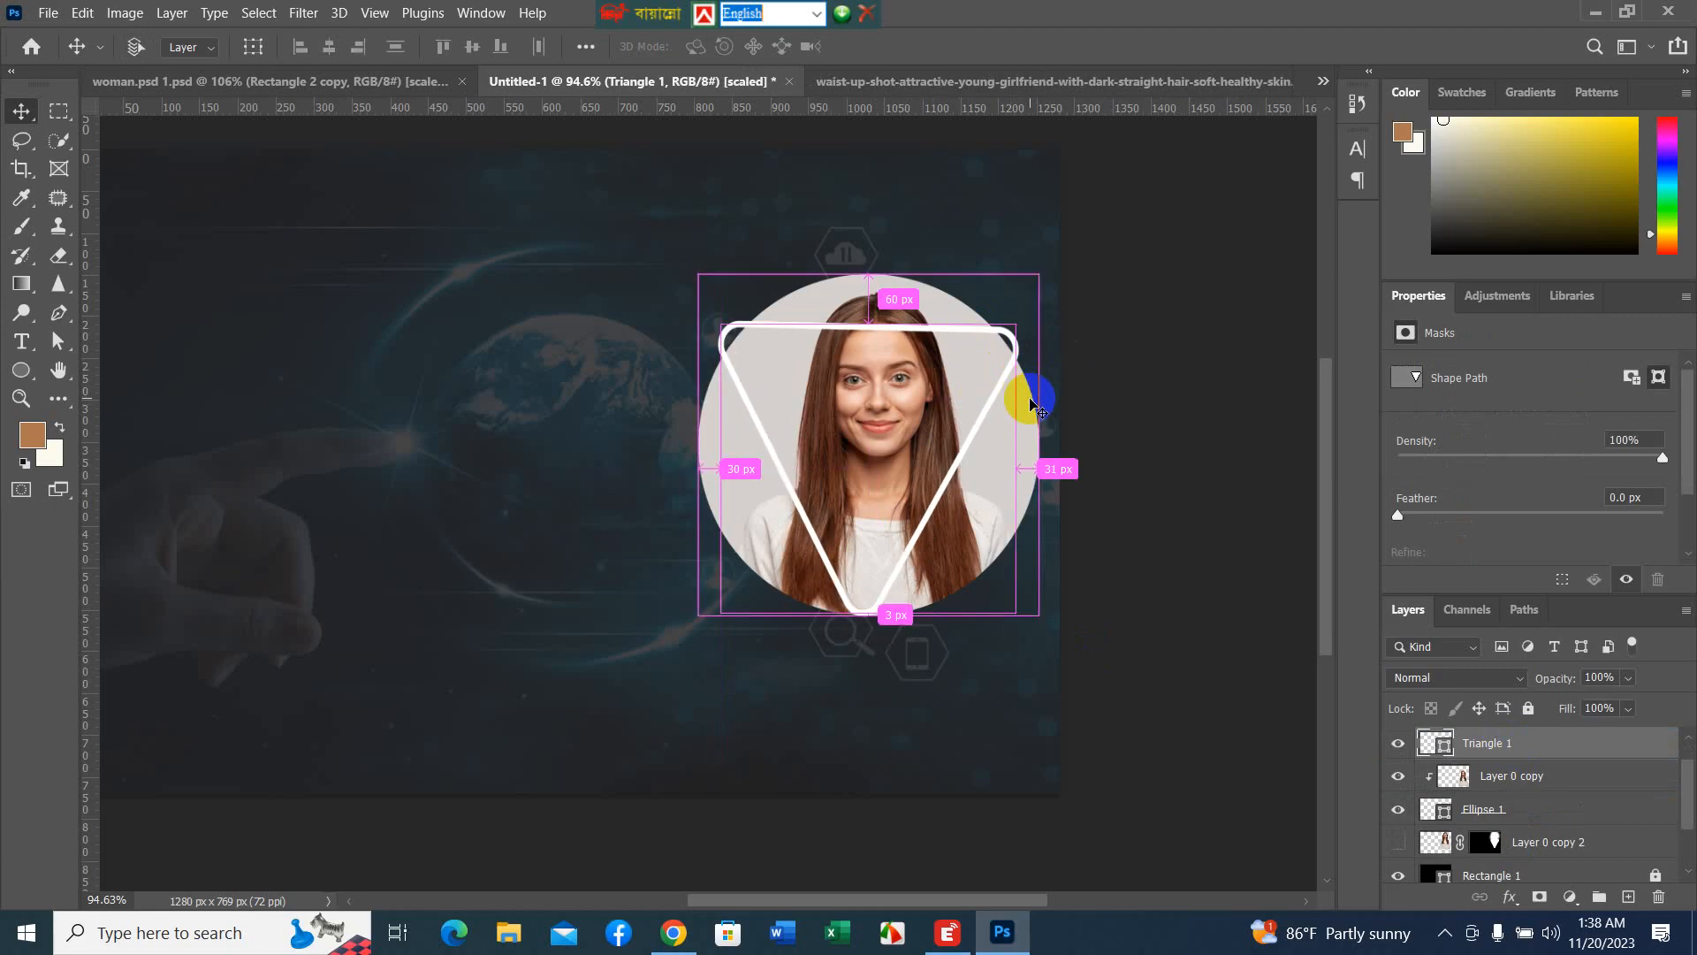
- Scale the triangle outline to about 111% x 112% and move it so its lower tip meets the circle's bottom edge
{"action": "key", "text": "ctrl+t"}
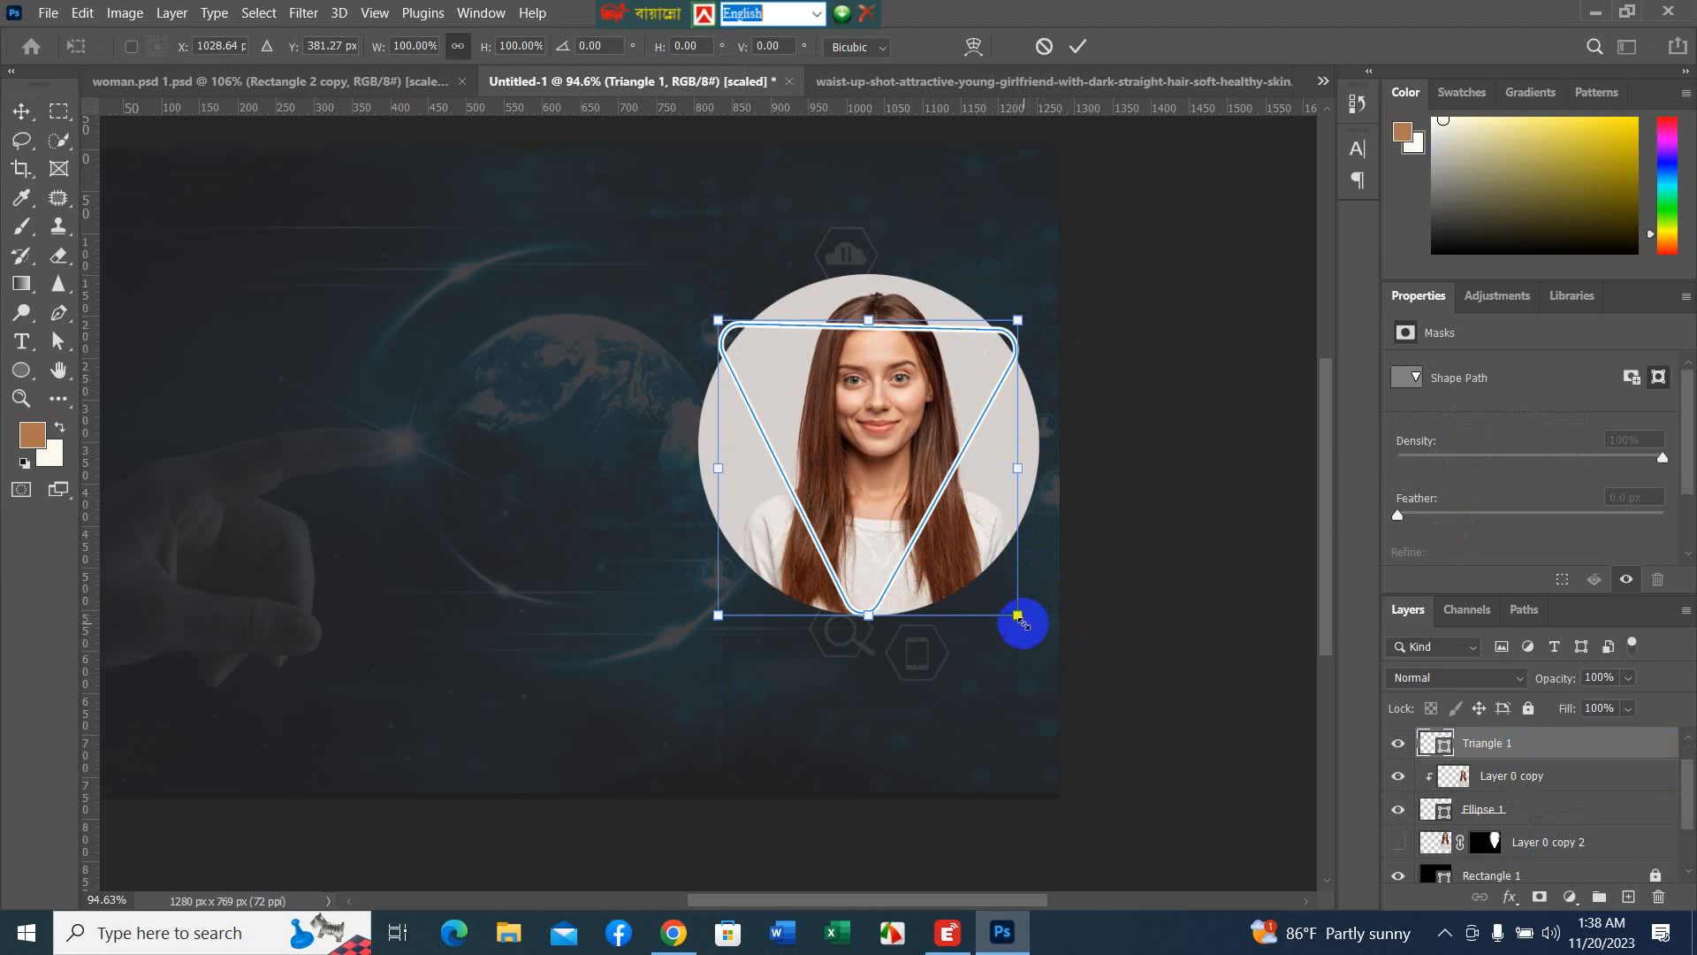
{"action": "left_click_drag", "start_coordinate": [1019, 616], "coordinate": [1034, 634]}
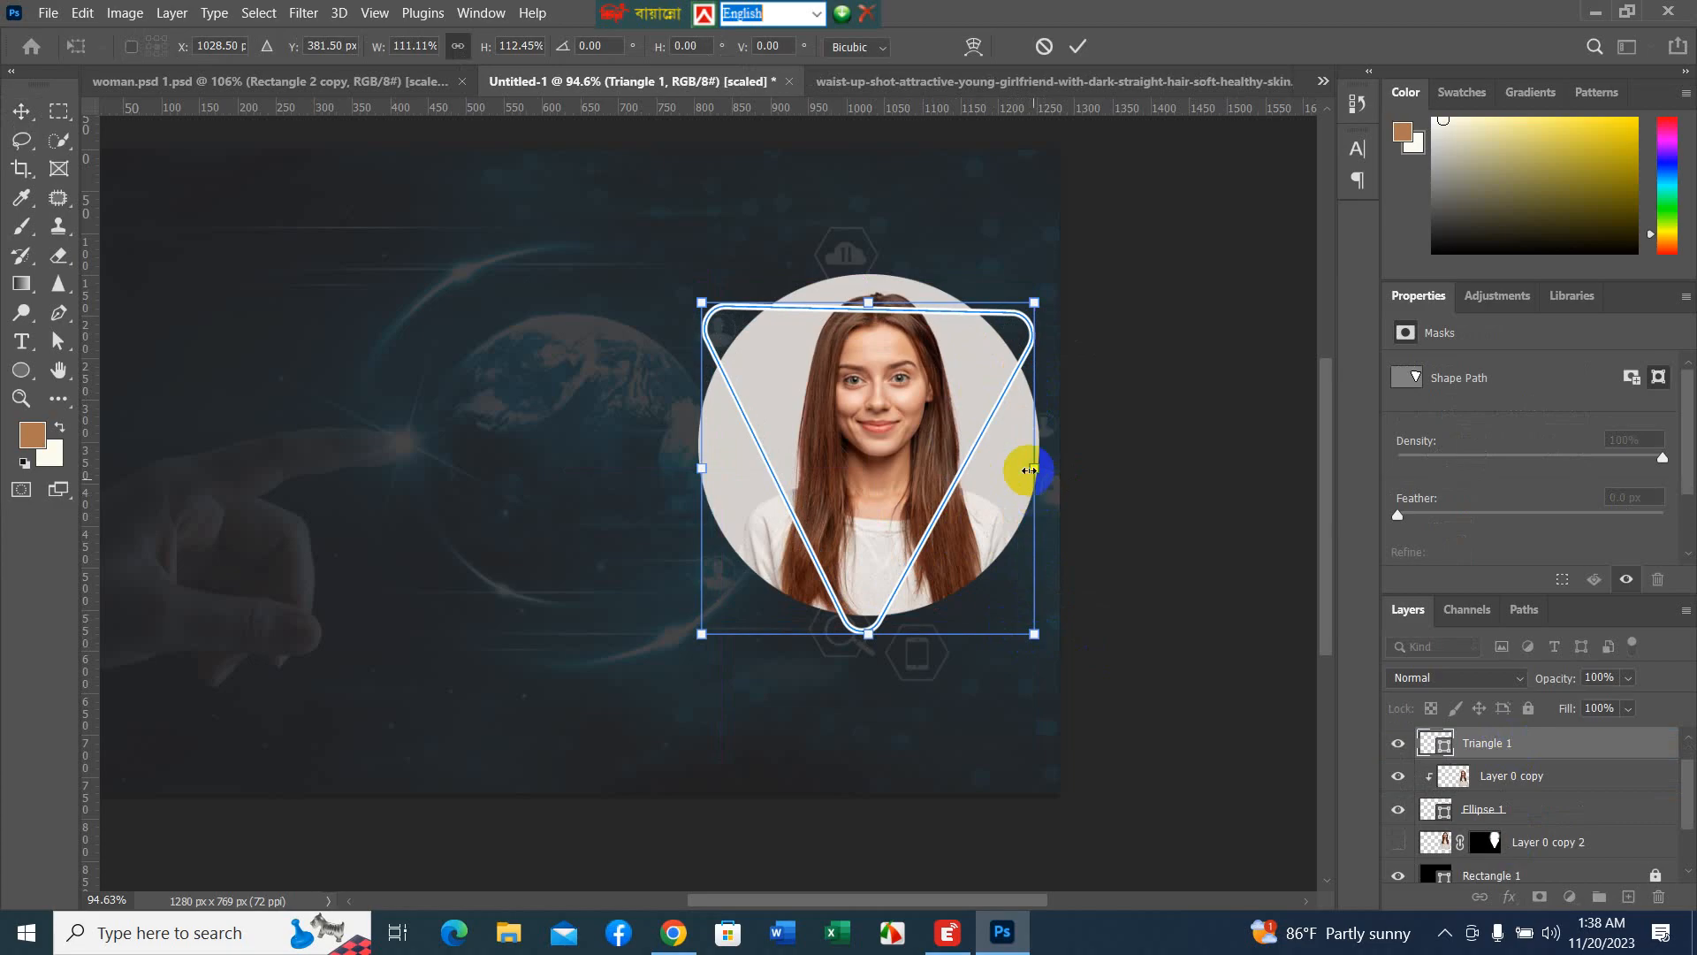
{"action": "left_click", "coordinate": [1077, 50]}
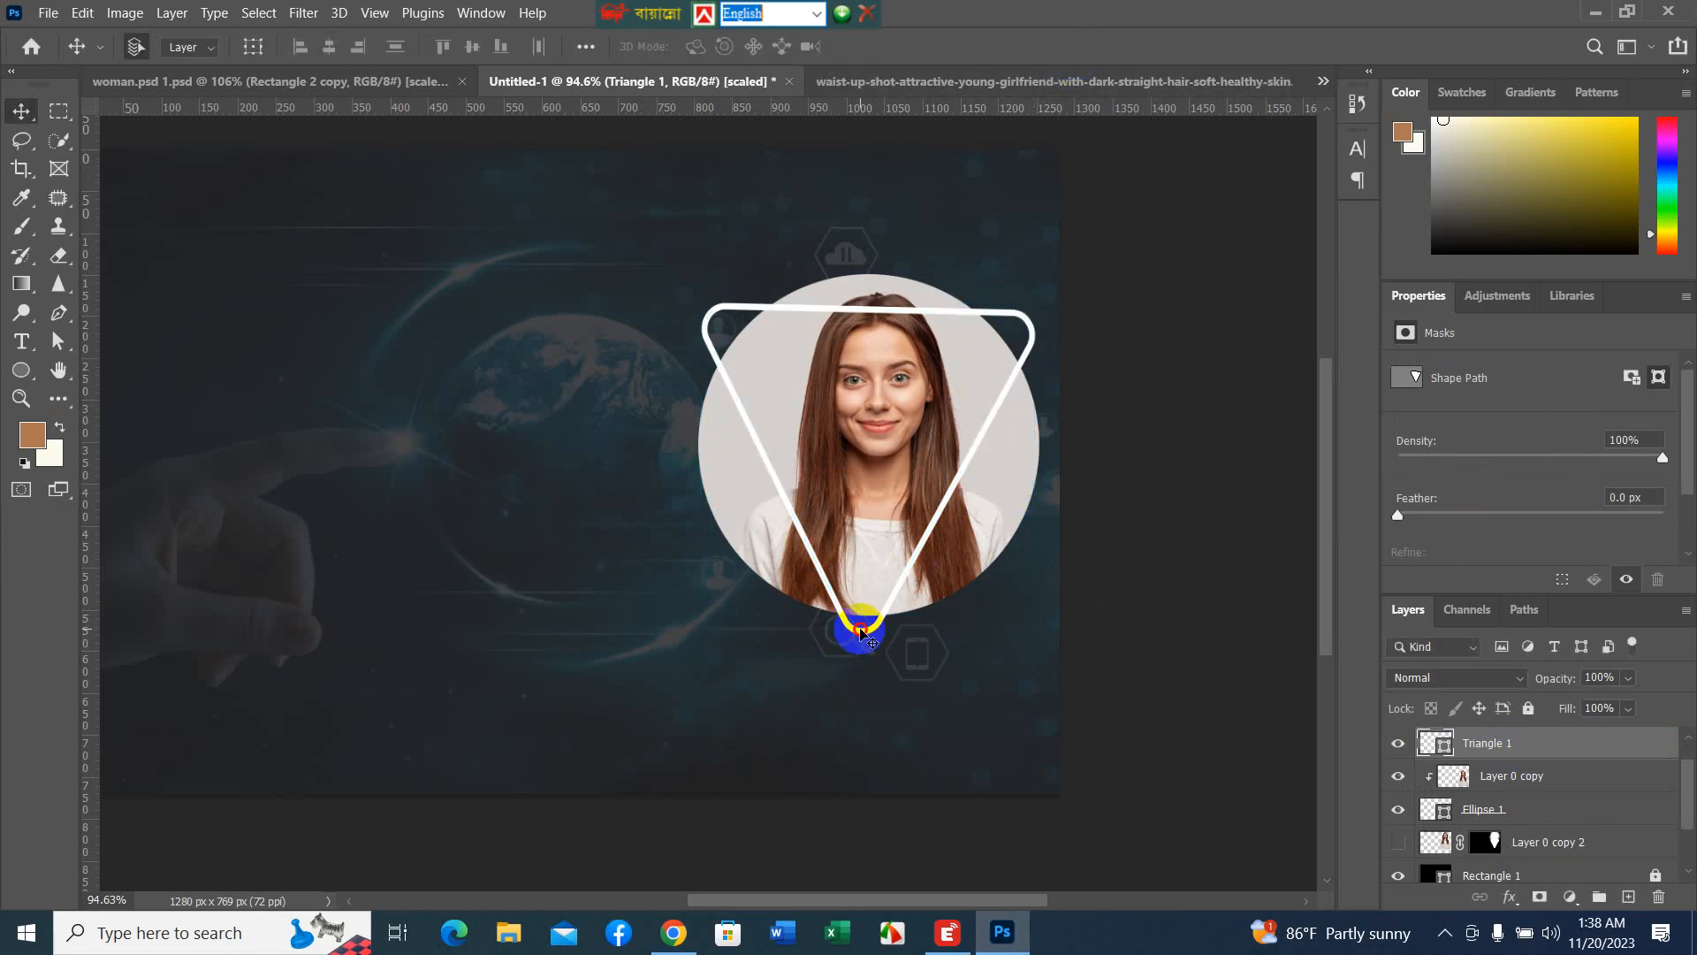
{"action": "left_click_drag", "start_coordinate": [863, 633], "coordinate": [867, 620]}
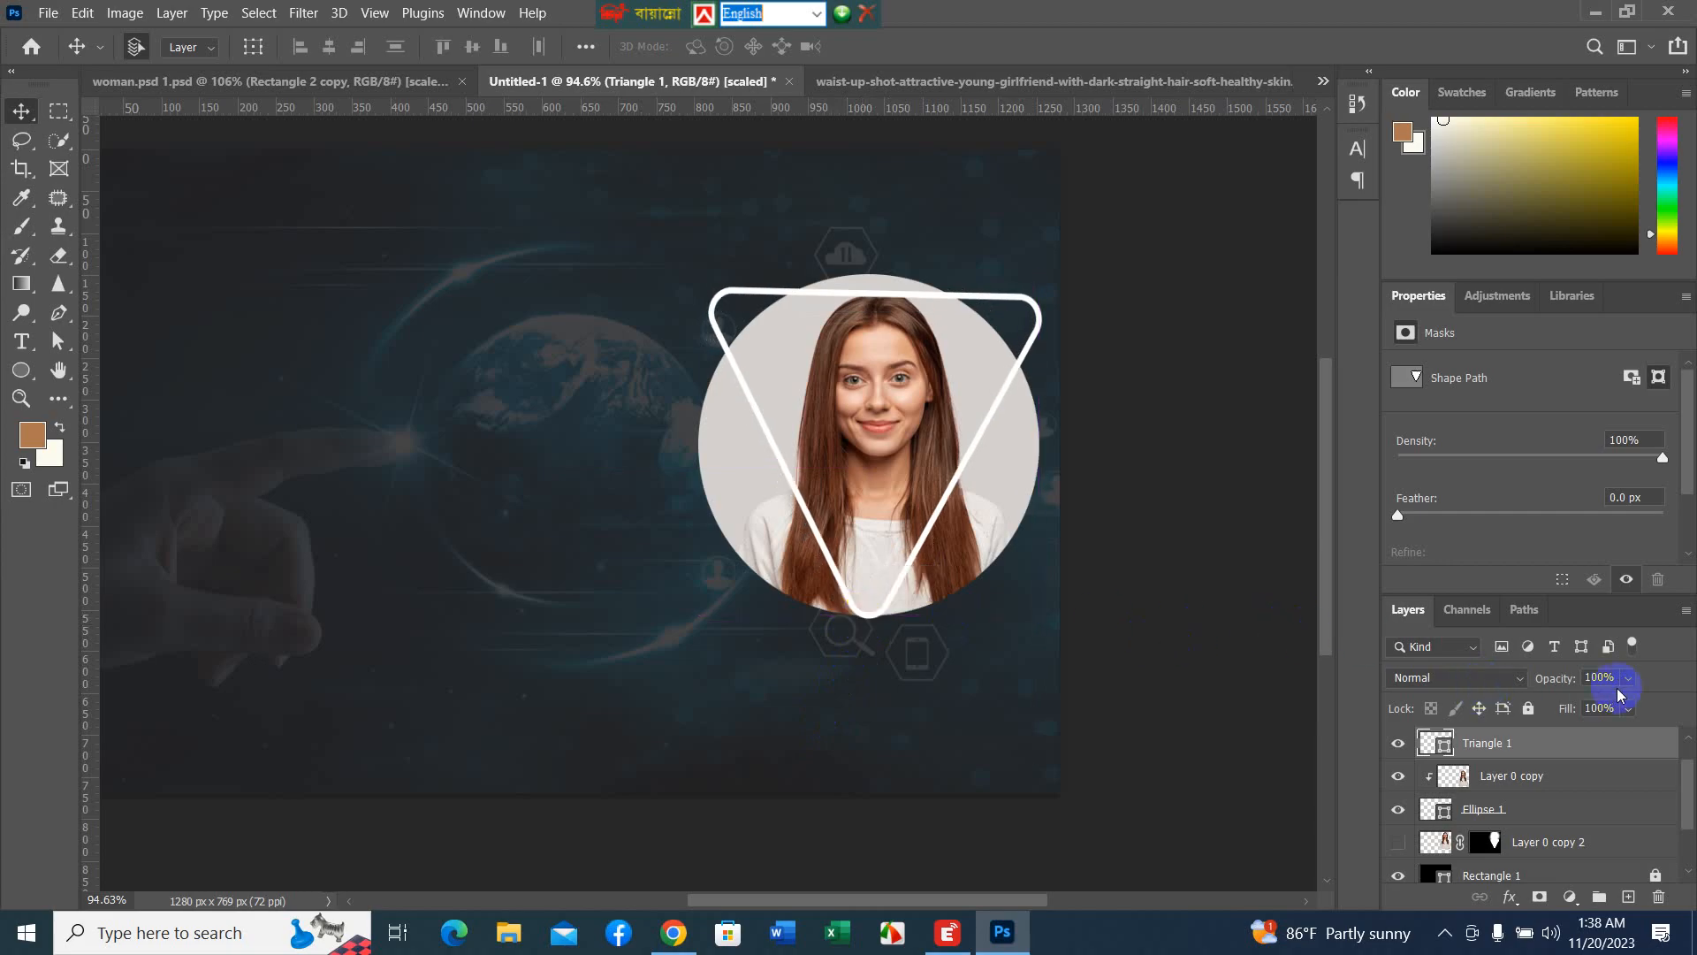
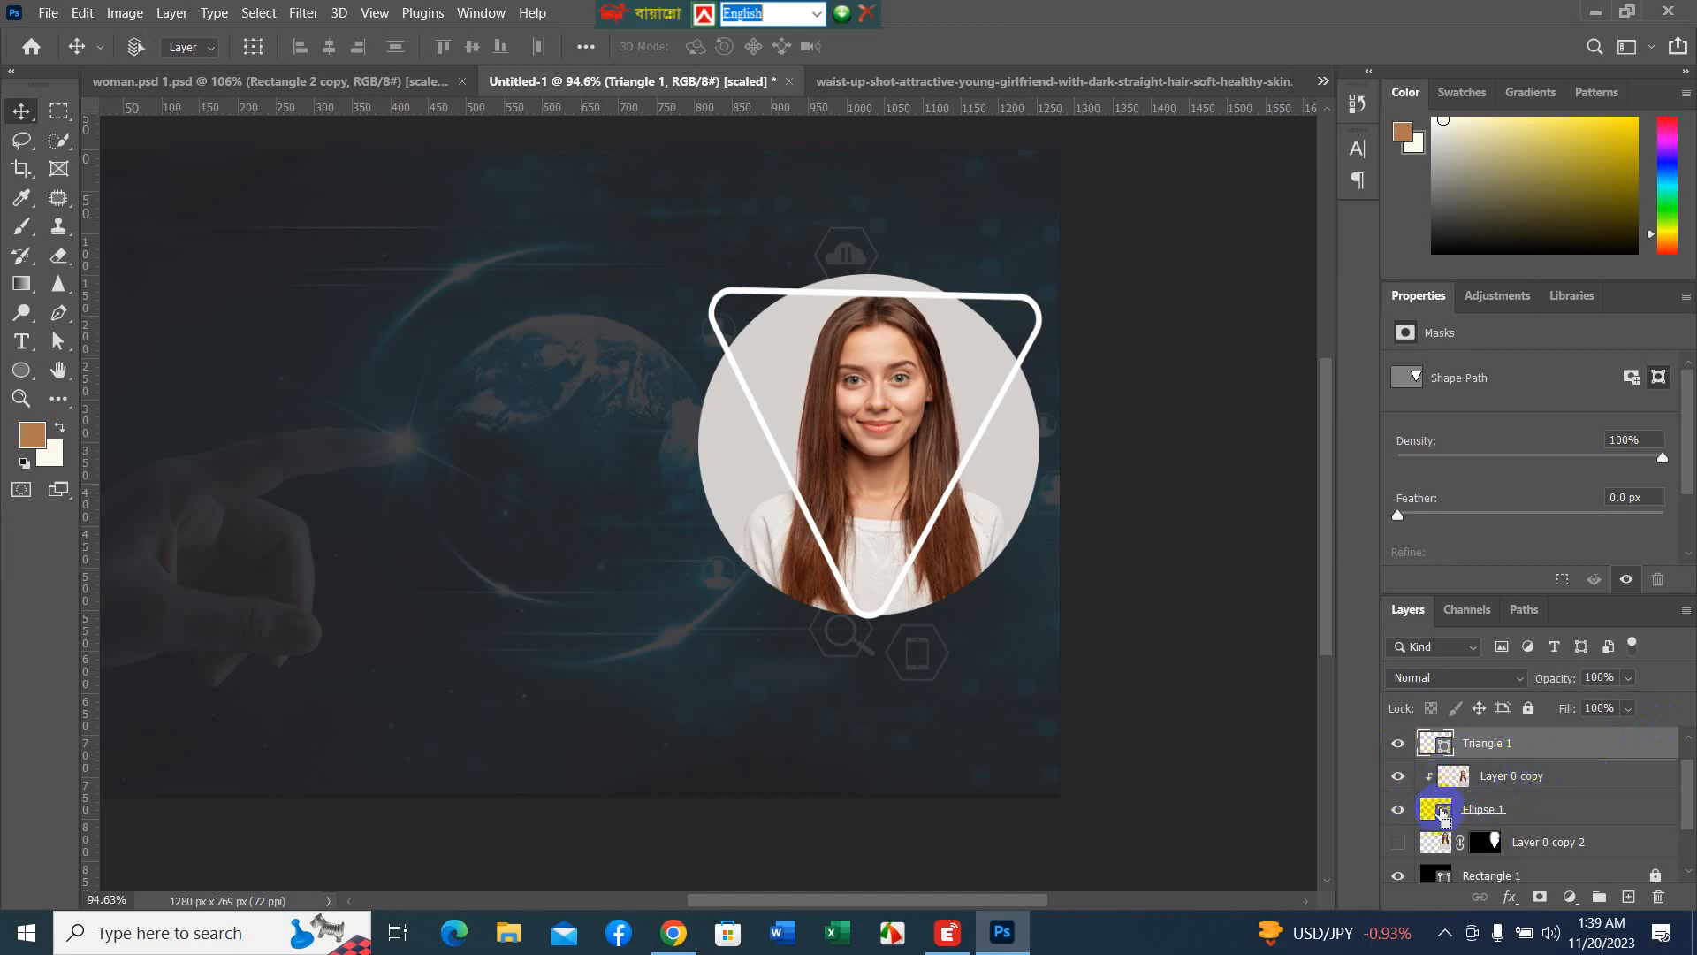
- Load the circle's outline as a selection, and rasterize Triangle 1 to erase its top stroke inside the circle
{"action": "left_click", "coordinate": [1443, 811], "text": "ctrl"}
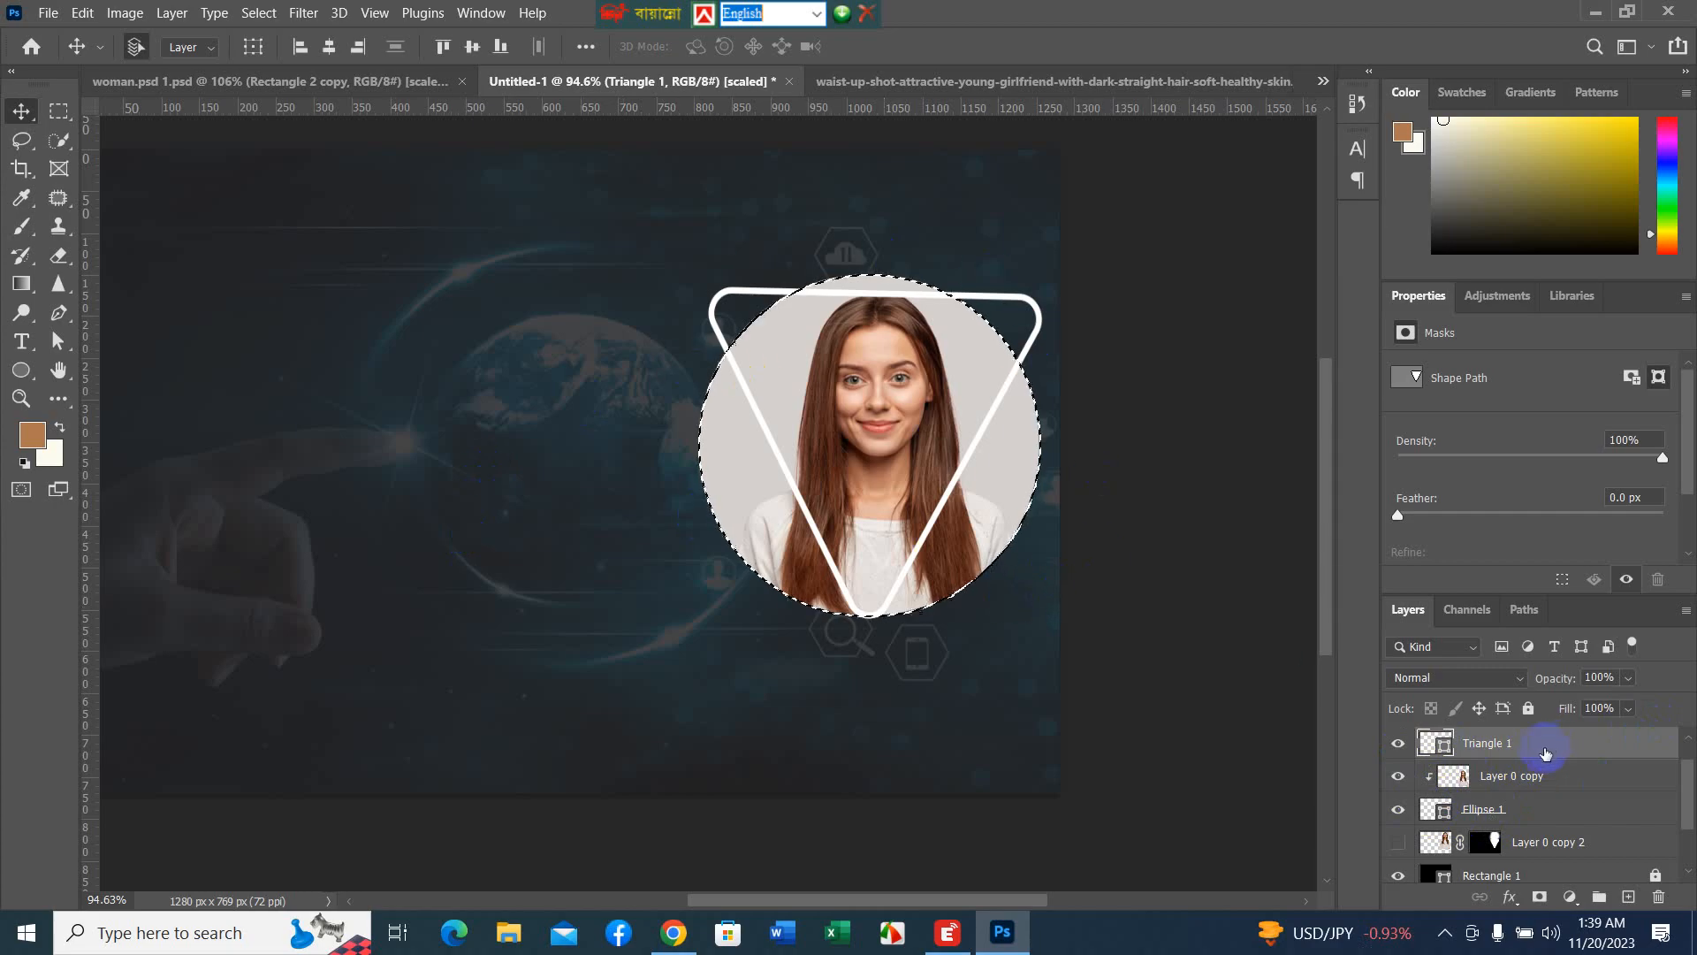
{"action": "left_click", "coordinate": [55, 256]}
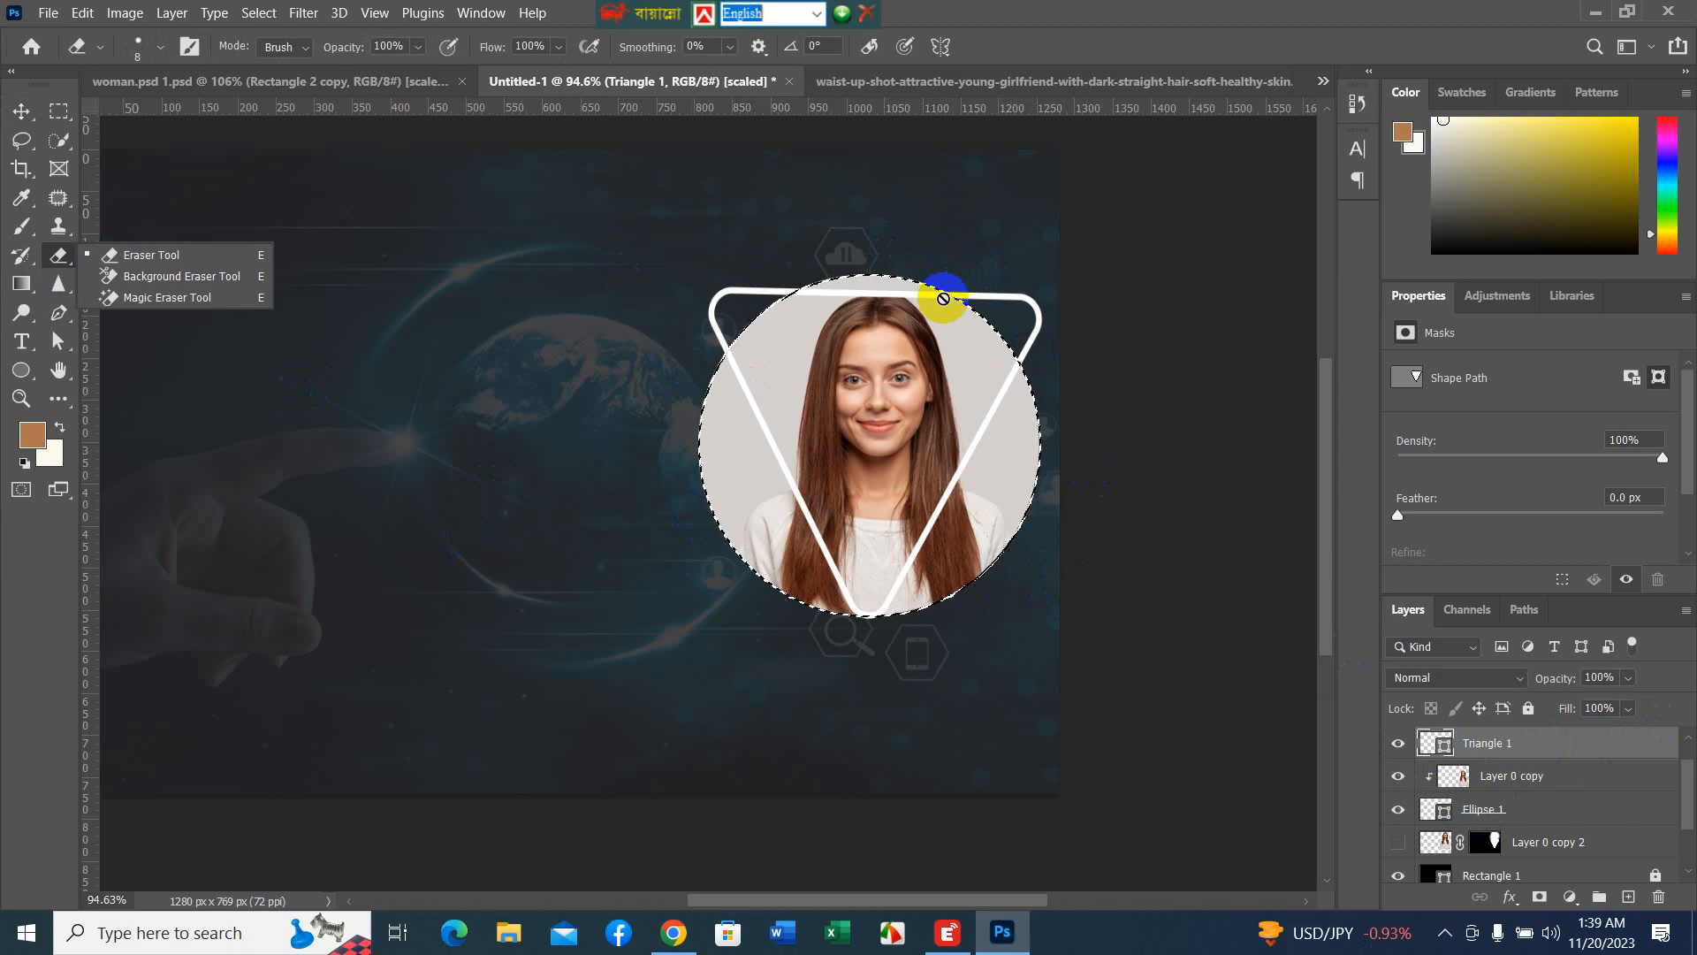
{"action": "left_click", "coordinate": [945, 285]}
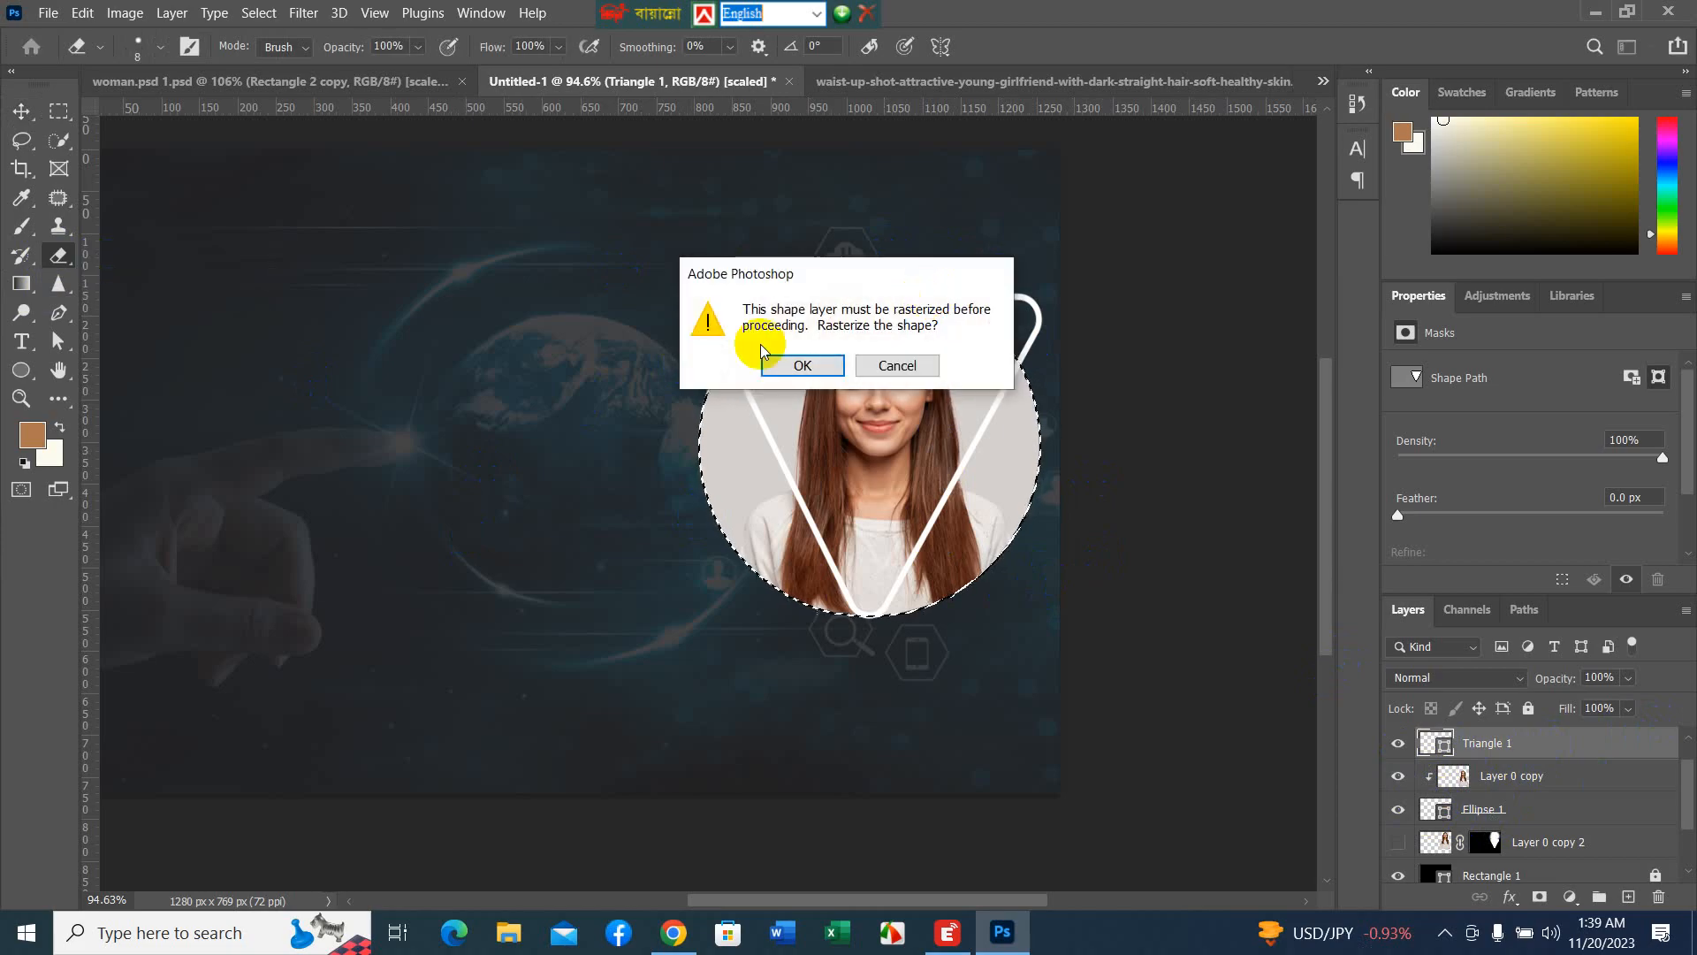
{"action": "left_click", "coordinate": [804, 366]}
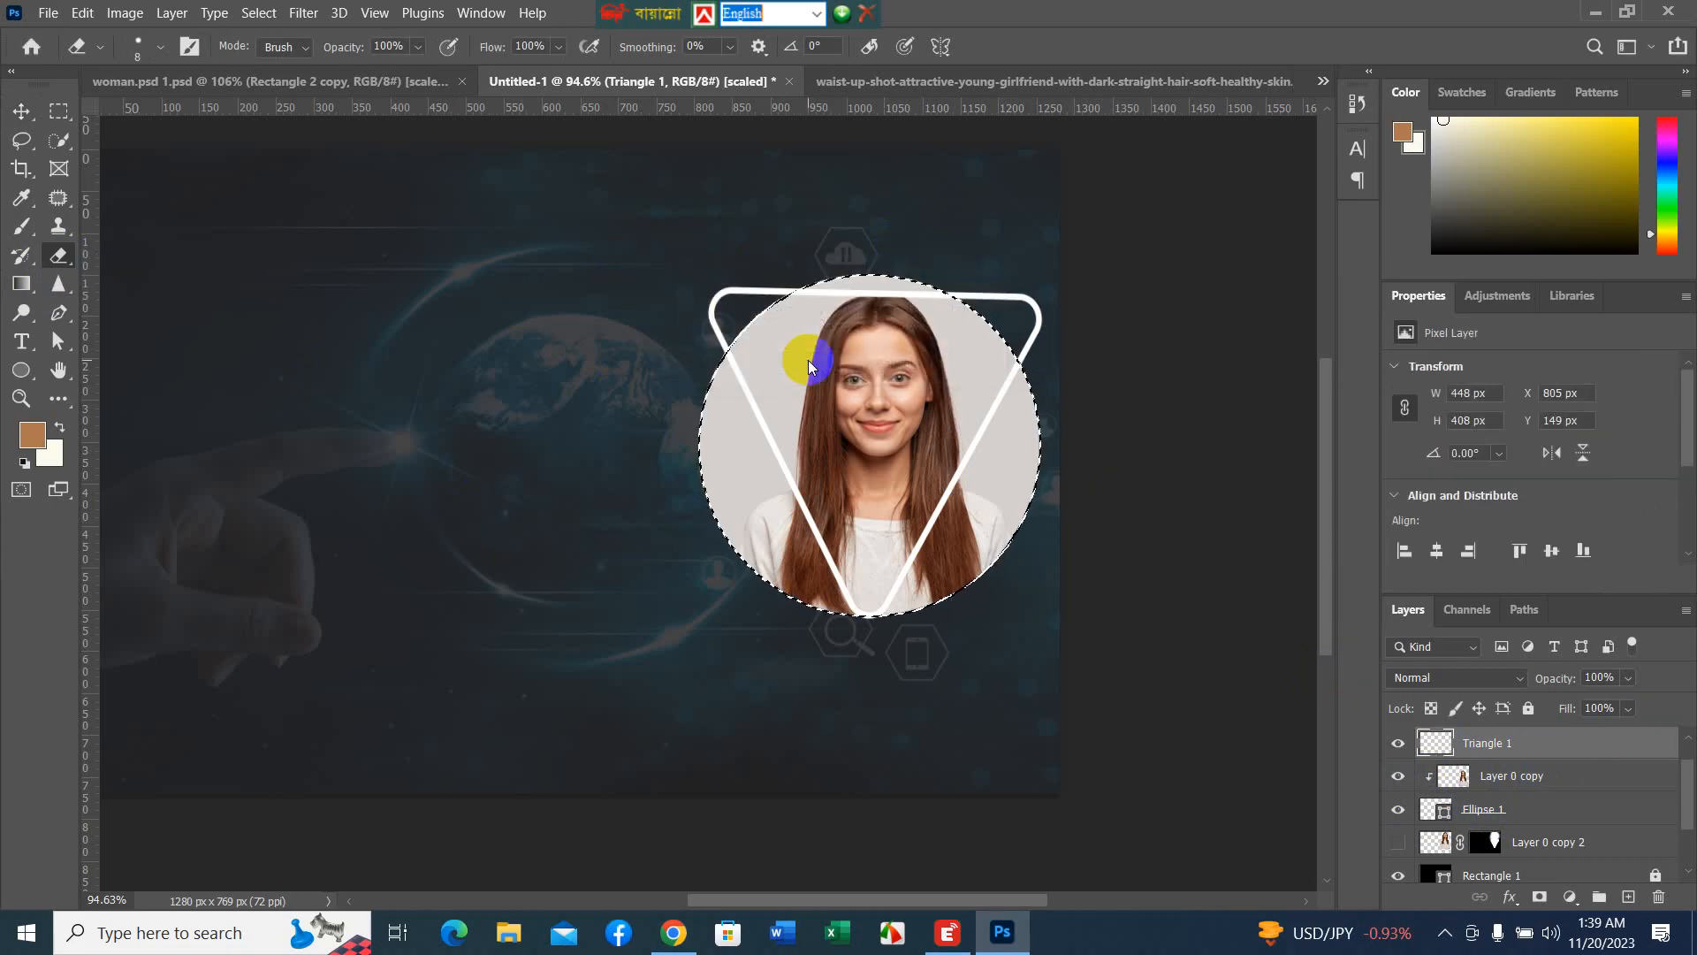
{"action": "scroll", "coordinate": [961, 331], "scroll_direction": "up", "scroll_amount": 4}
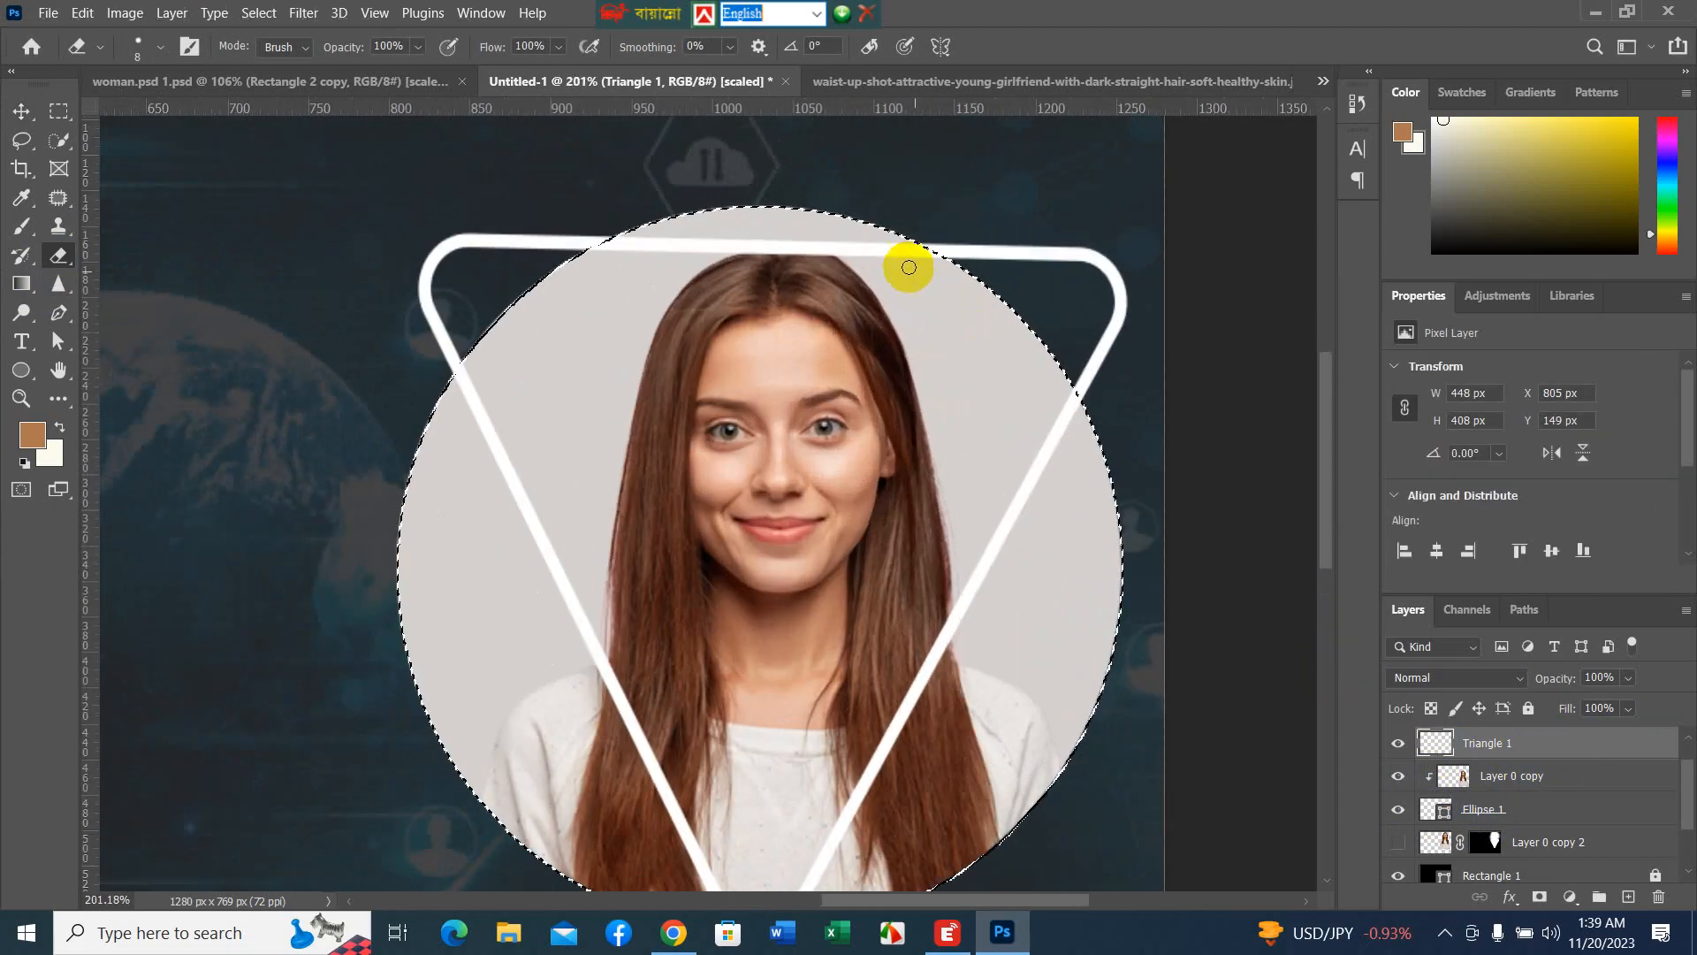
{"action": "mouse_move", "coordinate": [698, 241]}
{"action": "left_mouse_down"}
{"action": "mouse_move", "coordinate": [606, 244]}
{"action": "mouse_move", "coordinate": [762, 259]}
{"action": "mouse_move", "coordinate": [634, 243]}
{"action": "mouse_move", "coordinate": [666, 241]}
{"action": "mouse_move", "coordinate": [603, 251]}
{"action": "mouse_move", "coordinate": [930, 256]}
{"action": "mouse_move", "coordinate": [869, 254]}
{"action": "left_mouse_up"}
- Enlarge the eraser to 50 px and erase the triangle's right-hand stroke inside the circle down to its lower tip
{"action": "key", "text": "["}
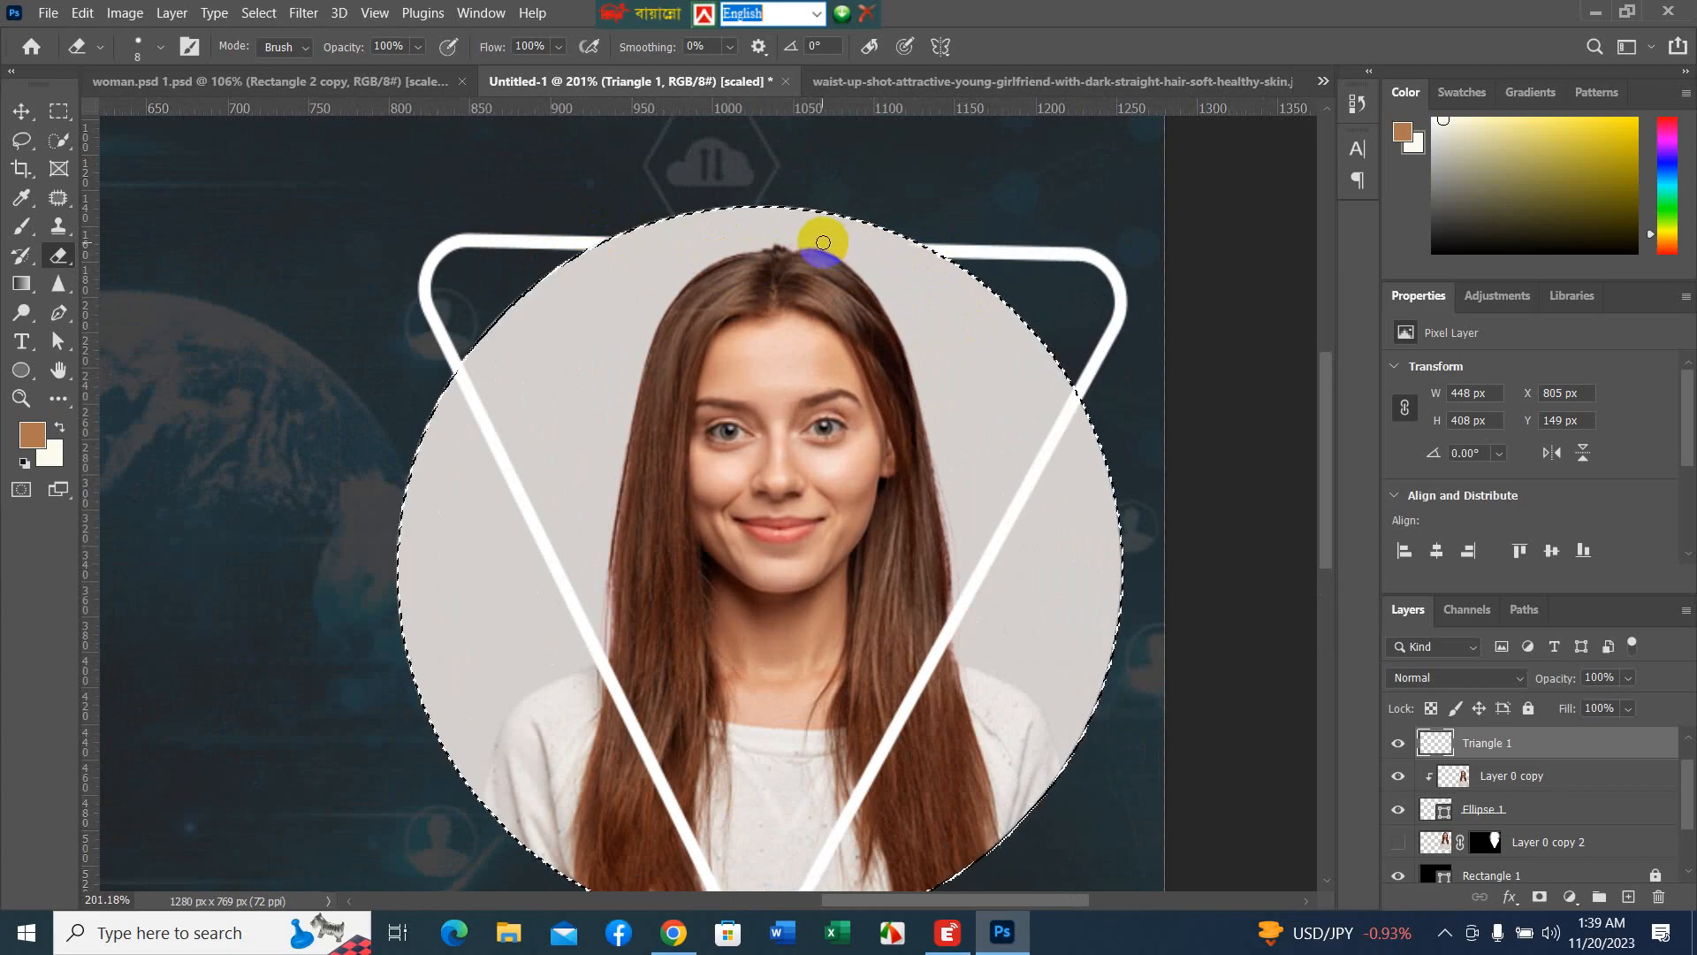
{"action": "key", "text": "bracketright"}
{"action": "key", "text": "bracketright"}
{"action": "key", "text": "bracketright"}
{"action": "key", "text": "bracketright"}
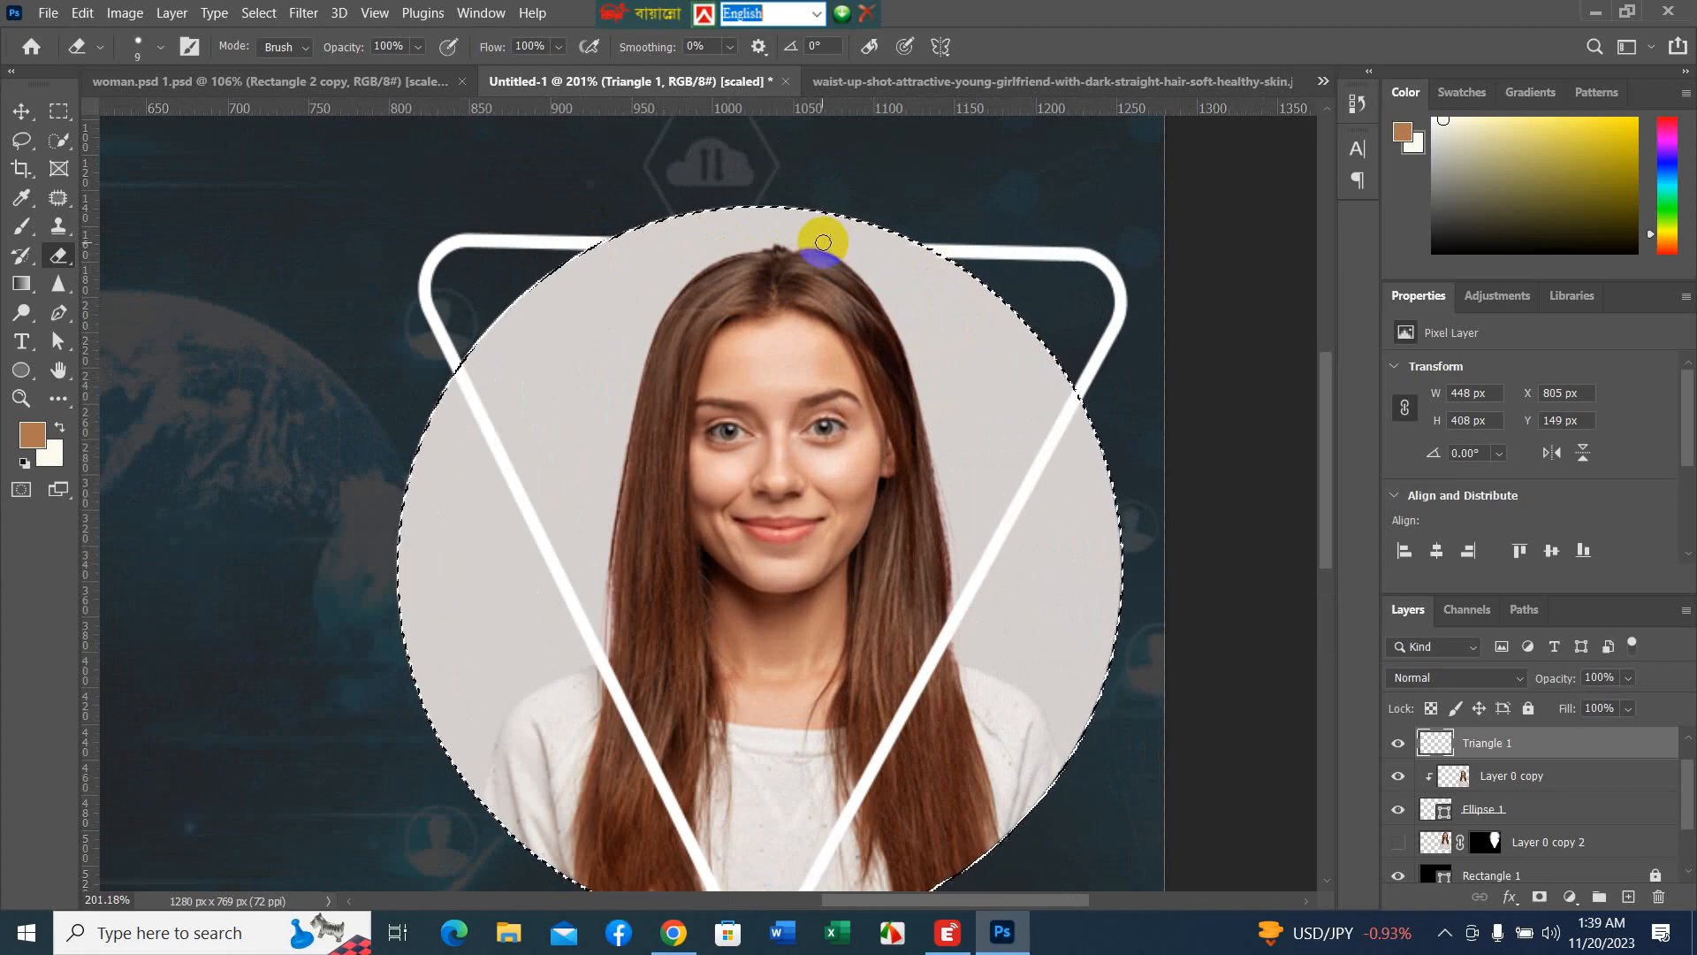
{"action": "key", "text": "bracketright"}
{"action": "key", "text": "bracketright"}
{"action": "key", "text": "bracketright"}
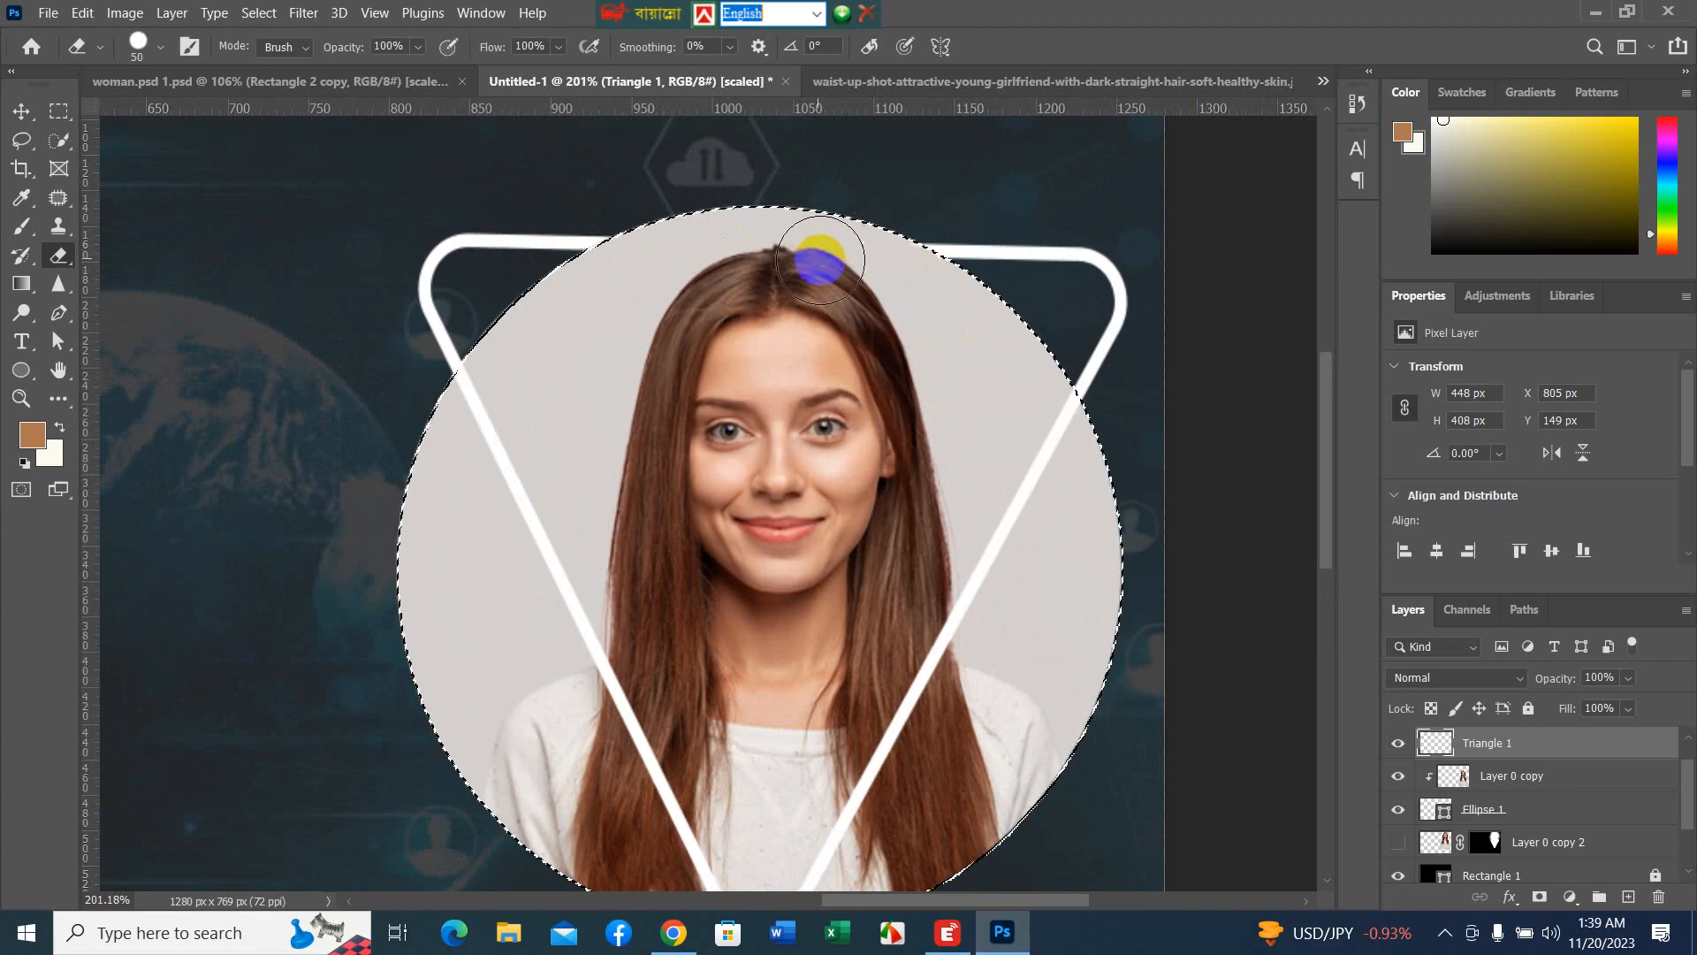
{"action": "mouse_move", "coordinate": [1041, 443]}
{"action": "left_mouse_down"}
{"action": "mouse_move", "coordinate": [1007, 573]}
{"action": "mouse_move", "coordinate": [869, 769]}
{"action": "left_mouse_up"}
{"action": "scroll", "coordinate": [862, 530], "scroll_direction": "down", "scroll_amount": 5}
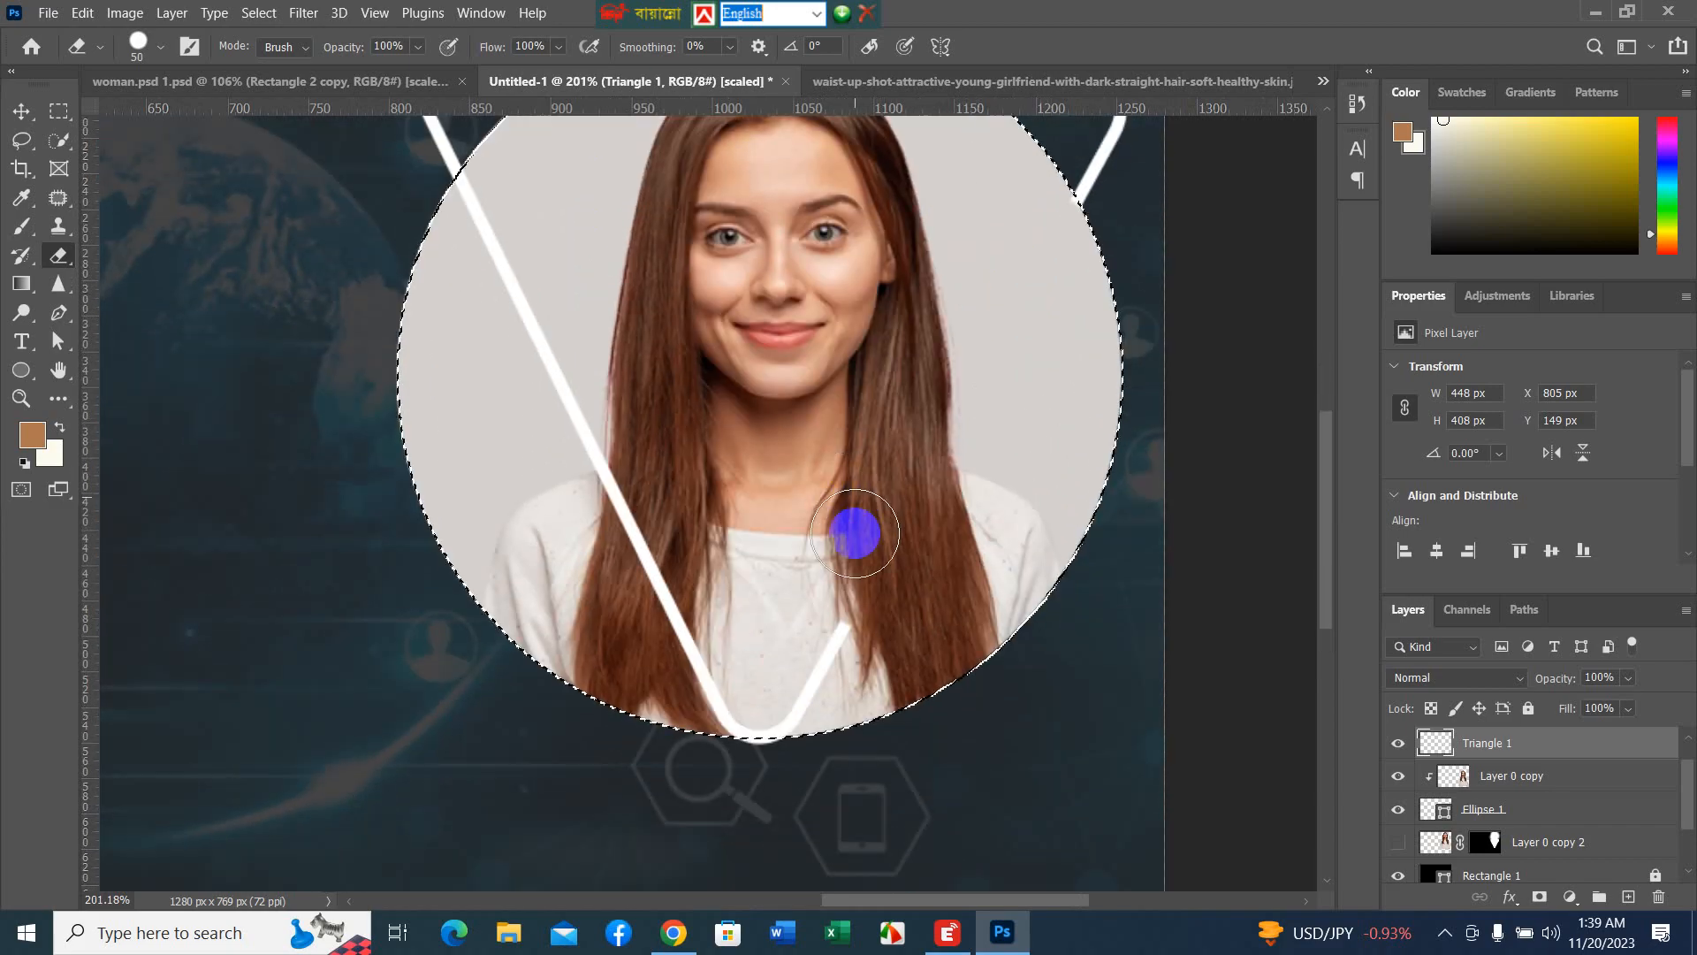
{"action": "mouse_move", "coordinate": [855, 534]}
{"action": "left_mouse_down"}
{"action": "mouse_move", "coordinate": [863, 558]}
{"action": "mouse_move", "coordinate": [810, 637]}
{"action": "mouse_move", "coordinate": [773, 651]}
{"action": "mouse_move", "coordinate": [808, 657]}
{"action": "mouse_move", "coordinate": [815, 633]}
{"action": "left_mouse_up"}
{"action": "scroll", "coordinate": [879, 469], "scroll_direction": "up", "scroll_amount": 4}
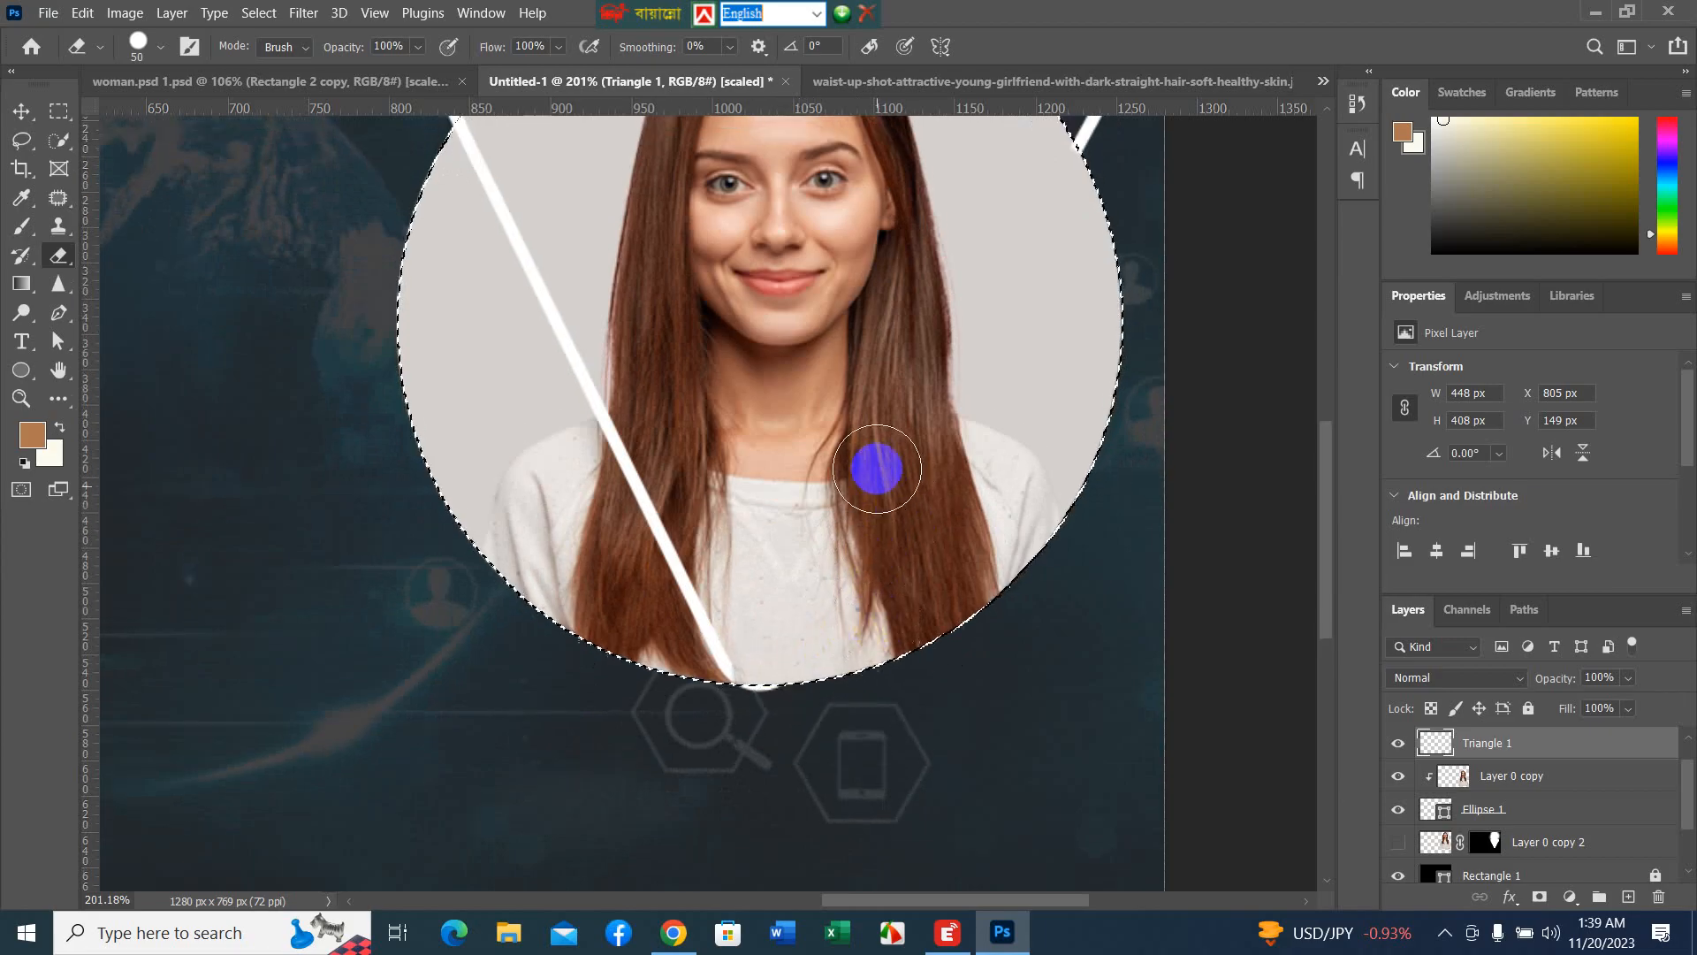
{"action": "scroll", "coordinate": [882, 465], "scroll_direction": "up", "scroll_amount": 1}
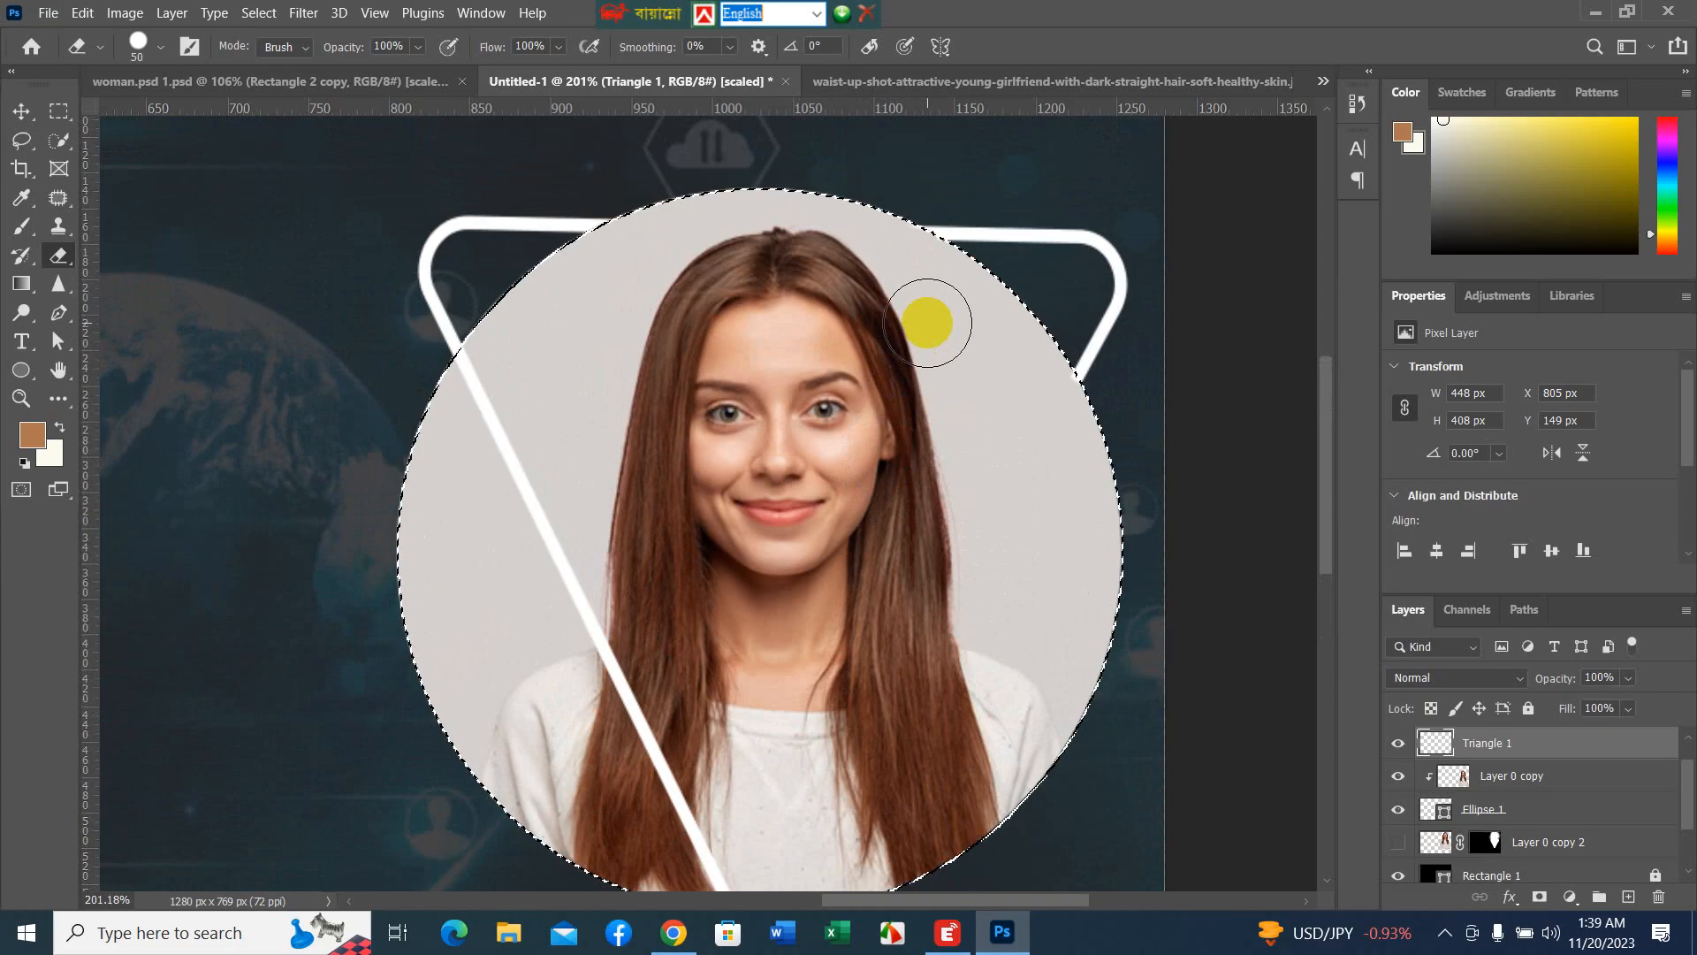
{"action": "scroll", "coordinate": [927, 322], "scroll_direction": "down", "scroll_amount": 7}
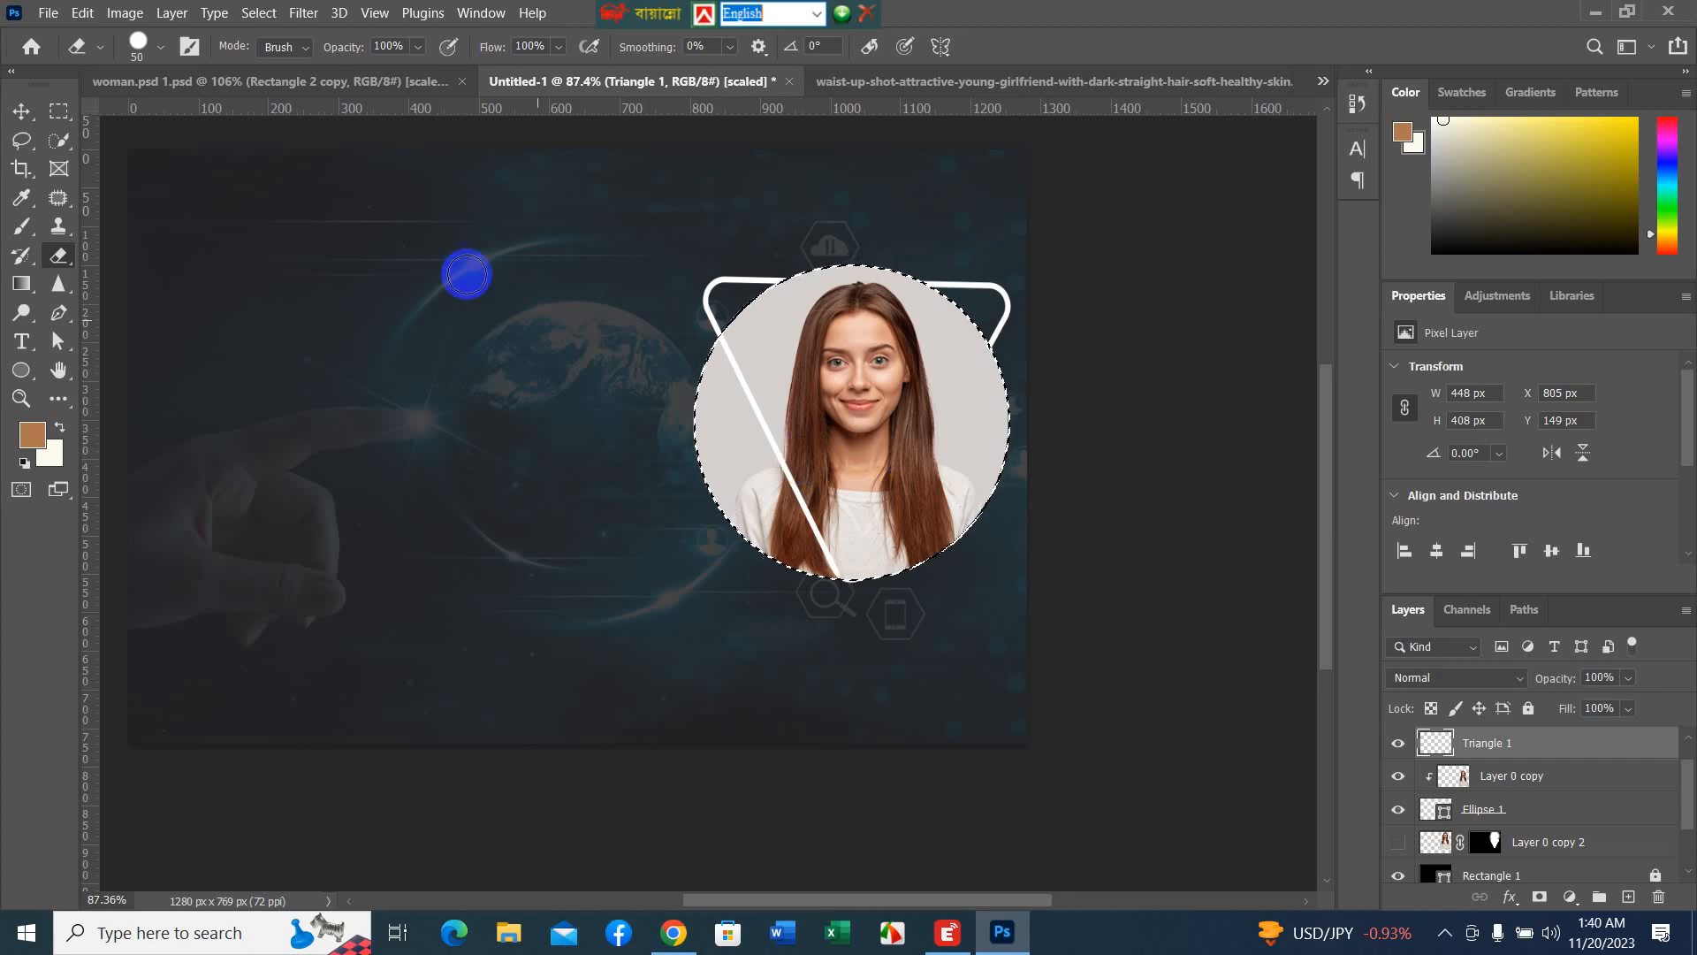
- Switch to the Move tool and clear the circular selection
{"action": "left_click", "coordinate": [18, 112]}
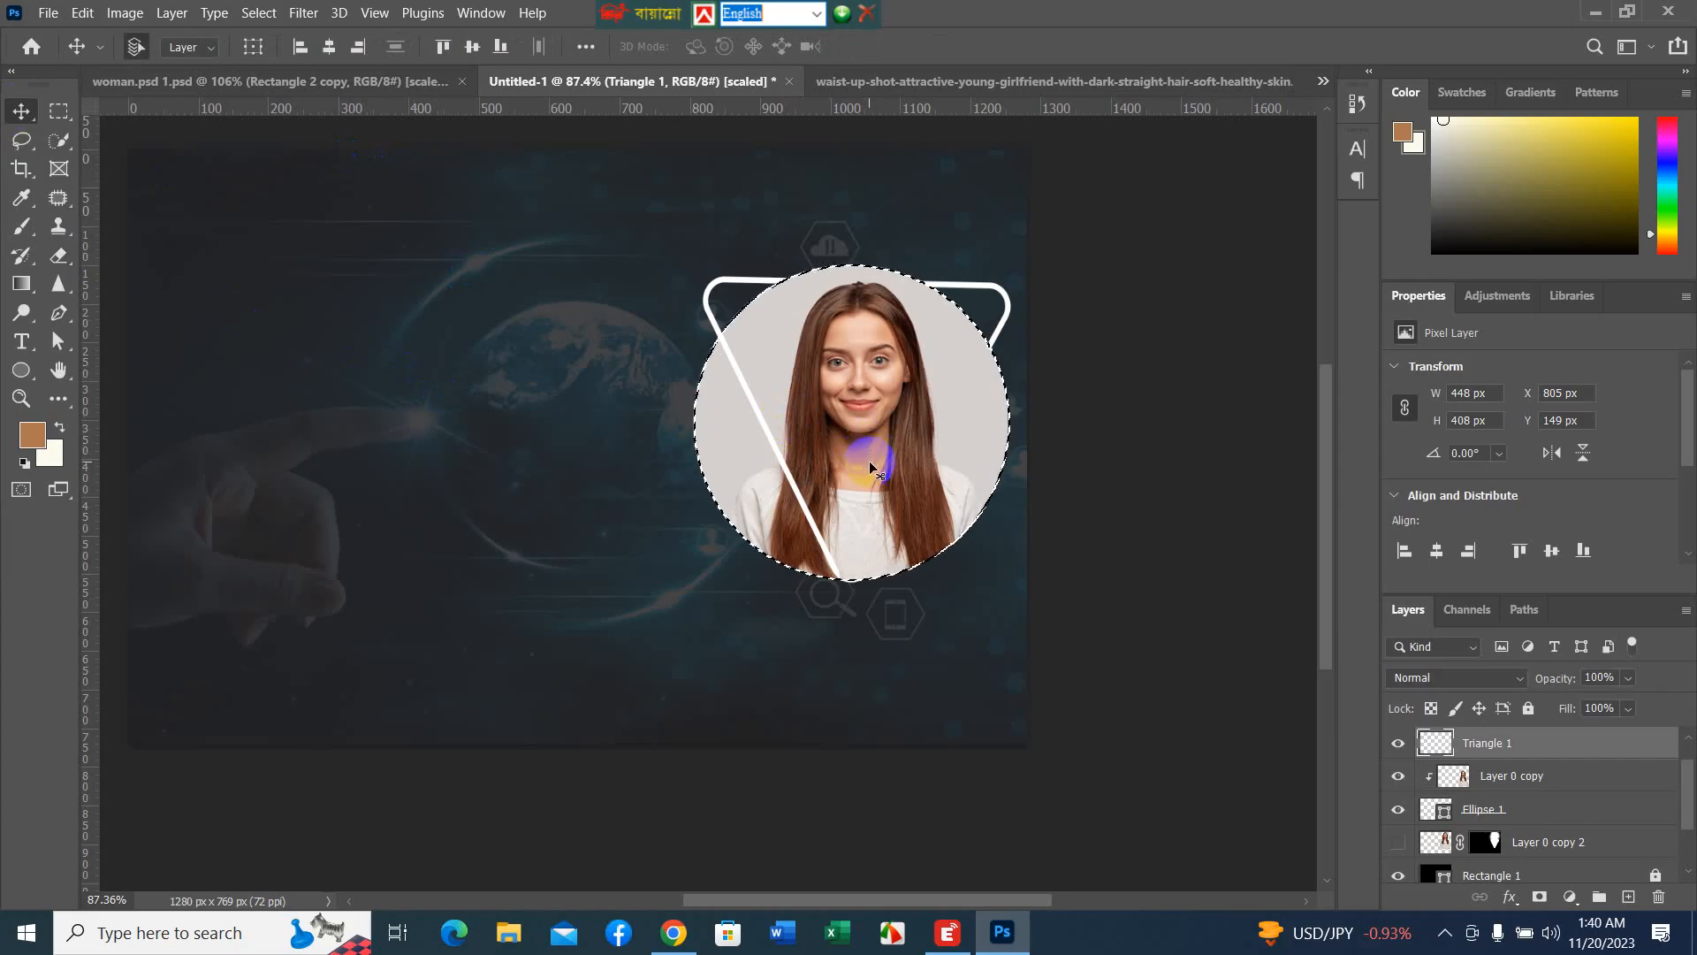
{"action": "key", "text": "ctrl"}
{"action": "key", "text": "ctrl+d"}
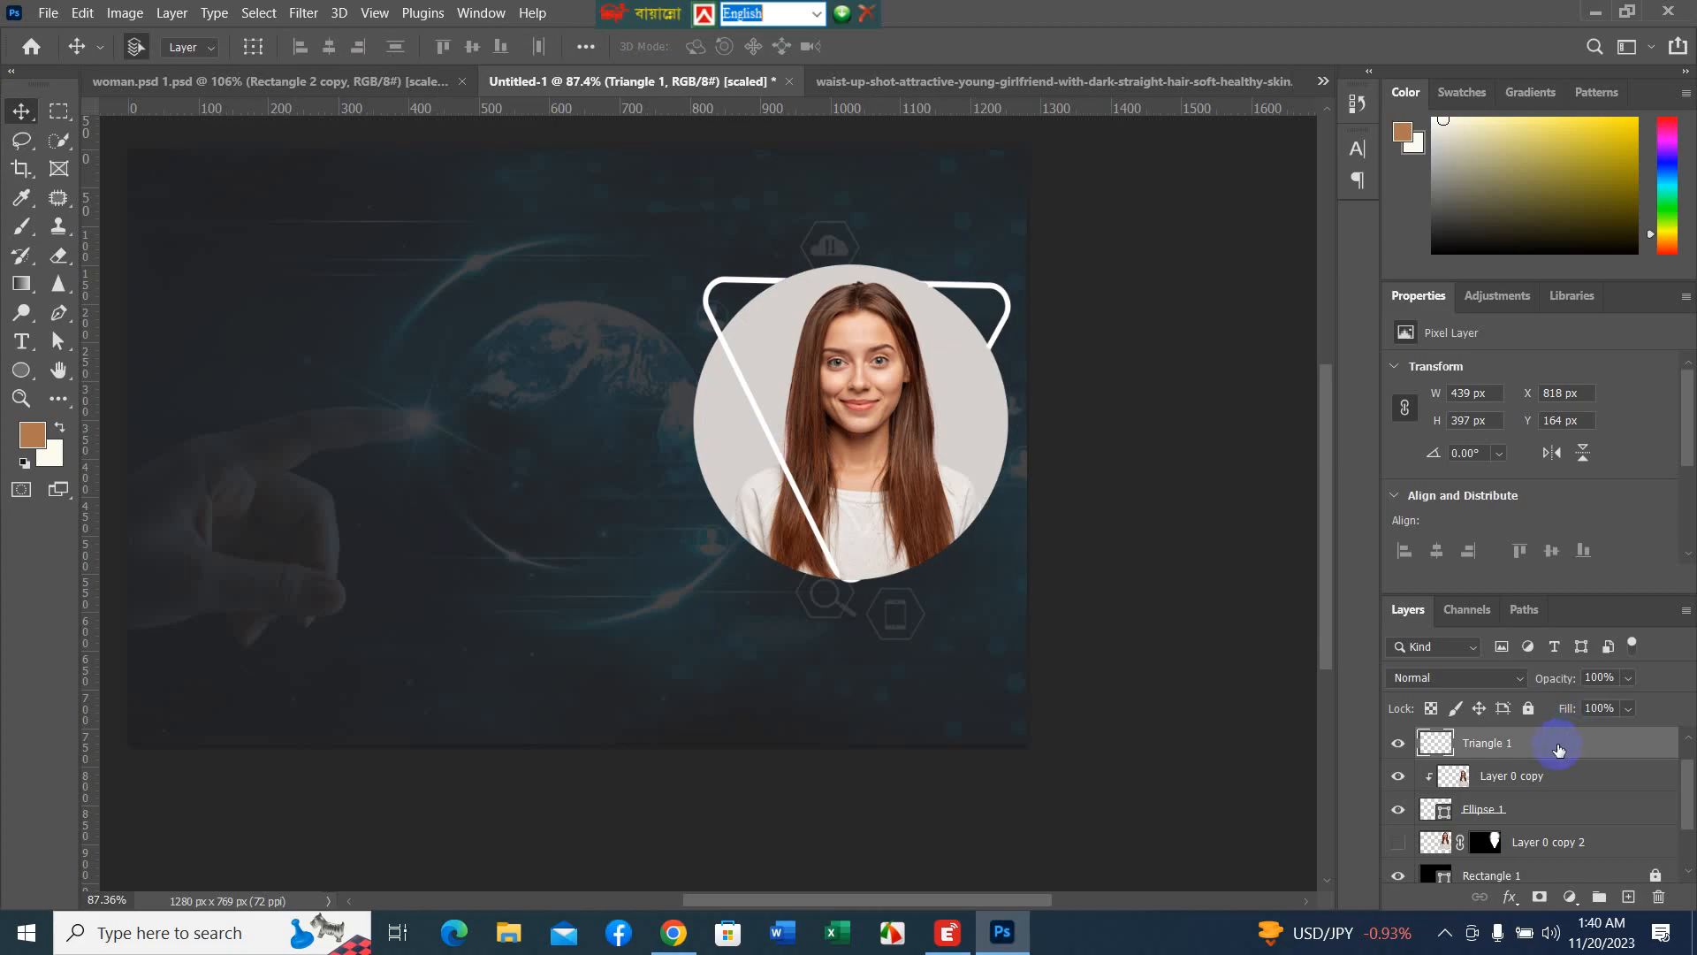
- Draw a closed Pen path about 864 x 804 px, curving from the canvas's top-right corner to mid-bottom edge and enclosing the area beyond the right edge
{"action": "left_click", "coordinate": [59, 315]}
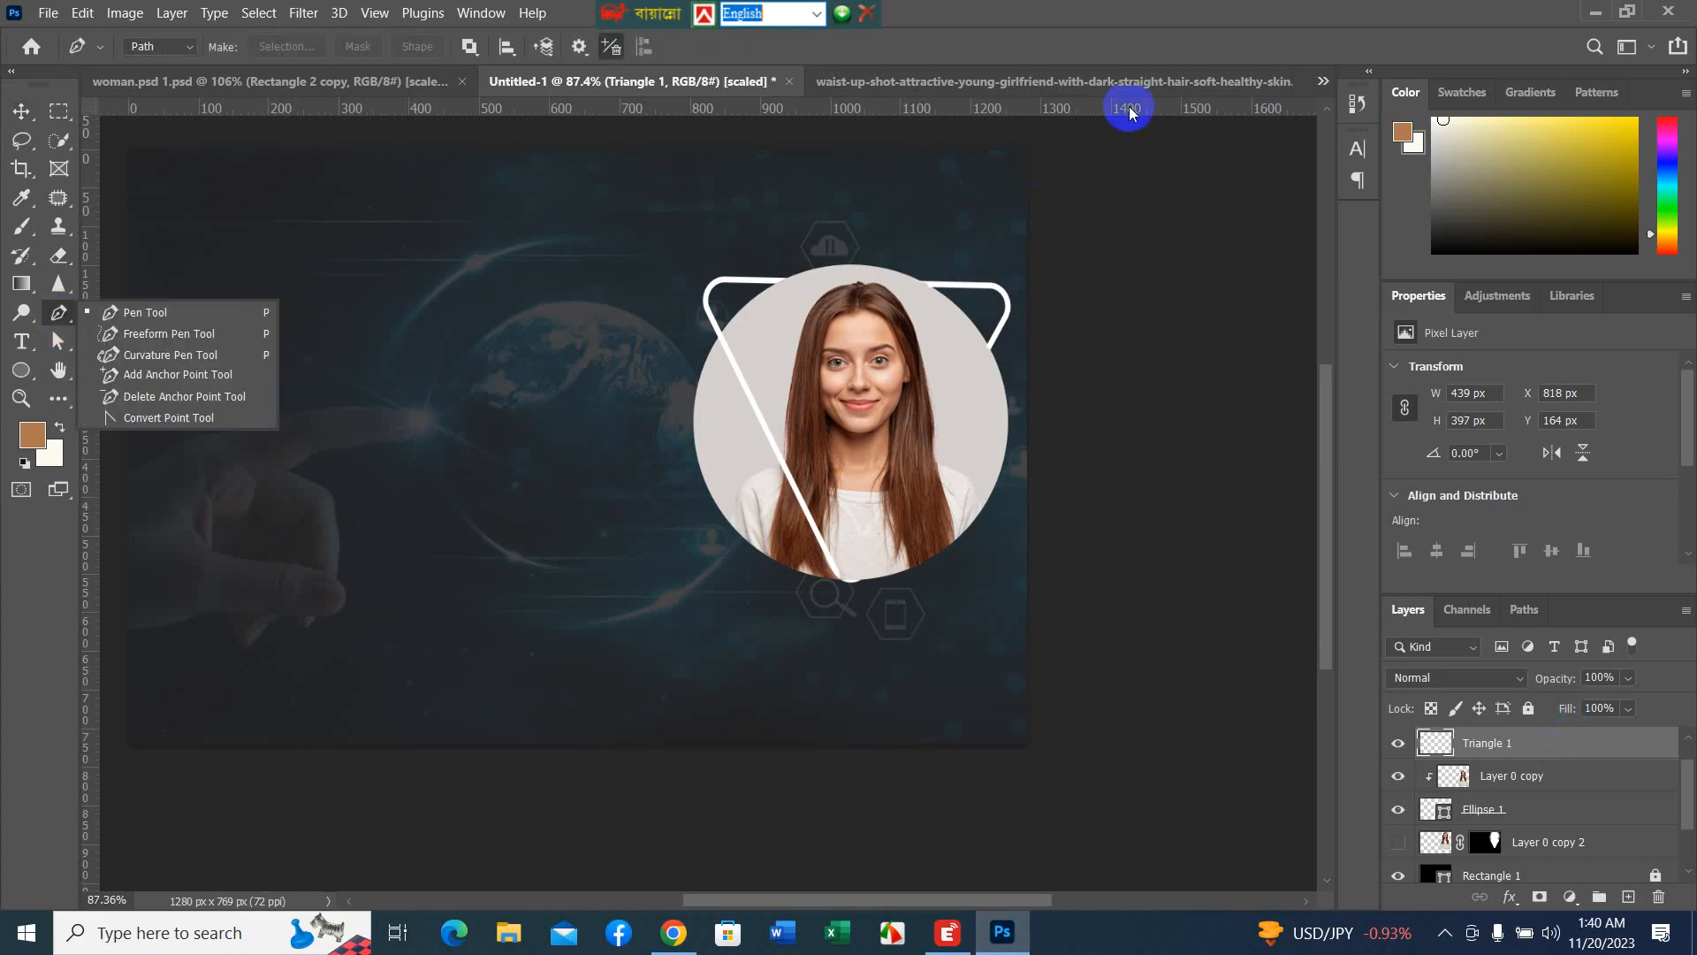
{"action": "left_click", "coordinate": [1025, 154]}
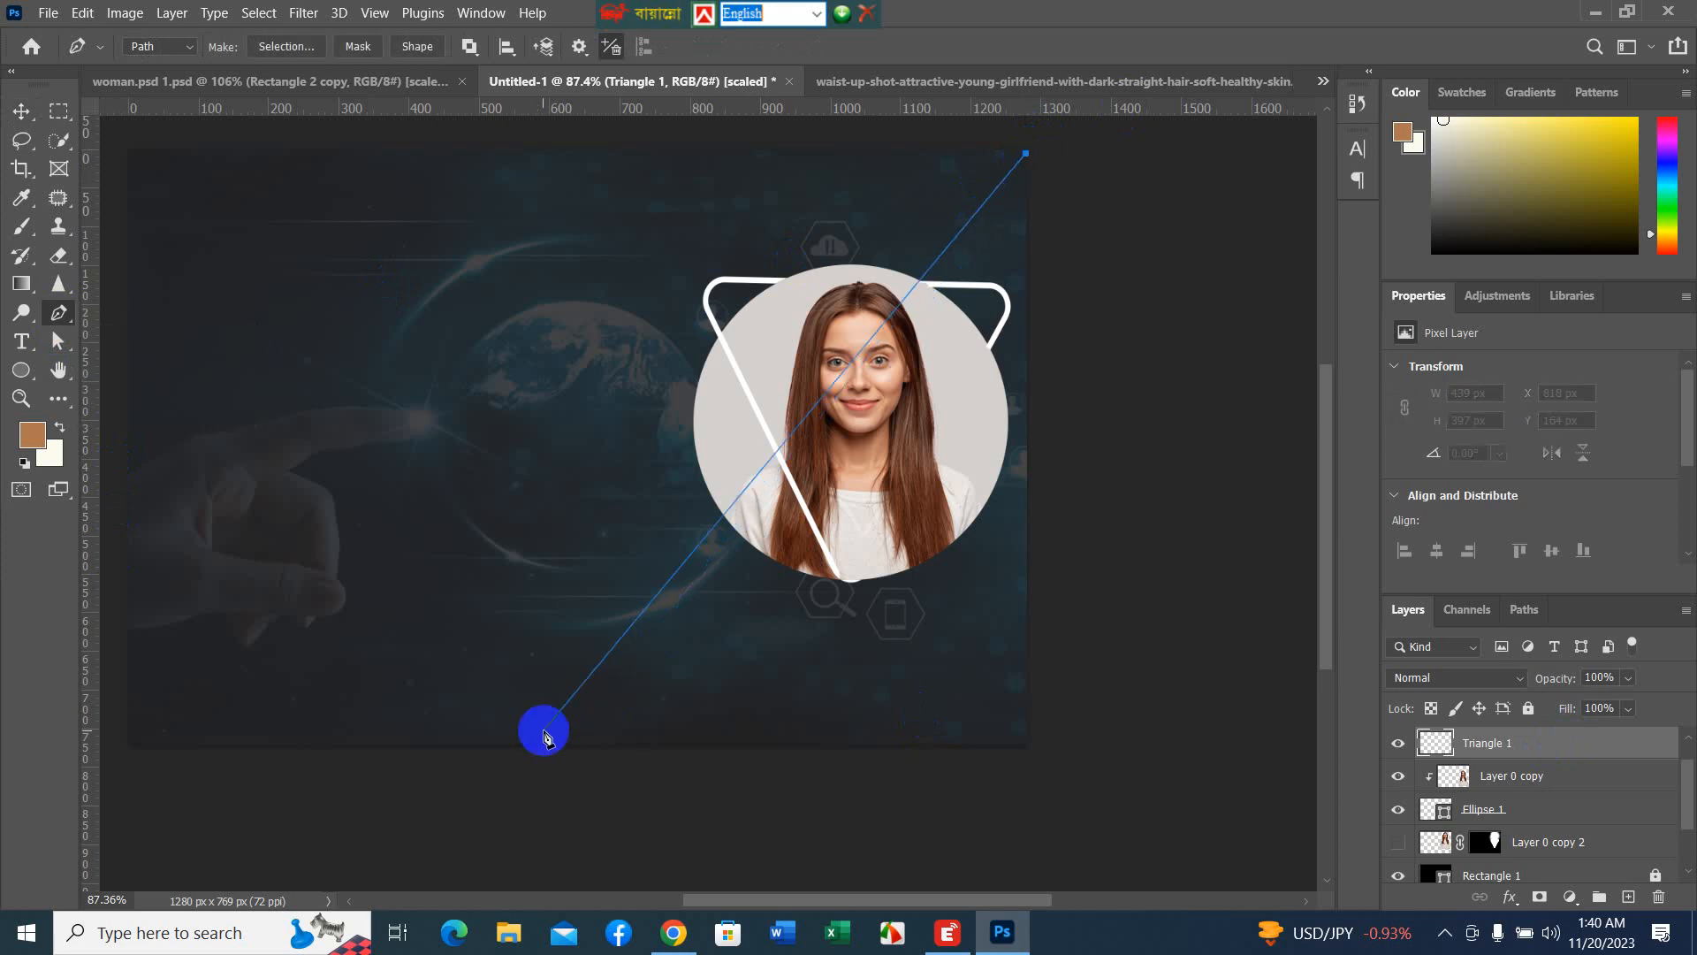
{"action": "left_click_drag", "start_coordinate": [509, 745], "coordinate": [153, 750]}
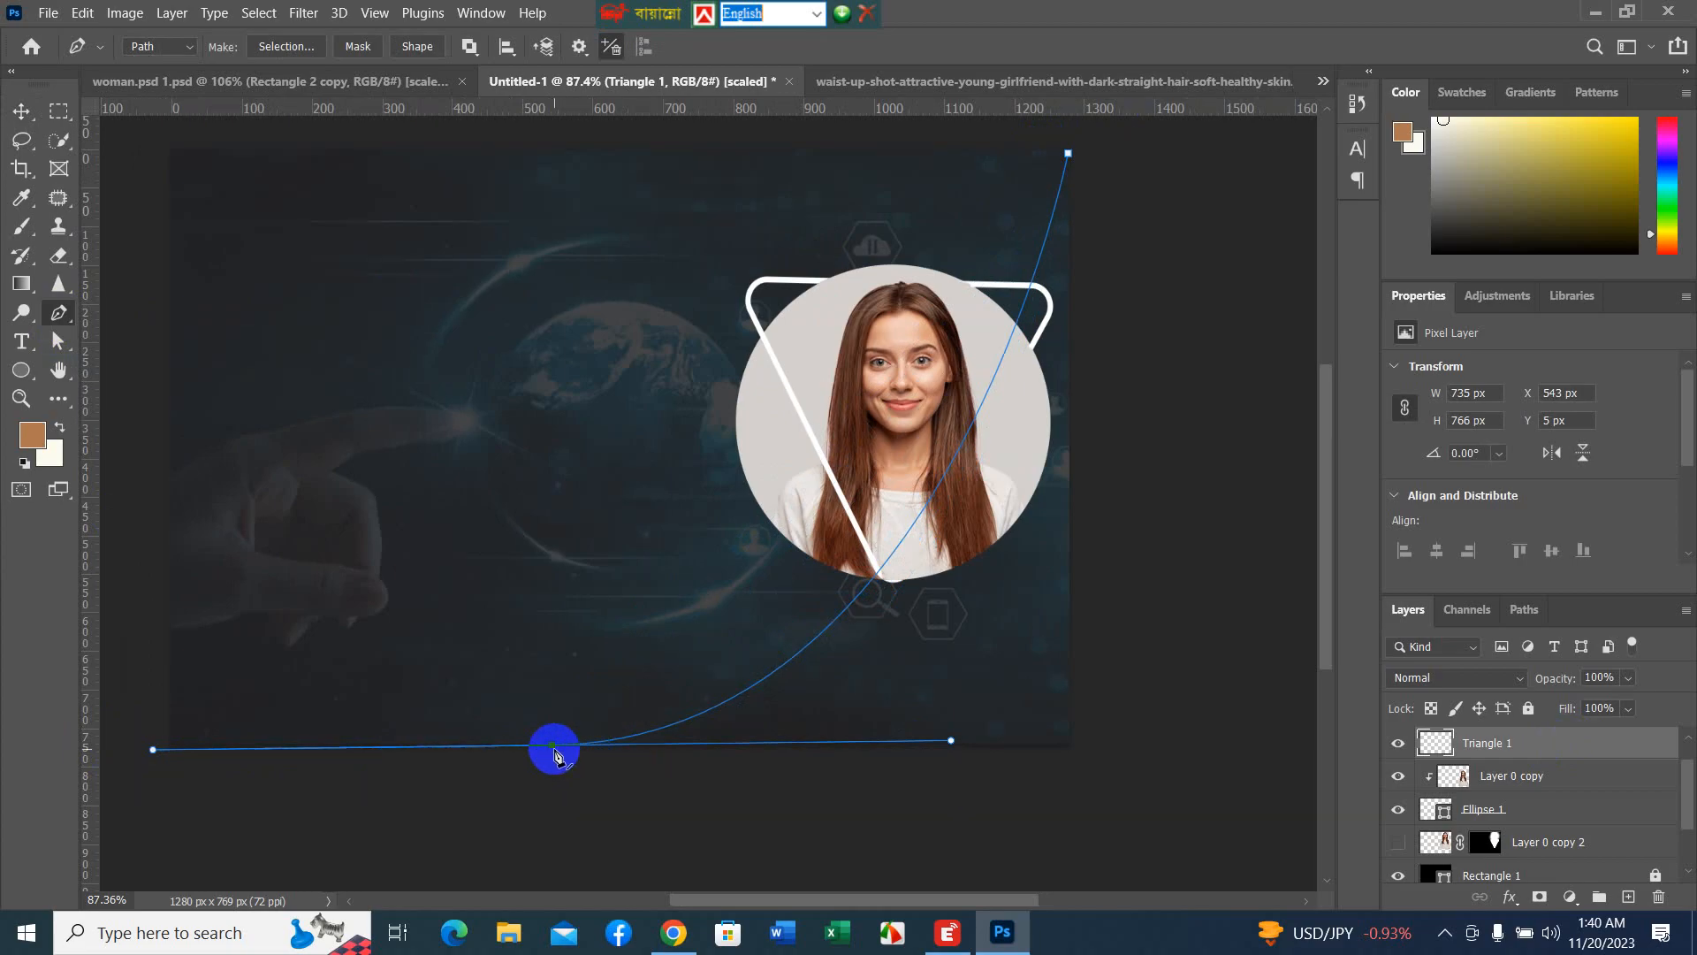
{"action": "left_click", "coordinate": [1159, 745]}
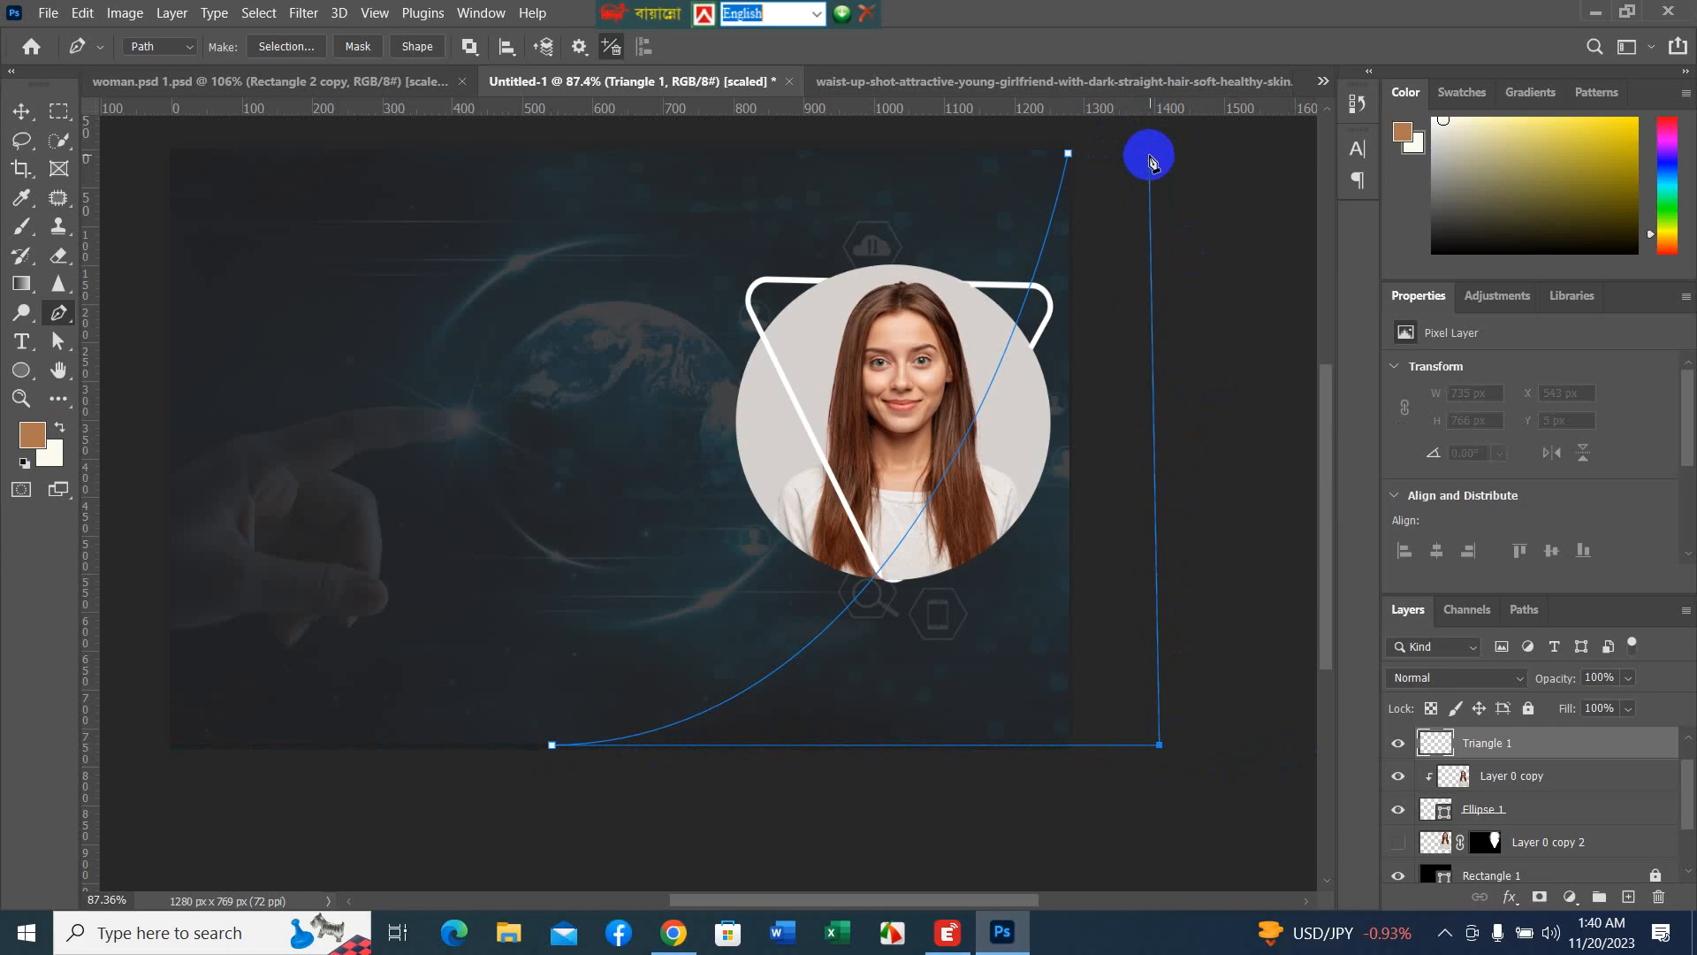
{"action": "left_click", "coordinate": [1150, 128]}
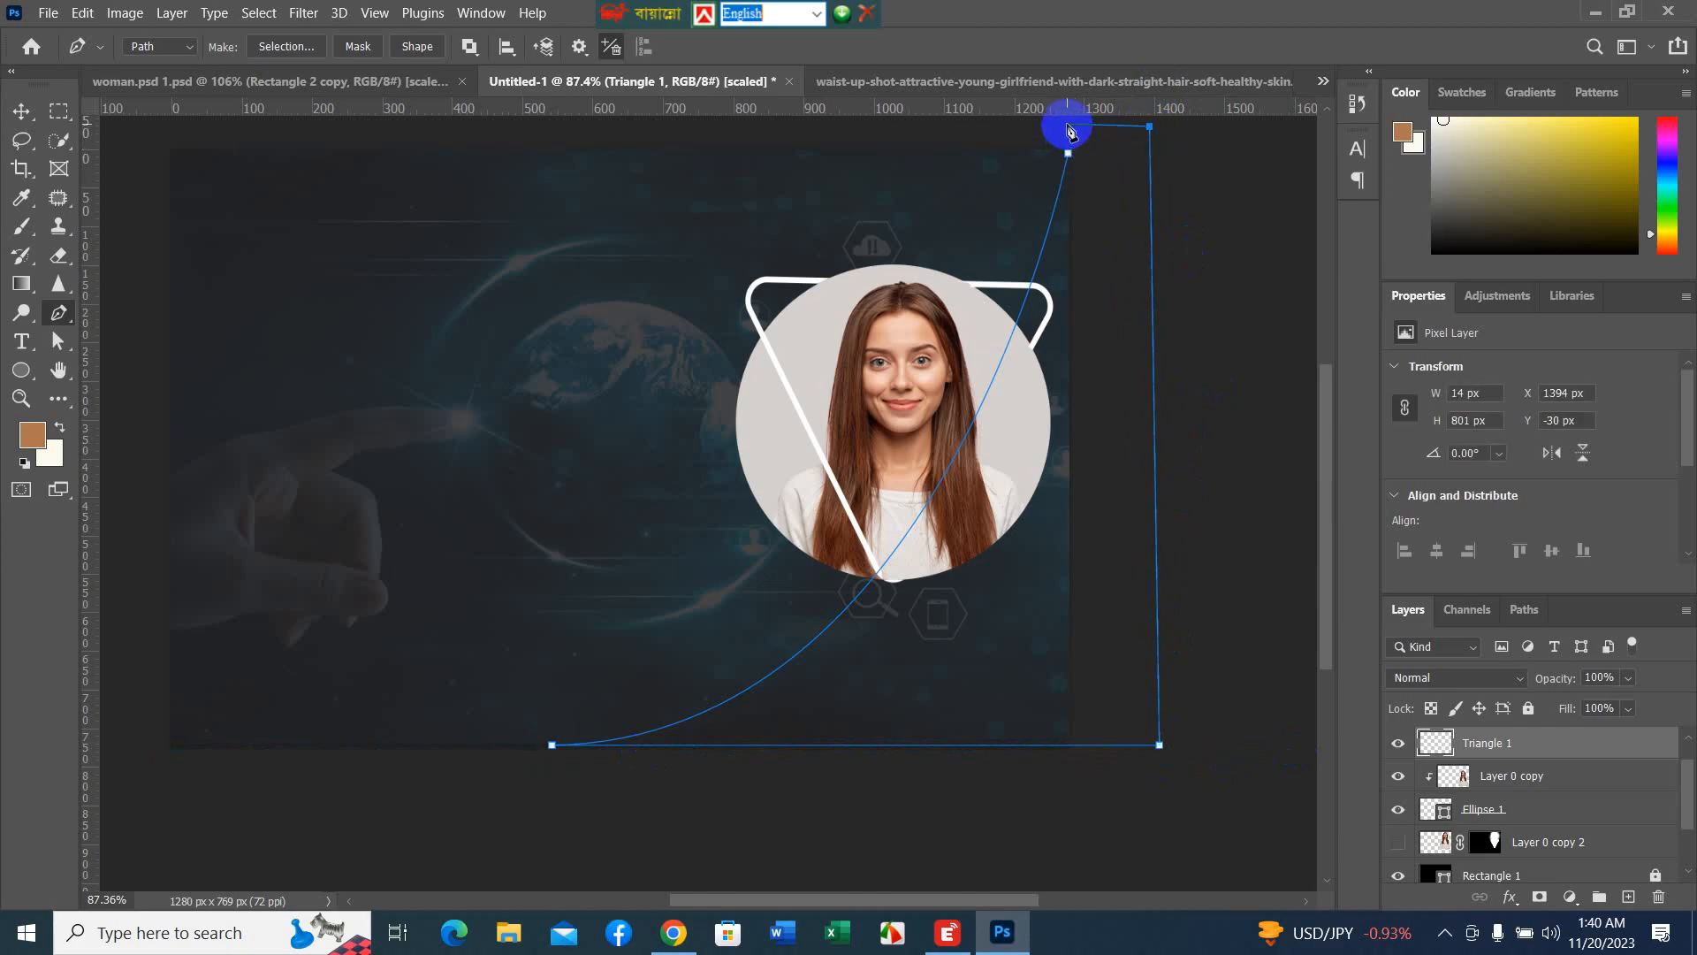
{"action": "left_click", "coordinate": [1068, 125]}
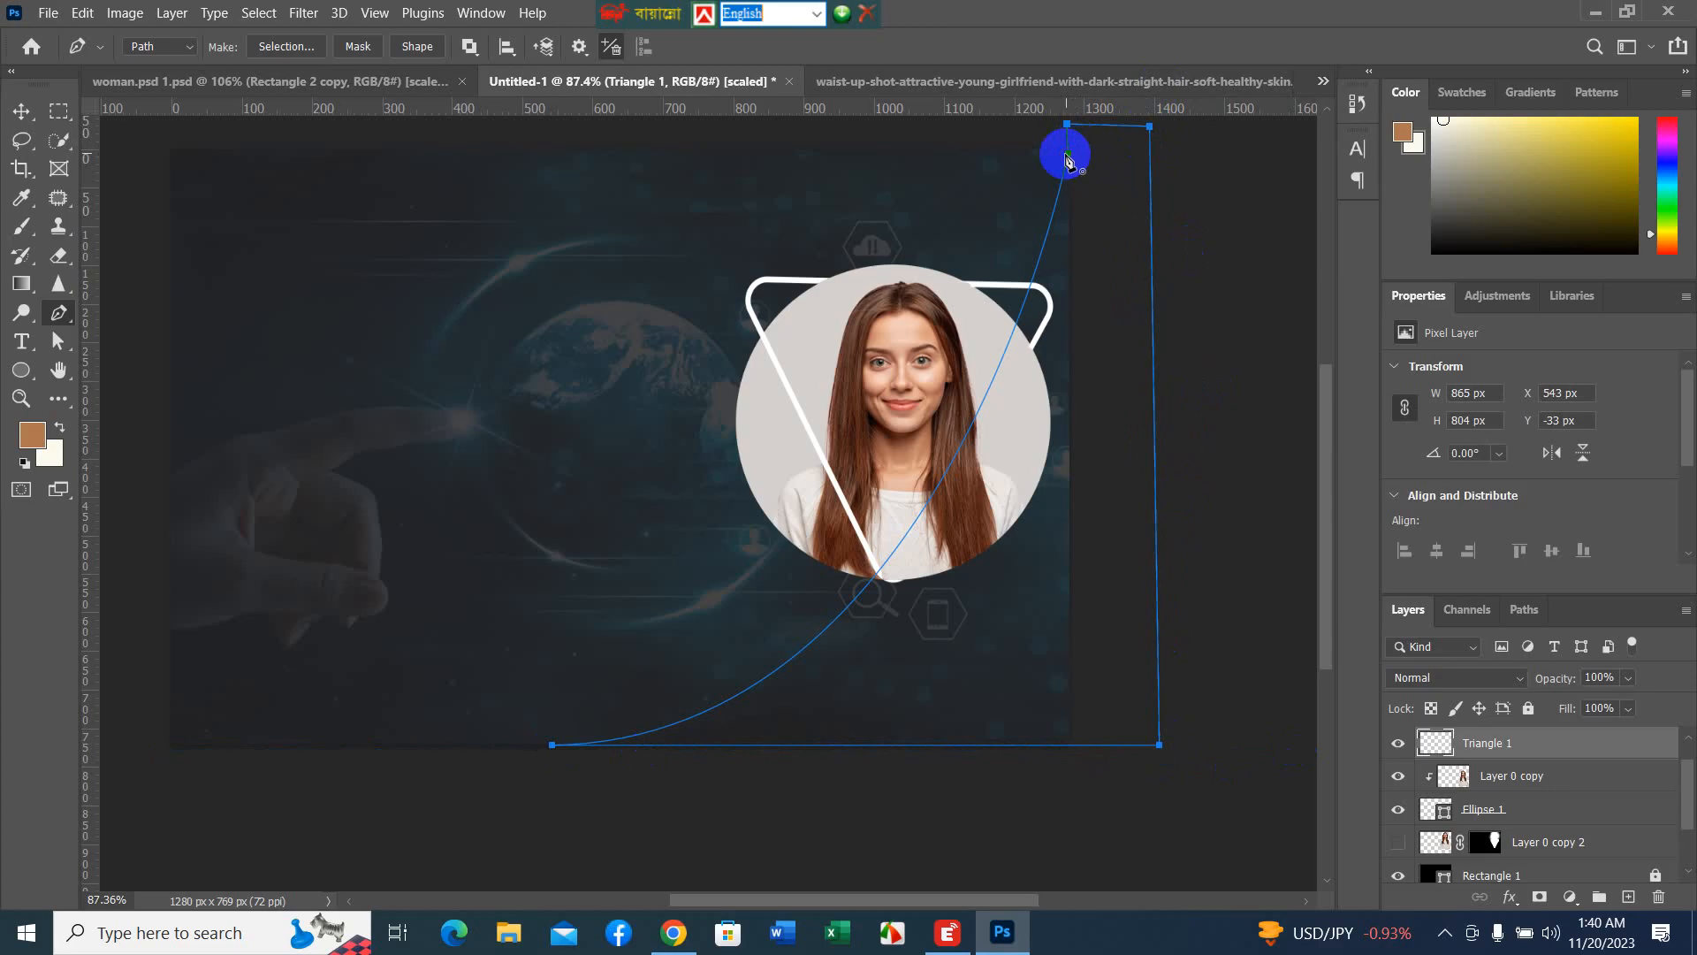
{"action": "left_click", "coordinate": [1068, 155]}
- Convert the curved path to a selection and fill it with the off-white background color on the Triangle 1 layer
{"action": "key", "text": "ctrl+Return"}
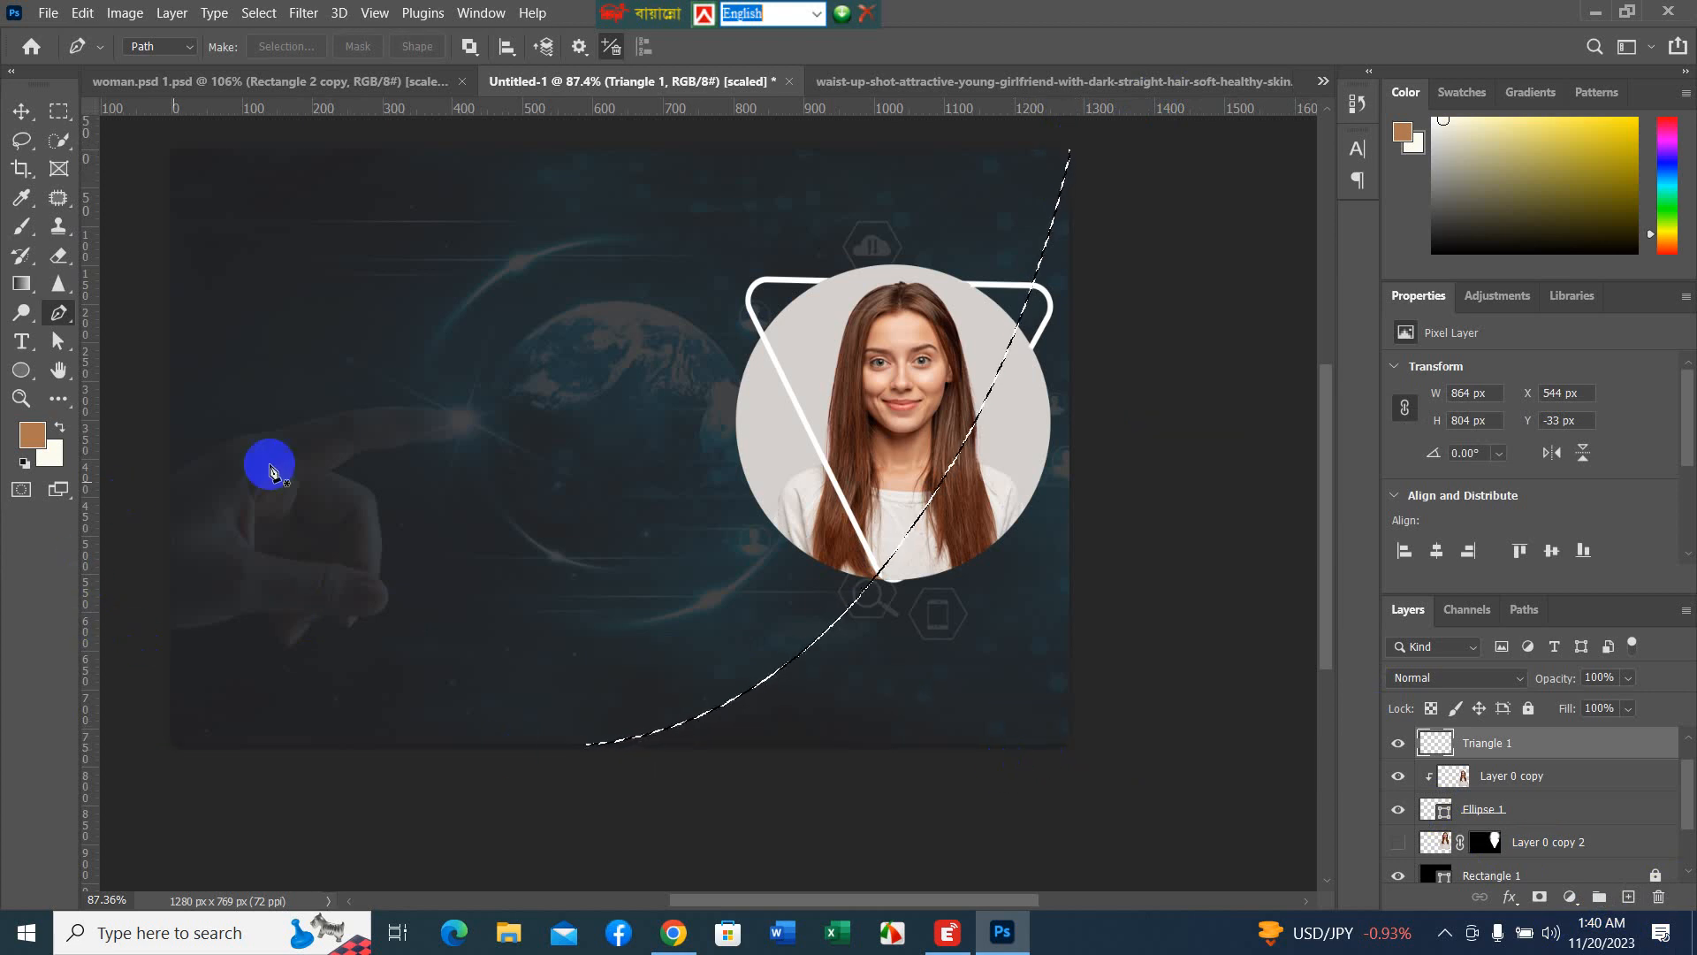
{"action": "key", "text": "ctrl+BackSpace"}
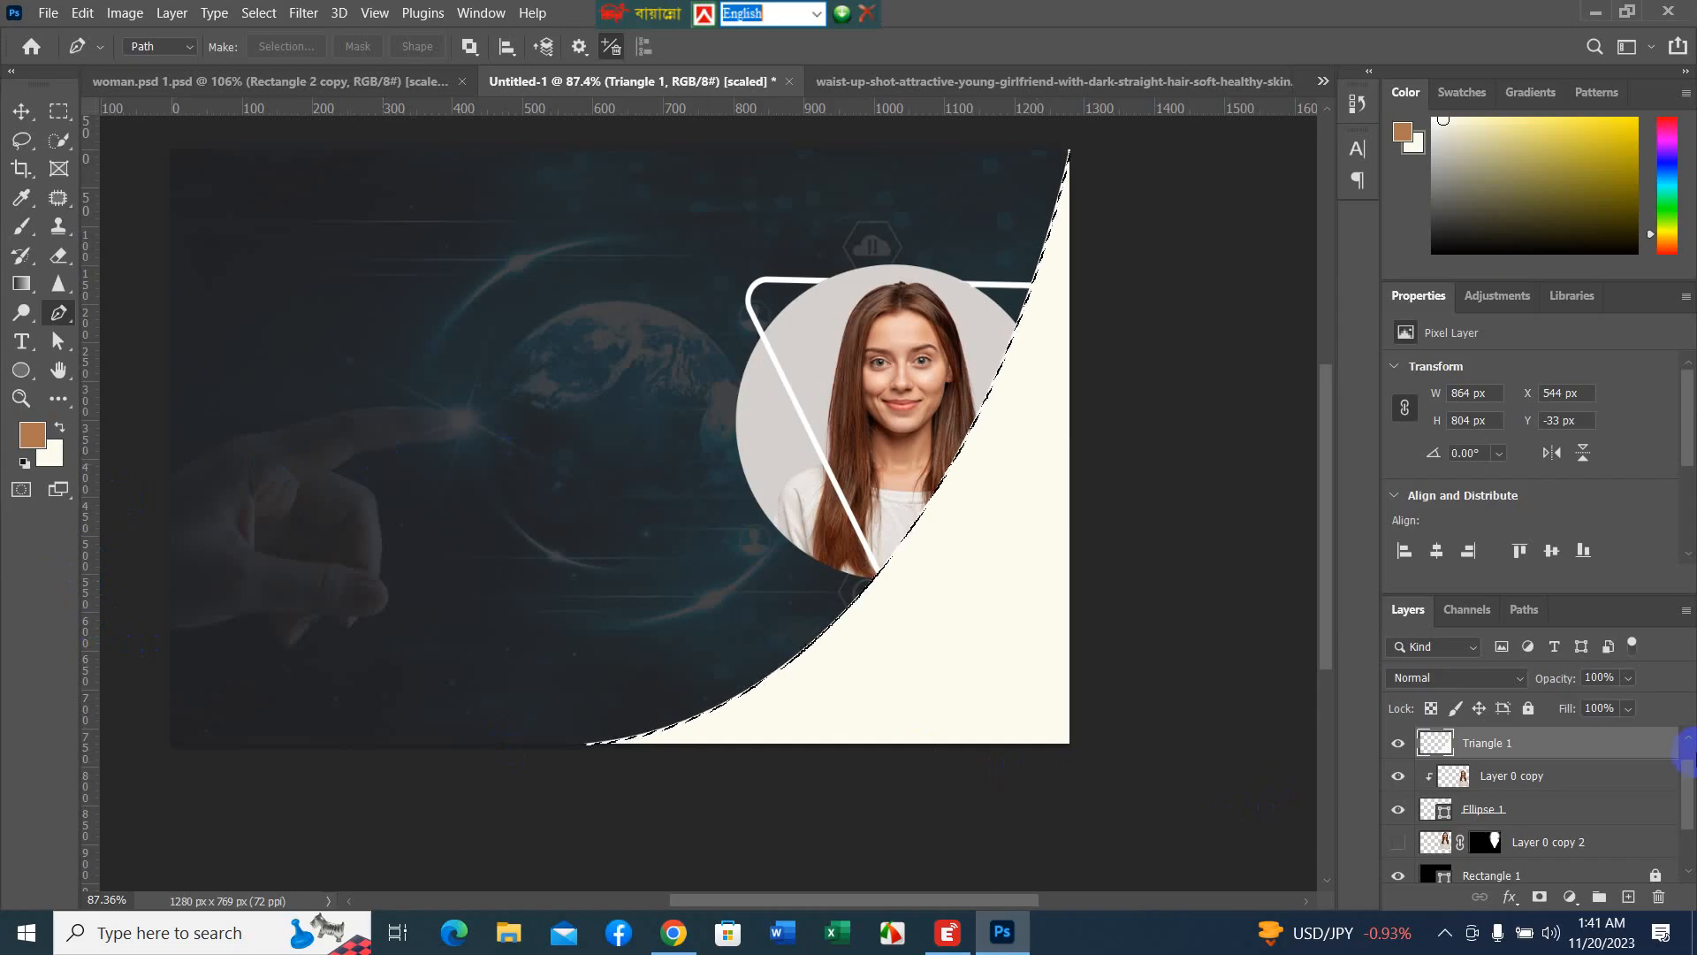
- Move the Triangle 1 layer below Layer 0 copy 2, just above Rectangle 1, and clear the selection
{"action": "left_click_drag", "start_coordinate": [1633, 742], "coordinate": [1634, 851]}
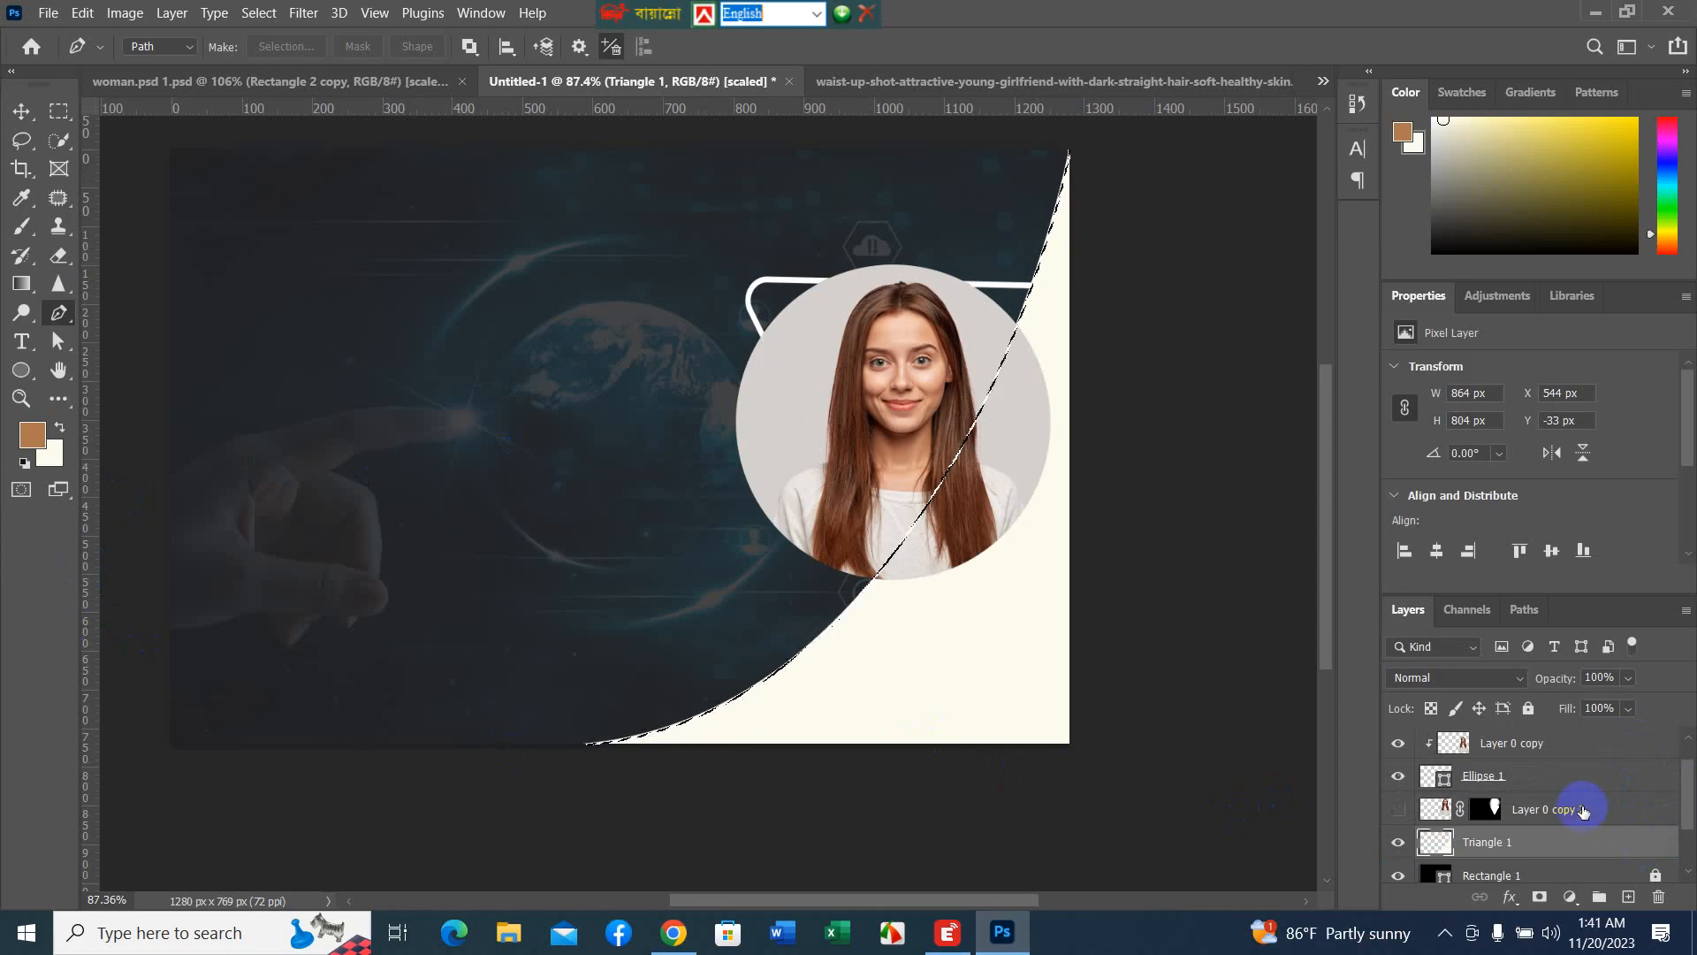
{"action": "scroll", "coordinate": [1583, 685], "scroll_direction": "down", "scroll_amount": 1}
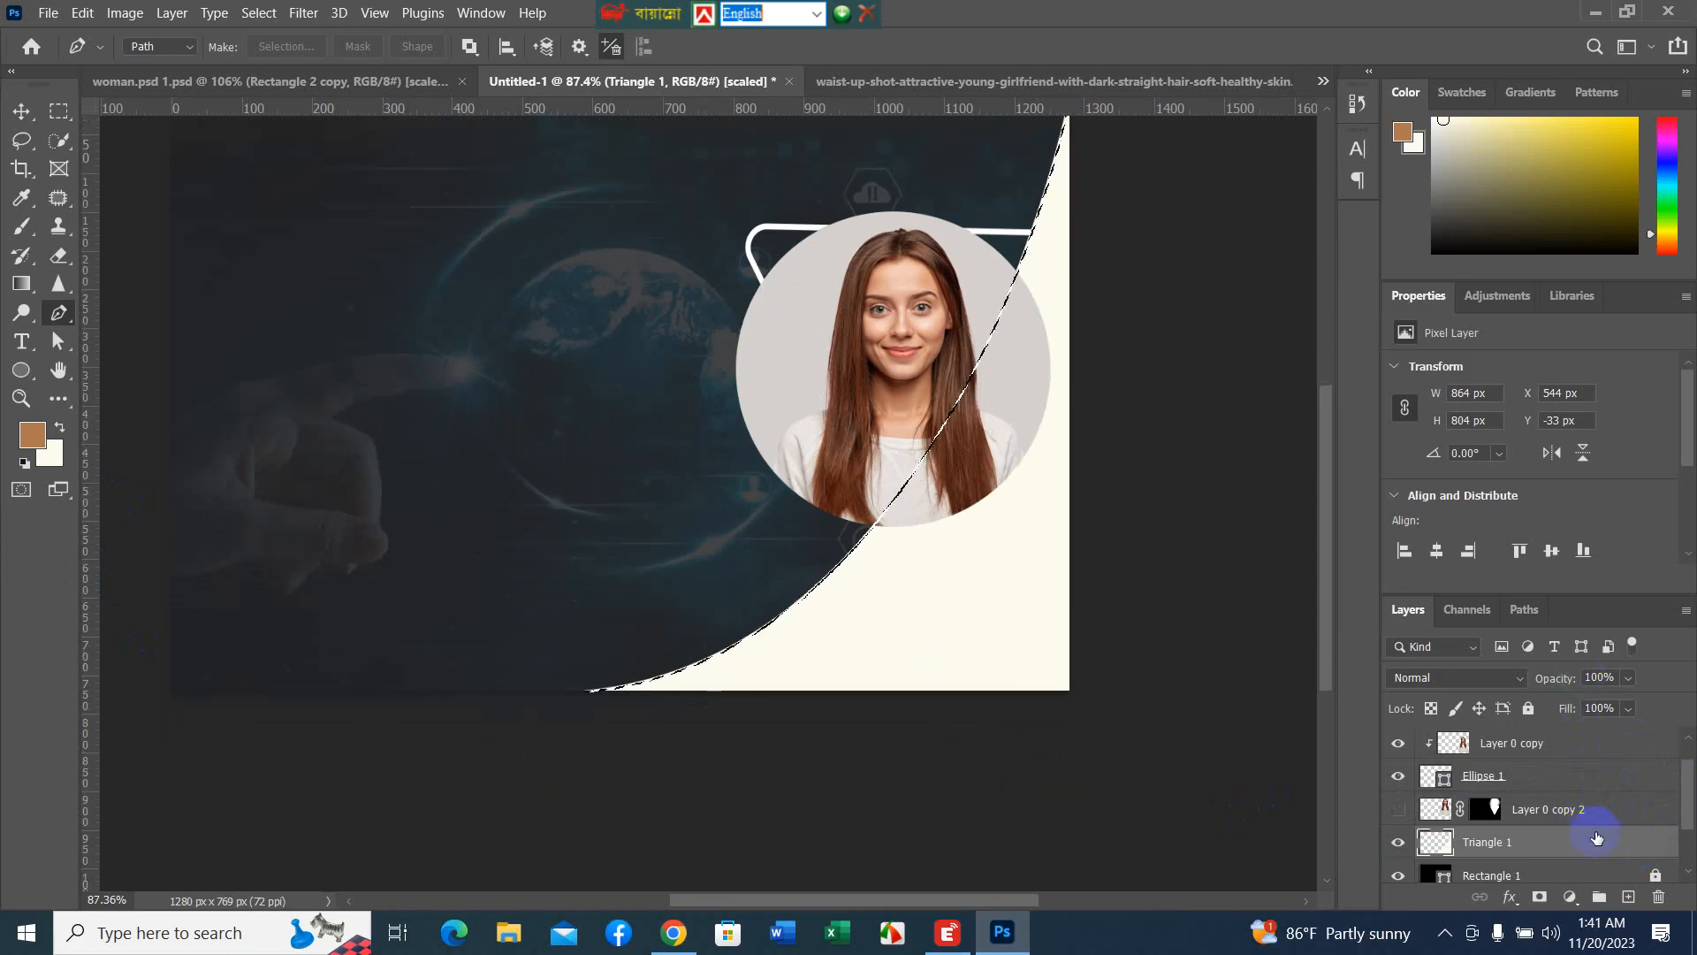
{"action": "left_click_drag", "start_coordinate": [1691, 769], "coordinate": [1691, 789]}
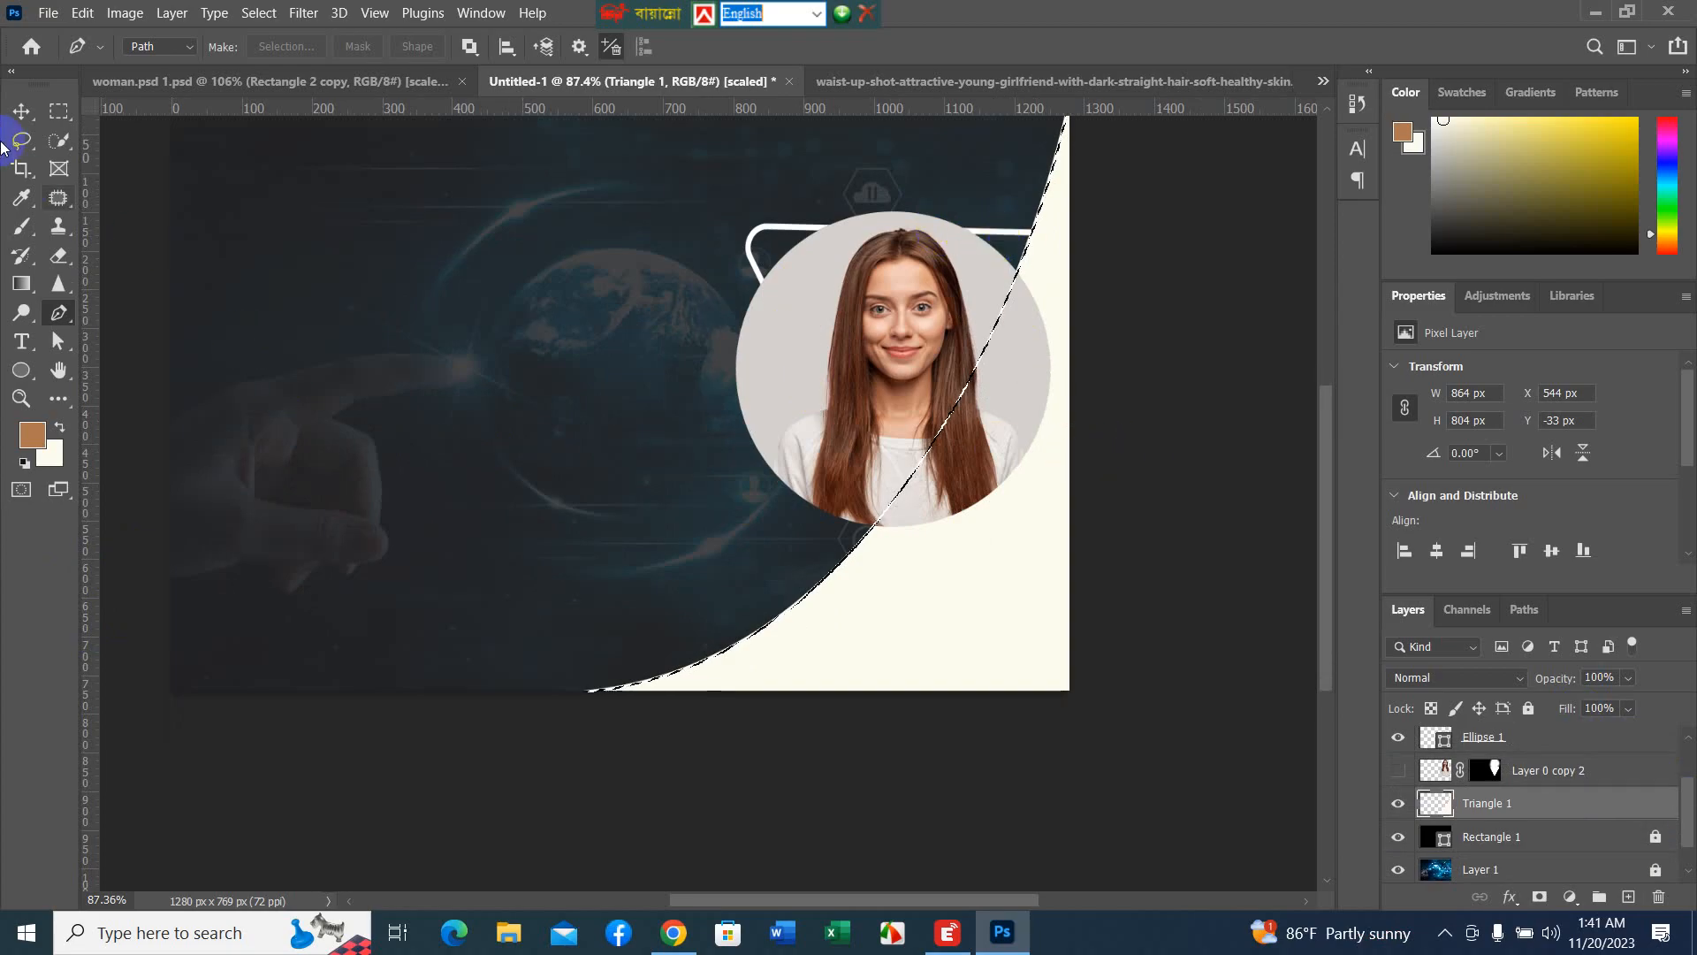
{"action": "left_click", "coordinate": [21, 109]}
{"action": "scroll", "coordinate": [1591, 801], "scroll_direction": "up", "scroll_amount": 2}
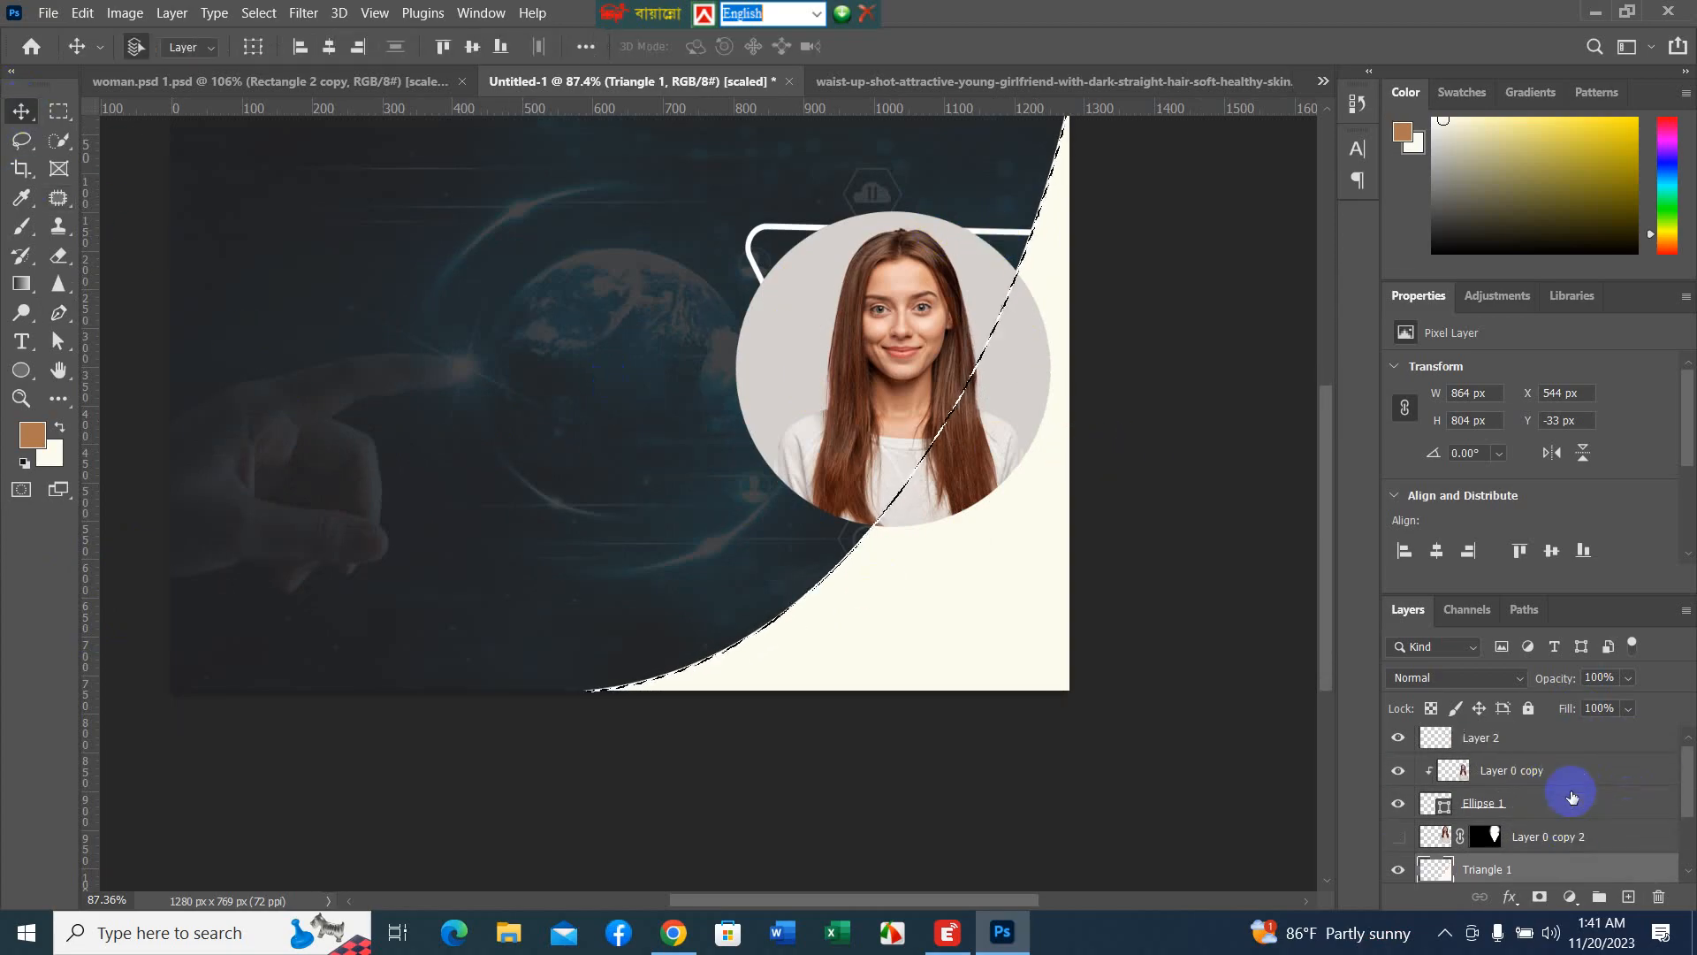
{"action": "key", "text": "ctrl+d"}
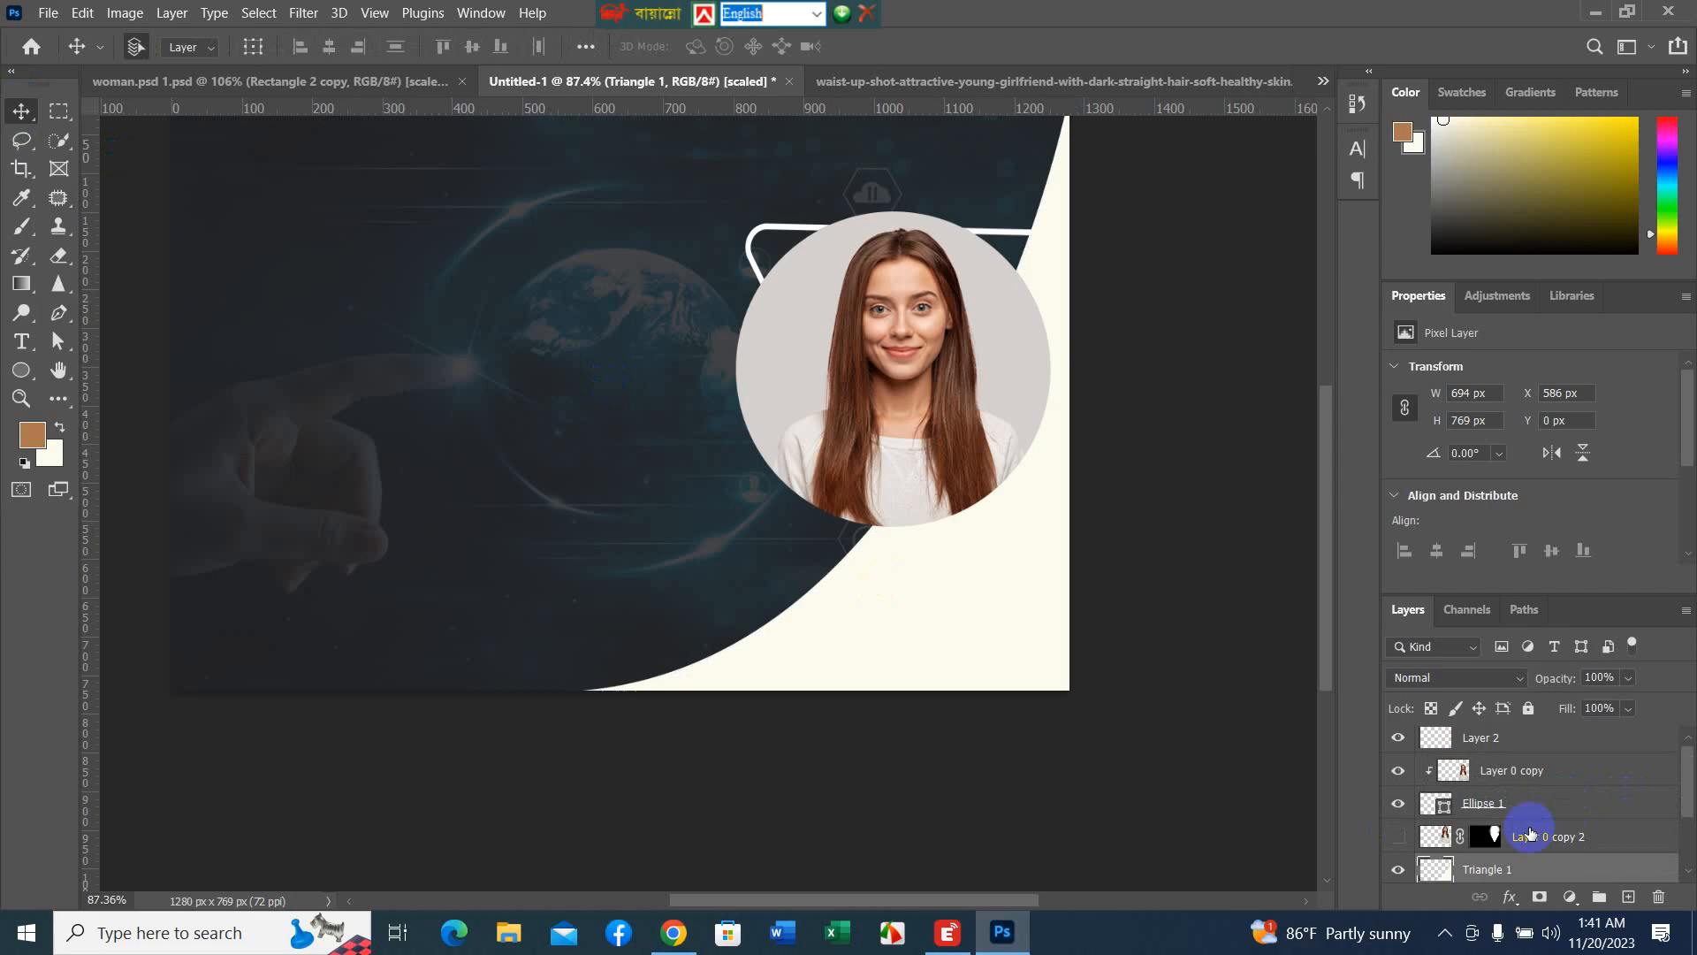
- Check the contents of Layer 2 and Triangle 1 by hiding and showing each layer
{"action": "scroll", "coordinate": [1506, 847], "scroll_direction": "up", "scroll_amount": 1}
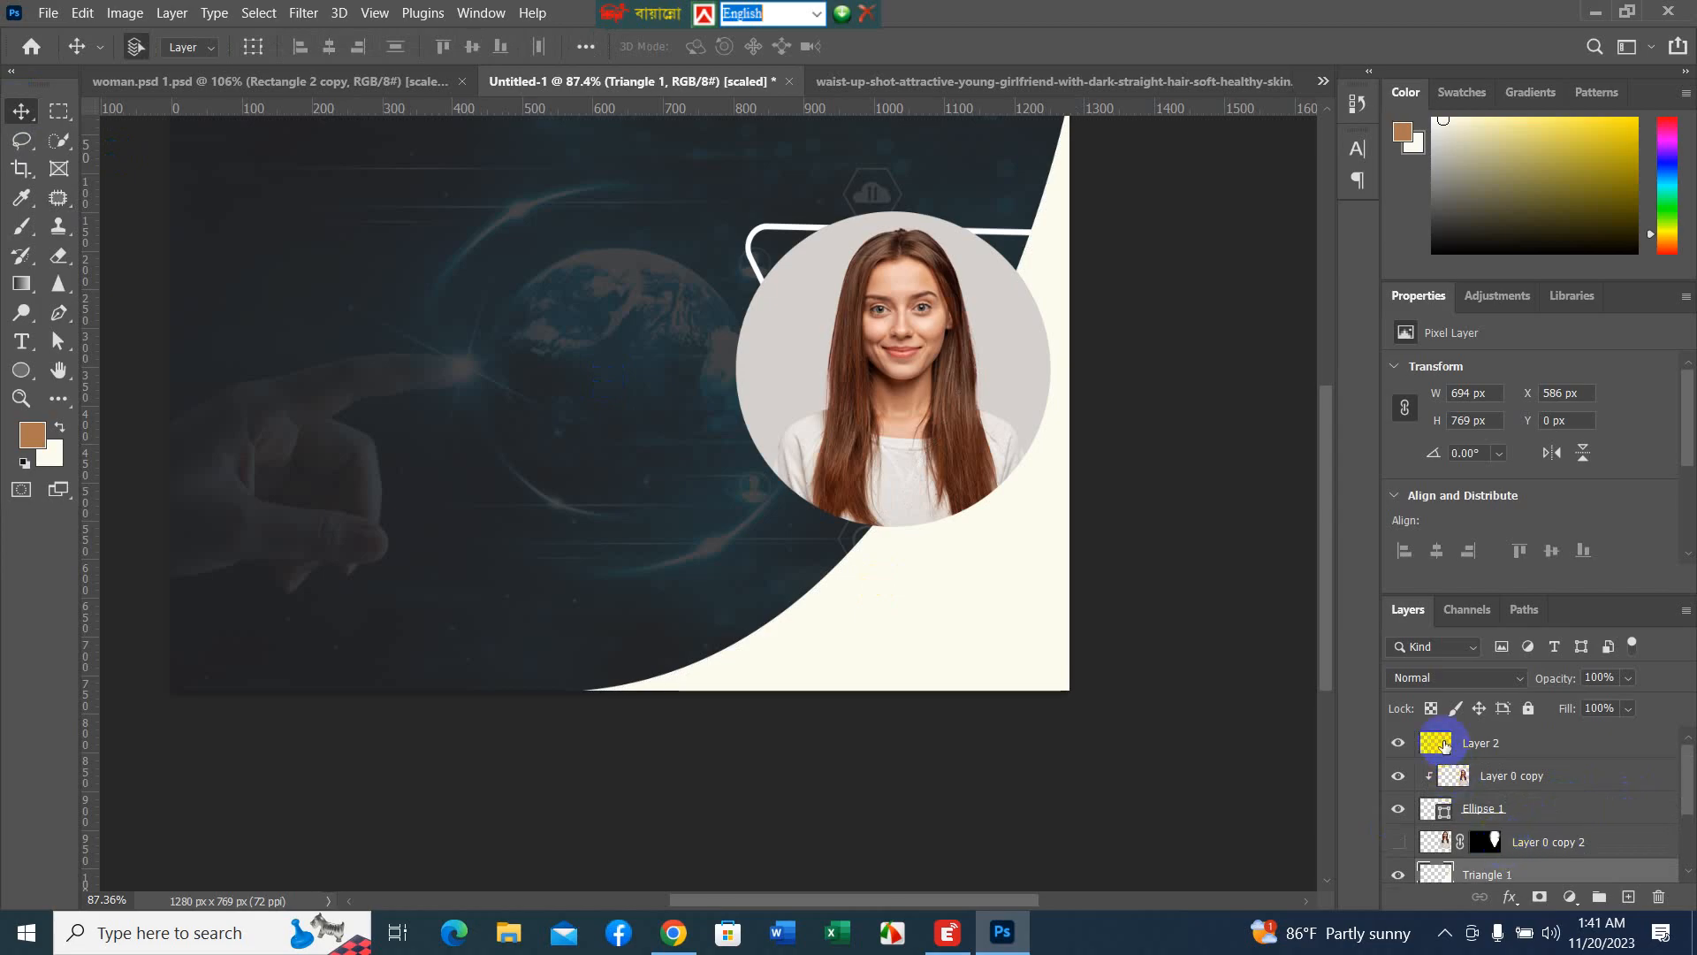
{"action": "left_click", "coordinate": [1441, 747]}
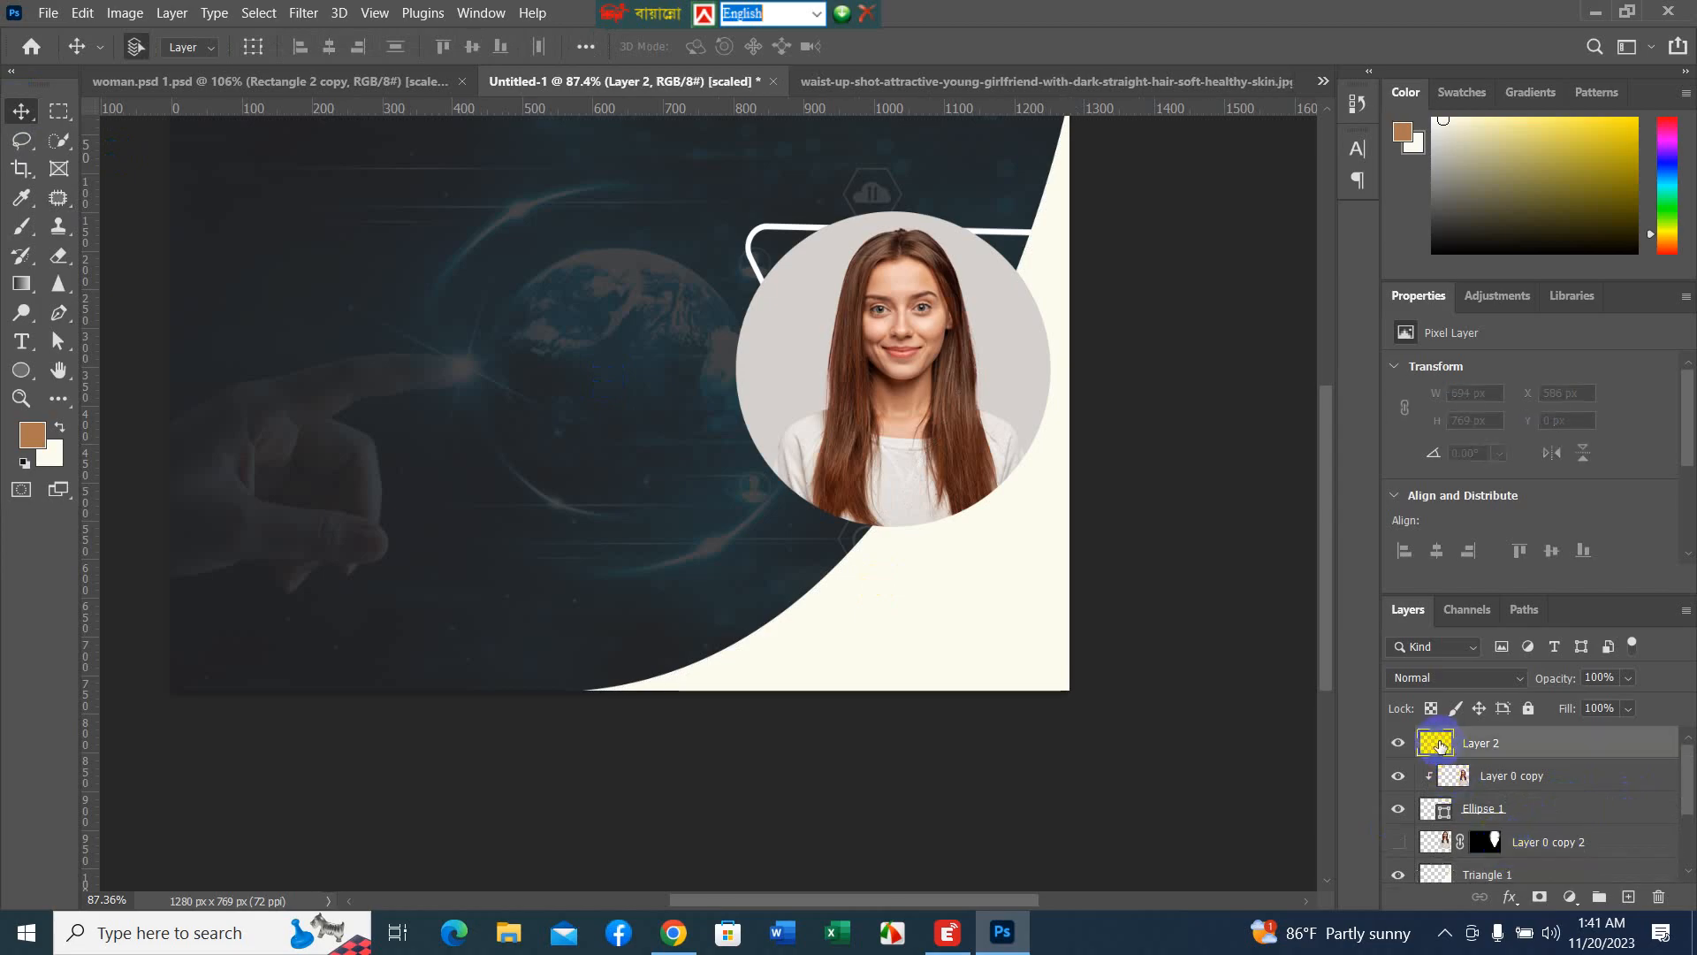
{"action": "left_click", "coordinate": [1394, 744]}
{"action": "left_click", "coordinate": [1397, 745]}
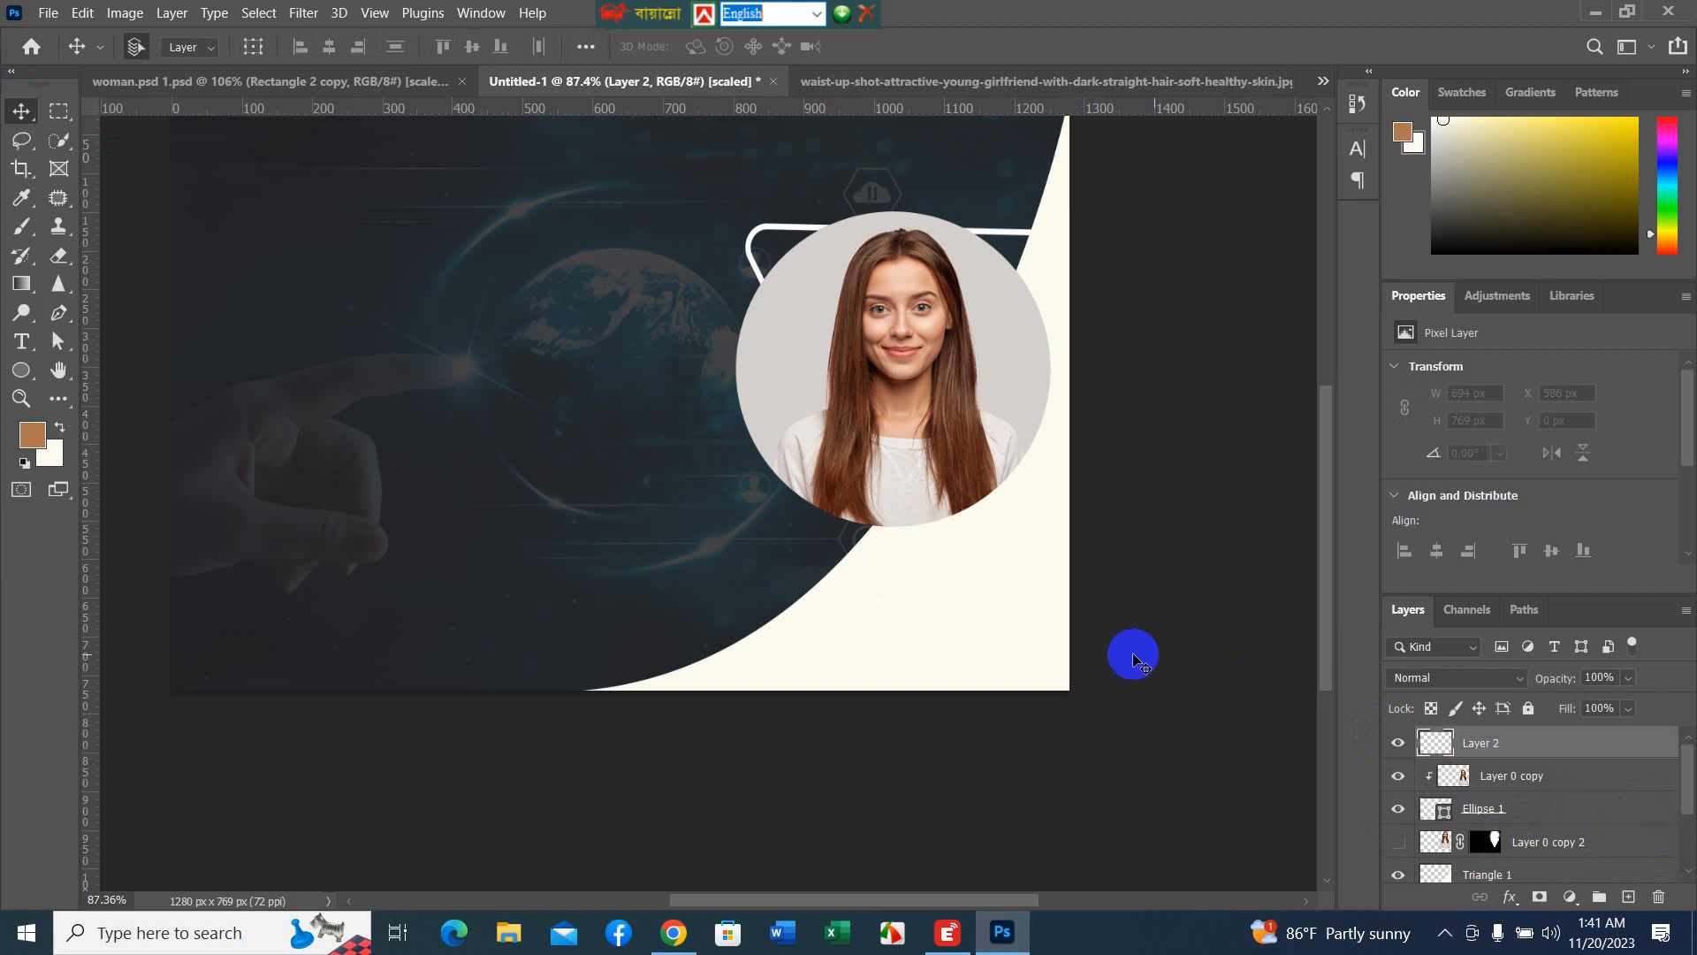
{"action": "left_click", "coordinate": [973, 648]}
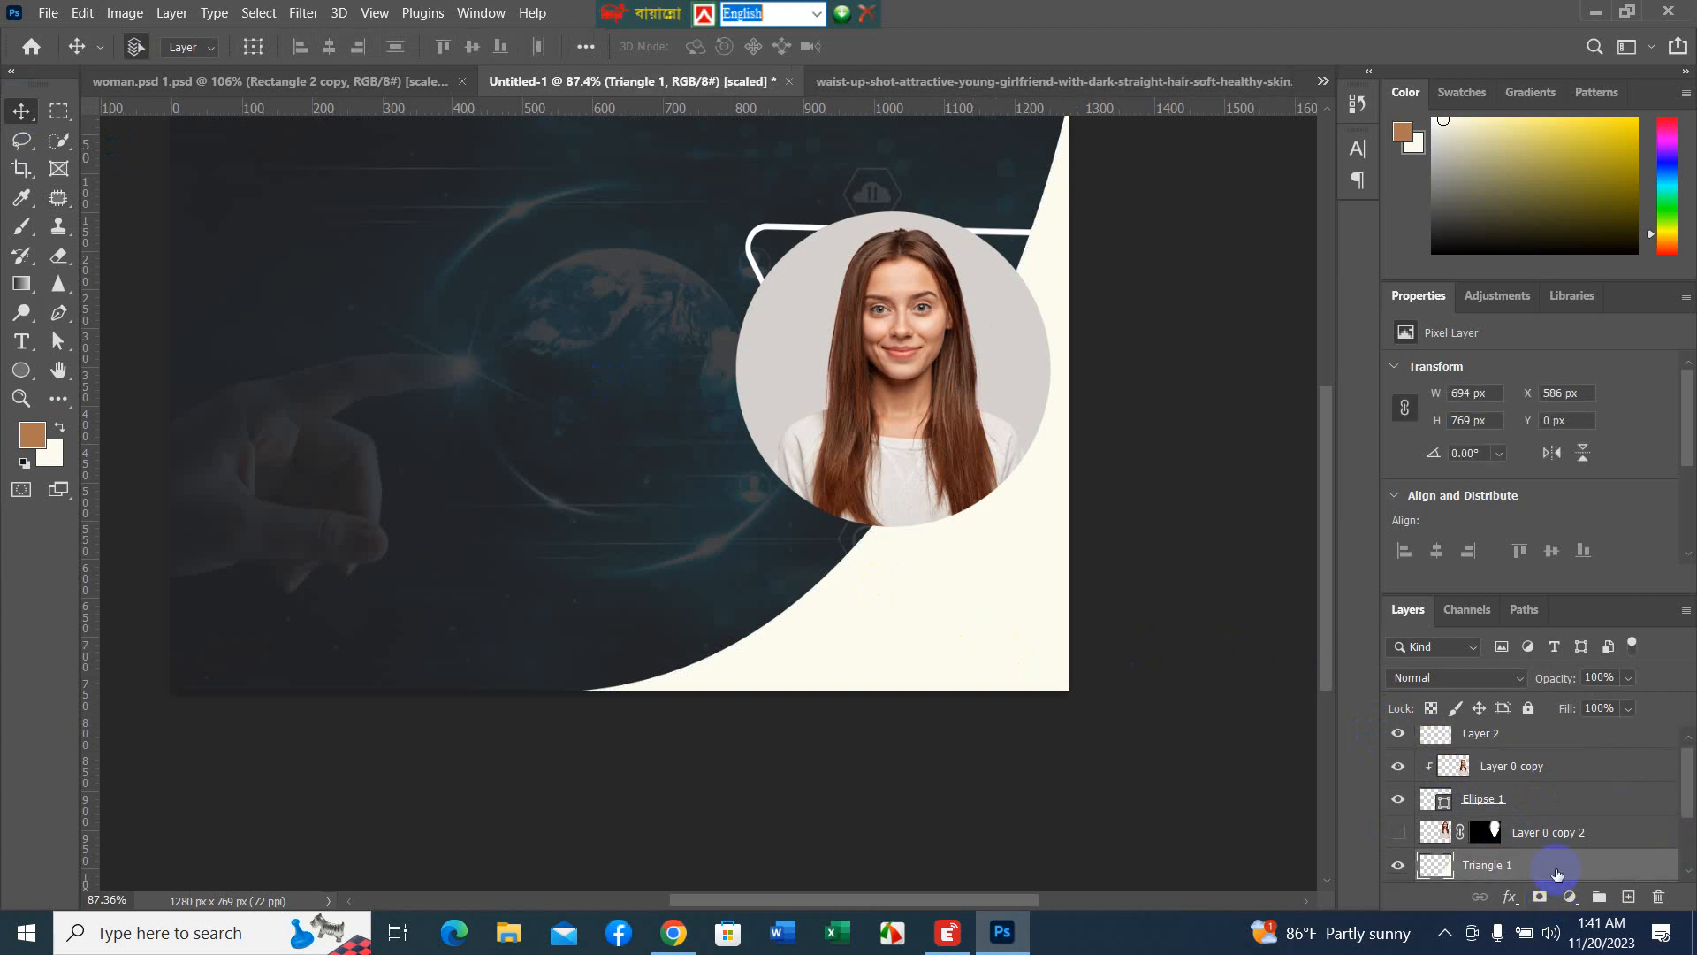
{"action": "left_click_drag", "start_coordinate": [1558, 875], "coordinate": [1516, 744]}
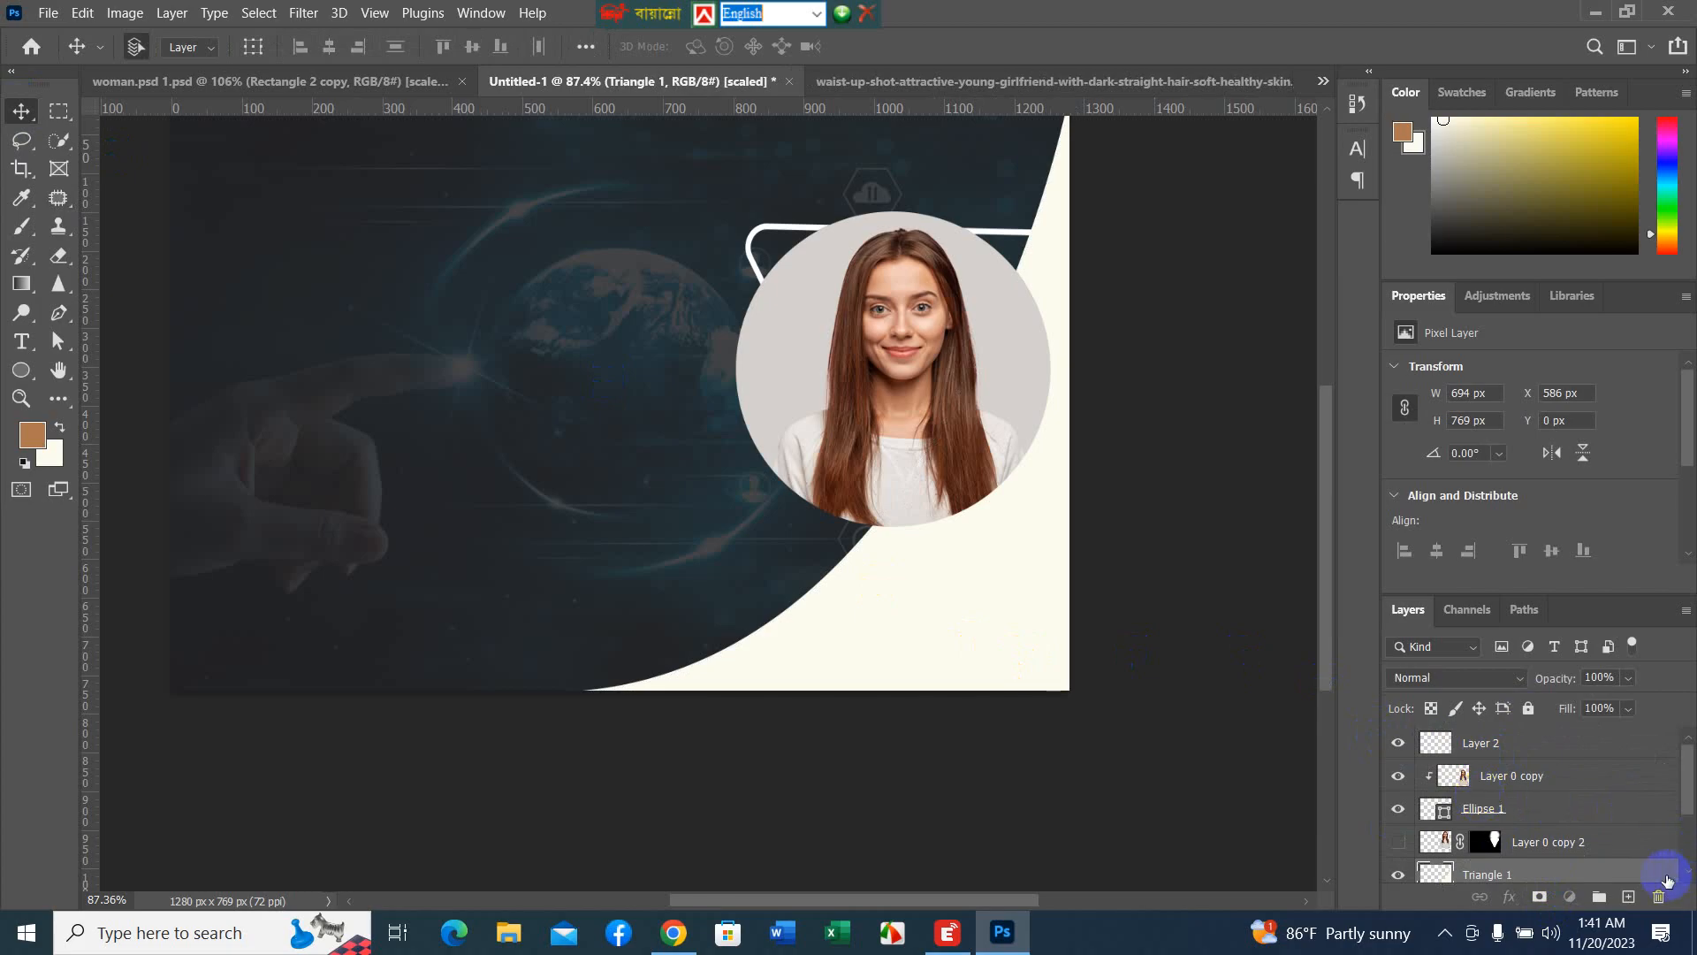
{"action": "scroll", "coordinate": [1483, 871], "scroll_direction": "down", "scroll_amount": 1}
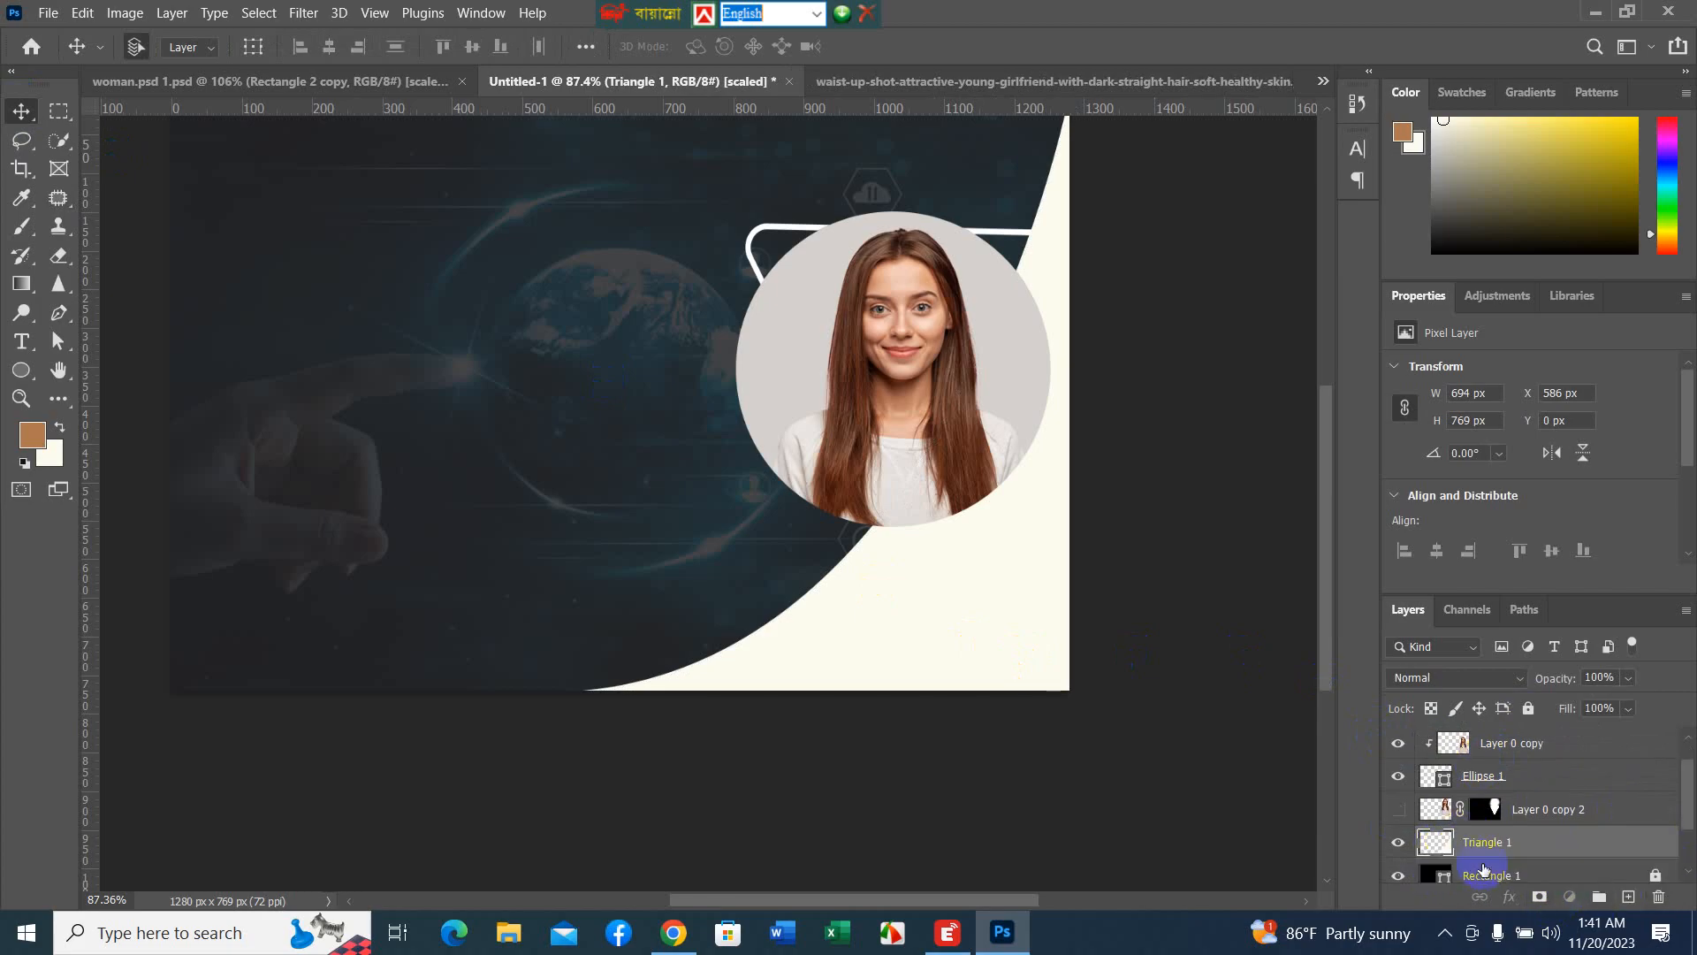
{"action": "left_click", "coordinate": [1399, 843]}
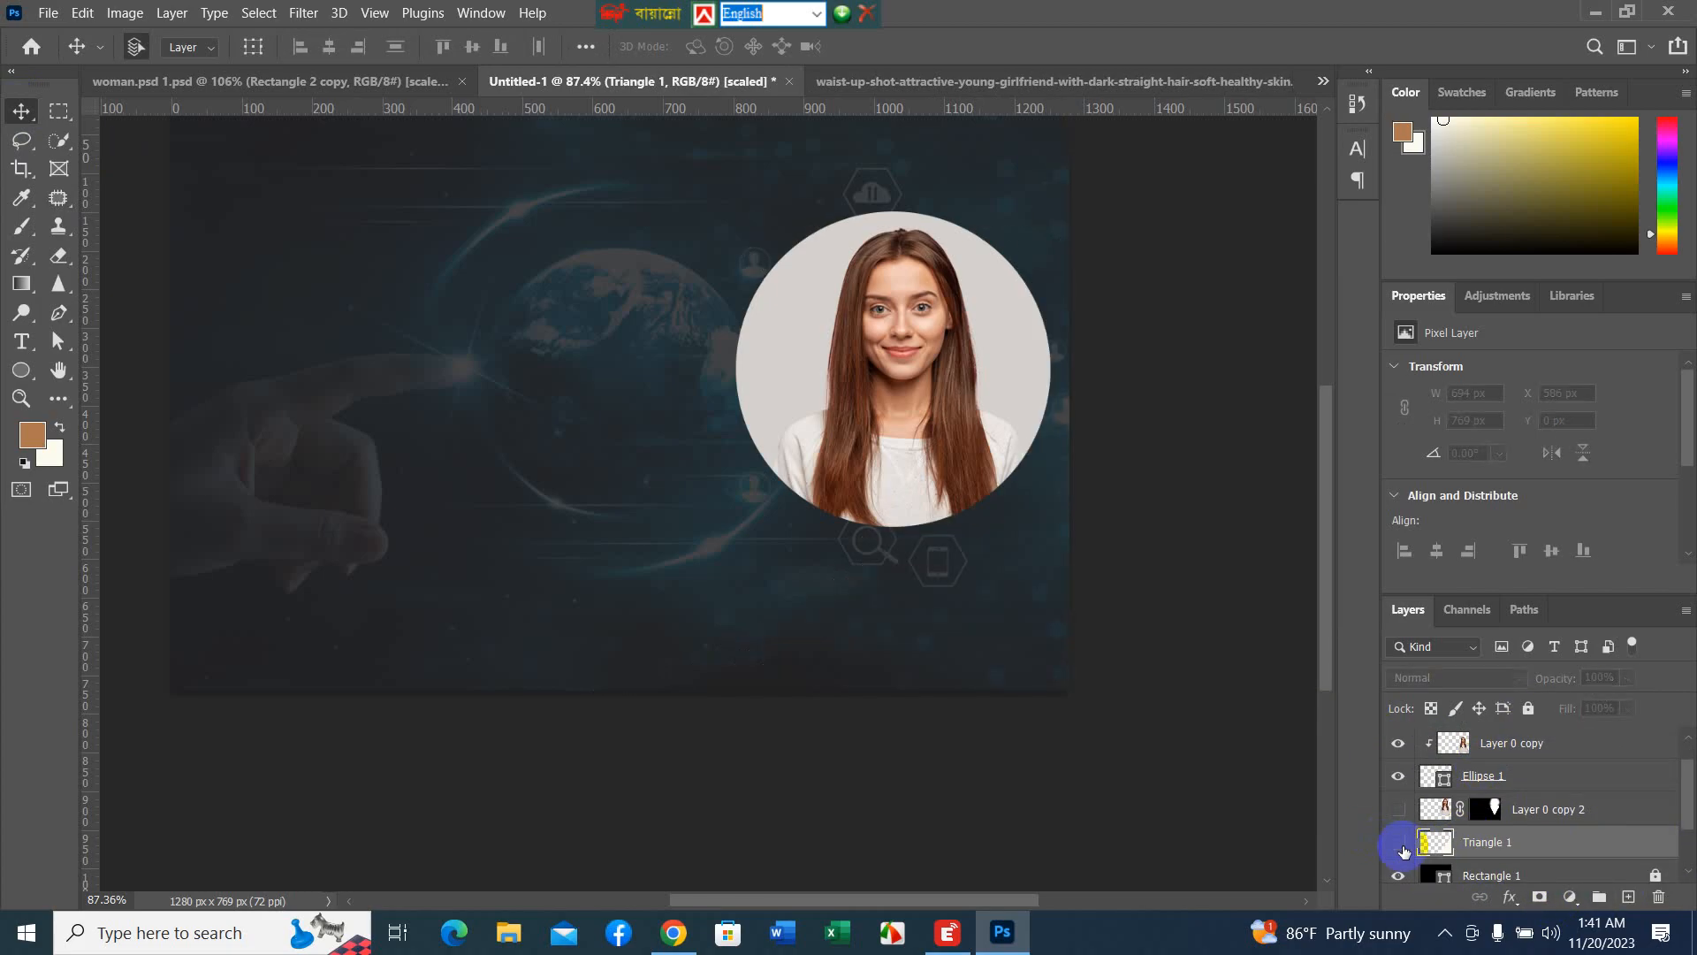
{"action": "left_click", "coordinate": [1401, 846]}
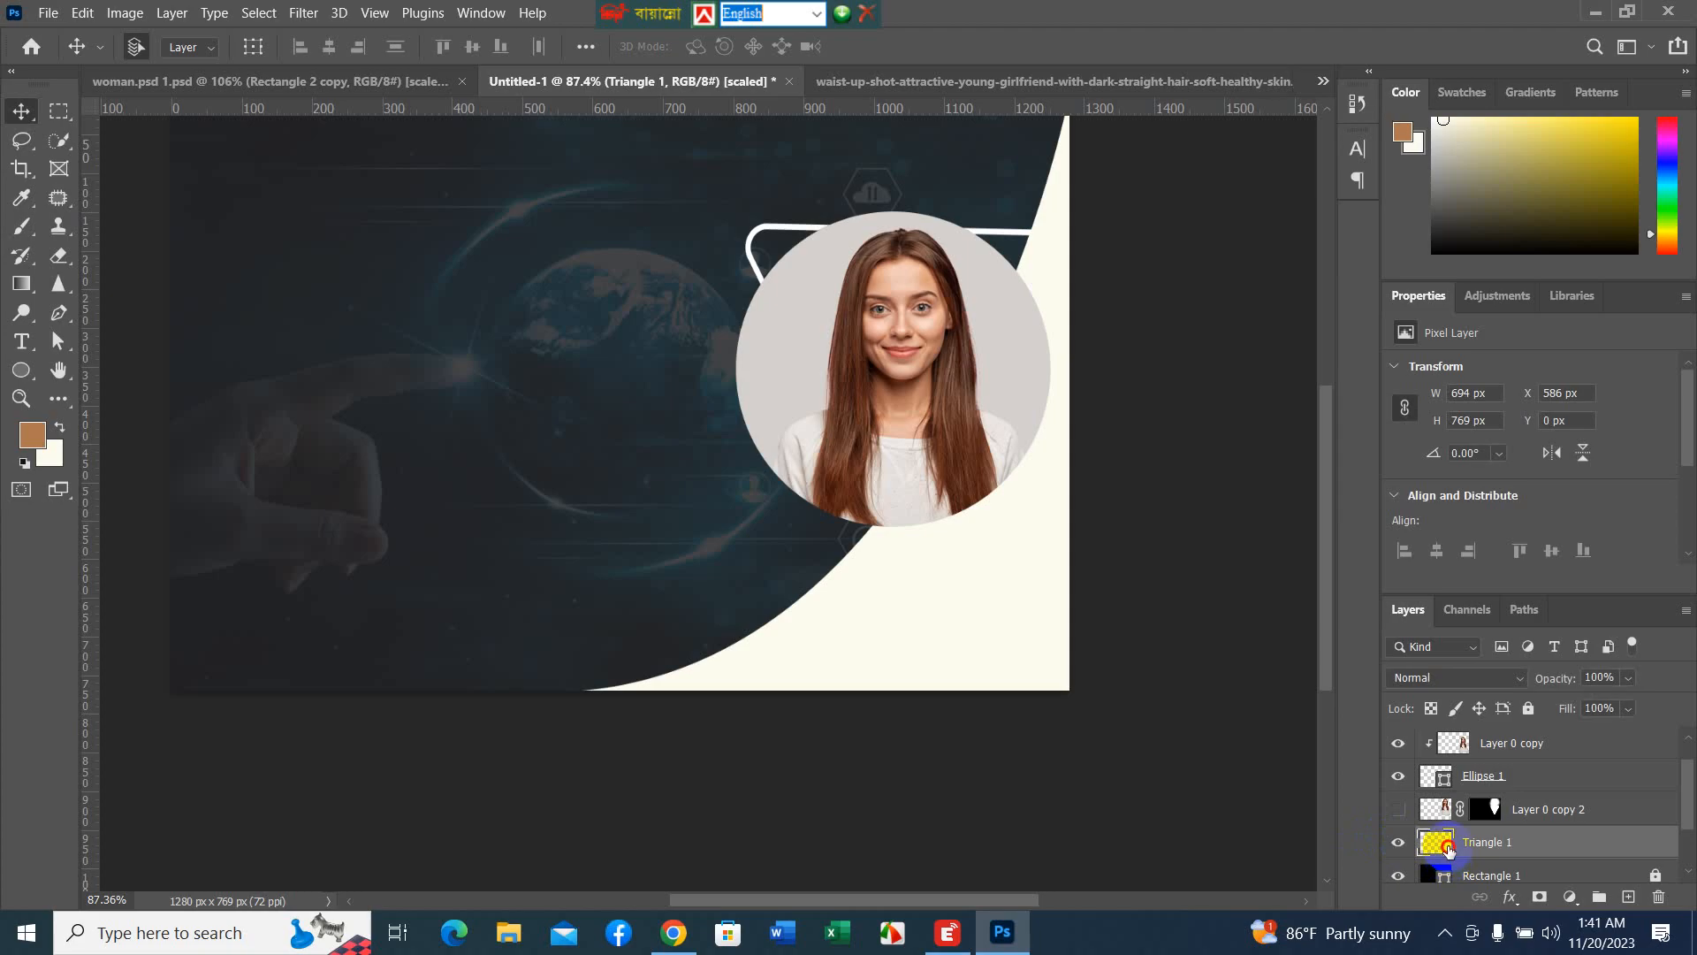
{"action": "double_click", "coordinate": [1447, 850]}
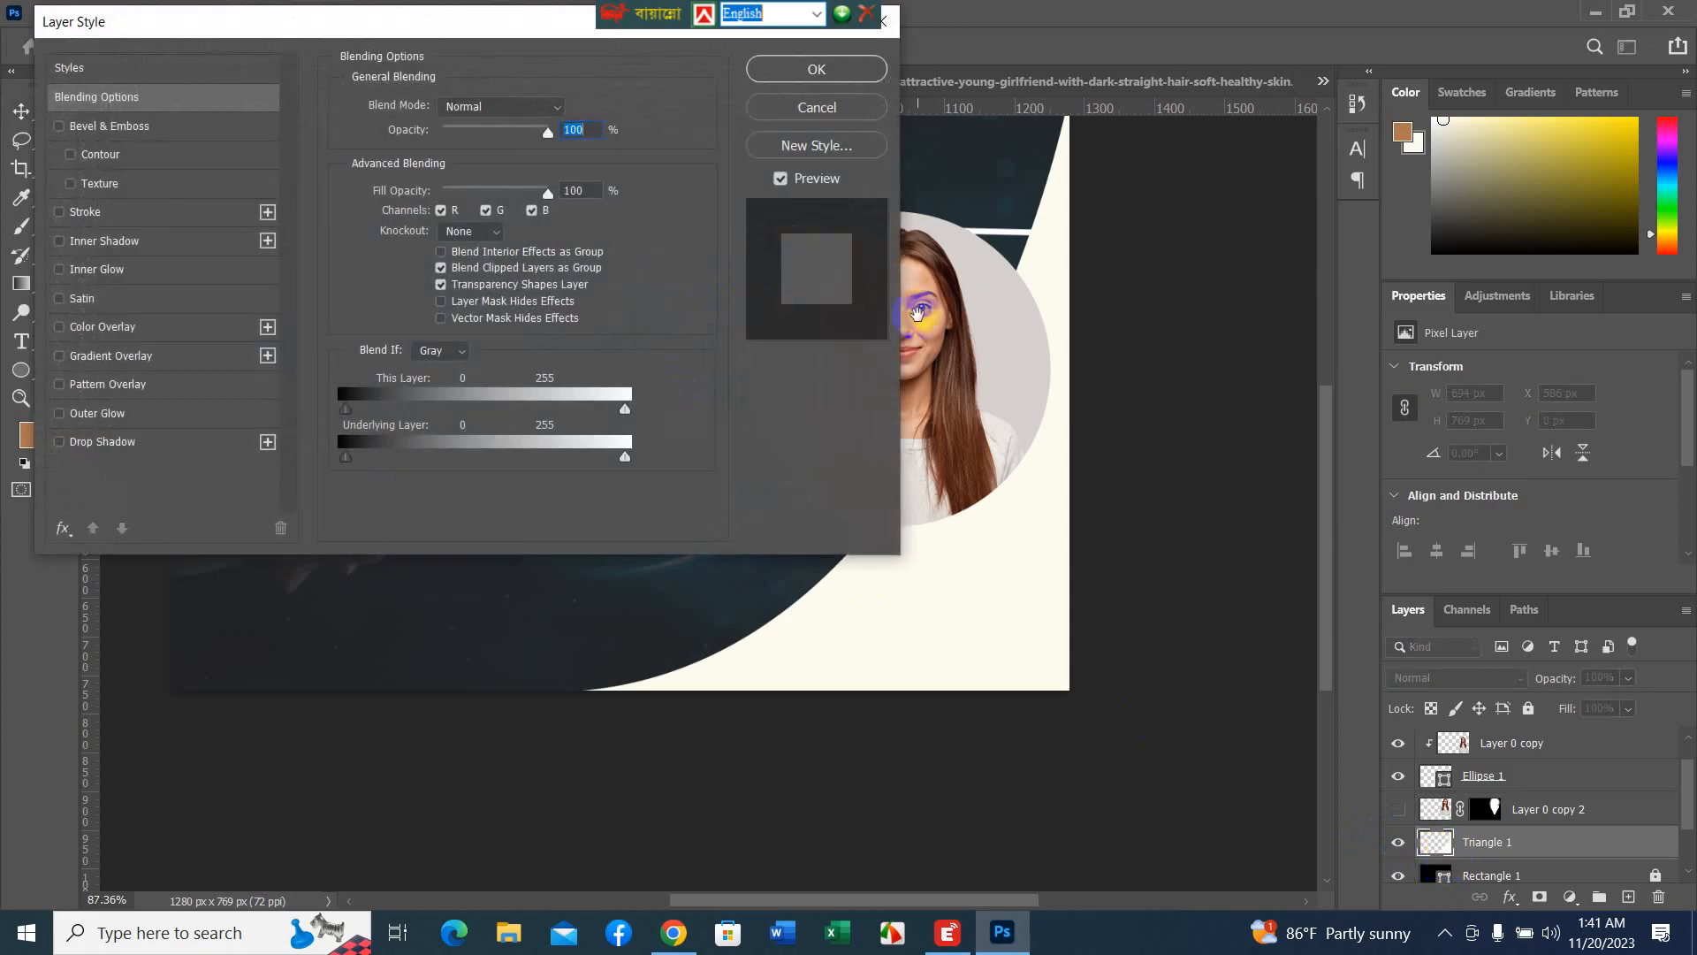
{"action": "left_click_drag", "start_coordinate": [466, 18], "coordinate": [830, 34]}
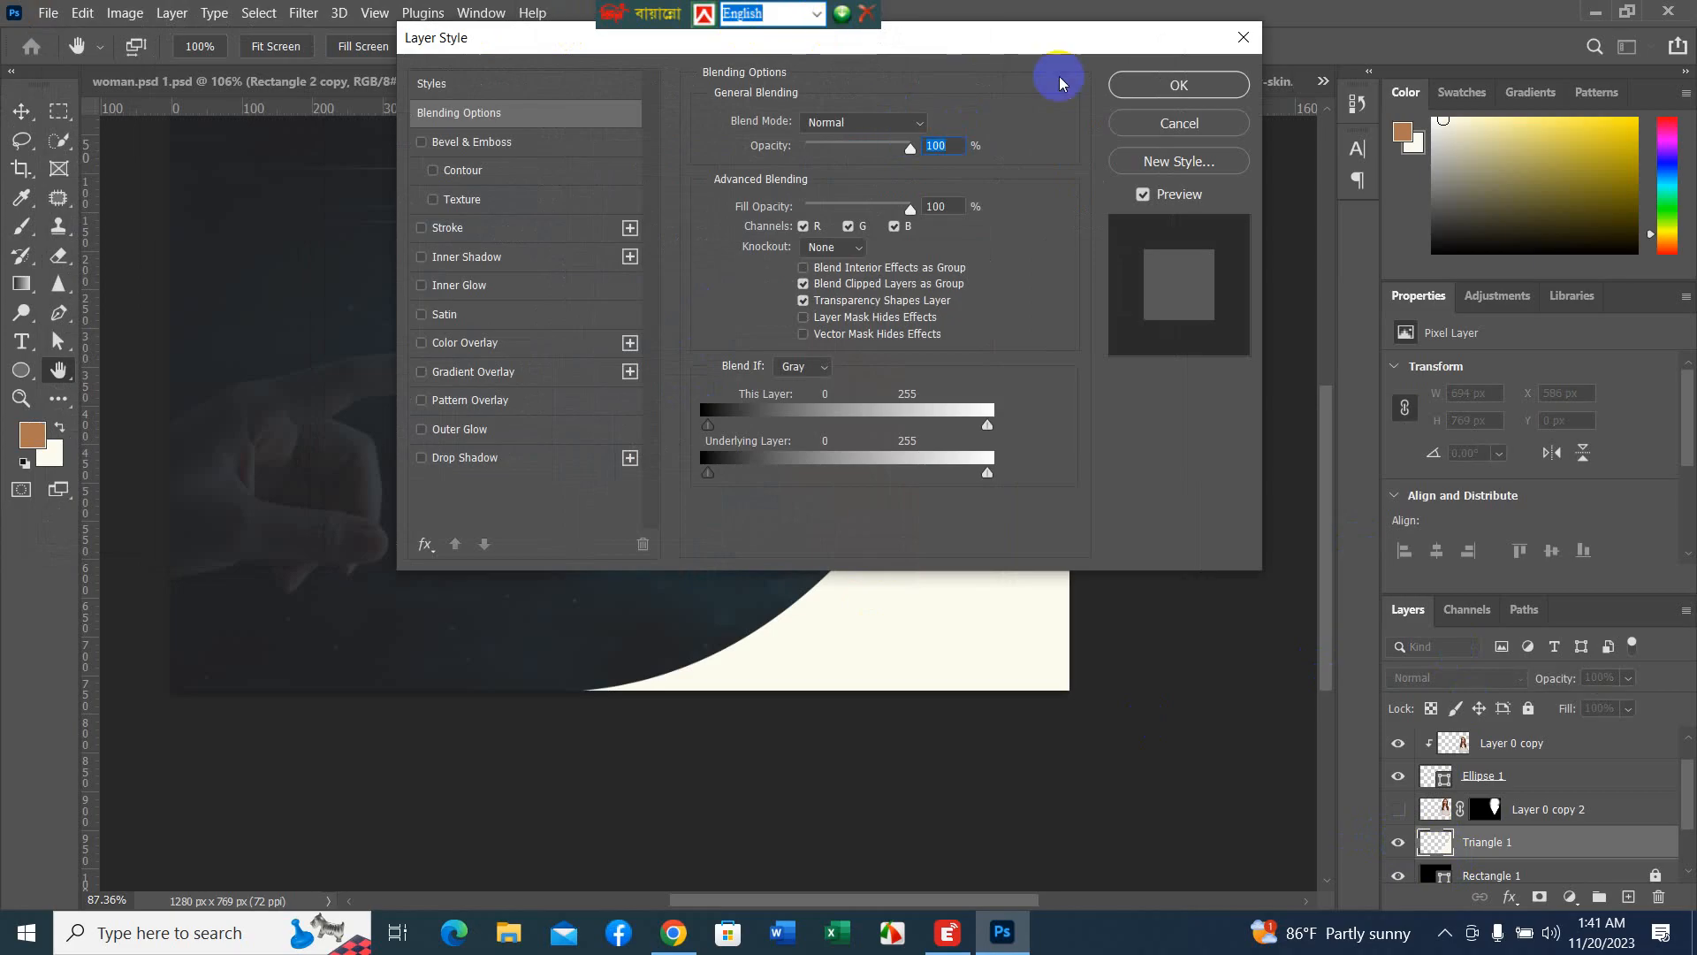
{"action": "left_click", "coordinate": [1192, 125]}
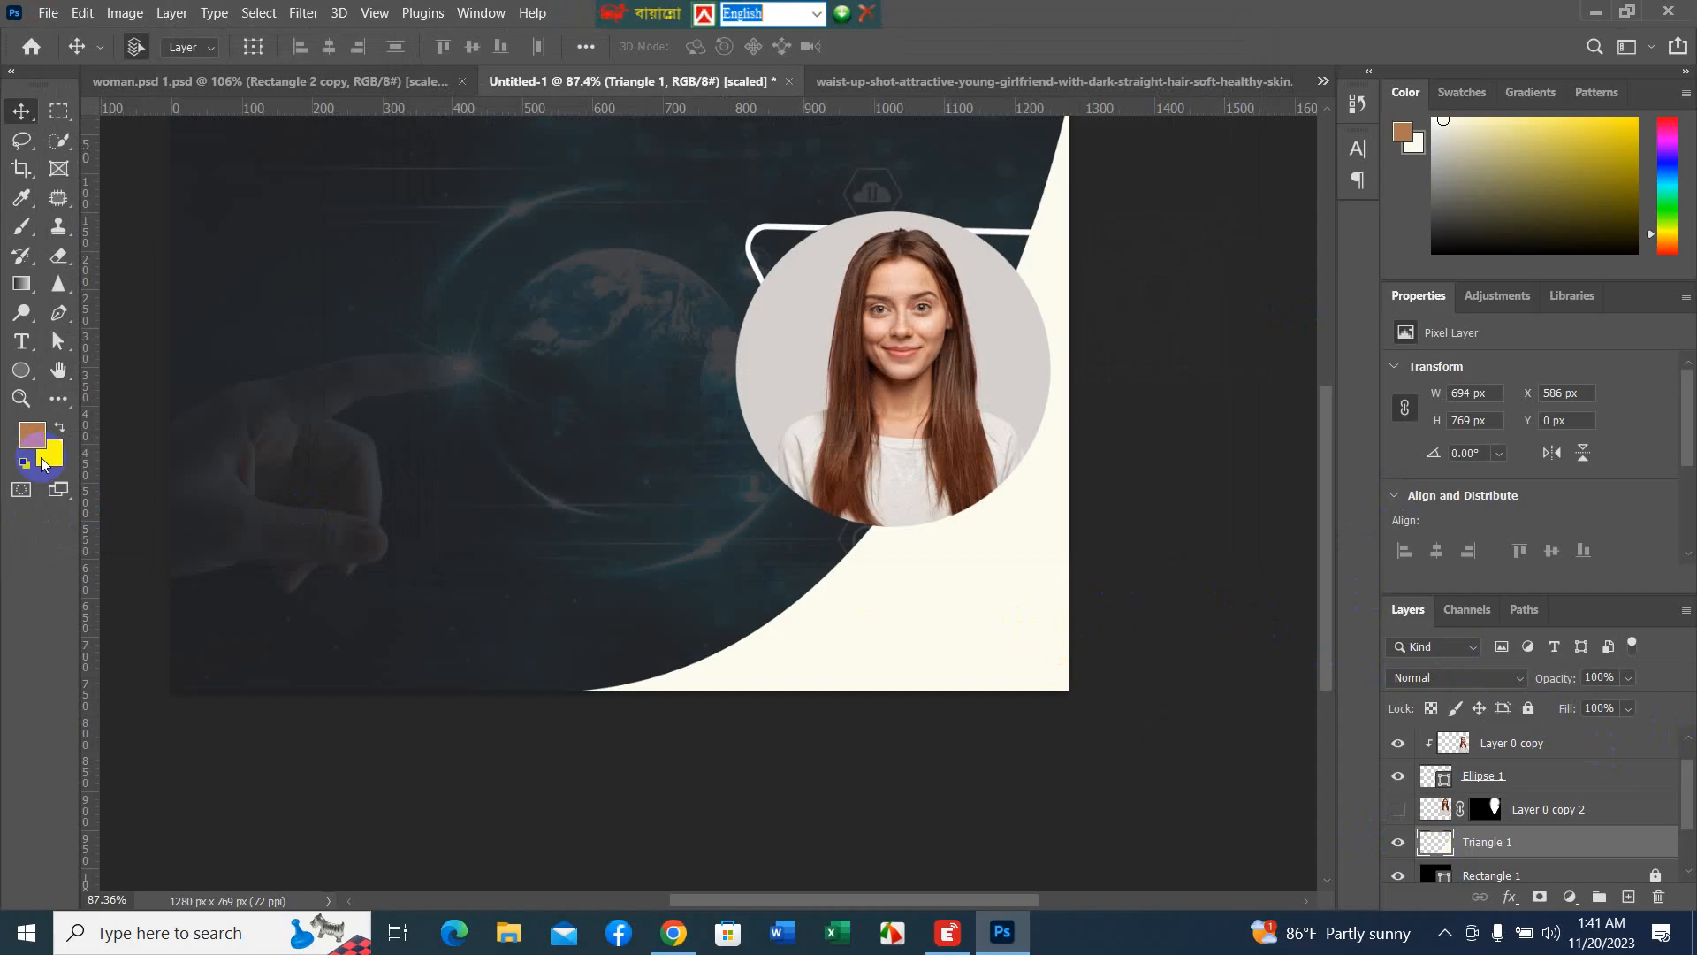
- Set the foreground color to bright orange, try filling Triangle 1 with it, and undo the fill
{"action": "left_click", "coordinate": [29, 435]}
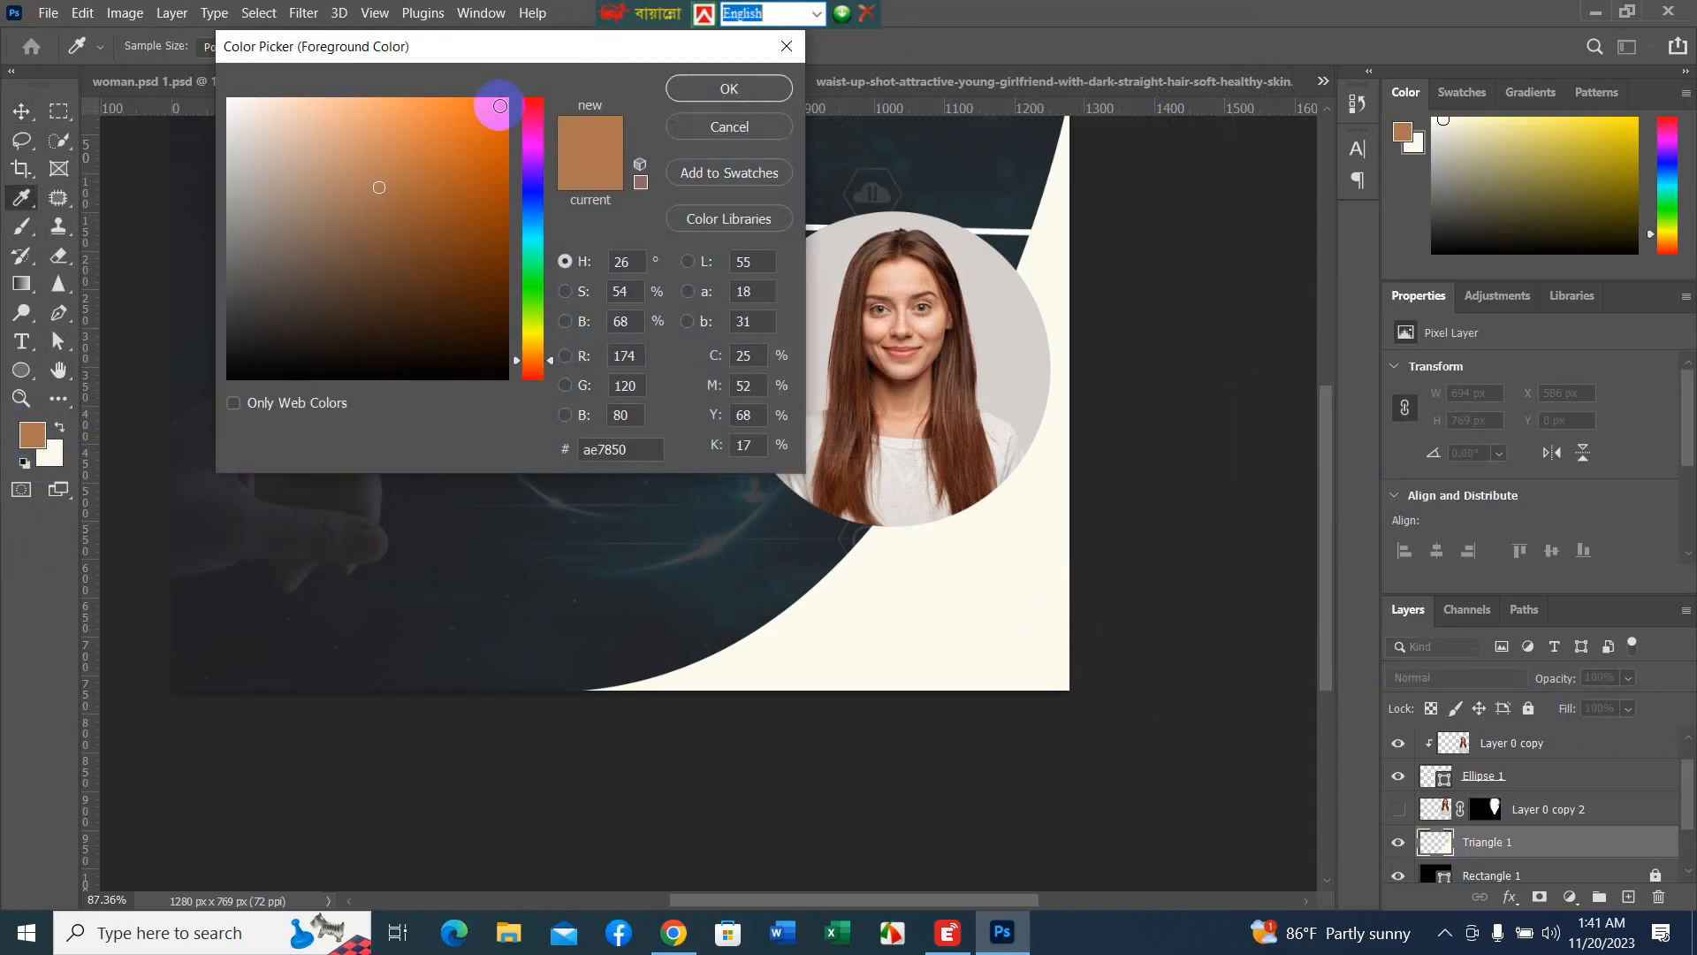
{"action": "left_click", "coordinate": [505, 99]}
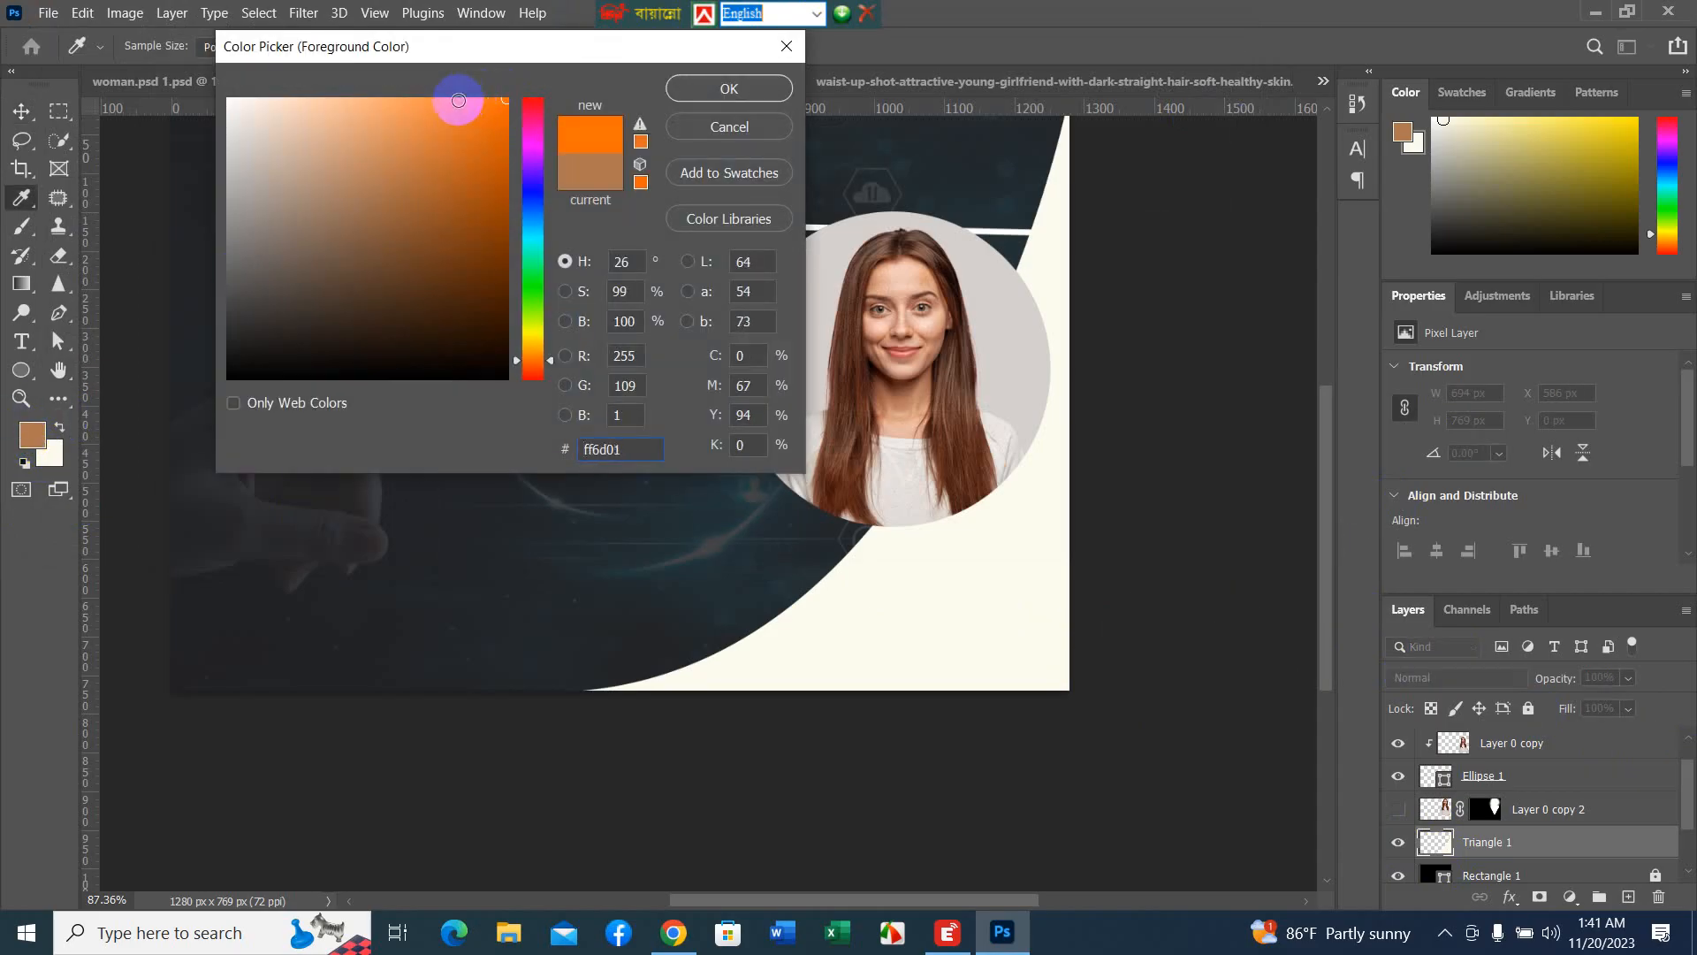
{"action": "left_click", "coordinate": [689, 90]}
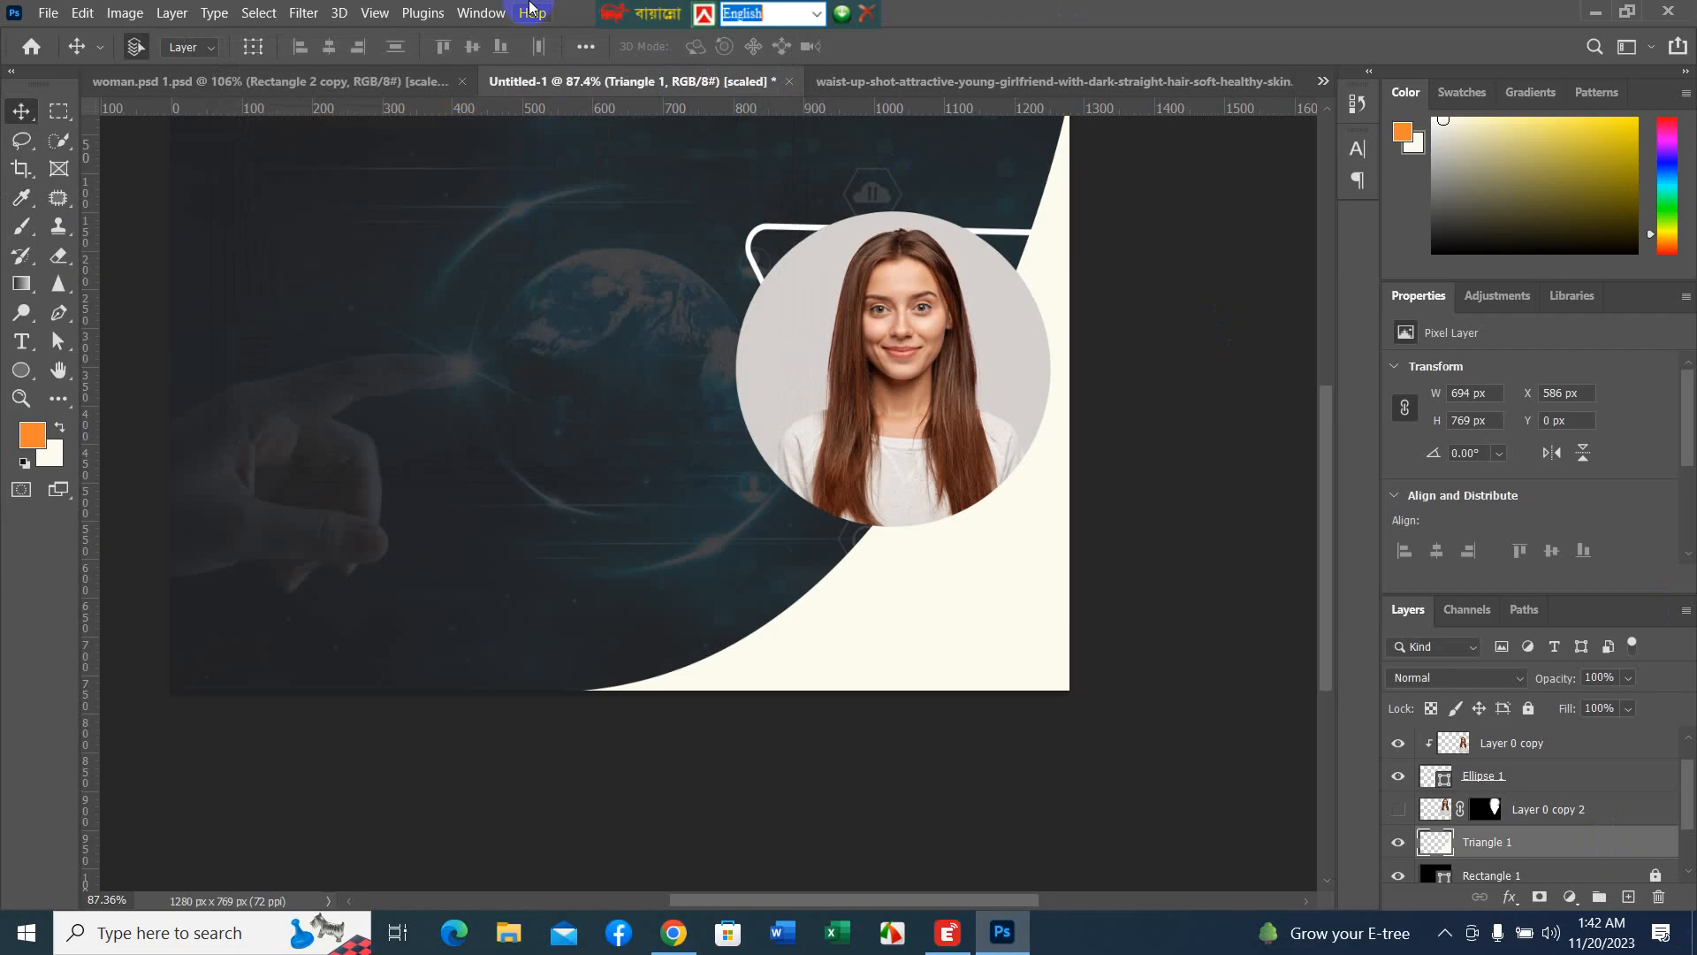
{"action": "key", "text": "alt+BackSpace"}
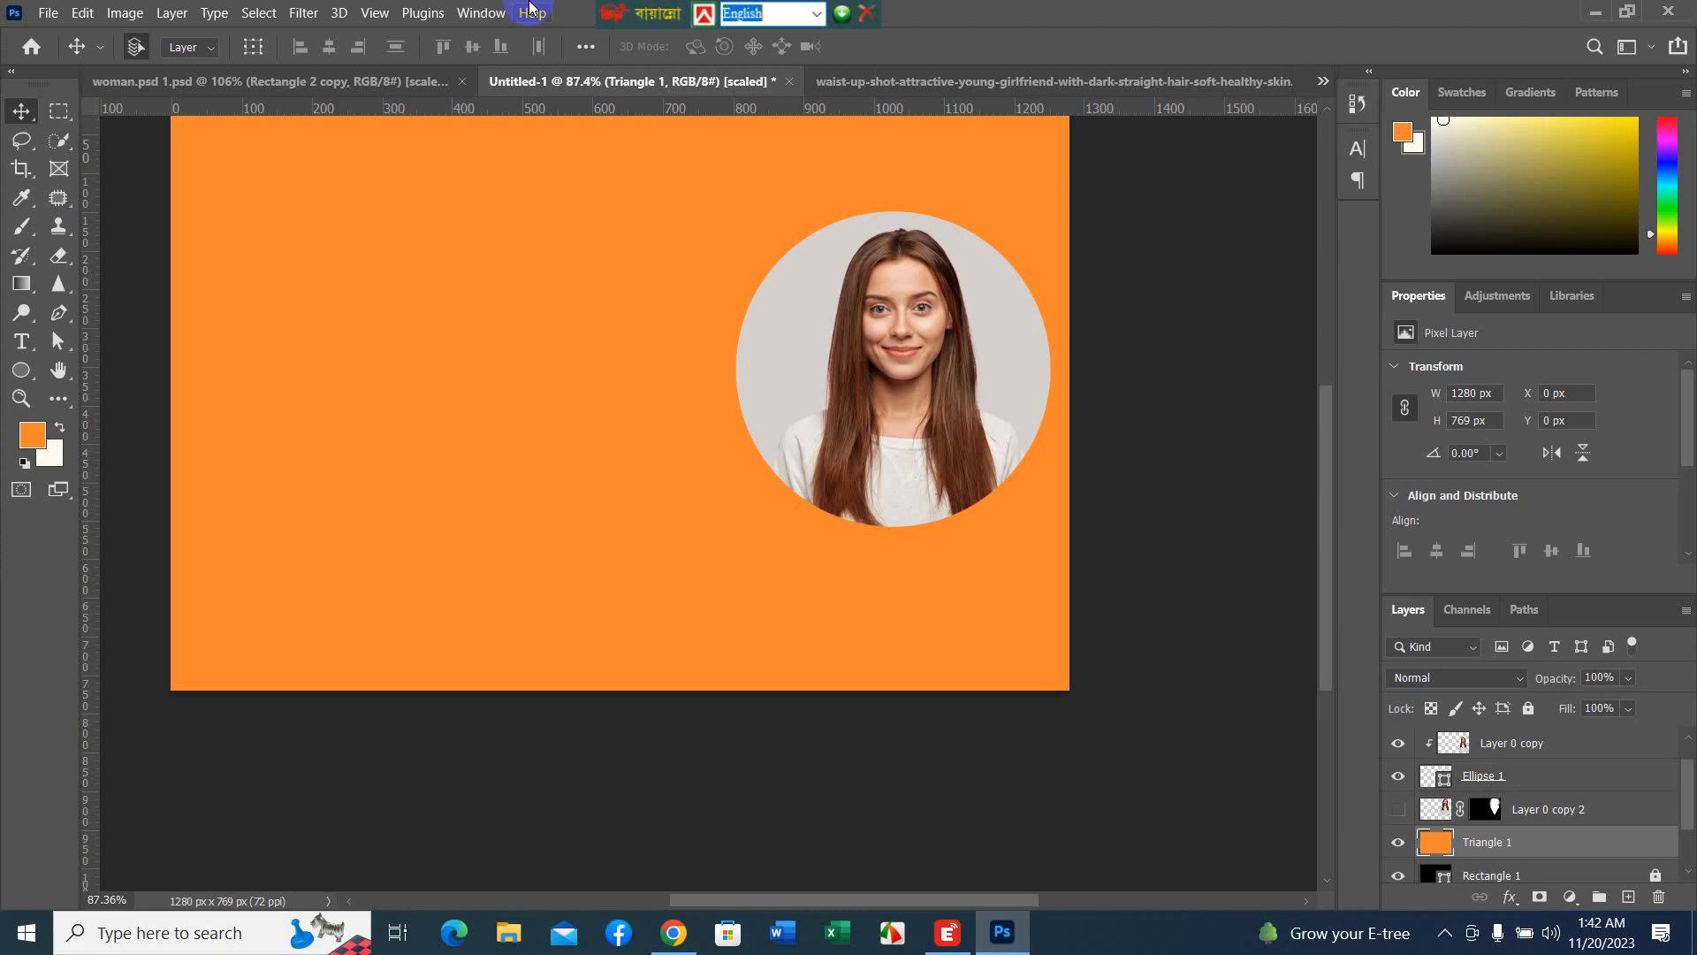
{"action": "key", "text": "ctrl+z"}
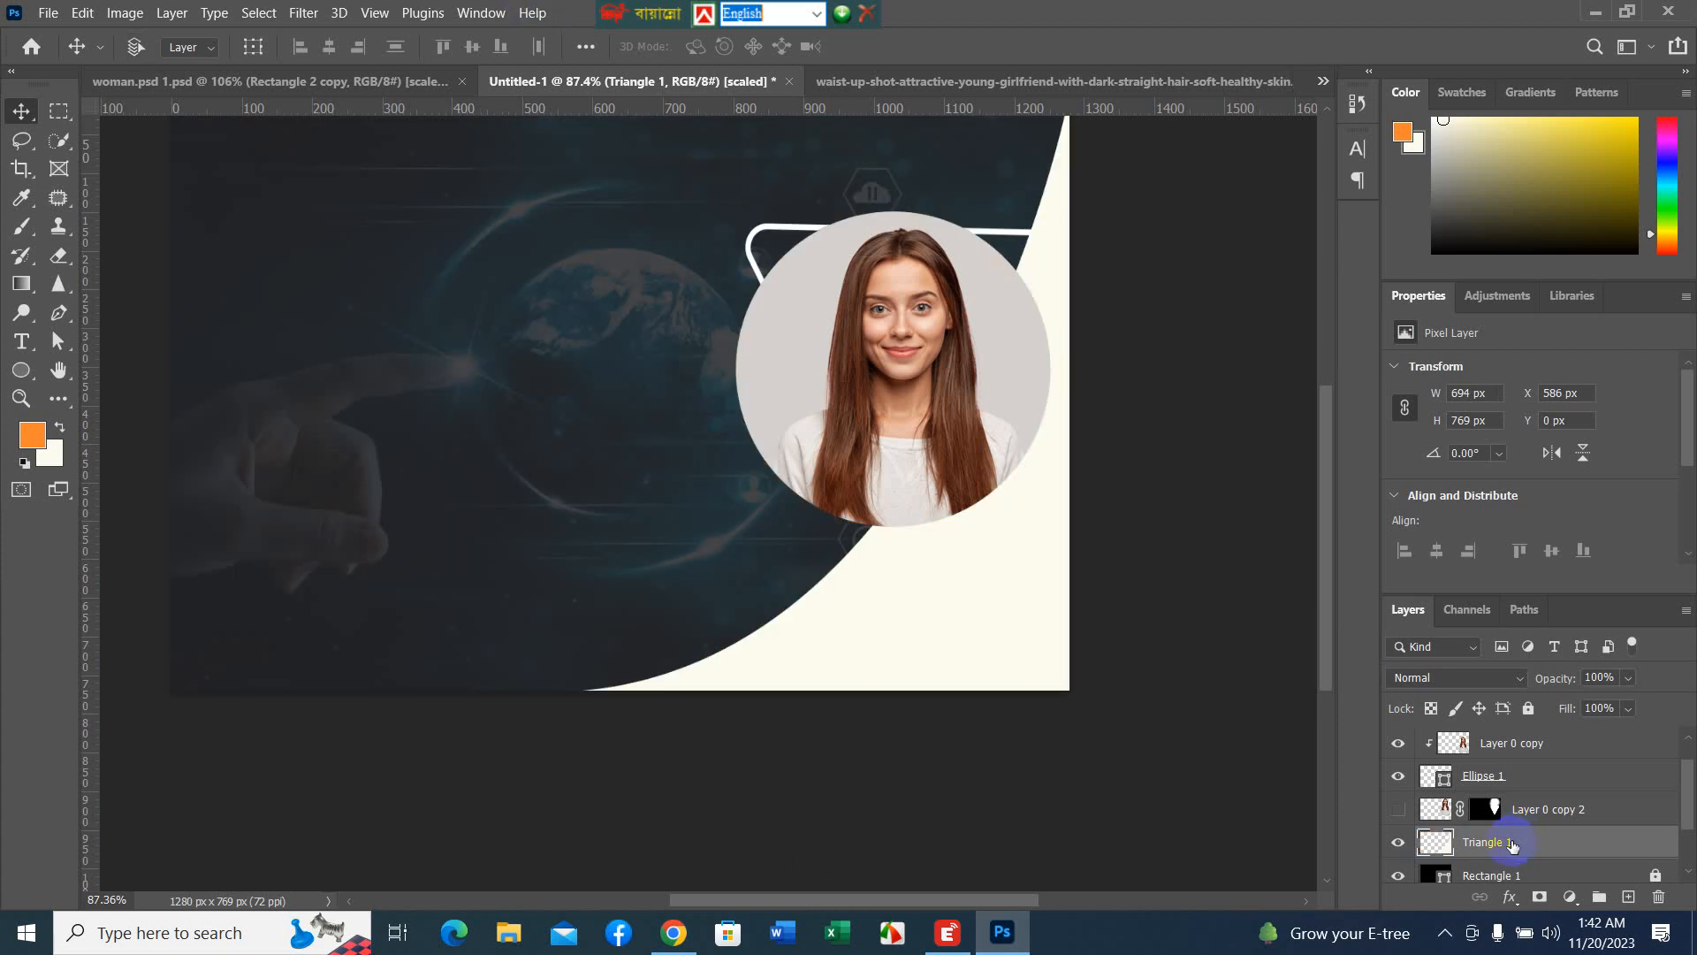
{"action": "left_click", "coordinate": [1446, 856], "text": "ctrl"}
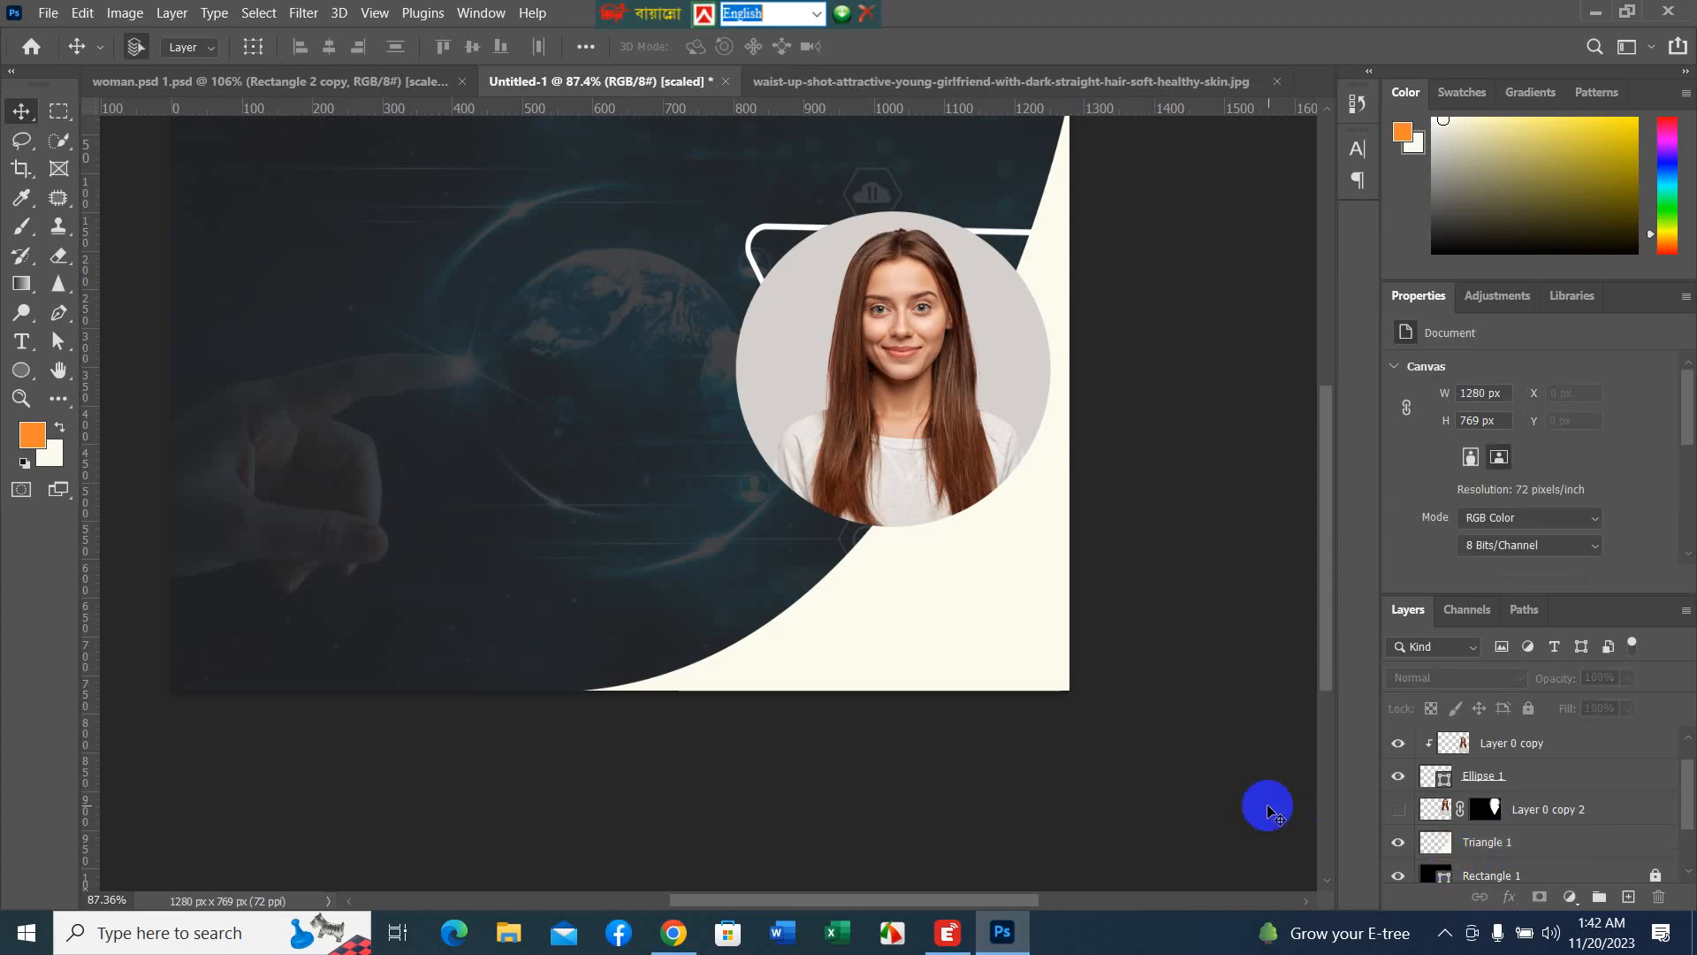
{"action": "left_click", "coordinate": [1446, 856], "text": "ctrl"}
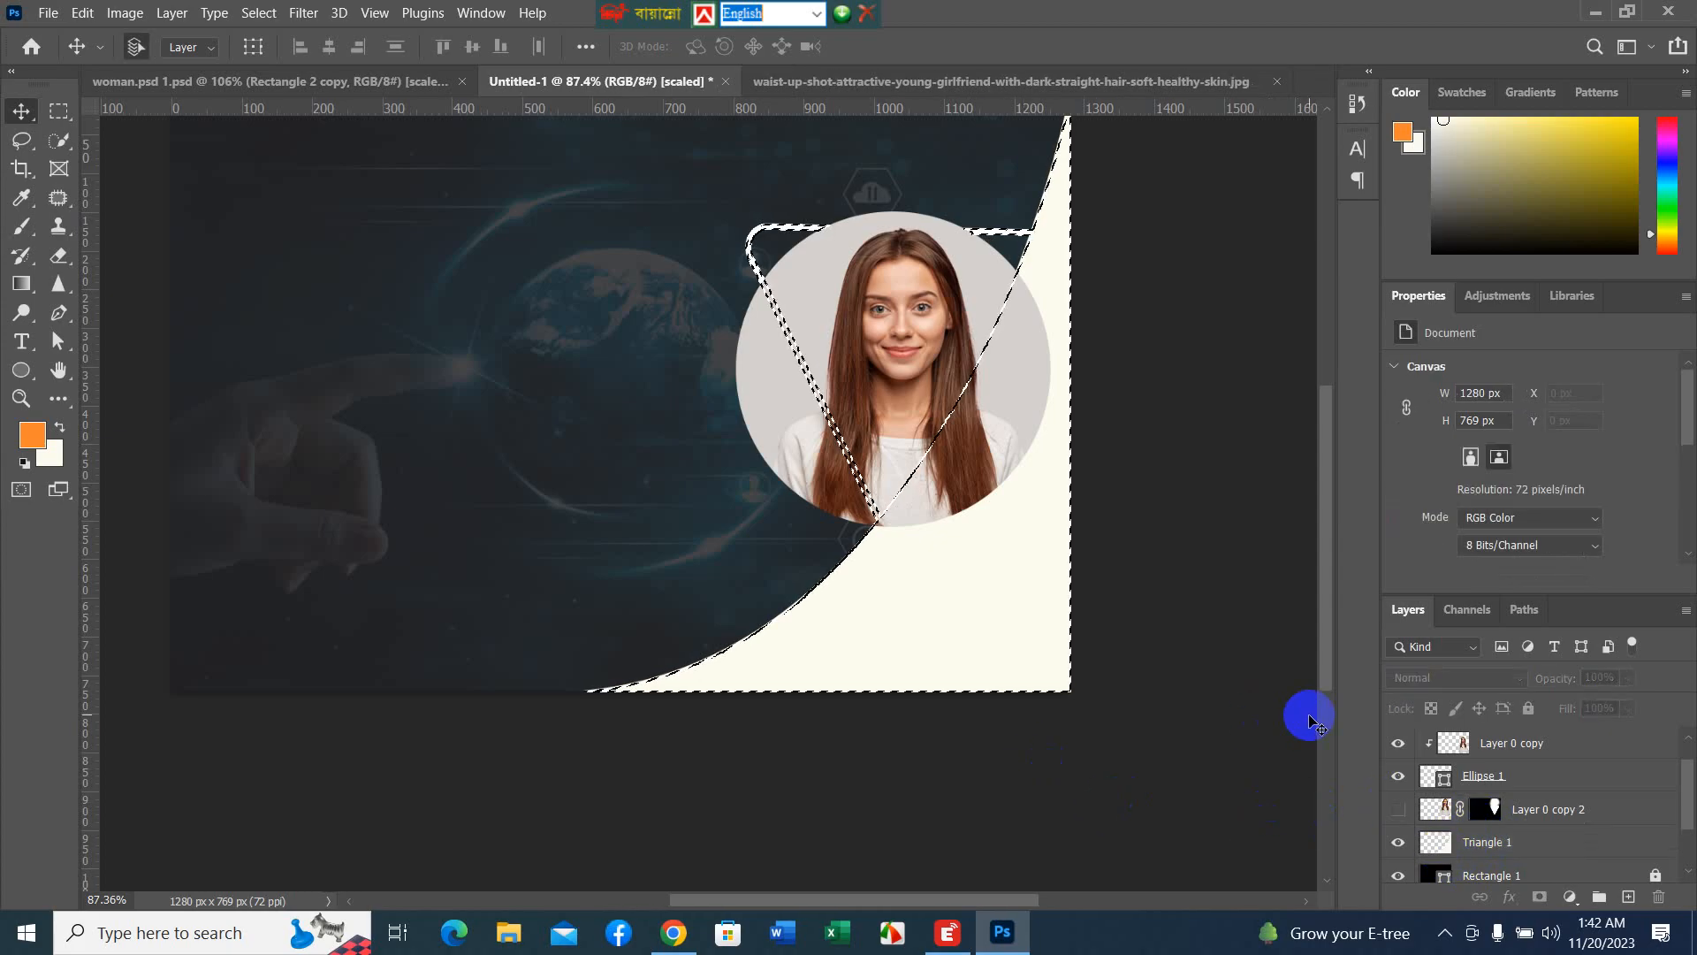
{"action": "key", "text": "ctrl+d"}
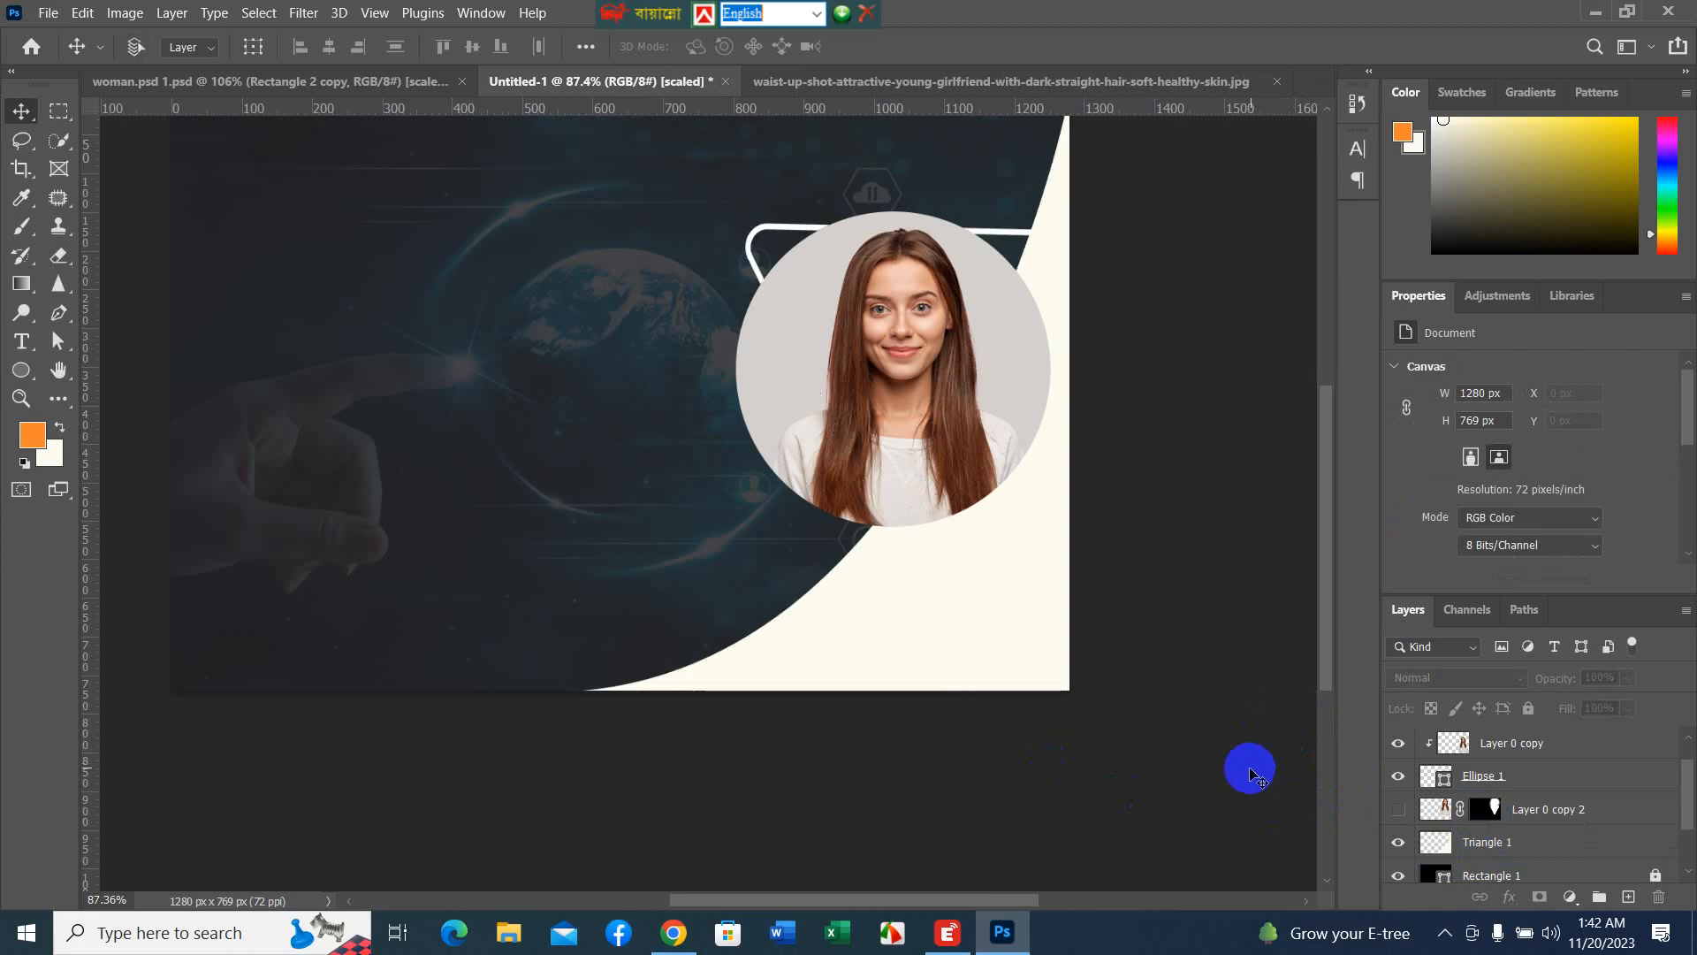
- Make Triangle 1 the active layer and load its outline and curved shape as a selection
{"action": "left_click", "coordinate": [1534, 847]}
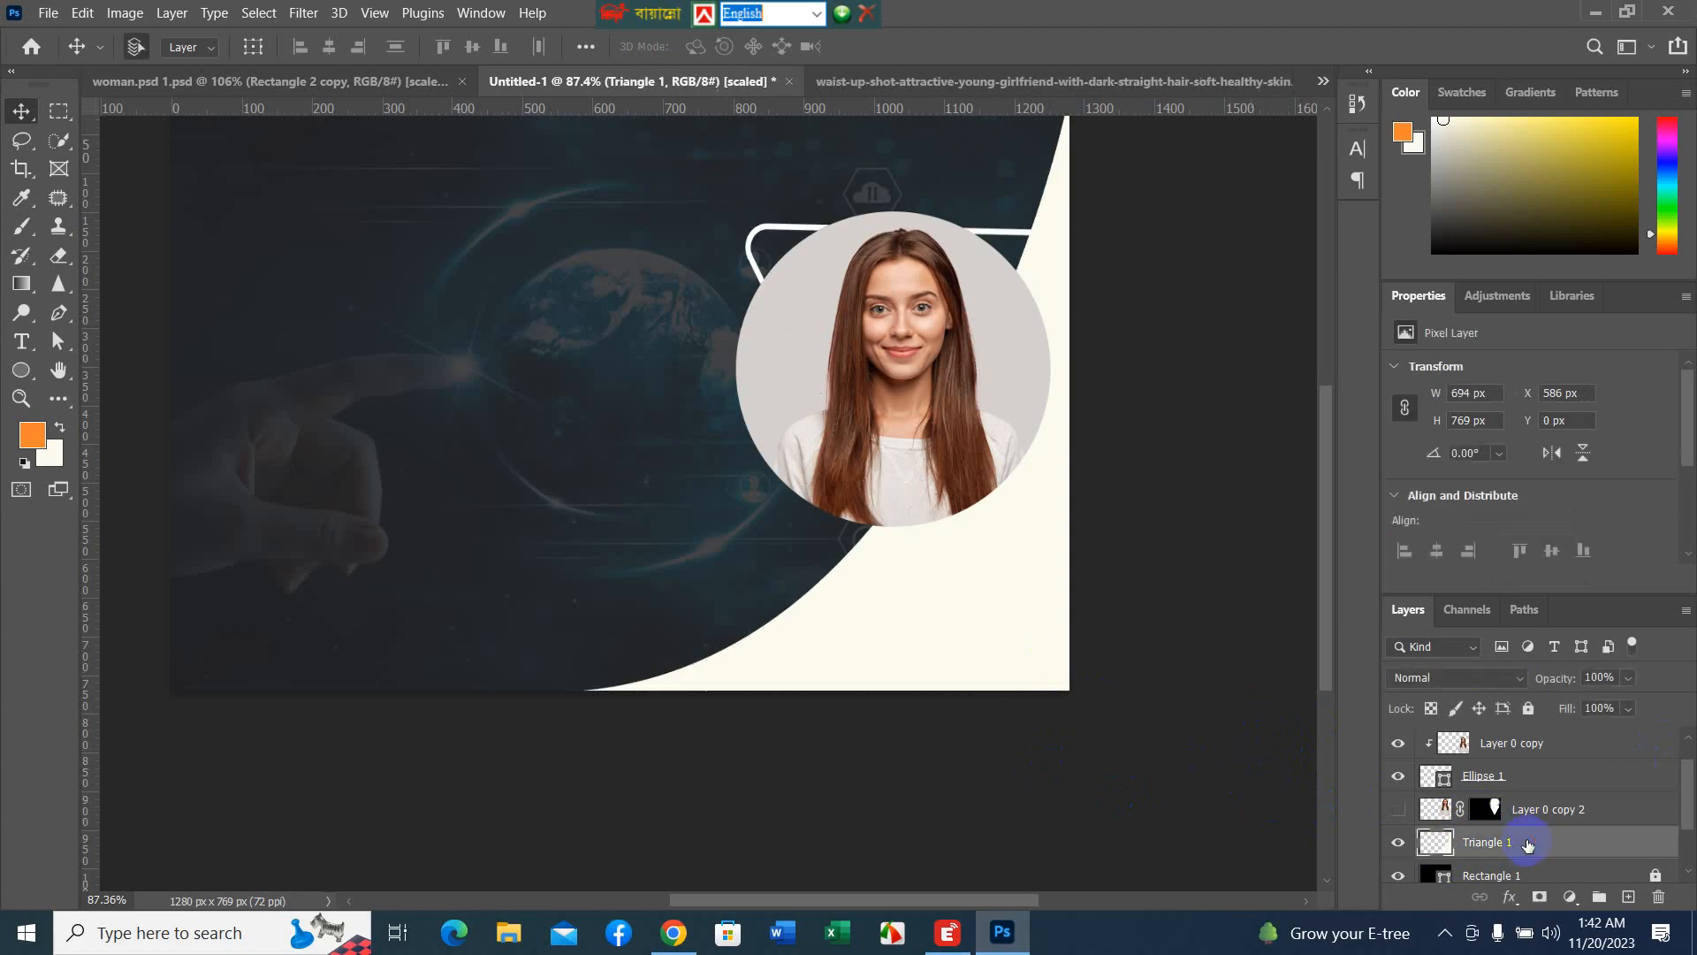
{"action": "left_click", "coordinate": [1448, 848], "text": "ctrl"}
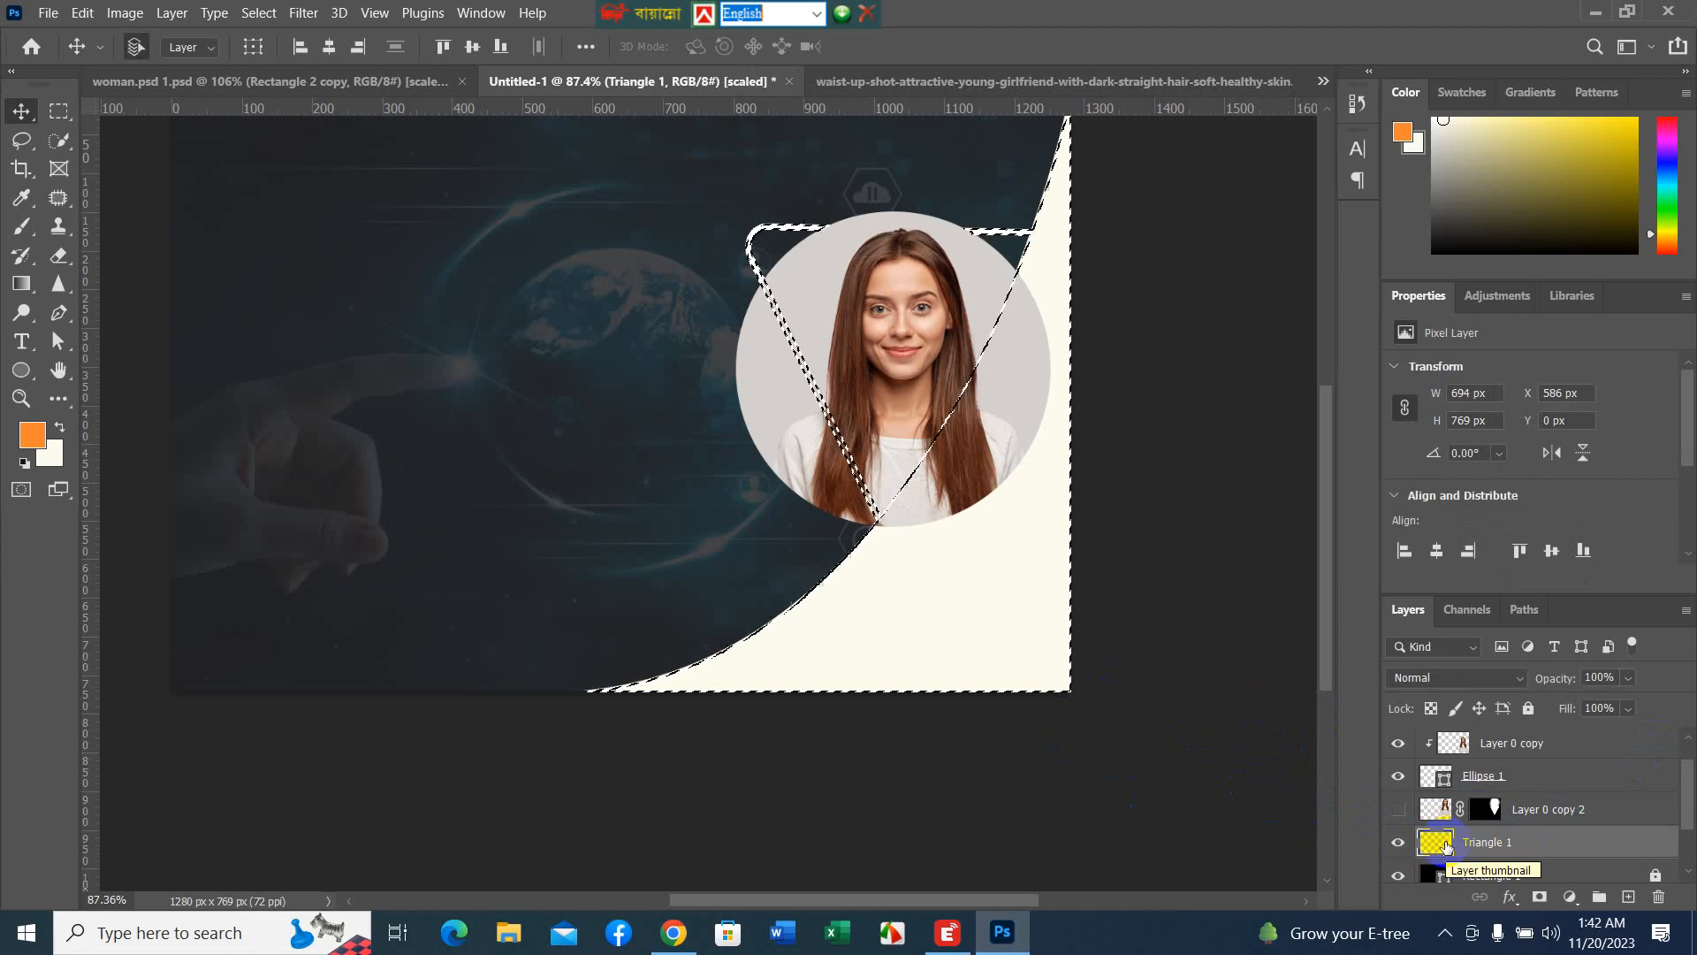
{"action": "scroll", "coordinate": [1527, 817], "scroll_direction": "down", "scroll_amount": 2}
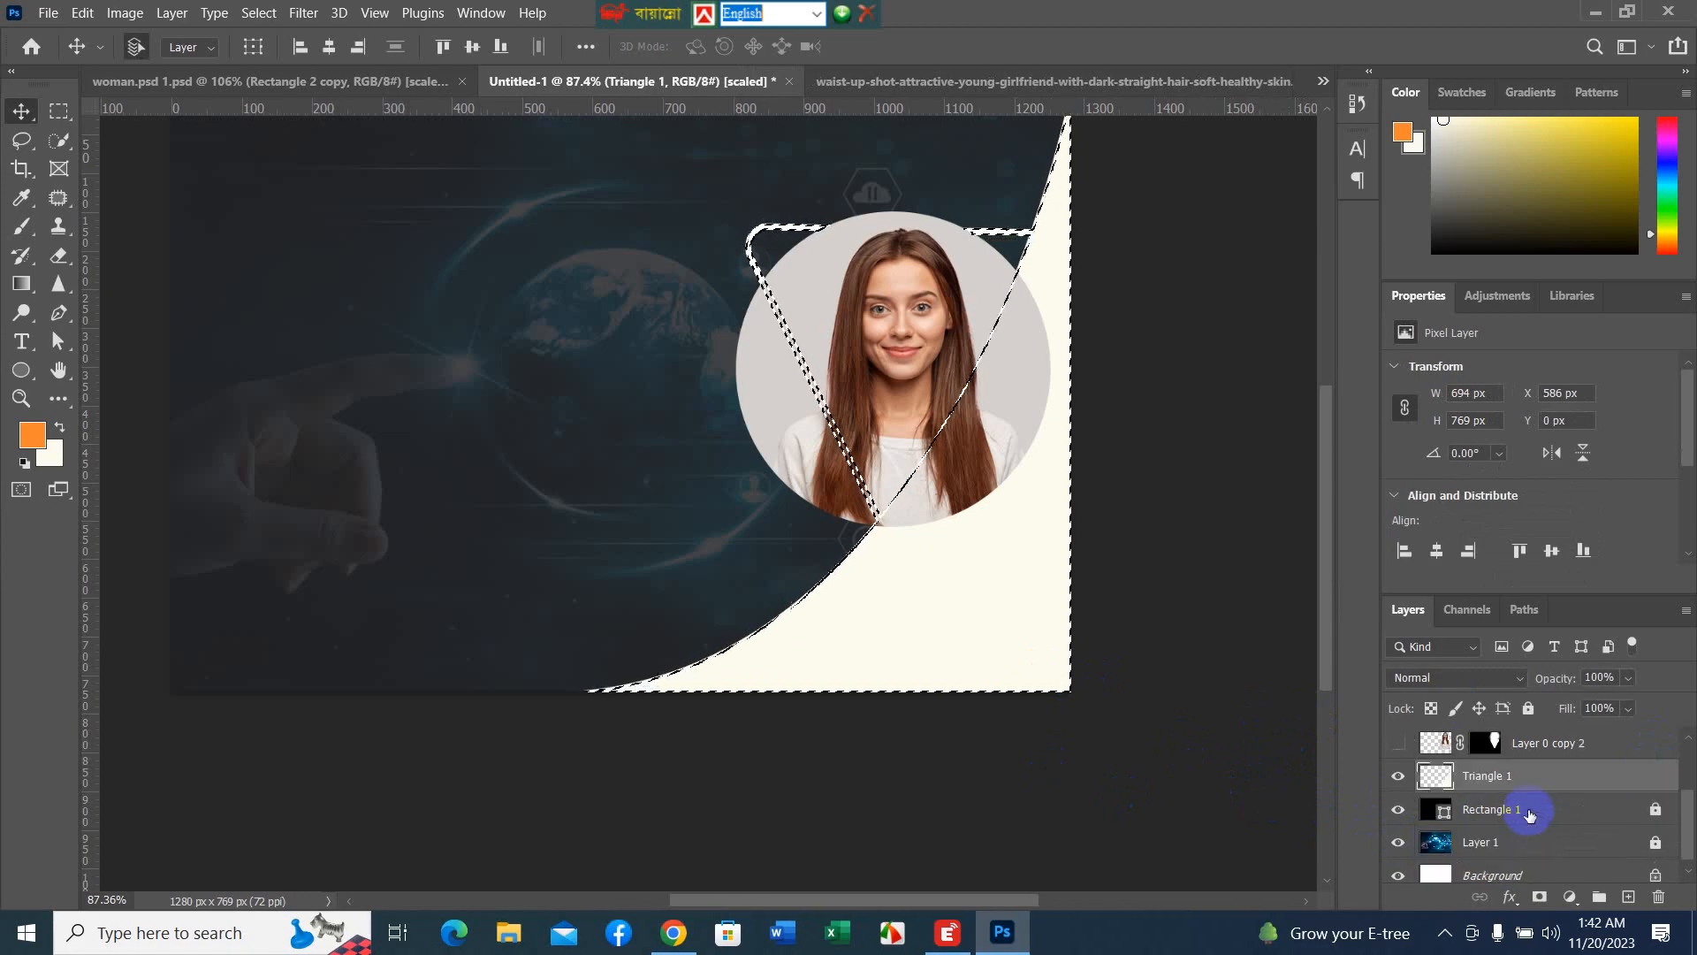
- Undo the curved corner fill and the reordering of Triangle 1, back to the unfilled curved work path
{"action": "scroll", "coordinate": [1527, 787], "scroll_direction": "up", "scroll_amount": 1}
{"action": "scroll", "coordinate": [1527, 777], "scroll_direction": "up", "scroll_amount": 1}
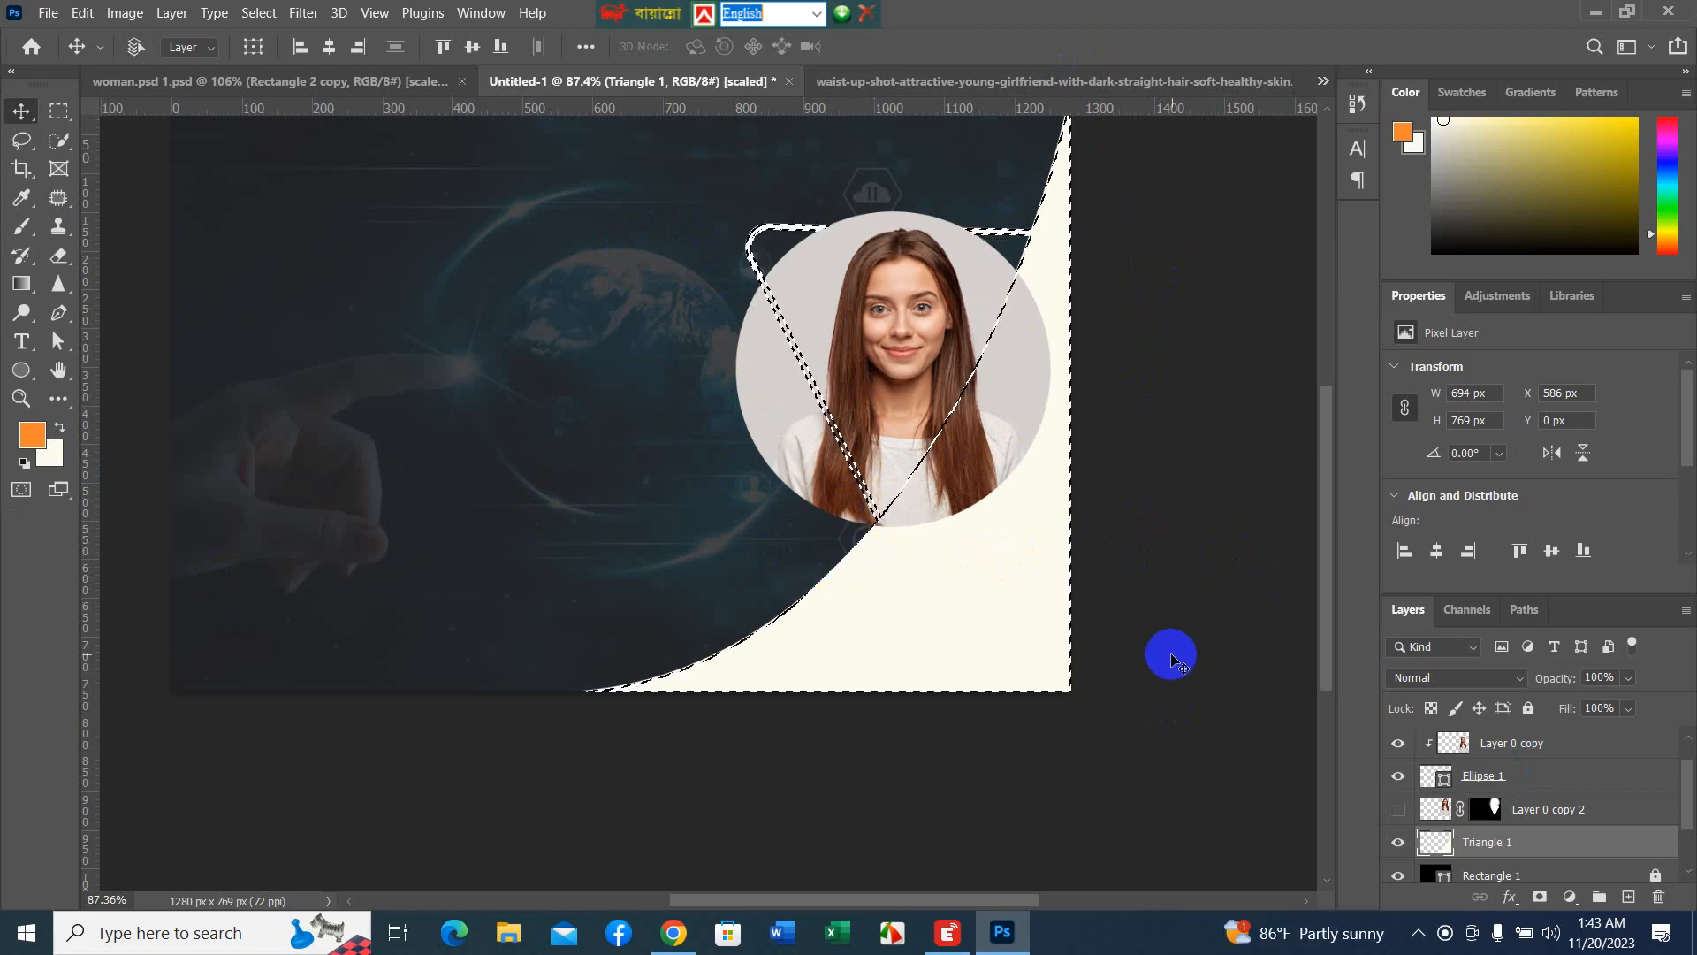
{"action": "key", "text": "ctrl+z"}
{"action": "key", "text": "ctrl+z"}
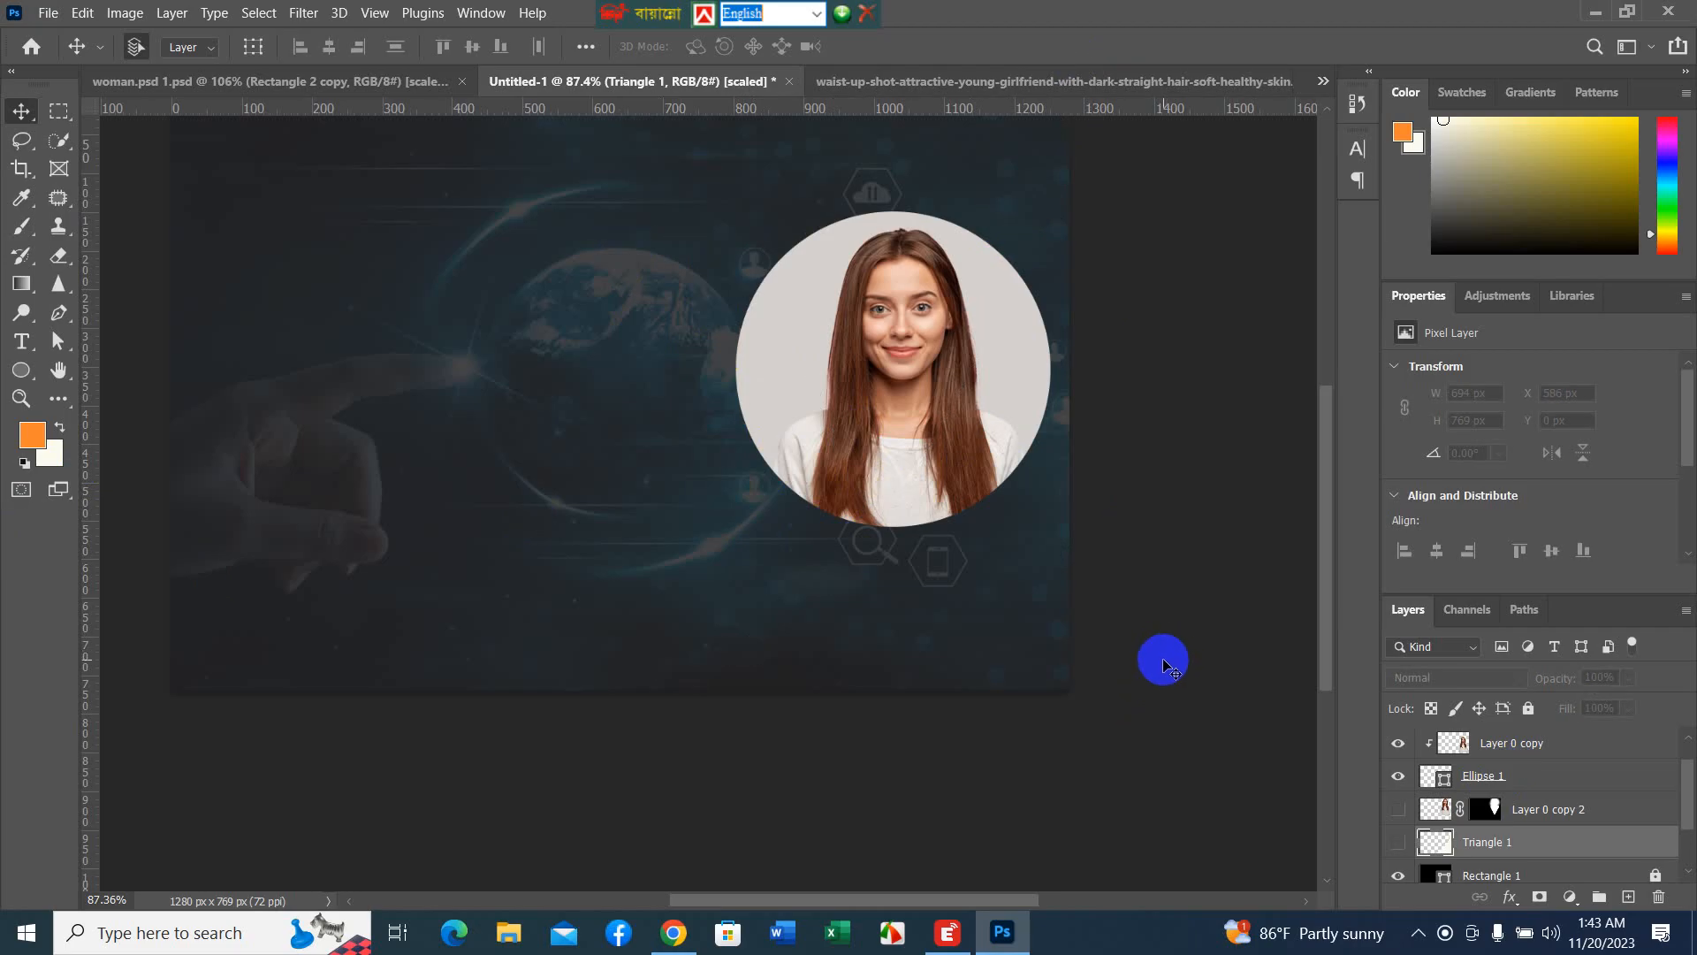
{"action": "key", "text": "ctrl+shift+z"}
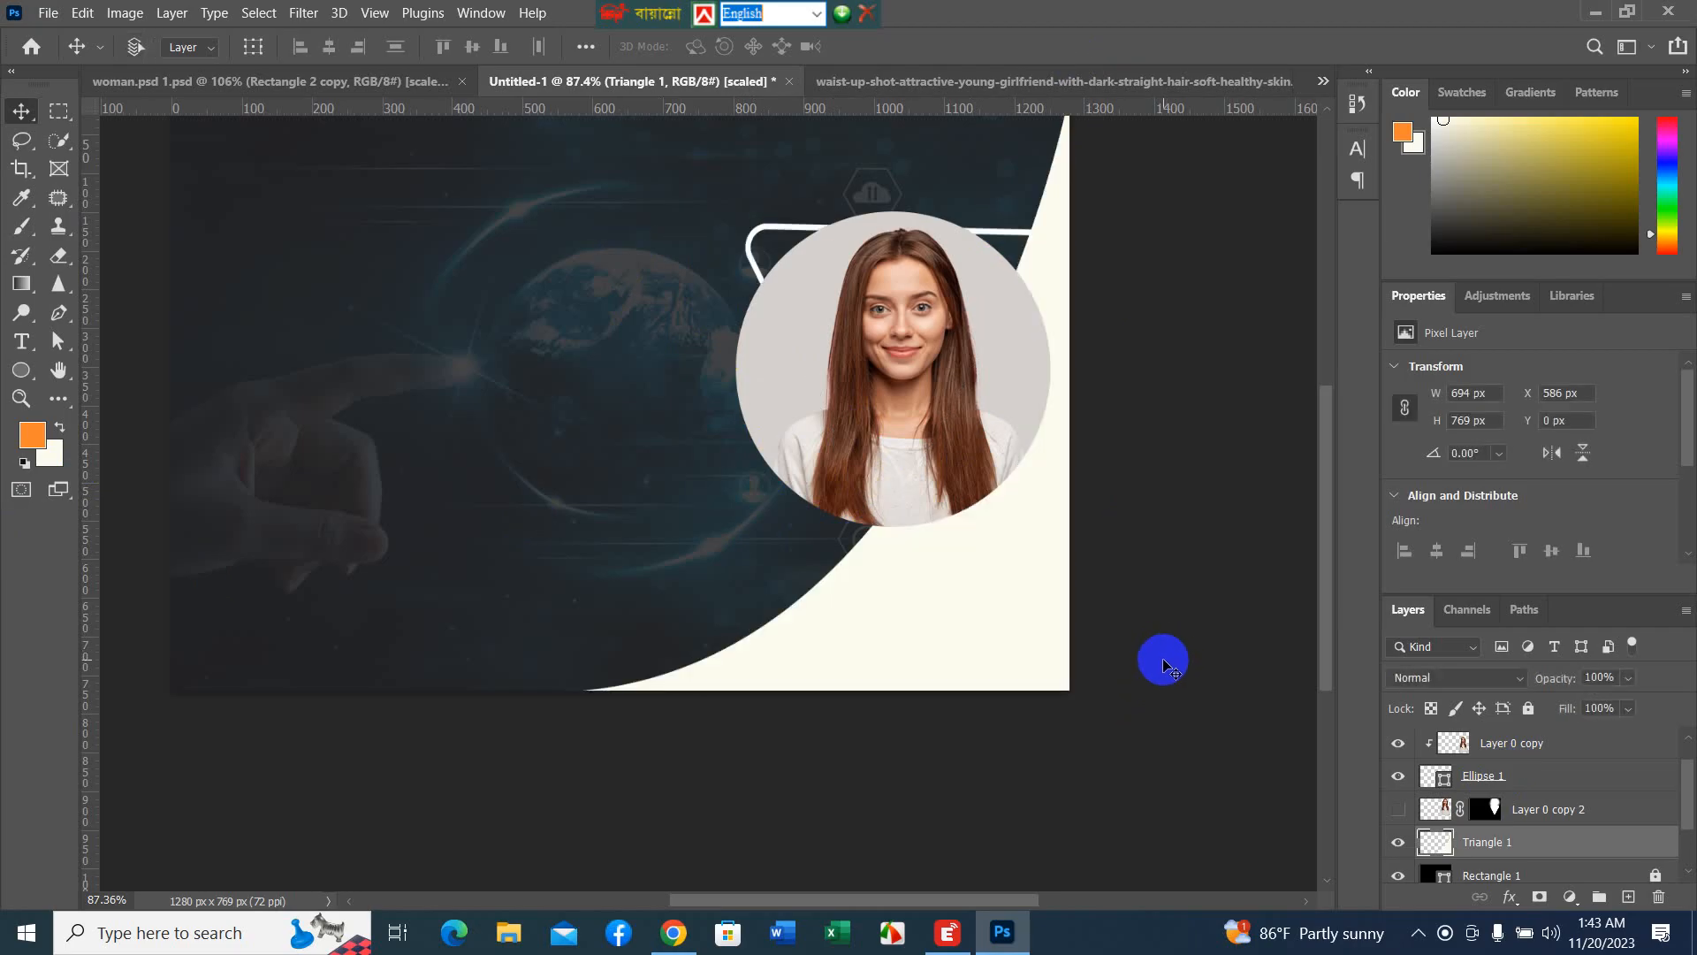
{"action": "key", "text": "ctrl+shift+z"}
{"action": "key", "text": "ctrl+shift+z"}
{"action": "key", "text": "ctrl+shift+z"}
{"action": "key", "text": "ctrl+shift+z"}
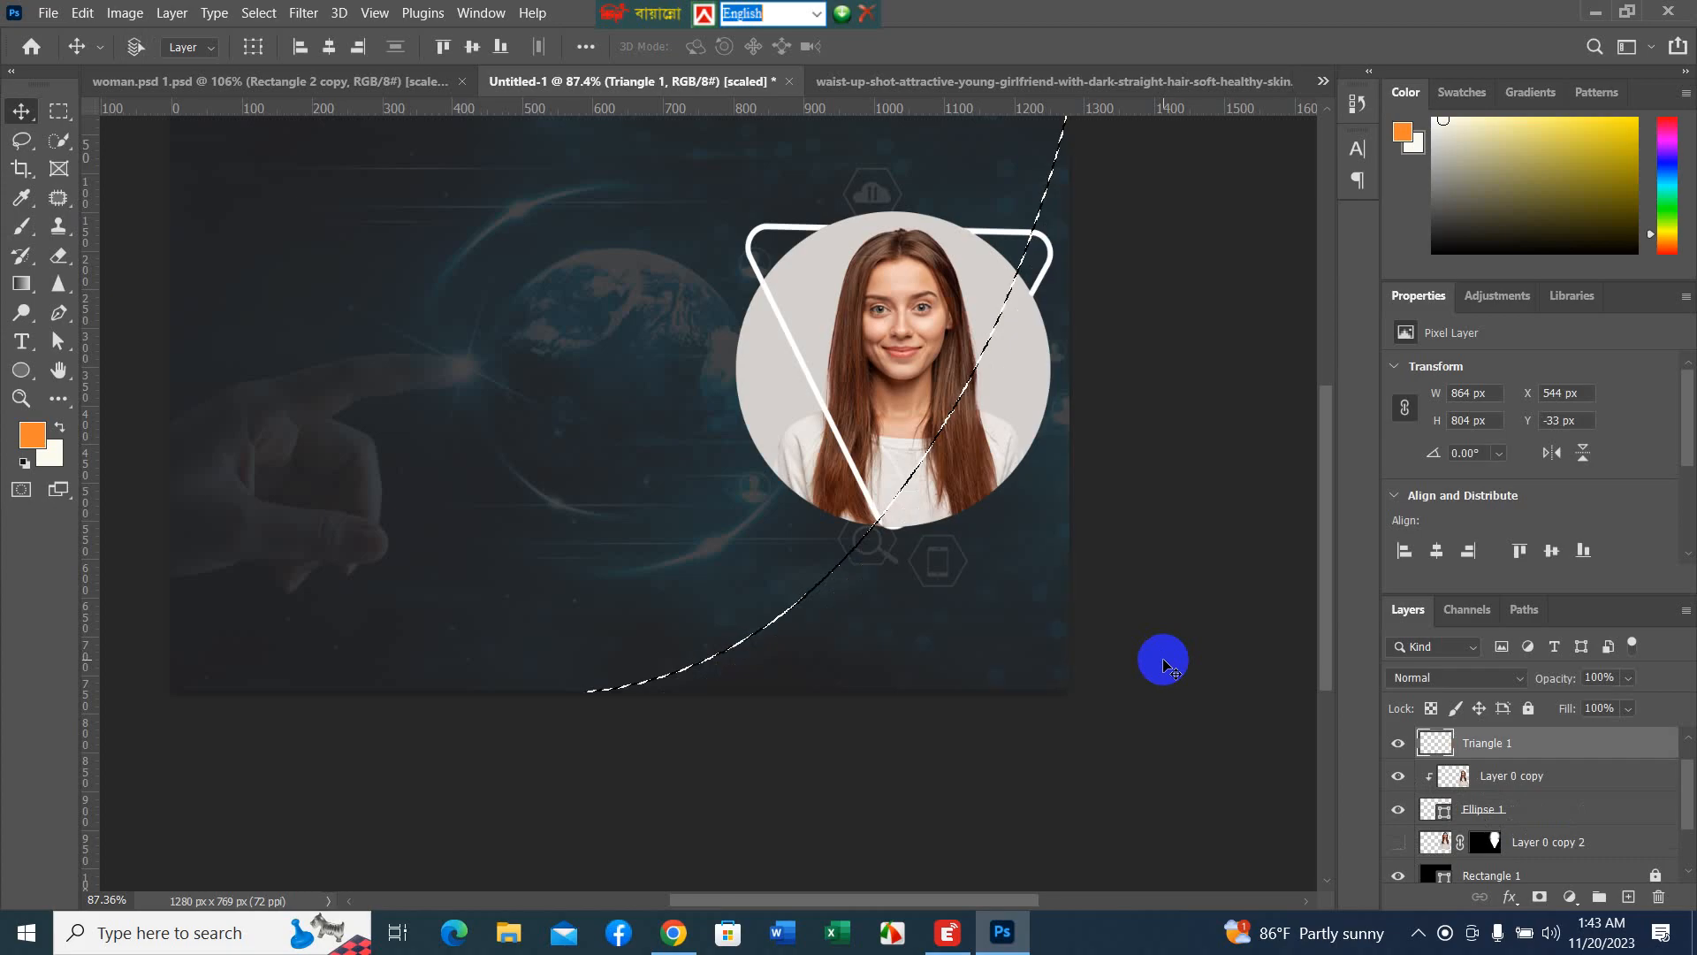
{"action": "key", "text": "ctrl+shift+z"}
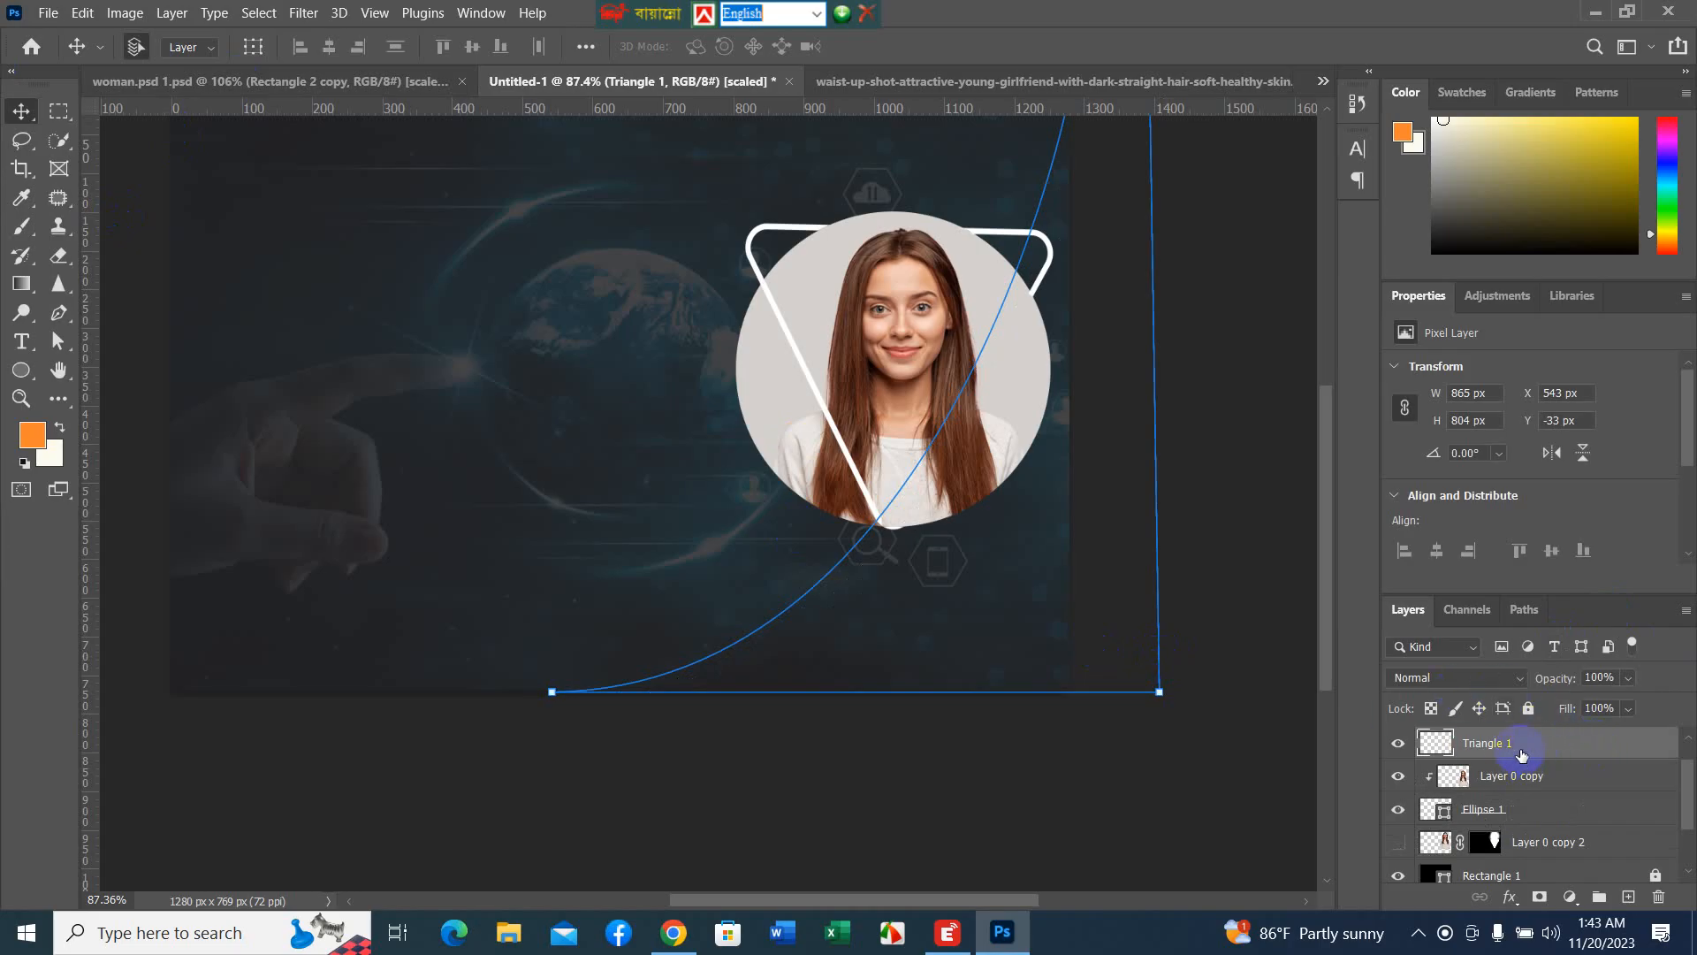
- Delete the curved work path and add a new empty layer above Triangle 1
{"action": "left_click", "coordinate": [1514, 611]}
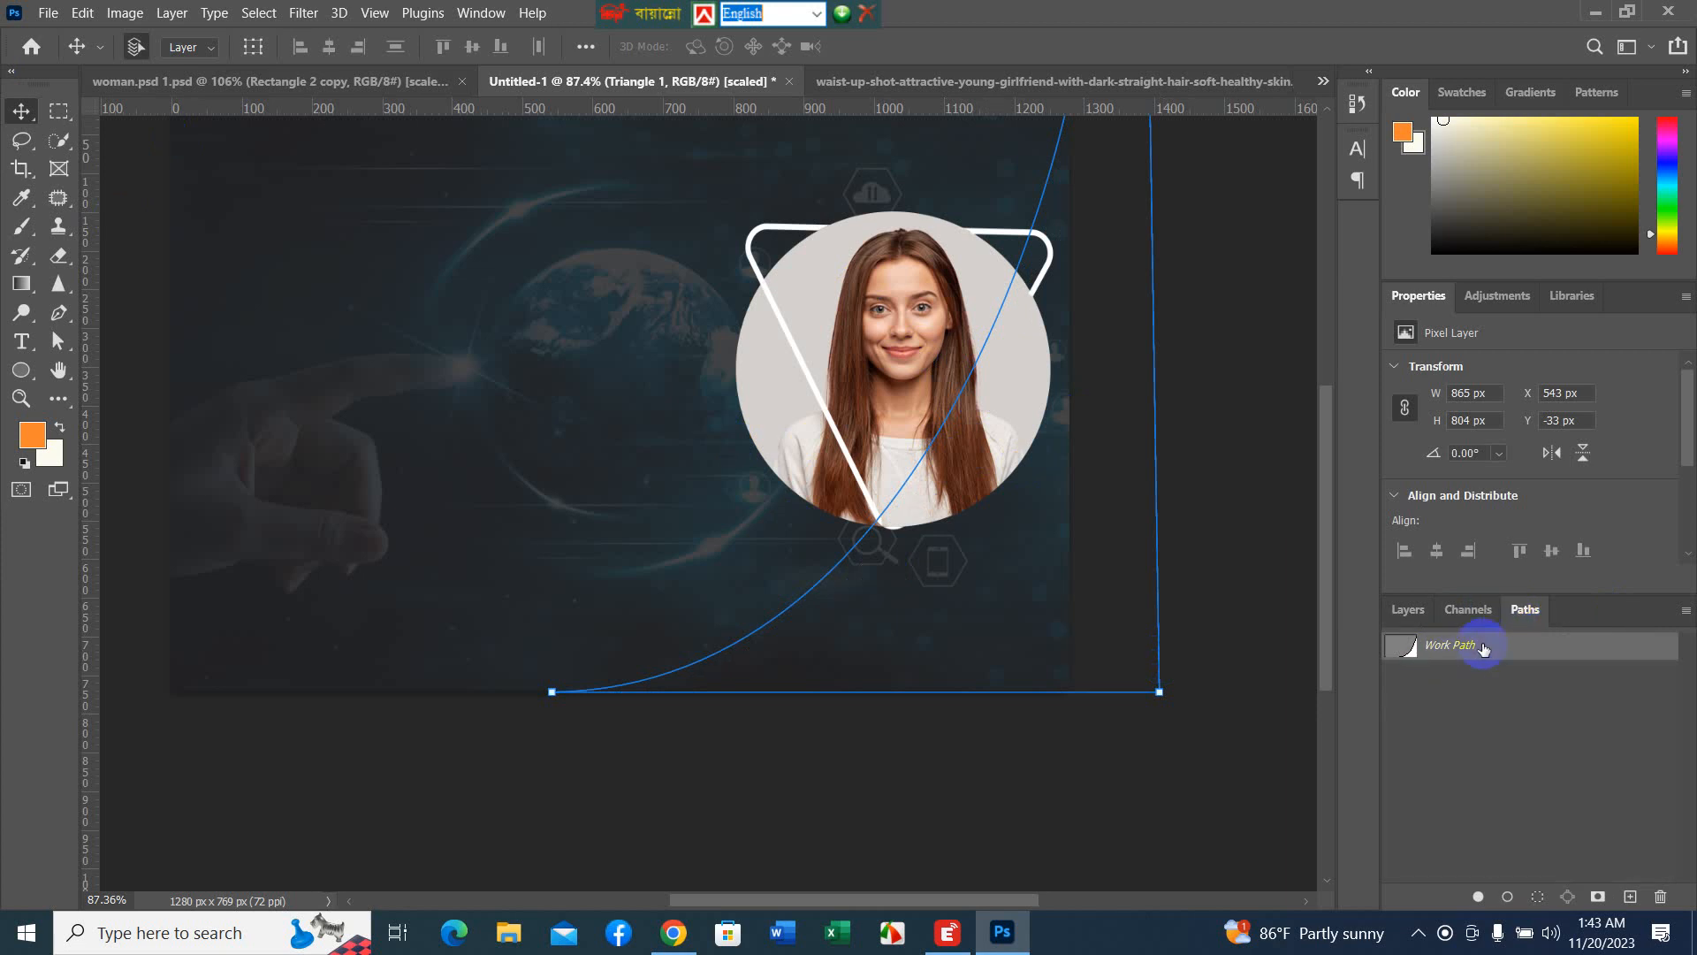
{"action": "left_click_drag", "start_coordinate": [1531, 644], "coordinate": [1660, 894]}
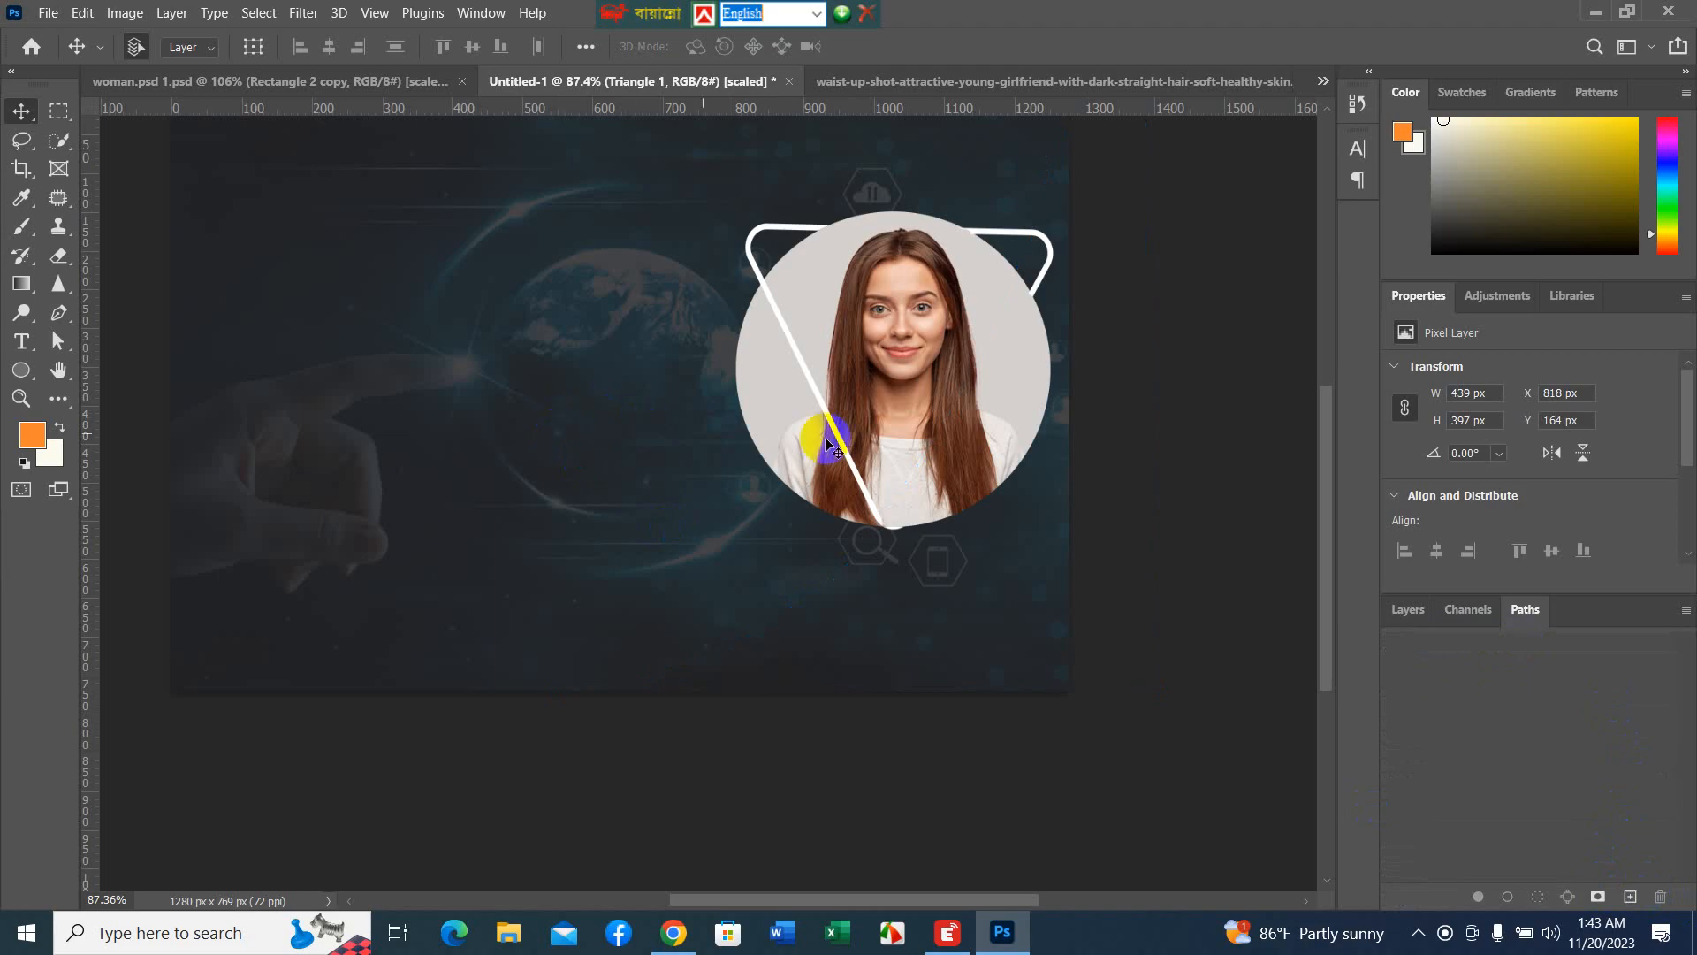
{"action": "left_click", "coordinate": [1398, 609]}
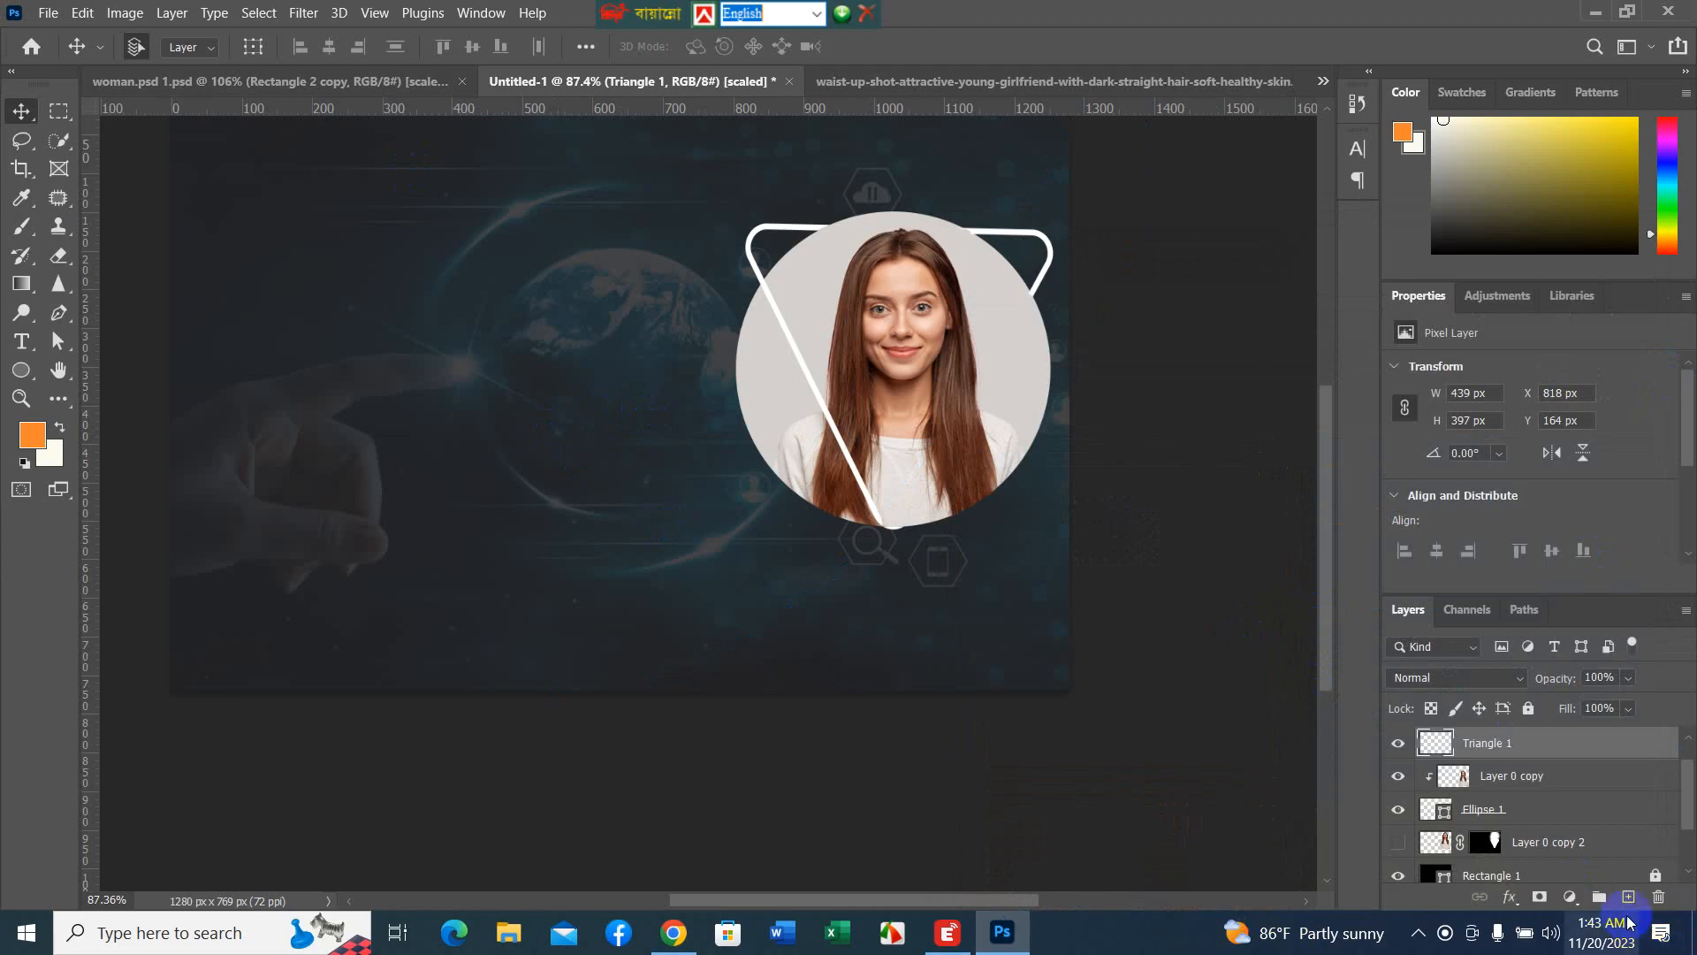
{"action": "left_click", "coordinate": [1629, 897]}
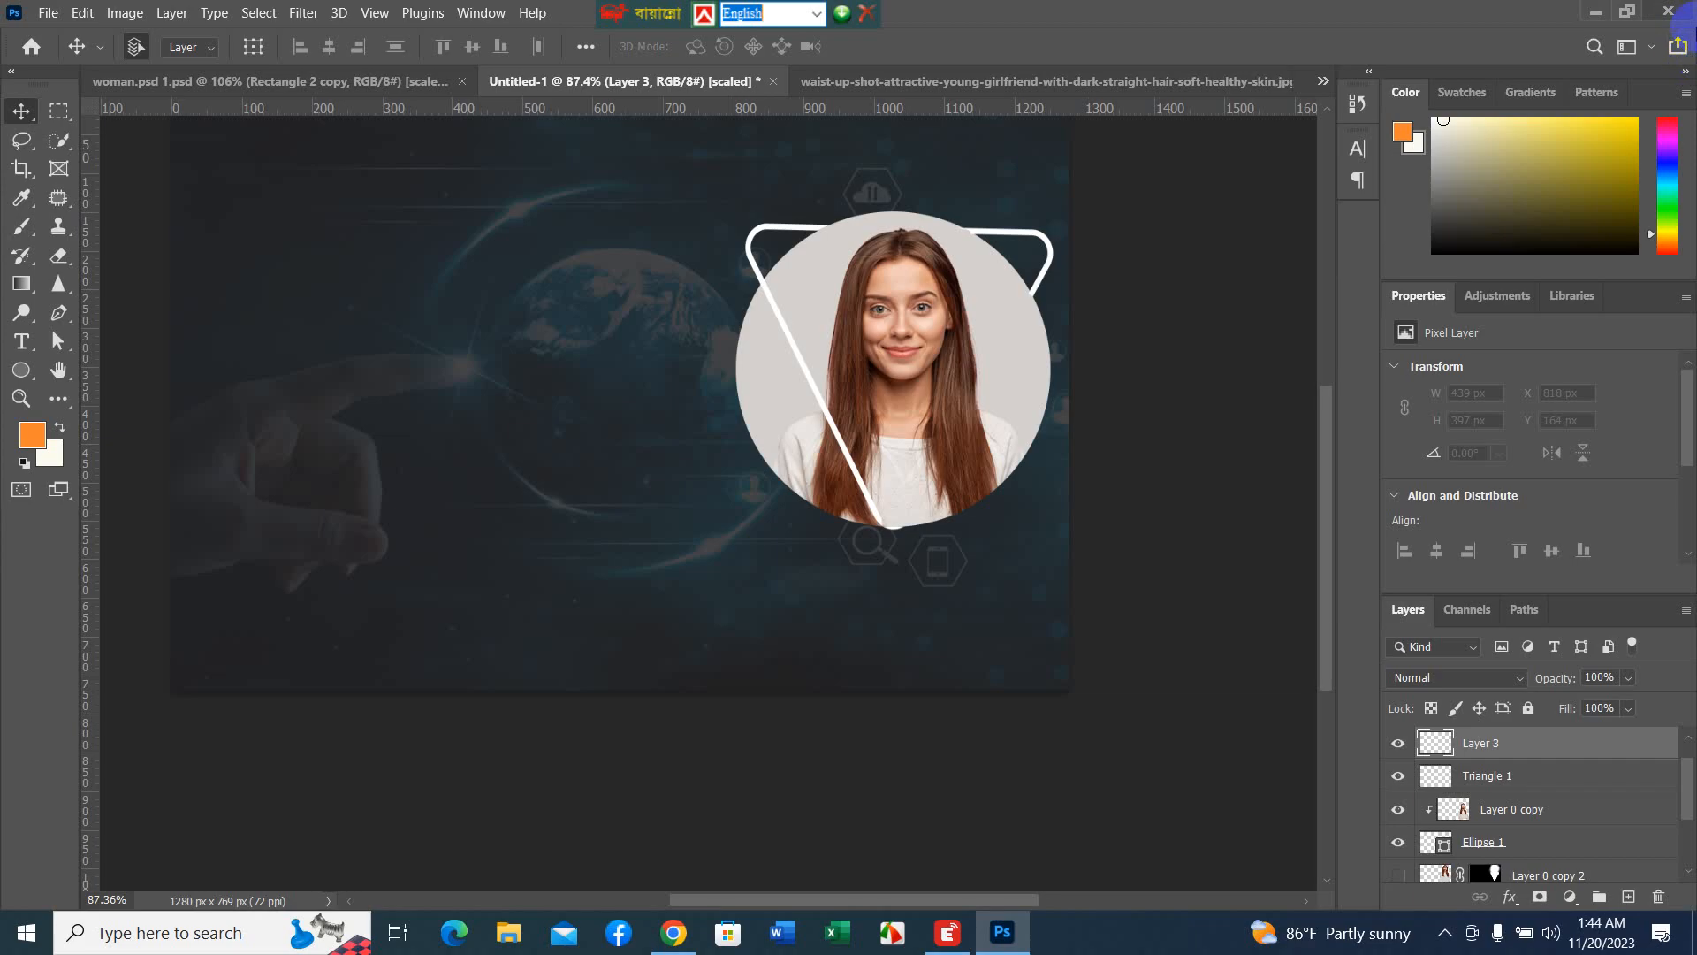
- Set the Pen tool to Shape mode, abandoning the straight path started along the canvas's right edge
{"action": "scroll", "coordinate": [1211, 327], "scroll_direction": "up", "scroll_amount": 2}
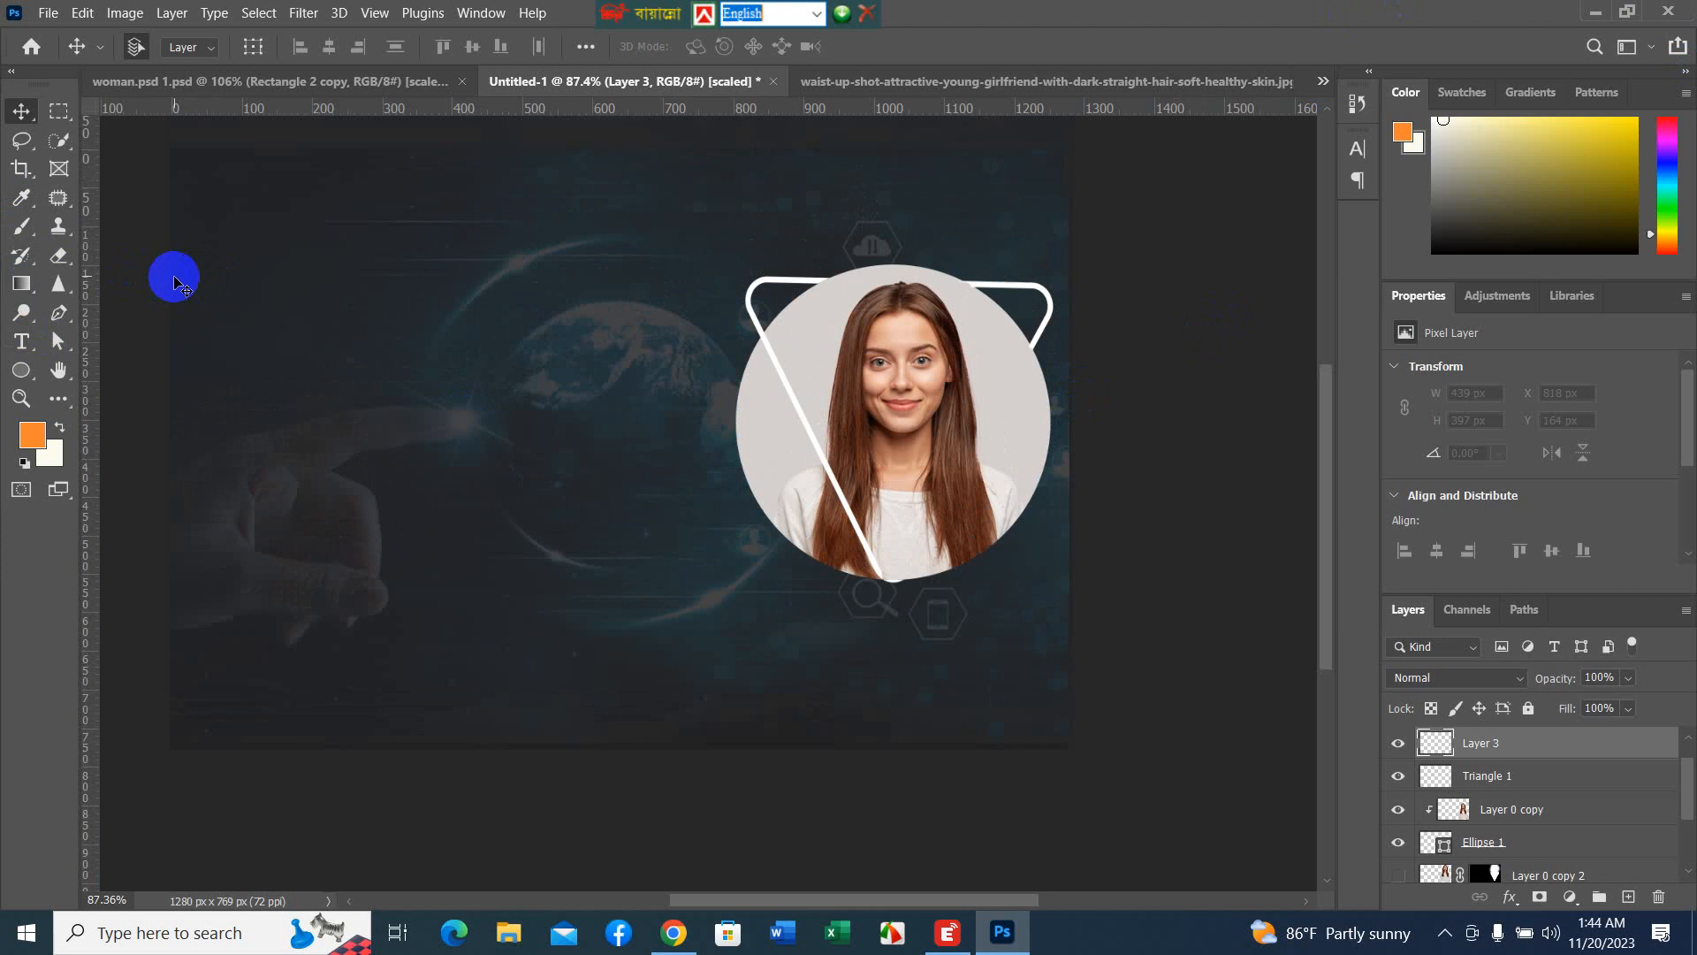
{"action": "left_click", "coordinate": [61, 319]}
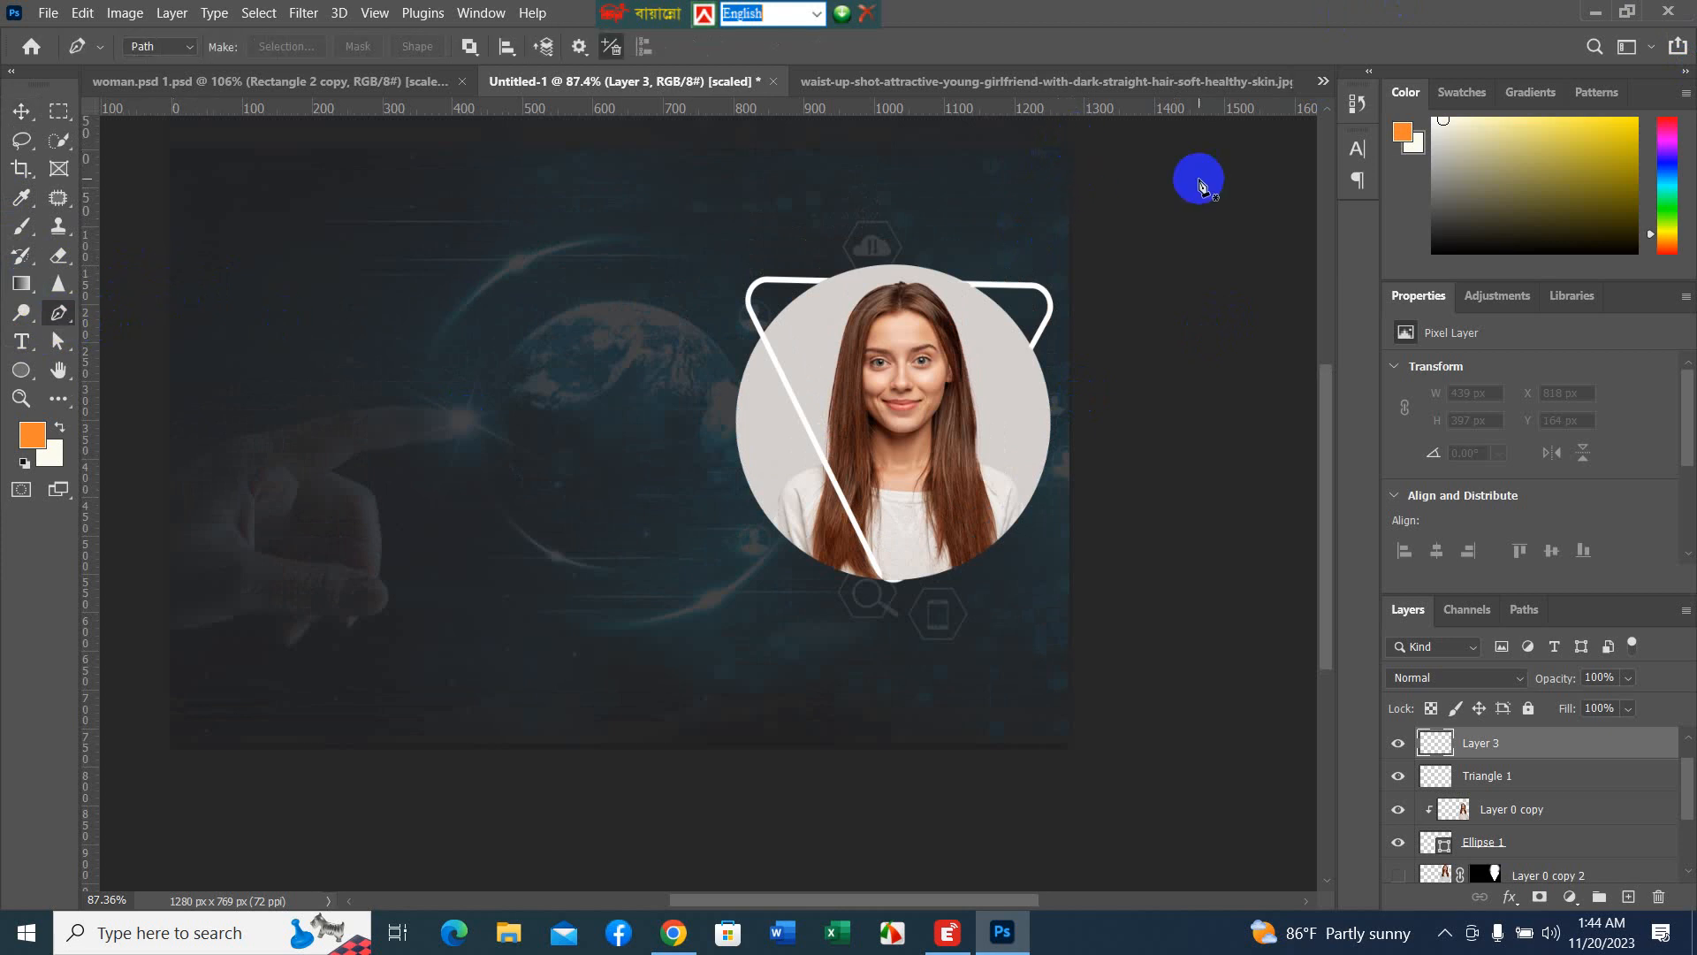
{"action": "scroll", "coordinate": [1197, 178], "scroll_direction": "up", "scroll_amount": 1}
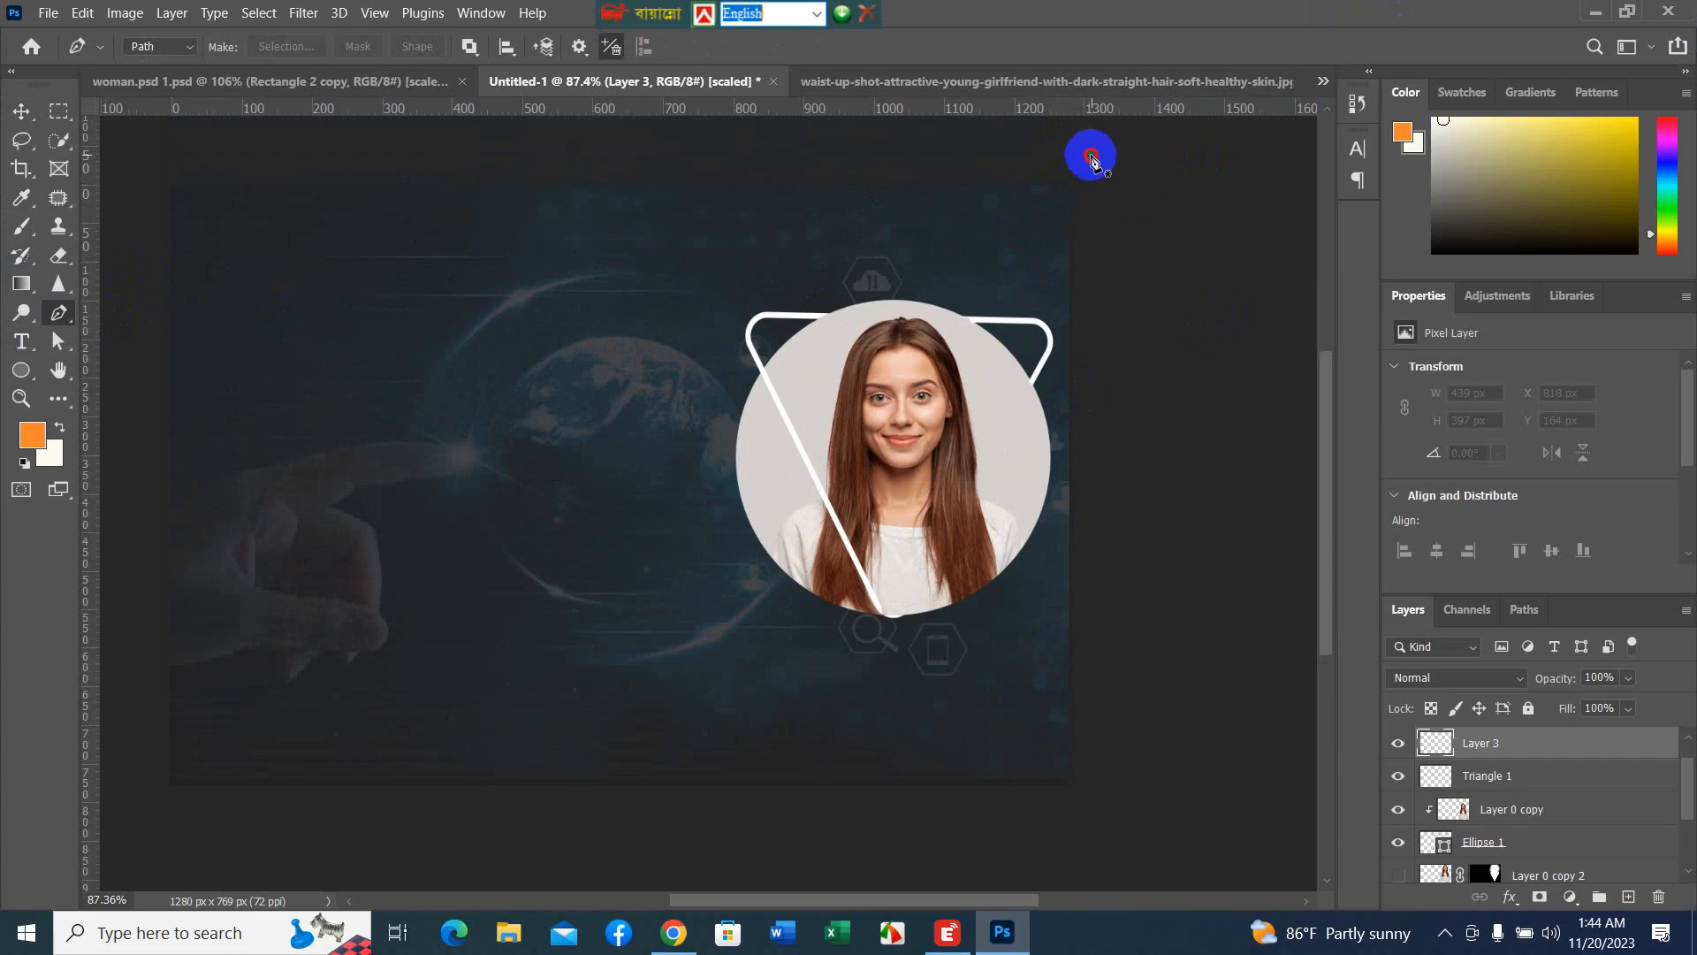
{"action": "left_click", "coordinate": [1092, 157]}
{"action": "left_click", "coordinate": [1075, 809]}
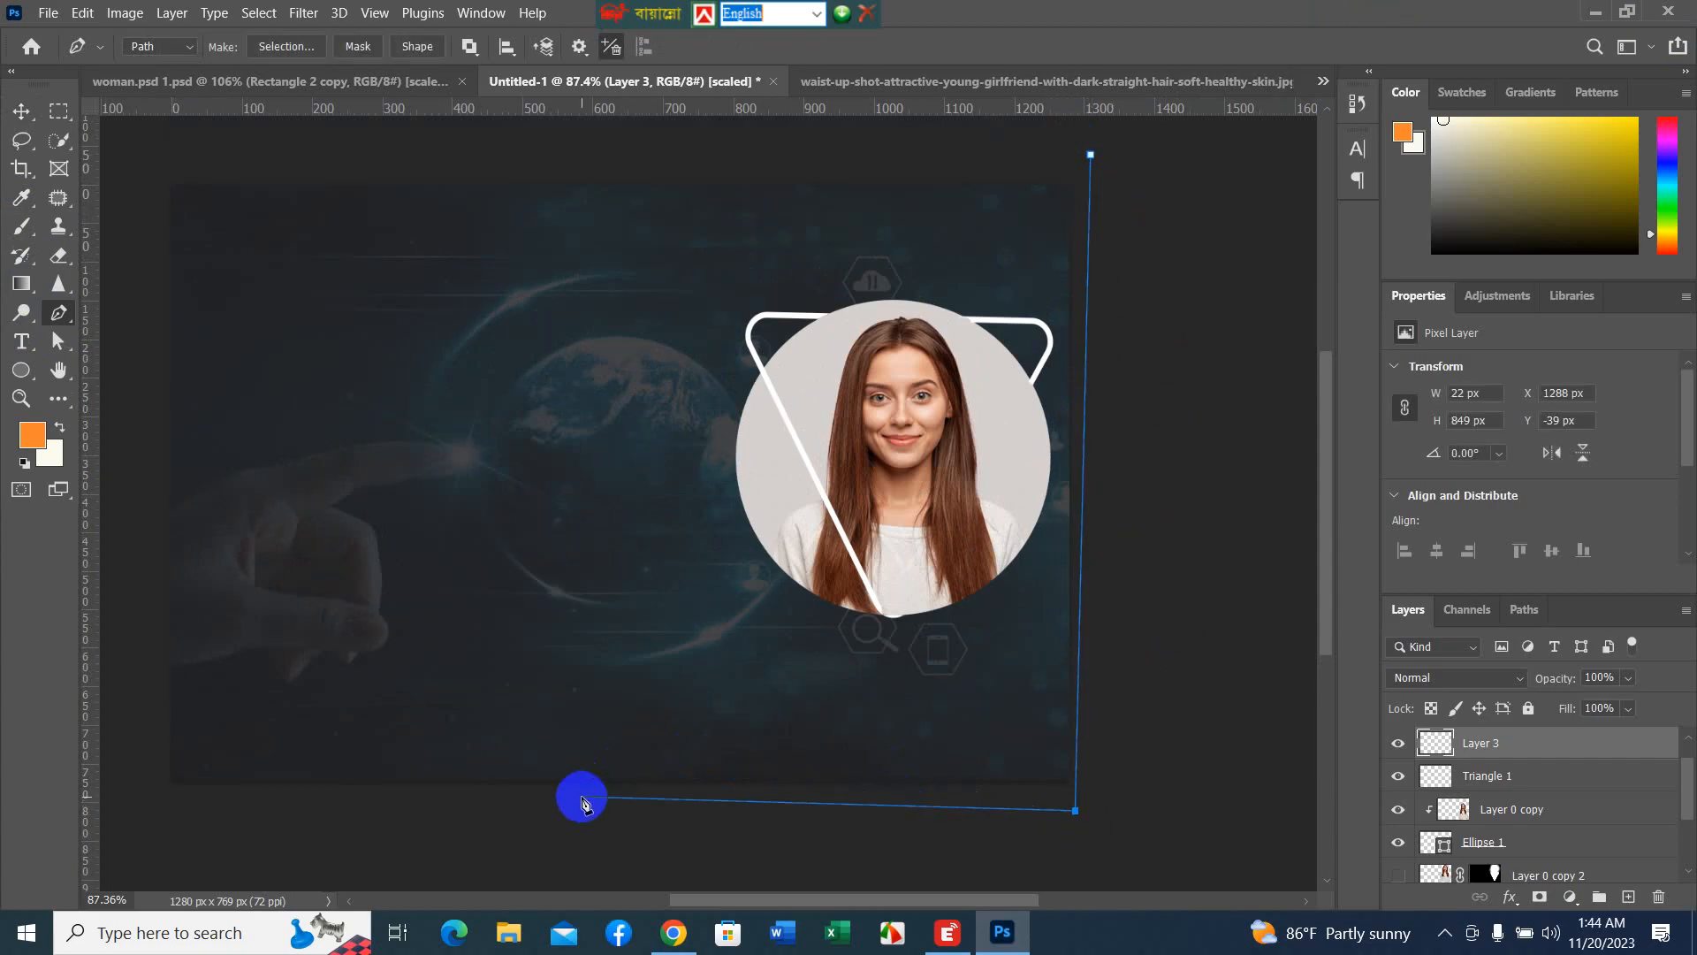
{"action": "left_click", "coordinate": [190, 47]}
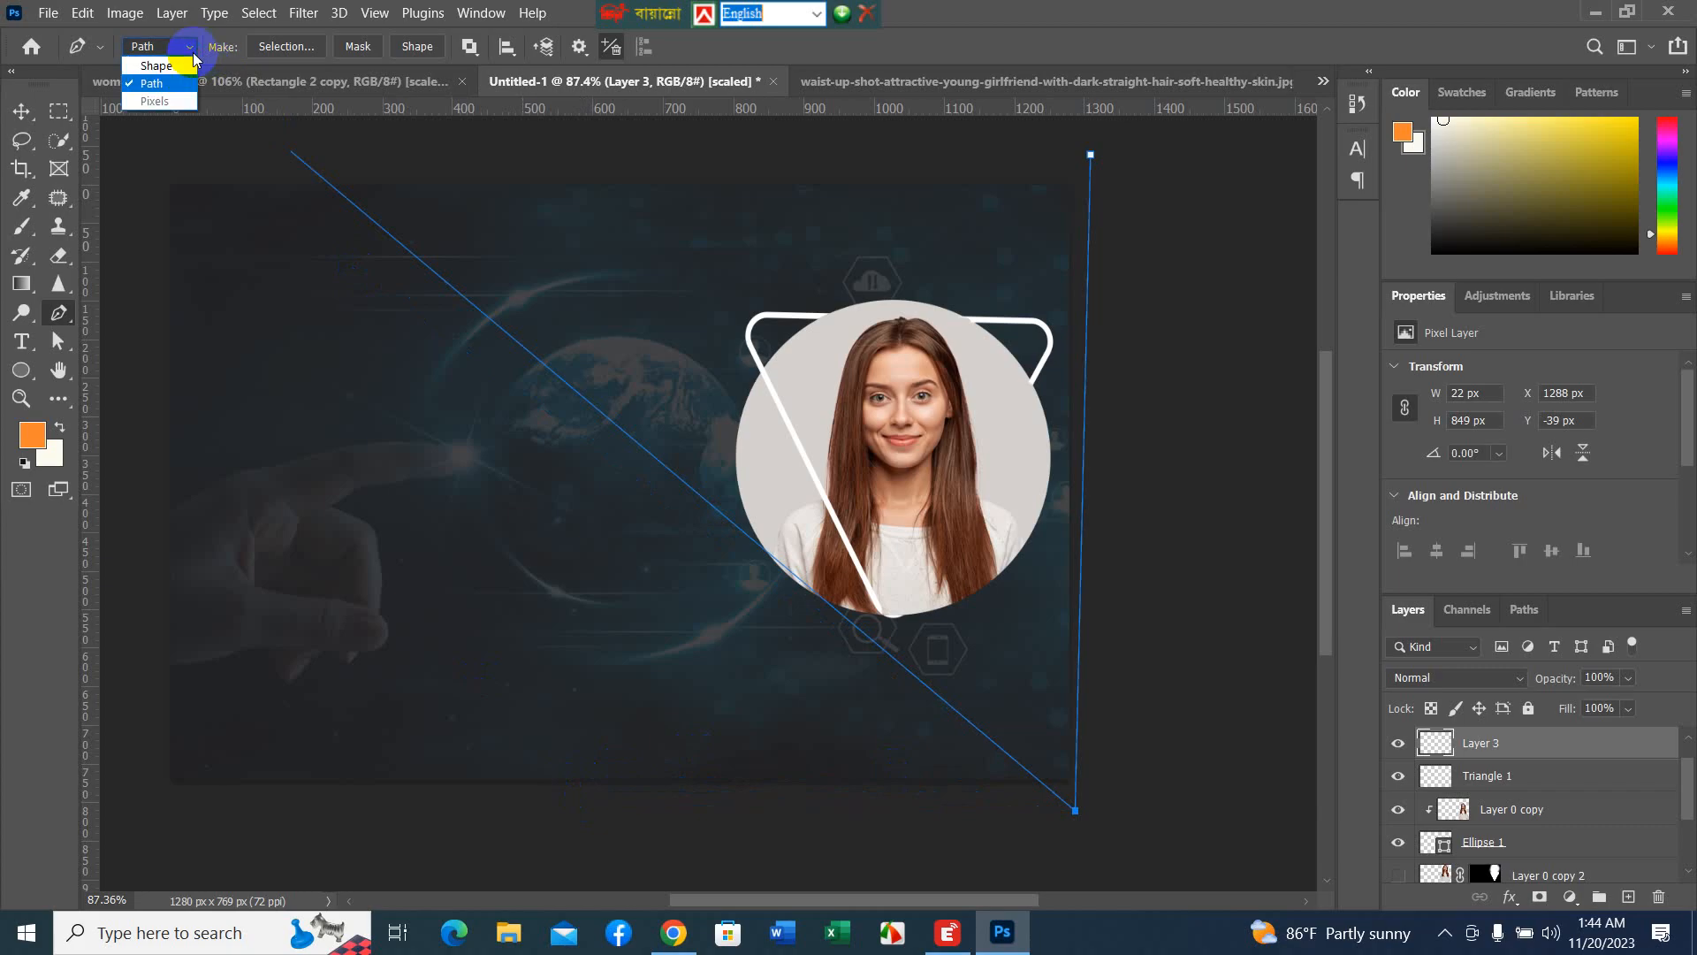
{"action": "left_click", "coordinate": [159, 66]}
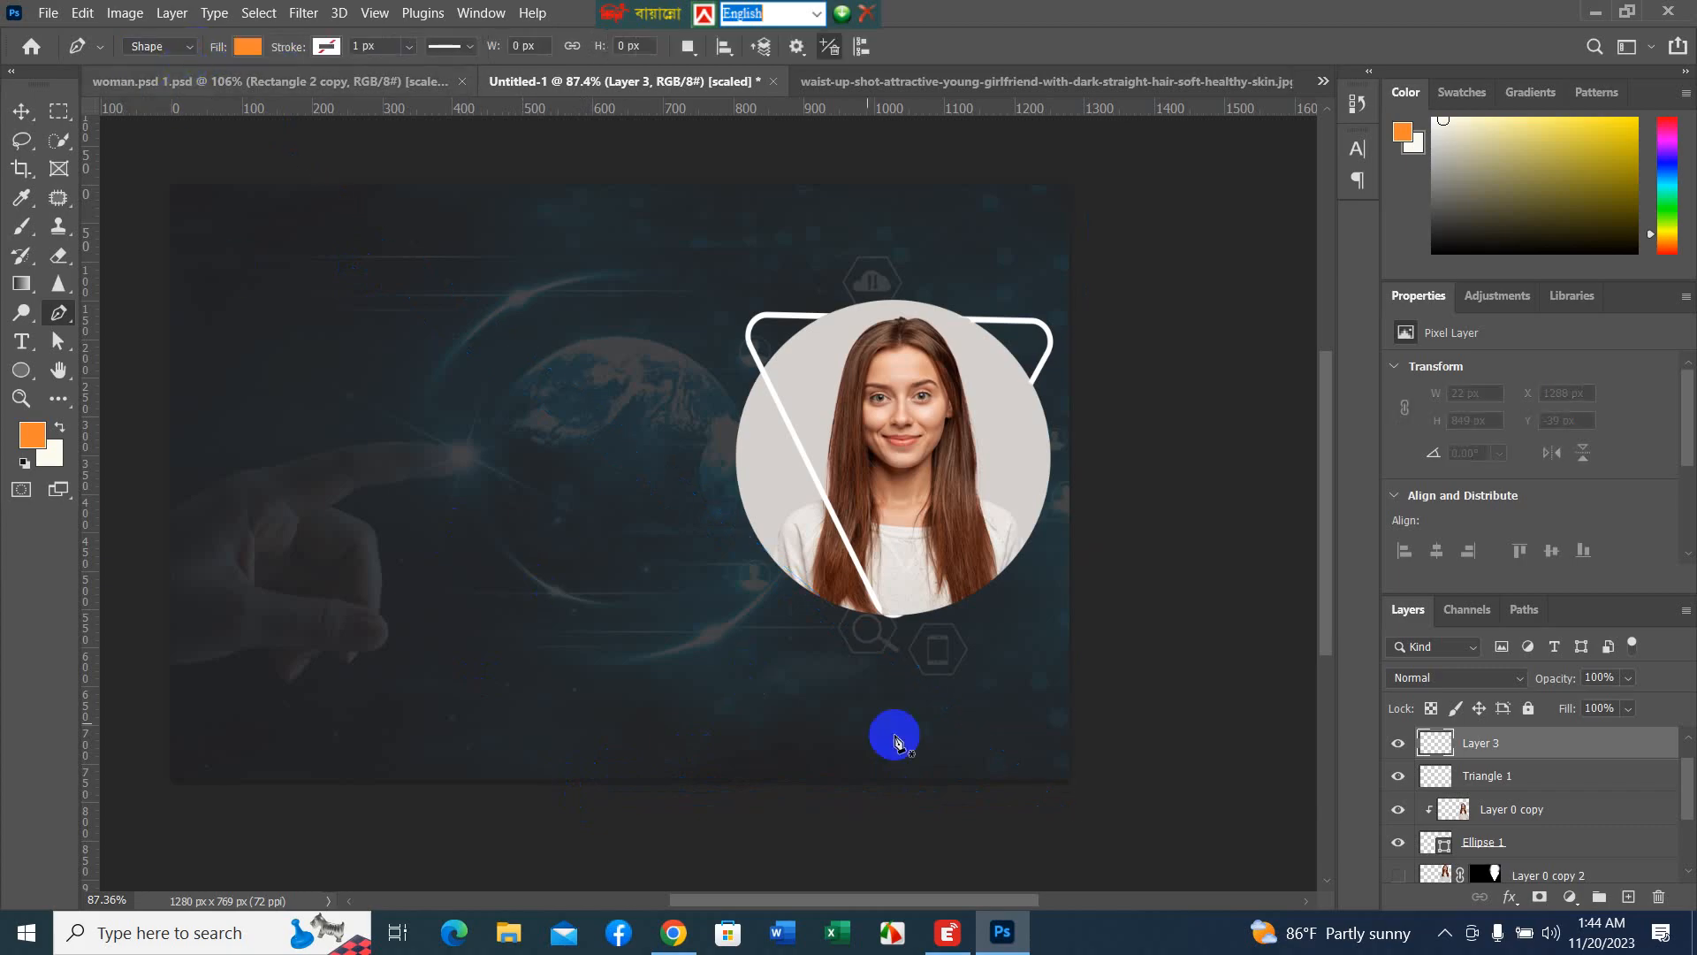
- Draw an orange corner shape about 819 x 896 px over the canvas's lower right, with an inward-curving diagonal edge
{"action": "left_click", "coordinate": [1098, 131]}
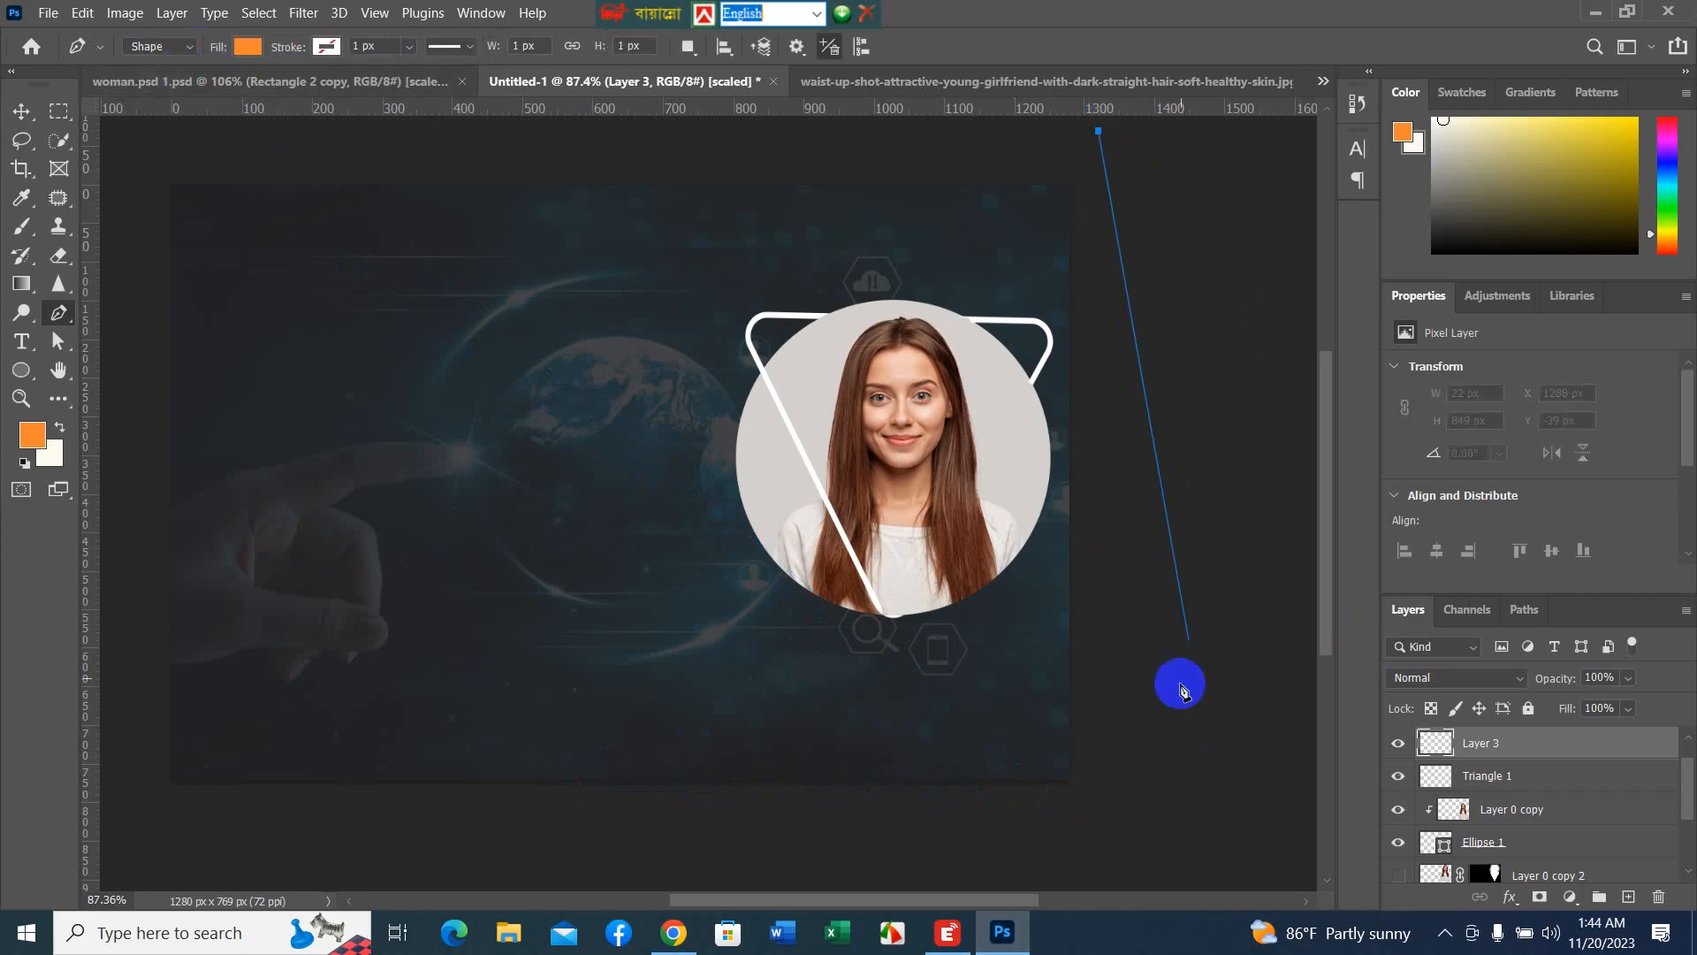
{"action": "left_click", "coordinate": [1097, 805]}
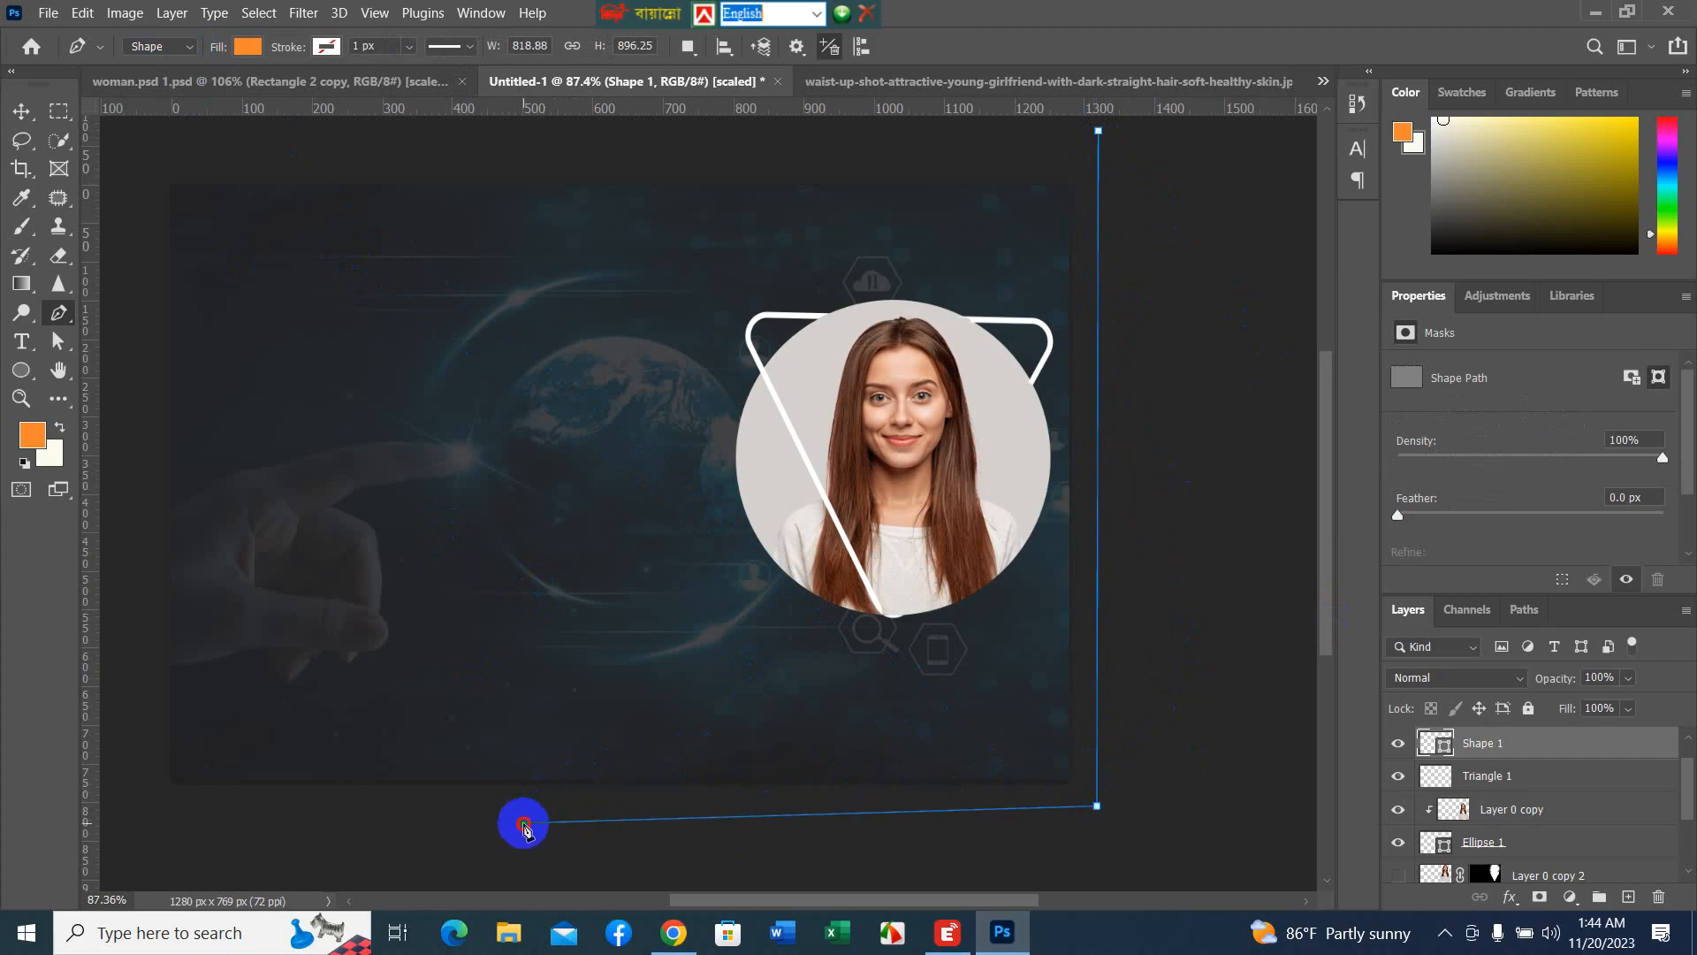
{"action": "left_click", "coordinate": [523, 824]}
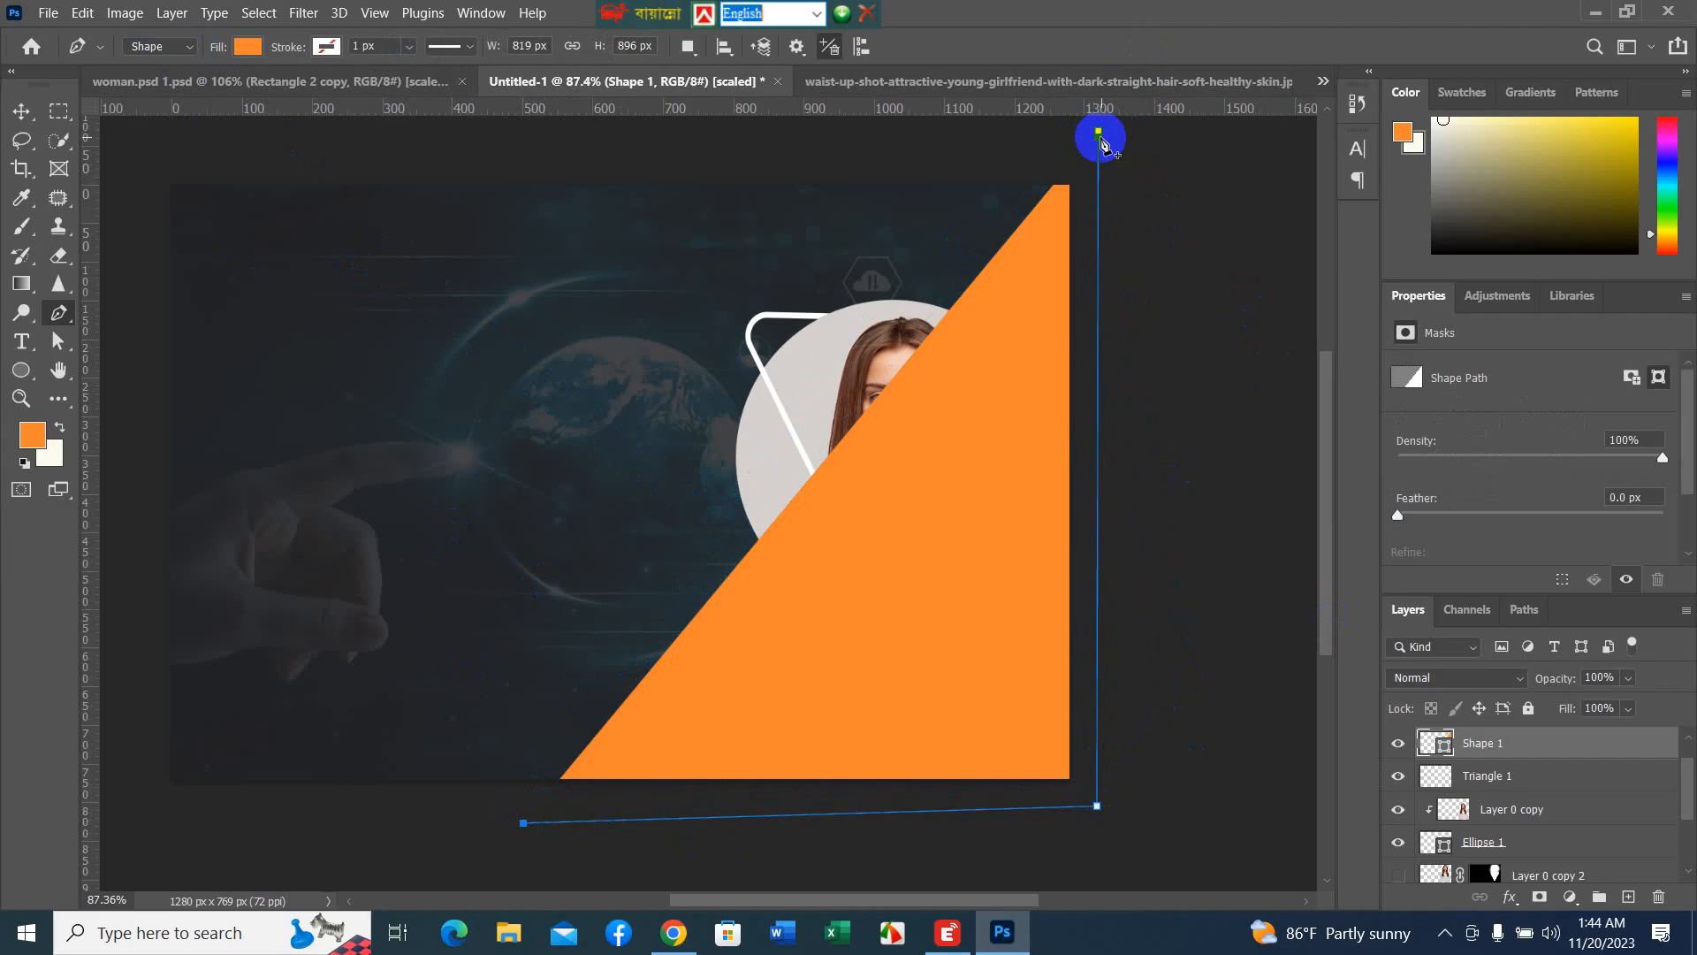
{"action": "left_click_drag", "start_coordinate": [1098, 131], "coordinate": [1163, 121]}
{"action": "scroll", "coordinate": [1084, 318], "scroll_direction": "down", "scroll_amount": 10}
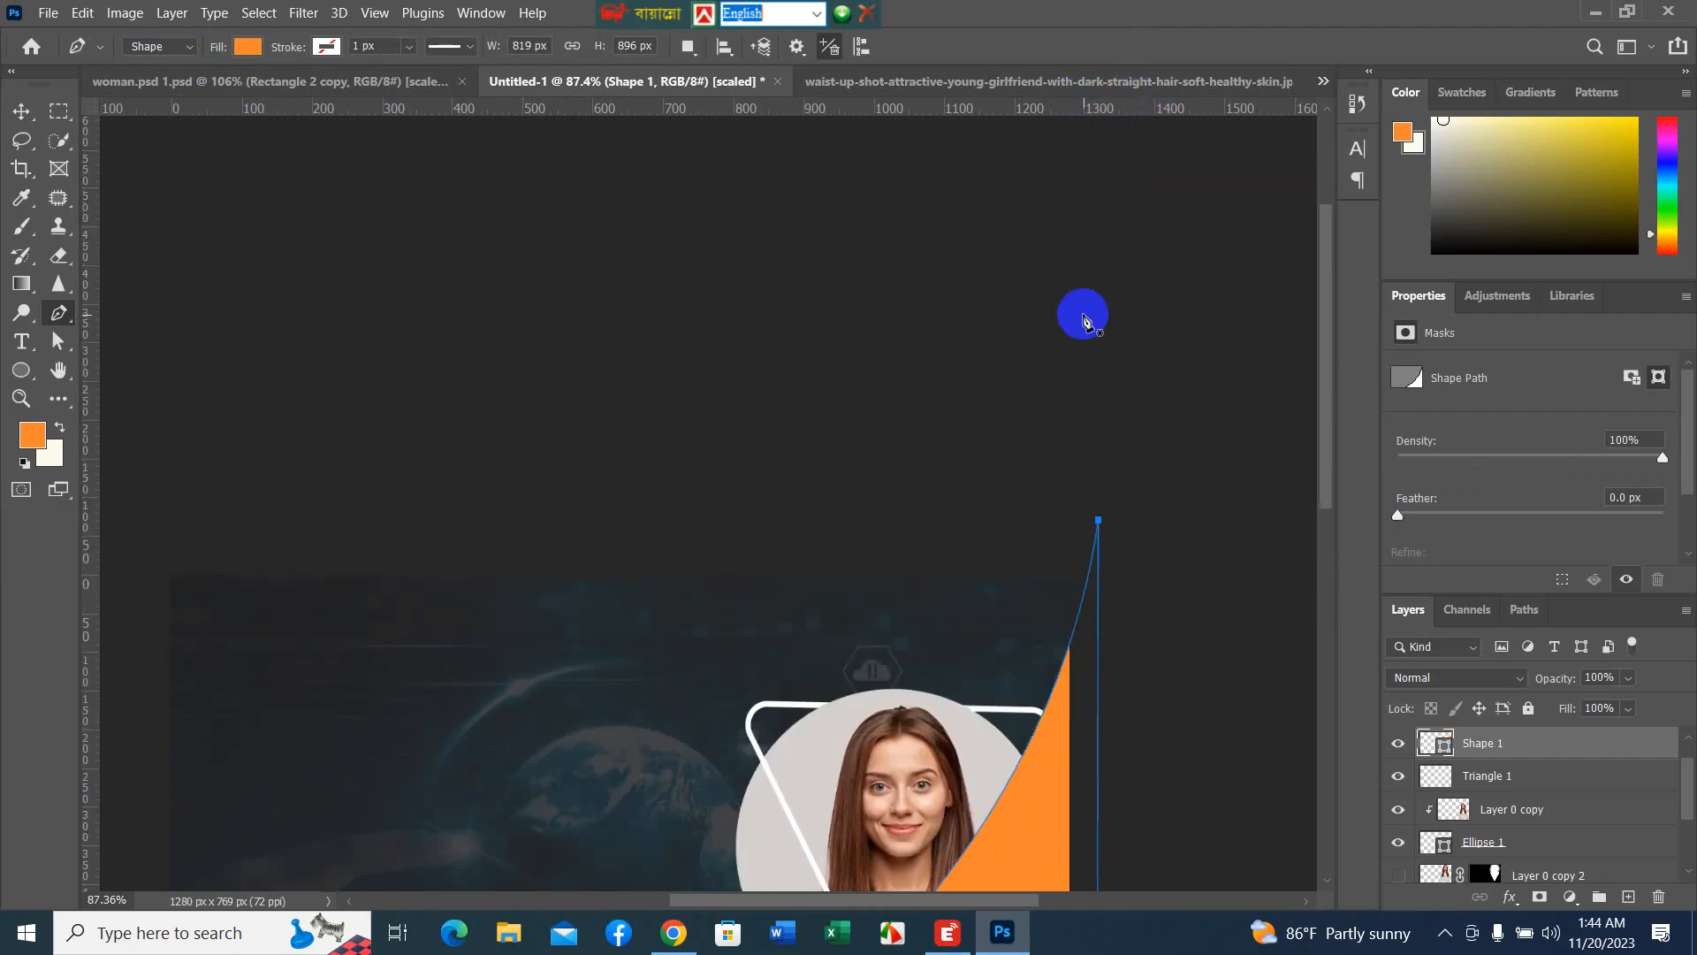
{"action": "scroll", "coordinate": [1075, 265], "scroll_direction": "up", "scroll_amount": 5}
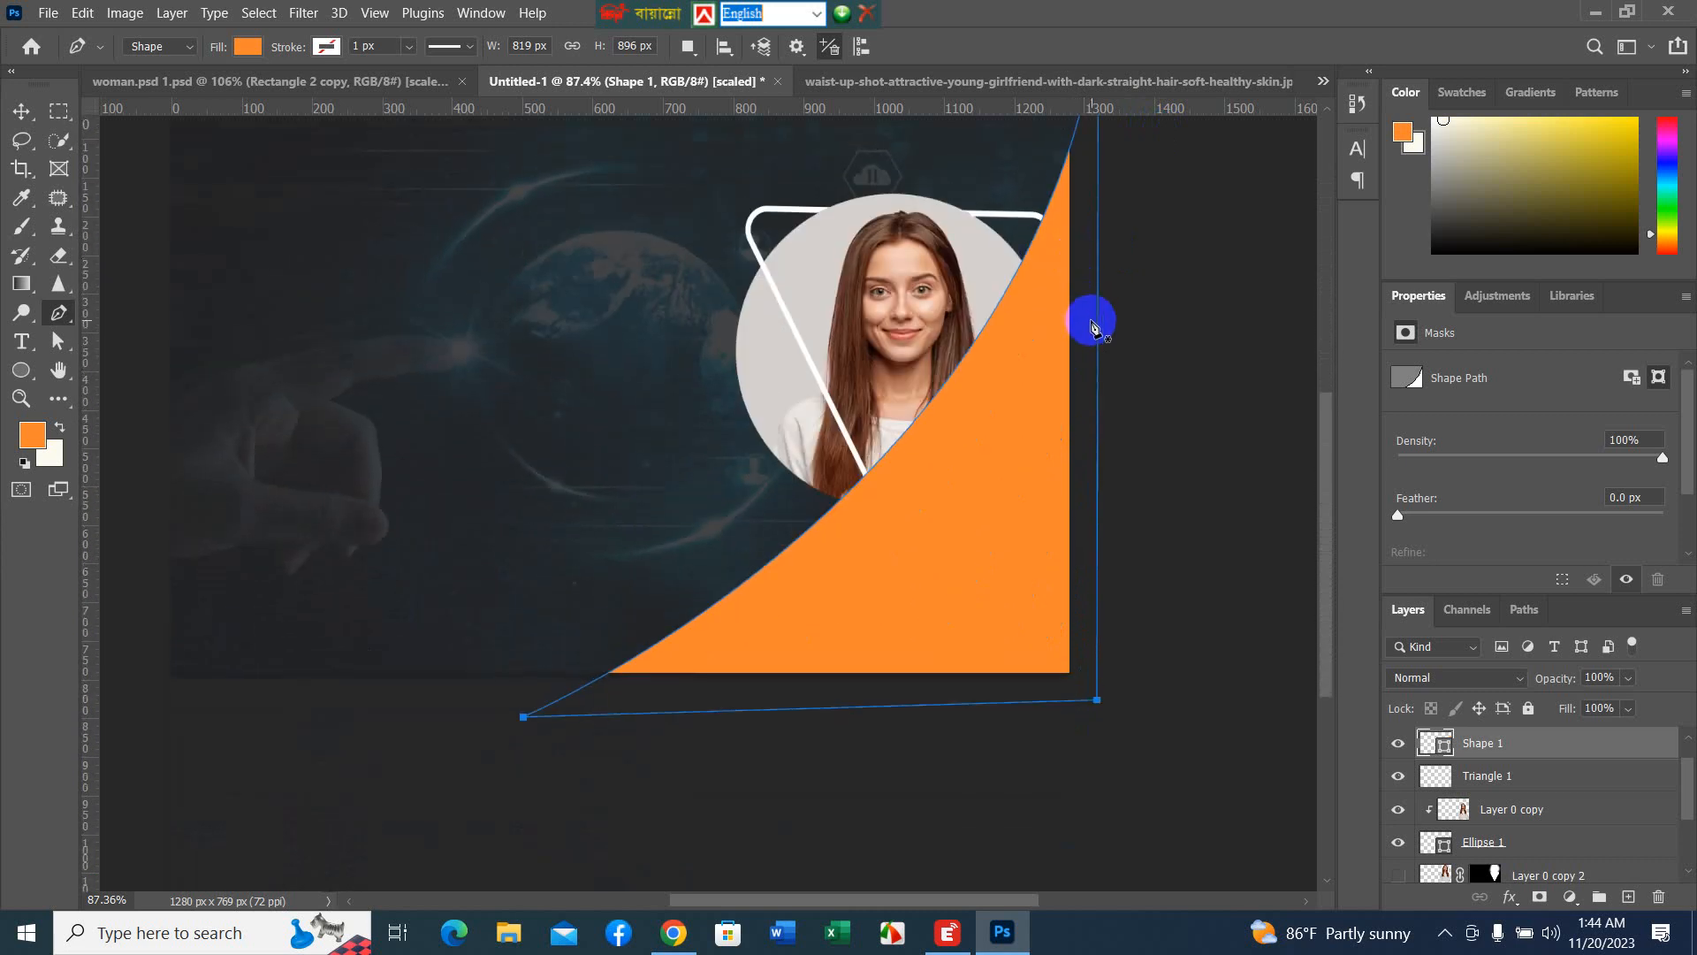
{"action": "left_click", "coordinate": [1079, 679]}
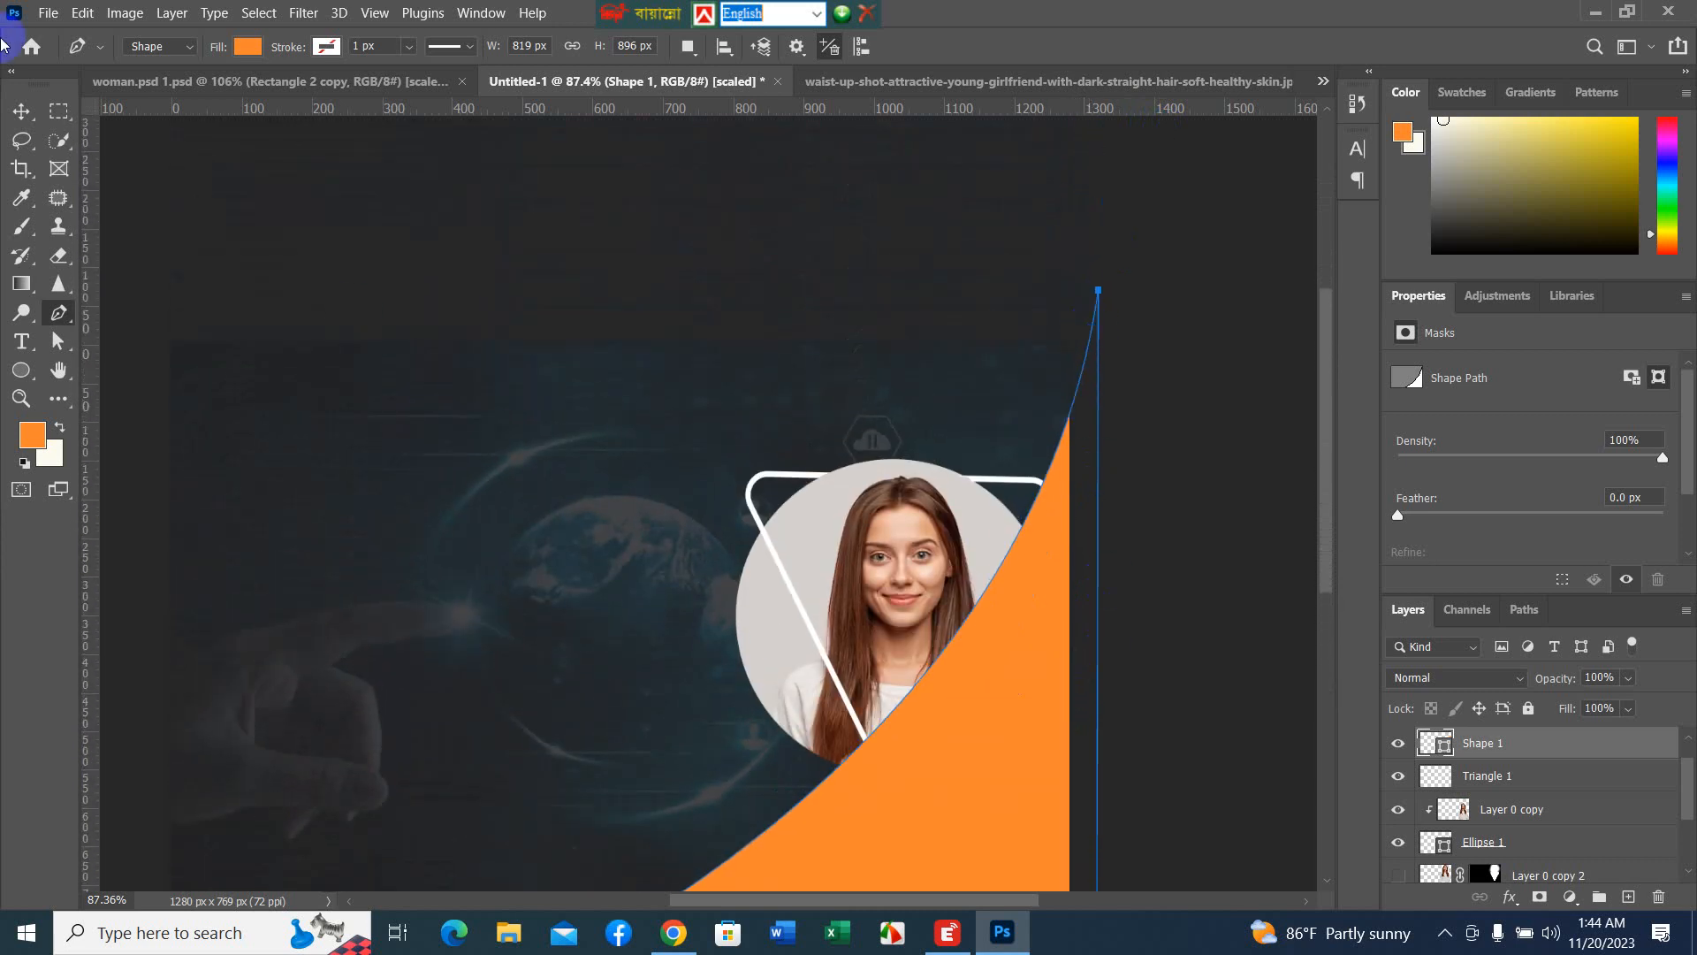
- Move the orange curved shape slightly left to align its right edge with the canvas's right edge
{"action": "left_click", "coordinate": [22, 112]}
{"action": "scroll", "coordinate": [667, 220], "scroll_direction": "down", "scroll_amount": 2}
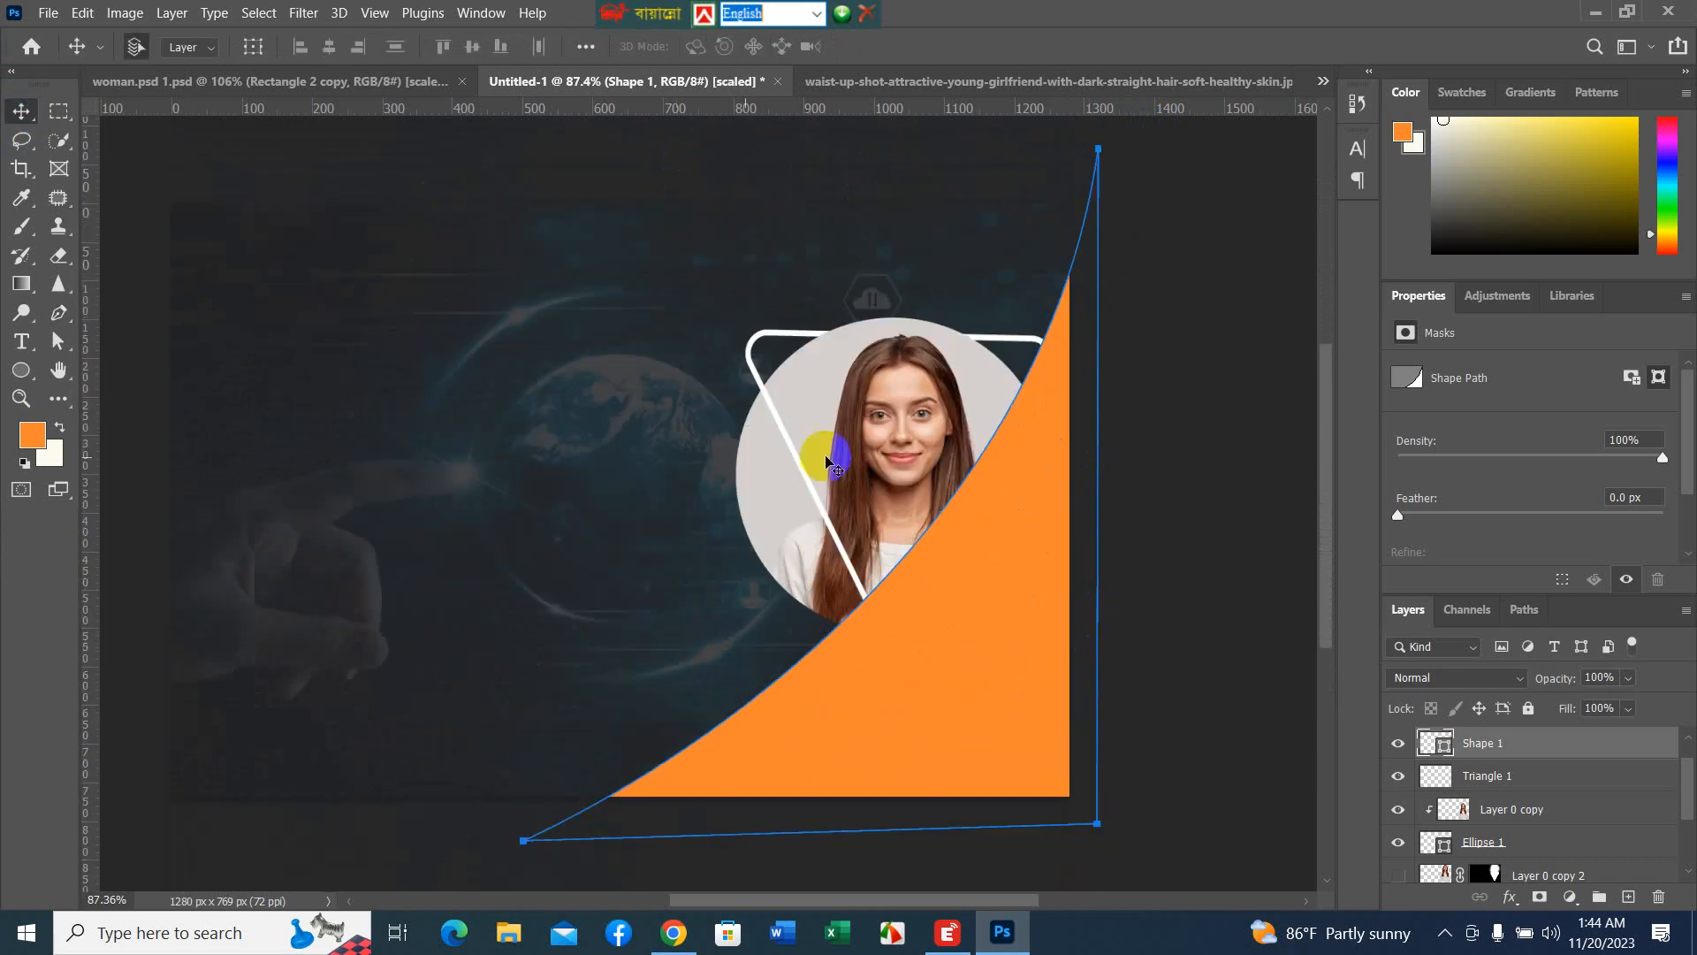
{"action": "left_click_drag", "start_coordinate": [943, 628], "coordinate": [918, 626]}
{"action": "scroll", "coordinate": [1211, 297], "scroll_direction": "down", "scroll_amount": 3}
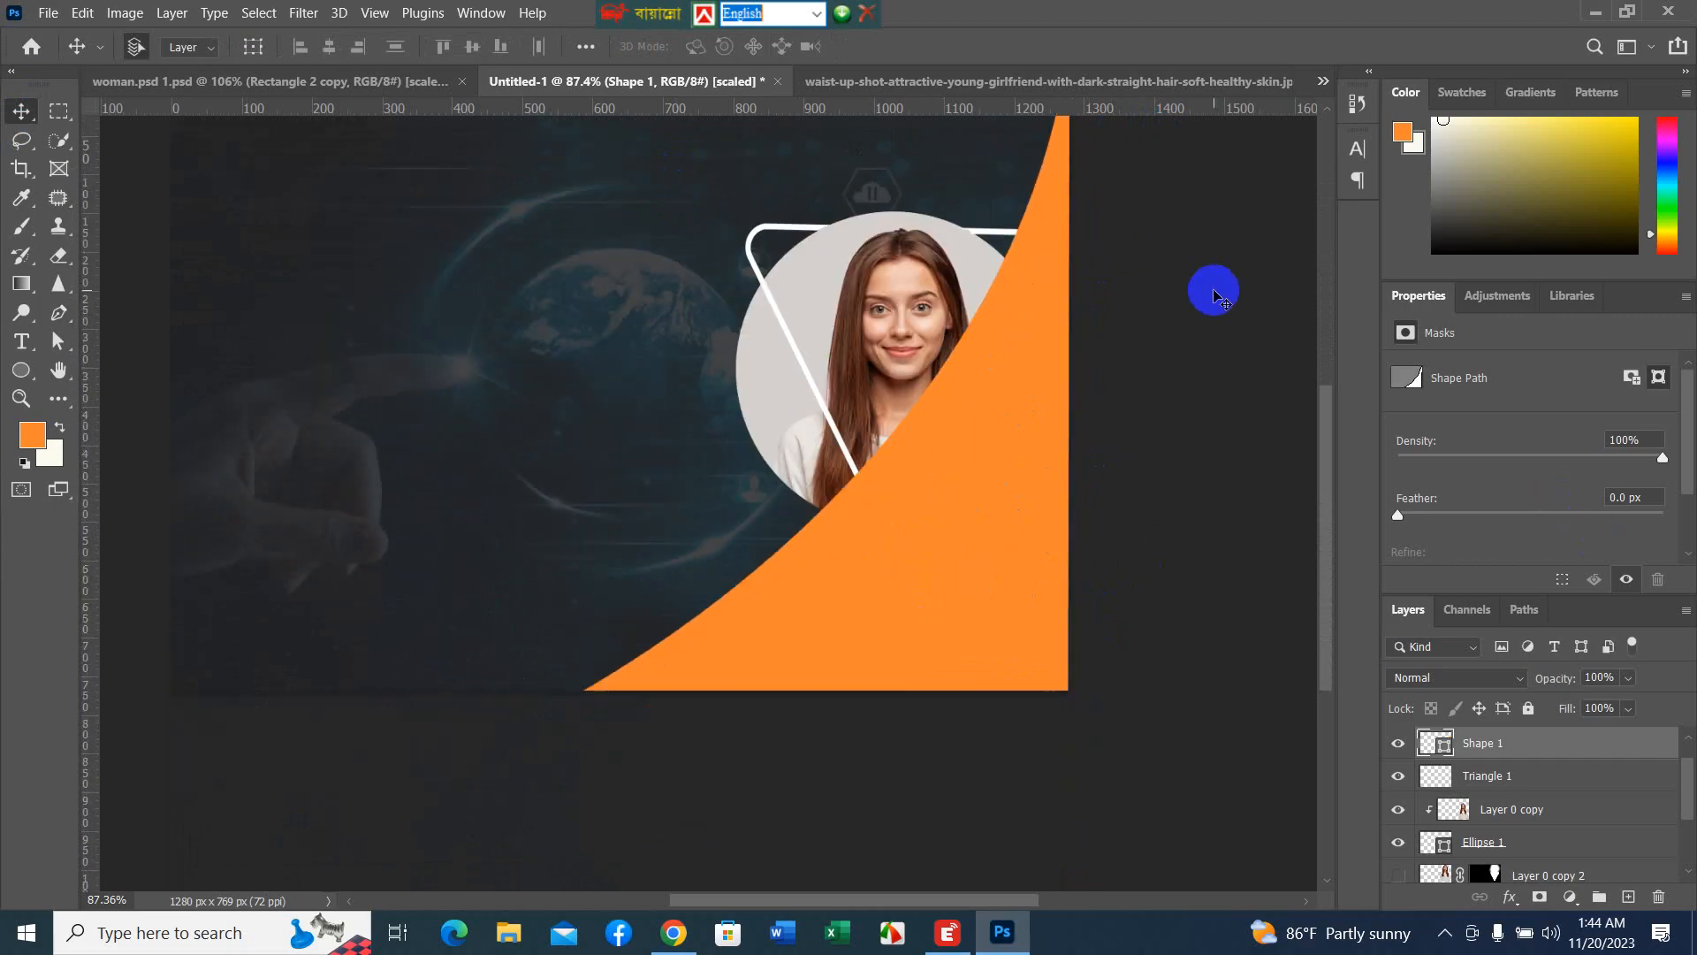
- Move the Shape 1 layer below Layer 0 copy 2, directly above Rectangle 1
{"action": "left_click_drag", "start_coordinate": [1610, 746], "coordinate": [1600, 873]}
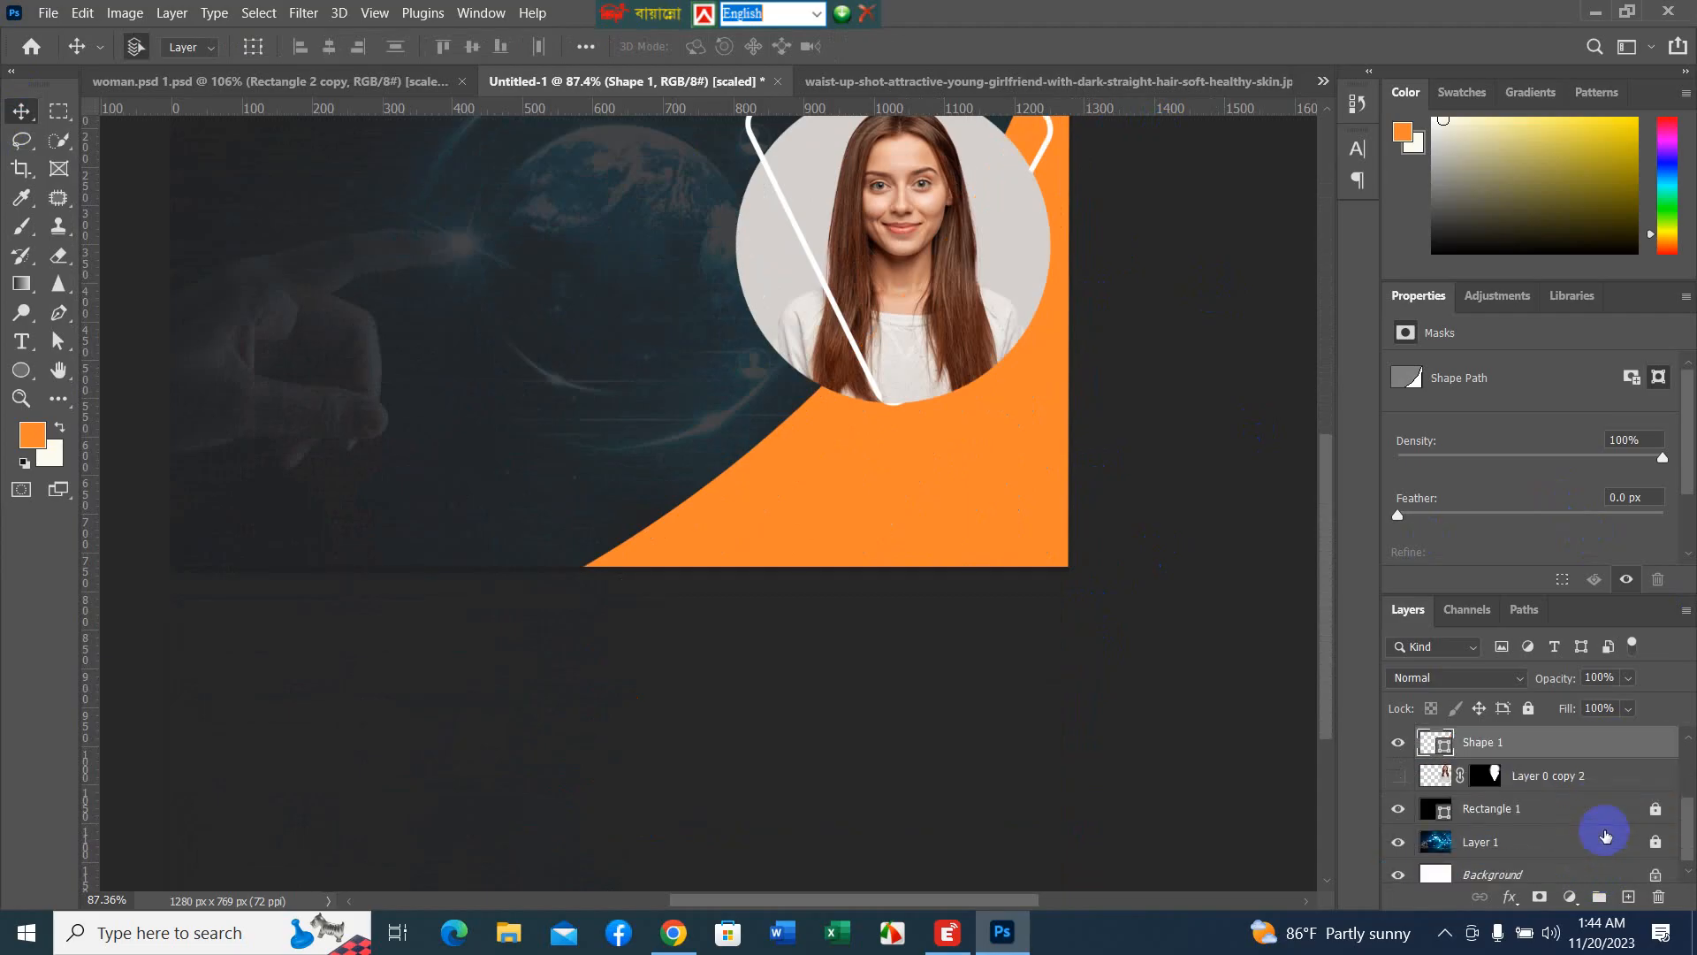
{"action": "left_click_drag", "start_coordinate": [1593, 750], "coordinate": [1592, 795]}
{"action": "scroll", "coordinate": [1015, 443], "scroll_direction": "up", "scroll_amount": 5}
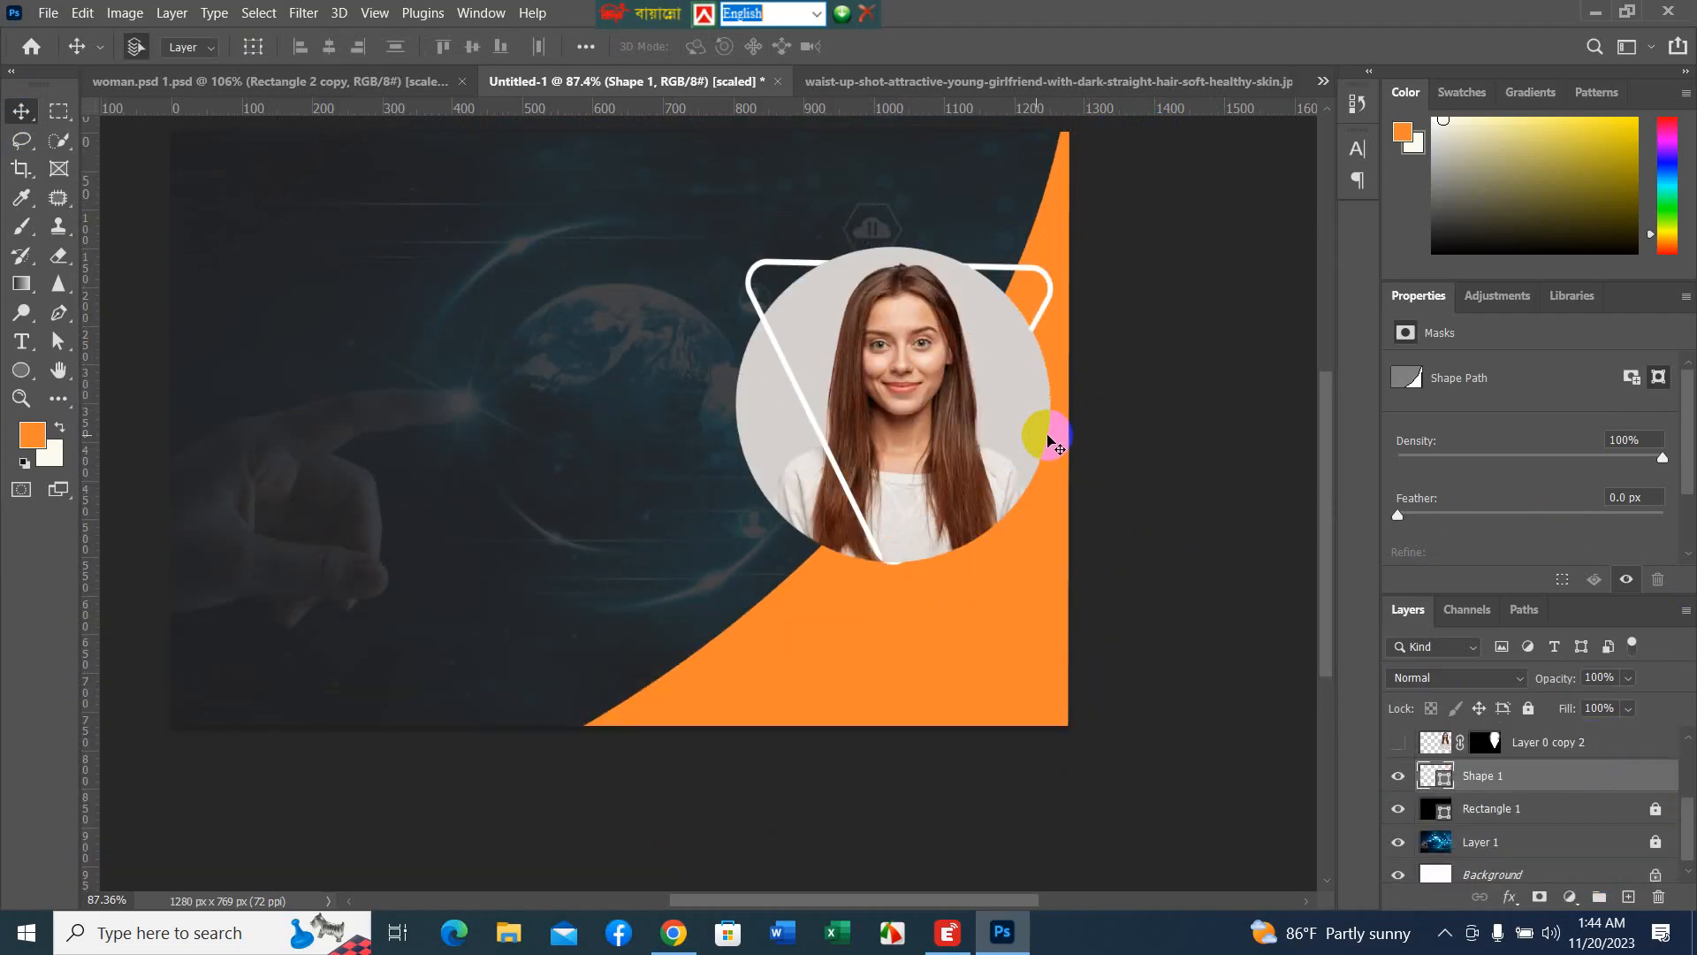
{"action": "scroll", "coordinate": [1153, 419], "scroll_direction": "up", "scroll_amount": 1}
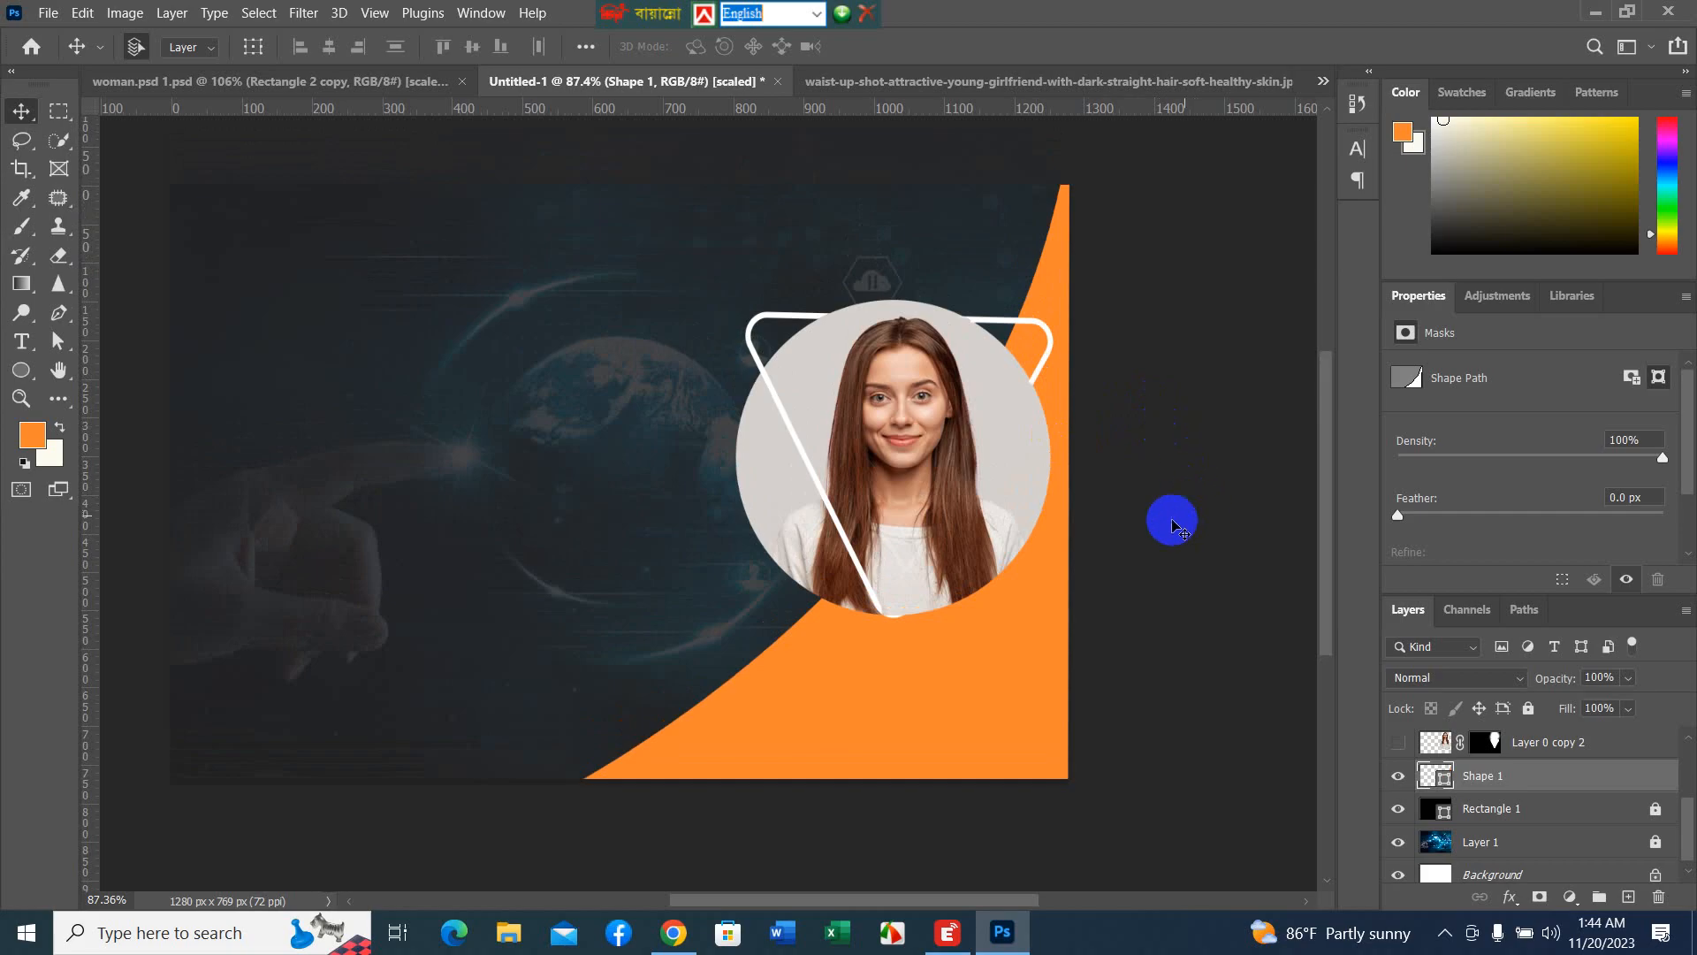
- Shift the orange curved shape slightly down behind the woman's circle, keeping it against the canvas's right edge
{"action": "mouse_move", "coordinate": [1027, 718]}
{"action": "left_mouse_down"}
{"action": "mouse_move", "coordinate": [830, 701]}
{"action": "mouse_move", "coordinate": [1057, 758]}
{"action": "mouse_move", "coordinate": [1008, 739]}
{"action": "mouse_move", "coordinate": [1031, 751]}
{"action": "left_mouse_up"}
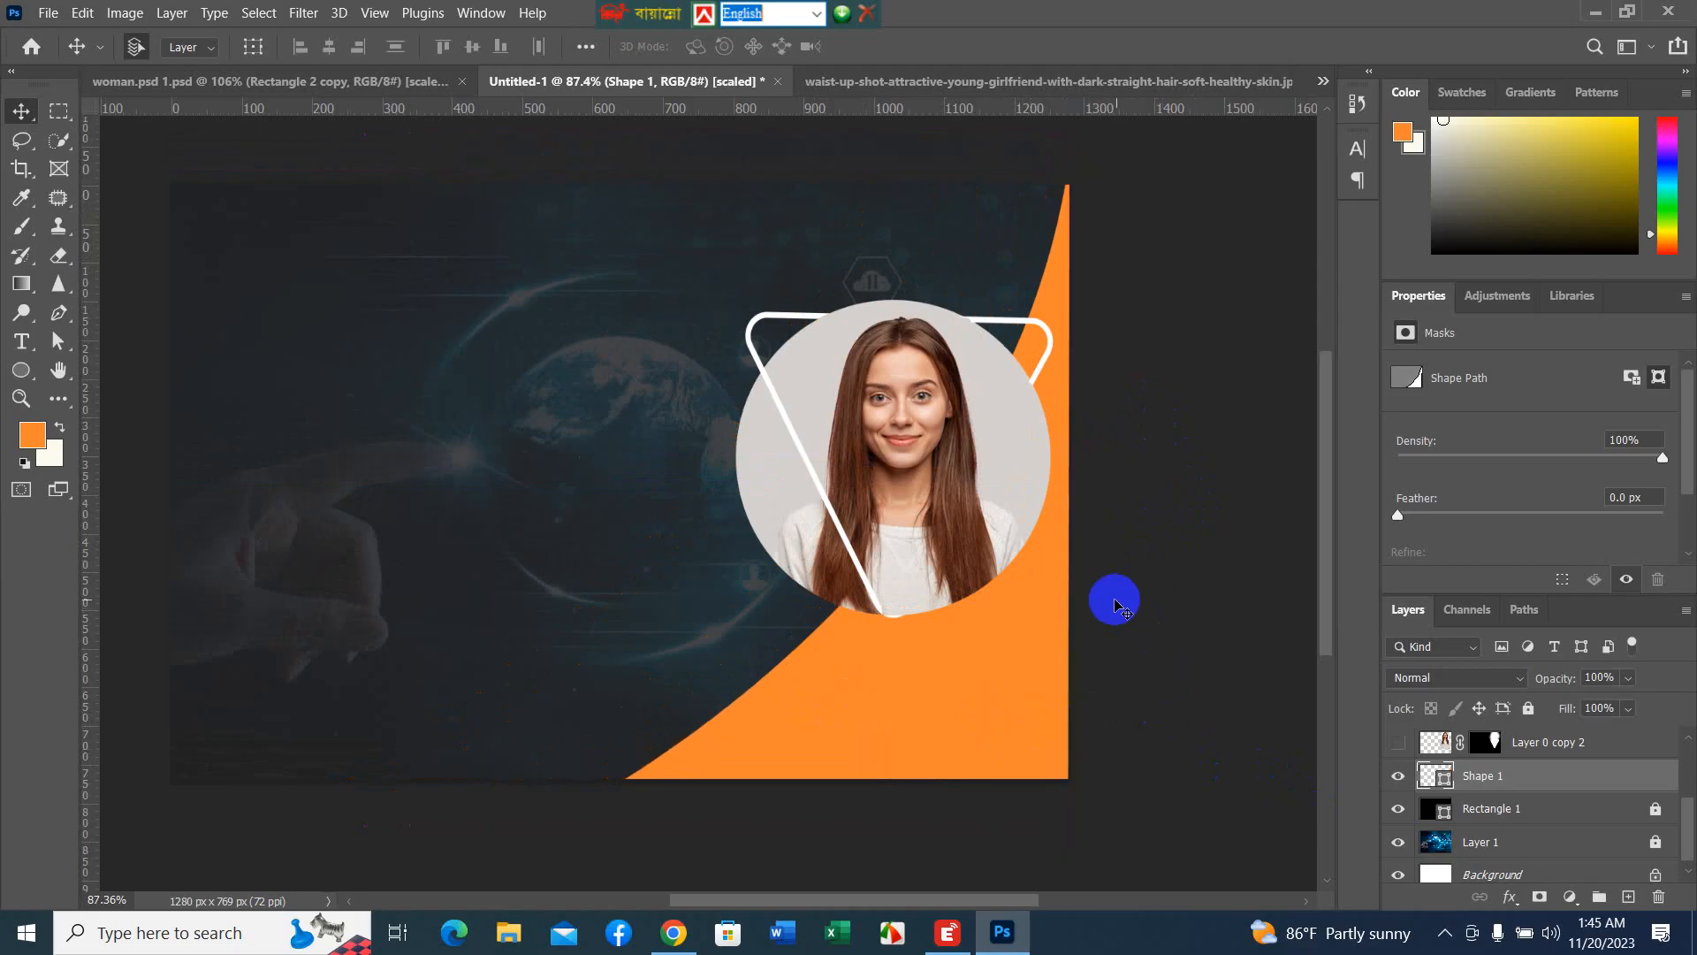
- Draw an orange ellipse about 538 x 240 px on Layer 2, over the left half of the design
{"action": "left_click", "coordinate": [22, 371]}
{"action": "left_click", "coordinate": [1628, 895]}
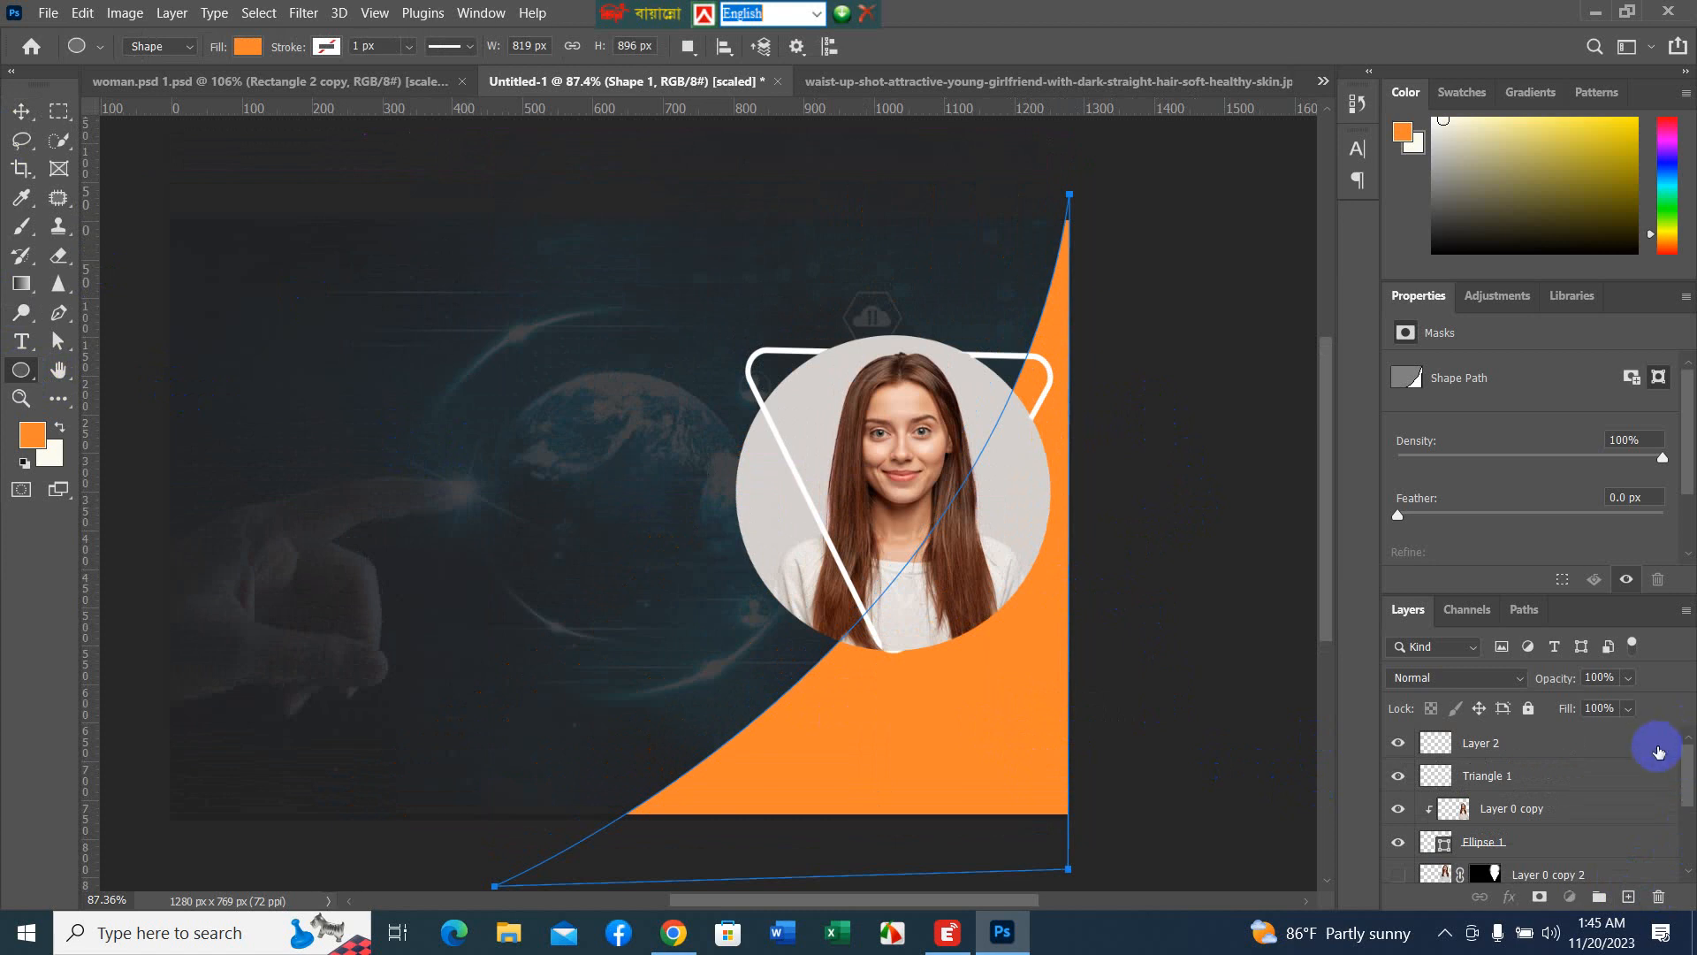
{"action": "left_click", "coordinate": [1658, 752]}
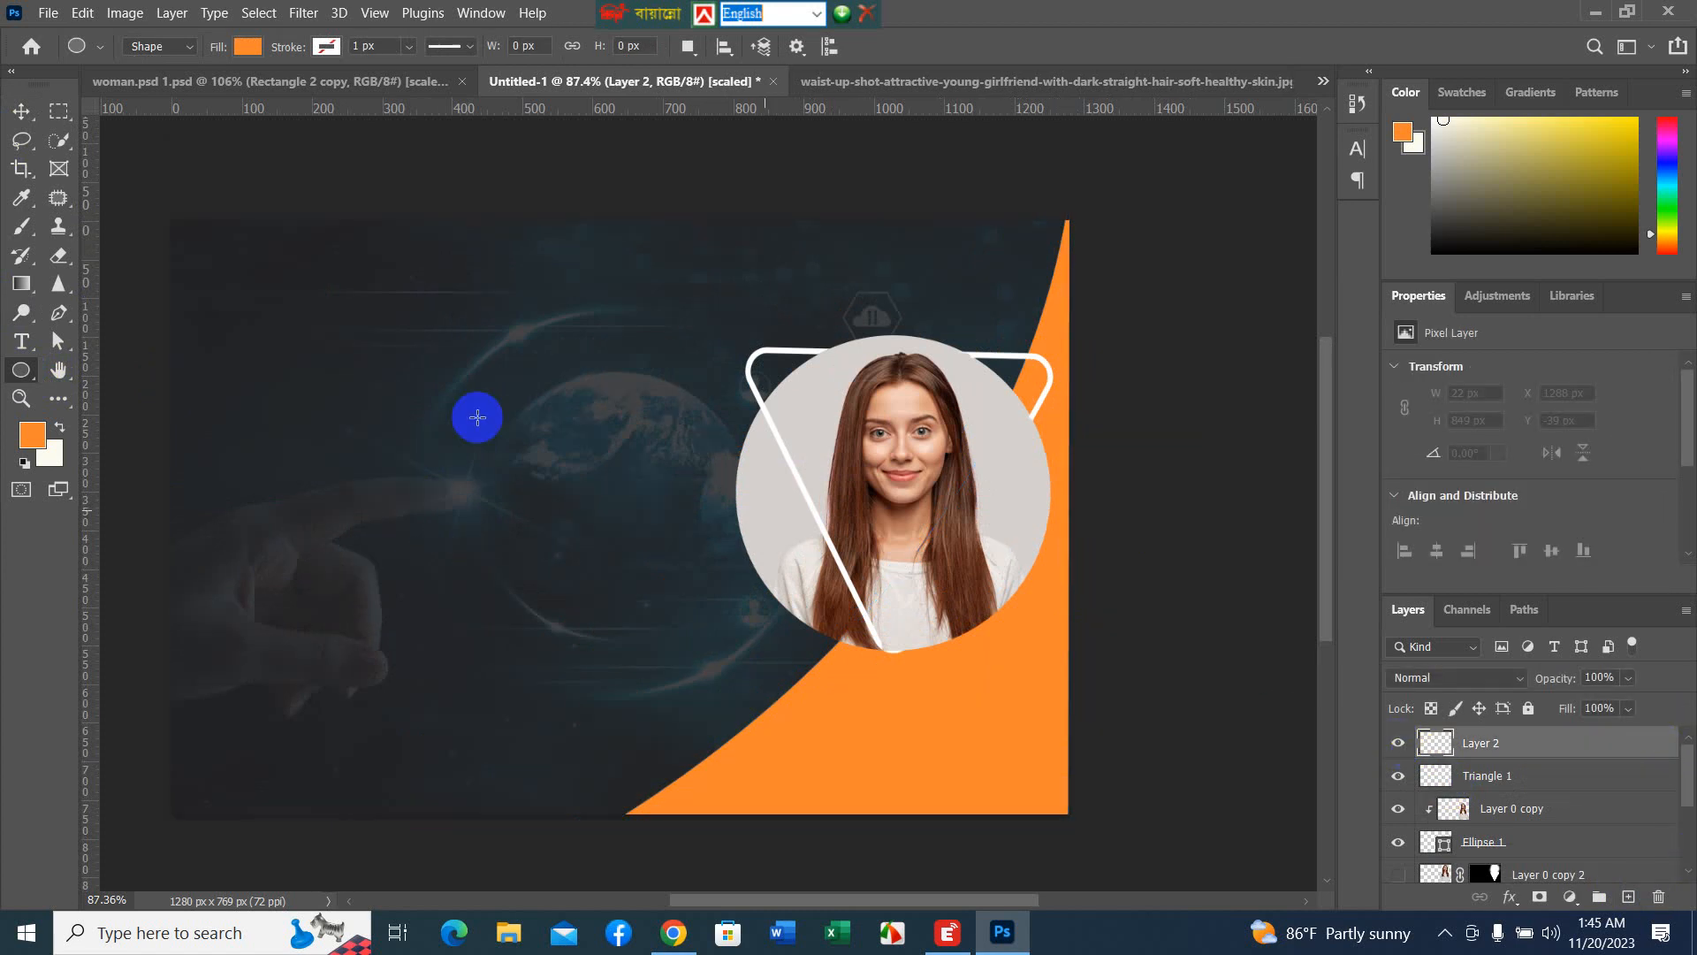
{"action": "left_click_drag", "start_coordinate": [295, 415], "coordinate": [673, 599]}
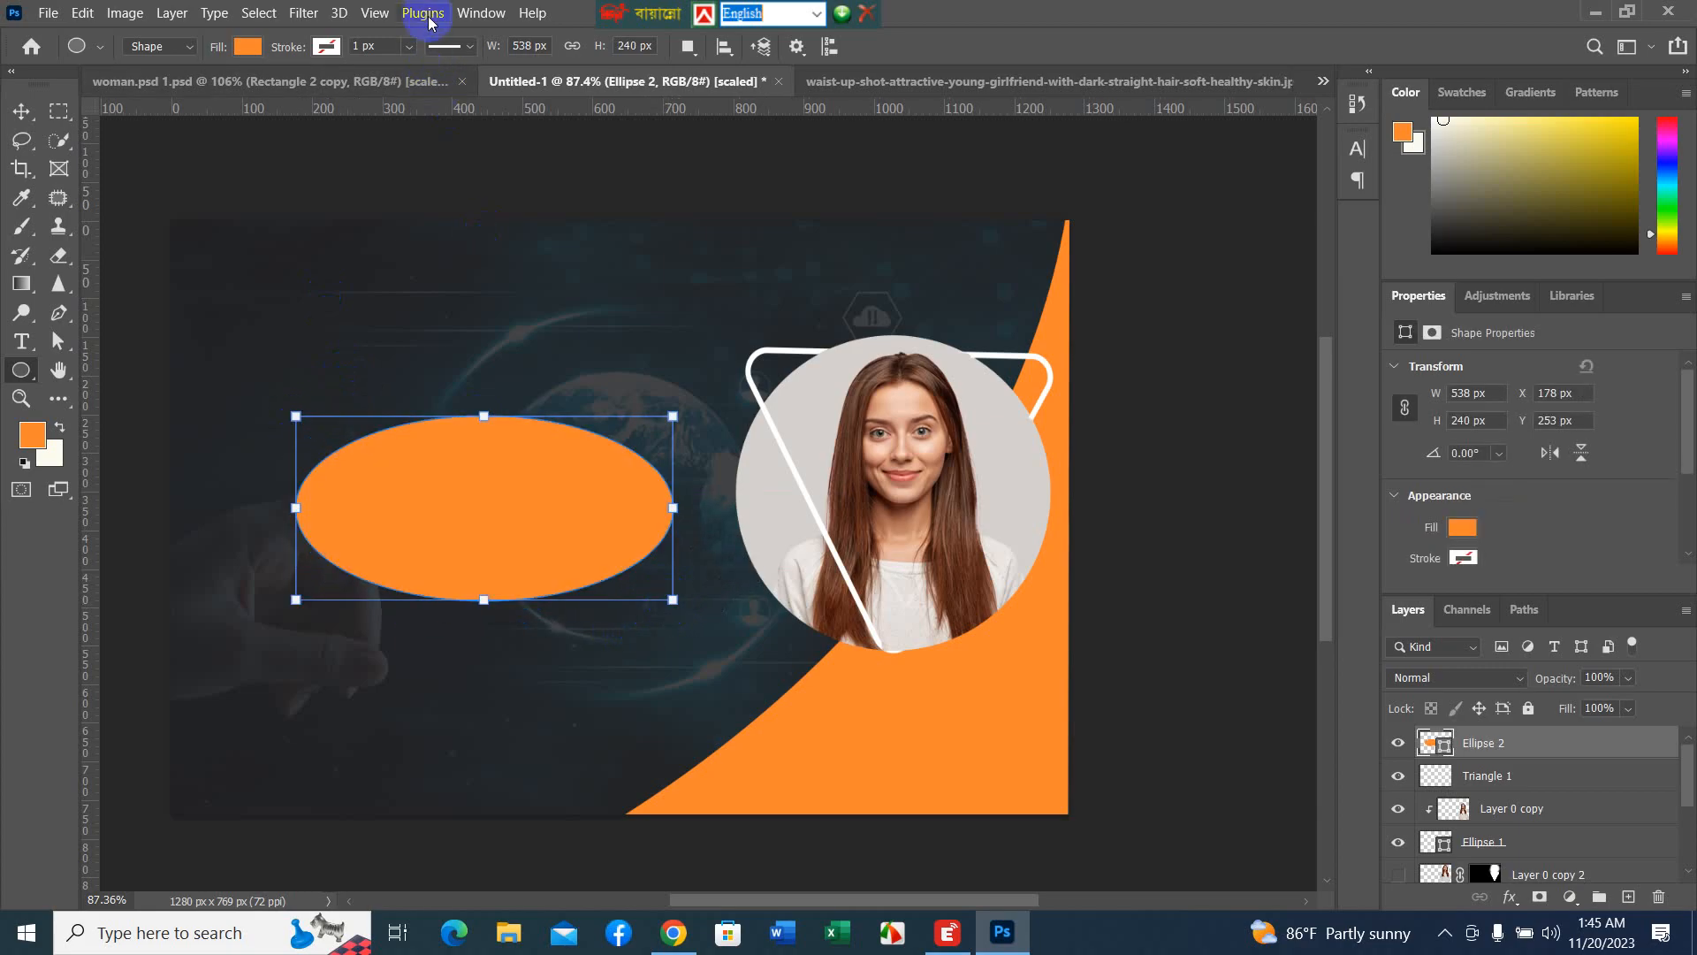
- Convert the orange ellipse to a smart object and apply a ZigZag distortion with Amount 25, Ridges 7 and Pond Ripples style
{"action": "left_click", "coordinate": [305, 14]}
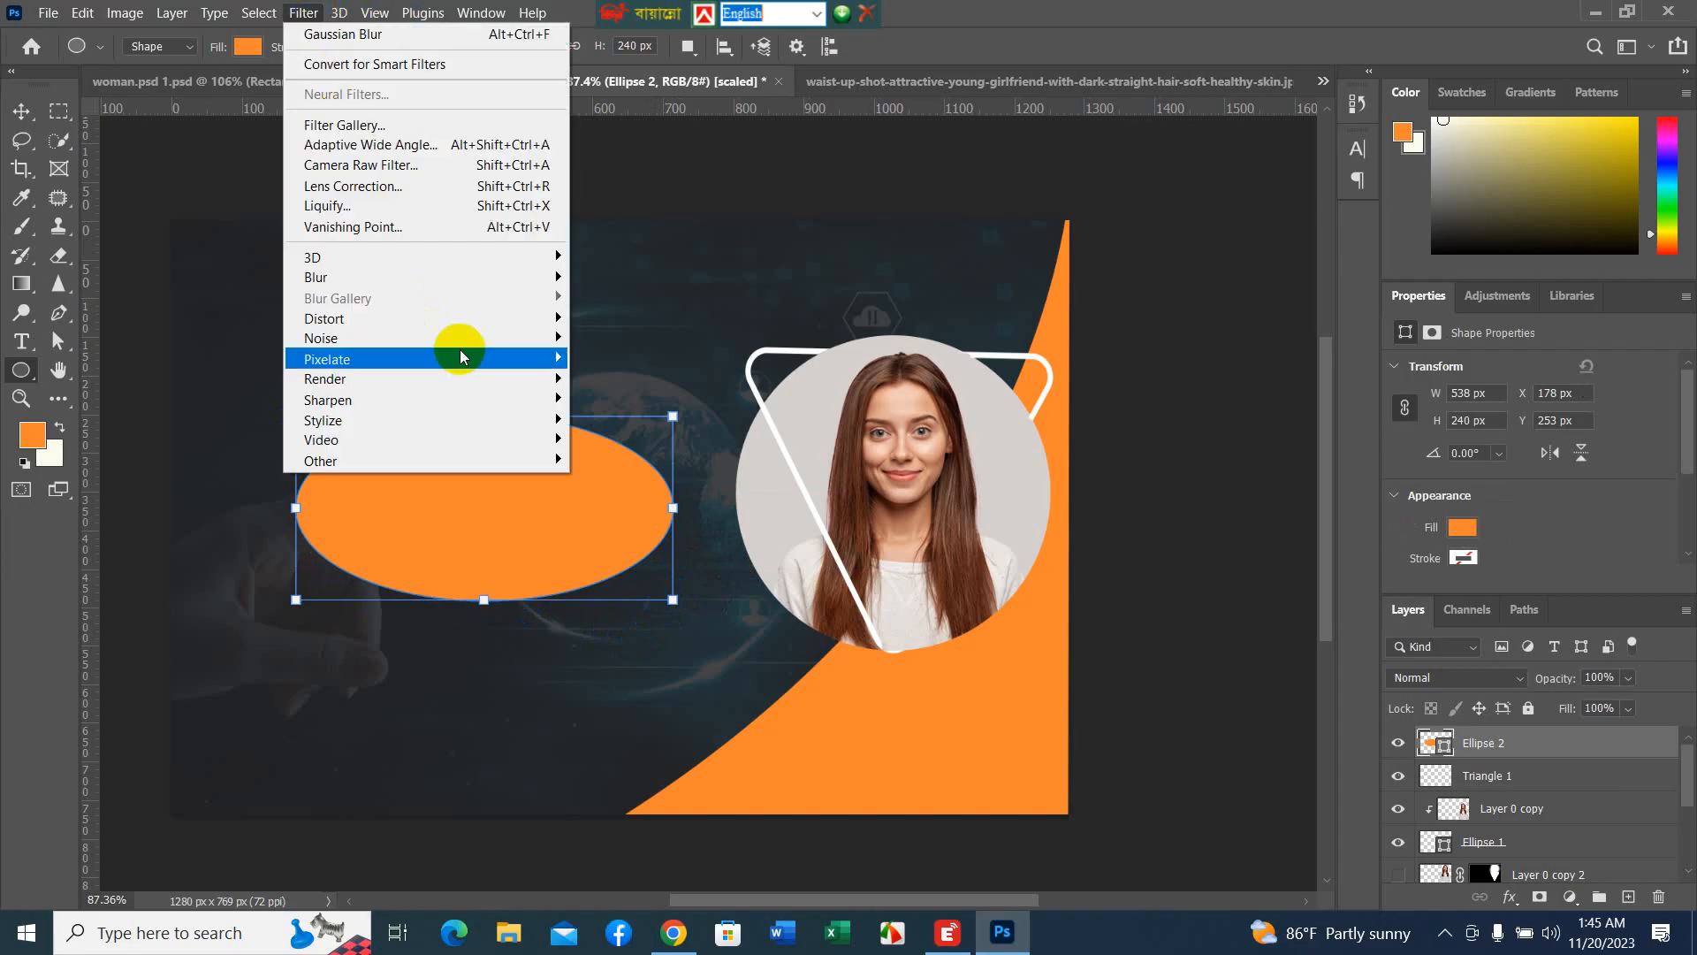
{"action": "mouse_move", "coordinate": [461, 356]}
{"action": "mouse_move", "coordinate": [448, 277]}
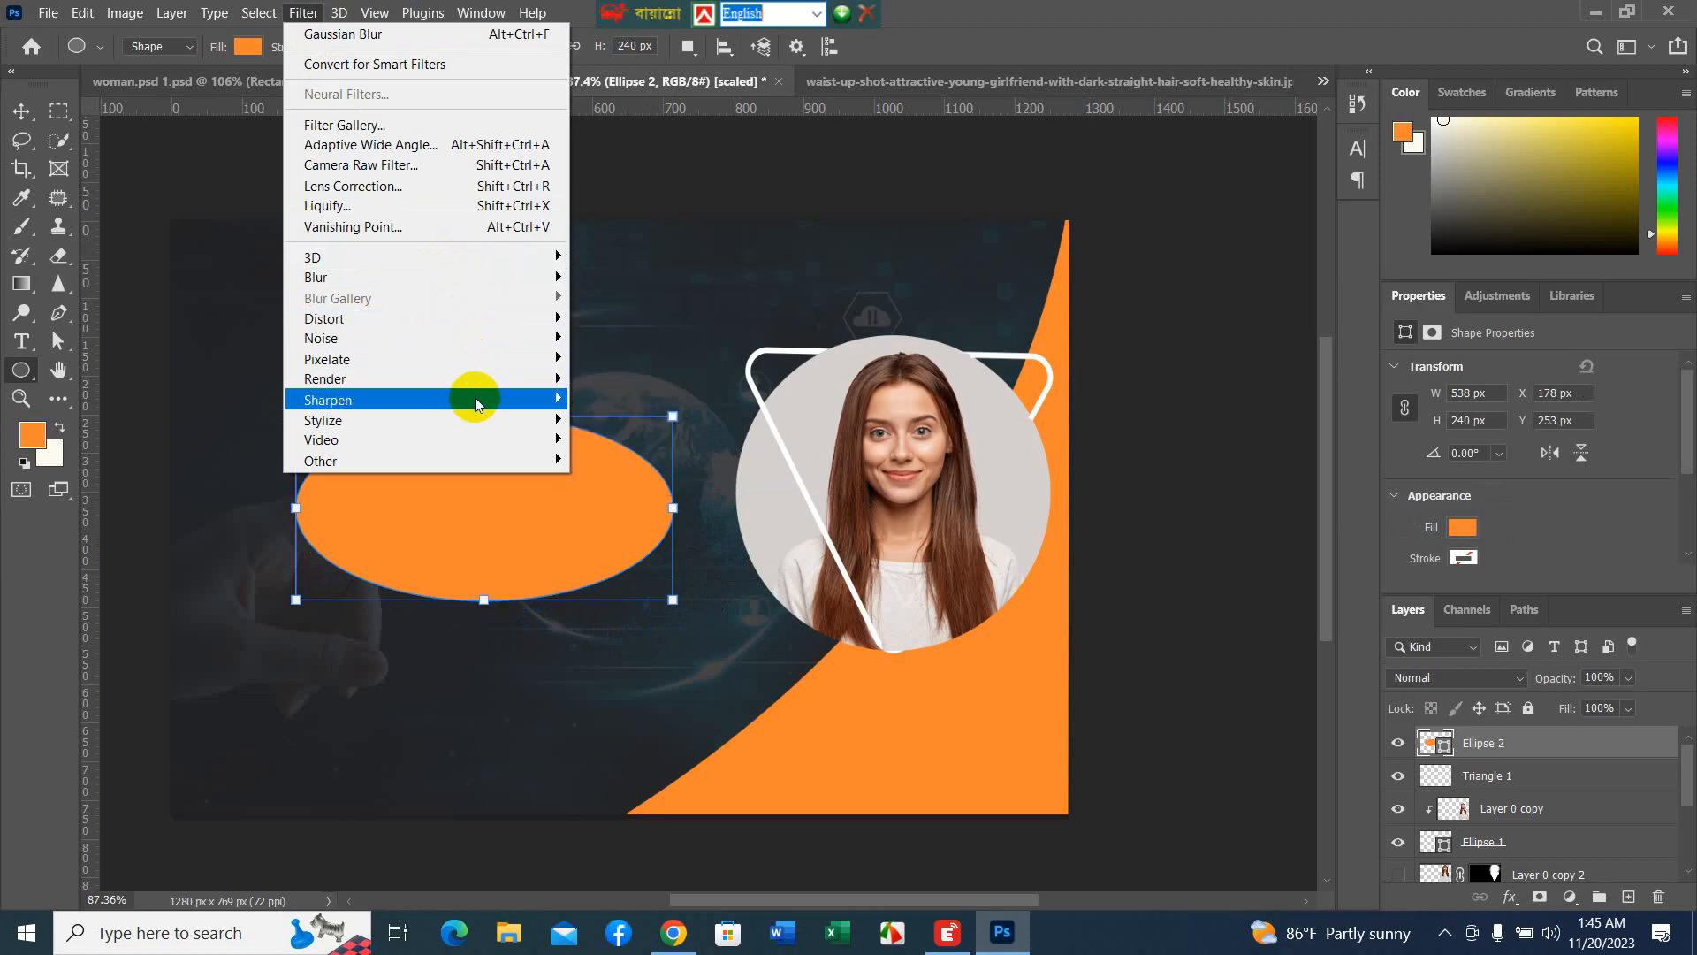
{"action": "mouse_move", "coordinate": [475, 421]}
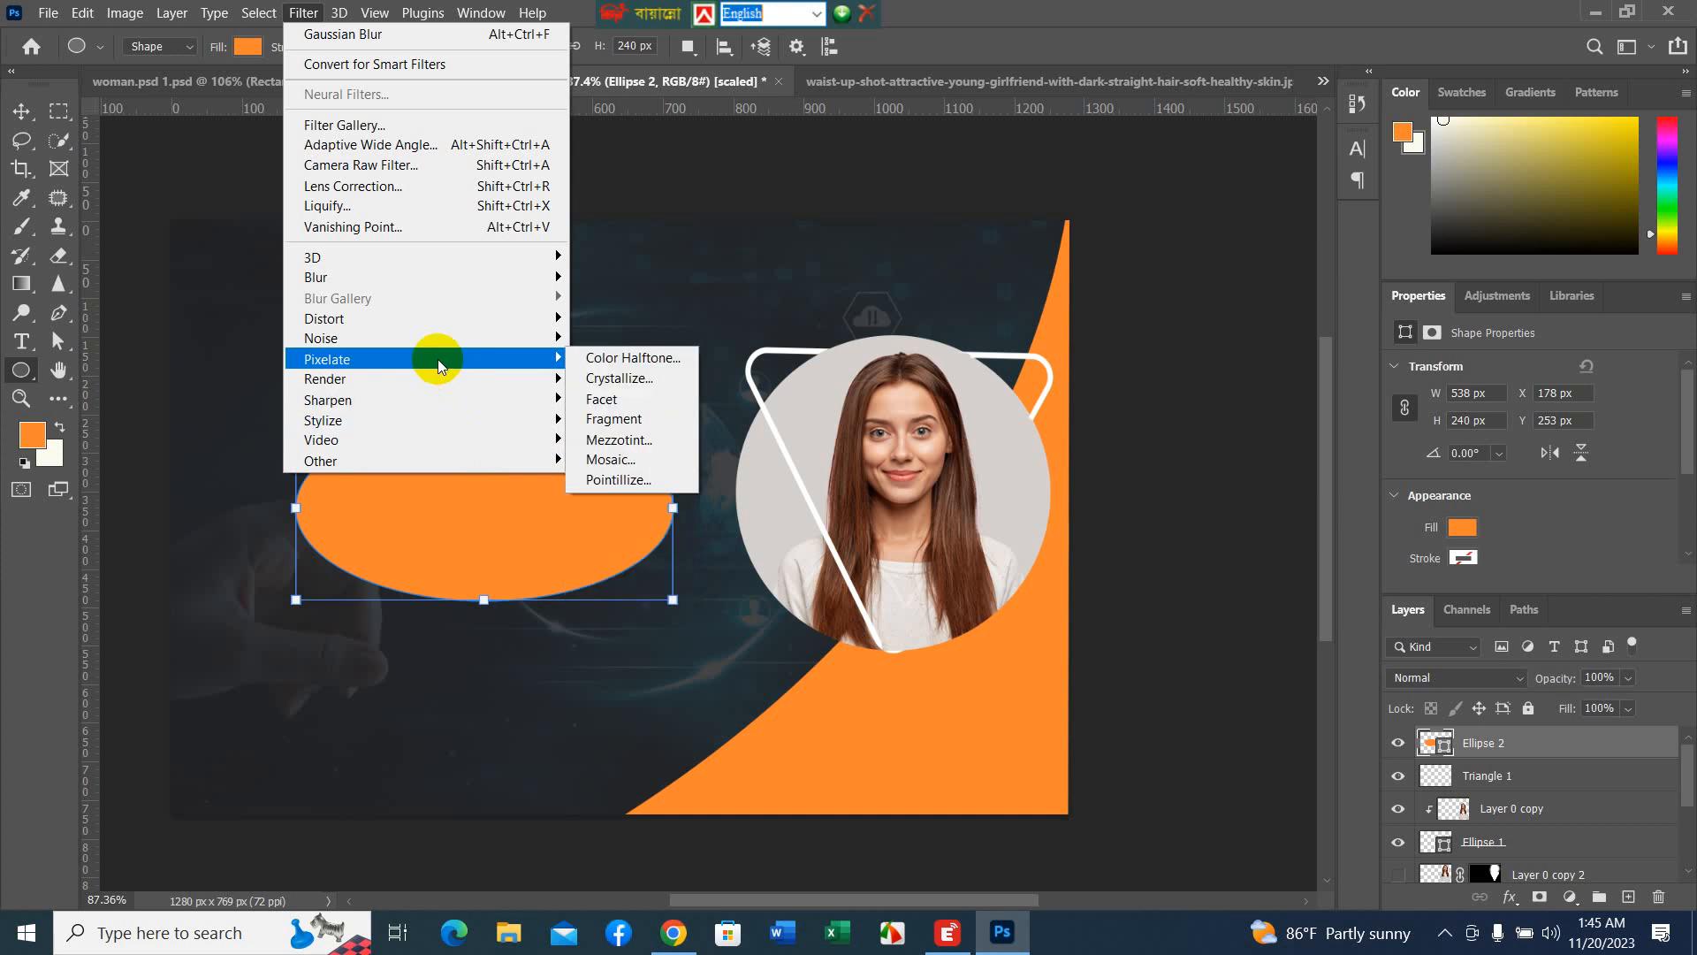
{"action": "mouse_move", "coordinate": [442, 320]}
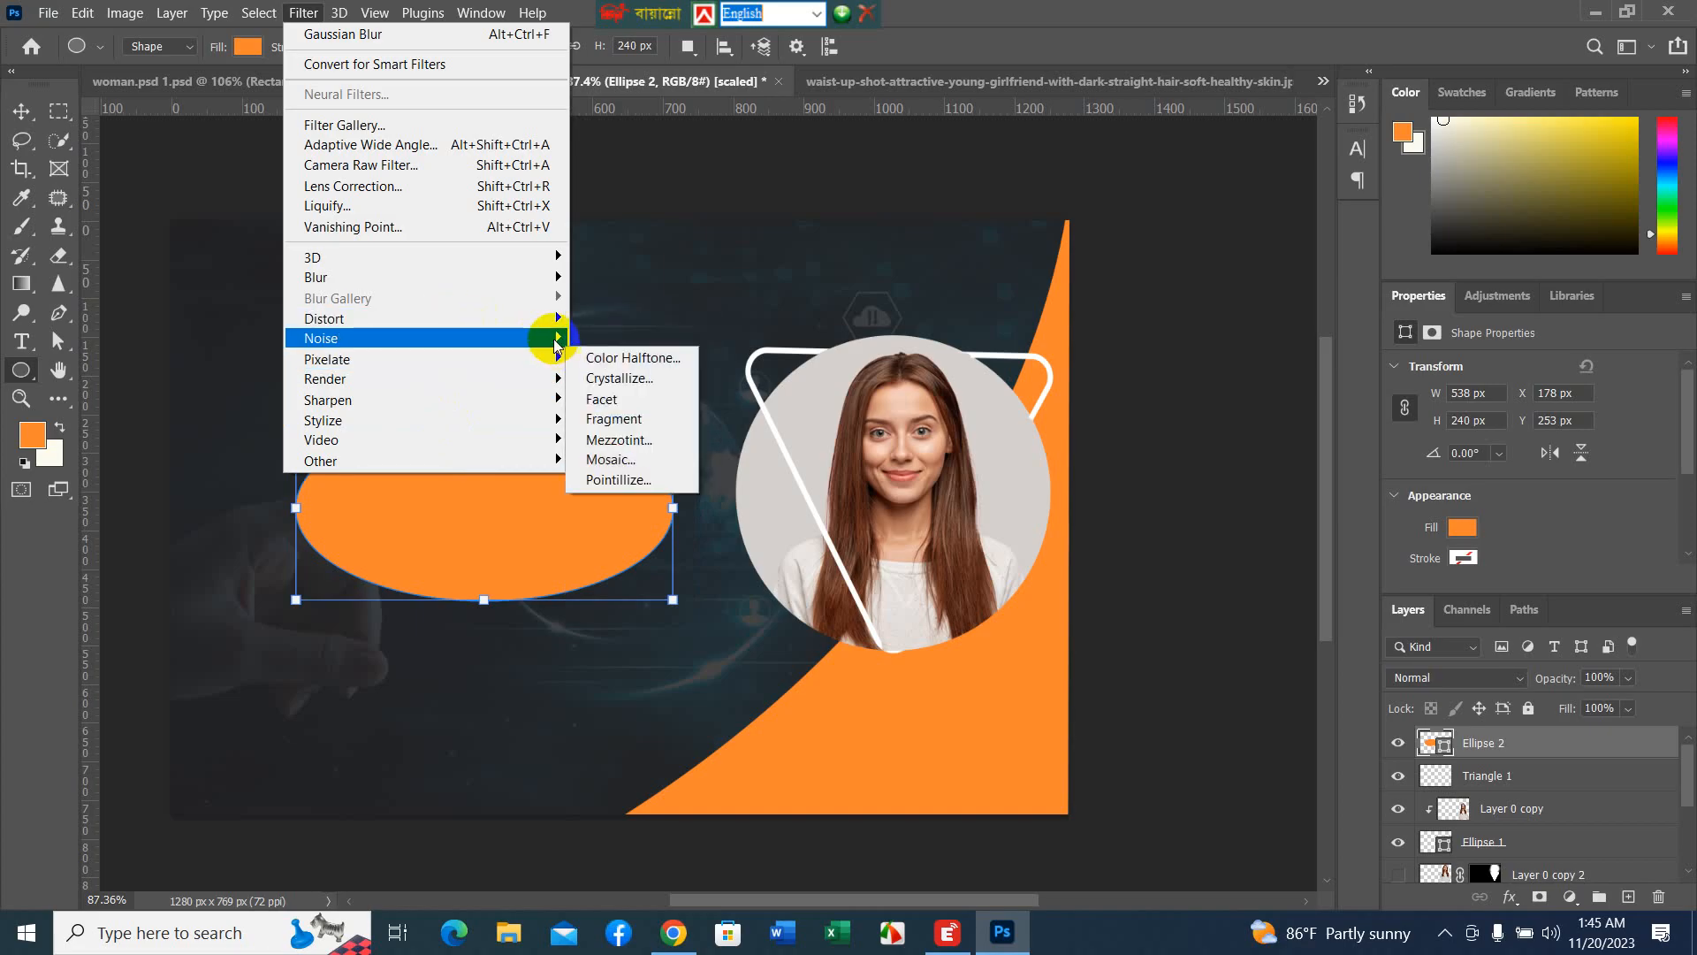
{"action": "mouse_move", "coordinate": [557, 320]}
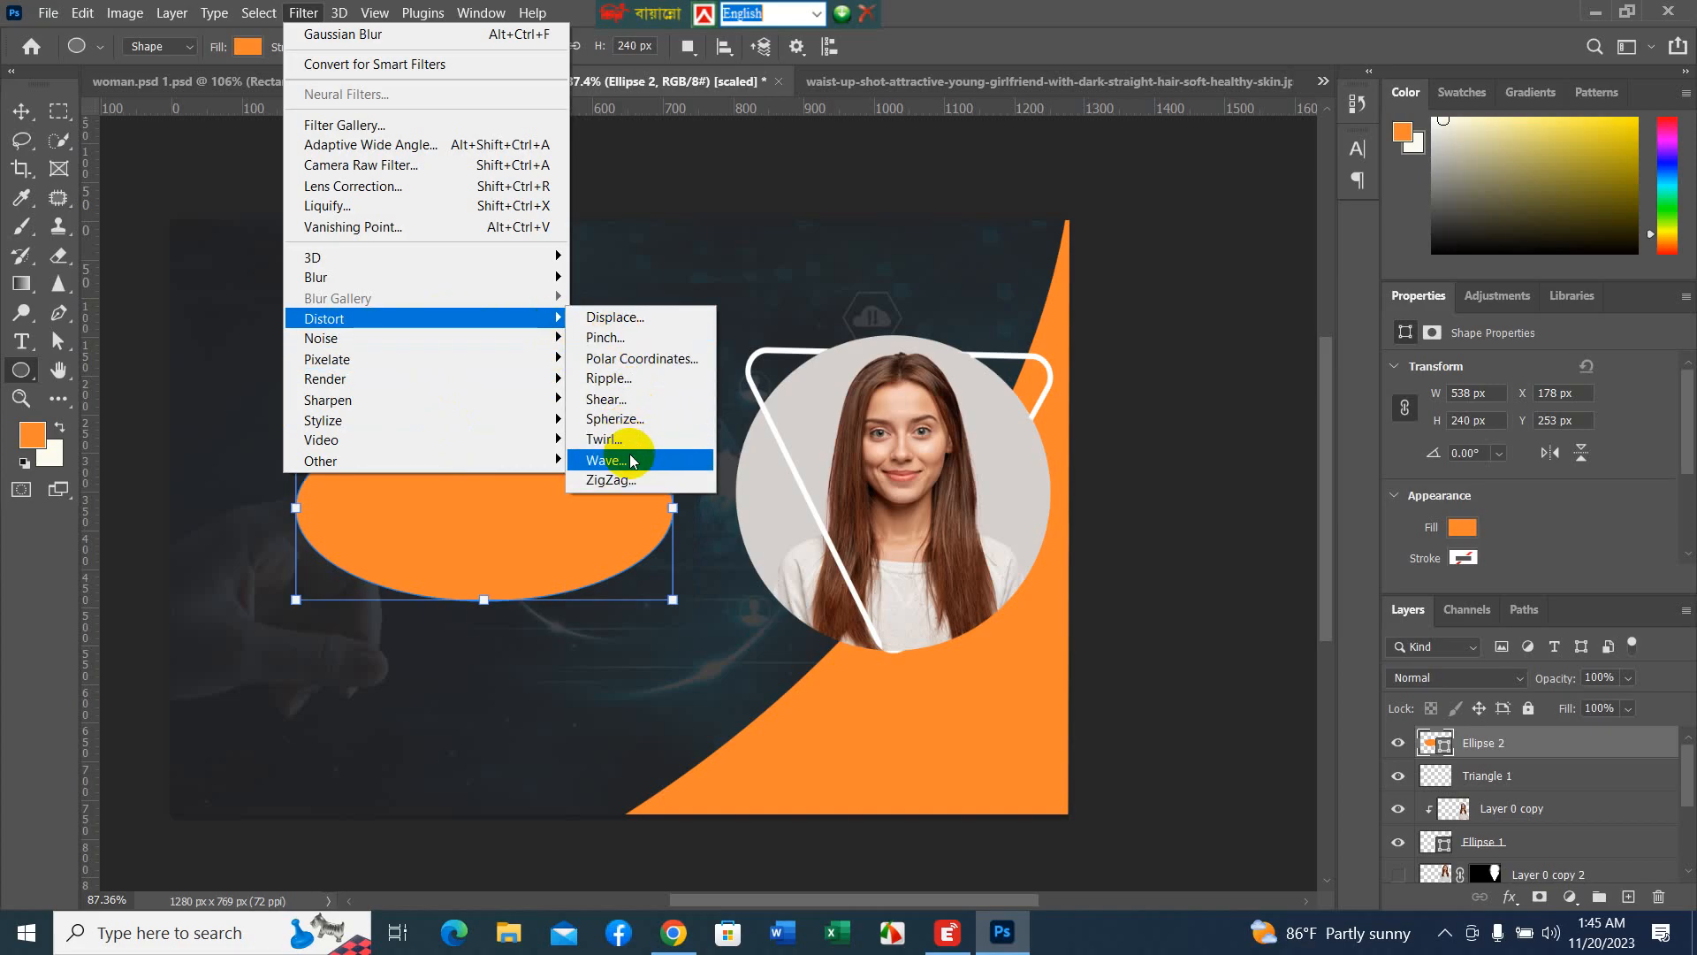
{"action": "left_click", "coordinate": [630, 480]}
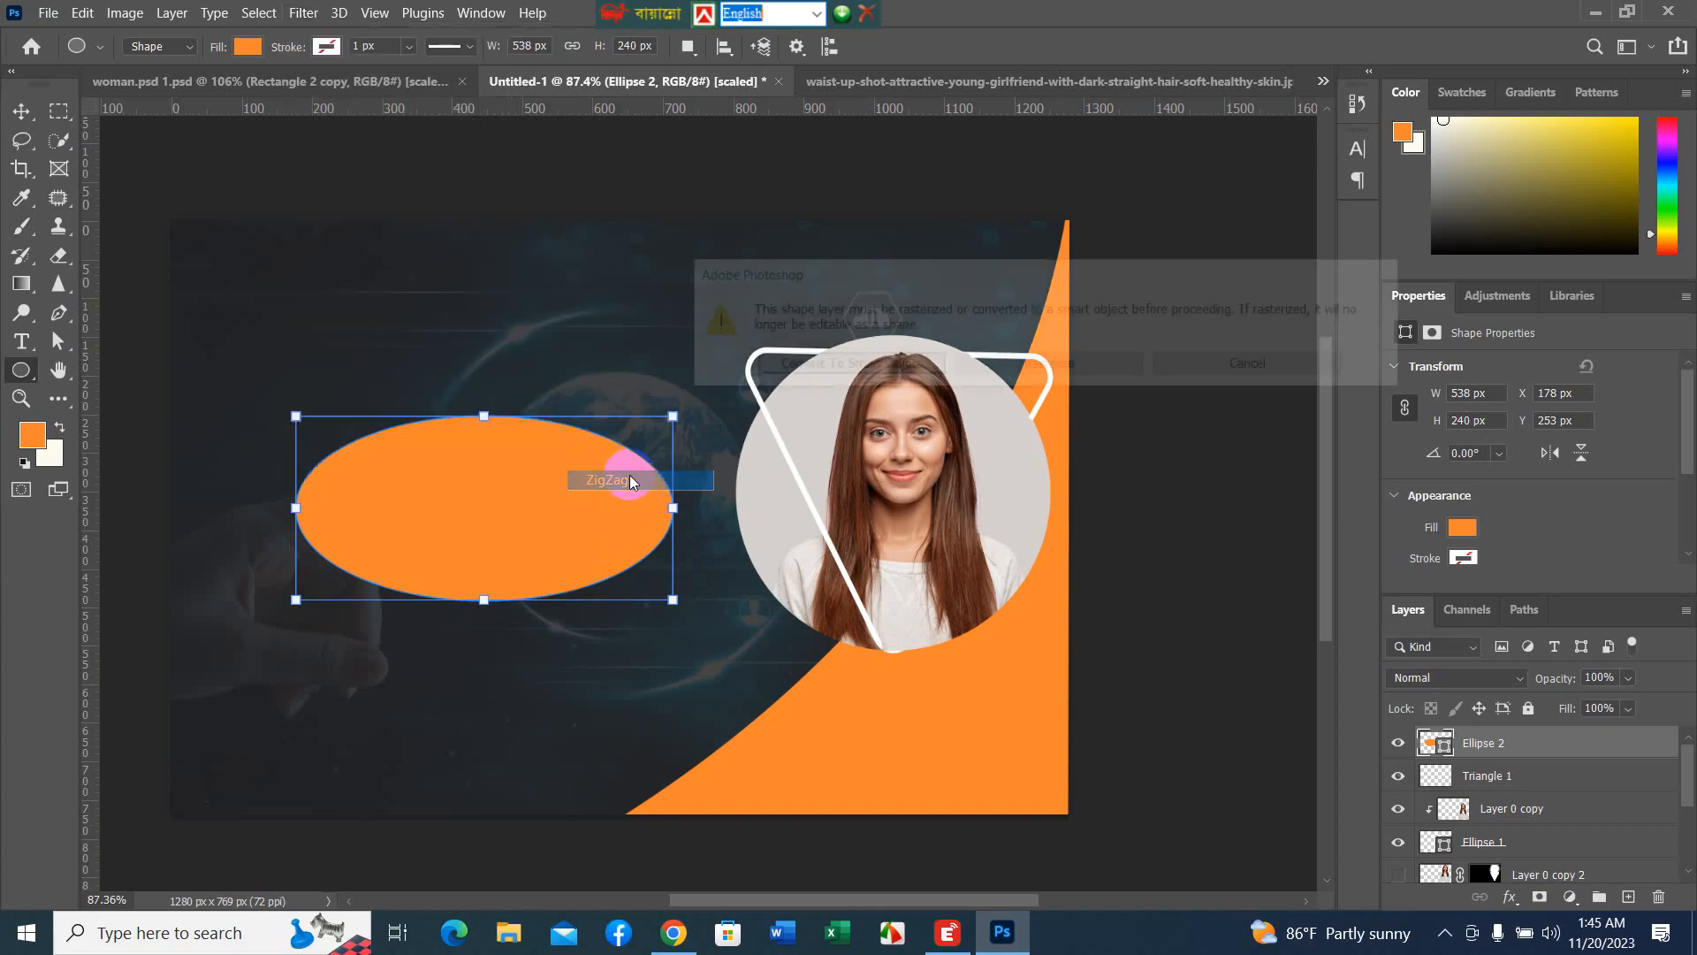
{"action": "left_click", "coordinate": [846, 366]}
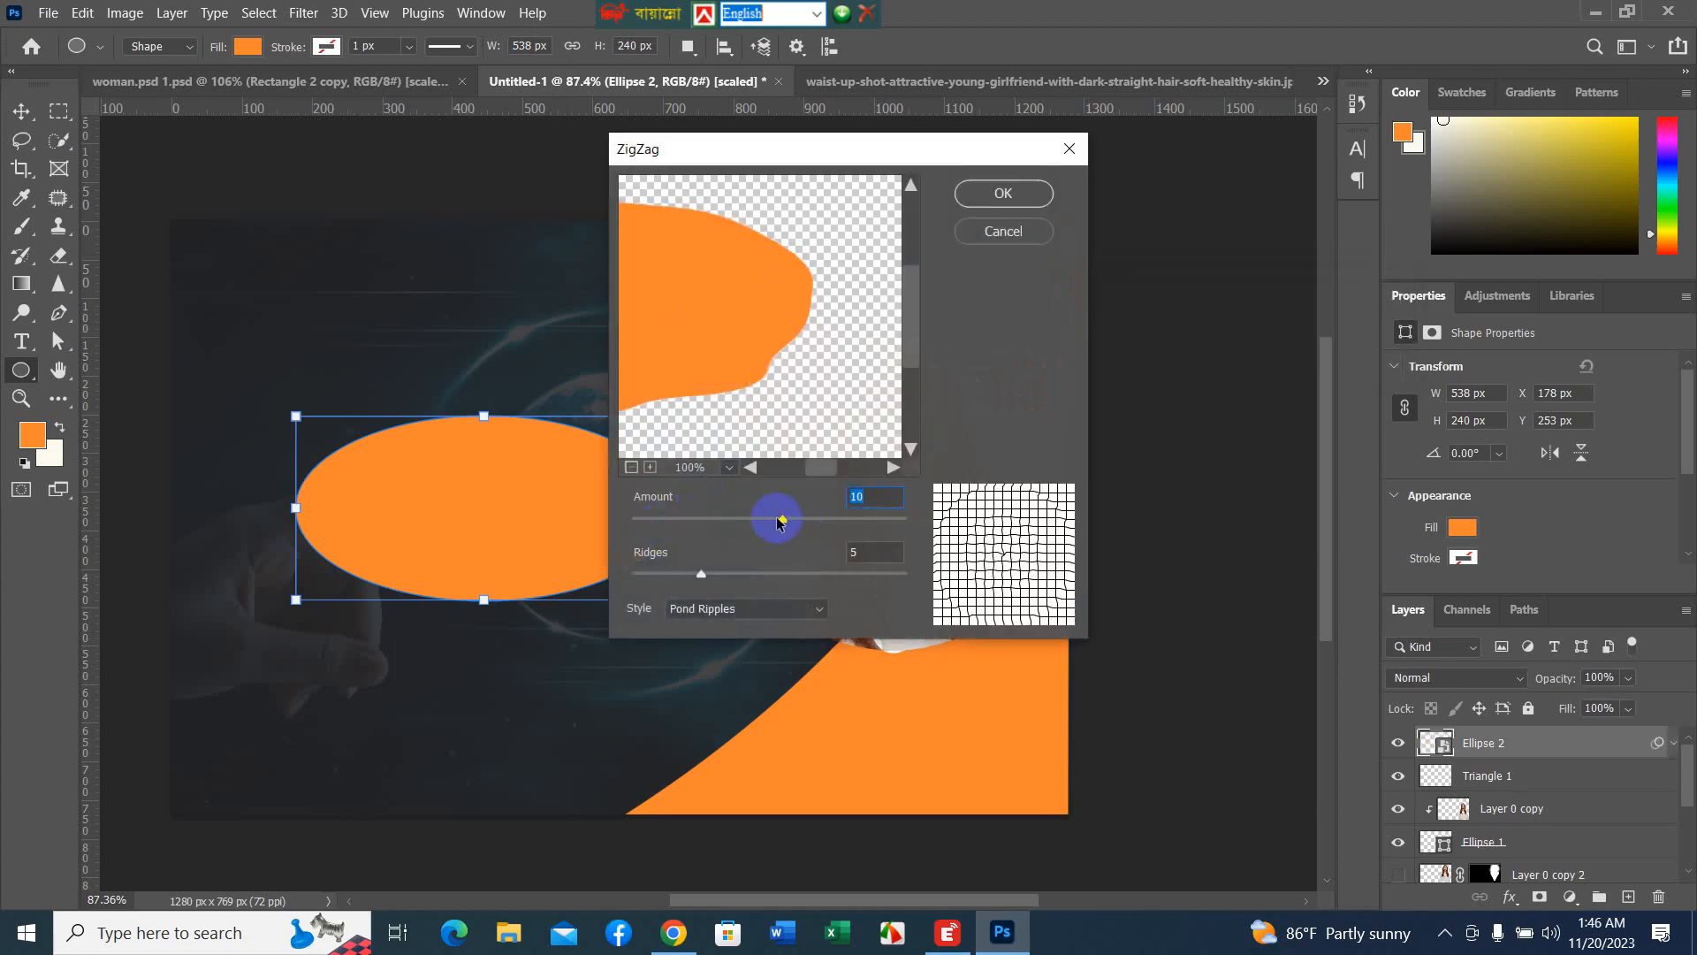
{"action": "left_click_drag", "start_coordinate": [780, 522], "coordinate": [803, 518]}
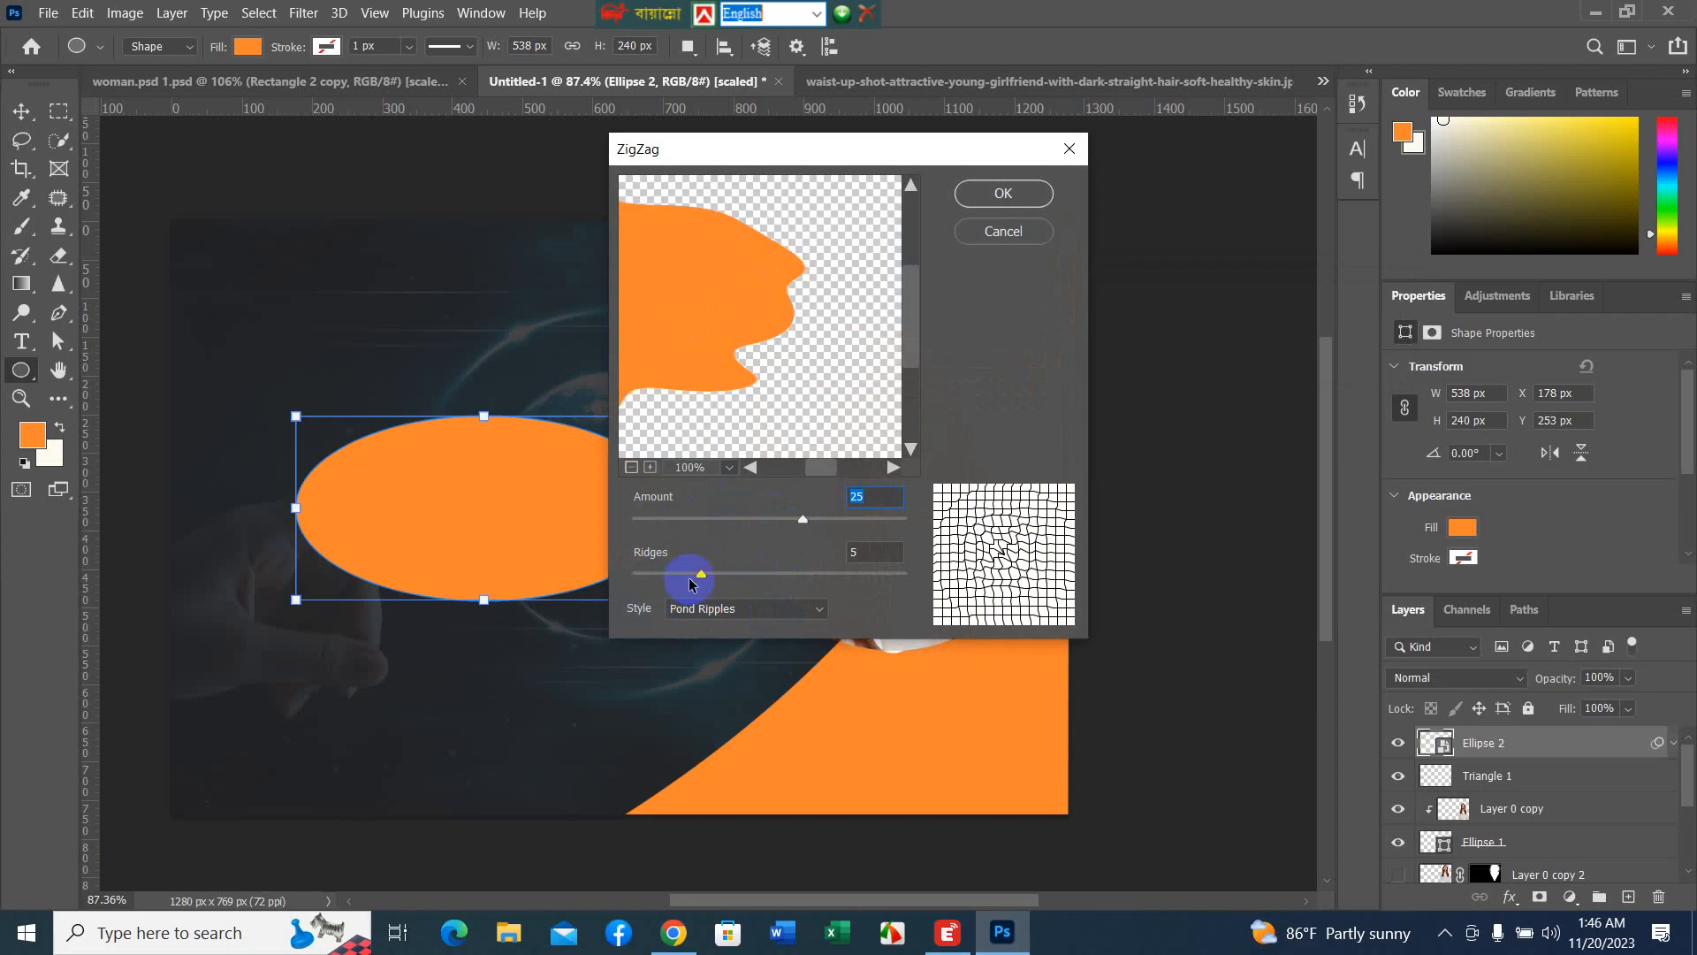
{"action": "left_click_drag", "start_coordinate": [698, 580], "coordinate": [727, 576]}
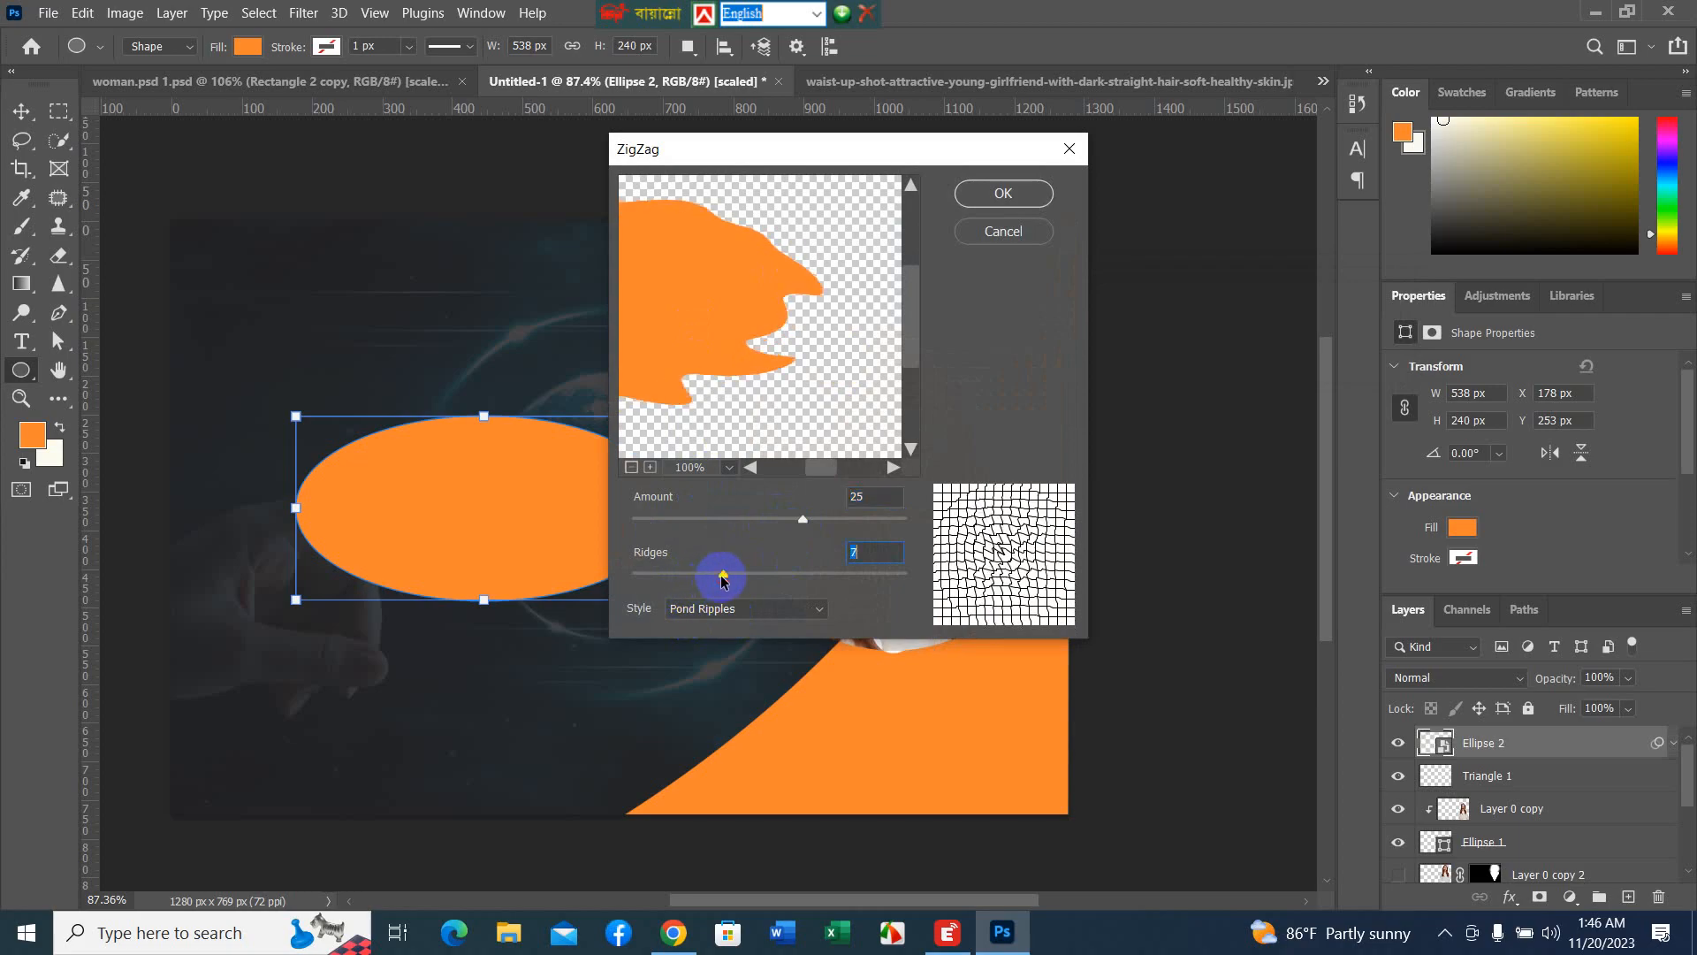
{"action": "left_click", "coordinate": [986, 196]}
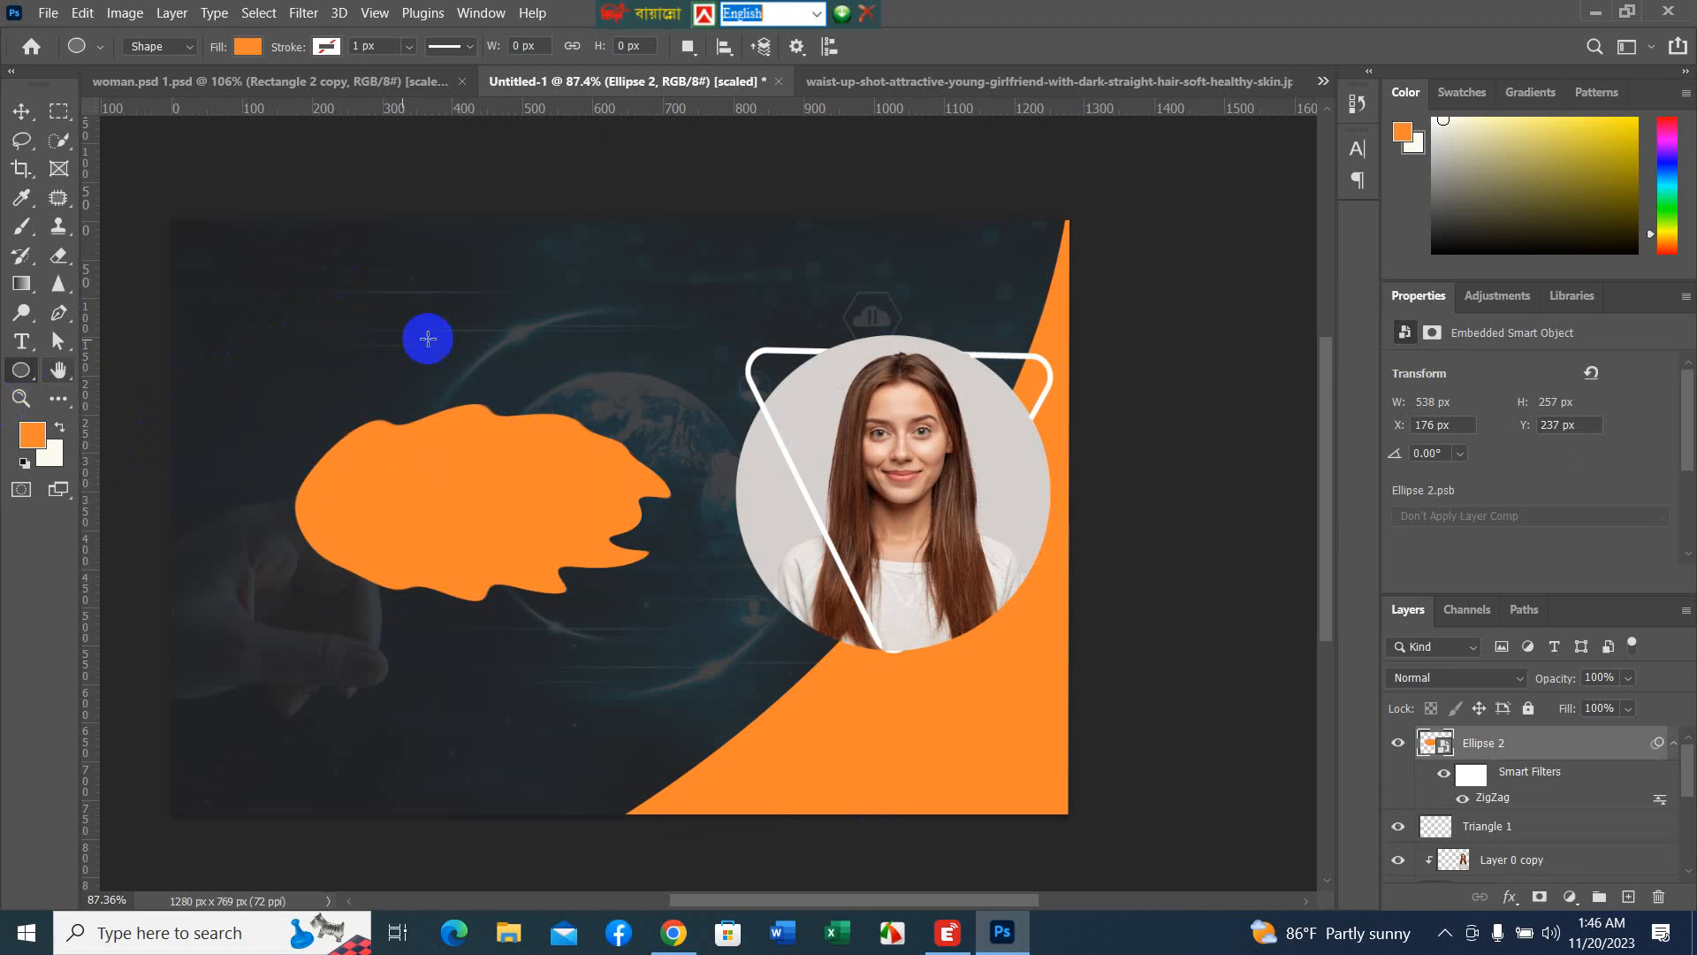
- Delete the distorted Ellipse 2 layer
{"action": "left_click", "coordinate": [289, 265]}
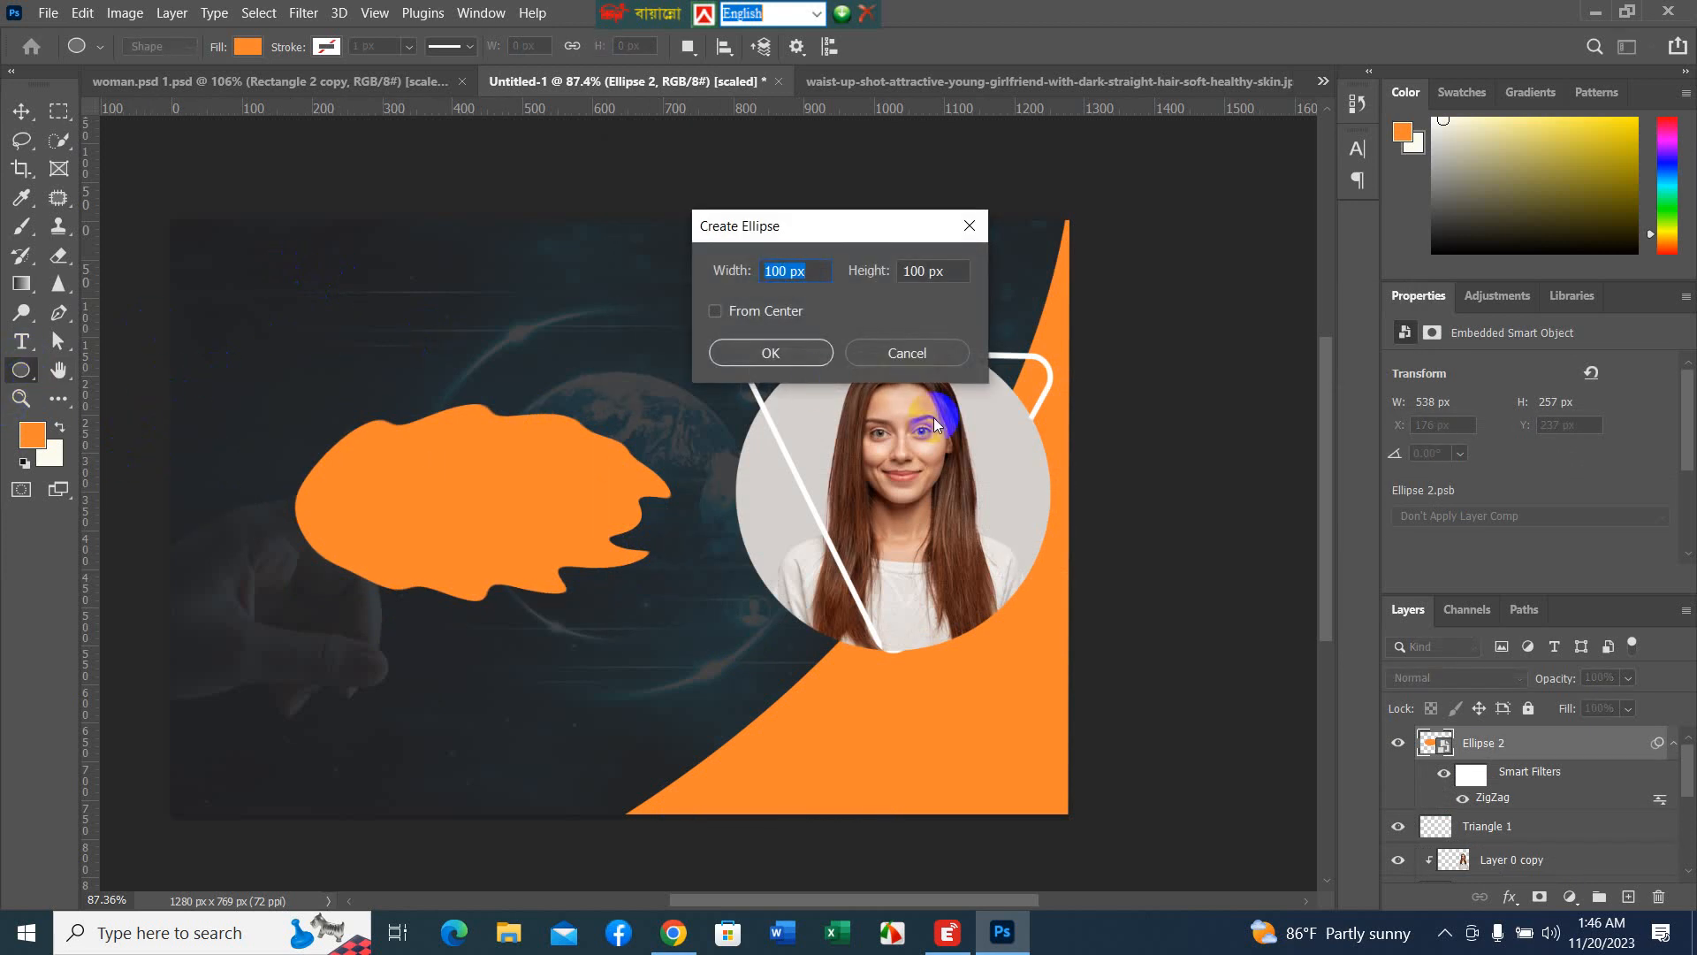
{"action": "left_click", "coordinate": [909, 361]}
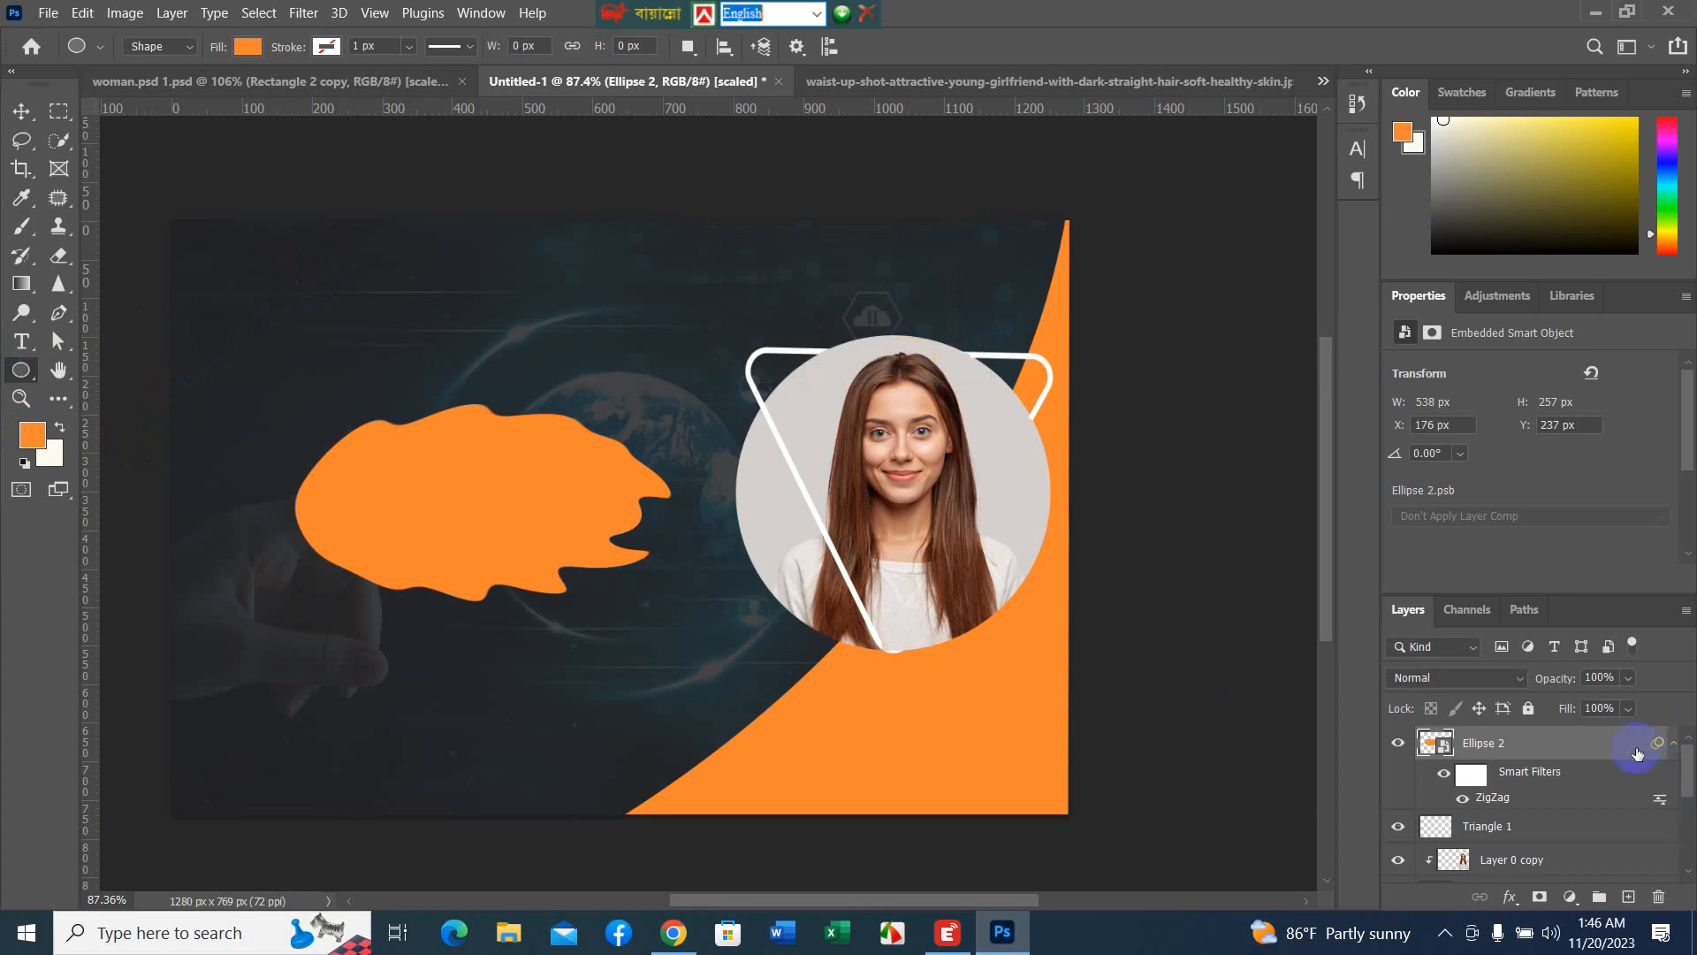
{"action": "left_click_drag", "start_coordinate": [1620, 735], "coordinate": [1664, 900]}
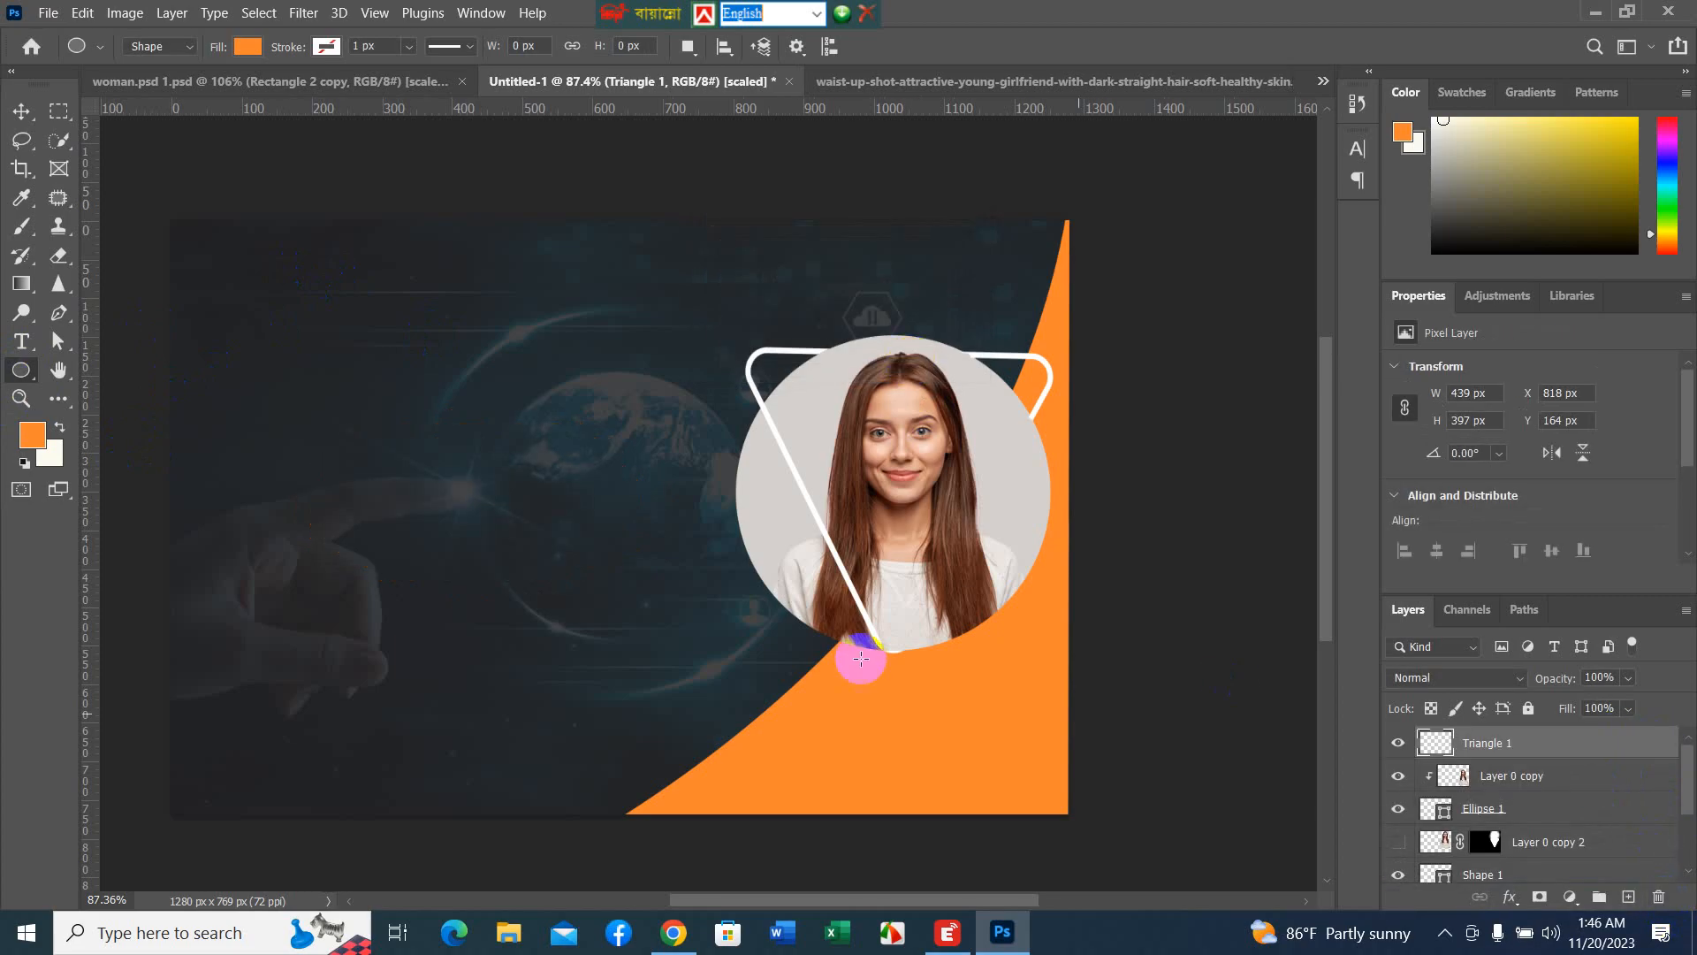
- Draw an orange rectangle about 509 x 362 px over the left half of the design
{"action": "right_click", "coordinate": [27, 379]}
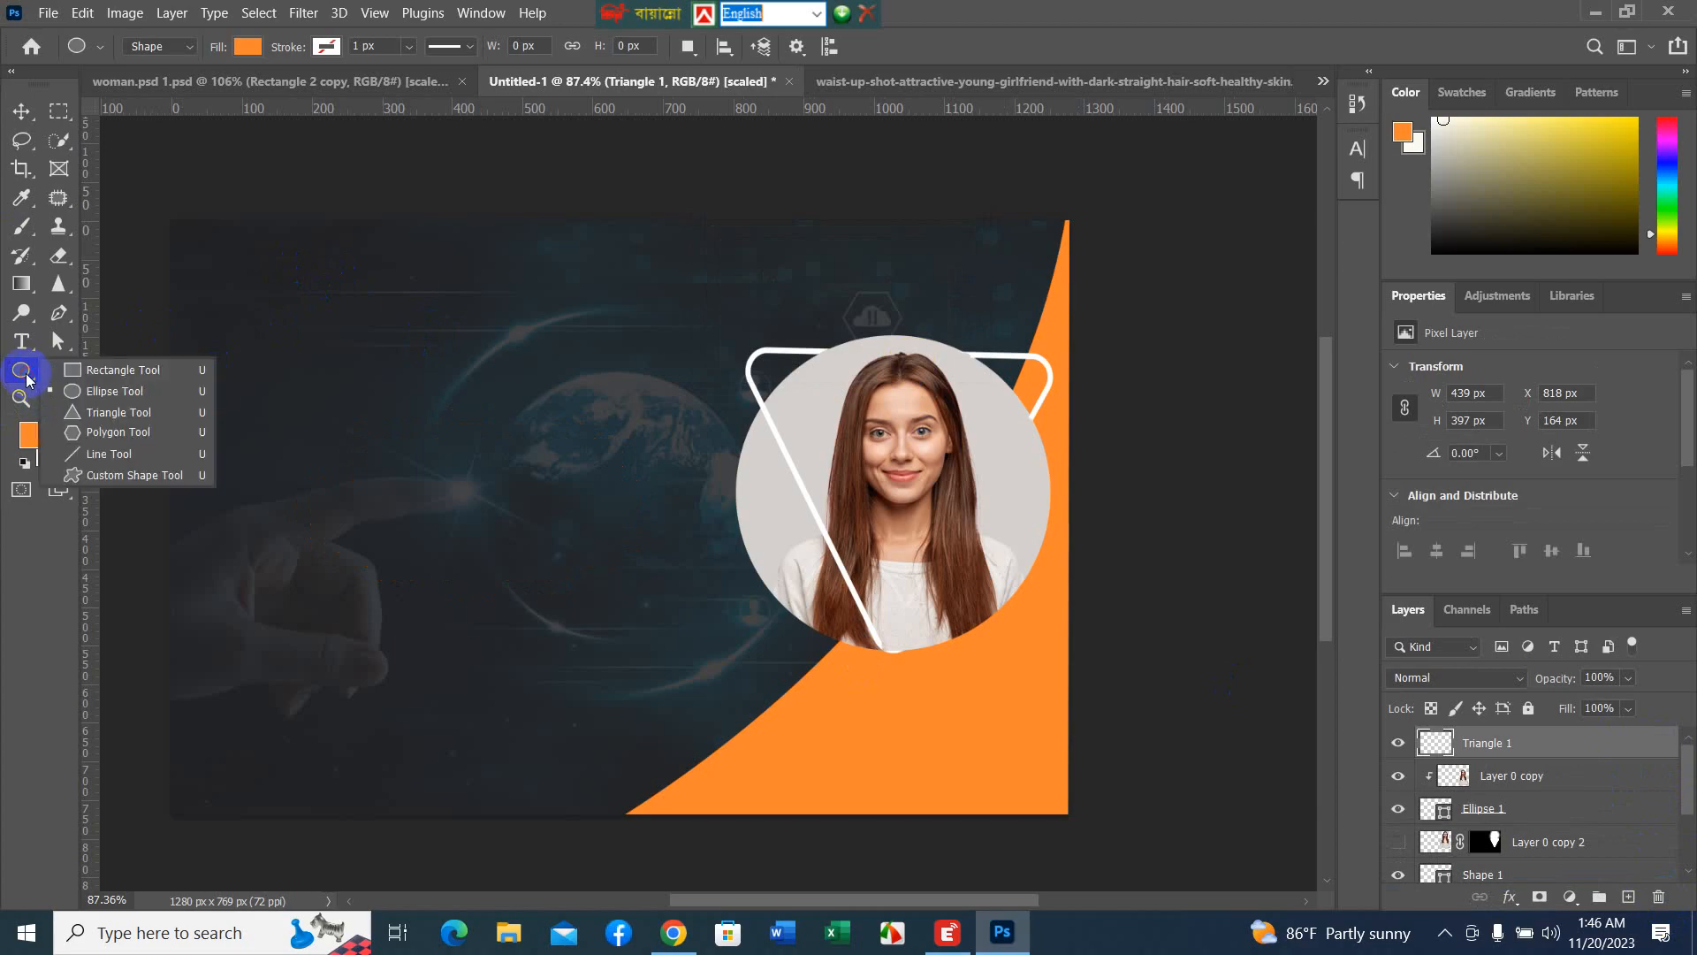
{"action": "left_click", "coordinate": [126, 368]}
{"action": "left_click_drag", "start_coordinate": [272, 338], "coordinate": [627, 617]}
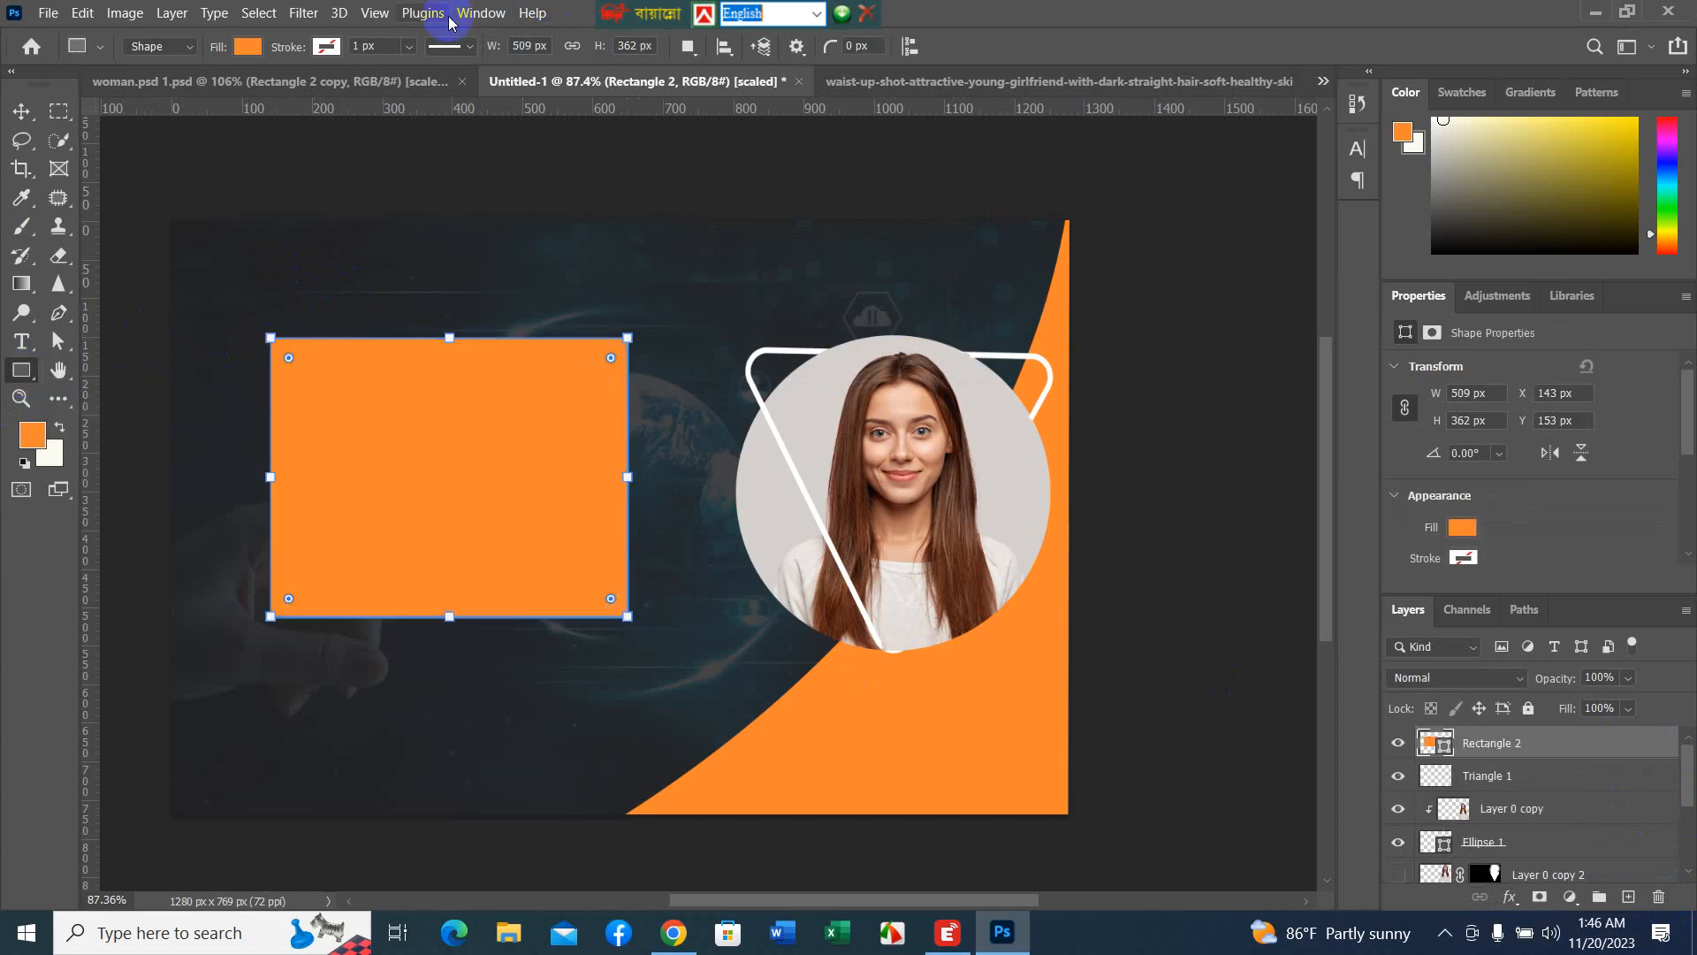
- Try a ZigZag distortion with Amount -84 and Ridges 7 on the orange rectangle as a smart object, and delete the distorted layer
{"action": "left_click", "coordinate": [301, 12]}
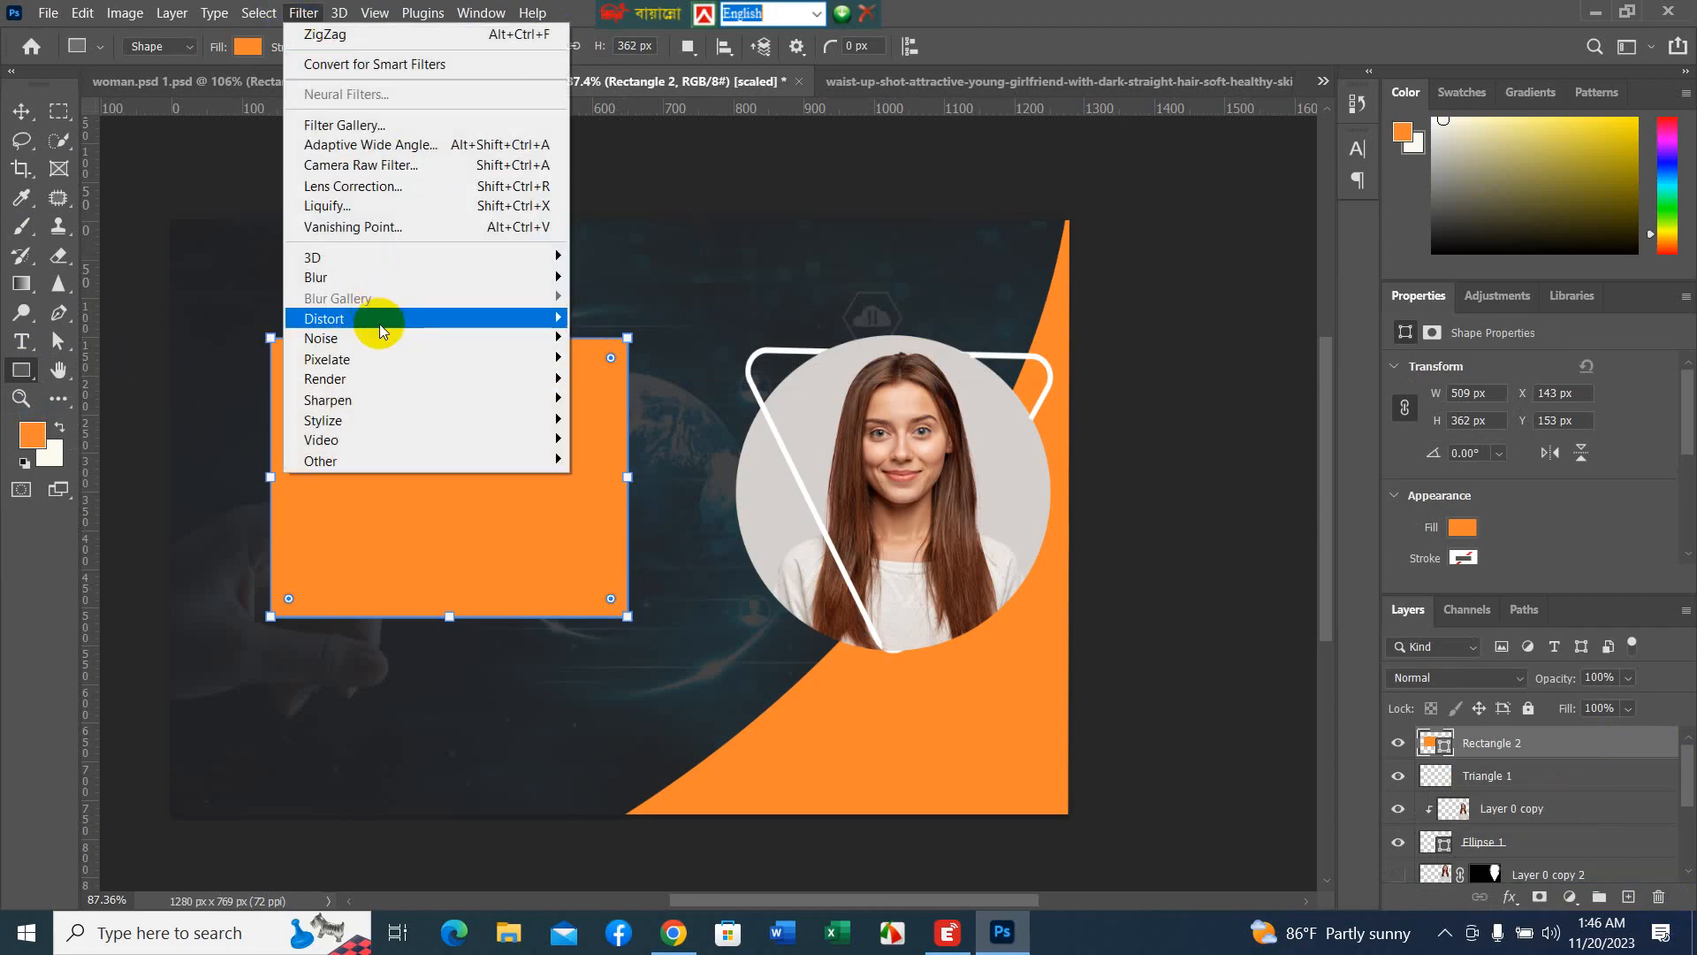
{"action": "mouse_move", "coordinate": [380, 320]}
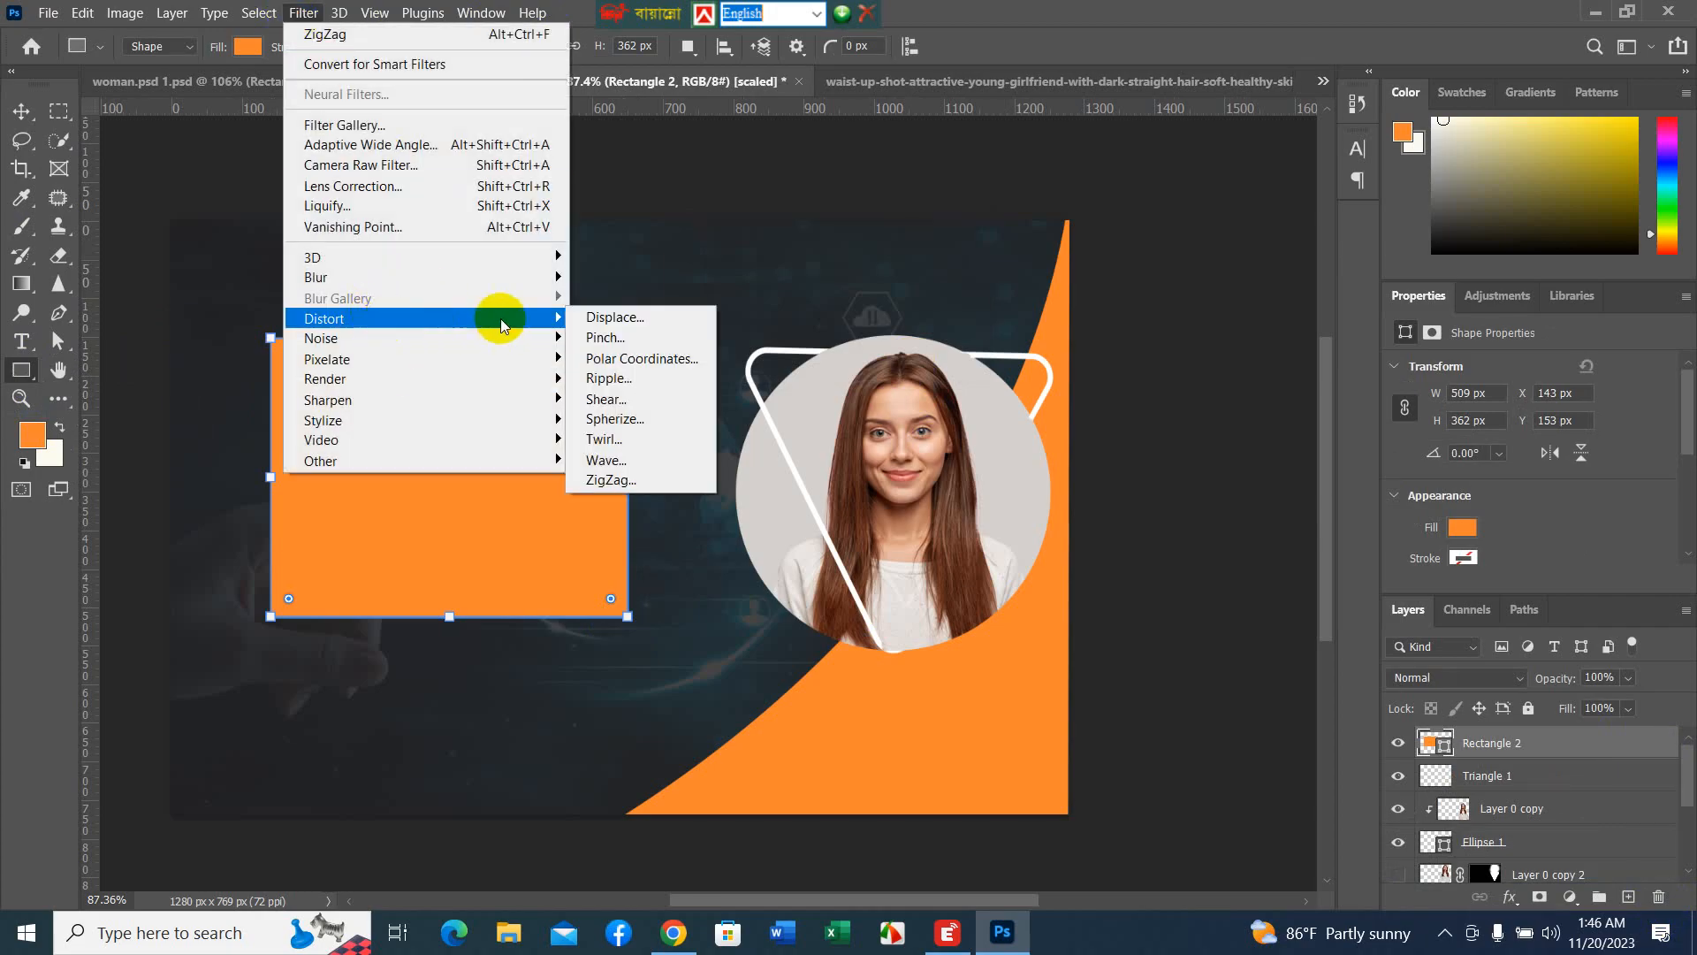
{"action": "left_click", "coordinate": [634, 481]}
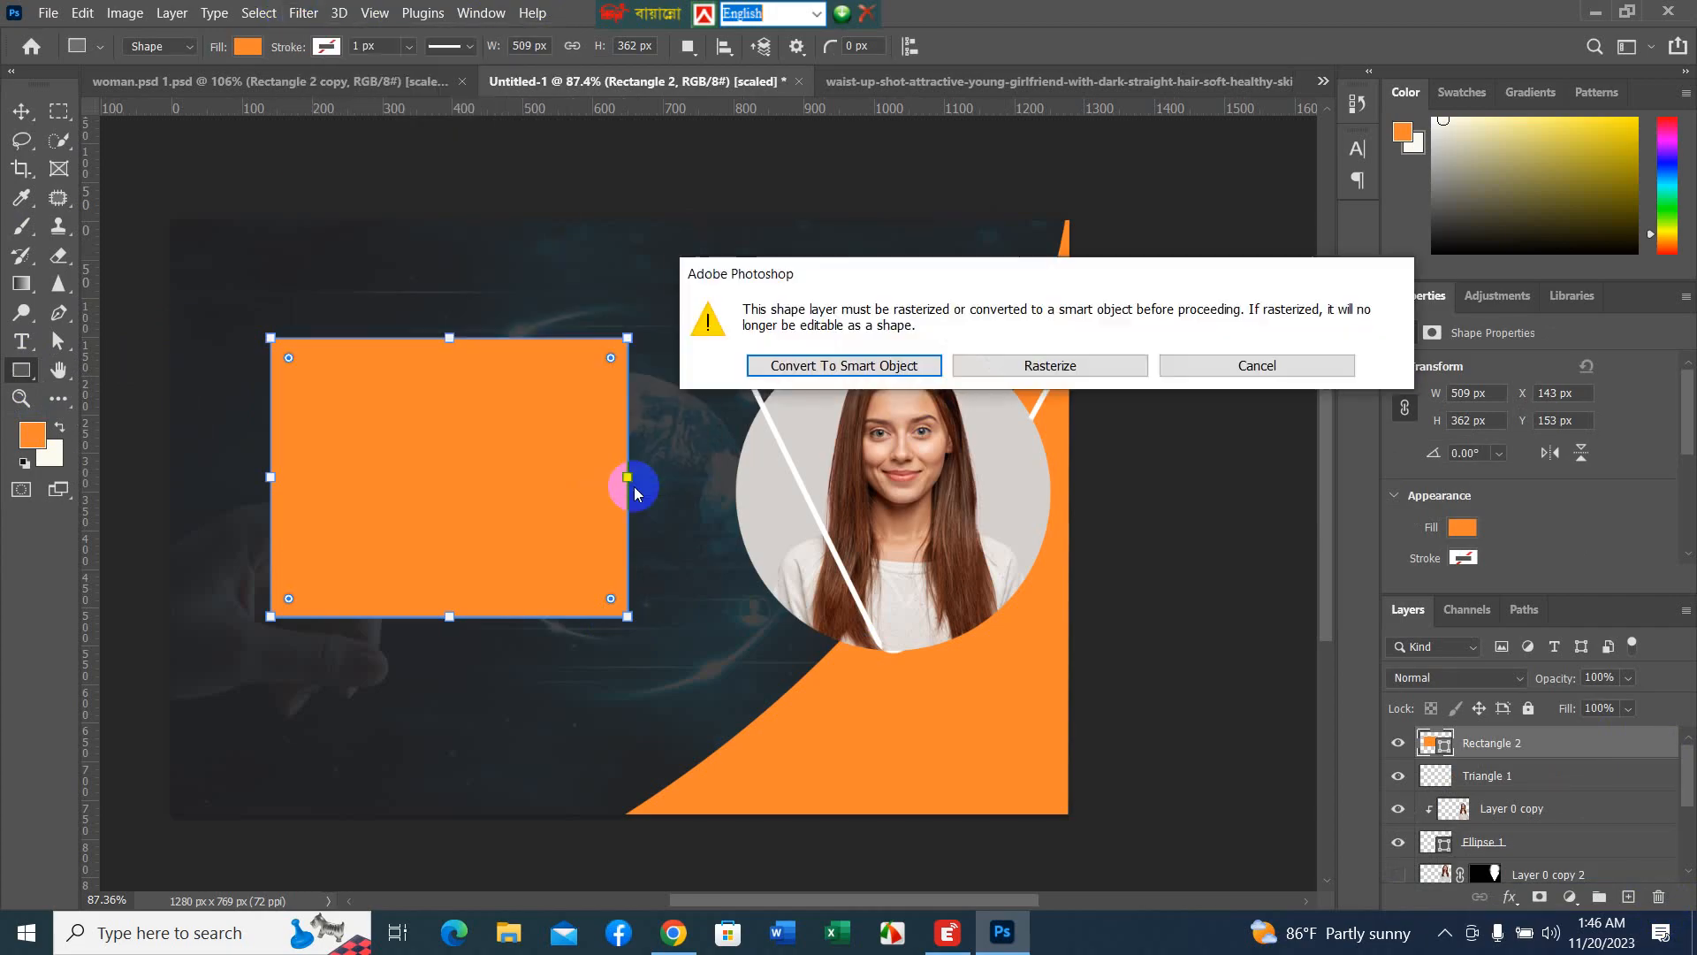
{"action": "left_click", "coordinate": [802, 367]}
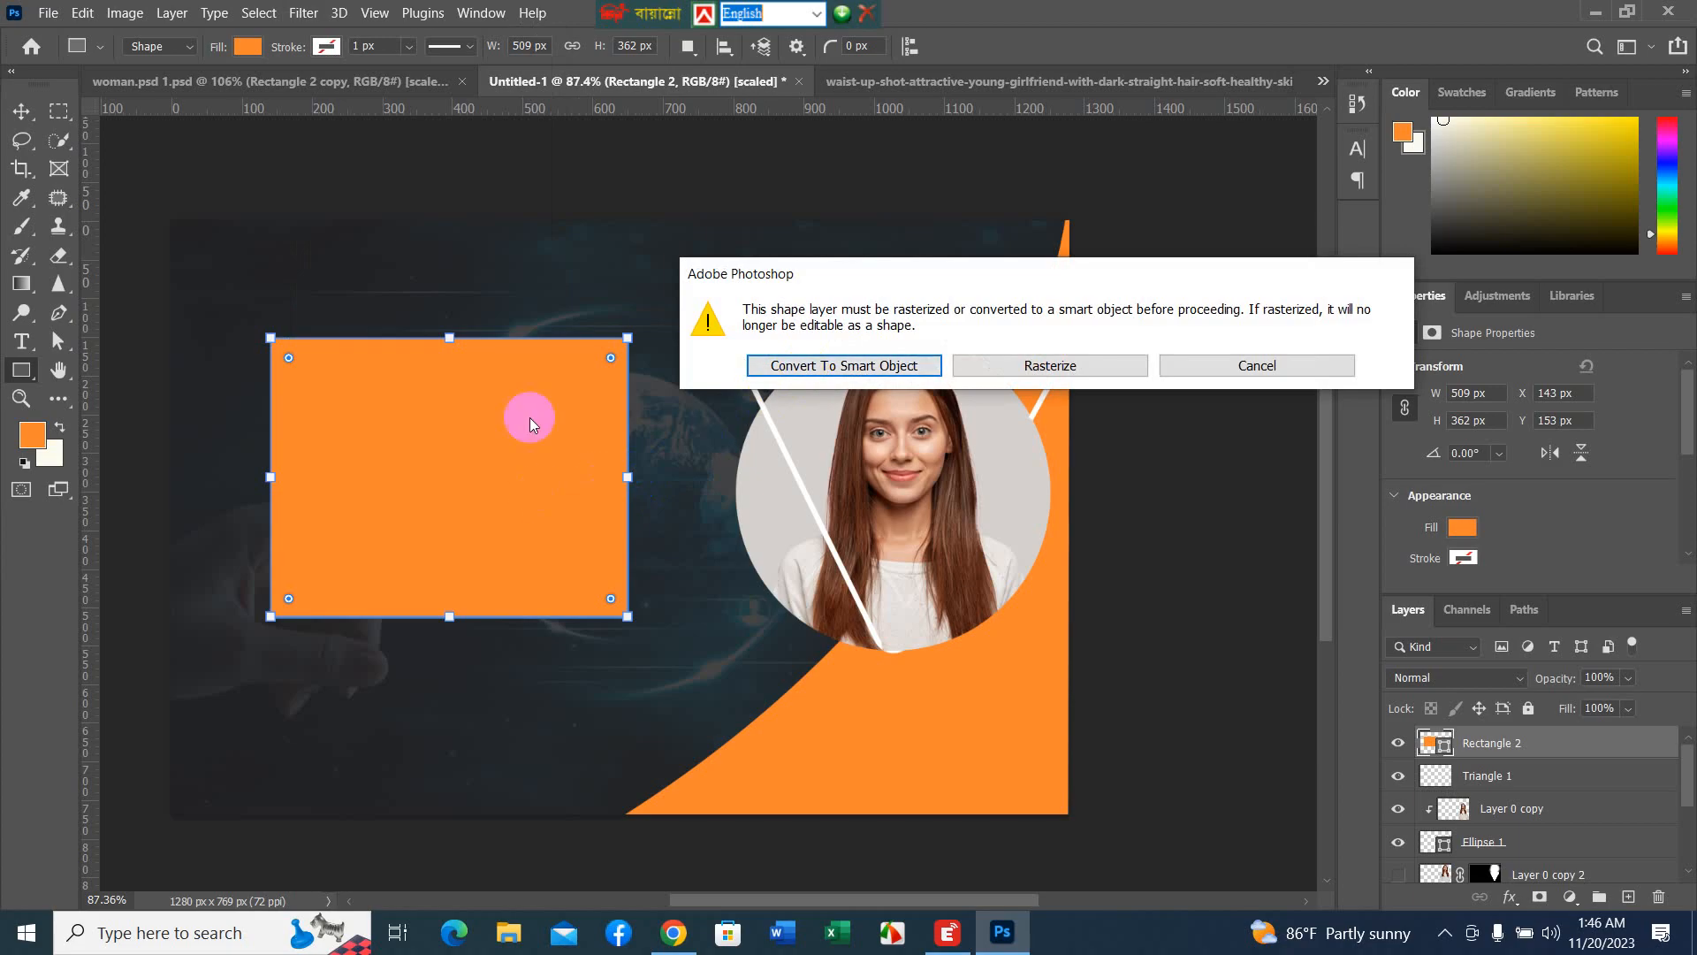
{"action": "left_click", "coordinate": [820, 366]}
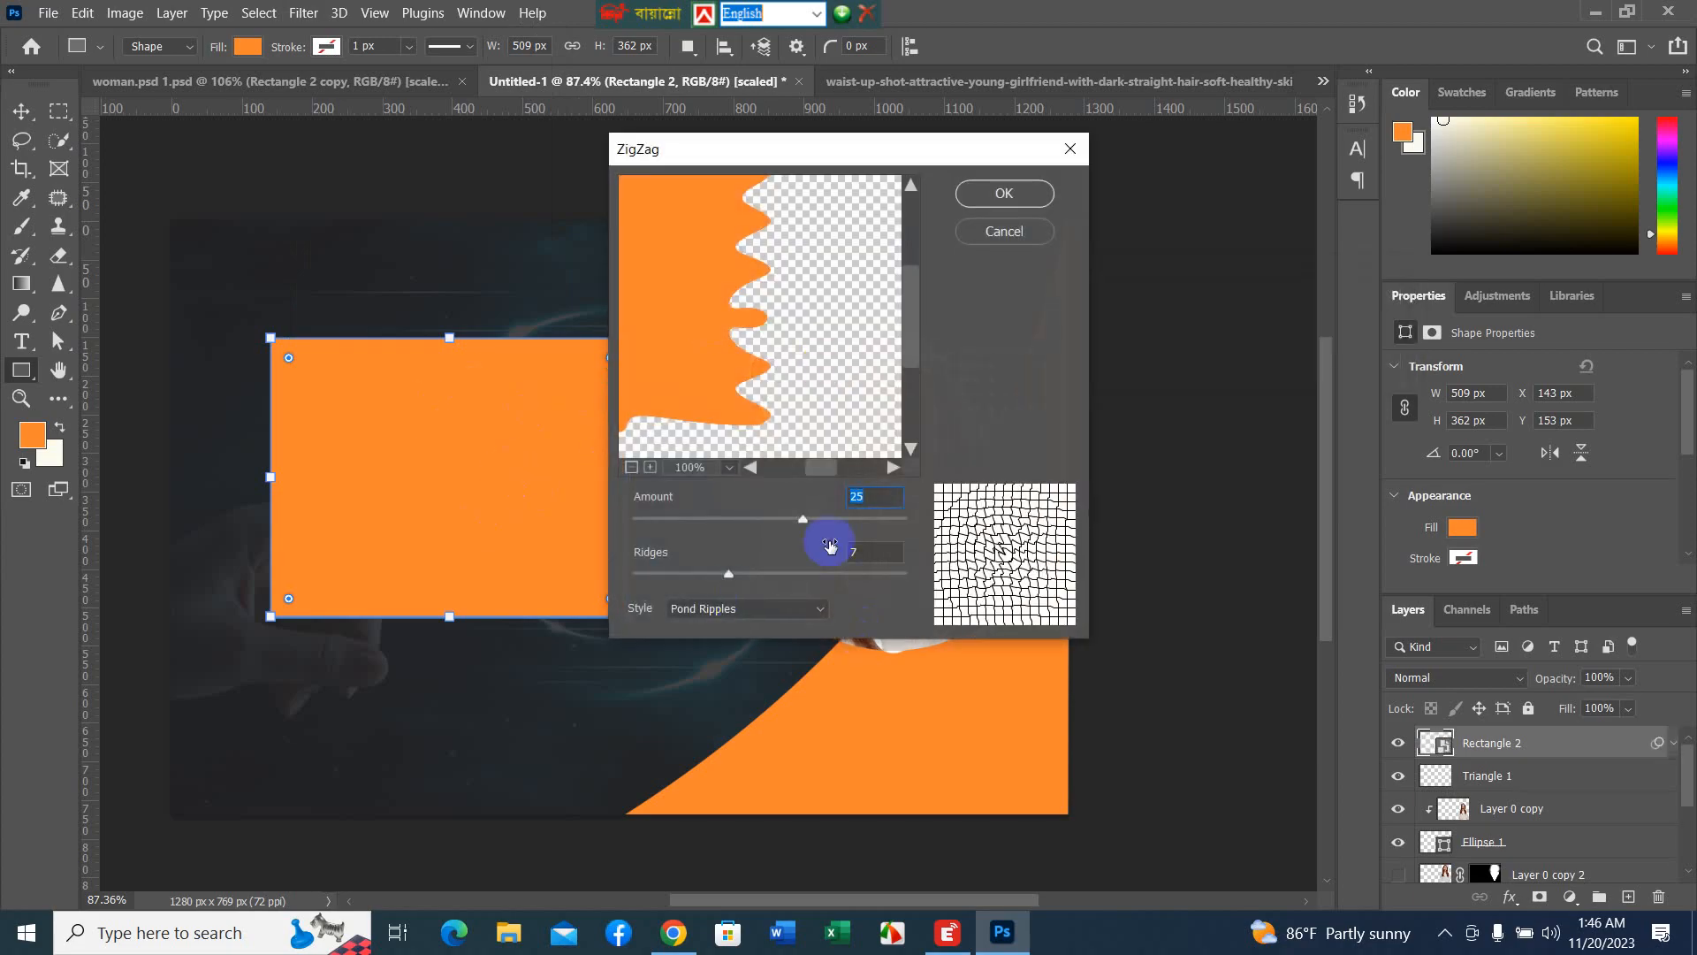
{"action": "left_click_drag", "start_coordinate": [742, 158], "coordinate": [890, 182]}
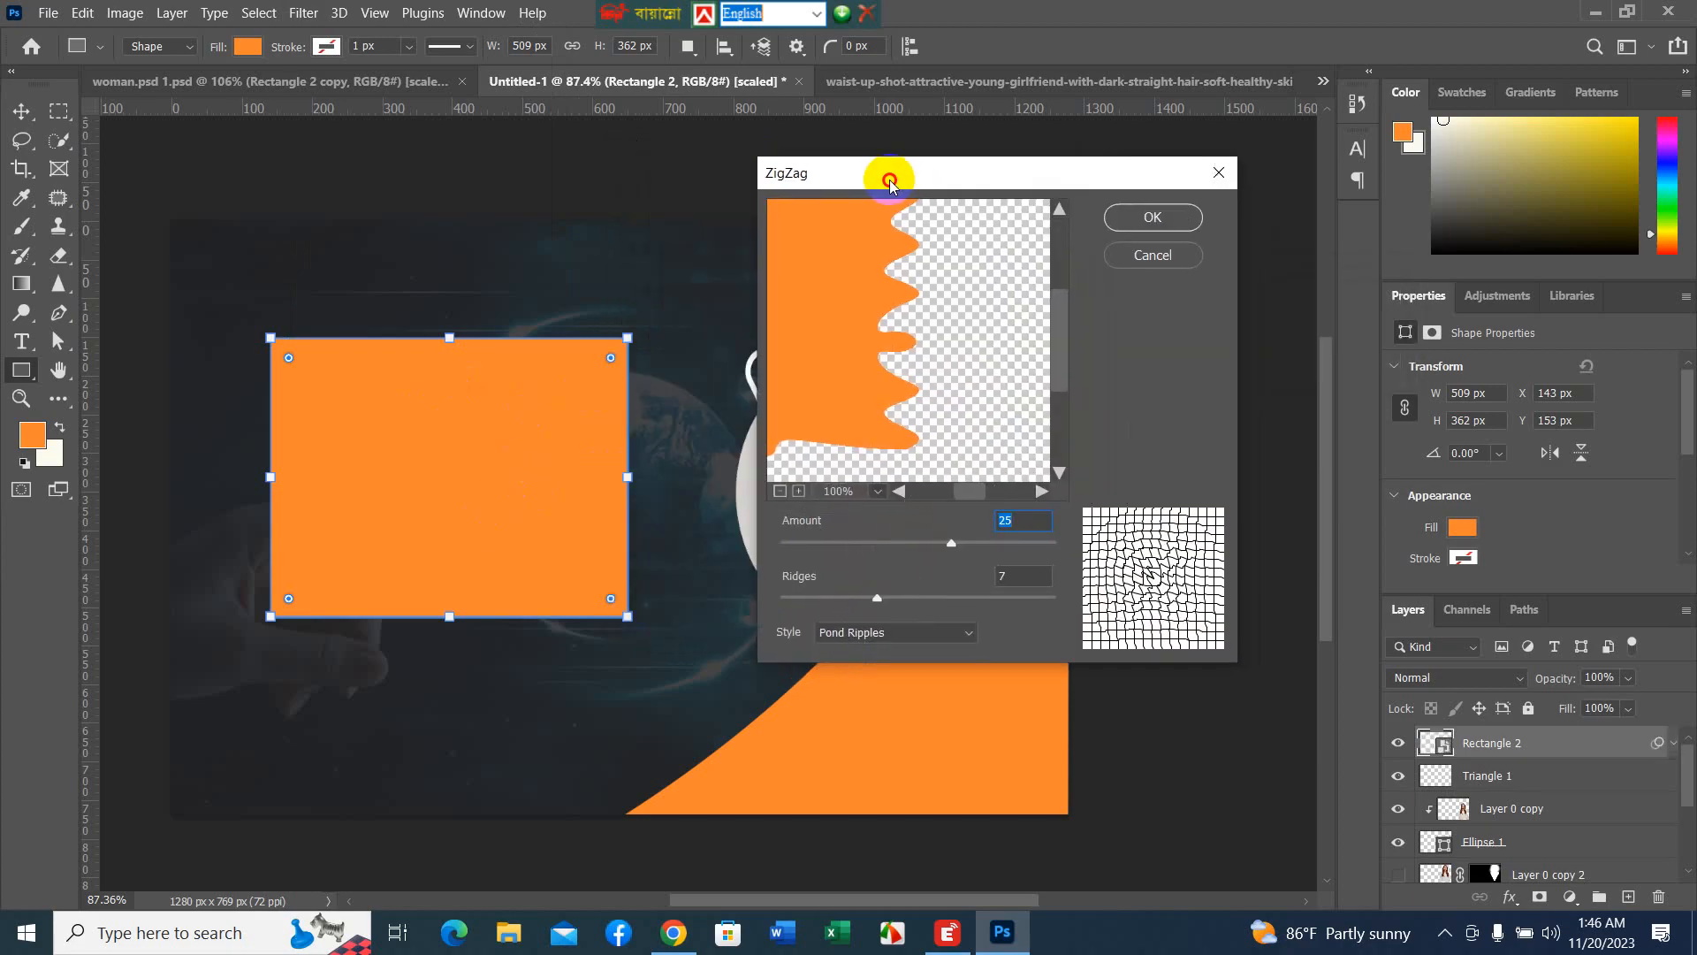
{"action": "left_click_drag", "start_coordinate": [947, 547], "coordinate": [800, 537]}
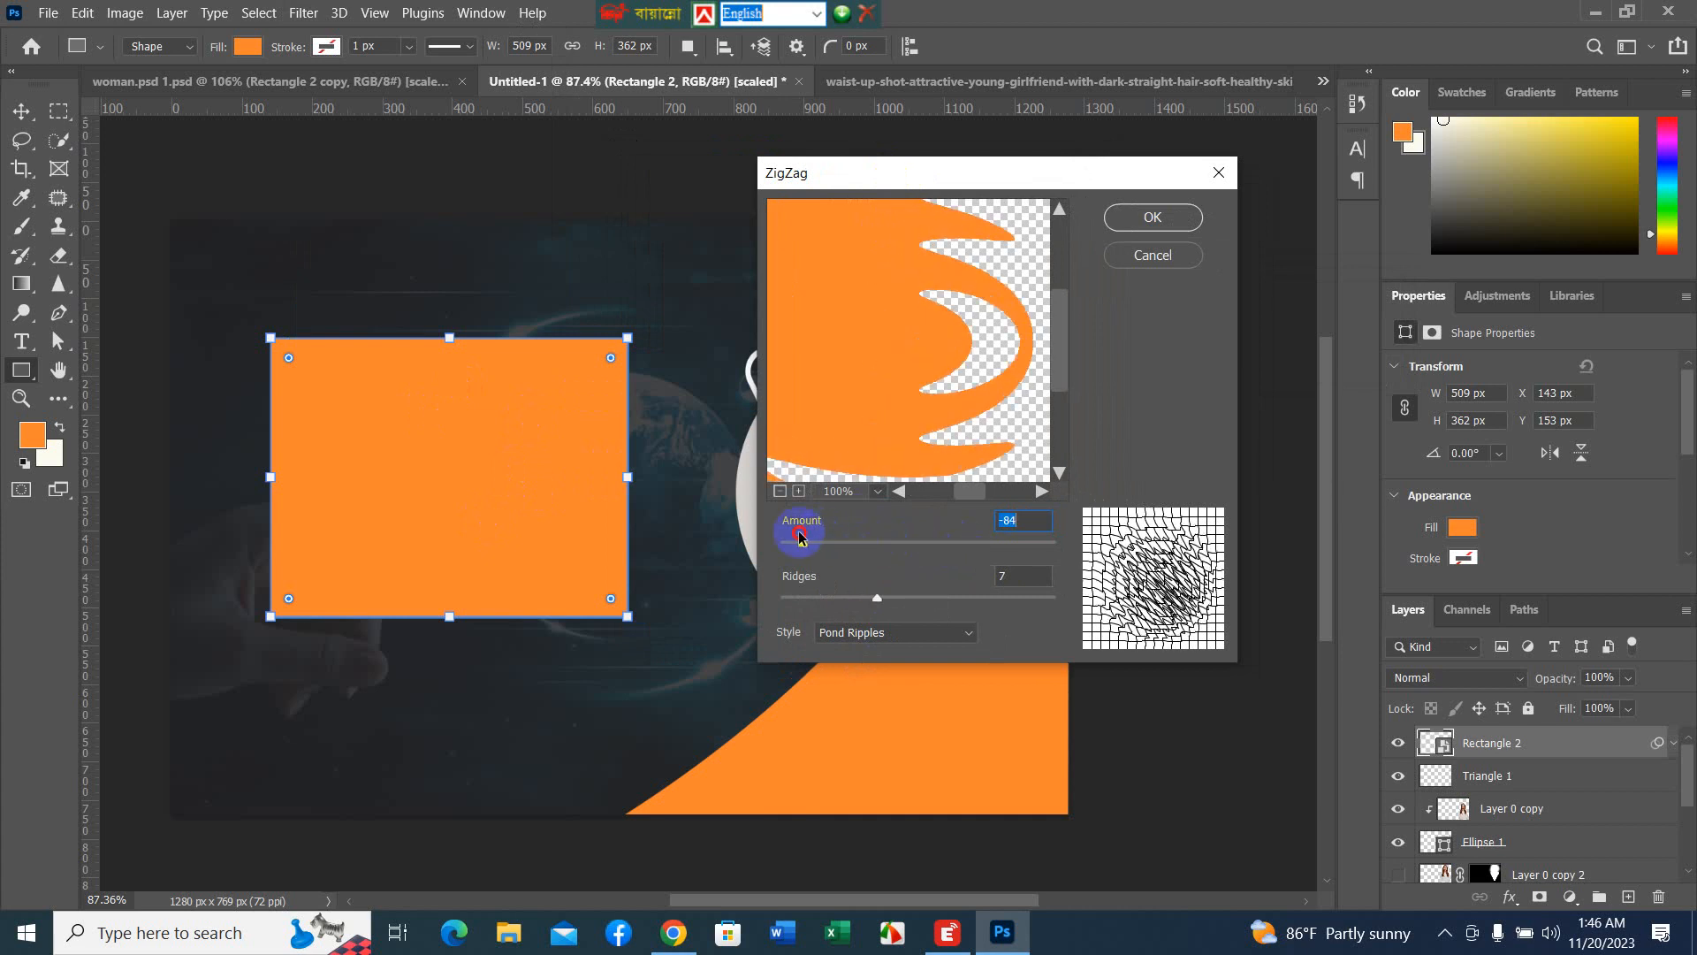
{"action": "left_click", "coordinate": [1143, 210]}
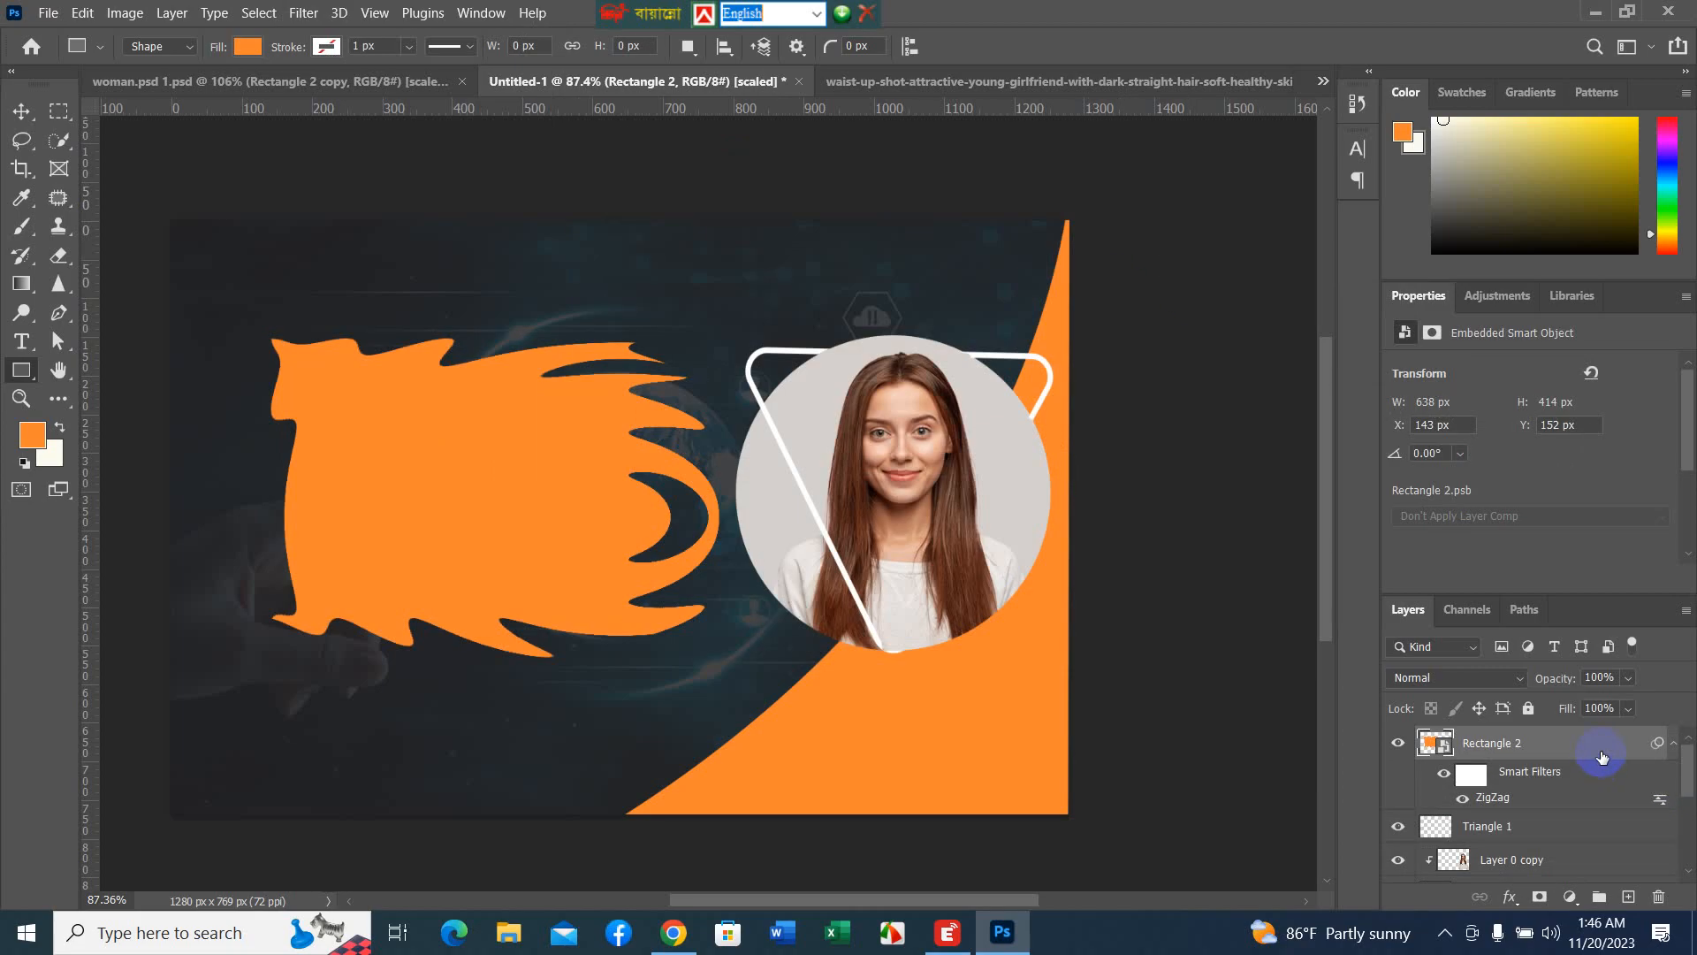
{"action": "left_click_drag", "start_coordinate": [1602, 756], "coordinate": [1659, 897]}
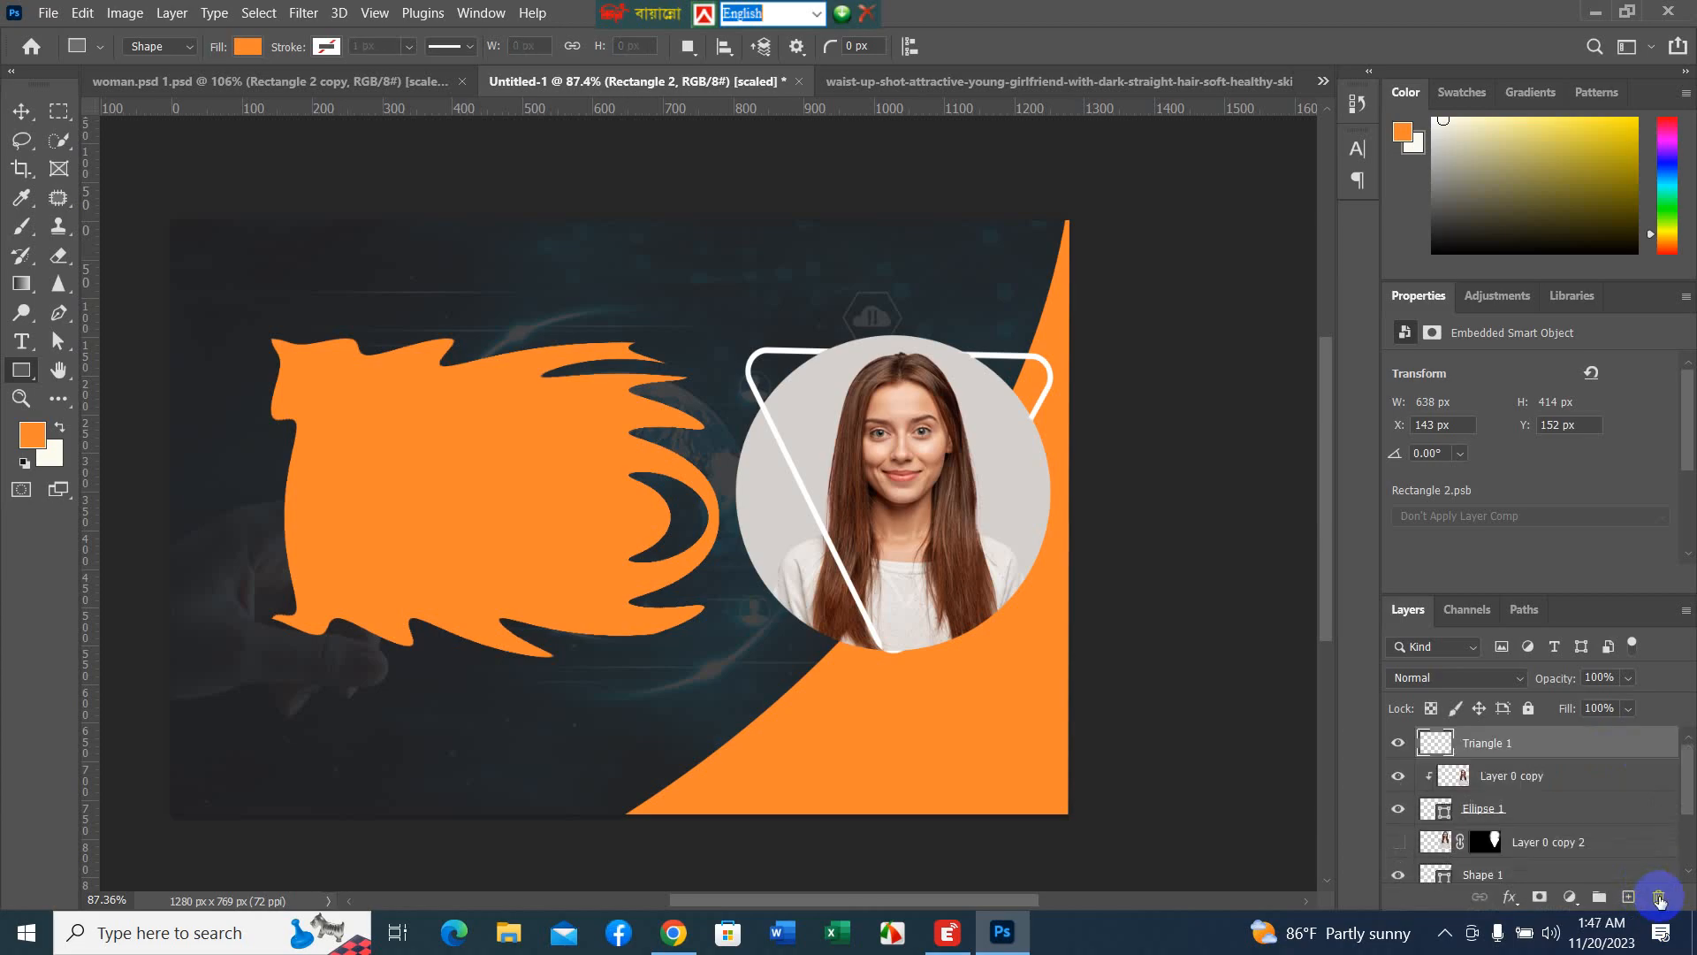
- Draw a new orange rectangle about 467 x 361 px over the design's left half and twirl it by 69° as a smart object
{"action": "left_click_drag", "start_coordinate": [289, 355], "coordinate": [615, 633]}
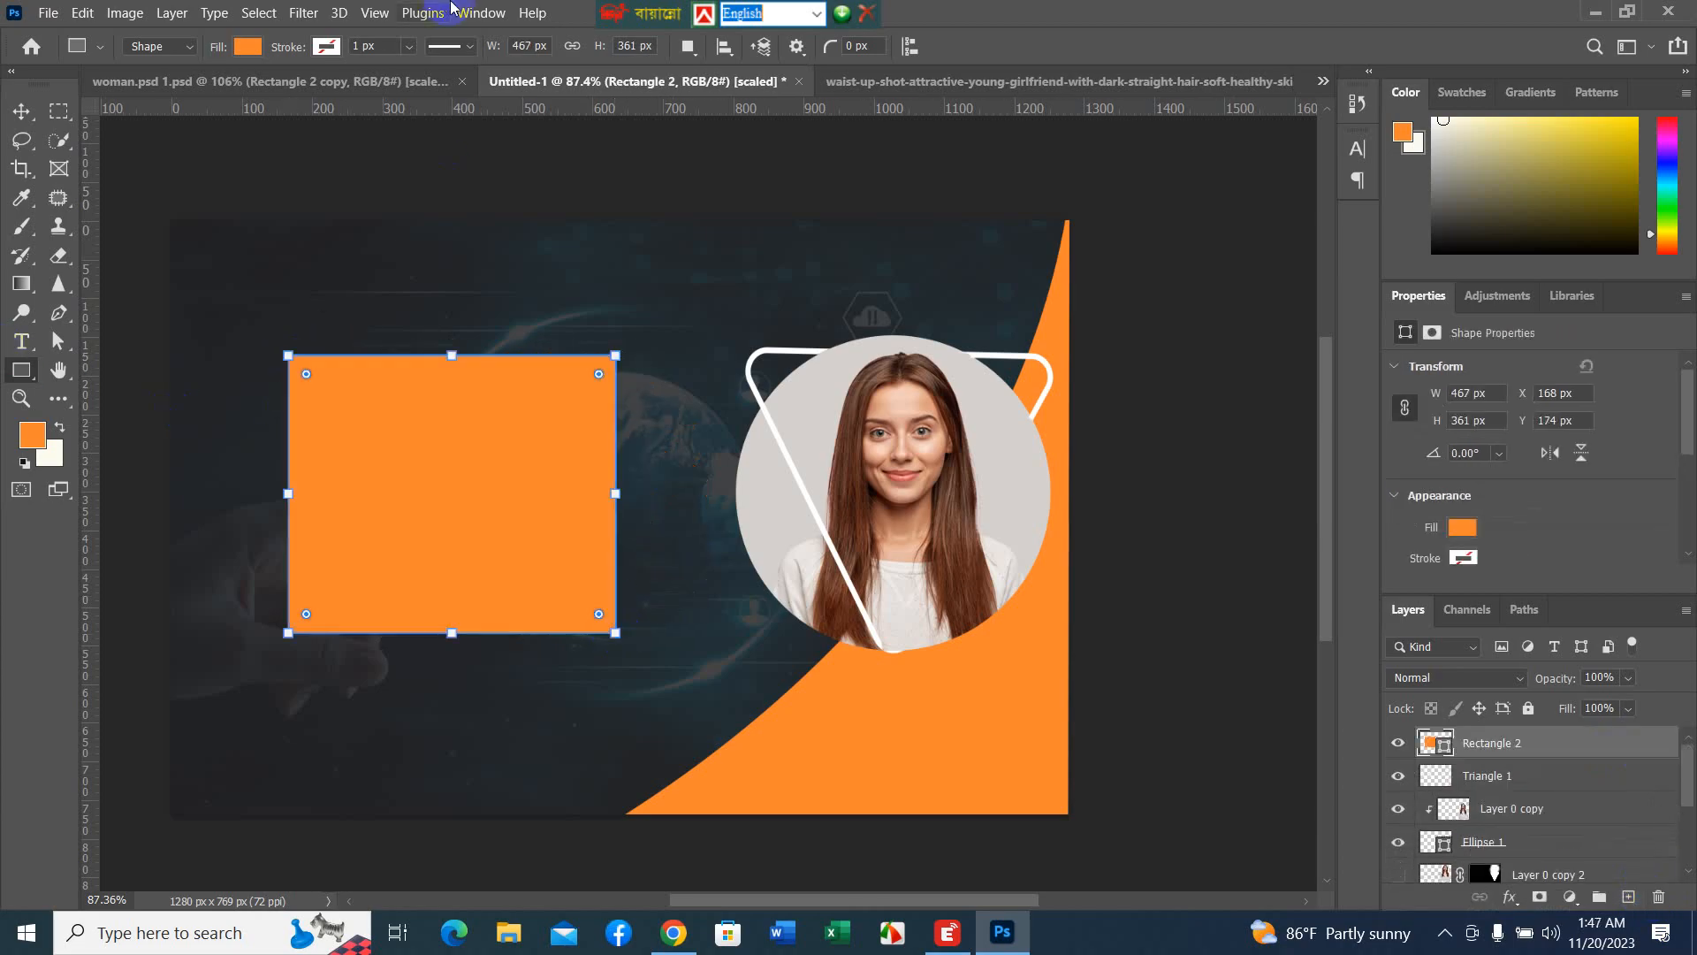
{"action": "left_click", "coordinate": [303, 14]}
{"action": "mouse_move", "coordinate": [466, 318]}
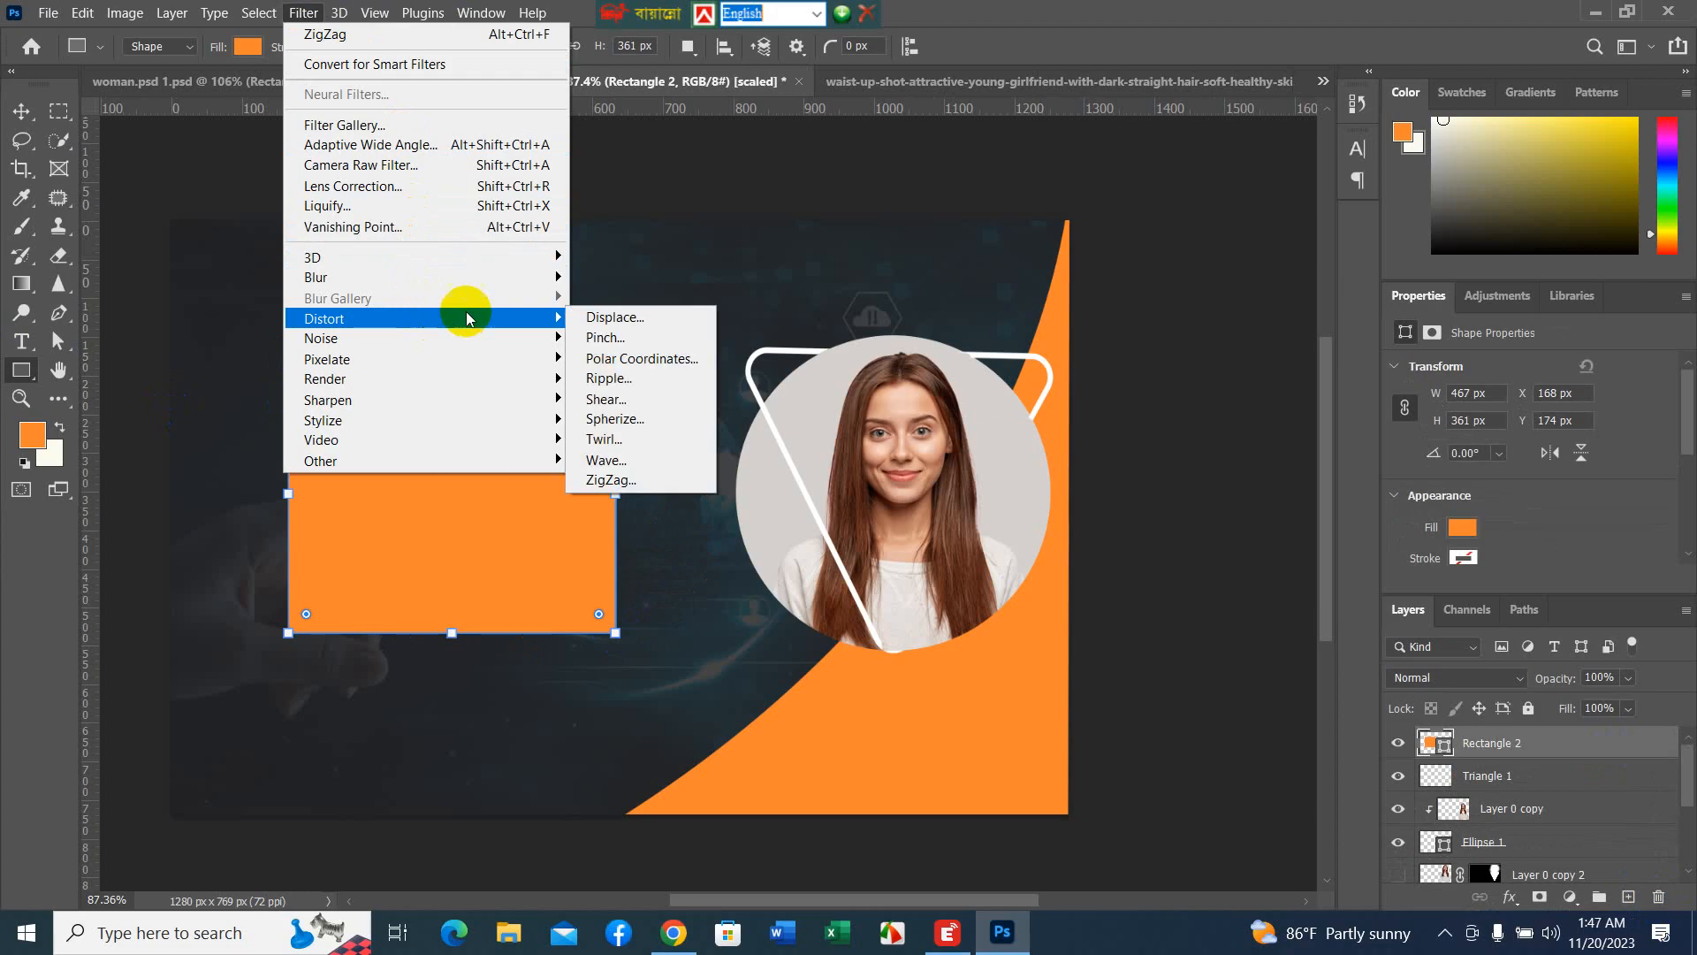
{"action": "left_click", "coordinate": [644, 440]}
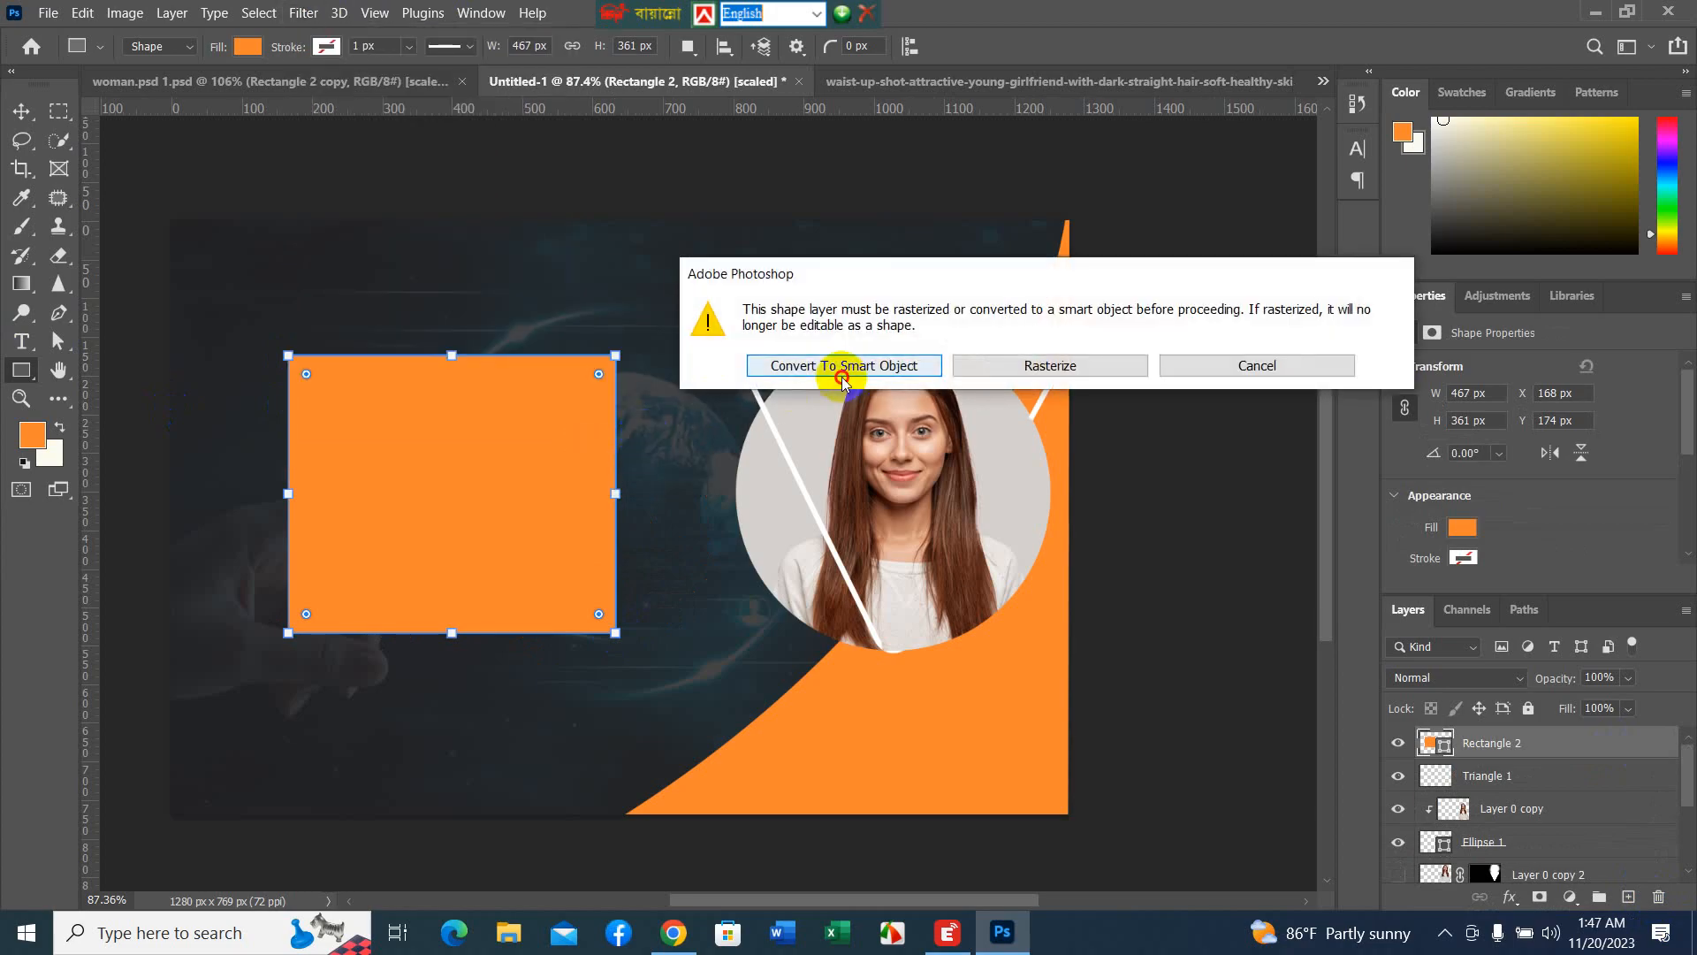
{"action": "left_click", "coordinate": [732, 367]}
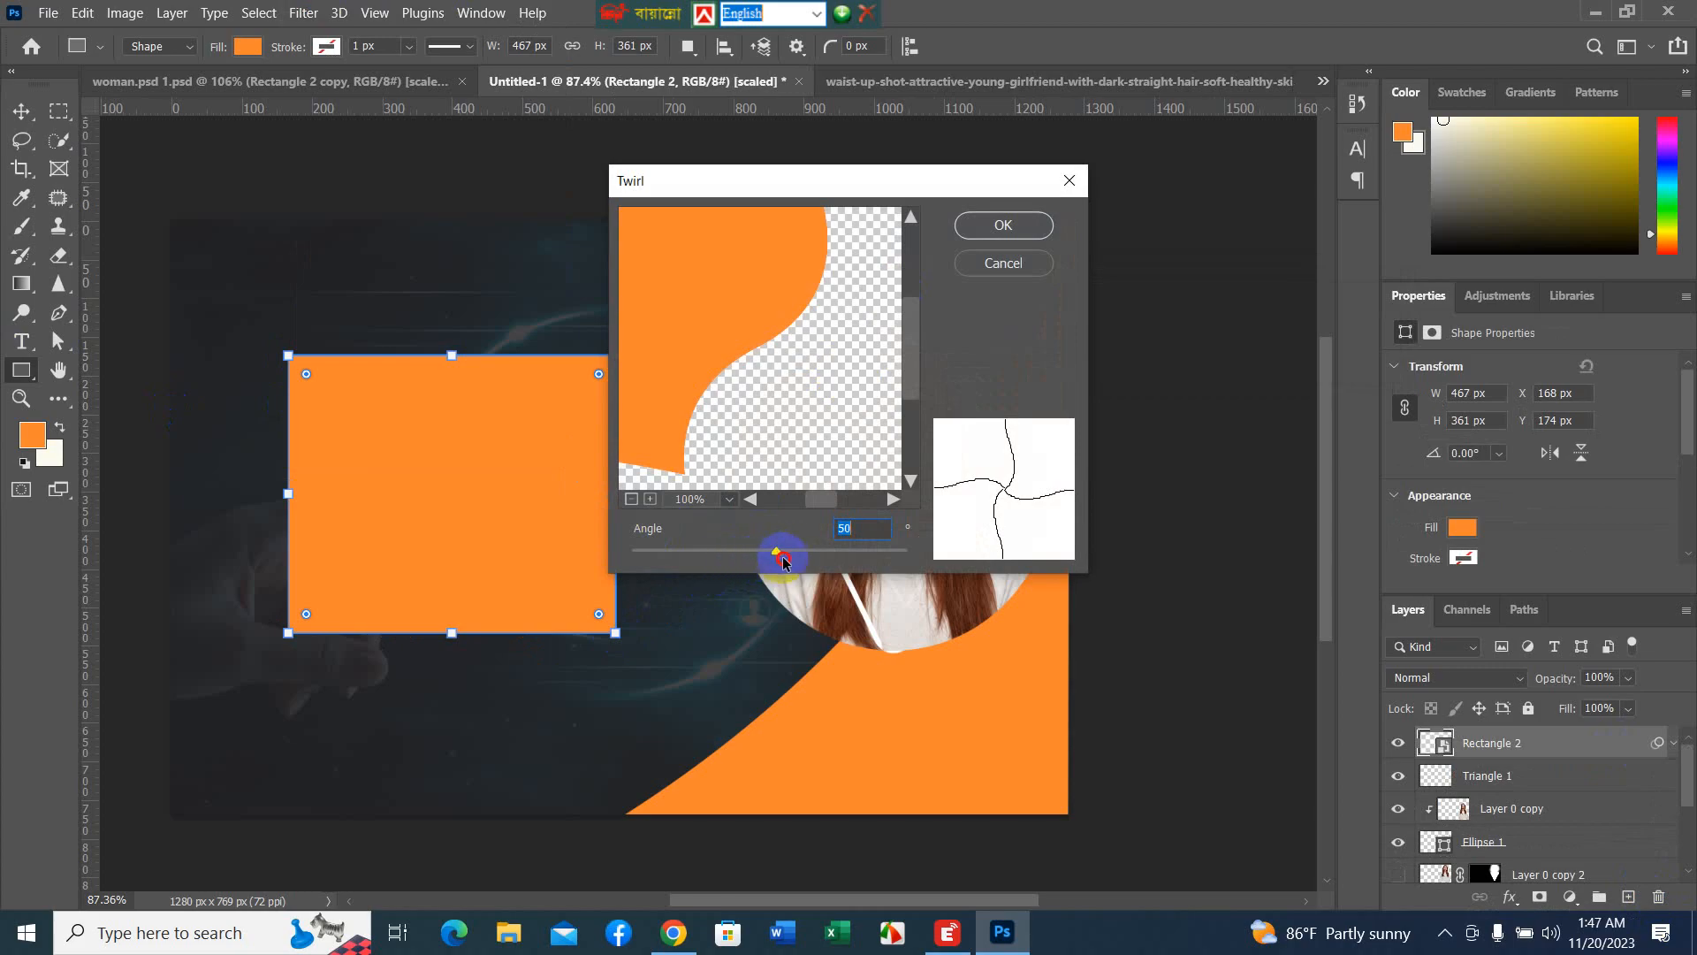
{"action": "left_click_drag", "start_coordinate": [778, 554], "coordinate": [780, 552]}
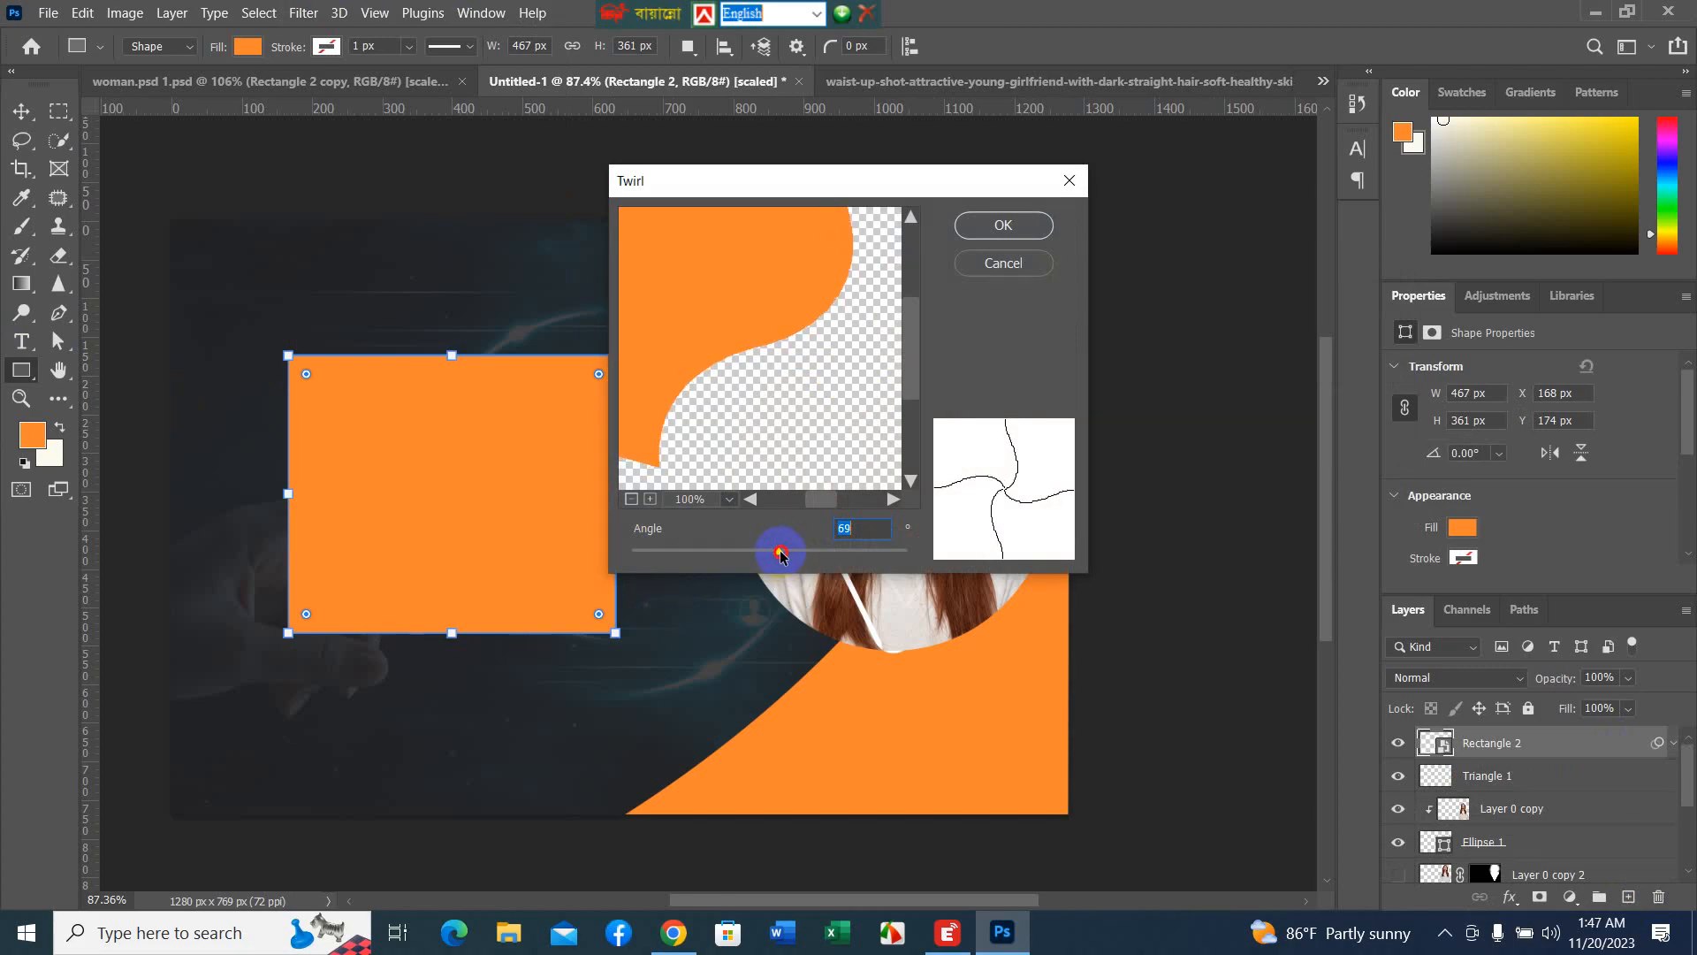
{"action": "left_click", "coordinate": [969, 239]}
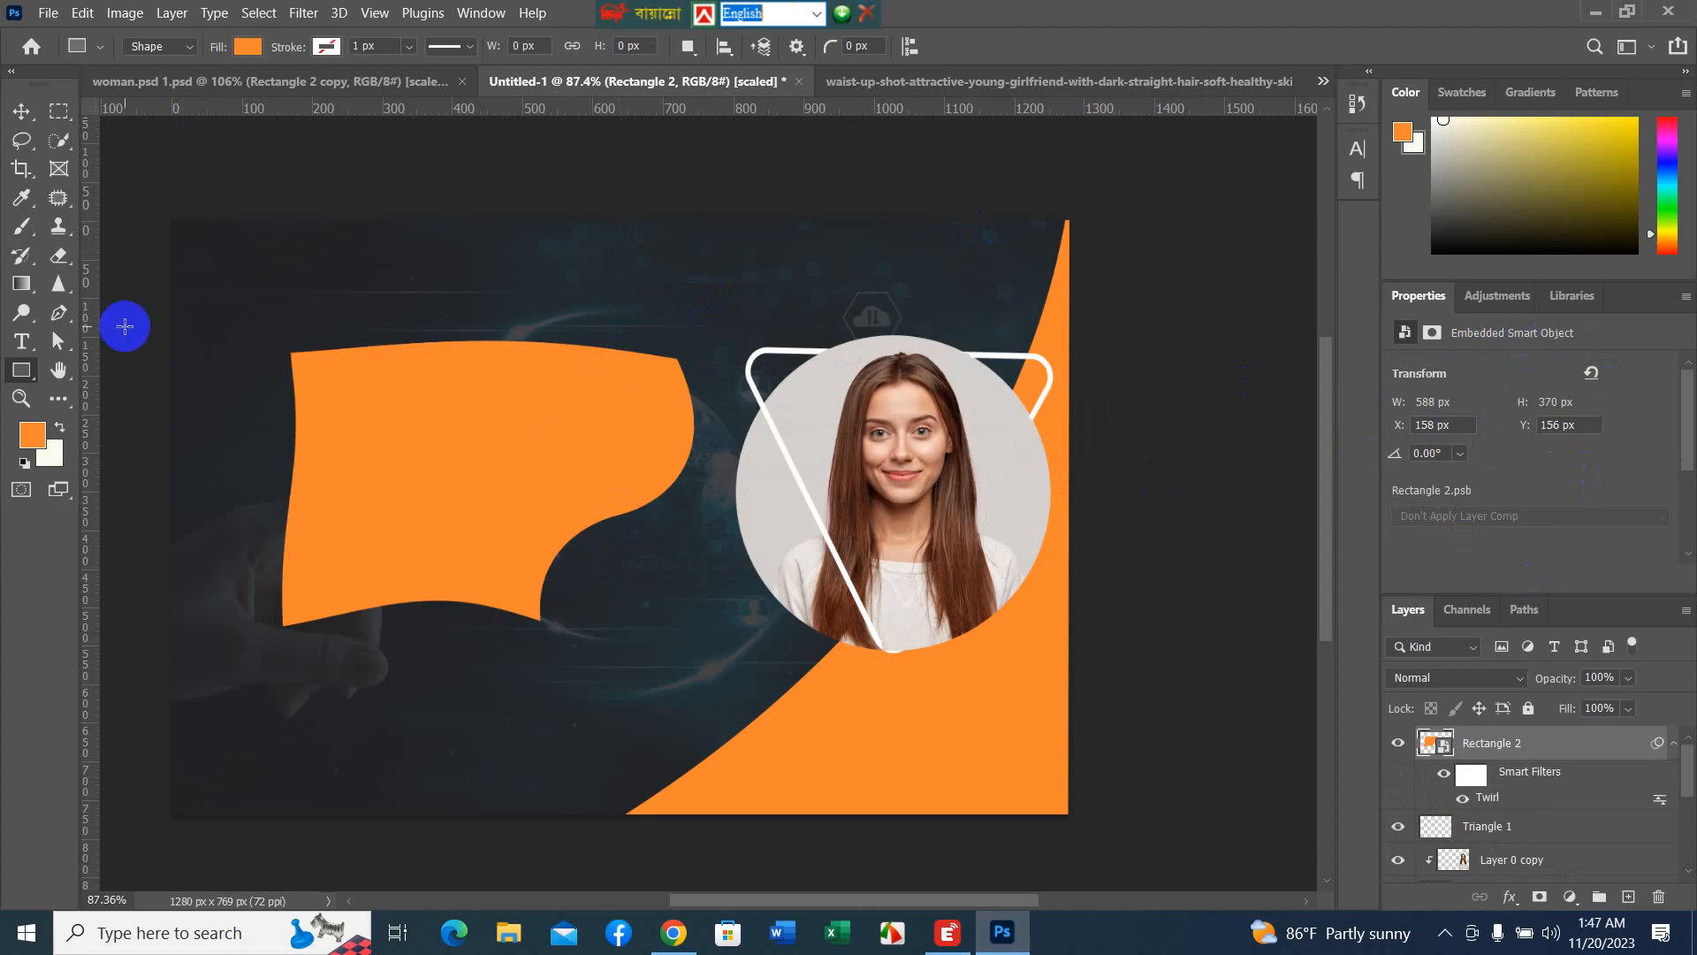
- Move the twirled orange shape partly off the canvas so it fills the canvas's upper-left corner
{"action": "left_click", "coordinate": [20, 111]}
{"action": "left_click_drag", "start_coordinate": [475, 506], "coordinate": [189, 241]}
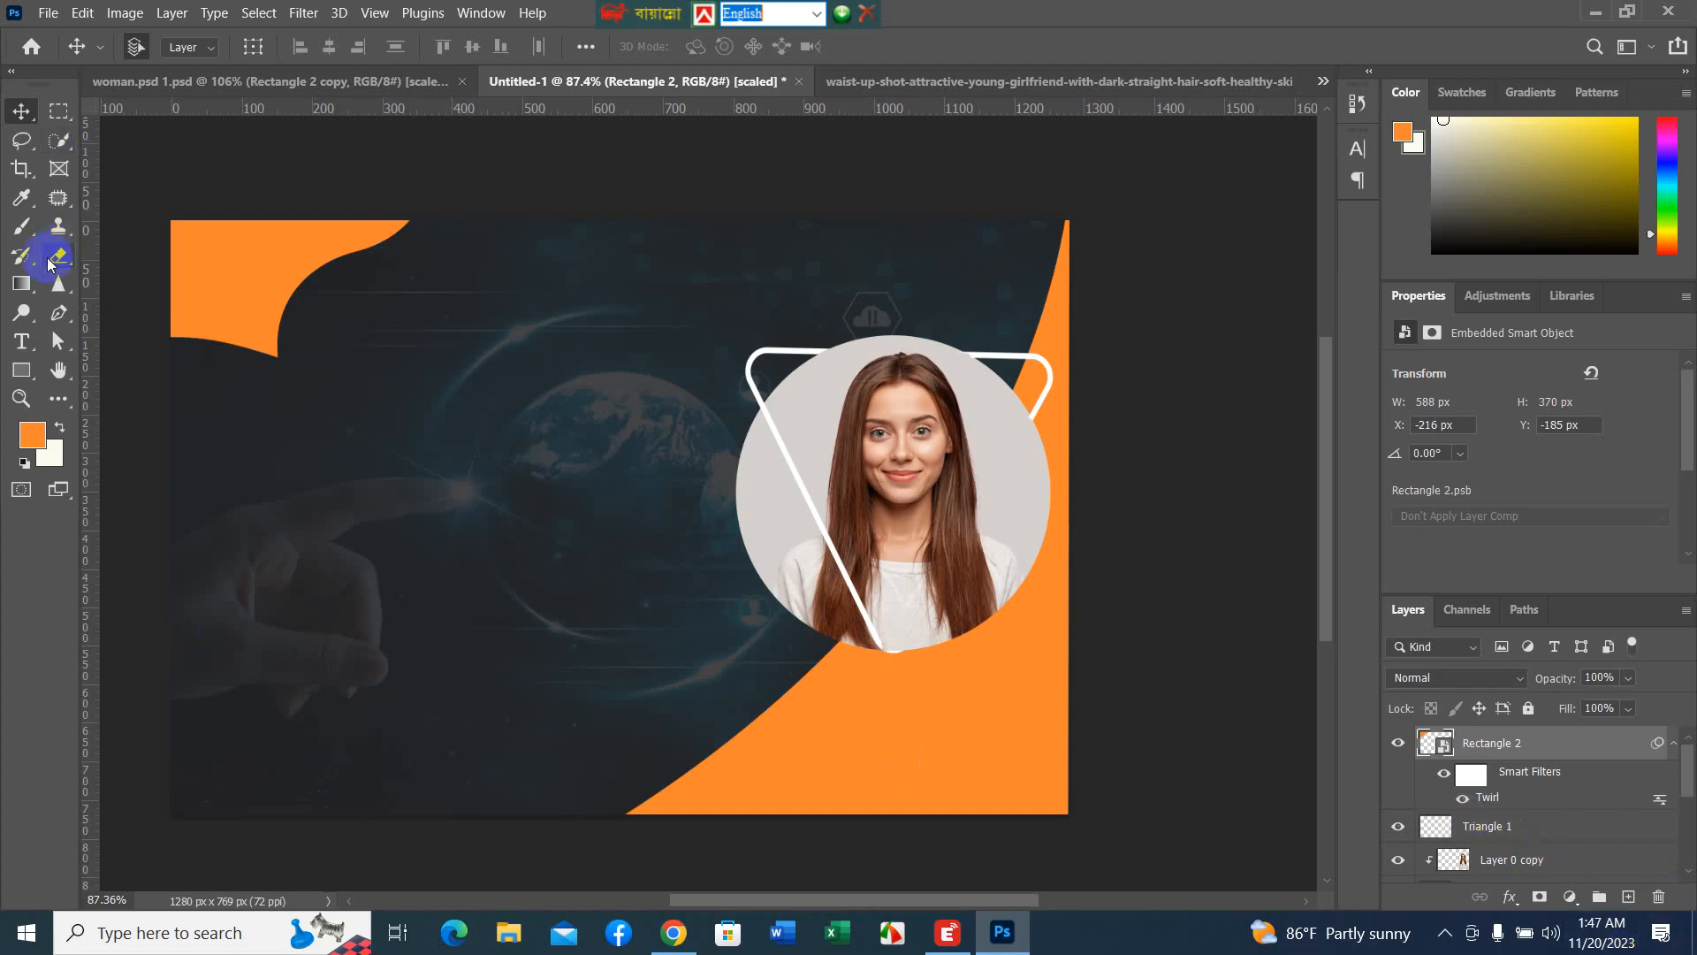
- Draw an orange ellipse about 546 x 498 px and place it in the left half of the canvas, below the twirled corner shape
{"action": "left_click", "coordinate": [22, 370]}
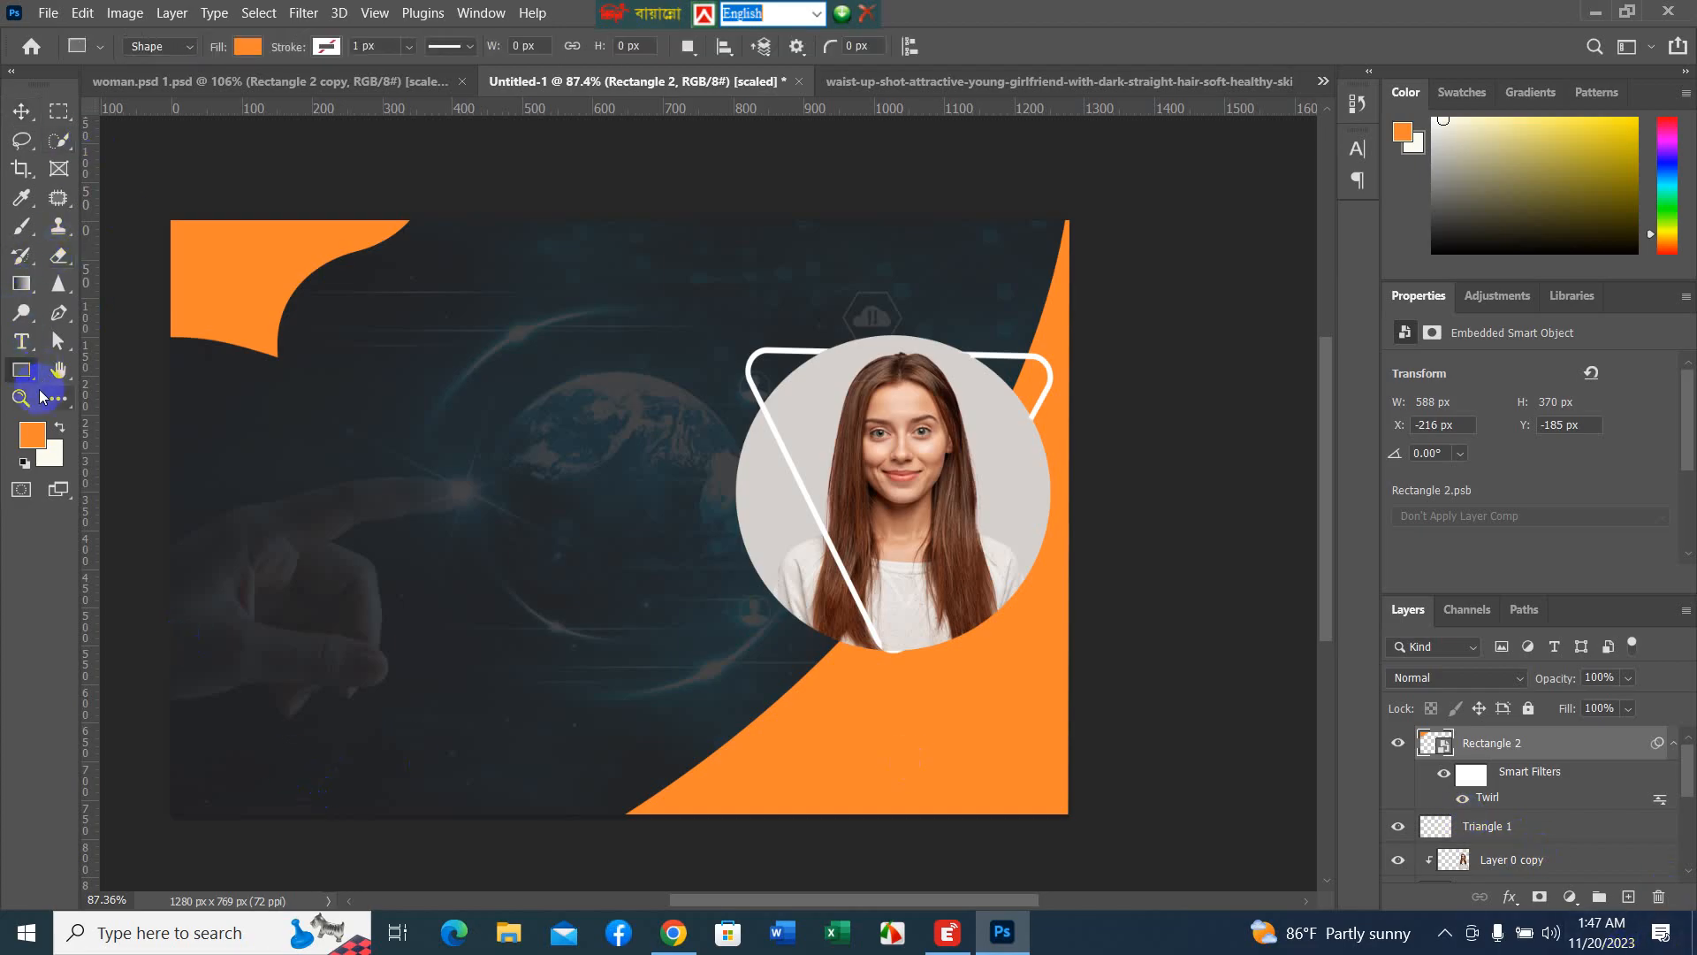
{"action": "right_click", "coordinate": [34, 383]}
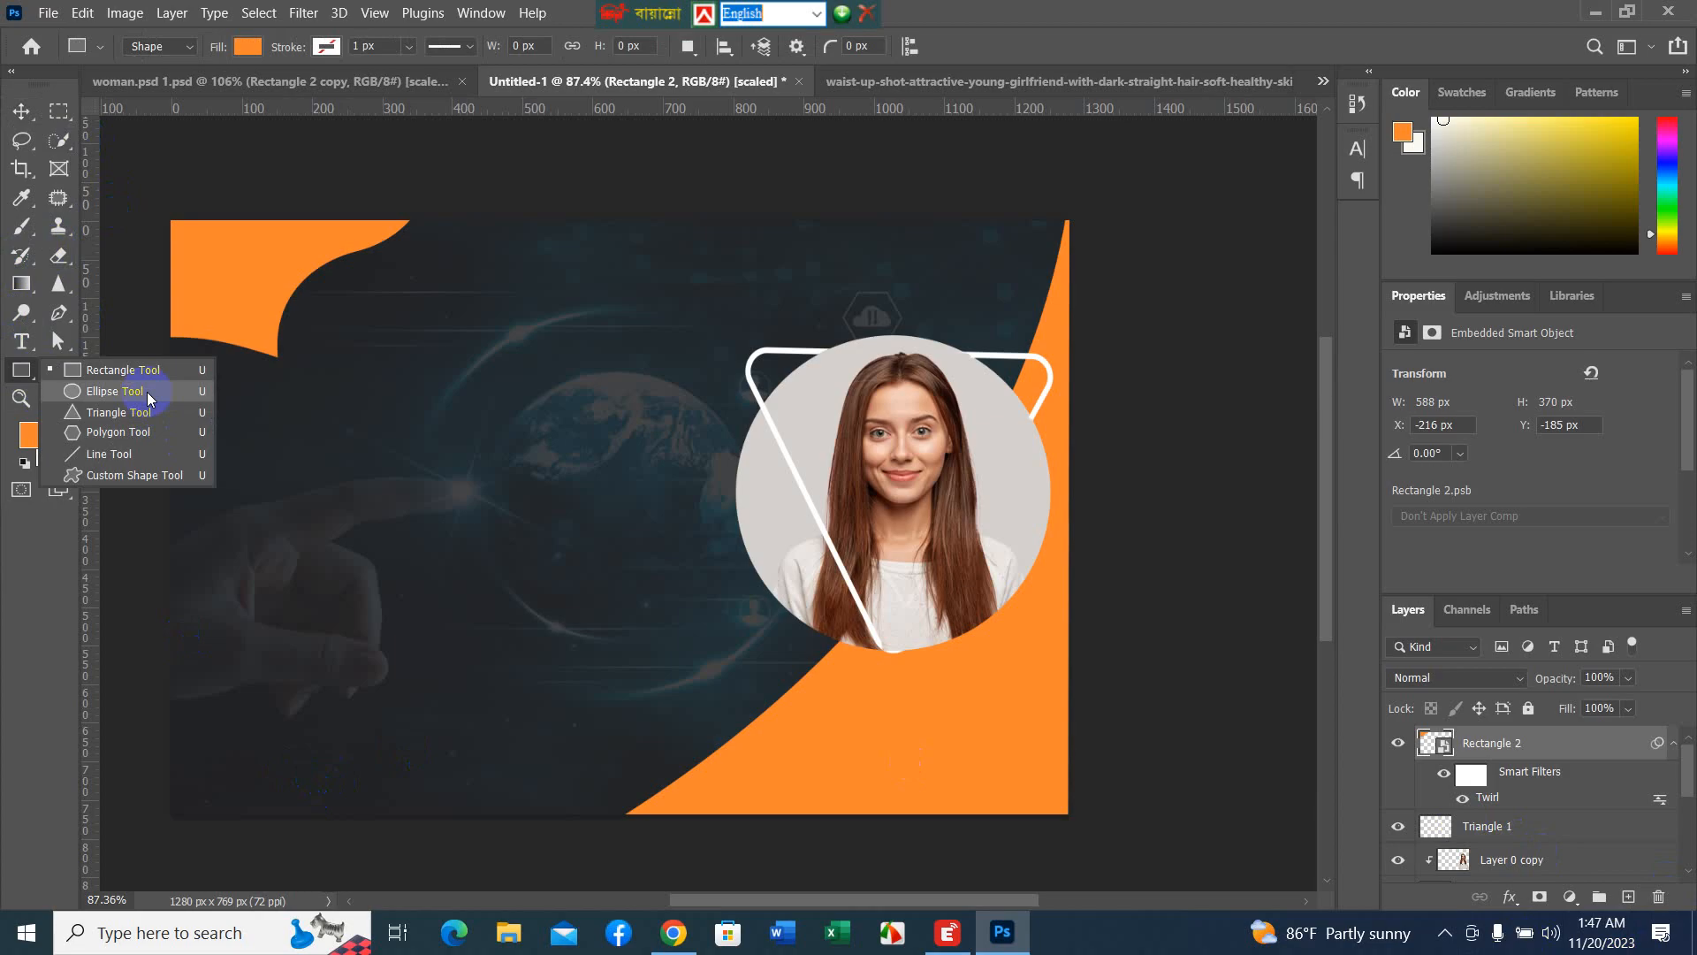
{"action": "left_click", "coordinate": [141, 391]}
{"action": "left_click_drag", "start_coordinate": [302, 482], "coordinate": [555, 694]}
{"action": "left_click", "coordinate": [21, 110]}
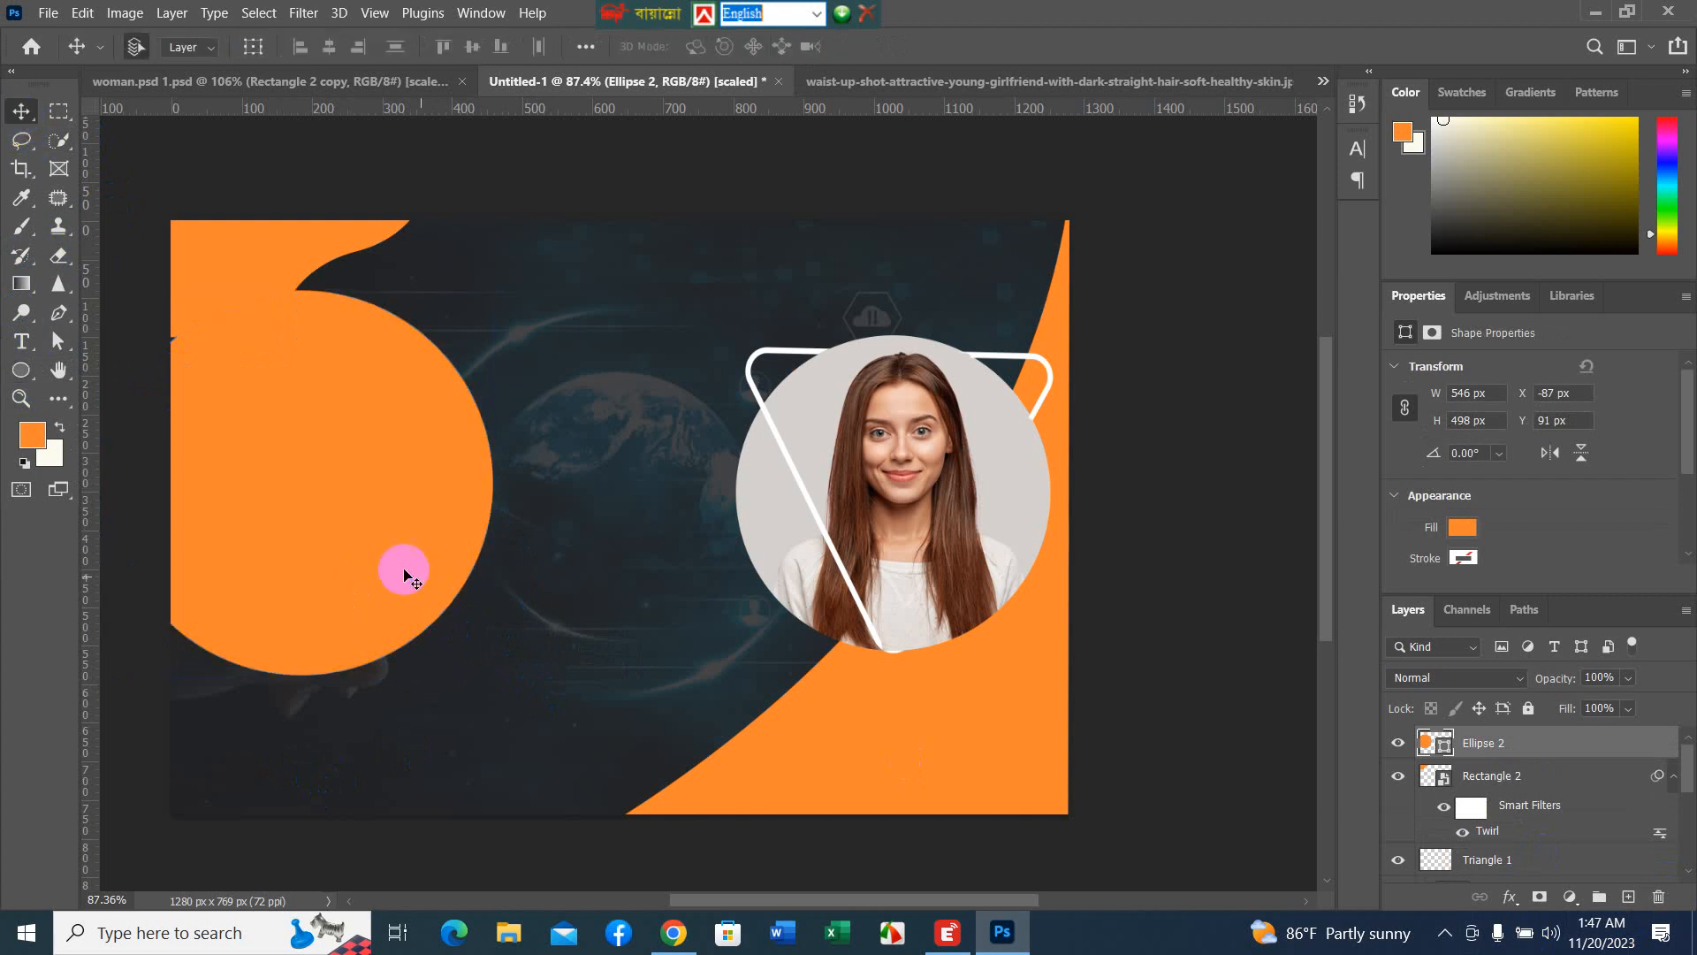
{"action": "left_click_drag", "start_coordinate": [392, 566], "coordinate": [557, 610]}
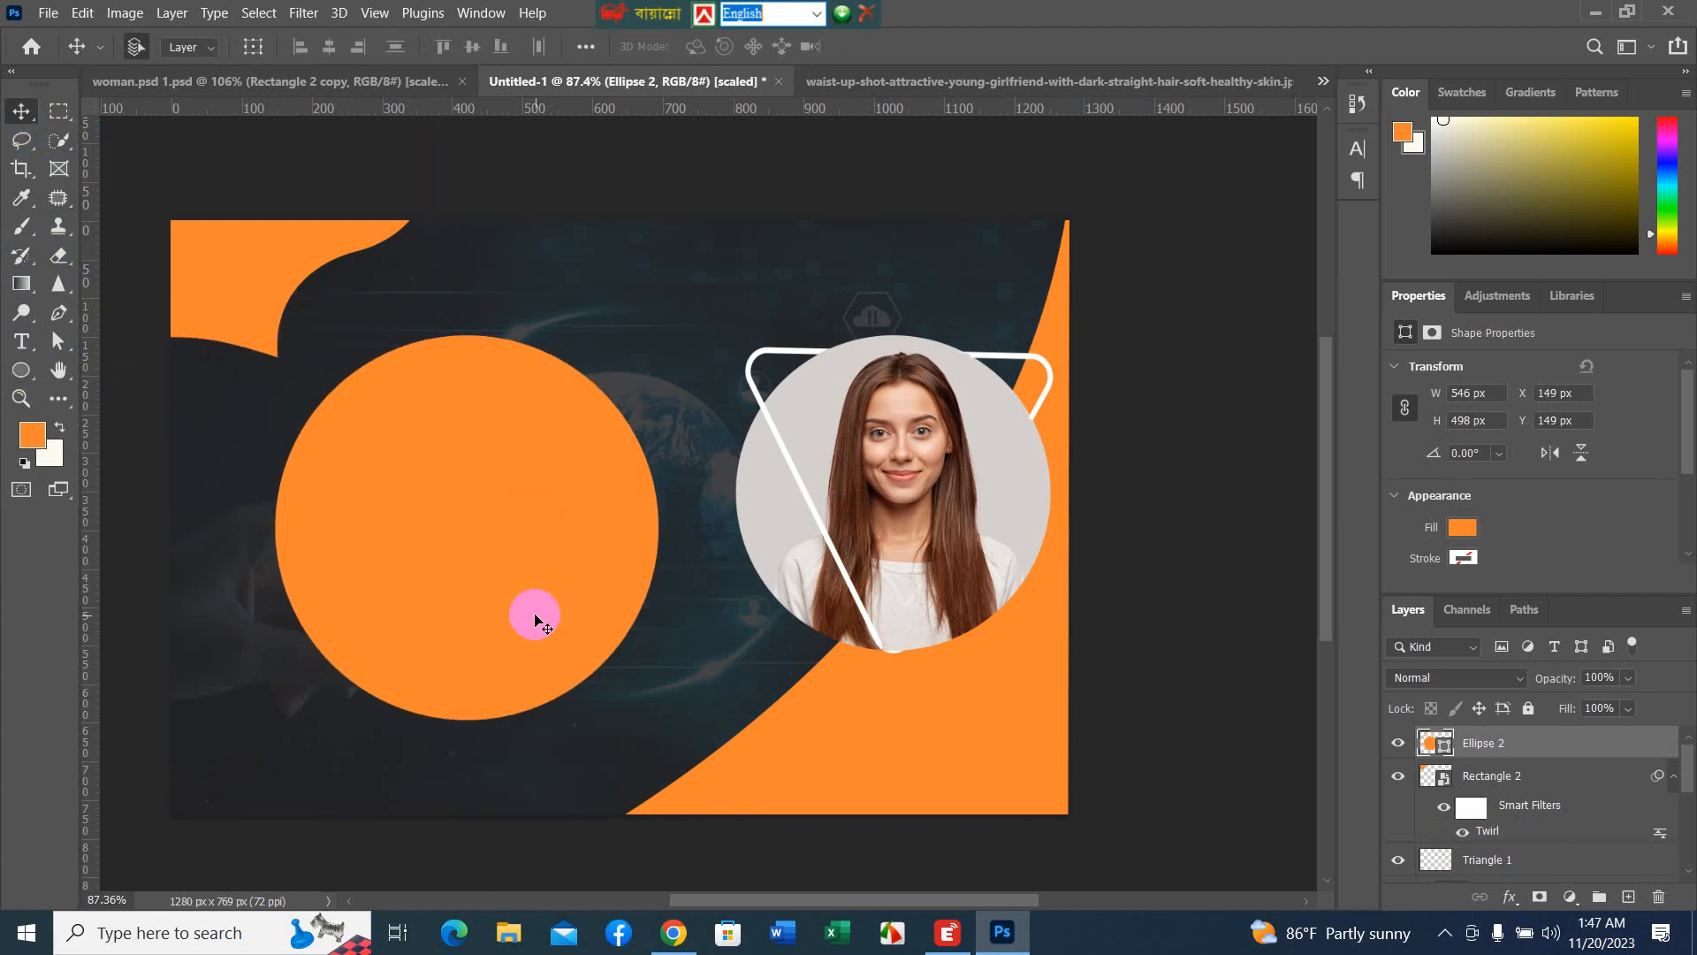
- Group the orange ellipse and distort it into a smaller tilted oval in the lower left of the canvas
{"action": "key", "text": "ctrl+g"}
{"action": "key", "text": "ctrl+t"}
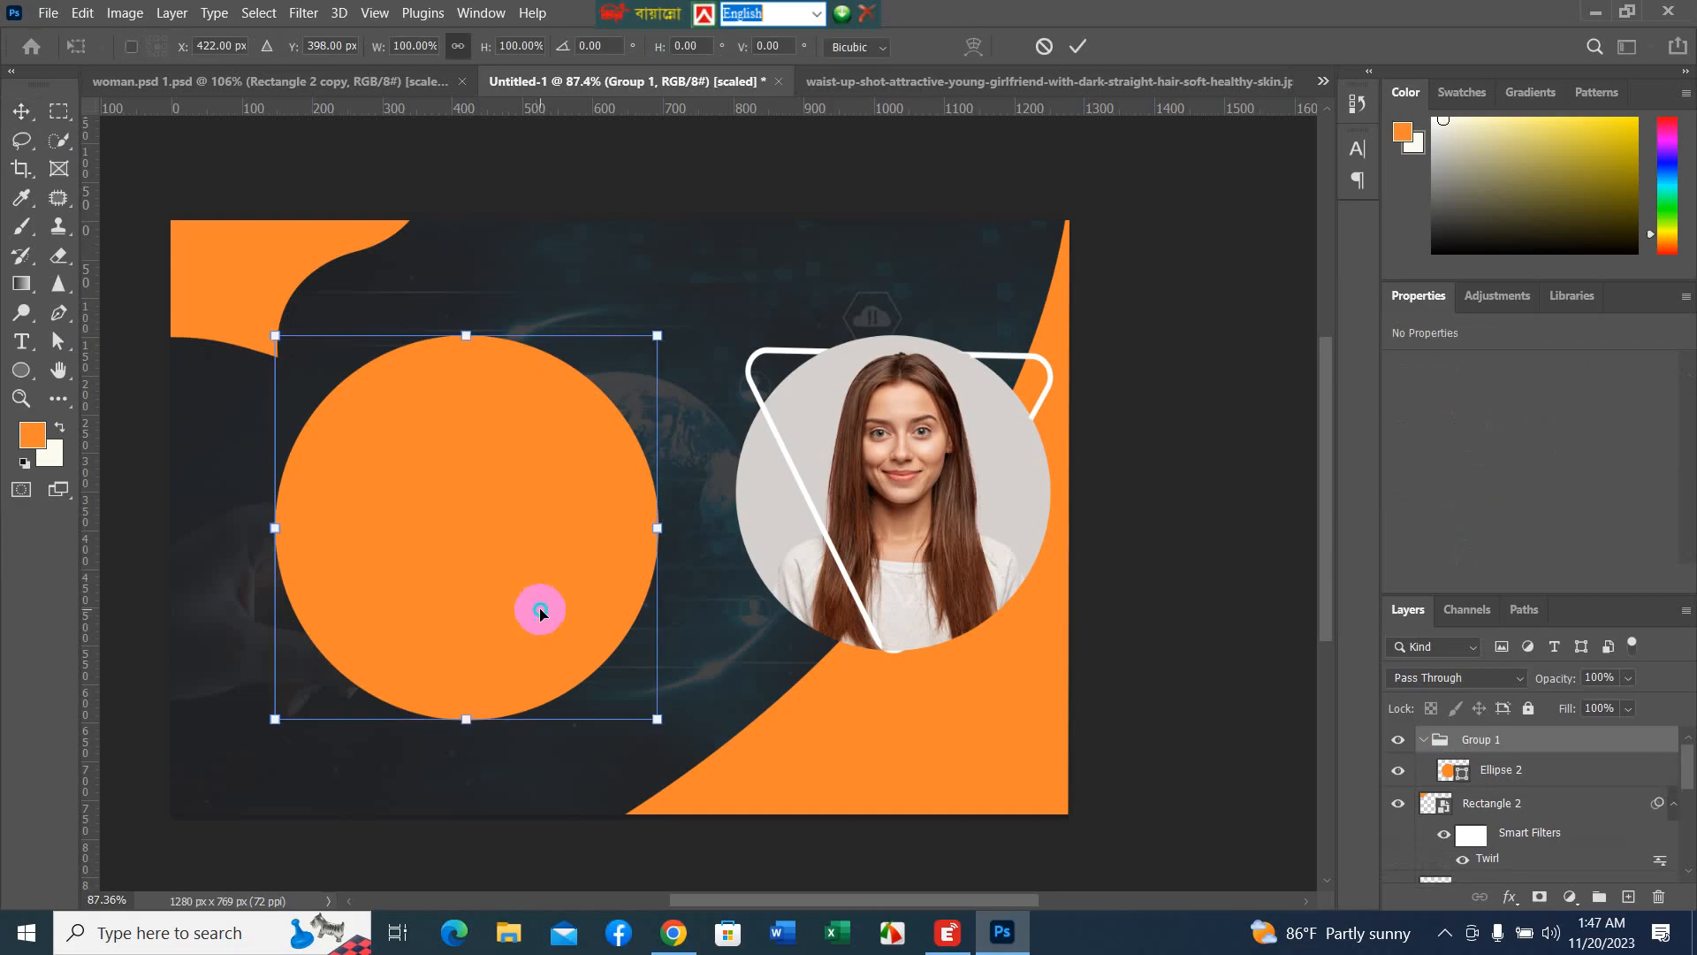
{"action": "right_click", "coordinate": [540, 612]}
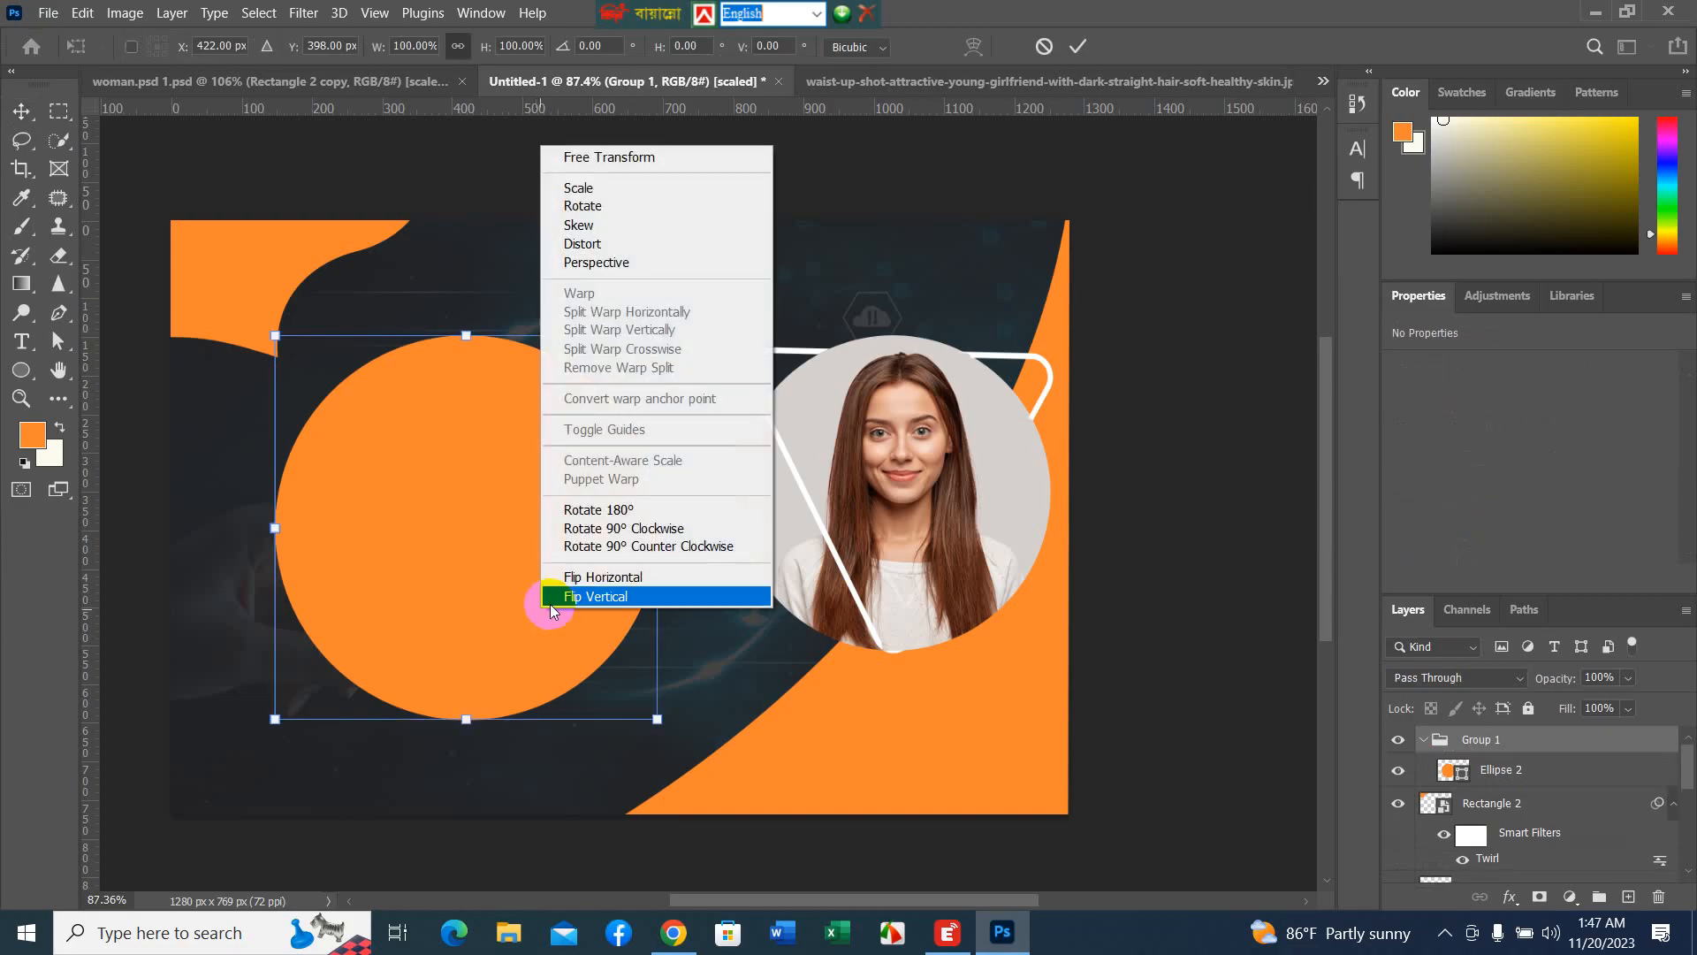
{"action": "left_click", "coordinate": [626, 244]}
{"action": "left_click_drag", "start_coordinate": [658, 337], "coordinate": [536, 447]}
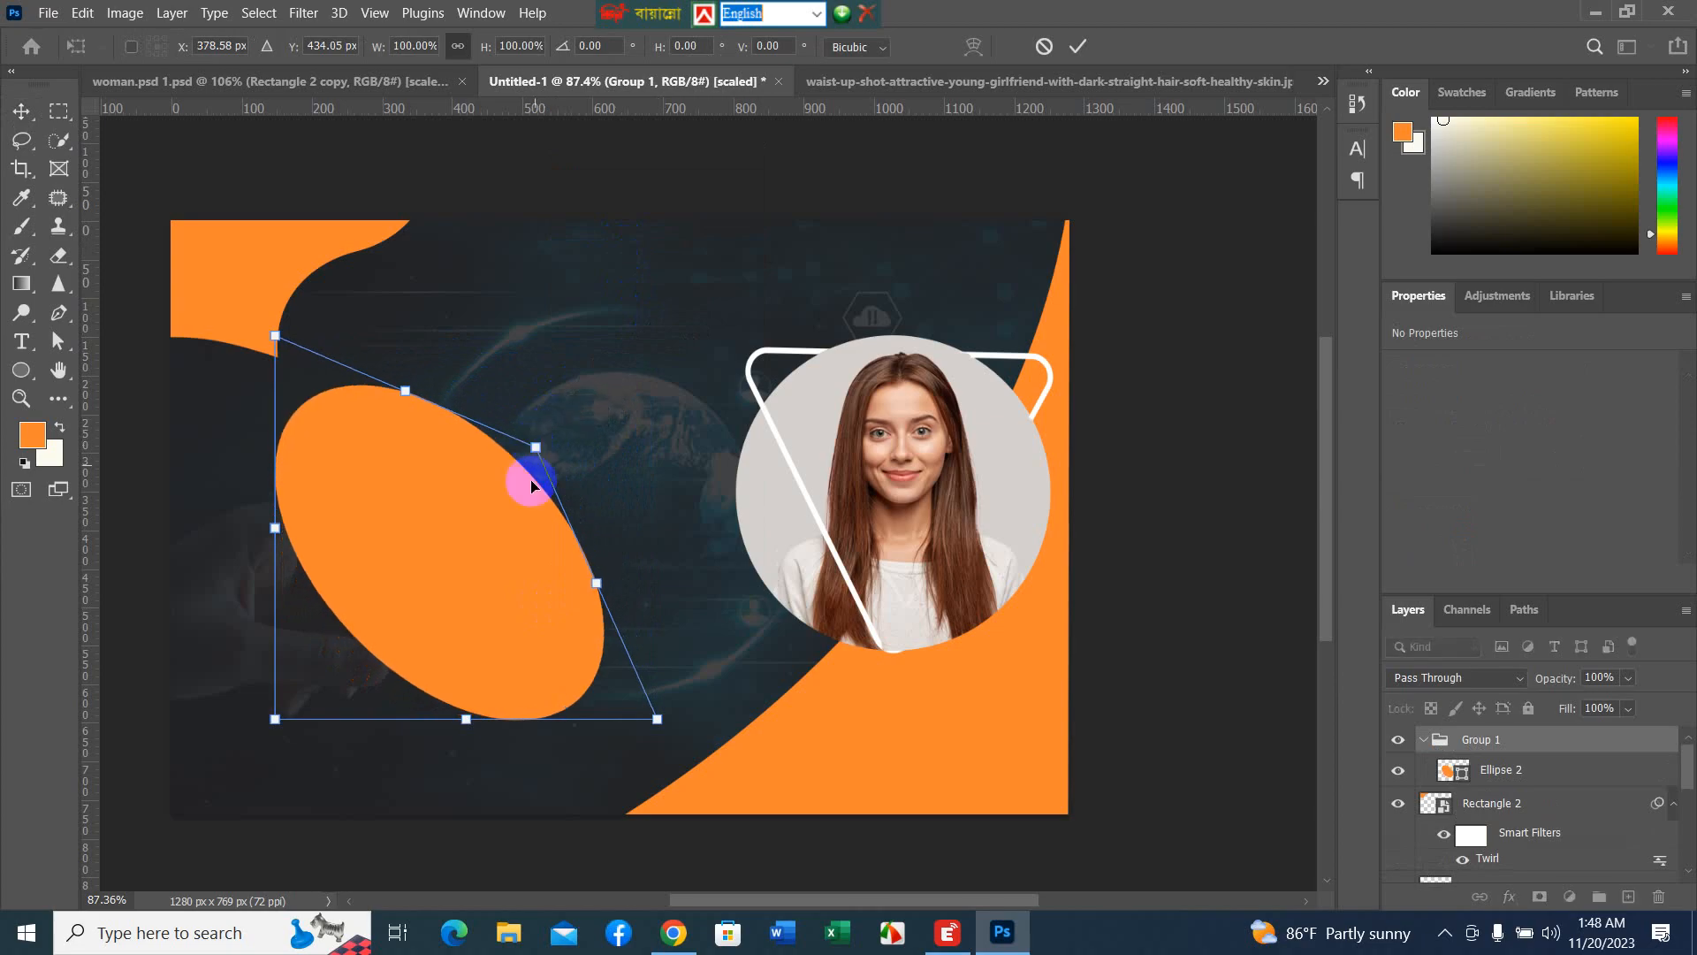
{"action": "left_click_drag", "start_coordinate": [657, 723], "coordinate": [633, 637]}
{"action": "left_click_drag", "start_coordinate": [447, 682], "coordinate": [359, 751]}
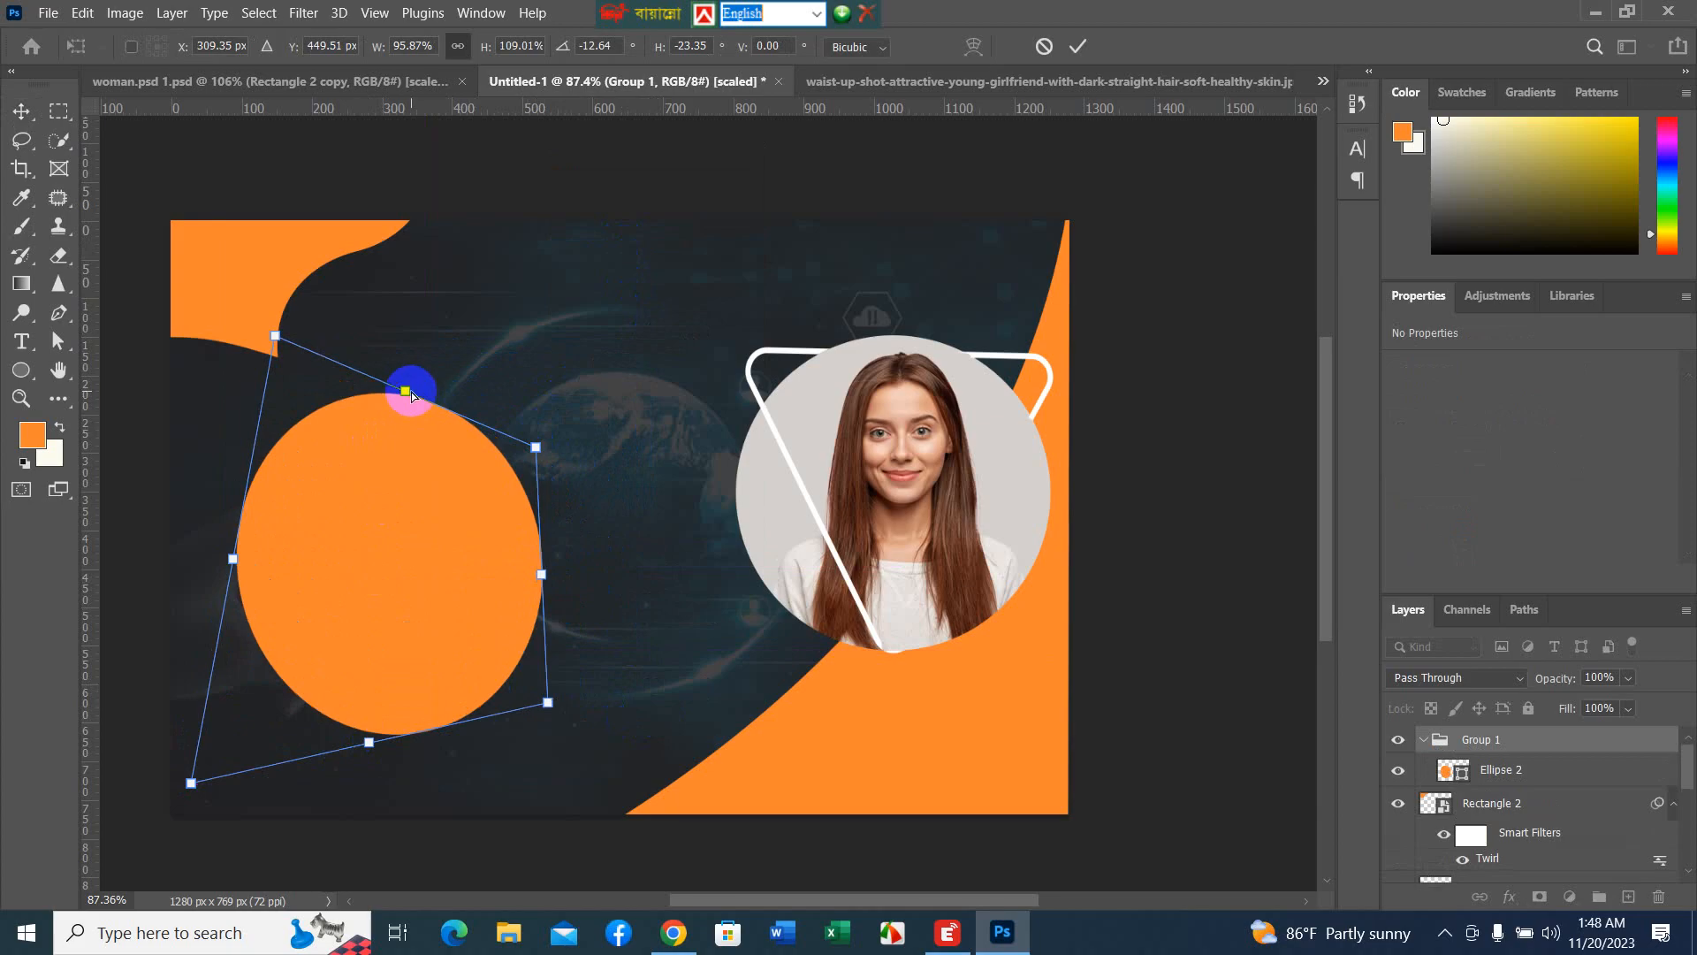
{"action": "left_click_drag", "start_coordinate": [407, 389], "coordinate": [480, 466]}
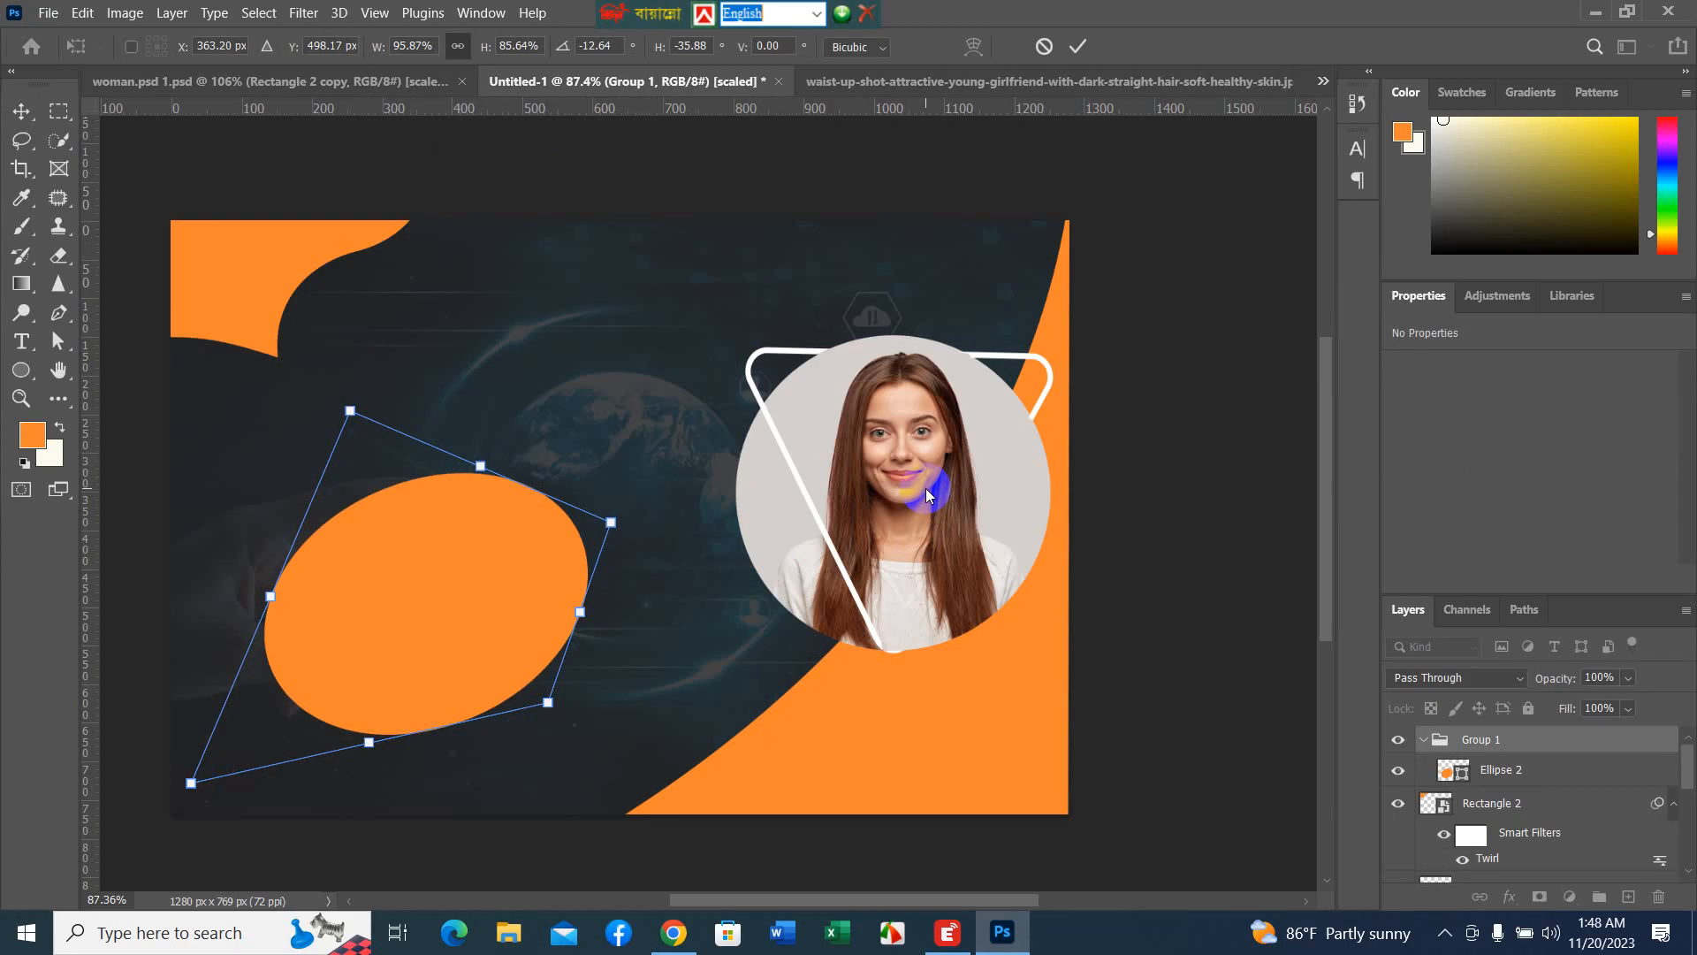
{"action": "left_click", "coordinate": [1418, 741]}
{"action": "left_click", "coordinate": [1420, 741]}
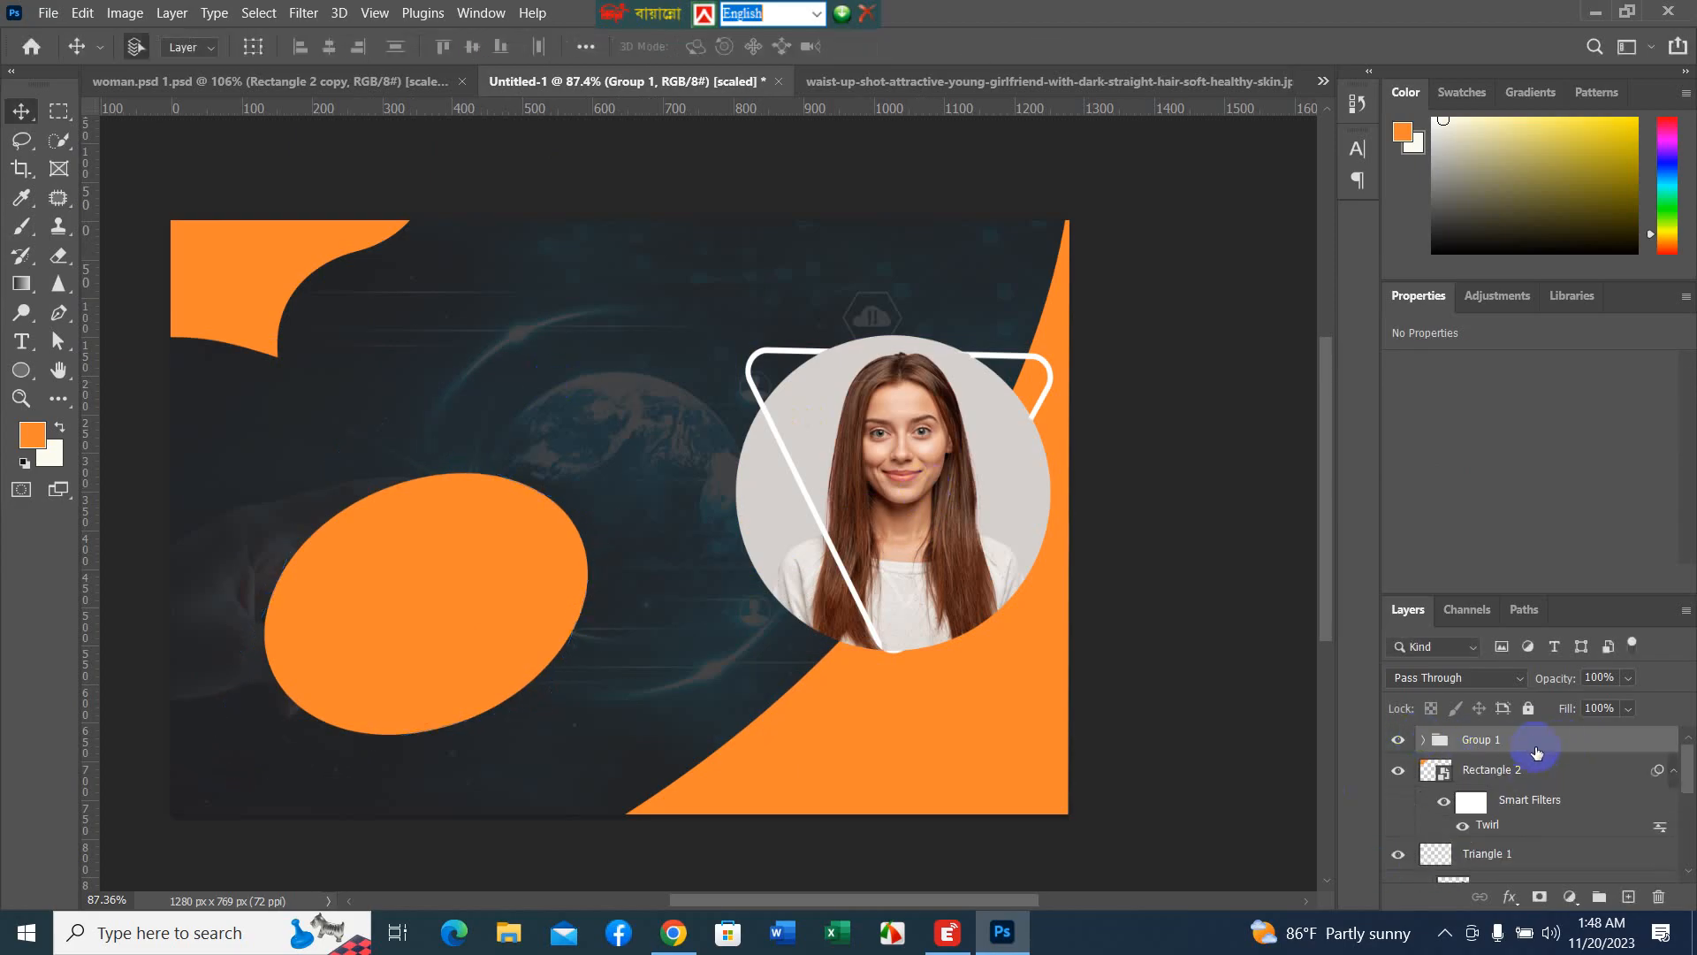
- Delete the distorted orange ellipse from Group 1, keeping the twirled corner shape
{"action": "left_click_drag", "start_coordinate": [1534, 780], "coordinate": [1660, 898]}
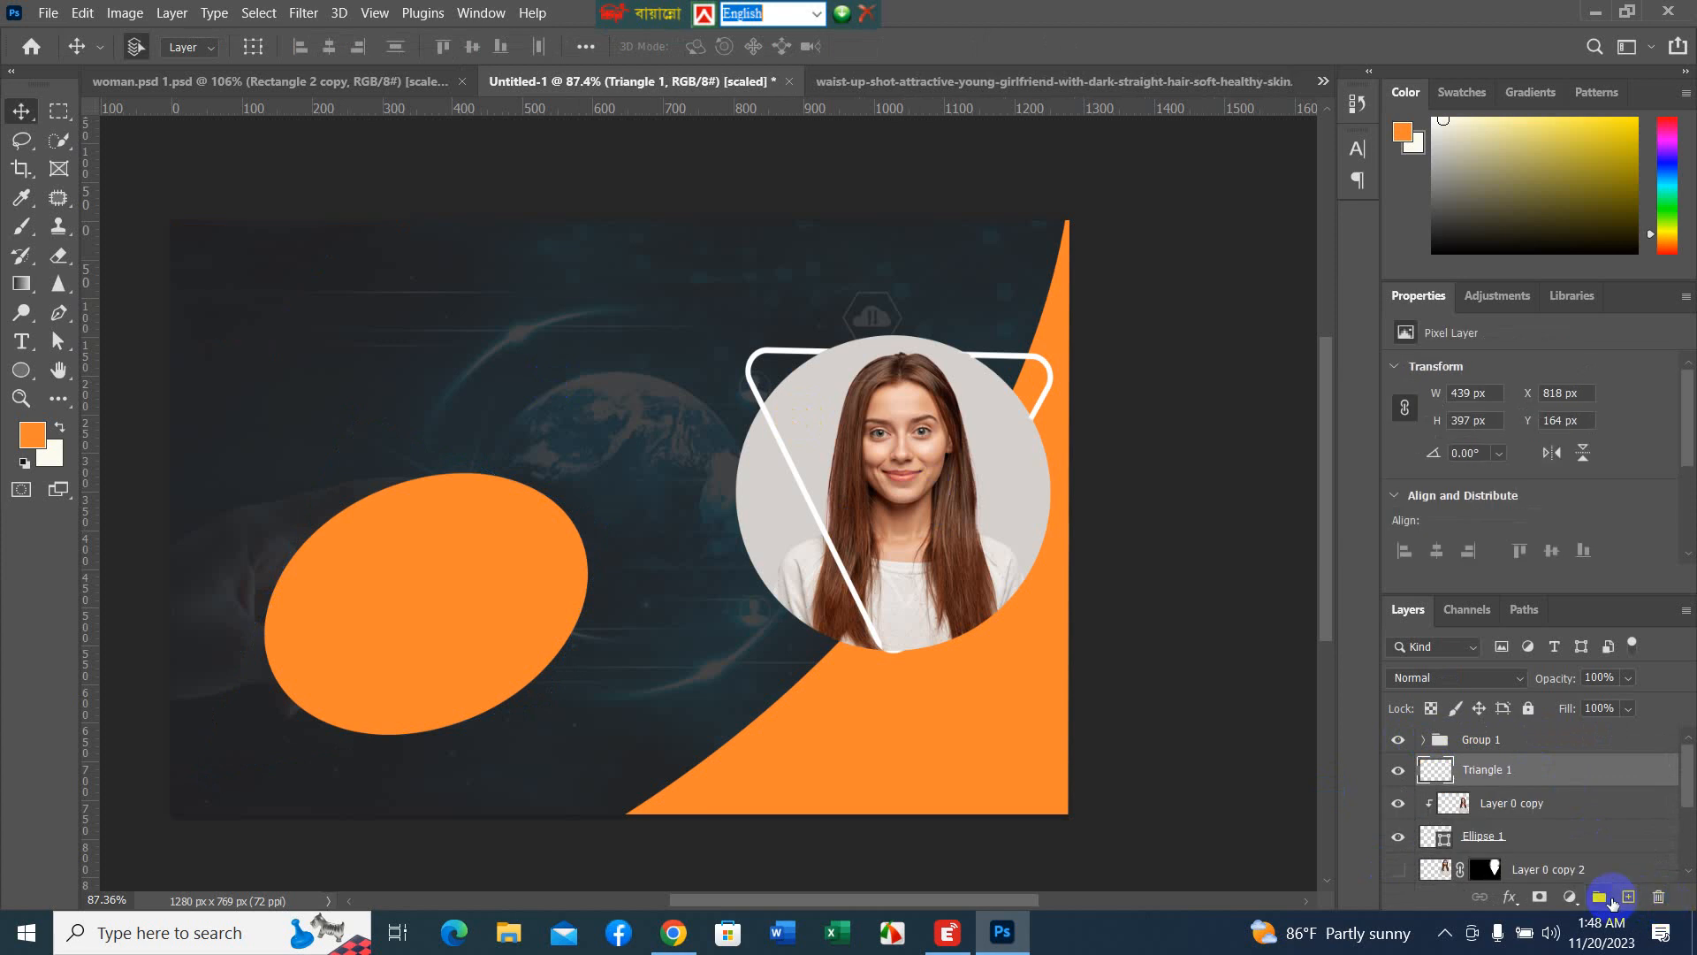
{"action": "key", "text": "ctrl+z"}
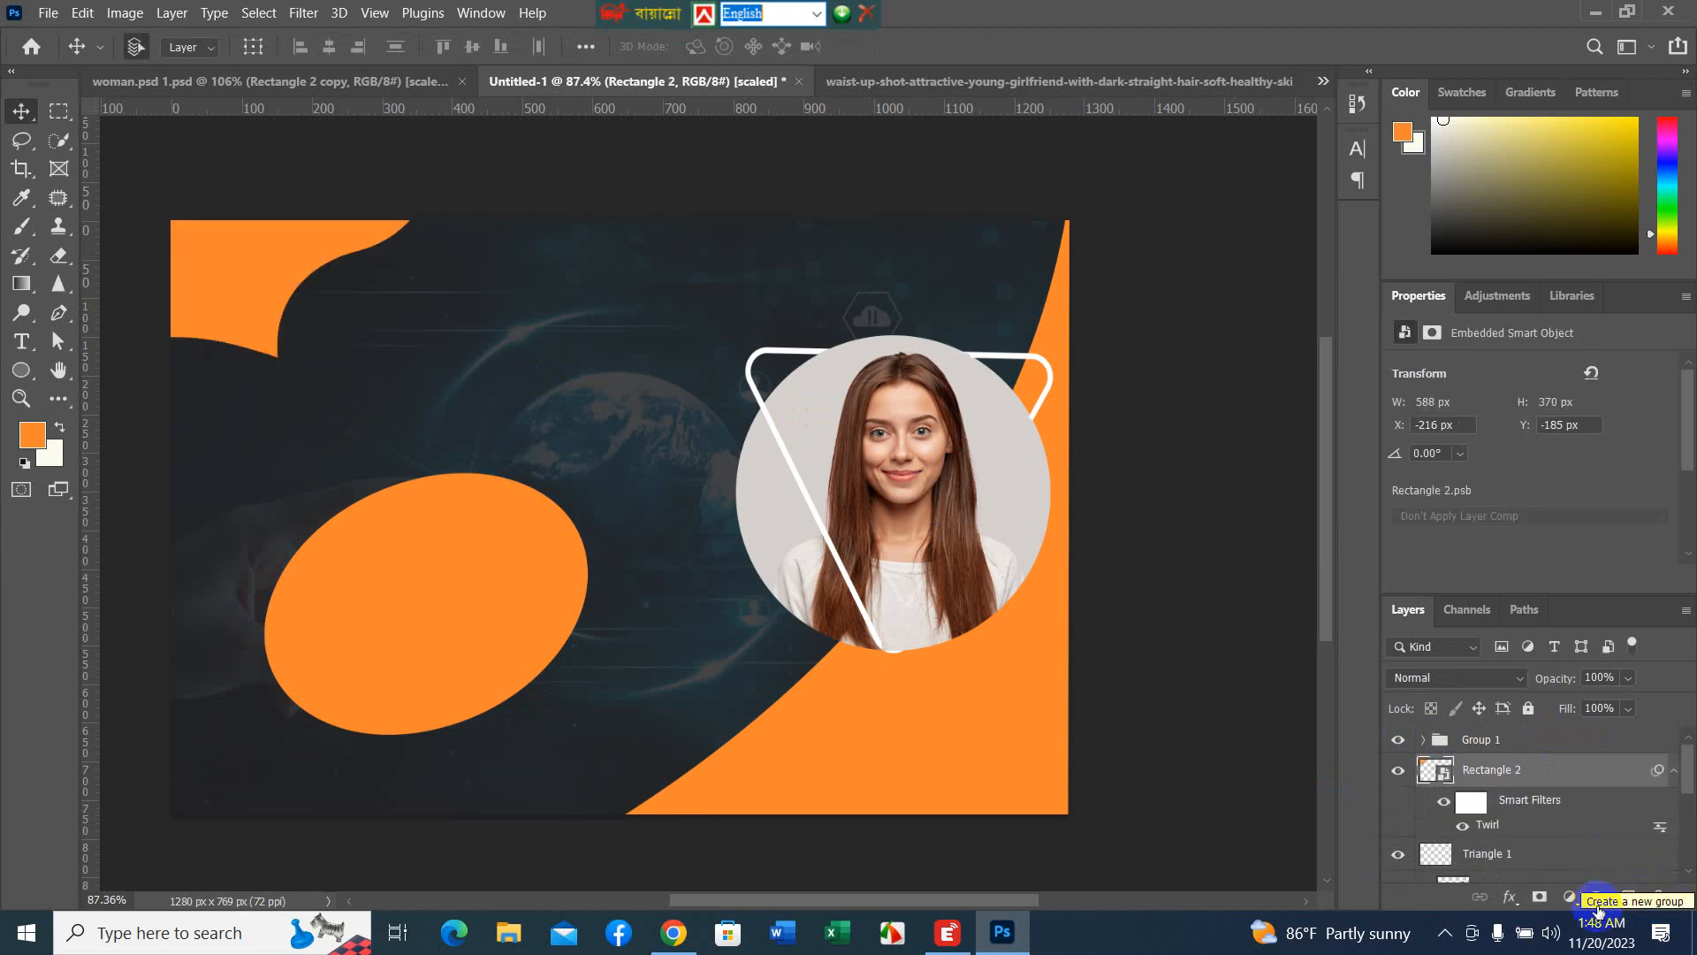
{"action": "left_click", "coordinate": [1503, 741]}
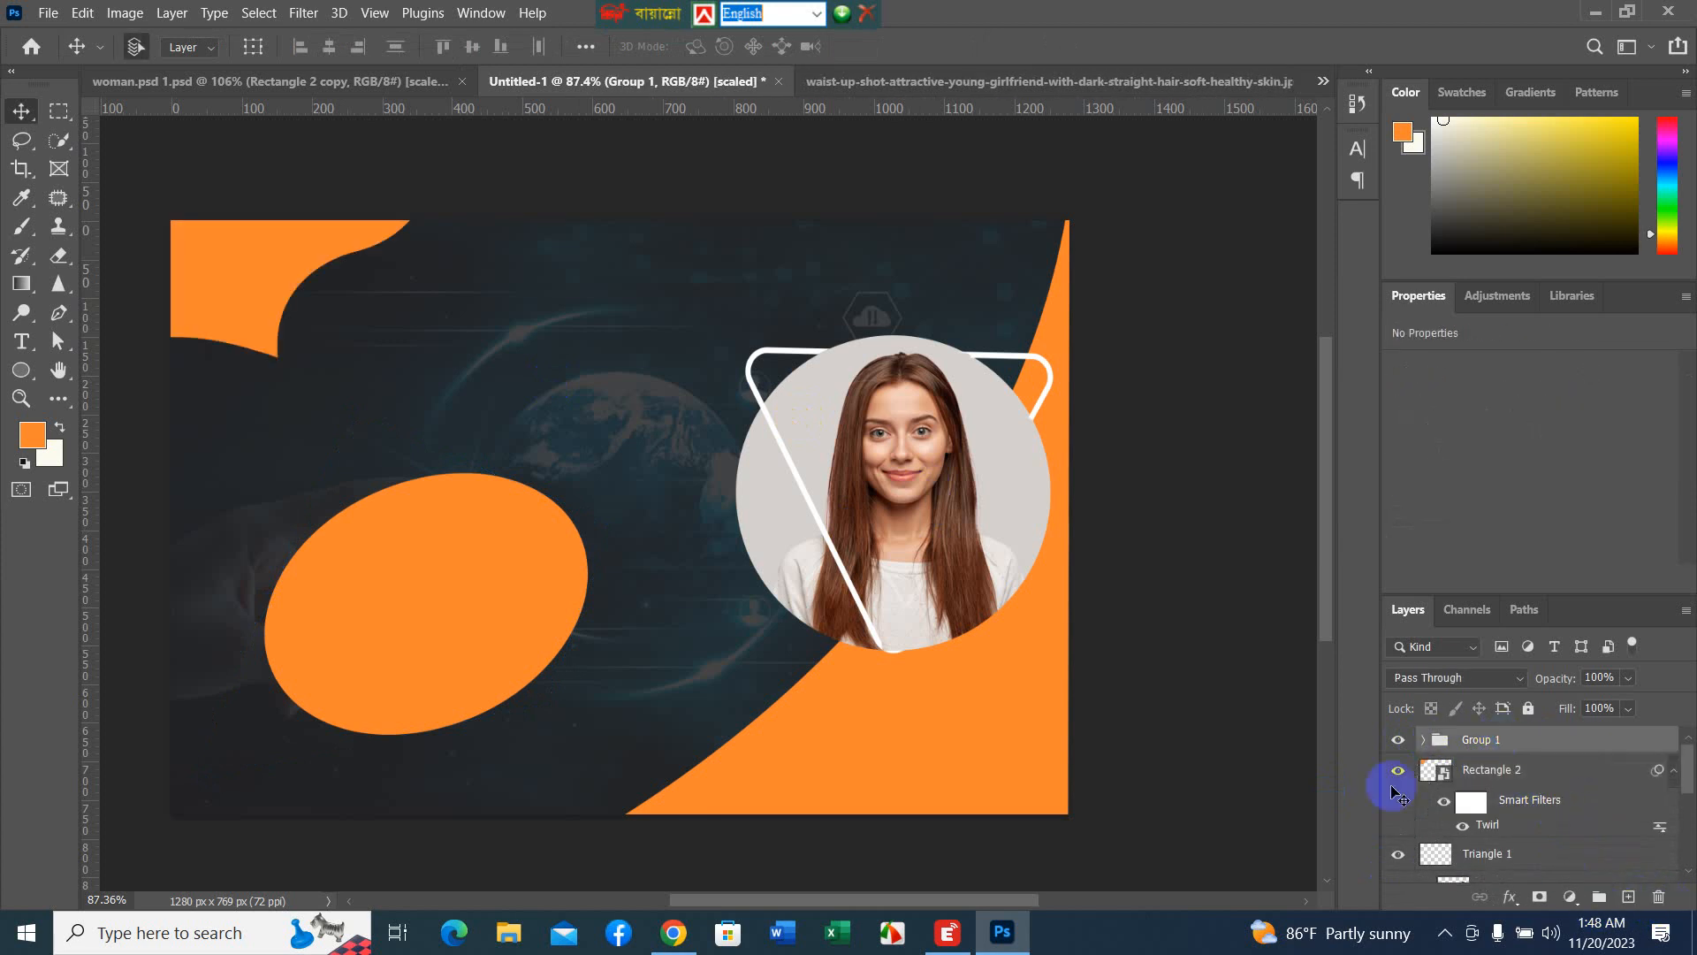
{"action": "left_click", "coordinate": [402, 690]}
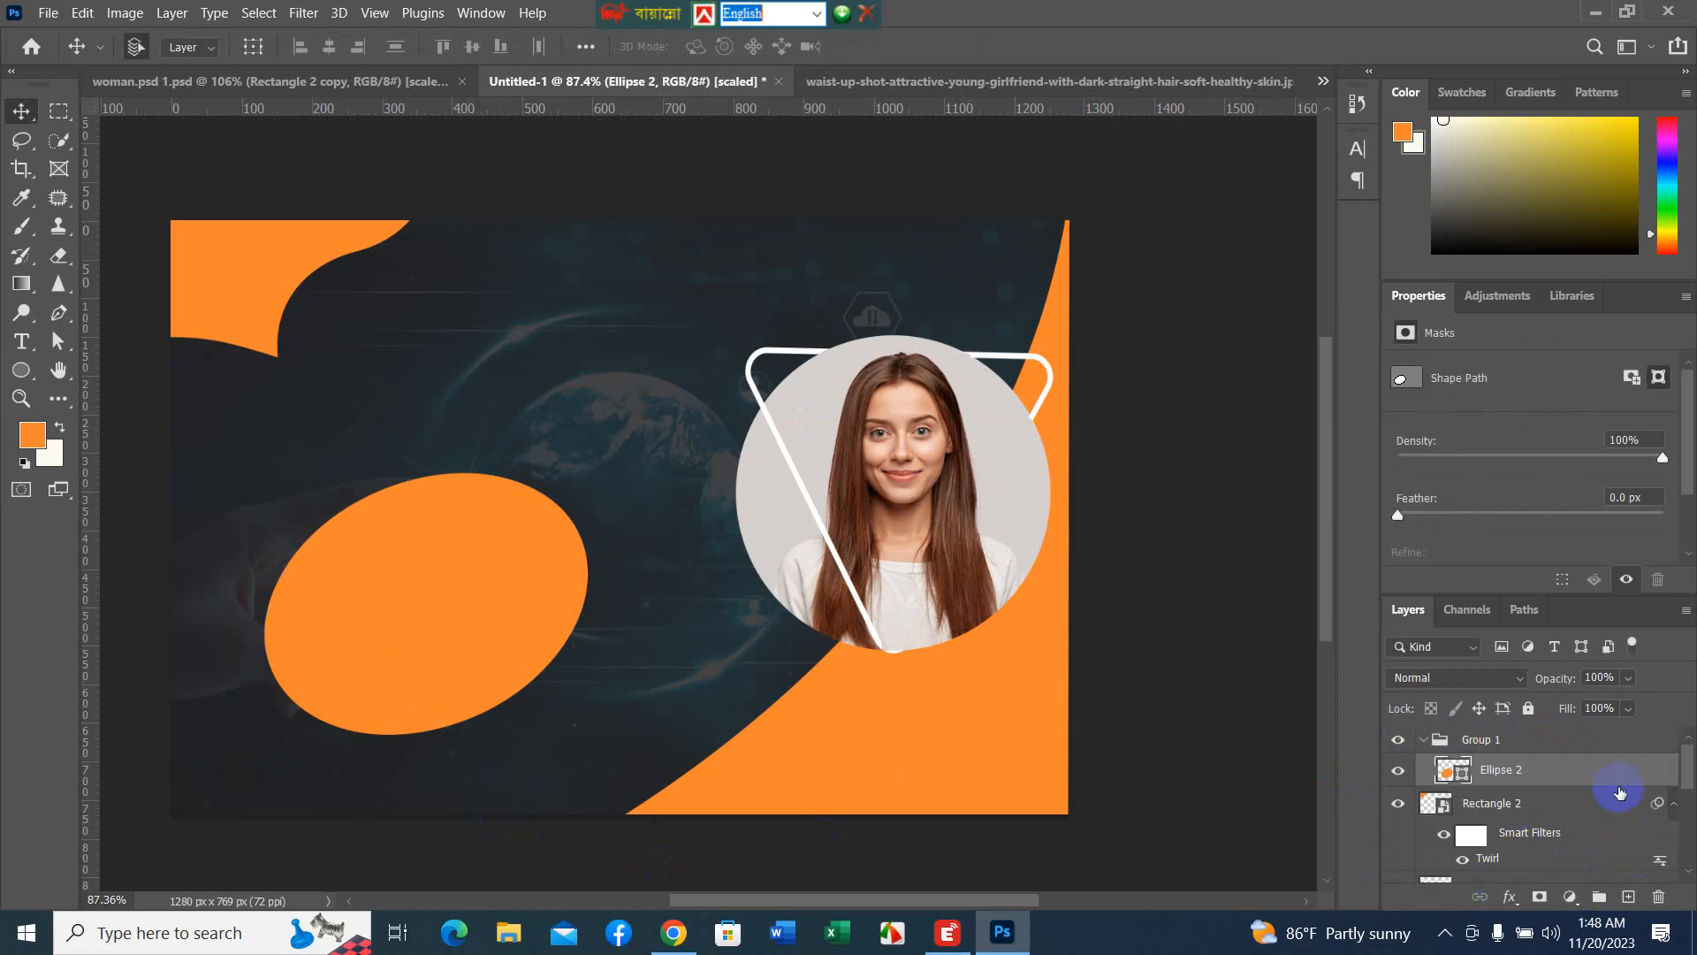
{"action": "left_click_drag", "start_coordinate": [1627, 780], "coordinate": [1659, 897]}
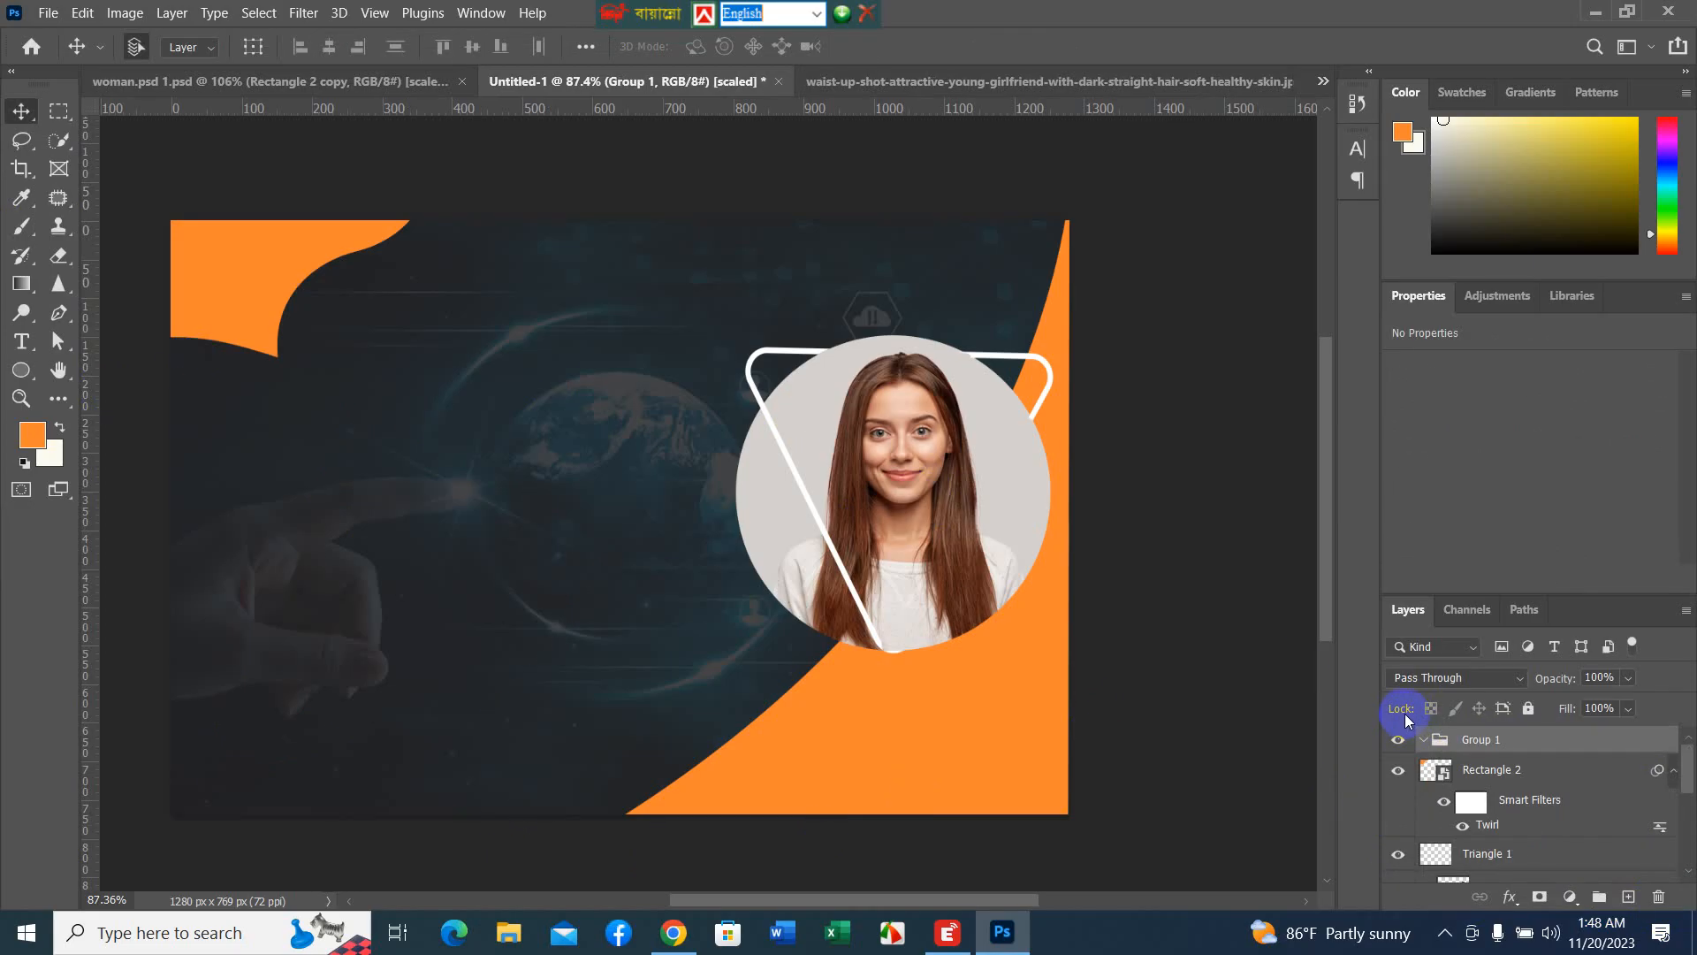
- Set the foreground color to #010101 and draw an ellipse about 272 x 222 px over the hand in the background
{"action": "left_click", "coordinate": [40, 433]}
{"action": "left_click", "coordinate": [229, 379]}
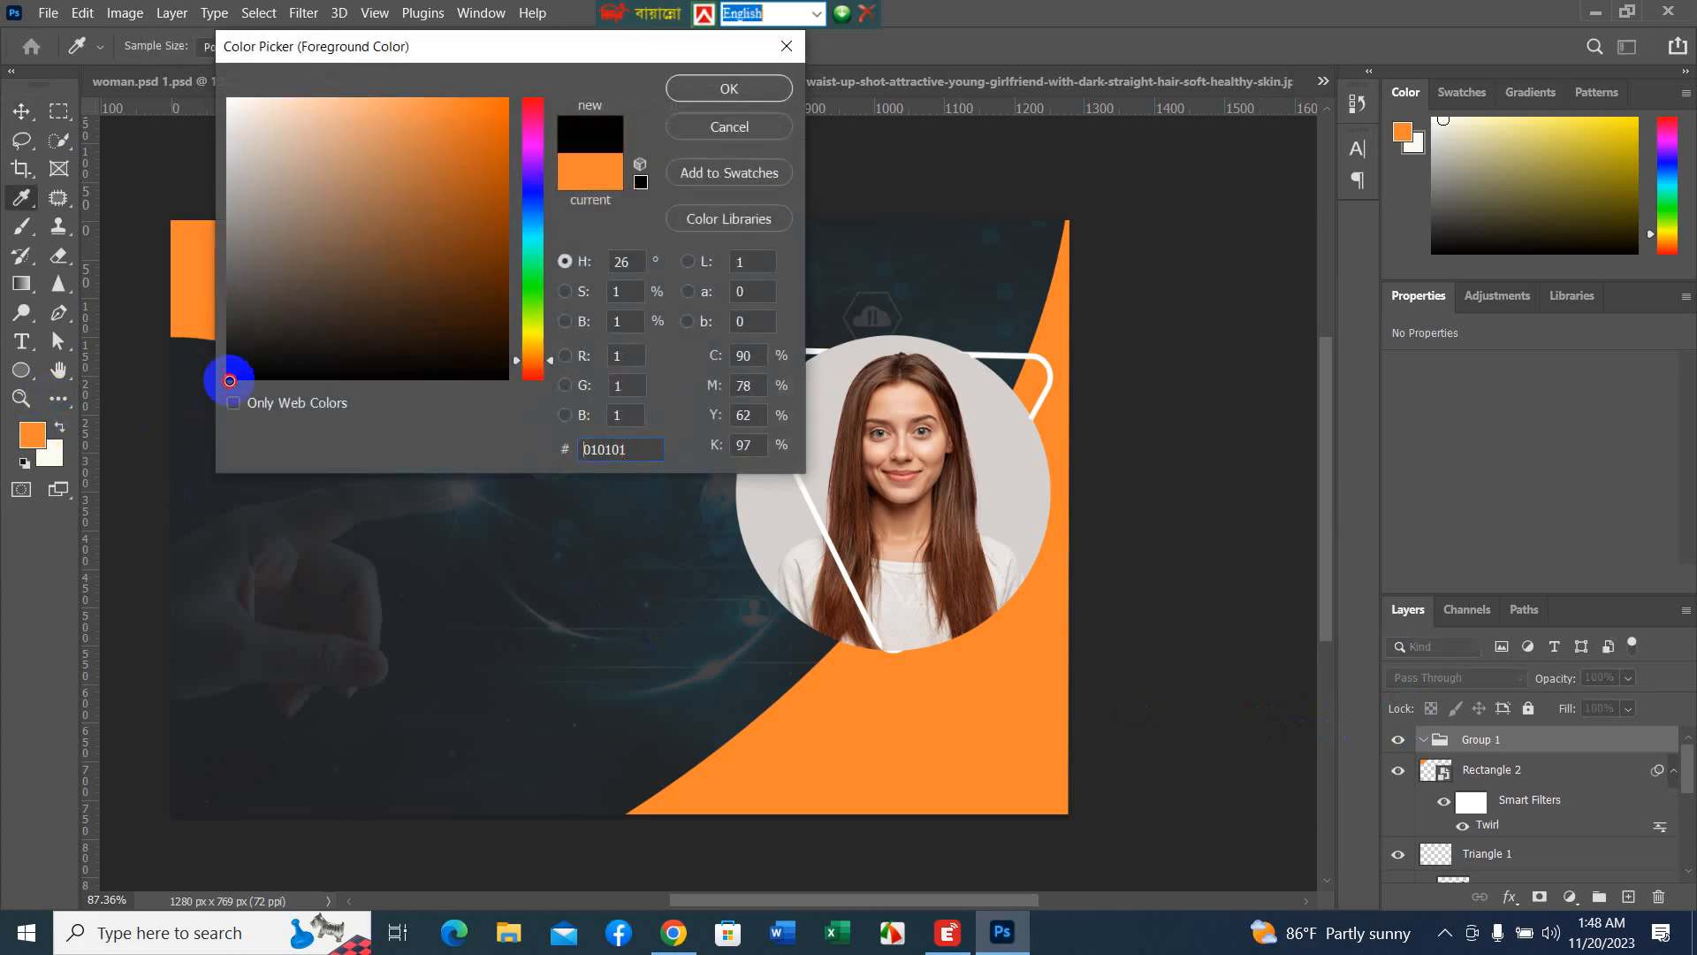
{"action": "left_click", "coordinate": [753, 88]}
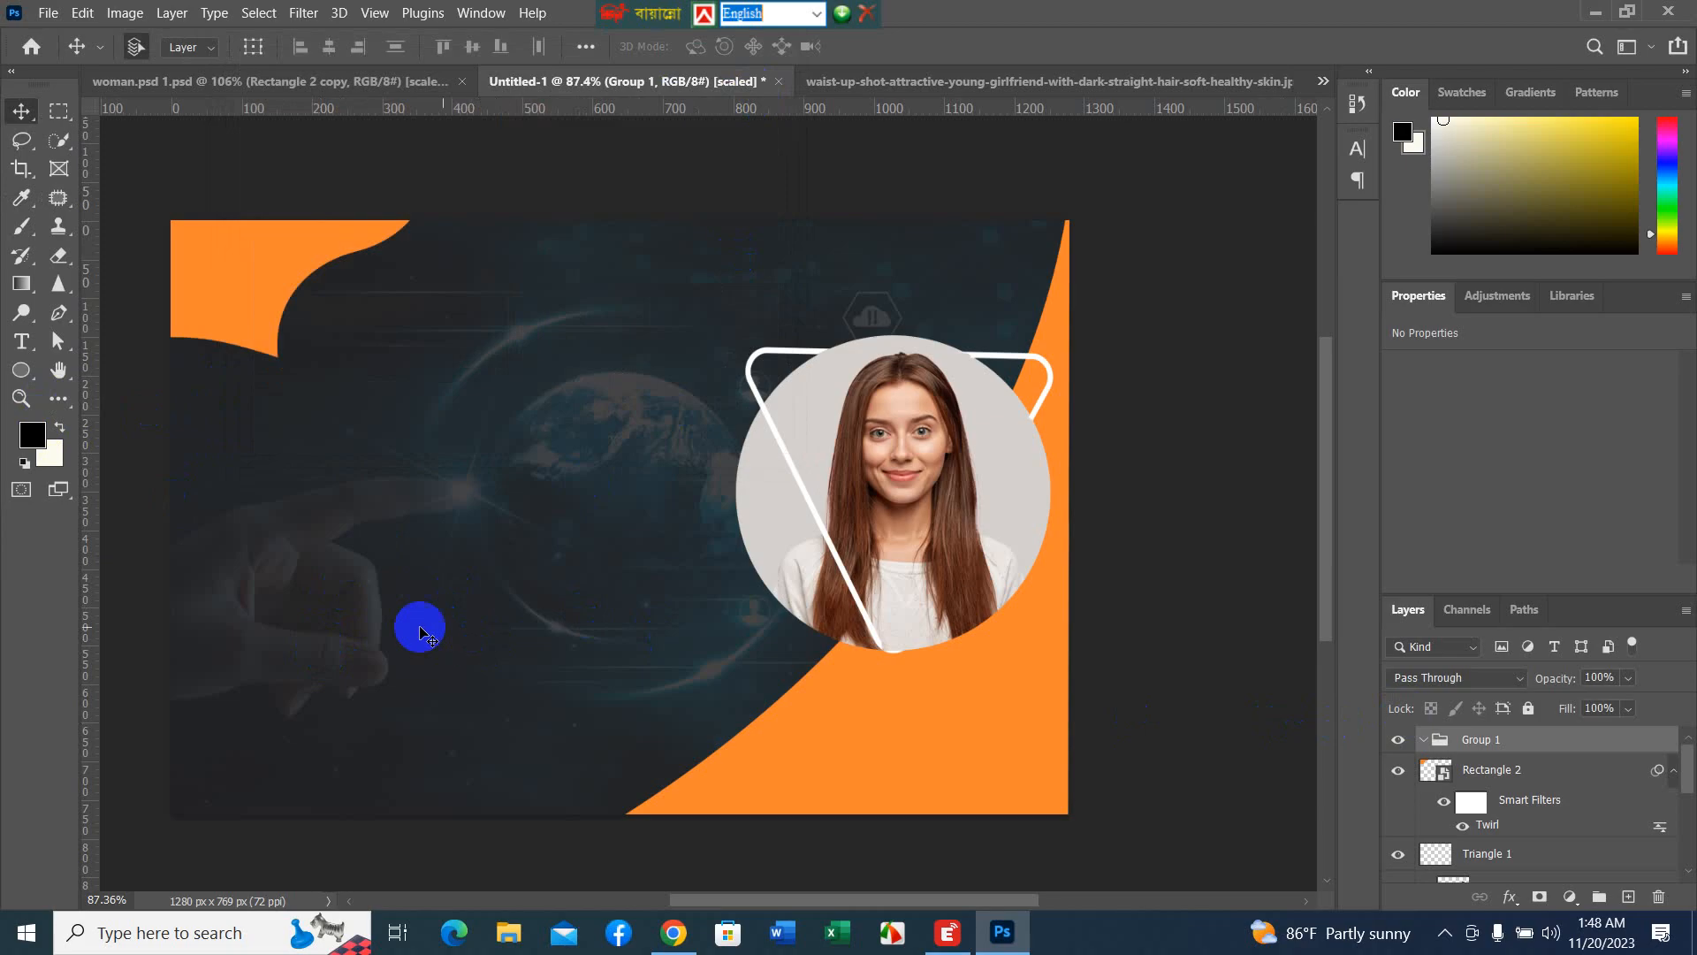
{"action": "left_click", "coordinate": [22, 372]}
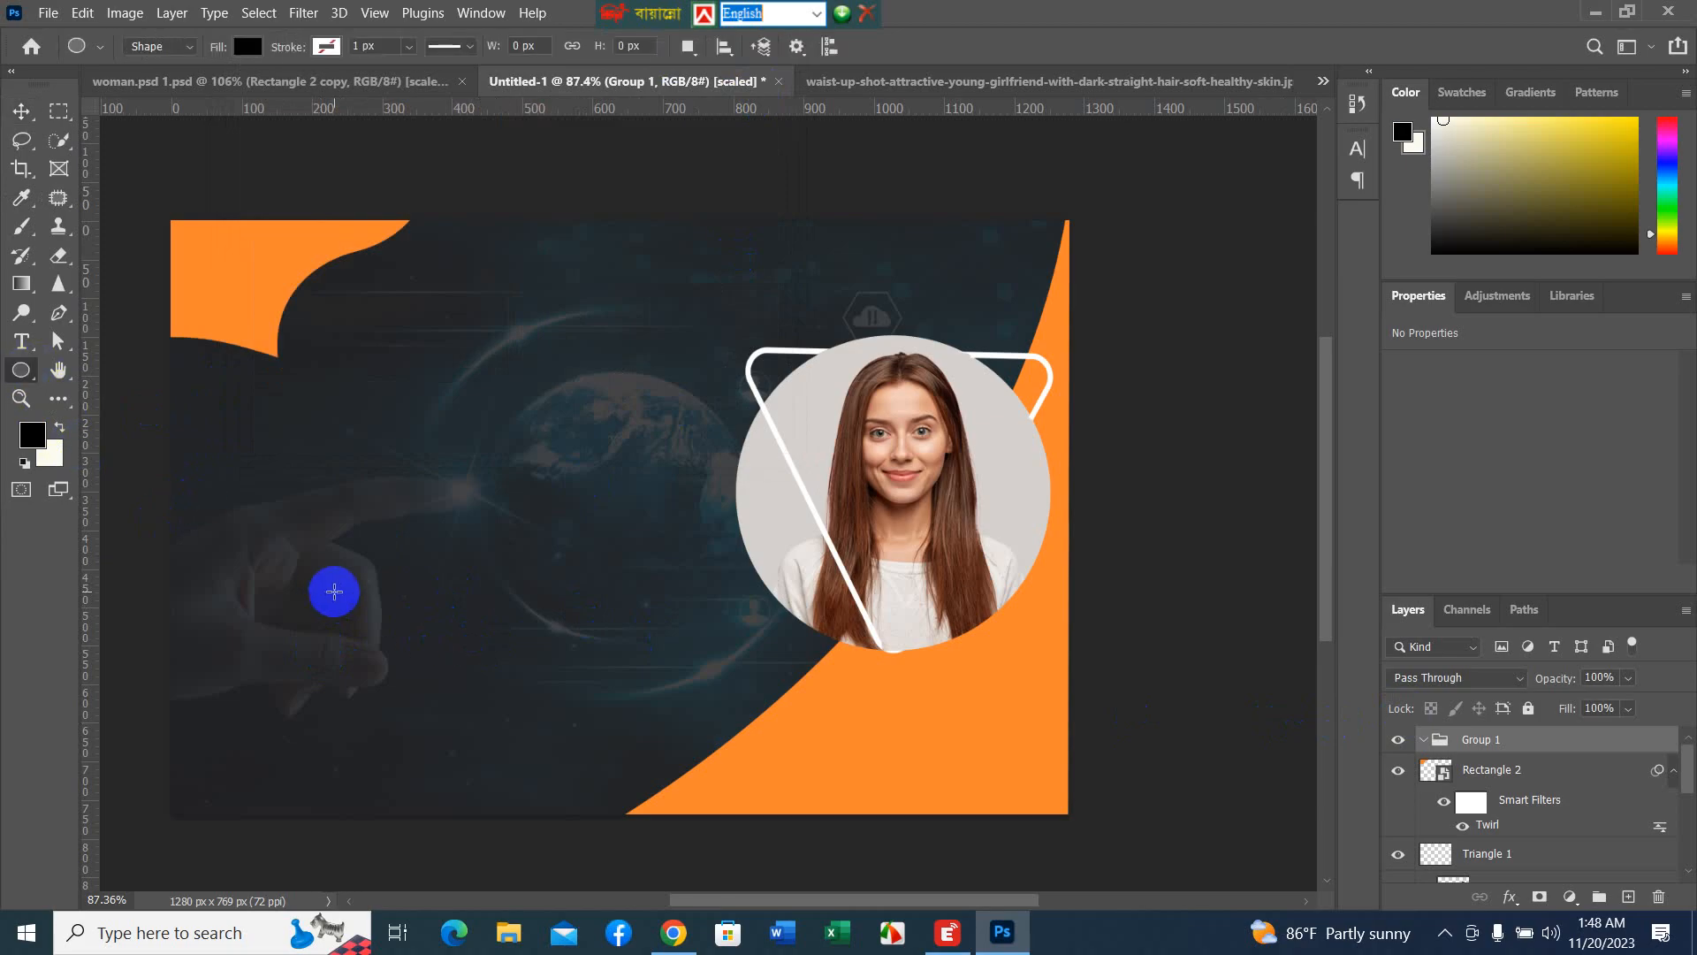
{"action": "left_click_drag", "start_coordinate": [343, 501], "coordinate": [532, 672]}
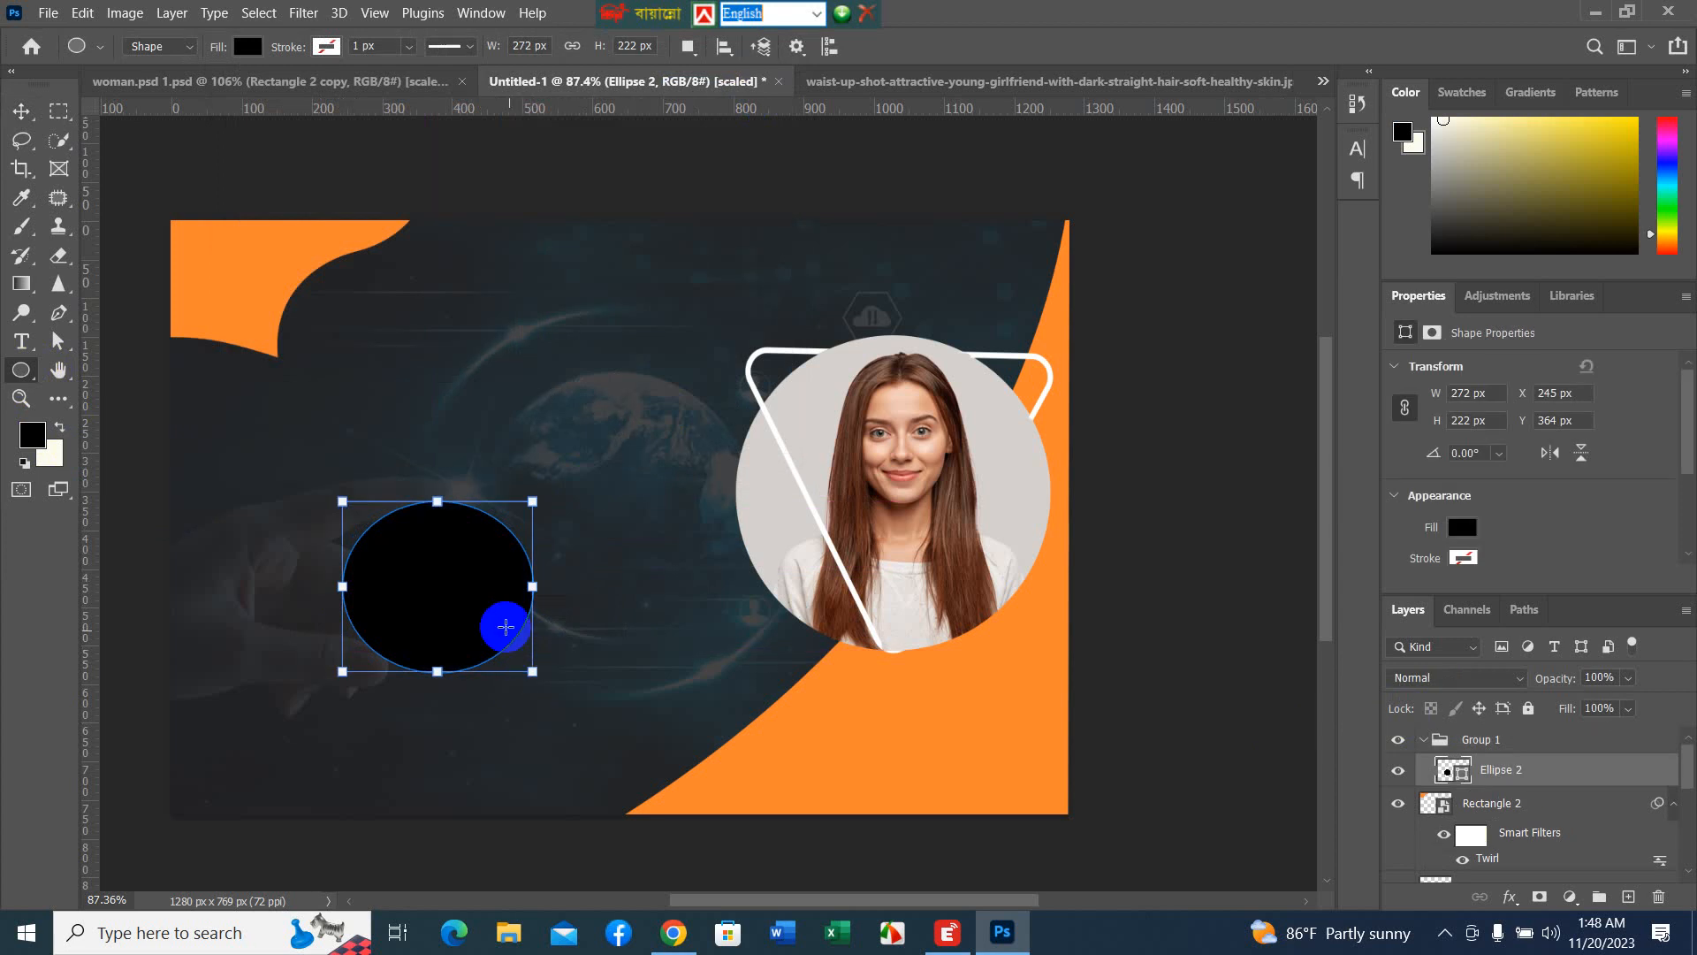
- Start a free transform of the black ellipse and bring up its transform modes
{"action": "right_click", "coordinate": [503, 625]}
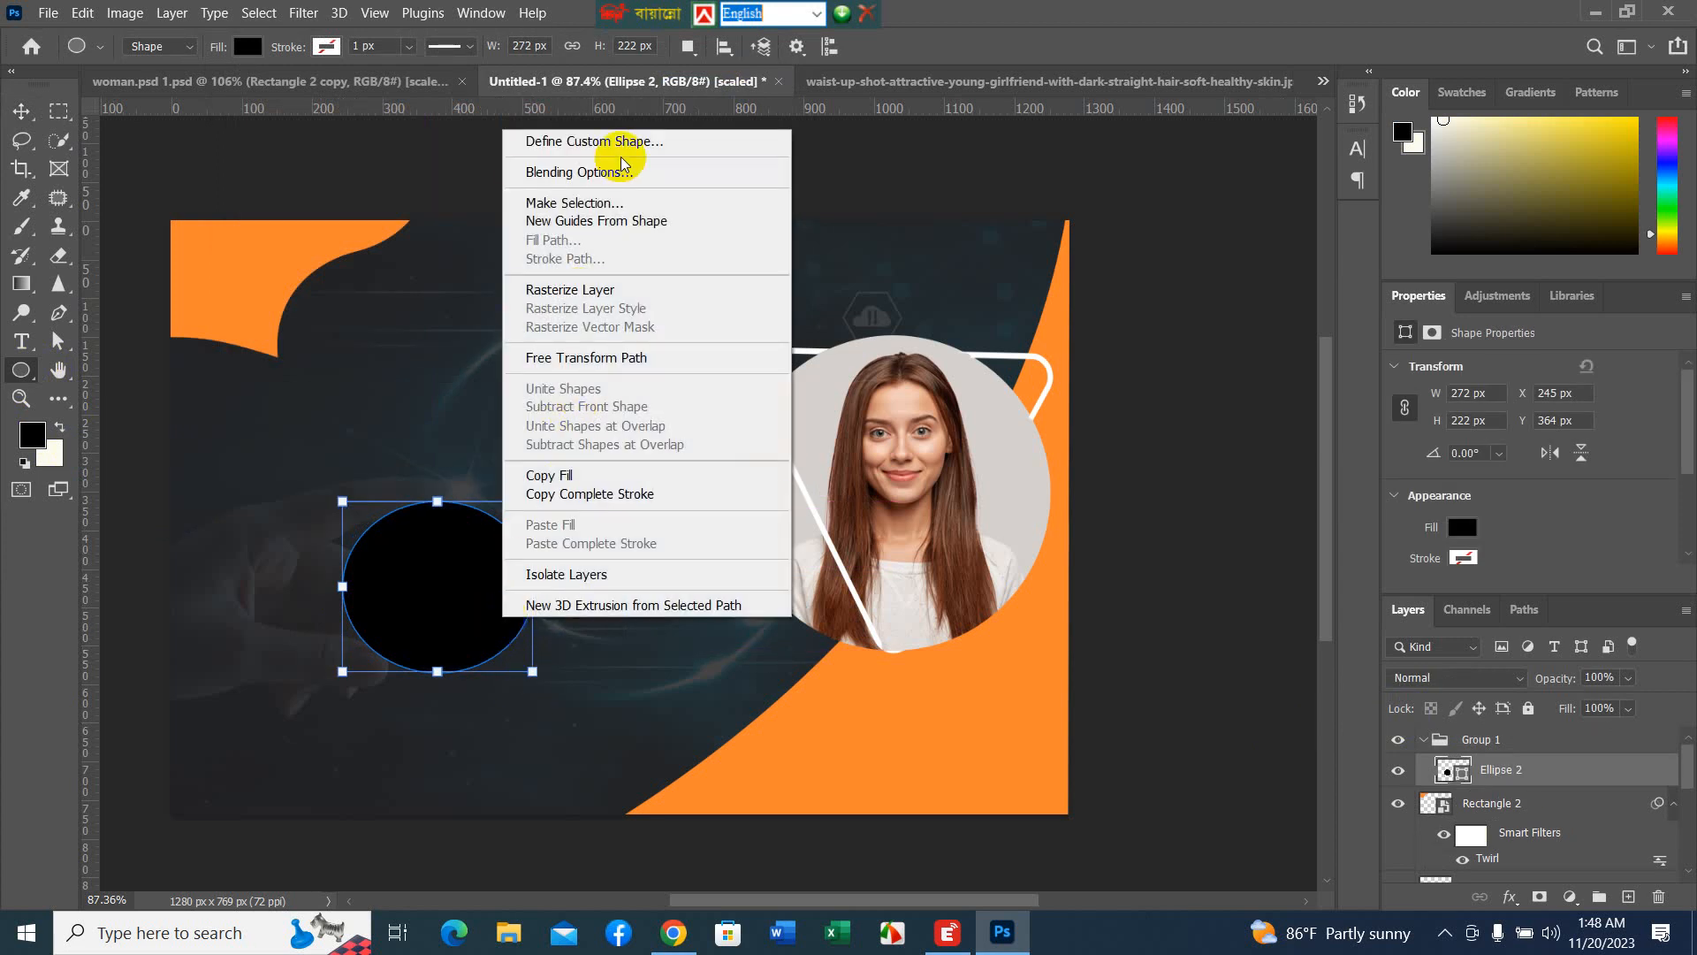
{"action": "left_click", "coordinate": [19, 103]}
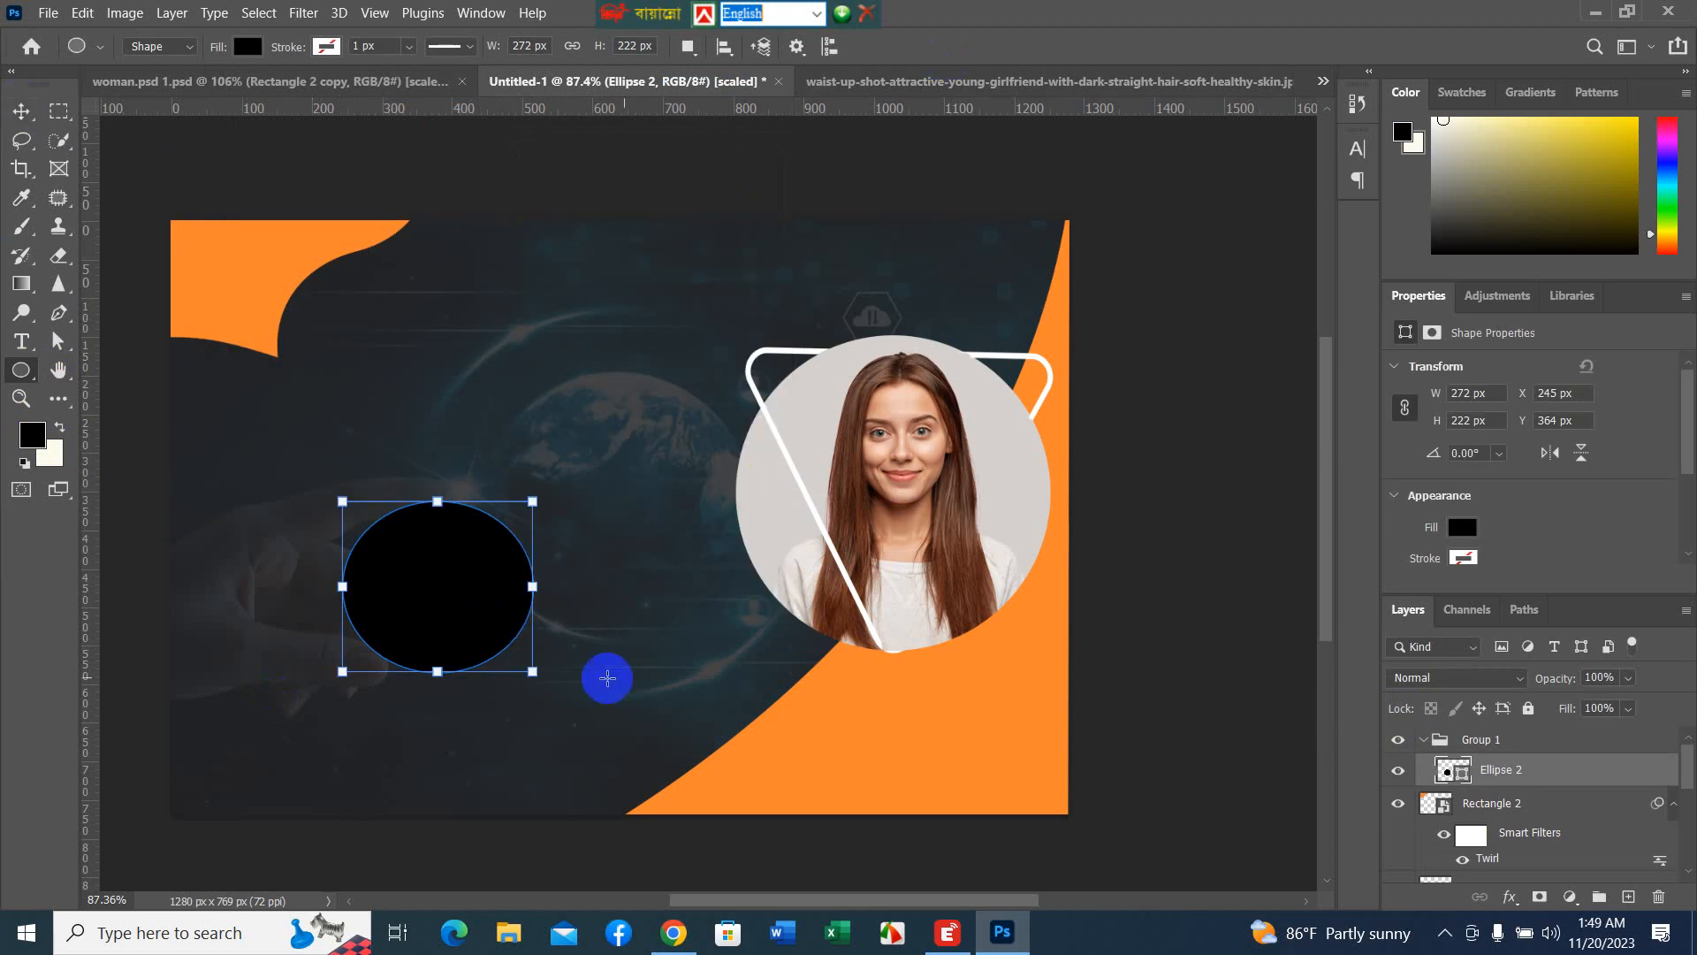
{"action": "left_click", "coordinate": [21, 110]}
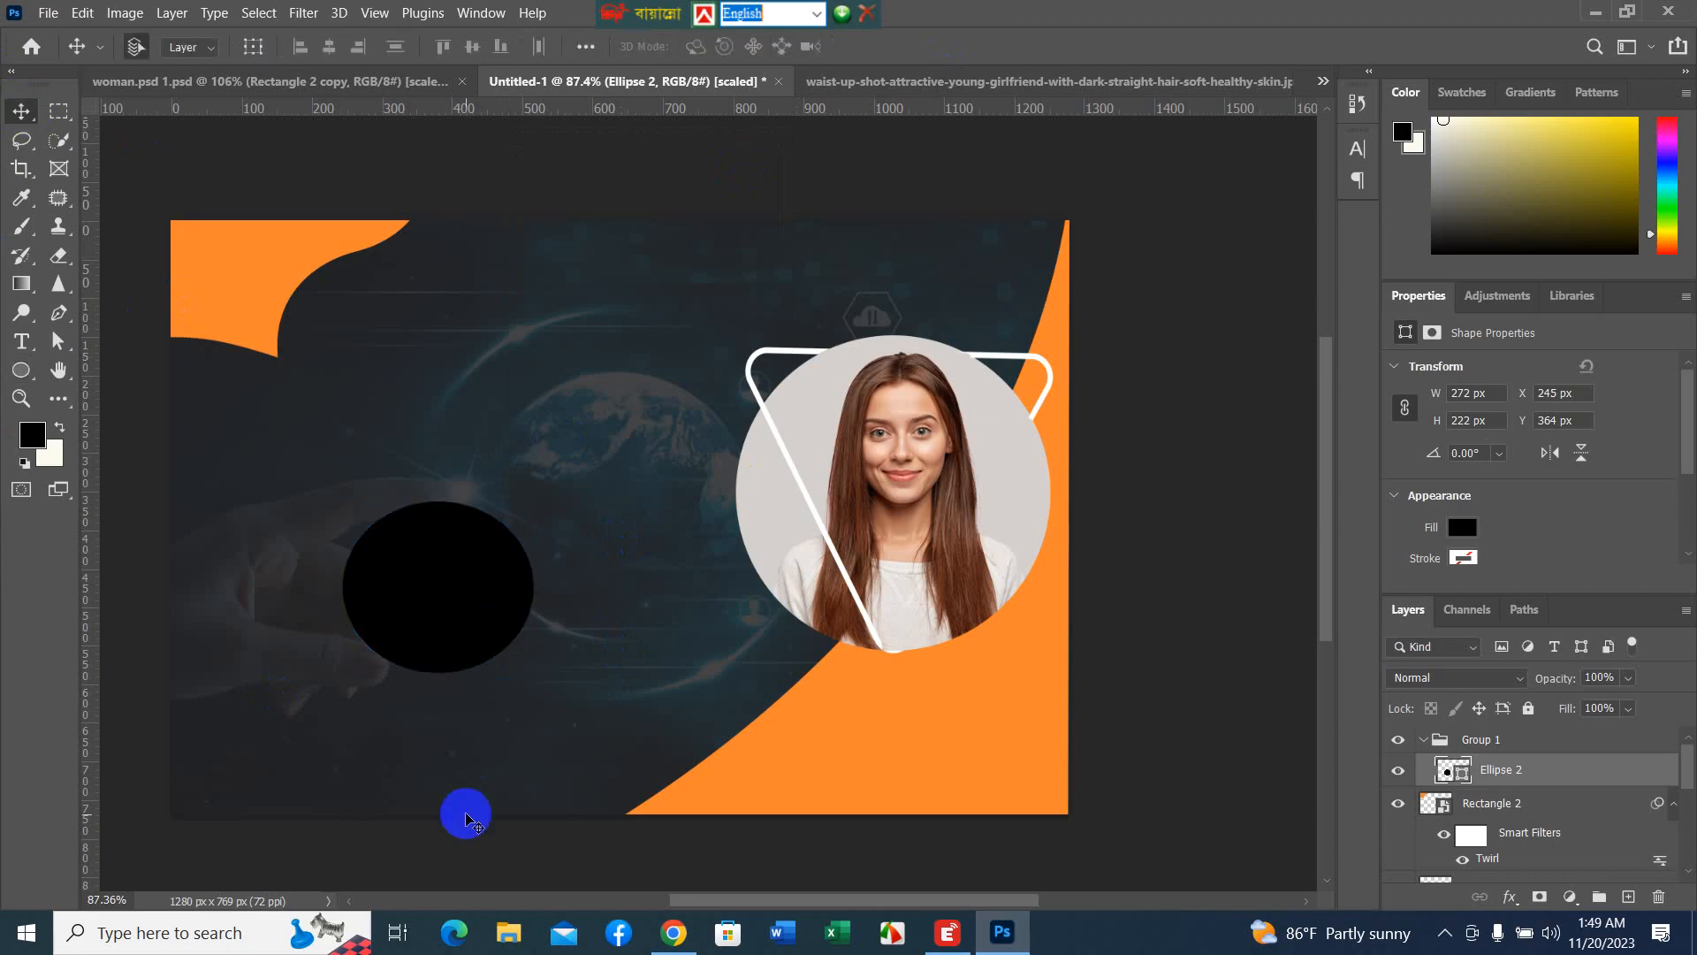
{"action": "key", "text": "ctrl+t"}
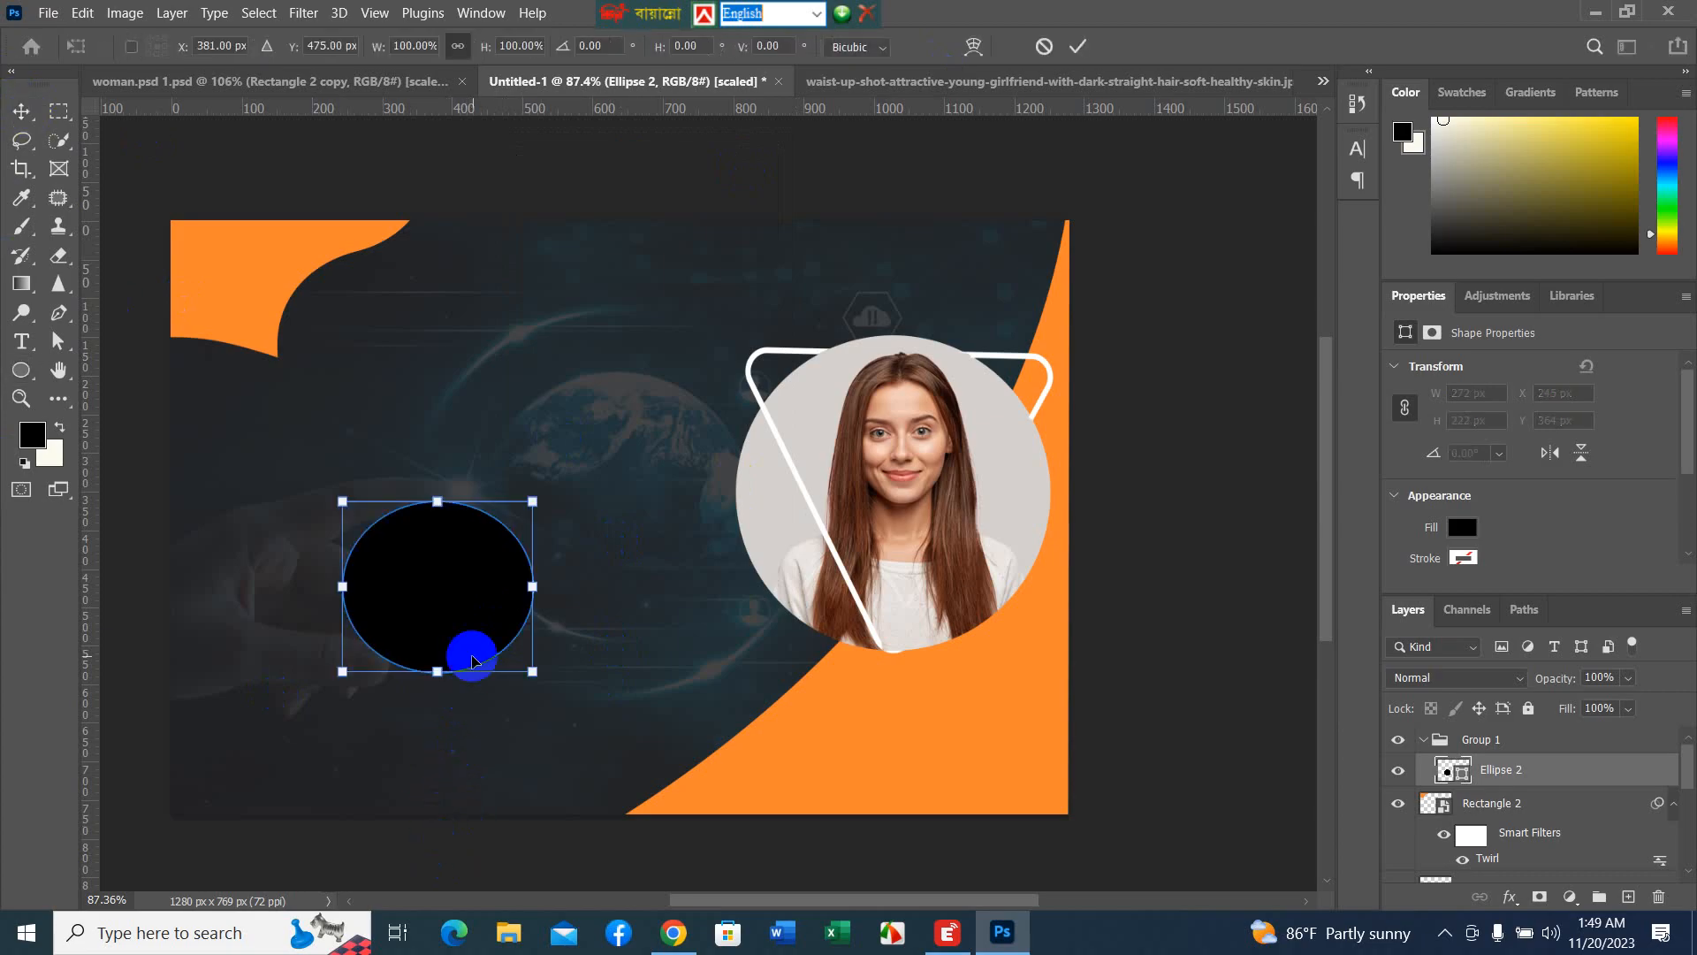
{"action": "right_click", "coordinate": [473, 661]}
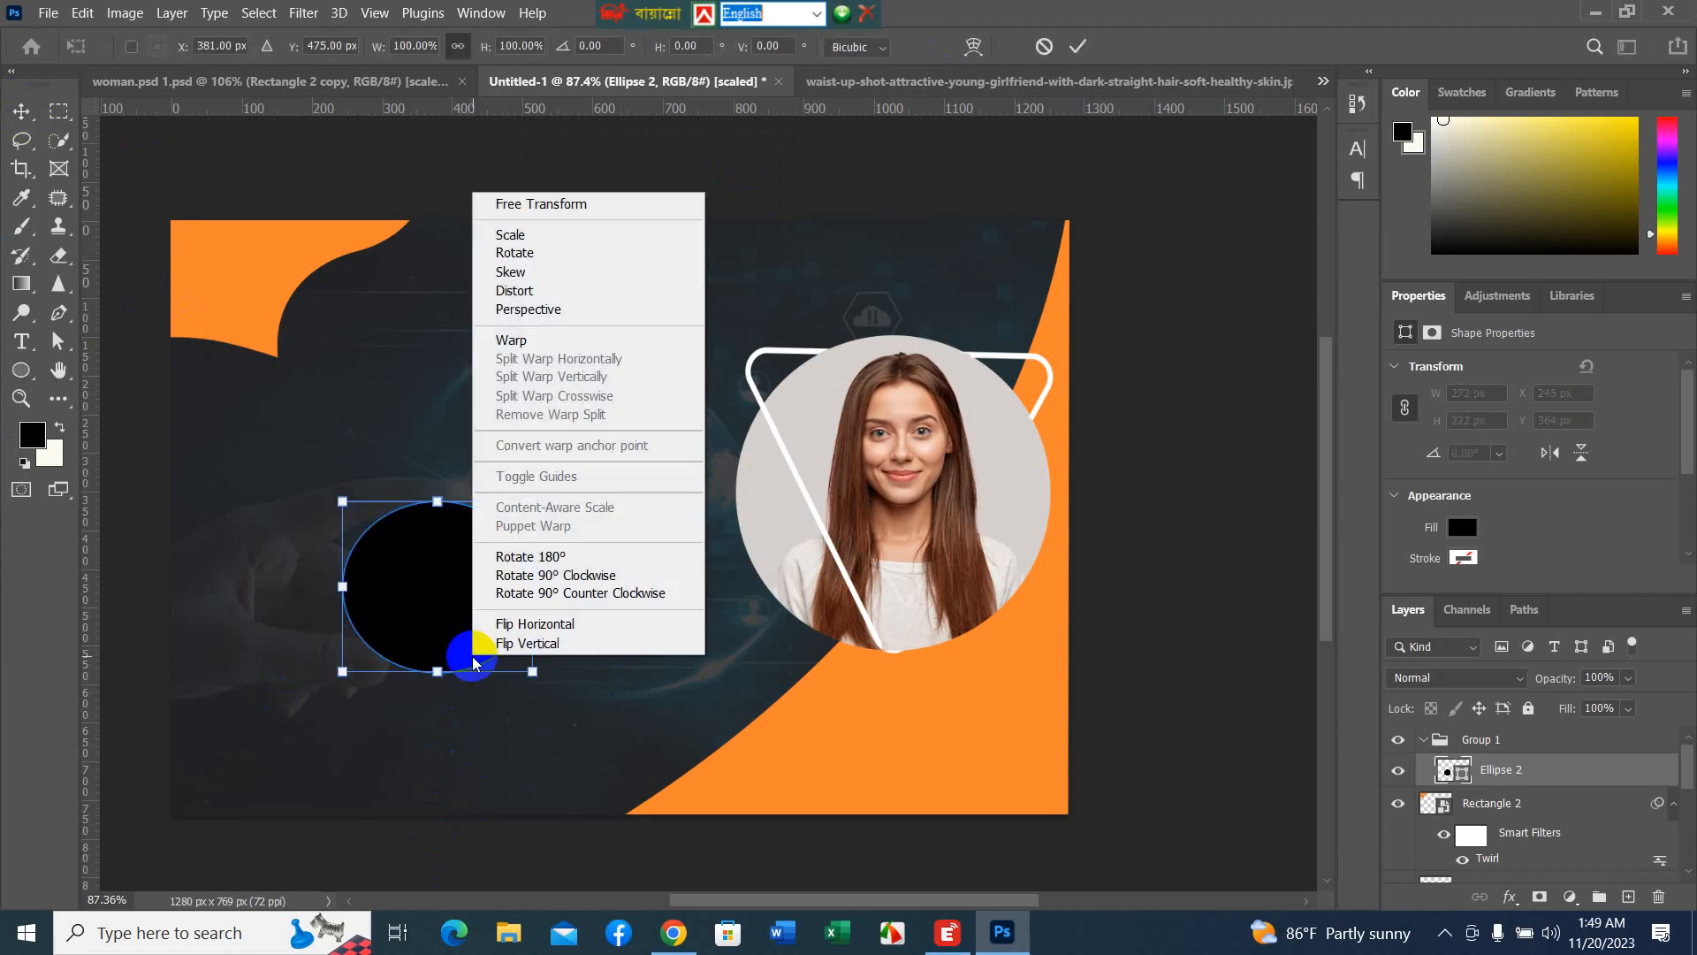
- Distort the black ellipse into a thin flat oval by bringing its upper edge down, and apply the transform
{"action": "left_click", "coordinate": [567, 291]}
{"action": "left_click_drag", "start_coordinate": [440, 503], "coordinate": [437, 700]}
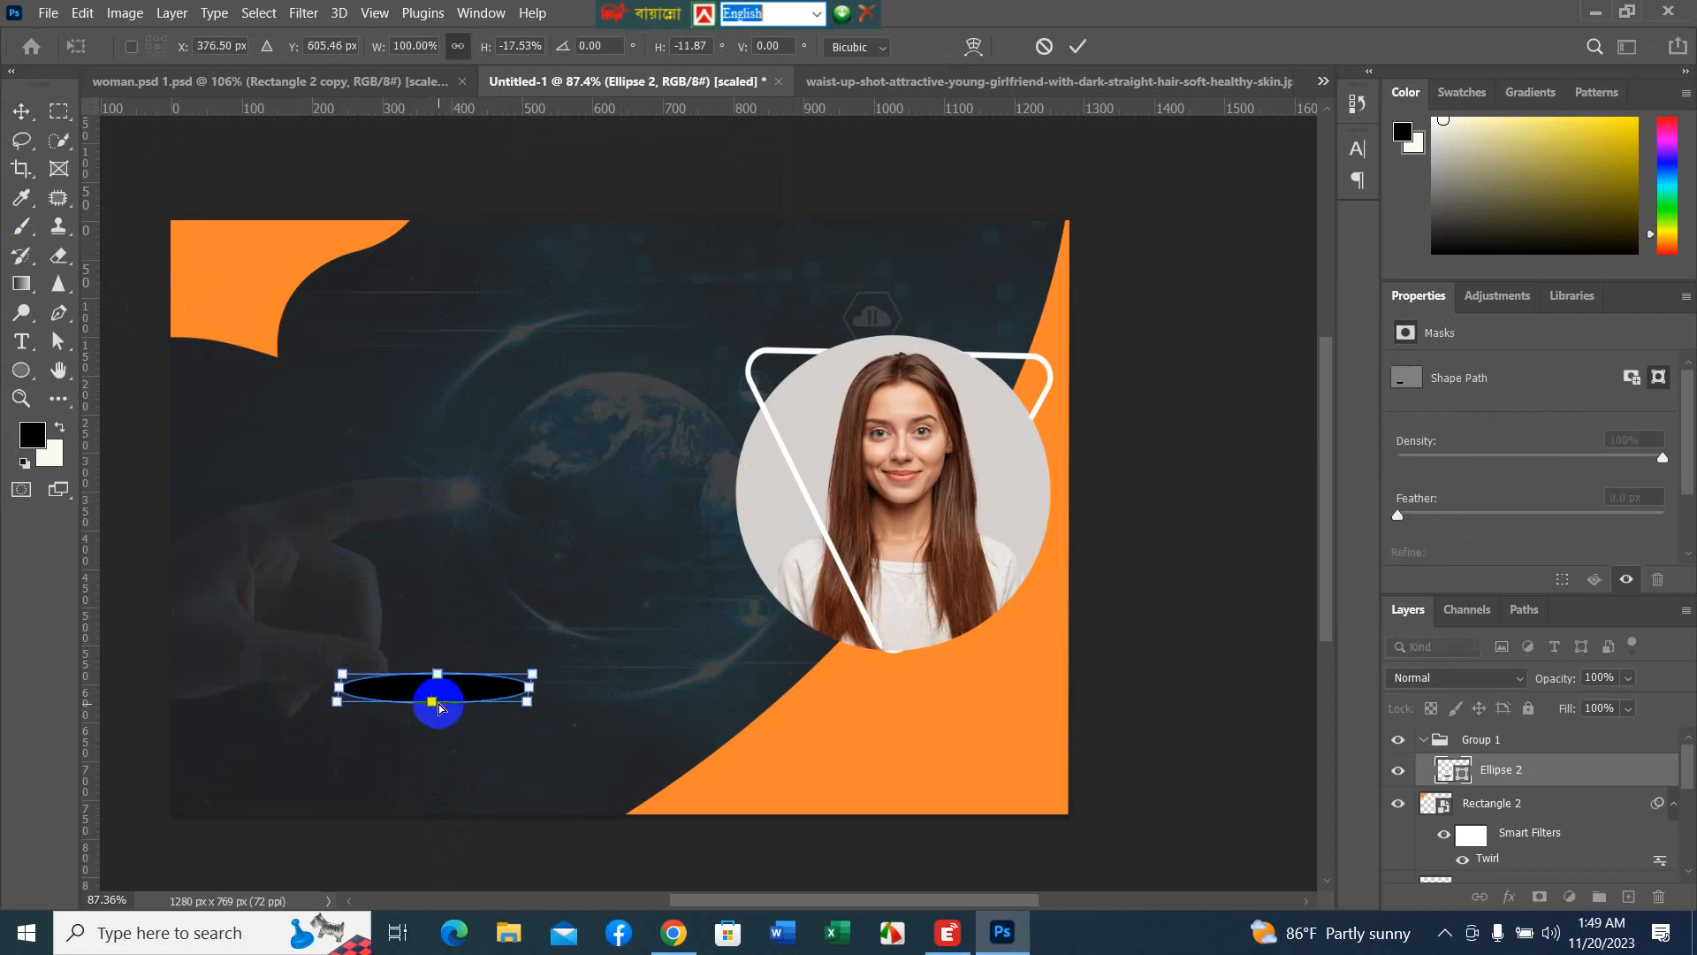
{"action": "left_click", "coordinate": [305, 12]}
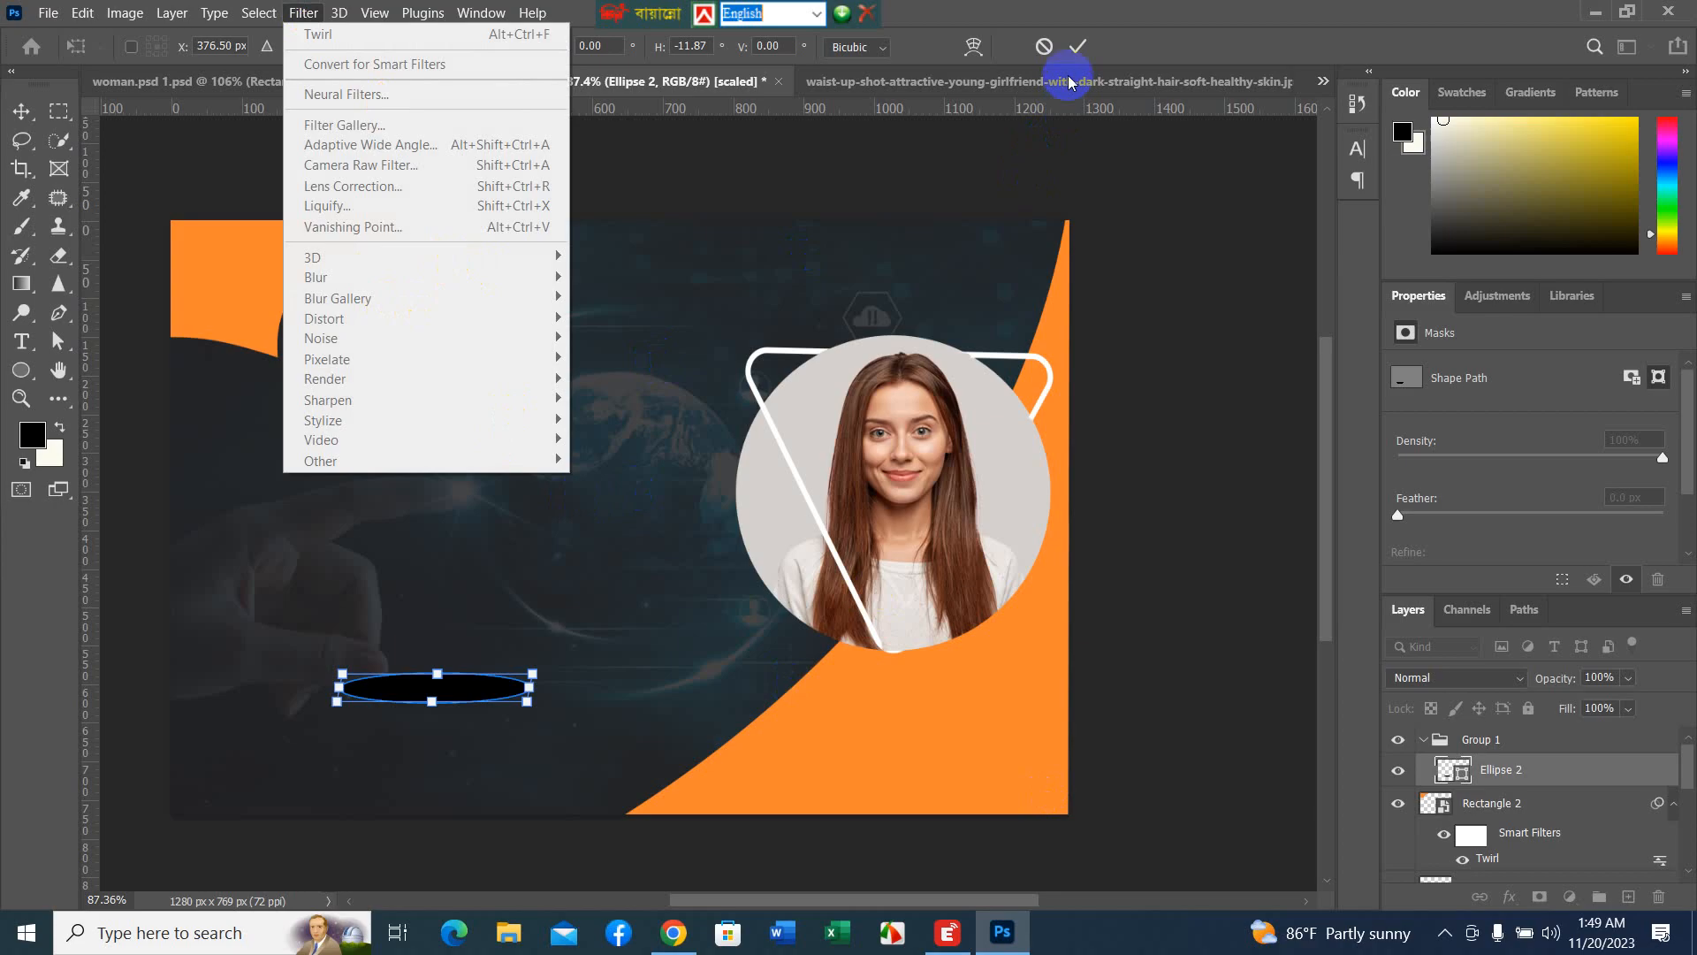
{"action": "left_click", "coordinate": [981, 168]}
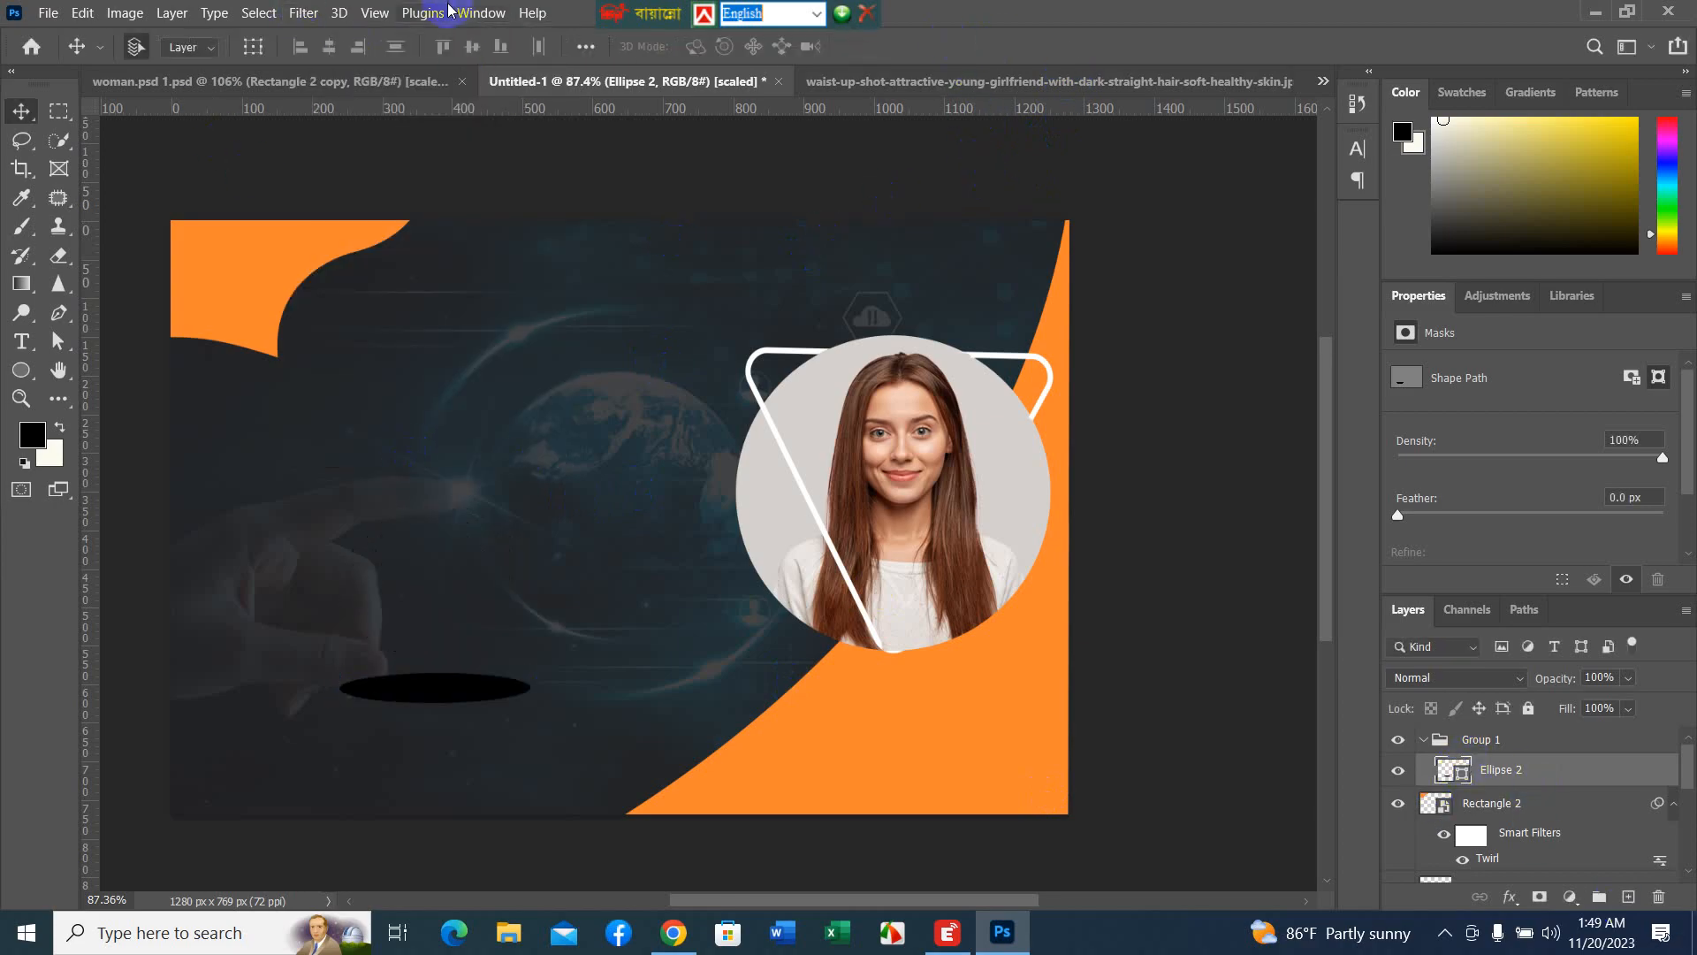
- Convert the flattened ellipse to a smart object and apply a Gaussian Blur with a radius of 22.2 pixels
{"action": "left_click", "coordinate": [300, 12]}
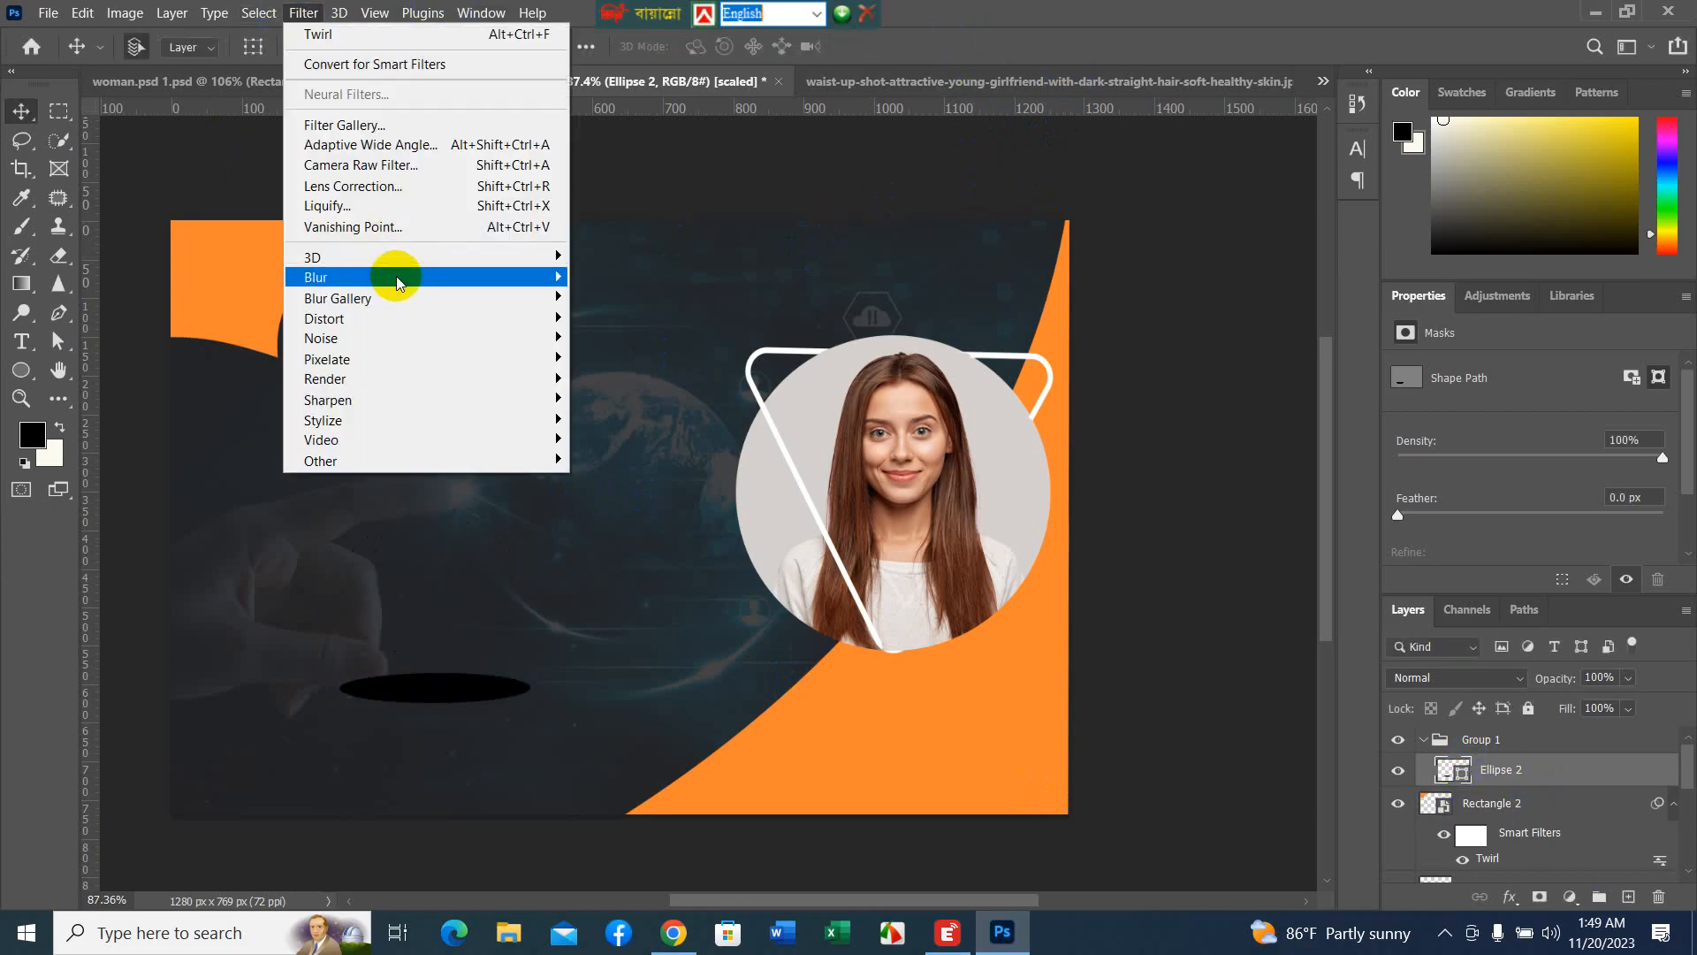
{"action": "left_click", "coordinate": [643, 361]}
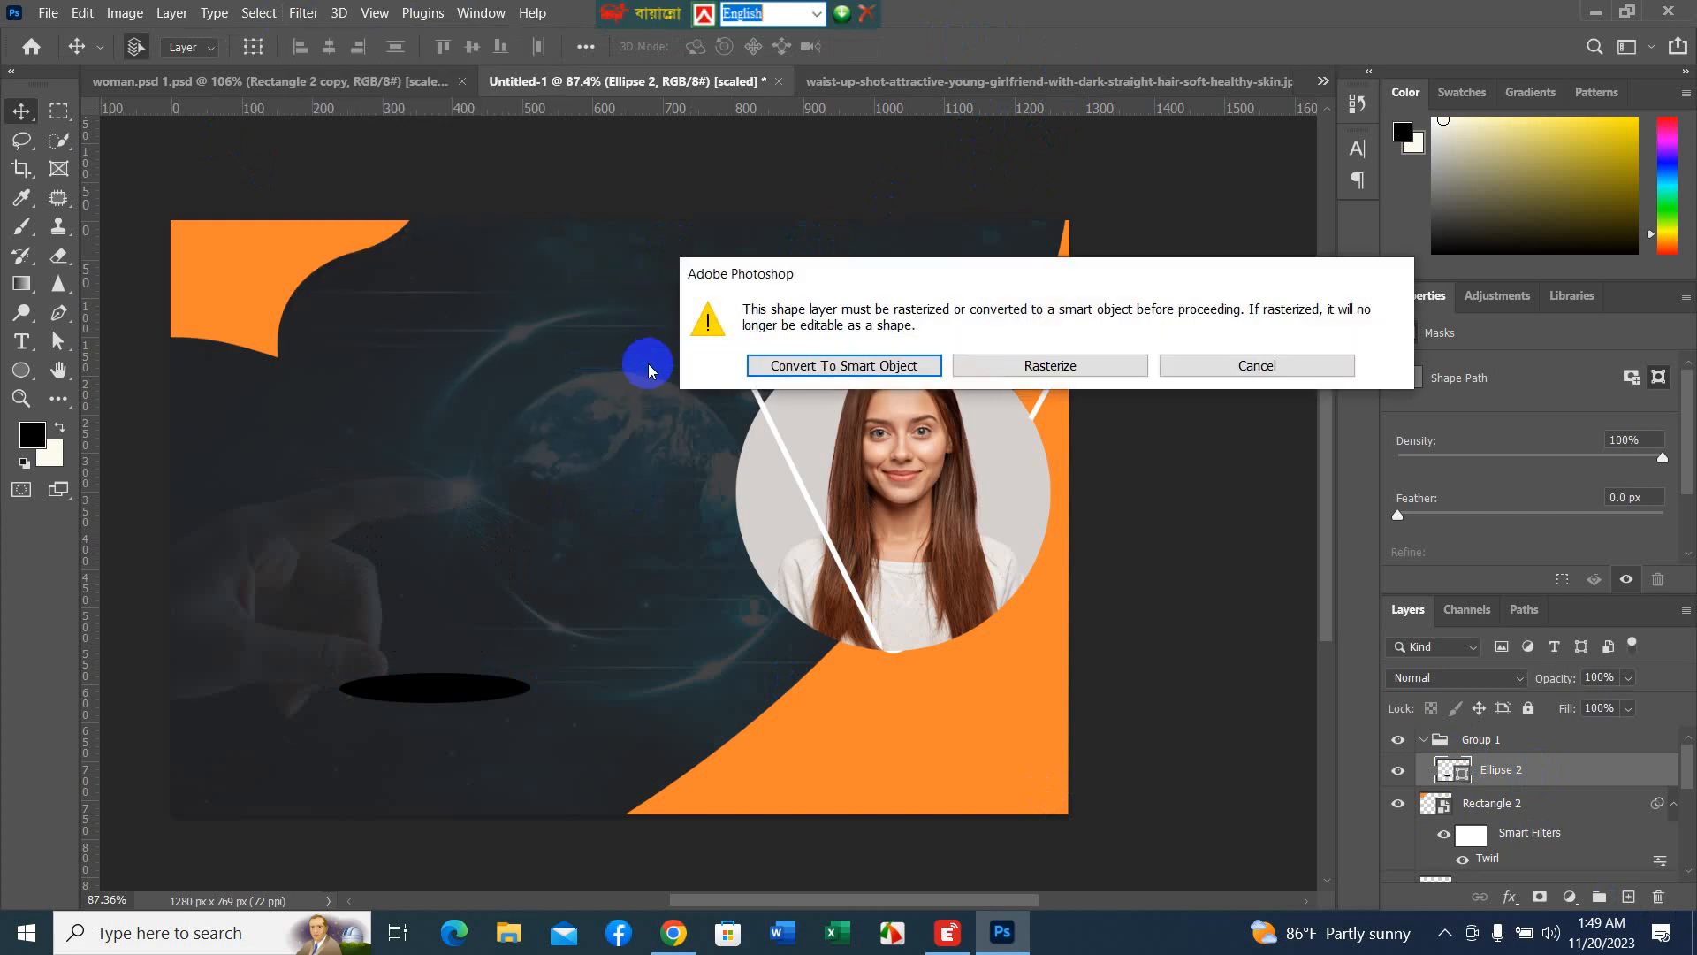
{"action": "left_click", "coordinate": [851, 365]}
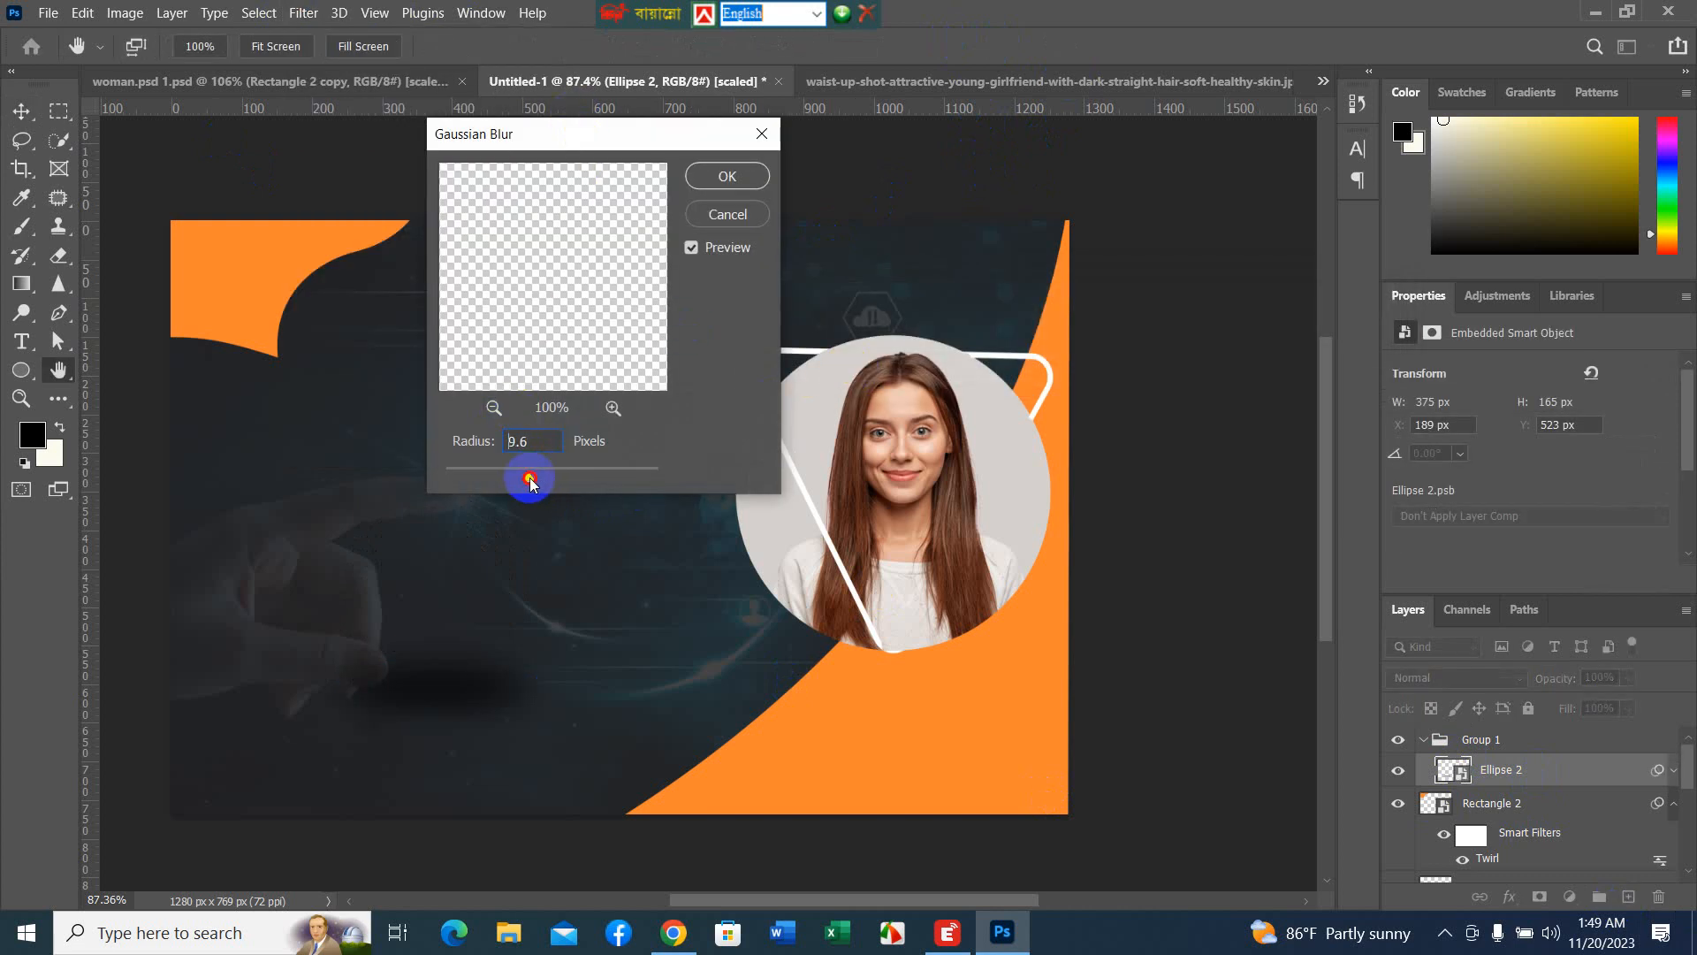
{"action": "left_click_drag", "start_coordinate": [530, 478], "coordinate": [542, 478]}
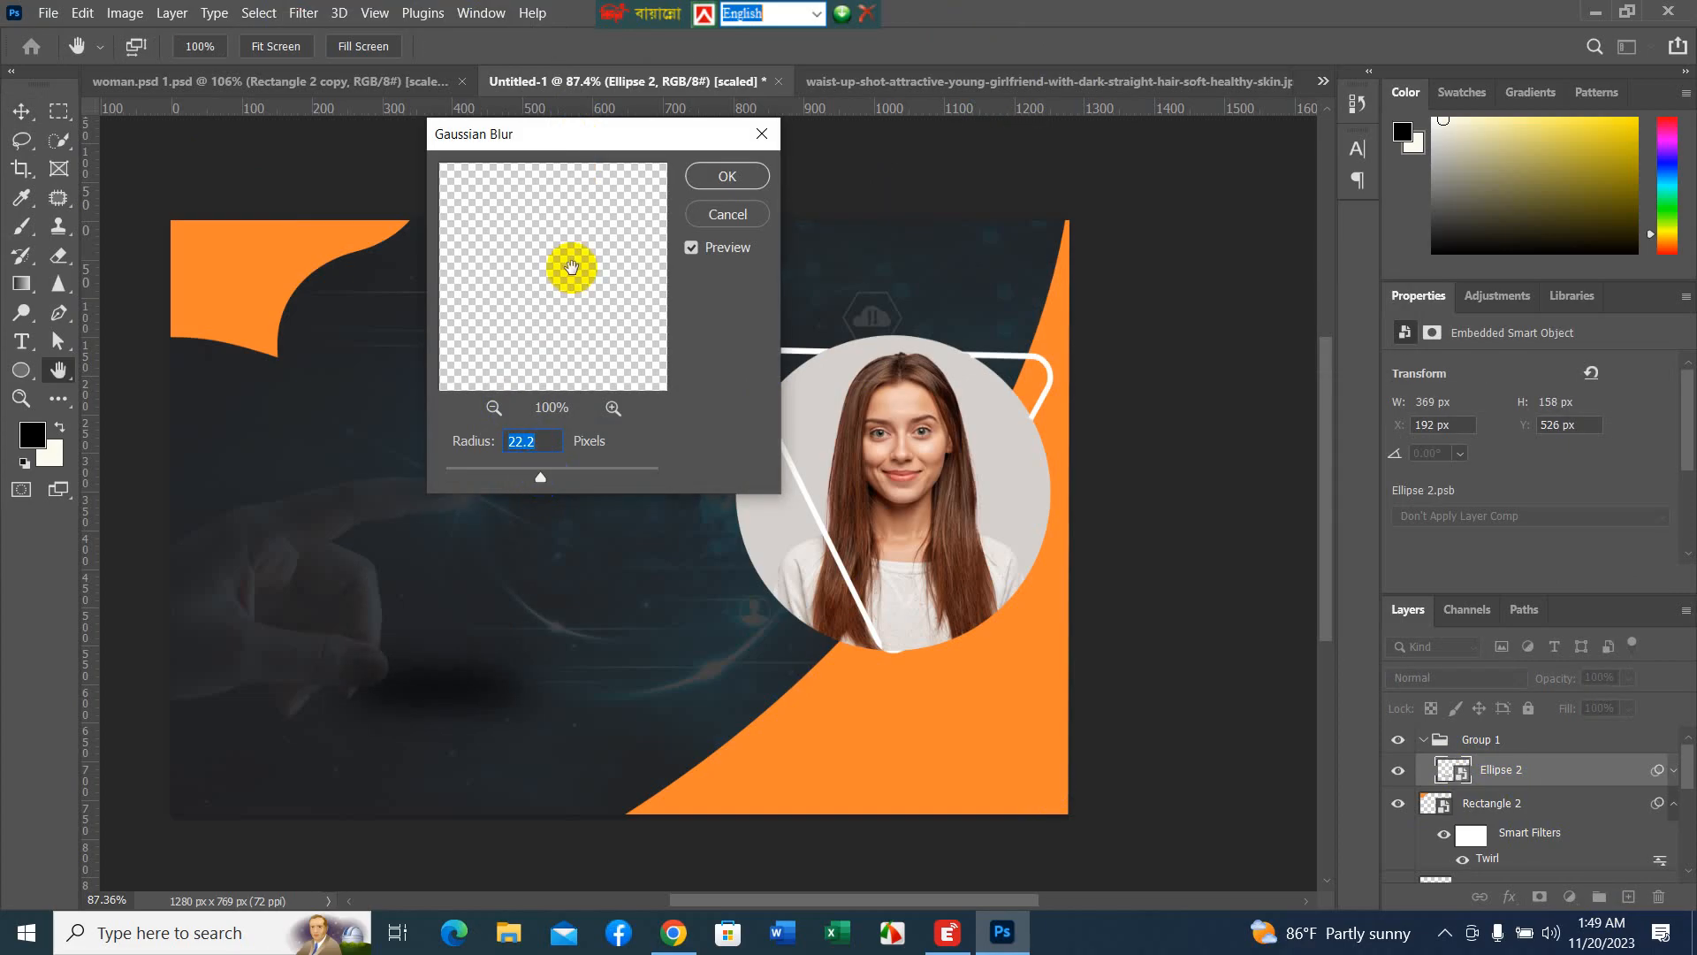
{"action": "left_click", "coordinate": [722, 190]}
{"action": "key", "text": "v"}
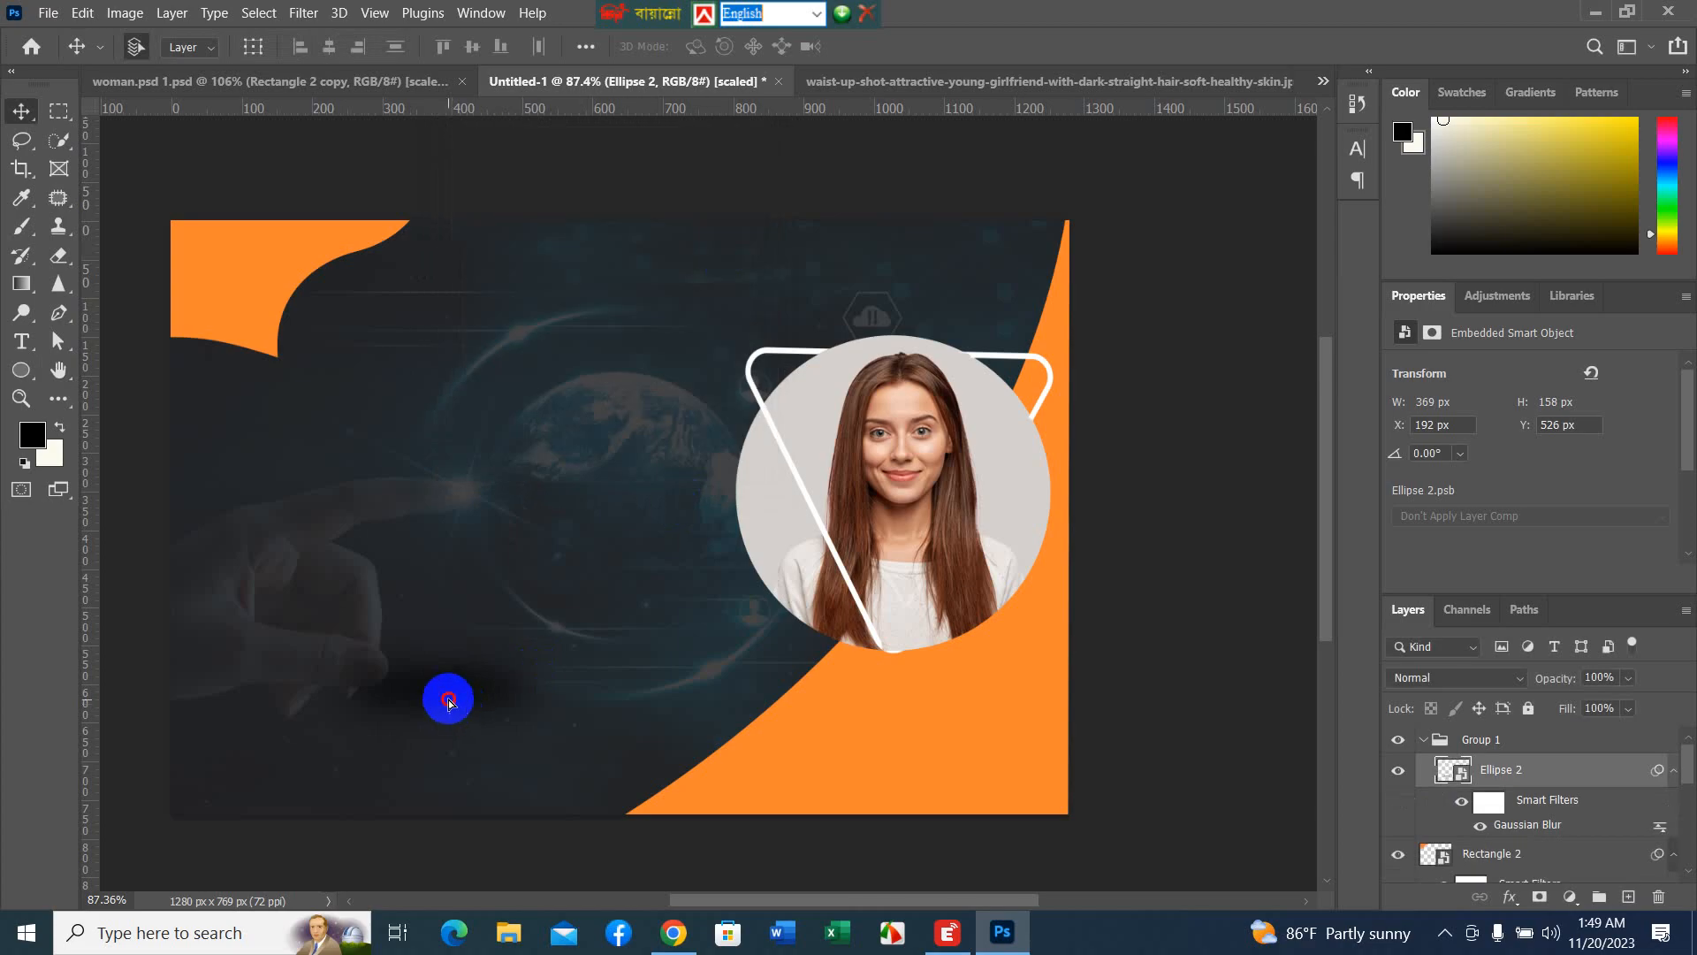
- Move the blurred ellipse to the lower edge of the portrait circle and take its layer out of Group 1
{"action": "left_click_drag", "start_coordinate": [448, 701], "coordinate": [898, 675]}
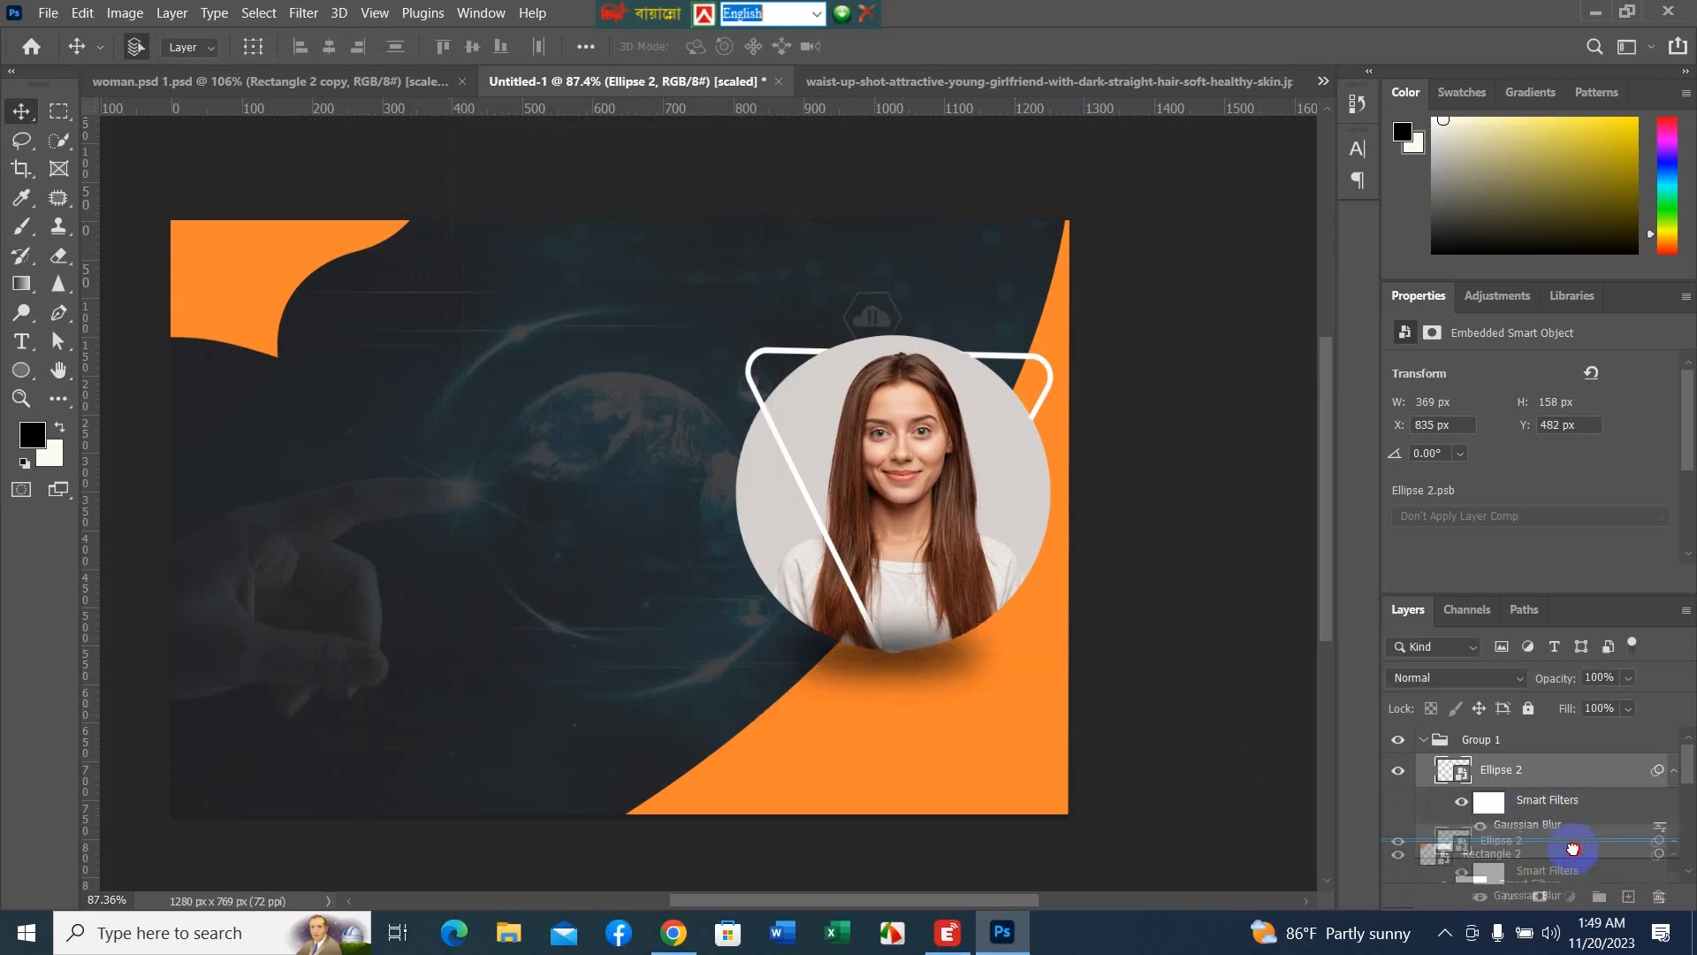
{"action": "scroll", "coordinate": [1579, 849], "scroll_direction": "down", "scroll_amount": 2}
{"action": "scroll", "coordinate": [1599, 827], "scroll_direction": "up", "scroll_amount": 2}
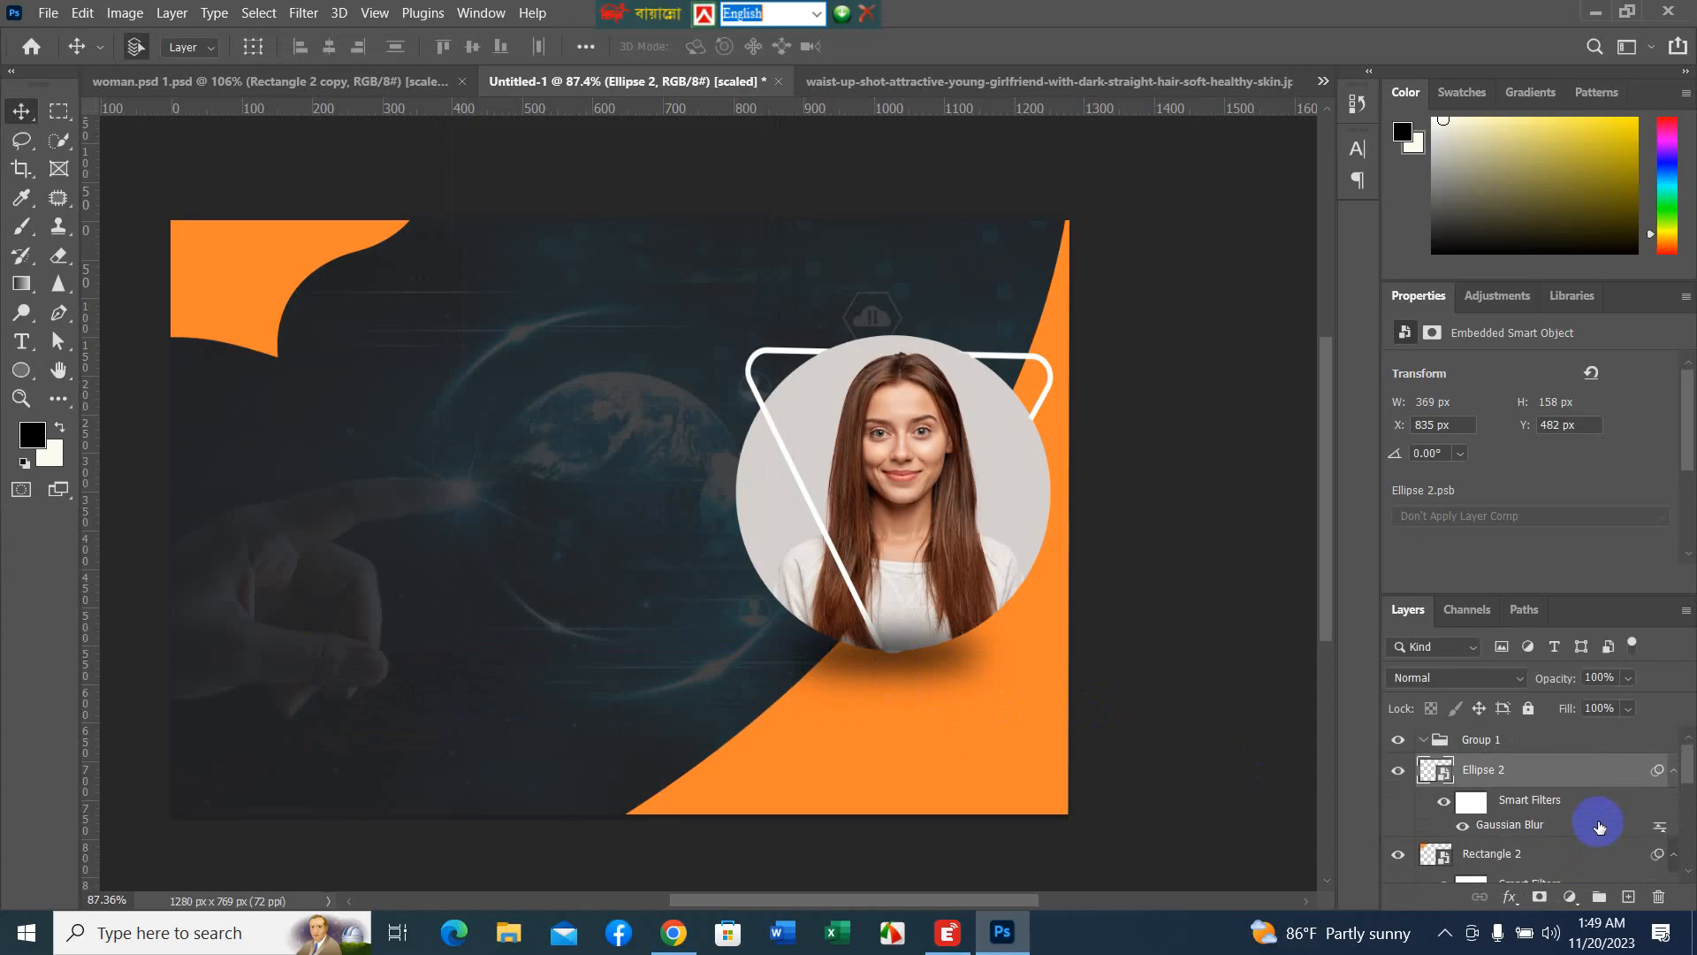
- Try to move the Ellipse 2 layer below the Rectangle 2 layer in the layer stack
{"action": "left_click_drag", "start_coordinate": [1688, 769], "coordinate": [1628, 846]}
{"action": "left_click_drag", "start_coordinate": [1685, 763], "coordinate": [1613, 860]}
{"action": "scroll", "coordinate": [1615, 855], "scroll_direction": "down", "scroll_amount": 1}
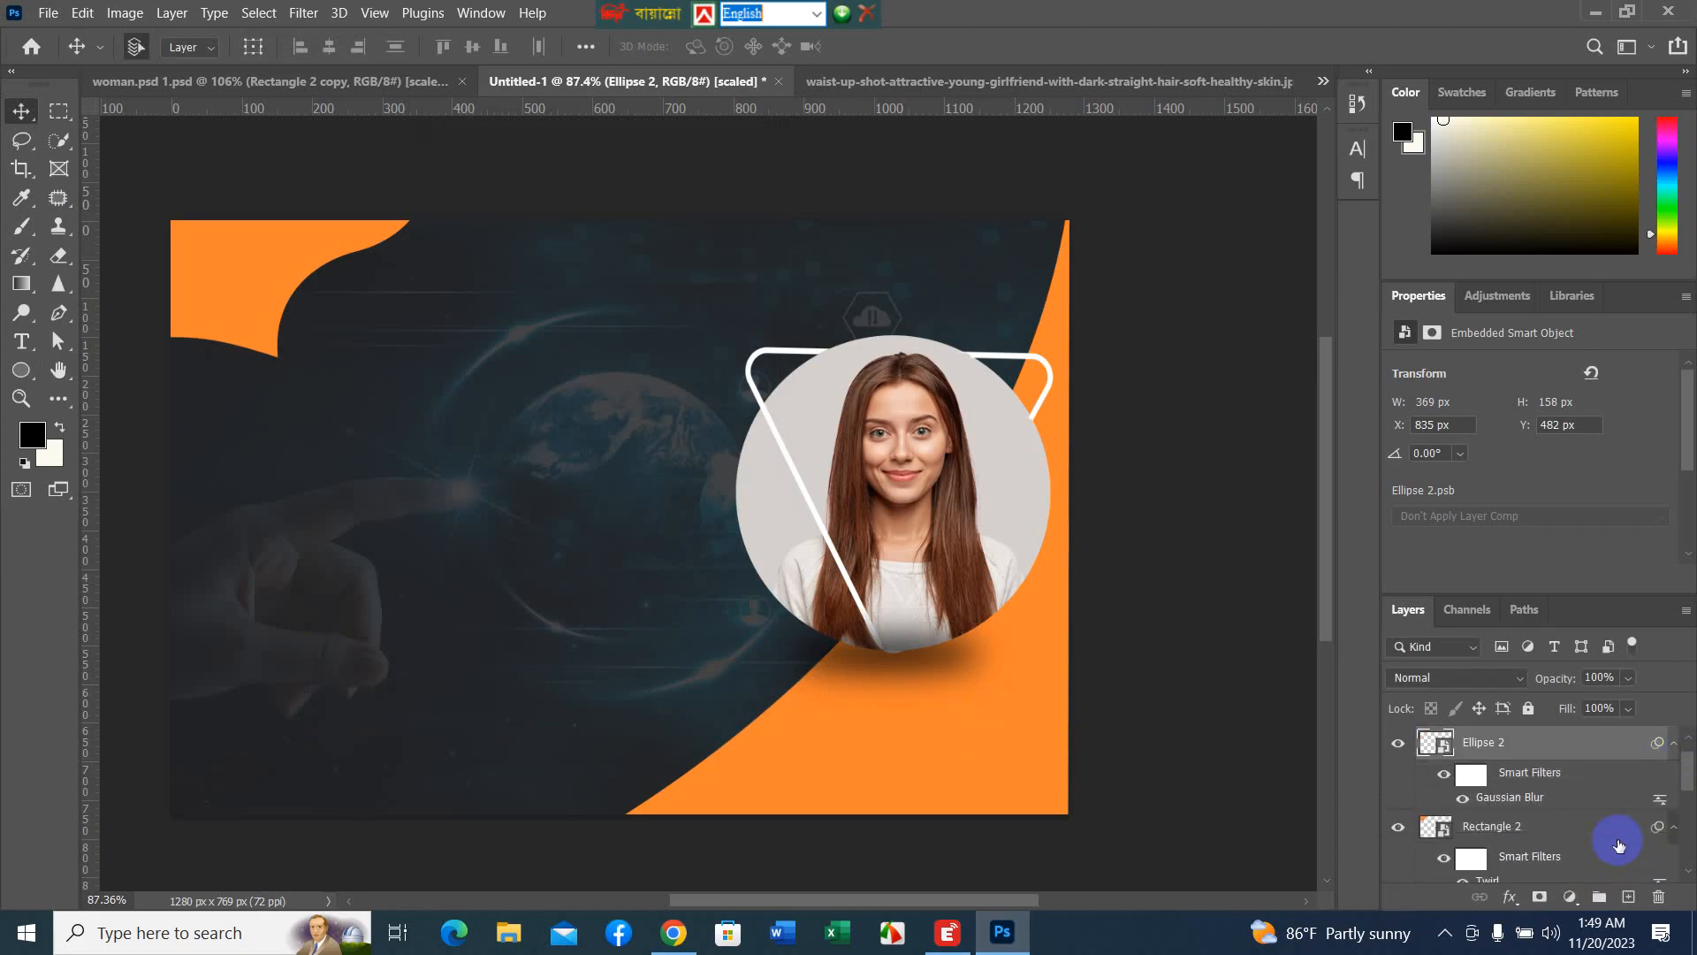
{"action": "scroll", "coordinate": [1622, 839], "scroll_direction": "down", "scroll_amount": 1}
{"action": "scroll", "coordinate": [1622, 839], "scroll_direction": "up", "scroll_amount": 1}
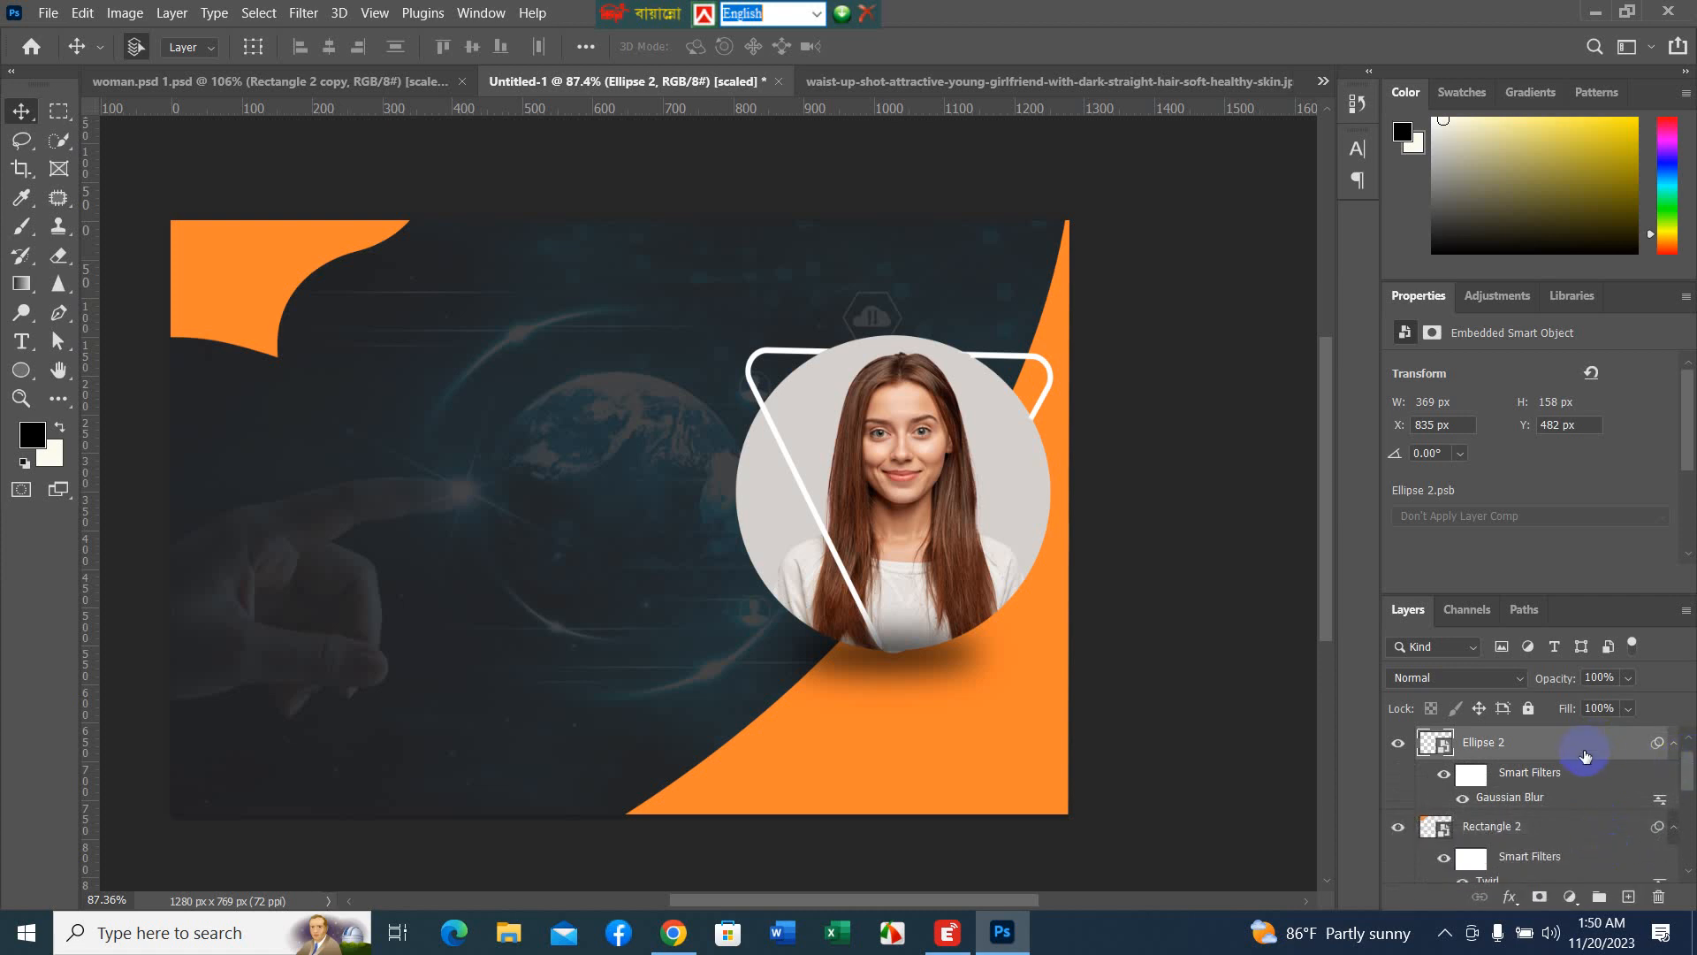
{"action": "left_click_drag", "start_coordinate": [1584, 754], "coordinate": [1598, 832]}
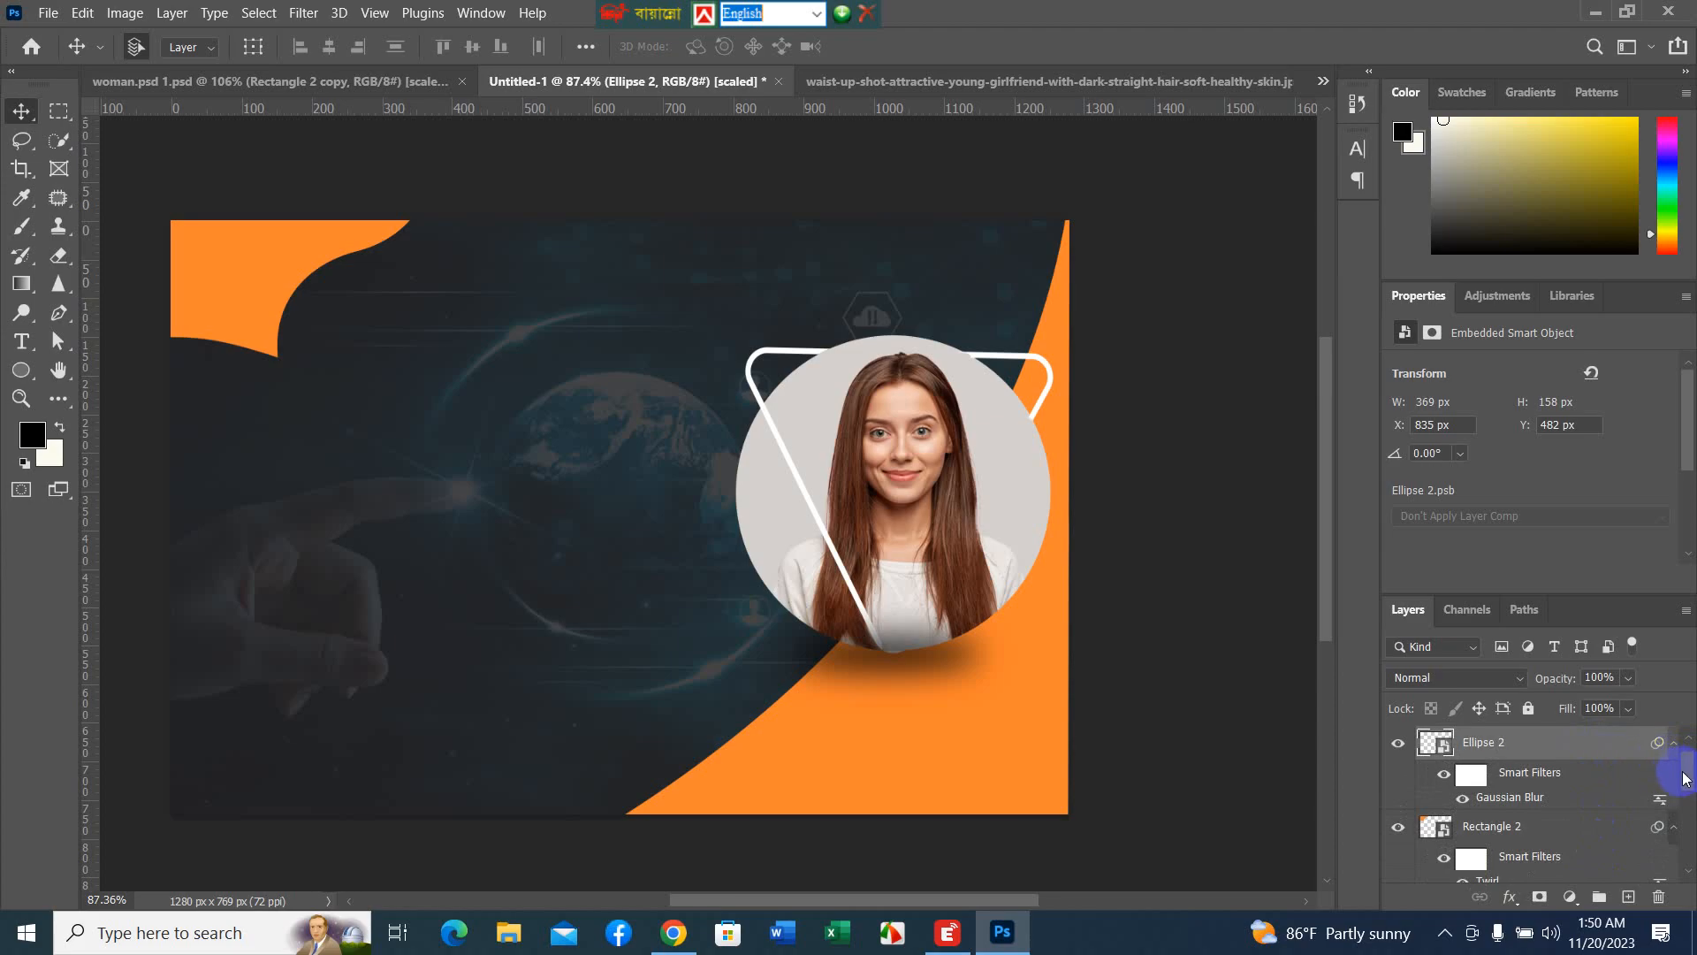
{"action": "left_click_drag", "start_coordinate": [1684, 778], "coordinate": [1688, 751]}
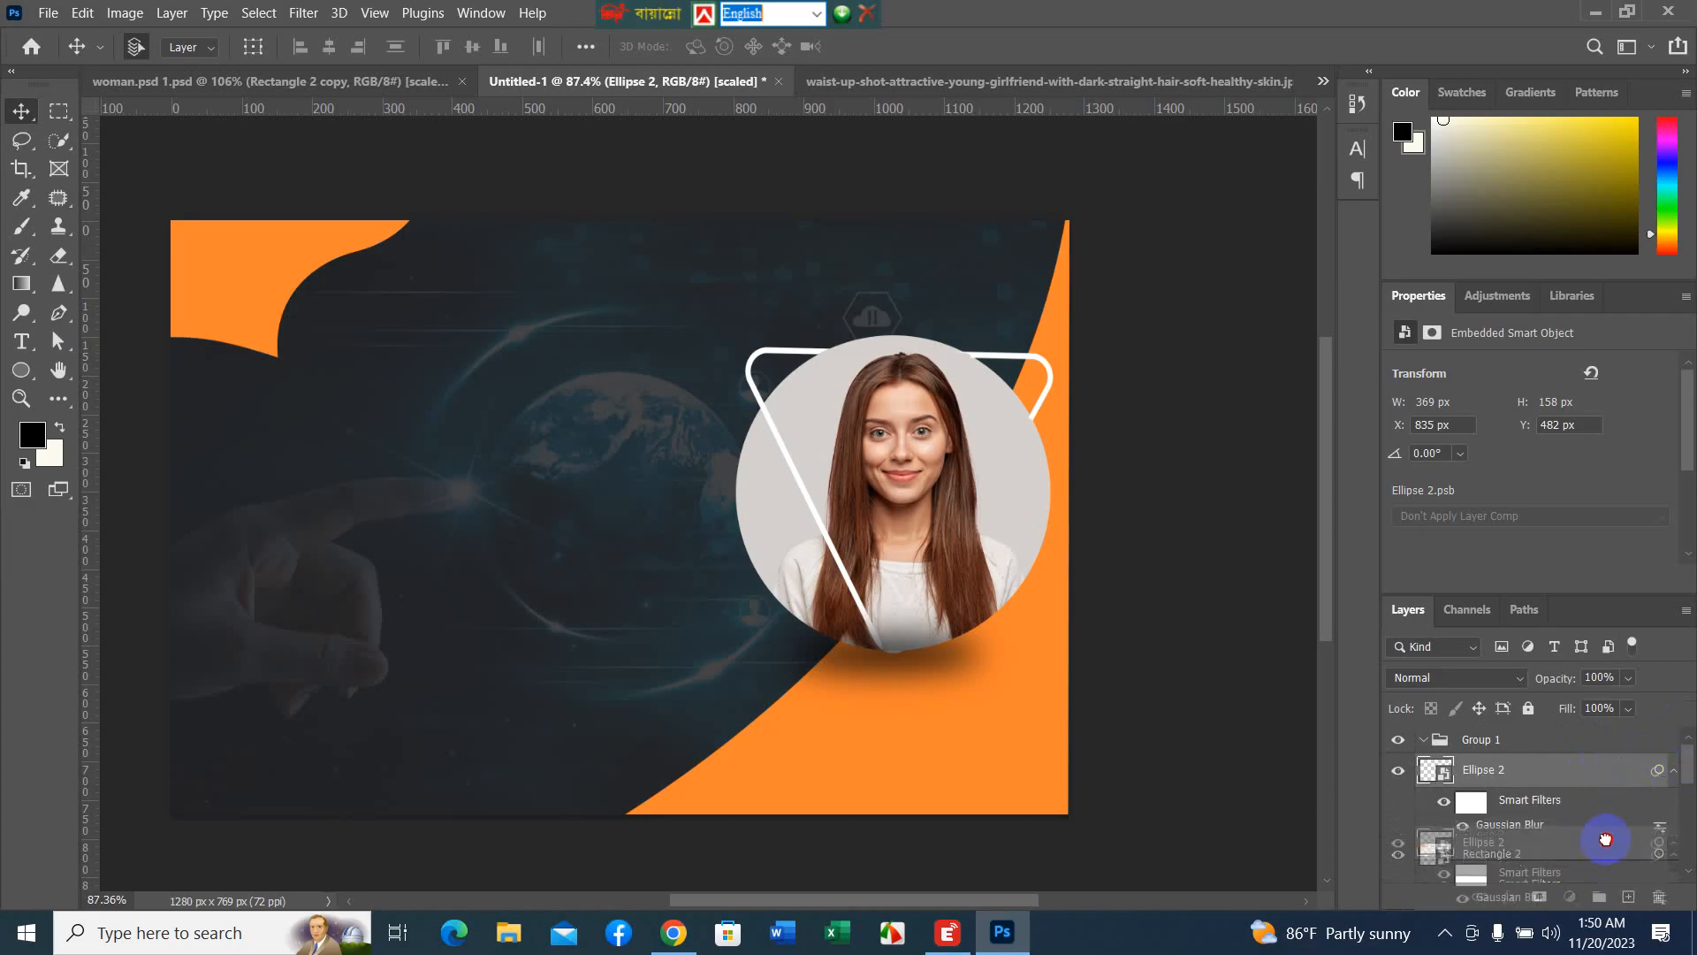
{"action": "left_click_drag", "start_coordinate": [1691, 783], "coordinate": [1691, 812]}
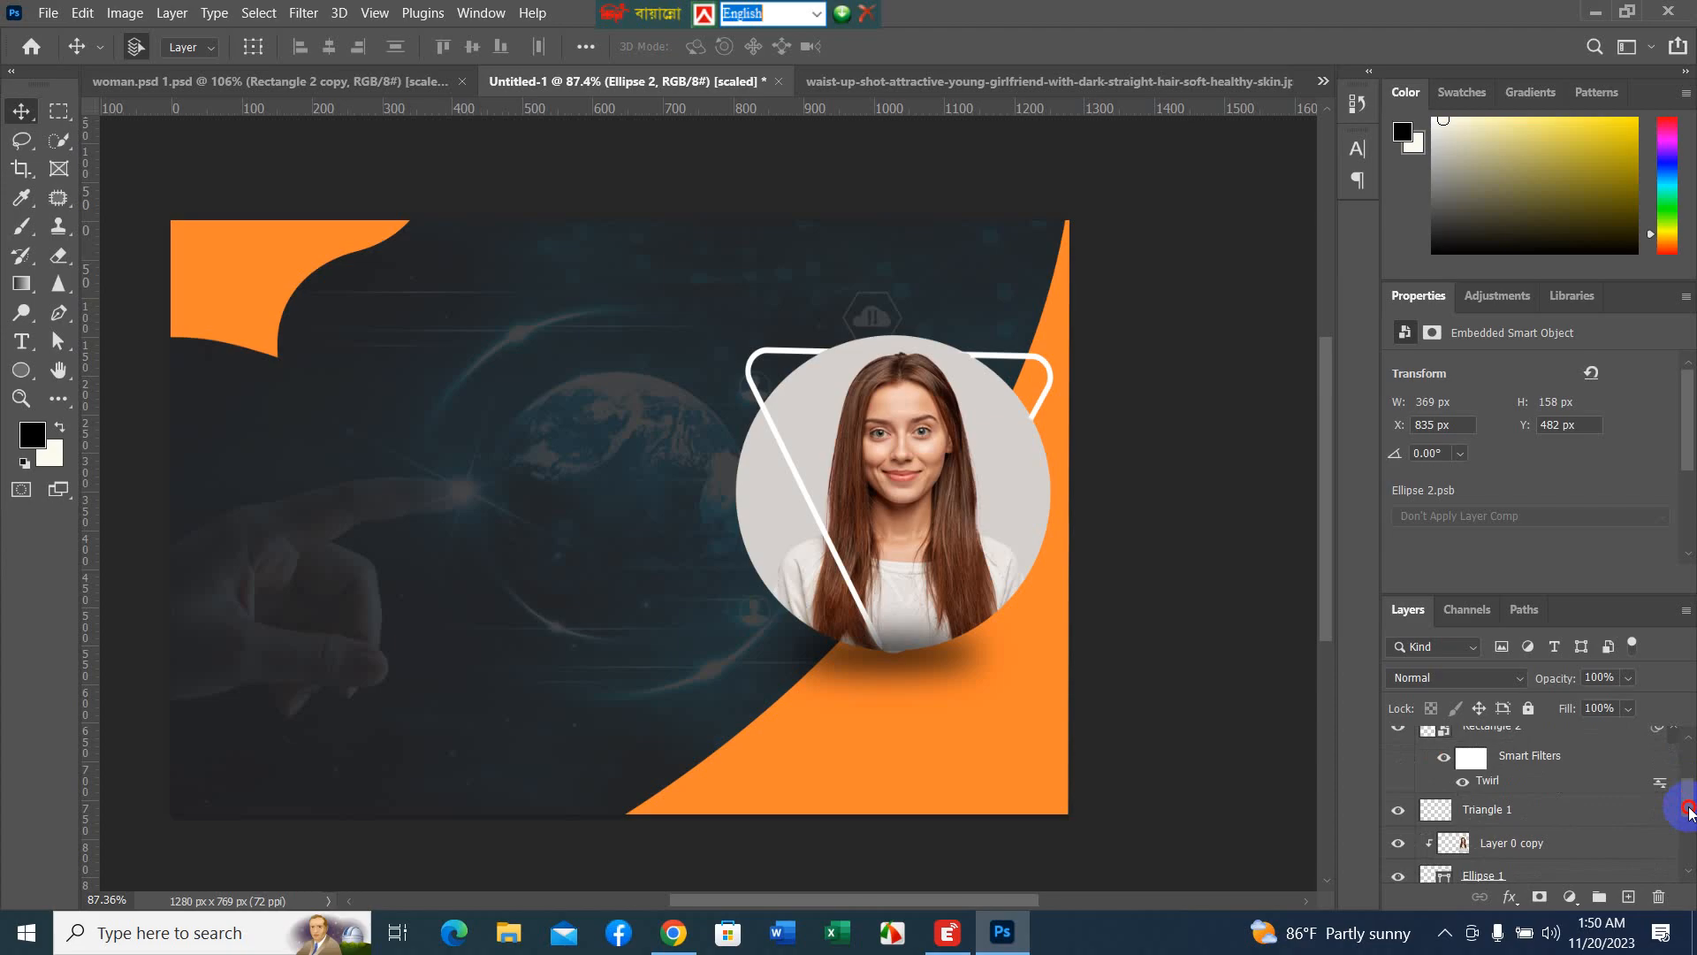
{"action": "scroll", "coordinate": [1596, 786], "scroll_direction": "up", "scroll_amount": 2}
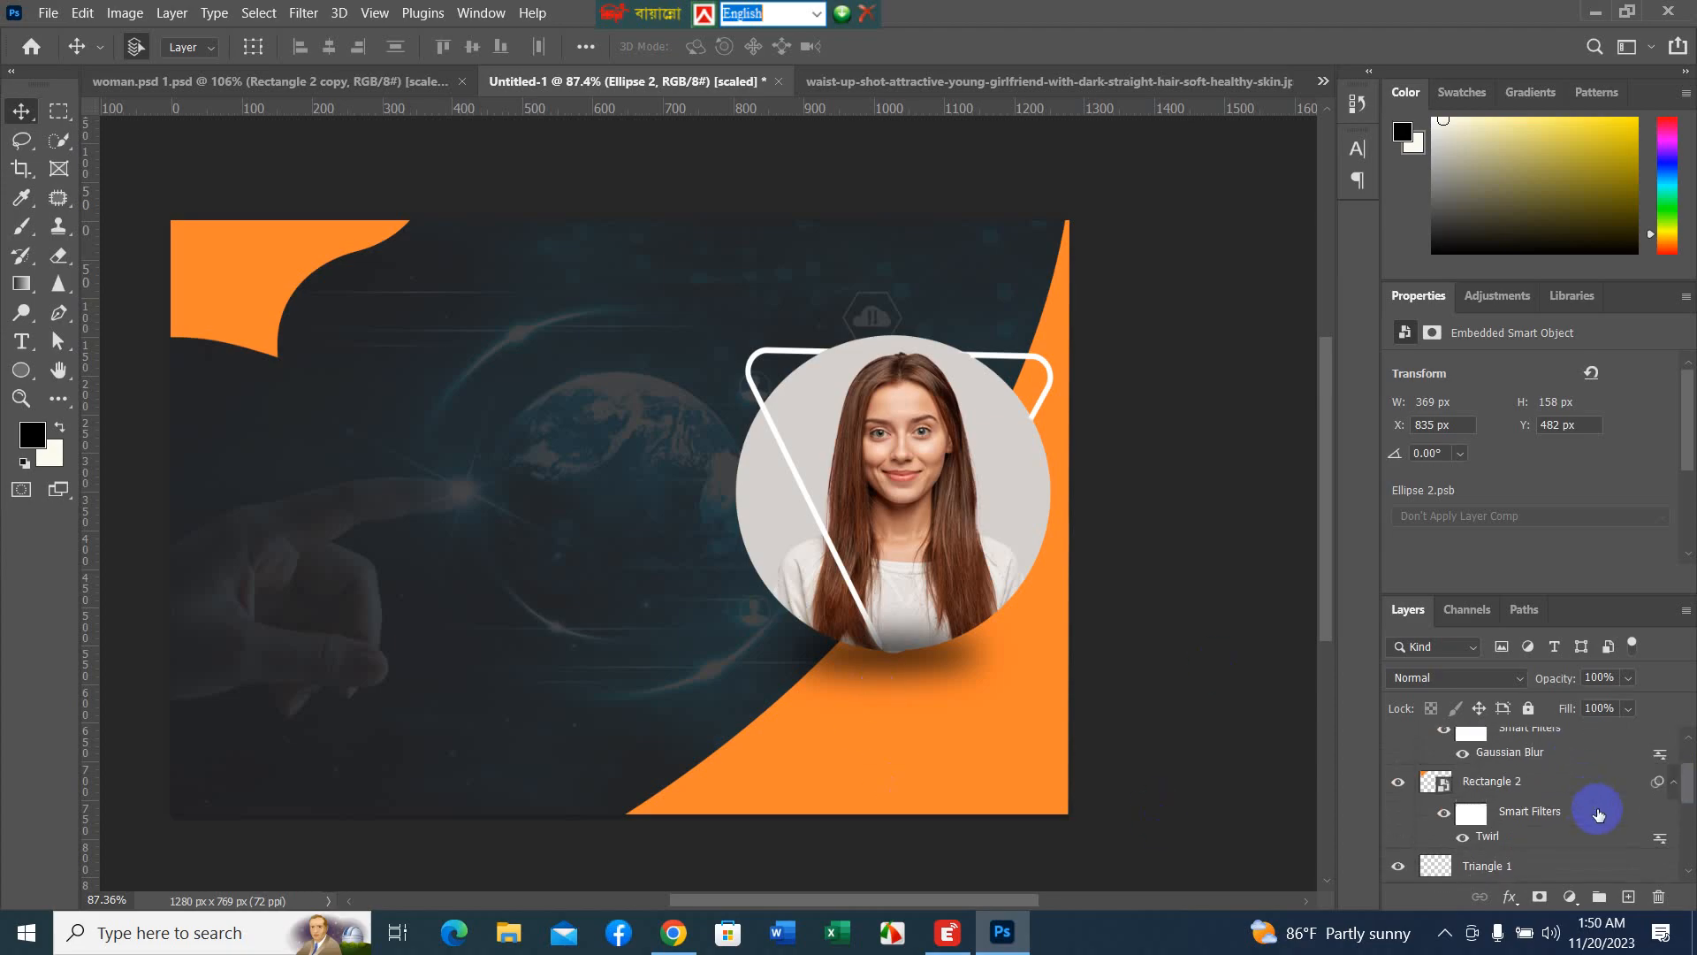
{"action": "scroll", "coordinate": [1583, 800], "scroll_direction": "up", "scroll_amount": 1}
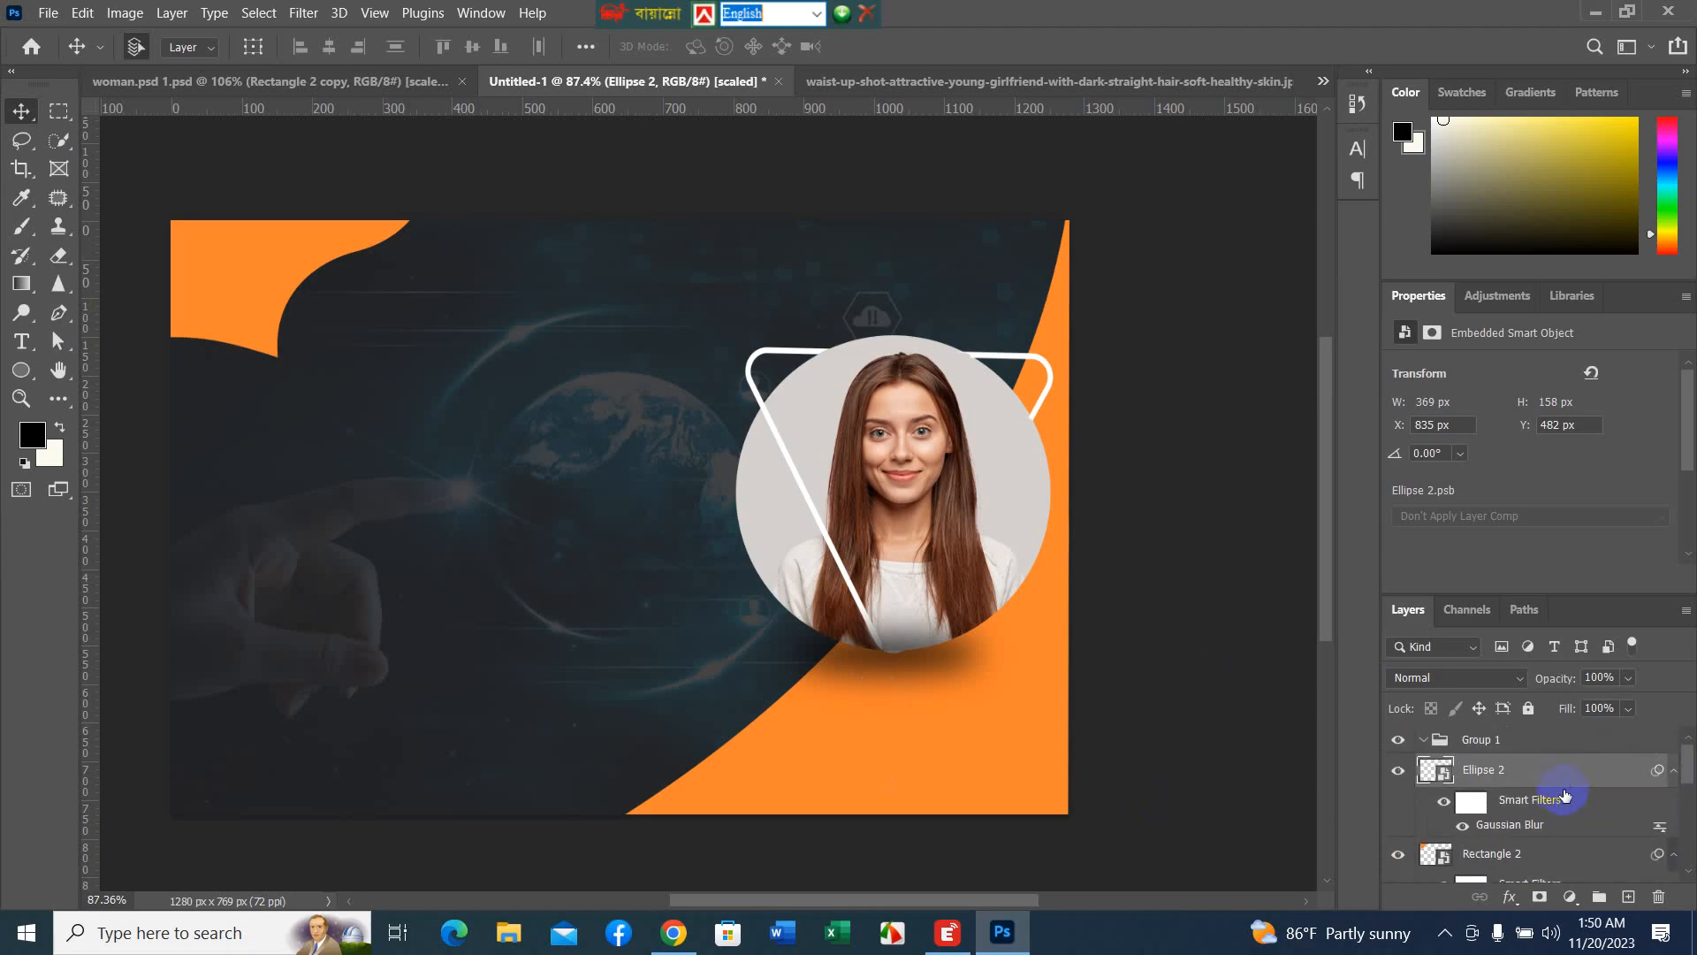
- Delete Group 1 and move the Ellipse 2 layer down the stack to between Rectangle 2 and Triangle 1
{"action": "left_click_drag", "start_coordinate": [1432, 741], "coordinate": [1660, 895]}
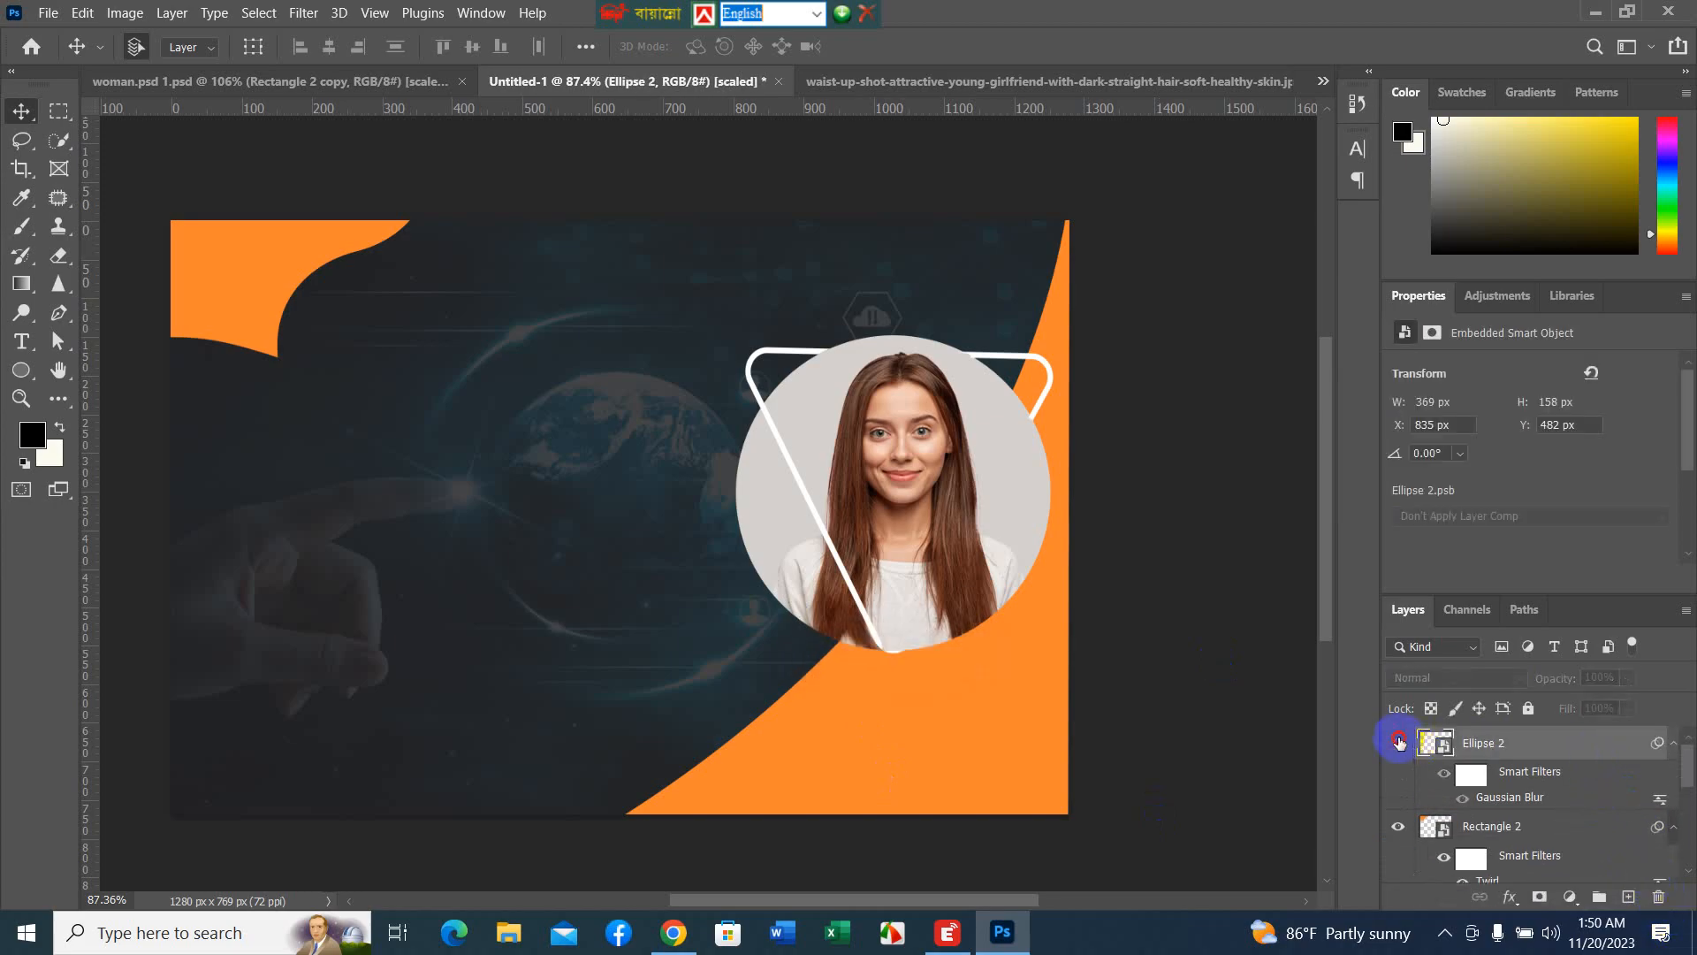
{"action": "left_click_drag", "start_coordinate": [1494, 747], "coordinate": [1558, 884]}
{"action": "scroll", "coordinate": [1560, 848], "scroll_direction": "down", "scroll_amount": 2}
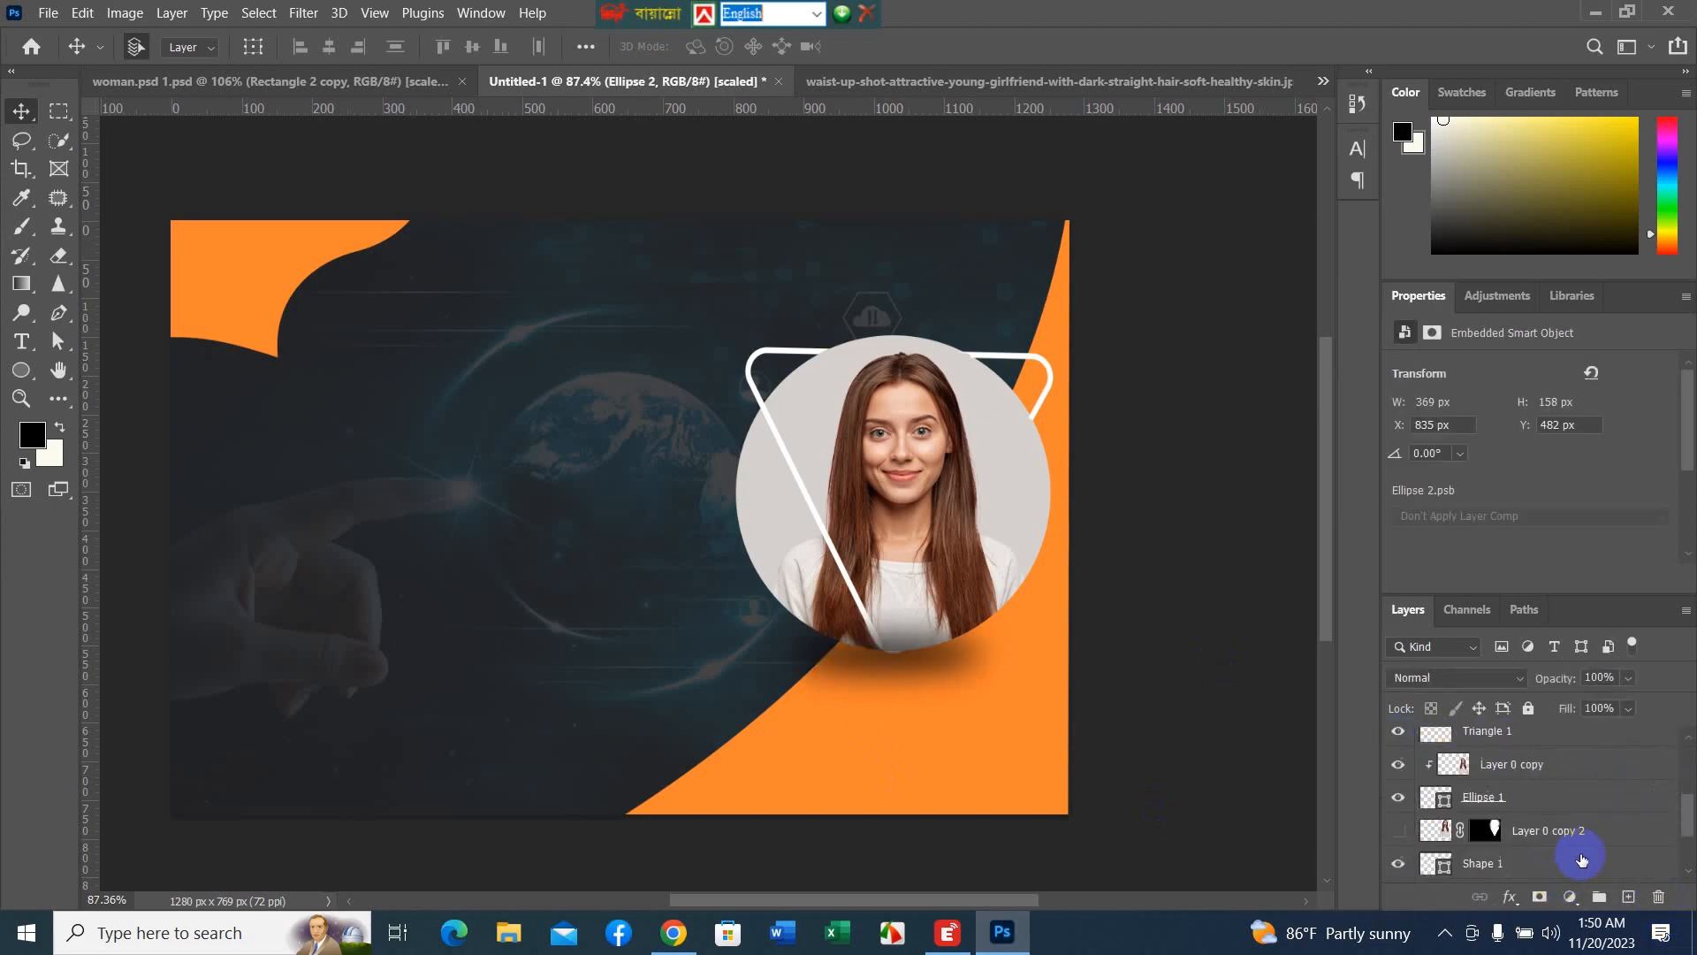
{"action": "left_click_drag", "start_coordinate": [1557, 756], "coordinate": [1589, 862]}
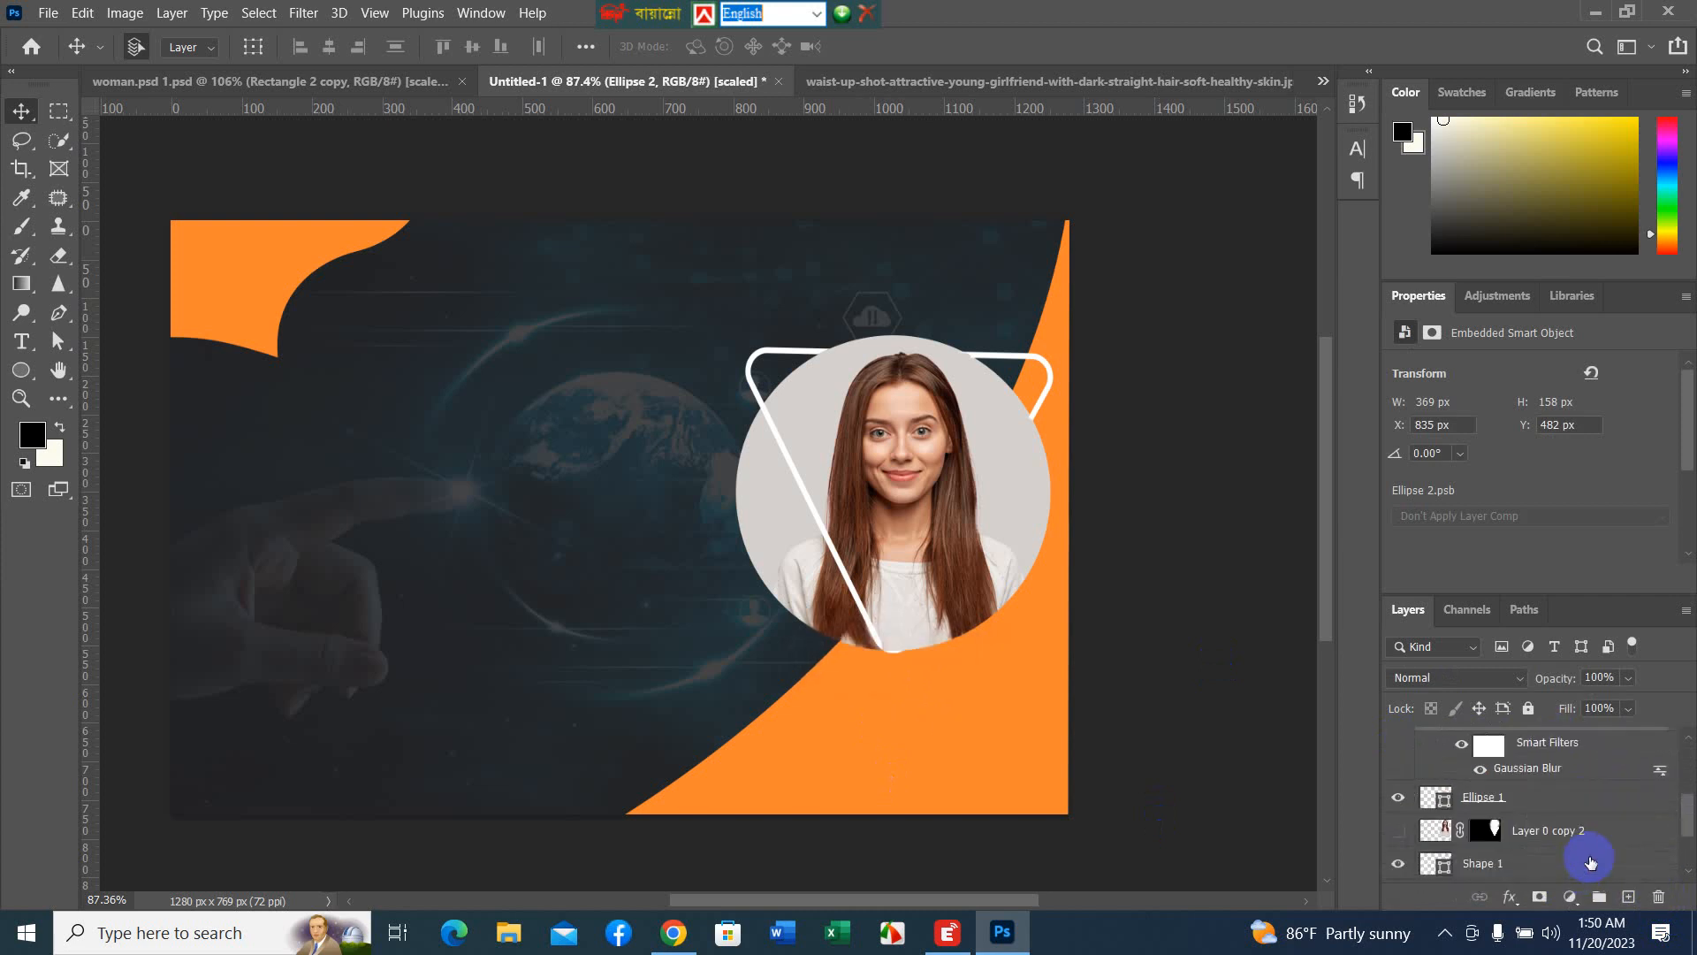
{"action": "scroll", "coordinate": [1590, 862], "scroll_direction": "up", "scroll_amount": 3}
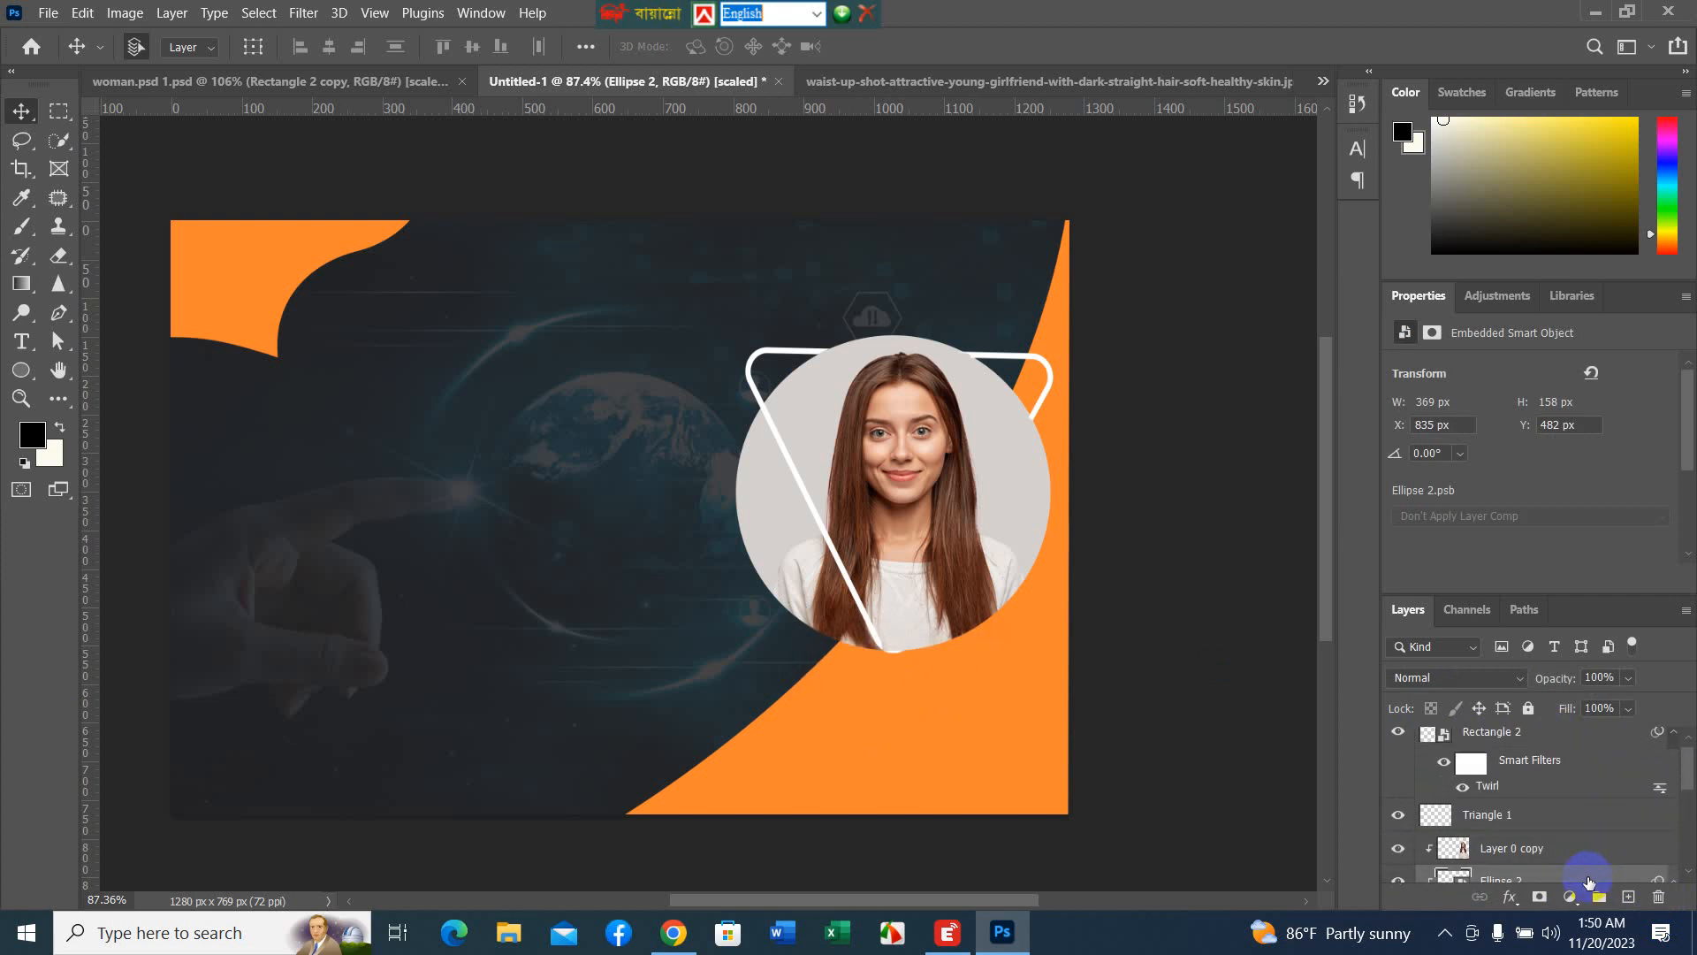
{"action": "left_click_drag", "start_coordinate": [1589, 880], "coordinate": [1569, 795]}
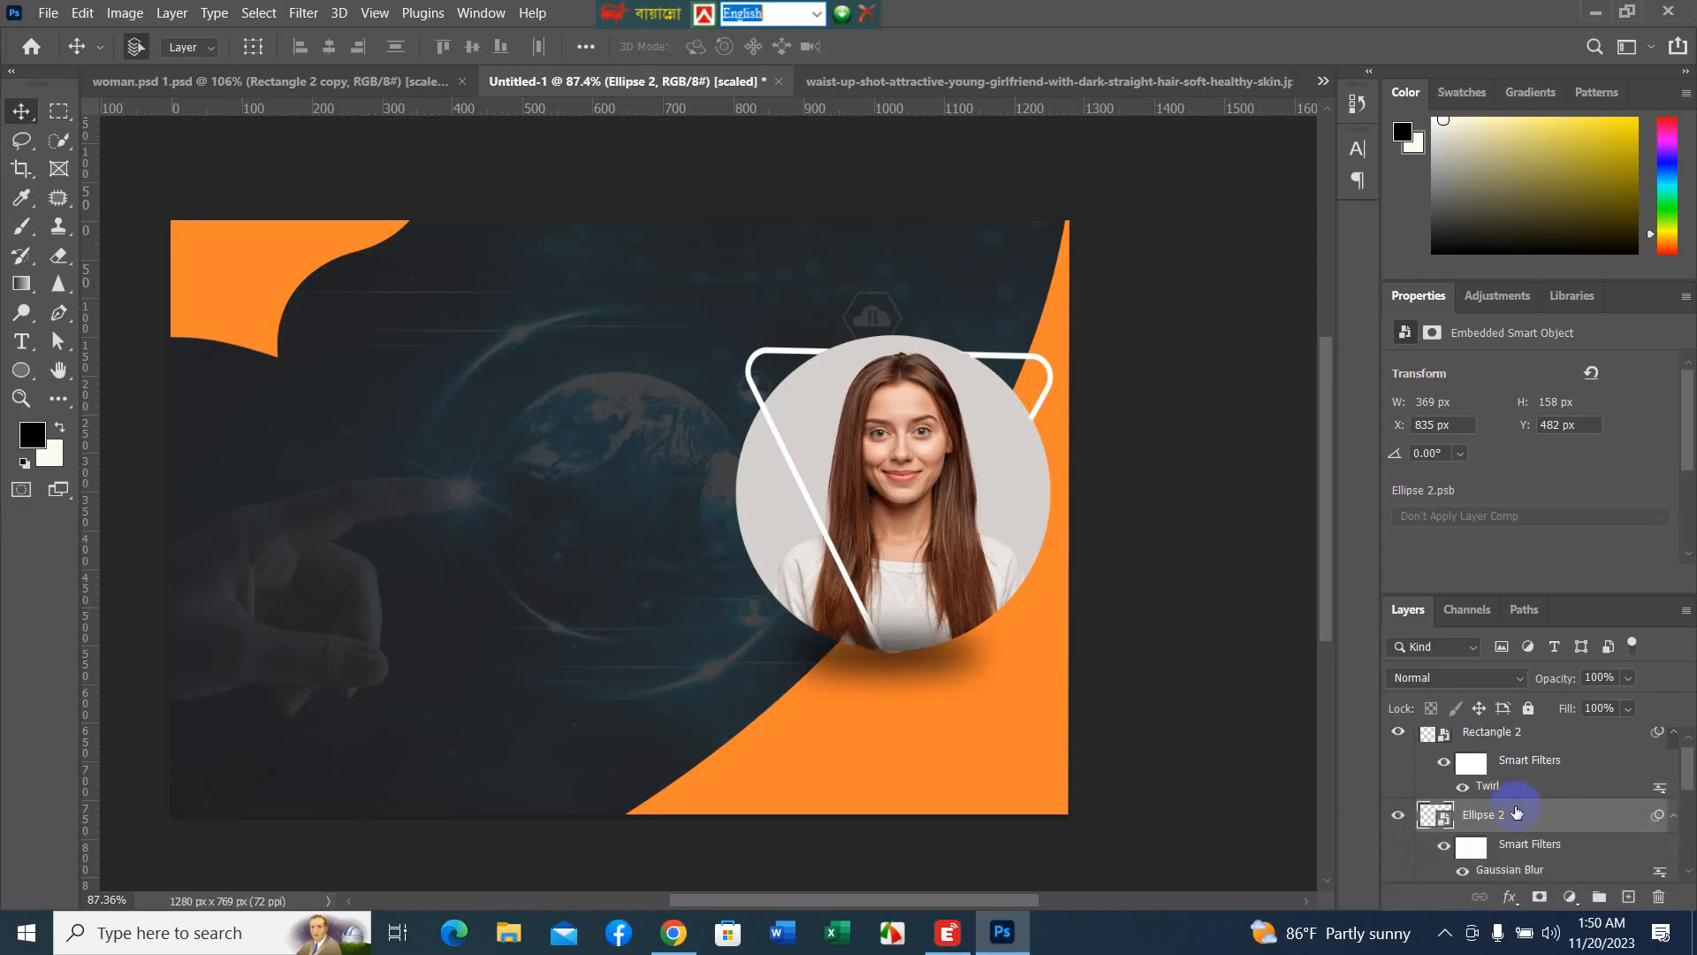
- Examine the layer order around the portrait circle and check the Ellipse 2 shadow by hiding and showing it
{"action": "left_click", "coordinate": [1008, 475]}
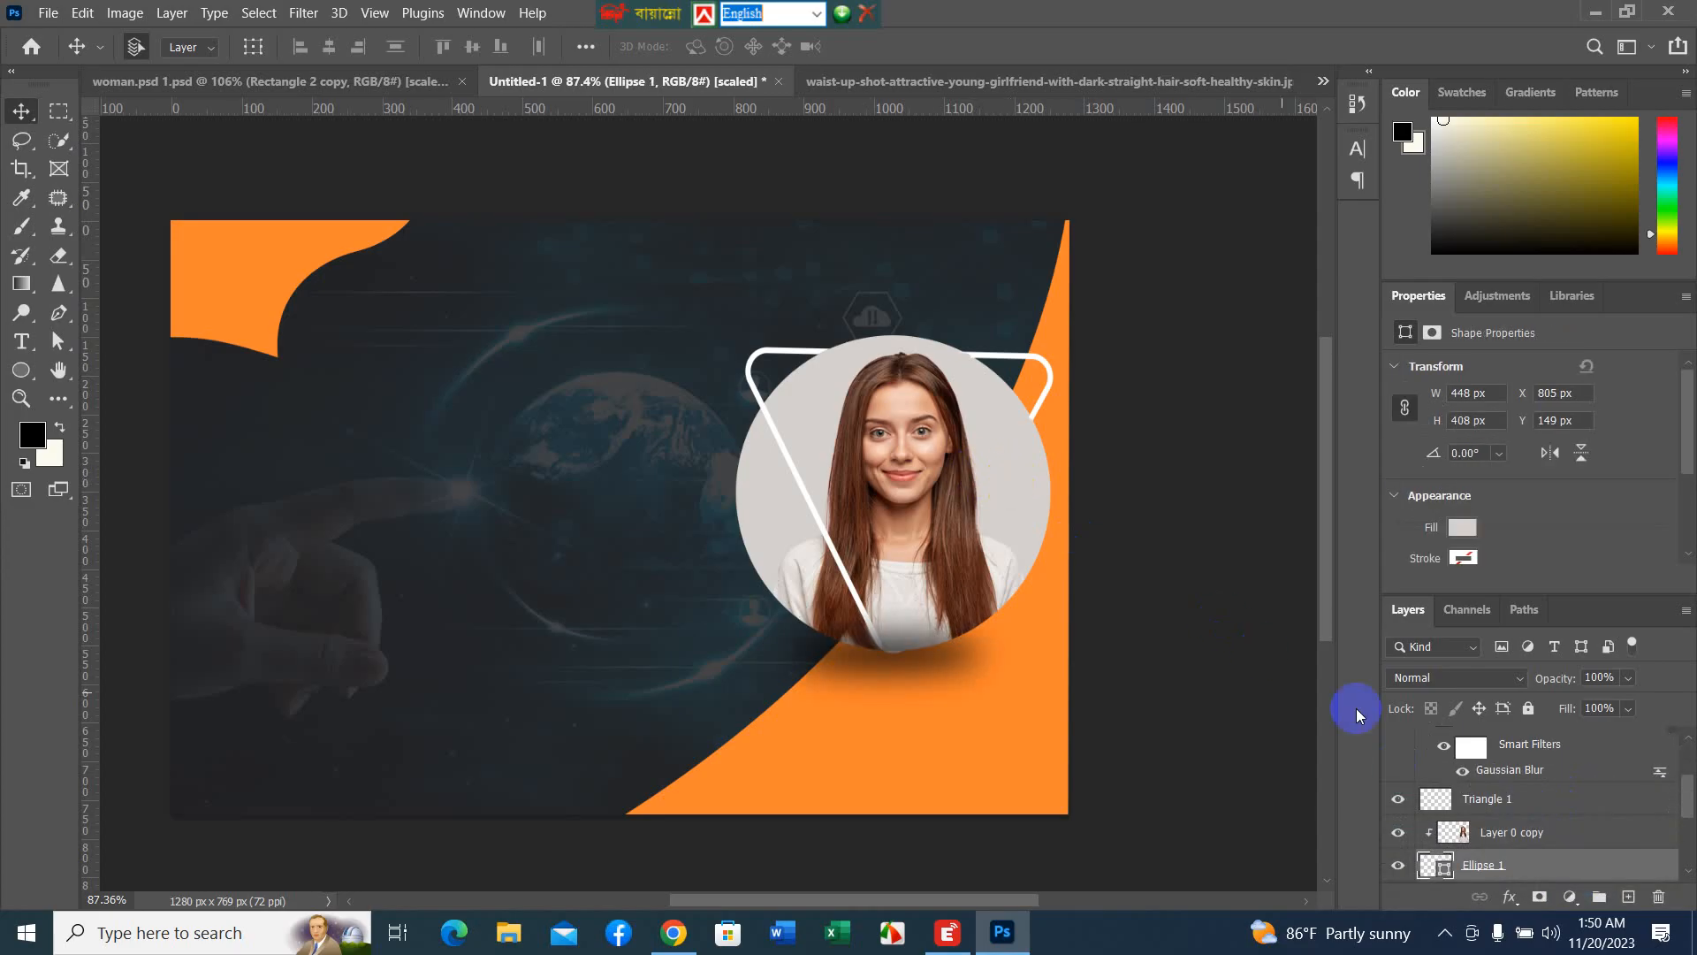
{"action": "scroll", "coordinate": [1611, 786], "scroll_direction": "up", "scroll_amount": 3}
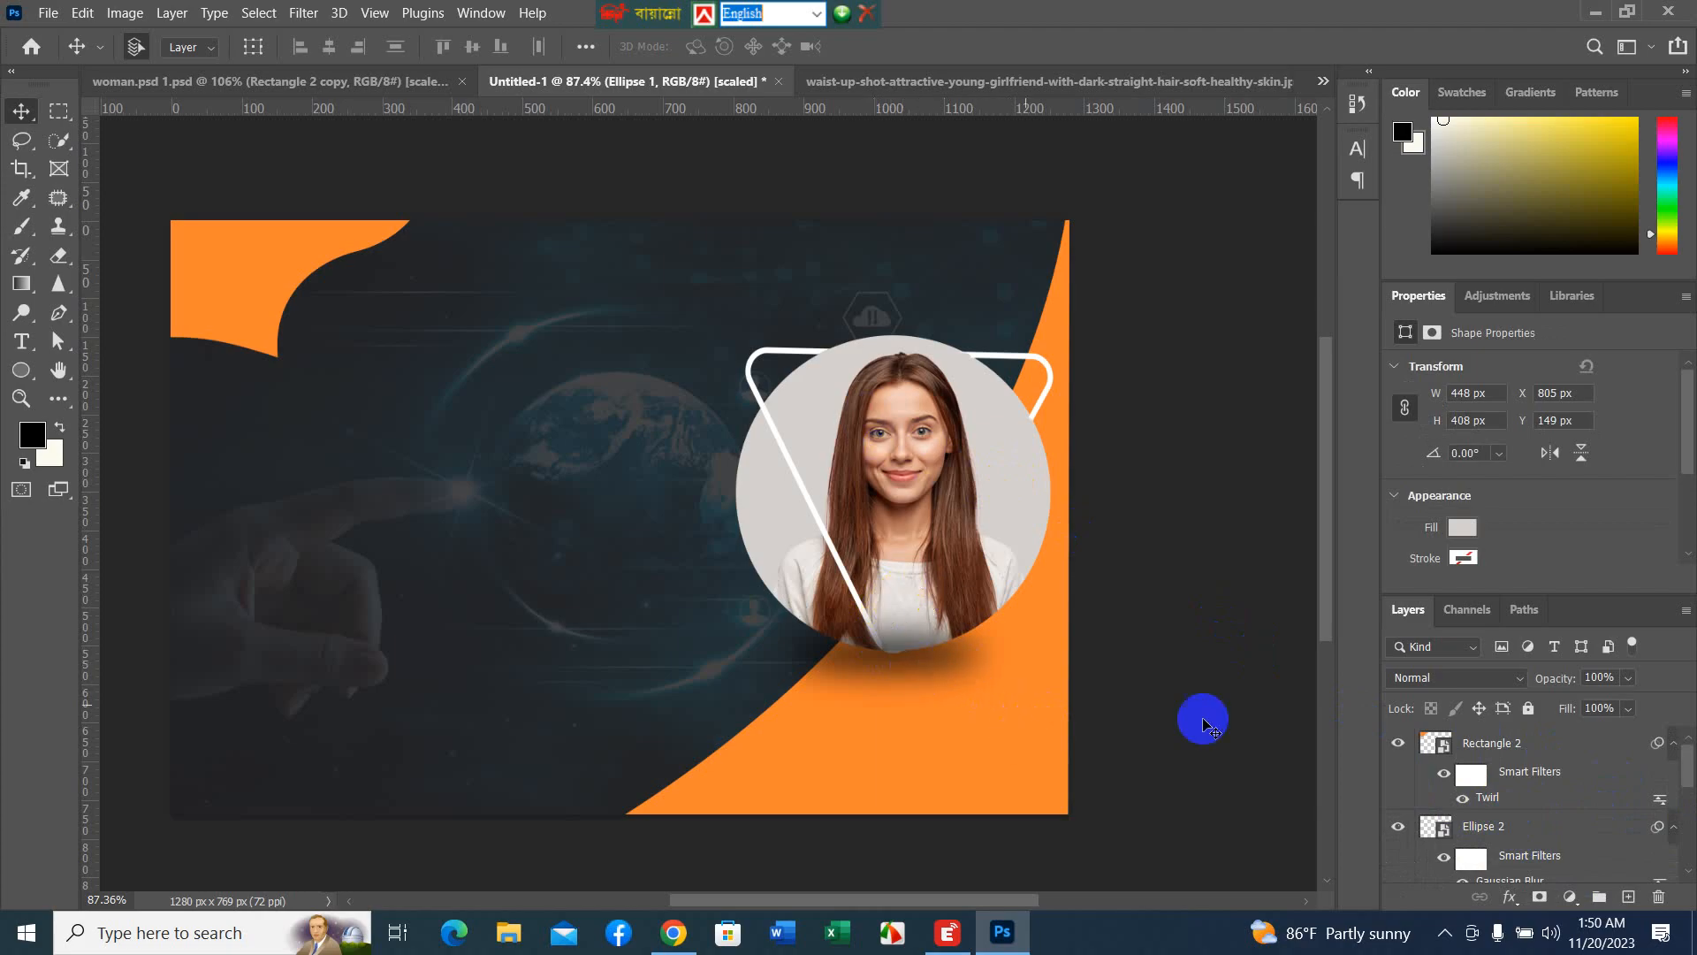
{"action": "scroll", "coordinate": [1673, 864], "scroll_direction": "down", "scroll_amount": 2}
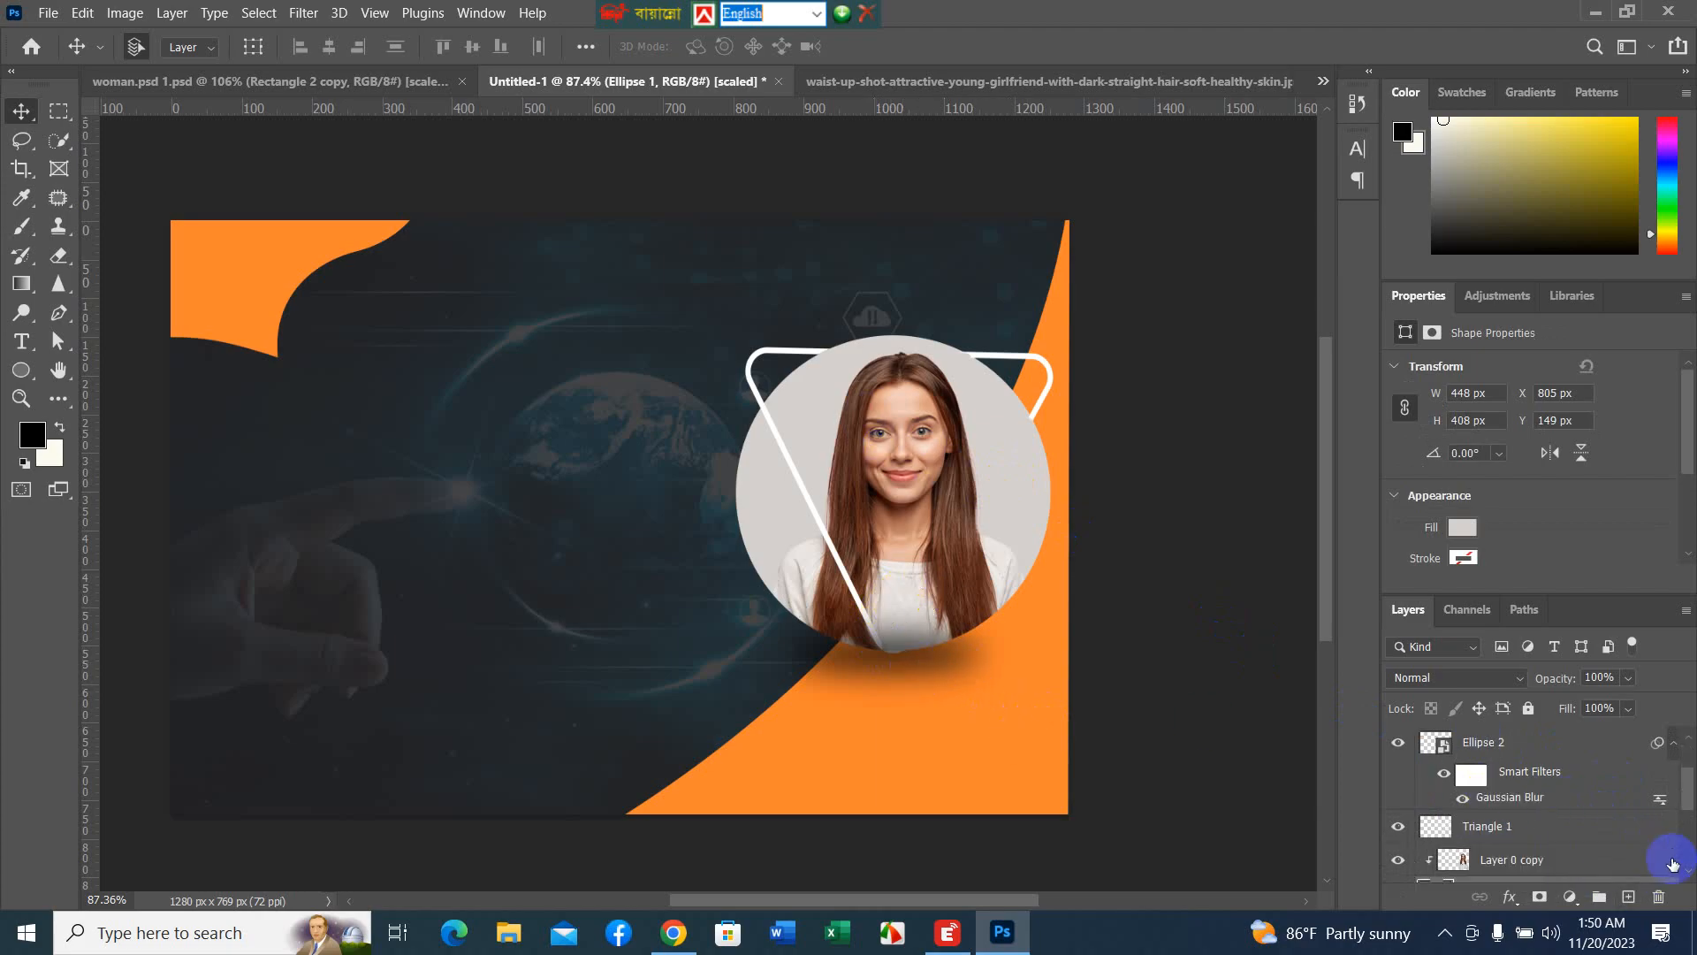
{"action": "scroll", "coordinate": [1671, 855], "scroll_direction": "up", "scroll_amount": 2}
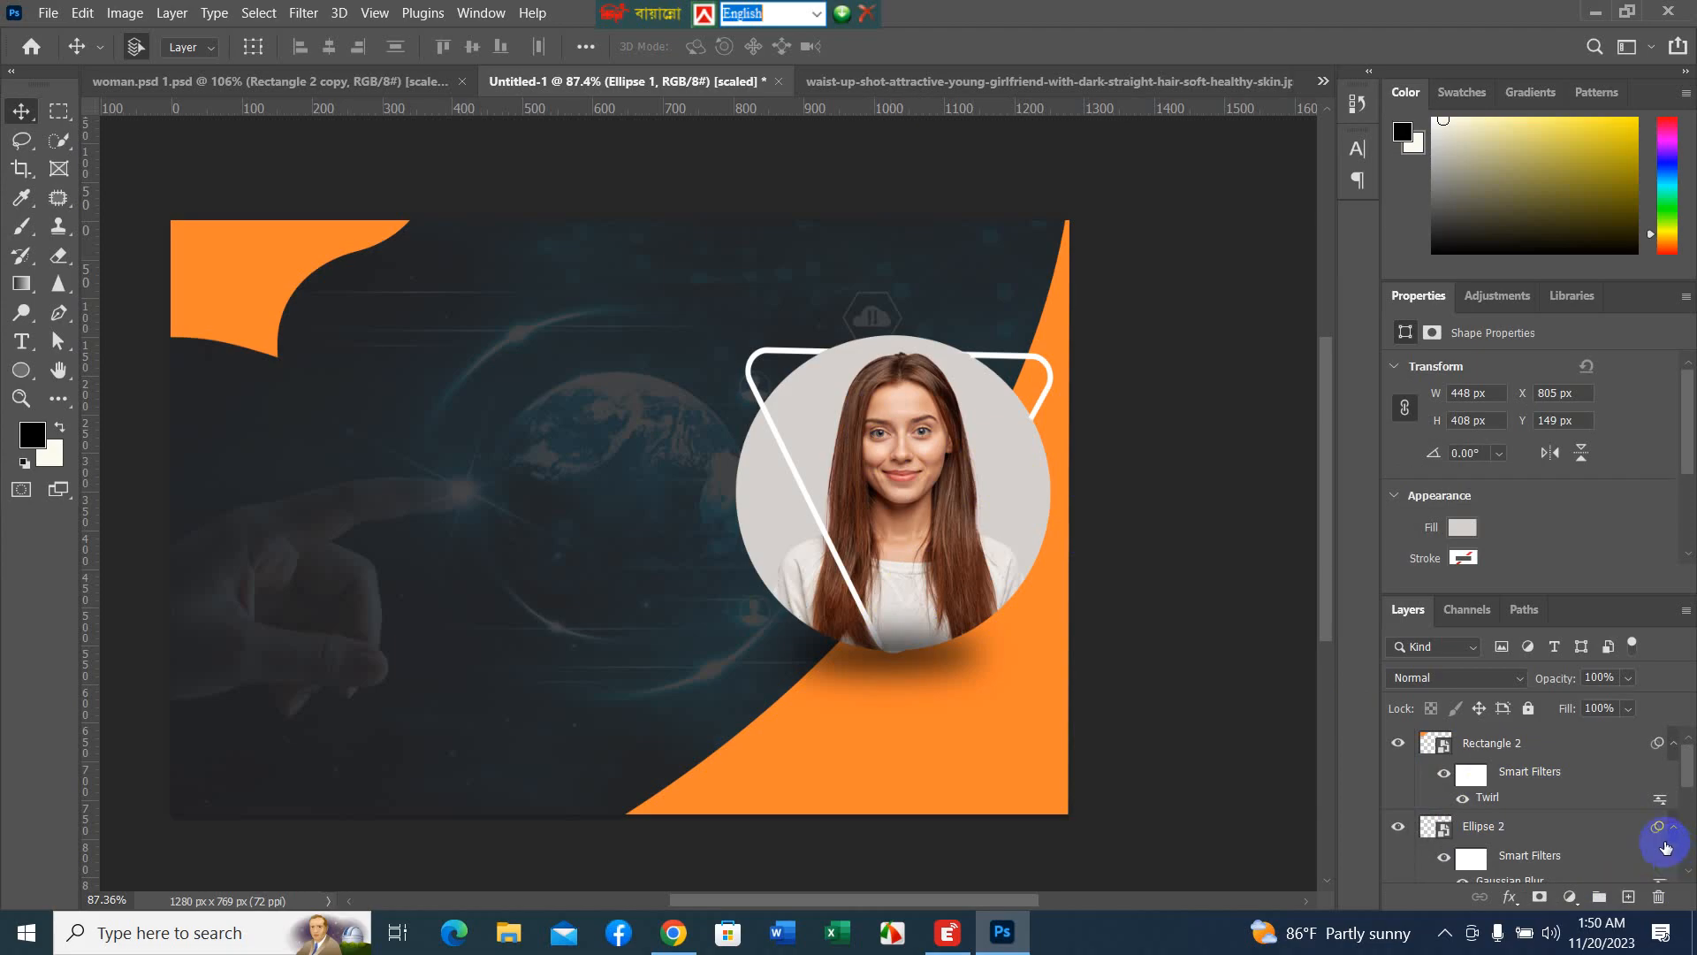
{"action": "left_click", "coordinate": [1396, 831]}
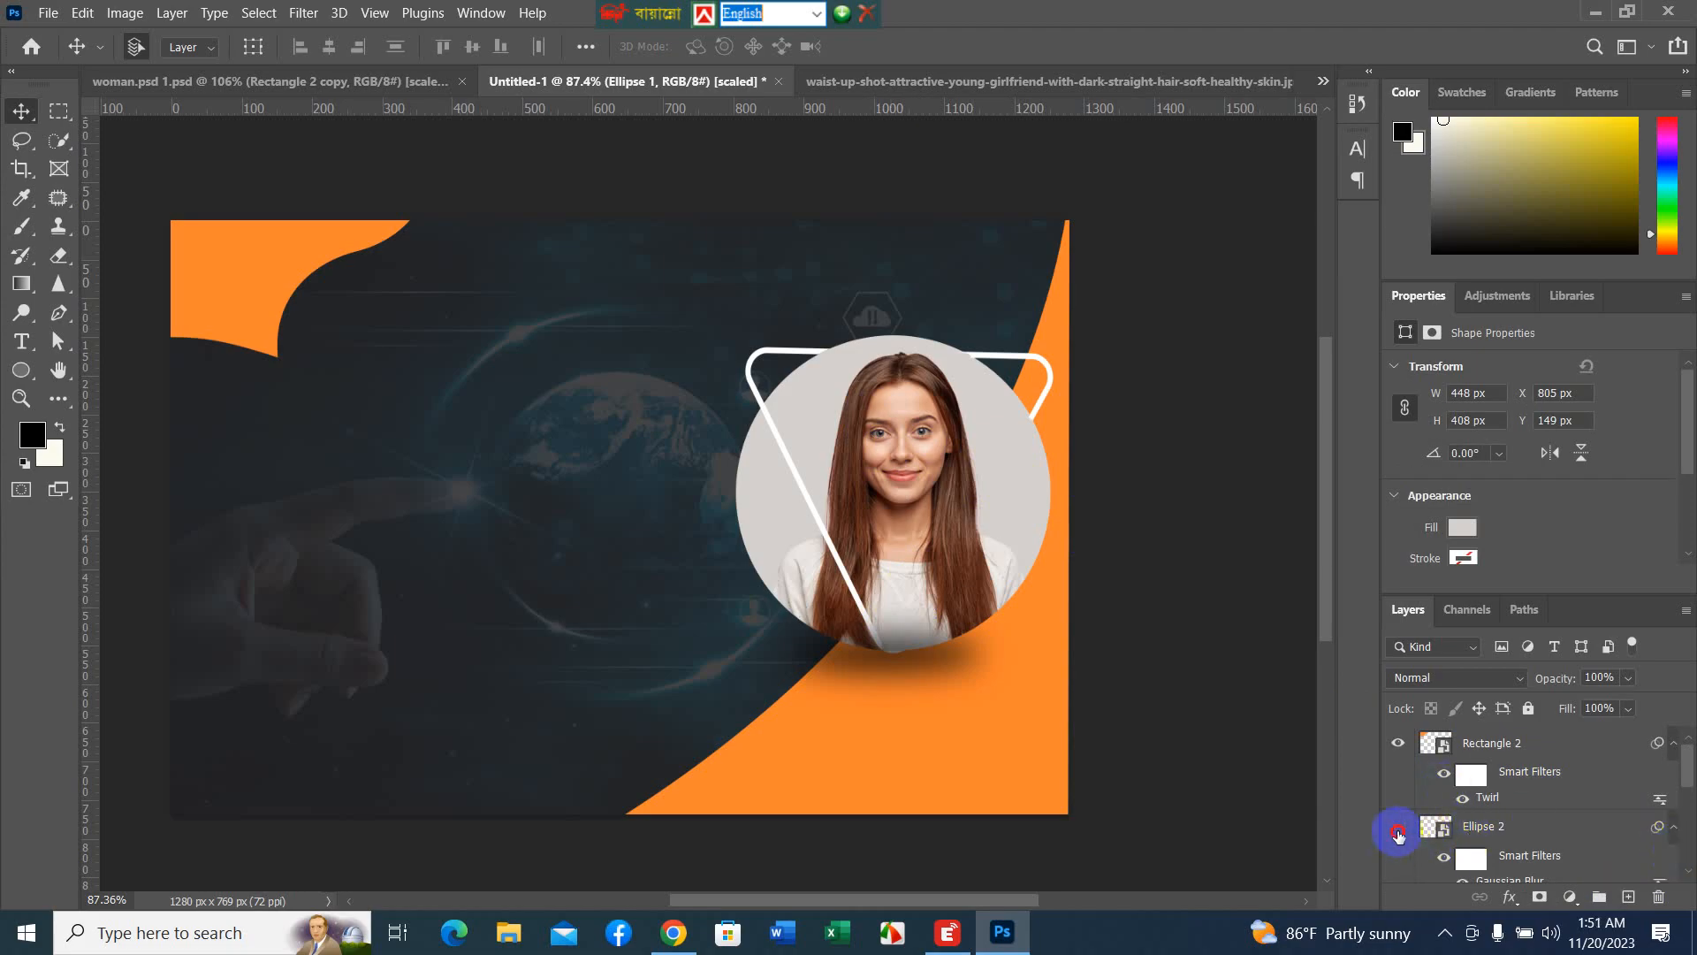
{"action": "left_click", "coordinate": [1396, 831]}
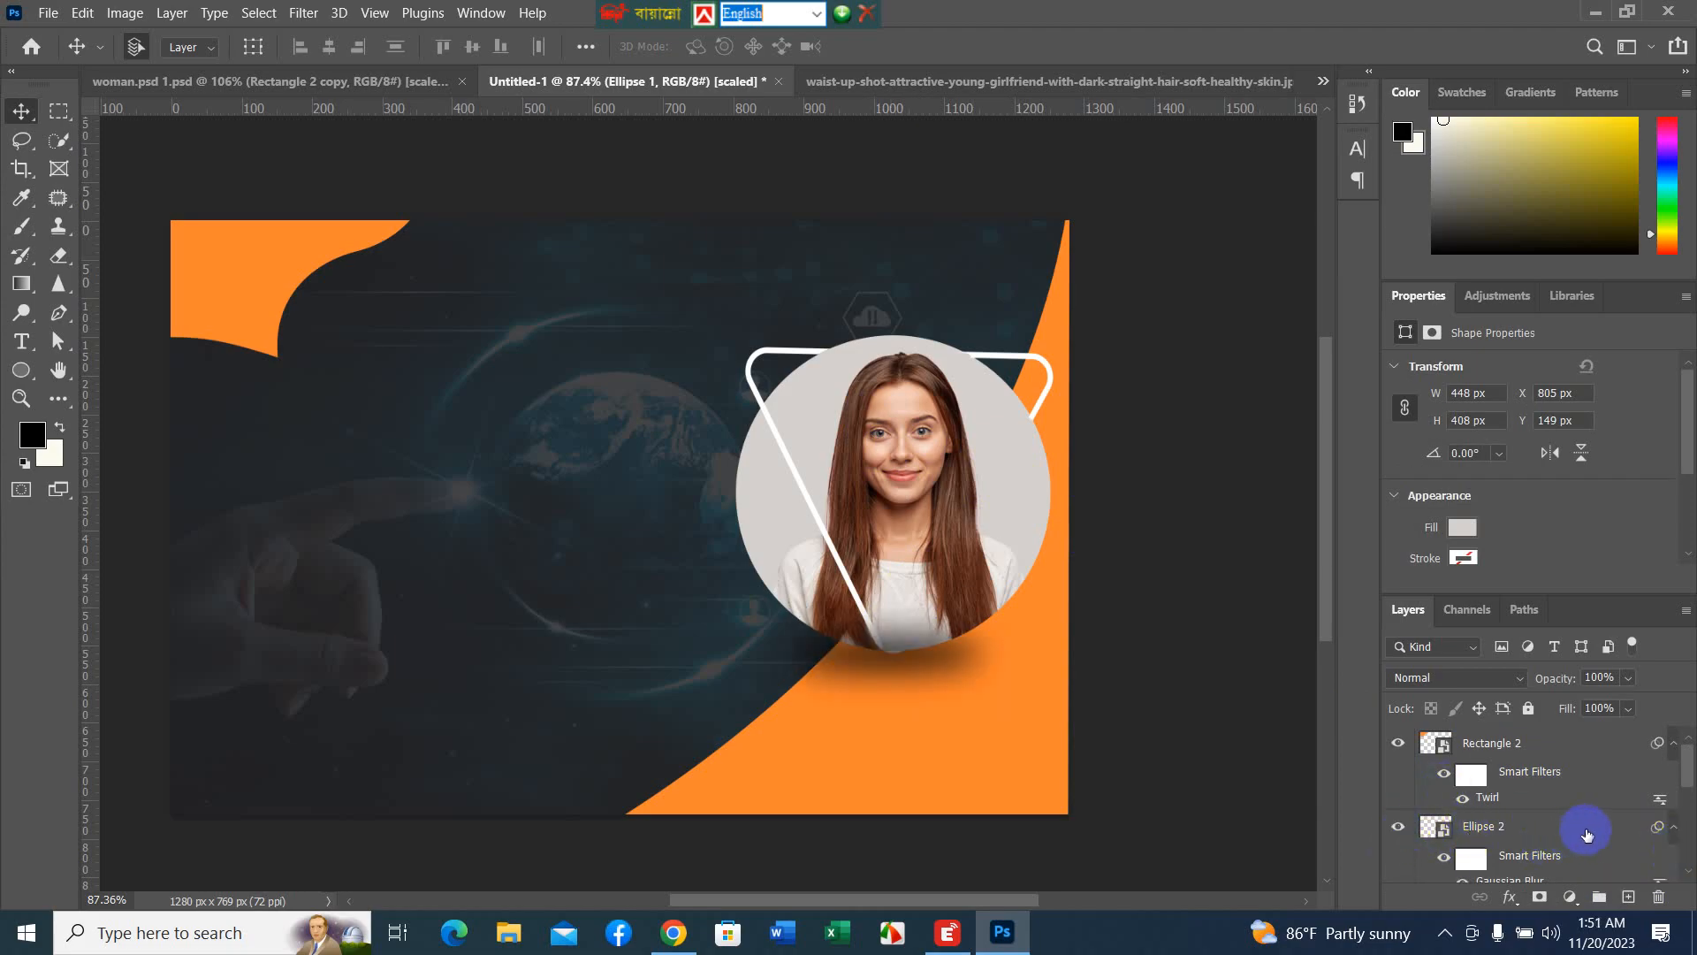
{"action": "scroll", "coordinate": [1587, 826], "scroll_direction": "down", "scroll_amount": 1}
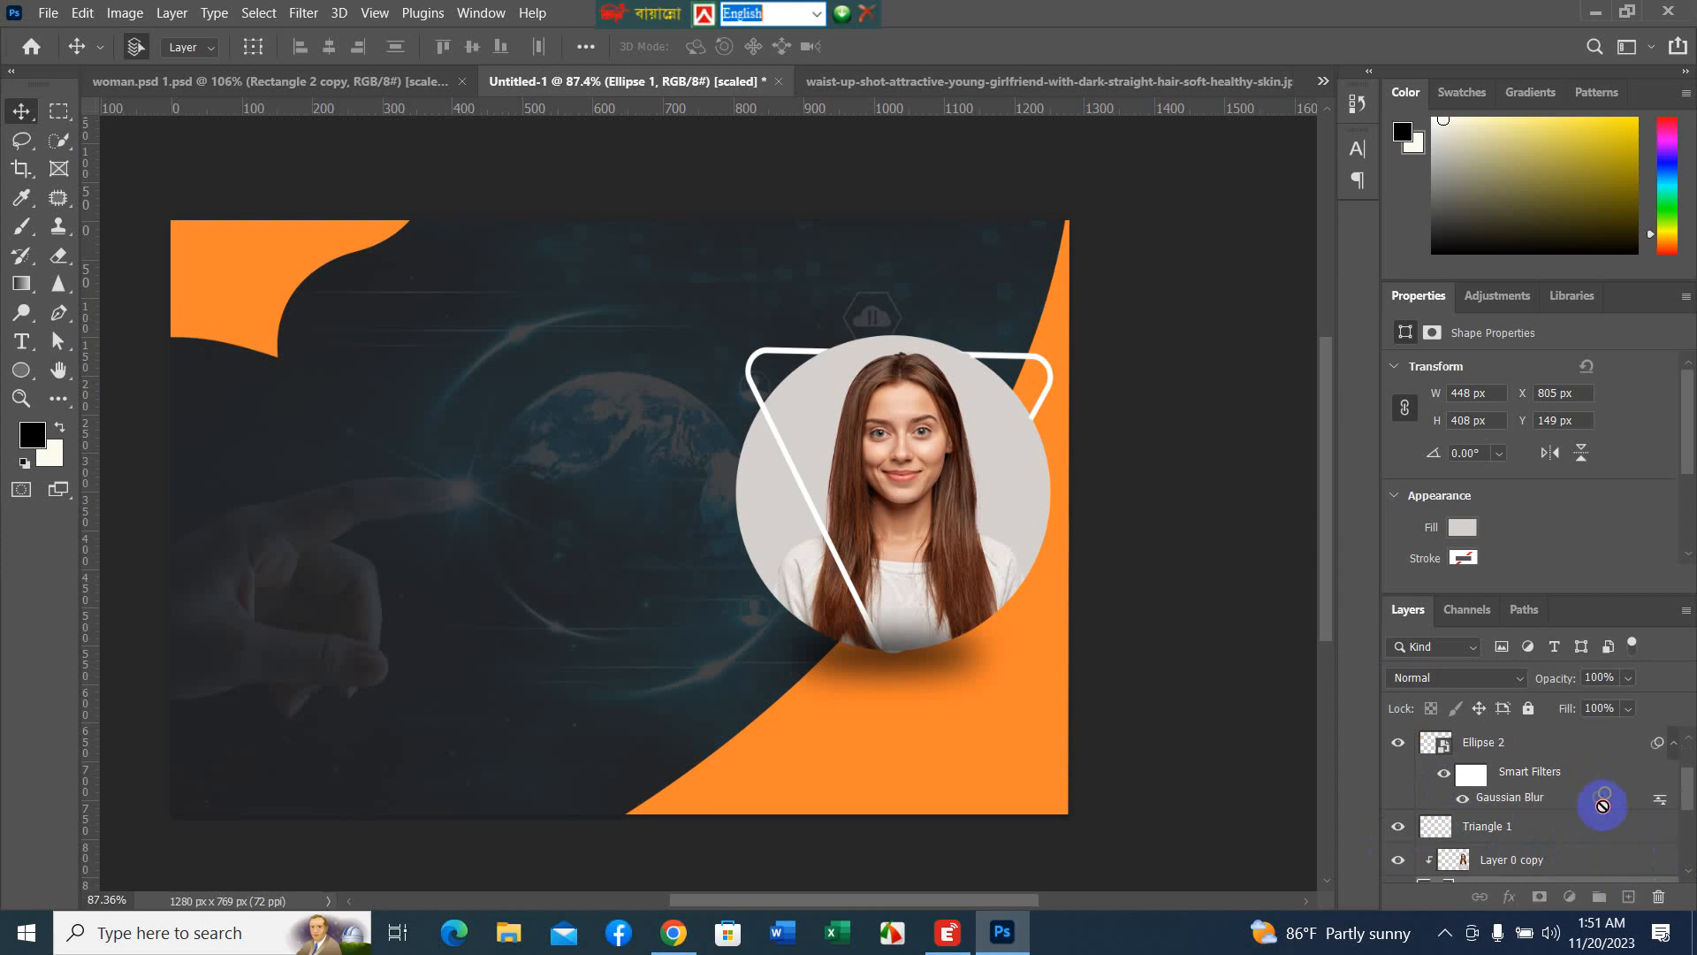
- Move the Ellipse 2 layer between Triangle 1 and Layer 0 copy, leaving it released from the clipping mask
{"action": "left_click", "coordinate": [1559, 773]}
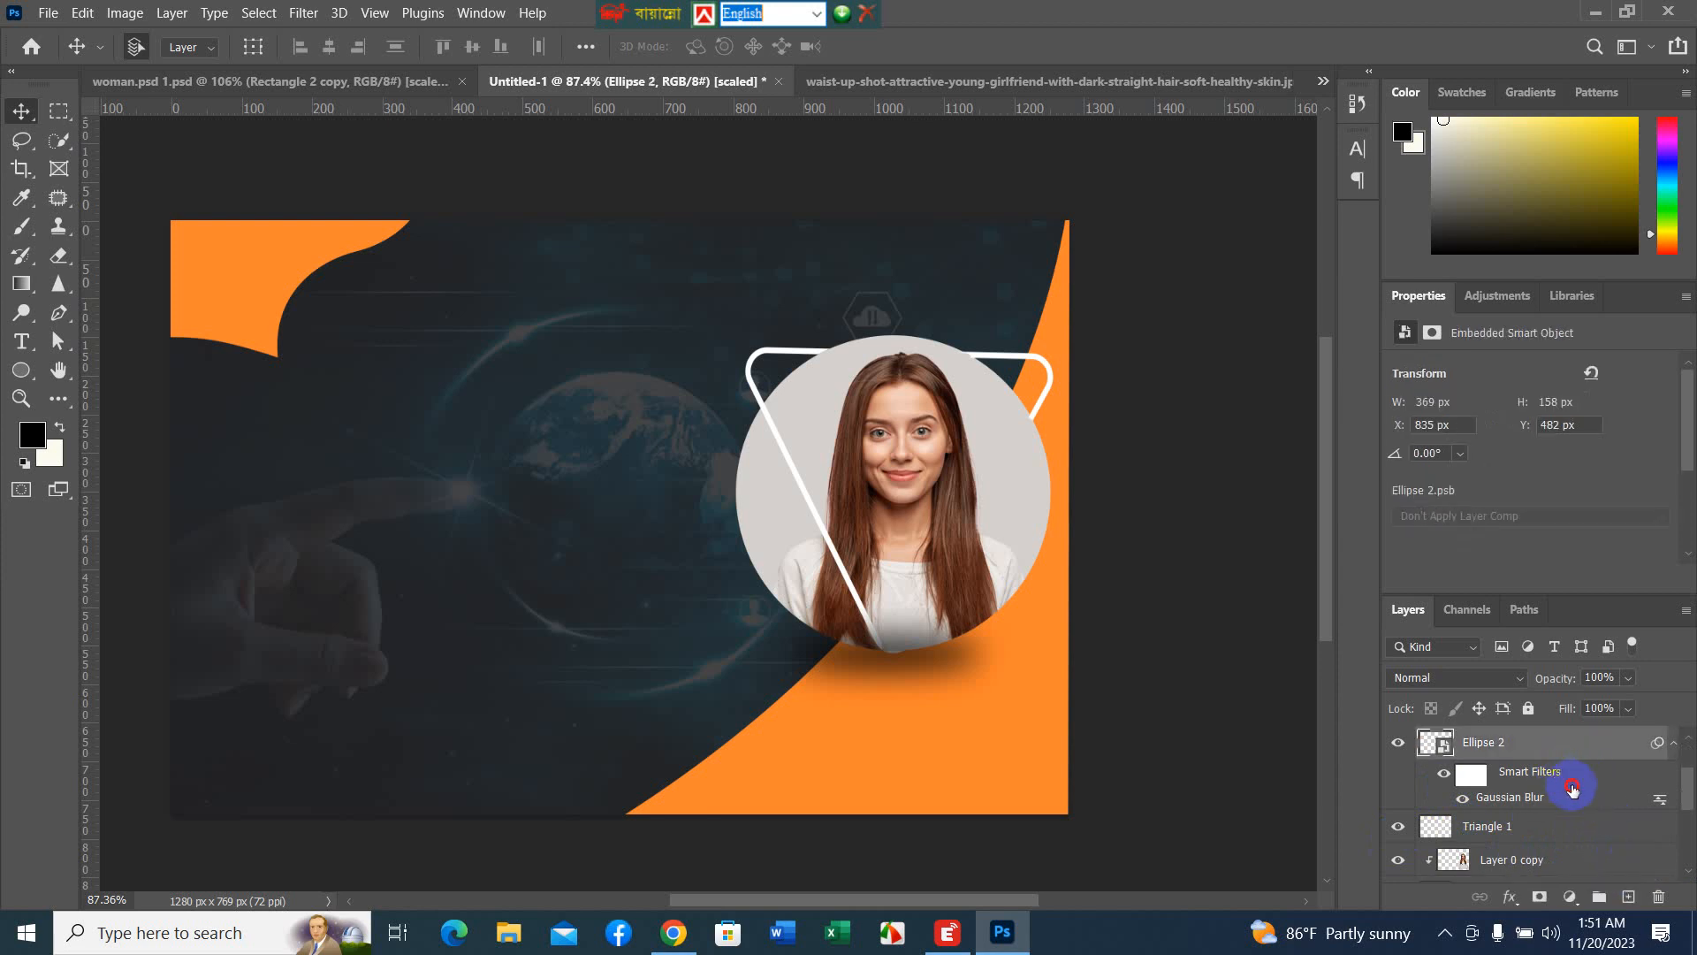
{"action": "left_click_drag", "start_coordinate": [1572, 789], "coordinate": [1554, 875]}
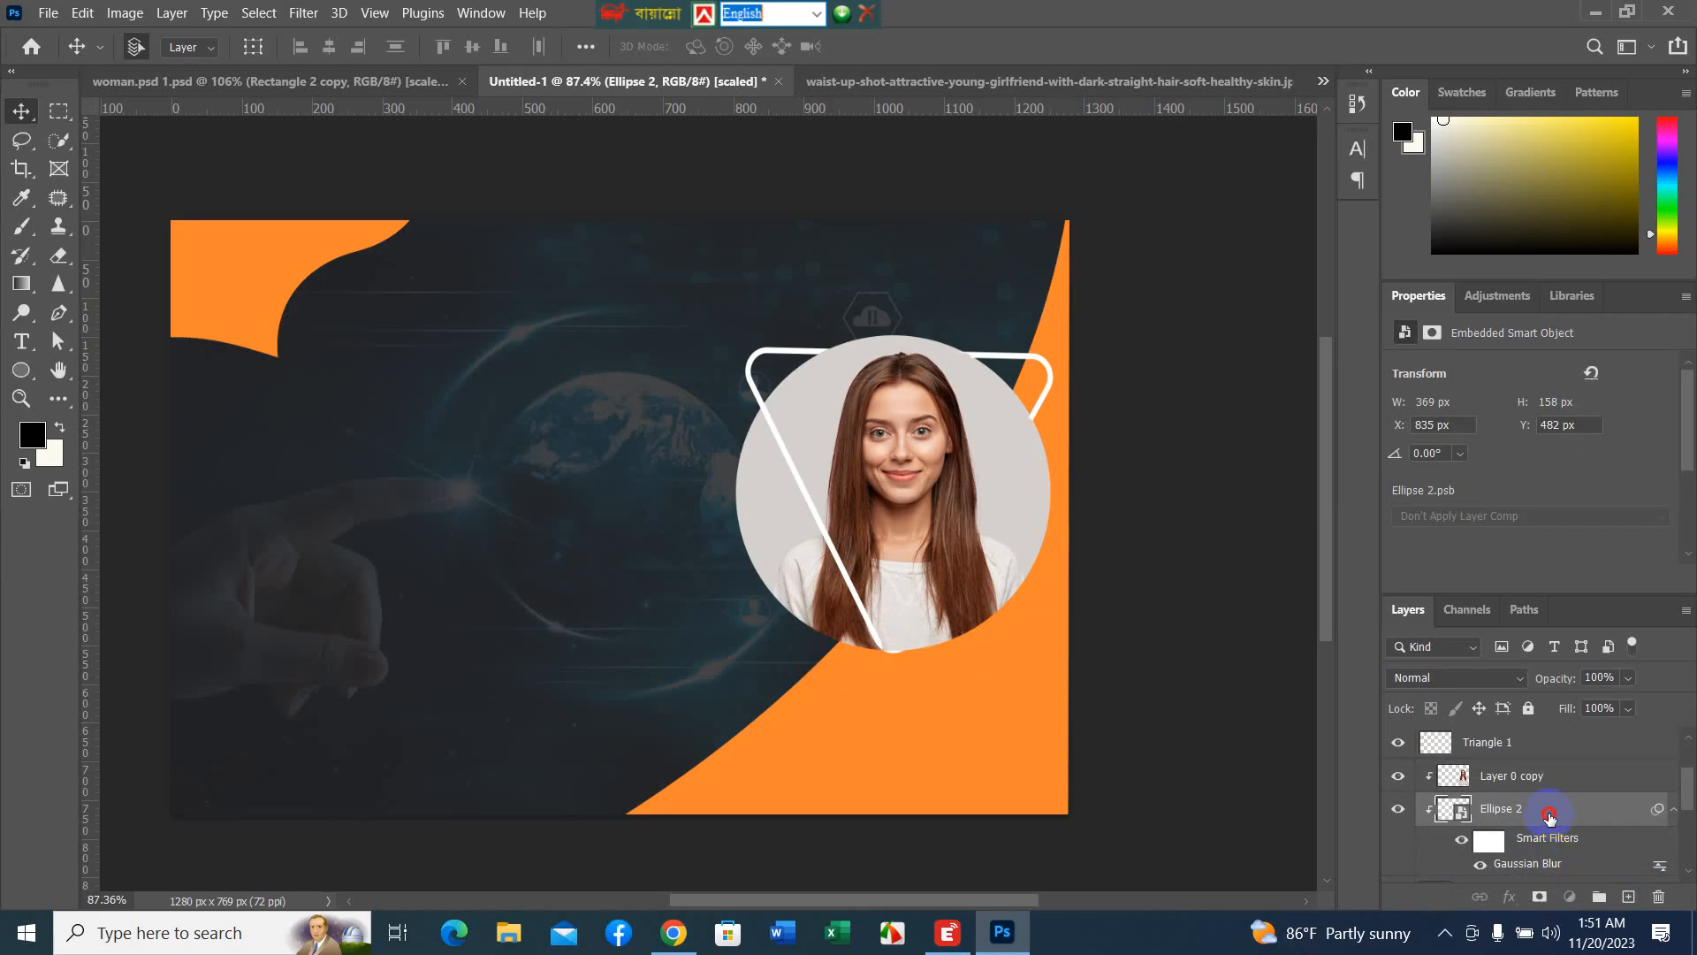
{"action": "left_click_drag", "start_coordinate": [1552, 817], "coordinate": [1519, 766]}
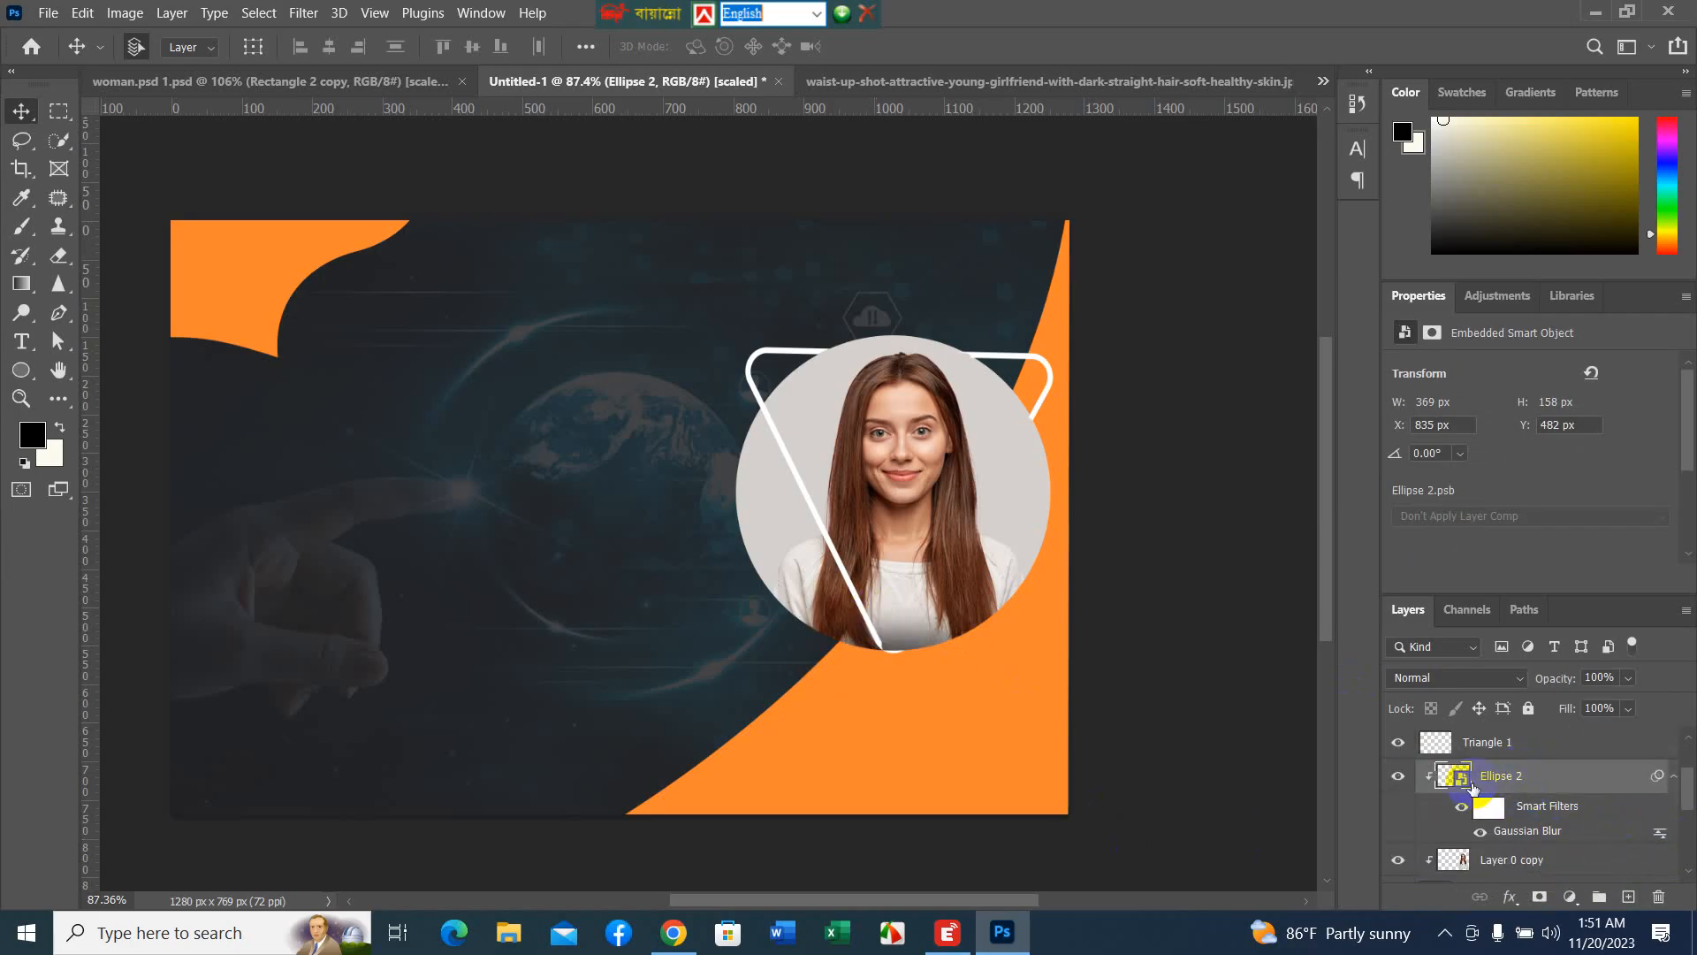
{"action": "left_click", "coordinate": [1430, 781]}
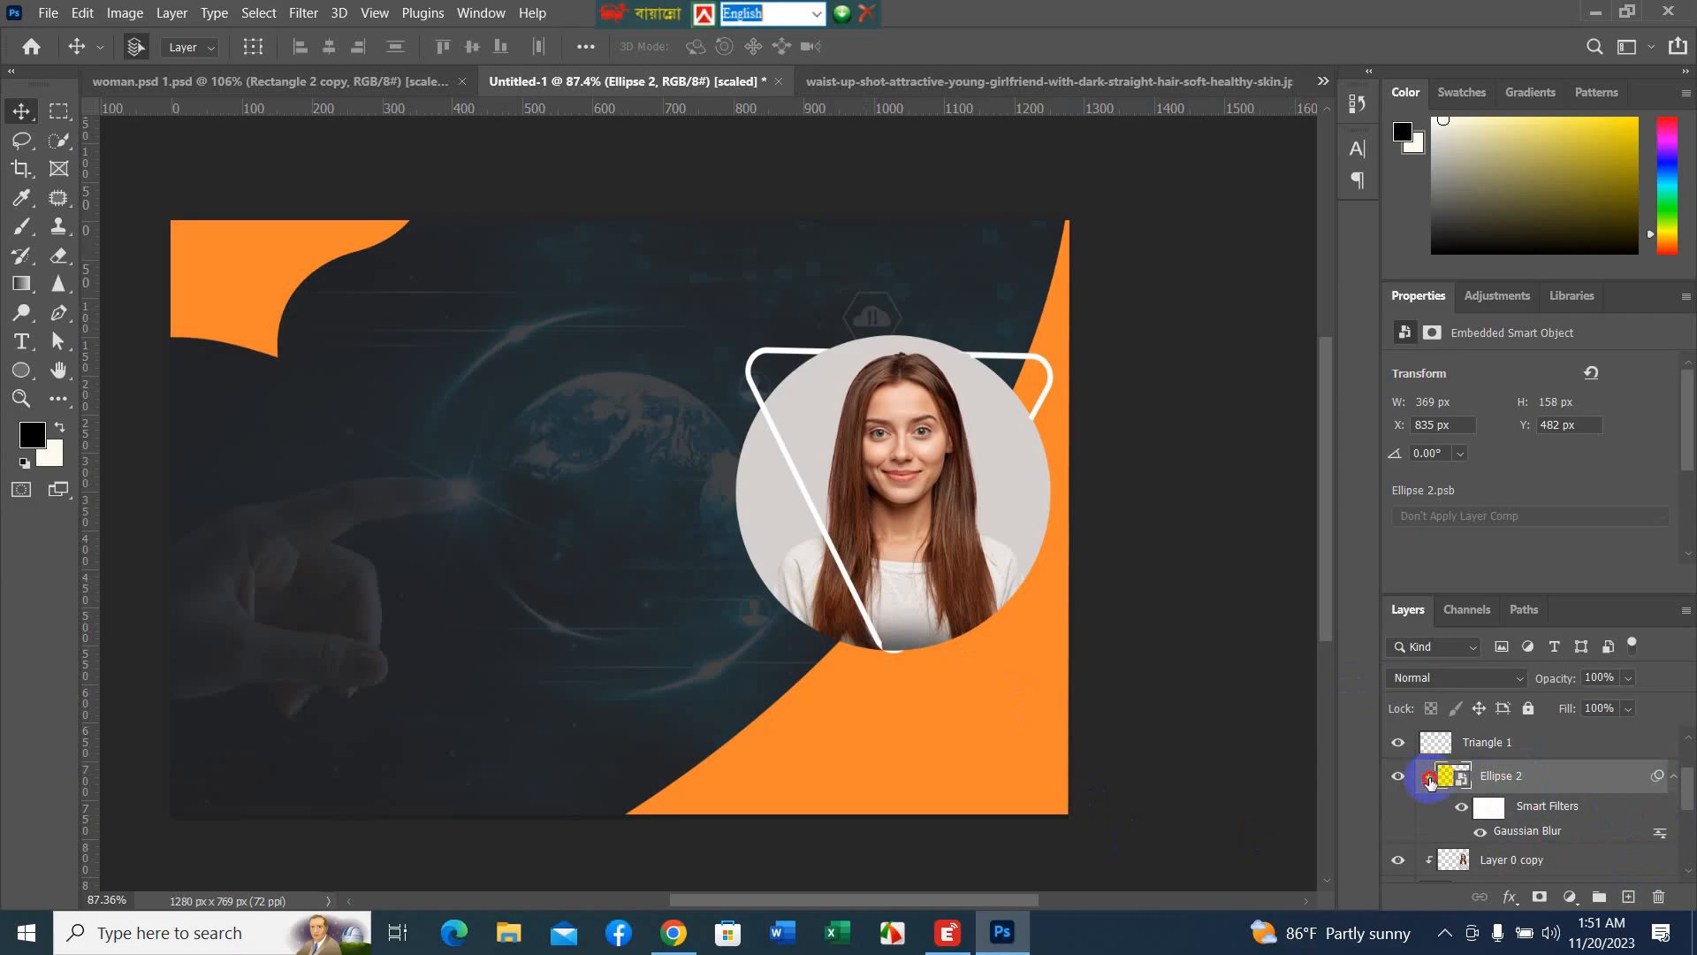
{"action": "key", "text": "ctrl+["}
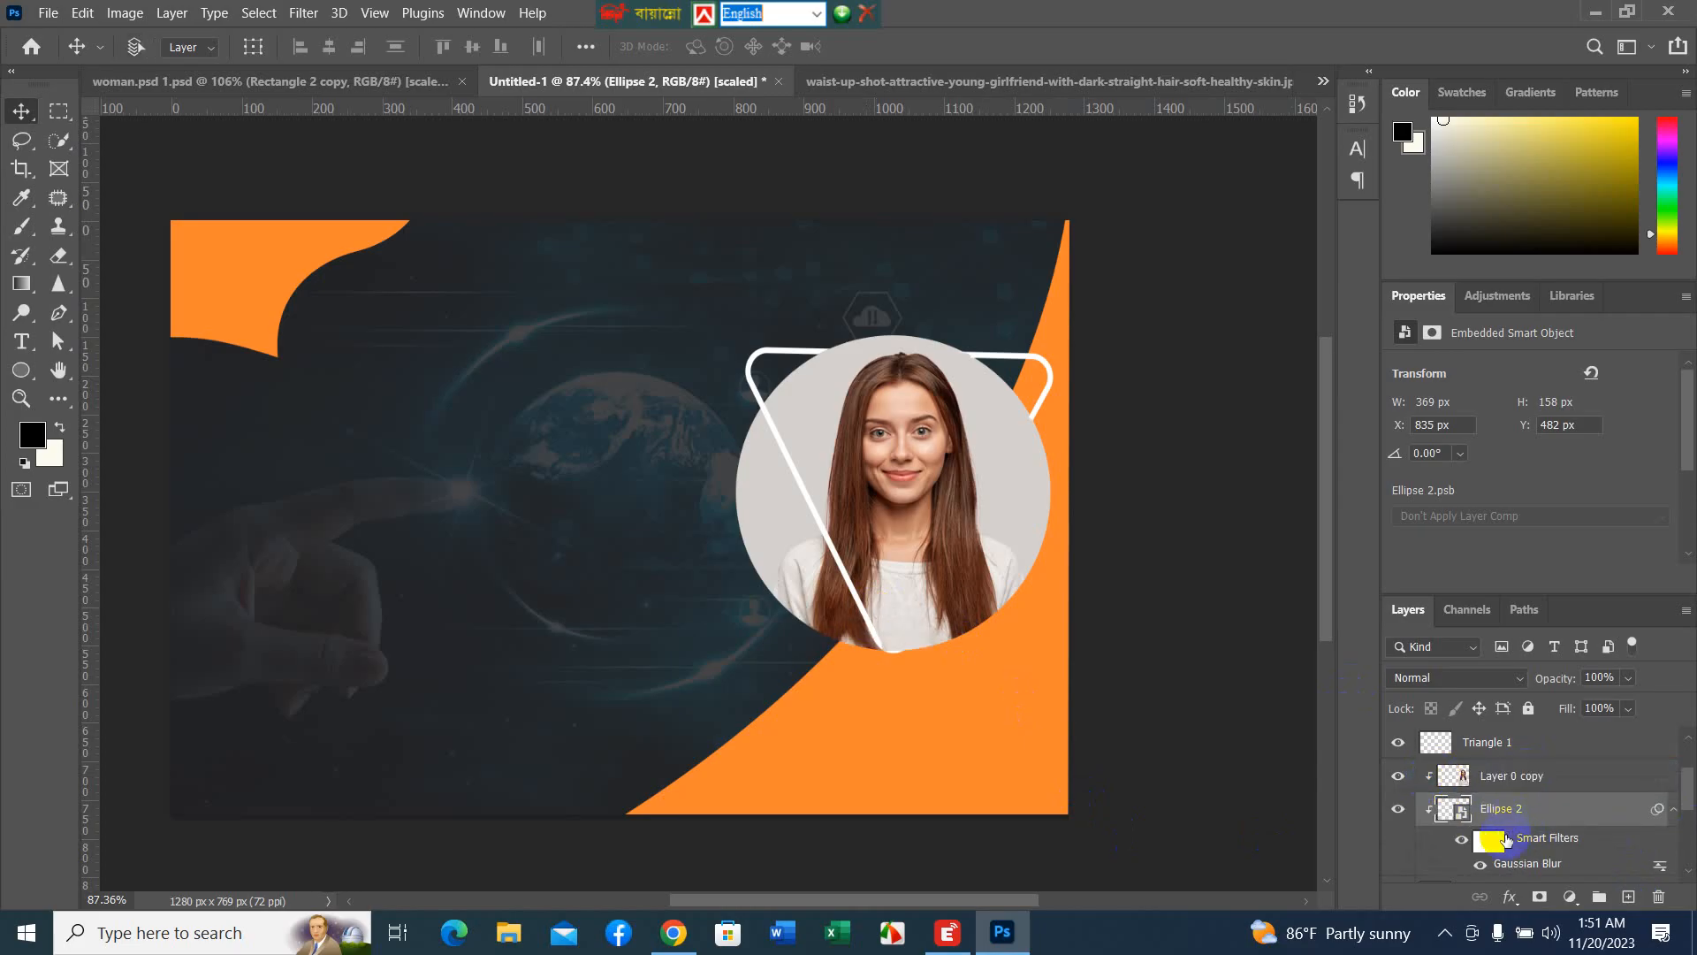
{"action": "key", "text": "ctrl+]"}
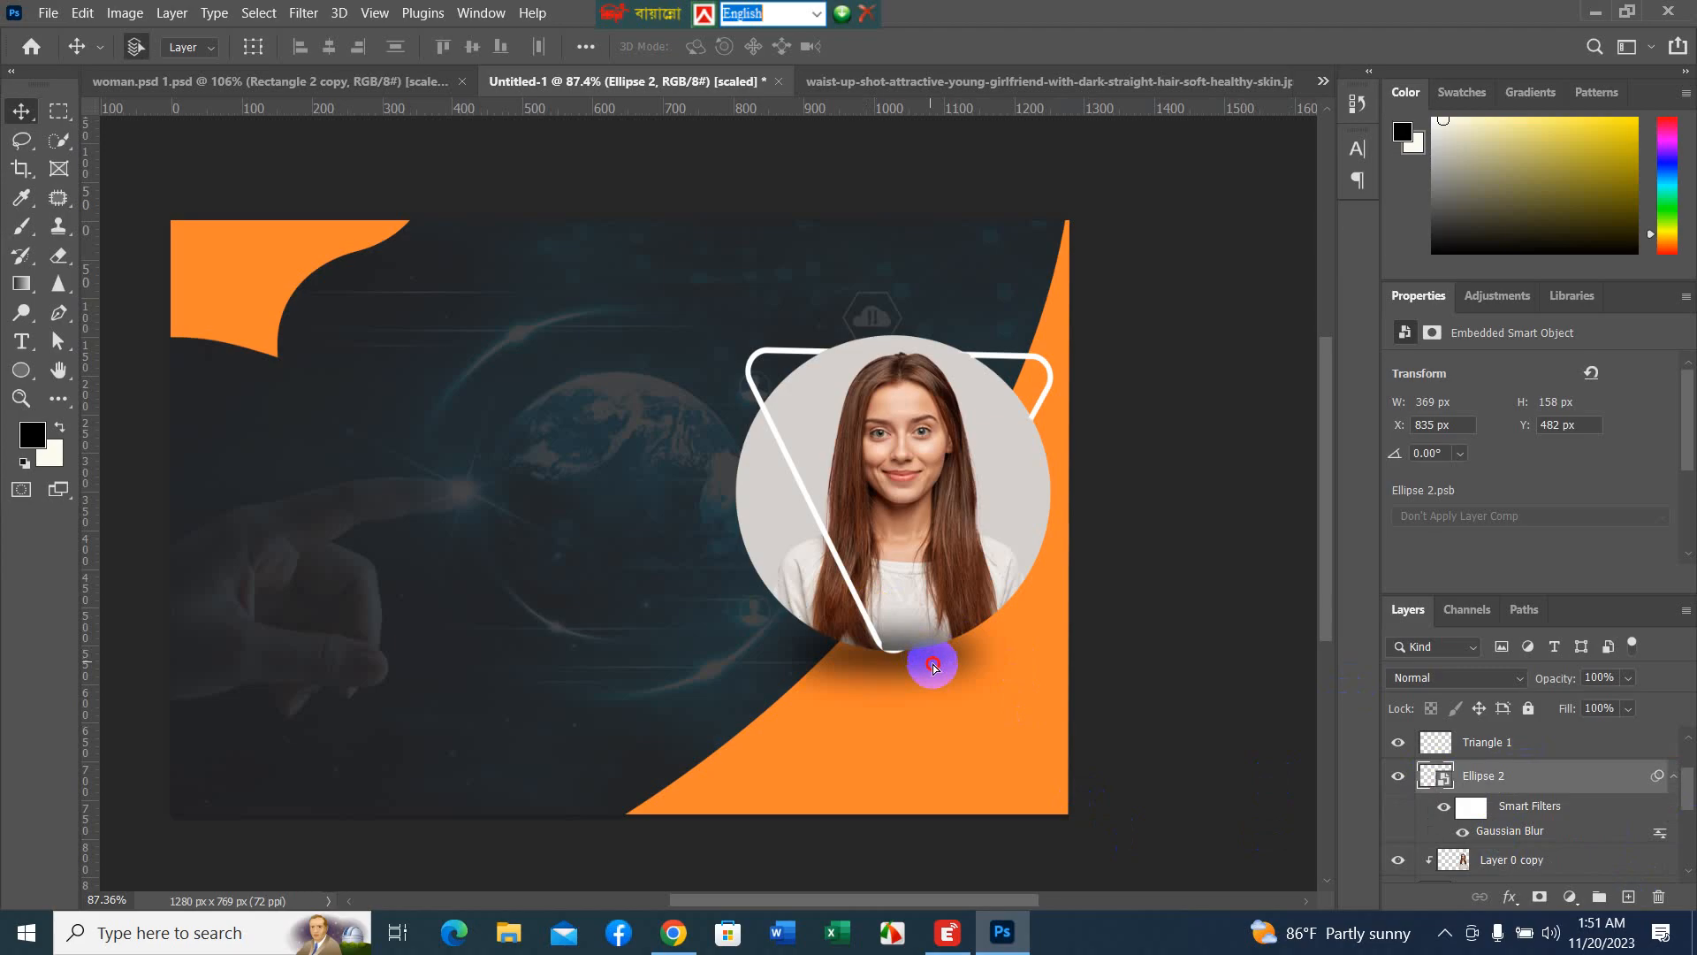
- Reposition the Ellipse 2 shadow beneath the circular portrait at X 857 px, Y 494 px
{"action": "mouse_move", "coordinate": [930, 659]}
{"action": "left_mouse_down"}
{"action": "mouse_move", "coordinate": [947, 701]}
{"action": "mouse_move", "coordinate": [955, 663]}
{"action": "left_mouse_up"}
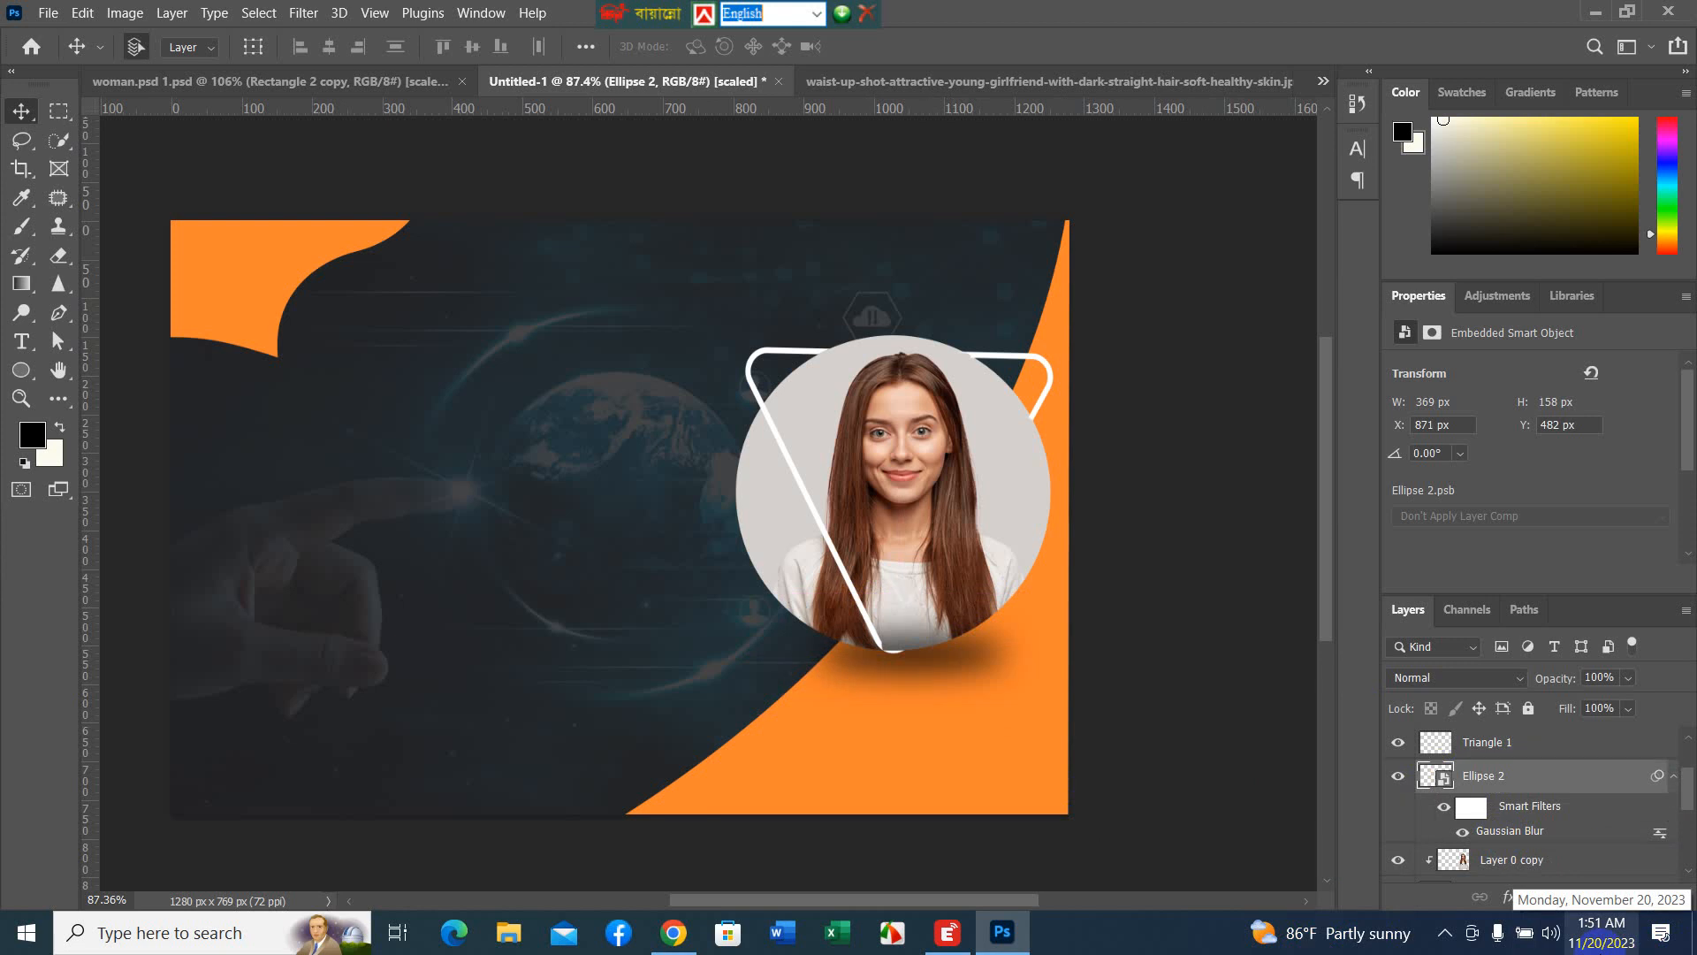
{"action": "left_click", "coordinate": [1202, 87]}
{"action": "left_click", "coordinate": [109, 79]}
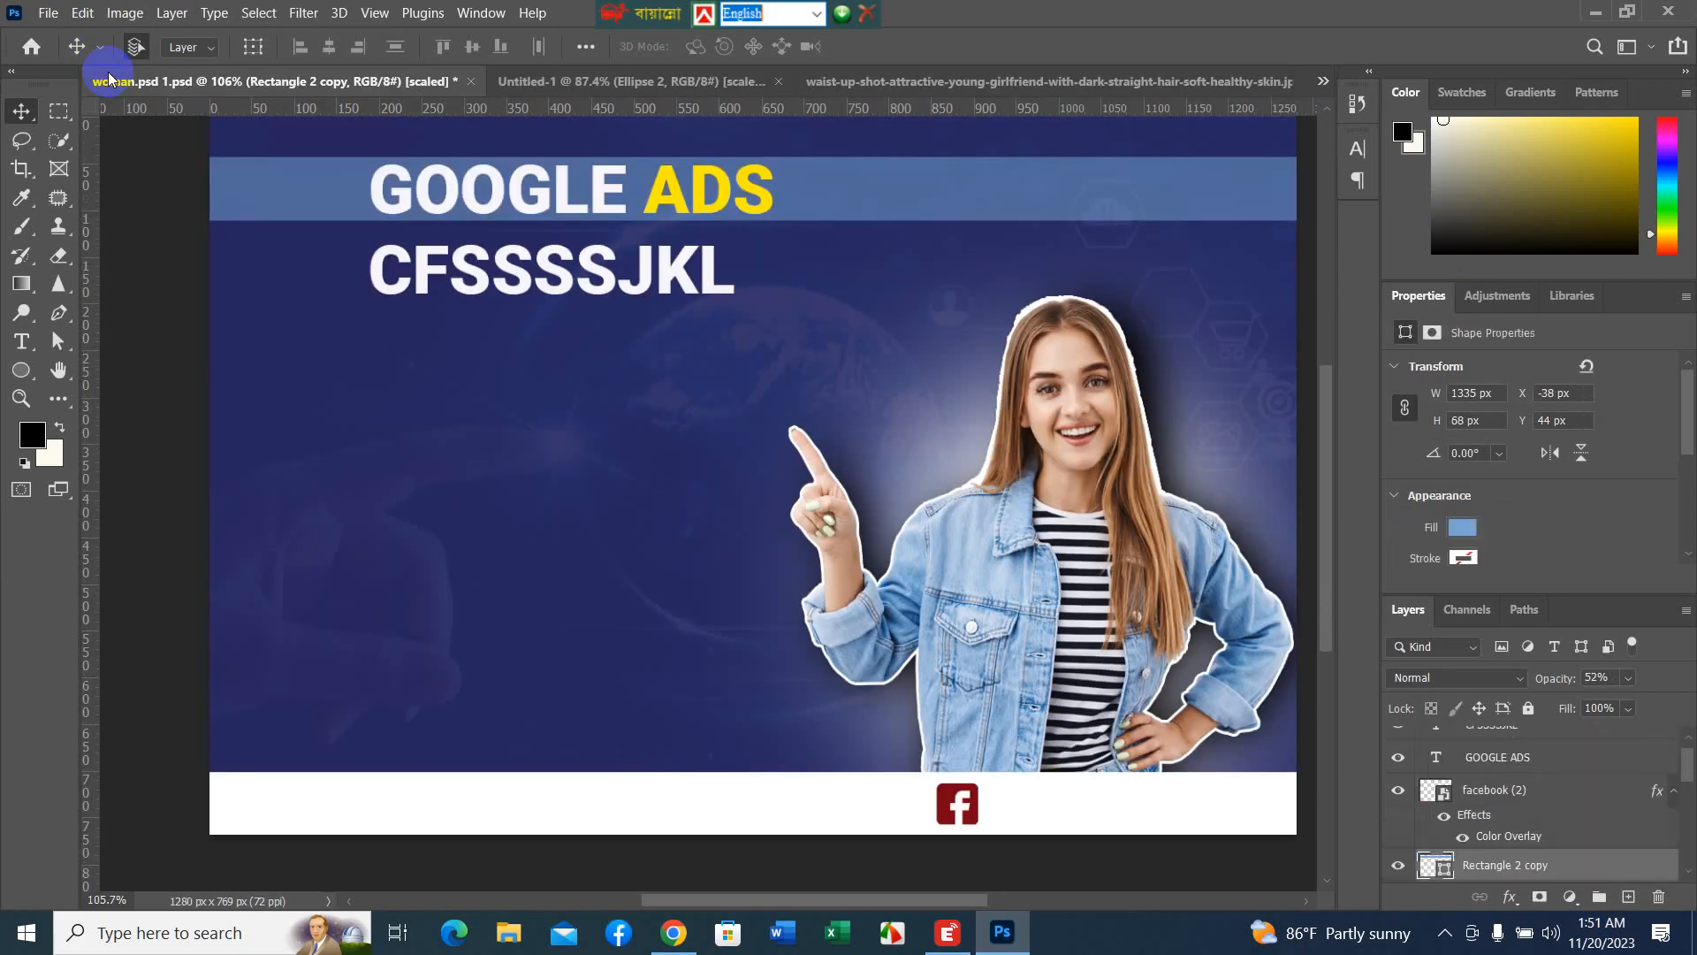
{"action": "left_click", "coordinate": [640, 89]}
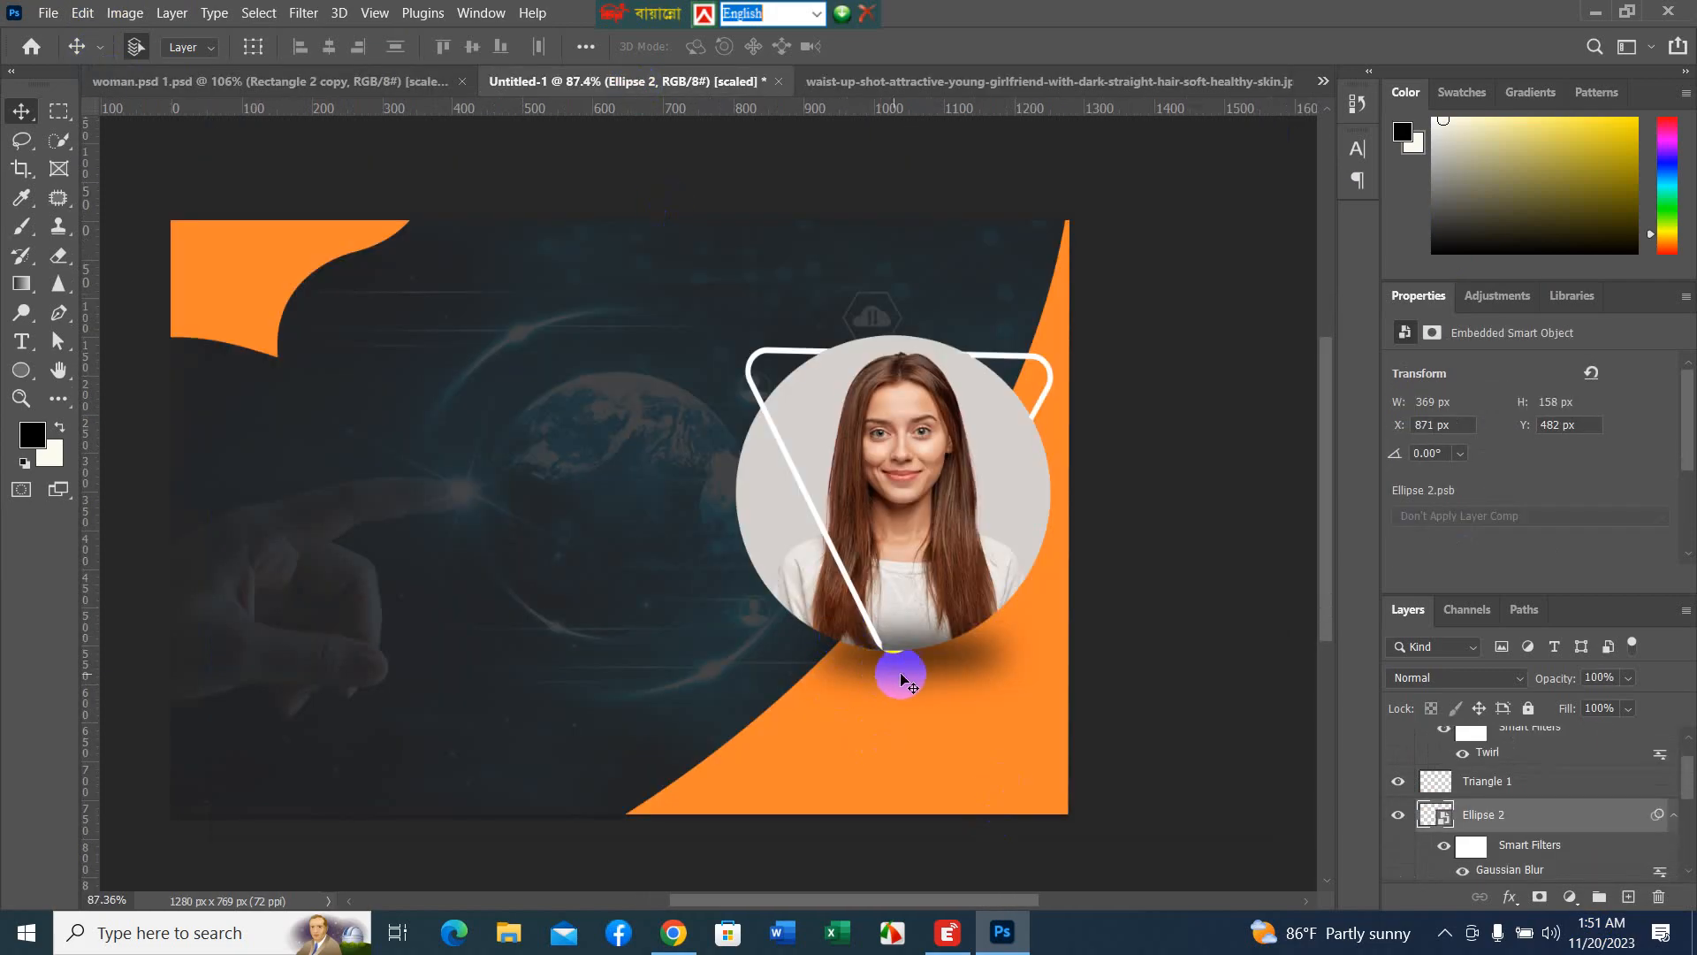
{"action": "mouse_move", "coordinate": [901, 679]}
{"action": "left_mouse_down"}
{"action": "mouse_move", "coordinate": [913, 725]}
{"action": "mouse_move", "coordinate": [908, 689]}
{"action": "left_mouse_up"}
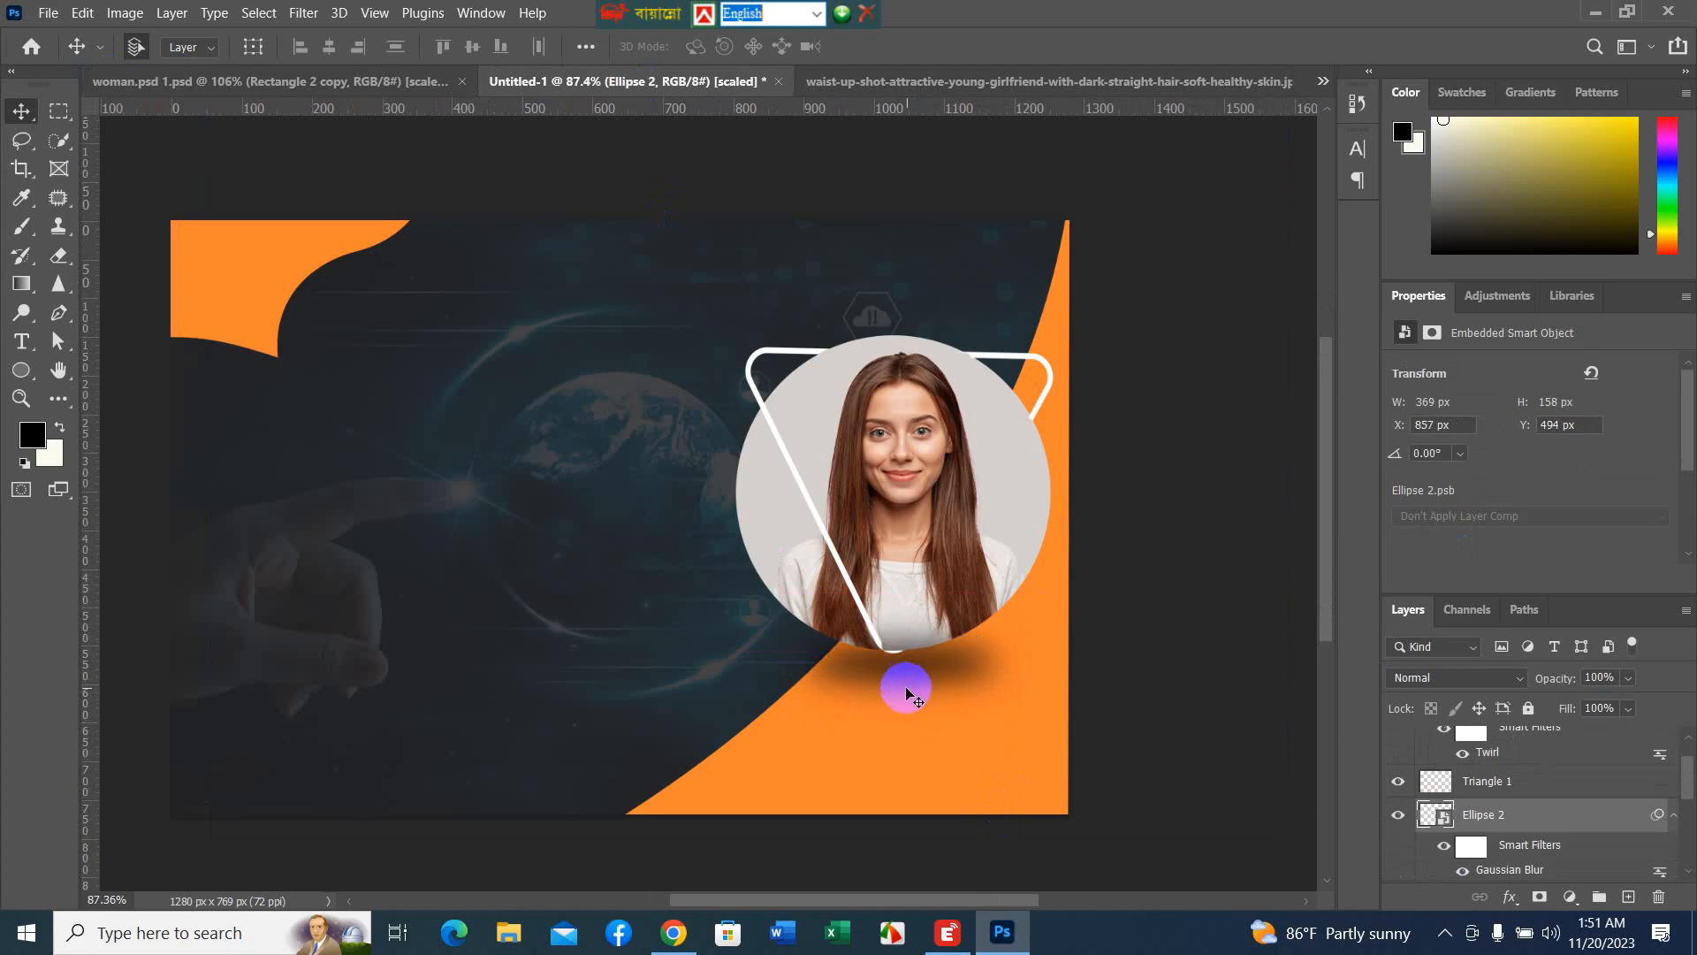
{"action": "left_click_drag", "start_coordinate": [906, 687], "coordinate": [2, 138]}
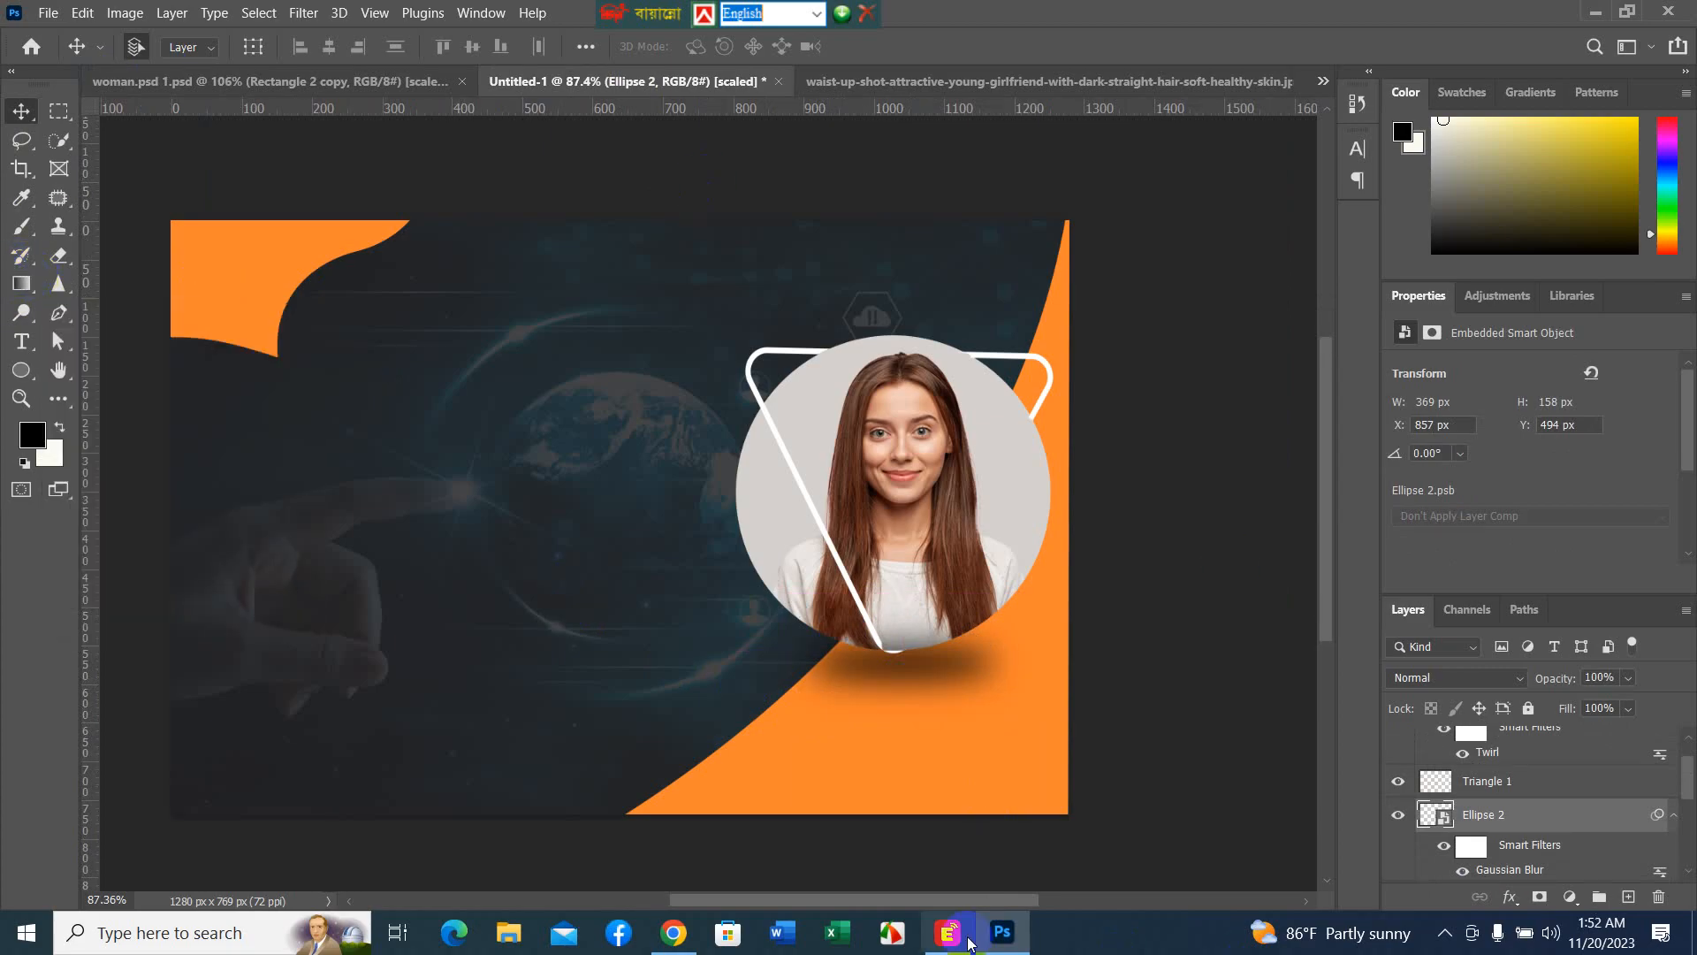
- Switch to Chrome and run a Google image search for "billboard" in a new tab
{"action": "left_click", "coordinate": [676, 933]}
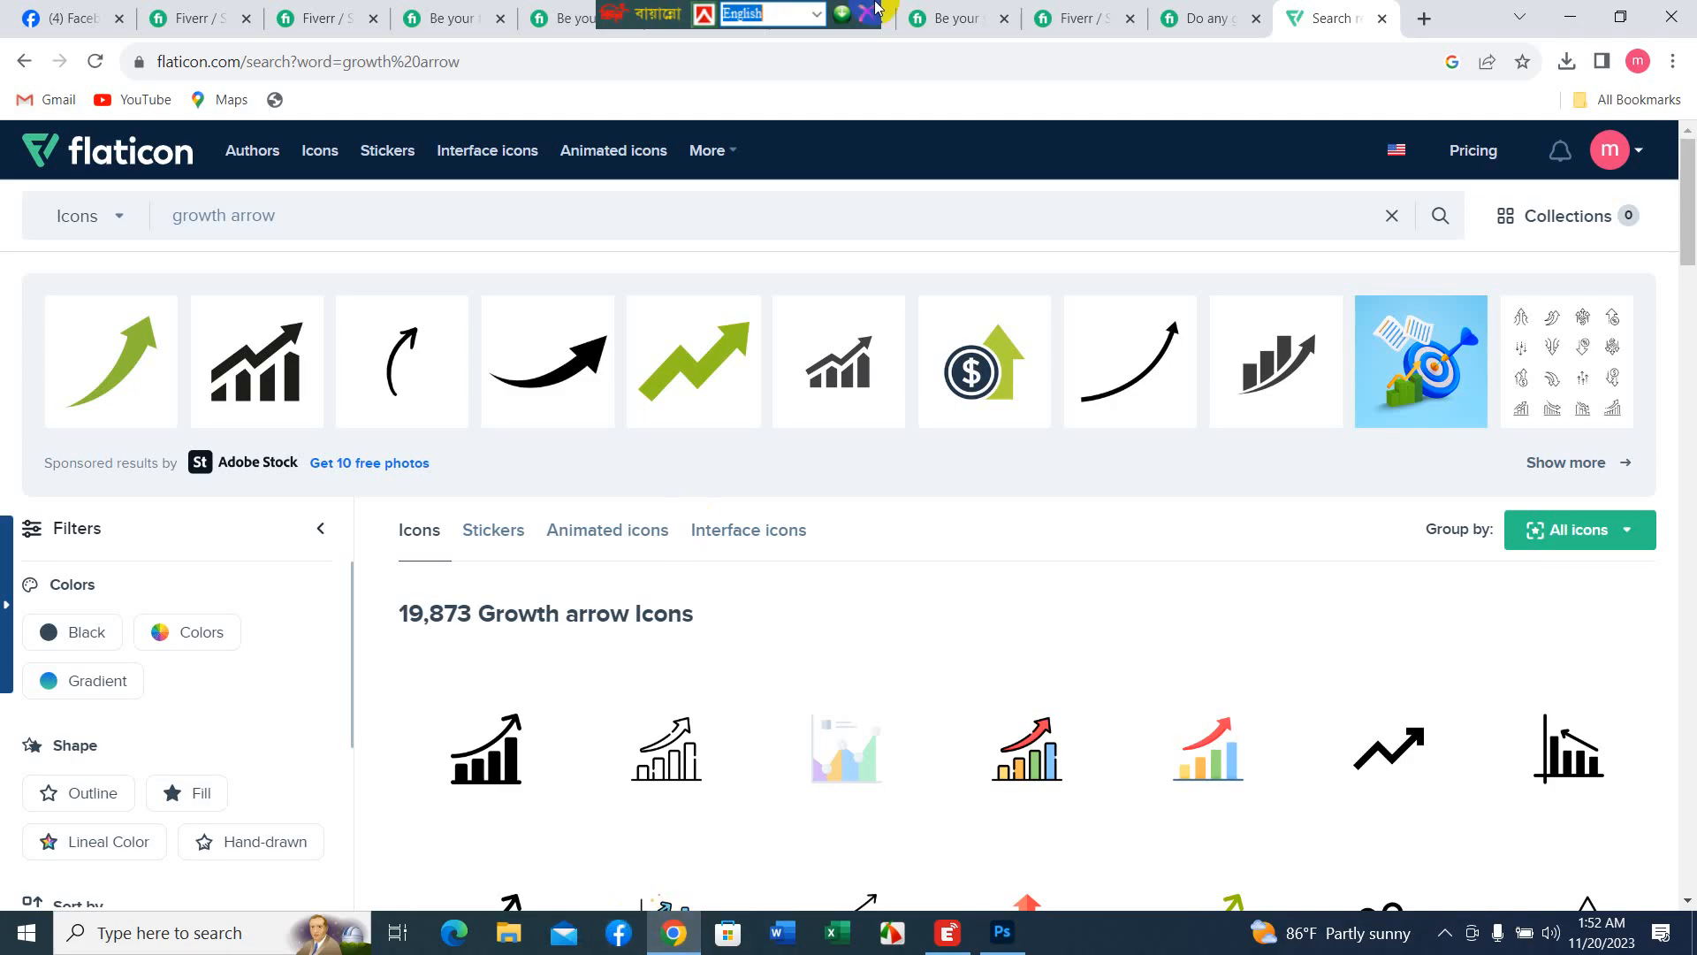
{"action": "left_click", "coordinate": [1425, 19]}
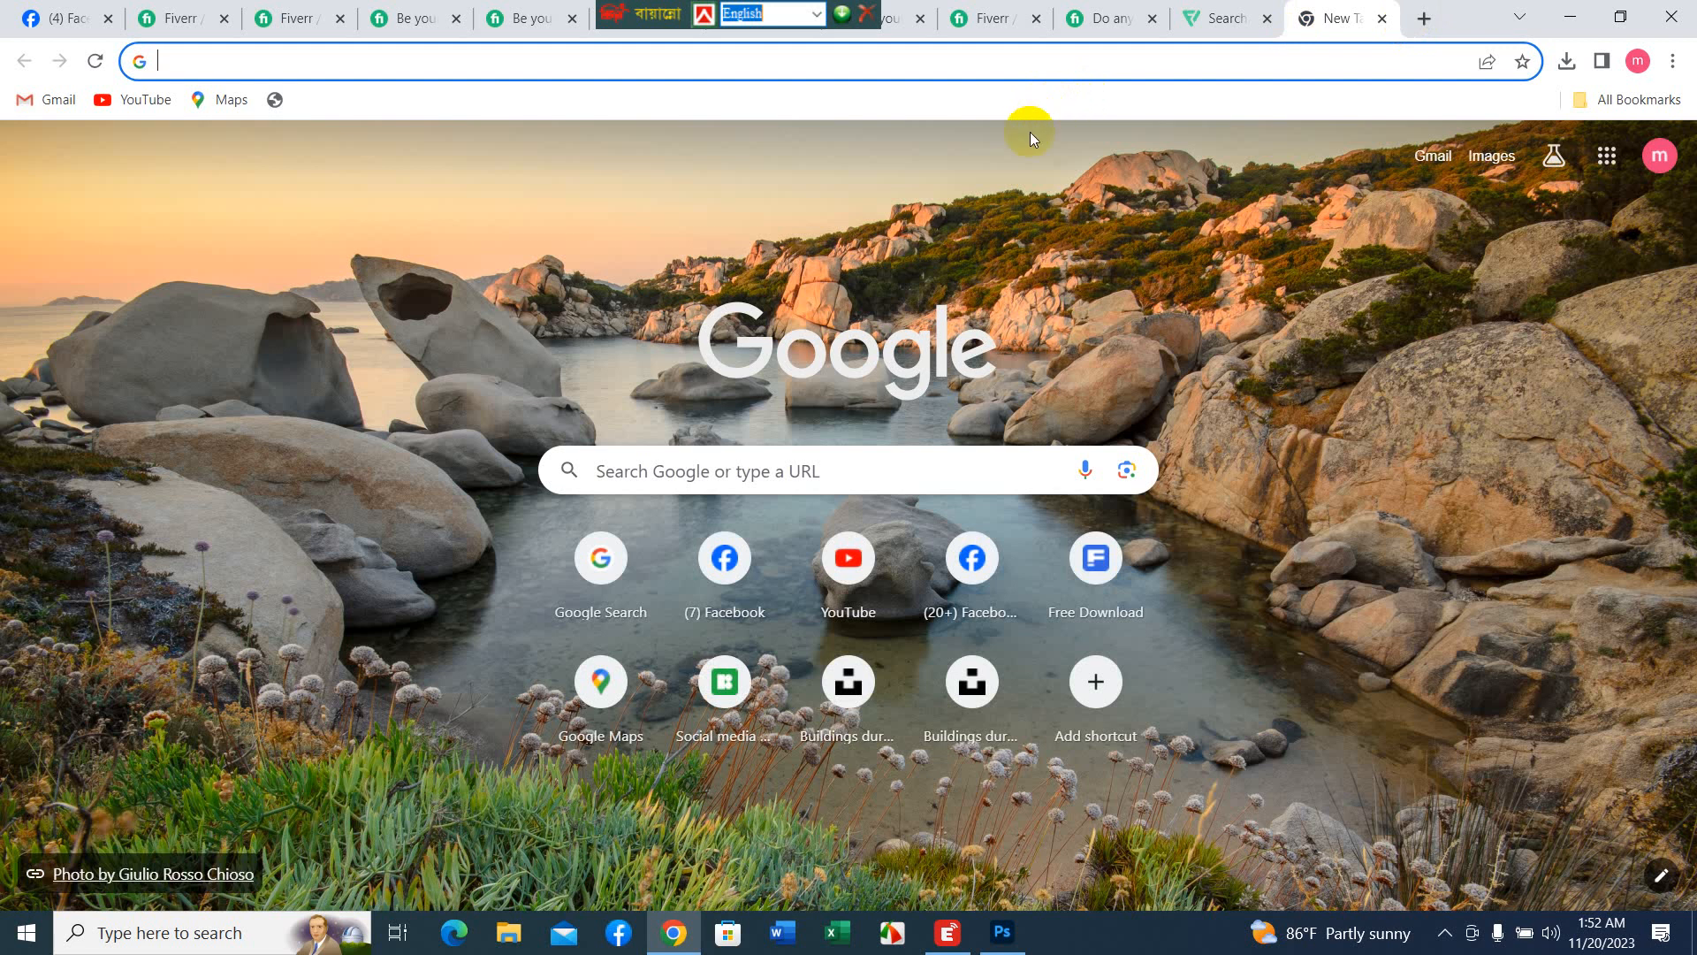
{"action": "type", "text": "bi"}
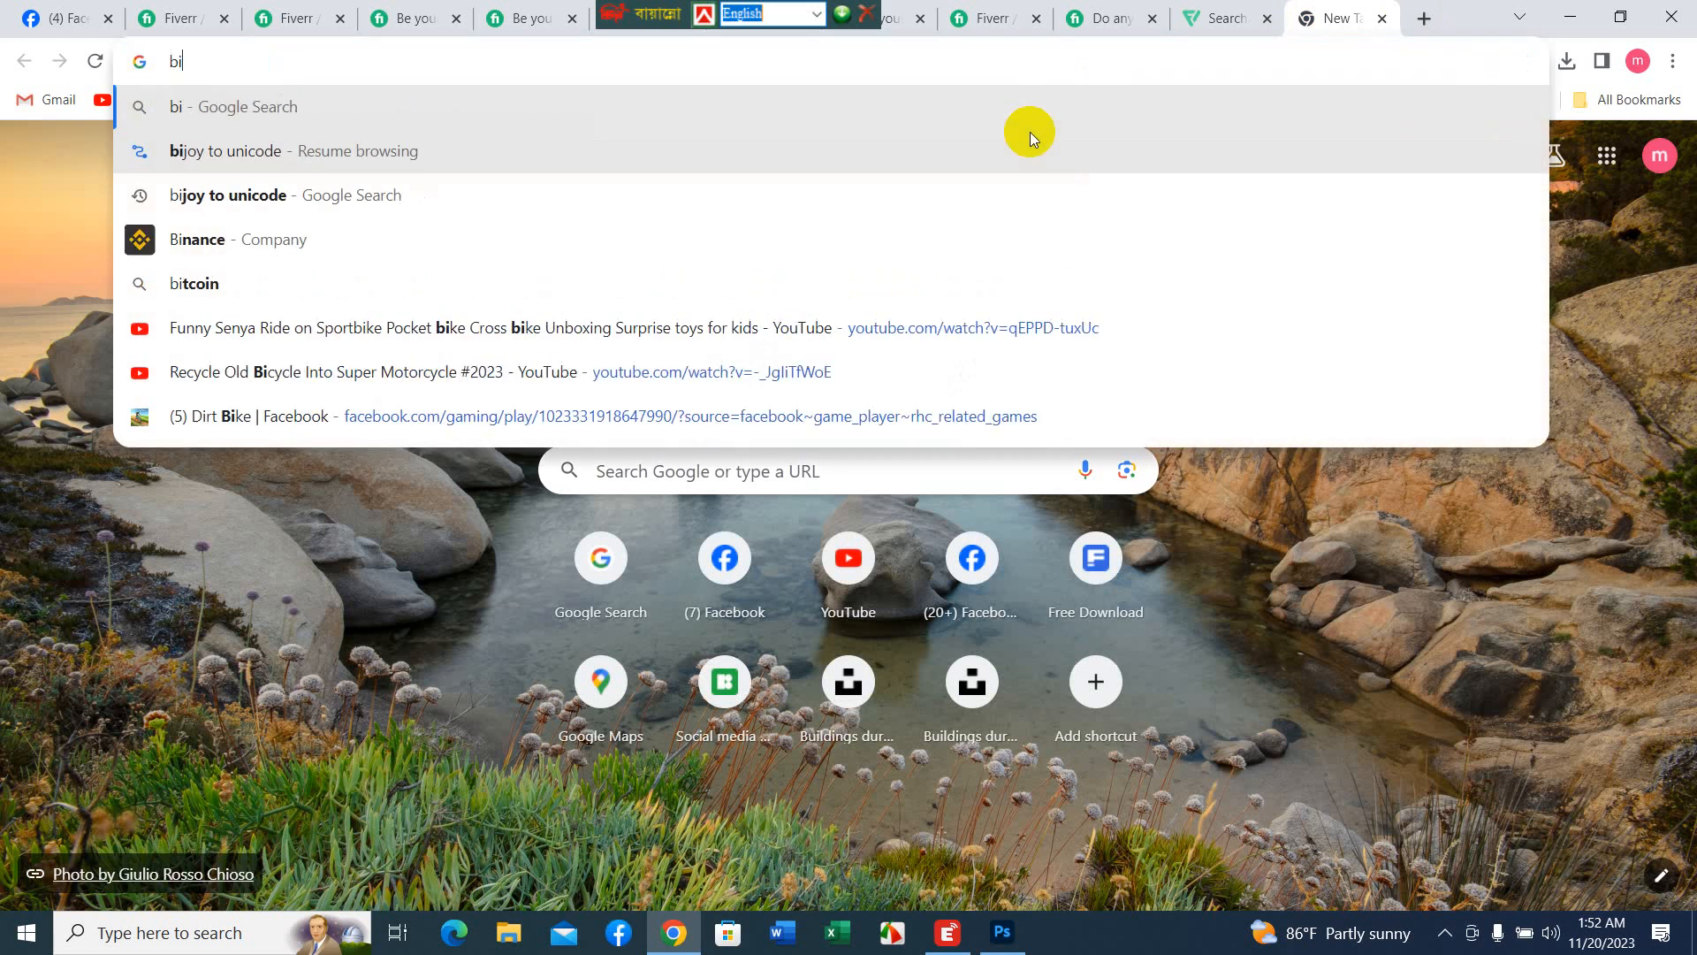
{"action": "type", "text": "l"}
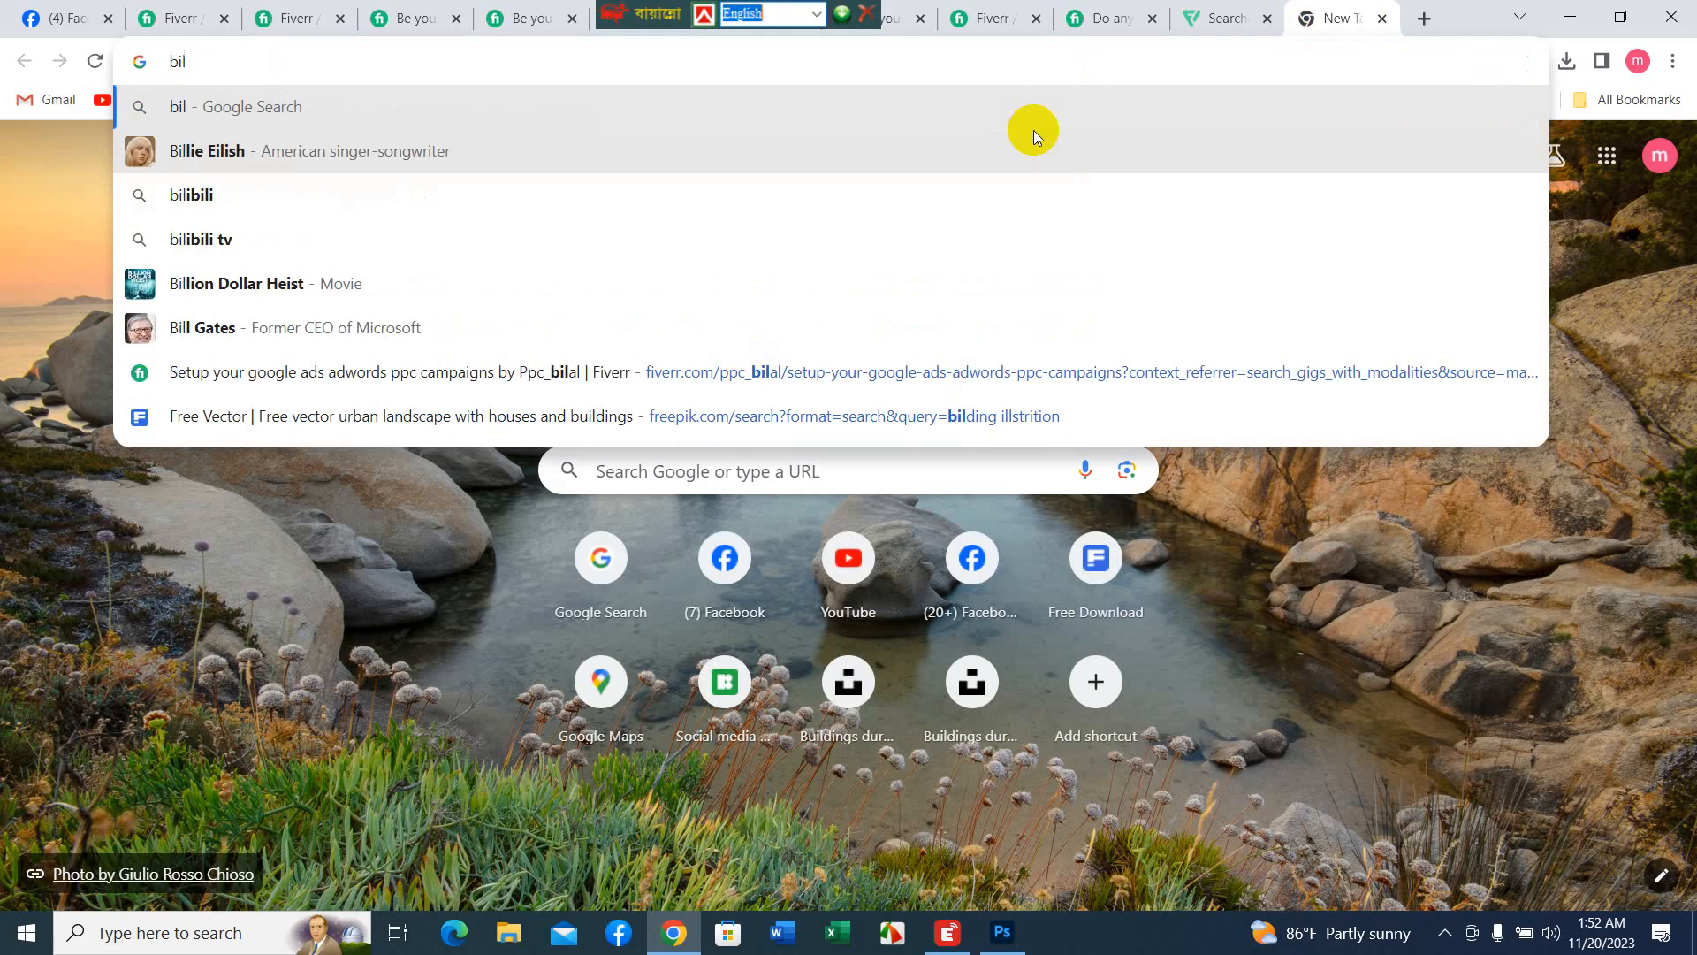
{"action": "type", "text": "l"}
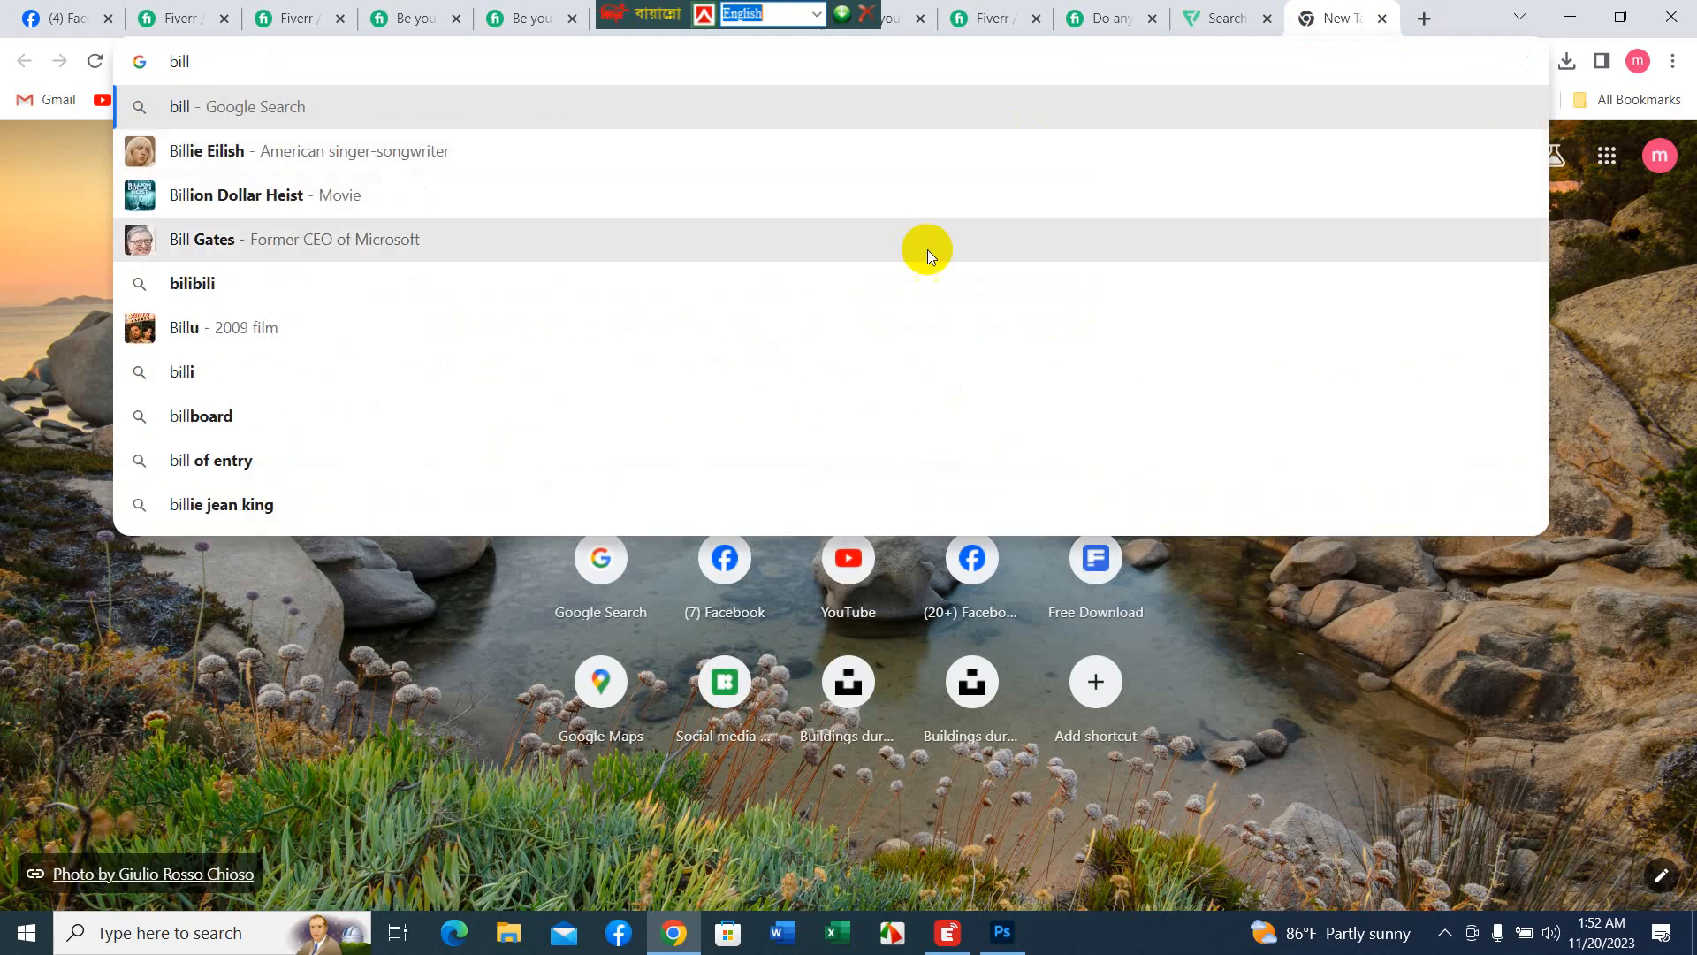
{"action": "left_click", "coordinate": [877, 416]}
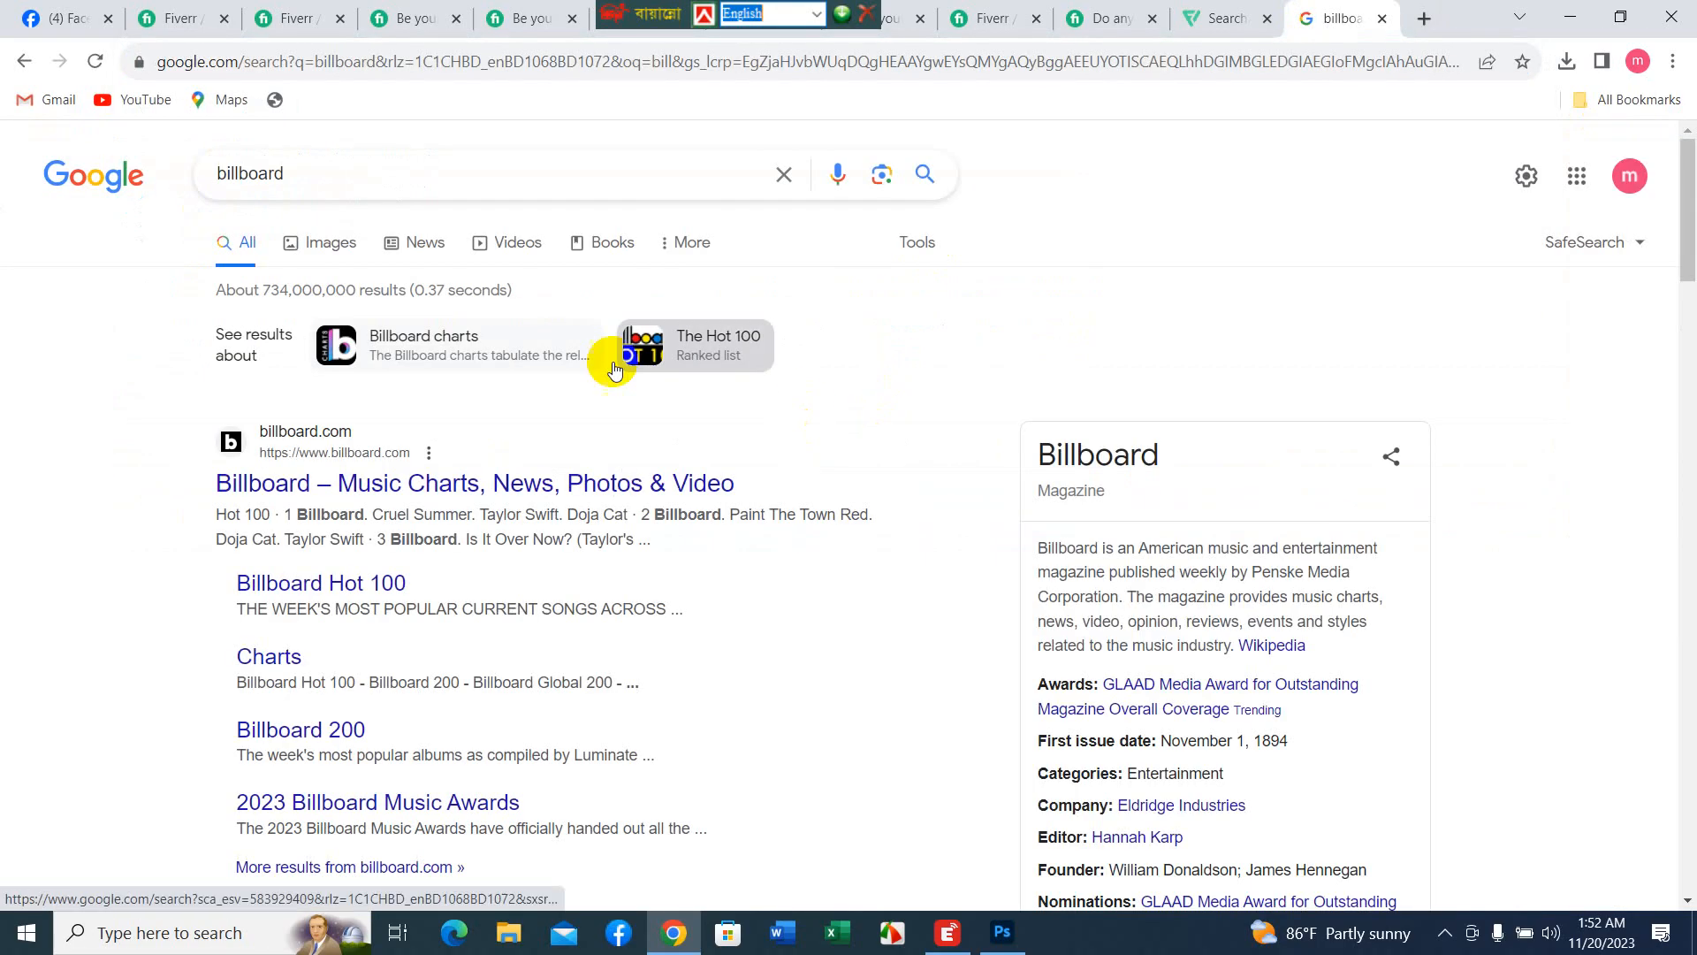
{"action": "left_click", "coordinate": [315, 241]}
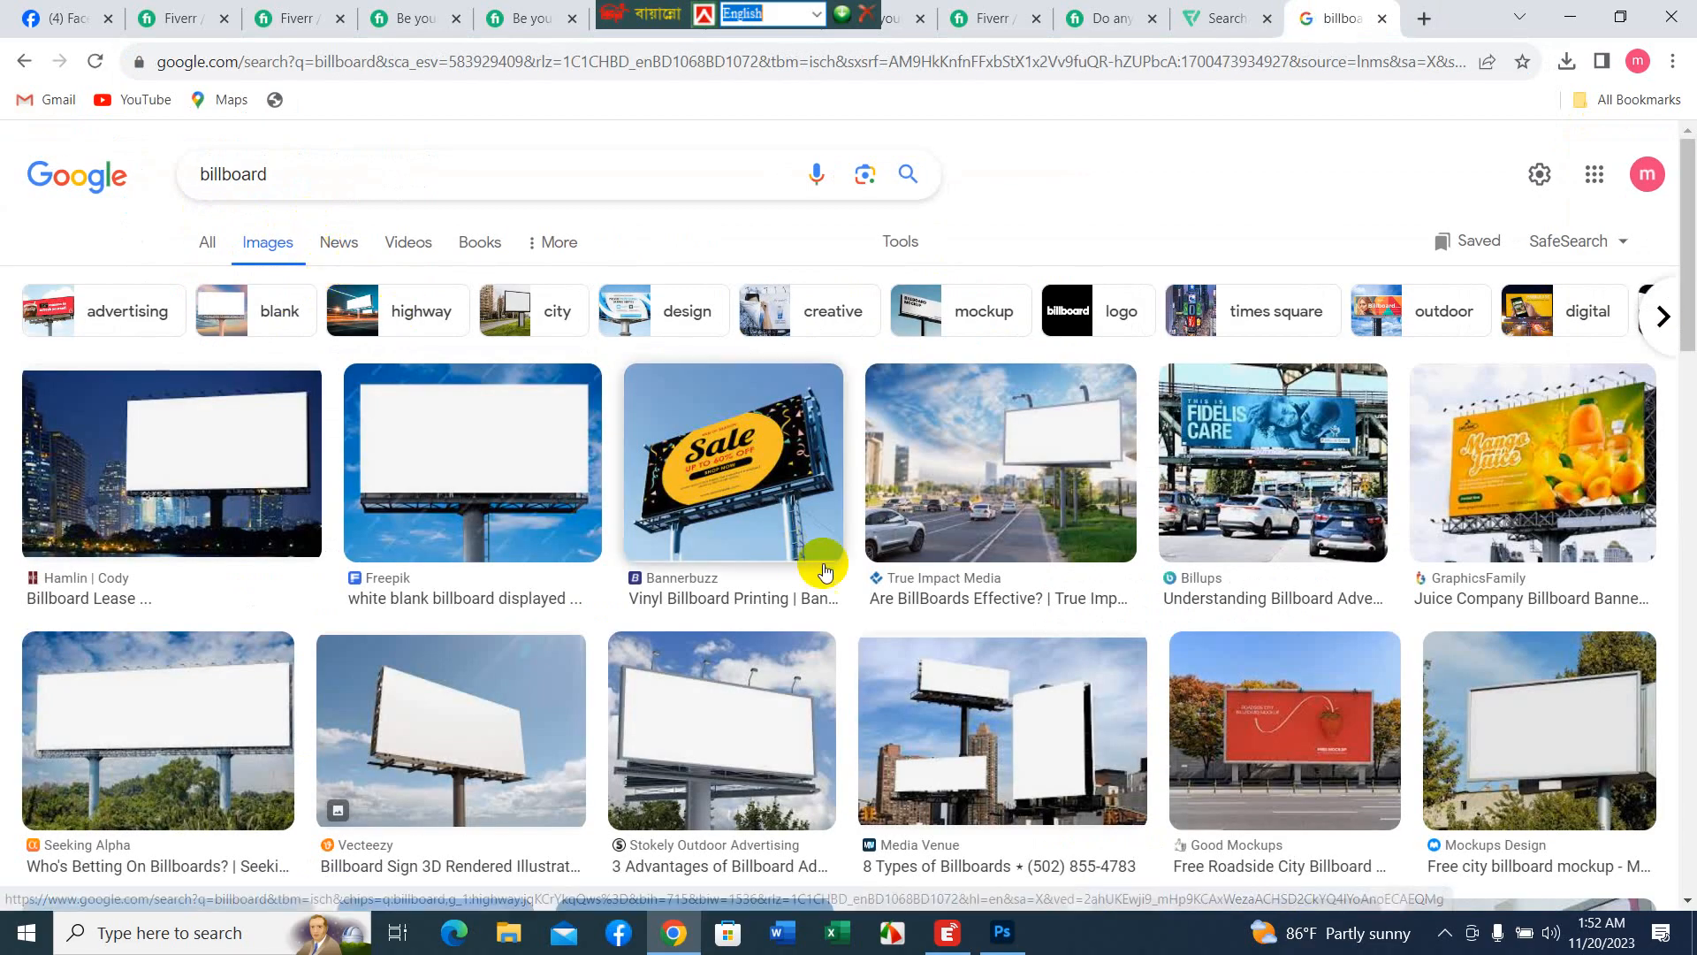
- Preview the blank roadside billboard image from True Impact Media and look over its source page
{"action": "left_click", "coordinate": [1052, 522]}
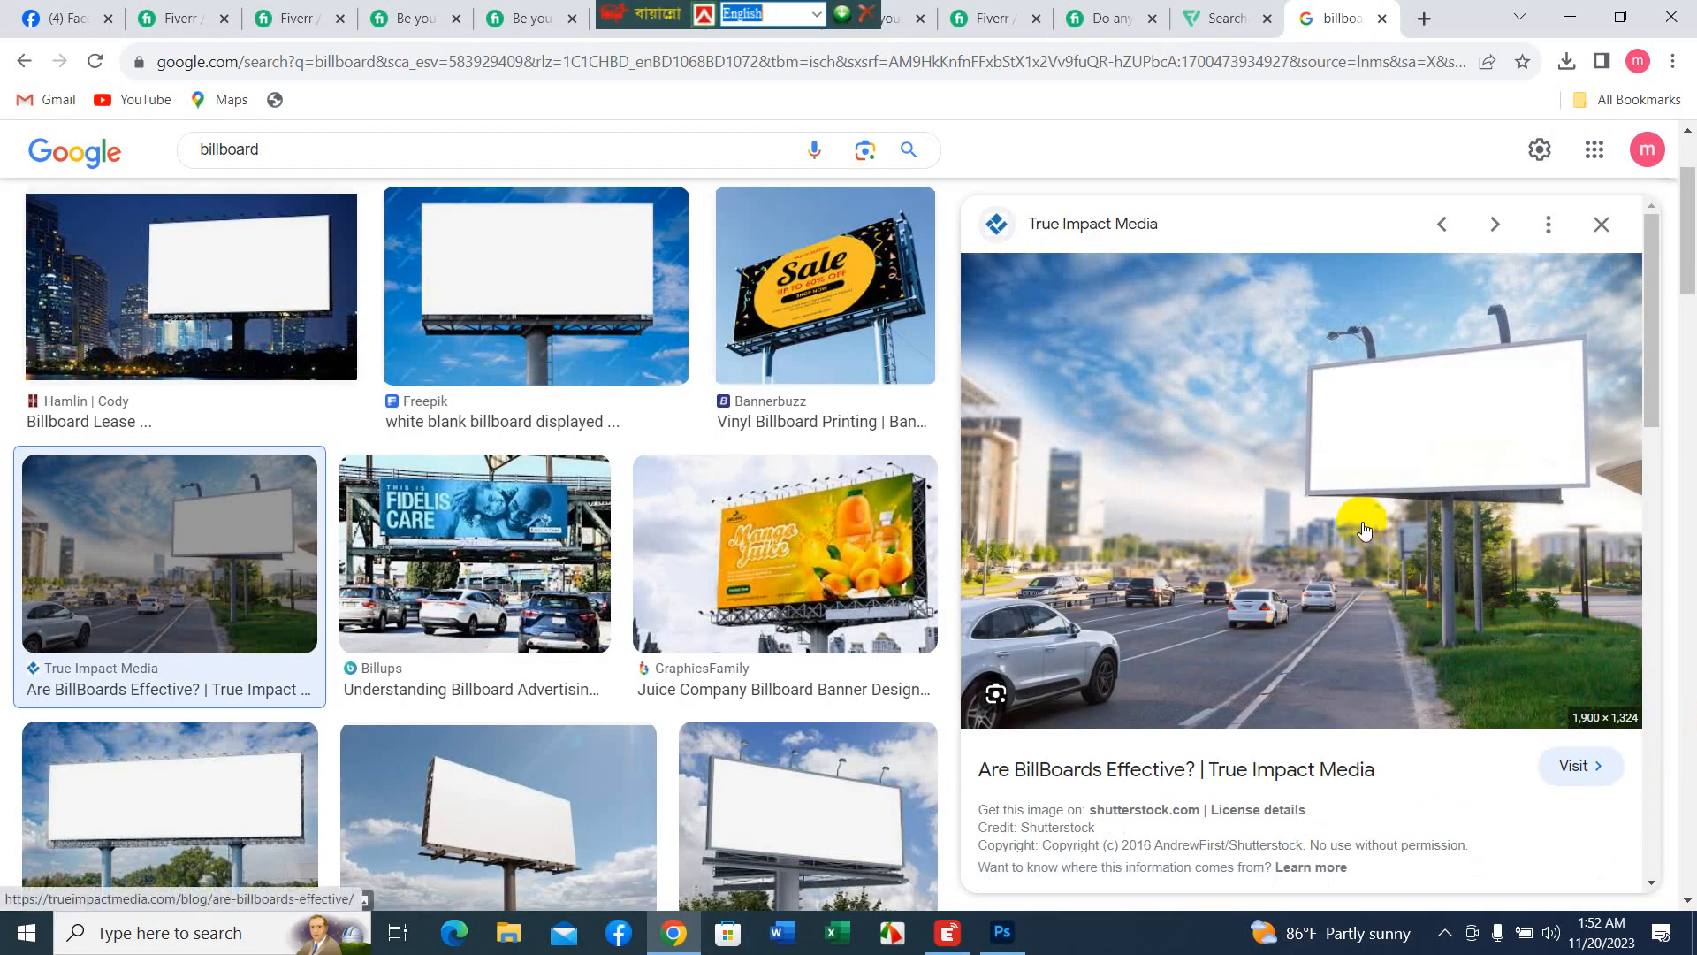
{"action": "scroll", "coordinate": [1365, 531], "scroll_direction": "down", "scroll_amount": 3}
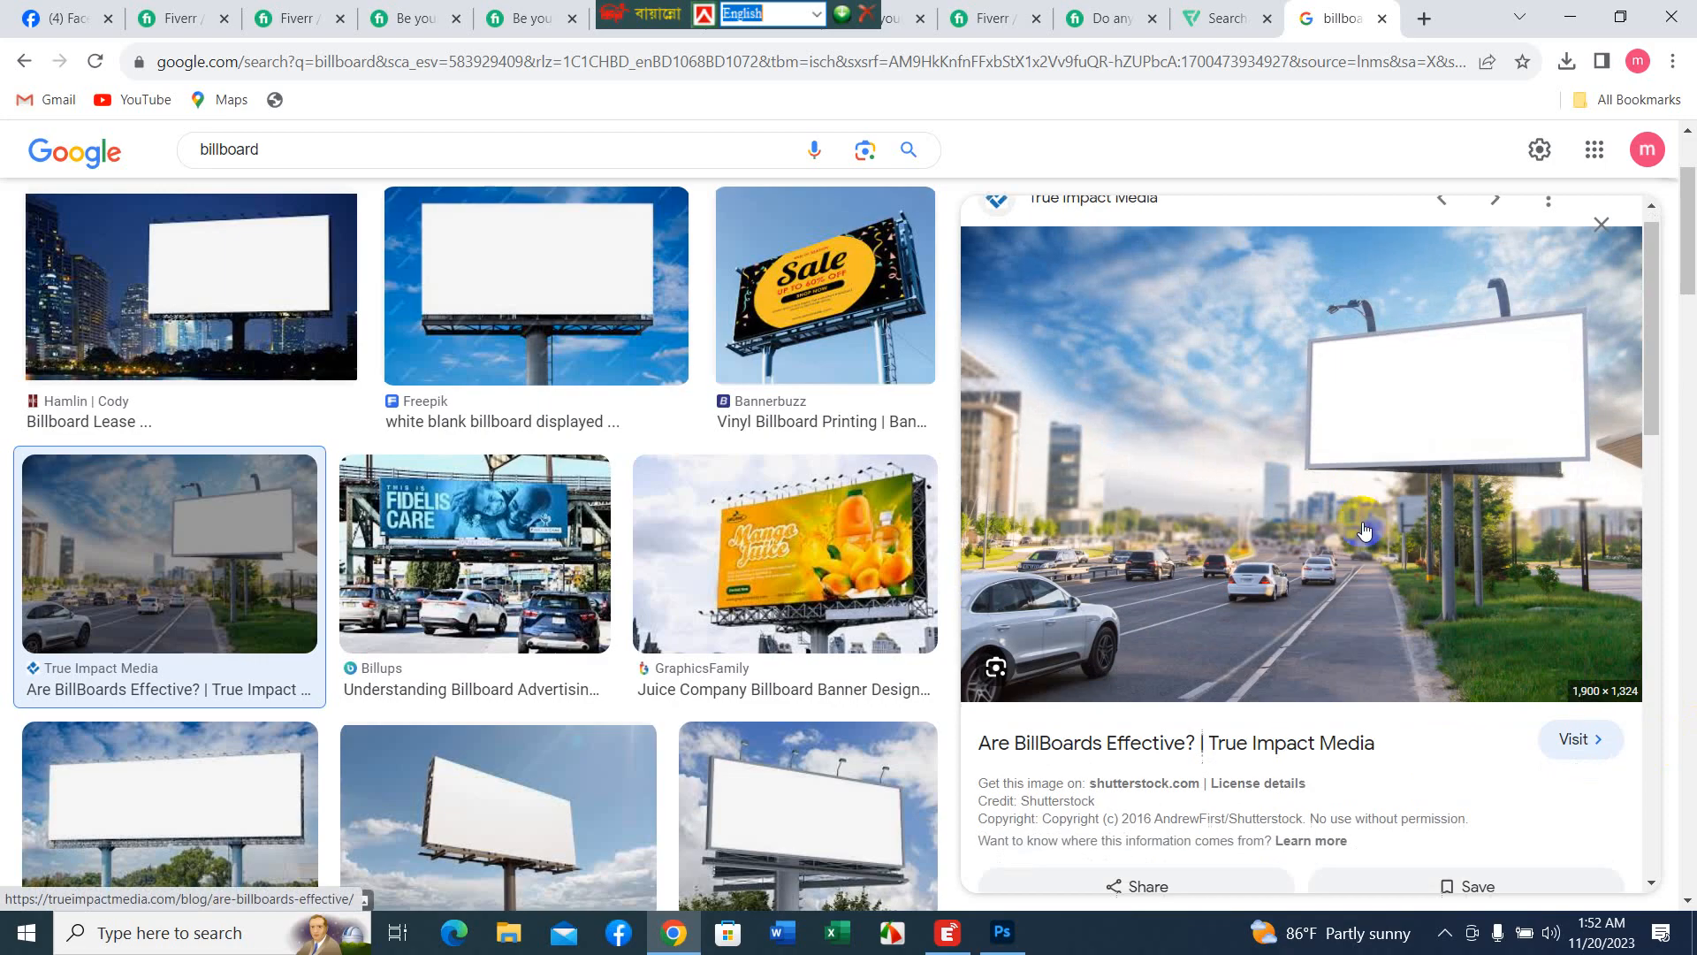
{"action": "scroll", "coordinate": [744, 782], "scroll_direction": "down", "scroll_amount": 6}
{"action": "scroll", "coordinate": [745, 781], "scroll_direction": "up", "scroll_amount": 7}
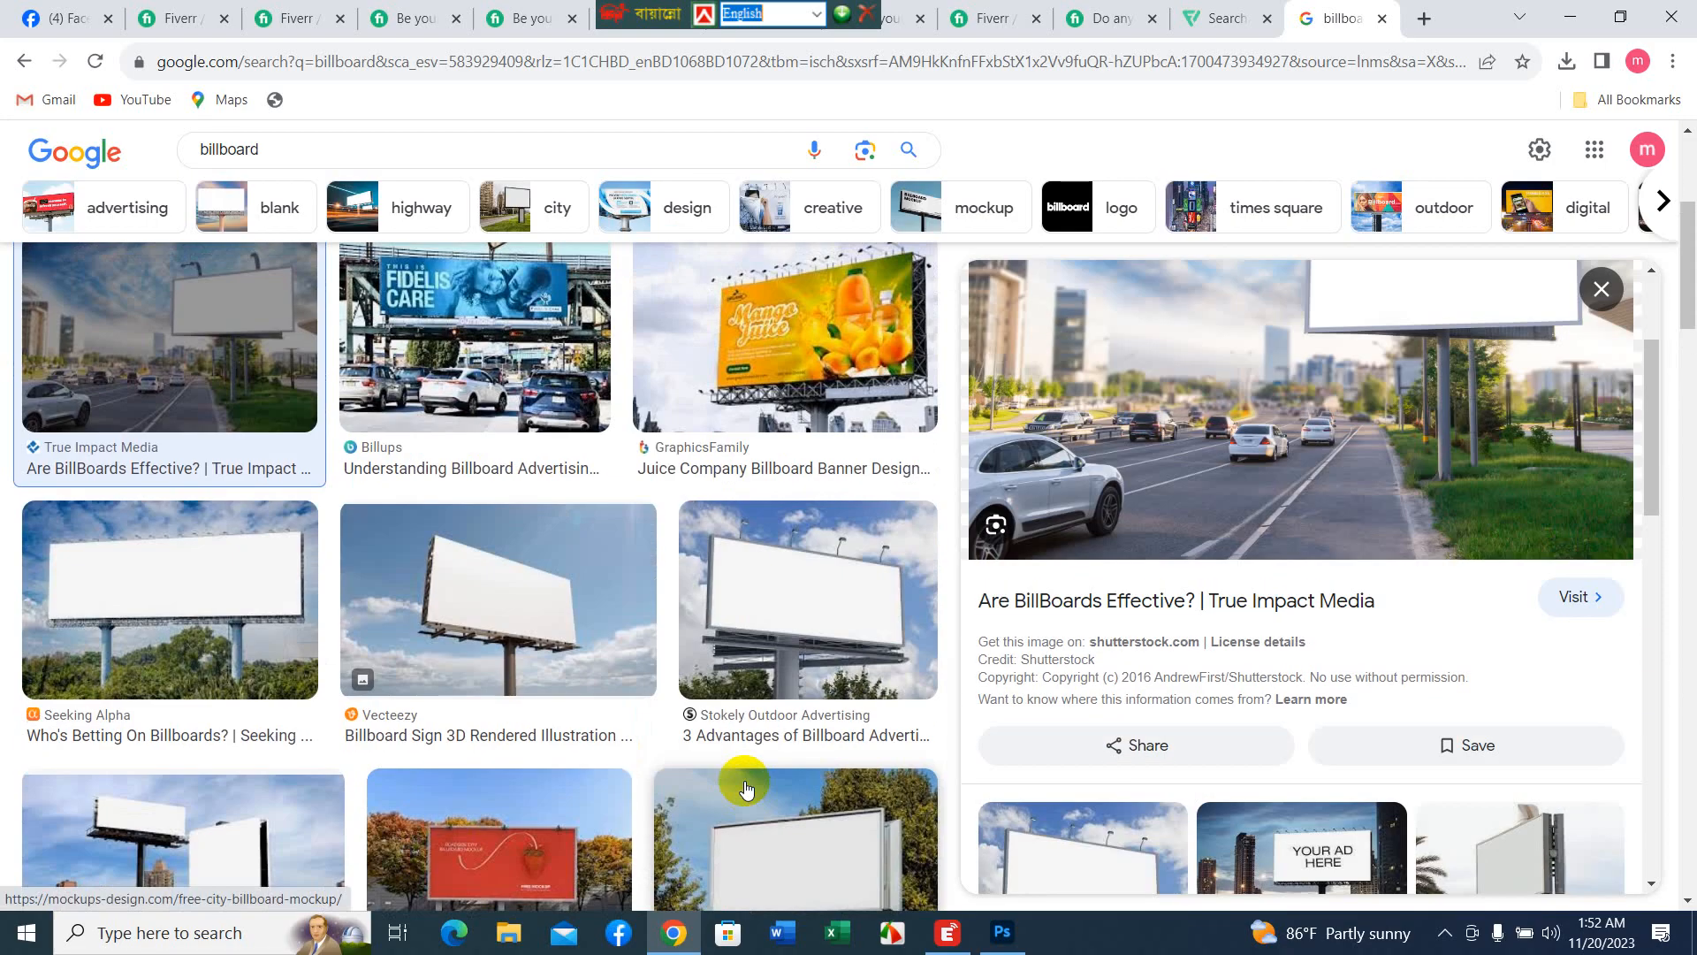
{"action": "scroll", "coordinate": [745, 783], "scroll_direction": "down", "scroll_amount": 3}
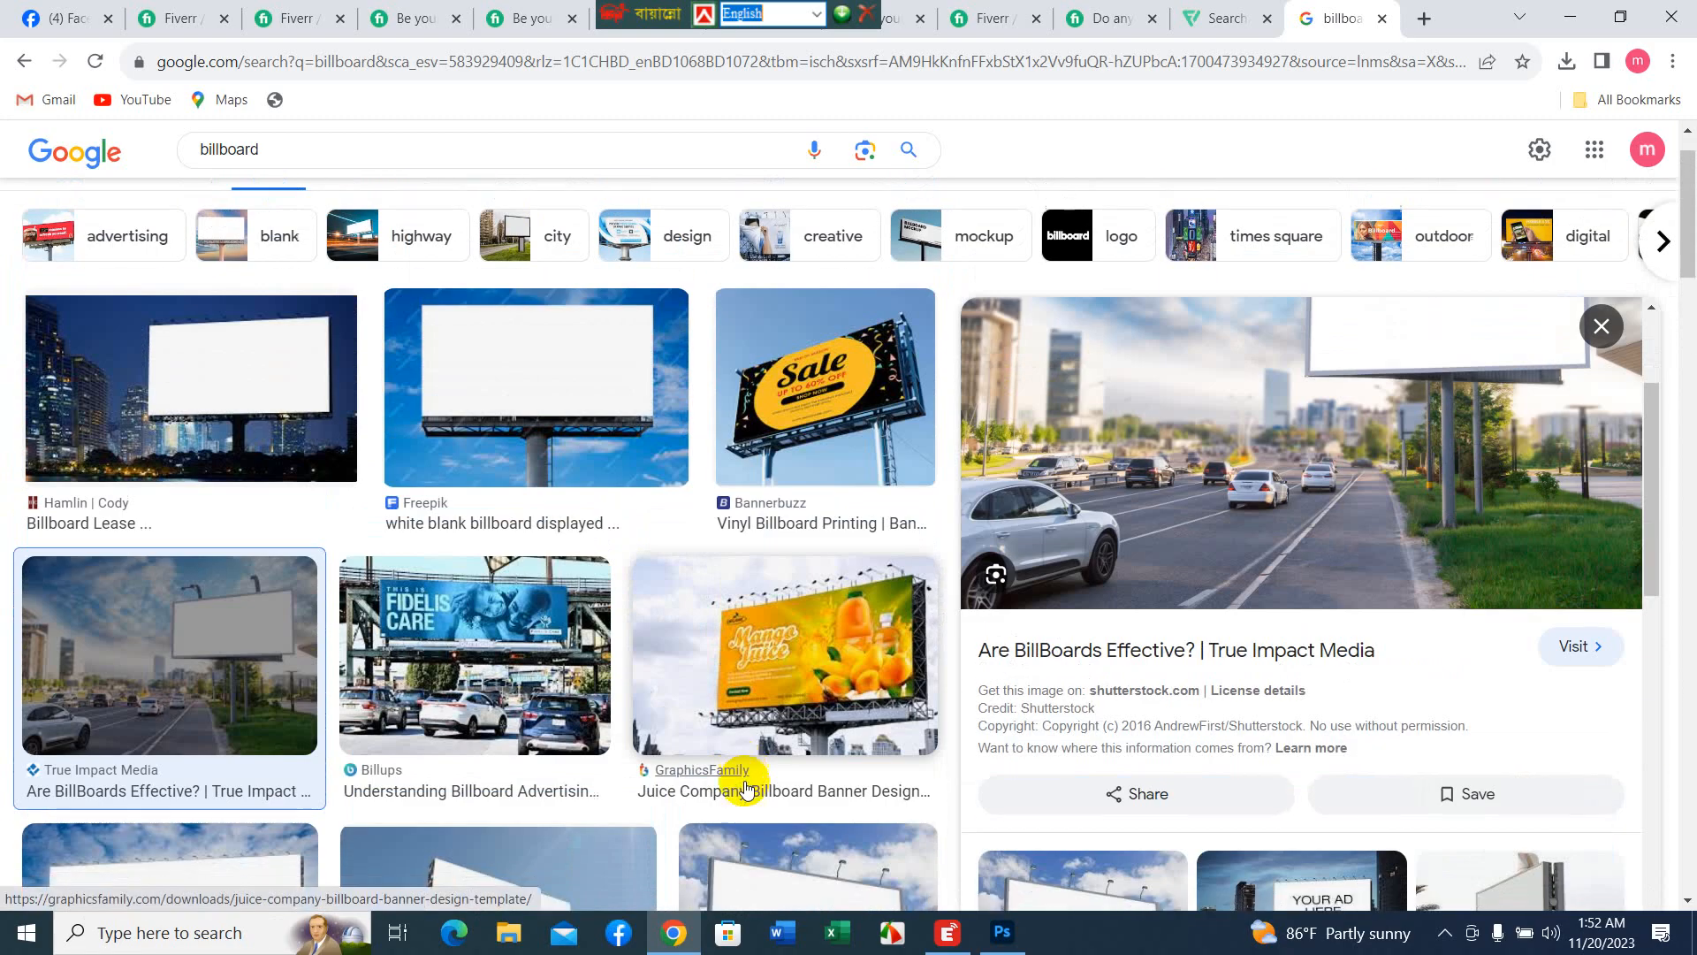
{"action": "left_click", "coordinate": [1112, 703]}
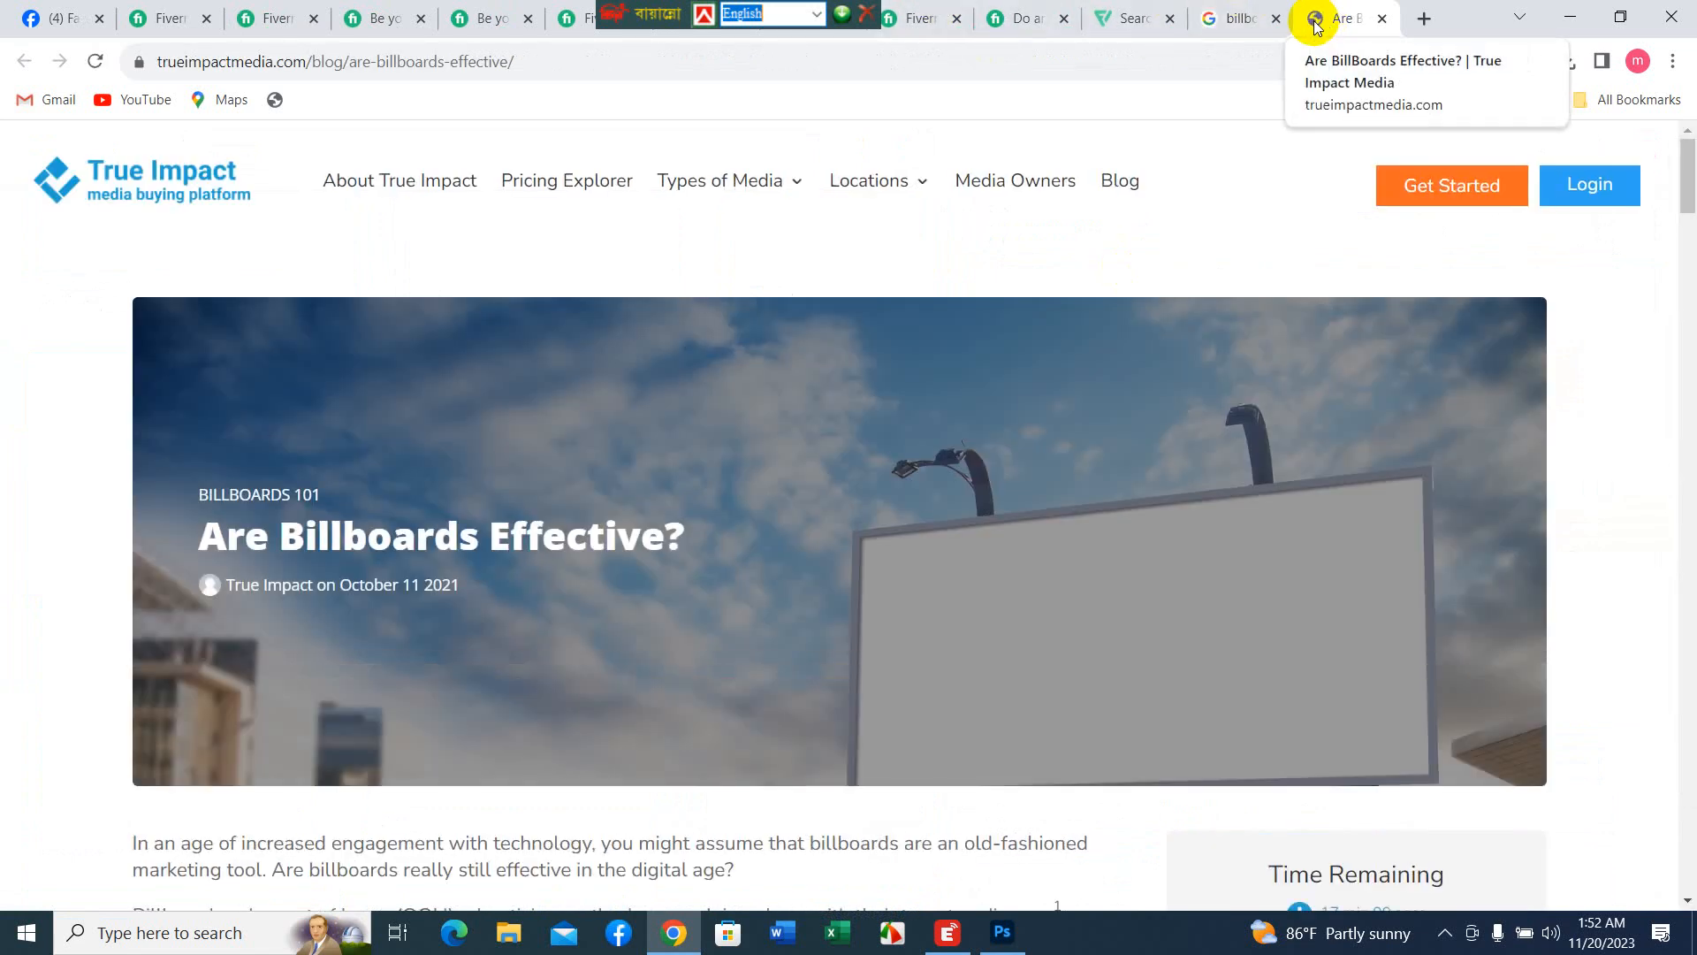
{"action": "left_click", "coordinate": [1235, 20]}
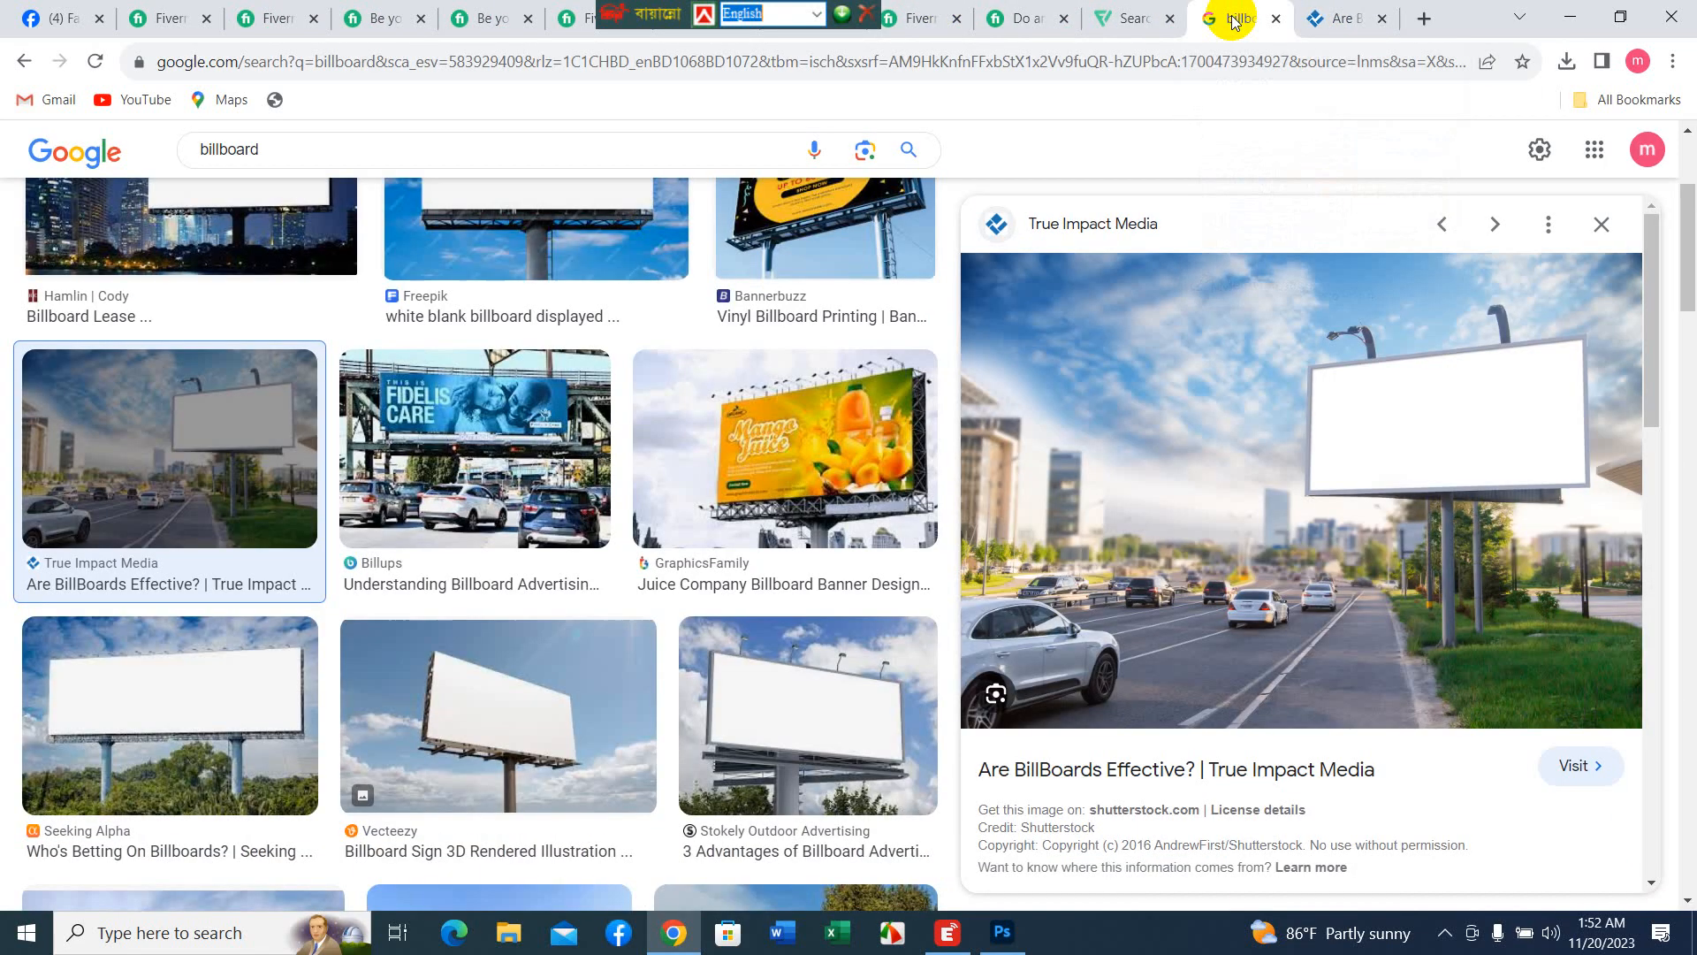
{"action": "right_click", "coordinate": [1290, 484]}
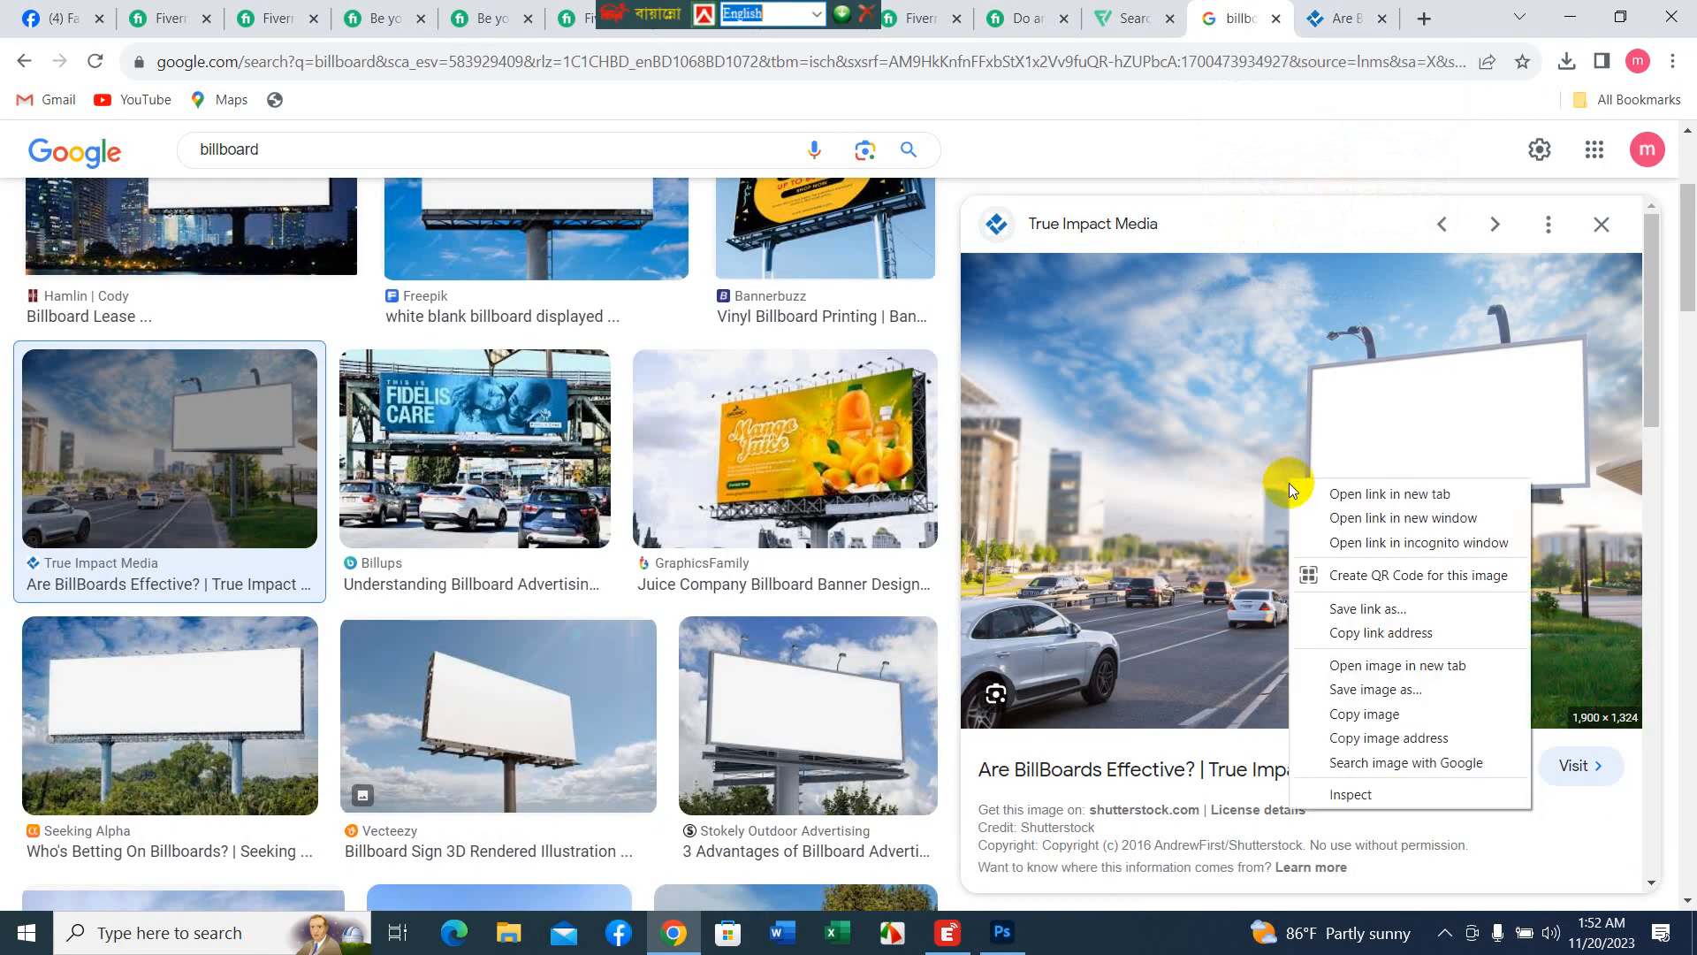
{"action": "left_click", "coordinate": [1379, 715]}
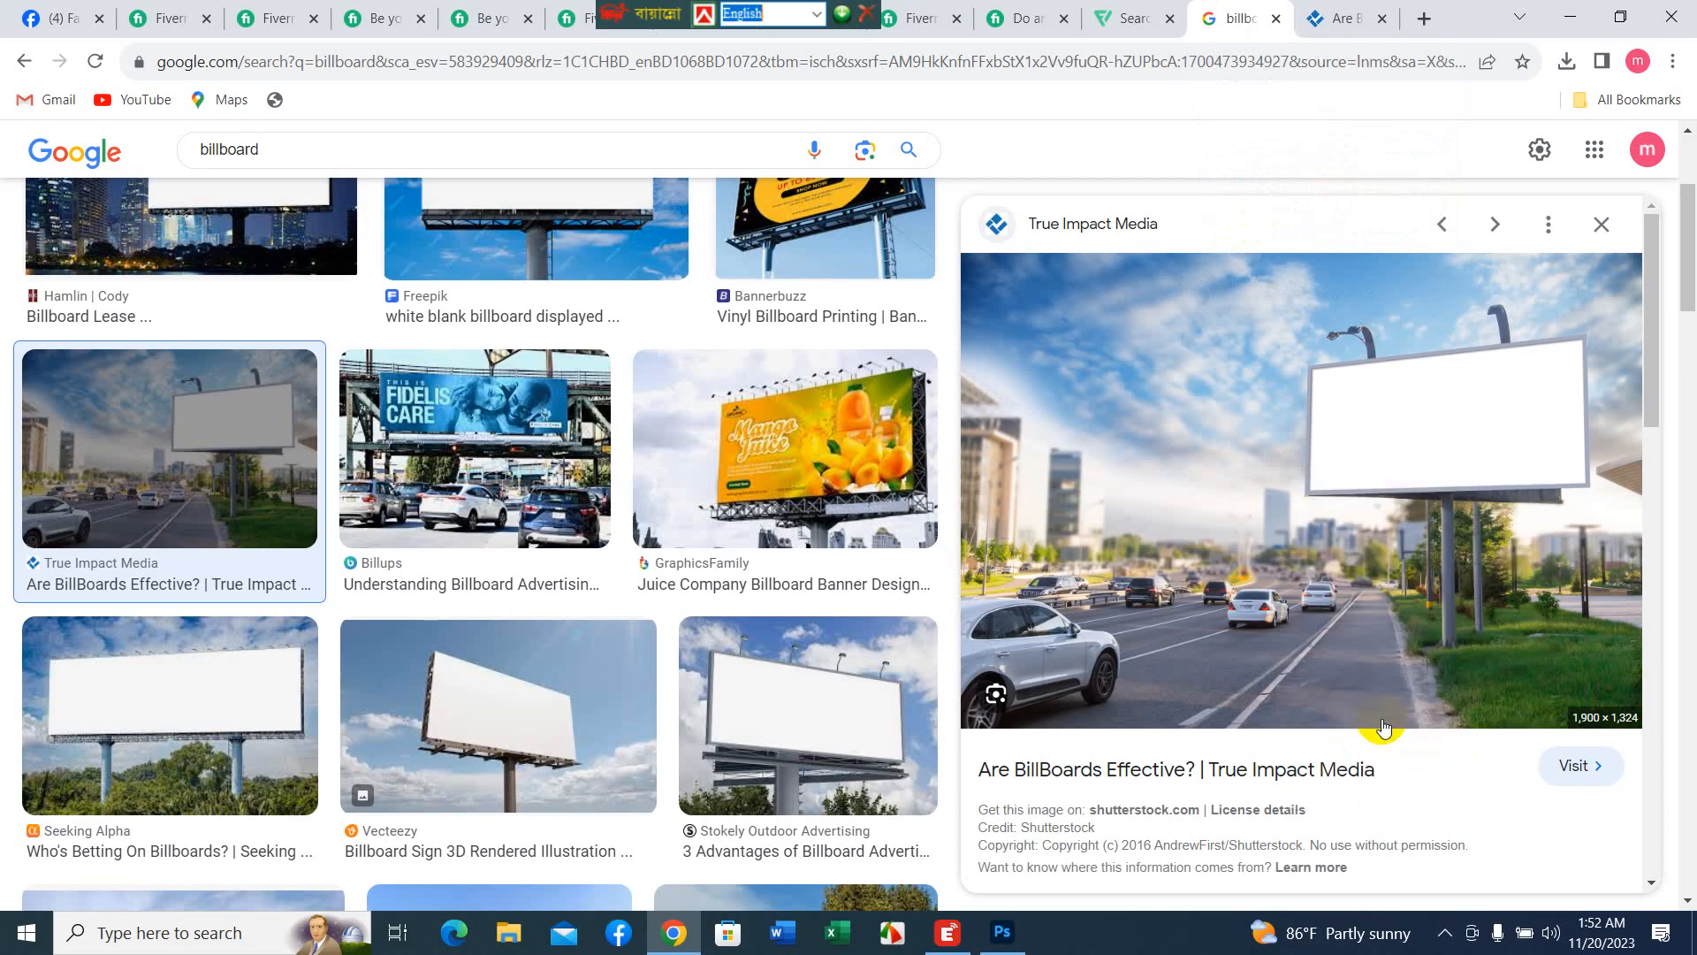
{"action": "left_click", "coordinate": [1008, 930]}
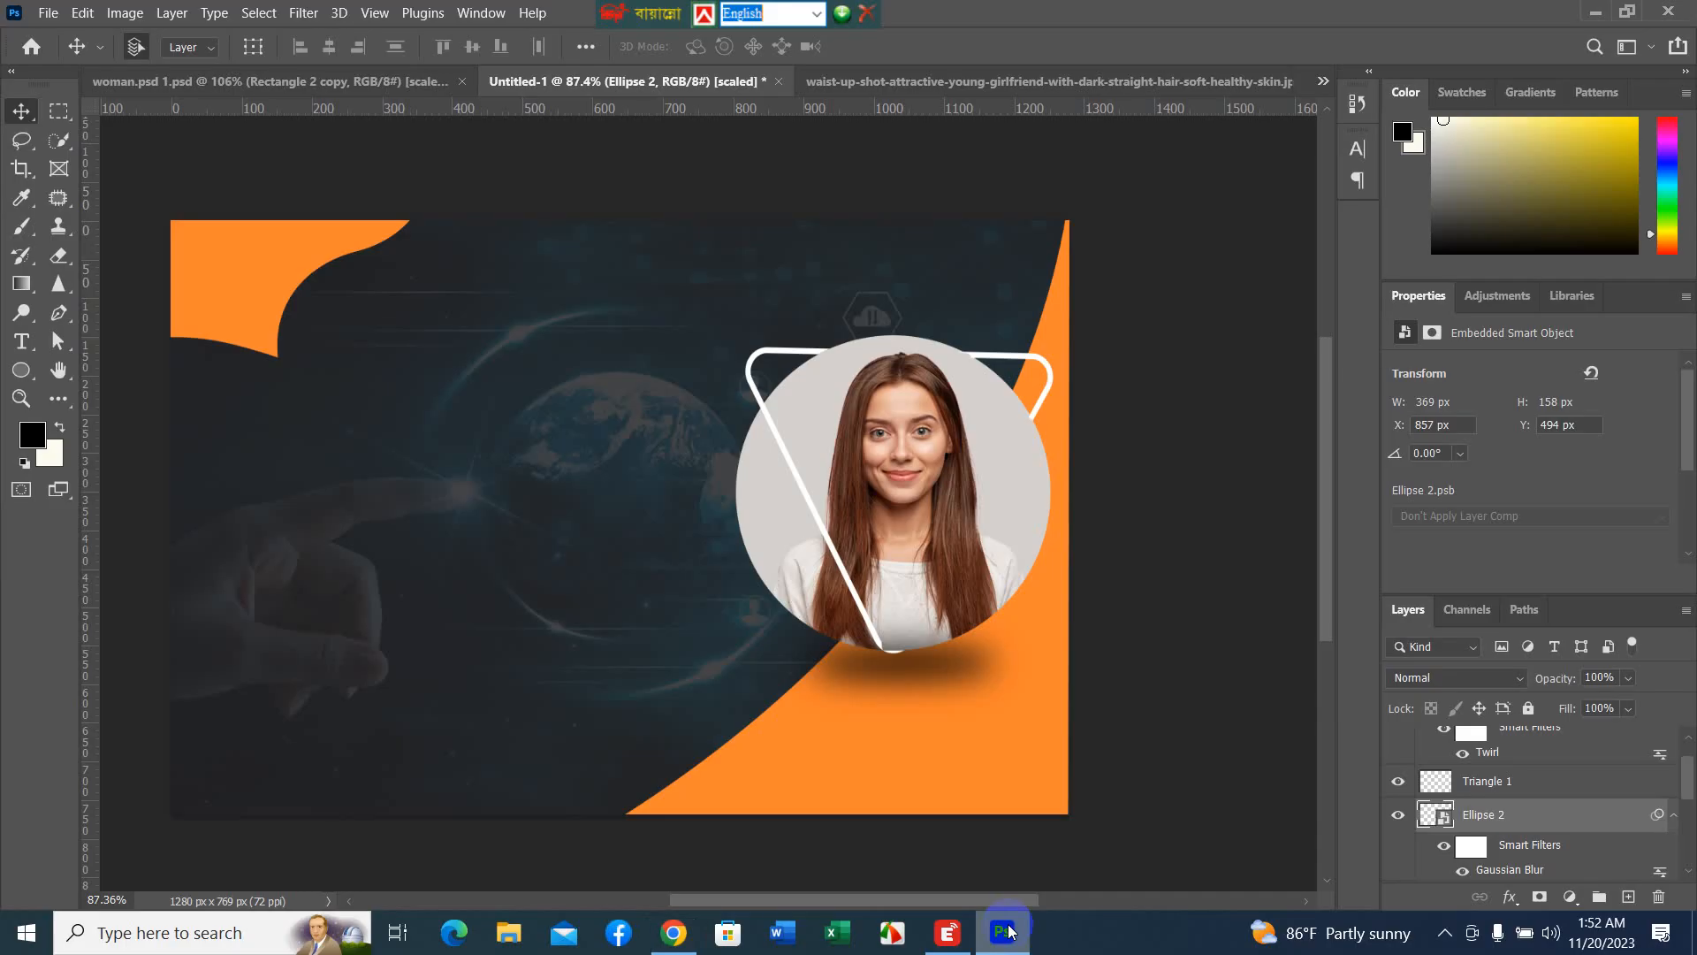
{"action": "left_click_drag", "start_coordinate": [1045, 83], "coordinate": [1231, 76]}
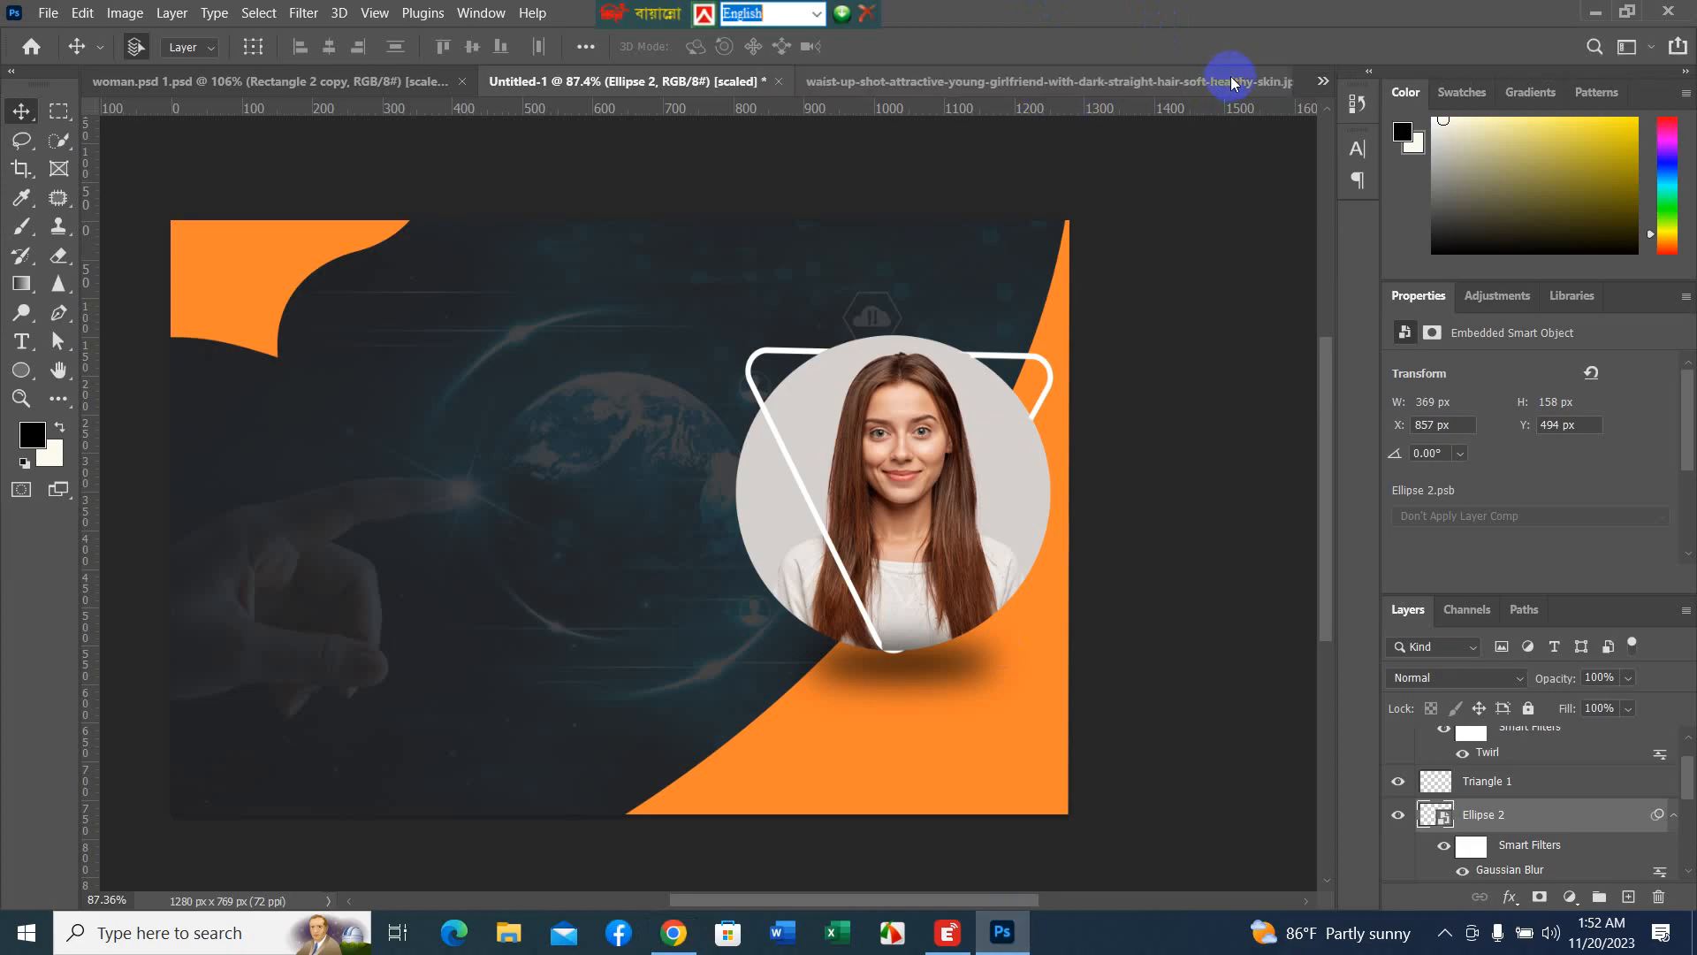
{"action": "left_click", "coordinate": [1596, 12]}
- Save the previewed billboard image to the Desktop as the JPEG file Are-BillBoards-EffectiveFT
{"action": "right_click", "coordinate": [1517, 426]}
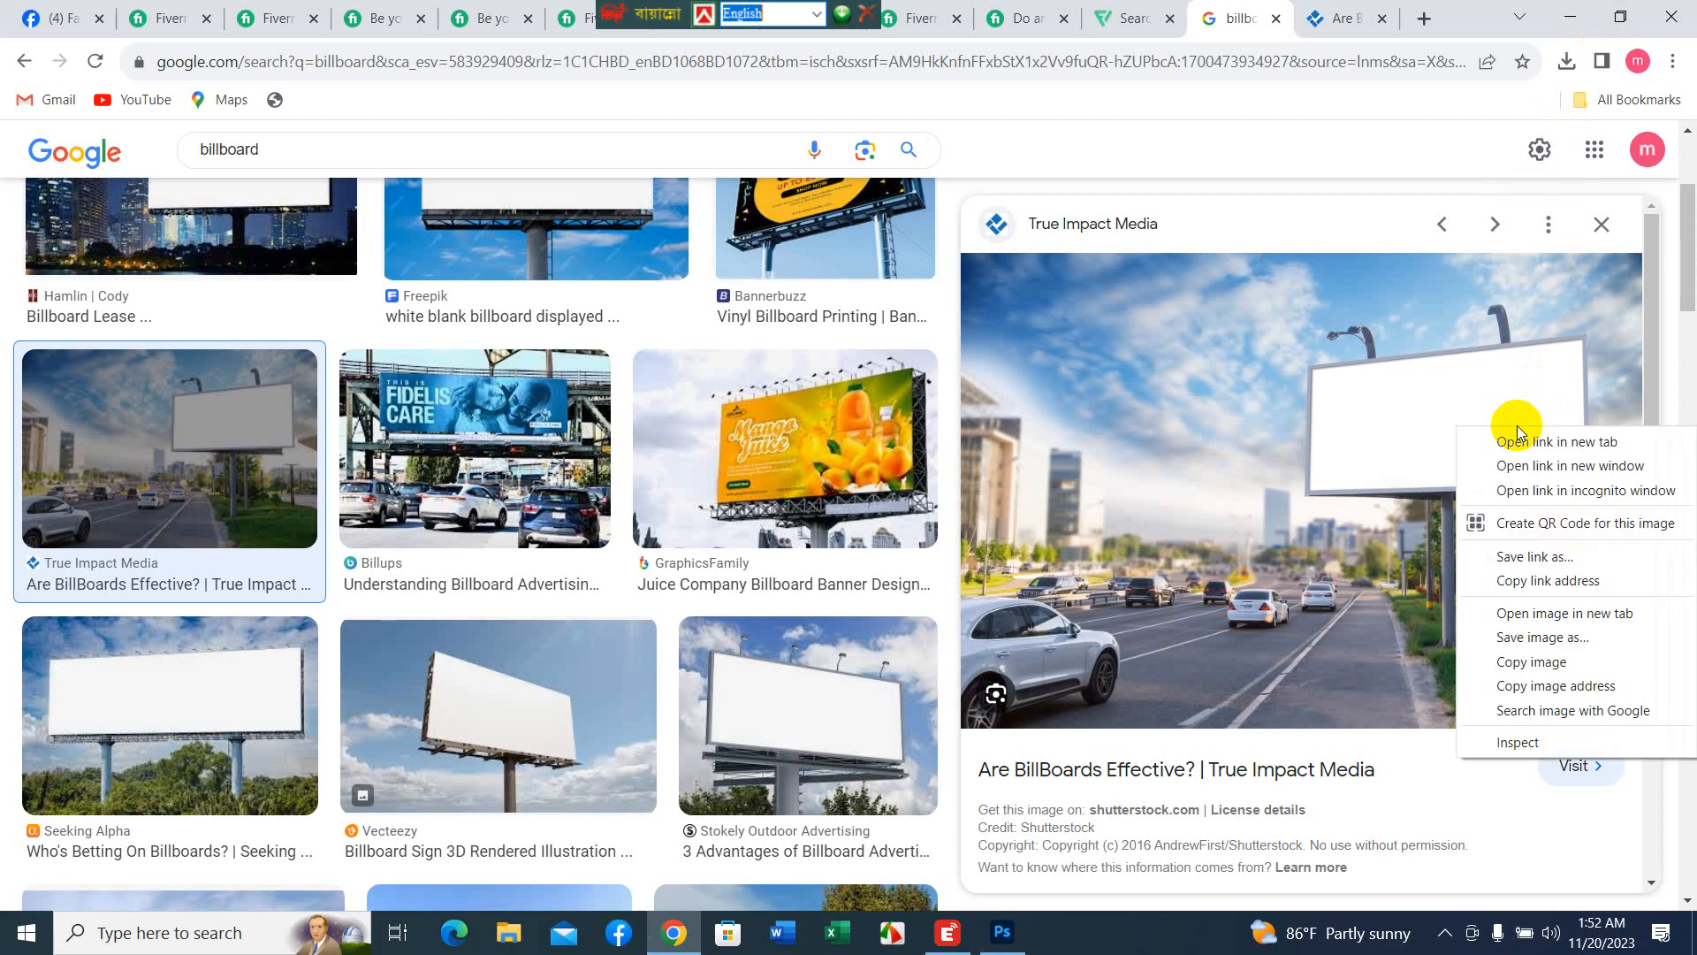
{"action": "left_click", "coordinate": [1609, 640]}
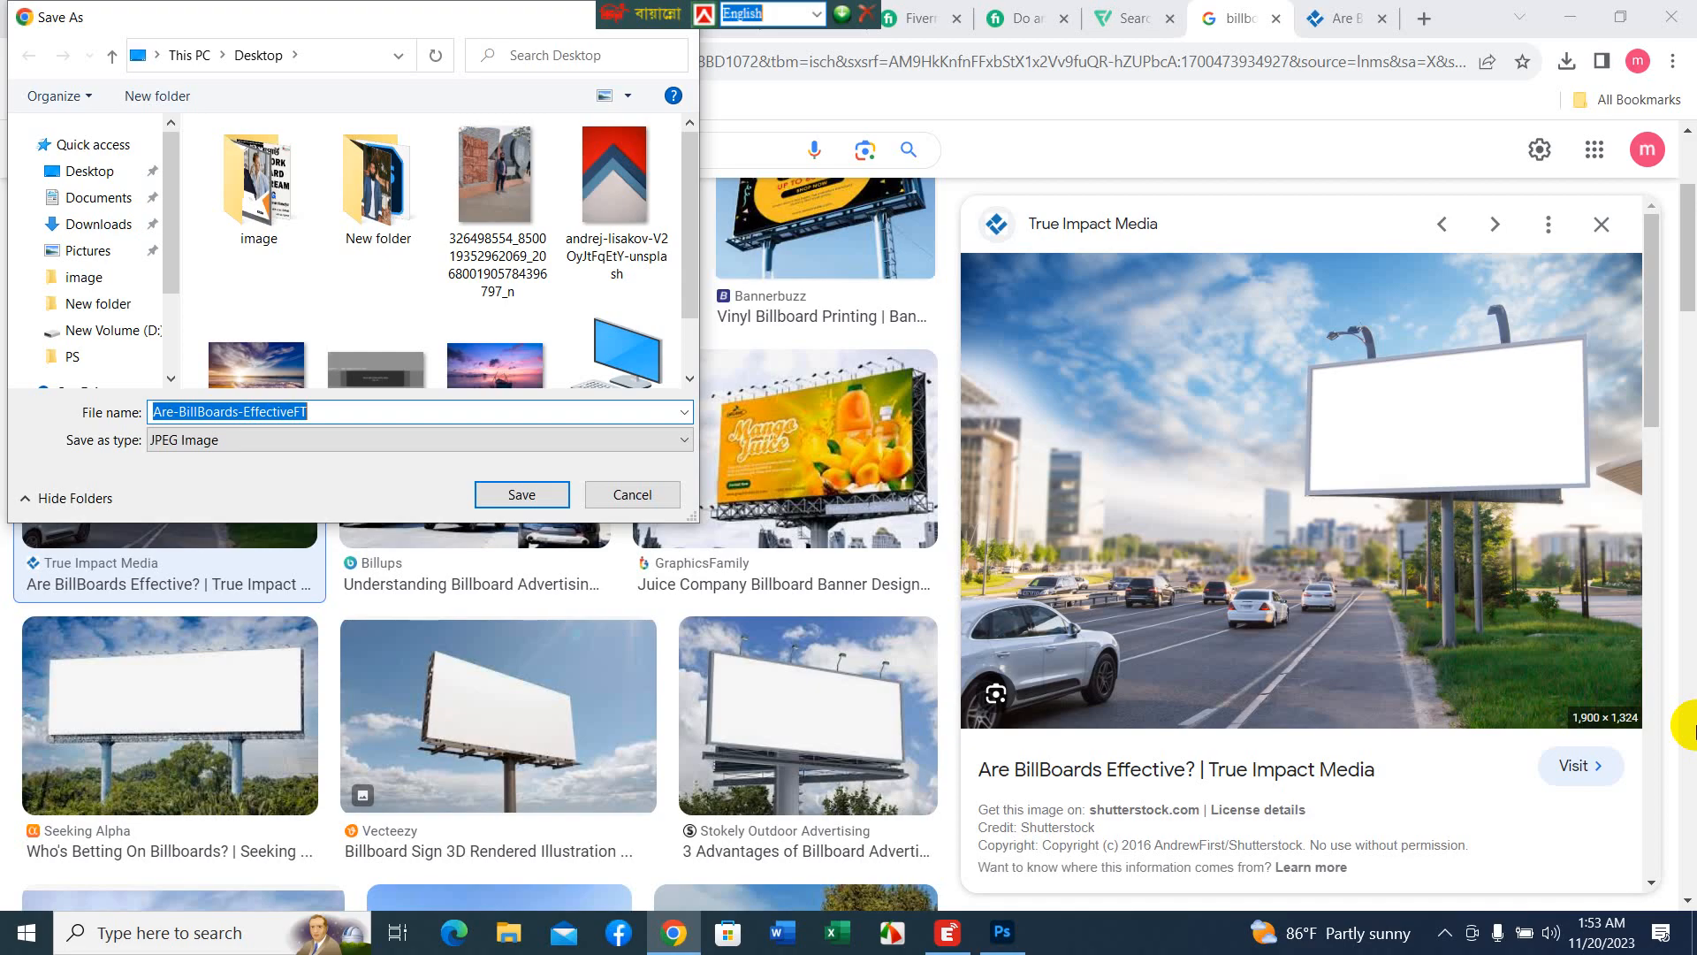
{"action": "scroll", "coordinate": [416, 231], "scroll_direction": "down", "scroll_amount": 1}
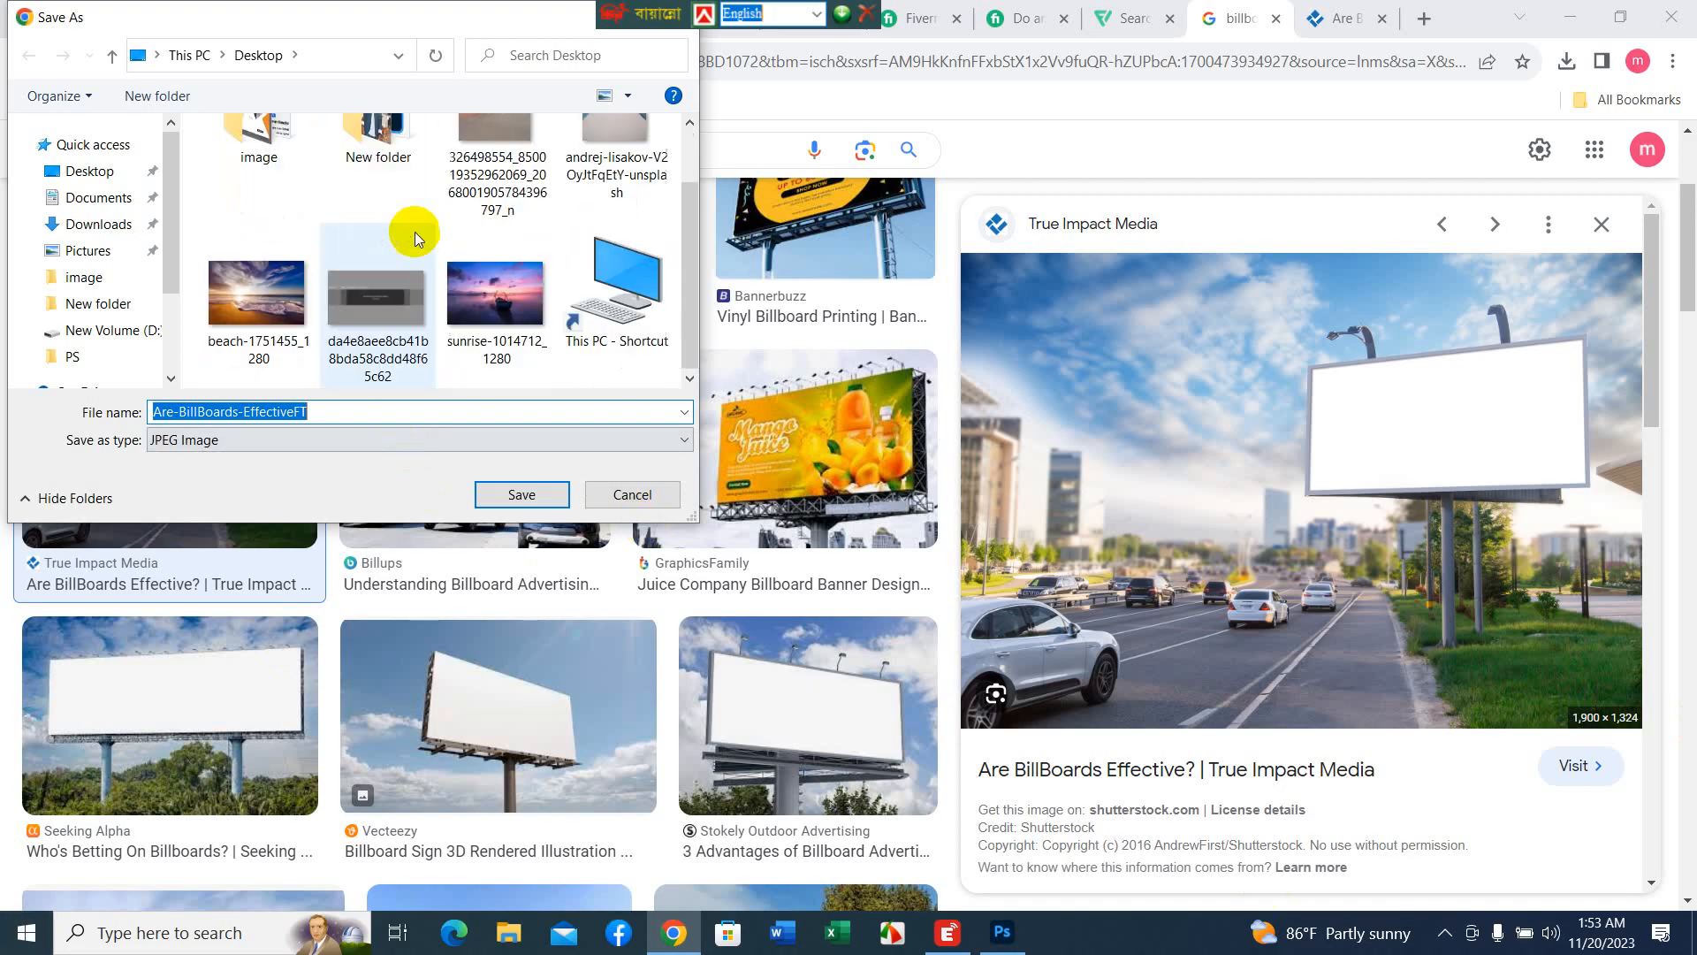
{"action": "left_click", "coordinate": [55, 170]}
{"action": "left_click", "coordinate": [512, 501]}
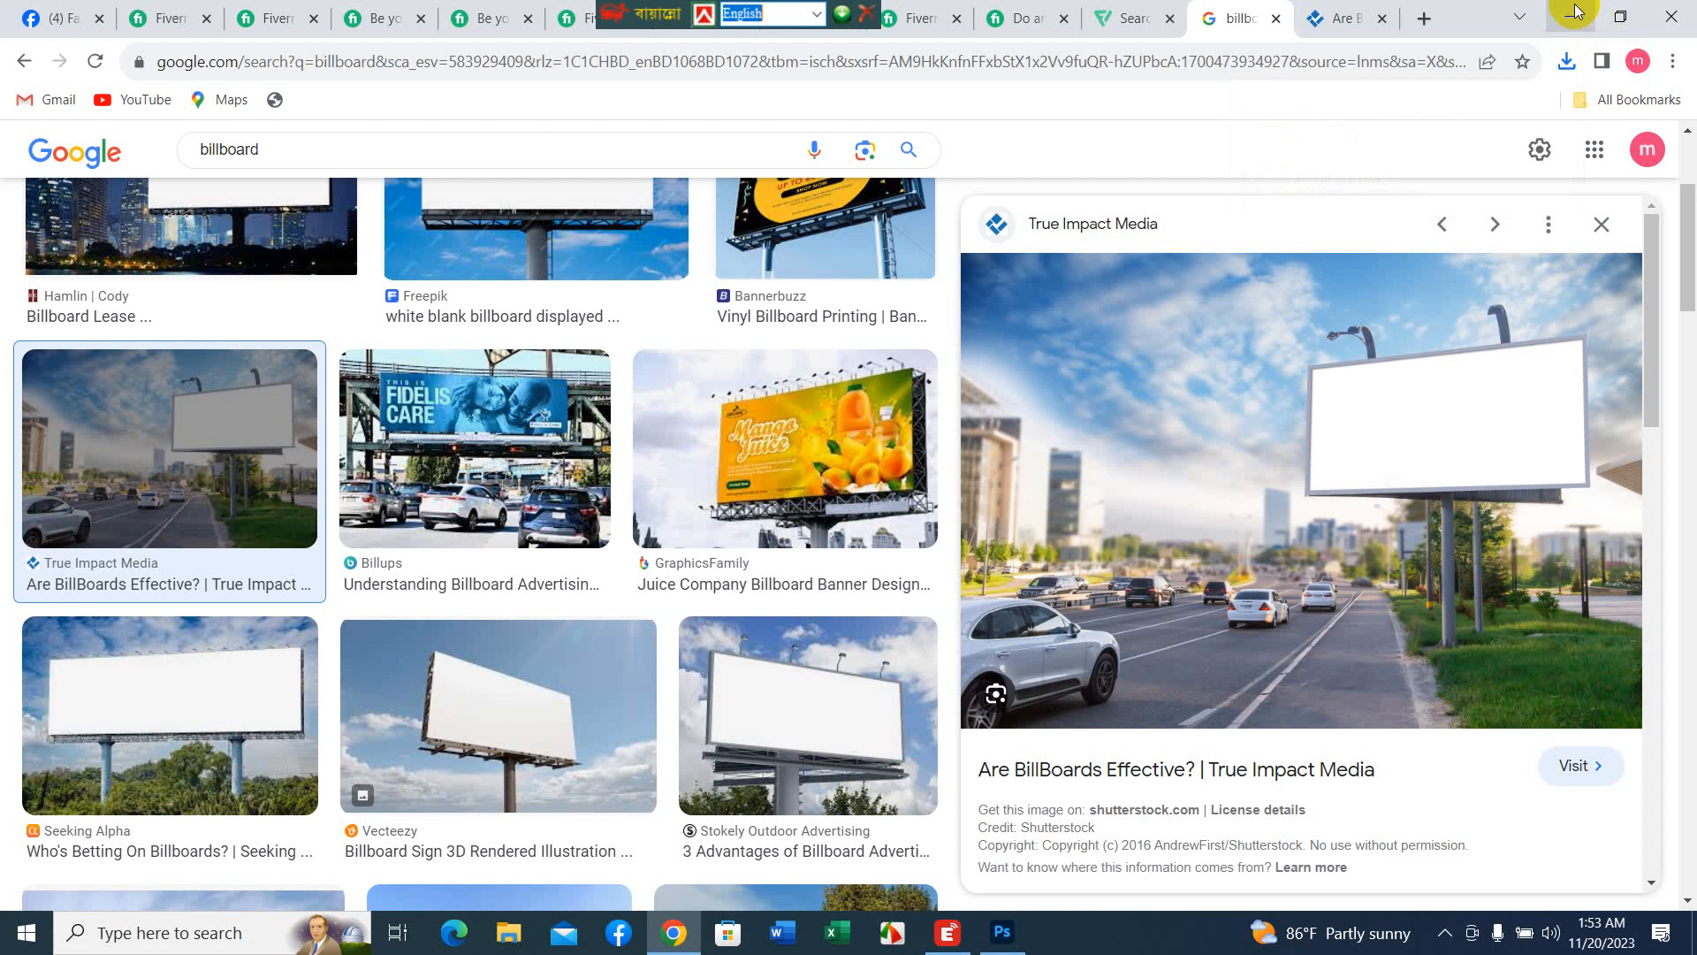
- Return to Photoshop and close the waist-up woman photo document without saving its changes
{"action": "left_click", "coordinate": [1576, 10]}
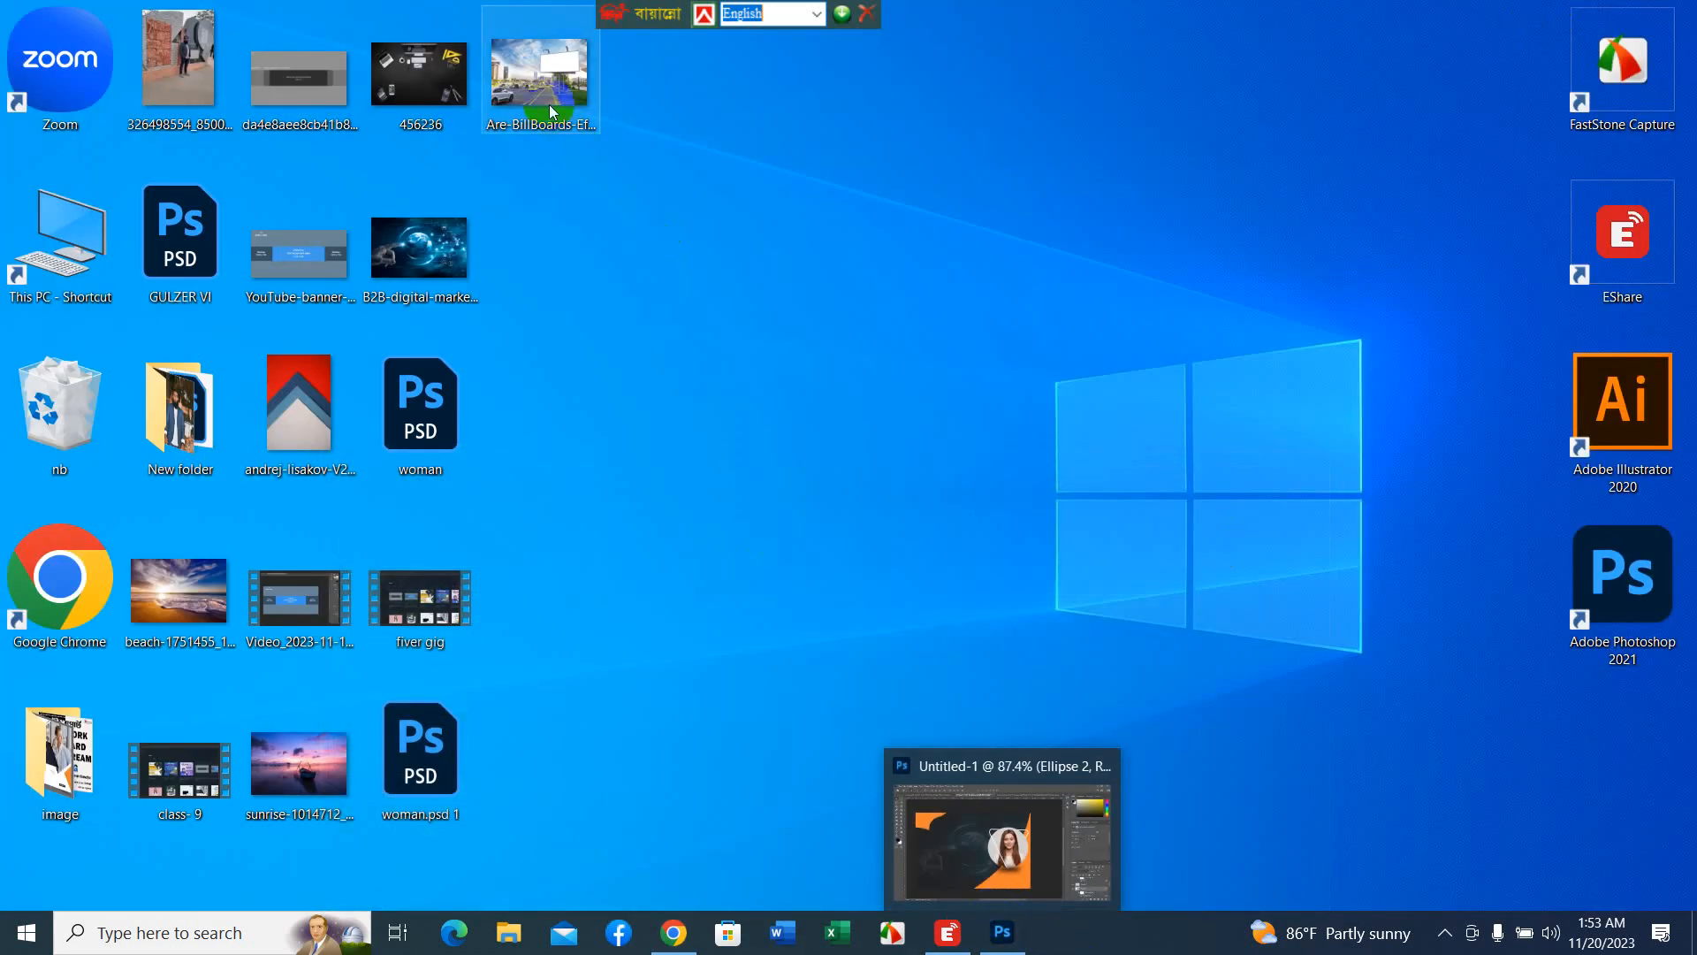
{"action": "left_click_drag", "start_coordinate": [539, 76], "coordinate": [1292, 89]}
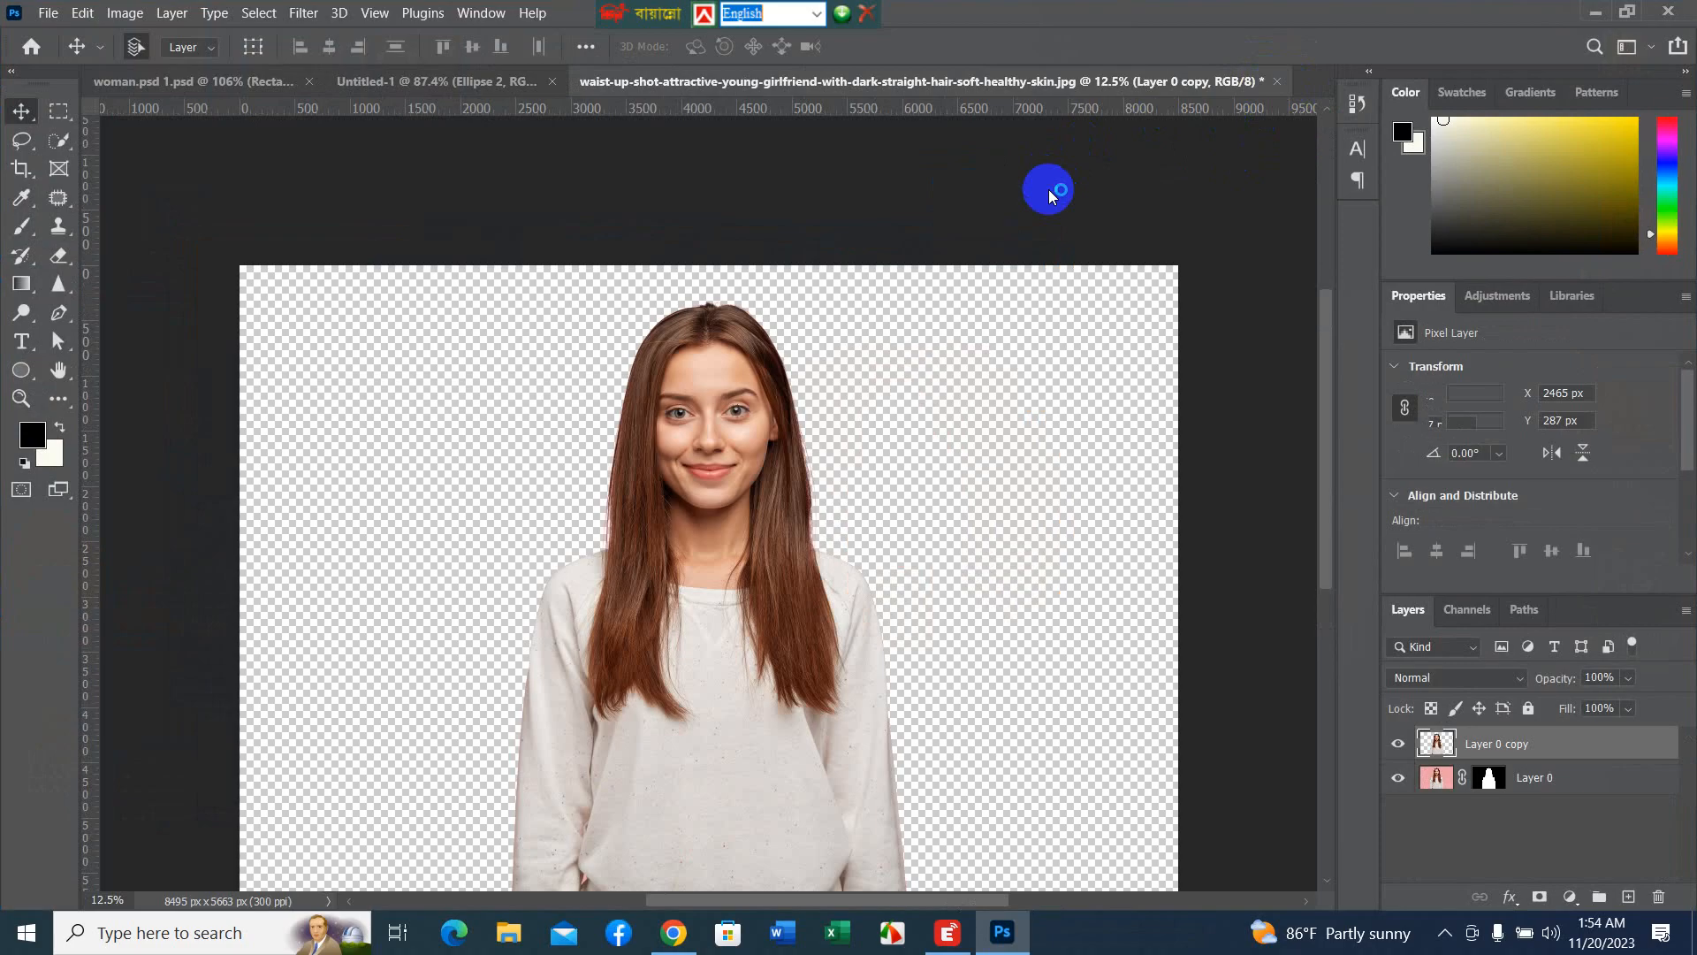
{"action": "key", "text": "ctrl+w"}
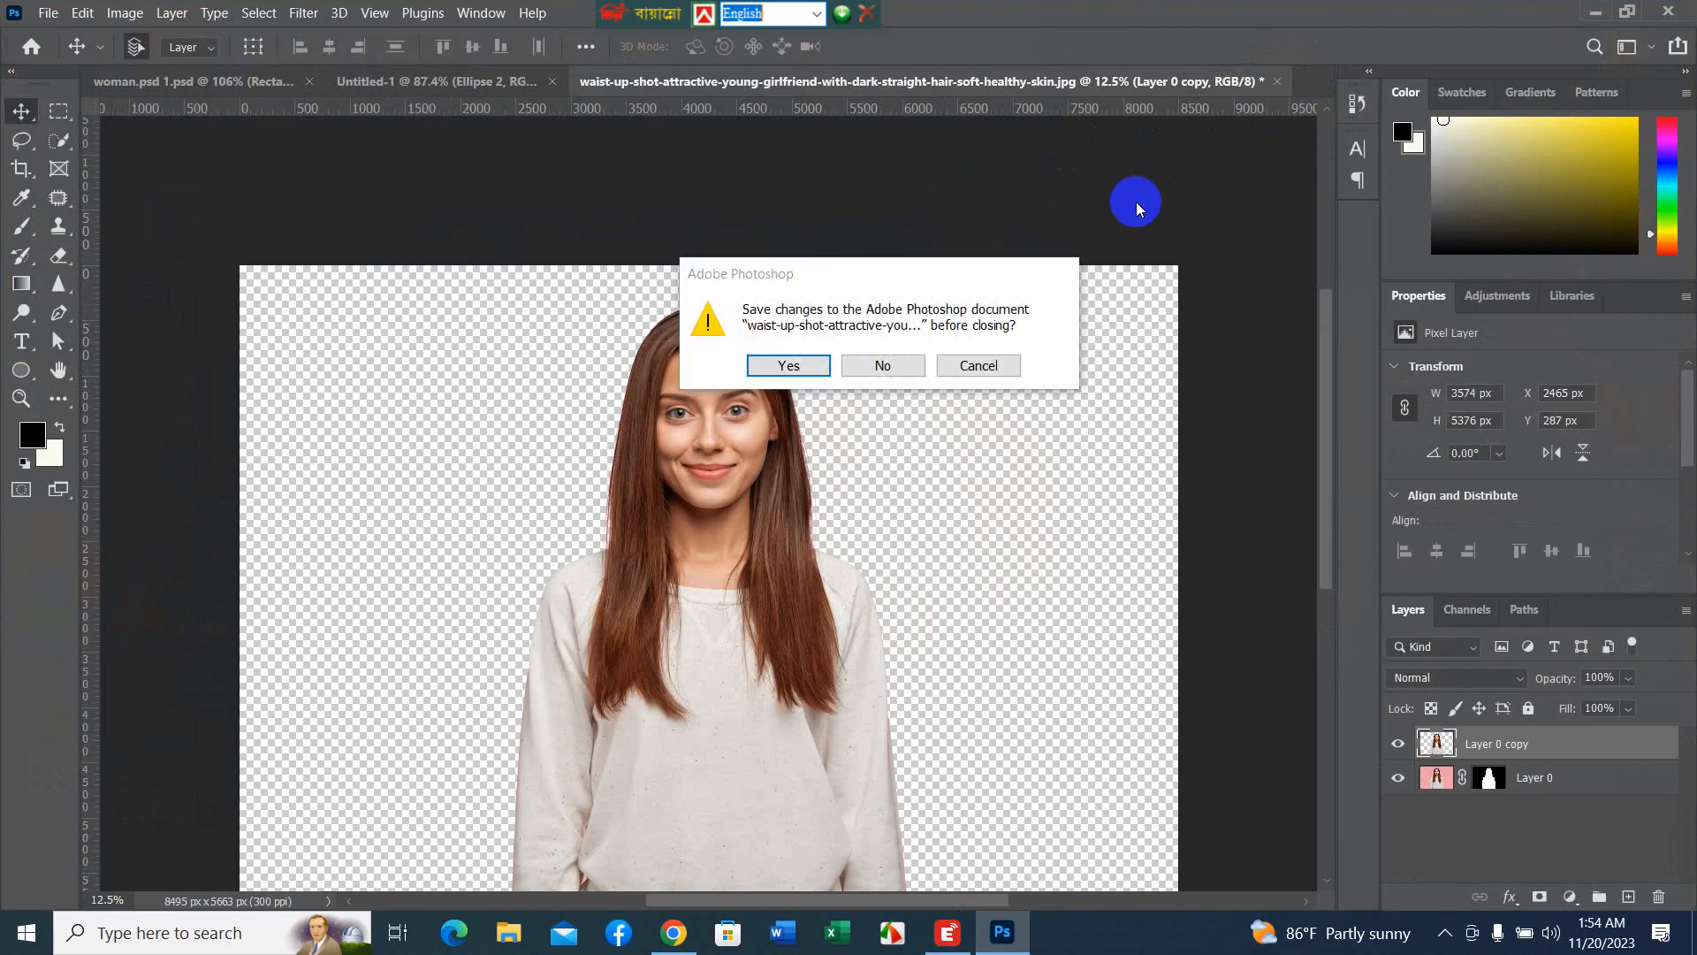
{"action": "left_click", "coordinate": [866, 366]}
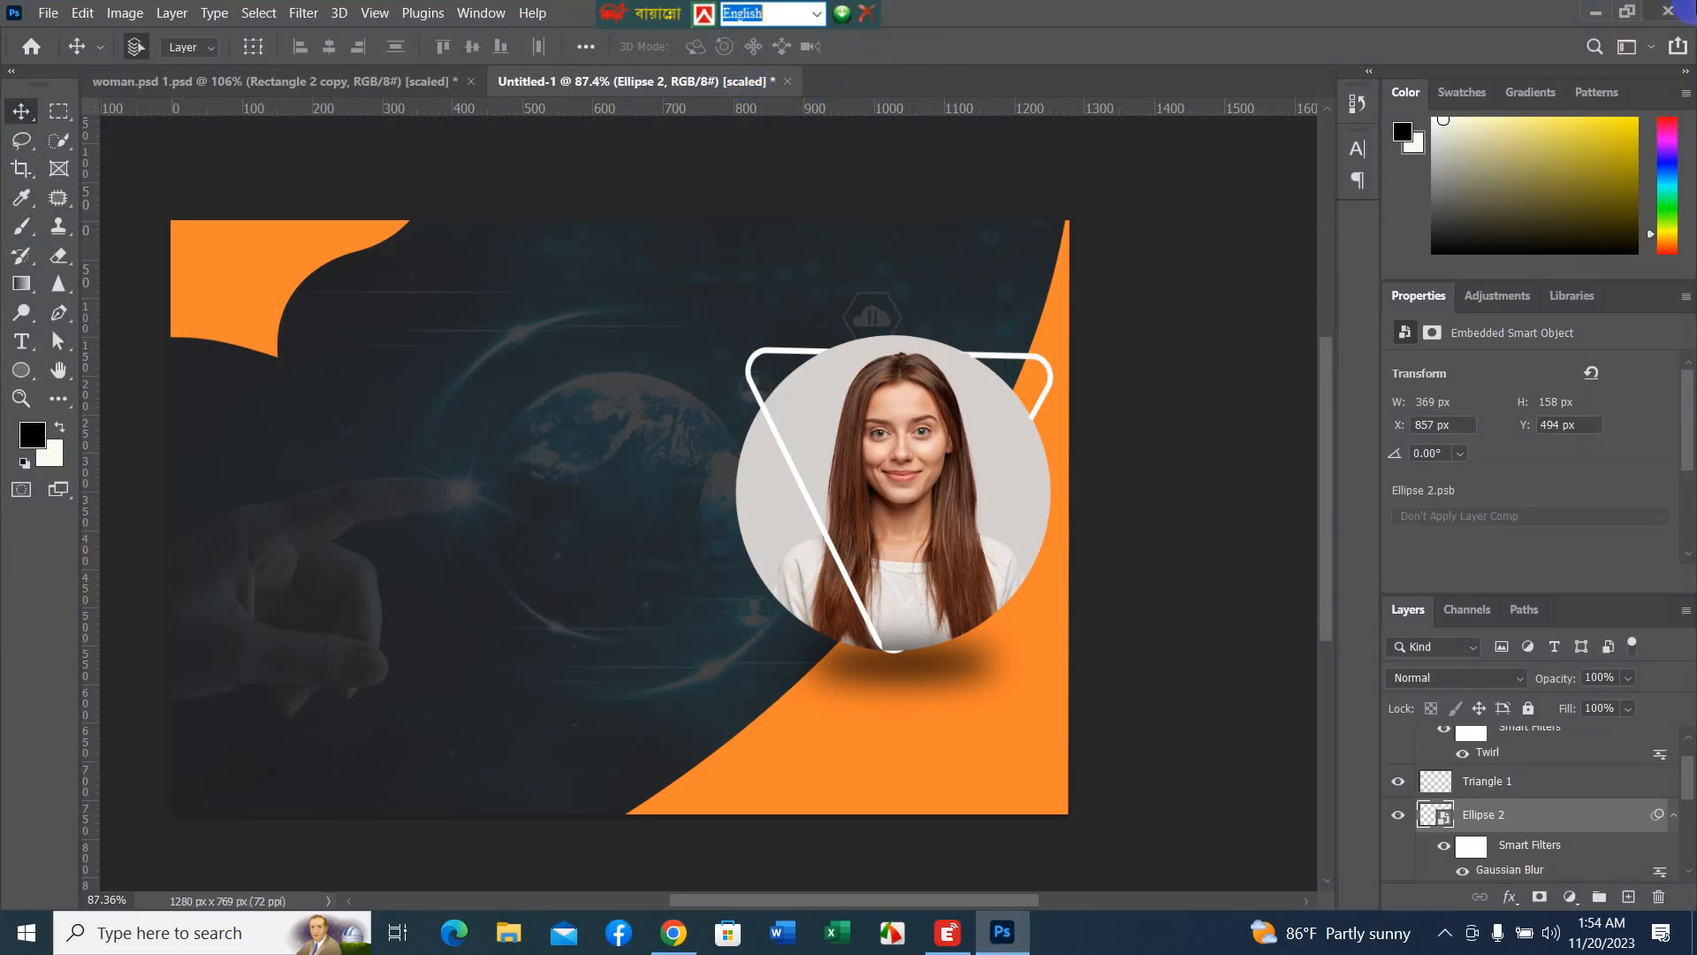
- Open Are-BillBoards-EffectiveFT.jpg from the desktop as a separate Photoshop document and duplicate its Background layer, hiding the original
{"action": "left_click", "coordinate": [1596, 13]}
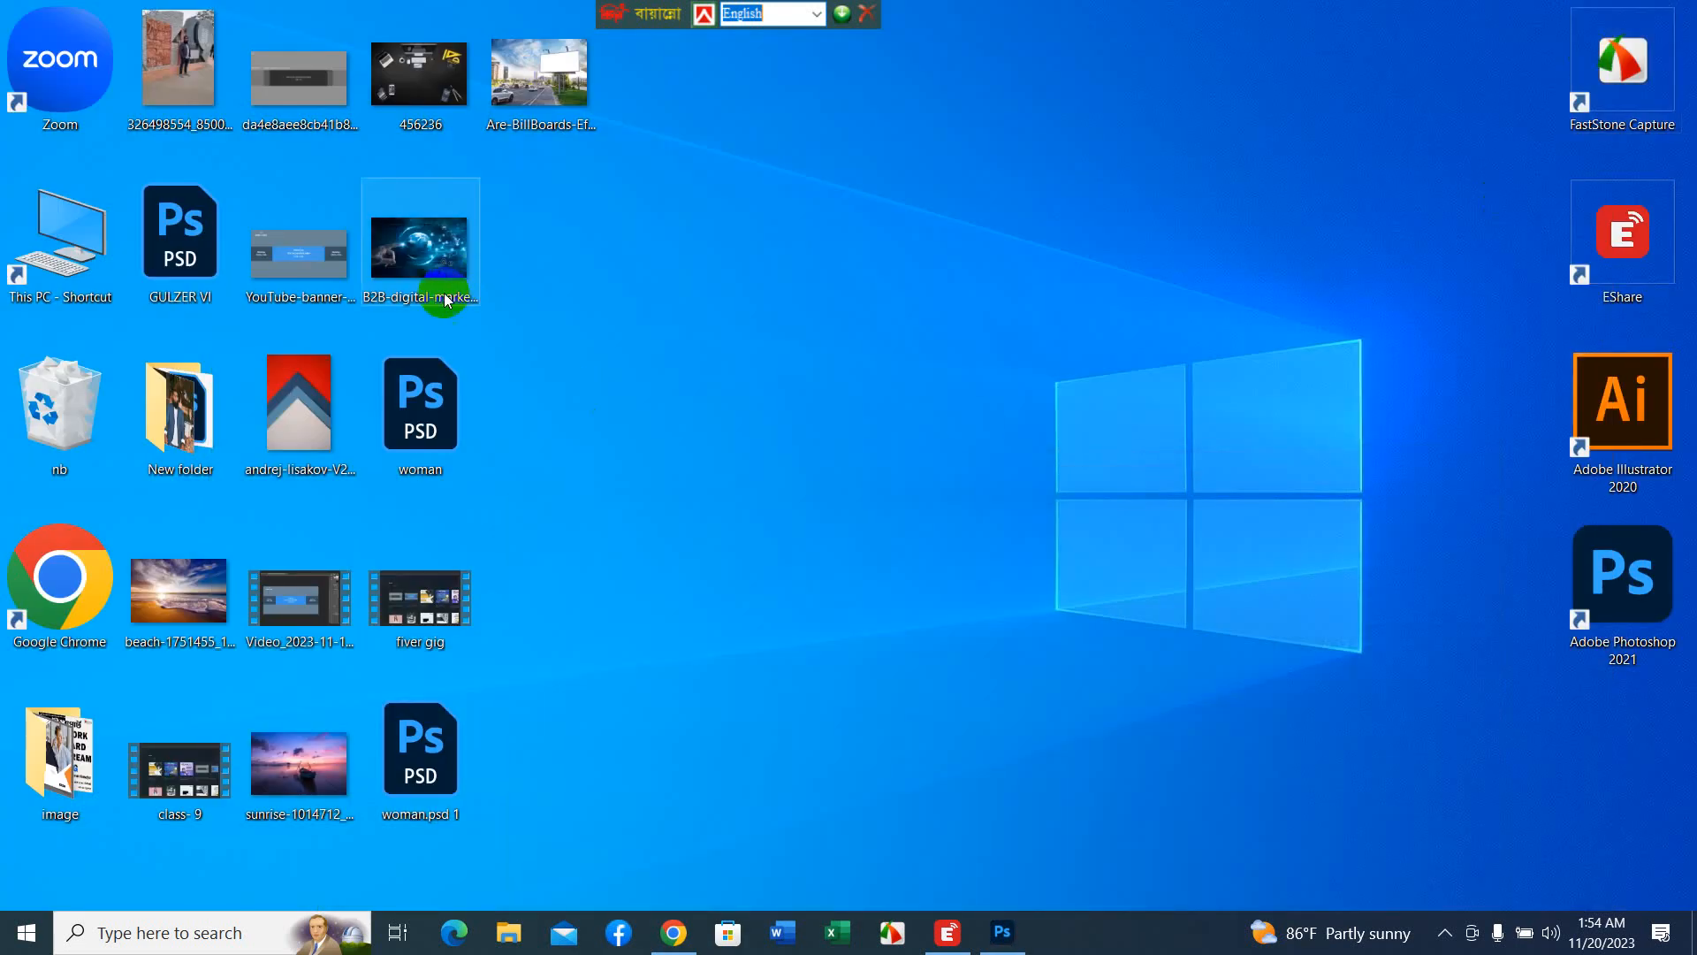
{"action": "left_click_drag", "start_coordinate": [551, 89], "coordinate": [947, 91]}
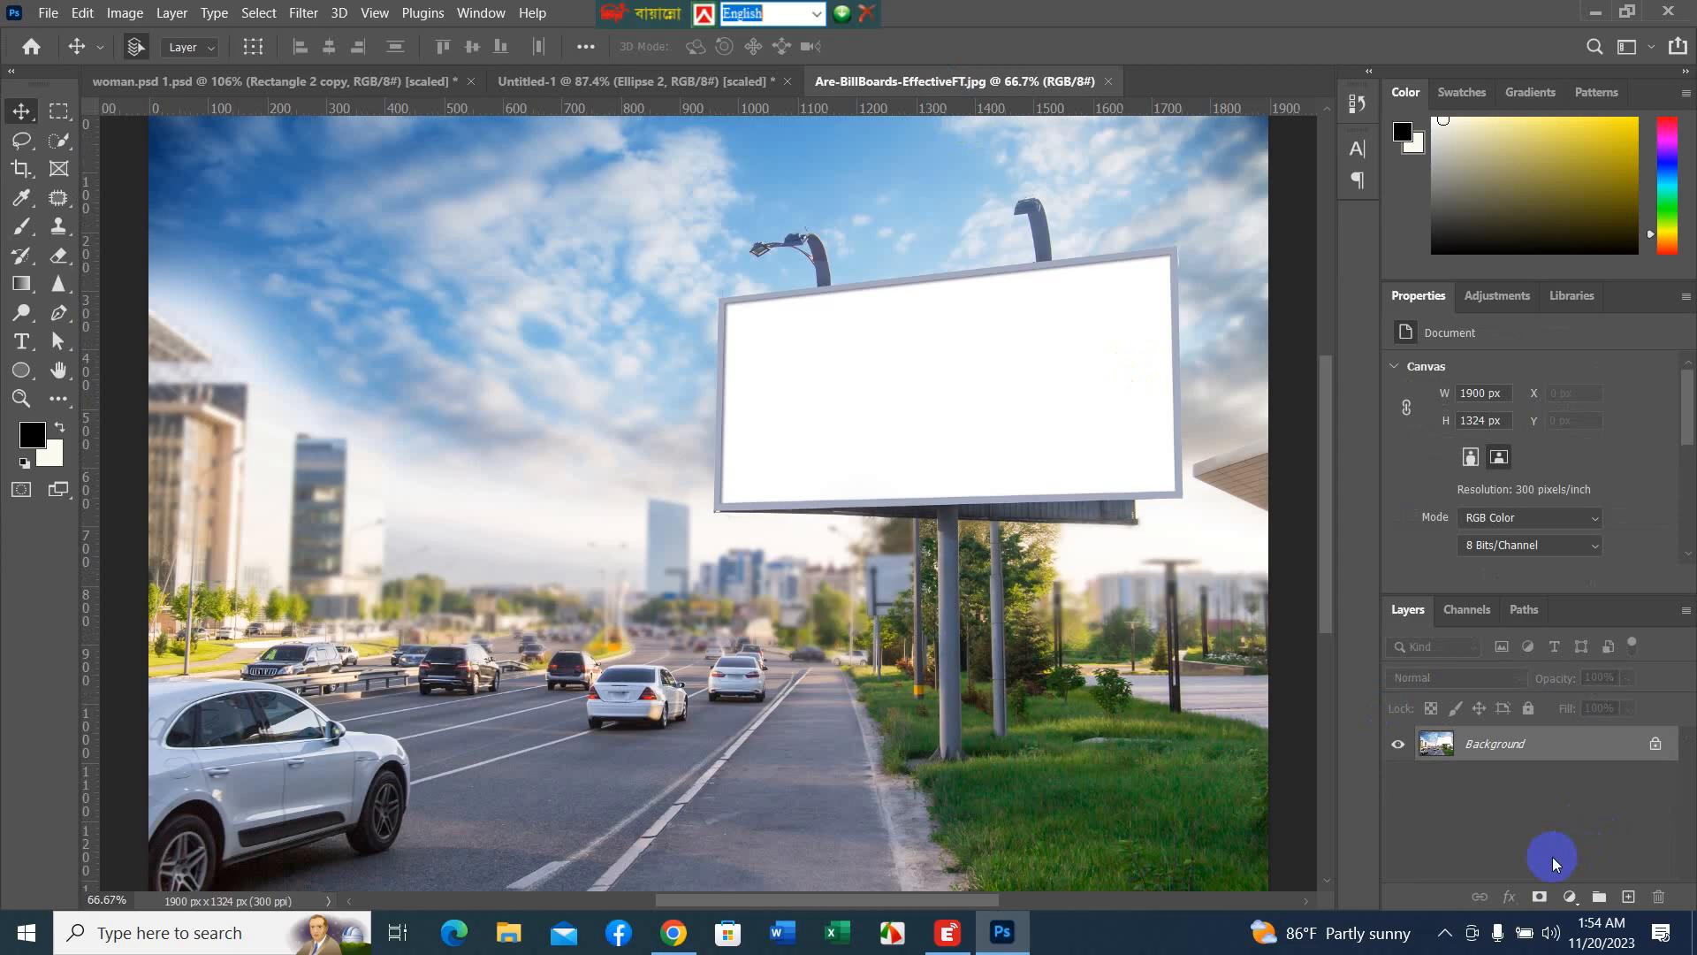
{"action": "key", "text": "ctrl+j"}
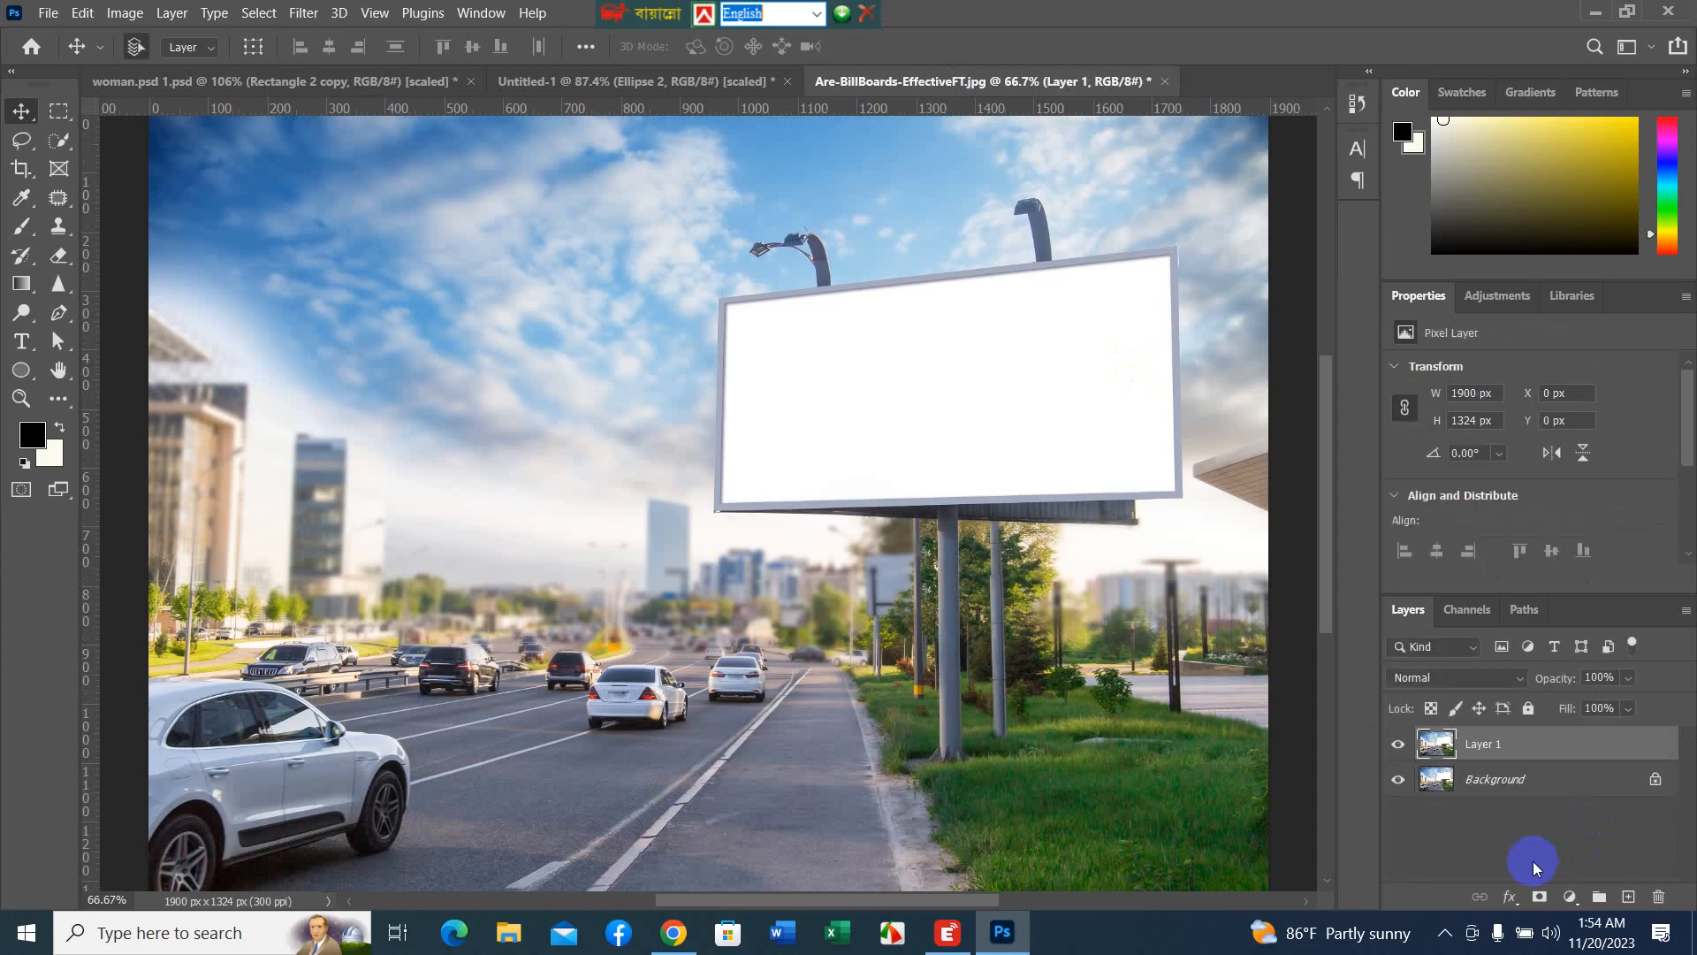
{"action": "left_click", "coordinate": [1398, 780]}
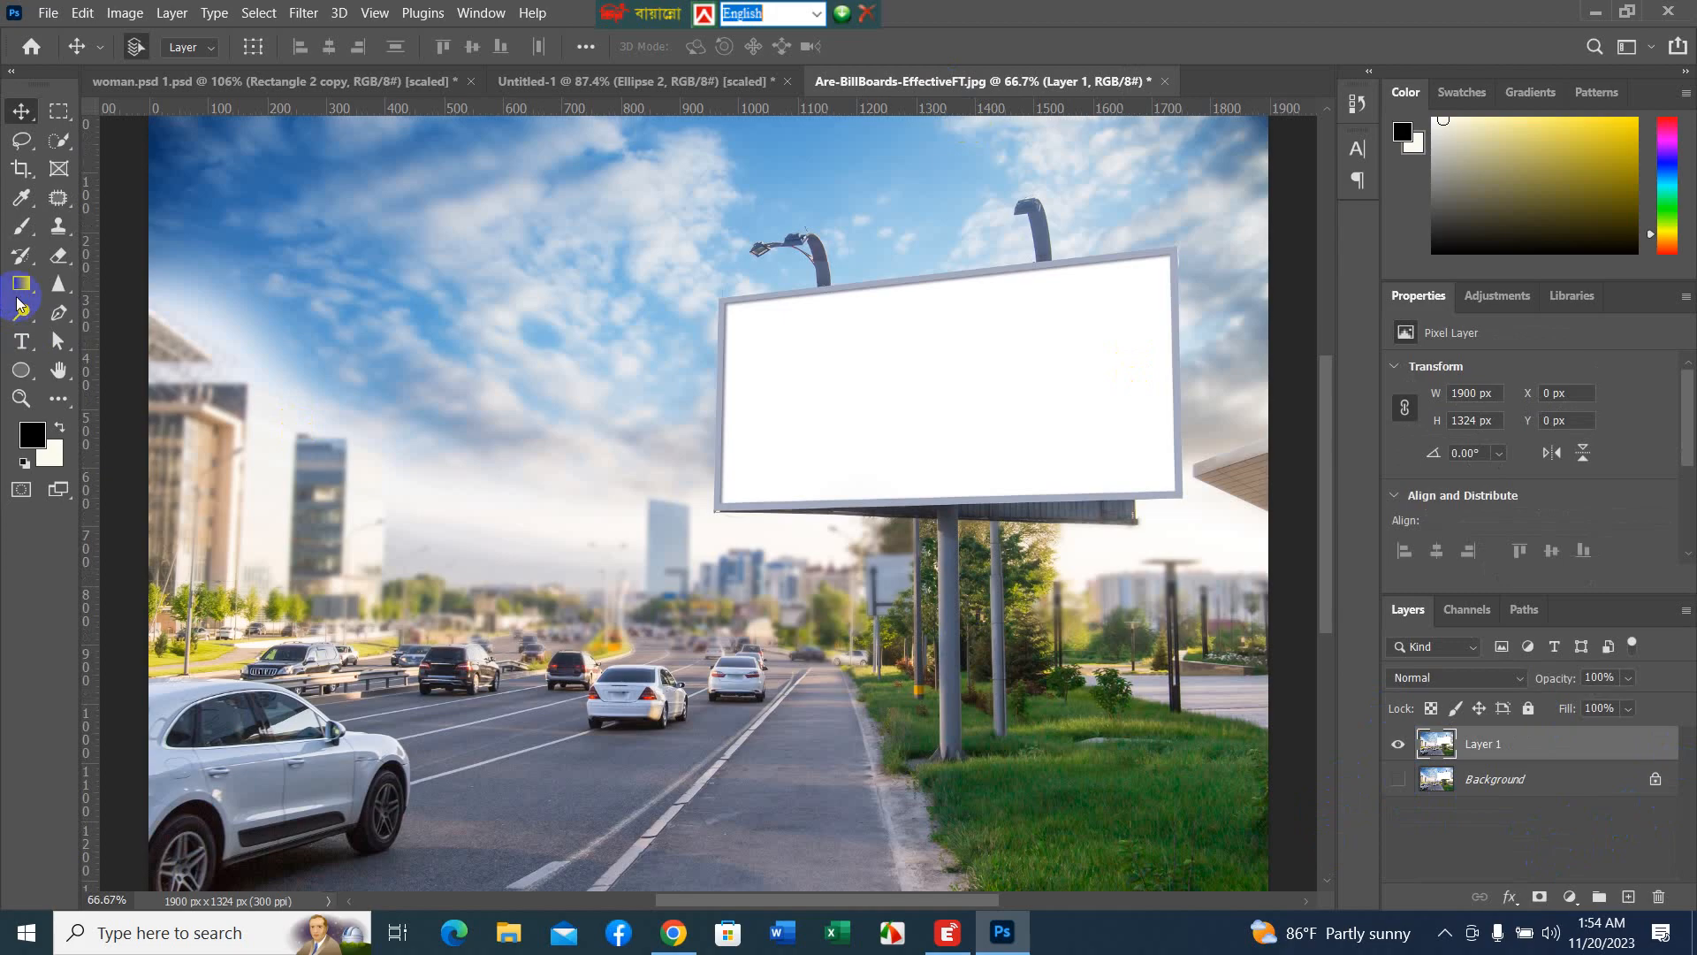
- Draw a black rectangle about 831 by 441 px over the blank billboard and shift it slightly up and left
{"action": "left_click", "coordinate": [22, 378]}
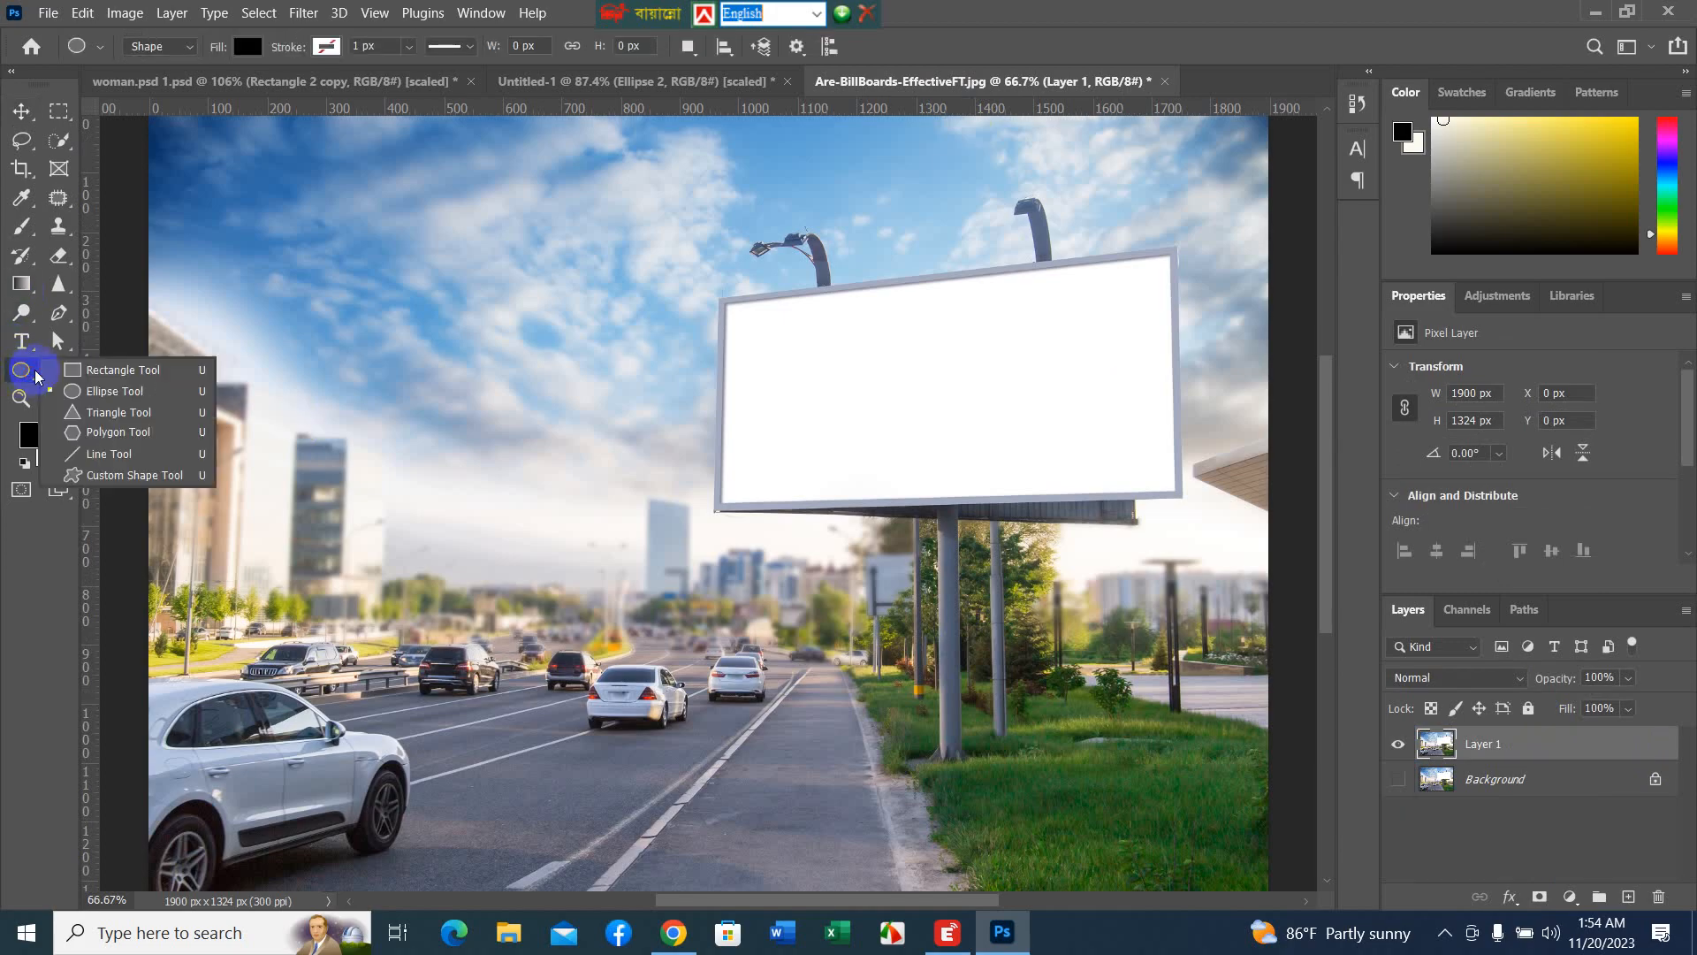
{"action": "left_click", "coordinate": [91, 375]}
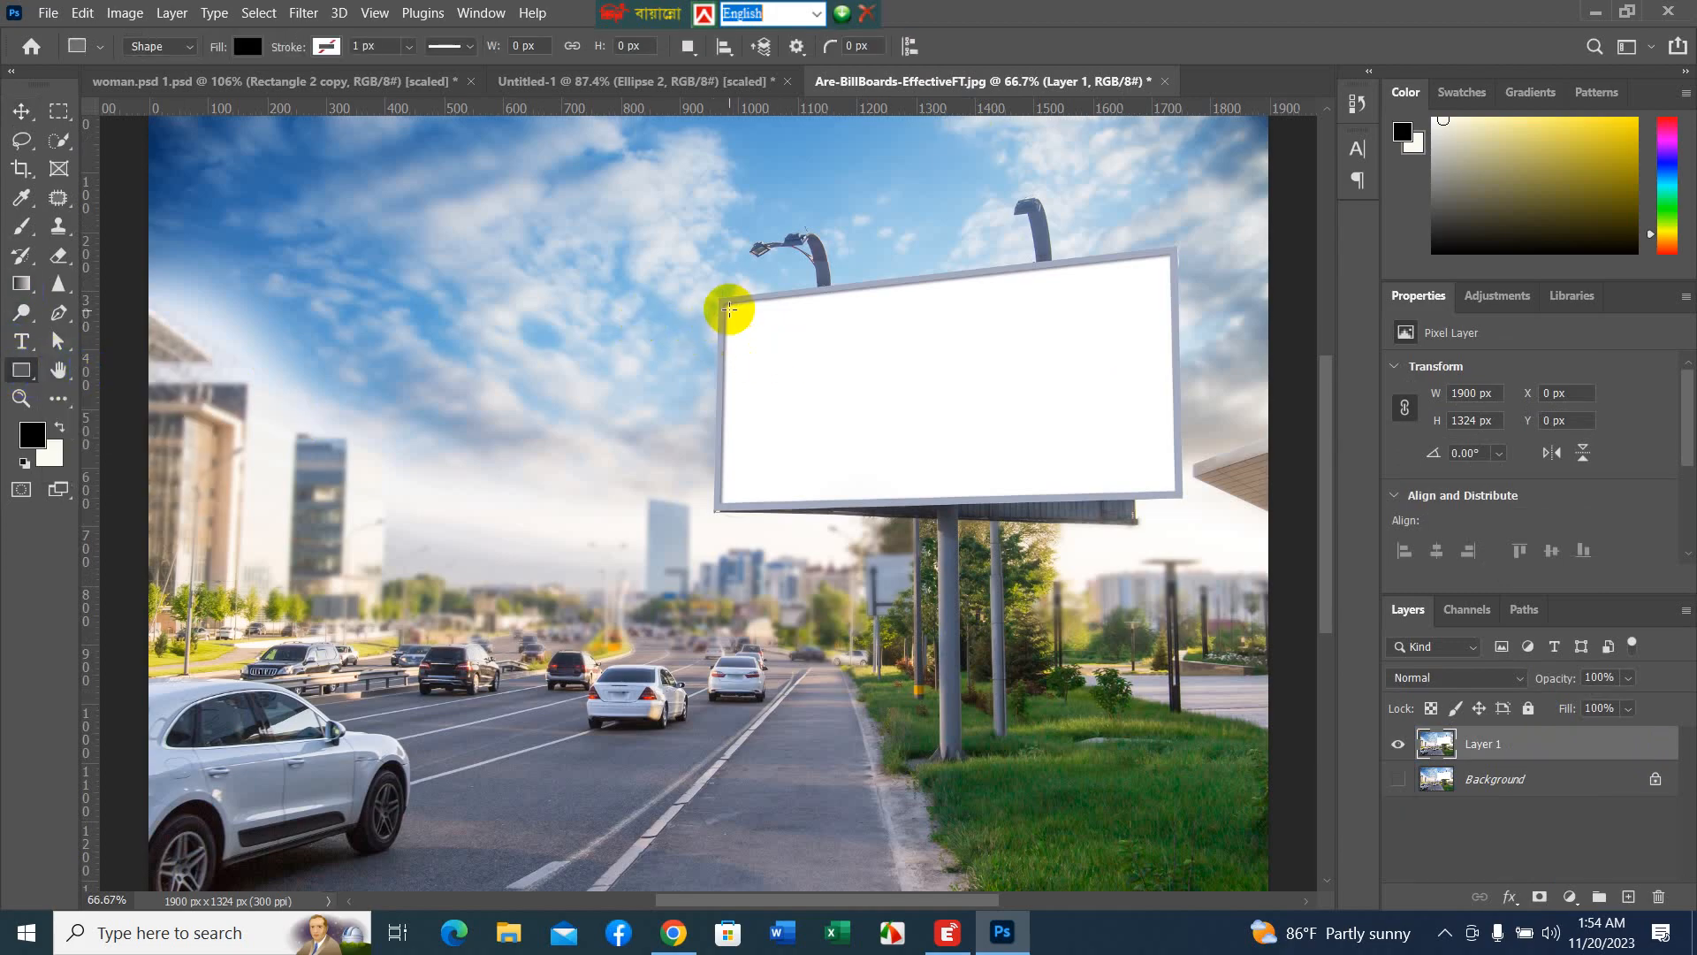
{"action": "left_click_drag", "start_coordinate": [729, 308], "coordinate": [1217, 567]}
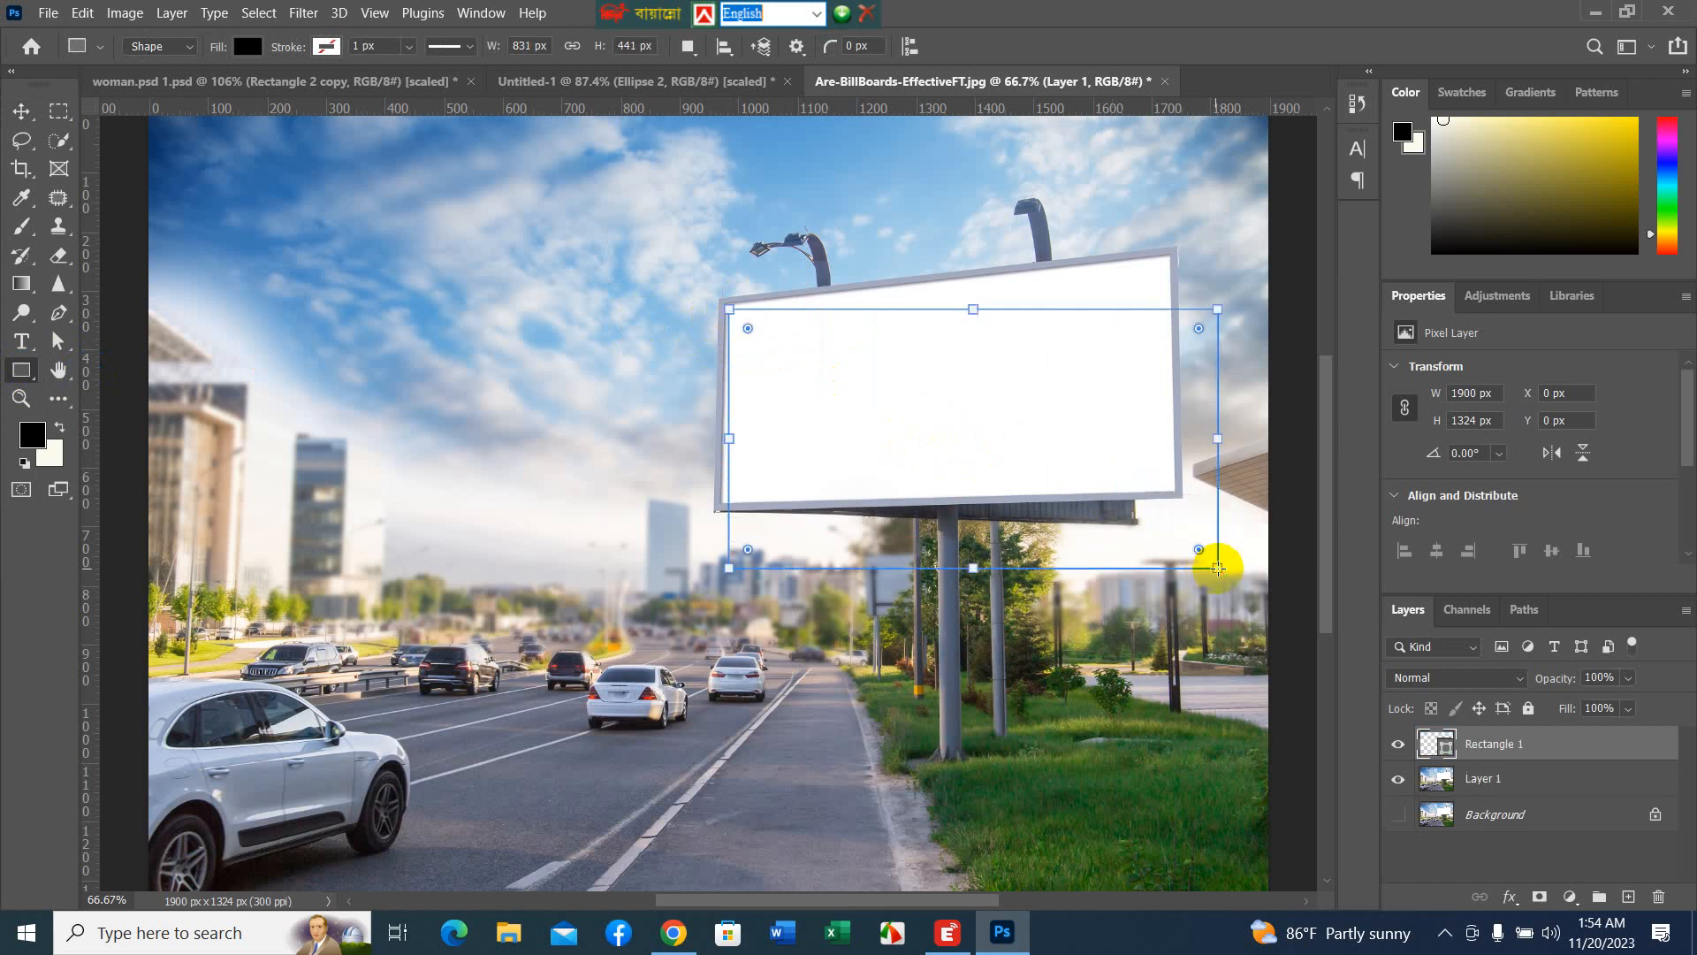
{"action": "left_click", "coordinate": [33, 104]}
{"action": "mouse_move", "coordinate": [872, 398]}
{"action": "left_mouse_down"}
{"action": "mouse_move", "coordinate": [757, 405]}
{"action": "mouse_move", "coordinate": [867, 383]}
{"action": "mouse_move", "coordinate": [857, 504]}
{"action": "mouse_move", "coordinate": [401, 409]}
{"action": "mouse_move", "coordinate": [819, 474]}
{"action": "mouse_move", "coordinate": [860, 390]}
{"action": "mouse_move", "coordinate": [882, 394]}
{"action": "mouse_move", "coordinate": [871, 371]}
{"action": "mouse_move", "coordinate": [489, 368]}
{"action": "mouse_move", "coordinate": [862, 386]}
{"action": "left_mouse_up"}
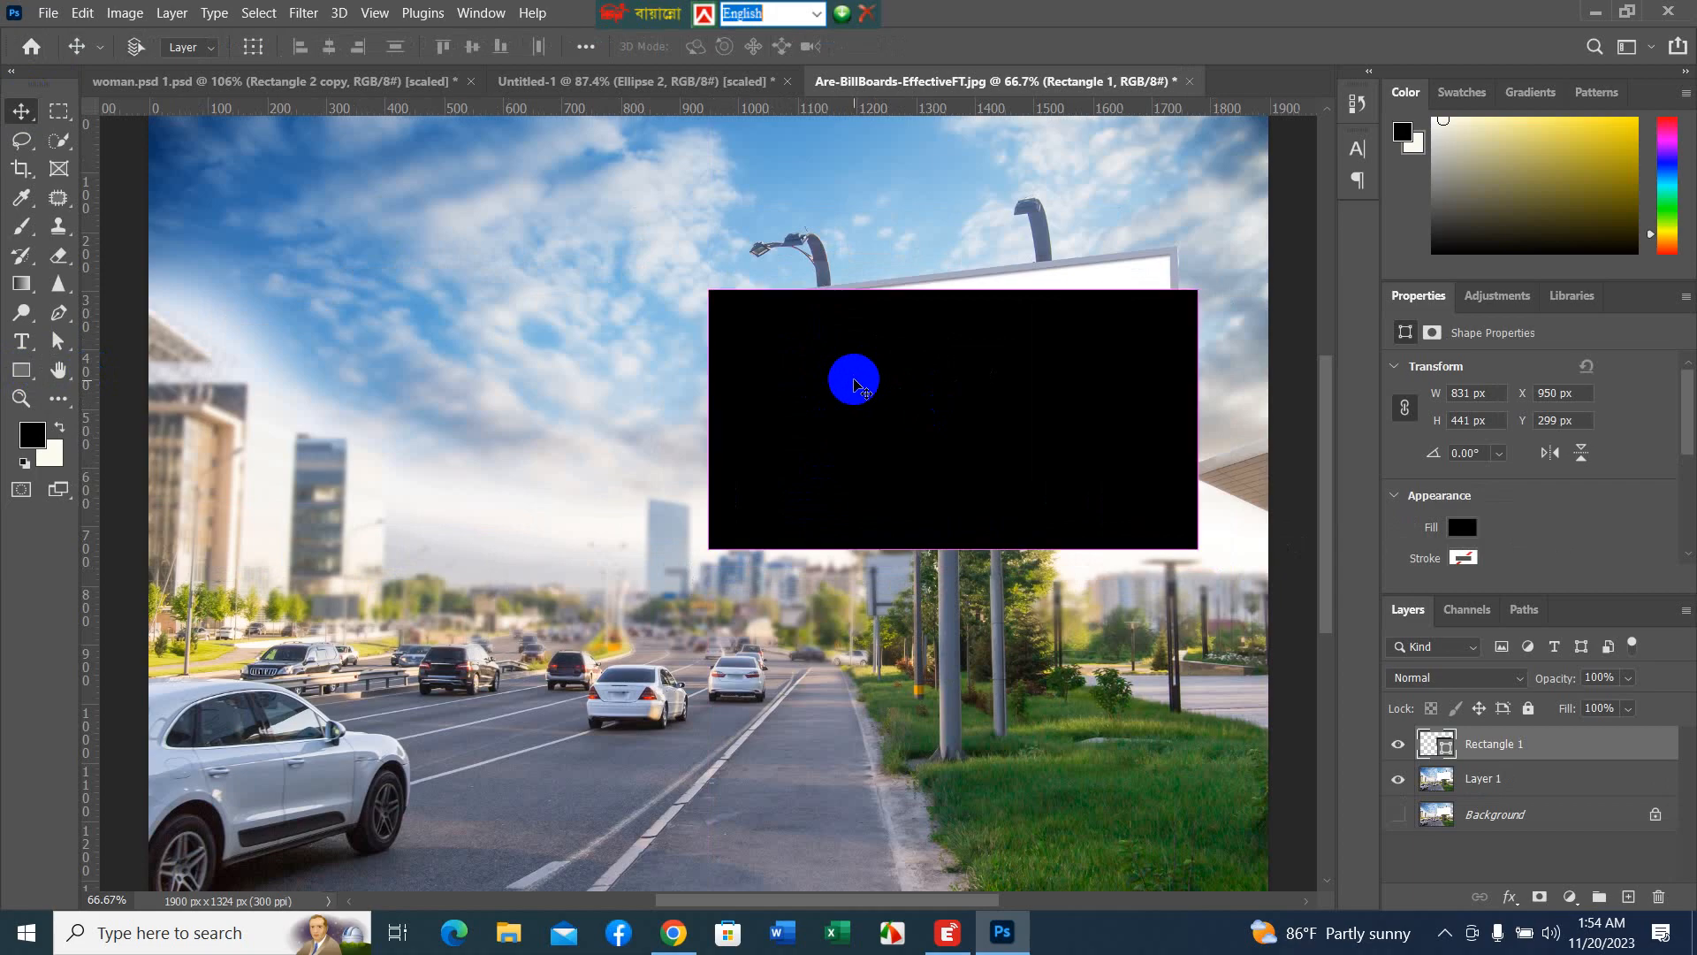
- Distort the black rectangle so its four corners match the inner corners of the billboard's white face
{"action": "key", "text": "ctrl+t"}
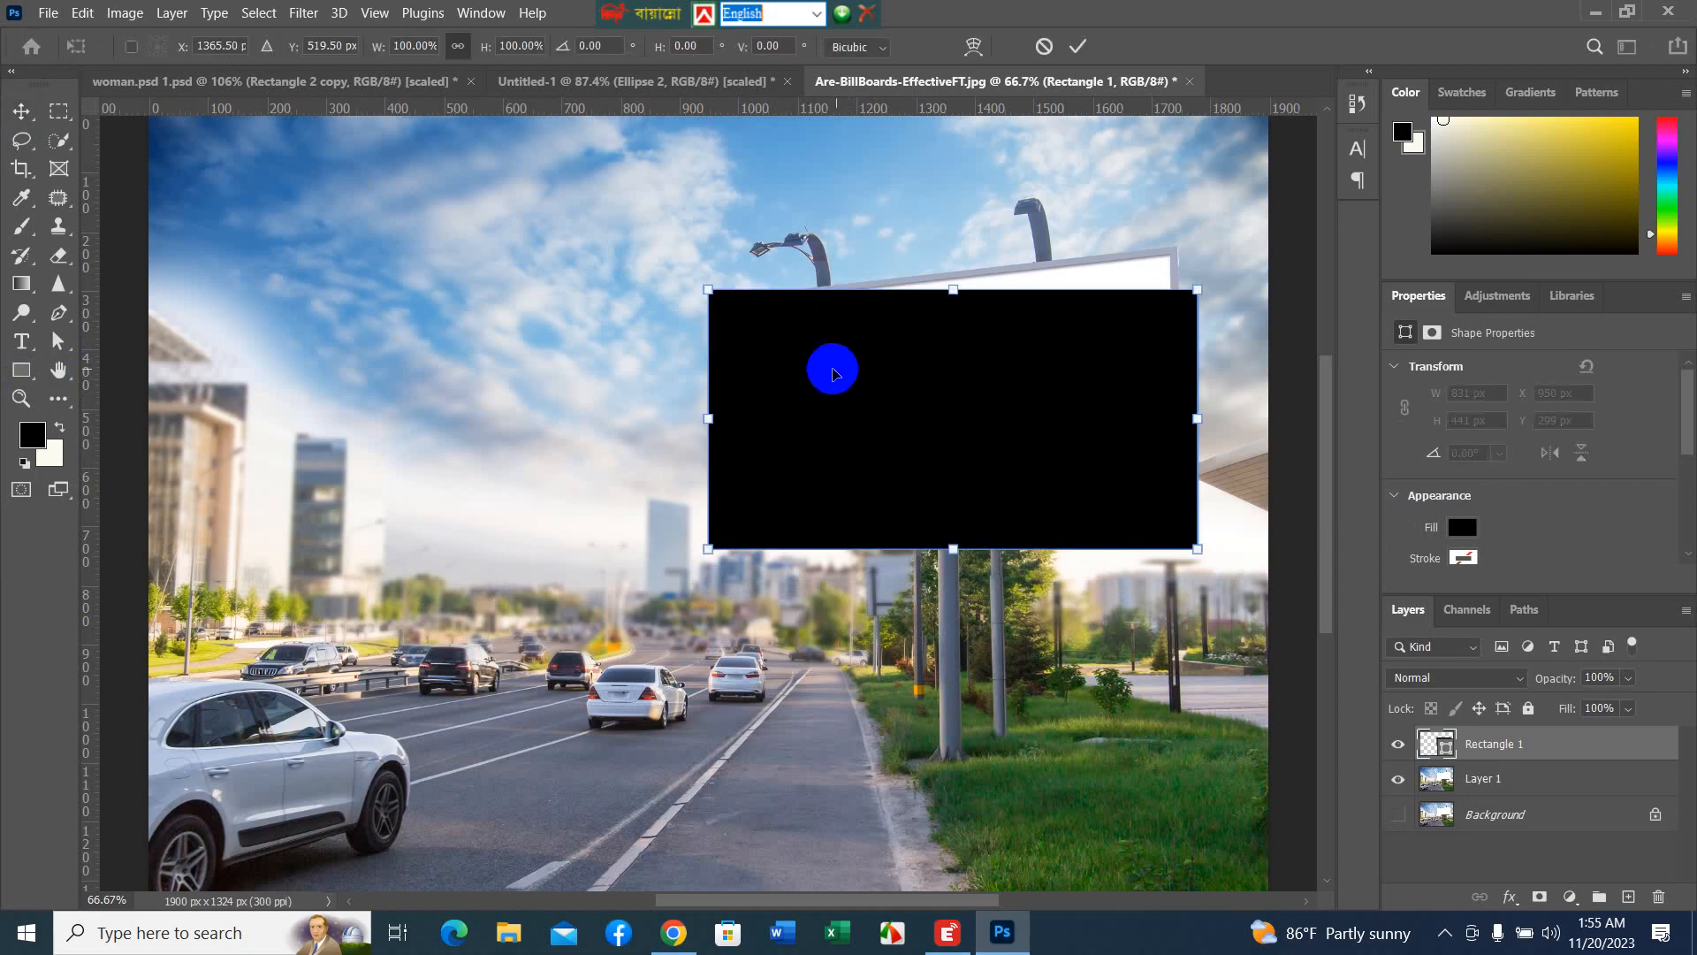
{"action": "right_click", "coordinate": [833, 370]}
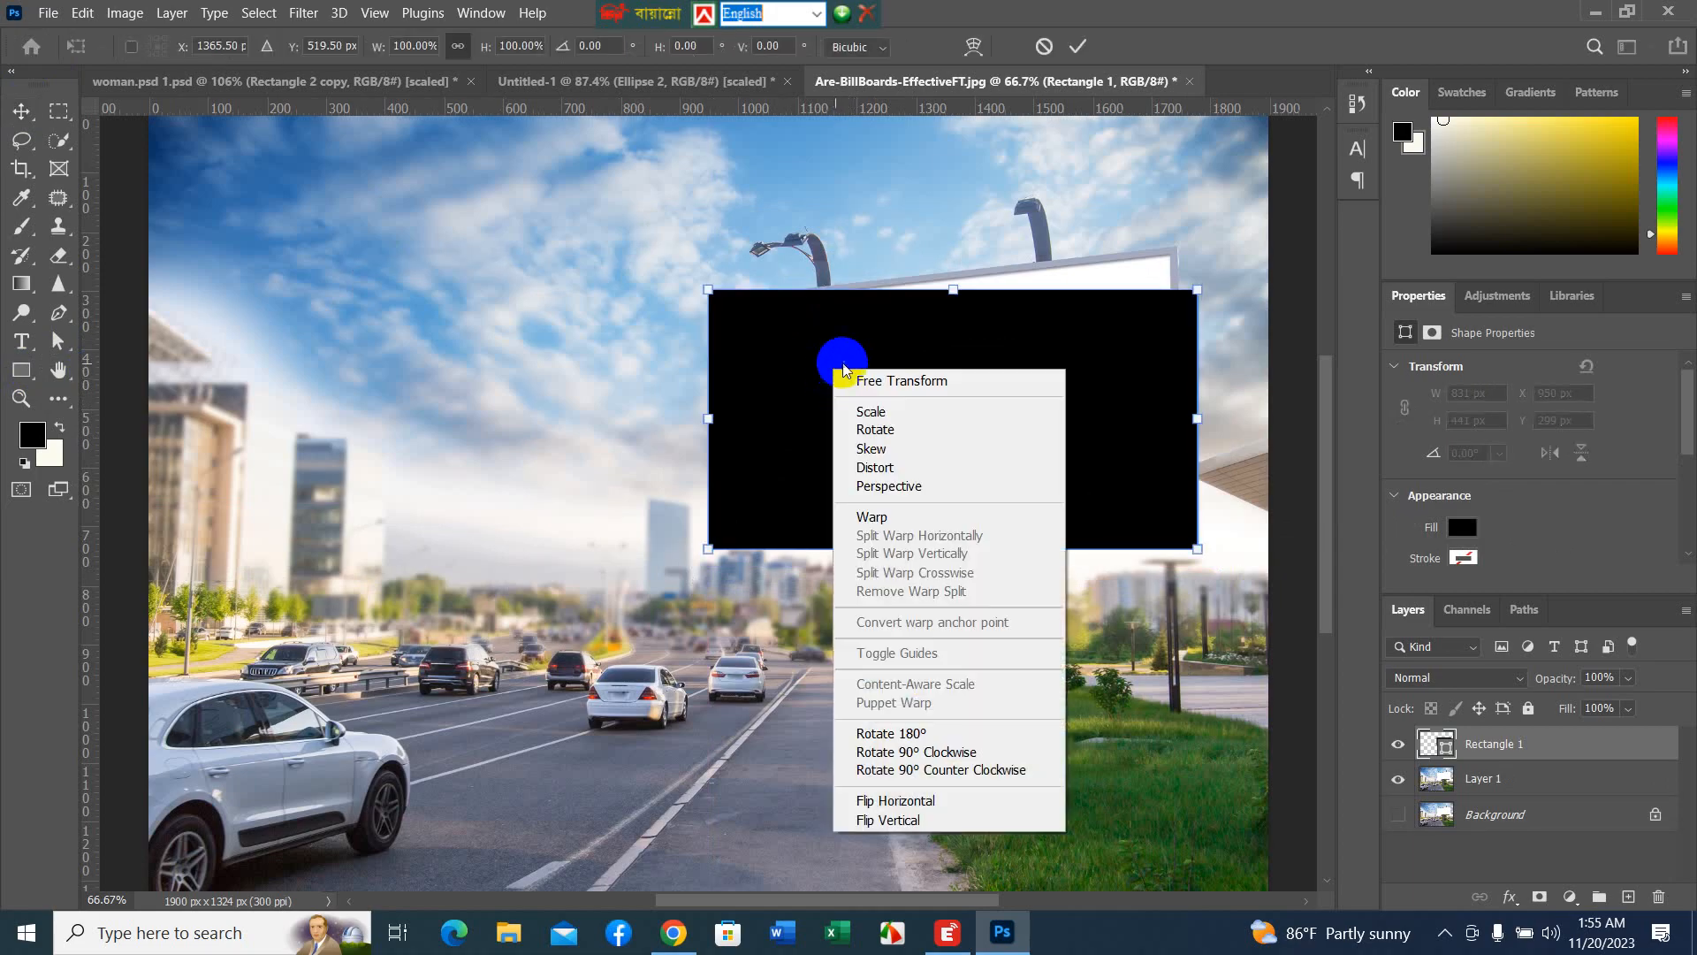
{"action": "left_click", "coordinate": [911, 466]}
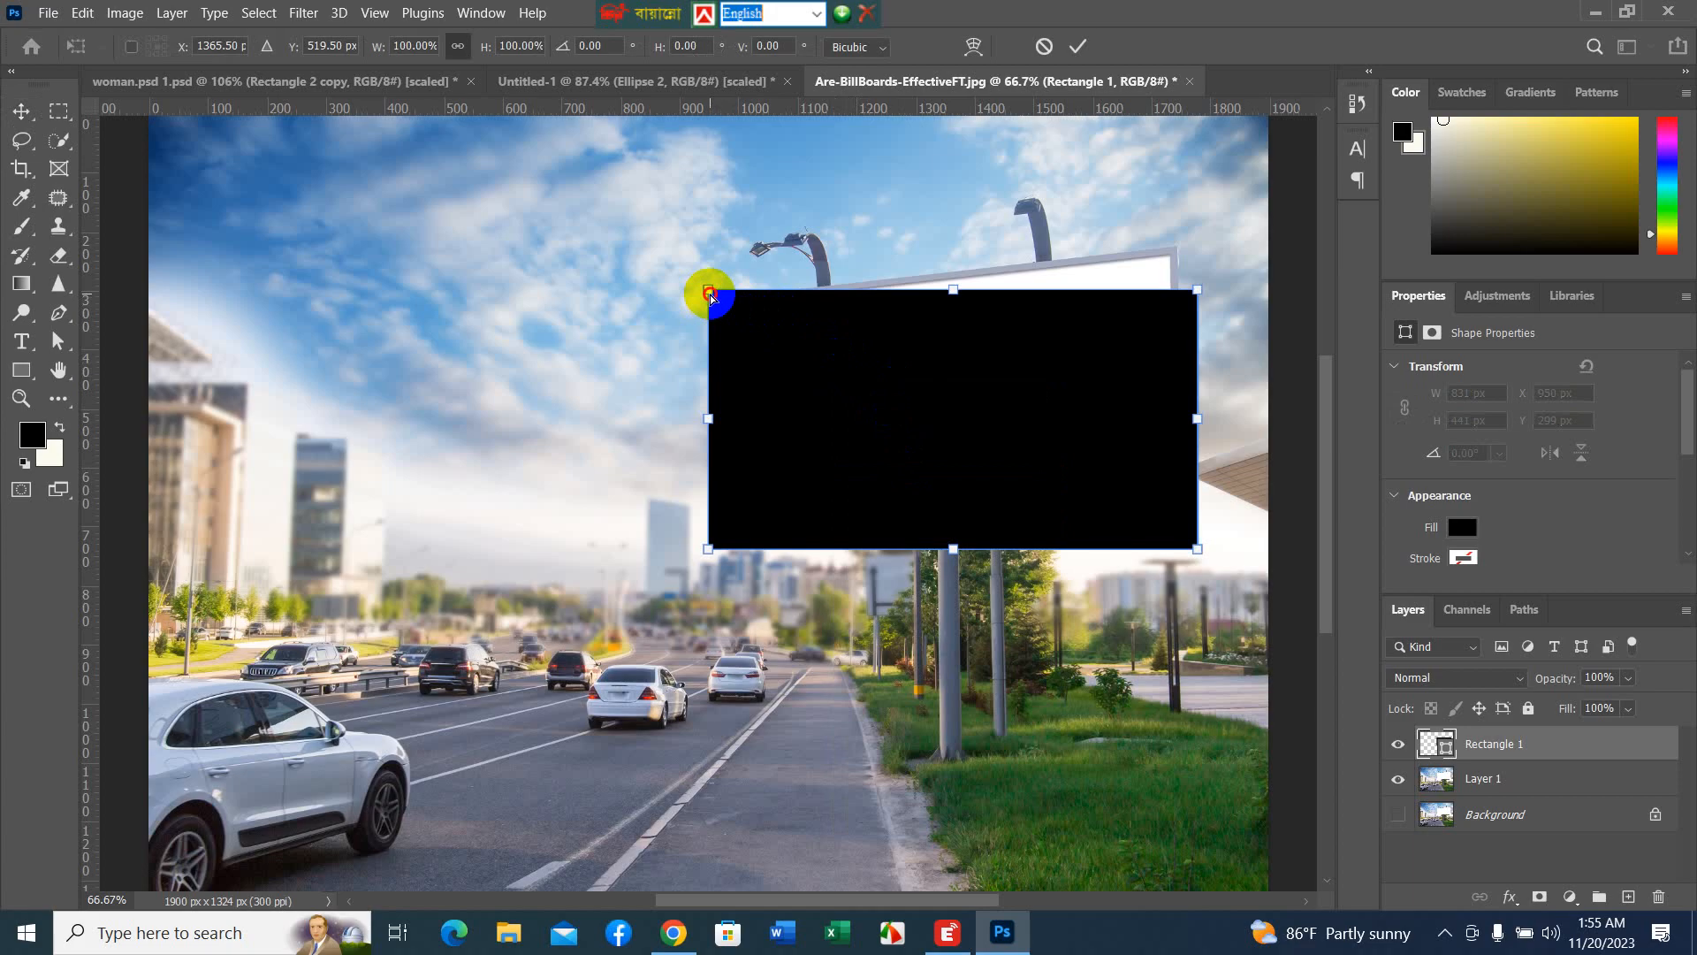
{"action": "mouse_move", "coordinate": [704, 290]}
{"action": "left_mouse_down"}
{"action": "mouse_move", "coordinate": [836, 345]}
{"action": "mouse_move", "coordinate": [752, 301]}
{"action": "mouse_move", "coordinate": [725, 311]}
{"action": "left_mouse_up"}
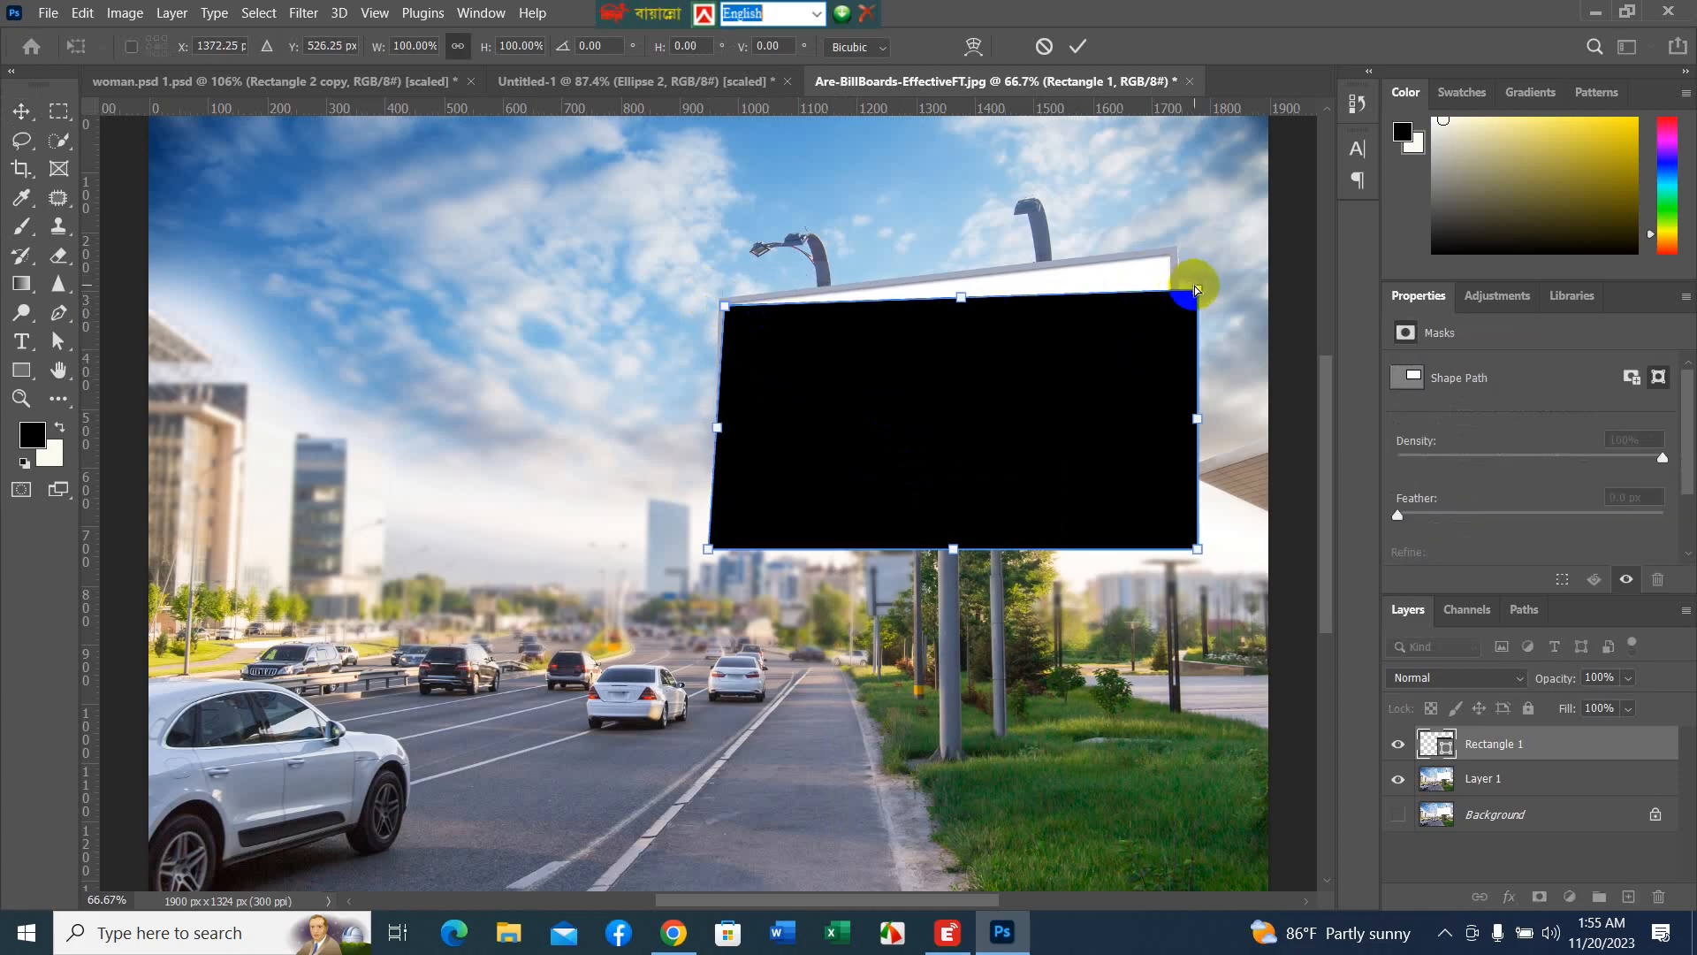
{"action": "left_click_drag", "start_coordinate": [1192, 288], "coordinate": [1169, 257]}
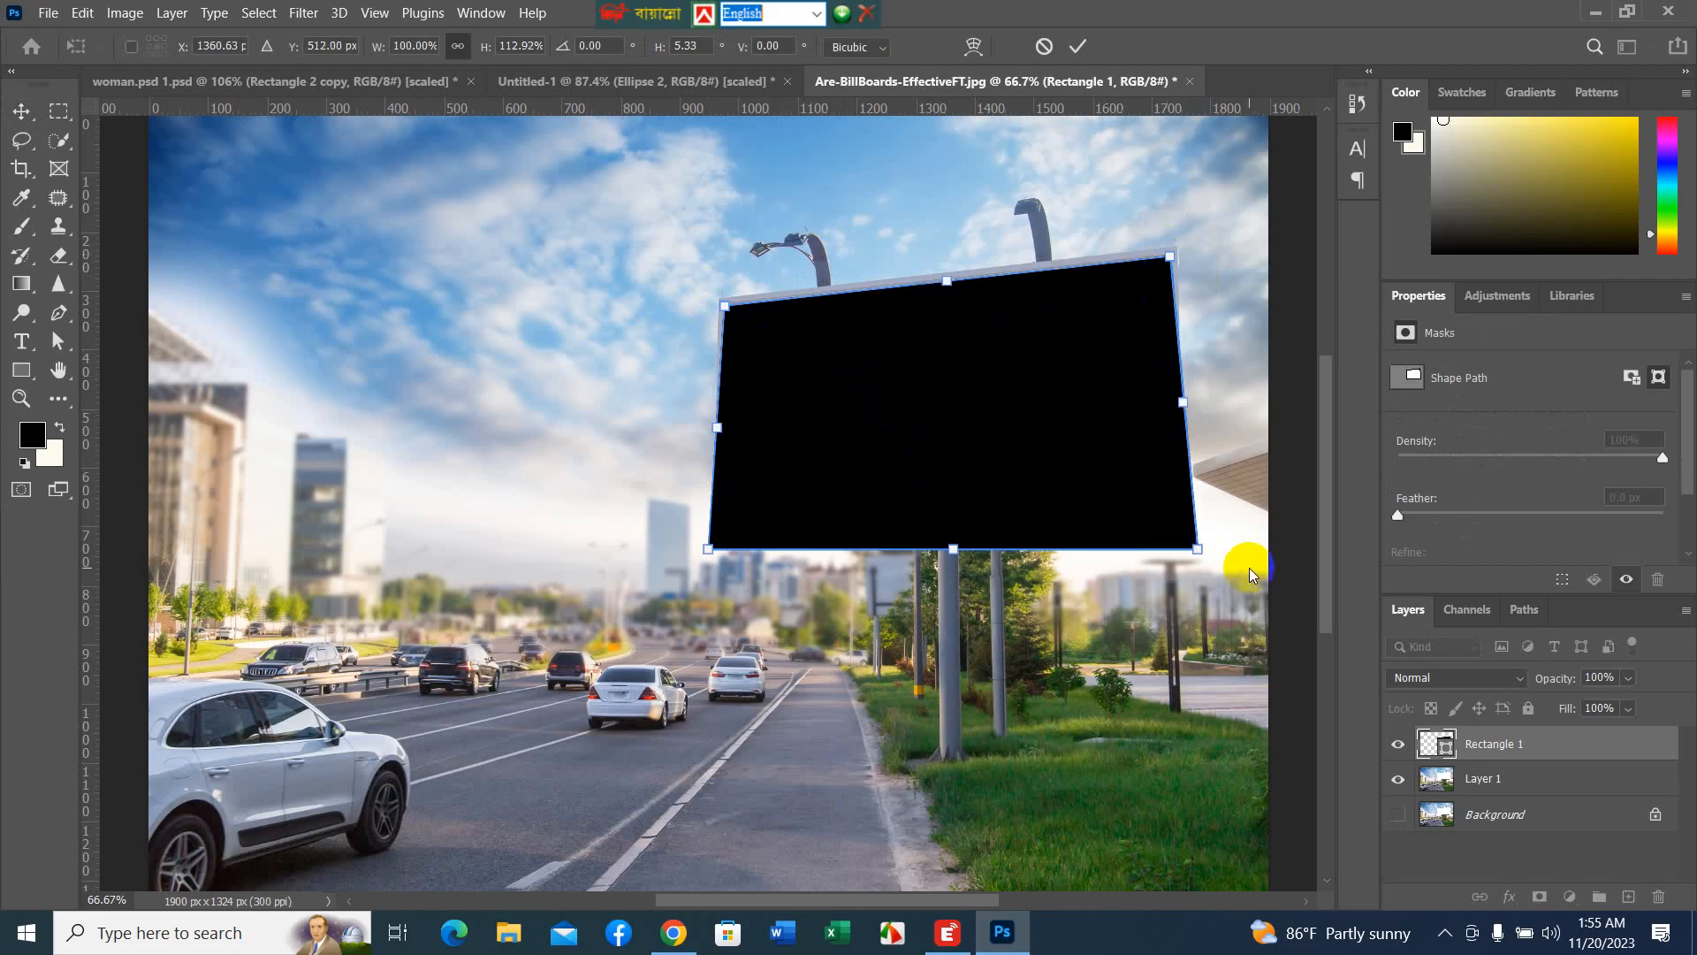
{"action": "left_click_drag", "start_coordinate": [1198, 552], "coordinate": [1173, 490]}
{"action": "left_click_drag", "start_coordinate": [715, 553], "coordinate": [721, 502]}
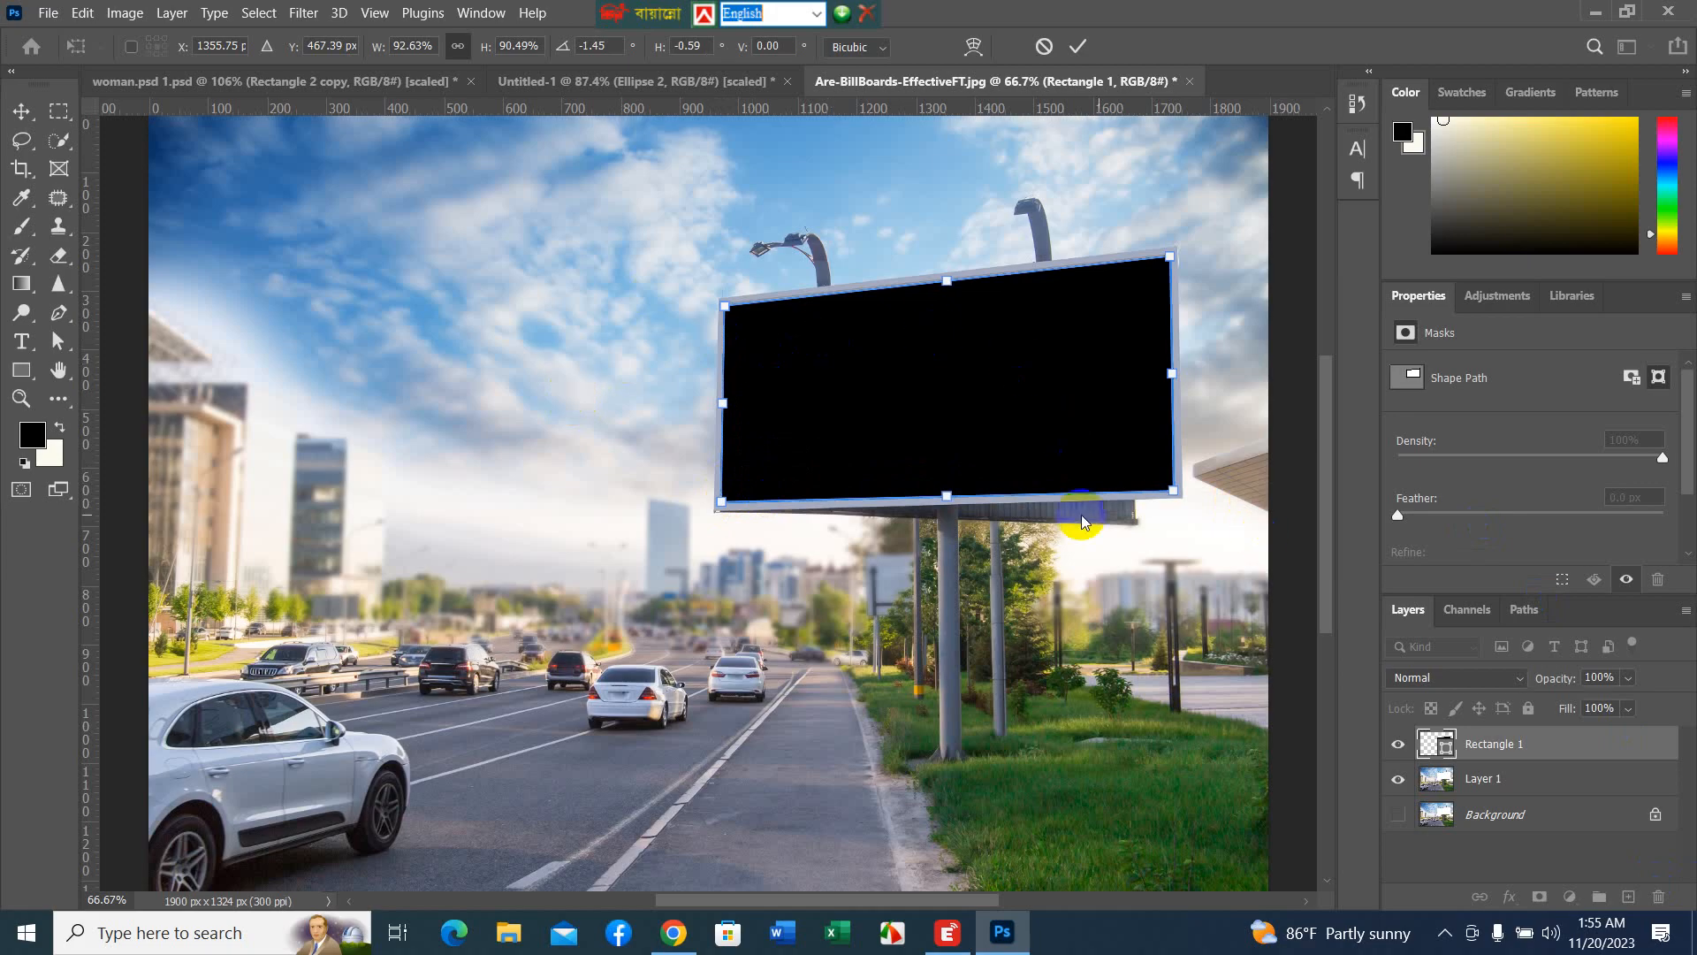
{"action": "left_click", "coordinate": [1078, 48]}
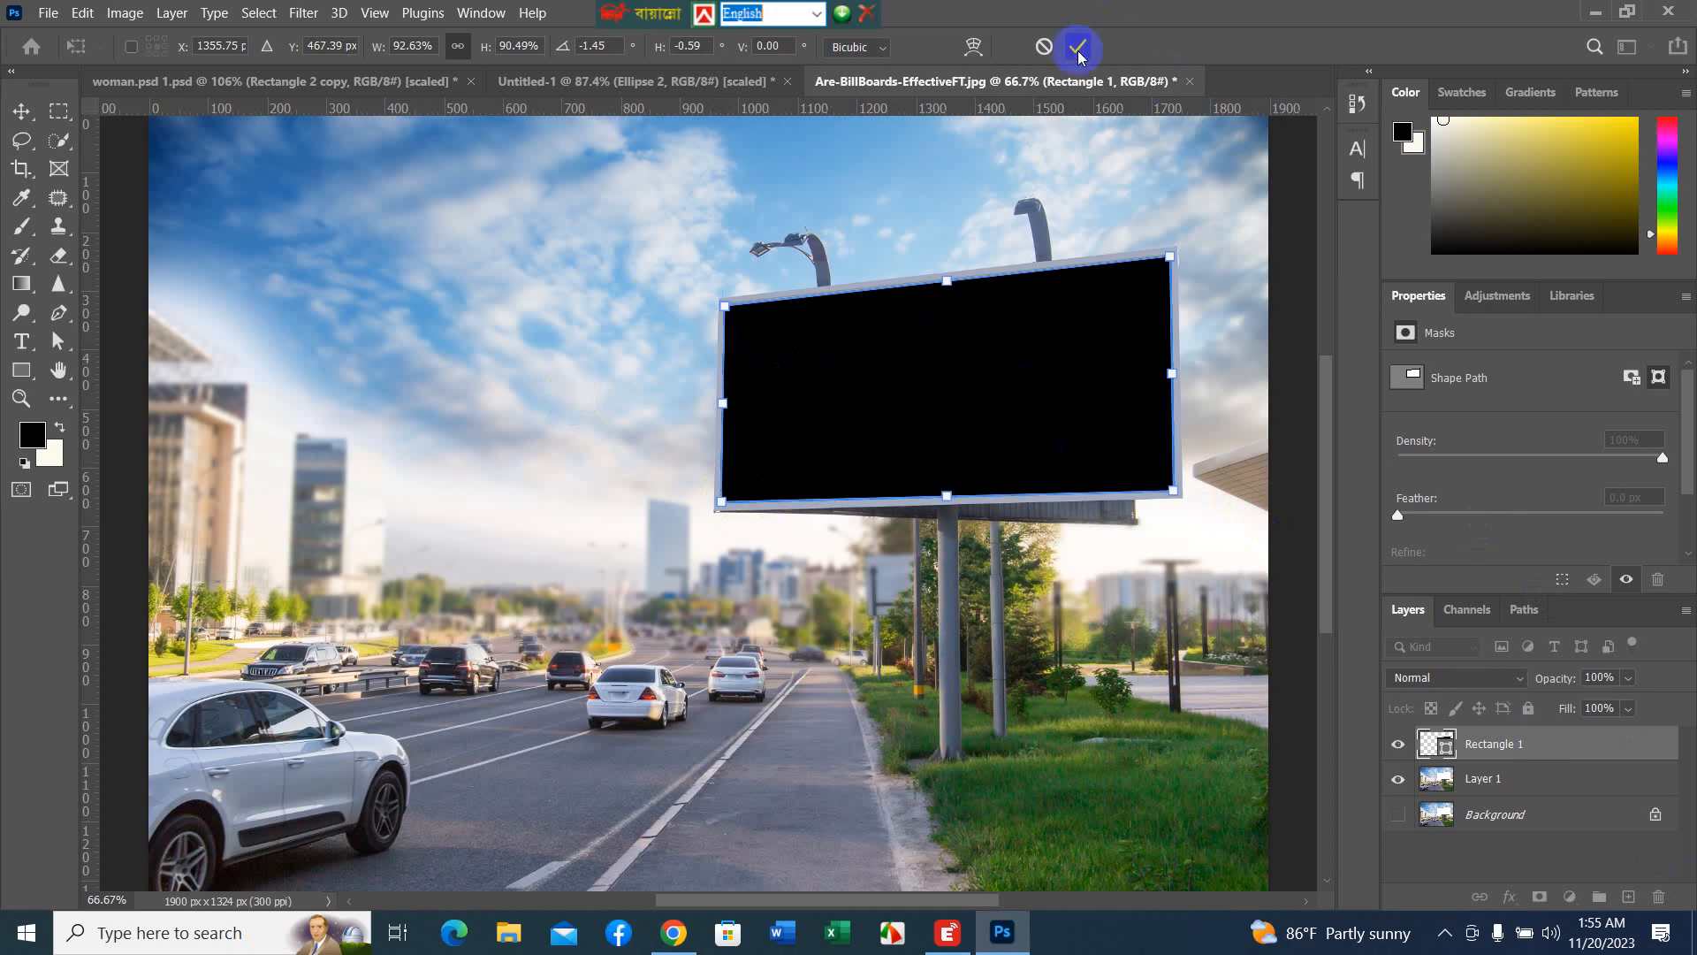
- Convert the Rectangle 1 layer to a Smart Object and open its contents for editing
{"action": "left_click", "coordinate": [1582, 735]}
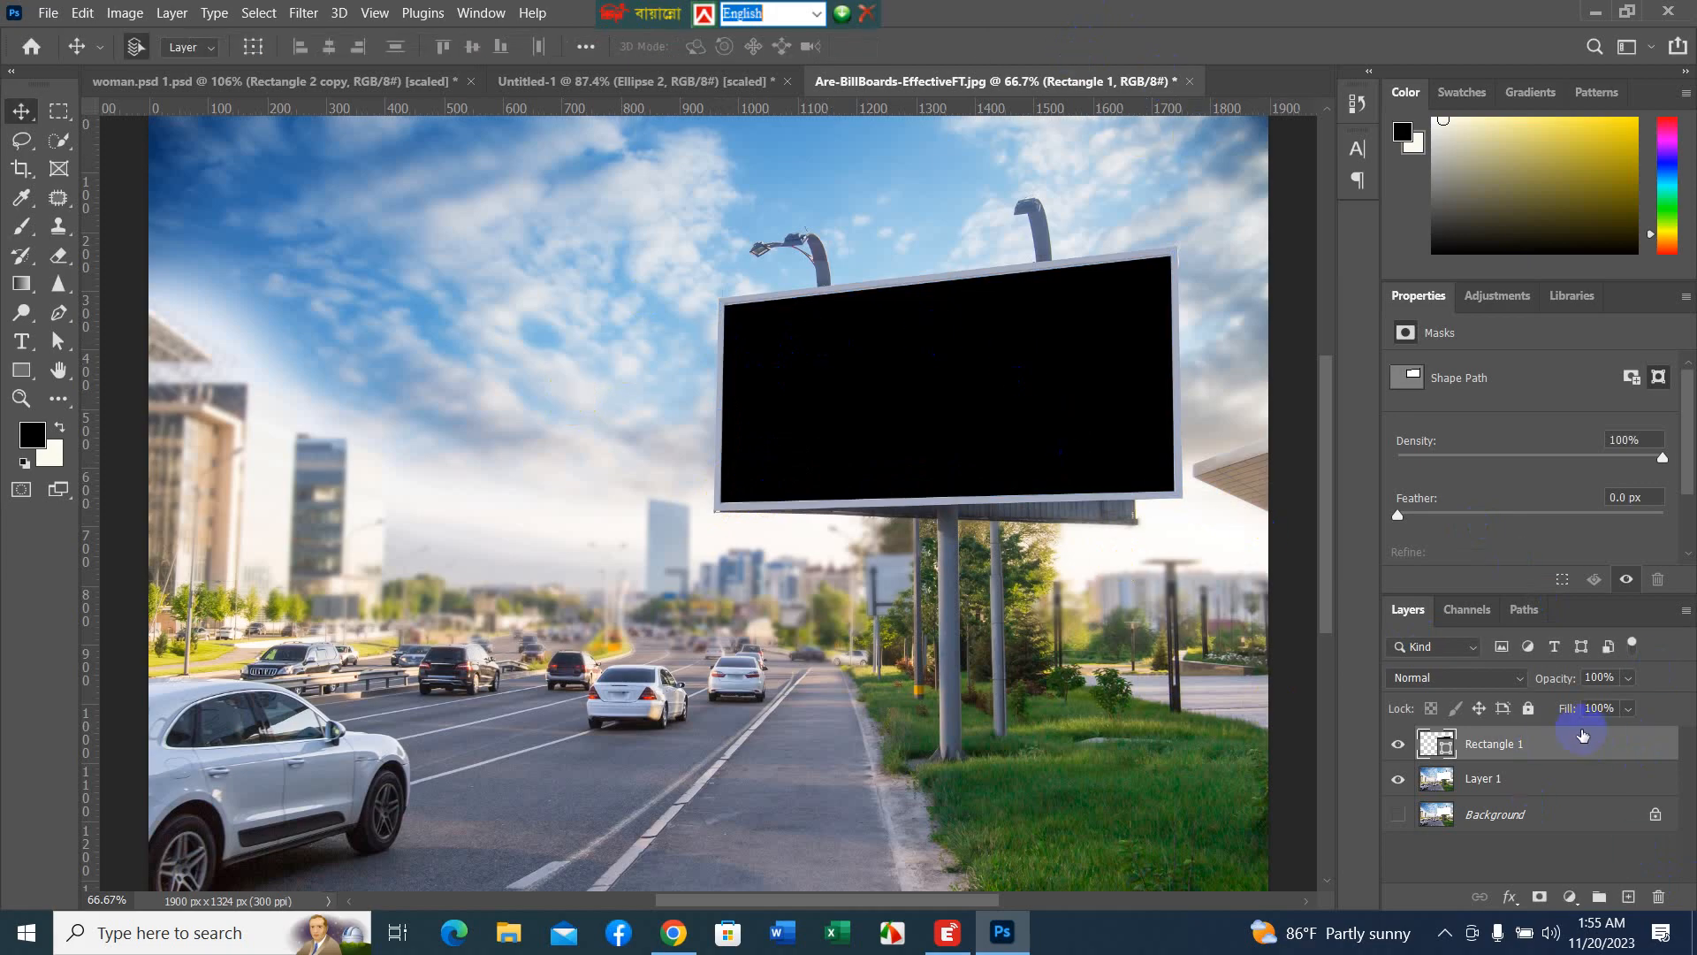
{"action": "right_click", "coordinate": [1562, 750]}
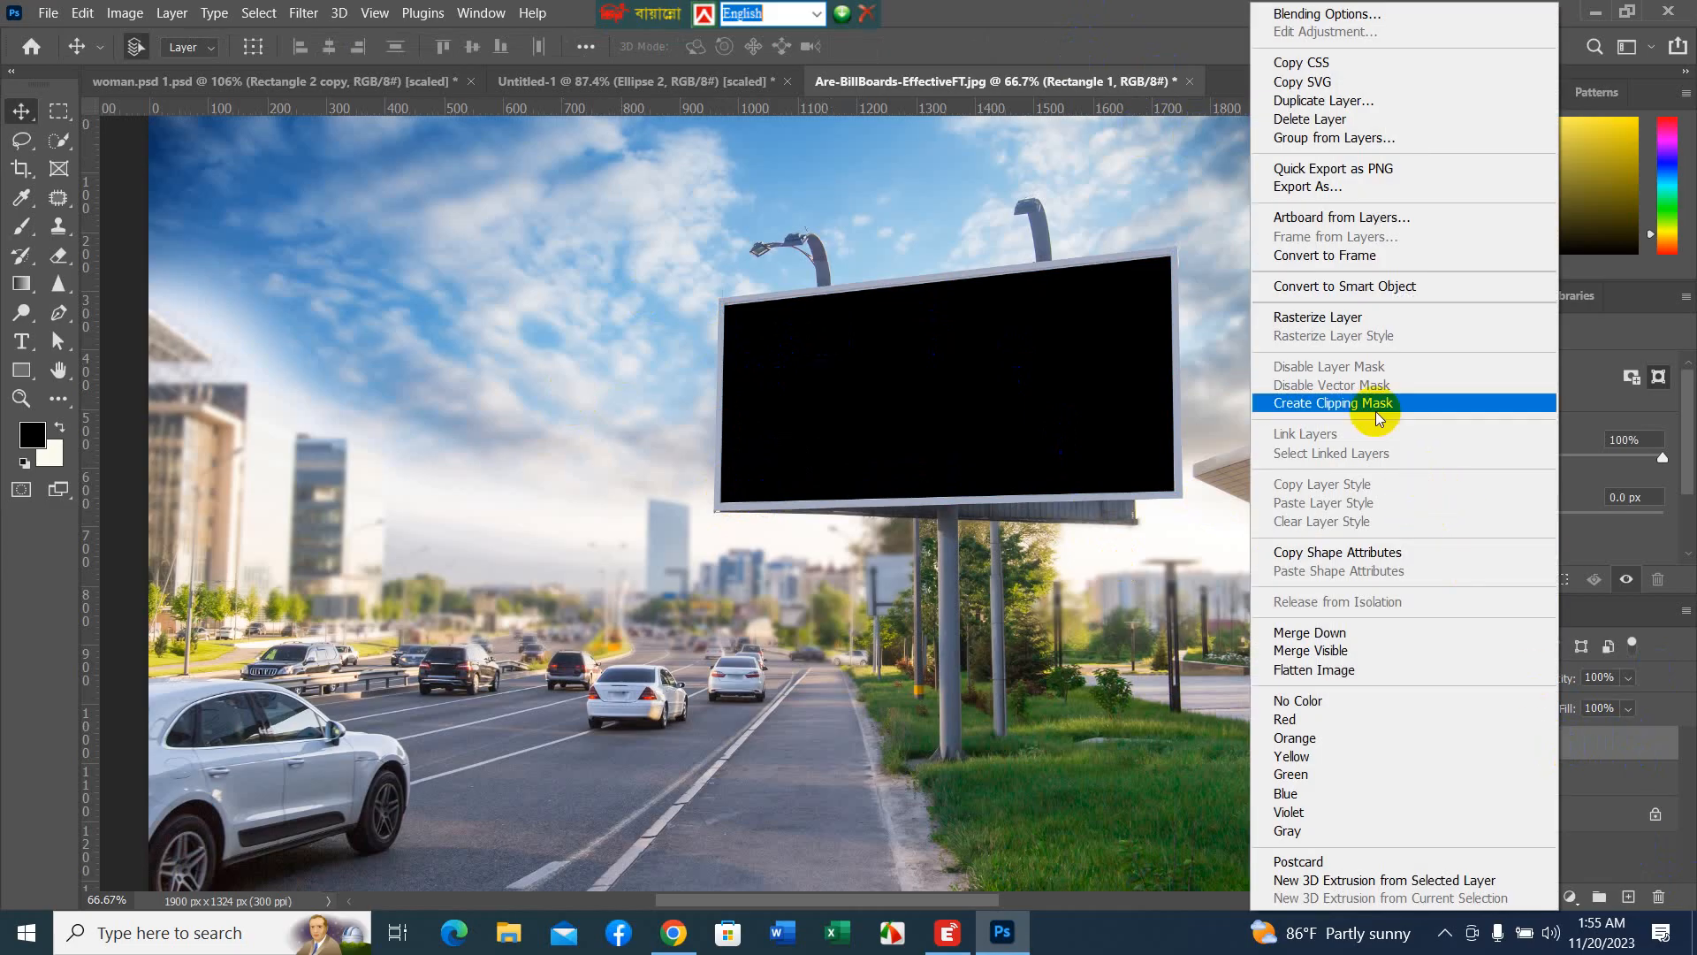
{"action": "left_click", "coordinate": [1335, 286]}
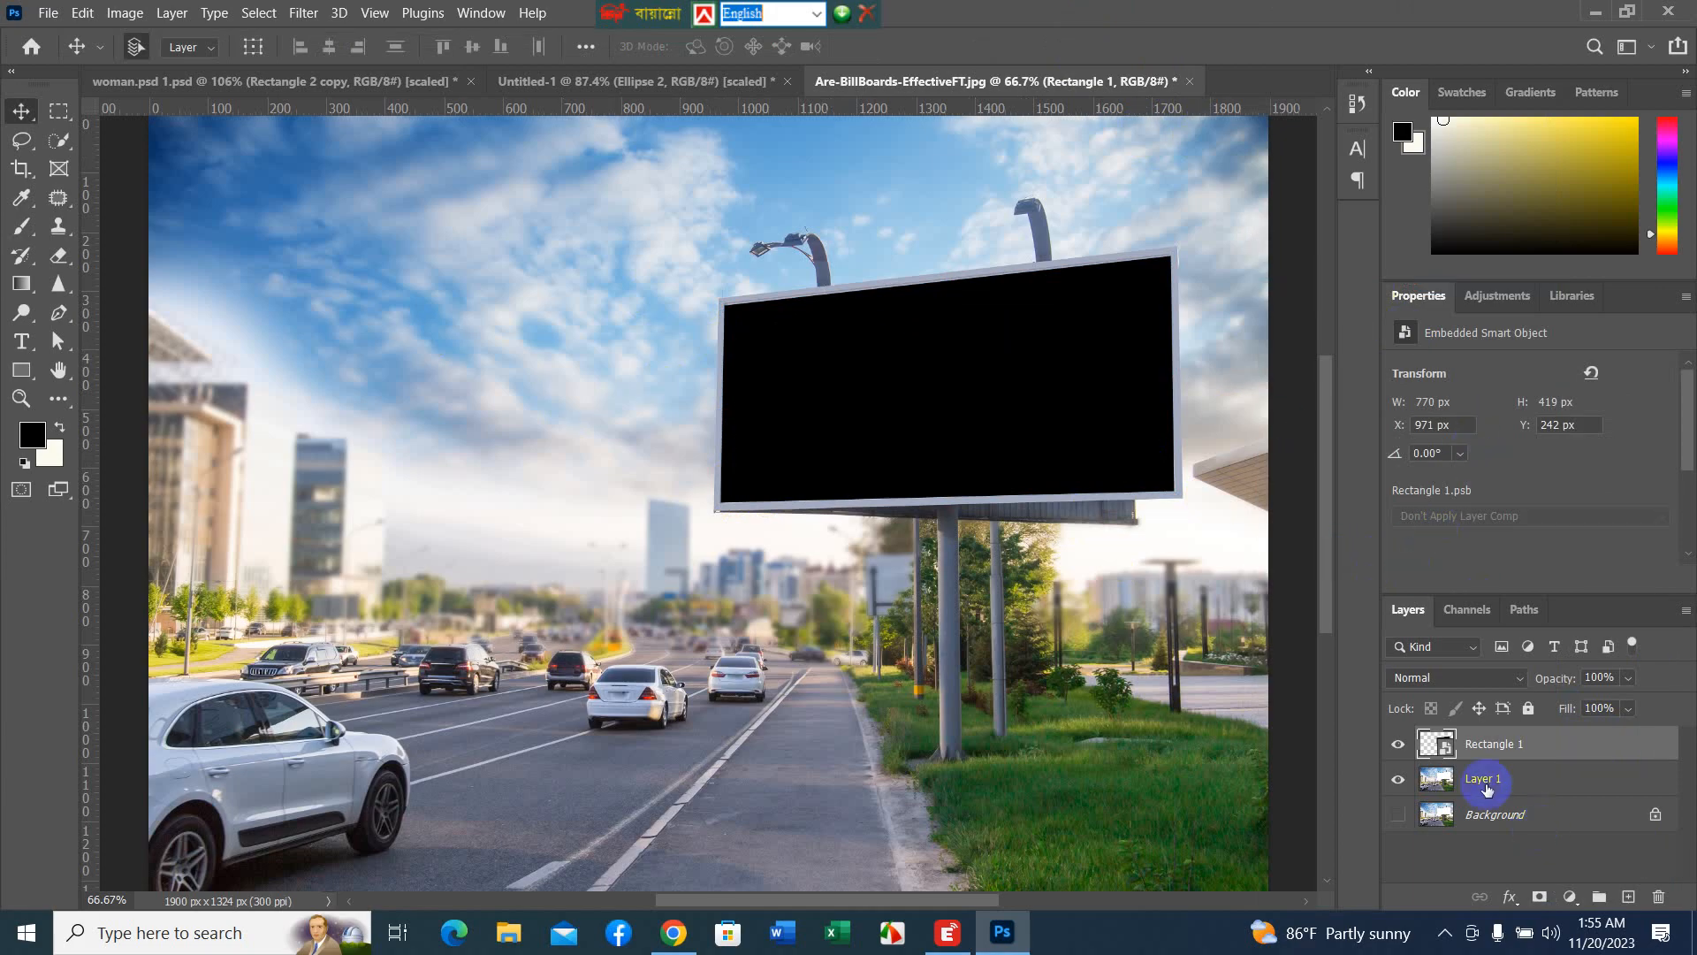
{"action": "double_click", "coordinate": [1438, 746]}
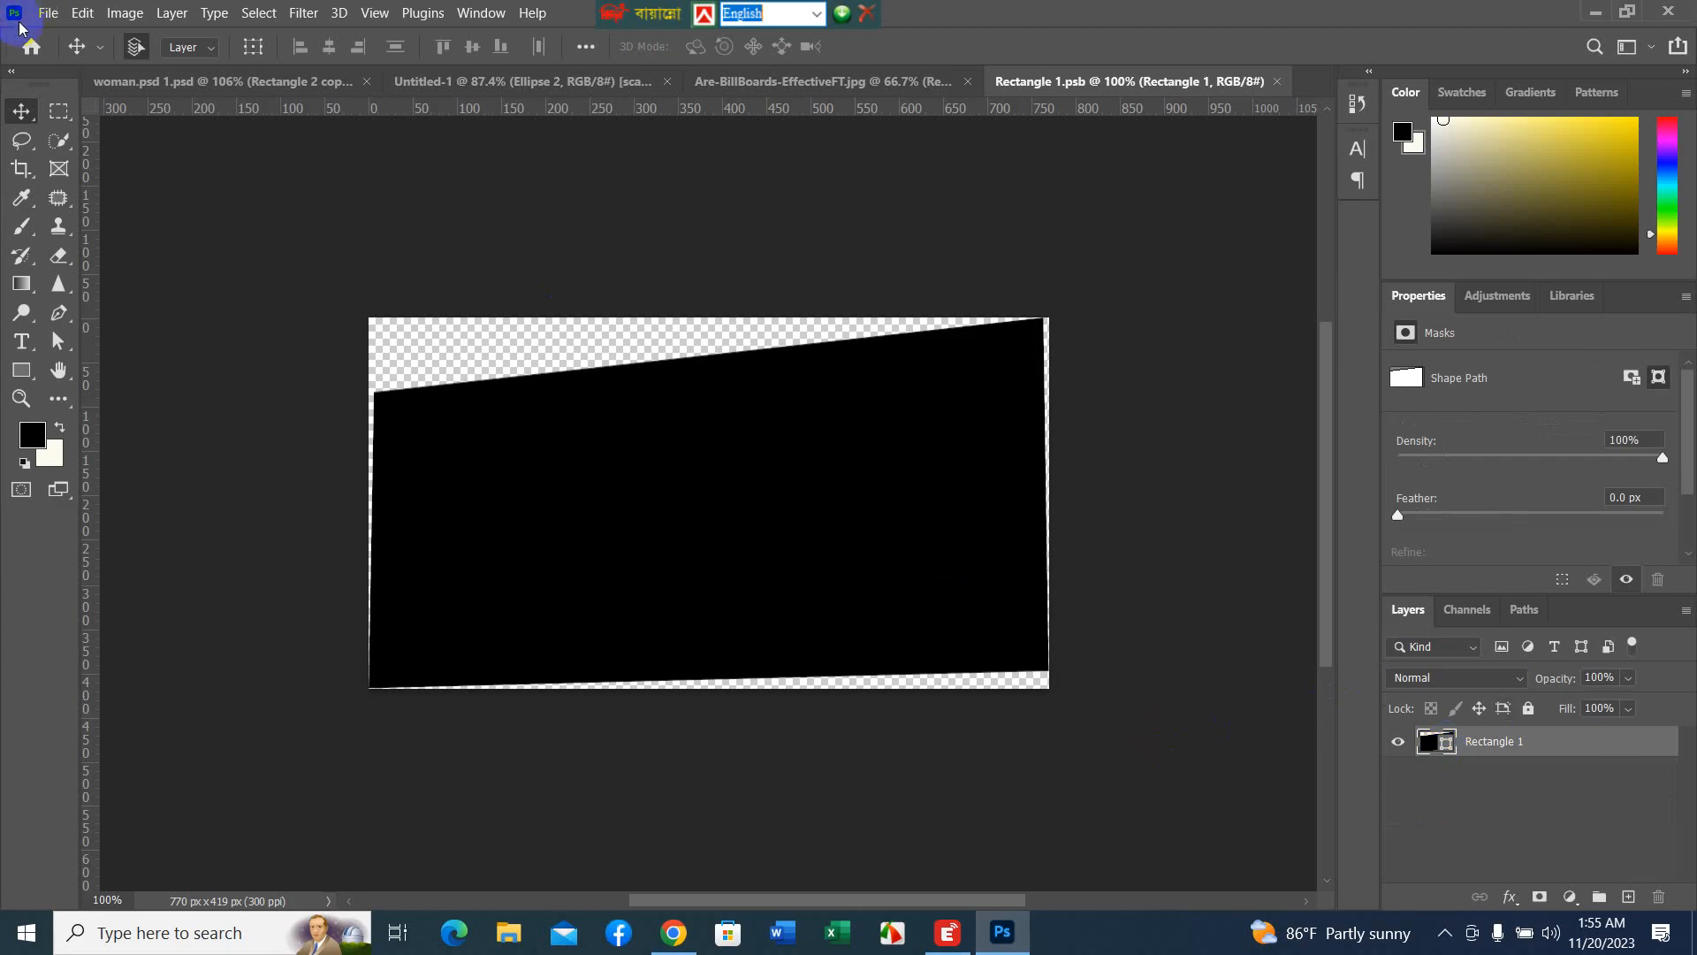
- Place the Desktop photo of the man standing before the mural as an embedded image in the Smart Object
{"action": "left_click", "coordinate": [48, 13]}
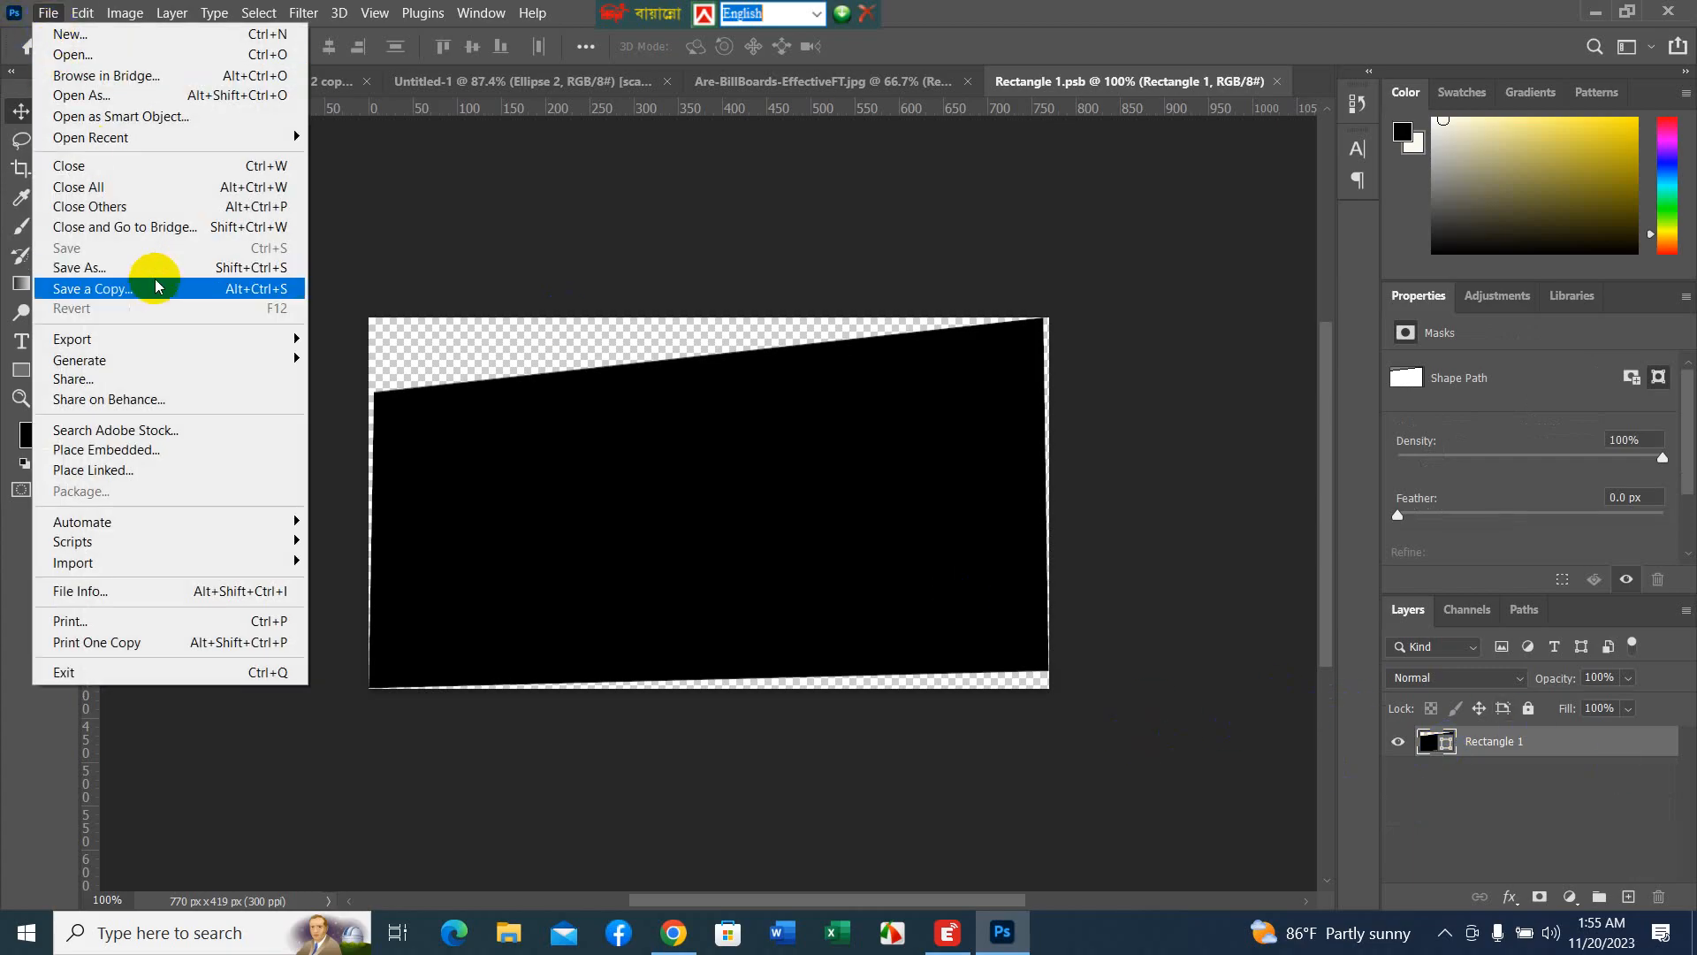
{"action": "left_click", "coordinate": [146, 451]}
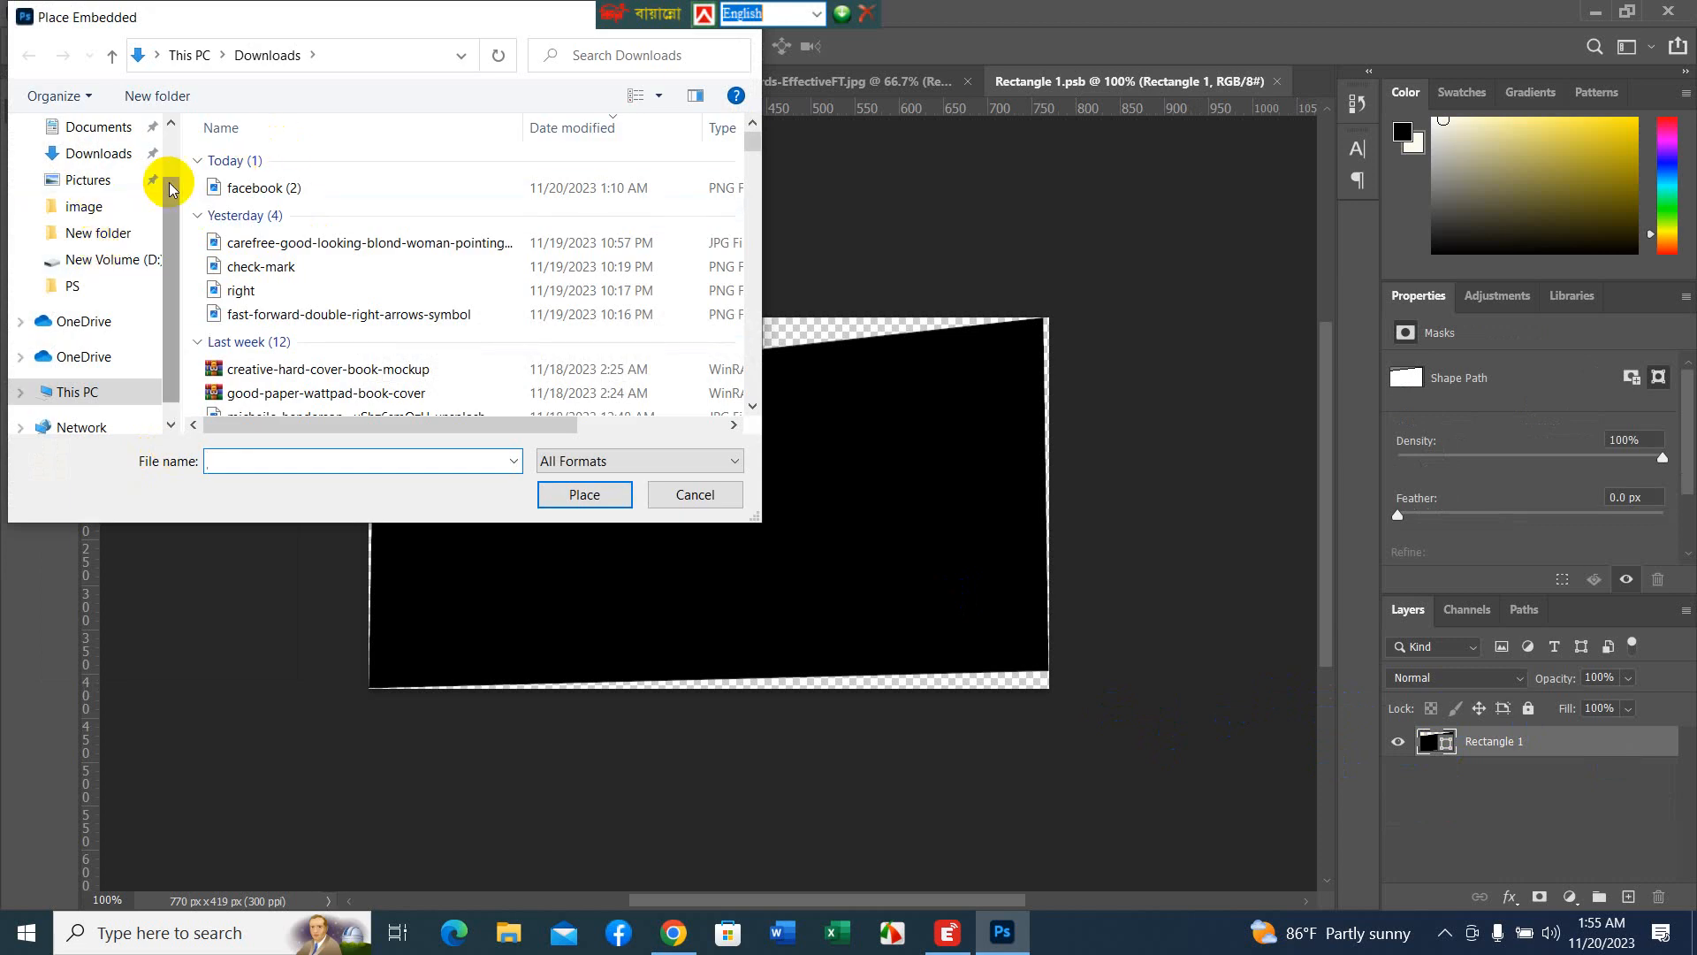
{"action": "left_click_drag", "start_coordinate": [172, 189], "coordinate": [171, 115]}
{"action": "left_click", "coordinate": [131, 177]}
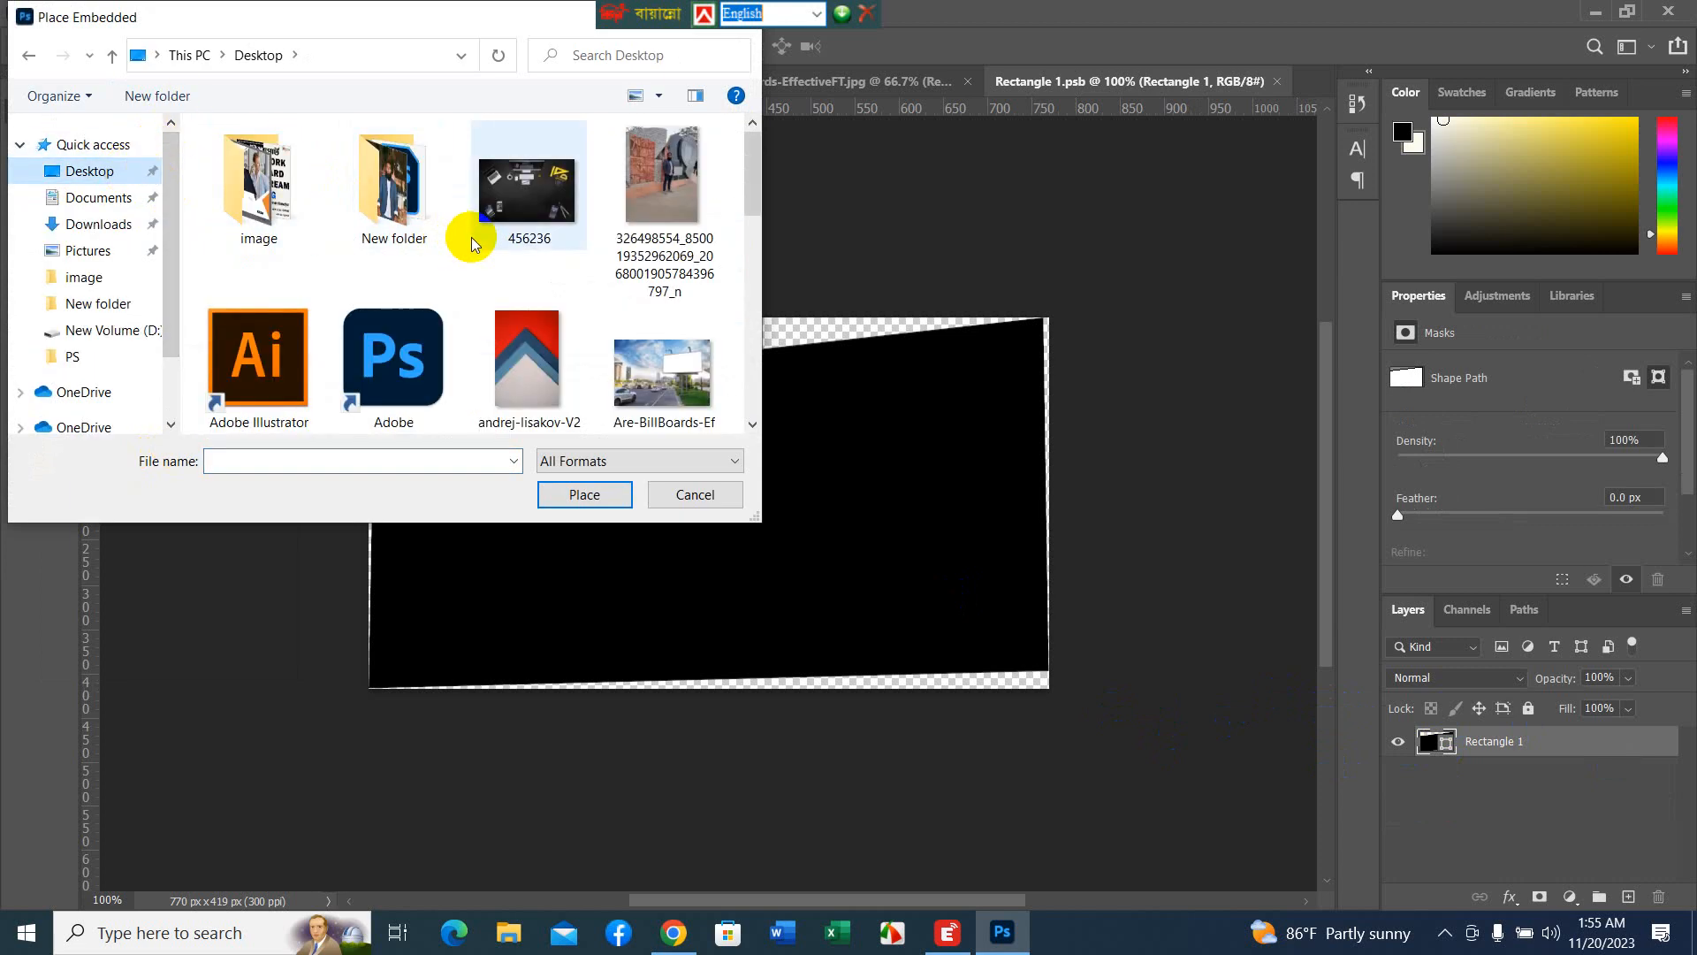
{"action": "left_click", "coordinate": [667, 265]}
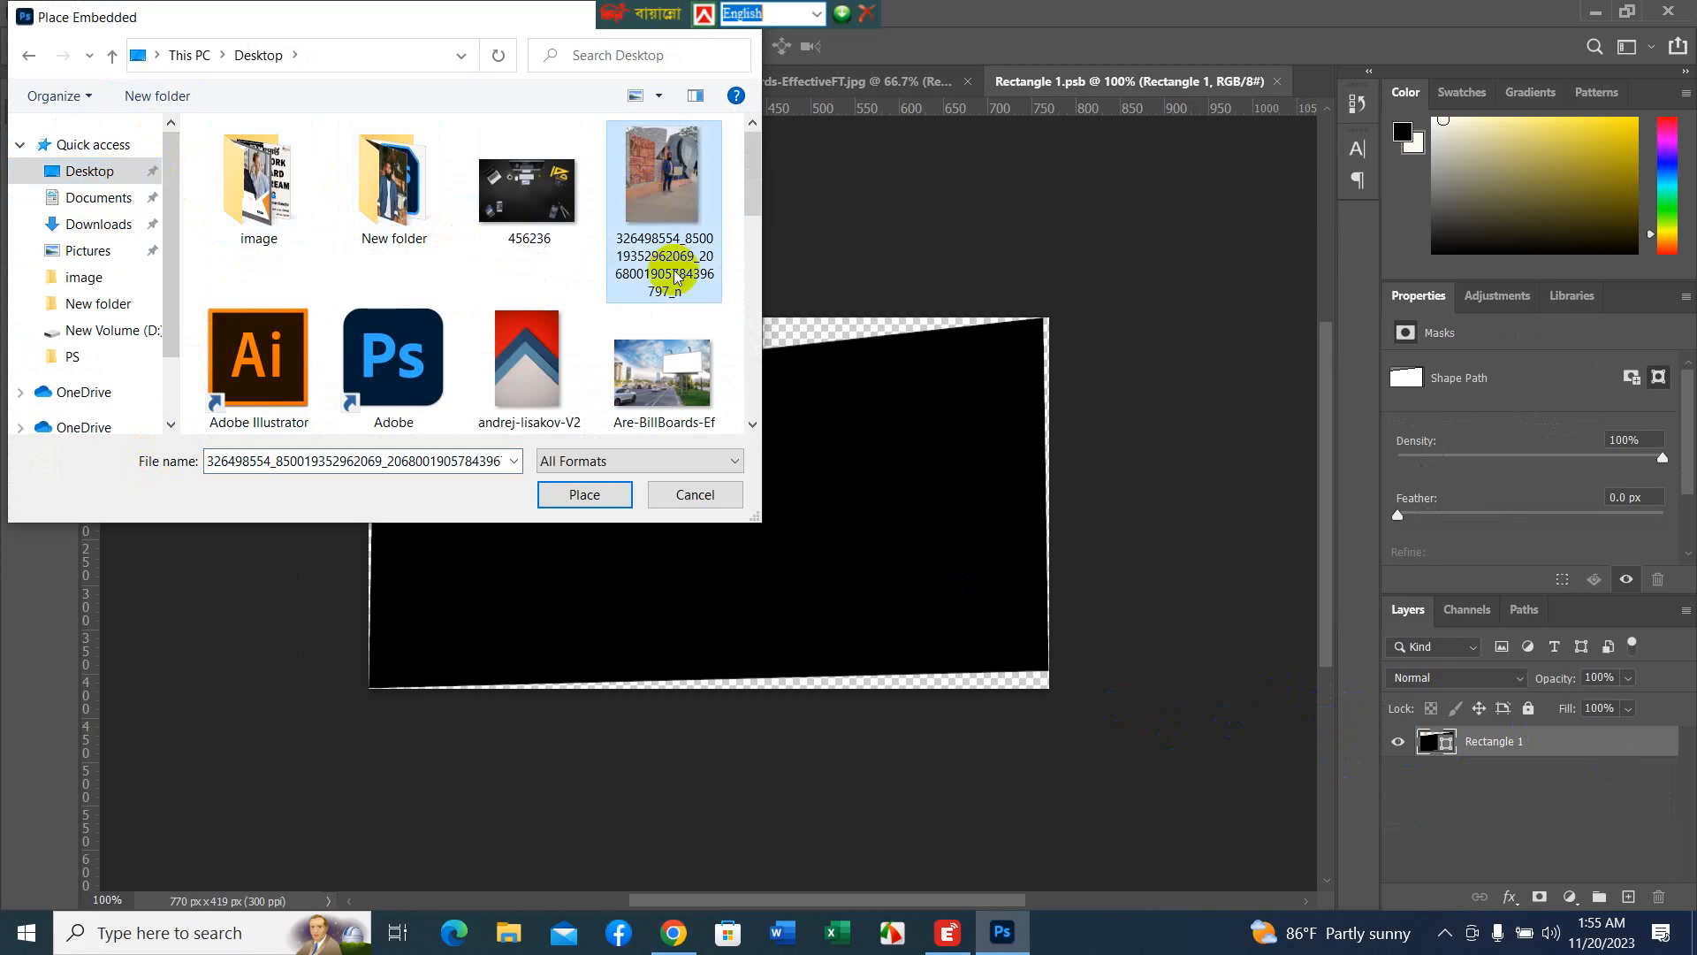
{"action": "left_click", "coordinate": [584, 495]}
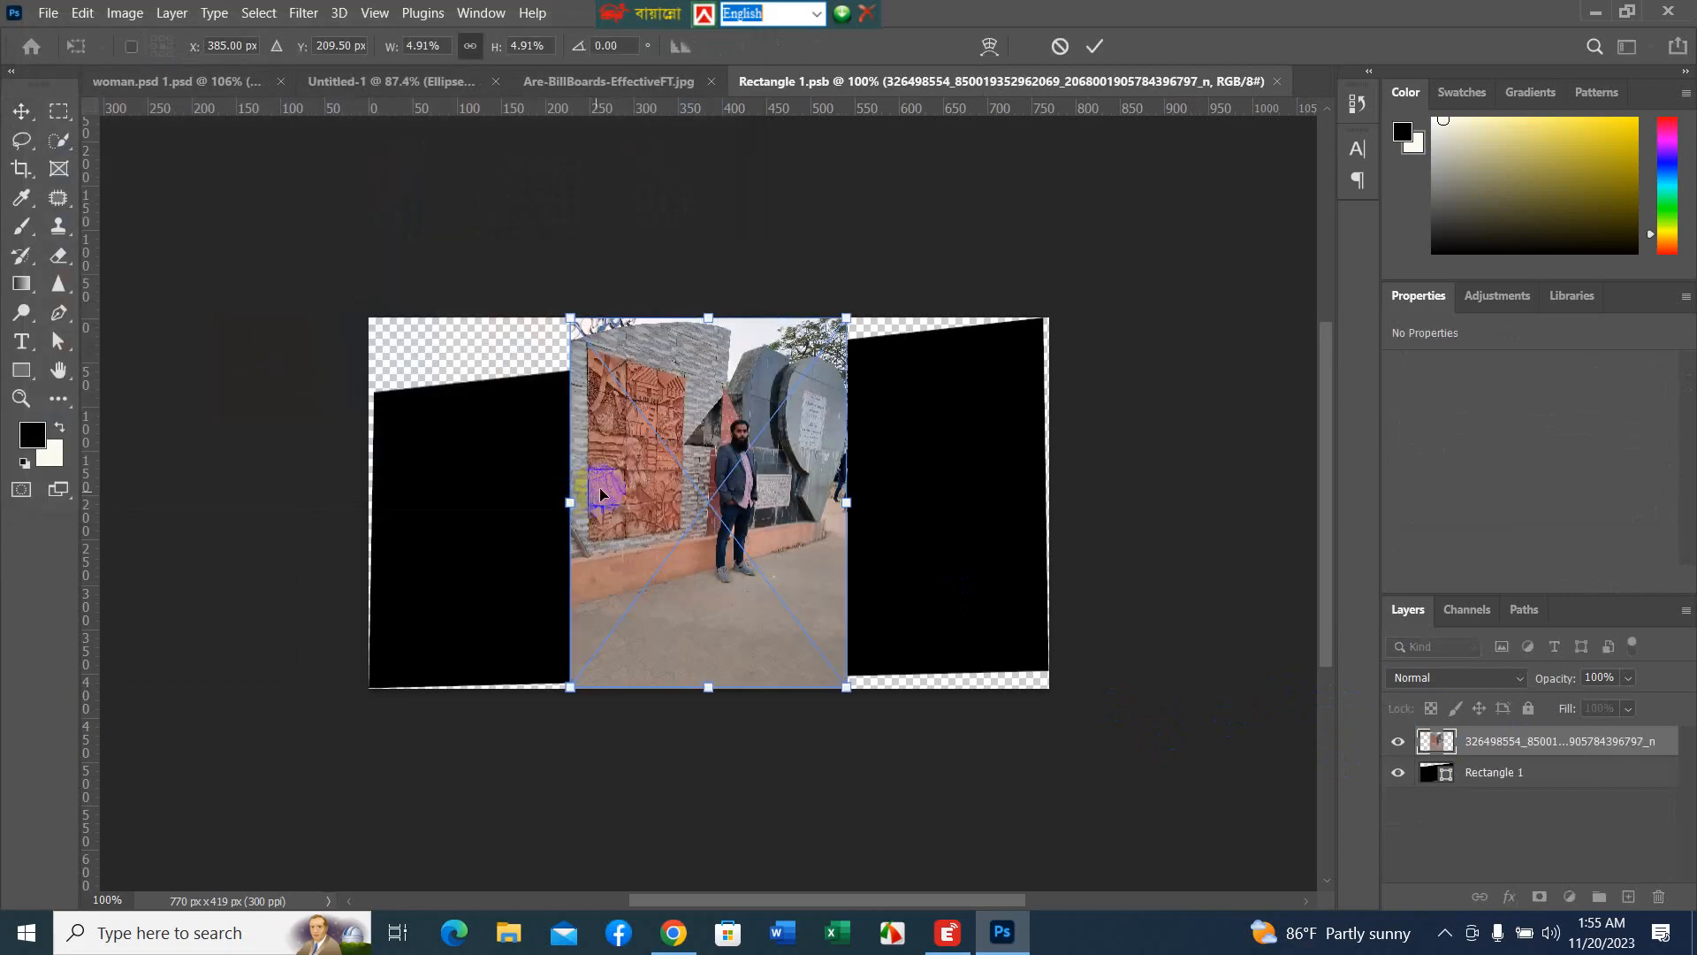
{"action": "left_click", "coordinate": [1094, 48]}
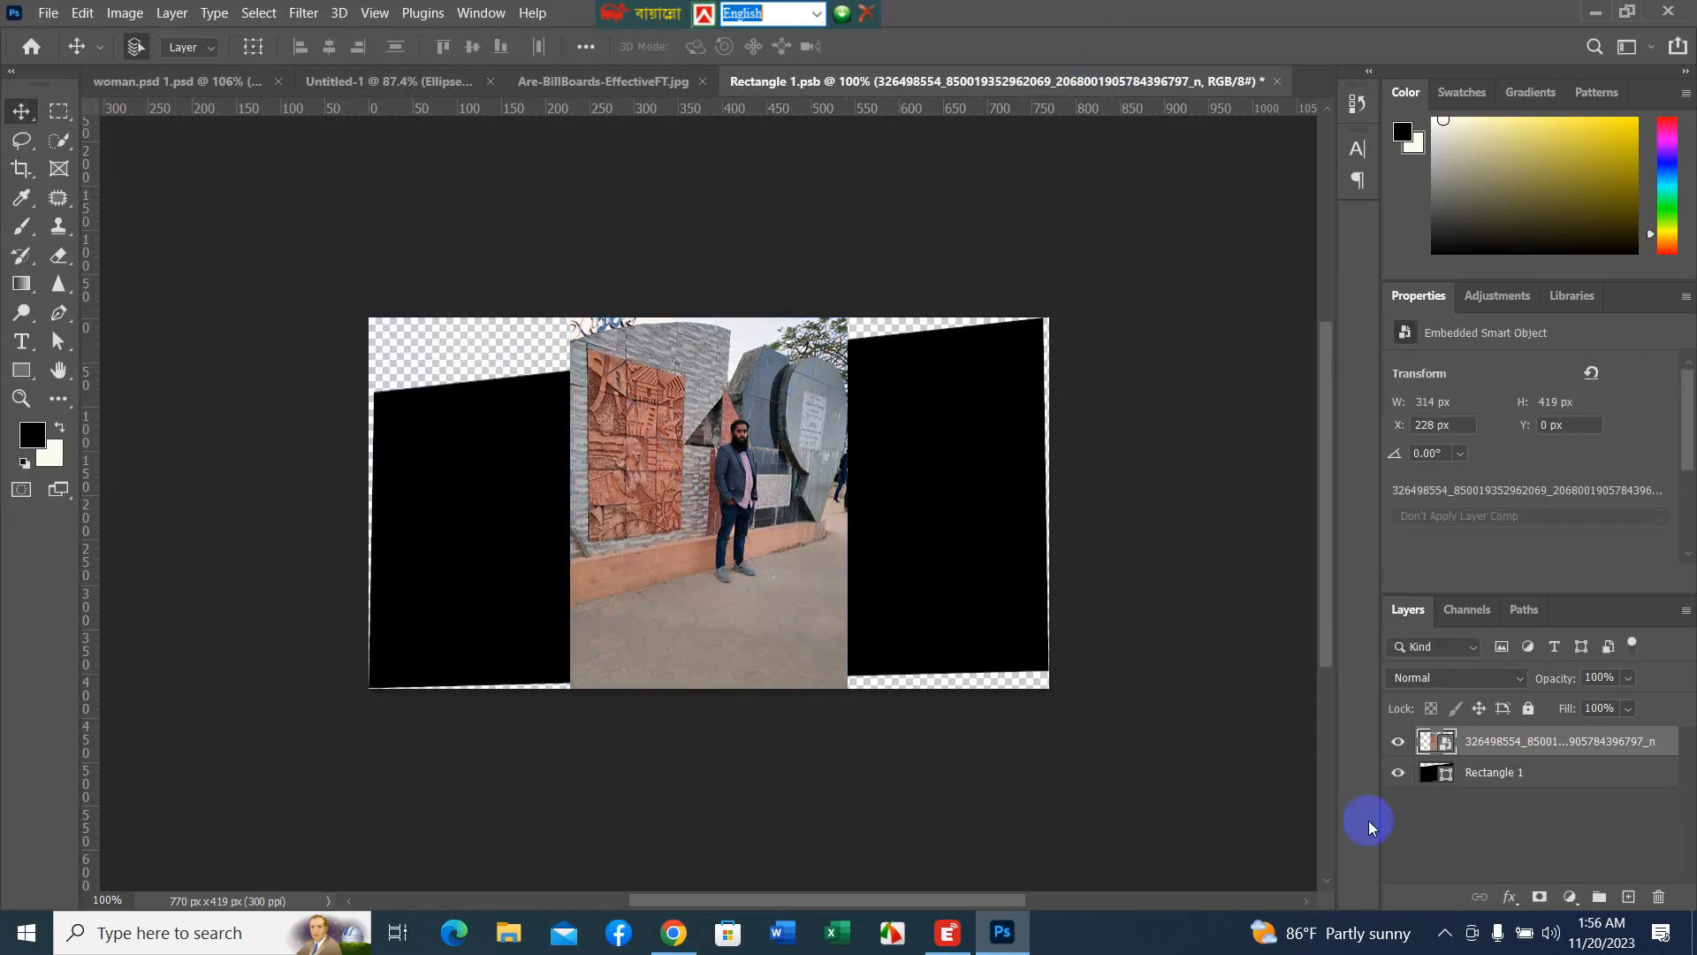
- Toggle the Rectangle 1 layer's visibility off and on, and delete the placed photo of the man
{"action": "left_click", "coordinate": [1397, 775]}
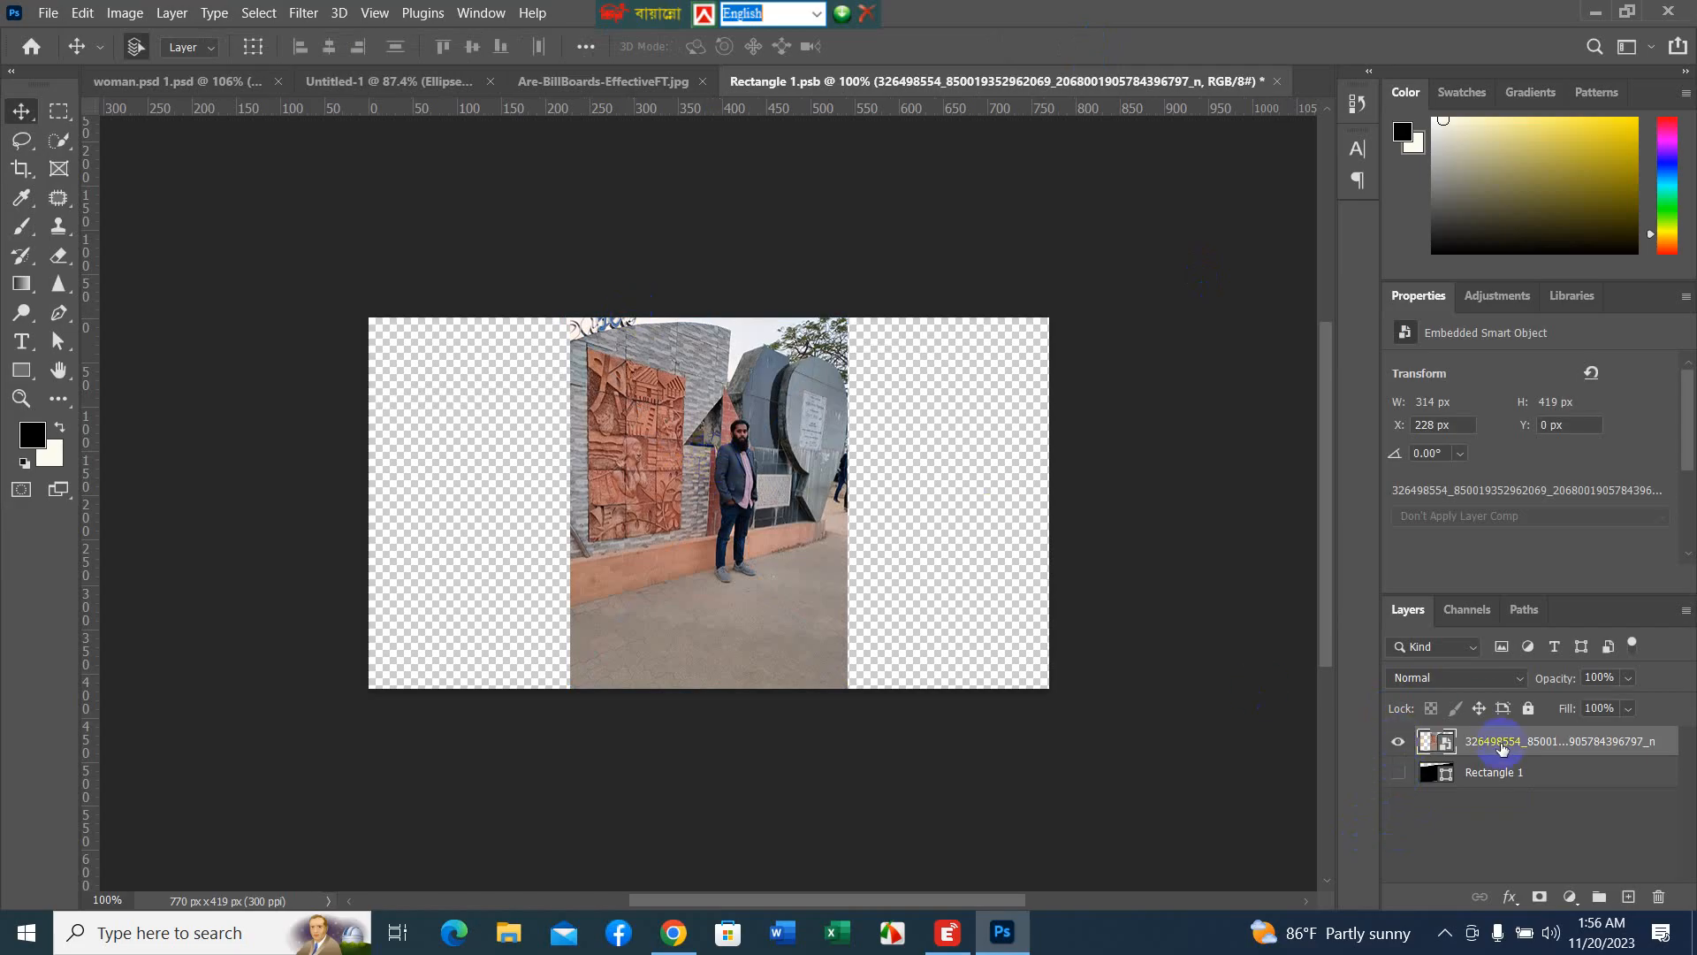
{"action": "left_click", "coordinate": [1398, 772]}
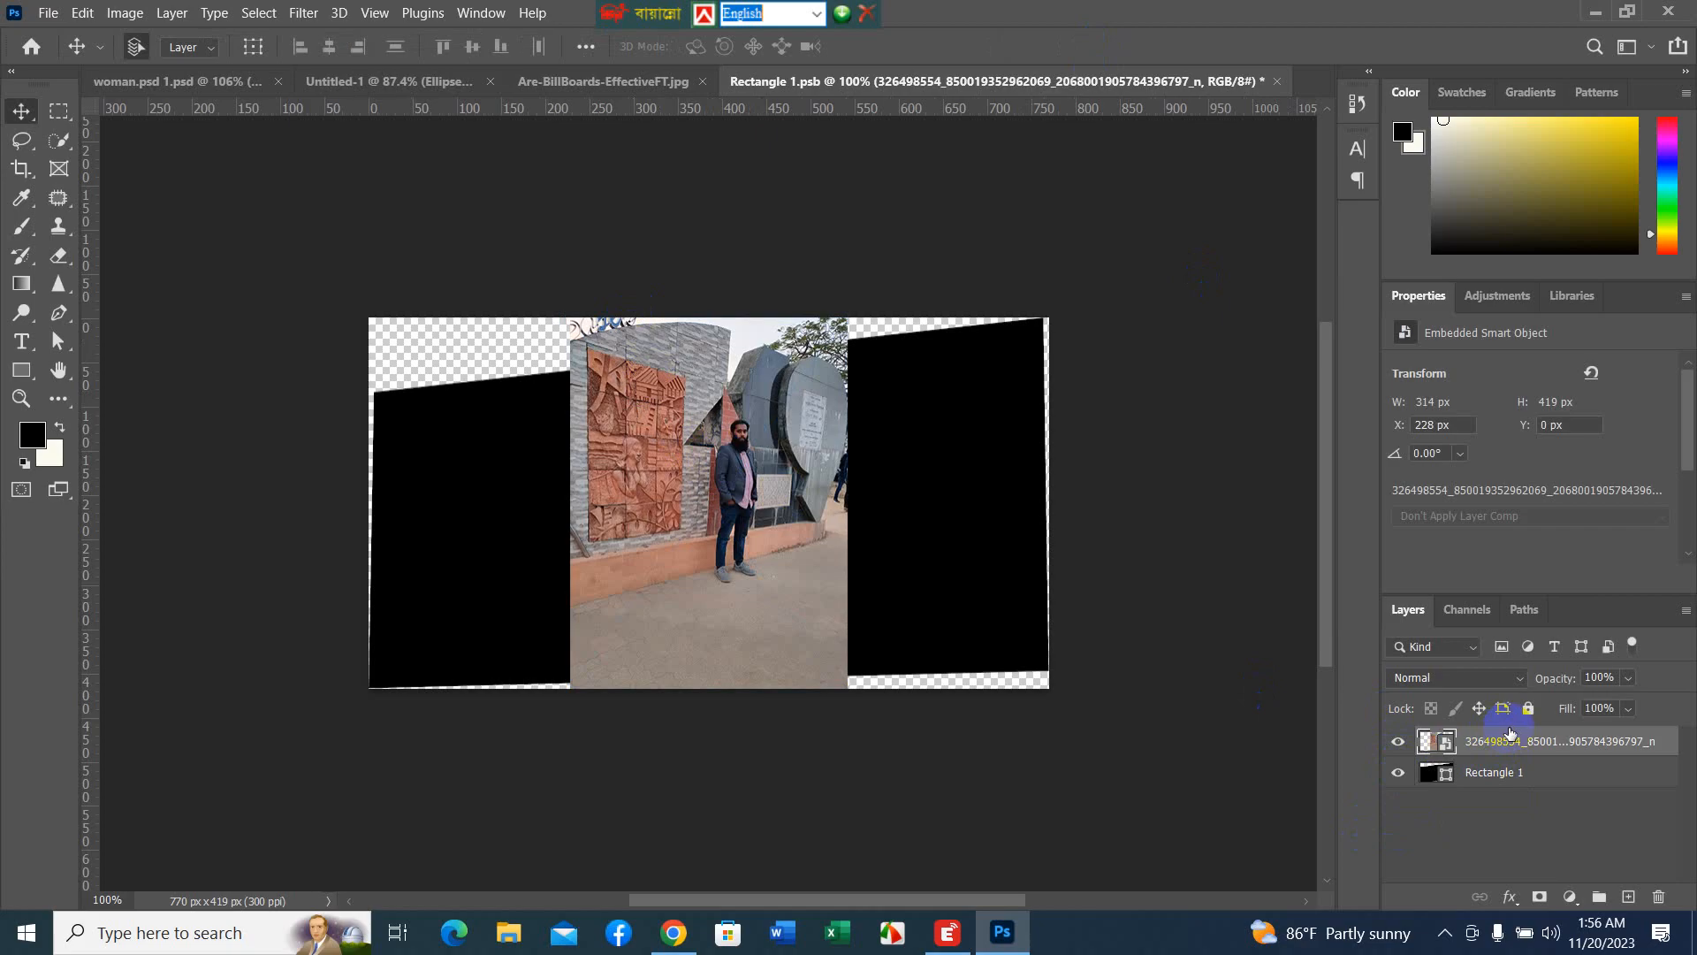
{"action": "left_click_drag", "start_coordinate": [1517, 741], "coordinate": [1659, 896]}
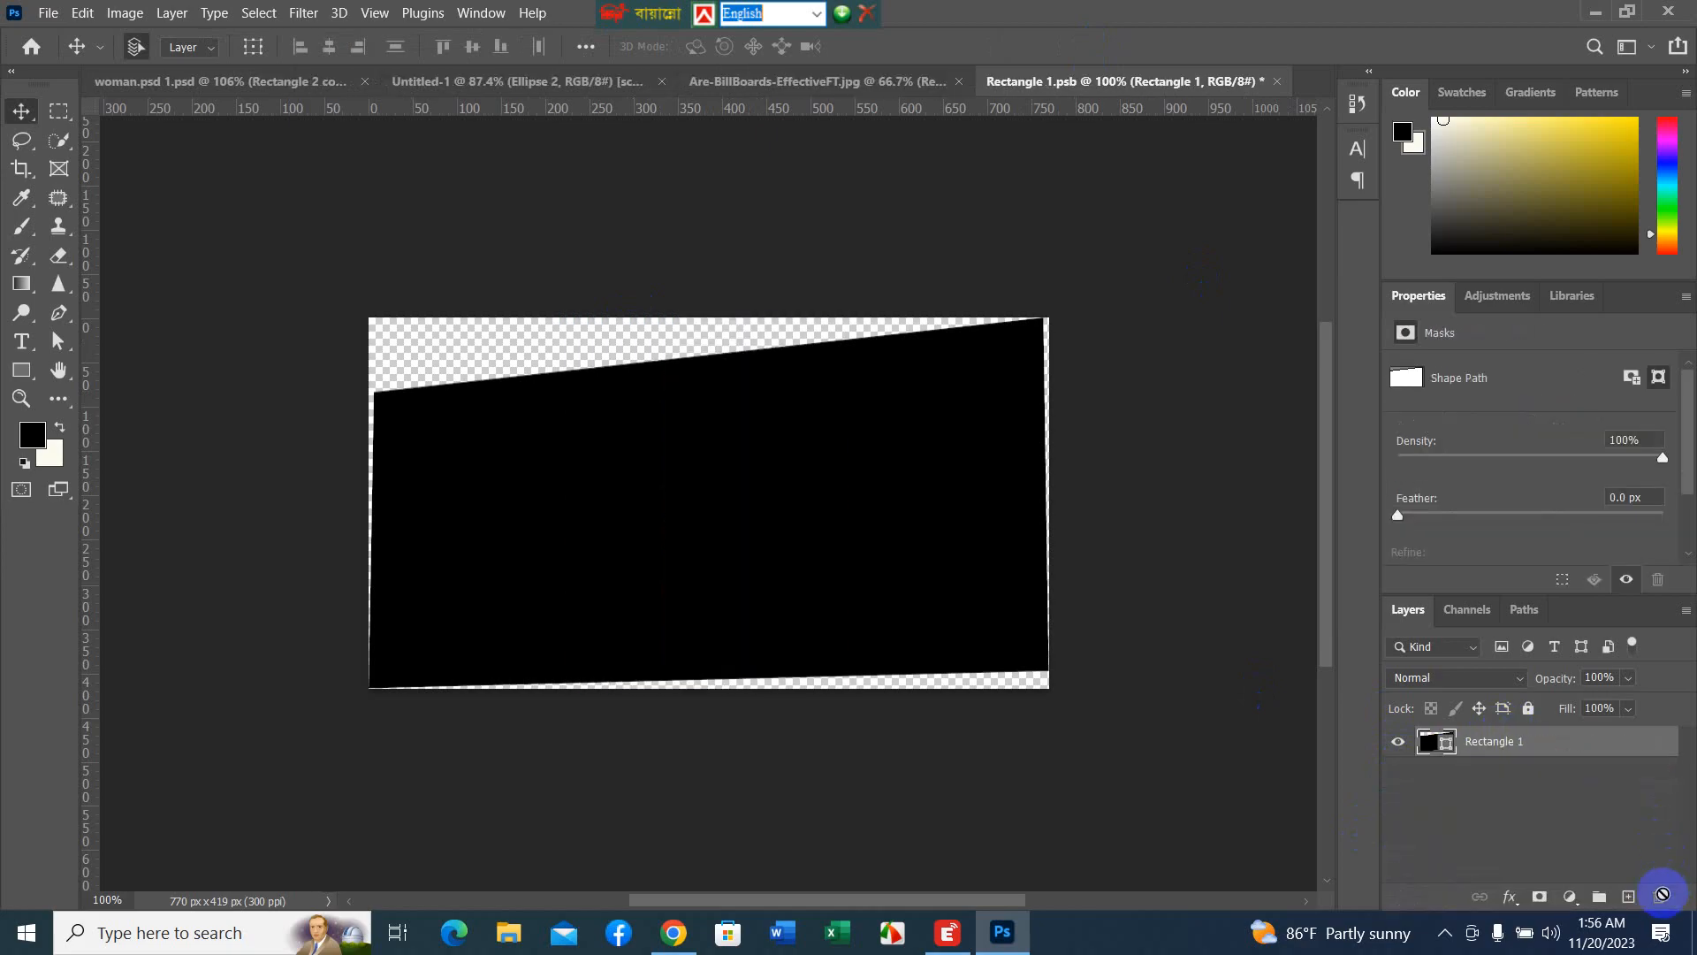
- Place the sunrise-1014712_1280 image from the Desktop as an embedded layer above Rectangle 1
{"action": "left_click", "coordinate": [51, 17]}
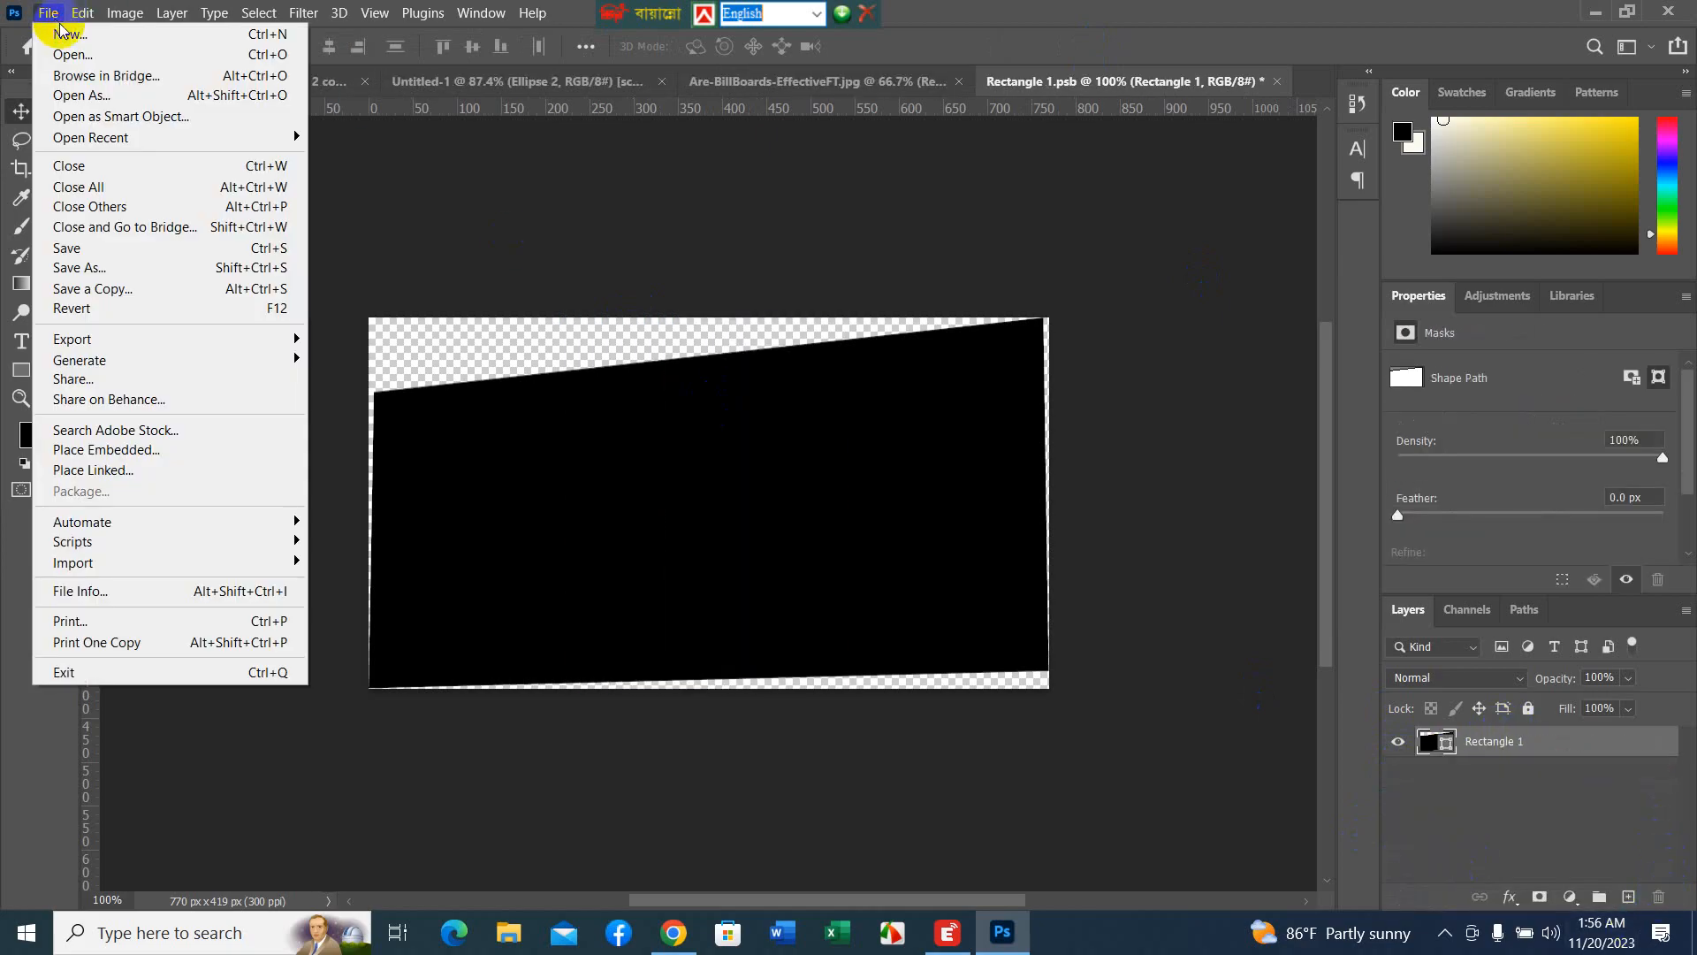
{"action": "left_click", "coordinate": [97, 453]}
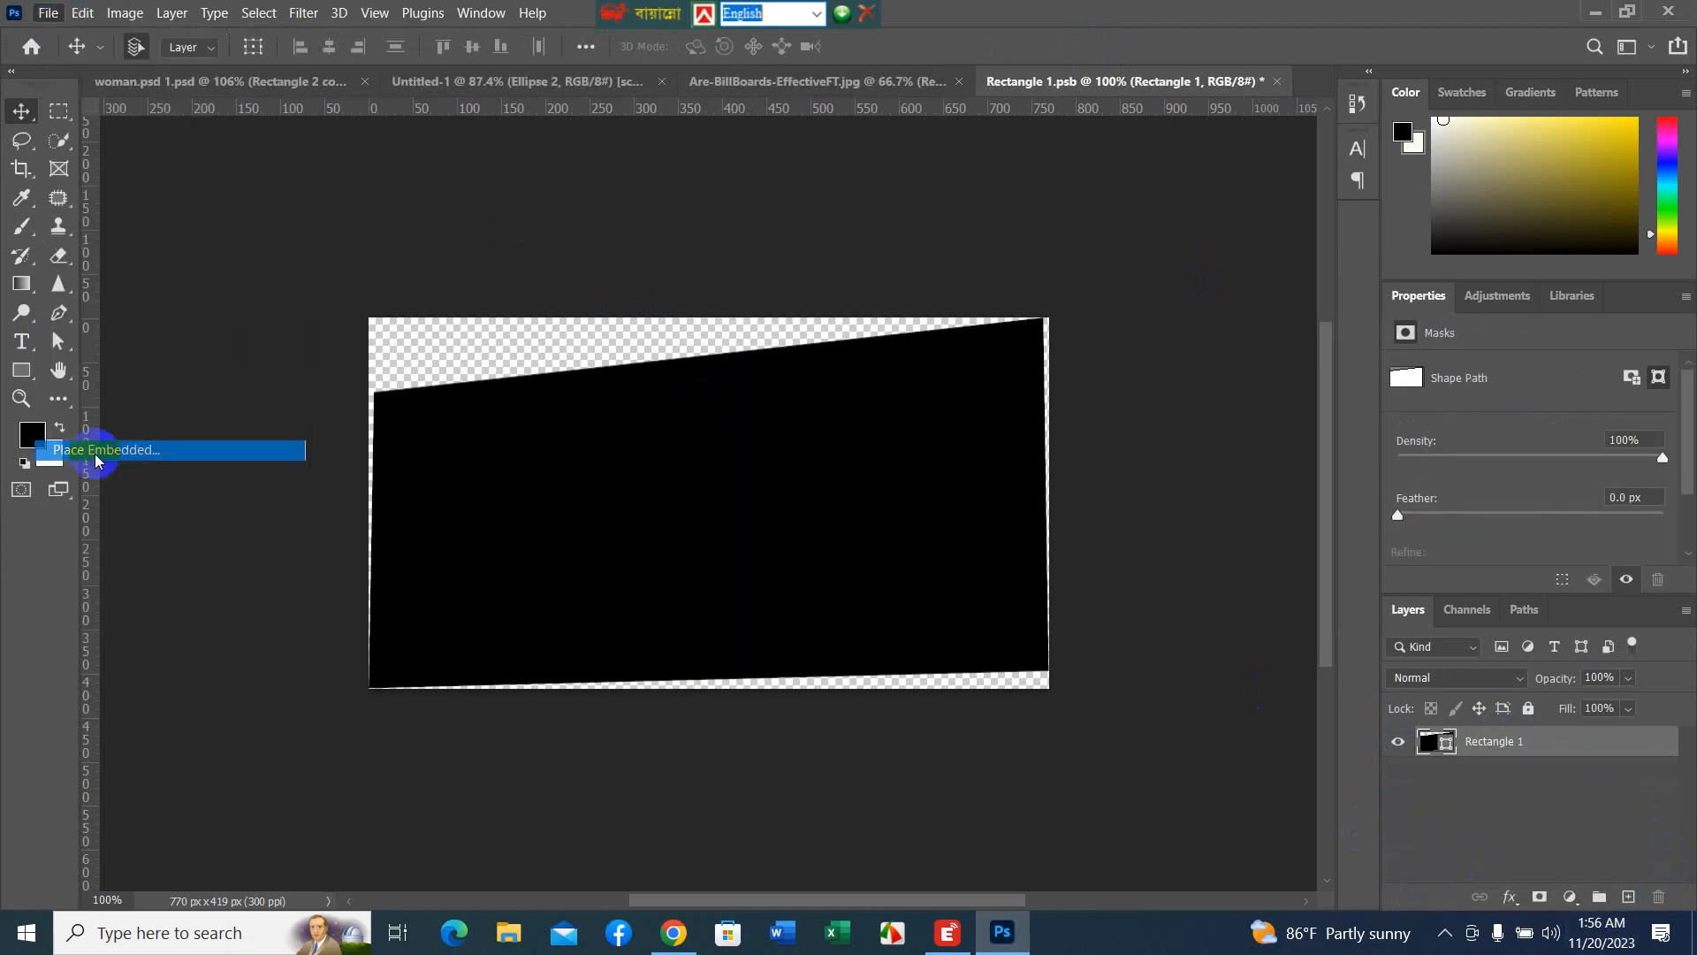
{"action": "scroll", "coordinate": [680, 309], "scroll_direction": "down", "scroll_amount": 3}
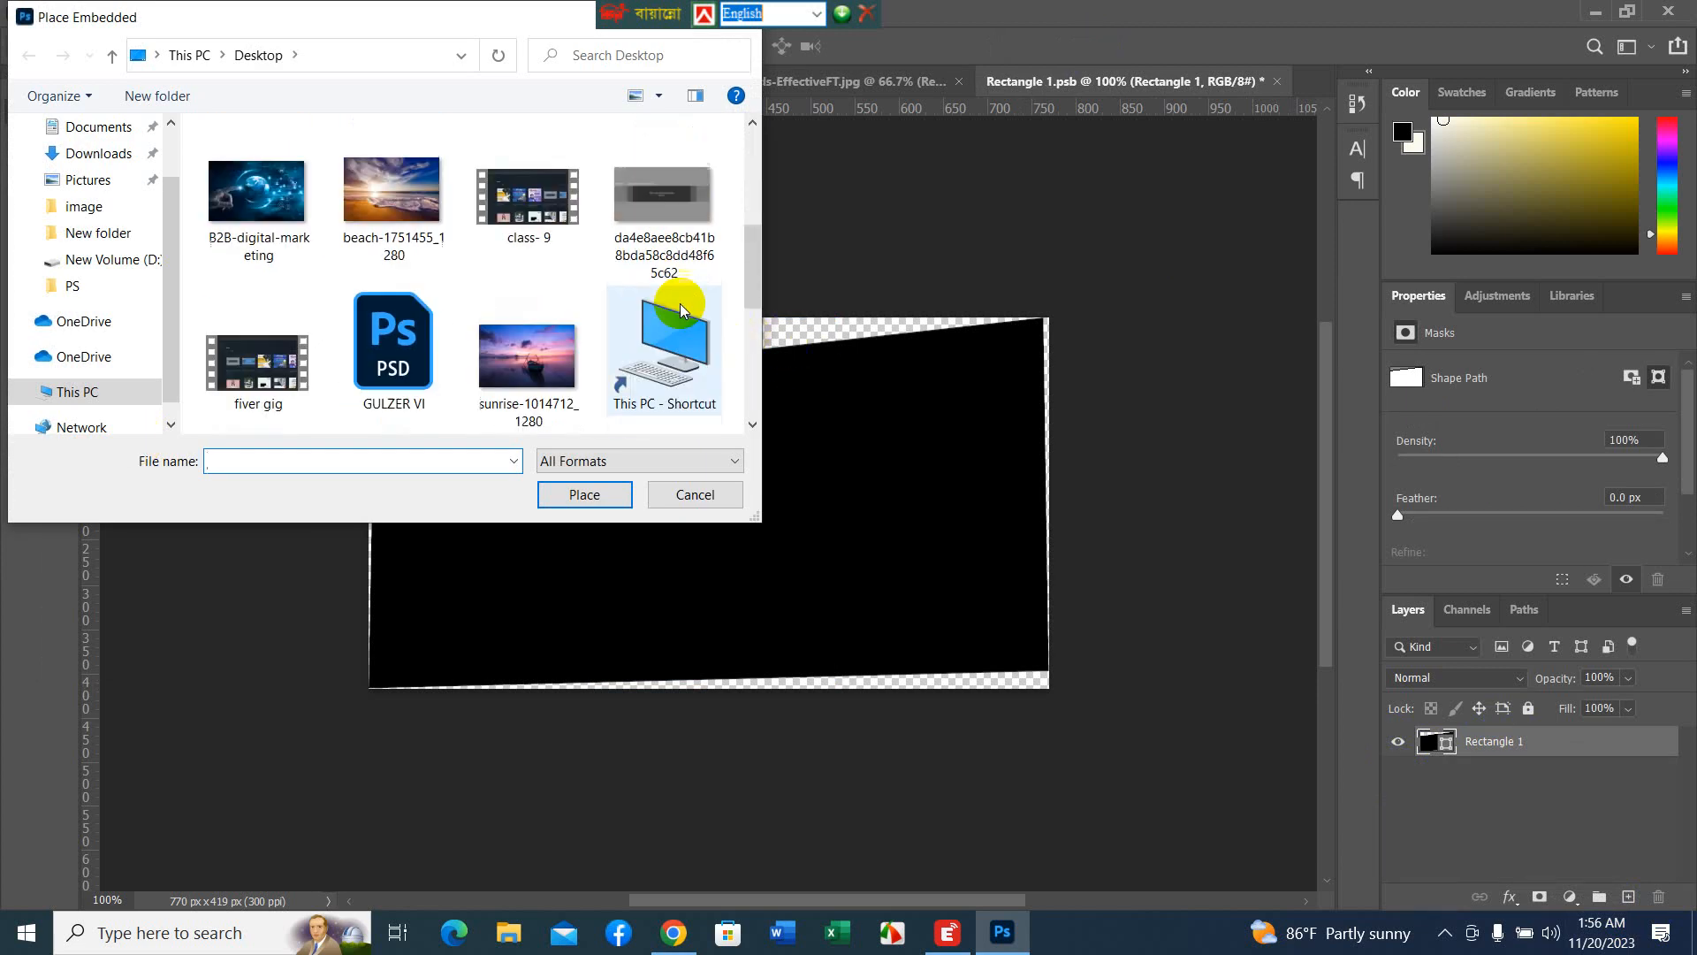
{"action": "scroll", "coordinate": [680, 309], "scroll_direction": "down", "scroll_amount": 2}
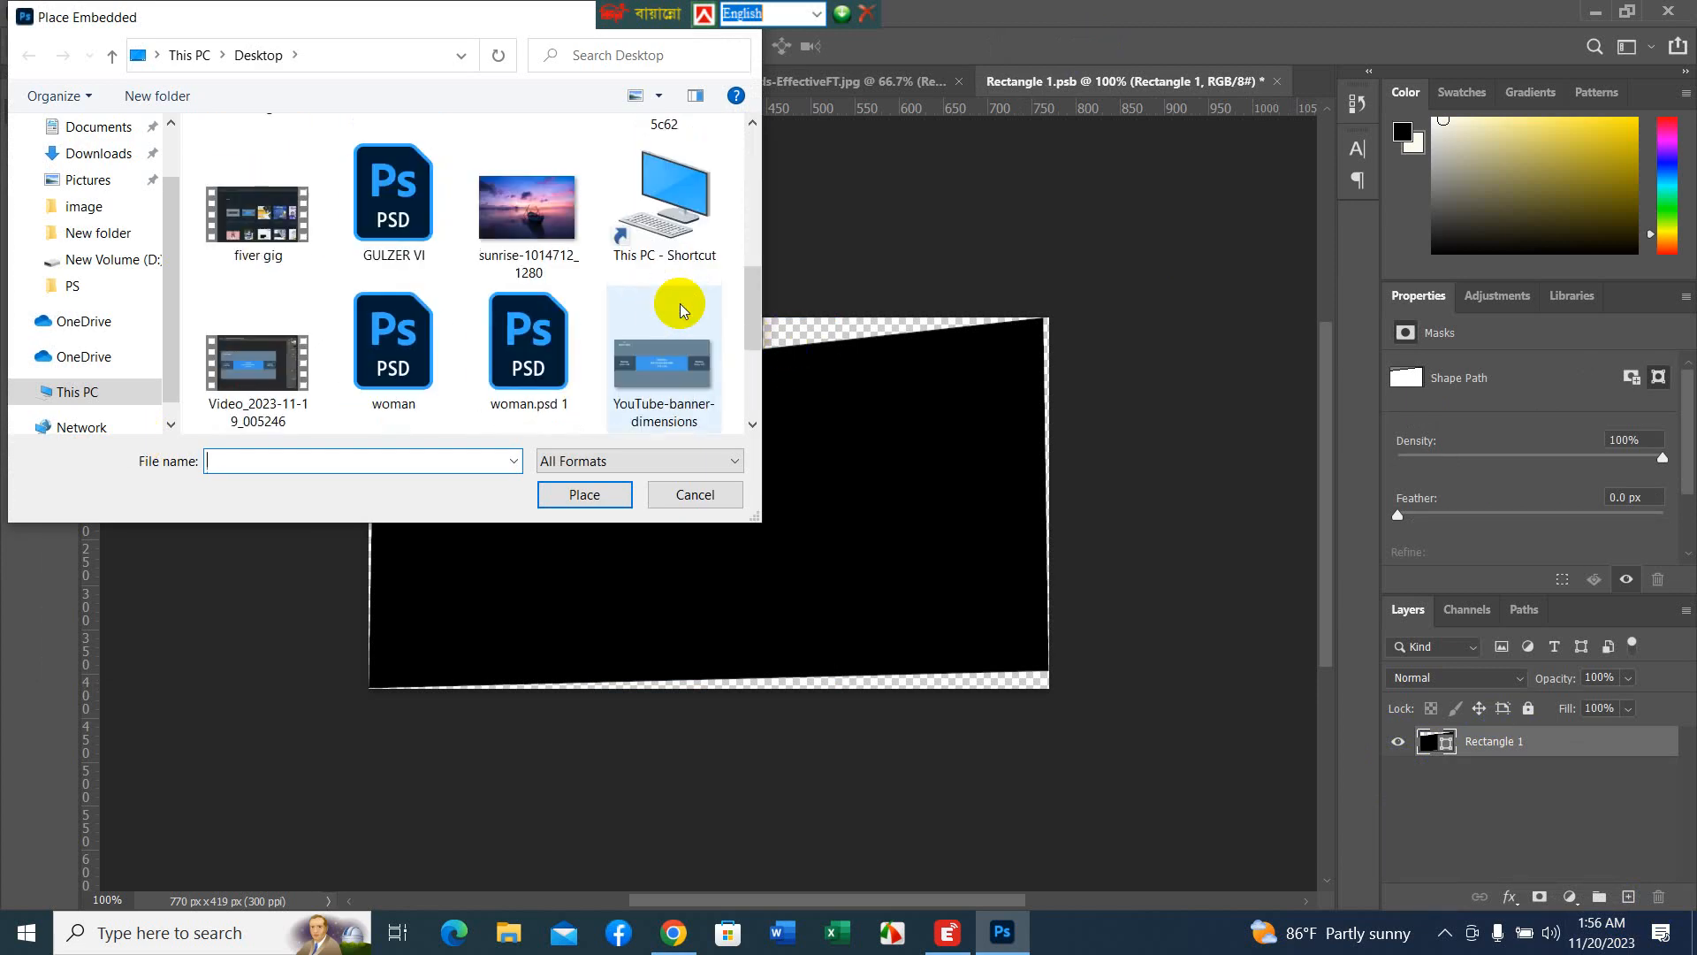
{"action": "left_click", "coordinate": [533, 221]}
{"action": "left_click", "coordinate": [582, 495]}
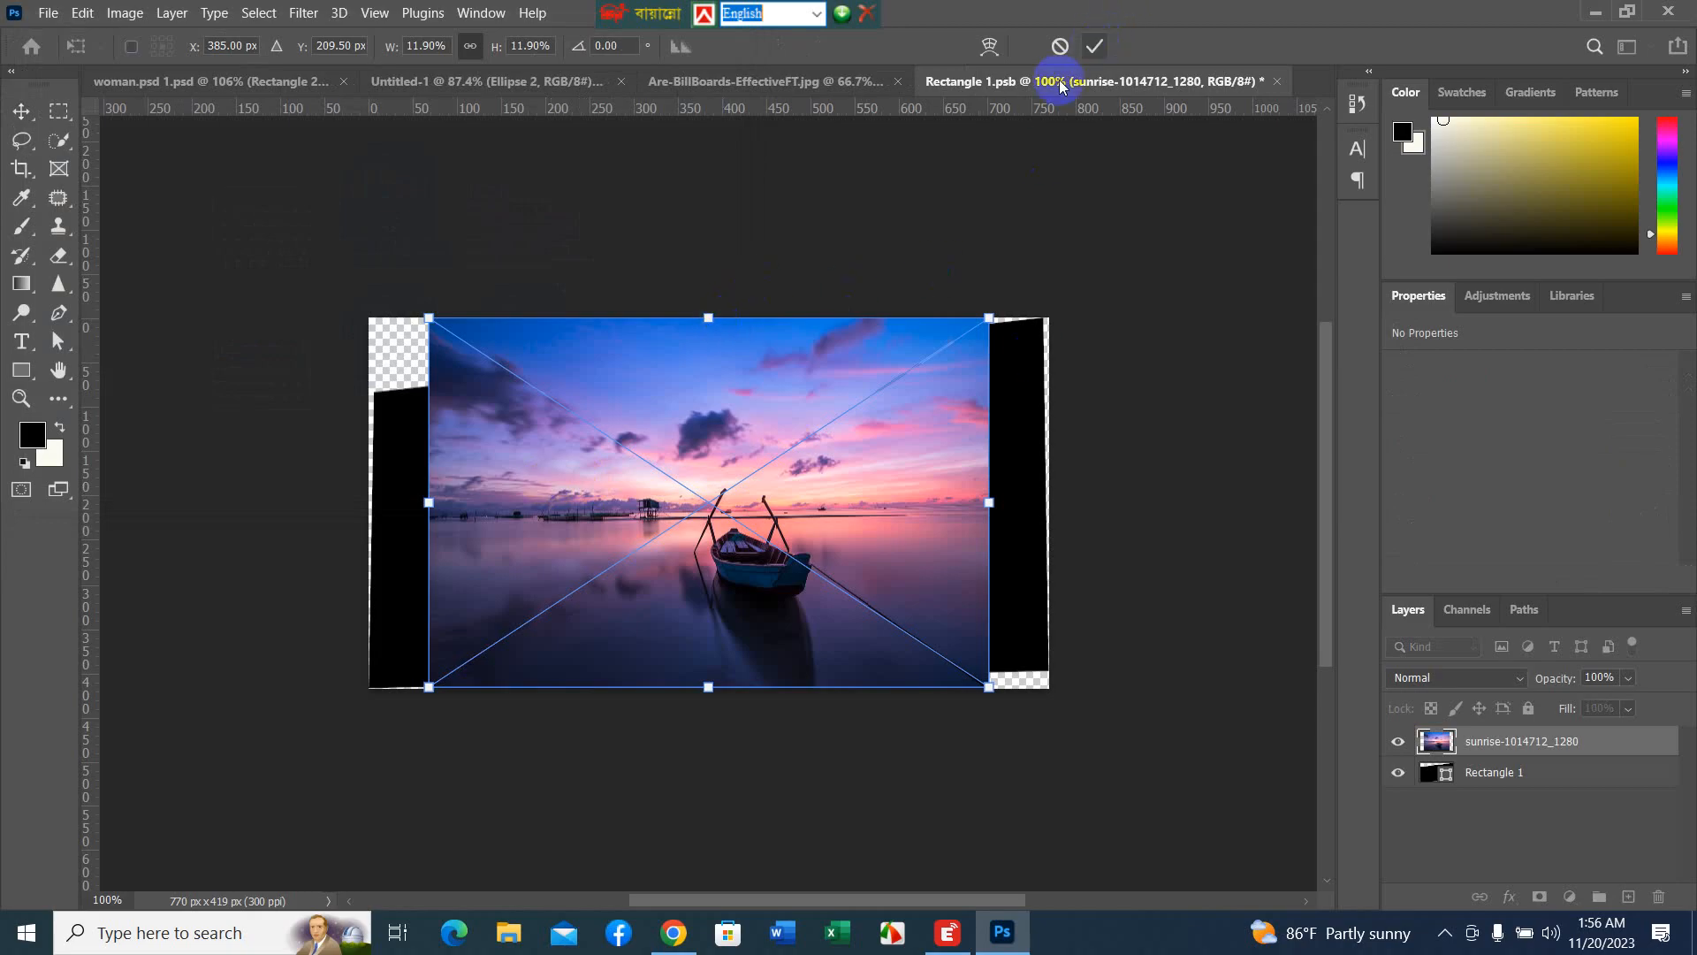
{"action": "left_click", "coordinate": [1091, 48]}
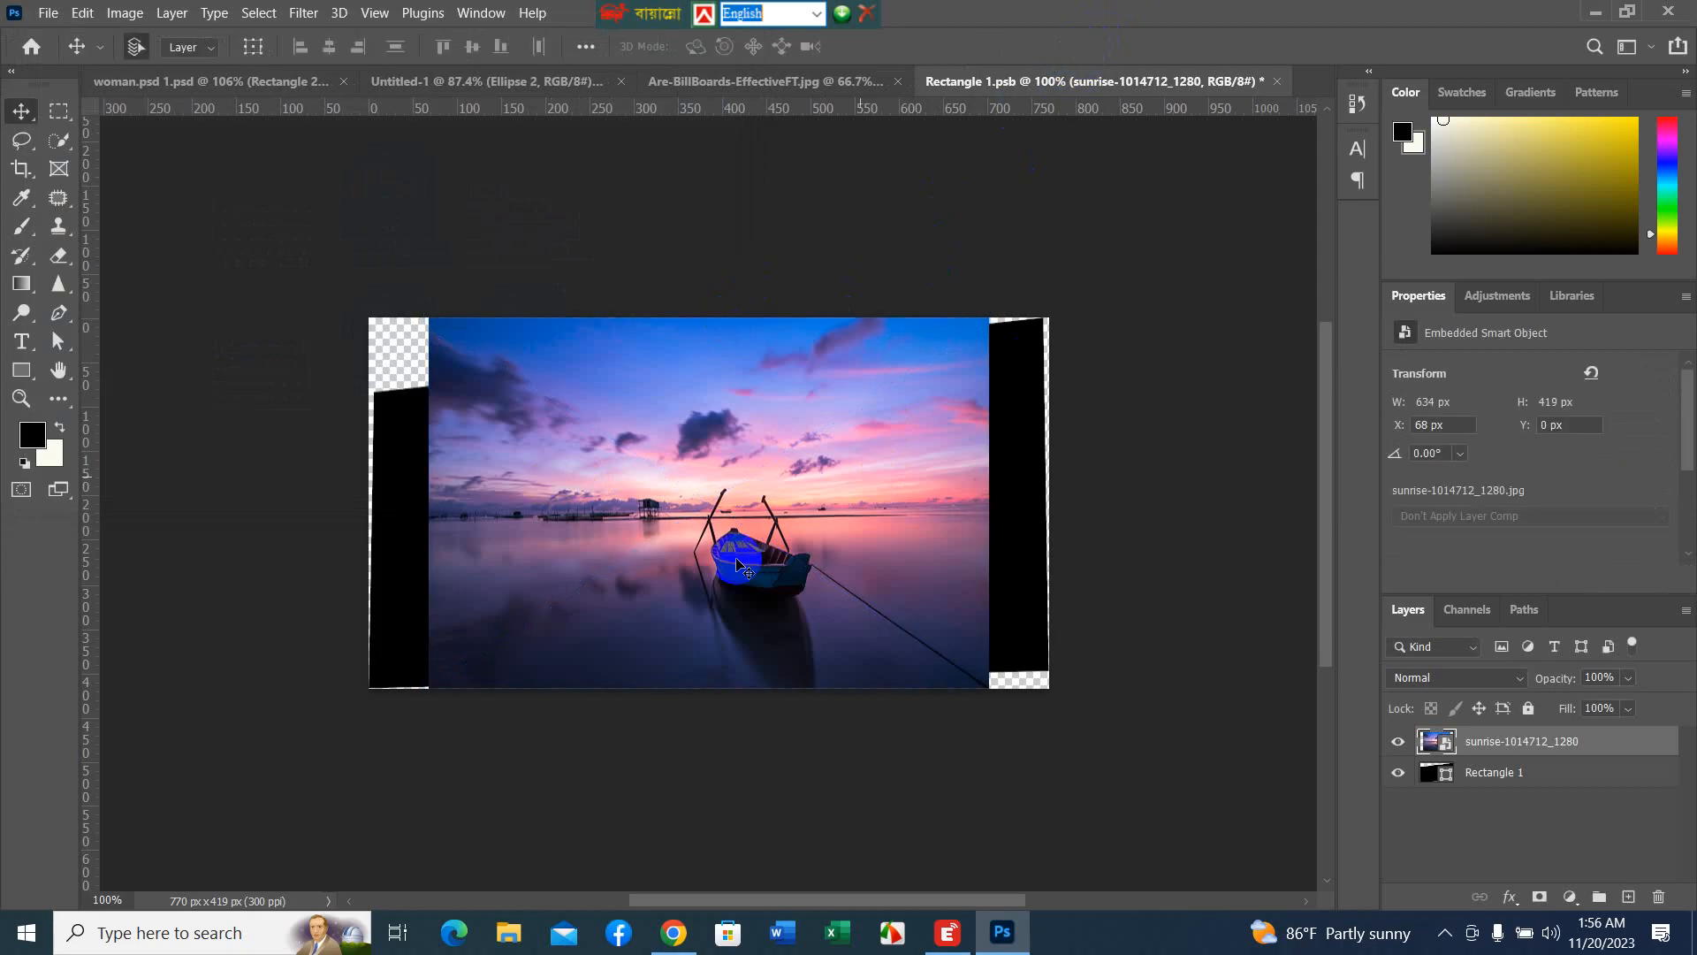
- Distort the placed sunrise image so its four corners match the black rectangle, and save the Smart Object to update the billboard document
{"action": "left_click", "coordinate": [669, 659]}
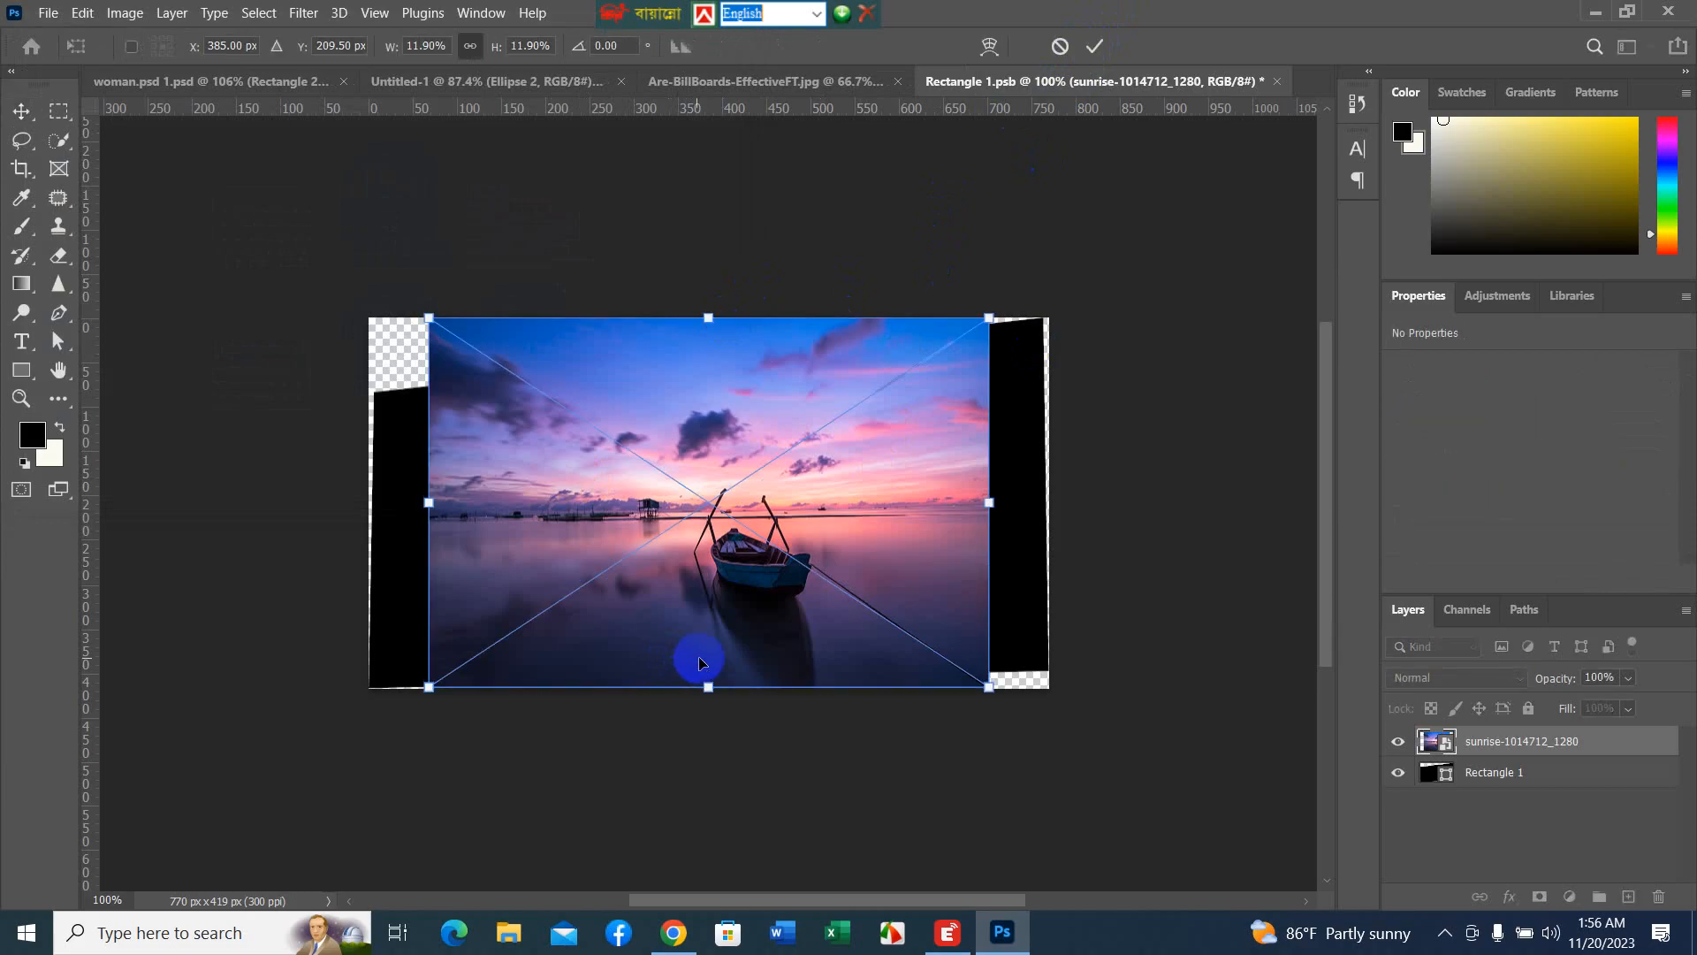
{"action": "right_click", "coordinate": [699, 656]}
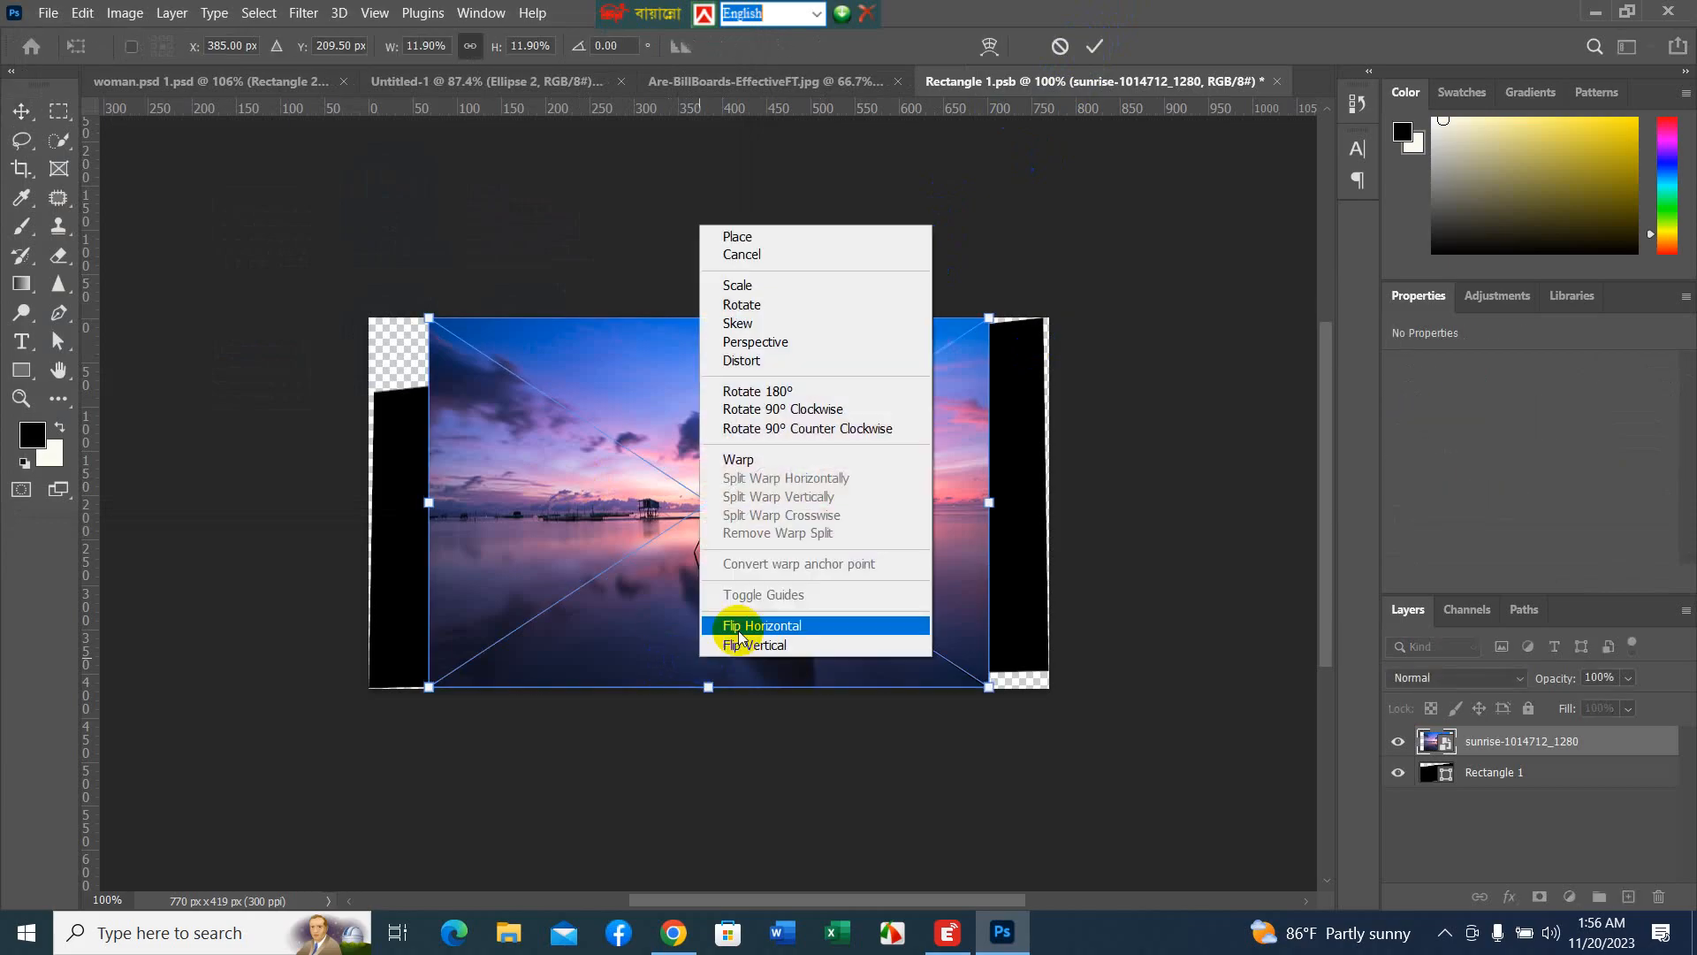
{"action": "left_click", "coordinate": [789, 350]}
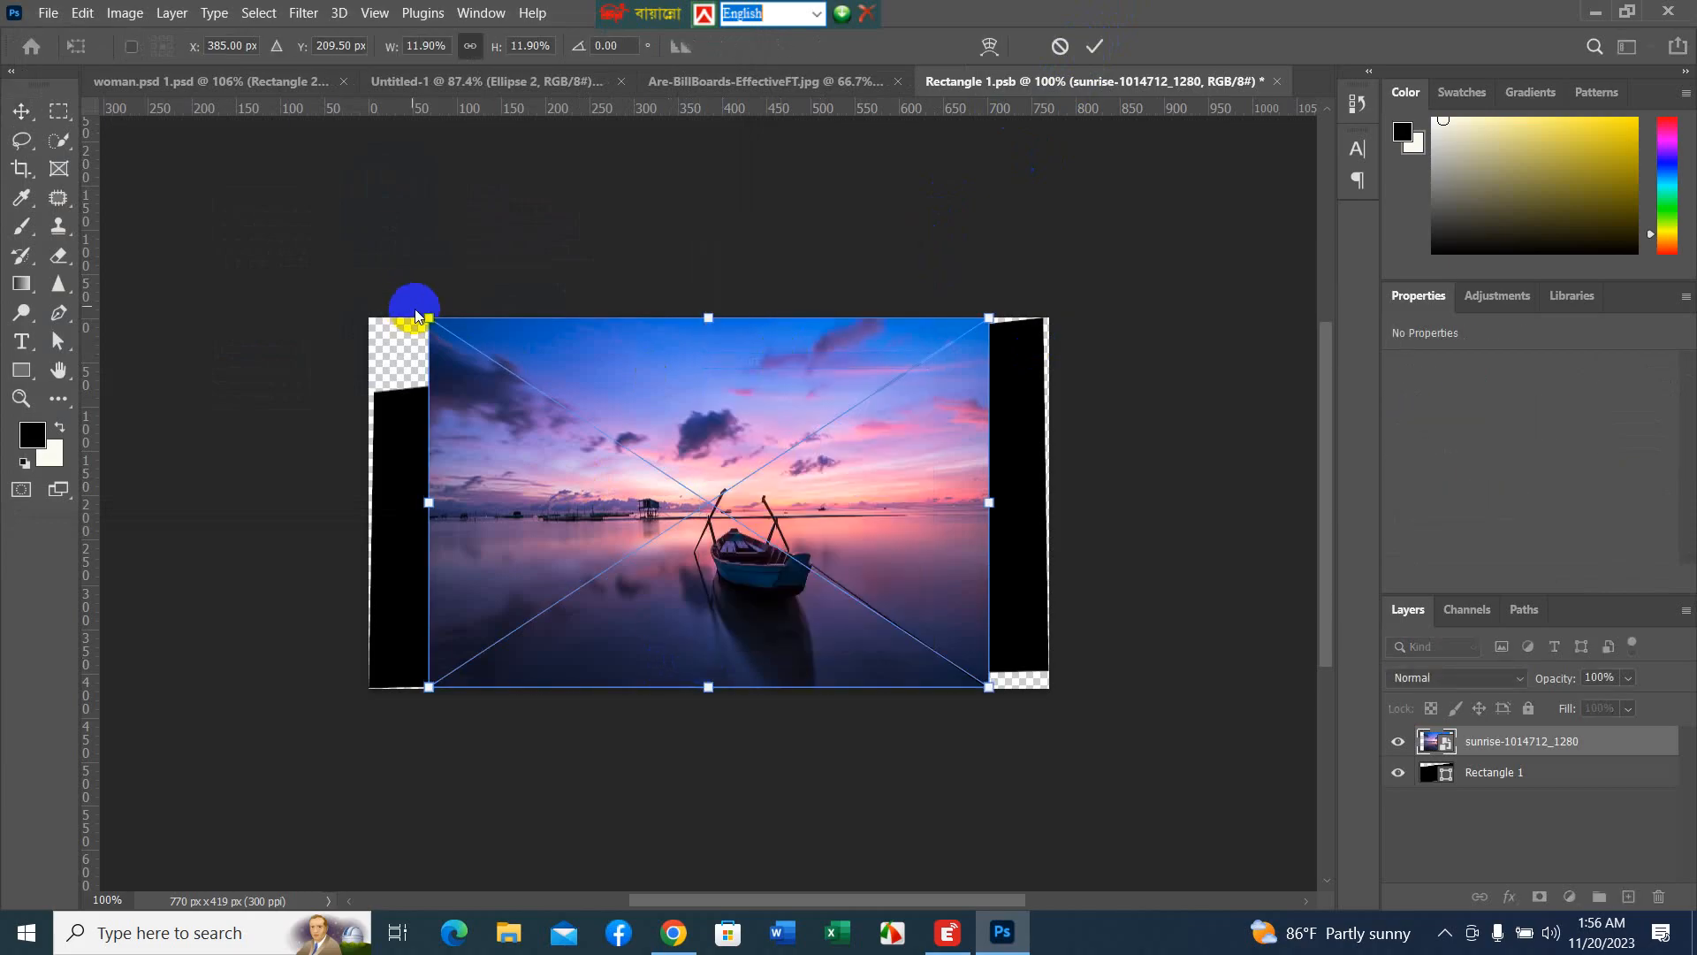
{"action": "left_click_drag", "start_coordinate": [430, 319], "coordinate": [377, 392]}
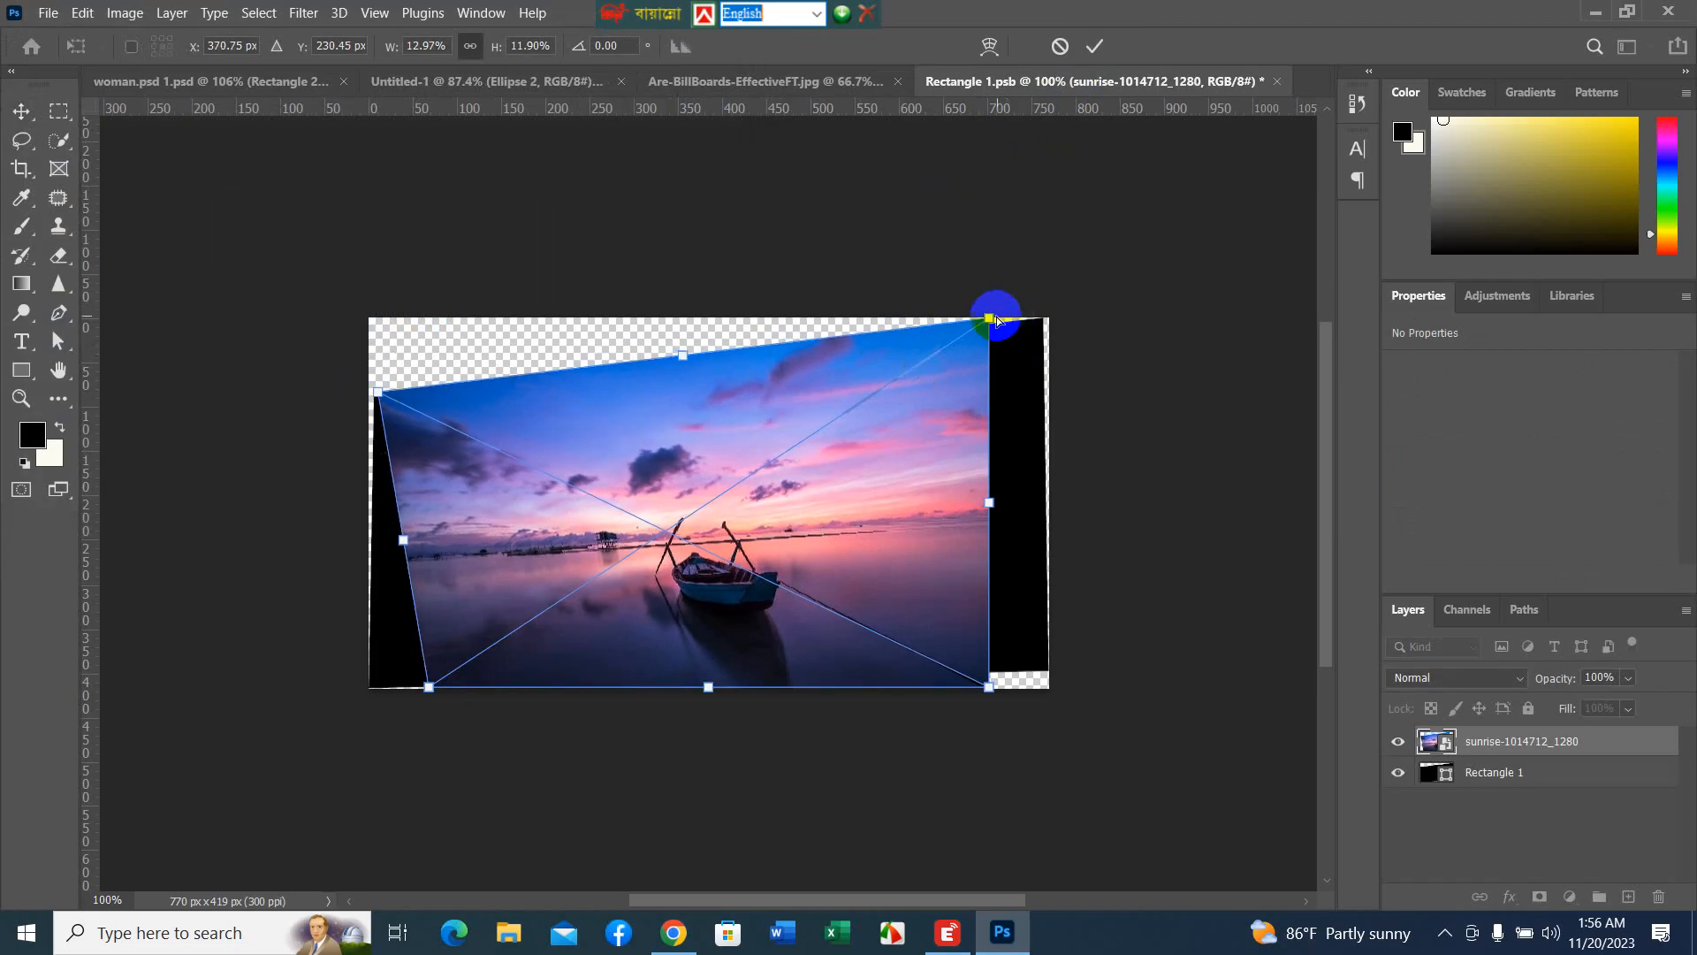
{"action": "left_click_drag", "start_coordinate": [990, 315], "coordinate": [1045, 316]}
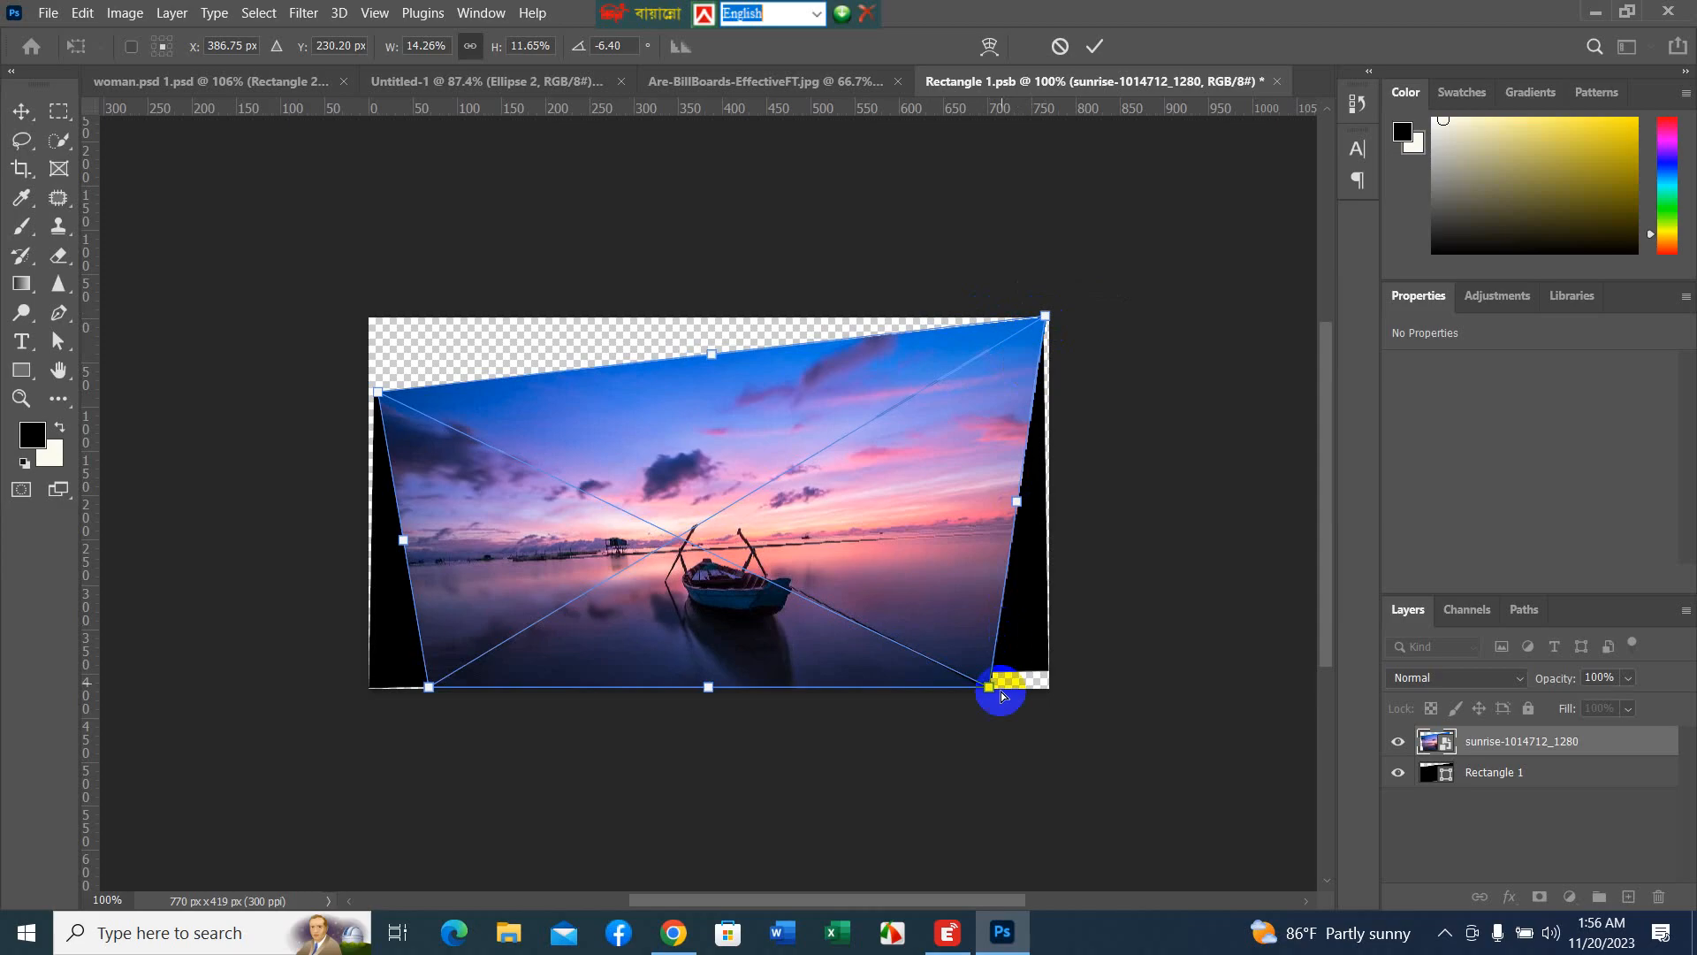
{"action": "left_click_drag", "start_coordinate": [986, 691], "coordinate": [1050, 674]}
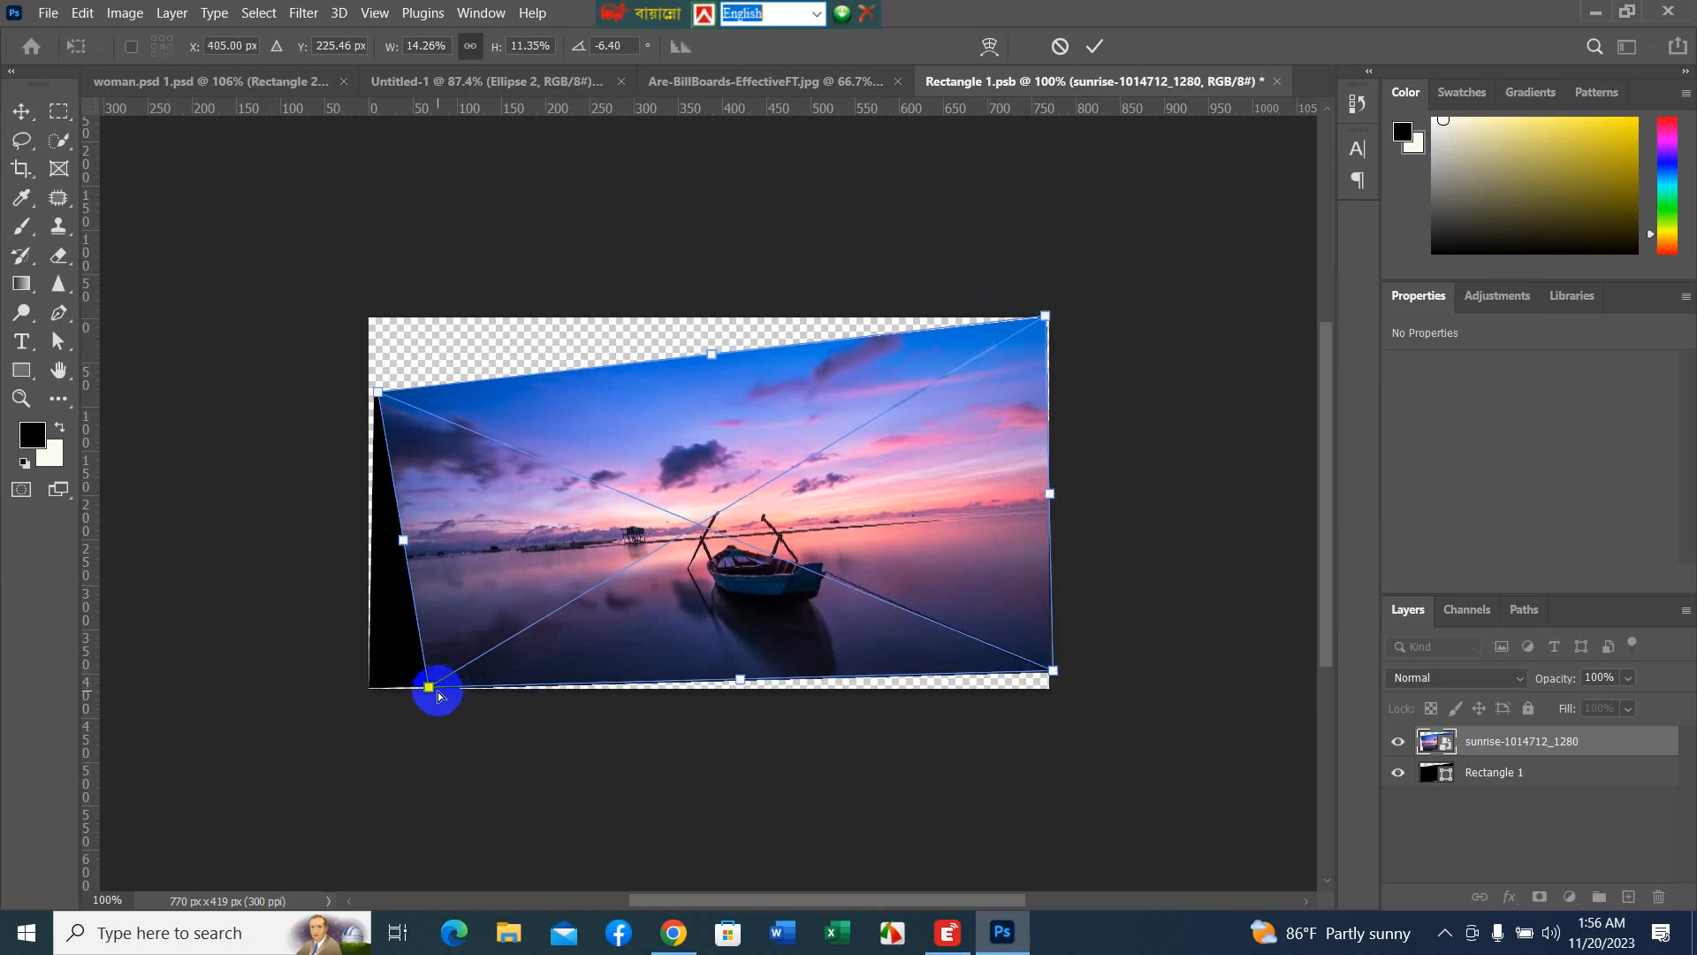
{"action": "left_click_drag", "start_coordinate": [429, 691], "coordinate": [368, 686]}
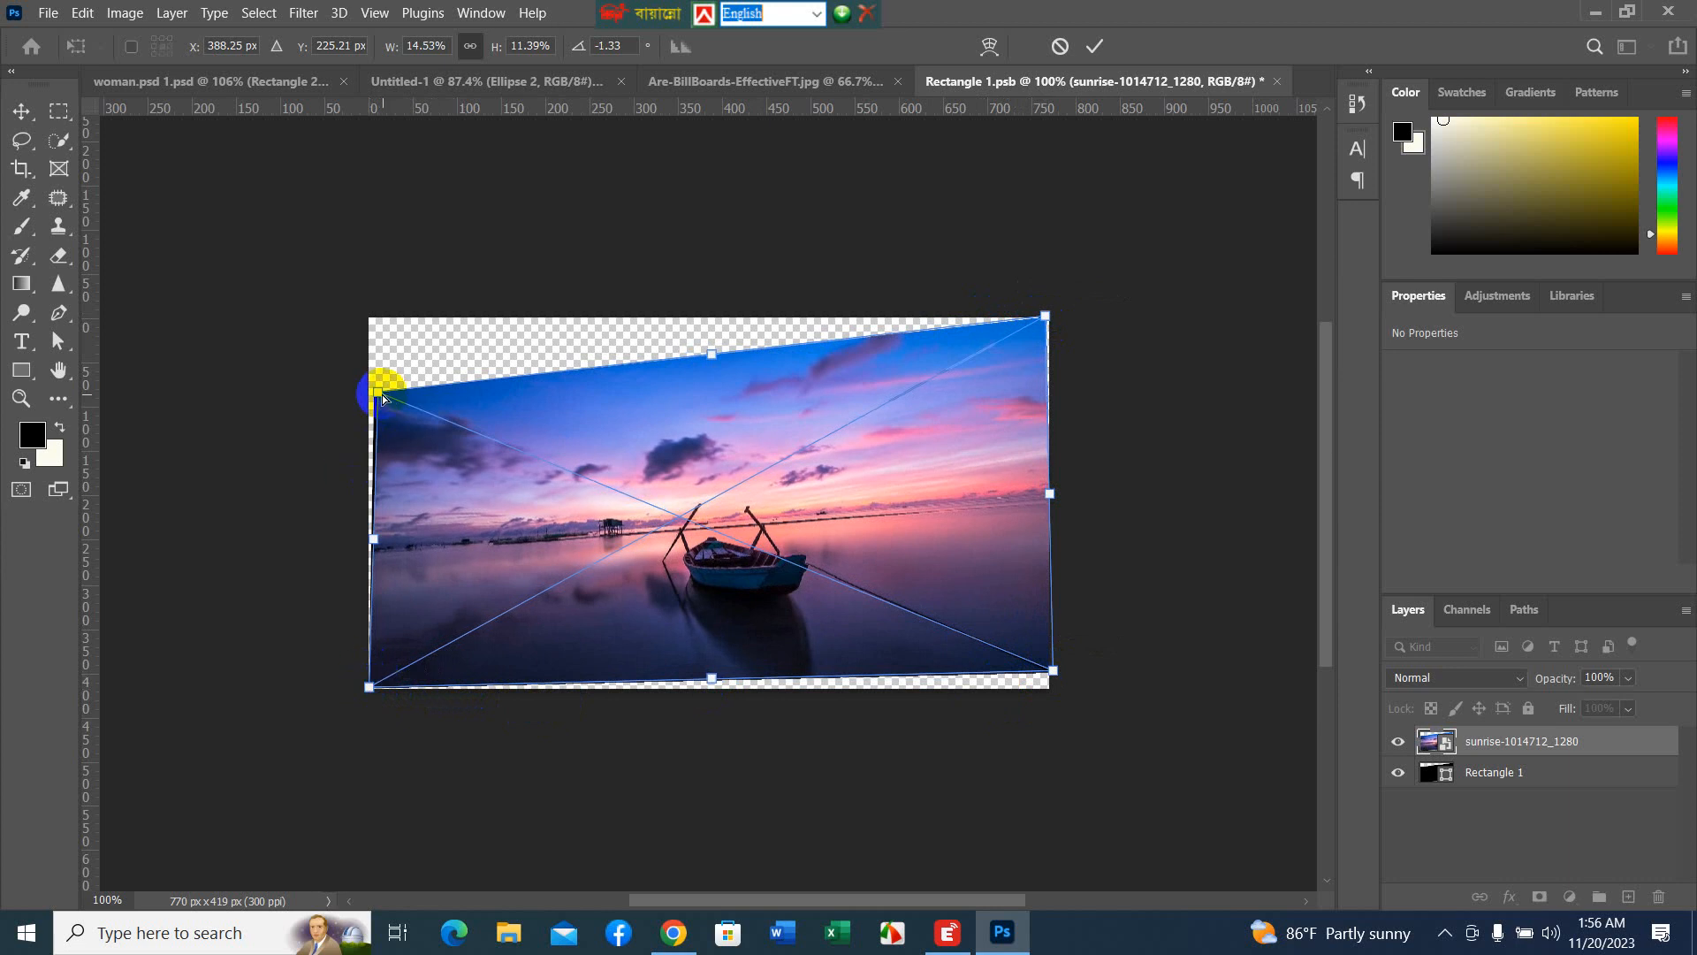
{"action": "left_click_drag", "start_coordinate": [376, 399], "coordinate": [374, 393]}
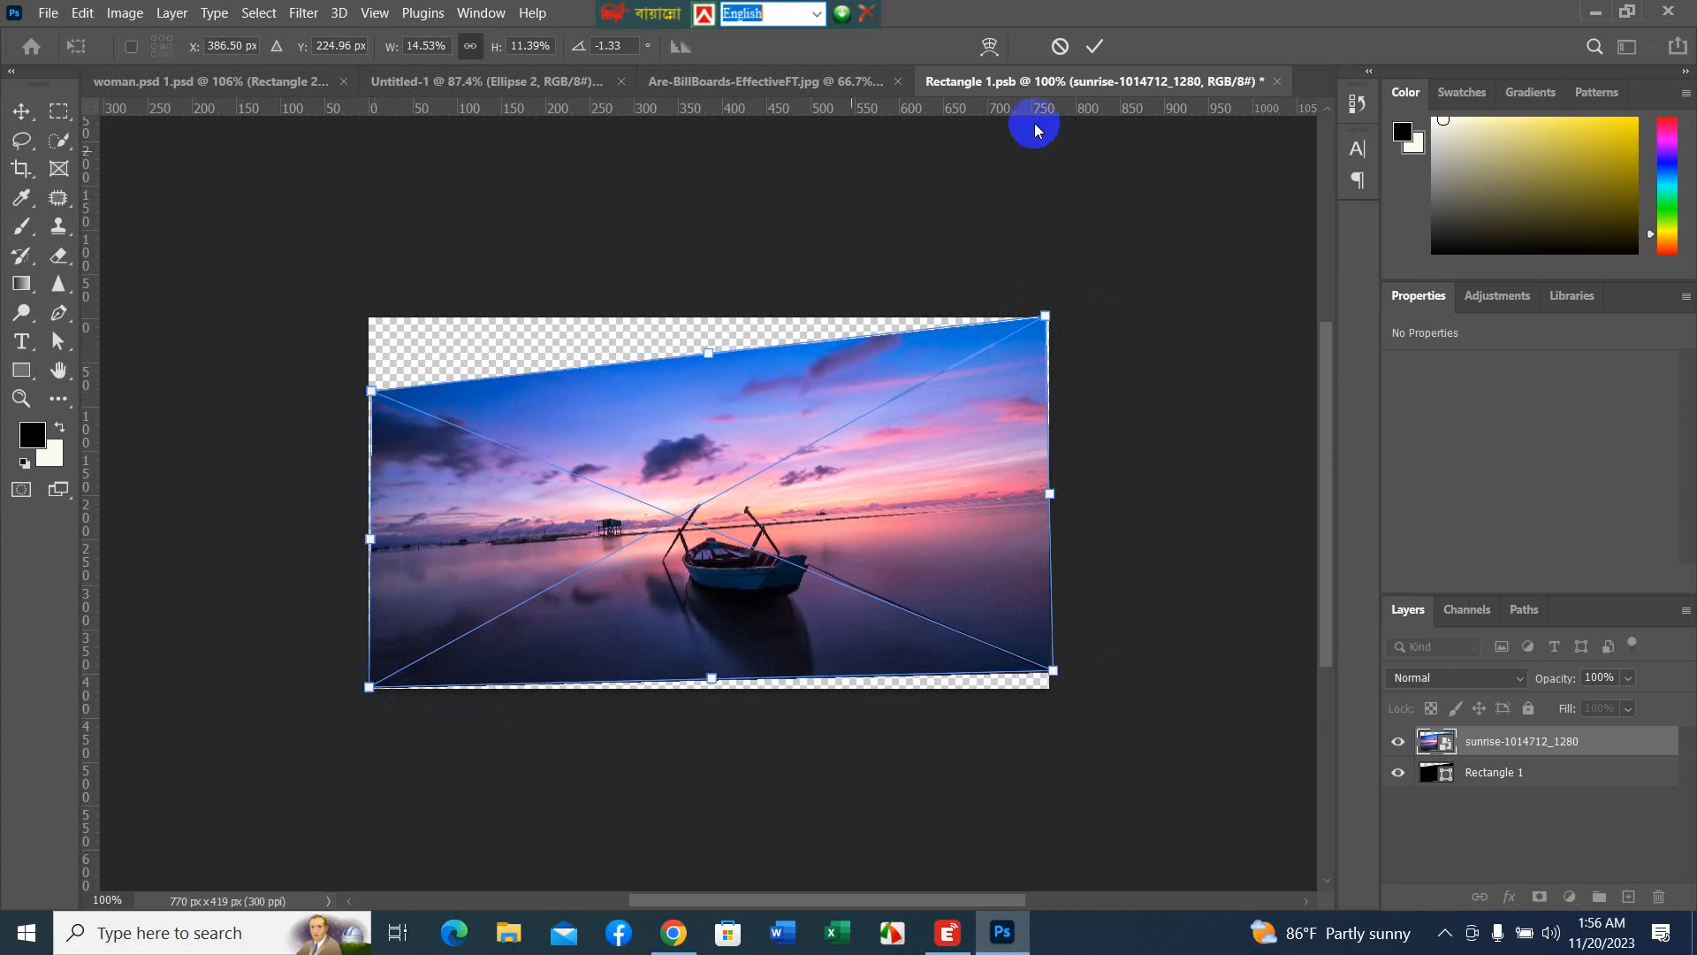
{"action": "left_click", "coordinate": [1094, 46]}
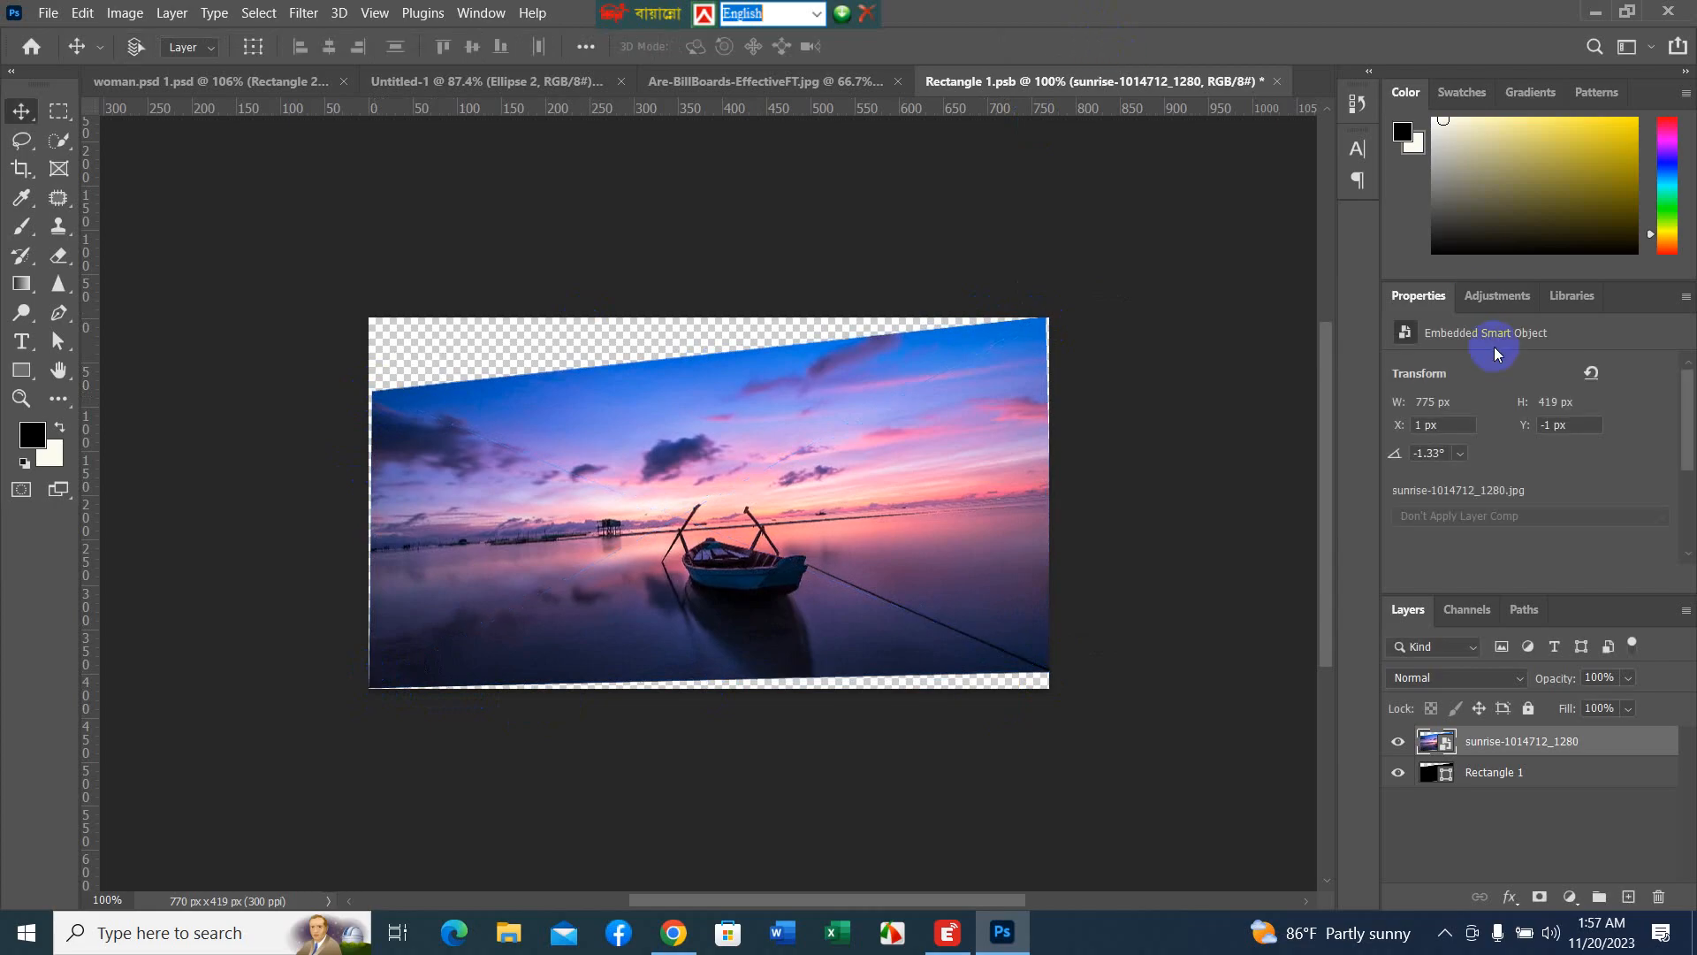
{"action": "key", "text": "ctrl+s"}
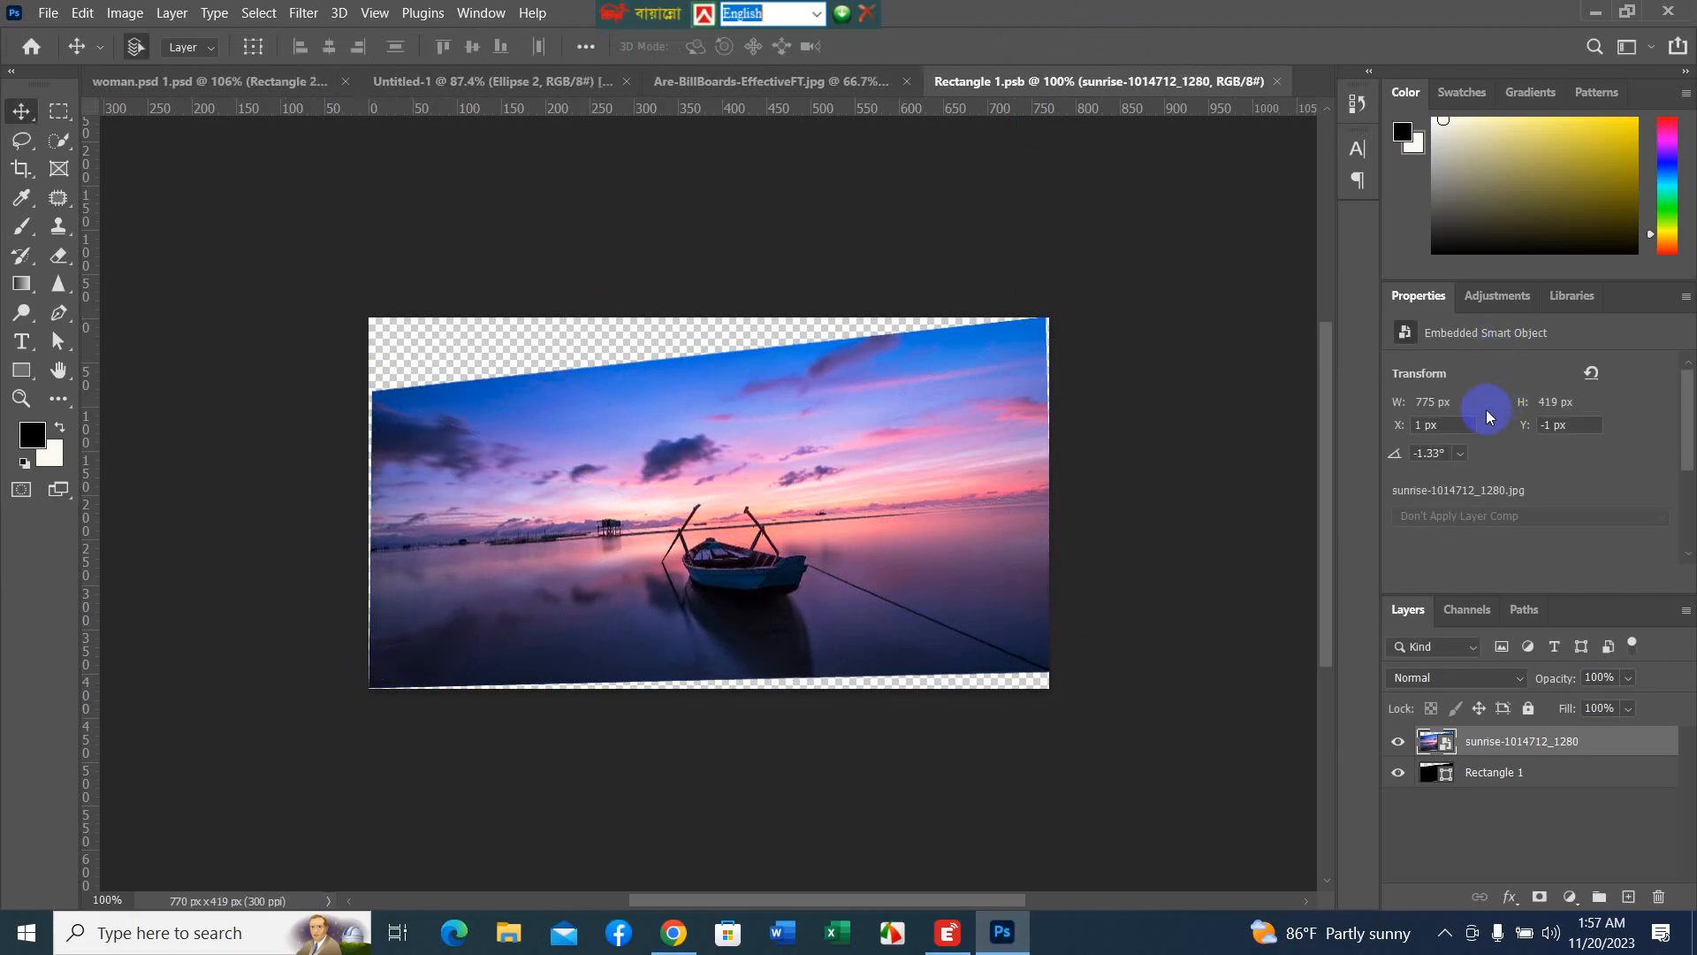
{"action": "left_click", "coordinate": [795, 87]}
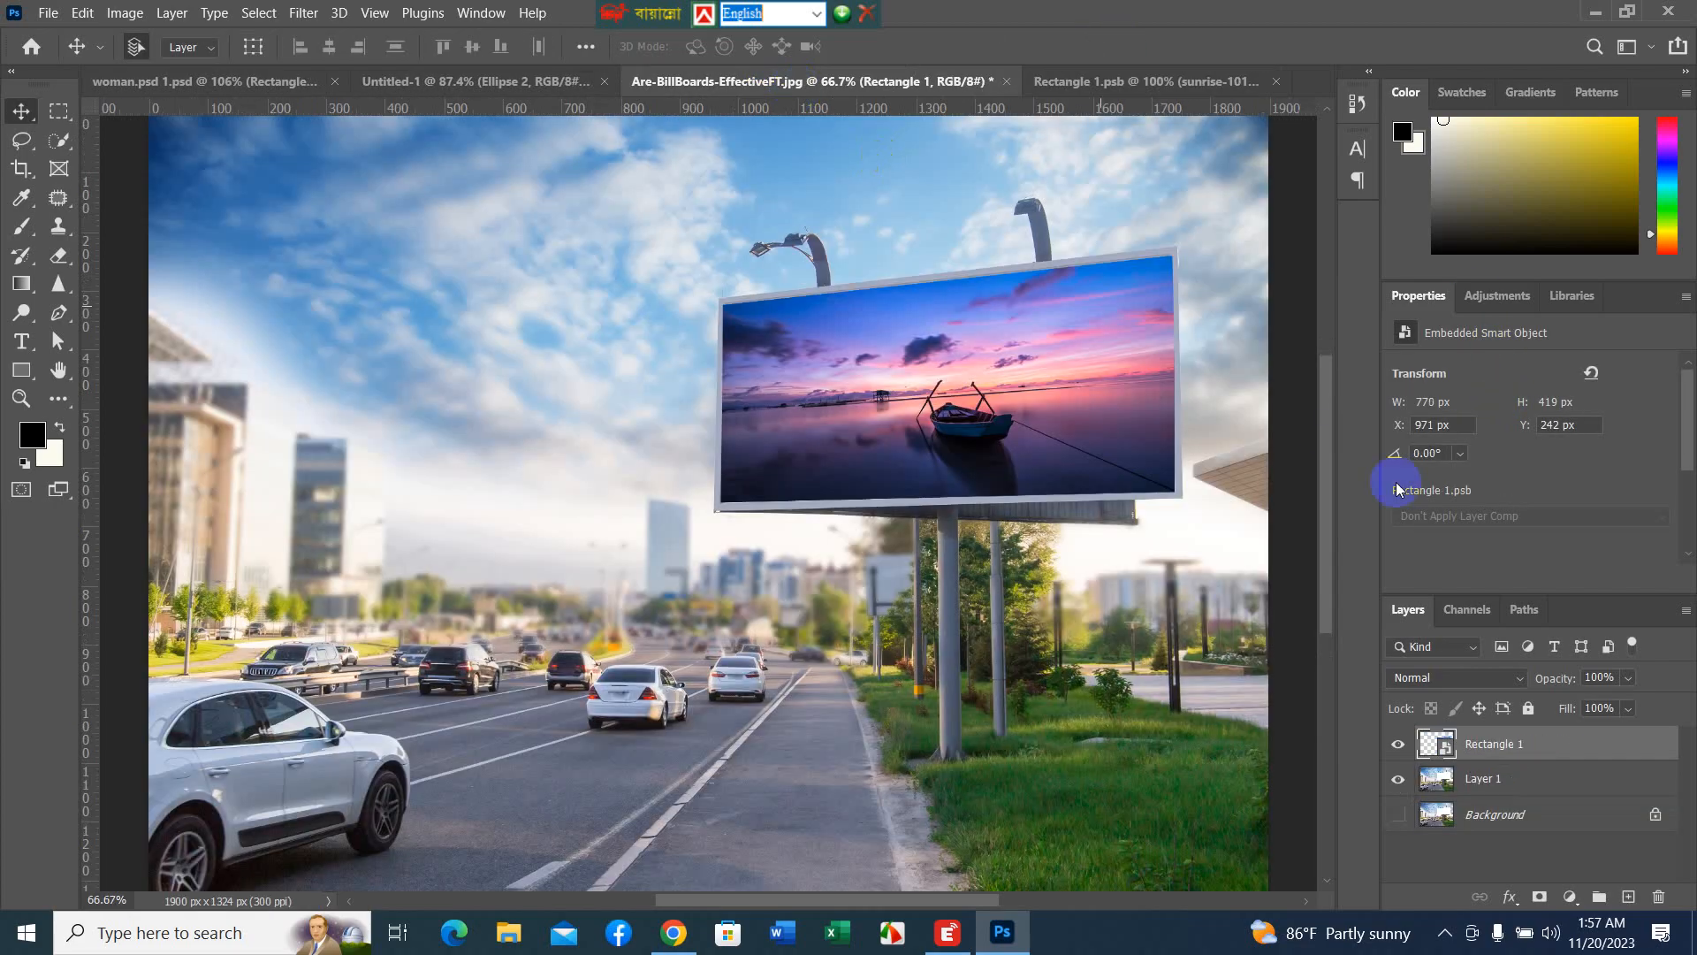
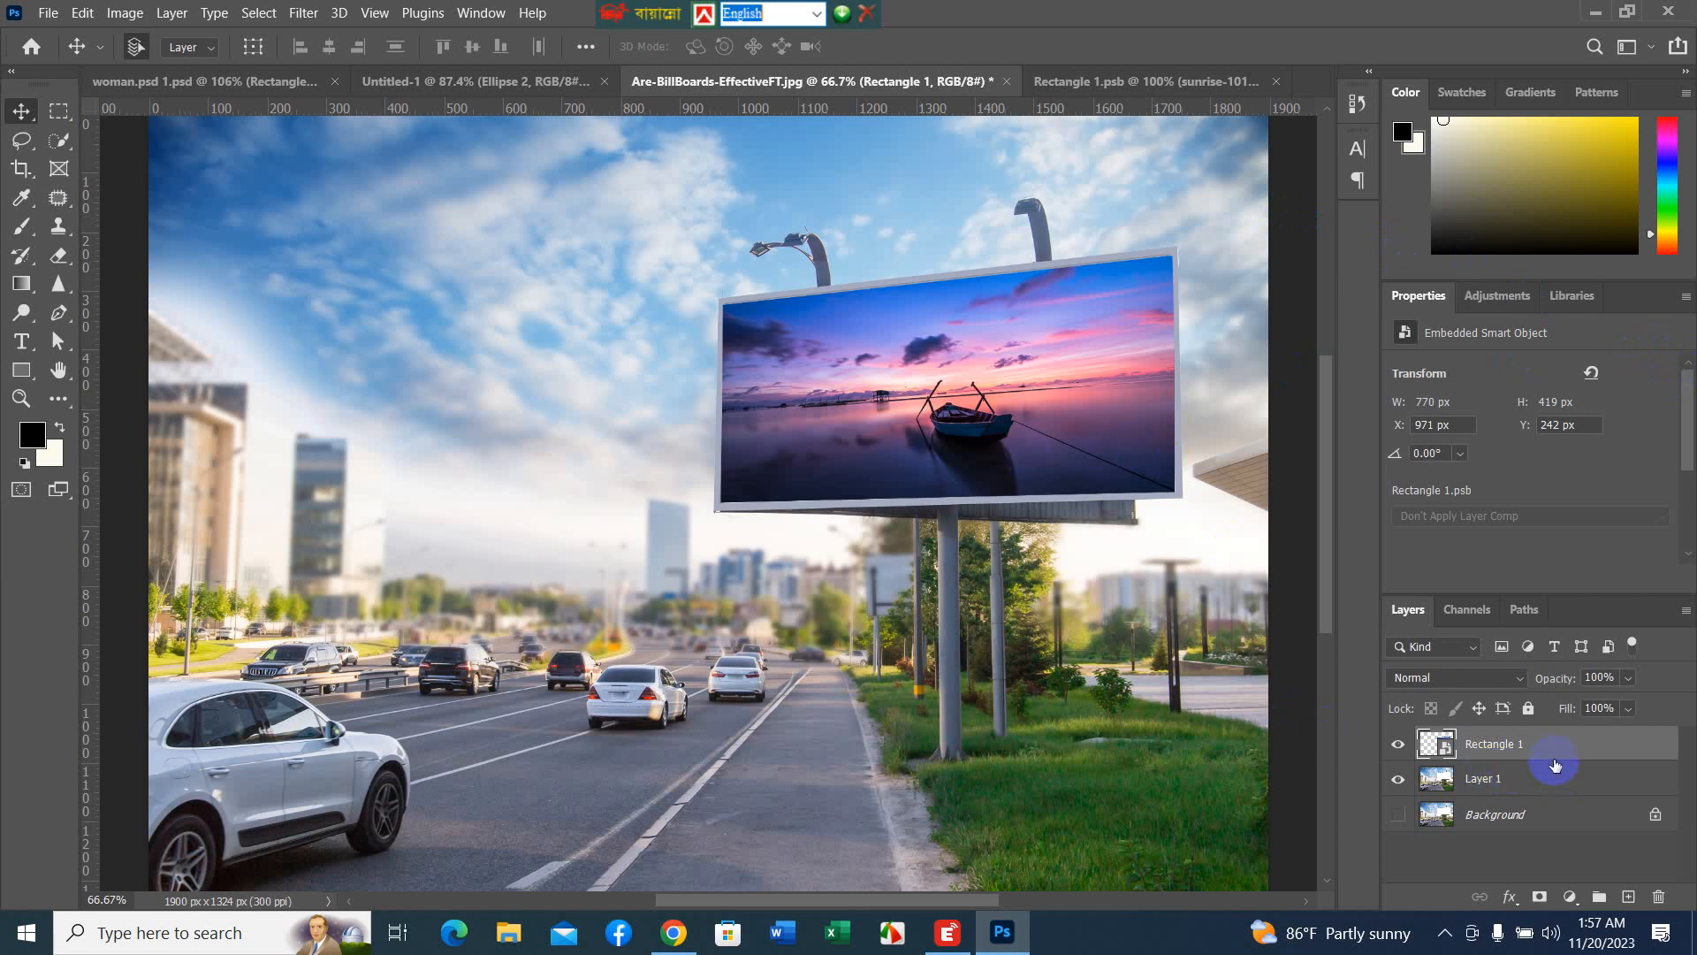
- Set the Rectangle 1 layer's blend mode to Linear Burn, comparing it with Normal
{"action": "left_click", "coordinate": [1522, 678]}
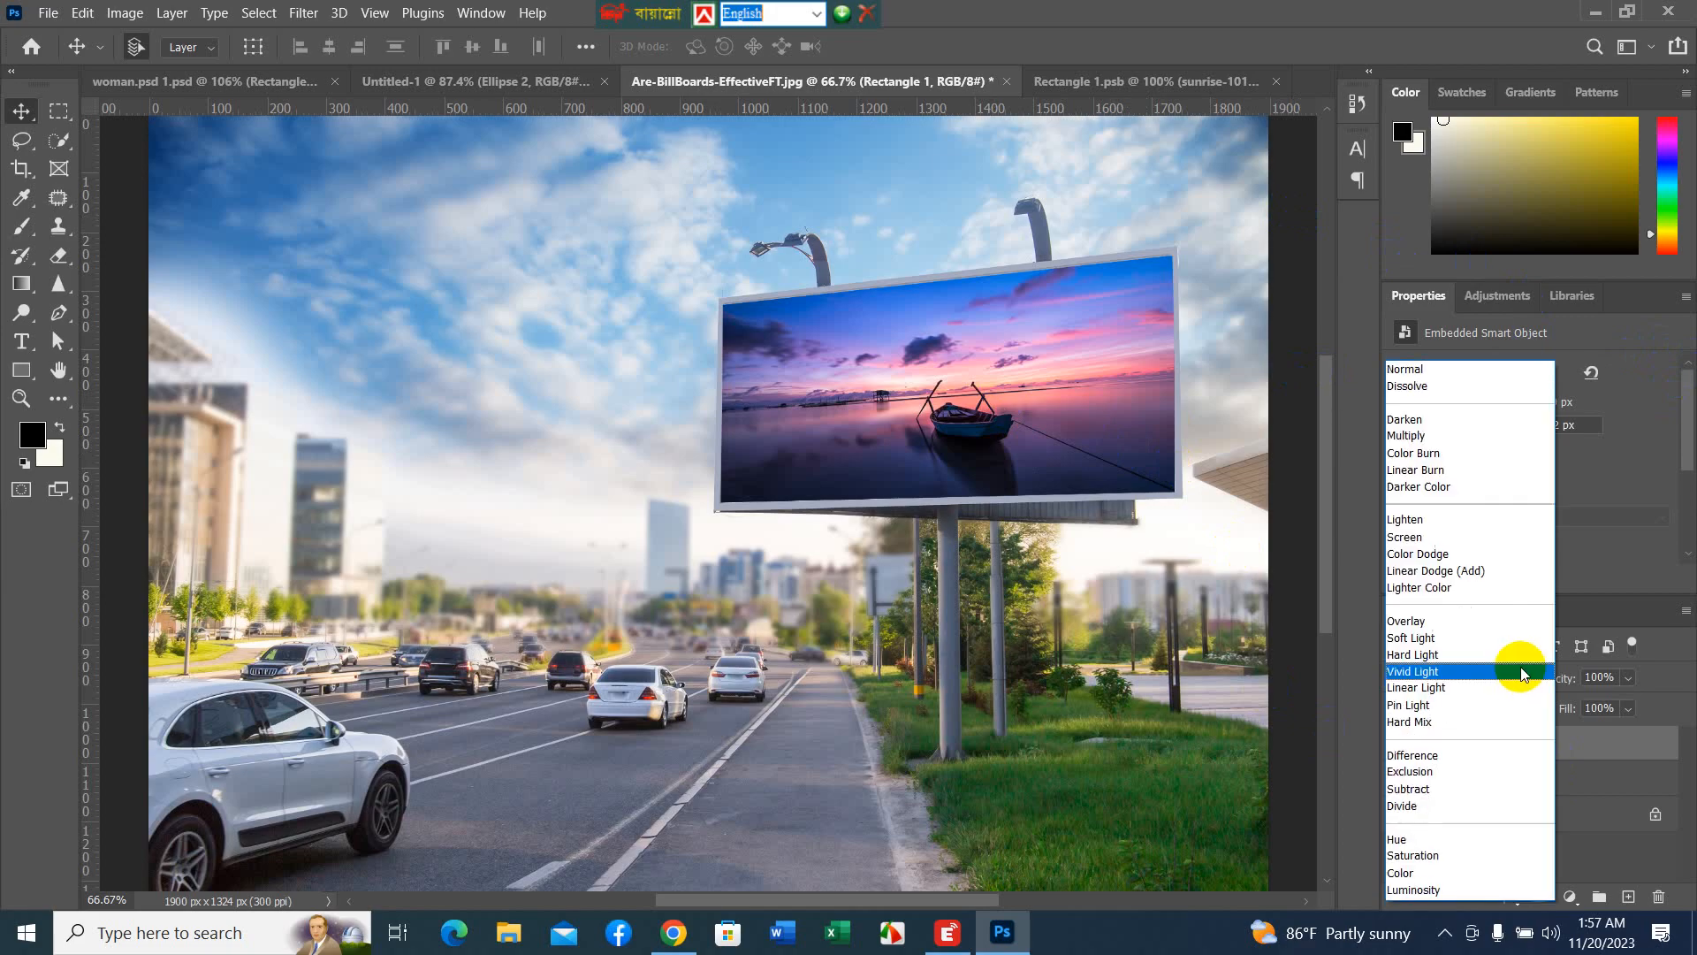
{"action": "left_click", "coordinate": [1421, 470]}
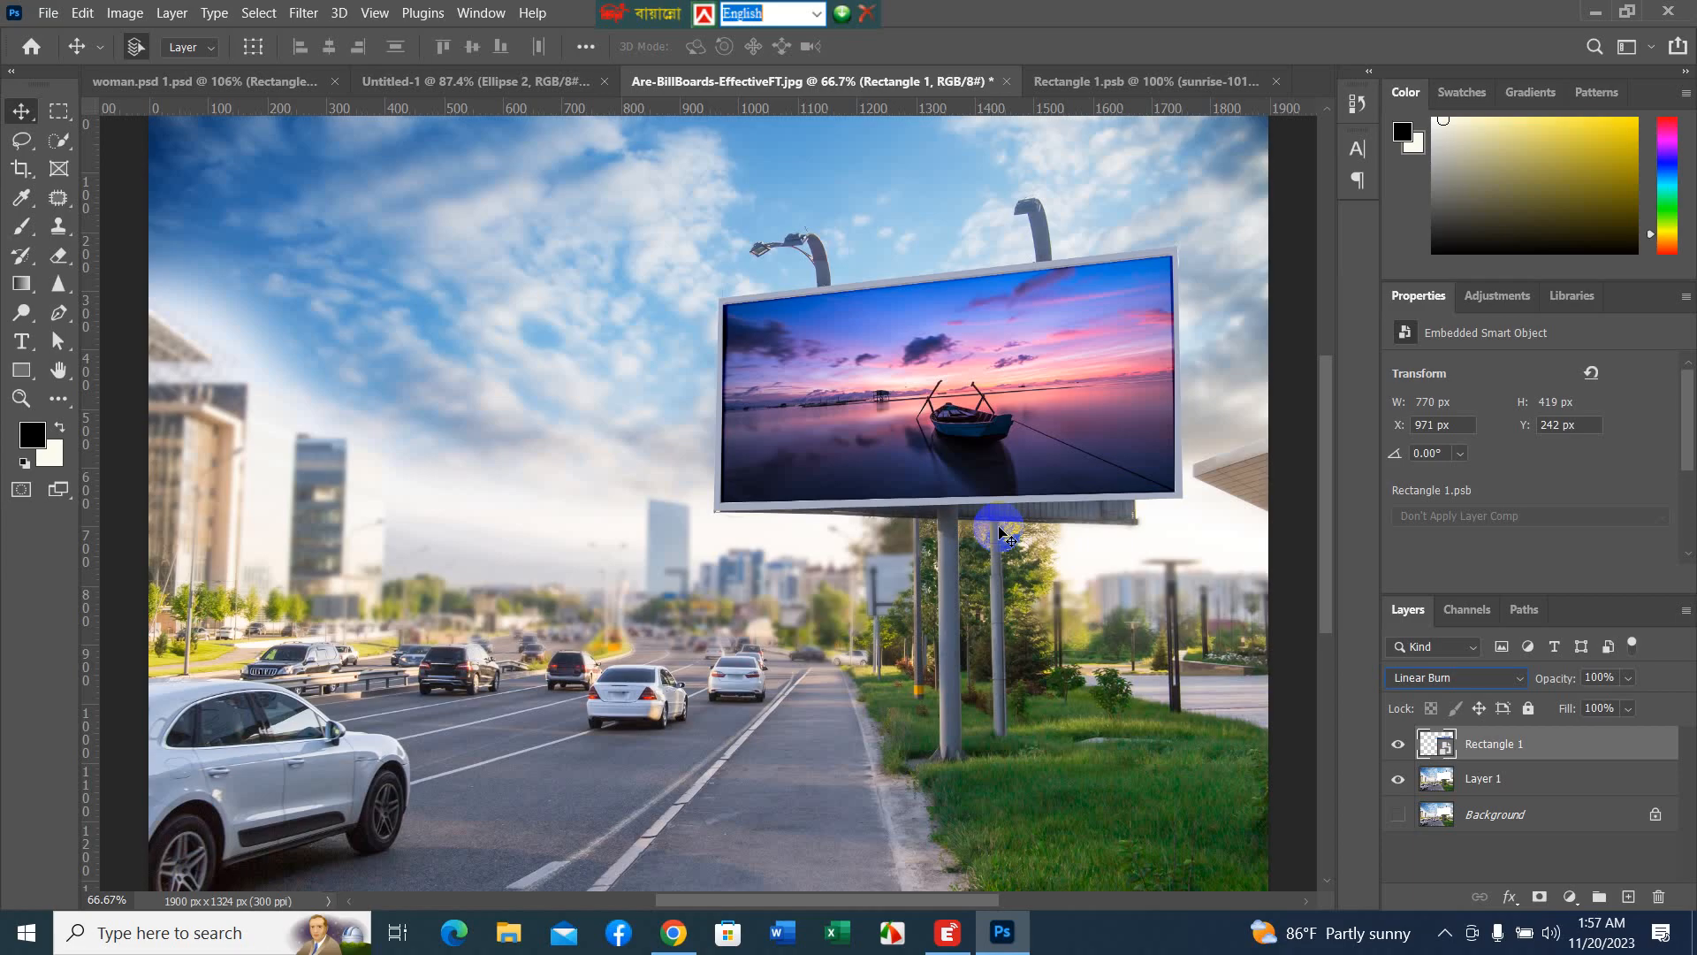
{"action": "left_click", "coordinate": [1520, 677]}
{"action": "left_click", "coordinate": [1466, 371]}
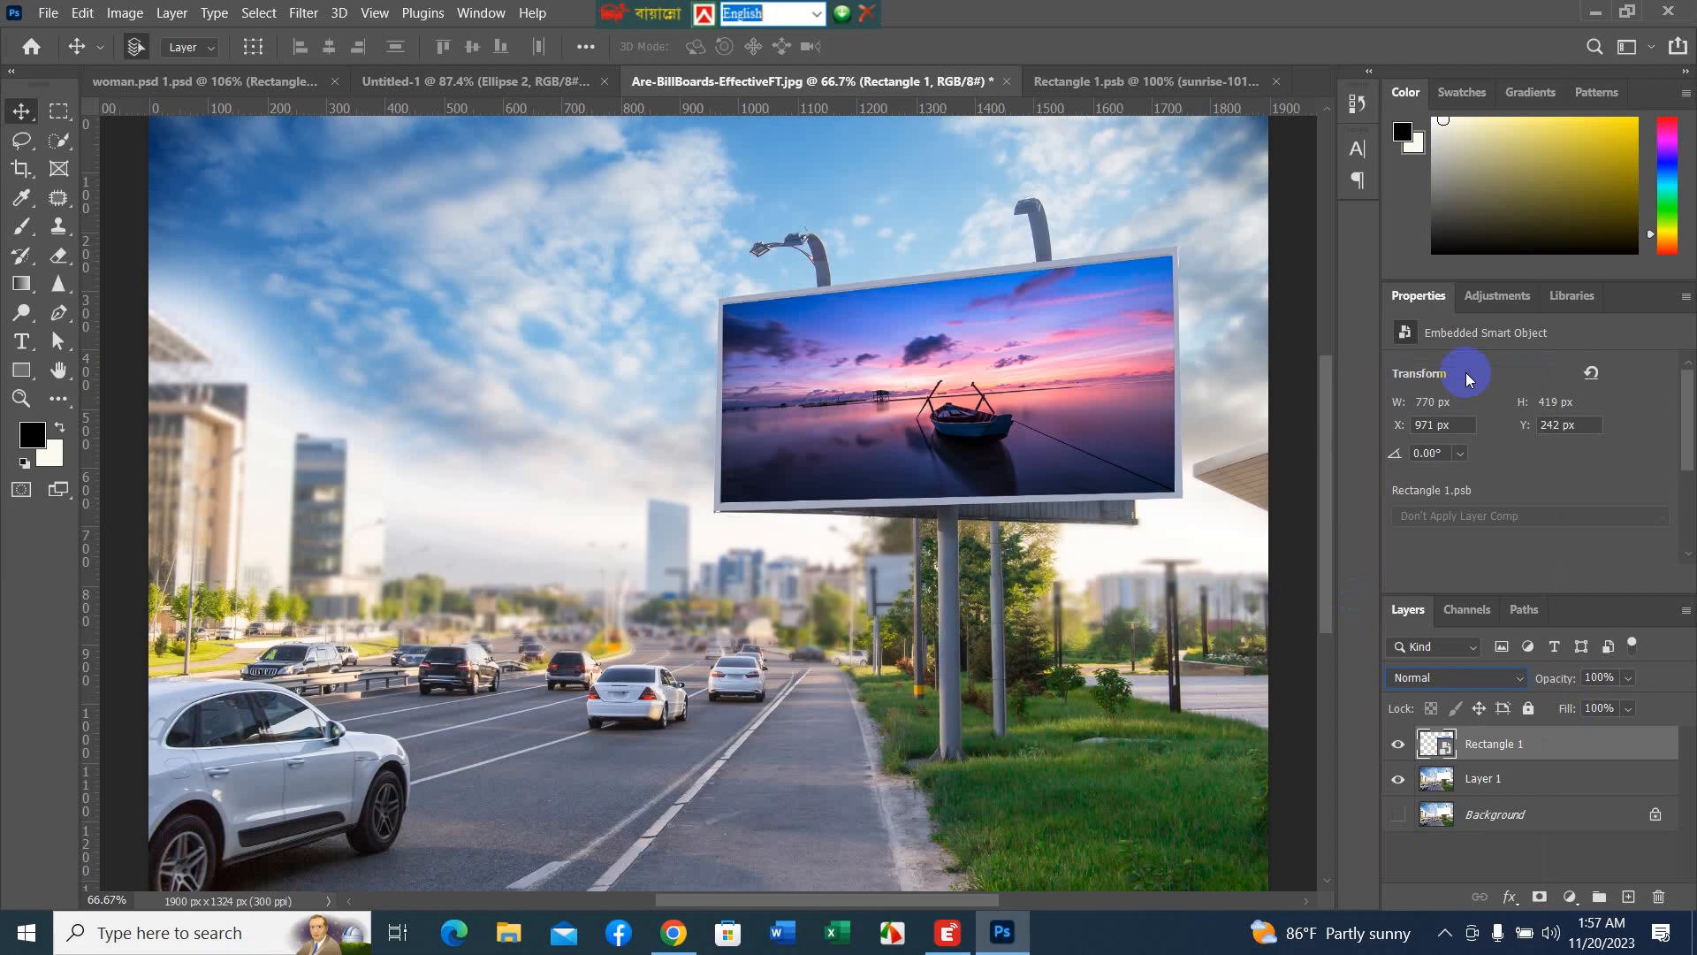
{"action": "left_click", "coordinate": [1522, 681]}
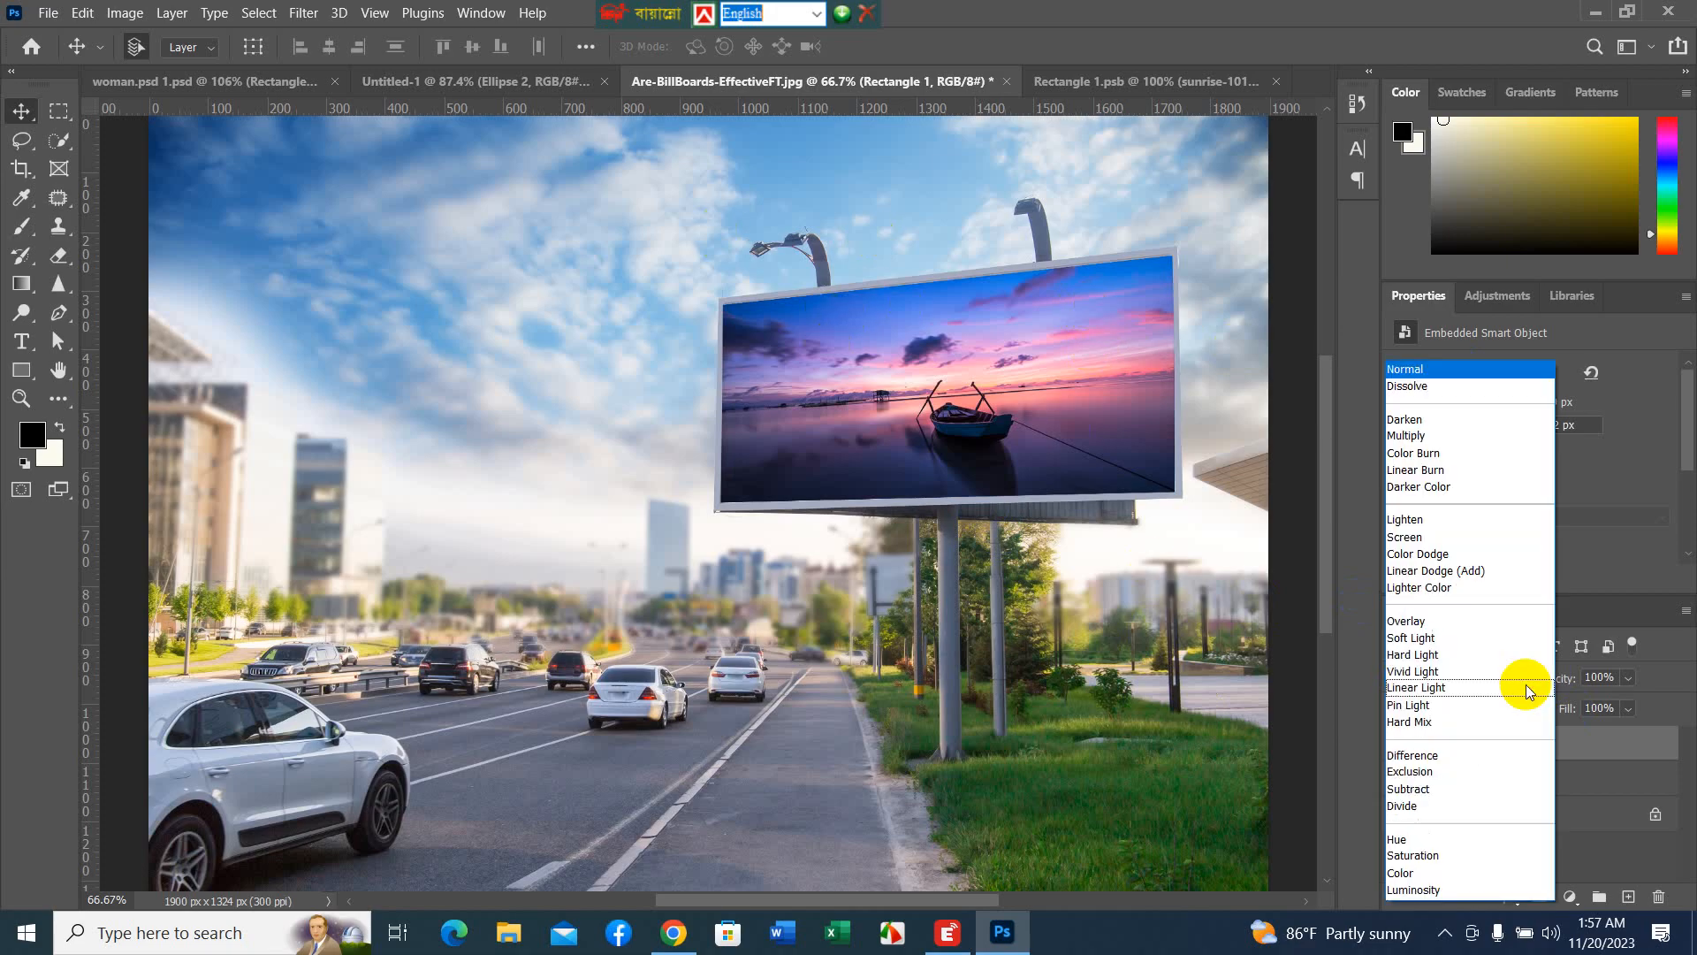
{"action": "left_click", "coordinate": [1437, 471]}
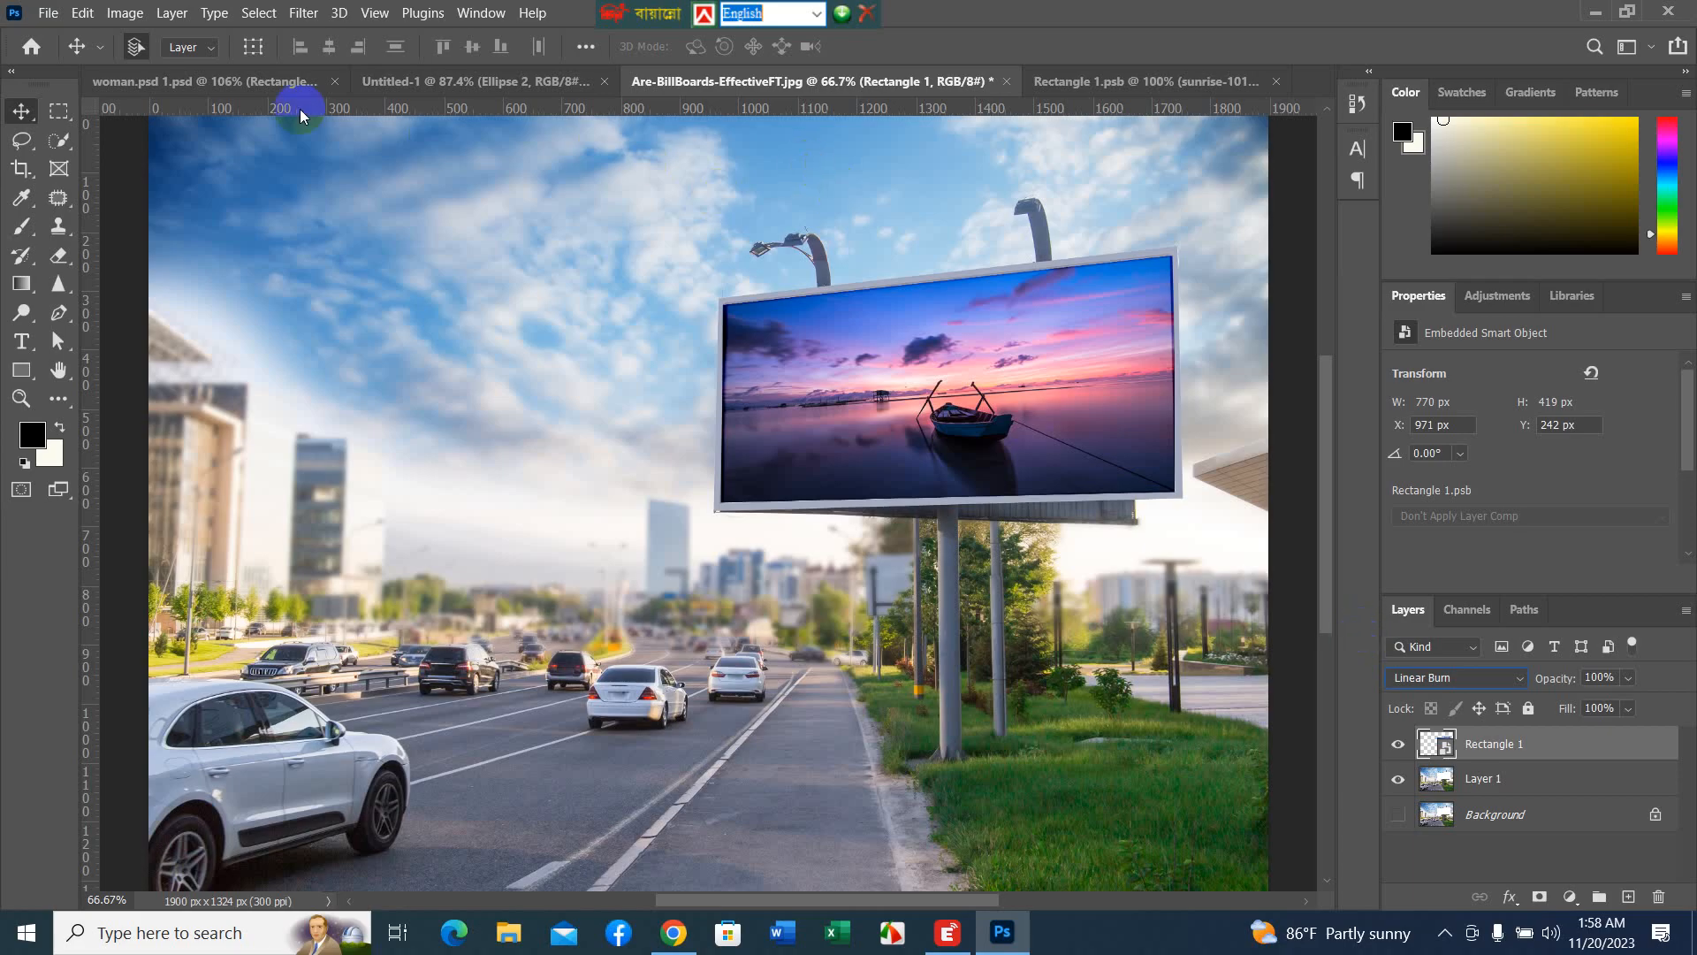
- Look through the other open documents and close the Rectangle 1.psb Smart Object contents
{"action": "left_click", "coordinate": [301, 84]}
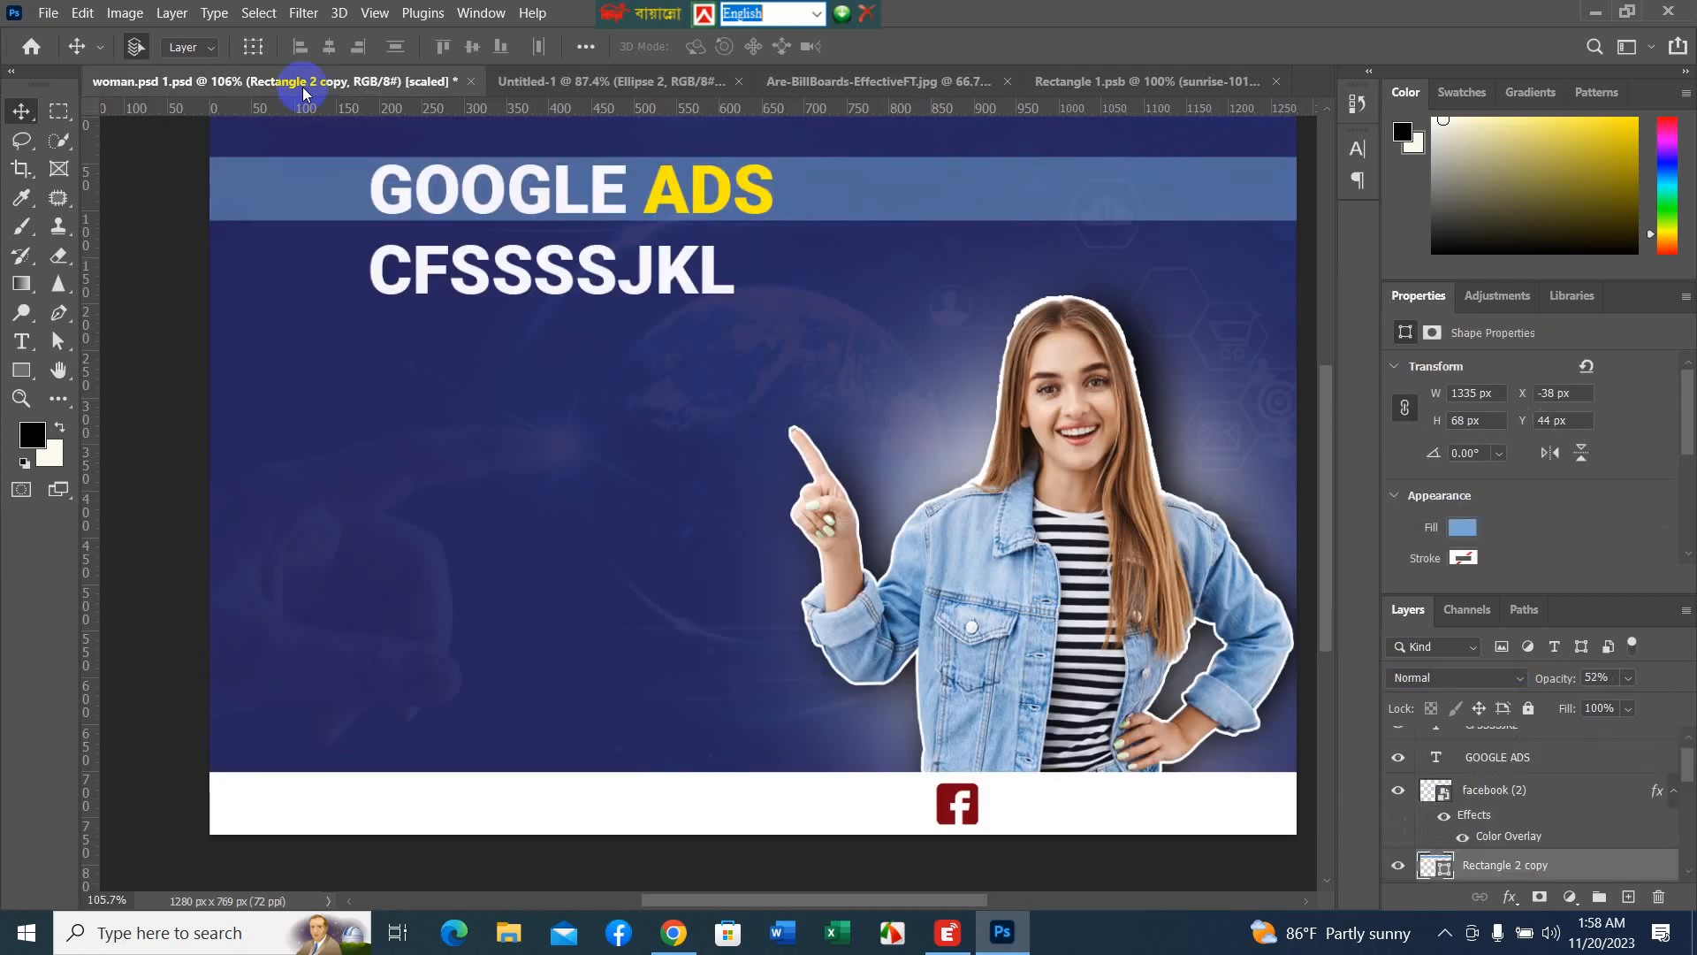
{"action": "left_click", "coordinate": [530, 88]}
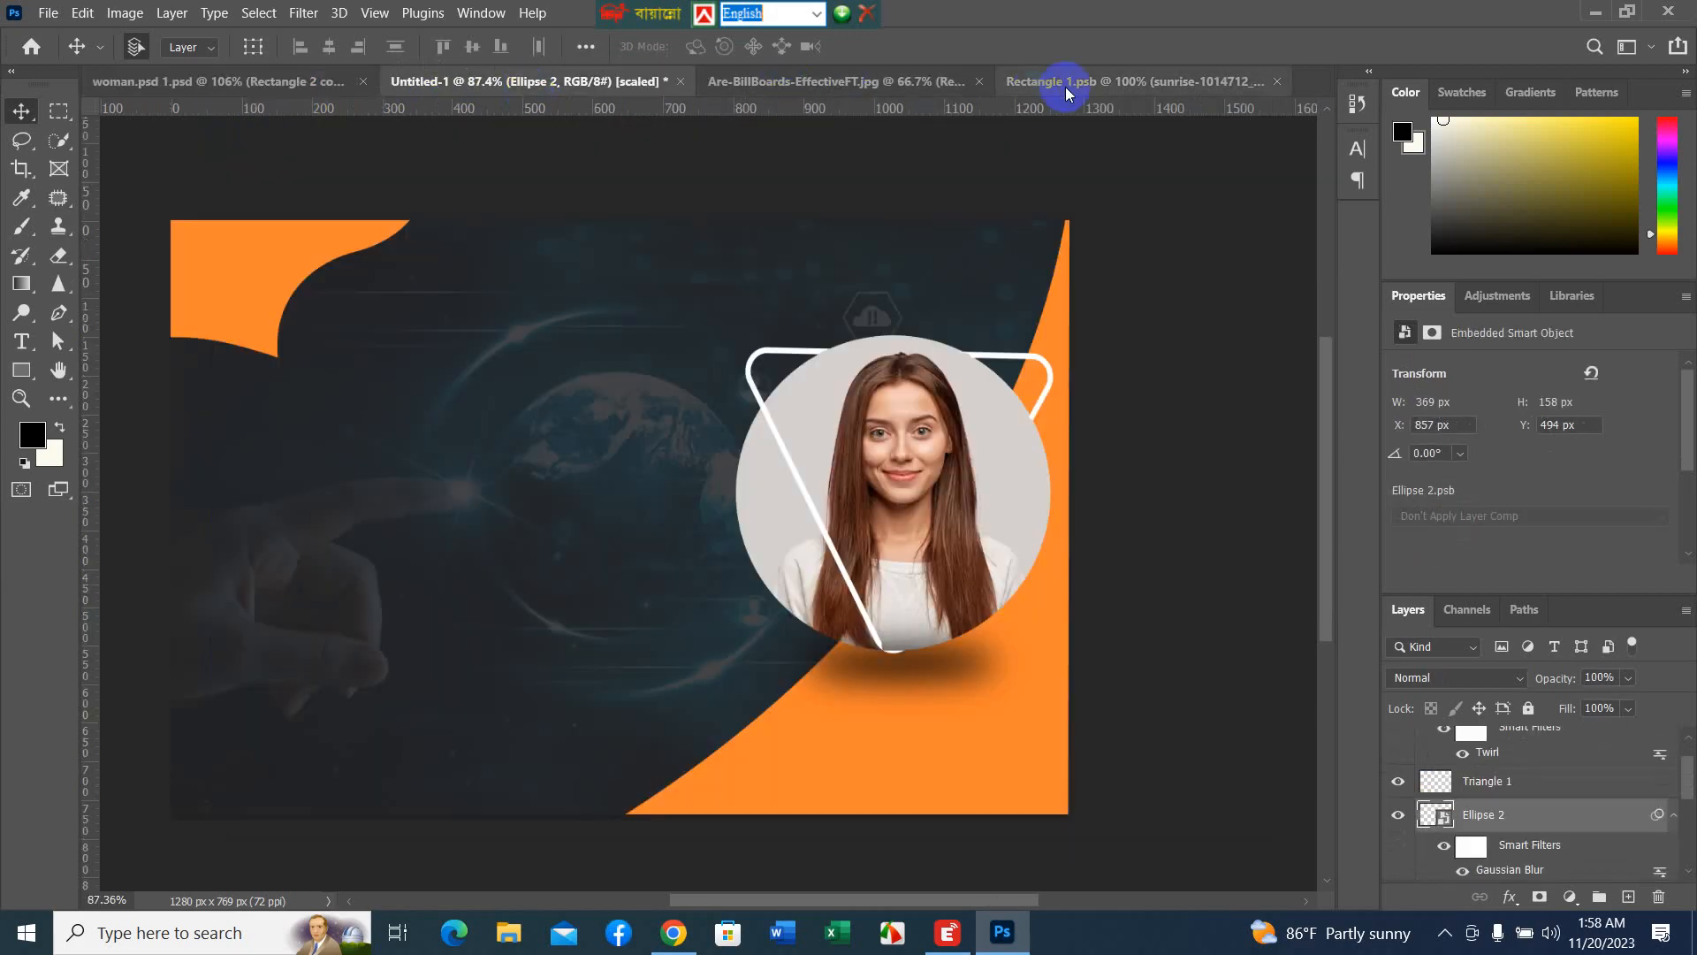
{"action": "left_click", "coordinate": [928, 88]}
{"action": "left_click", "coordinate": [1050, 82]}
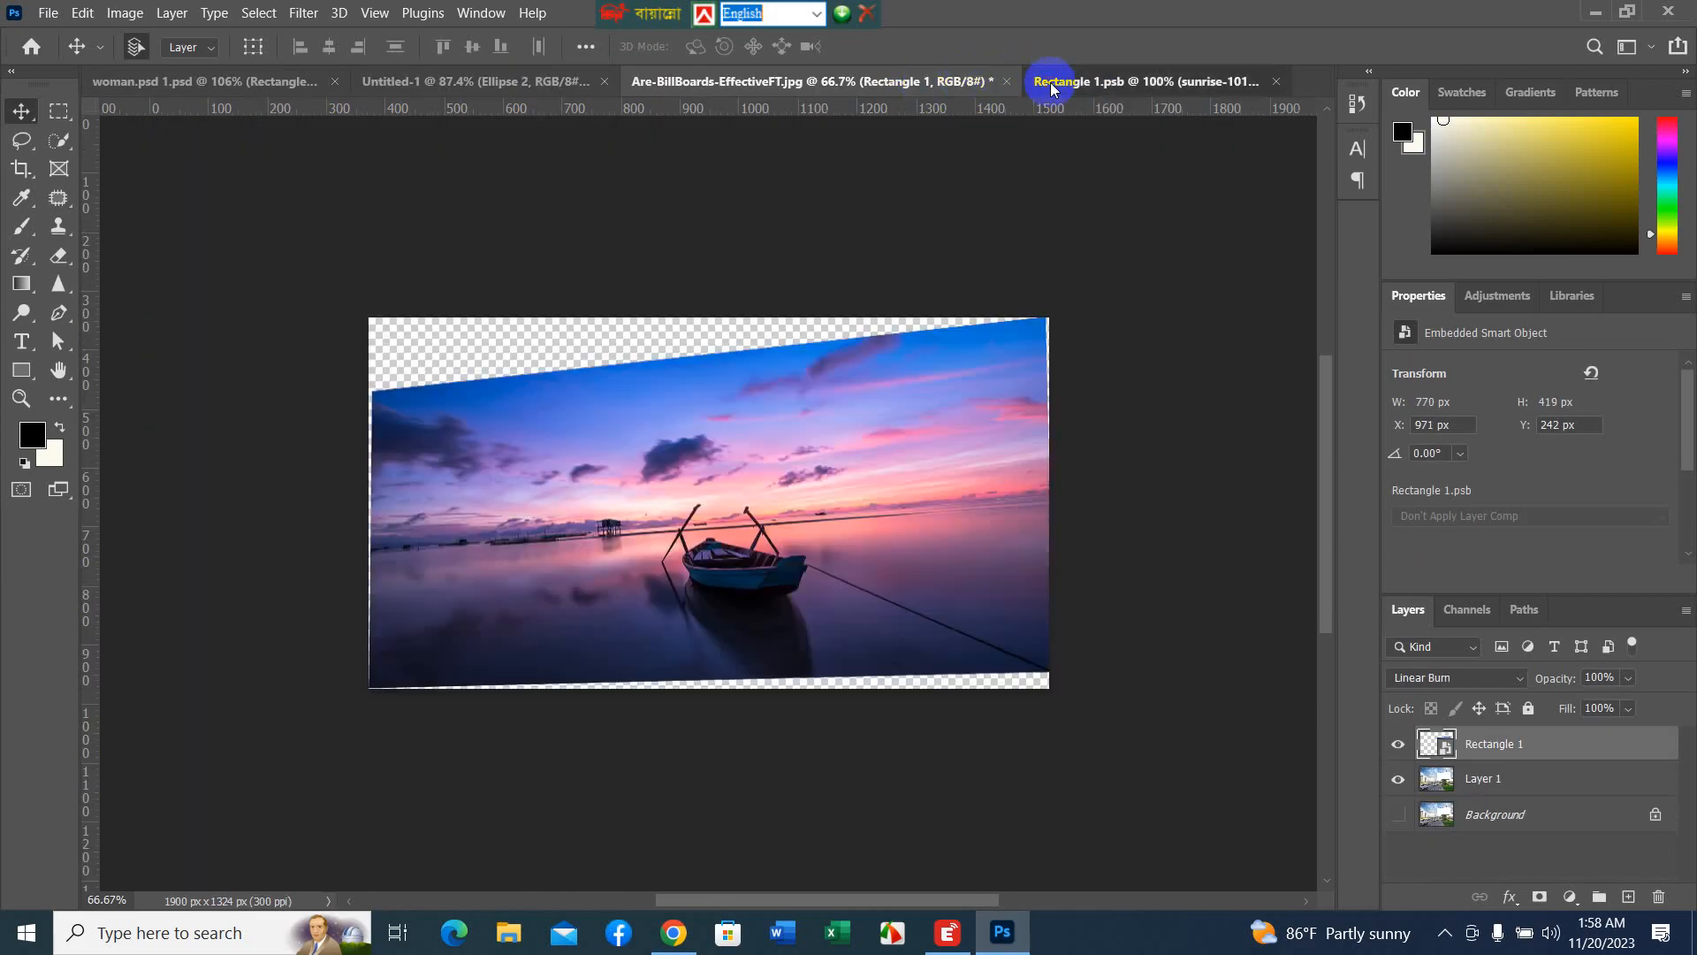
{"action": "left_click", "coordinate": [1278, 82]}
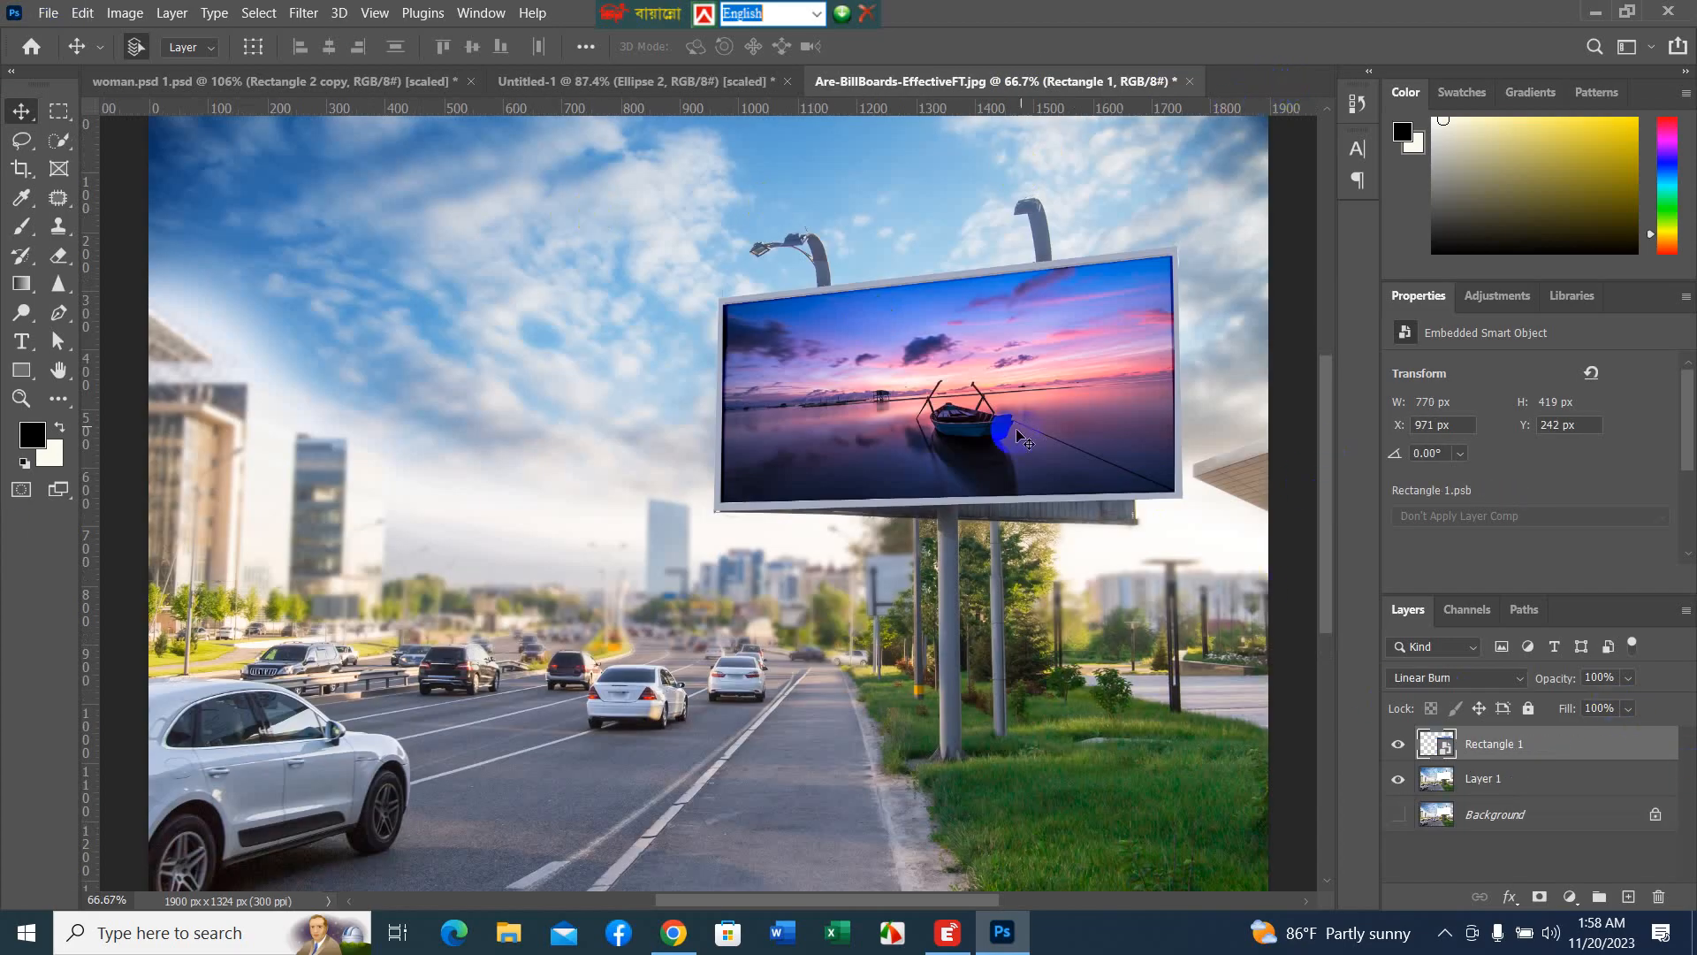
- Open the Rectangle 1 layer's Smart Object contents from the billboard document to view them, and close them again
{"action": "left_click", "coordinate": [1445, 763]}
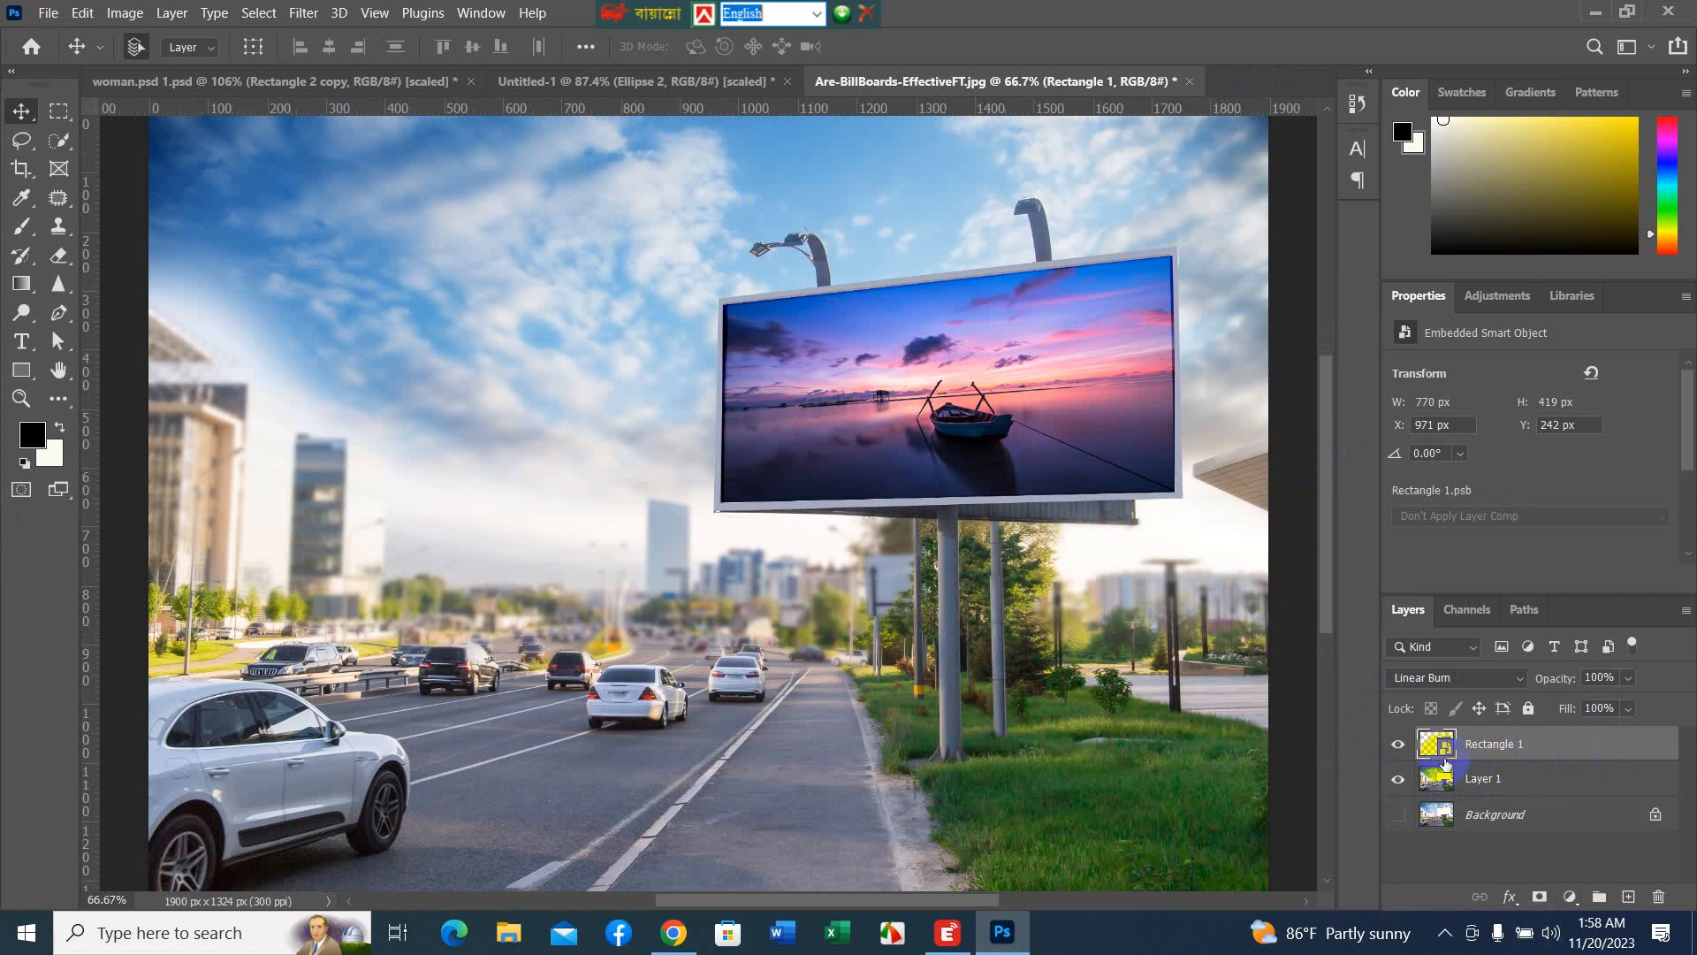
{"action": "double_click", "coordinate": [1445, 751]}
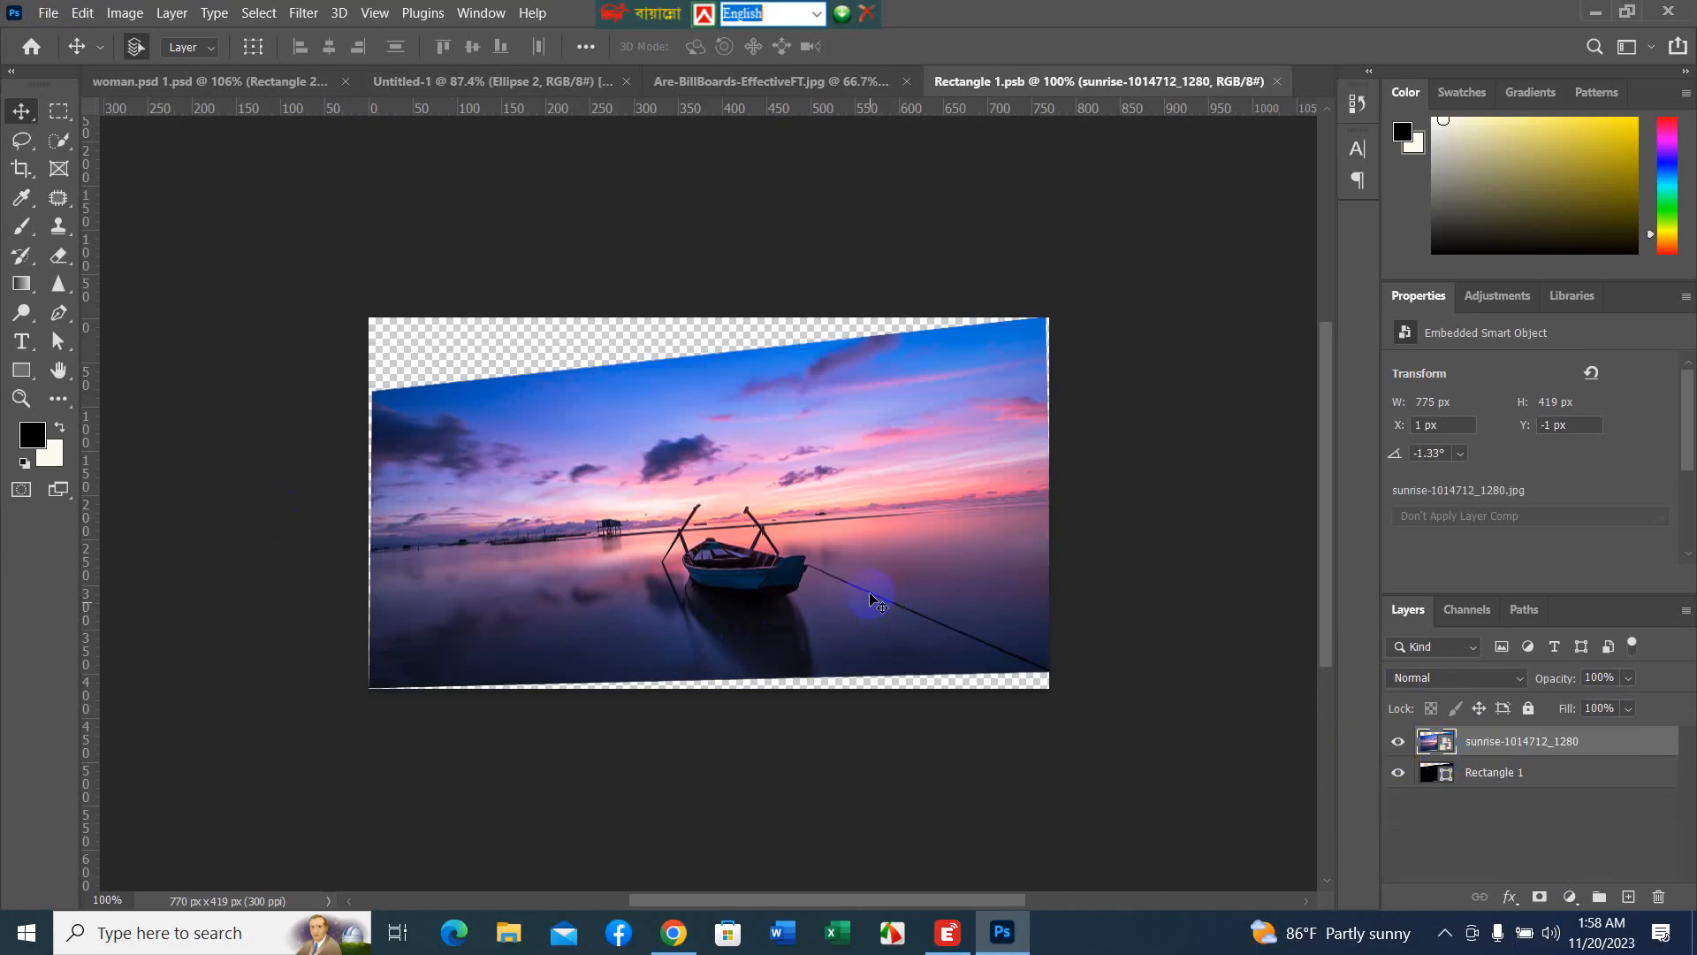
{"action": "left_click", "coordinate": [1277, 81]}
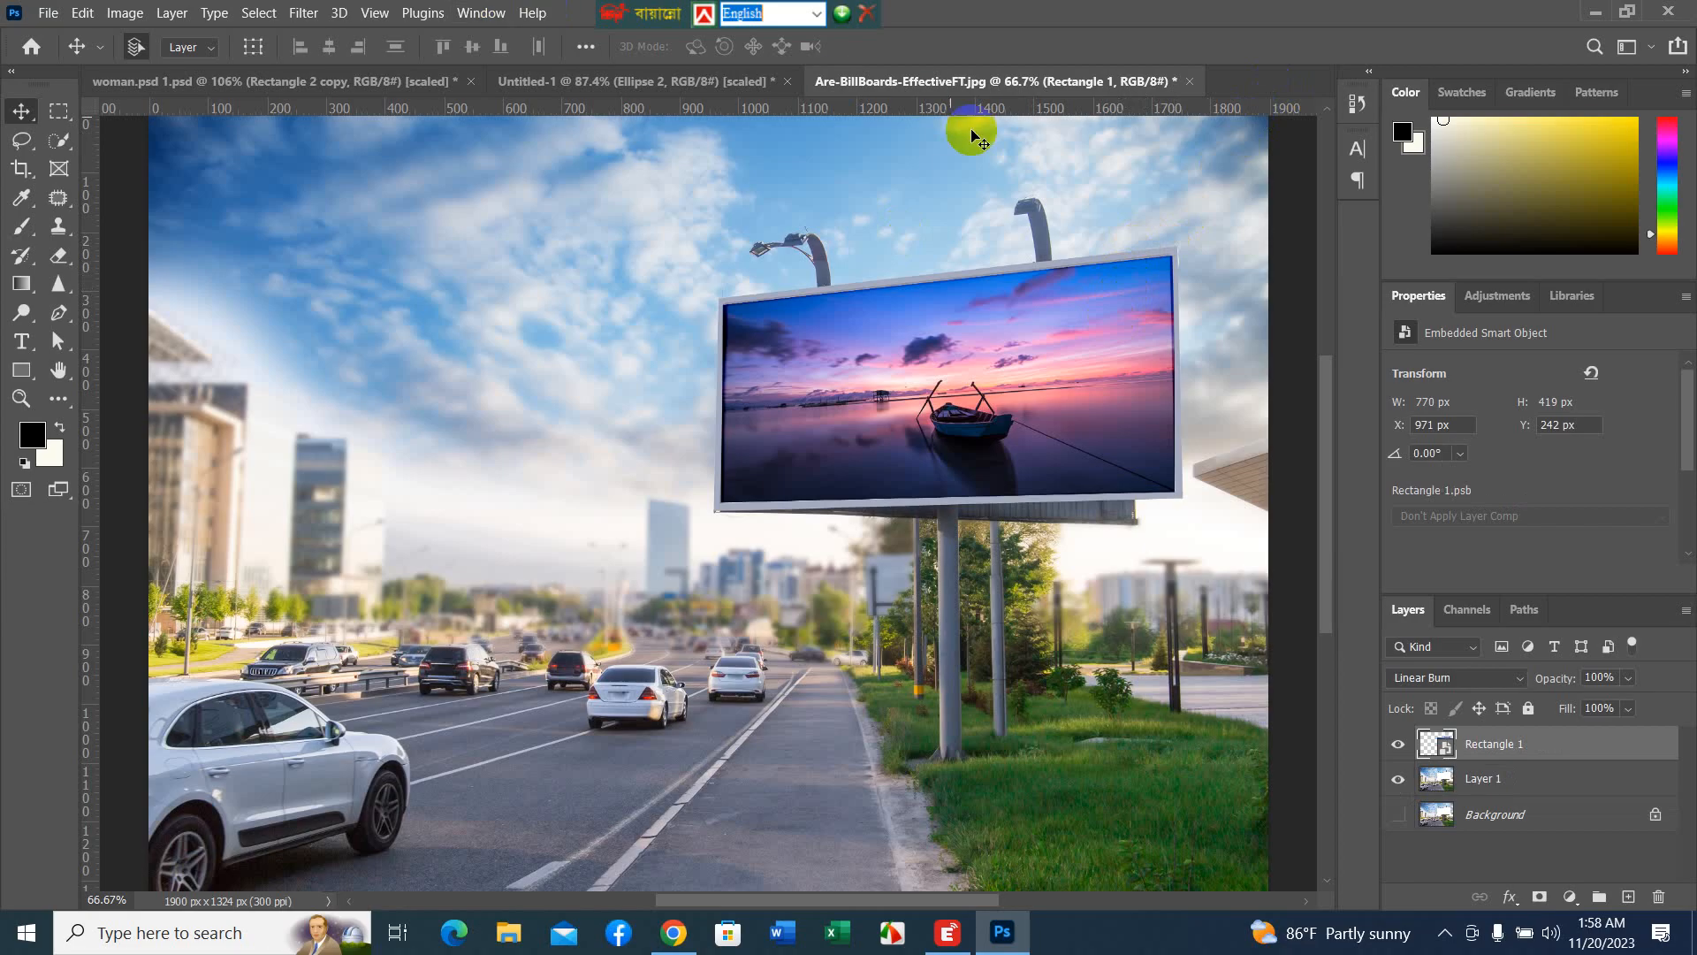
- Open the Rectangle 1 layer's Smart Object contents and start placing an embedded image in it
{"action": "double_click", "coordinate": [1445, 754]}
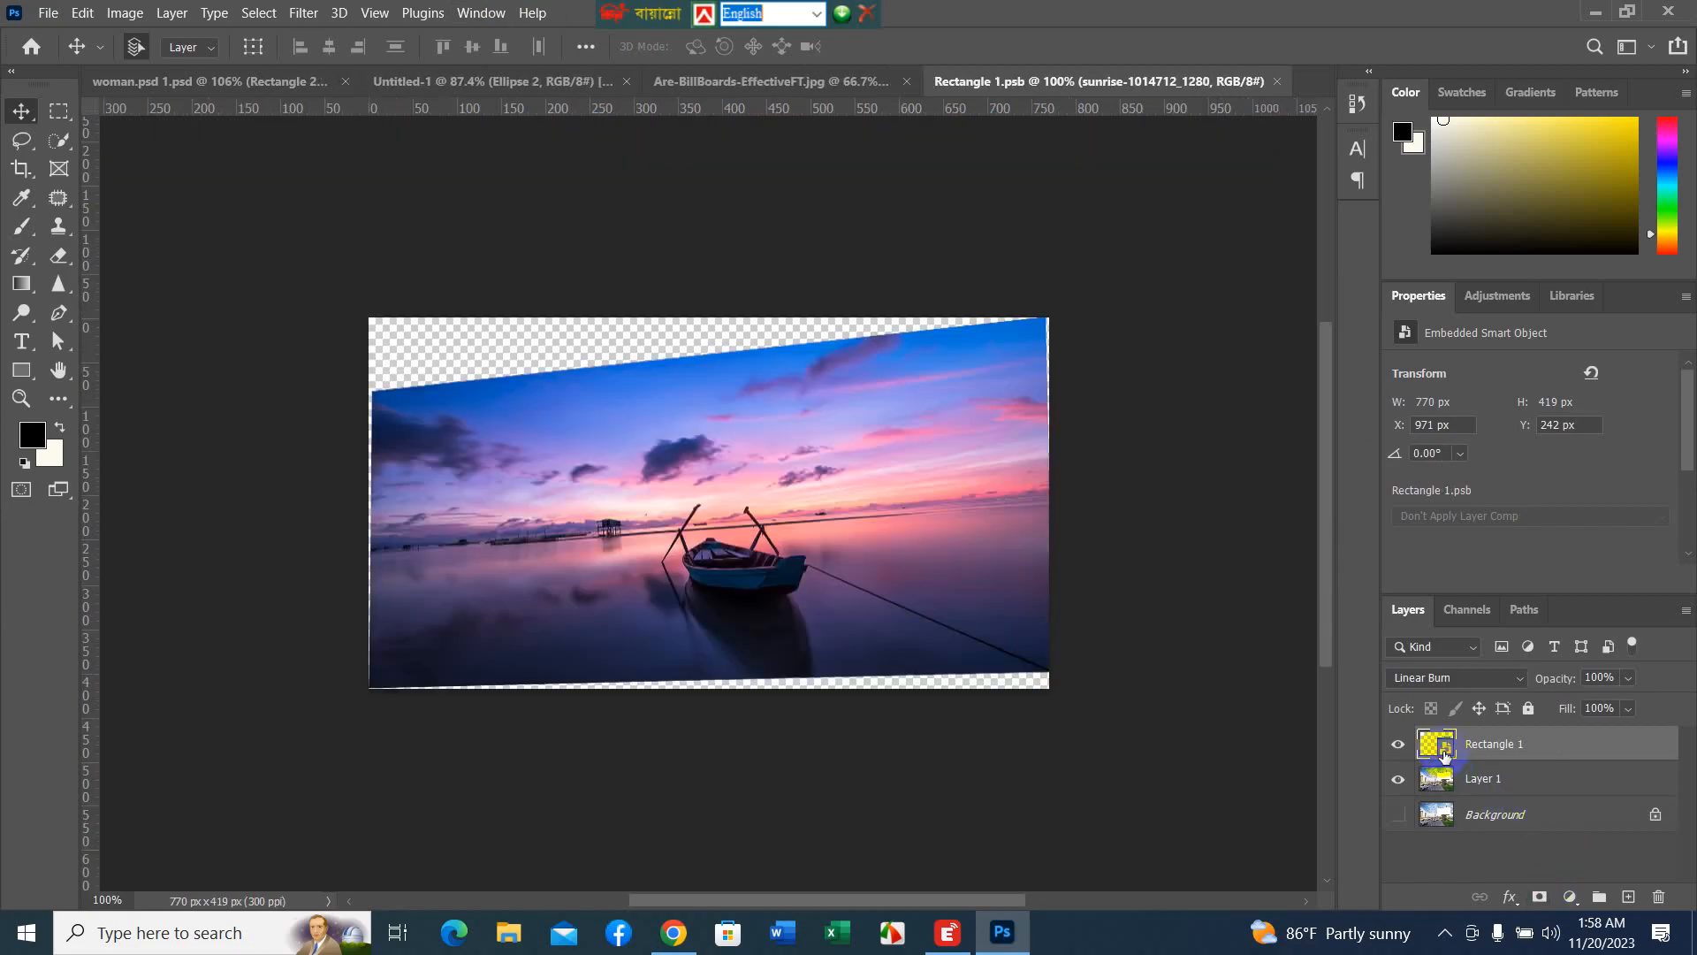
{"action": "left_click", "coordinate": [48, 12]}
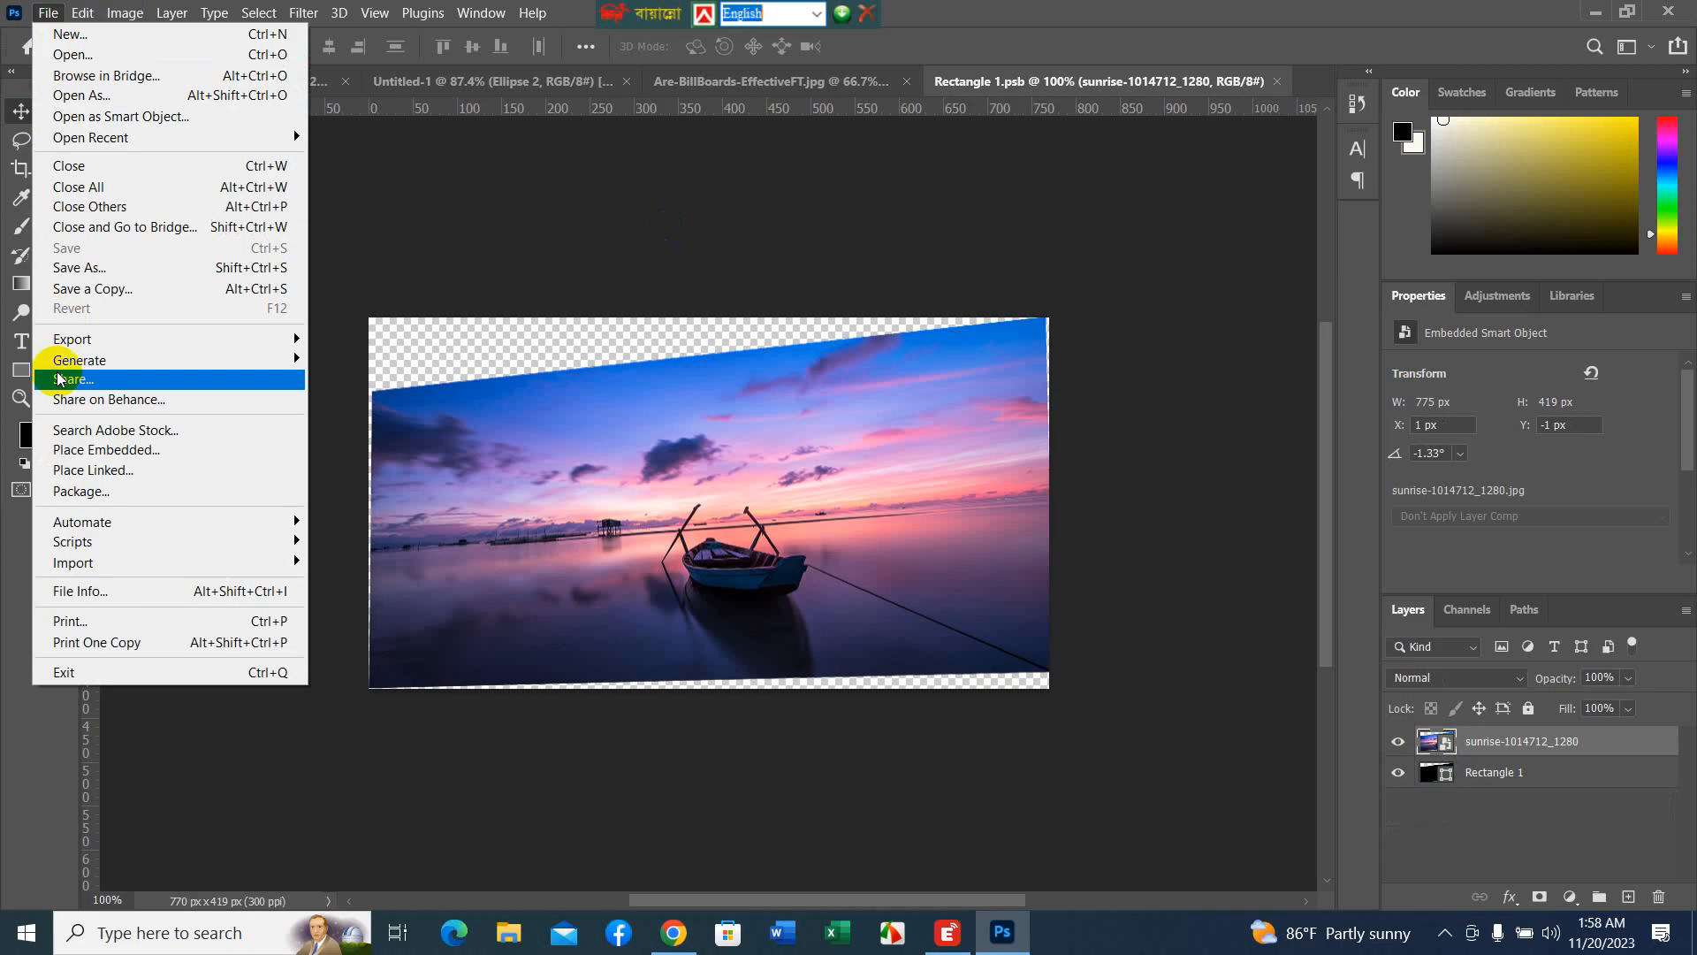
{"action": "left_click", "coordinate": [69, 452]}
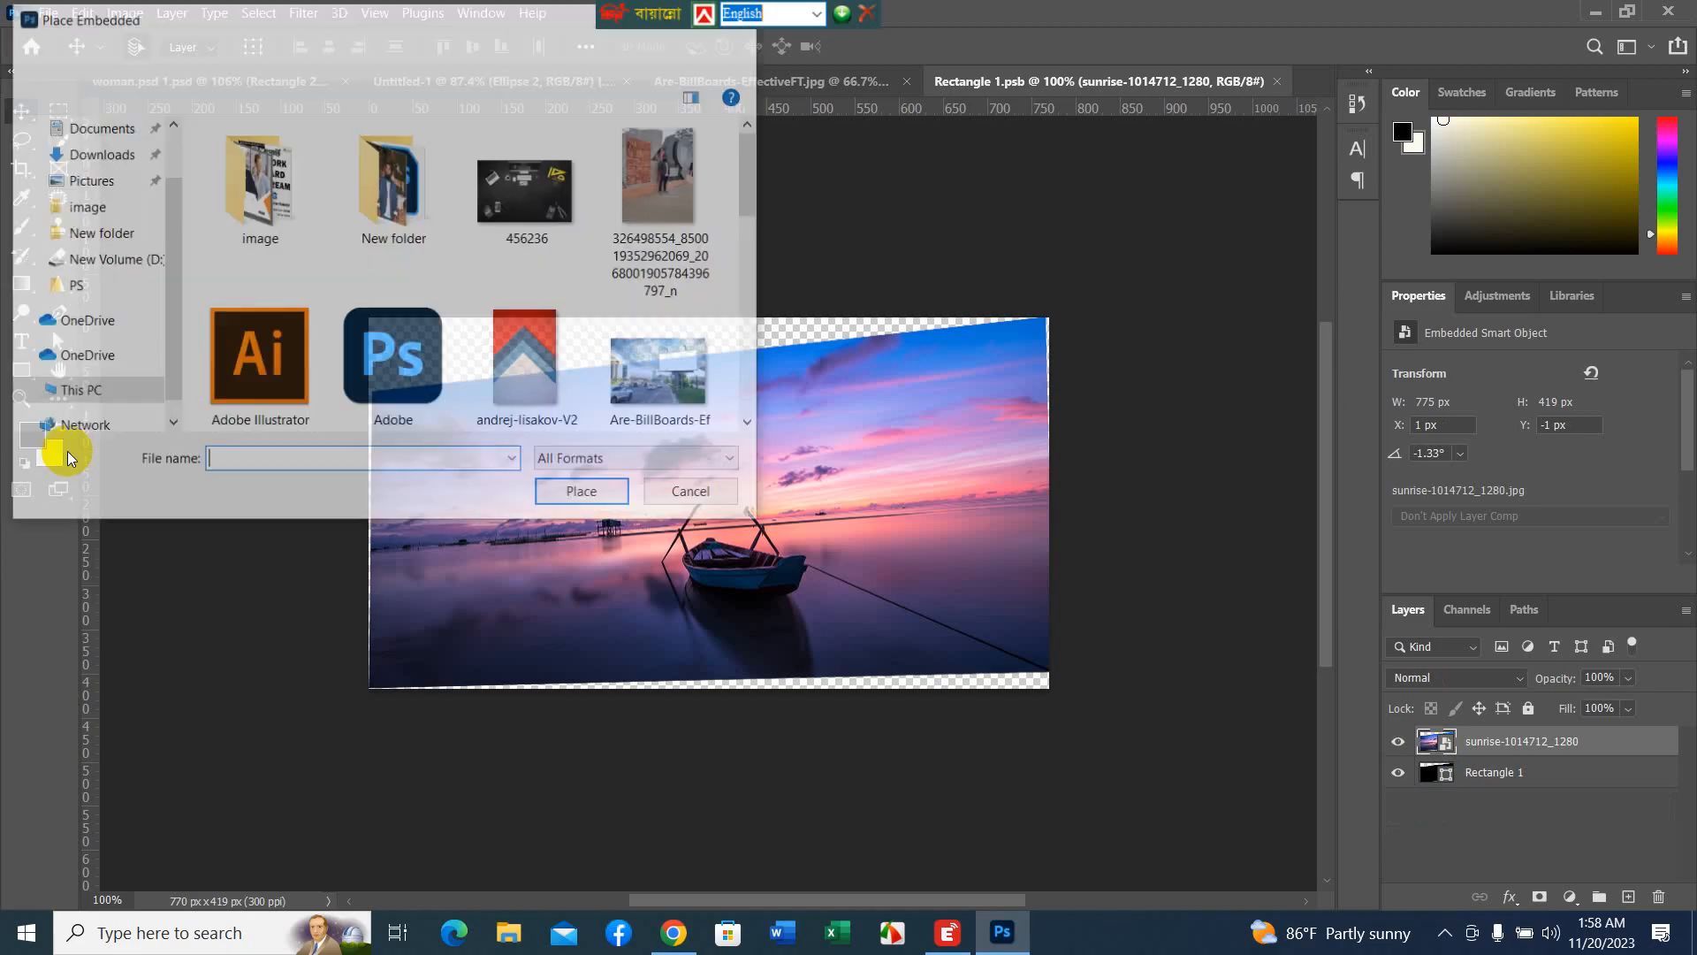
- Look through the Desktop and its image folder for a picture to place on the billboard
{"action": "scroll", "coordinate": [417, 320], "scroll_direction": "down", "scroll_amount": 2}
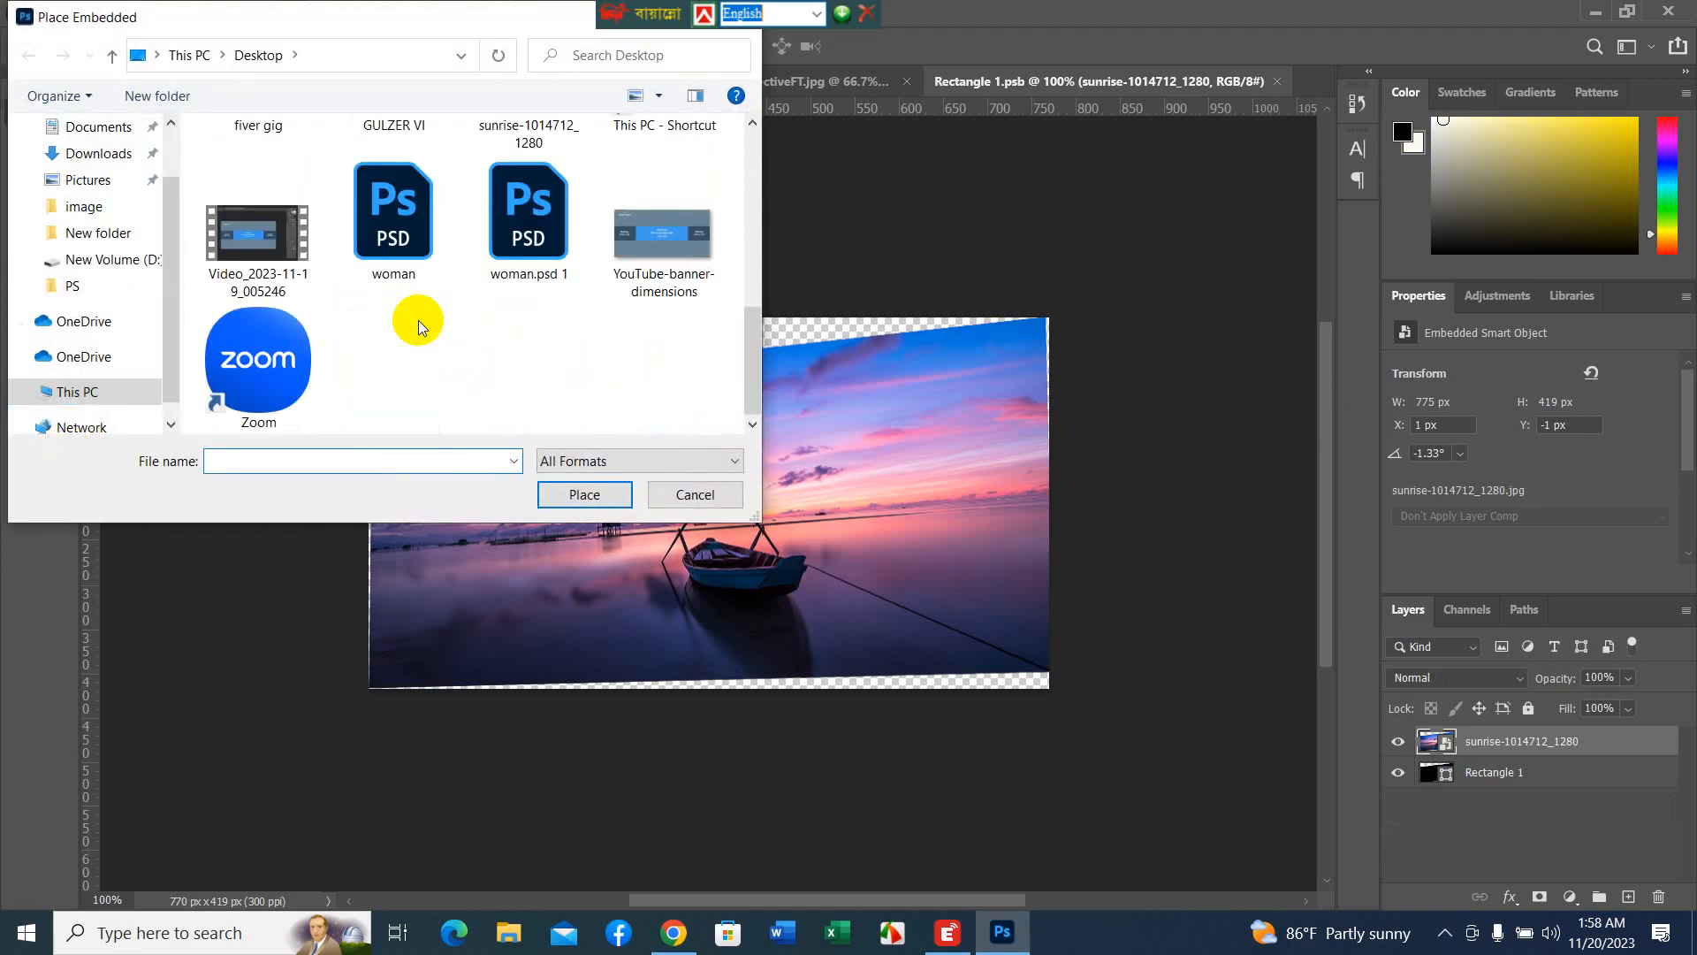
{"action": "scroll", "coordinate": [418, 320], "scroll_direction": "up", "scroll_amount": 5}
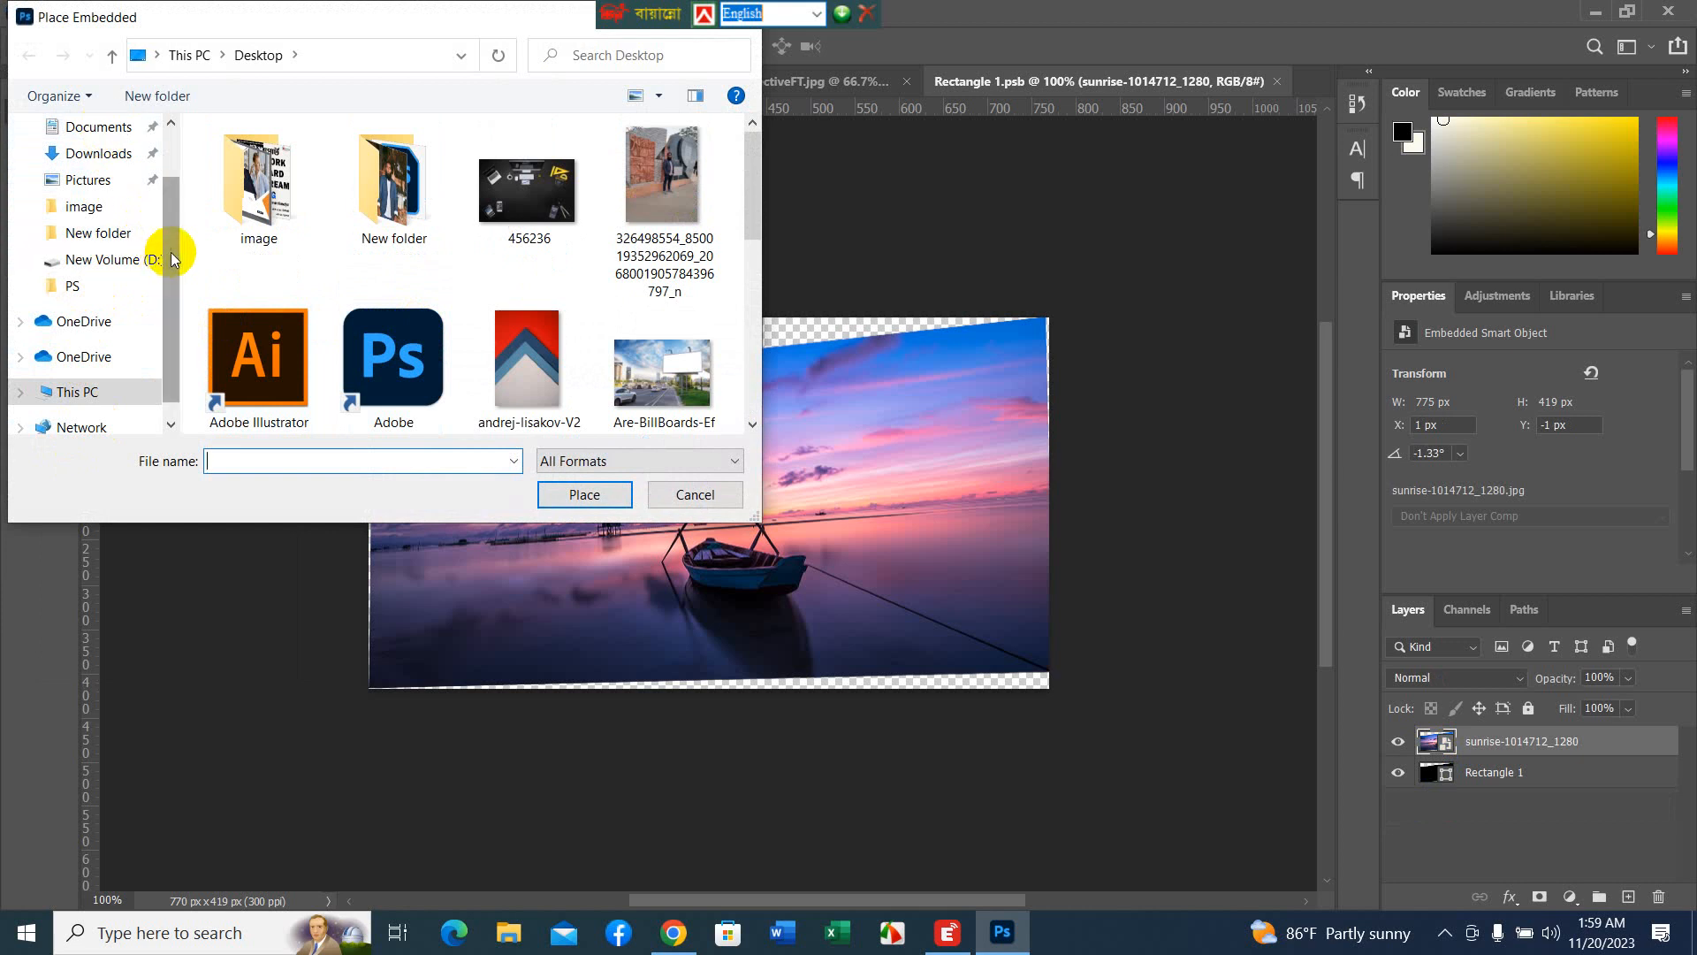
{"action": "left_click_drag", "start_coordinate": [166, 250], "coordinate": [162, 157]}
{"action": "left_click", "coordinate": [103, 173]}
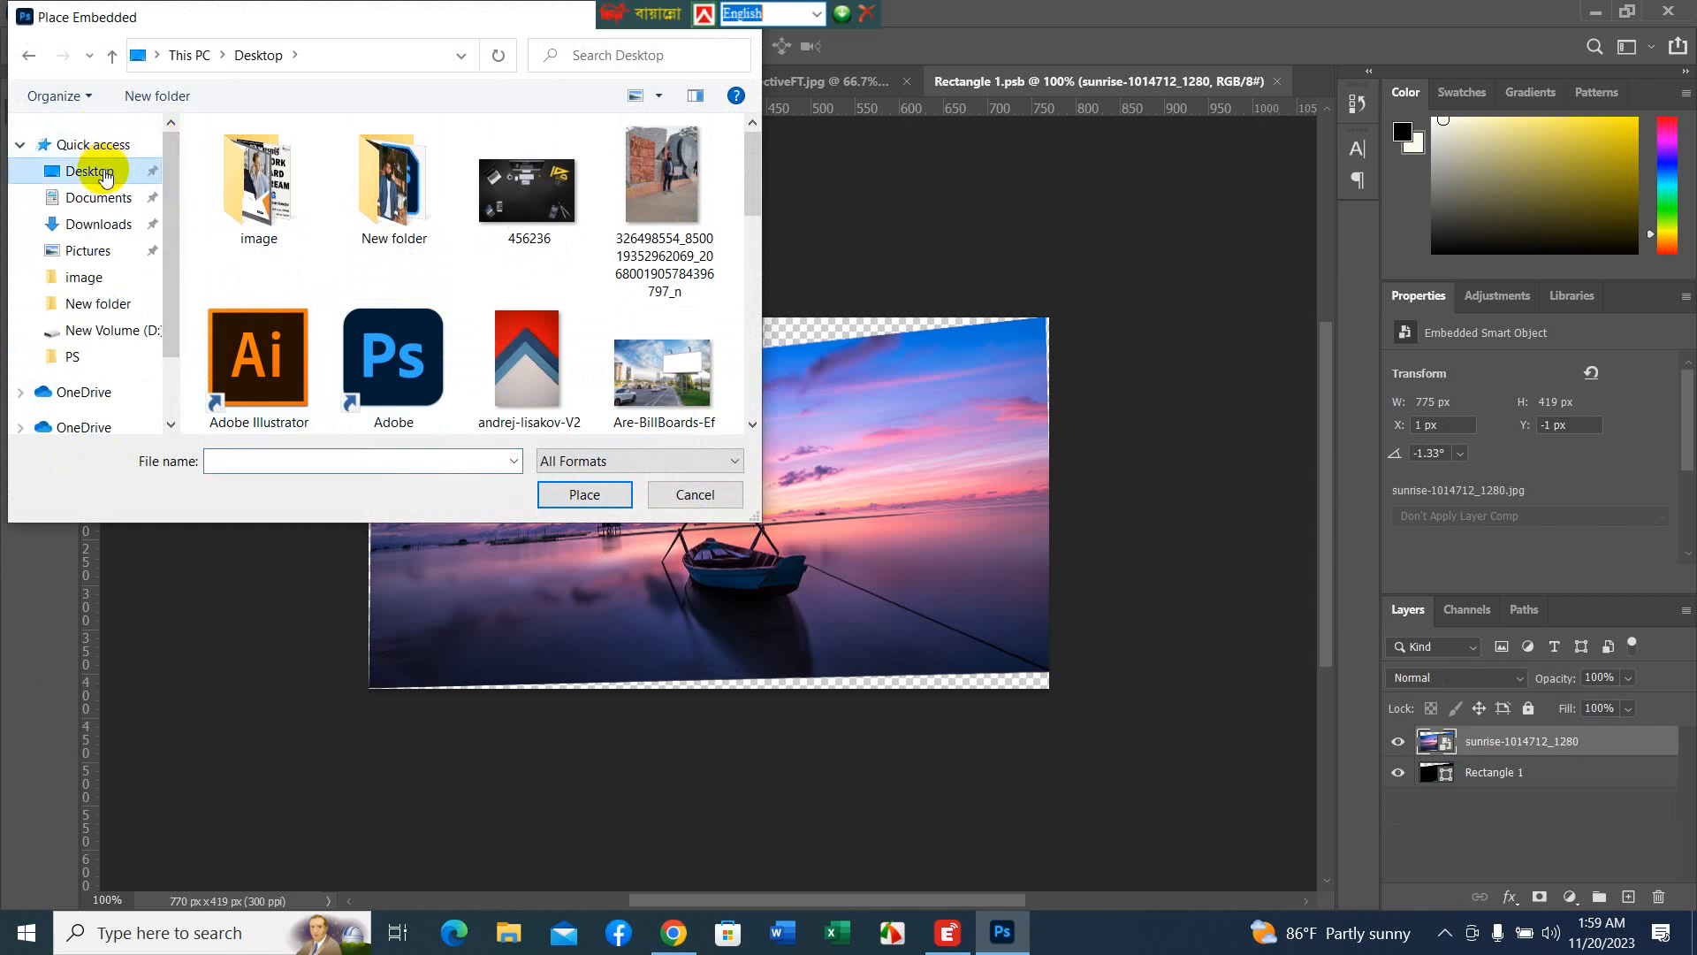
{"action": "double_click", "coordinate": [258, 186]}
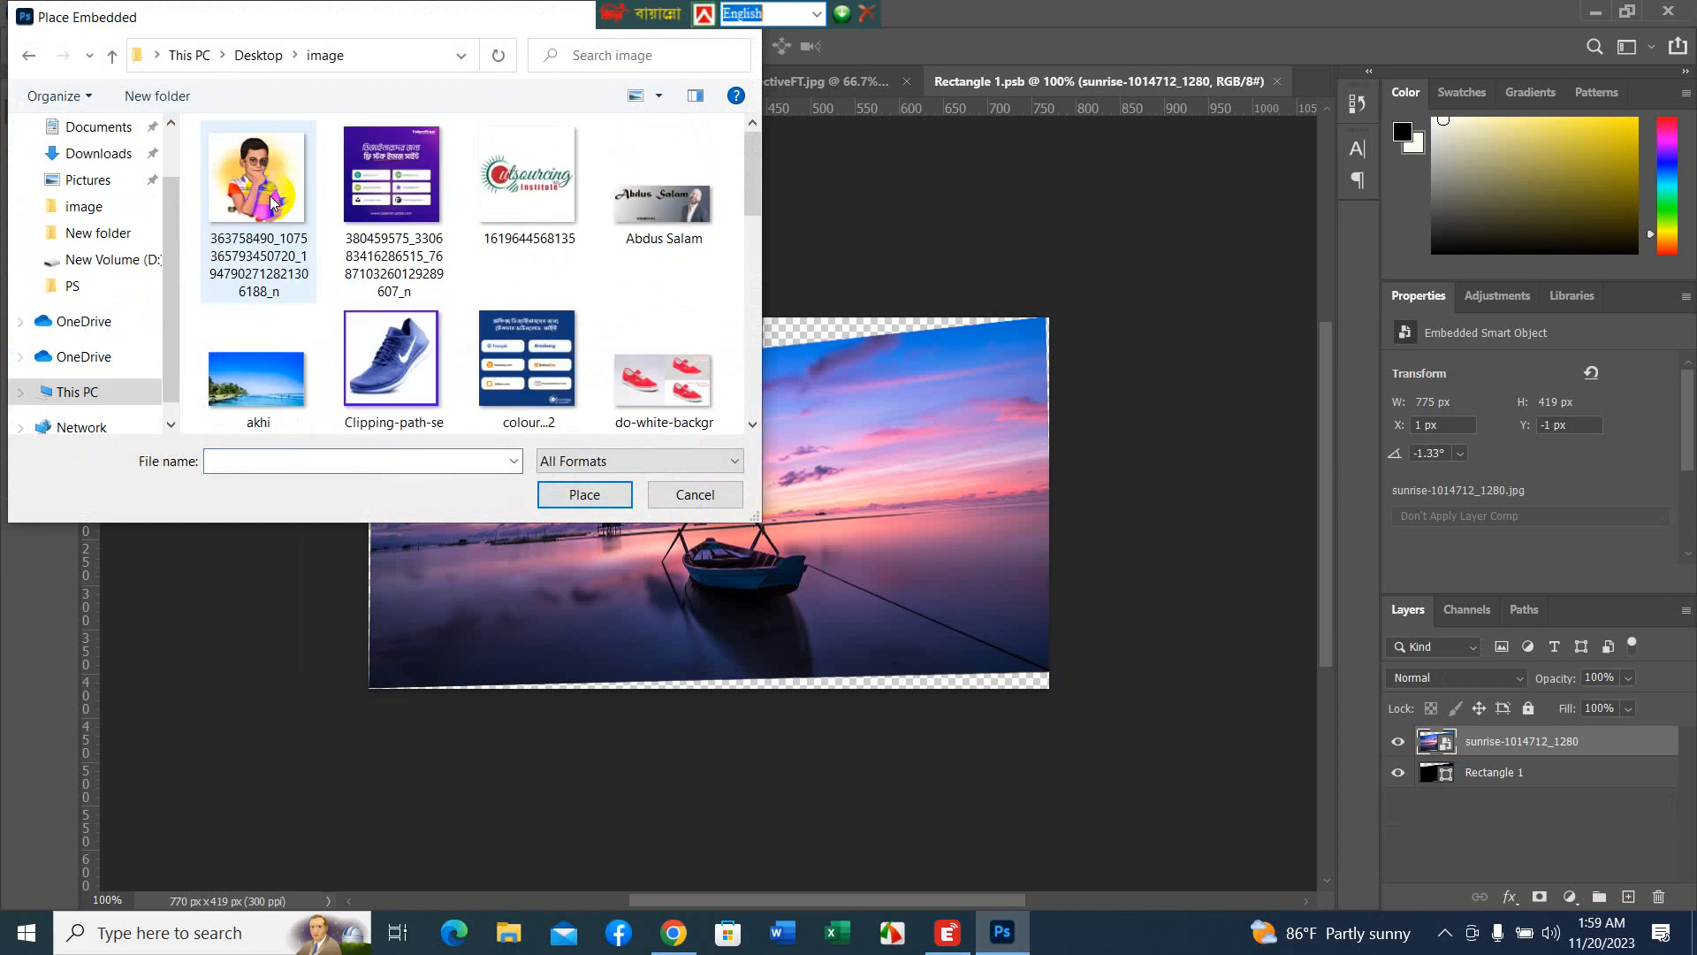
{"action": "scroll", "coordinate": [655, 298], "scroll_direction": "down", "scroll_amount": 2}
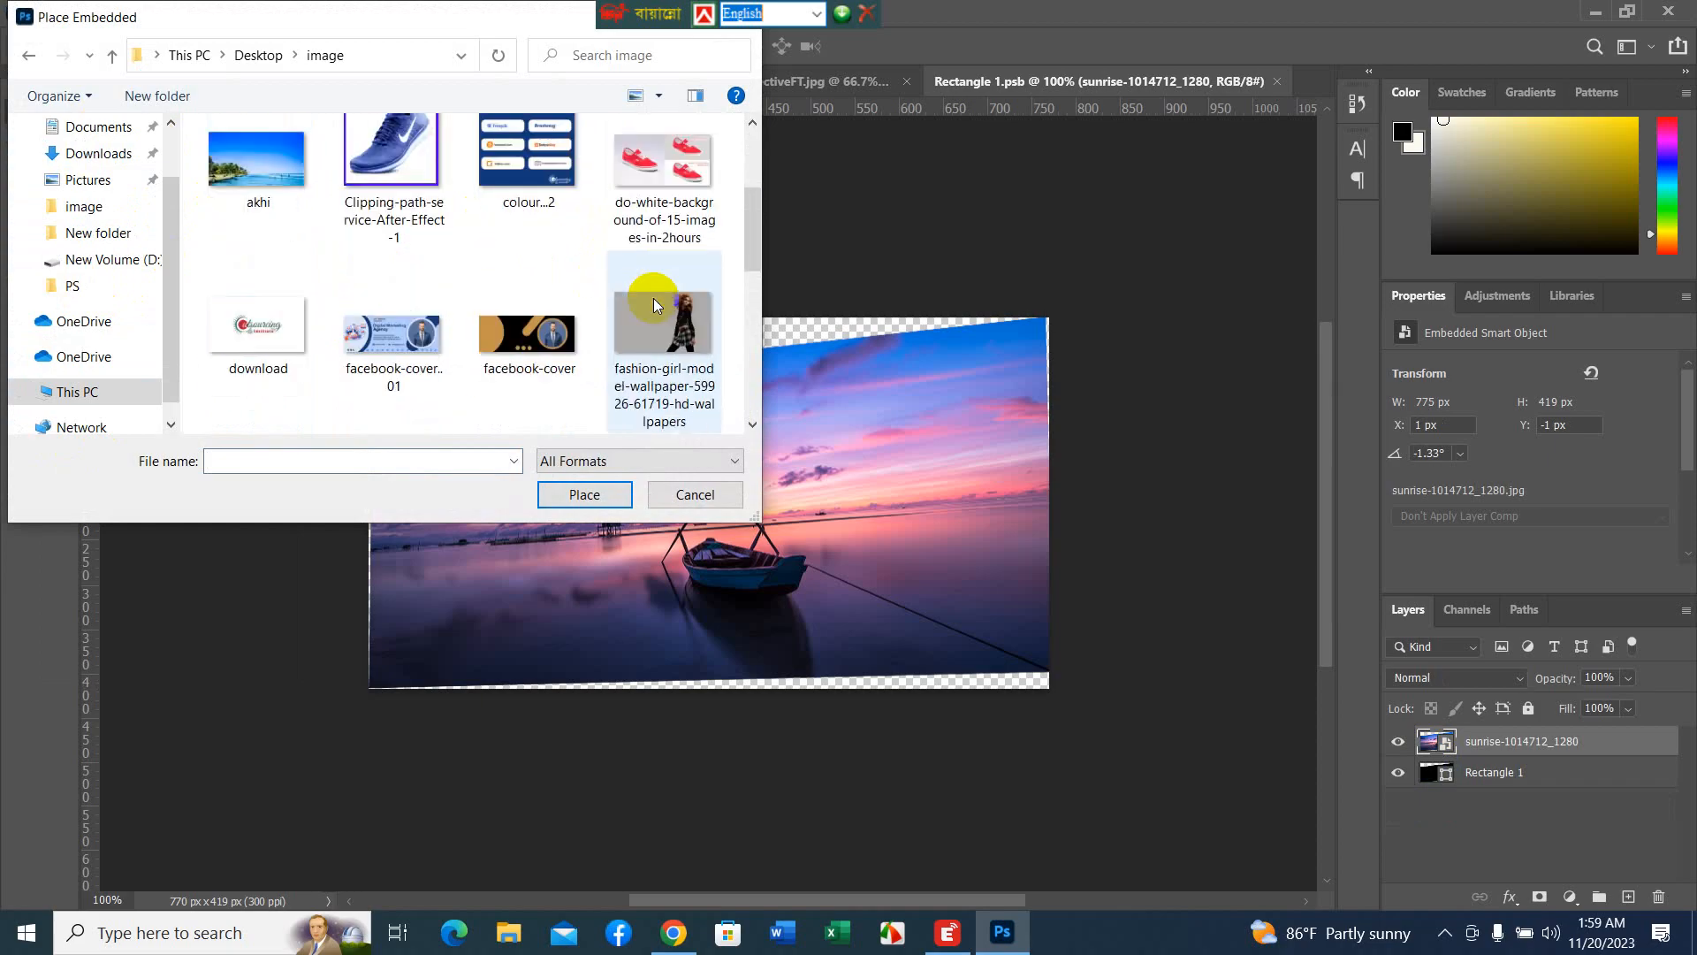
{"action": "scroll", "coordinate": [454, 312], "scroll_direction": "down", "scroll_amount": 5}
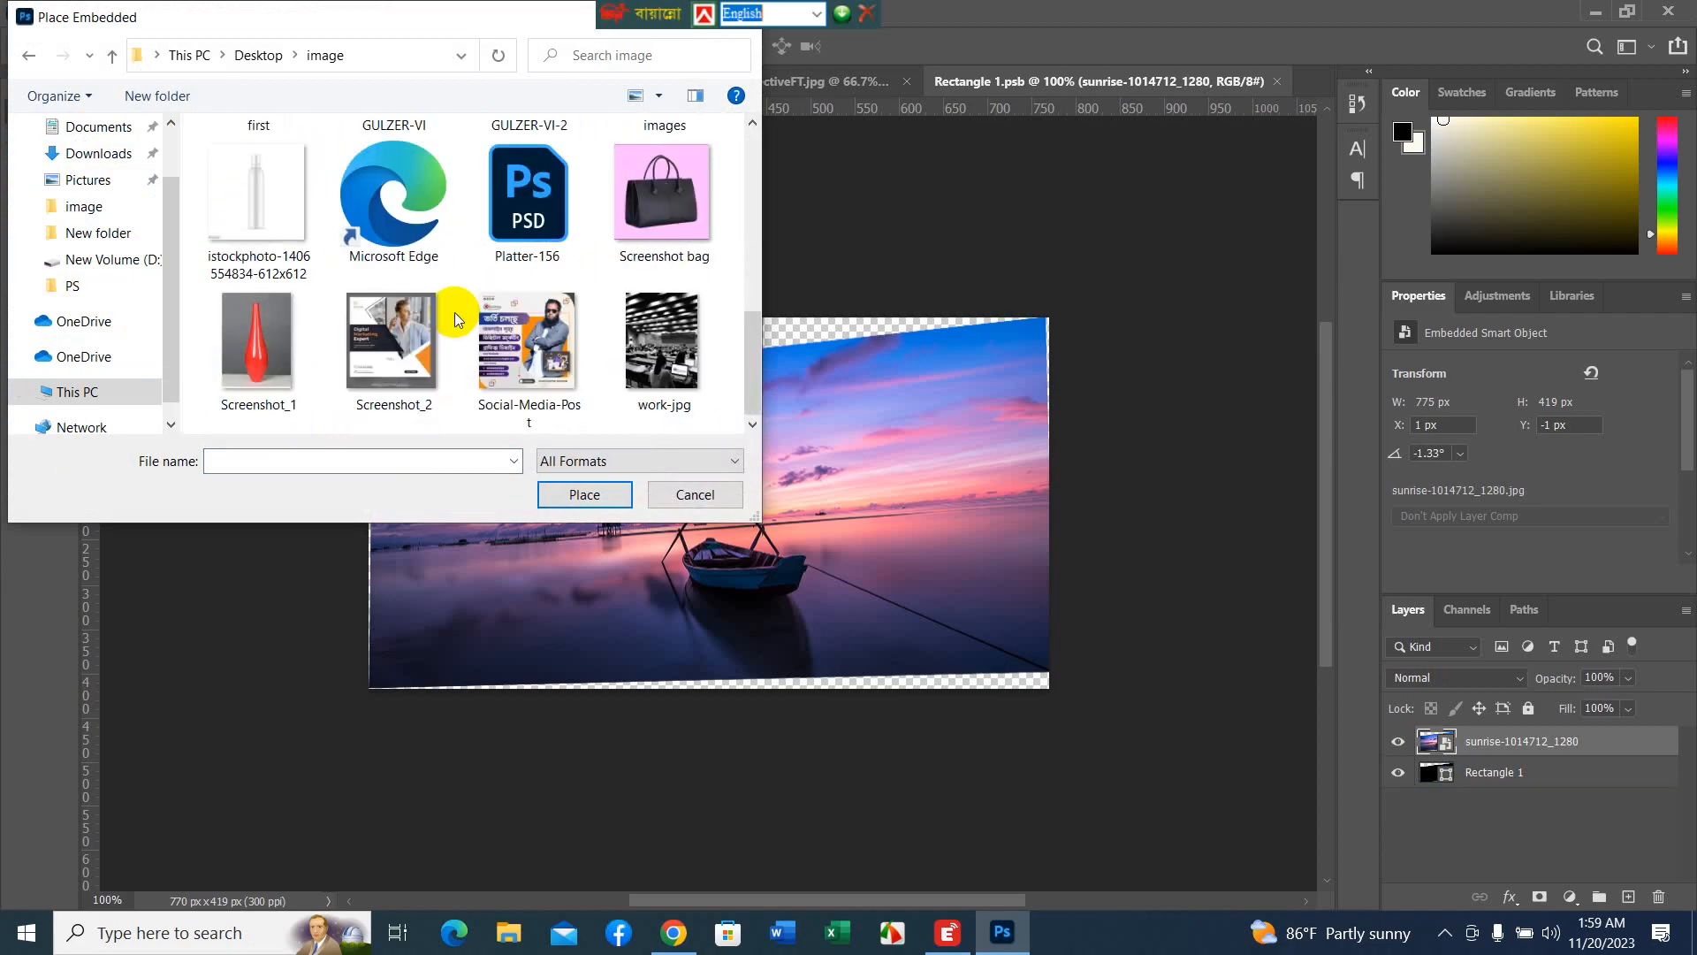
{"action": "scroll", "coordinate": [455, 311], "scroll_direction": "up", "scroll_amount": 5}
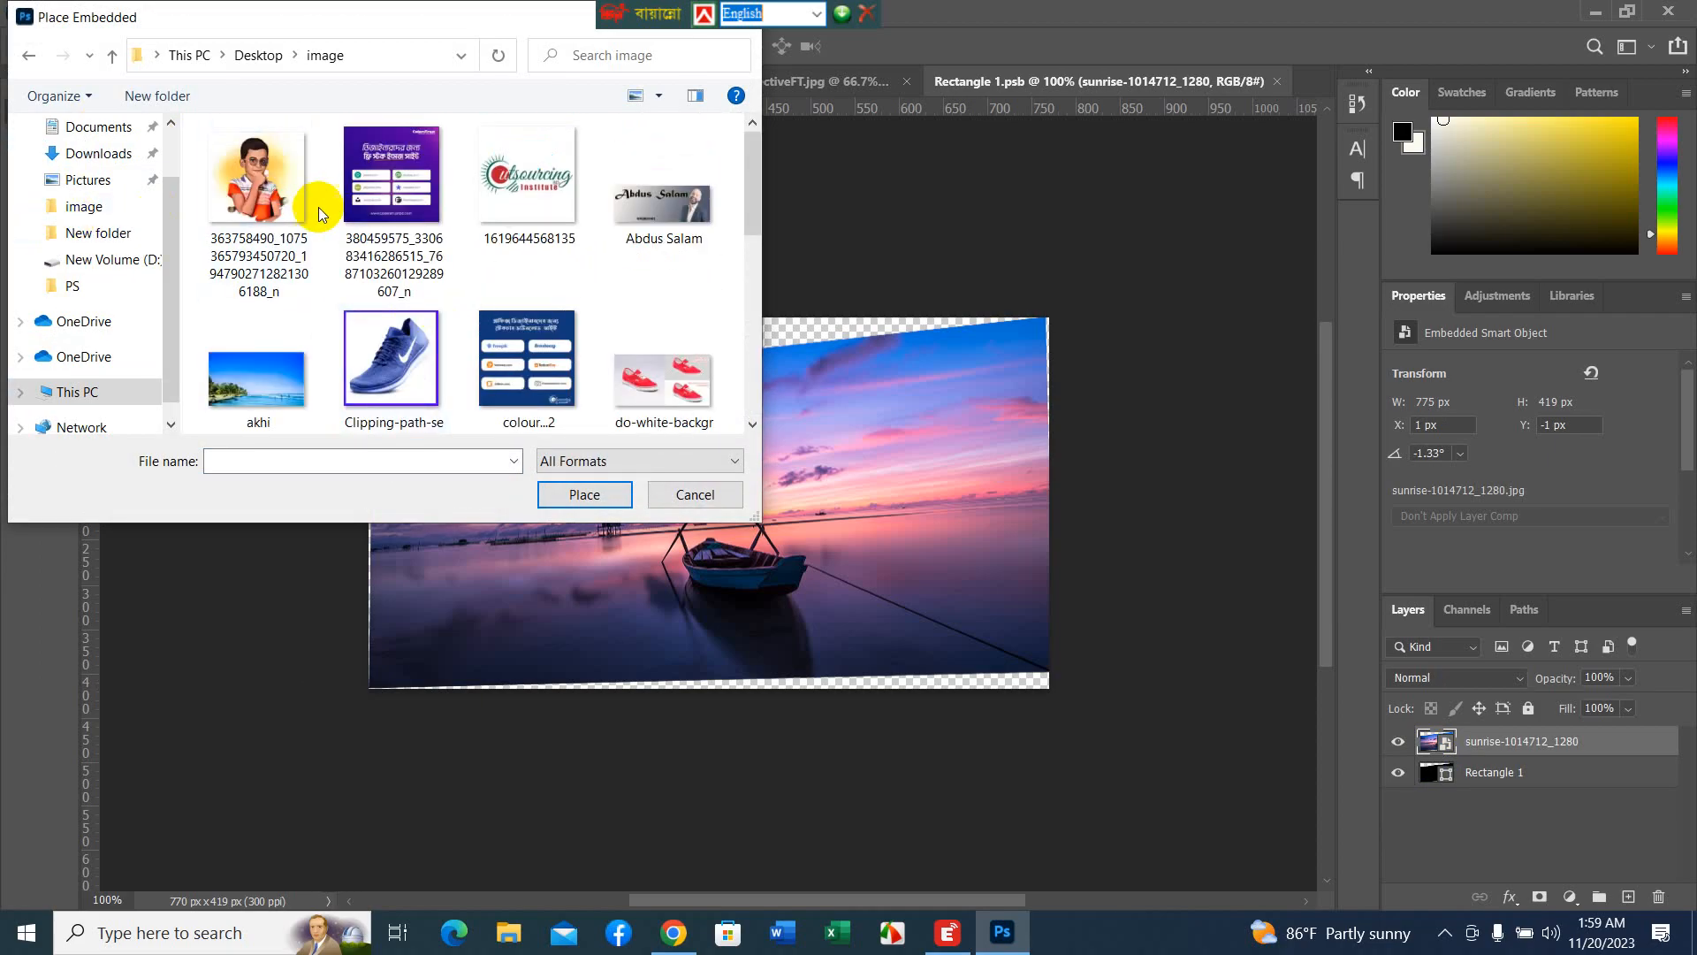
{"action": "left_click", "coordinate": [31, 64]}
{"action": "scroll", "coordinate": [510, 303], "scroll_direction": "down", "scroll_amount": 5}
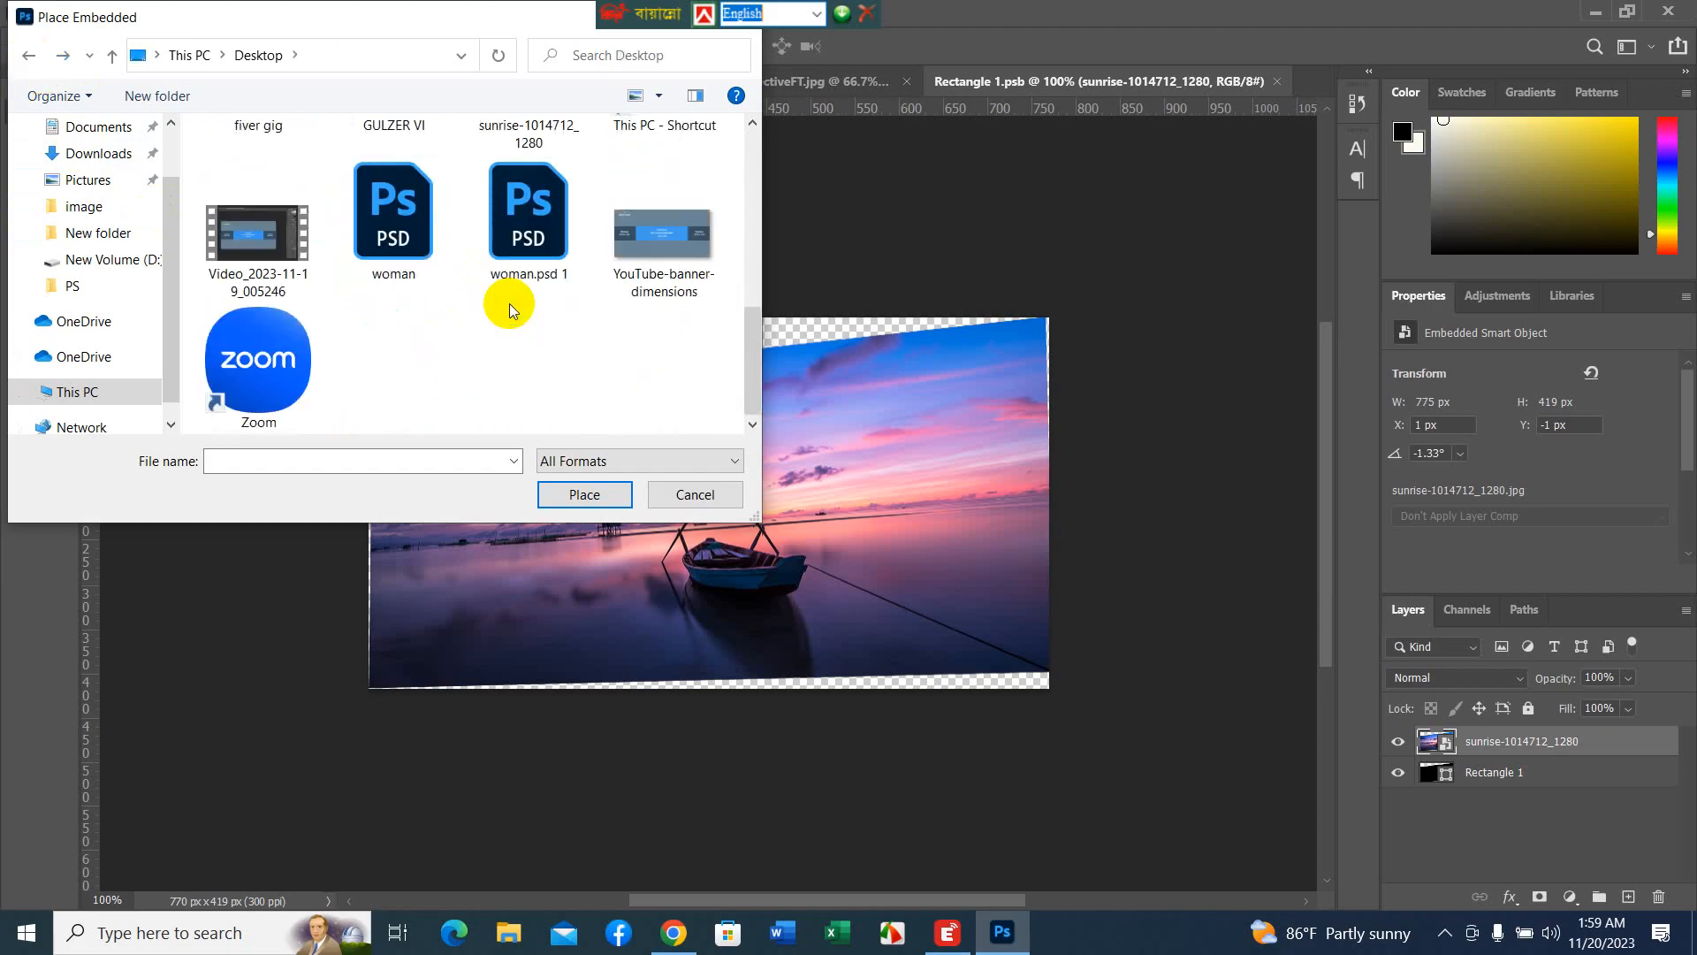
{"action": "scroll", "coordinate": [509, 304], "scroll_direction": "up", "scroll_amount": 5}
- Place the Outsourcing BD Institute logo from the Desktop's New folder into the Smart Object contents
{"action": "double_click", "coordinate": [428, 227]}
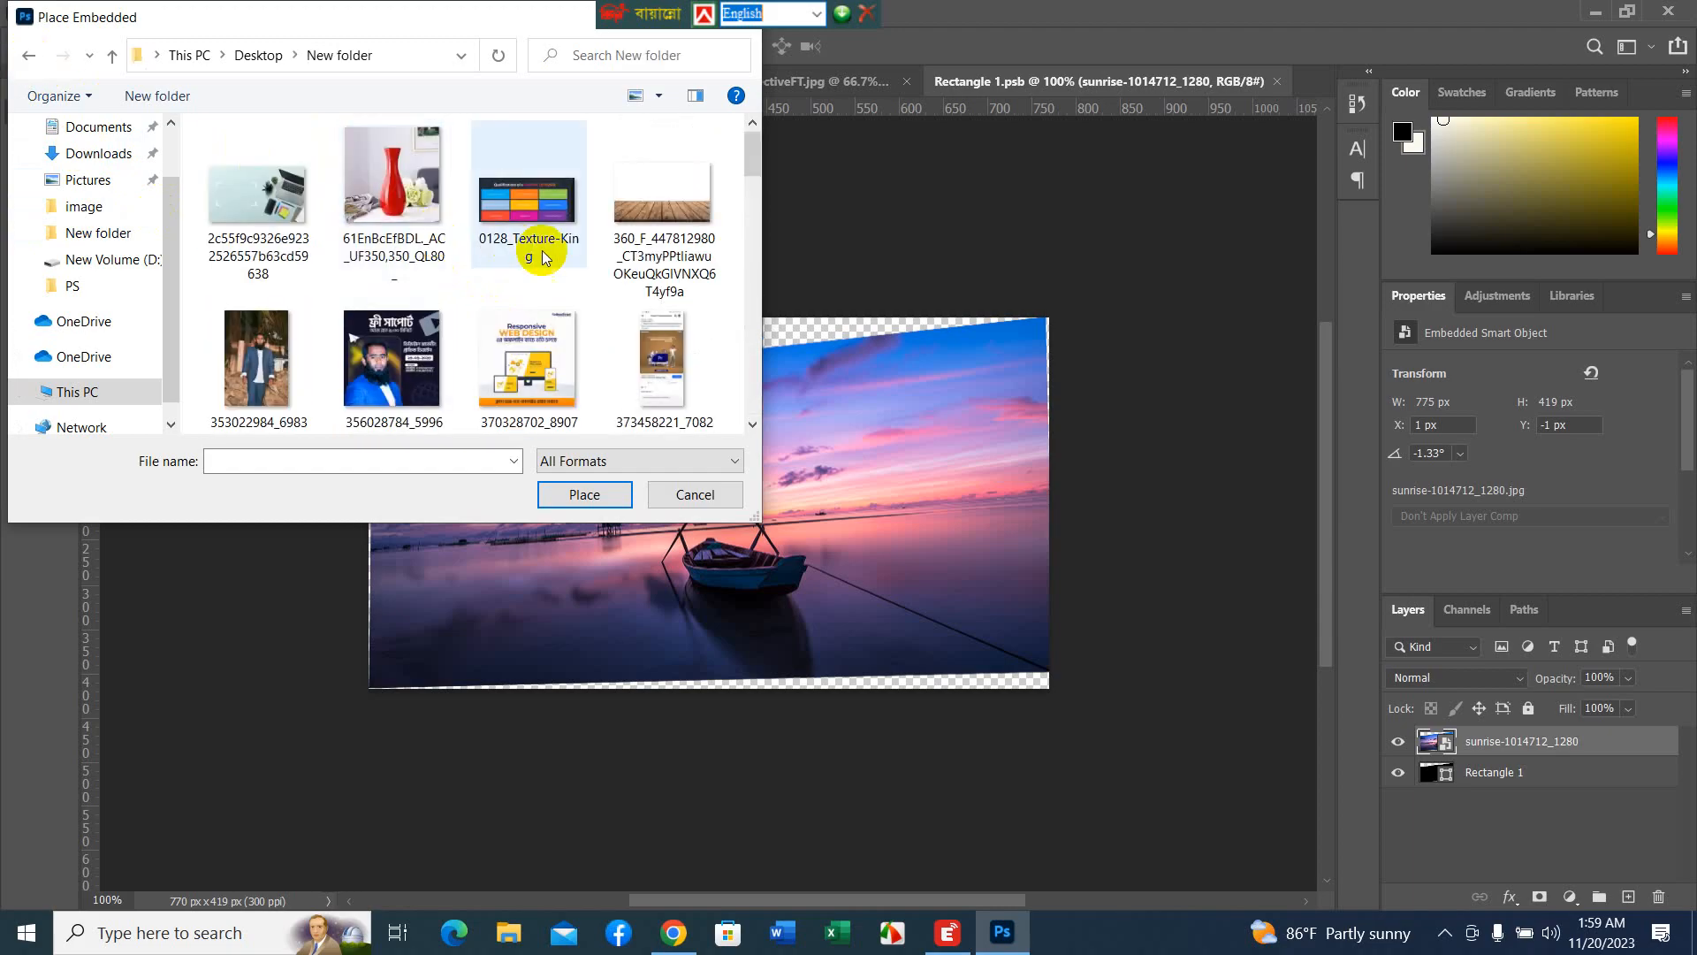
{"action": "scroll", "coordinate": [543, 256], "scroll_direction": "down", "scroll_amount": 5}
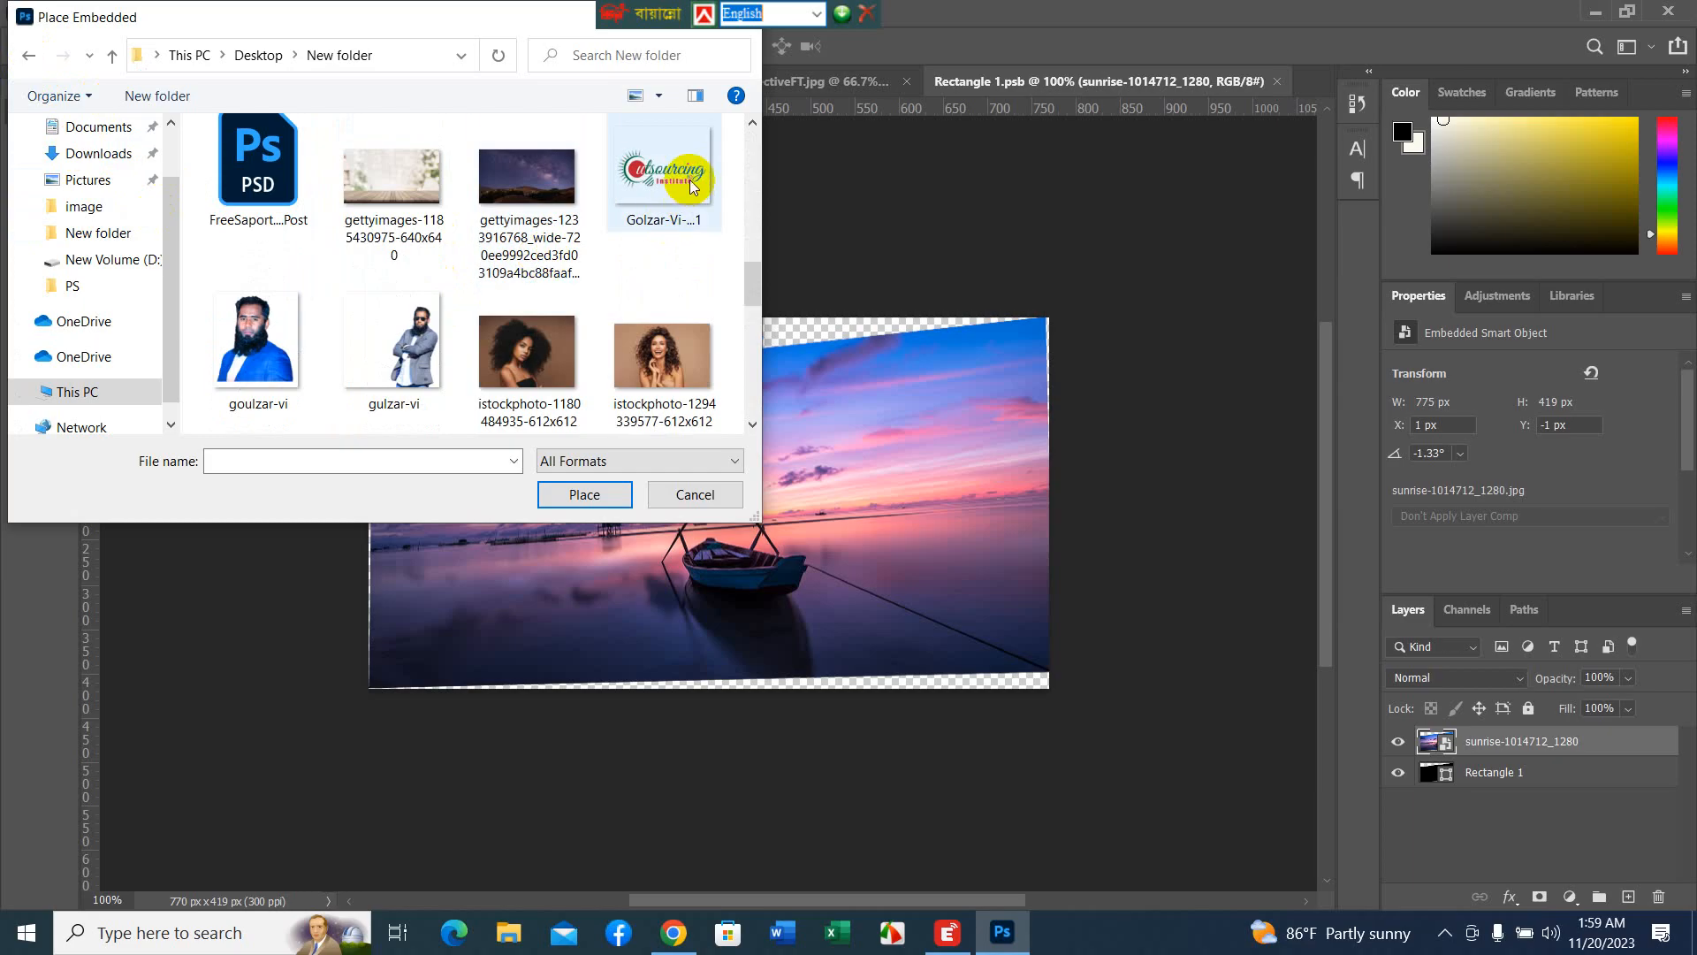
{"action": "left_click", "coordinate": [692, 186]}
{"action": "left_click", "coordinate": [582, 492]}
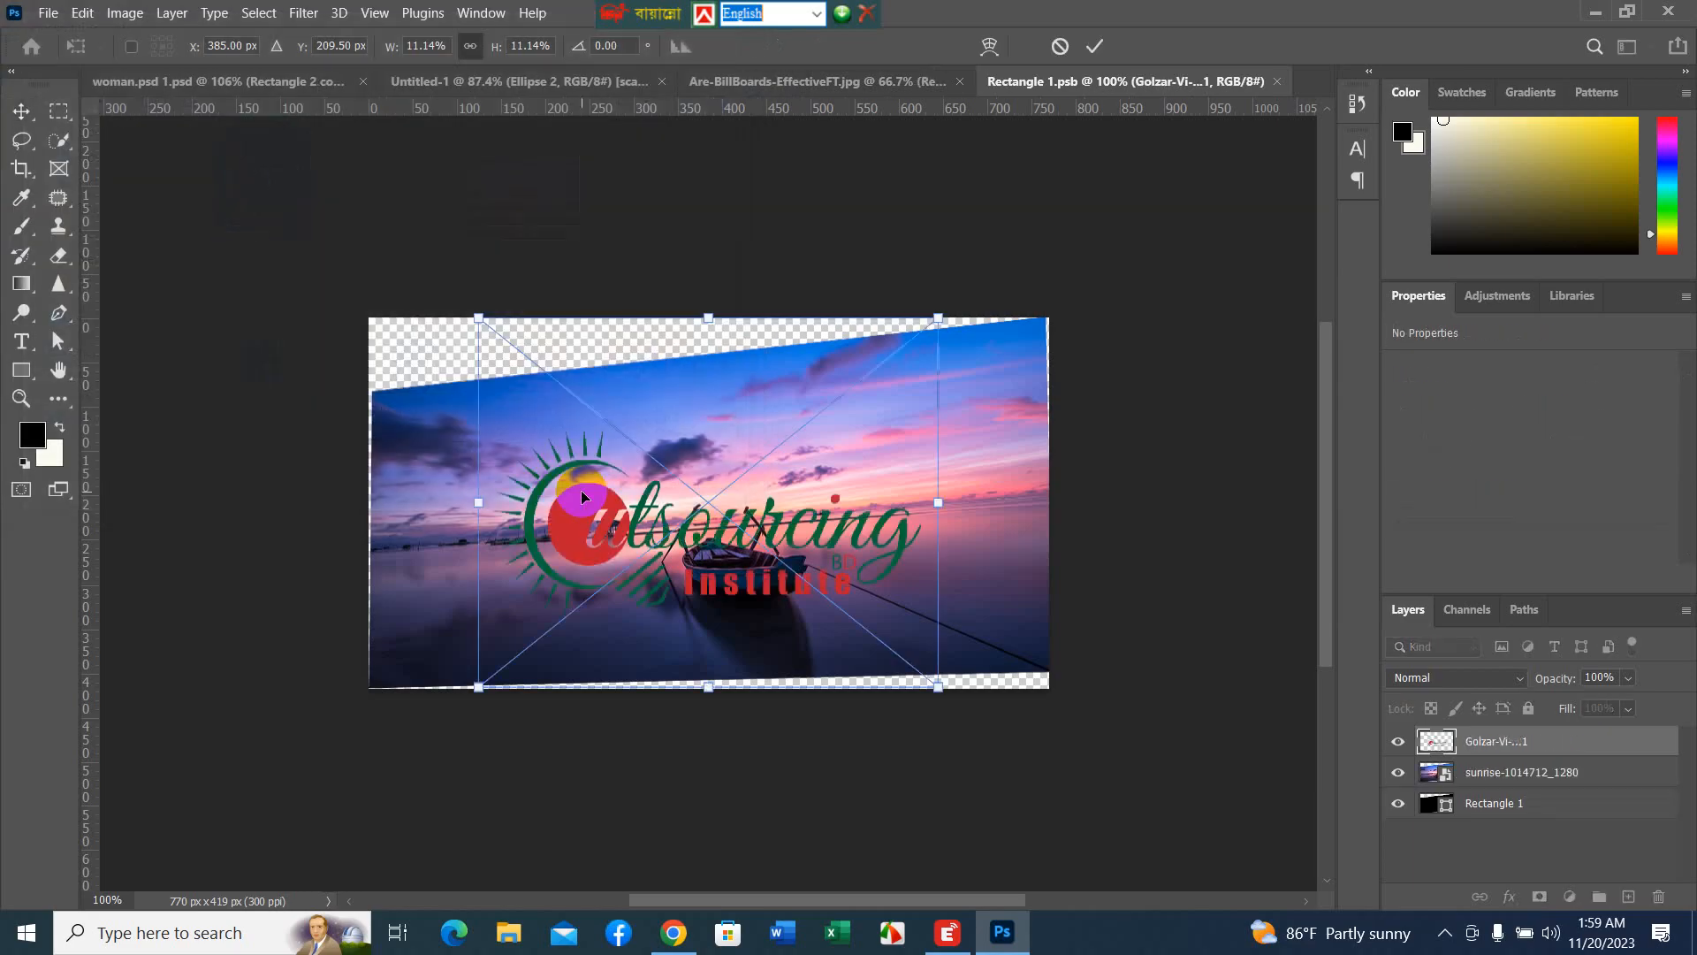
- Enlarge the placed logo proportionally to about 14.22% and reposition it over the middle of the sunrise image
{"action": "left_click_drag", "start_coordinate": [716, 529], "coordinate": [687, 508]}
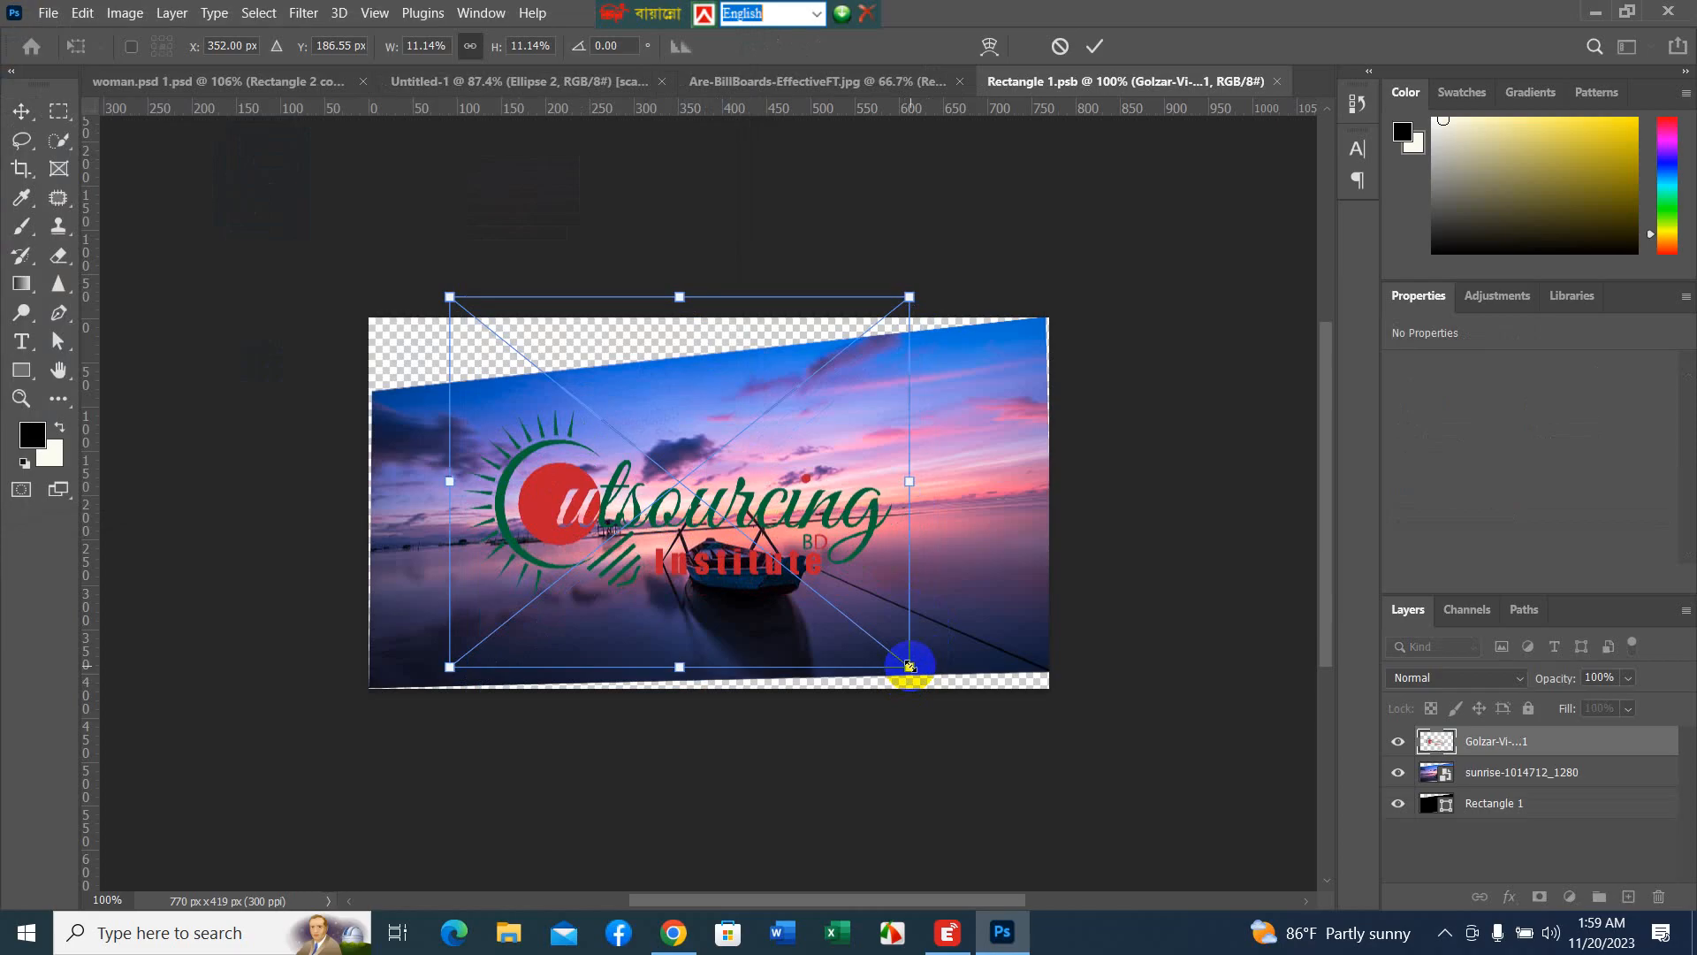
{"action": "left_click_drag", "start_coordinate": [910, 666], "coordinate": [1037, 771]}
{"action": "left_click_drag", "start_coordinate": [794, 588], "coordinate": [733, 533]}
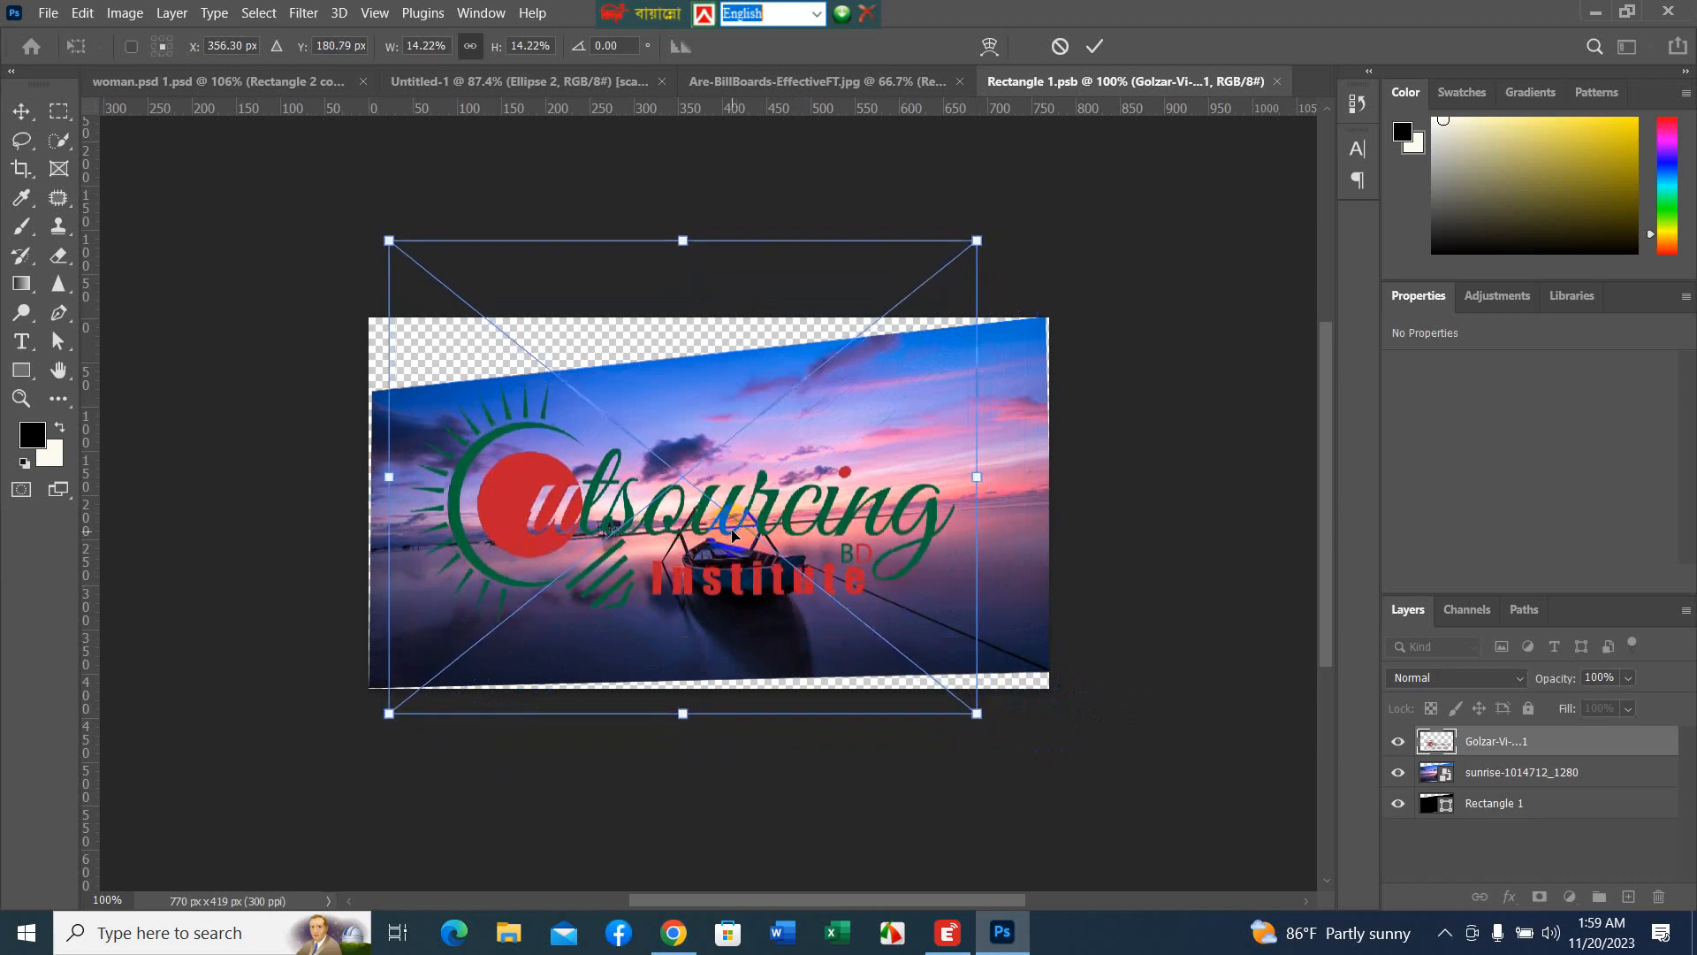
- Commit the logo placement, hide the sunrise-1014712_1280 layer and save the Smart Object contents
{"action": "left_click", "coordinate": [1398, 772]}
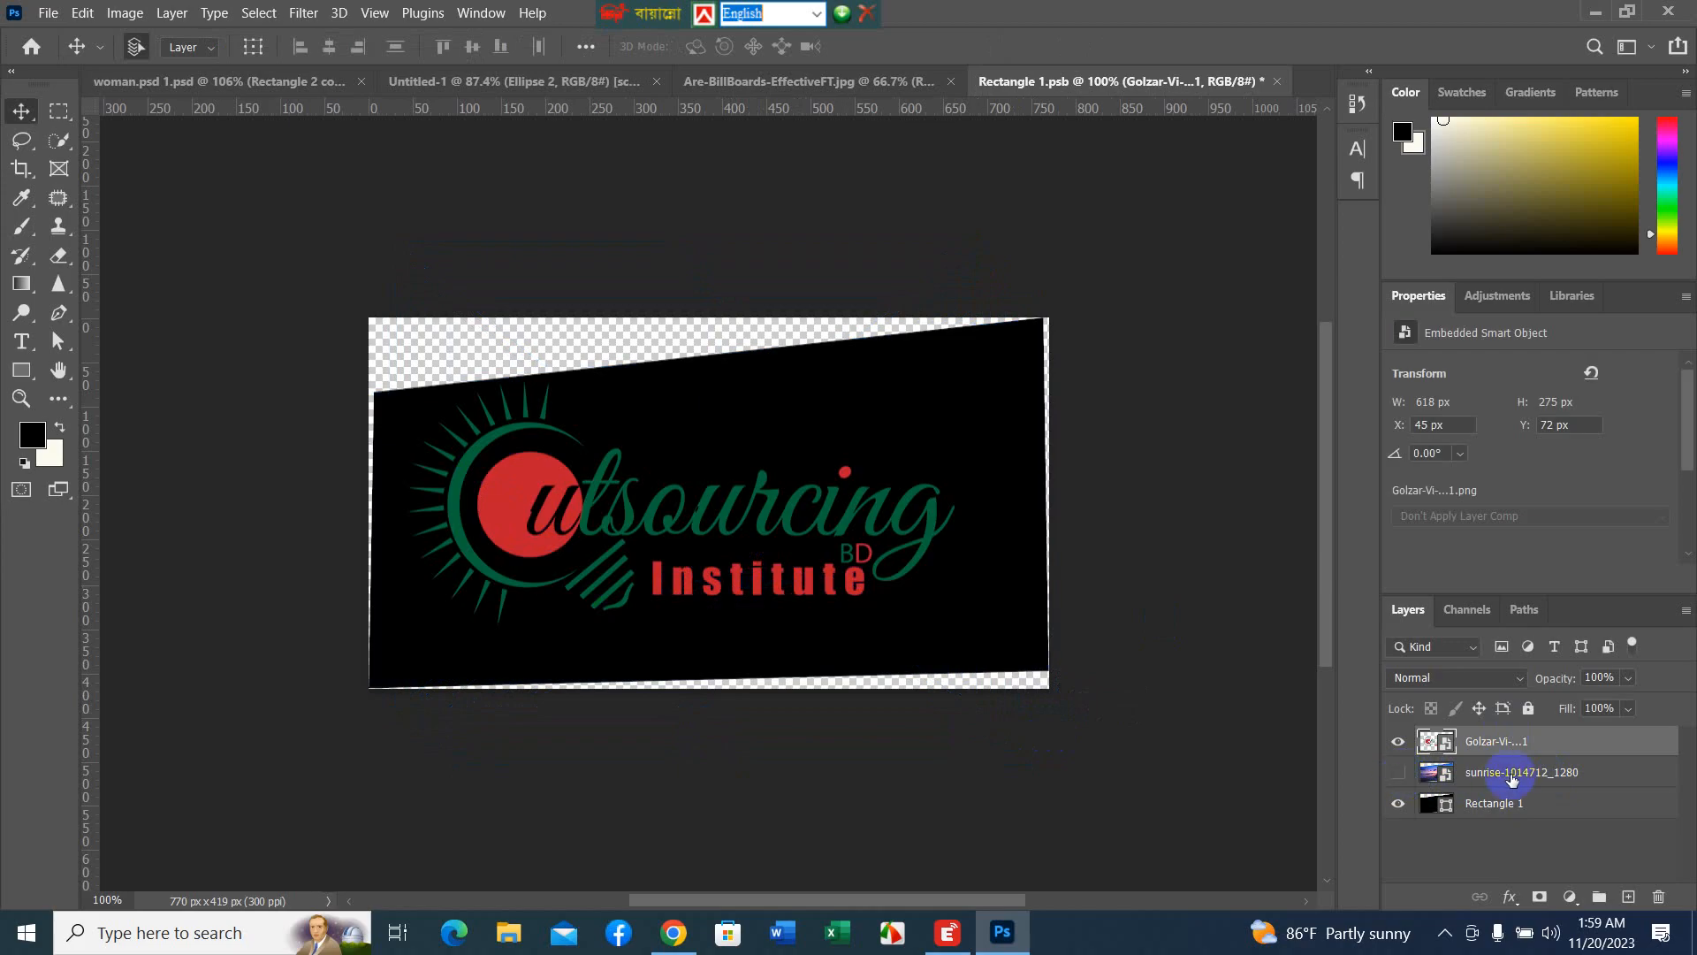
{"action": "key", "text": "ctrl+s"}
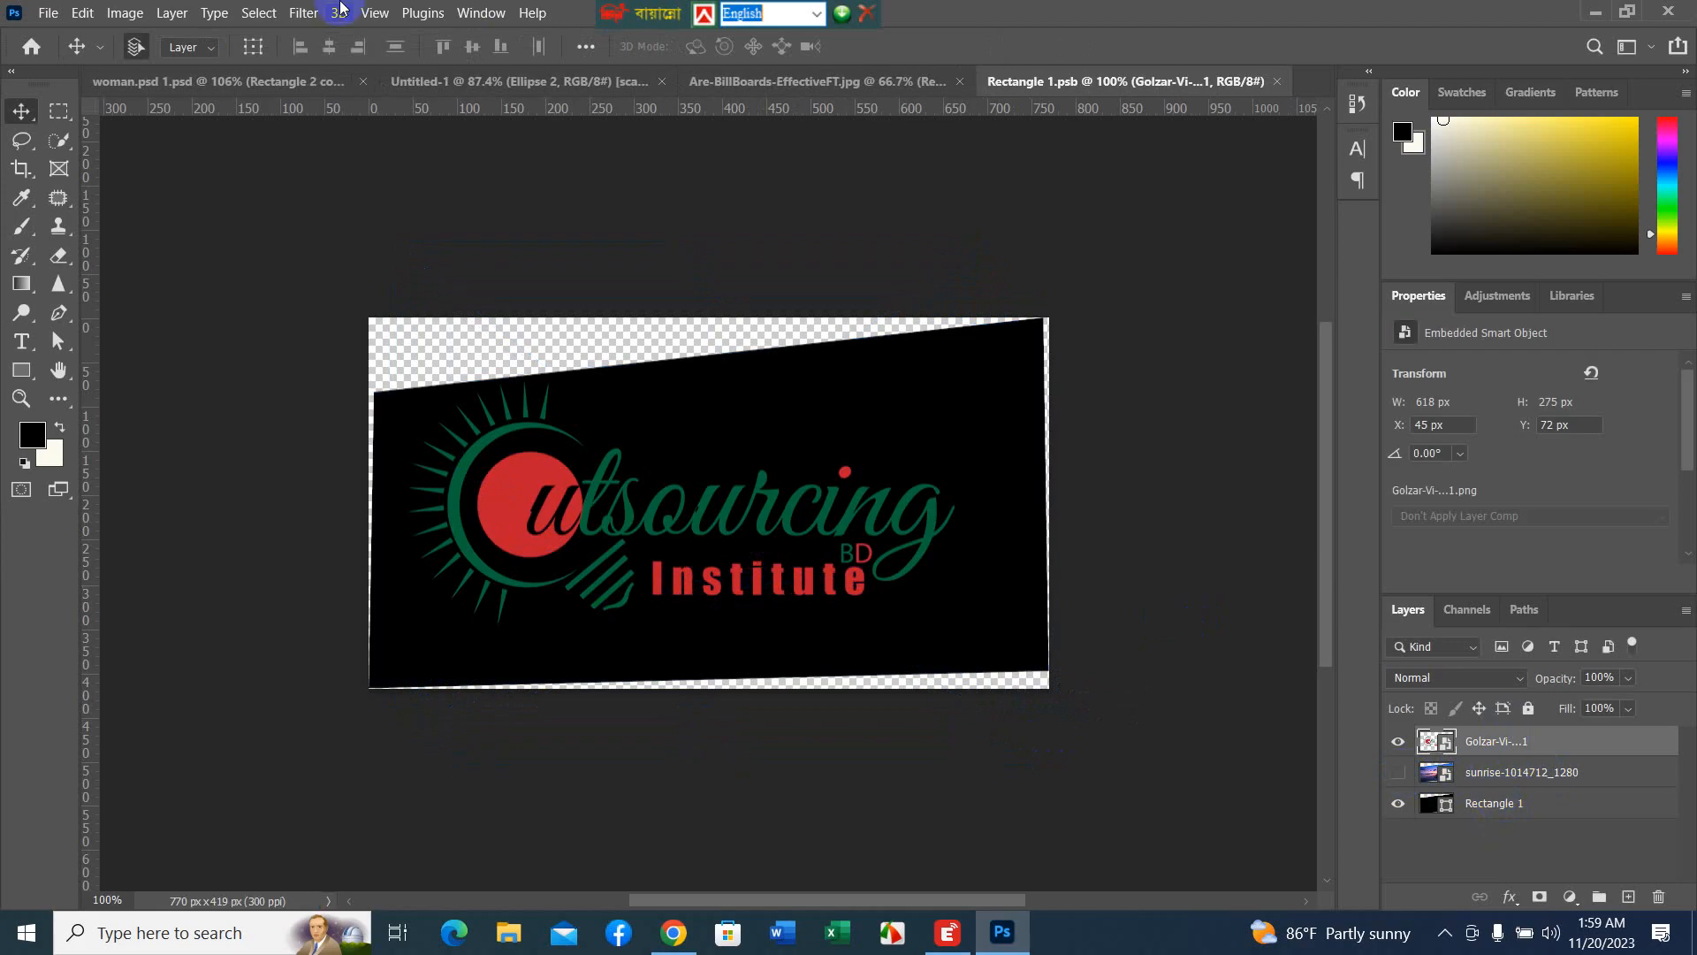
- Change the Rectangle 1 shape's fill colour to white behind the logo
{"action": "double_click", "coordinate": [1445, 809]}
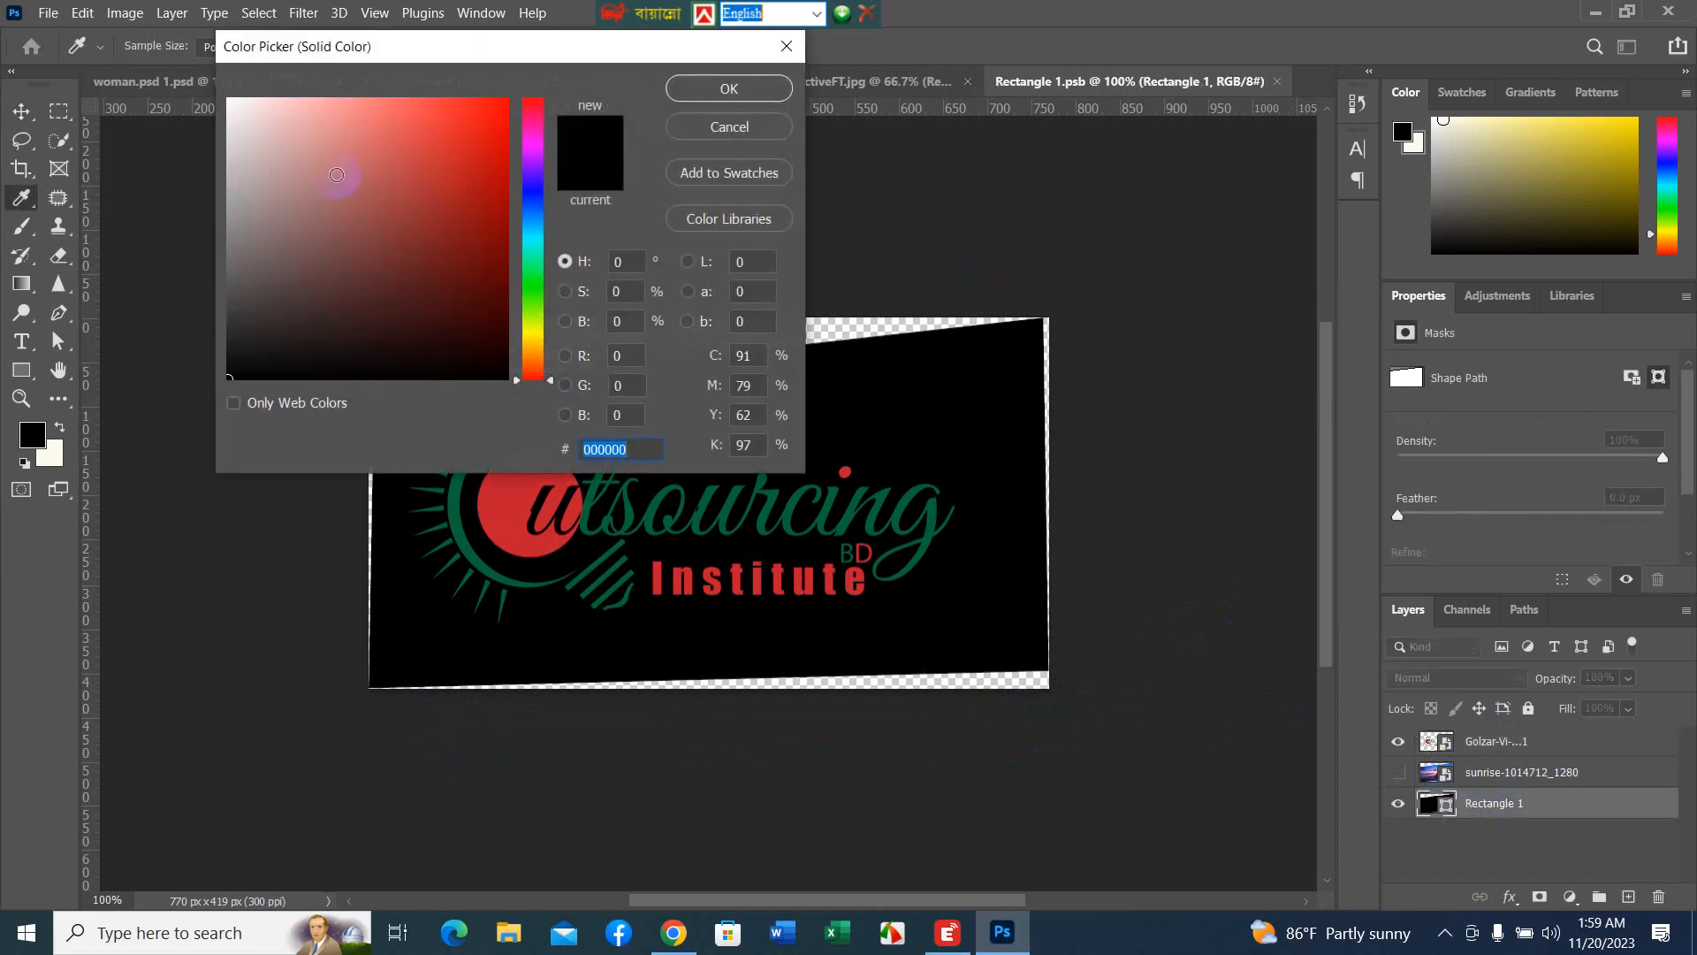
{"action": "left_click", "coordinate": [229, 99]}
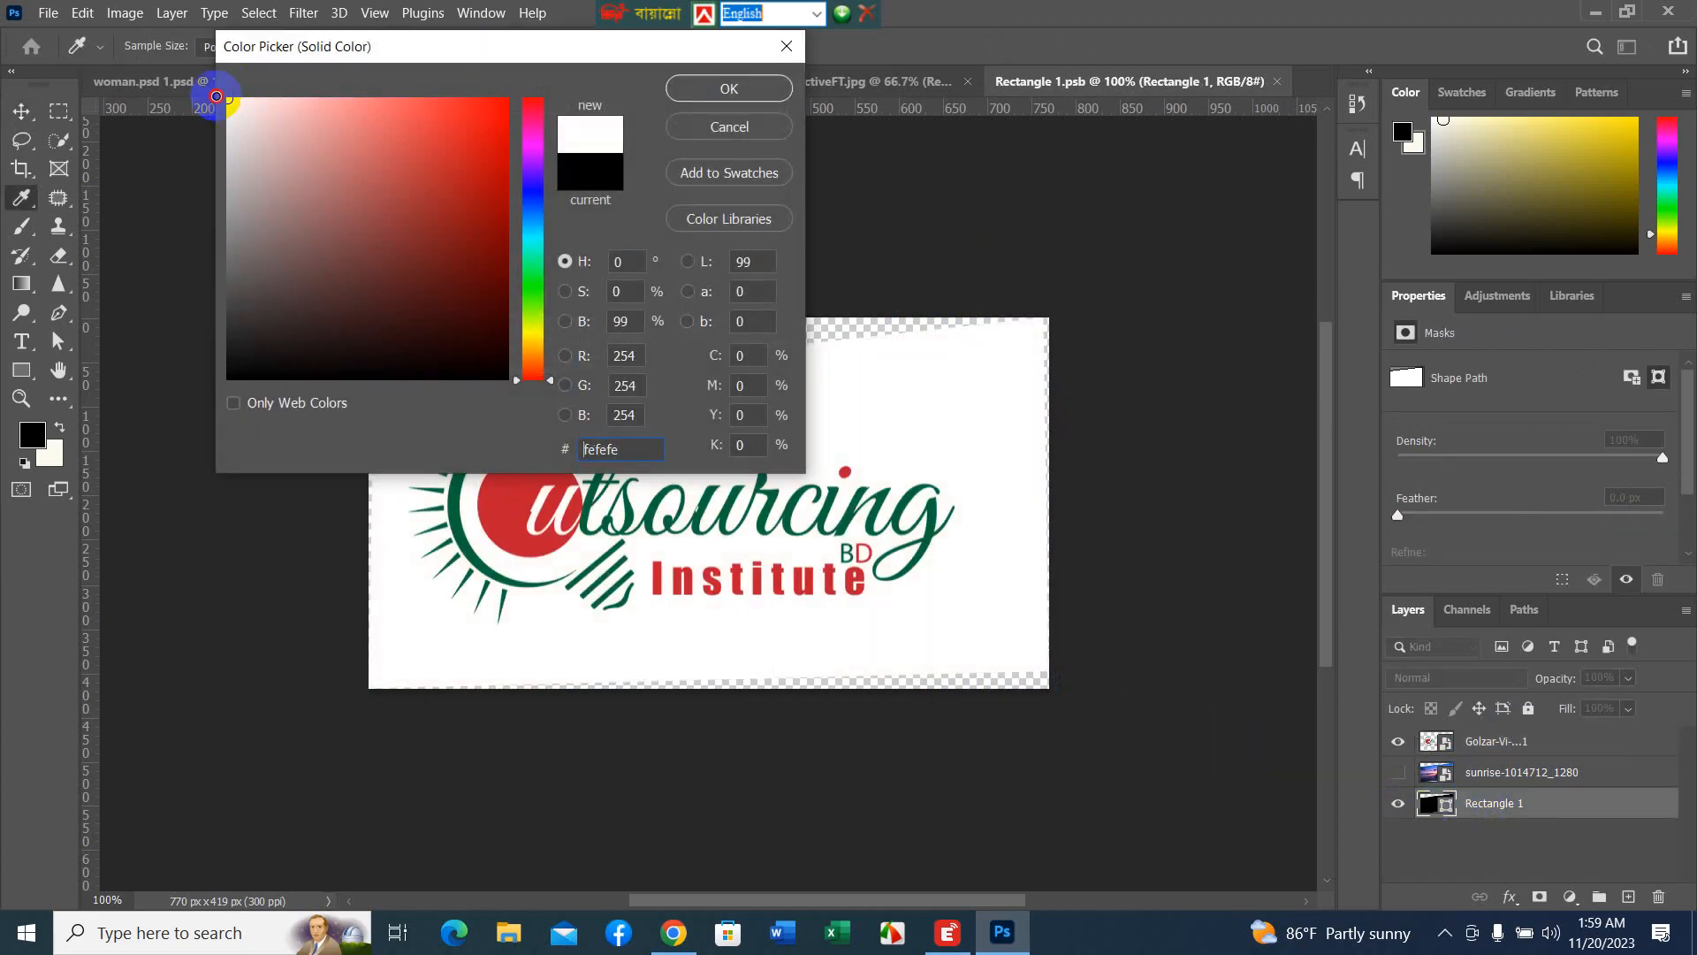
{"action": "left_click", "coordinate": [721, 91]}
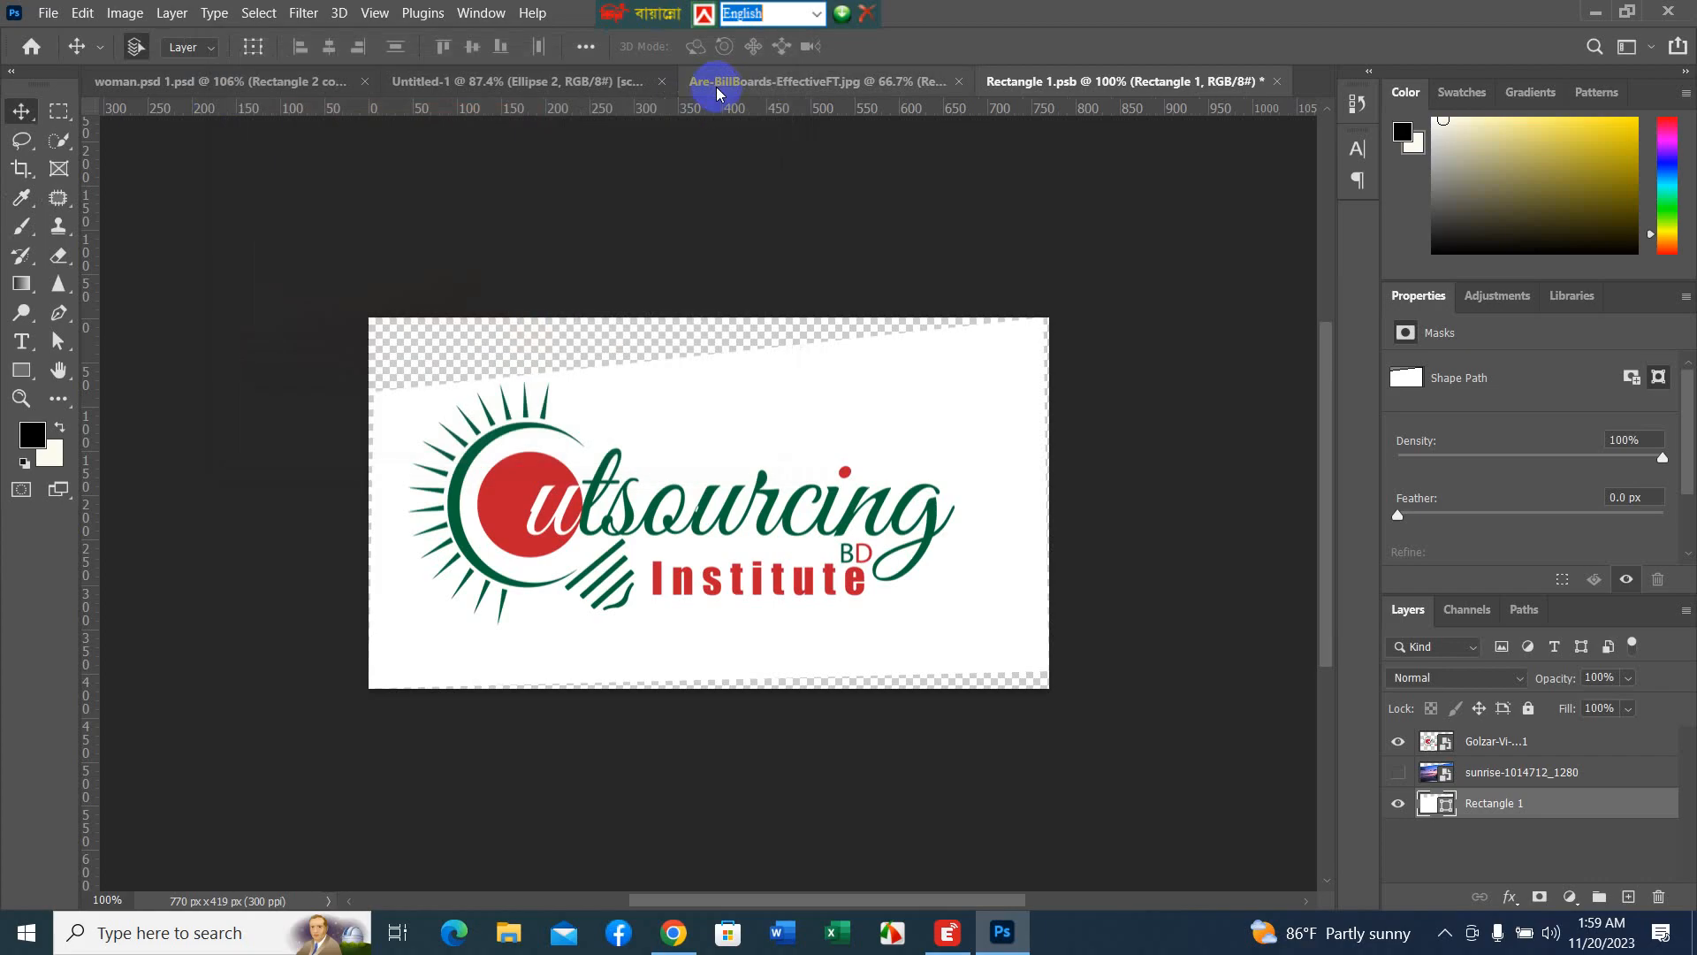
- Move the logo down slightly to about Y 83 px, and save the Smart Object to update the billboard document
{"action": "left_click", "coordinate": [946, 541]}
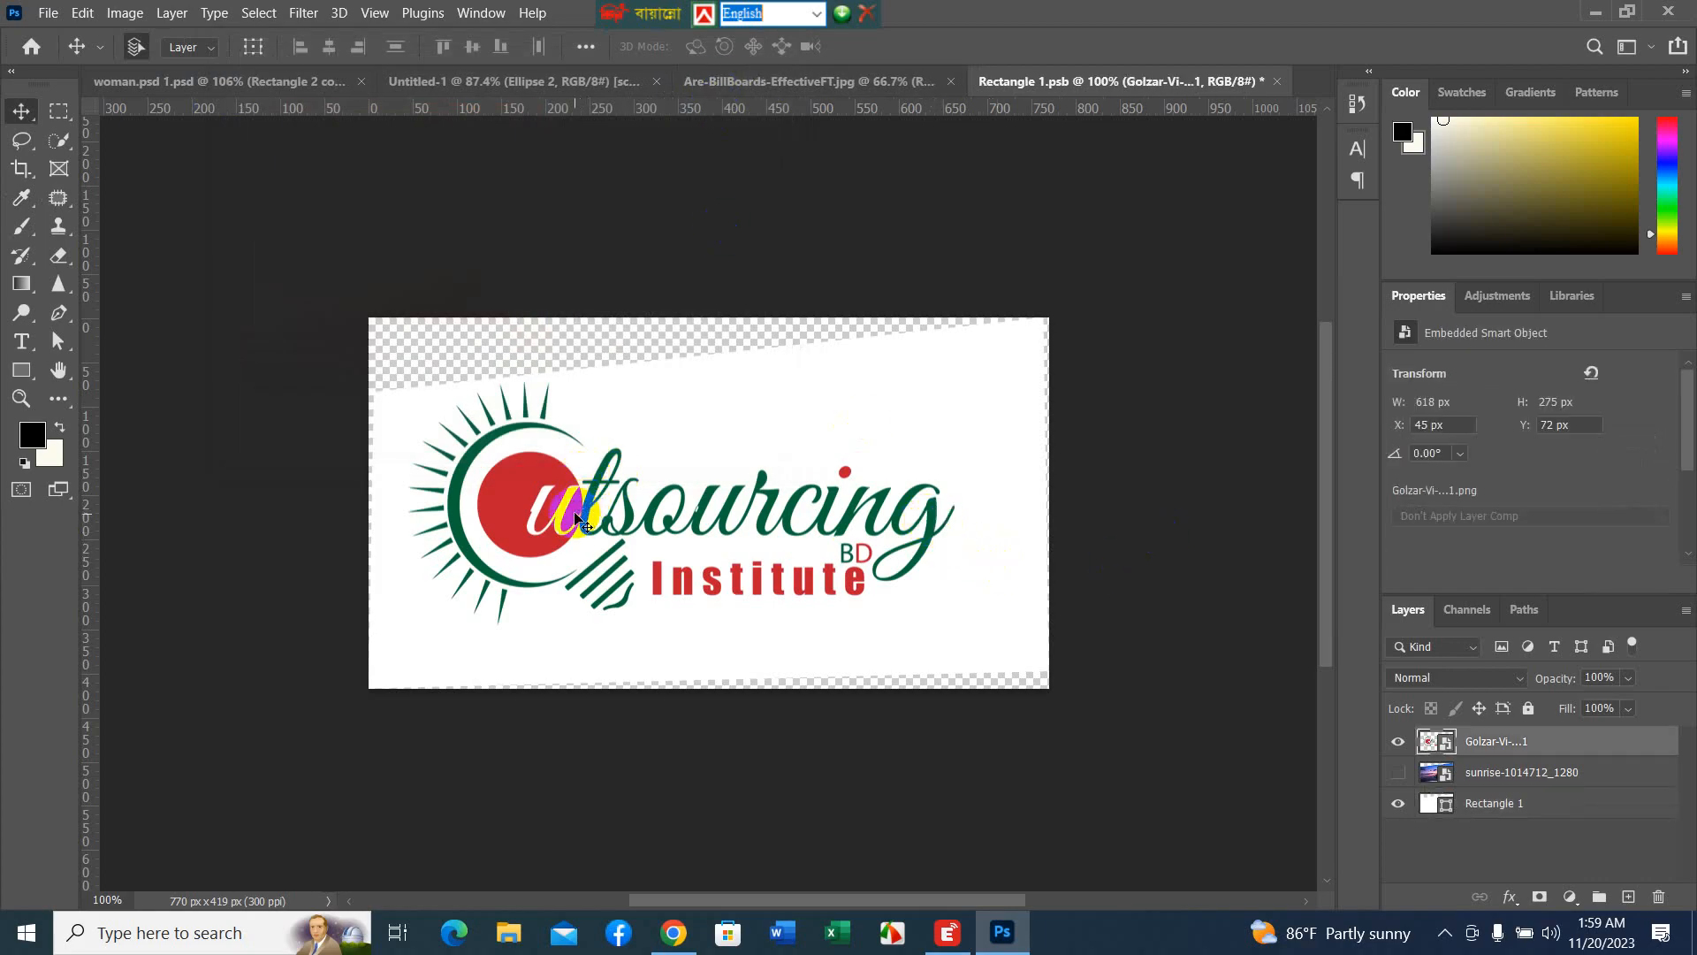
{"action": "left_click_drag", "start_coordinate": [575, 523], "coordinate": [573, 535]}
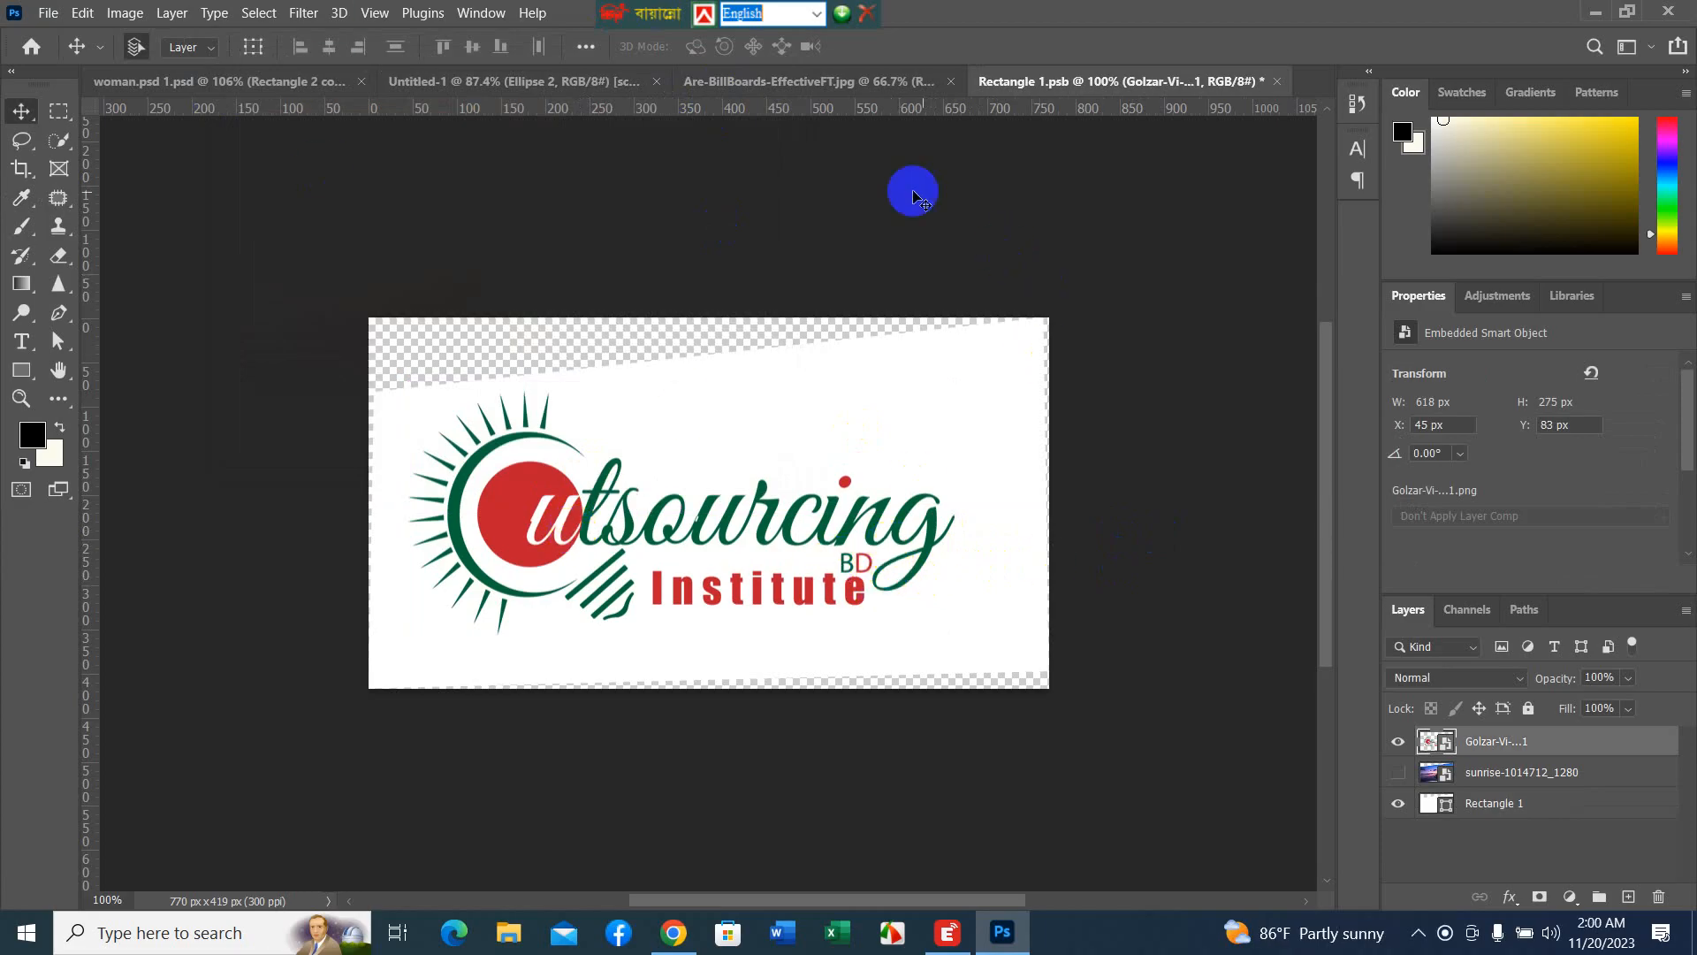
{"action": "key", "text": "ctrl+s"}
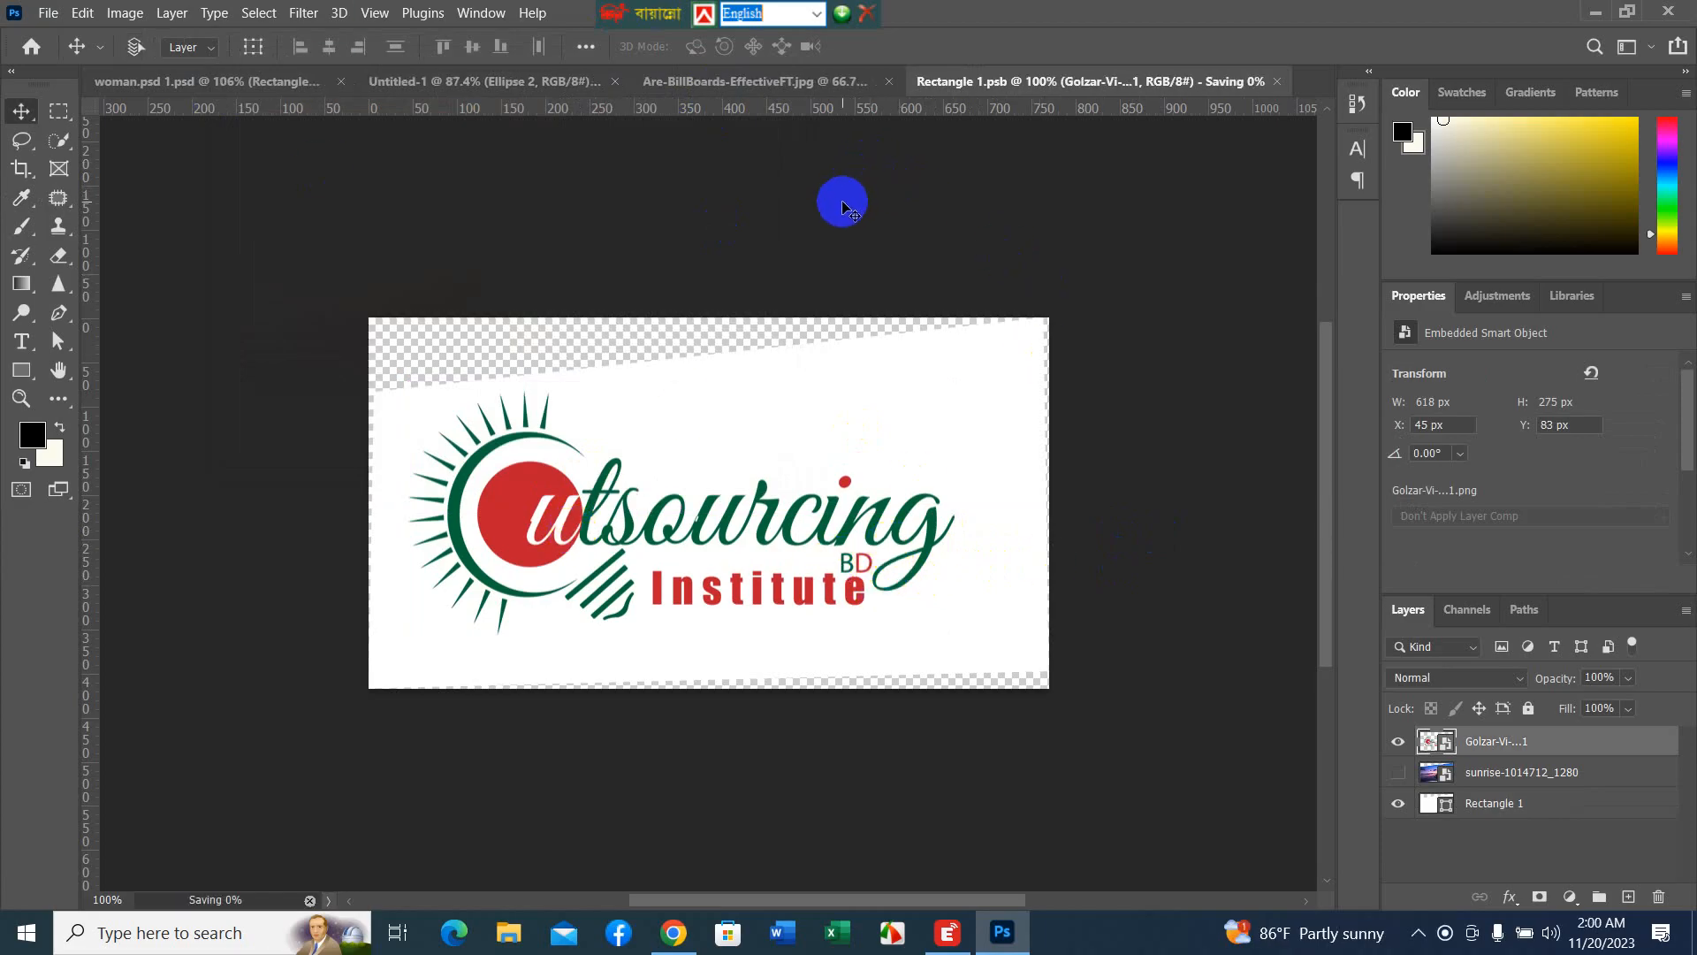
{"action": "left_click", "coordinate": [808, 80]}
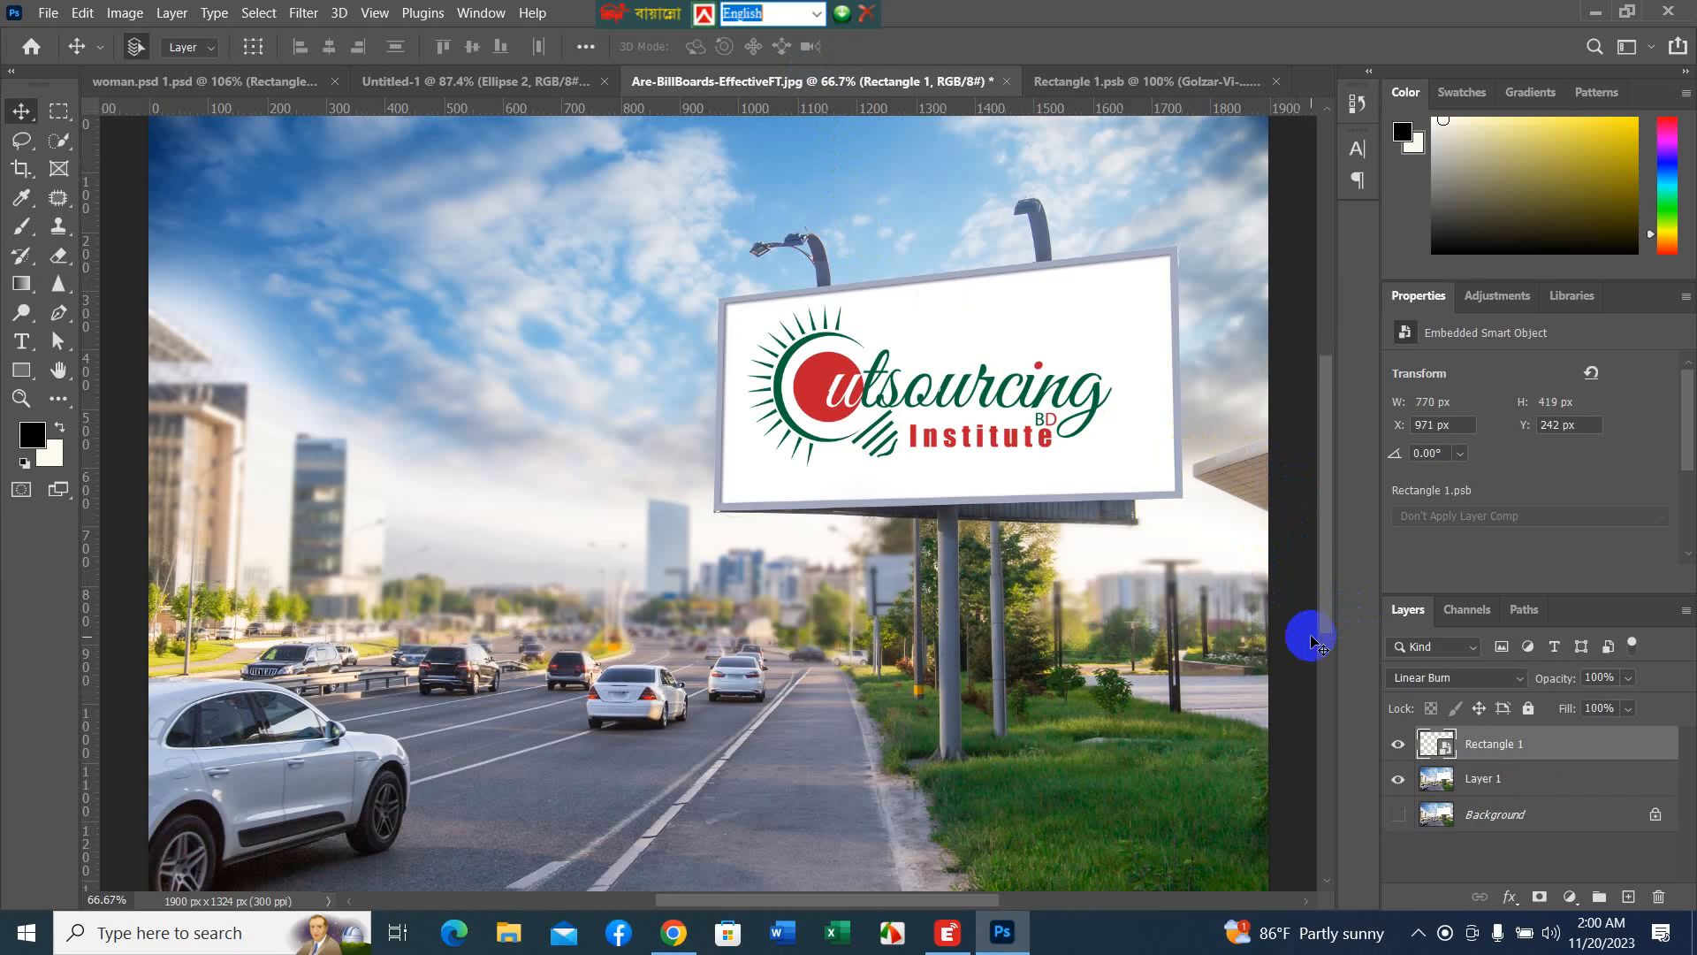
- Compare the Smart Object contents with the billboard mockup, and look through the woman.psd 1 and Untitled-1 documents
{"action": "left_click", "coordinate": [1146, 84]}
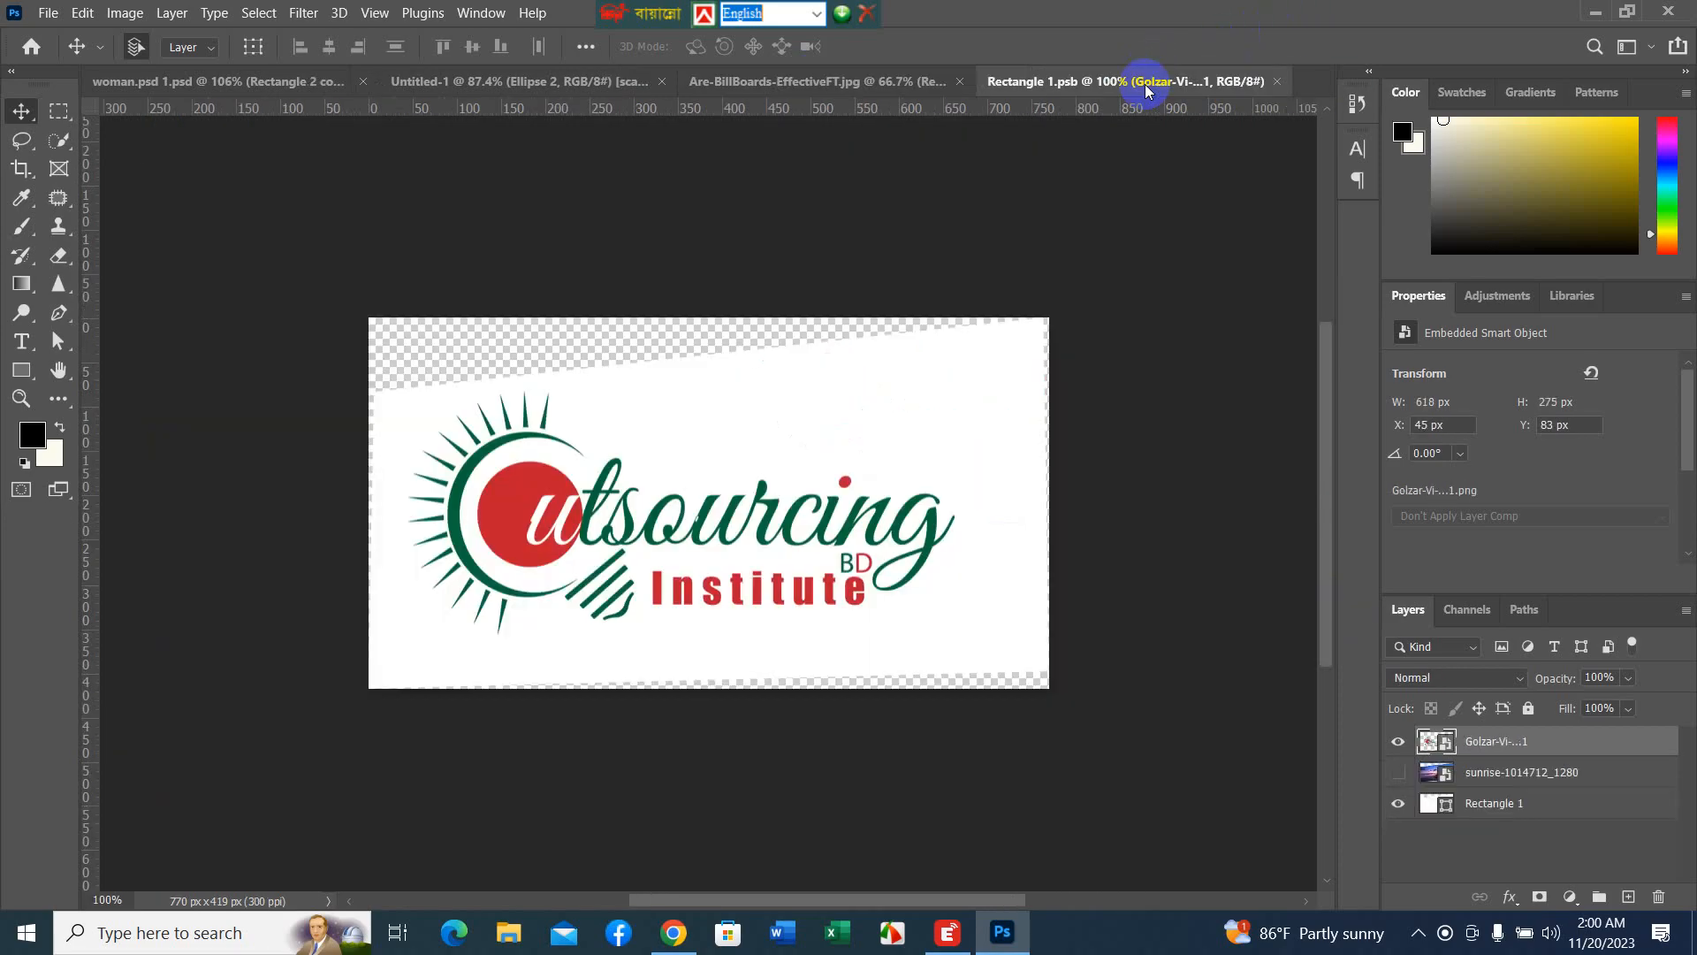
{"action": "left_click", "coordinate": [818, 80]}
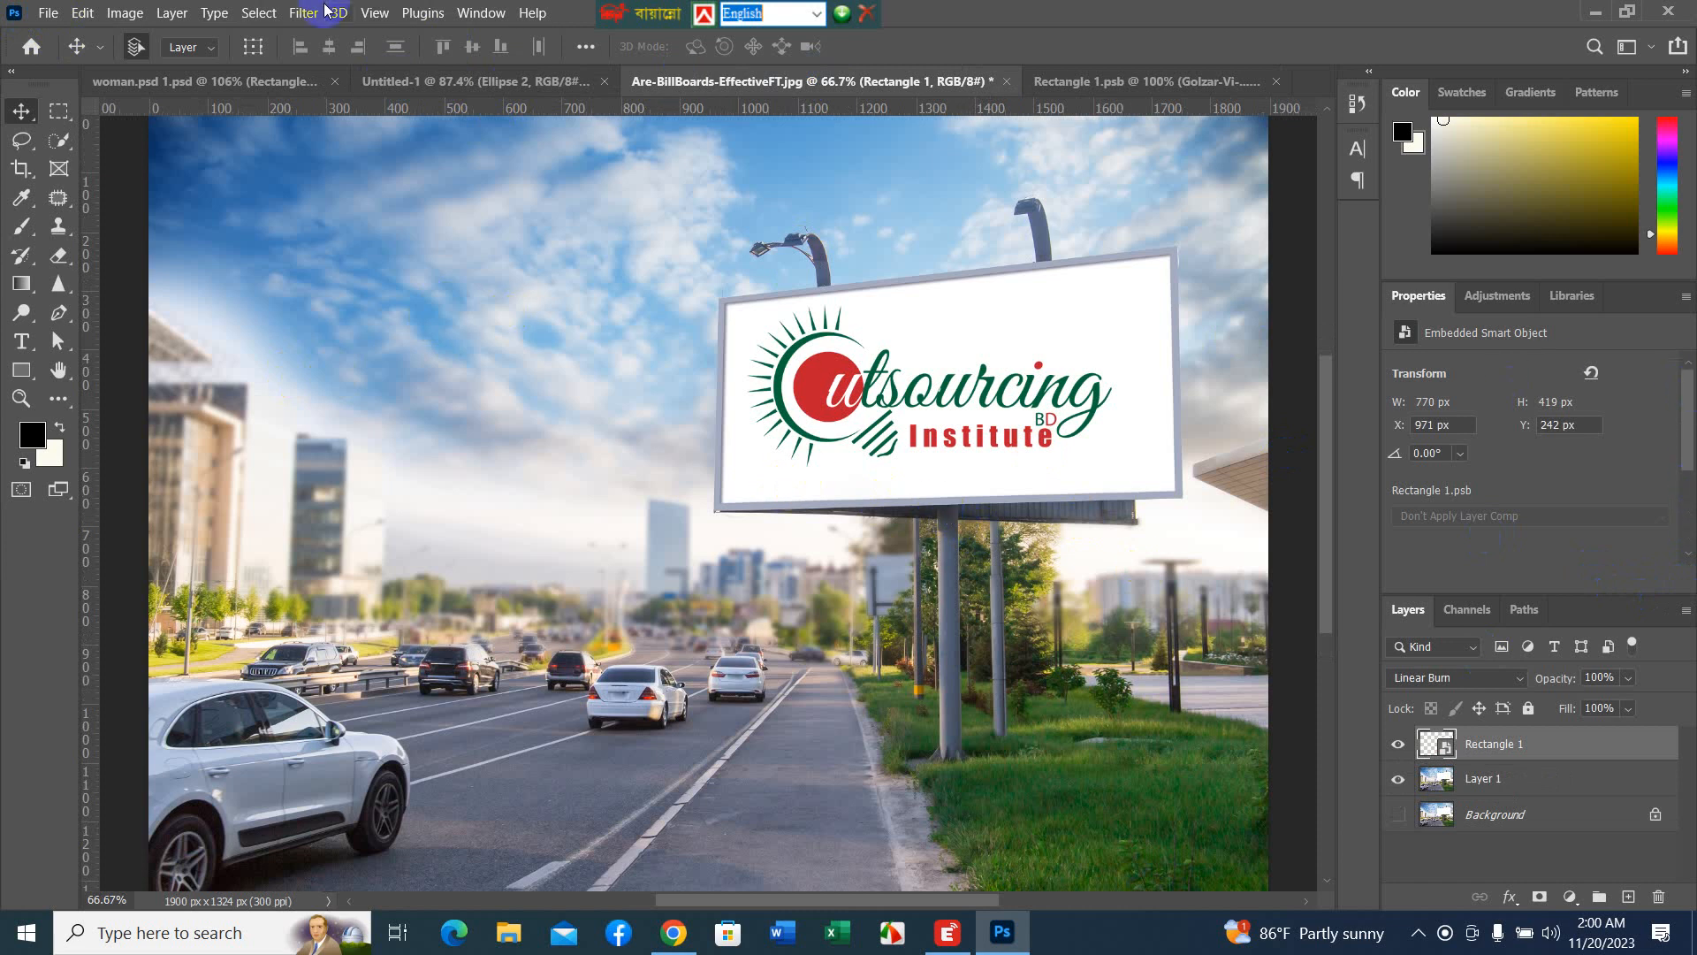
{"action": "left_click", "coordinate": [250, 84]}
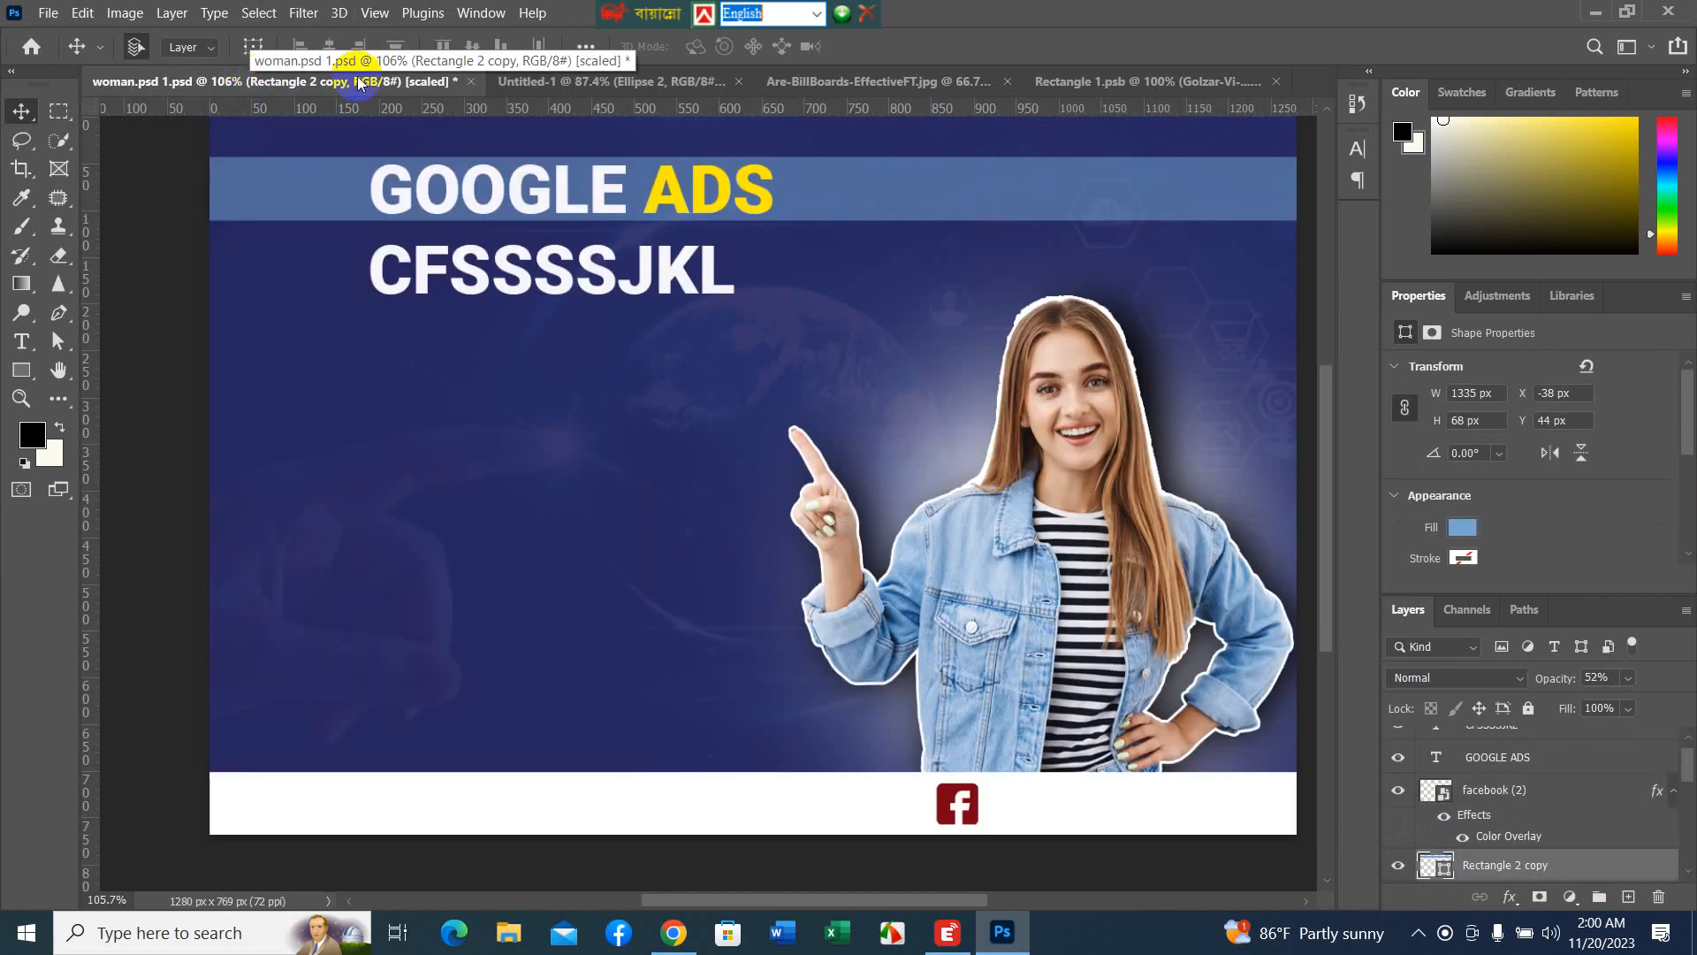
{"action": "left_click", "coordinate": [685, 89]}
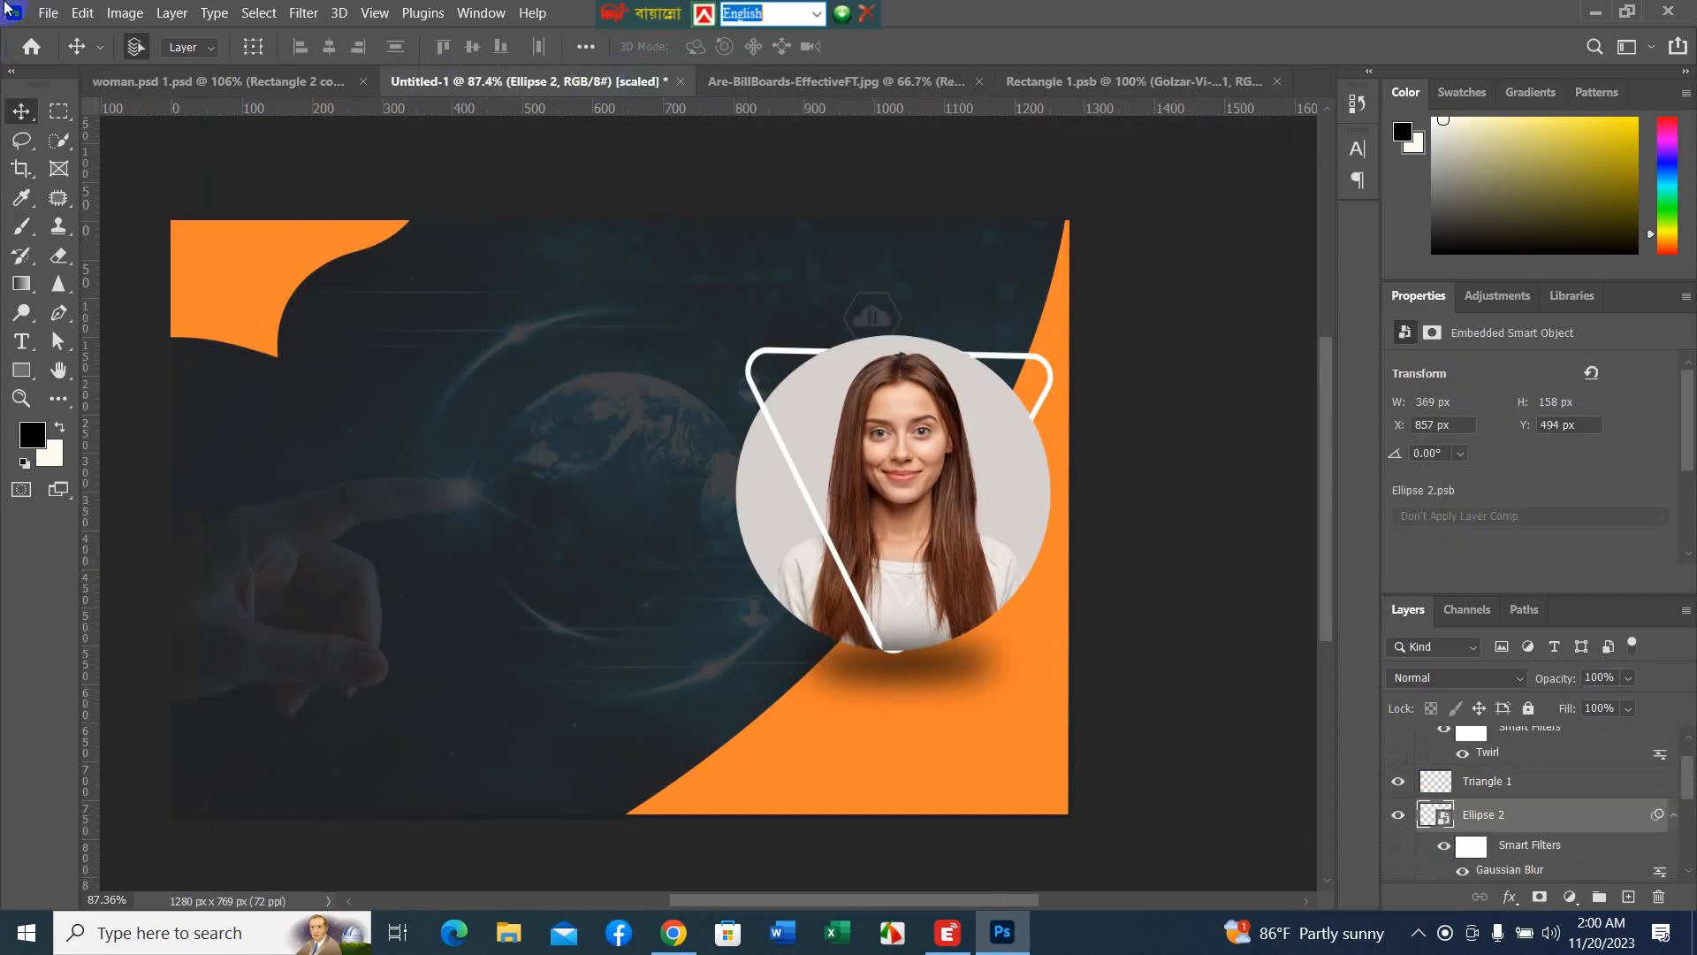
- Open the waist-up-shot-attractive-young-girlfriend JPG photo from the Downloads folder
{"action": "left_click", "coordinate": [44, 12]}
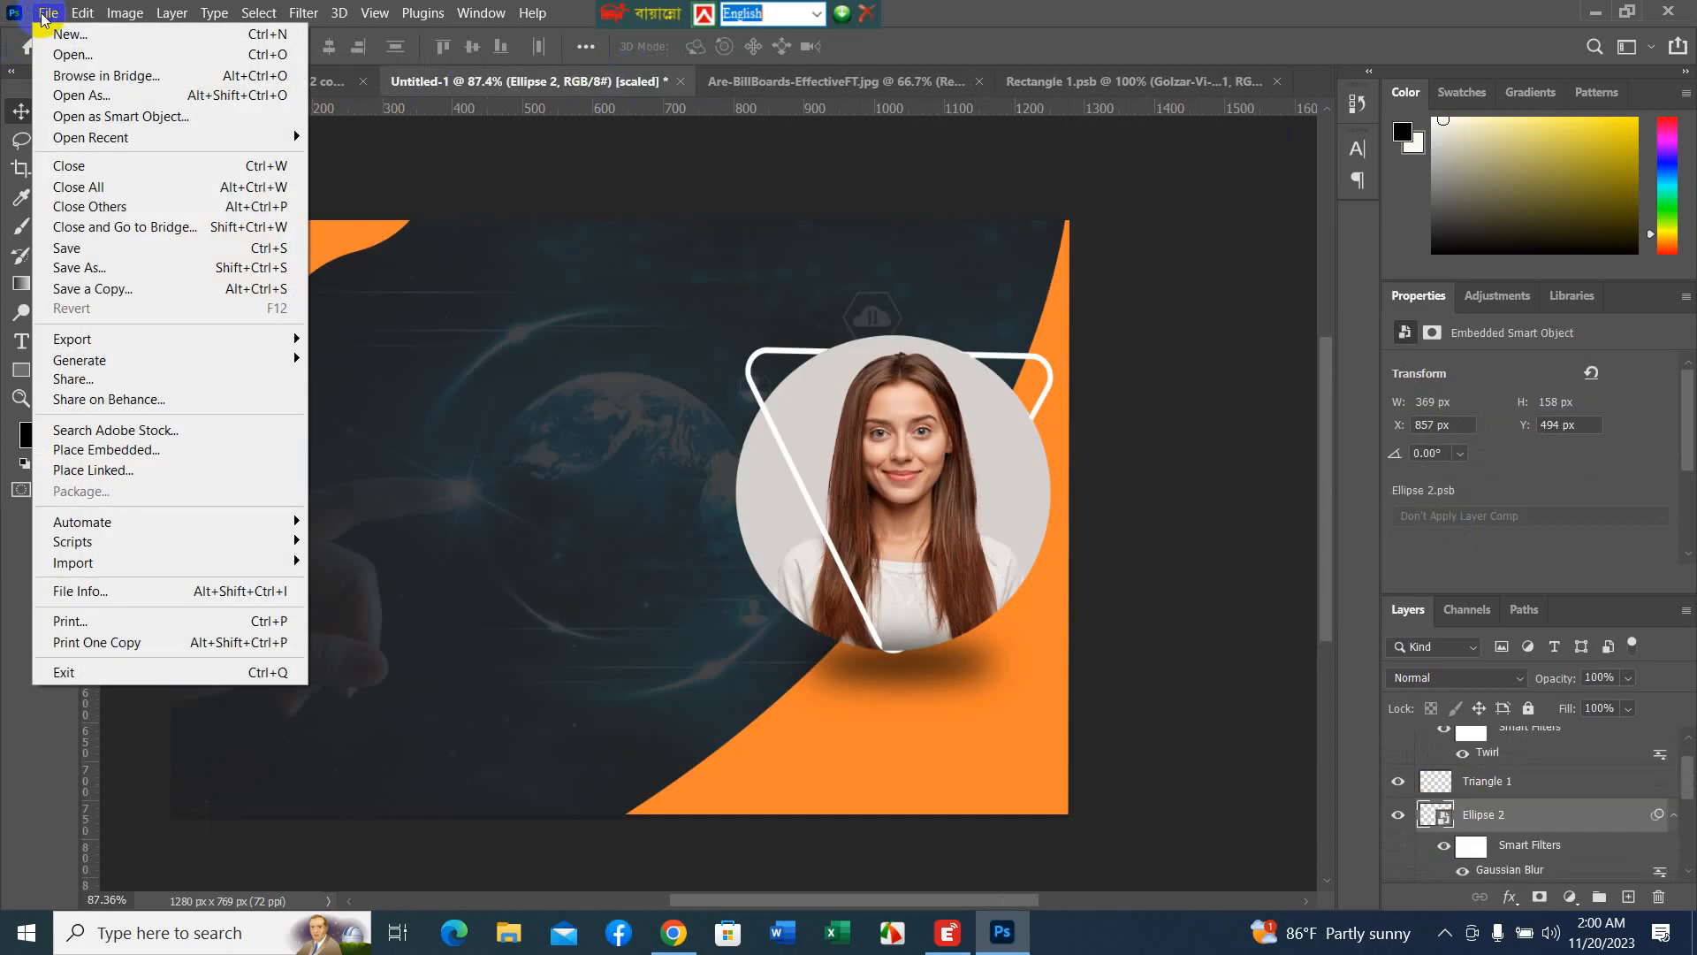
{"action": "left_click", "coordinate": [74, 56]}
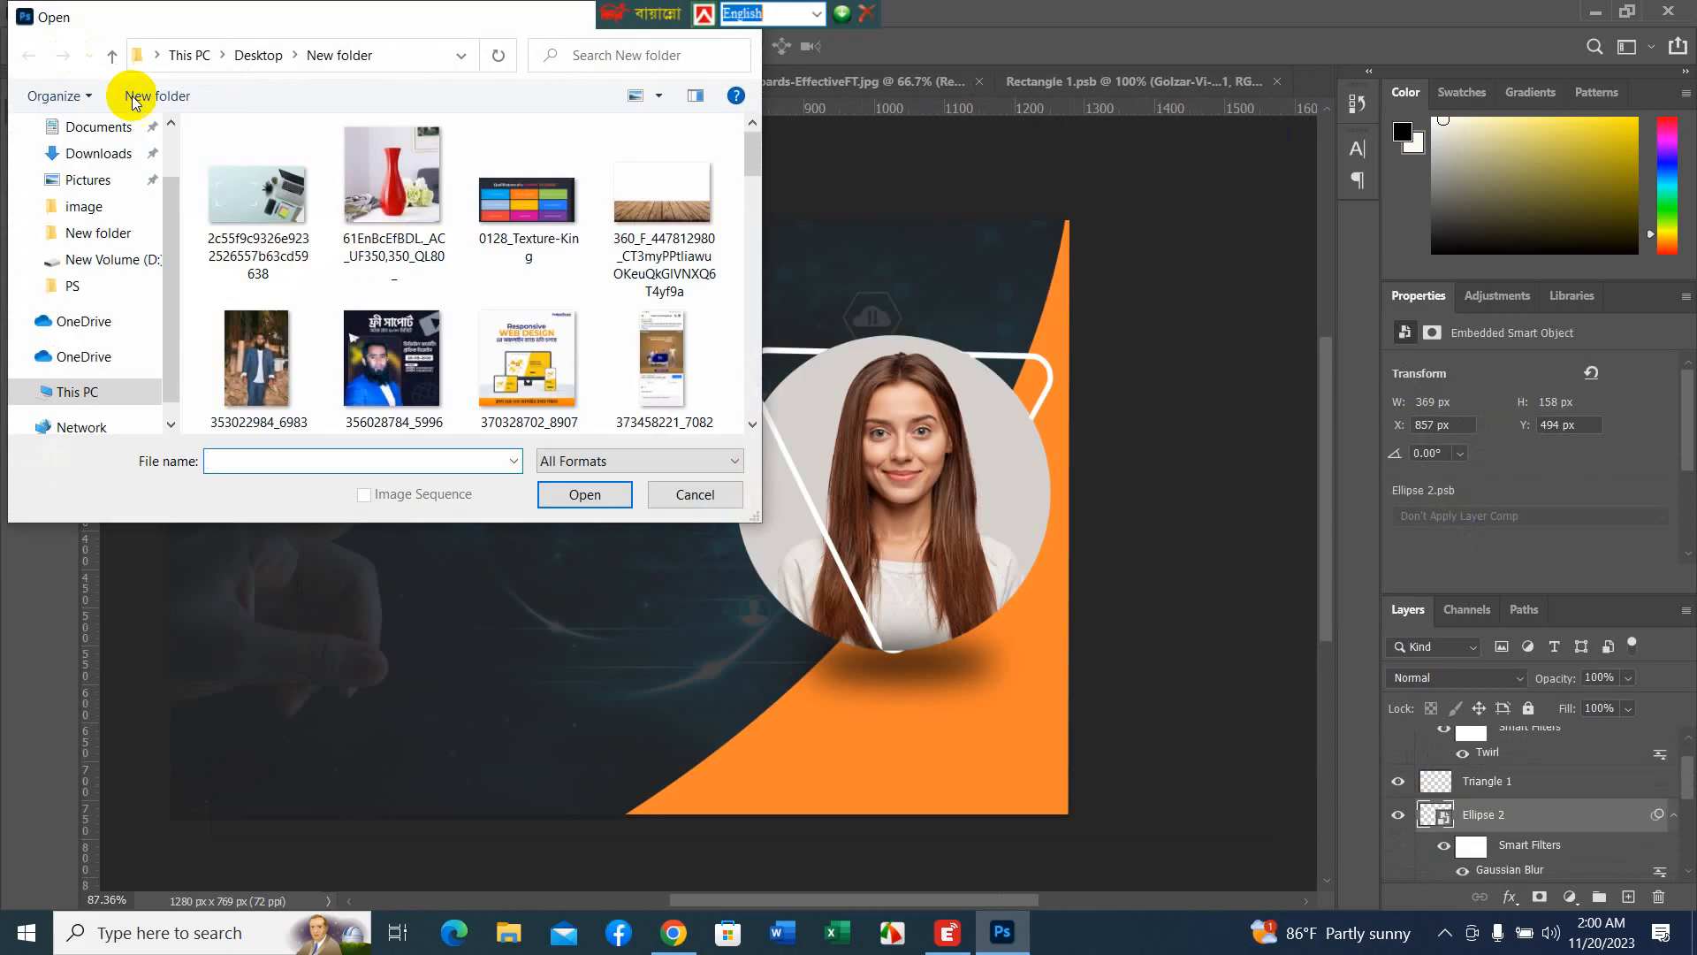
{"action": "left_click", "coordinate": [113, 157]}
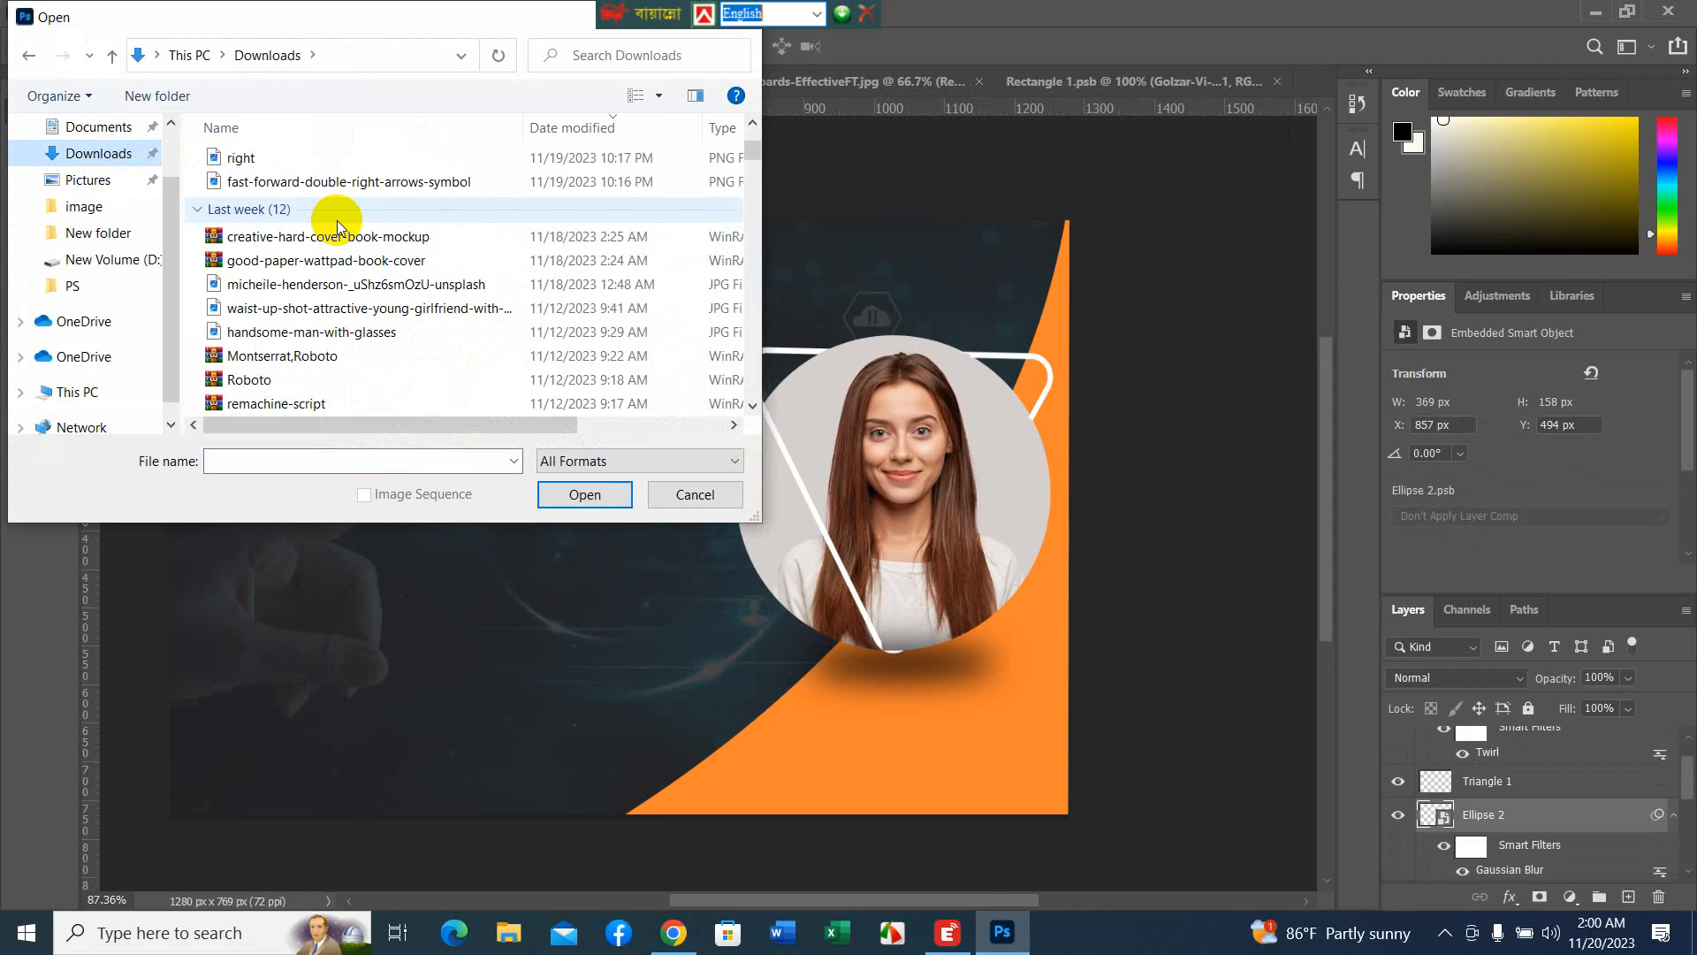
{"action": "left_click", "coordinate": [444, 309]}
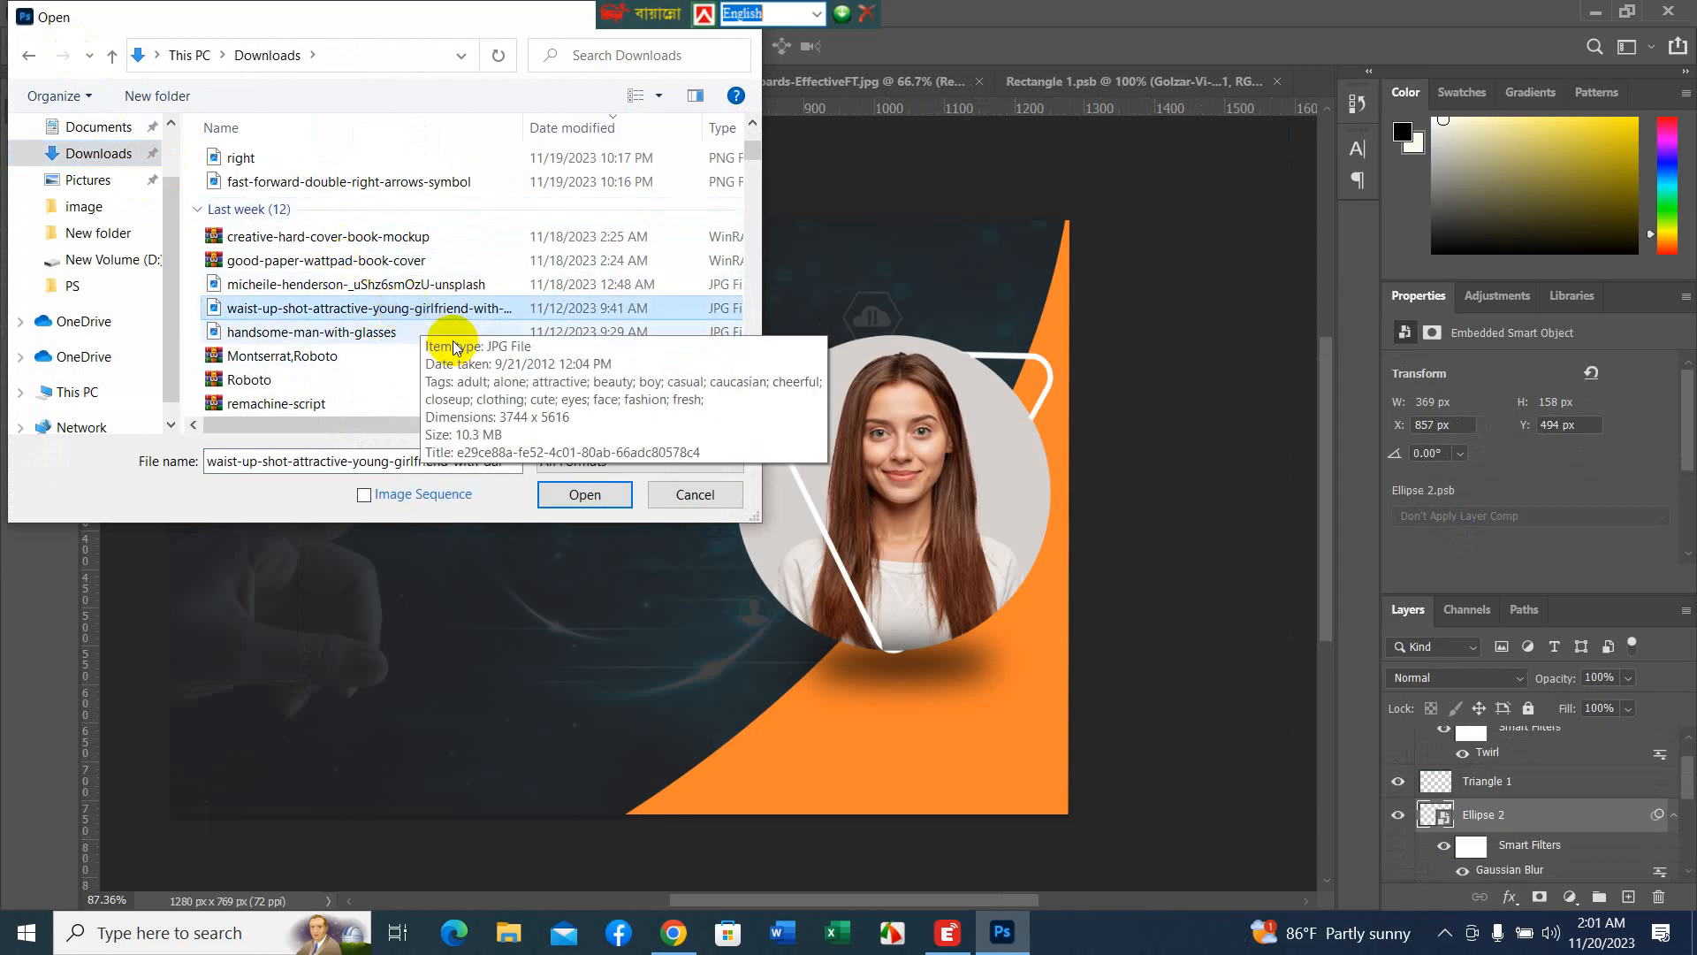
{"action": "left_click", "coordinate": [588, 492]}
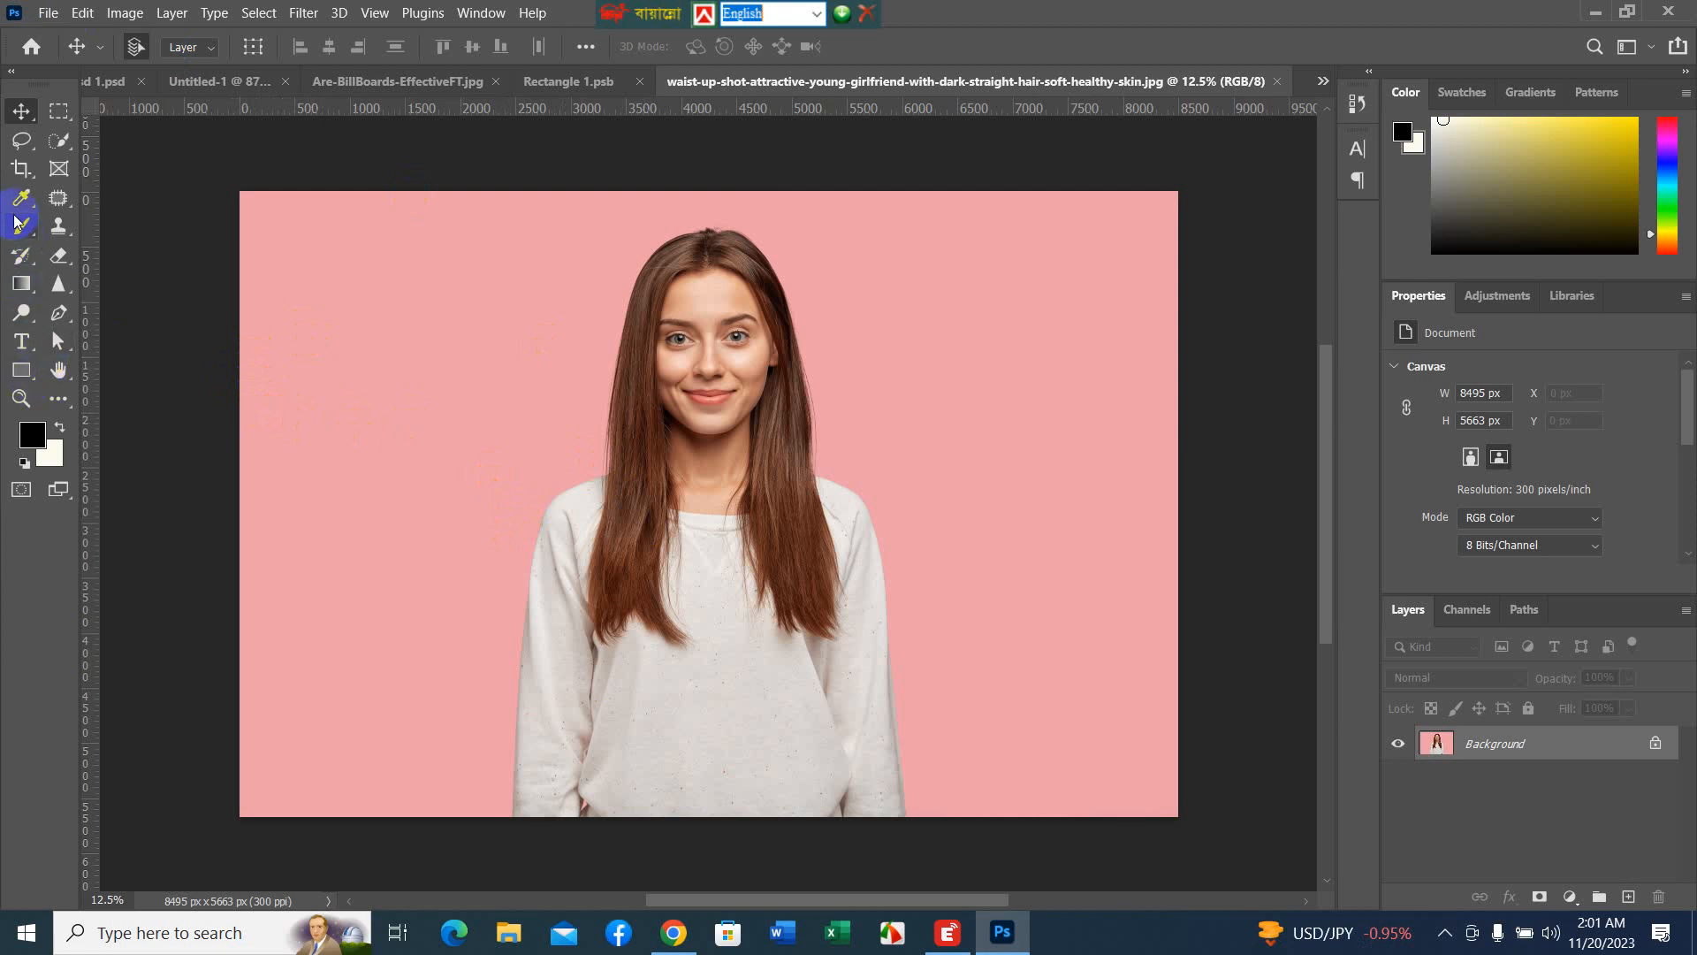
- Select the woman's sweater with the Quick Selection tool at a brush size of 60
{"action": "left_click", "coordinate": [53, 143]}
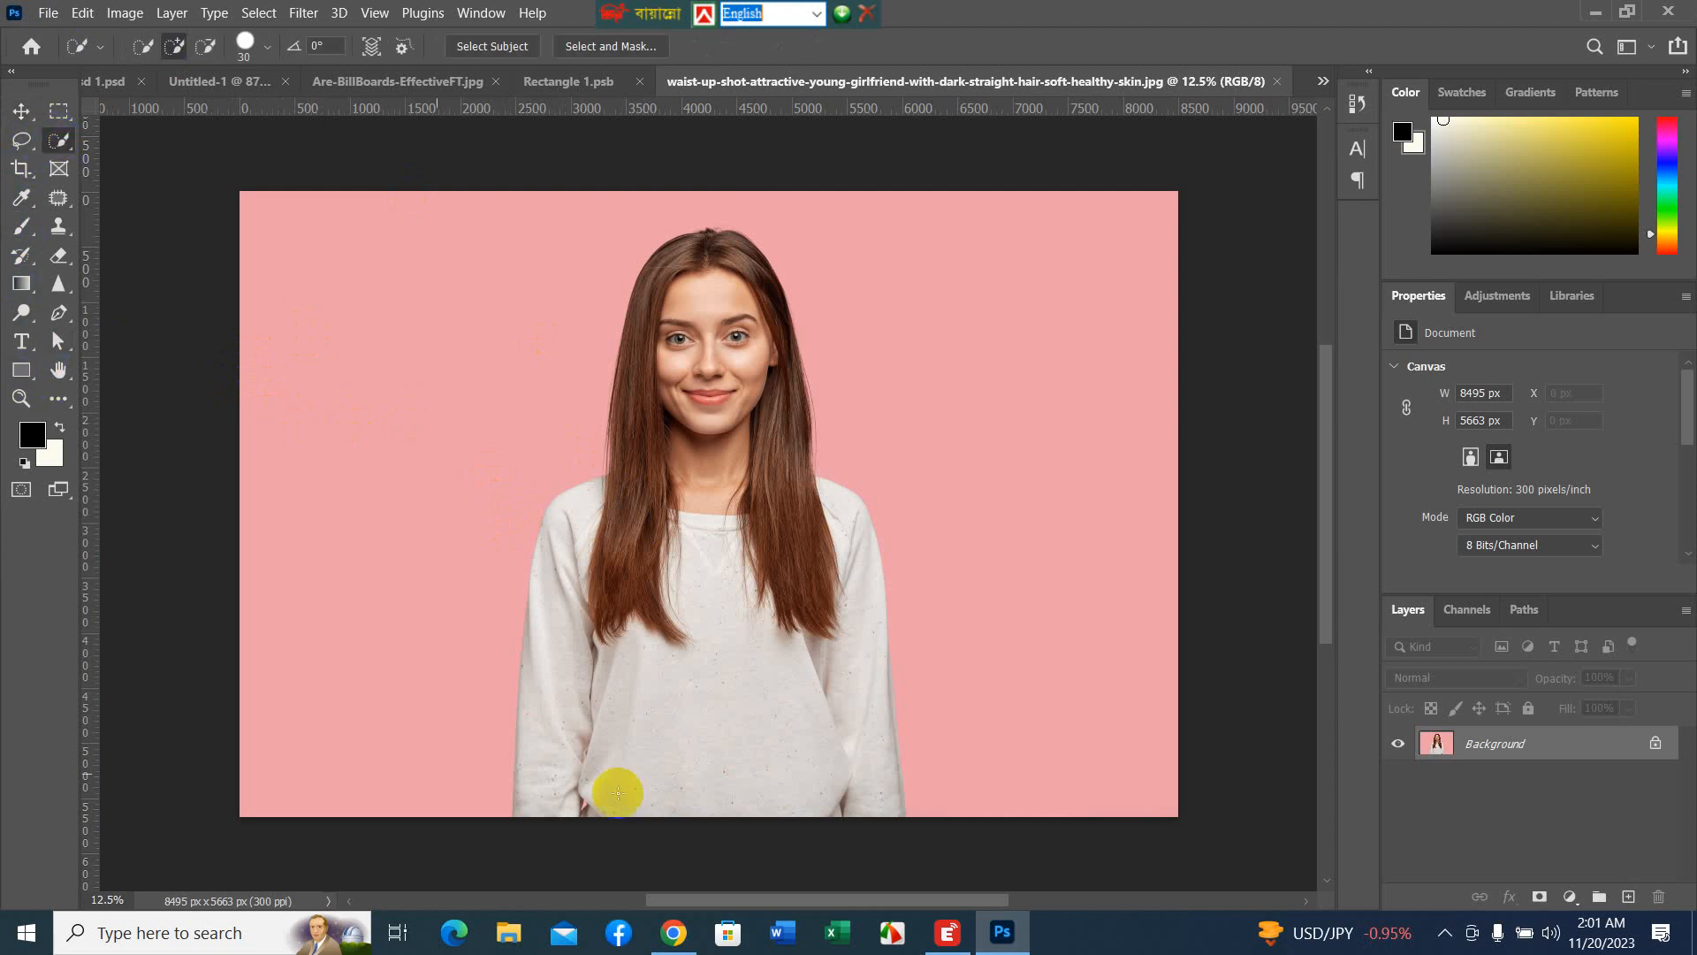
{"action": "scroll", "coordinate": [686, 773], "scroll_direction": "up", "scroll_amount": 5}
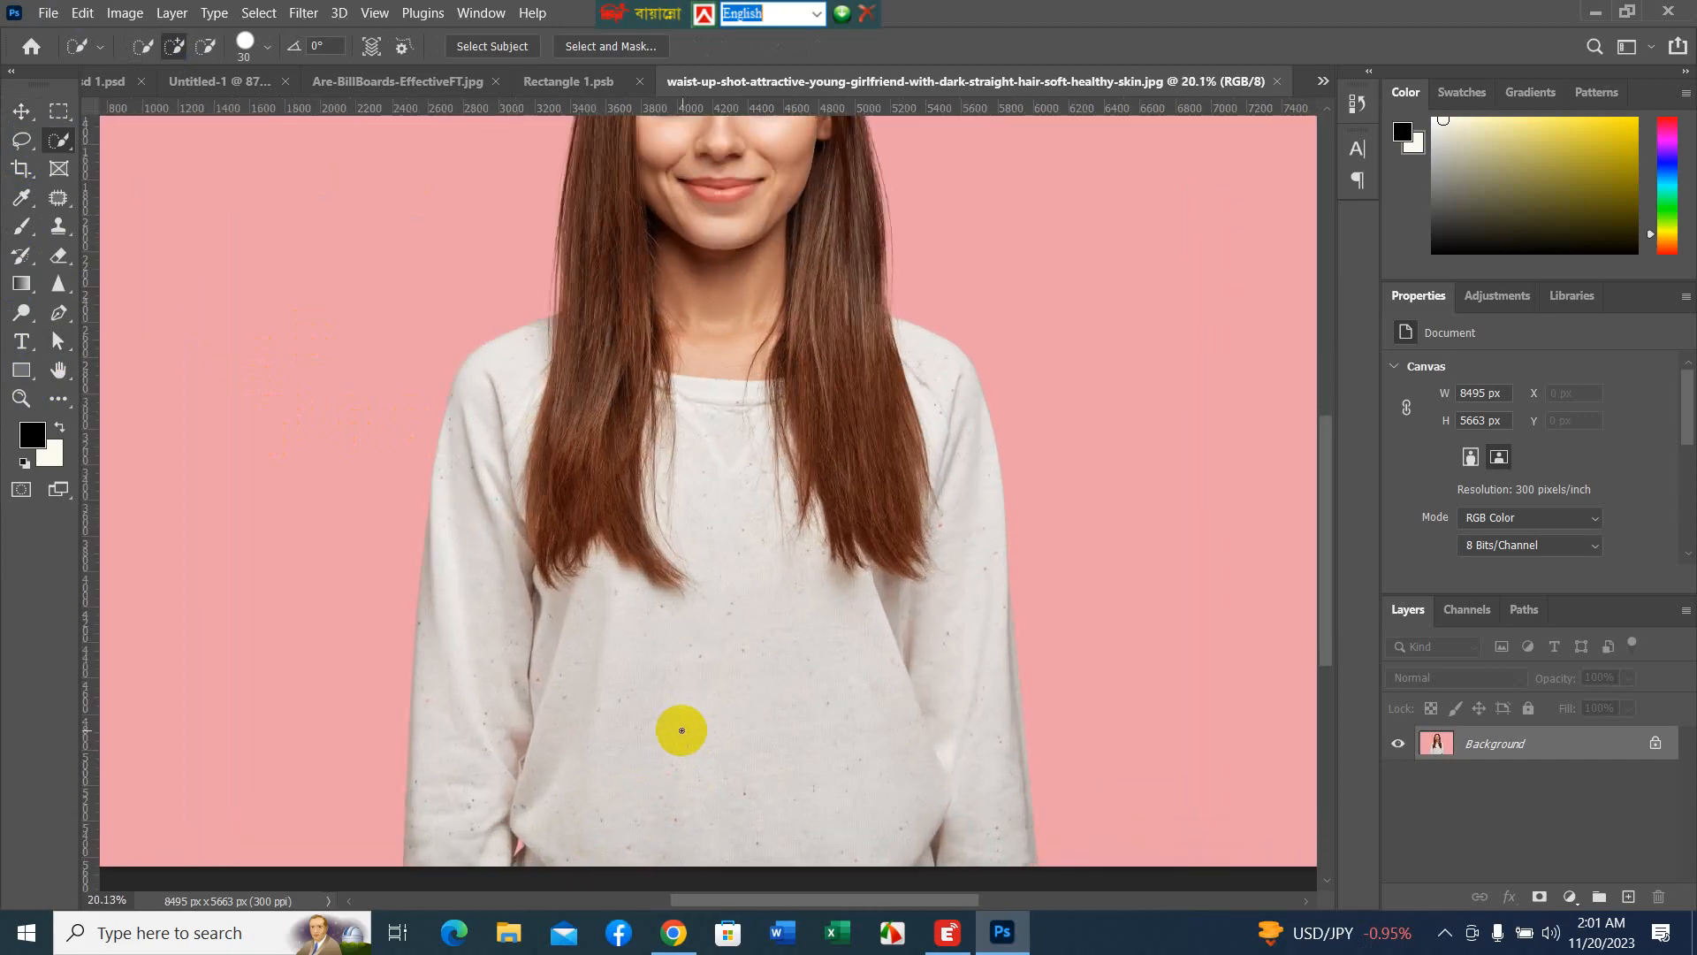
{"action": "scroll", "coordinate": [682, 730], "scroll_direction": "up", "scroll_amount": 3}
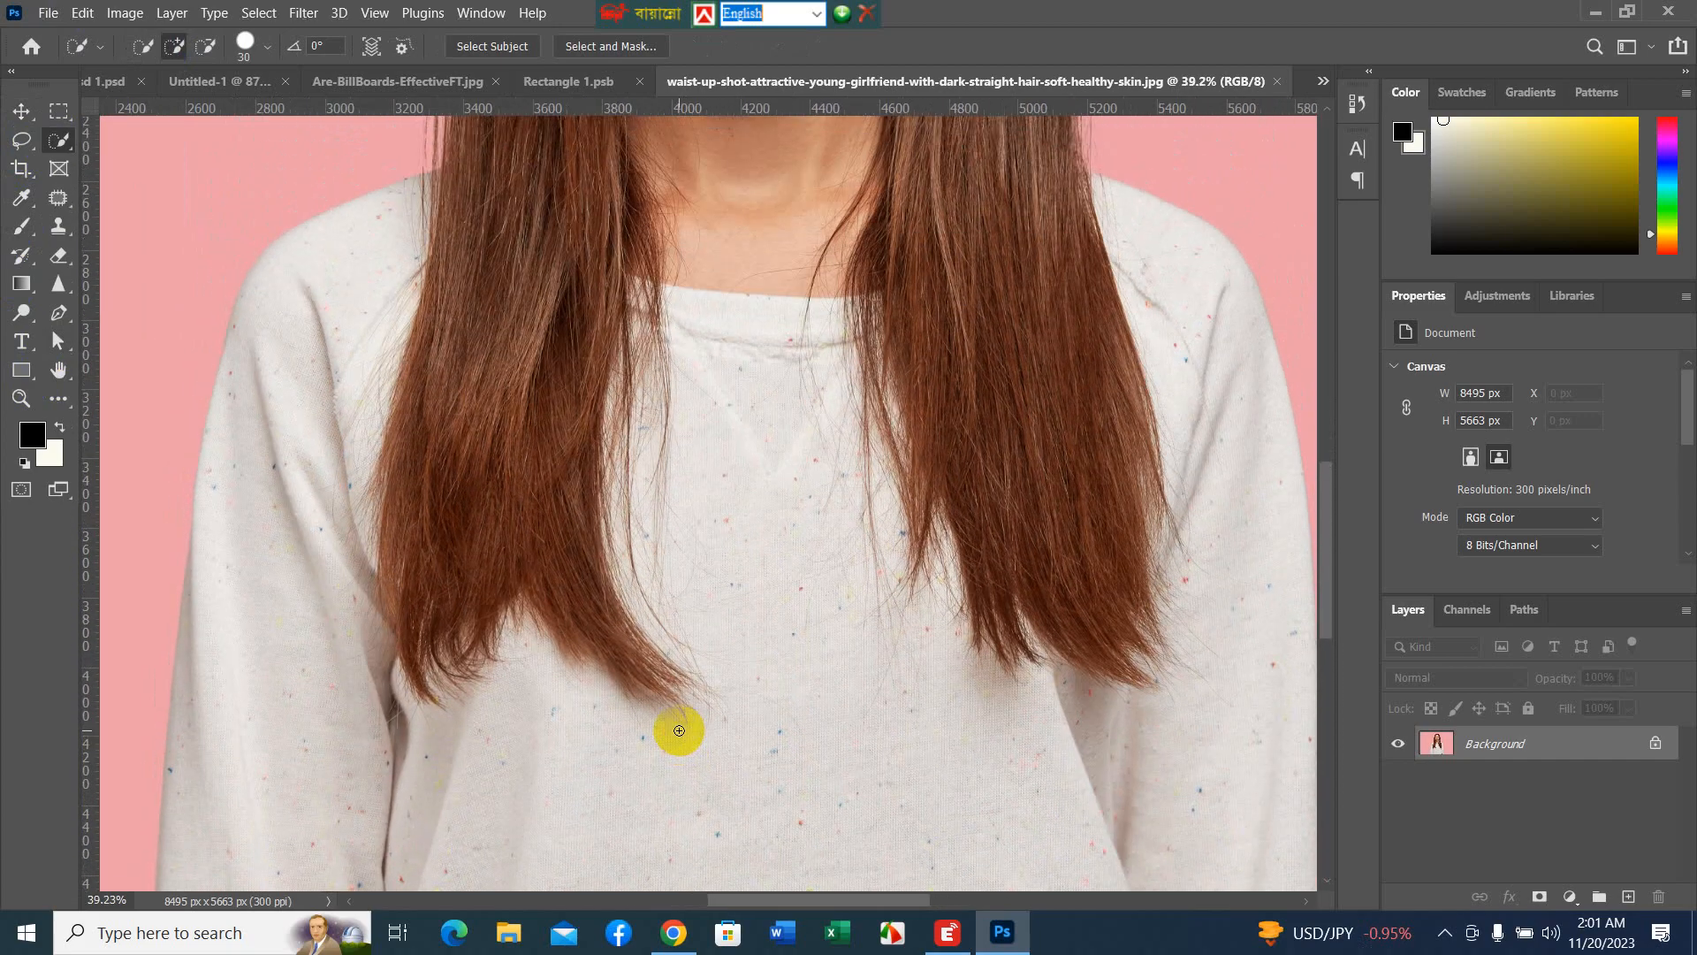
{"action": "key", "text": "]"}
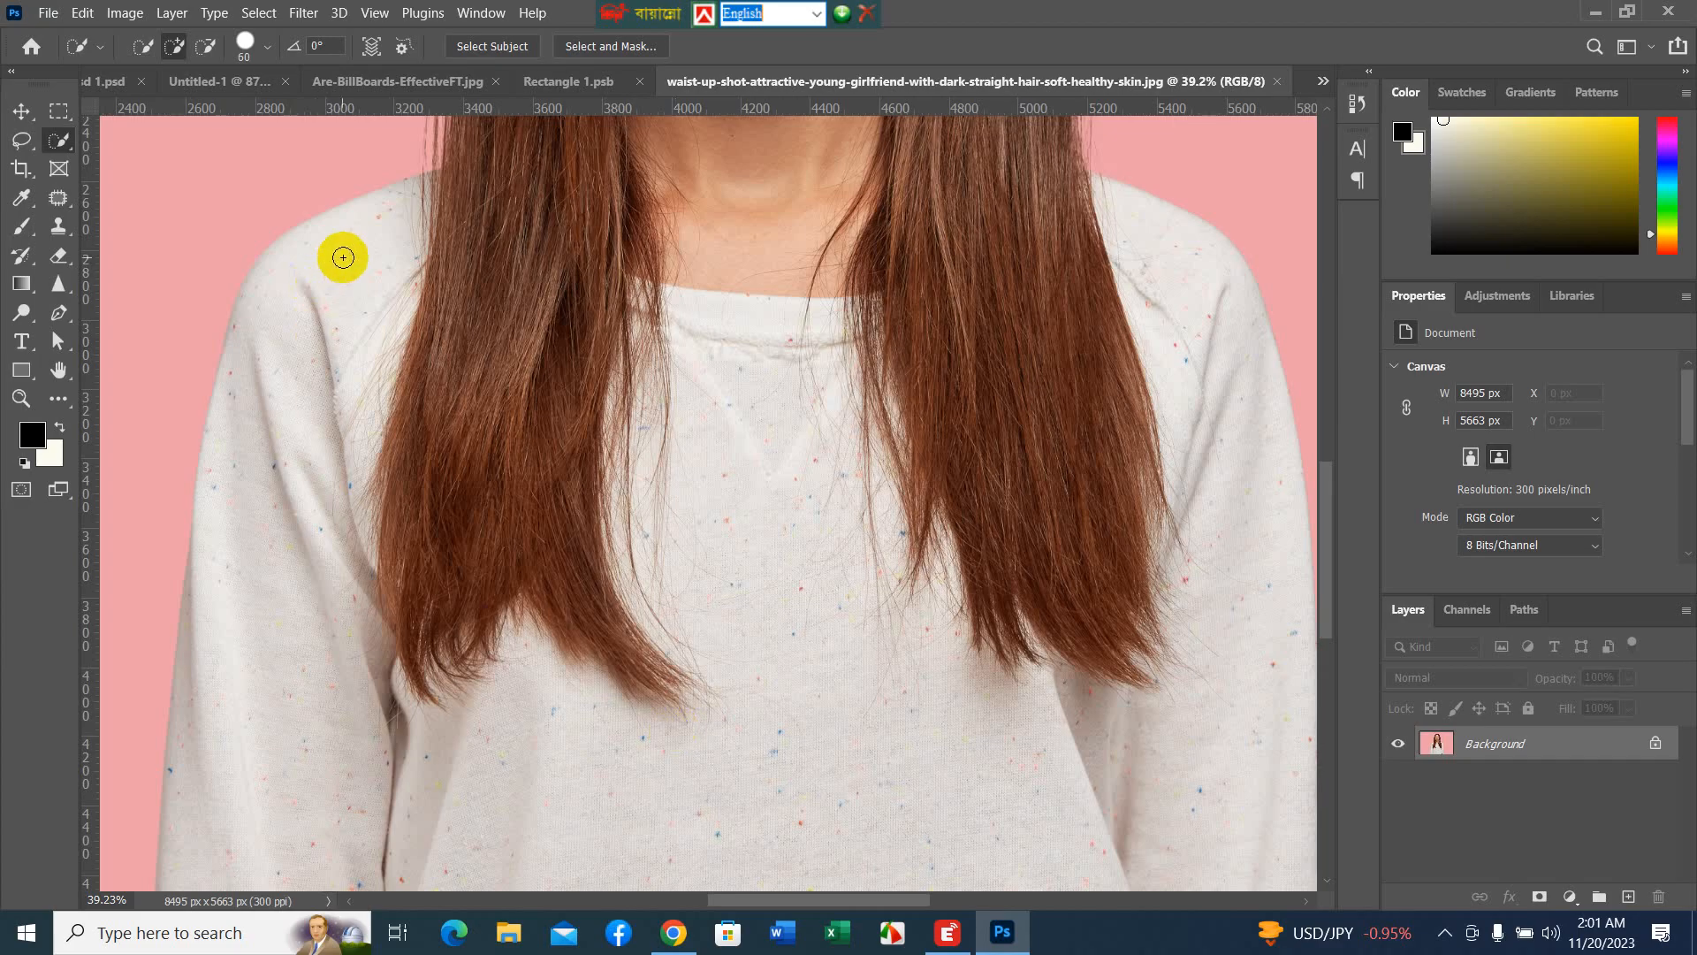
{"action": "mouse_move", "coordinate": [388, 246]}
{"action": "left_mouse_down"}
{"action": "mouse_move", "coordinate": [277, 652]}
{"action": "mouse_move", "coordinate": [286, 755]}
{"action": "mouse_move", "coordinate": [252, 831]}
{"action": "mouse_move", "coordinate": [422, 760]}
{"action": "mouse_move", "coordinate": [679, 778]}
{"action": "mouse_move", "coordinate": [719, 664]}
{"action": "mouse_move", "coordinate": [702, 615]}
{"action": "mouse_move", "coordinate": [769, 583]}
{"action": "left_mouse_up"}
{"action": "scroll", "coordinate": [769, 584], "scroll_direction": "down", "scroll_amount": 4}
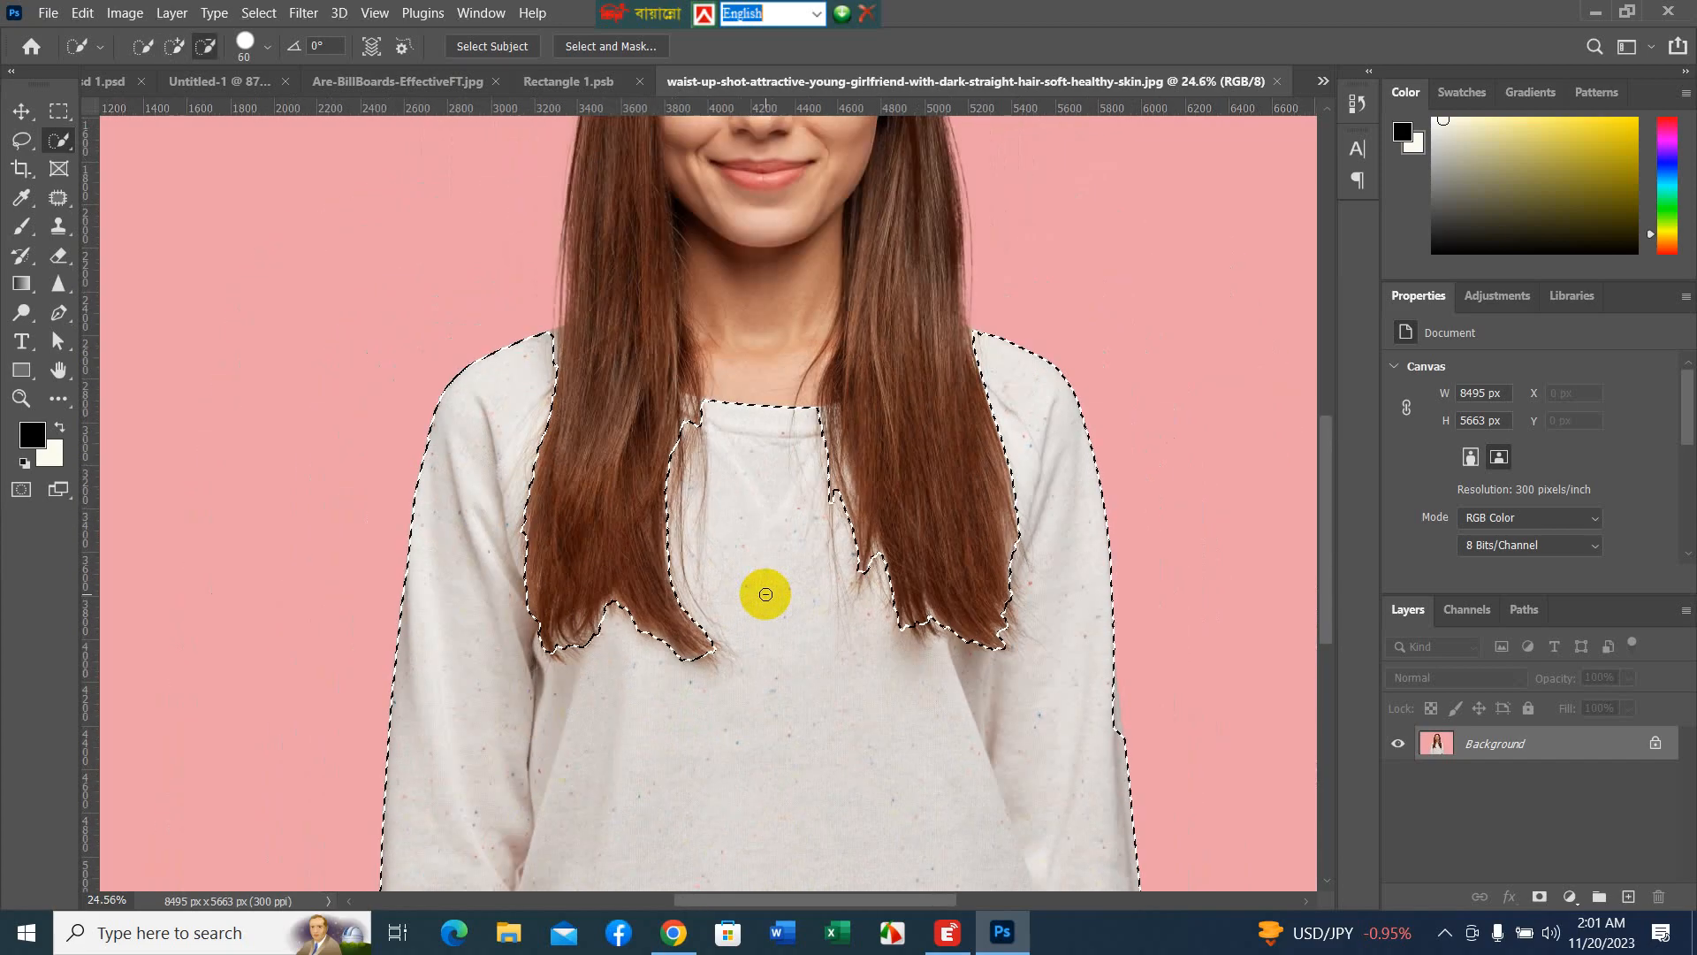
- Extend the selection over the unselected bit of the sweater's collar beside the woman's hair
{"action": "scroll", "coordinate": [762, 589], "scroll_direction": "up", "scroll_amount": 3}
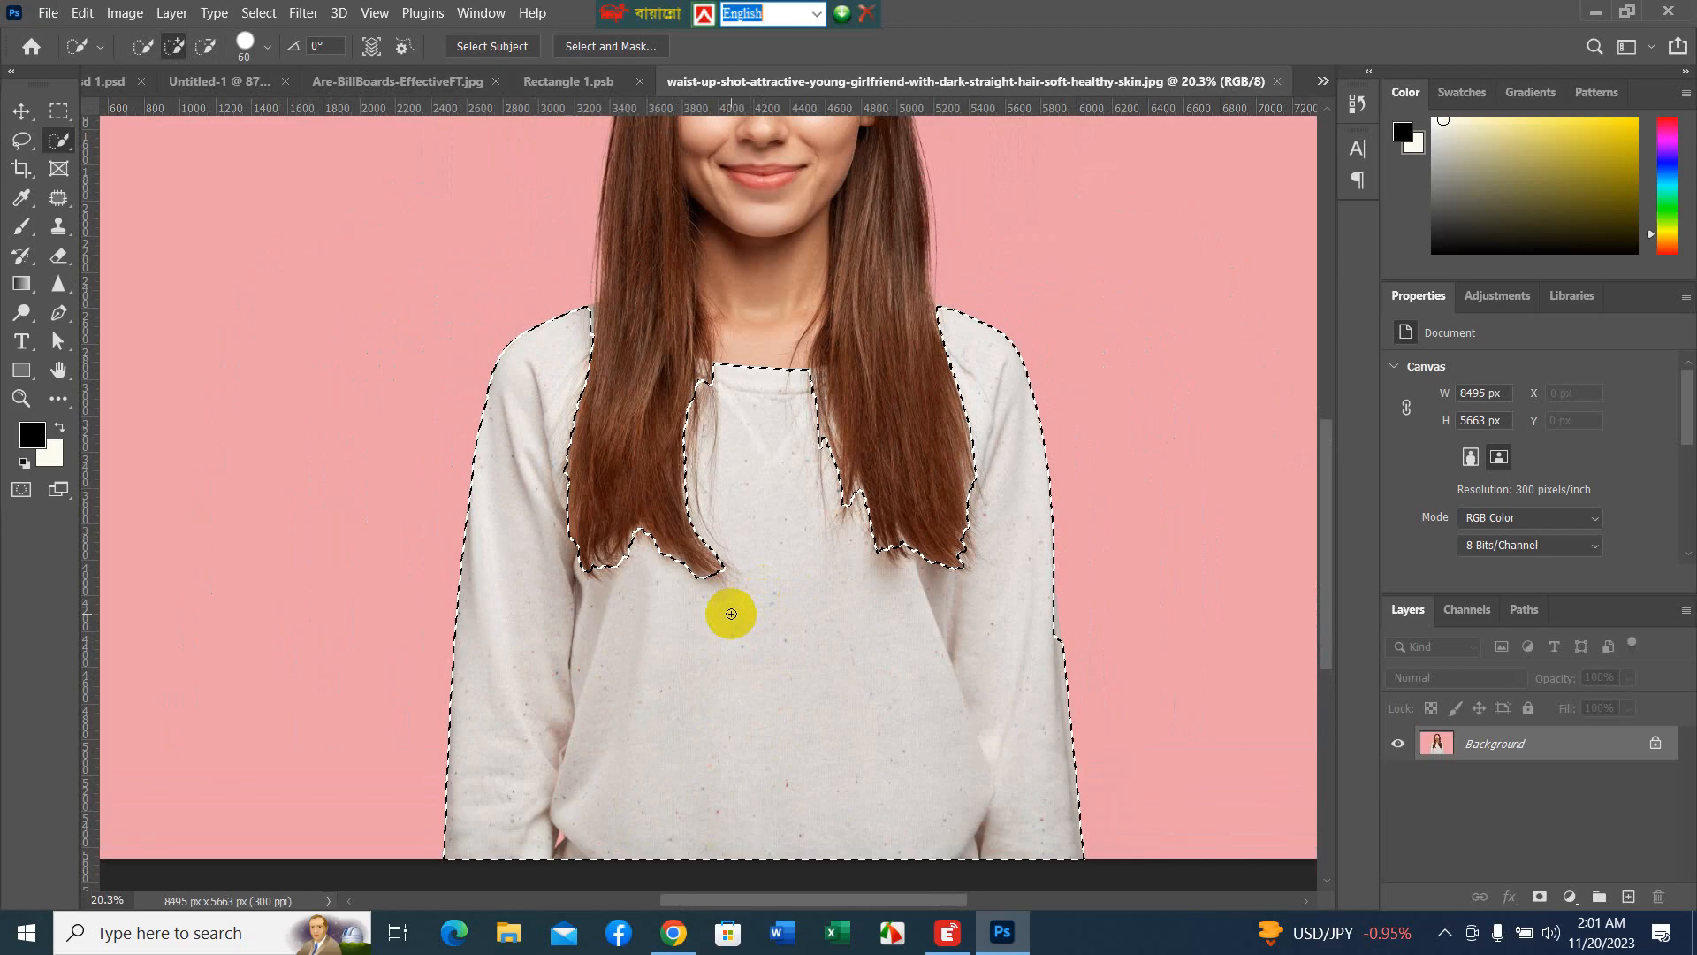
{"action": "scroll", "coordinate": [729, 609], "scroll_direction": "up", "scroll_amount": 3}
{"action": "scroll", "coordinate": [731, 614], "scroll_direction": "up", "scroll_amount": 3}
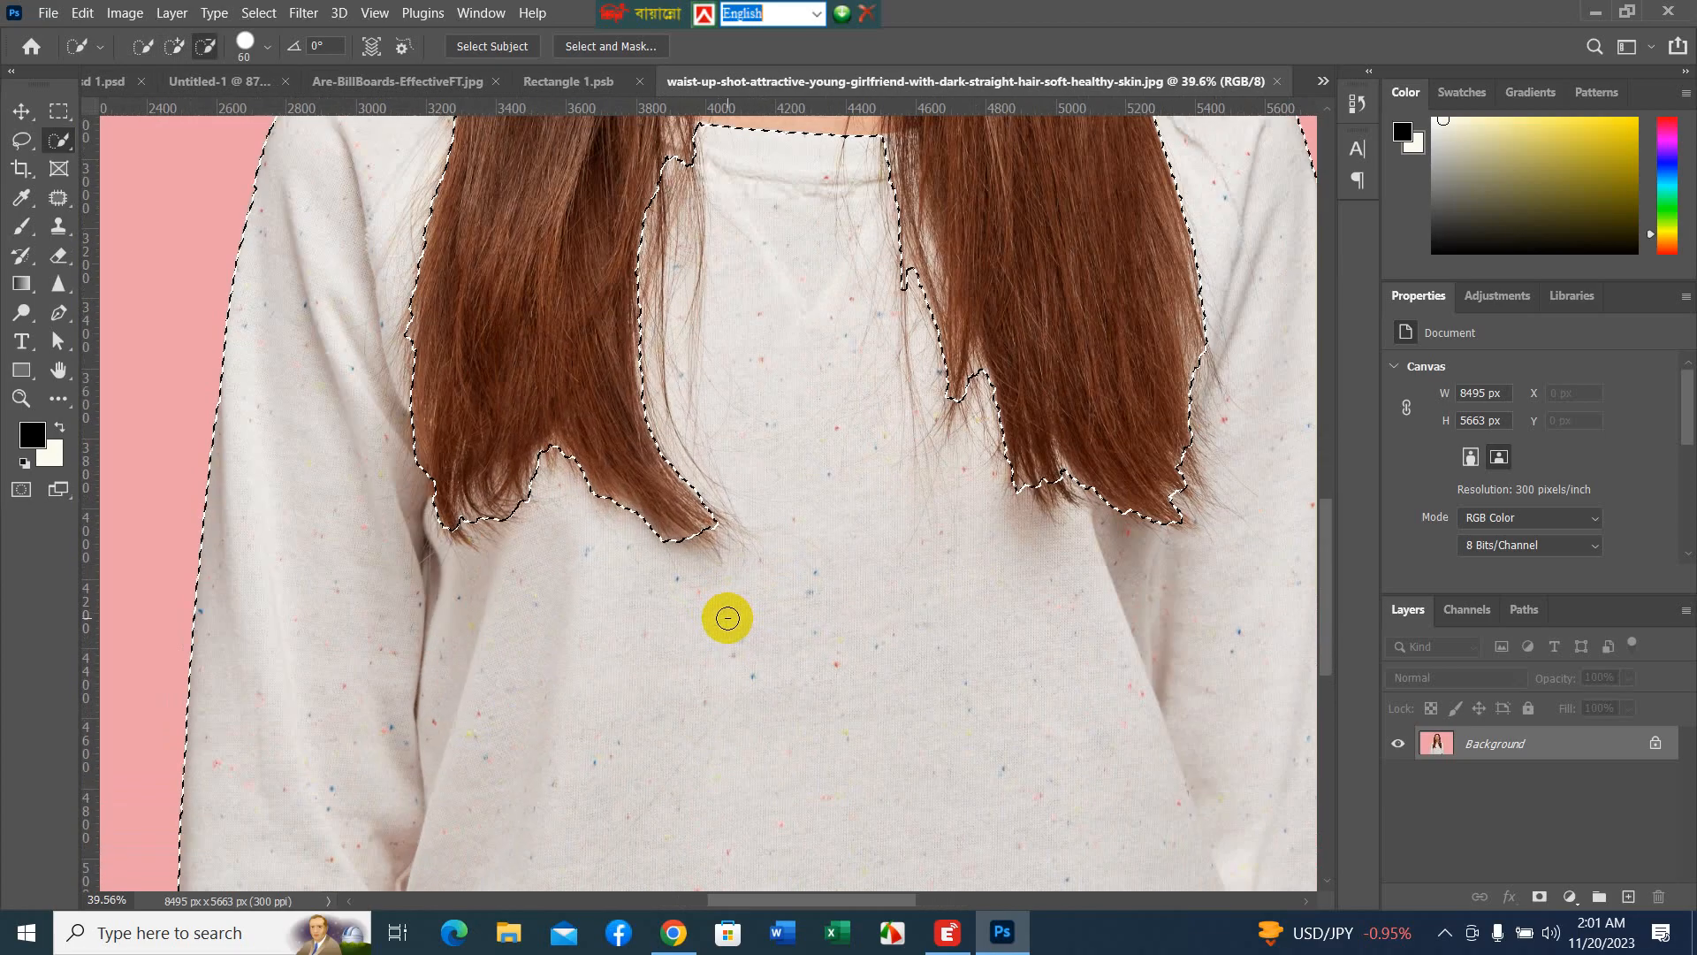
{"action": "scroll", "coordinate": [727, 617], "scroll_direction": "up", "scroll_amount": 5}
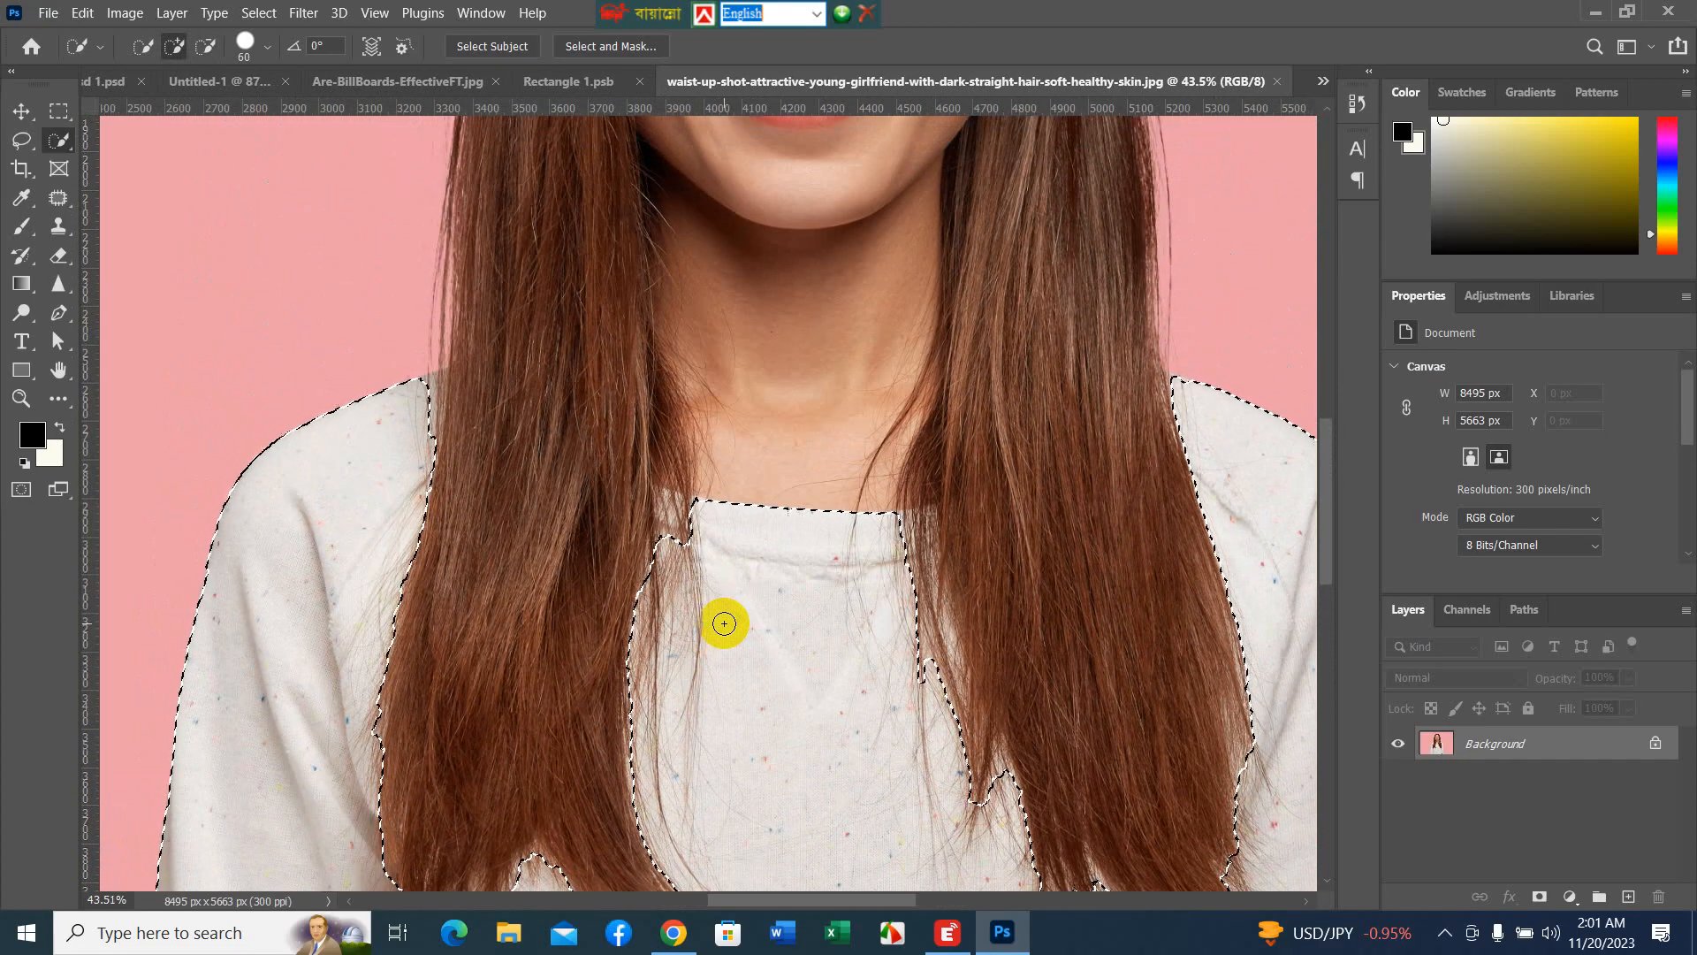
{"action": "scroll", "coordinate": [722, 625], "scroll_direction": "up", "scroll_amount": 1}
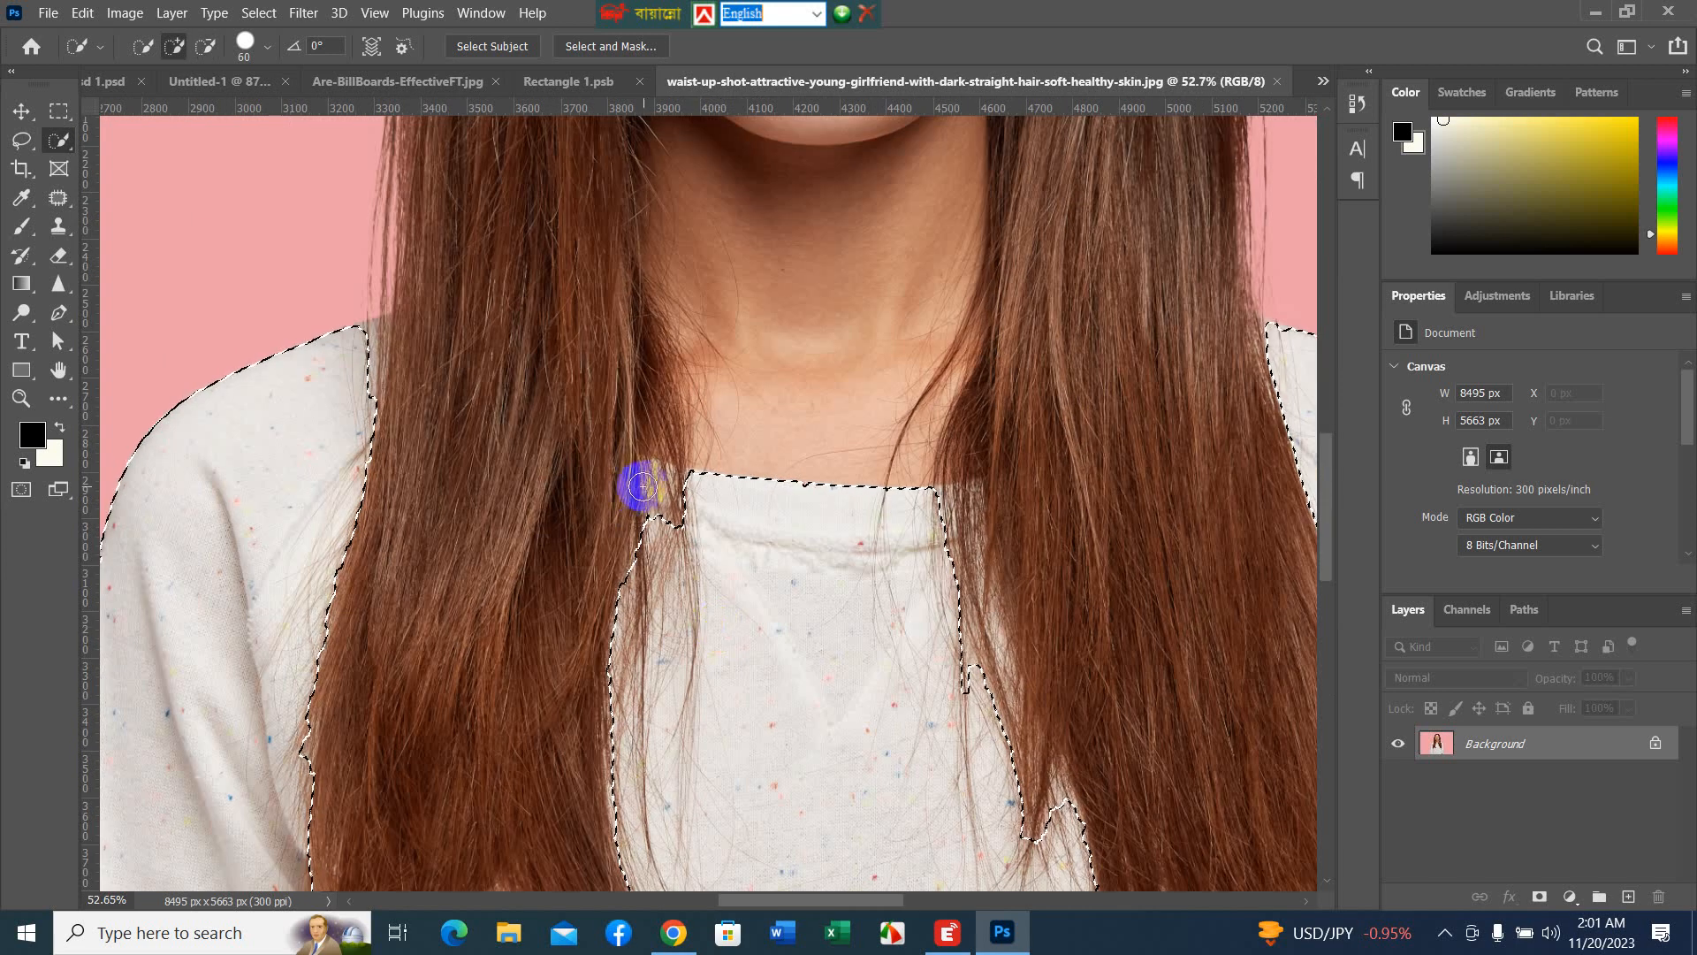
{"action": "mouse_move", "coordinate": [653, 501]}
{"action": "left_mouse_down"}
{"action": "mouse_move", "coordinate": [669, 493]}
{"action": "mouse_move", "coordinate": [688, 520]}
{"action": "left_mouse_up"}
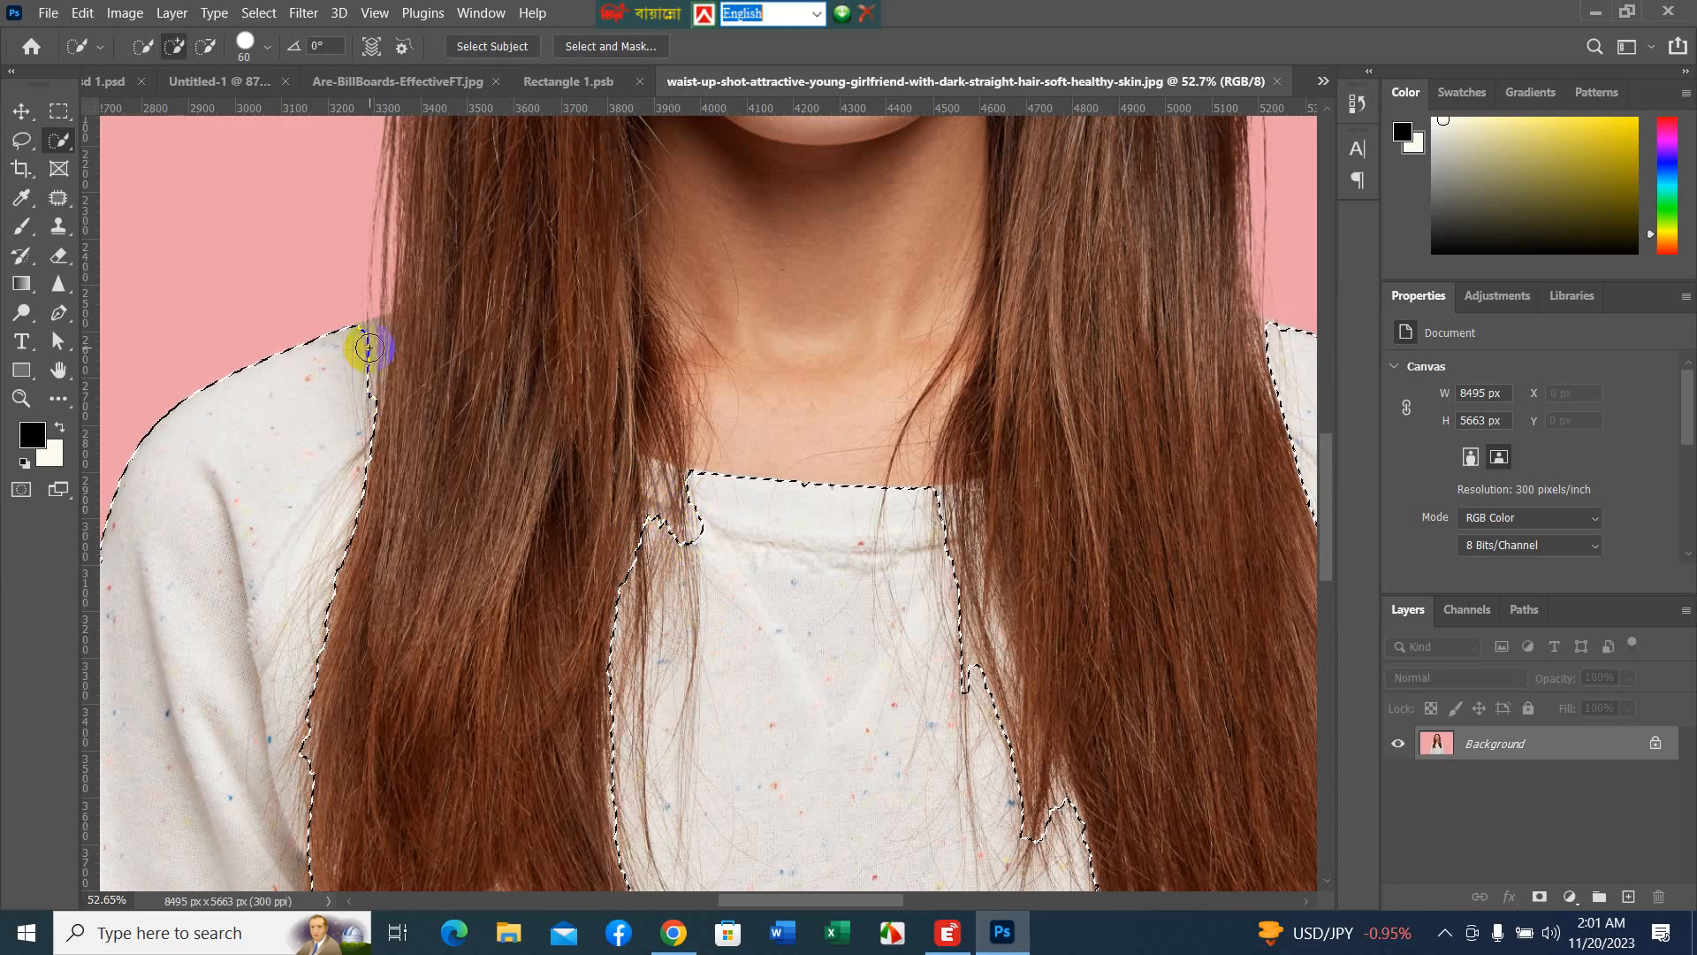
- Reduce the Quick Selection brush to 40 and add the missed sweater edge at the shoulder, where it meets the hair
{"action": "left_click", "coordinate": [363, 338]}
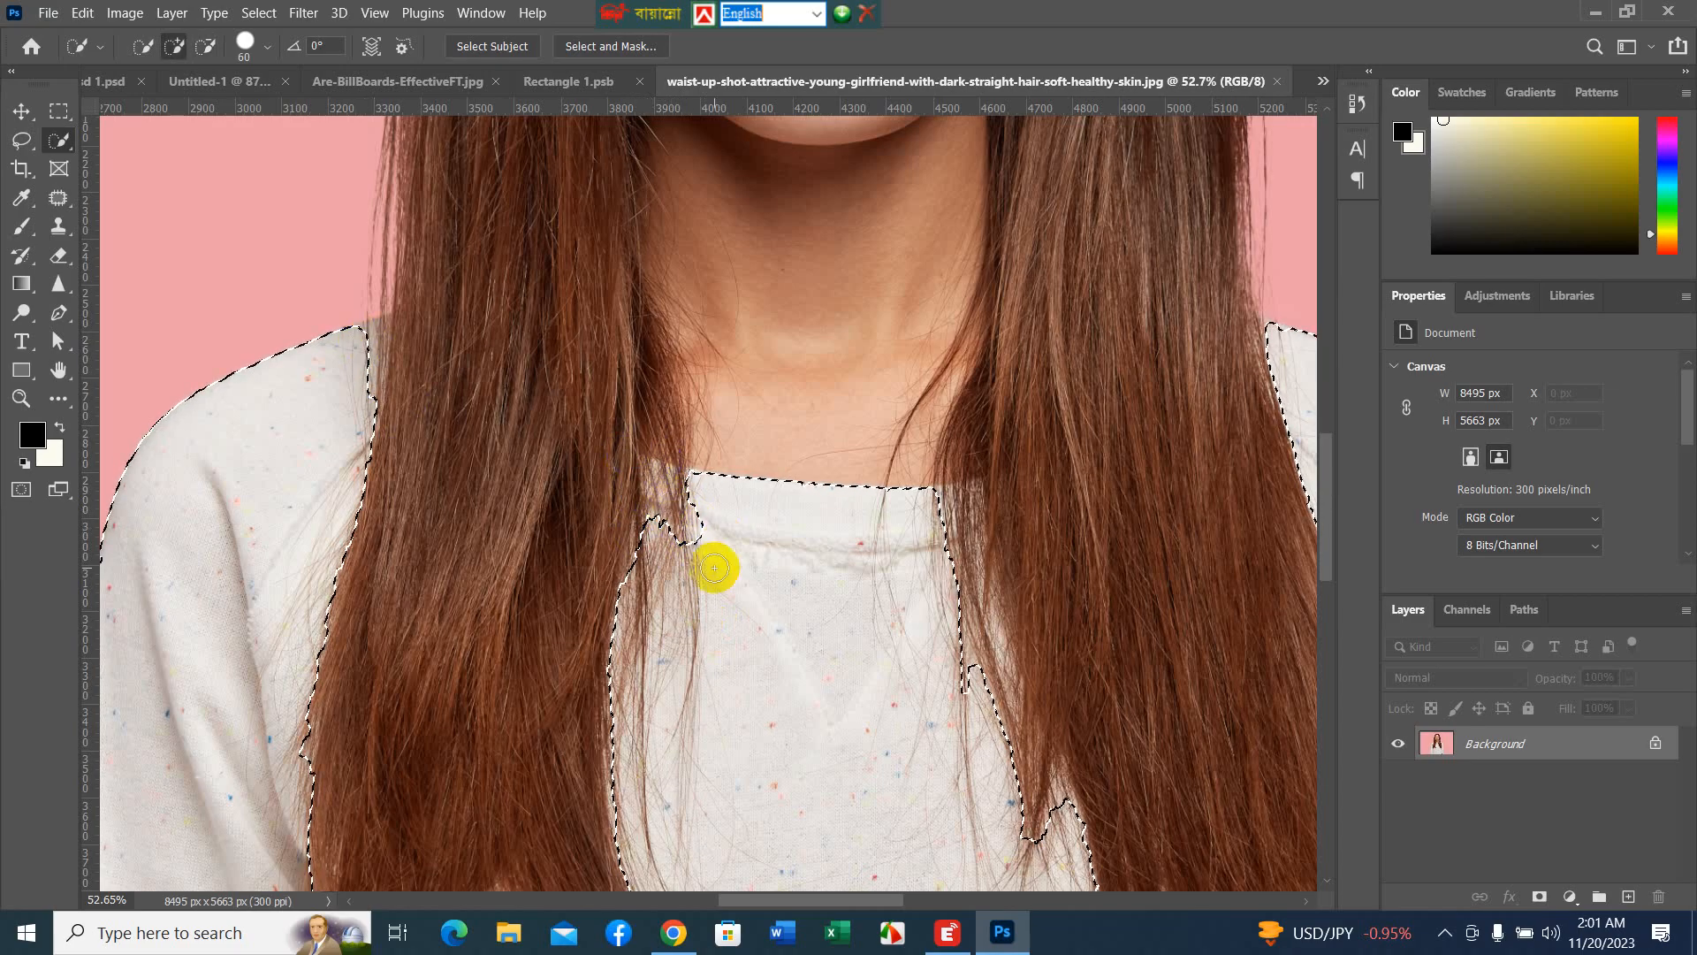
{"action": "right_click", "coordinate": [452, 494]}
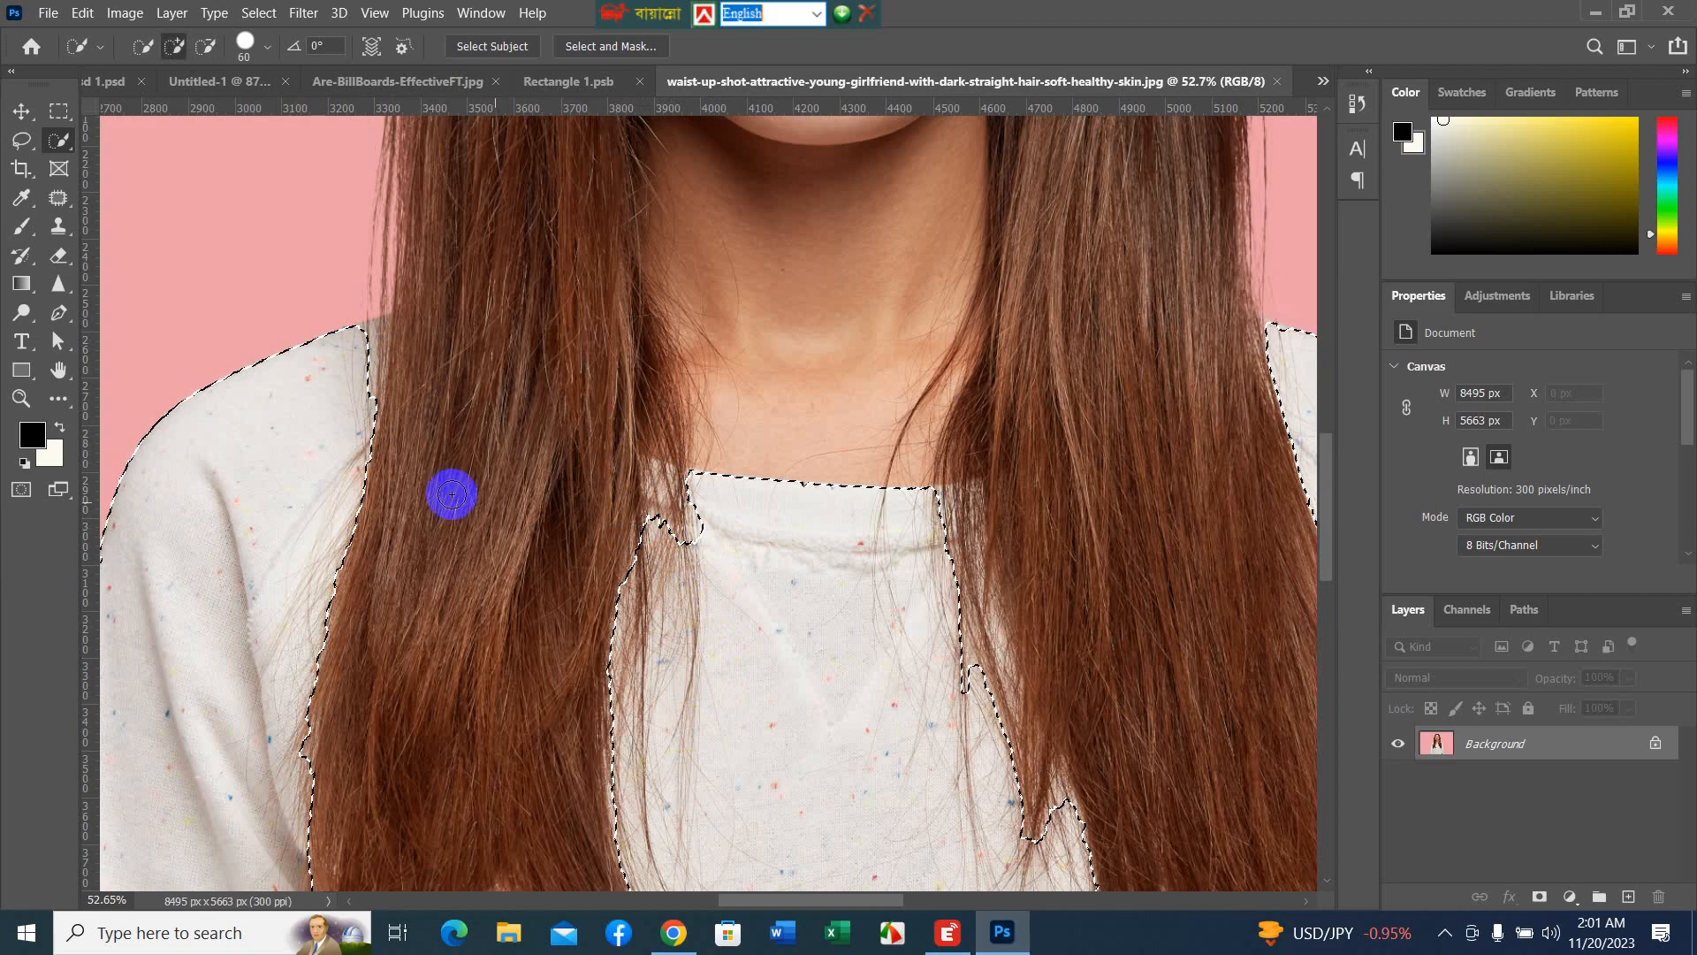
{"action": "left_click", "coordinate": [355, 378]}
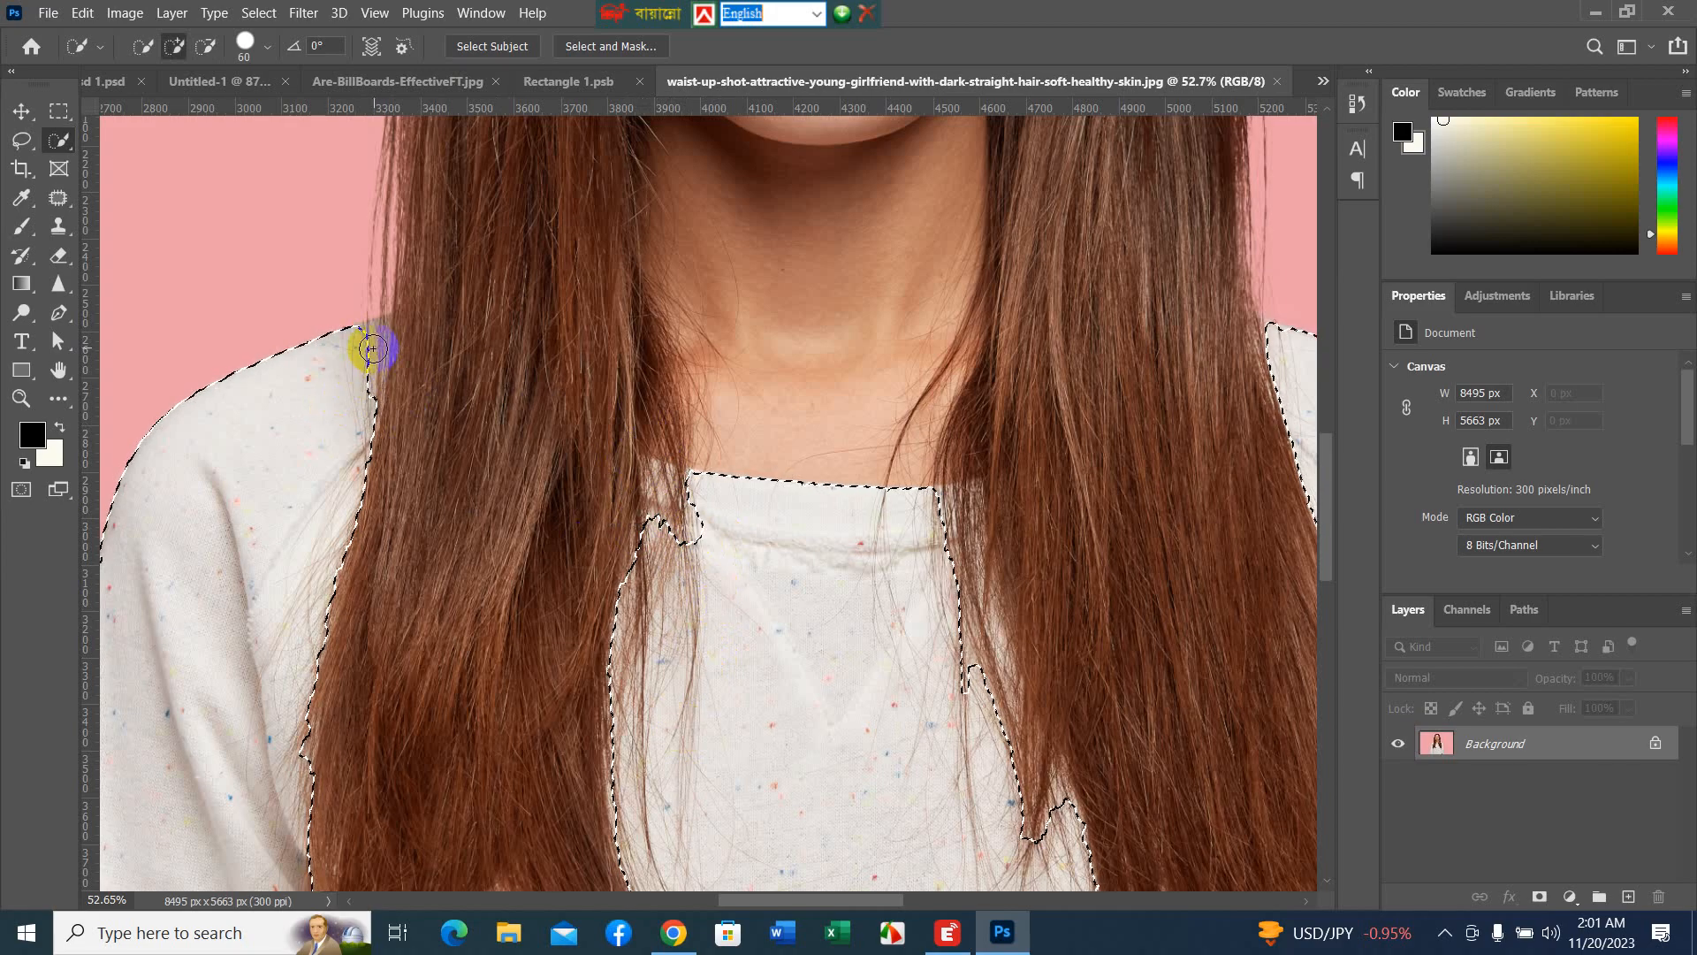
{"action": "key", "text": "bracketleft"}
{"action": "key", "text": "bracketleft"}
{"action": "key", "text": "bracketleft"}
{"action": "left_click", "coordinate": [377, 348]}
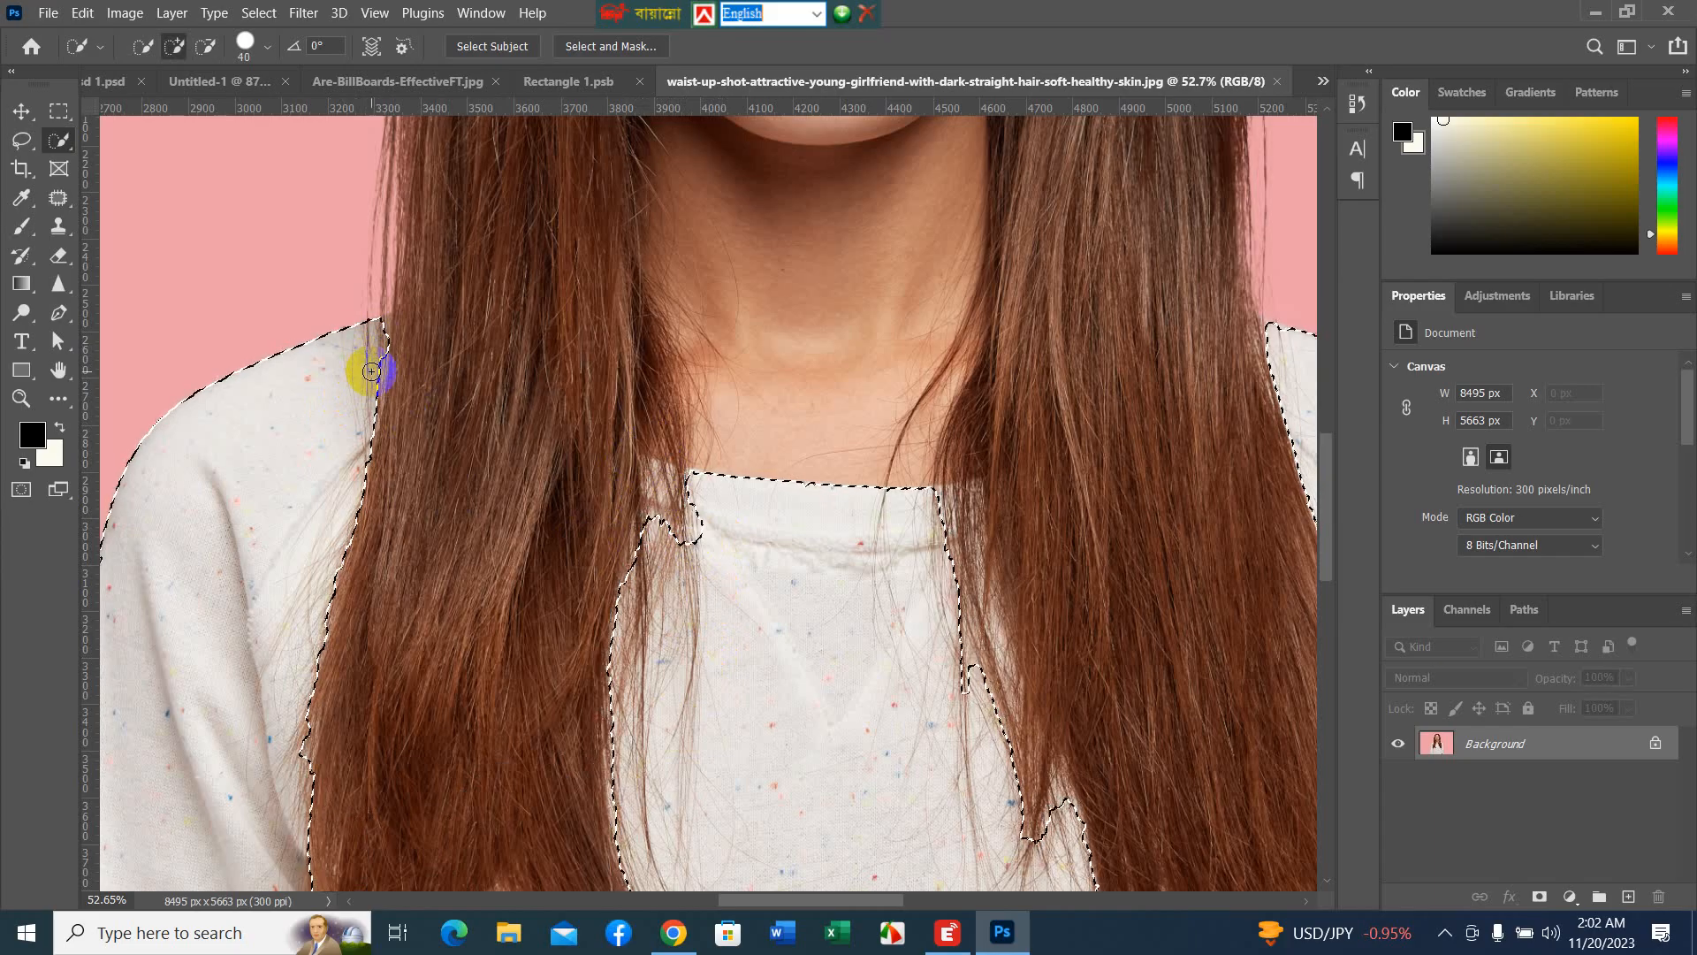
{"action": "left_click", "coordinate": [675, 516]}
{"action": "scroll", "coordinate": [672, 523], "scroll_direction": "down", "scroll_amount": 6}
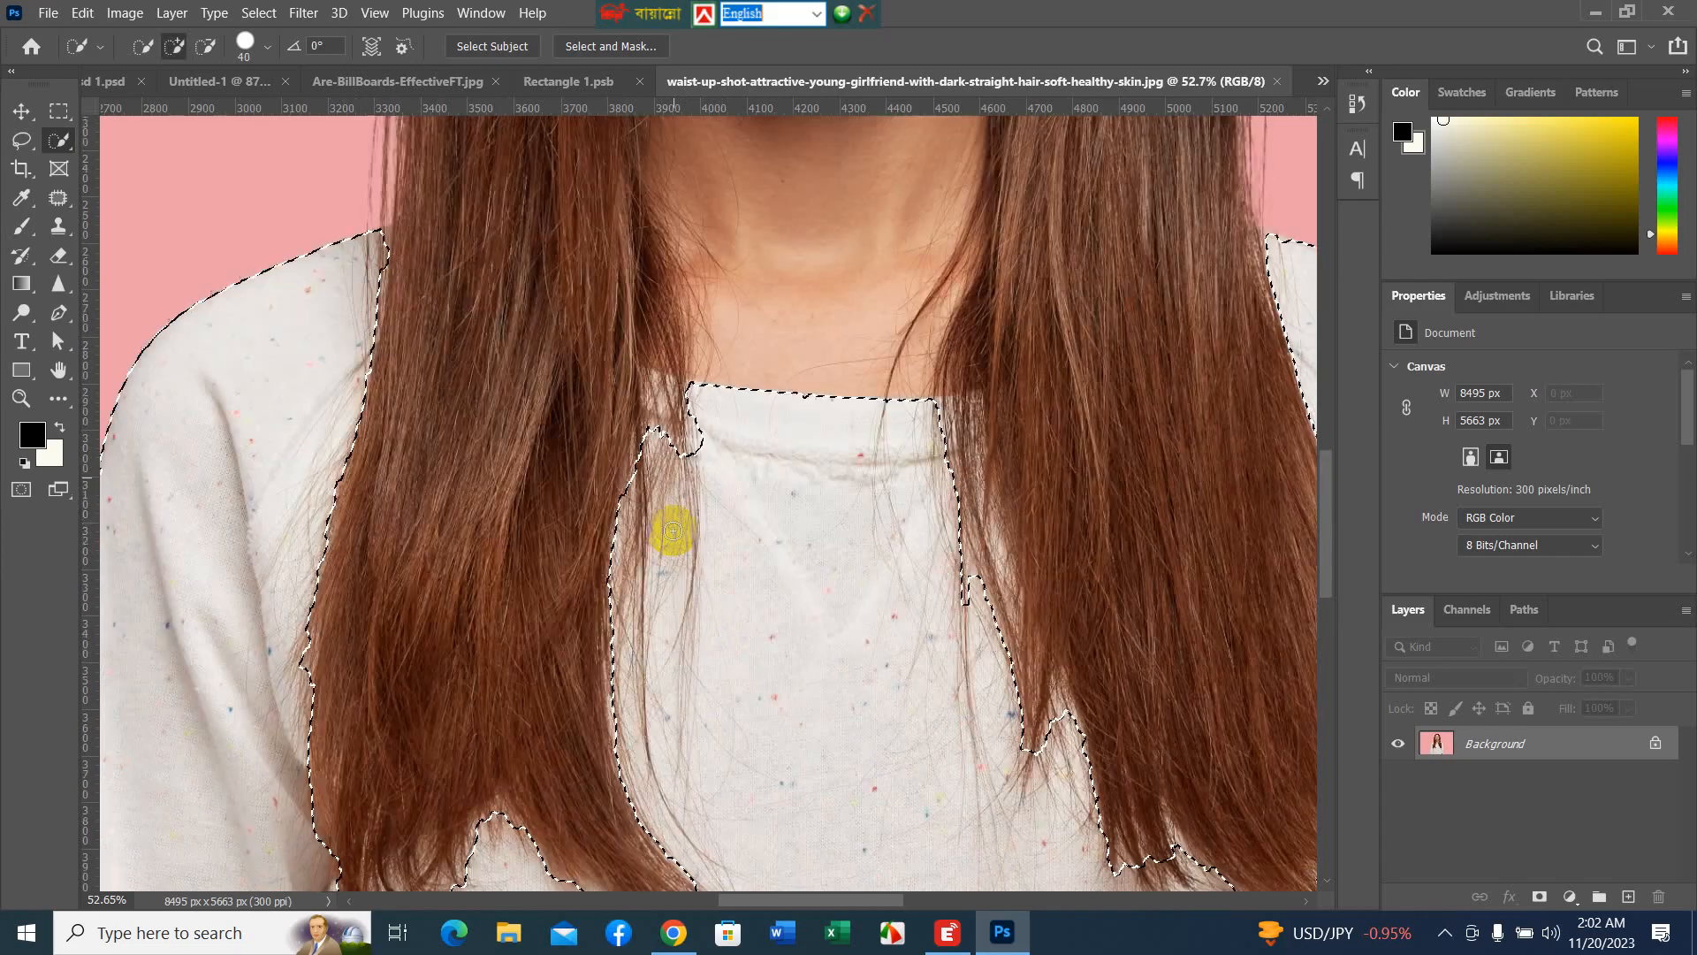
- Unlock the Background layer and add a Hue/Saturation adjustment layer masked to the selected sweater
{"action": "scroll", "coordinate": [636, 555], "scroll_direction": "down", "scroll_amount": 8}
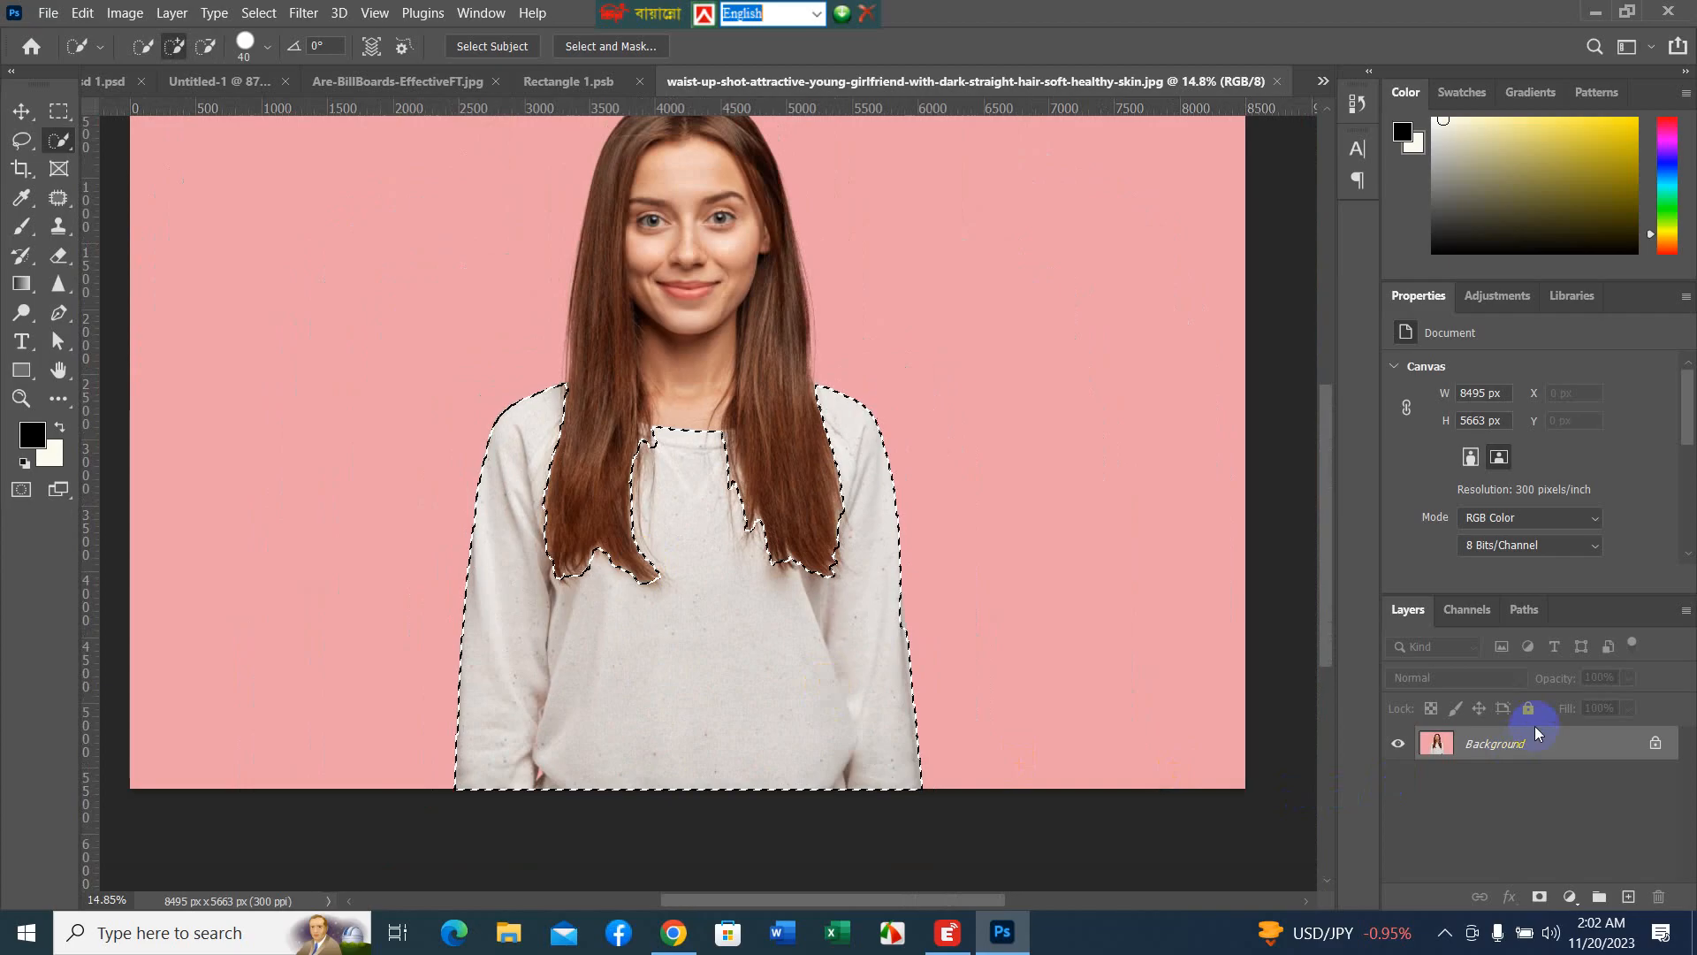
{"action": "left_click", "coordinate": [1656, 743]}
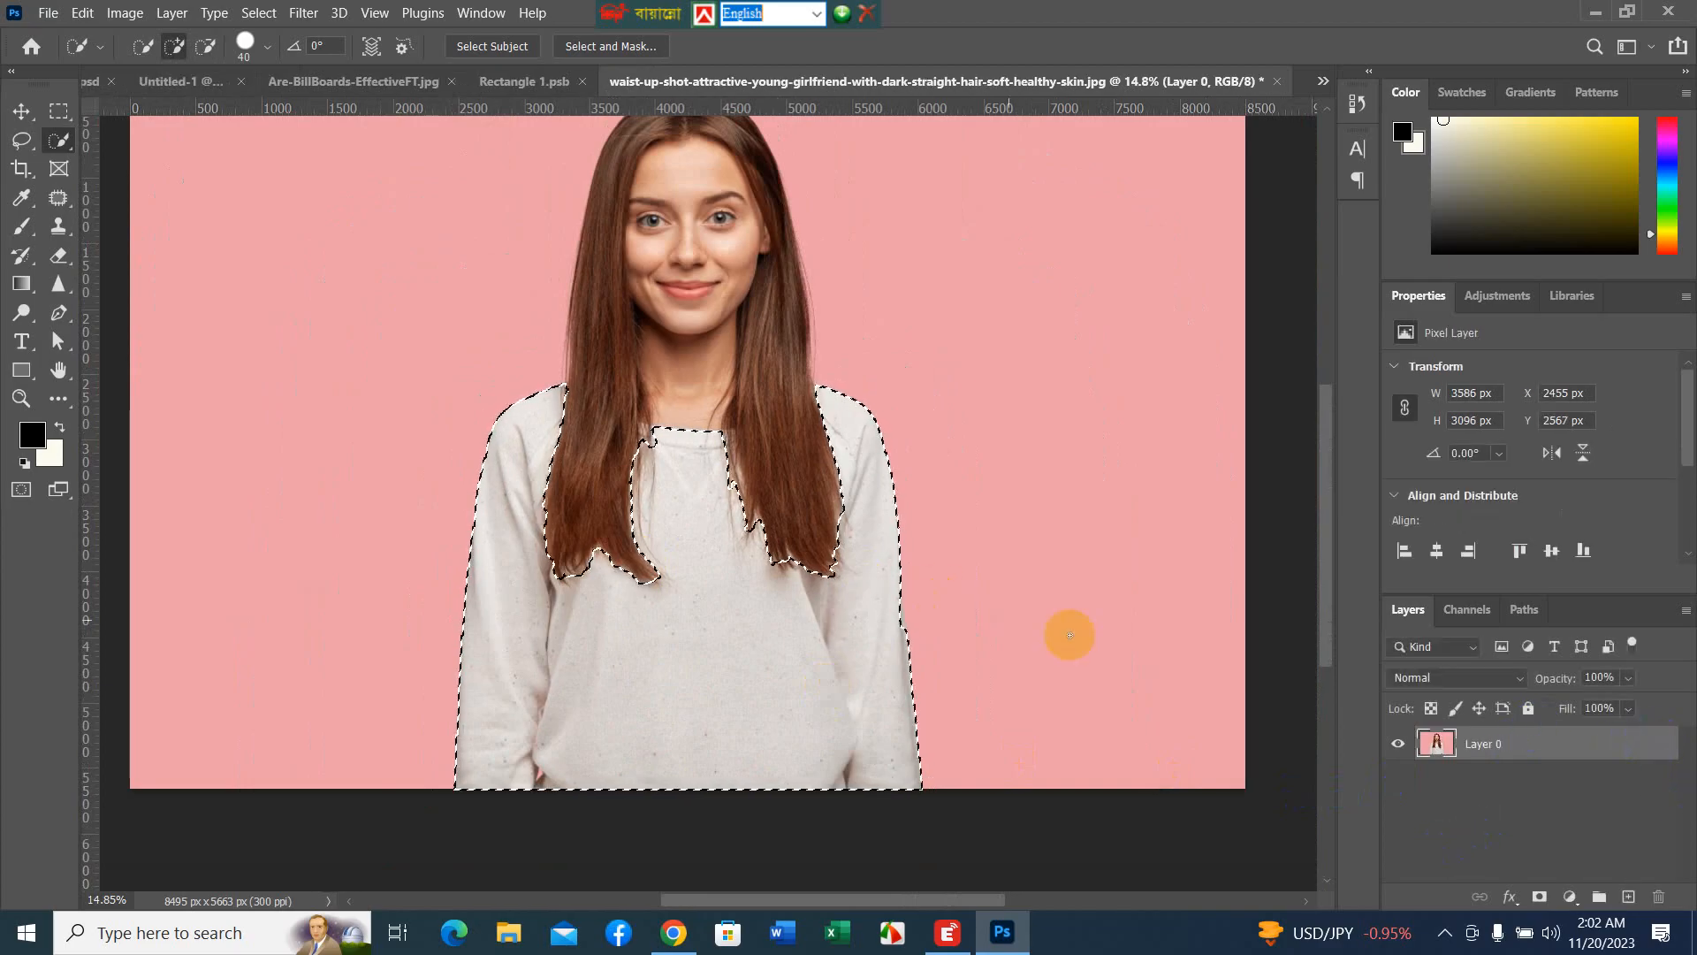
{"action": "left_click", "coordinate": [1572, 898]}
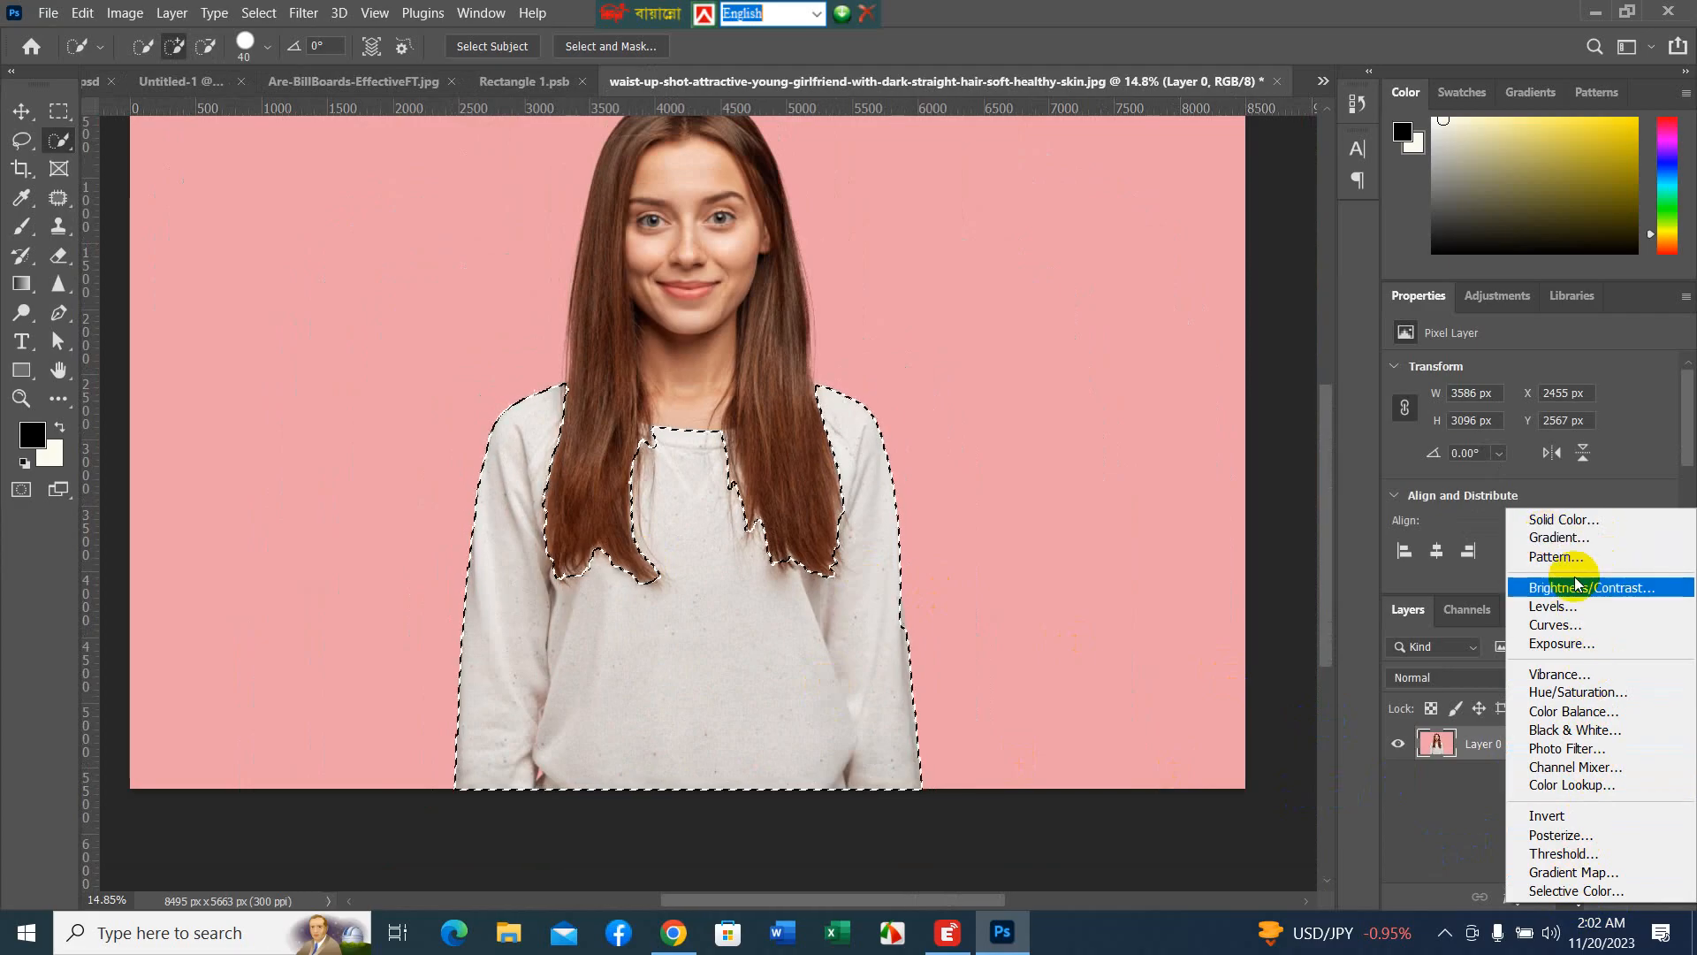
{"action": "left_click", "coordinate": [1579, 693]}
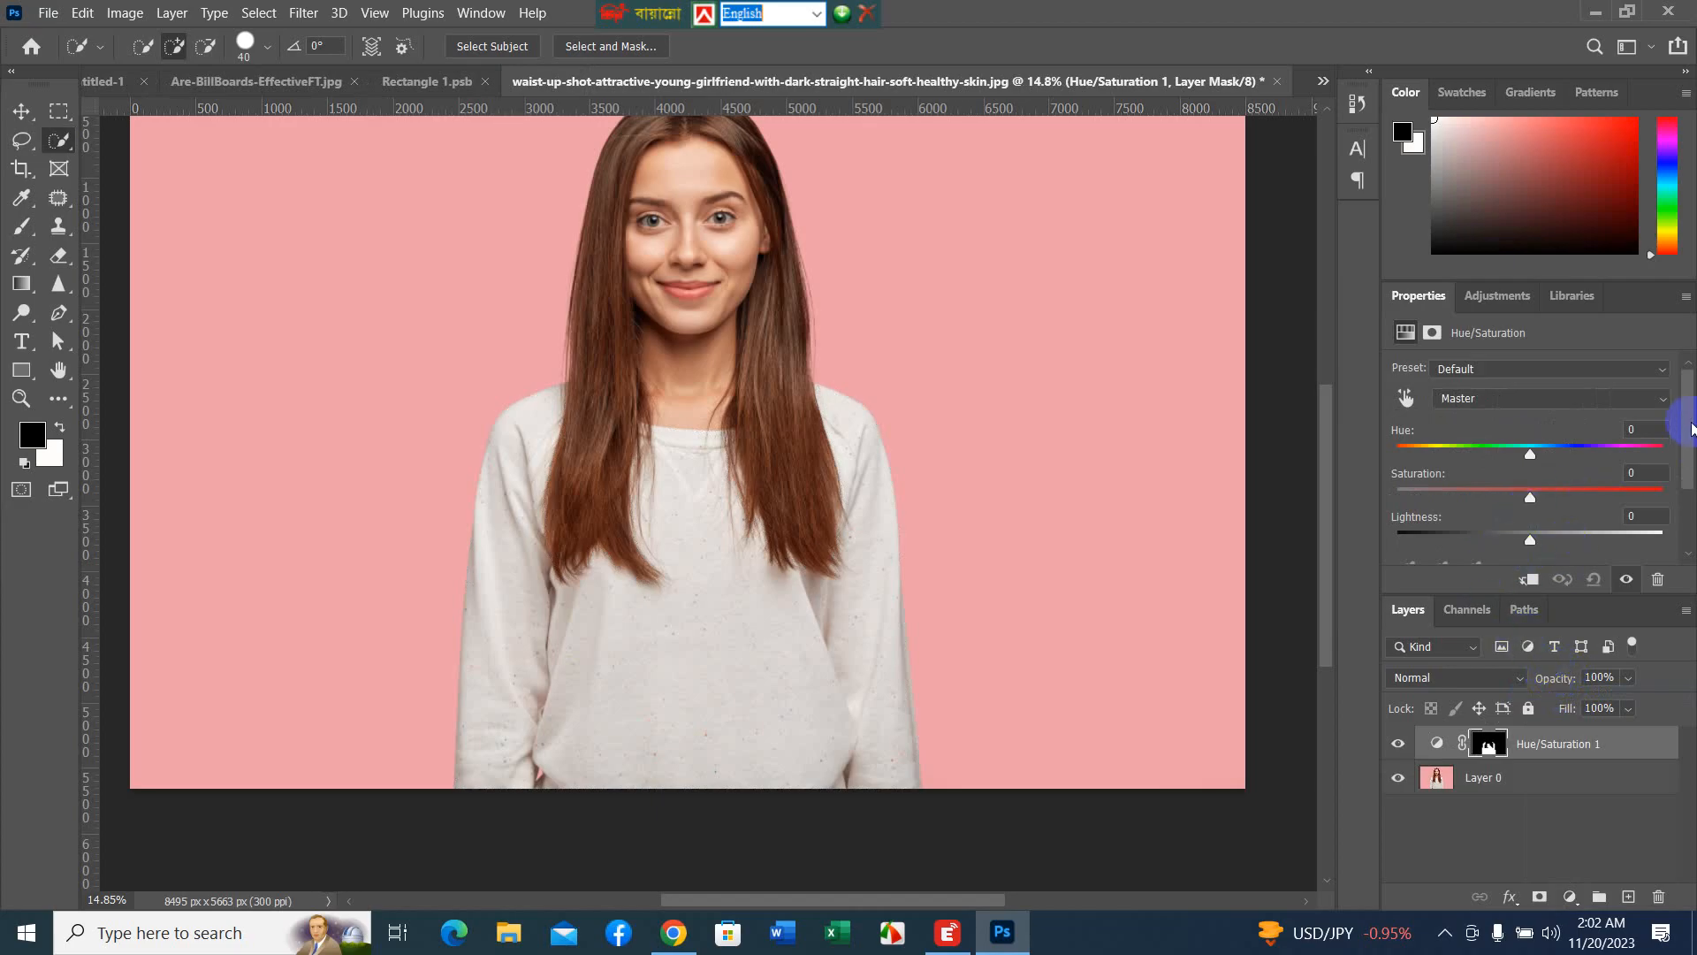
- Set the sweater adjustment's Master values to Hue -45, Saturation +61 and Lightness -15
{"action": "mouse_move", "coordinate": [1690, 429]}
{"action": "left_mouse_down"}
{"action": "mouse_move", "coordinate": [1686, 485]}
{"action": "mouse_move", "coordinate": [1667, 428]}
{"action": "left_mouse_up"}
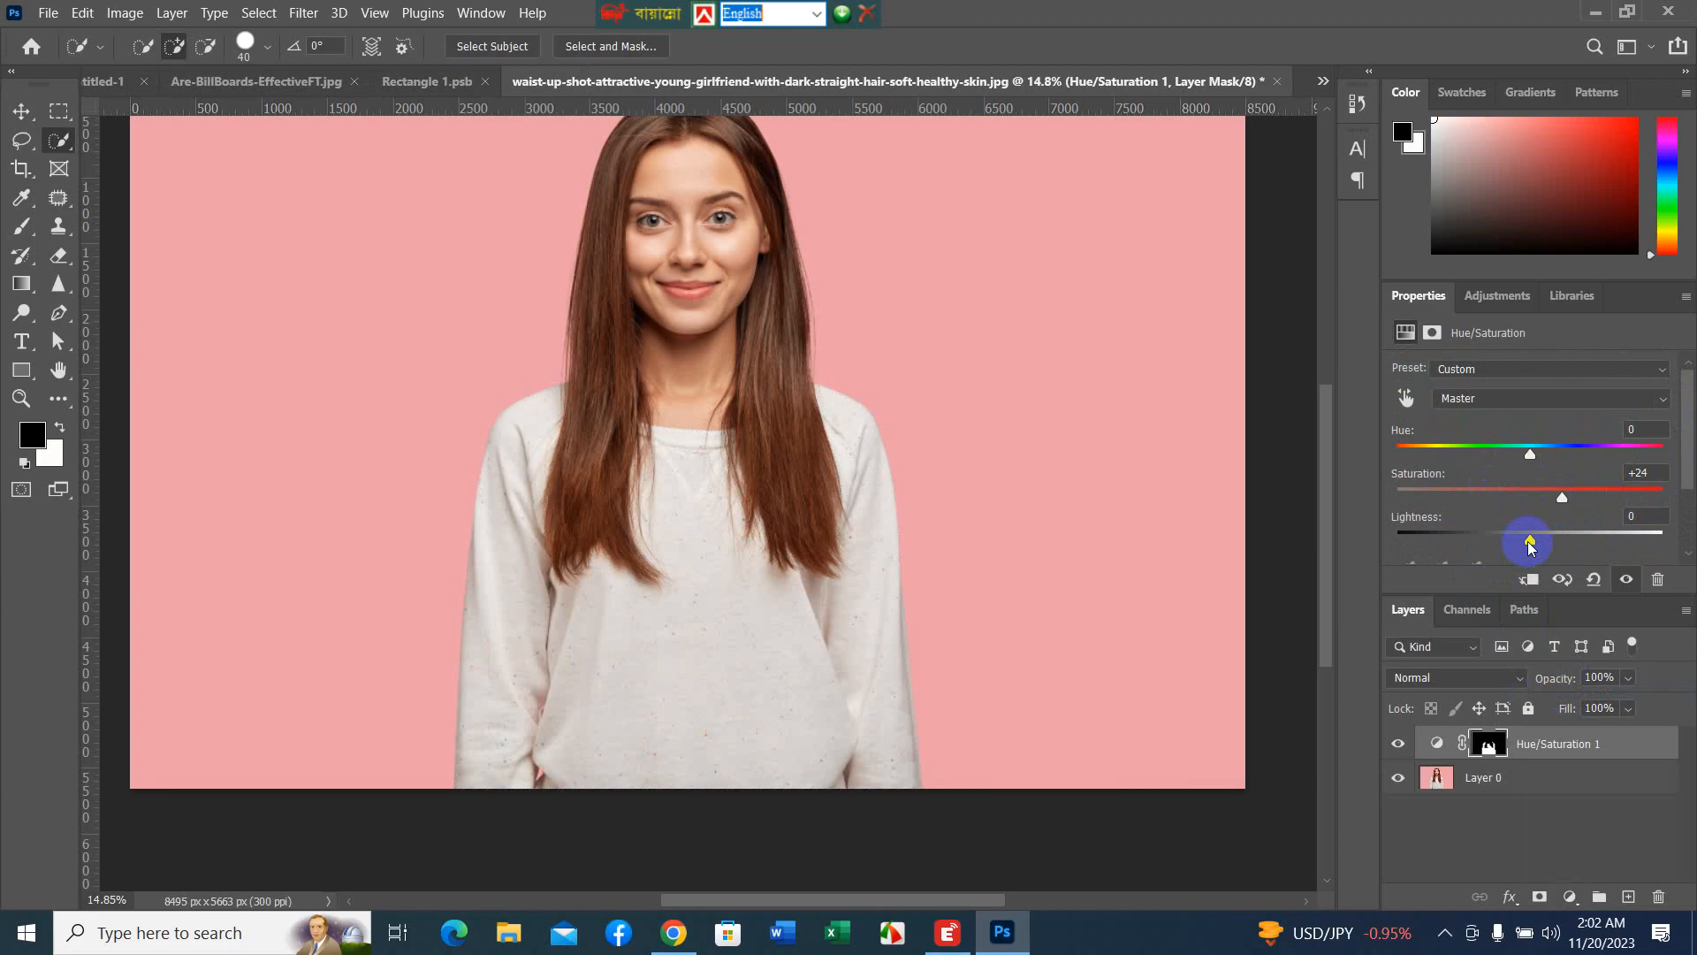
{"action": "left_click_drag", "start_coordinate": [1531, 537], "coordinate": [1563, 541]}
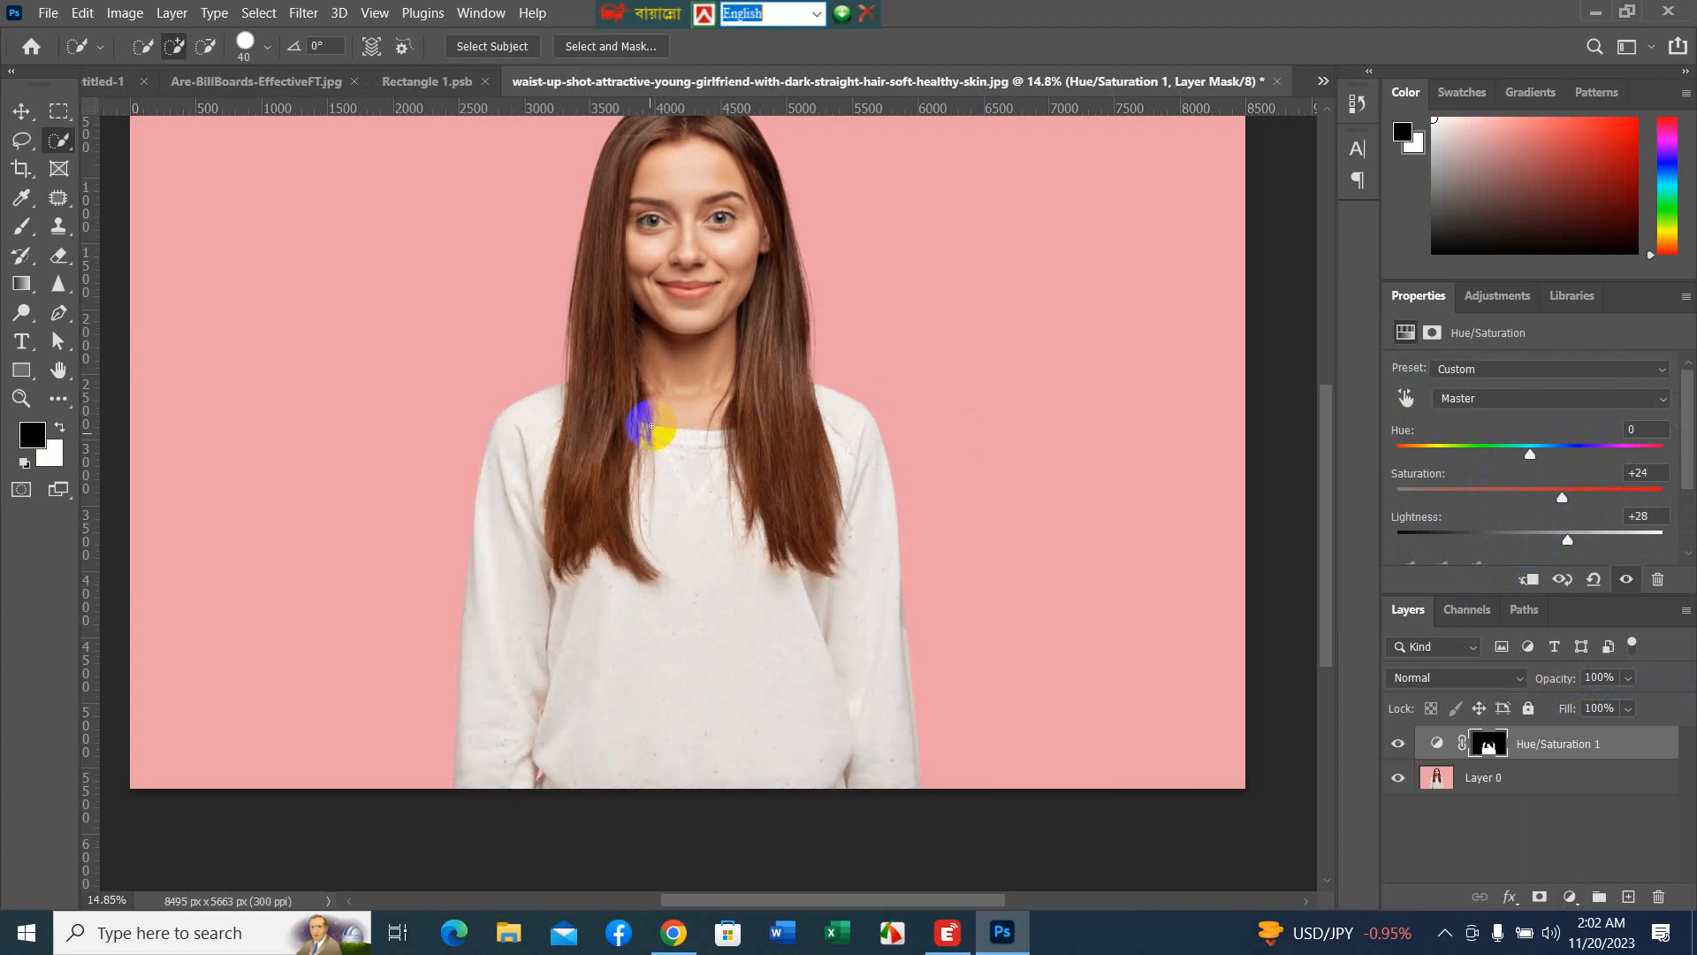
{"action": "left_click_drag", "start_coordinate": [1562, 544], "coordinate": [1511, 542]}
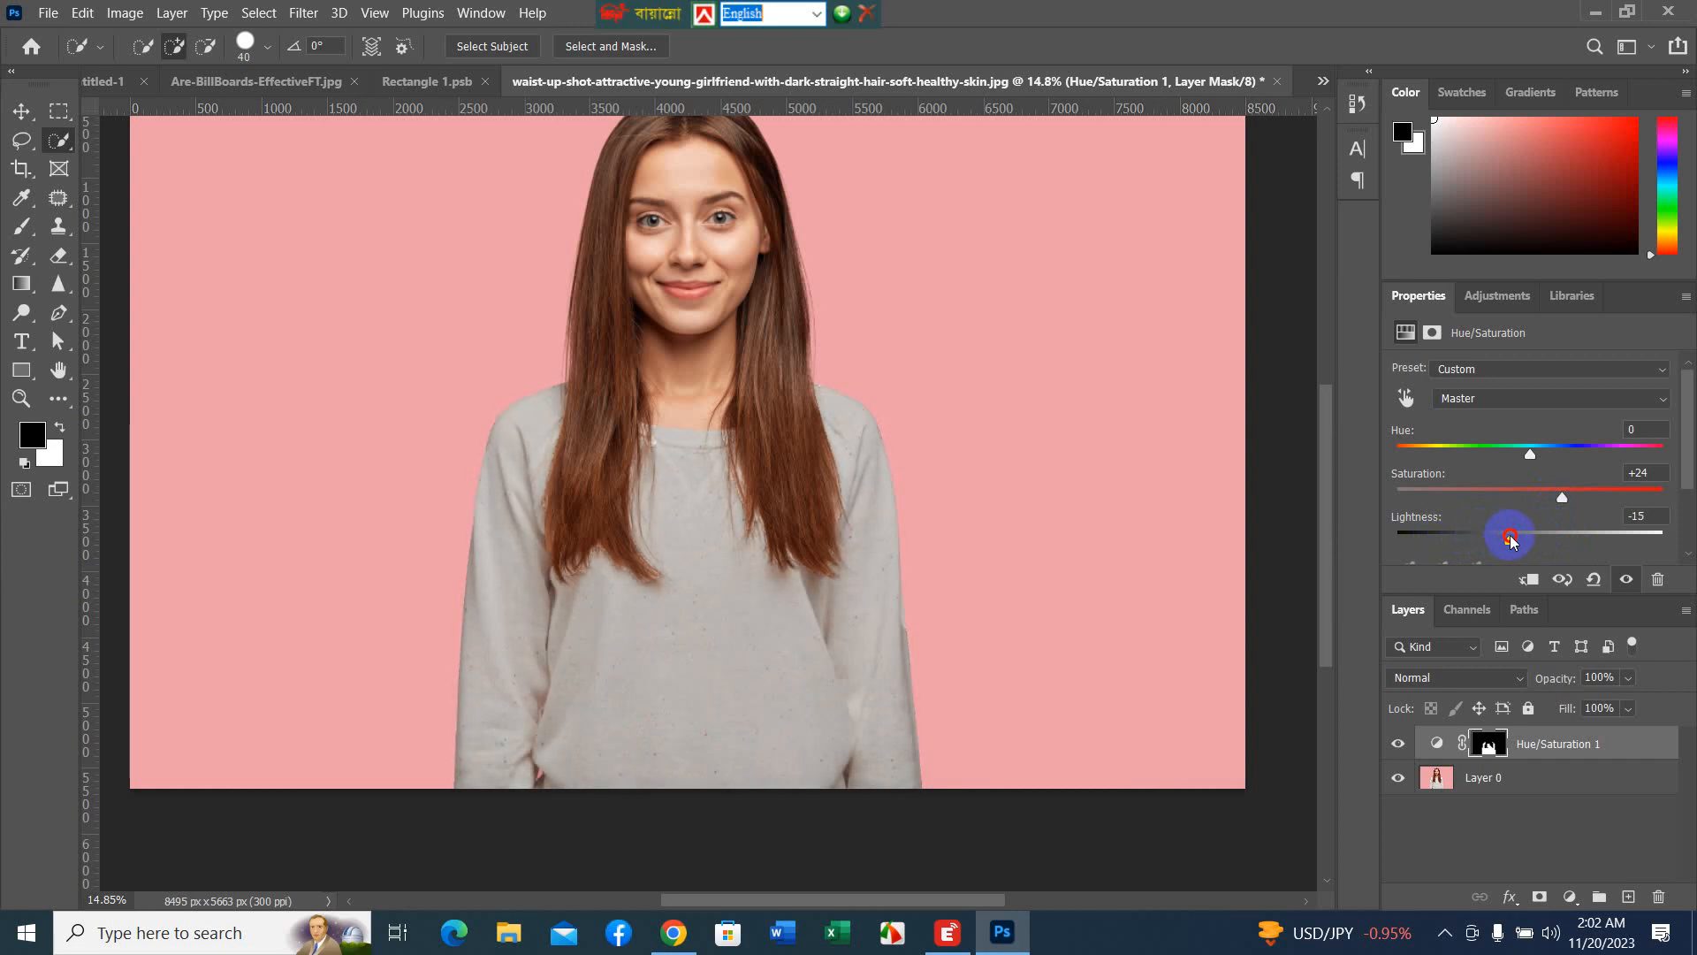
{"action": "left_click_drag", "start_coordinate": [1561, 502], "coordinate": [1611, 496]}
{"action": "left_click_drag", "start_coordinate": [1528, 456], "coordinate": [1472, 462]}
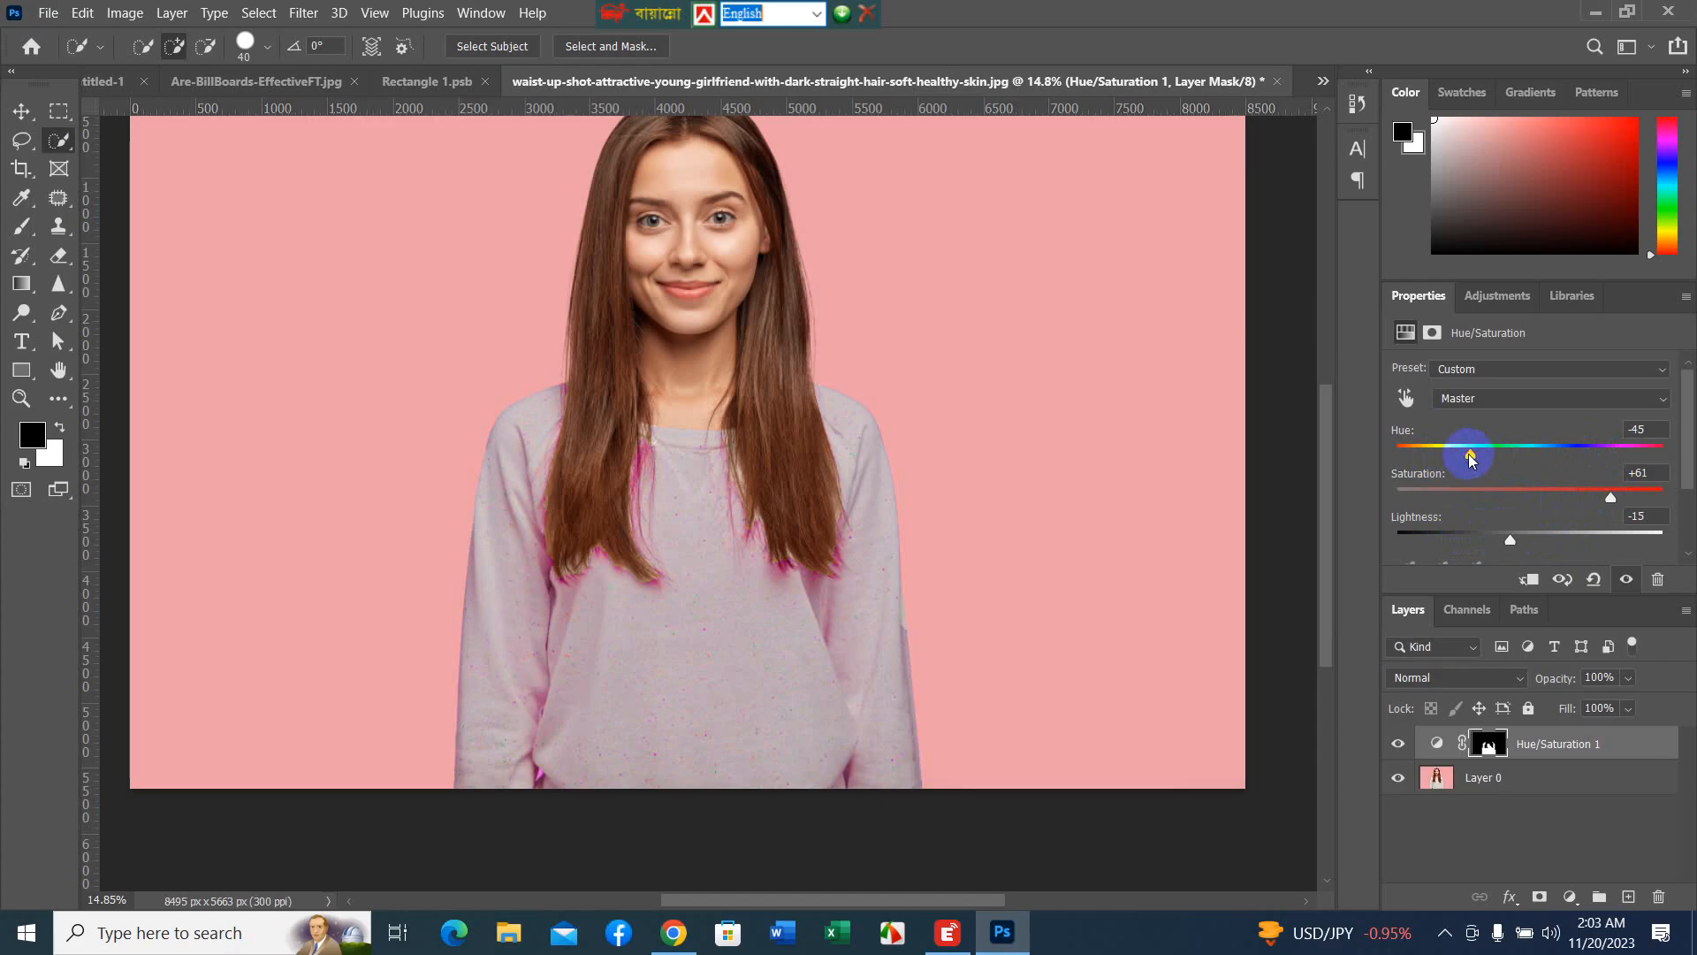
- Set the Reds range of the sweater's Hue/Saturation adjustment to Hue -9, Saturation +29 and Lightness -16
{"action": "left_click", "coordinate": [1664, 403]}
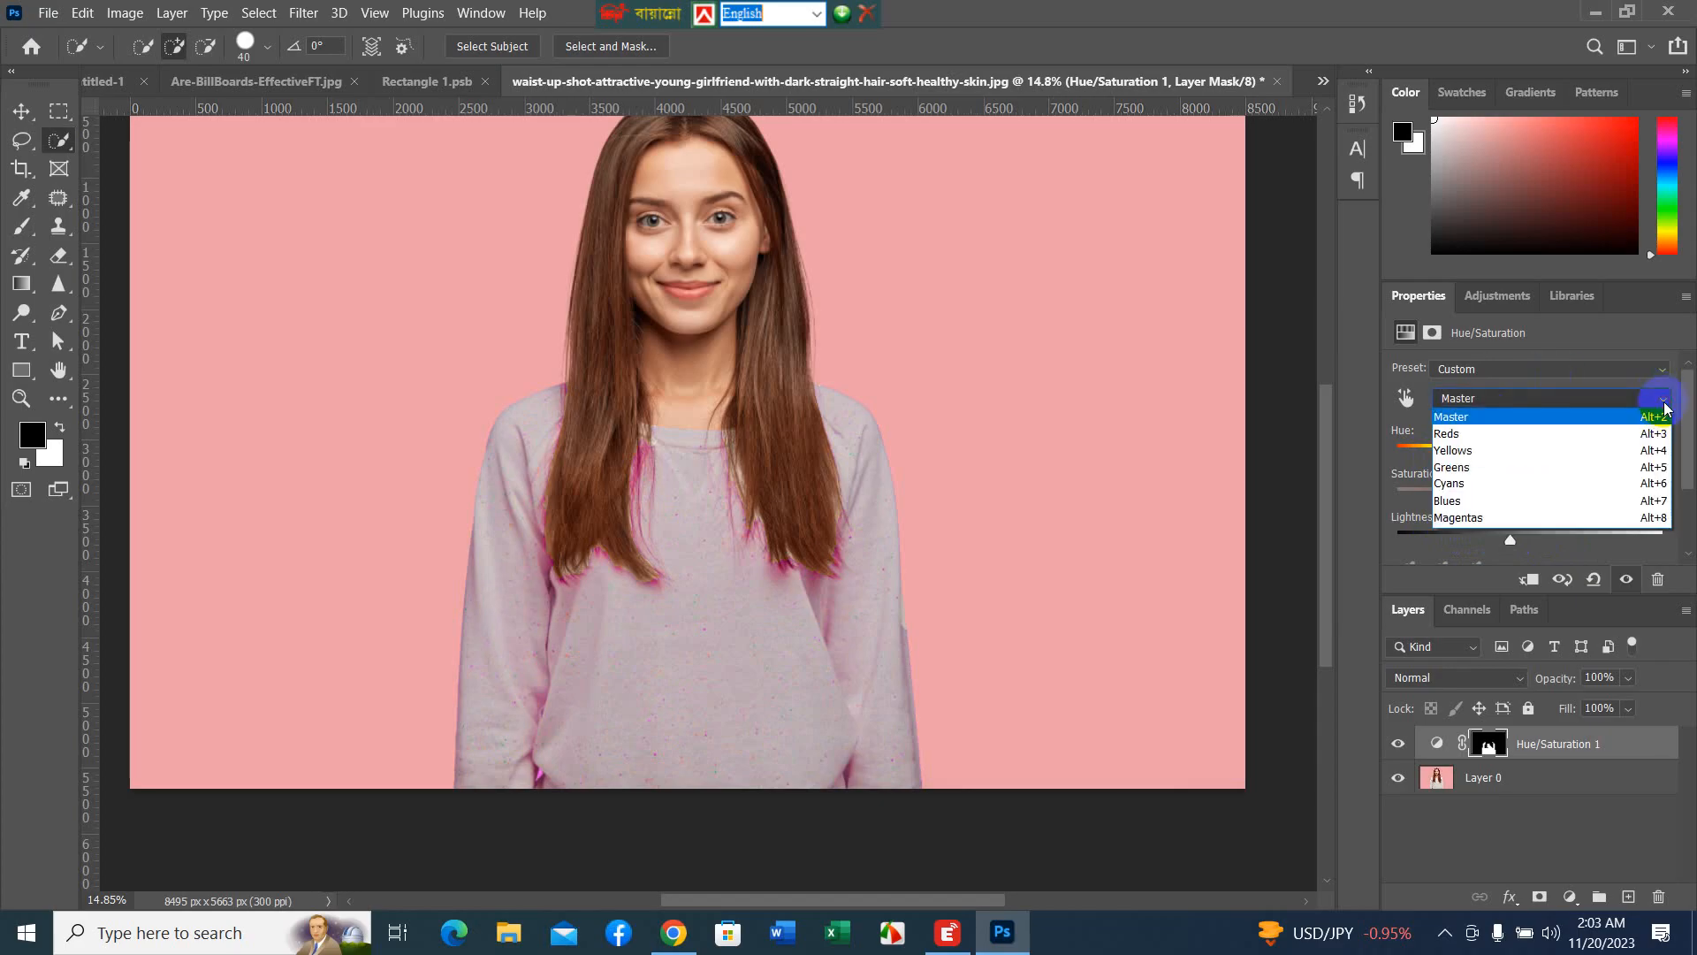
{"action": "left_click", "coordinate": [1659, 434]}
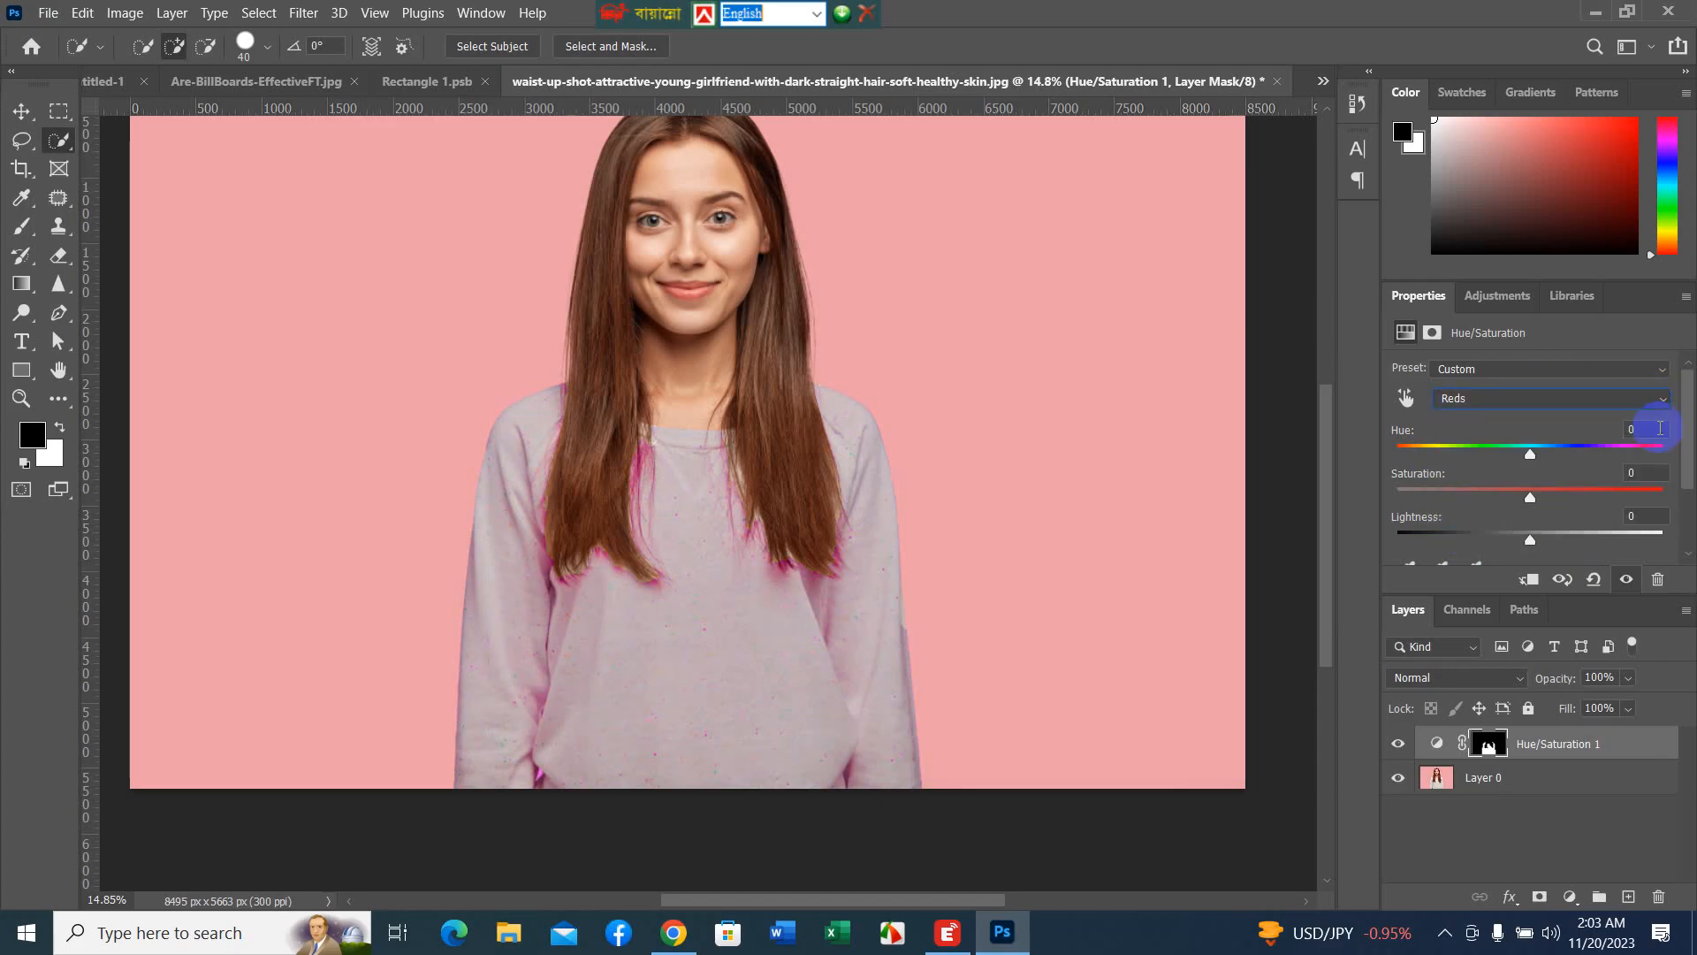
{"action": "left_click_drag", "start_coordinate": [1529, 461], "coordinate": [1571, 502]}
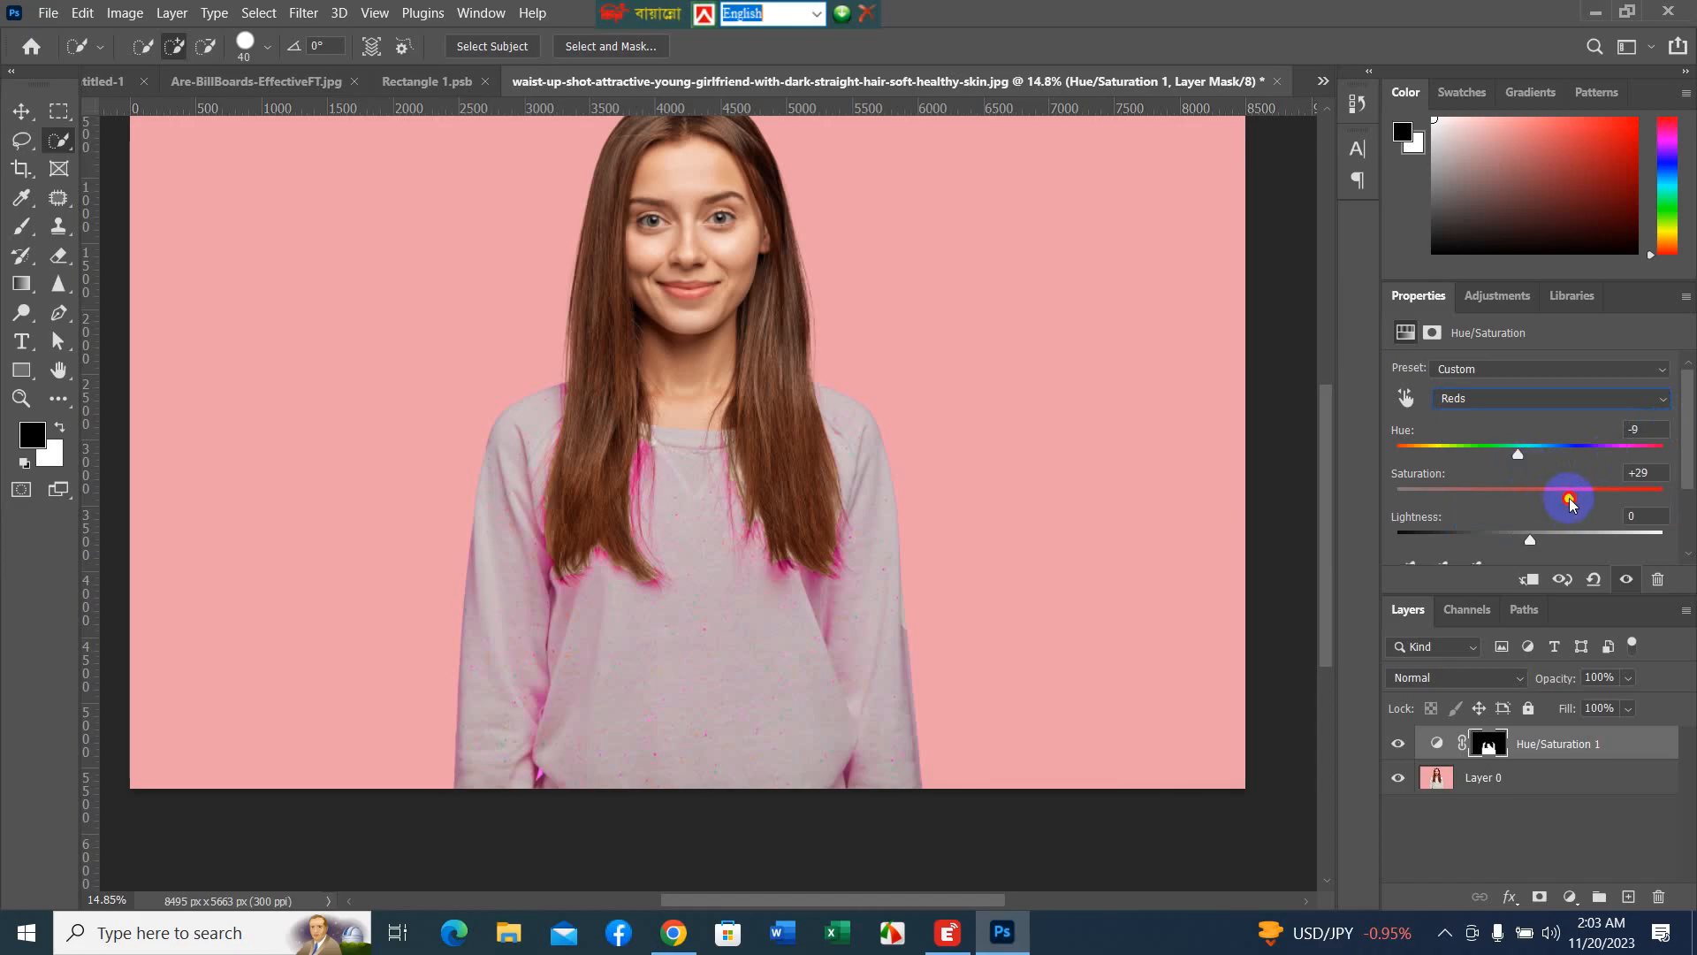
{"action": "left_click", "coordinate": [1664, 372]}
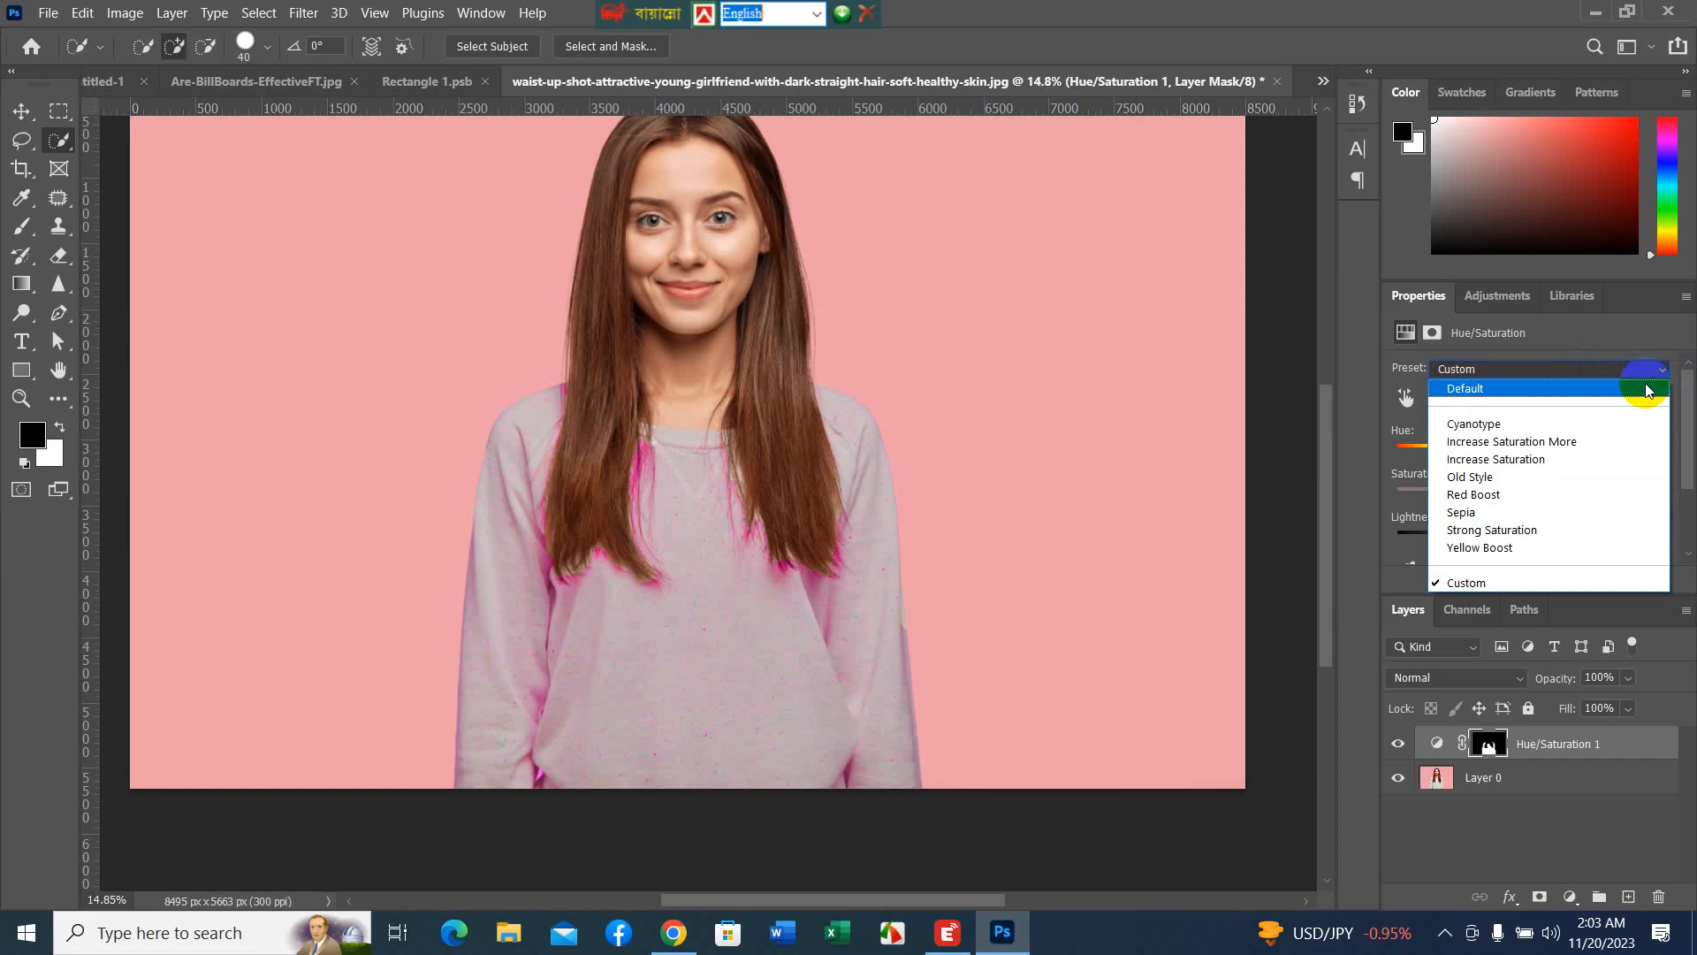
{"action": "left_click", "coordinate": [1659, 375]}
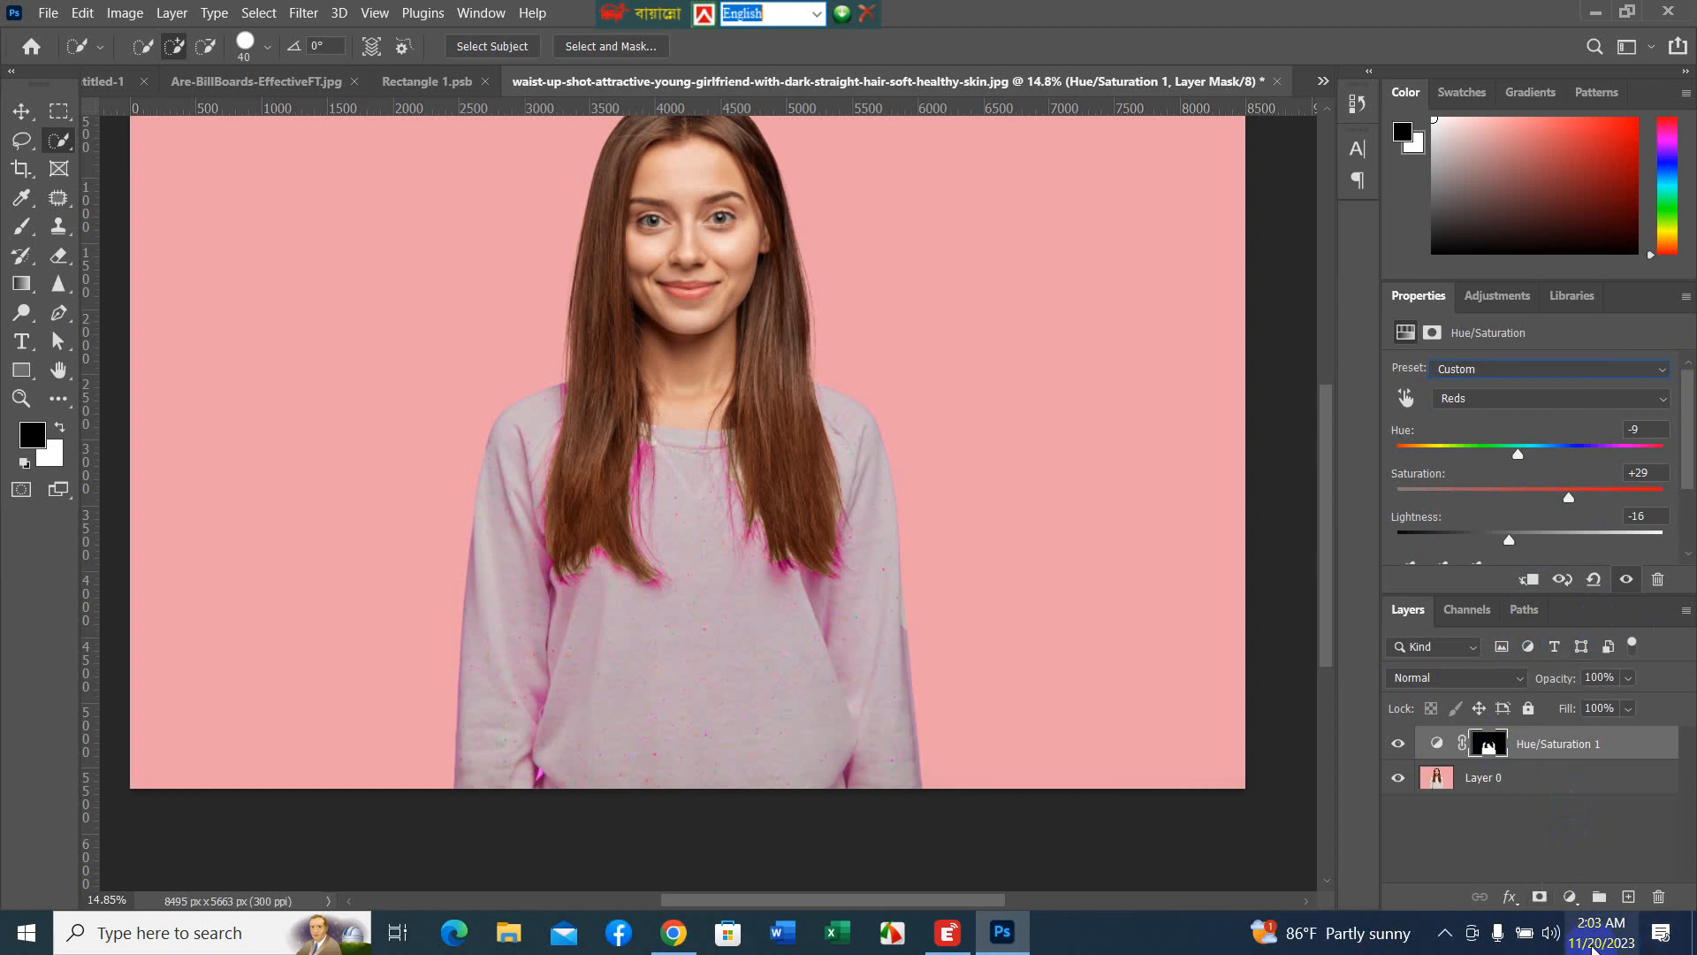
- Add a Levels adjustment layer above Hue/Saturation 1 and set its output levels to 17 and 255
{"action": "left_click", "coordinate": [1571, 897]}
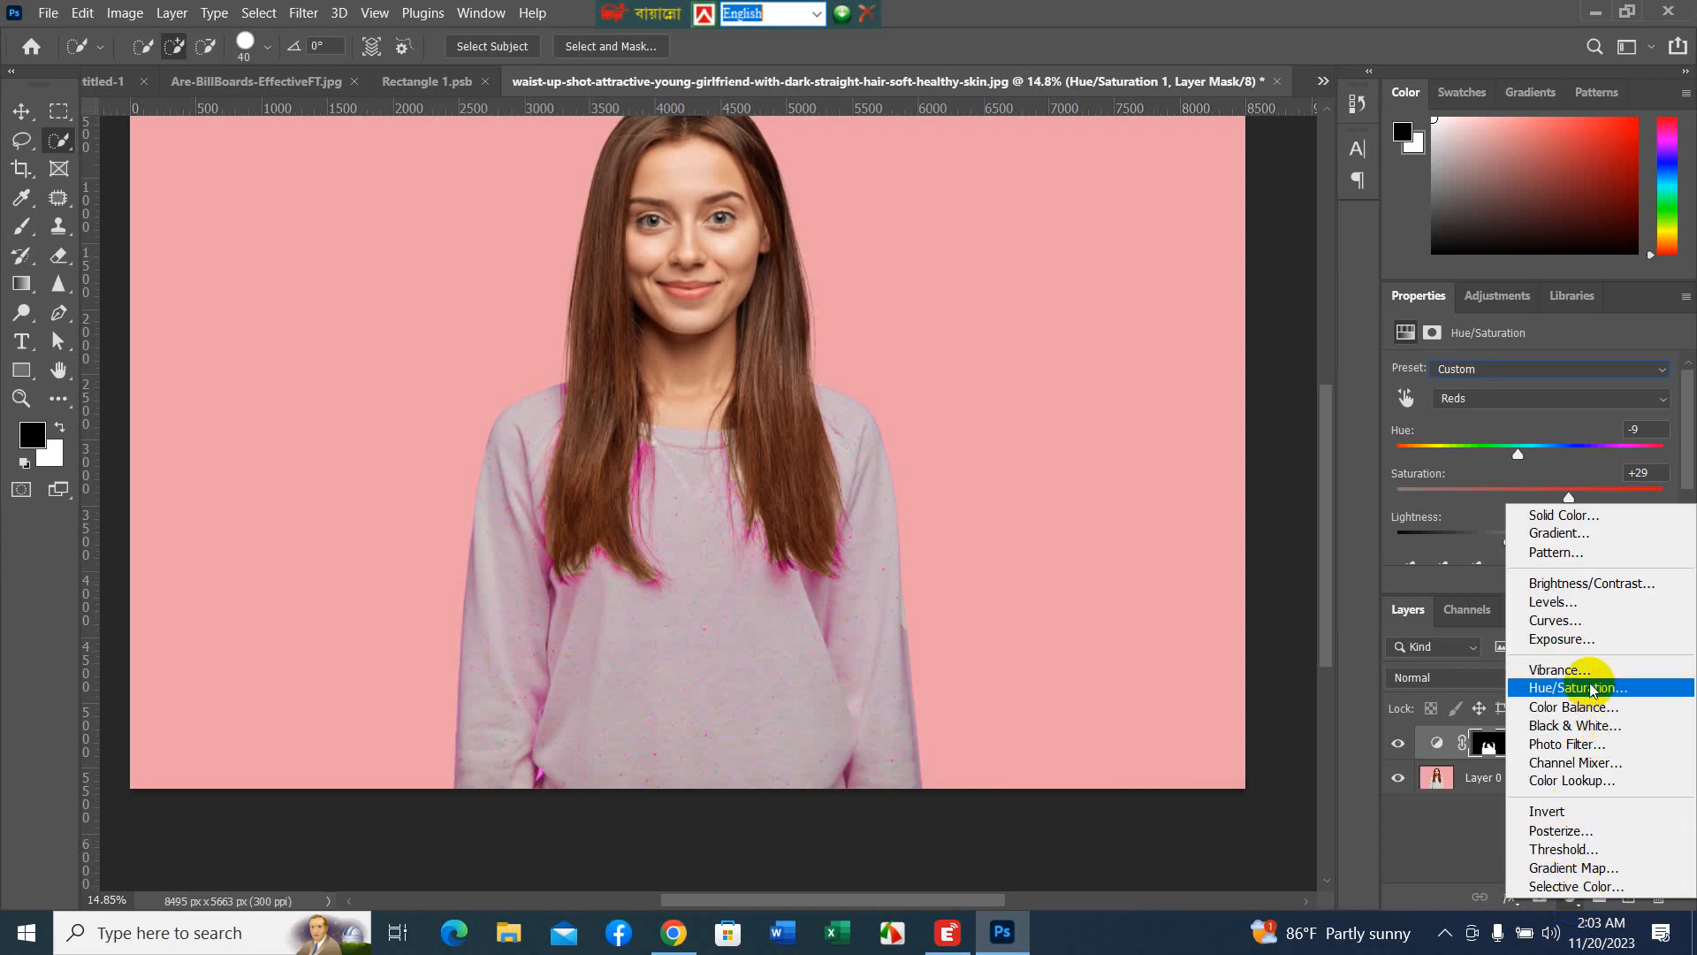
{"action": "left_click", "coordinate": [1576, 603]}
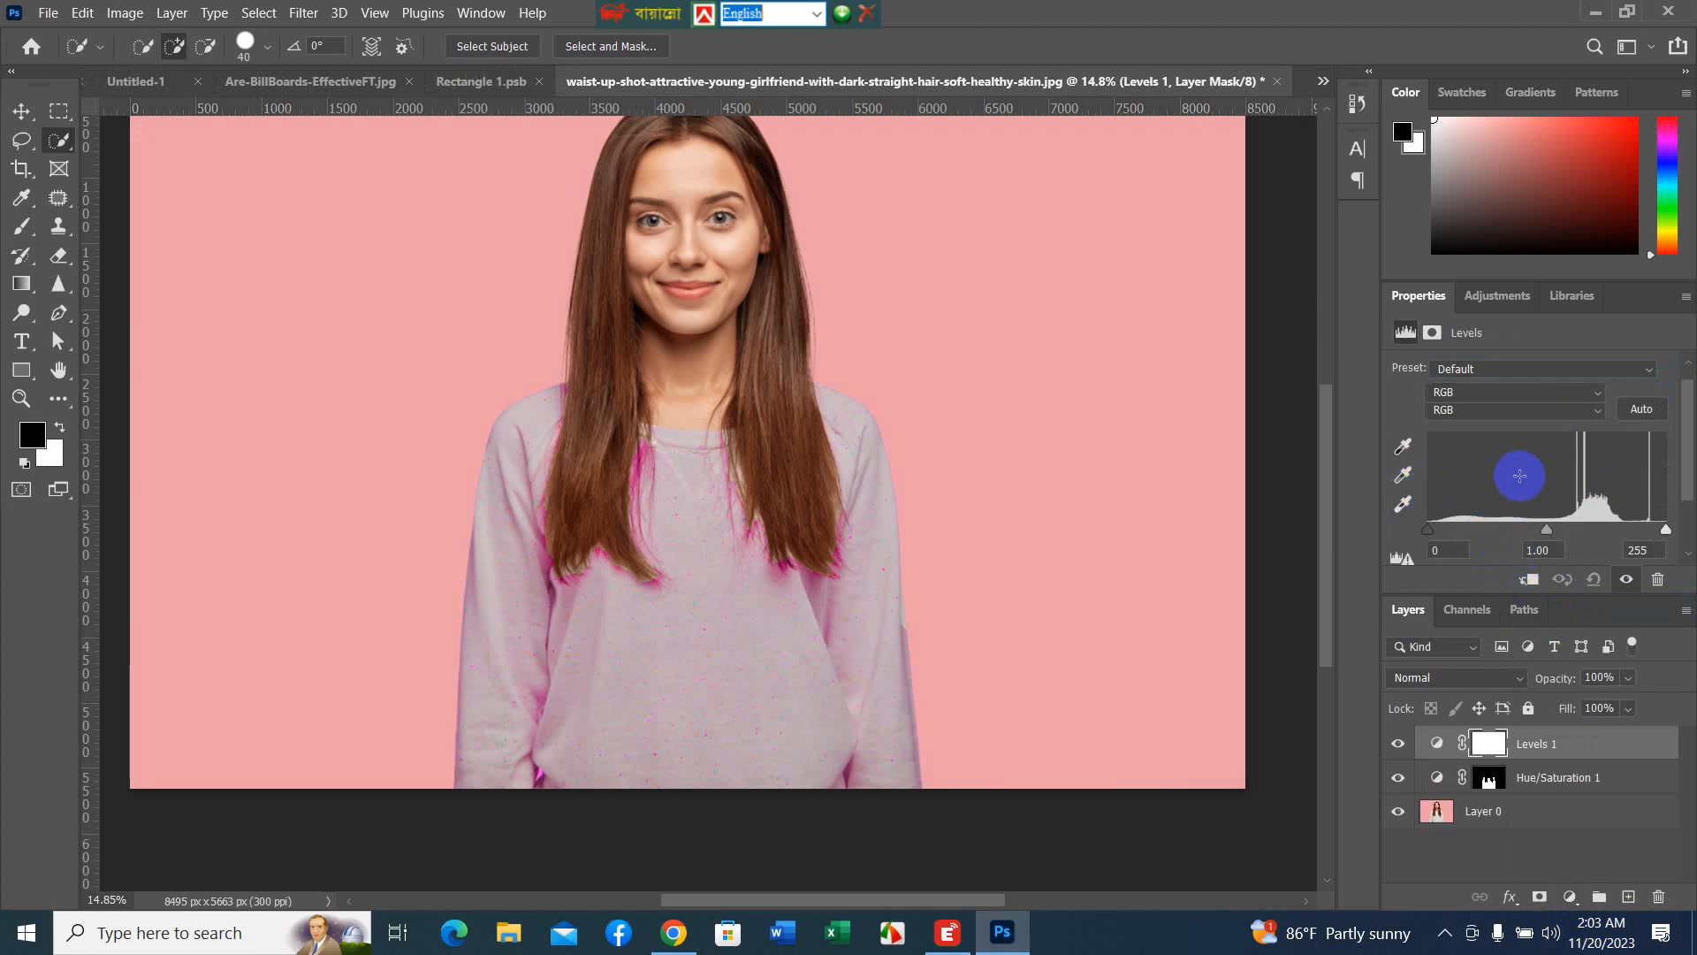
{"action": "scroll", "coordinate": [1518, 477], "scroll_direction": "down", "scroll_amount": 3}
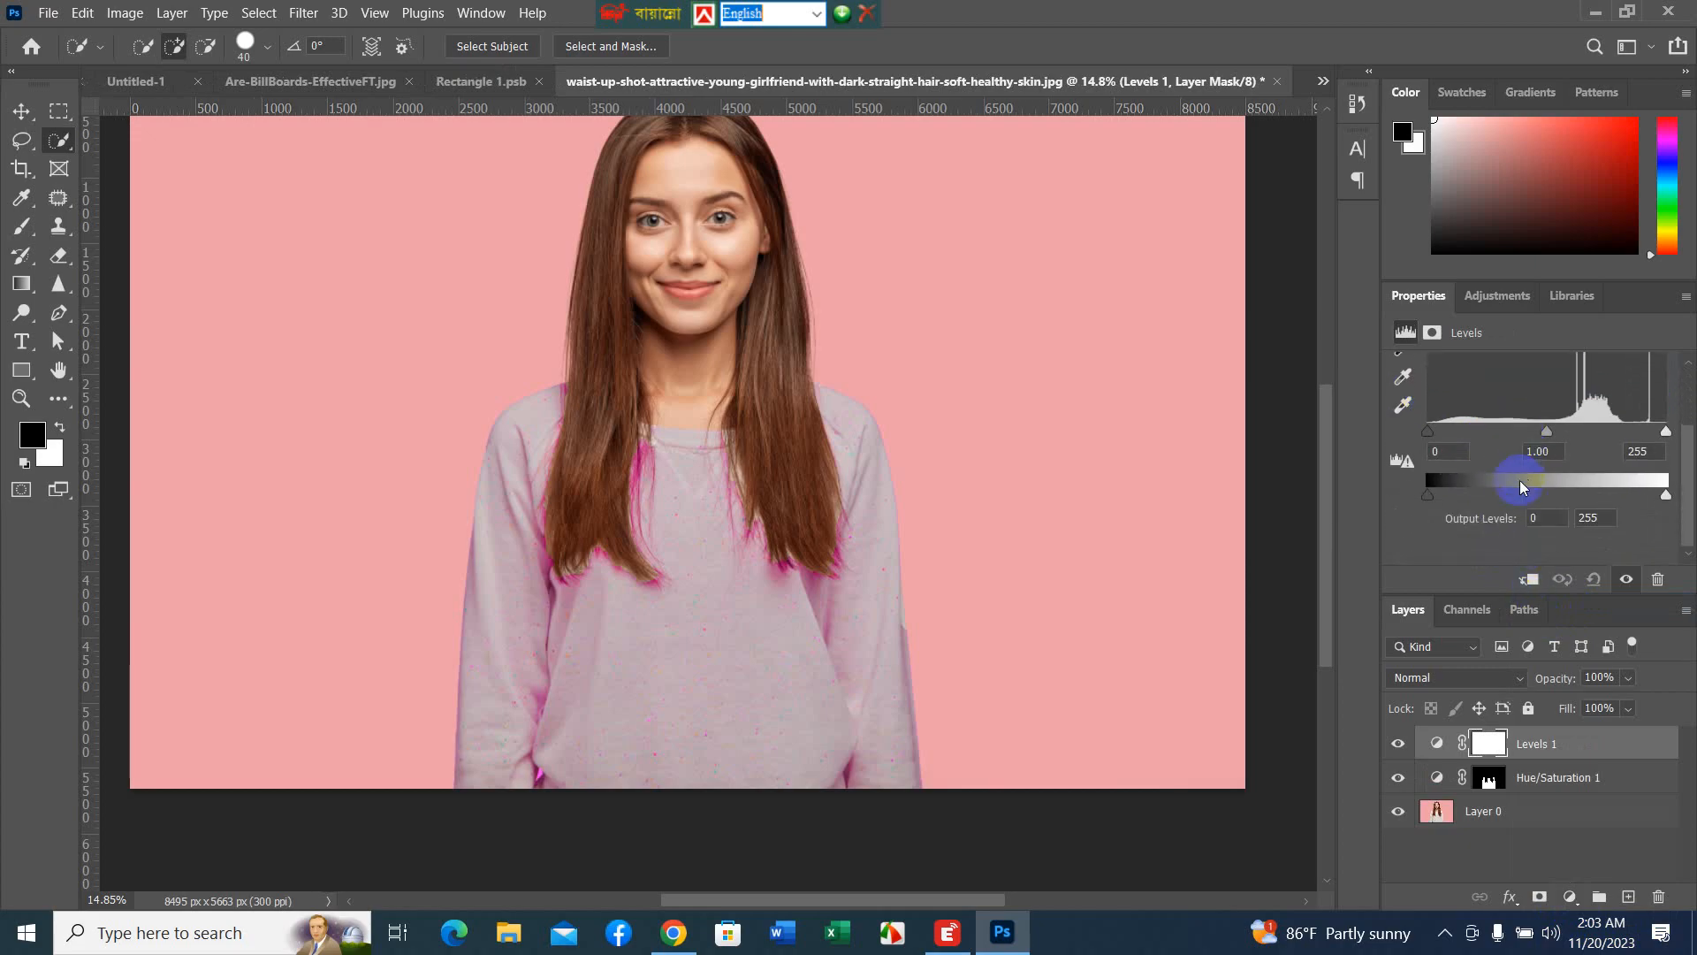
{"action": "scroll", "coordinate": [1514, 485], "scroll_direction": "up", "scroll_amount": 1}
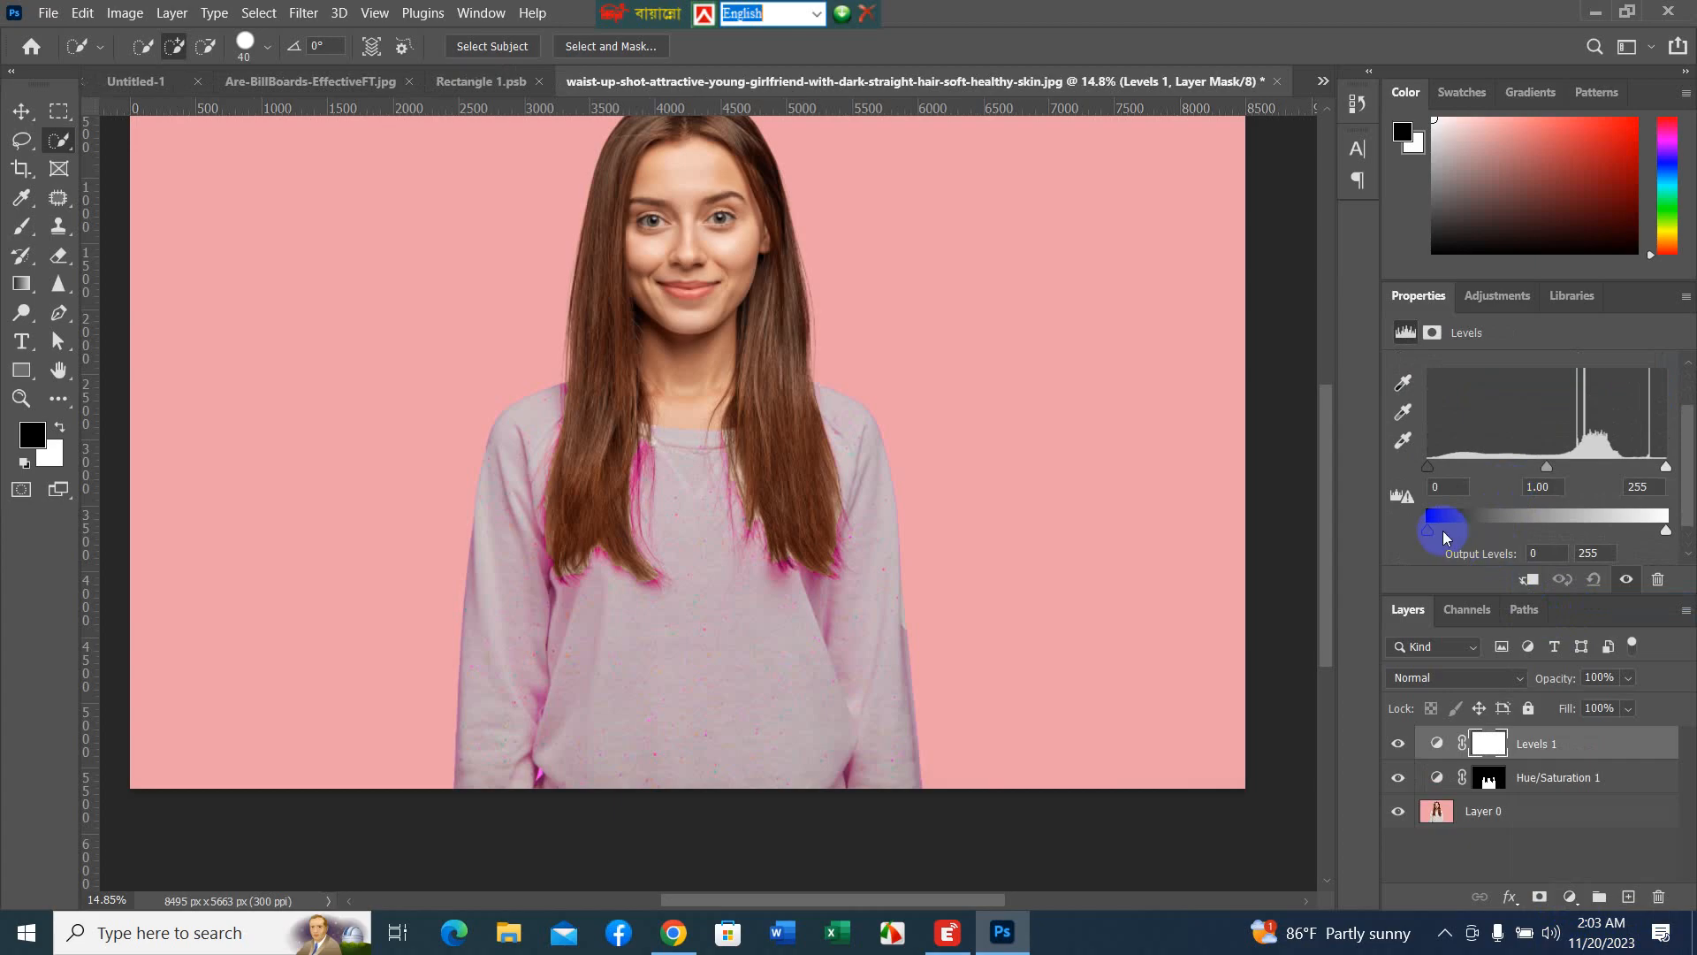
{"action": "mouse_move", "coordinate": [1429, 531]}
{"action": "left_mouse_down"}
{"action": "mouse_move", "coordinate": [1481, 535]}
{"action": "mouse_move", "coordinate": [1434, 543]}
{"action": "left_mouse_up"}
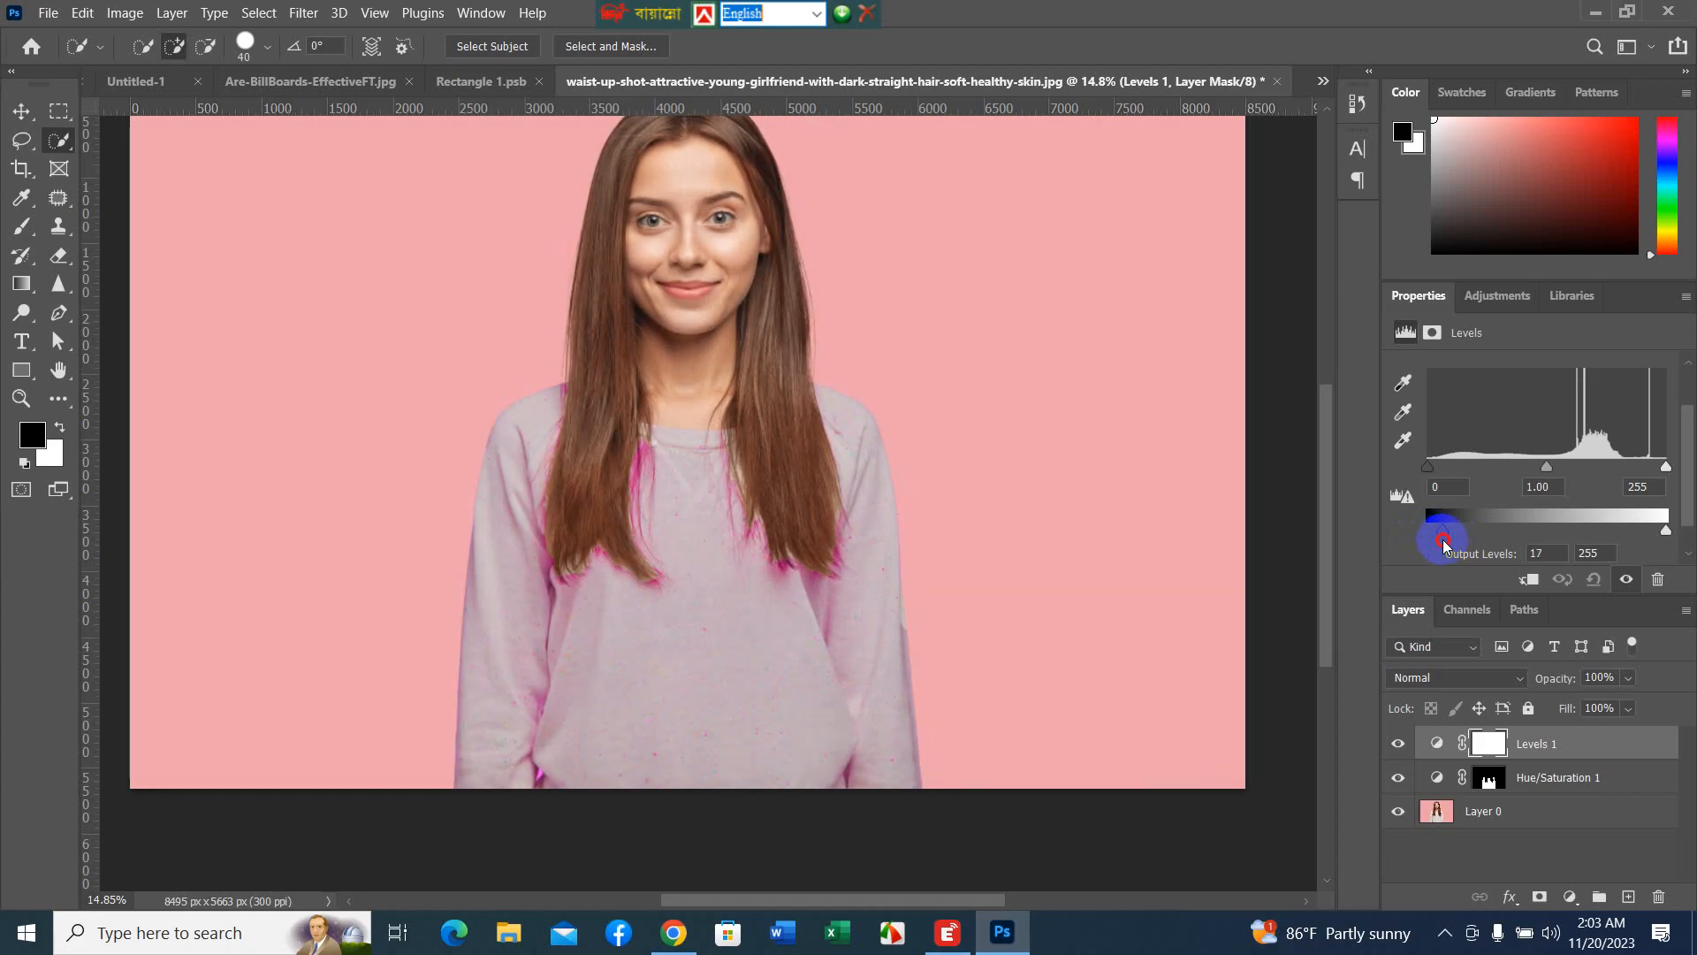
{"action": "mouse_move", "coordinate": [1657, 536]}
{"action": "left_mouse_down"}
{"action": "mouse_move", "coordinate": [1617, 543]}
{"action": "mouse_move", "coordinate": [1679, 543]}
{"action": "left_mouse_up"}
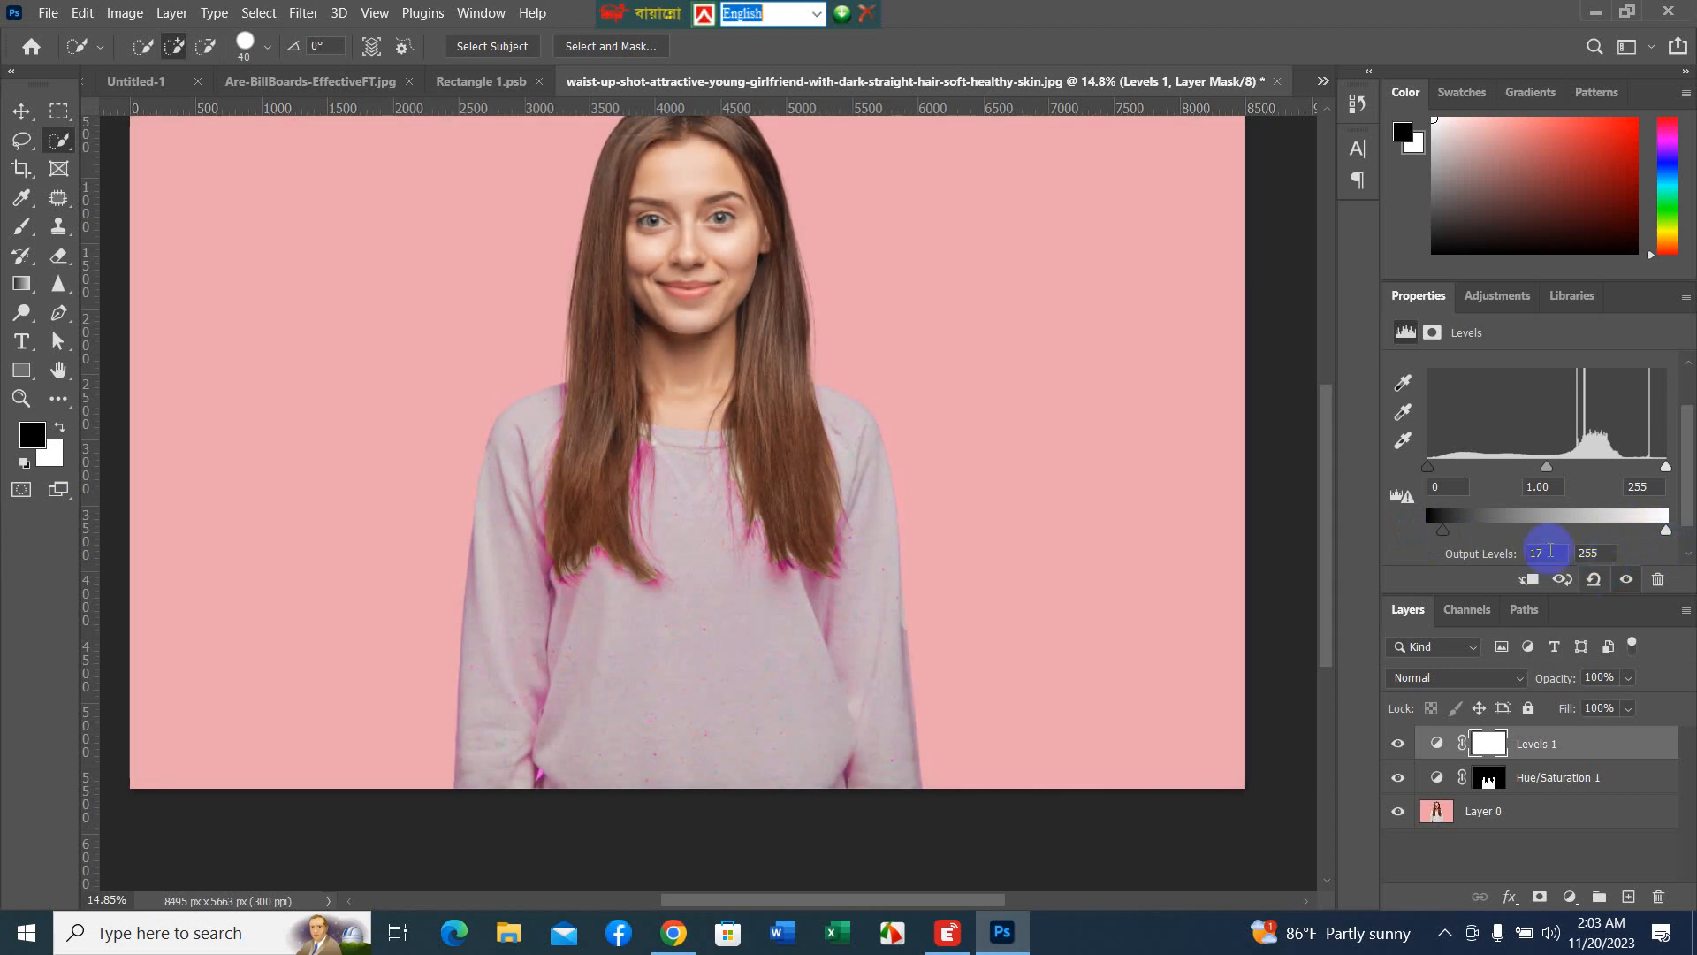
{"action": "scroll", "coordinate": [1590, 473], "scroll_direction": "up", "scroll_amount": 2}
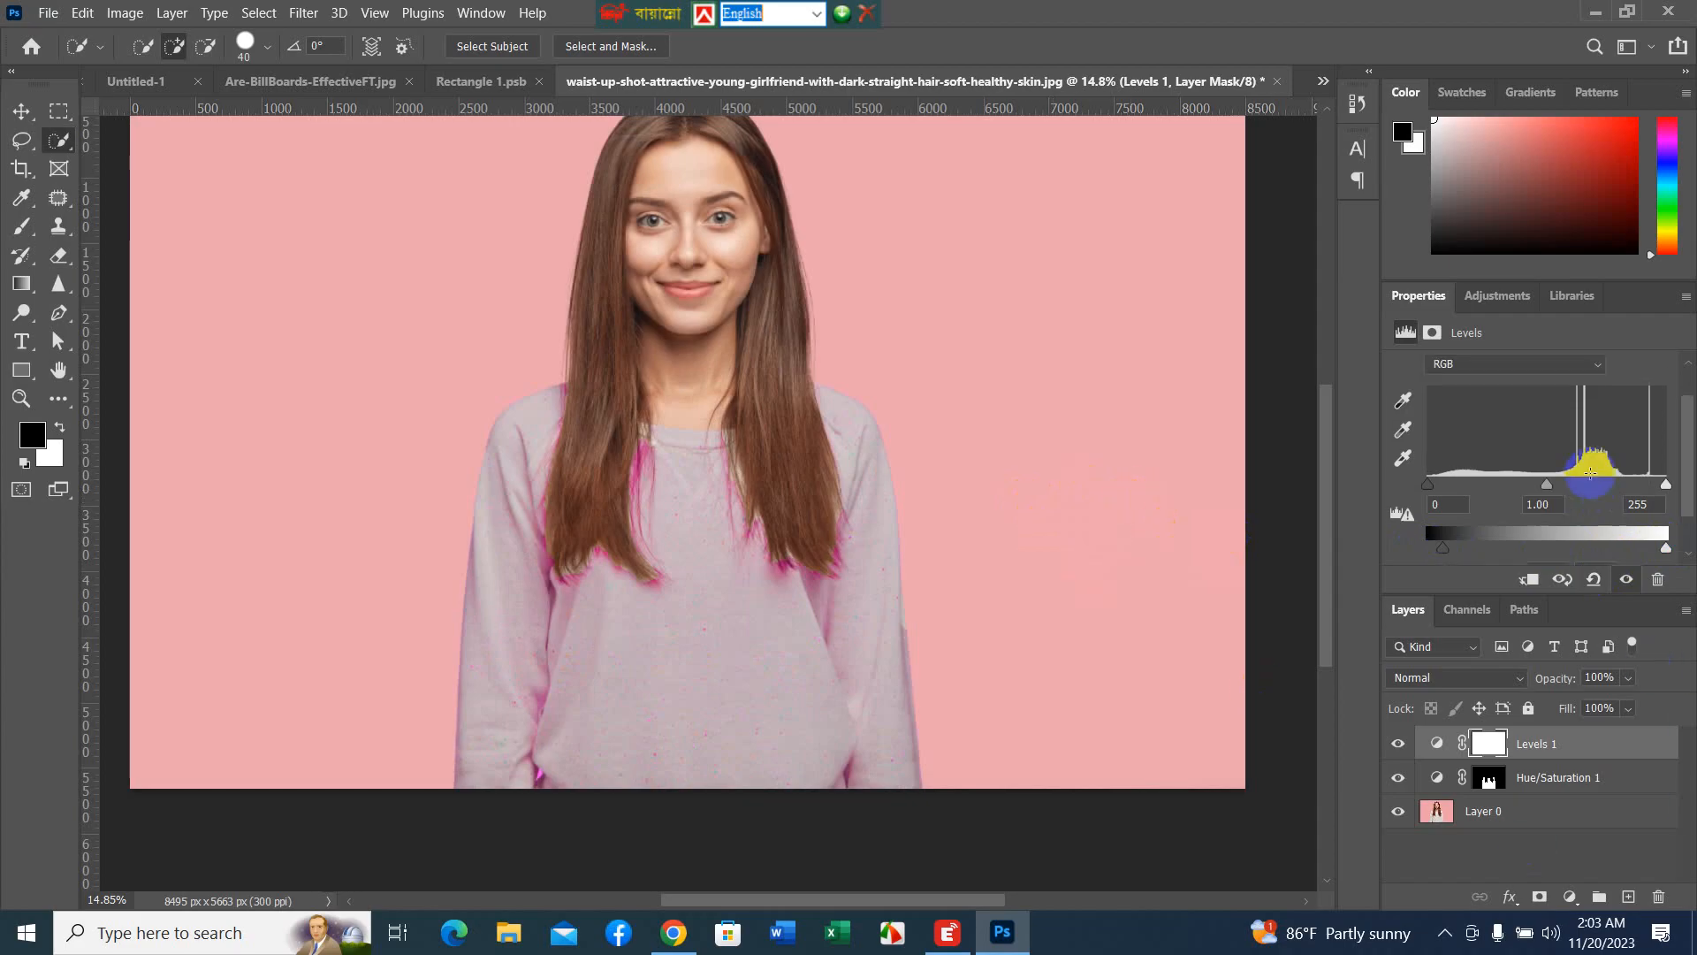
- Add a Curves adjustment layer above Levels 1 and clip it to that layer
{"action": "scroll", "coordinate": [1585, 478], "scroll_direction": "down", "scroll_amount": 3}
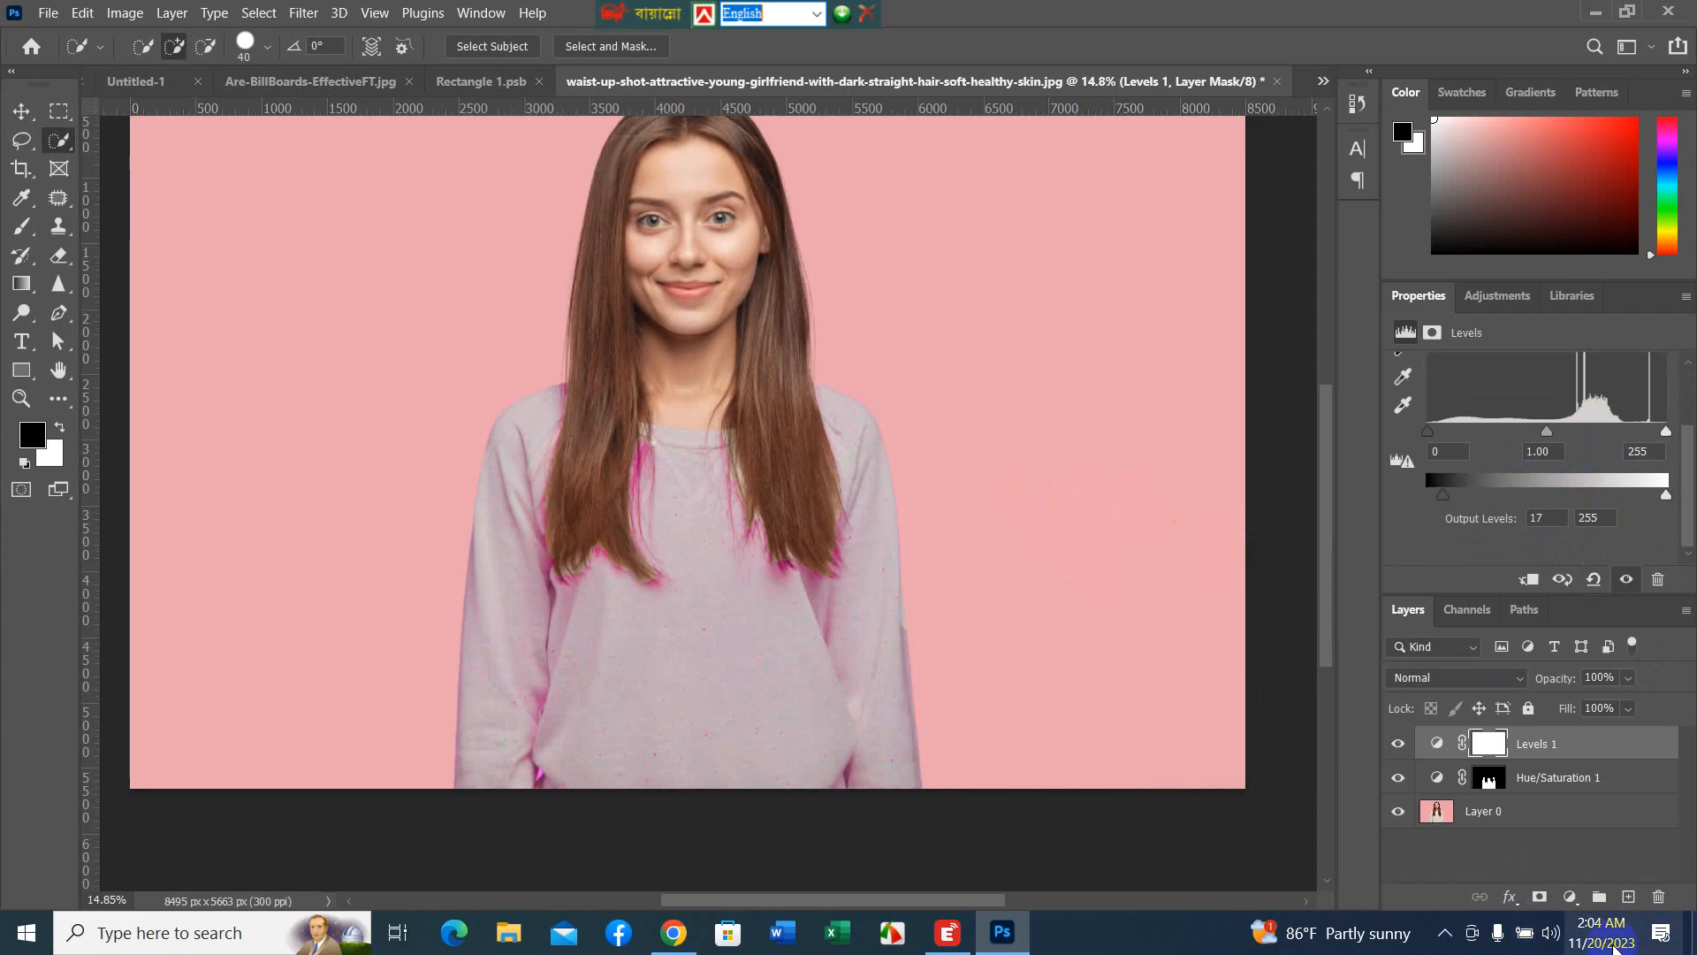
{"action": "left_click", "coordinate": [1571, 897]}
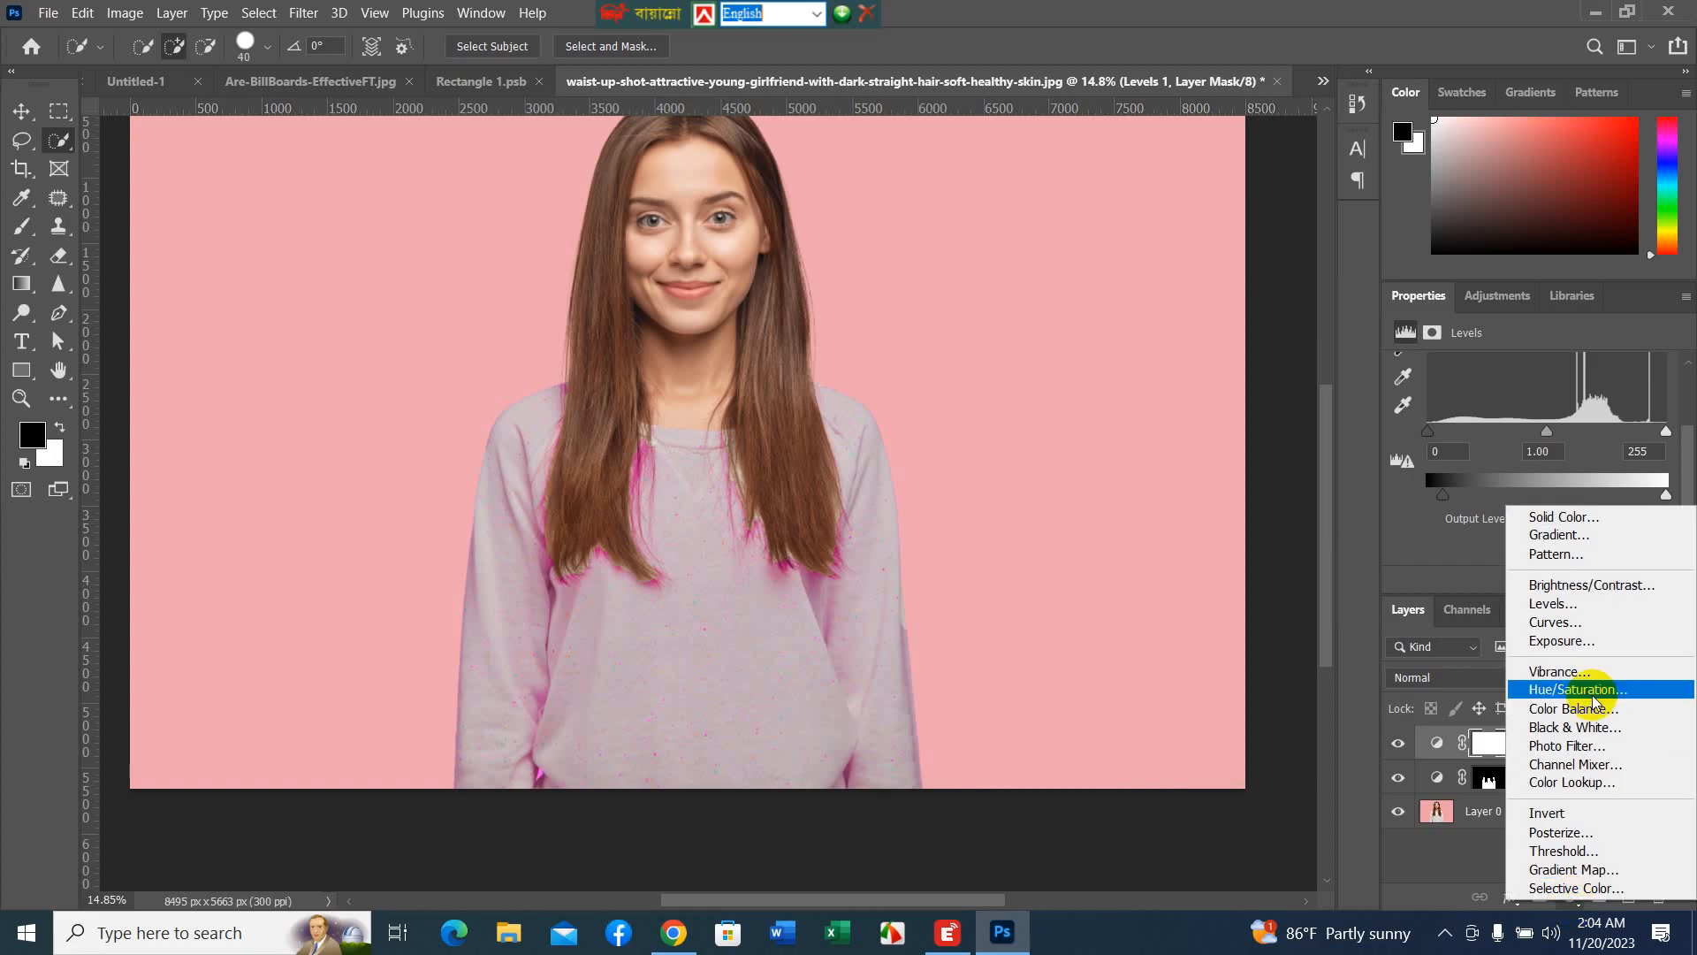
{"action": "left_click", "coordinate": [1589, 623]}
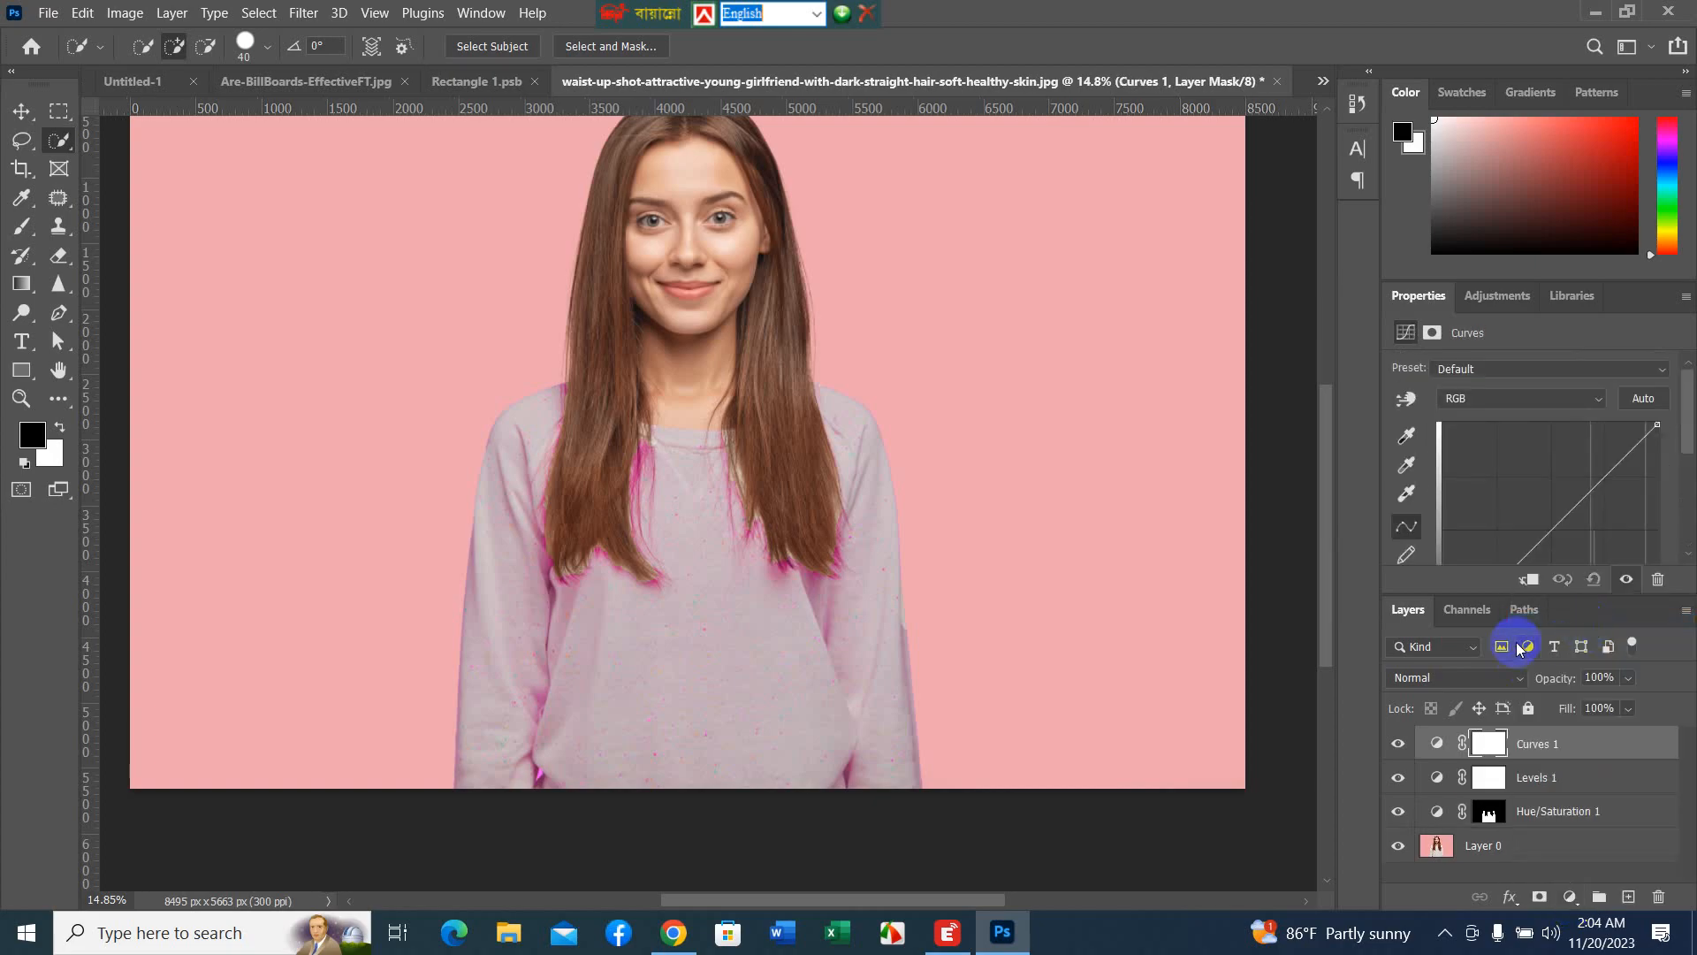
{"action": "scroll", "coordinate": [1565, 493], "scroll_direction": "down", "scroll_amount": 5}
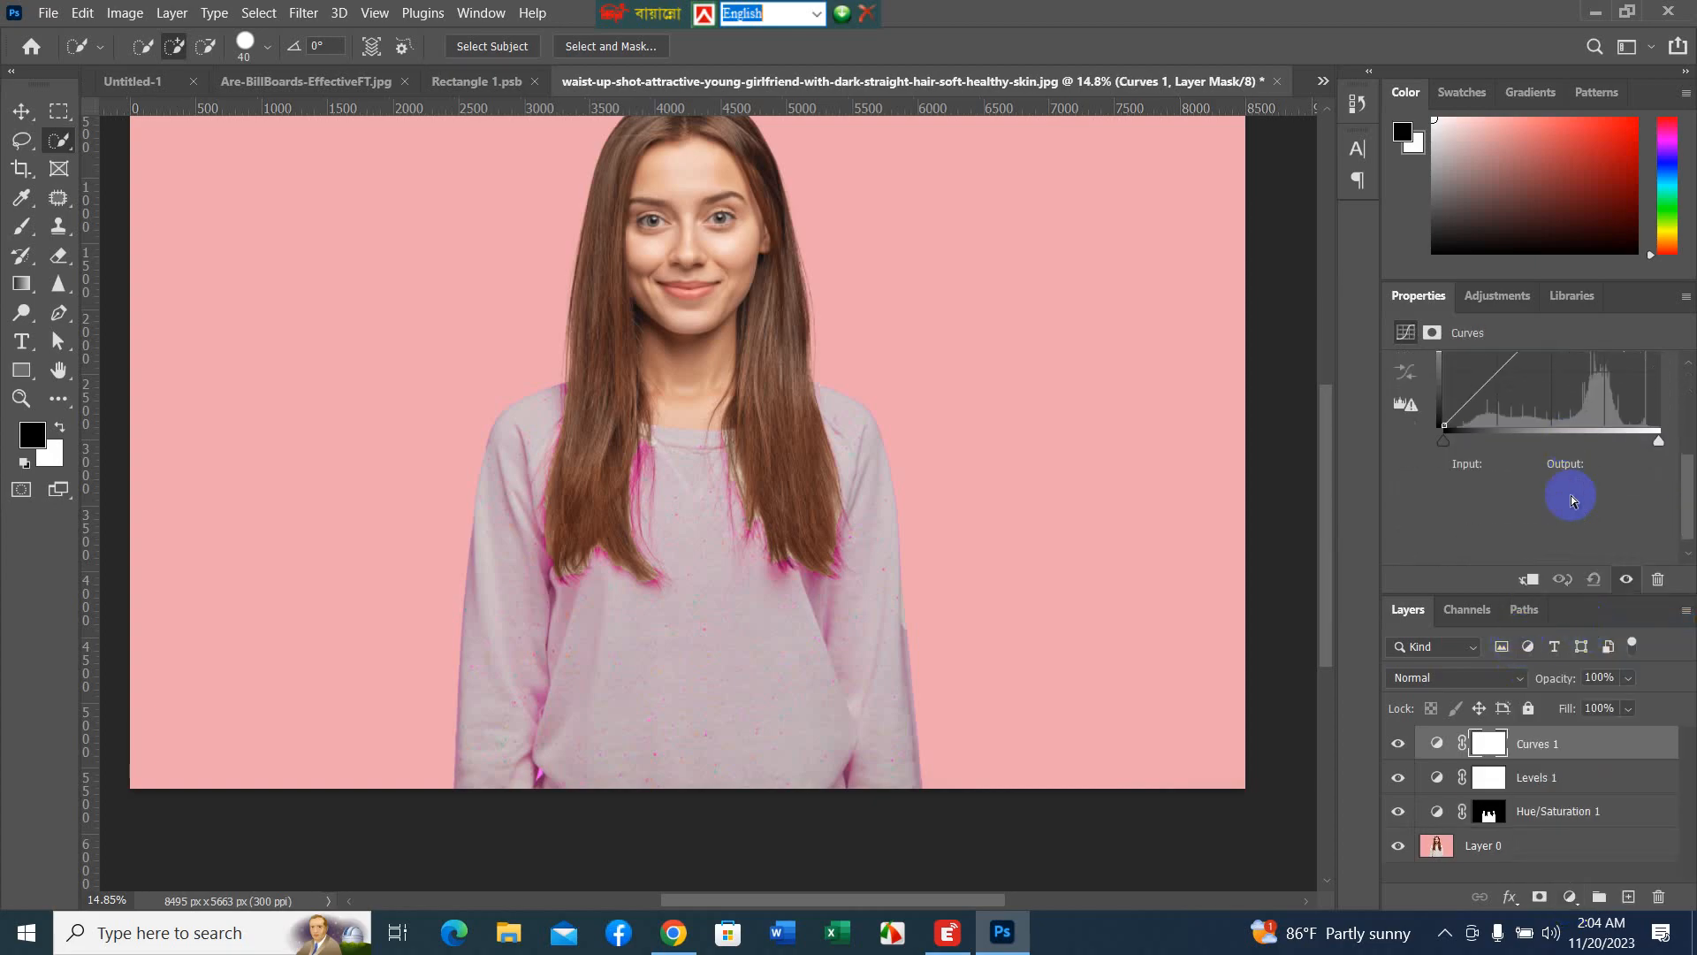
{"action": "scroll", "coordinate": [1572, 495], "scroll_direction": "up", "scroll_amount": 1}
{"action": "left_click", "coordinate": [1533, 580]}
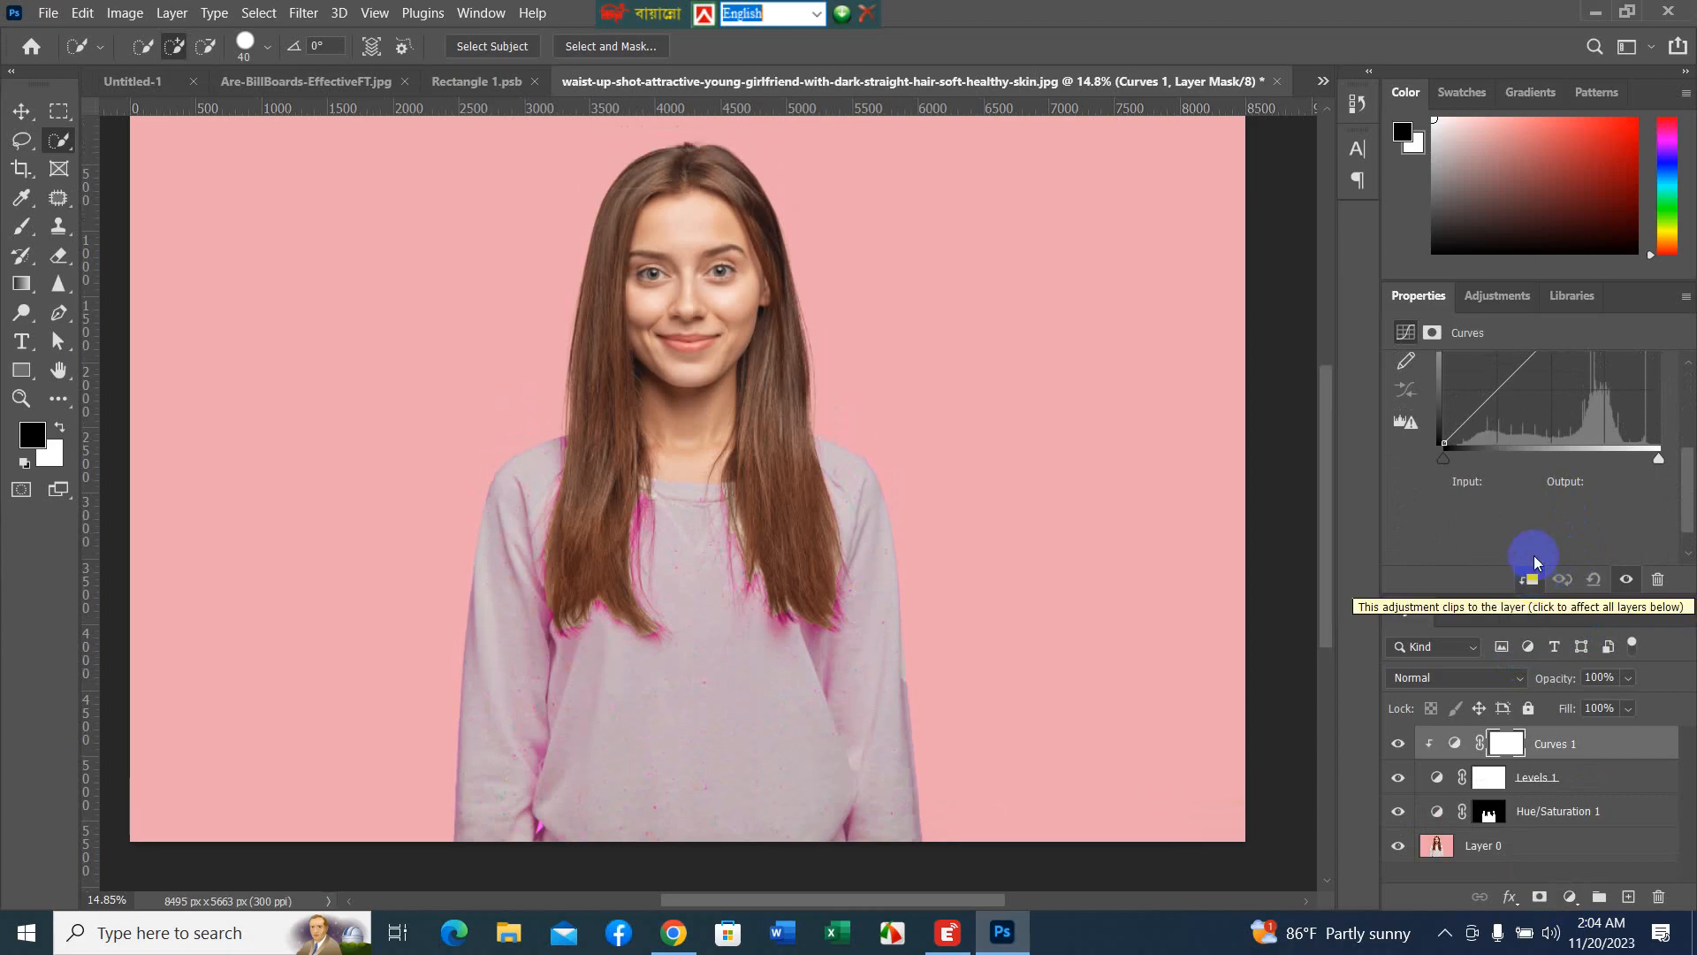
- Darken the midtones with an RGB curve point at input 149, output 116, and unclip Curves 1 from Levels 1
{"action": "scroll", "coordinate": [1515, 553], "scroll_direction": "up", "scroll_amount": 3}
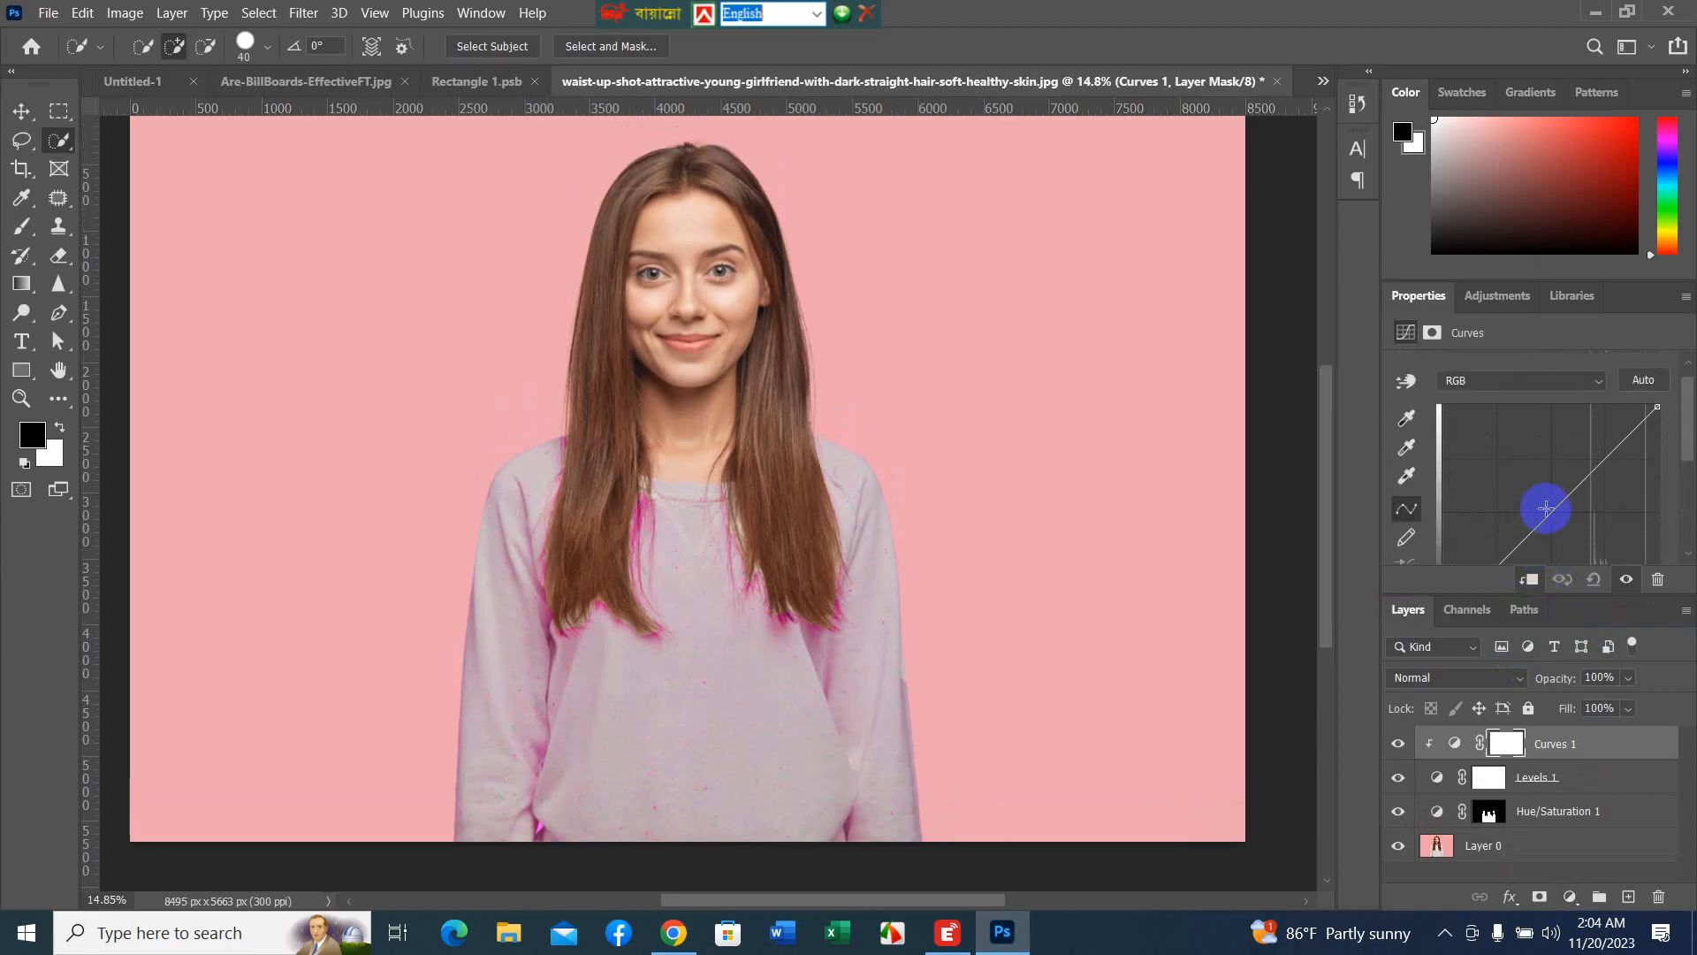
{"action": "mouse_move", "coordinate": [1554, 513]}
{"action": "left_mouse_down"}
{"action": "mouse_move", "coordinate": [1544, 493]}
{"action": "mouse_move", "coordinate": [1578, 530]}
{"action": "left_mouse_up"}
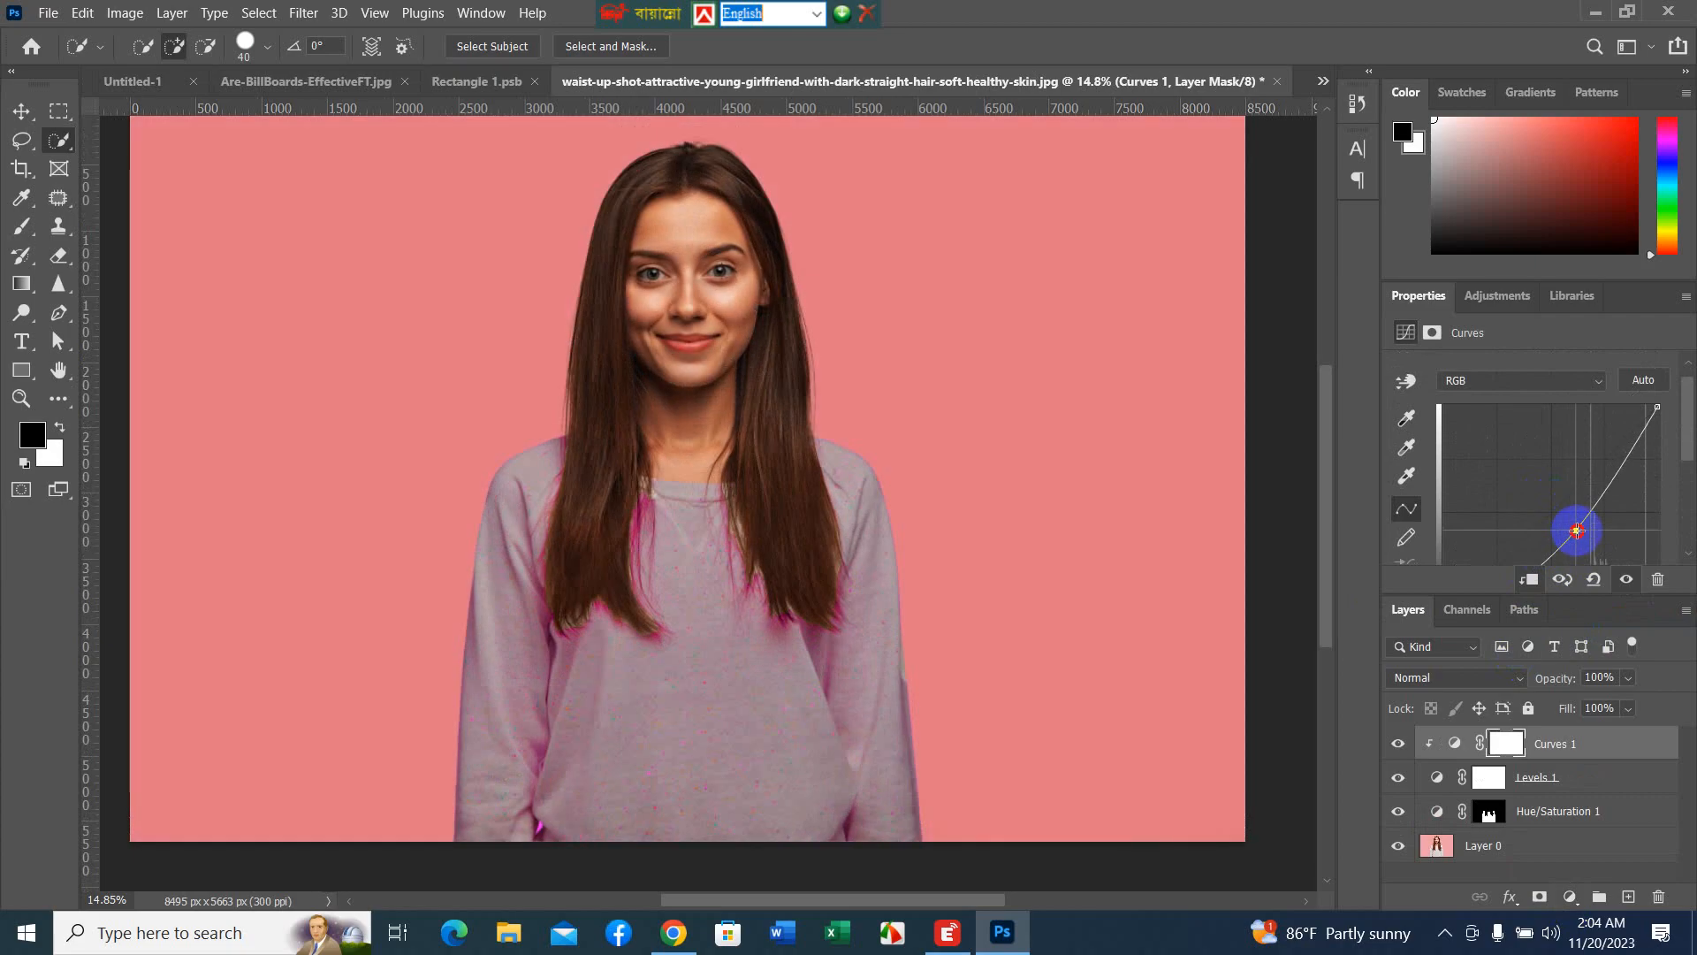
{"action": "mouse_move", "coordinate": [1577, 531]}
{"action": "left_mouse_down"}
{"action": "mouse_move", "coordinate": [1549, 505]}
{"action": "mouse_move", "coordinate": [1569, 534]}
{"action": "left_mouse_up"}
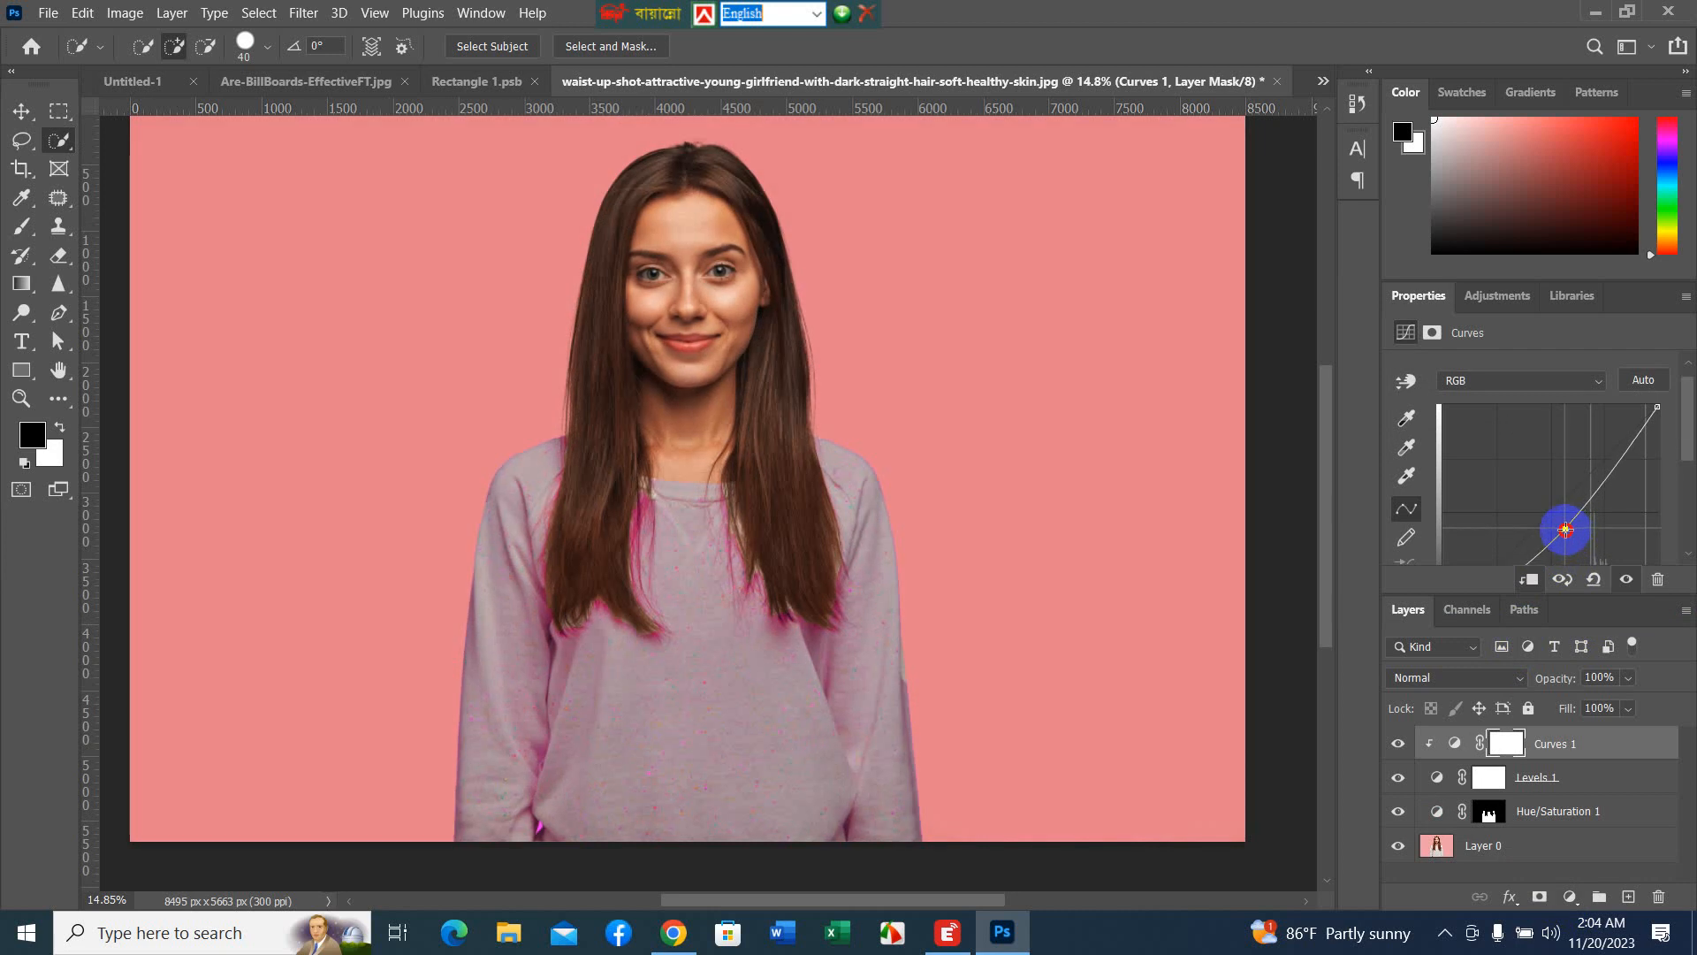
{"action": "mouse_move", "coordinate": [1567, 531]}
{"action": "left_mouse_down"}
{"action": "mouse_move", "coordinate": [1520, 481]}
{"action": "mouse_move", "coordinate": [1570, 522]}
{"action": "left_mouse_up"}
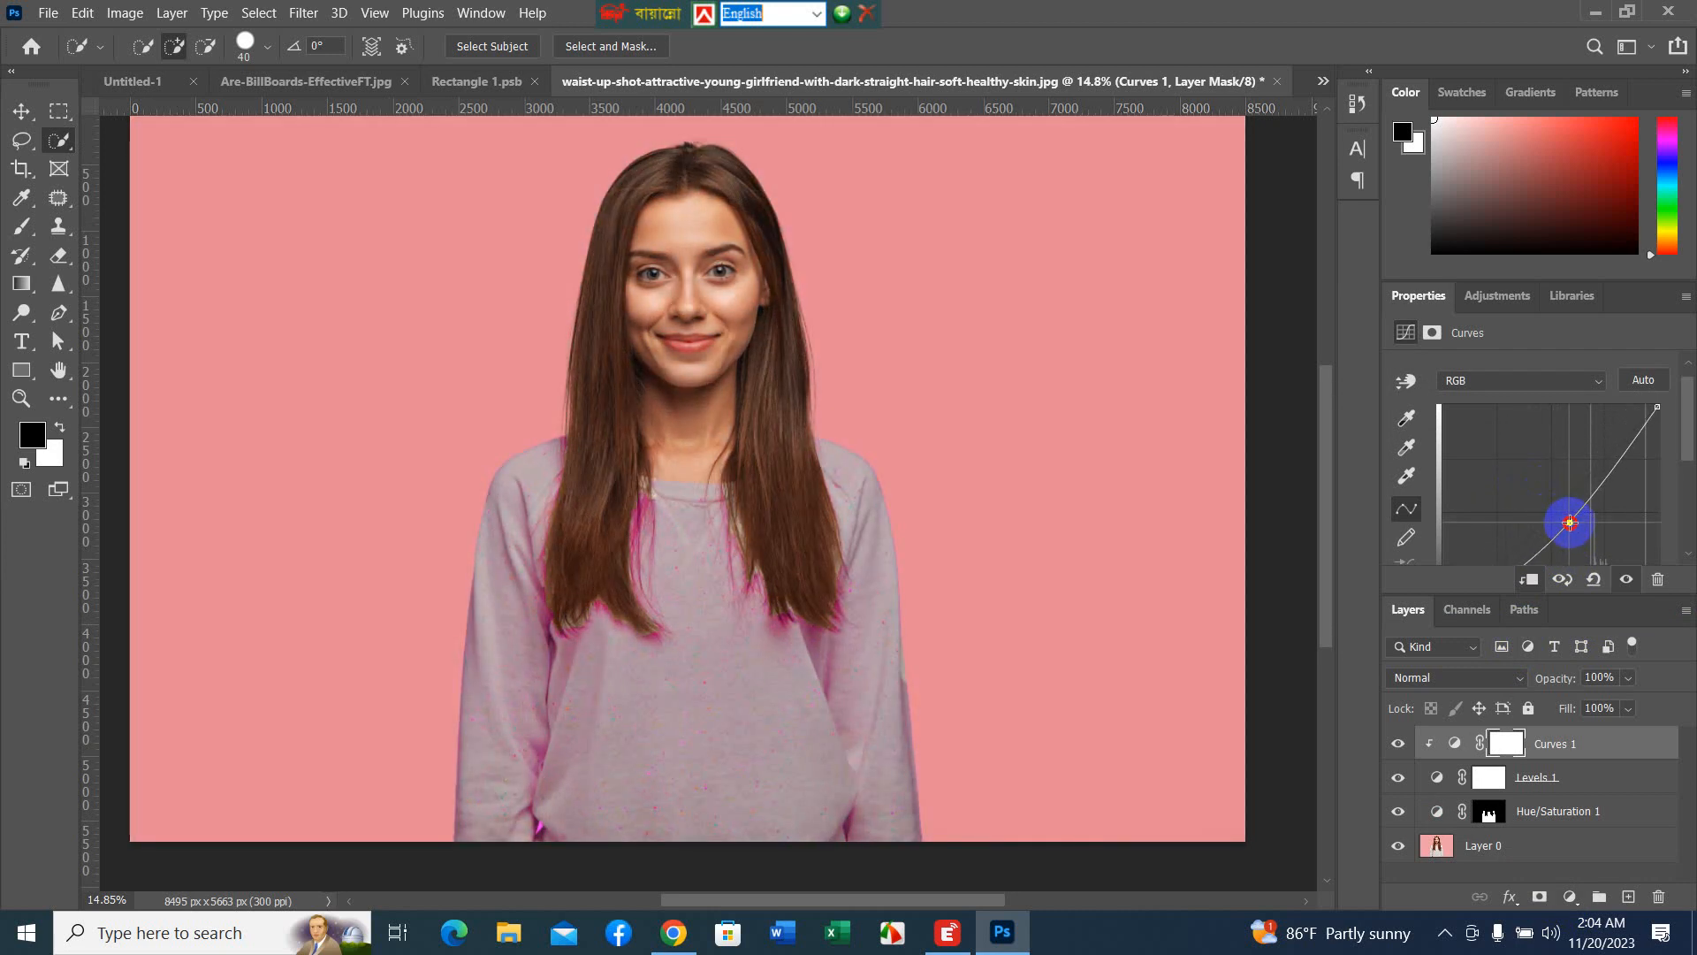
{"action": "scroll", "coordinate": [1573, 521], "scroll_direction": "down", "scroll_amount": 5}
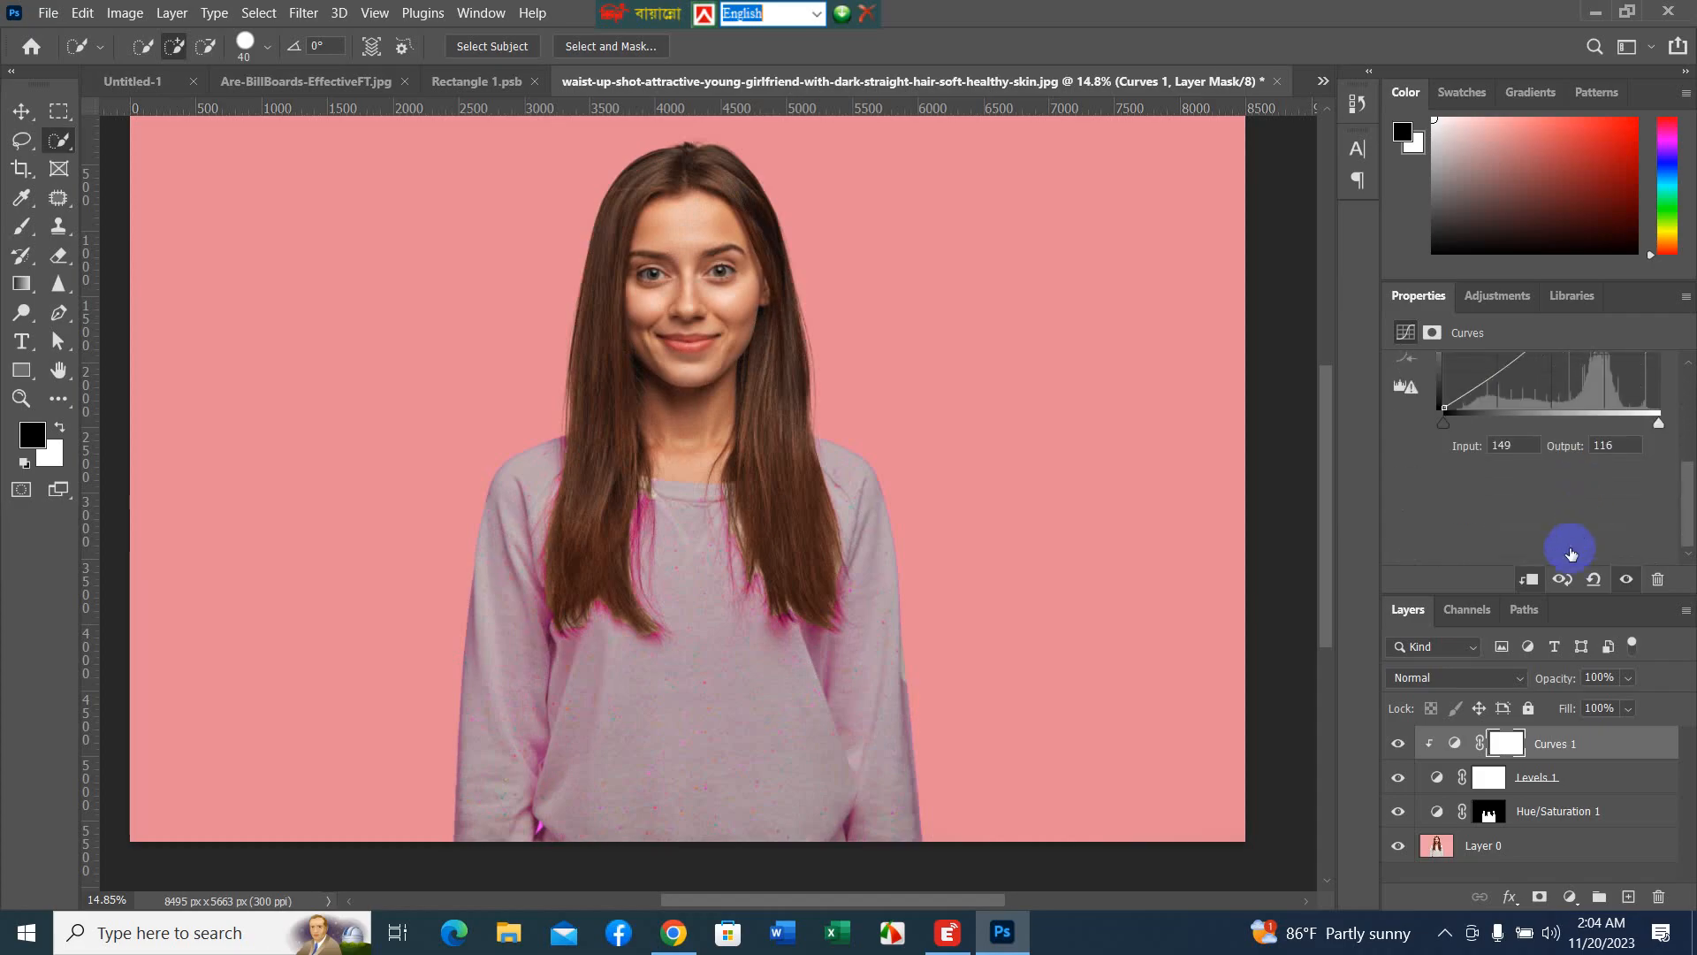
{"action": "left_click", "coordinate": [1530, 579]}
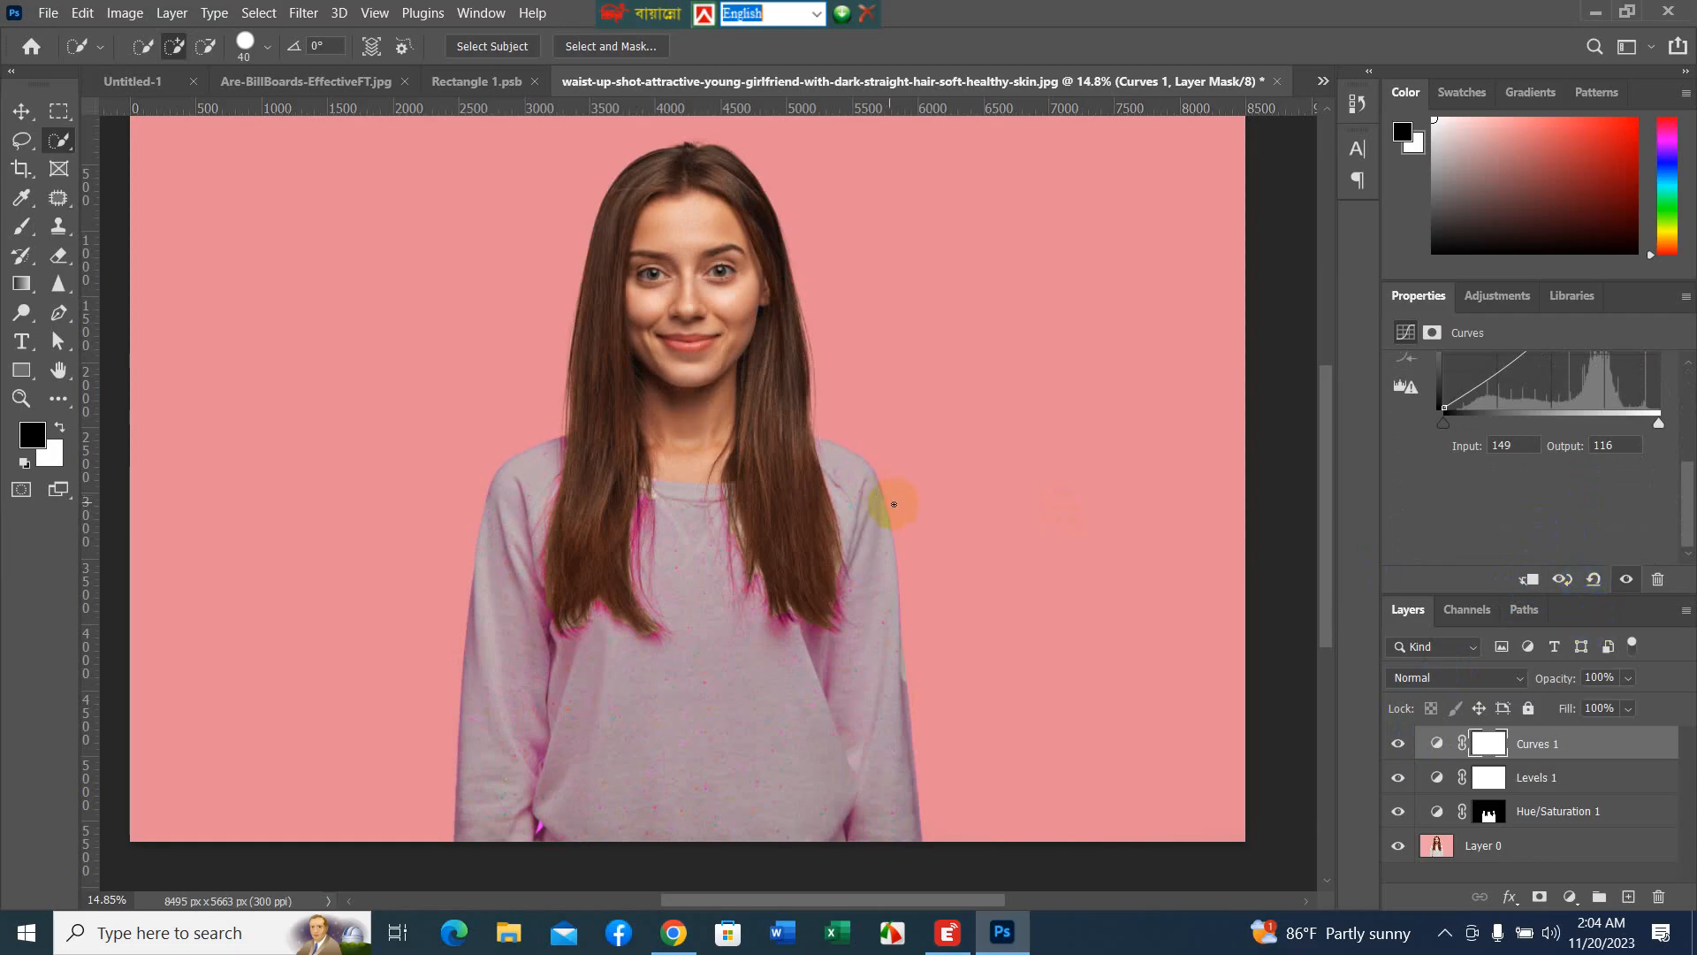
{"action": "scroll", "coordinate": [1493, 504], "scroll_direction": "up", "scroll_amount": 3}
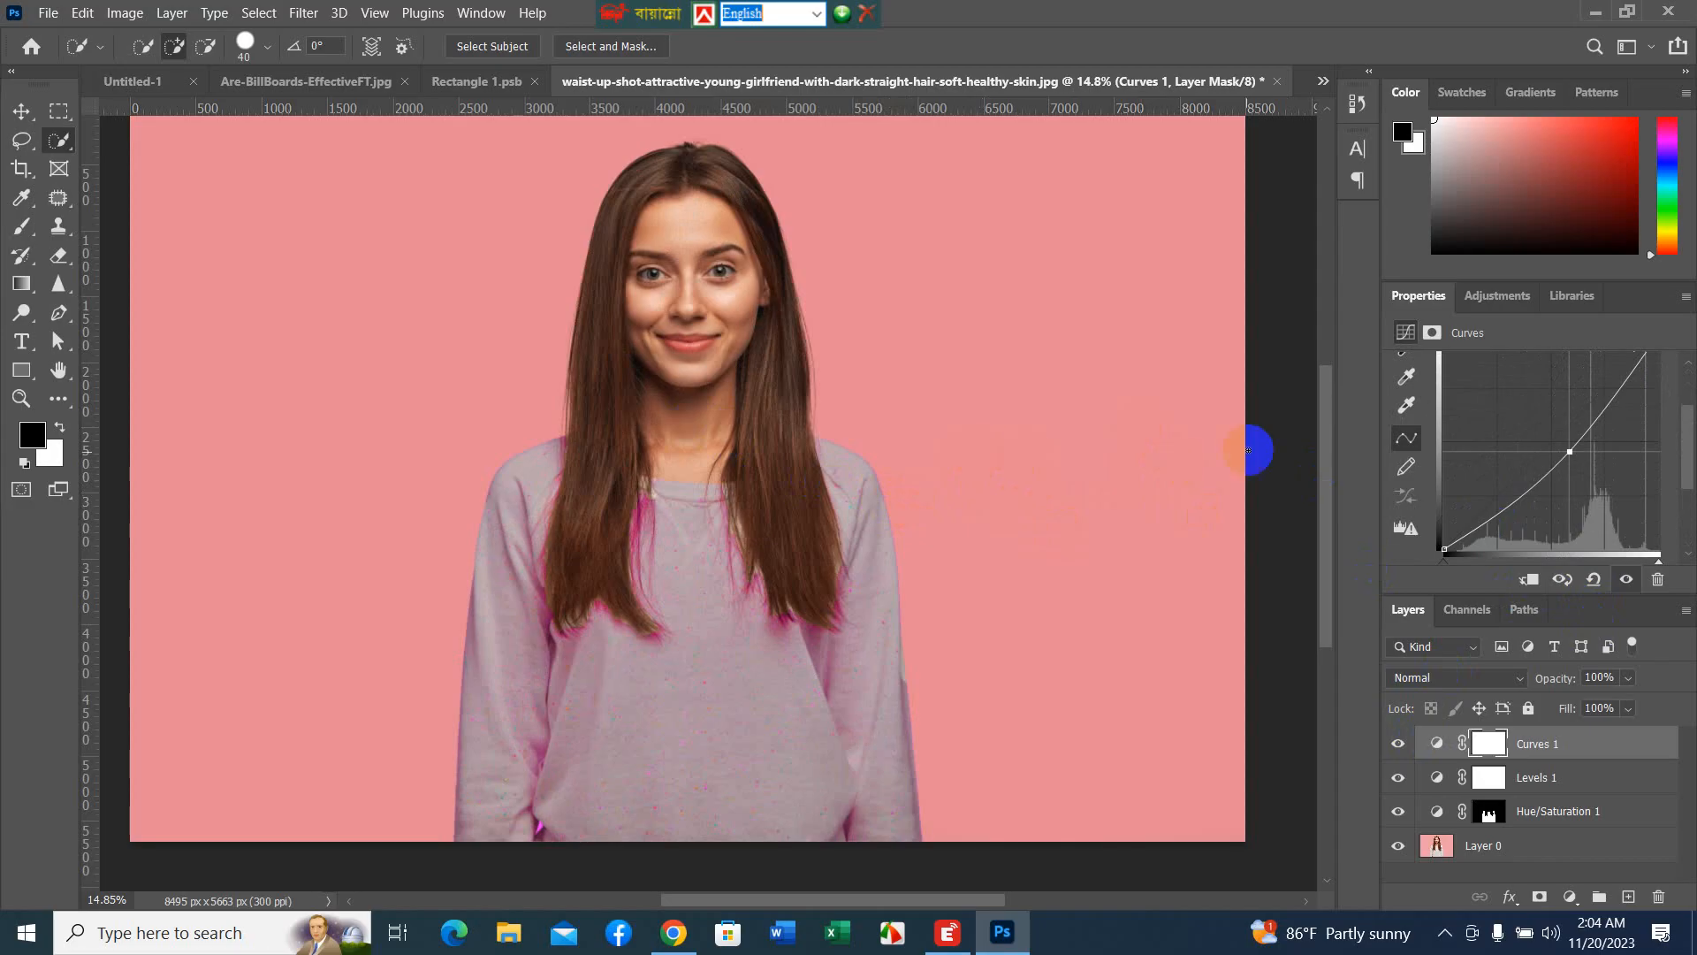
{"action": "scroll", "coordinate": [1282, 415], "scroll_direction": "up", "scroll_amount": 1}
- Add a Color Balance adjustment layer above Curves 1 and clip it to that layer
{"action": "left_click", "coordinate": [1570, 896]}
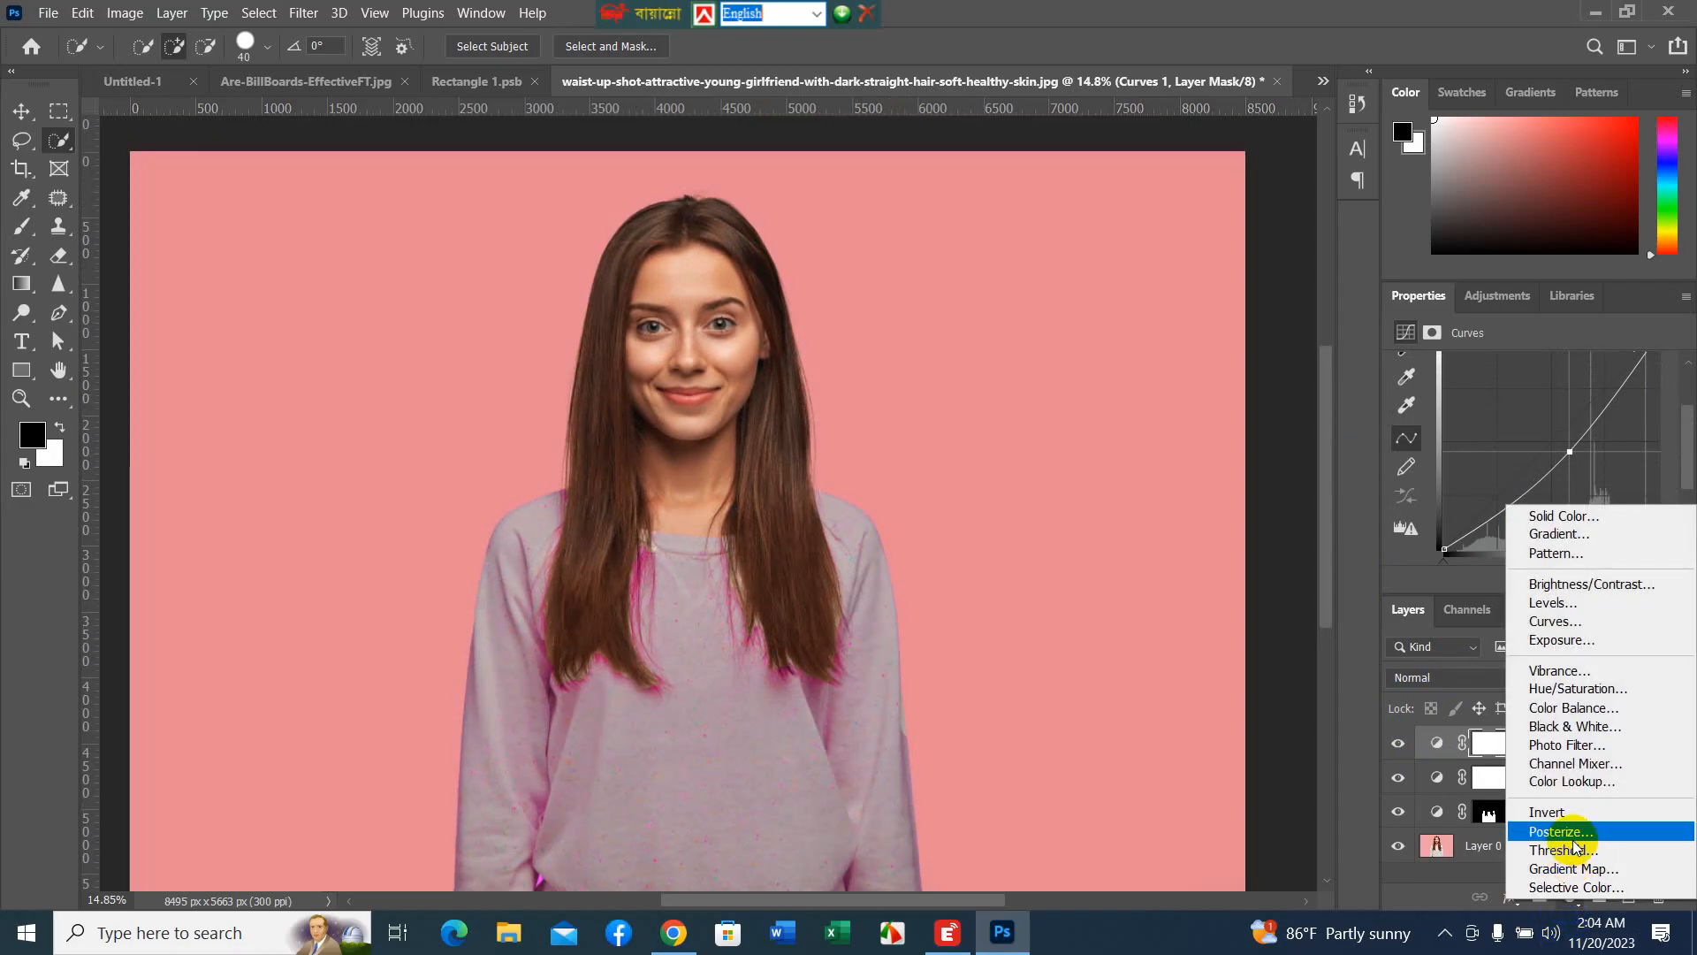
{"action": "left_click", "coordinate": [1585, 708]}
{"action": "scroll", "coordinate": [1493, 468], "scroll_direction": "down", "scroll_amount": 1}
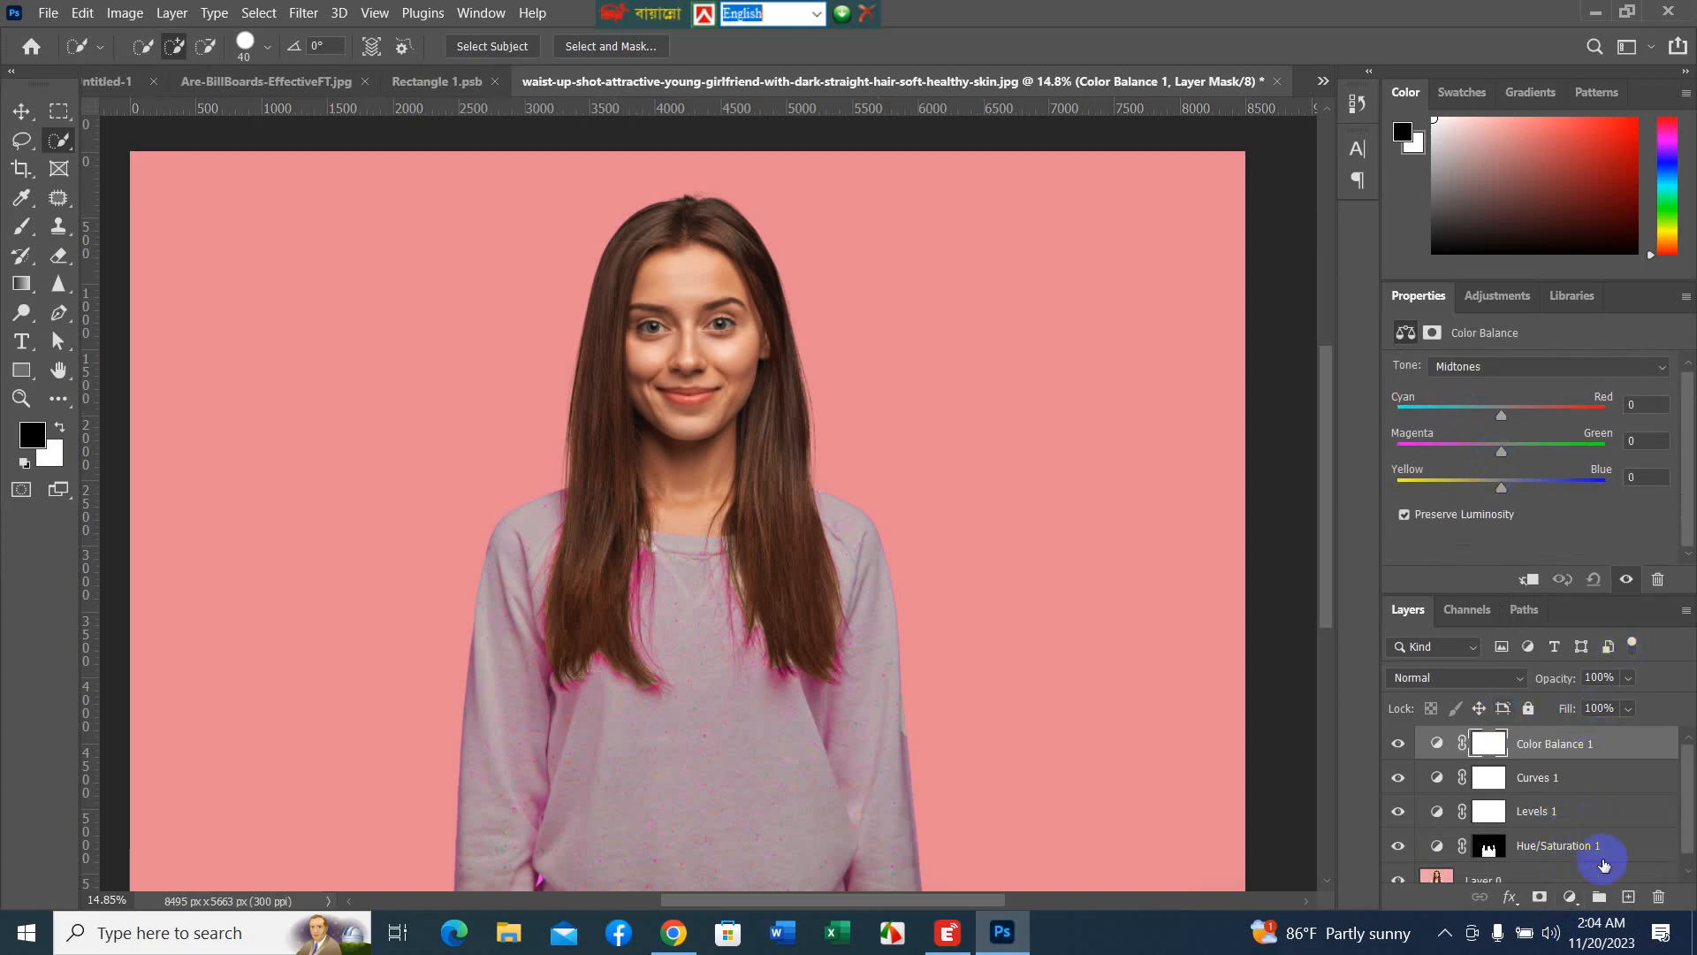
{"action": "scroll", "coordinate": [1609, 830], "scroll_direction": "down", "scroll_amount": 1}
{"action": "left_click", "coordinate": [1570, 874]}
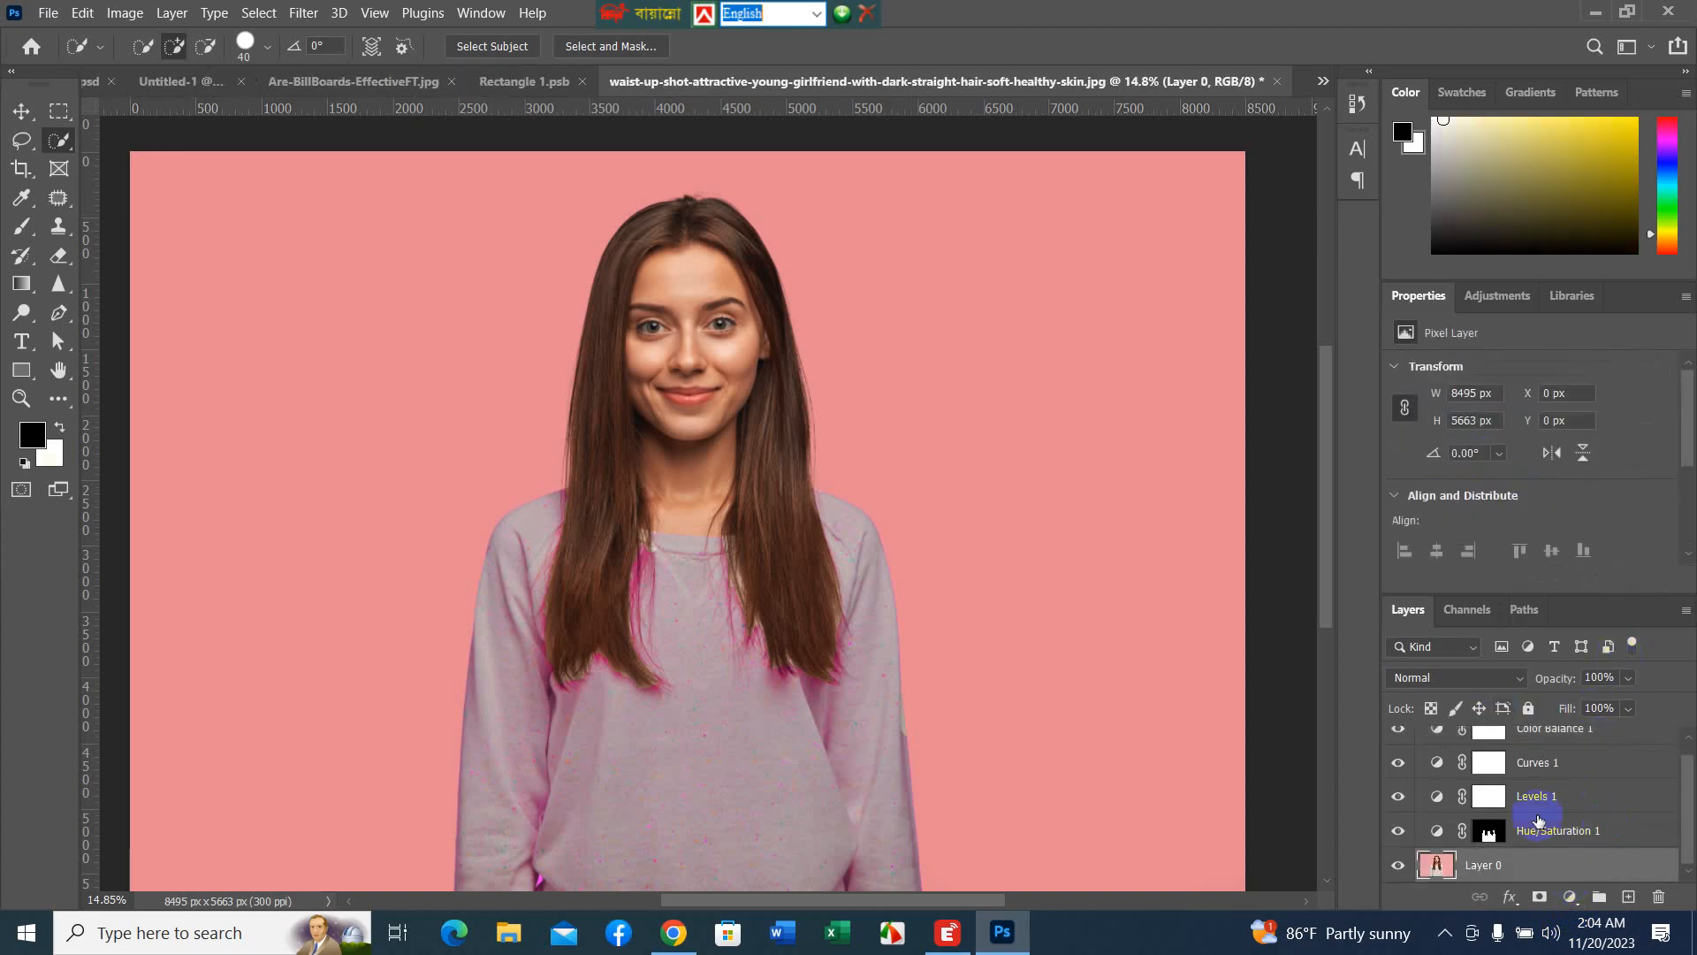
{"action": "scroll", "coordinate": [1592, 747], "scroll_direction": "up", "scroll_amount": 1}
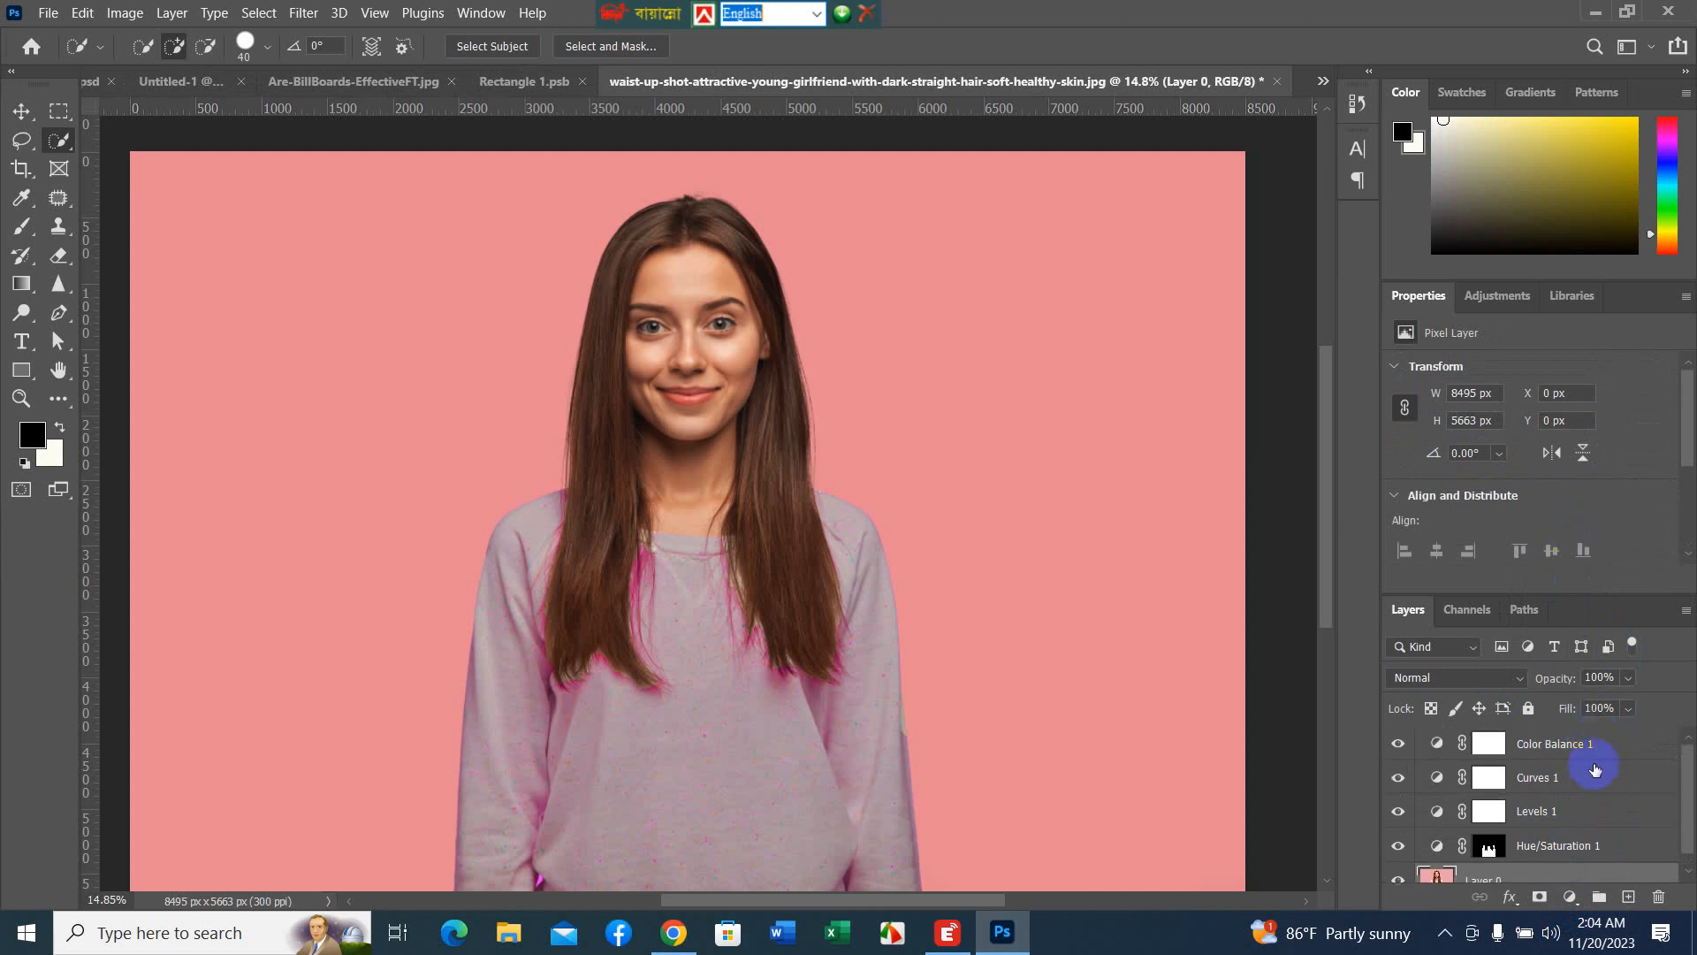
{"action": "left_click", "coordinate": [1591, 746]}
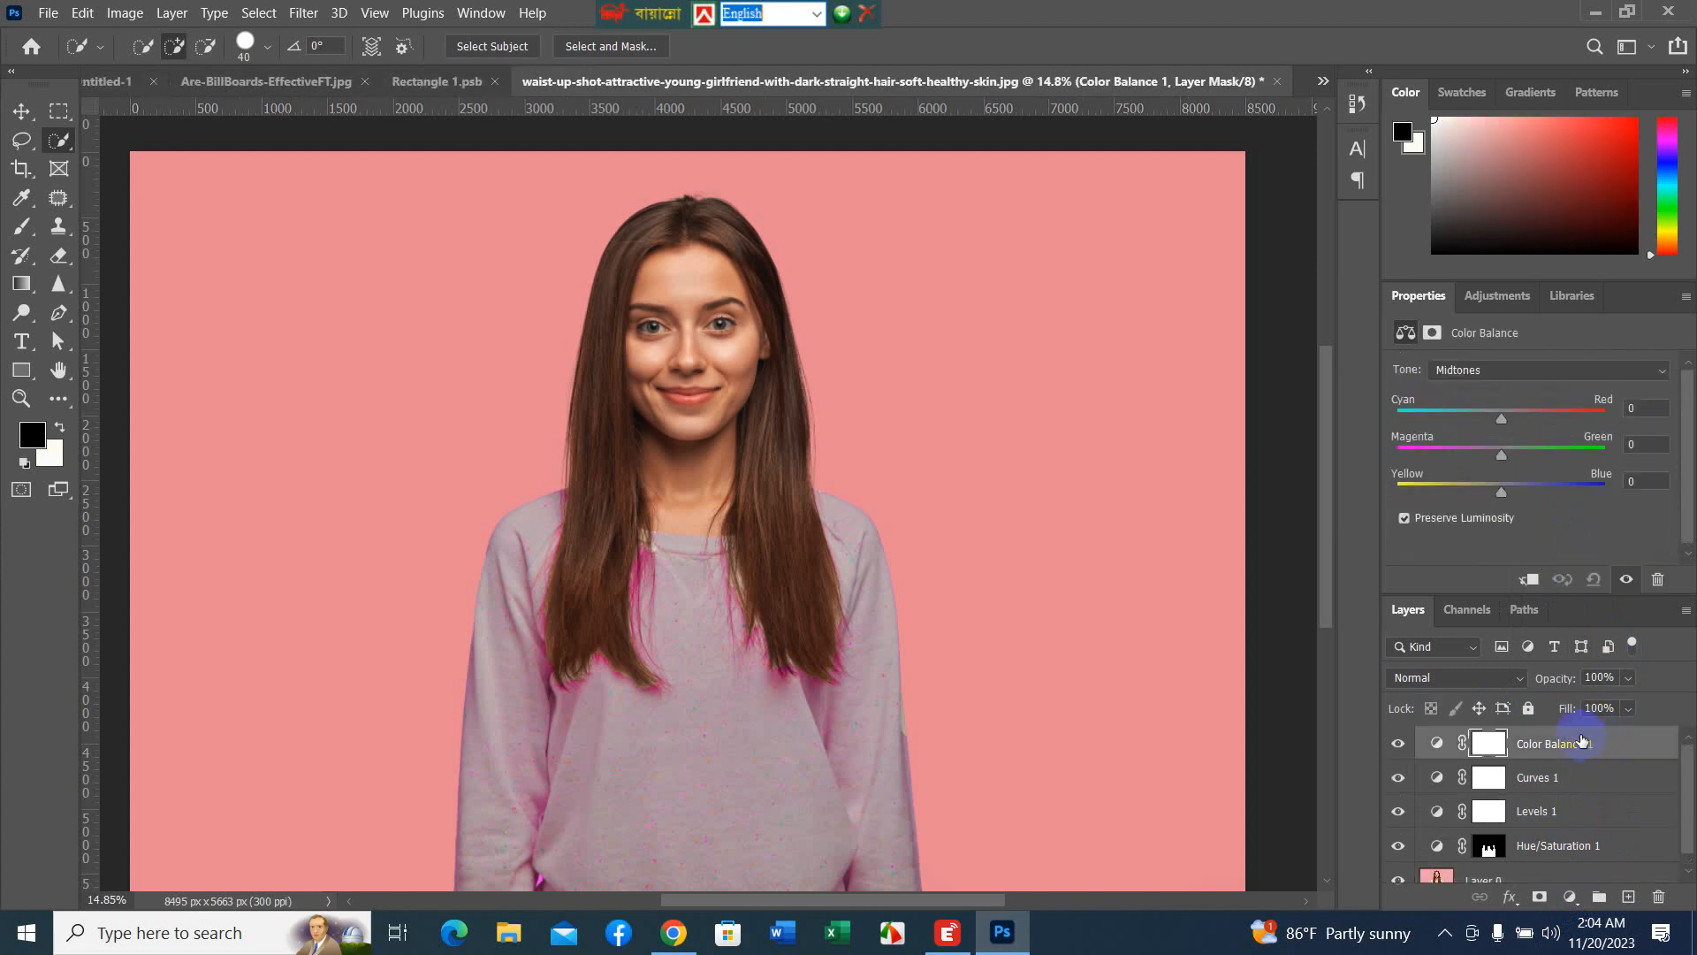
{"action": "left_click", "coordinate": [1532, 579]}
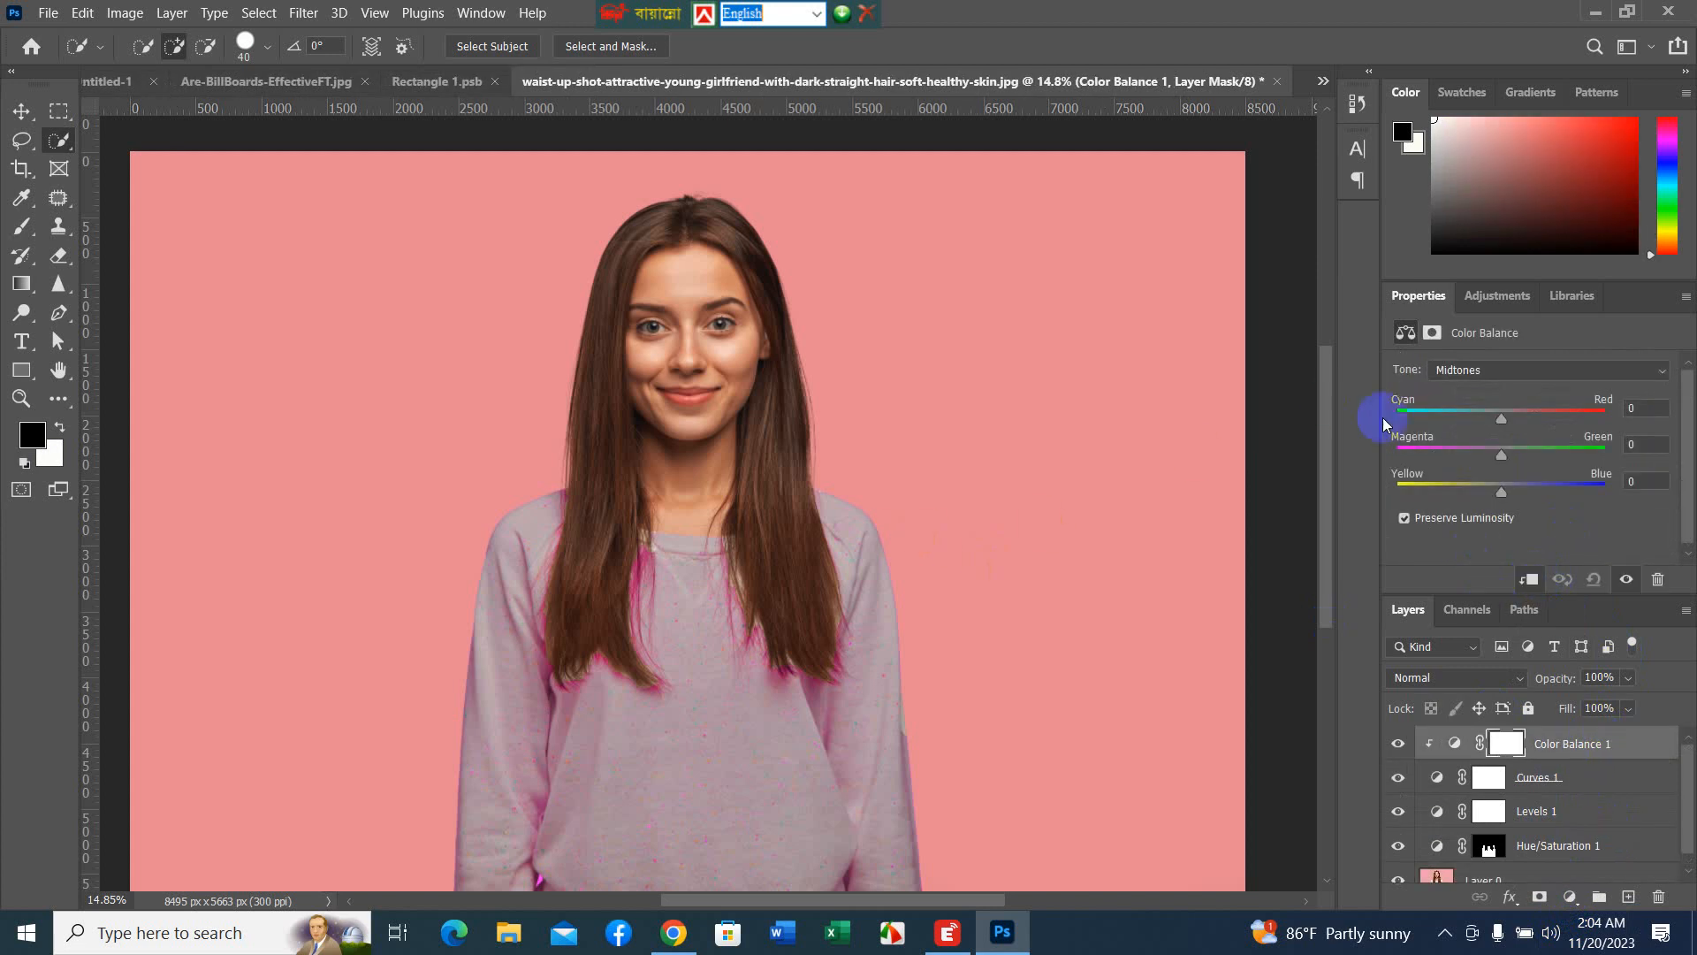
- Set the Color Balance midtones to Cyan-Red -100, Magenta-Green -26 and Yellow-Blue +7
{"action": "left_click_drag", "start_coordinate": [1503, 495], "coordinate": [1443, 424]}
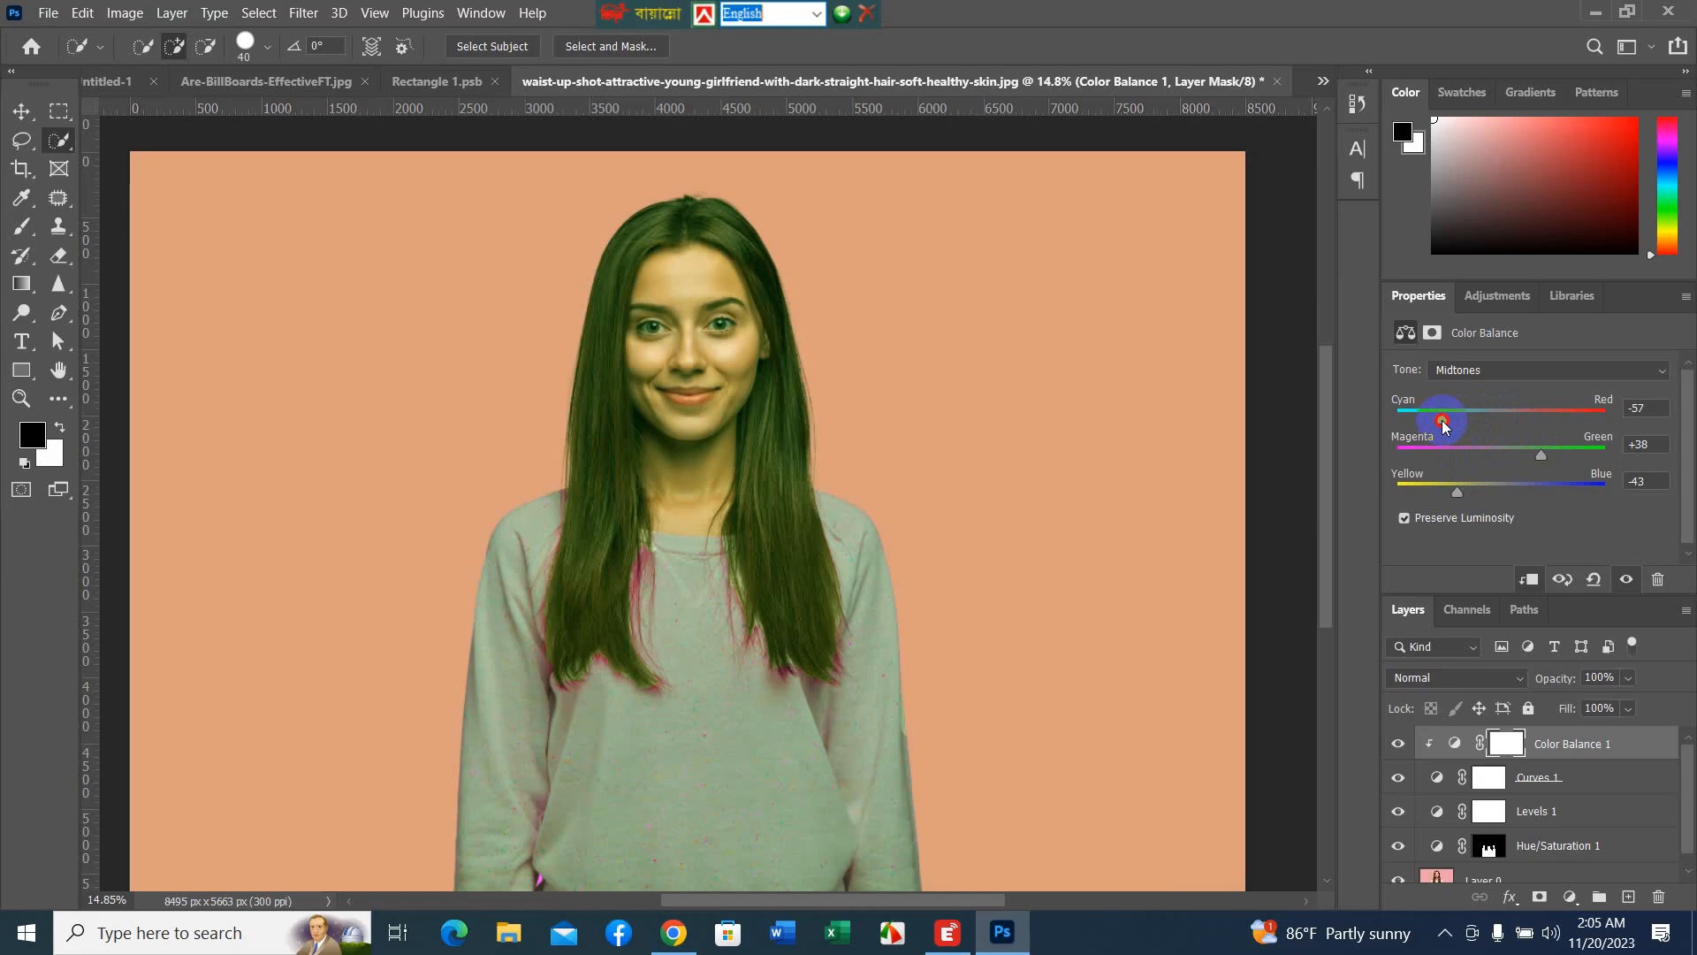
{"action": "left_click_drag", "start_coordinate": [1441, 420], "coordinate": [1492, 421]}
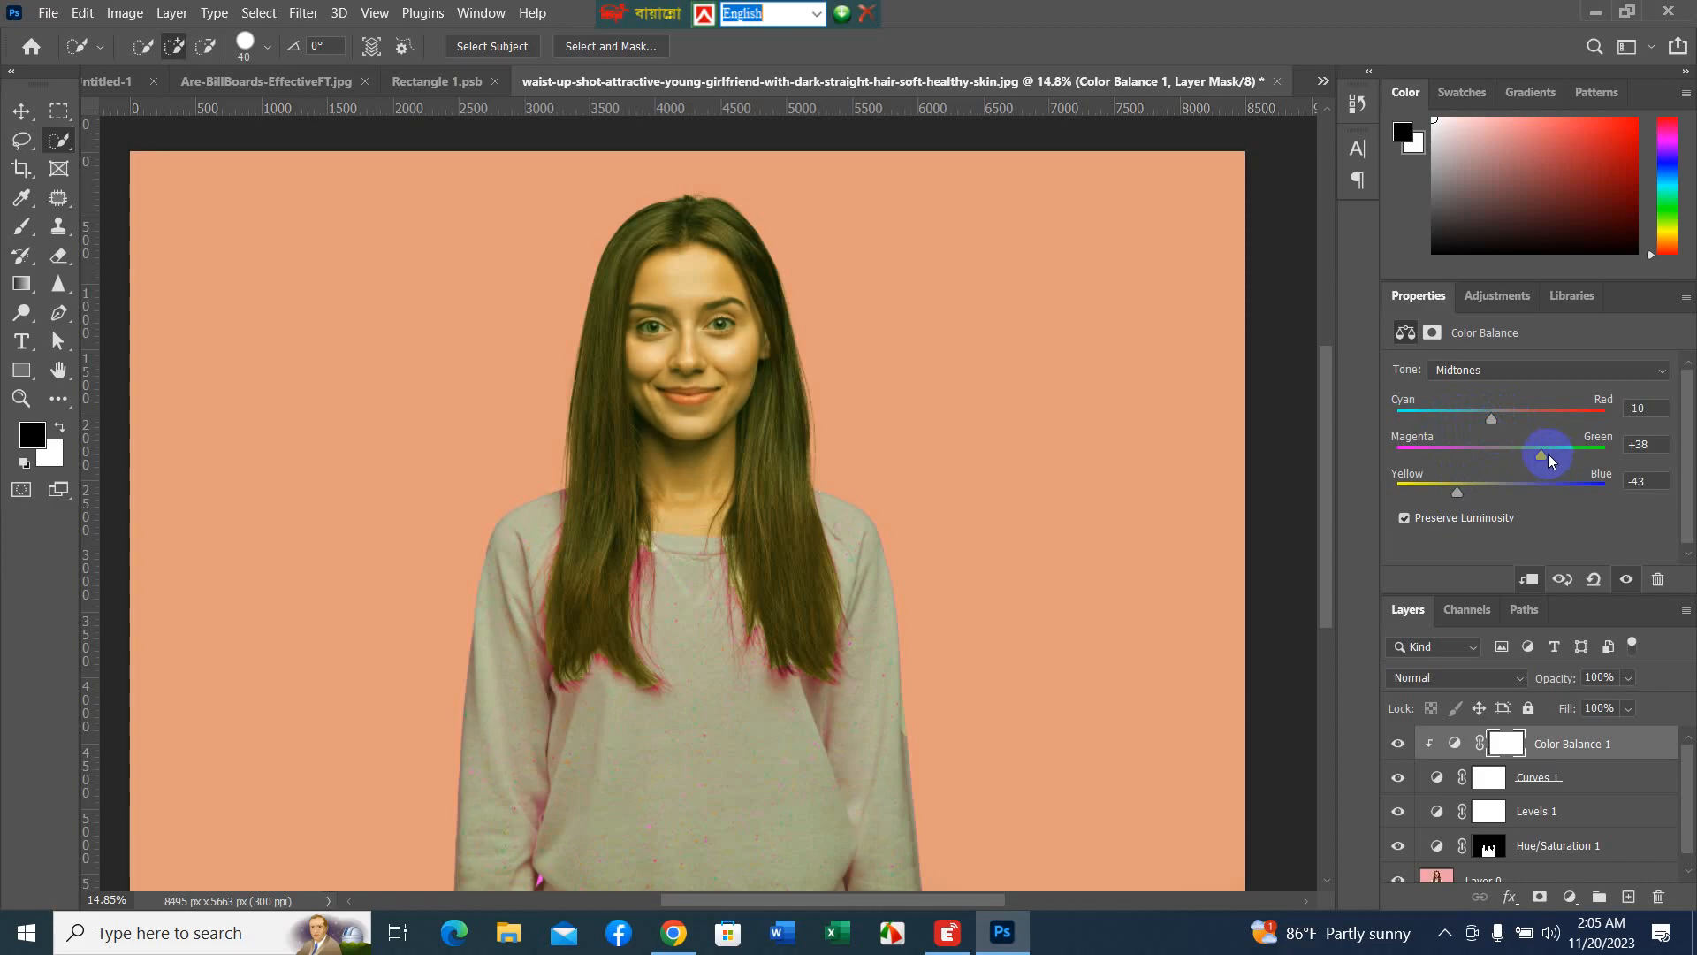
{"action": "left_click_drag", "start_coordinate": [1549, 455], "coordinate": [1417, 498]}
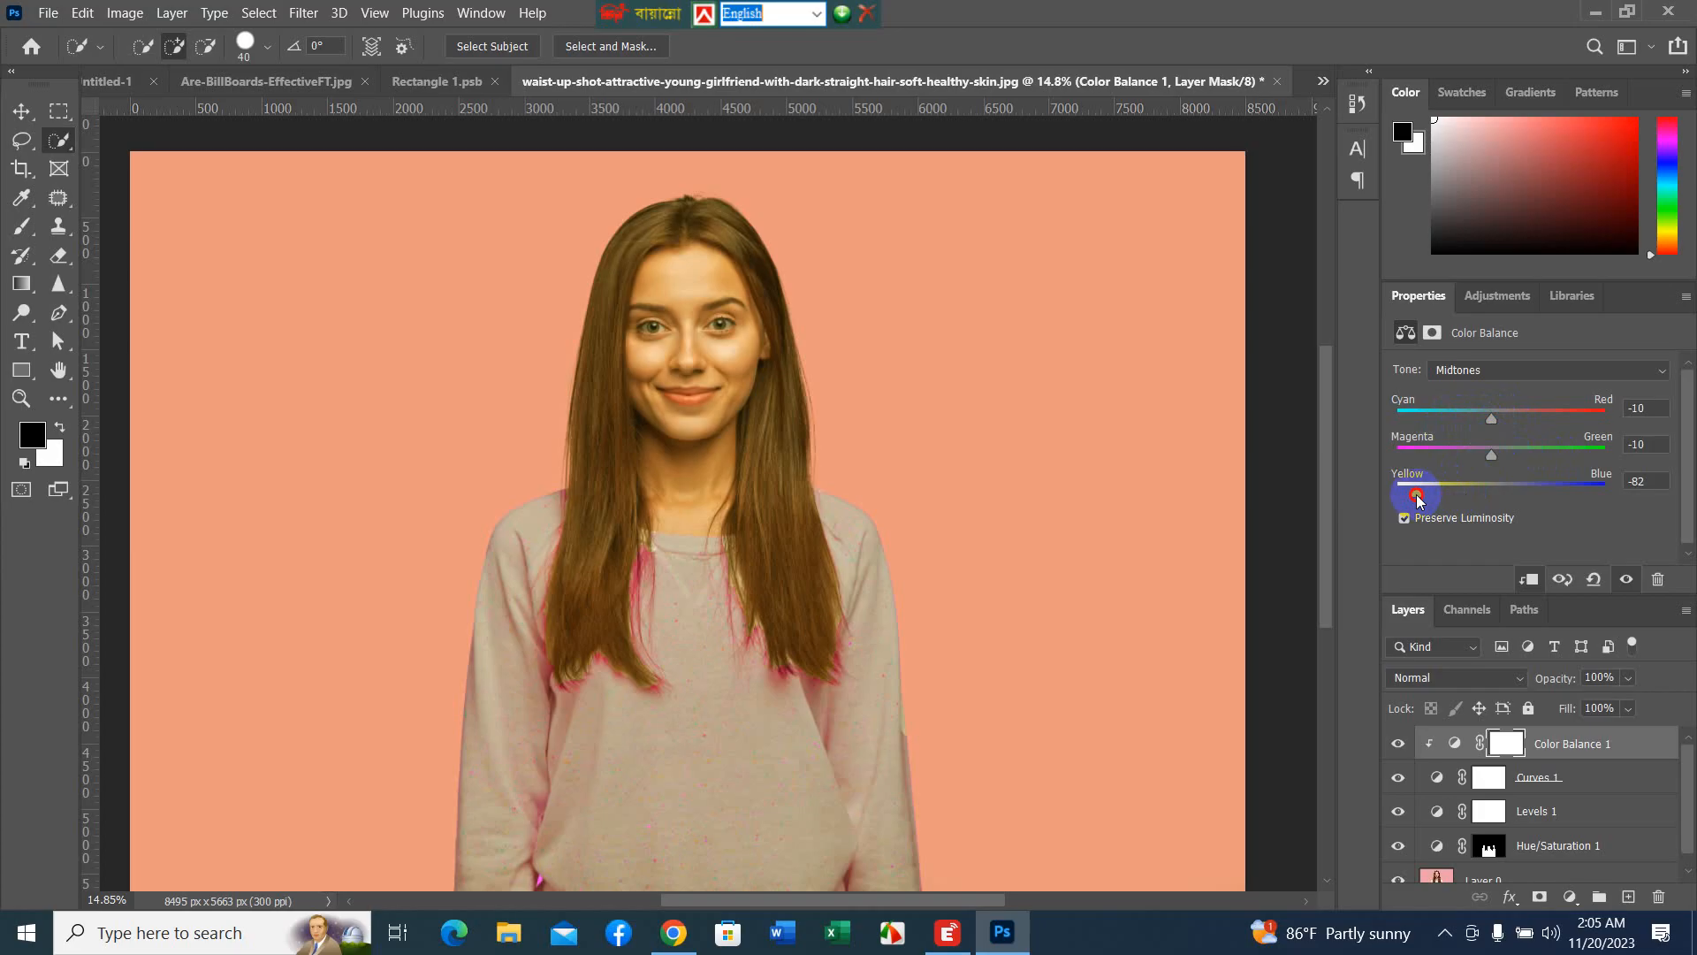
{"action": "left_click_drag", "start_coordinate": [1417, 498], "coordinate": [1479, 456]}
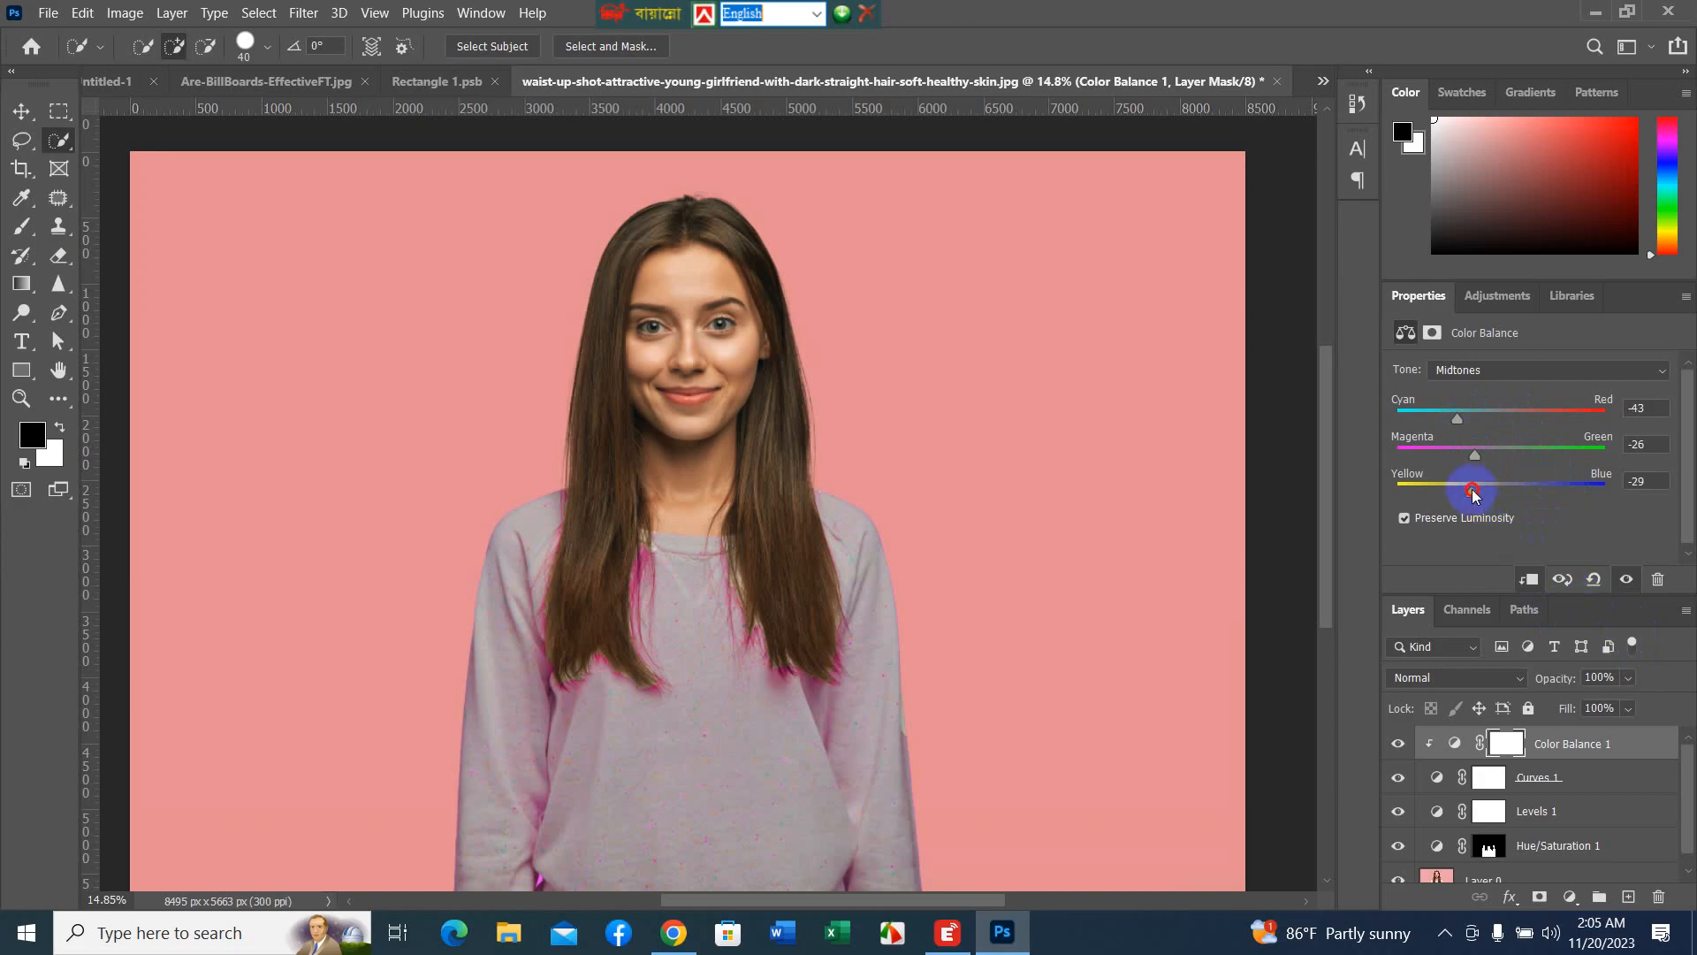
{"action": "left_click_drag", "start_coordinate": [1473, 493], "coordinate": [1512, 493]}
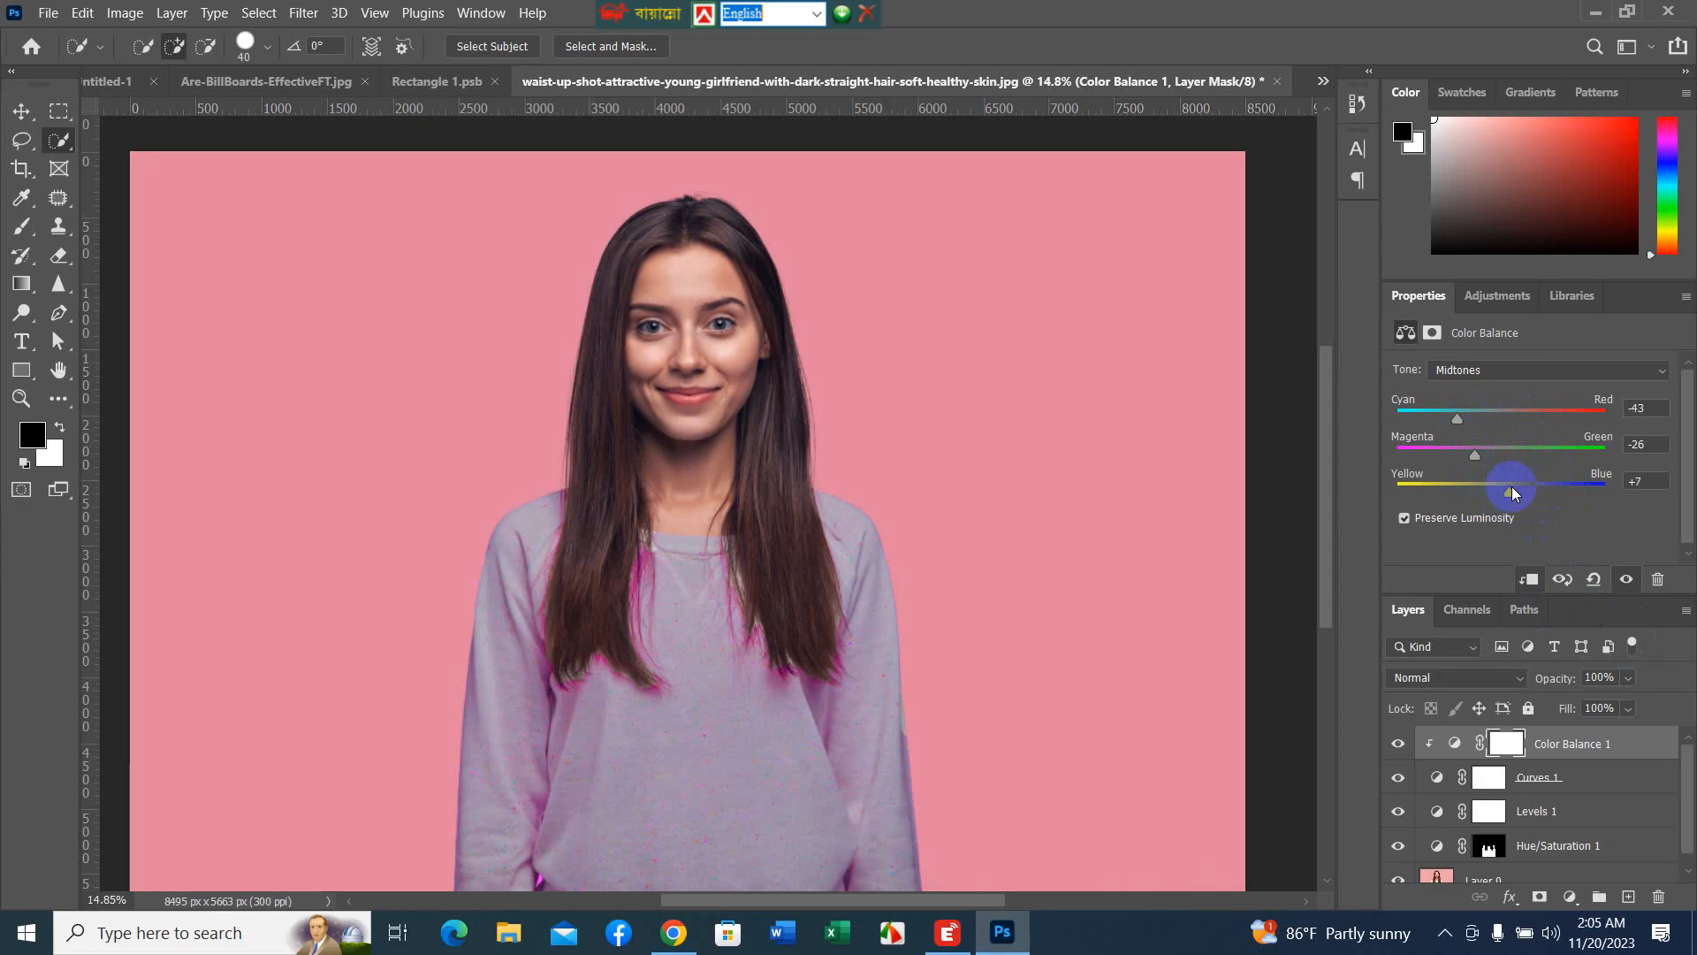
{"action": "left_click_drag", "start_coordinate": [1489, 417], "coordinate": [1383, 433]}
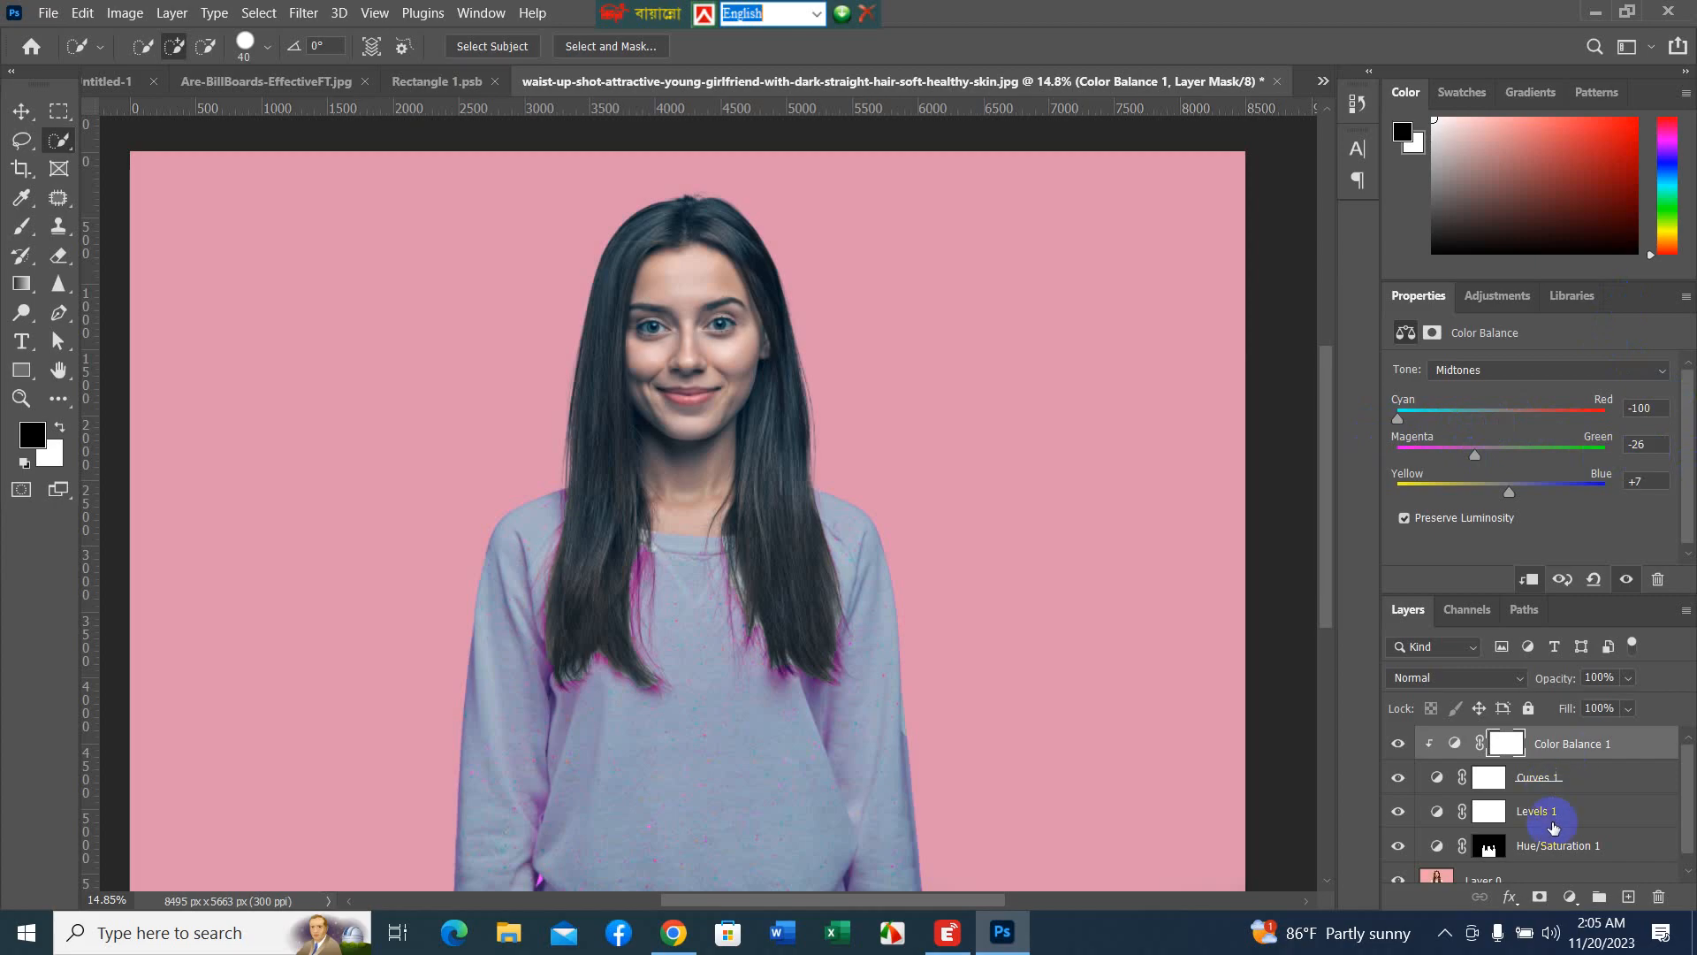
- Add a Brightness/Contrast adjustment layer above Color Balance 1 and set its brightness to -114
{"action": "left_click", "coordinate": [1570, 897]}
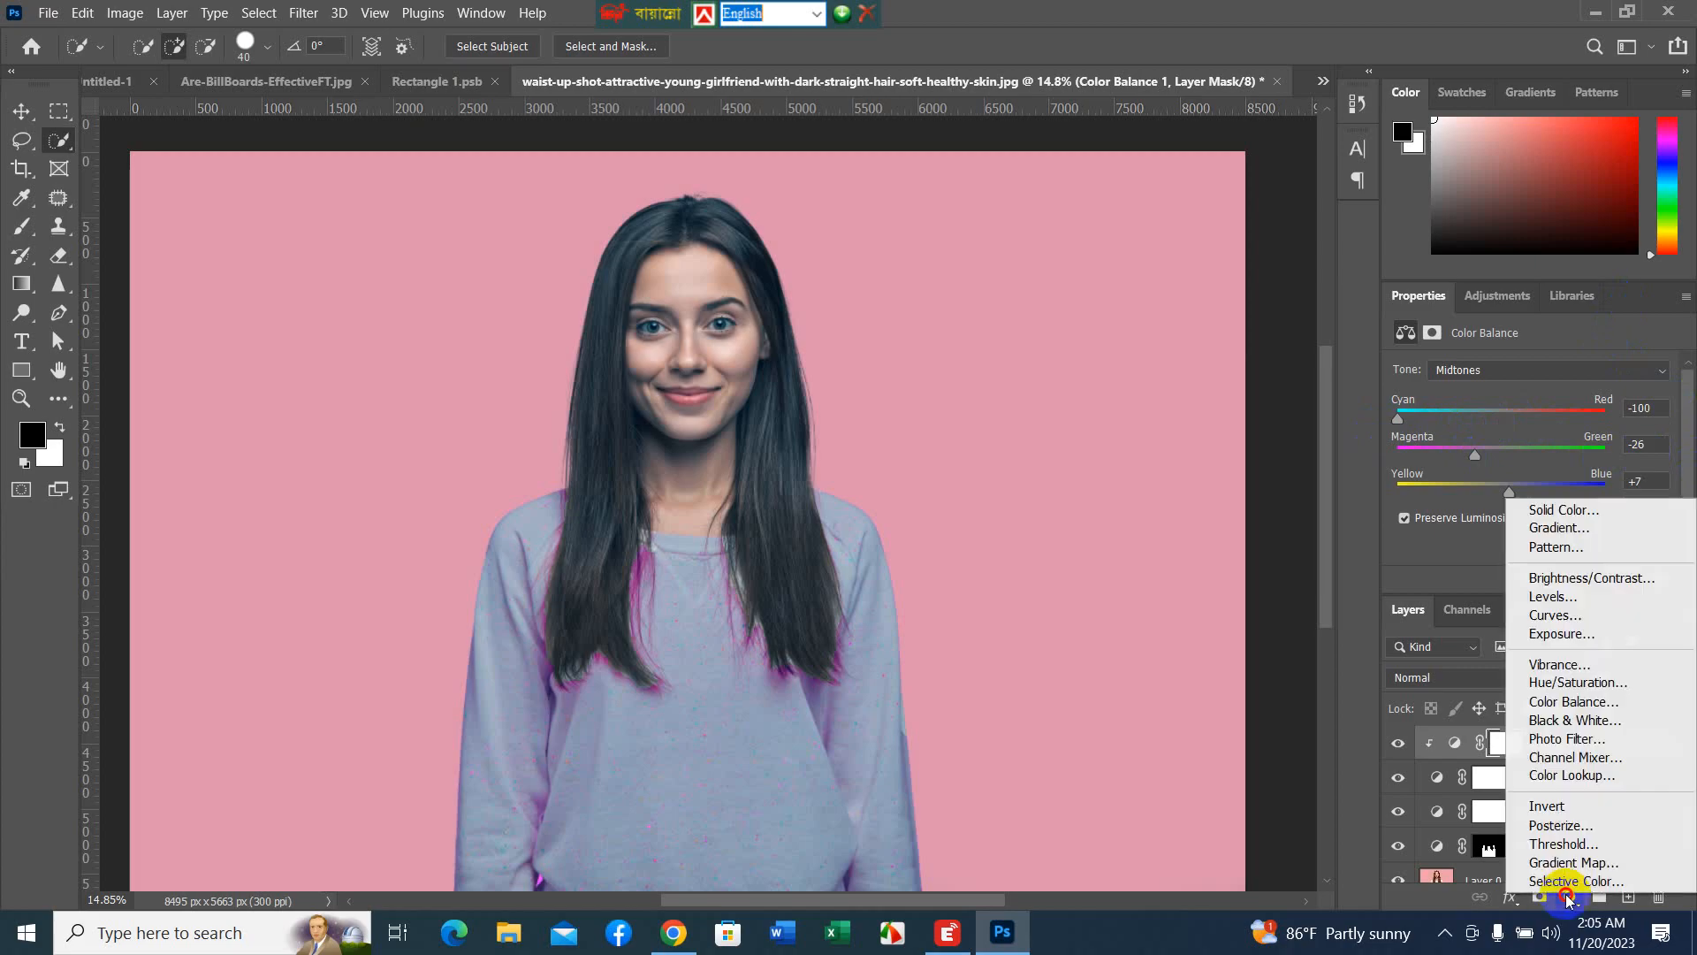
{"action": "left_click", "coordinate": [1611, 579]}
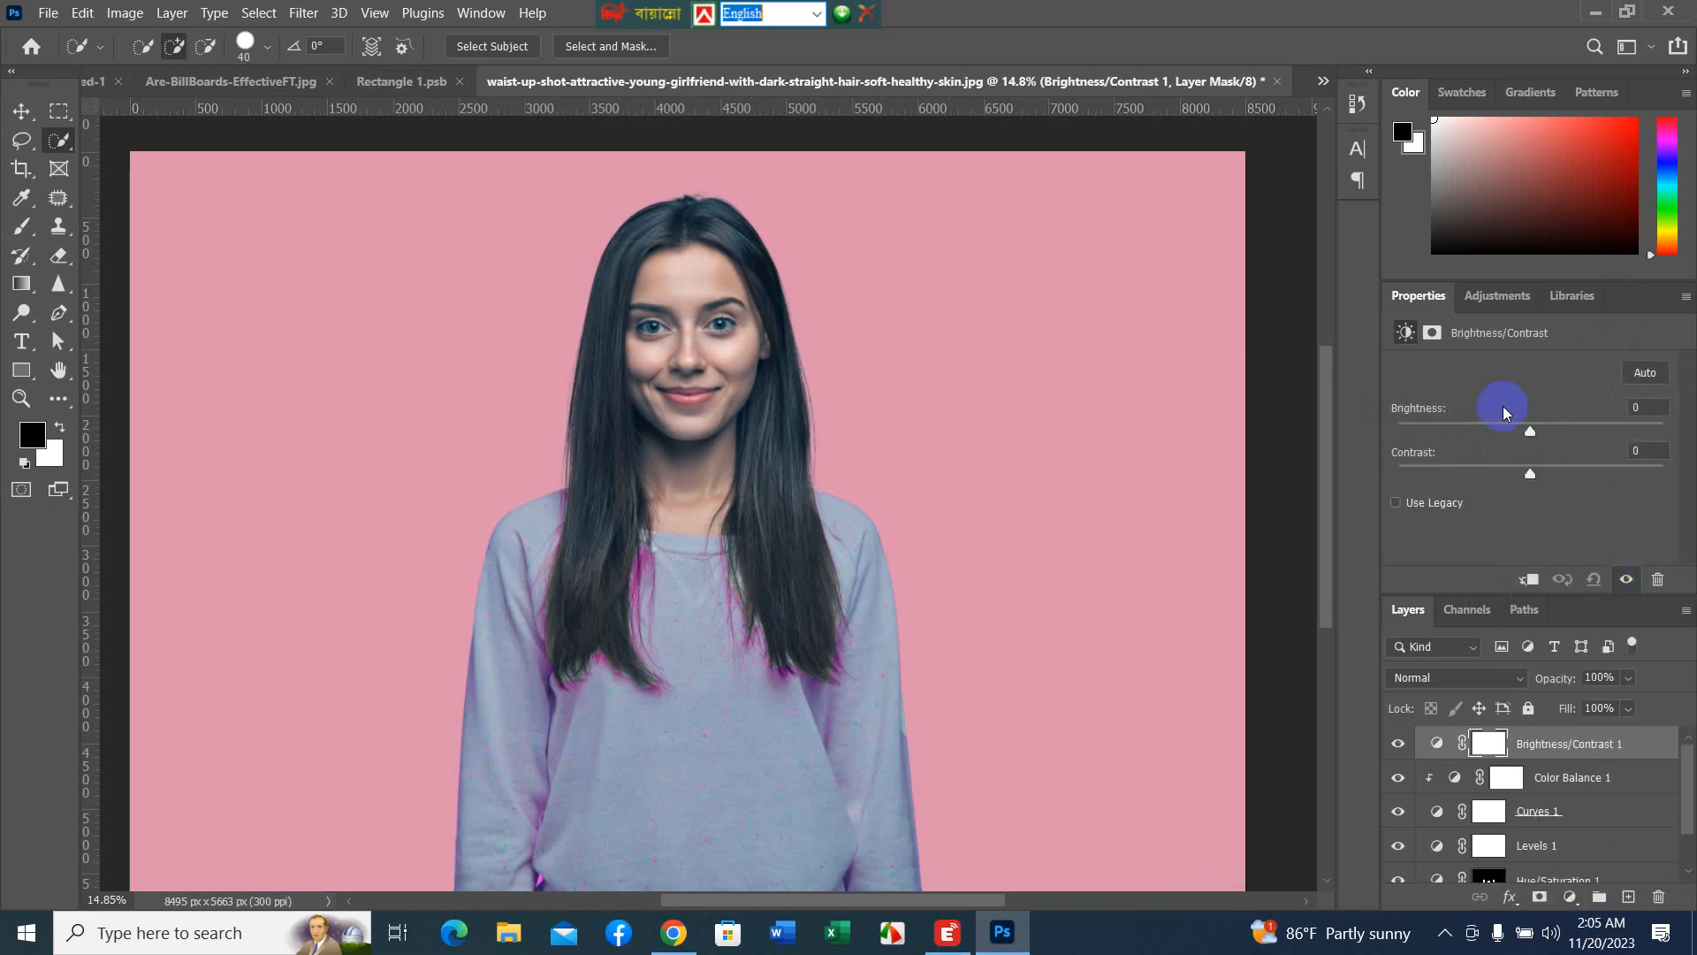
{"action": "left_click_drag", "start_coordinate": [1533, 435], "coordinate": [1431, 434]}
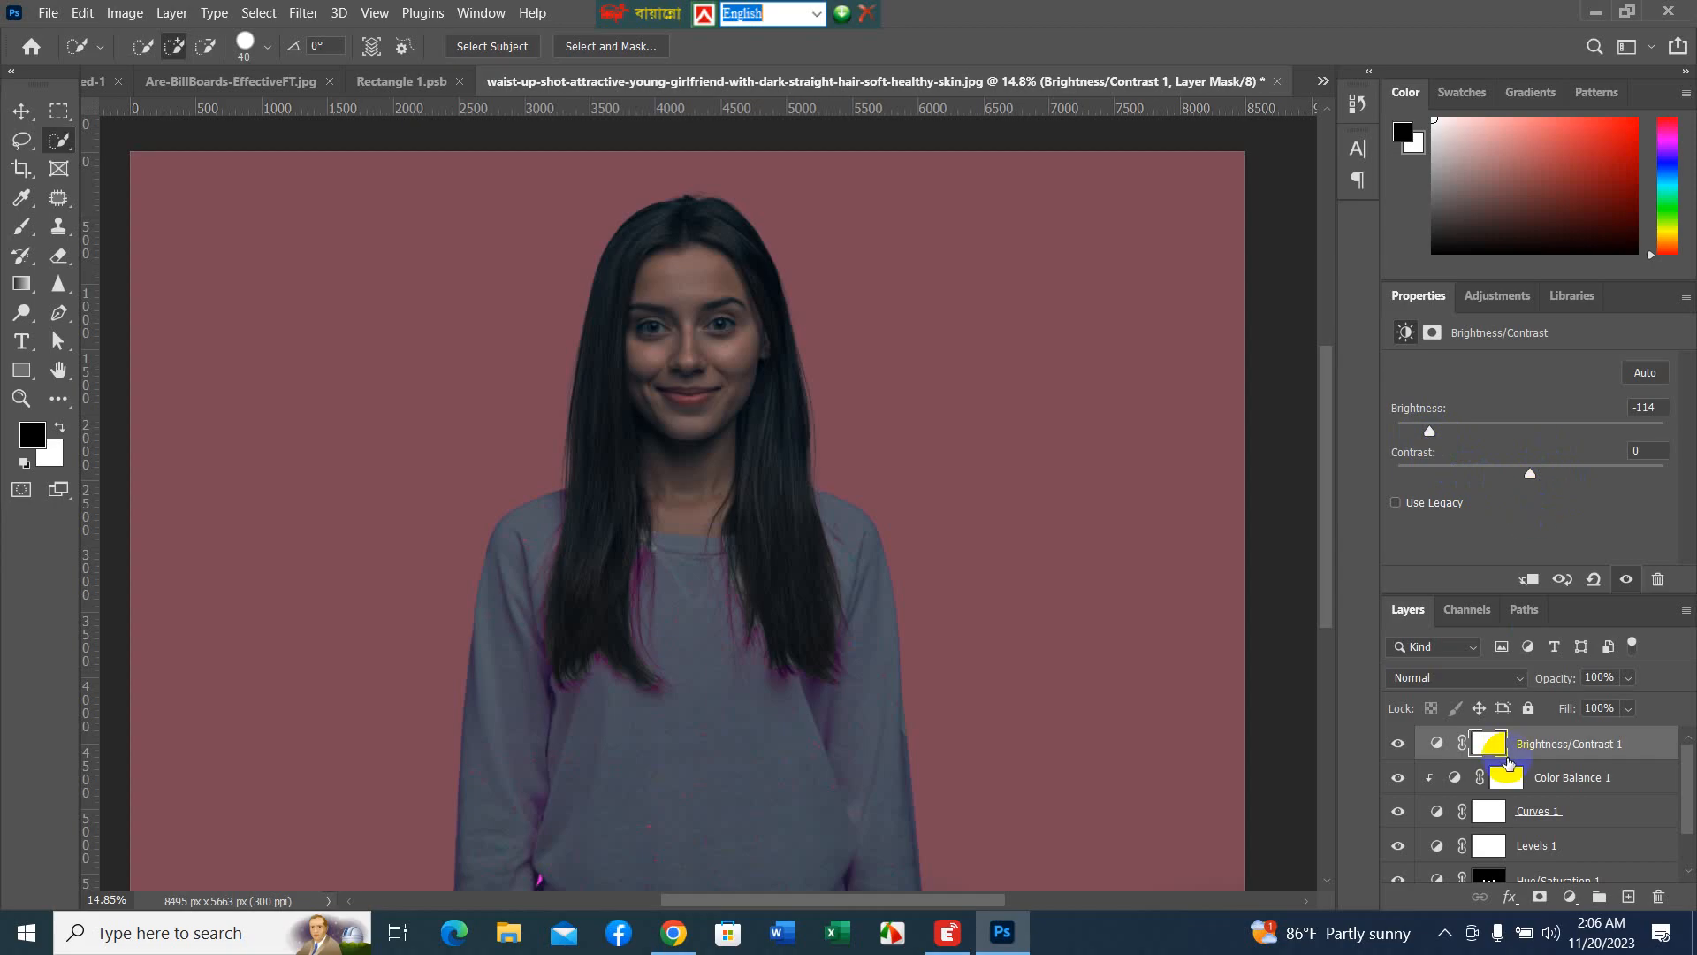
{"action": "scroll", "coordinate": [1508, 787], "scroll_direction": "down", "scroll_amount": 1}
{"action": "scroll", "coordinate": [1508, 787], "scroll_direction": "up", "scroll_amount": 1}
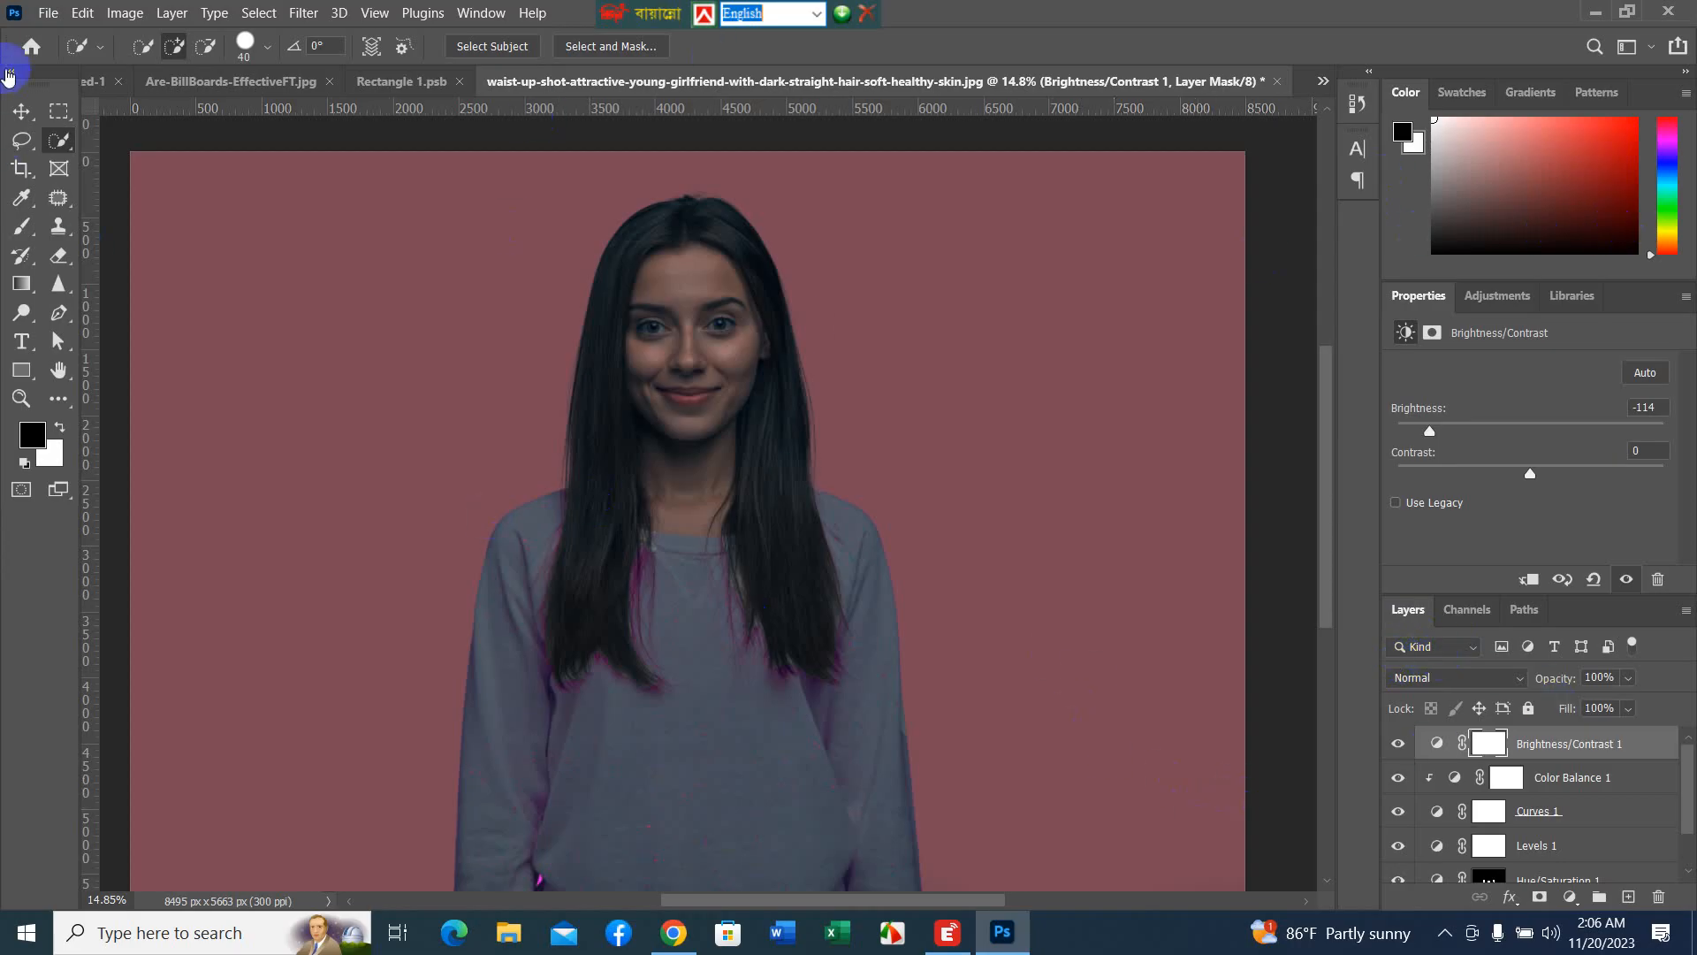
- Hide the Hue/Saturation, Levels, Curves, Color Balance and Brightness/Contrast adjustment layers, and select Layer 0 with the Move tool active
{"action": "left_click", "coordinate": [21, 110]}
{"action": "scroll", "coordinate": [1556, 850], "scroll_direction": "down", "scroll_amount": 1}
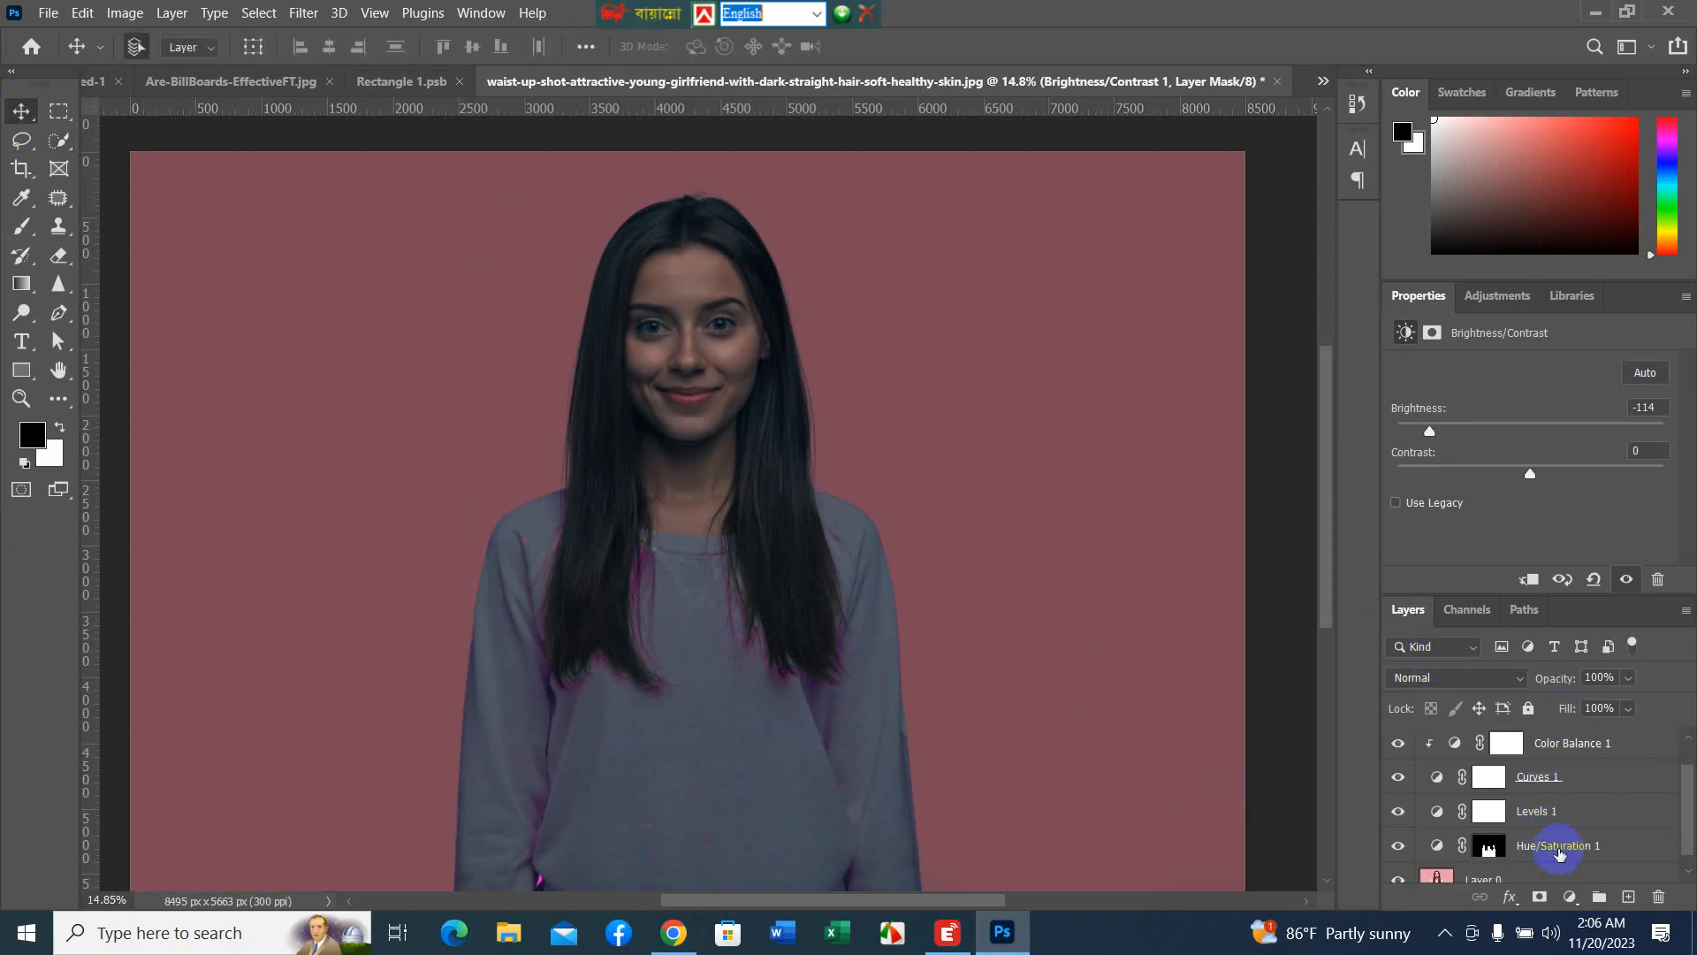
{"action": "scroll", "coordinate": [1551, 854], "scroll_direction": "down", "scroll_amount": 1}
{"action": "left_click", "coordinate": [1545, 847]}
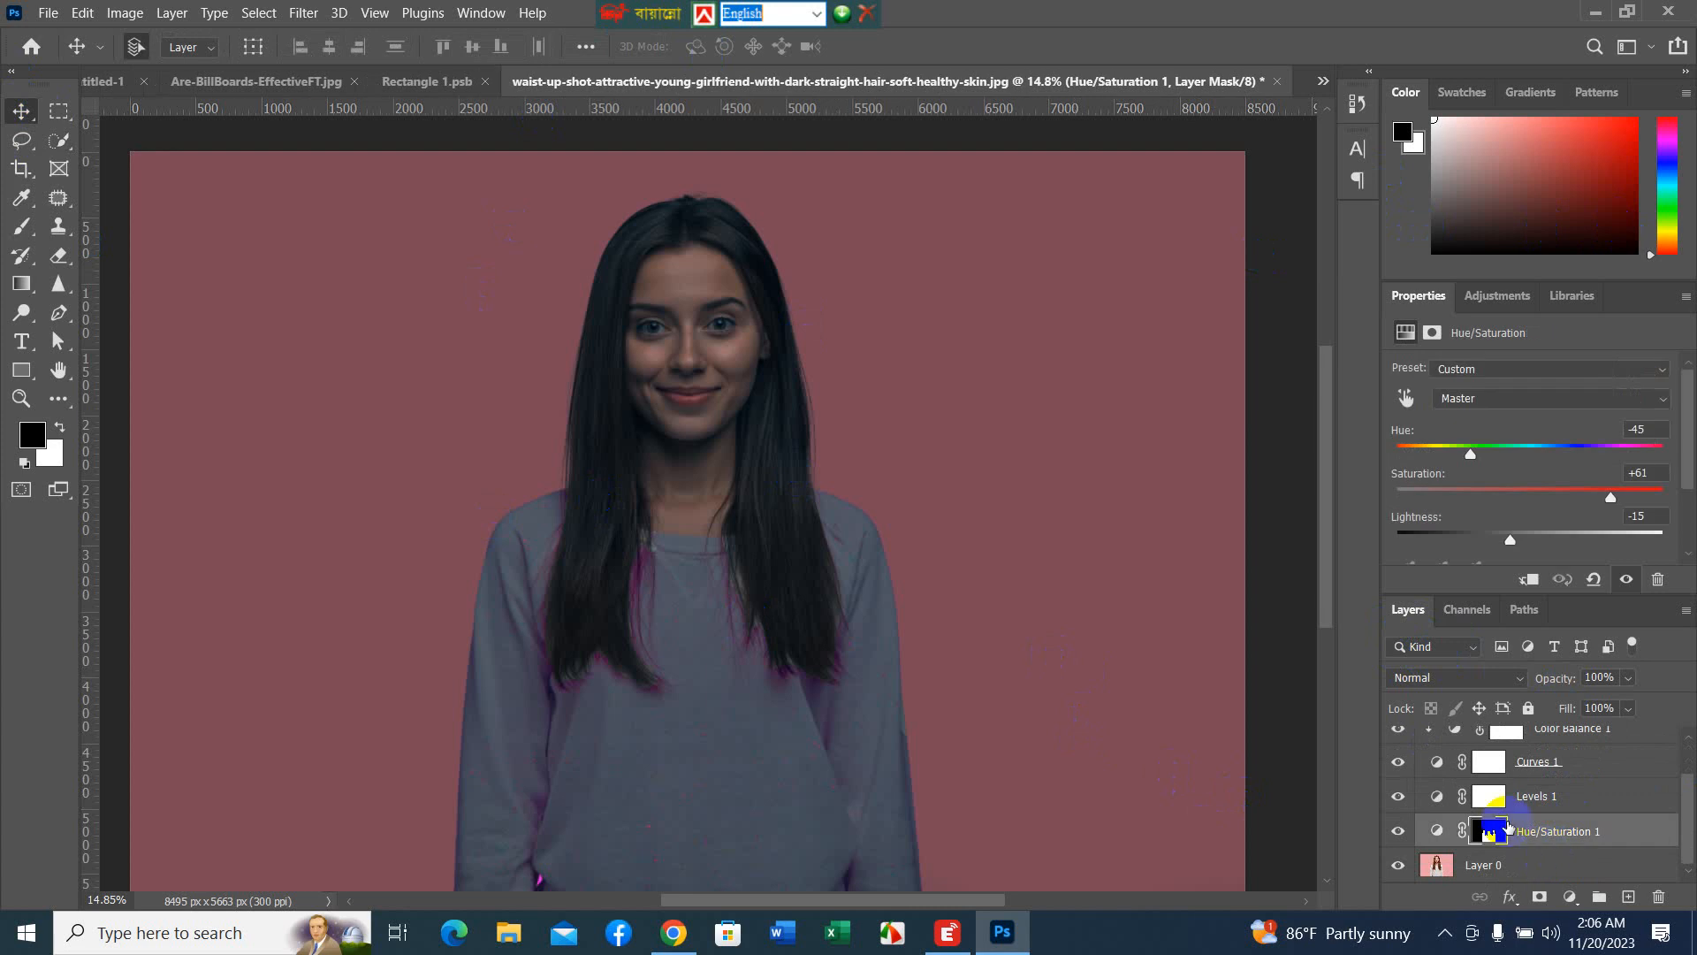
{"action": "left_click_drag", "start_coordinate": [1398, 834], "coordinate": [1398, 739]}
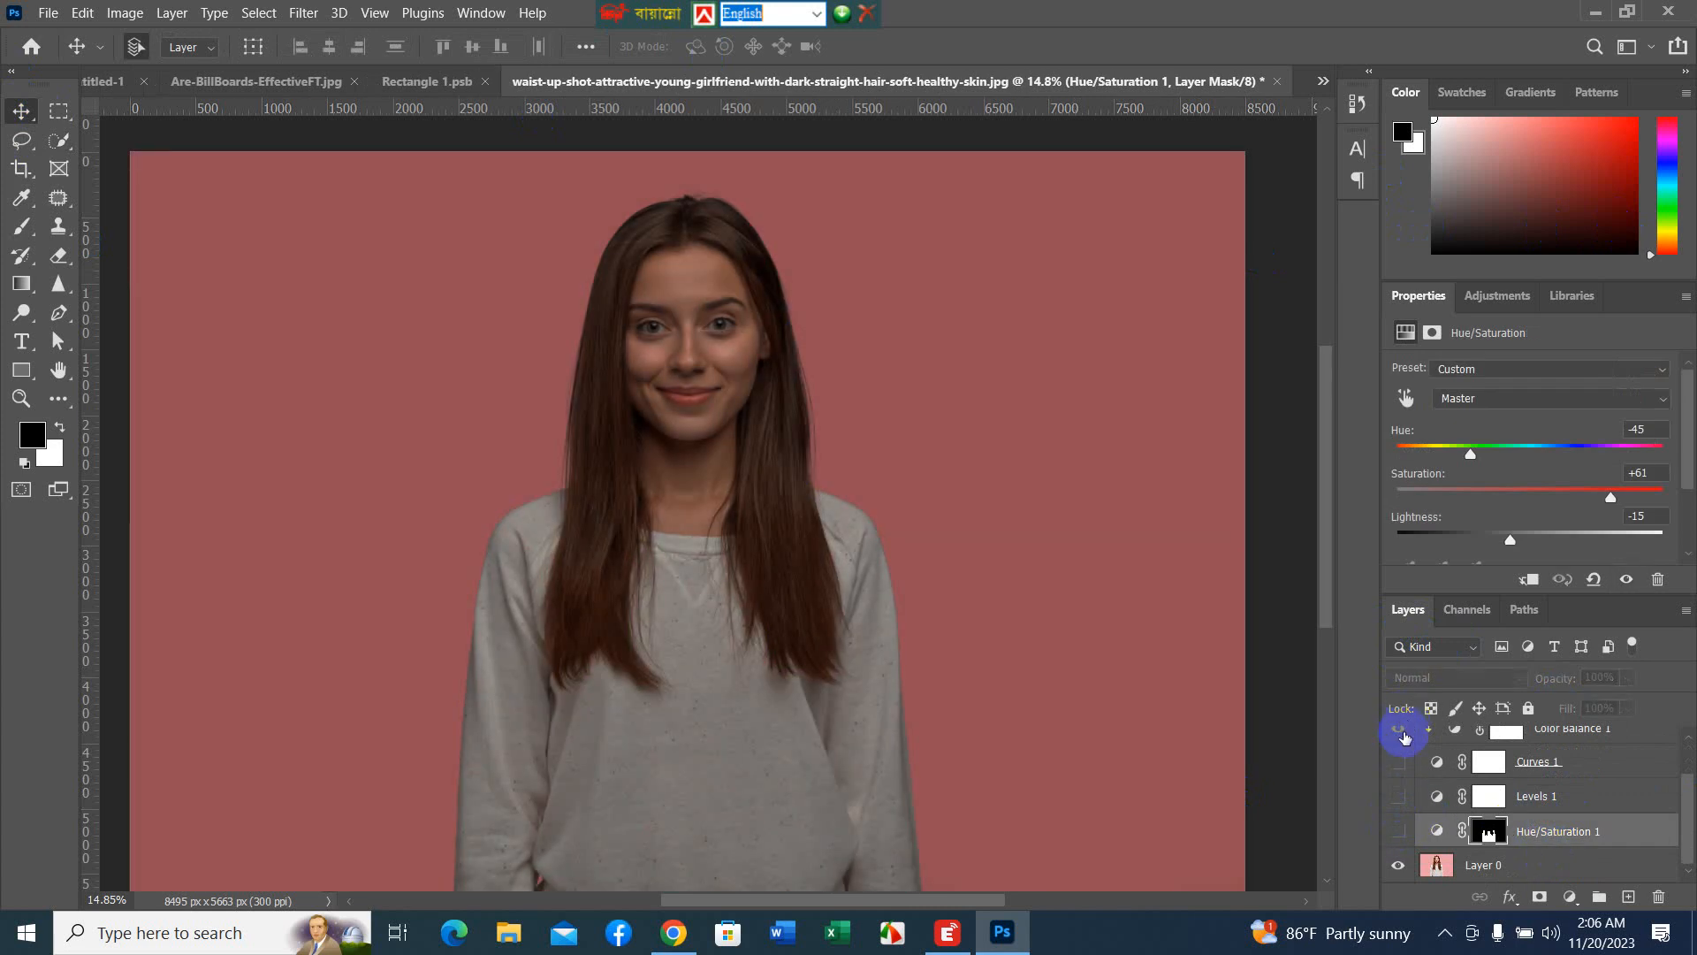
{"action": "scroll", "coordinate": [1401, 734], "scroll_direction": "up", "scroll_amount": 2}
{"action": "left_click", "coordinate": [1399, 777]}
{"action": "left_click", "coordinate": [1396, 745]}
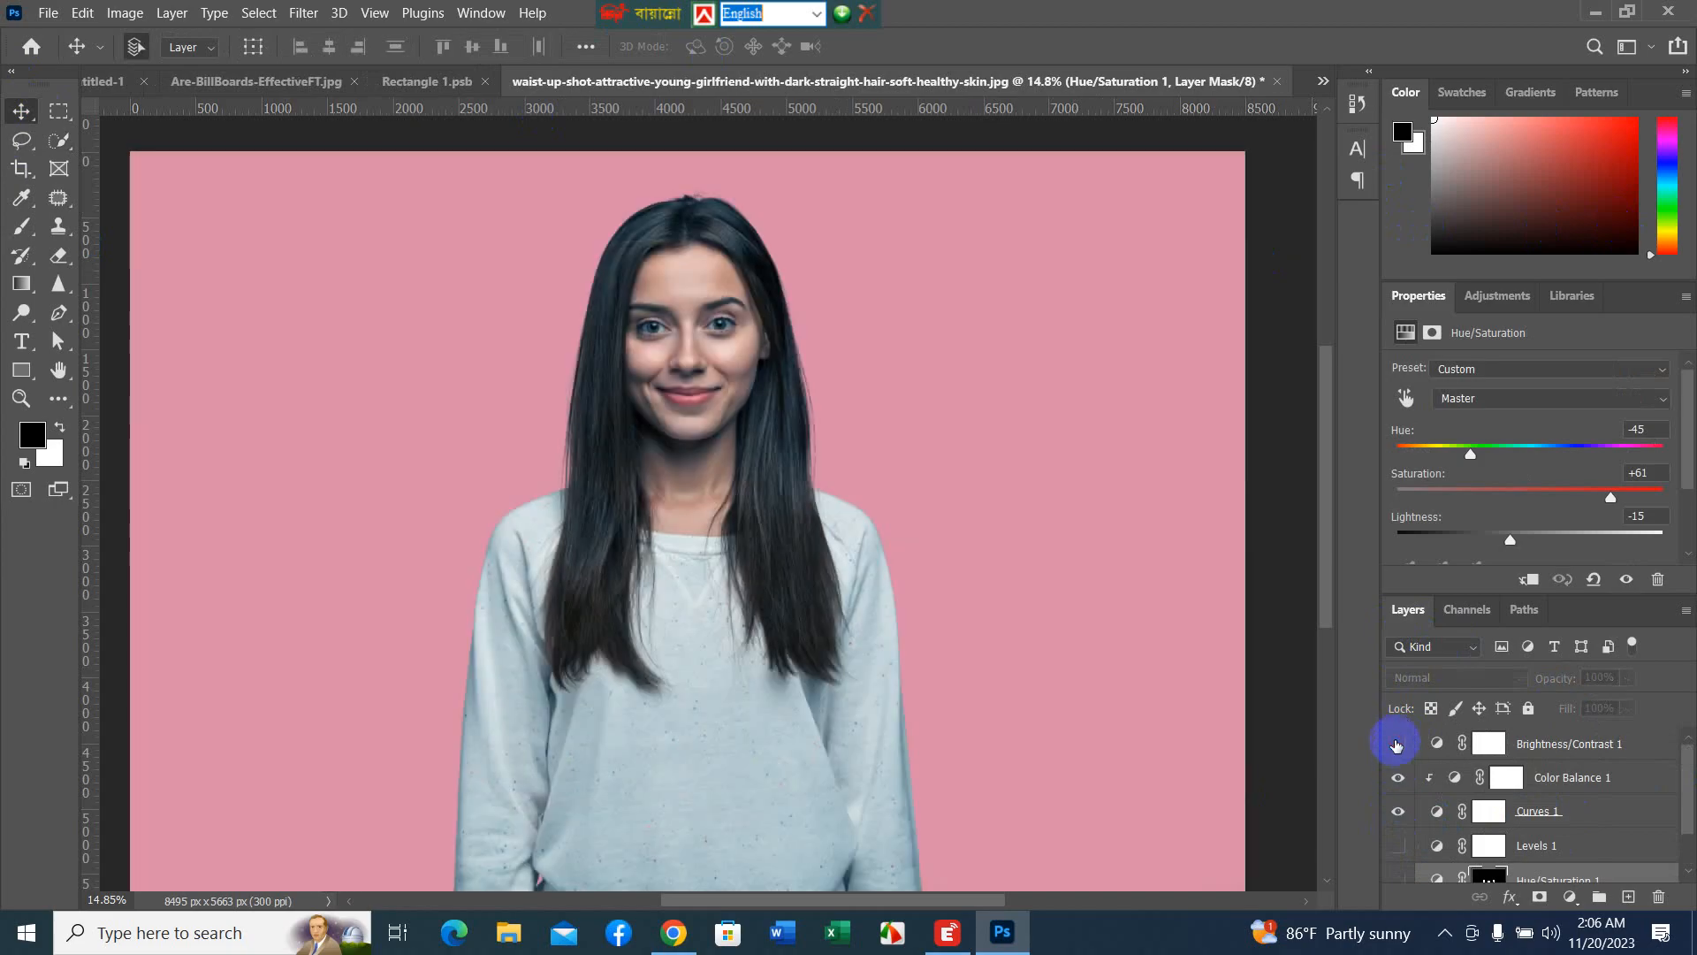
{"action": "left_click", "coordinate": [1398, 810]}
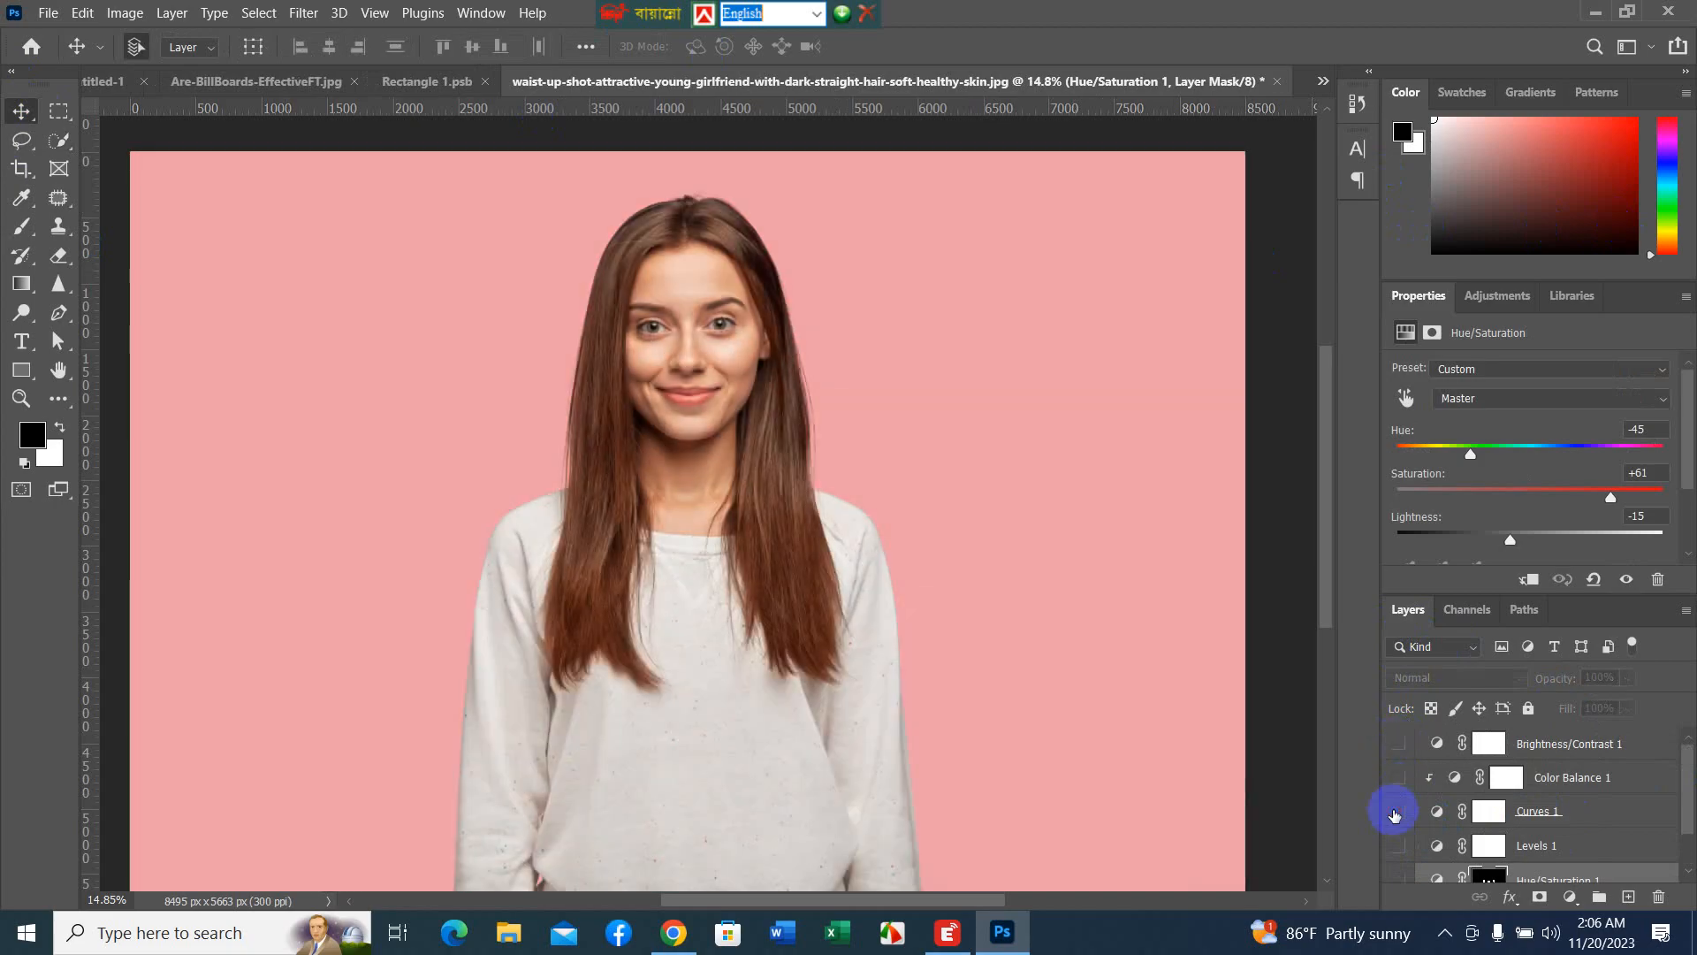
{"action": "scroll", "coordinate": [1553, 845], "scroll_direction": "down", "scroll_amount": 1}
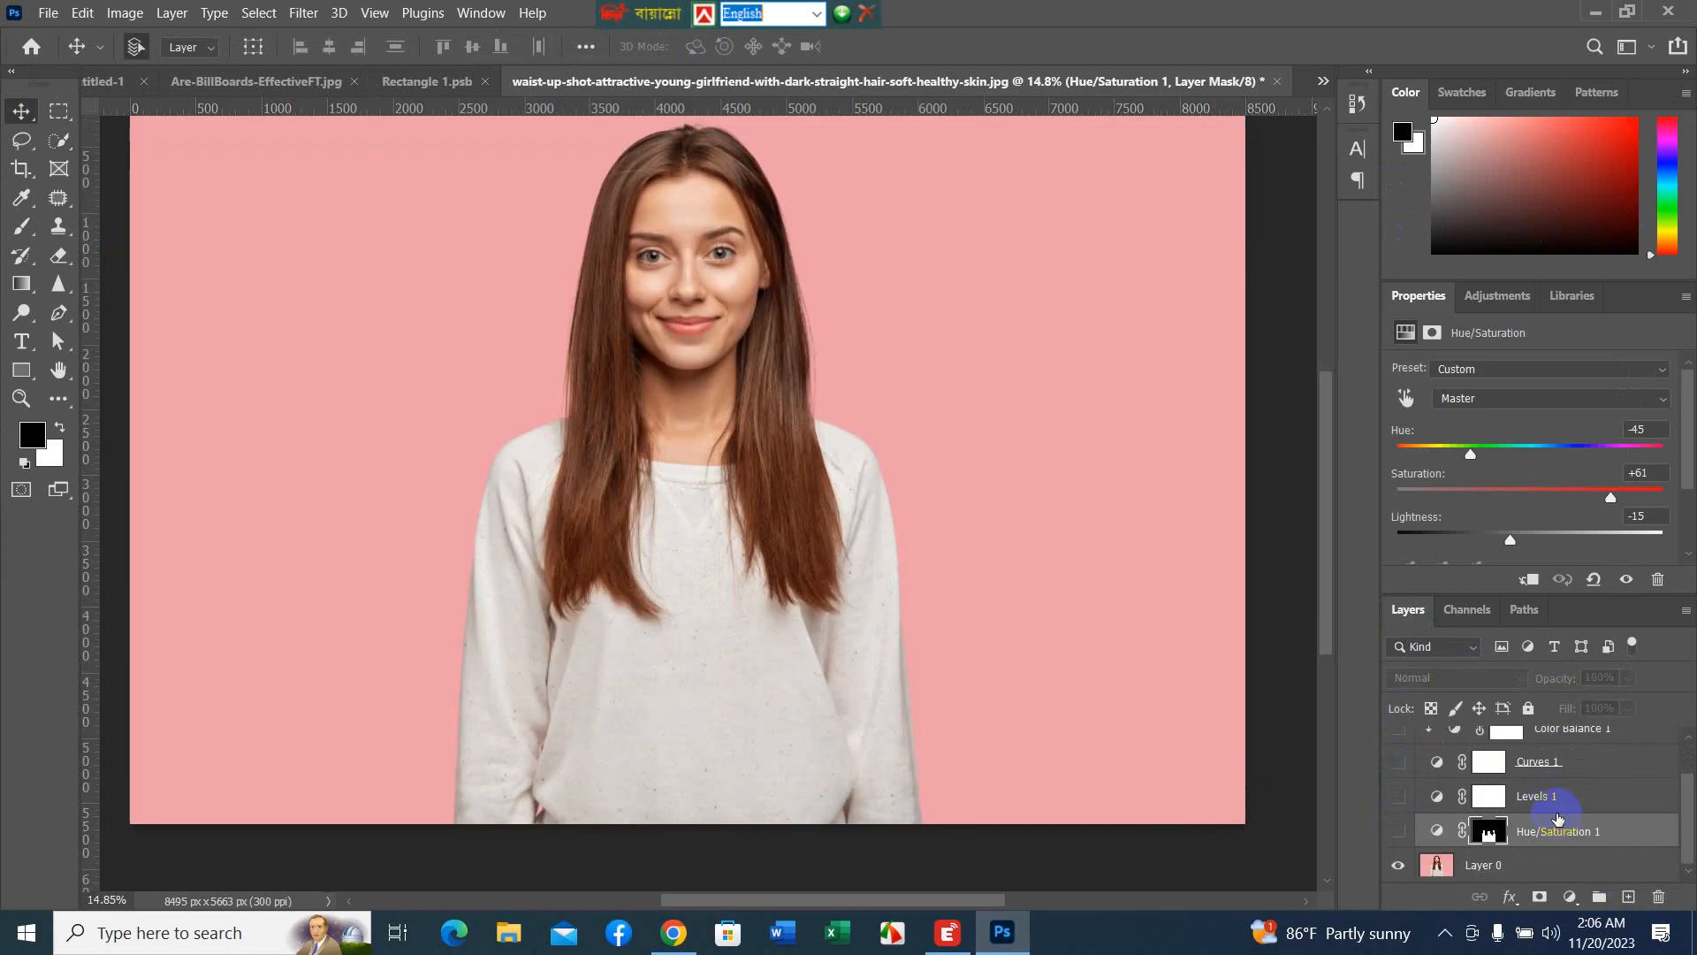
{"action": "left_click", "coordinate": [1555, 865]}
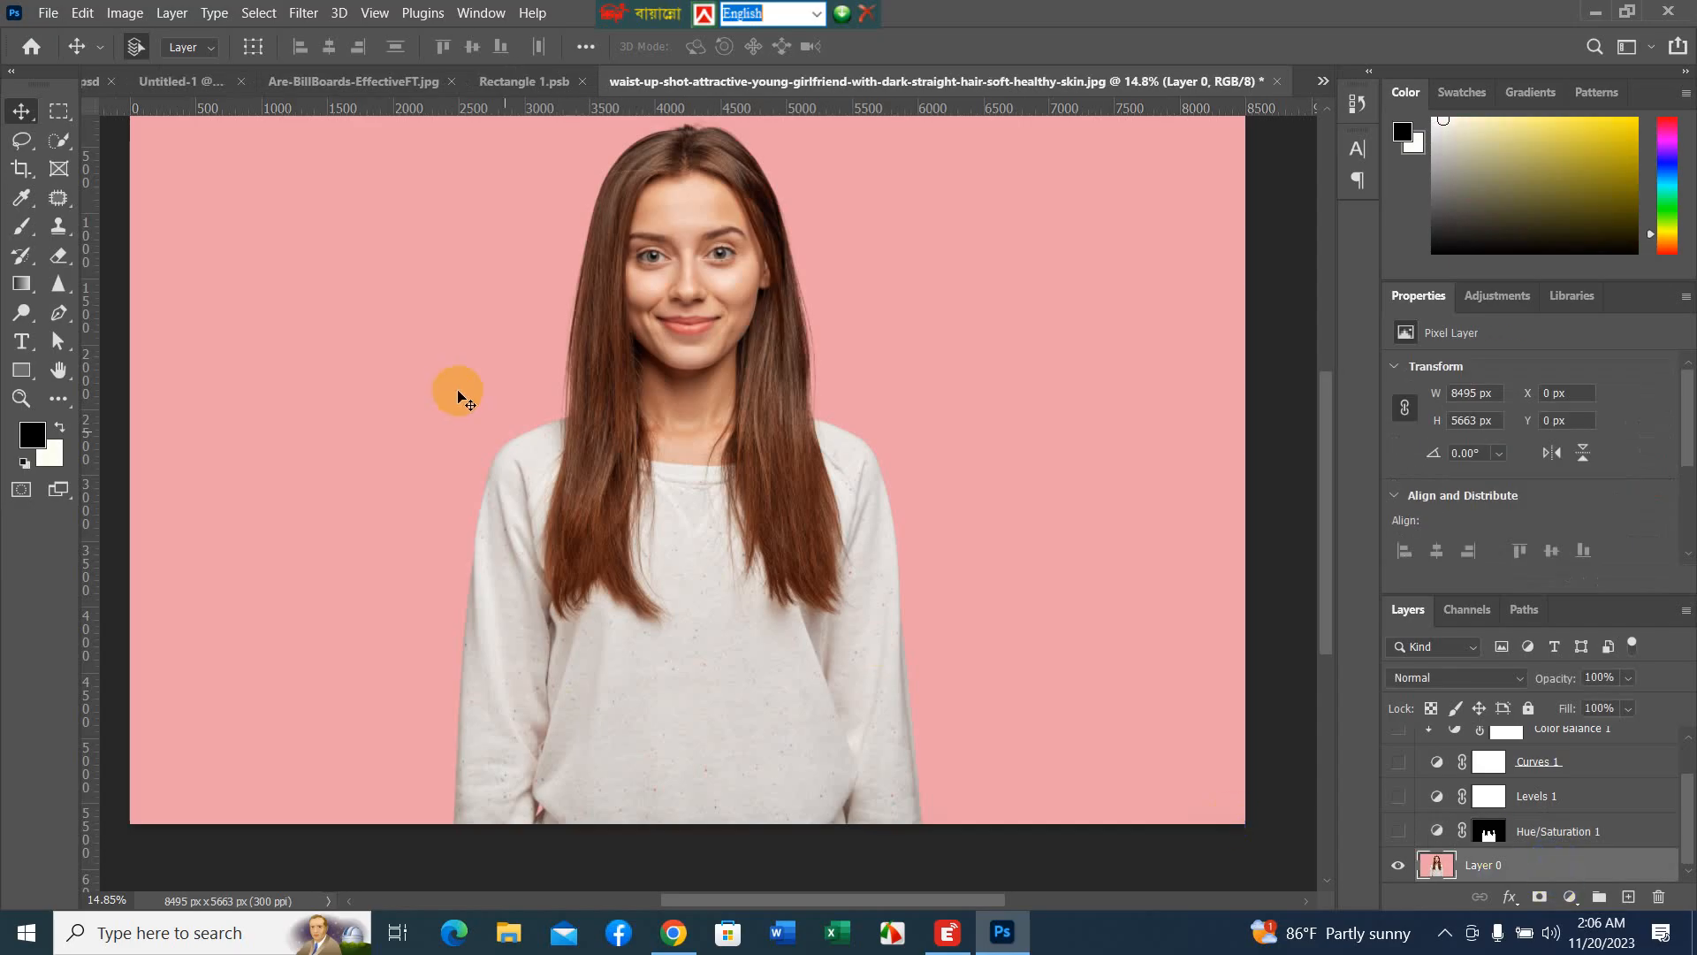
- Trace the upper lip's edge with the Pen tool in Shape mode, from one mouth corner to the other
{"action": "scroll", "coordinate": [544, 442], "scroll_direction": "up", "scroll_amount": 3}
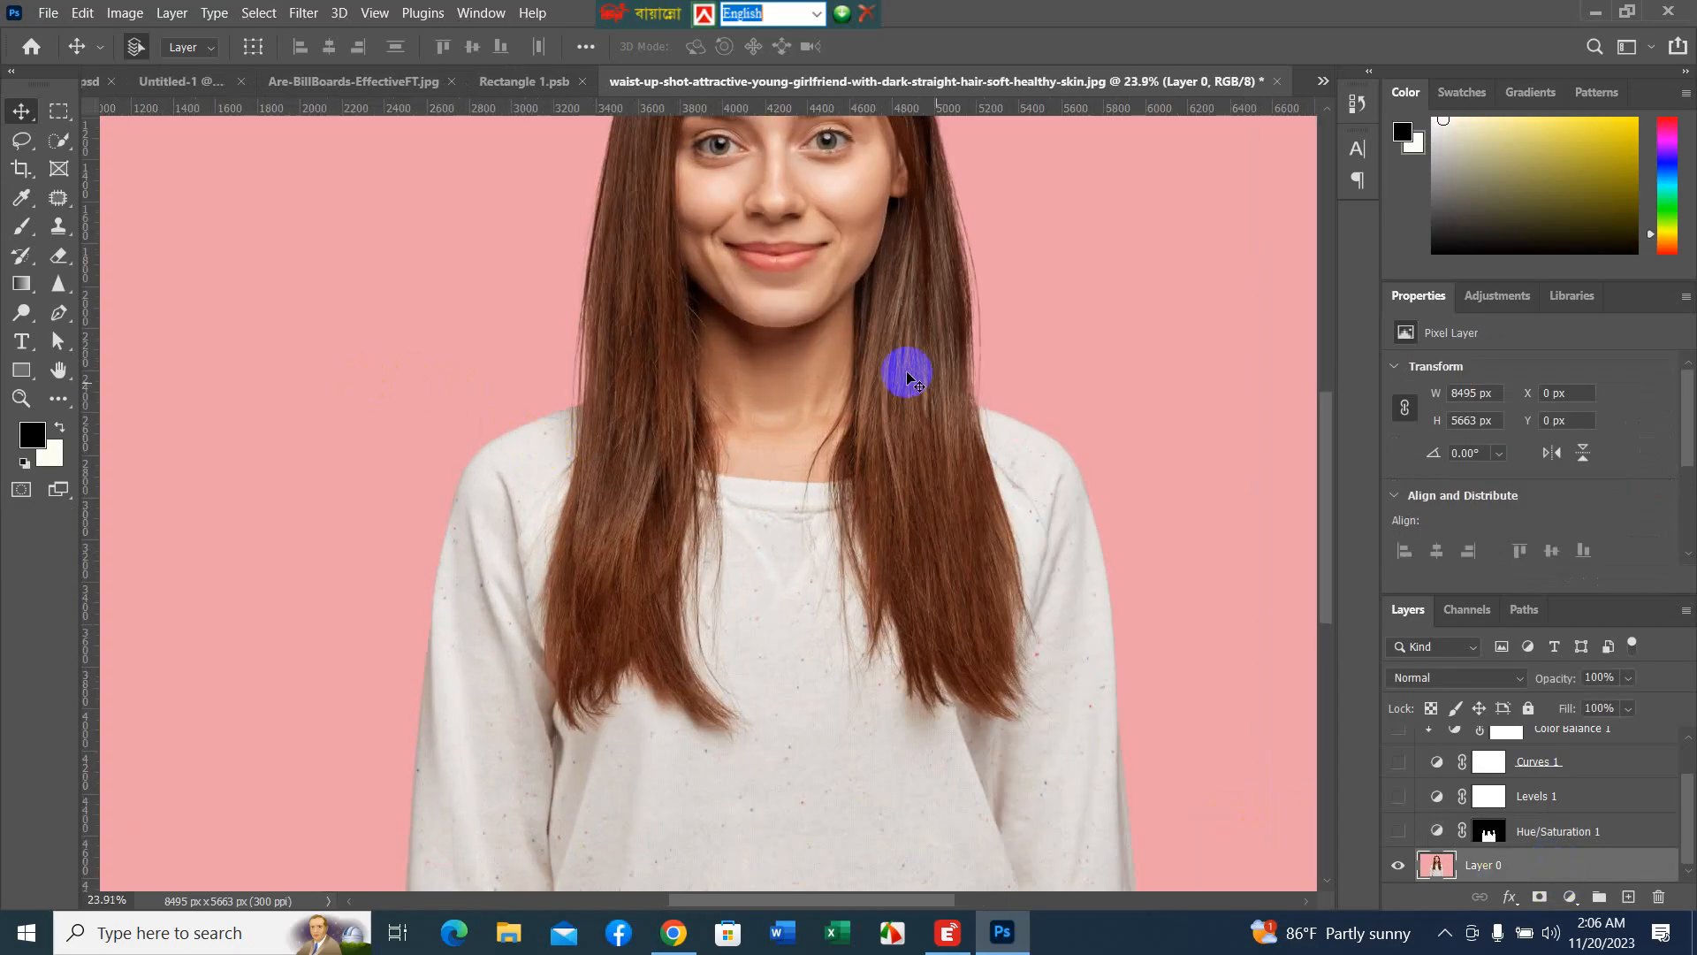
{"action": "left_click_drag", "start_coordinate": [852, 341], "coordinate": [575, 466]}
{"action": "scroll", "coordinate": [579, 469], "scroll_direction": "up", "scroll_amount": 5}
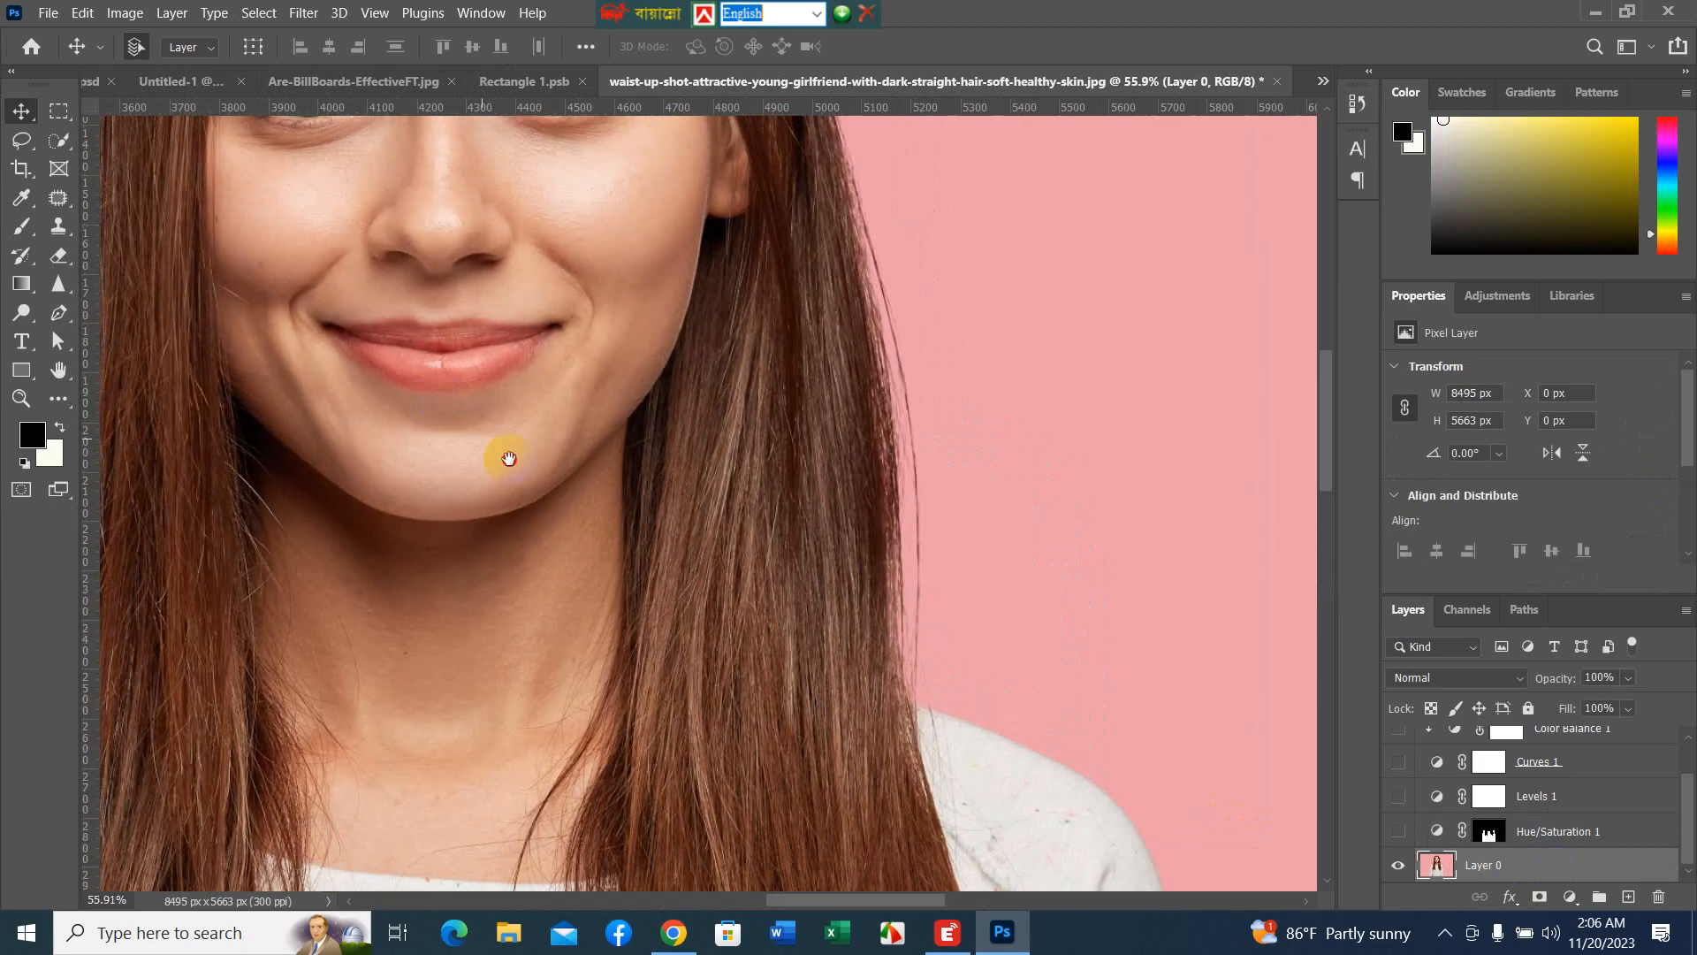
{"action": "left_click_drag", "start_coordinate": [508, 458], "coordinate": [674, 592]}
{"action": "scroll", "coordinate": [672, 576], "scroll_direction": "up", "scroll_amount": 5}
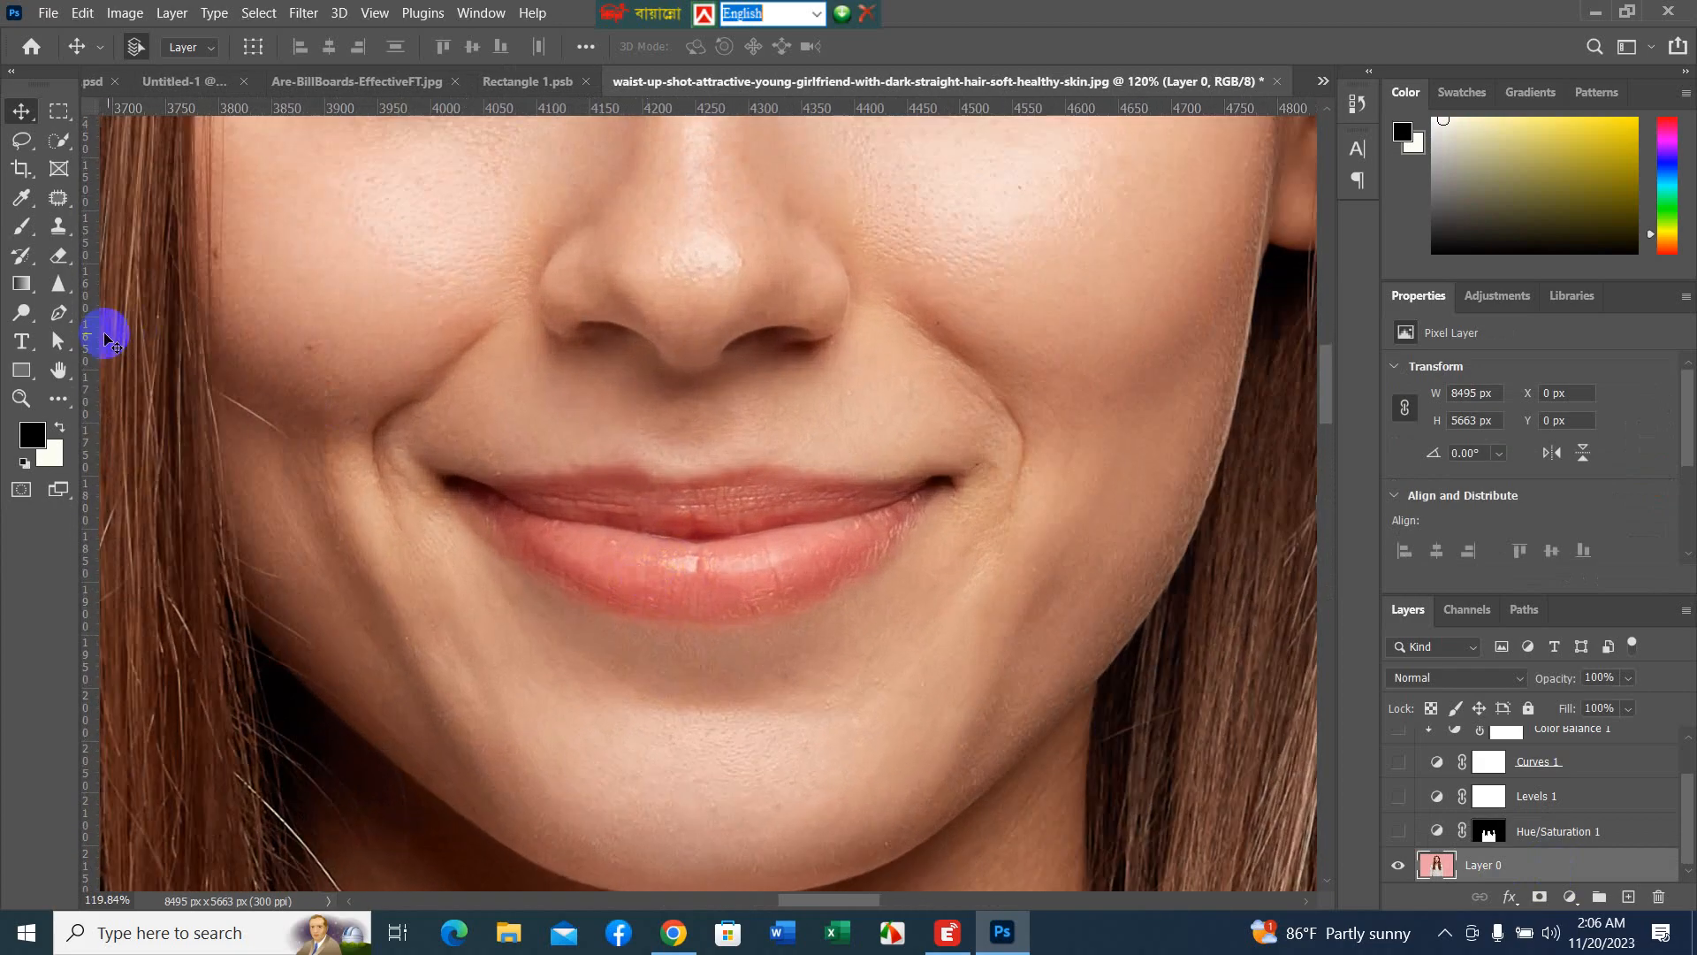
{"action": "left_click", "coordinate": [58, 312]}
{"action": "left_click", "coordinate": [488, 486]}
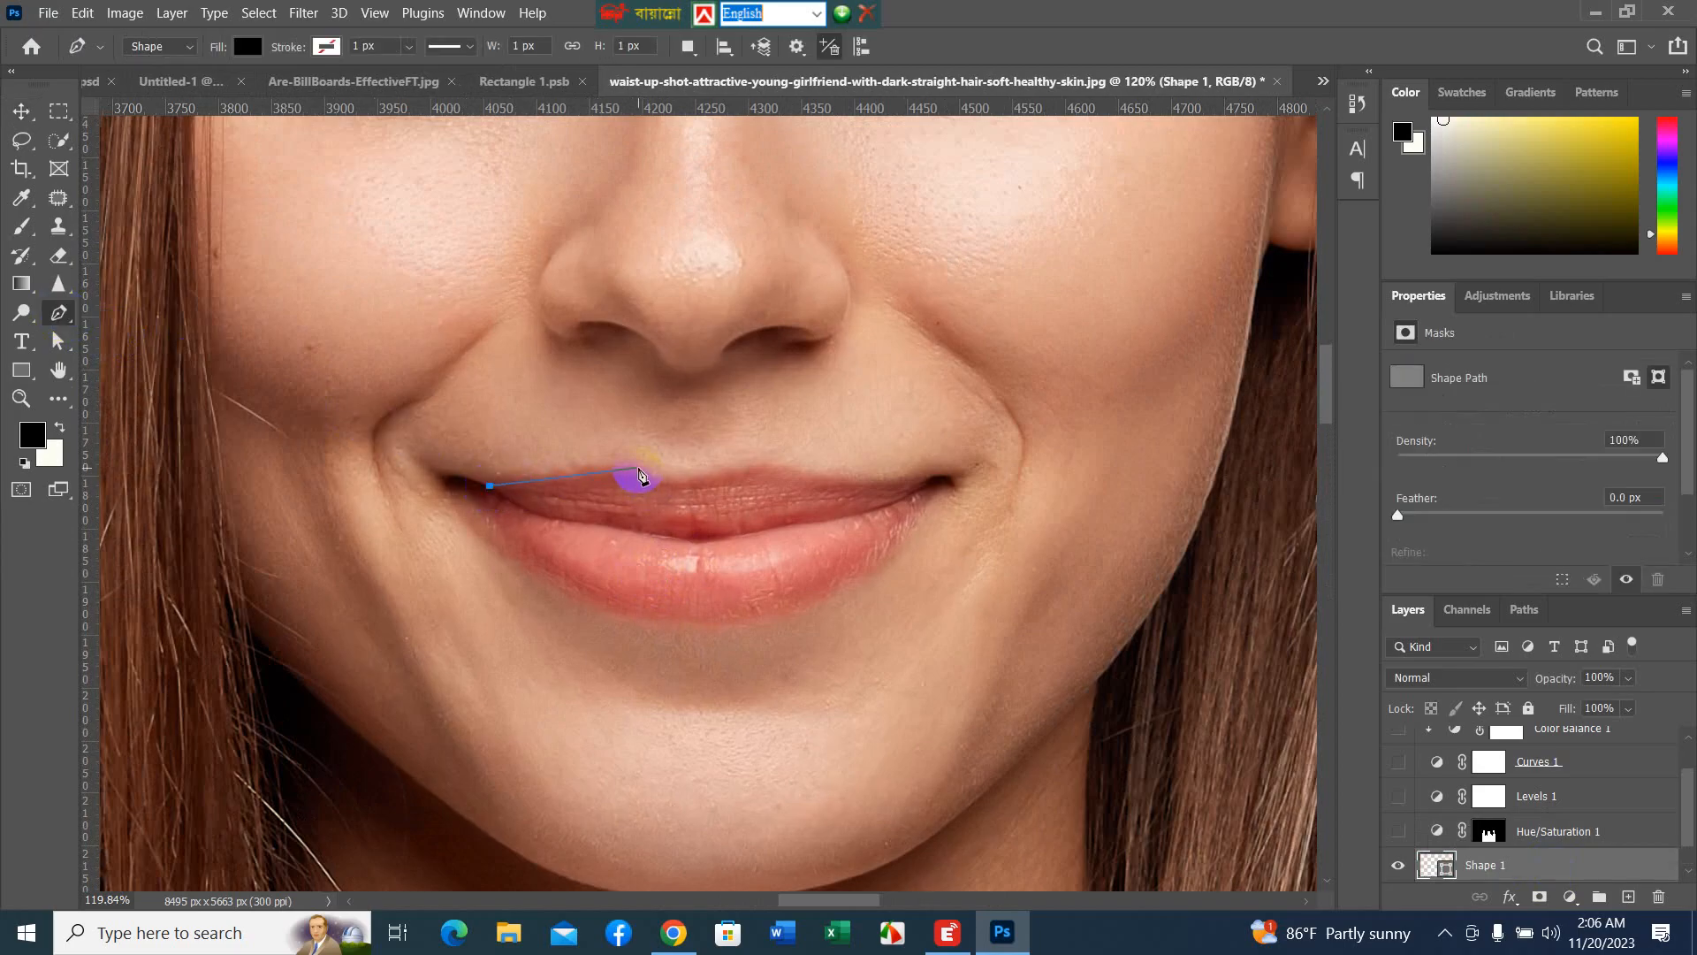
{"action": "left_click", "coordinate": [639, 466]}
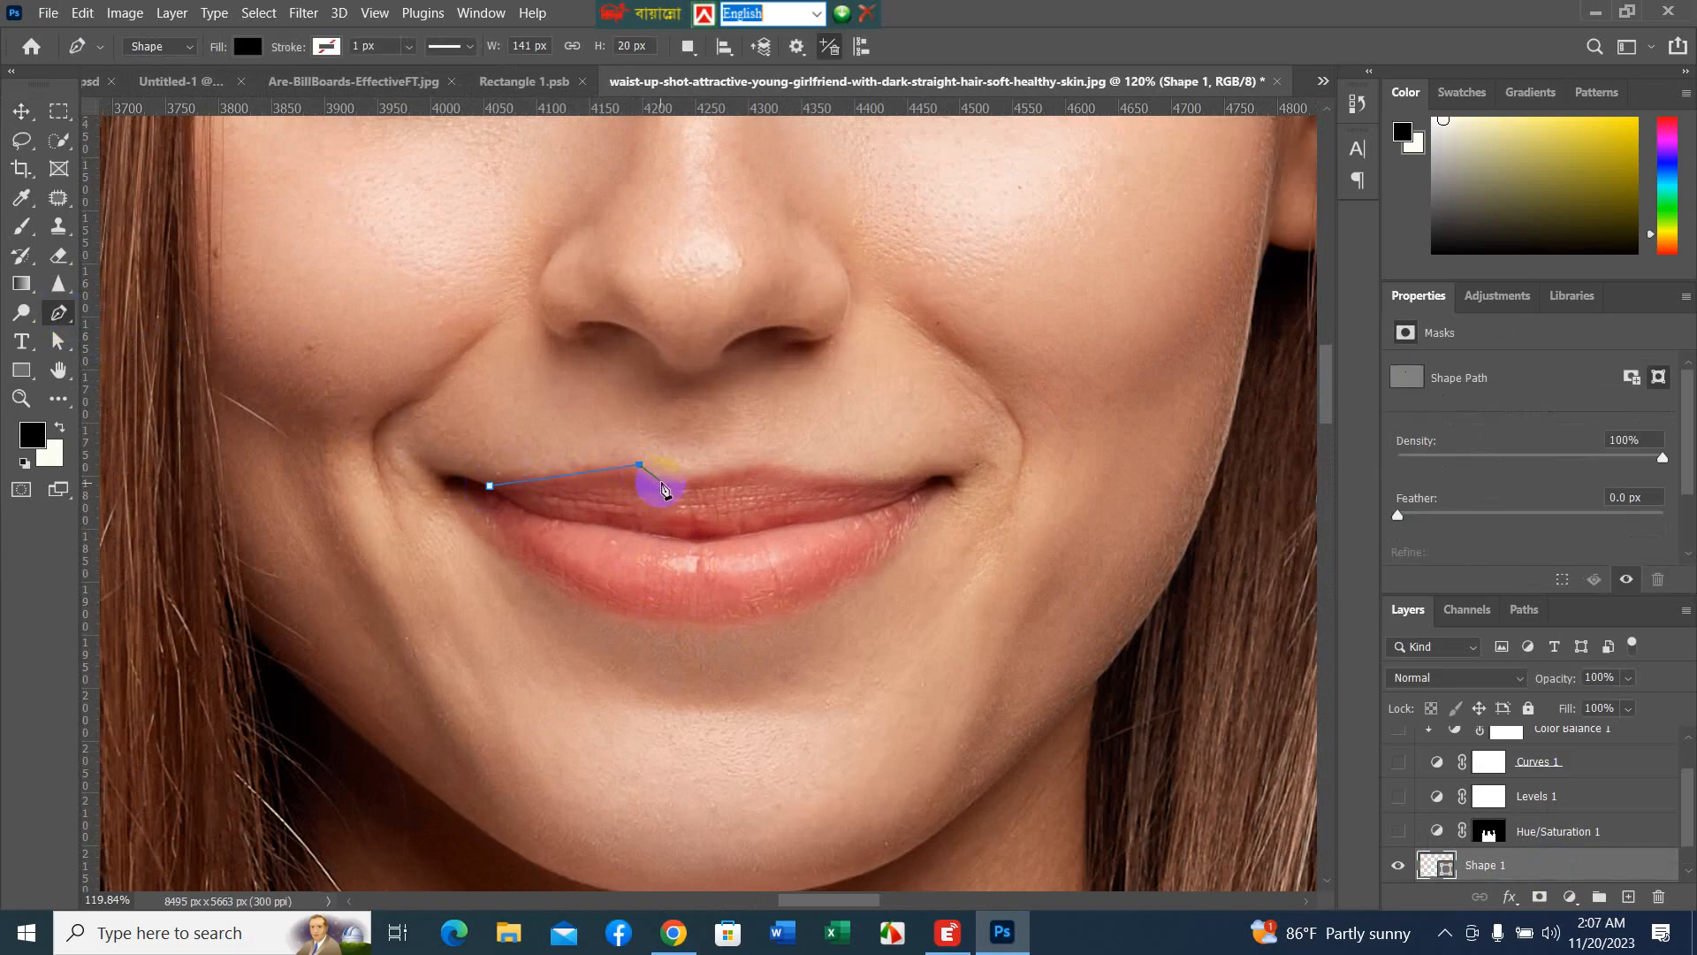
{"action": "left_click", "coordinate": [664, 482]}
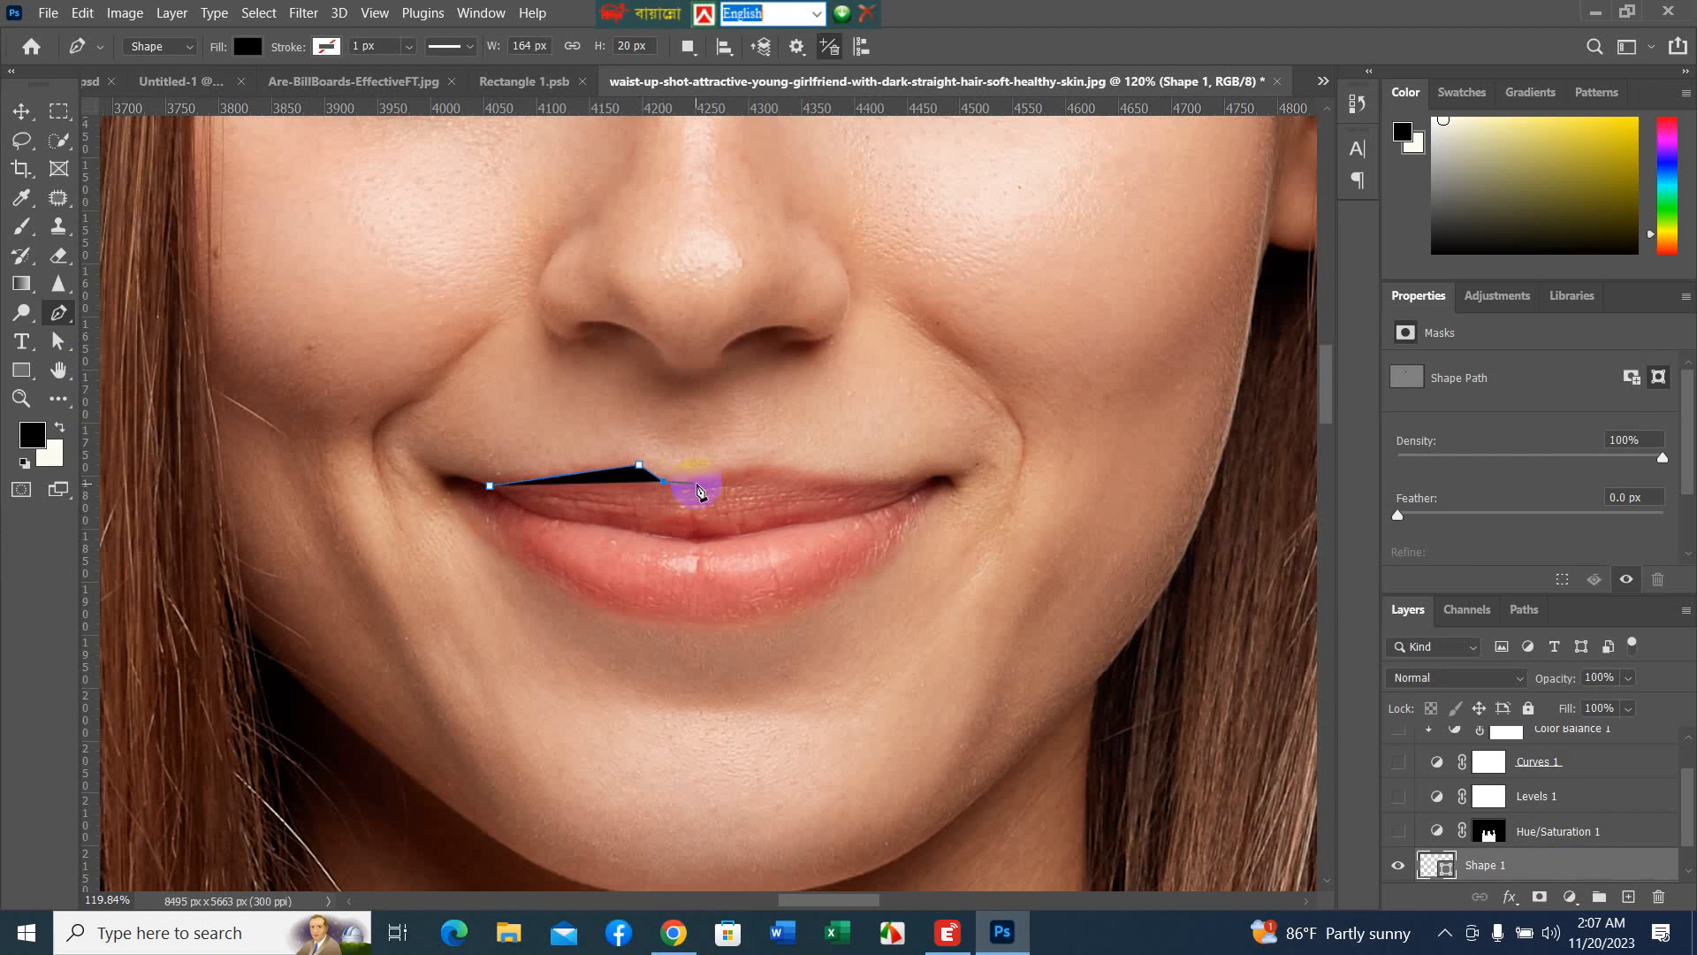
{"action": "left_click", "coordinate": [697, 485]}
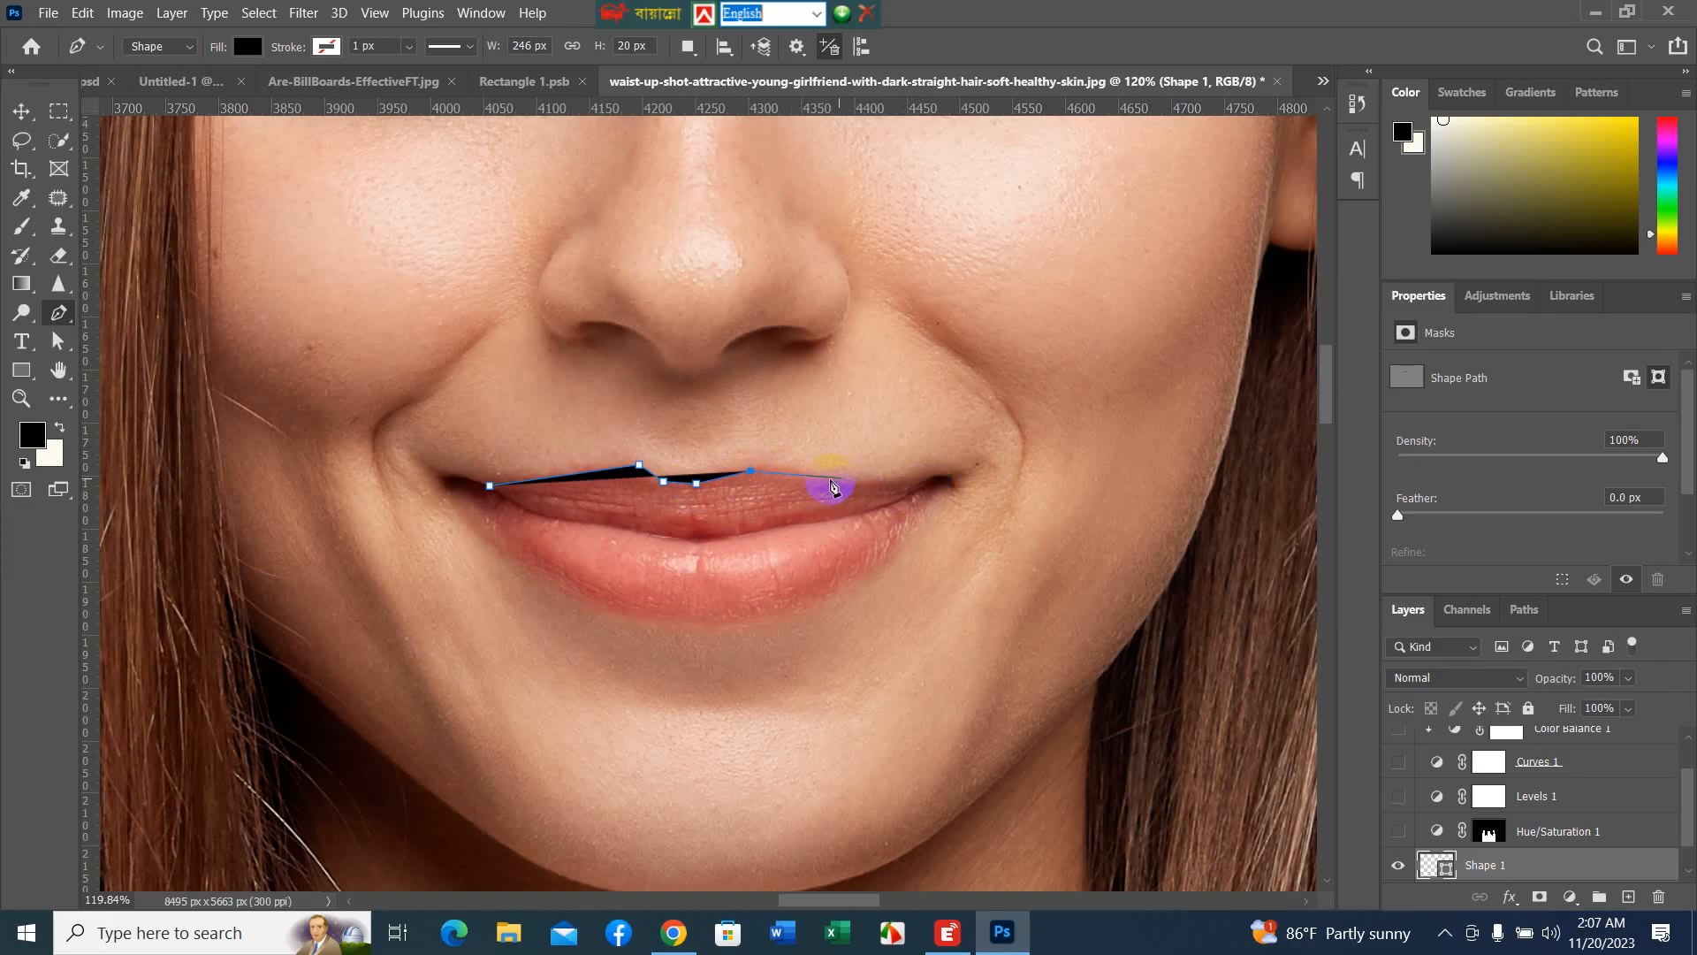
{"action": "left_click", "coordinate": [774, 468]}
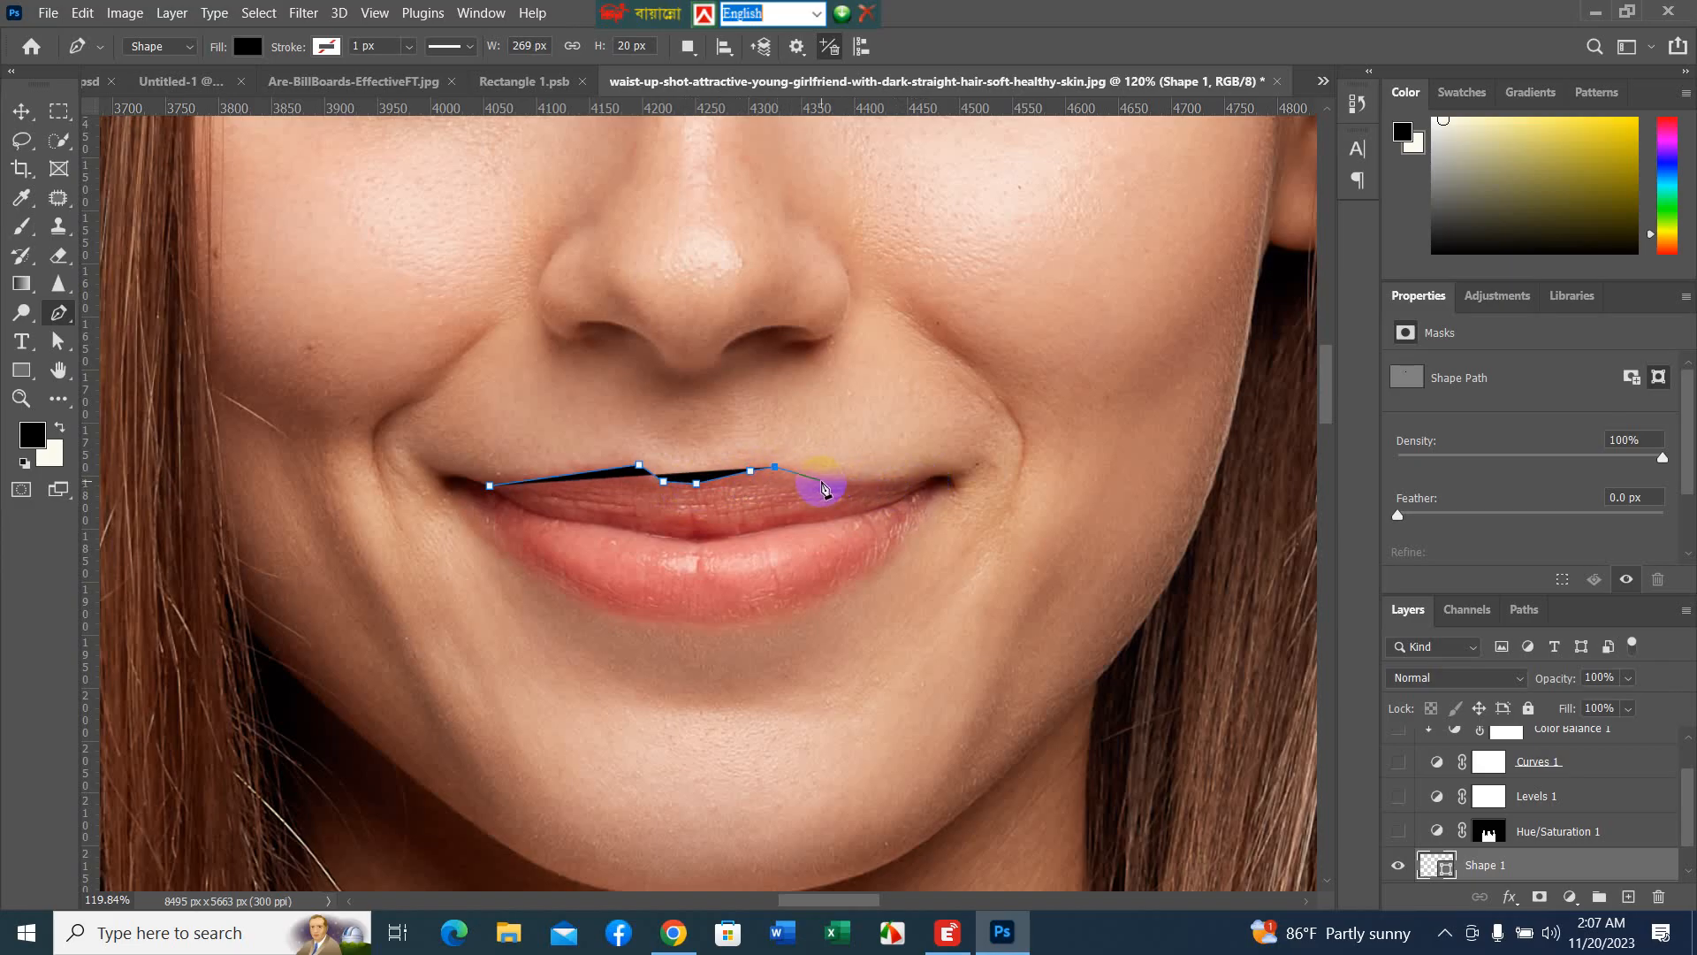
{"action": "left_click", "coordinate": [821, 478]}
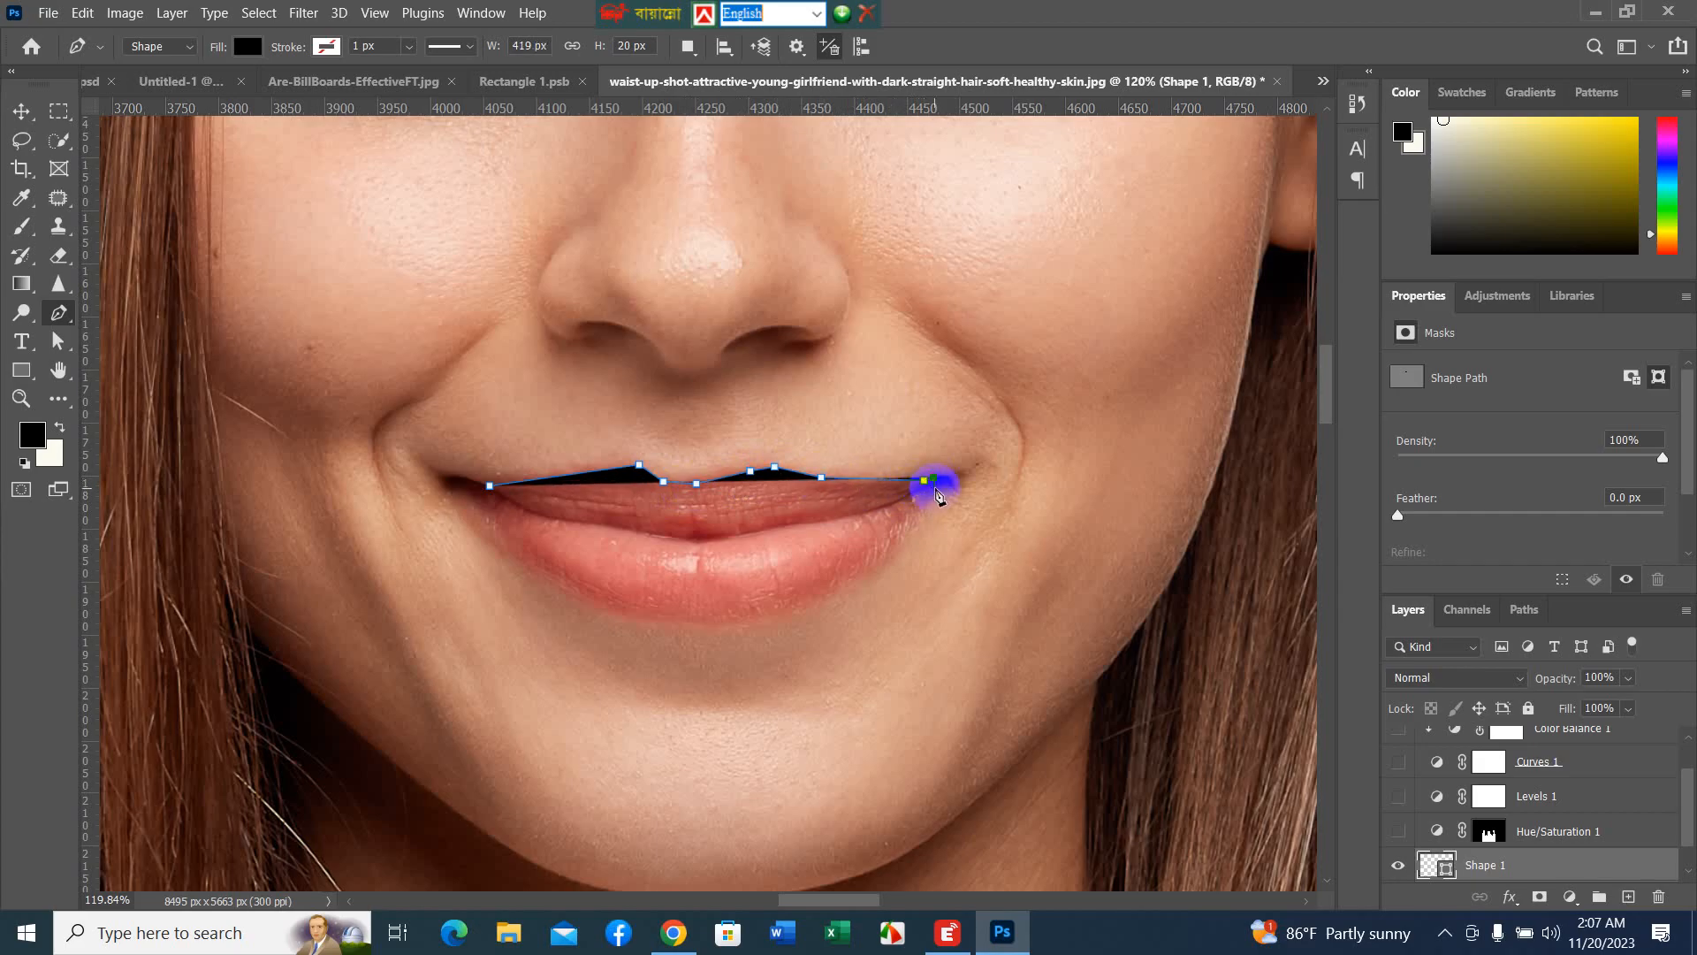
{"action": "left_click", "coordinate": [947, 482]}
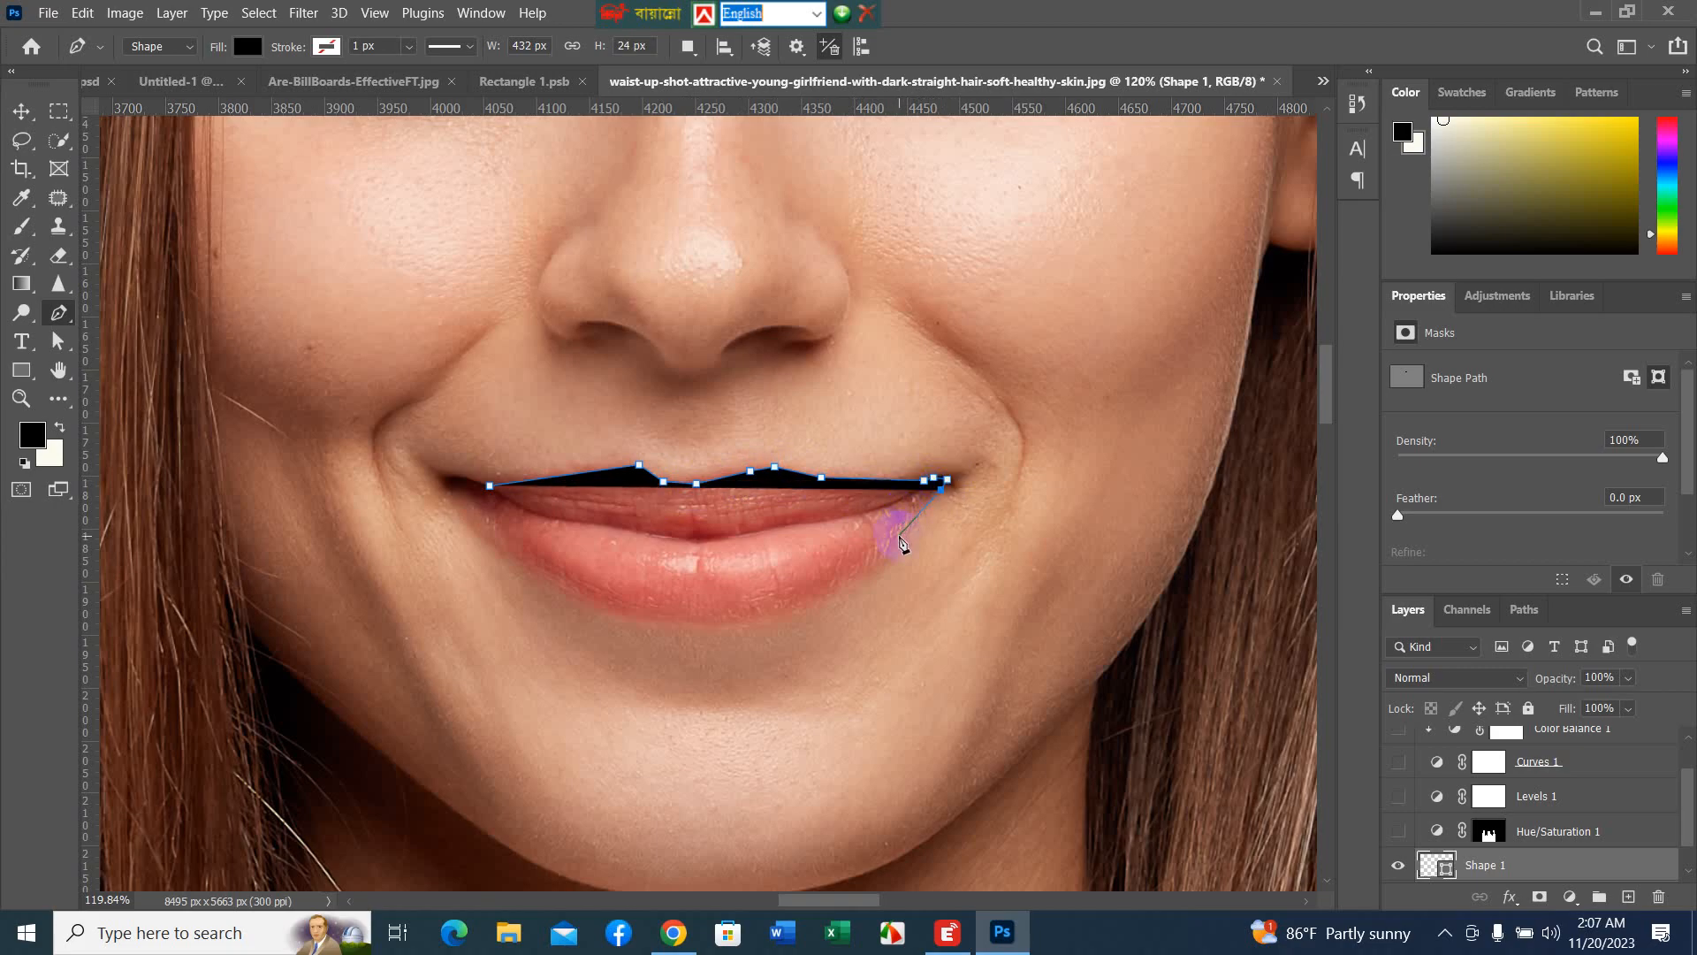
- Continue the shape outline with curved segments along the lower lip and close it at its starting point
{"action": "left_click", "coordinate": [899, 536]}
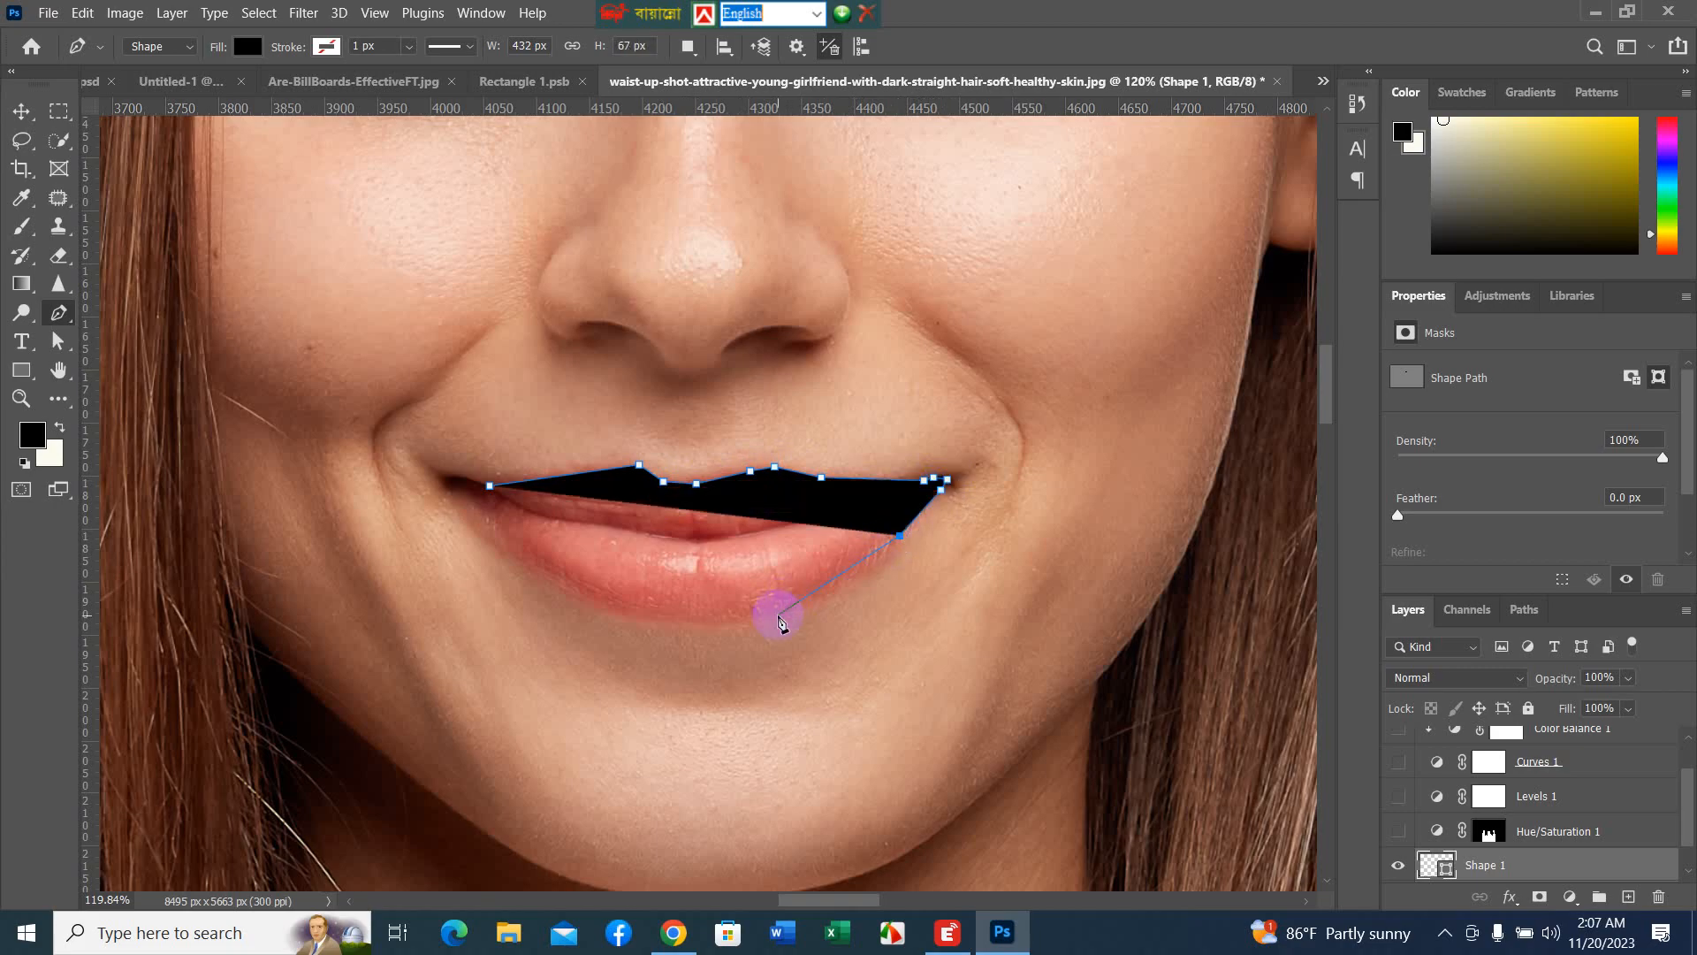
{"action": "left_click_drag", "start_coordinate": [781, 621], "coordinate": [712, 647]}
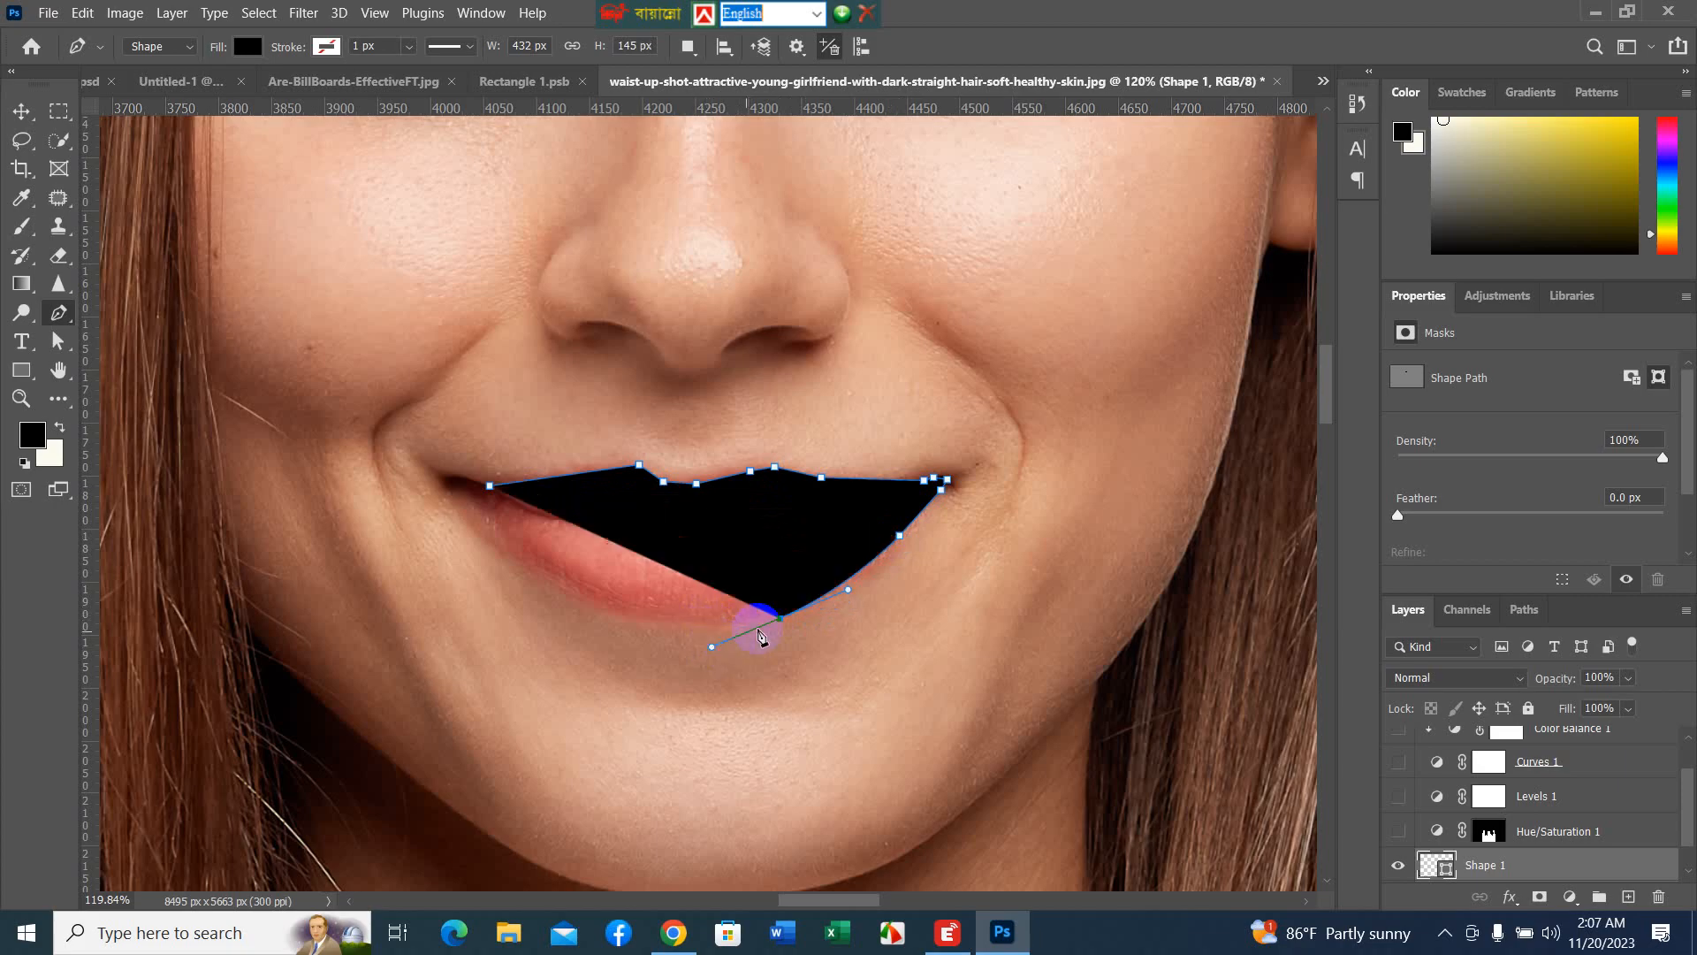
{"action": "left_click", "coordinate": [778, 619]}
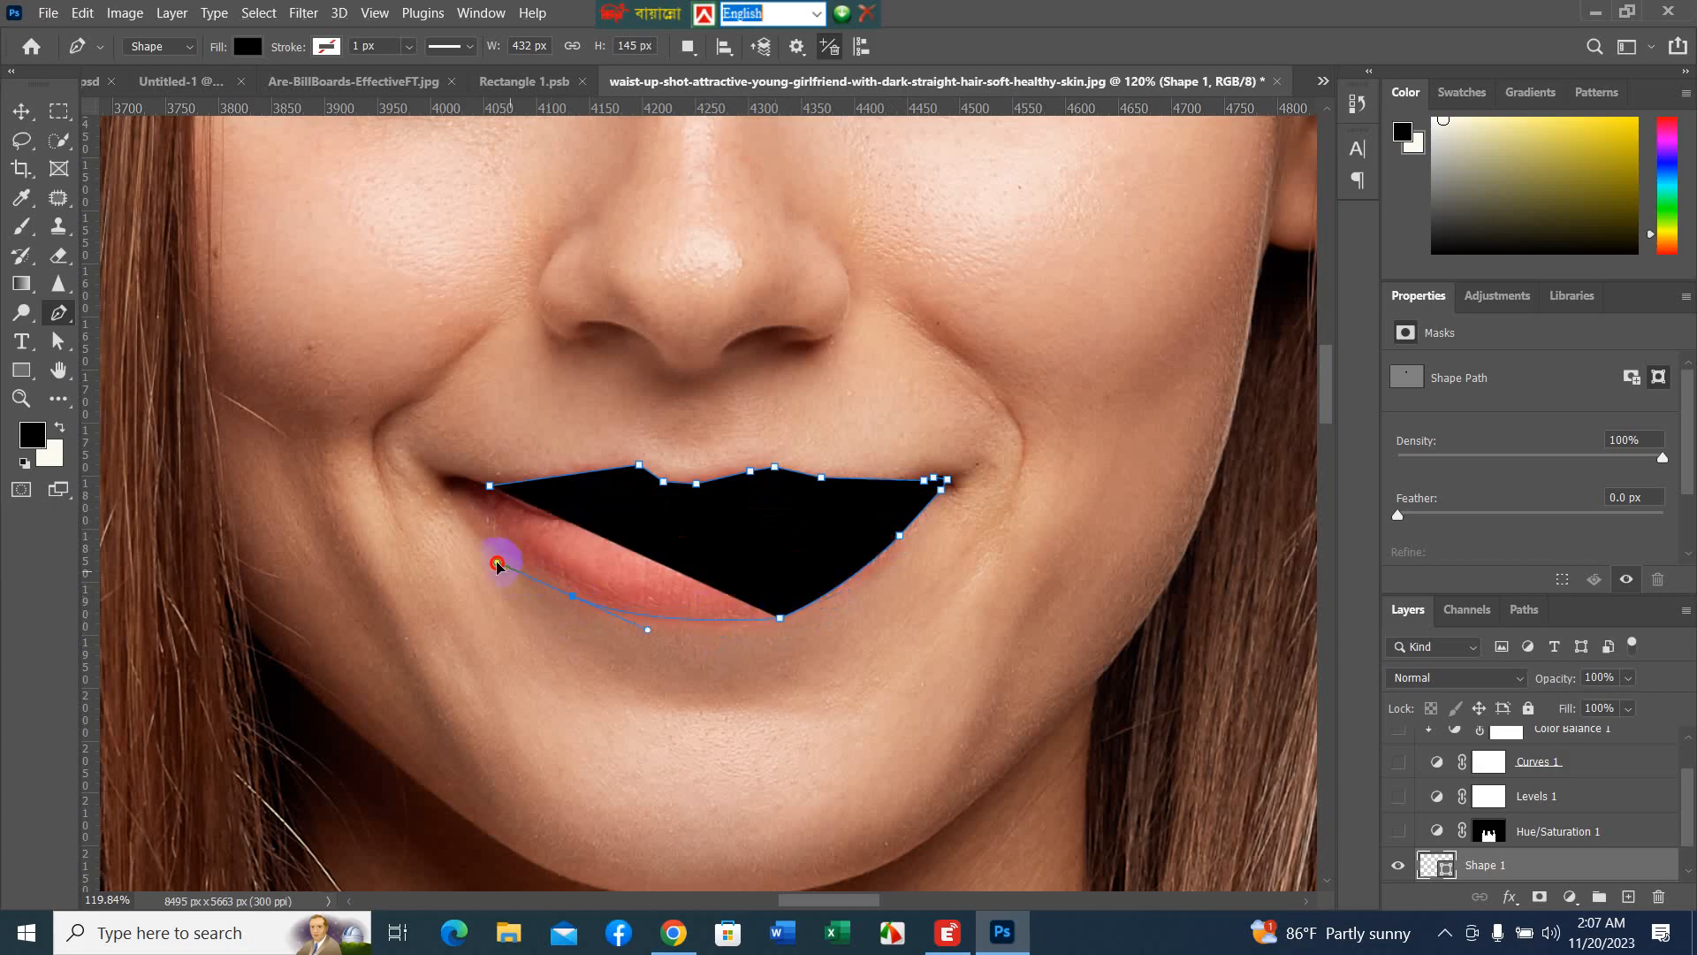
{"action": "left_click_drag", "start_coordinate": [575, 597], "coordinate": [584, 605]}
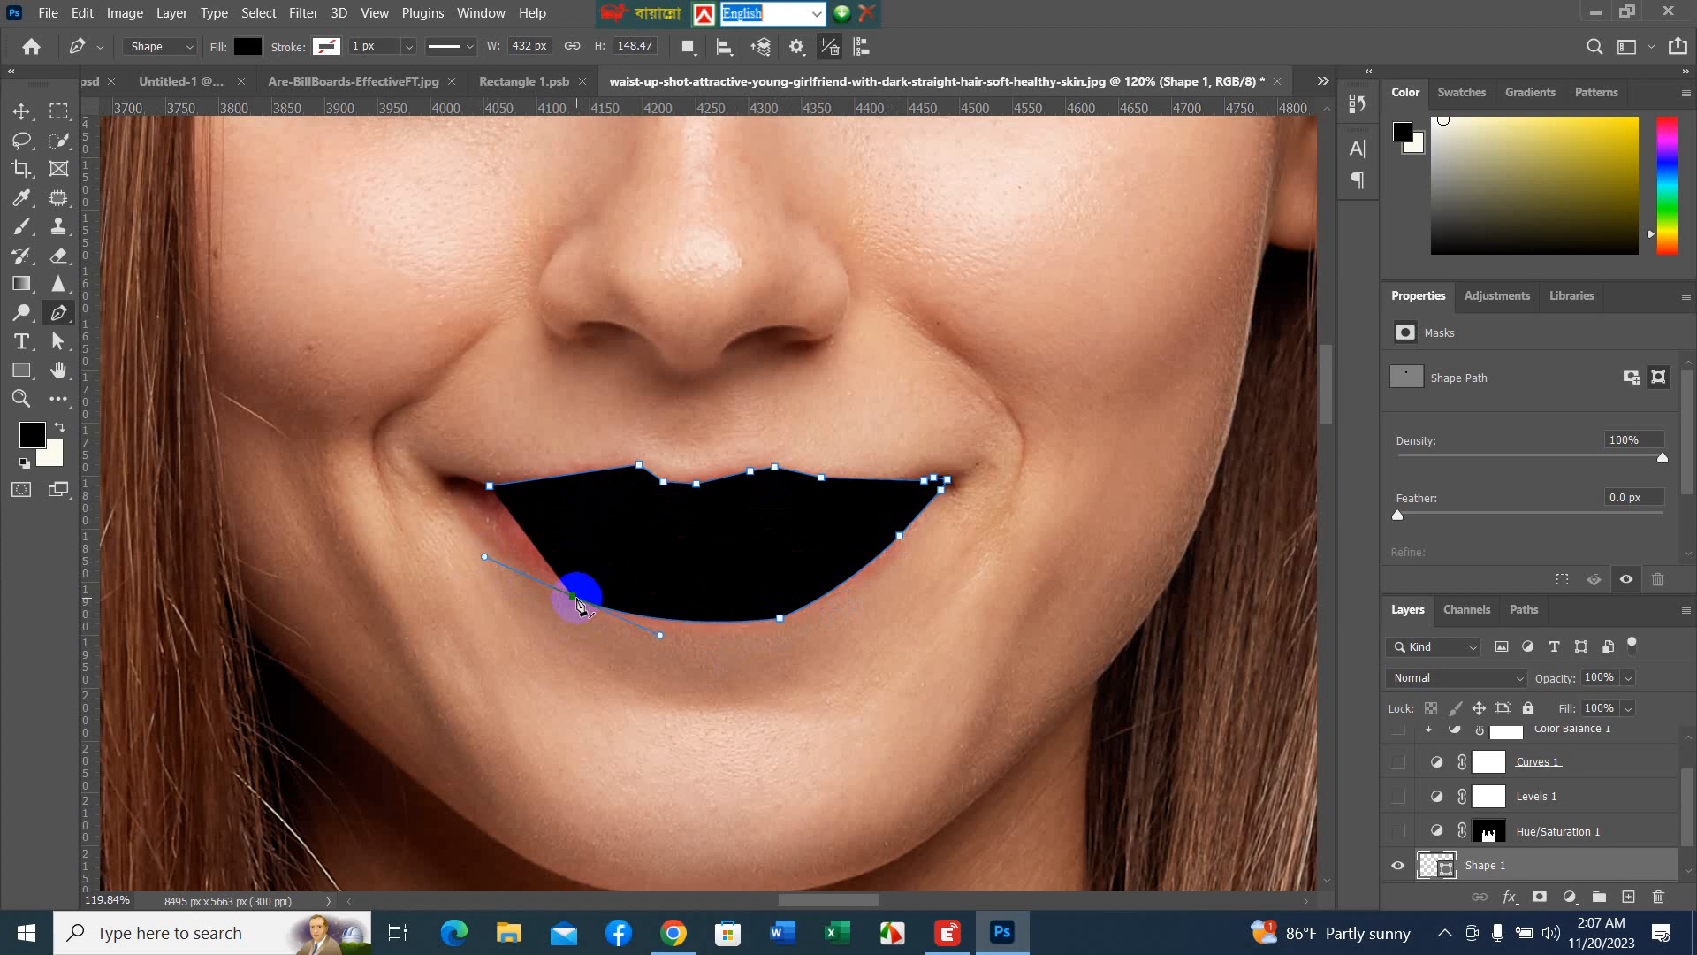
{"action": "left_click", "coordinate": [577, 599]}
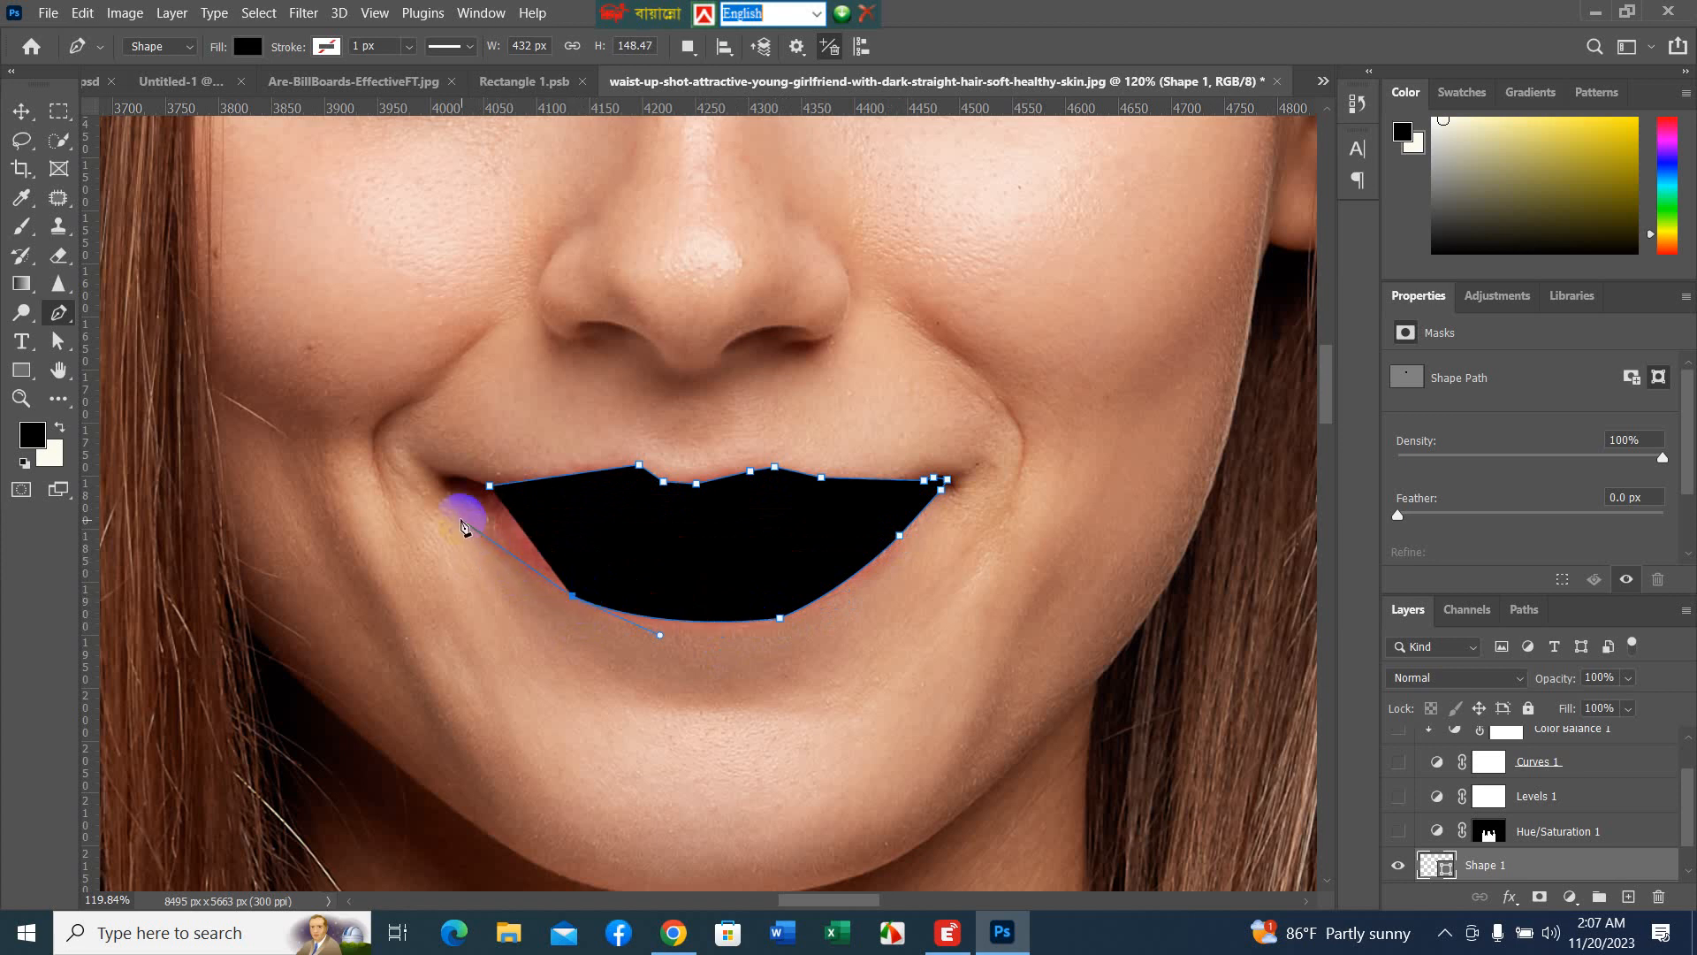
{"action": "left_click", "coordinate": [458, 519]}
{"action": "left_click", "coordinate": [450, 487]}
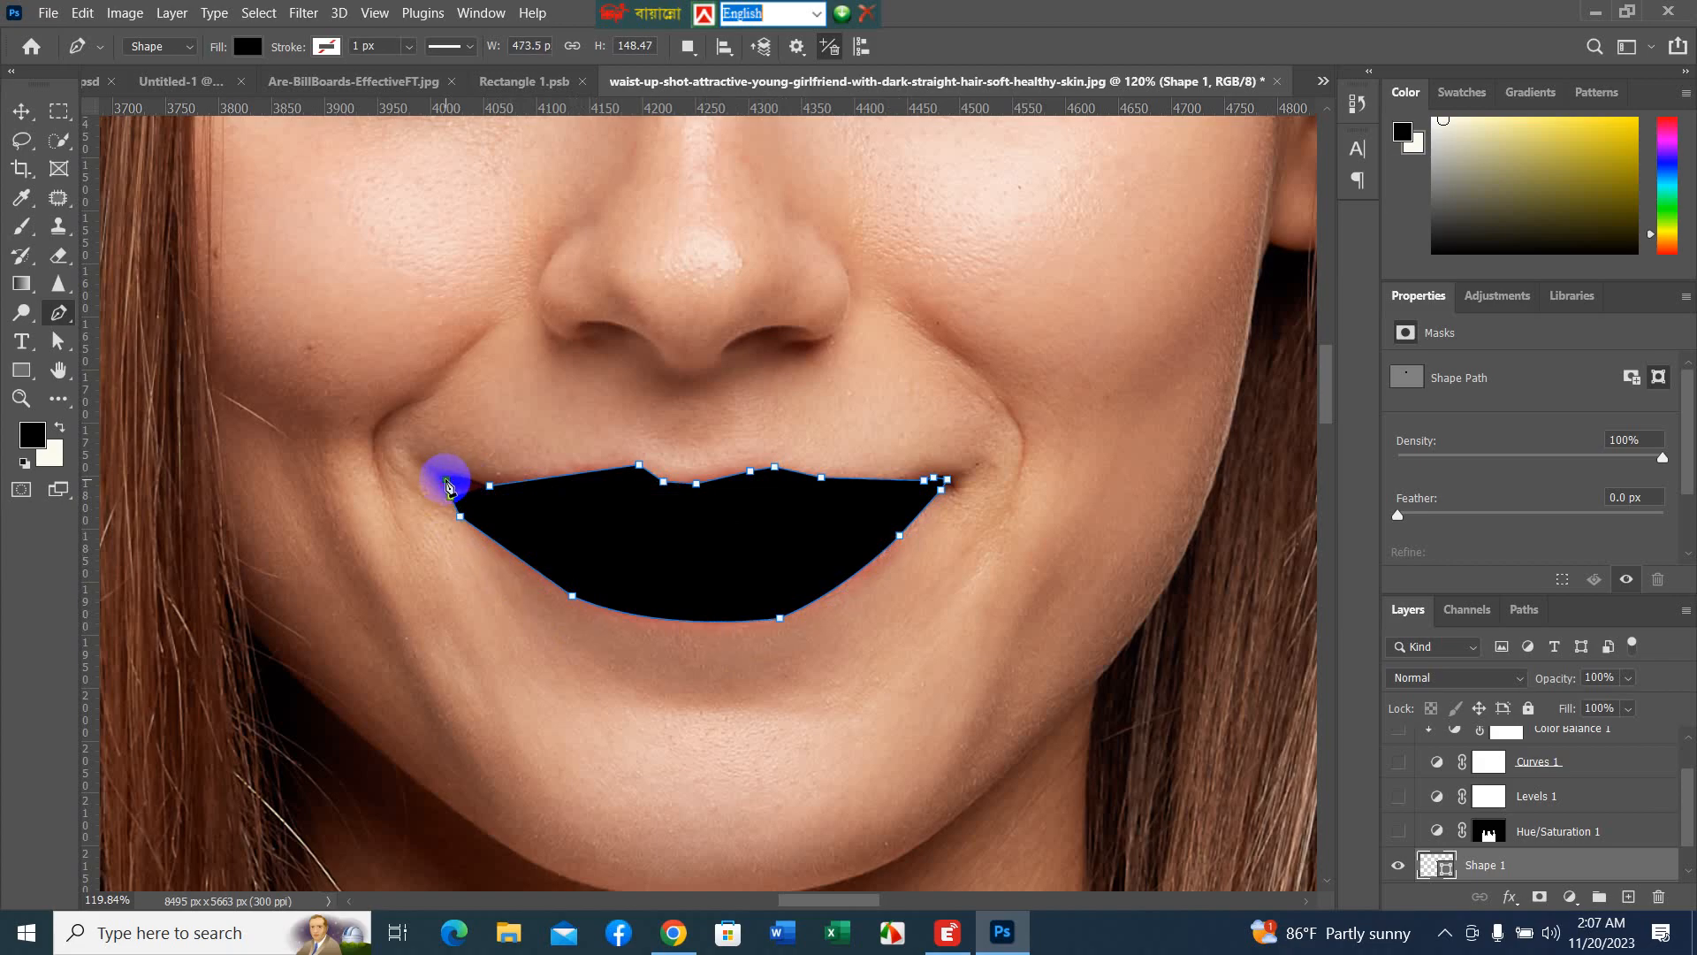
{"action": "left_click", "coordinate": [447, 480]}
{"action": "left_click", "coordinate": [489, 485]}
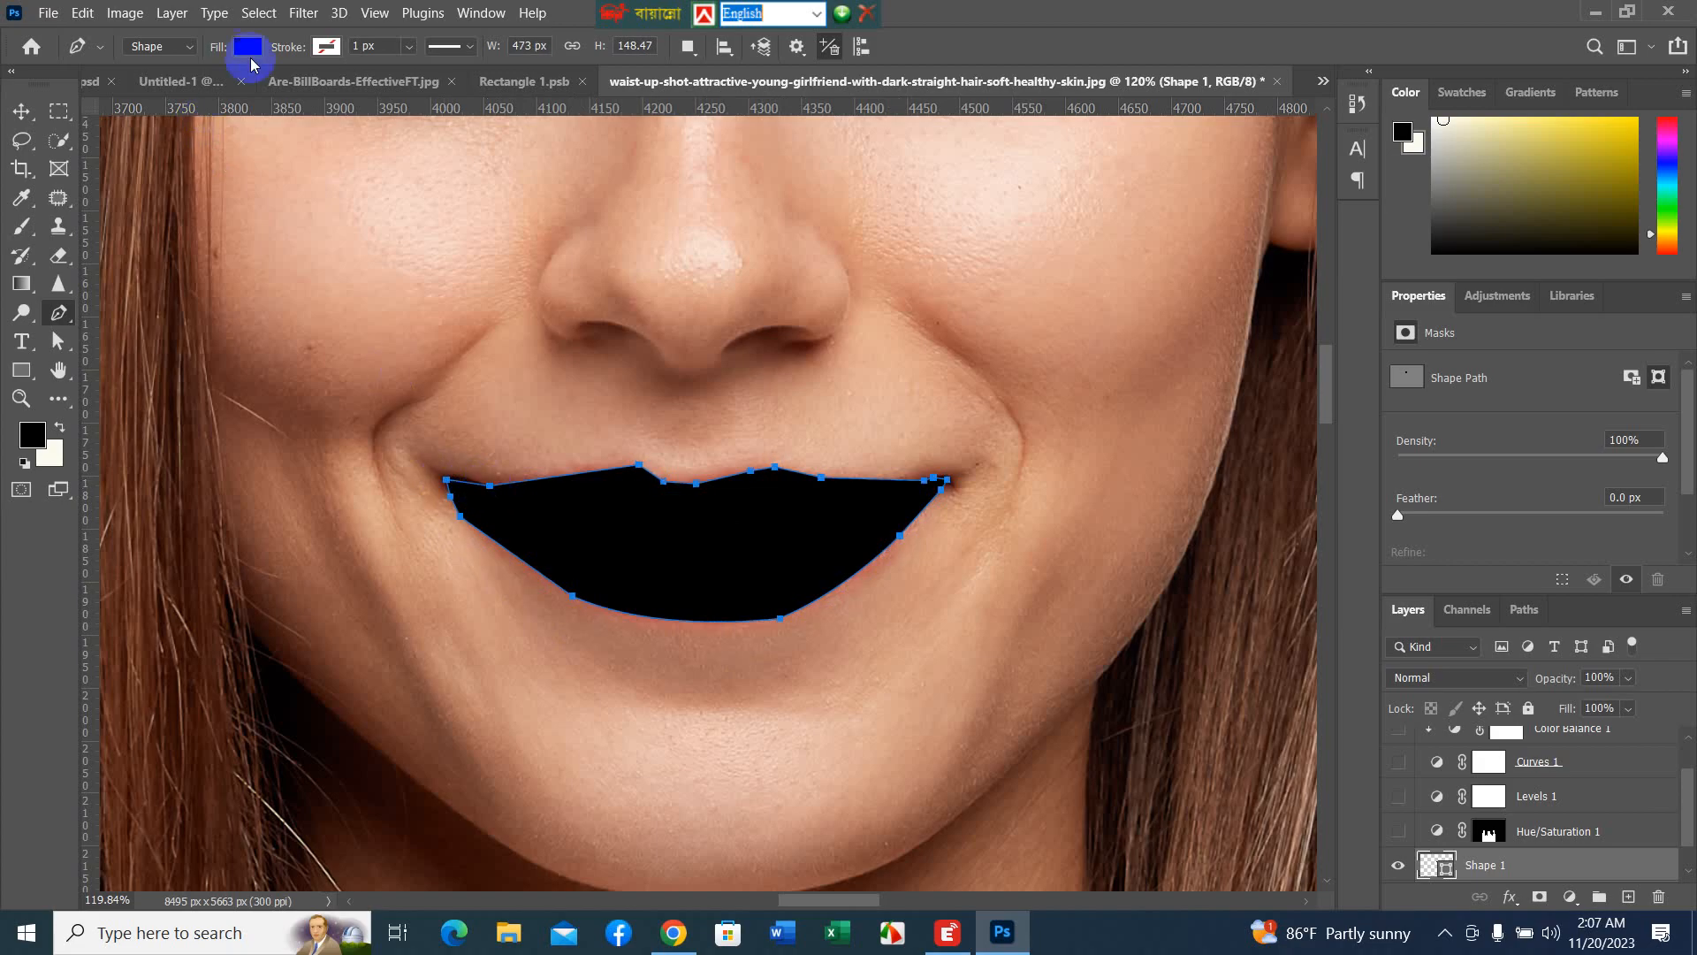
- Switch the Pen tool to Path mode and delete the Shape 1 layer covering the lips
{"action": "left_click", "coordinate": [187, 49]}
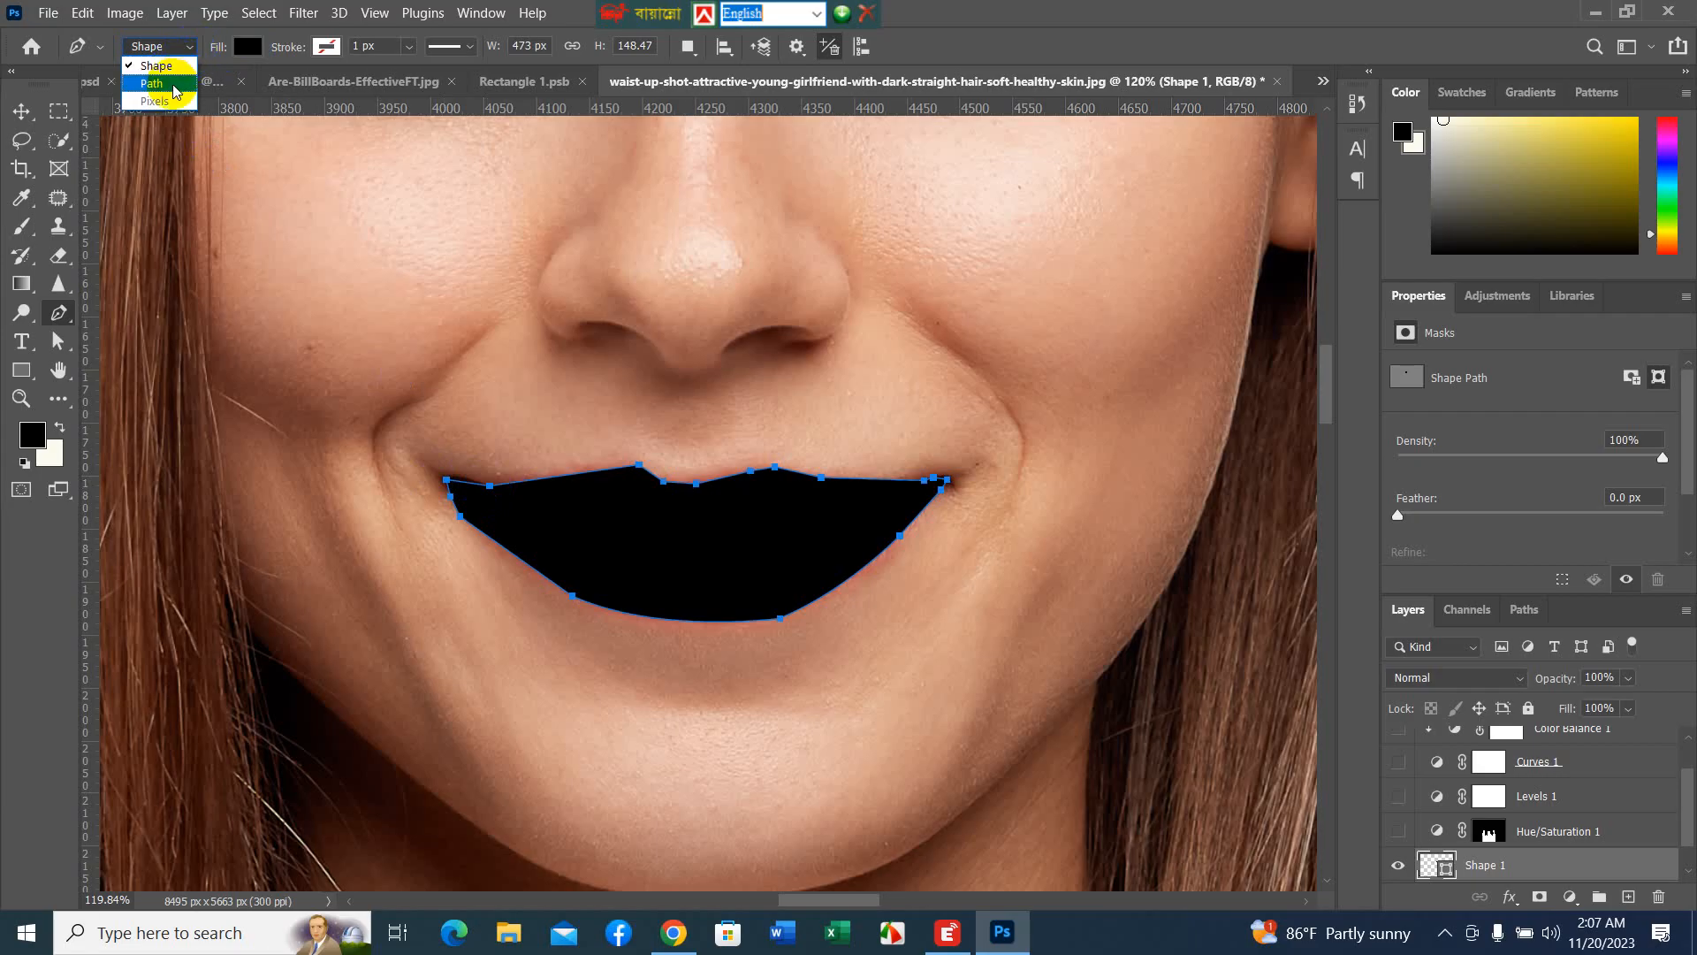
{"action": "left_click", "coordinate": [159, 80]}
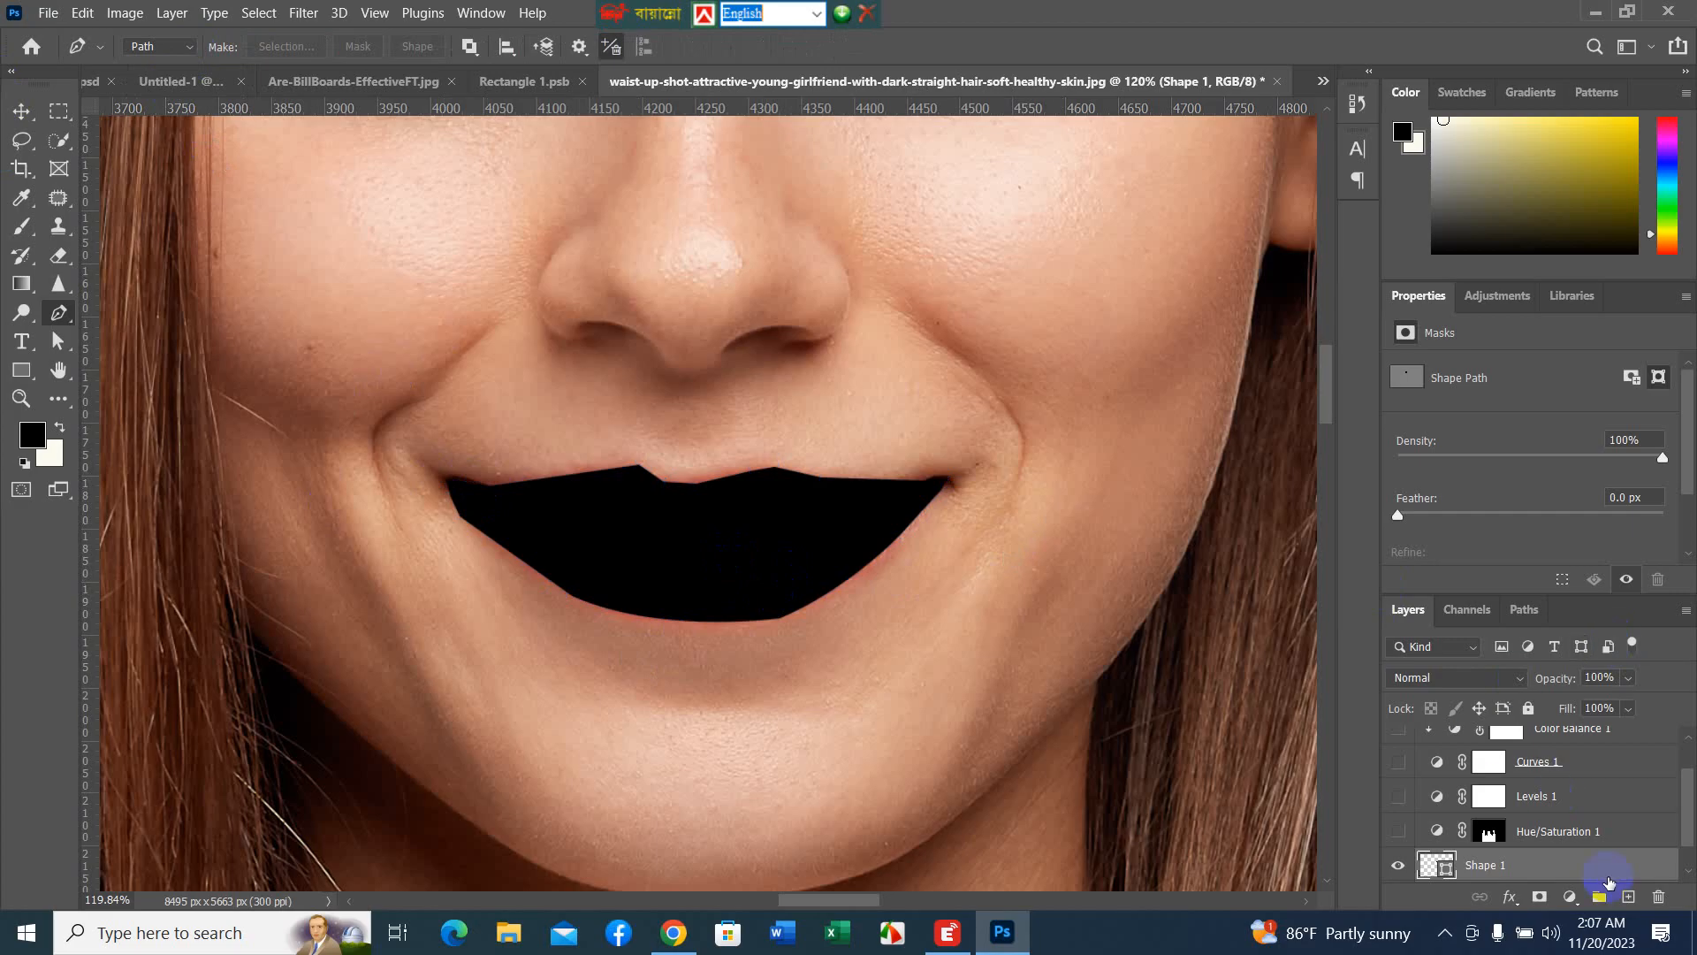
{"action": "left_click_drag", "start_coordinate": [1618, 871], "coordinate": [1658, 898]}
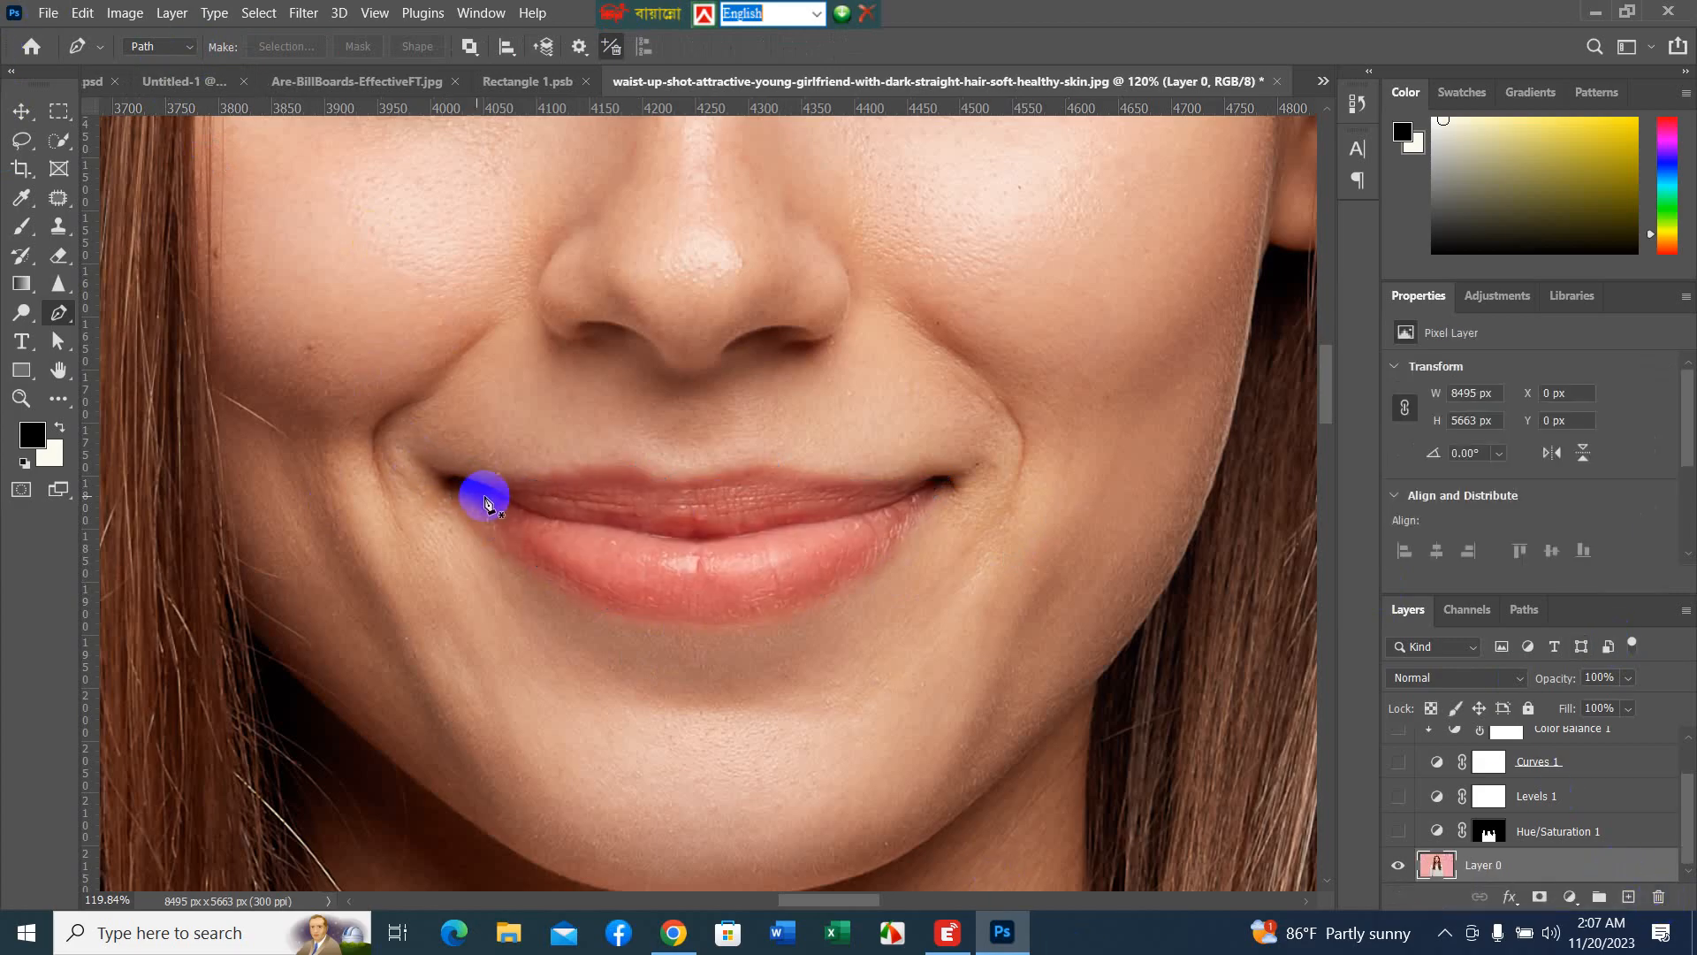
- Trace the upper lip's edge on Layer 0 as a pen path, from one mouth corner to the other
{"action": "left_click", "coordinate": [474, 483]}
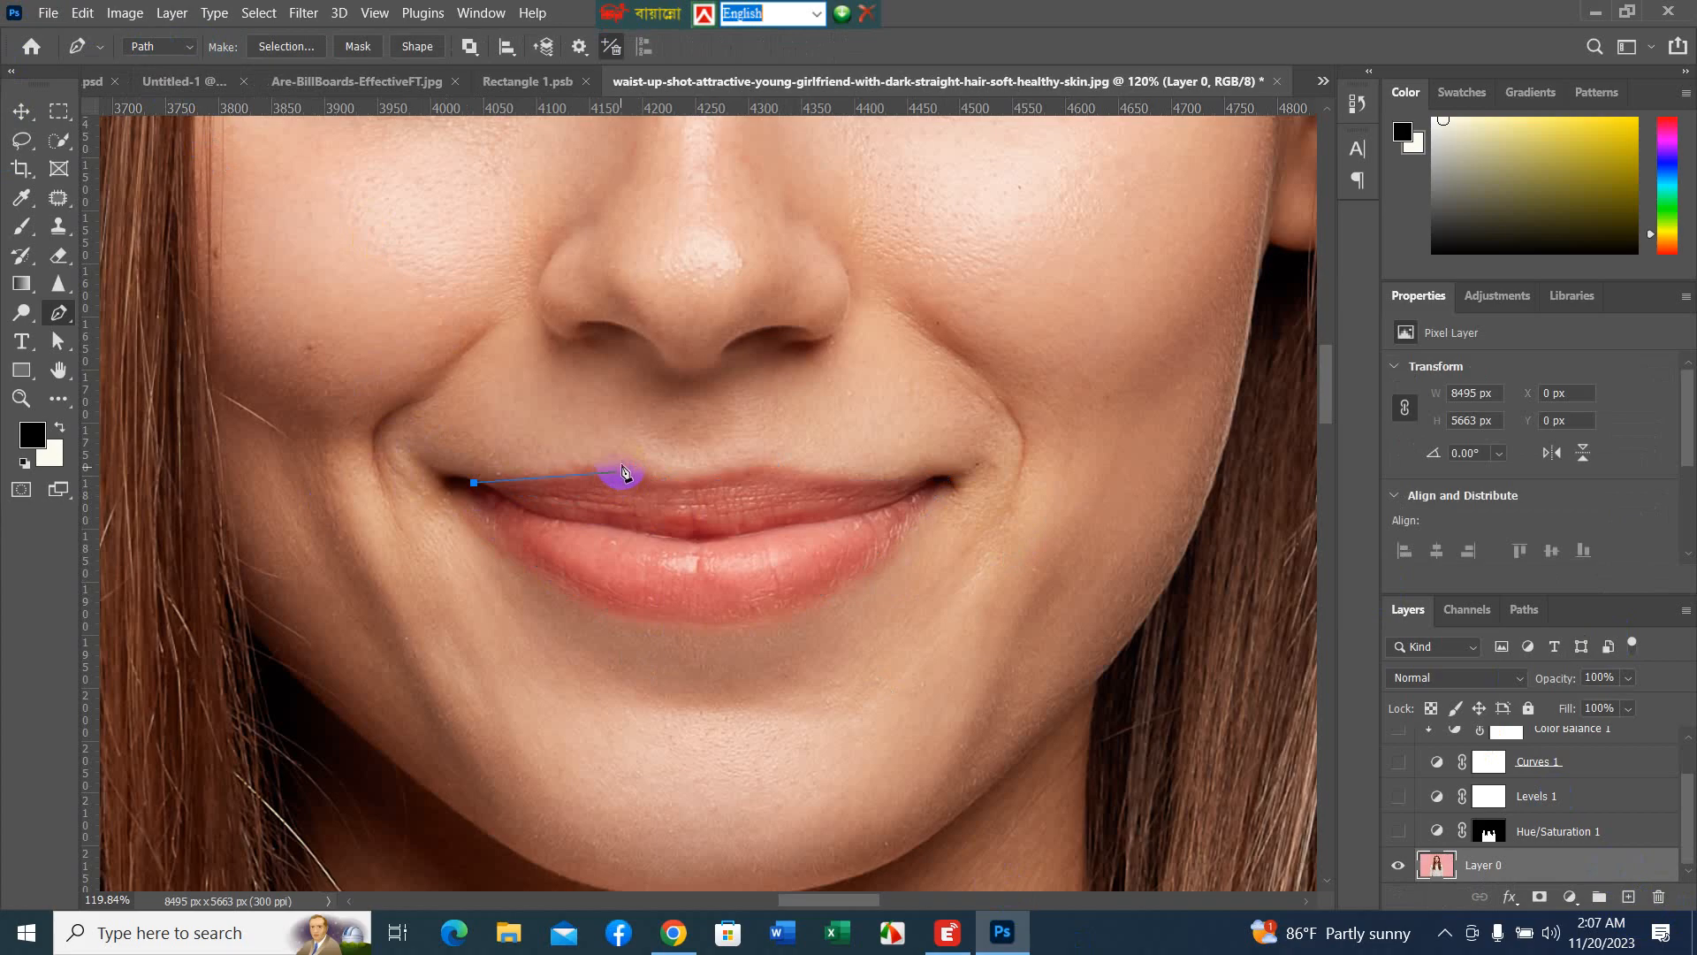
{"action": "left_click", "coordinate": [623, 463]}
{"action": "left_click_drag", "start_coordinate": [658, 479], "coordinate": [660, 487]}
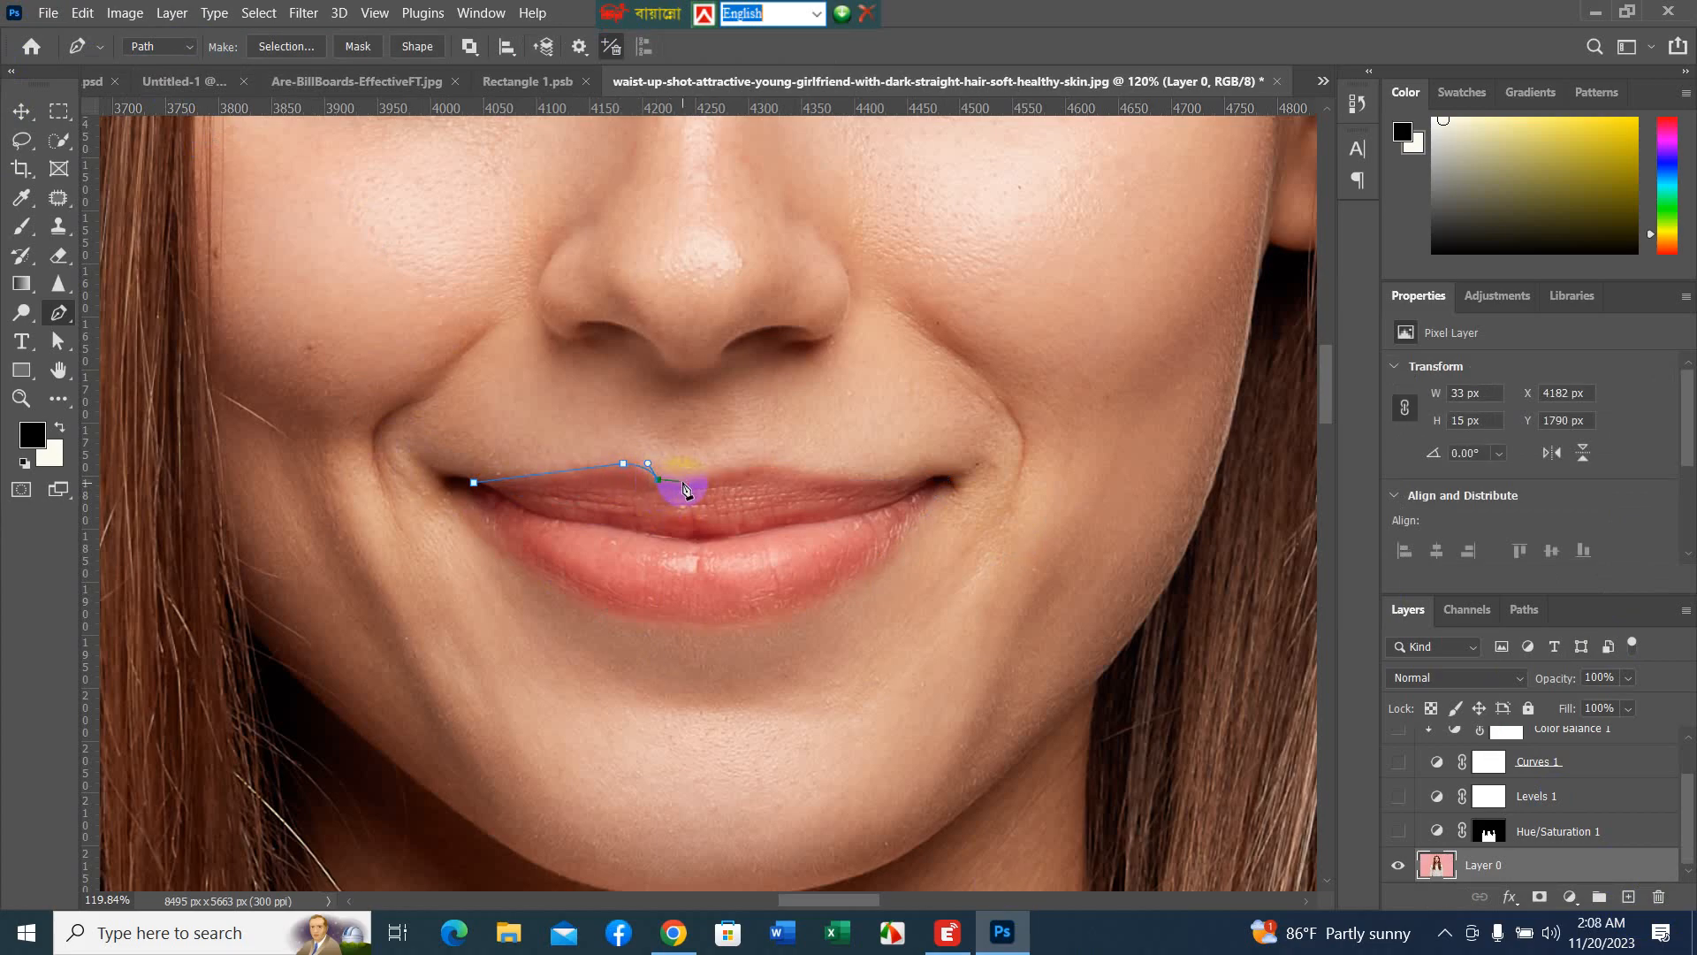
{"action": "left_click", "coordinate": [682, 481]}
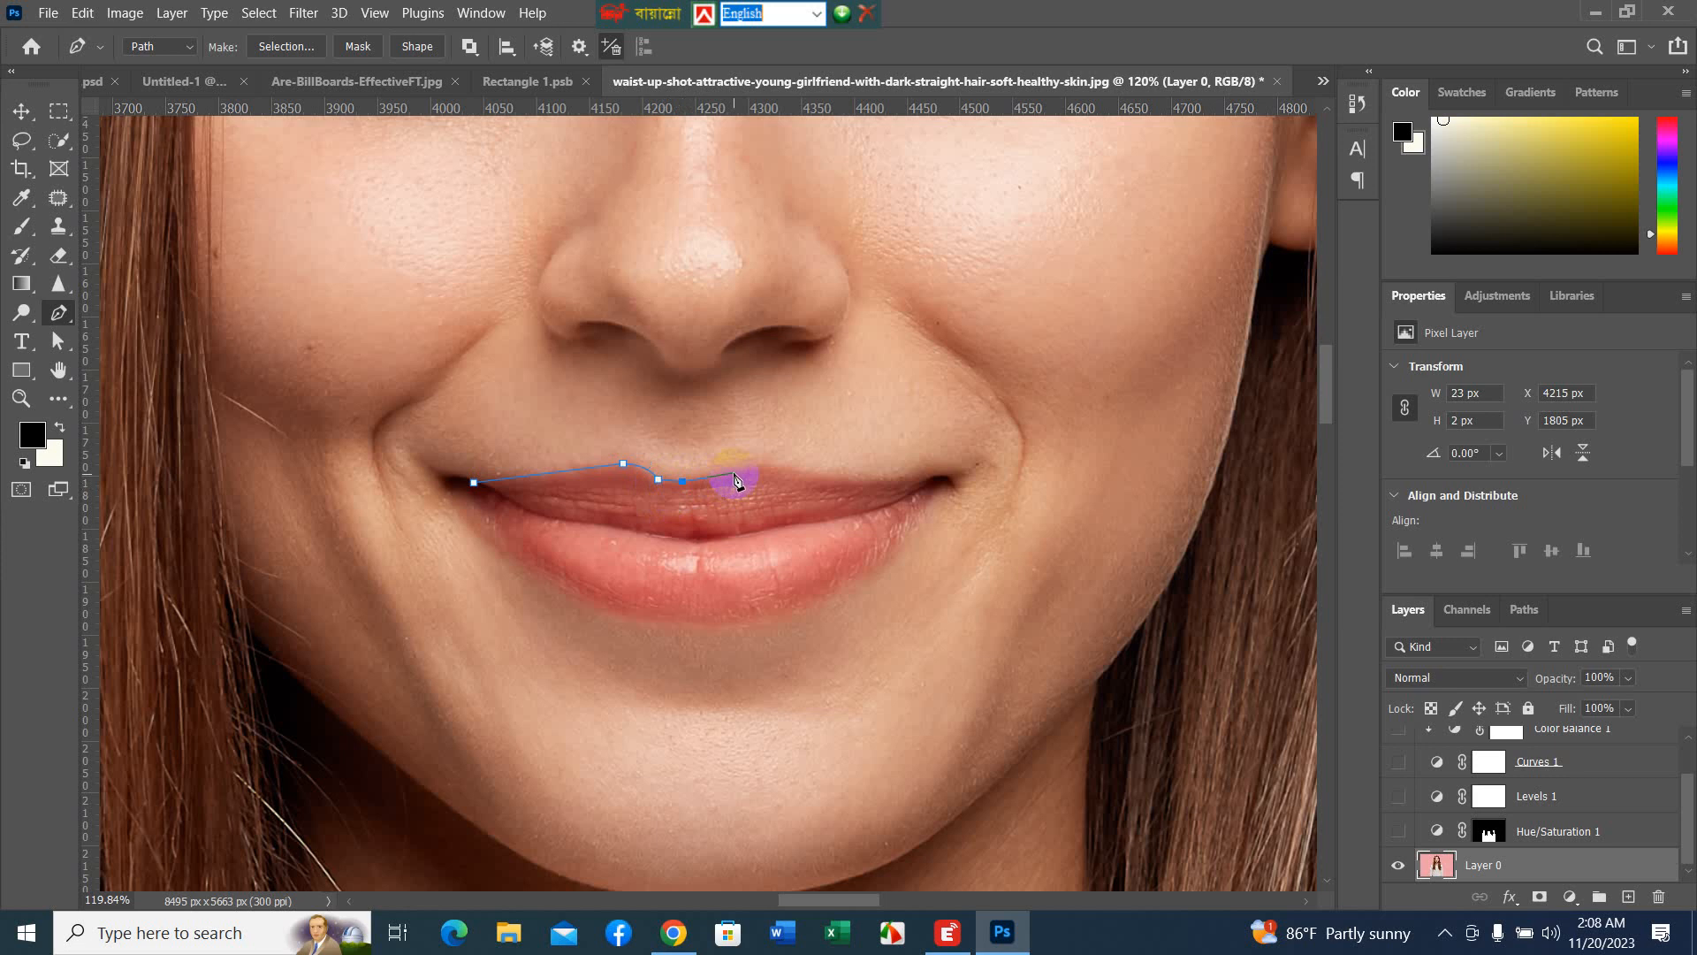
{"action": "left_click", "coordinate": [735, 474]}
{"action": "left_click", "coordinate": [769, 467]}
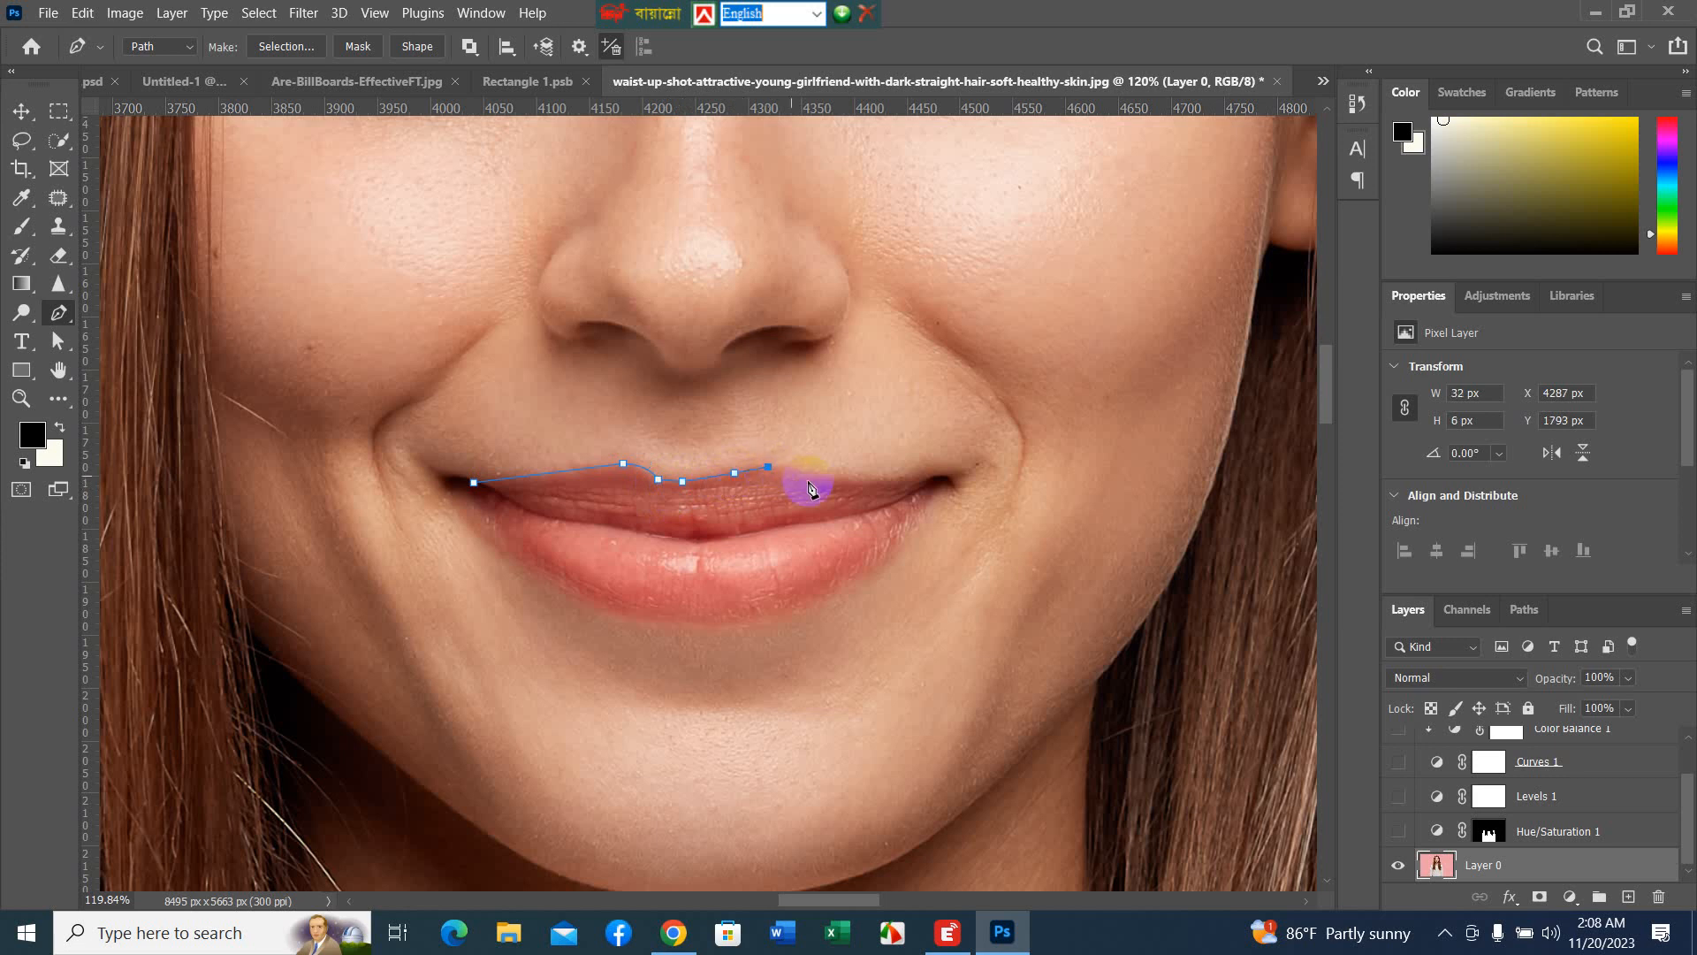
{"action": "left_click", "coordinate": [831, 479]}
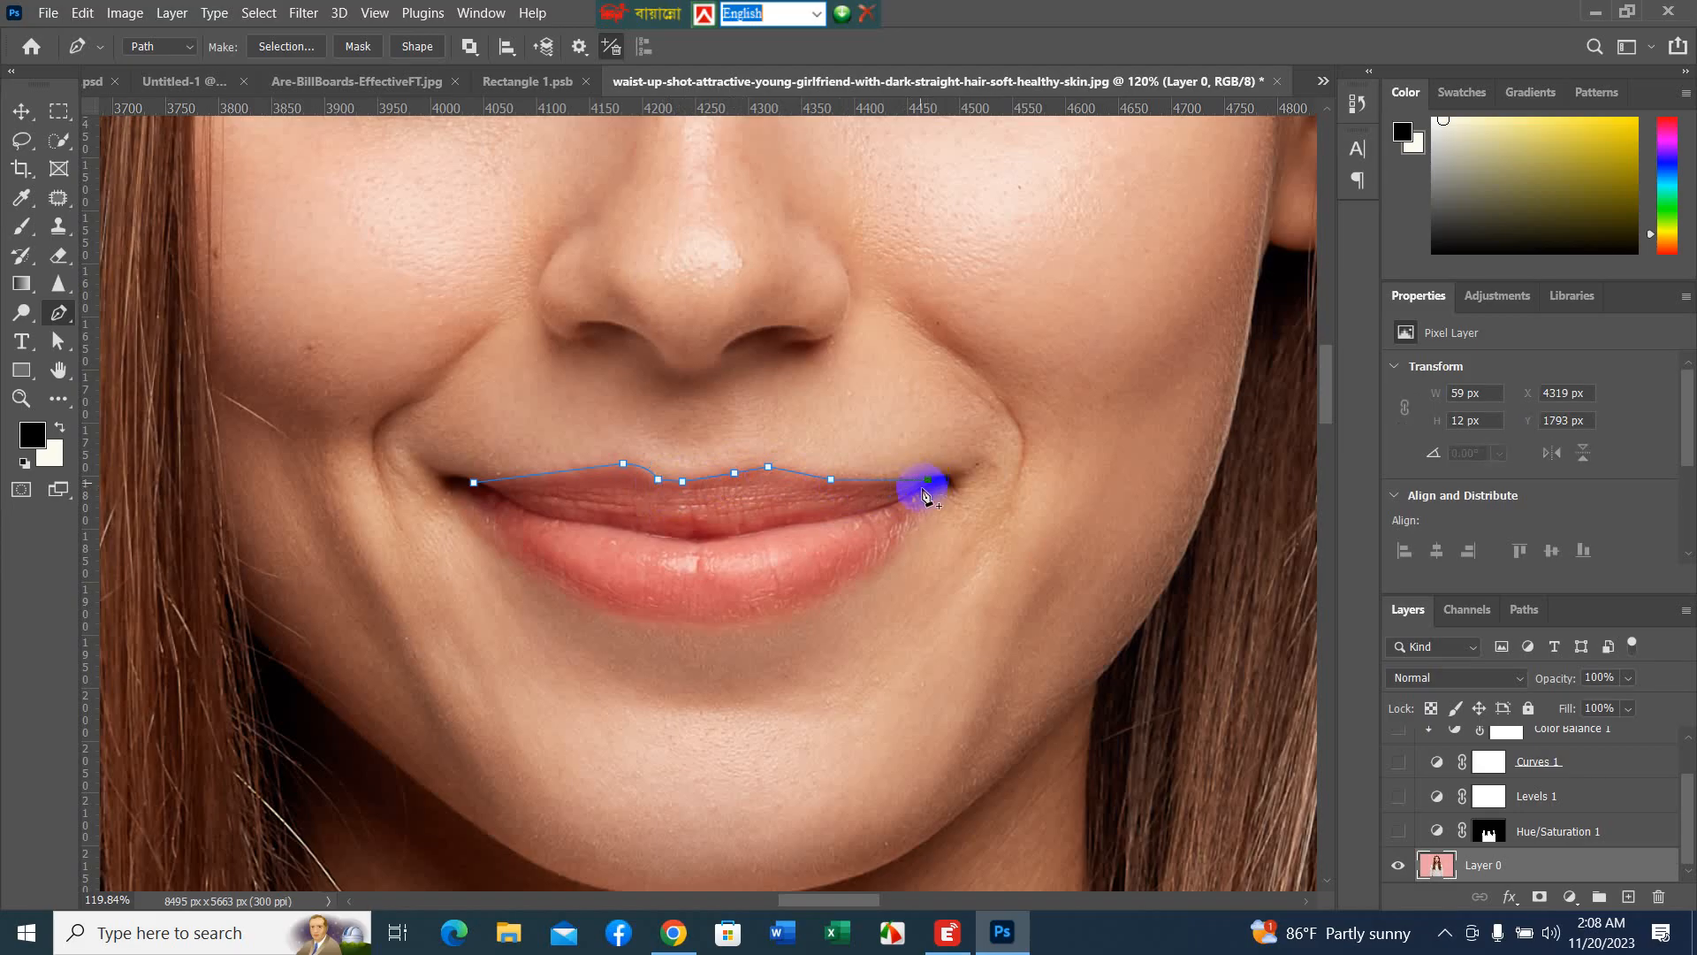
{"action": "left_click_drag", "start_coordinate": [927, 481], "coordinate": [962, 485]}
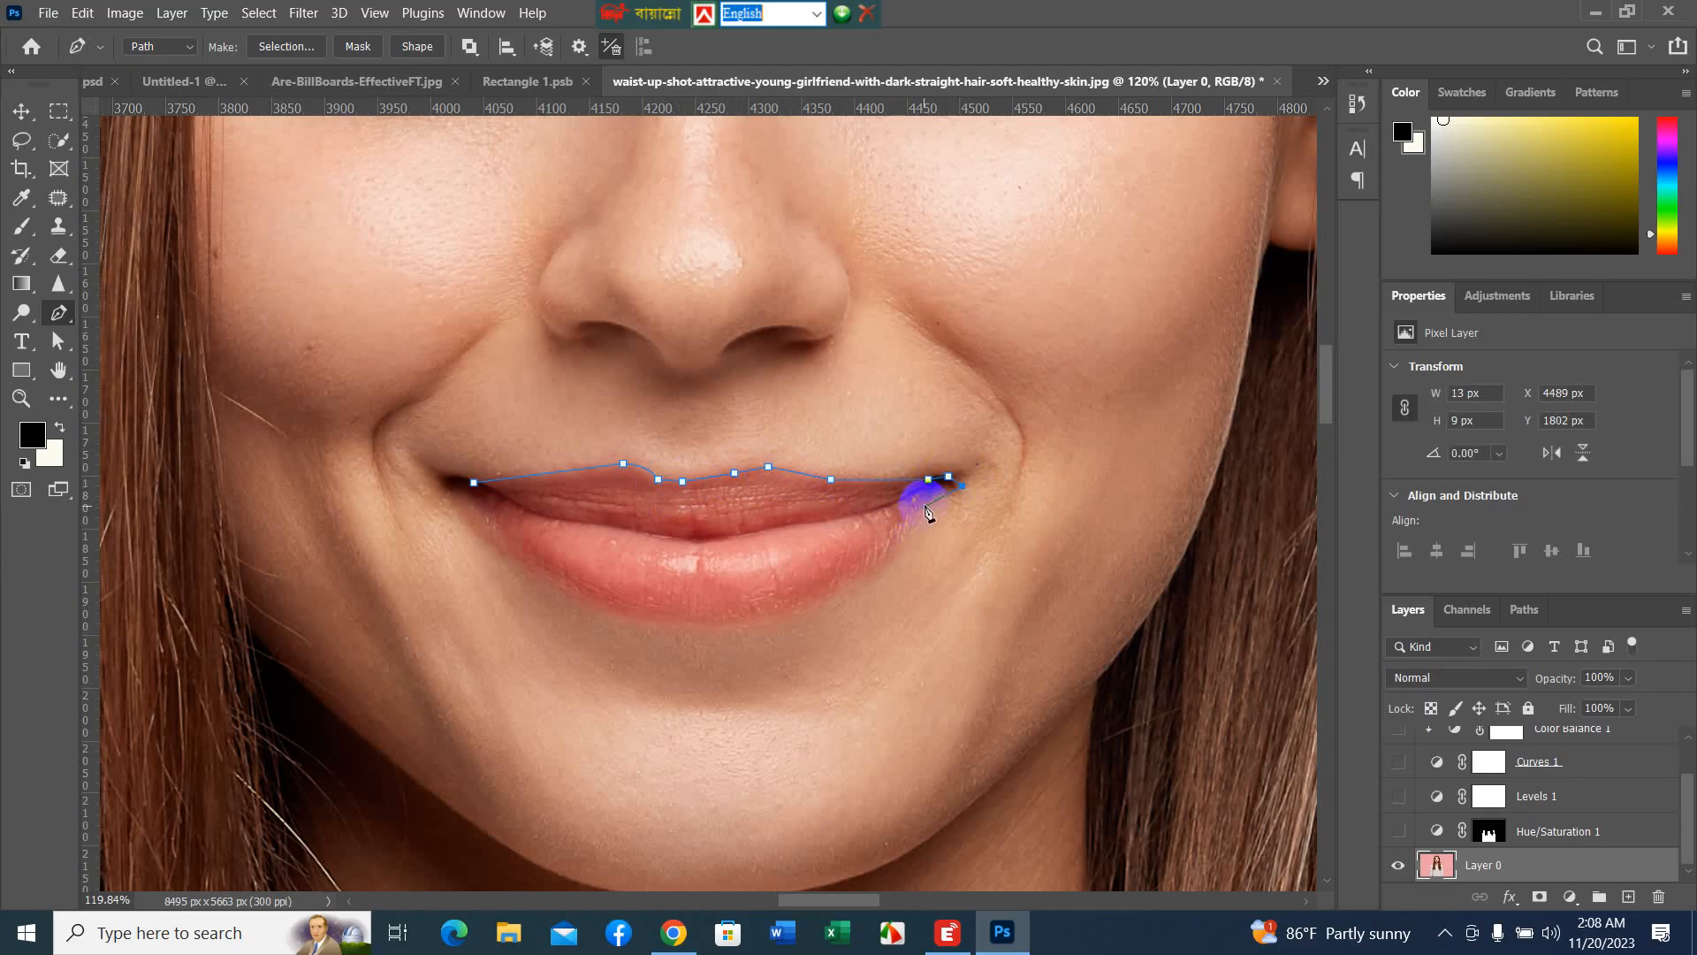
- Continue the path with curved segments along the lower lip and close it at the starting mouth corner
{"action": "left_click", "coordinate": [926, 503]}
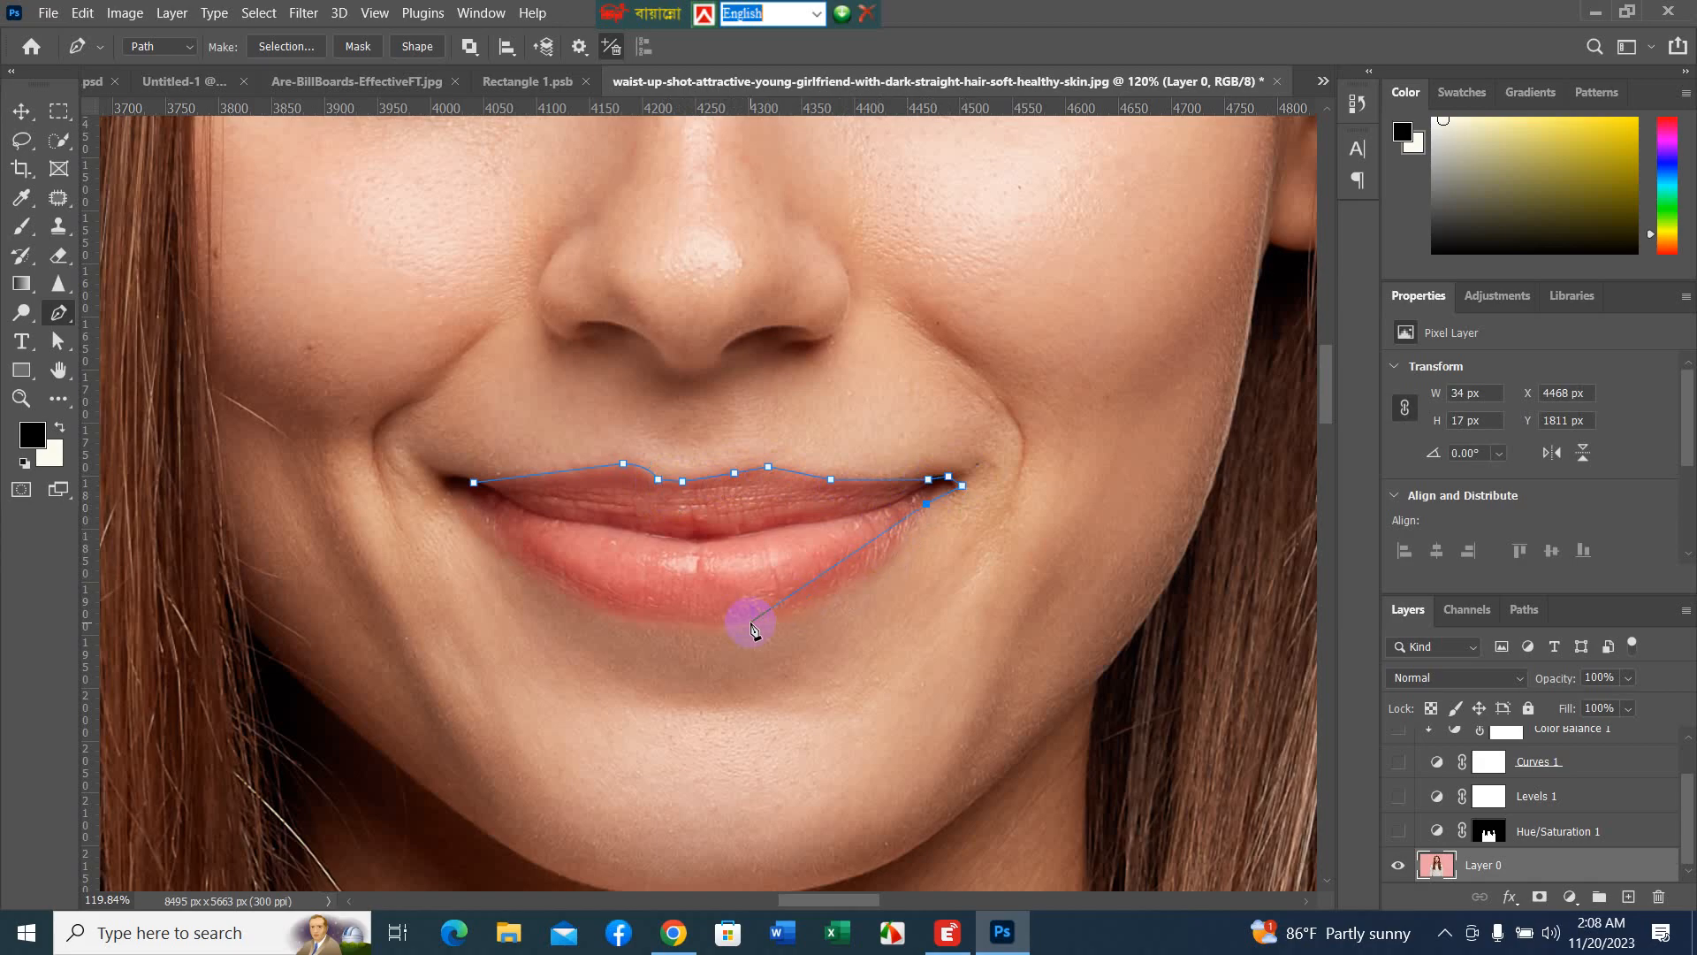
{"action": "left_click_drag", "start_coordinate": [750, 622], "coordinate": [649, 629]}
{"action": "left_click_drag", "start_coordinate": [526, 568], "coordinate": [440, 507]}
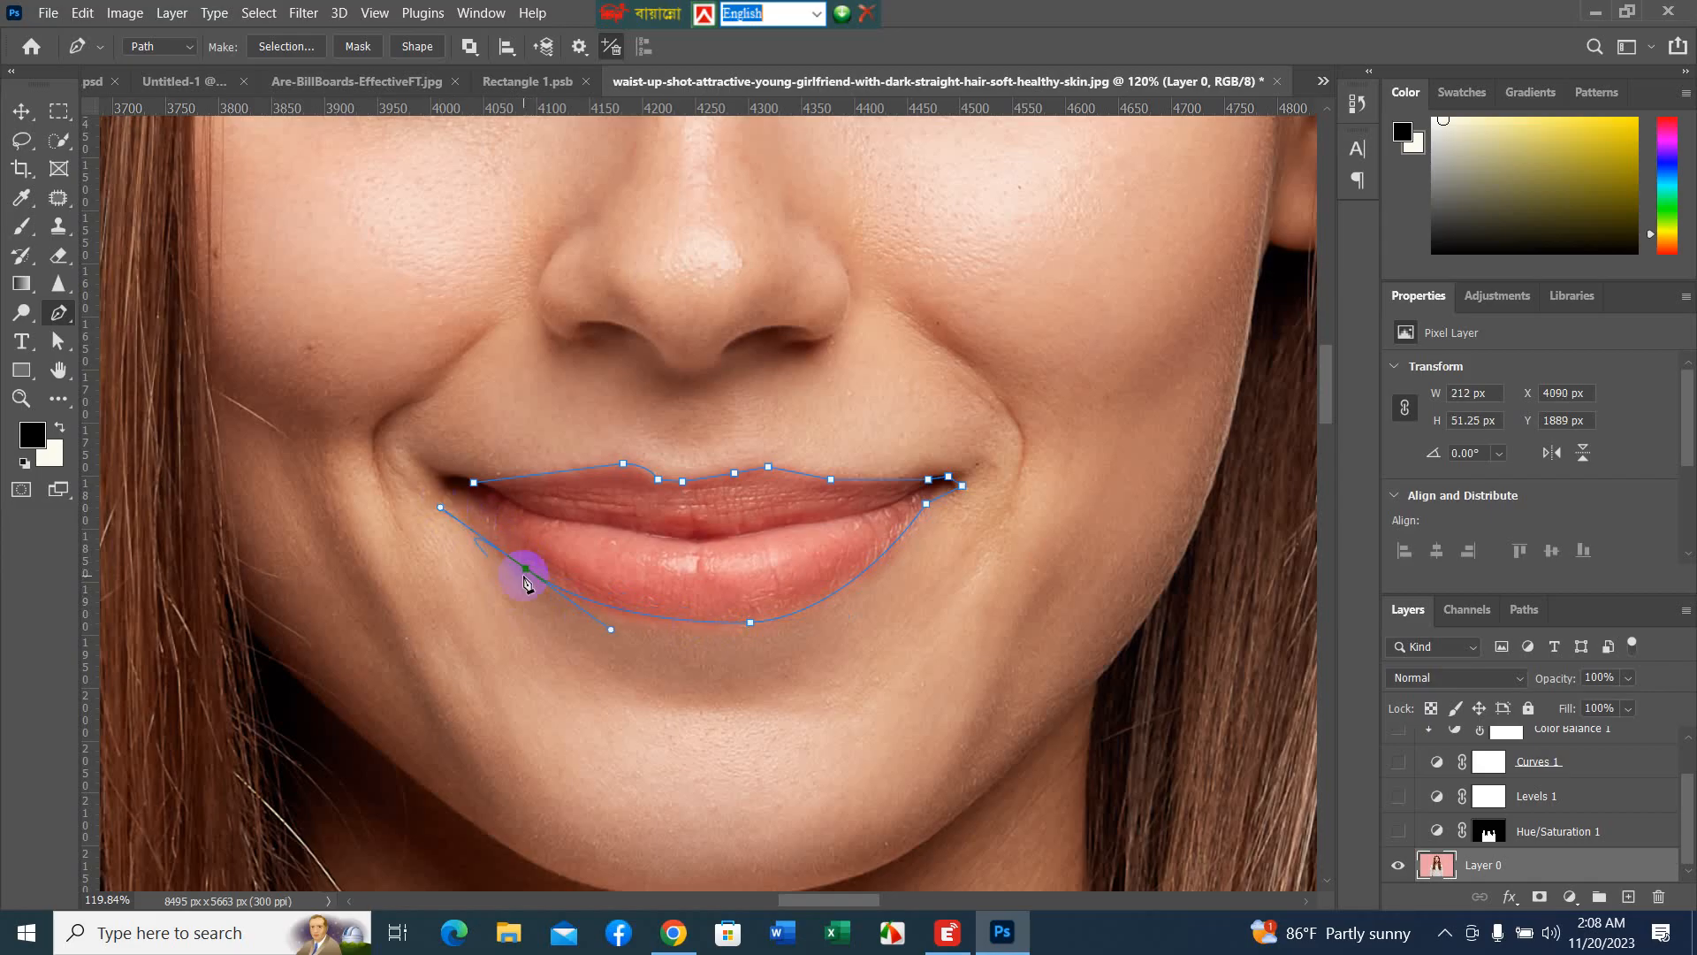
{"action": "left_click", "coordinate": [526, 569], "text": "alt"}
{"action": "left_click", "coordinate": [454, 499]}
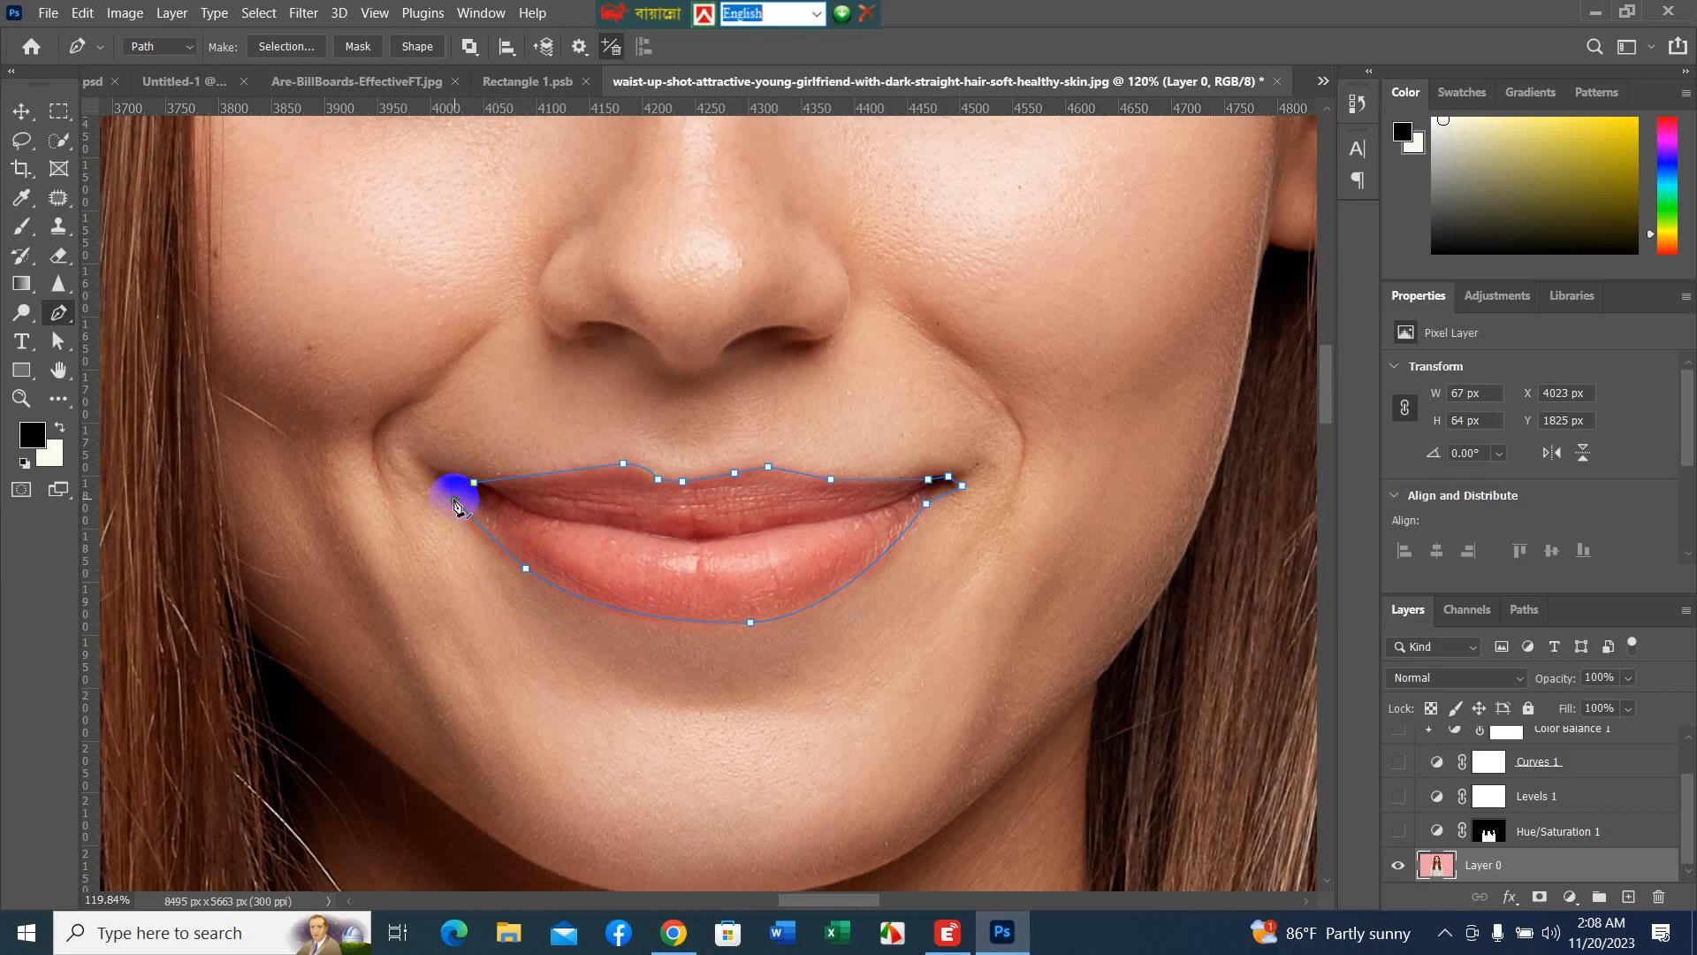
{"action": "left_click", "coordinate": [447, 485]}
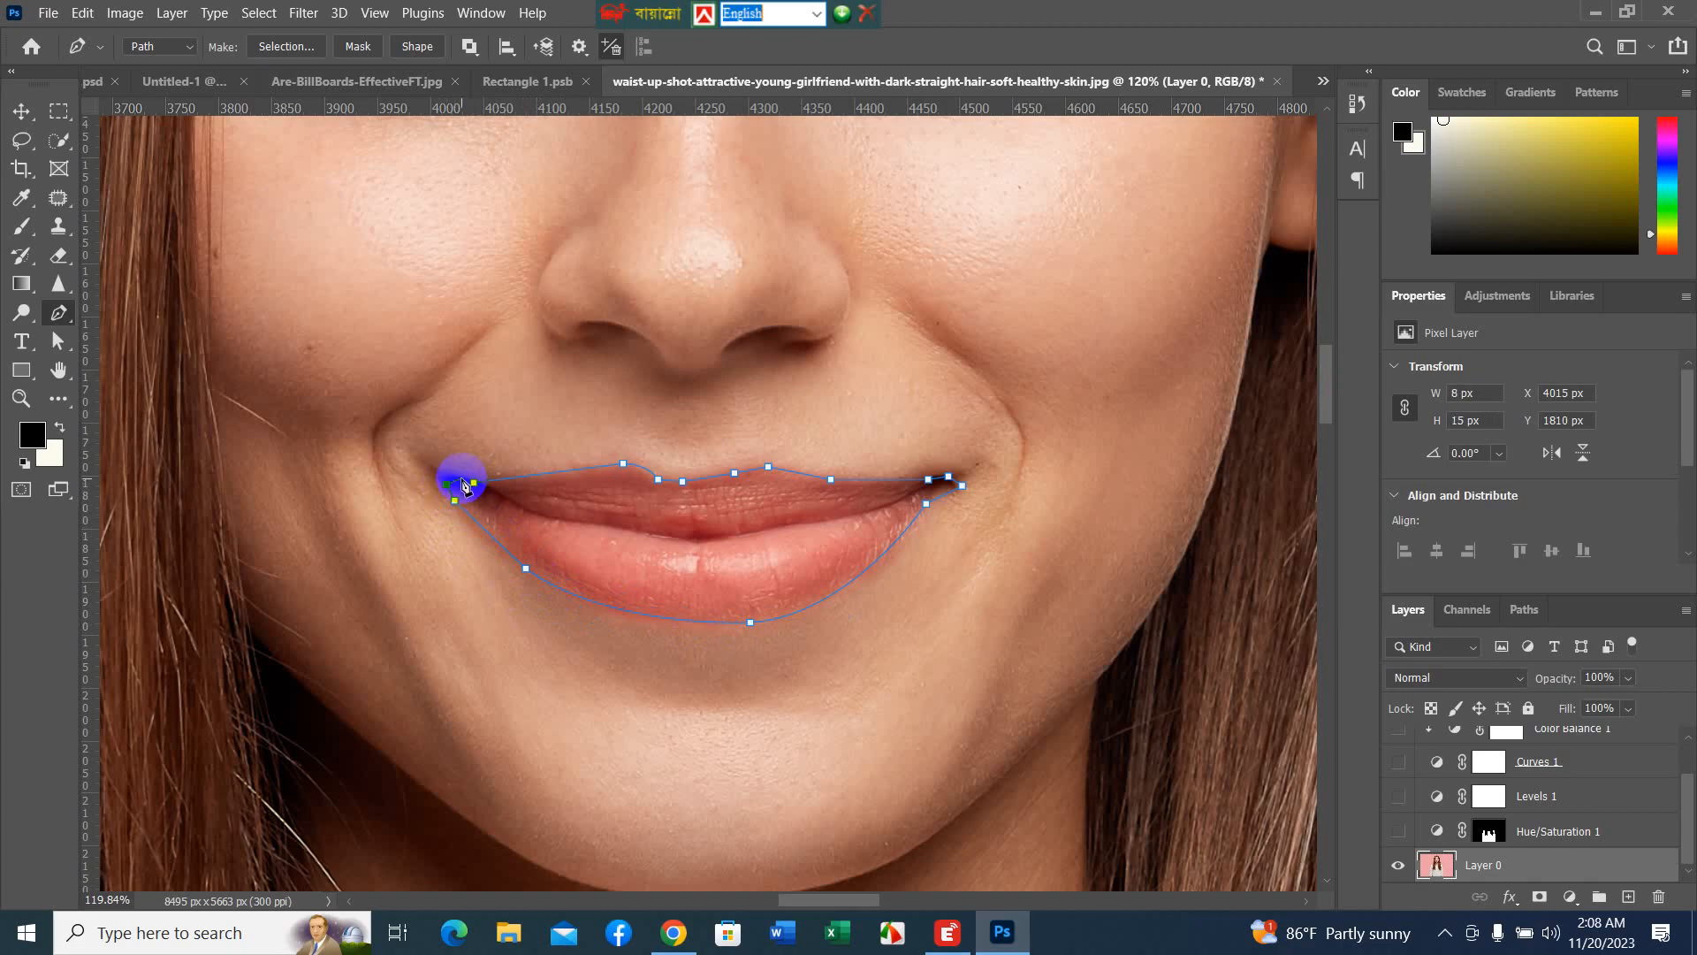
{"action": "left_click", "coordinate": [463, 483]}
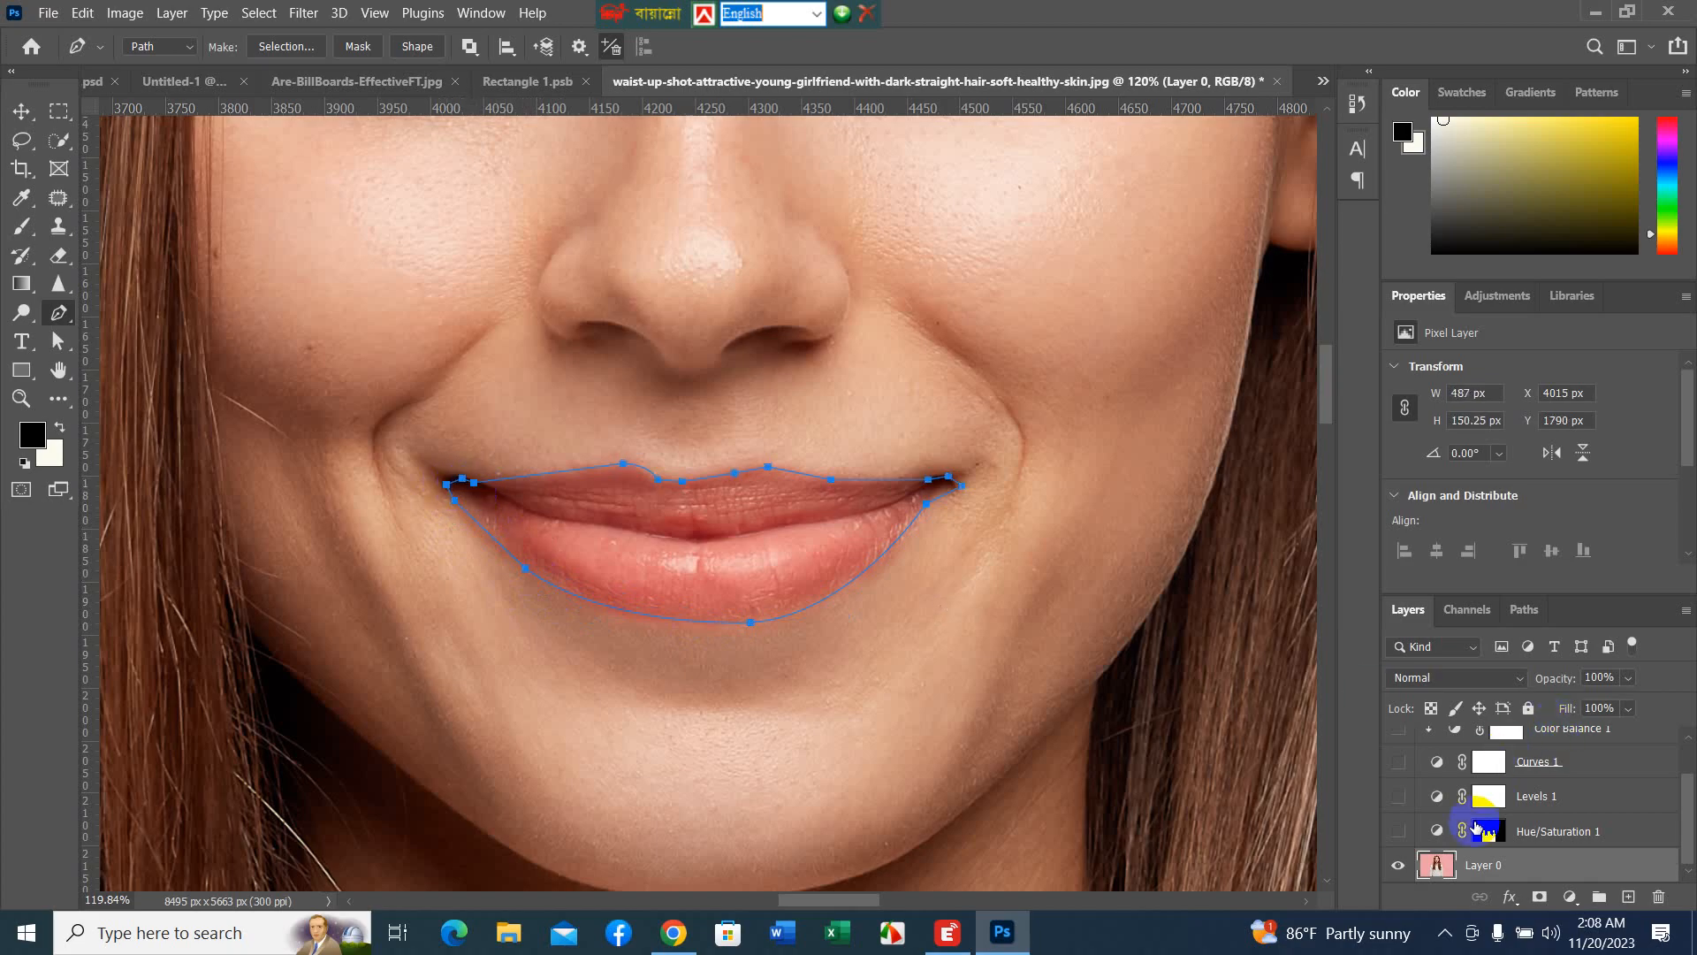
- Convert the lip path to a selection and copy the lips to a new layer, then reselect Layer 0
{"action": "key", "text": "ctrl+Return"}
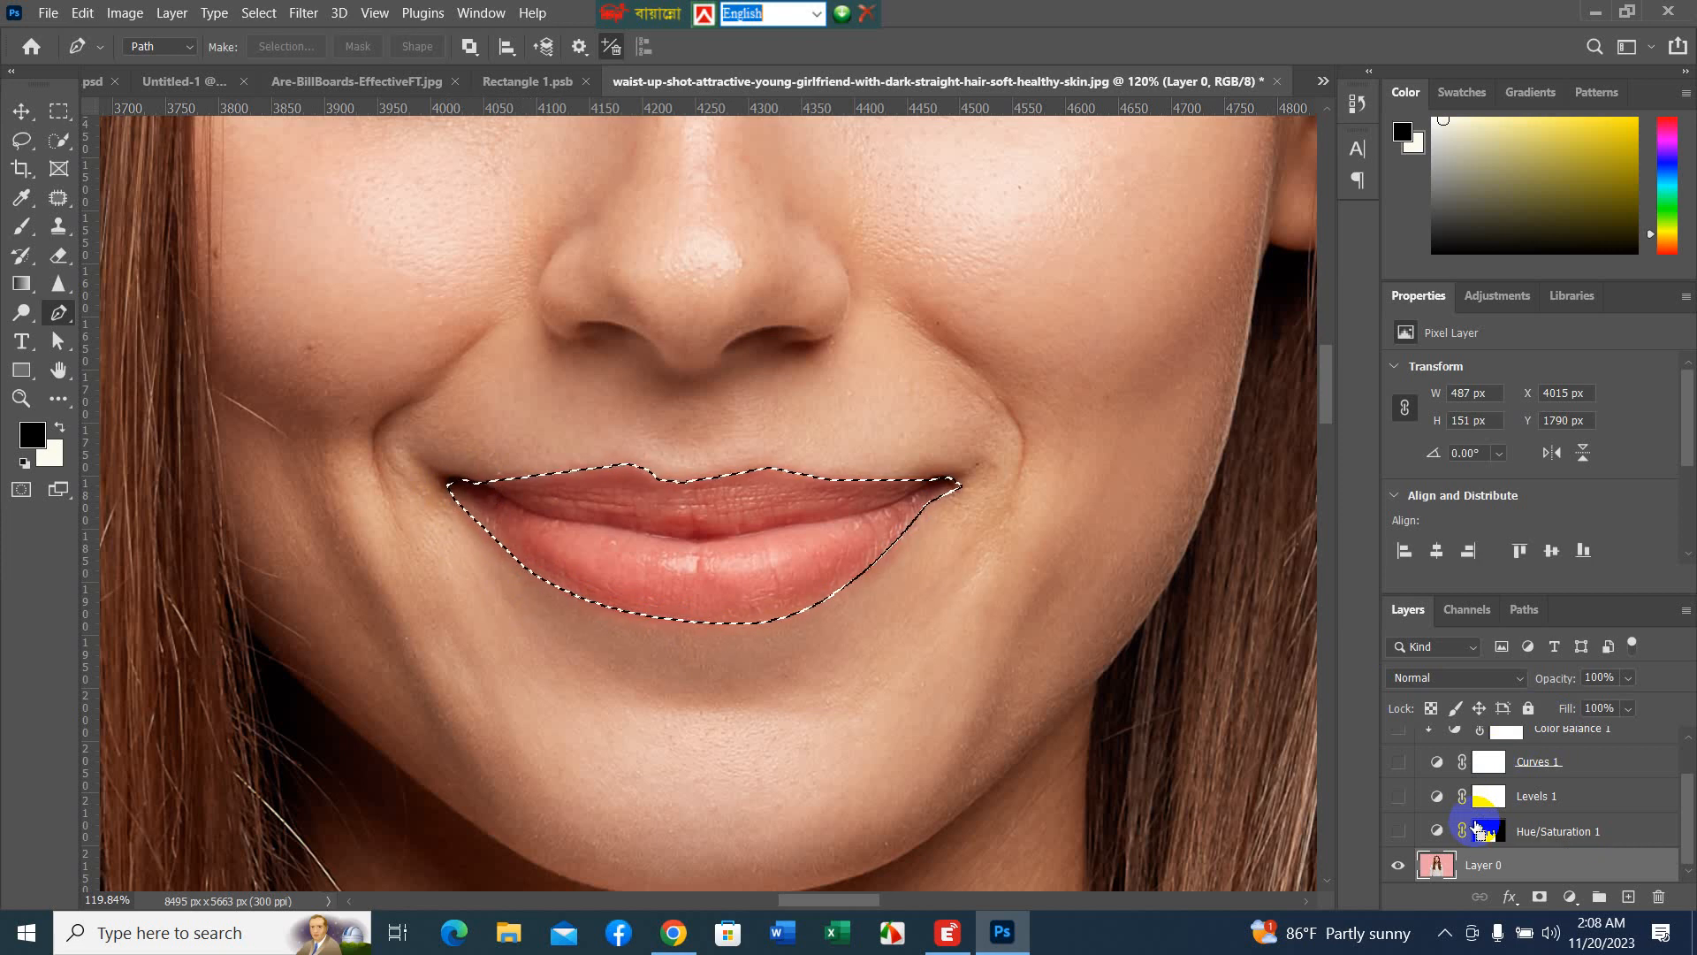
{"action": "key", "text": "ctrl+j"}
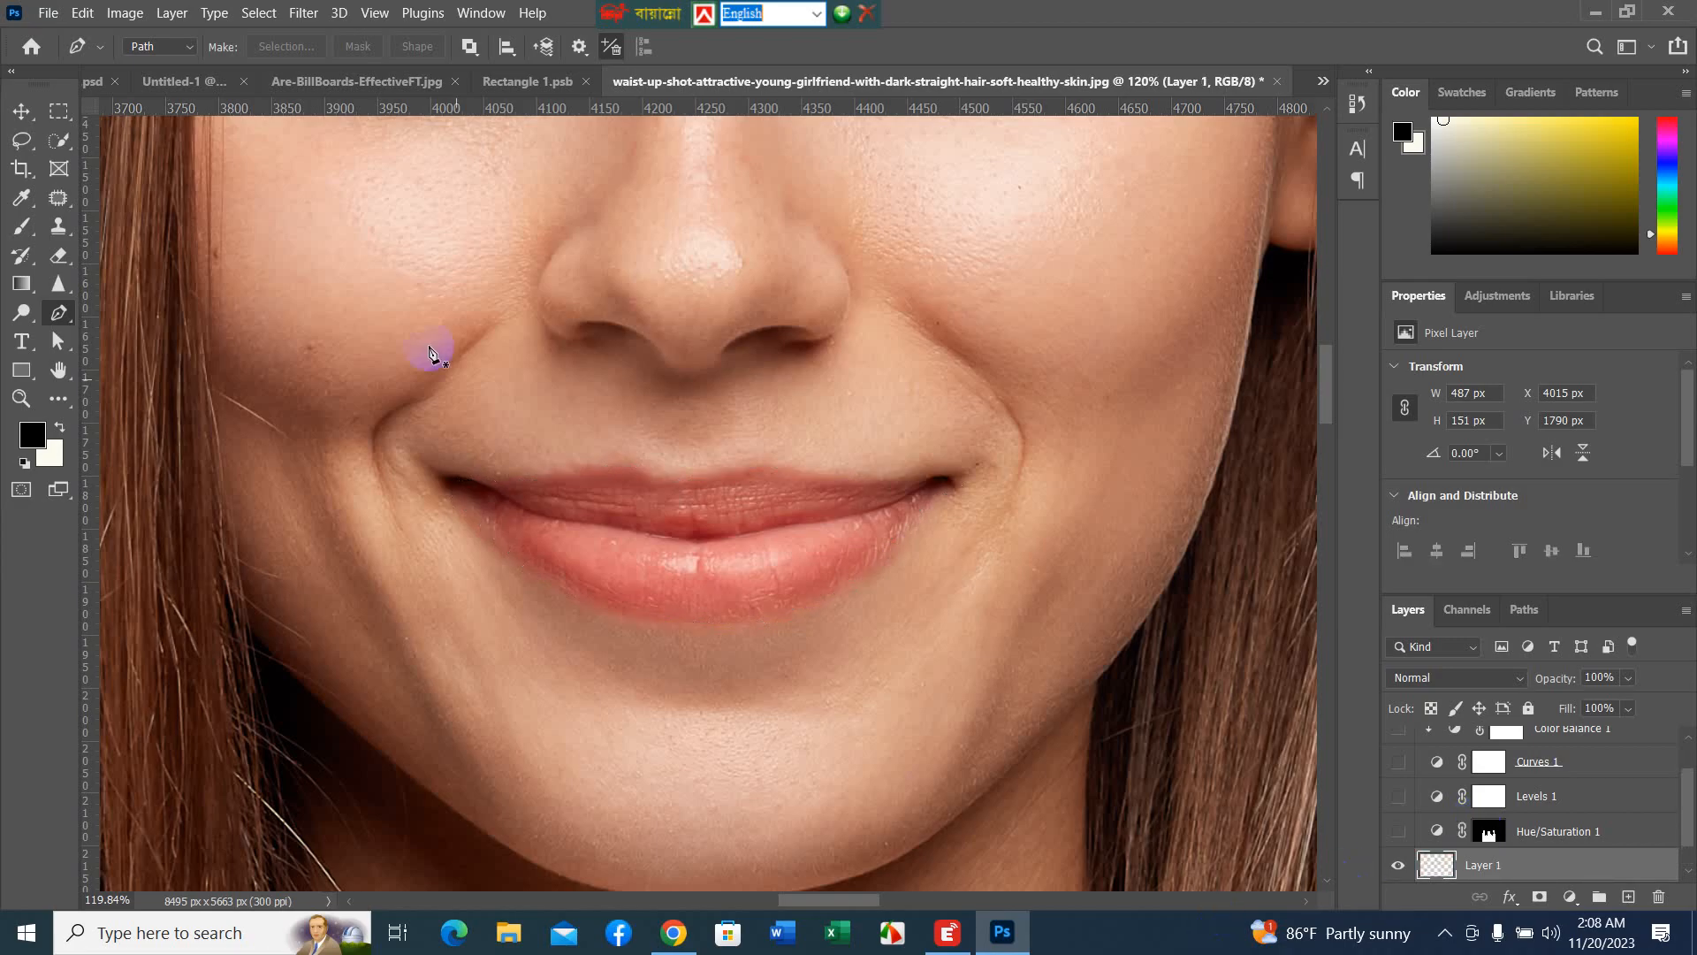
{"action": "scroll", "coordinate": [1611, 831], "scroll_direction": "down", "scroll_amount": 1}
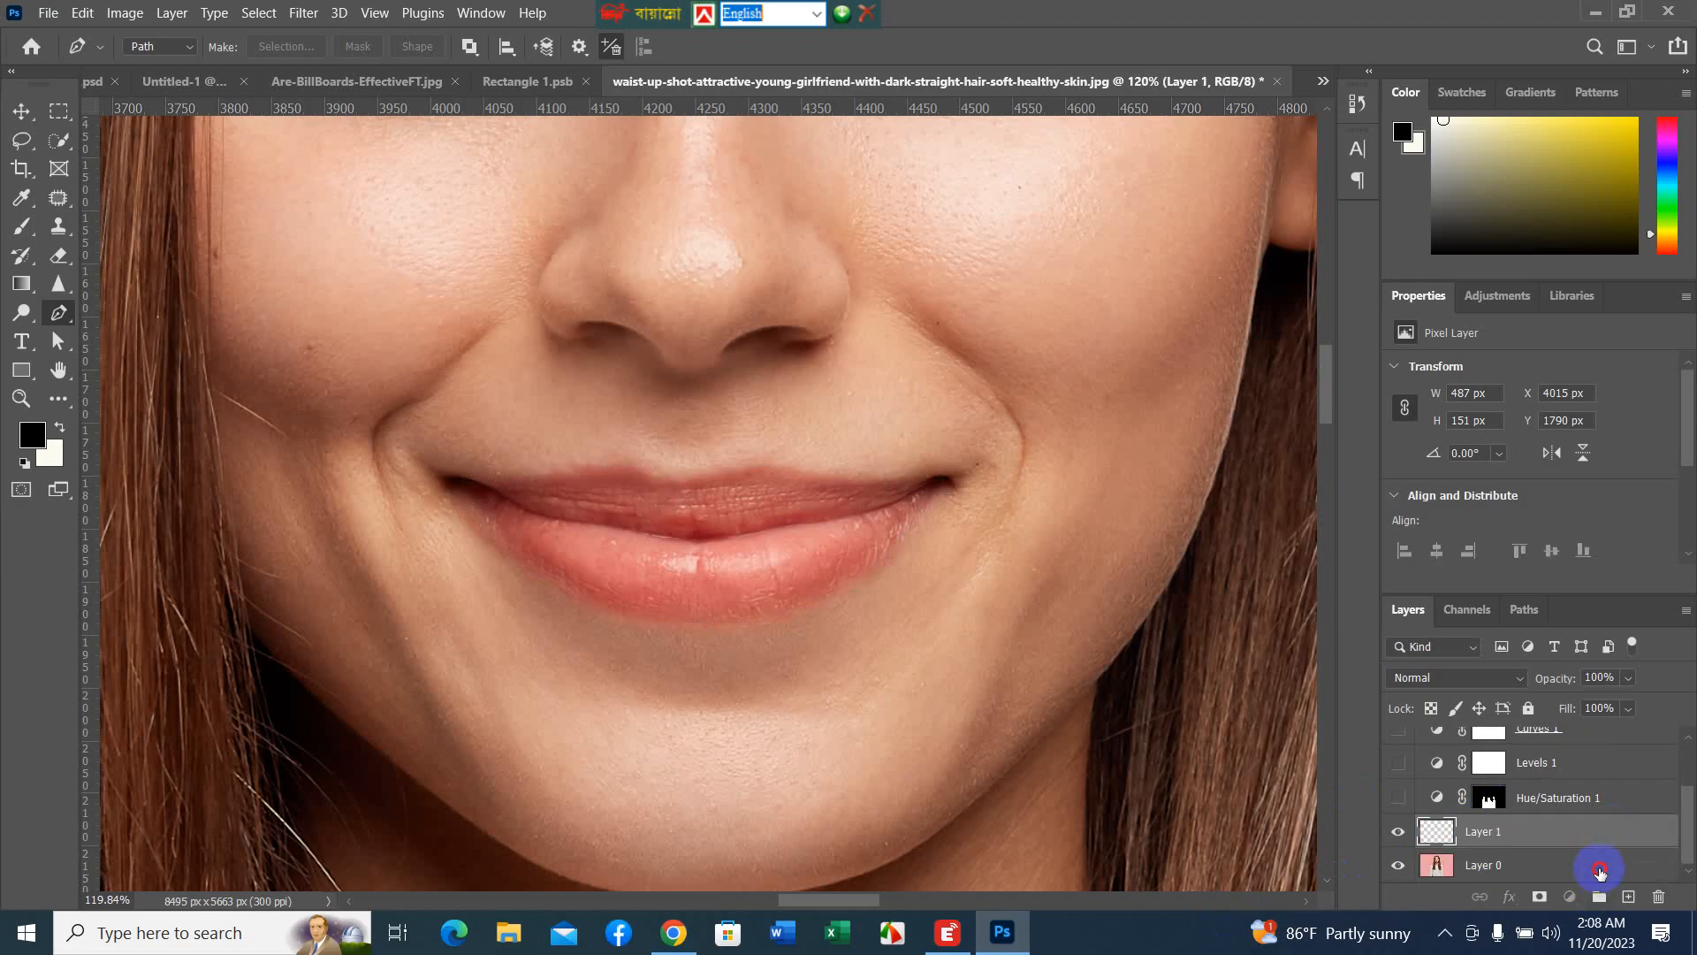
{"action": "left_click", "coordinate": [1600, 871]}
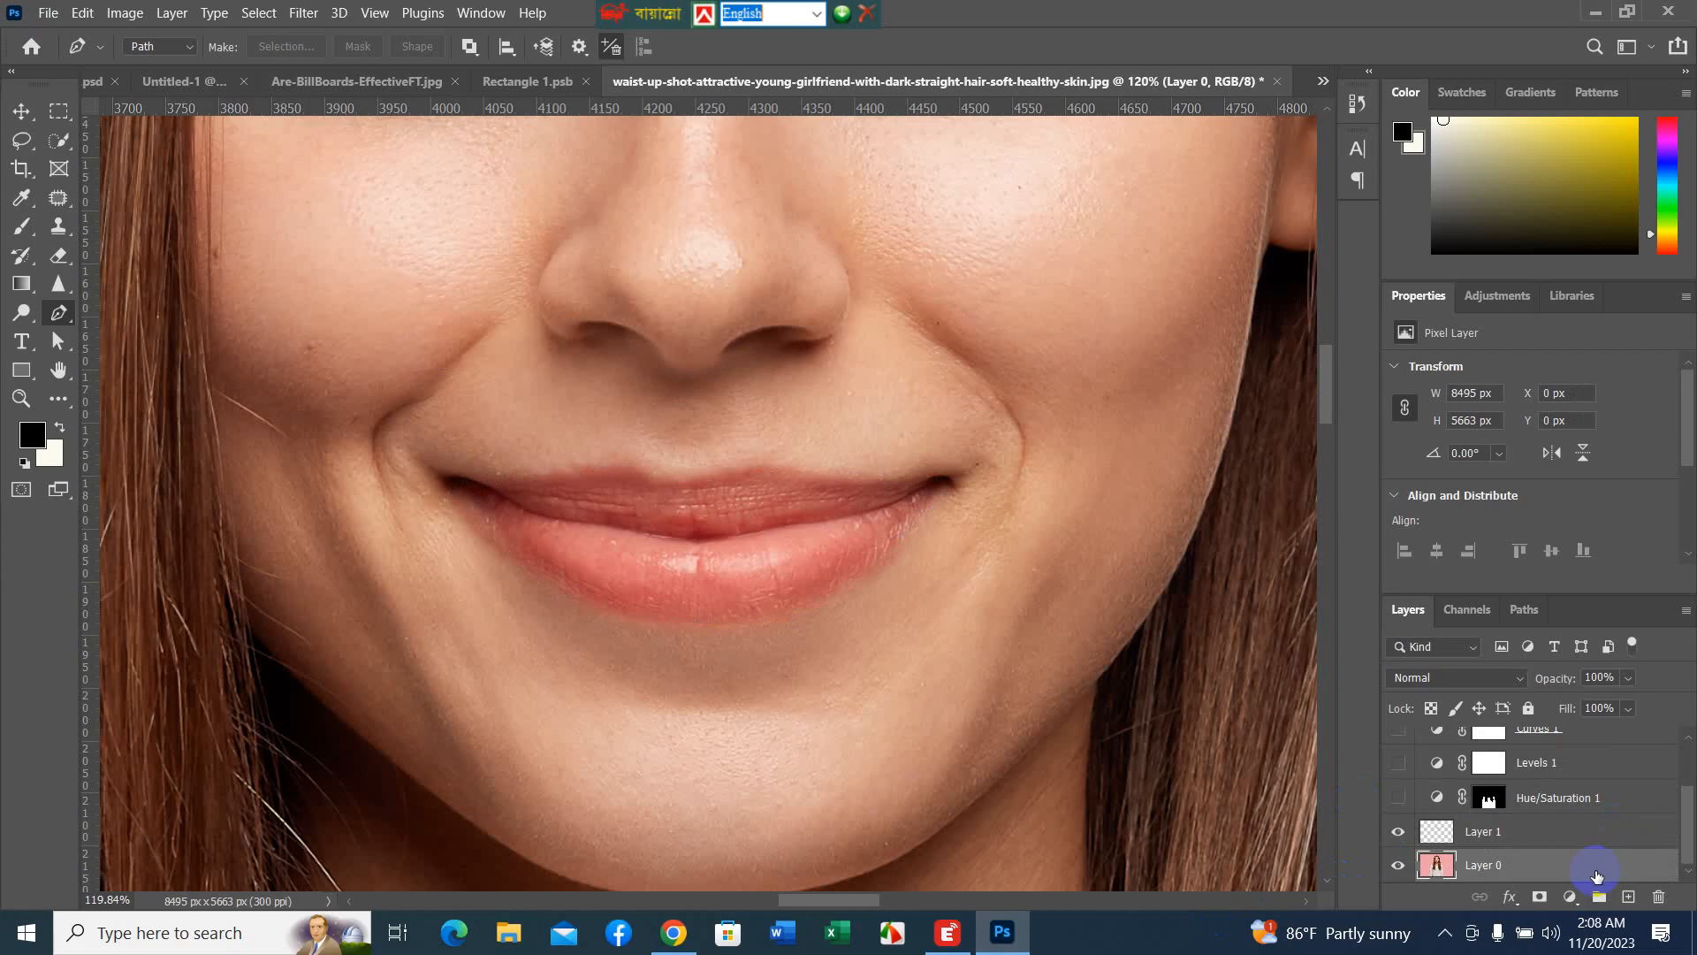
- Undo the lips layer copy and fill the restored lip selection with a Solid Color layer in red fb0404
{"action": "key", "text": "ctrl+z"}
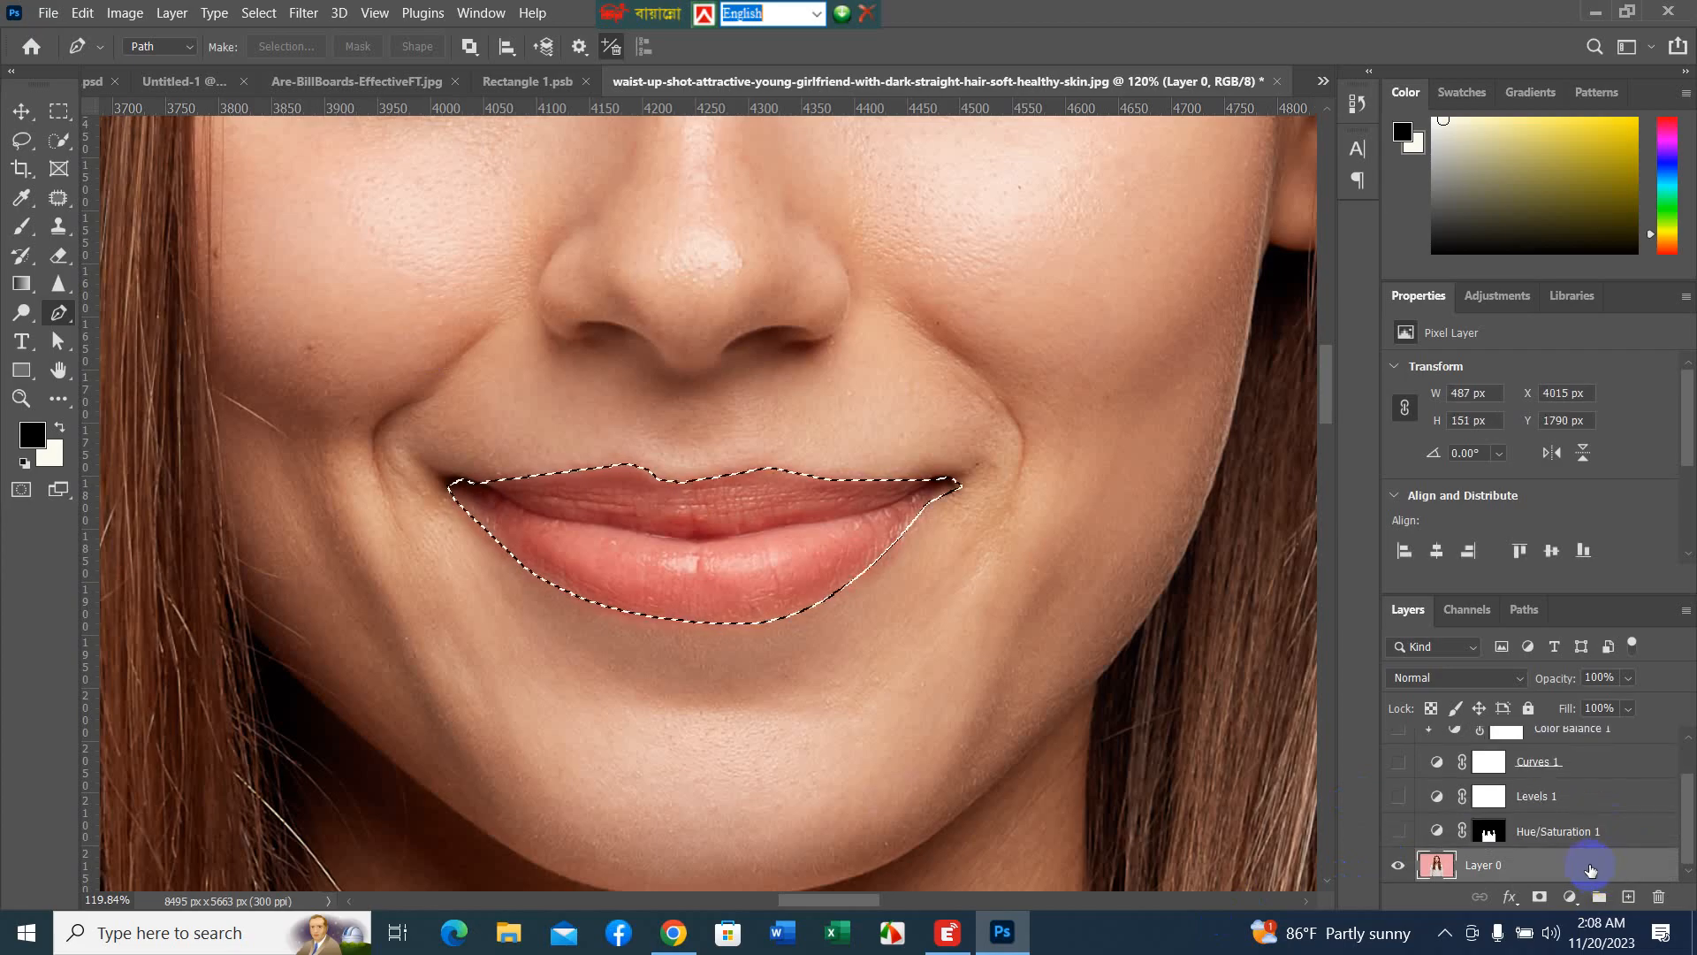
{"action": "left_click", "coordinate": [1571, 897]}
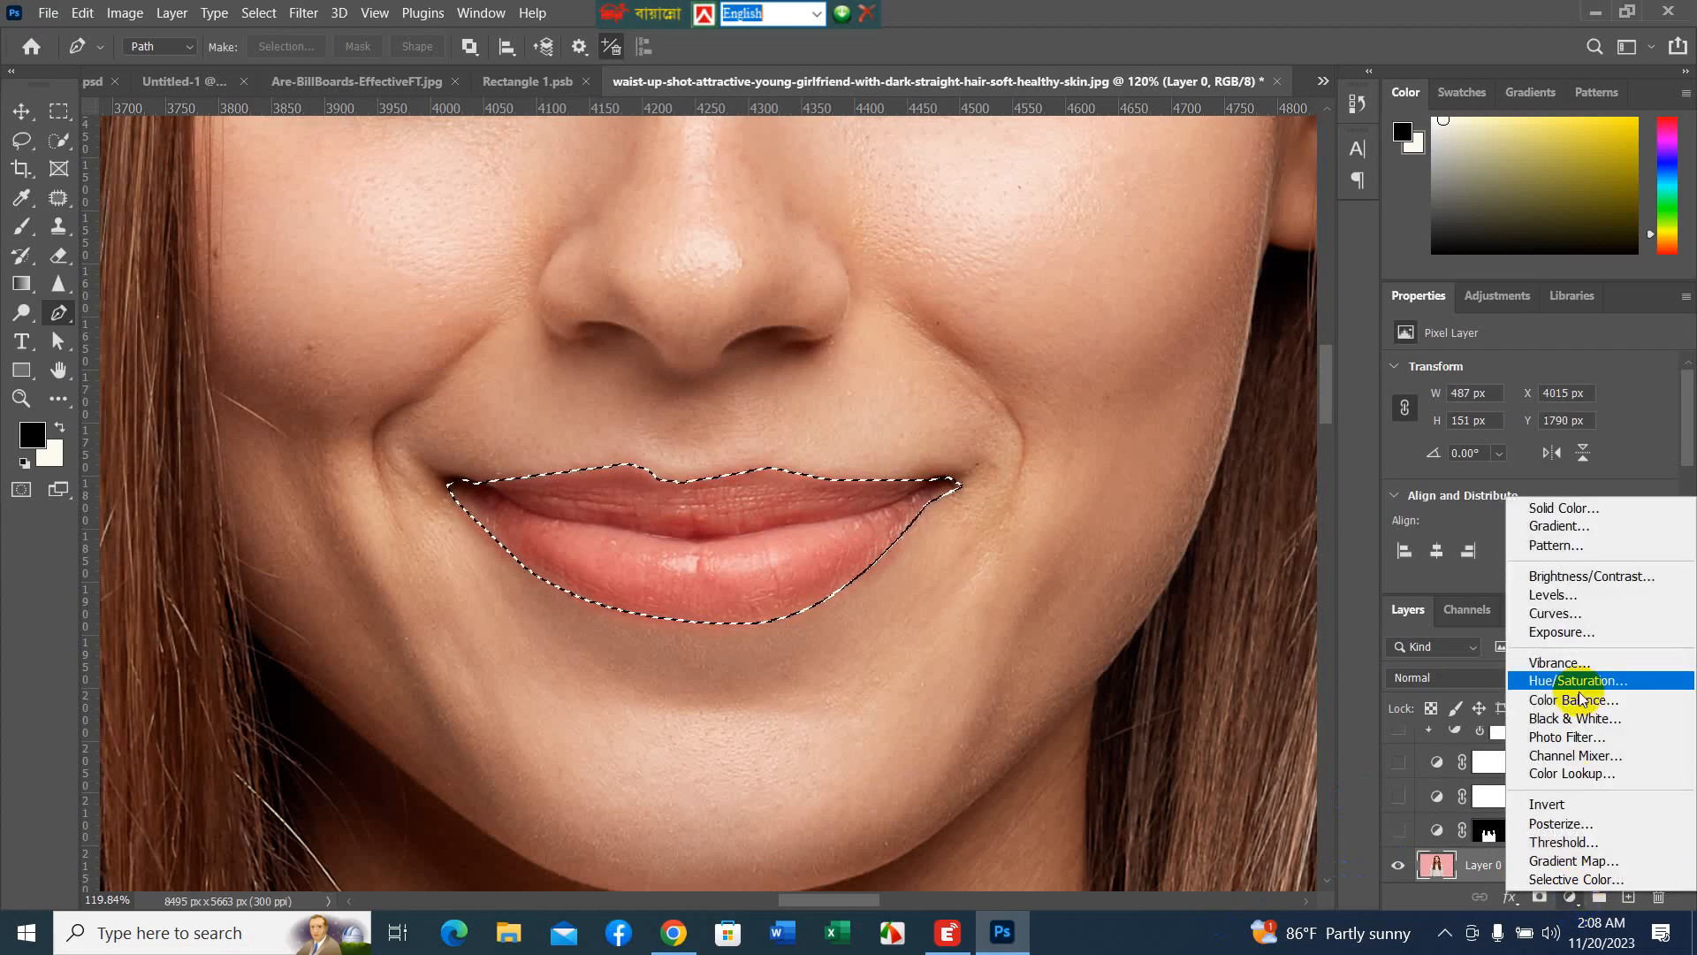
{"action": "left_click", "coordinate": [1563, 508]}
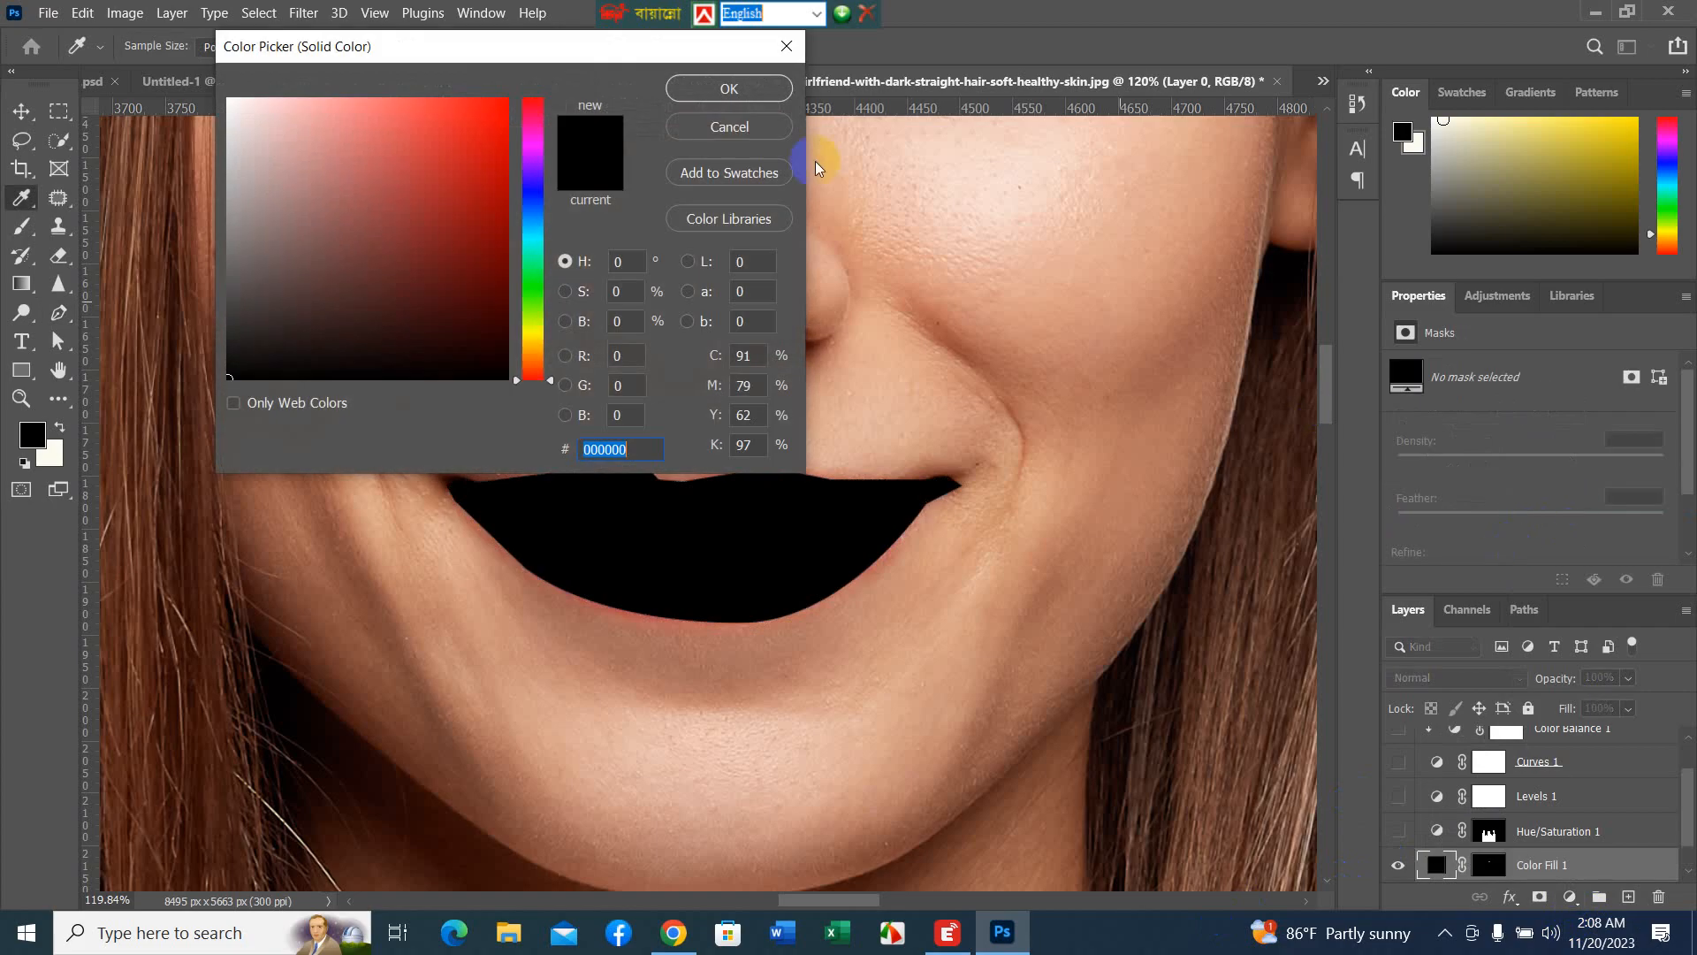
{"action": "left_click", "coordinate": [506, 102]}
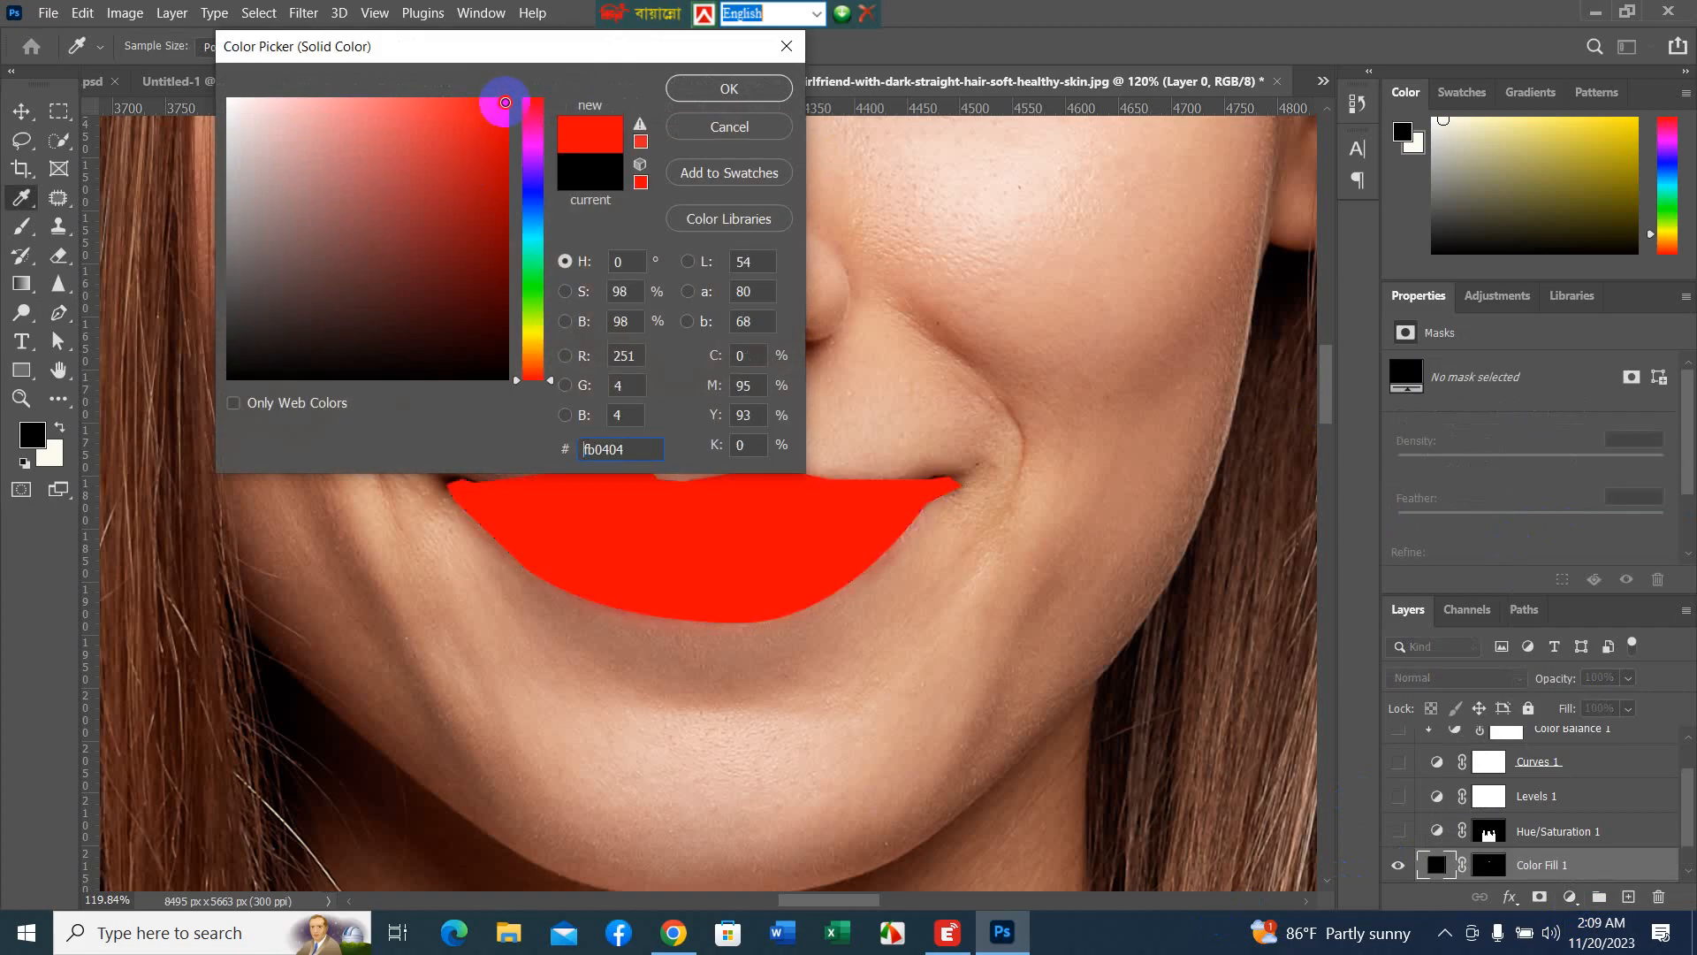
{"action": "left_click", "coordinate": [705, 88]}
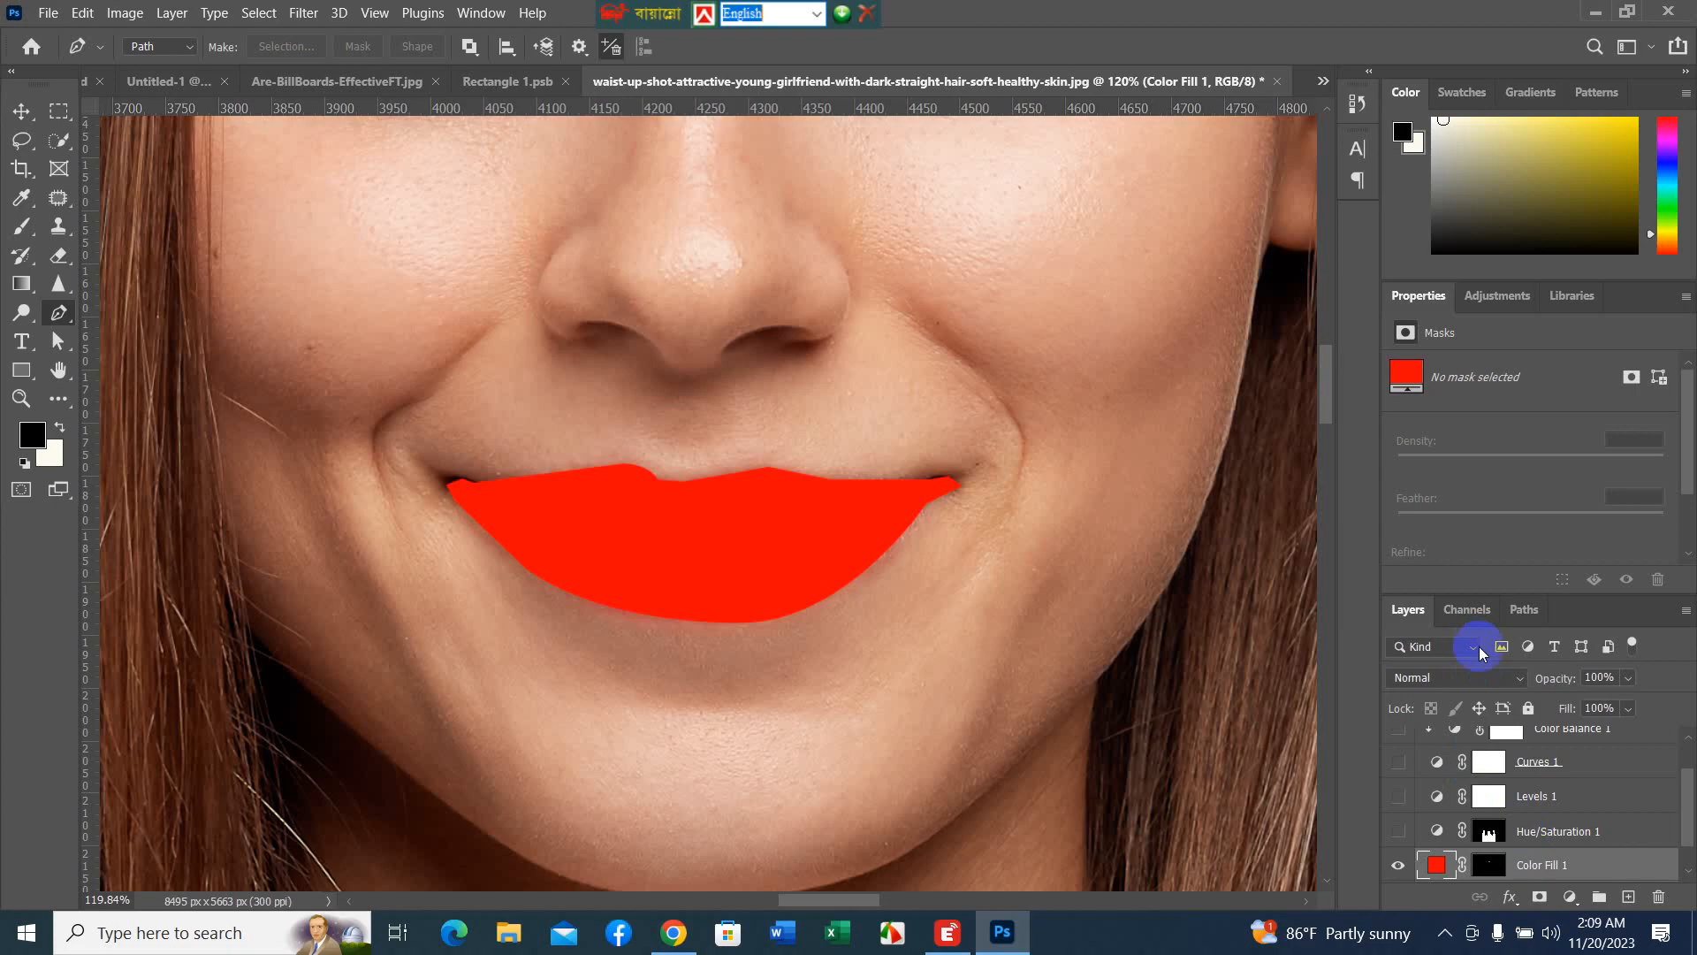
- Set the red lip fill to Multiply and split the white Underlying Layer slider of its Blend If options to 124 / 253
{"action": "left_click", "coordinate": [1518, 682]}
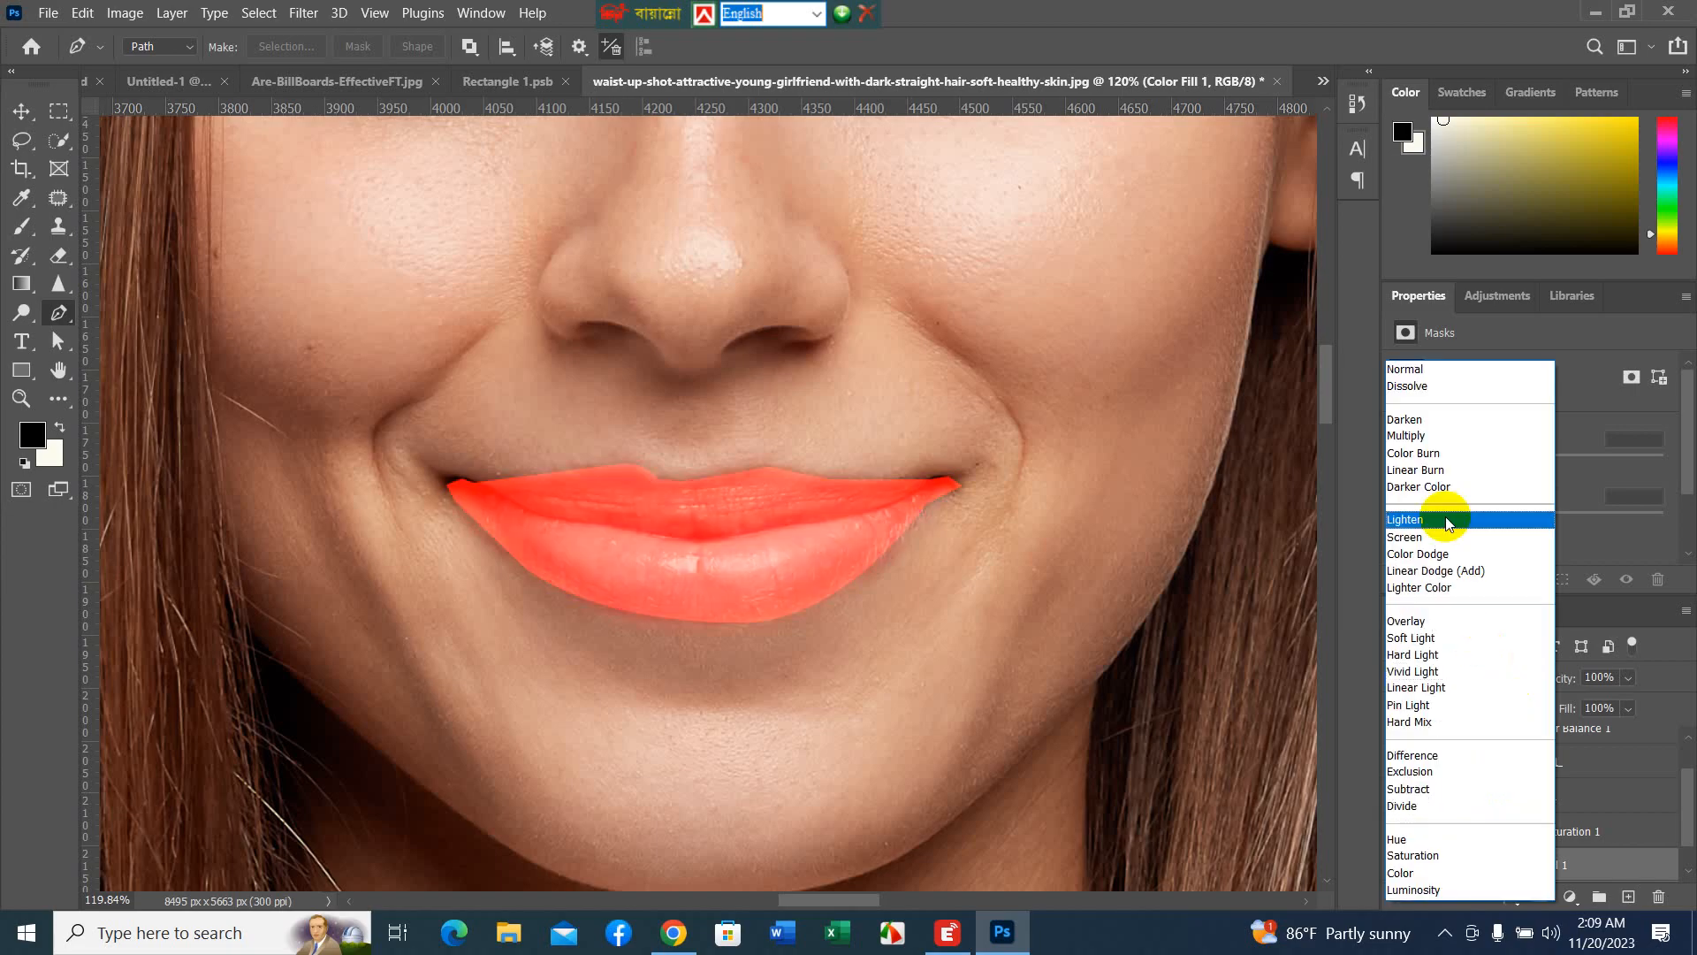
{"action": "left_click", "coordinate": [1402, 437]}
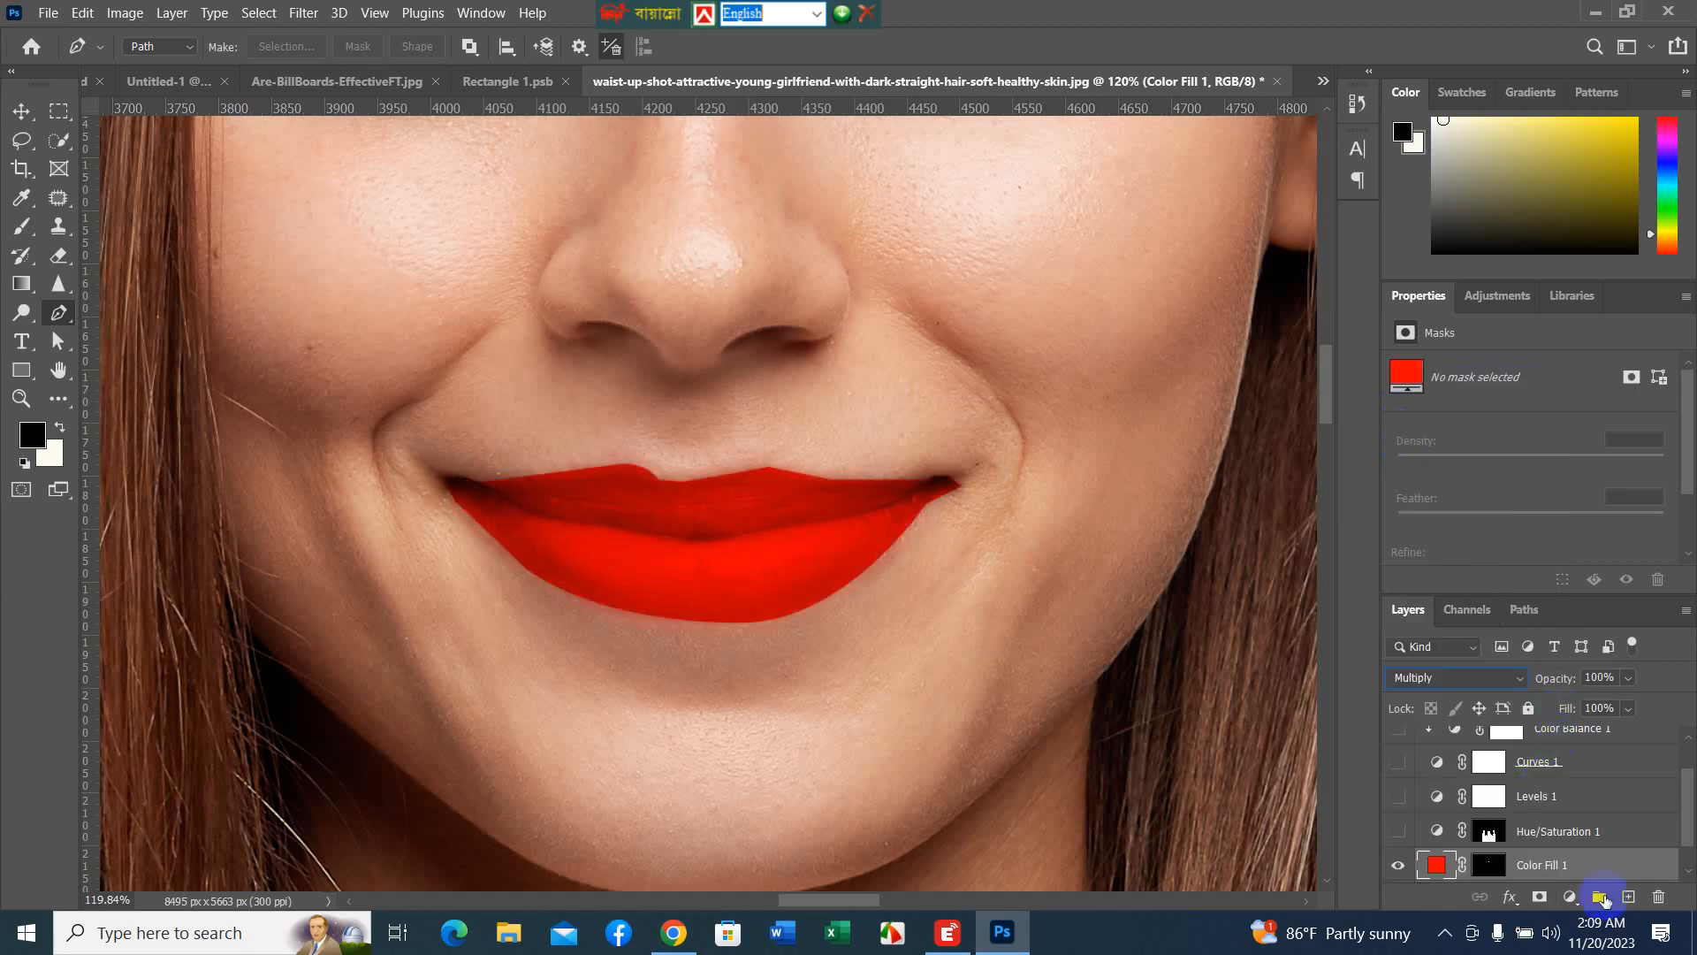
{"action": "right_click", "coordinate": [1610, 865]}
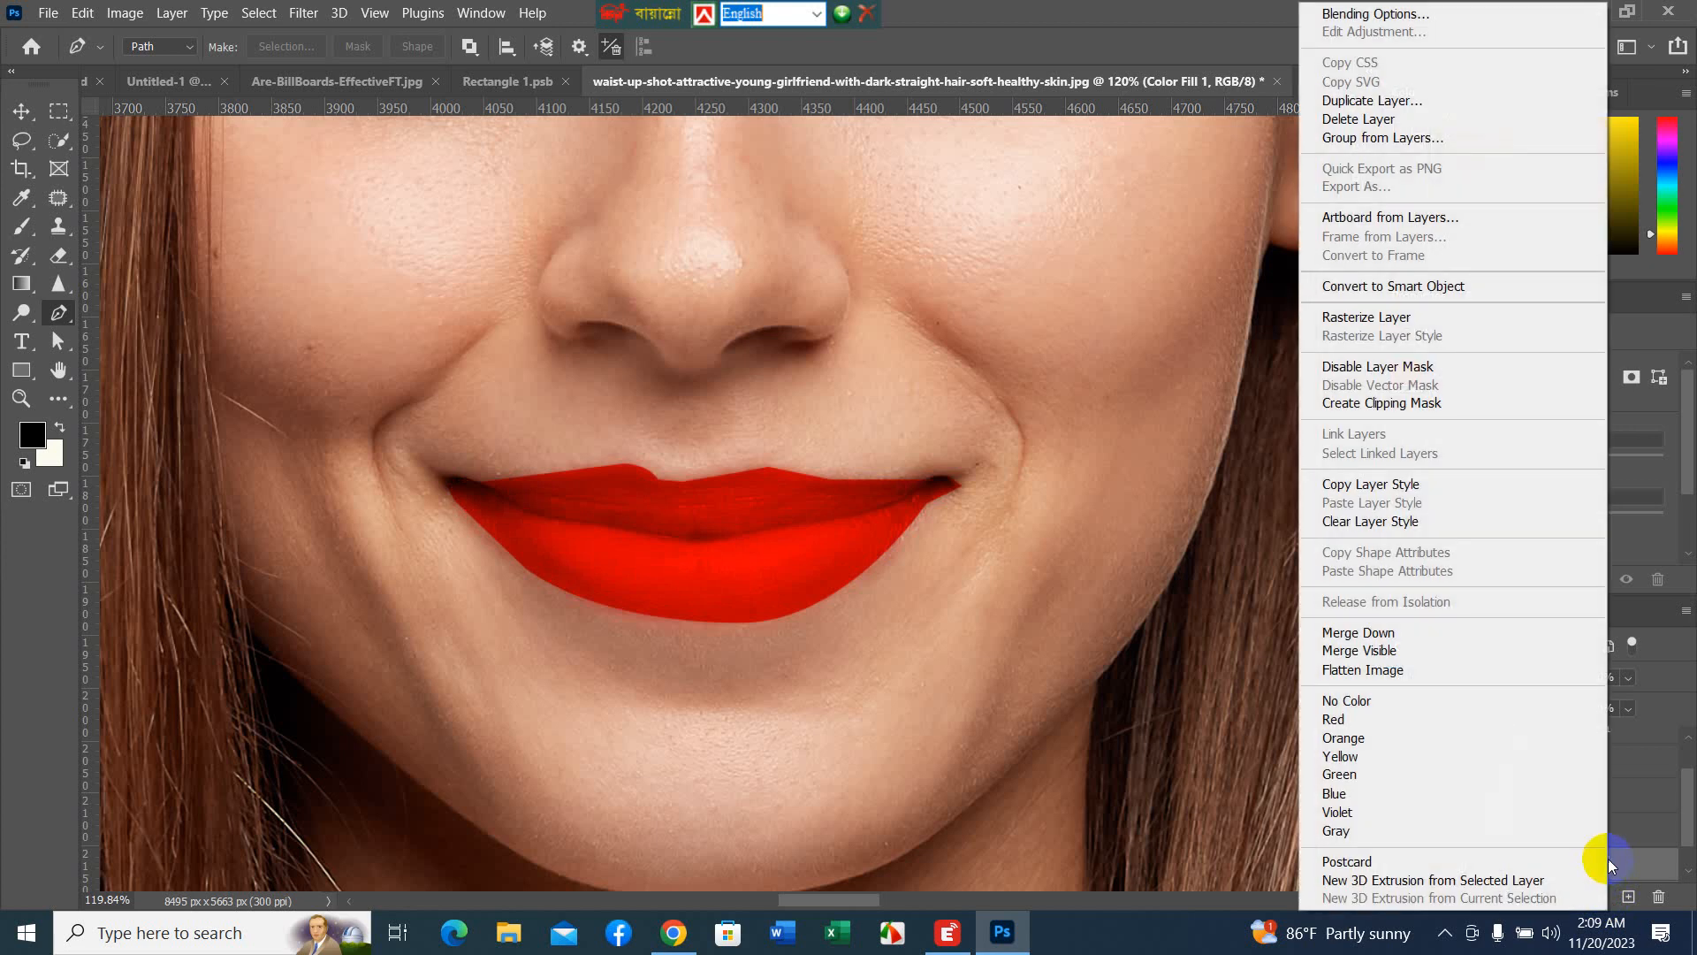
{"action": "left_click", "coordinate": [1377, 20]}
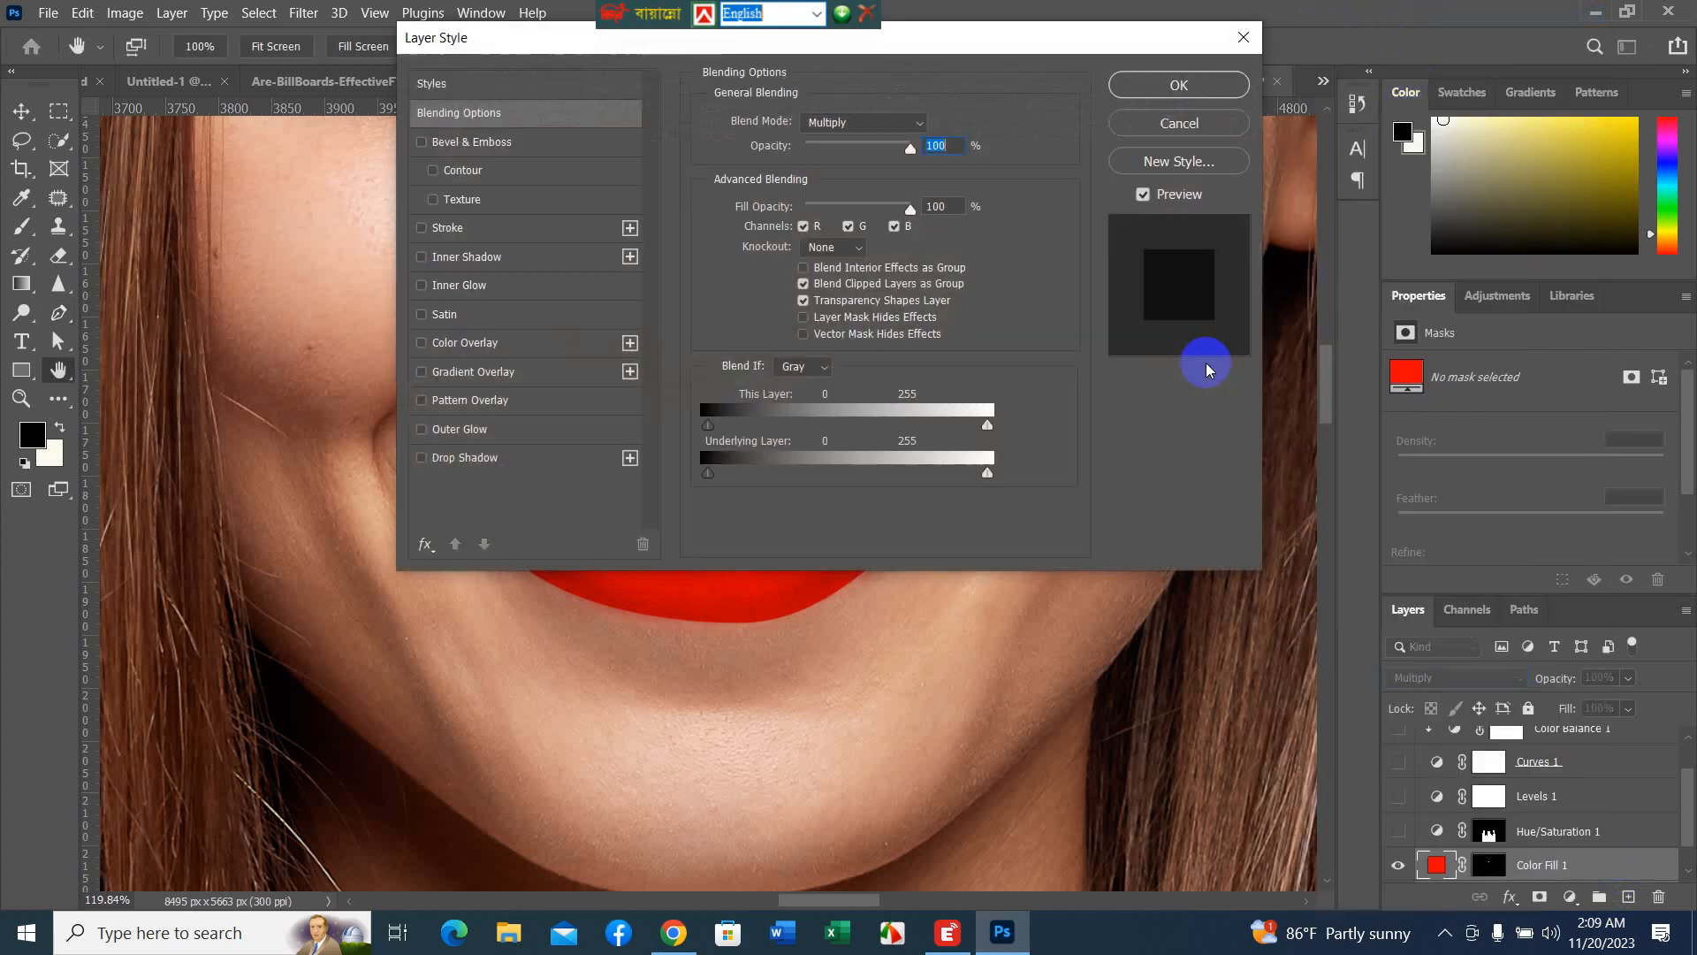
{"action": "left_click_drag", "start_coordinate": [1003, 40], "coordinate": [1600, 104]}
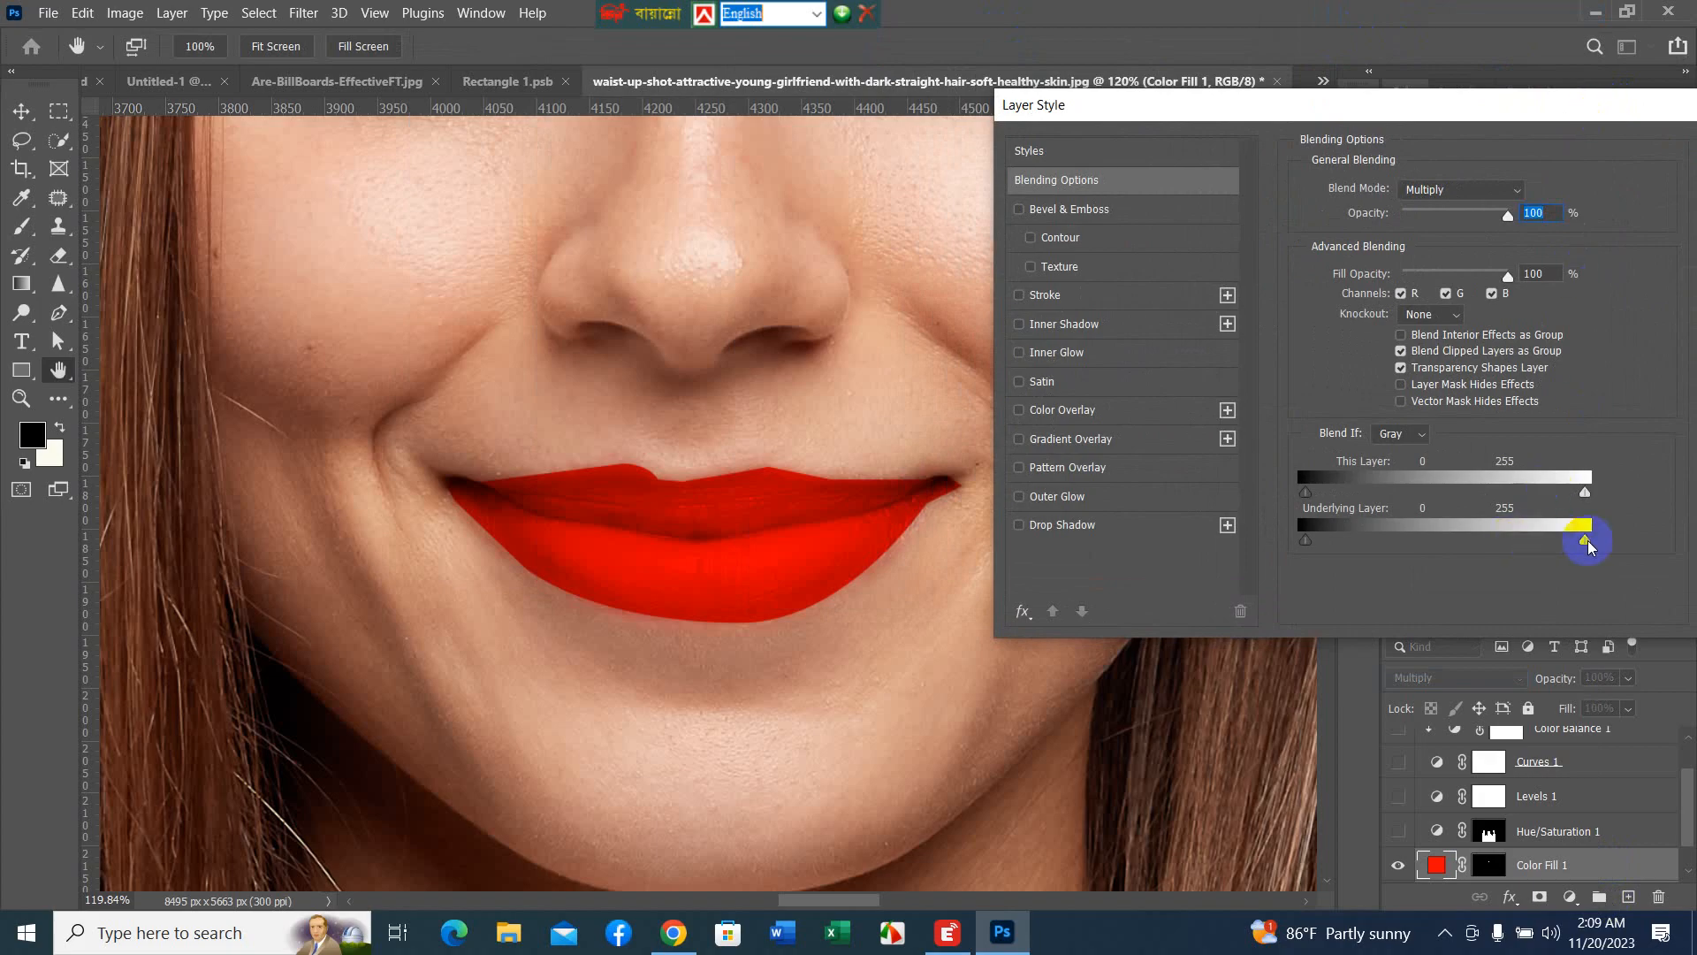
{"action": "left_click_drag", "start_coordinate": [1584, 542], "coordinate": [1443, 542]}
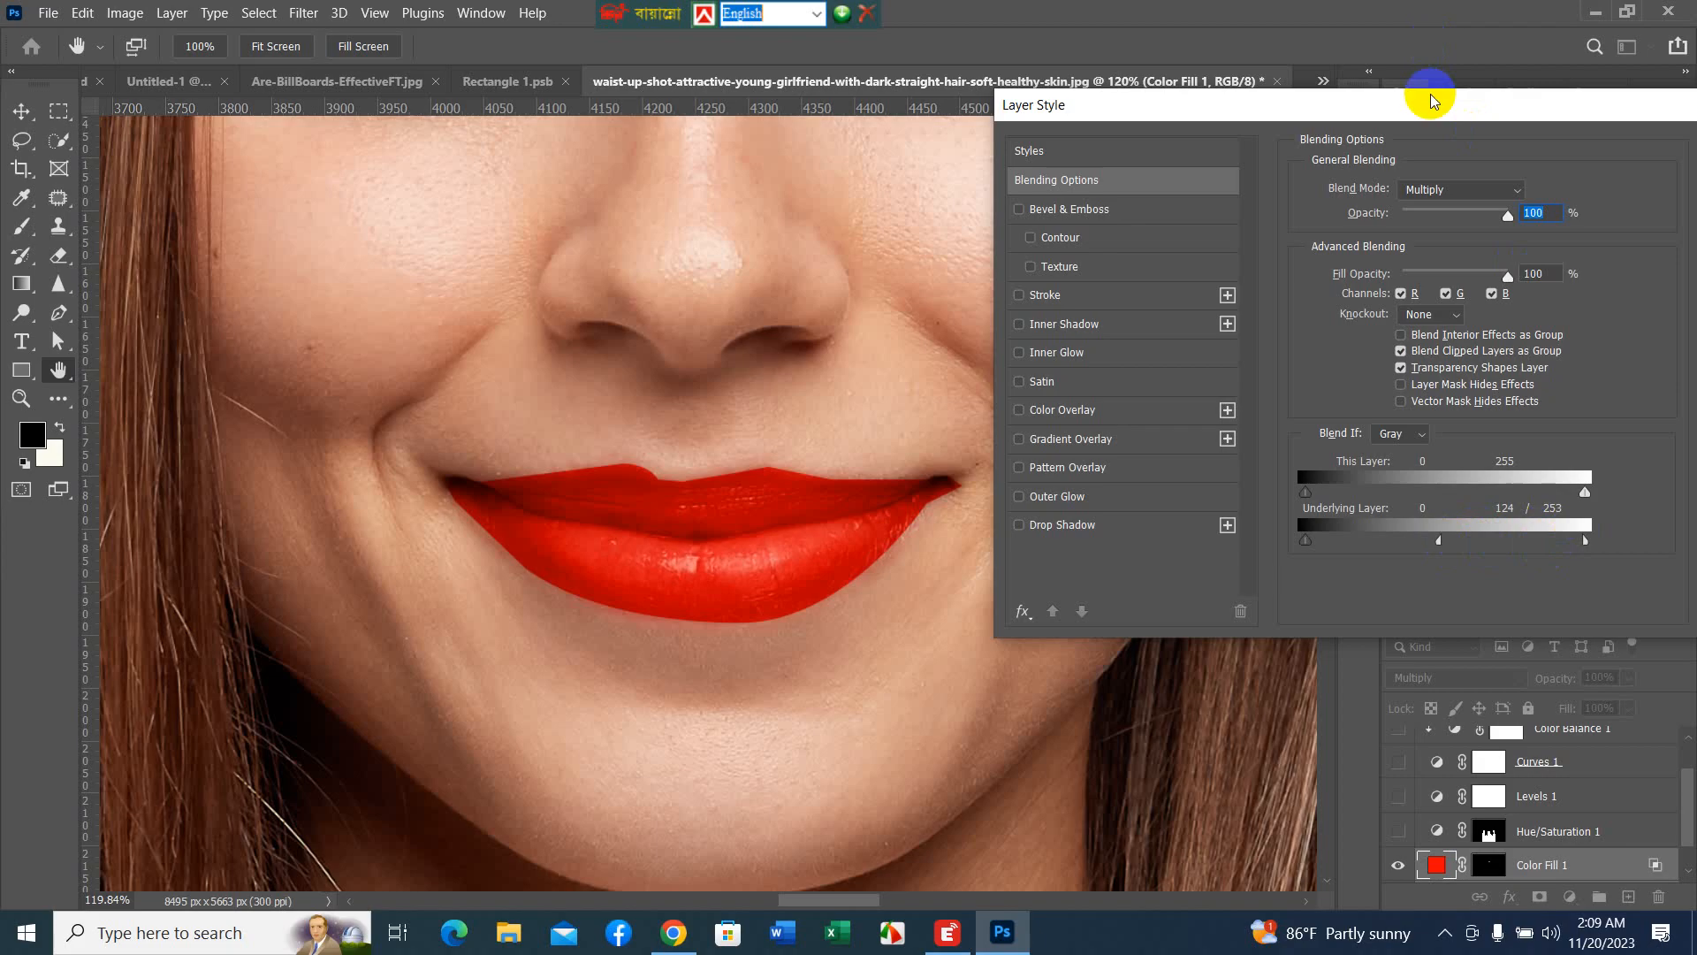
{"action": "left_click_drag", "start_coordinate": [1426, 99], "coordinate": [1397, 171]}
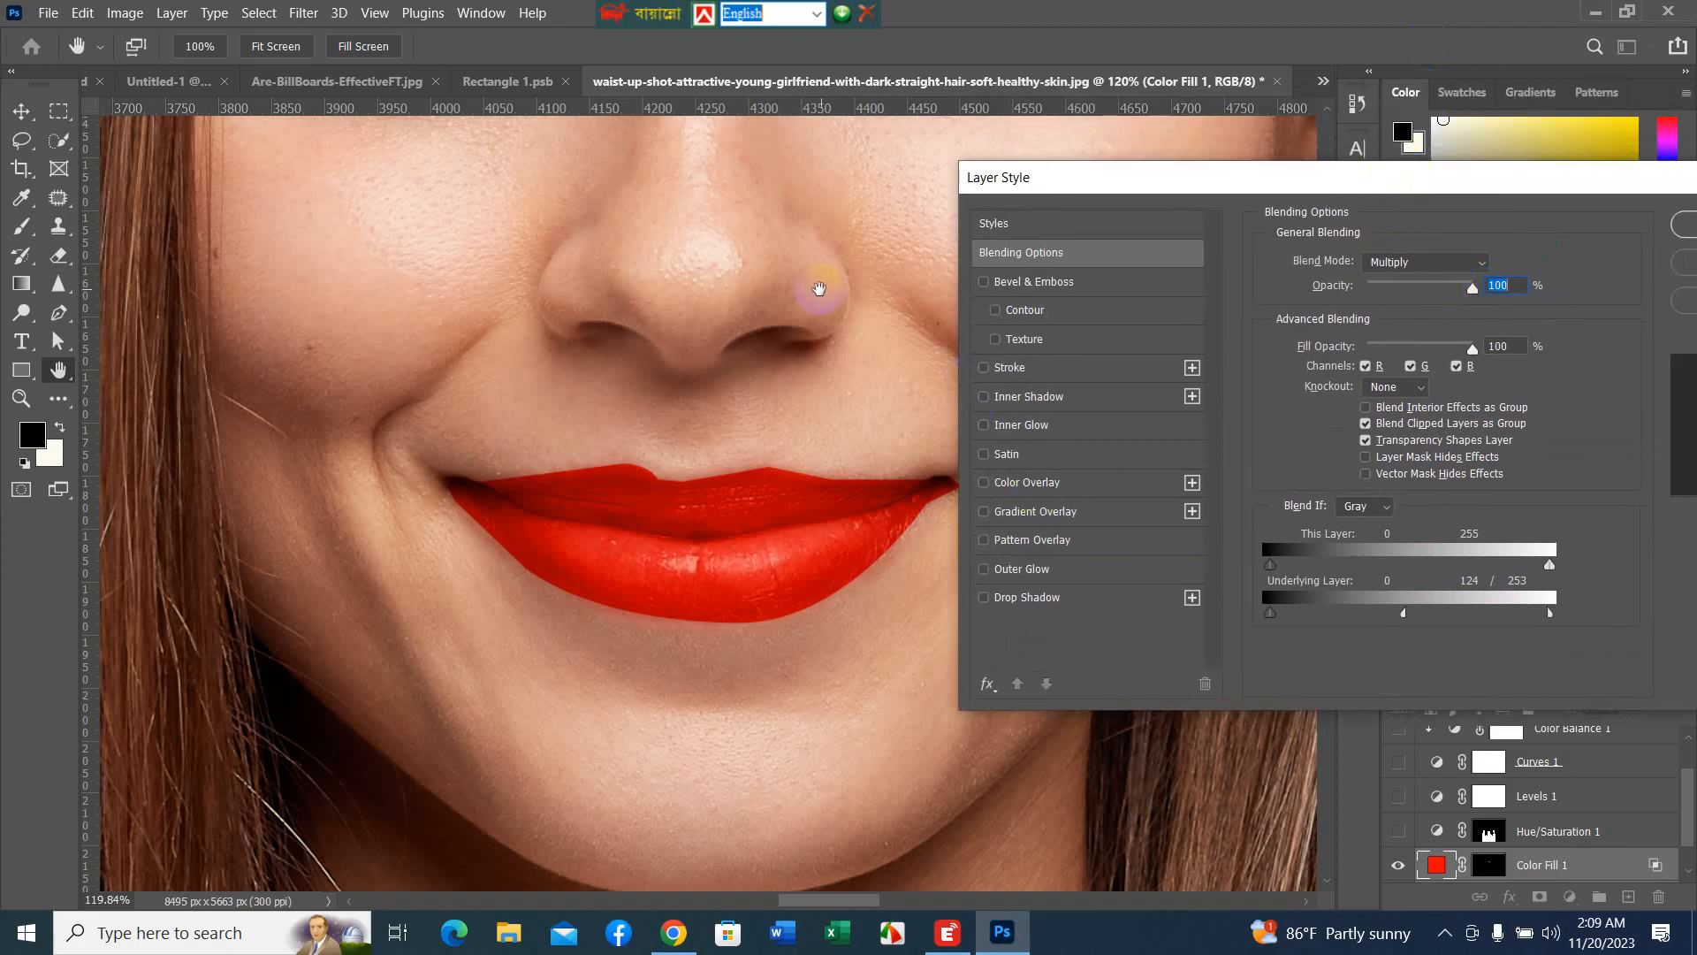
{"action": "left_click", "coordinate": [1686, 222]}
- Lower the opacity of the Color Fill 1 layer to 64% and check the lip colour against the whole face
{"action": "key", "text": "p"}
{"action": "scroll", "coordinate": [893, 301], "scroll_direction": "down", "scroll_amount": 3}
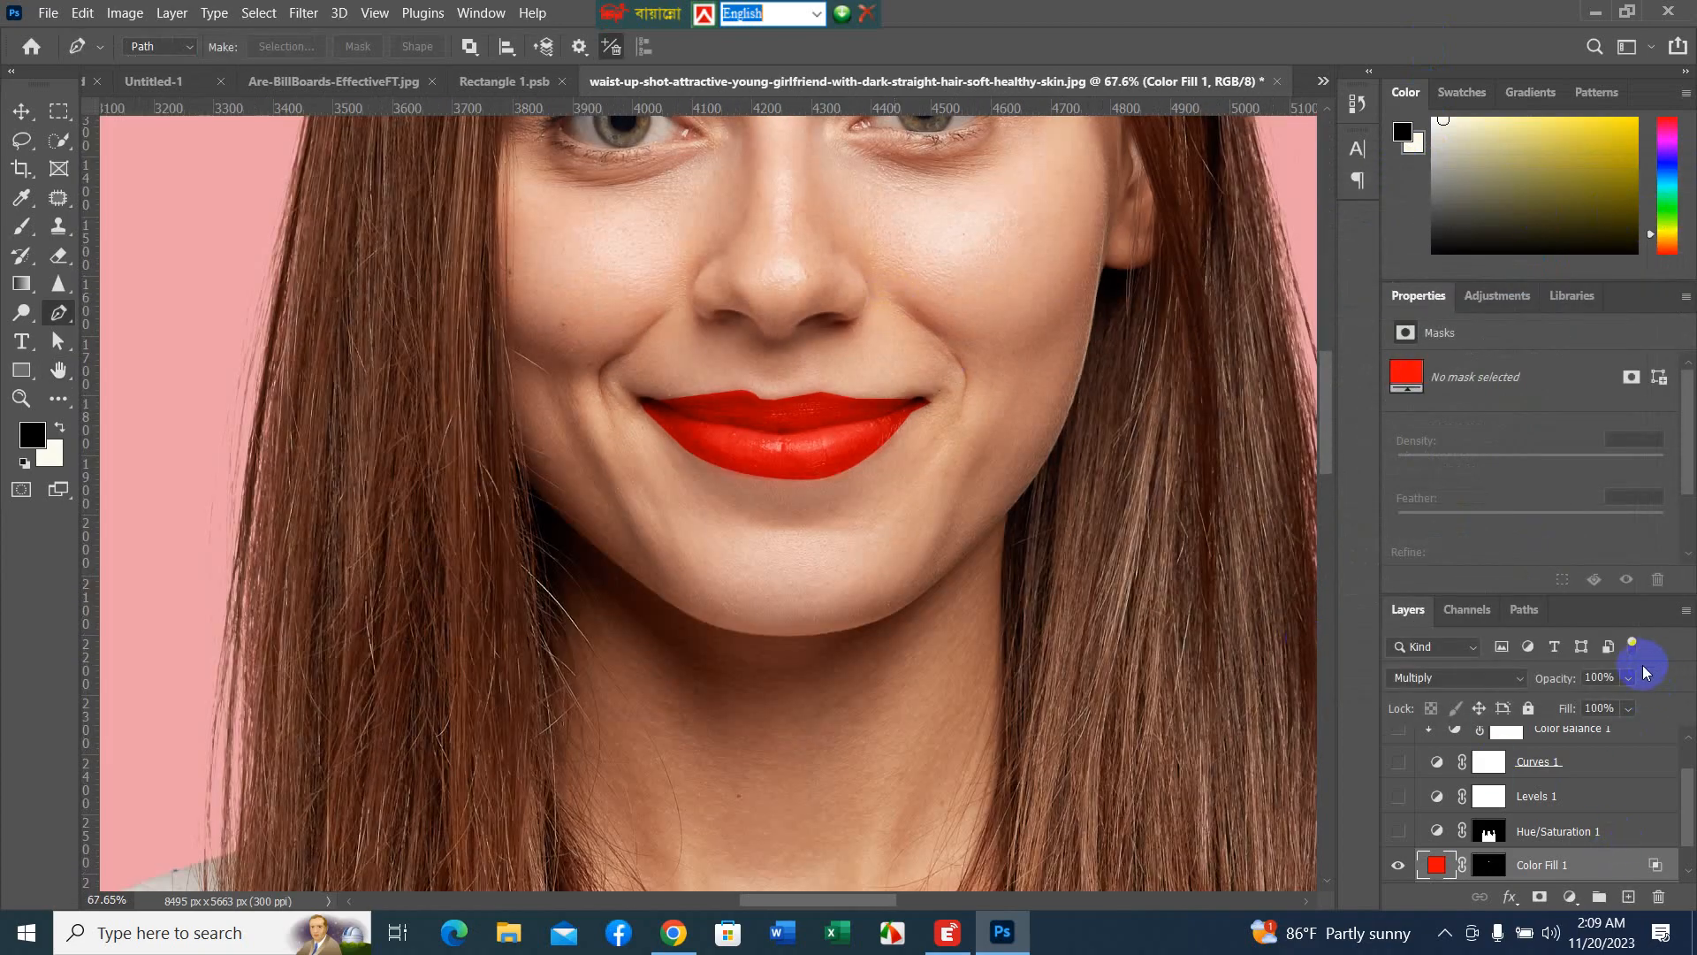
{"action": "left_click", "coordinate": [1632, 679]}
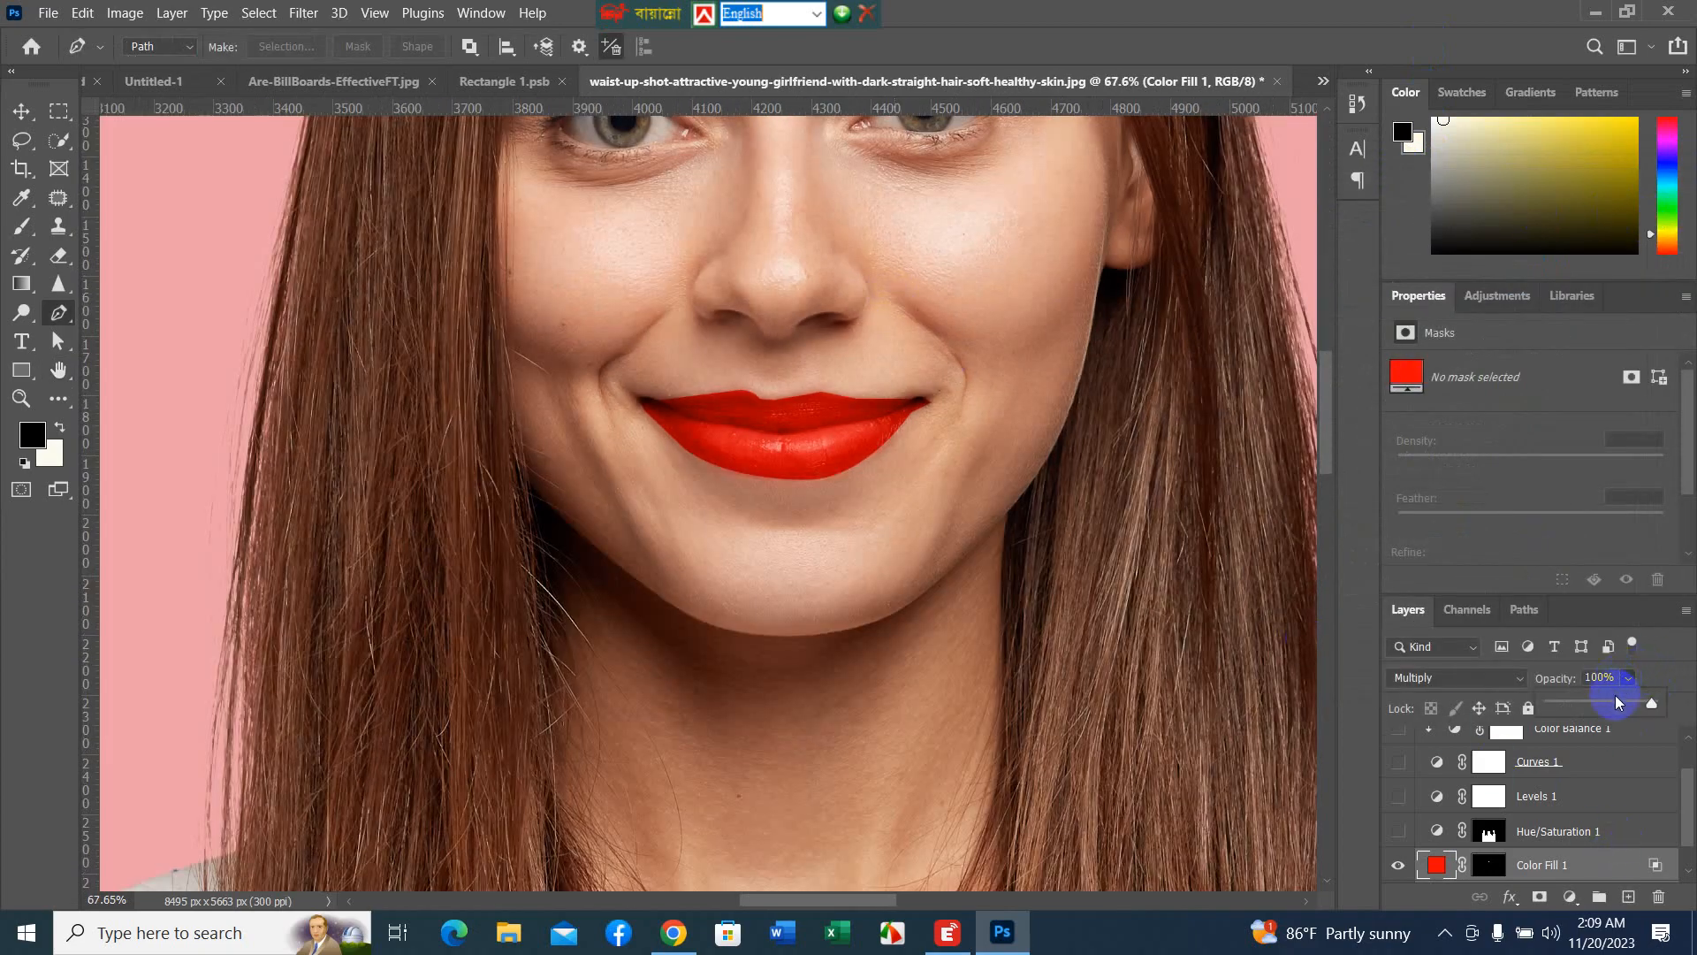
{"action": "left_click", "coordinate": [1618, 703]}
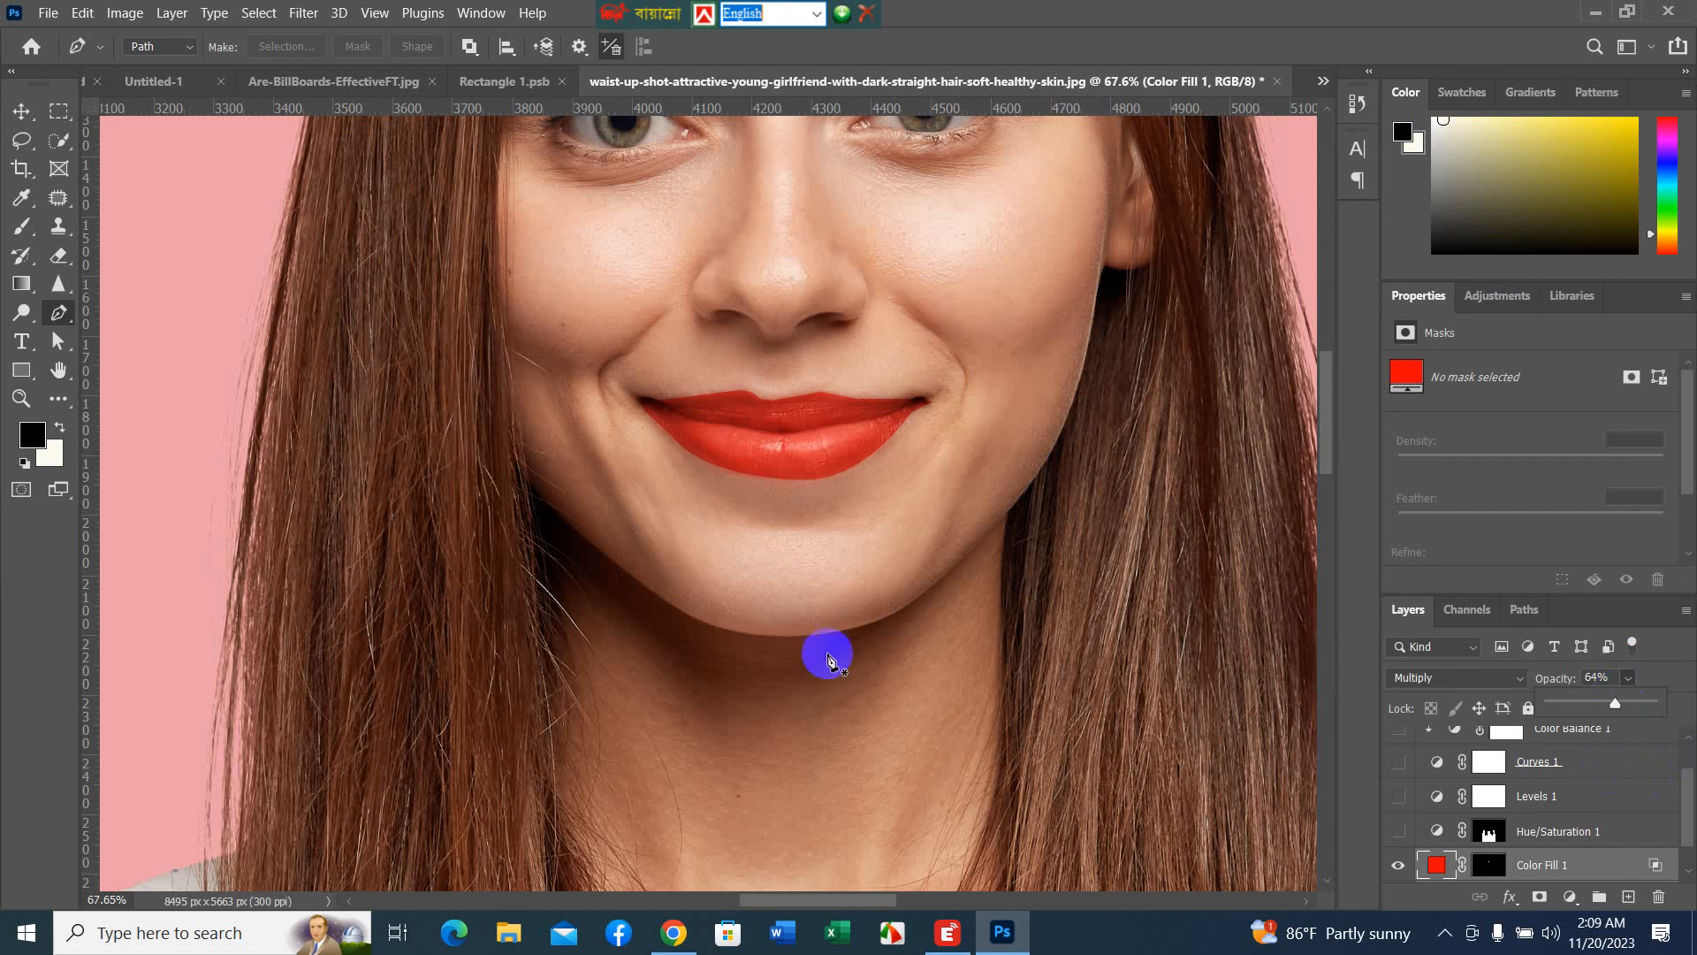
{"action": "scroll", "coordinate": [853, 672], "scroll_direction": "down", "scroll_amount": 1}
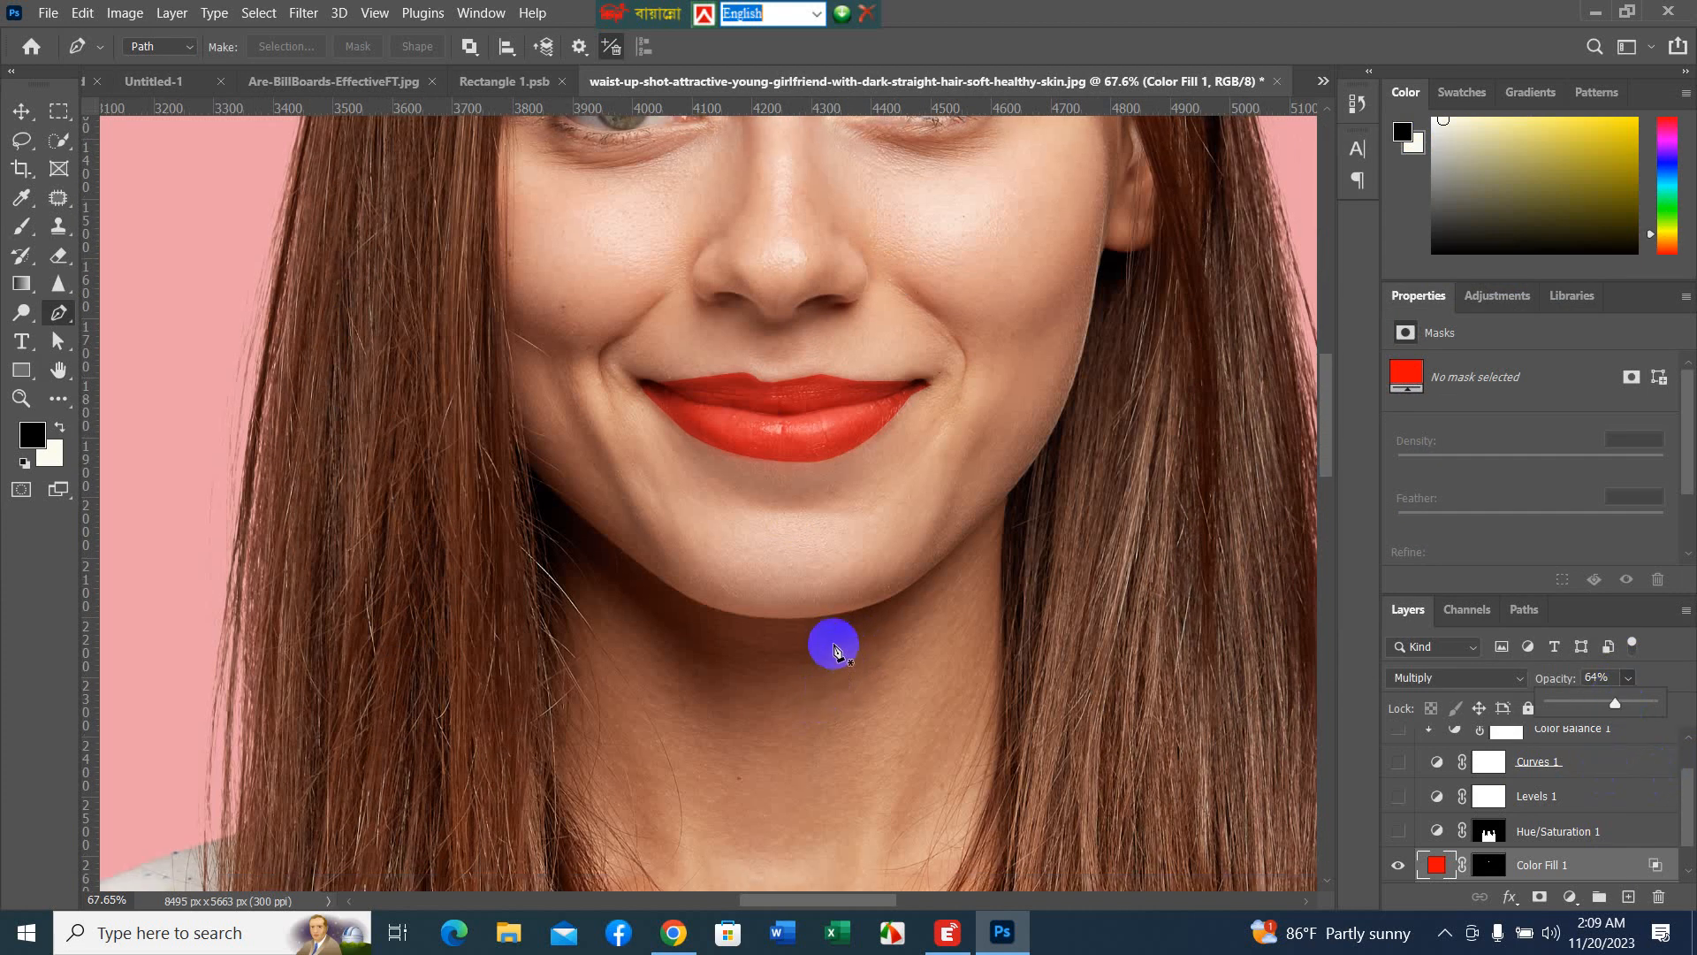
{"action": "scroll", "coordinate": [864, 707], "scroll_direction": "down", "scroll_amount": 2}
{"action": "scroll", "coordinate": [864, 708], "scroll_direction": "down", "scroll_amount": 2}
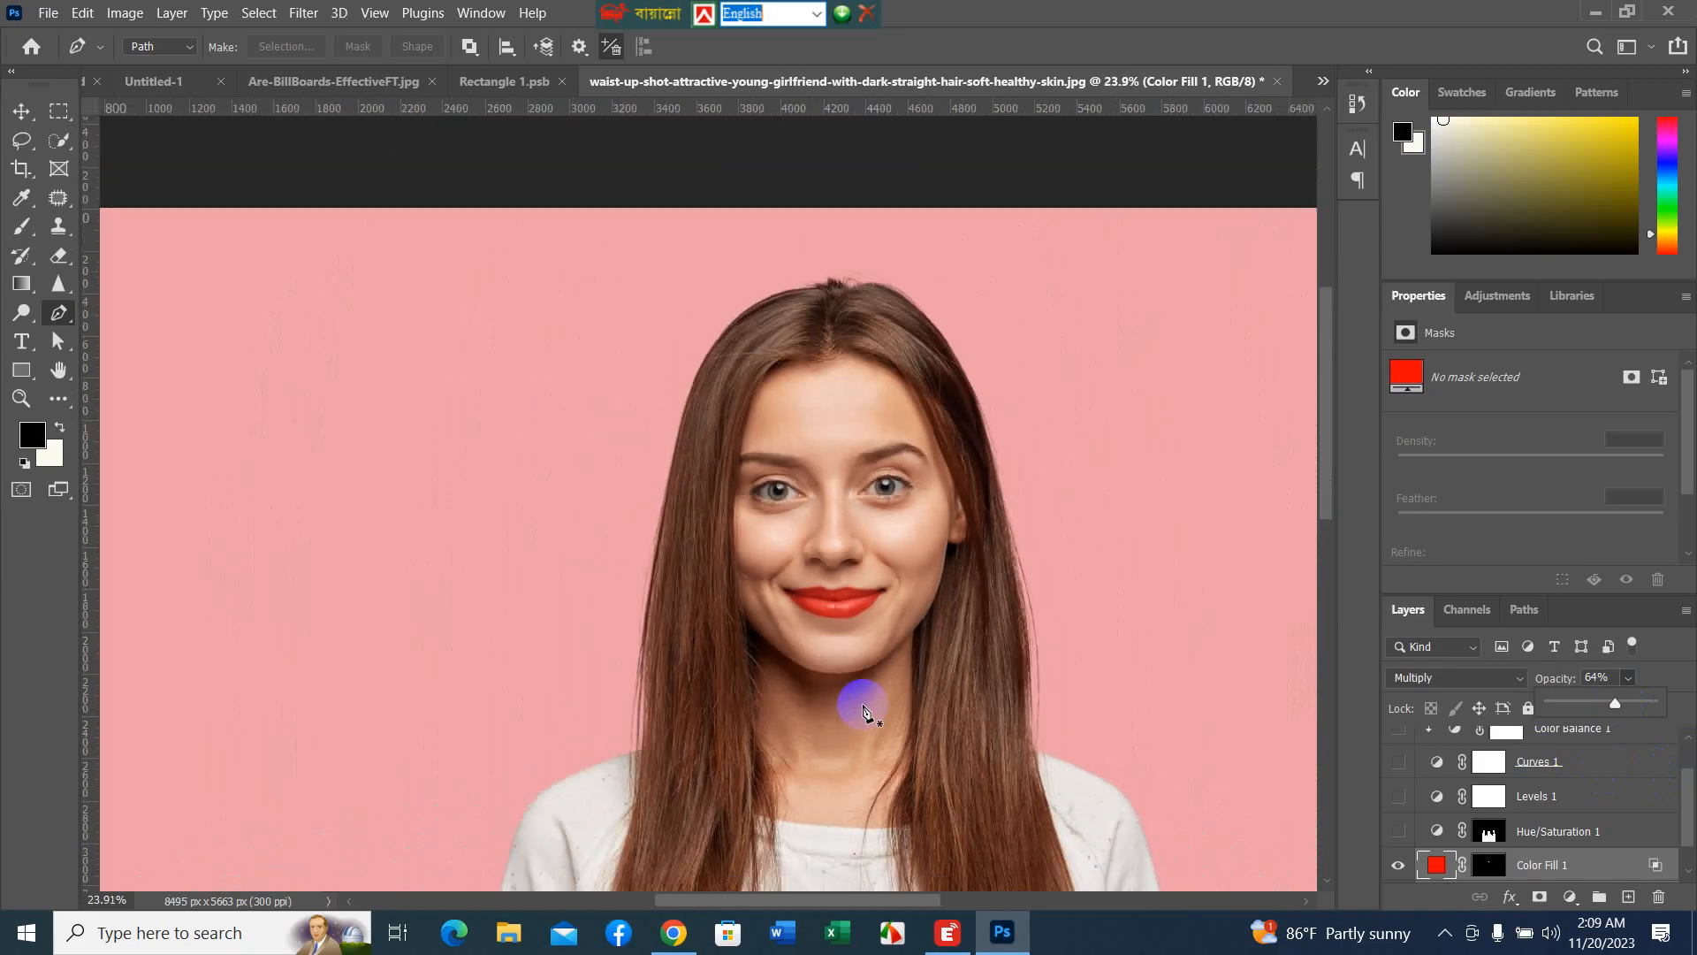
{"action": "scroll", "coordinate": [862, 703], "scroll_direction": "up", "scroll_amount": 1}
{"action": "scroll", "coordinate": [855, 672], "scroll_direction": "down", "scroll_amount": 2}
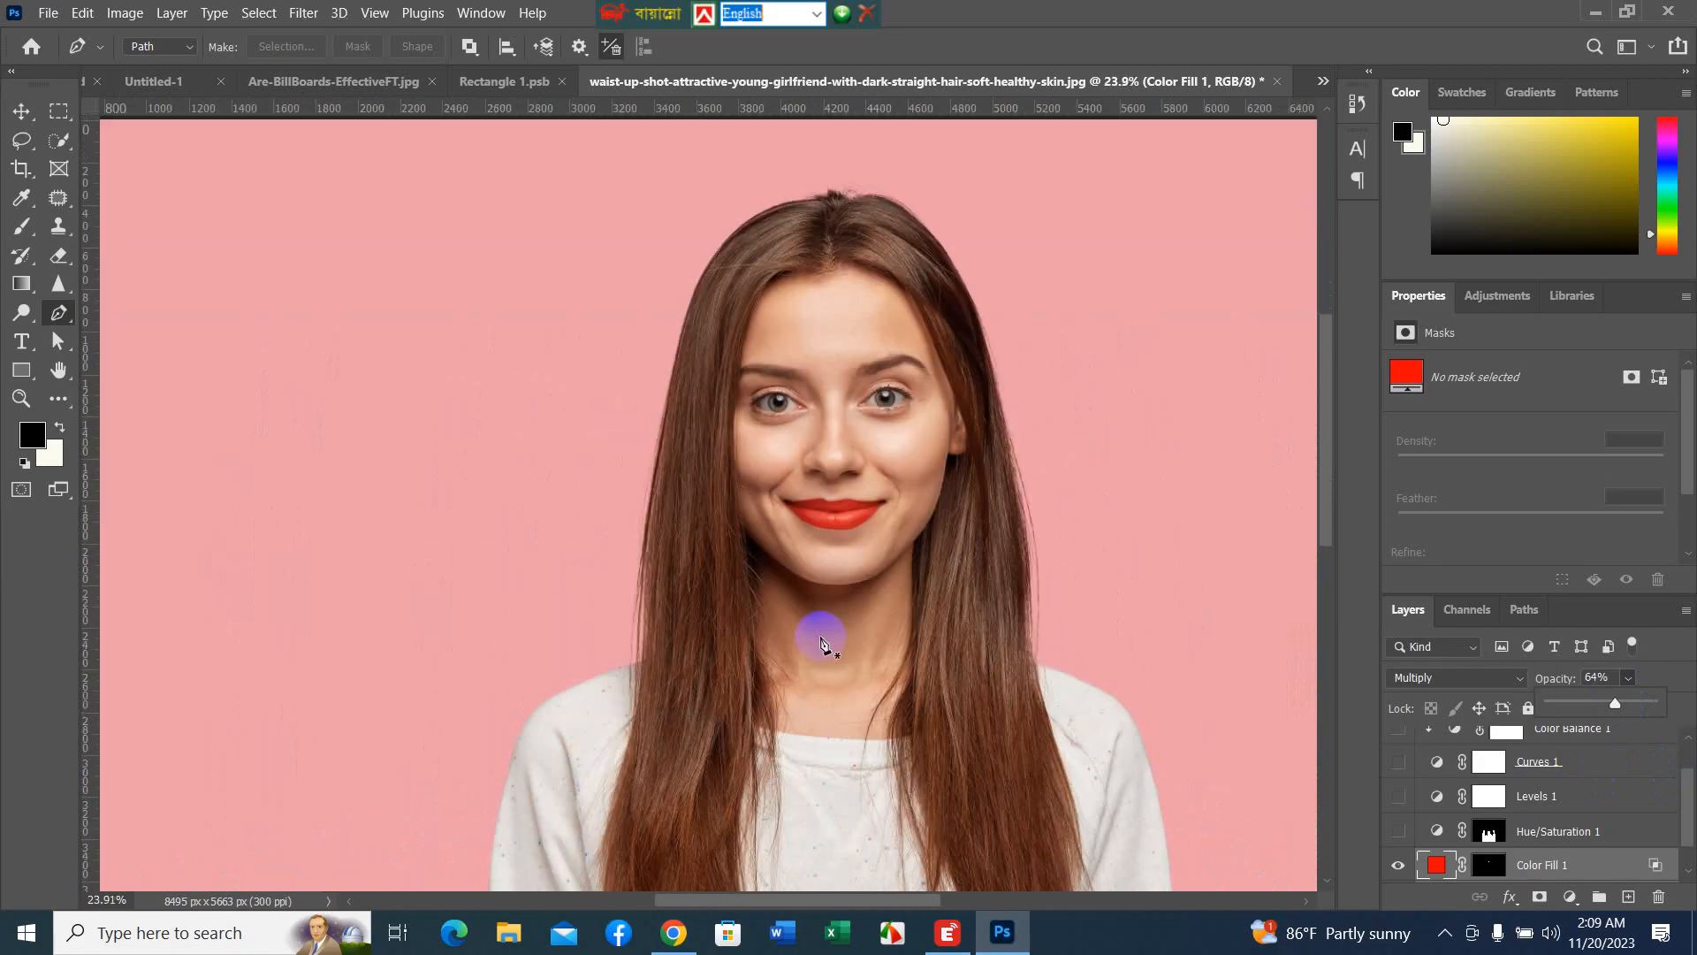
{"action": "scroll", "coordinate": [853, 635], "scroll_direction": "down", "scroll_amount": 1}
{"action": "scroll", "coordinate": [851, 631], "scroll_direction": "up", "scroll_amount": 1}
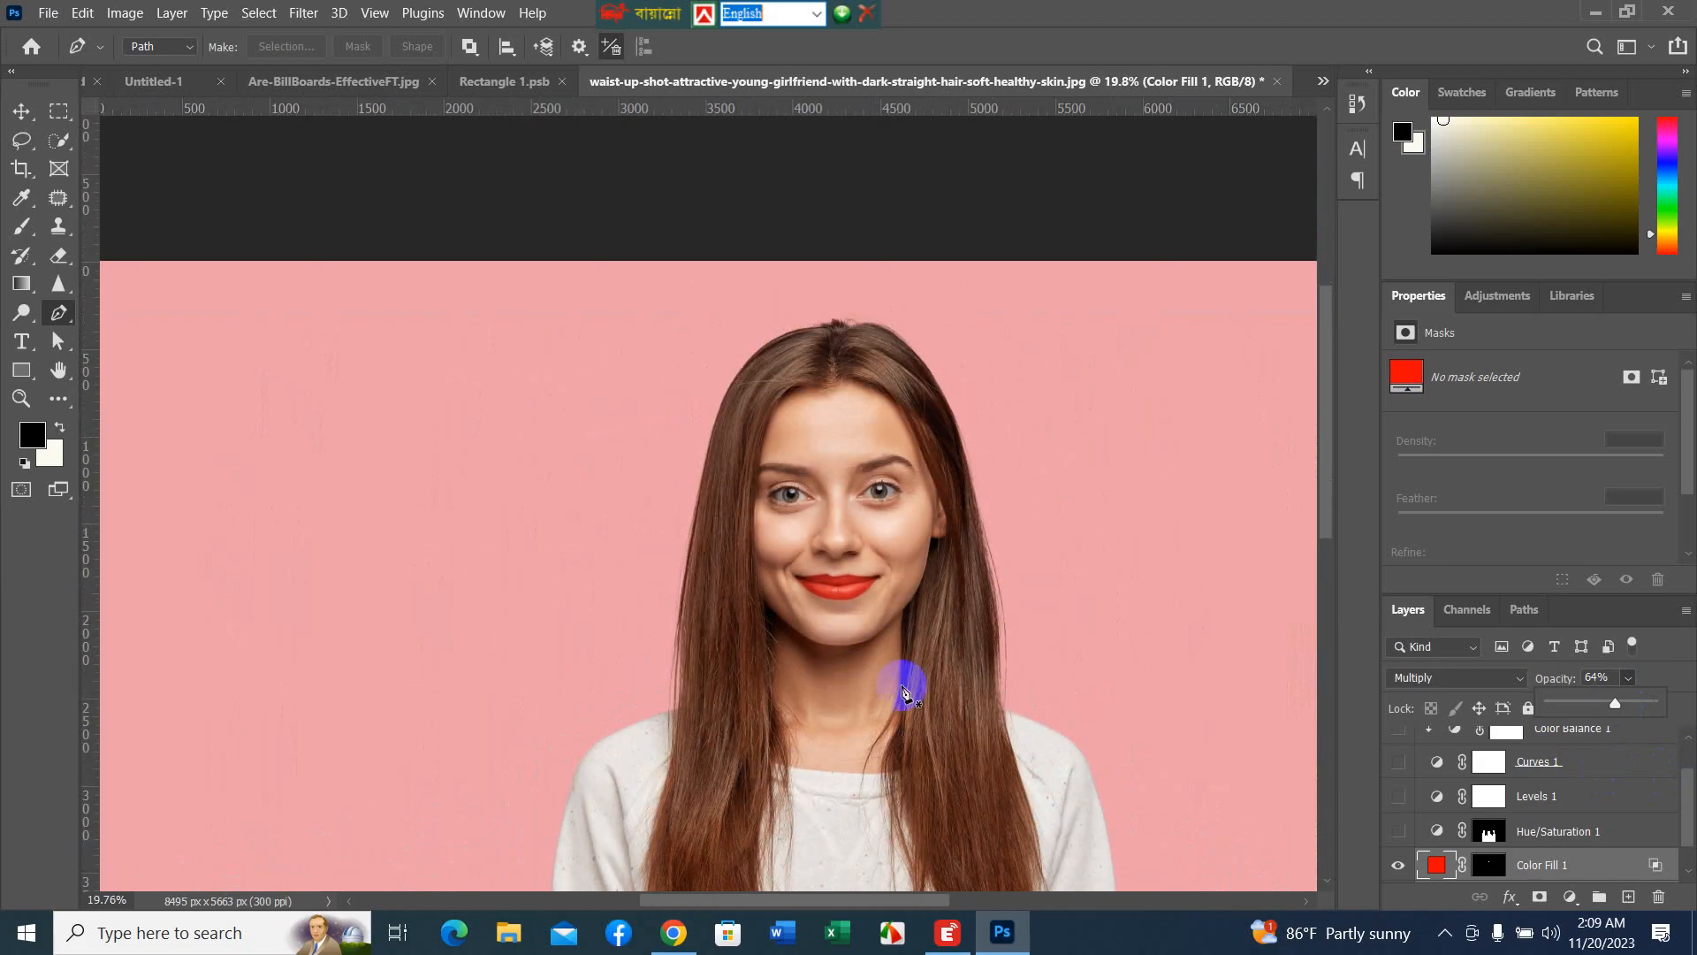
- Select Layer 0 on the canvas with the Move tool and view the full portrait
{"action": "left_click", "coordinate": [20, 112]}
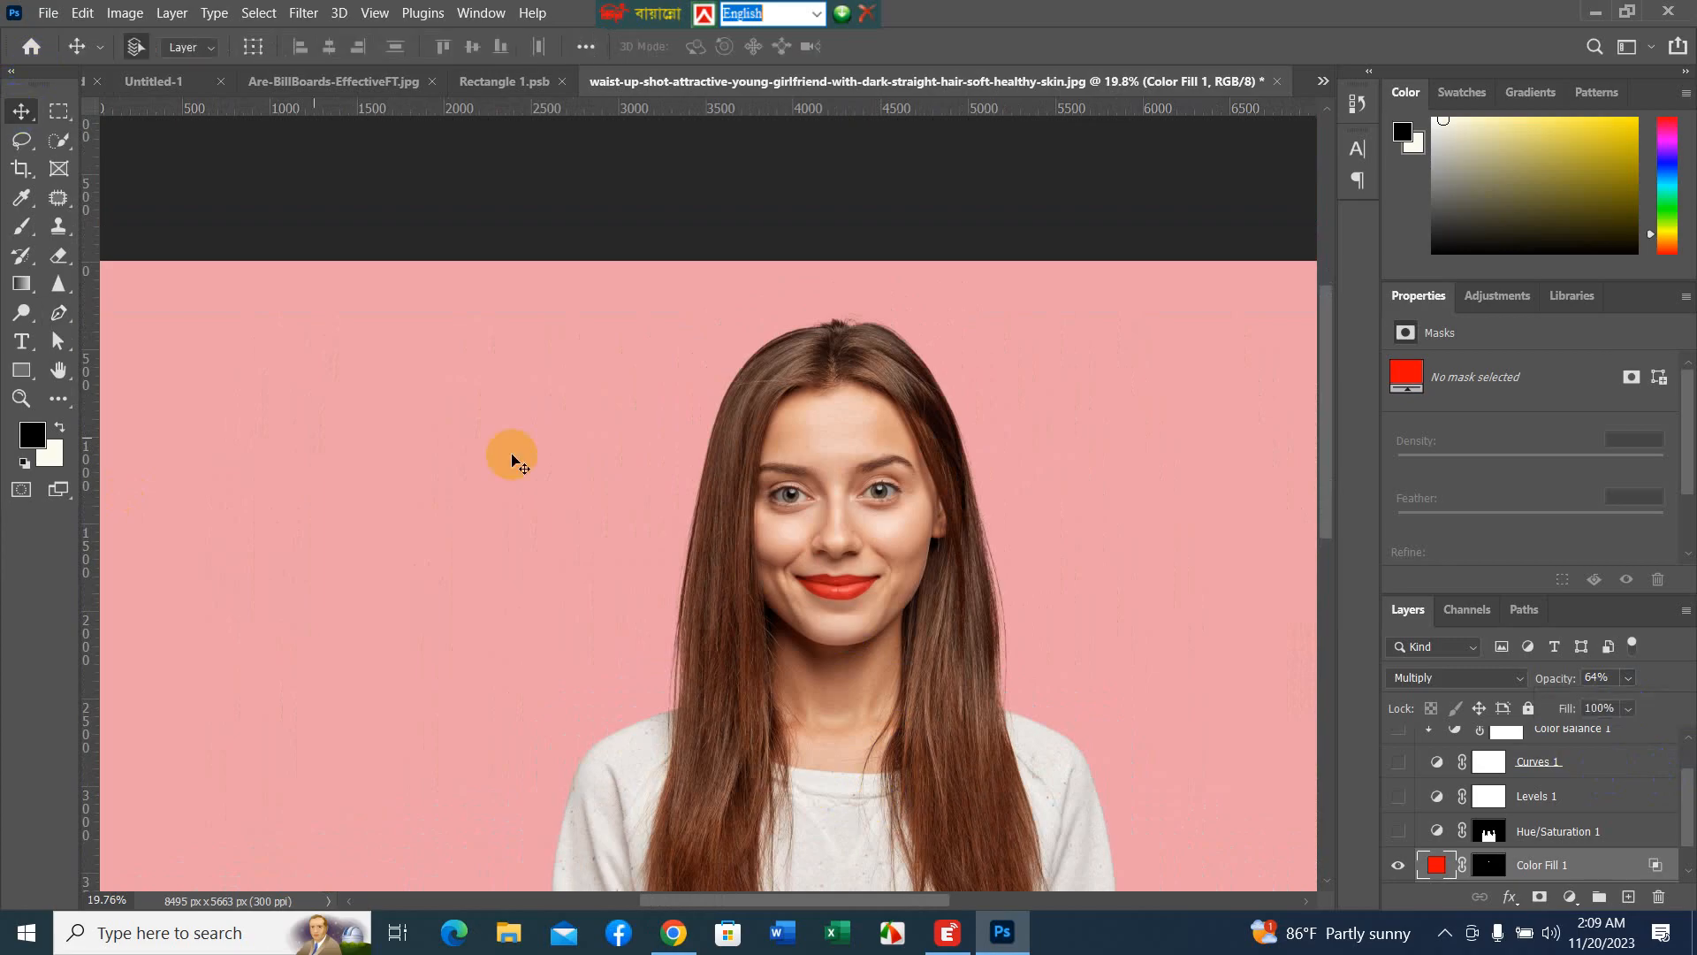
{"action": "left_click_drag", "start_coordinate": [885, 767], "coordinate": [850, 720]}
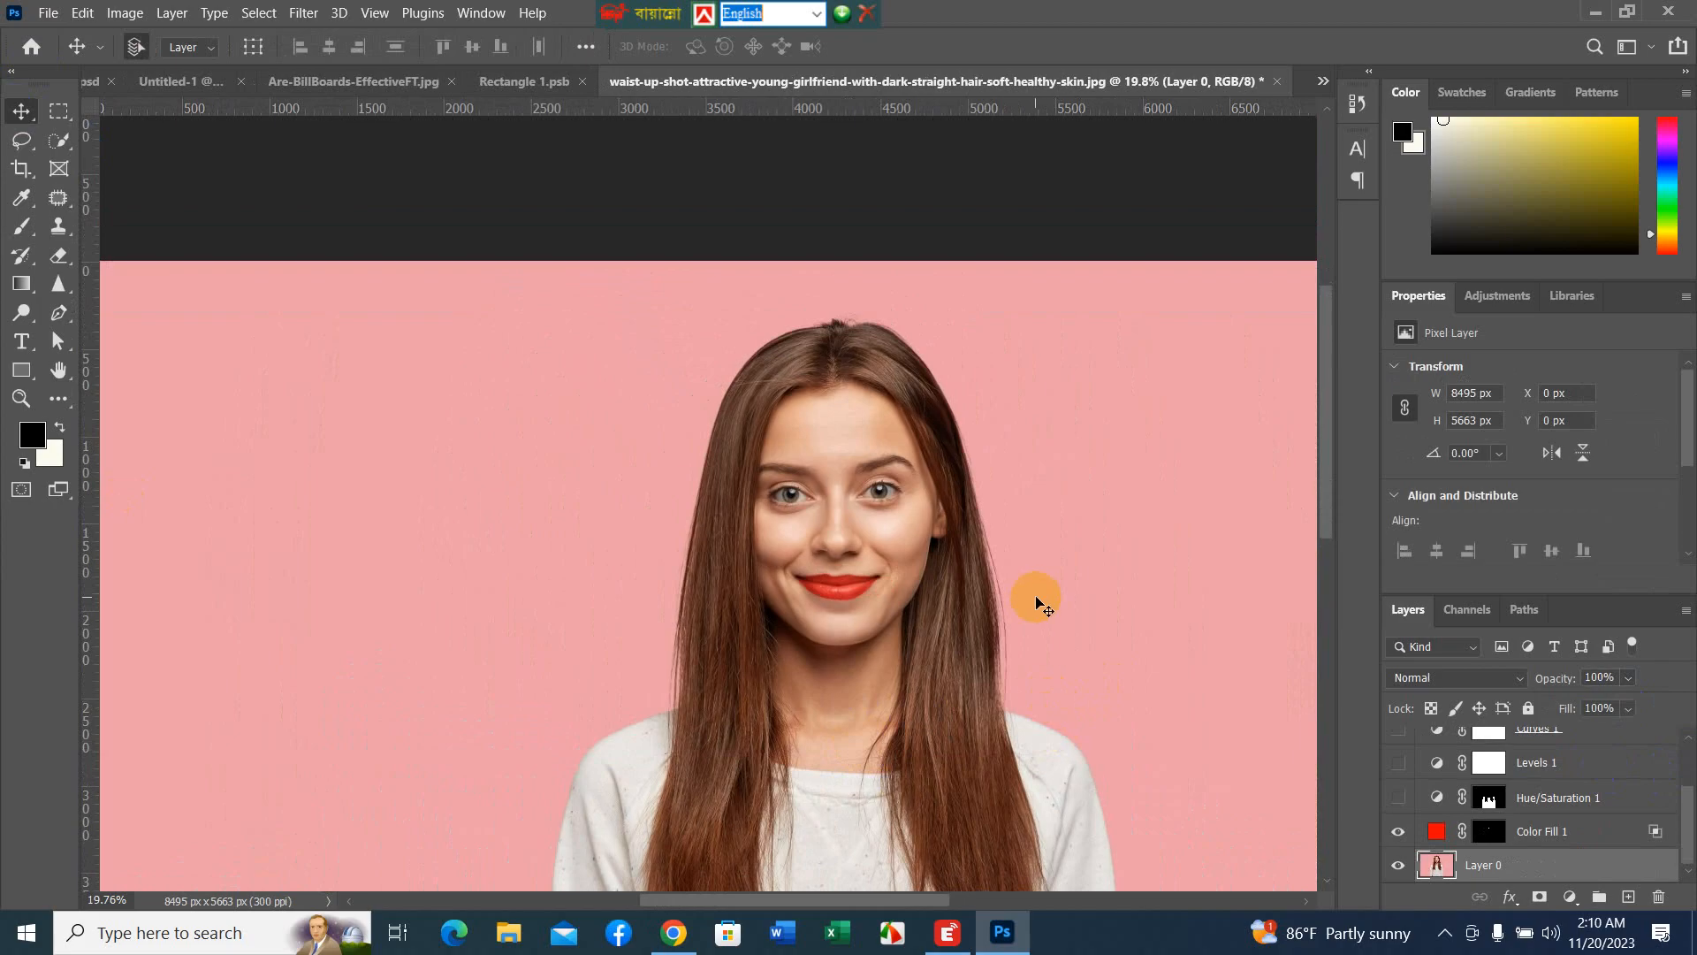
{"action": "scroll", "coordinate": [1036, 594], "scroll_direction": "down", "scroll_amount": 5}
{"action": "scroll", "coordinate": [1038, 598], "scroll_direction": "down", "scroll_amount": 1}
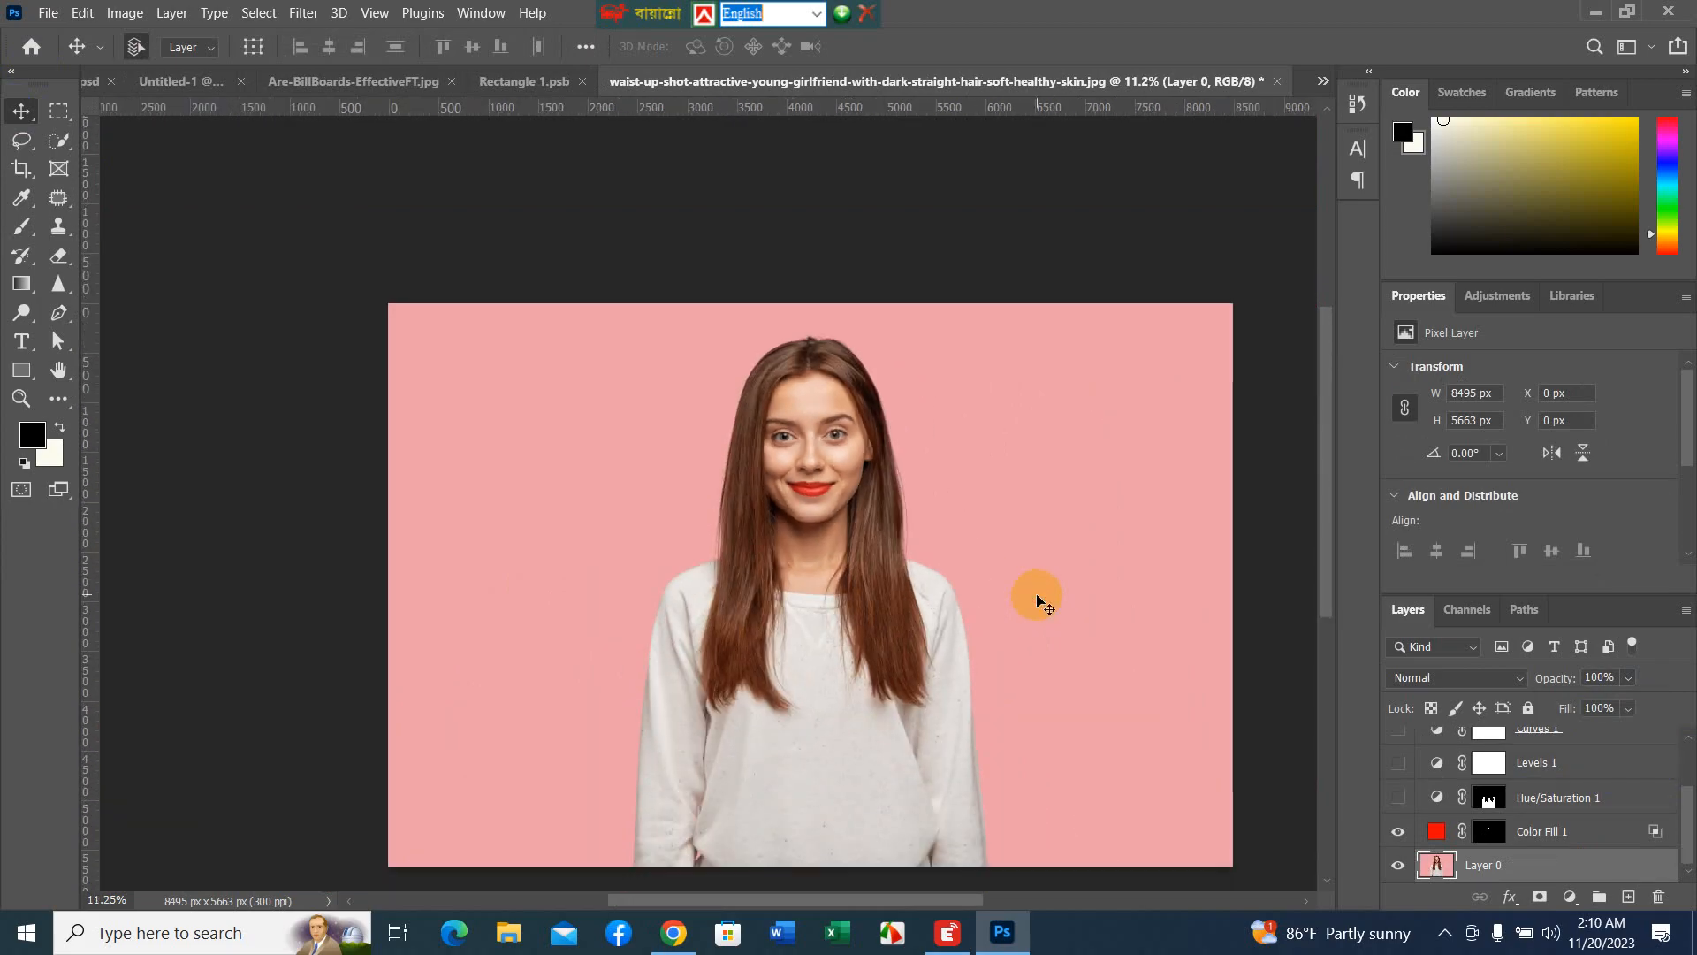
{"action": "scroll", "coordinate": [937, 599], "scroll_direction": "up", "scroll_amount": 3}
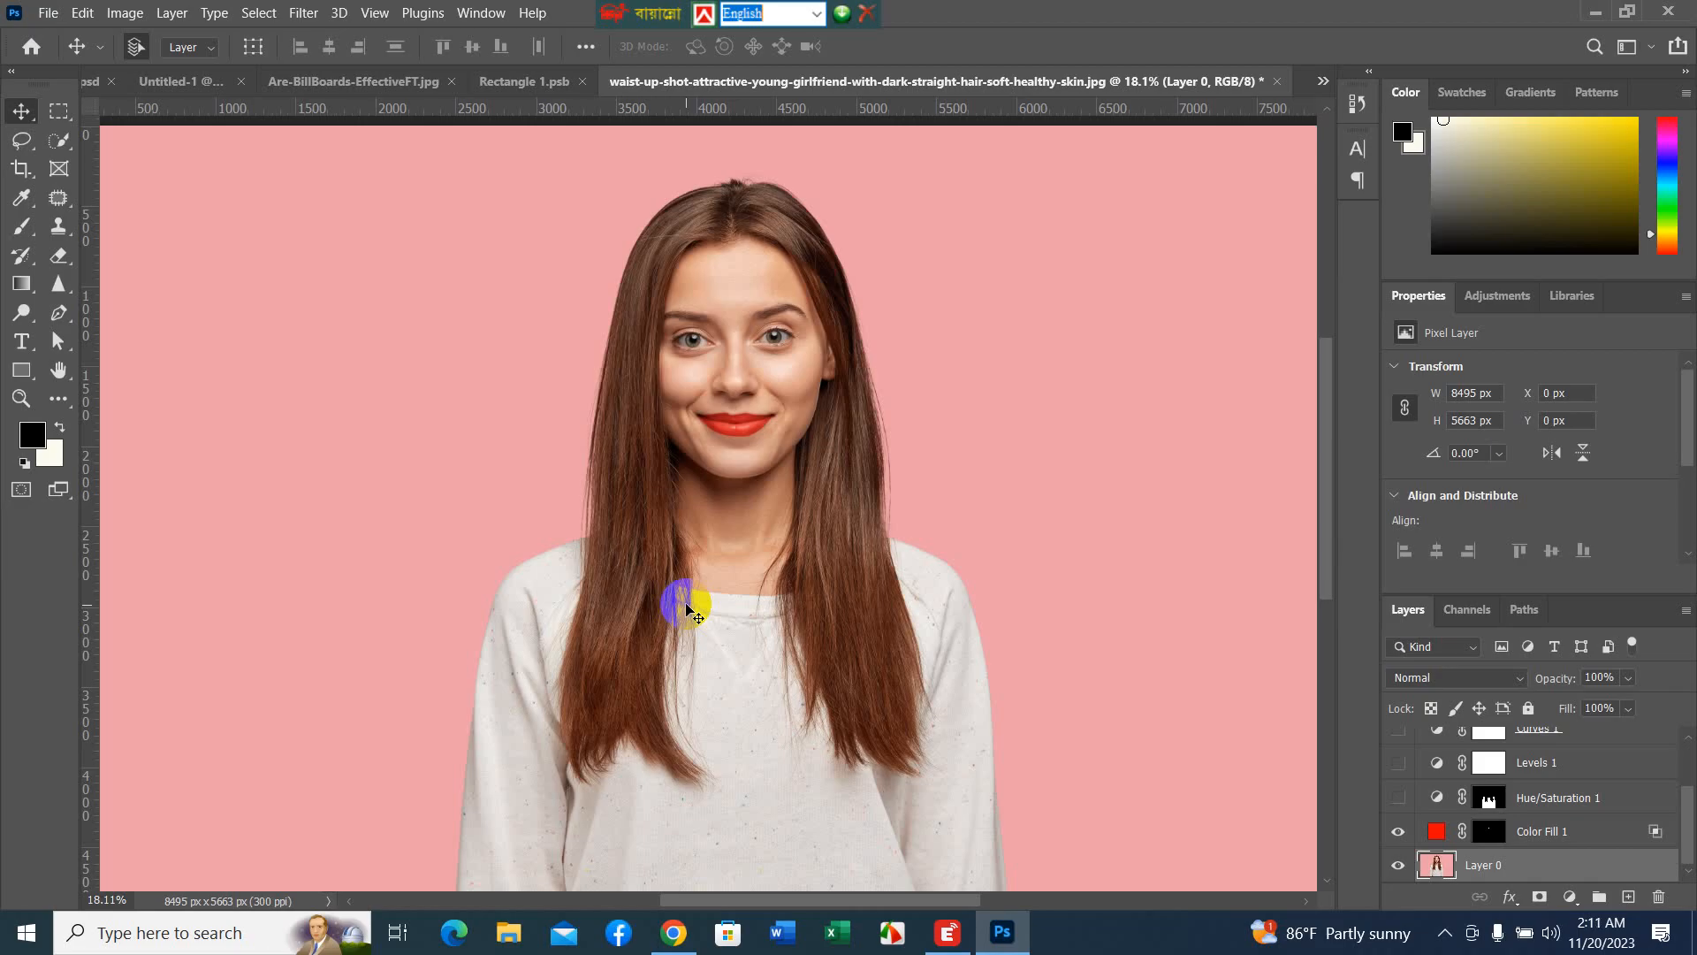
- Look through the open Rectangle 1.psb, Are-BillBoards-EffectiveFT.jpg and Untitled-1 documents and return to the portrait photo
{"action": "left_click", "coordinate": [551, 88]}
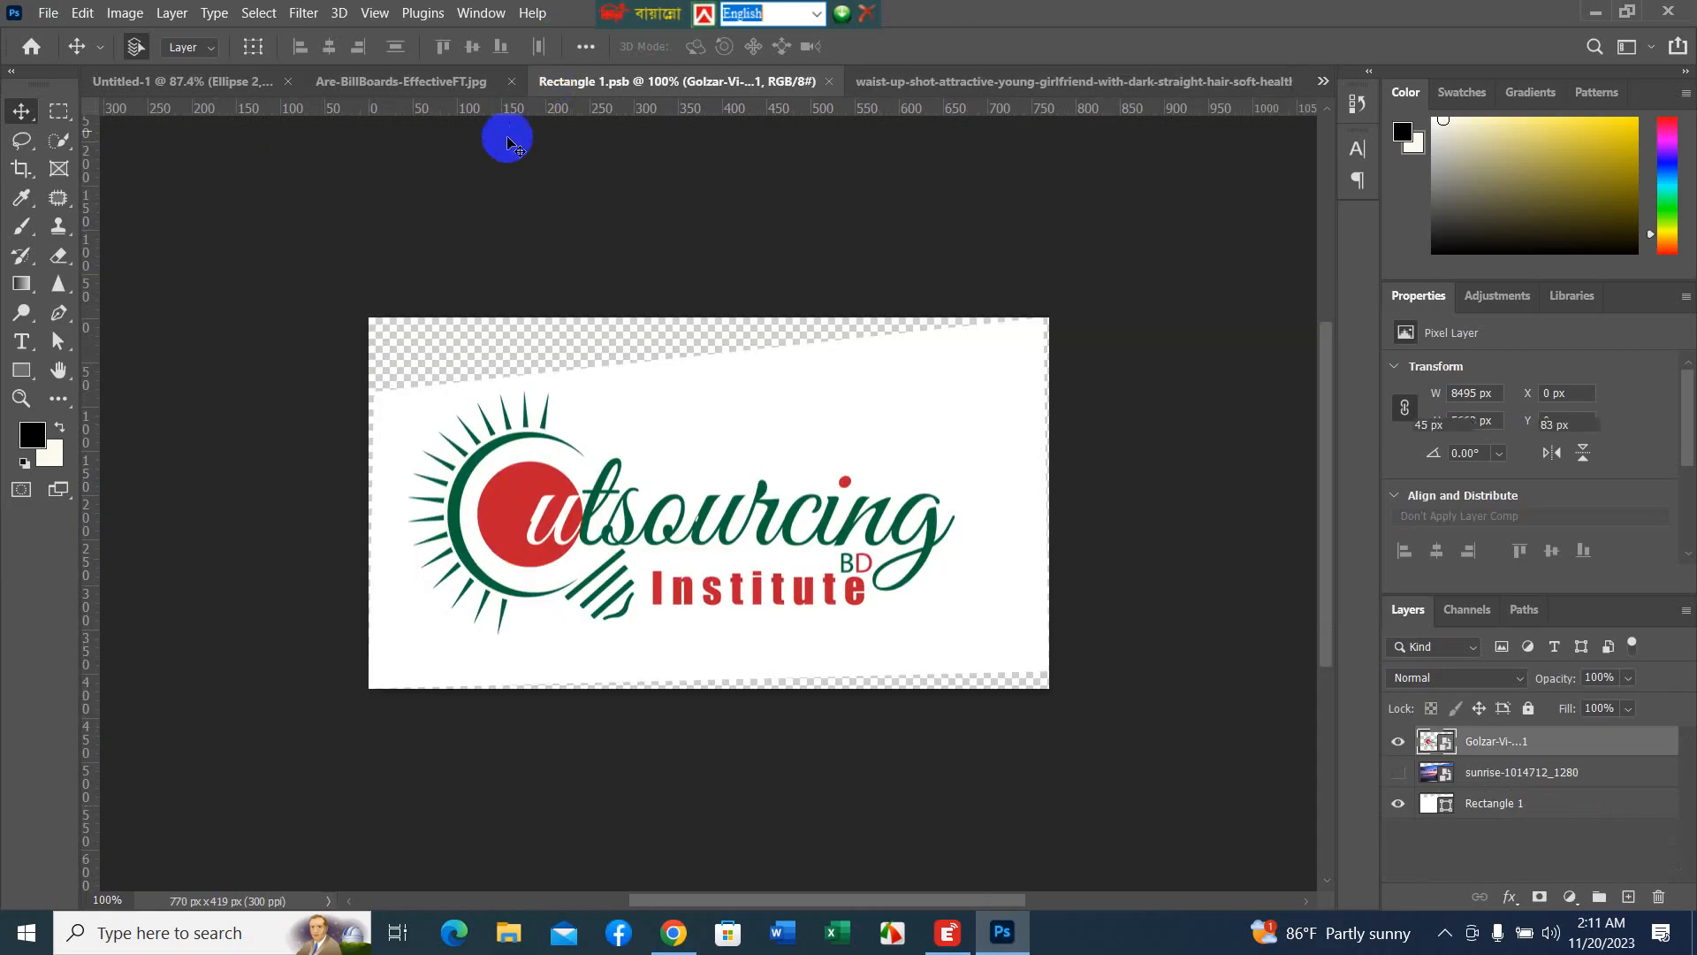
{"action": "left_click", "coordinate": [384, 89]}
{"action": "left_click", "coordinate": [198, 81]}
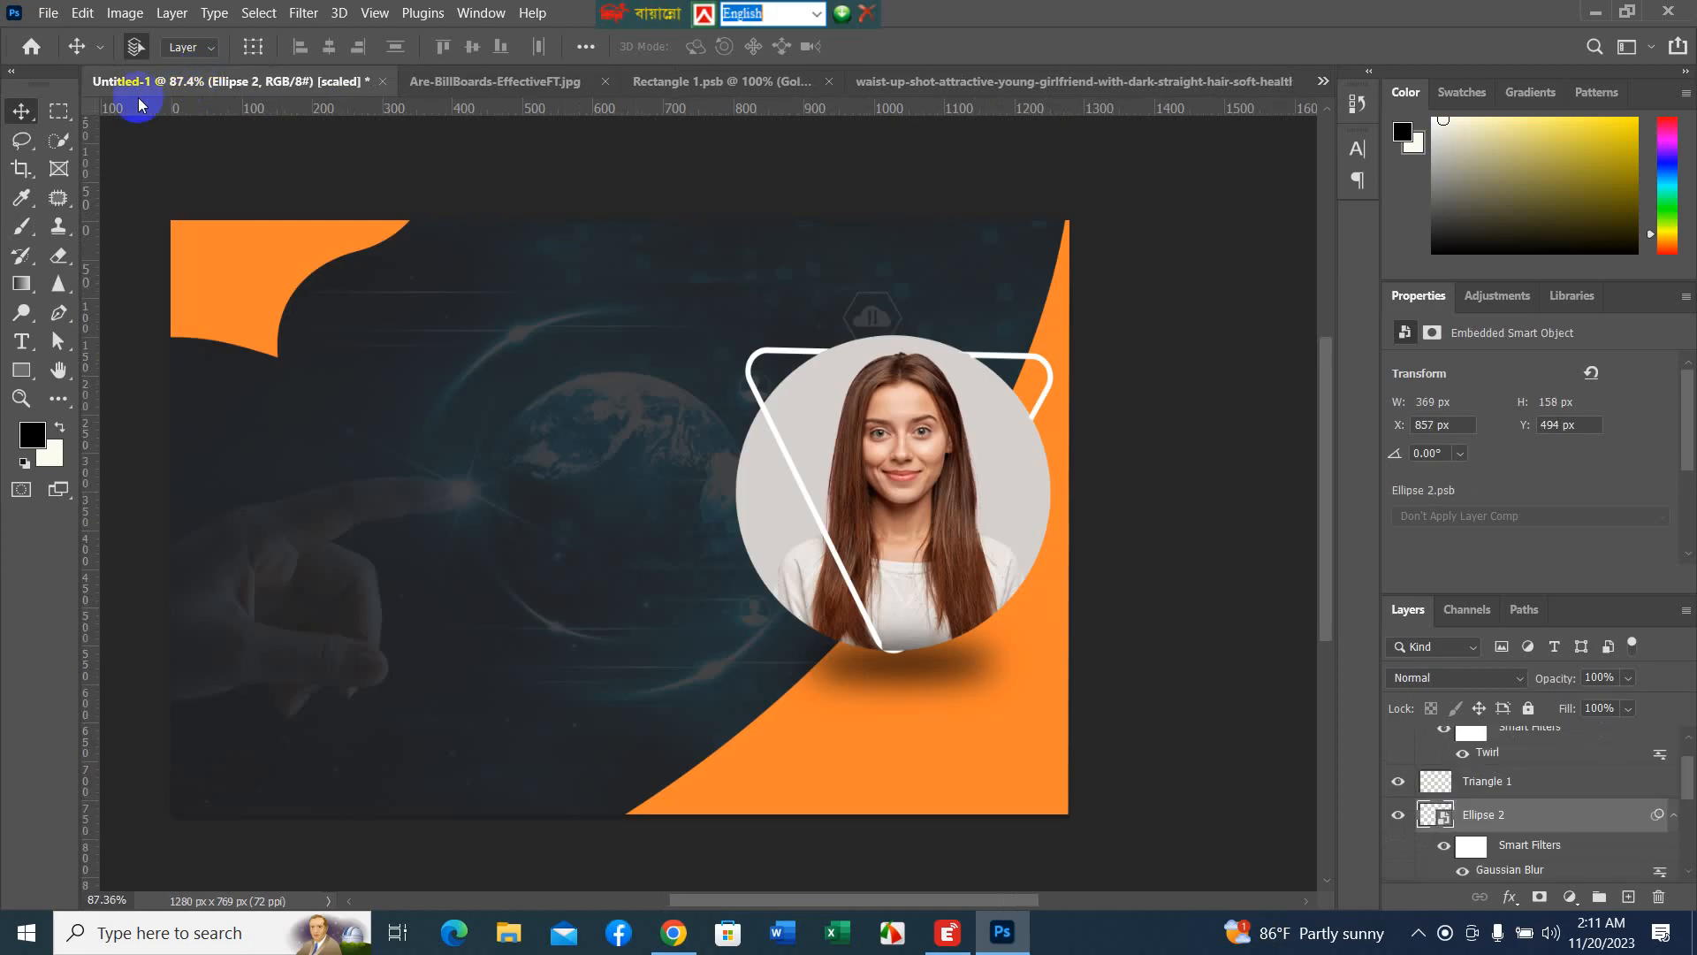
{"action": "left_click", "coordinate": [976, 80]}
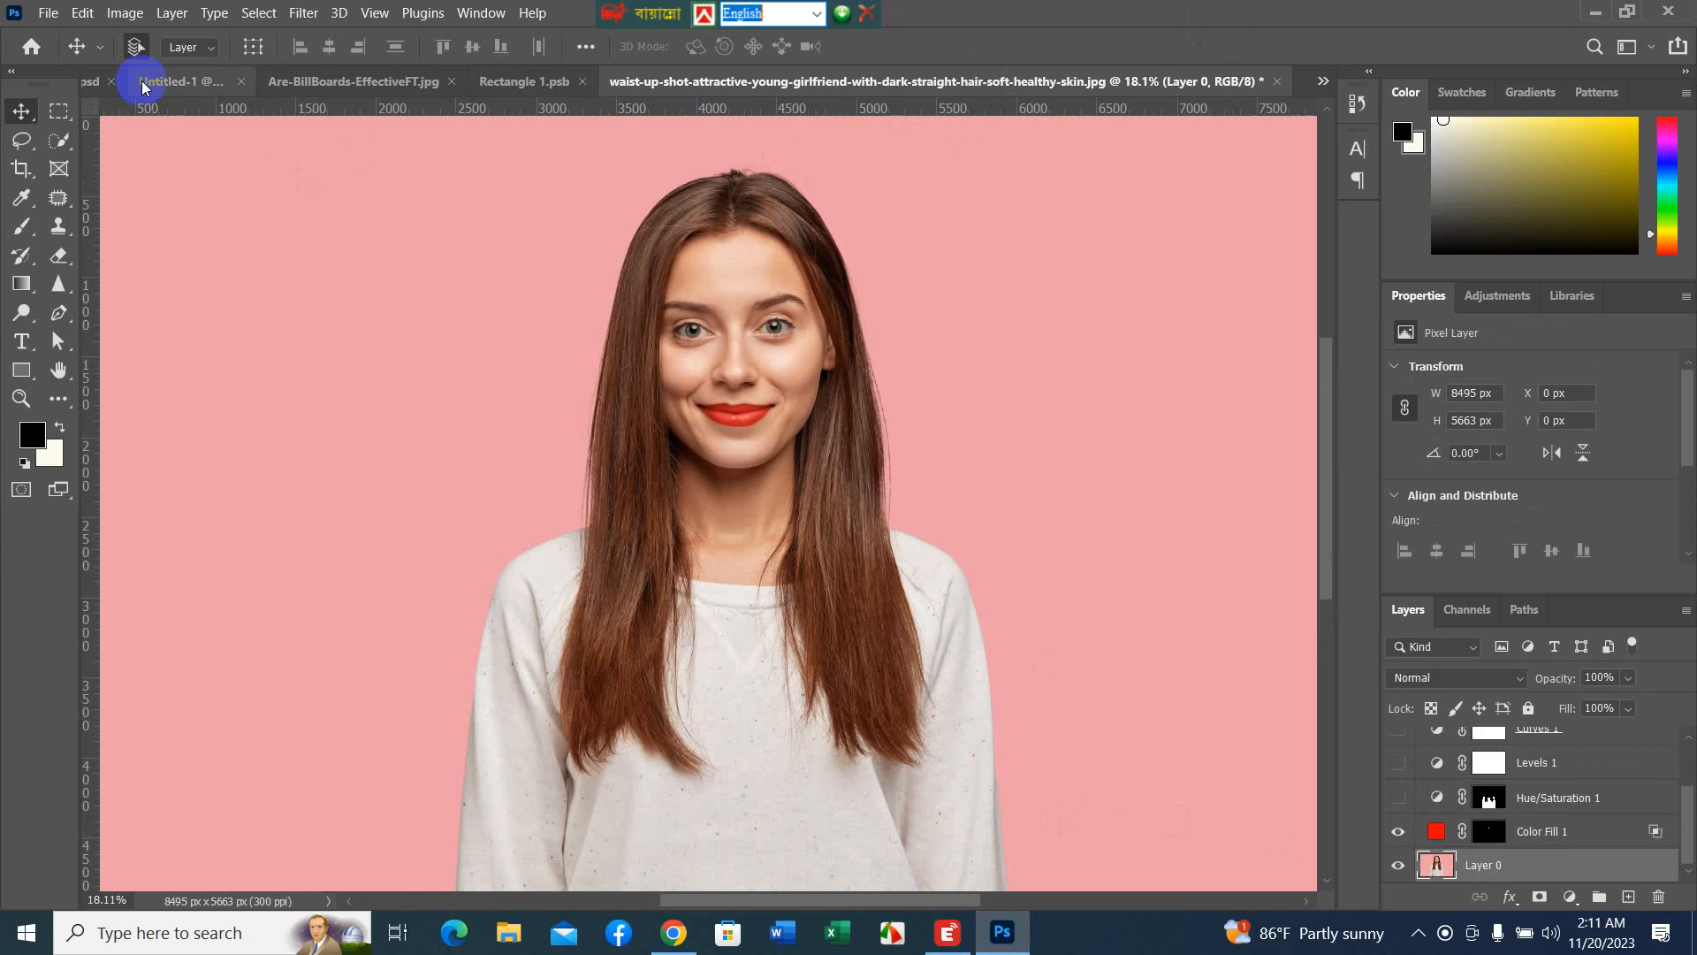
- Browse the Desktop and its image folder in the Open dialog for a picture to work on
{"action": "left_click", "coordinate": [41, 13]}
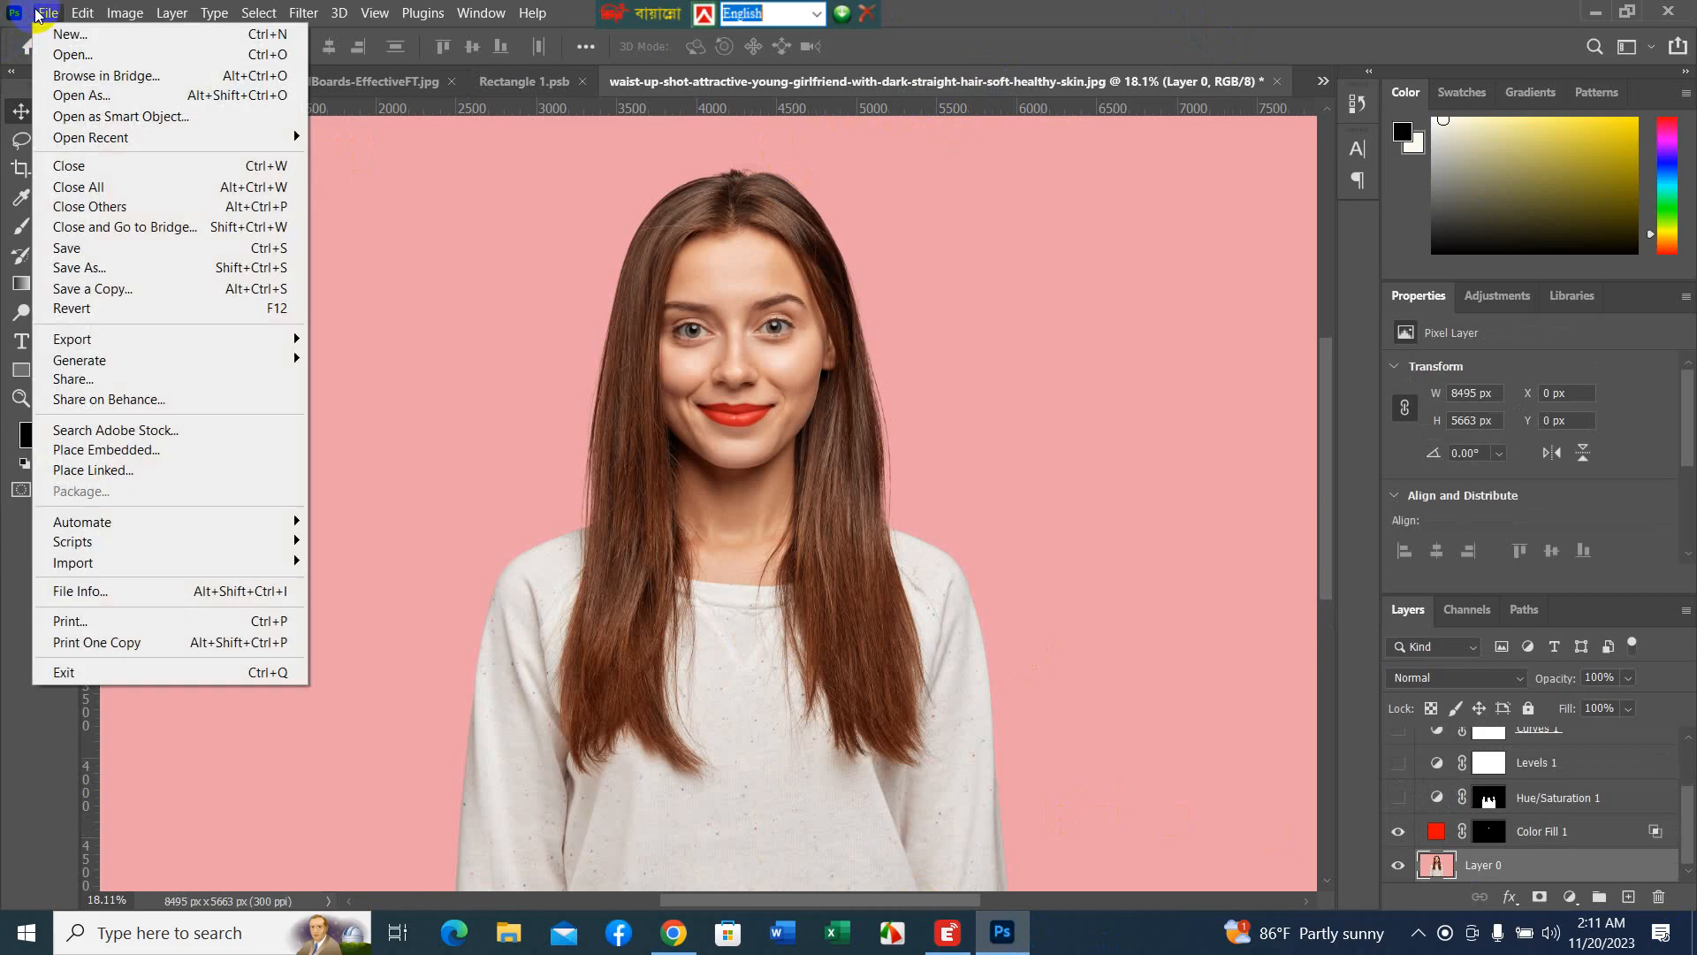
{"action": "left_click", "coordinate": [60, 55]}
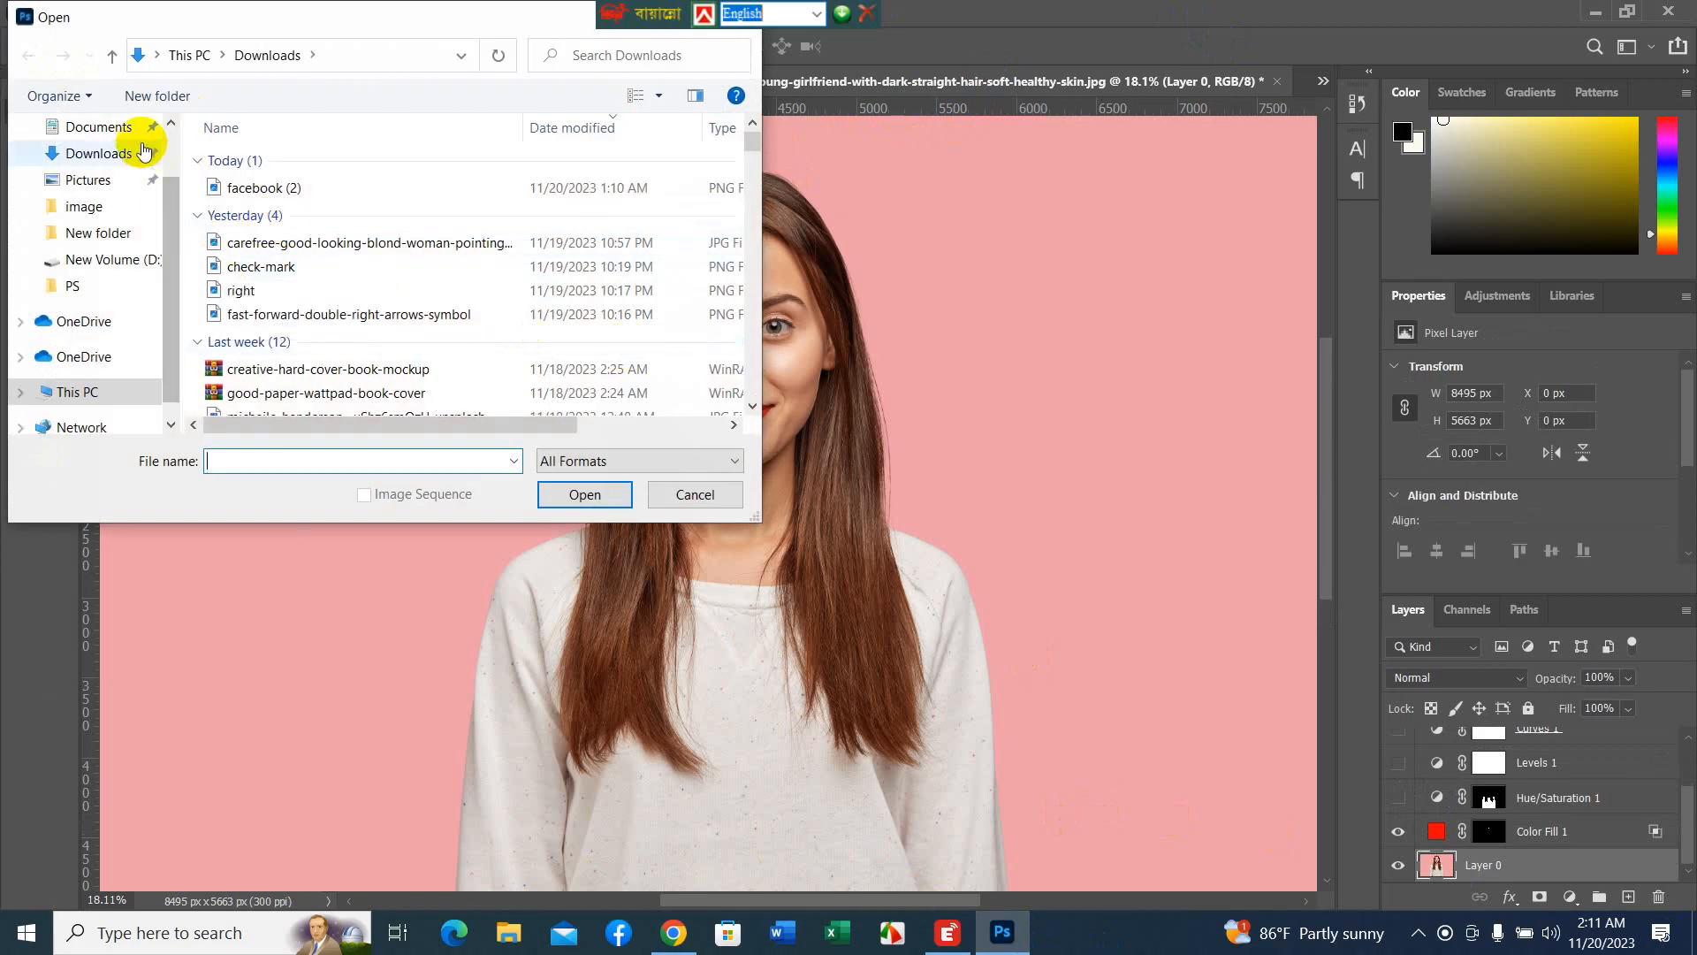
{"action": "scroll", "coordinate": [163, 223], "scroll_direction": "up", "scroll_amount": 2}
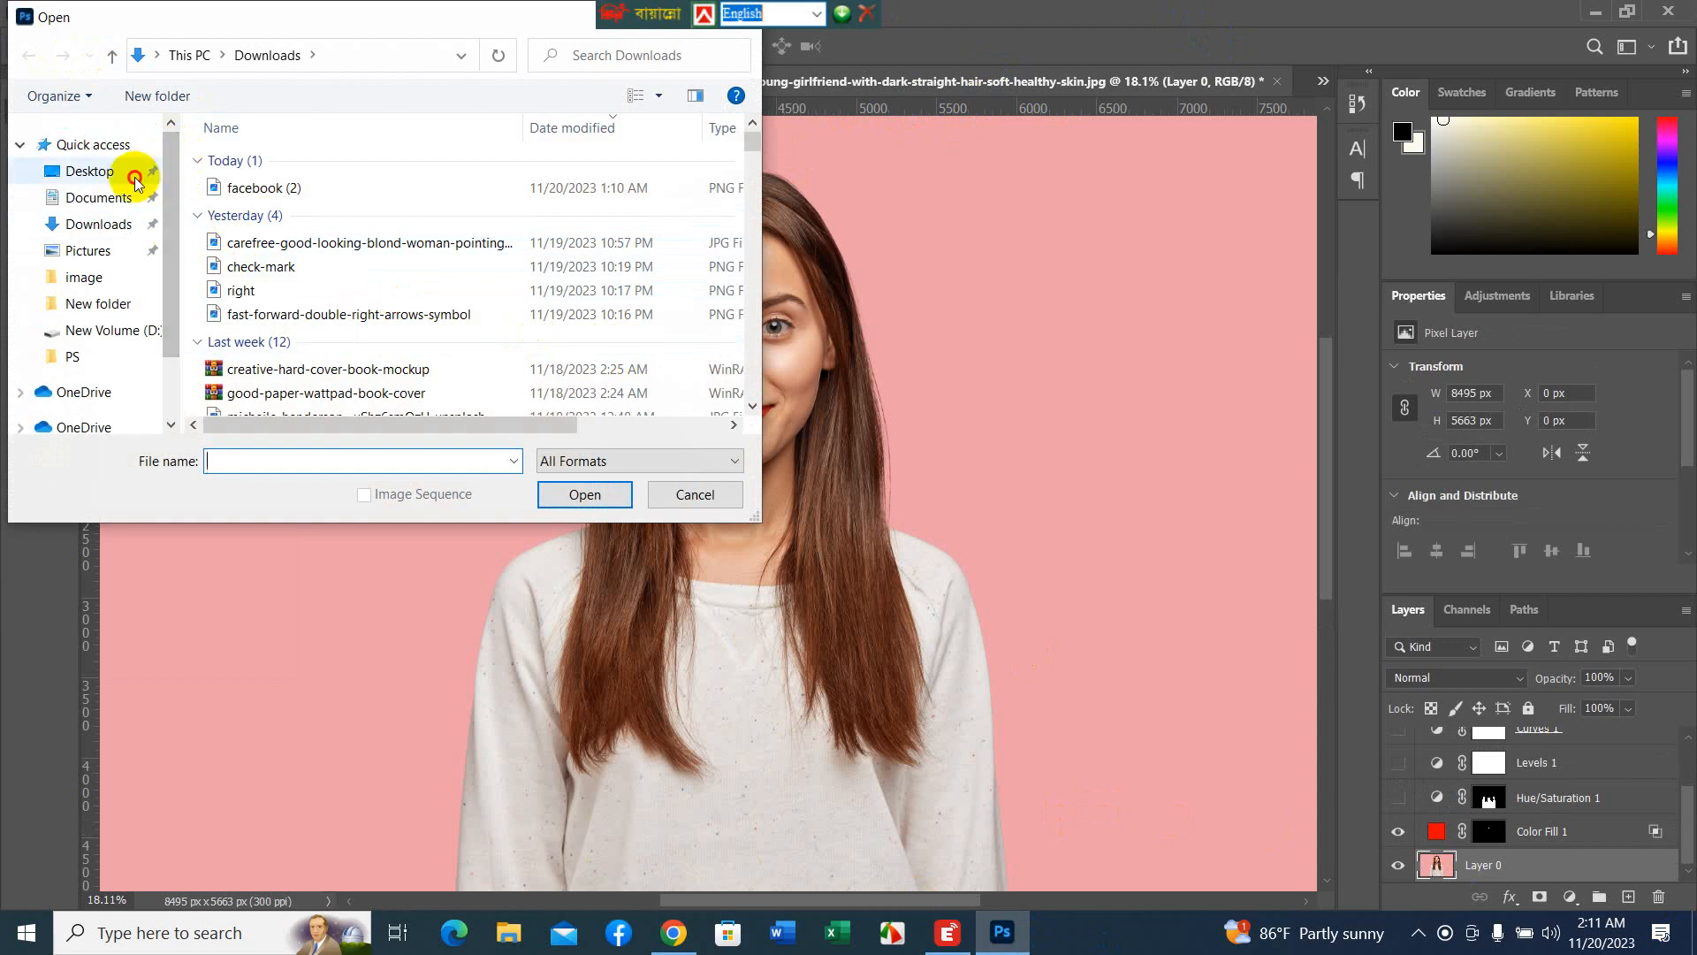
{"action": "left_click", "coordinate": [135, 177]}
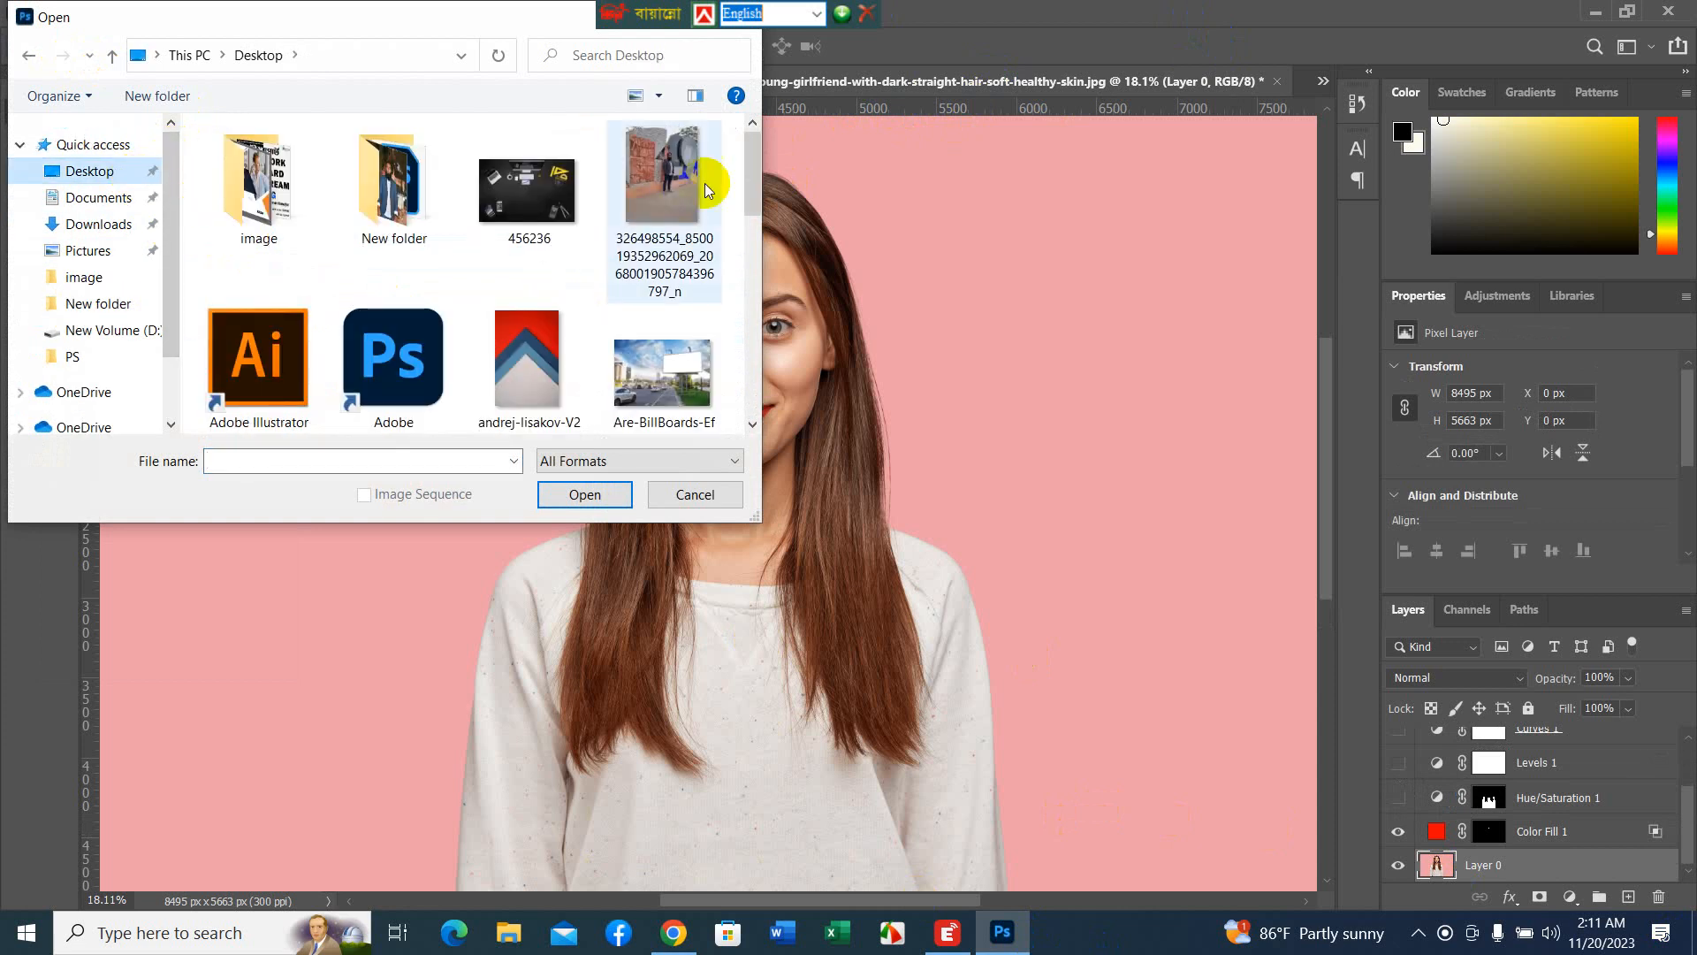
{"action": "scroll", "coordinate": [704, 183], "scroll_direction": "down", "scroll_amount": 5}
{"action": "scroll", "coordinate": [562, 203], "scroll_direction": "up", "scroll_amount": 5}
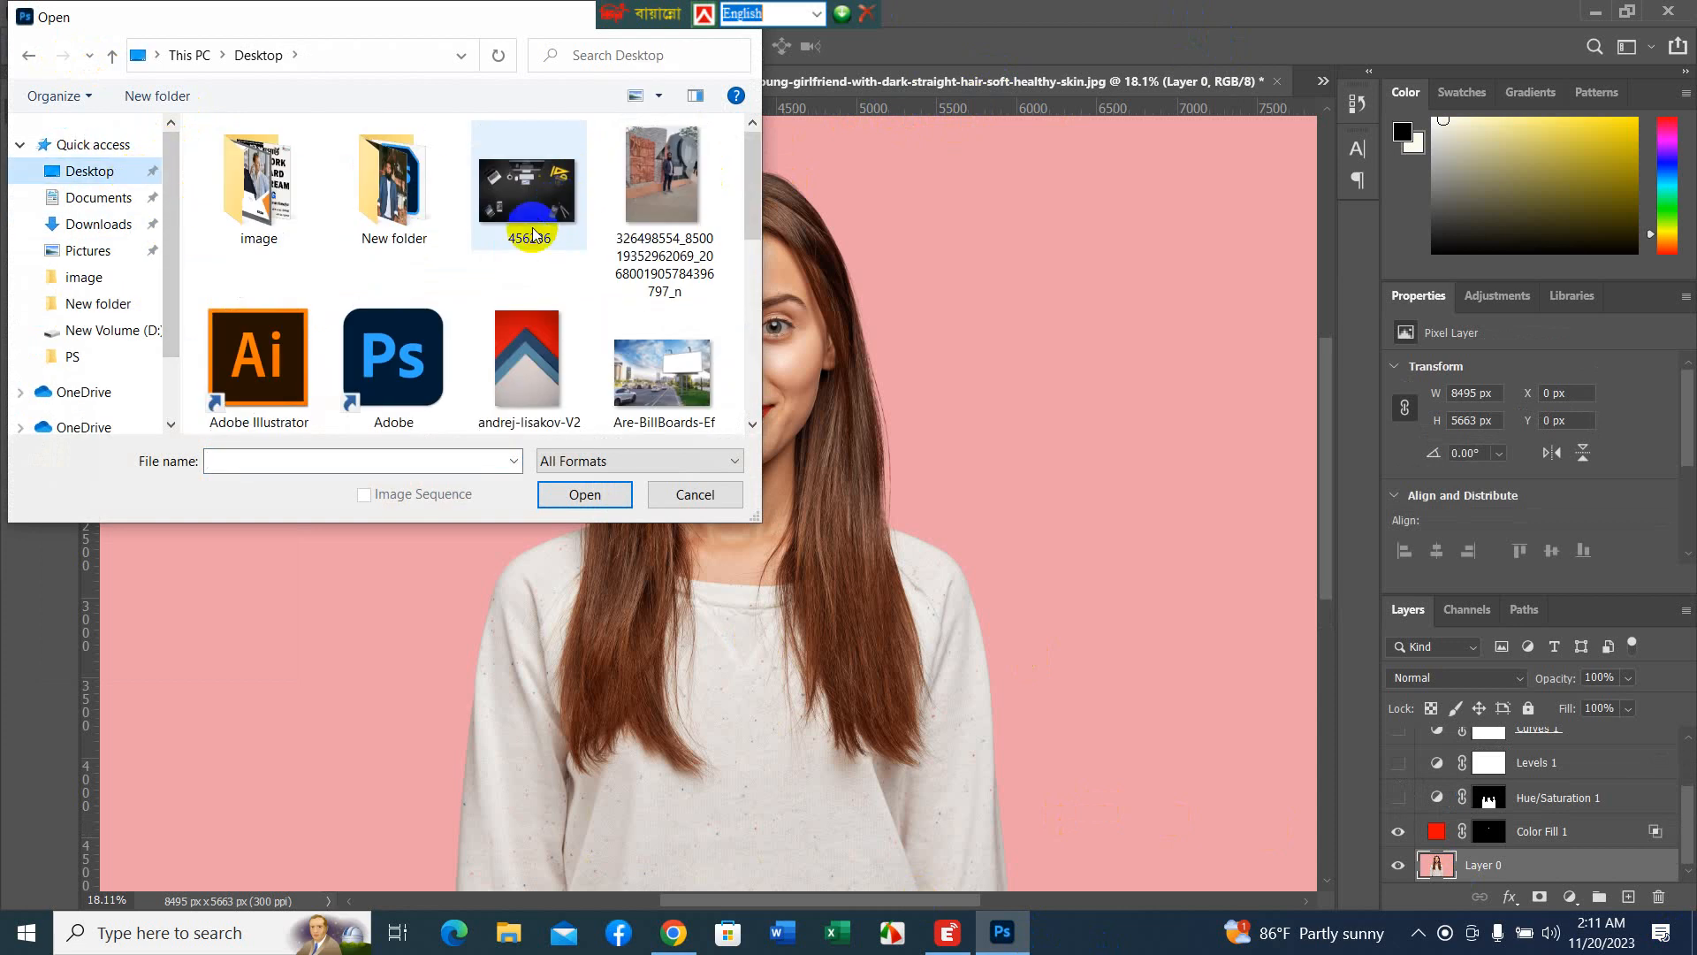
{"action": "double_click", "coordinate": [255, 177]}
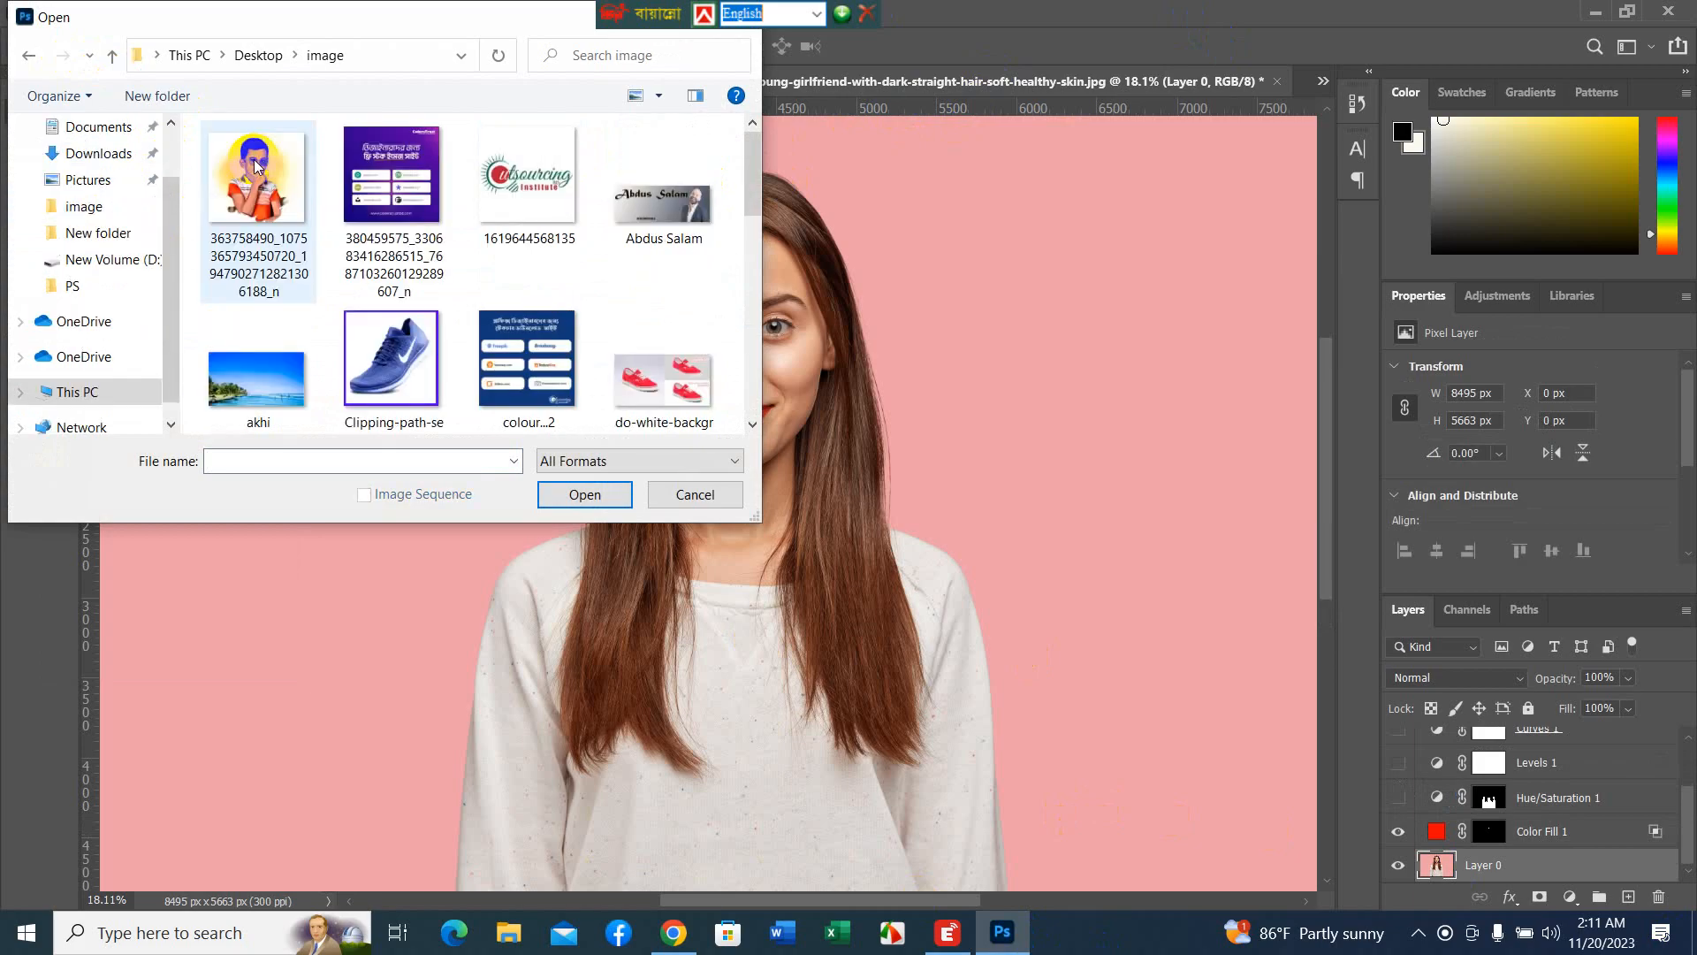
{"action": "scroll", "coordinate": [485, 263], "scroll_direction": "down", "scroll_amount": 5}
{"action": "scroll", "coordinate": [484, 263], "scroll_direction": "down", "scroll_amount": 2}
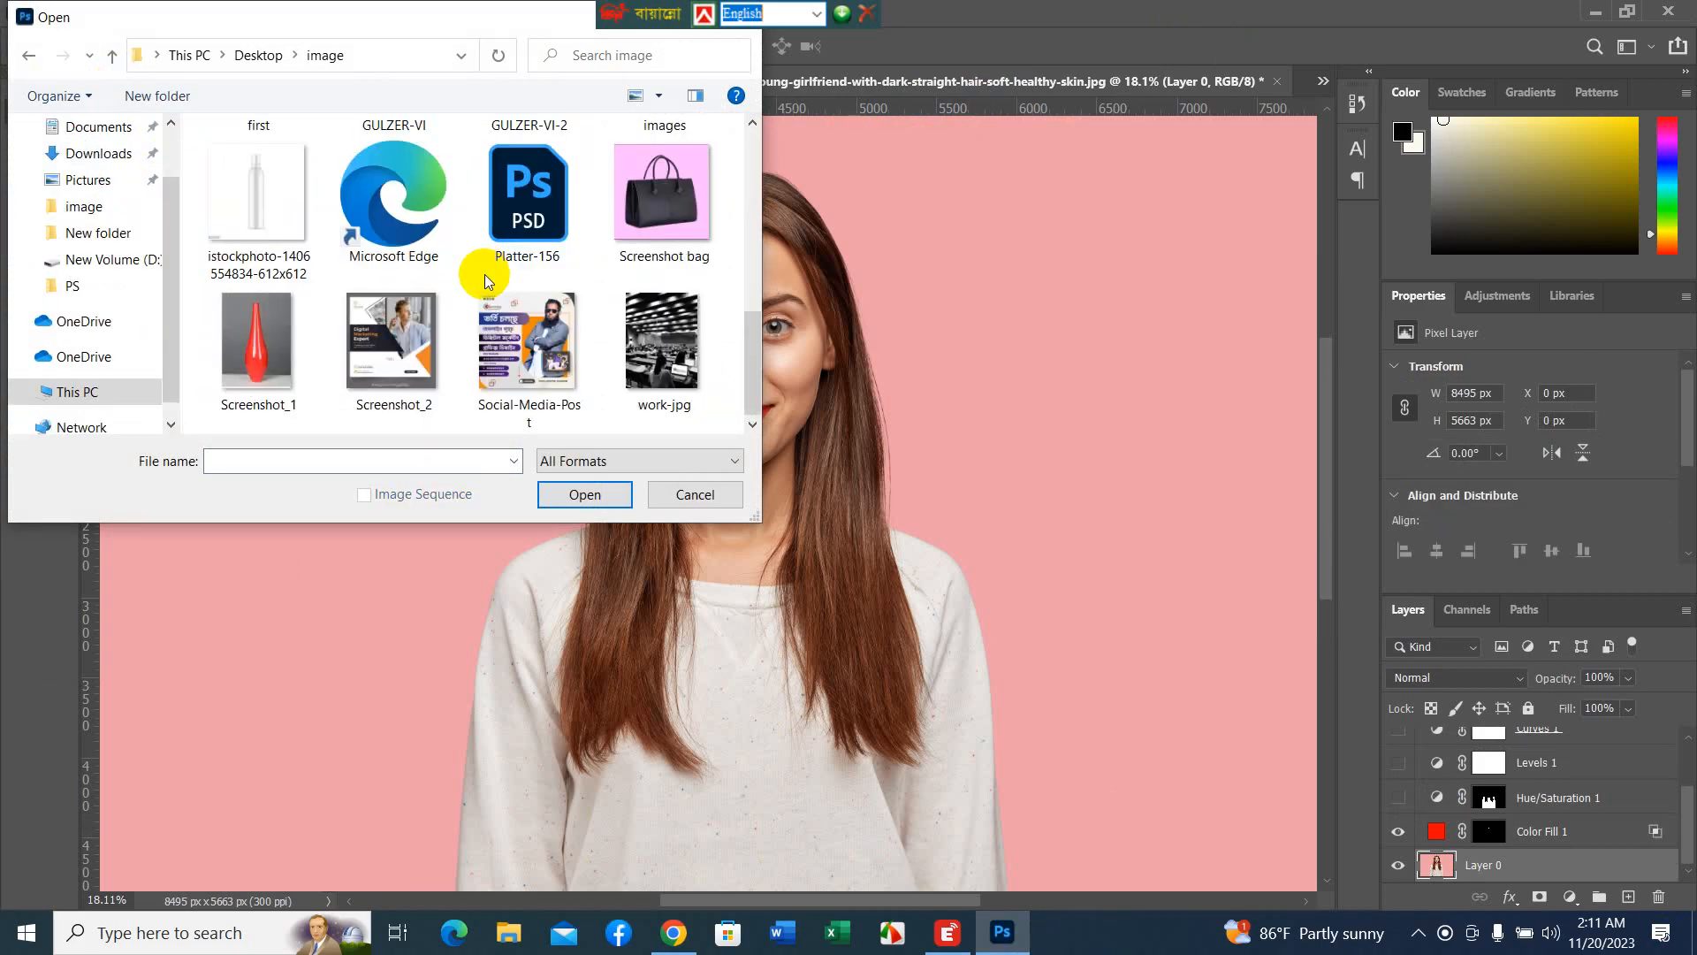
{"action": "scroll", "coordinate": [485, 274], "scroll_direction": "up", "scroll_amount": 10}
{"action": "scroll", "coordinate": [485, 274], "scroll_direction": "down", "scroll_amount": 5}
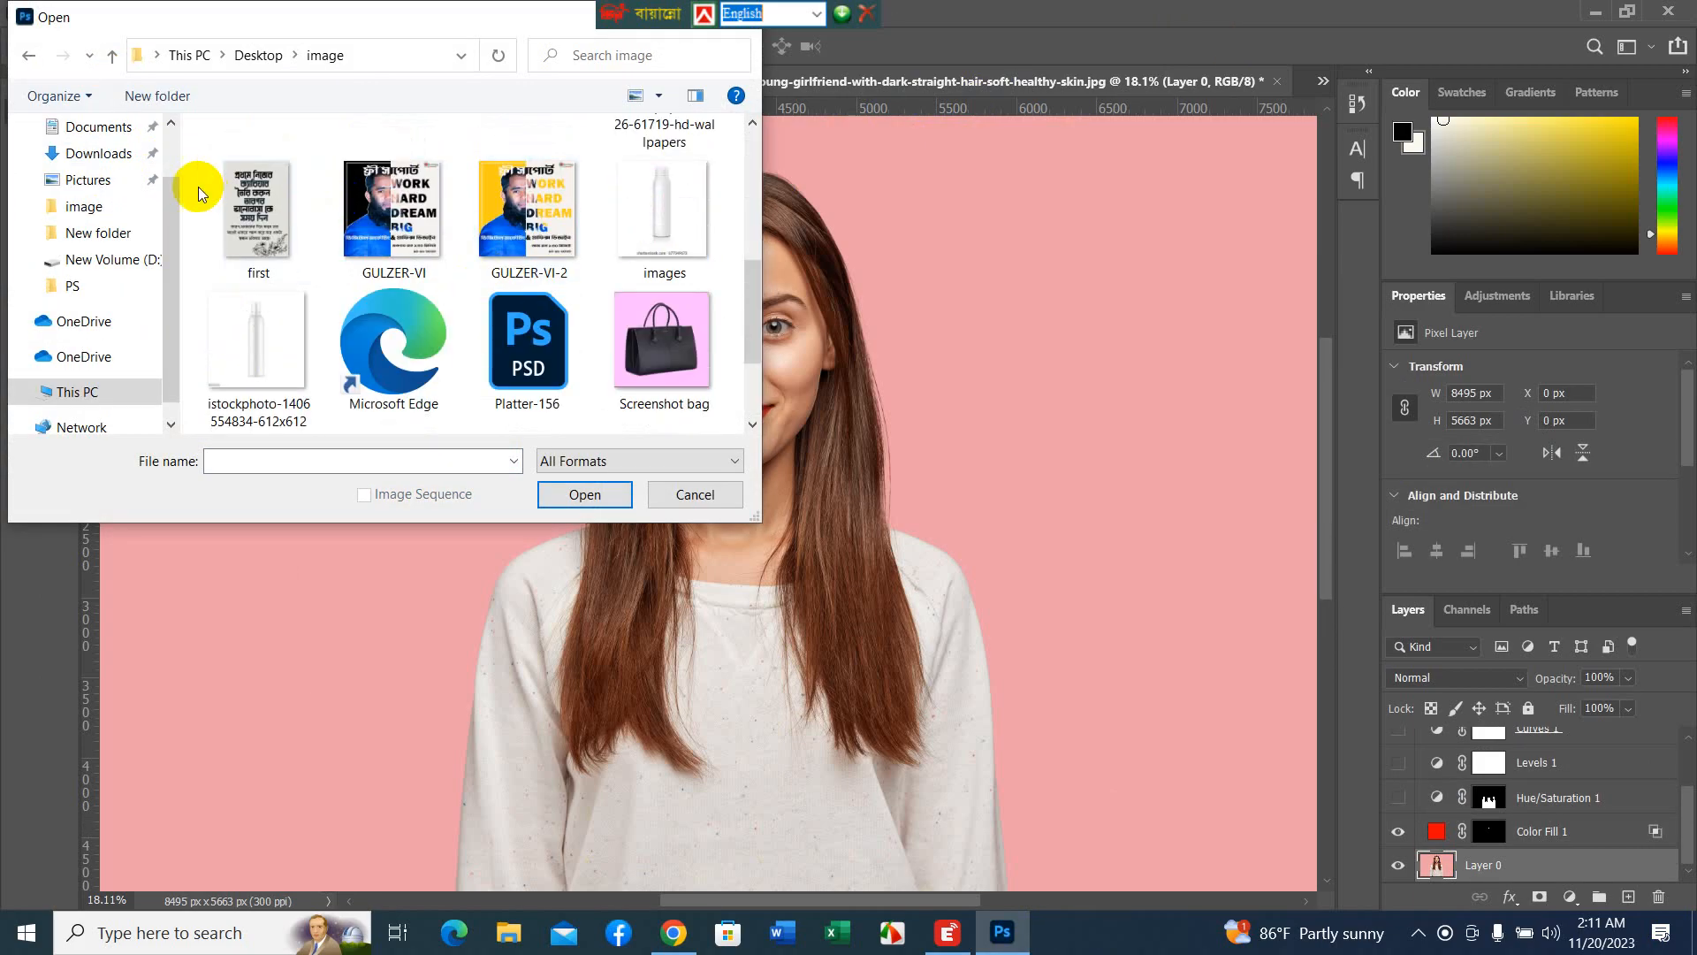
{"action": "scroll", "coordinate": [352, 203], "scroll_direction": "up", "scroll_amount": 5}
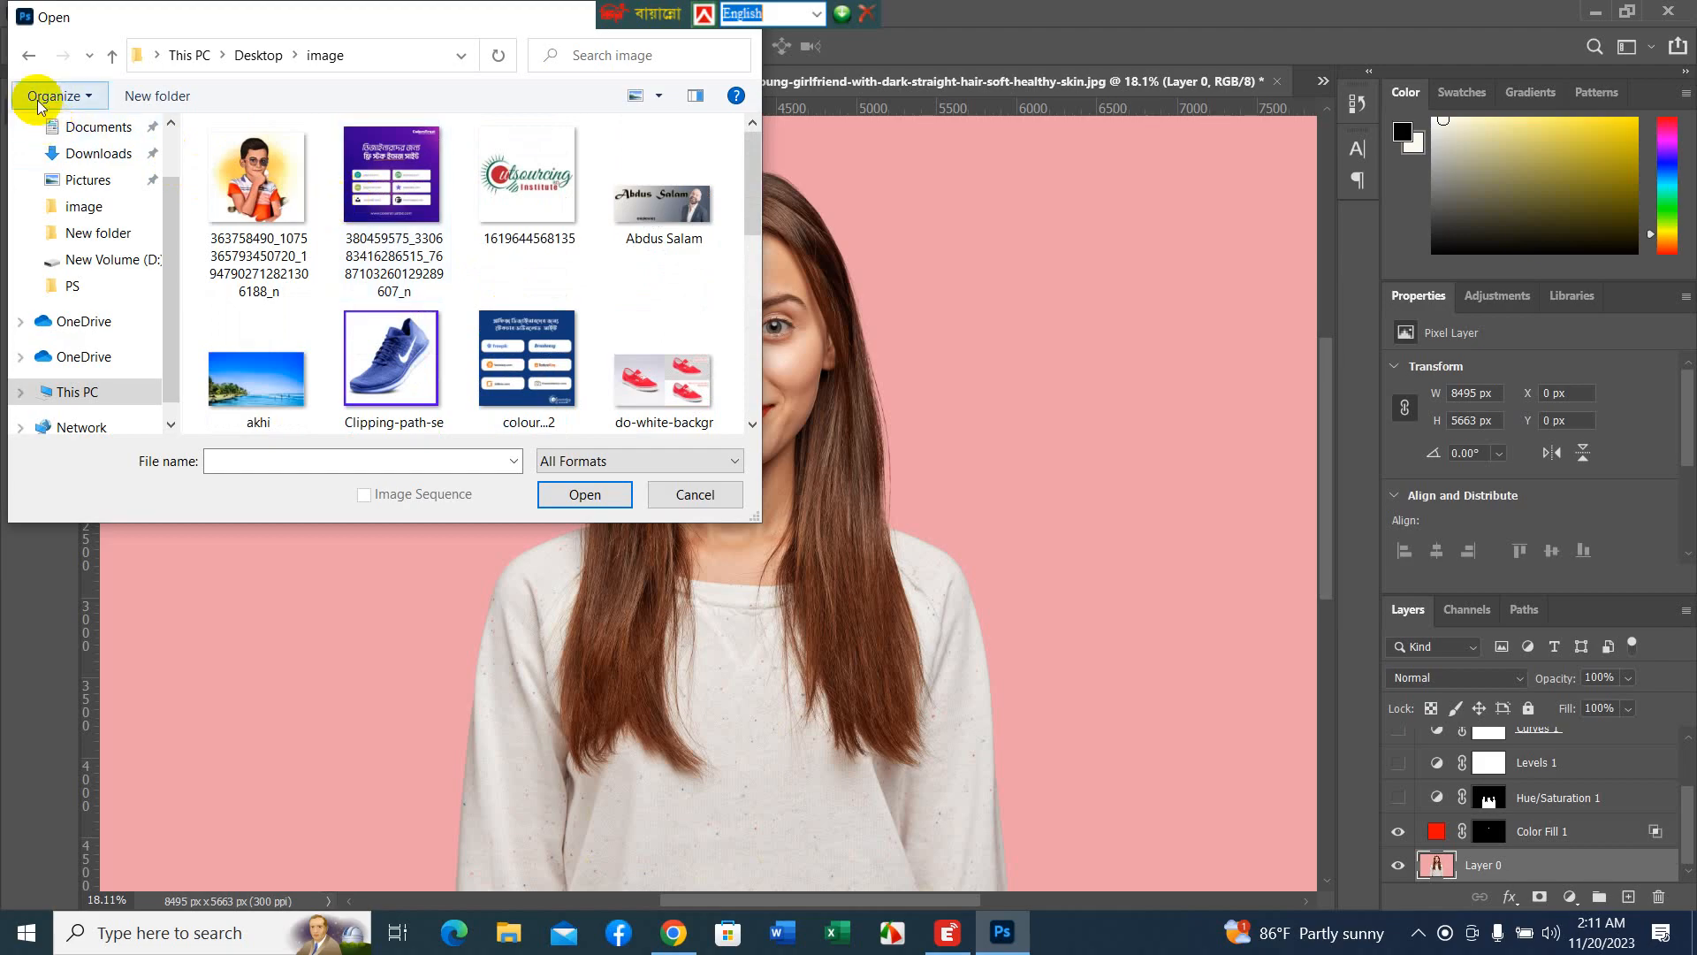
- Look through the pictures in the Desktop's New folder for one to open
{"action": "left_click", "coordinate": [30, 59]}
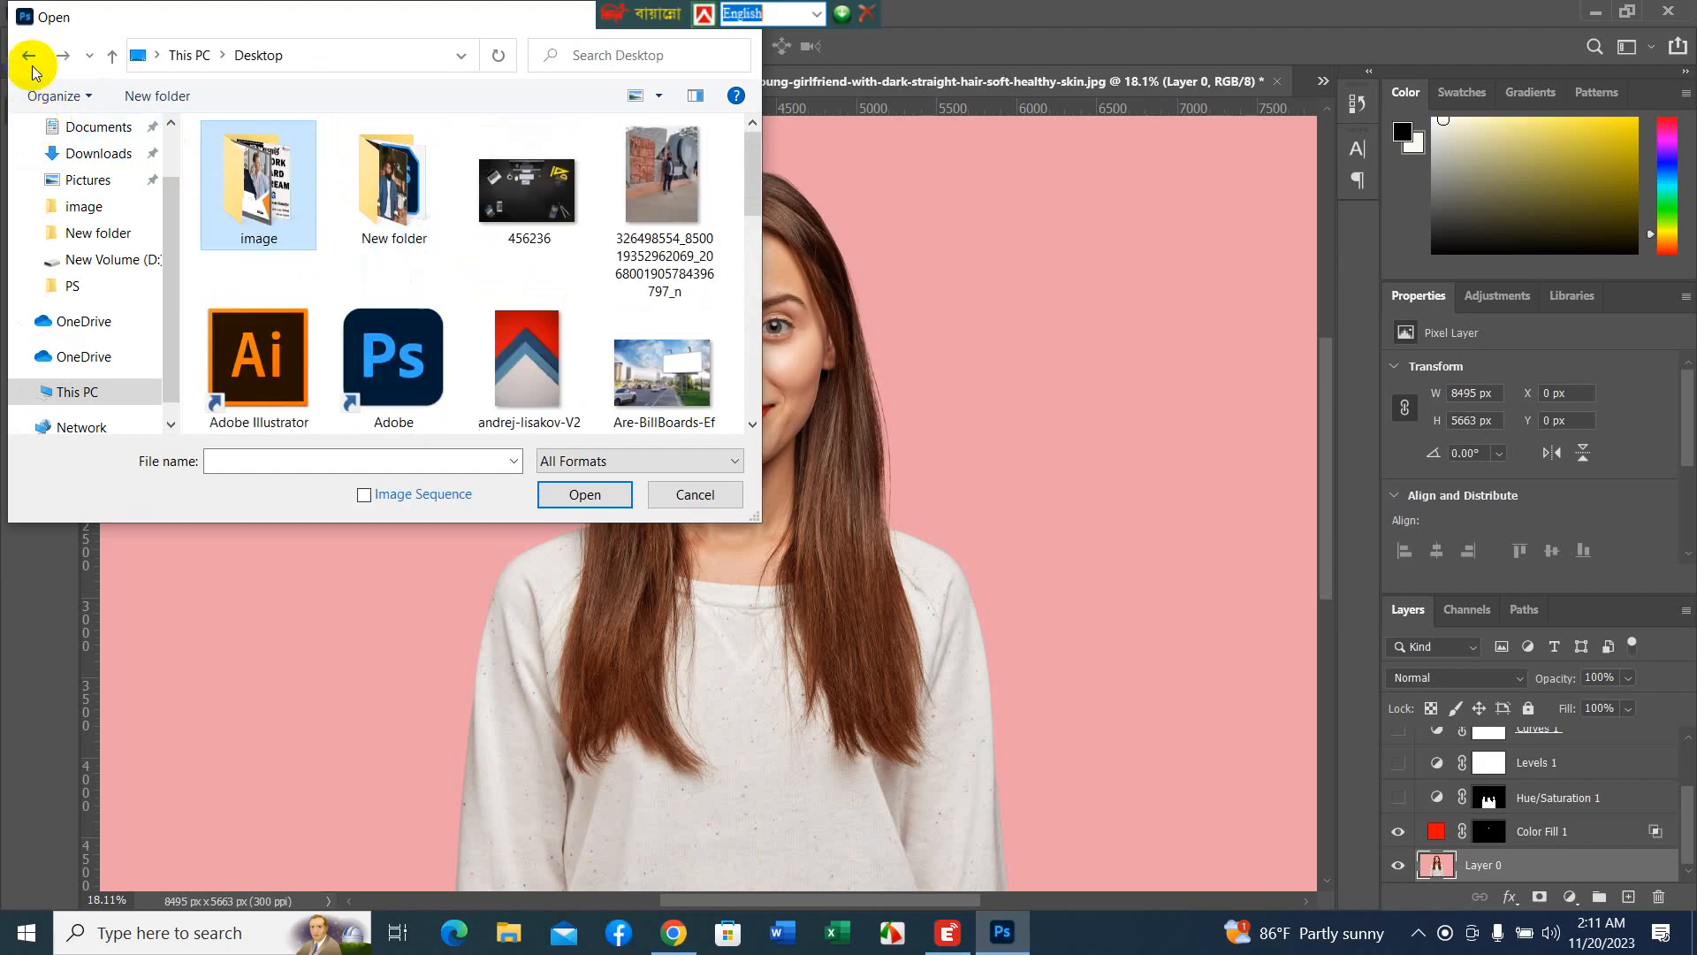
{"action": "double_click", "coordinate": [416, 214]}
{"action": "scroll", "coordinate": [491, 236], "scroll_direction": "down", "scroll_amount": 9}
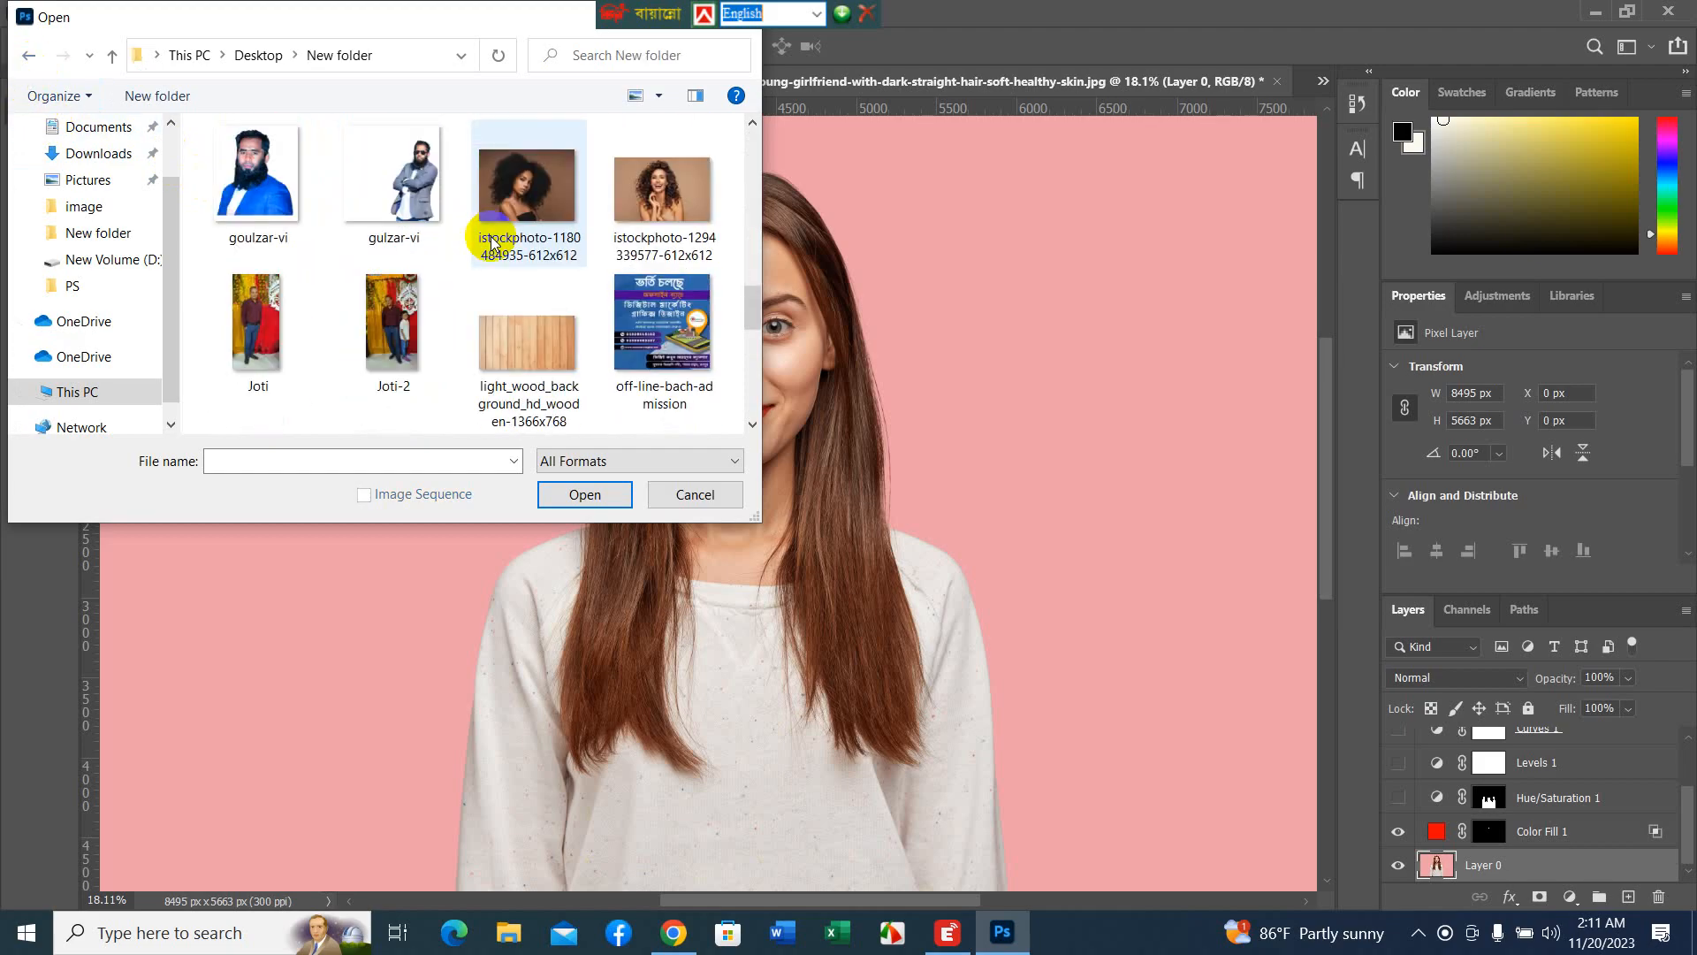
{"action": "scroll", "coordinate": [493, 241], "scroll_direction": "up", "scroll_amount": 6}
{"action": "scroll", "coordinate": [493, 241], "scroll_direction": "up", "scroll_amount": 4}
{"action": "scroll", "coordinate": [493, 241], "scroll_direction": "down", "scroll_amount": 10}
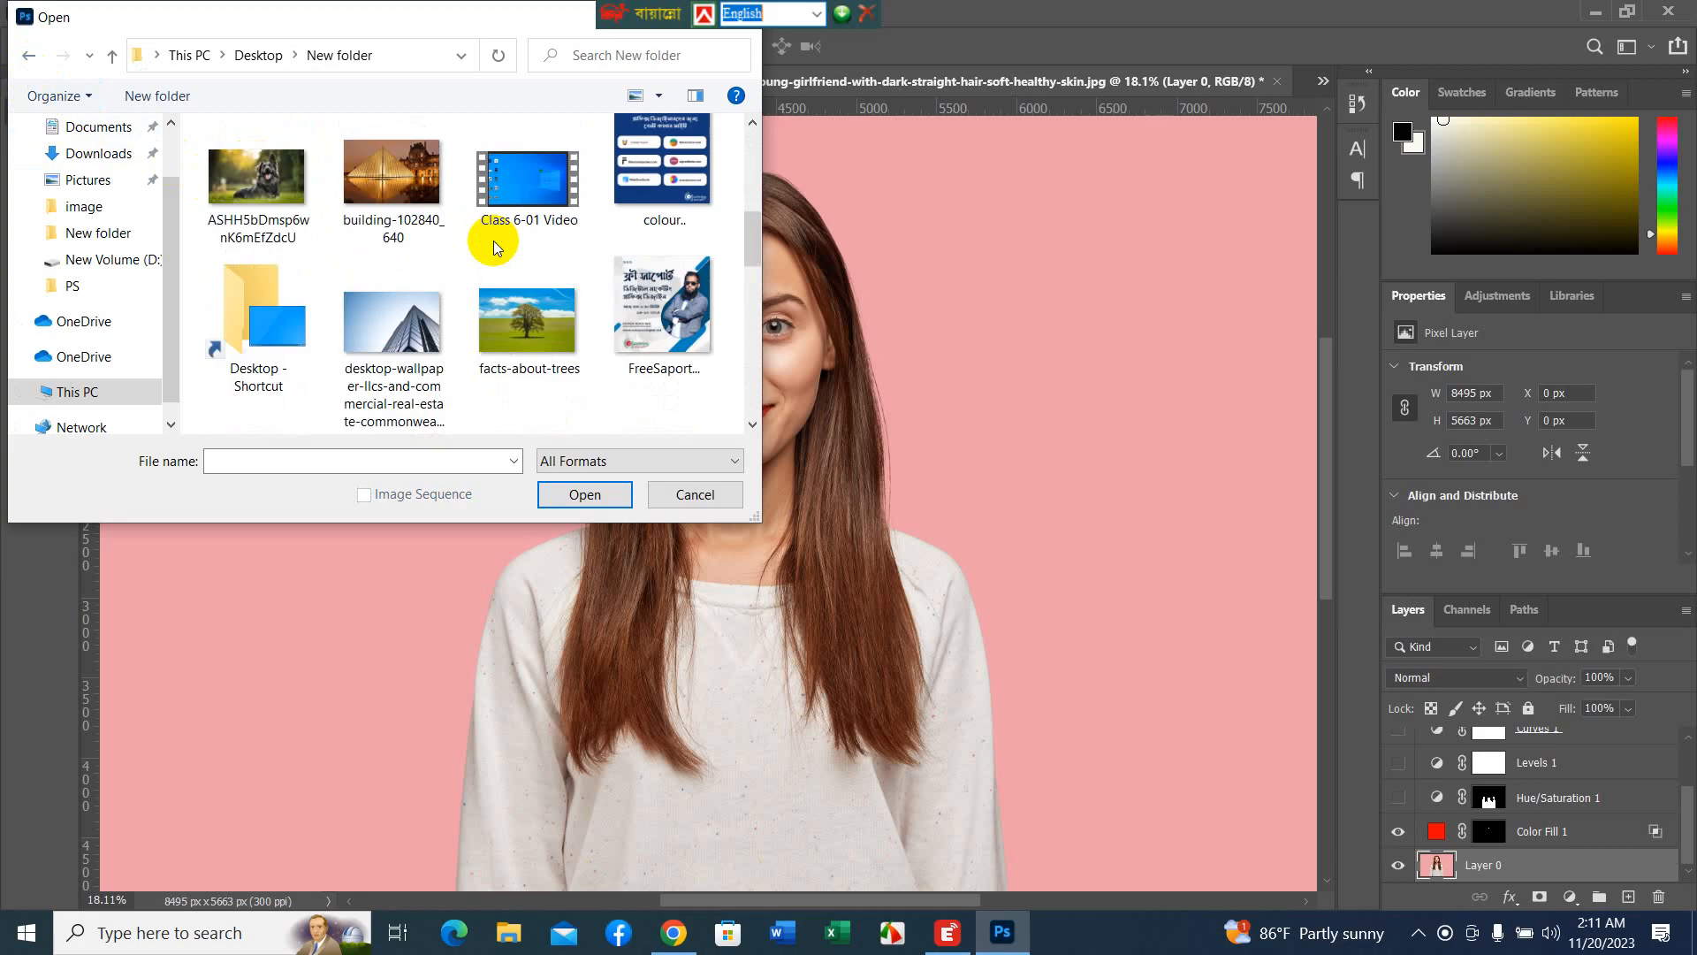
{"action": "scroll", "coordinate": [493, 241], "scroll_direction": "up", "scroll_amount": 8}
{"action": "scroll", "coordinate": [495, 242], "scroll_direction": "down", "scroll_amount": 5}
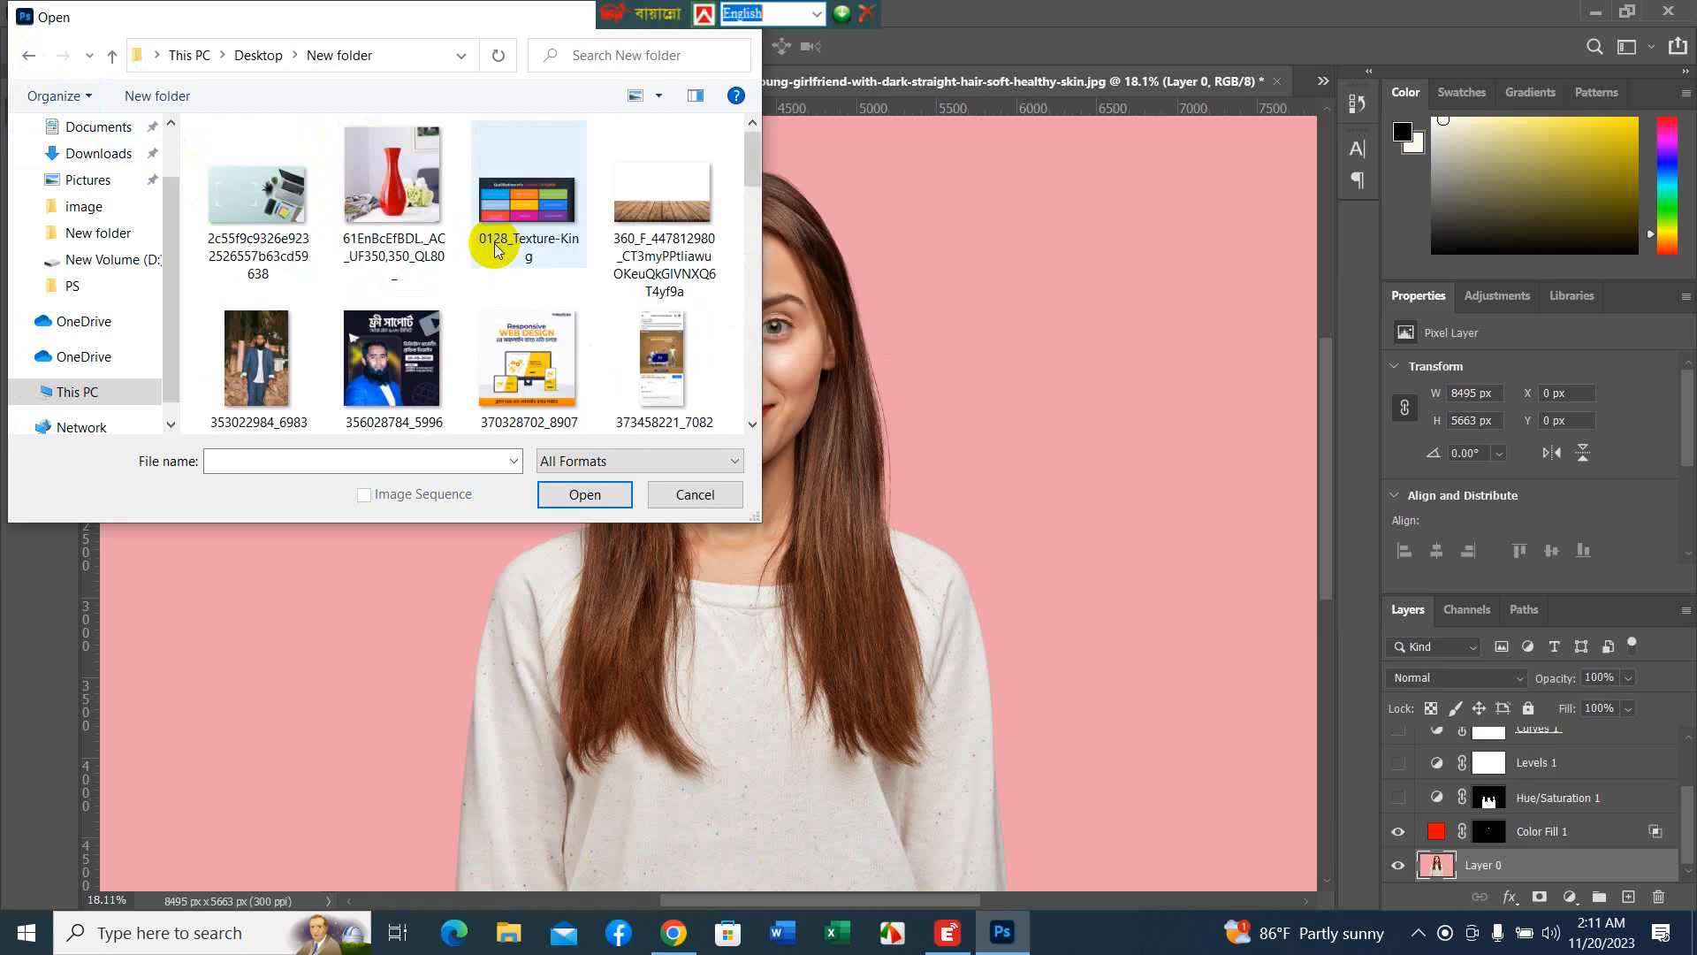
- Check the Desktop, Downloads and image folders again for a picture, and leave the Open dialog without opening a file
{"action": "left_click", "coordinate": [28, 54]}
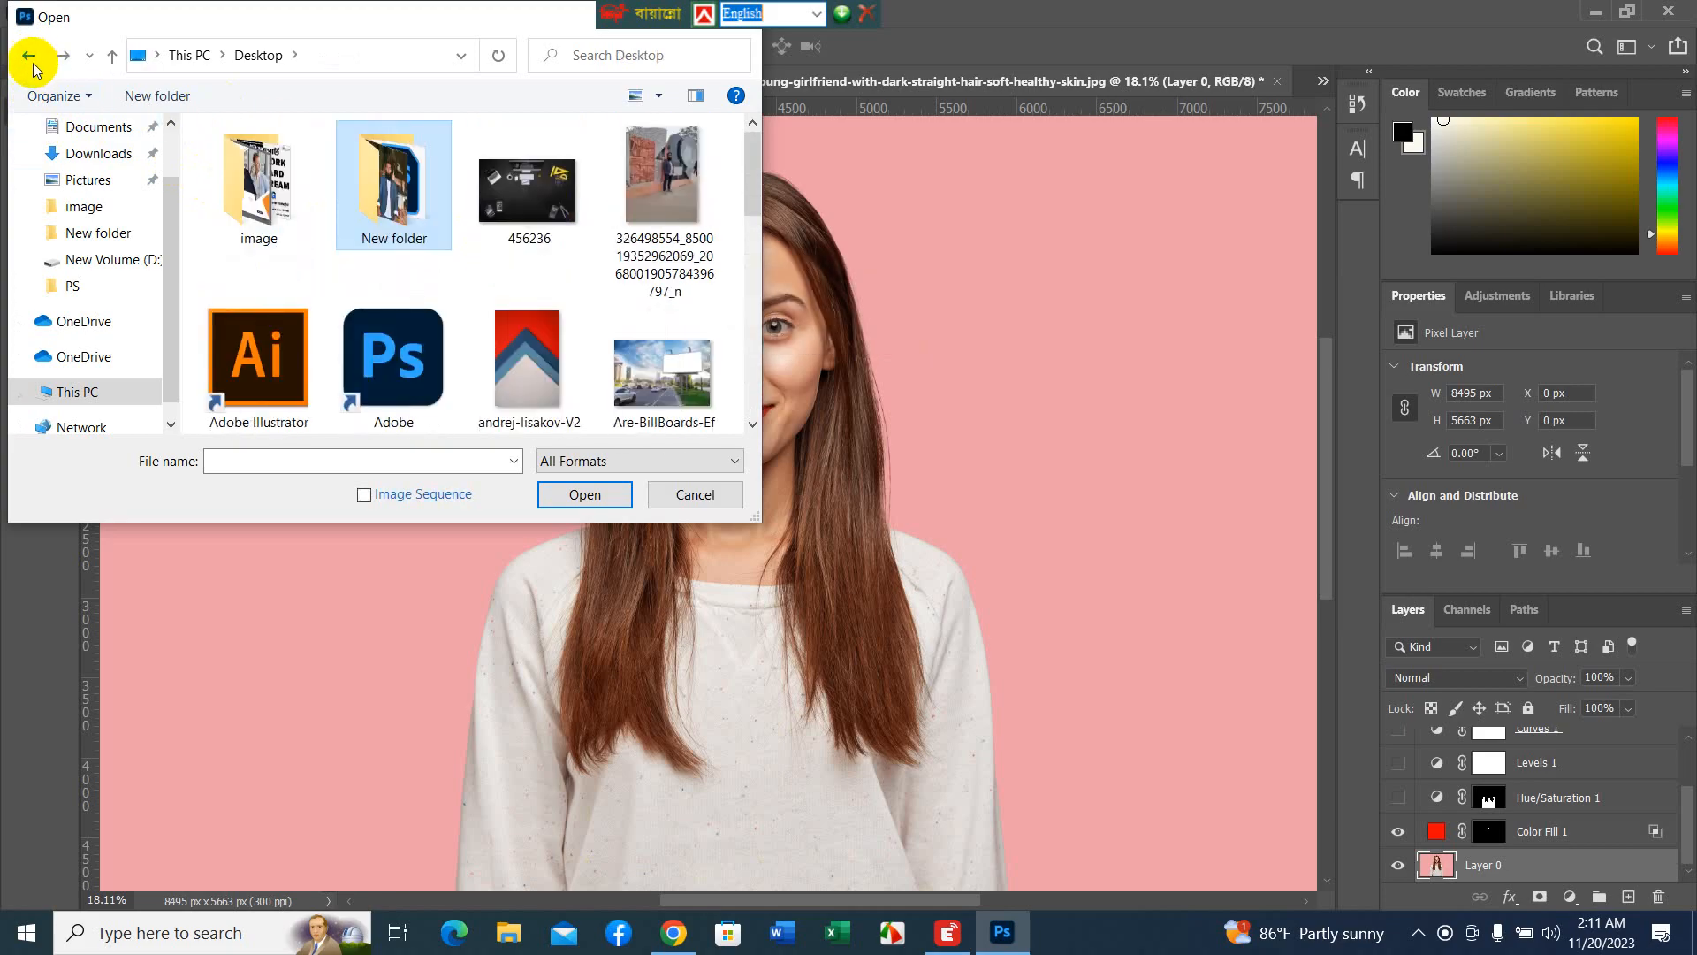
{"action": "scroll", "coordinate": [354, 283], "scroll_direction": "down", "scroll_amount": 10}
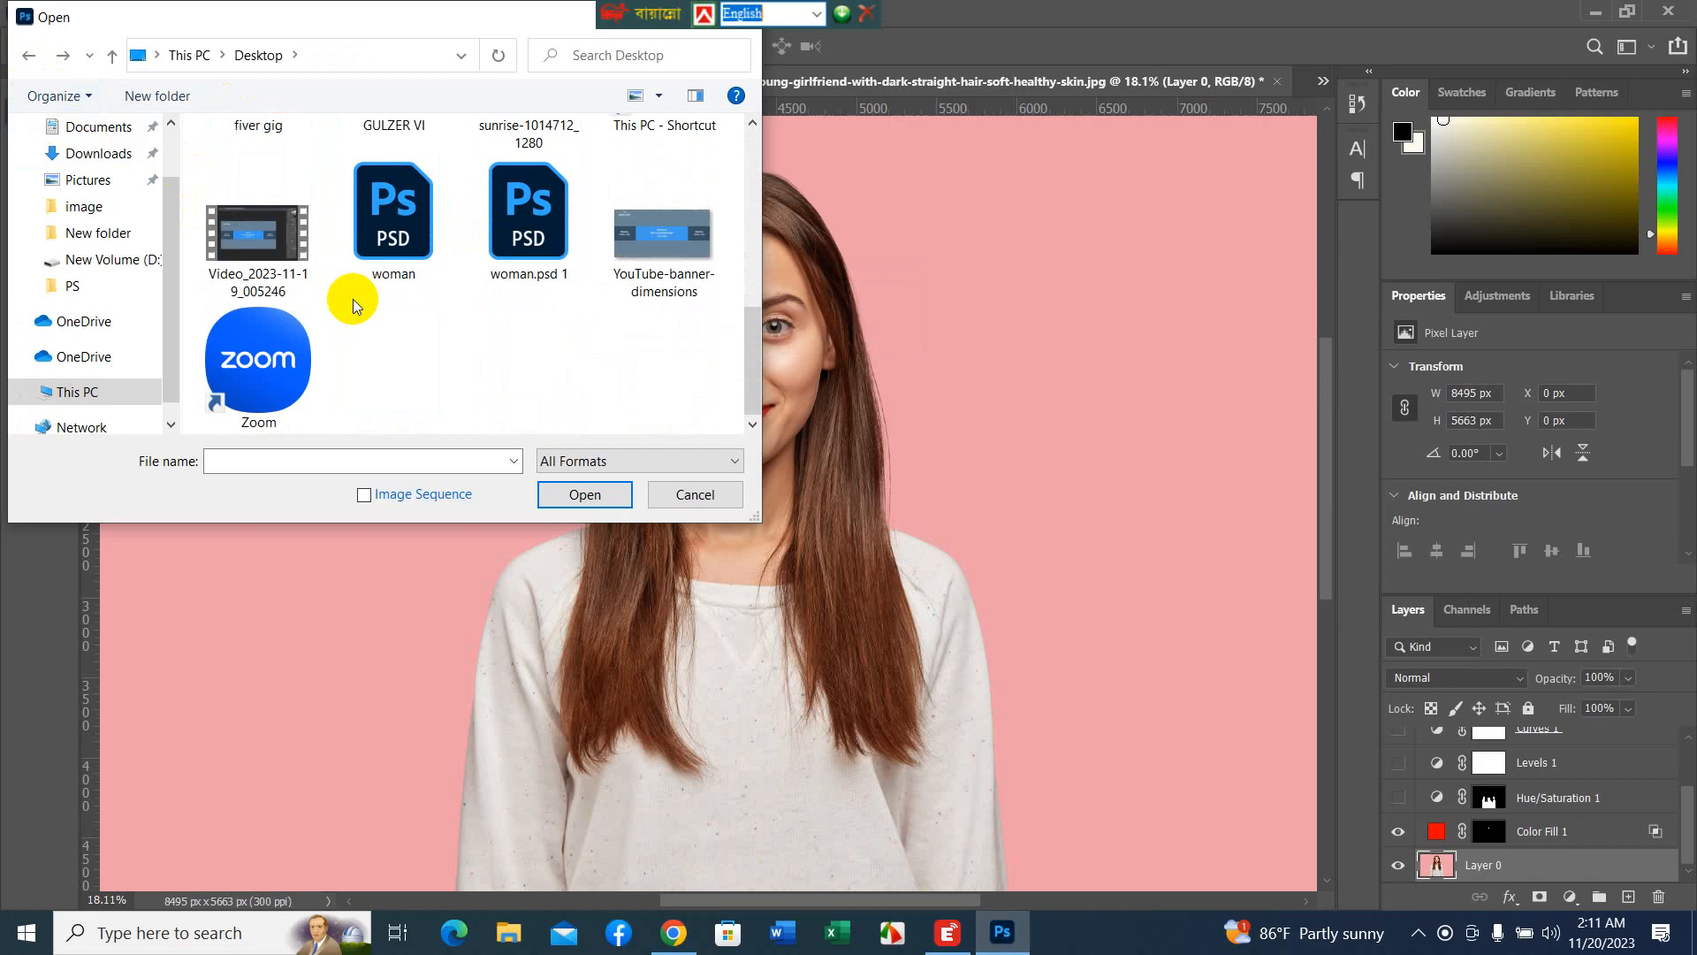
{"action": "scroll", "coordinate": [354, 300], "scroll_direction": "up", "scroll_amount": 10}
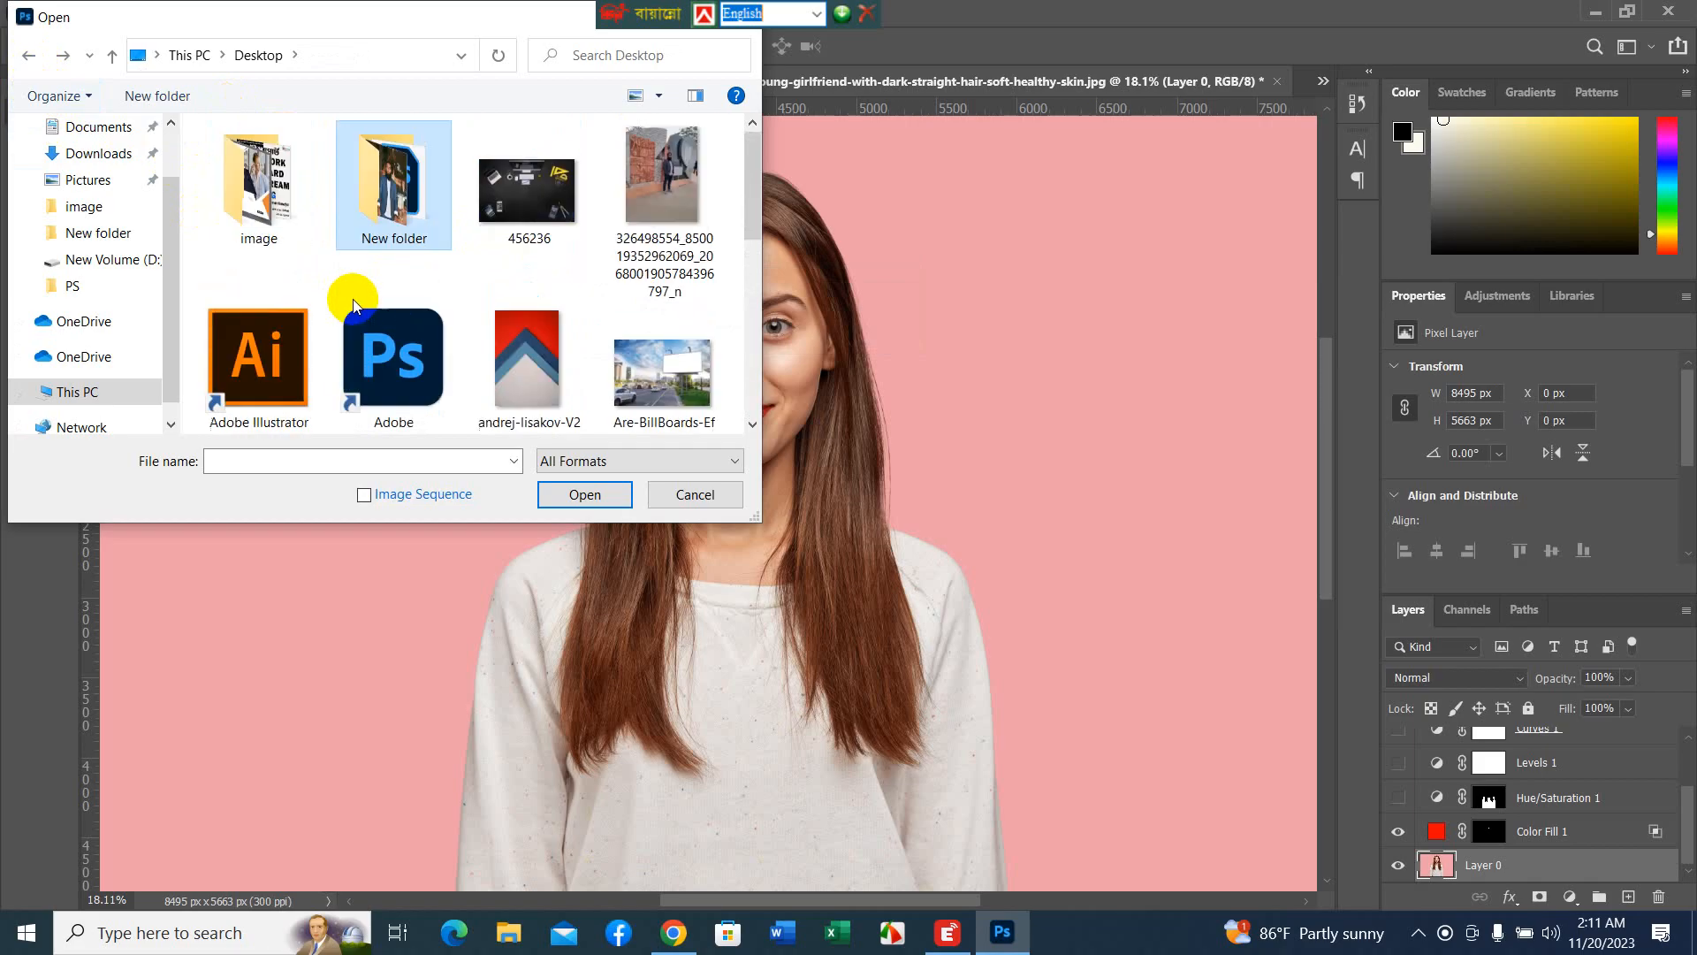
{"action": "left_click", "coordinate": [78, 153]}
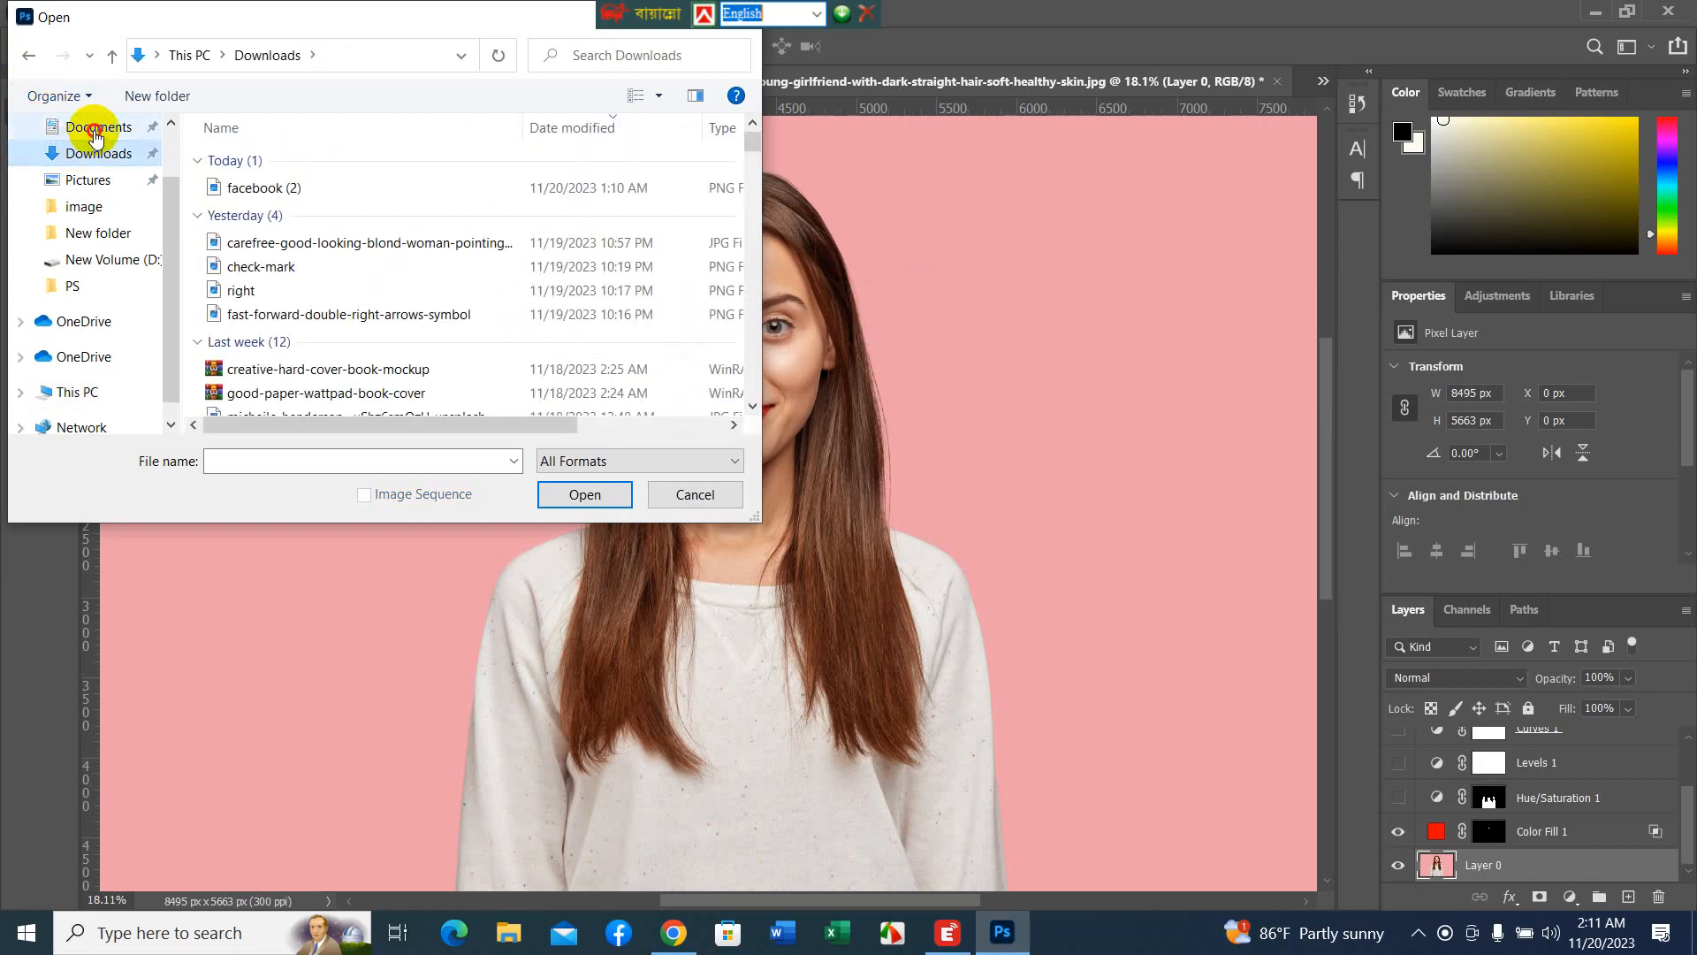
{"action": "left_click", "coordinate": [96, 132]}
{"action": "left_click", "coordinate": [86, 212]}
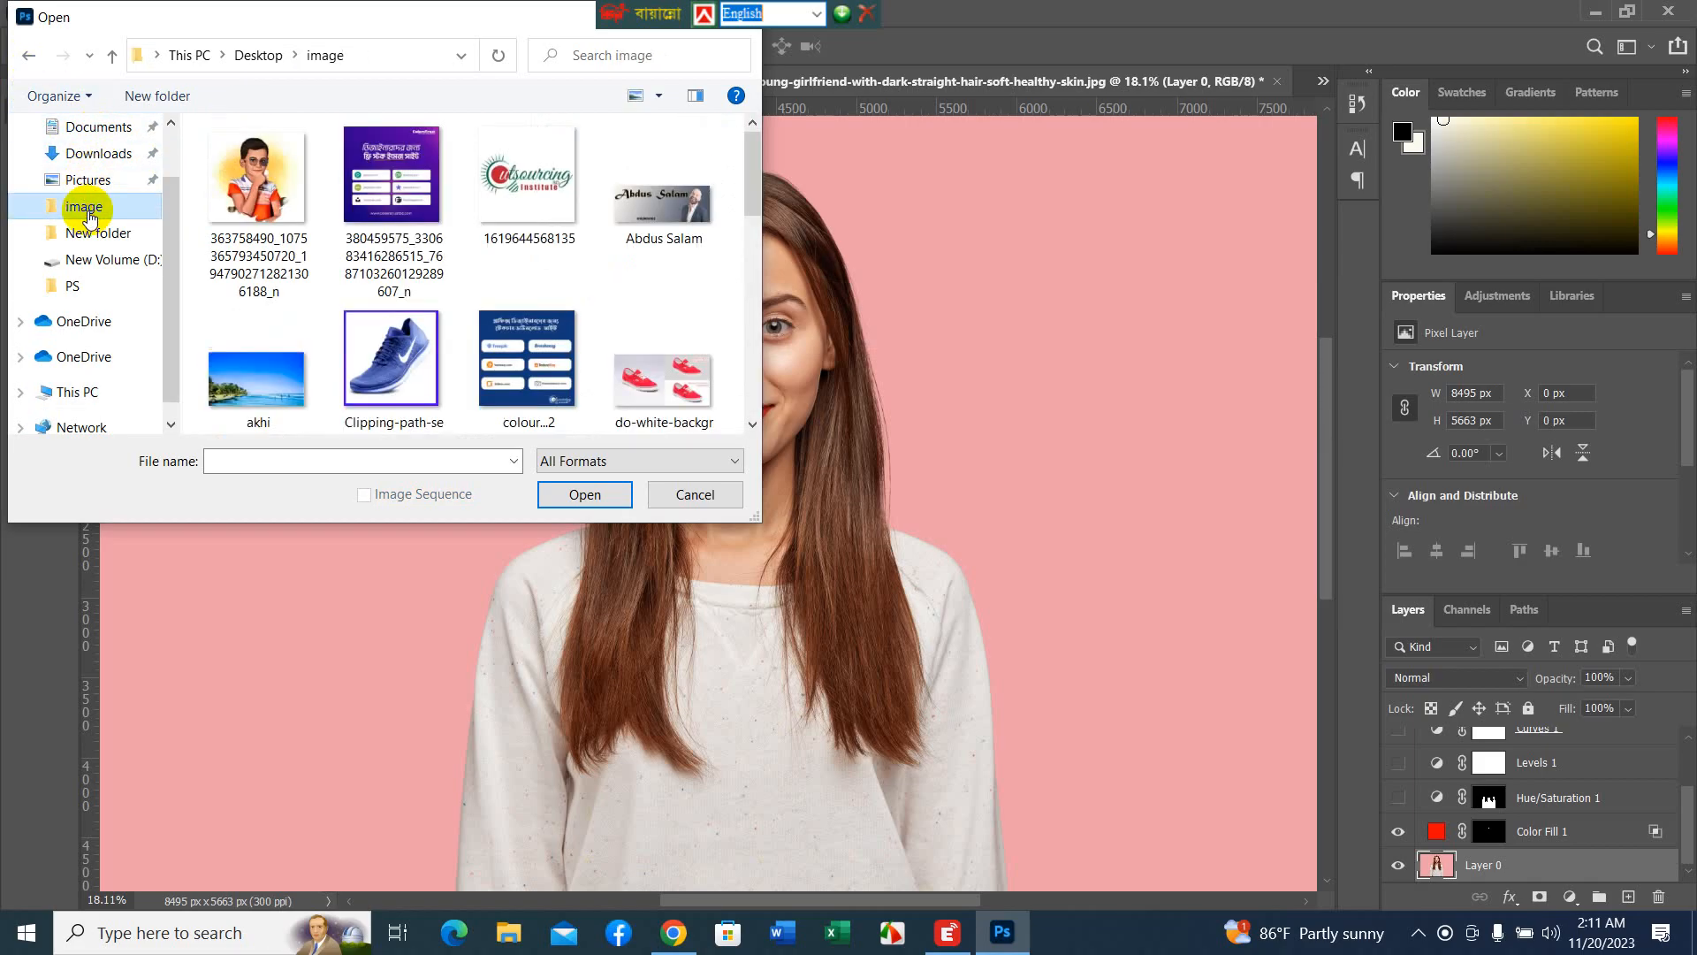
{"action": "scroll", "coordinate": [559, 336], "scroll_direction": "down", "scroll_amount": 5}
{"action": "scroll", "coordinate": [559, 316], "scroll_direction": "up", "scroll_amount": 10}
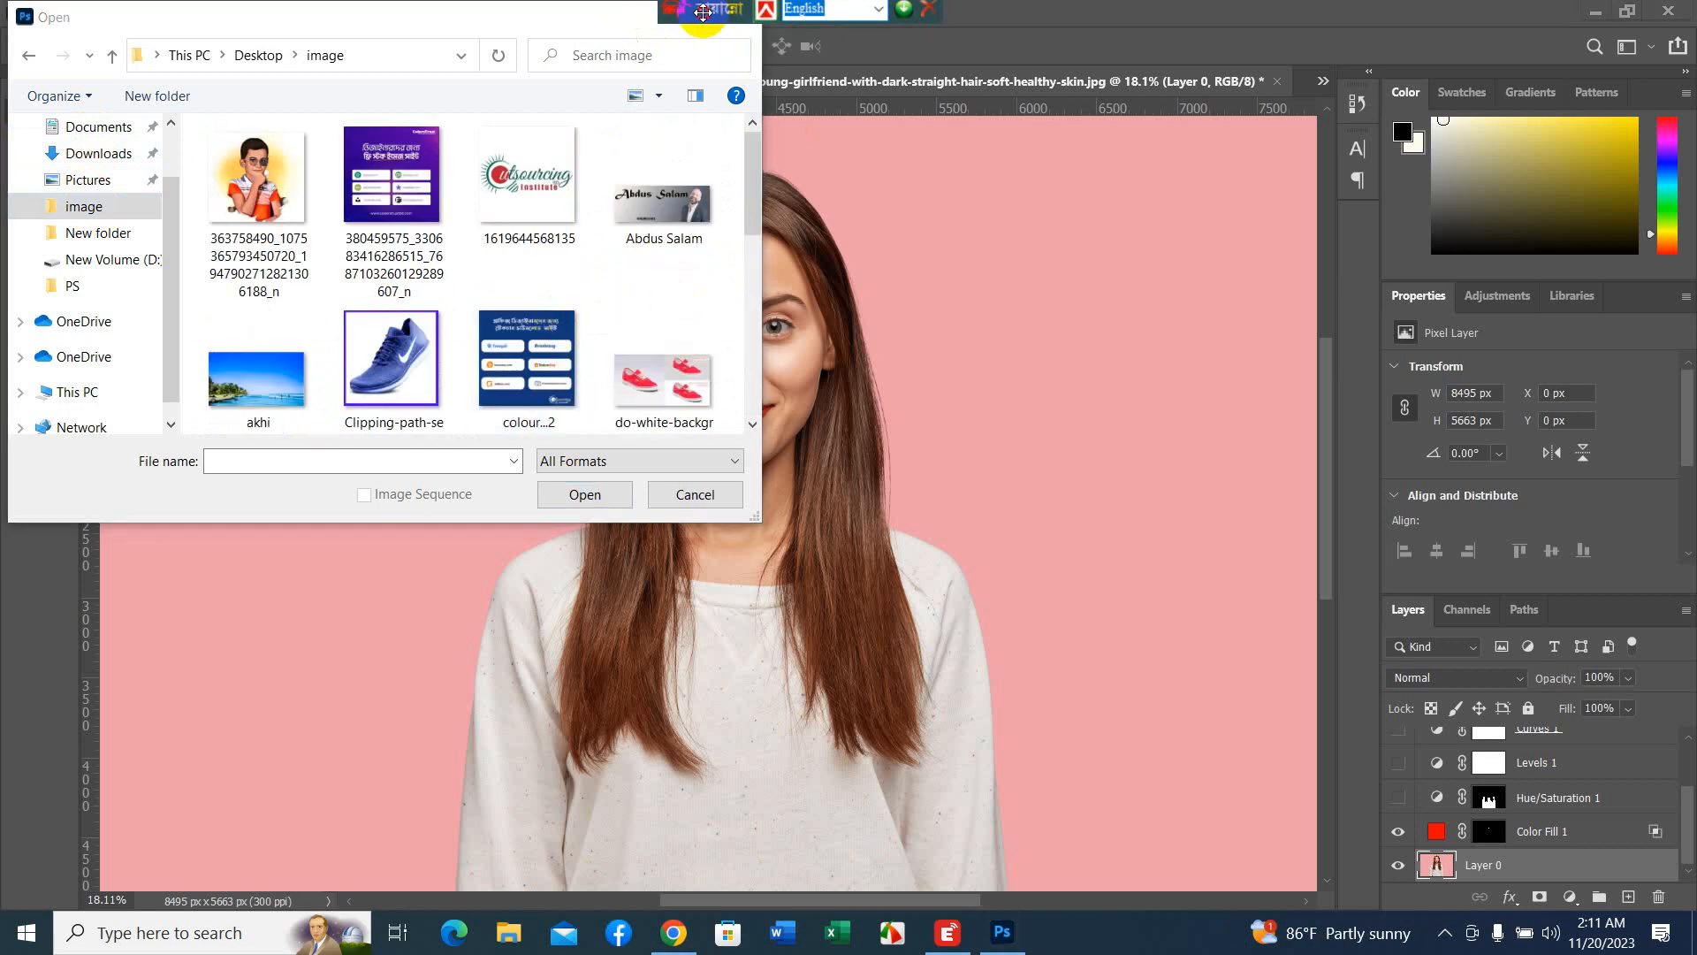
{"action": "left_click", "coordinate": [749, 19]}
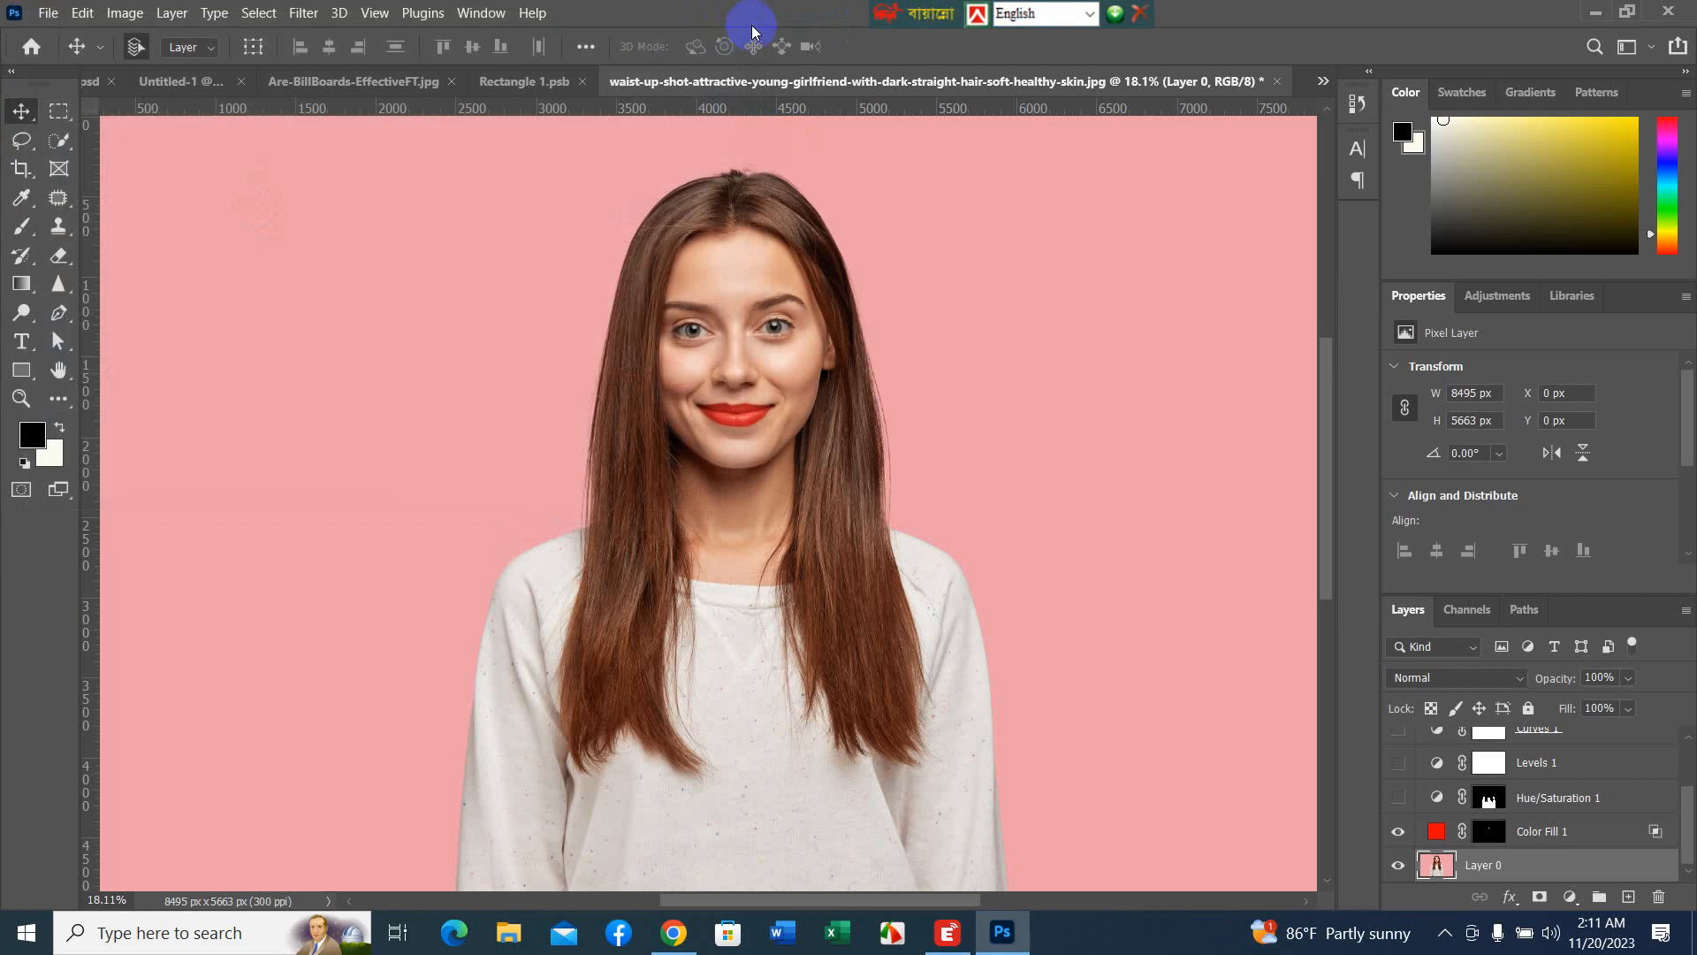
- Switch to Chrome, search Google Images for "apple" and preview the red apple from Collins Dictionary
{"action": "left_click", "coordinate": [1591, 16]}
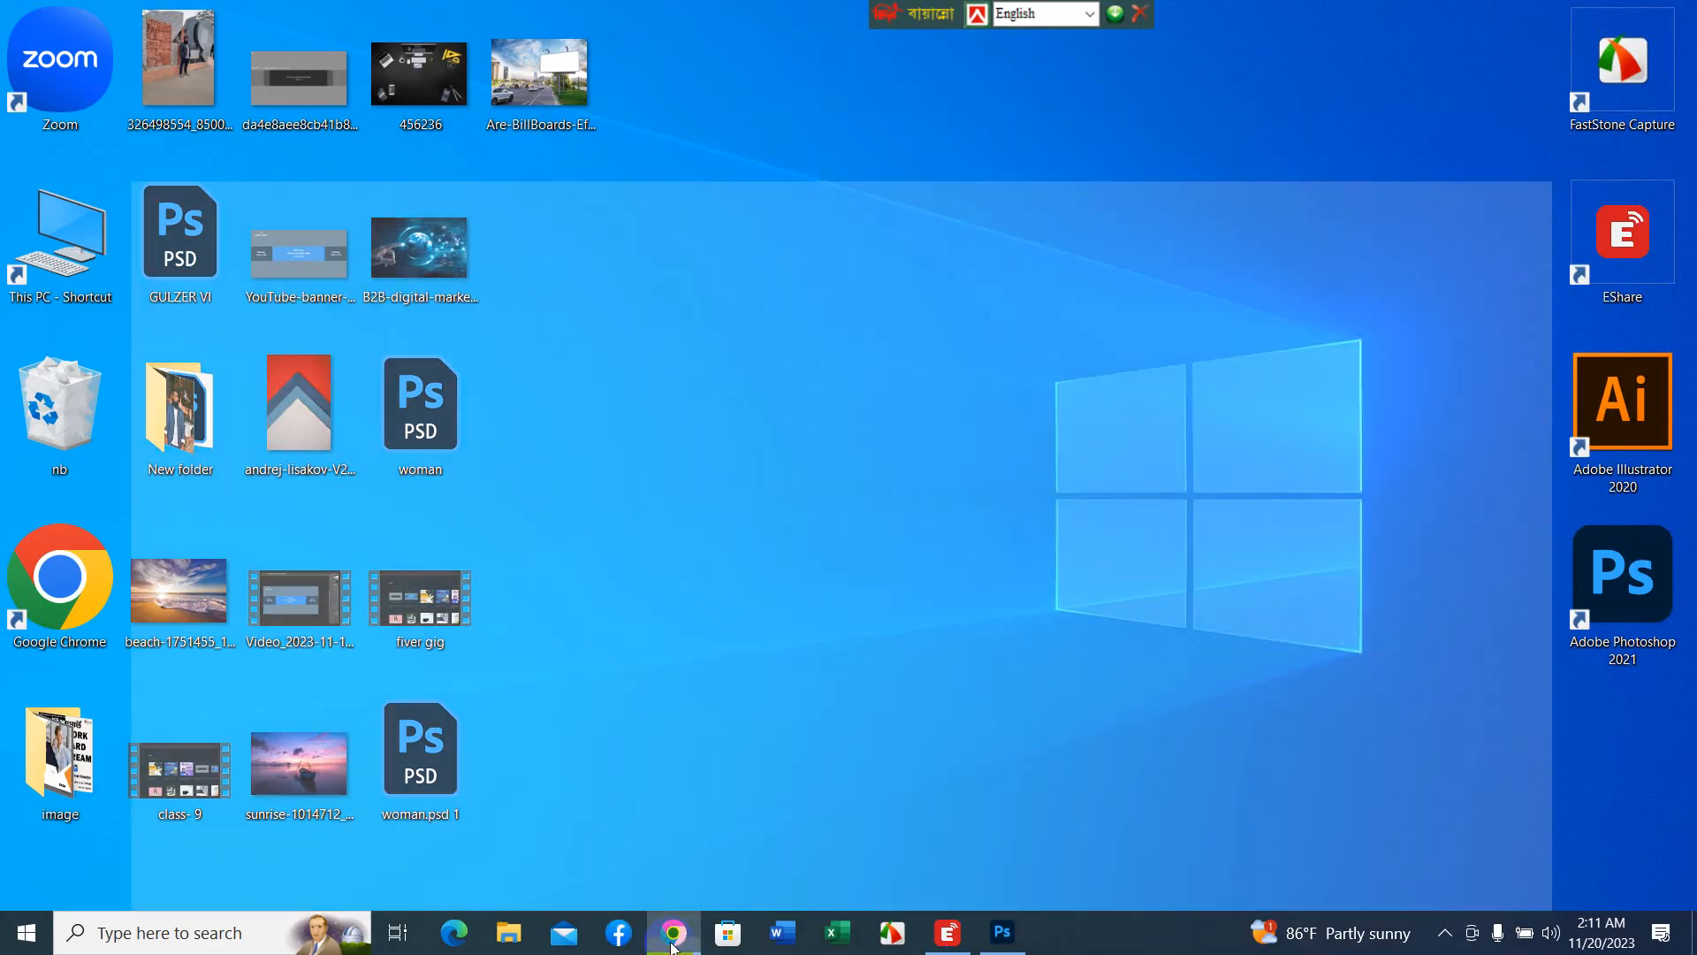
{"action": "left_click", "coordinate": [672, 938]}
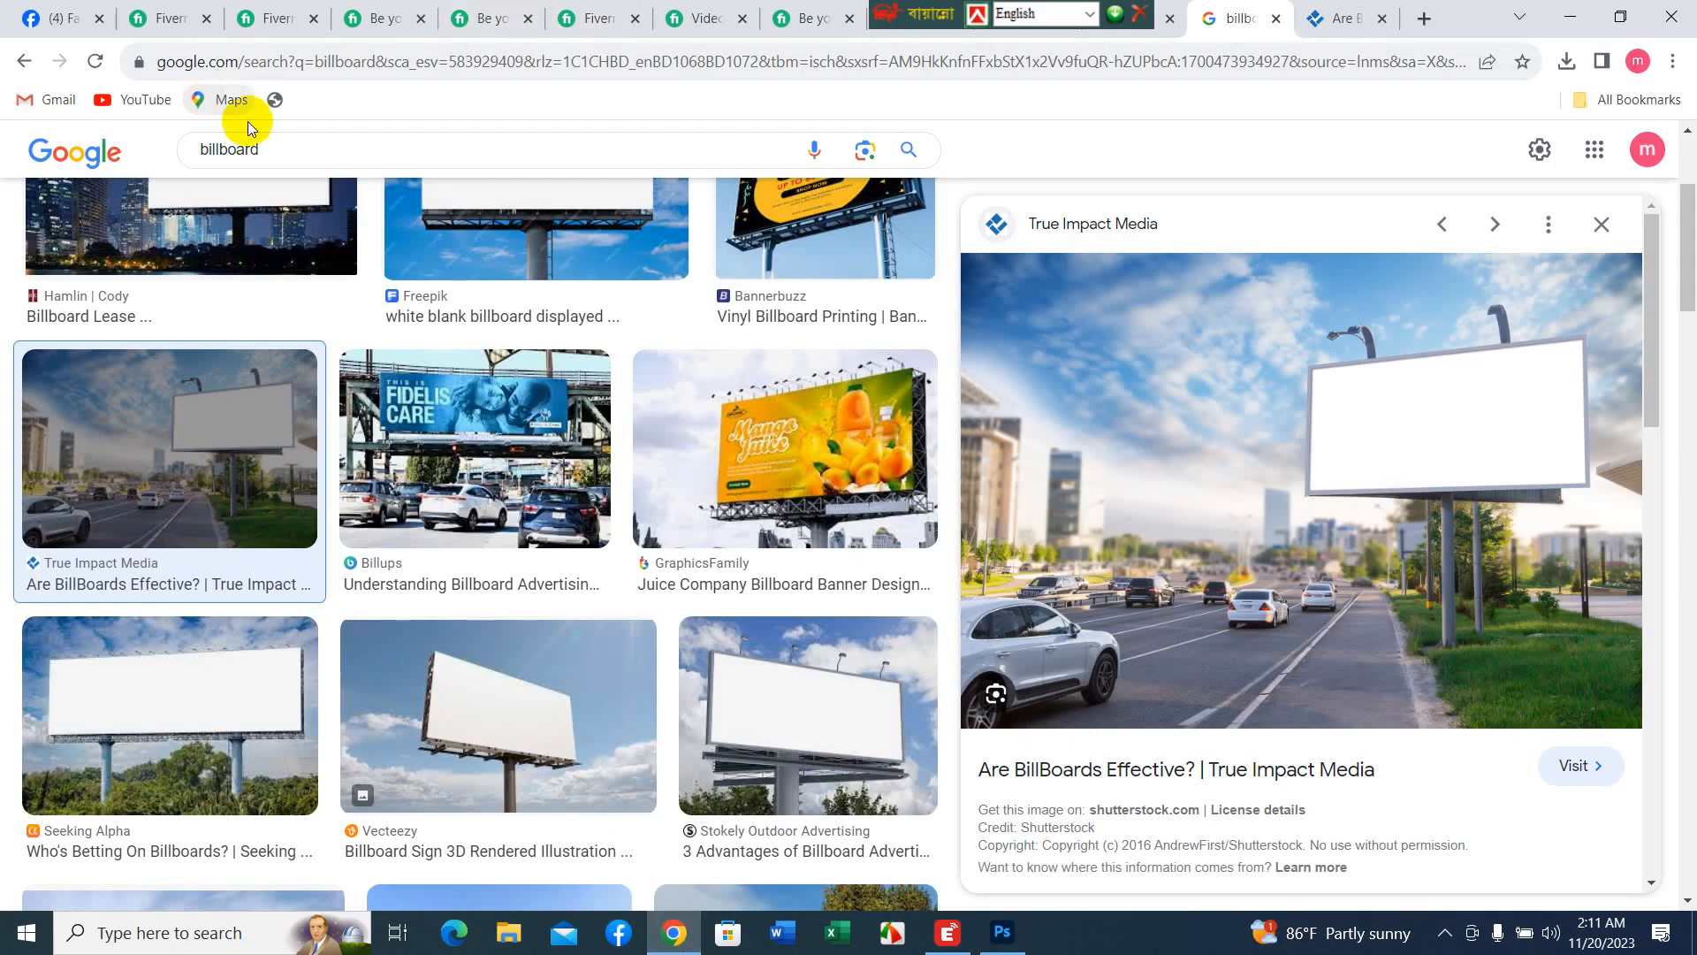
{"action": "left_click", "coordinate": [302, 154]}
{"action": "double_click", "coordinate": [302, 154]}
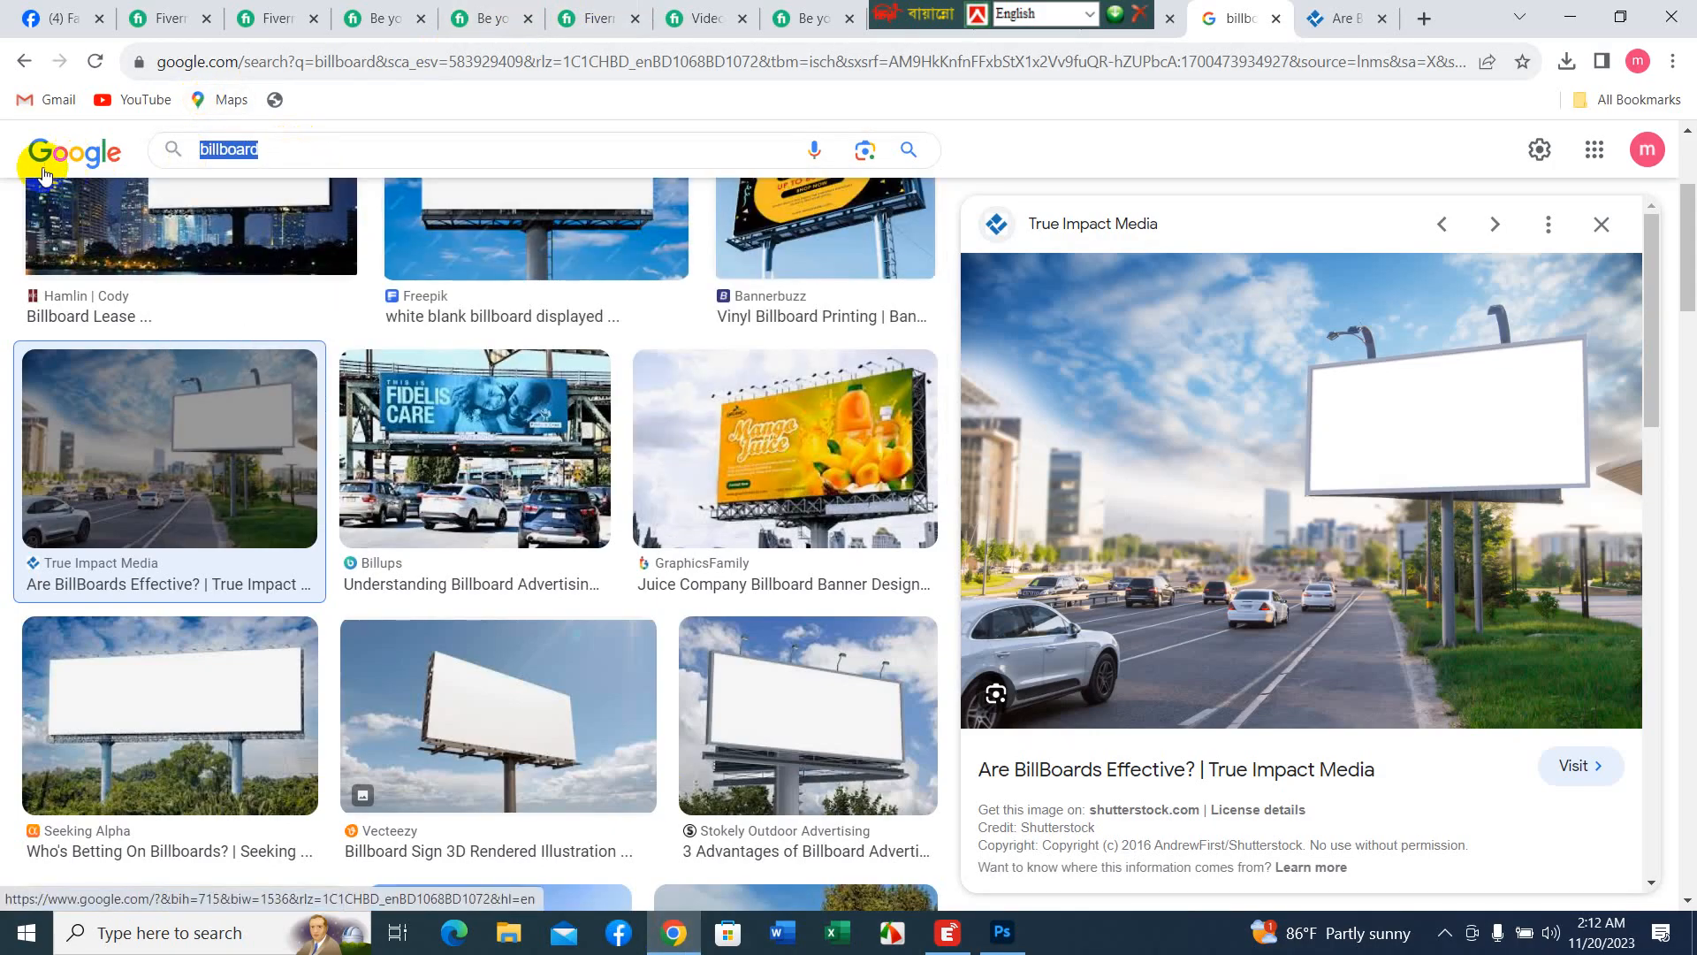
{"action": "type", "text": "app"}
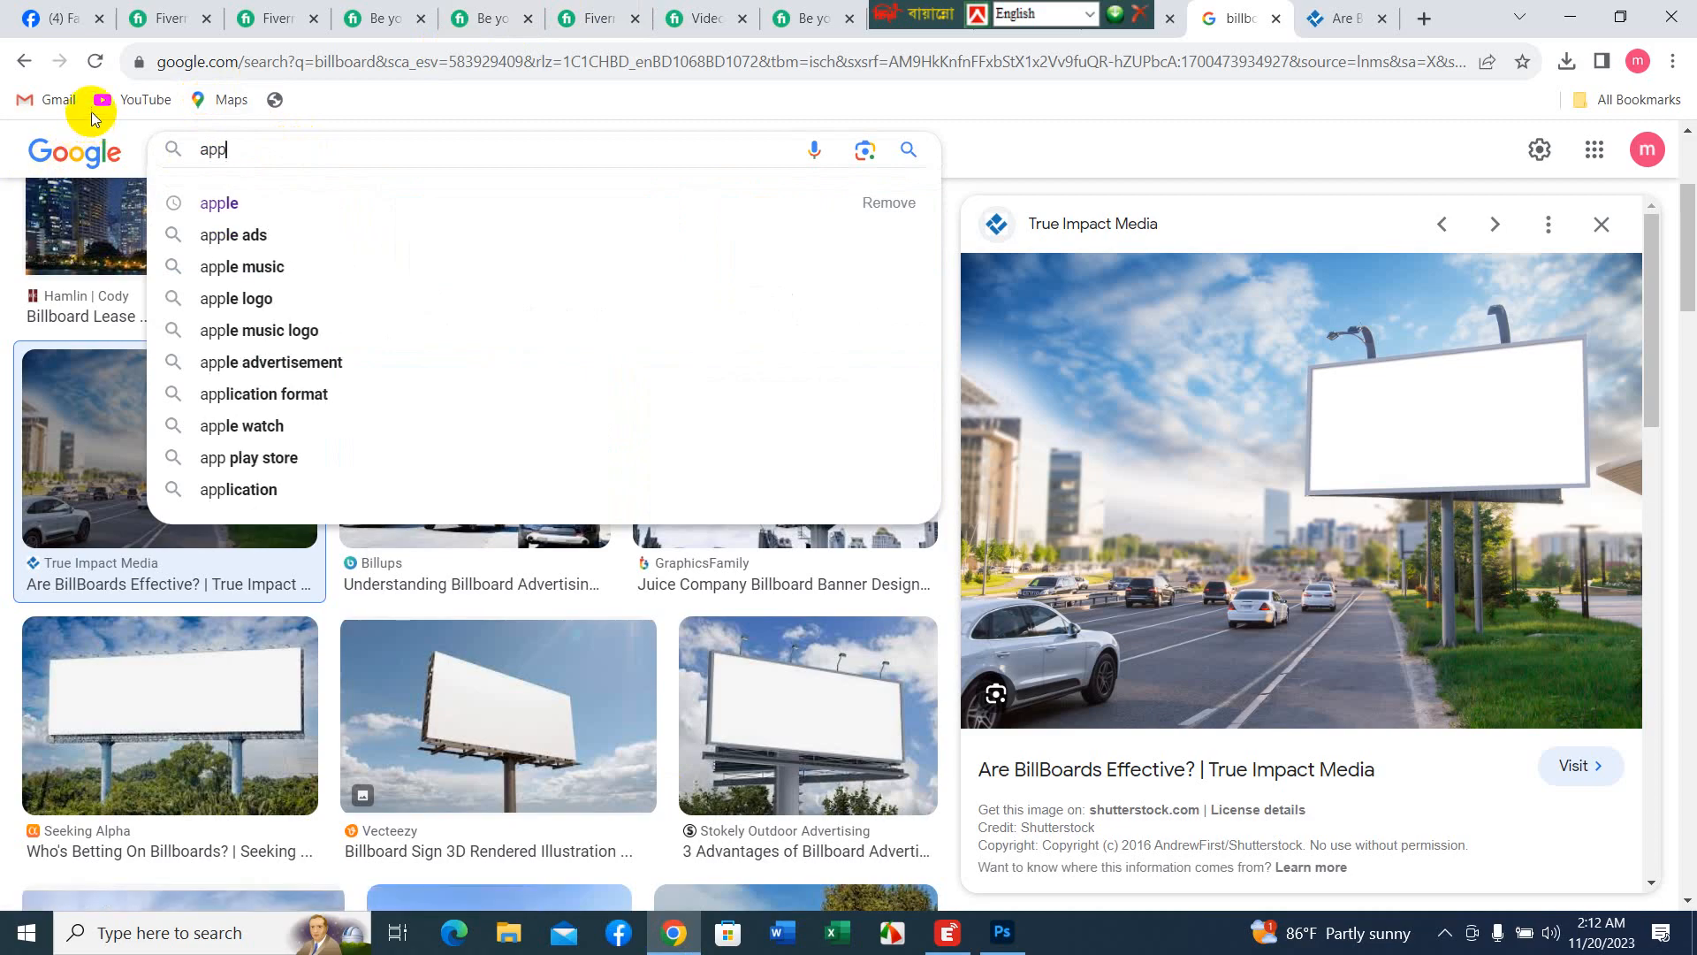
{"action": "left_click", "coordinate": [217, 212]}
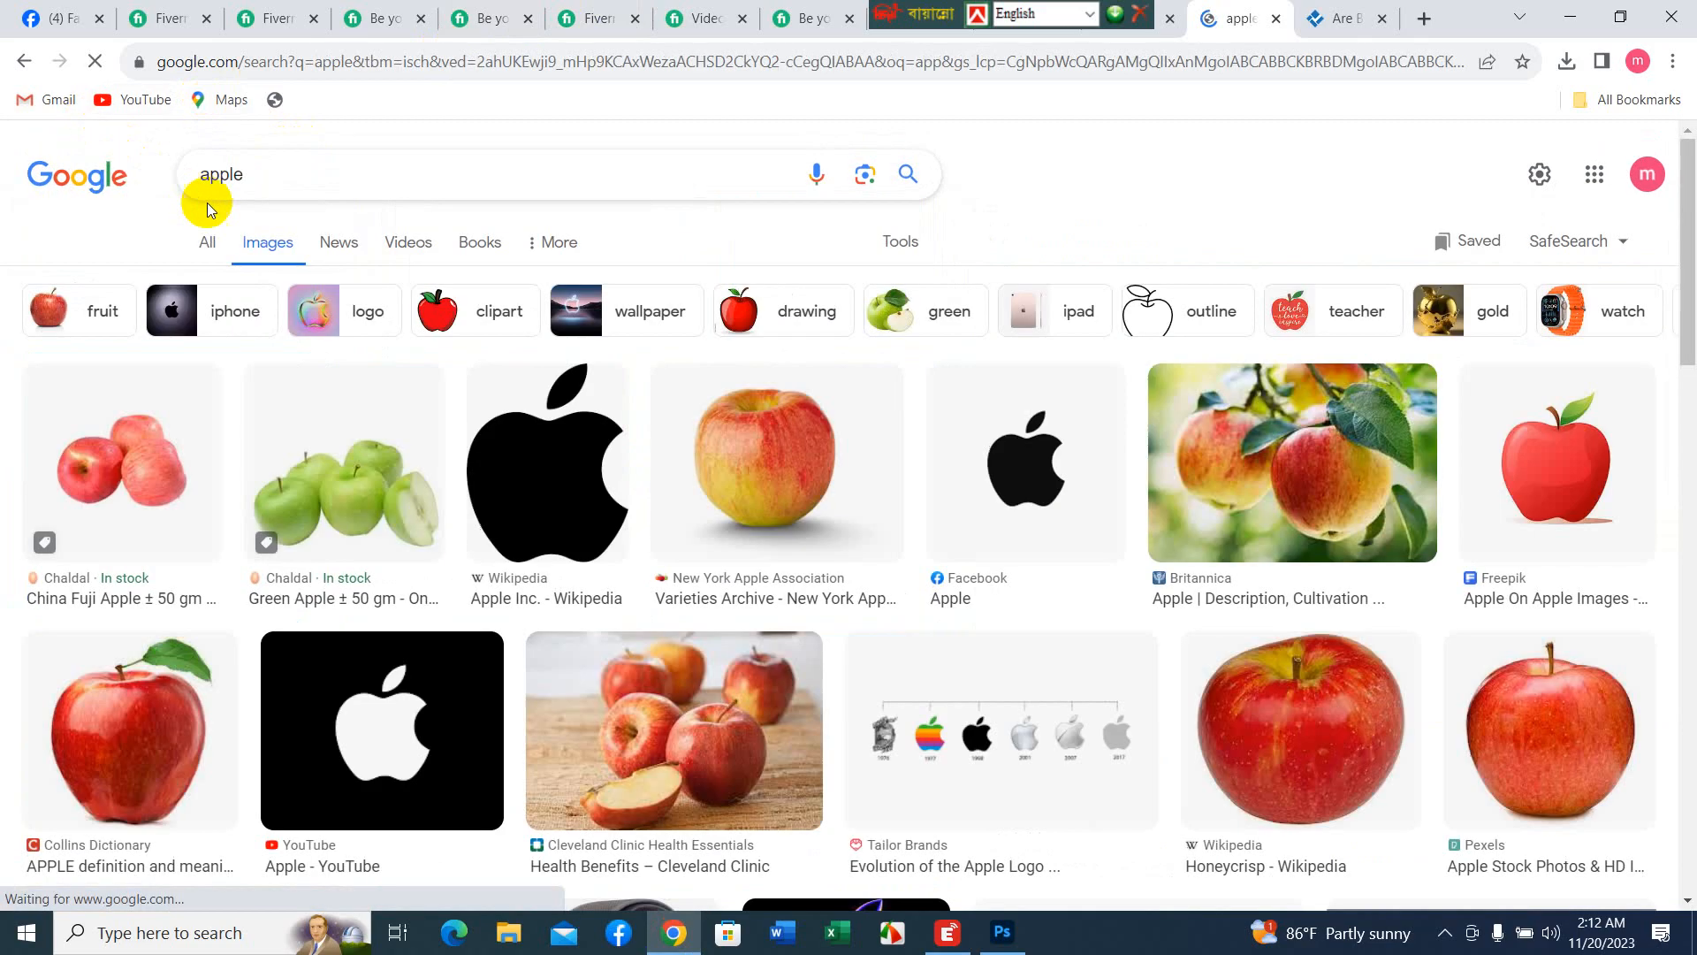
{"action": "left_click", "coordinate": [112, 730]}
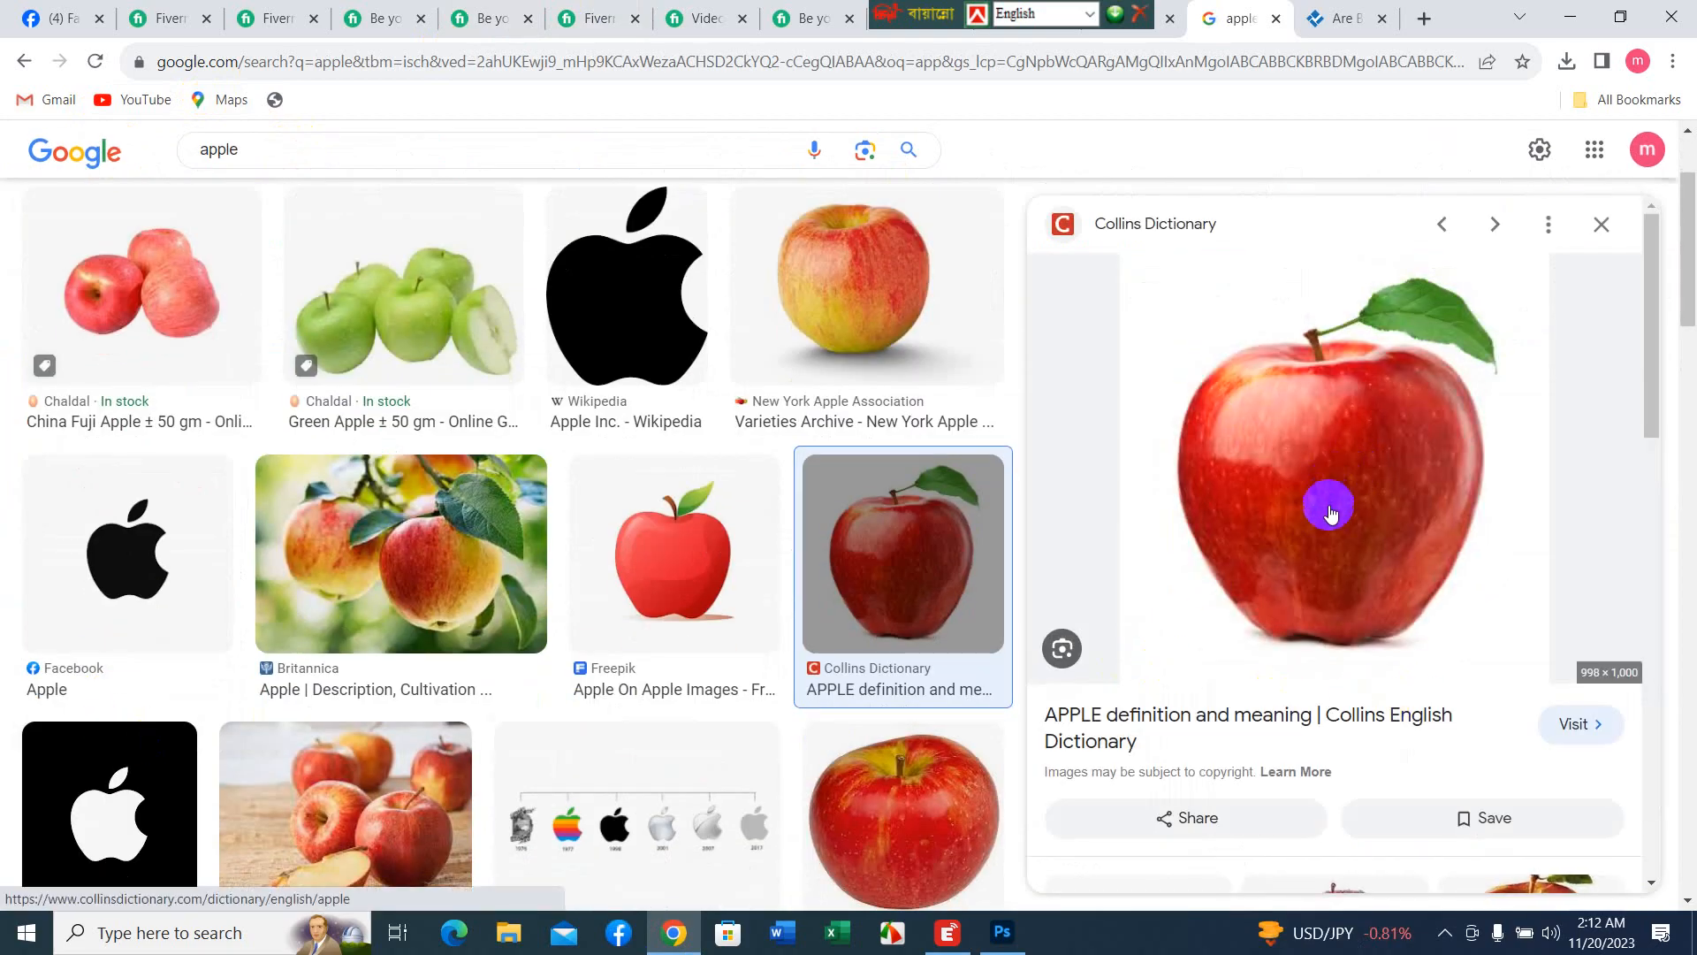
- Return to Photoshop and close the portrait document without saving its changes
{"action": "left_click_drag", "start_coordinate": [1331, 523], "coordinate": [1289, 86]}
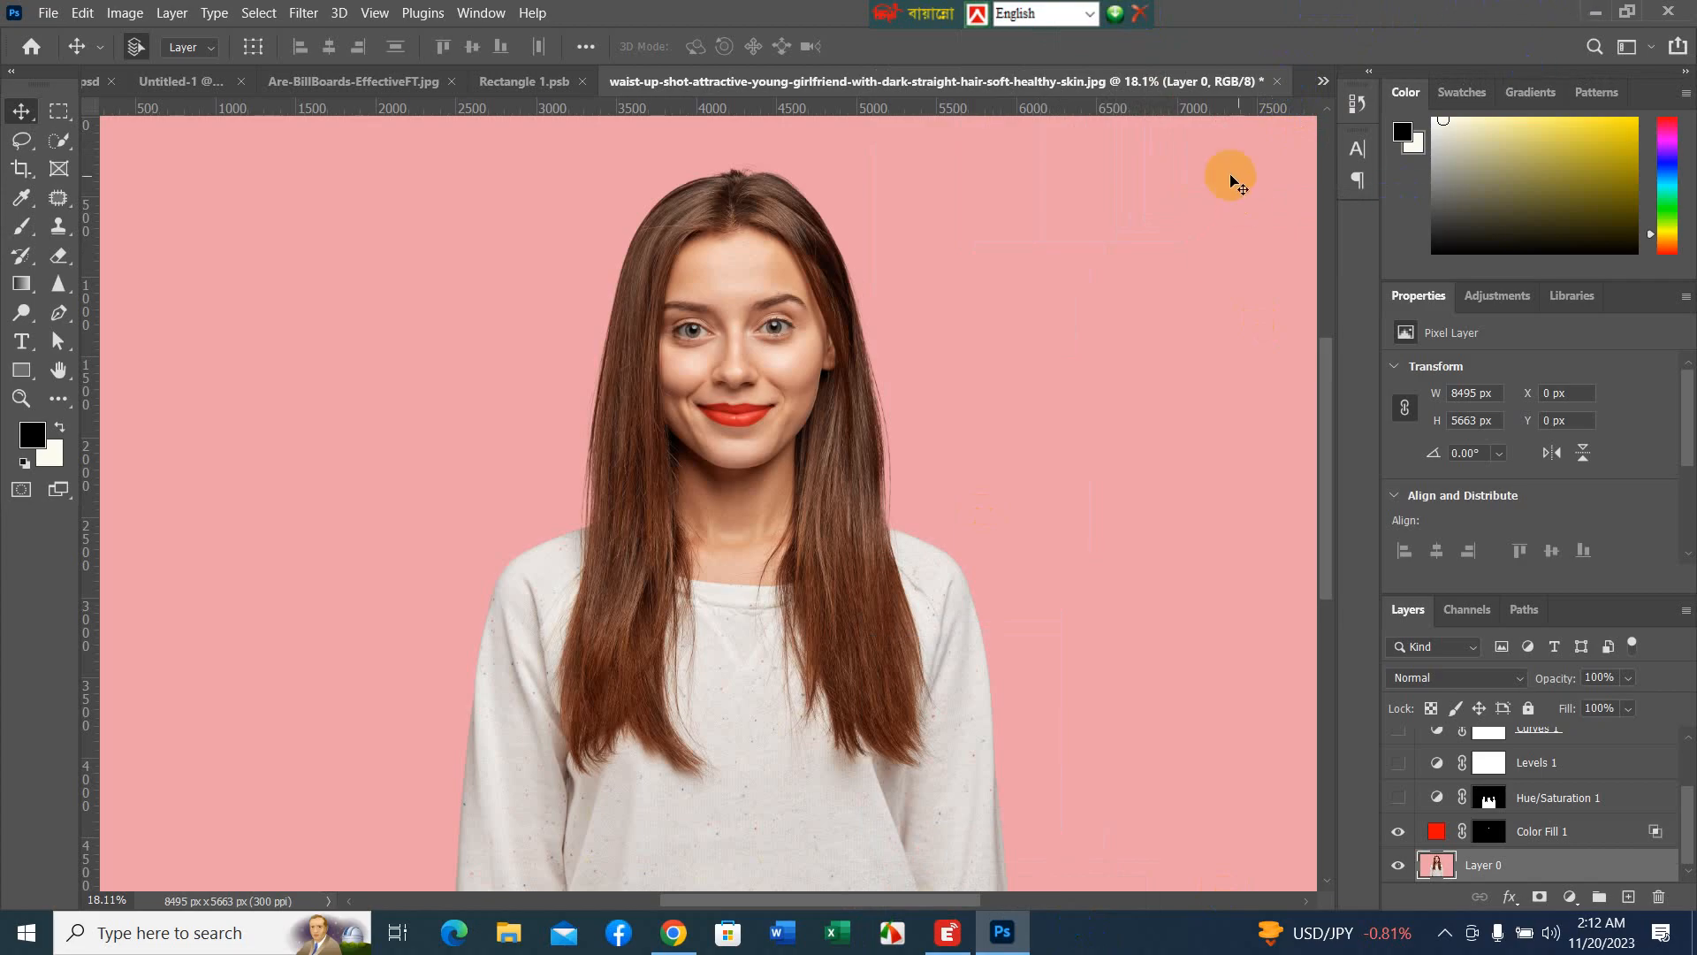
{"action": "left_click", "coordinate": [1277, 82]}
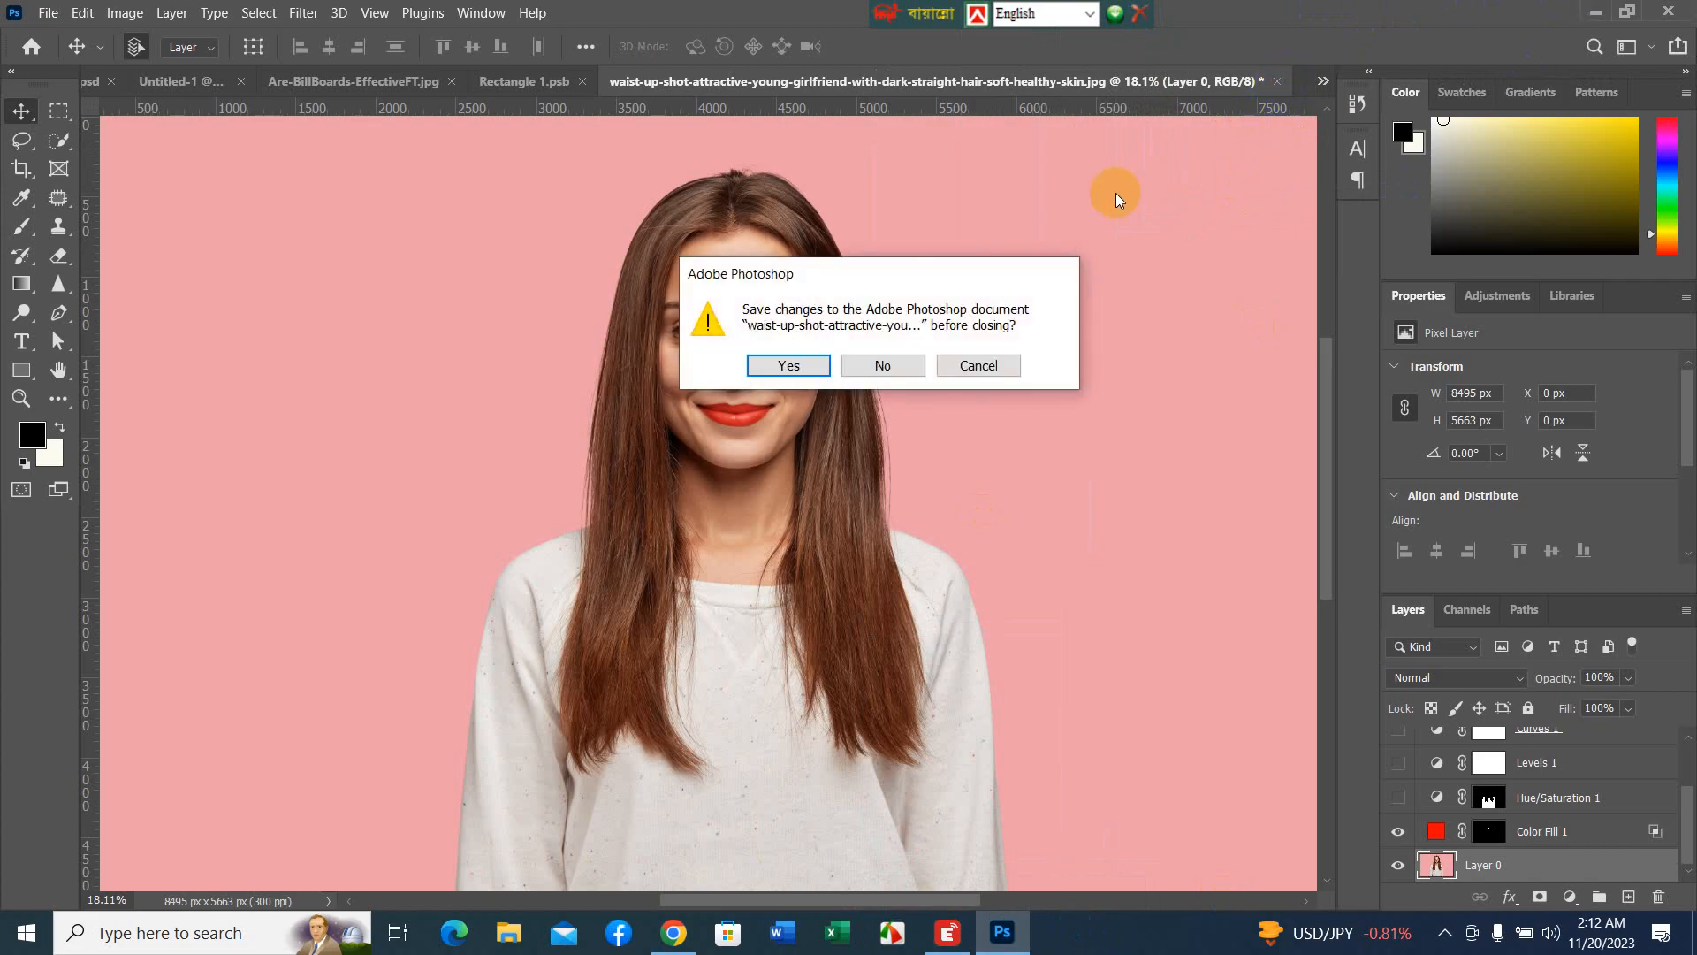
{"action": "left_click", "coordinate": [872, 364]}
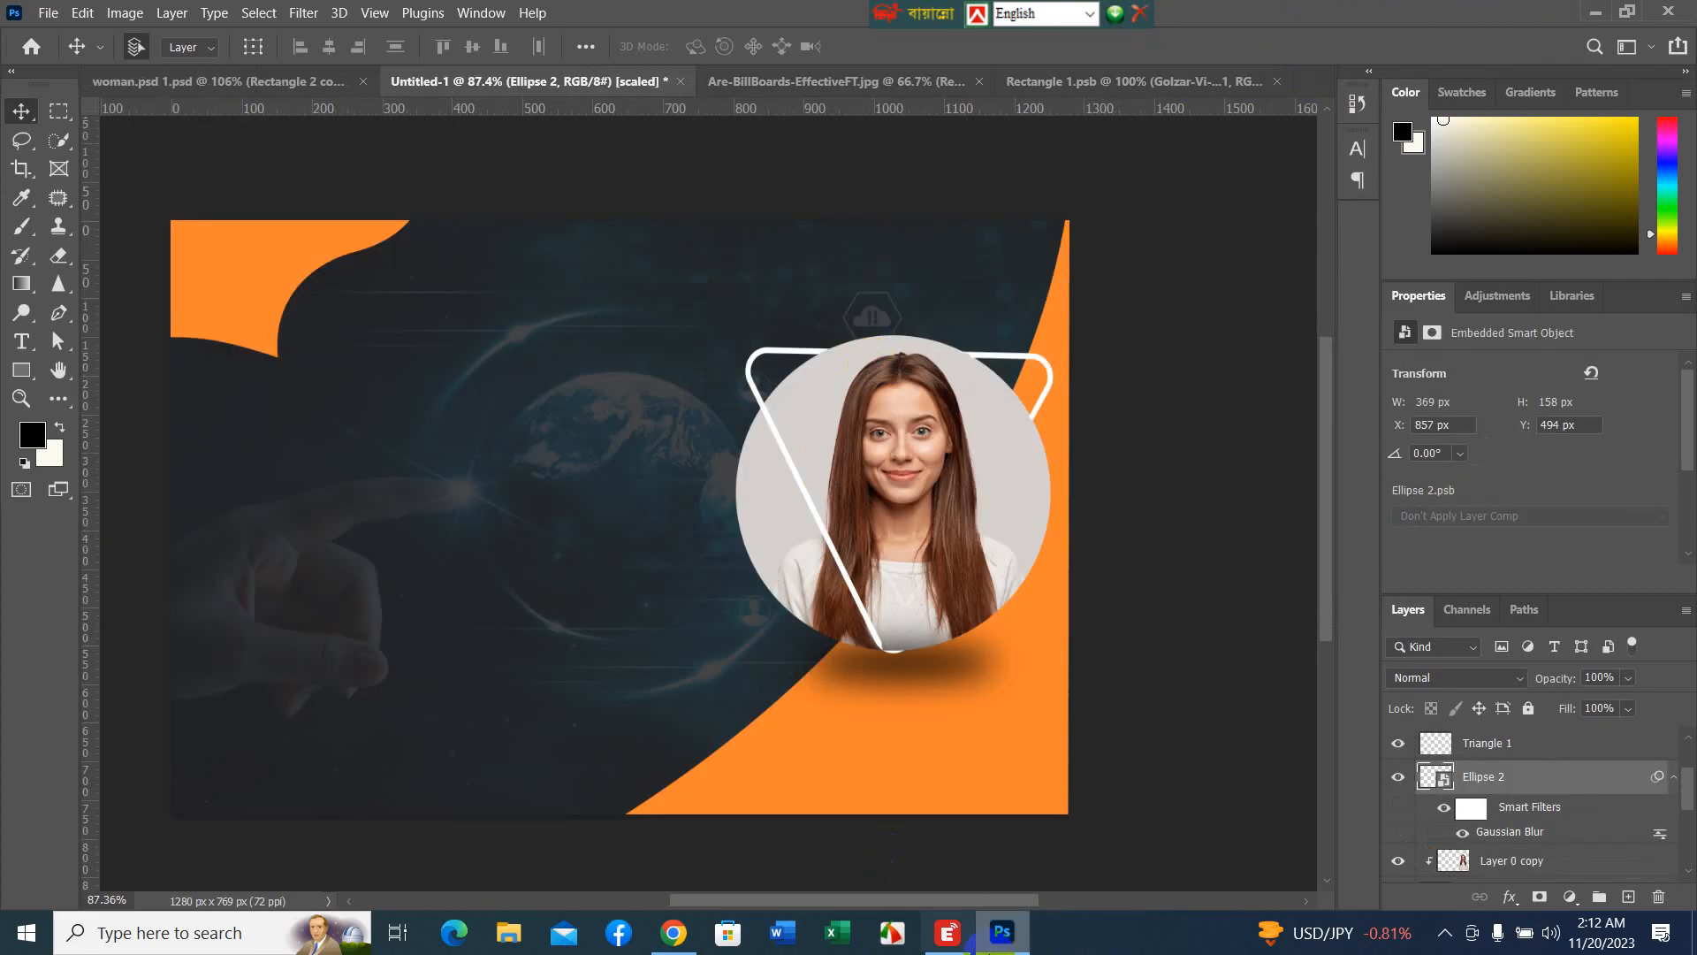
- Try to carry the red apple picture from Chrome into Photoshop, and go back from Google Lens to the image results
{"action": "left_click", "coordinate": [674, 933]}
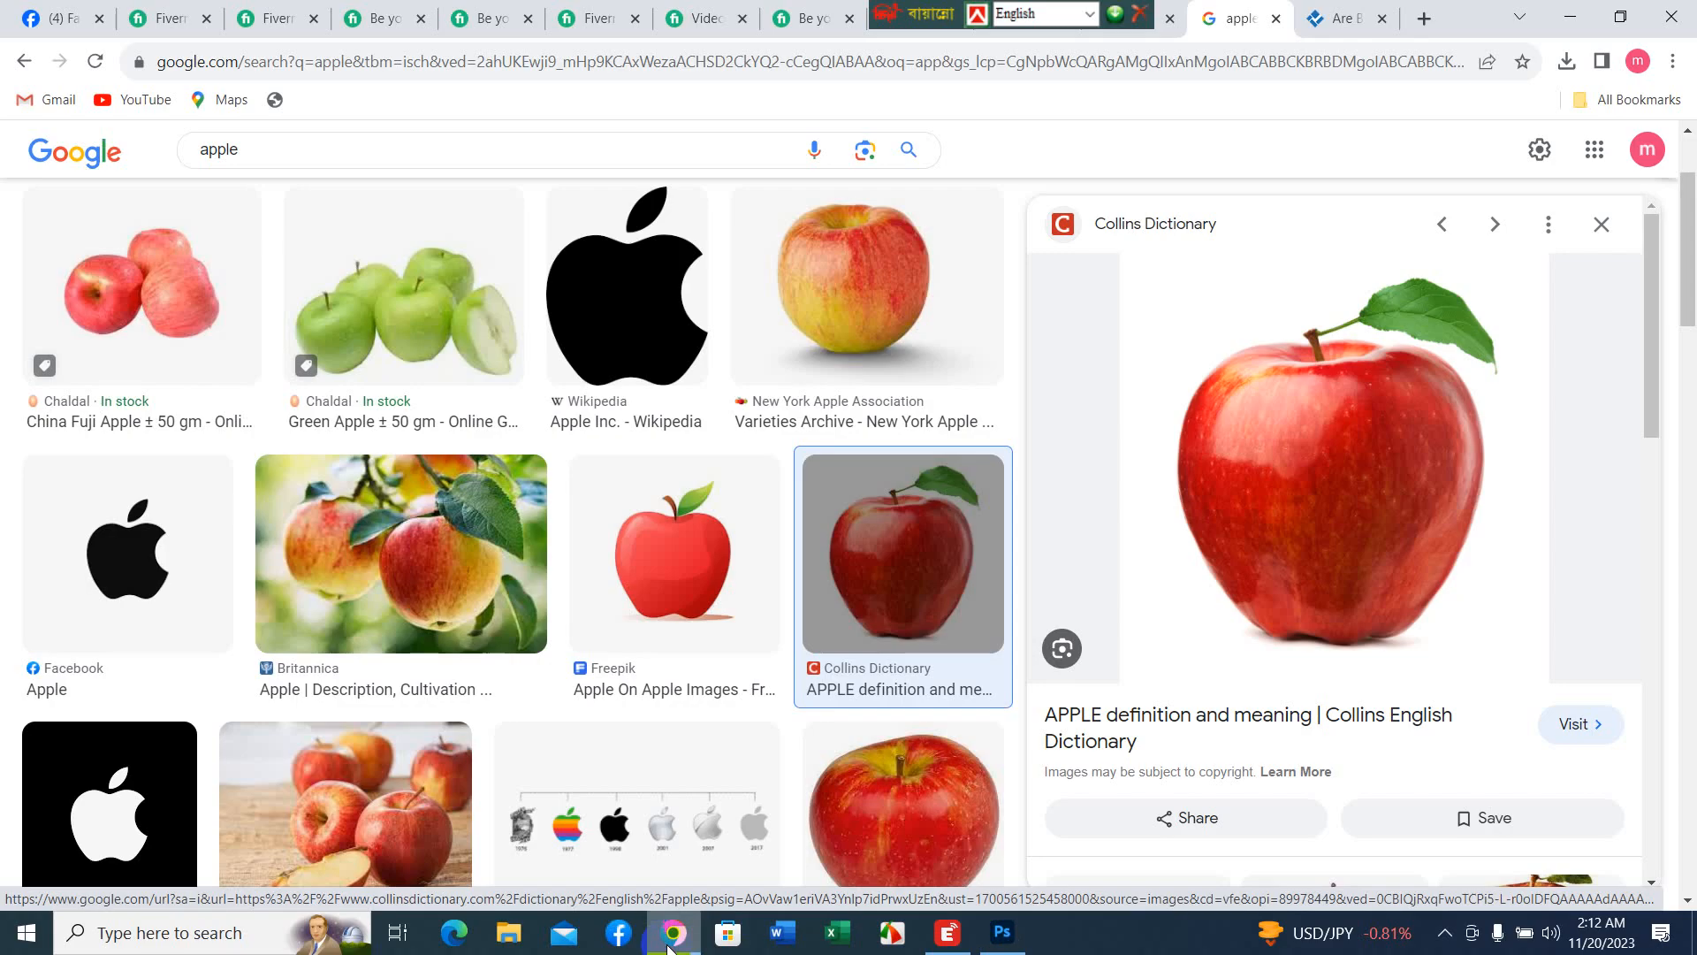
{"action": "left_click_drag", "start_coordinate": [1312, 437], "coordinate": [661, 304]}
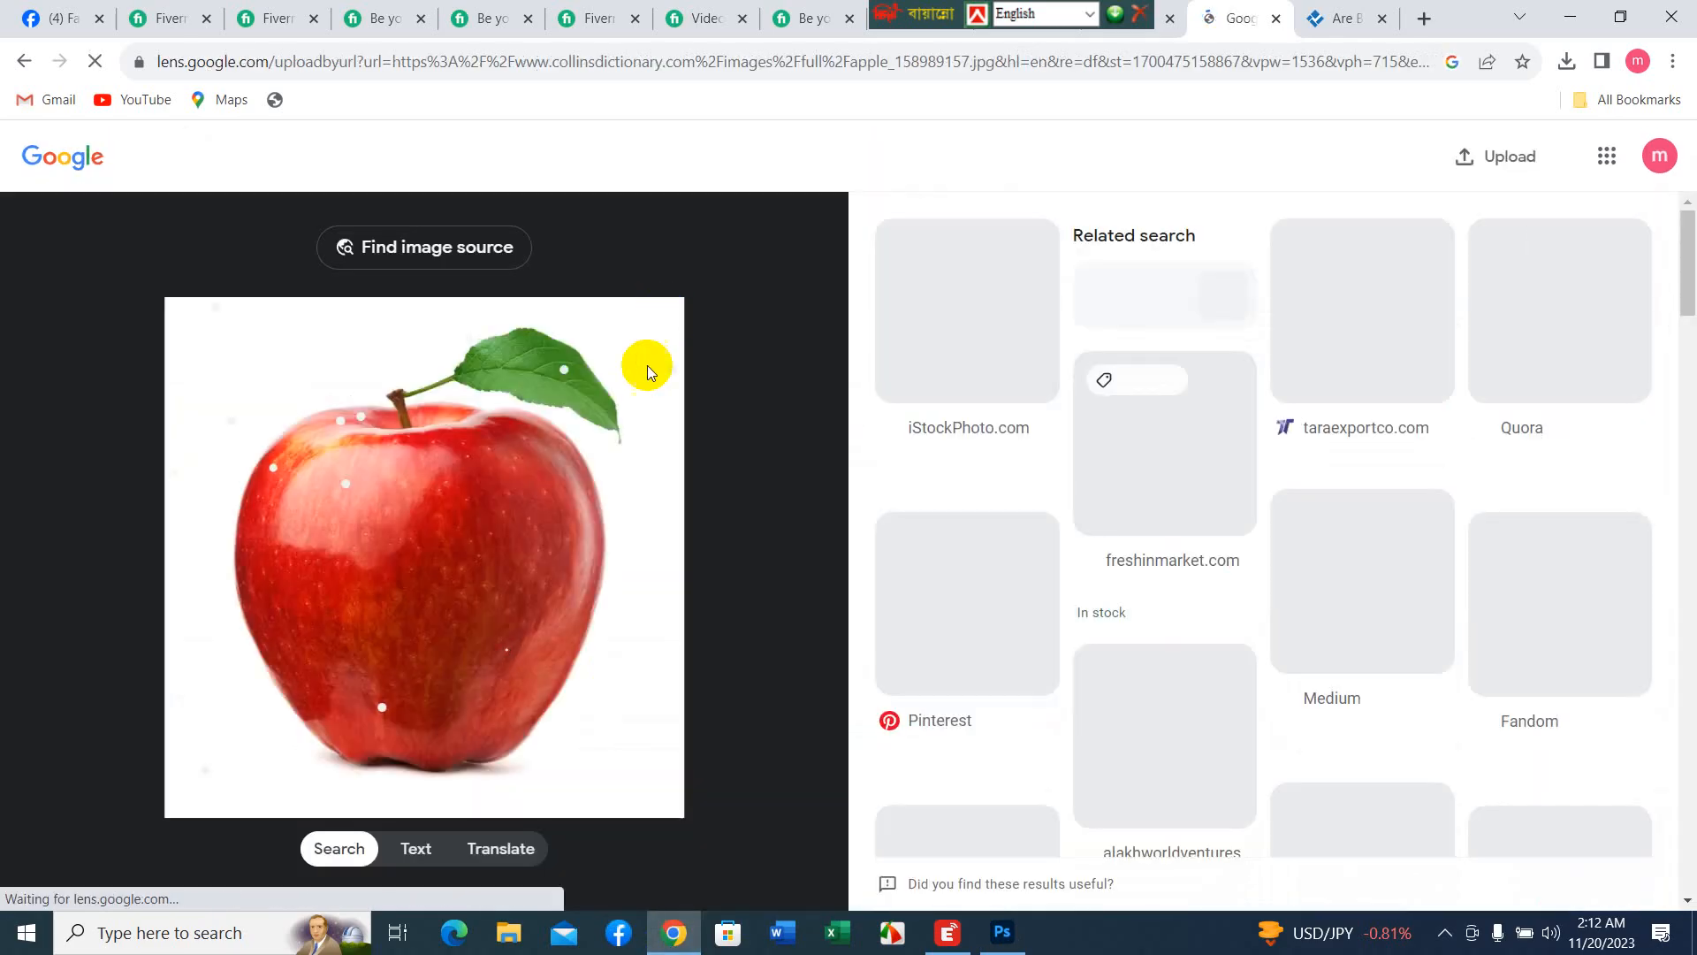
{"action": "left_click_drag", "start_coordinate": [539, 603], "coordinate": [968, 946]}
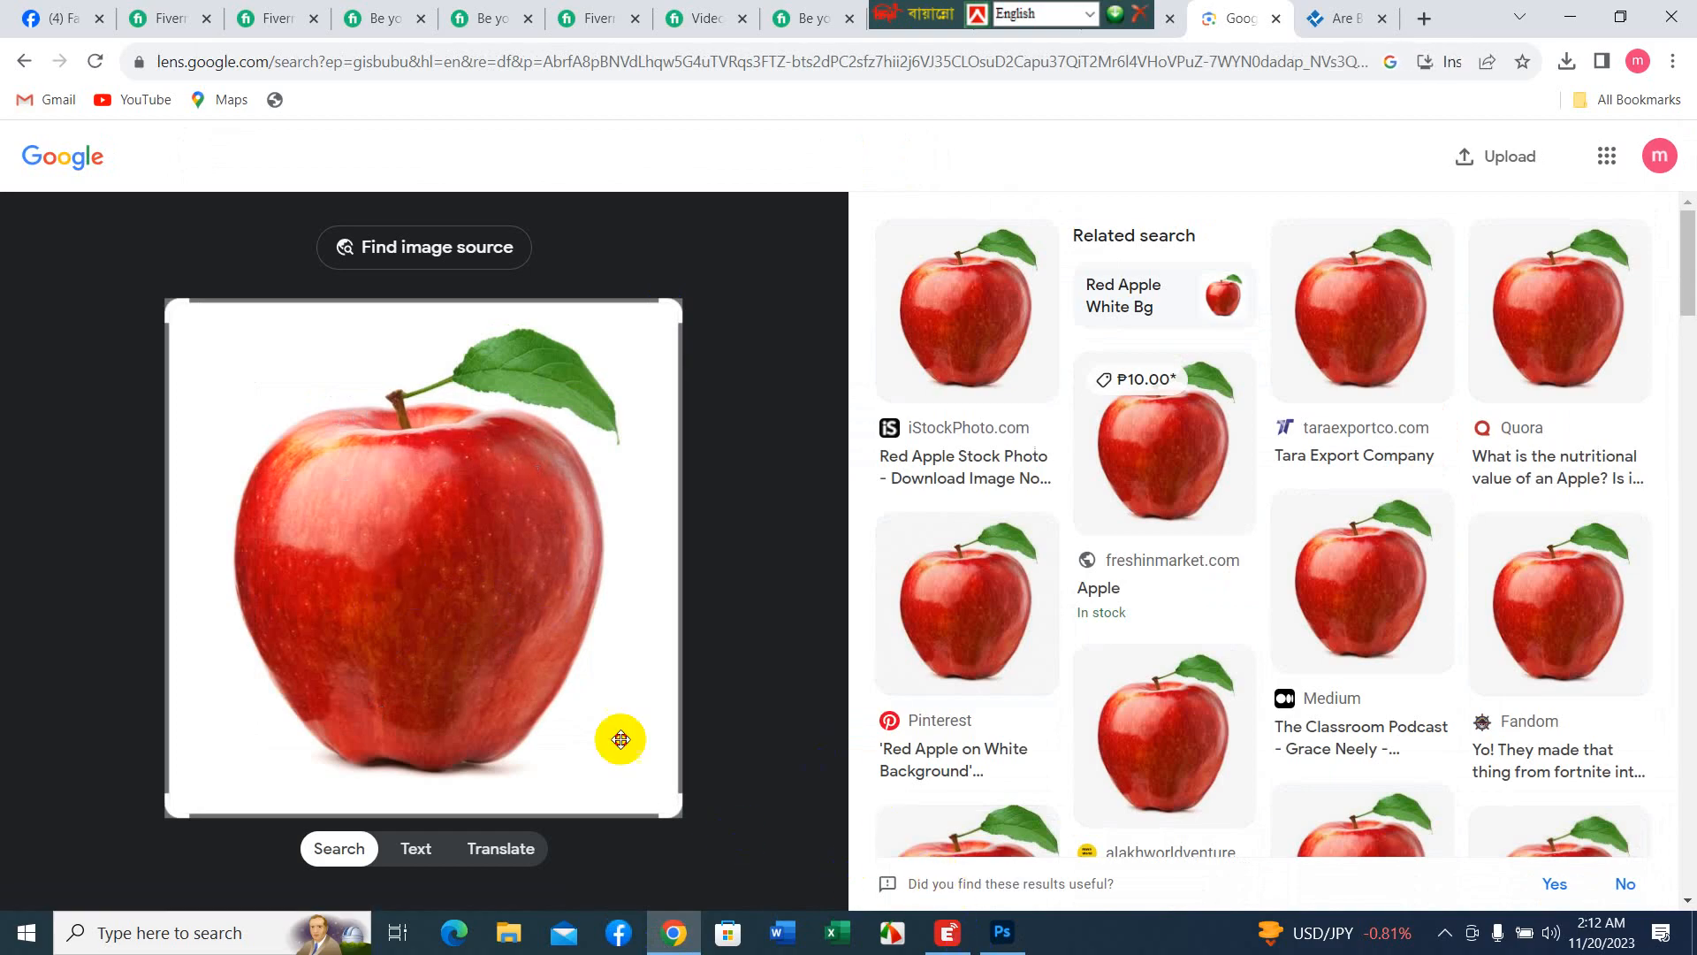
{"action": "left_click", "coordinate": [18, 59]}
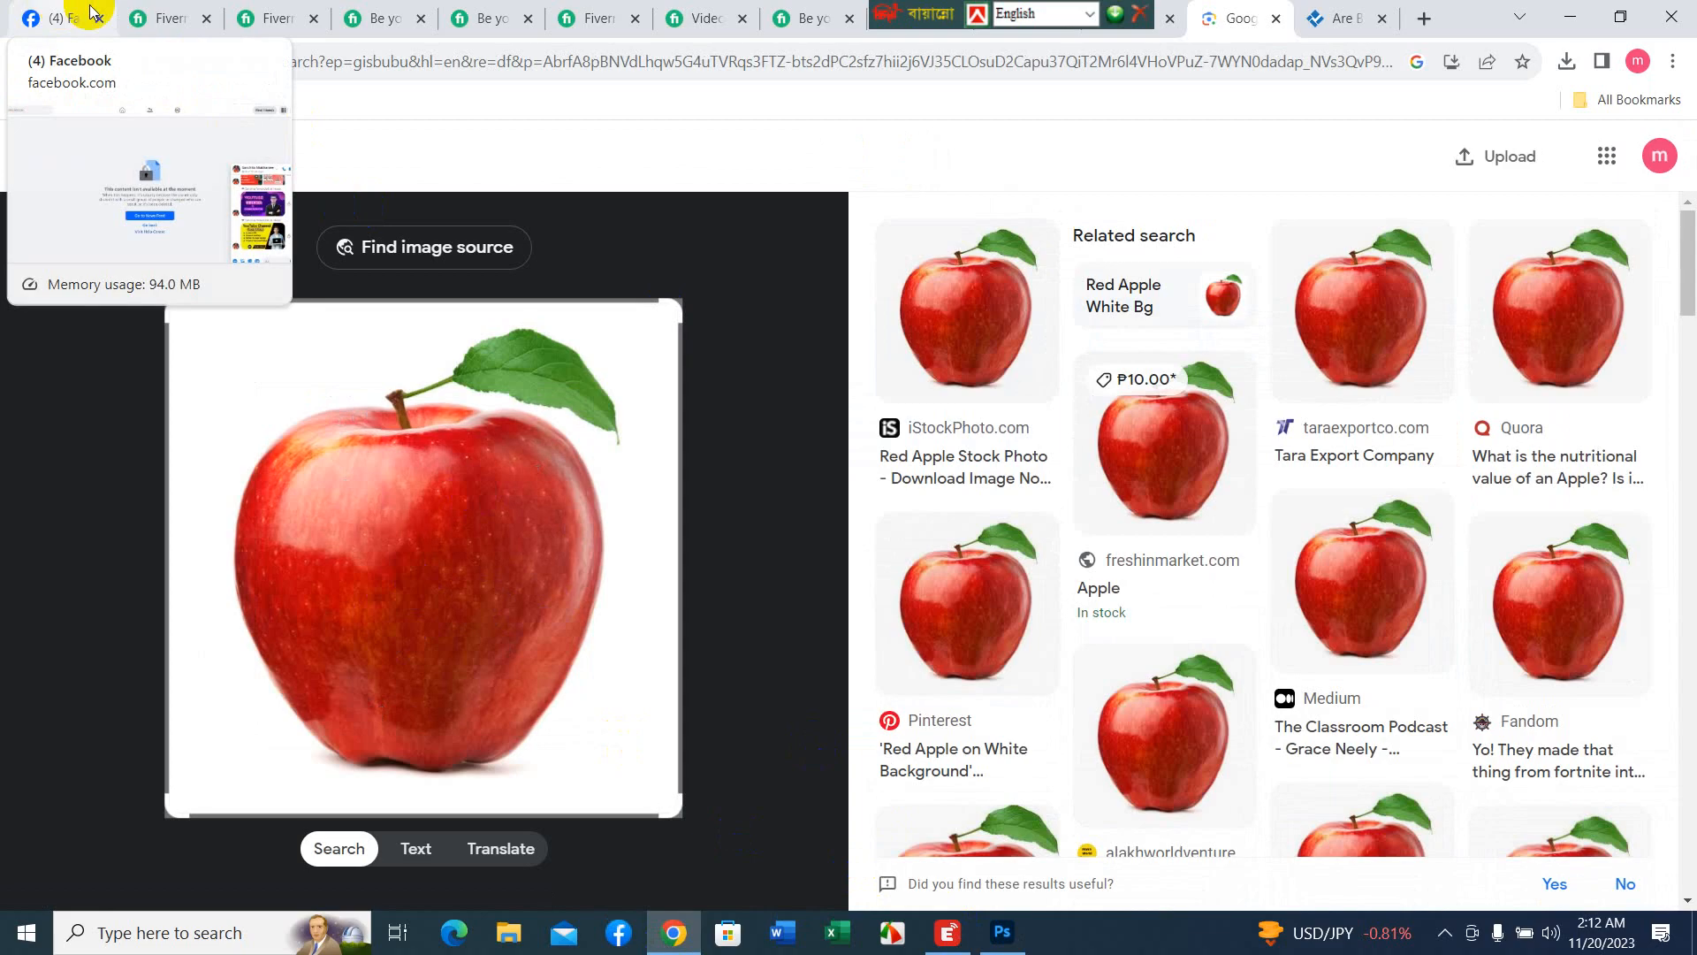
{"action": "left_click", "coordinate": [24, 60]}
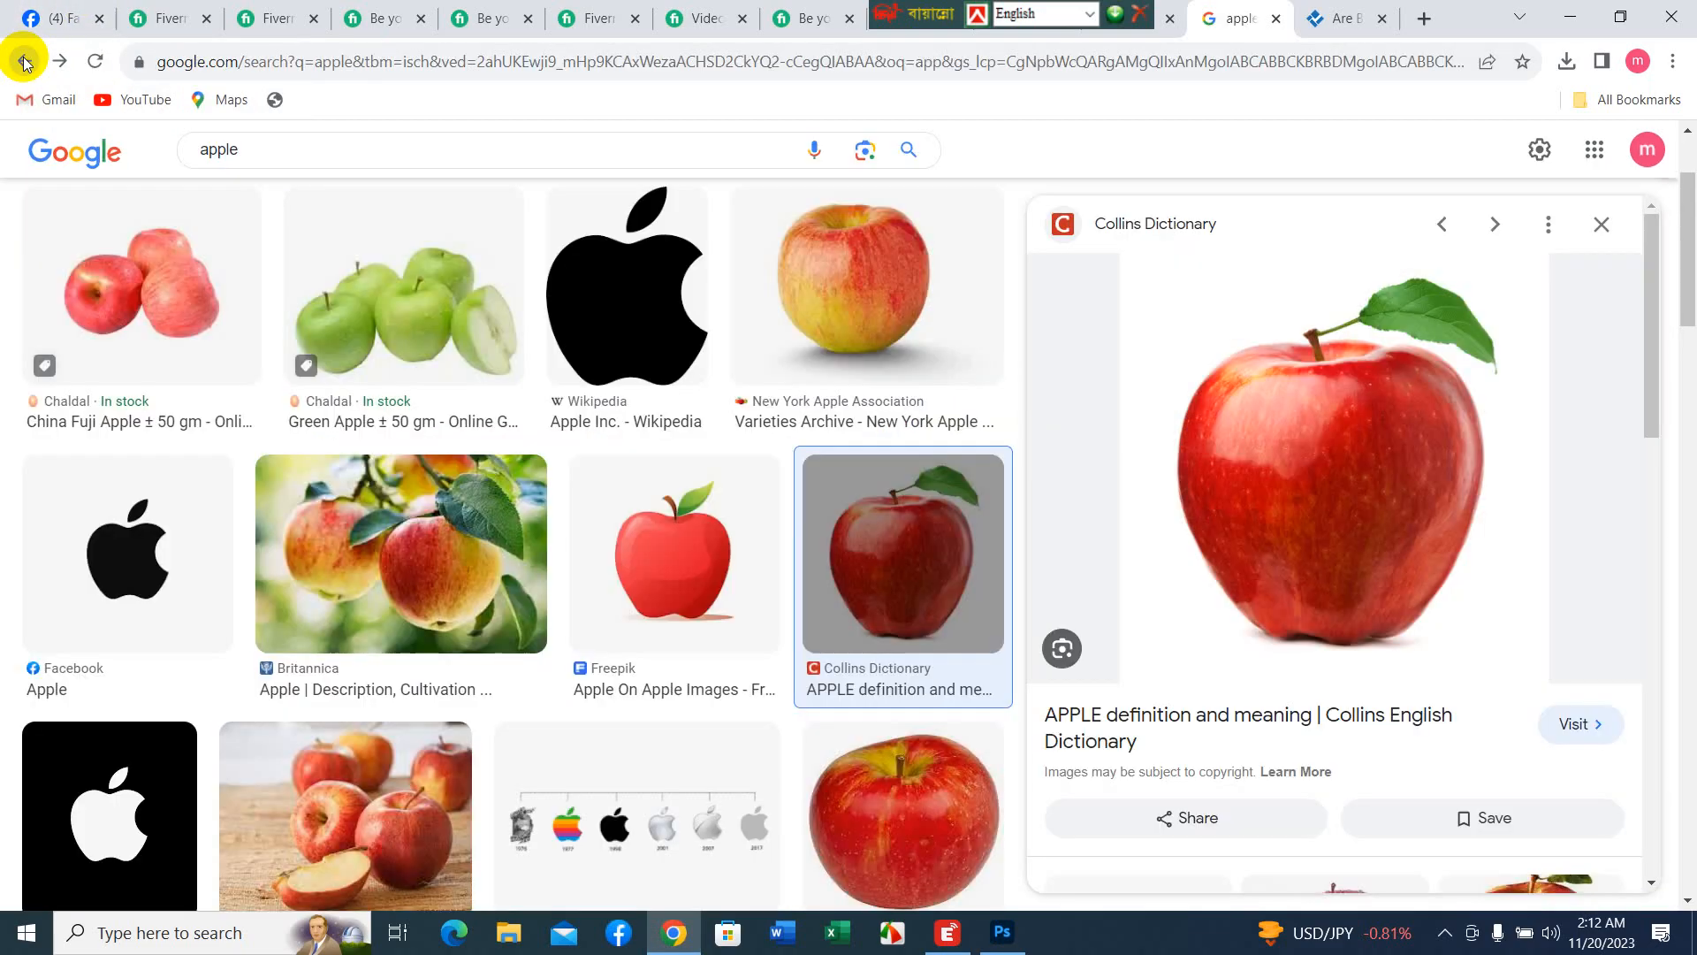
- Switch to Photoshop and close the Rectangle 1.psb logo document
{"action": "left_click_drag", "start_coordinate": [1334, 386], "coordinate": [1293, 72]}
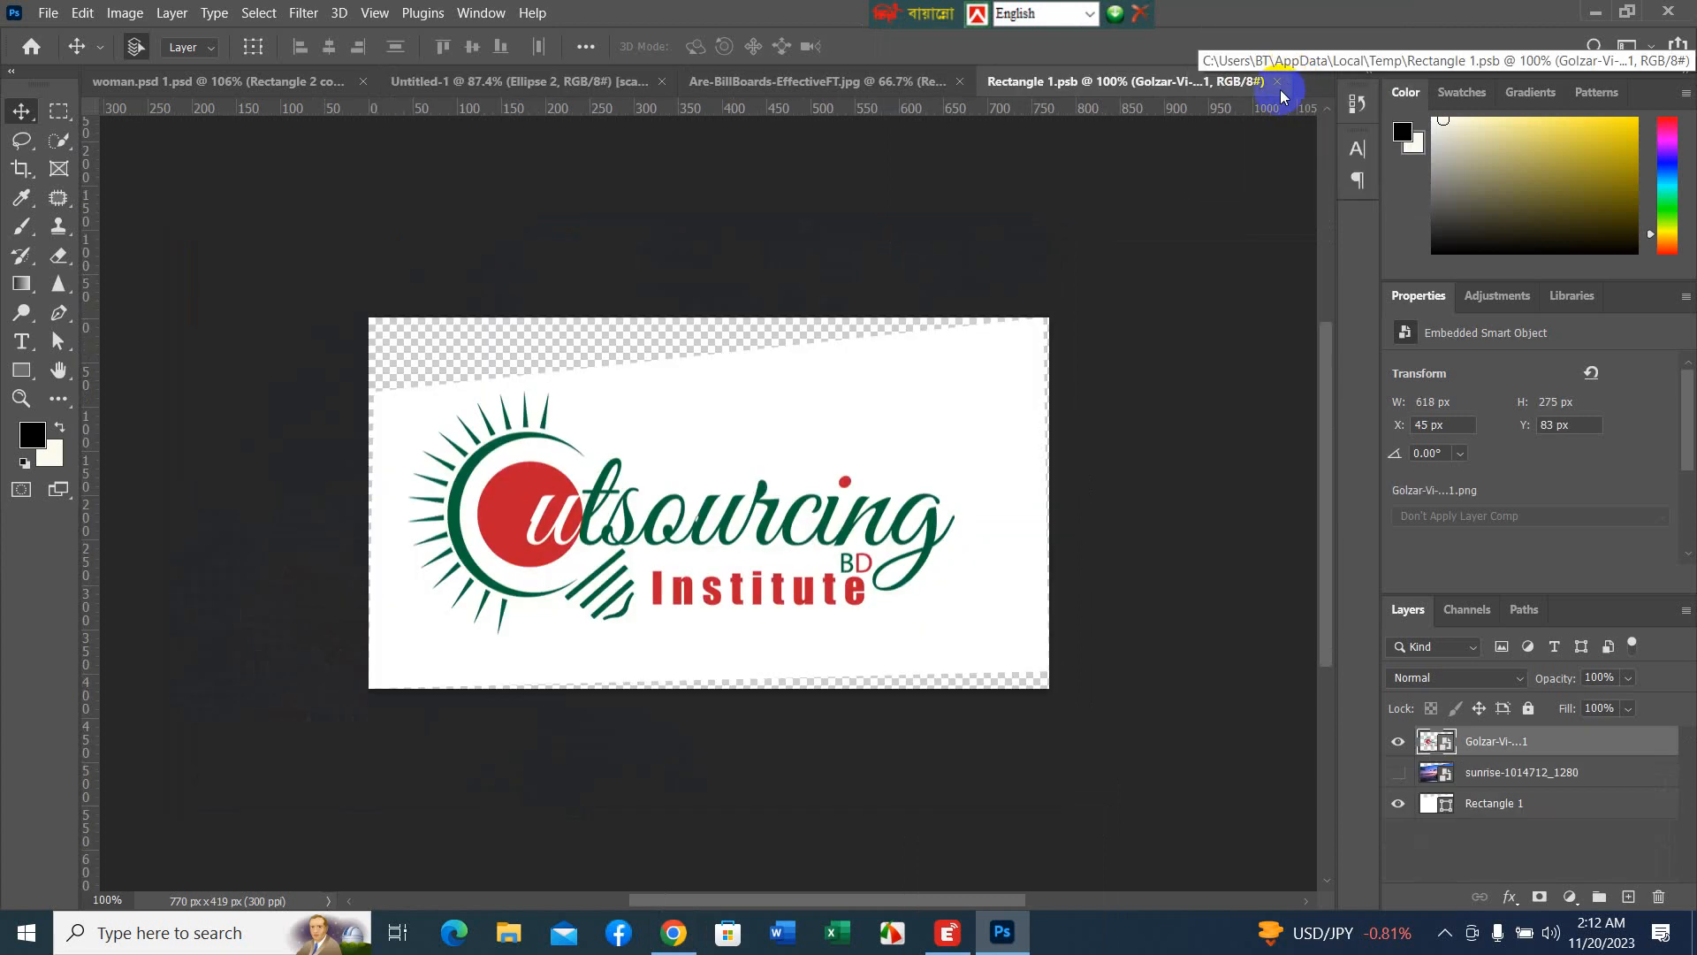
{"action": "left_click", "coordinate": [1277, 82]}
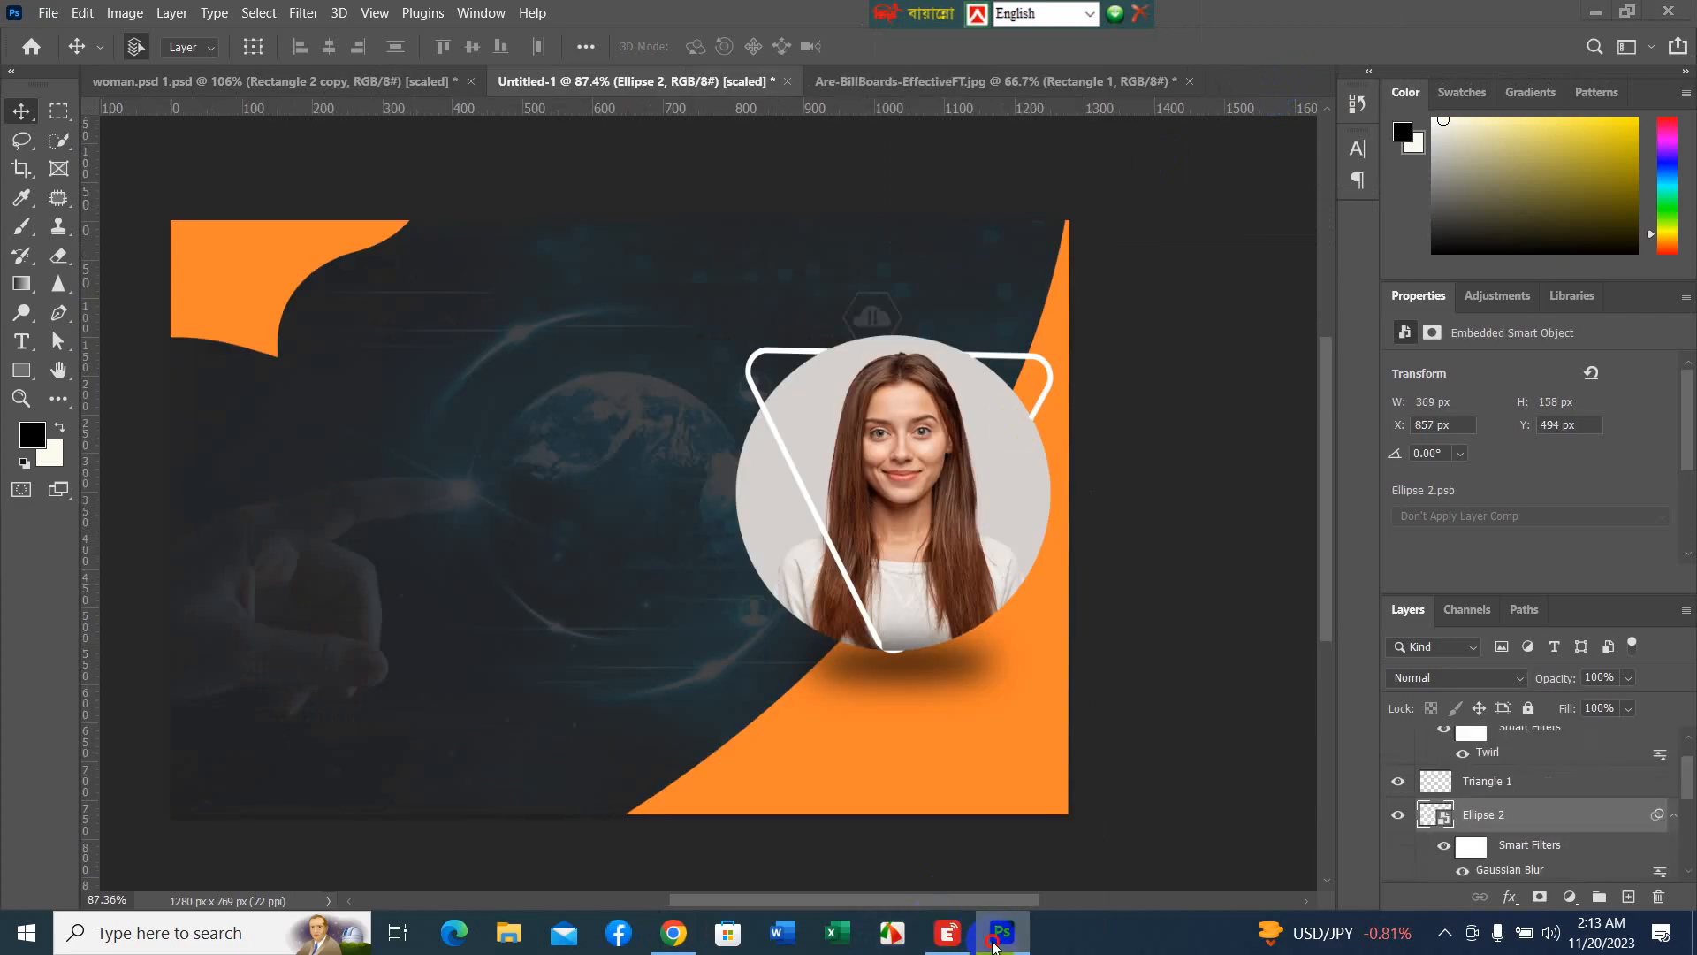
- Try to copy the red apple picture in Chrome and paste it into the Untitled-1 document in Photoshop
{"action": "left_click", "coordinate": [994, 944]}
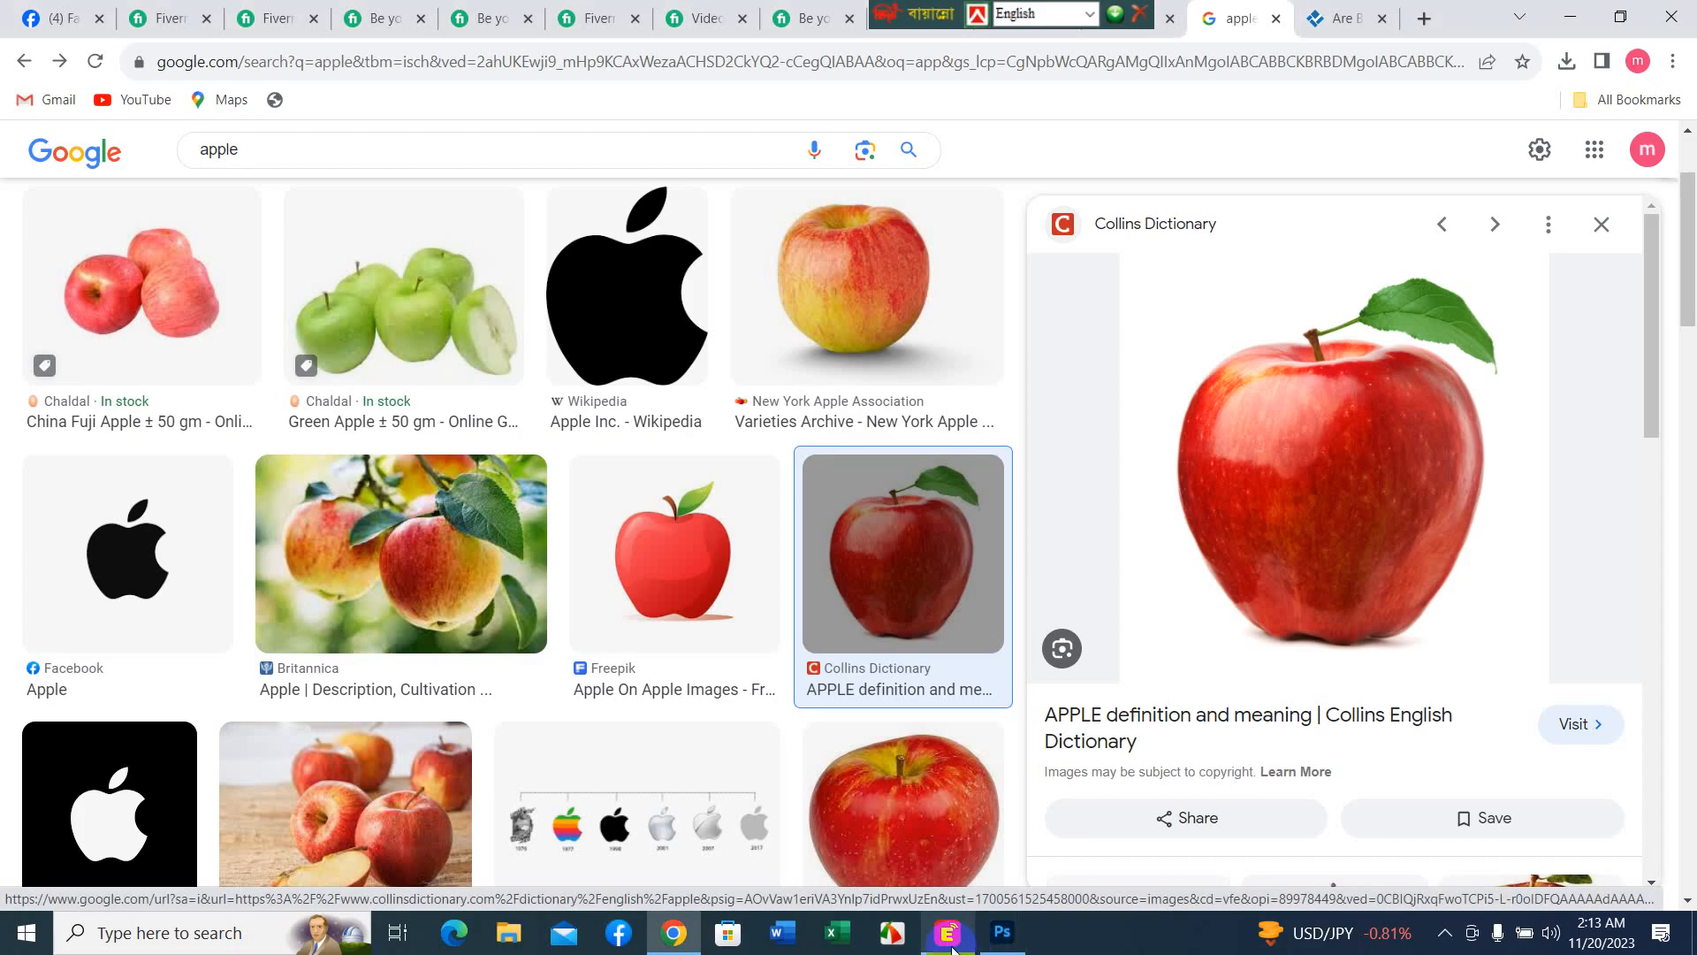
{"action": "right_click", "coordinate": [1345, 427]}
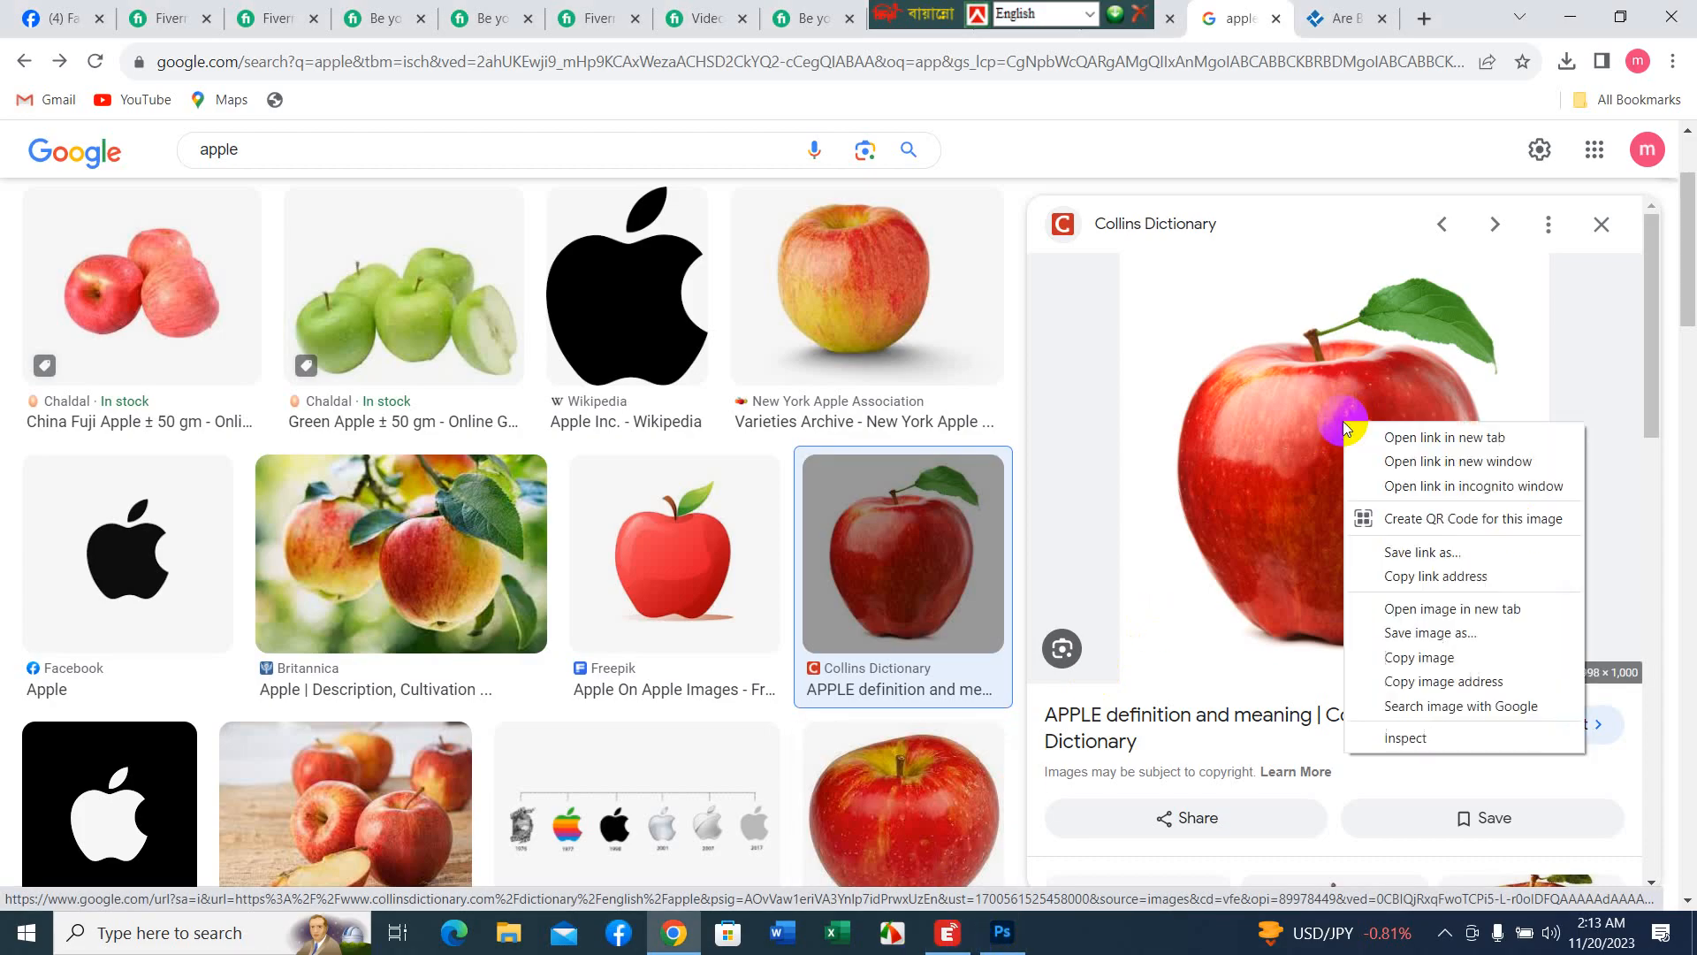
{"action": "left_click", "coordinate": [1463, 663]}
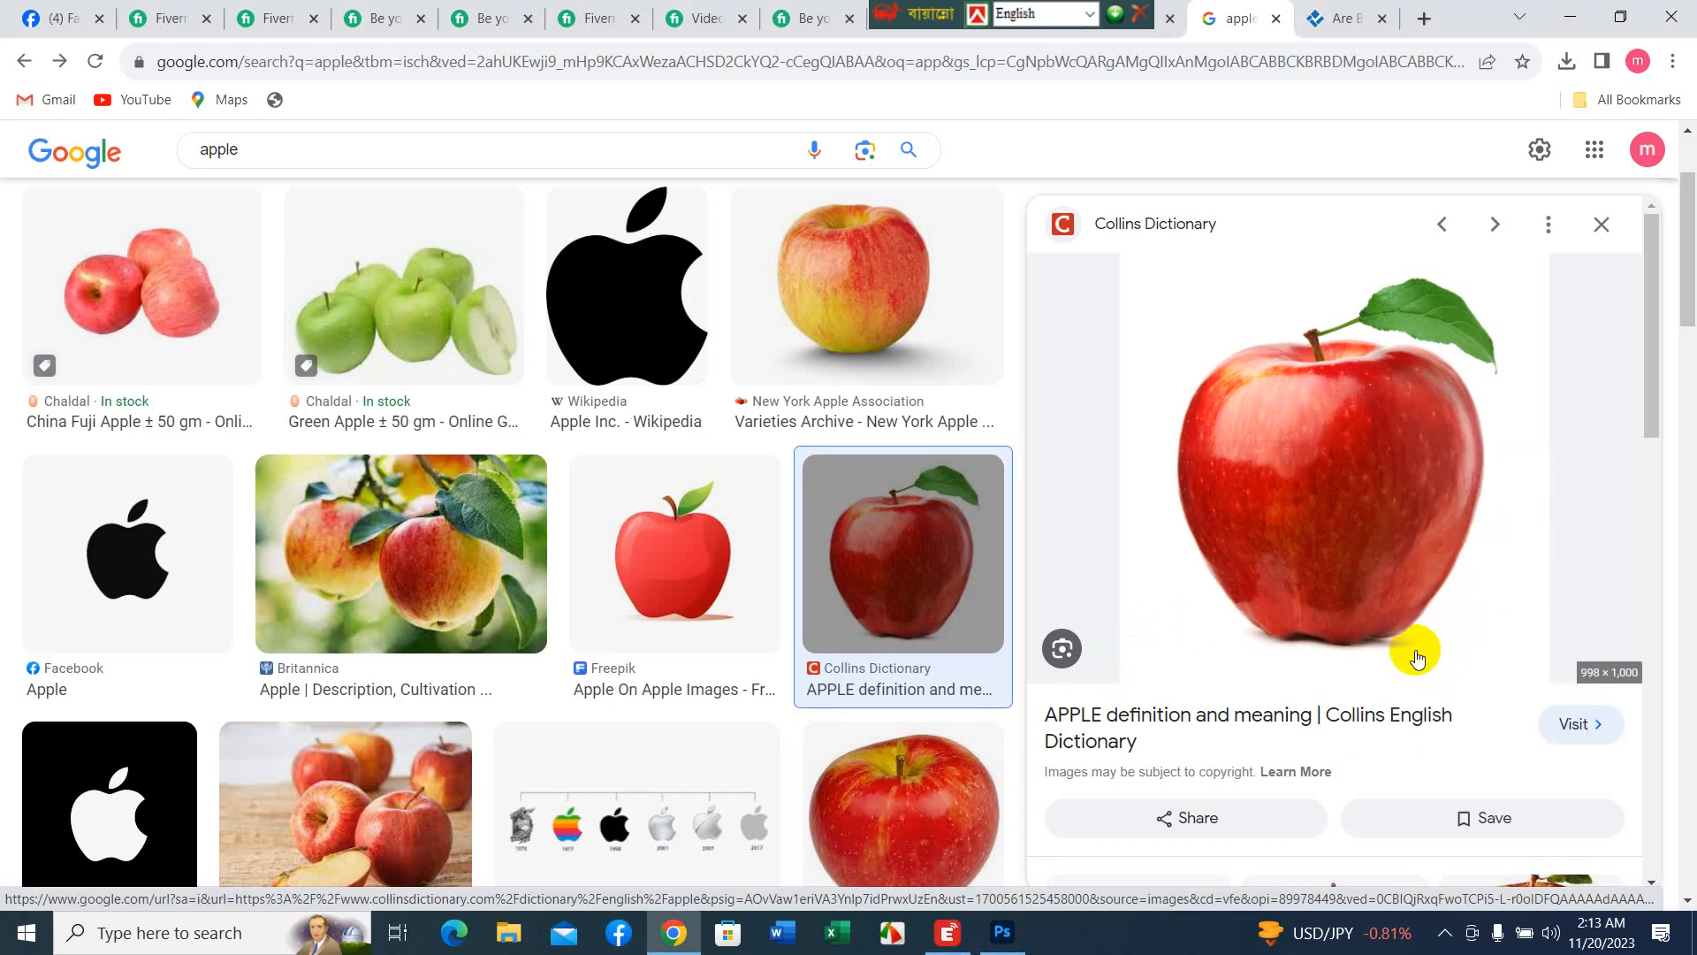
{"action": "left_click", "coordinate": [1002, 932]}
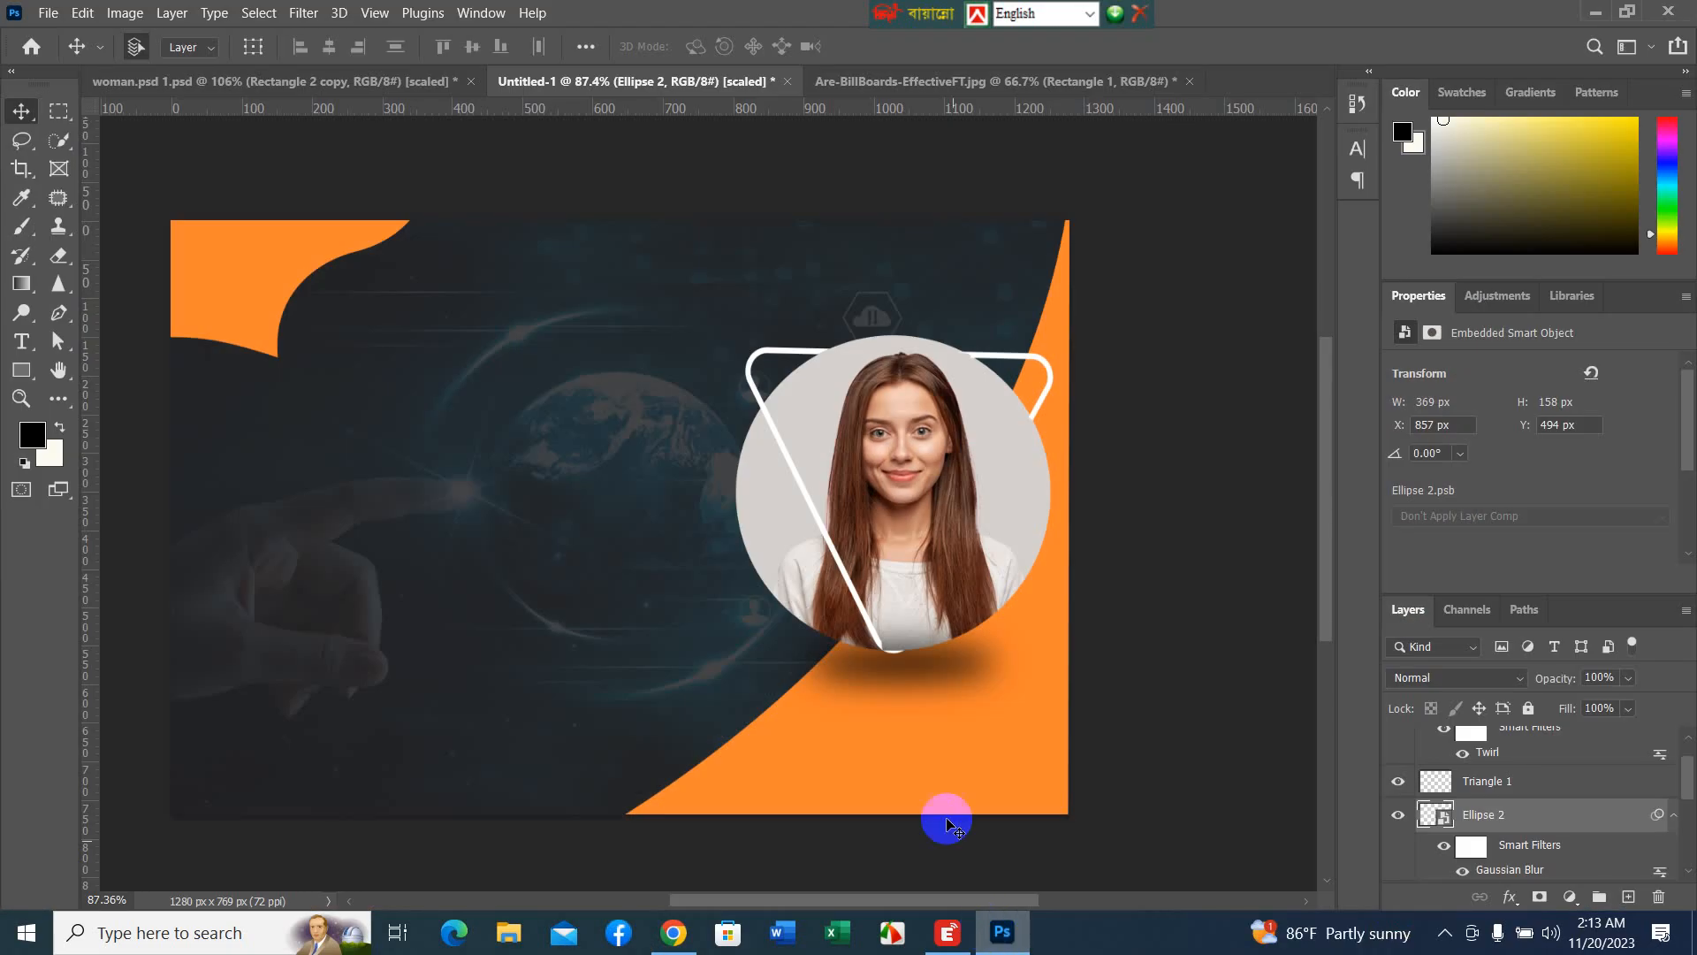
{"action": "key", "text": "ctrl+v"}
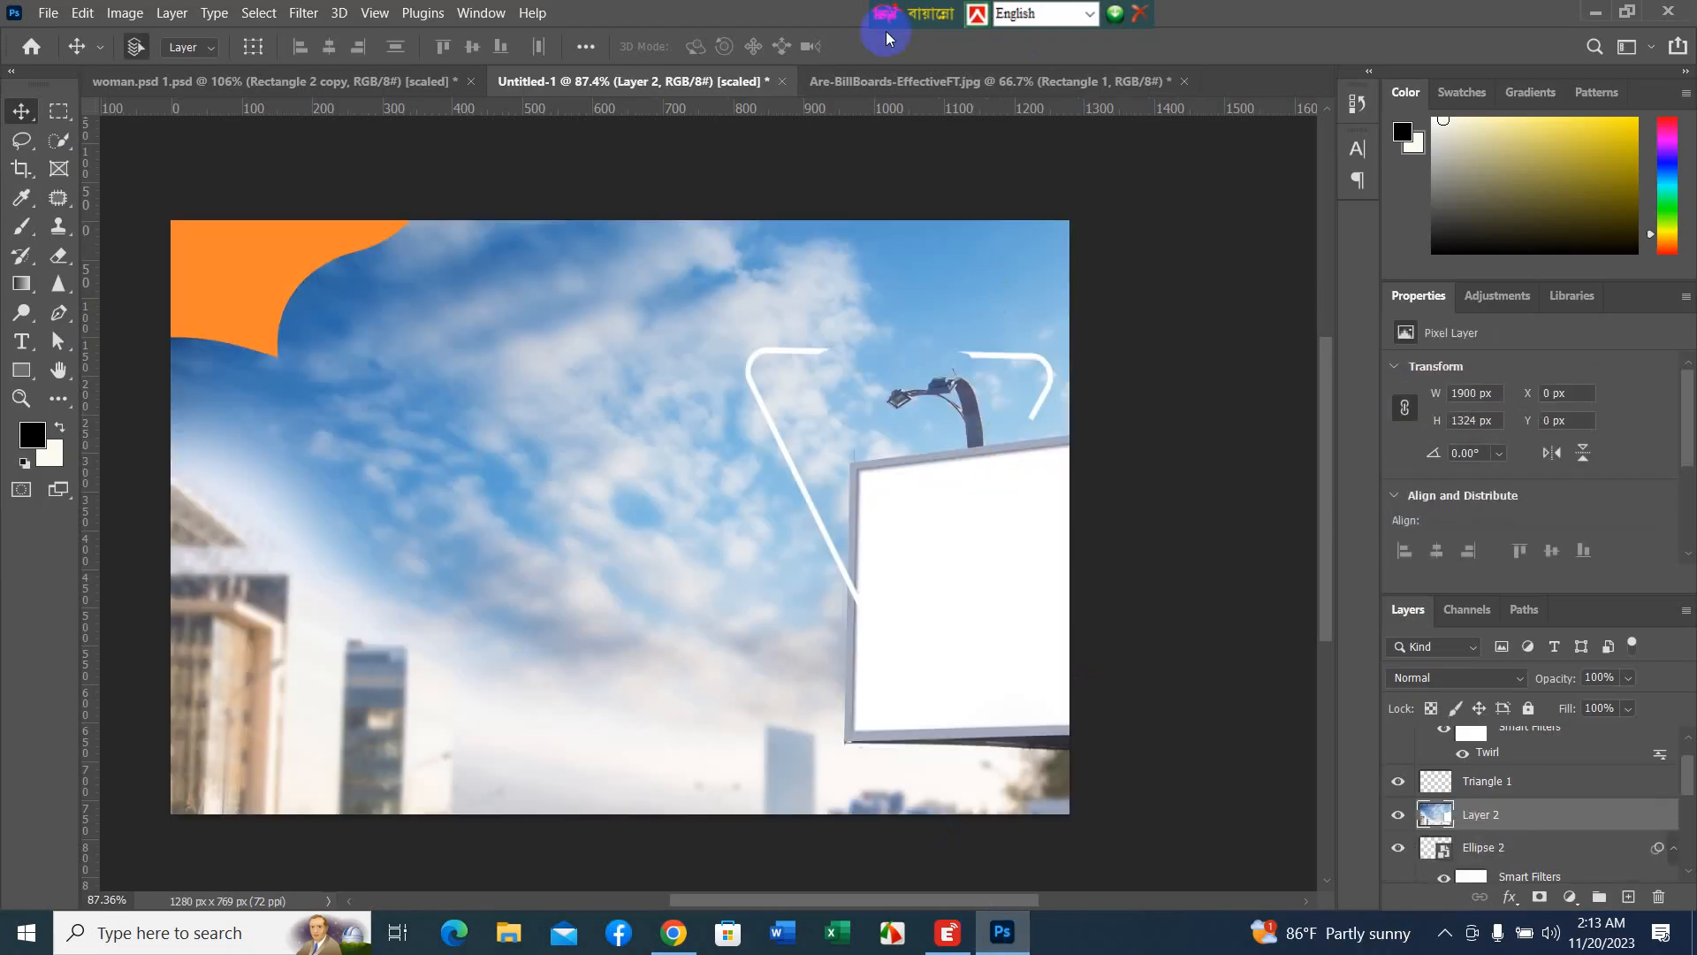
- Check the billboard document, and close the Untitled-1 document without saving its changes
{"action": "left_click", "coordinate": [866, 82]}
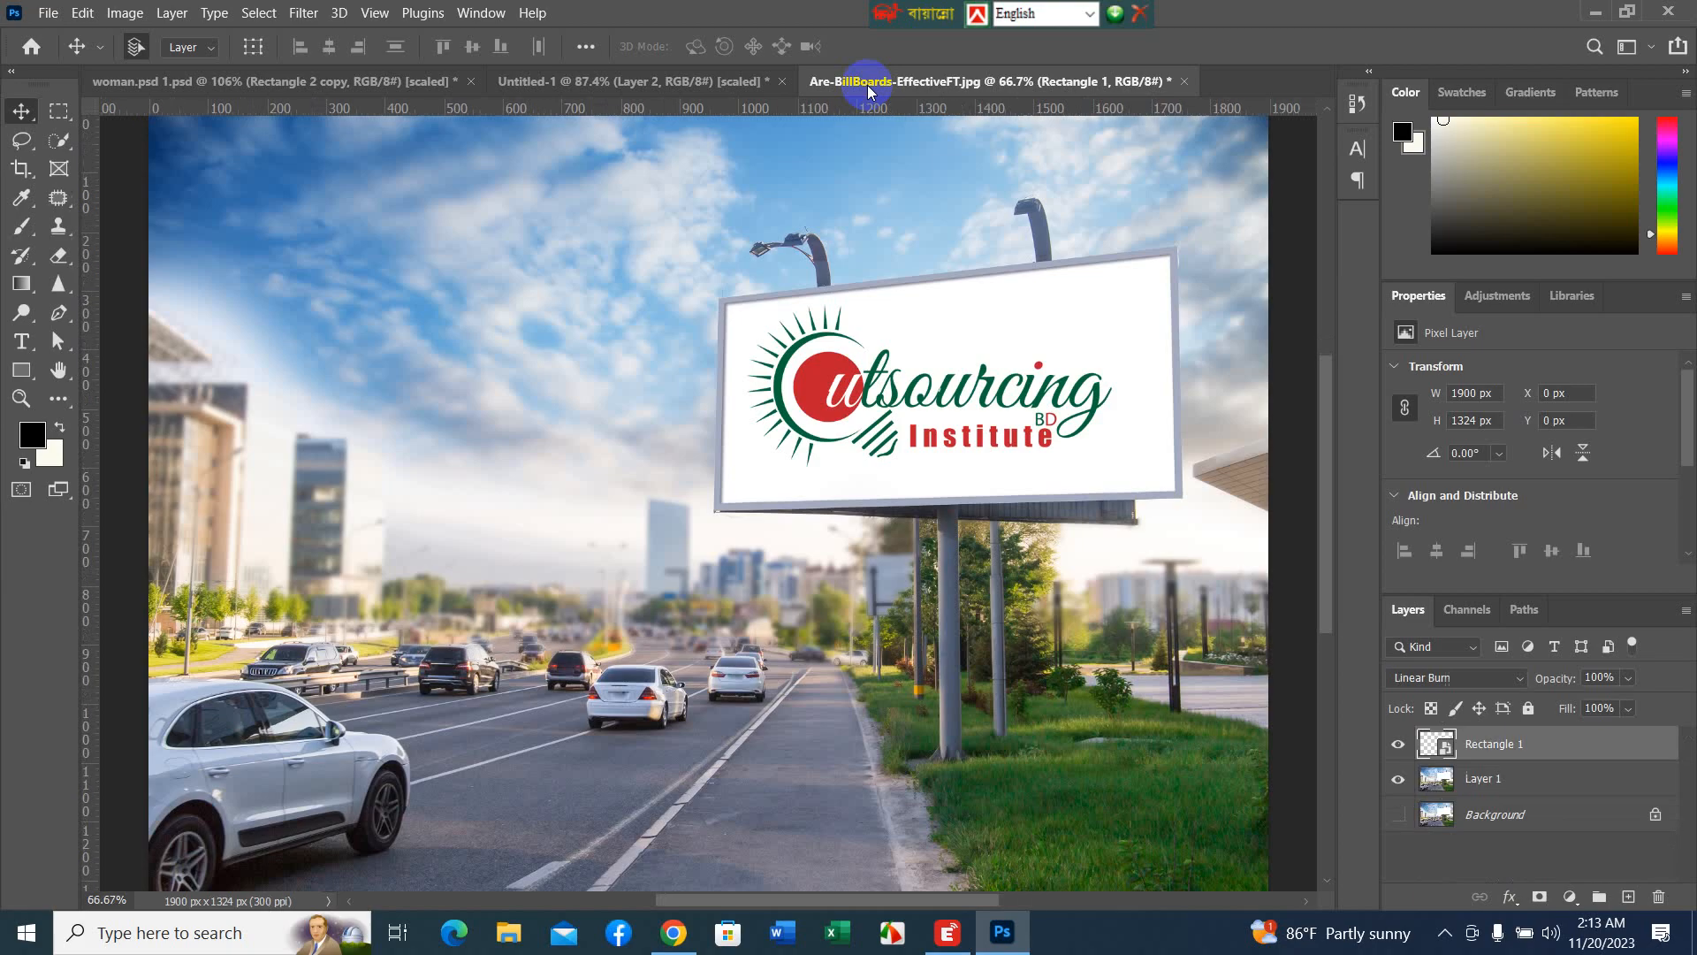
{"action": "left_click", "coordinate": [644, 88]}
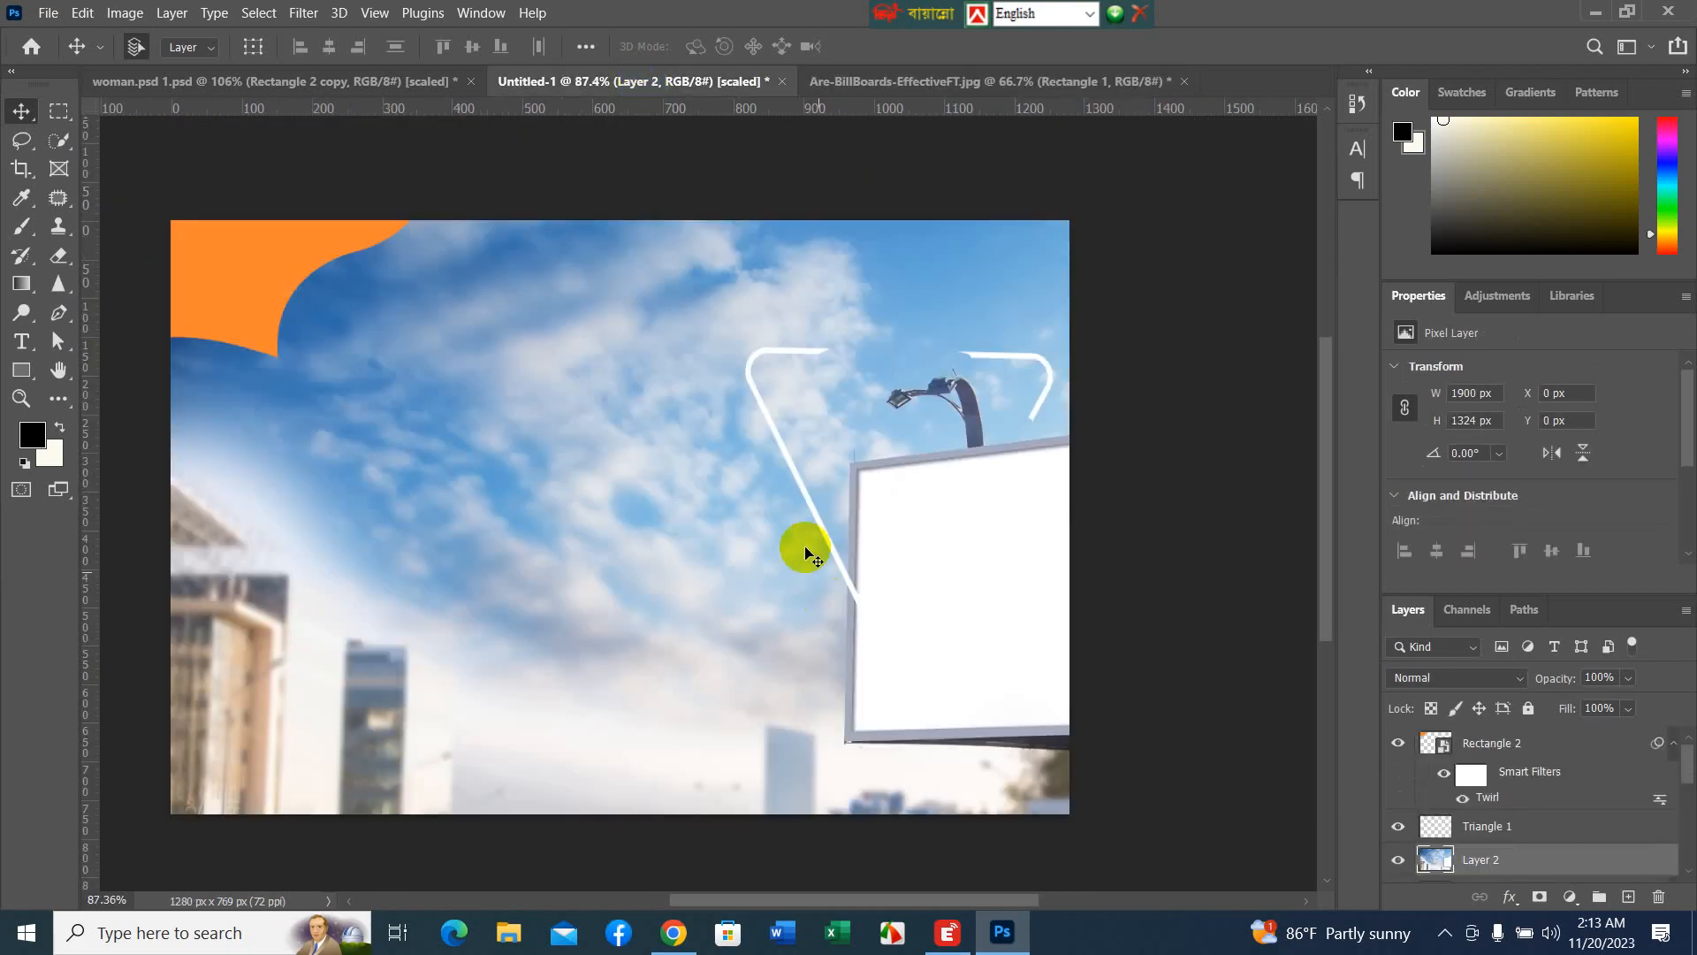
{"action": "left_click", "coordinate": [782, 82]}
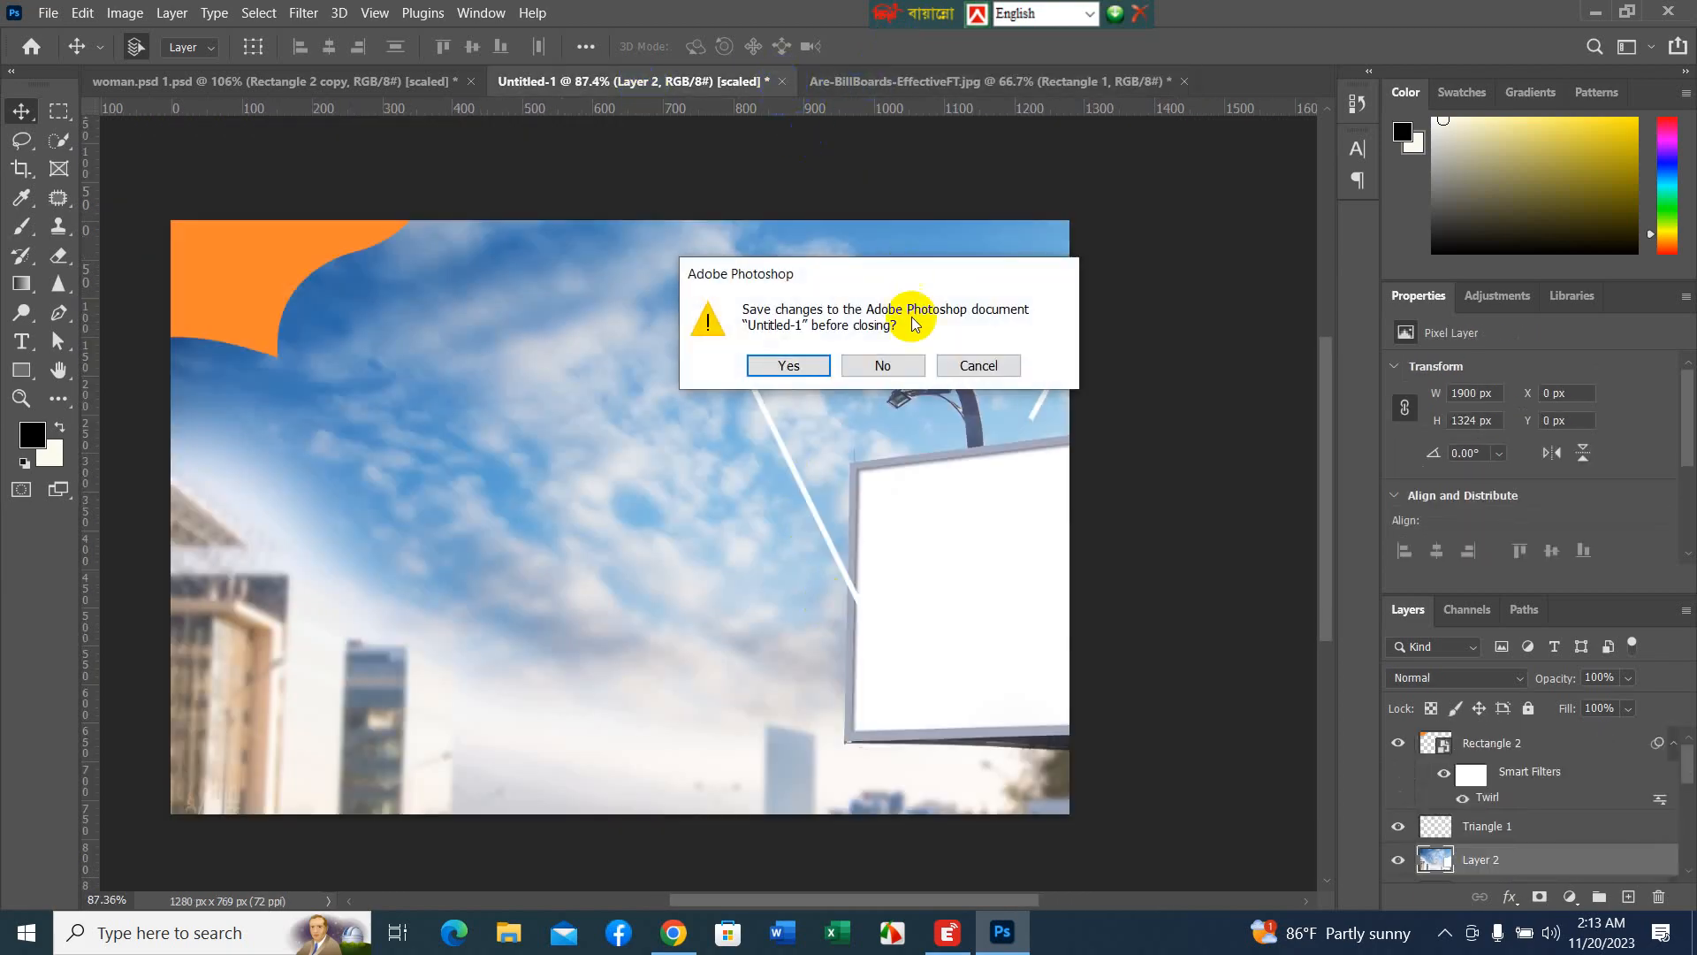
{"action": "left_click", "coordinate": [907, 365]}
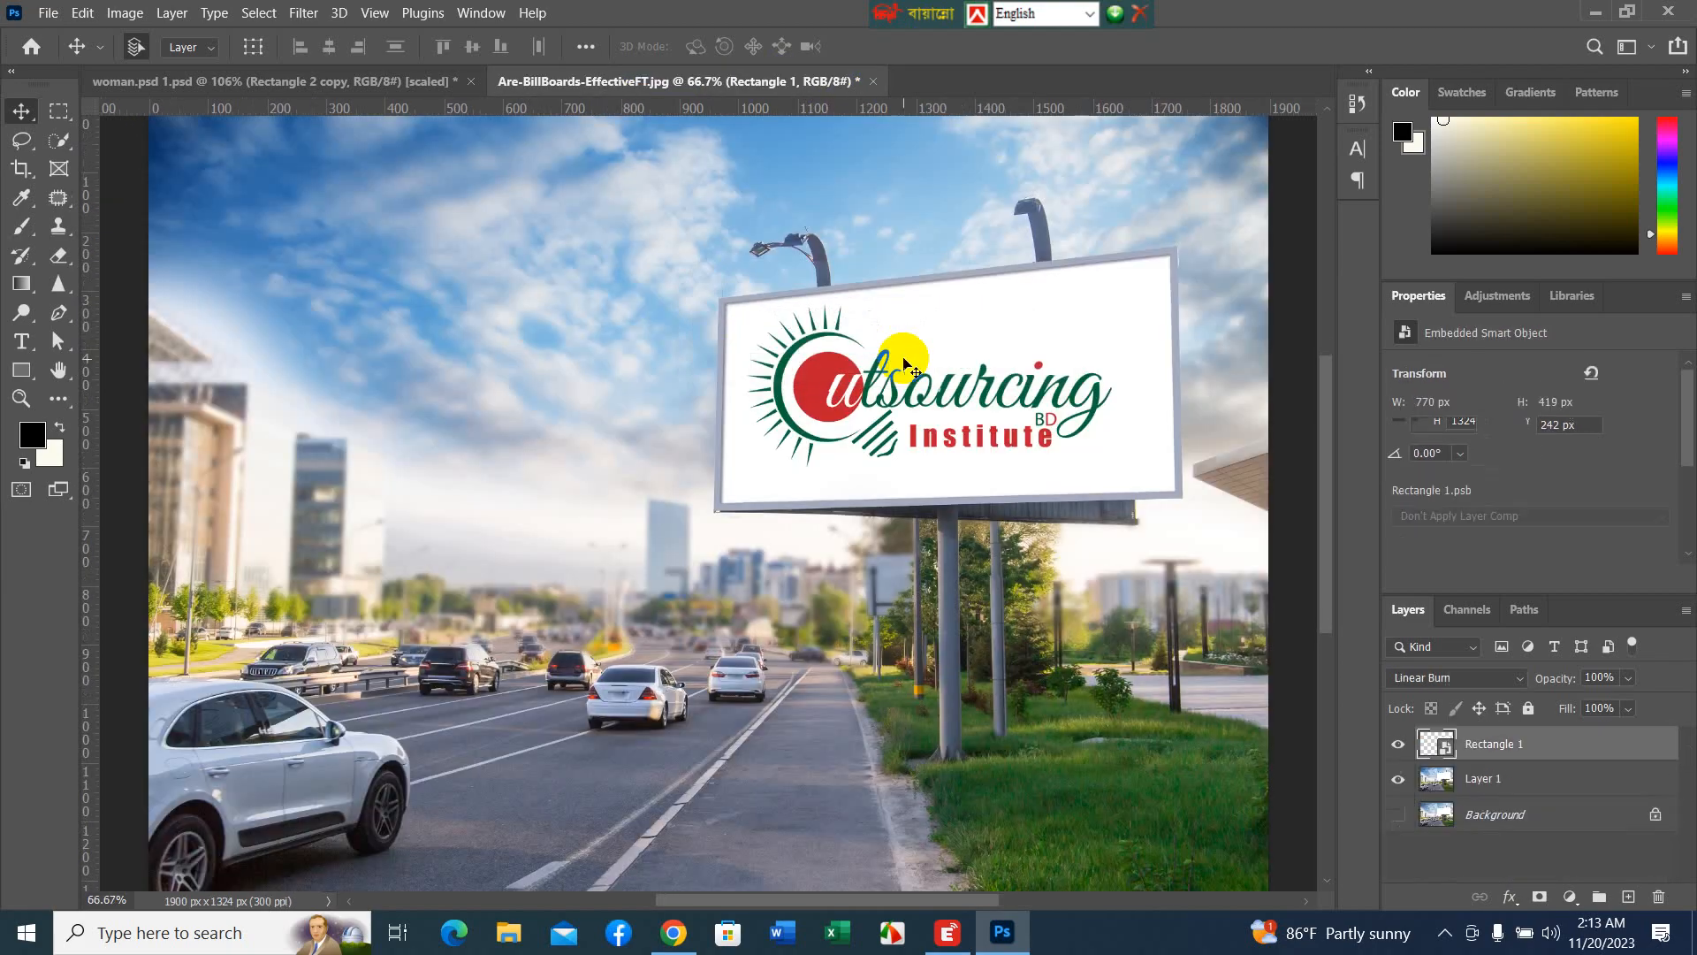
{"action": "left_click", "coordinate": [433, 81]}
{"action": "left_click", "coordinate": [626, 78]}
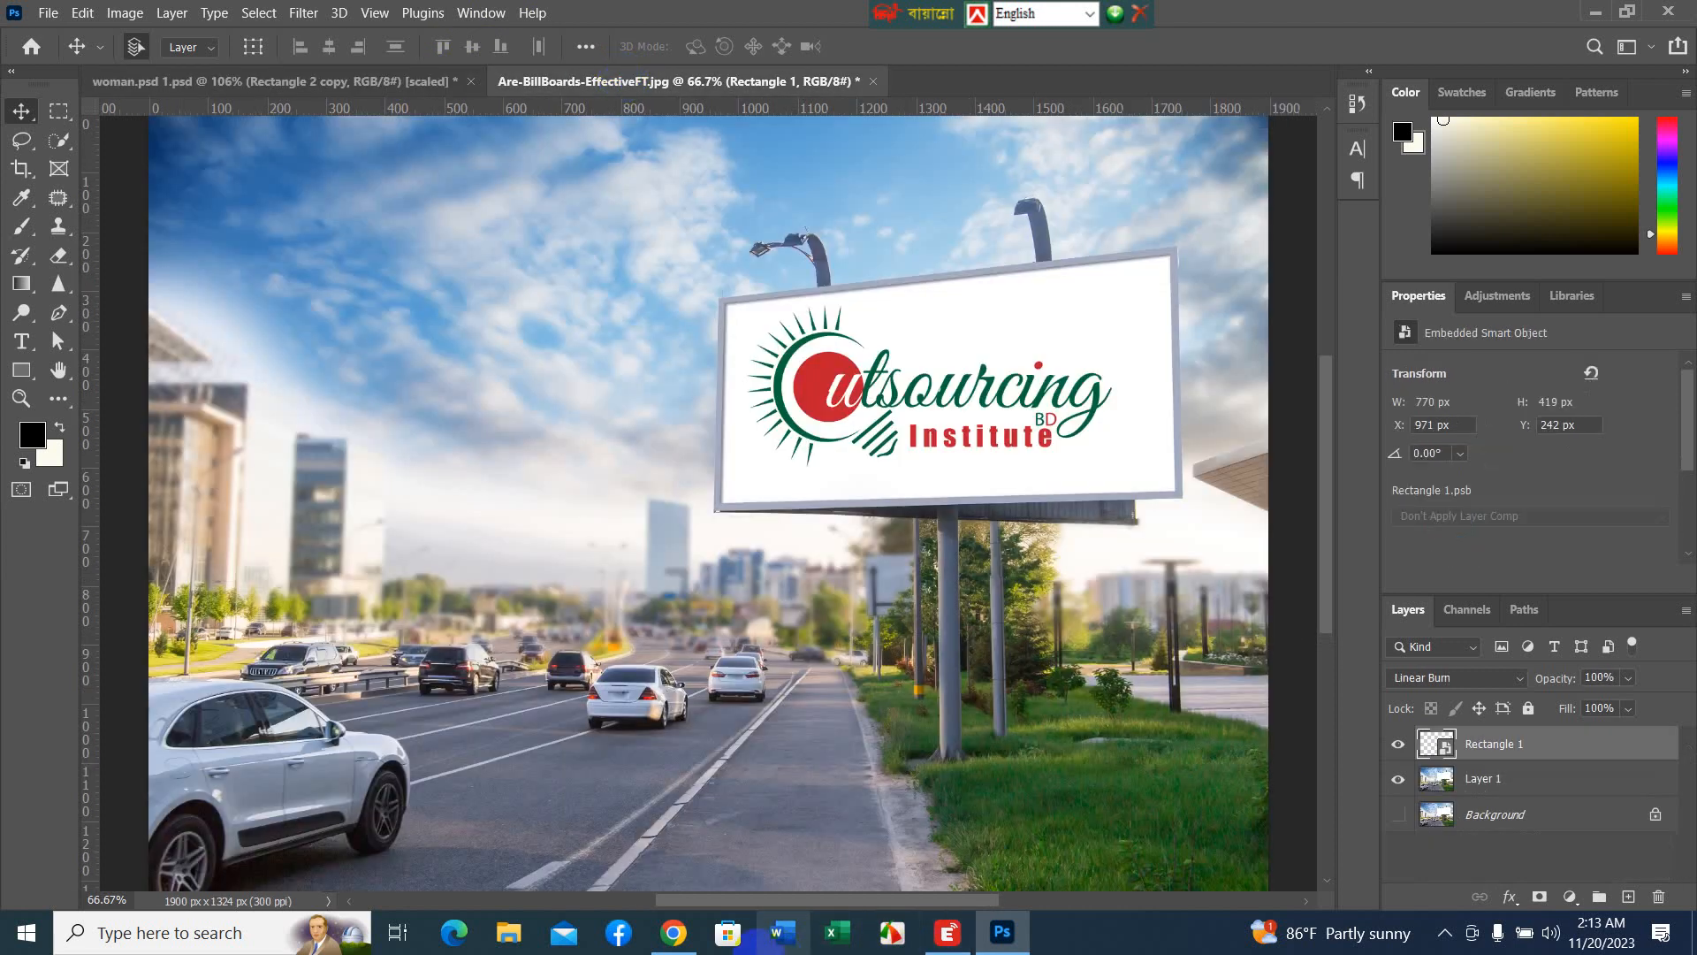
- Switch to Chrome and save the red apple picture to the Desktop as the JPEG image apple_158989157
{"action": "left_click", "coordinate": [674, 935]}
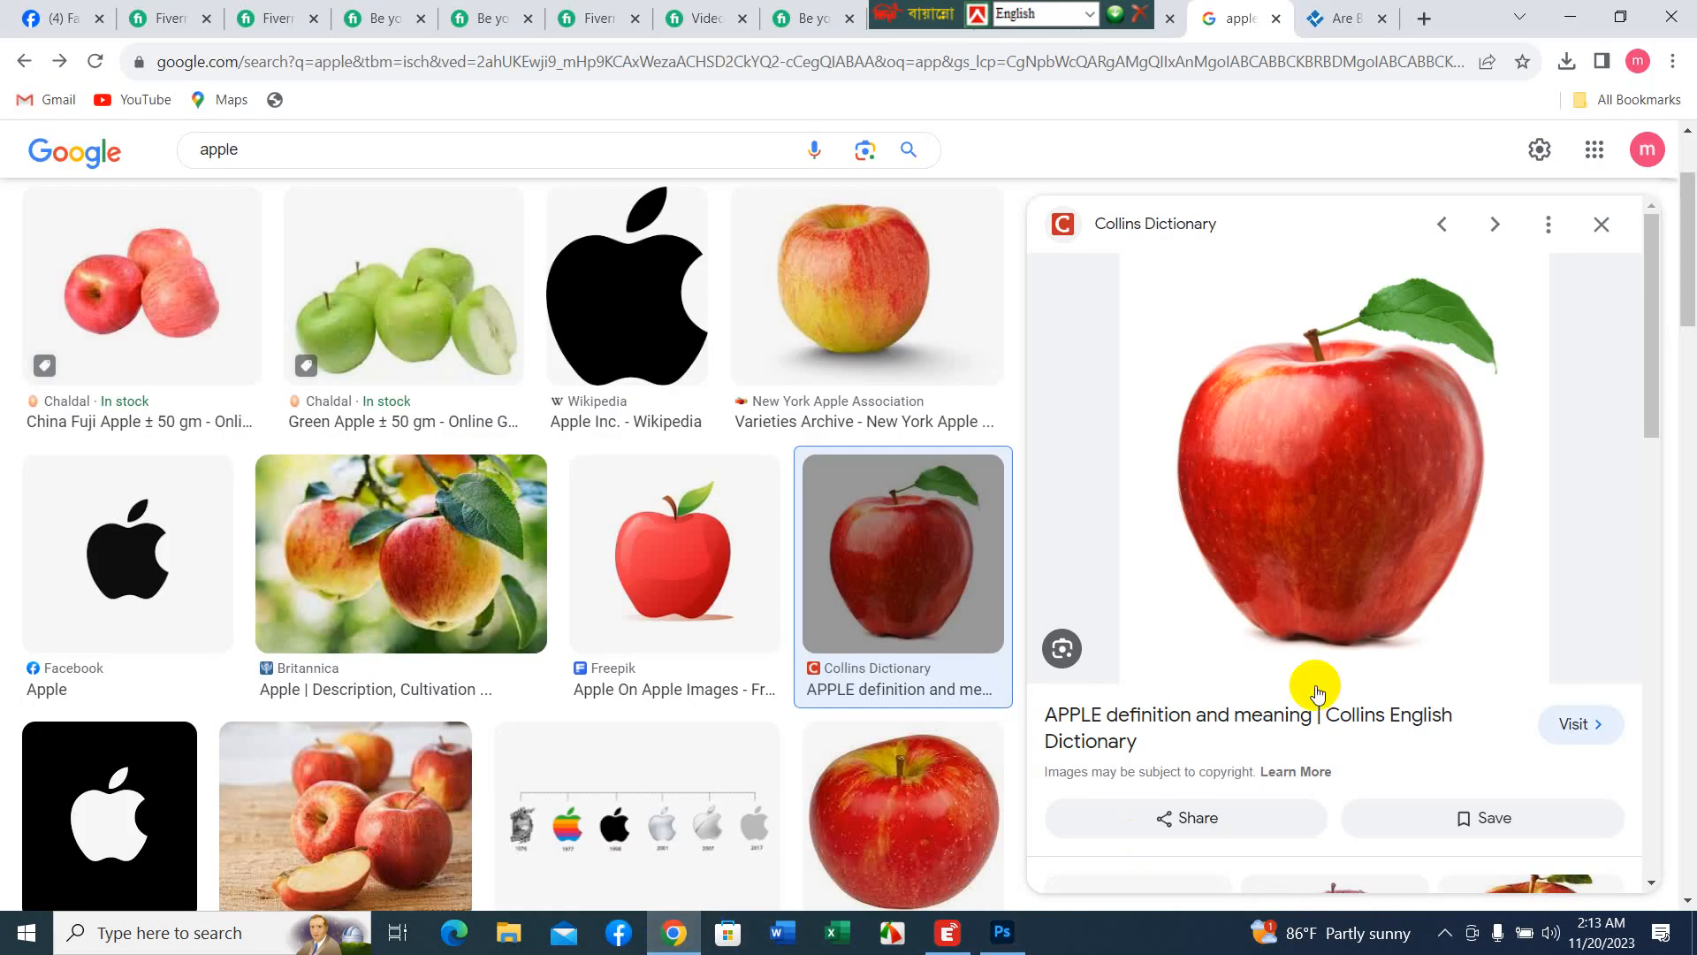
{"action": "right_click", "coordinate": [1335, 500]}
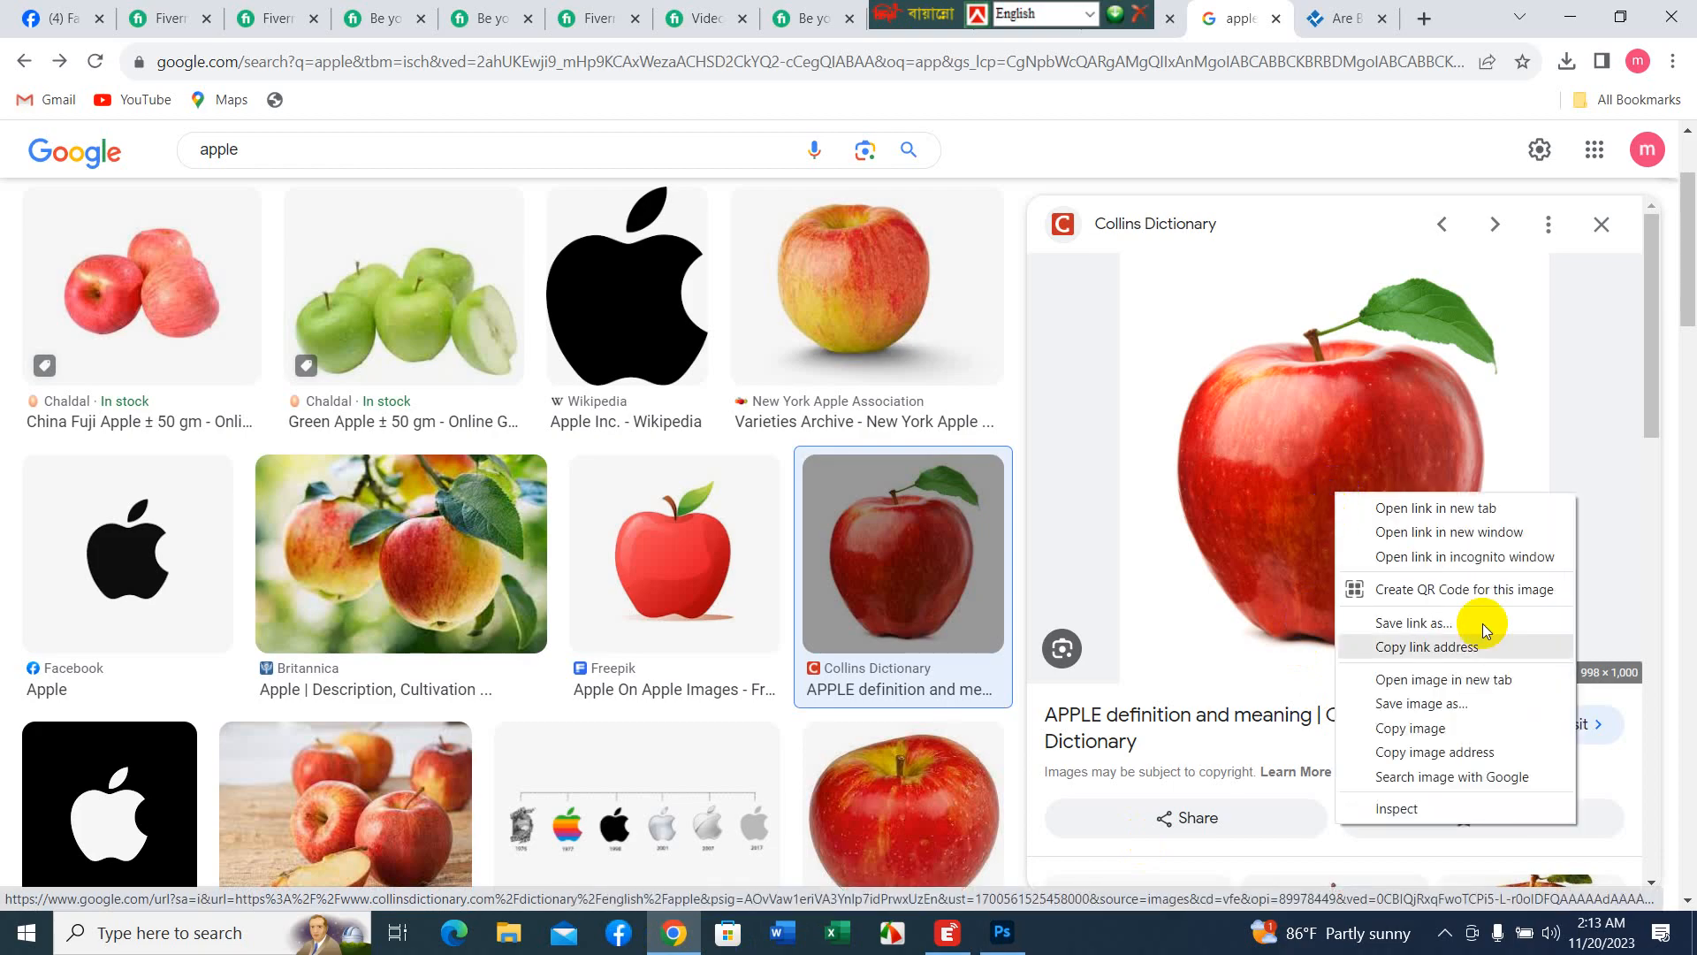
{"action": "left_click", "coordinate": [1461, 715]}
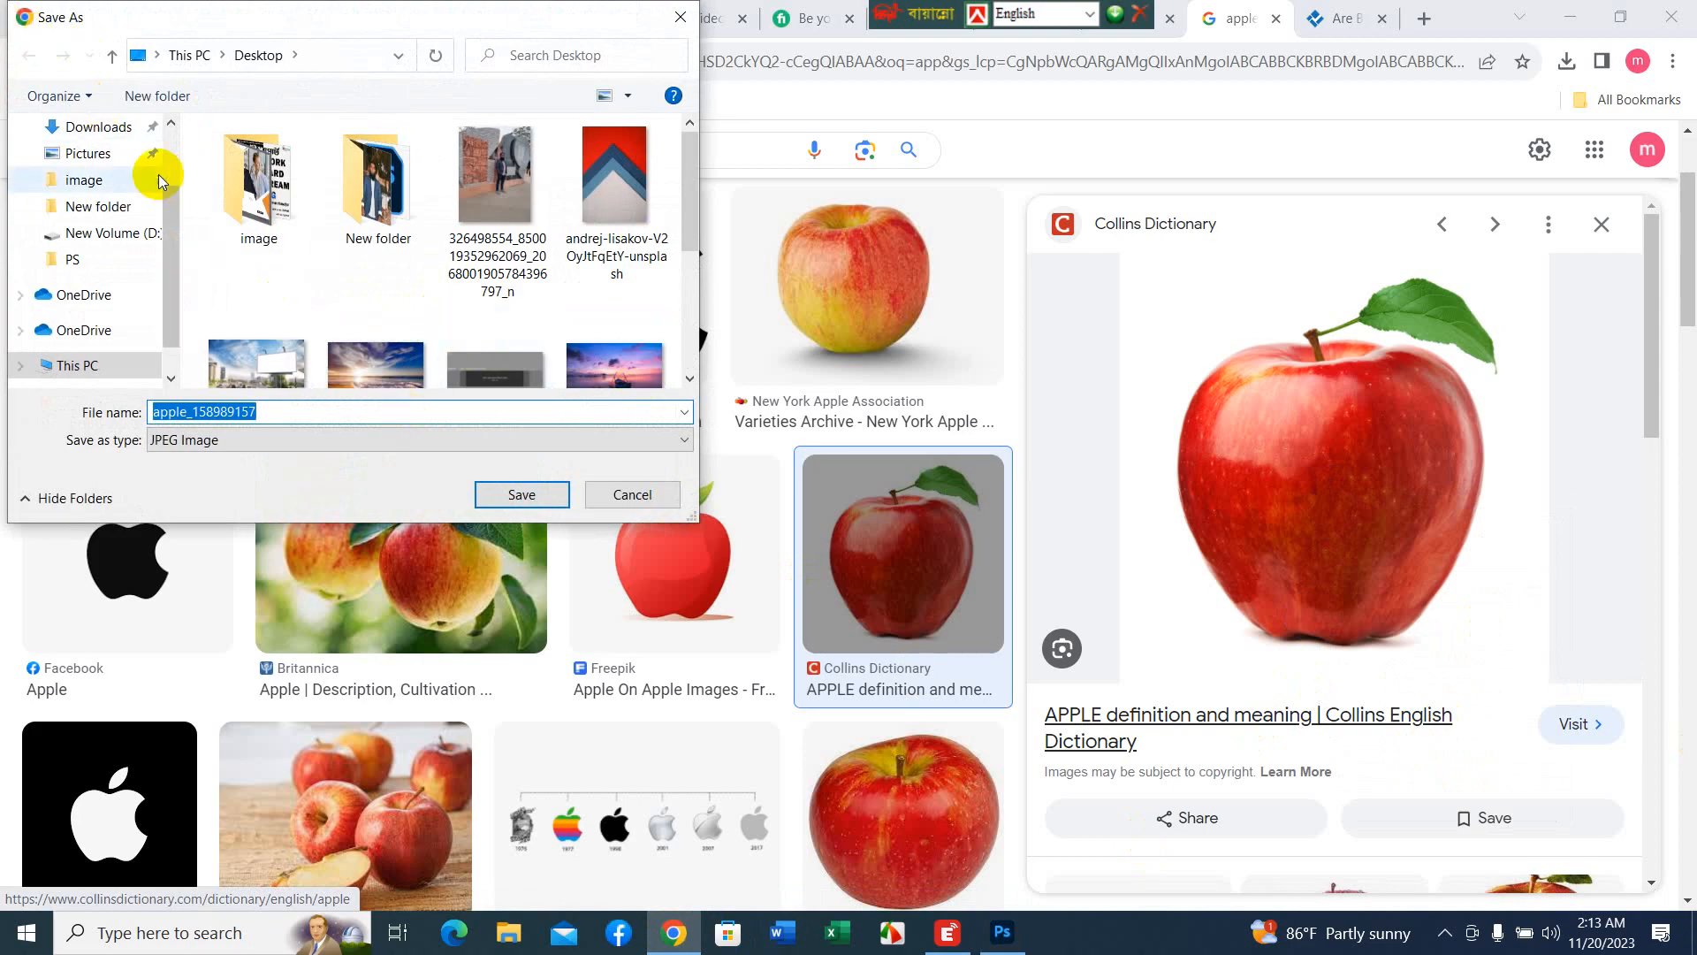
{"action": "left_click_drag", "start_coordinate": [172, 233], "coordinate": [166, 98]}
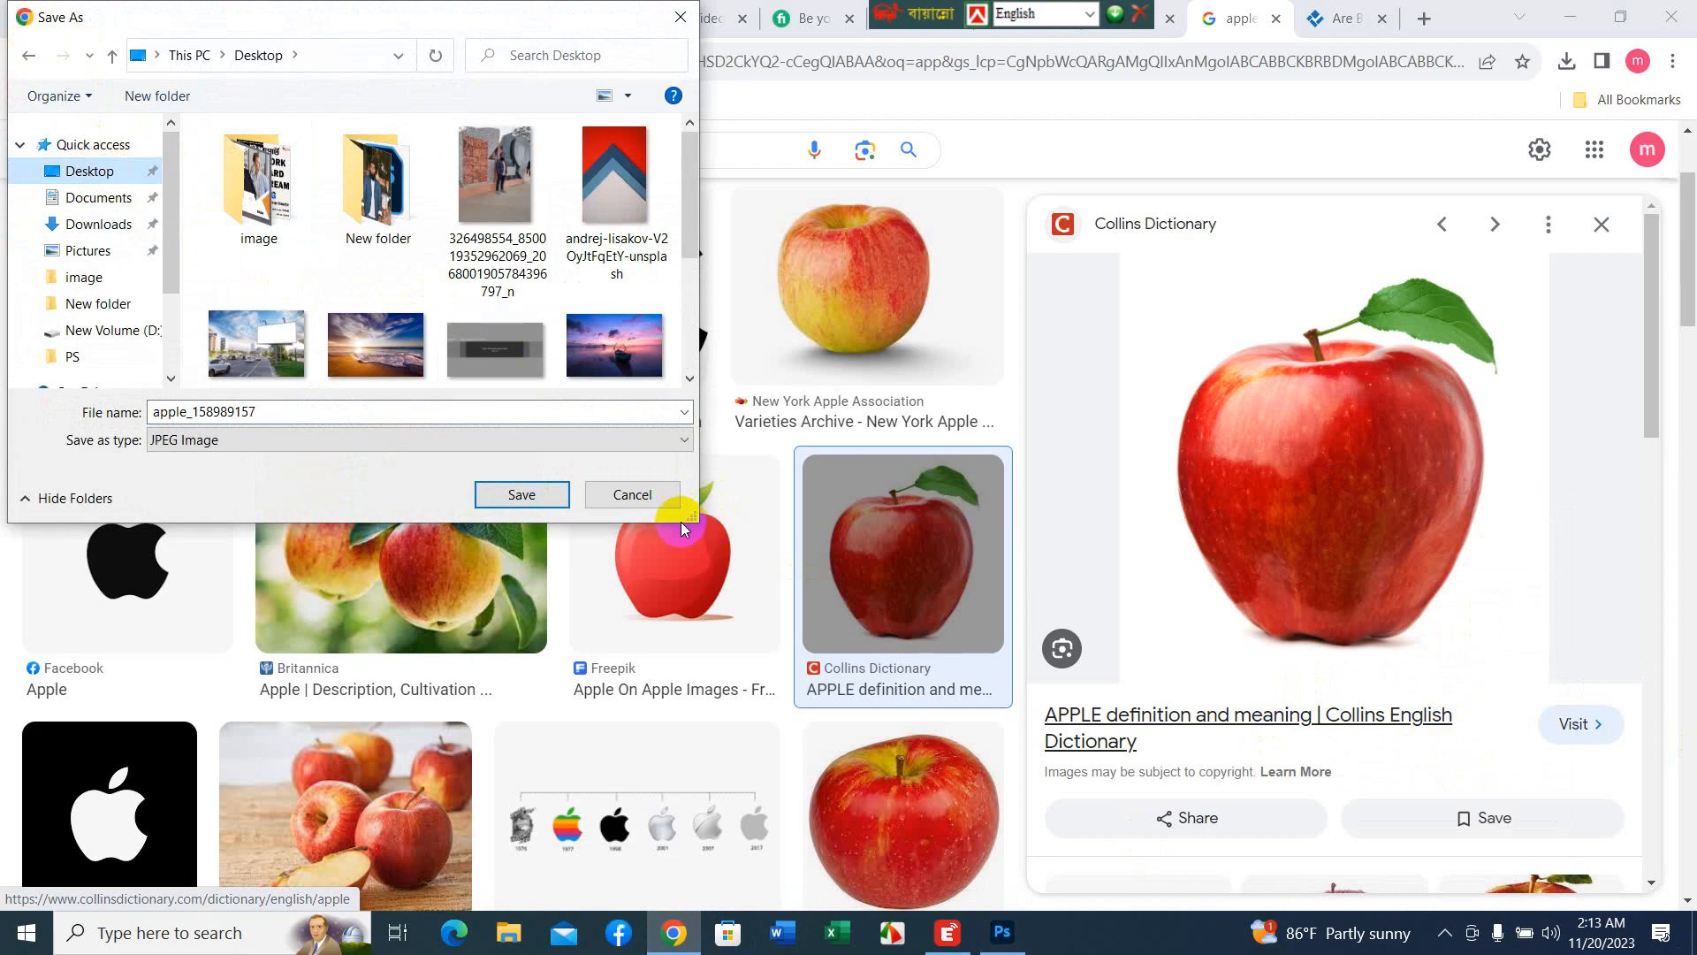
{"action": "left_click", "coordinate": [513, 493]}
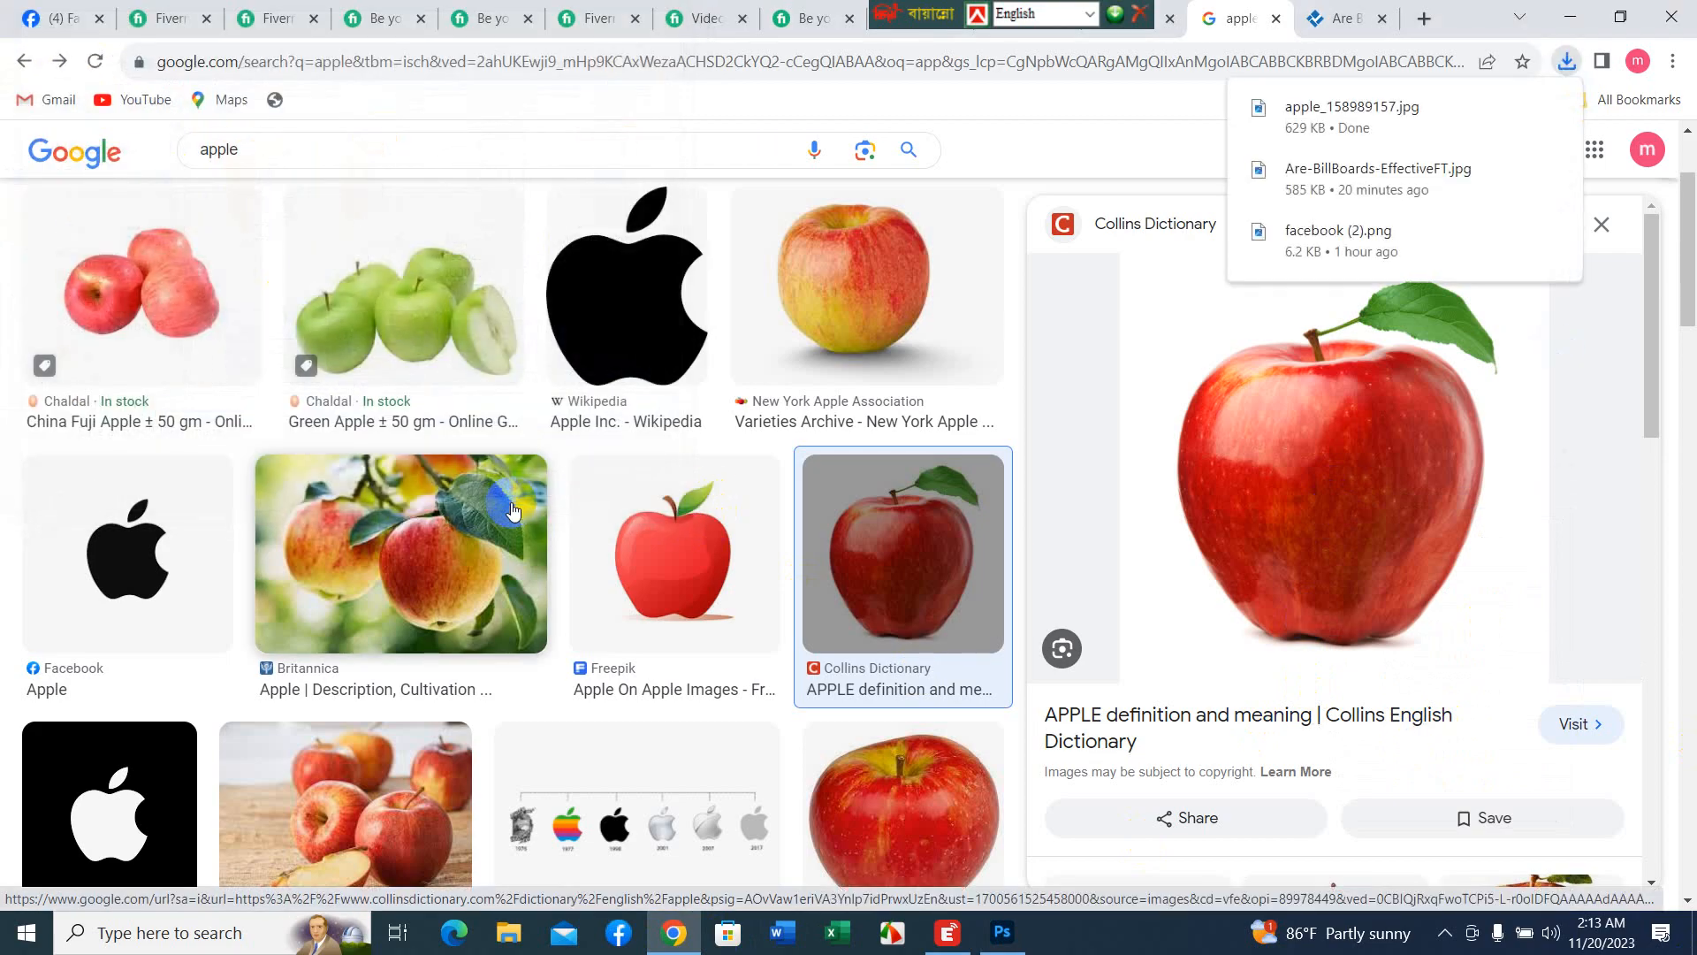
- Return to Photoshop and open the picture apple_158989157 from the Desktop
{"action": "left_click", "coordinate": [1571, 16]}
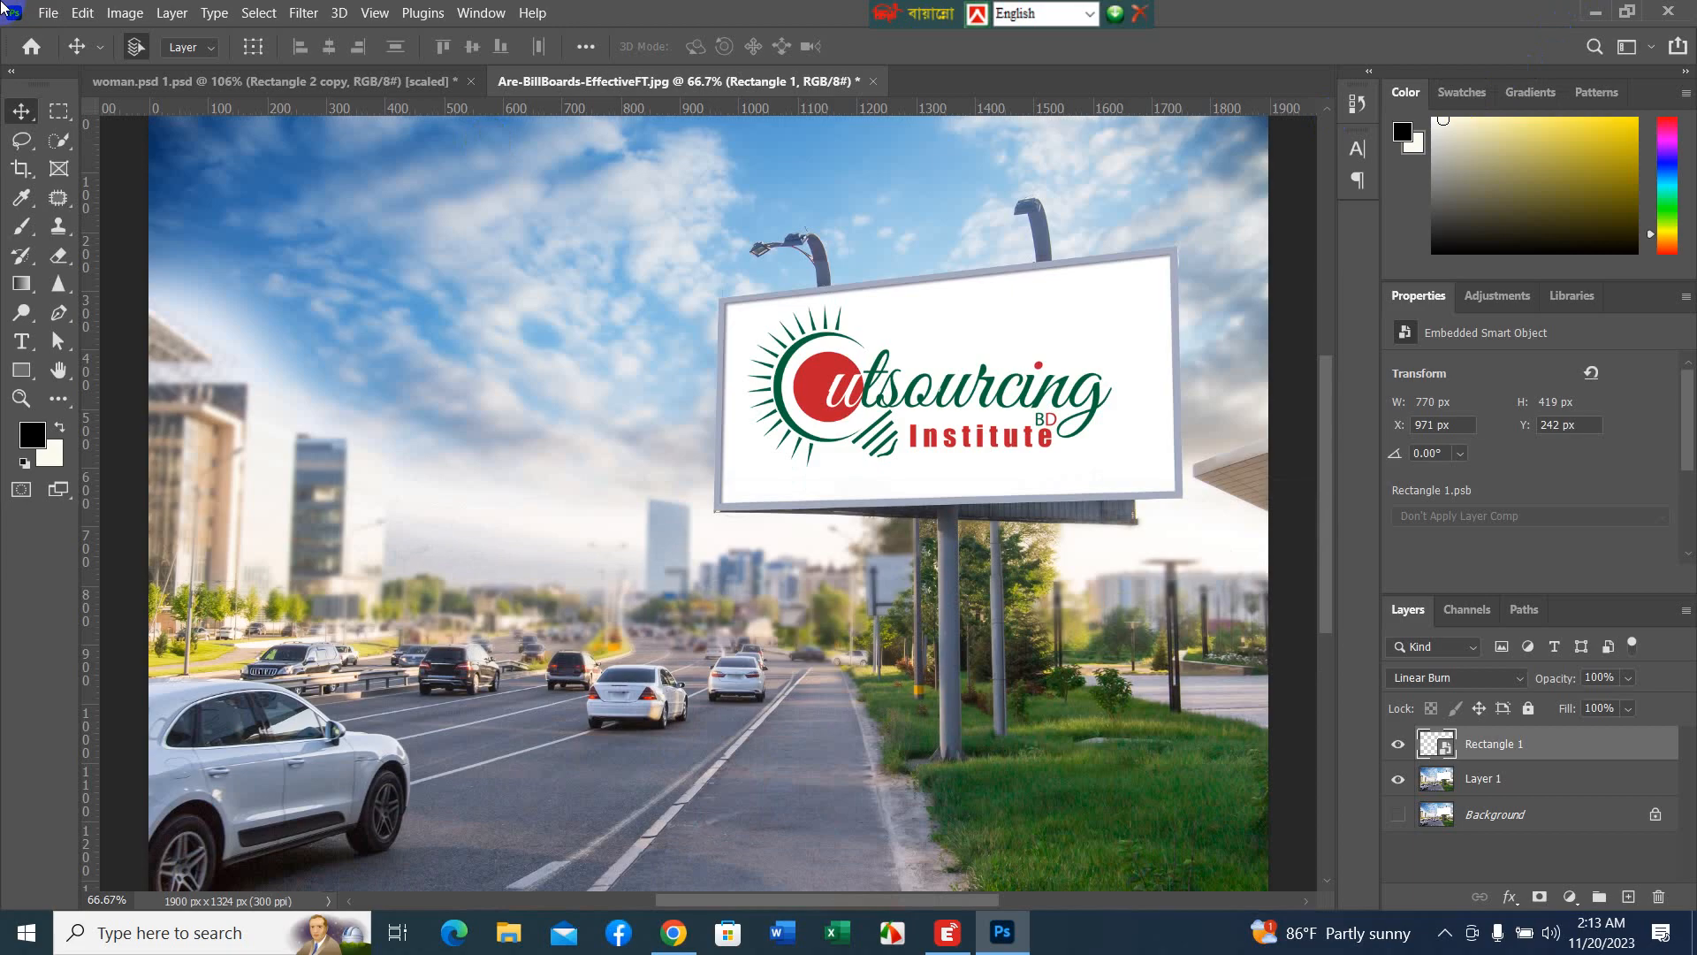
{"action": "left_click", "coordinate": [49, 14]}
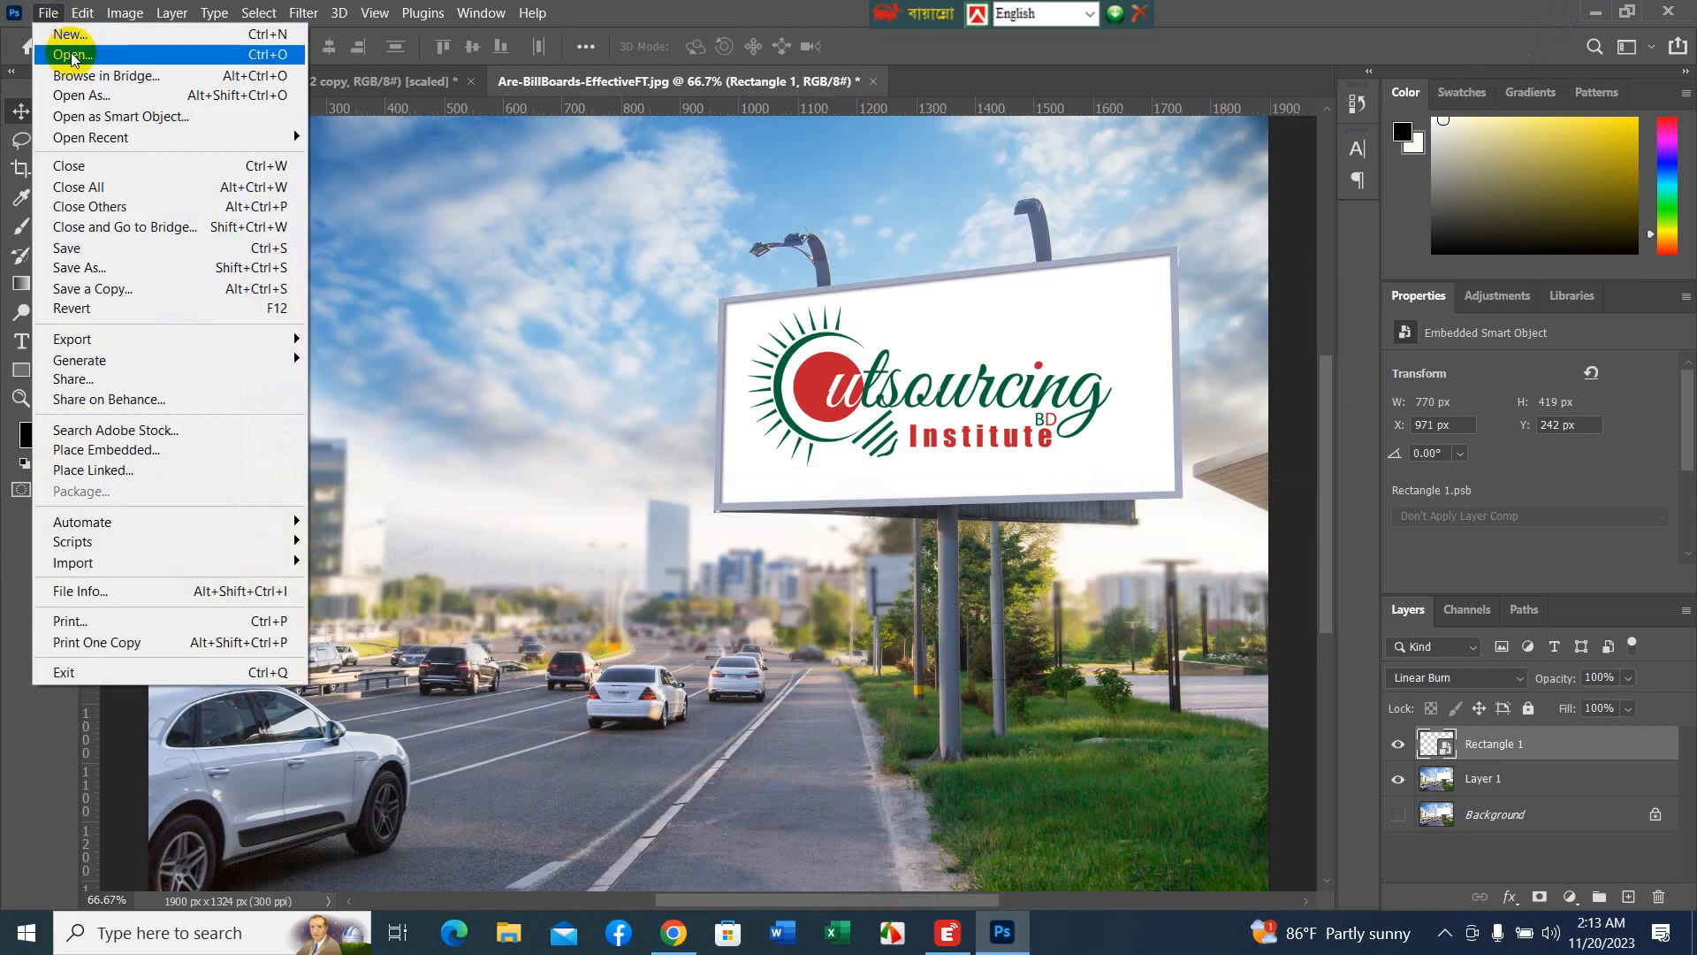
{"action": "left_click", "coordinate": [72, 53]}
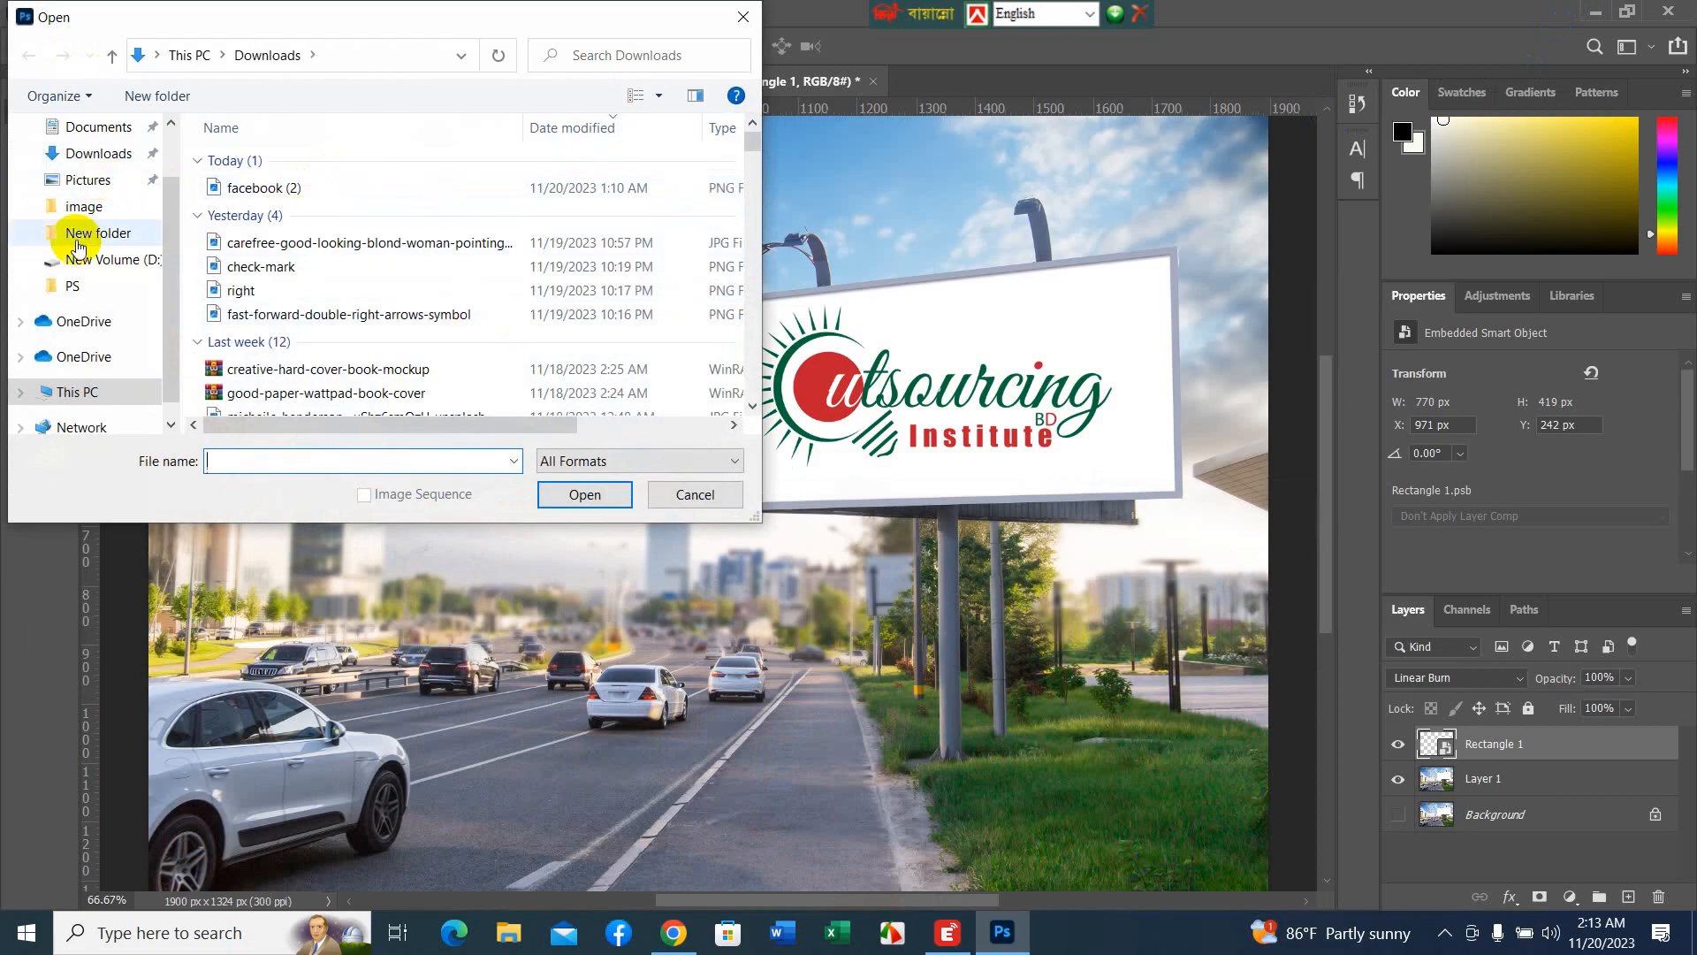
{"action": "left_click", "coordinate": [177, 202]}
{"action": "left_click_drag", "start_coordinate": [177, 203], "coordinate": [177, 133]}
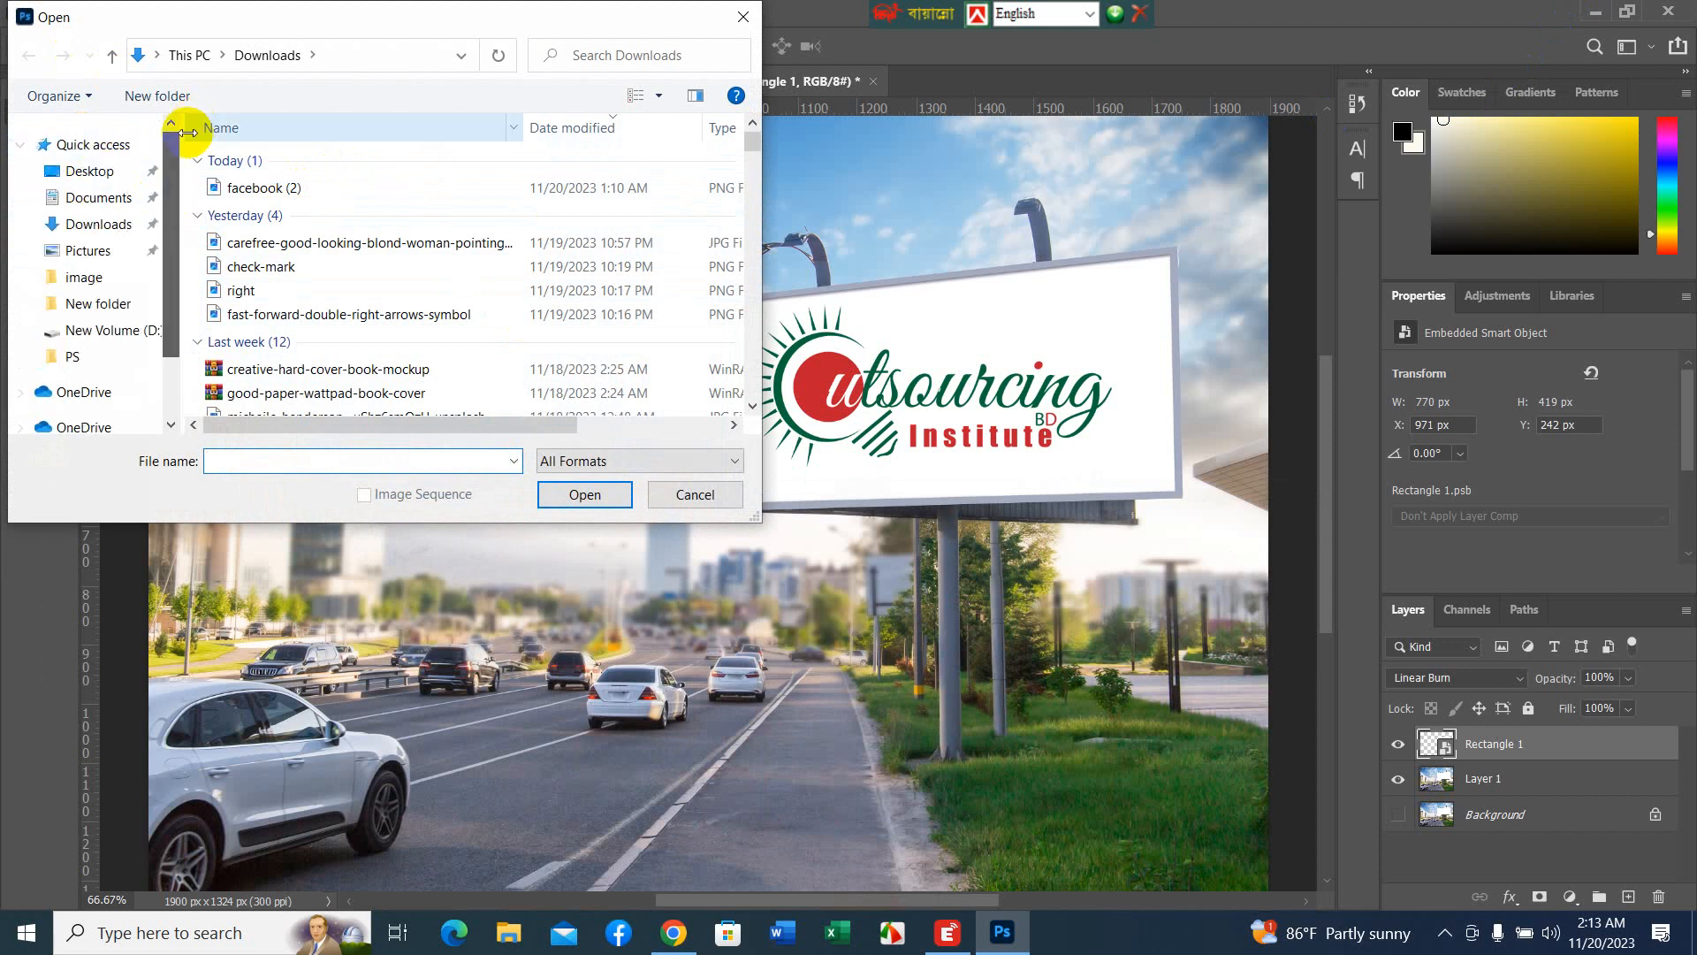
{"action": "left_click", "coordinate": [89, 171]}
{"action": "left_click", "coordinate": [665, 384]}
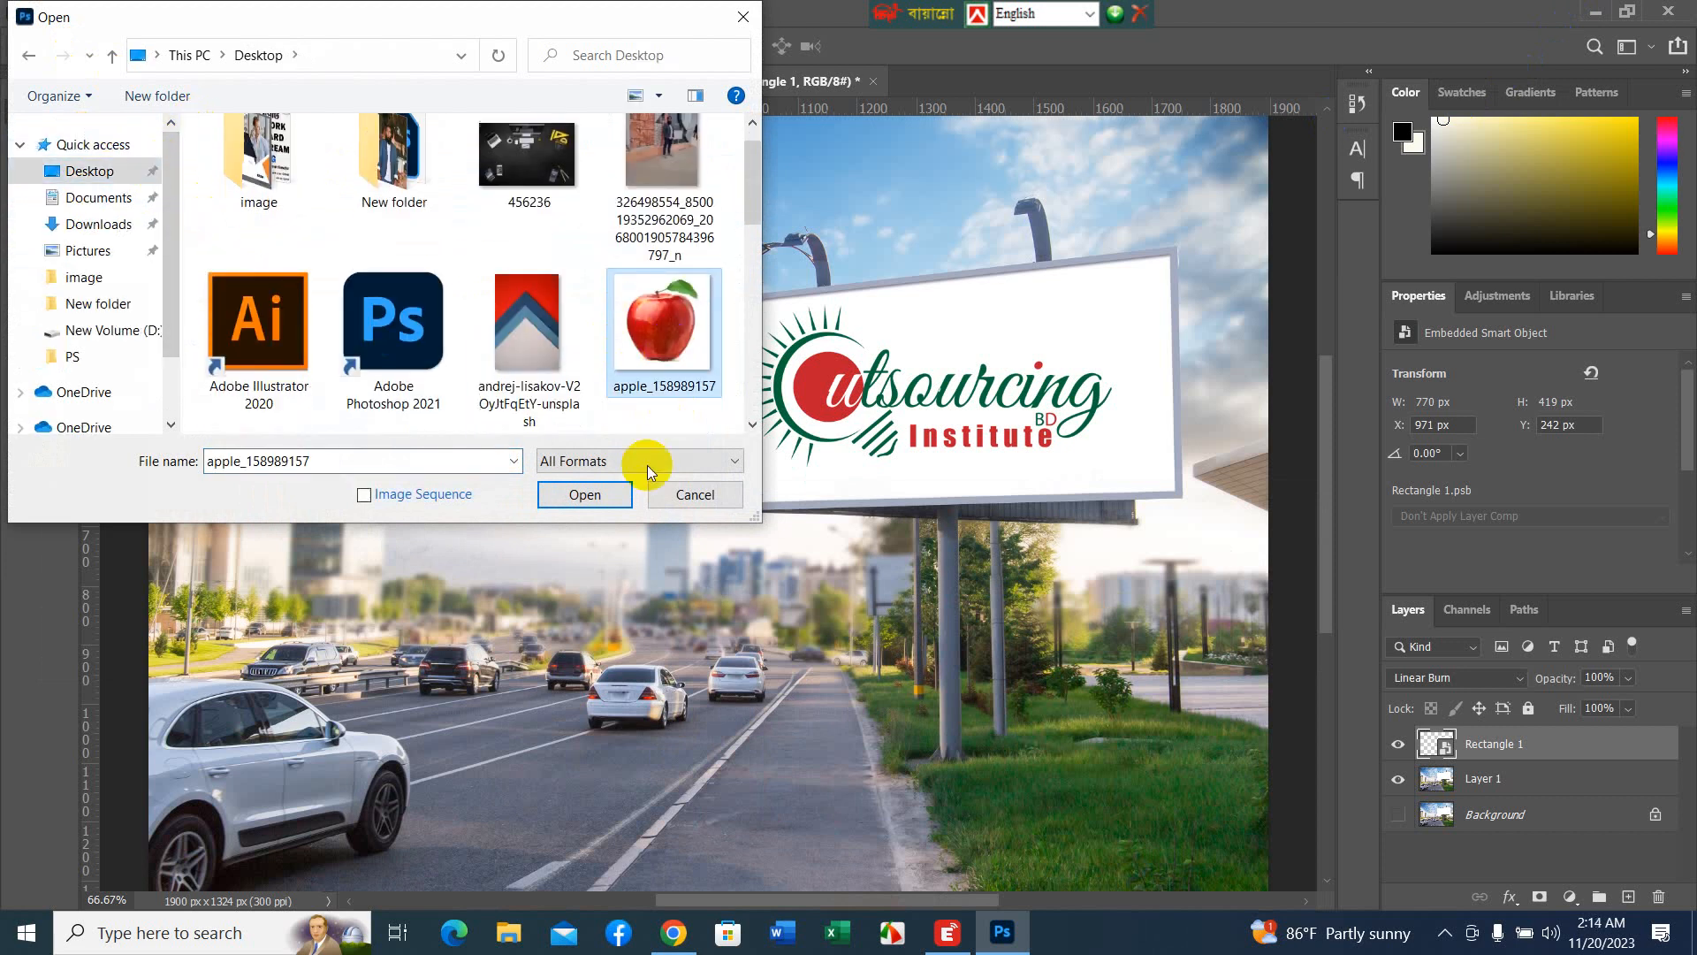
{"action": "left_click", "coordinate": [598, 500]}
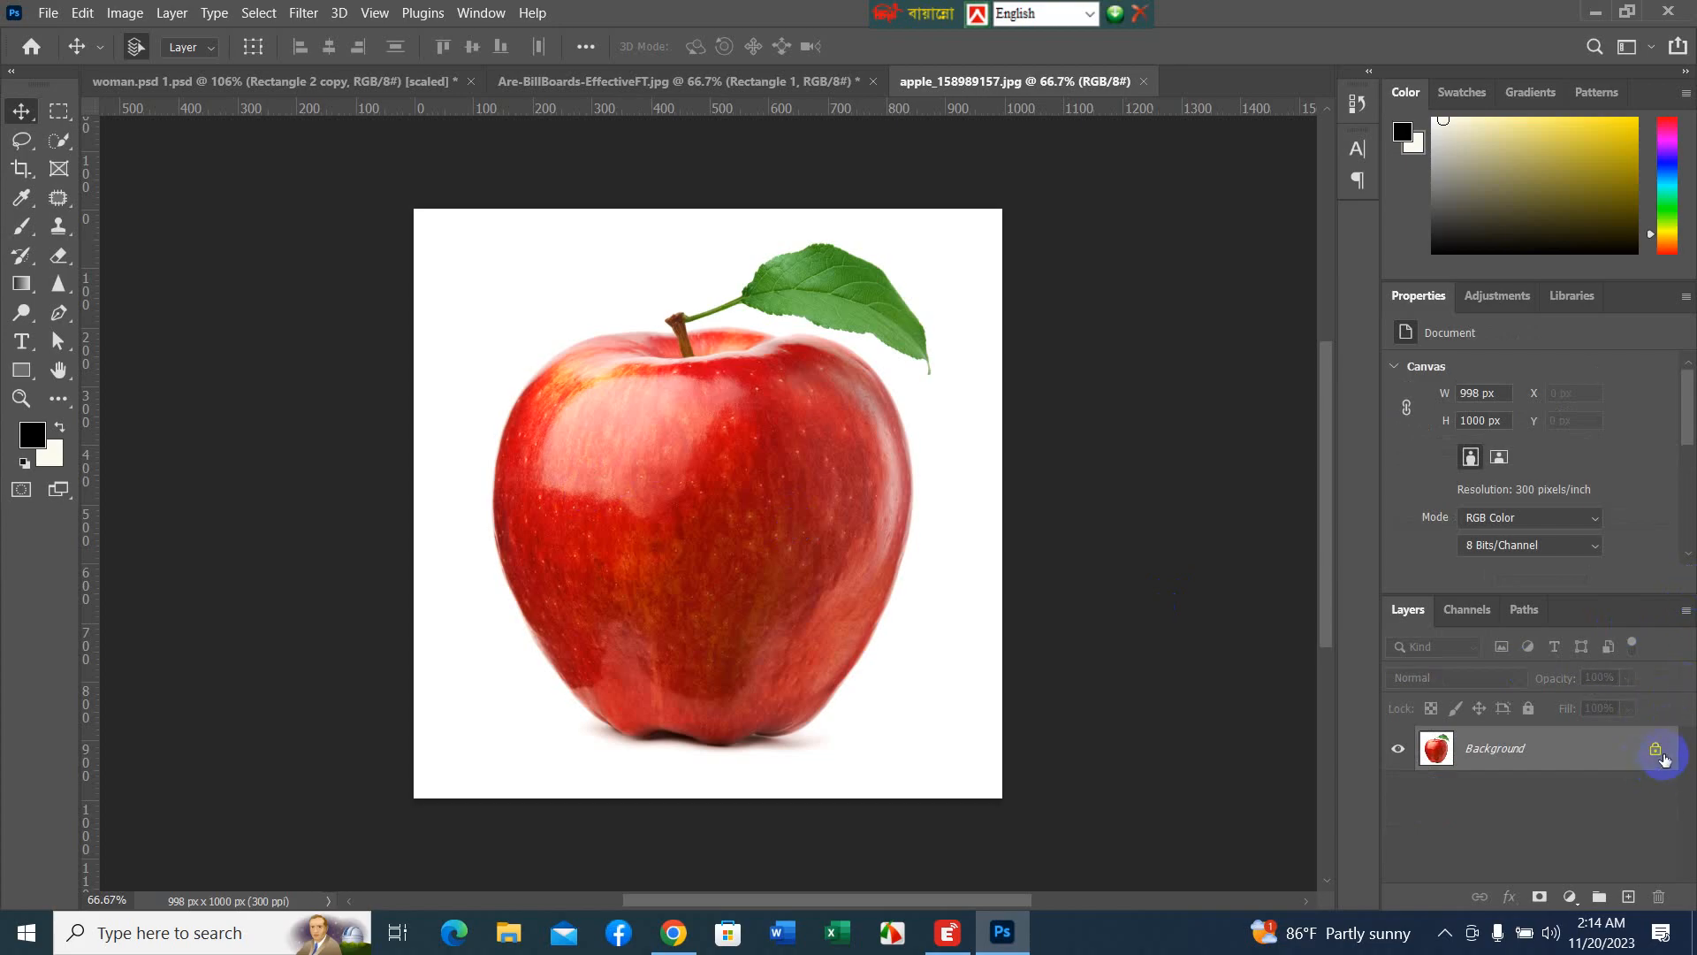
- Unlock the apple picture's Background layer and remove its white background with the Remove Background quick action
{"action": "left_click", "coordinate": [1658, 753]}
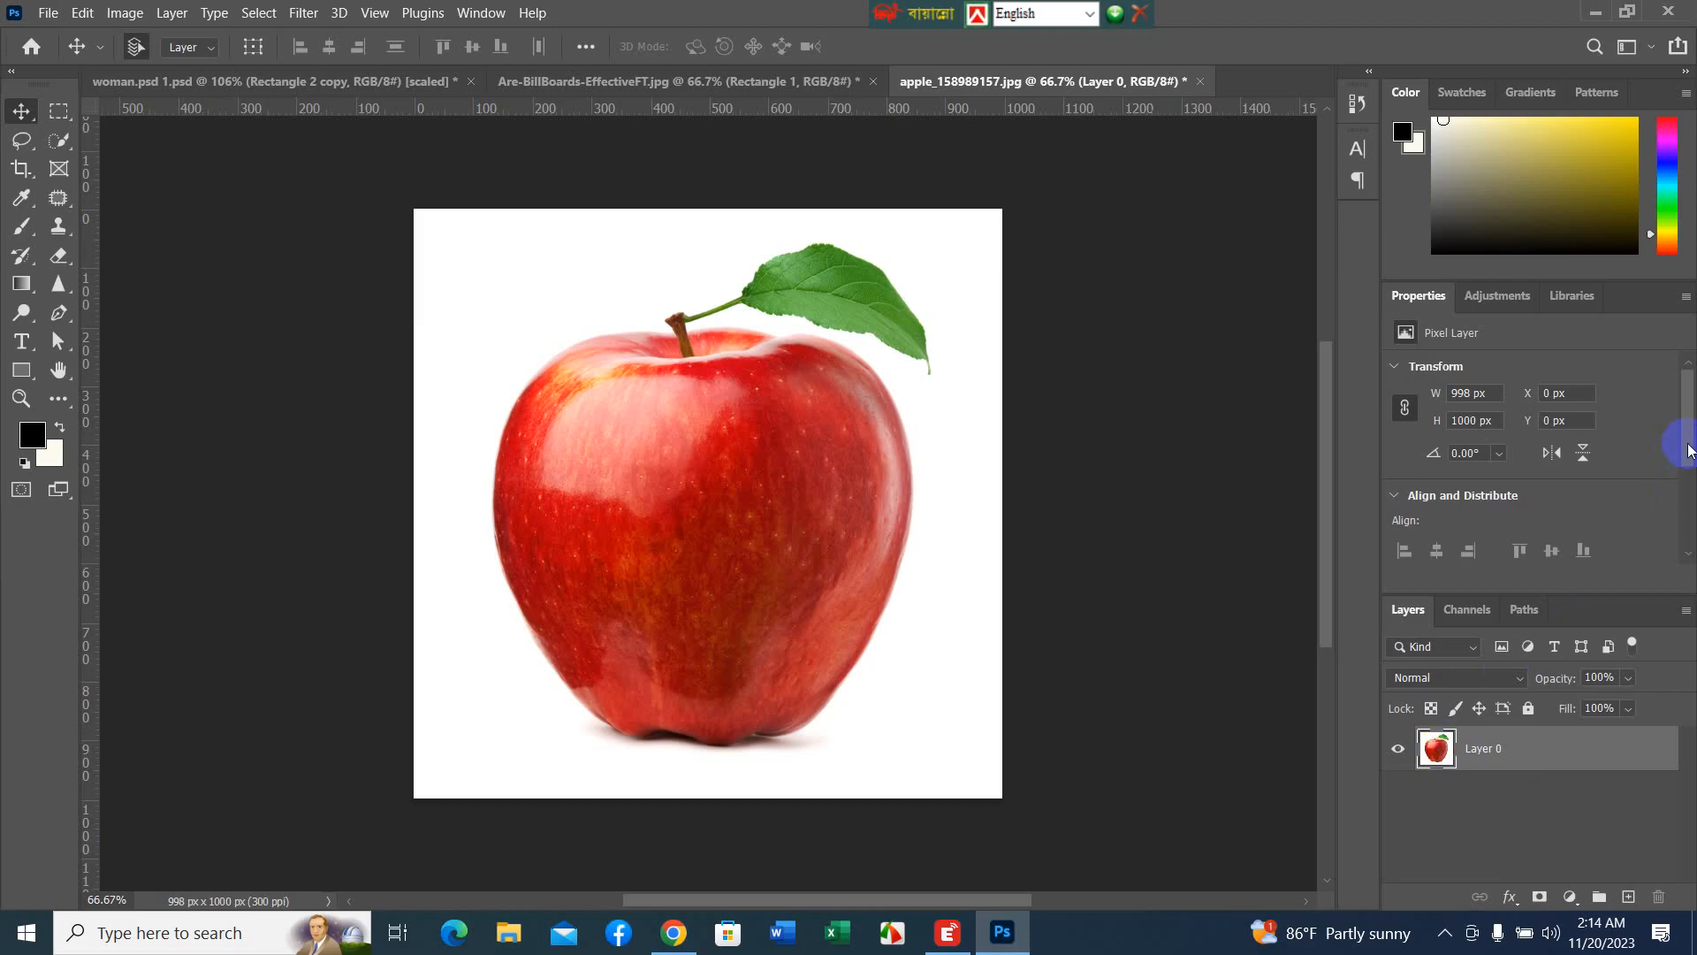
{"action": "left_click_drag", "start_coordinate": [1687, 444], "coordinate": [1685, 560]}
{"action": "left_click", "coordinate": [1480, 475]}
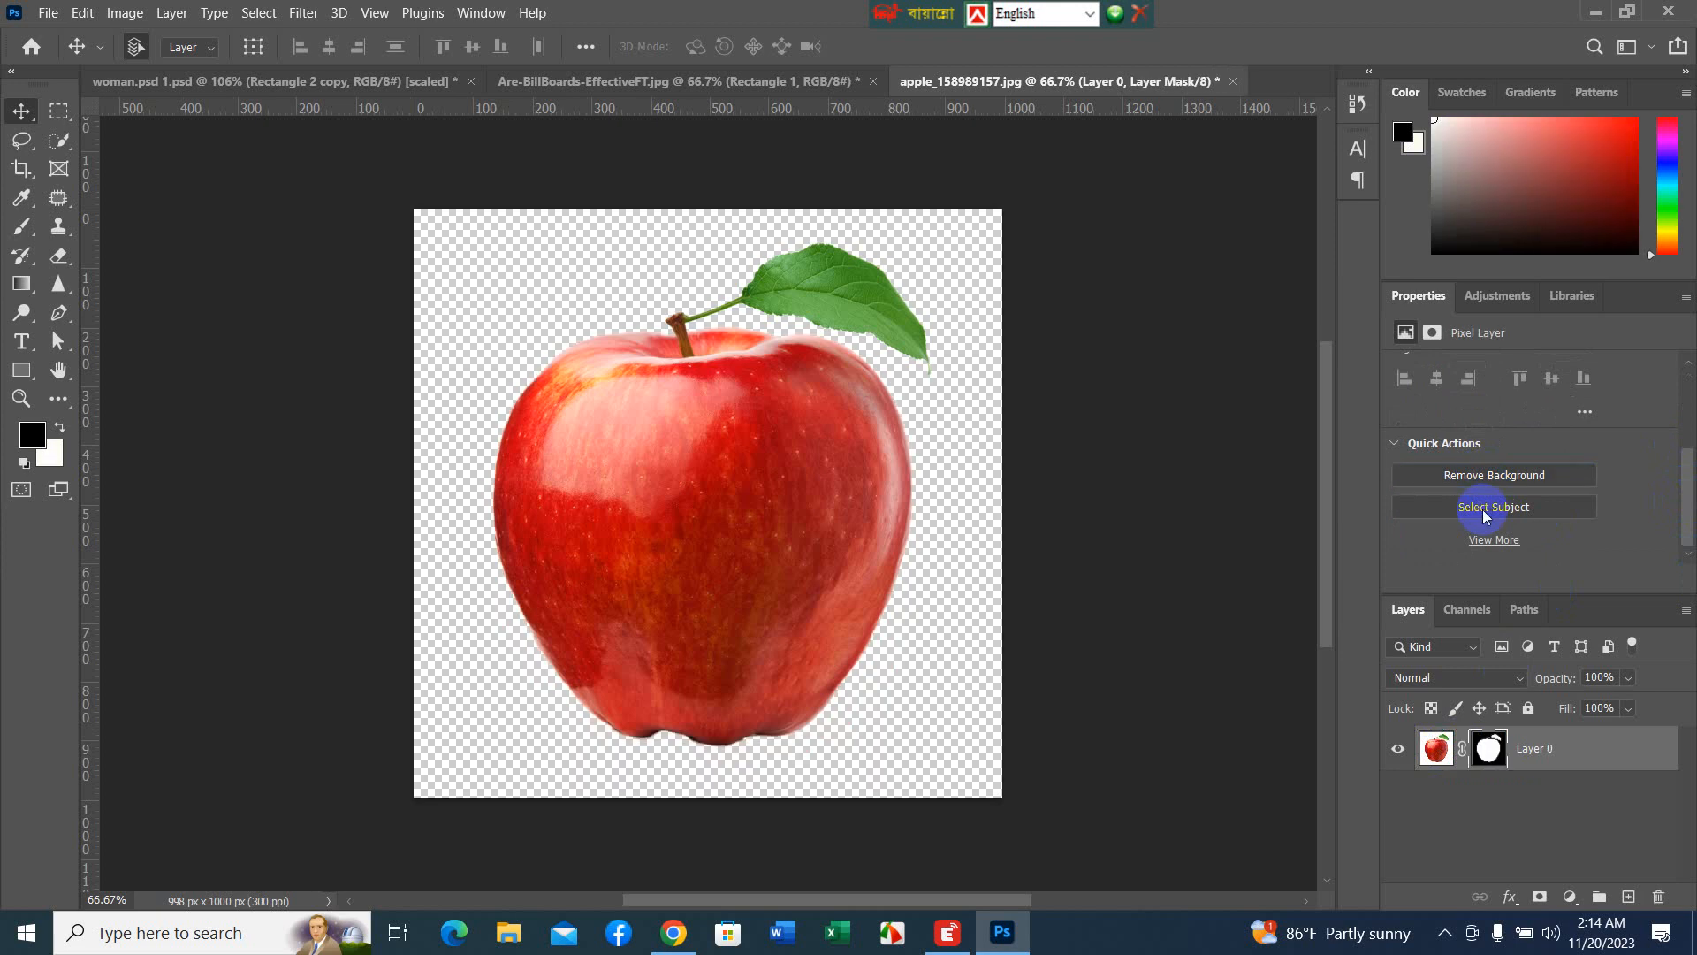
- Shift the apple slightly up and left, and enlarge the canvas on all sides to about 1374 x 1370 px with the Crop tool
{"action": "left_click_drag", "start_coordinate": [705, 467], "coordinate": [672, 495]}
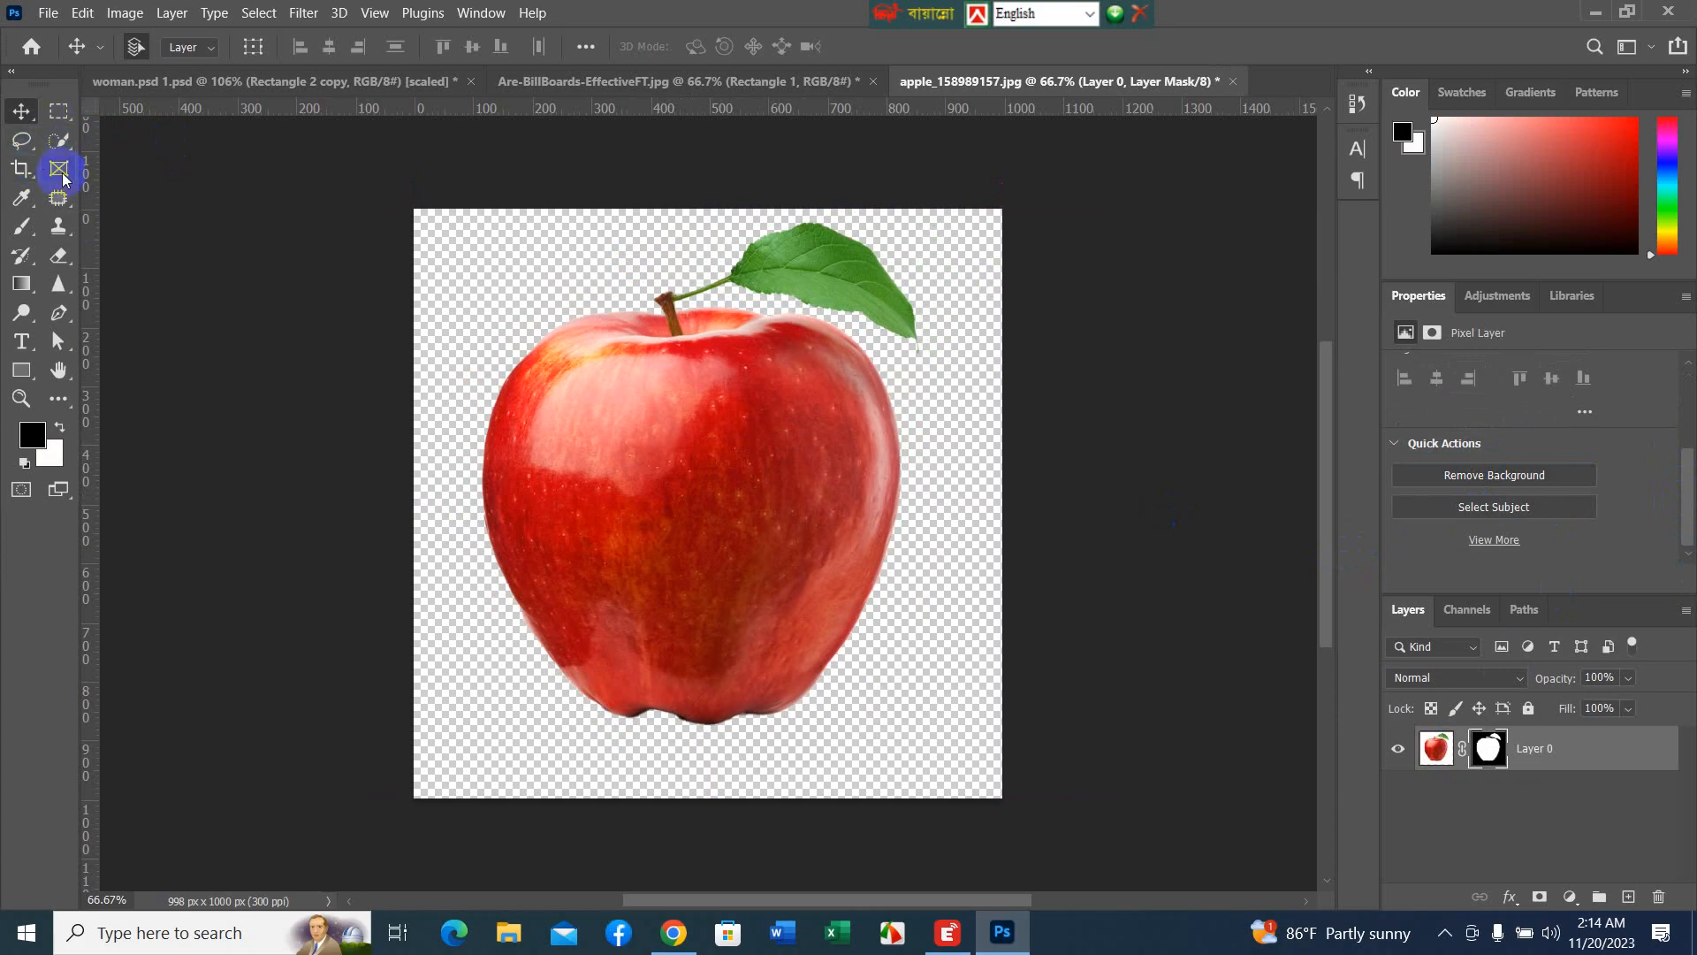
{"action": "left_click", "coordinate": [23, 172]}
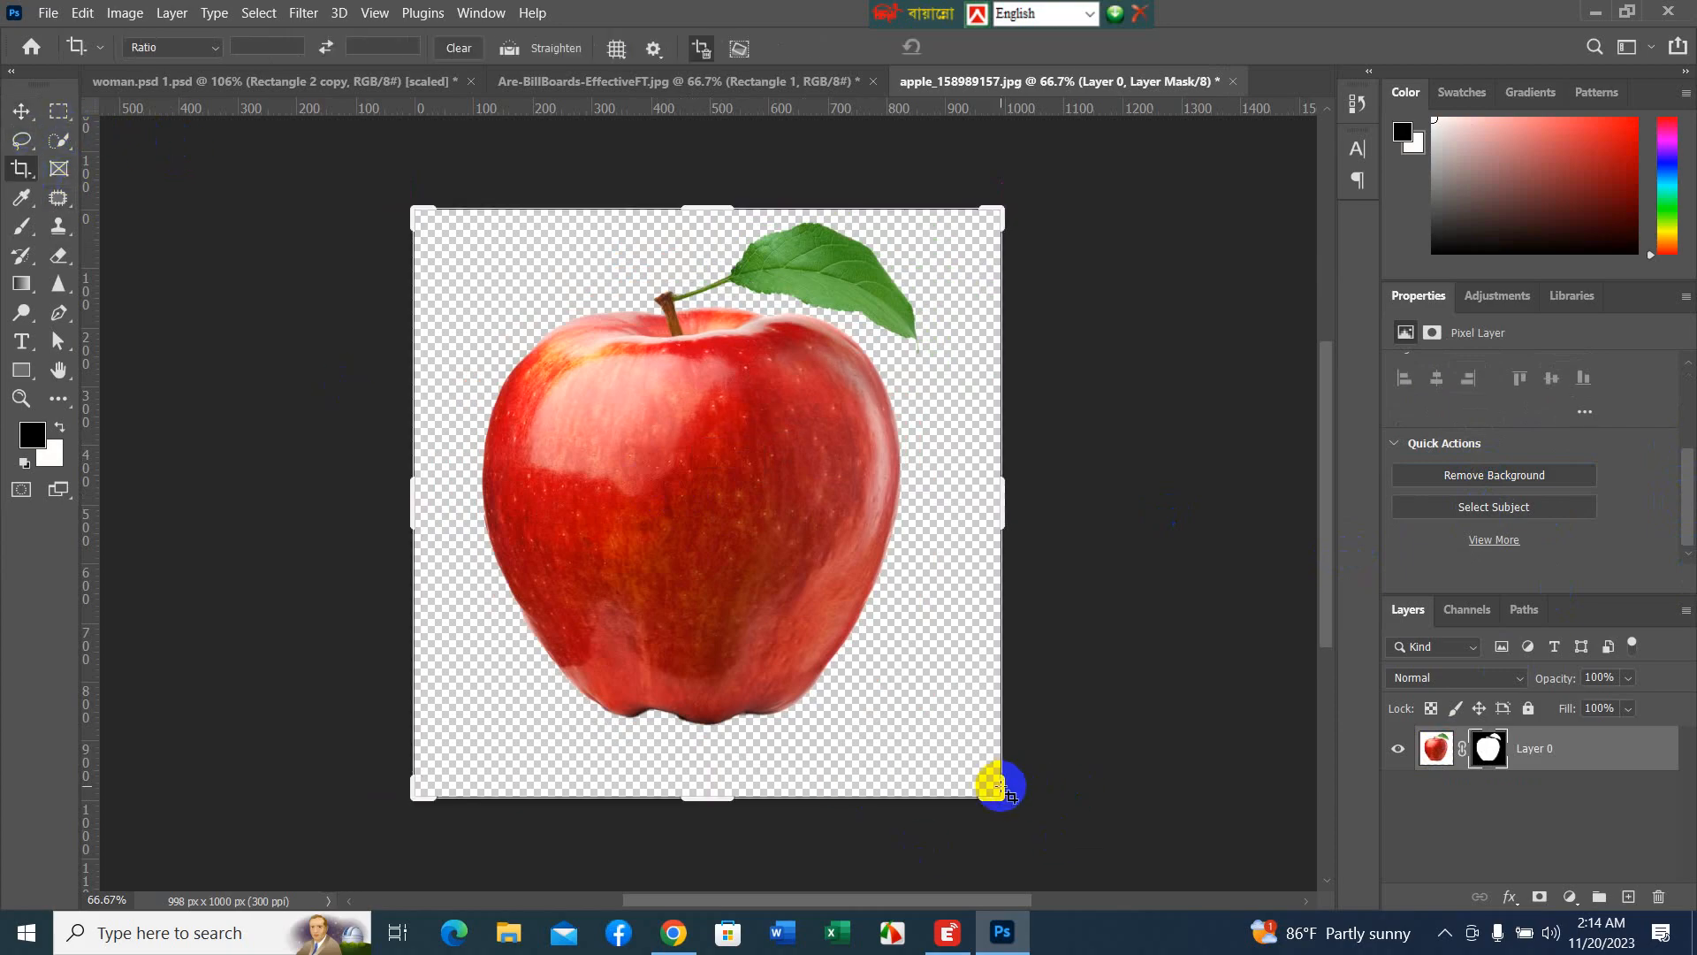
{"action": "left_click_drag", "start_coordinate": [994, 790], "coordinate": [1129, 872]}
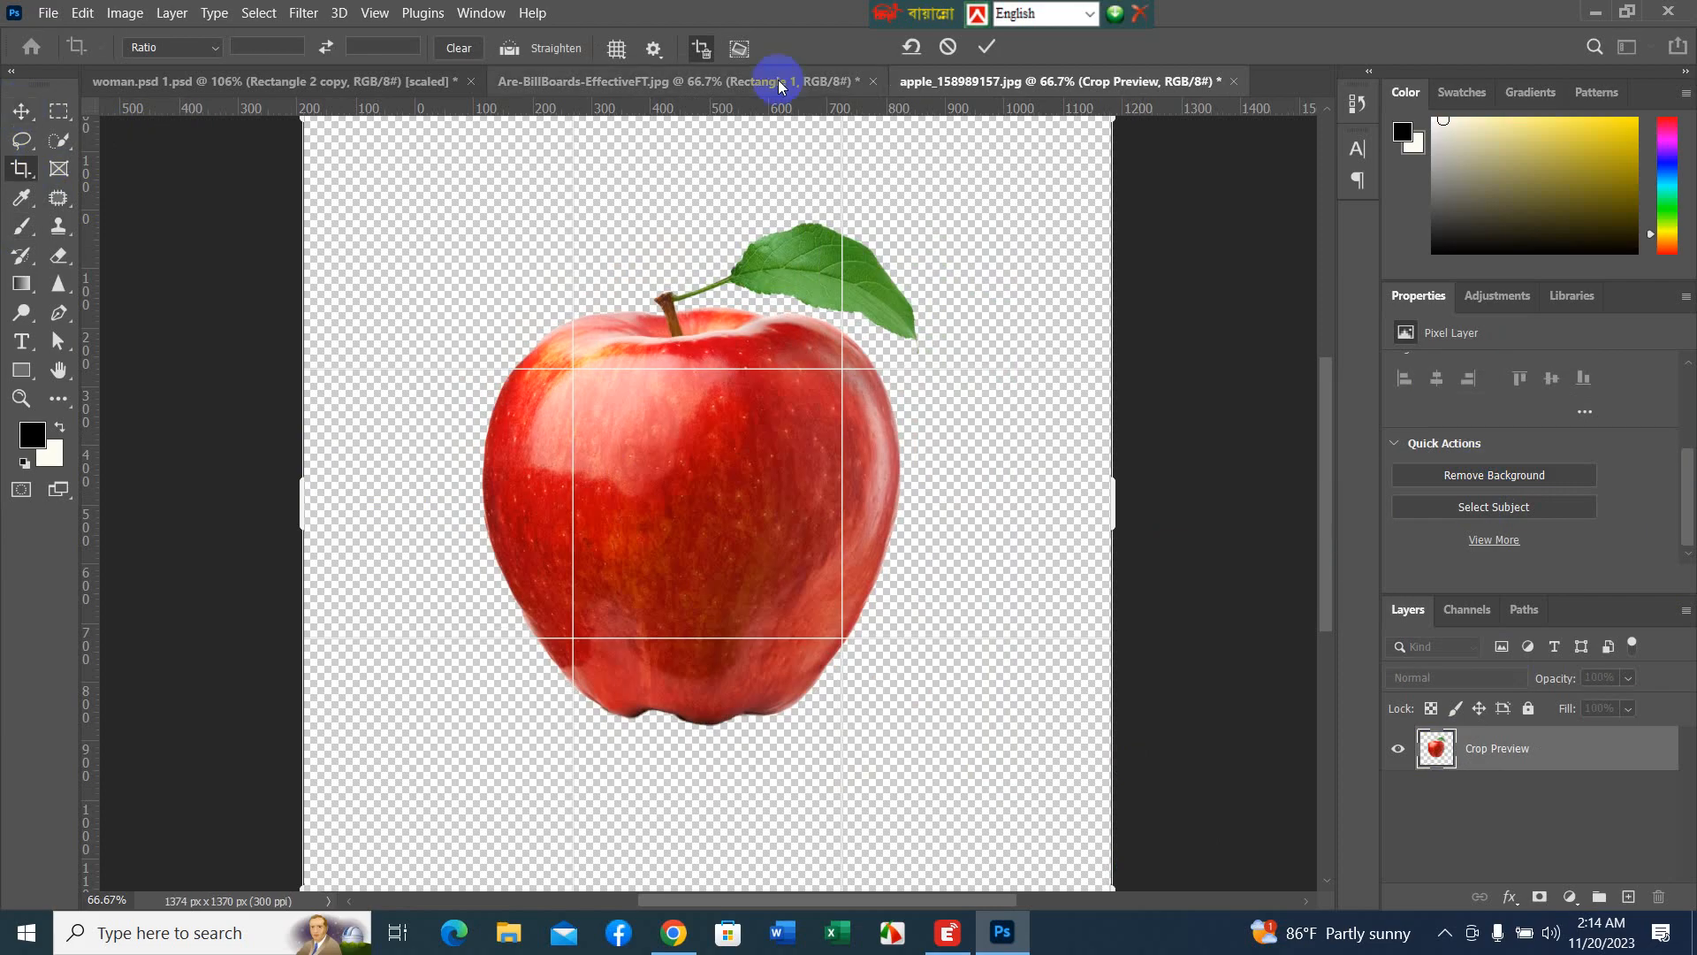
{"action": "left_click", "coordinate": [985, 50]}
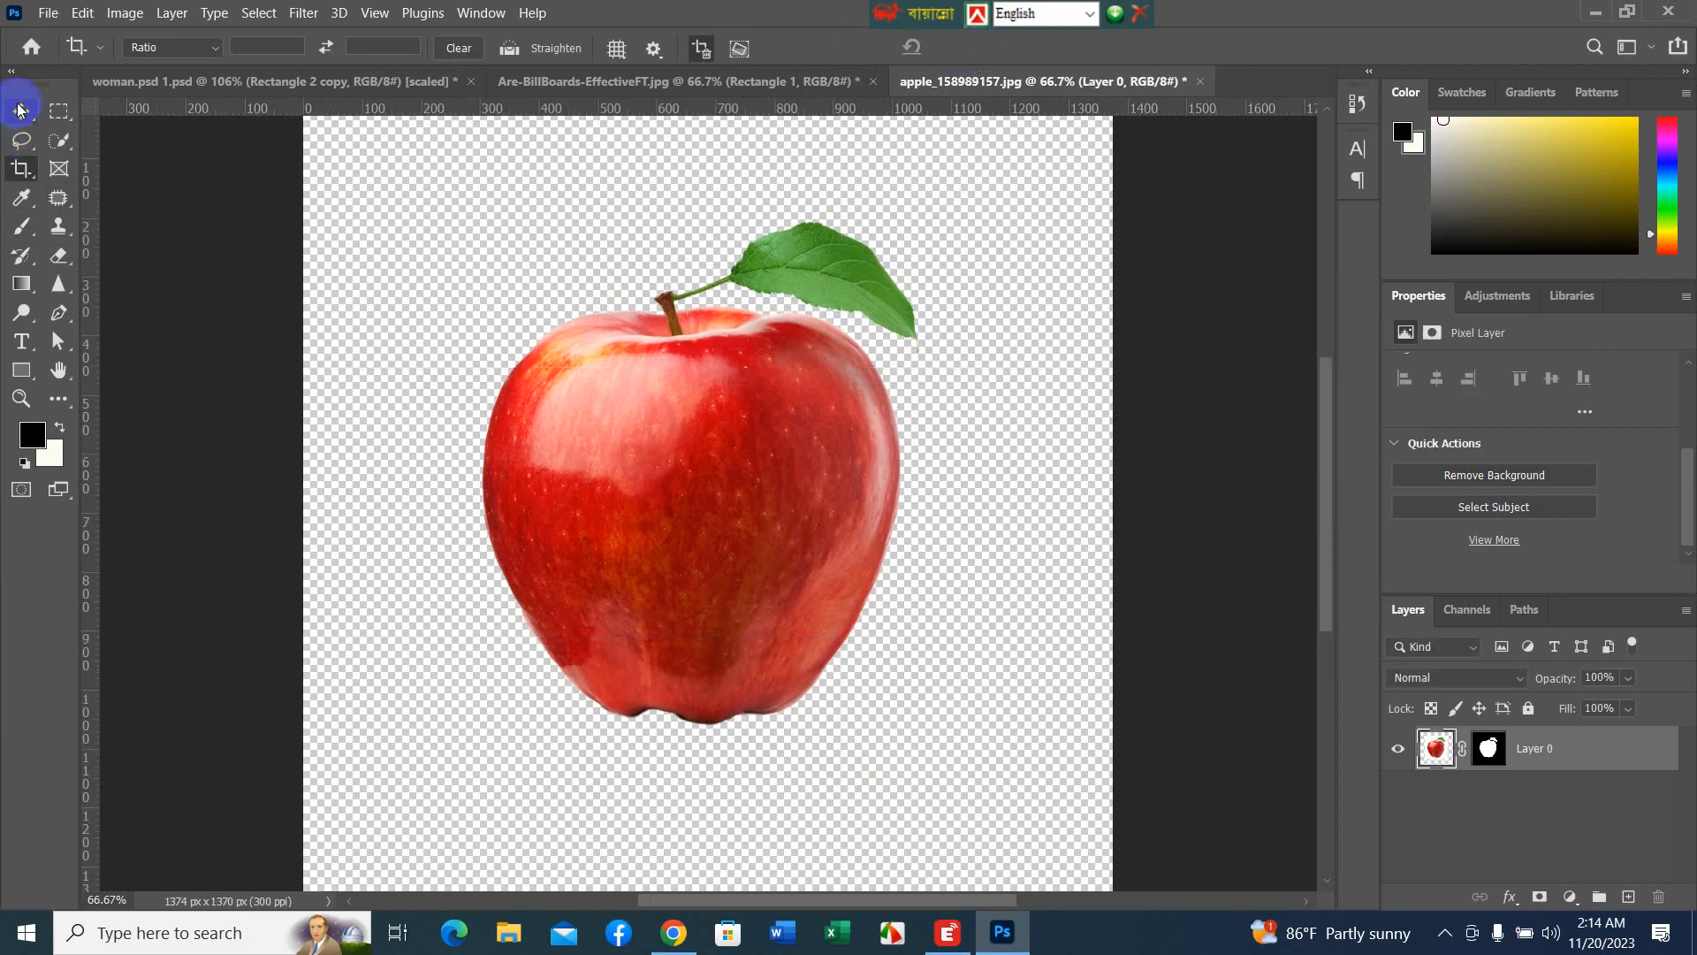
- Move the apple up with the Move tool and lower it slightly so it sits near the middle of the enlarged canvas
{"action": "left_click", "coordinate": [19, 110]}
{"action": "left_click_drag", "start_coordinate": [732, 599], "coordinate": [730, 522]}
{"action": "scroll", "coordinate": [719, 489], "scroll_direction": "down", "scroll_amount": 2}
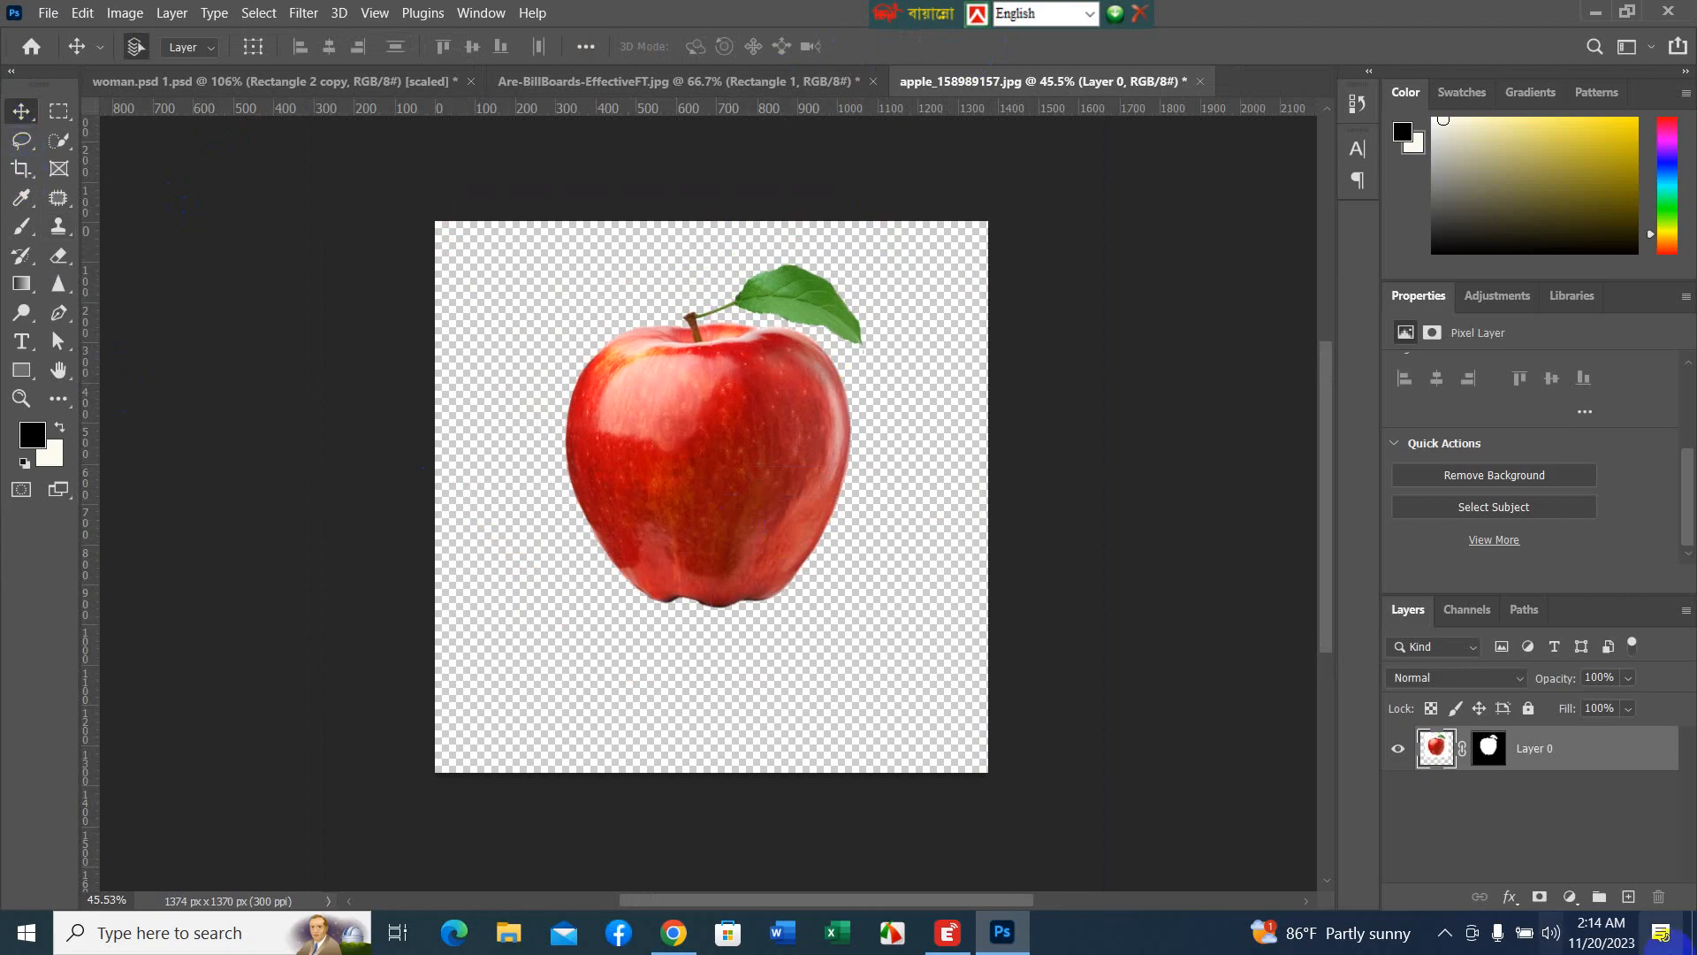
{"action": "left_click_drag", "start_coordinate": [762, 481], "coordinate": [761, 507]}
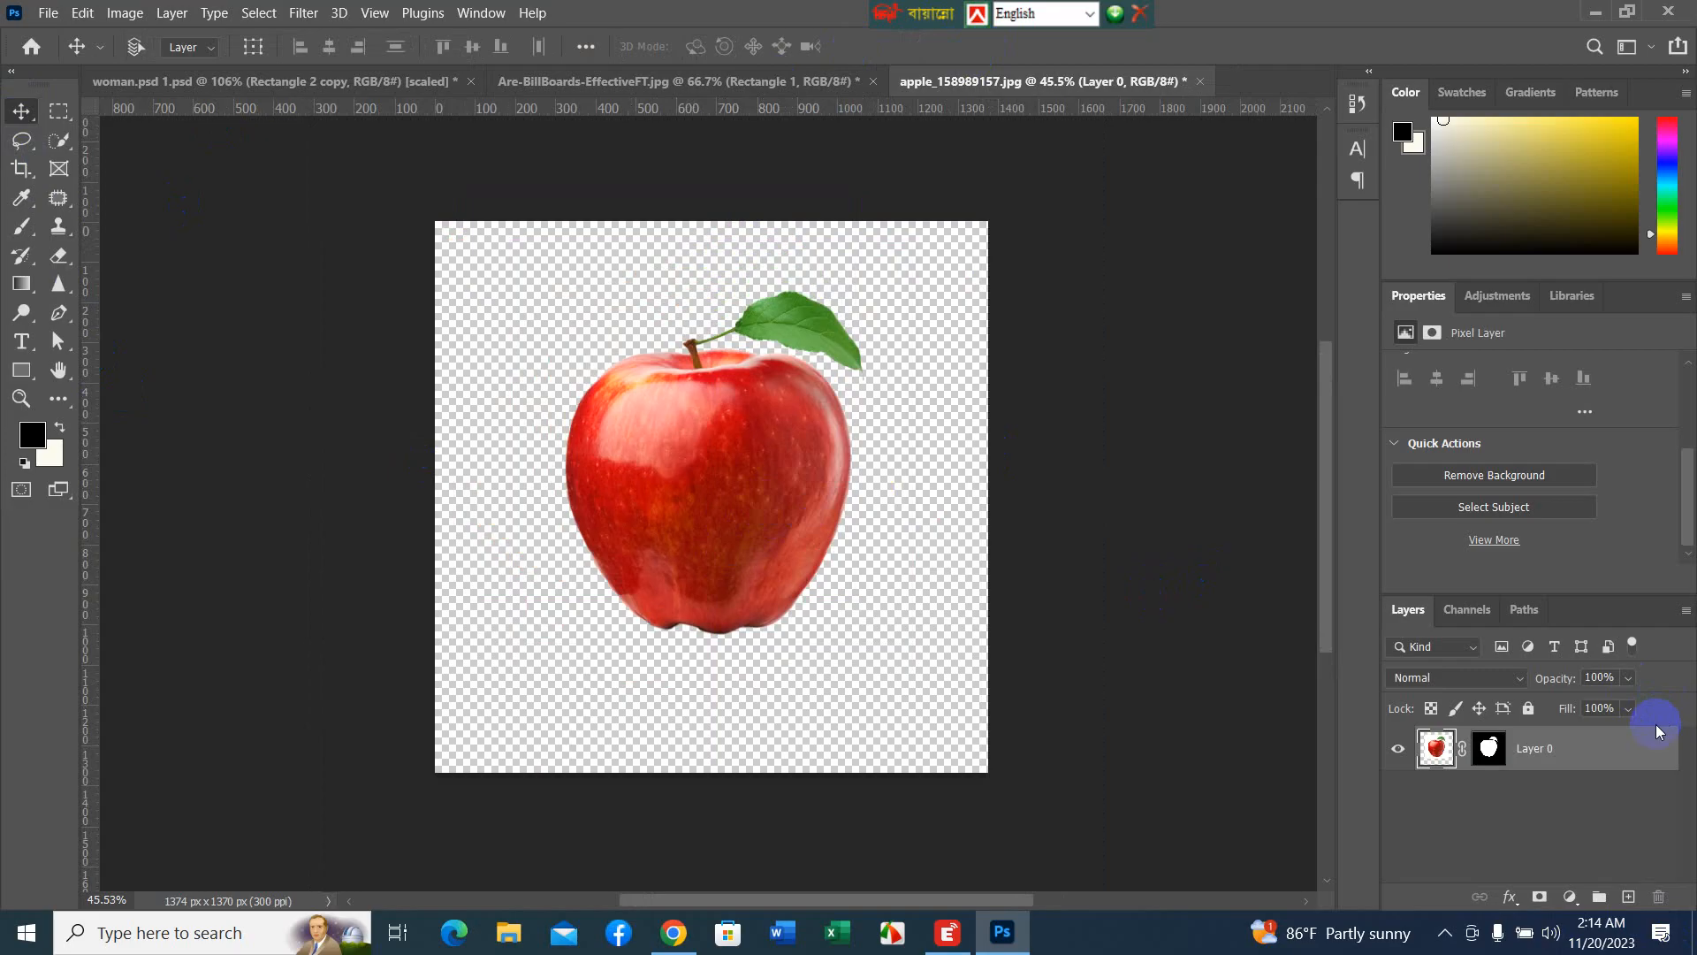
- Duplicate the apple layer and apply the copy's layer mask permanently to its pixels
{"action": "key", "text": "ctrl+j"}
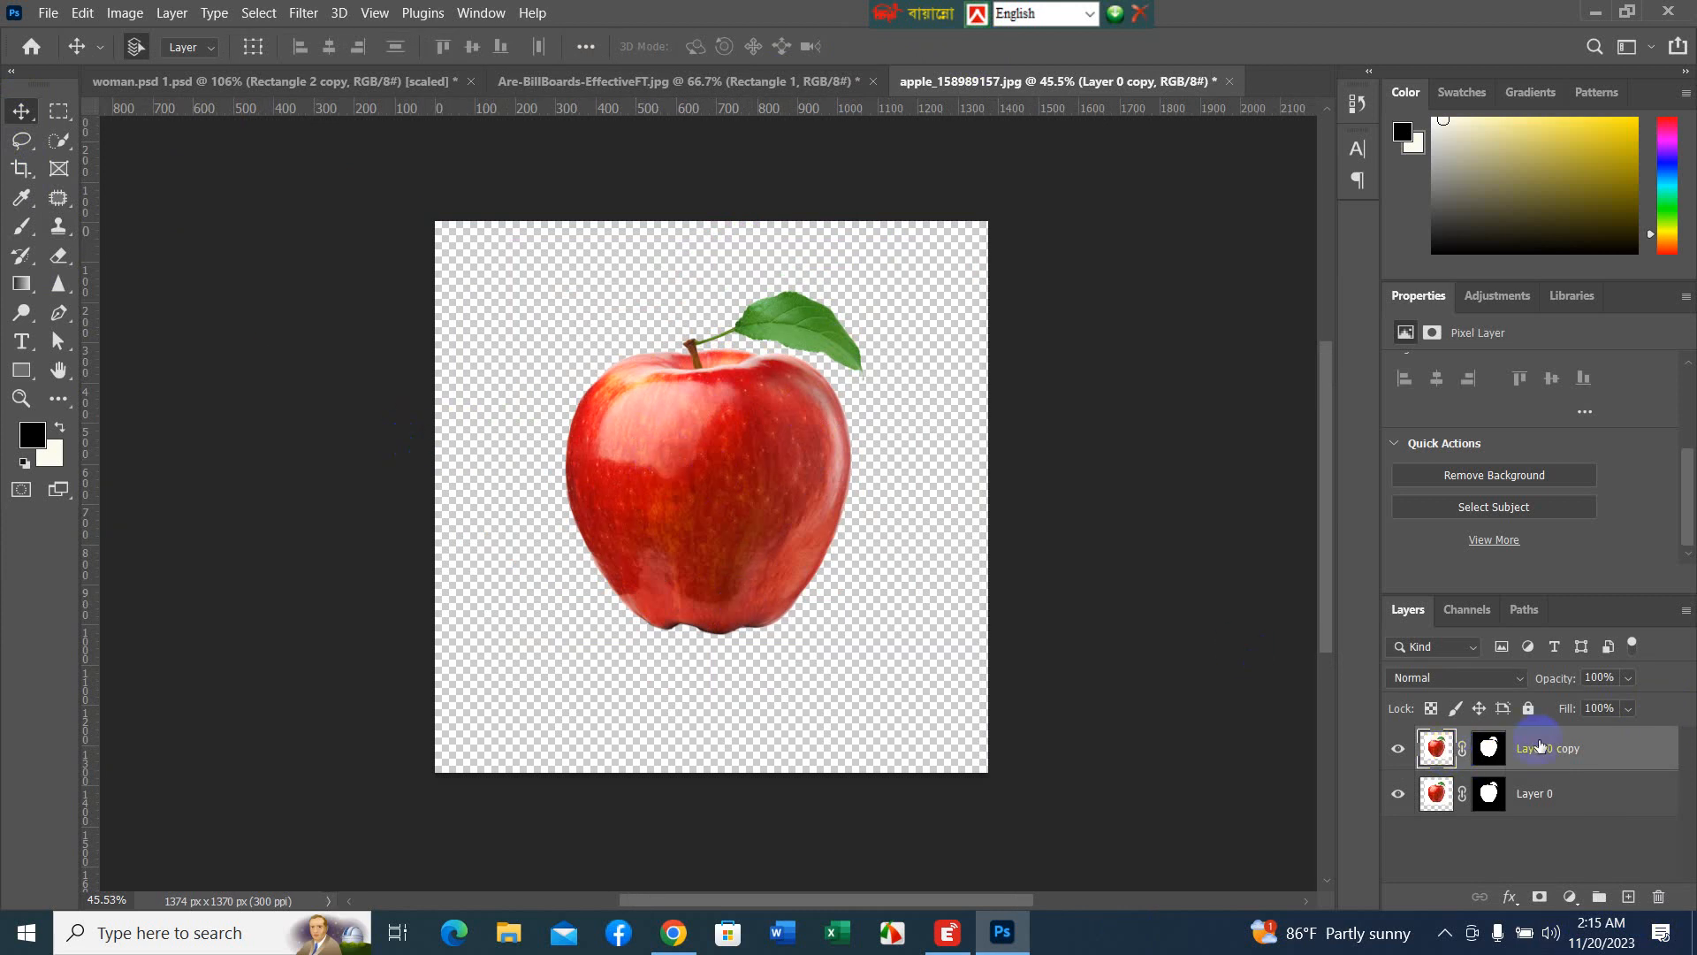
{"action": "left_click_drag", "start_coordinate": [1492, 751], "coordinate": [1662, 899]}
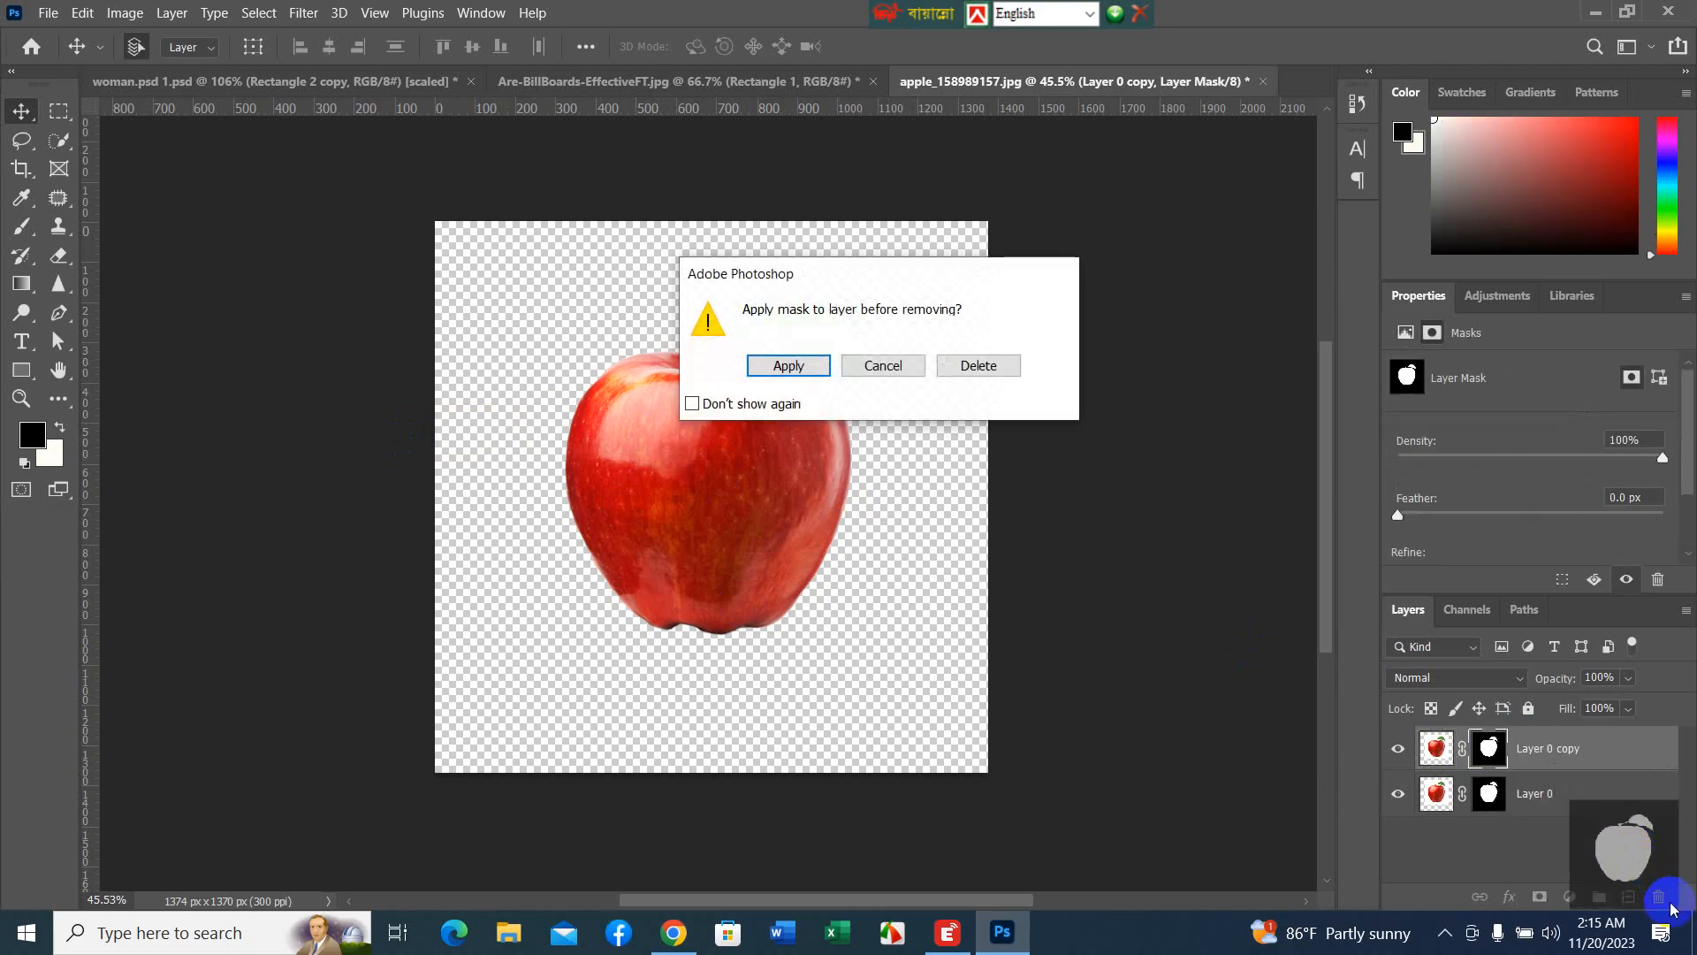
{"action": "left_click", "coordinate": [792, 362]}
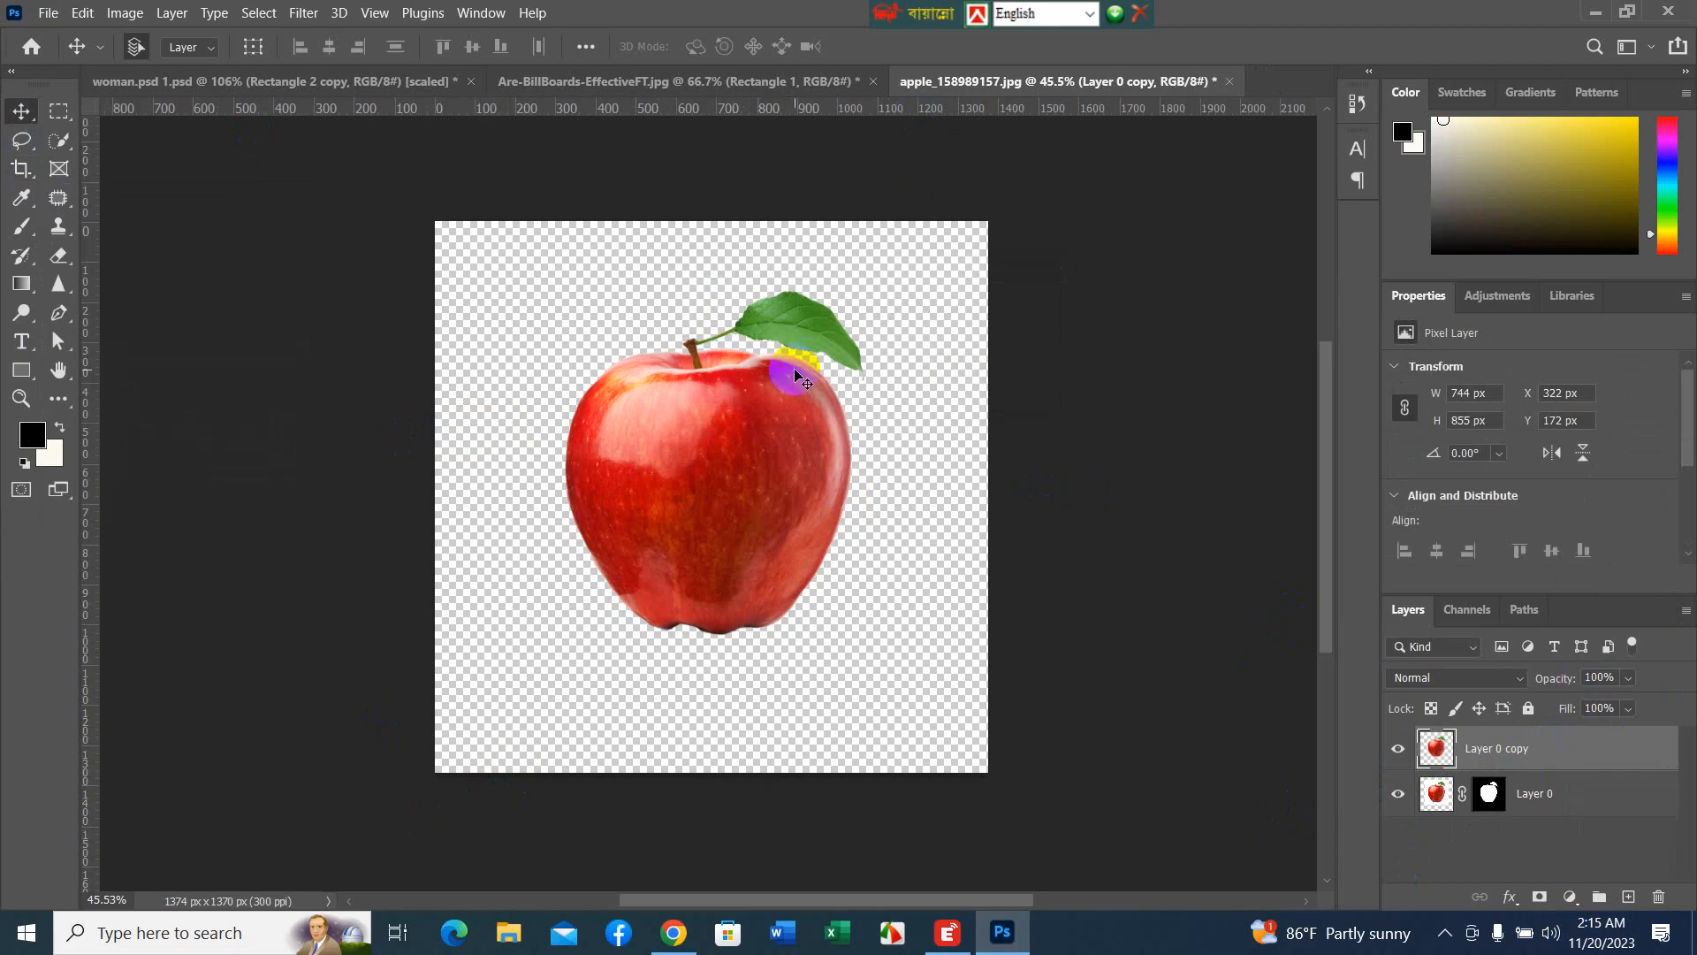
- Select the whole apple with its stem and leaf using the Object Selection tool in Rectangle mode
{"action": "left_click", "coordinate": [61, 139]}
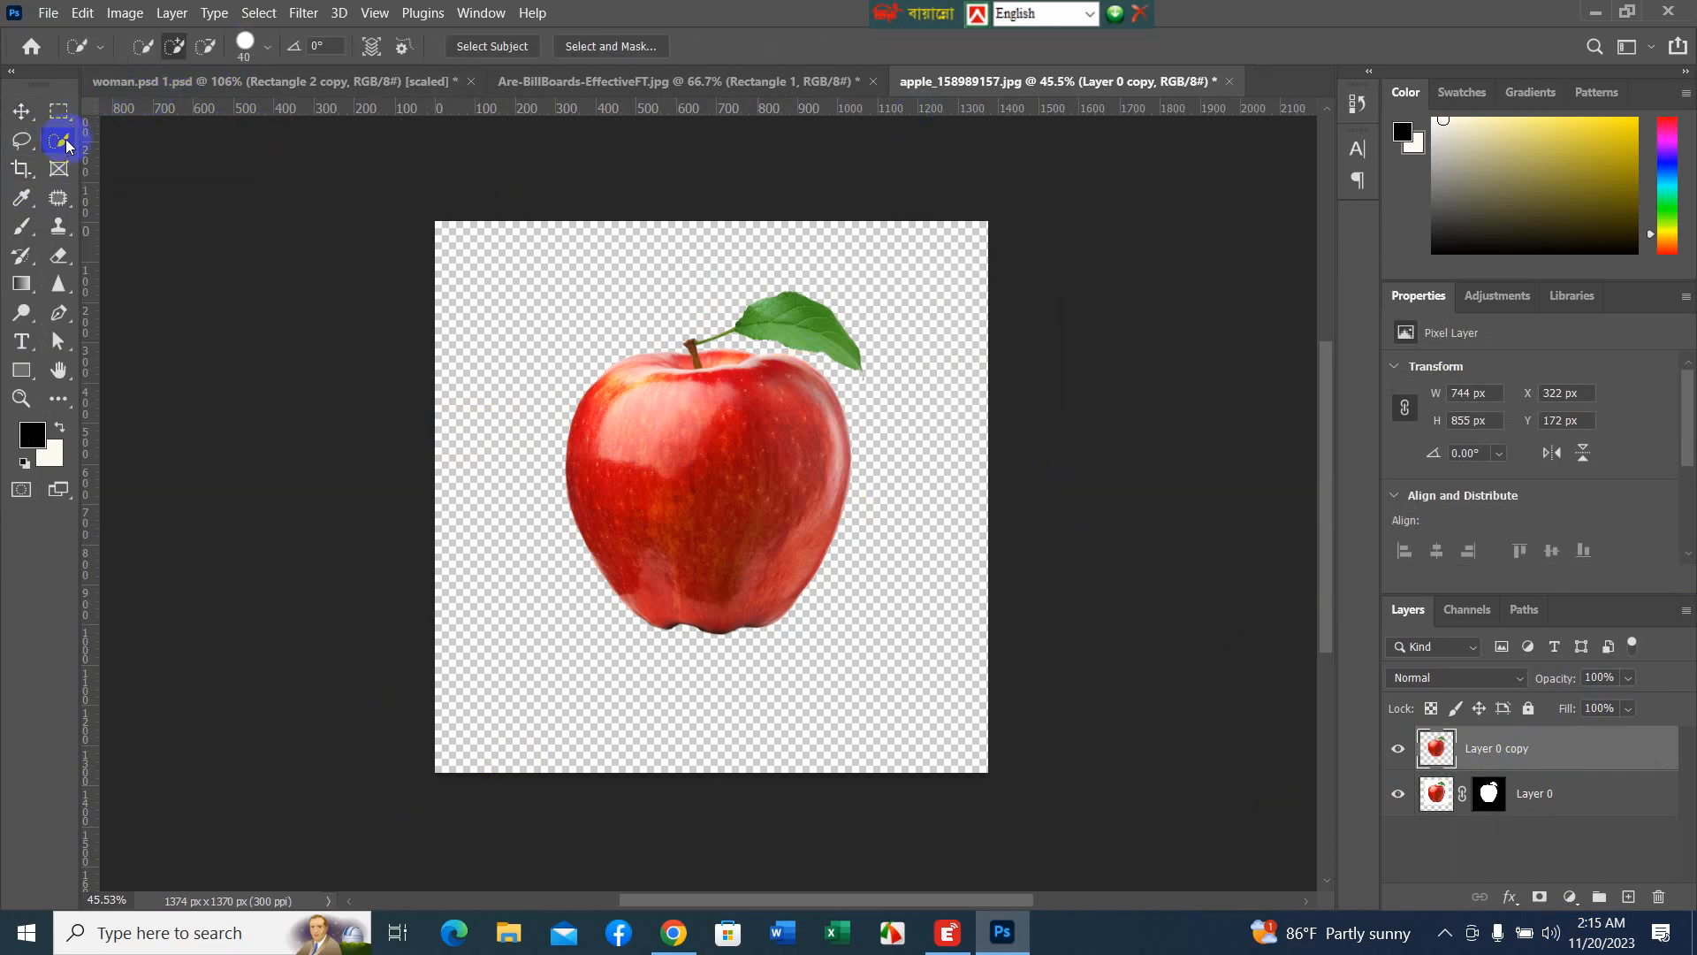
{"action": "left_click", "coordinate": [93, 131]}
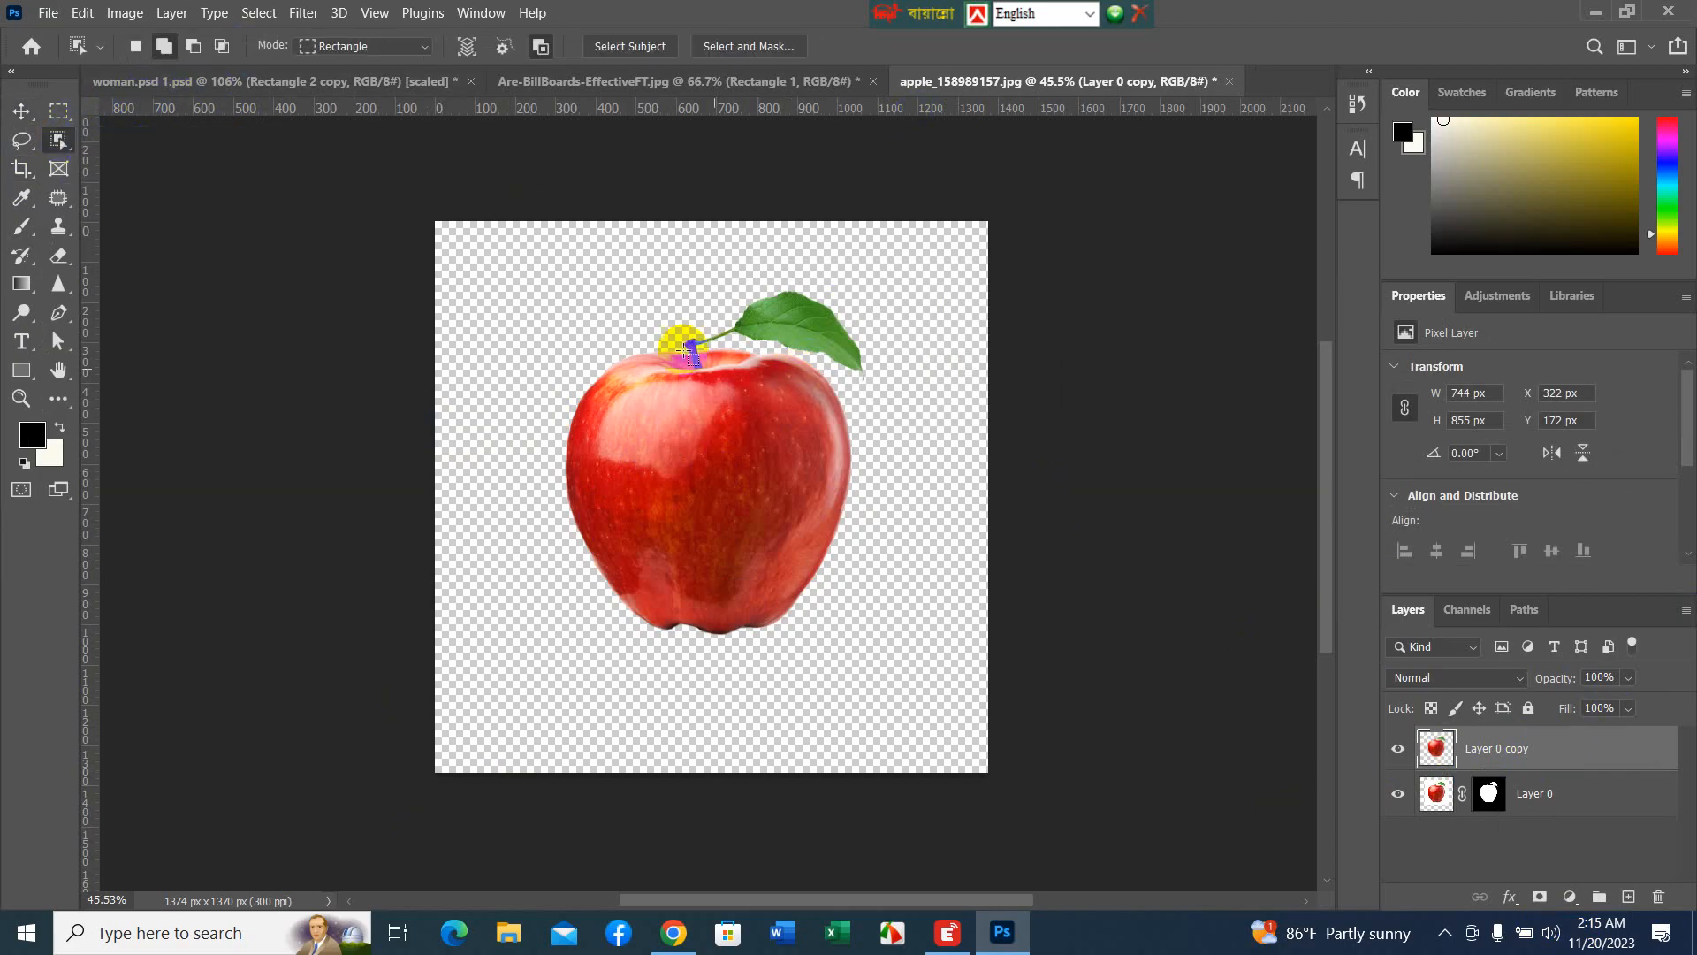
{"action": "left_click_drag", "start_coordinate": [554, 273], "coordinate": [936, 722]}
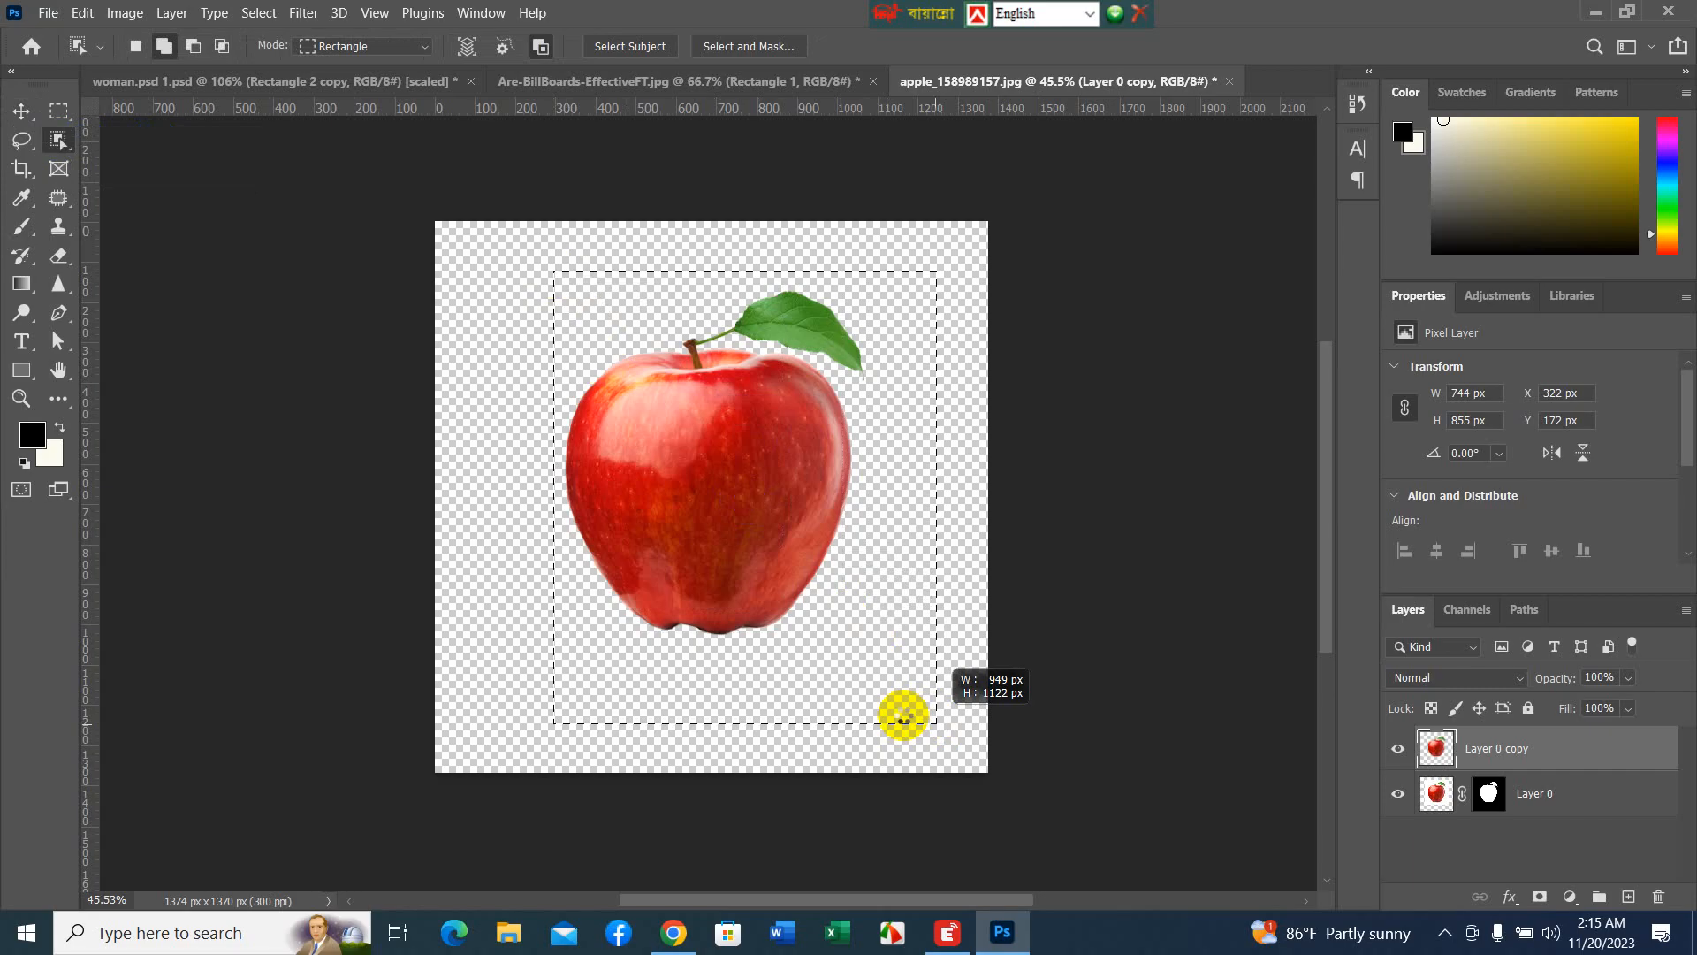
{"action": "left_click_drag", "start_coordinate": [904, 706], "coordinate": [967, 693]}
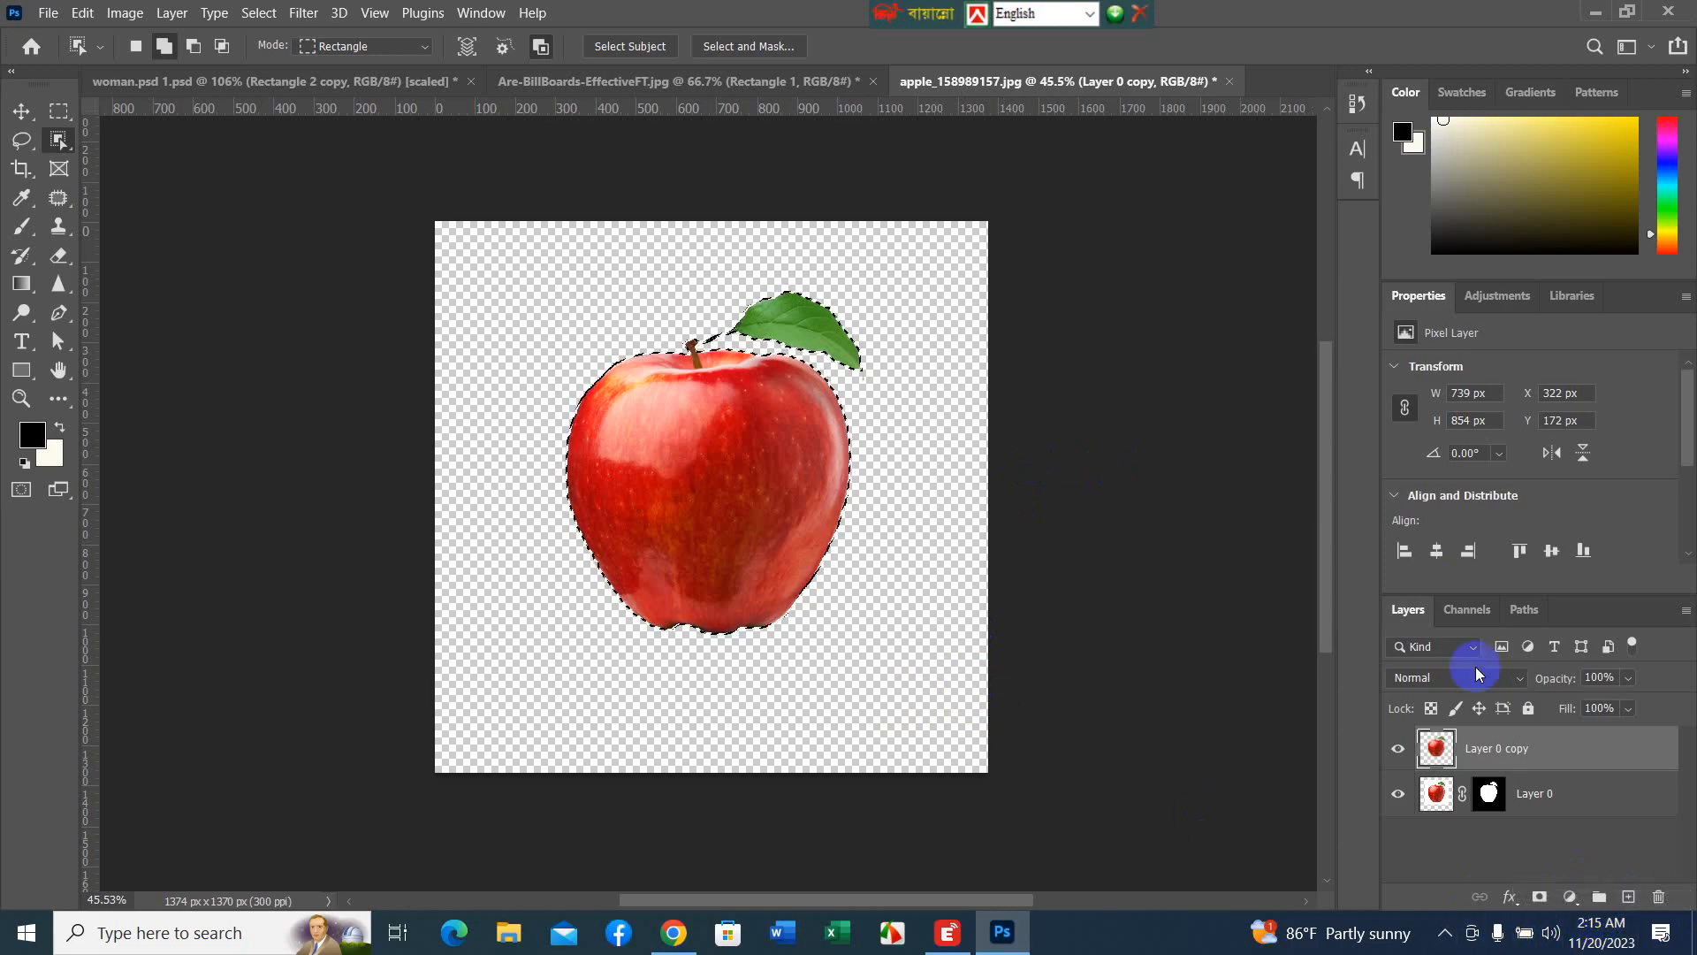
- Add a Solid Color fill layer in black (000000) over the selected apple shape
{"action": "left_click", "coordinate": [1568, 898]}
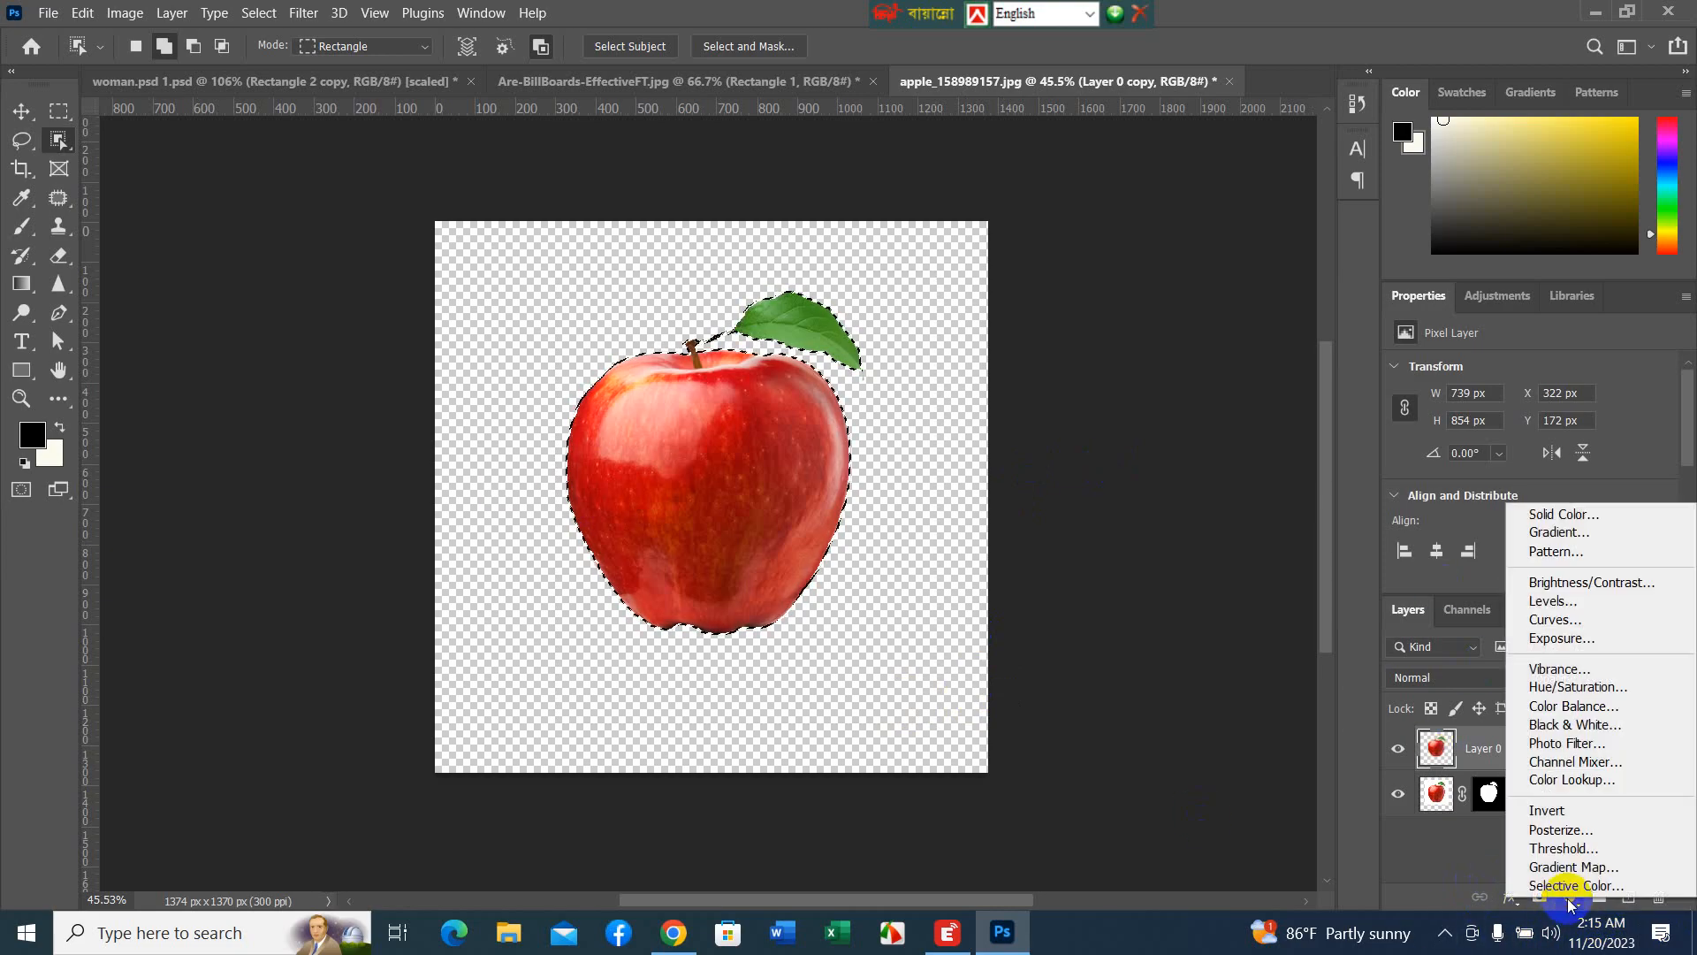
{"action": "left_click", "coordinate": [1519, 516]}
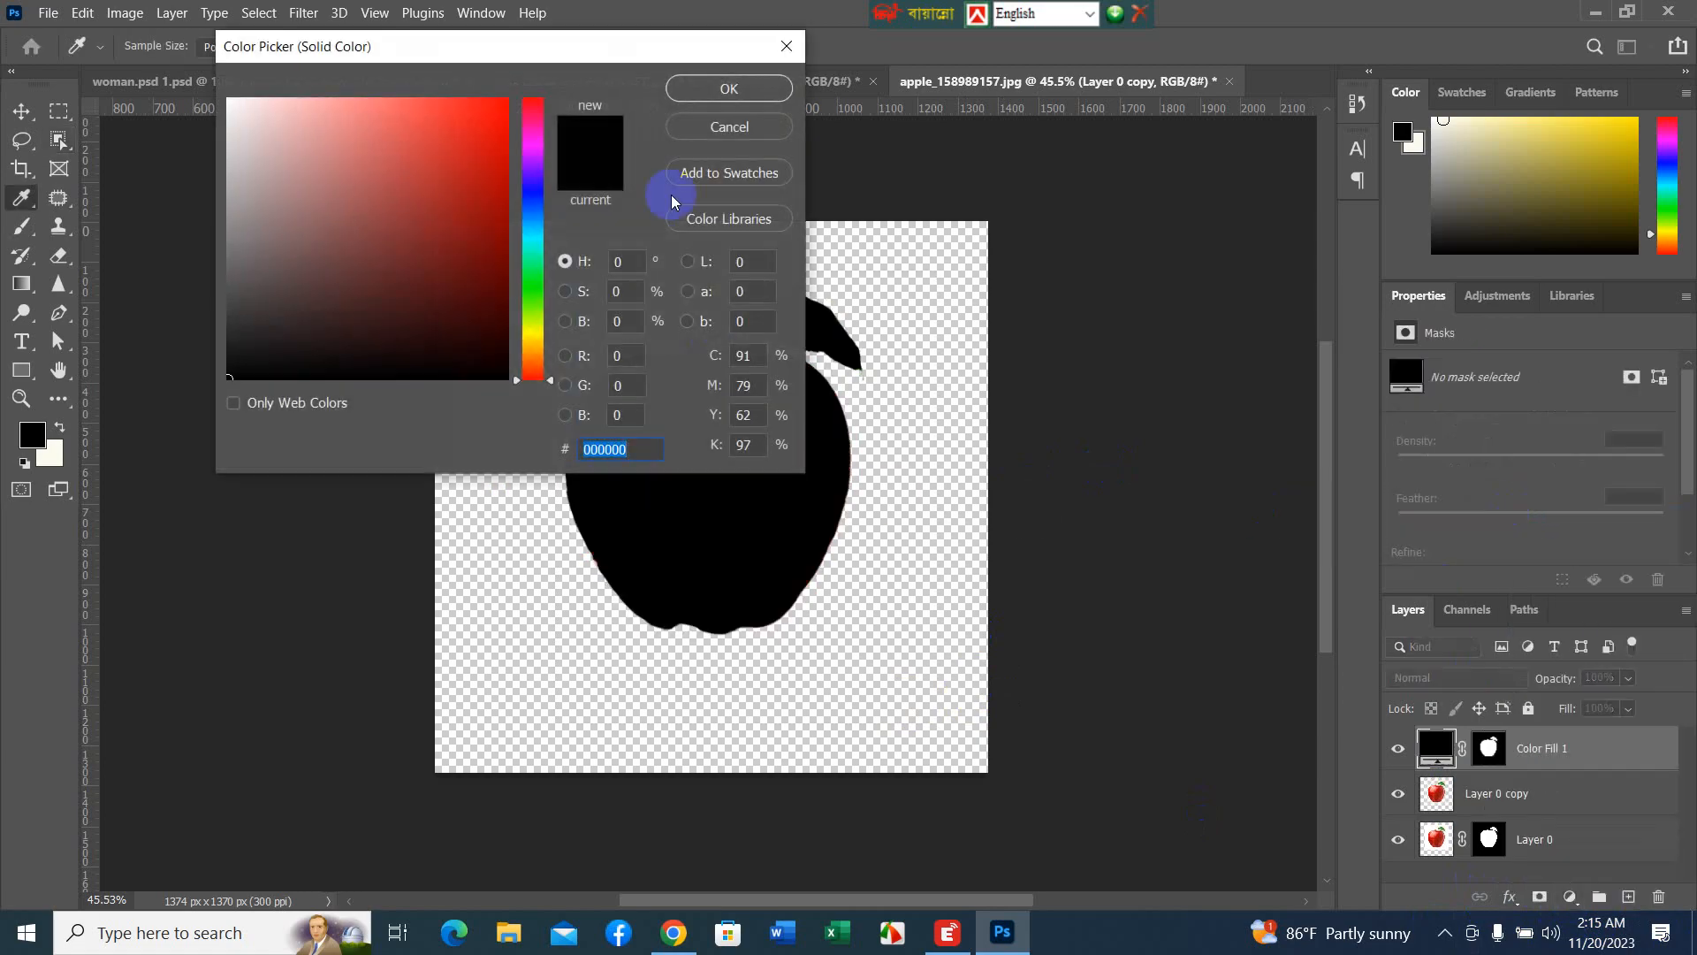
{"action": "left_click", "coordinate": [723, 86]}
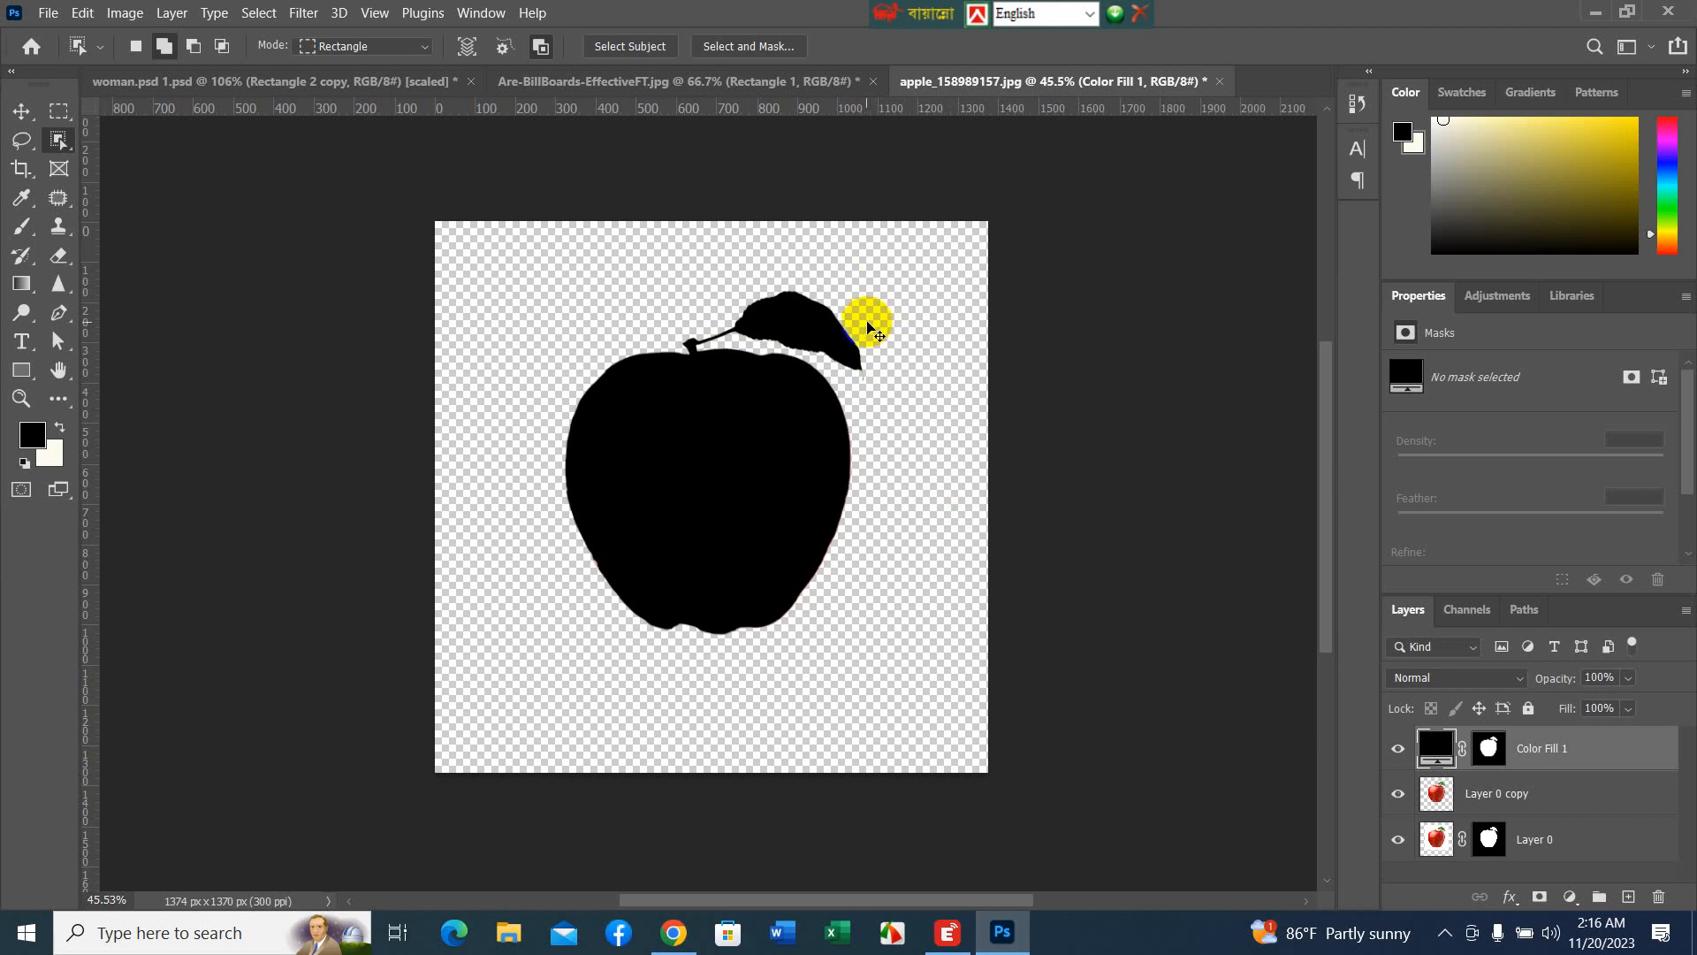
- Flip the black apple silhouette horizontally with Free Transform and shift it slightly left over the apple
{"action": "key", "text": "ctrl+t"}
{"action": "right_click", "coordinate": [797, 446]}
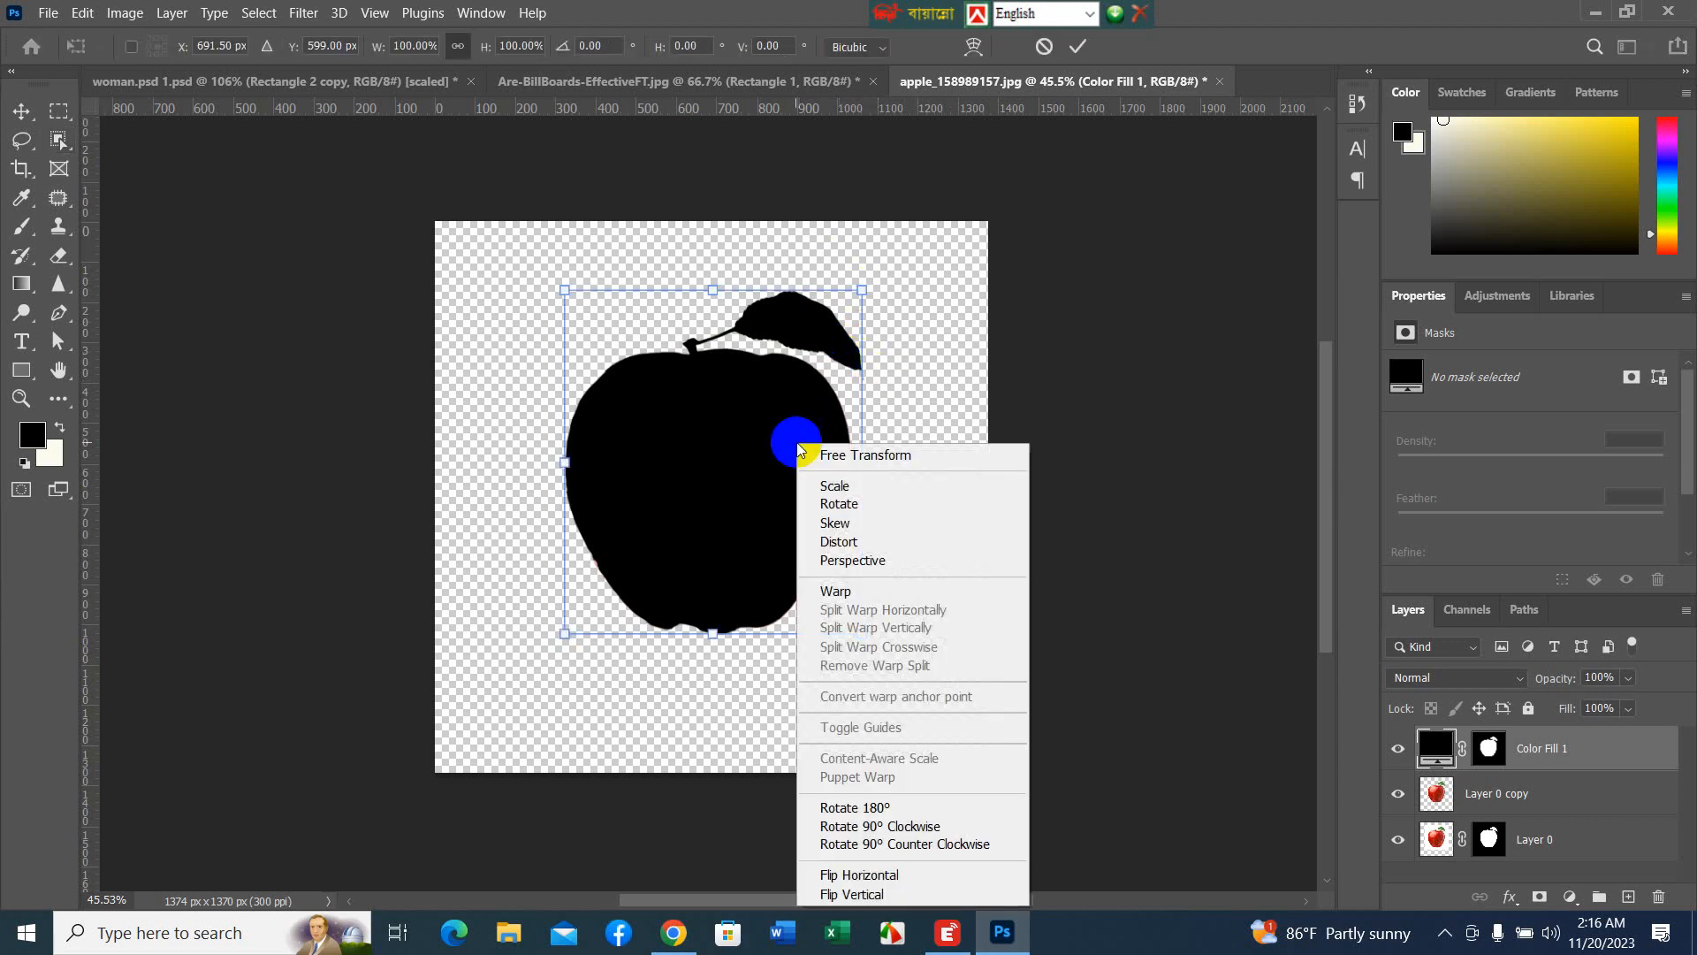
{"action": "left_click", "coordinate": [965, 875]}
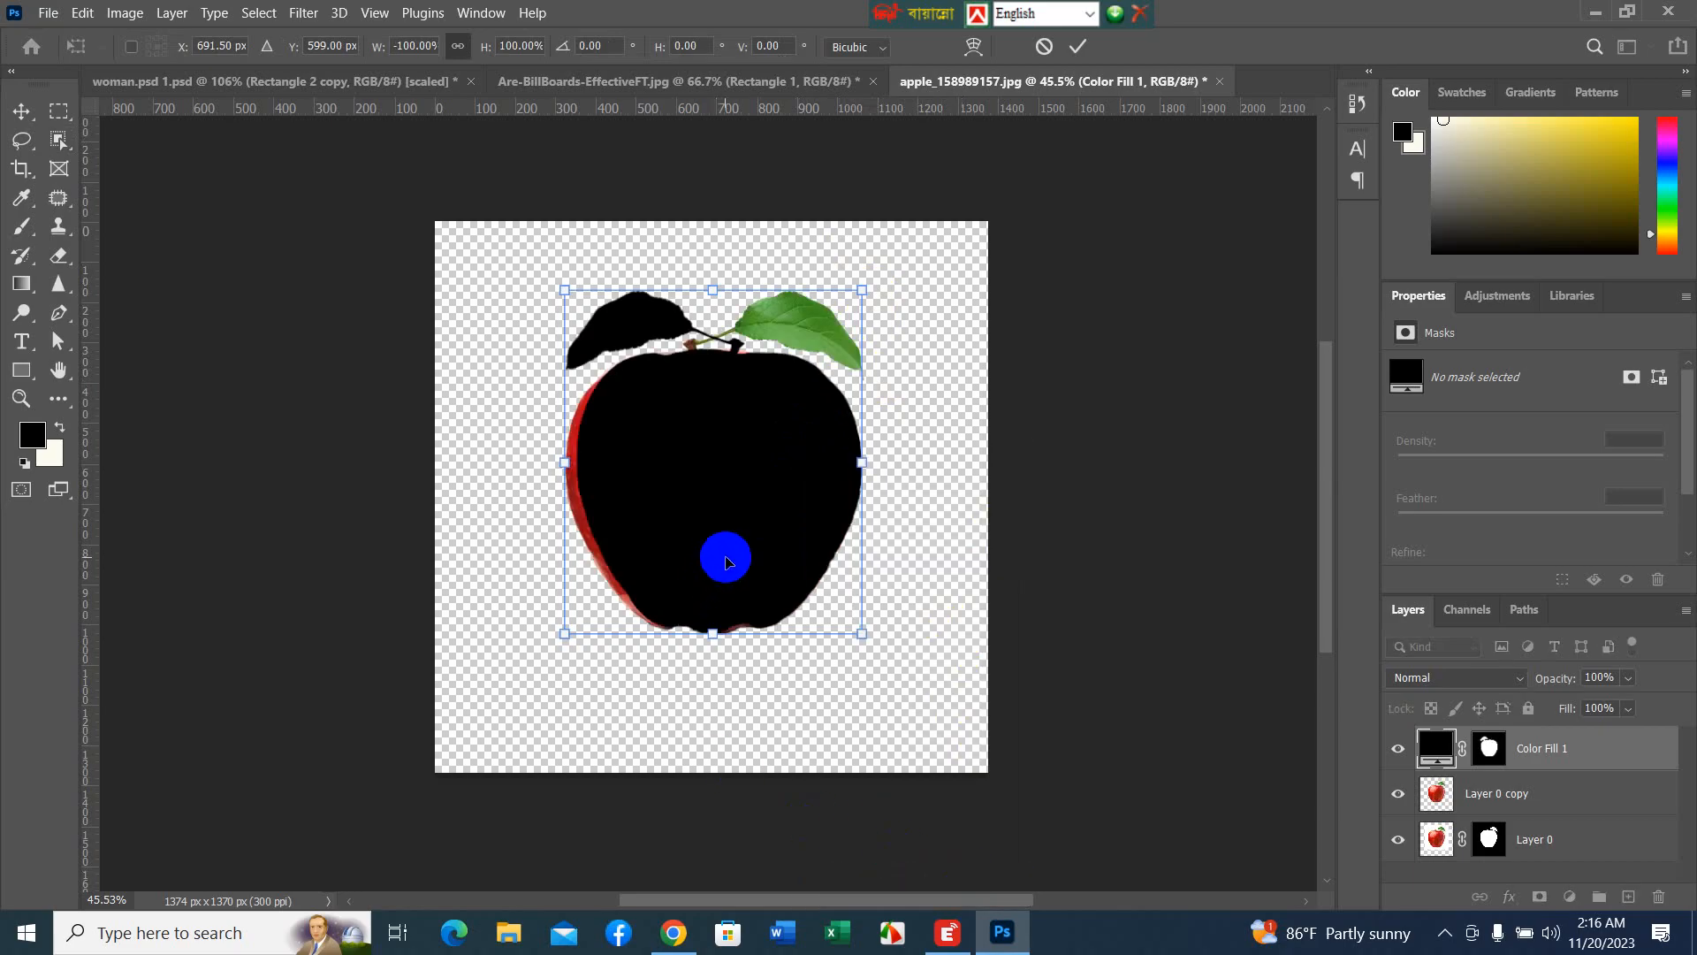
{"action": "left_click_drag", "start_coordinate": [724, 556], "coordinate": [739, 596]}
{"action": "key", "text": "ctrl+z"}
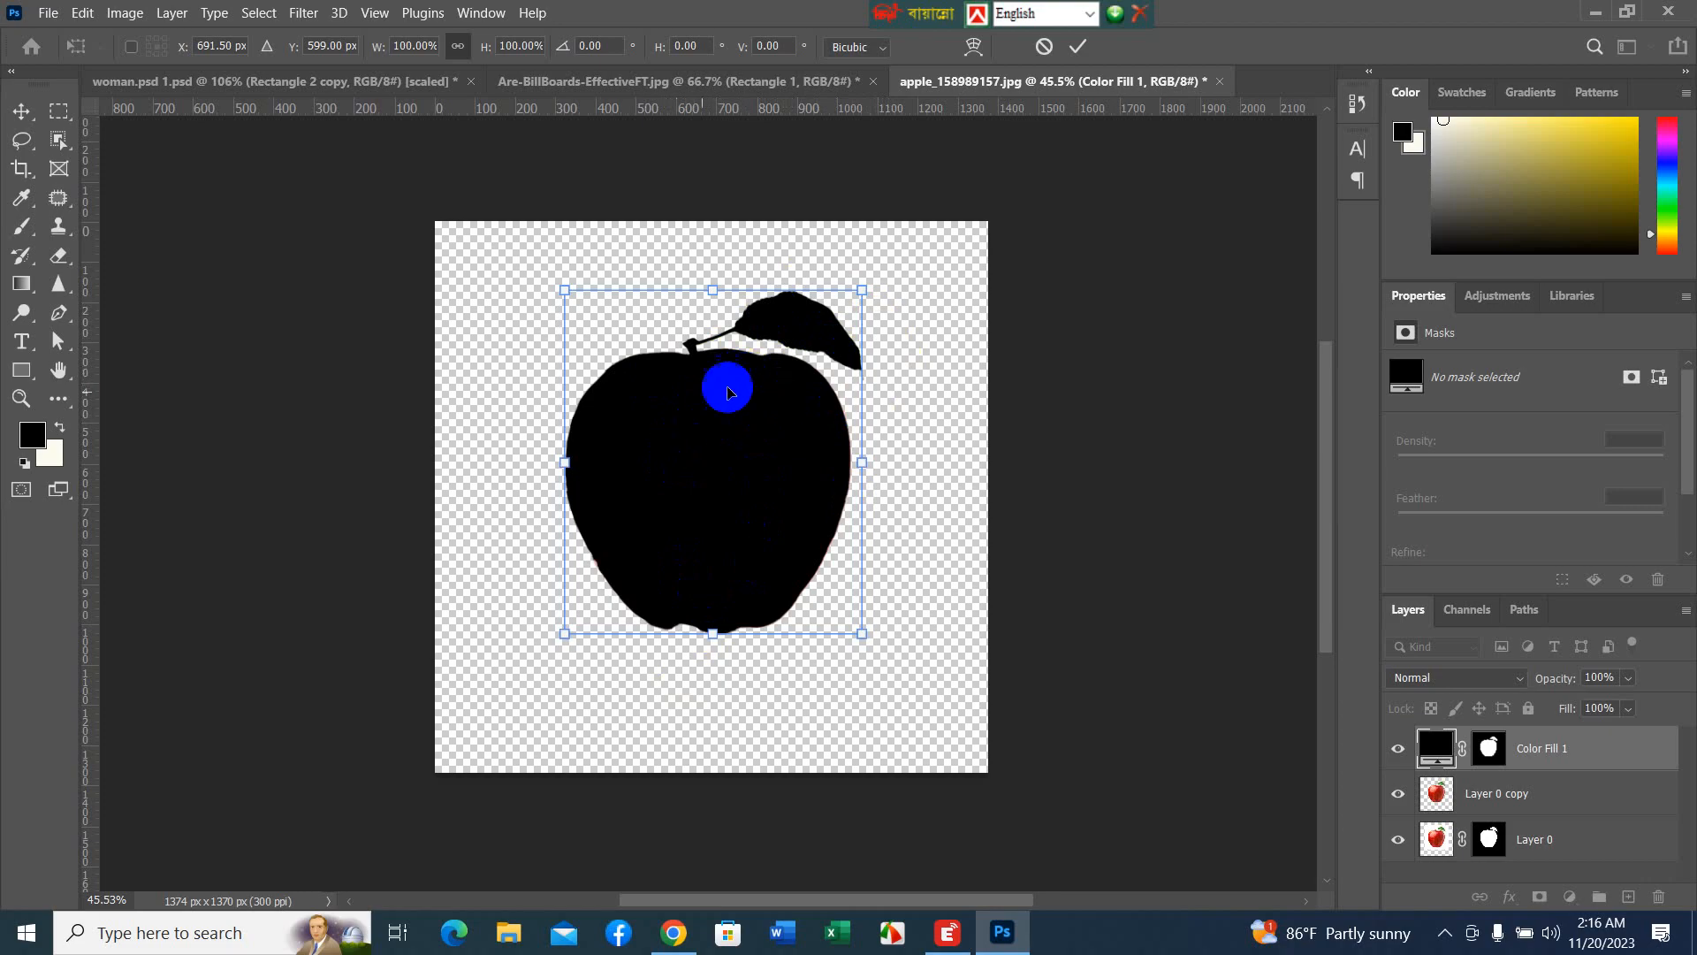
{"action": "right_click", "coordinate": [747, 435]}
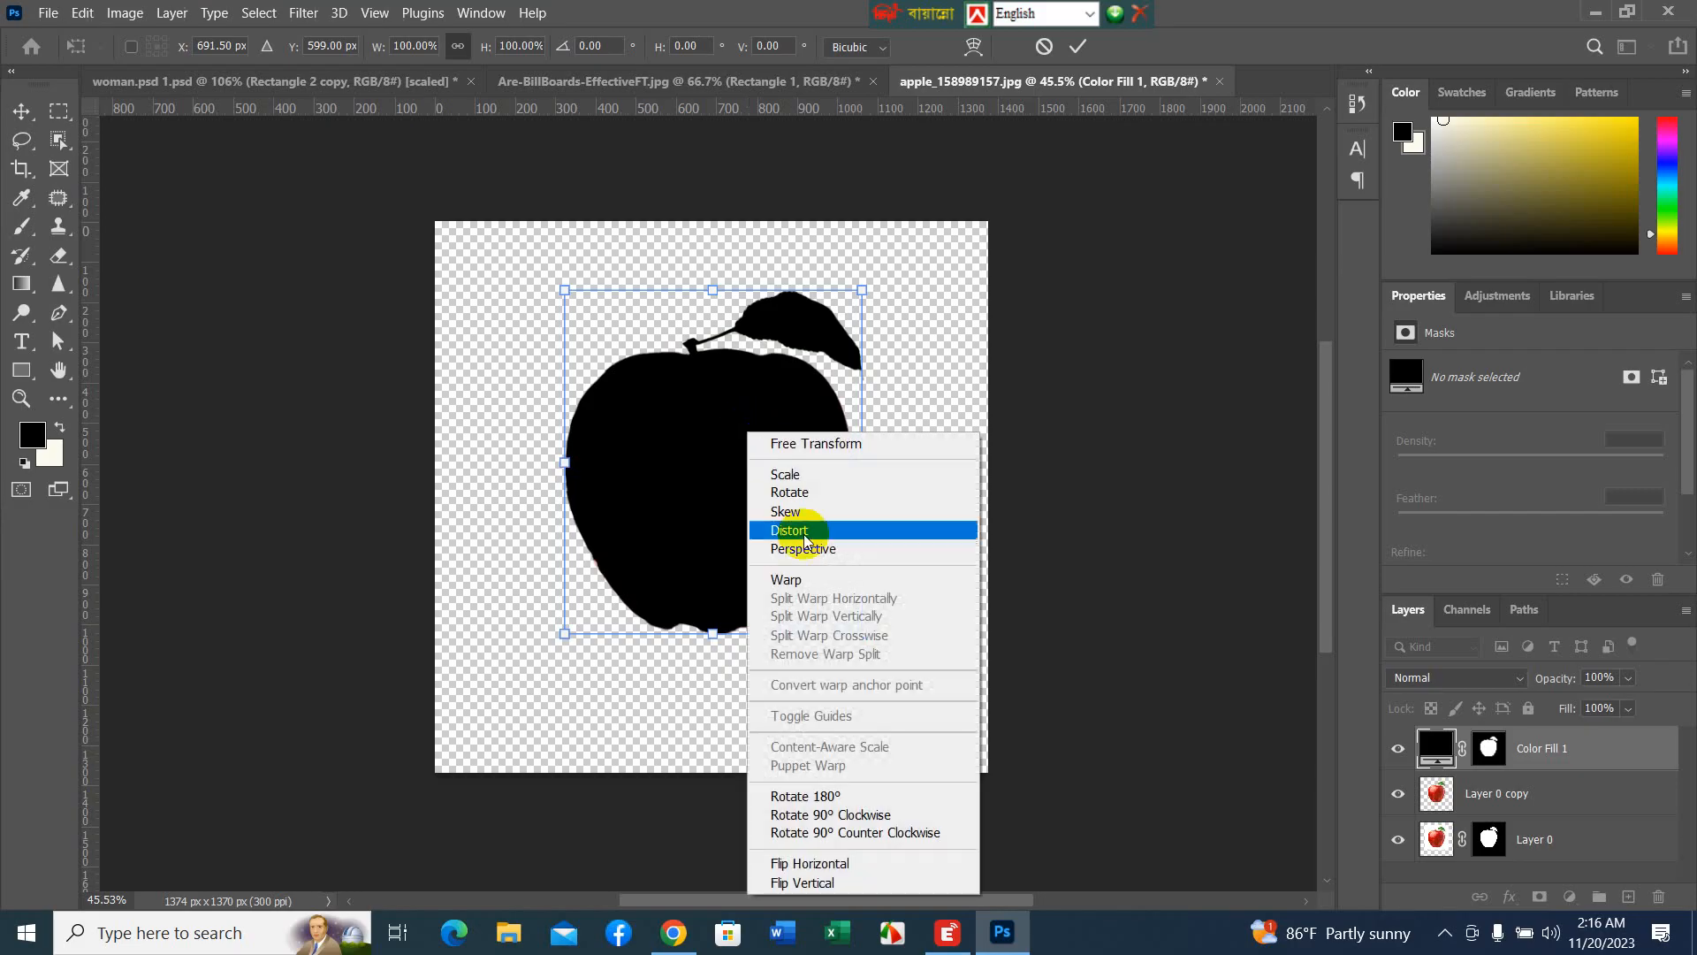
{"action": "left_click", "coordinate": [846, 873]}
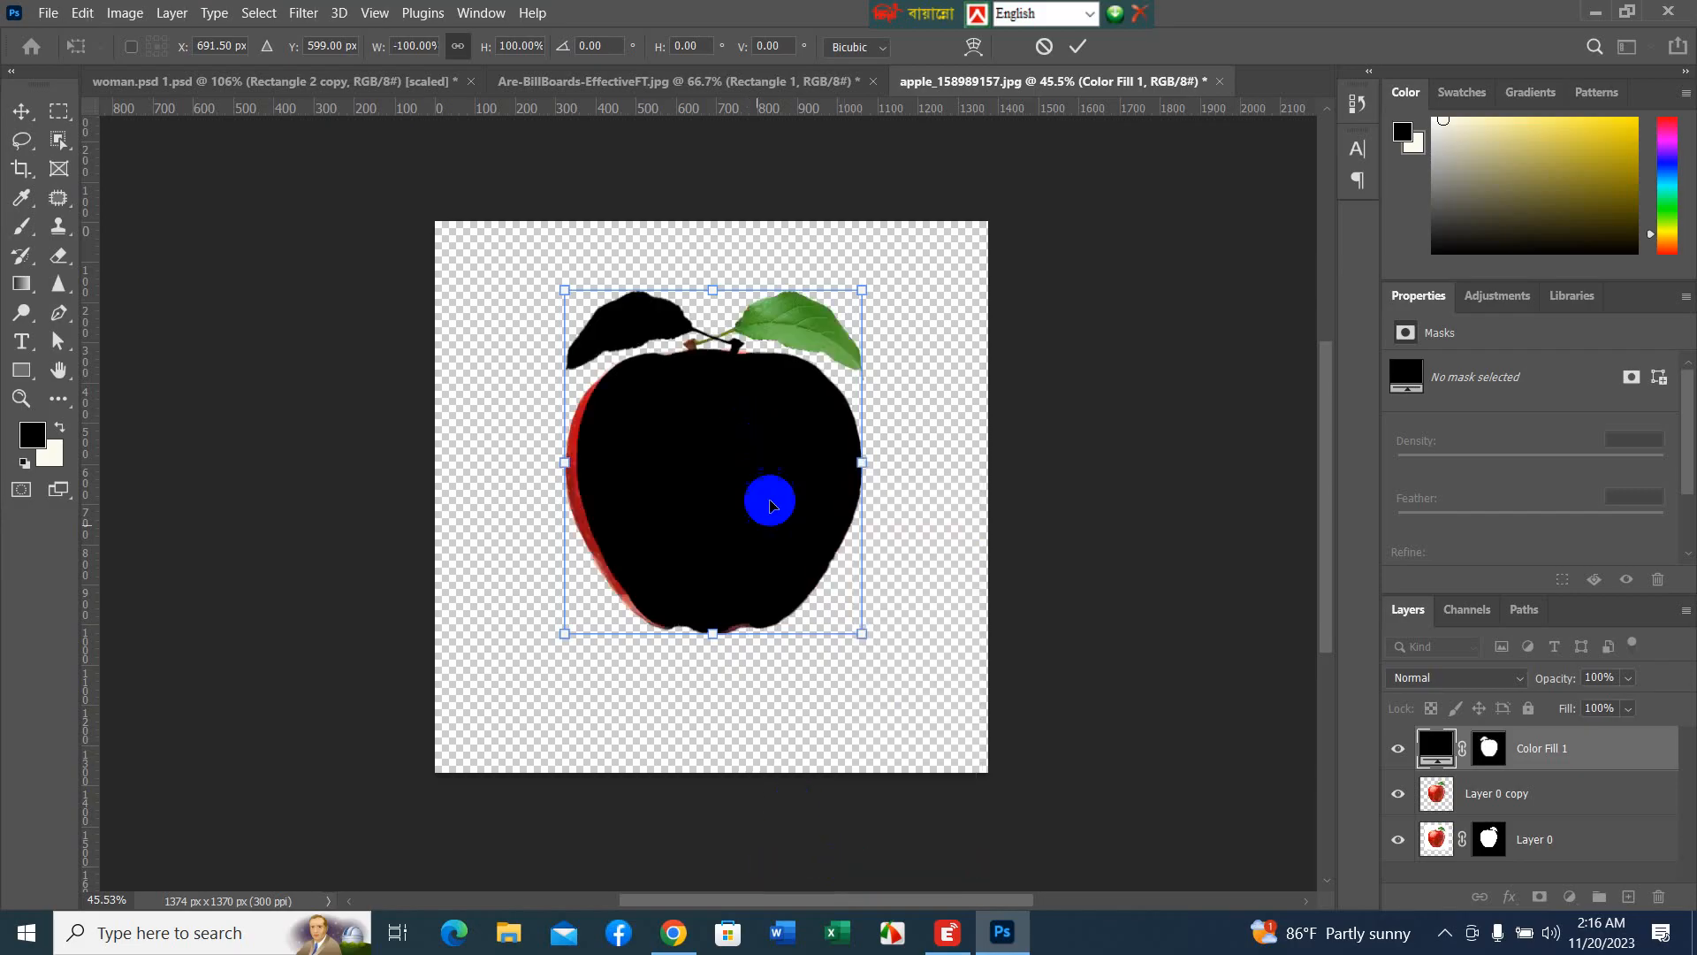
{"action": "mouse_move", "coordinate": [784, 485]}
{"action": "left_mouse_down"}
{"action": "mouse_move", "coordinate": [748, 492]}
{"action": "mouse_move", "coordinate": [774, 482]}
{"action": "left_mouse_up"}
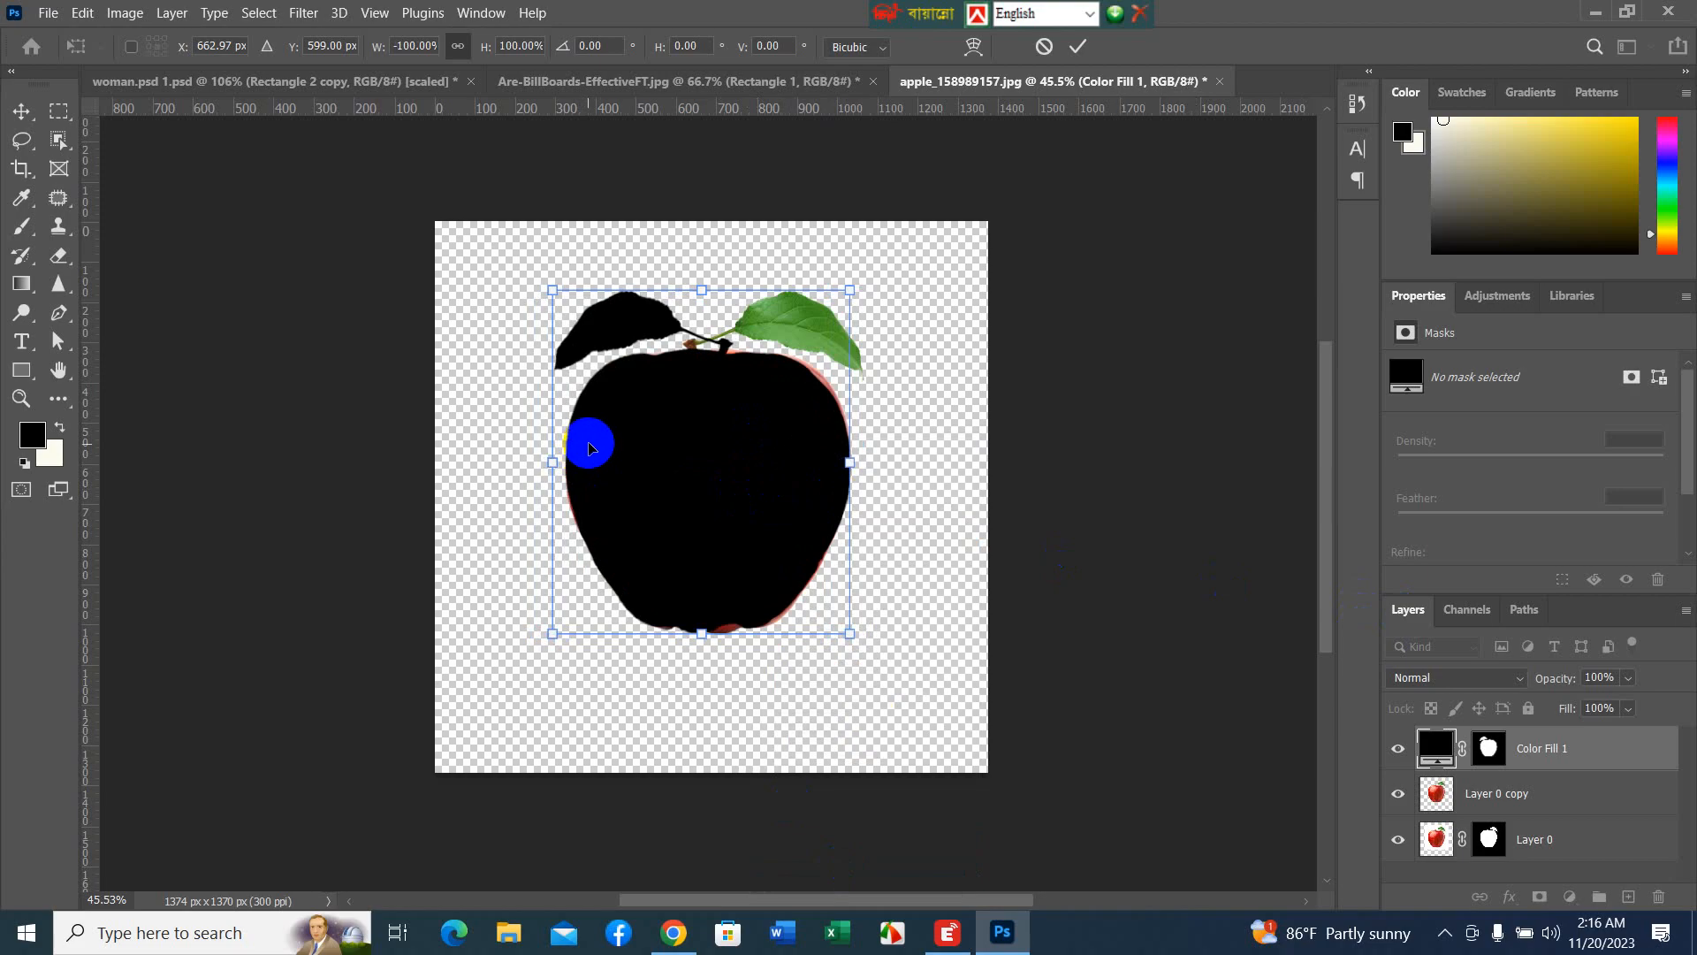
- Distort the silhouette into a flattened shadow slanting left under the apple's base, and place its layer below Layer 0 copy
{"action": "right_click", "coordinate": [693, 481]}
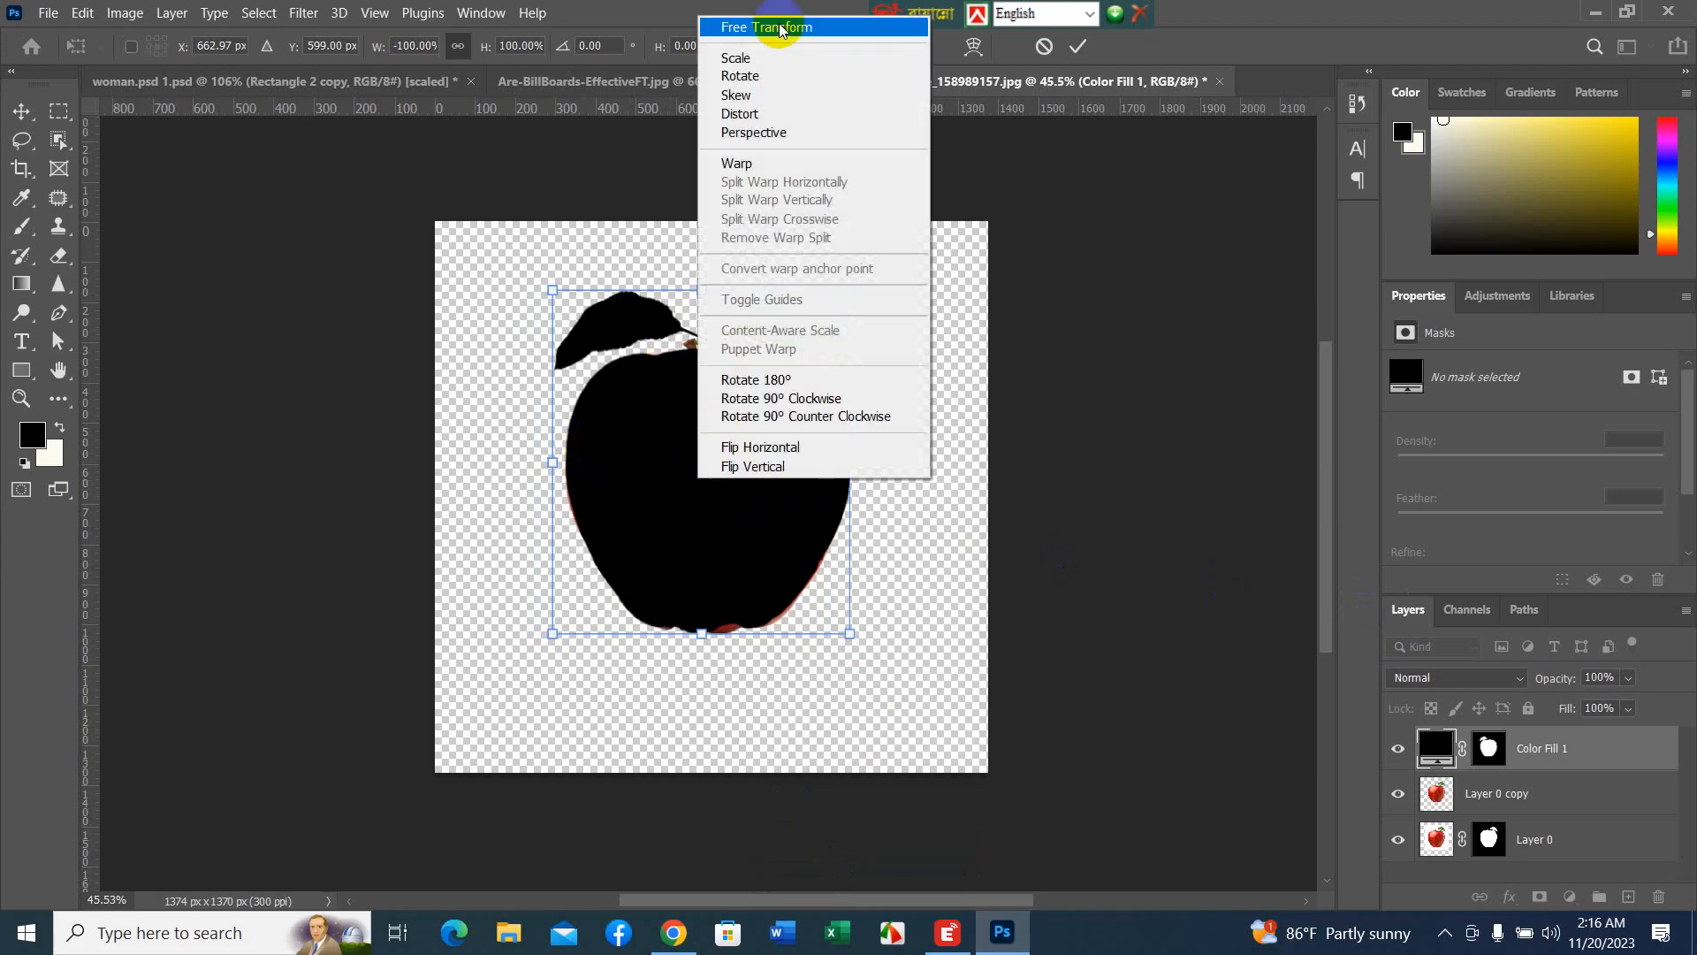
{"action": "left_click", "coordinate": [771, 112]}
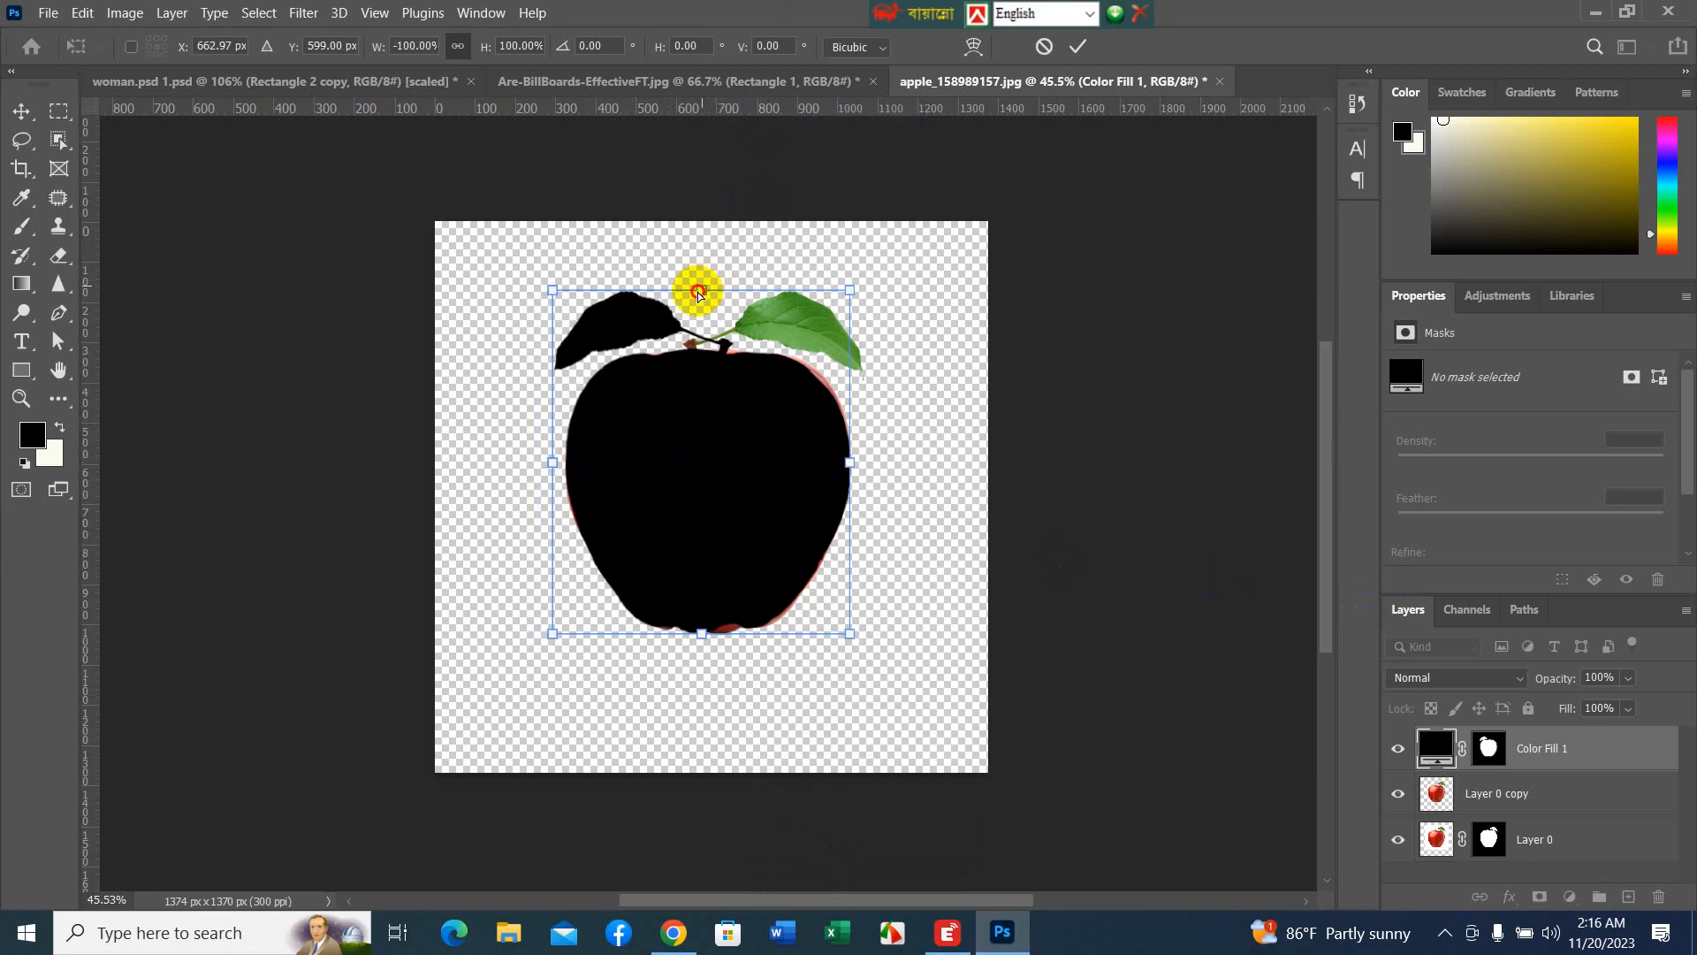
{"action": "left_click_drag", "start_coordinate": [698, 292], "coordinate": [535, 775]}
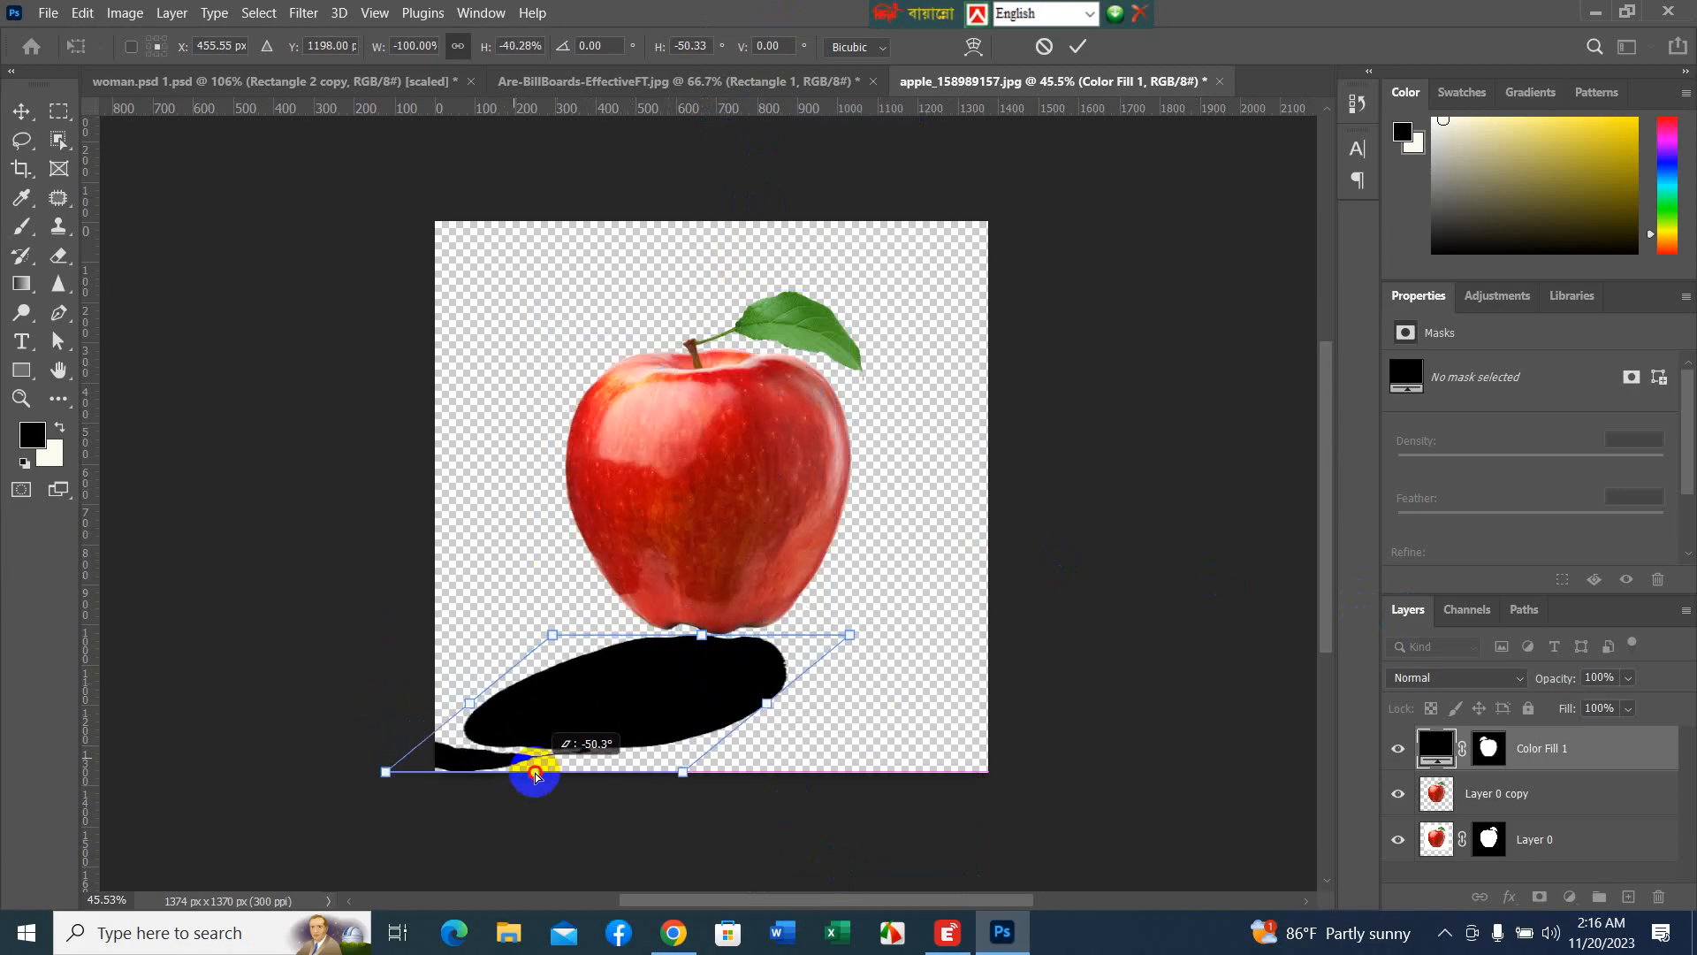
{"action": "left_click_drag", "start_coordinate": [728, 699], "coordinate": [730, 683]}
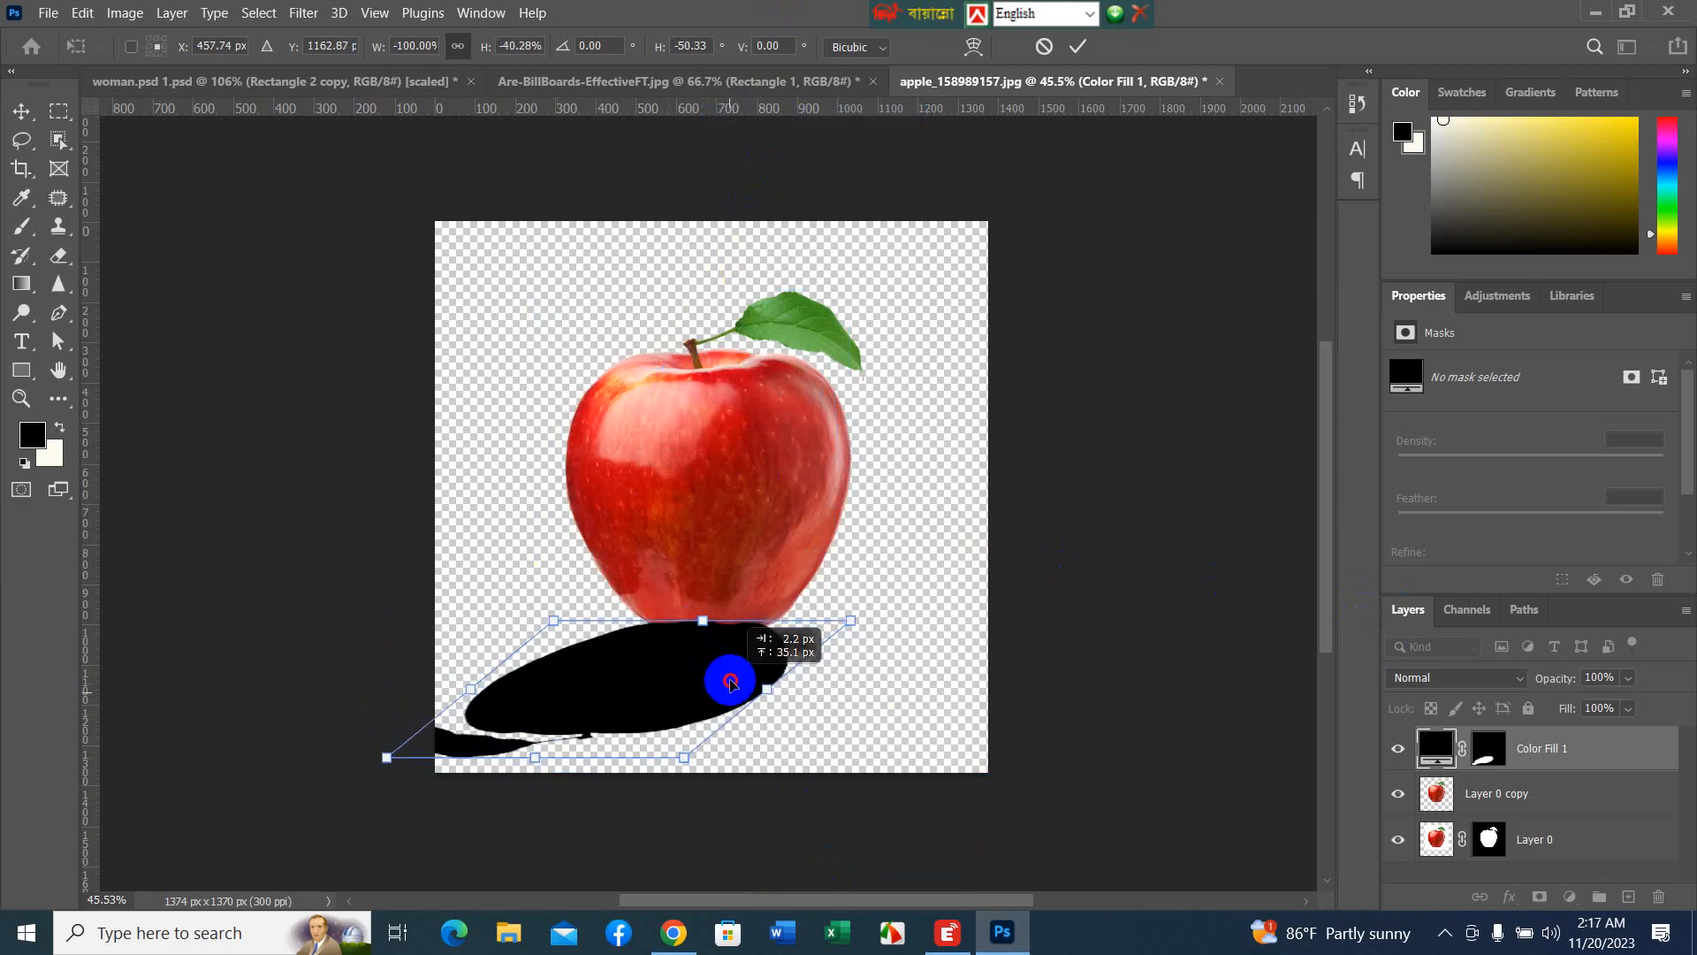
{"action": "left_click_drag", "start_coordinate": [1392, 748], "coordinate": [1545, 811]}
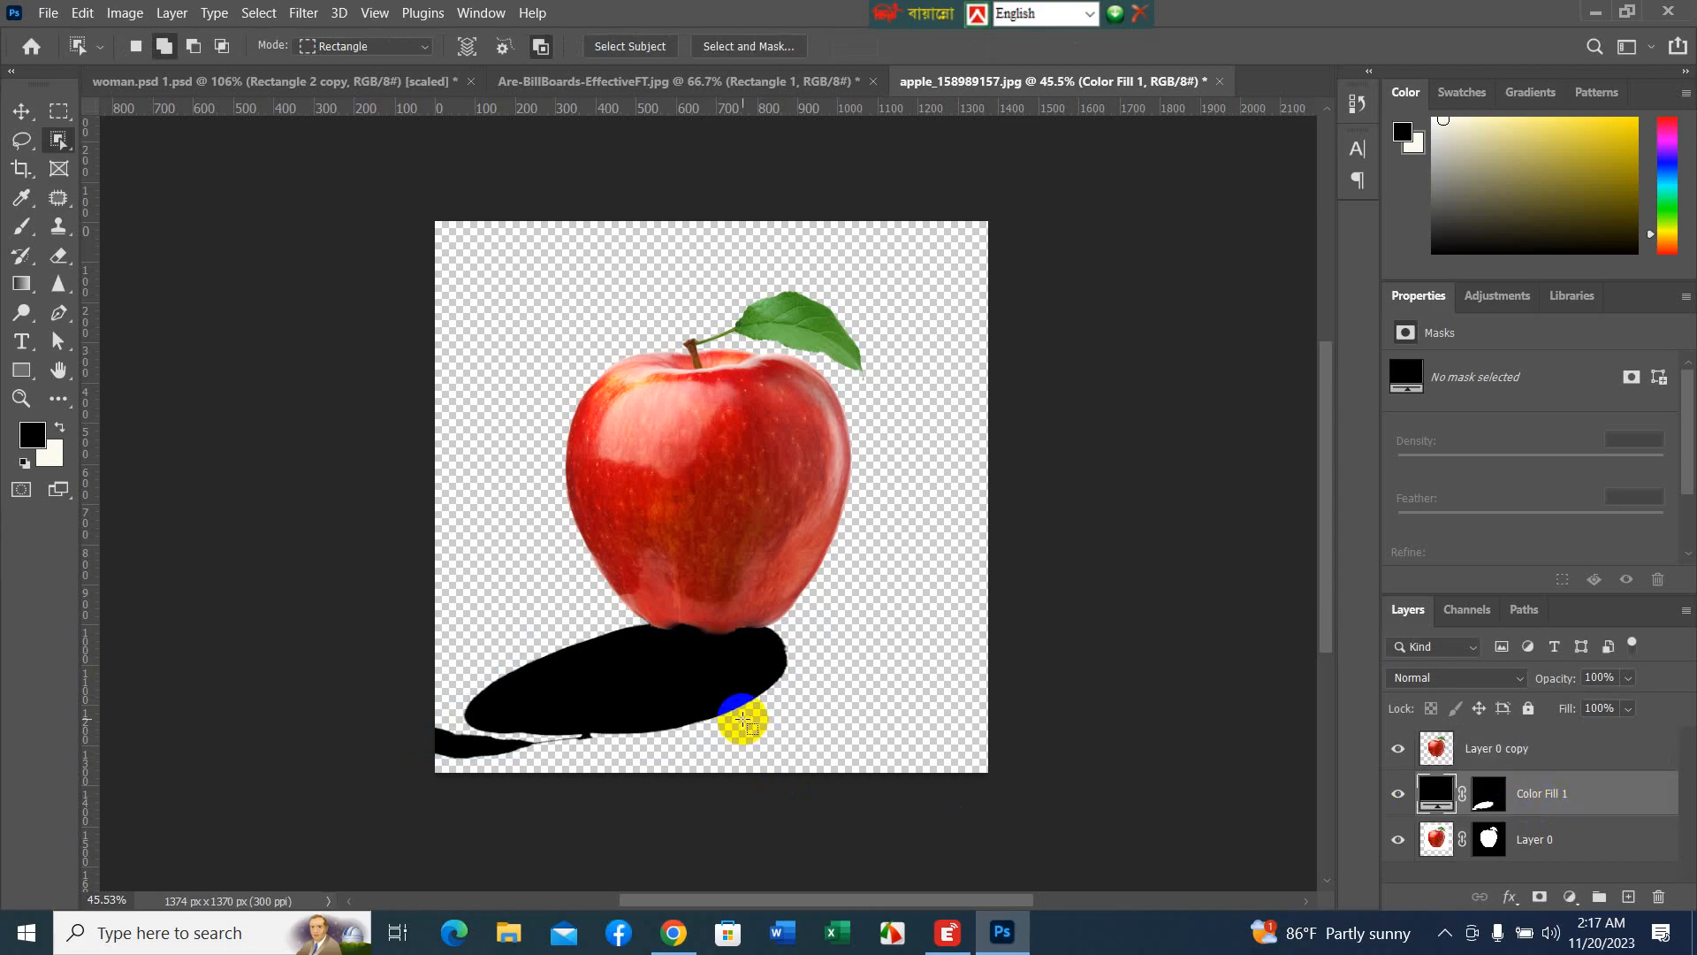
- Nudge the shadow slightly right with the Move tool and lower its layer opacity to 51%
{"action": "left_click", "coordinate": [17, 109]}
{"action": "left_click_drag", "start_coordinate": [703, 691], "coordinate": [723, 695]}
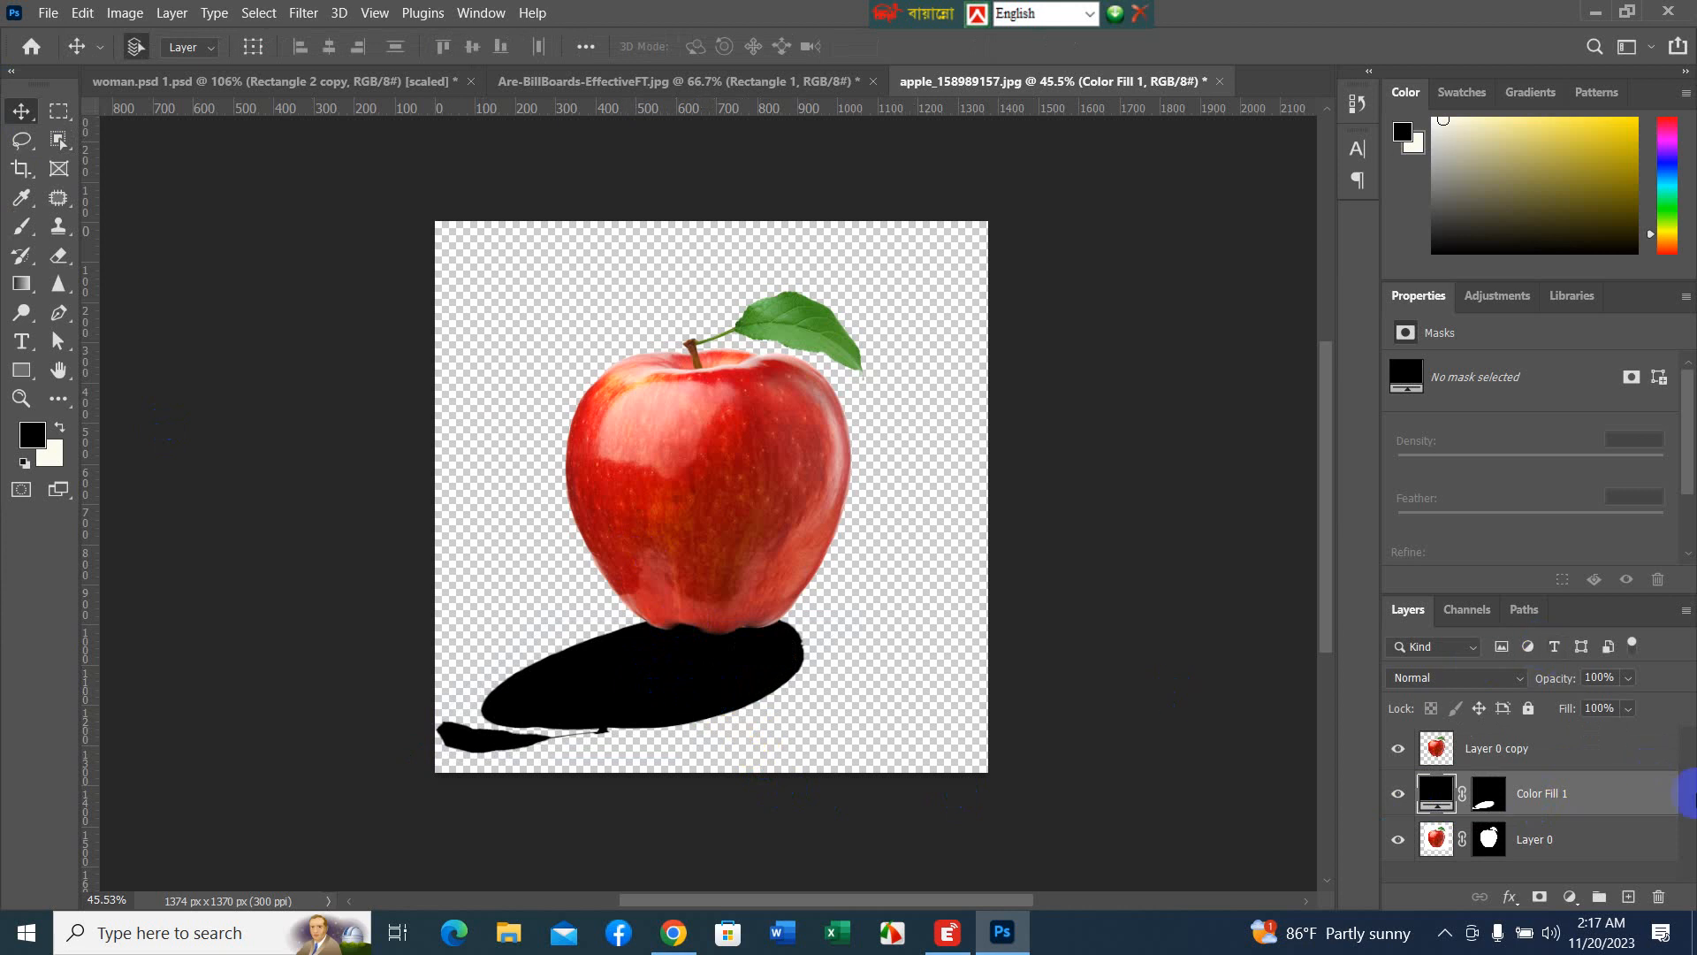
{"action": "left_click", "coordinate": [659, 725]}
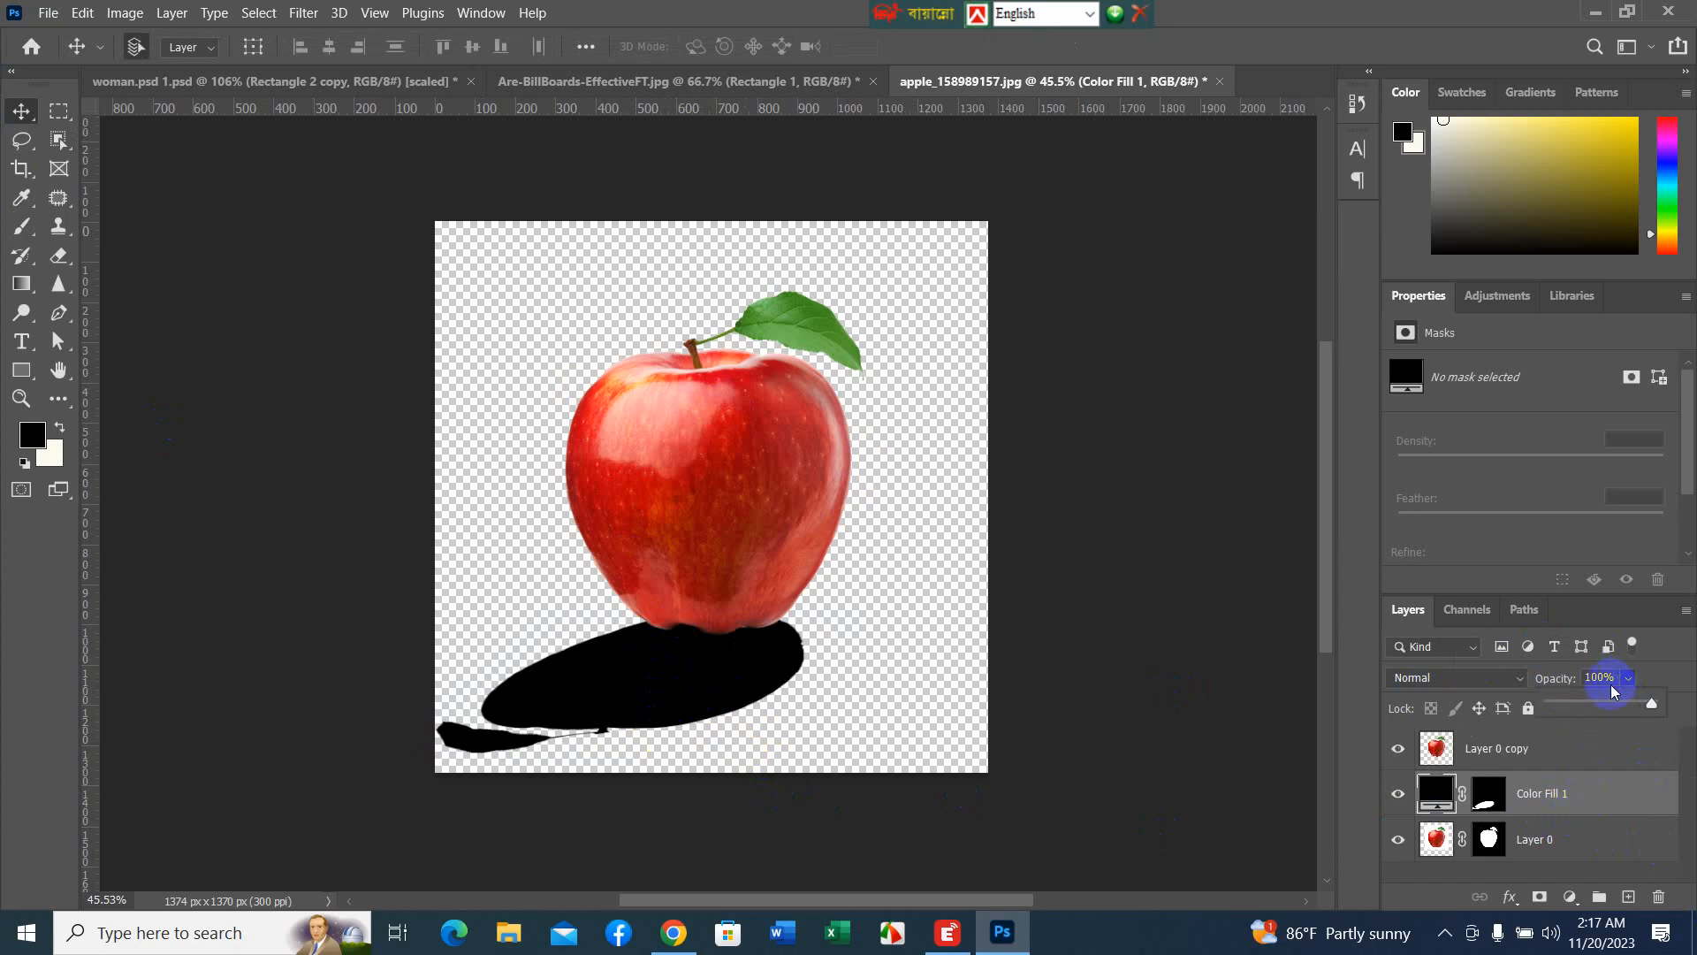
{"action": "left_click_drag", "start_coordinate": [1611, 699], "coordinate": [1587, 705]}
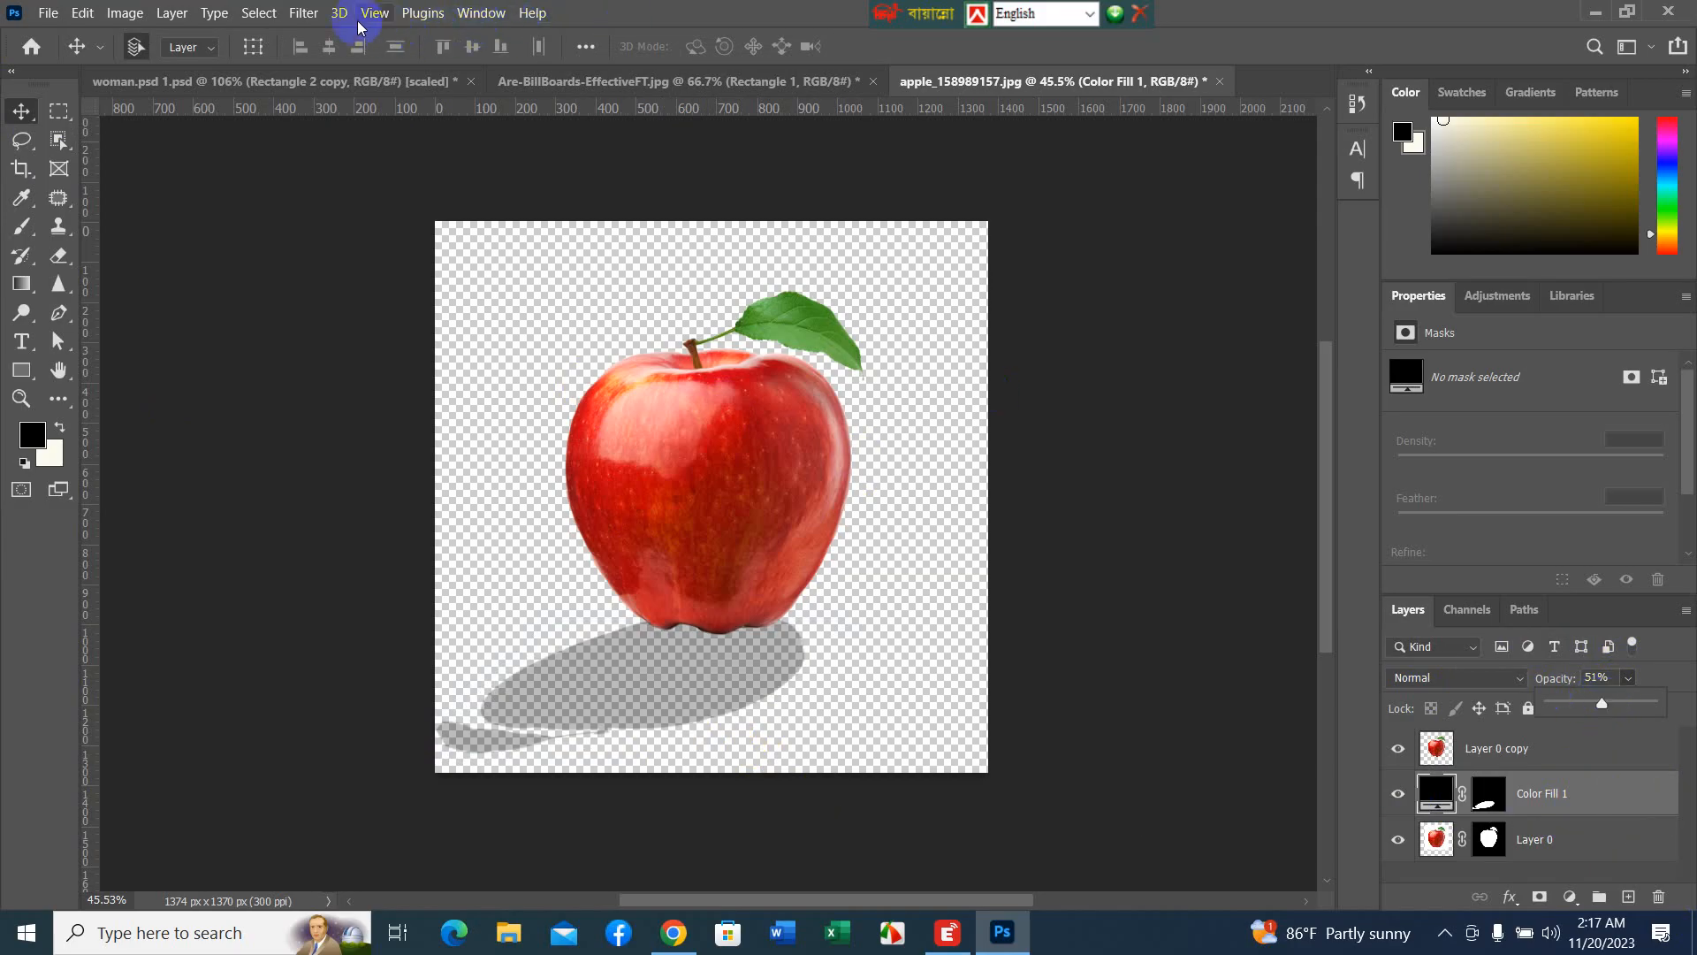
- Soften the shadow with a Gaussian Blur of 7.4 pixels radius, converting its layer to a smart object
{"action": "left_click", "coordinate": [305, 14]}
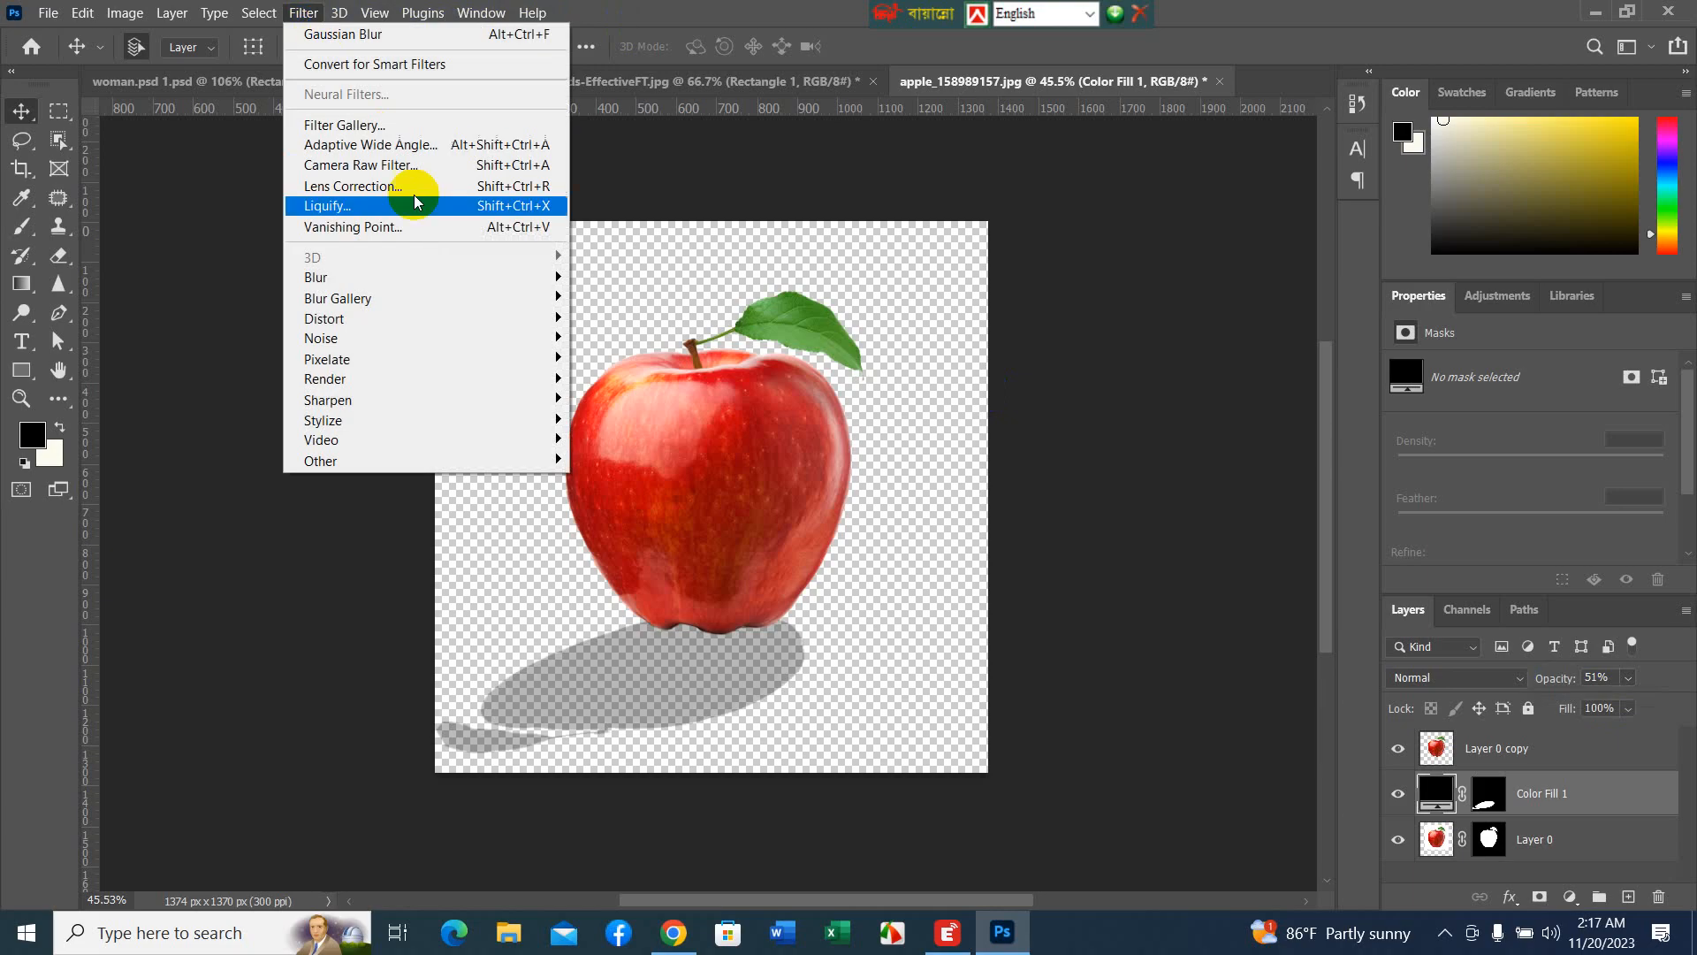
{"action": "mouse_move", "coordinate": [431, 279]}
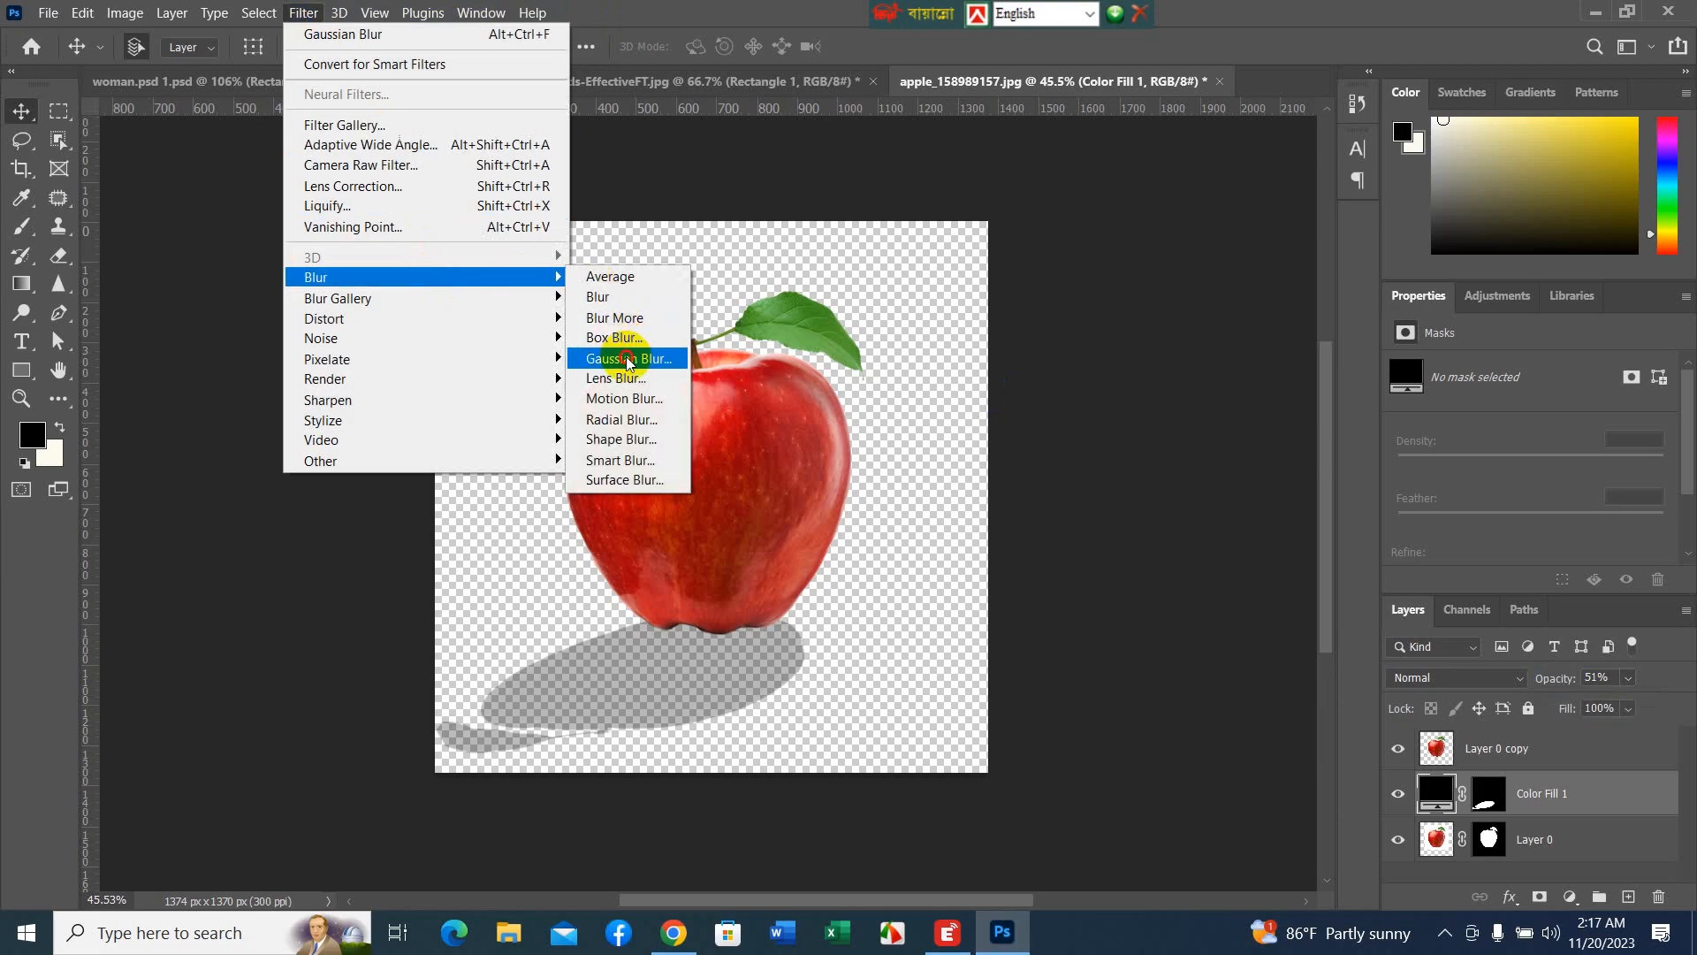
{"action": "left_click", "coordinate": [629, 360]}
{"action": "left_click", "coordinate": [849, 366]}
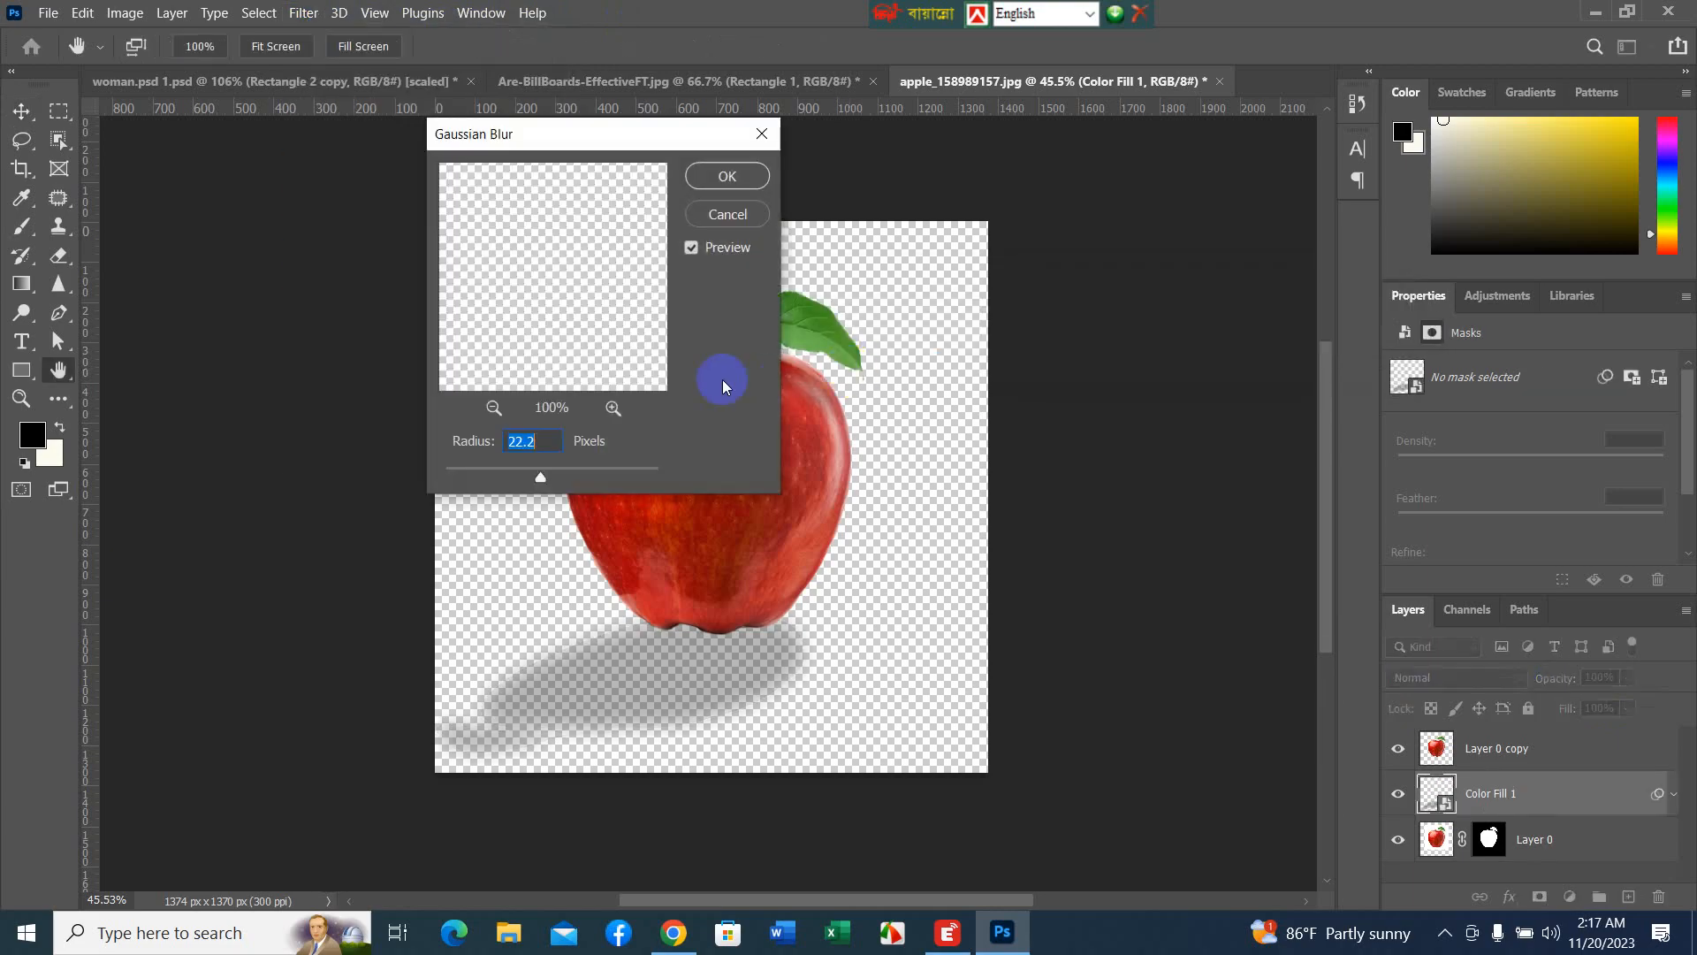
{"action": "left_click_drag", "start_coordinate": [520, 479], "coordinate": [513, 476]}
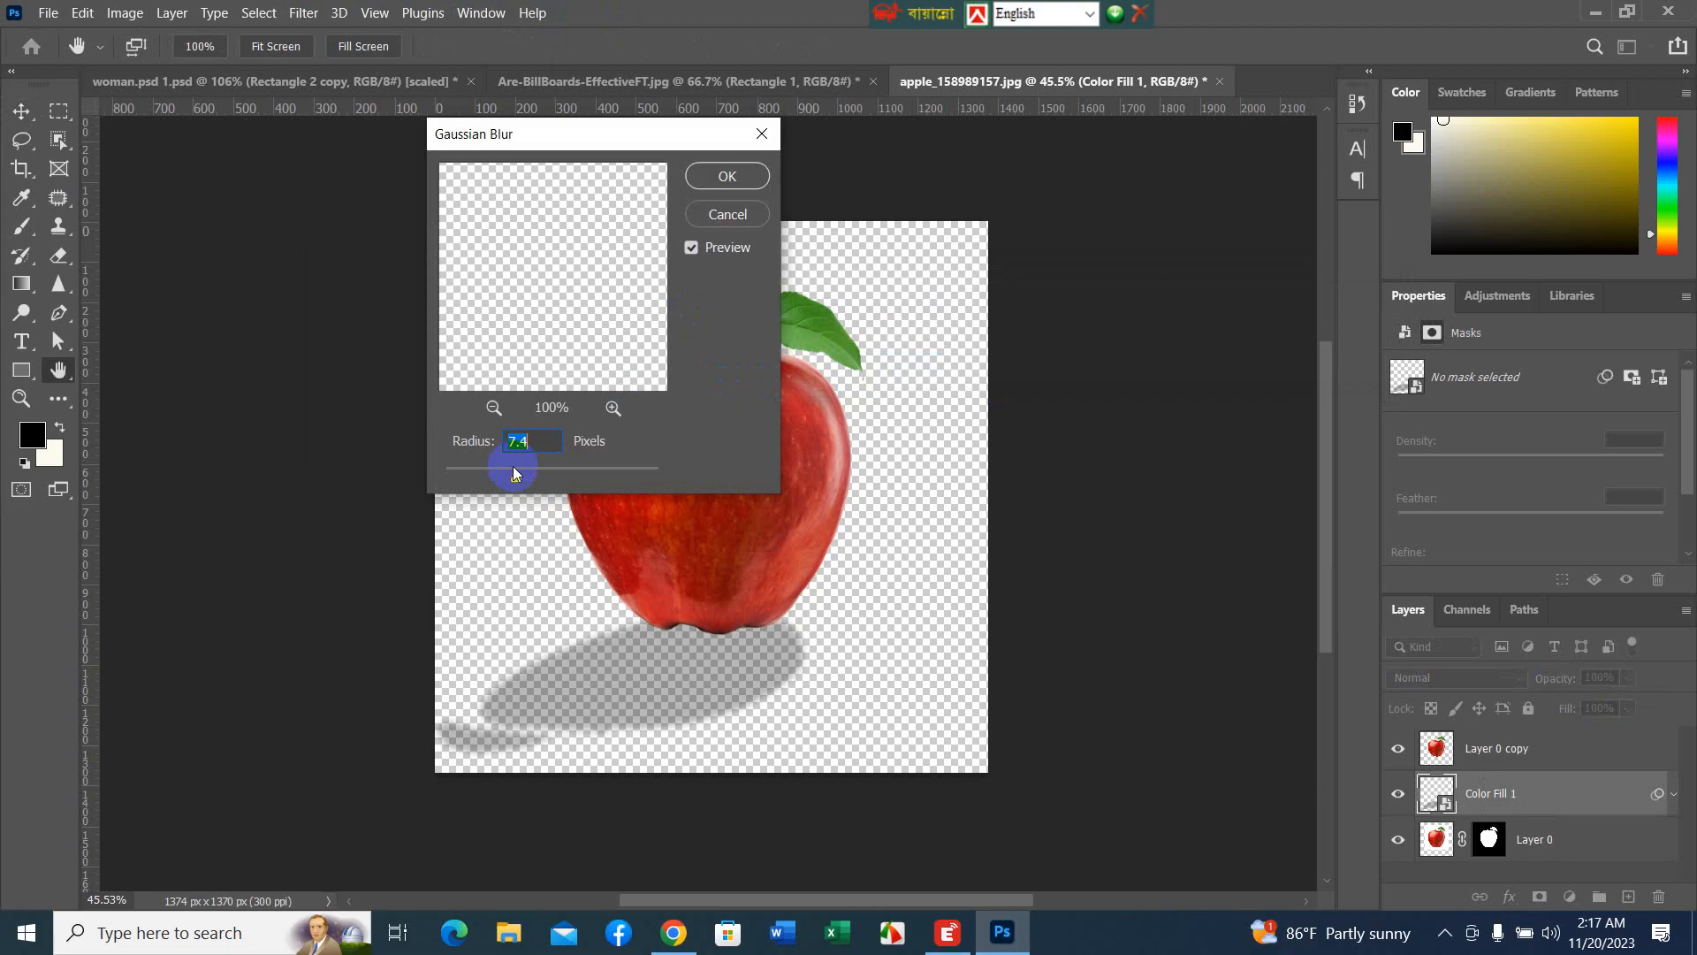
{"action": "left_click", "coordinate": [727, 177]}
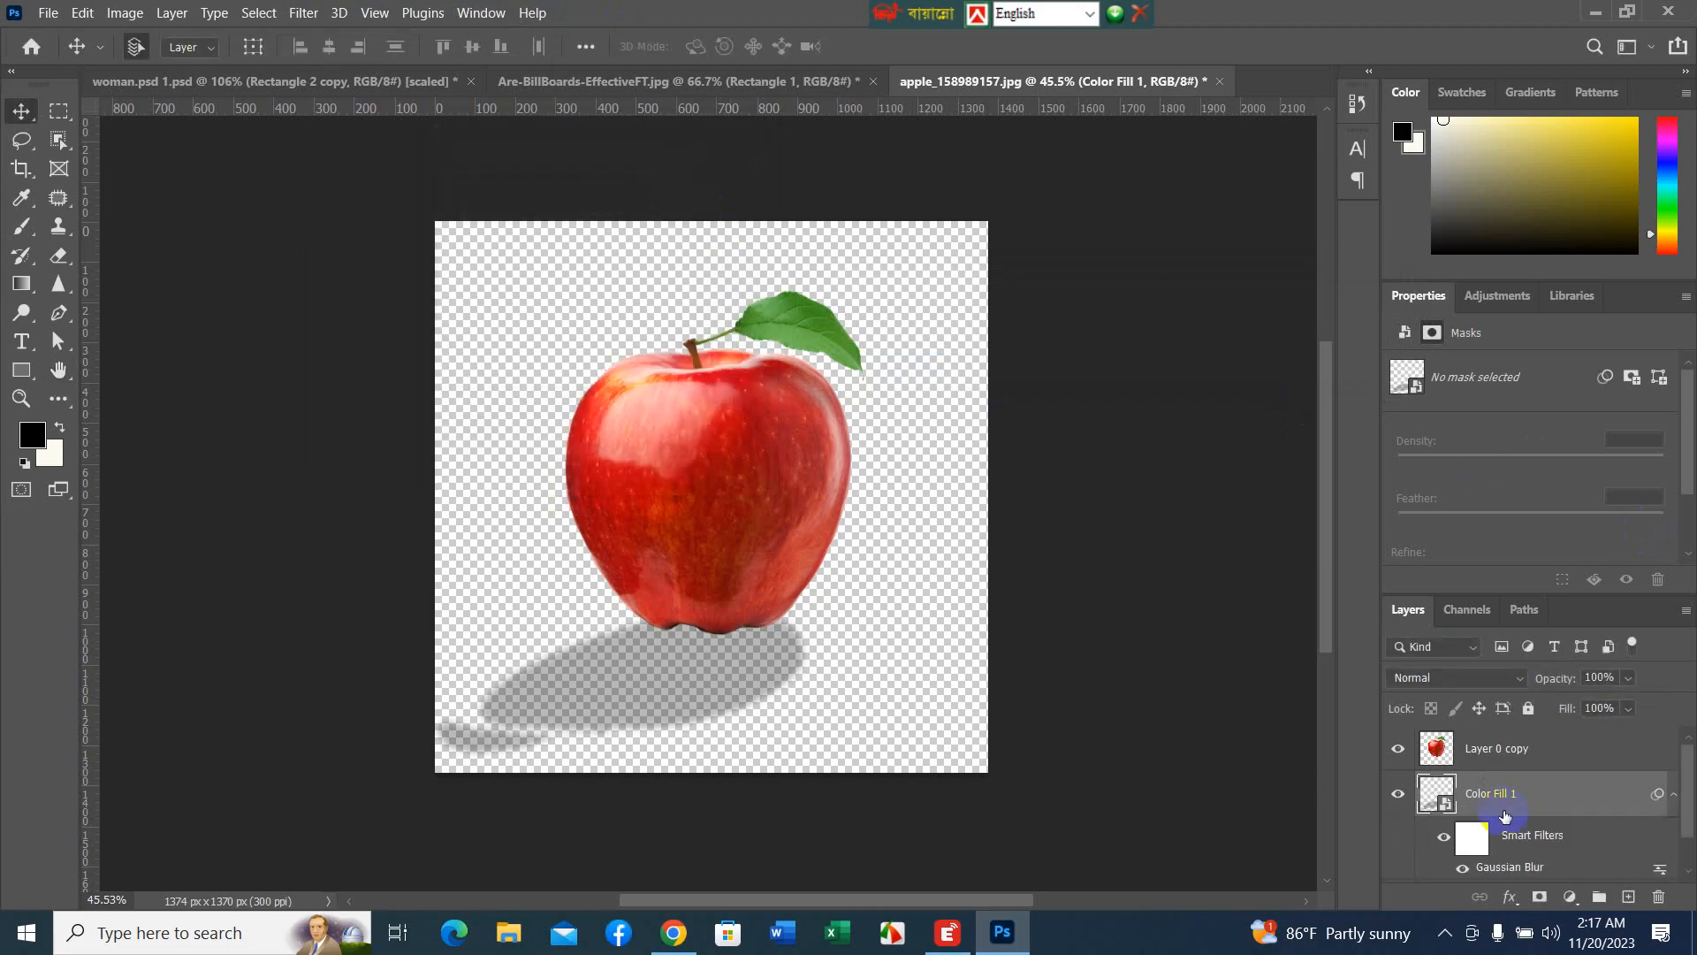
- Add a new layer between the shadow and Layer 0 and fill it with the cream background colour
{"action": "scroll", "coordinate": [1596, 817], "scroll_direction": "down", "scroll_amount": 1}
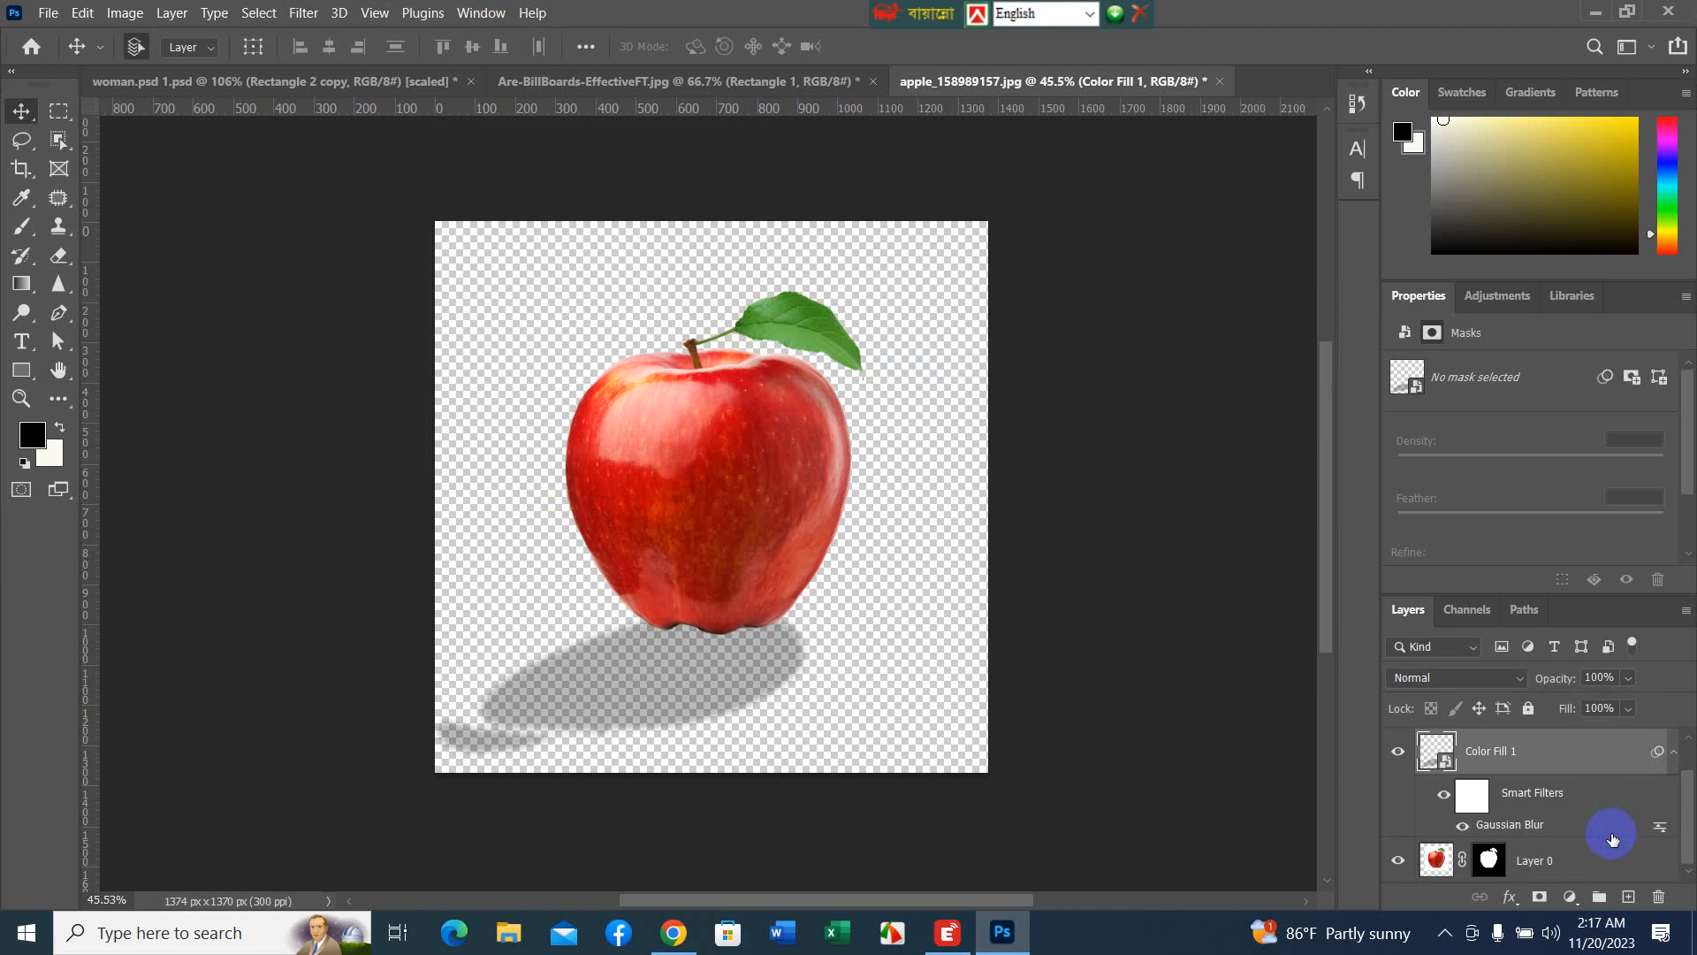
{"action": "left_click", "coordinate": [1629, 898]}
{"action": "left_click_drag", "start_coordinate": [1561, 750], "coordinate": [1583, 856]}
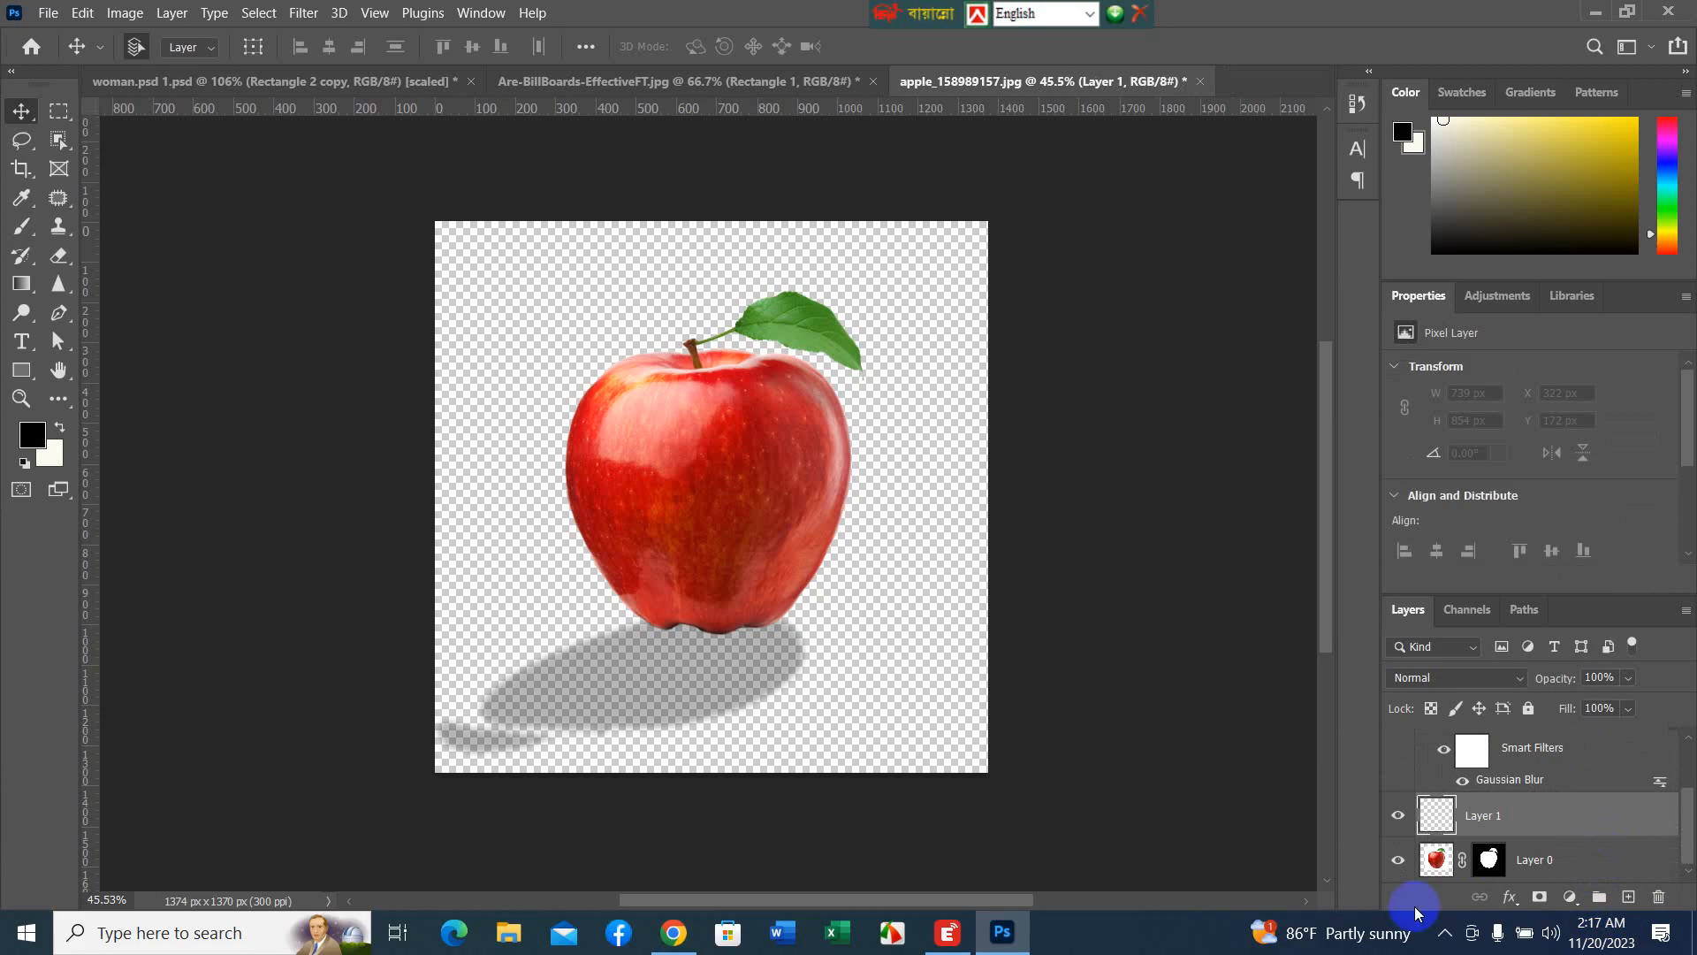
{"action": "key", "text": "ctrl+BackSpace"}
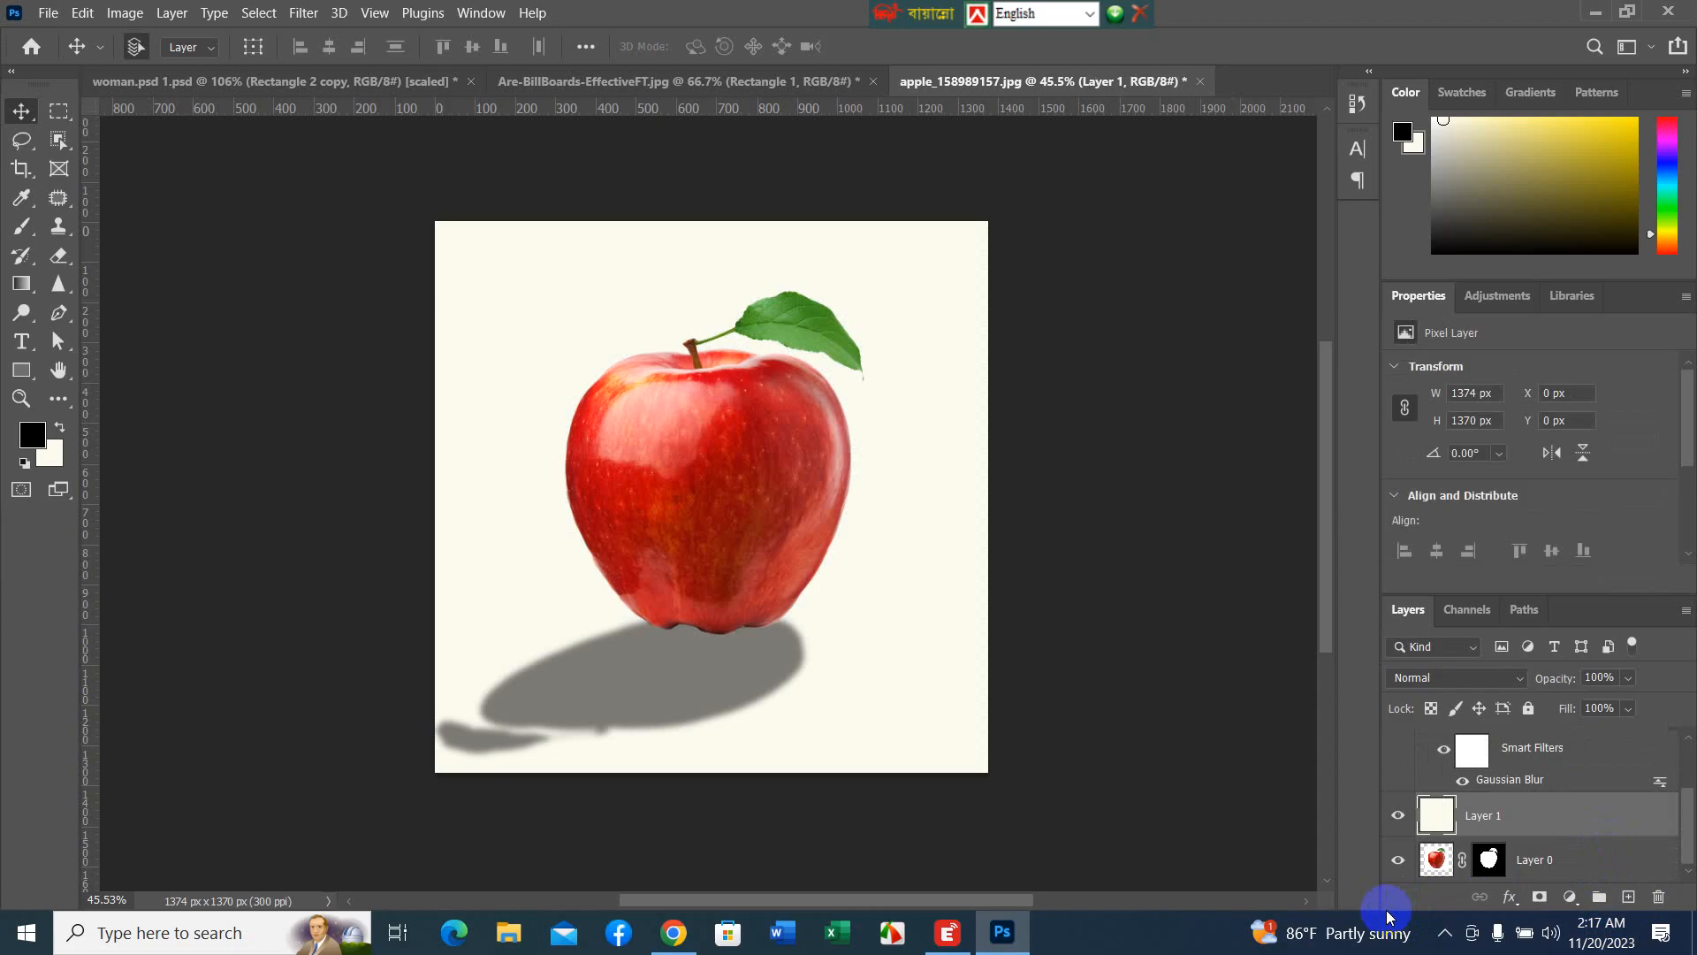
- Reduce the opacity of the blurred shadow layer Color Fill 1 to 23%
{"action": "scroll", "coordinate": [1624, 796], "scroll_direction": "up", "scroll_amount": 2}
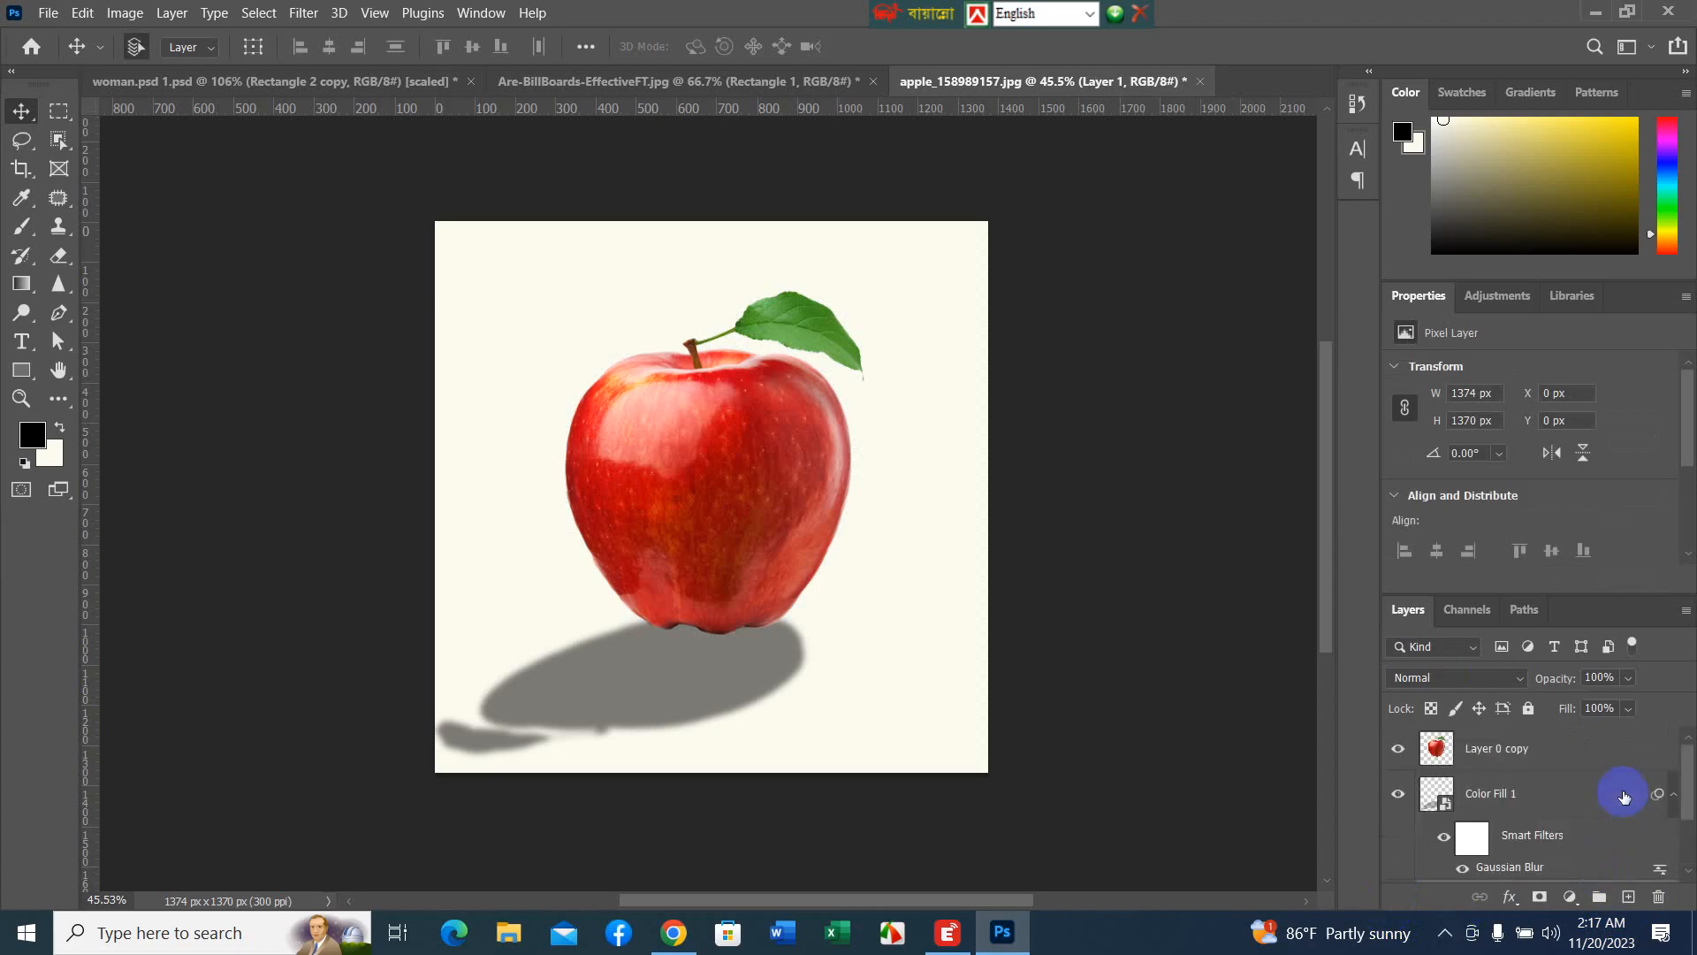
{"action": "left_click", "coordinate": [1607, 796]}
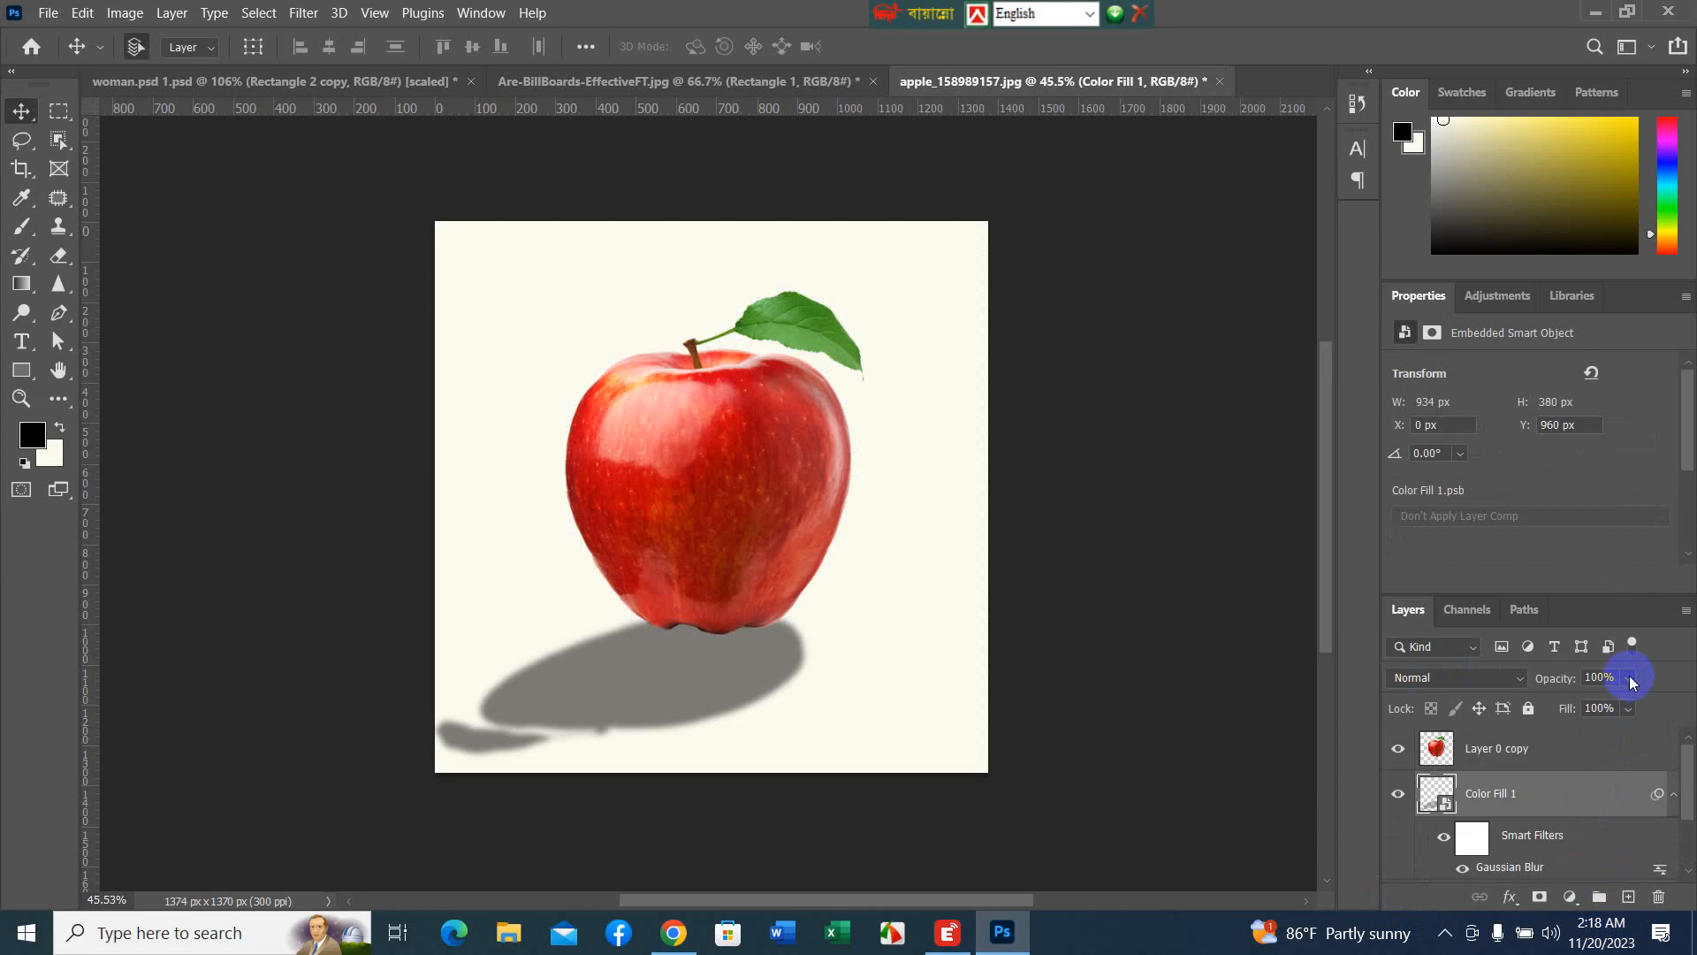
{"action": "scroll", "coordinate": [1617, 791], "scroll_direction": "down", "scroll_amount": 2}
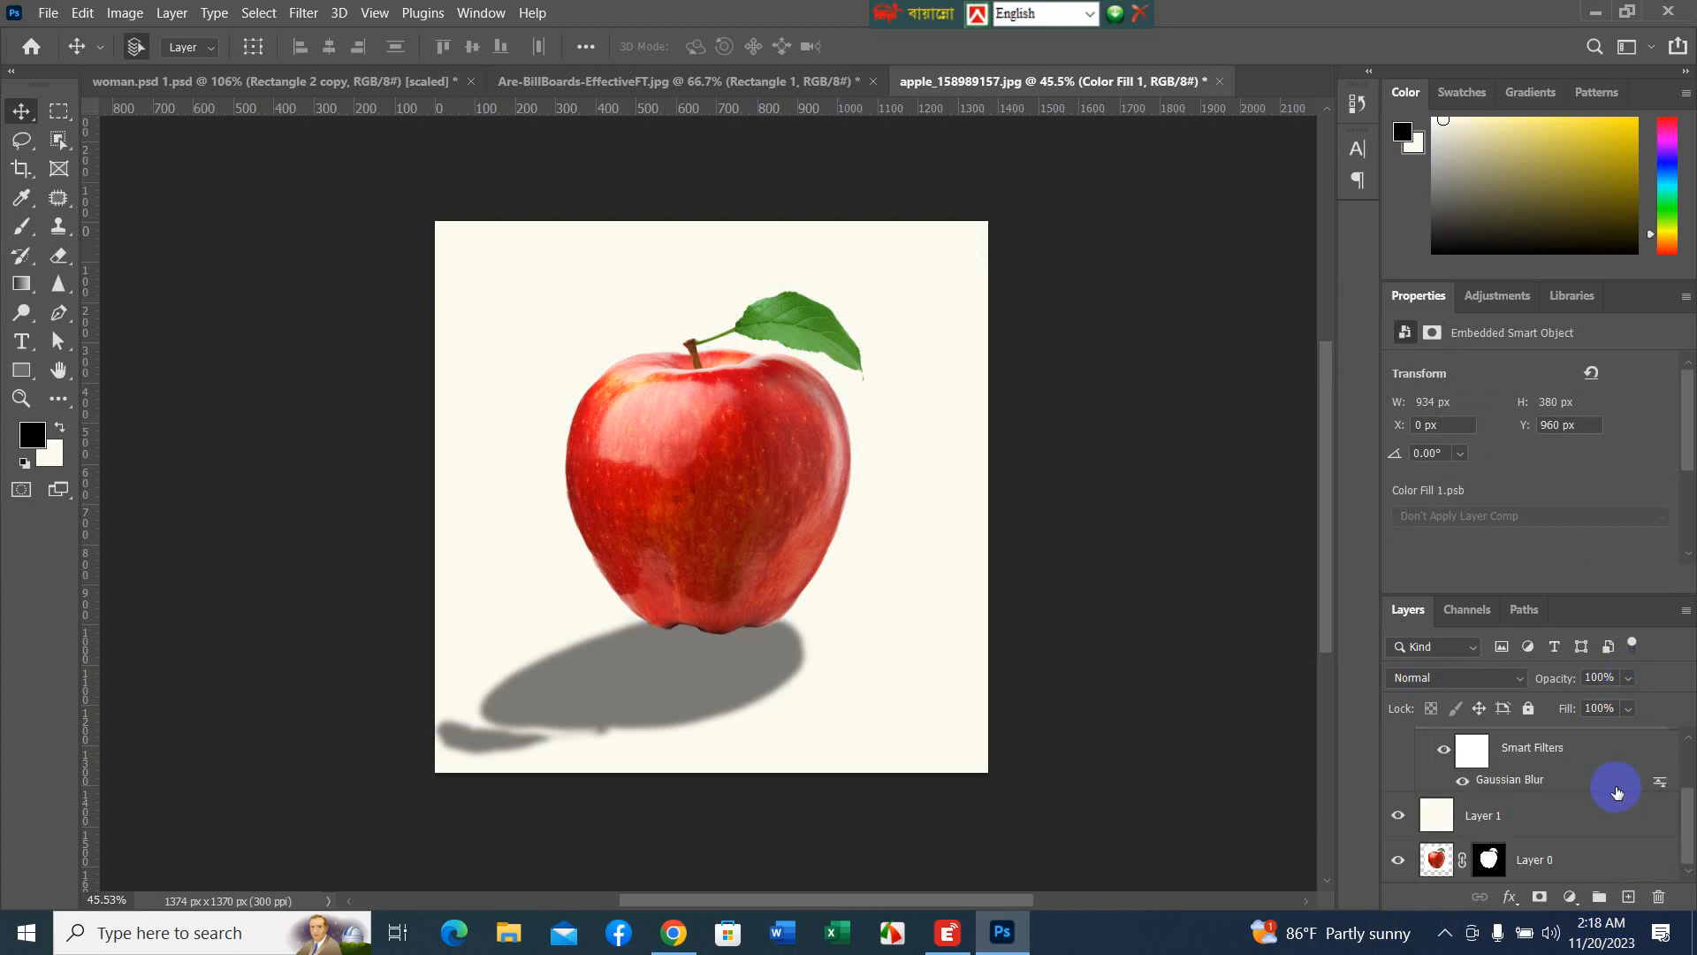
{"action": "scroll", "coordinate": [1617, 792], "scroll_direction": "up", "scroll_amount": 2}
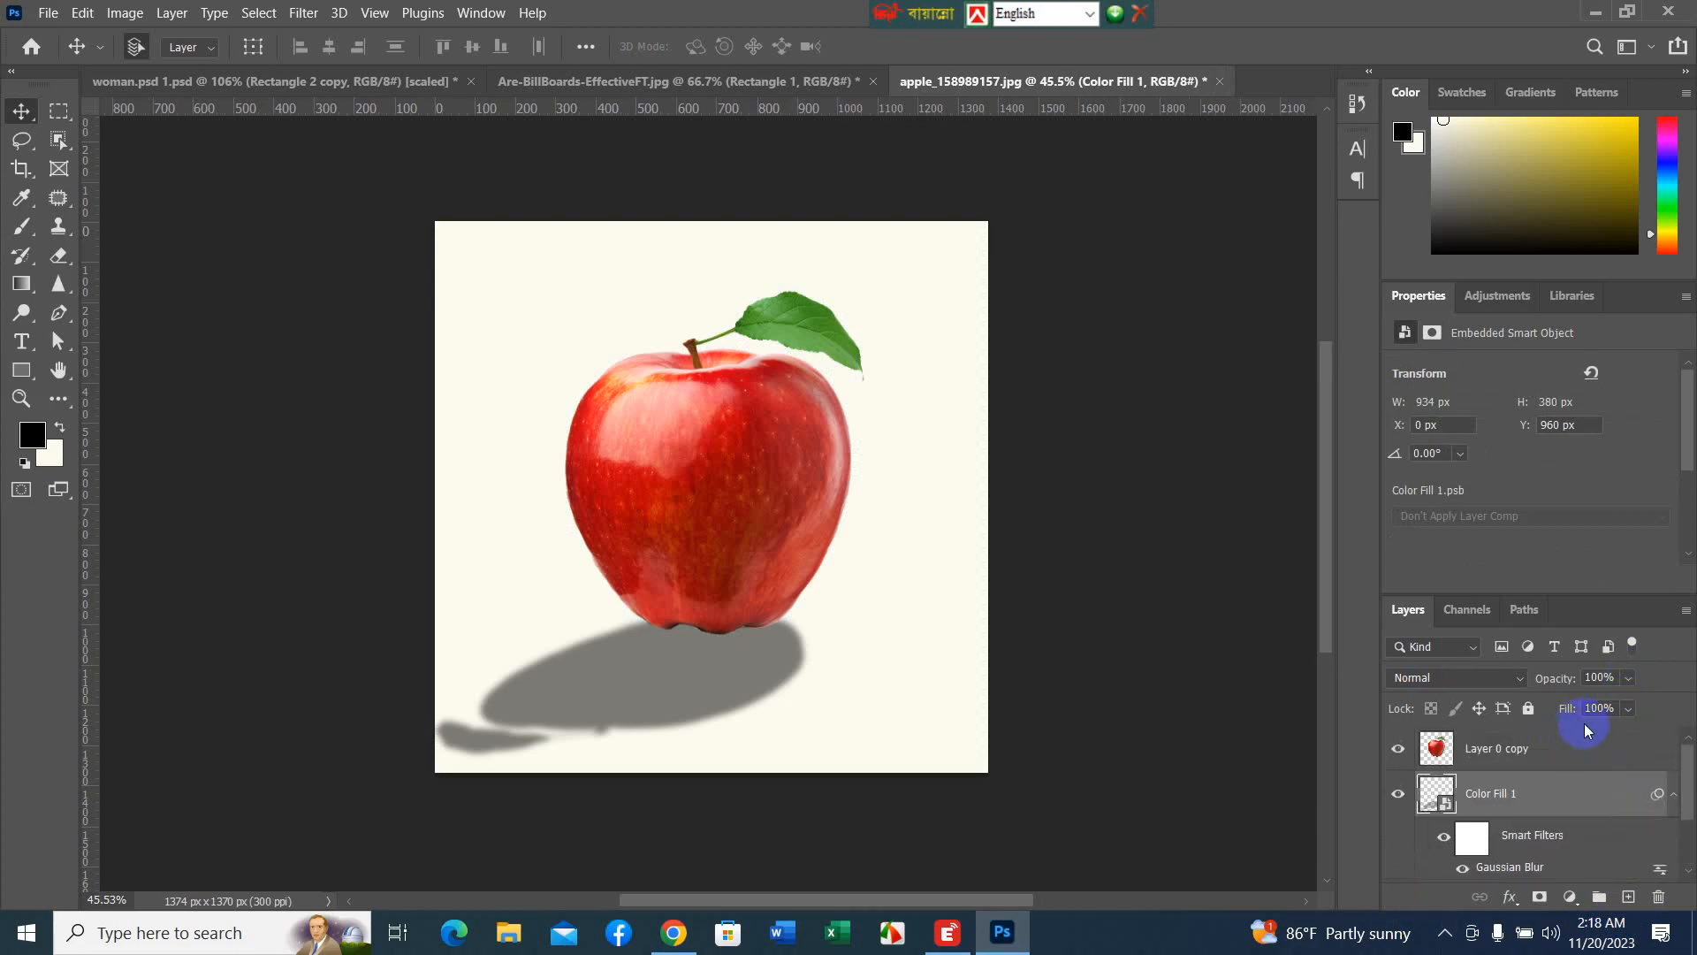
{"action": "left_click", "coordinate": [1630, 679]}
{"action": "left_click_drag", "start_coordinate": [1591, 703], "coordinate": [1574, 705]}
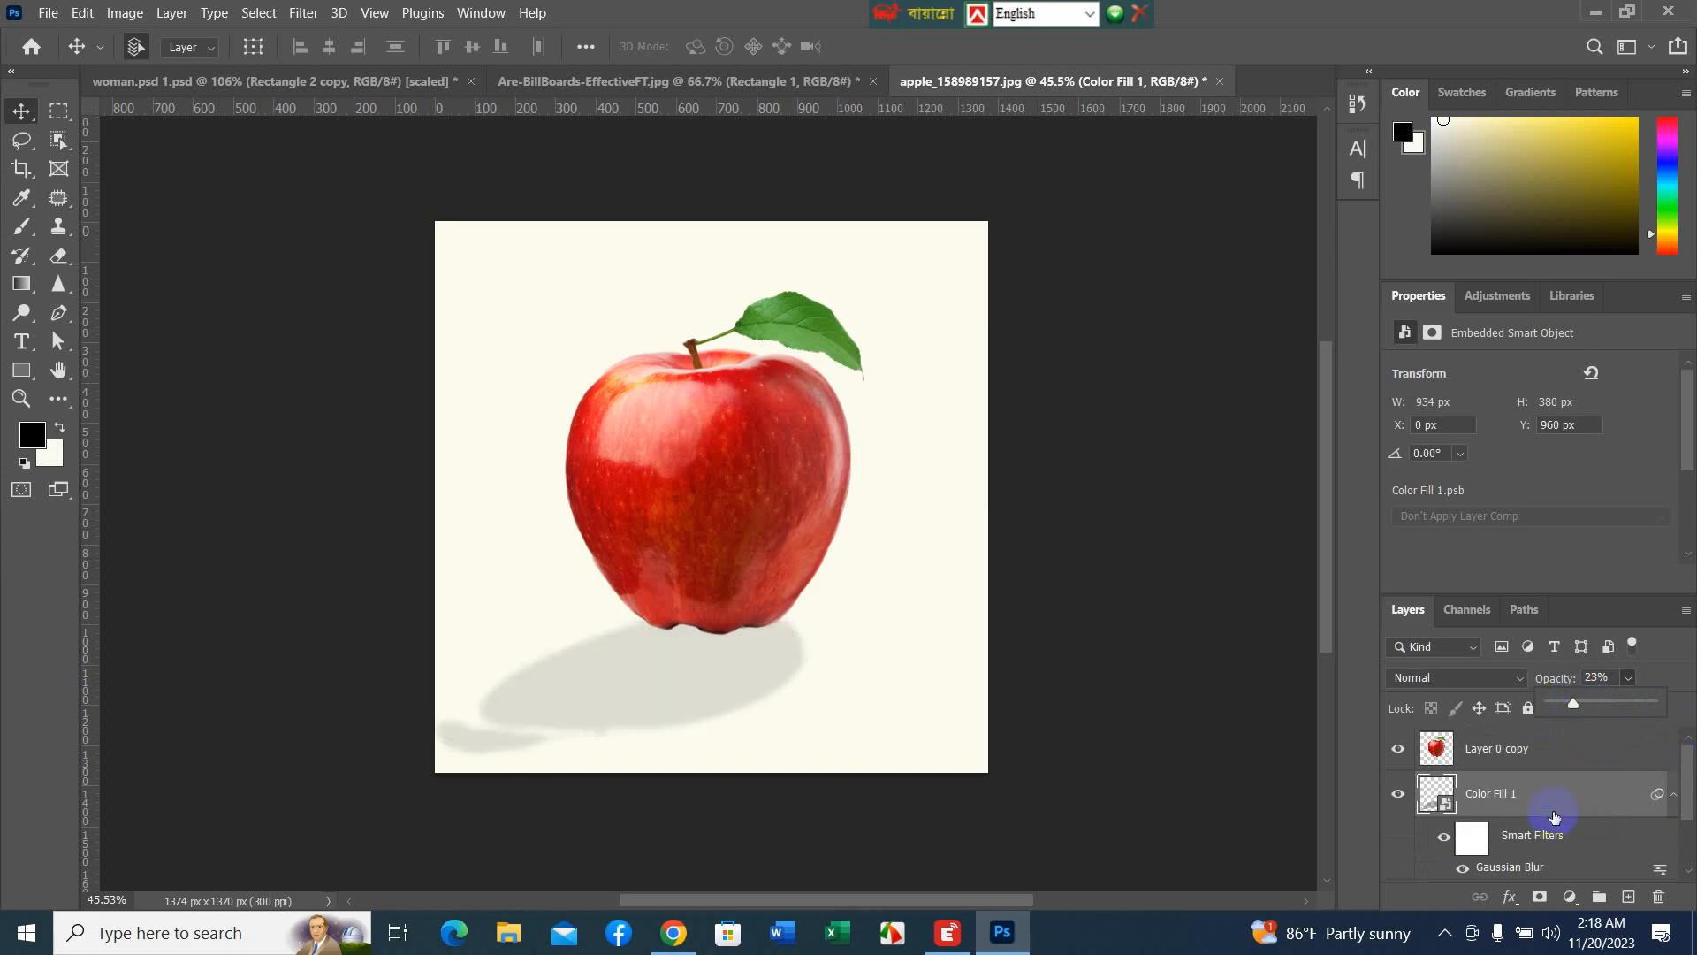
- Minimize the image editor to show the desktop and reveal the hidden system tray icons
{"action": "left_click", "coordinate": [1442, 126]}
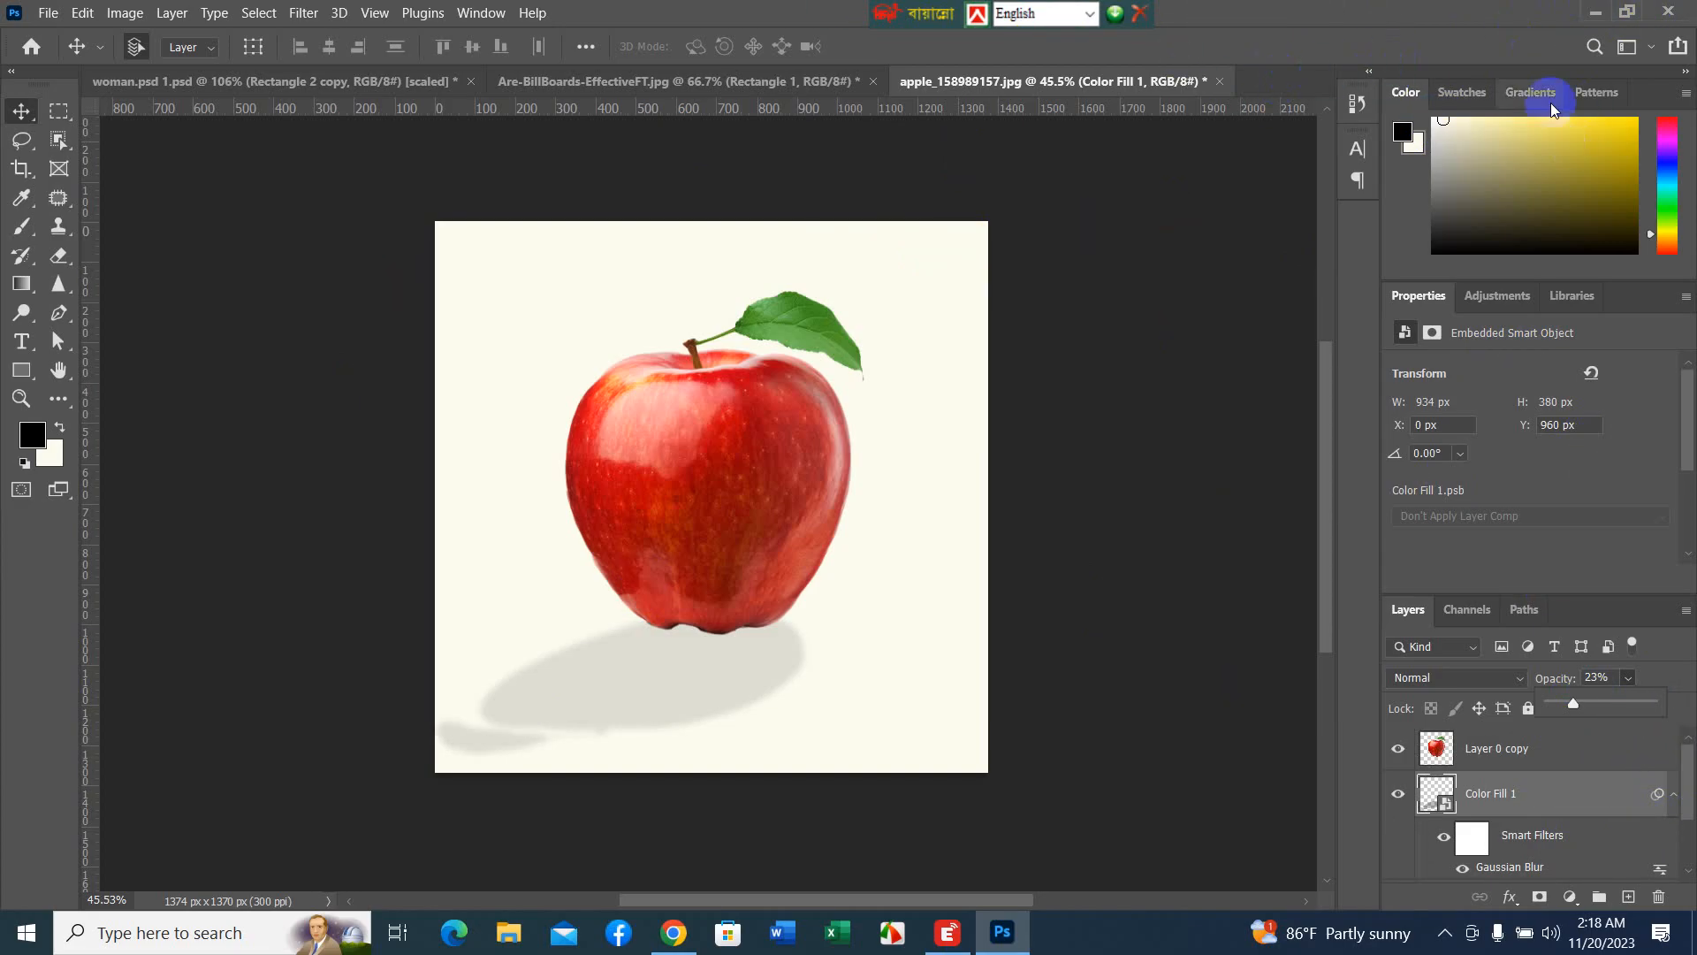
{"action": "left_click", "coordinate": [1597, 15]}
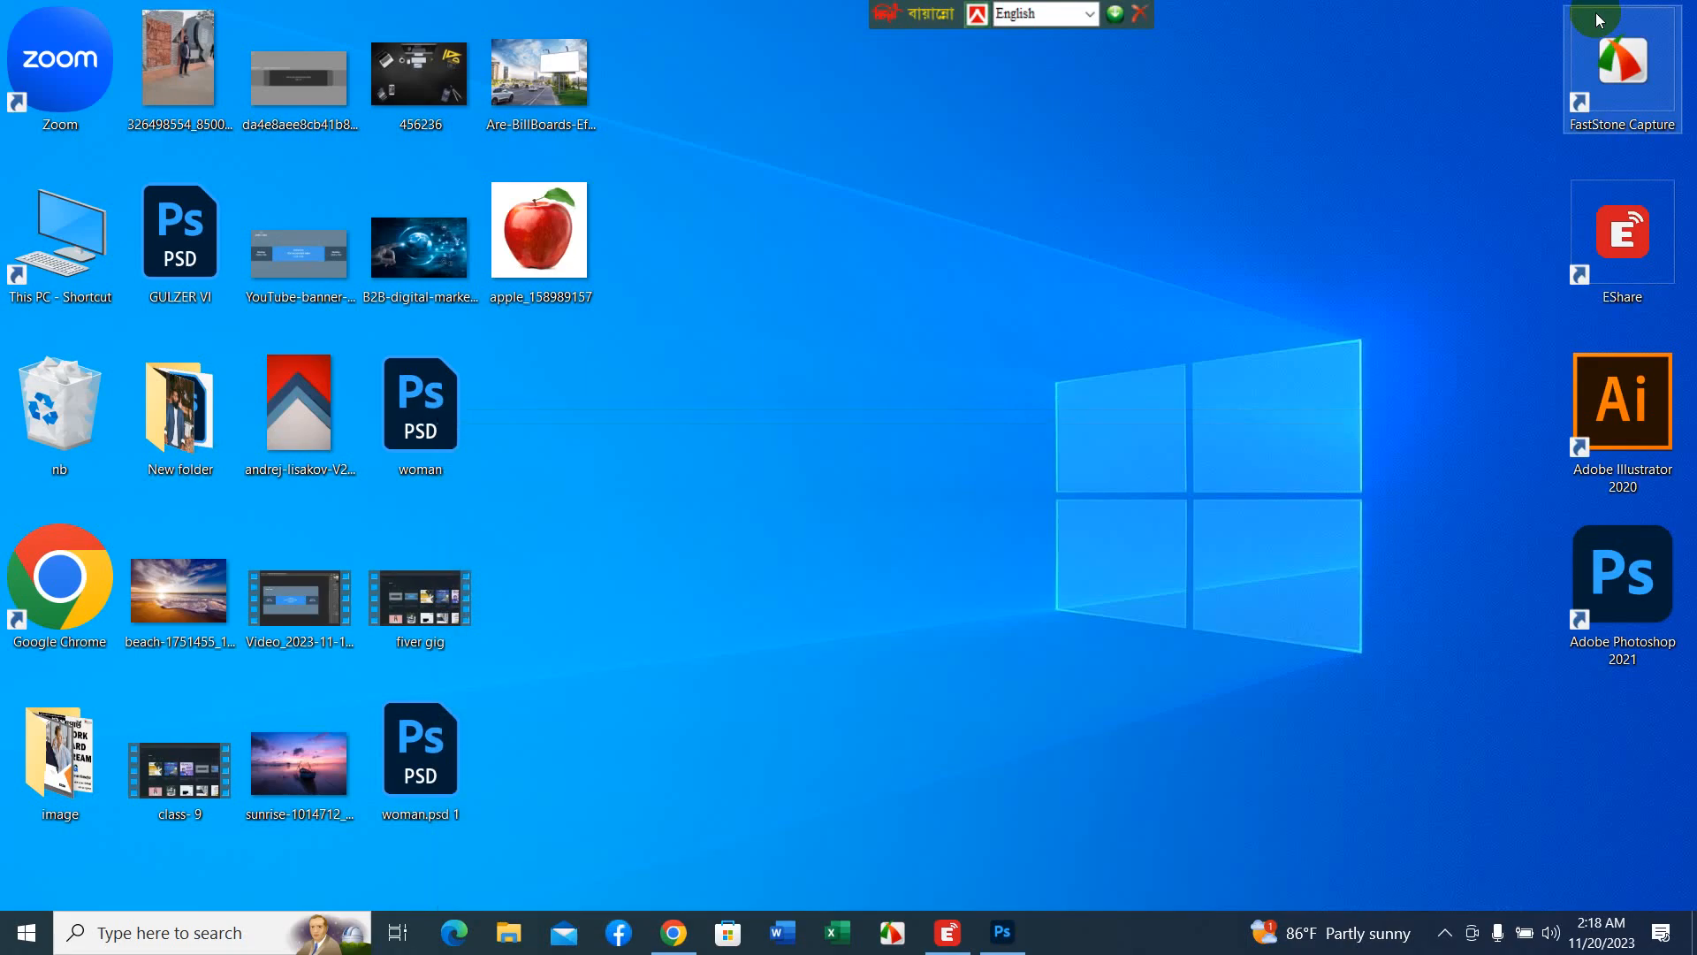
{"action": "left_click", "coordinate": [1441, 935]}
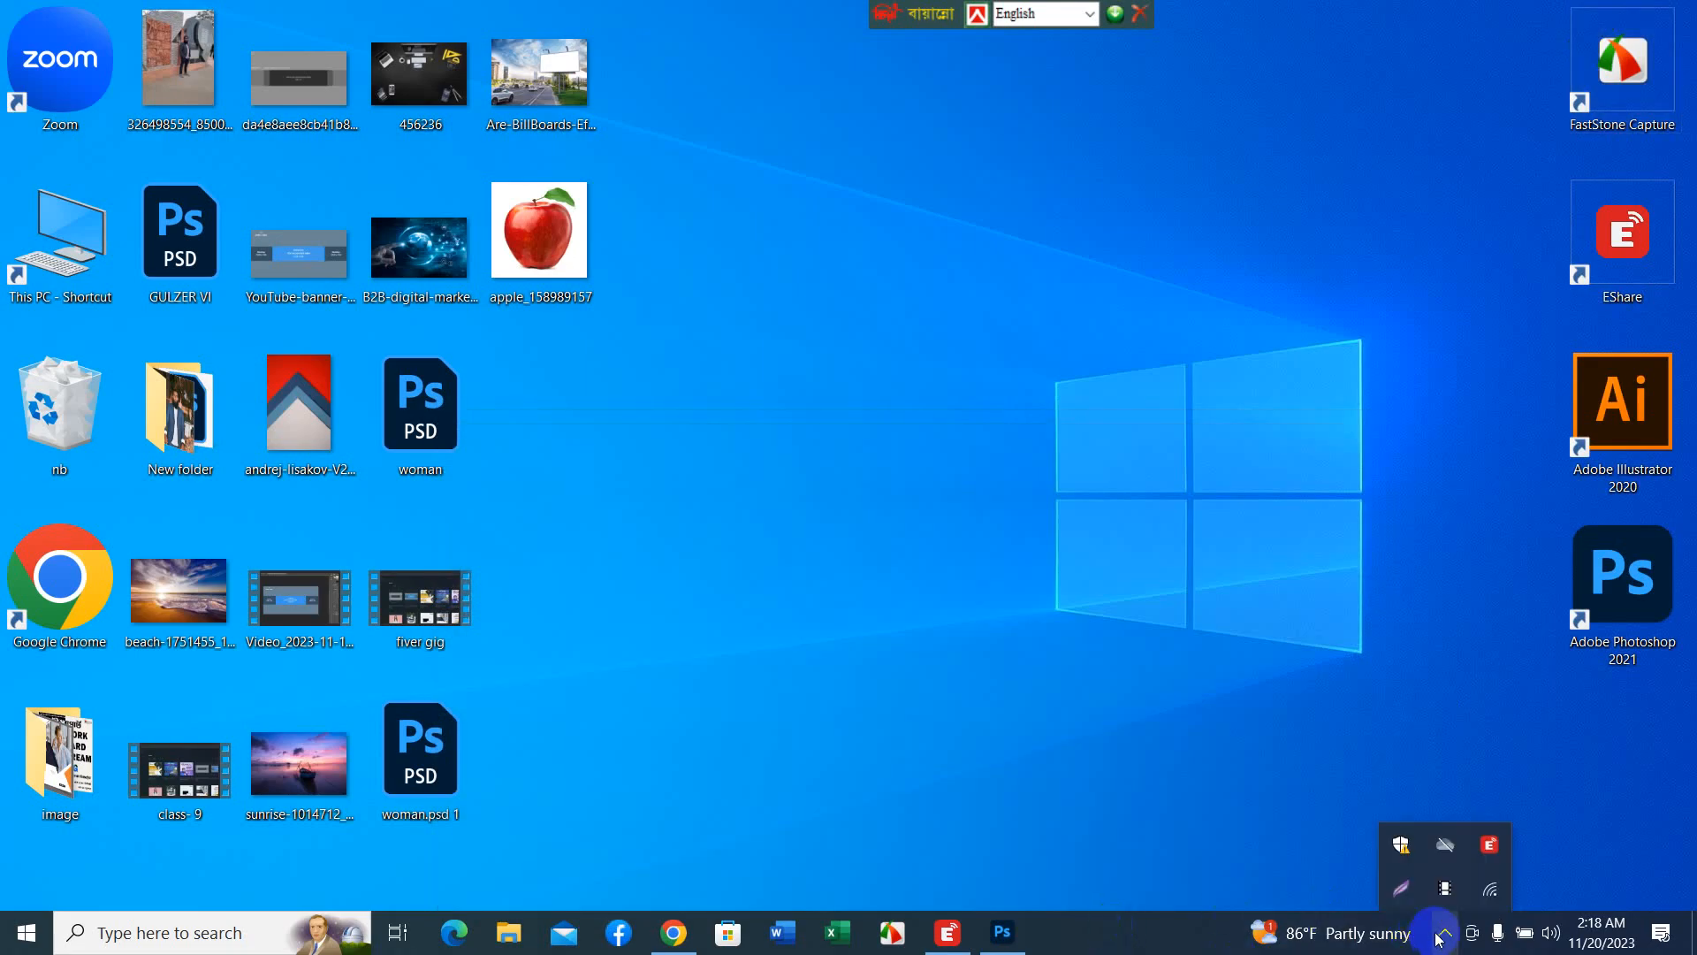